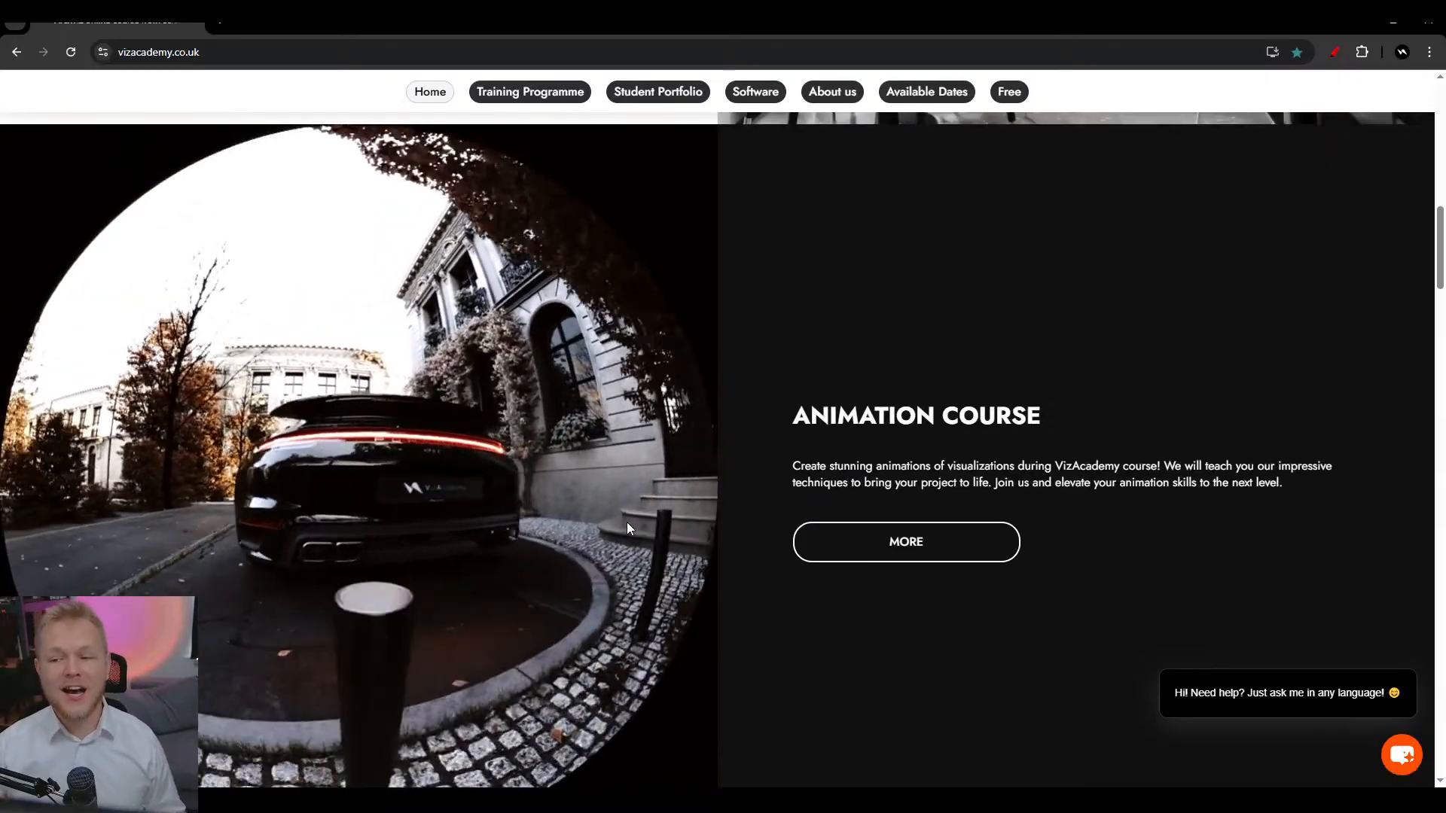
- Open the VizAcademy site's Available Dates page and examine the details of the July 2025 training group
scroll(779, 581, down, 3)
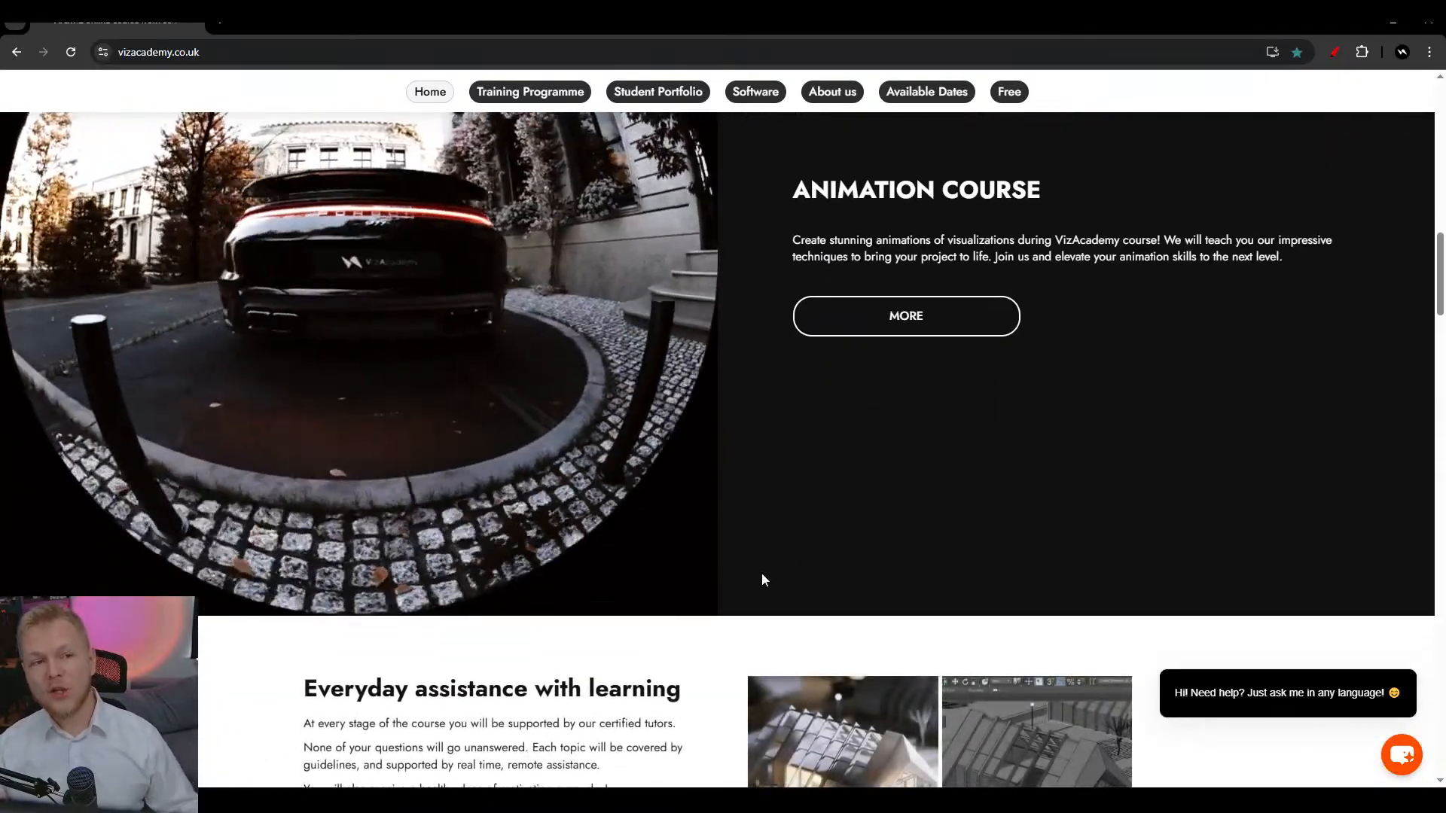
scroll(759, 576, up, 1)
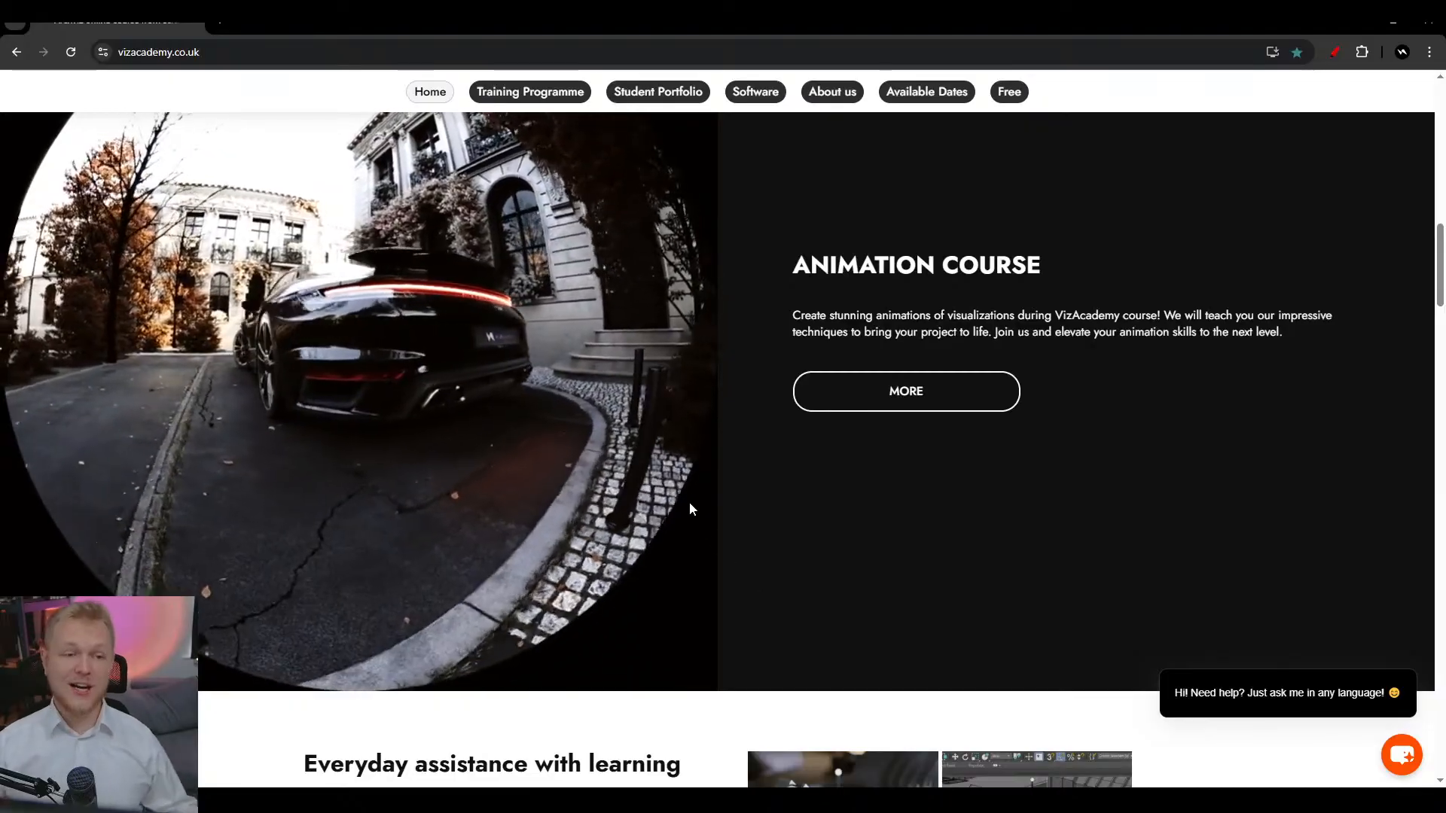
scroll(685, 482, up, 16)
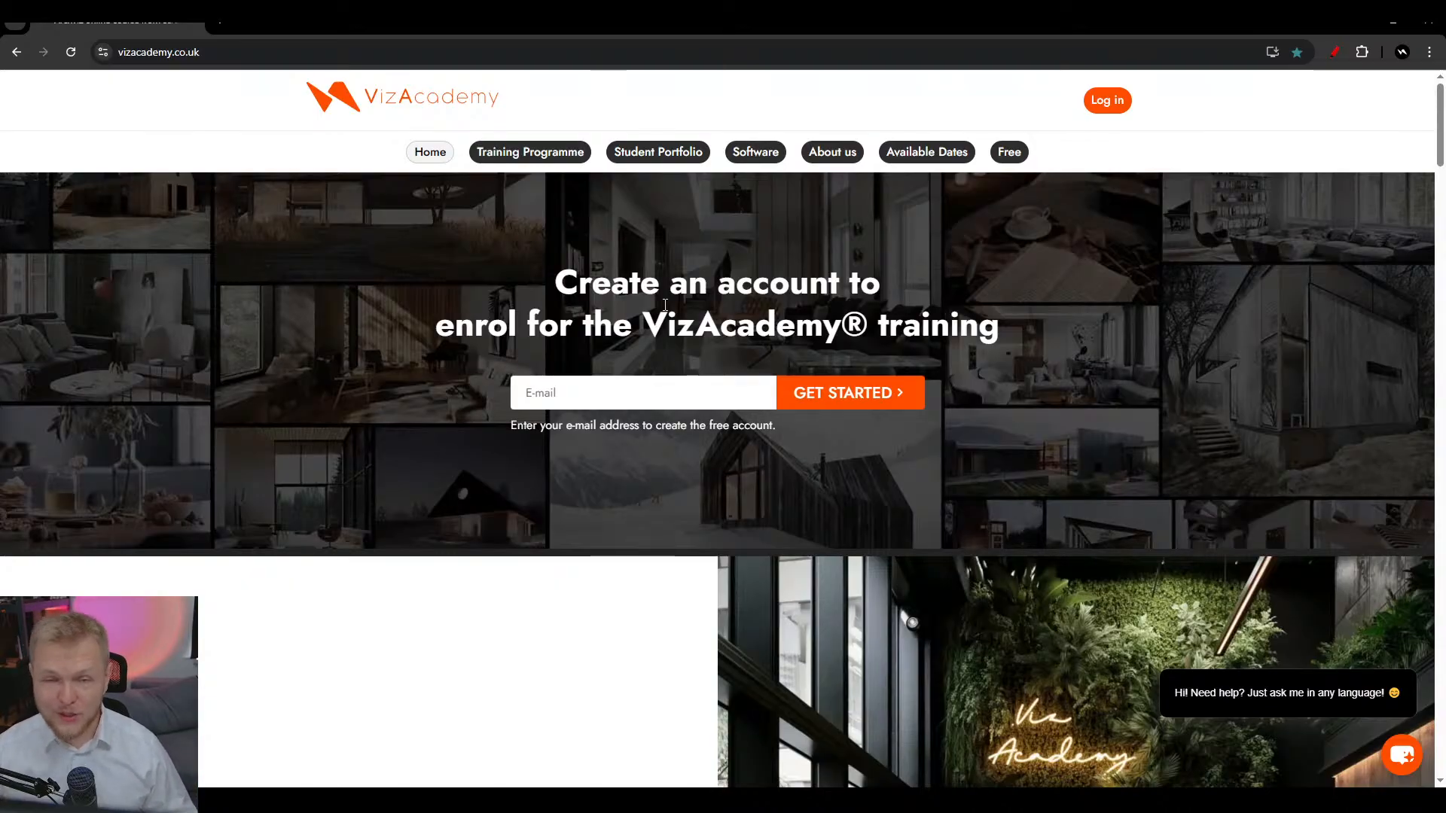
click(950, 158)
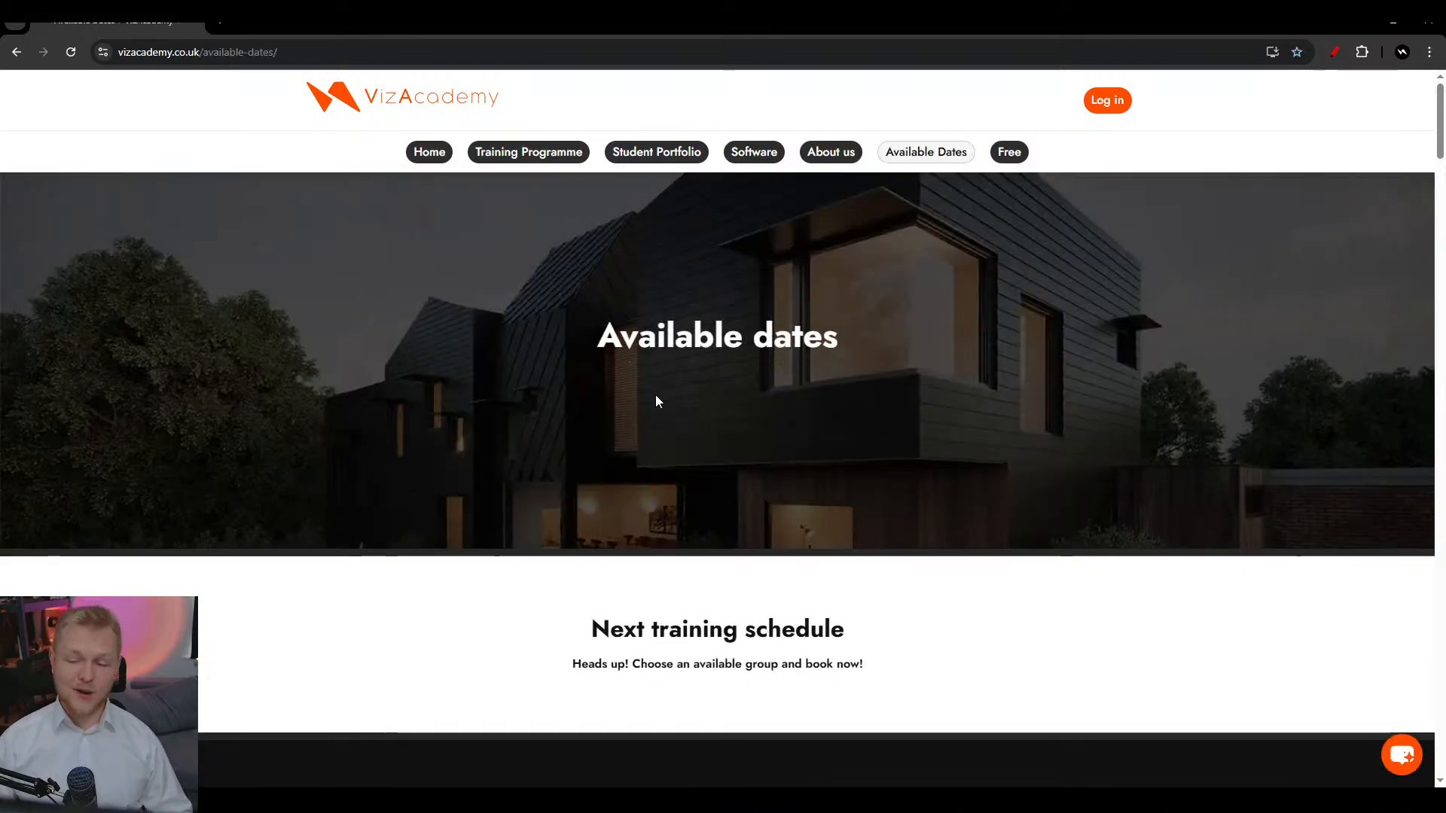
scroll(656, 399, down, 7)
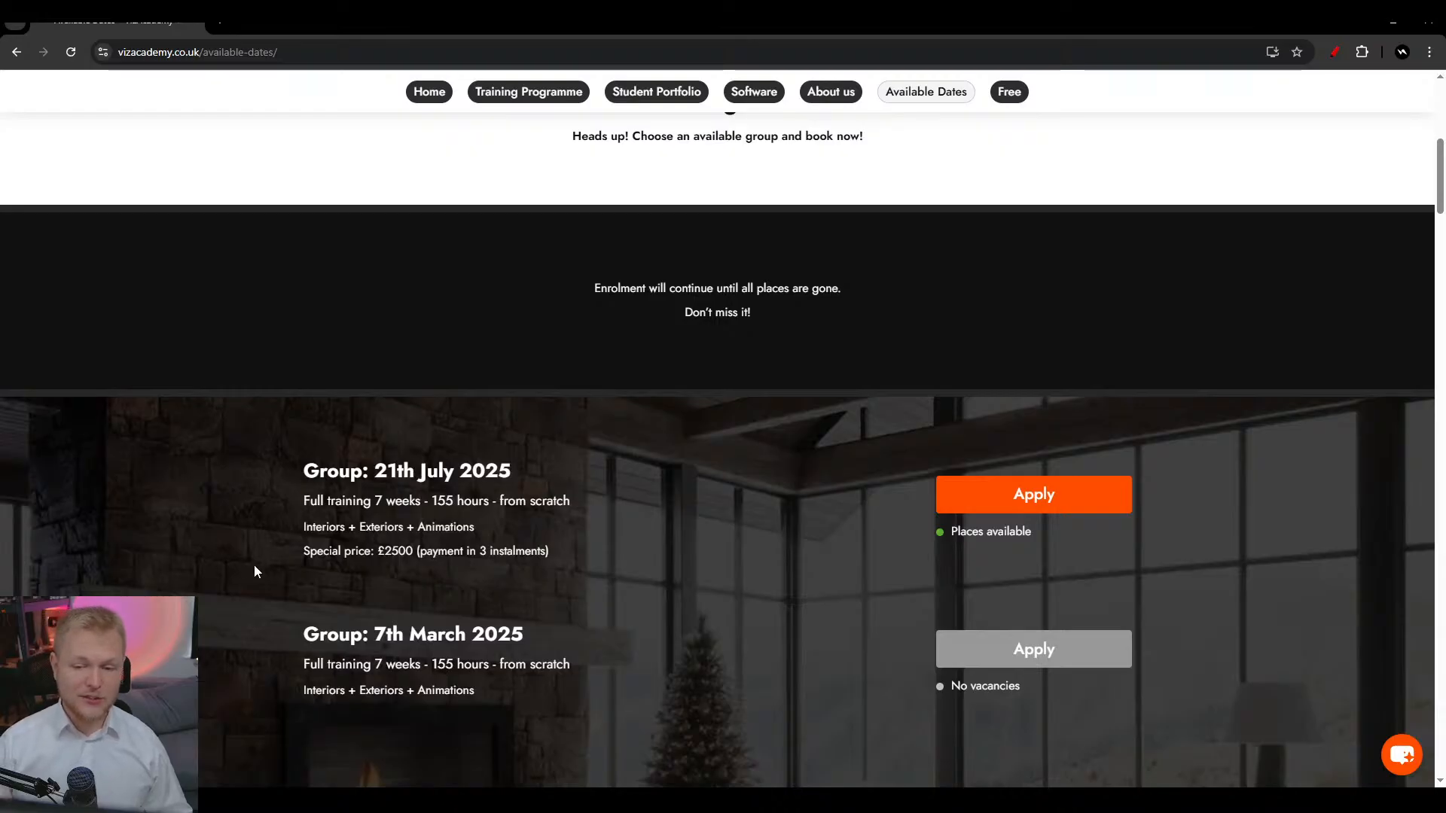
drag(586, 564, 238, 450)
click(266, 495)
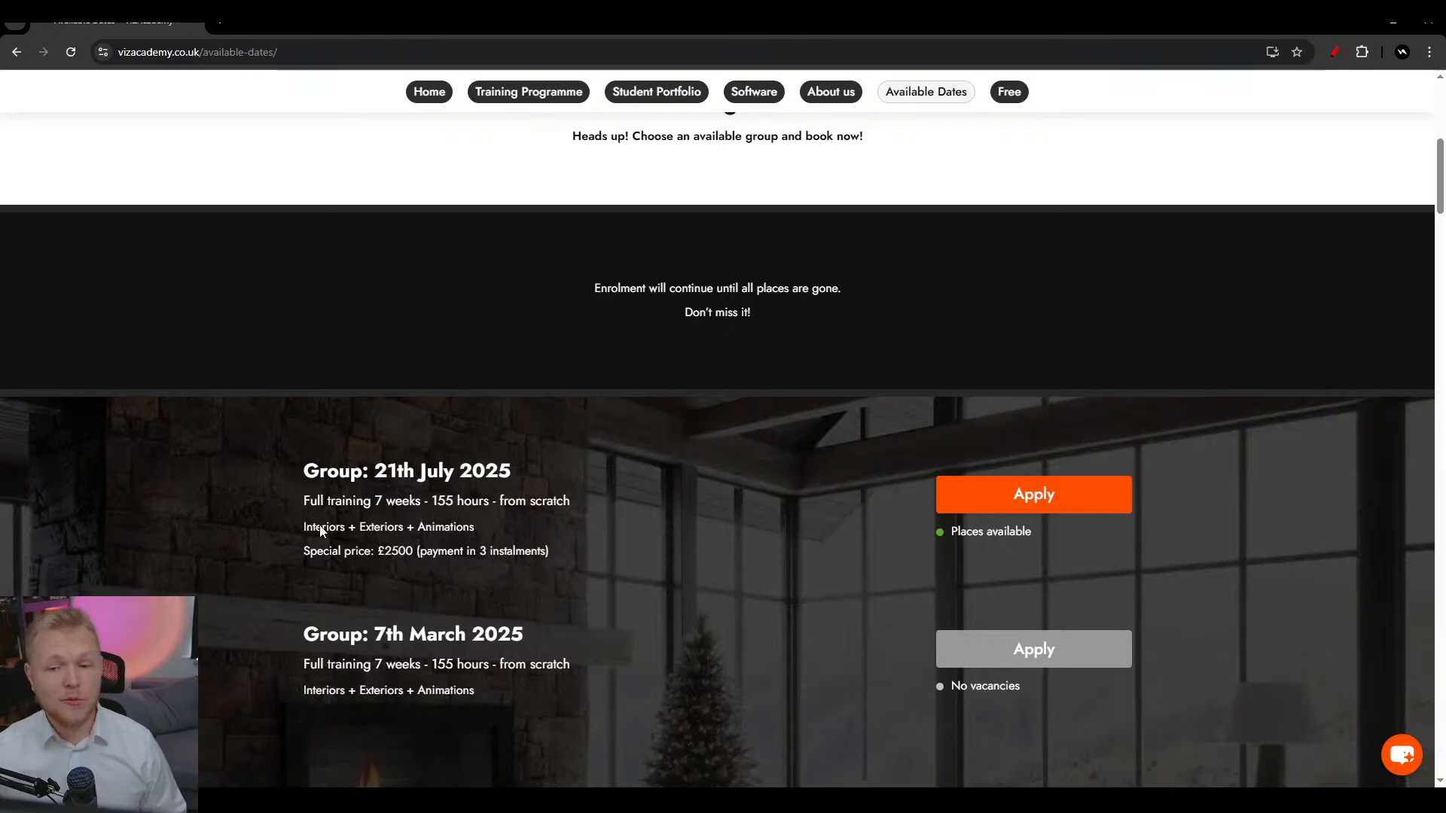
scroll(356, 407, up, 8)
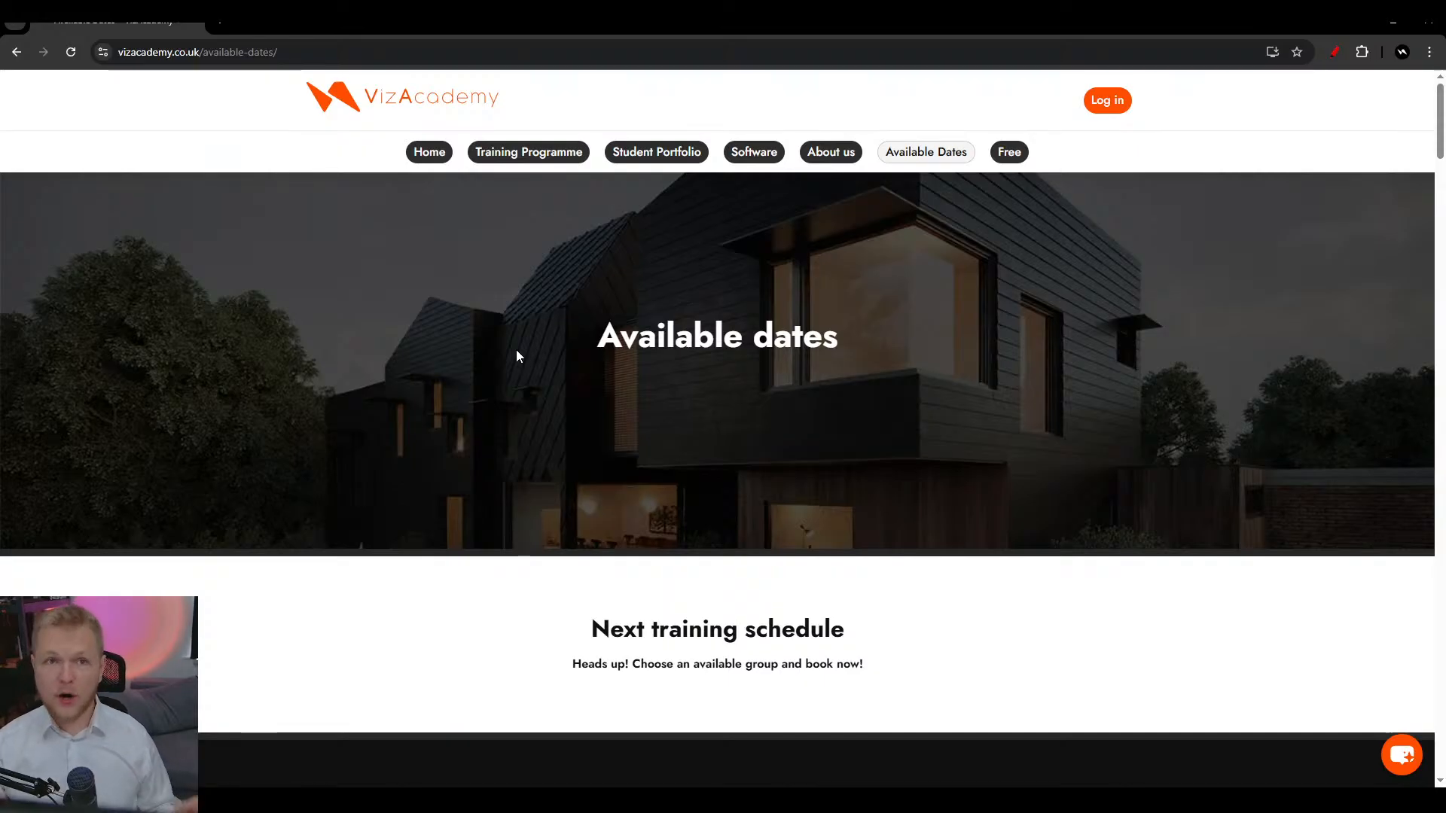
scroll(570, 362, down, 2)
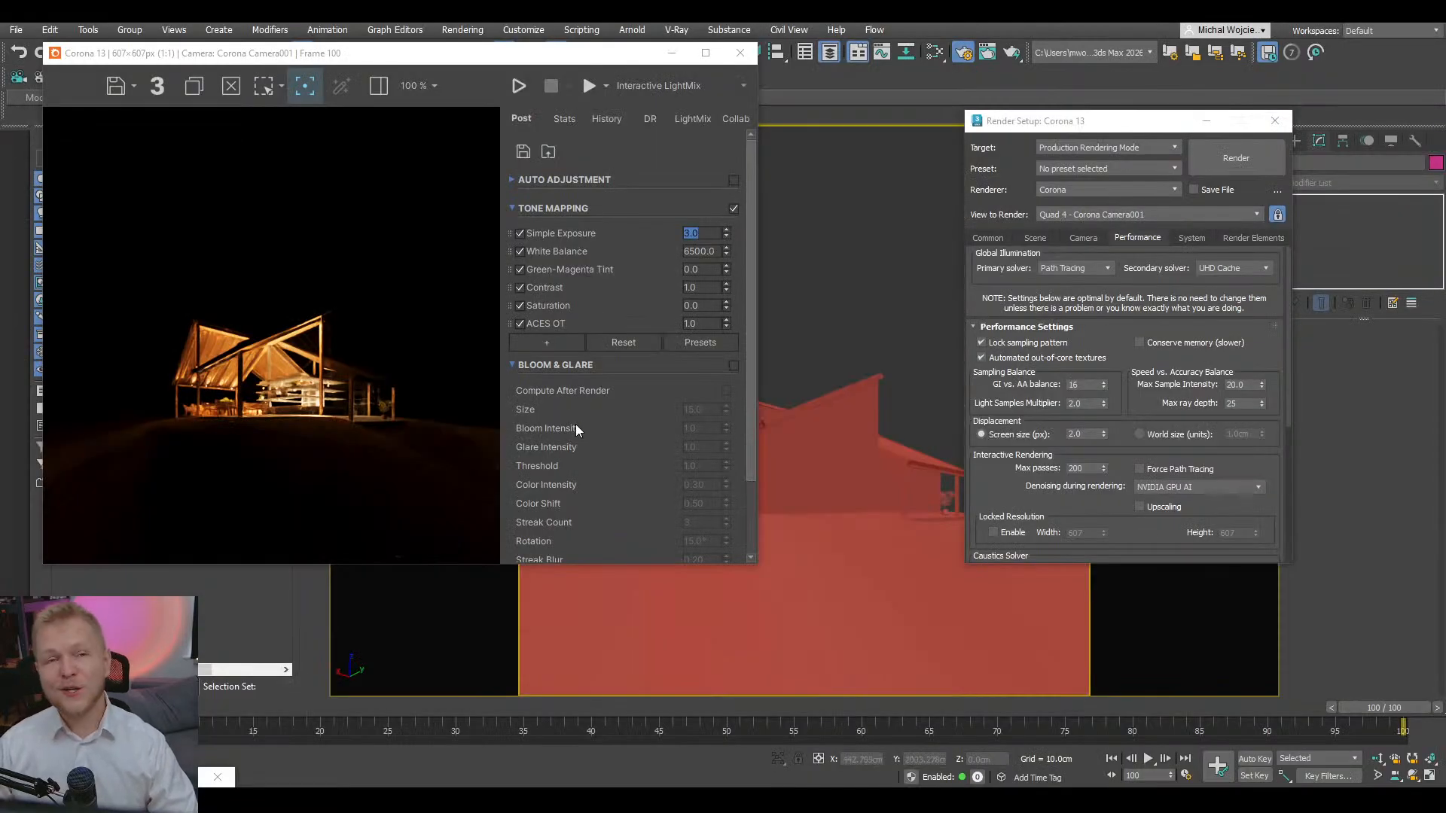
- Switch to the image viewer and look at the Modern Exterior Scene Rendering thumbnail and the next image
mouse_move(1061, 802)
click(1140, 745)
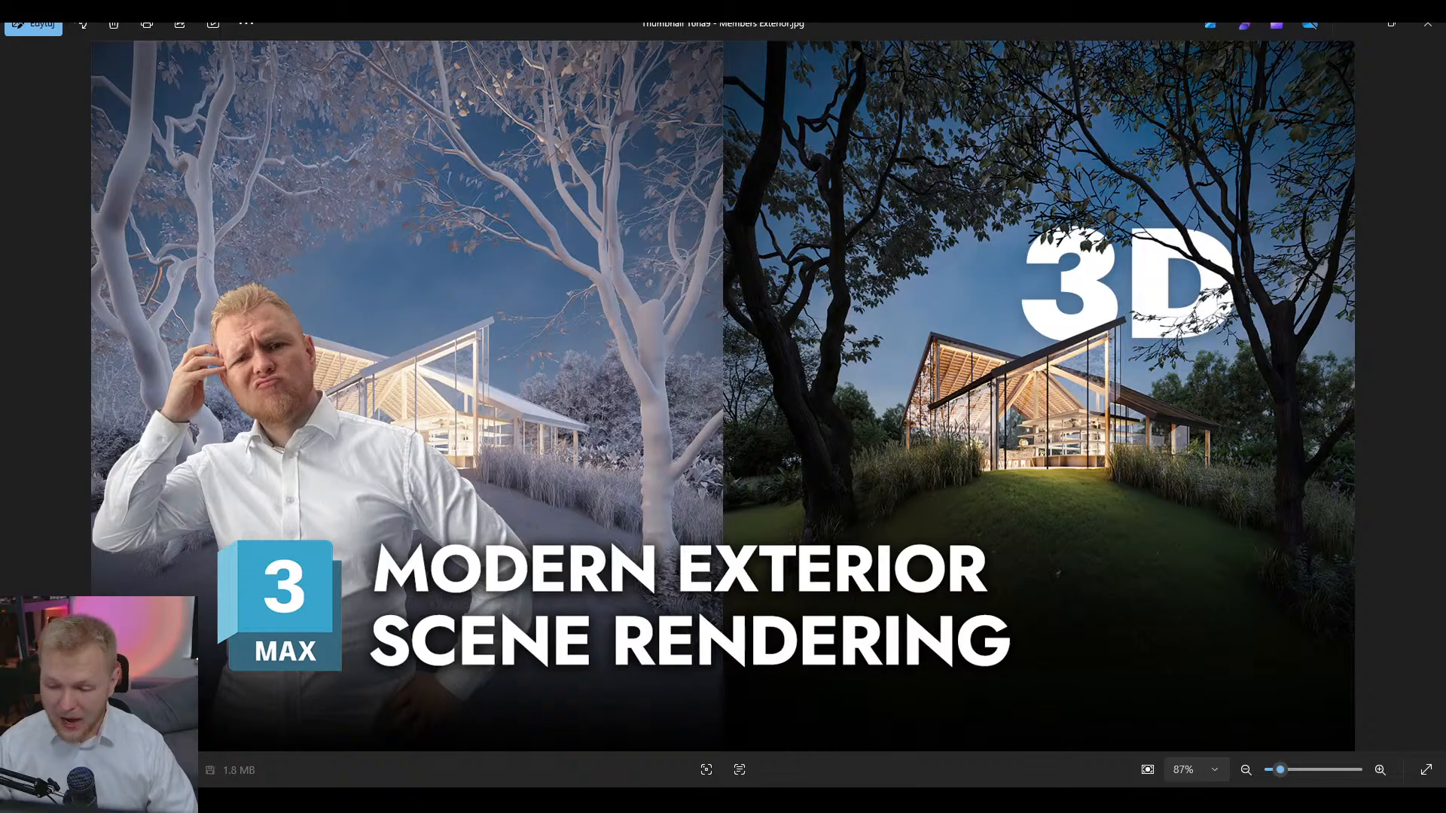
key(Right)
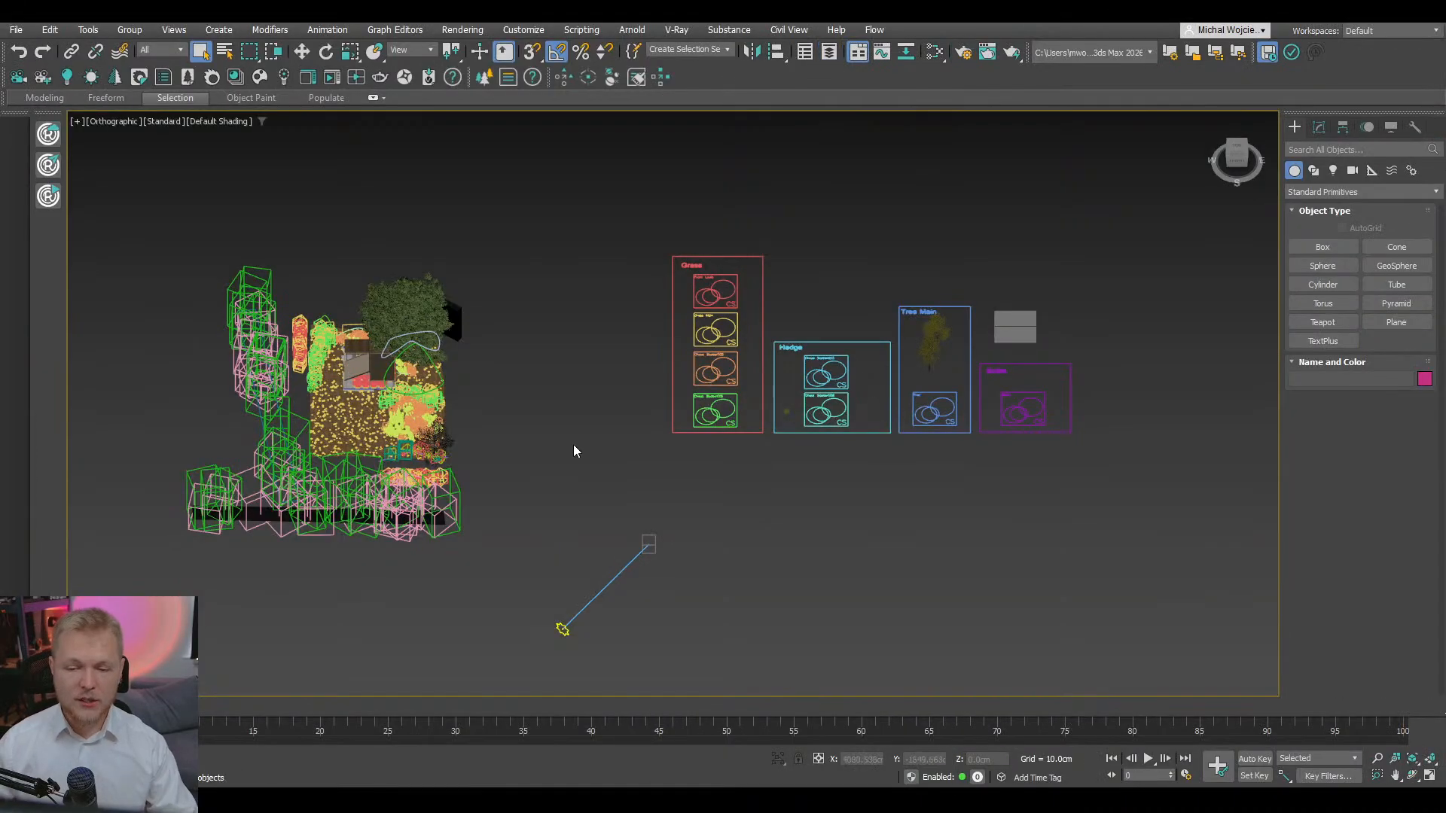
- Inspect the 3ds Max exterior scene from an angled view, covering the house, trees and scattered vegetation
alt+middle_drag(575, 448, 906, 536)
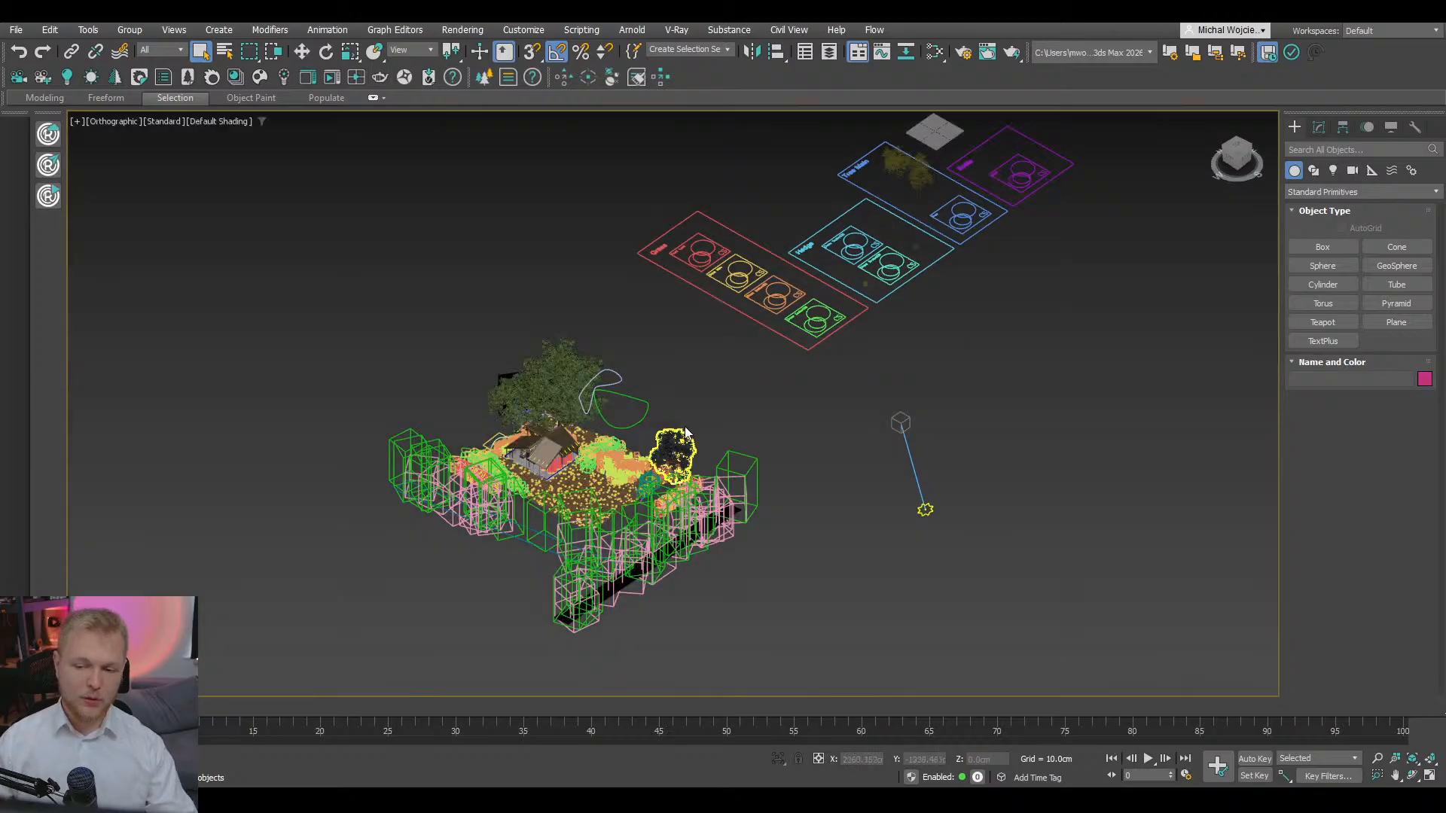
scroll(684, 428, up, 2)
scroll(684, 426, up, 4)
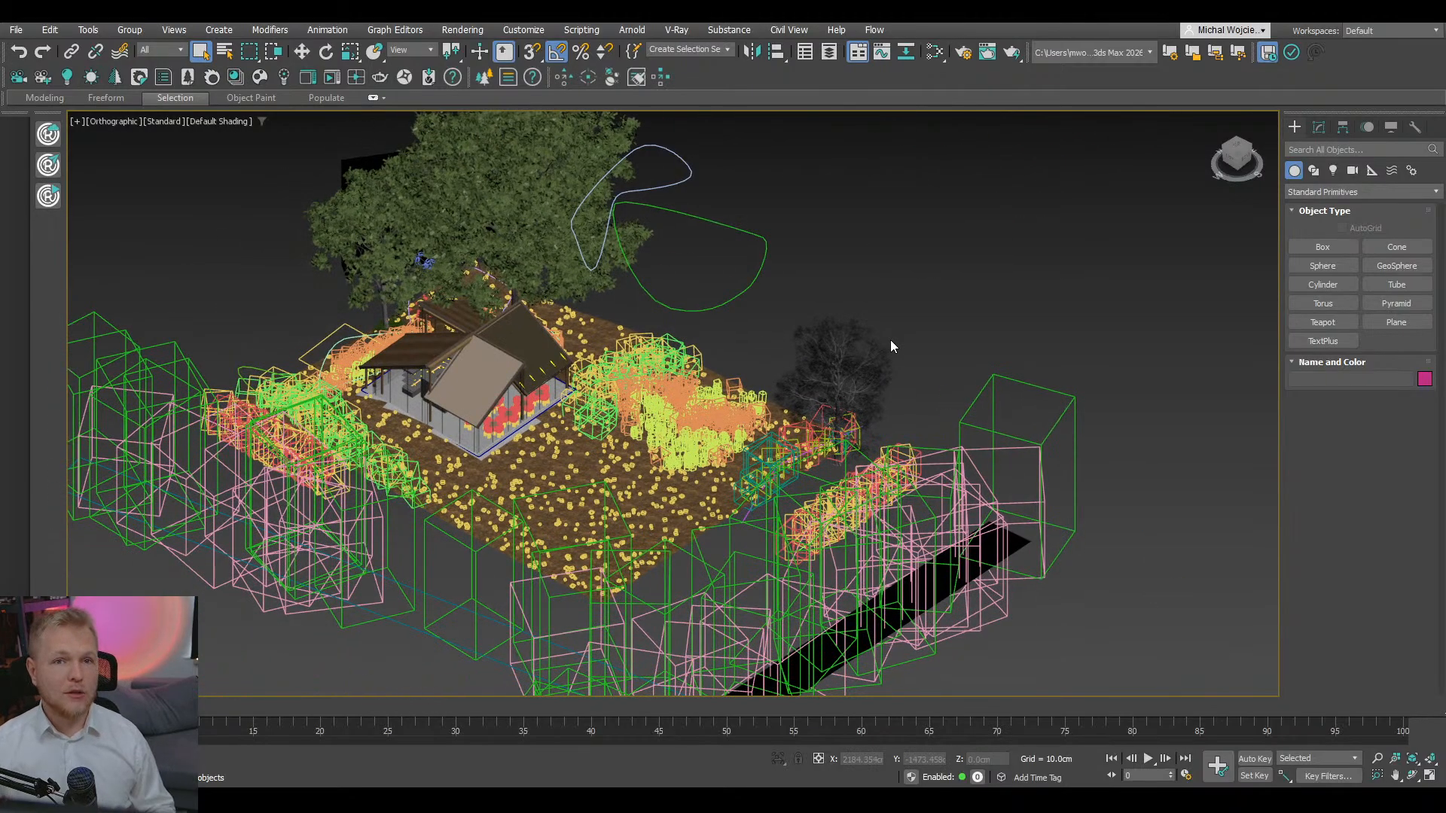
scroll(891, 342, down, 2)
scroll(891, 347, down, 2)
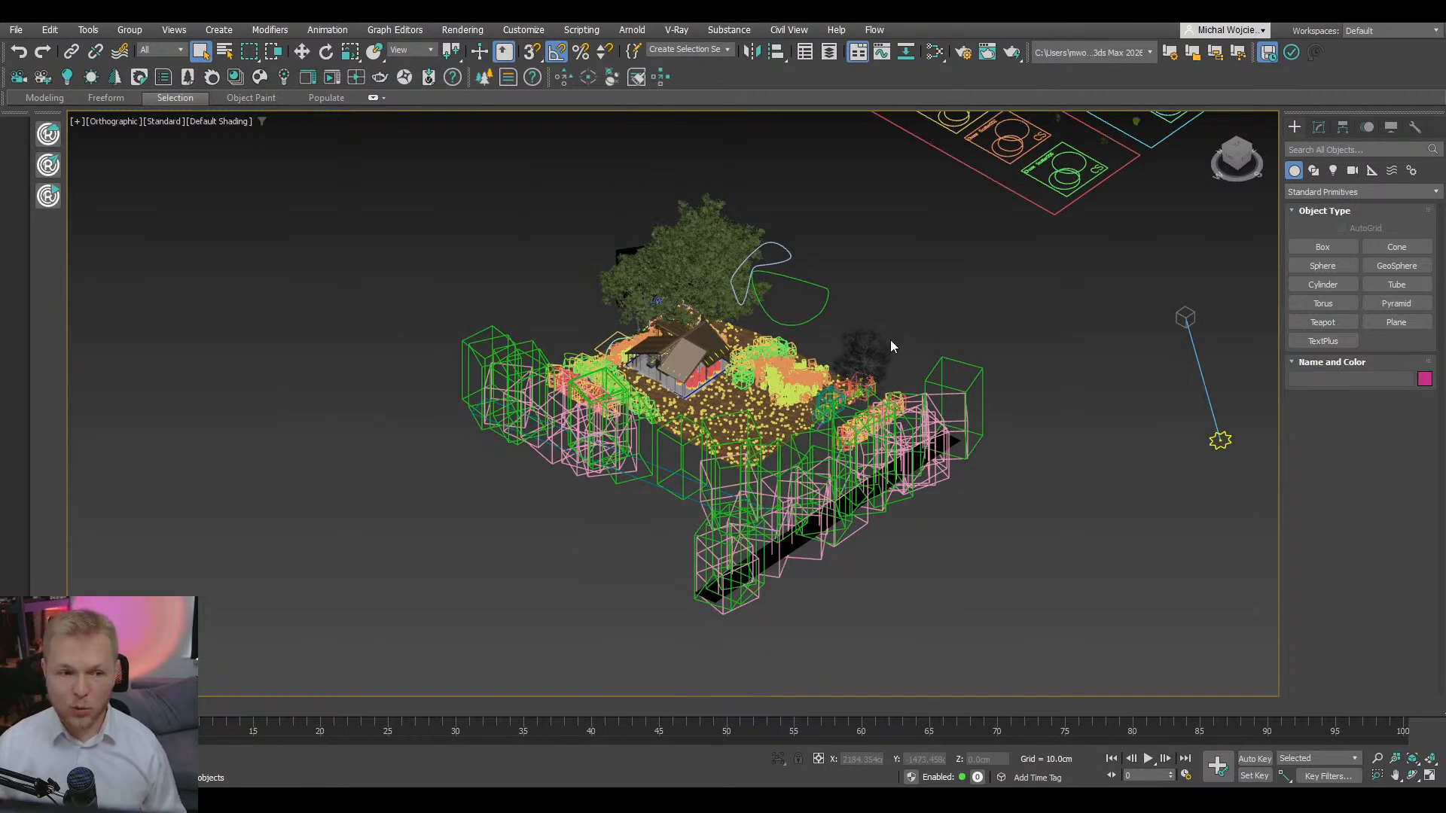
- Switch to Chrome, open youtube.com and go to the Posts section of the VizAcademy UK channel
mouse_move(566, 800)
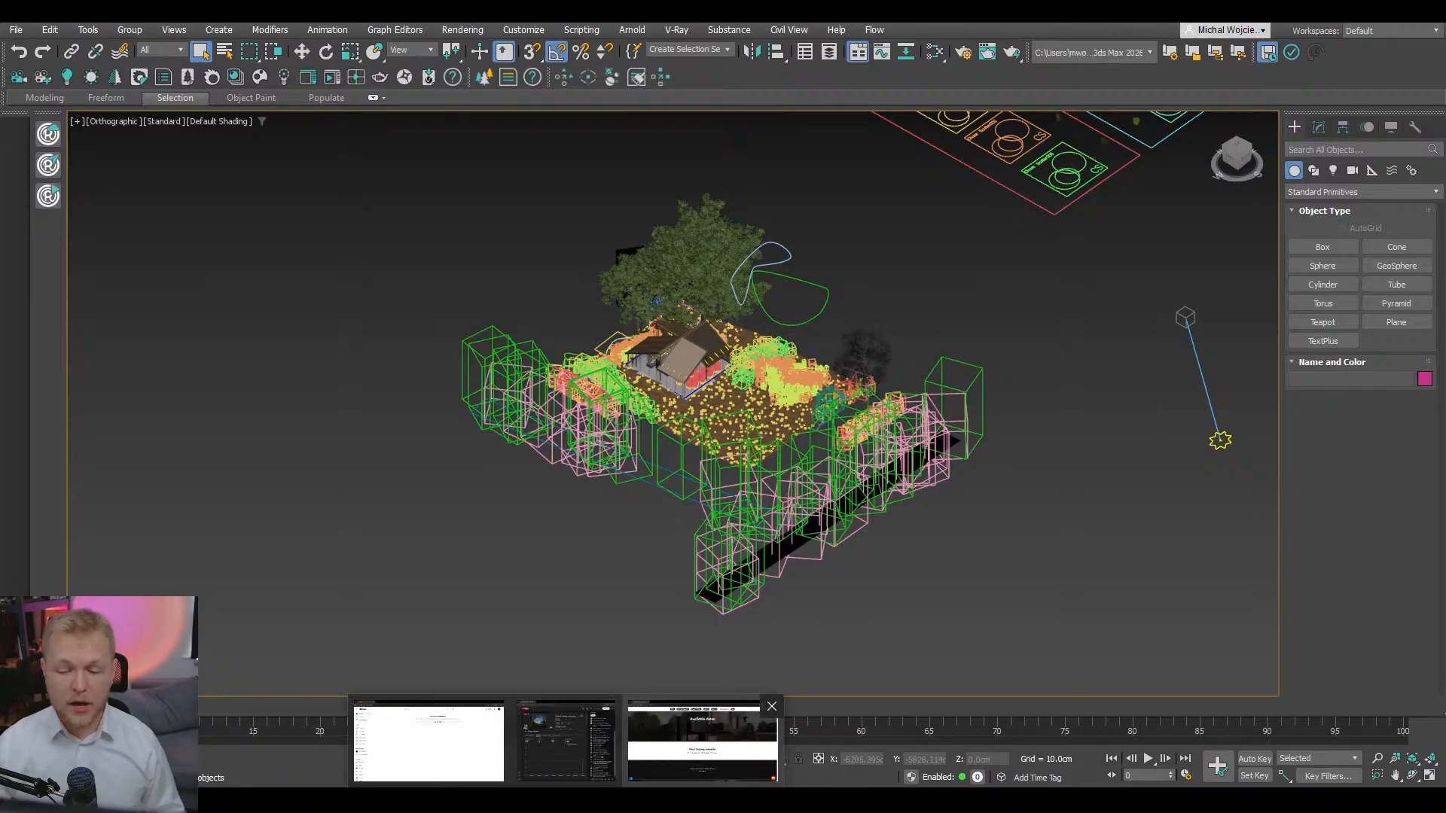
click(566, 742)
text(youtube.com)
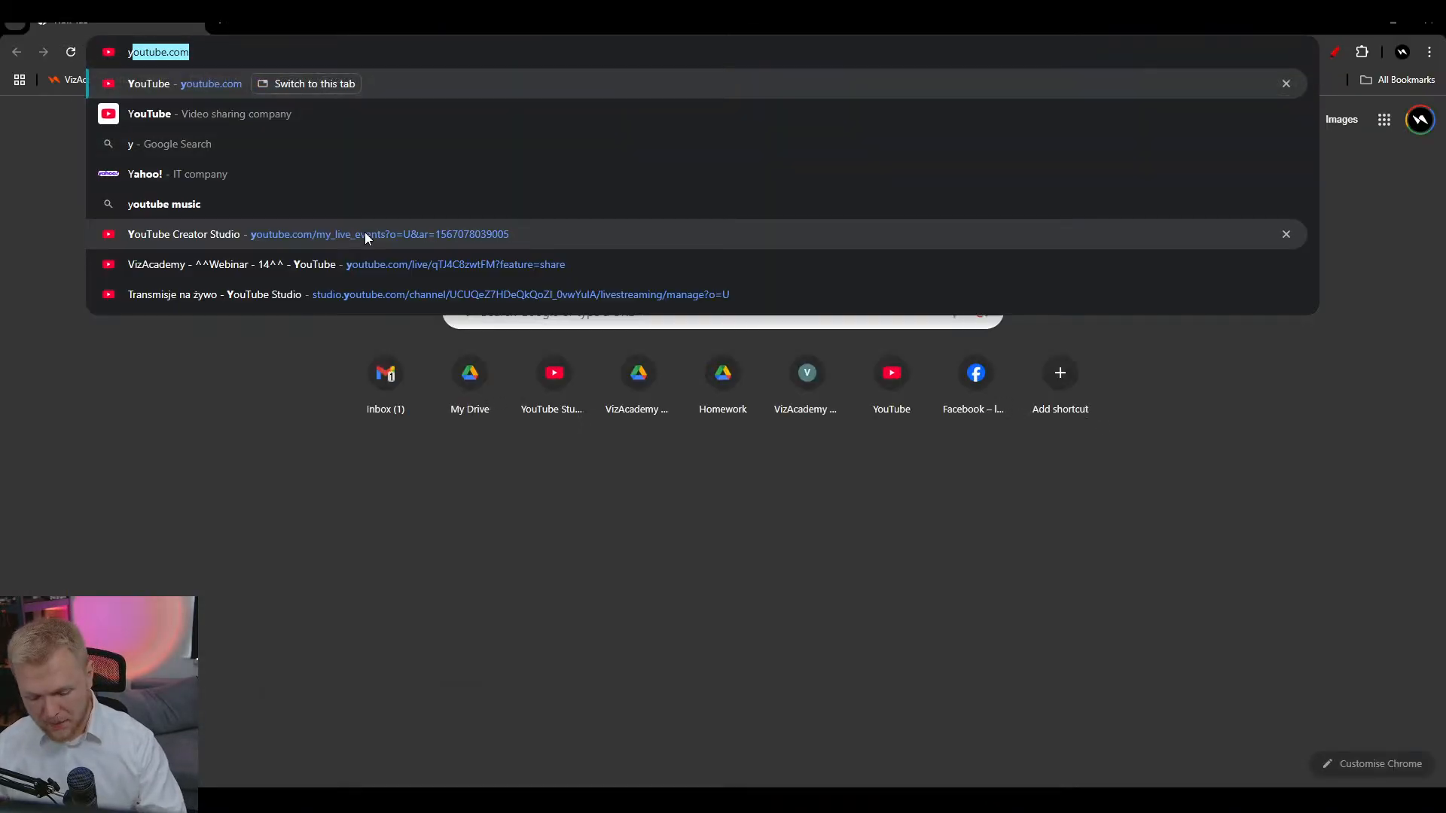
key(Return)
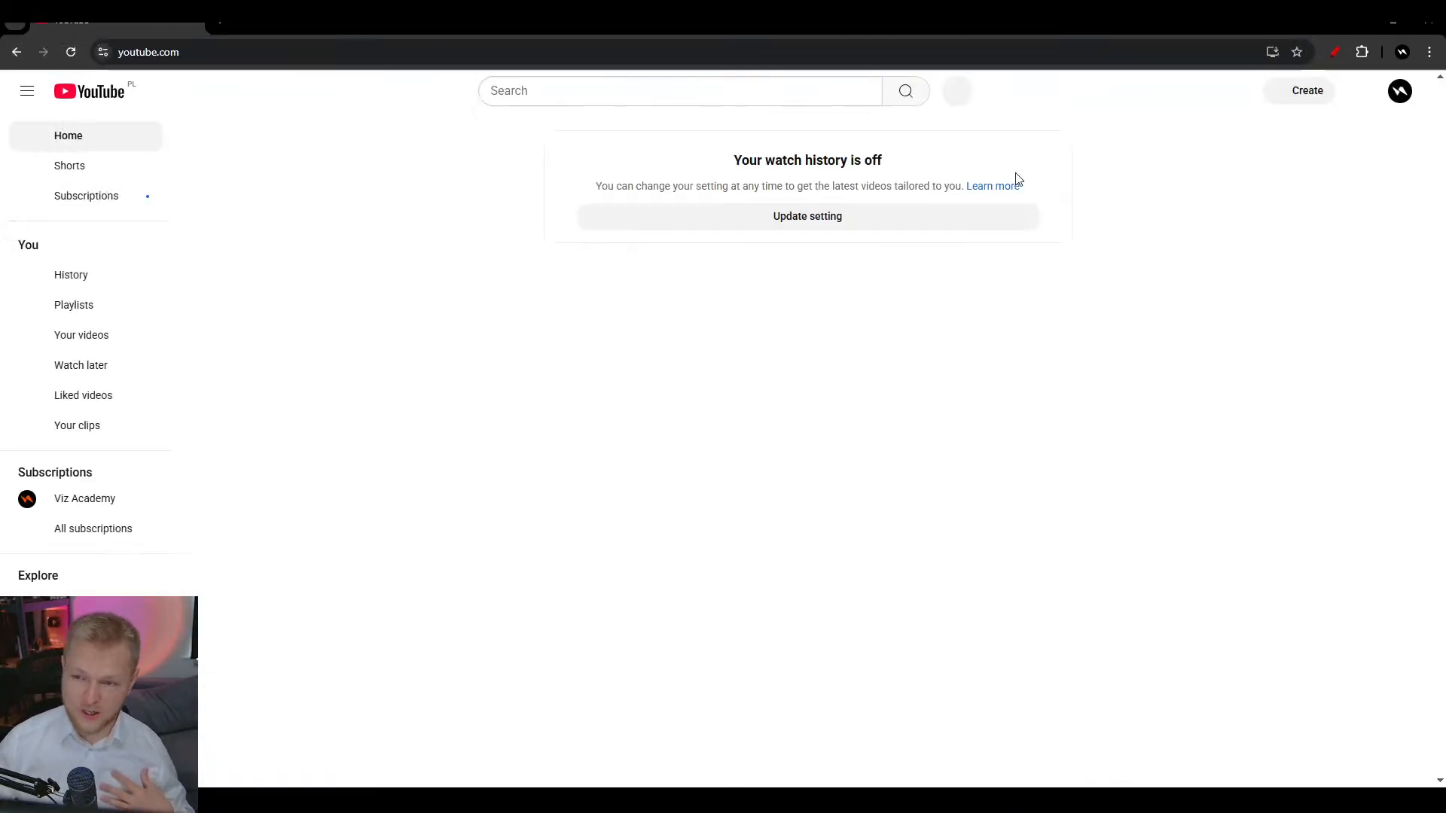
click(1399, 91)
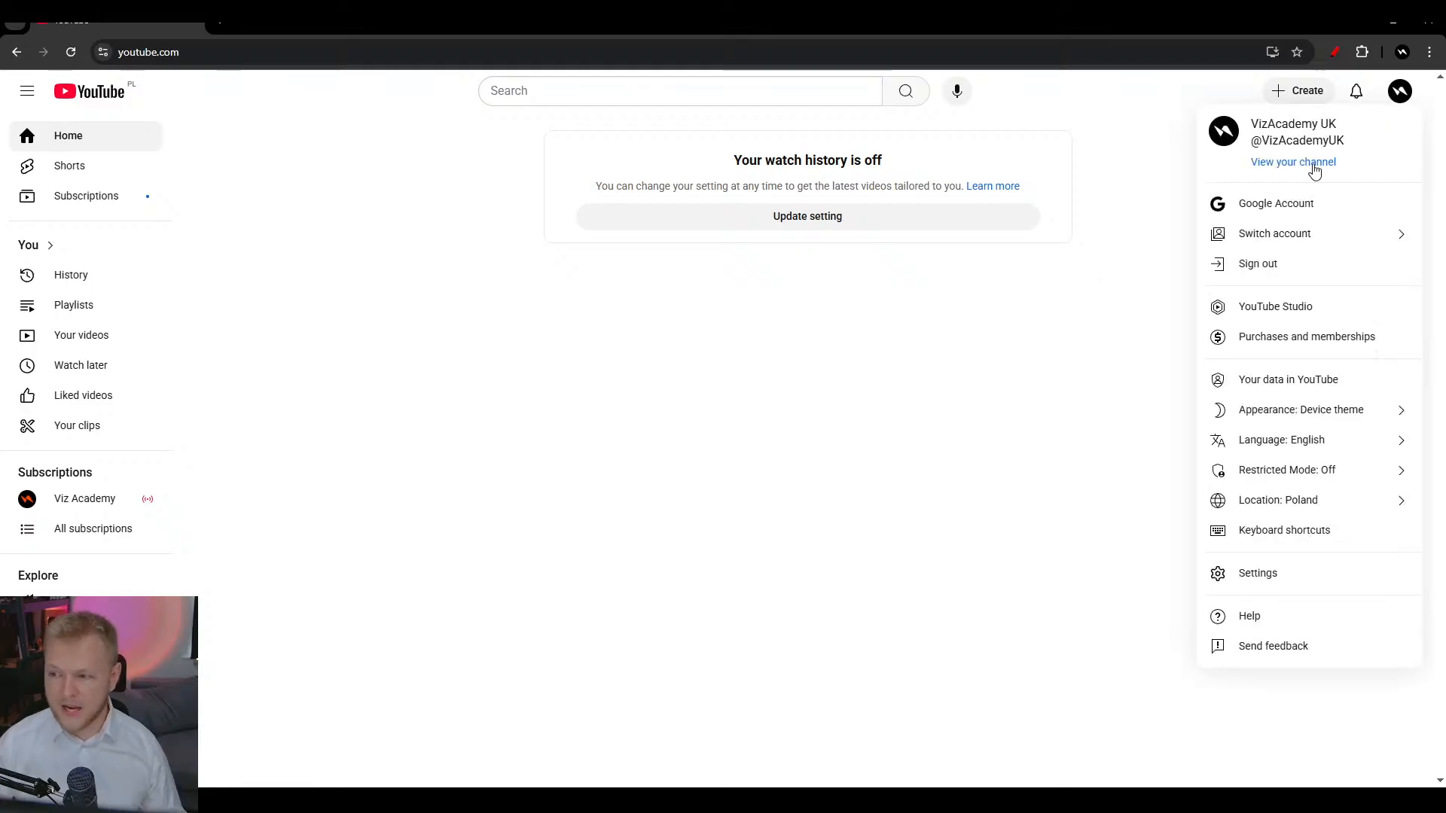
click(1315, 168)
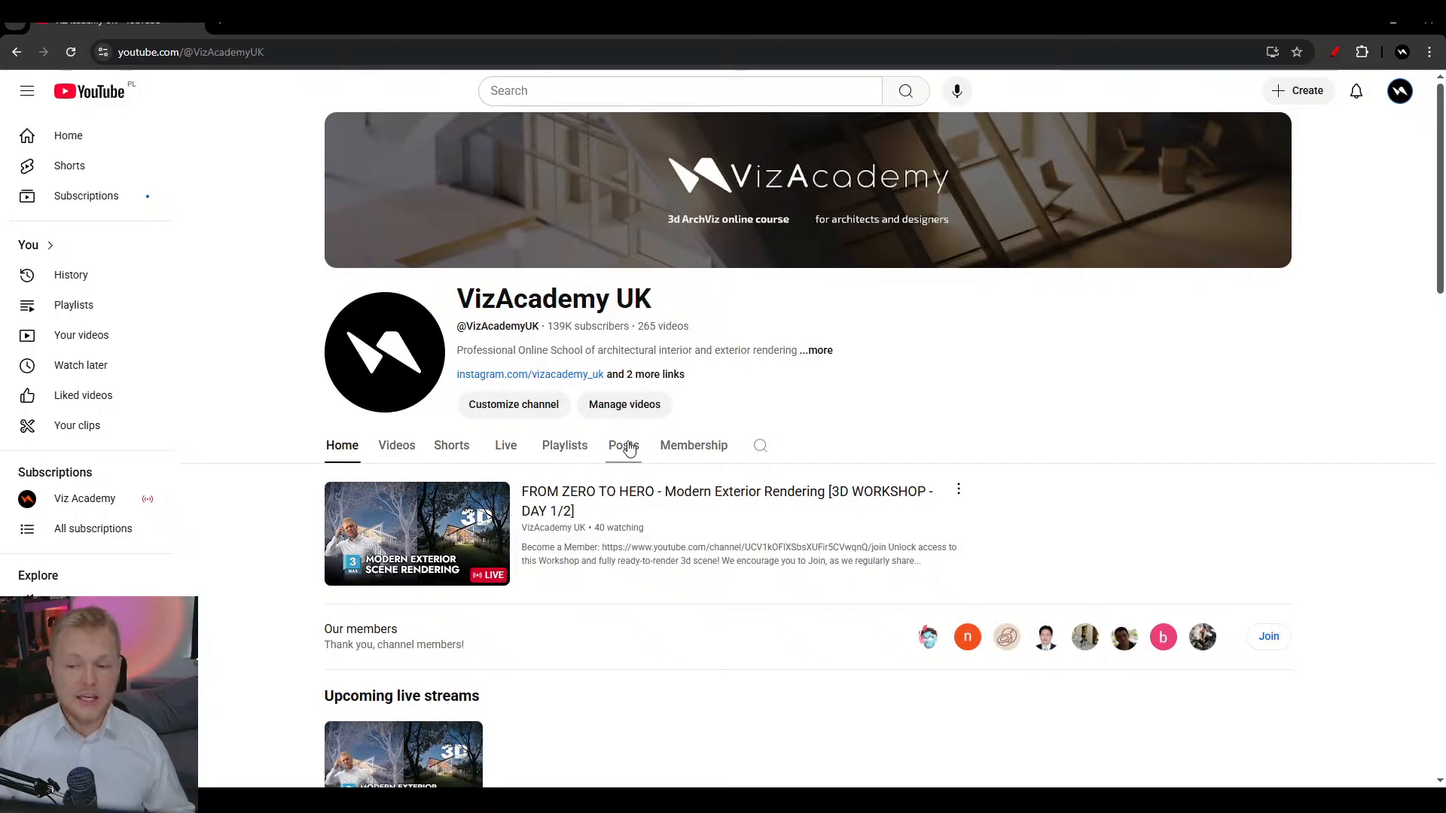
click(628, 445)
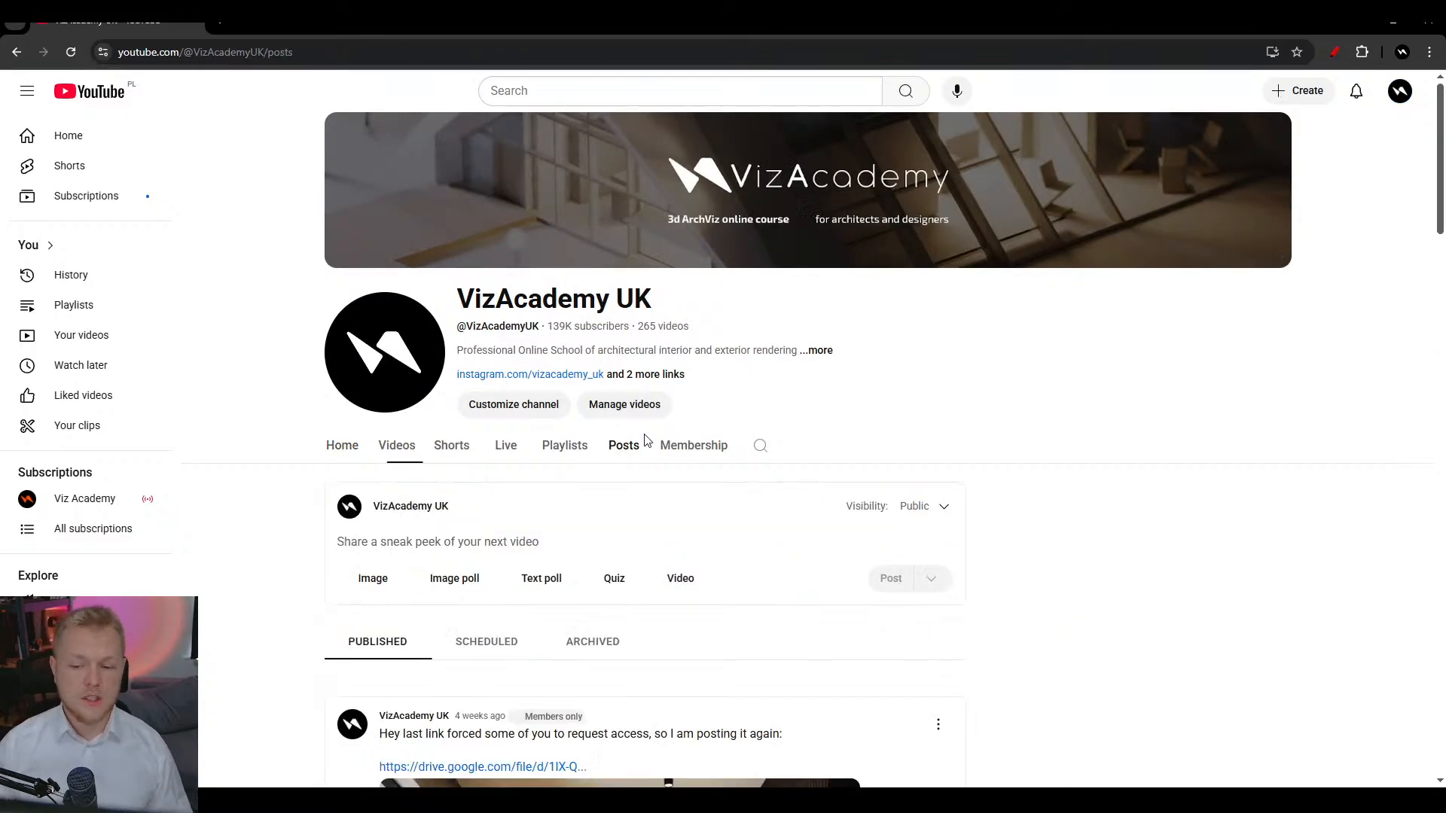
- Look through the channel's published posts for the scene, CAD and DWG file downloads
scroll(278, 441, down, 4)
scroll(278, 441, down, 15)
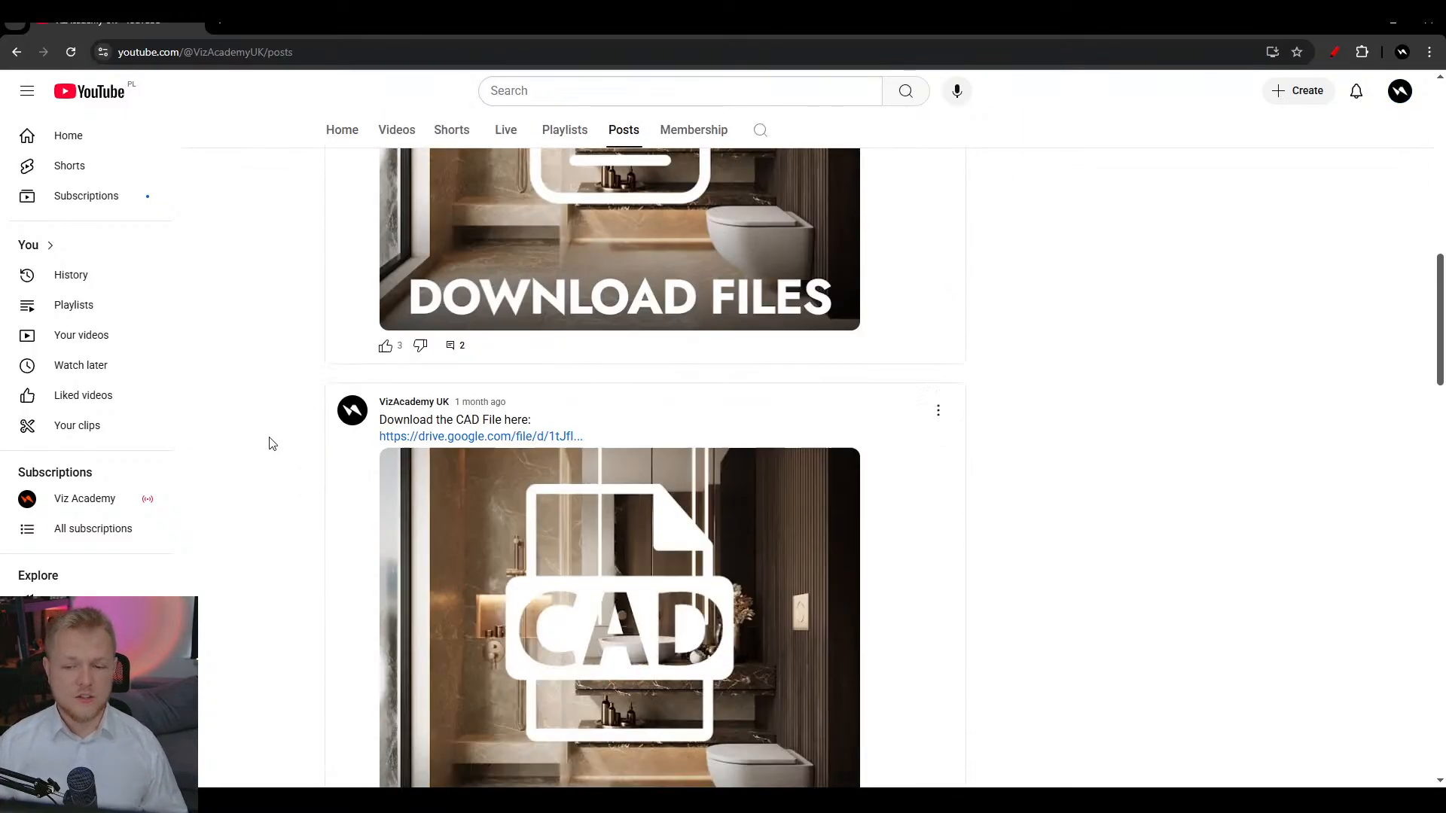
scroll(272, 443, down, 20)
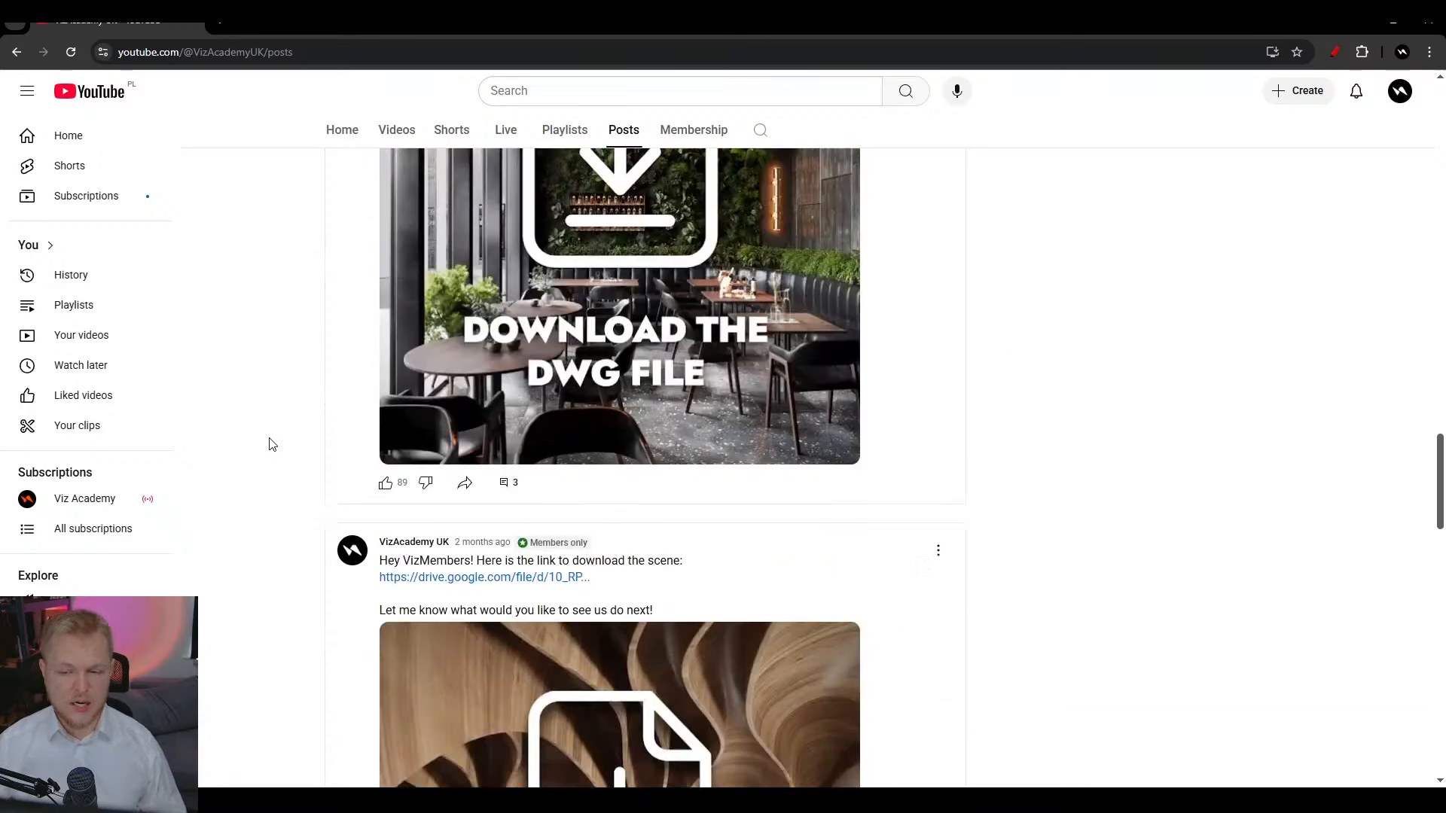
scroll(258, 584, down, 3)
scroll(242, 326, up, 20)
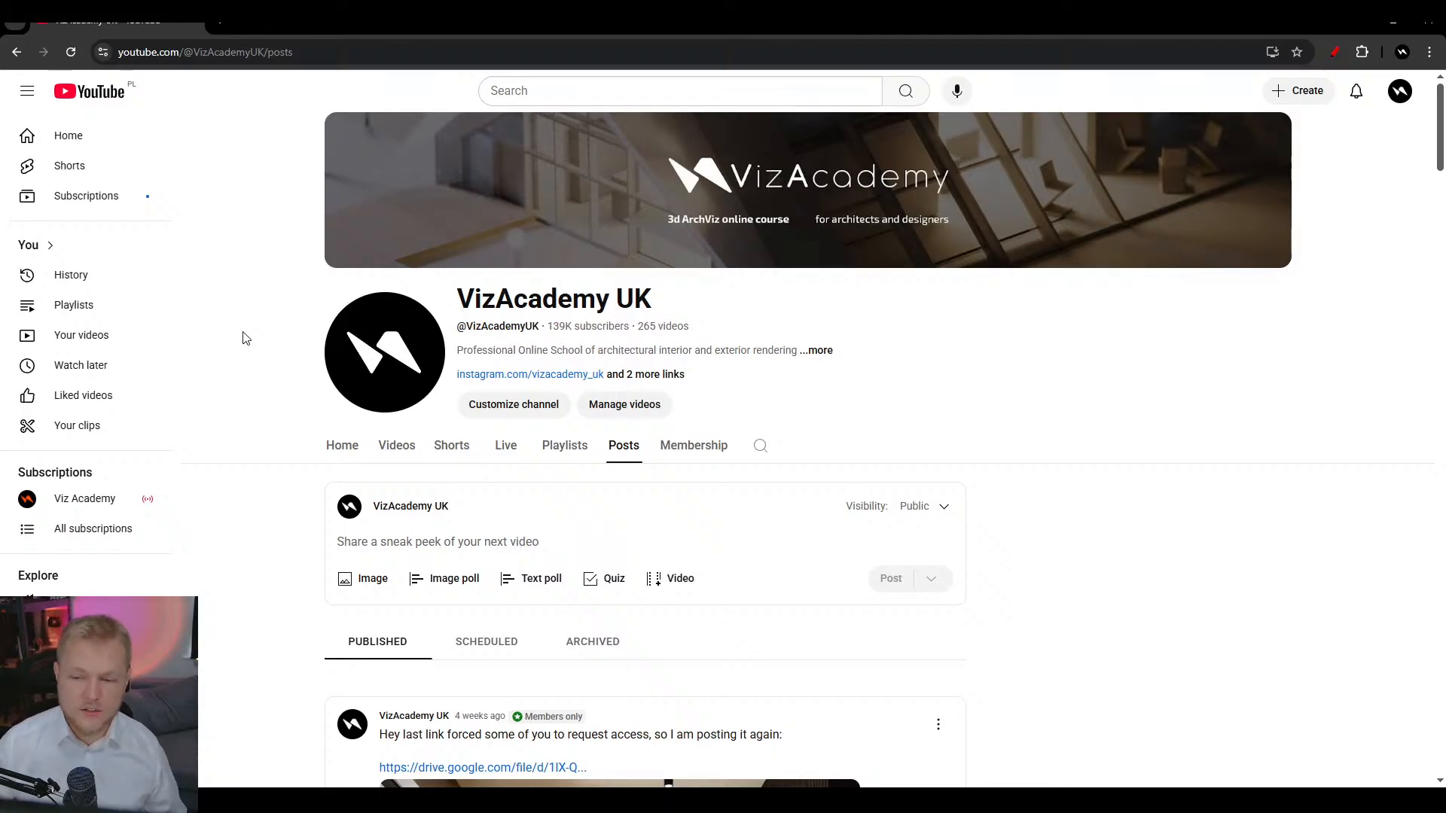
- Return to 3ds Max by minimizing the browser, and minimize the Corona frame buffer to uncover the camera view
click(1351, 26)
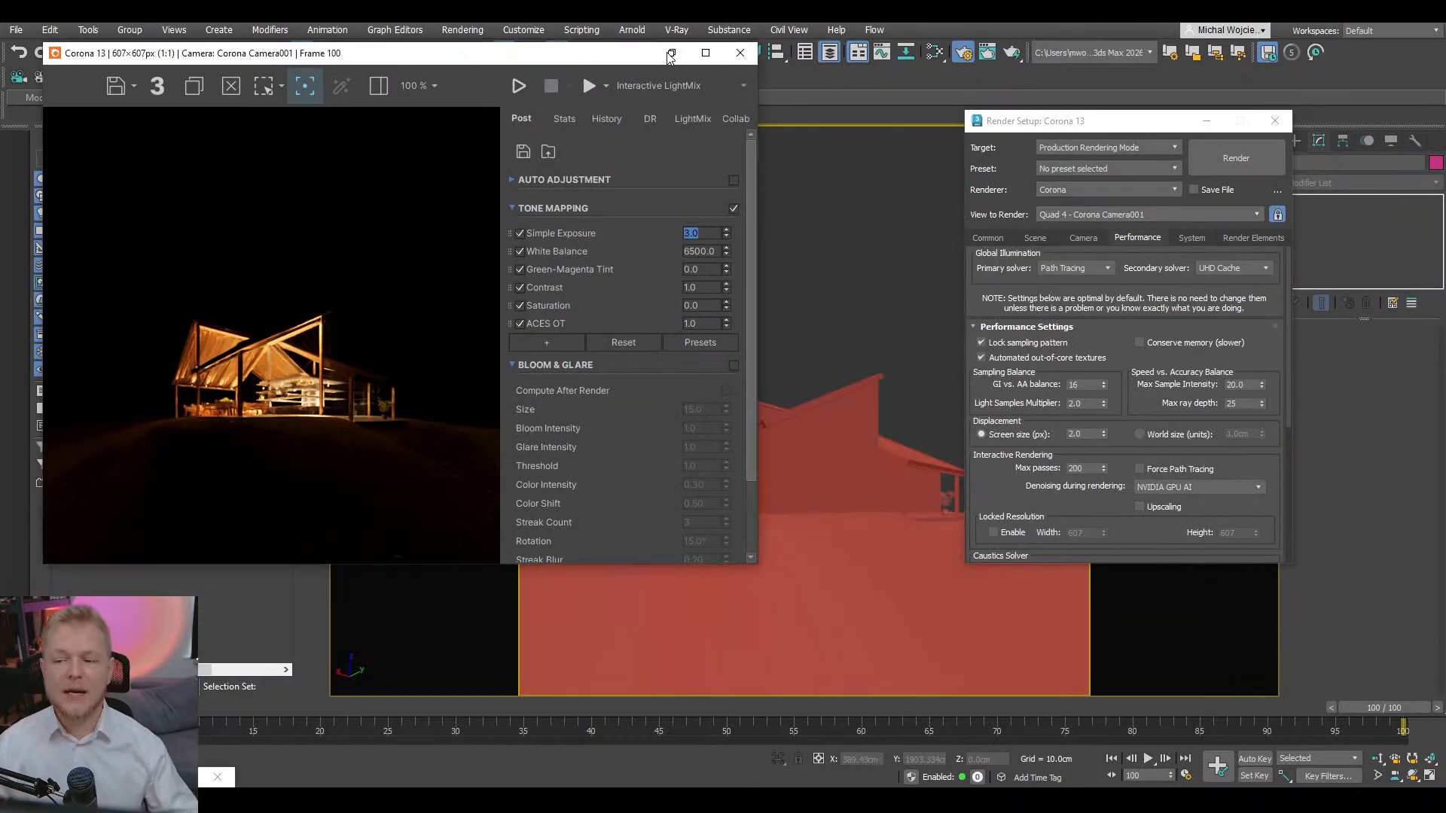
click(668, 51)
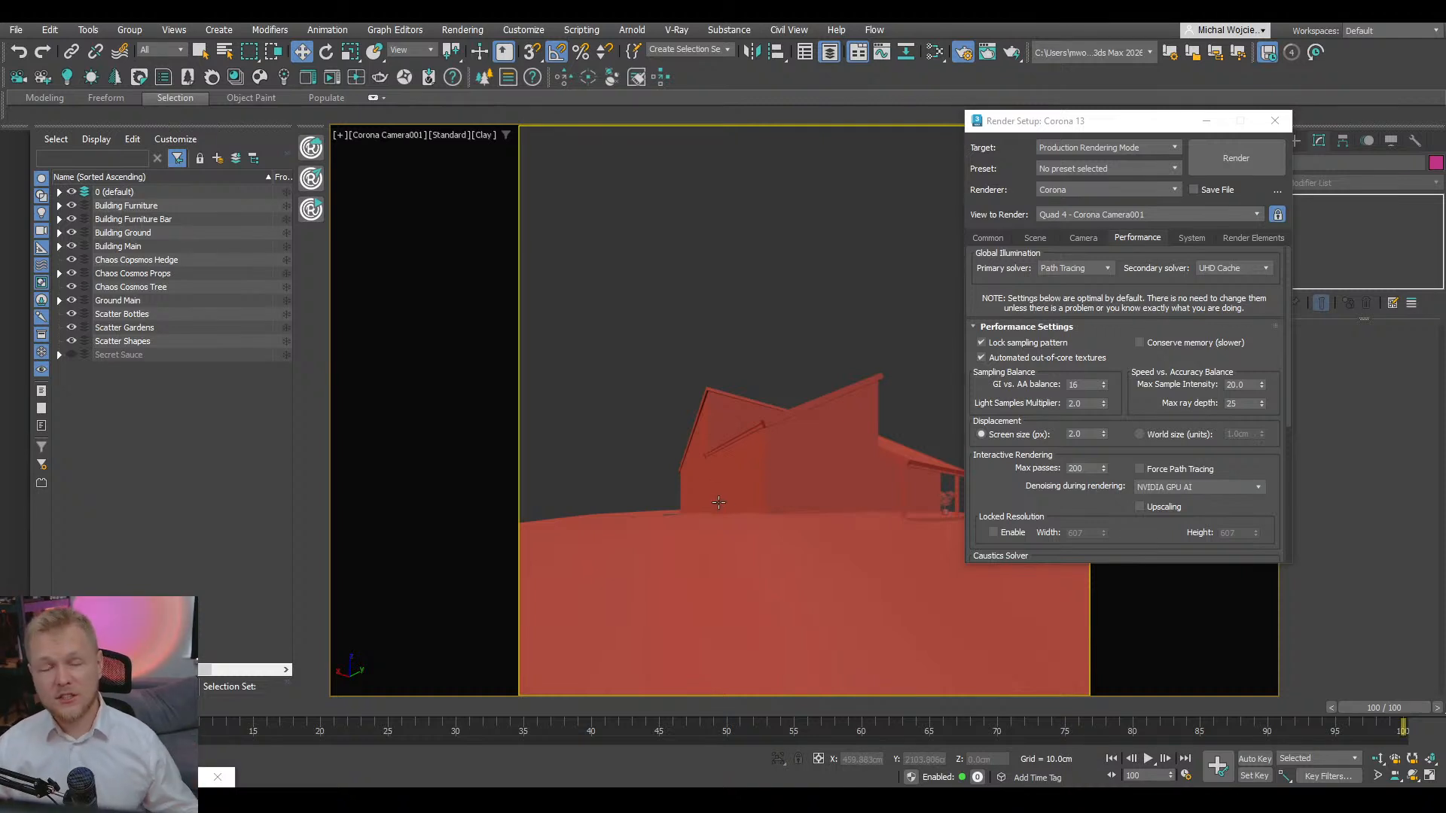
- Switch back to the Chrome window with the YouTube channel and open a new tab
mouse_move(576, 799)
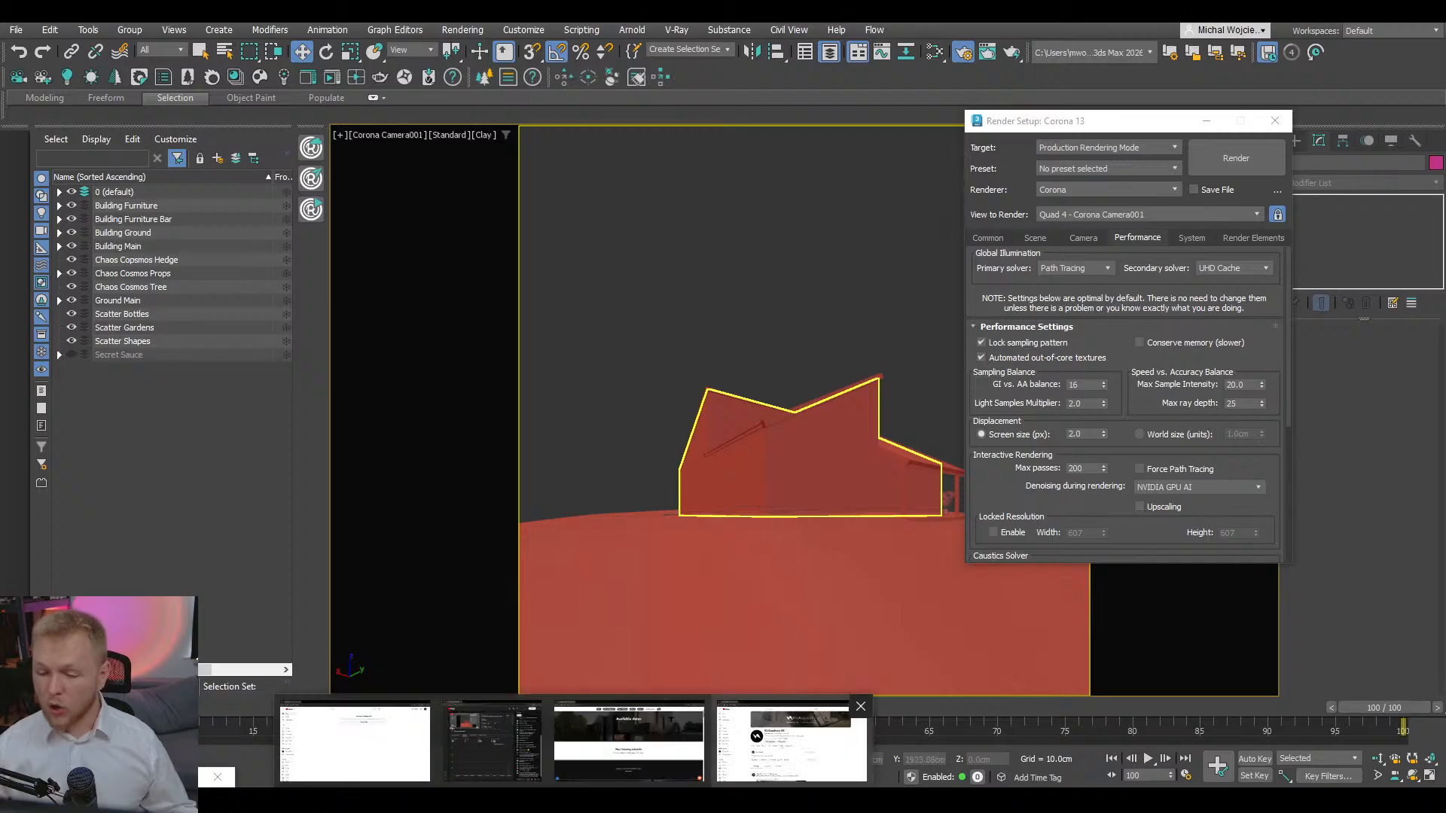
click(779, 751)
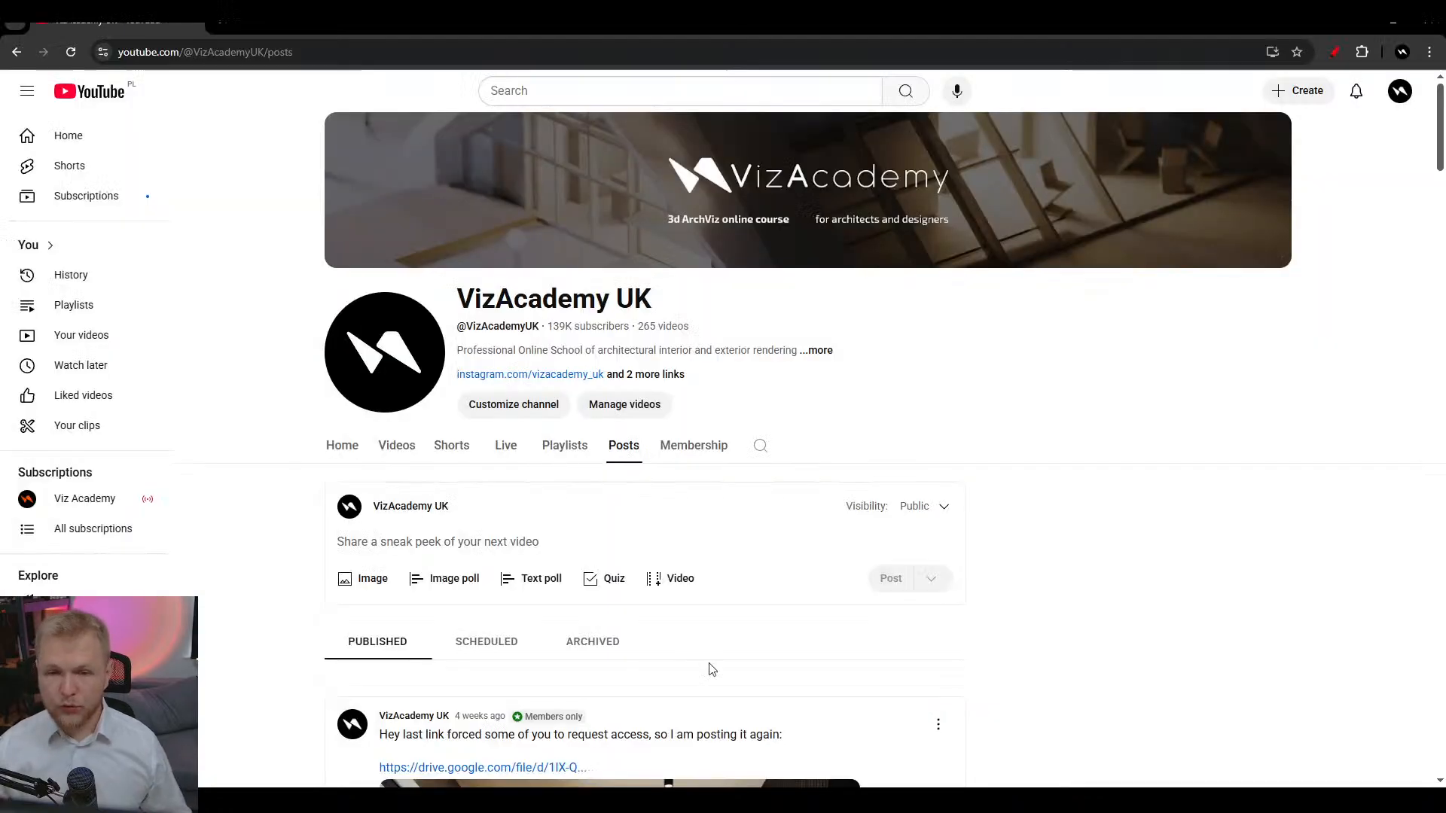
click(219, 23)
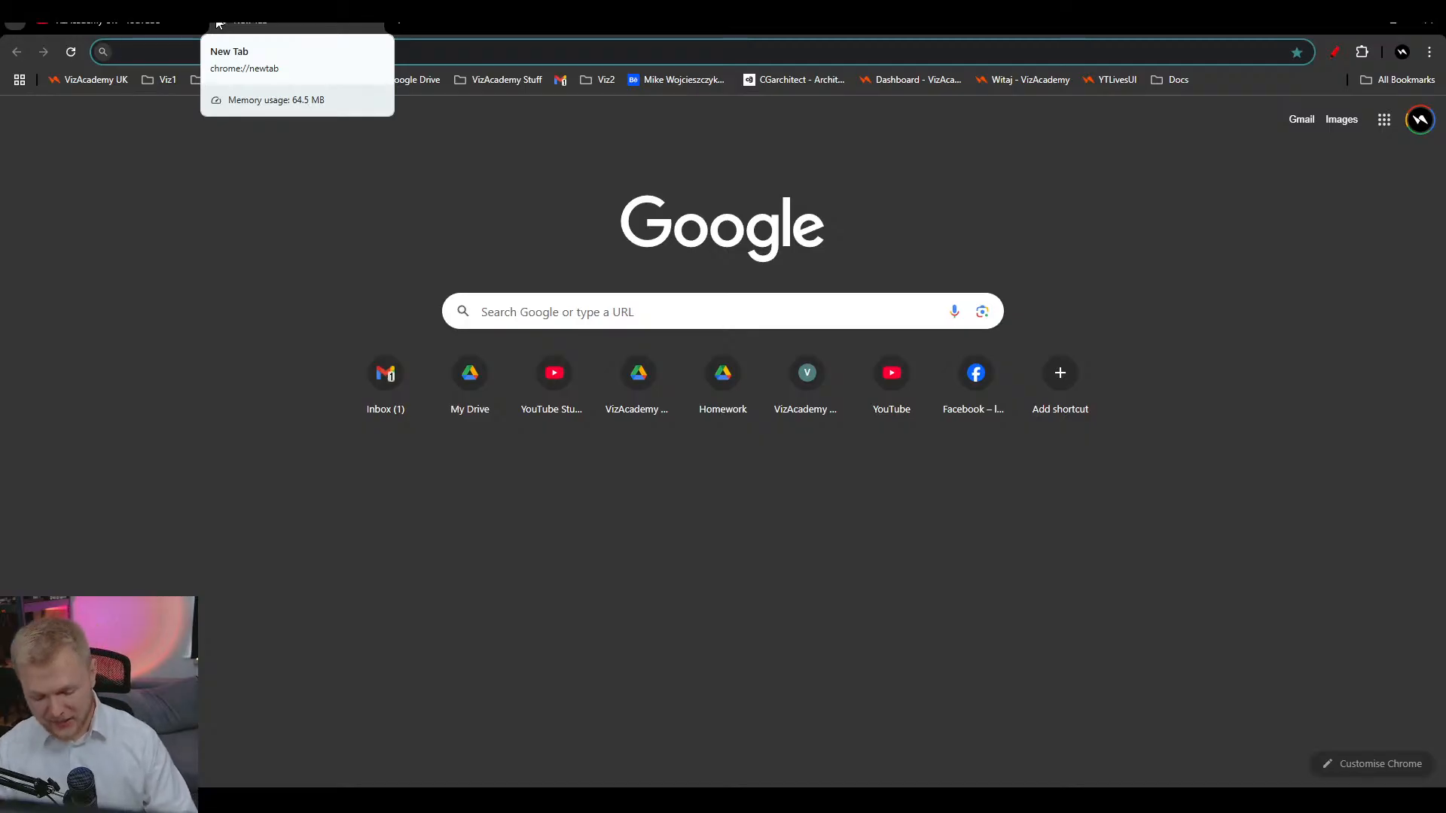
- Try to open the benchmark page at corona-render.com/benchmark and check the loaded page for it
text(corona-render.com/benchmark)
key(Return)
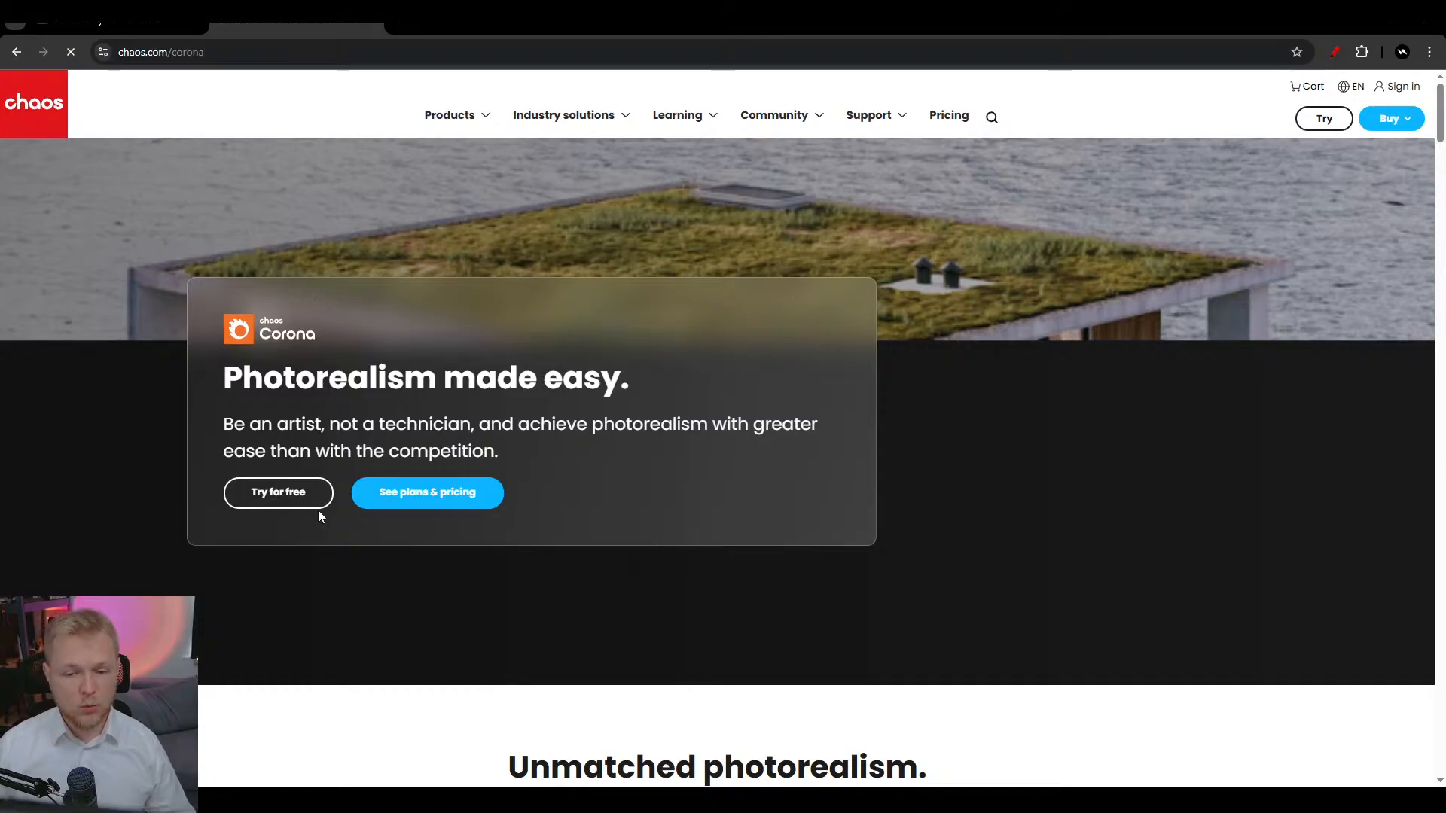
scroll(565, 555, down, 12)
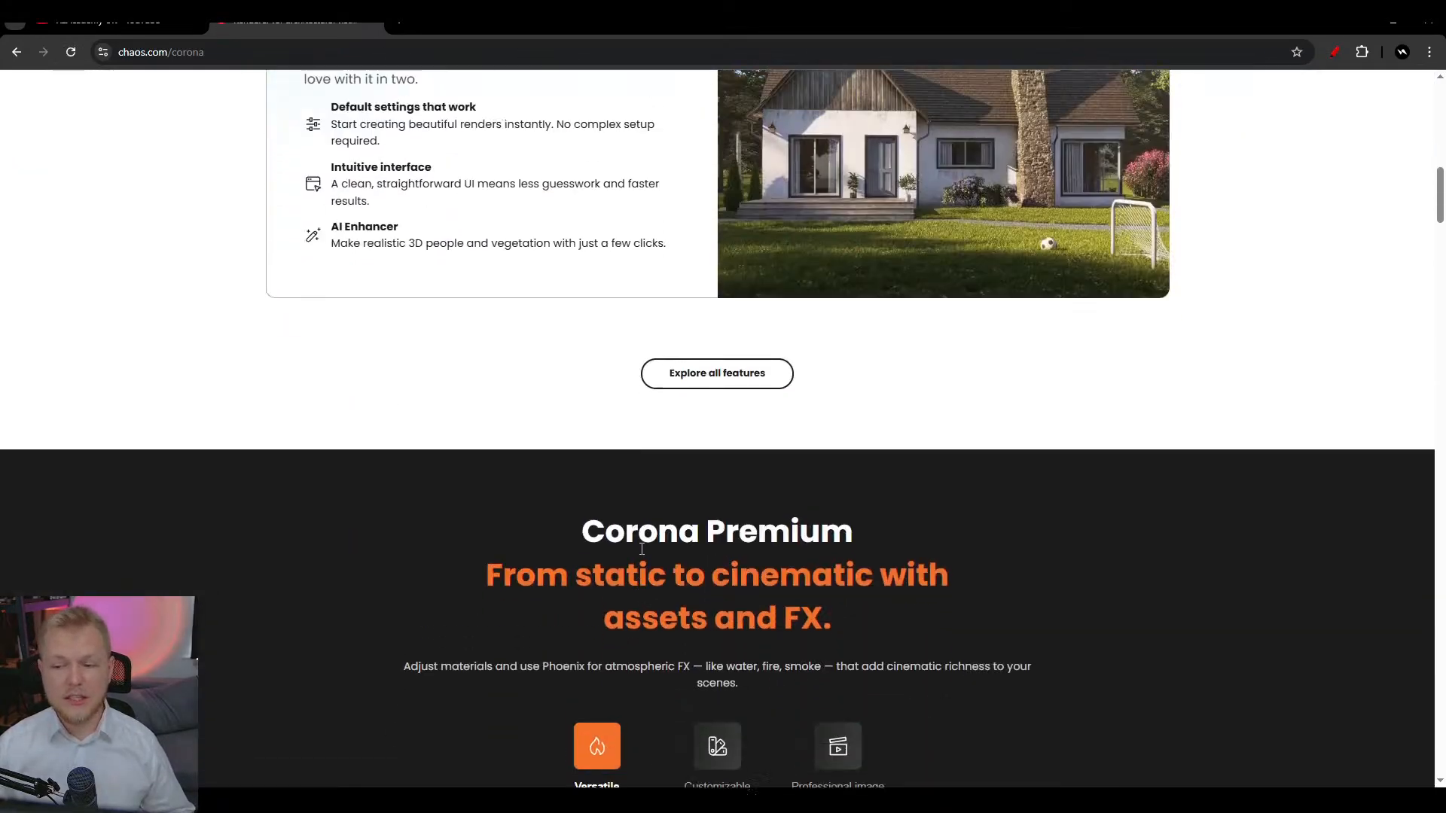
scroll(739, 557, up, 2)
scroll(736, 569, up, 5)
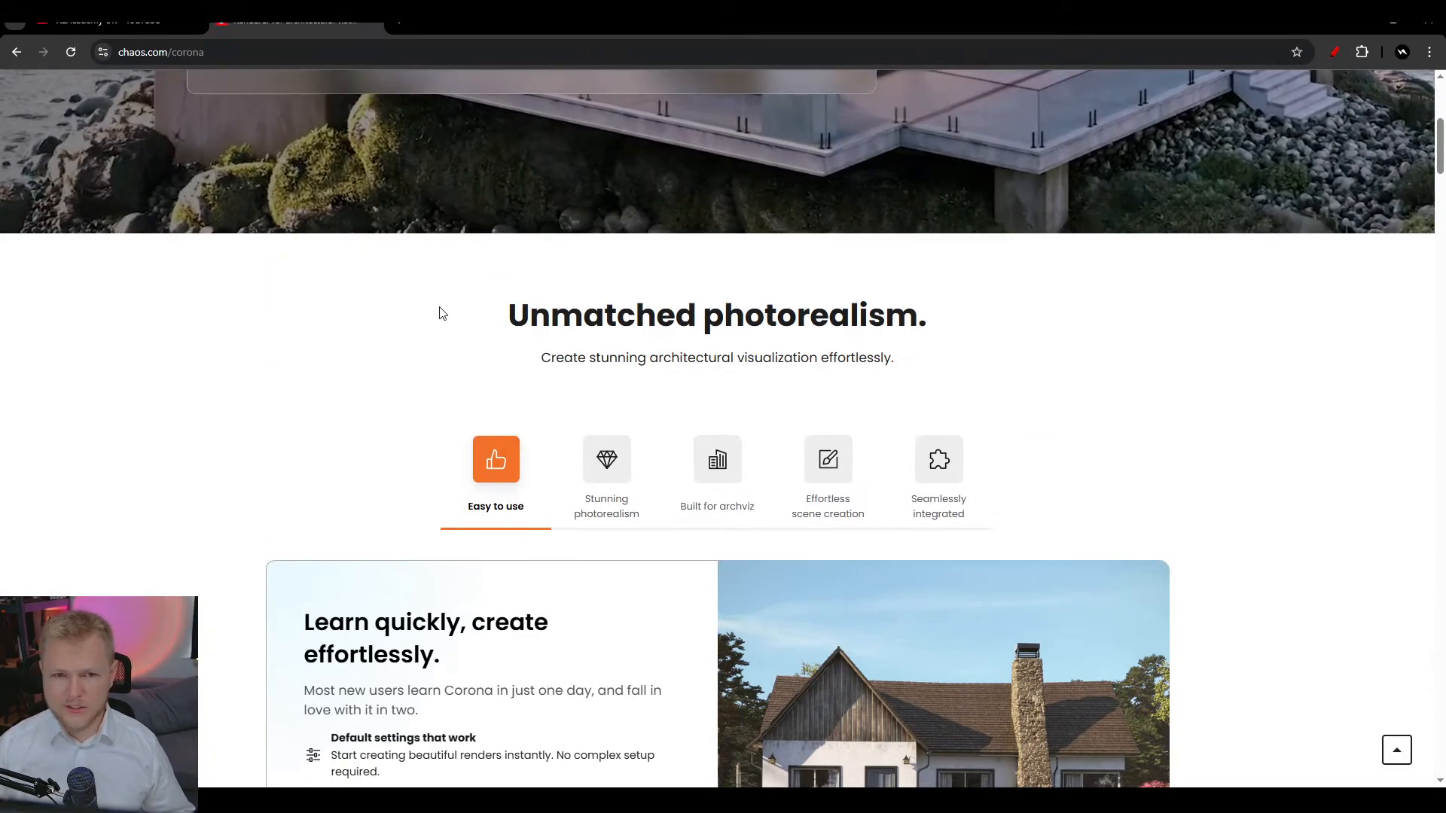
- Go back to the blank tab and retry the address corona-render.com/benchmark
key(alt+Left)
click(278, 54)
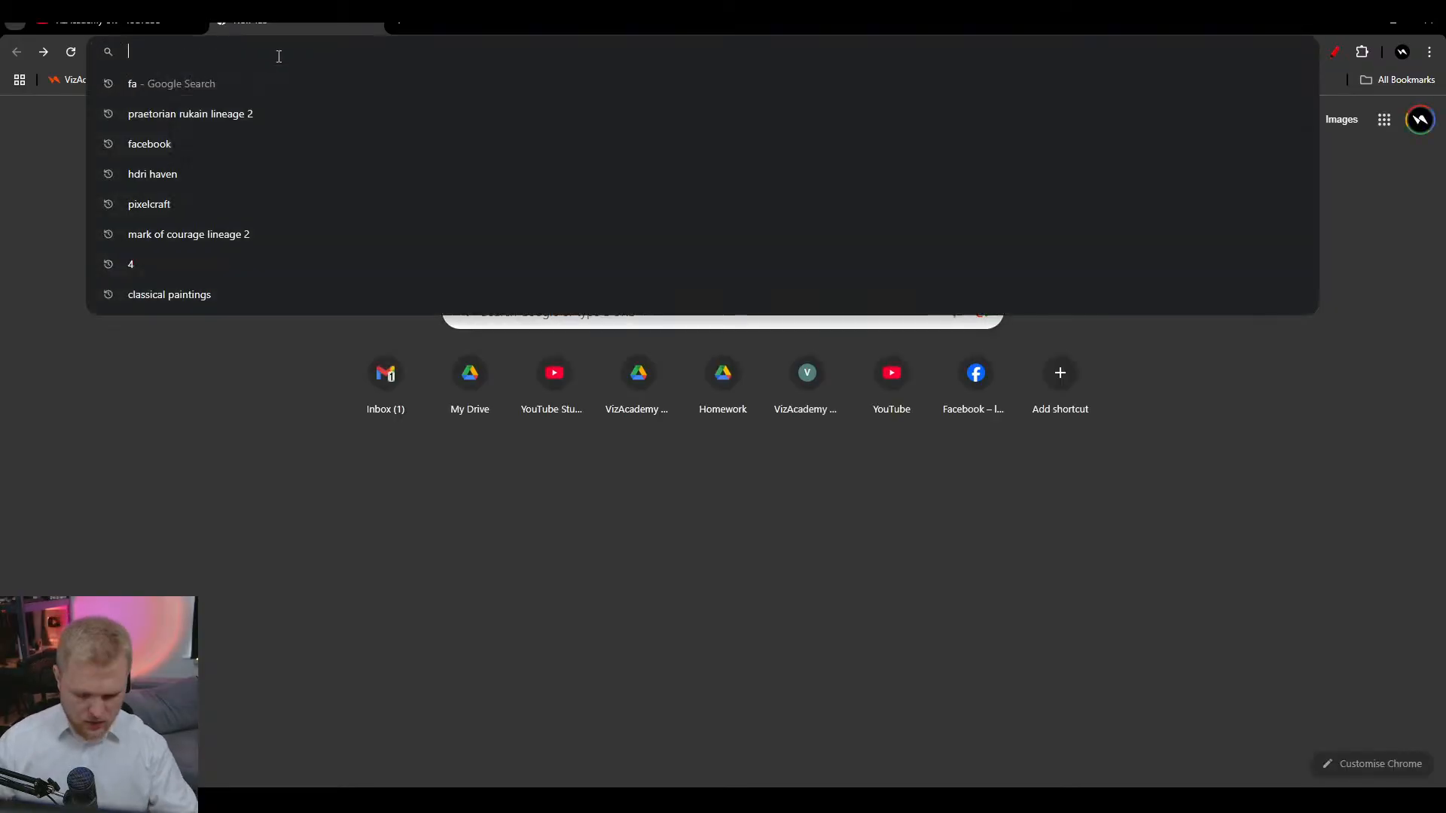
text(corona-render.com/benchmark)
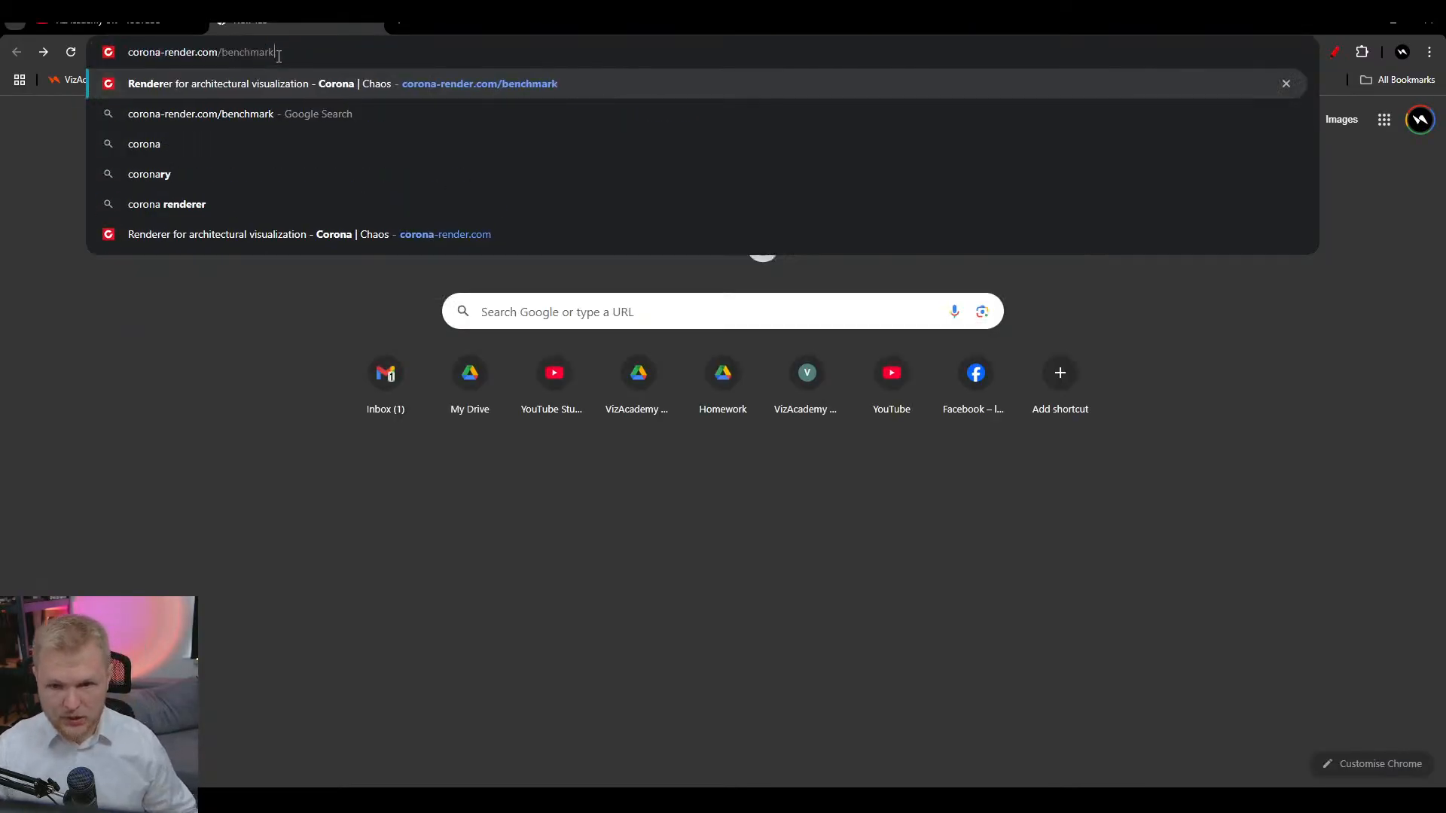
key(Return)
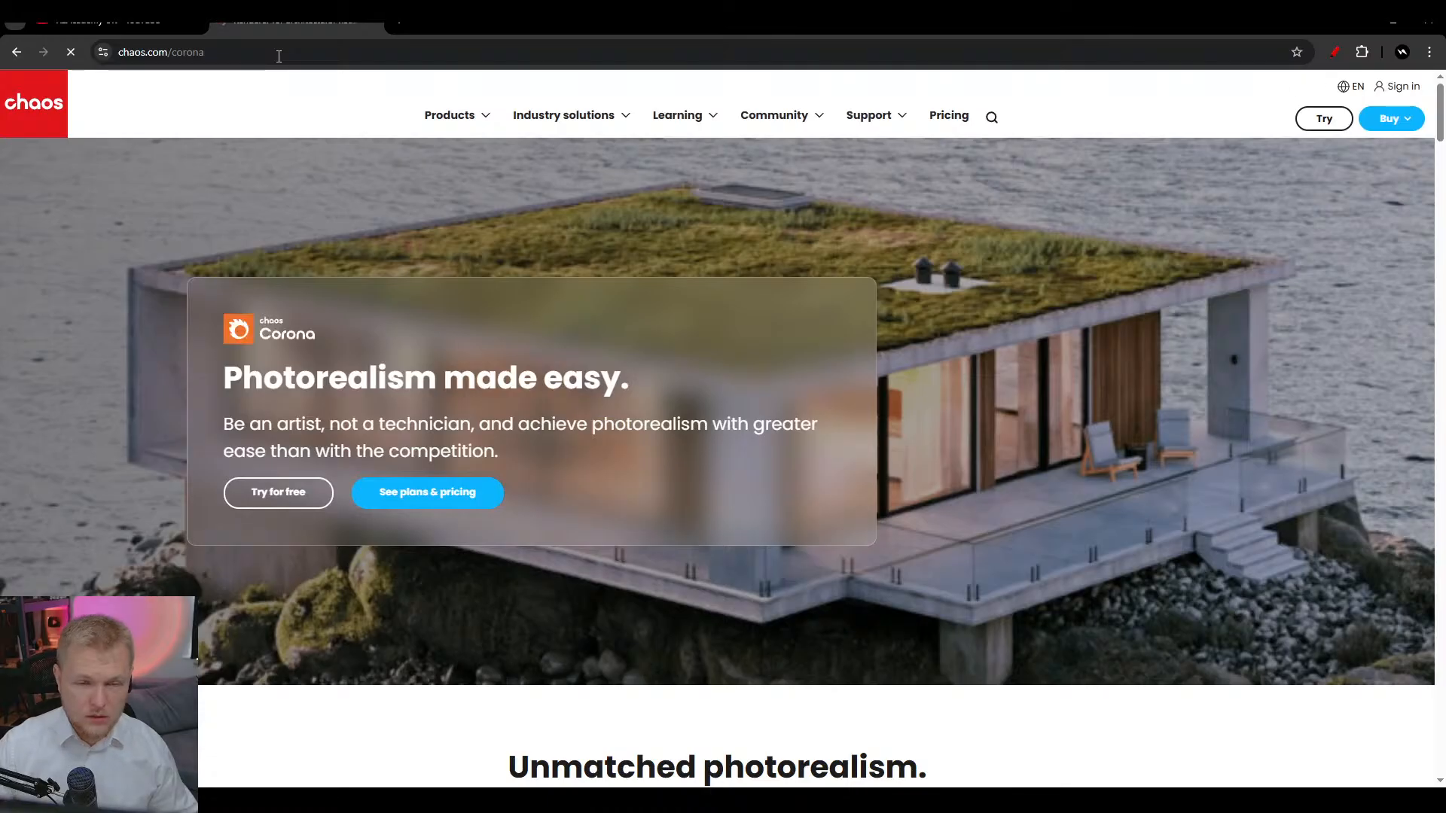
- Look up "corona benchmark" and open the suggested Corona 10 Benchmark scores page on benchmark.chaos.com
click(276, 54)
text(corona benchmark)
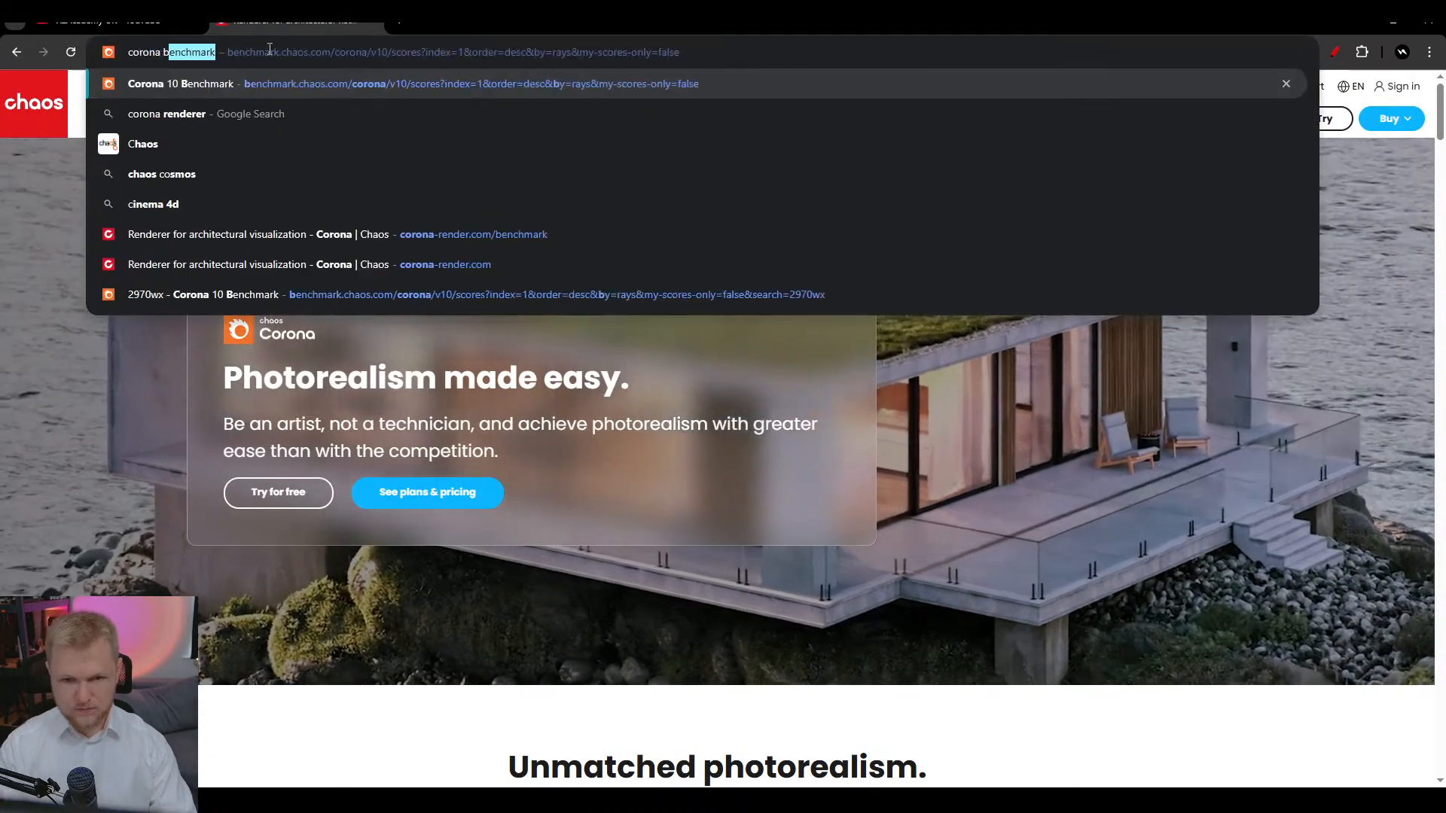
key(Return)
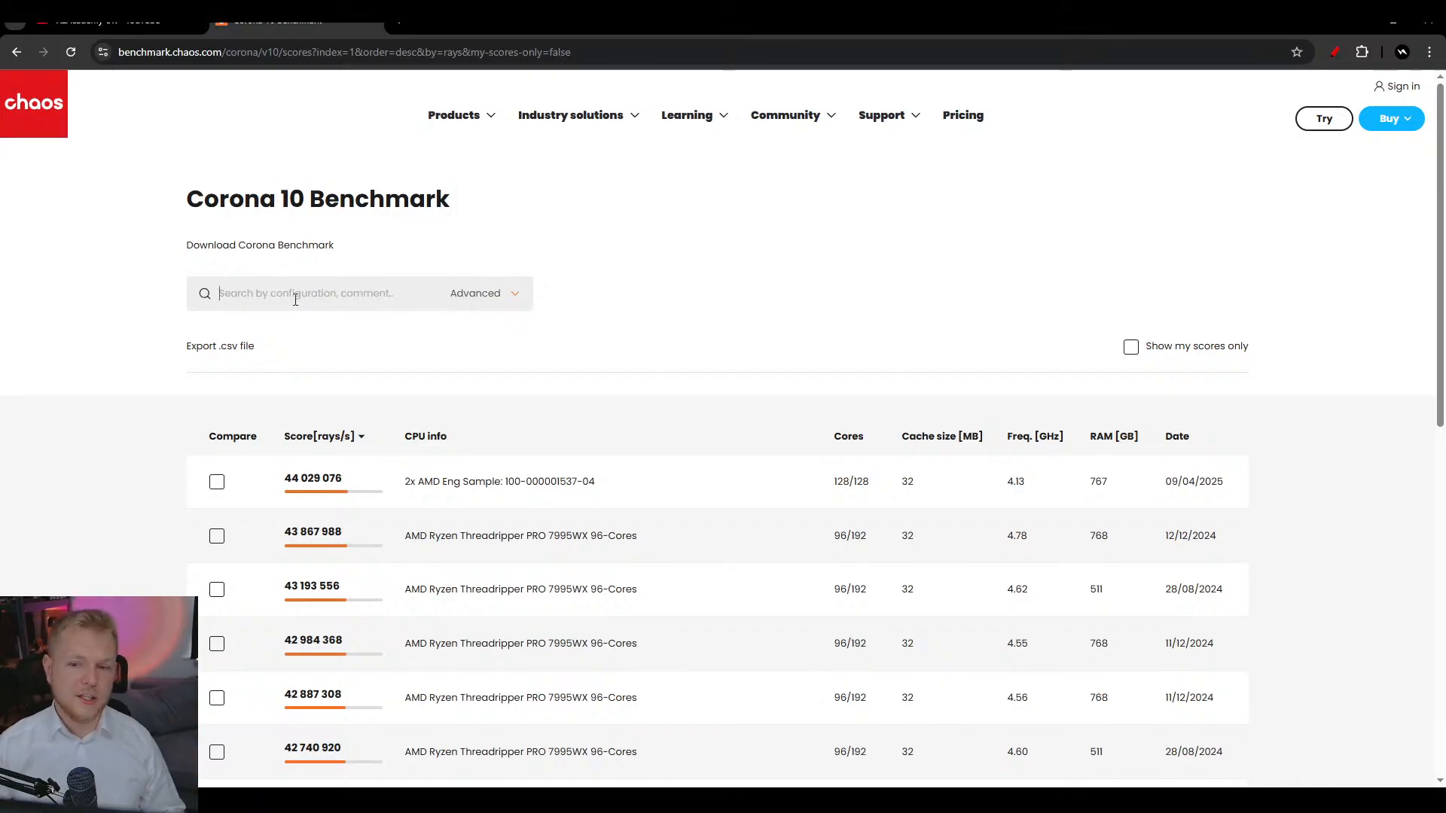
- Search the benchmark scores for "12400f" and look through the listed results
click(494, 295)
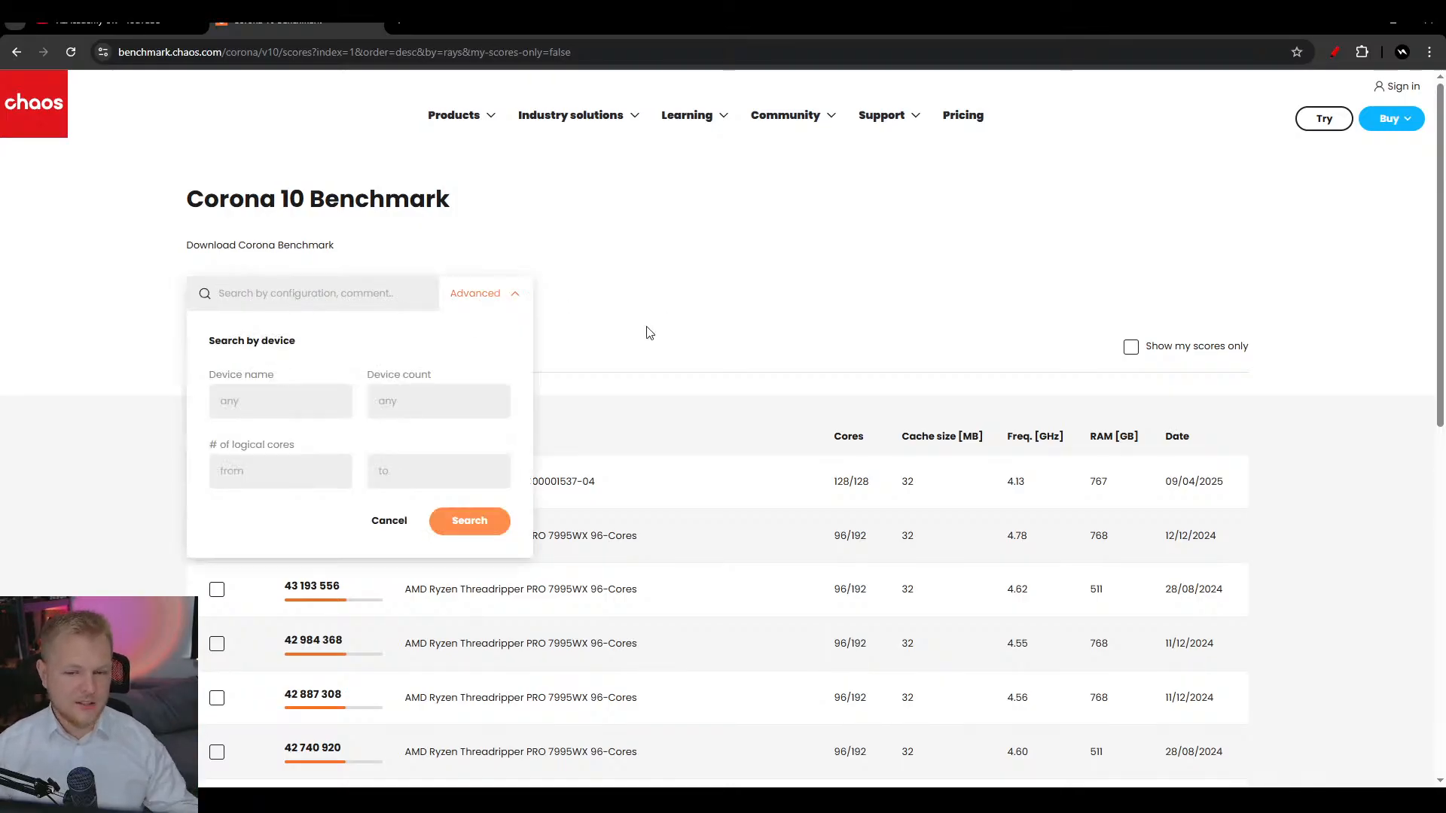
click(482, 297)
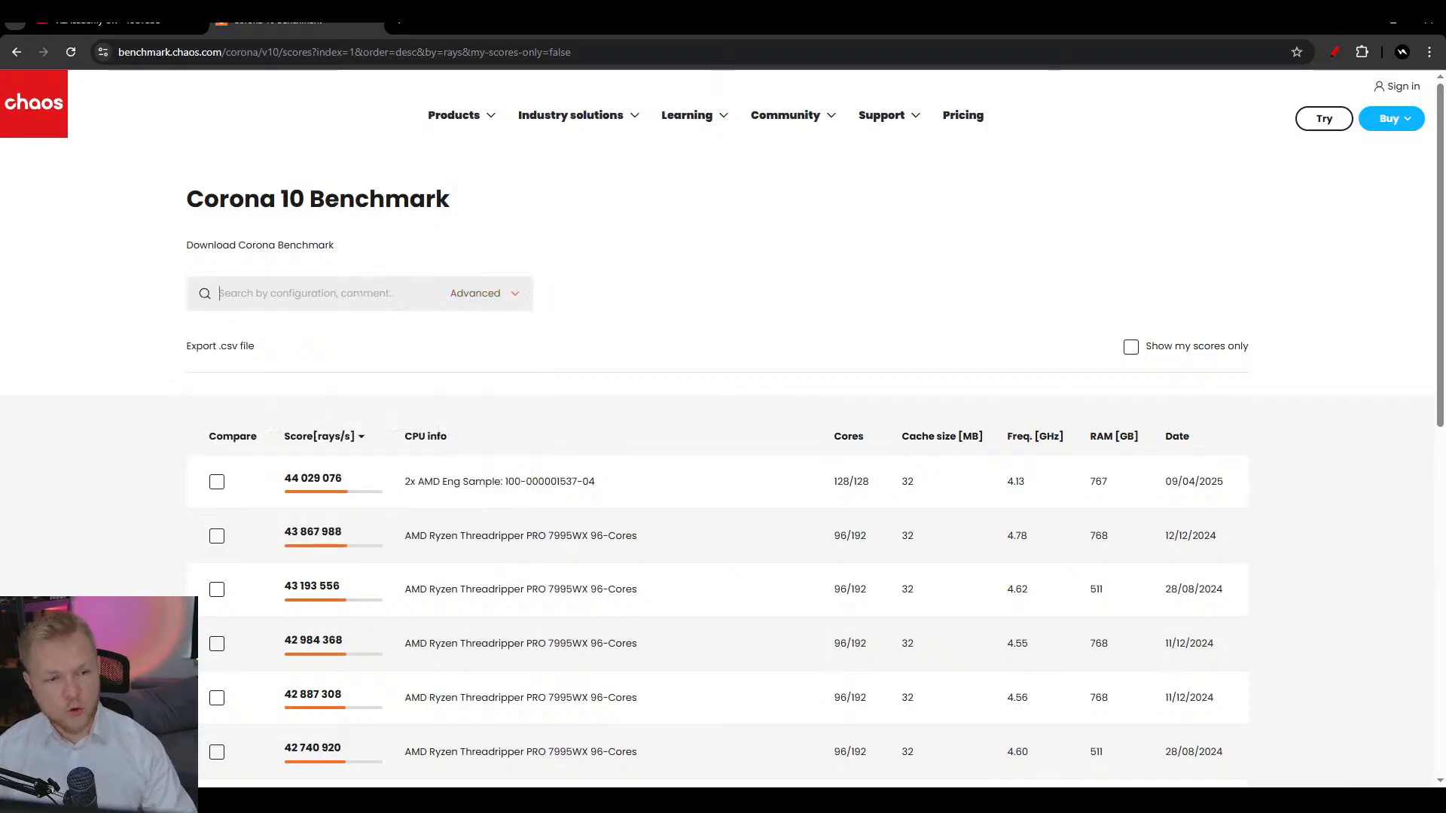
click(390, 296)
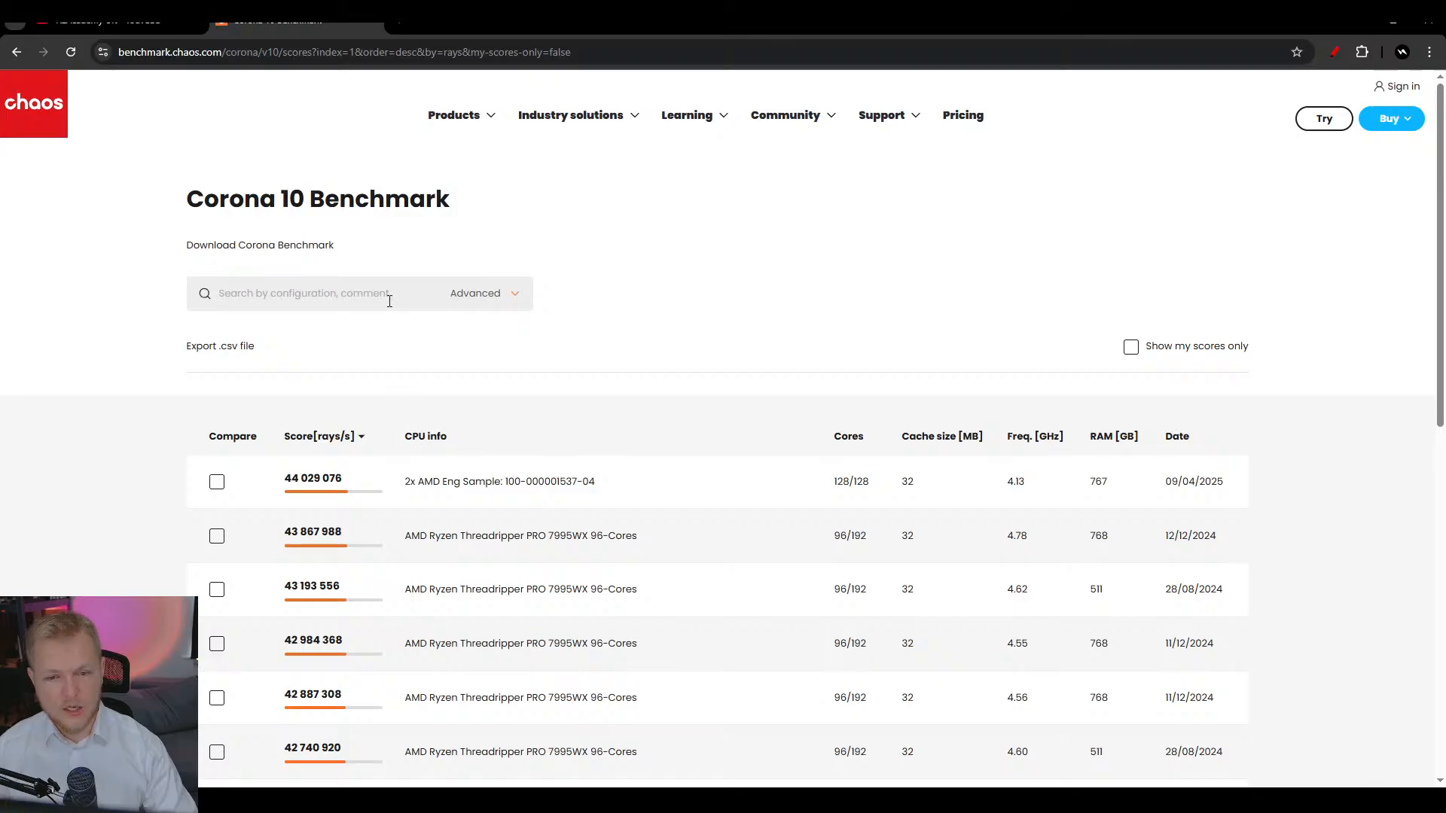
text(12400f)
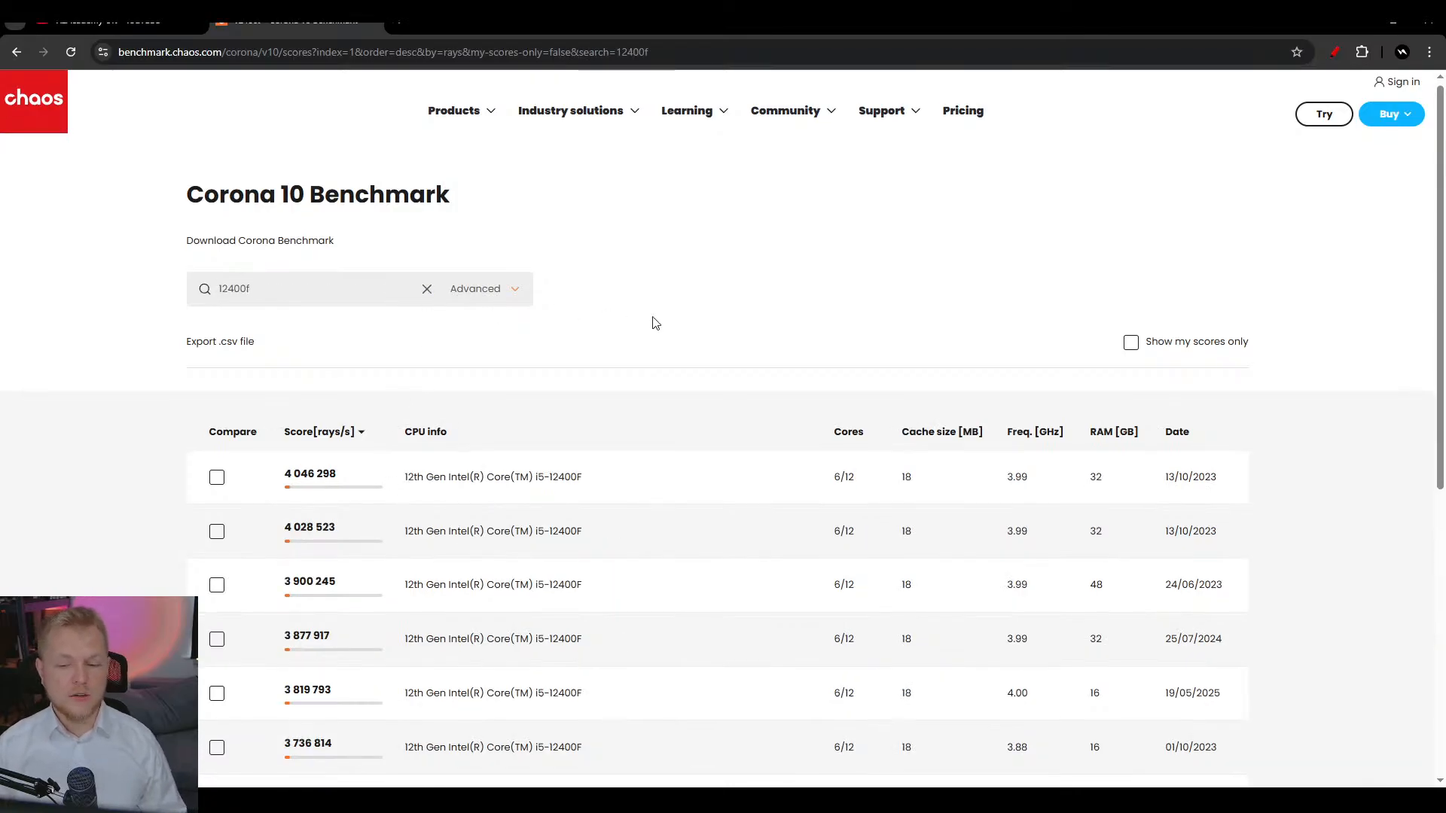
scroll(663, 331, down, 4)
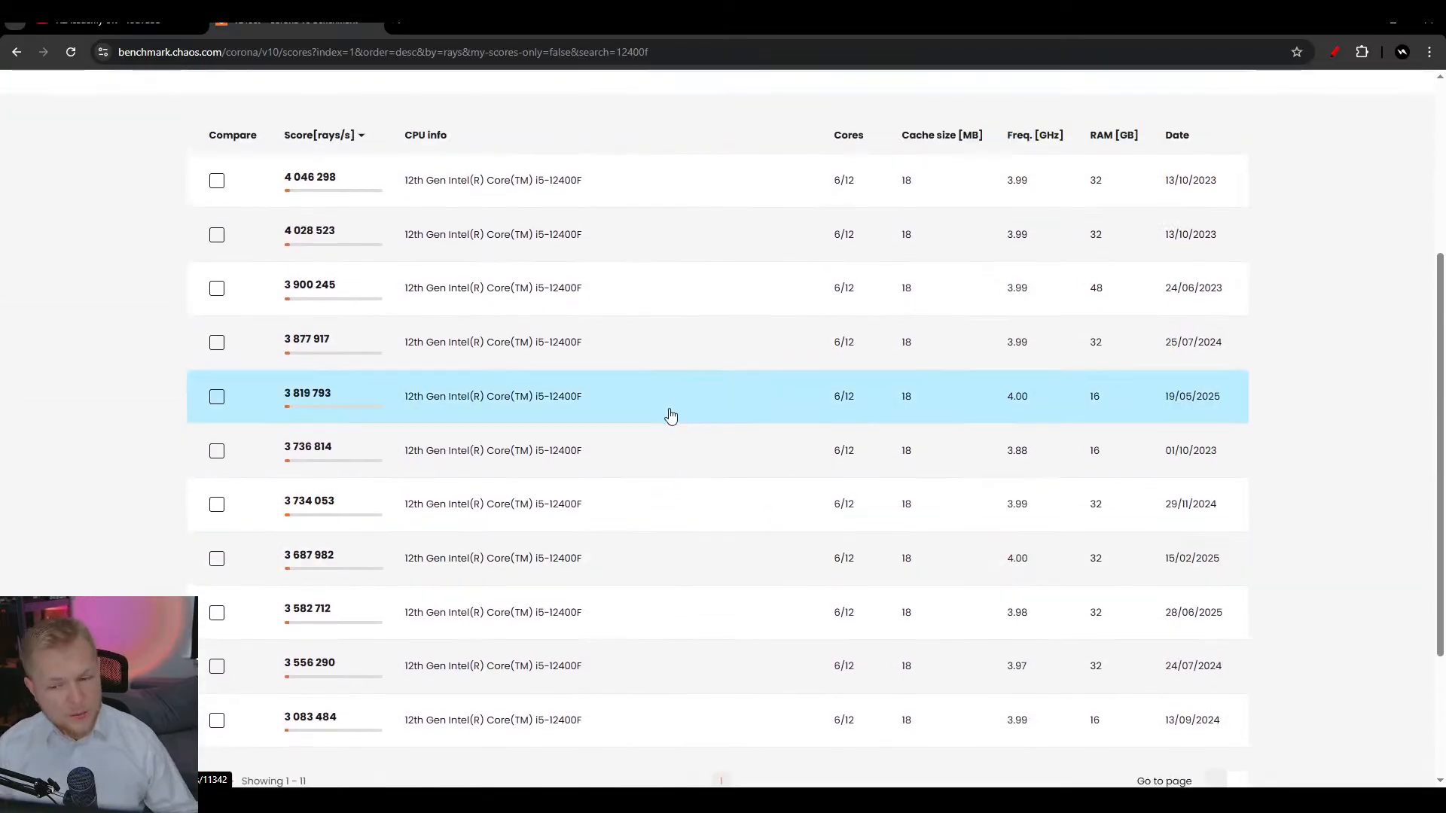
scroll(669, 419, down, 1)
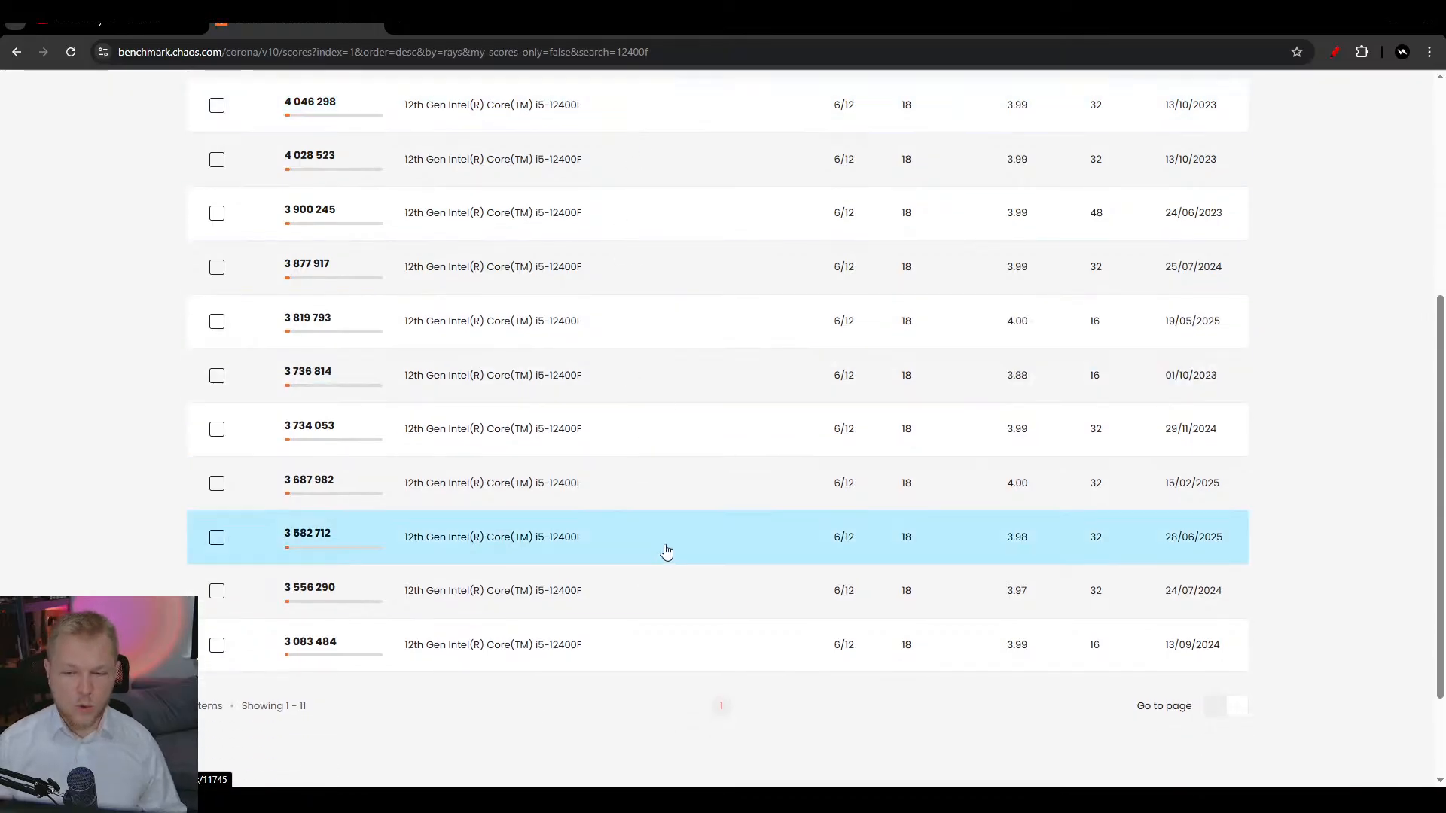
scroll(666, 557, up, 2)
scroll(669, 536, down, 1)
scroll(670, 537, down, 1)
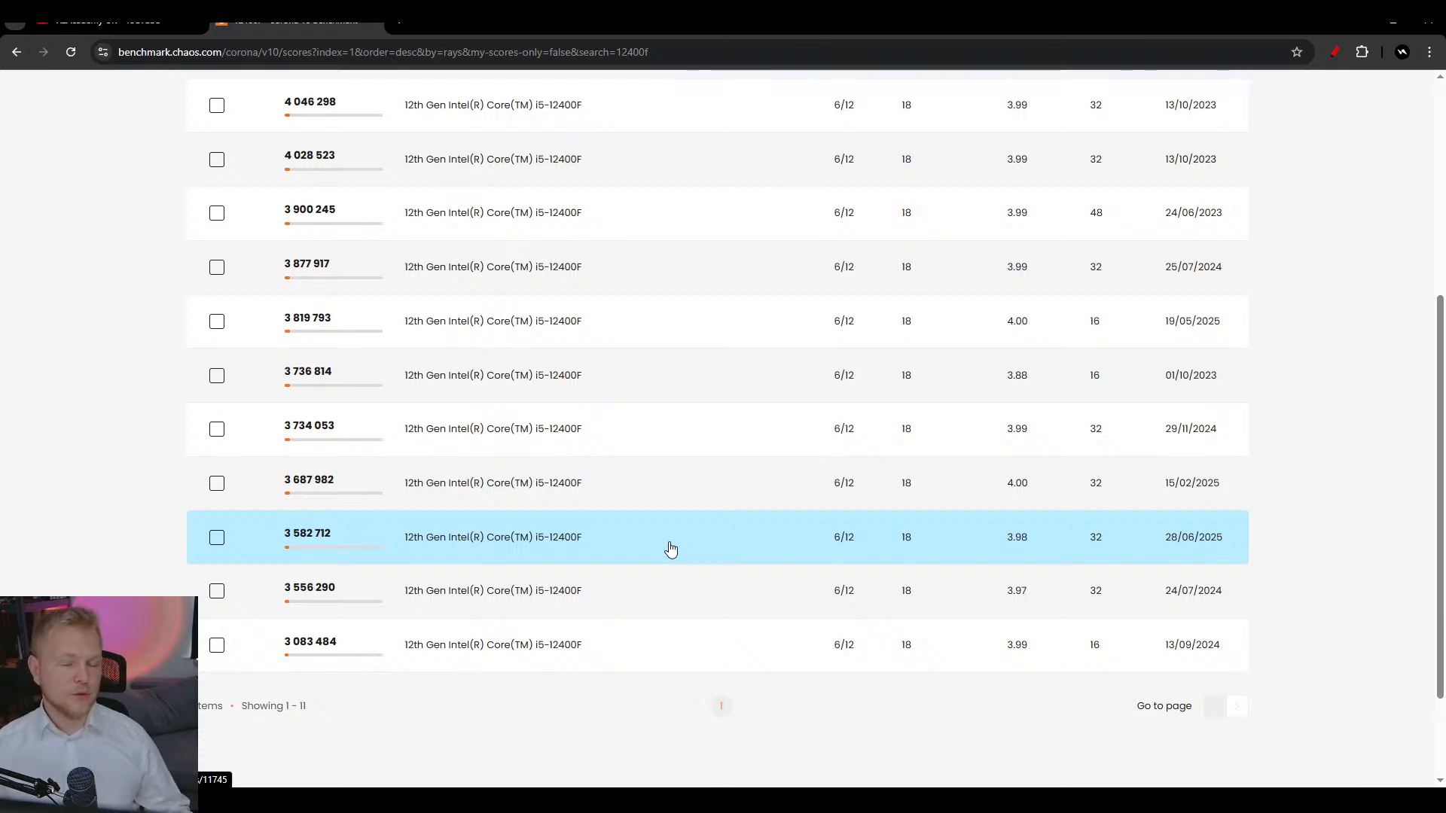
scroll(655, 535, up, 4)
- Replace the benchmark search with "9950x3D" and look through the matching scores
drag(362, 217, 172, 234)
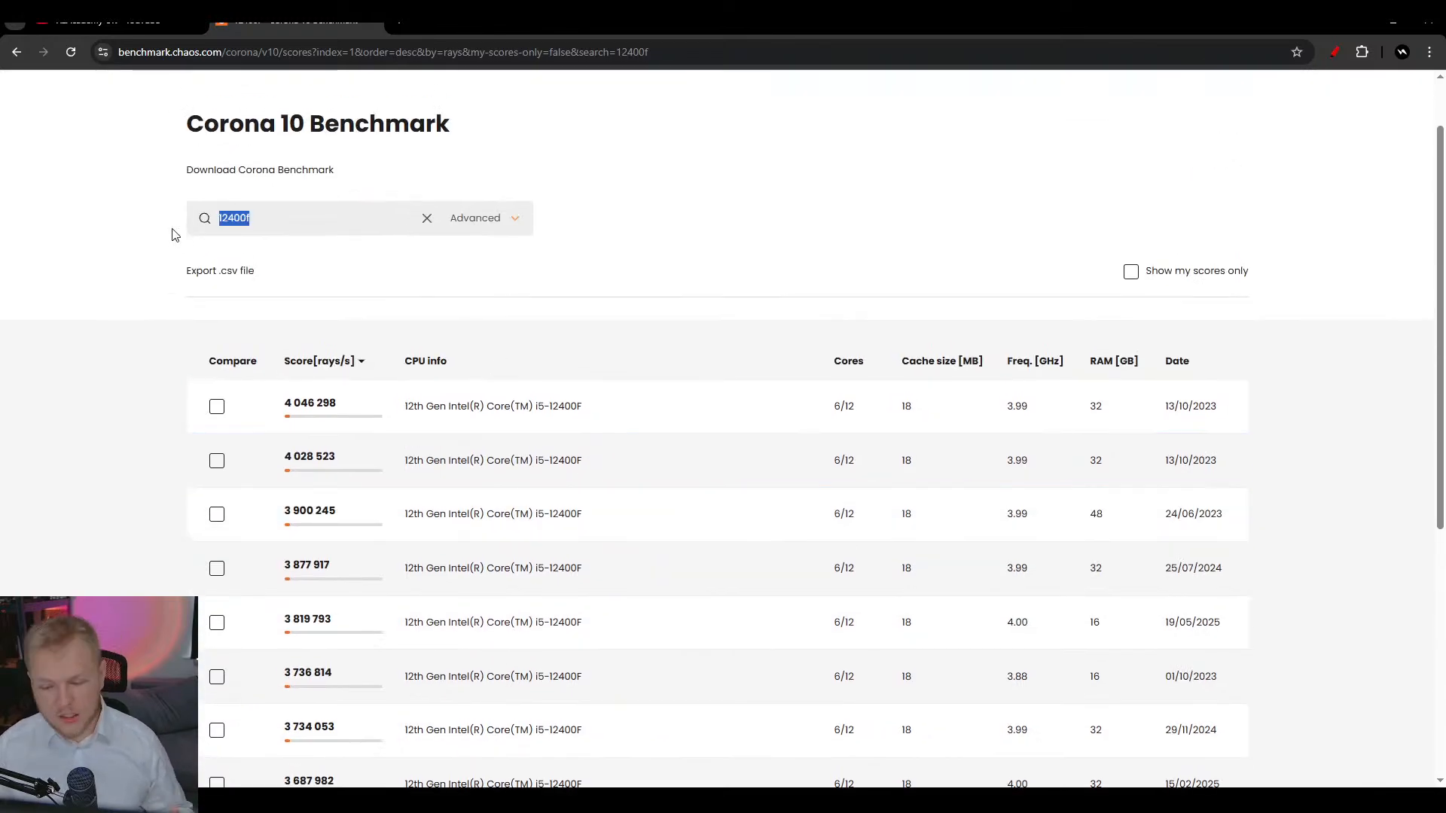
text(9950)
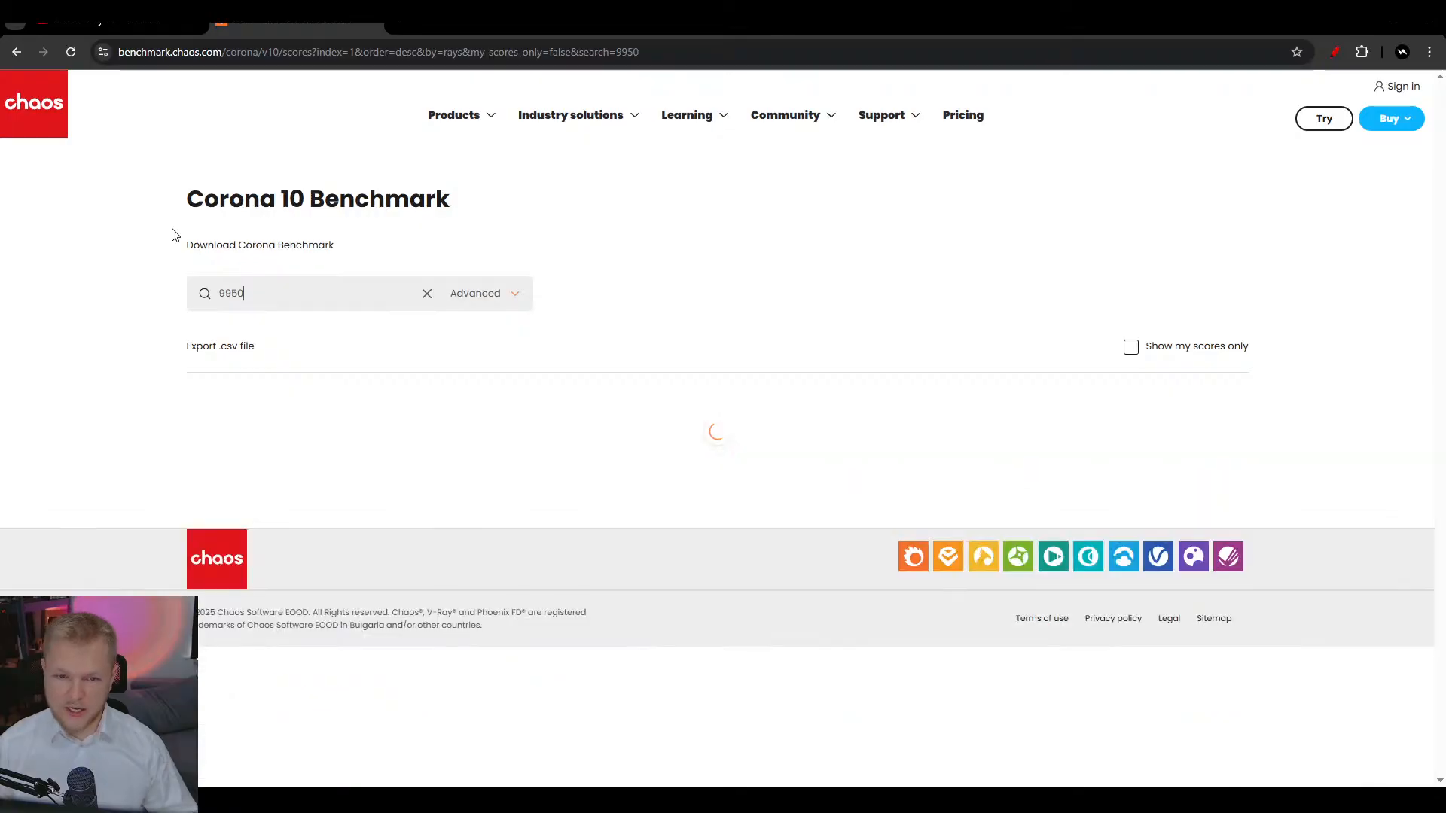
text(x)
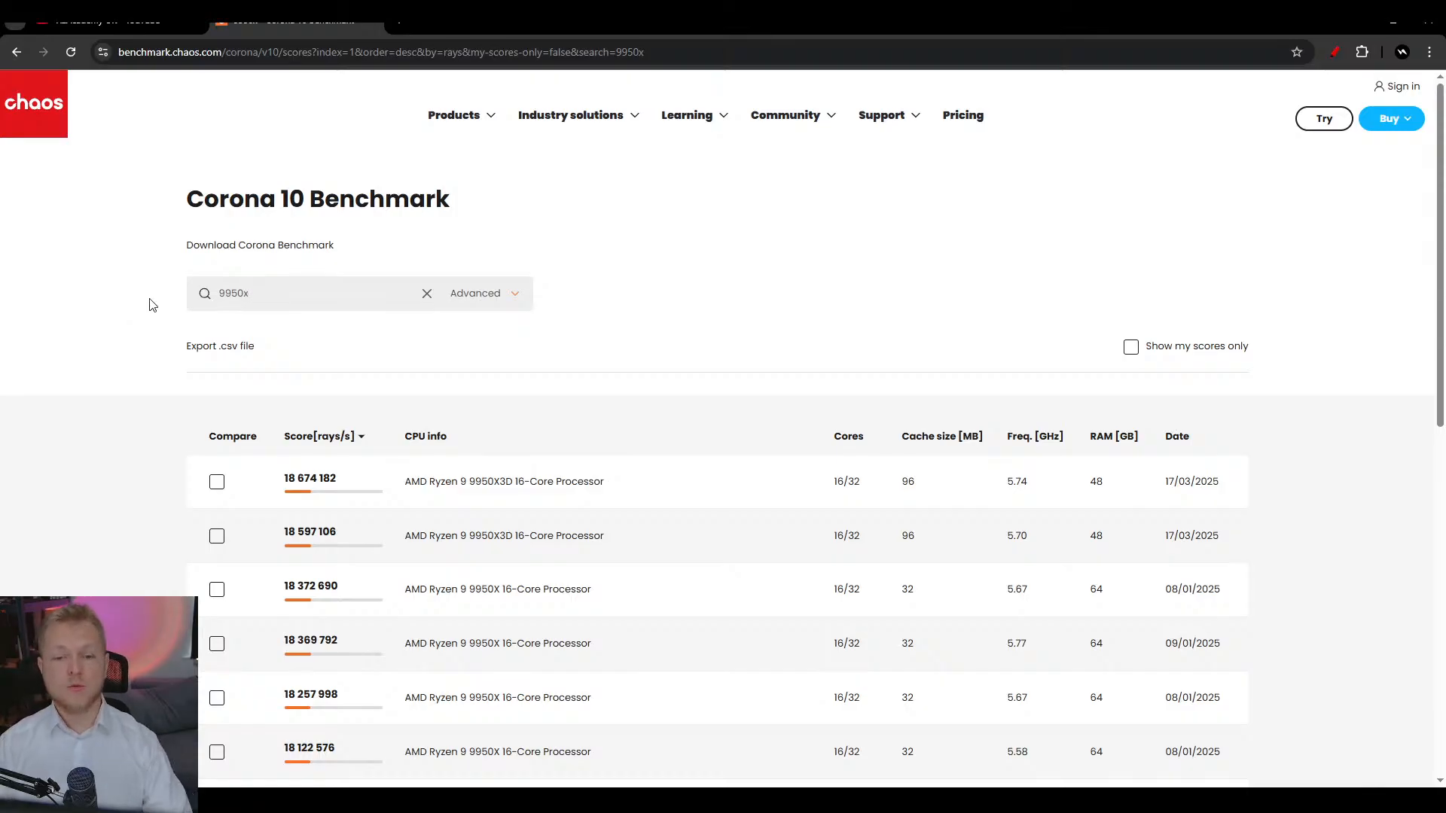
text(3D)
scroll(181, 365, down, 1)
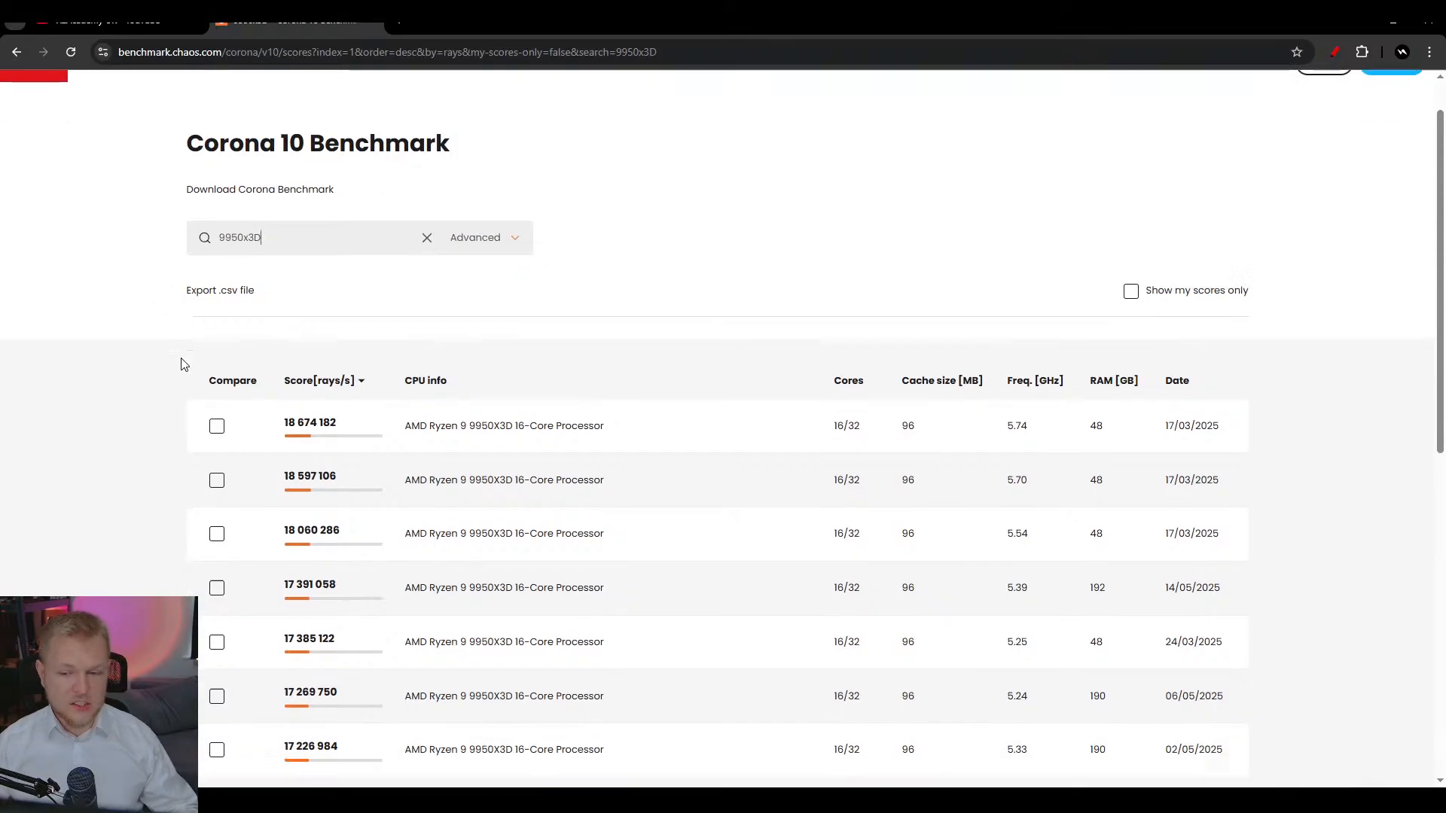
scroll(181, 364, down, 2)
scroll(173, 385, up, 4)
- Broaden the benchmark search to "9950" and compare the scores on the first results page
key(BackSpace)
key(BackSpace)
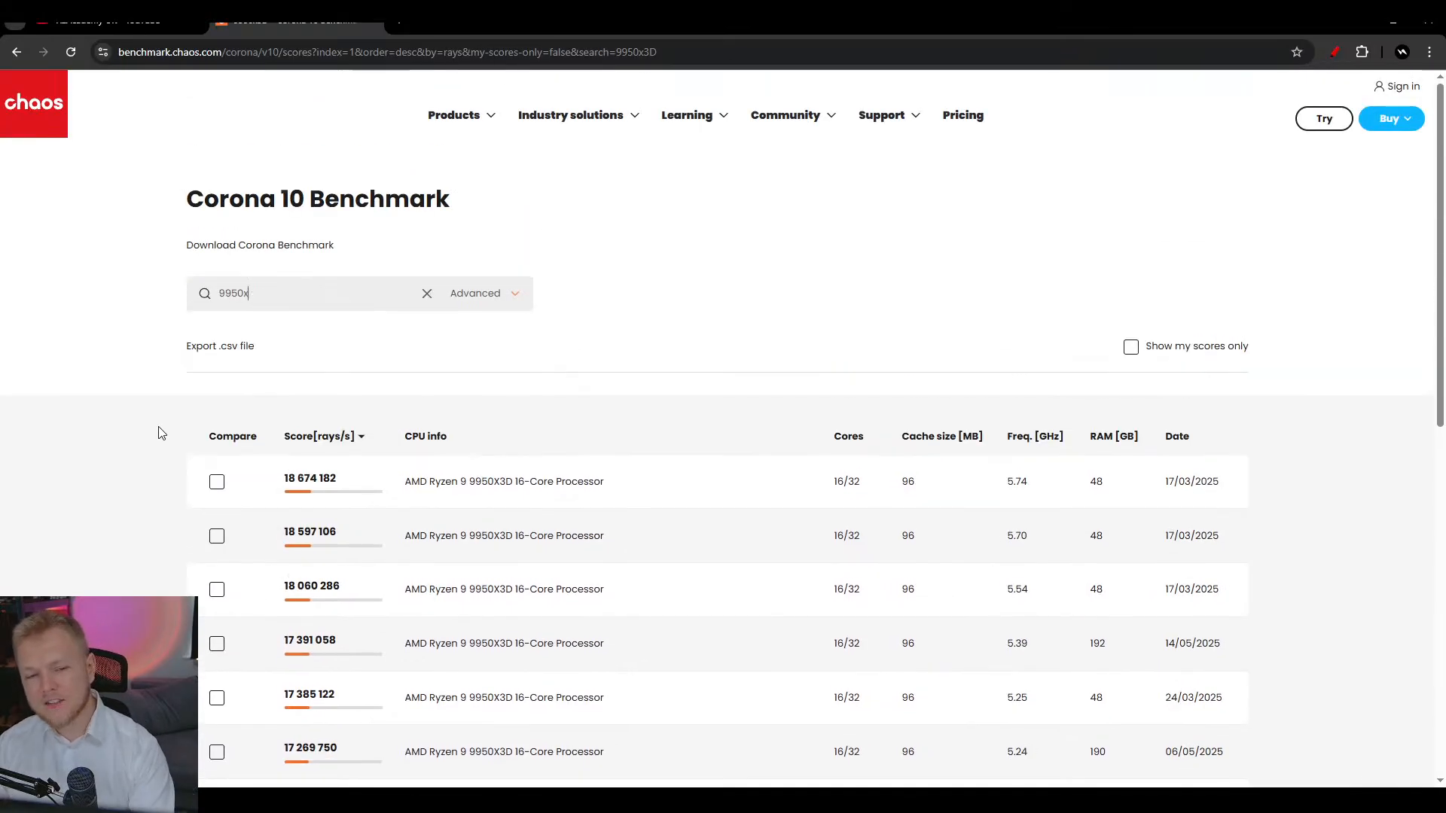
key(BackSpace)
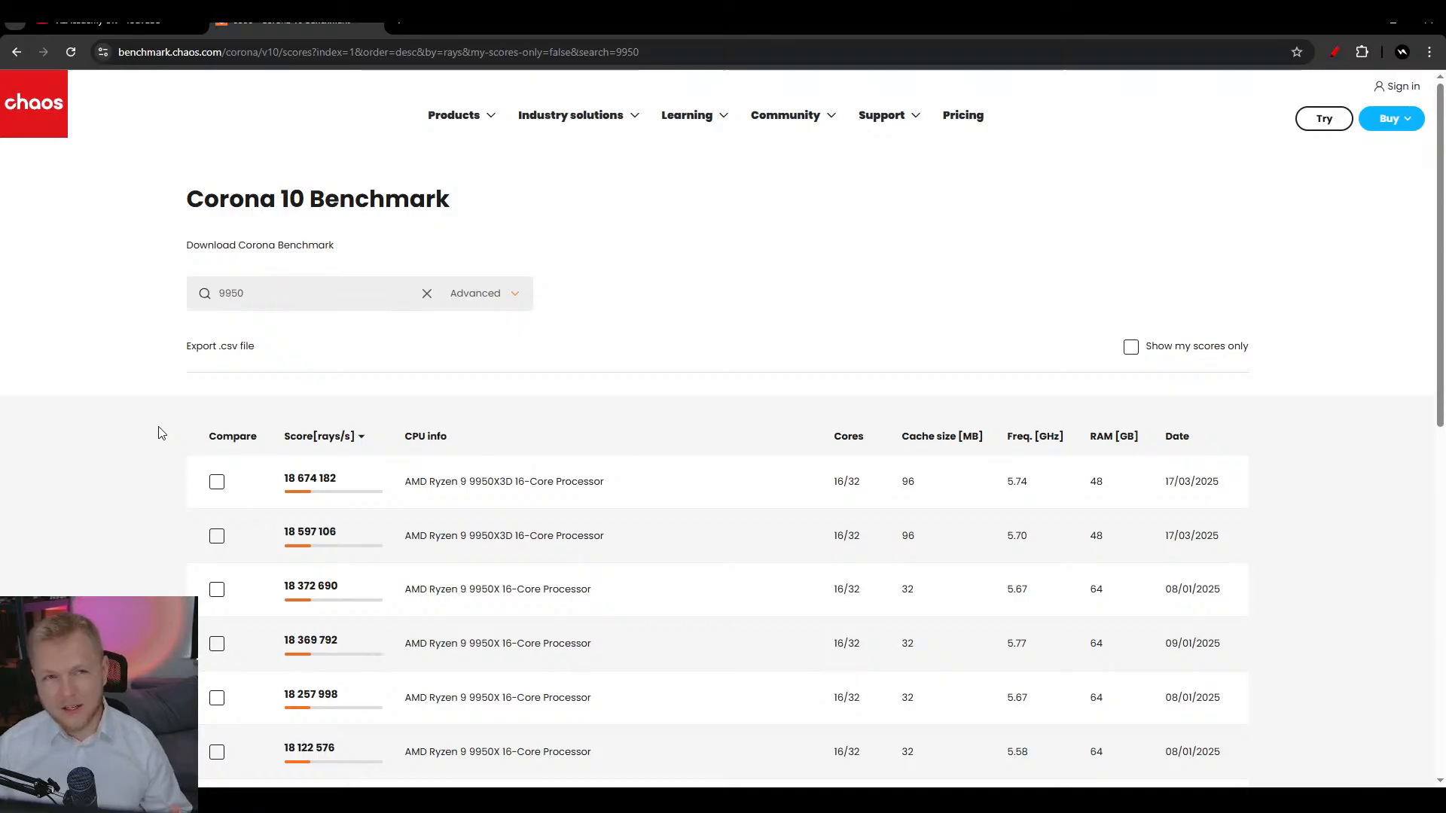
scroll(160, 431, down, 4)
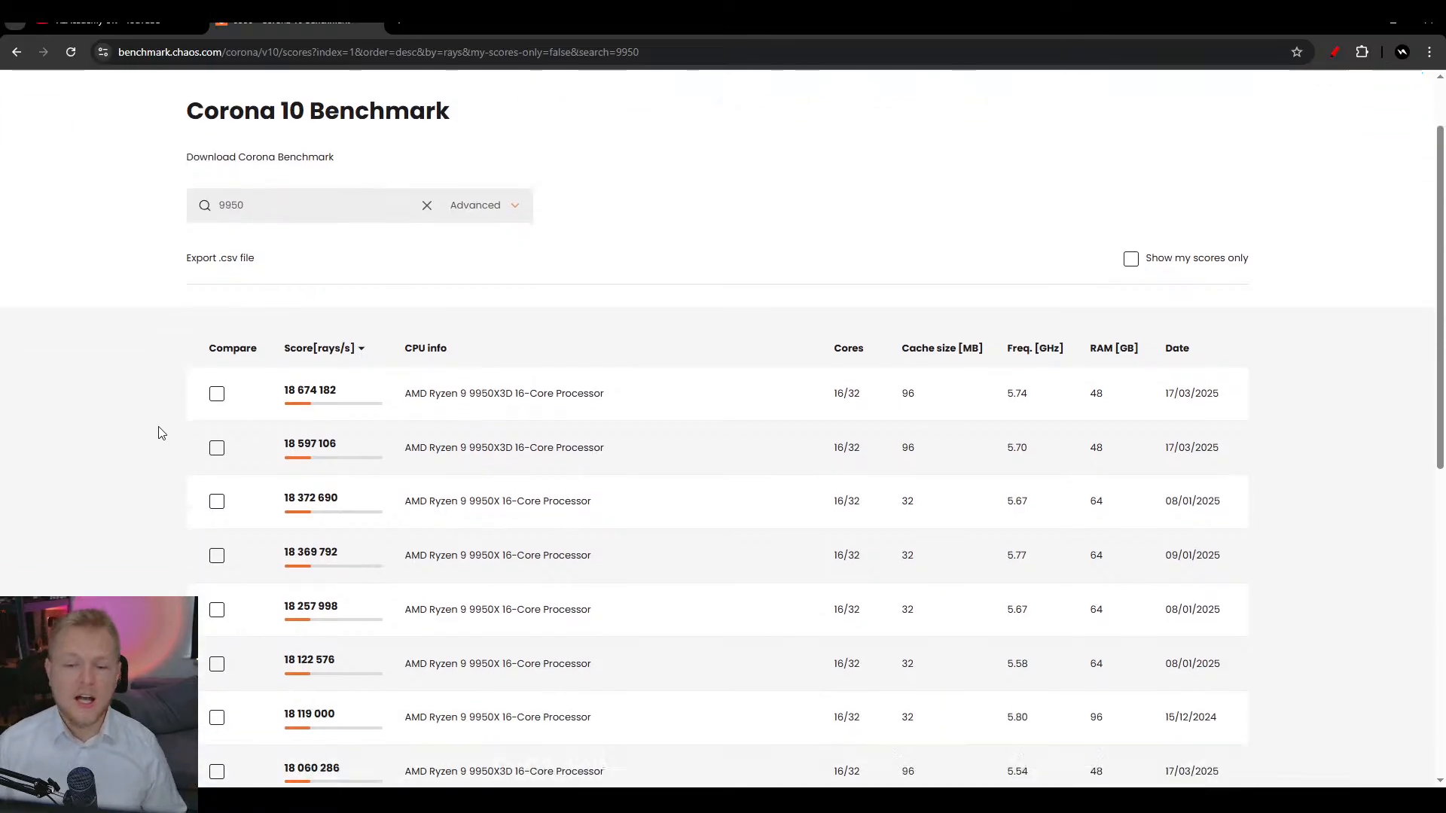
scroll(160, 433, up, 3)
scroll(143, 427, down, 5)
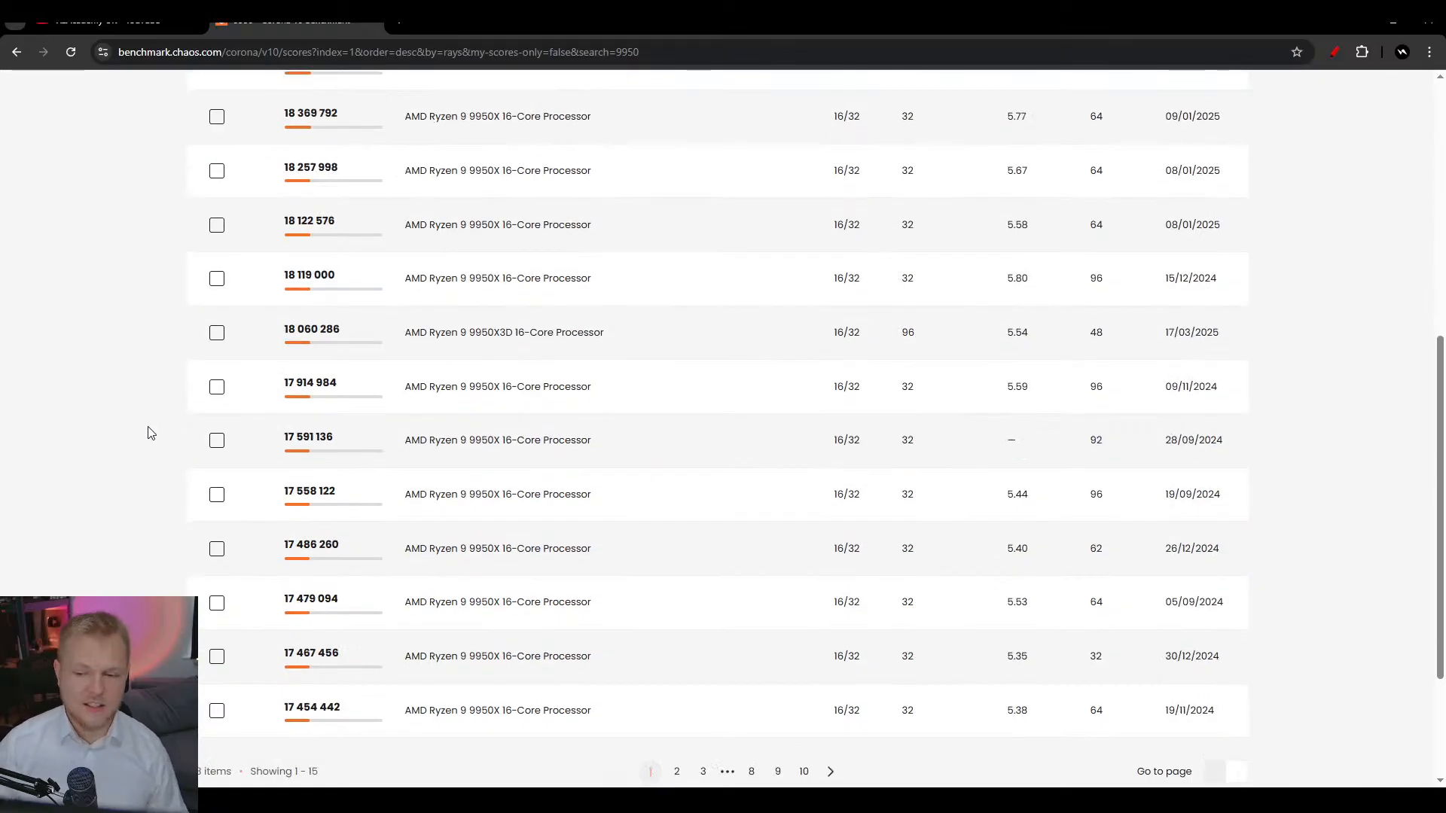
scroll(151, 433, up, 2)
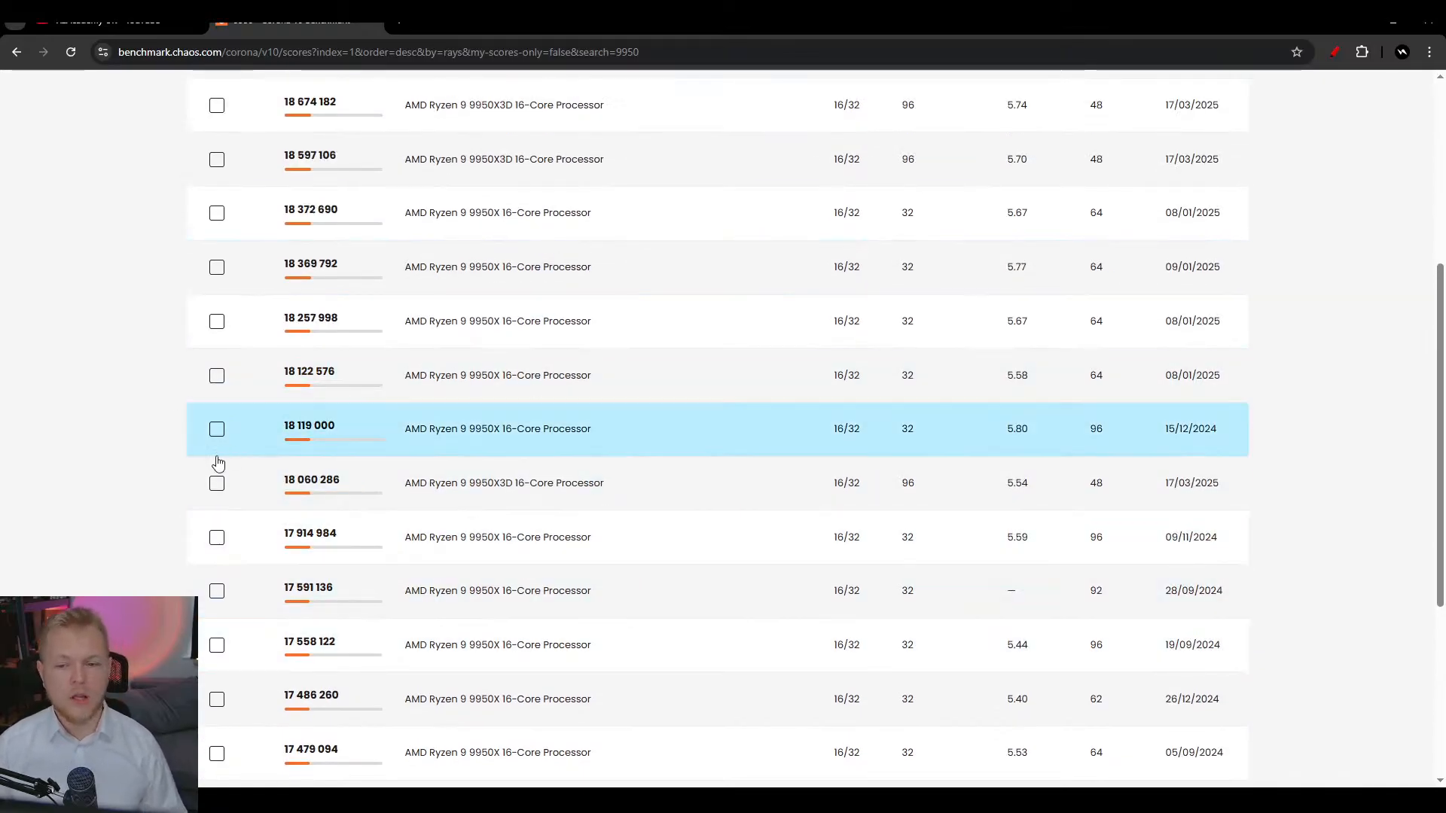
scroll(574, 674, down, 3)
- Page through the "9950" benchmark results from page 2 to page 5
click(686, 696)
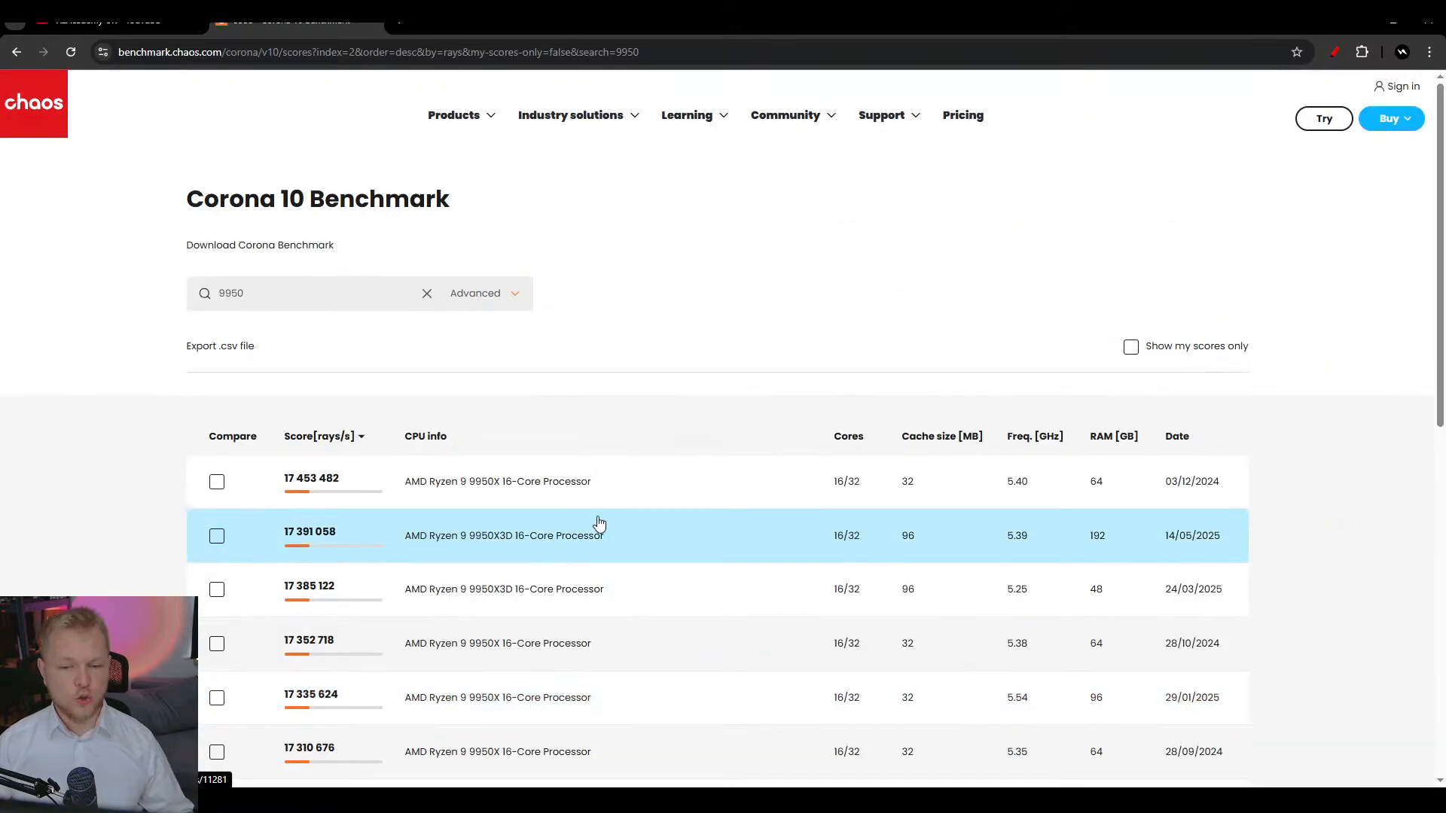
scroll(597, 523, down, 10)
click(707, 575)
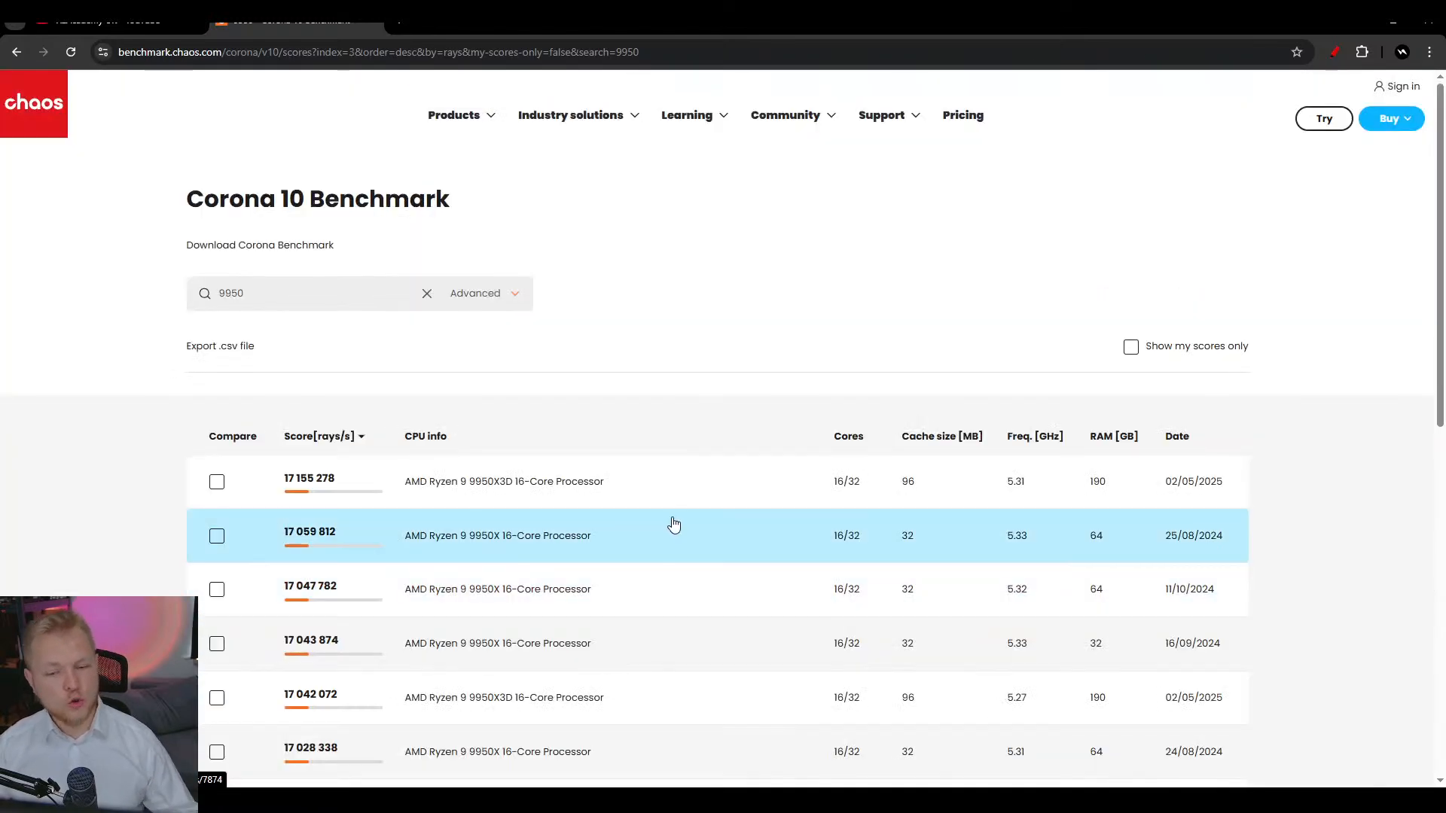
scroll(675, 523, down, 10)
click(720, 574)
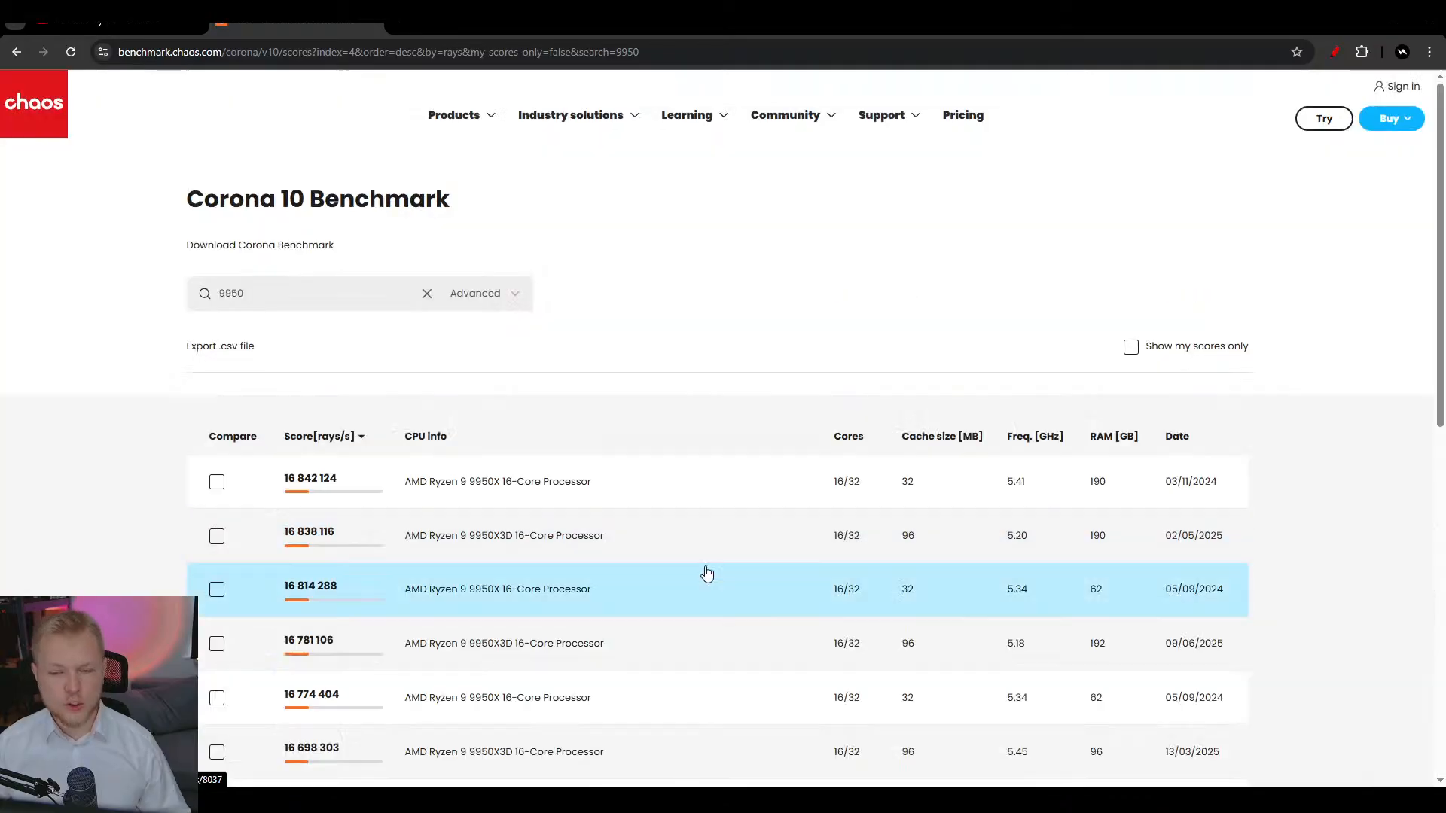
scroll(674, 491, down, 8)
scroll(675, 491, down, 3)
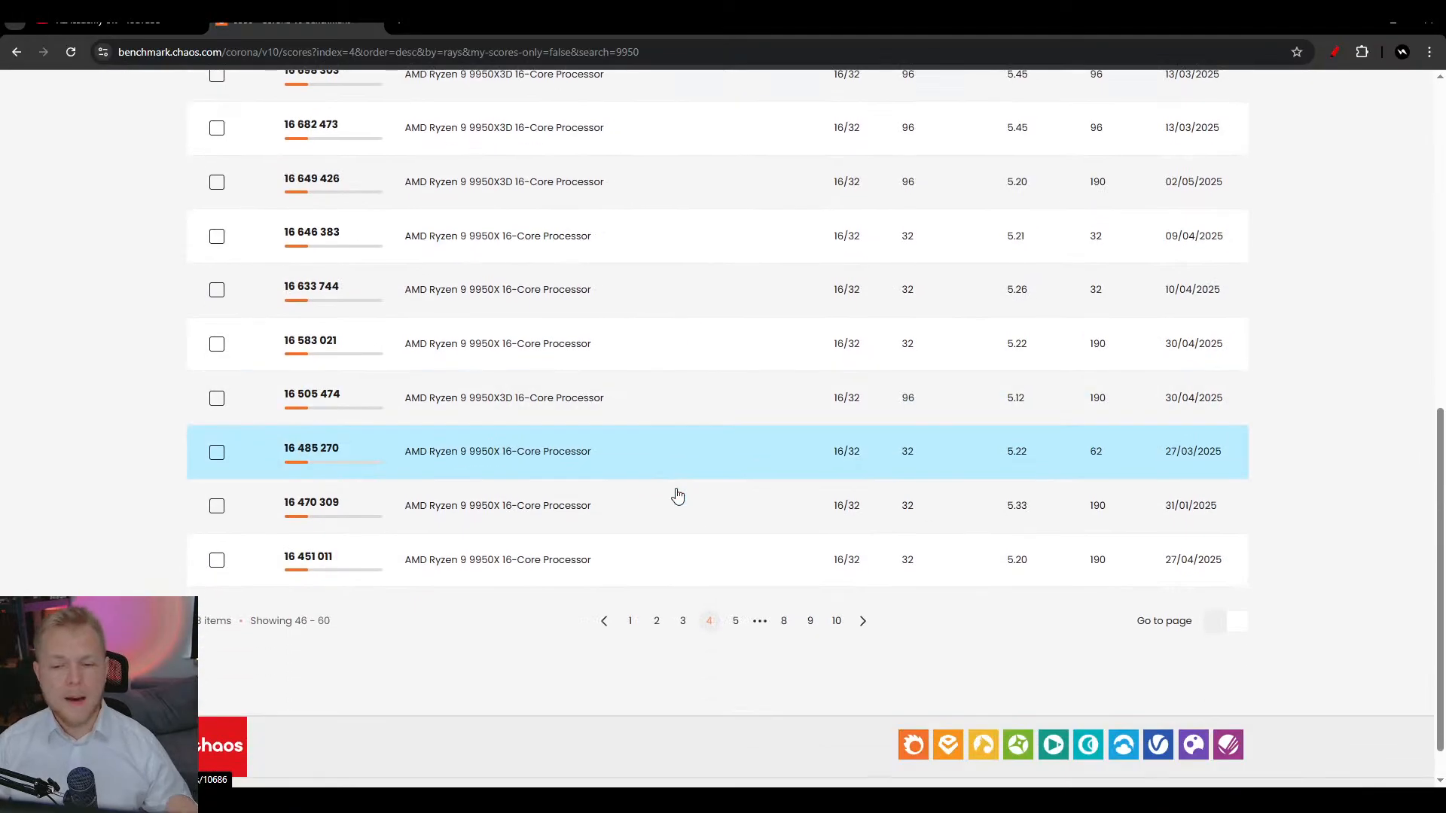
click(735, 624)
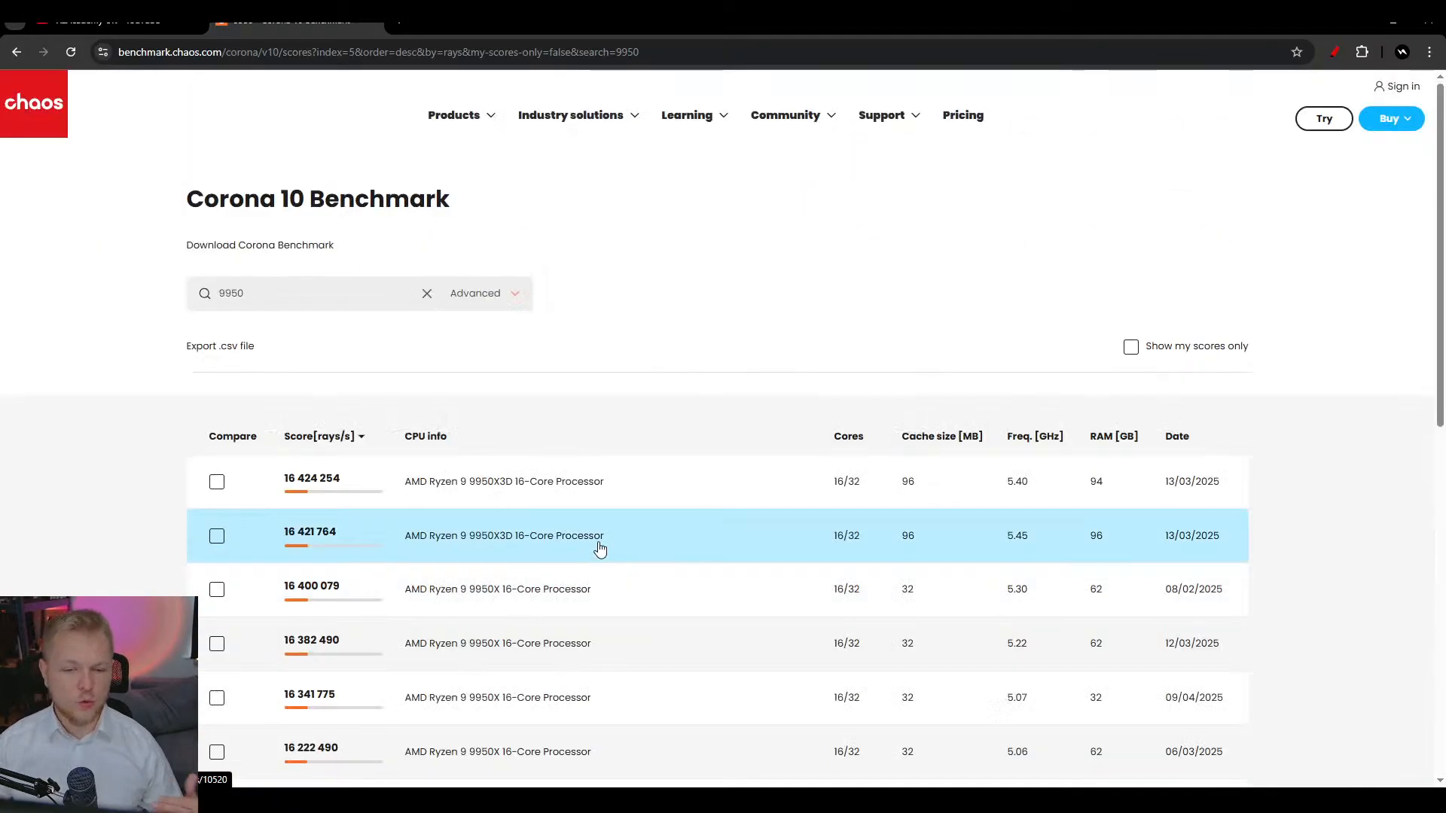
- Open the score preview of the first AMD Ryzen 9 9950X3D entry on page 5 and examine its hardware details
click(588, 493)
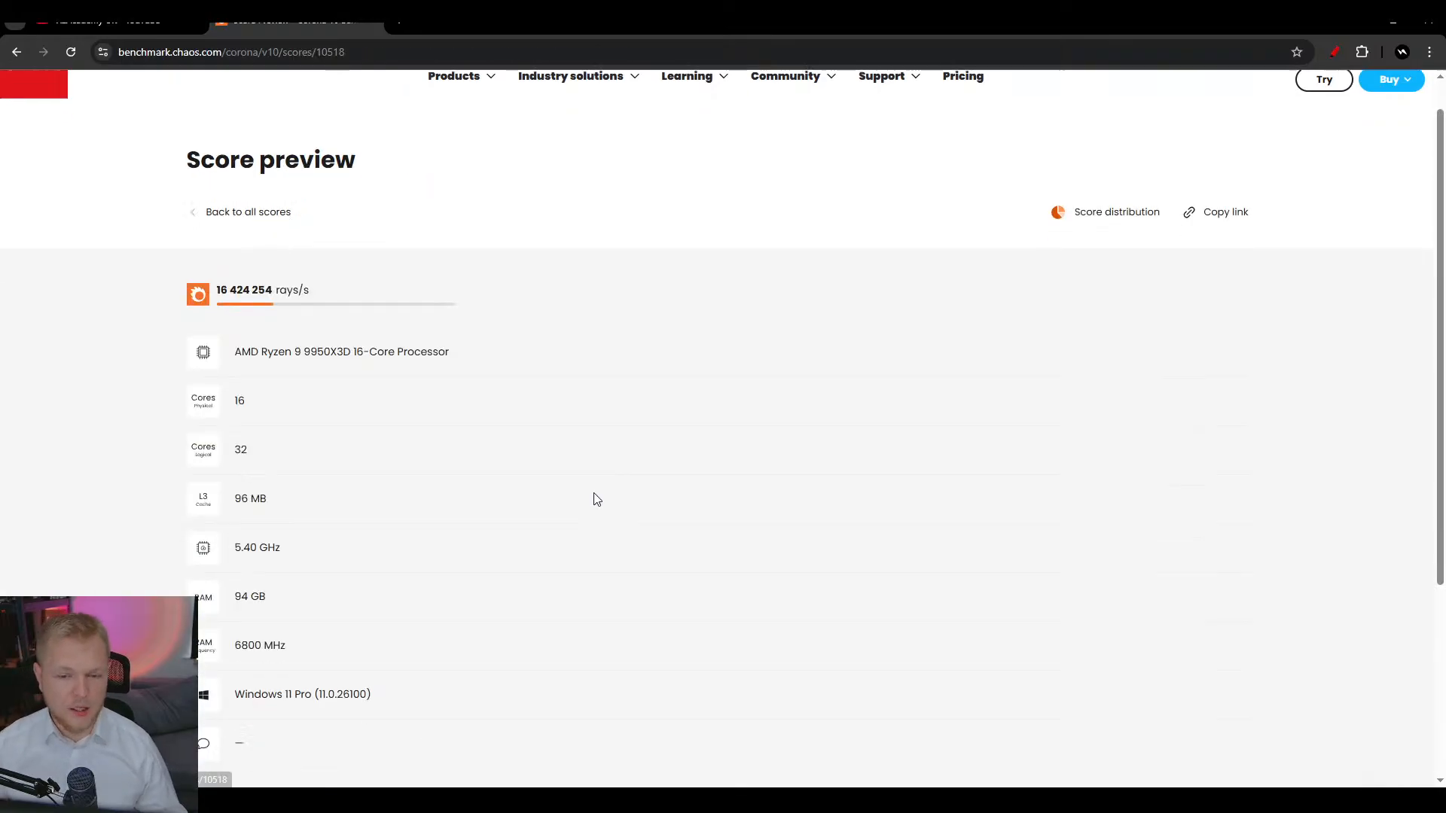
scroll(580, 499, down, 3)
scroll(331, 465, up, 1)
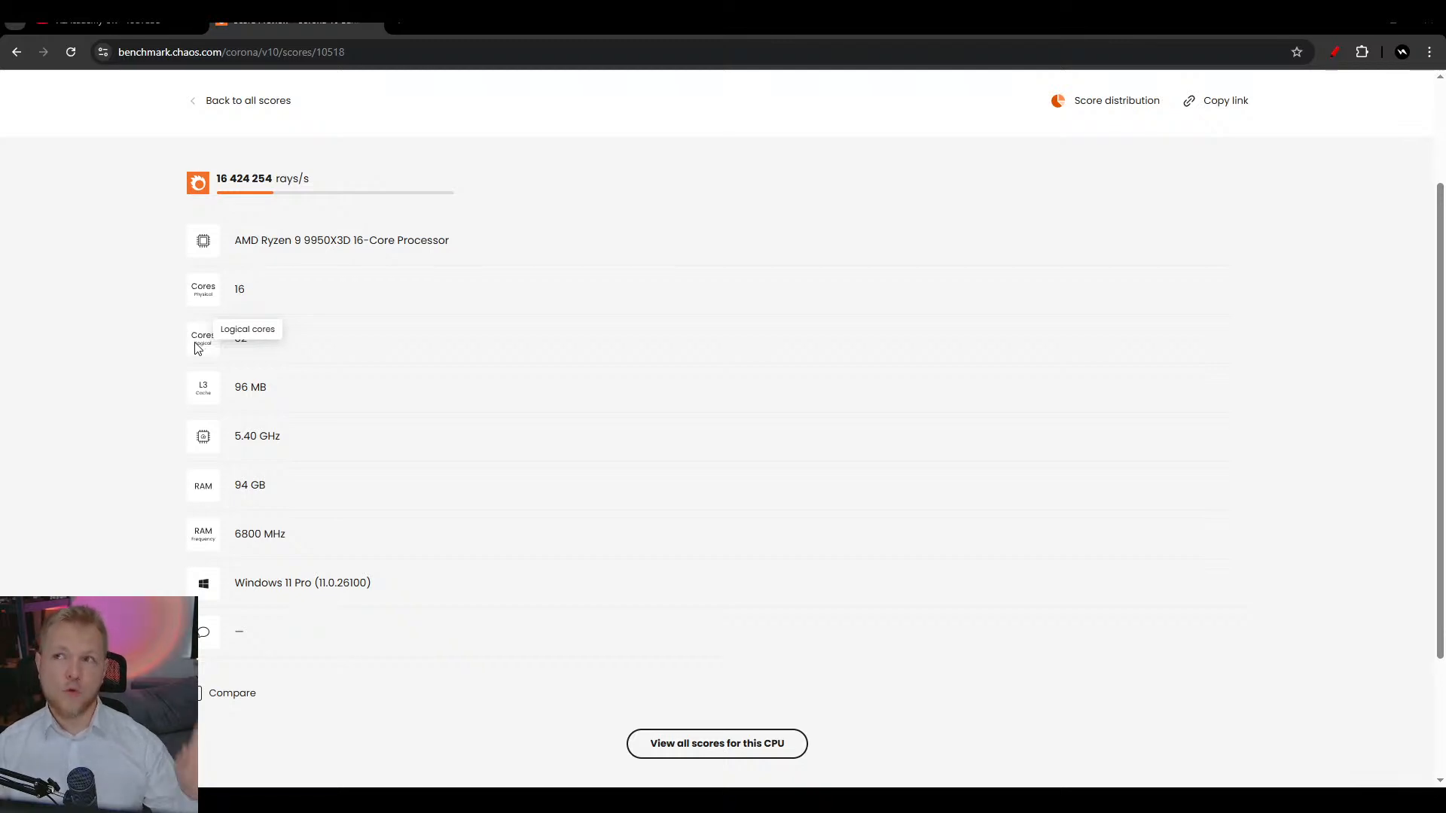
scroll(143, 375, up, 2)
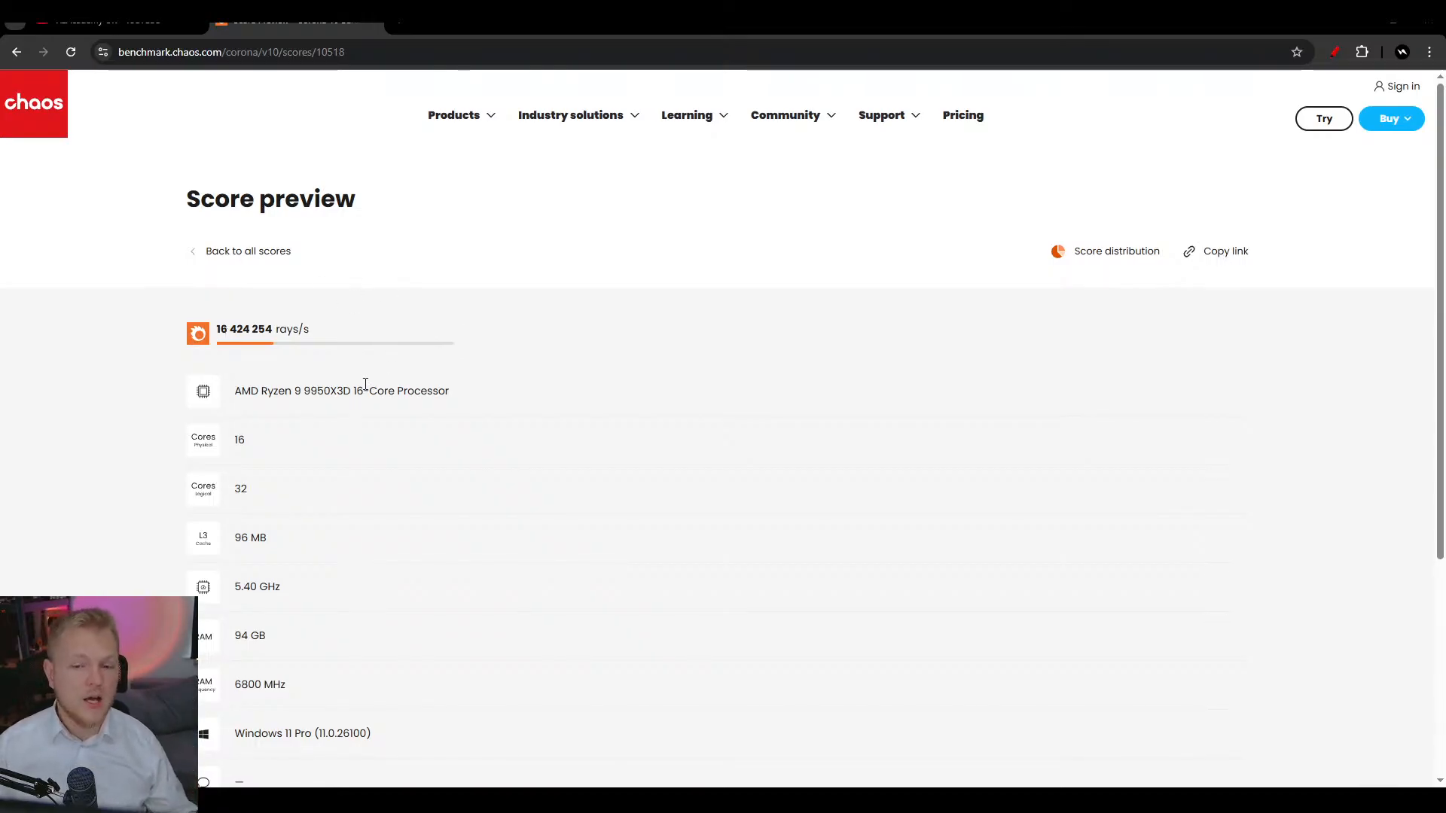
drag(235, 391, 337, 390)
click(623, 391)
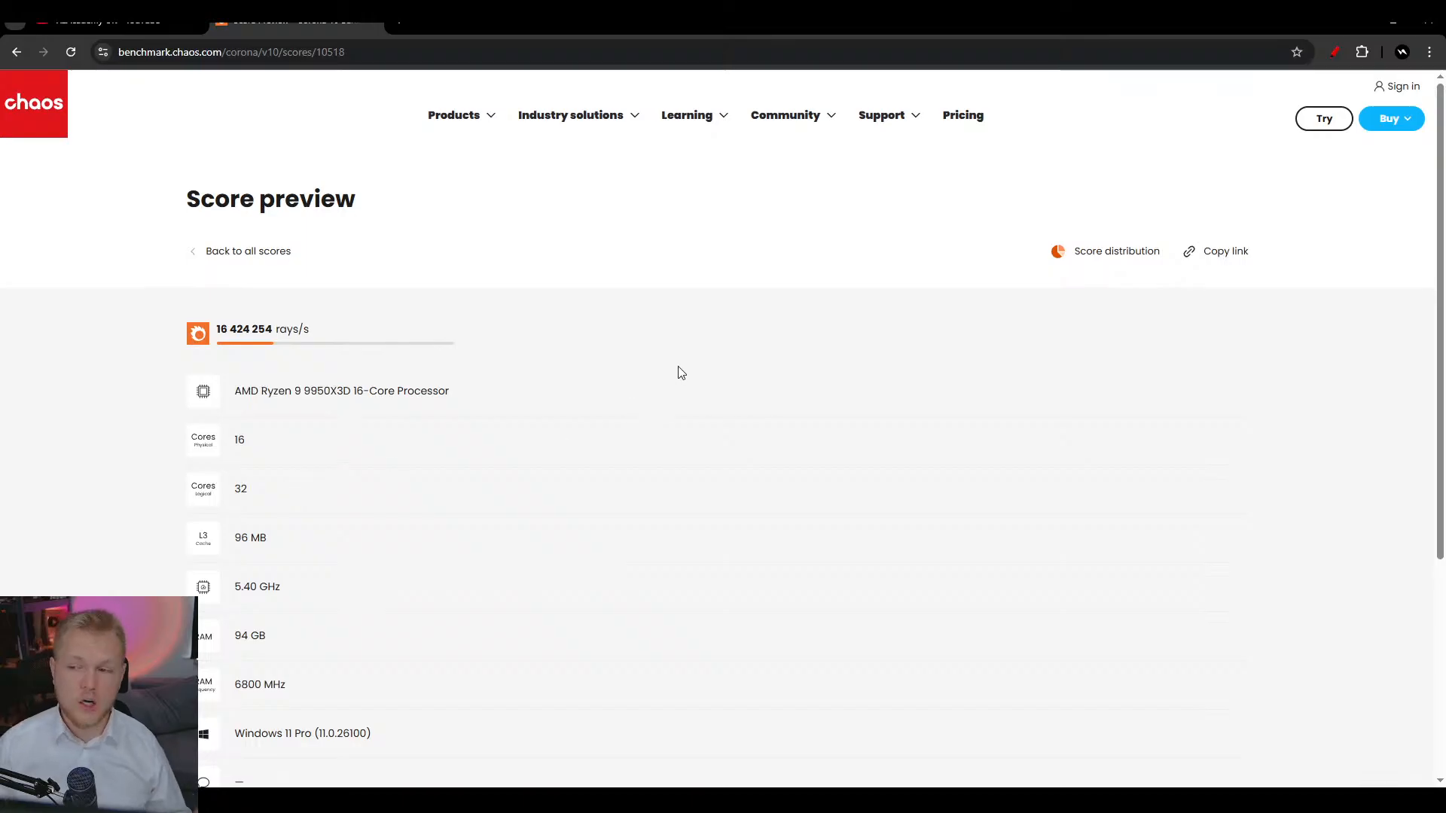
- Close the benchmark and YouTube channel tabs, leaving only a new blank tab
click(376, 24)
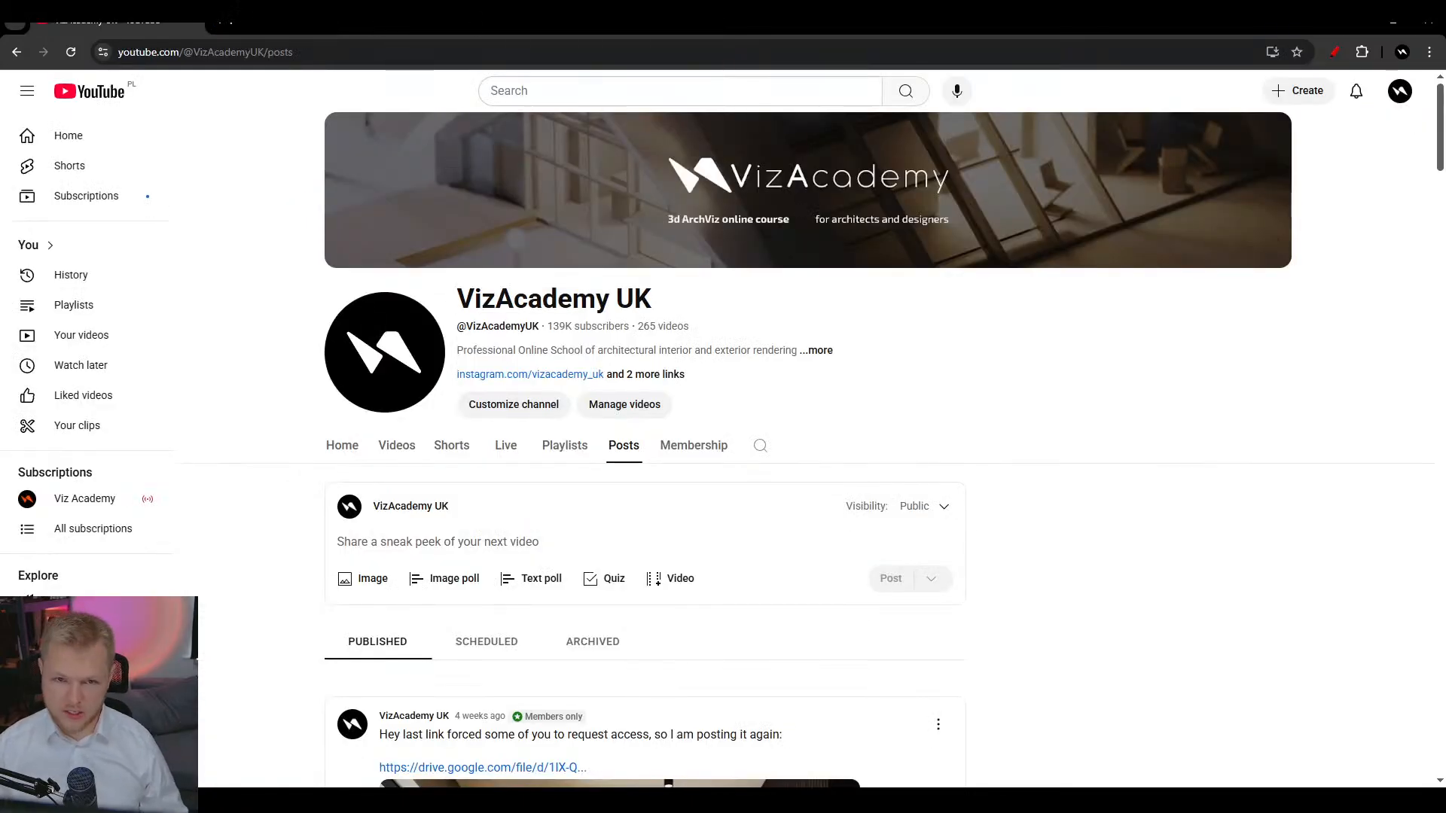
click(218, 26)
click(198, 22)
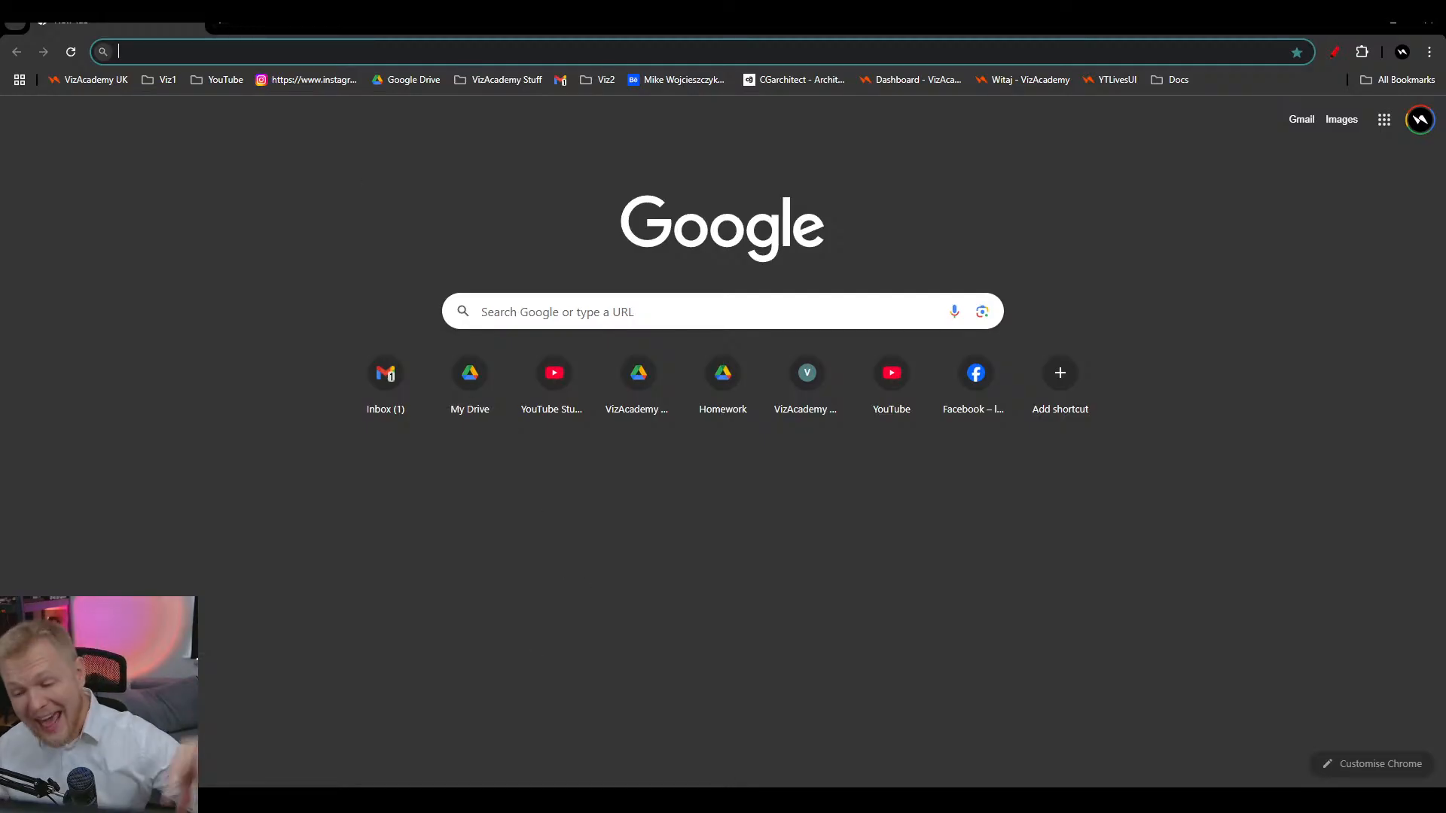
- Switch to 3ds Max and close the Corona Render Setup window
mouse_move(821, 800)
click(768, 745)
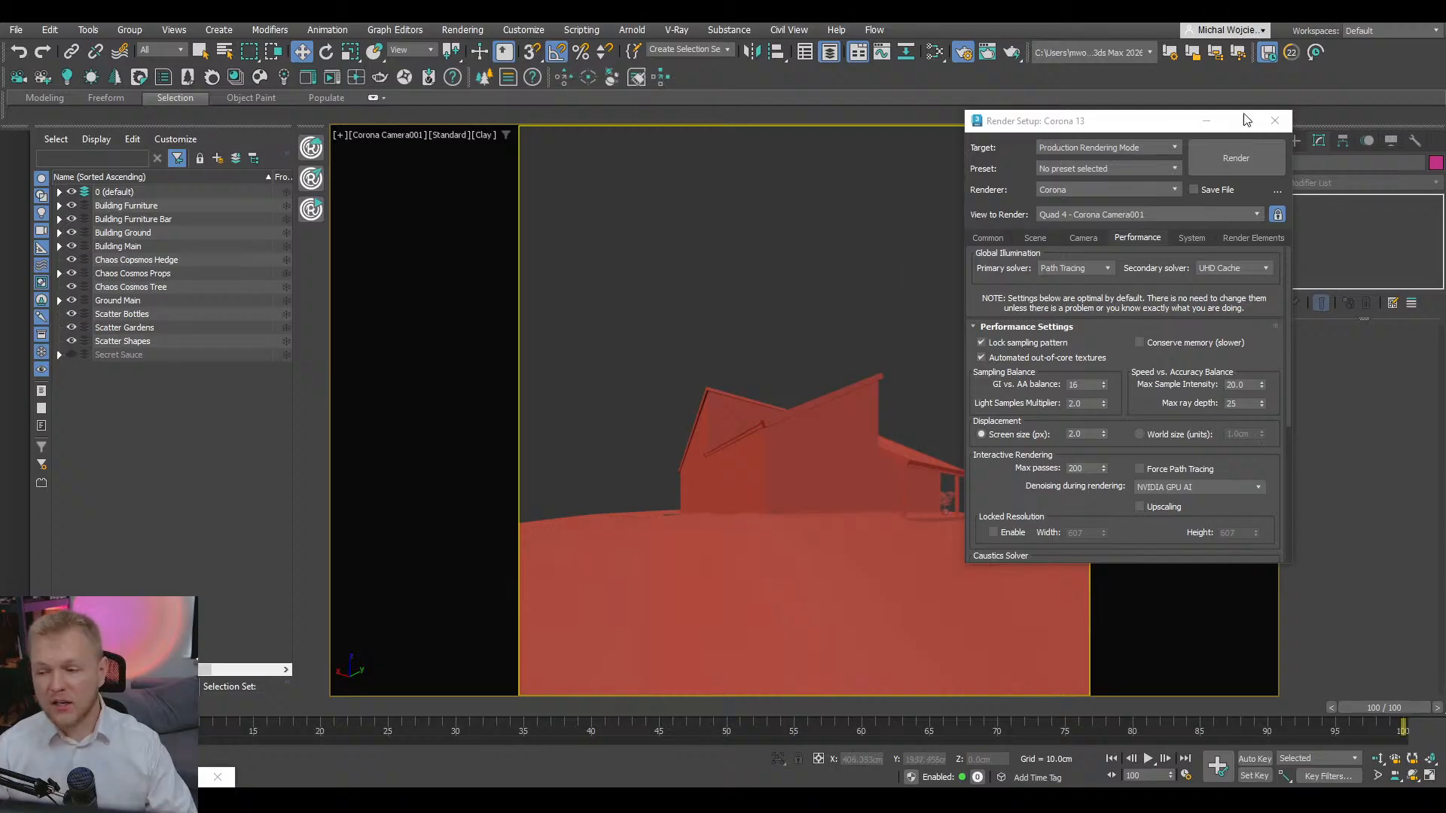
click(1278, 122)
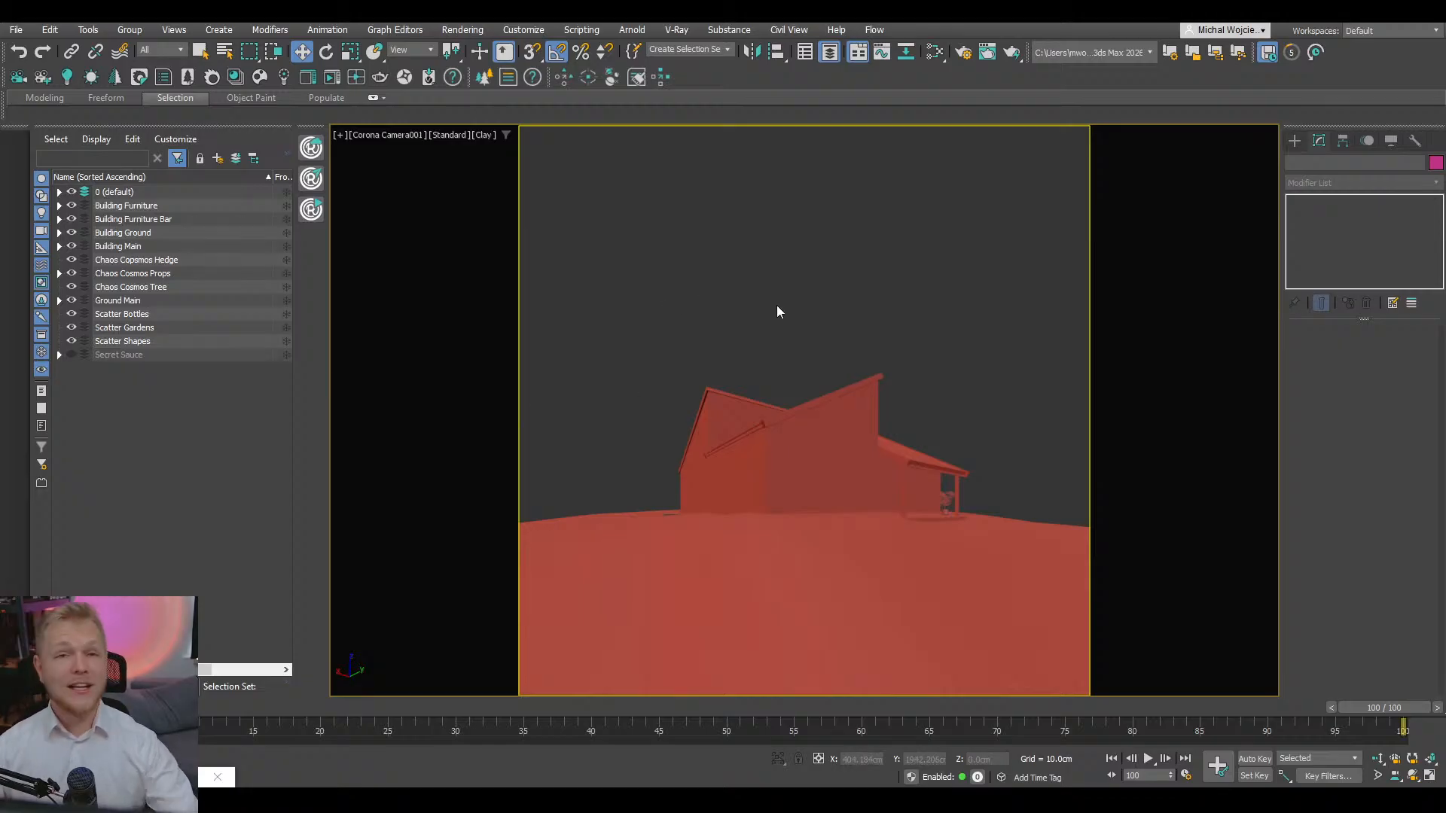
- Switch from the Corona Camera001 view to the Orthographic viewport, maximise it and fit the scene in view
click(1430, 775)
key(ctrl+a)
key(alt+w)
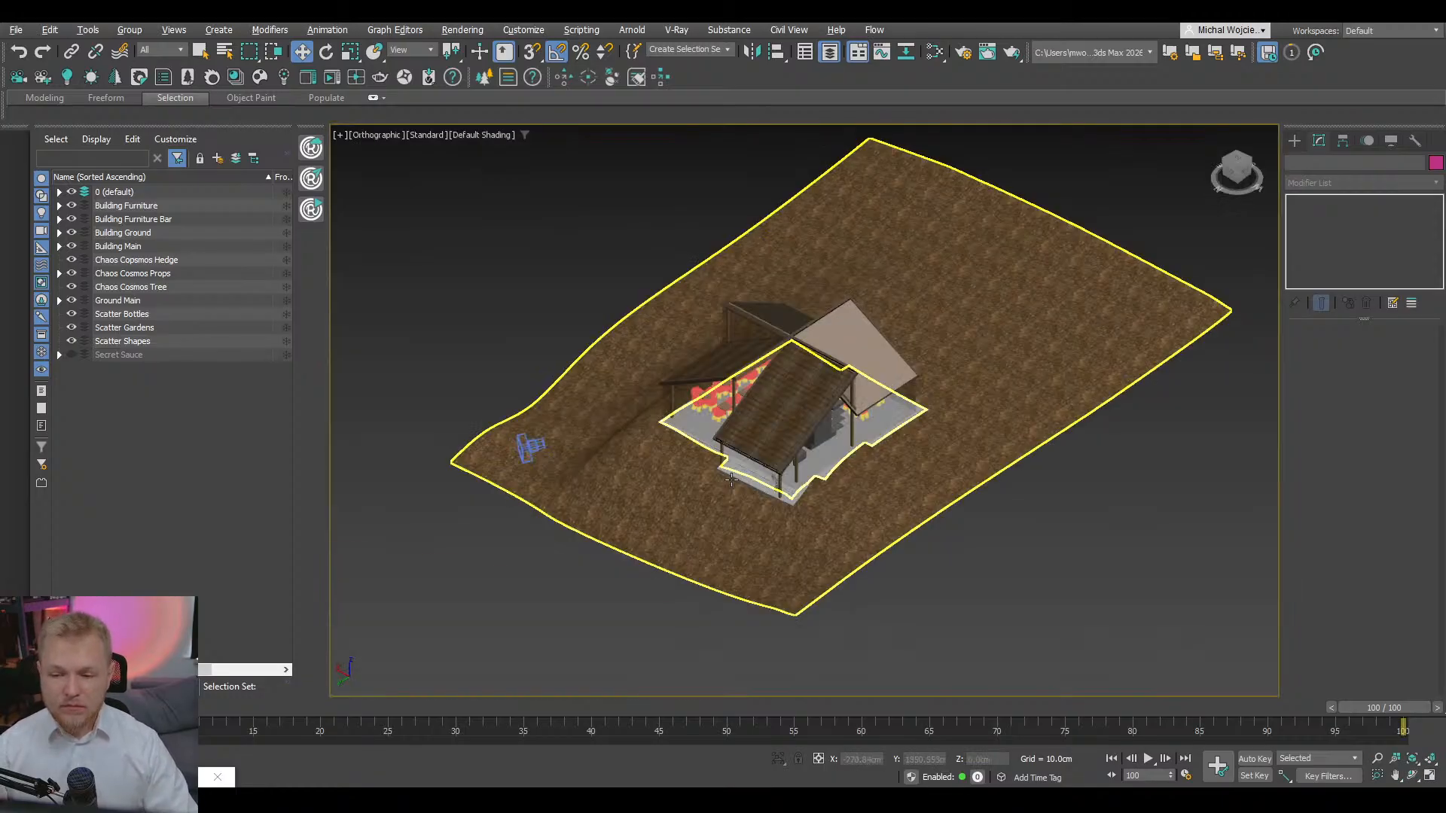
key(z)
- Examine the building, its roofs and outdoor seating, and the surrounding terrain from several angles and distances in the Orthographic view
scroll(794, 226, up, 6)
scroll(847, 290, up, 5)
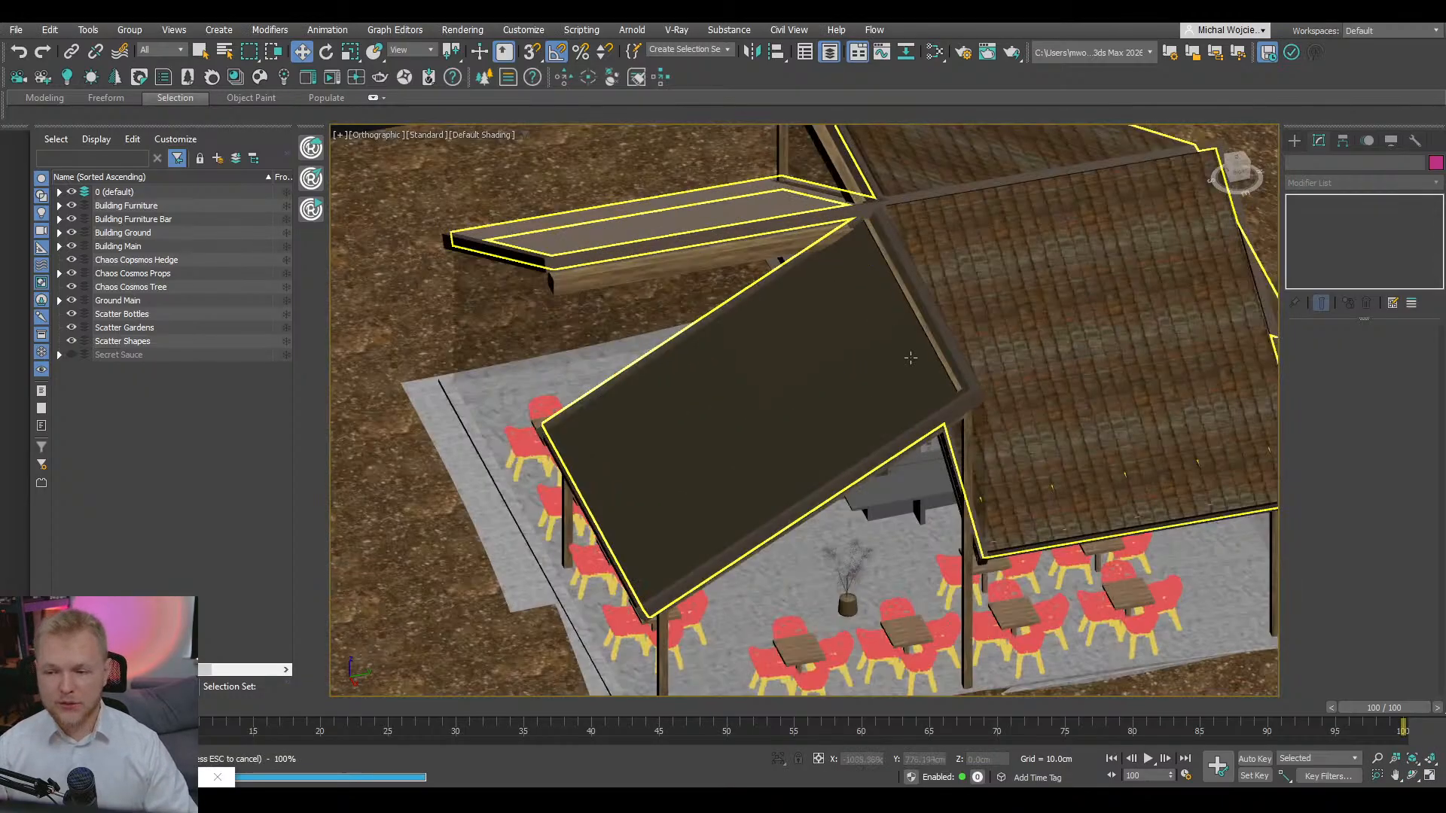
scroll(753, 279, down, 4)
mouse_move(787, 354)
alt+middle_down()
mouse_move(853, 342)
mouse_move(805, 346)
alt+middle_up()
scroll(704, 351, down, 6)
scroll(746, 305, up, 5)
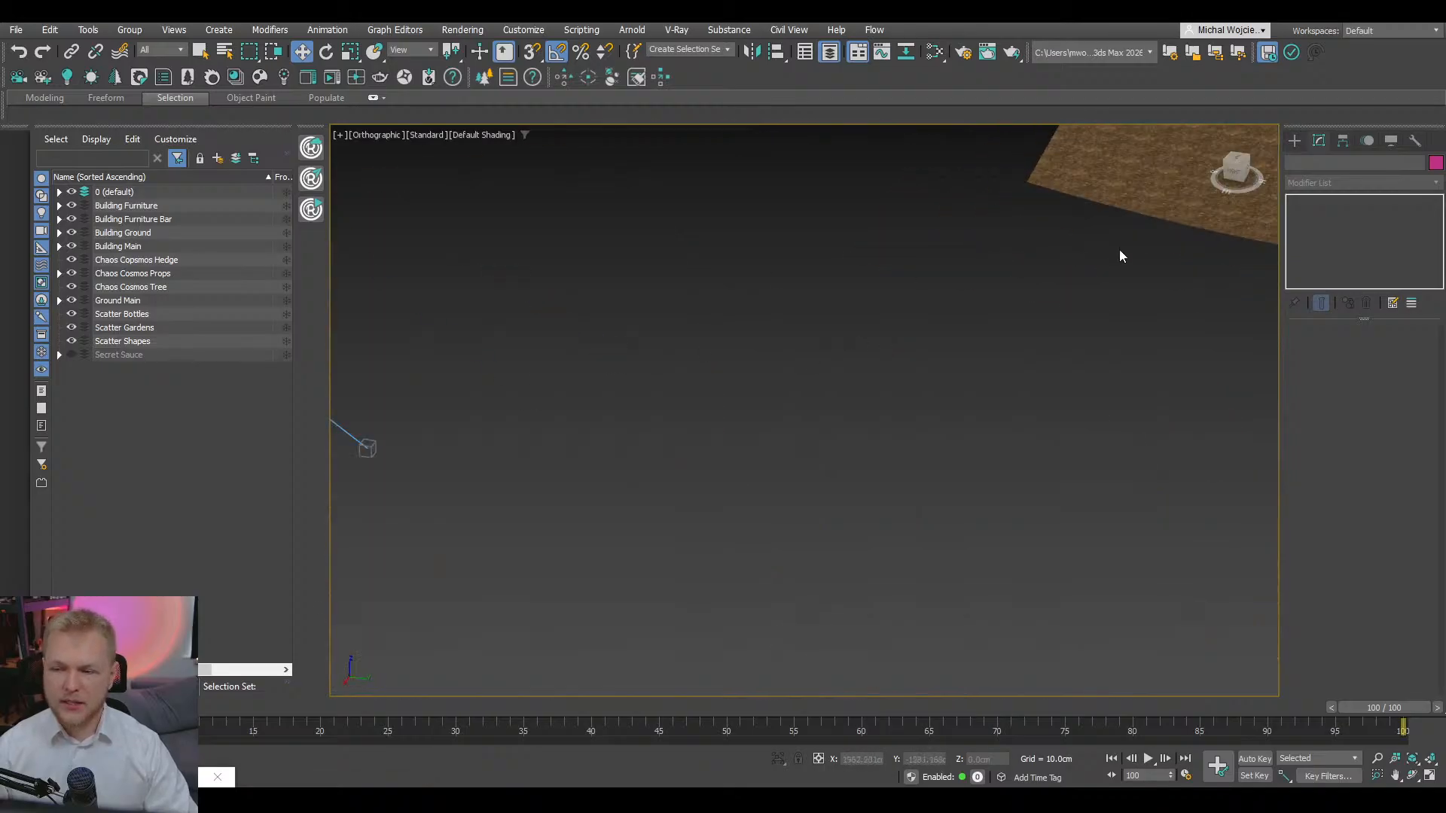
middle_drag(1123, 256, 655, 484)
scroll(1016, 333, up, 4)
middle_drag(1016, 334, 765, 379)
drag(1413, 776, 1411, 754)
mouse_move(913, 374)
mouse_down()
mouse_move(791, 369)
mouse_move(790, 354)
mouse_move(865, 323)
mouse_move(917, 362)
mouse_up()
scroll(917, 362, down, 6)
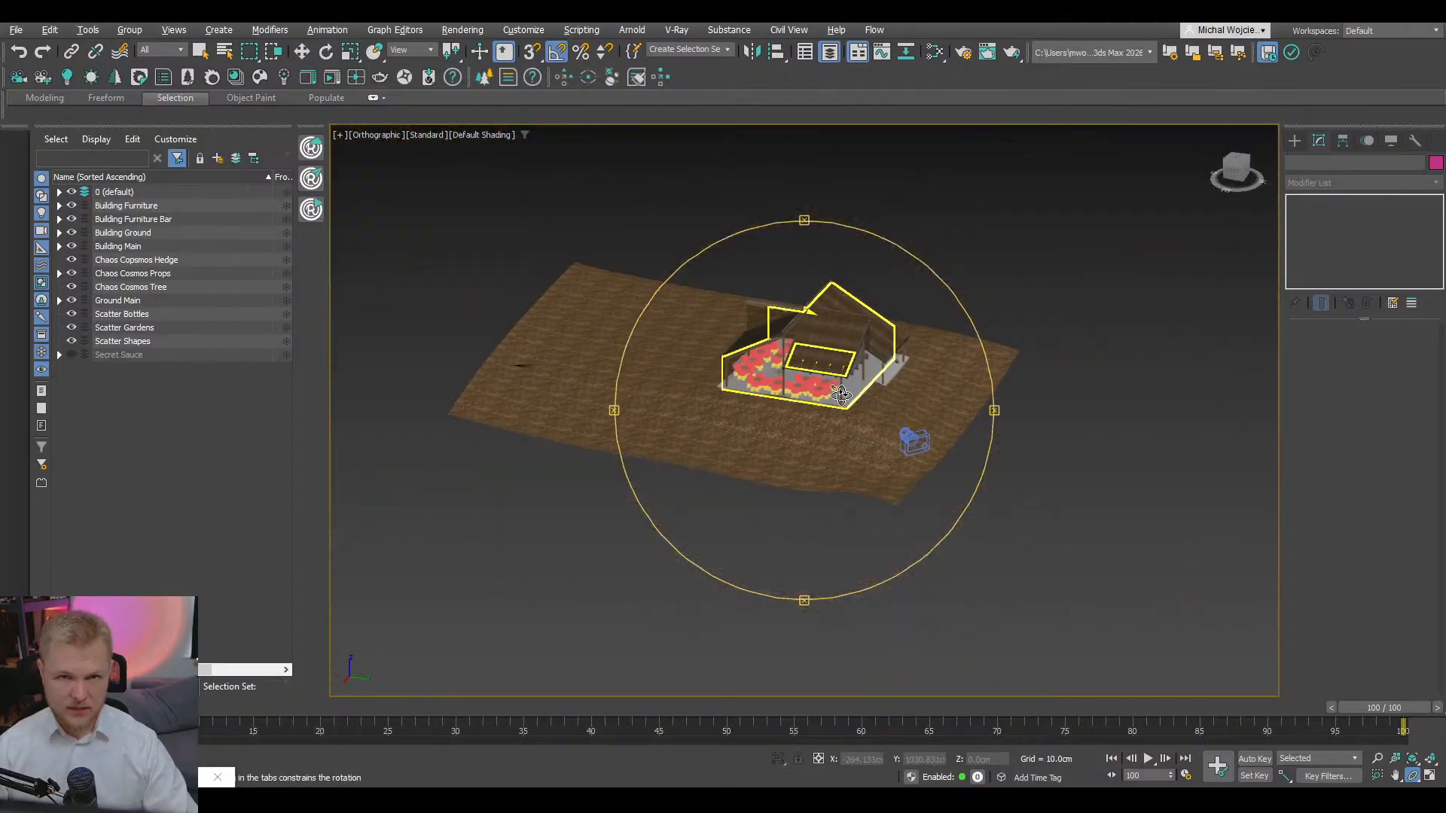
drag(837, 385, 837, 419)
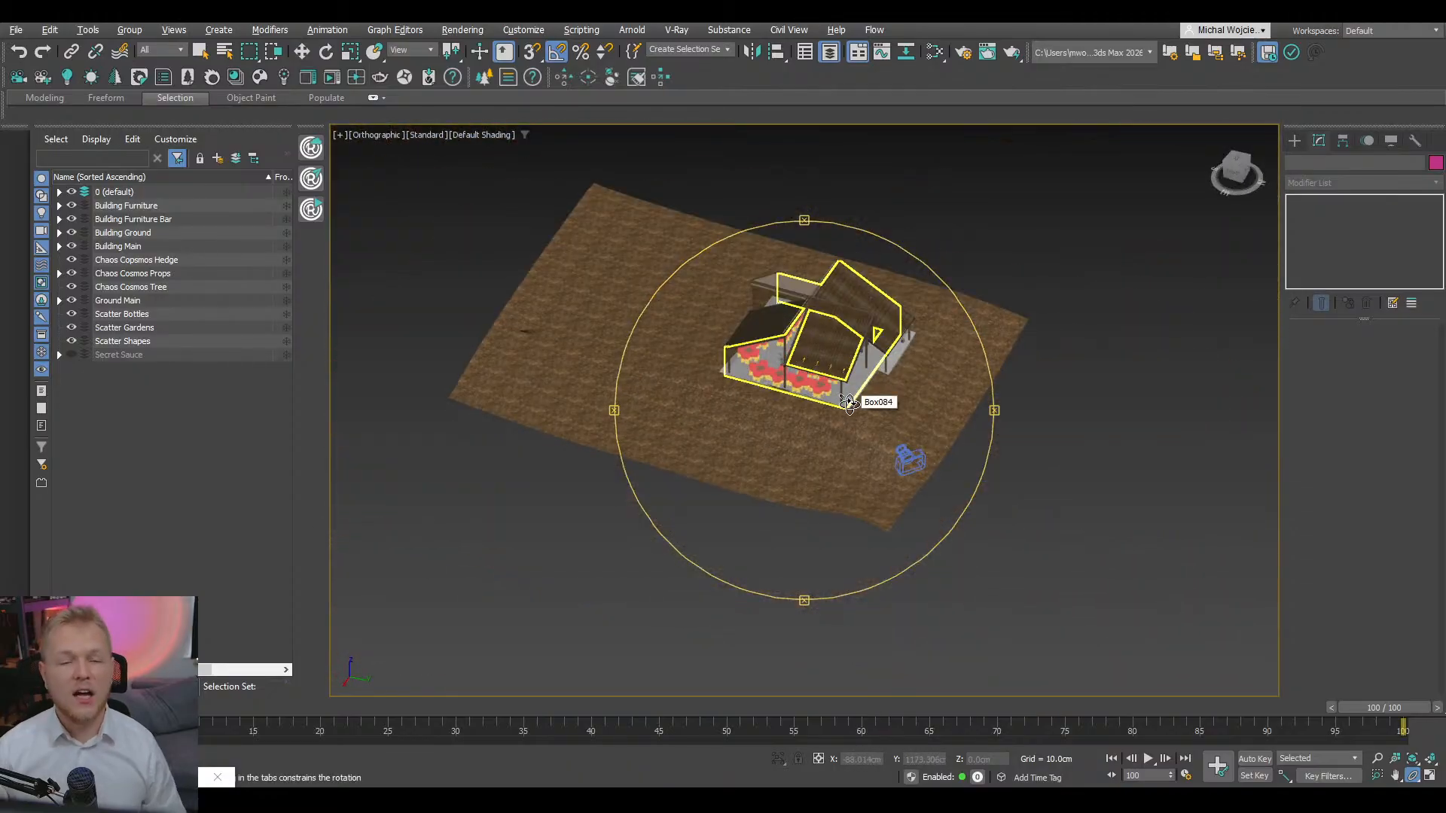
drag(846, 405, 843, 410)
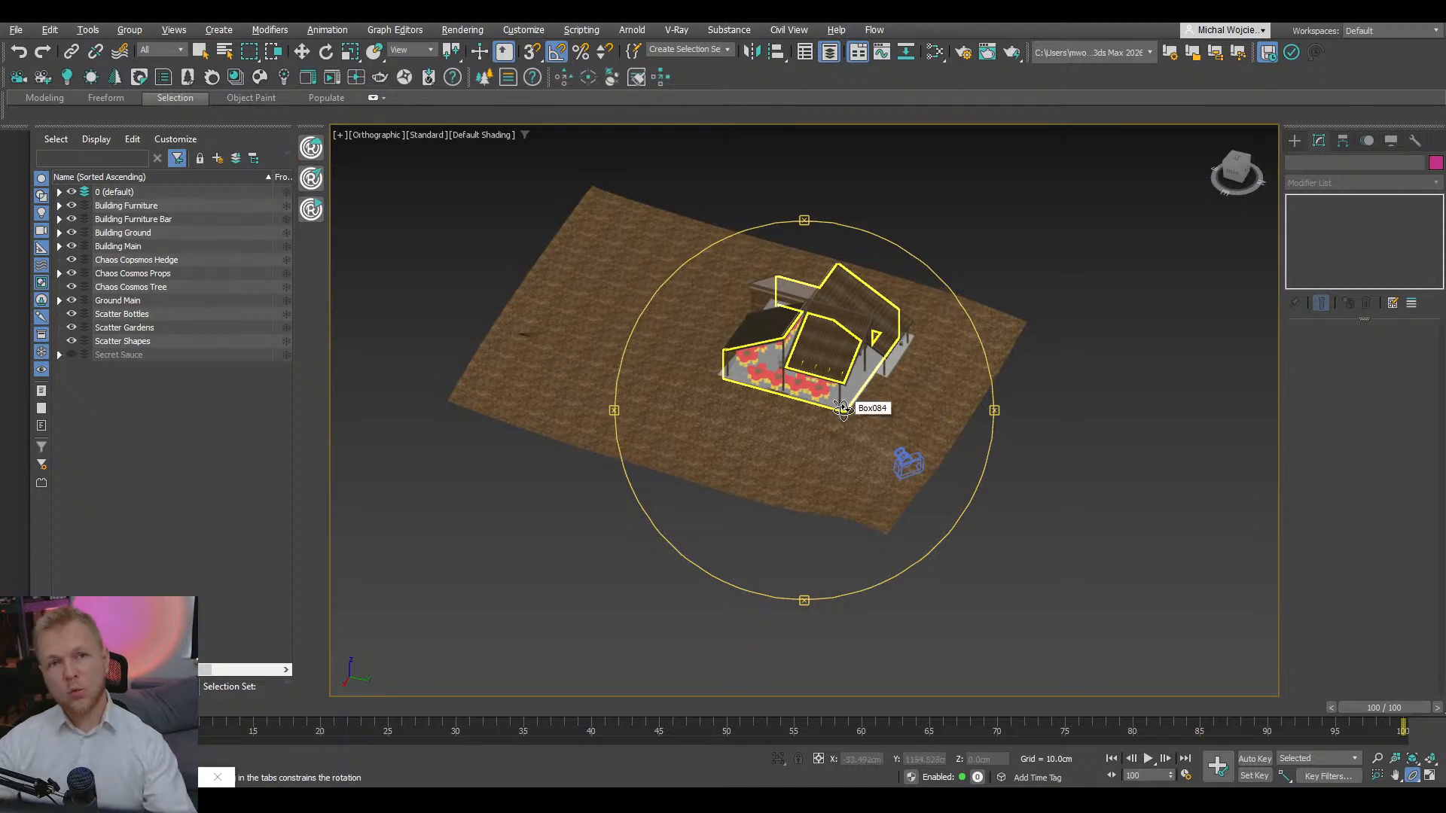
- Delete the sun light together with its target, standing away from the terrain
right_click(843, 411)
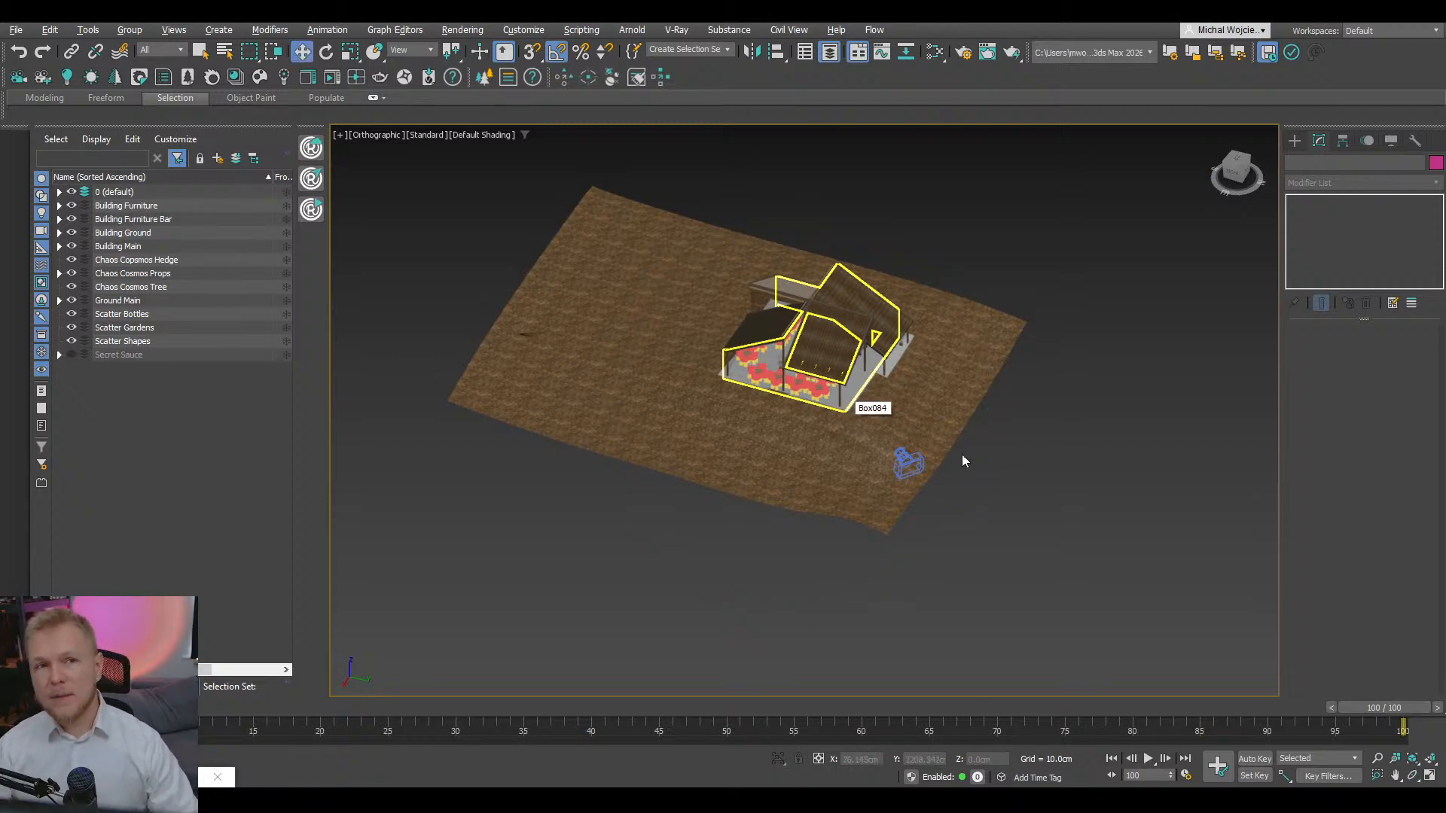
scroll(909, 461, down, 5)
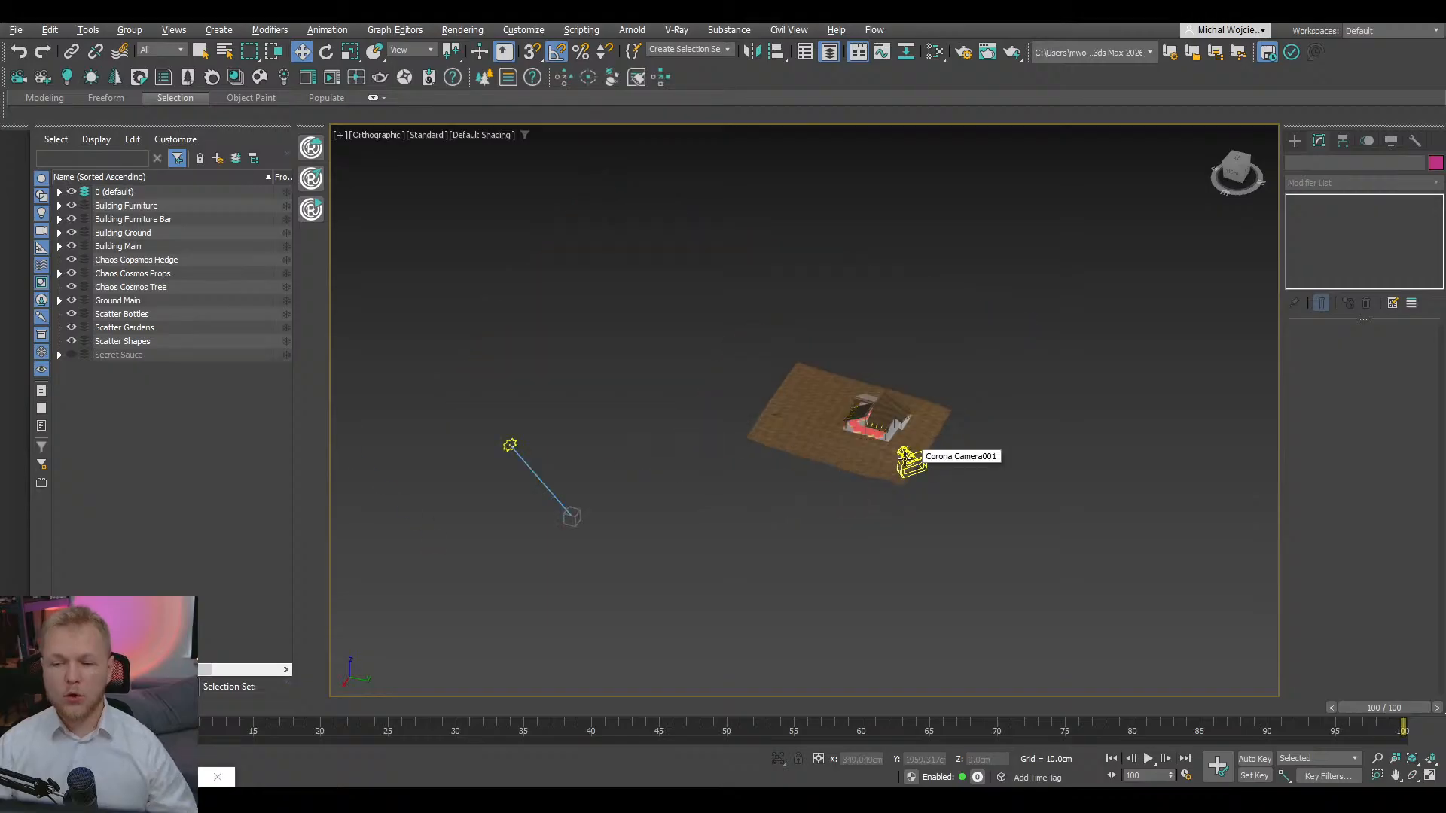
click(546, 487)
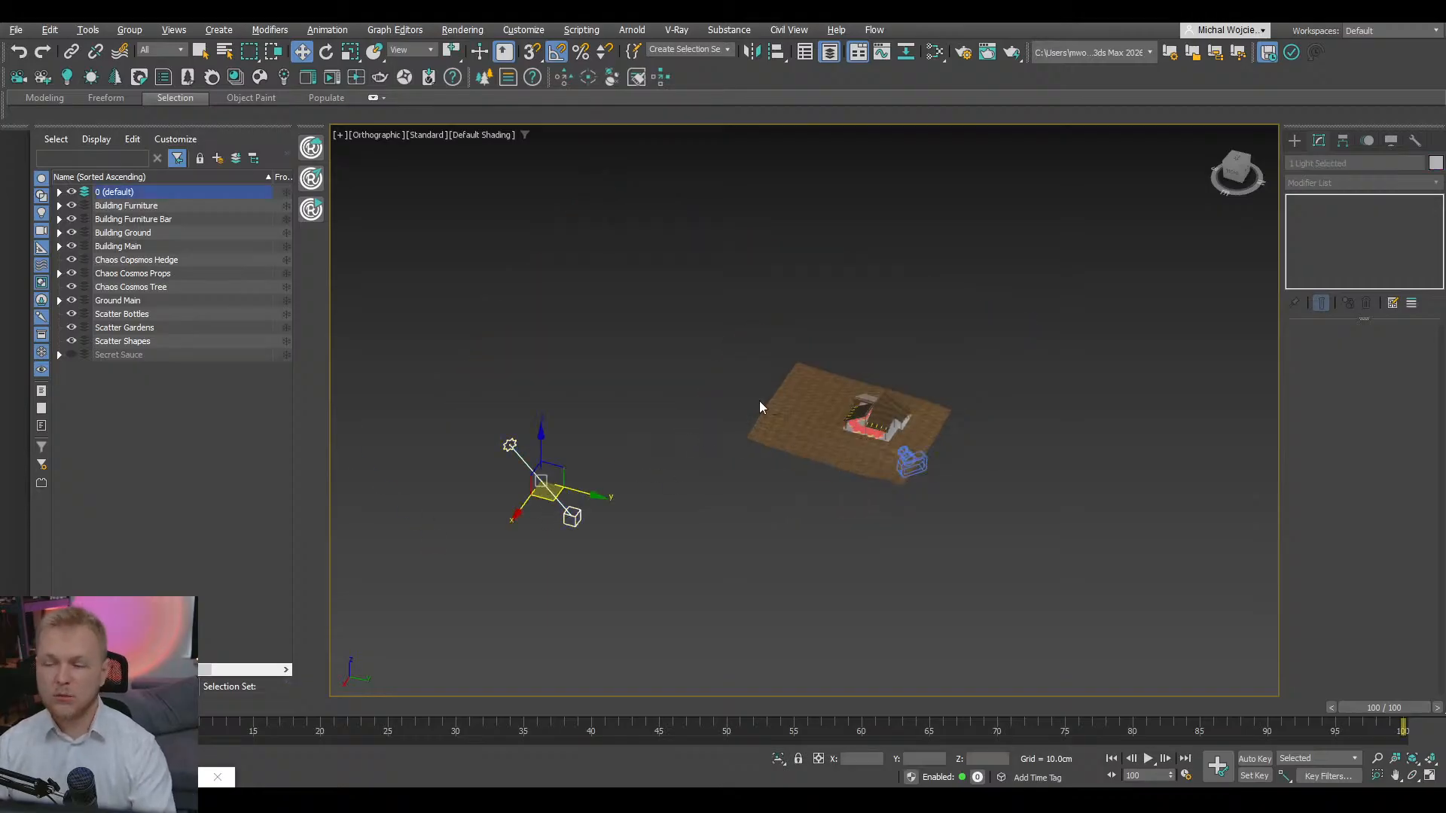
click(681, 416)
click(540, 483)
key(Delete)
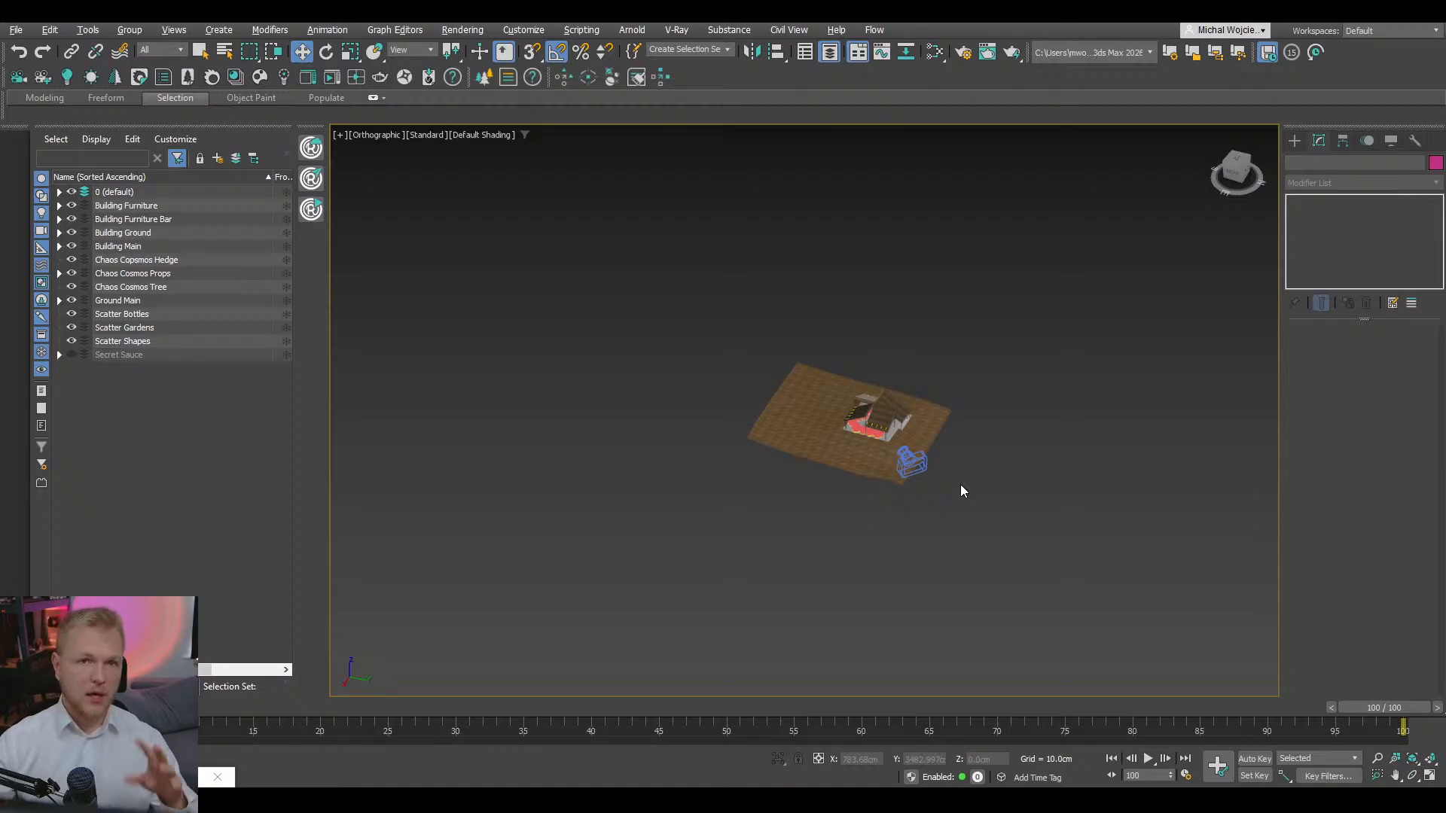
- Switch to the image viewer, look at the finished dusk exterior render and the workshop thumbnail, and return to 3ds Max
scroll(960, 487, up, 6)
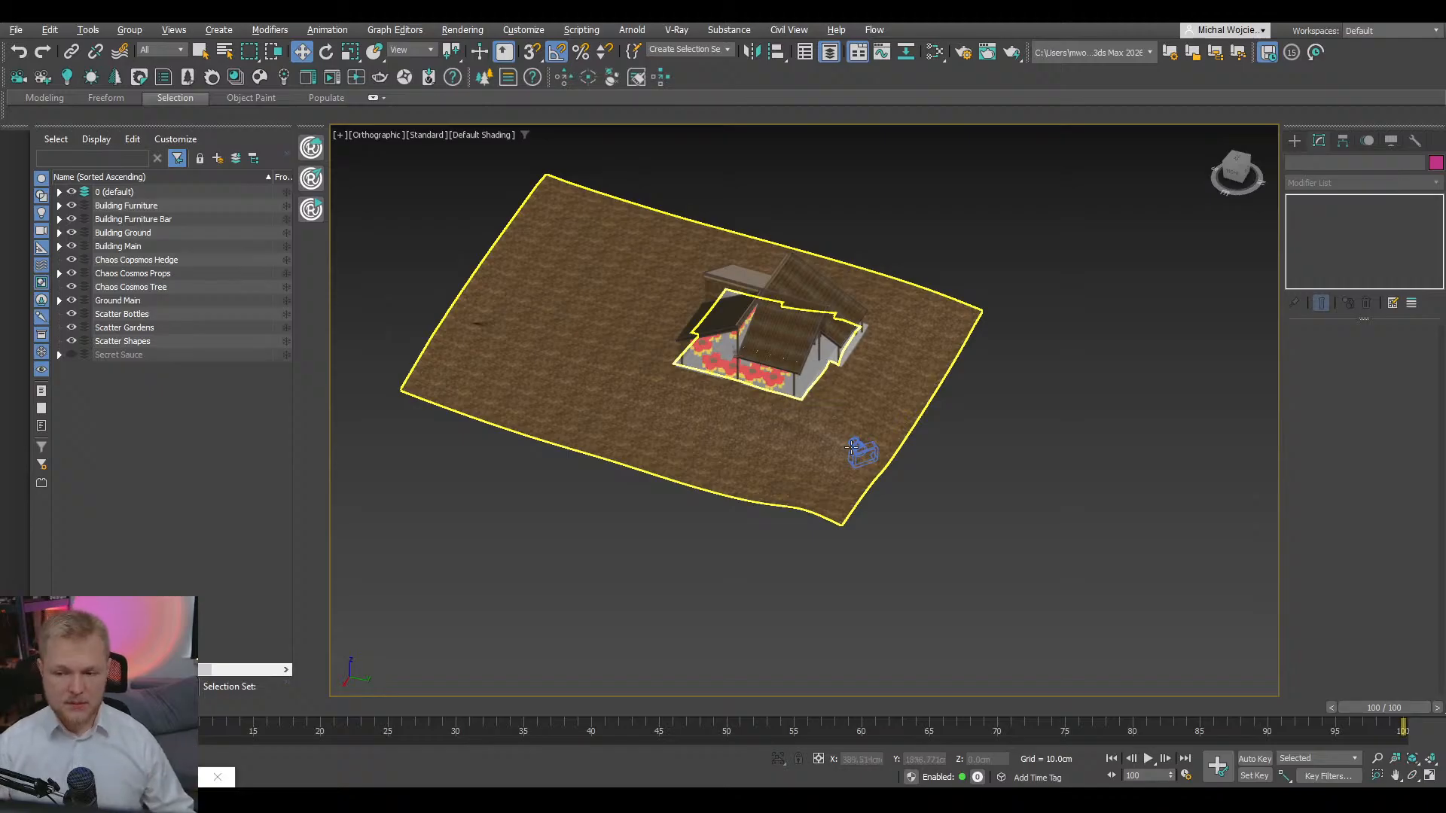
scroll(828, 376, up, 5)
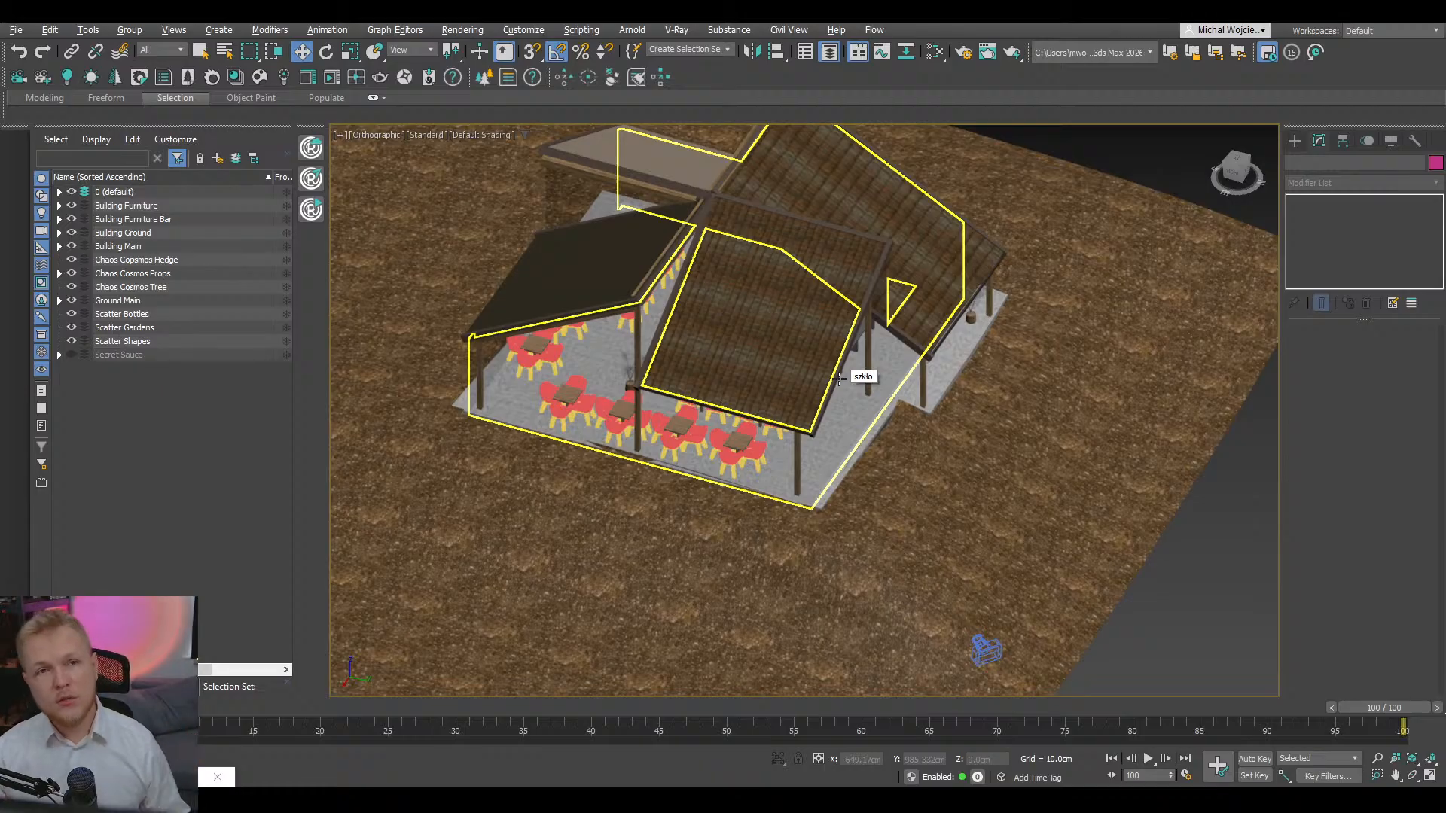
scroll(839, 379, down, 8)
click(871, 645)
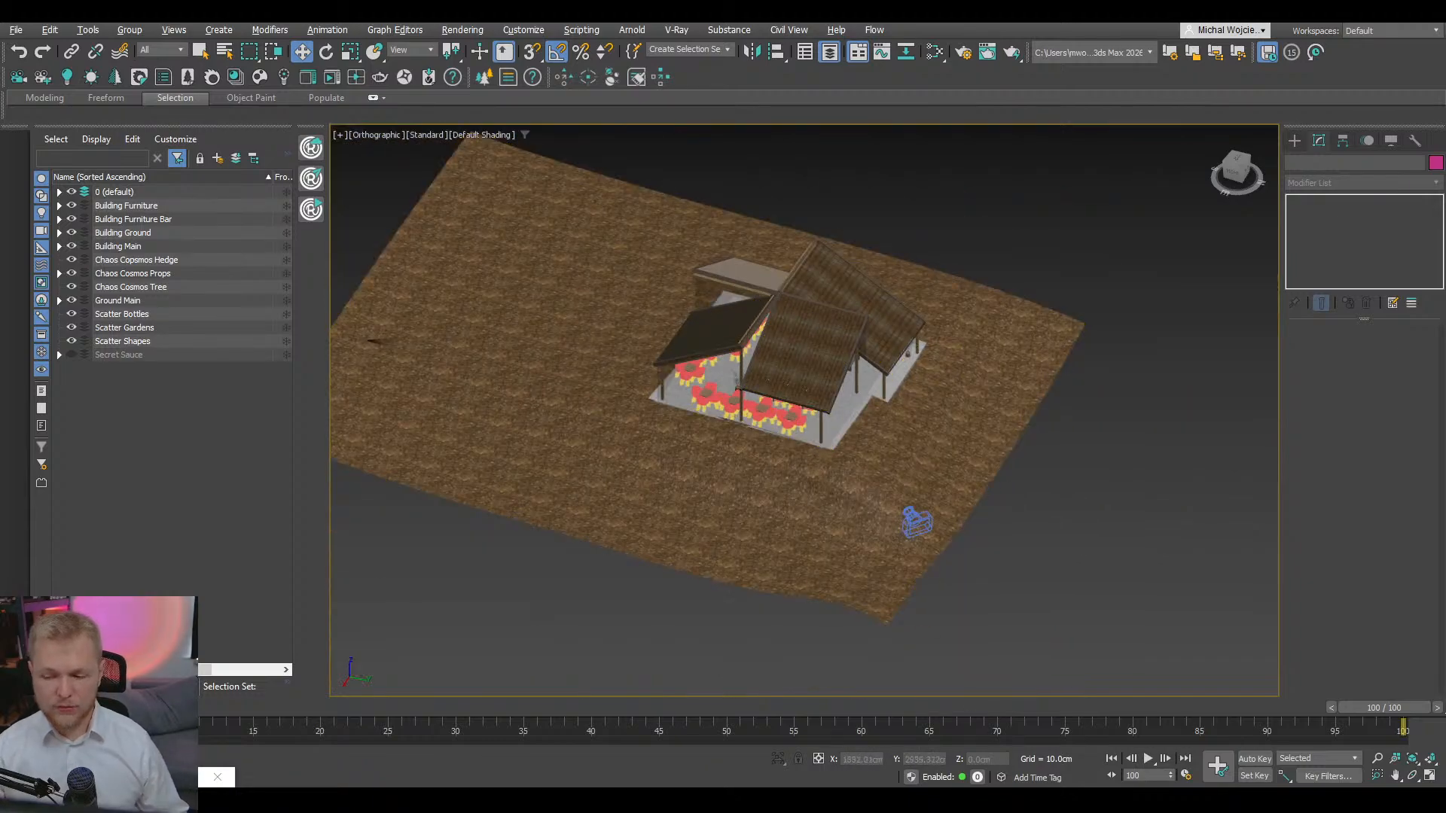
mouse_move(1068, 800)
click(987, 739)
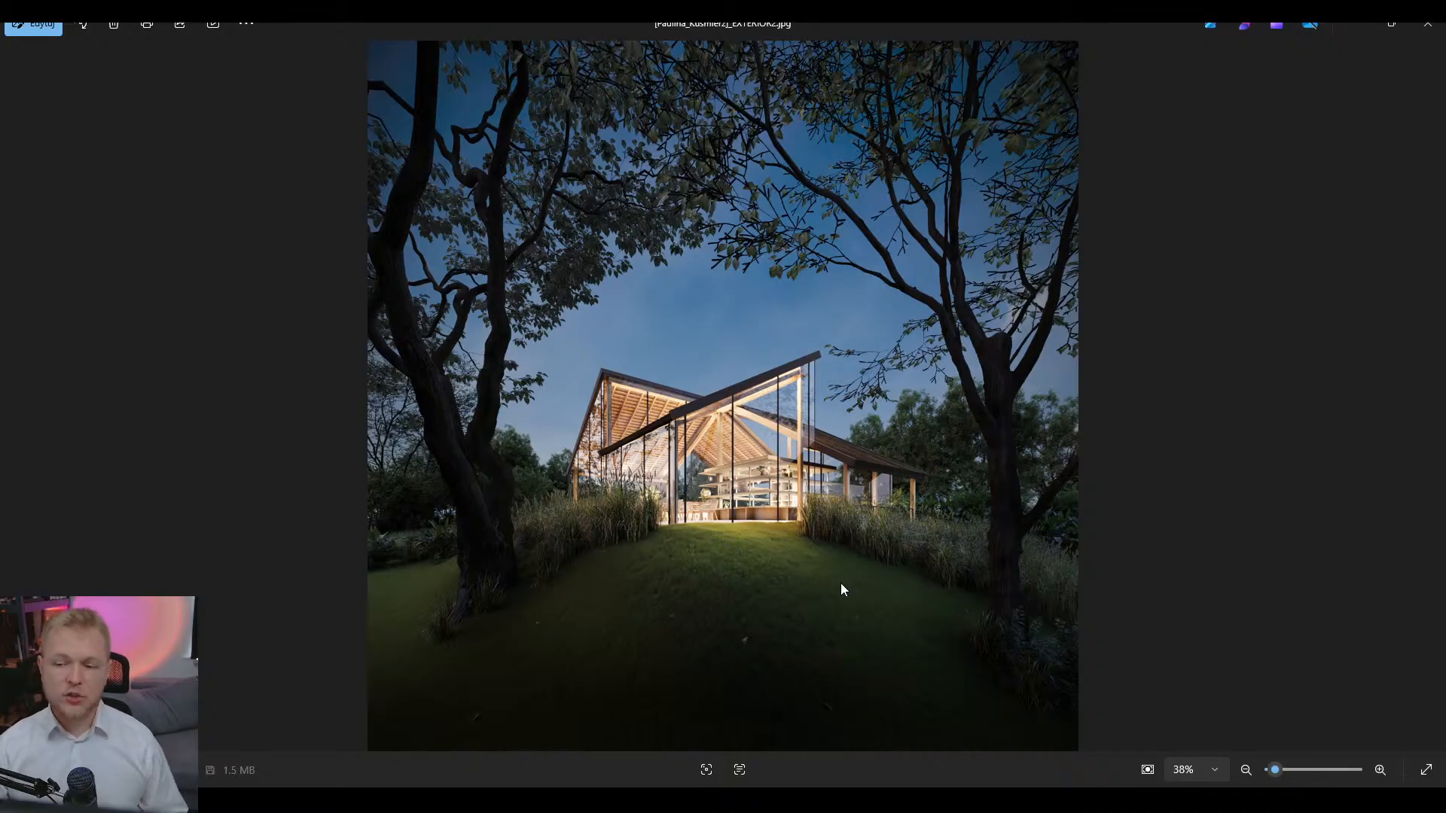
key(Right)
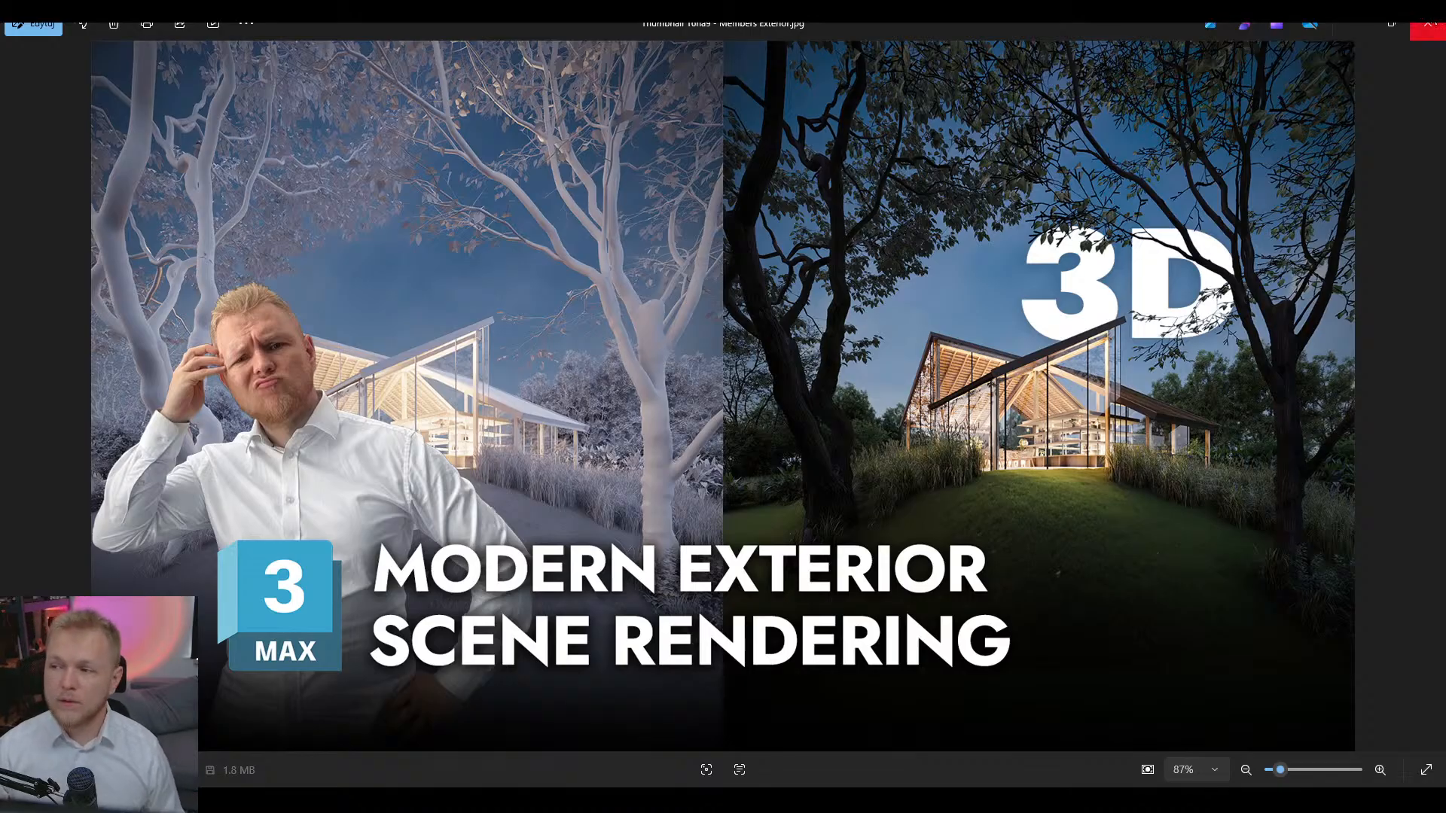
key(Right)
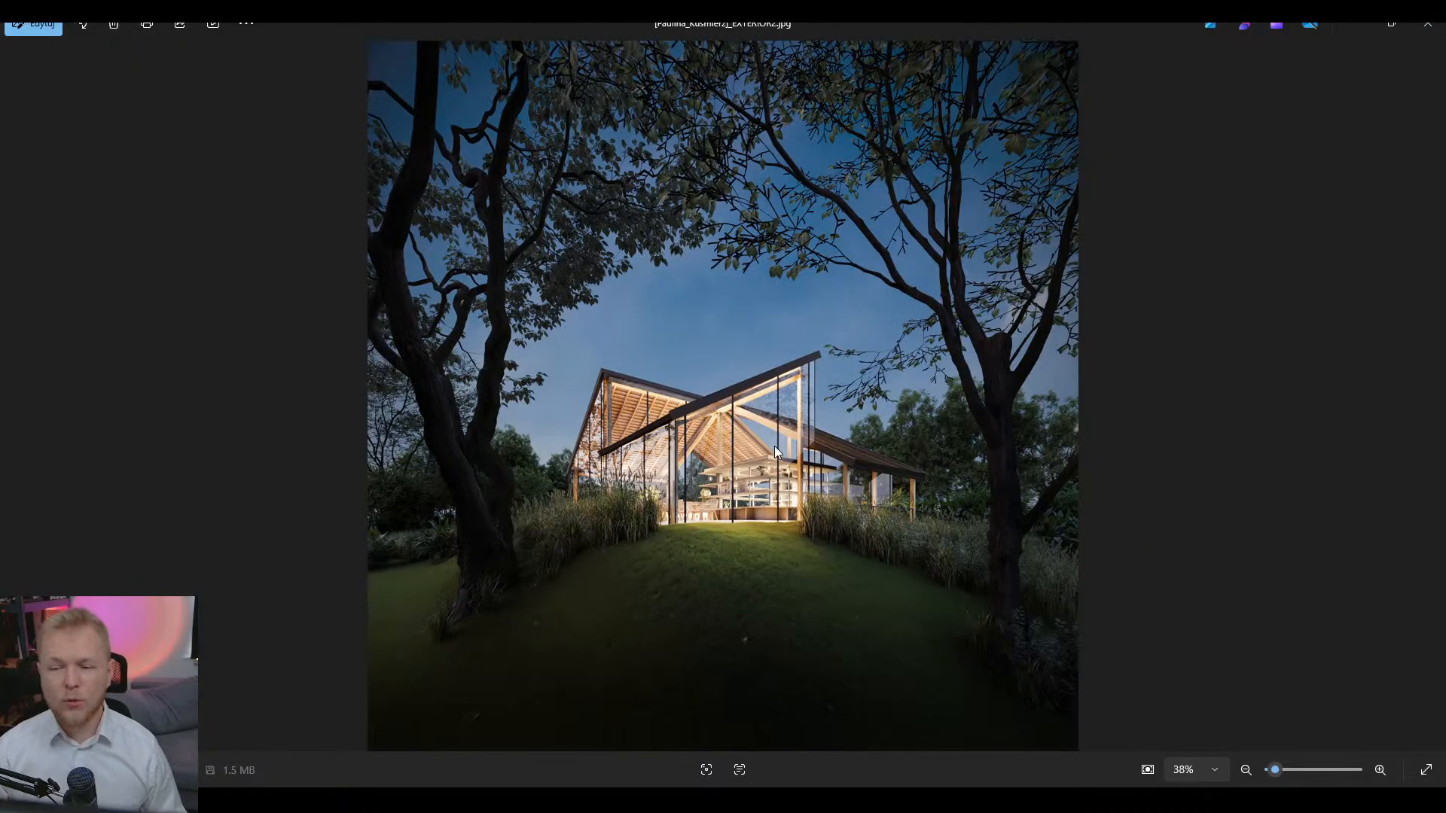
click(1345, 33)
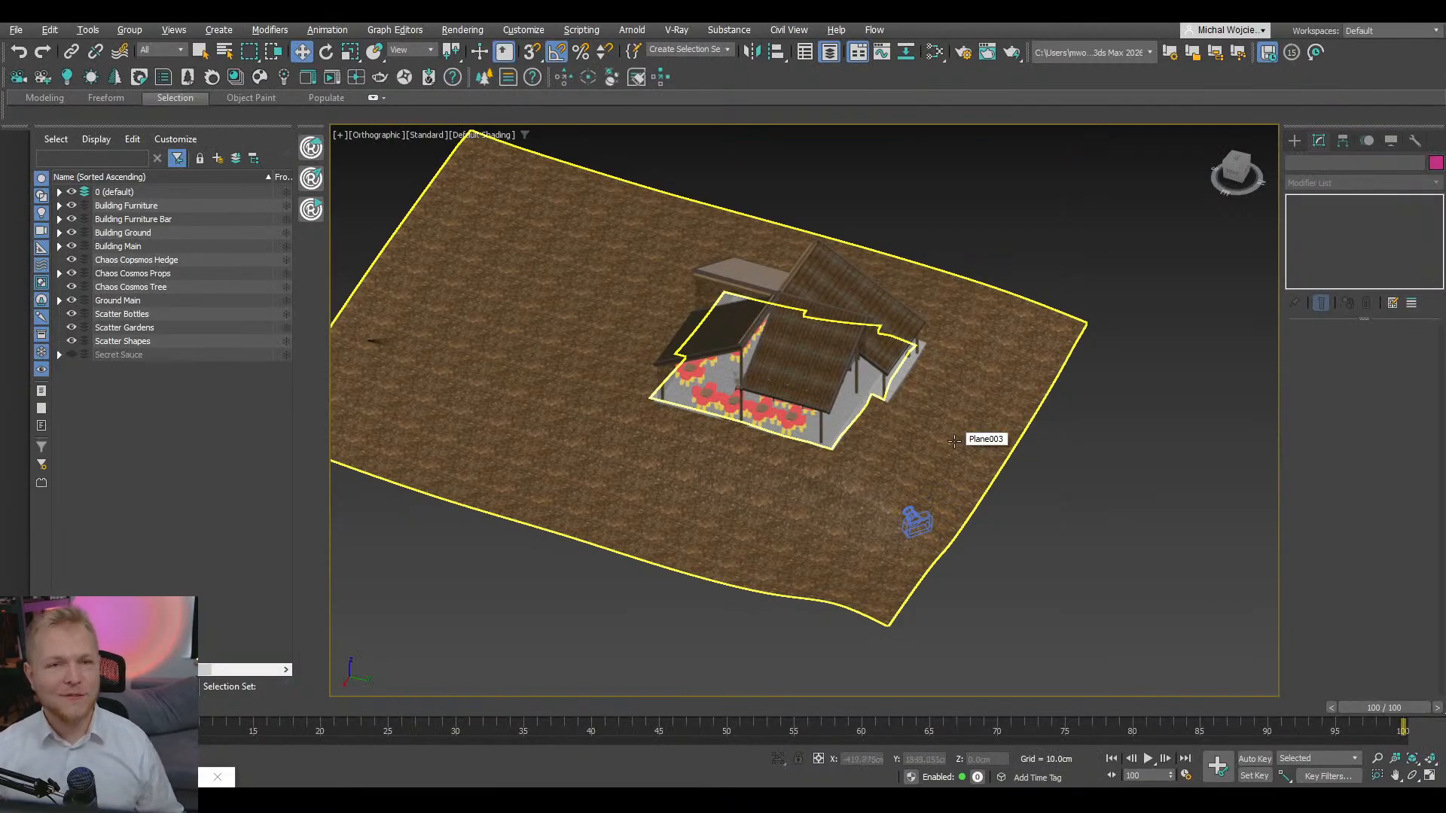
- Select the Corona camera standing on the terrain in front of the building
alt+middle_drag(954, 441, 874, 444)
scroll(889, 448, up, 4)
middle_drag(896, 444, 866, 486)
scroll(919, 453, down, 2)
scroll(863, 467, up, 3)
scroll(845, 503, down, 4)
middle_drag(866, 486, 822, 474)
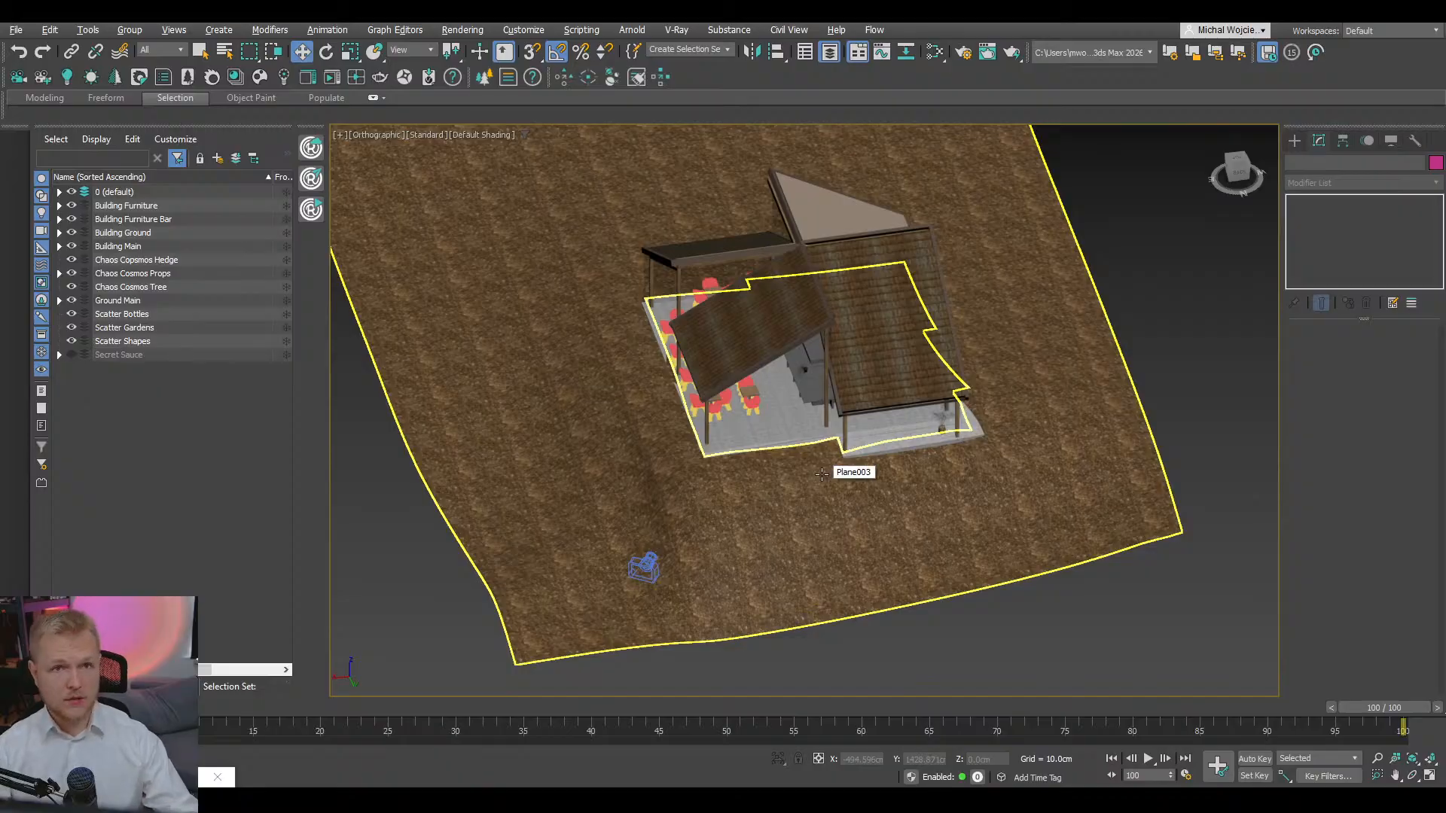
click(645, 566)
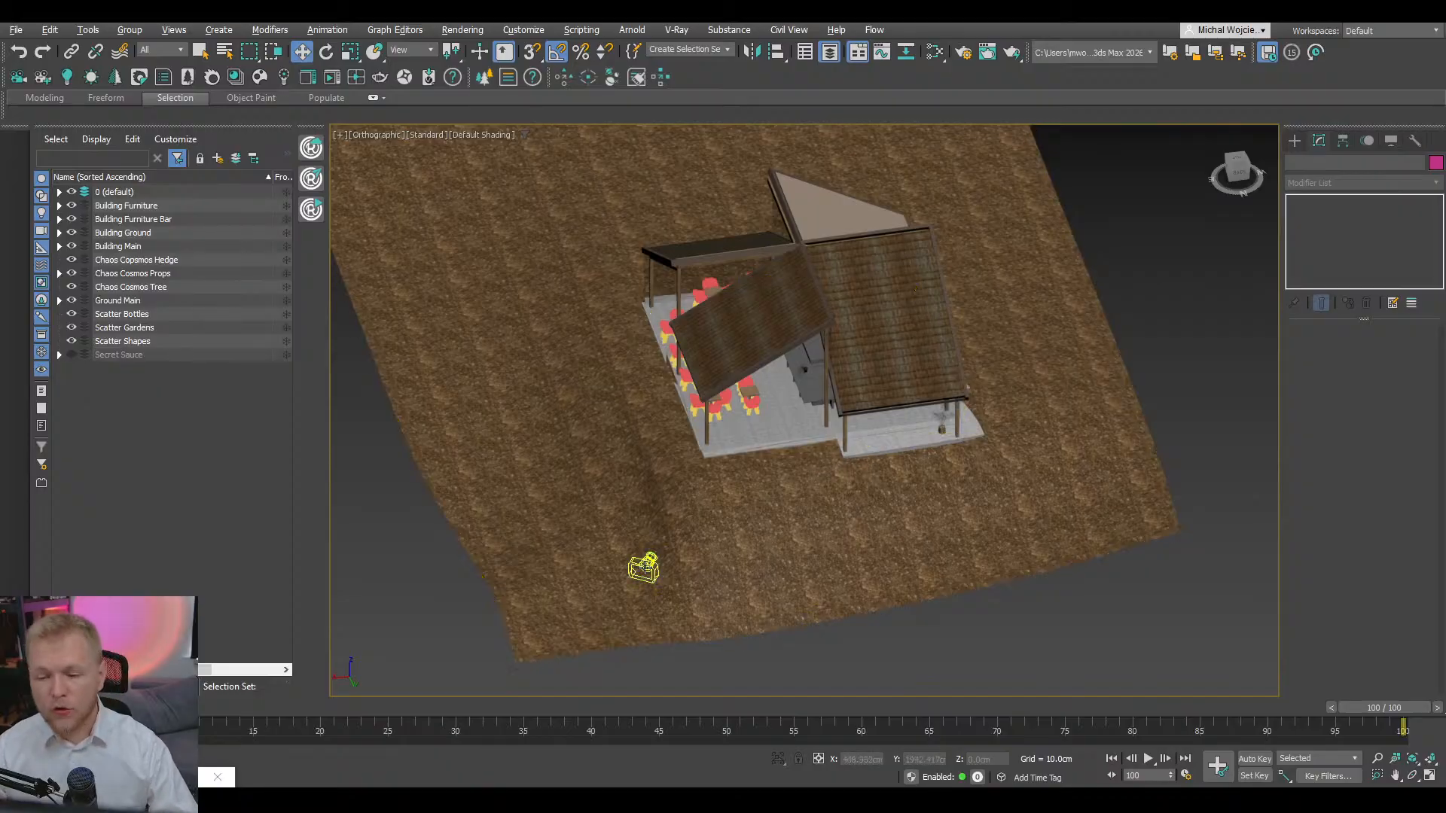
click(646, 569)
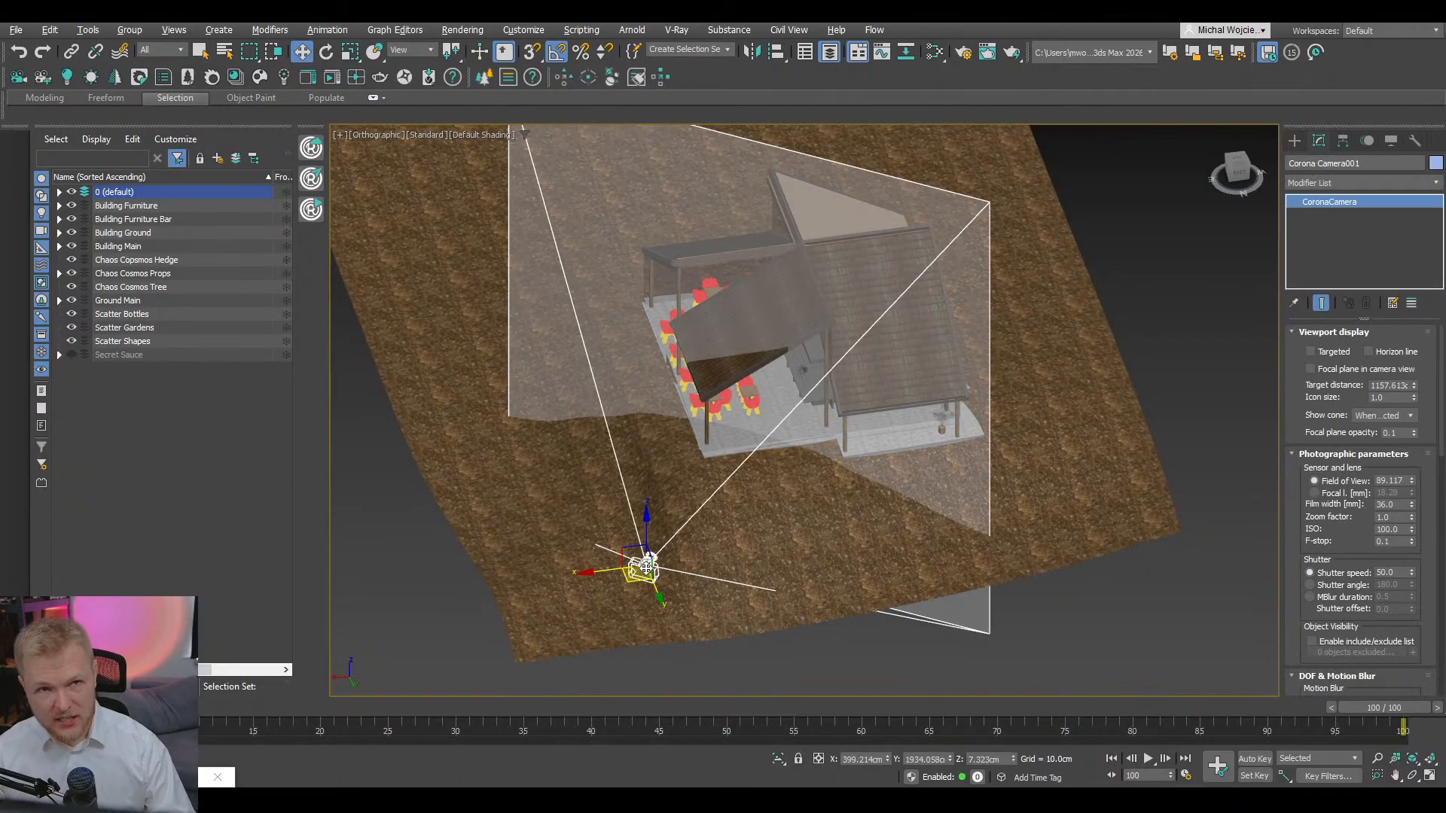
- Examine the selected camera's position and view cone relative to the building and terrain from several angles
scroll(648, 571, up, 2)
scroll(648, 571, down, 3)
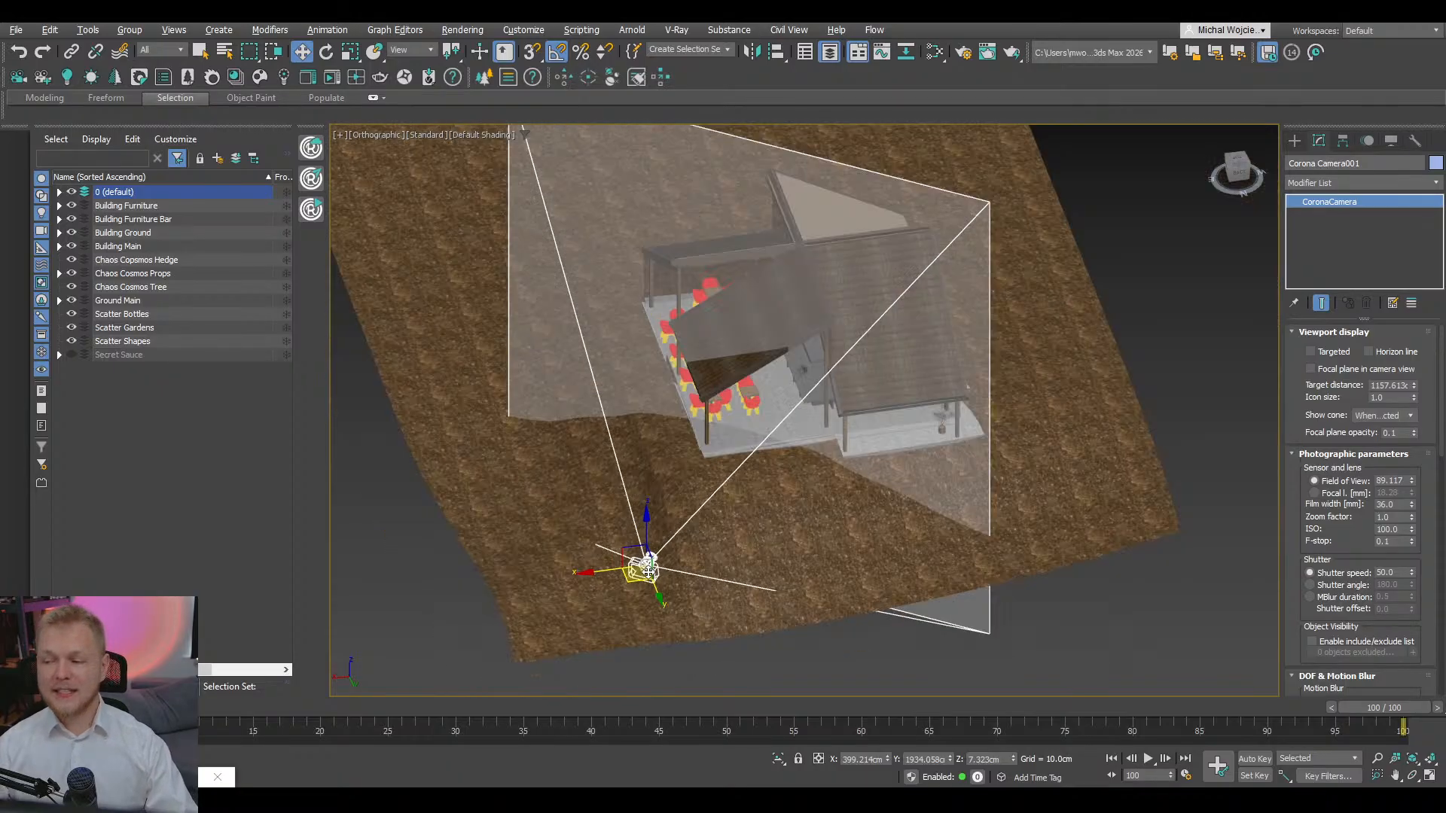
alt+middle_drag(645, 580, 582, 529)
scroll(755, 482, up, 2)
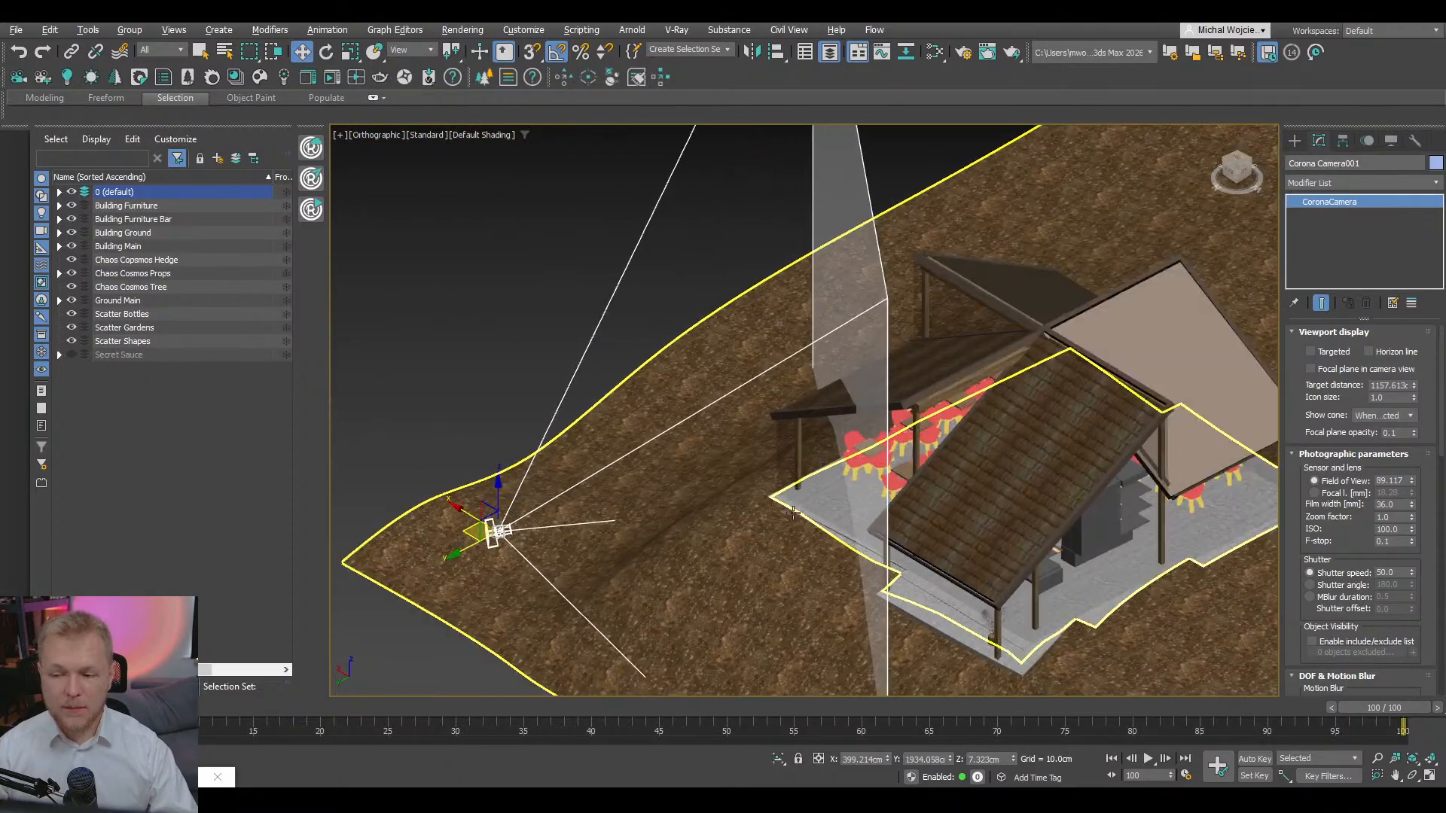
middle_drag(755, 482, 703, 387)
alt+middle_drag(702, 387, 783, 457)
scroll(754, 422, up, 2)
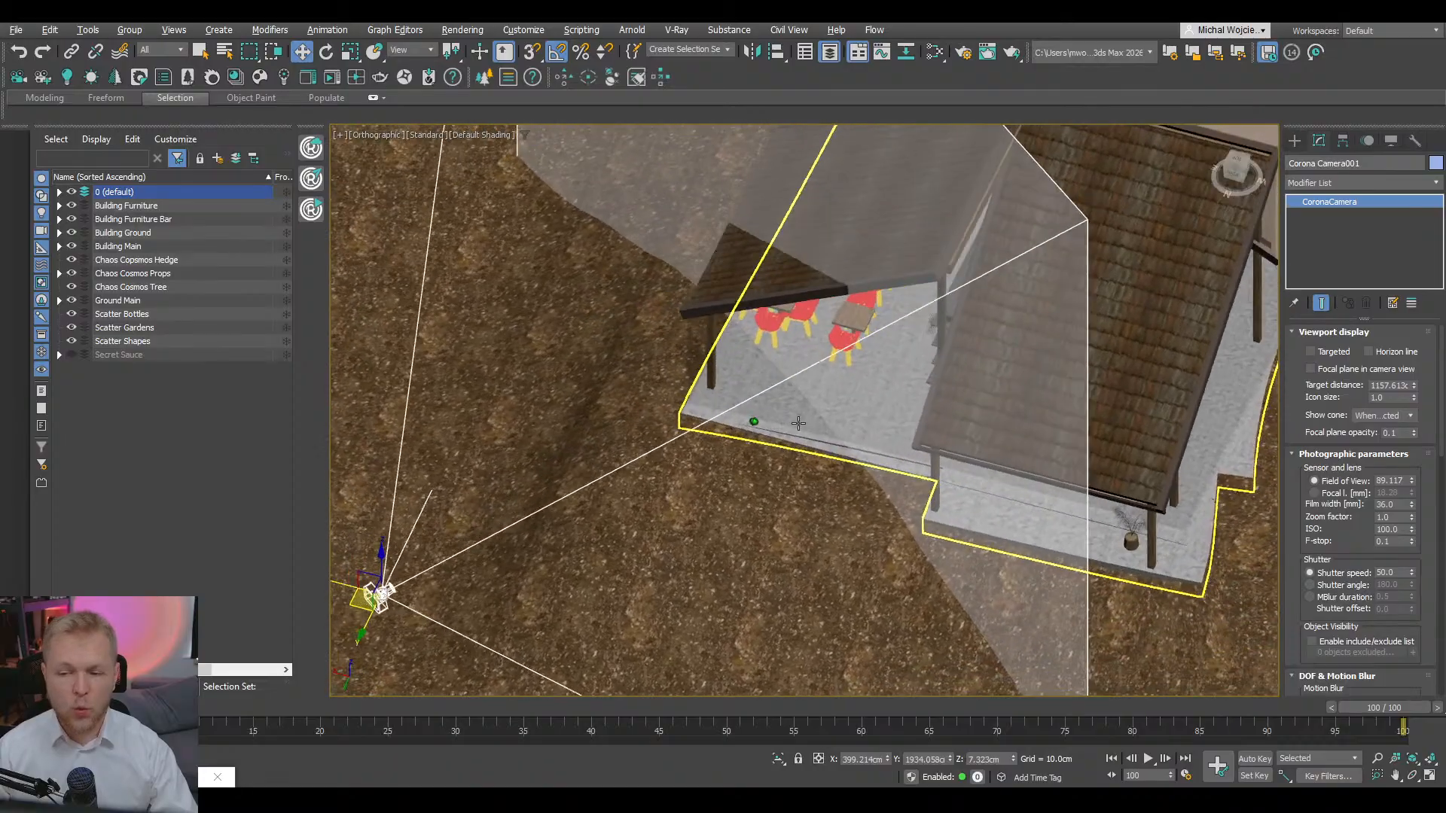
scroll(692, 456, down, 3)
alt+middle_drag(692, 456, 798, 478)
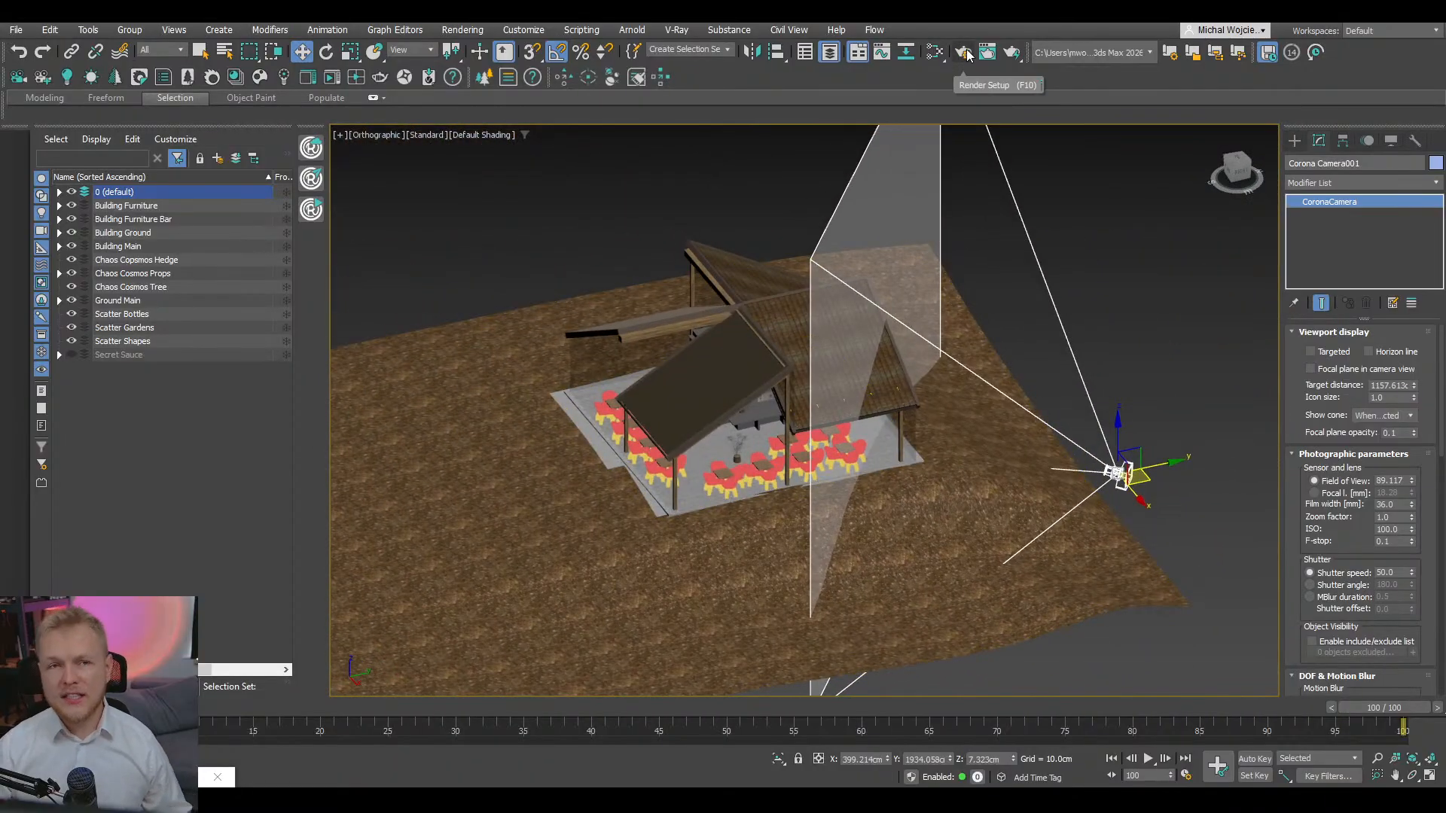
- Assign a new CoronaPhysicalMtl as the material override in the Corona render setup's scene settings and close the setup
click(966, 53)
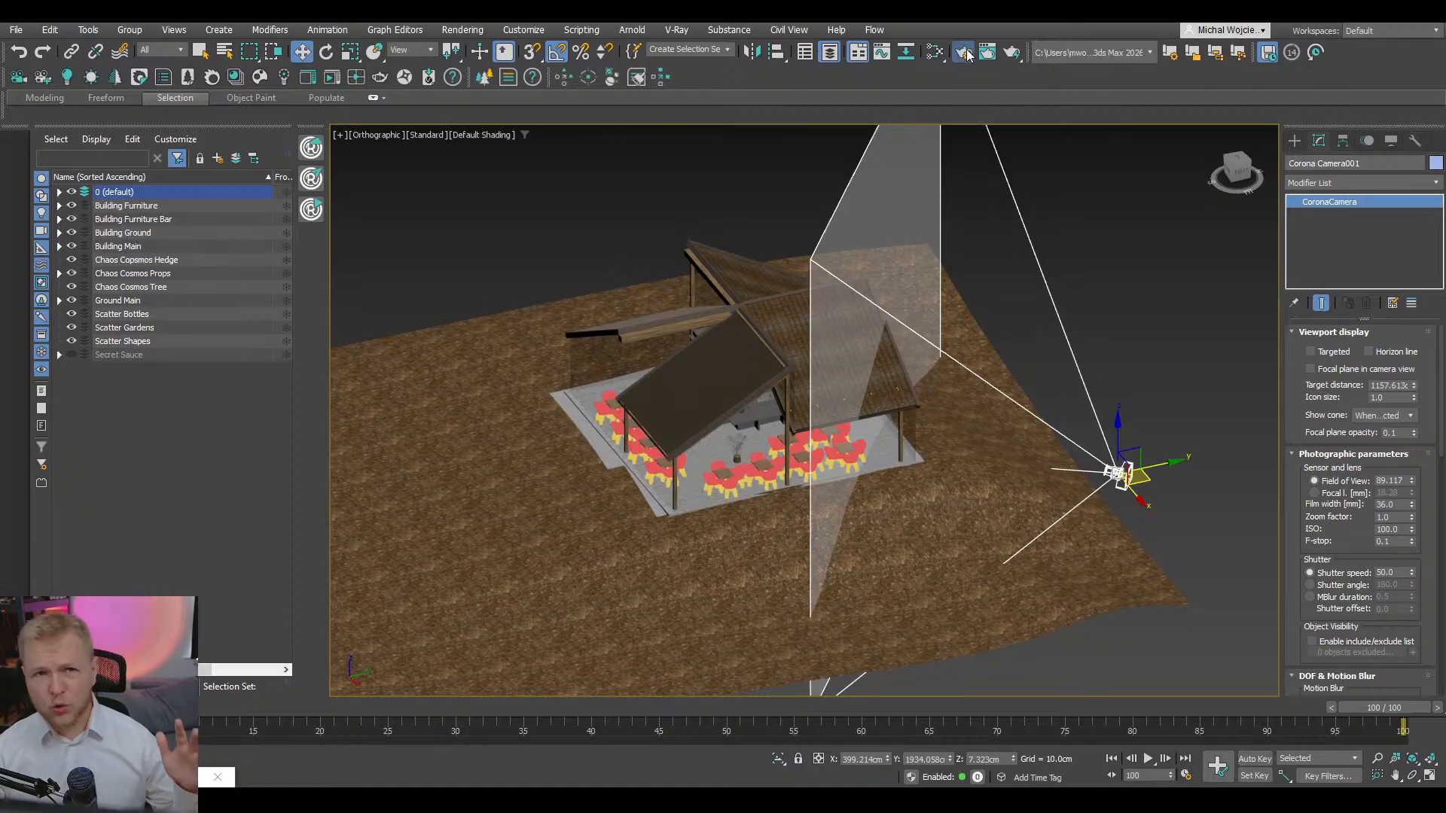
drag(1026, 118, 497, 190)
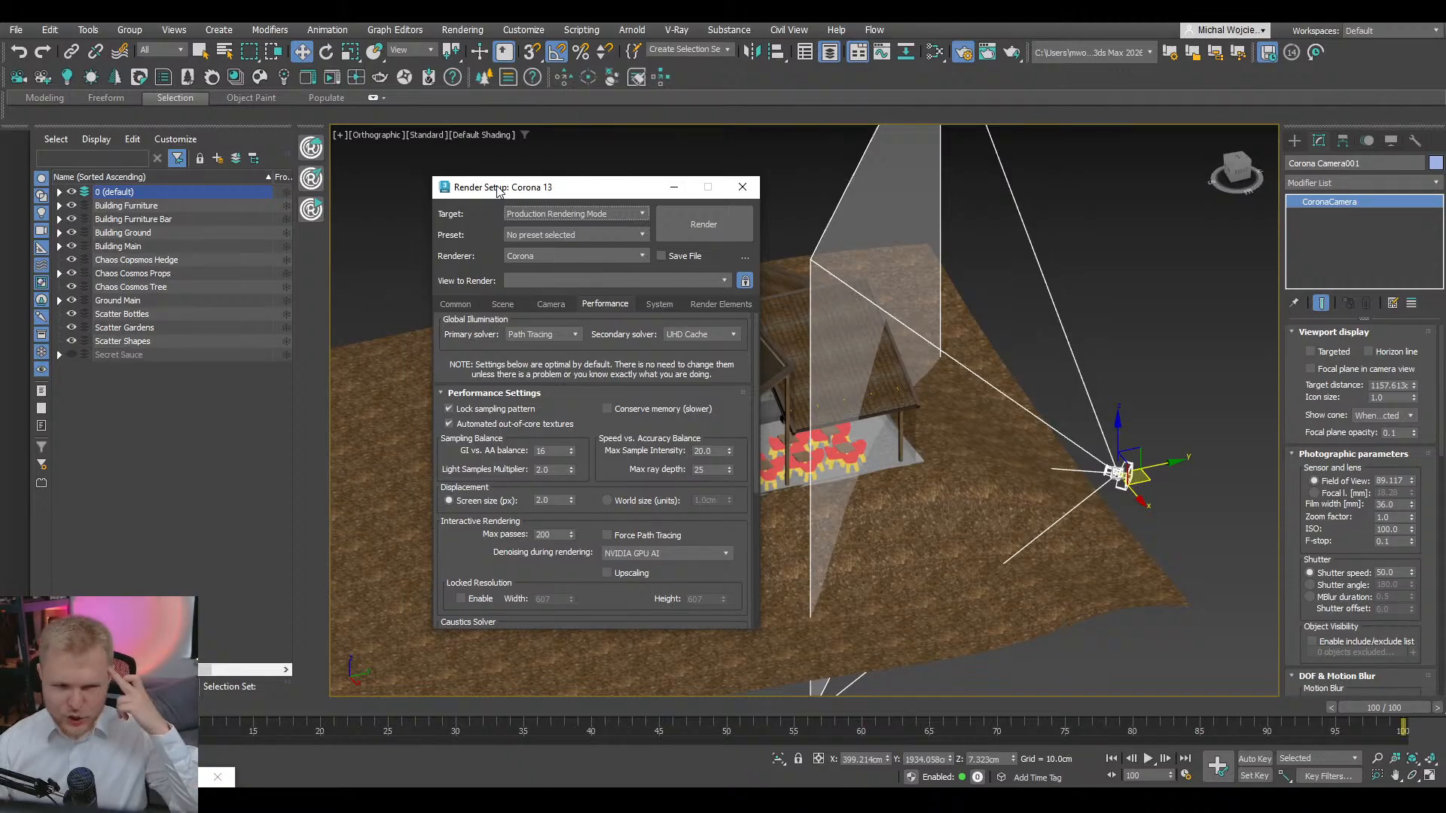
click(510, 306)
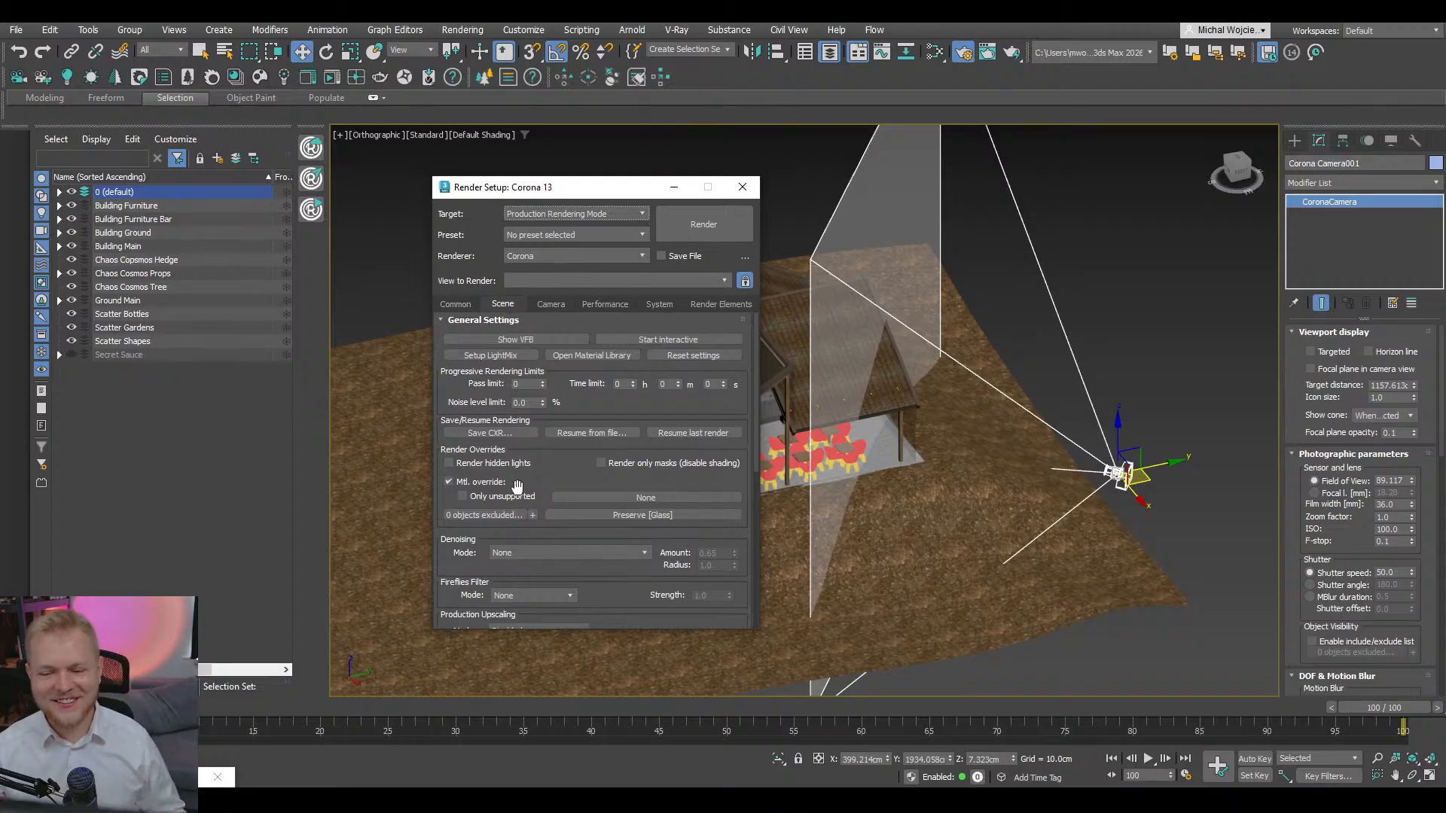
click(577, 496)
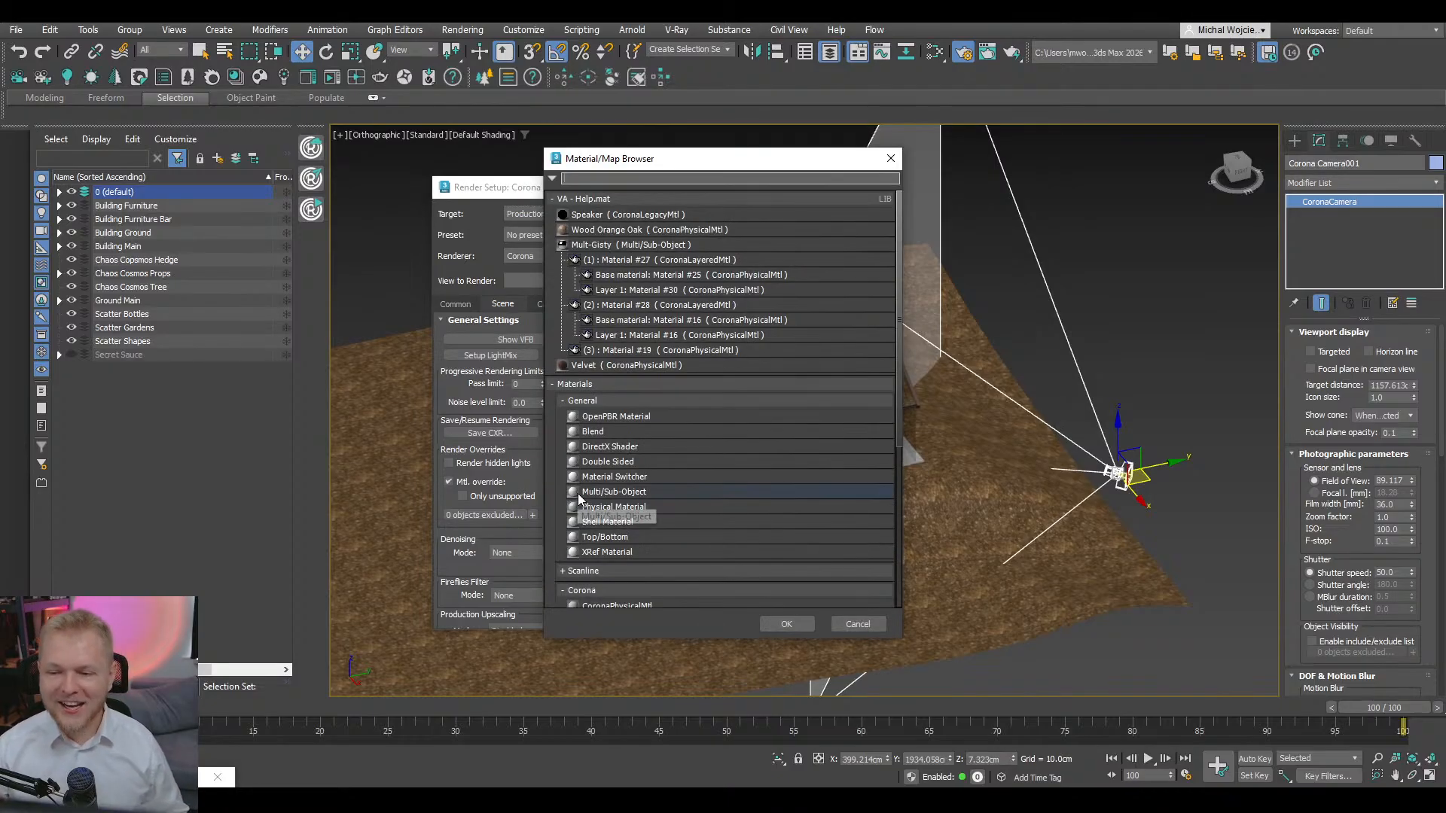
click(669, 405)
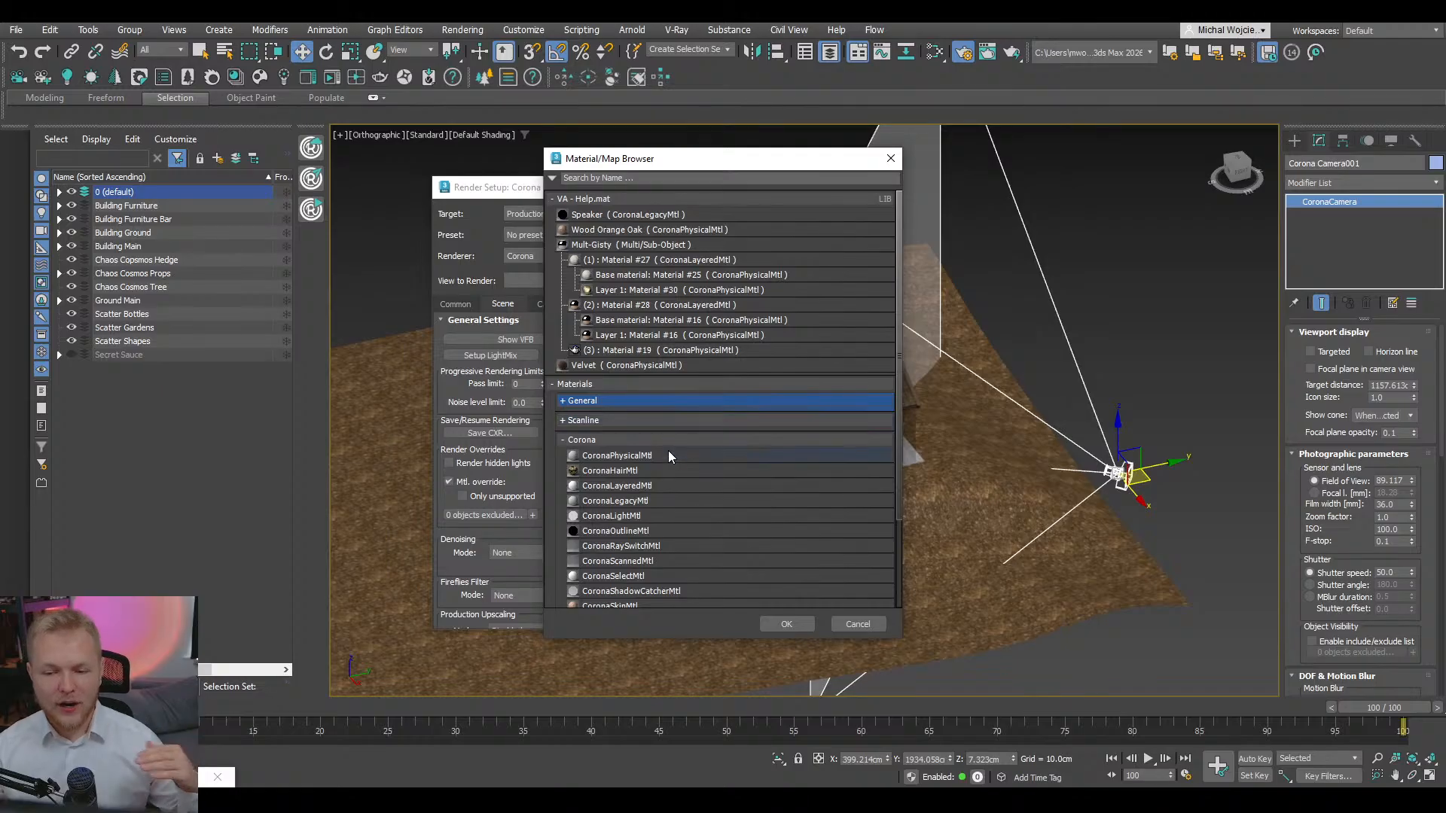
click(672, 457)
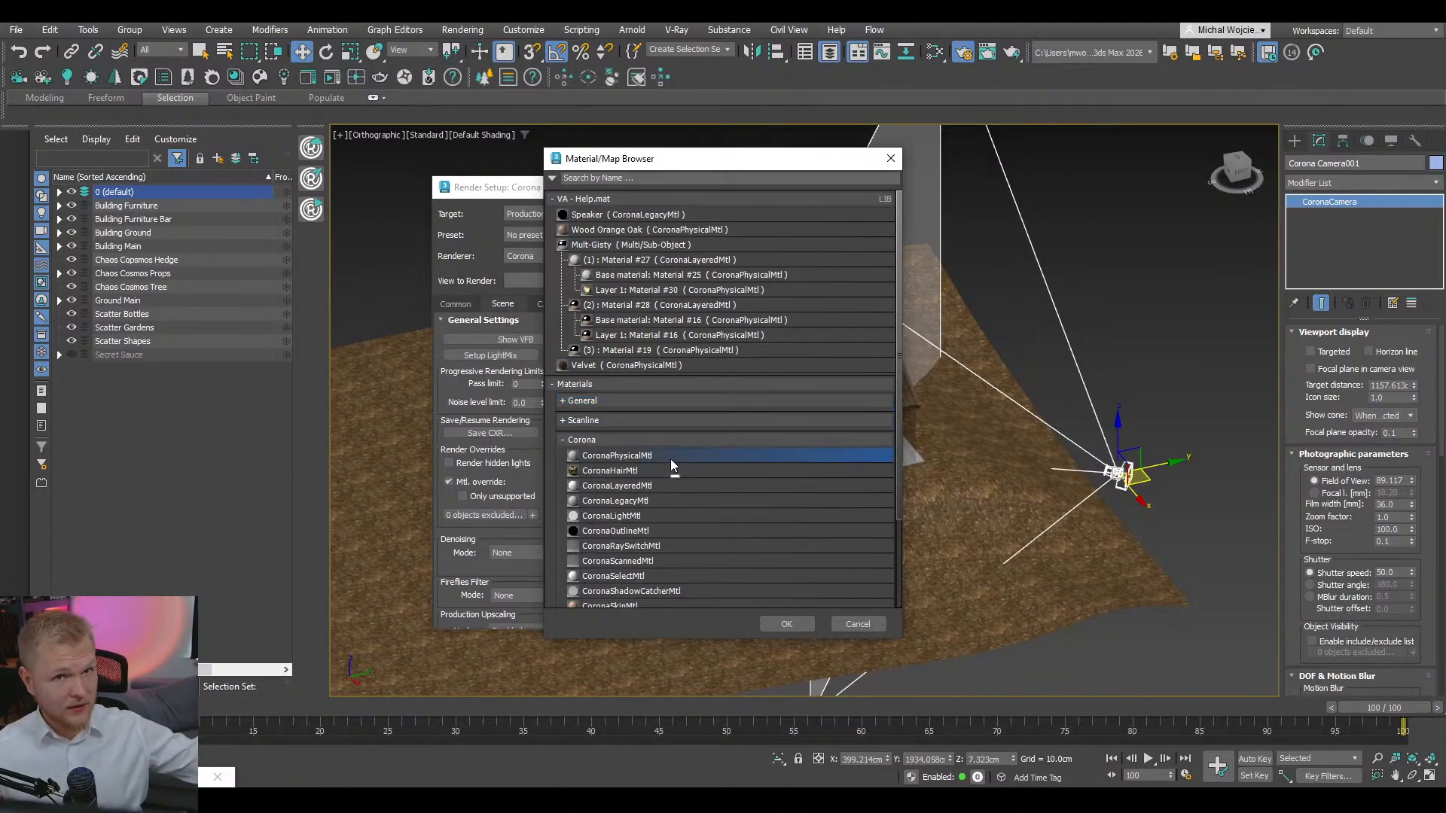
click(787, 625)
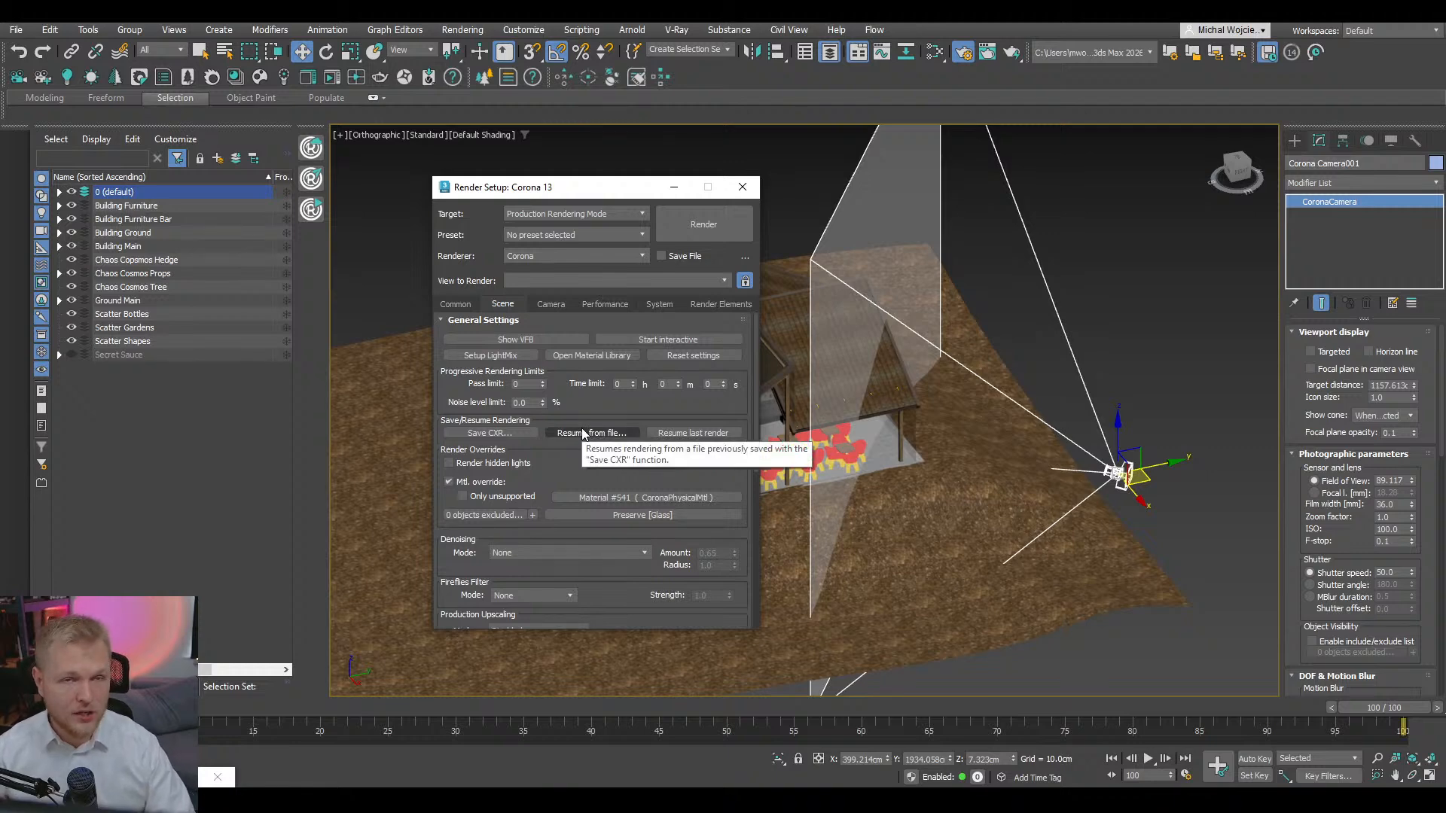
click(742, 187)
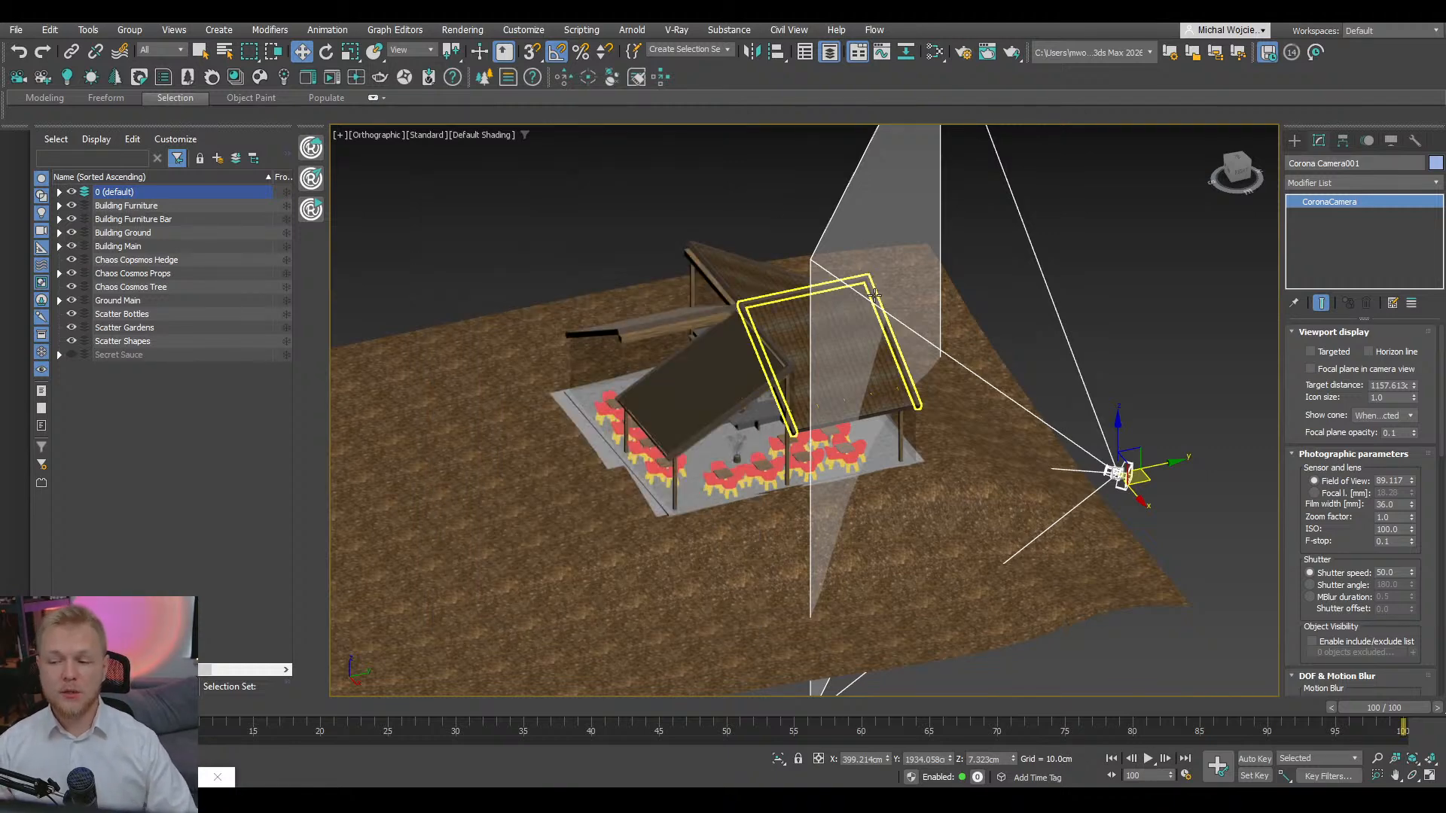
- Look through Corona Camera001, select the ground plane and restore the four-viewport layout
key(c)
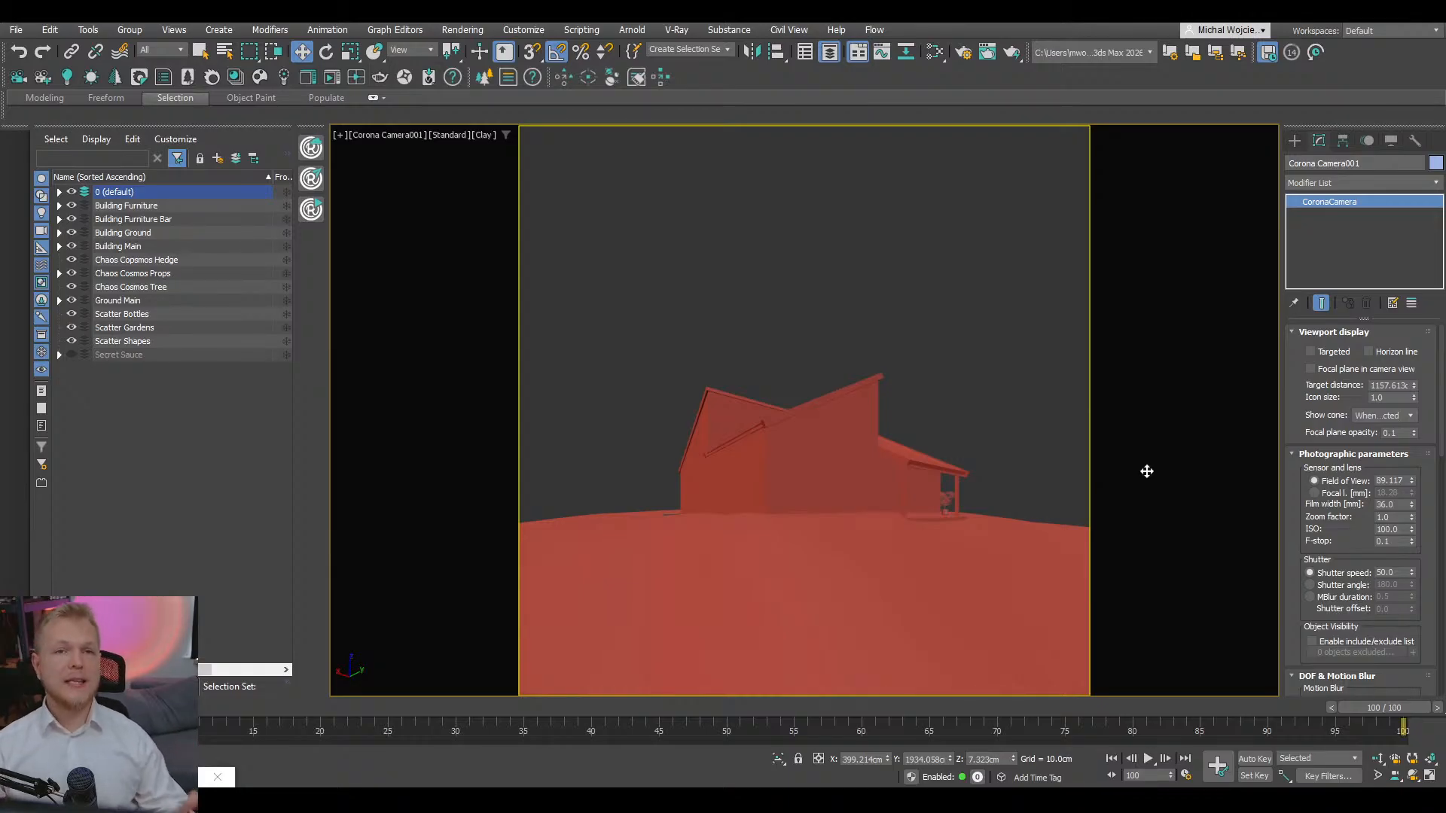
click(994, 674)
click(1427, 777)
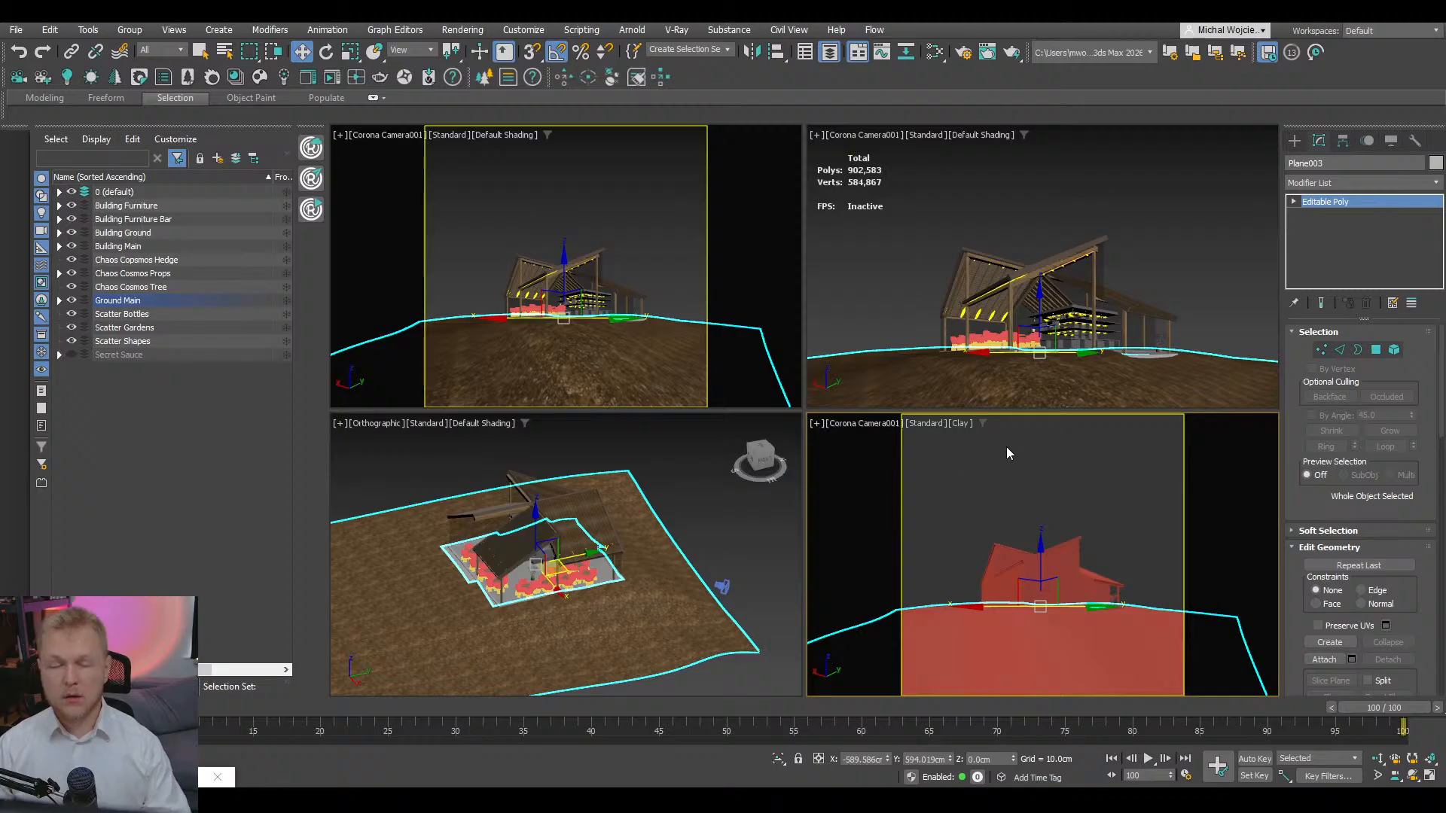
- Switch the ground plane to polygon-level editing and leave its polygons deselected
click(1376, 350)
key(ctrl+a)
drag(1267, 142, 783, 463)
drag(834, 404, 833, 404)
click(1203, 534)
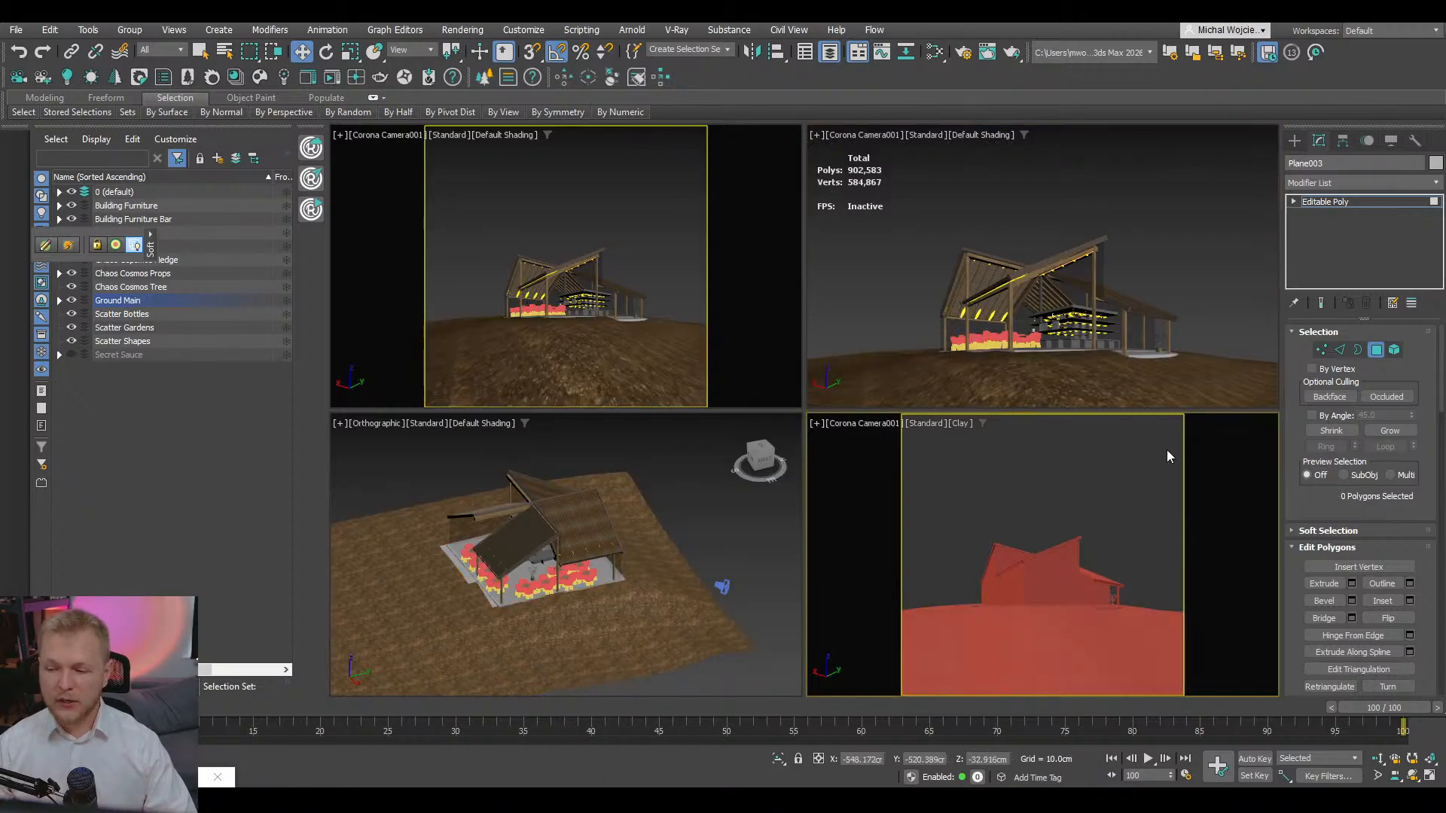
- Select all ground polygons within the camera frame, check their coverage from above, and clear the selection
drag(1178, 432, 857, 736)
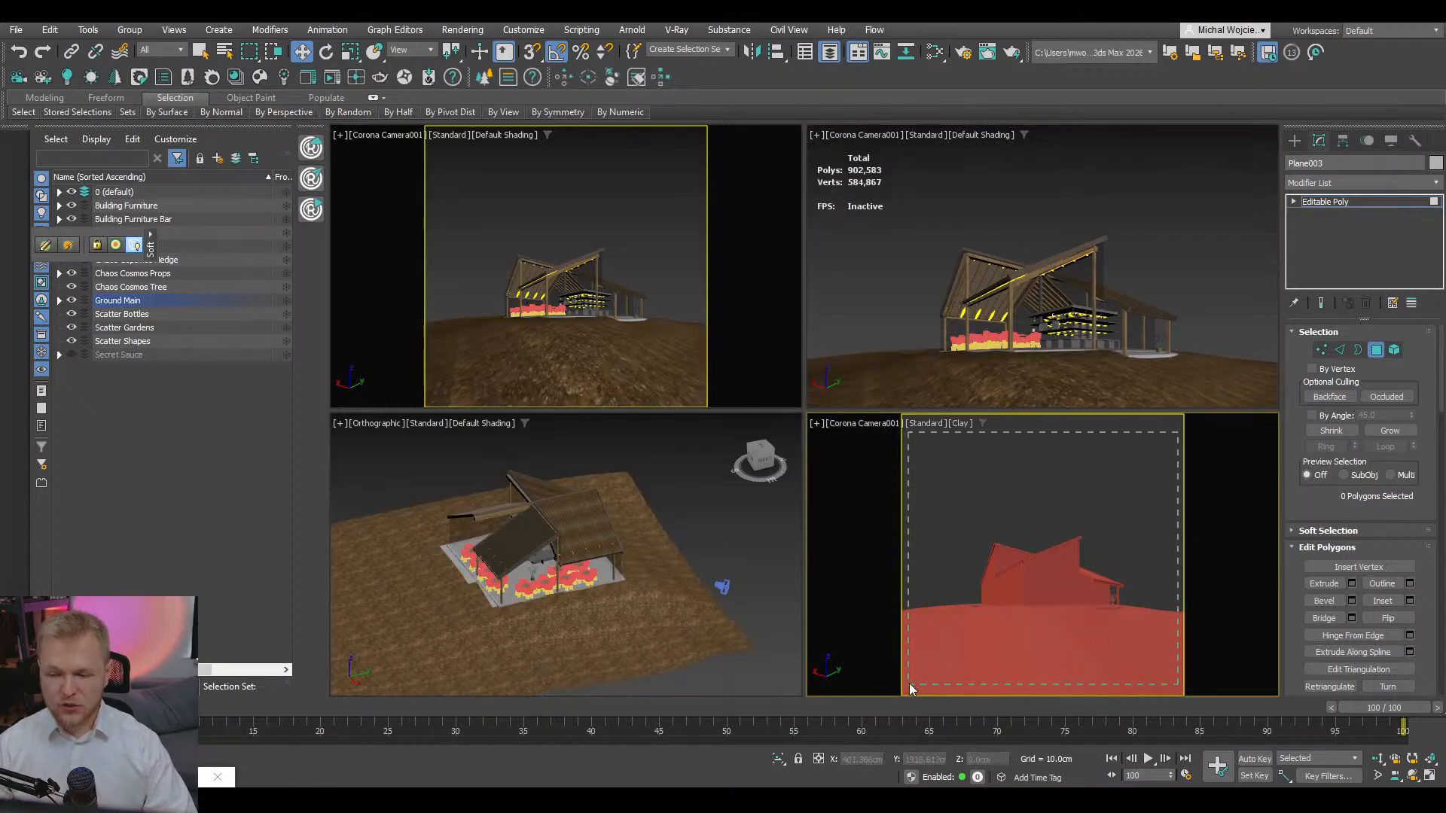
drag(909, 690, 903, 694)
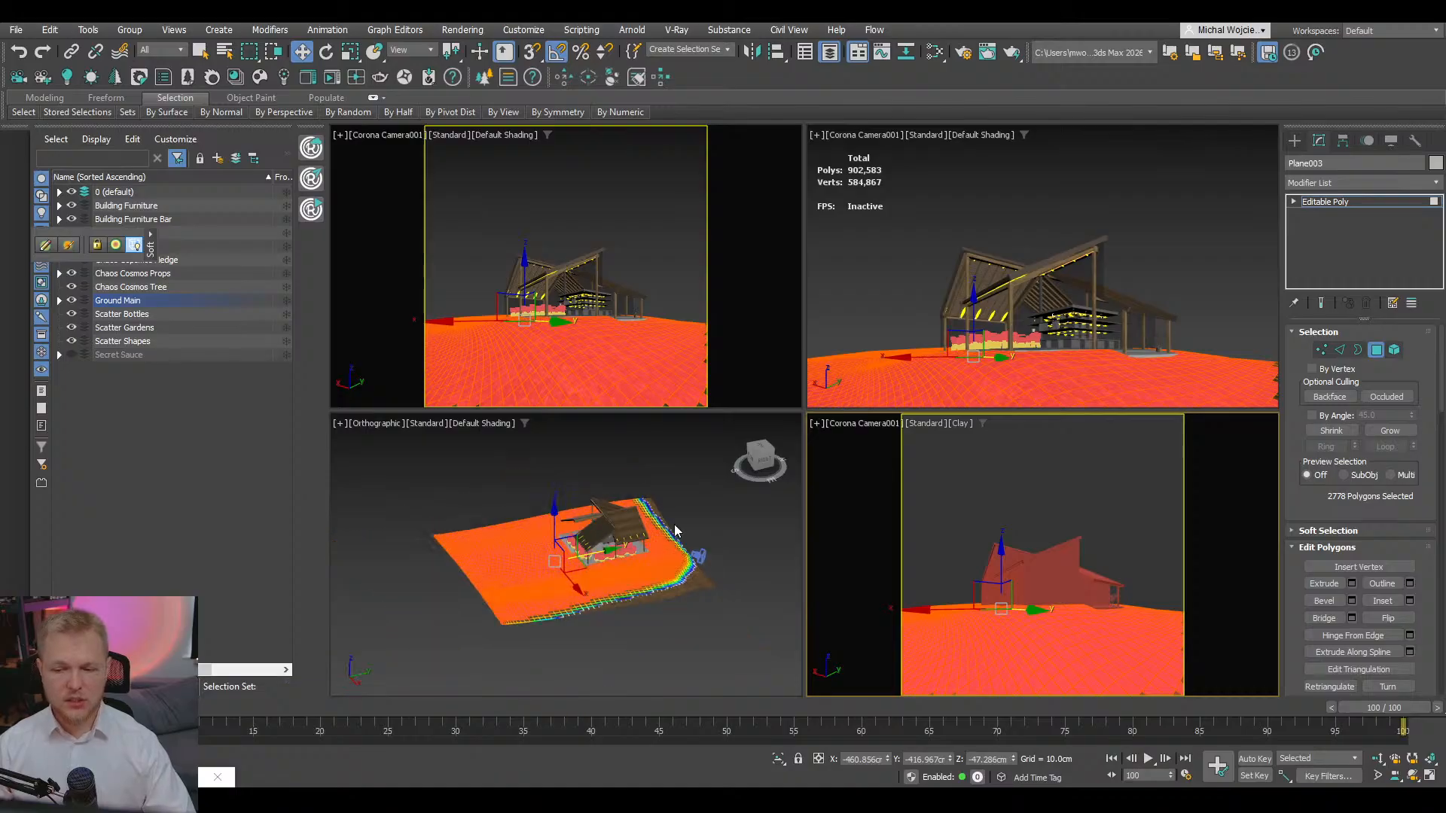
alt+middle_drag(675, 531, 557, 599)
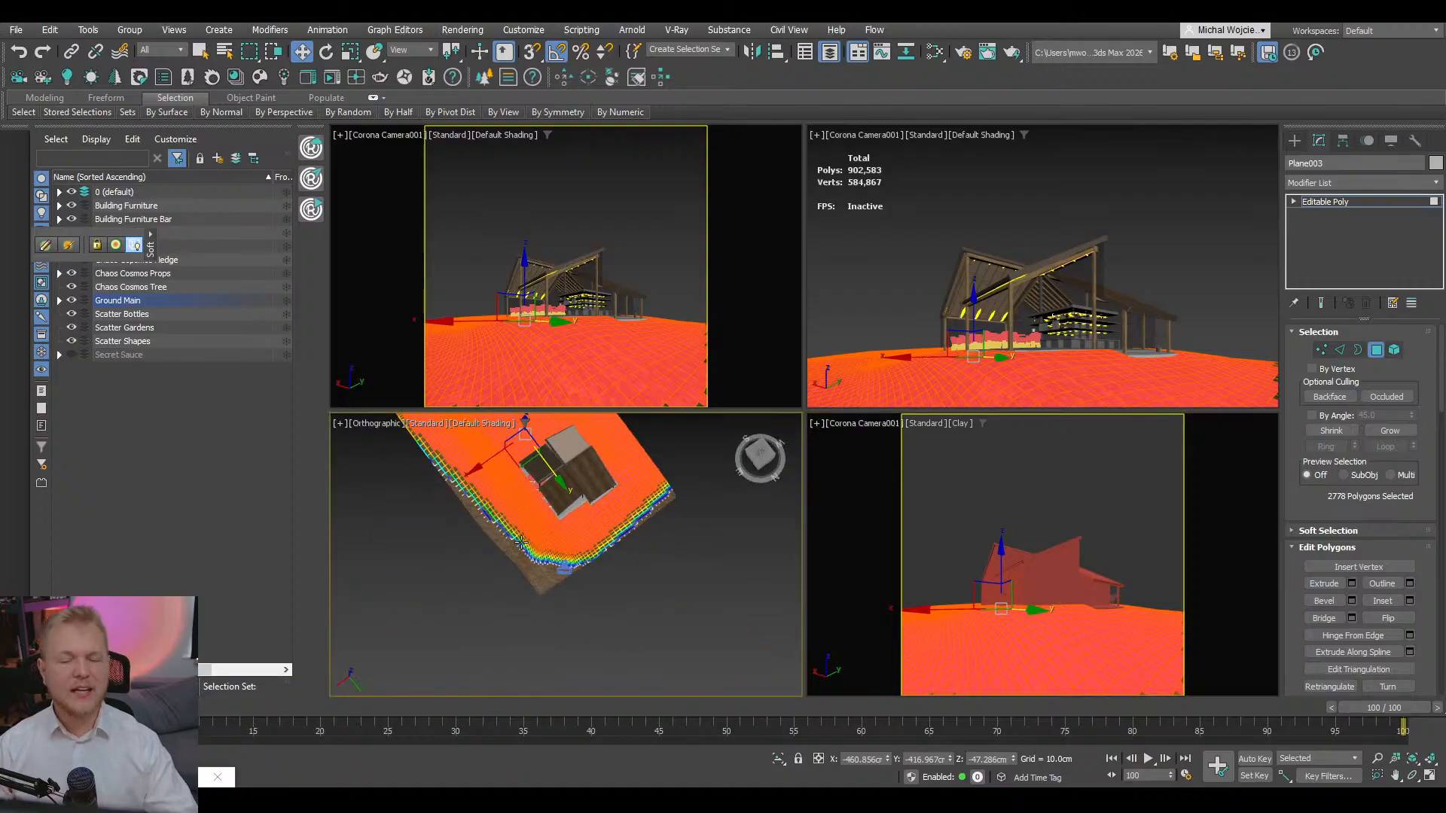
click(599, 638)
- Select the central strip of ground polygons leading to the building from the clay camera view
scroll(646, 666, down, 2)
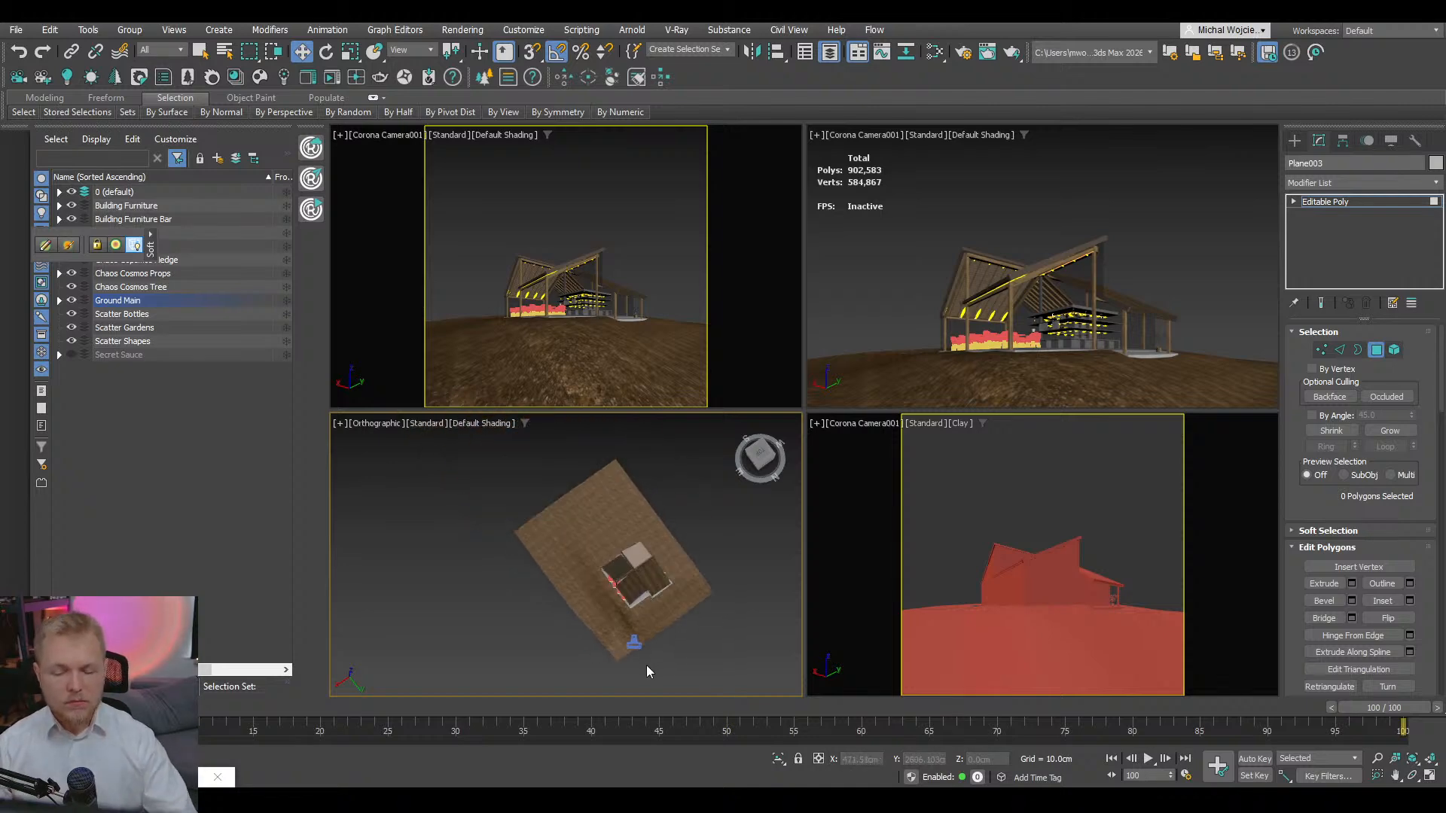
scroll(618, 658, up, 1)
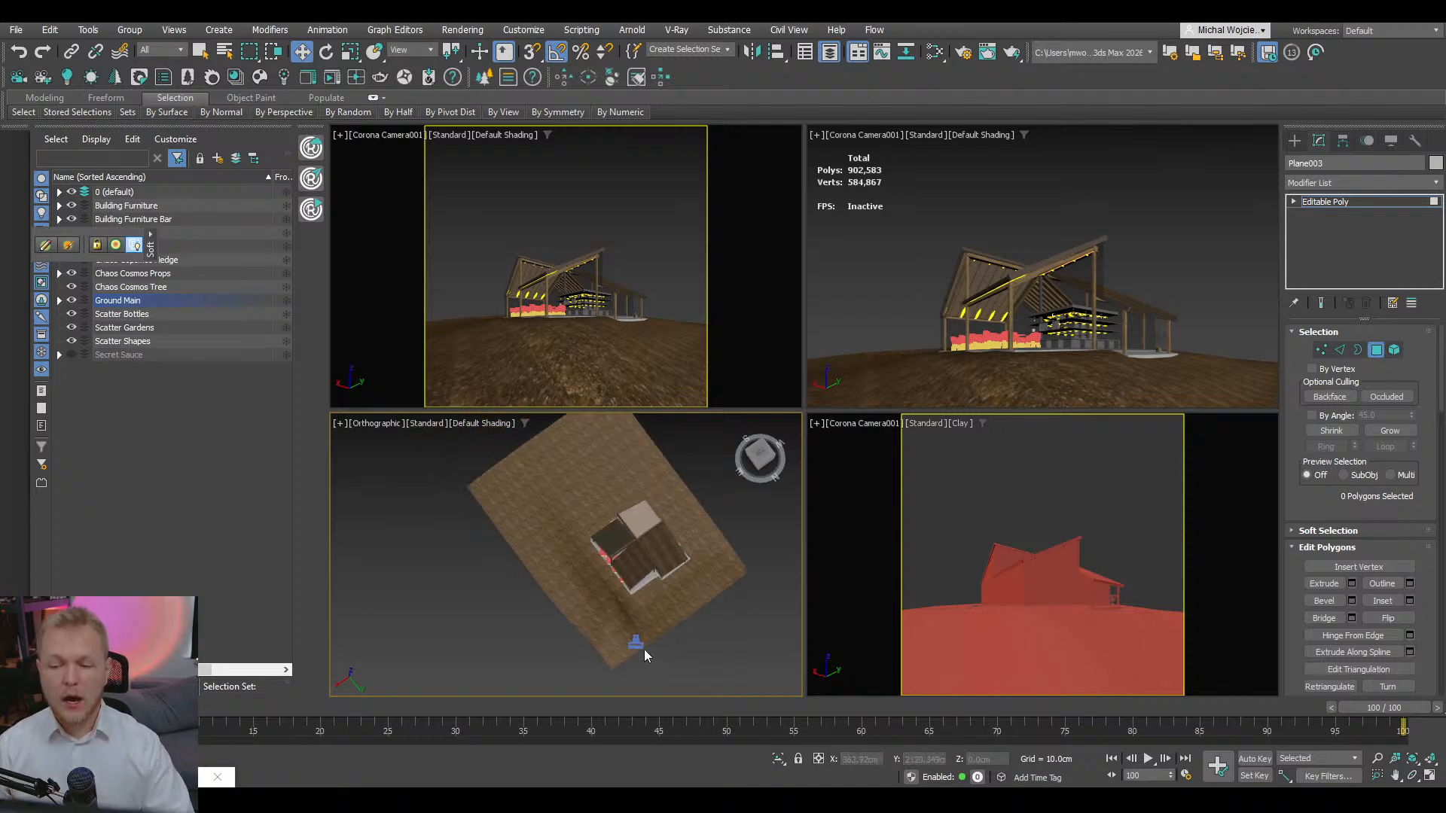
alt+middle_drag(644, 650, 640, 631)
drag(1107, 488, 989, 714)
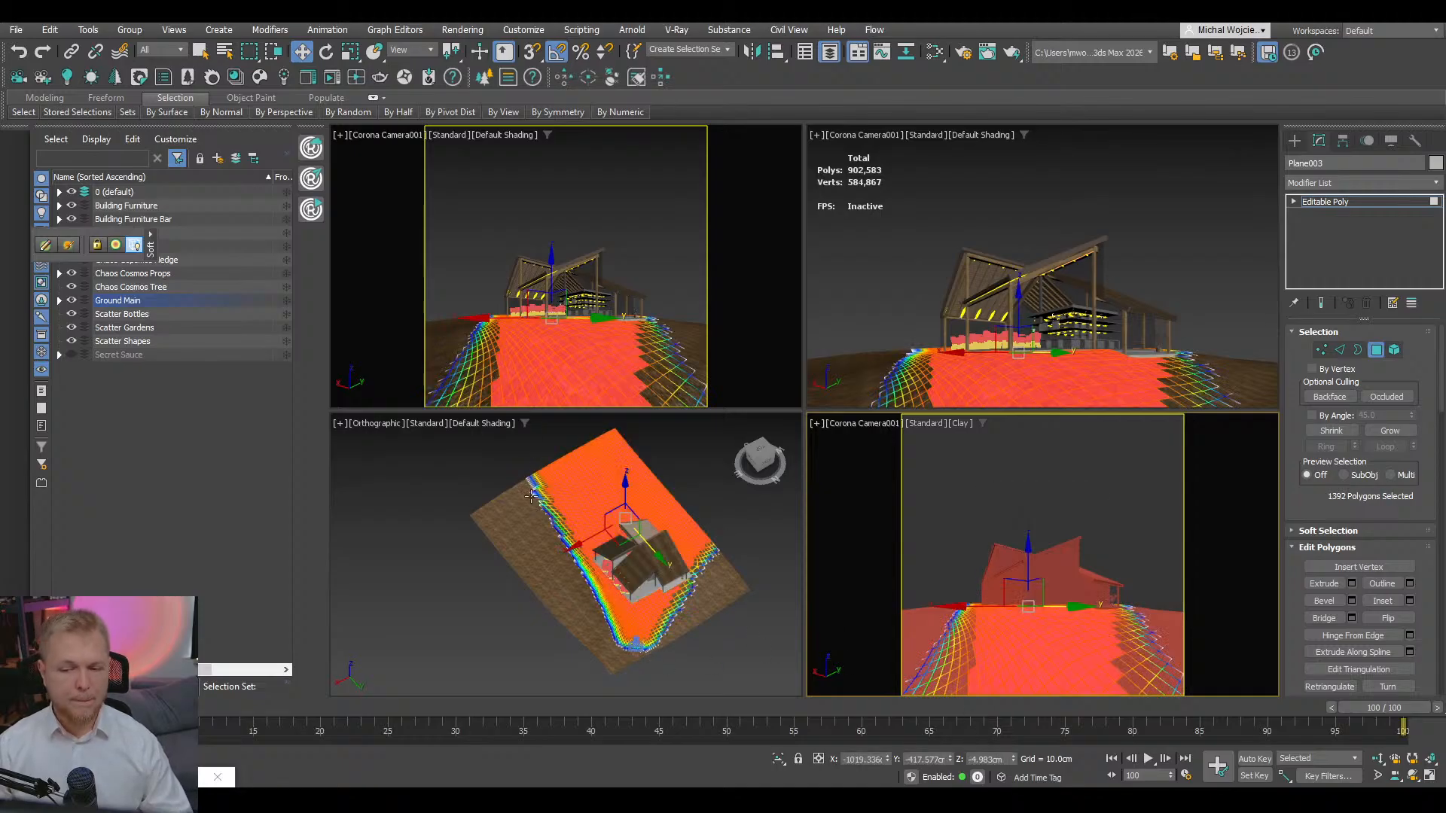
- Leave polygon-level editing of the ground plane and deselect the plane
click(686, 543)
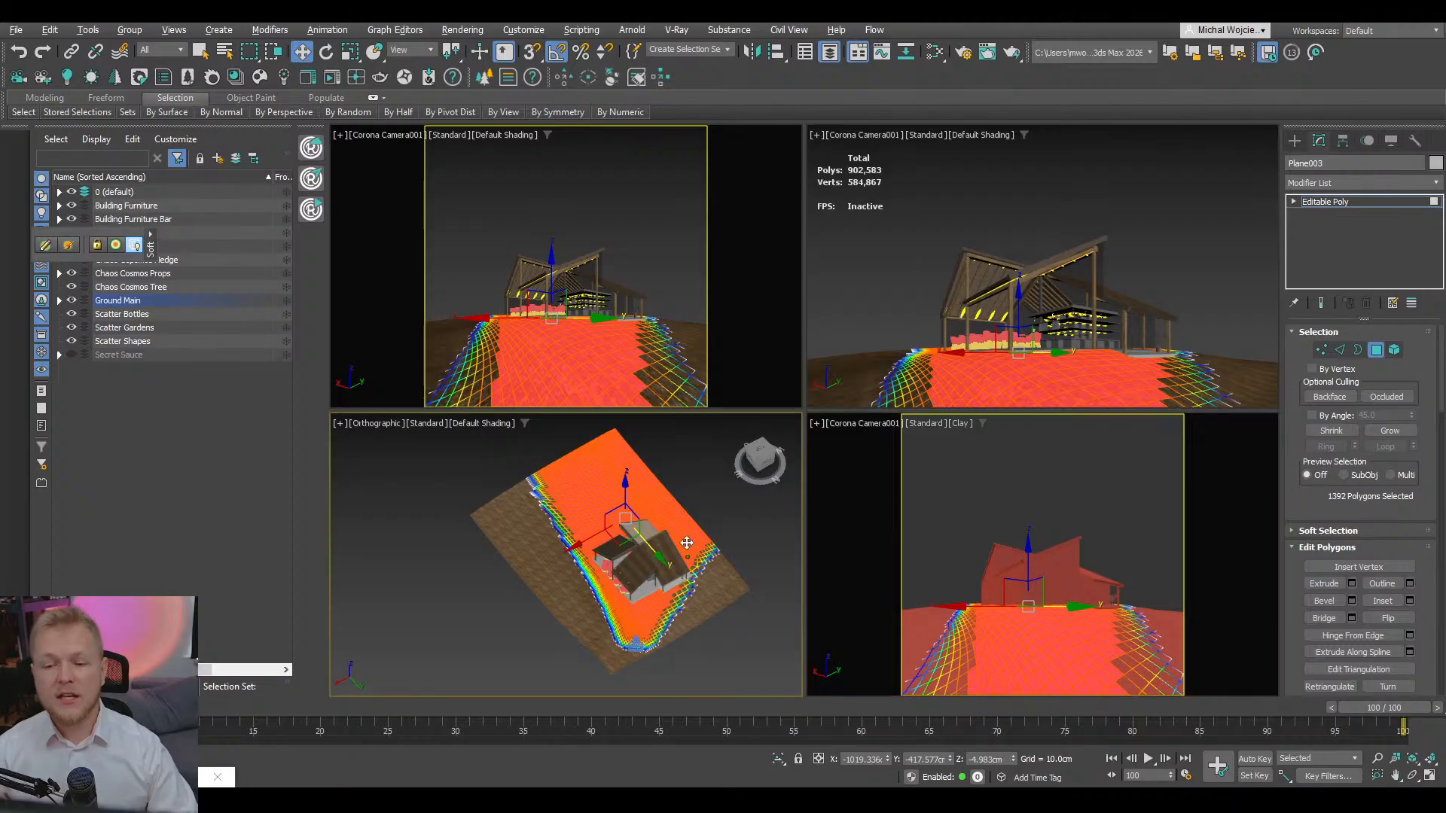
alt+middle_drag(686, 543, 686, 539)
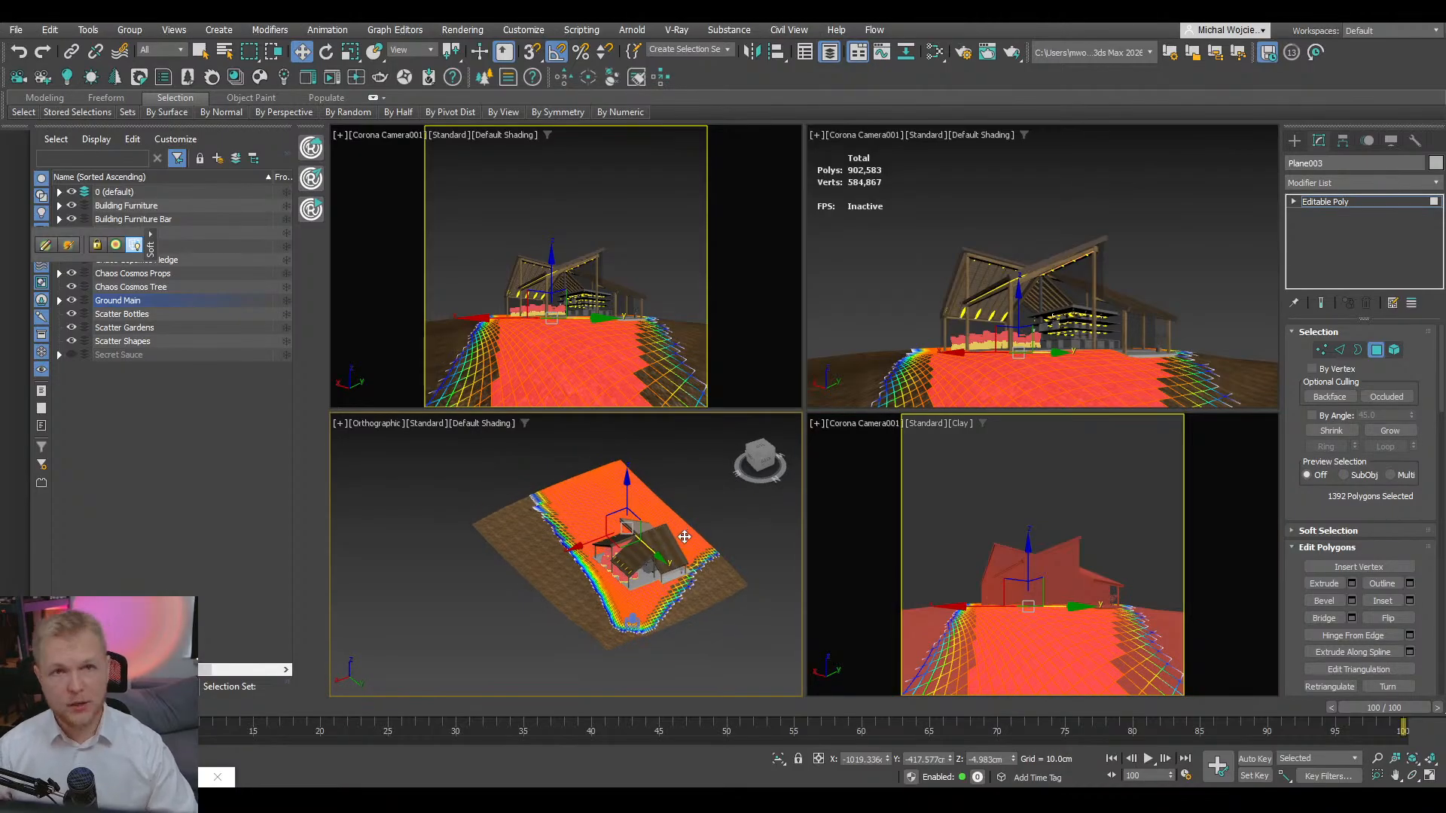
key(z)
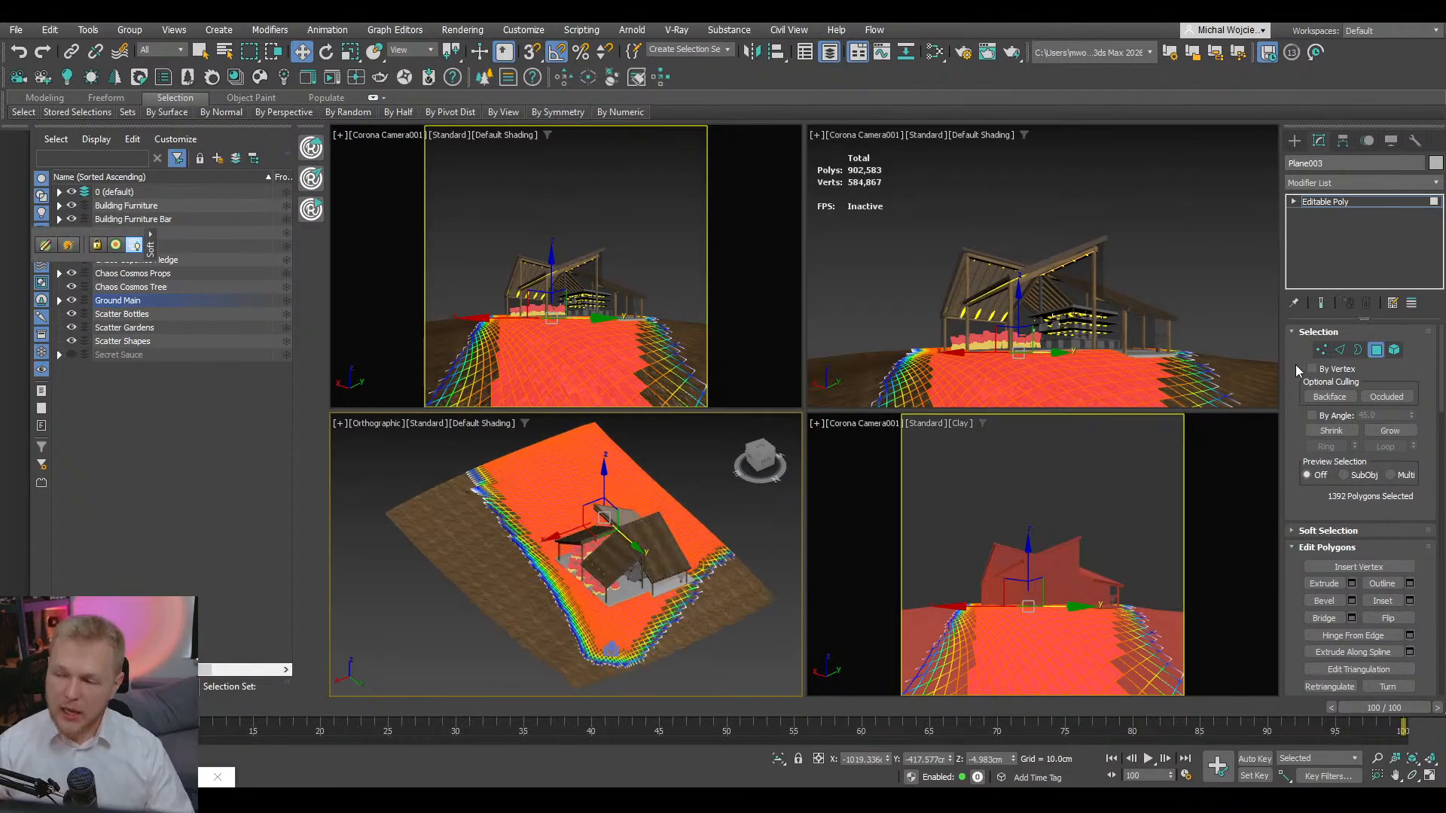
click(1376, 349)
click(1091, 498)
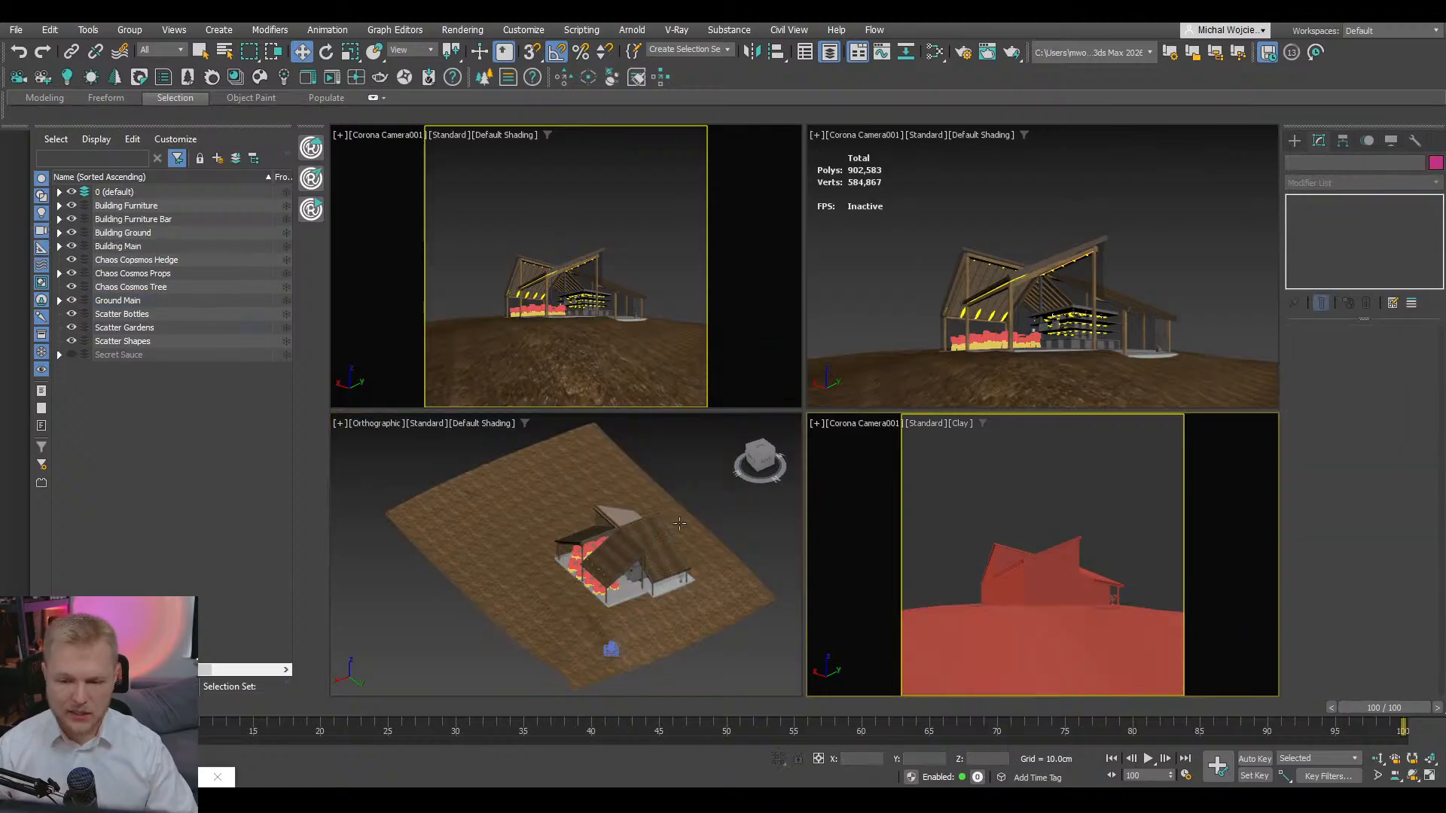
- Open the render setup, review which materials the override preserves, and start an interactive render of the clay camera view
click(964, 52)
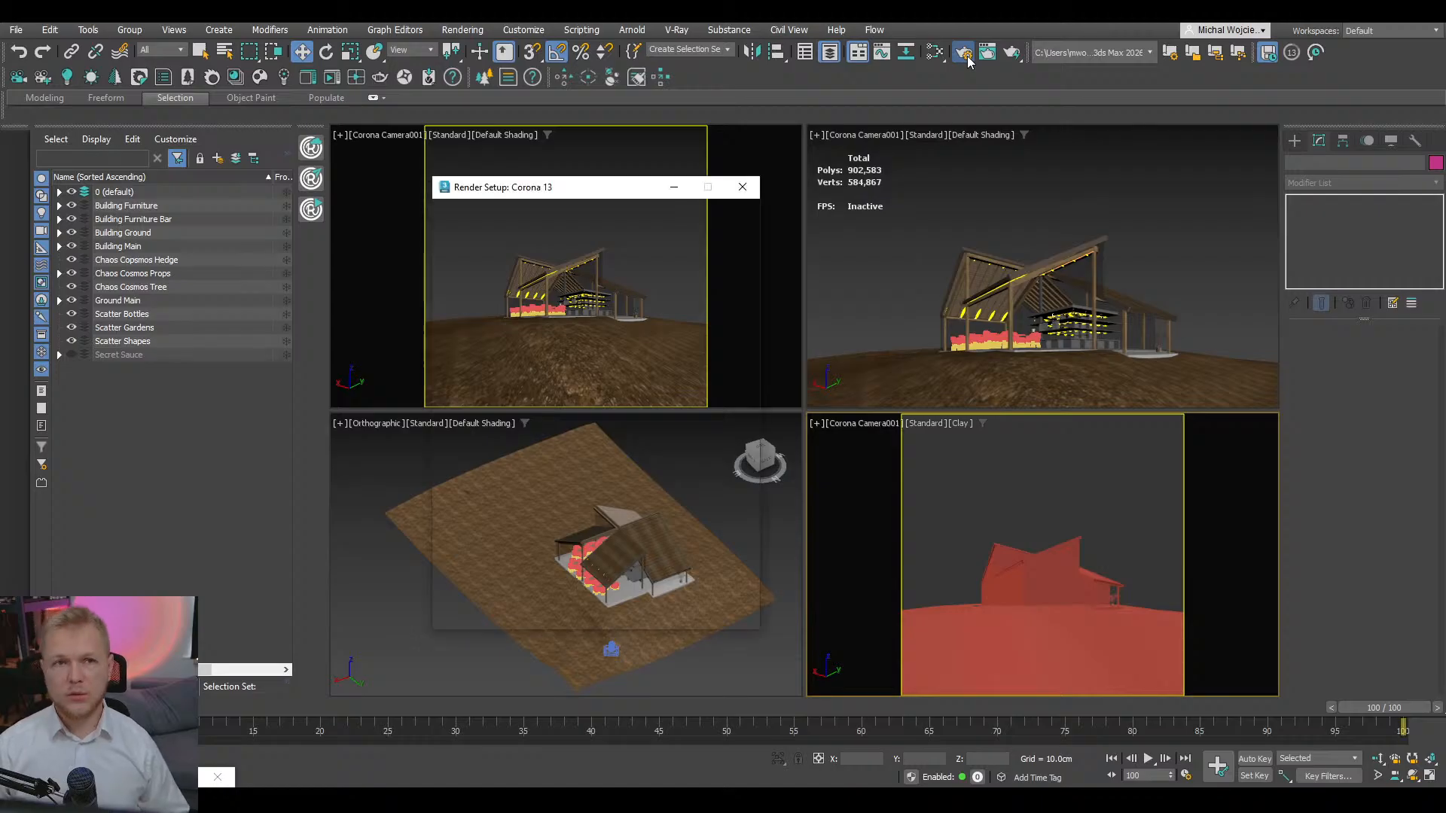
drag(558, 187, 862, 131)
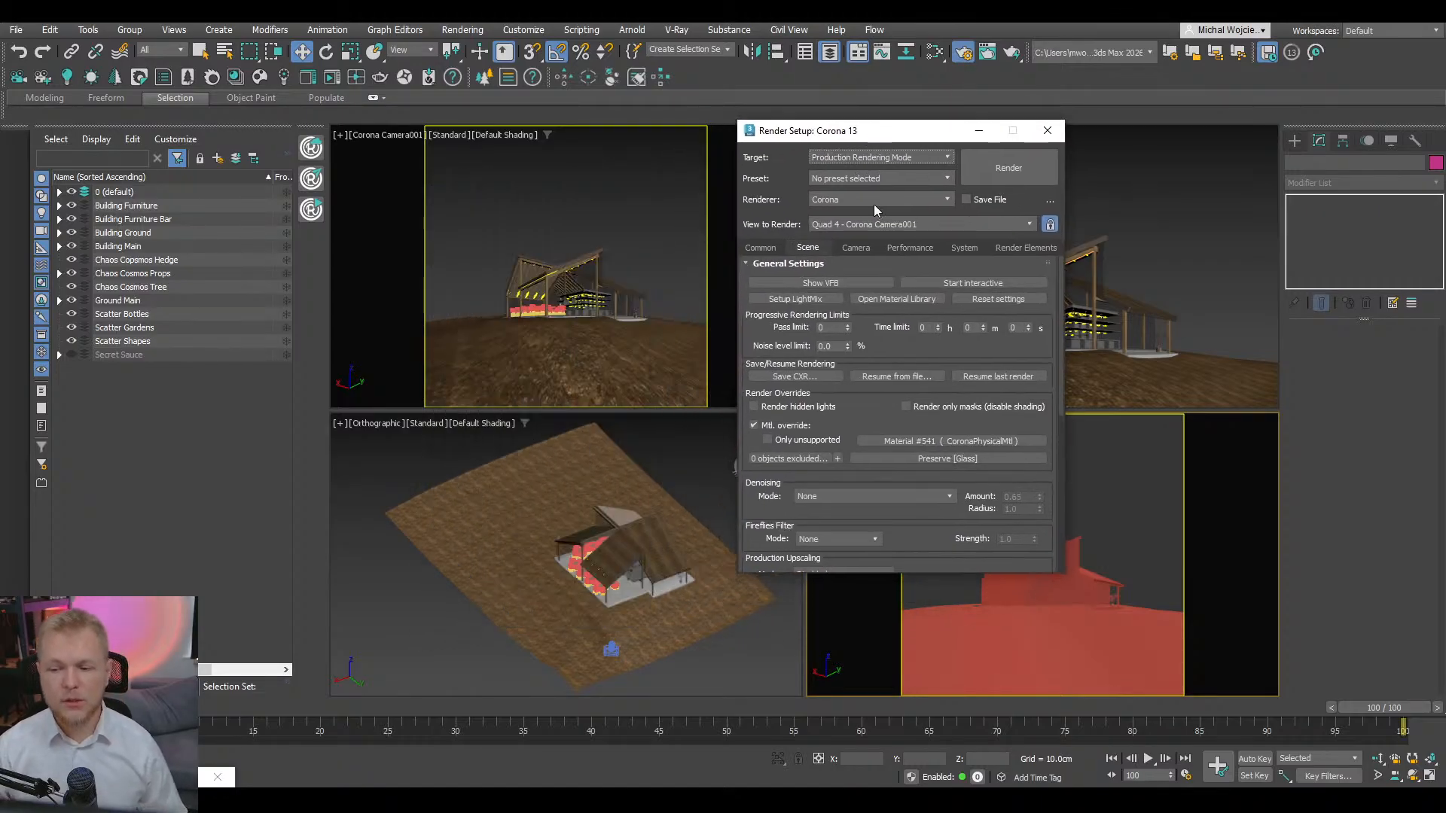
click(941, 459)
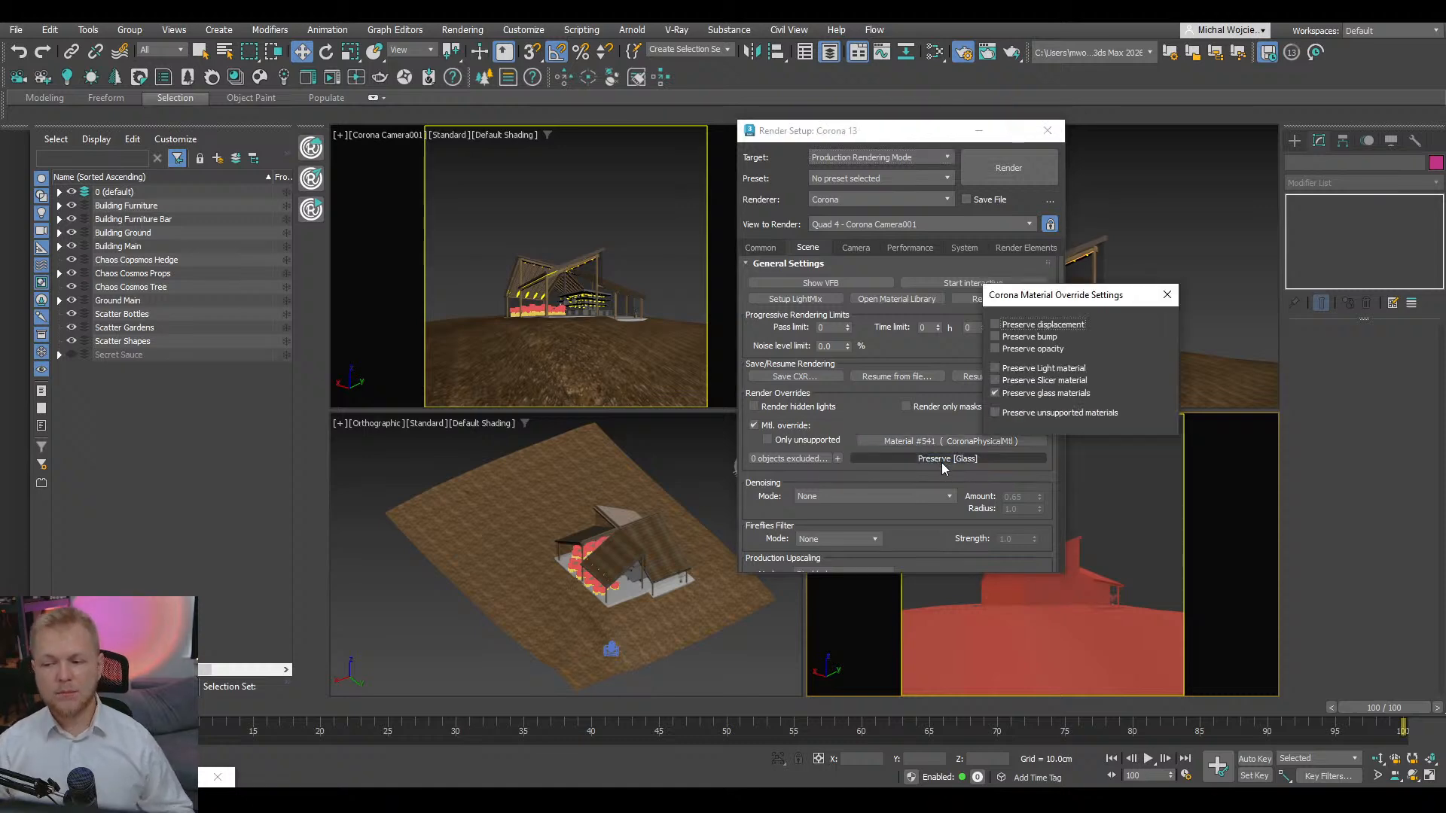
click(1167, 295)
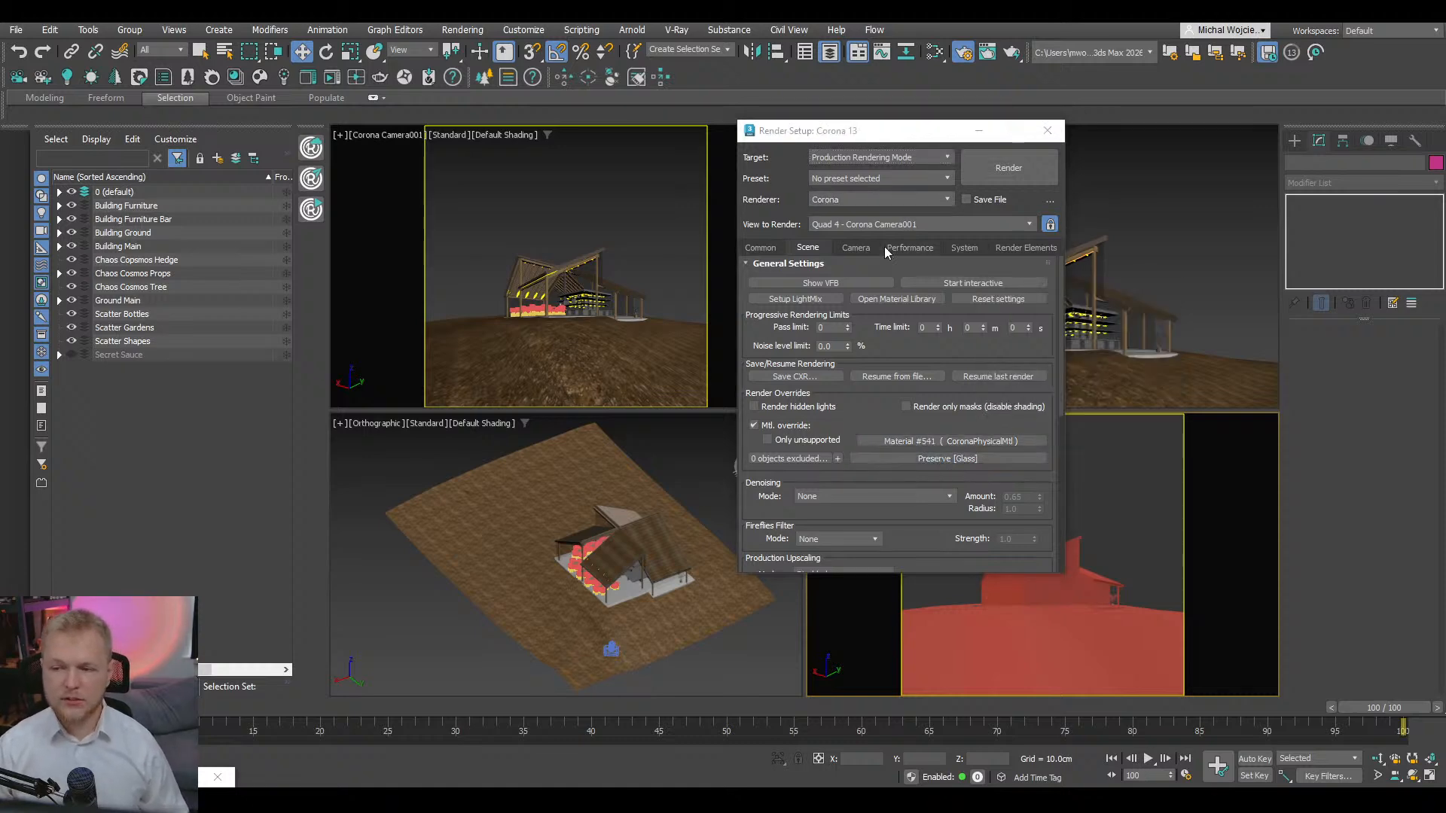
click(921, 280)
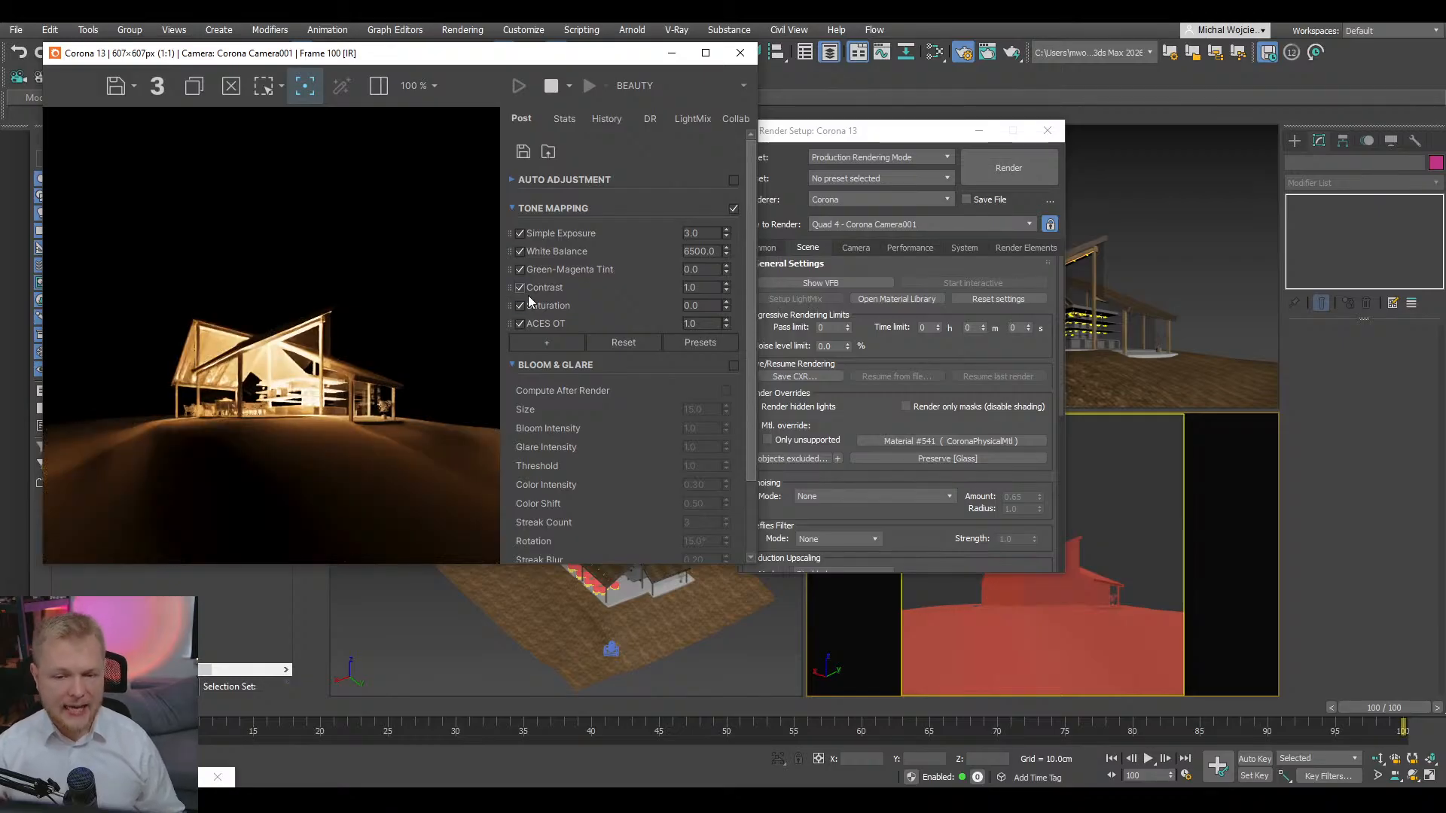
- Try Simple Exposure values of 0, 2 and 1 on the interactive render
click(691, 233)
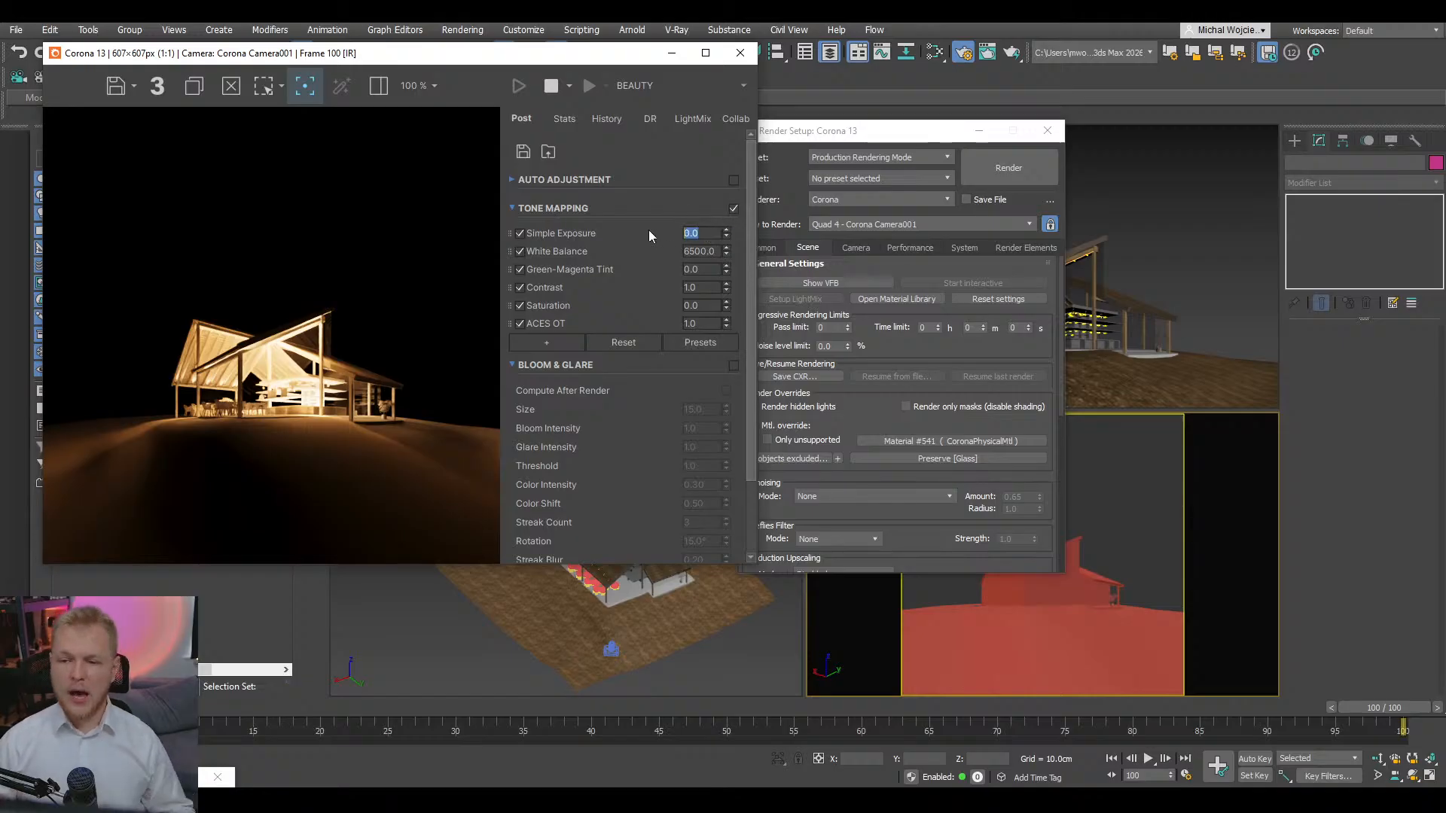
text(0)
key(Return)
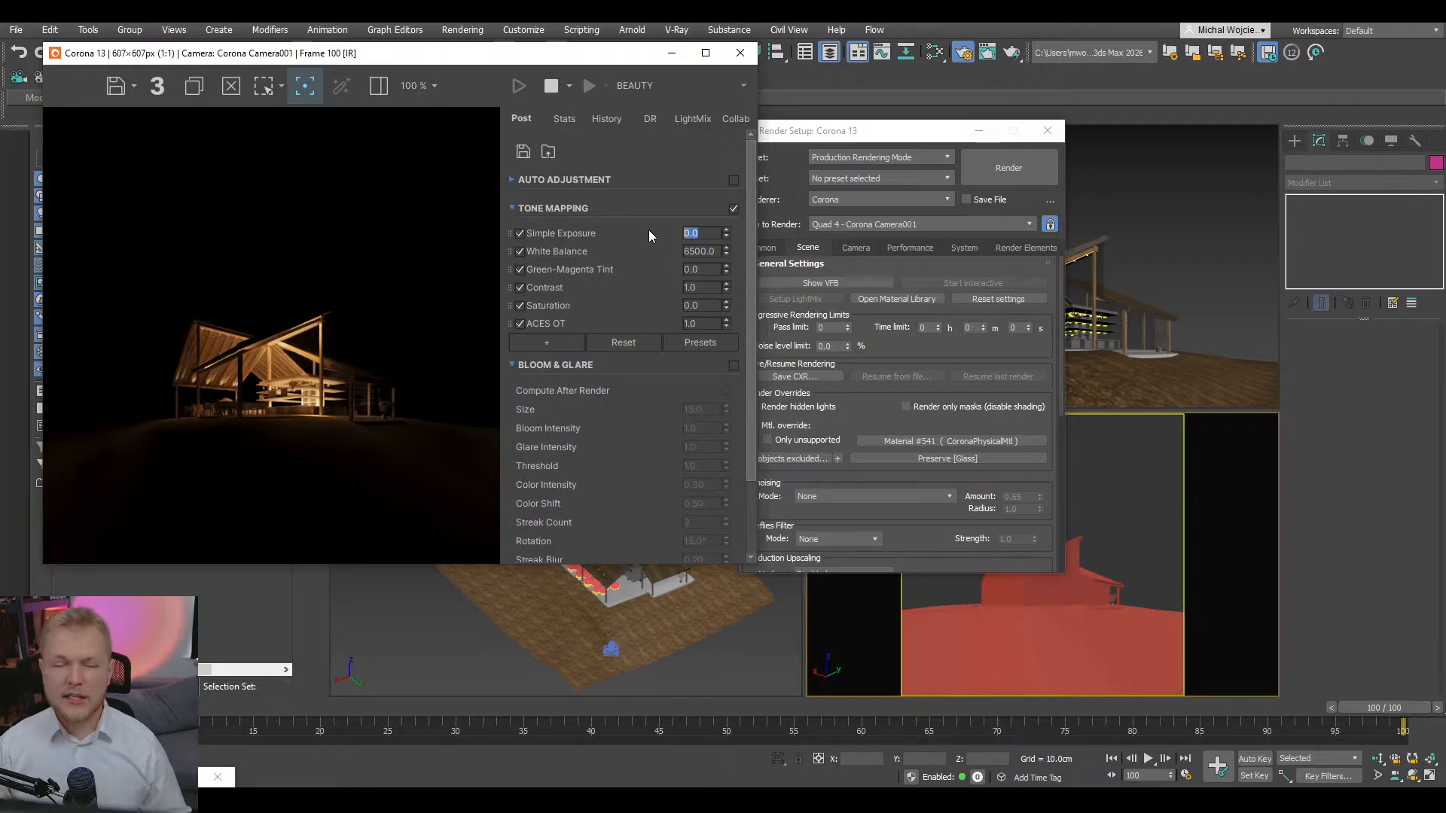
text(2)
key(Return)
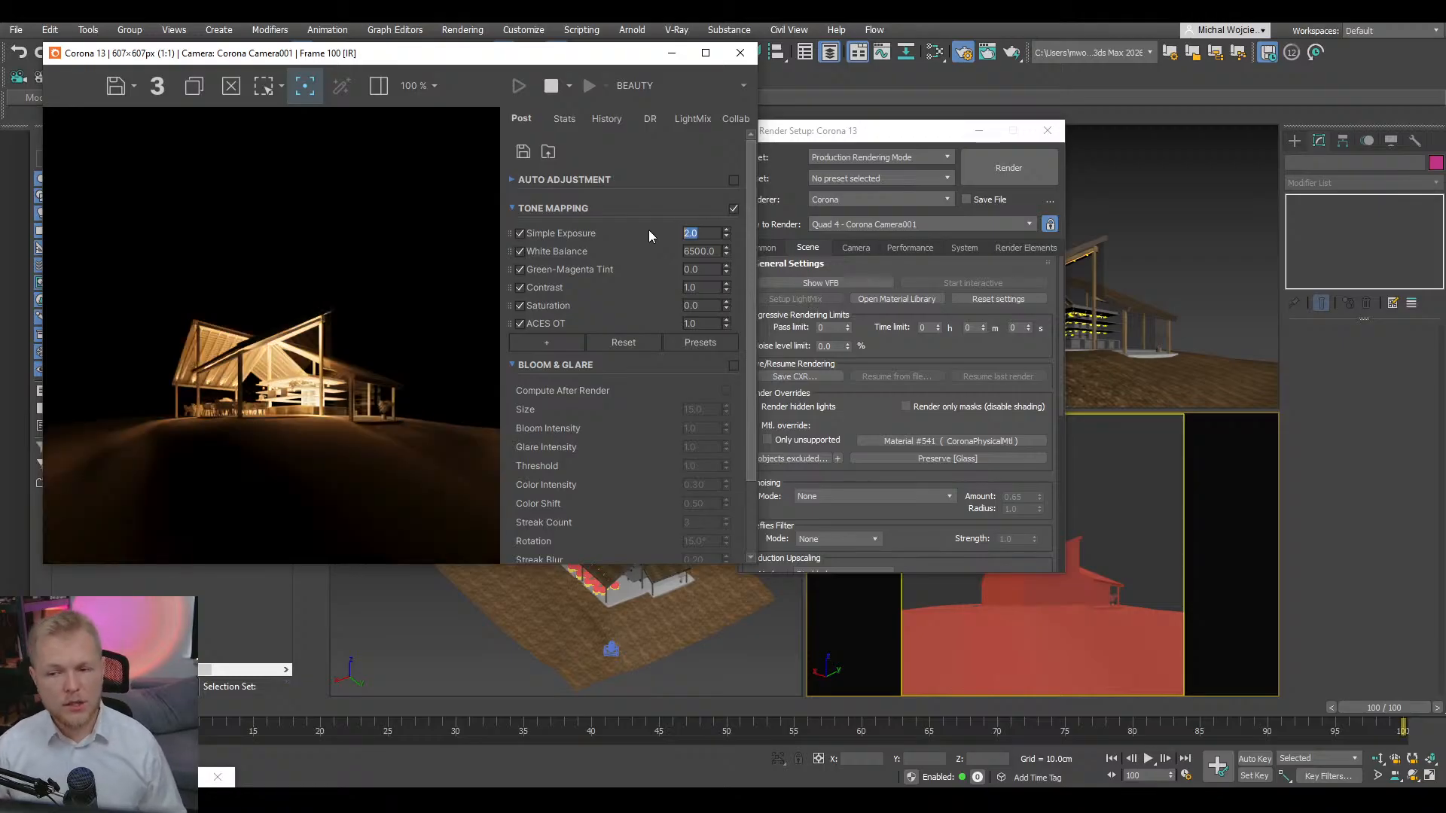
text(1)
key(Return)
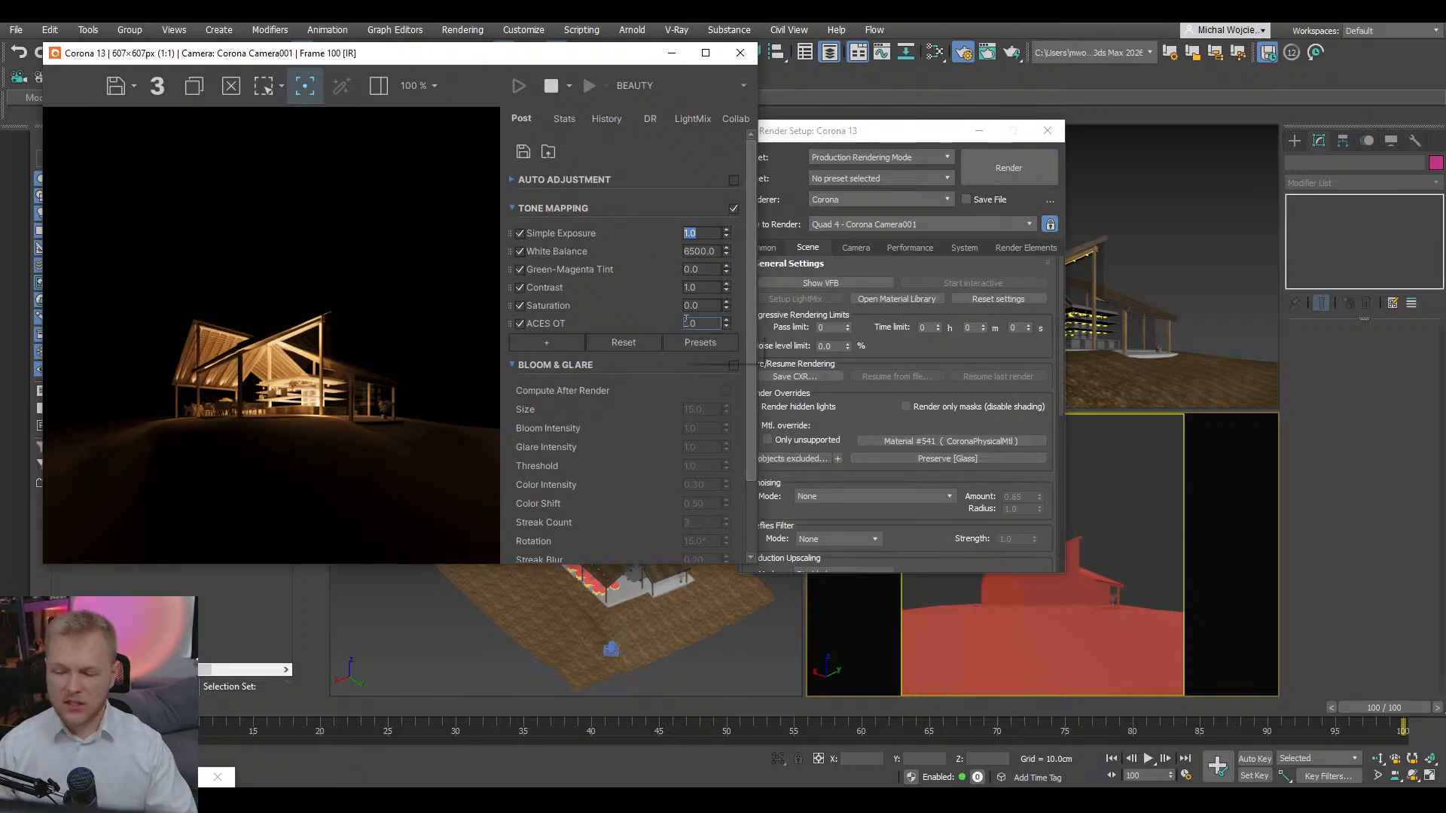
- Examine the building's interior lighting in the reference render up close and close the image
key(alt+Tab)
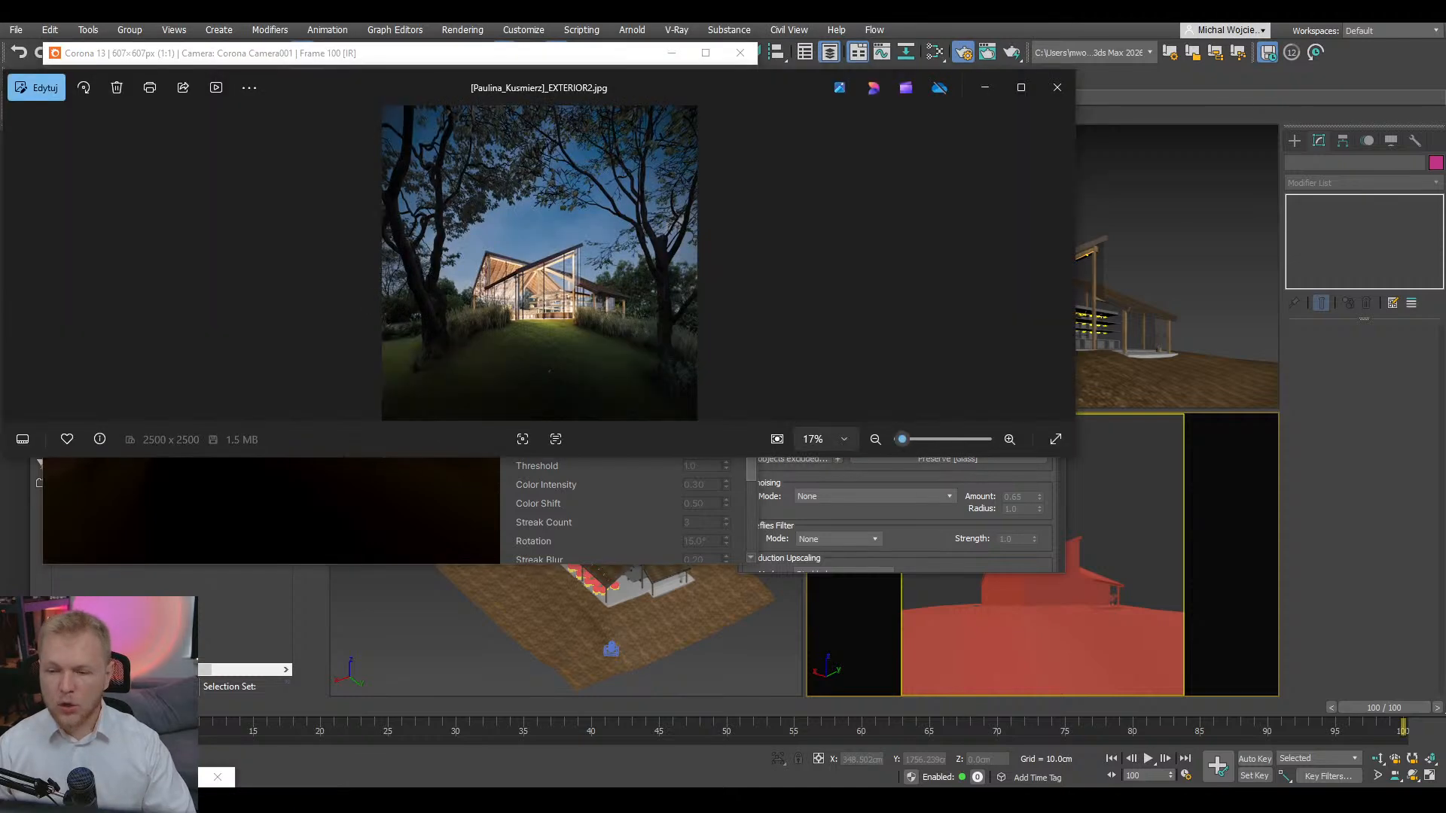
scroll(580, 320, up, 5)
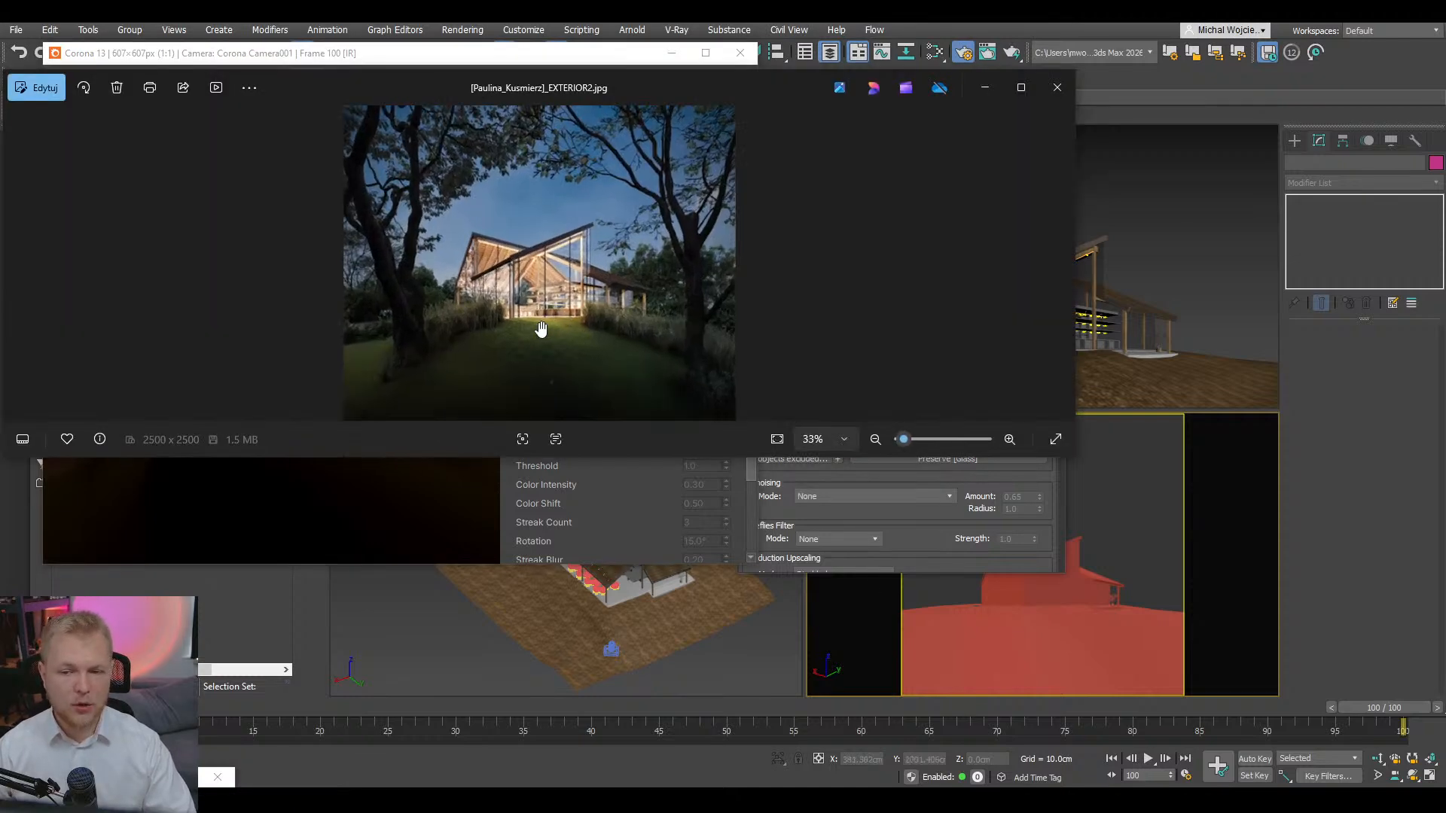
scroll(561, 279, up, 2)
scroll(686, 309, up, 2)
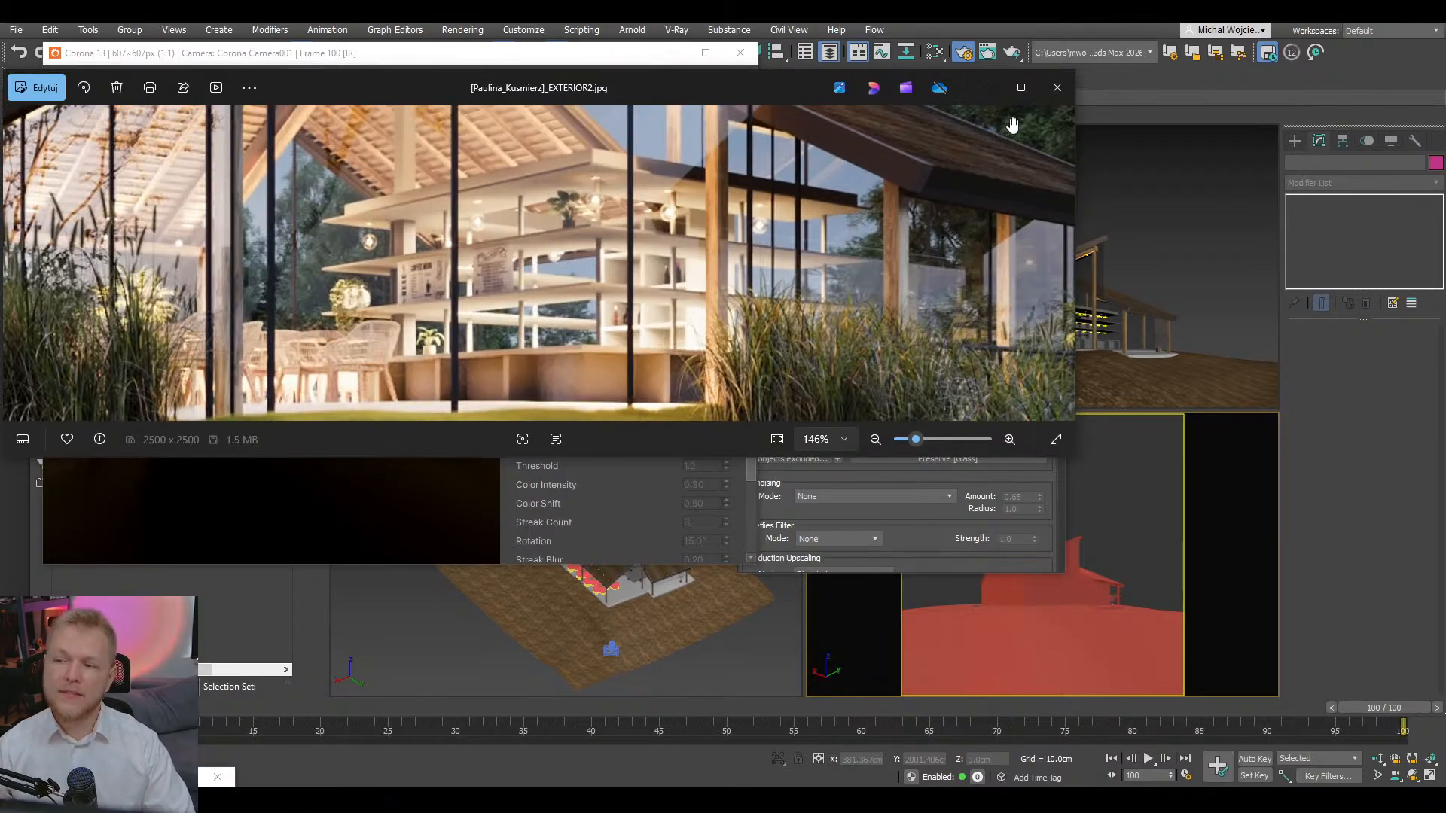
click(1068, 87)
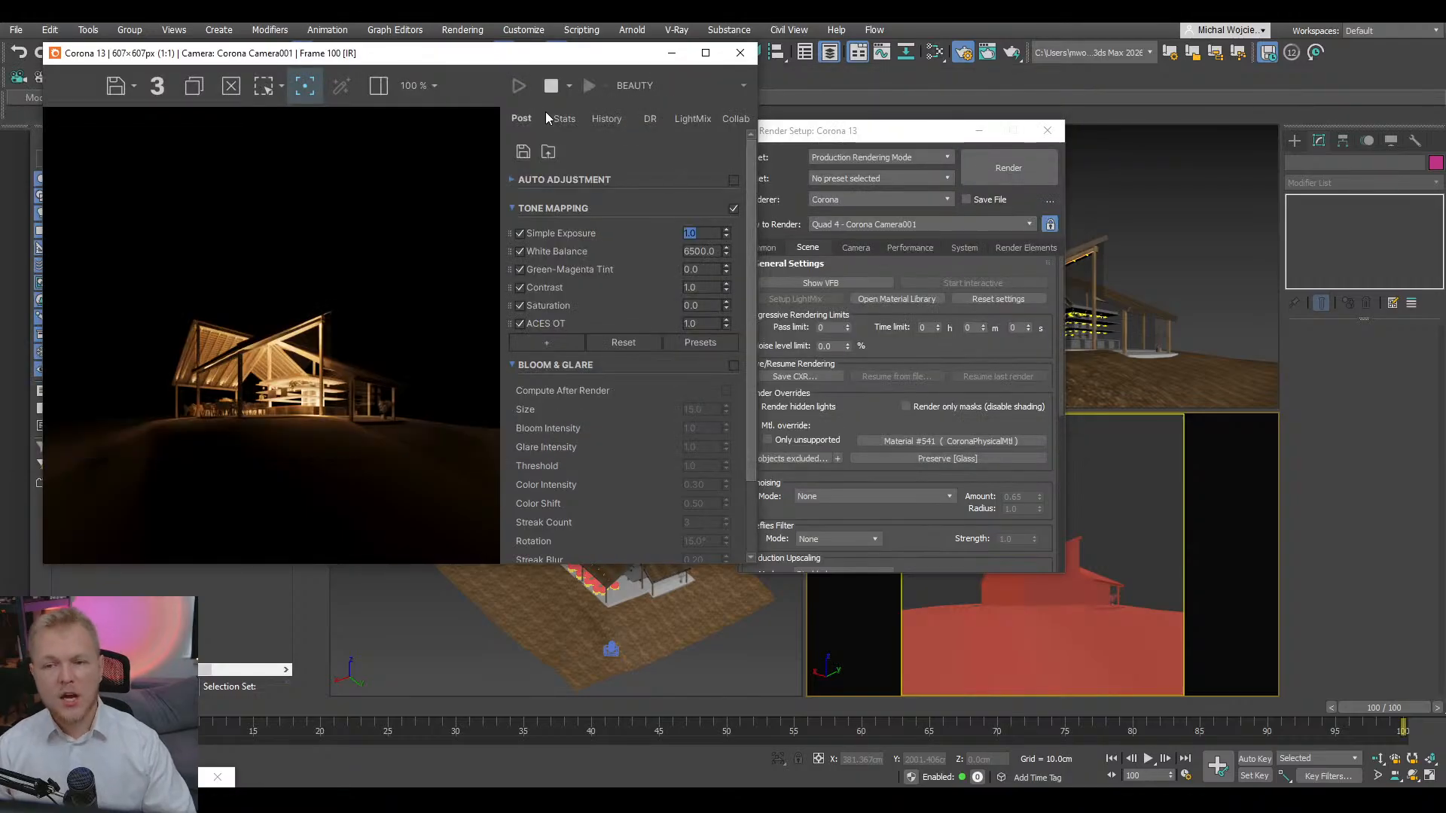
- Stop the interactive render and add Reinhard Highlight Compression to the tone mapping operators
click(554, 86)
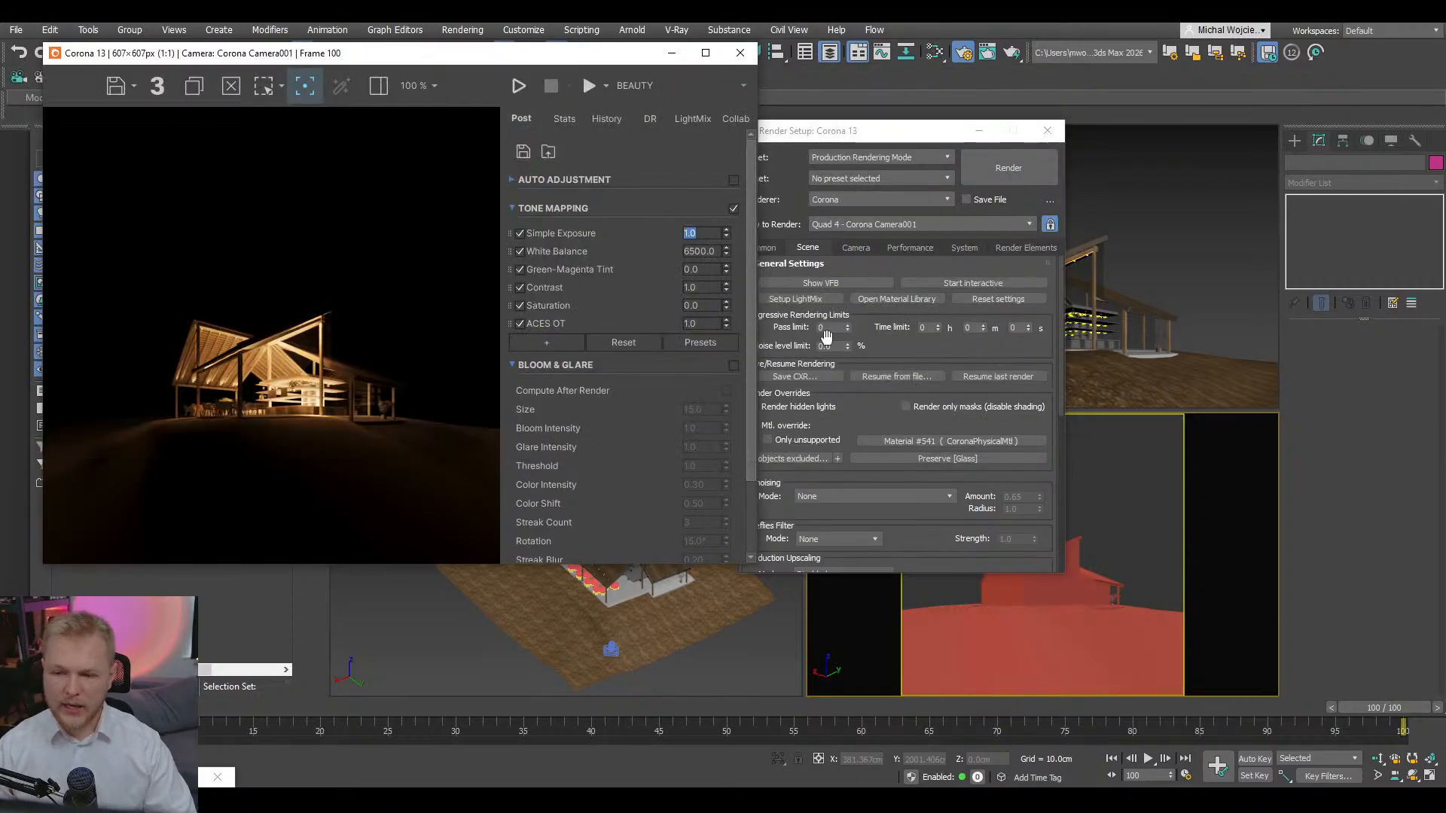
click(519, 342)
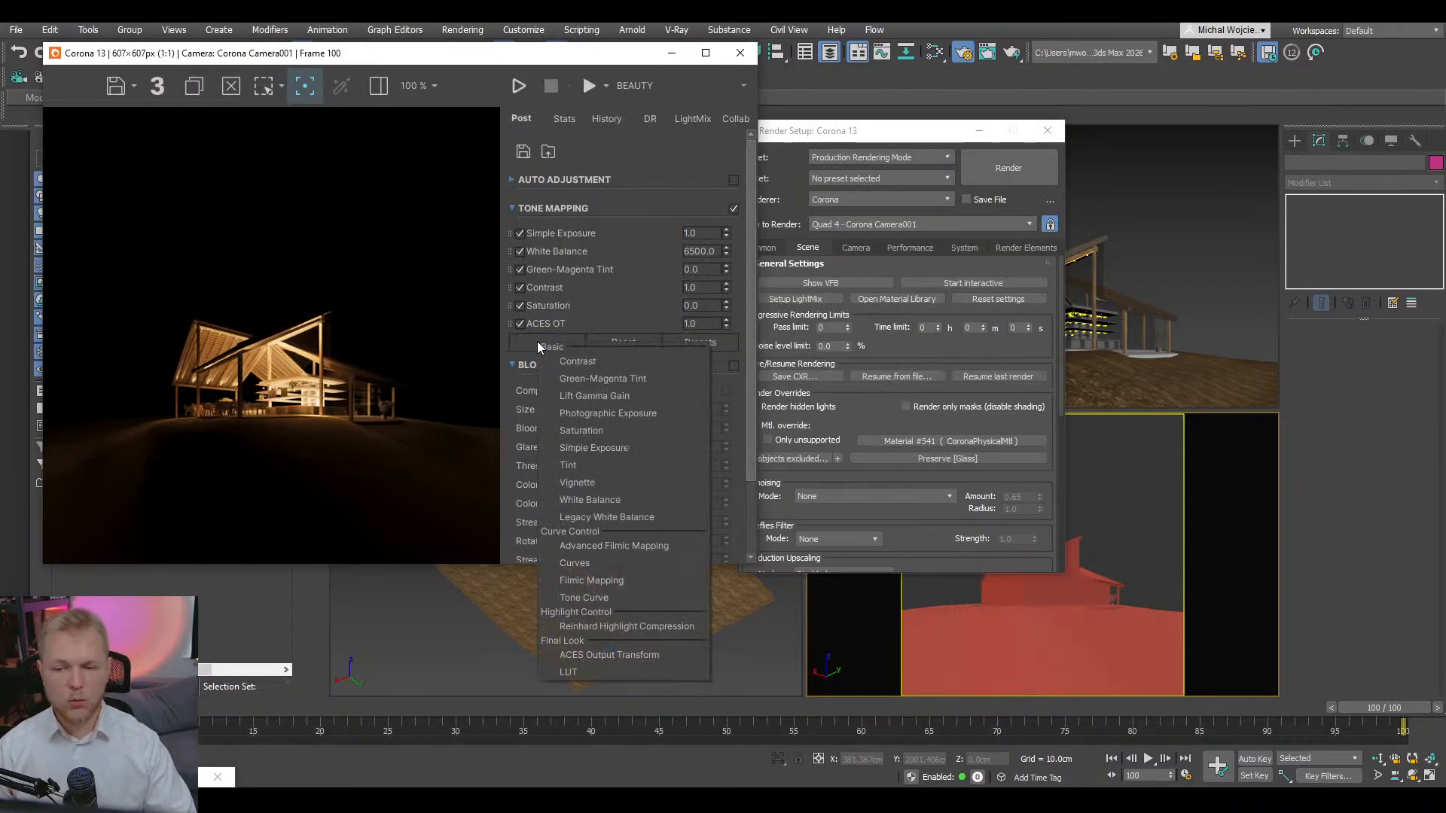
click(614, 627)
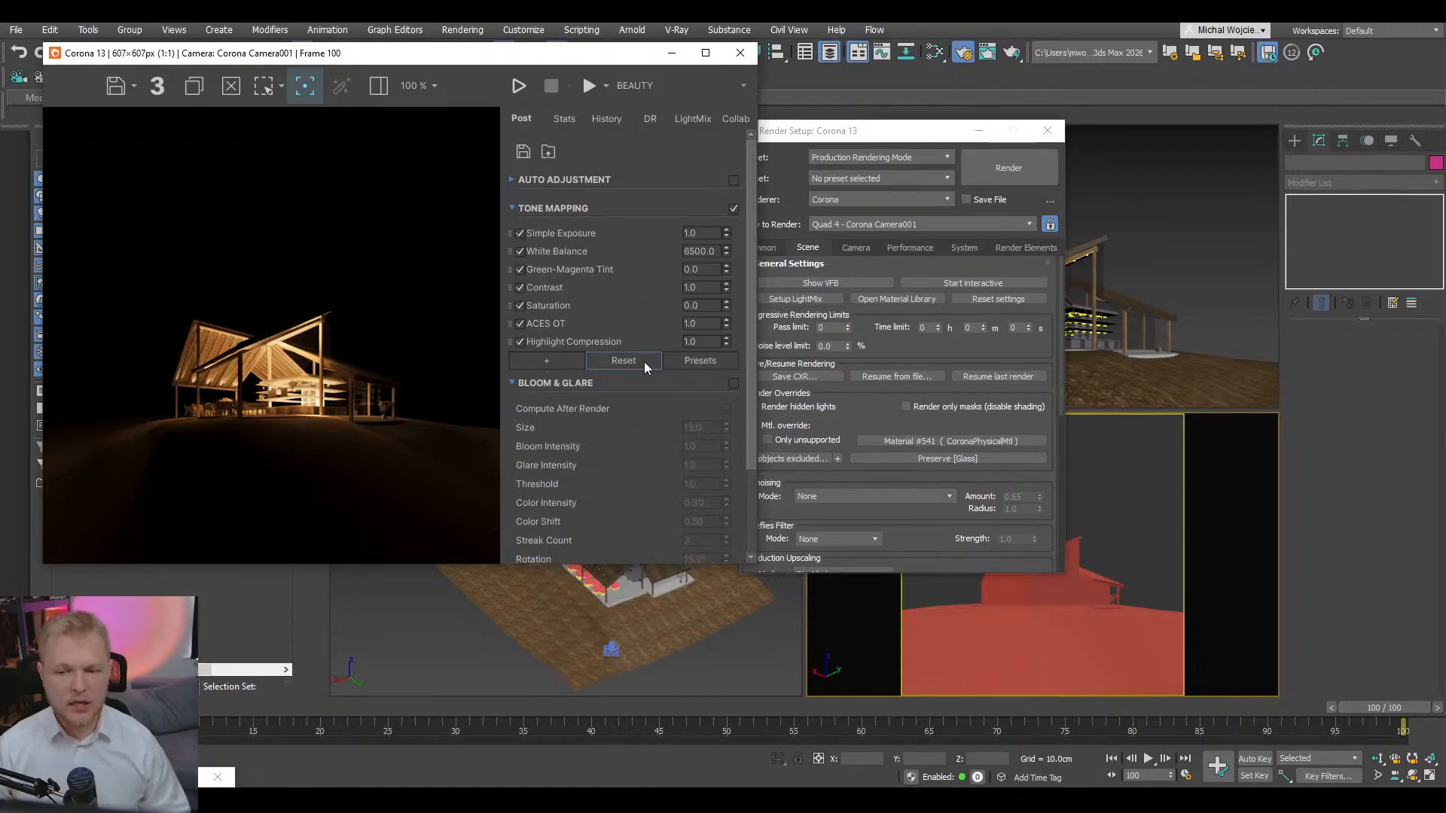
- Set Simple Exposure to 2 and inspect the bright interior shelves in the render
double_click(689, 233)
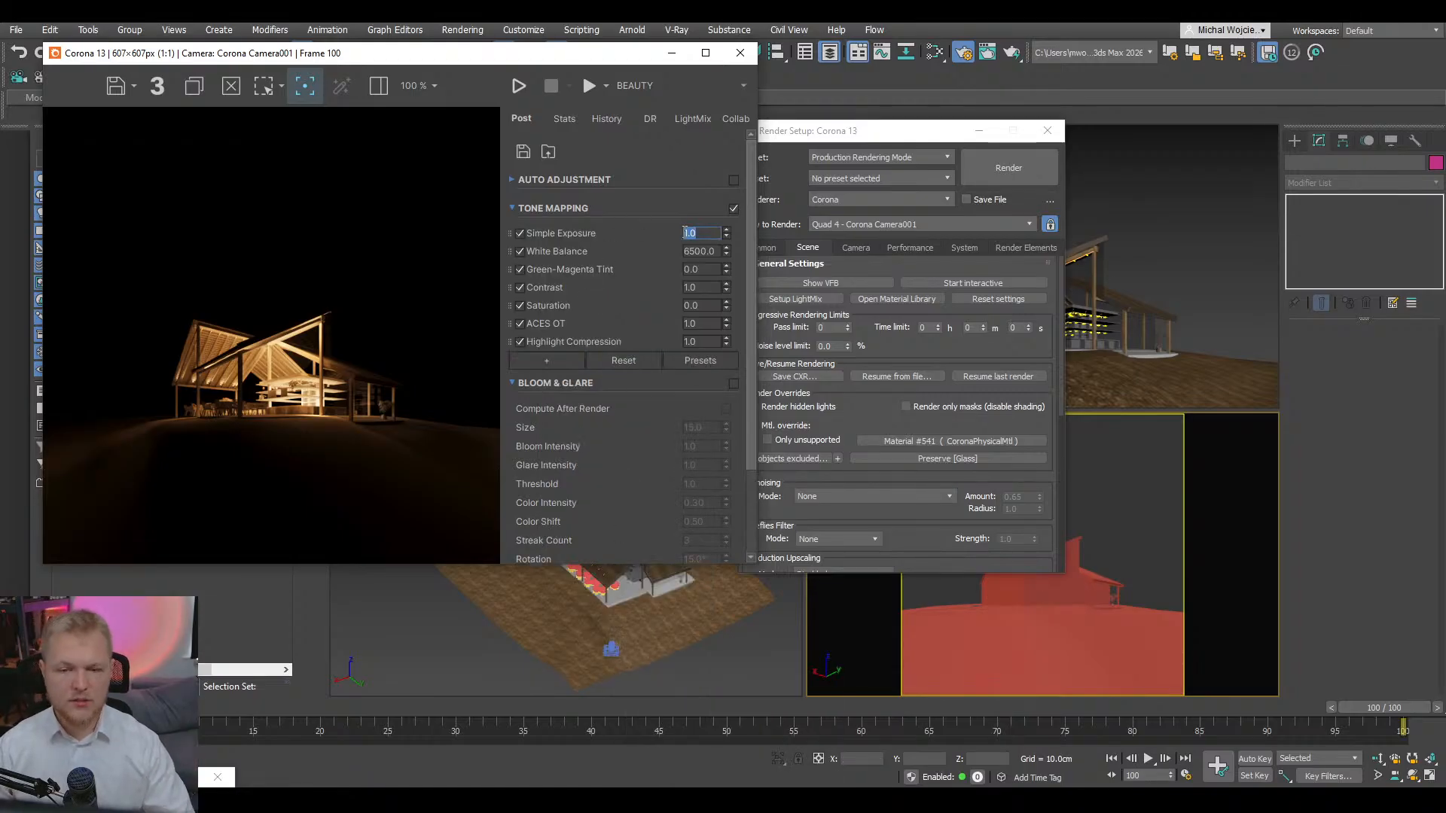
text(2)
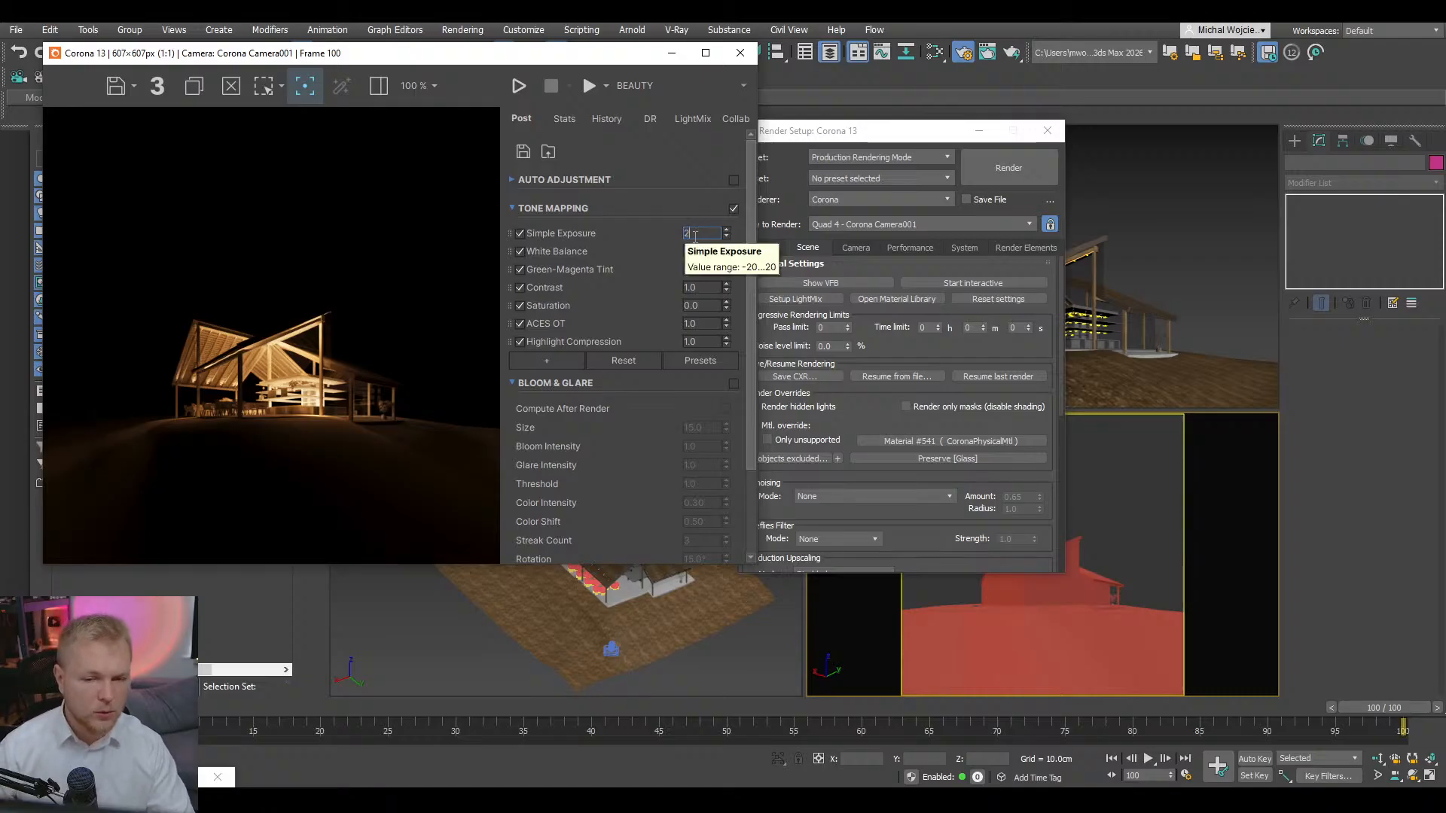
key(Return)
scroll(304, 429, up, 3)
scroll(305, 428, down, 1)
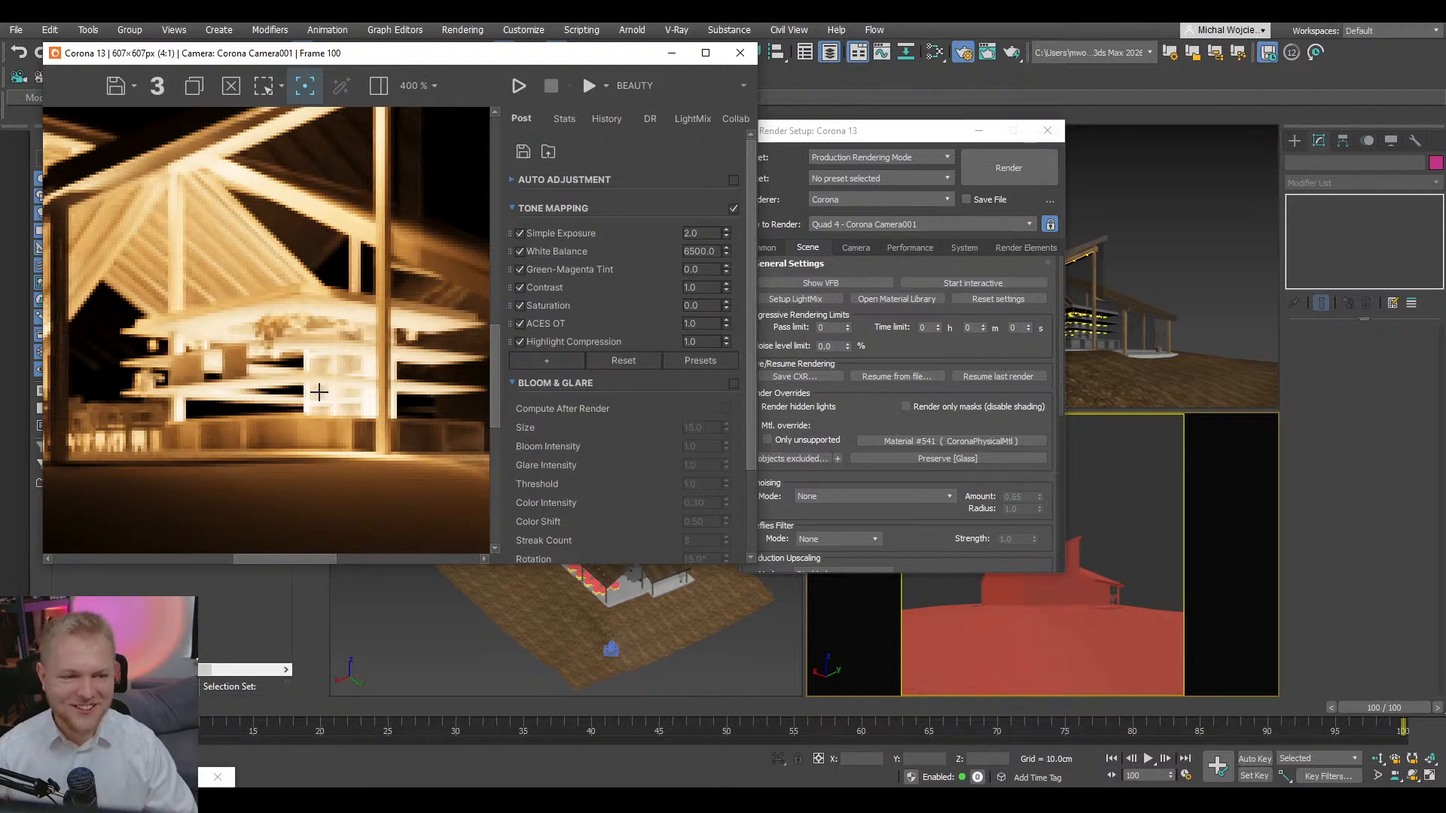
scroll(318, 392, down, 1)
scroll(318, 393, down, 1)
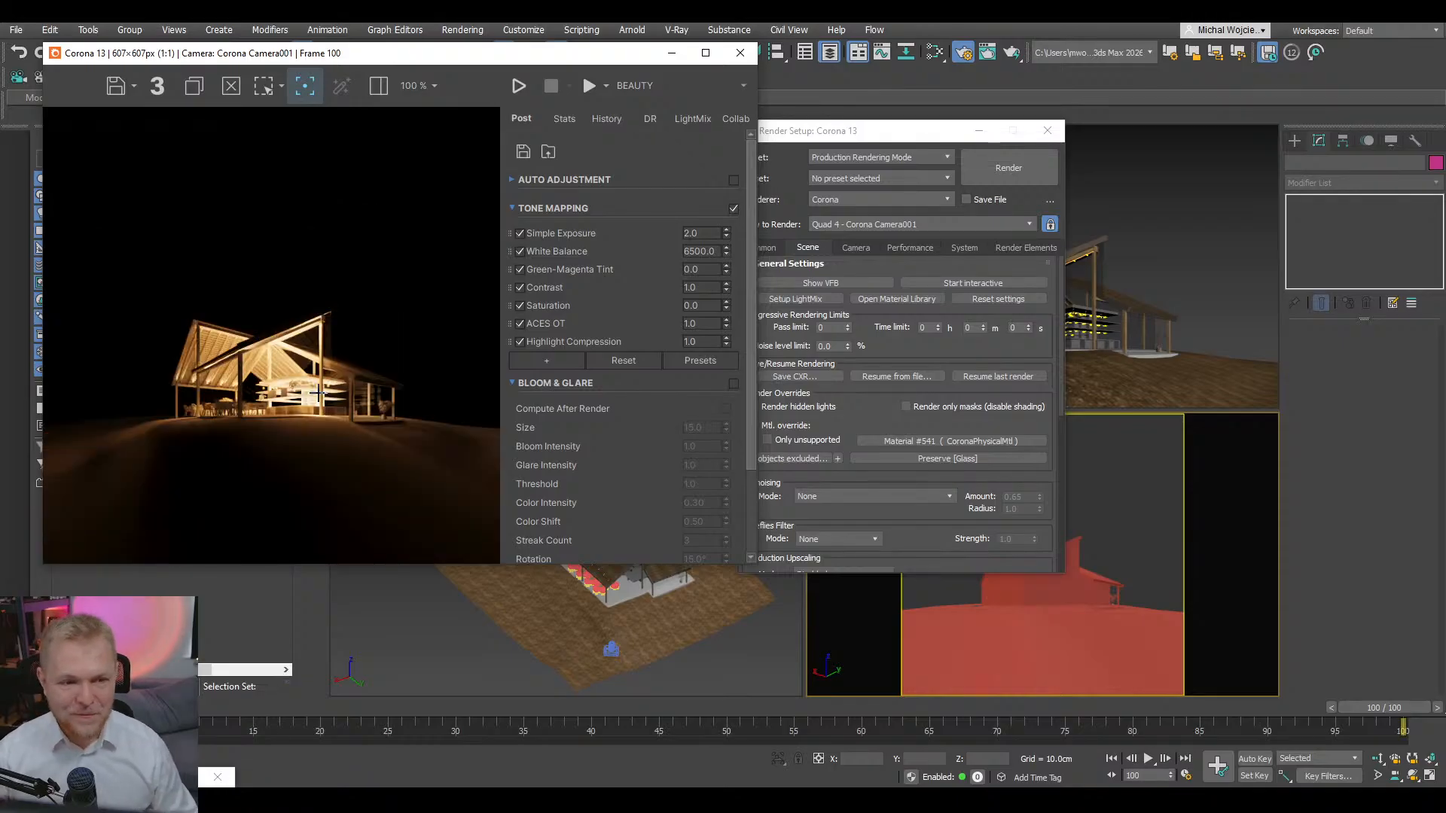
- Set Highlight Compression to 1.5 while checking the brightest interior areas of the render
click(686, 342)
scroll(268, 319, up, 2)
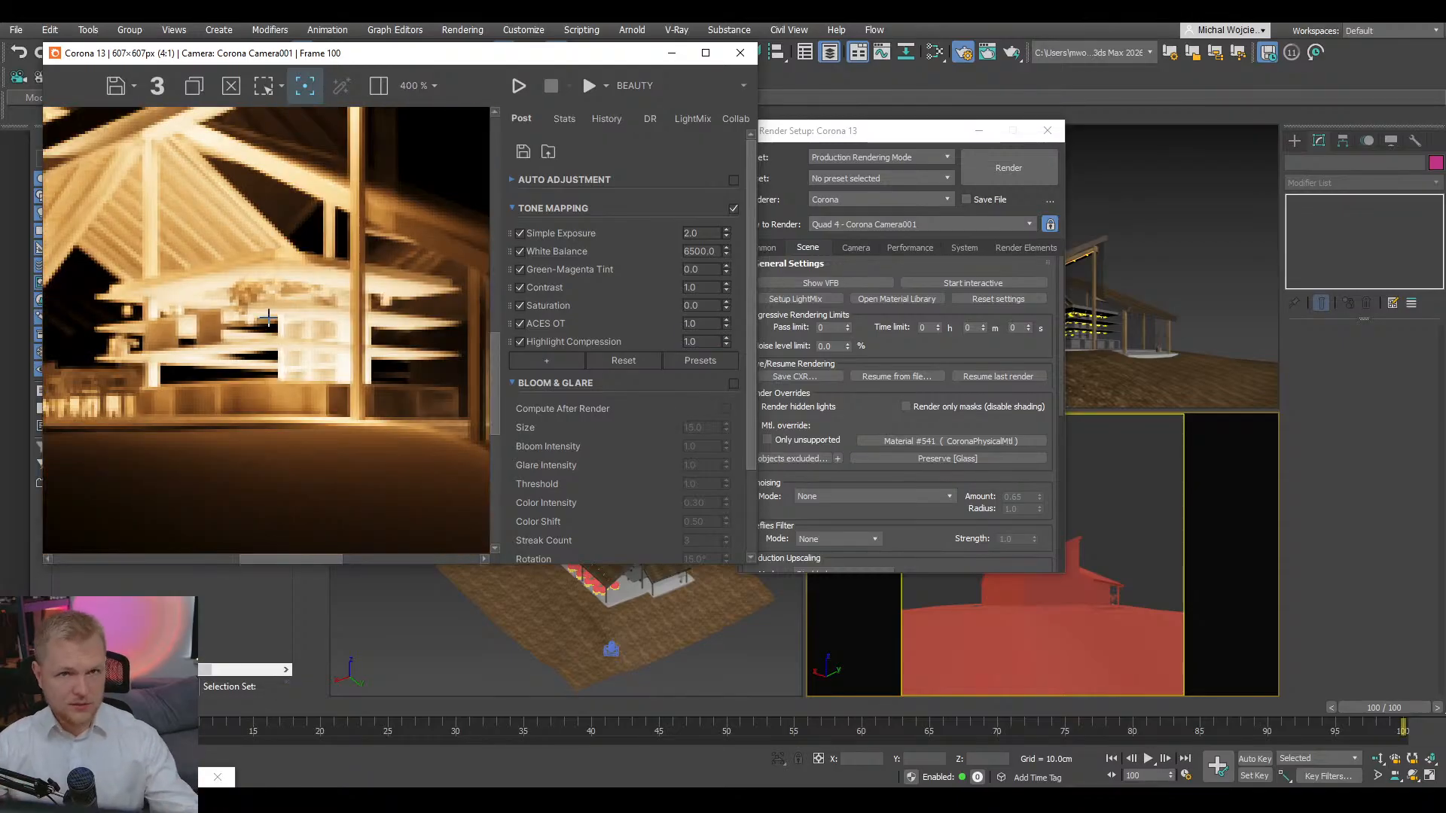
double_click(690, 342)
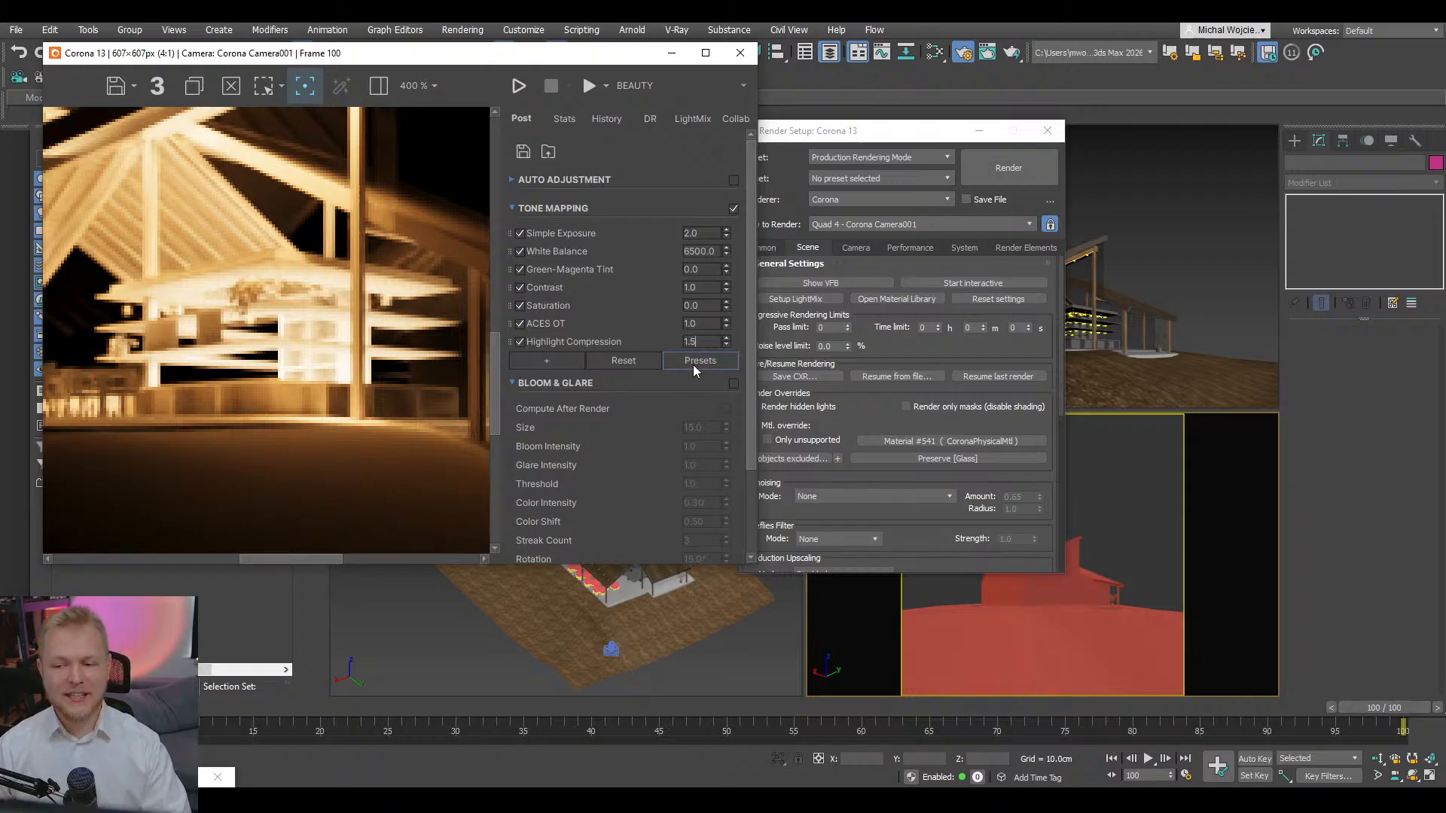
text(1.5)
key(Return)
scroll(346, 304, down, 2)
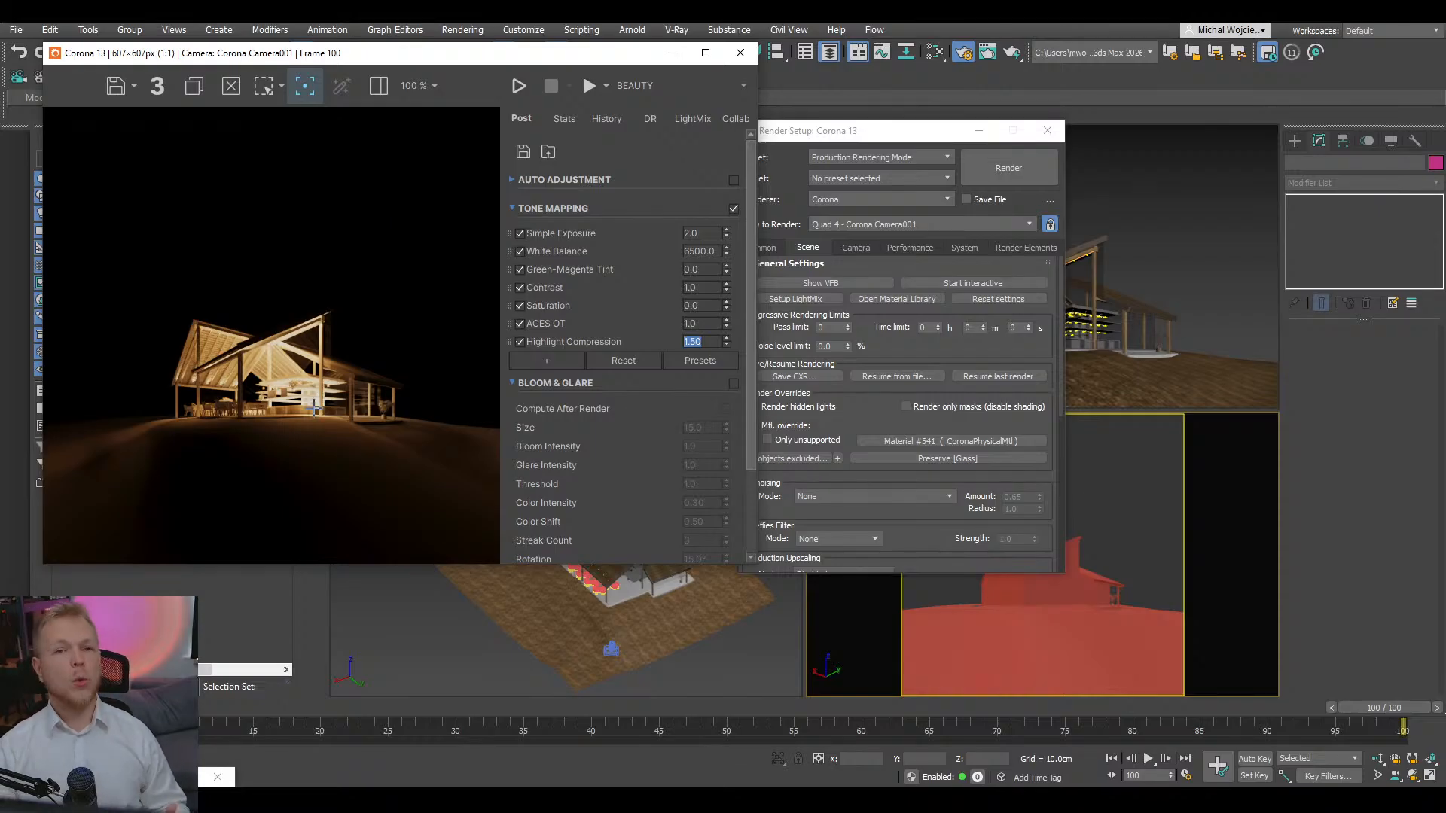
- Enable Bloom & Glare and inspect its effect on the building's lit interior
click(733, 382)
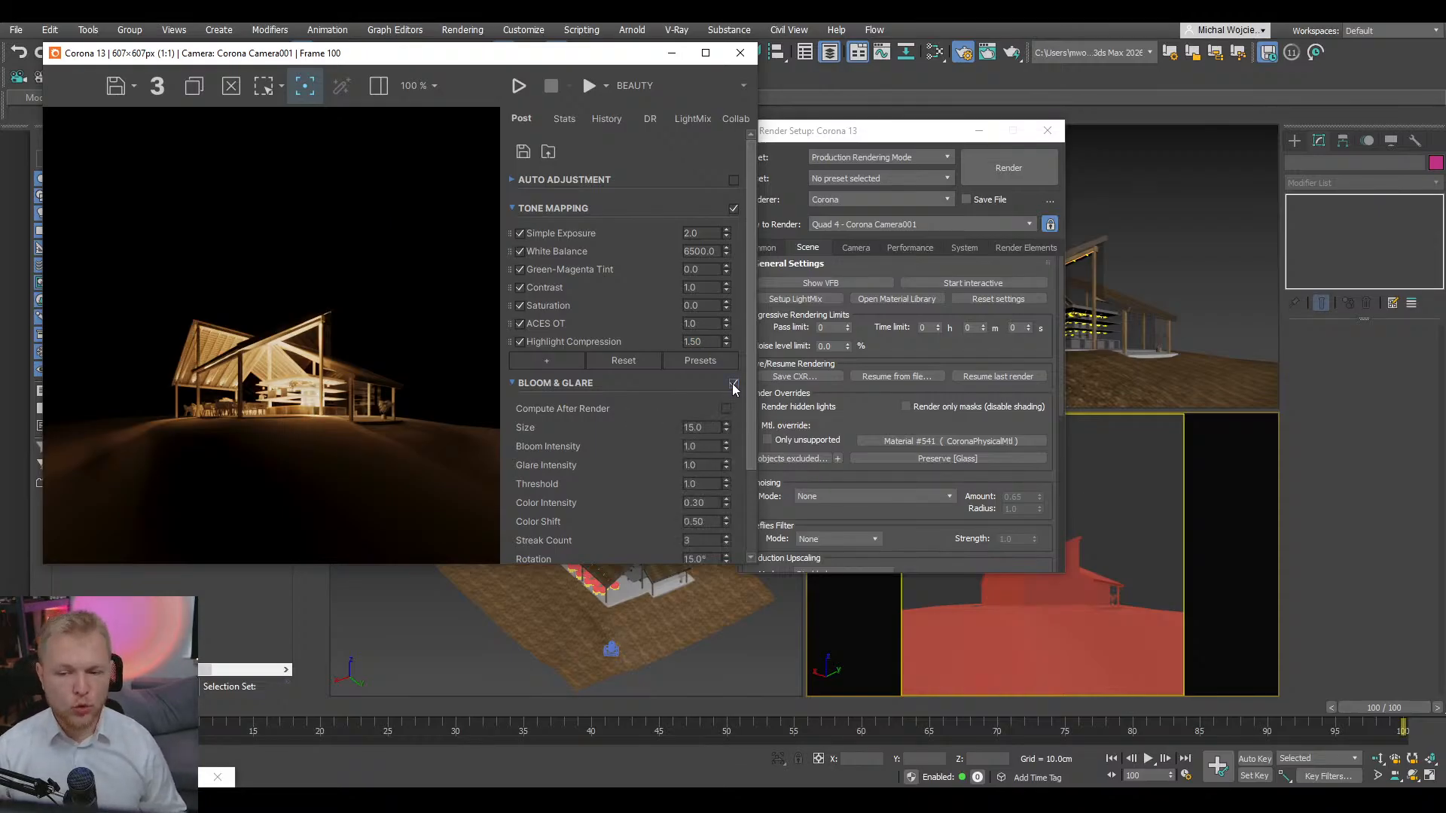
scroll(331, 435, up, 3)
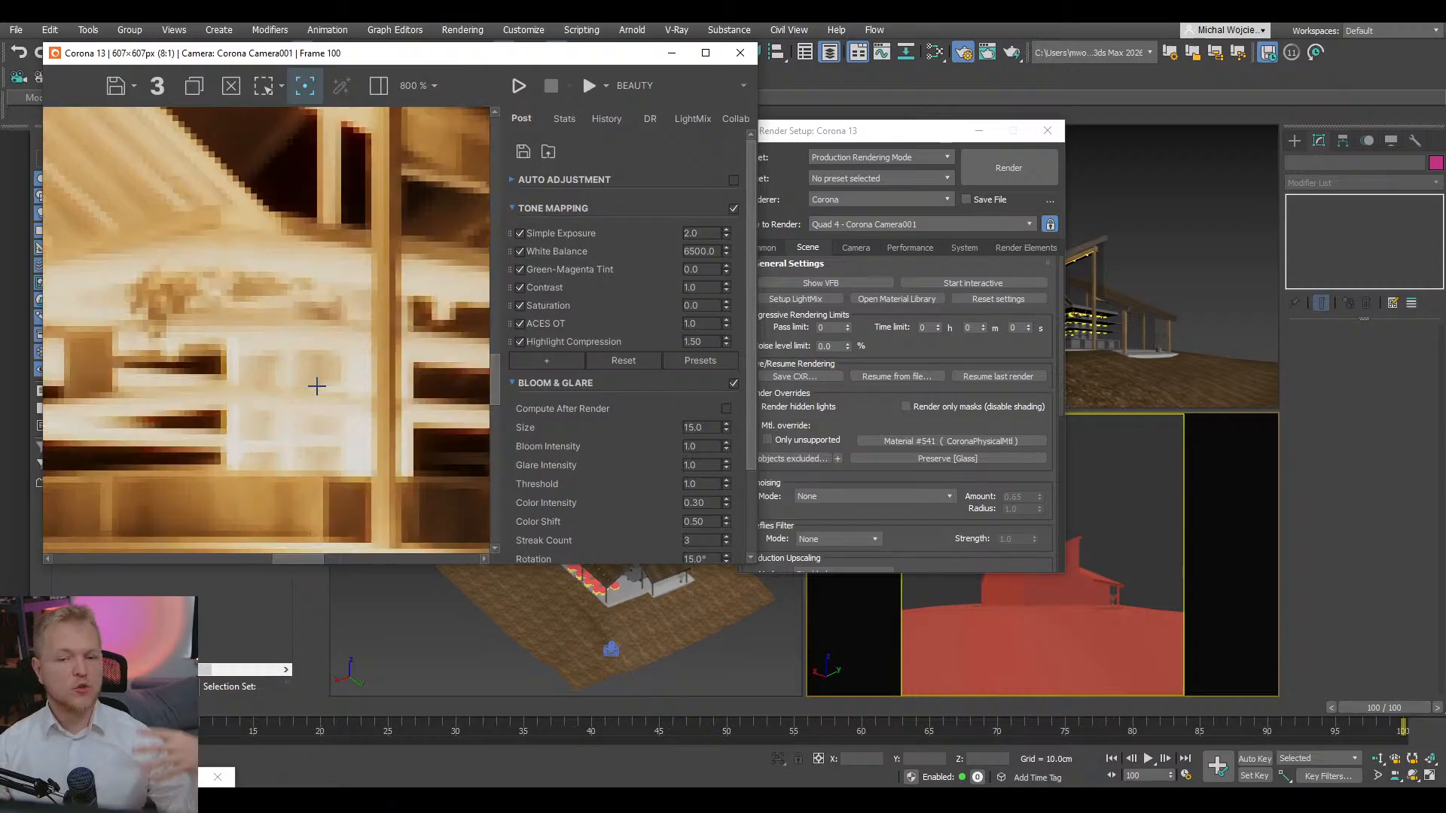
scroll(316, 386, down, 2)
scroll(313, 345, down, 1)
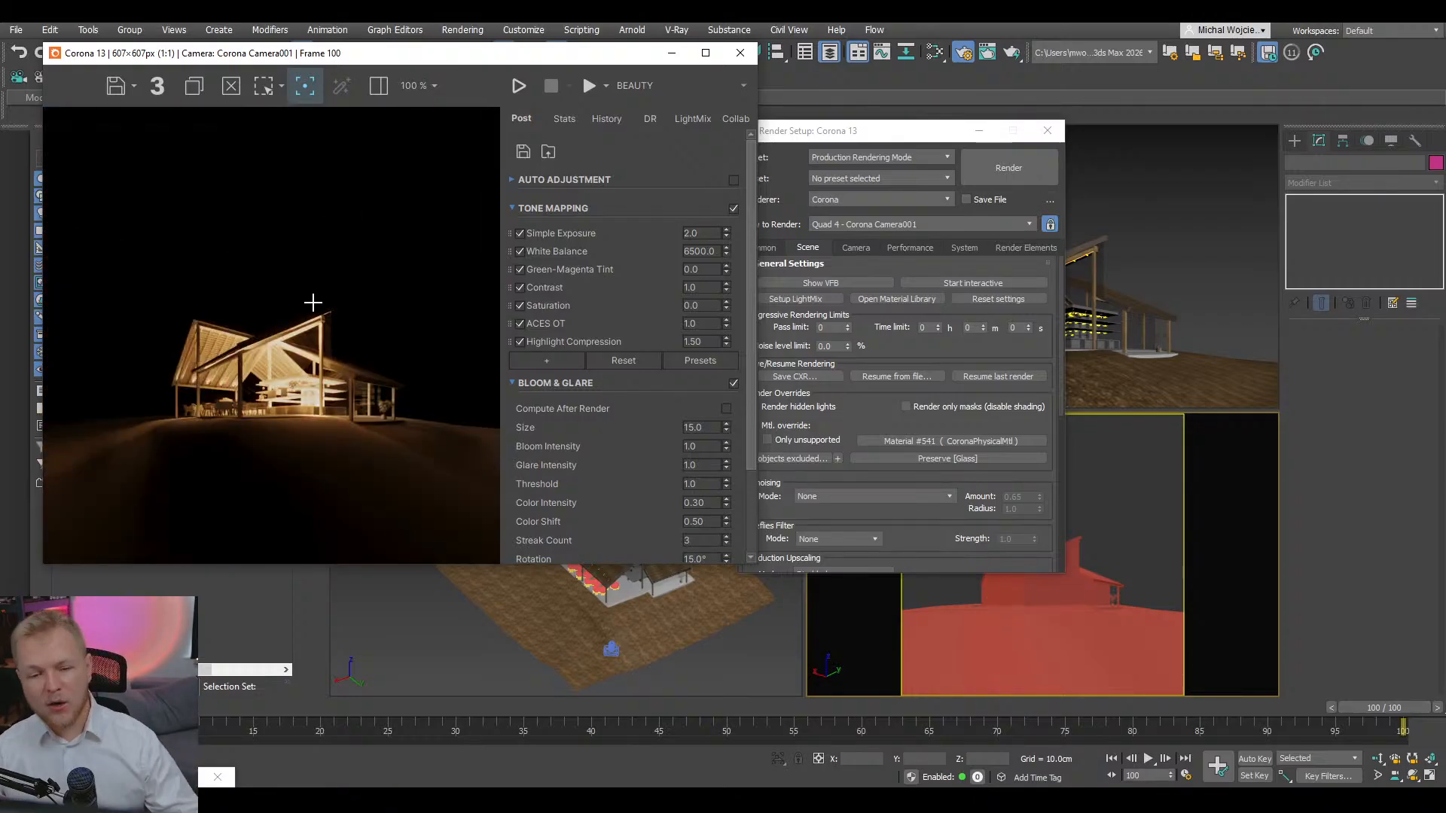
- Switch the scene environment to a single map and assign a CoronaSky map to it
drag(884, 138, 943, 122)
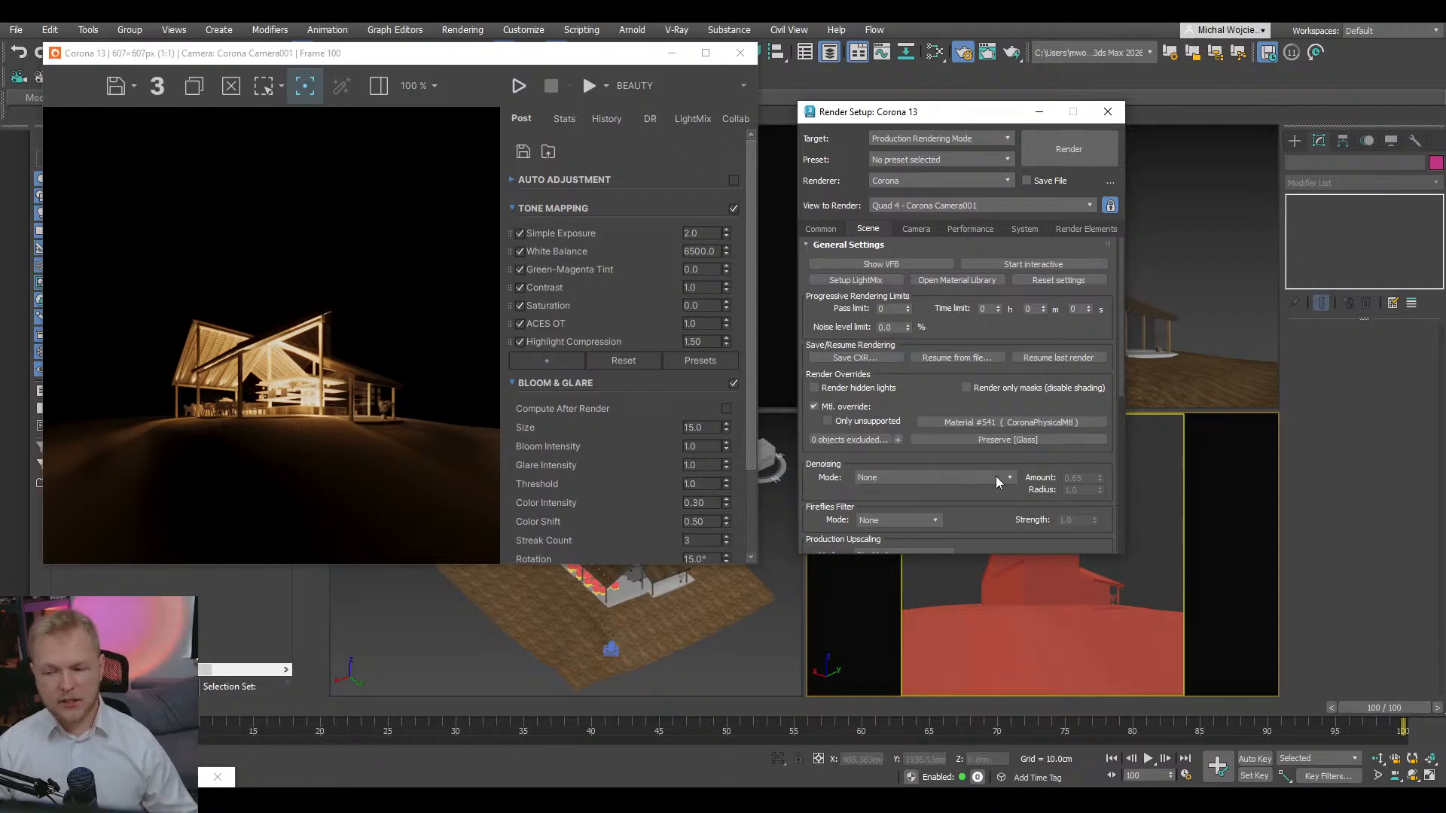
scroll(995, 476, down, 5)
scroll(1009, 361, down, 2)
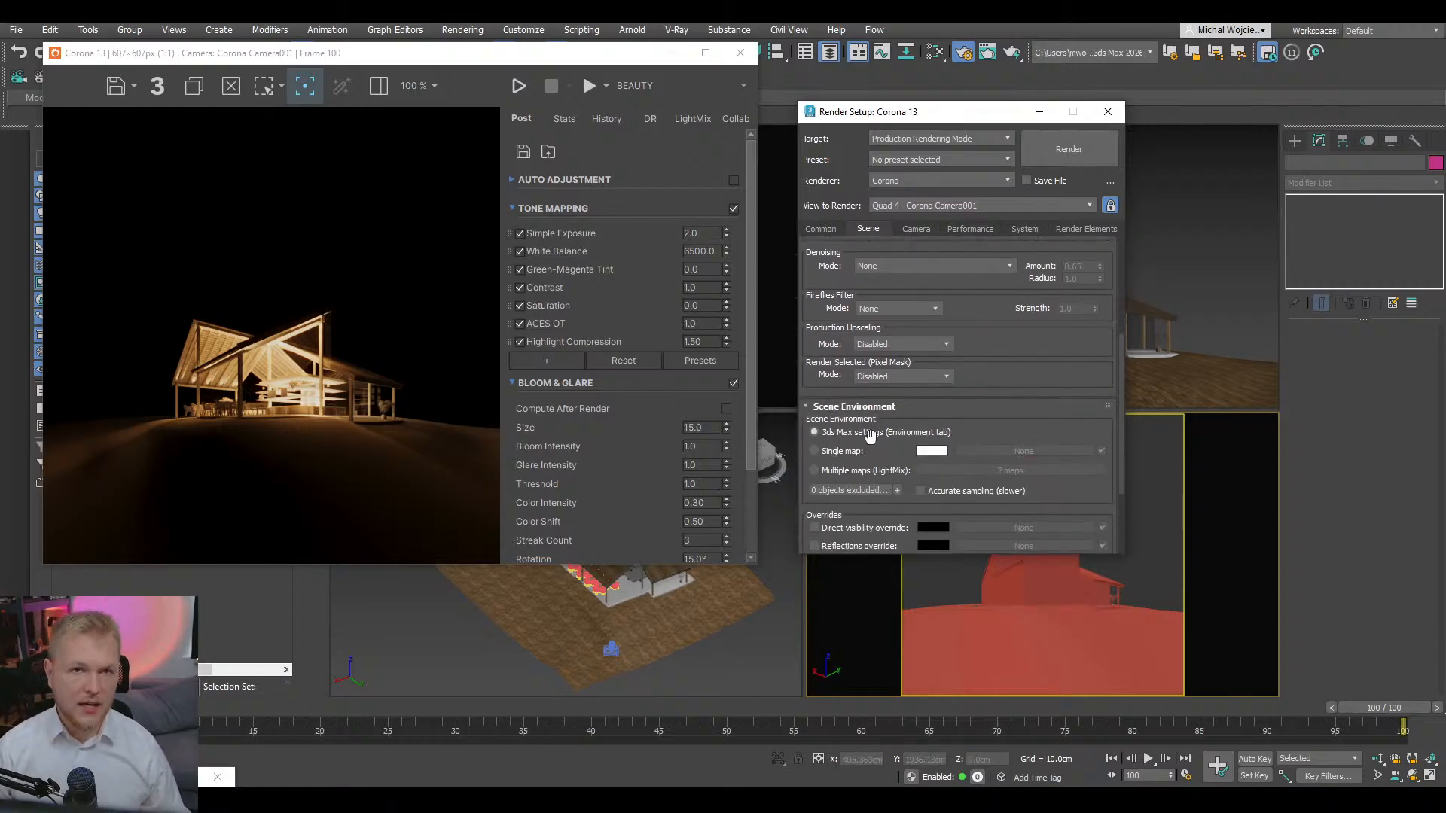
click(847, 455)
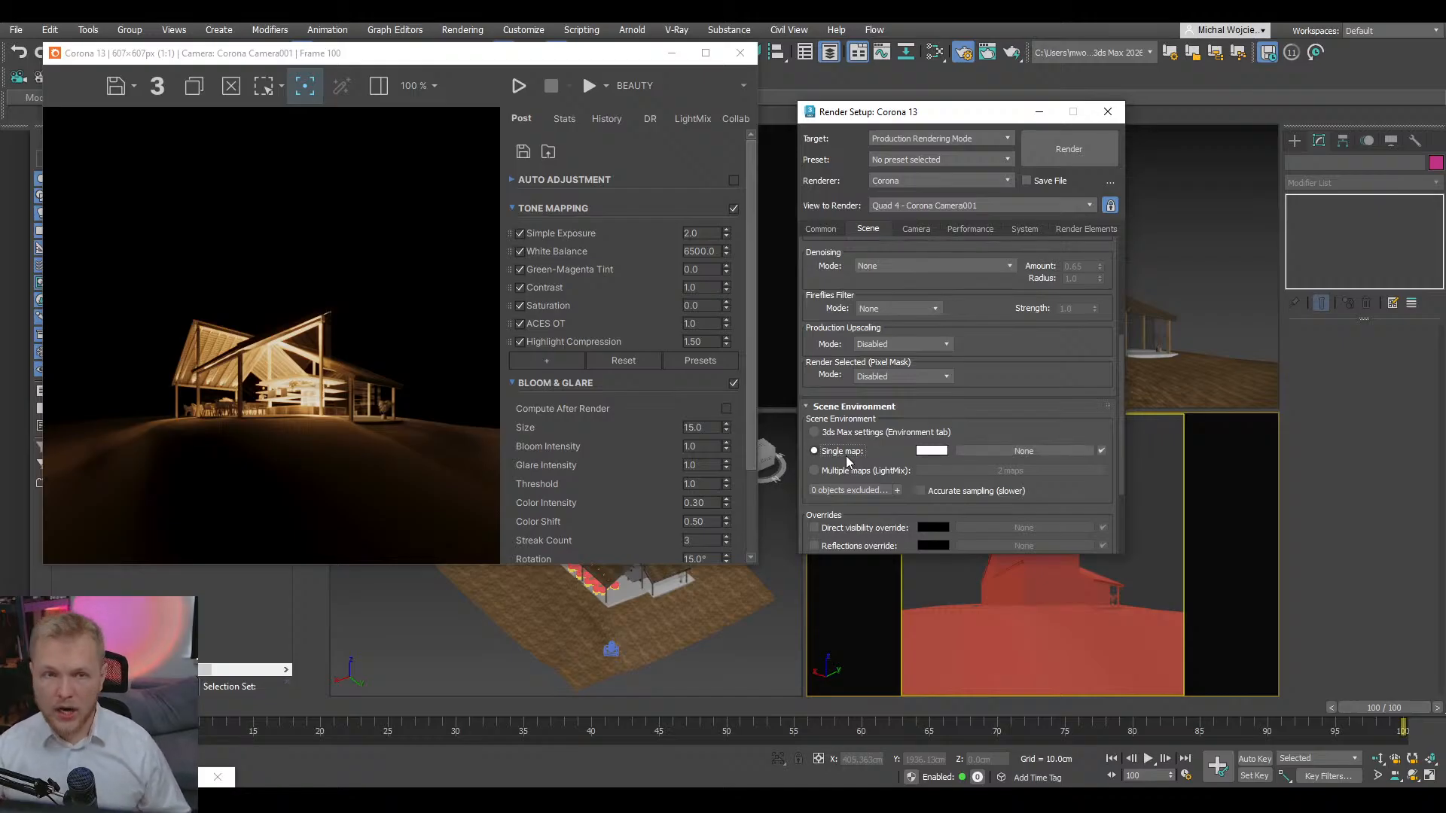
click(1019, 454)
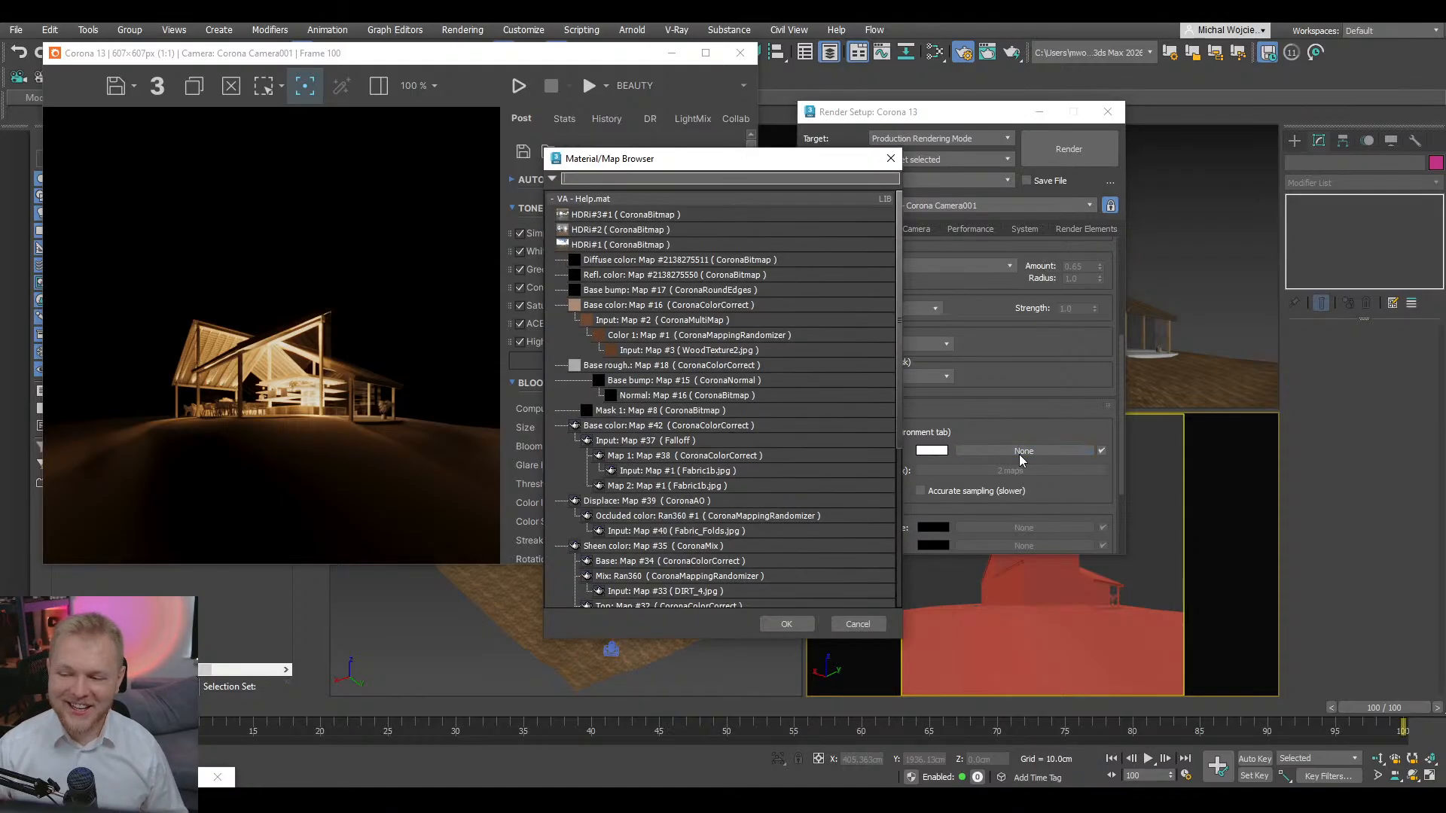
click(646, 201)
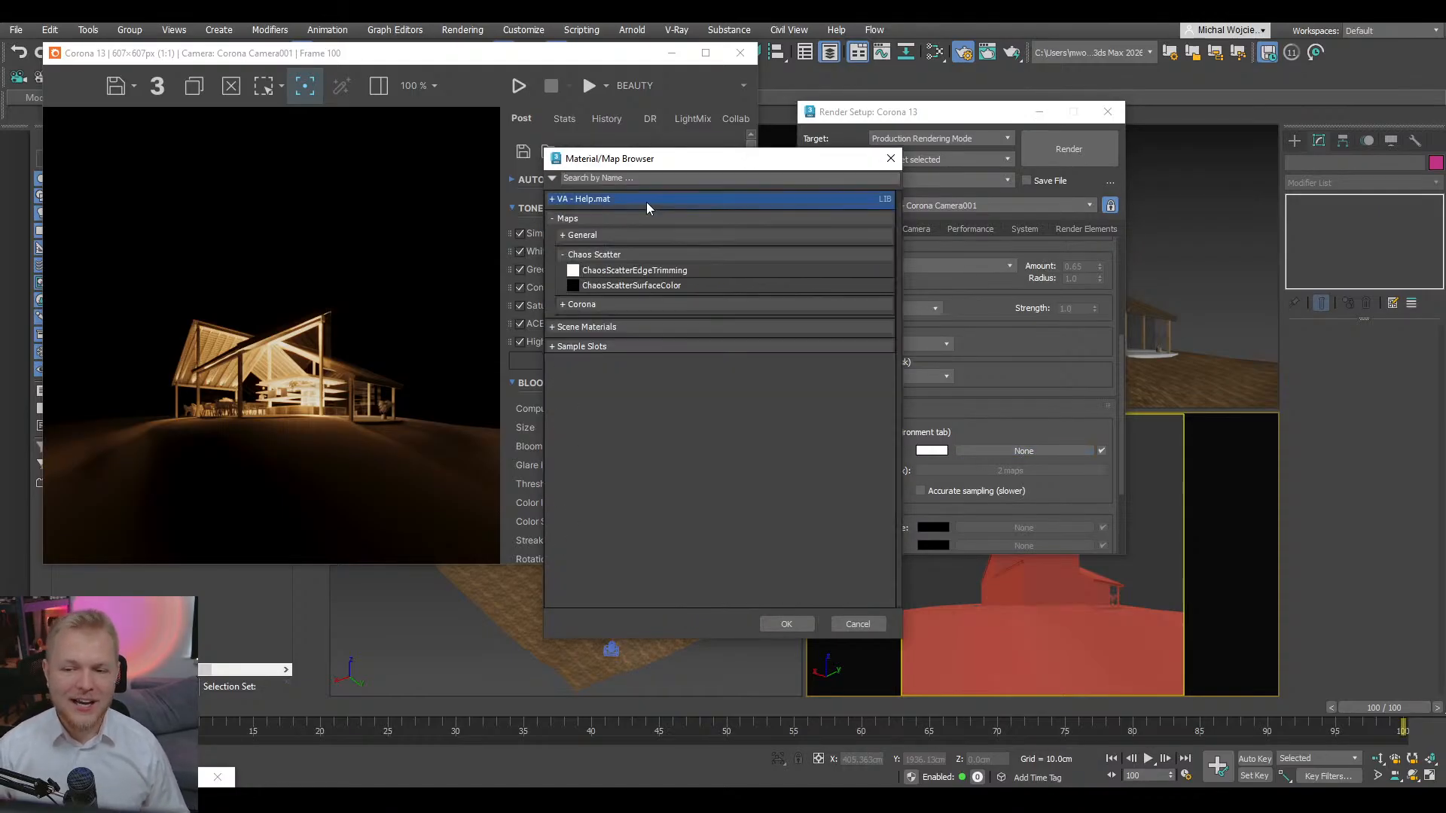
click(635, 256)
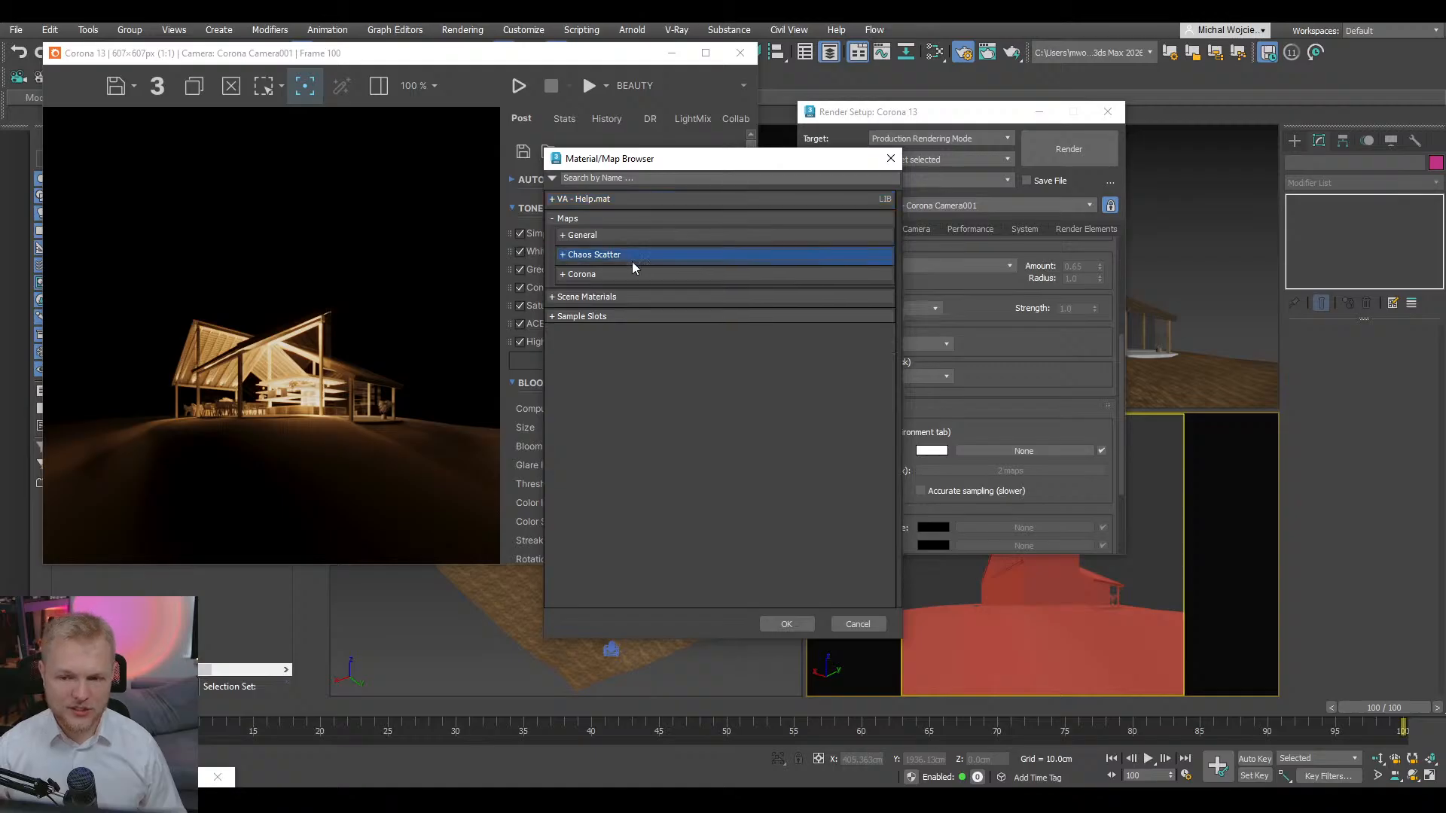
click(631, 274)
double_click(680, 545)
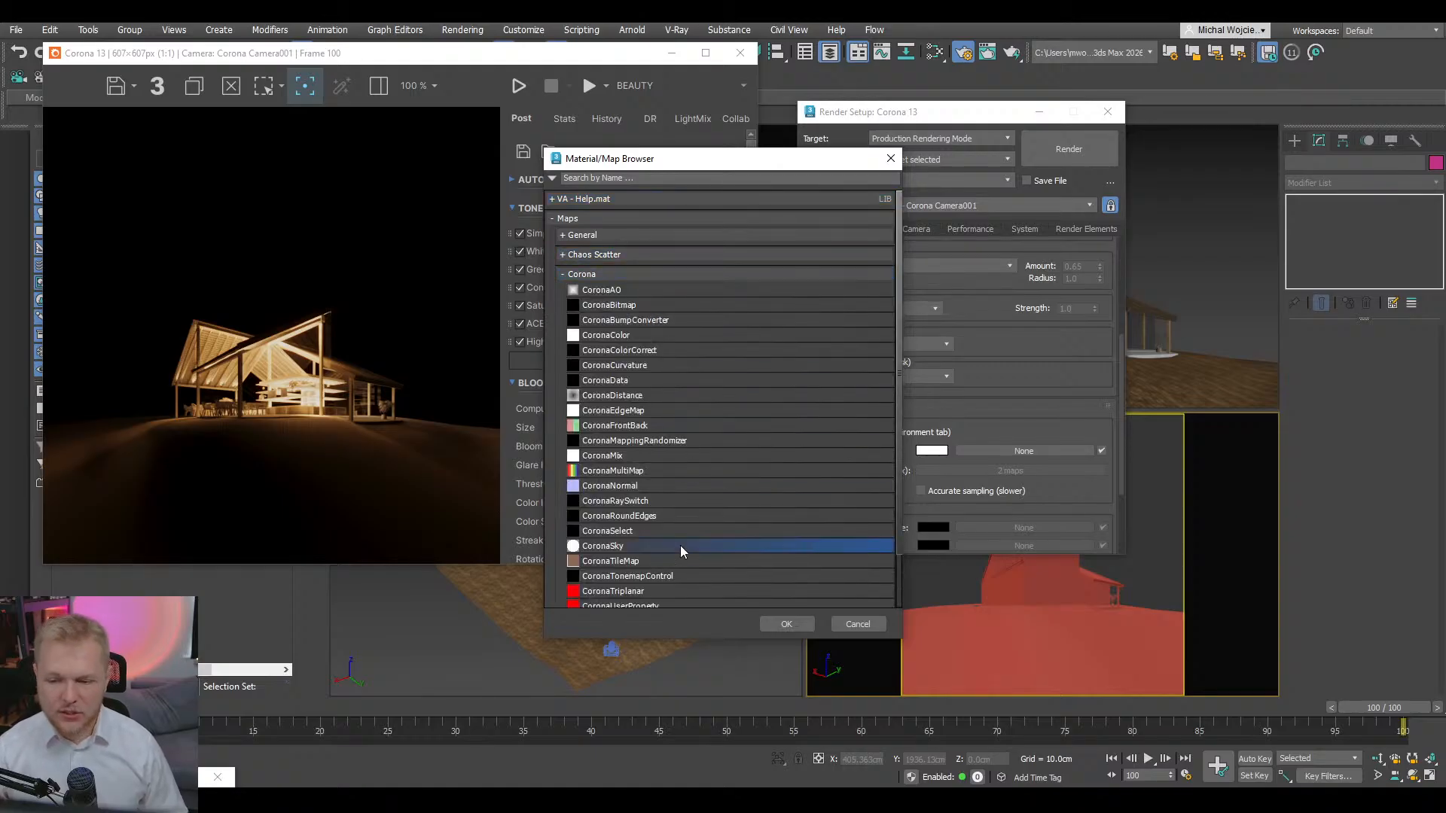
- Run an interactive render with the sky, set Simple Exposure to -3, and stop the render
scroll(1009, 359, up, 5)
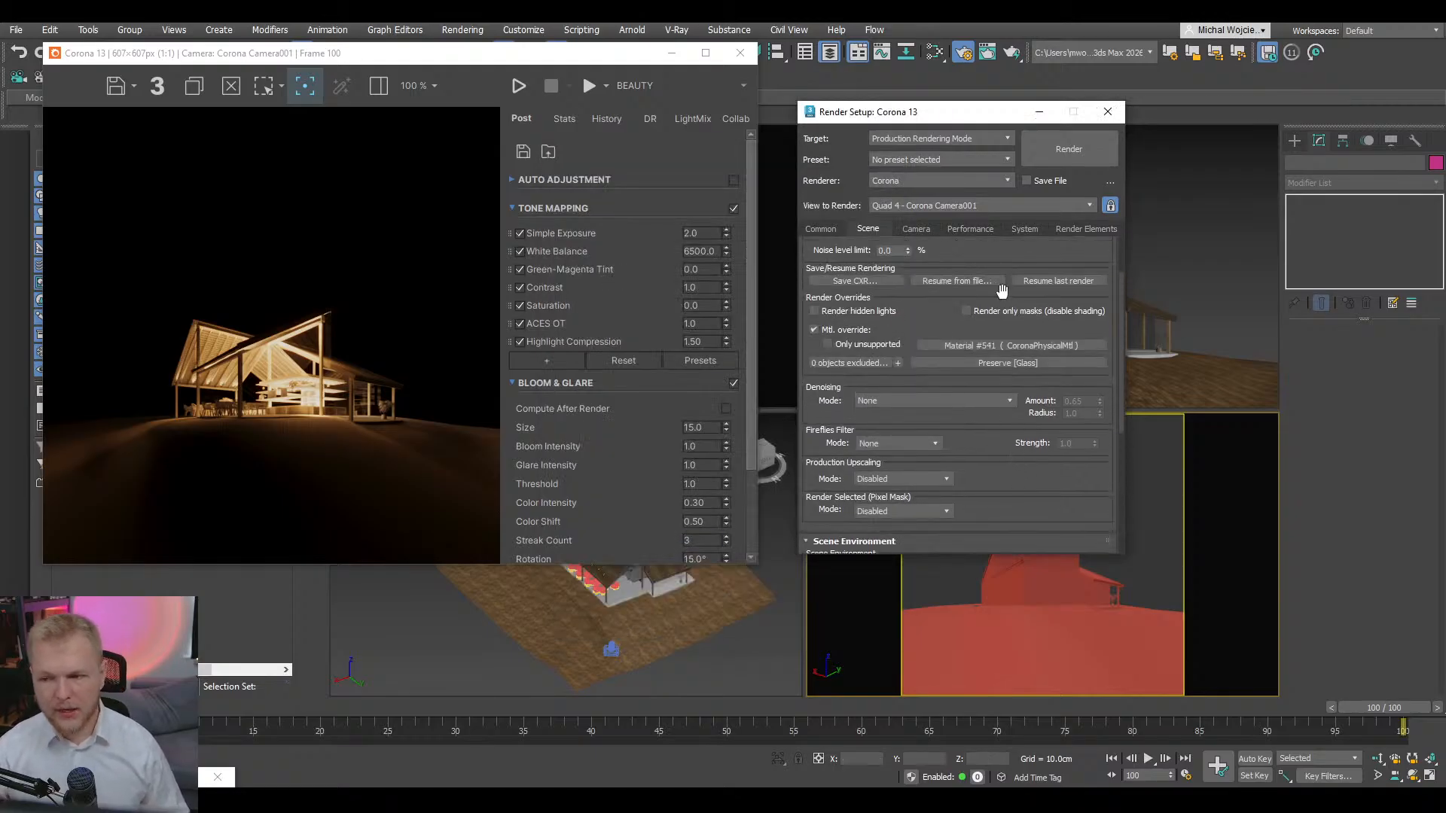
click(1043, 269)
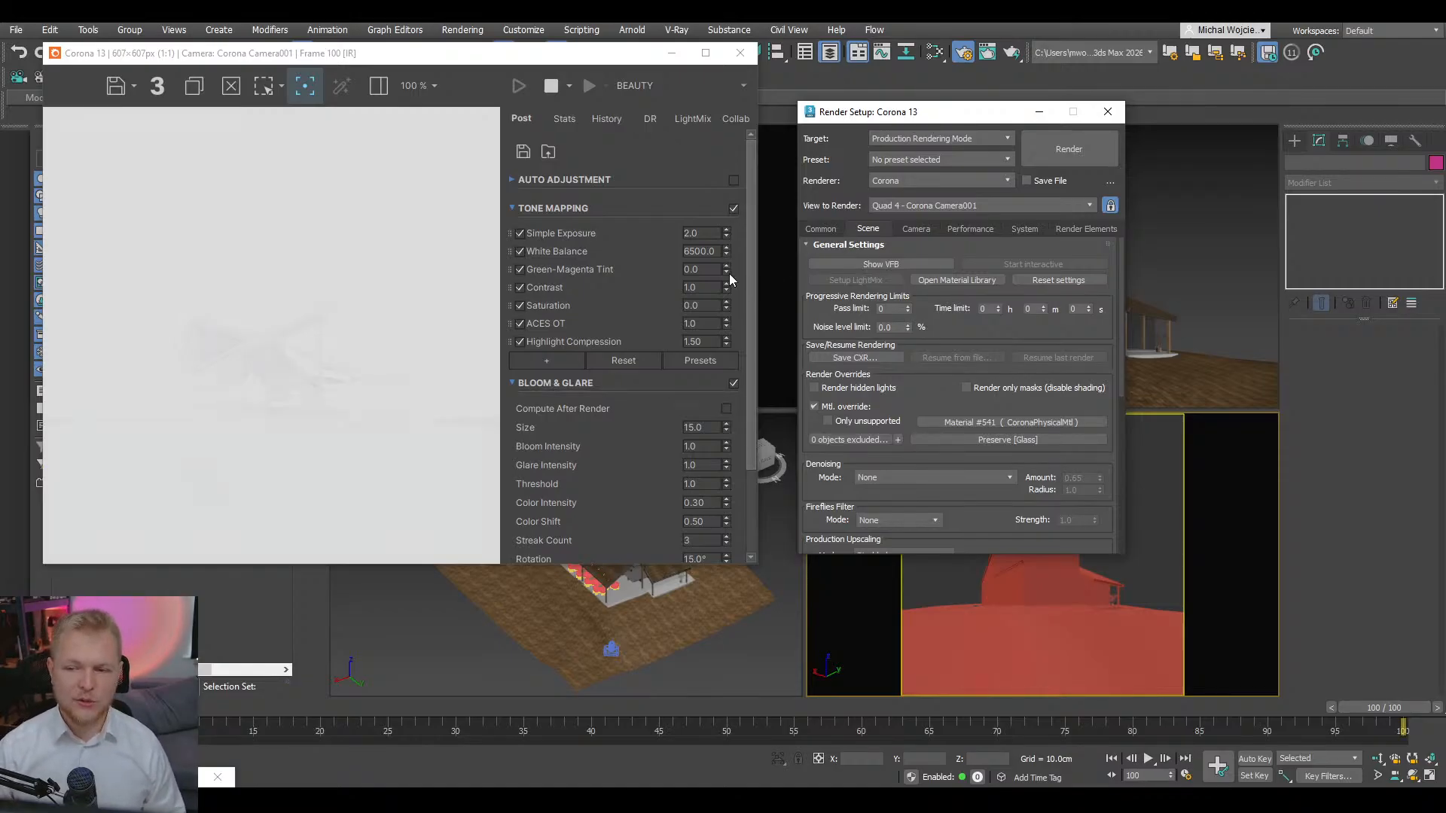
double_click(708, 227)
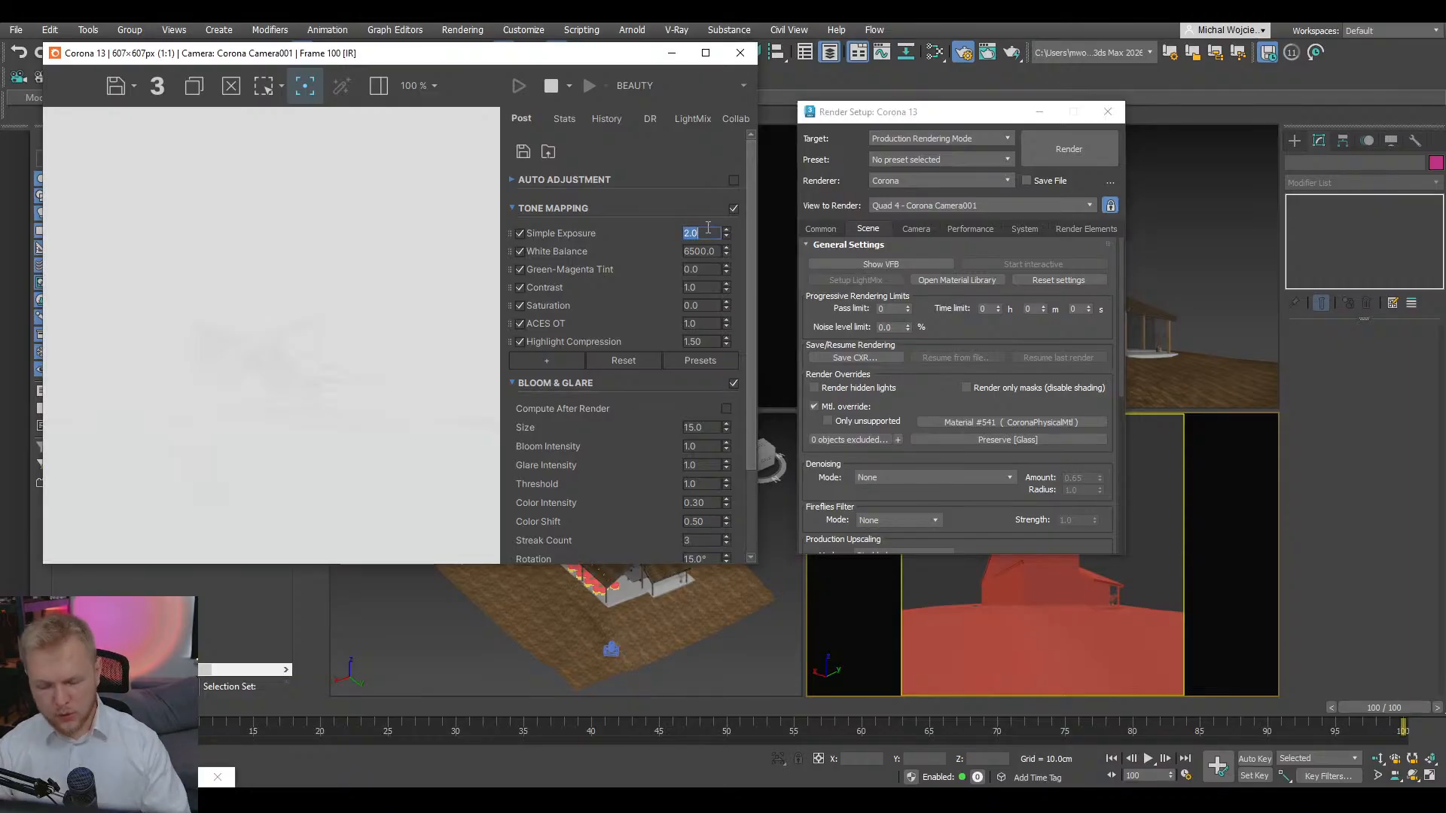
text(-3)
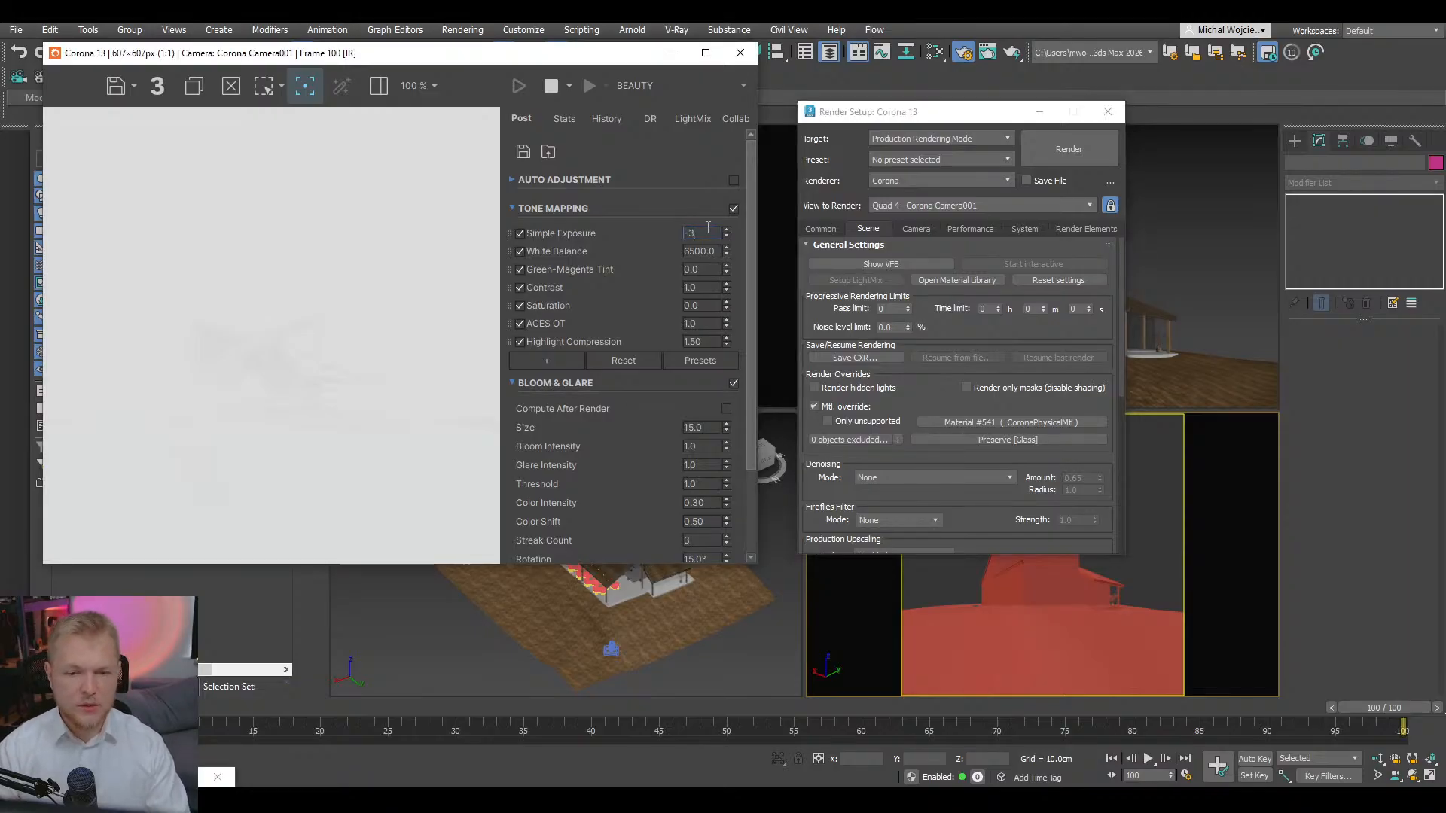
key(Return)
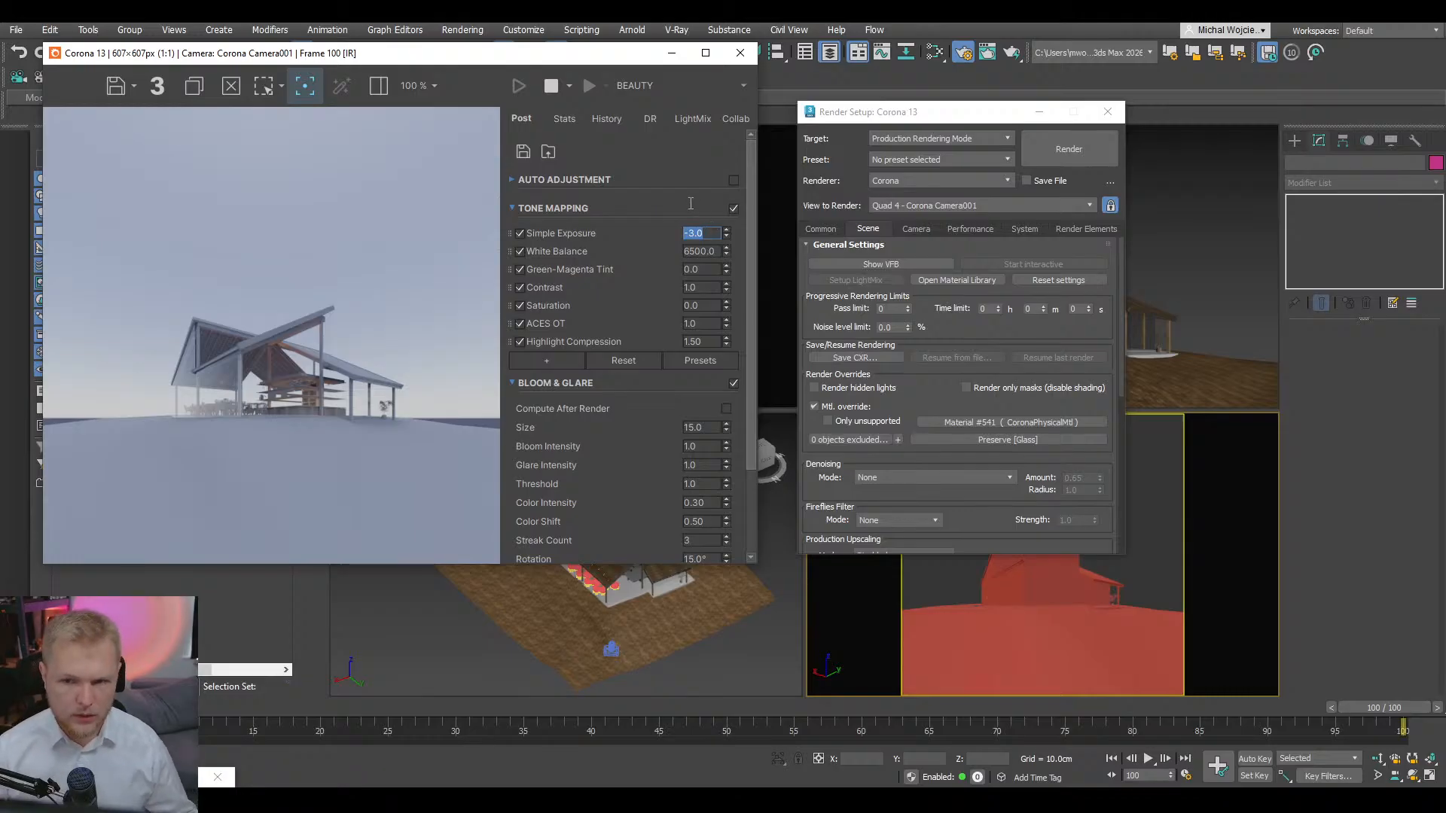
click(554, 89)
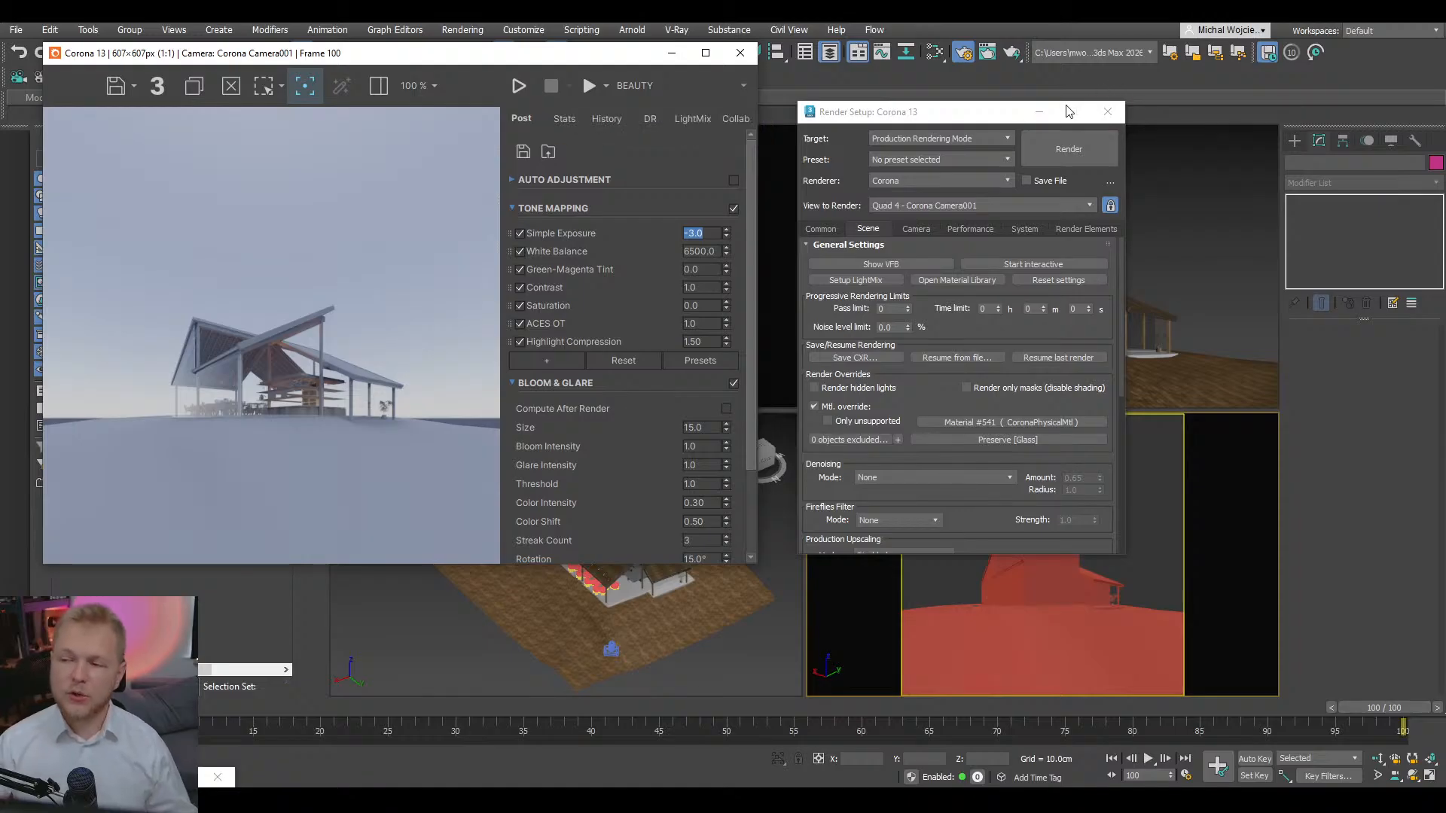
- Put away the render setup and frame buffer windows and bring up the Corona light types
click(1041, 112)
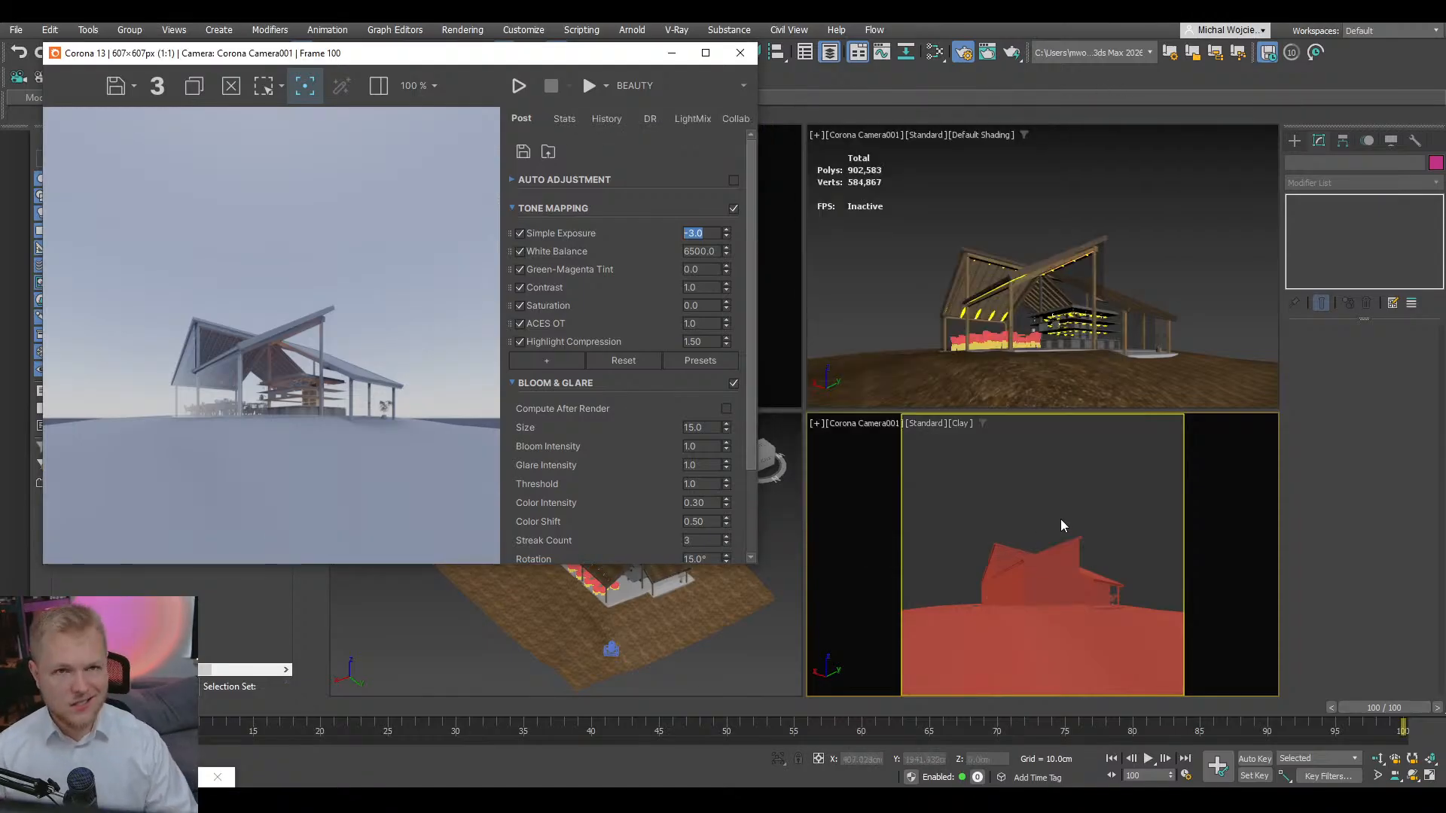
click(741, 52)
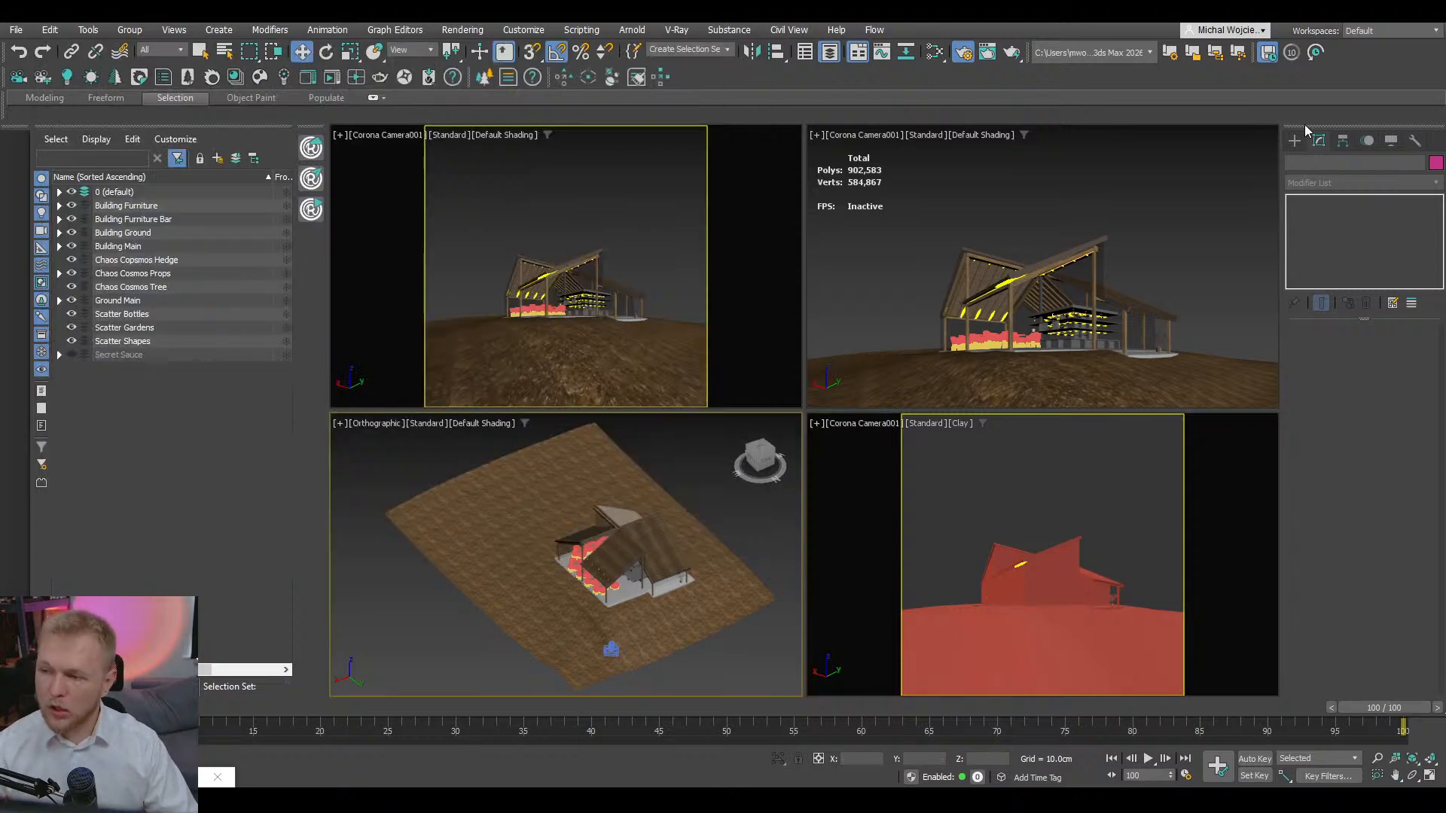
click(1296, 141)
click(1333, 183)
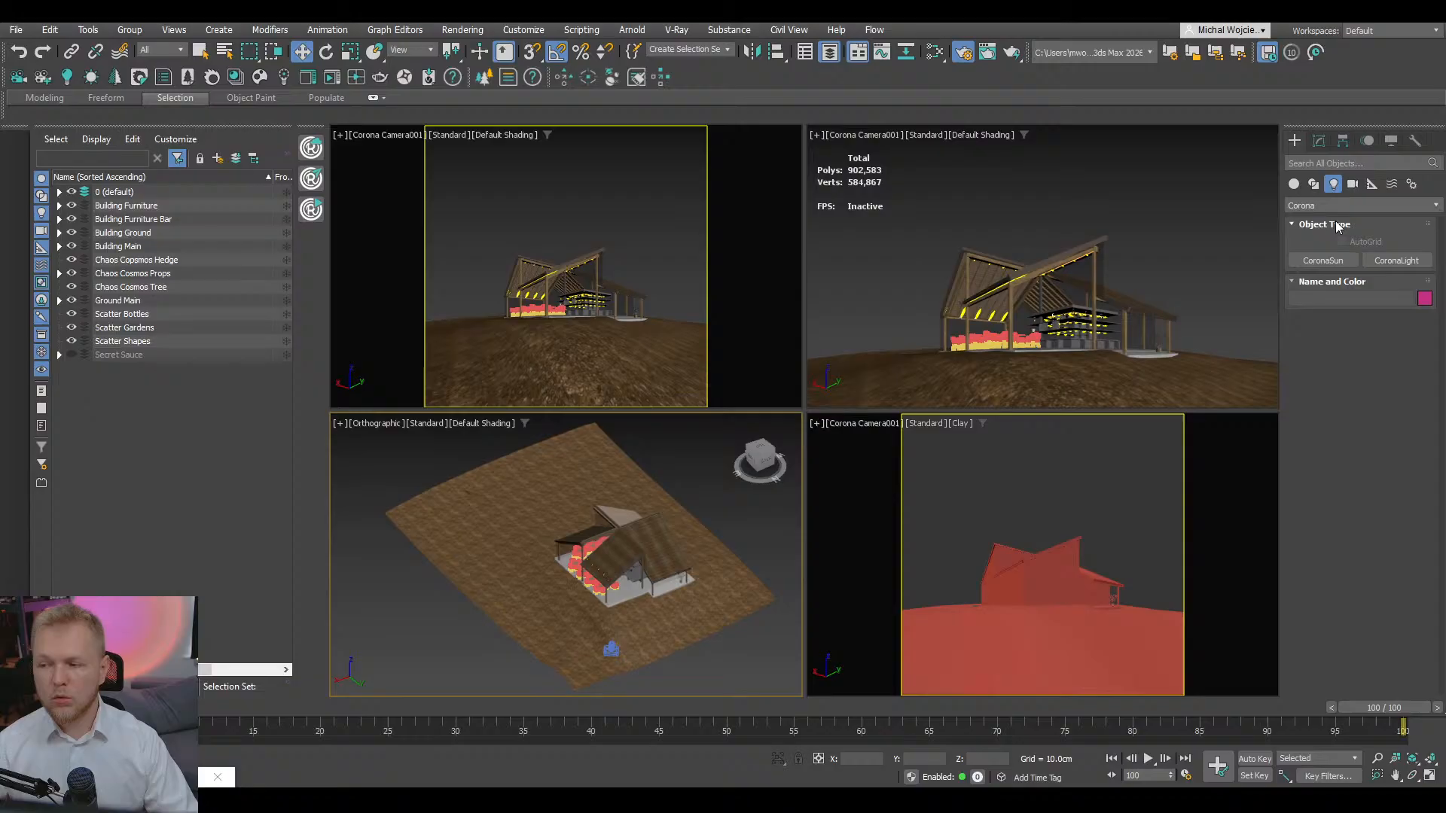
- Try to place a Corona Sun beside the terrain in the maximized orthographic view
click(1323, 260)
middle_drag(412, 510, 484, 553)
scroll(483, 553, down, 3)
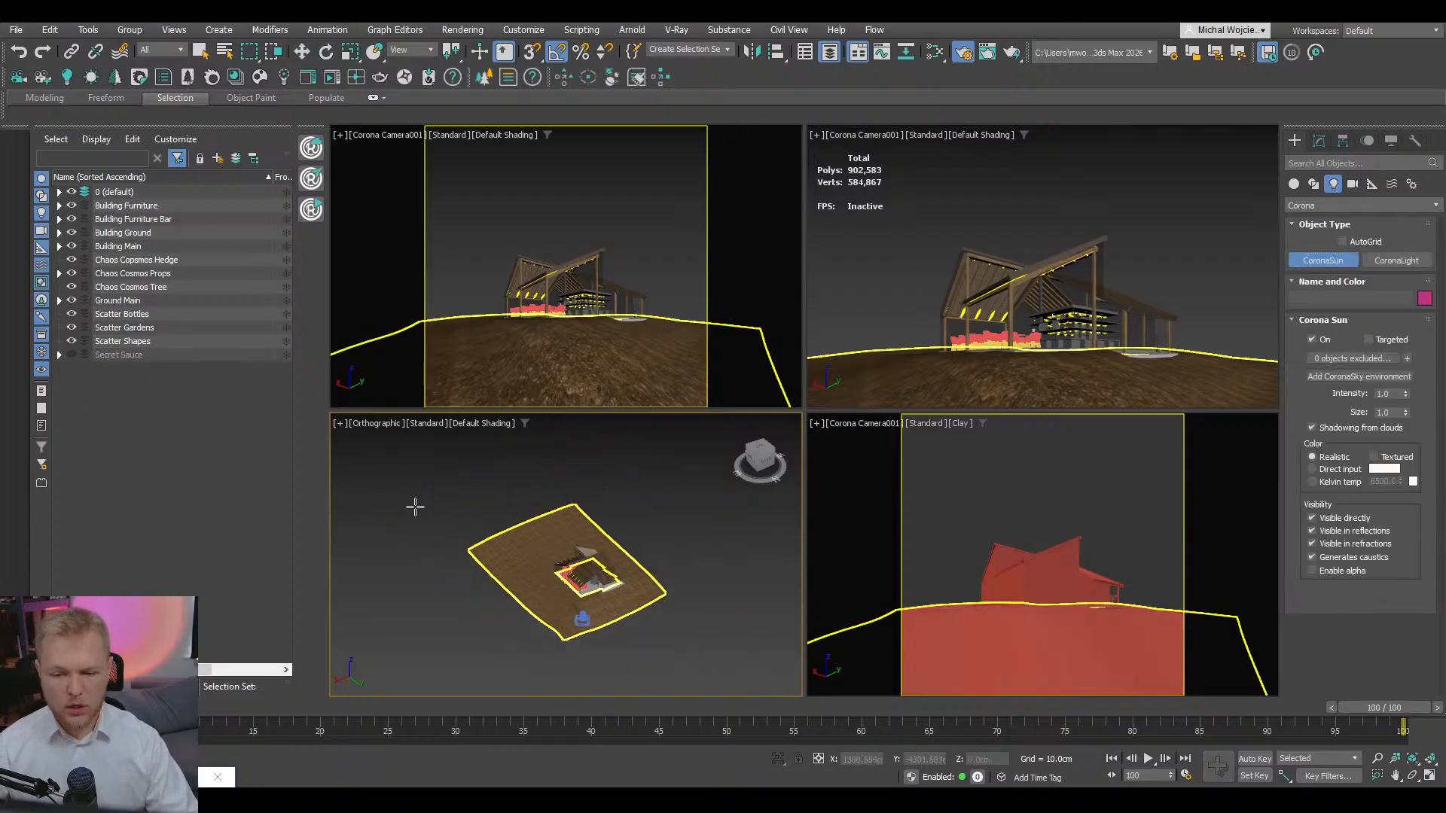
key(alt+w)
alt+middle_drag(868, 487, 868, 498)
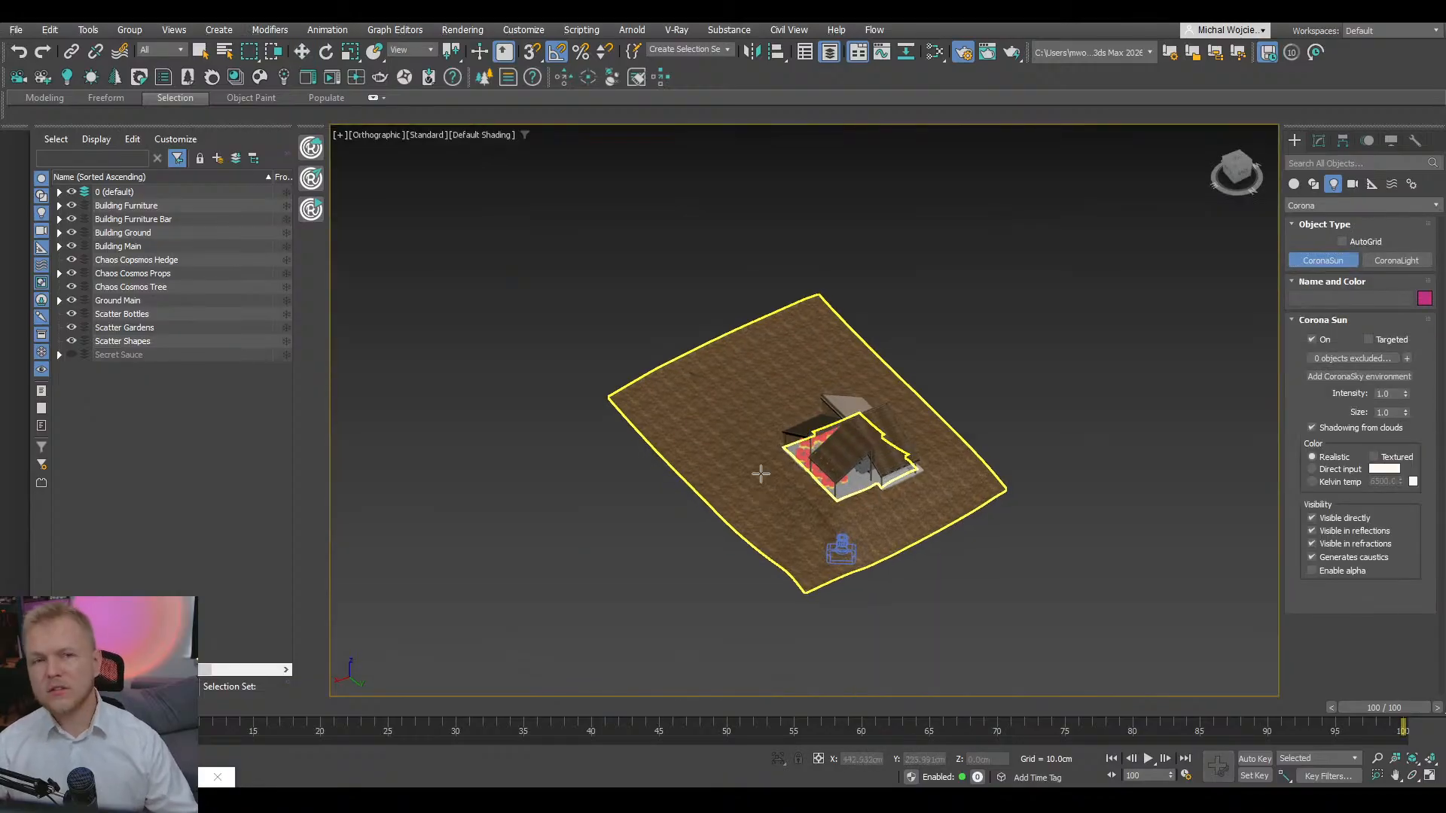
drag(512, 320, 500, 349)
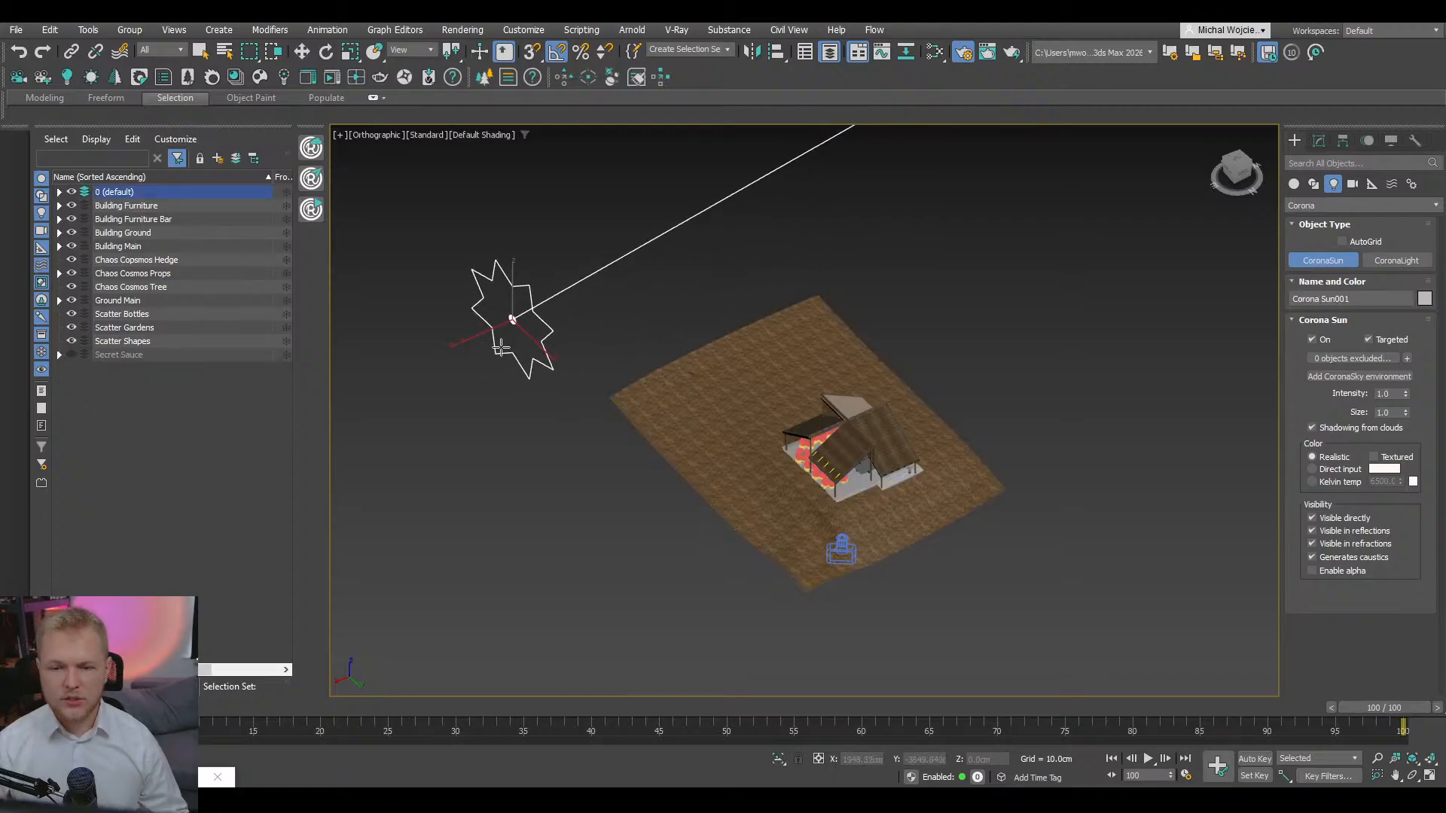
key(ctrl+z)
- Delete the stray grid plane lying far away from the terrain
scroll(649, 345, down, 5)
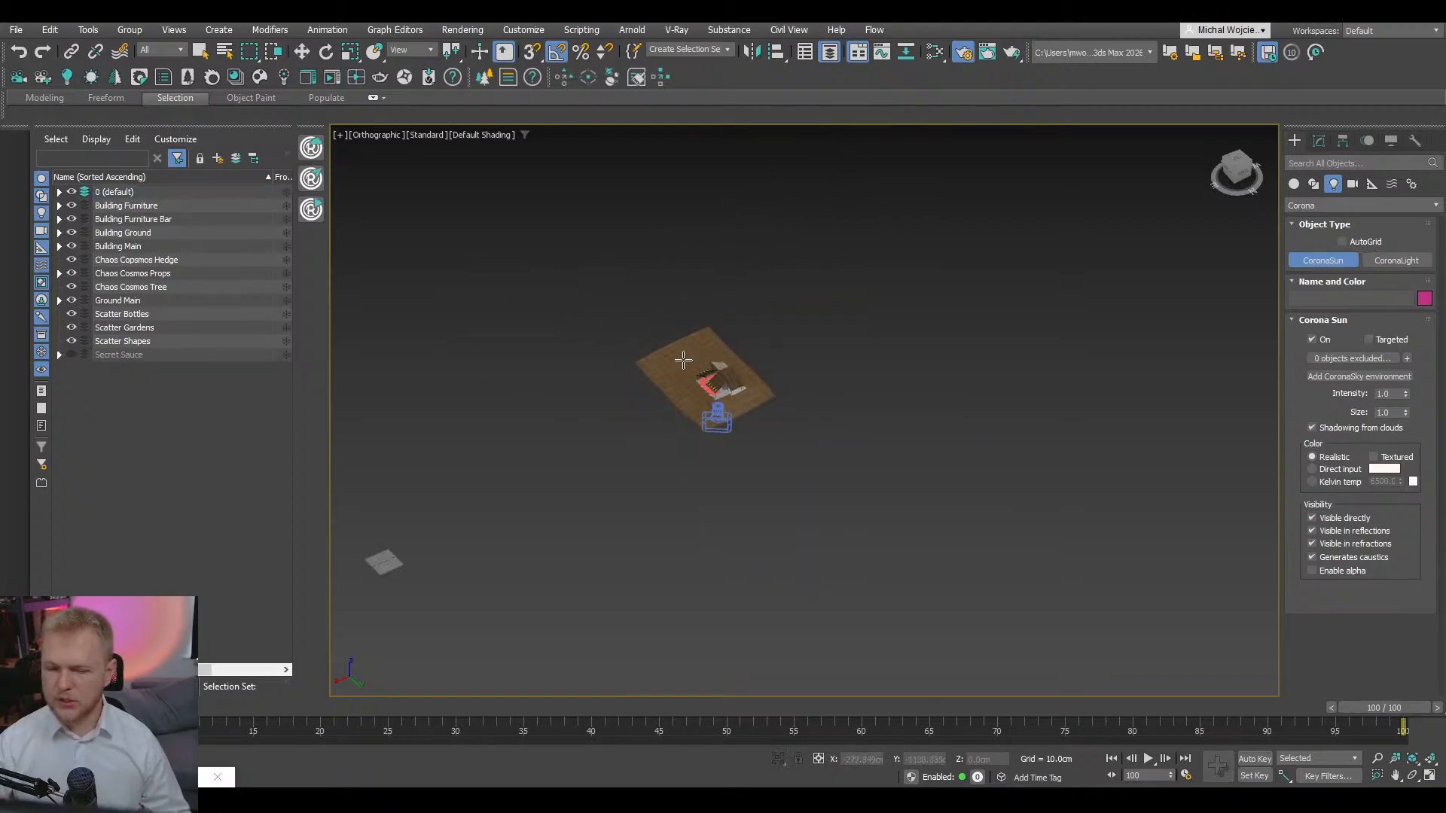
middle_drag(357, 573, 714, 453)
scroll(714, 452, up, 5)
drag(769, 407, 903, 409)
right_click(903, 409)
right_click(821, 445)
click(803, 424)
scroll(831, 456, down, 5)
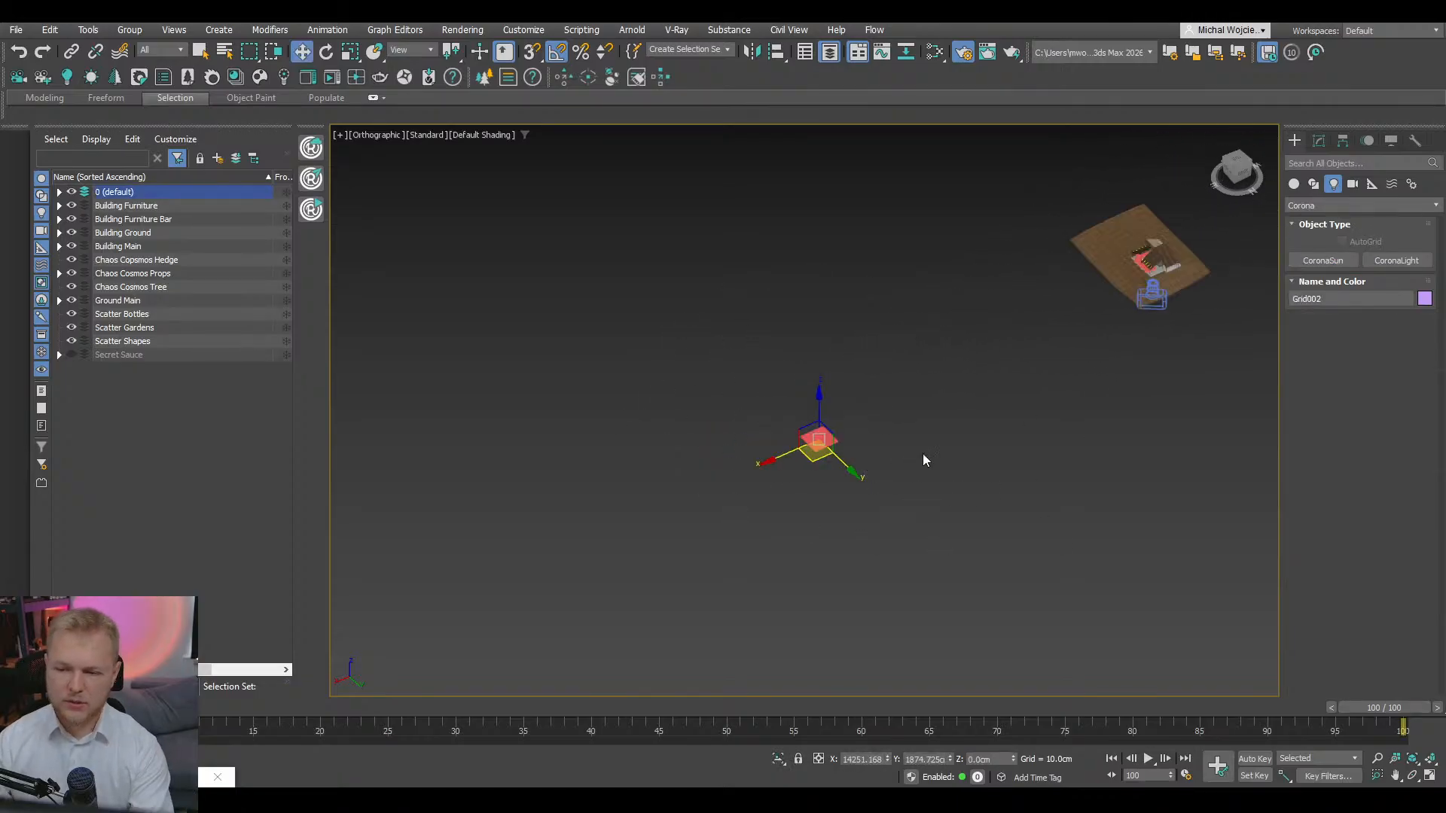
key(Delete)
- Create a targeted Corona Sun just beyond the terrain's edge, behind the building
middle_drag(1032, 351, 752, 518)
scroll(875, 378, up, 8)
click(1323, 260)
drag(520, 295, 623, 323)
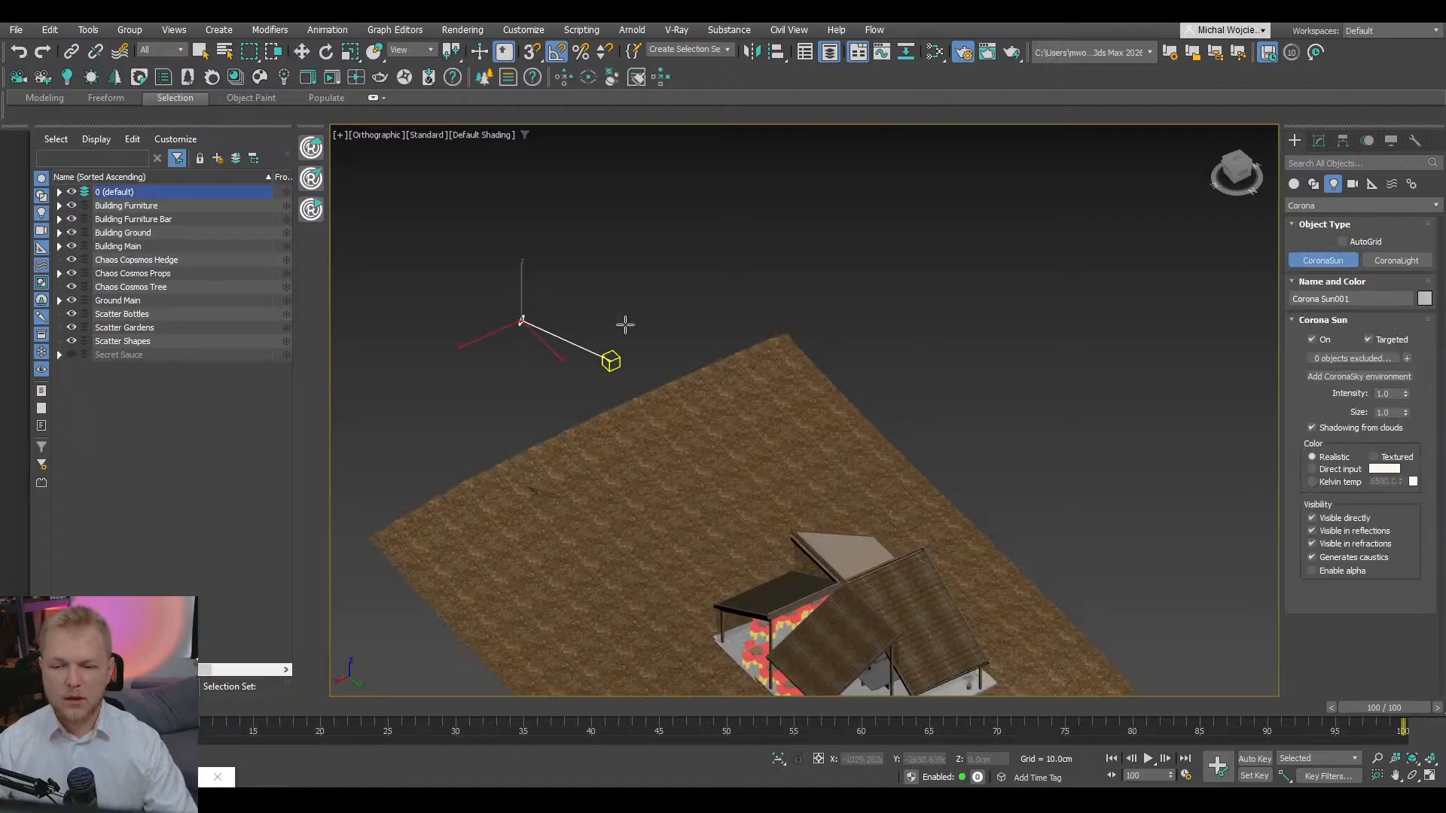
key(w)
- From the top view, move the Corona Sun farther behind the building, to about X -694 cm, Y -3715 cm
key(t)
scroll(834, 370, down, 5)
middle_drag(834, 371, 810, 463)
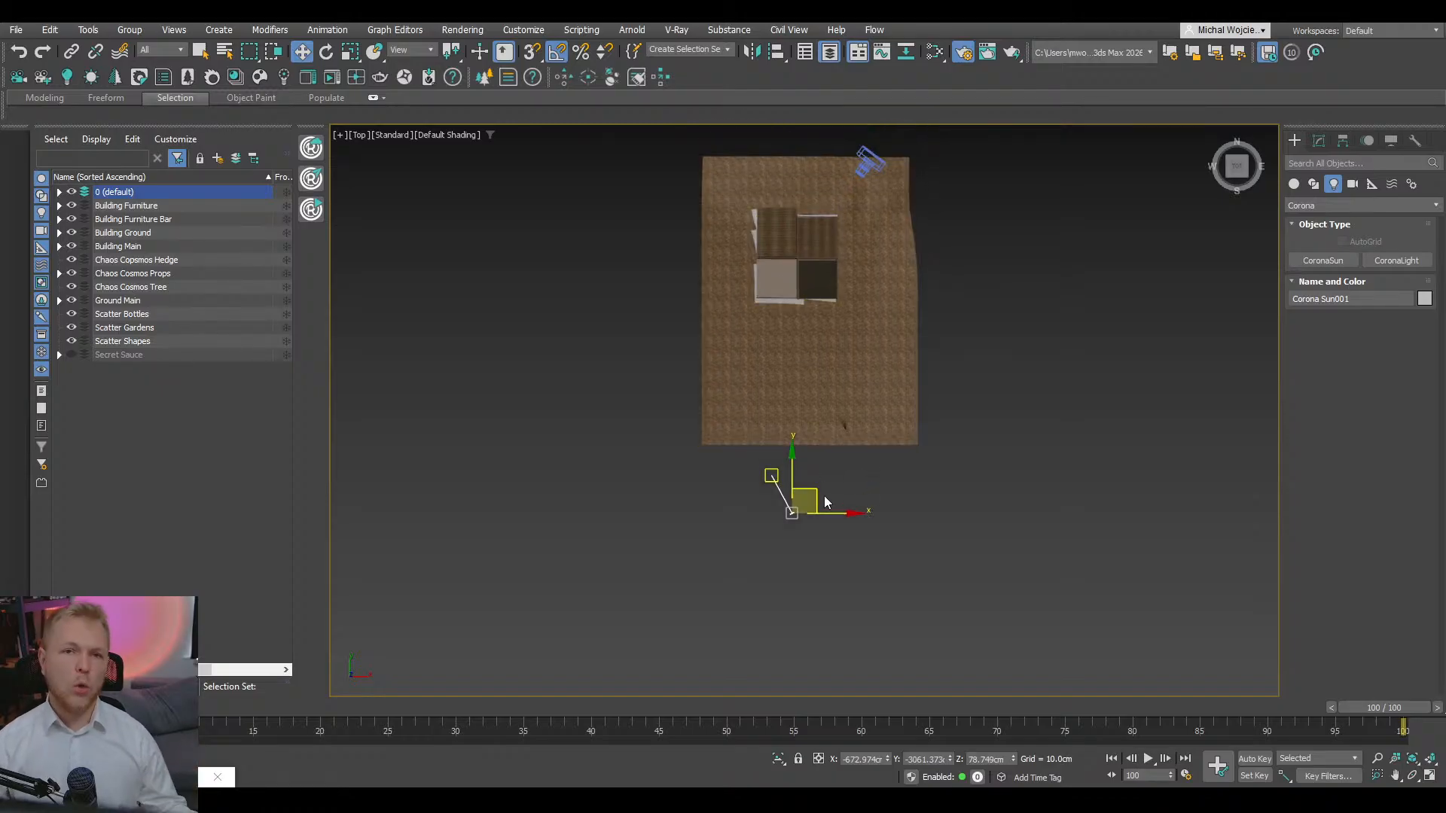
drag(813, 490, 811, 533)
scroll(819, 527, down, 3)
alt+middle_drag(897, 549, 808, 497)
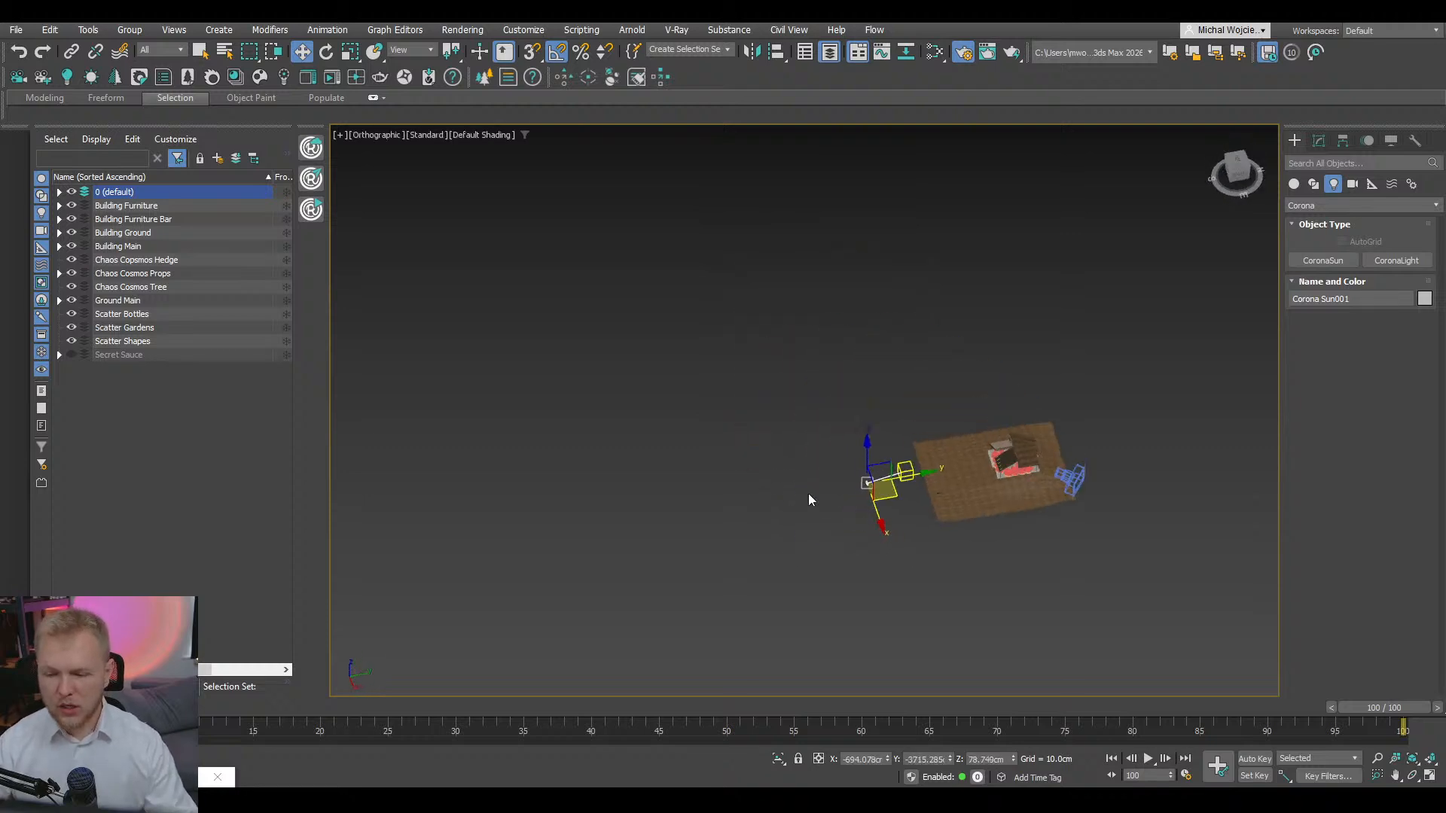
scroll(866, 525, up, 3)
middle_drag(923, 513, 828, 529)
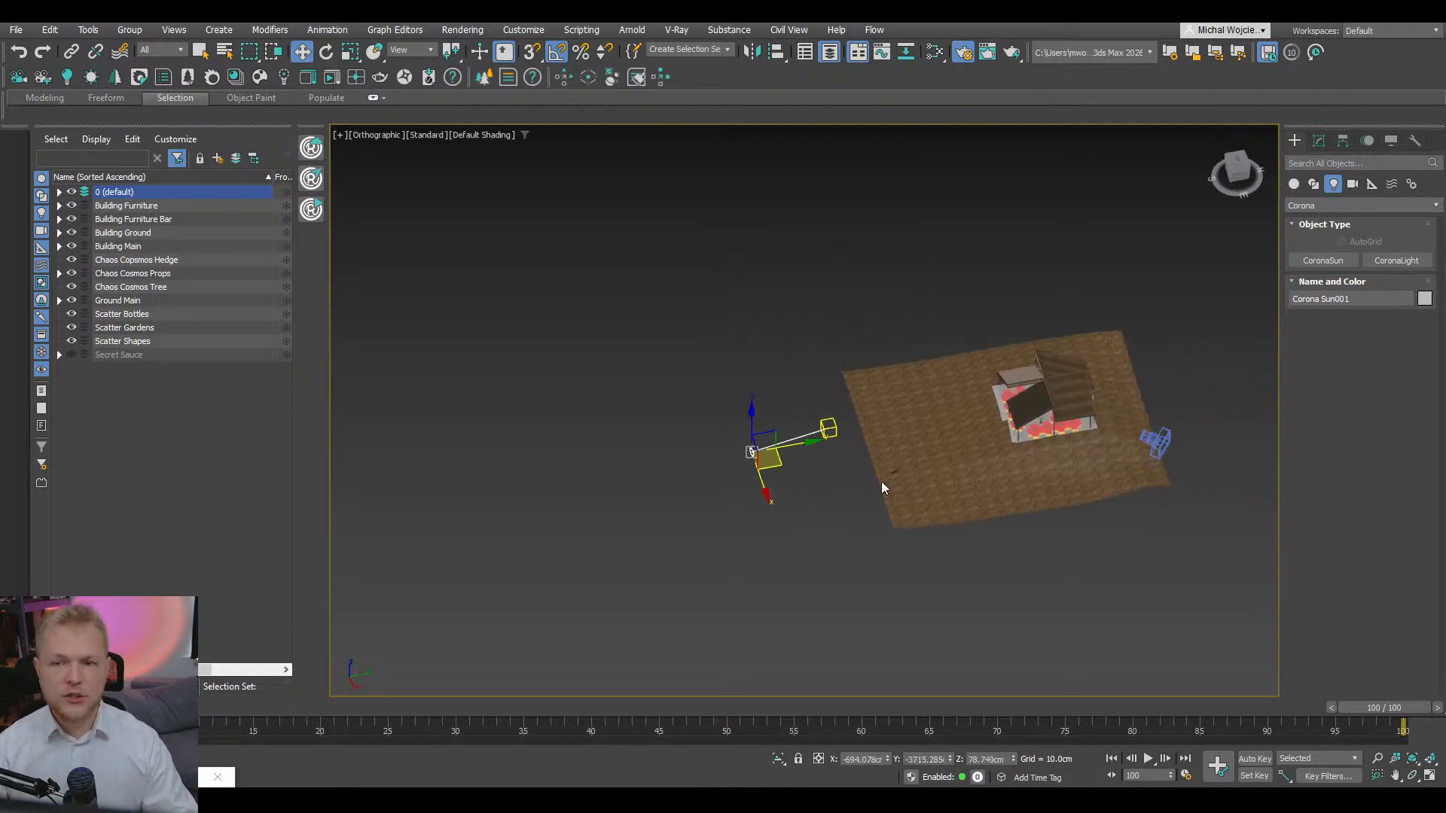
- Return to the Corona camera view, start an interactive render, and inspect the sun's glow beside the building
click(1159, 441)
key(c)
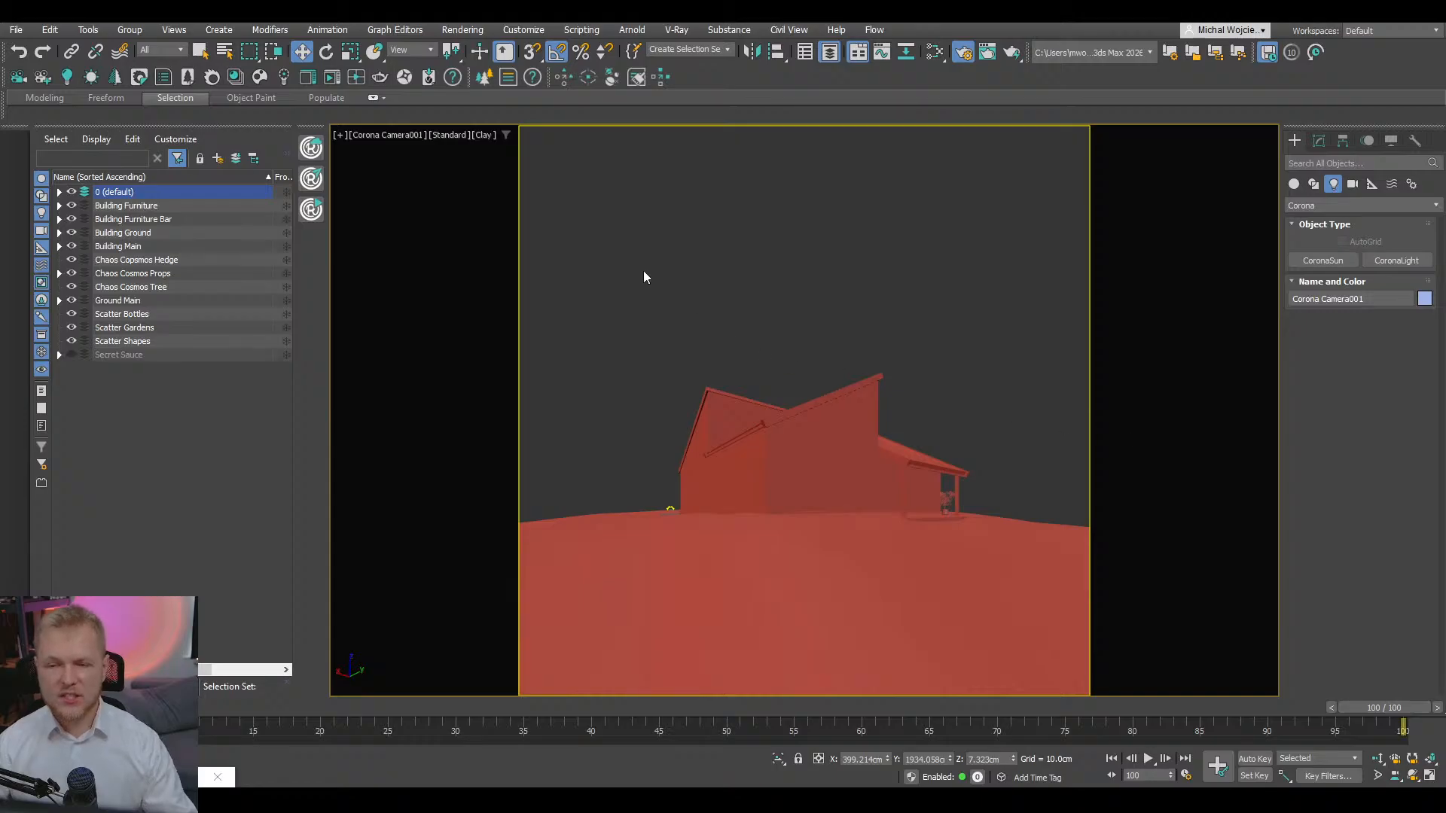
click(331, 78)
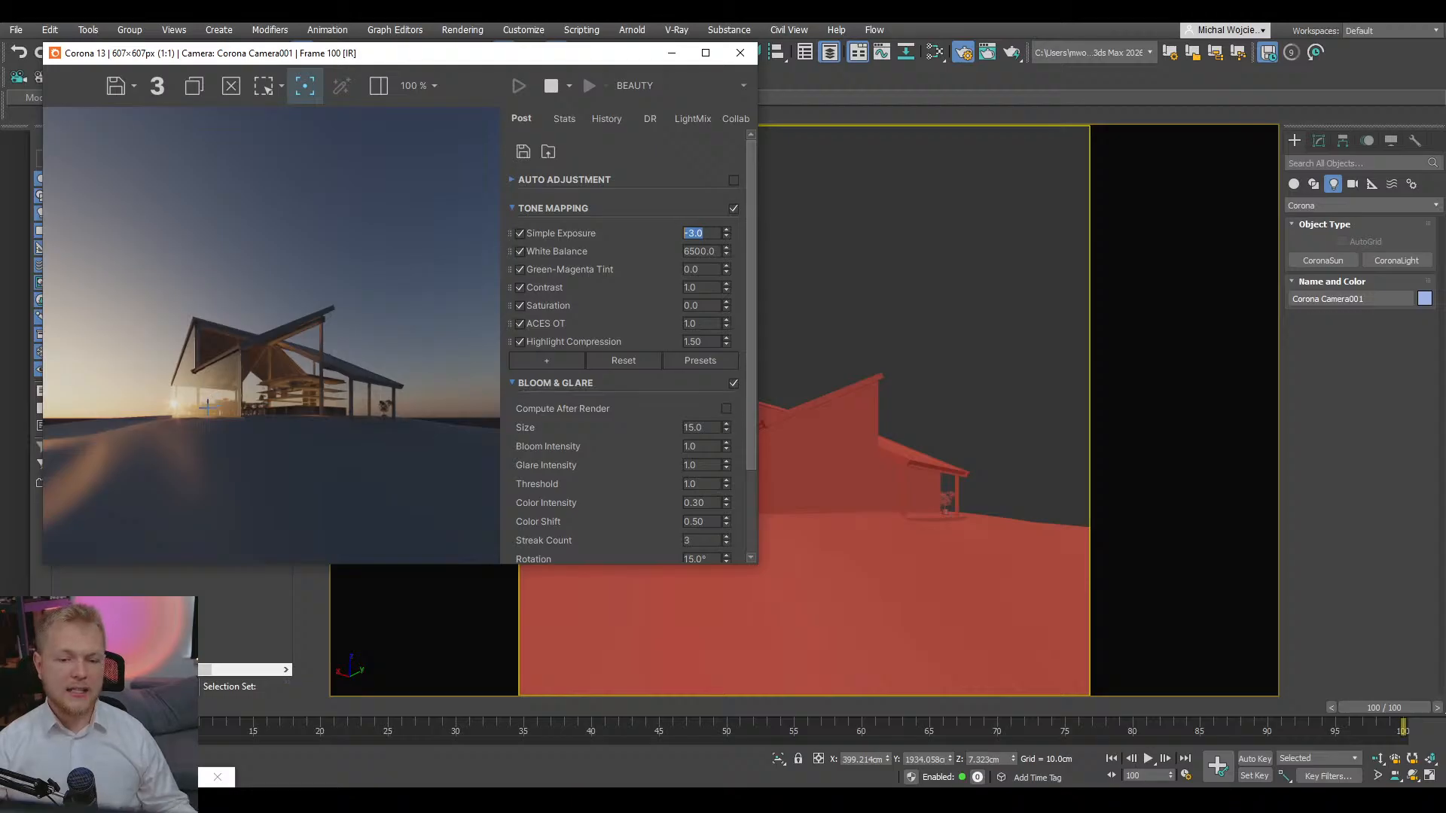
scroll(175, 405, up, 3)
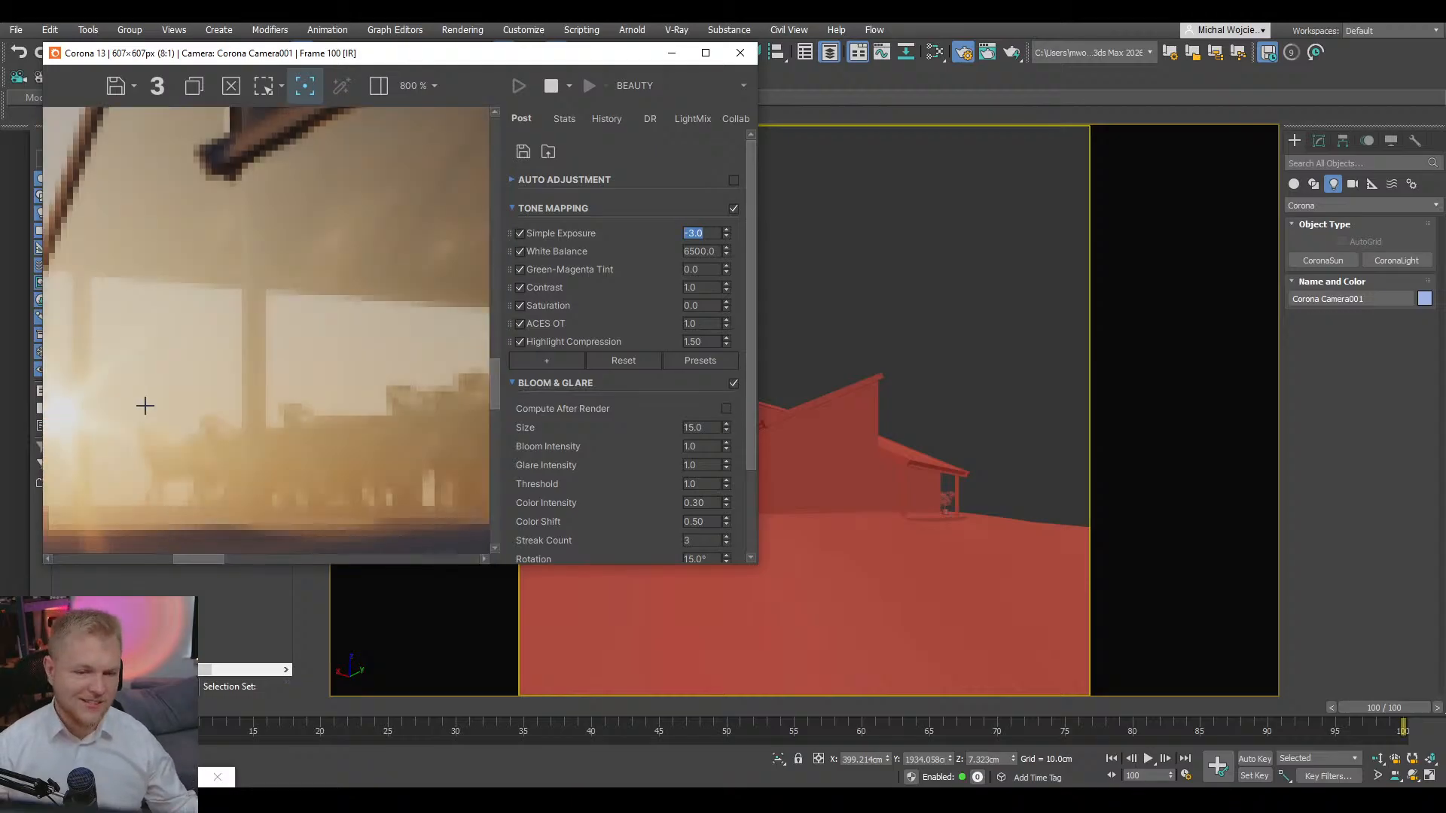
scroll(141, 412, down, 3)
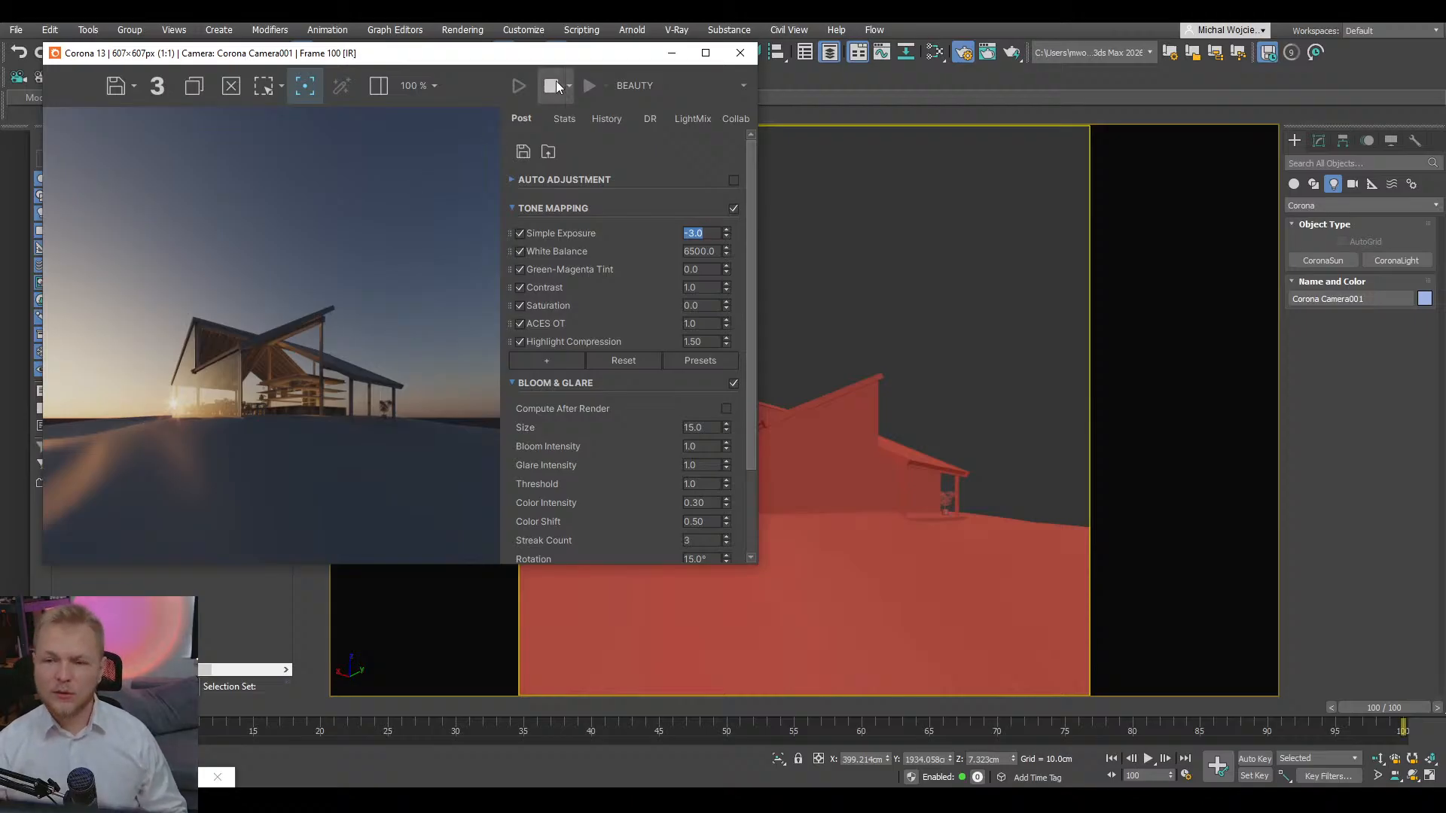
- Stop the interactive render and set Simple Exposure to 0
click(549, 94)
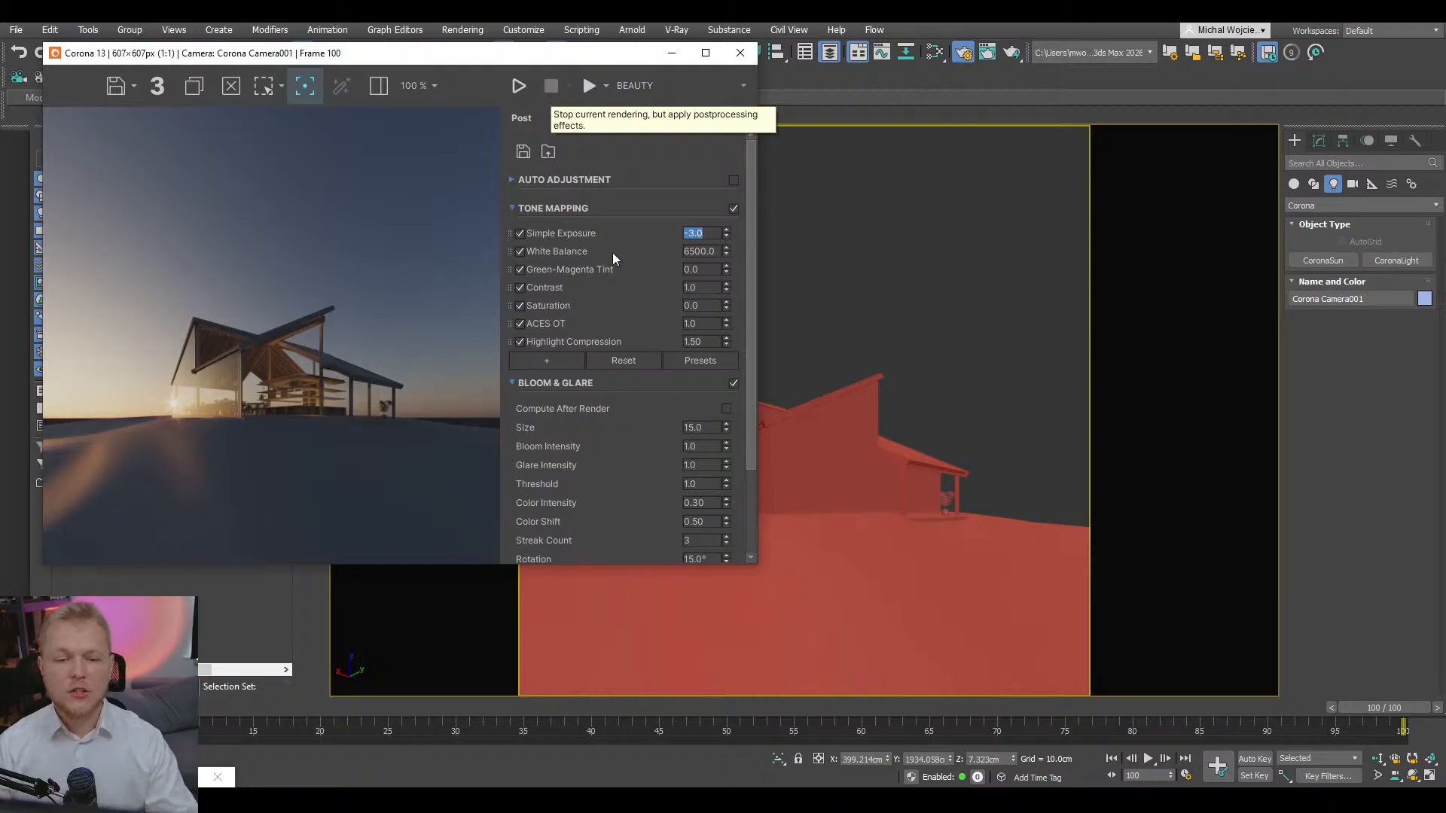
text(0)
key(Return)
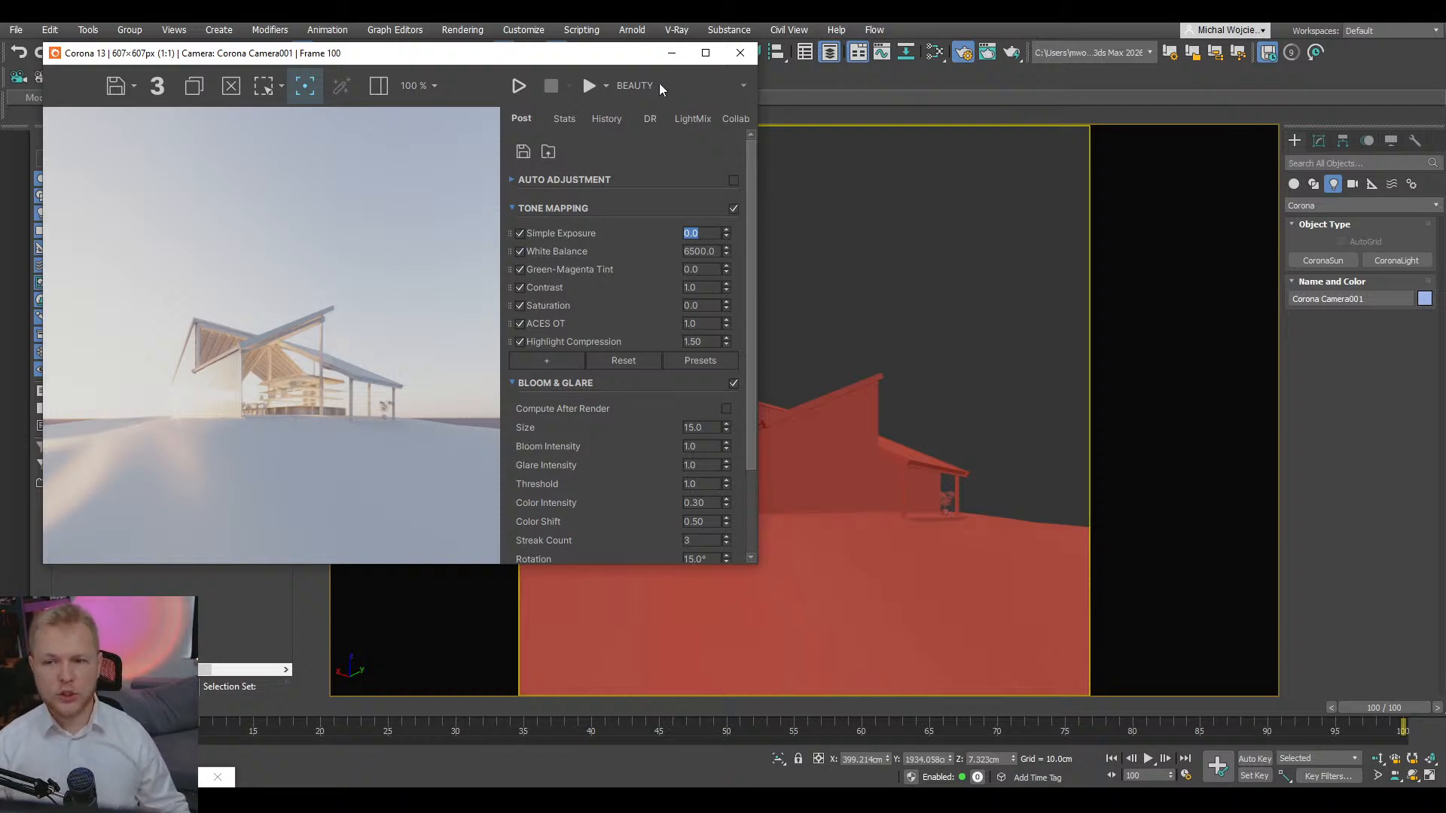
- Move the frame buffer aside, select the Corona Sun in the camera view, and set its Z position to 0 cm
drag(638, 62, 1322, 101)
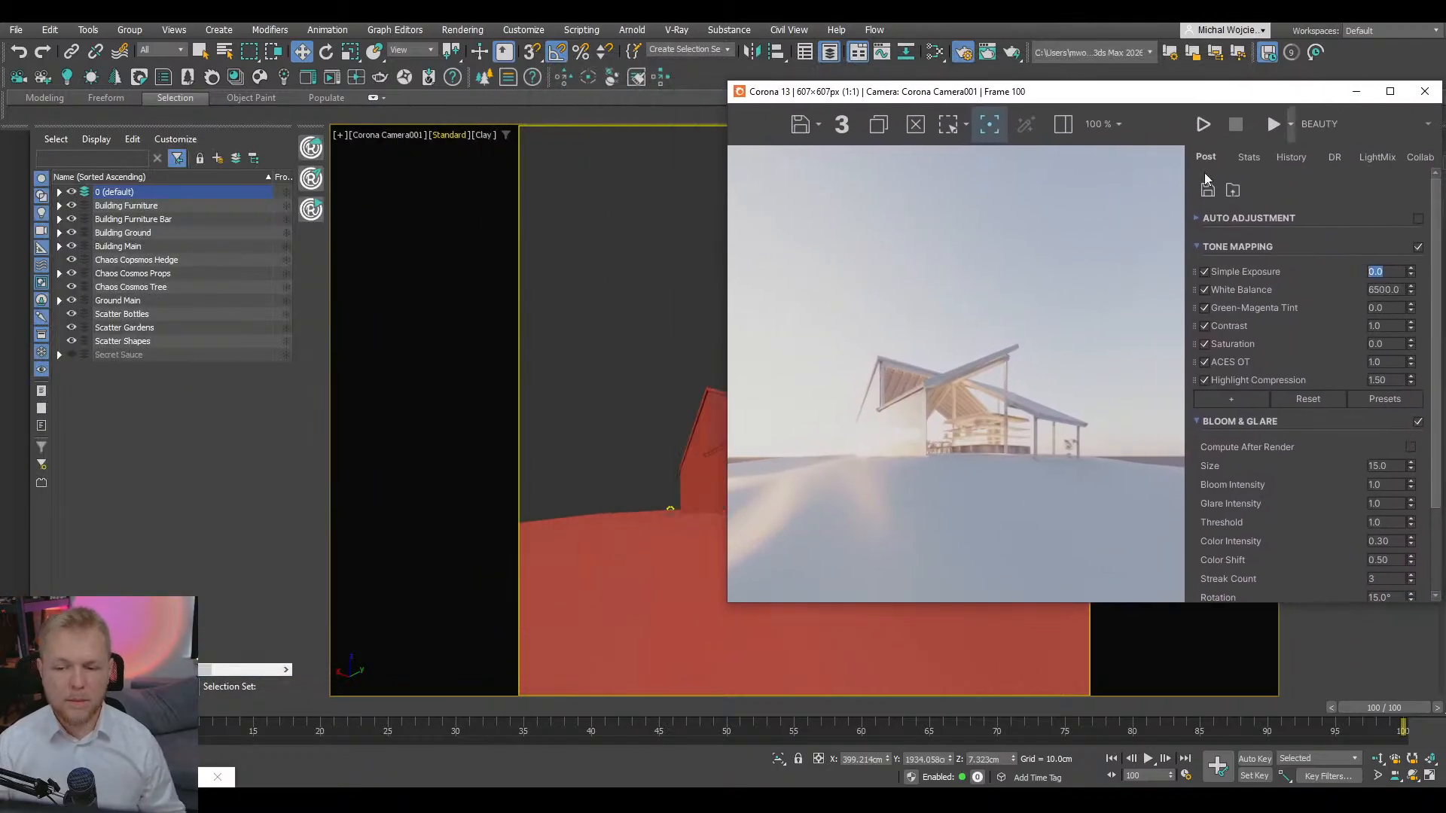
click(670, 509)
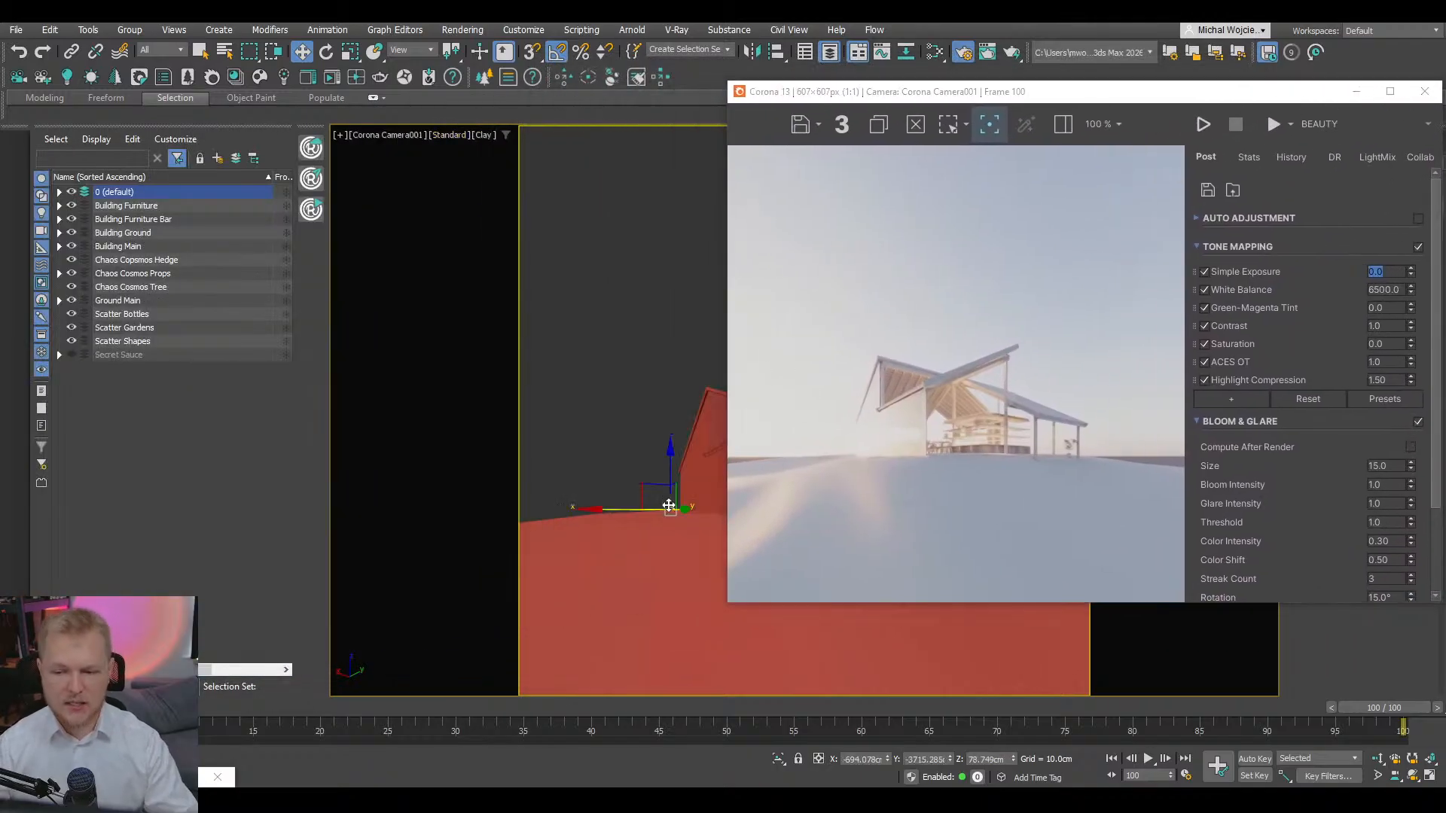
double_click(996, 759)
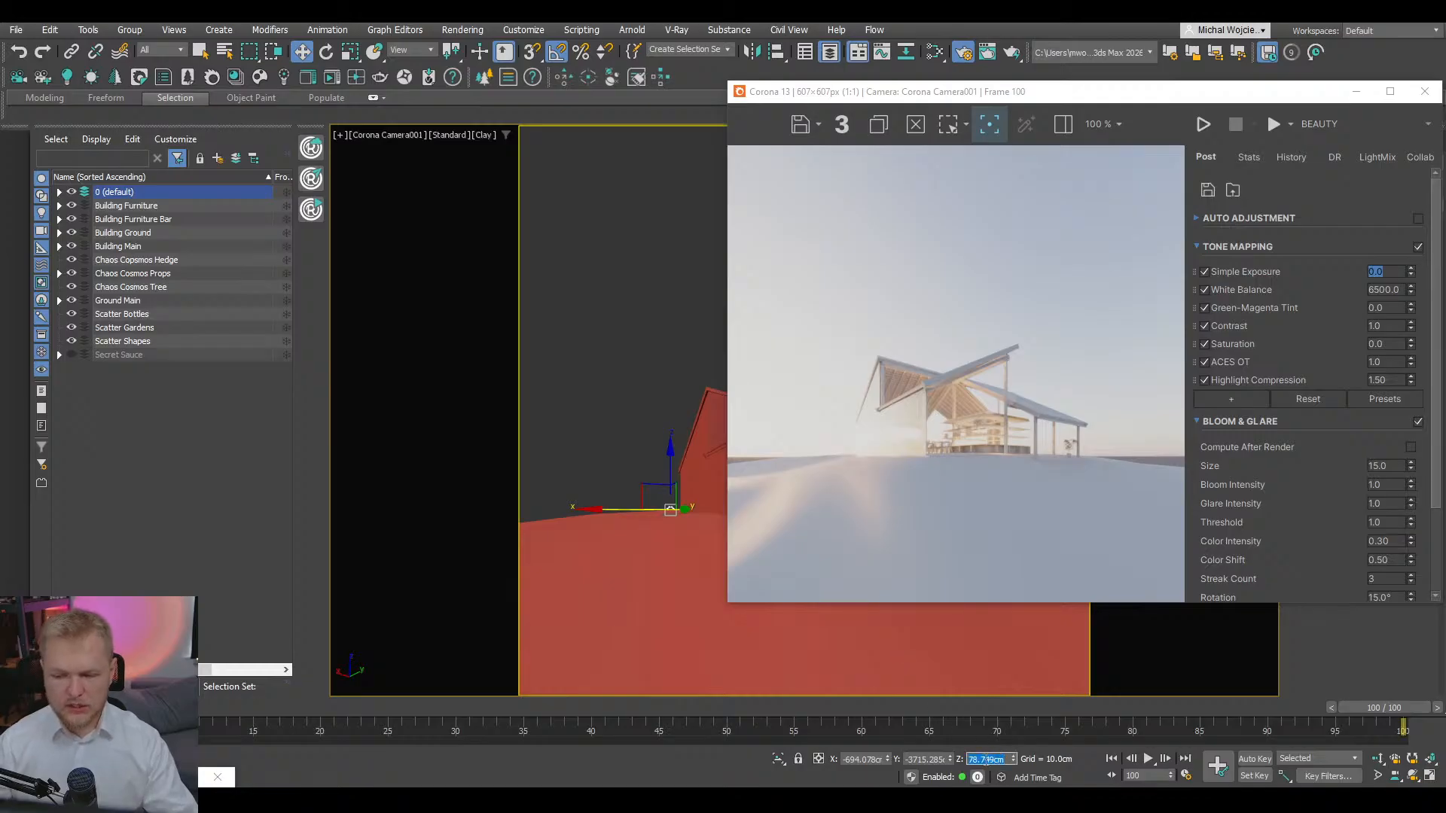
text(0)
key(Return)
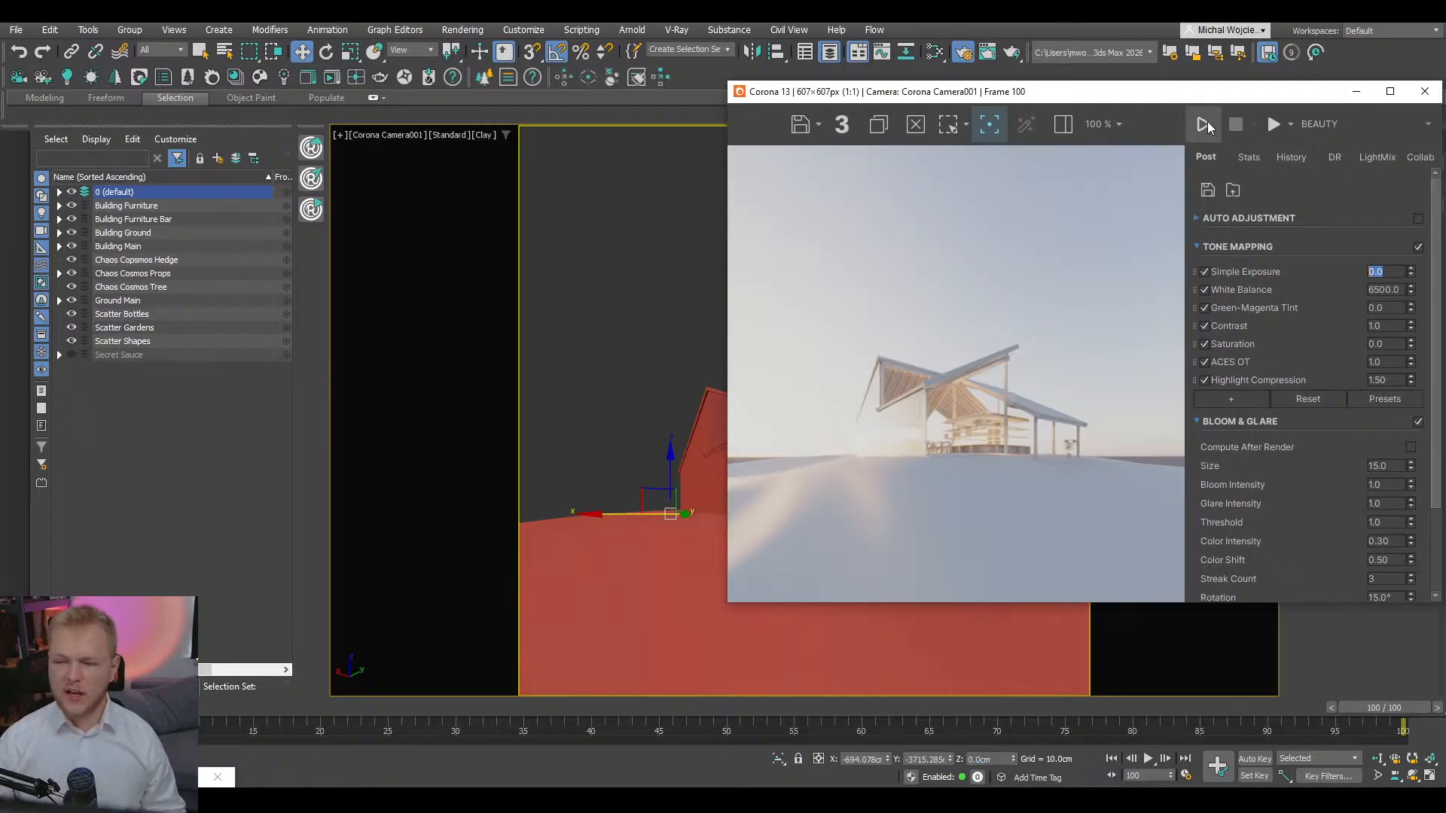
- Start an interactive render, move the frame buffer off the command panel, and set the Corona Sun's Z position to -5 cm
click(1204, 124)
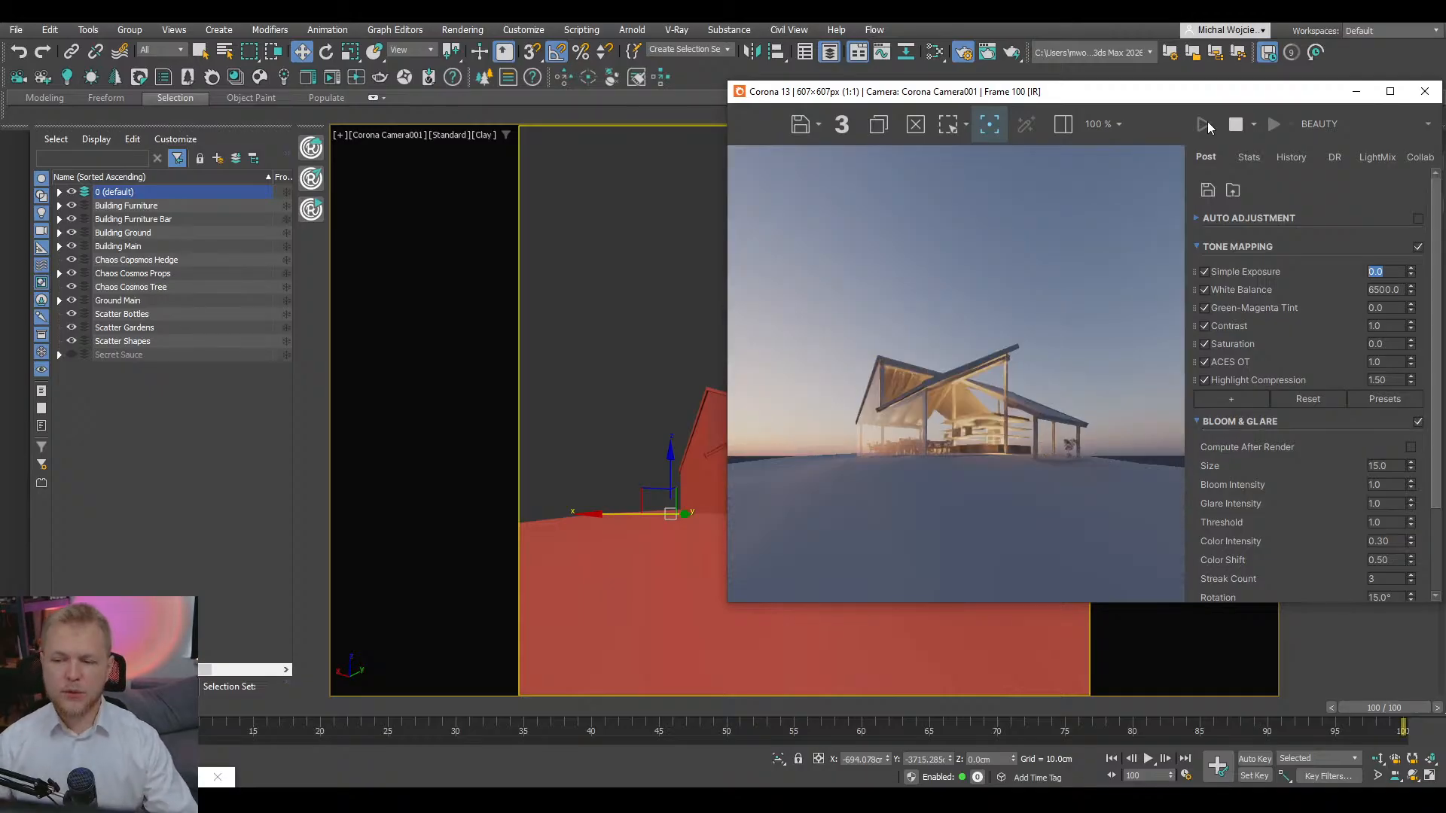
drag(1084, 96, 625, 126)
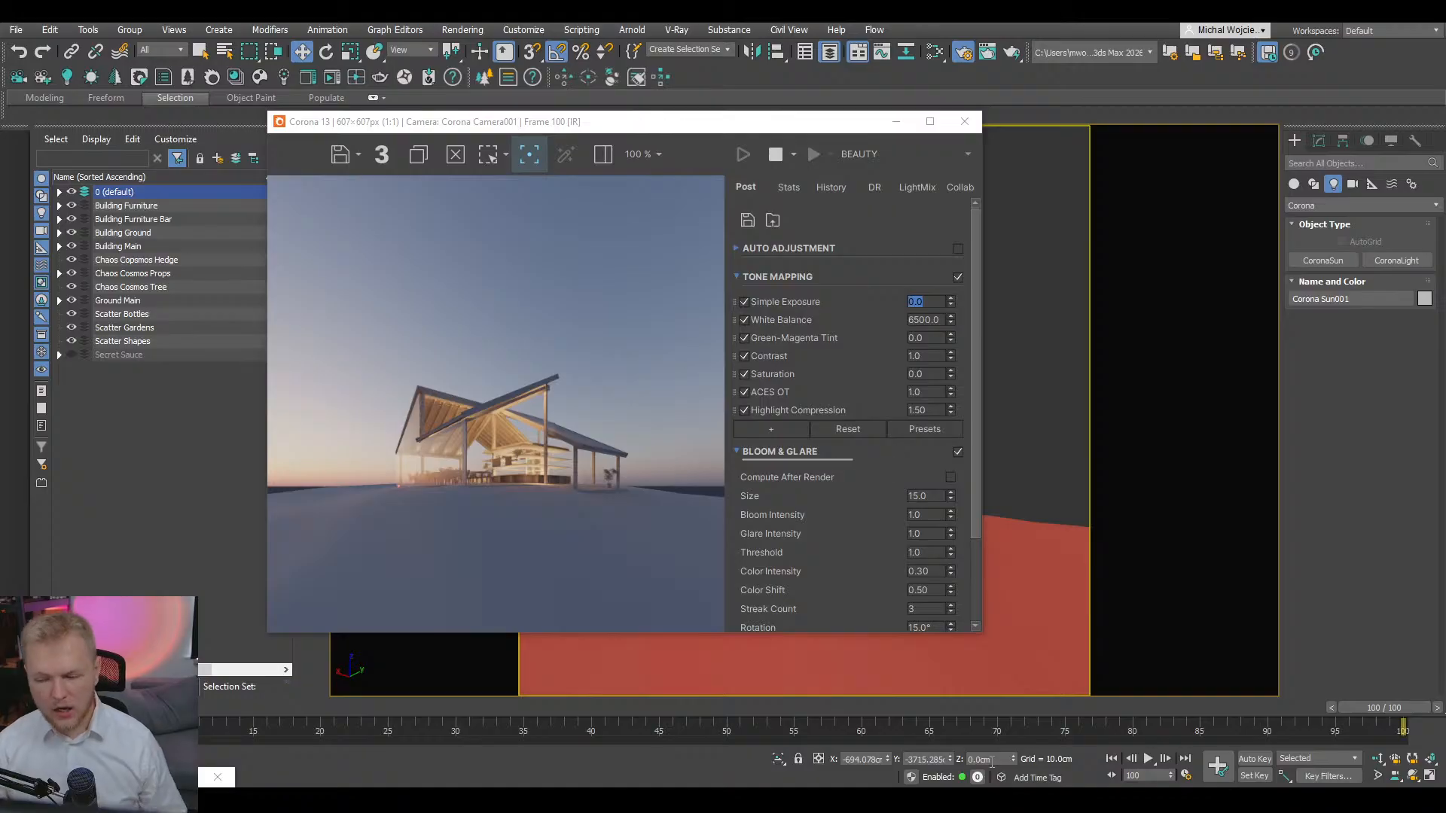
click(991, 761)
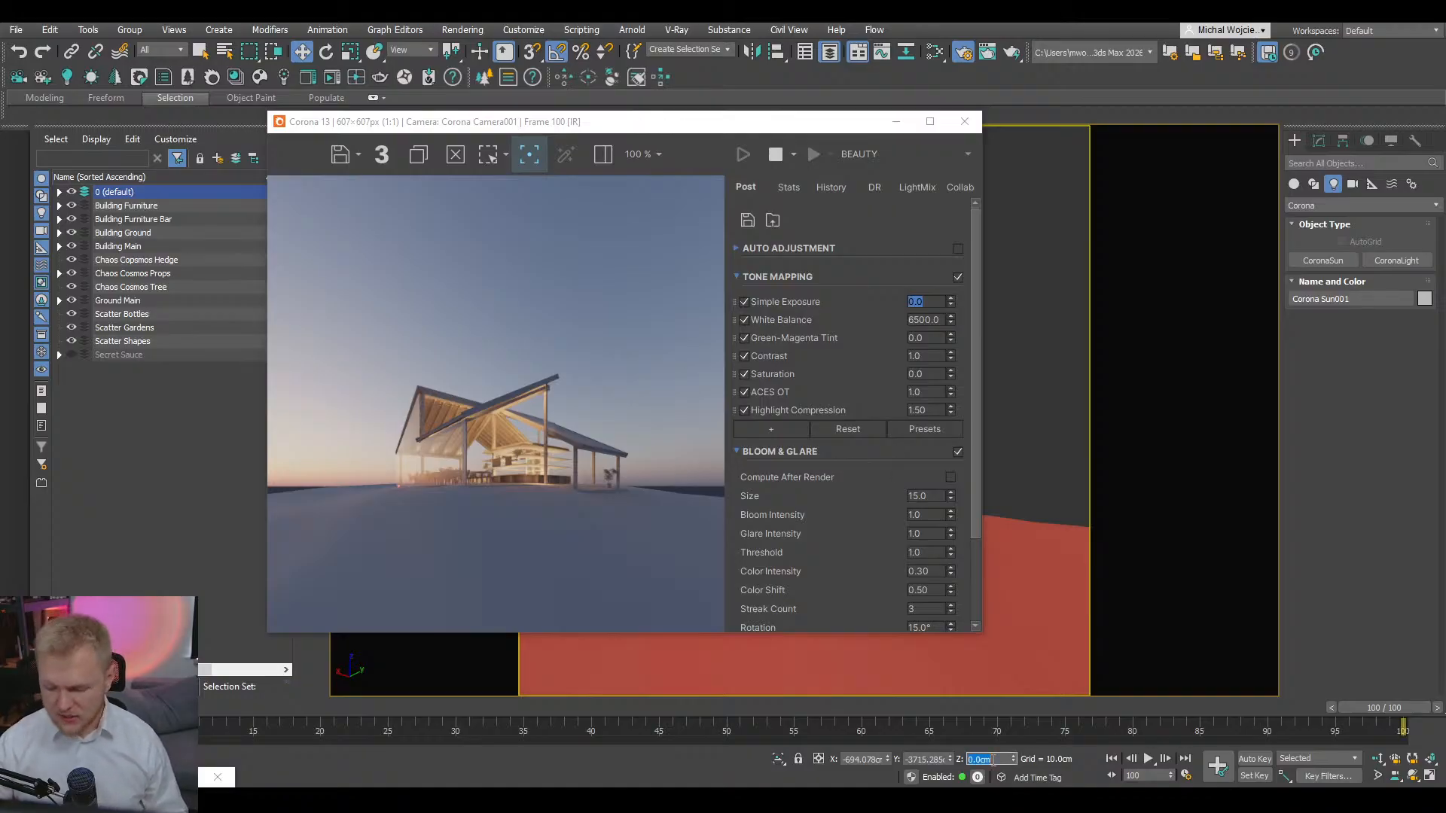
text(-5)
key(Return)
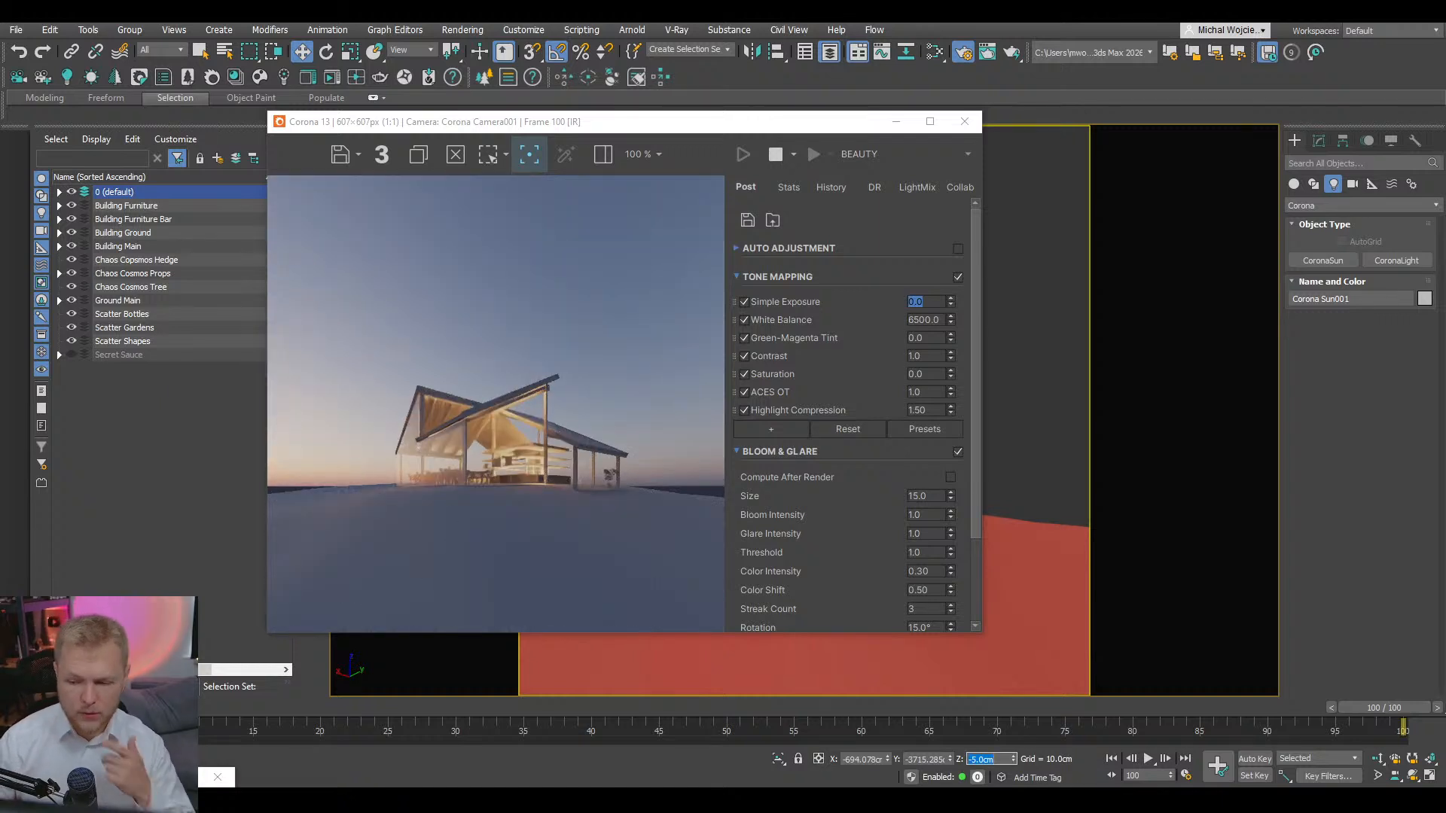
- Try the Corona Sun at Z positions of -150 cm and -100 cm in the interactive render
text(-150)
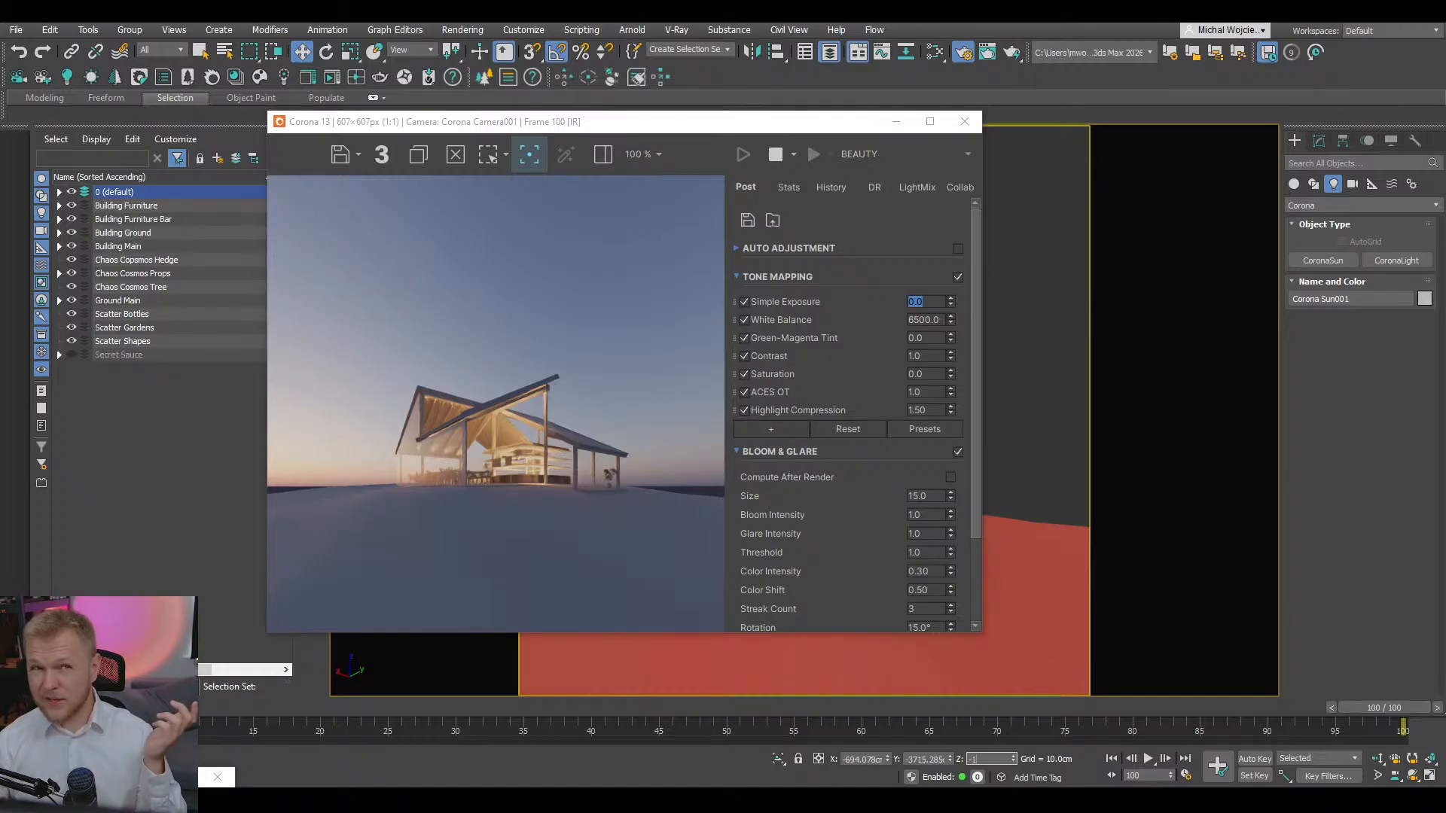
key(Return)
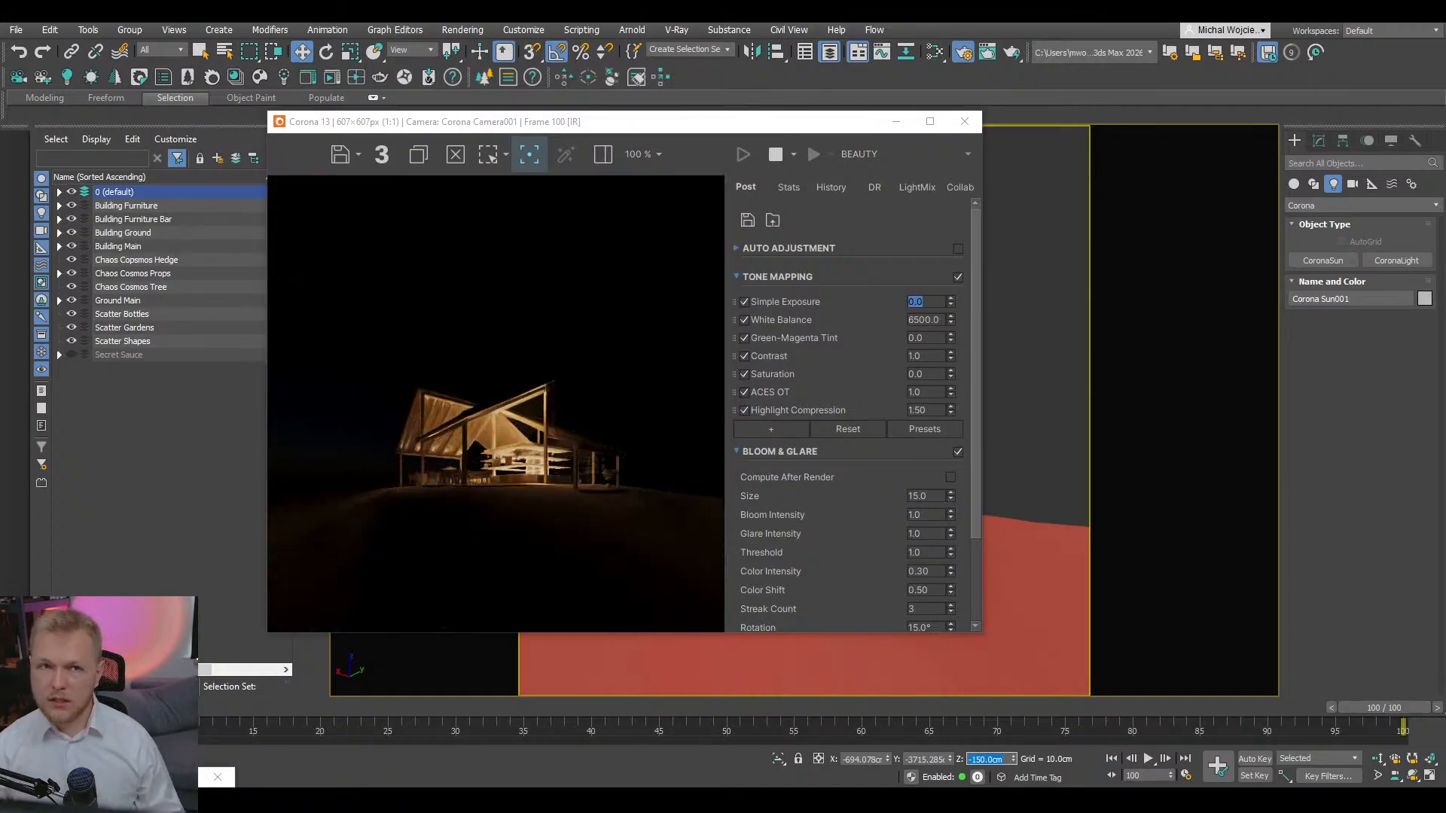
key(BackSpace)
text(-10)
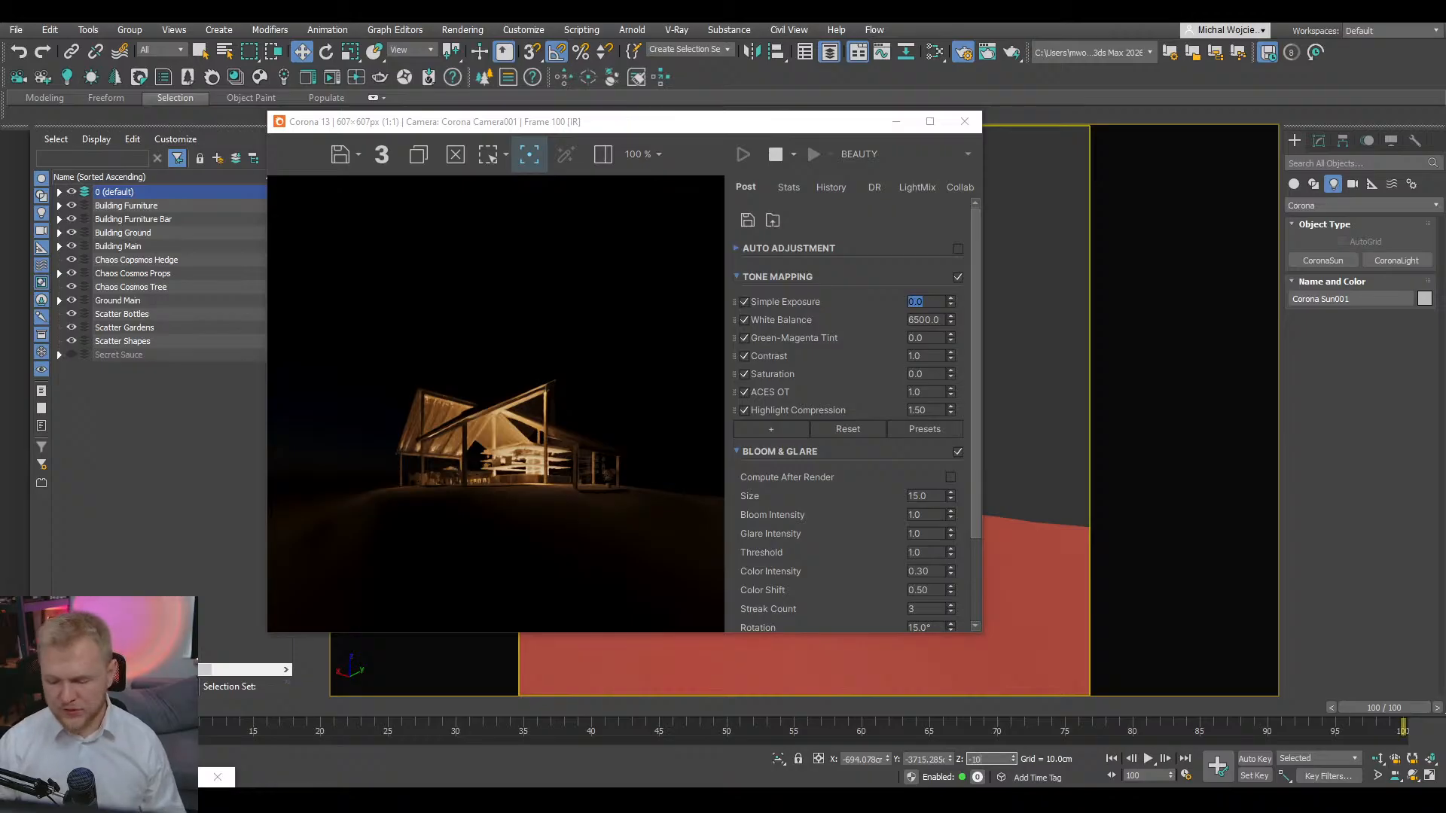
key(Return)
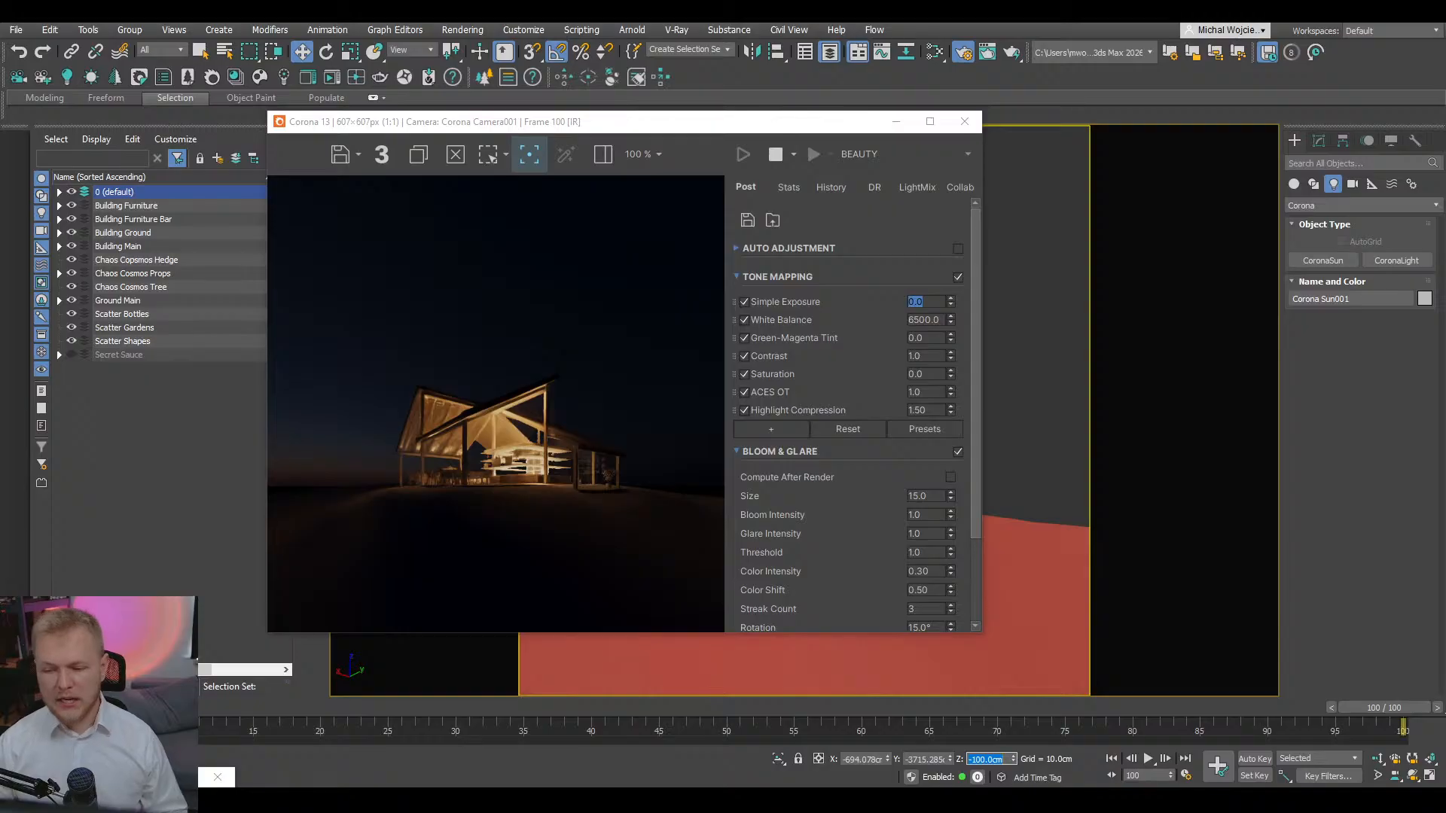
- Set the Corona Sun's Z position to -50 cm
key(BackSpace)
text(-50)
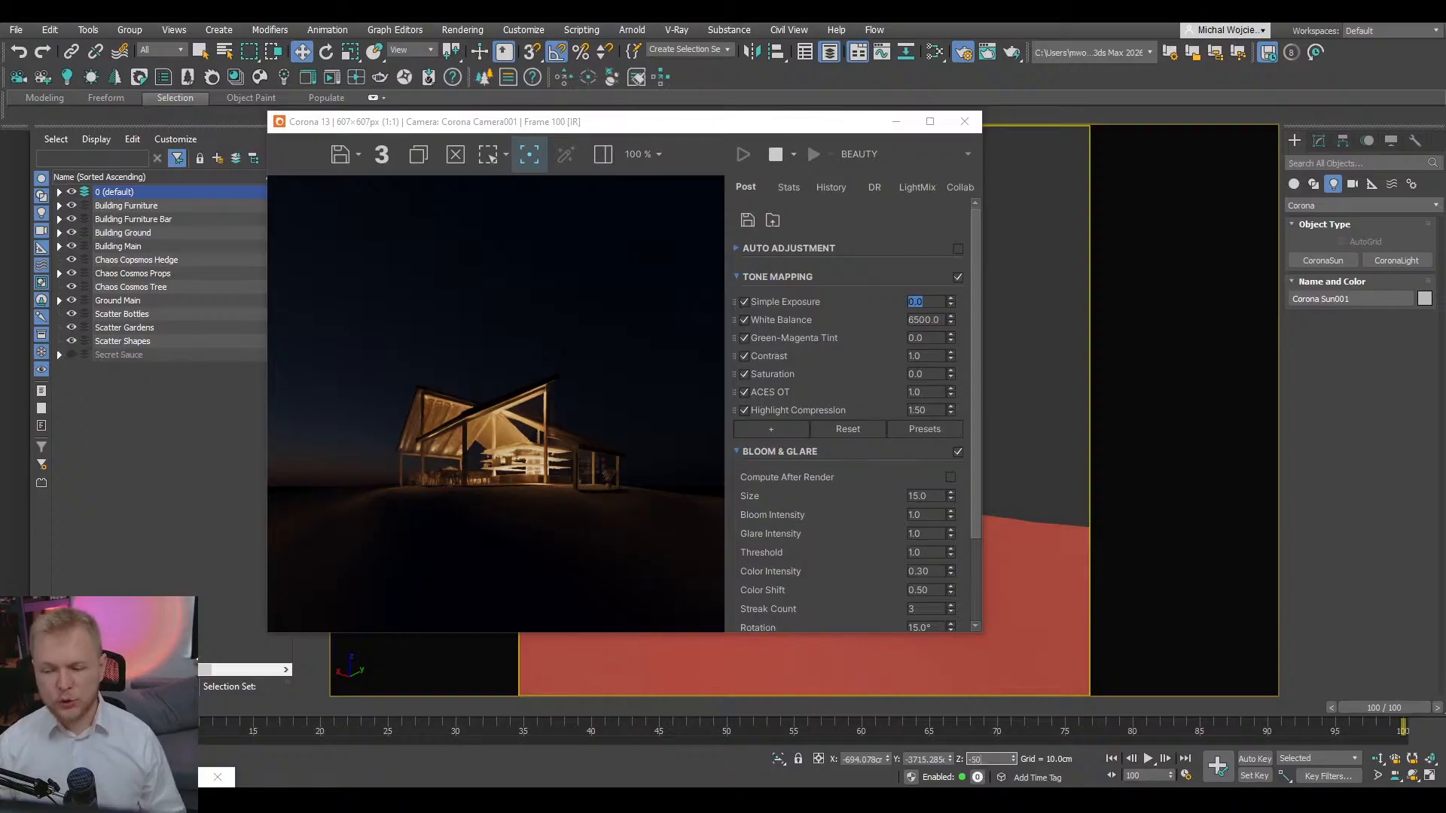
key(Return)
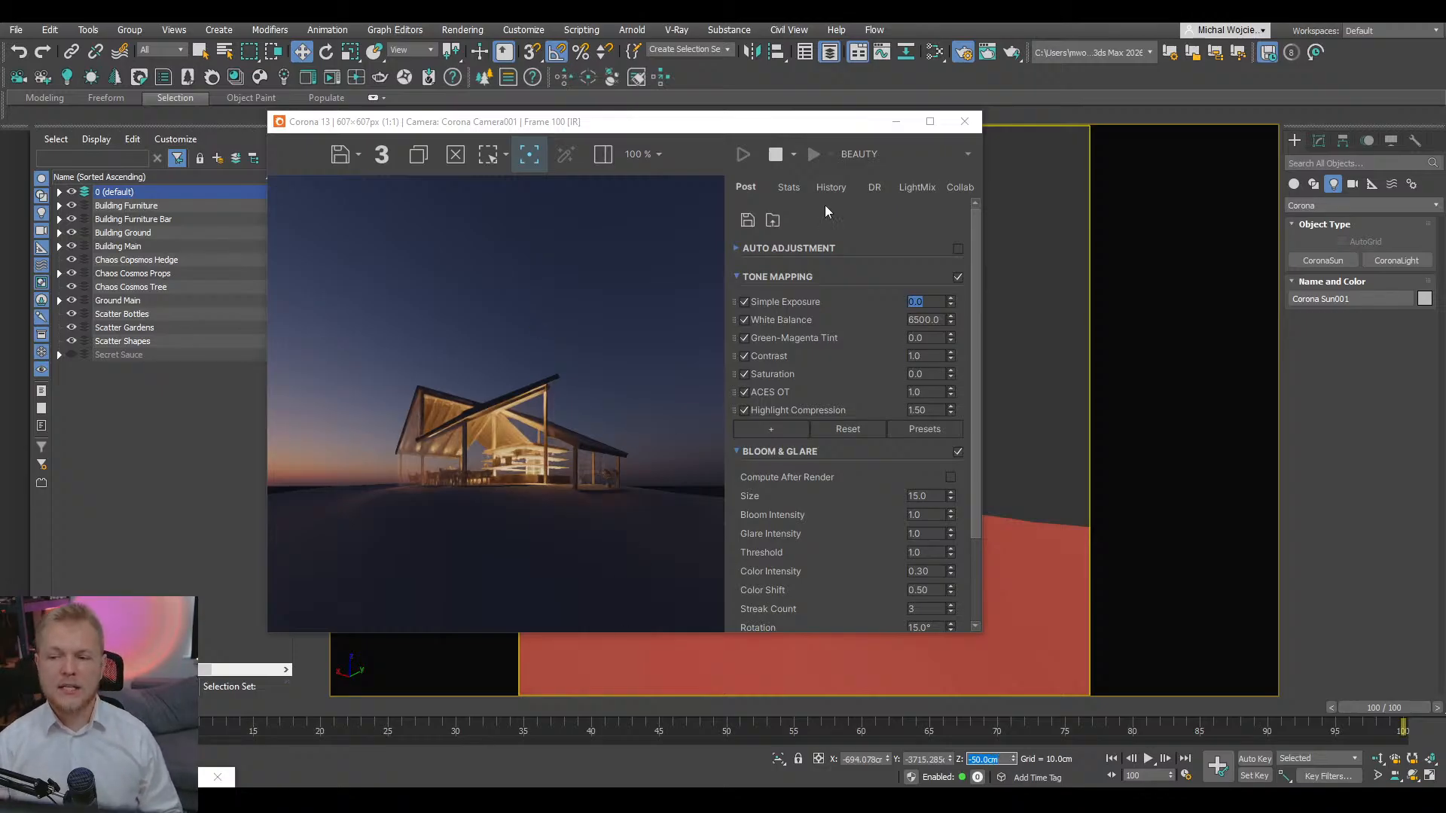
- Try a Z position of 2 cm for the Corona Sun and undo that change
text(2)
key(Return)
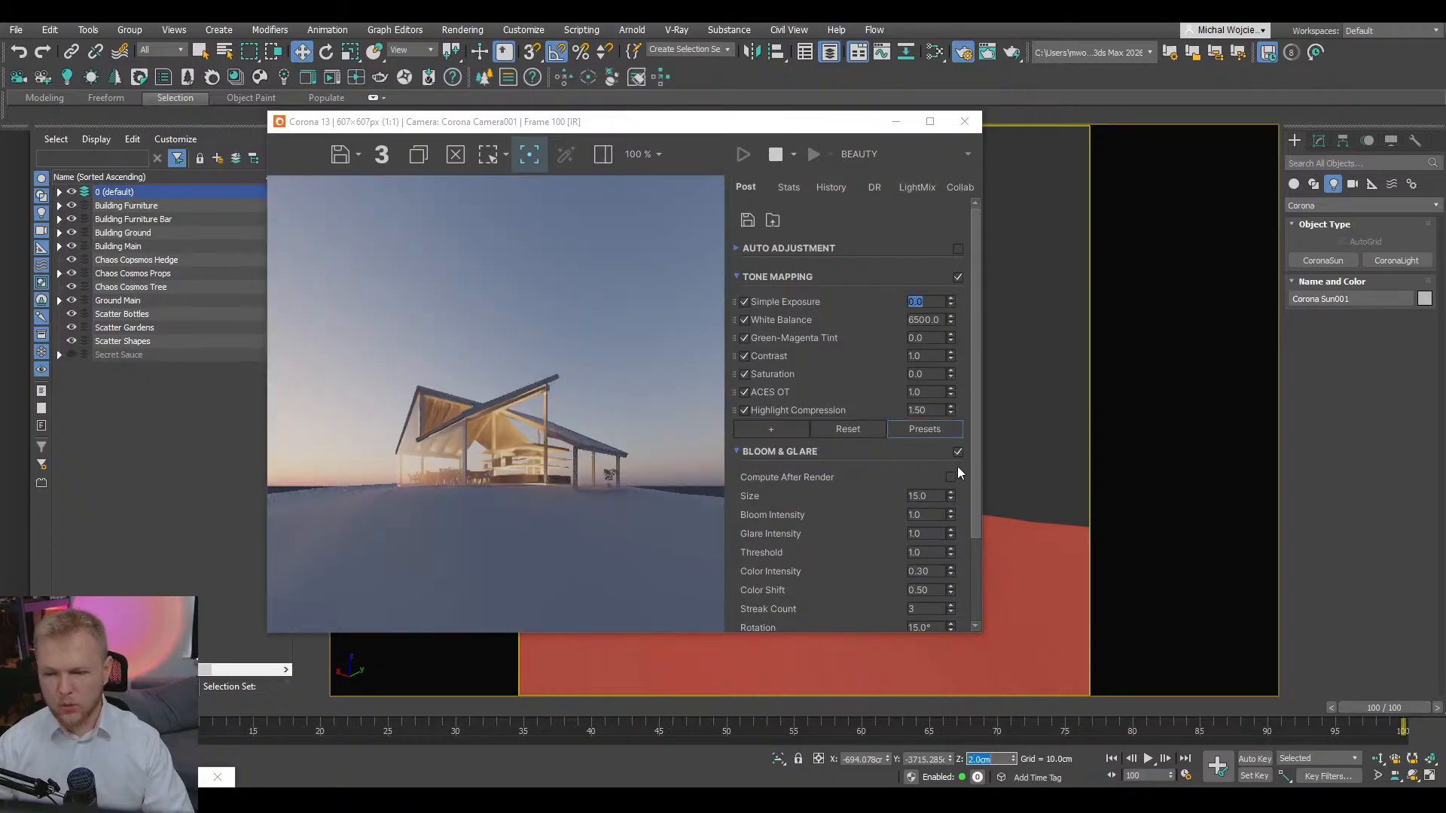
key(ctrl+z)
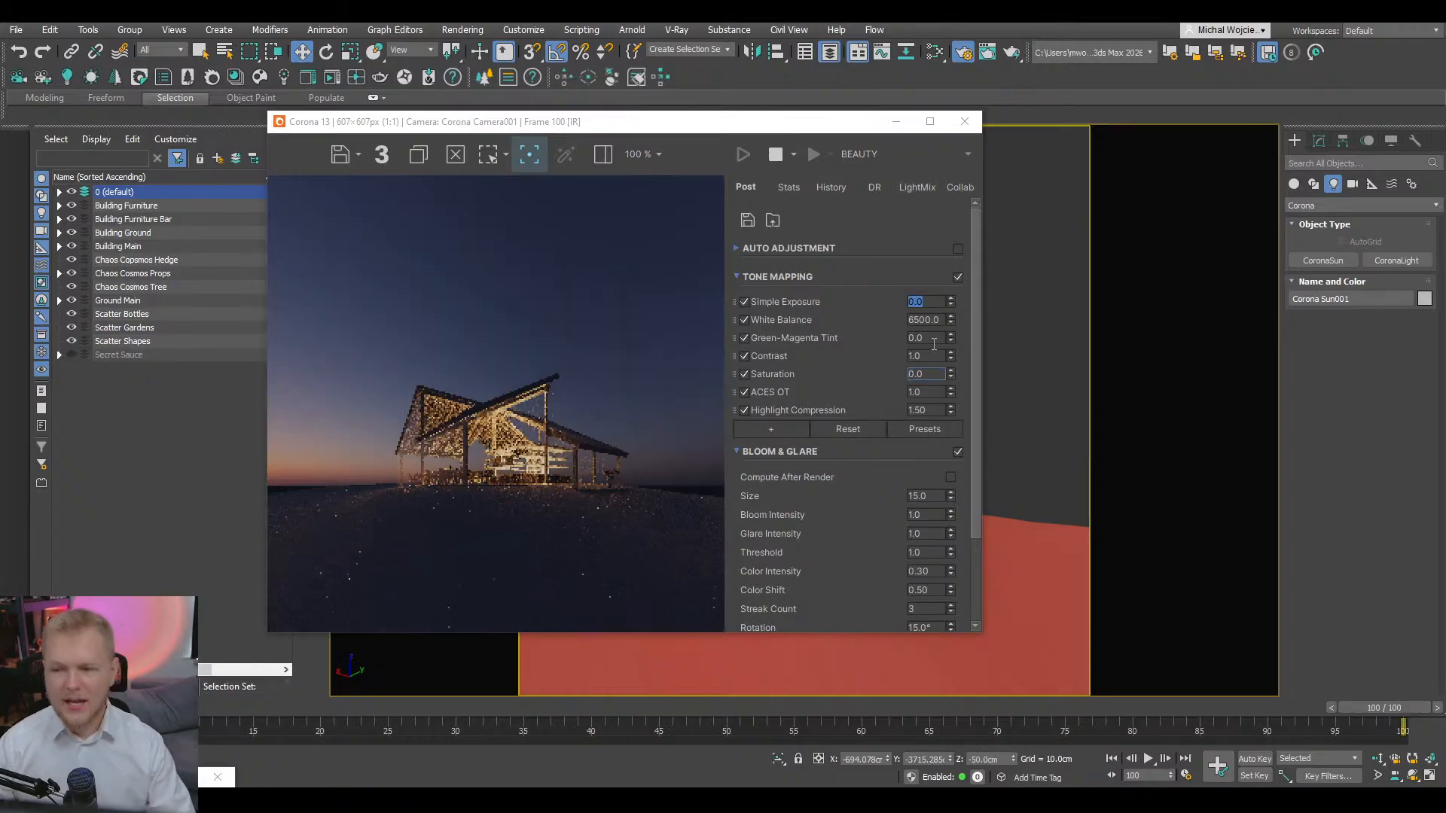
- Set Simple Exposure to 1, stop the interactive render, and close the frame buffer
click(933, 301)
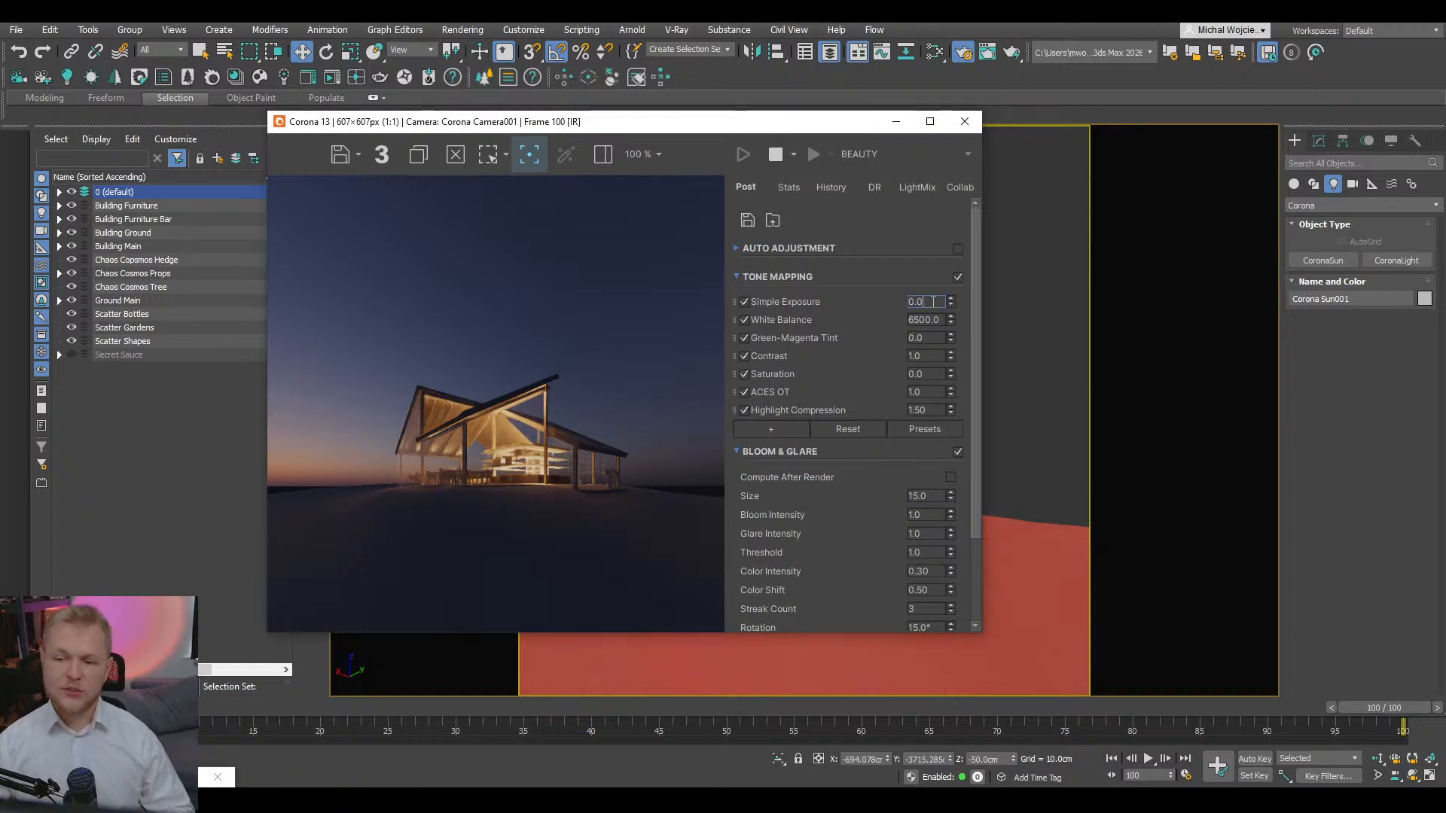
double_click(905, 299)
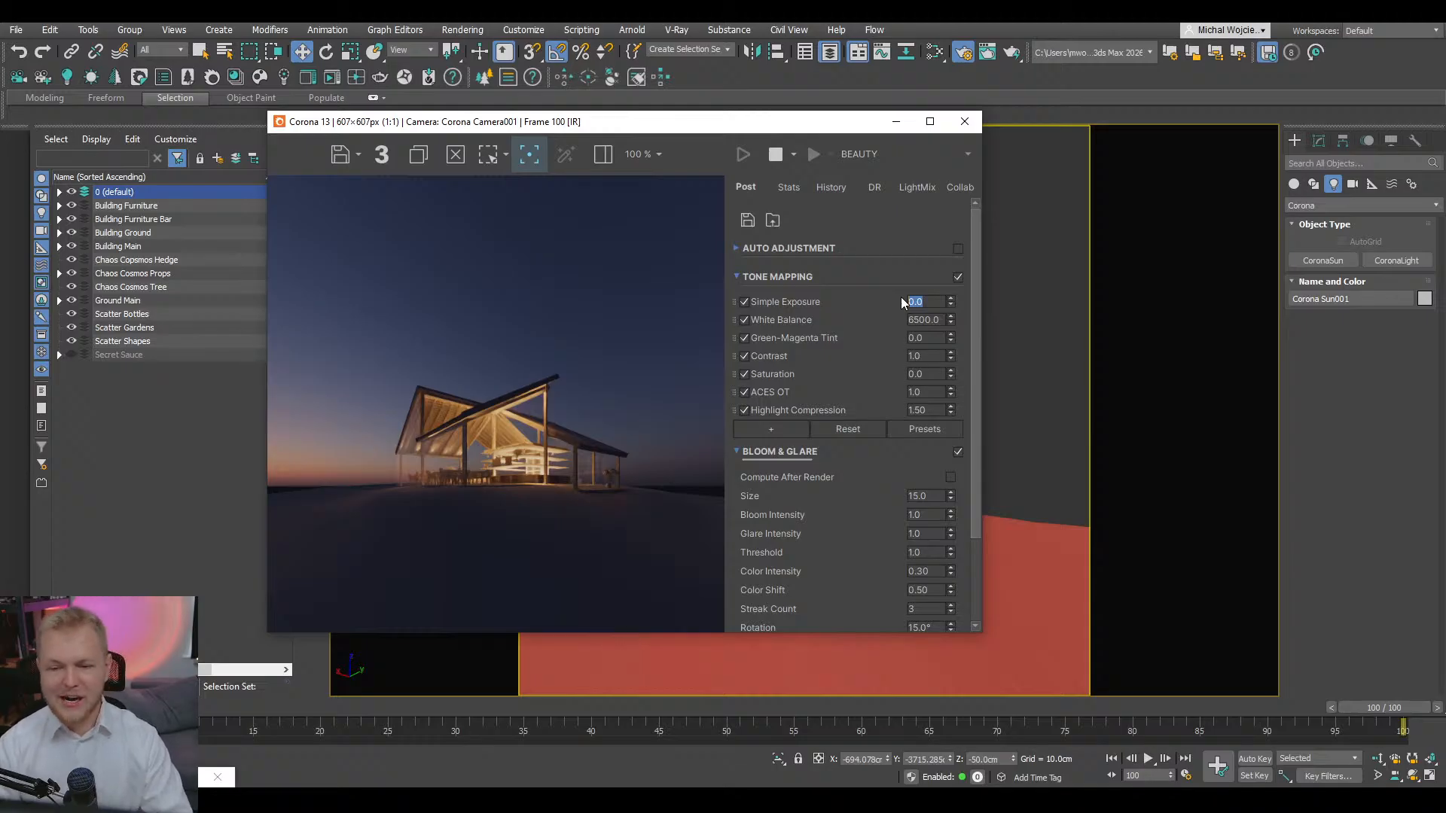
key(Return)
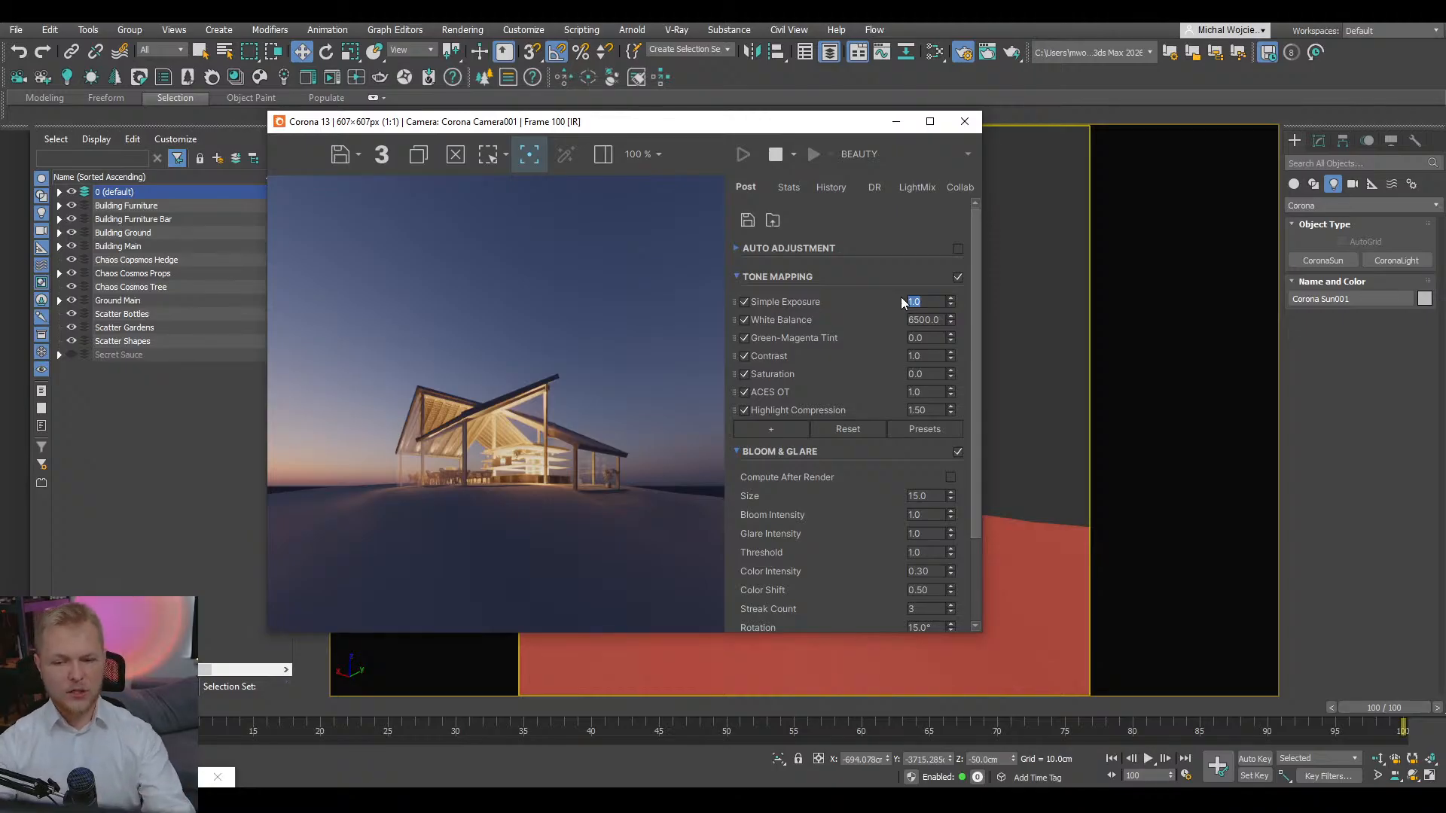
click(777, 155)
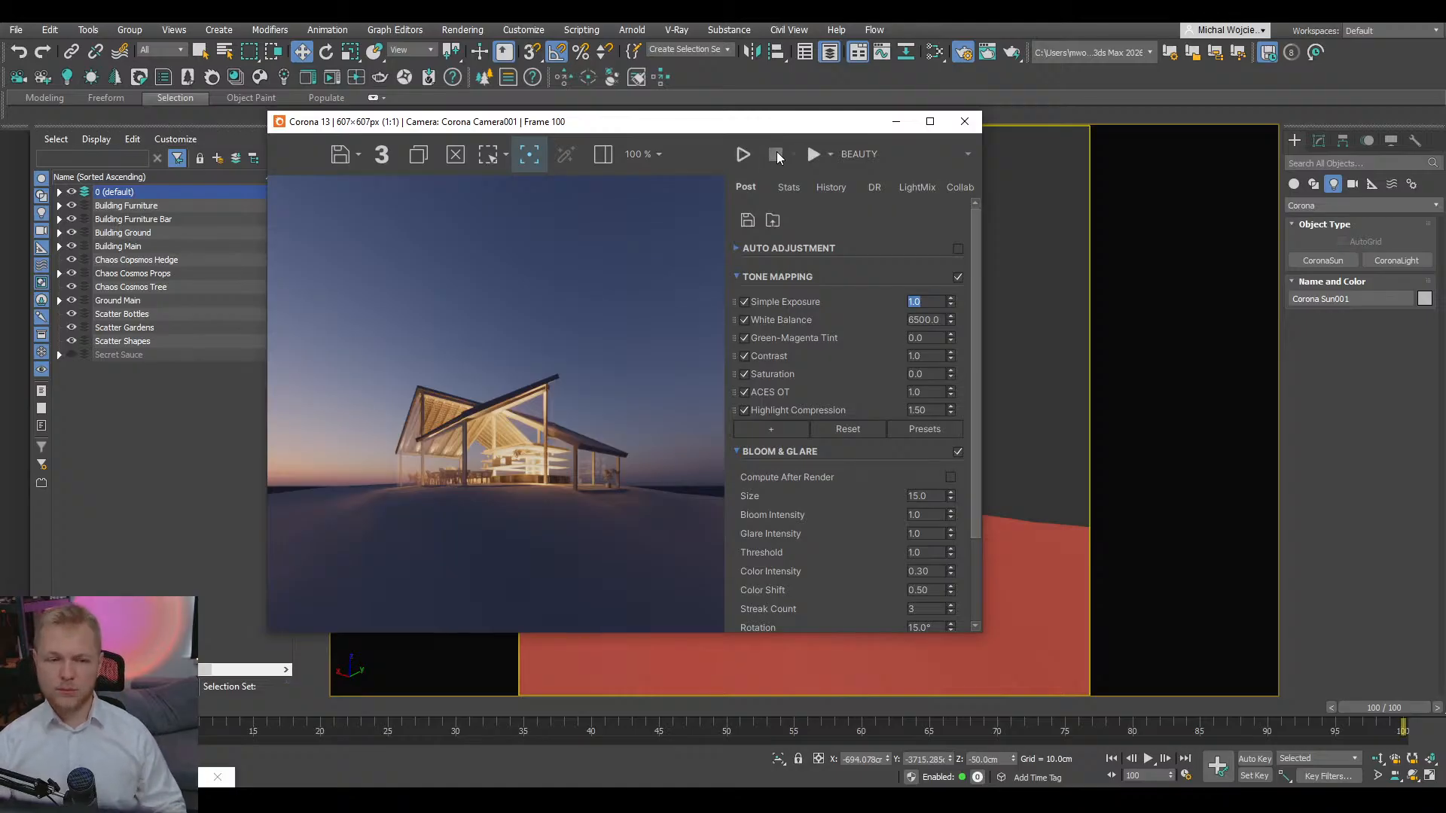
click(963, 121)
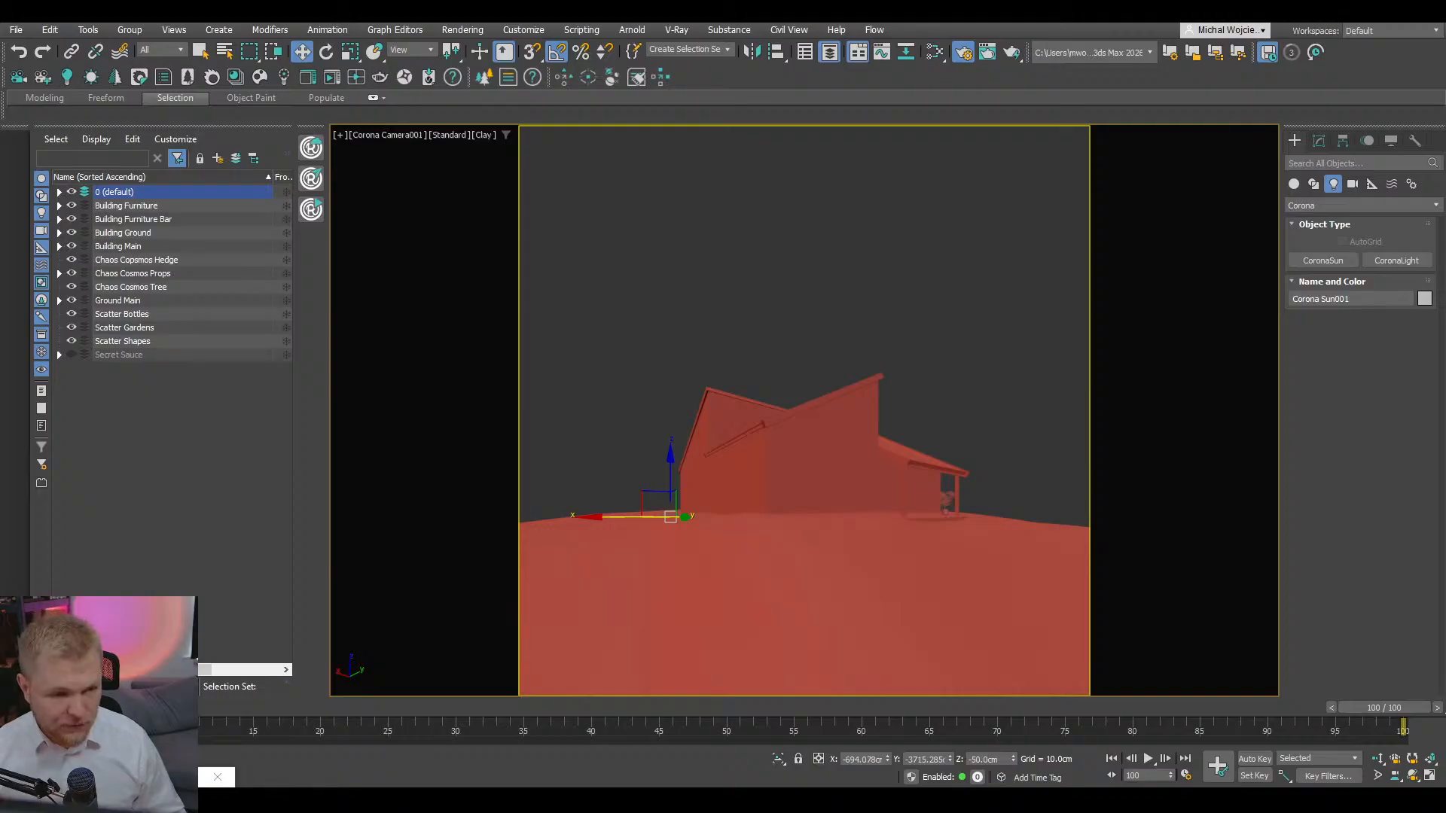
- Deselect the Corona Sun and run a brief interactive render to check the dusk lighting
click(671, 276)
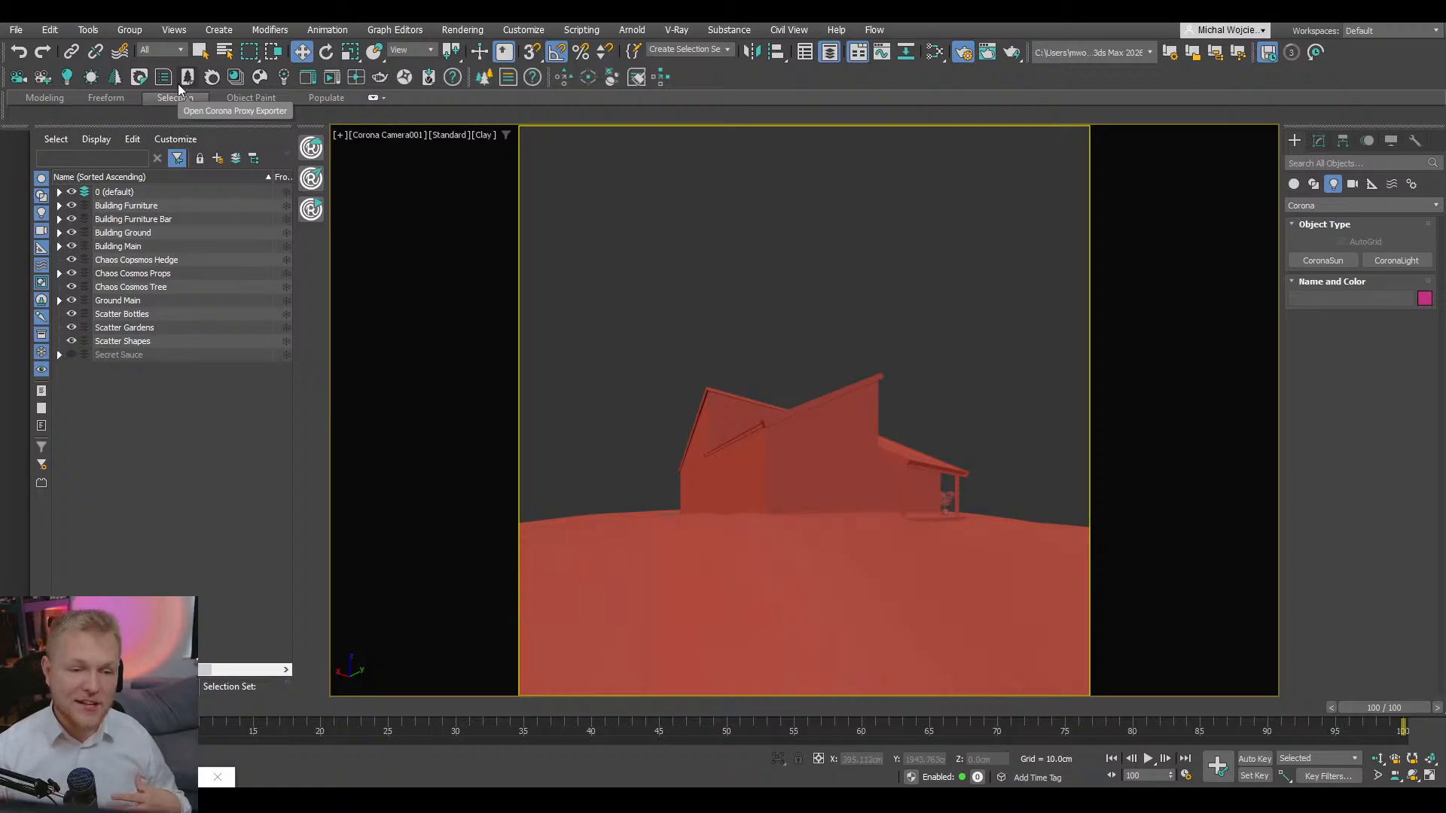
click(331, 78)
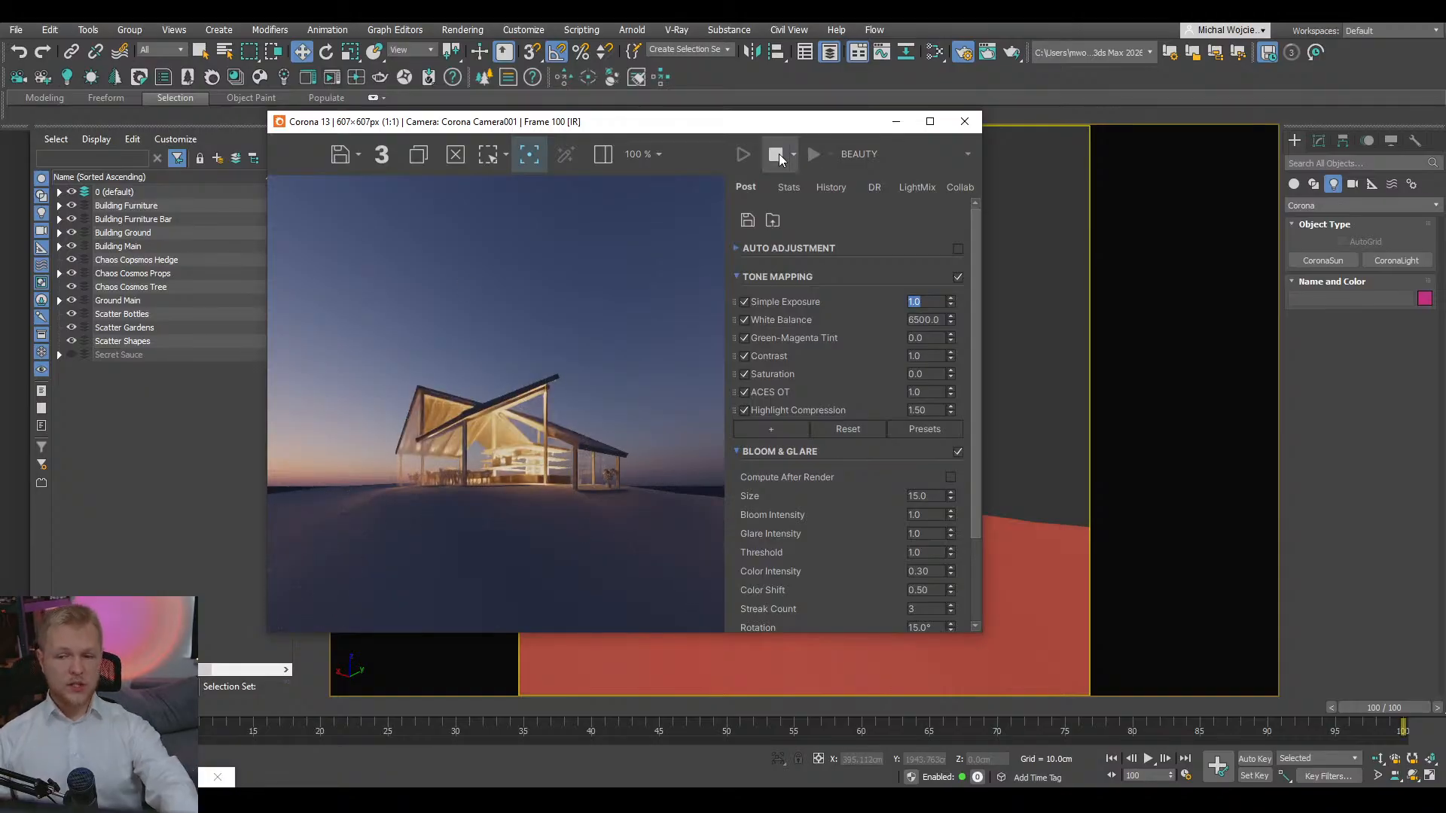
click(776, 155)
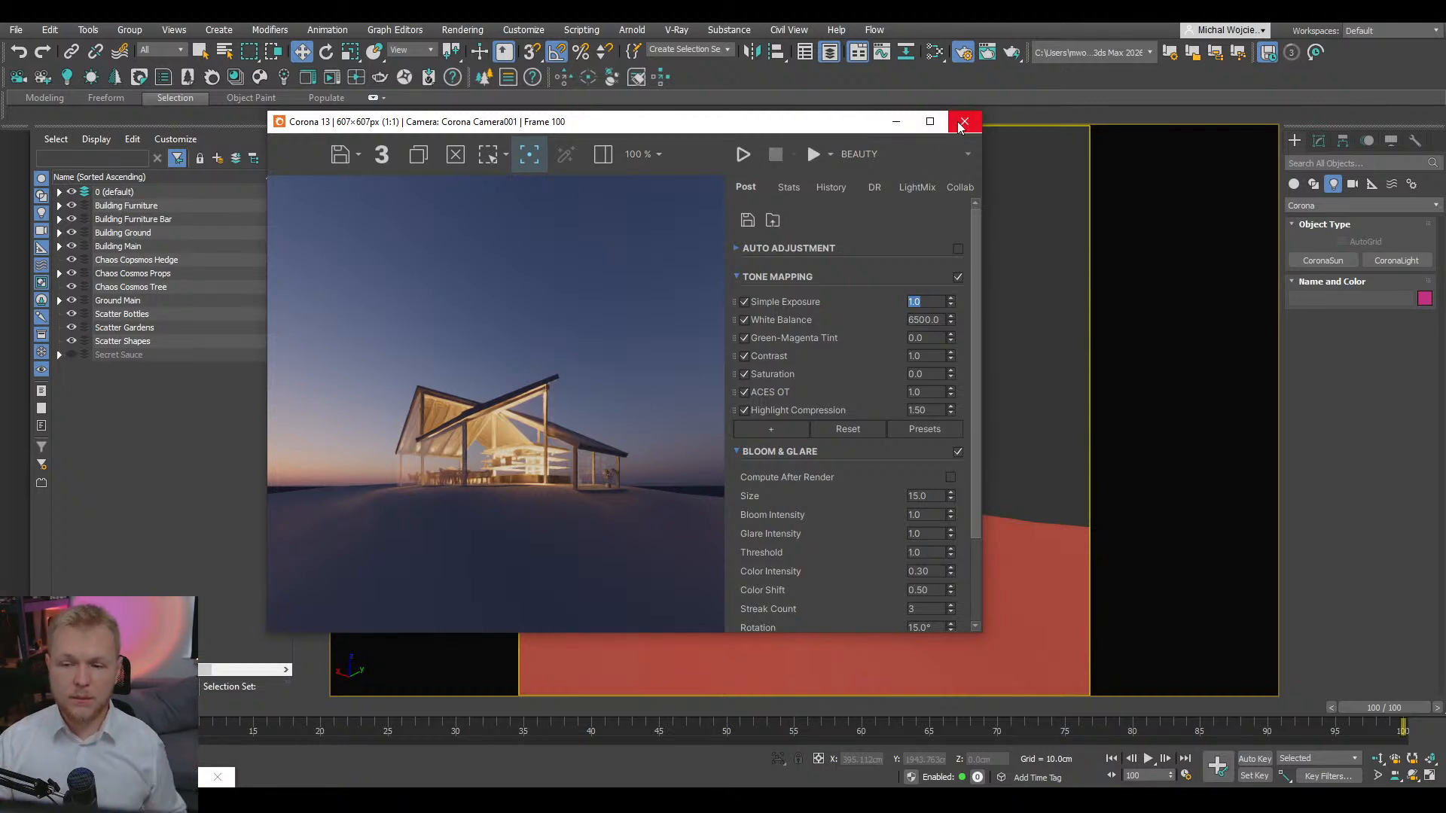
click(963, 123)
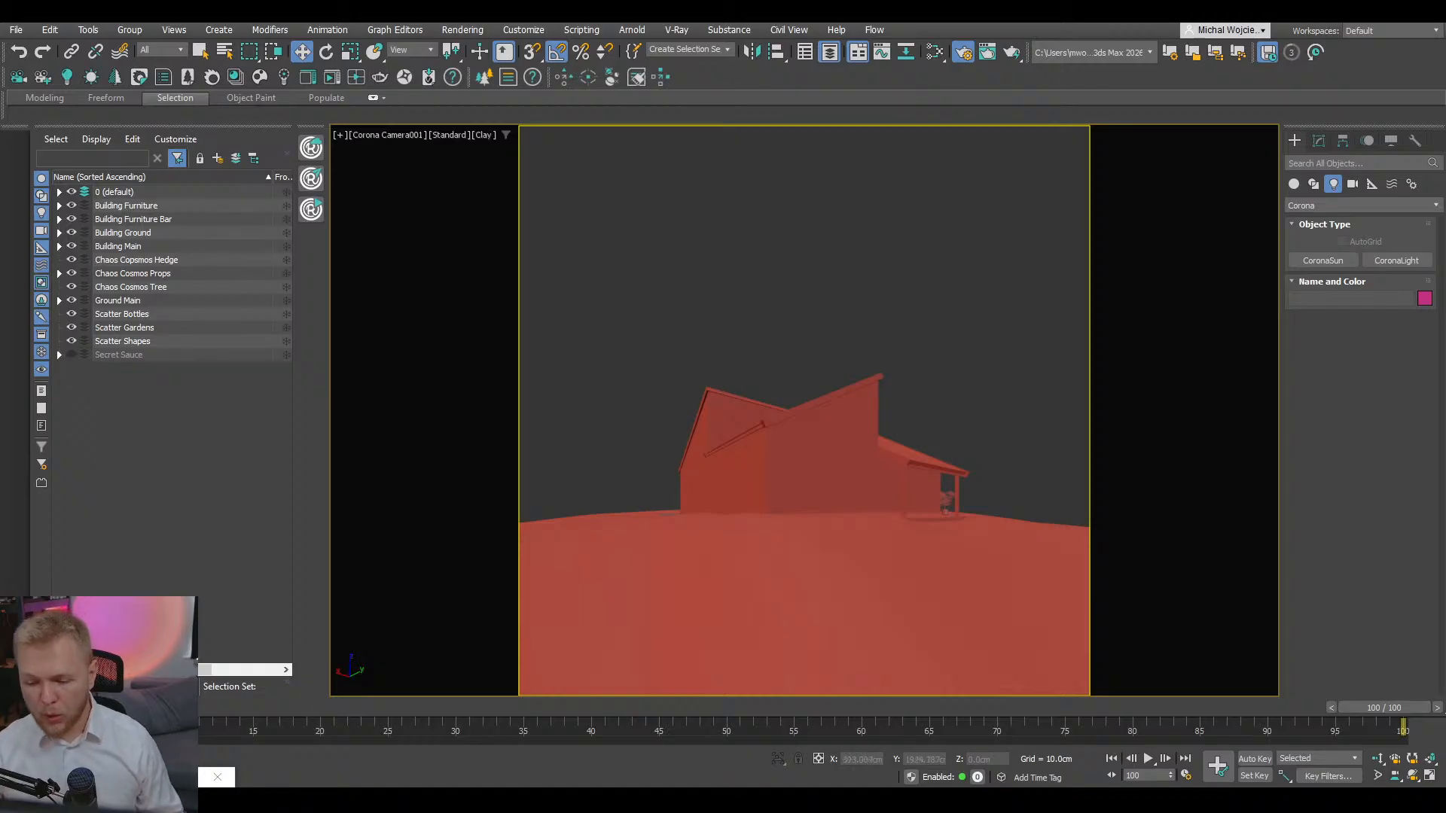
- Switch to File Explorer, view the reference render dsasd.jpg, and return to the 3ds Max scene
key(alt+Tab)
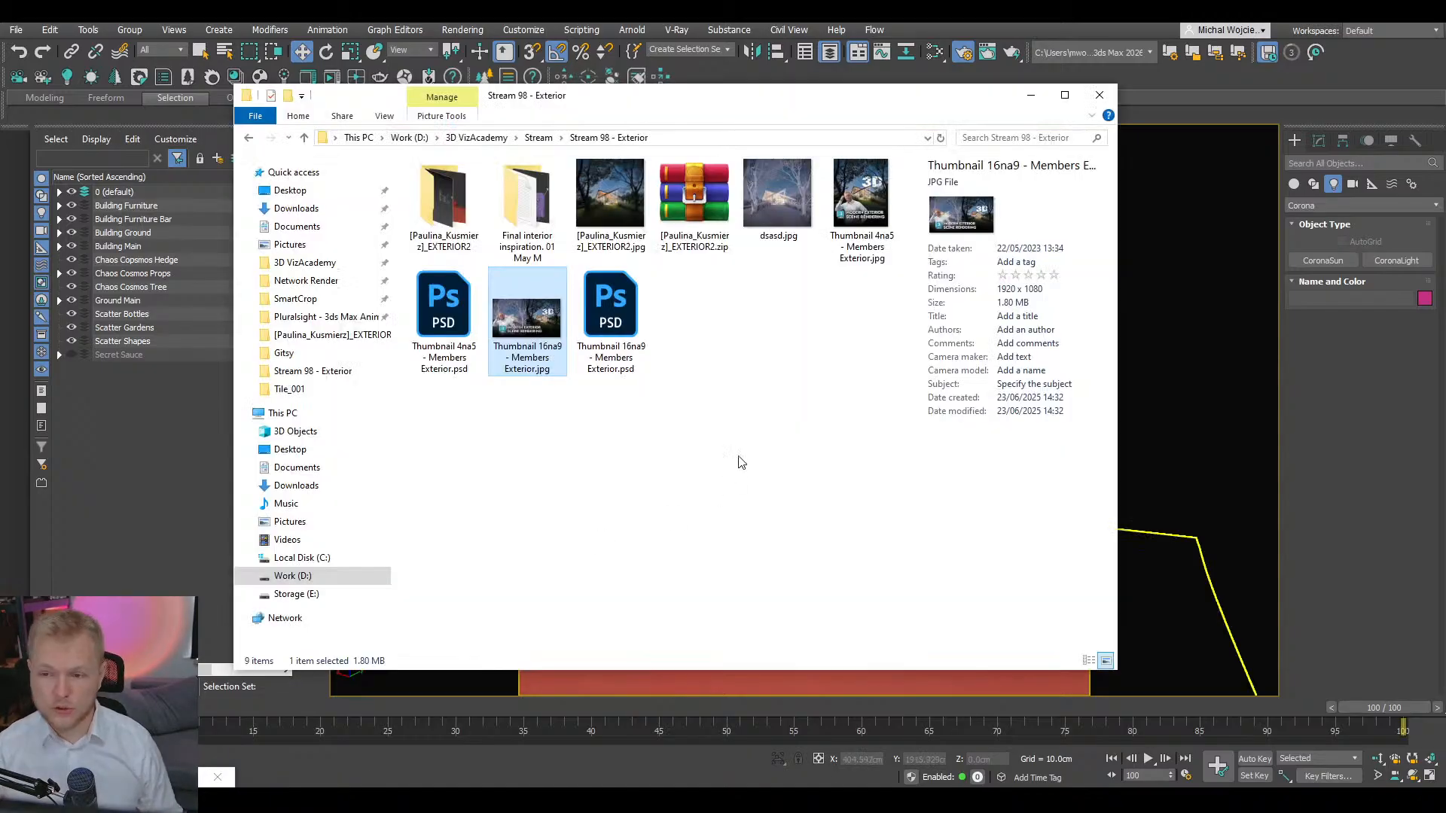
click(776, 211)
double_click(777, 219)
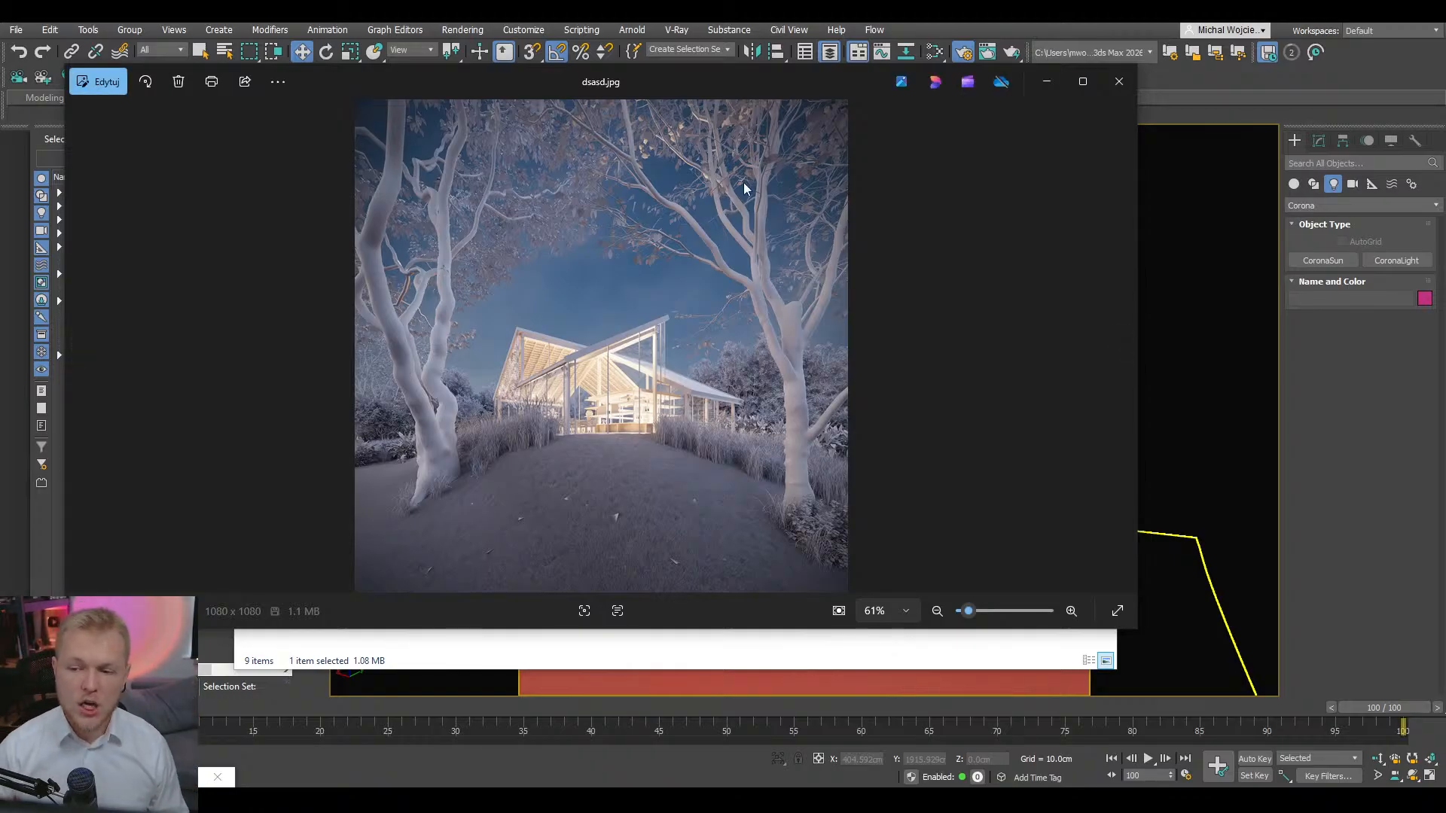
click(1046, 81)
click(1031, 95)
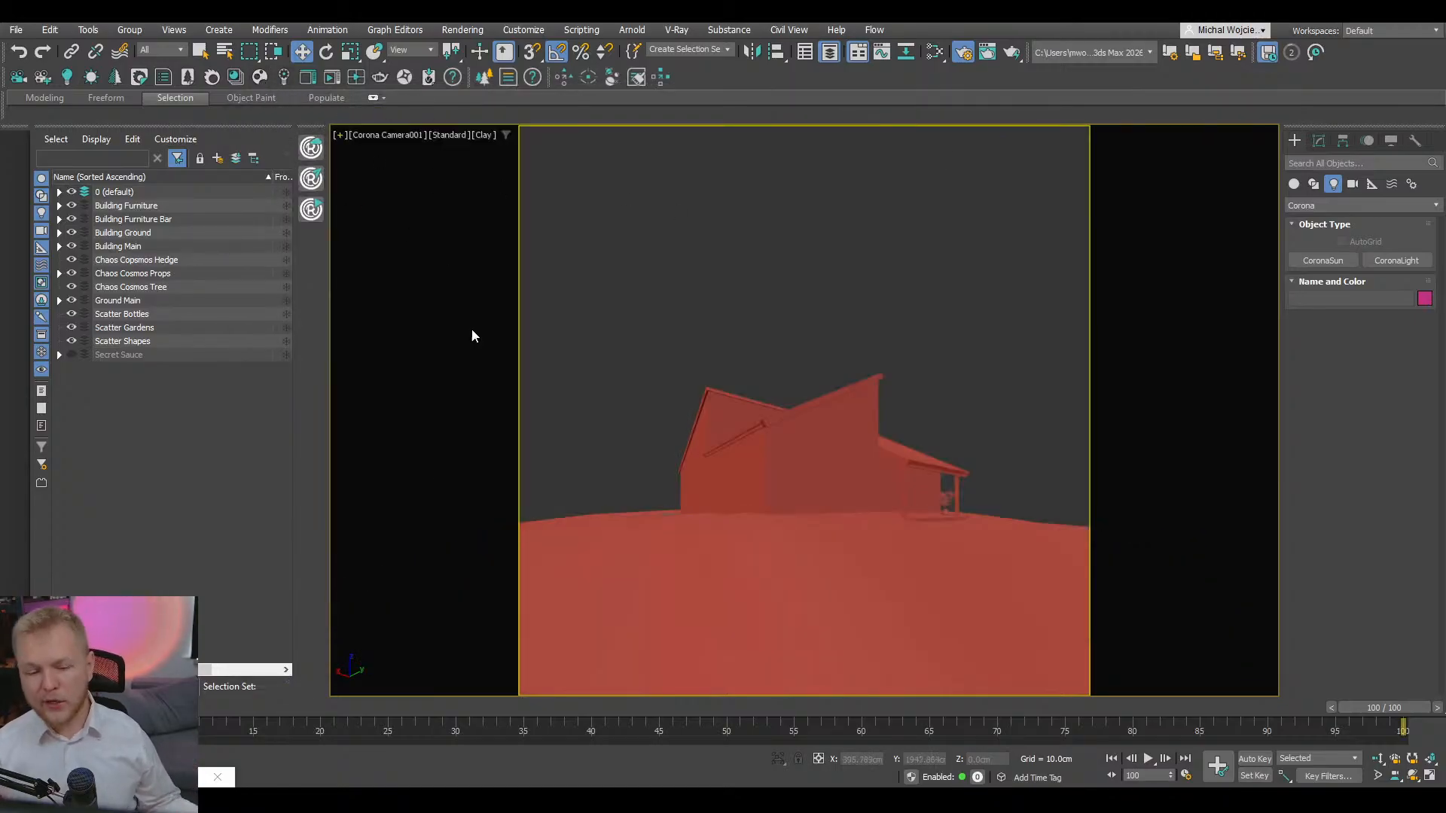
- Bring up the Chaos Cosmos browser, fit its window over the viewport, and look through the Shrubs & bushes models
click(225, 785)
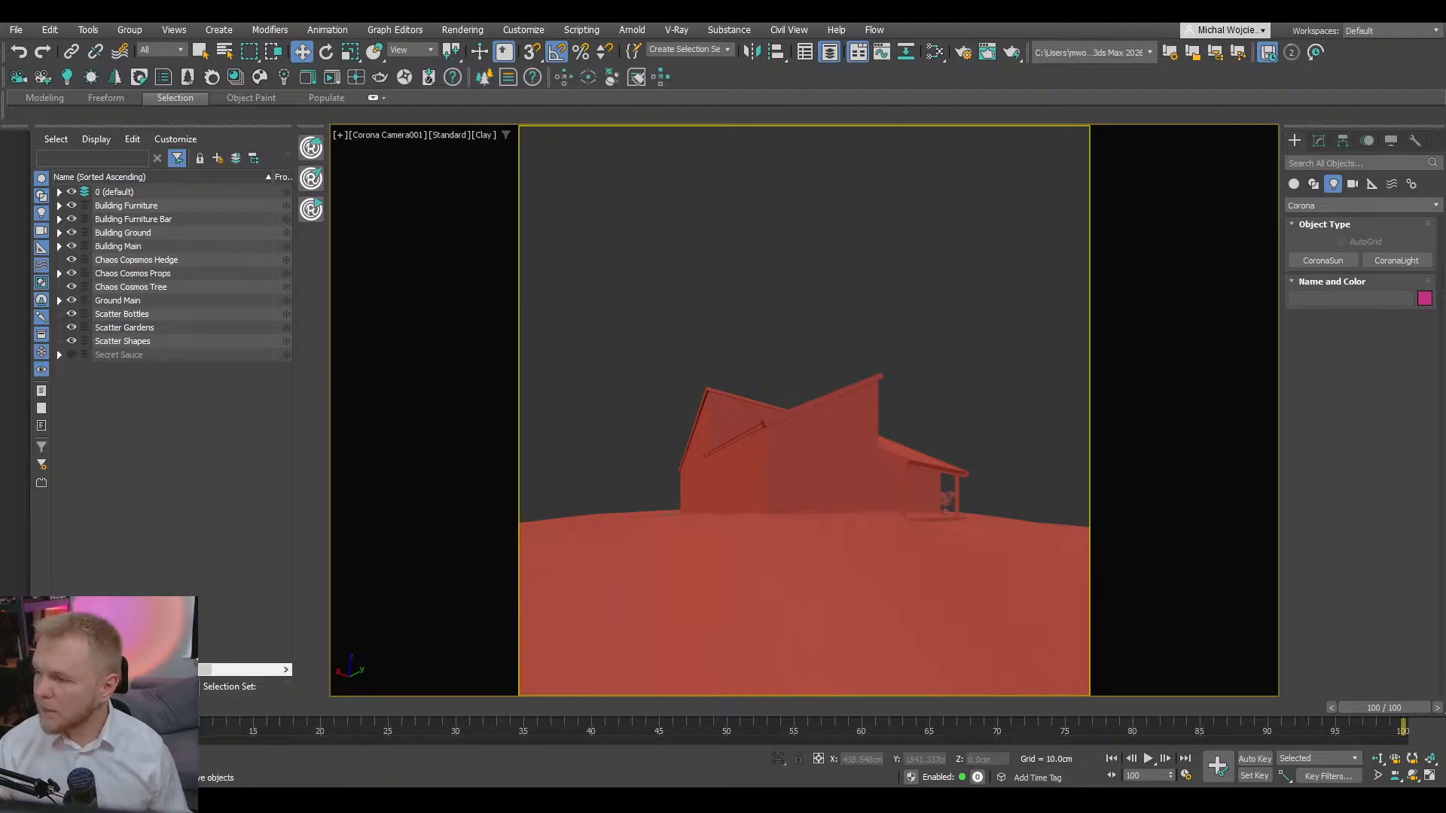
drag(1445, 329, 515, 58)
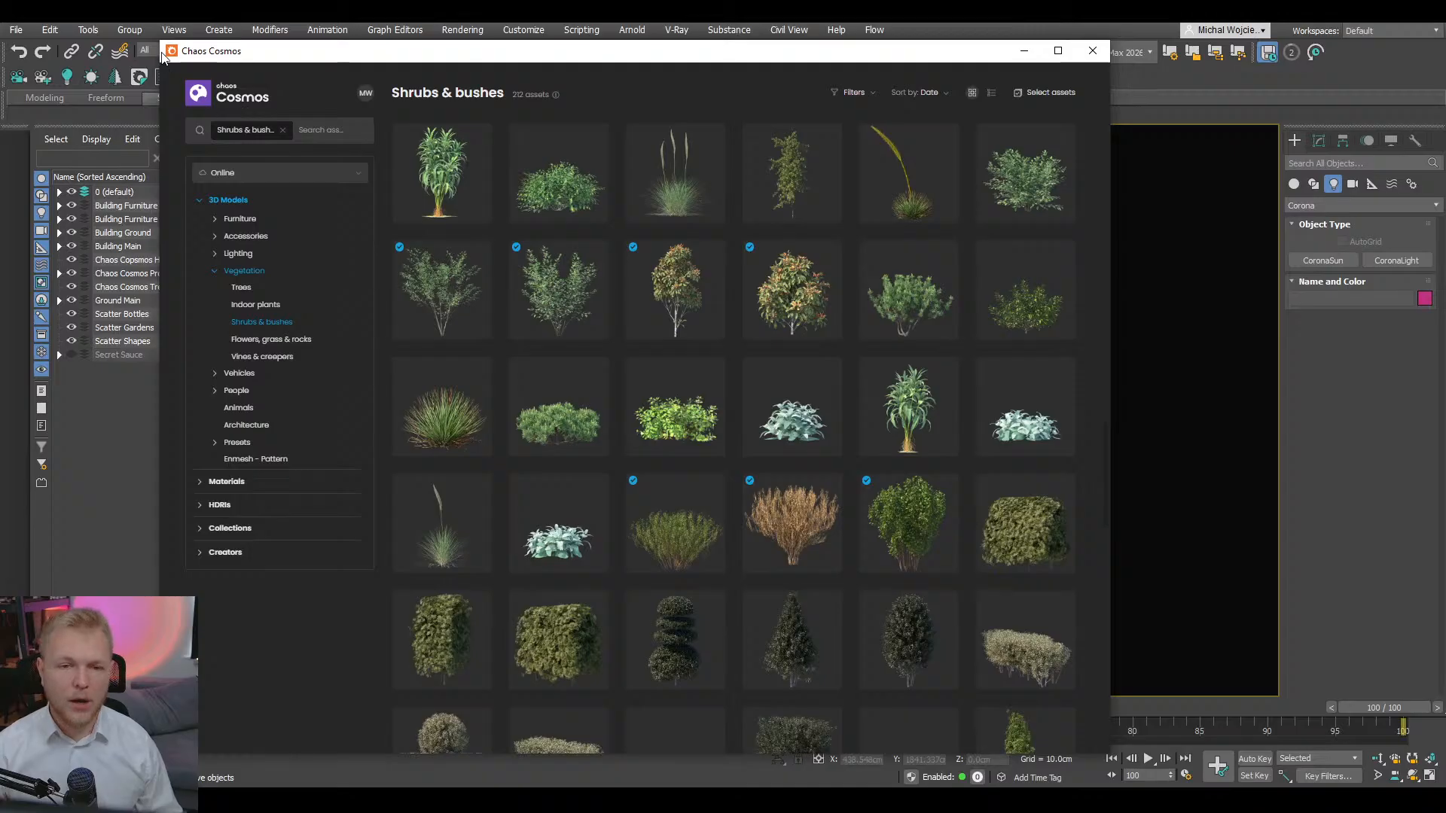
drag(161, 42, 195, 114)
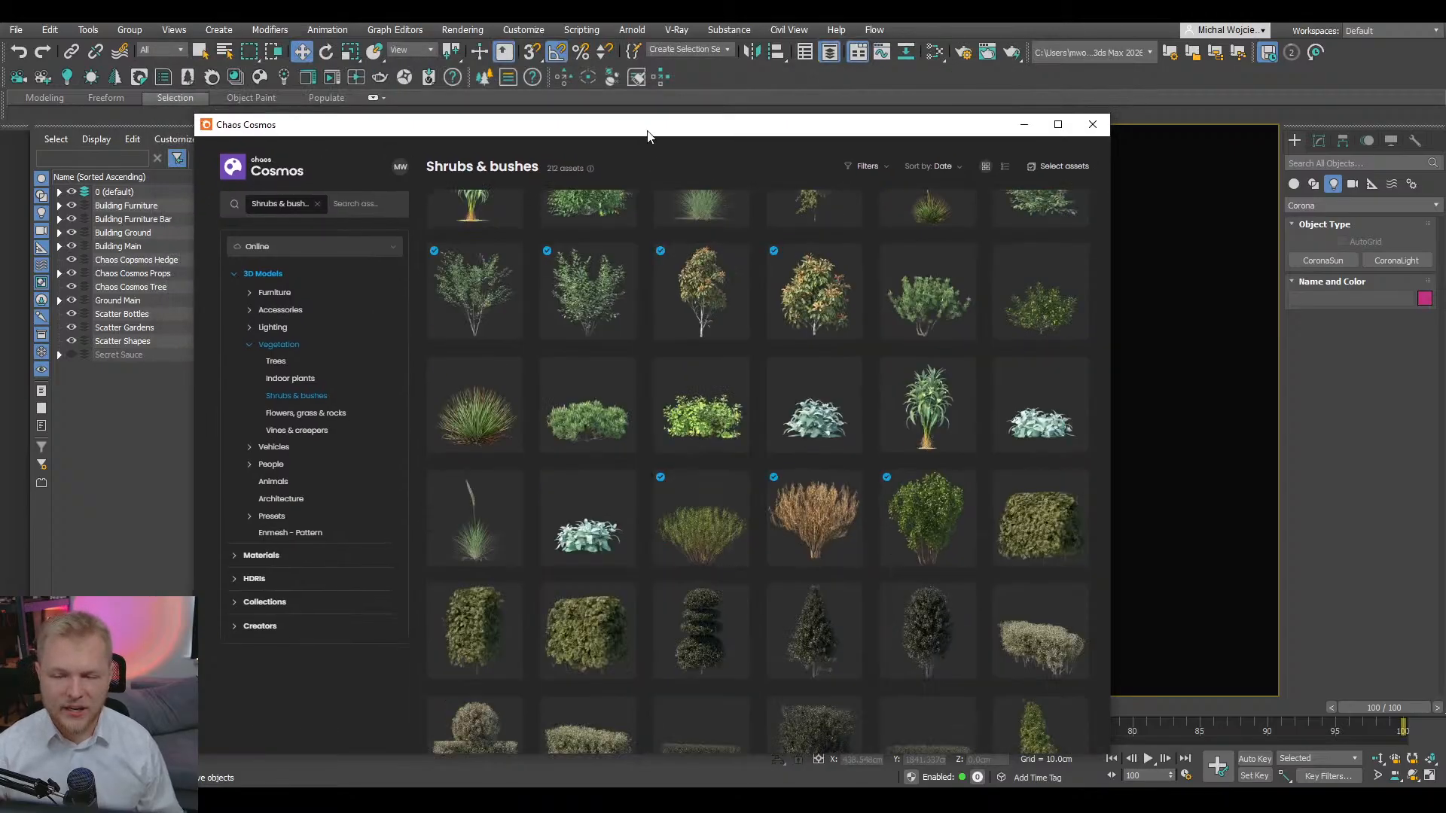
drag(644, 127, 606, 39)
scroll(703, 280, down, 5)
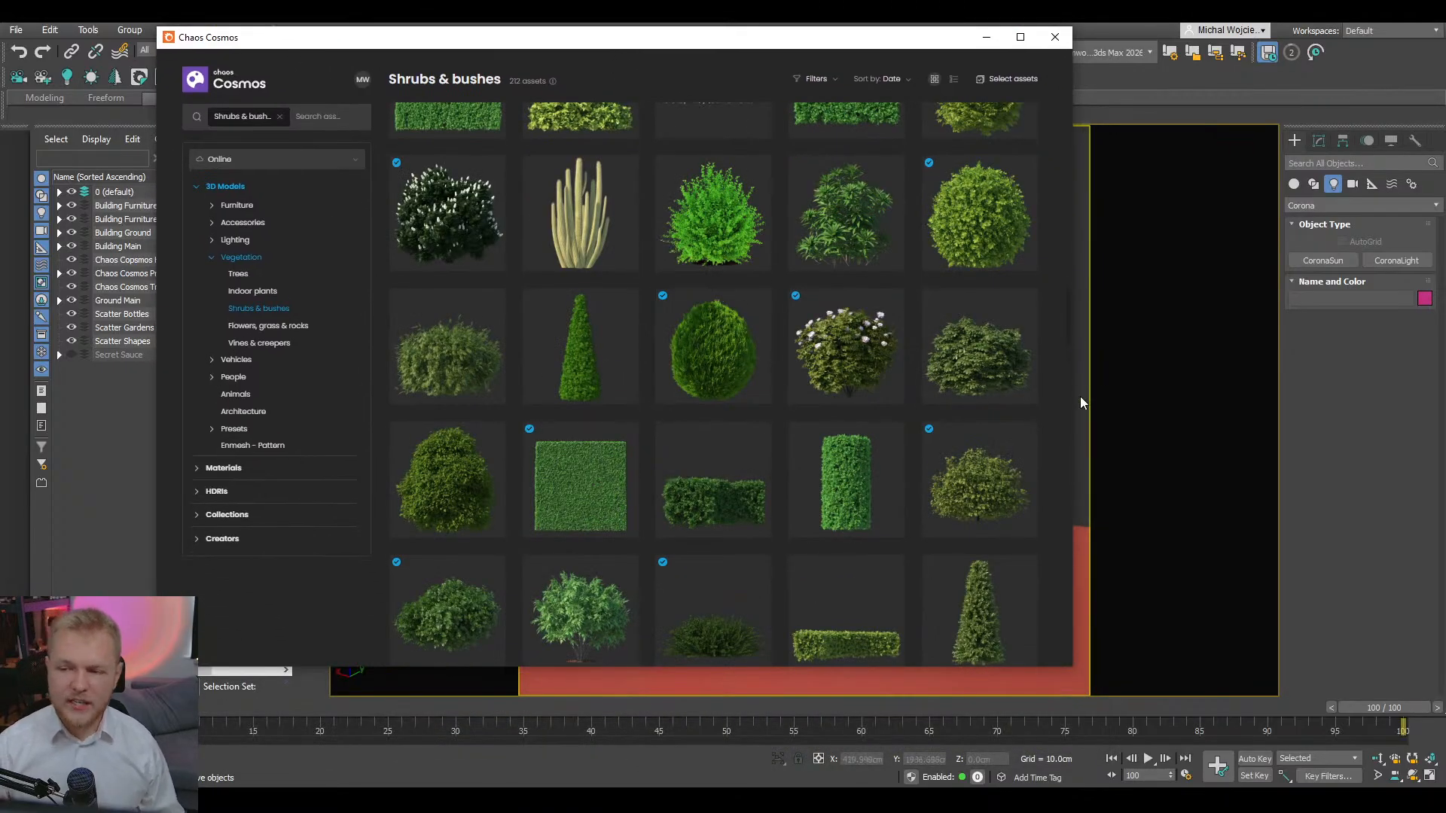
scroll(881, 376, down, 10)
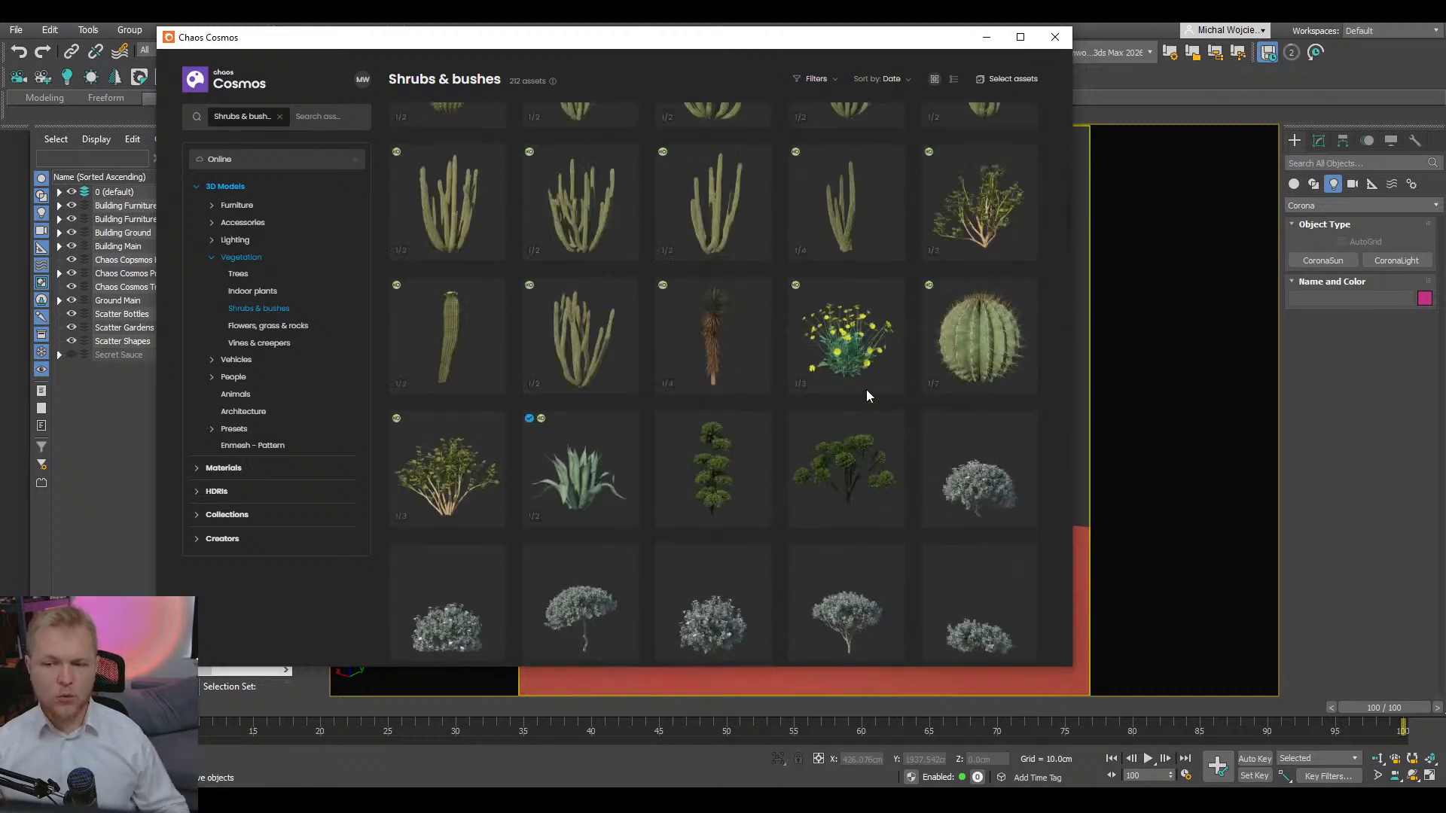
scroll(866, 392, up, 10)
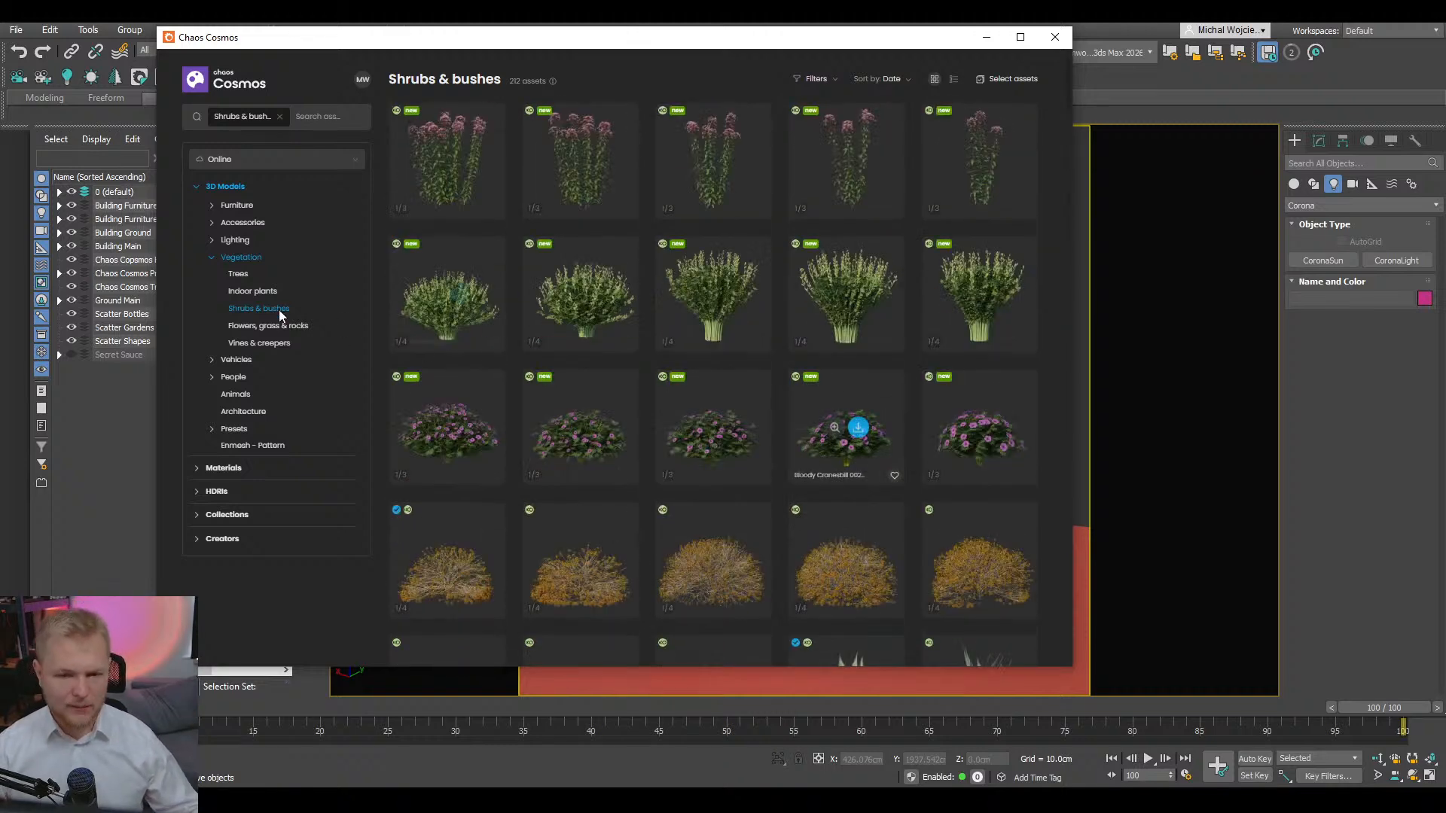
- Browse the Trees category in Chaos Cosmos and limit it to downloaded assets
click(238, 274)
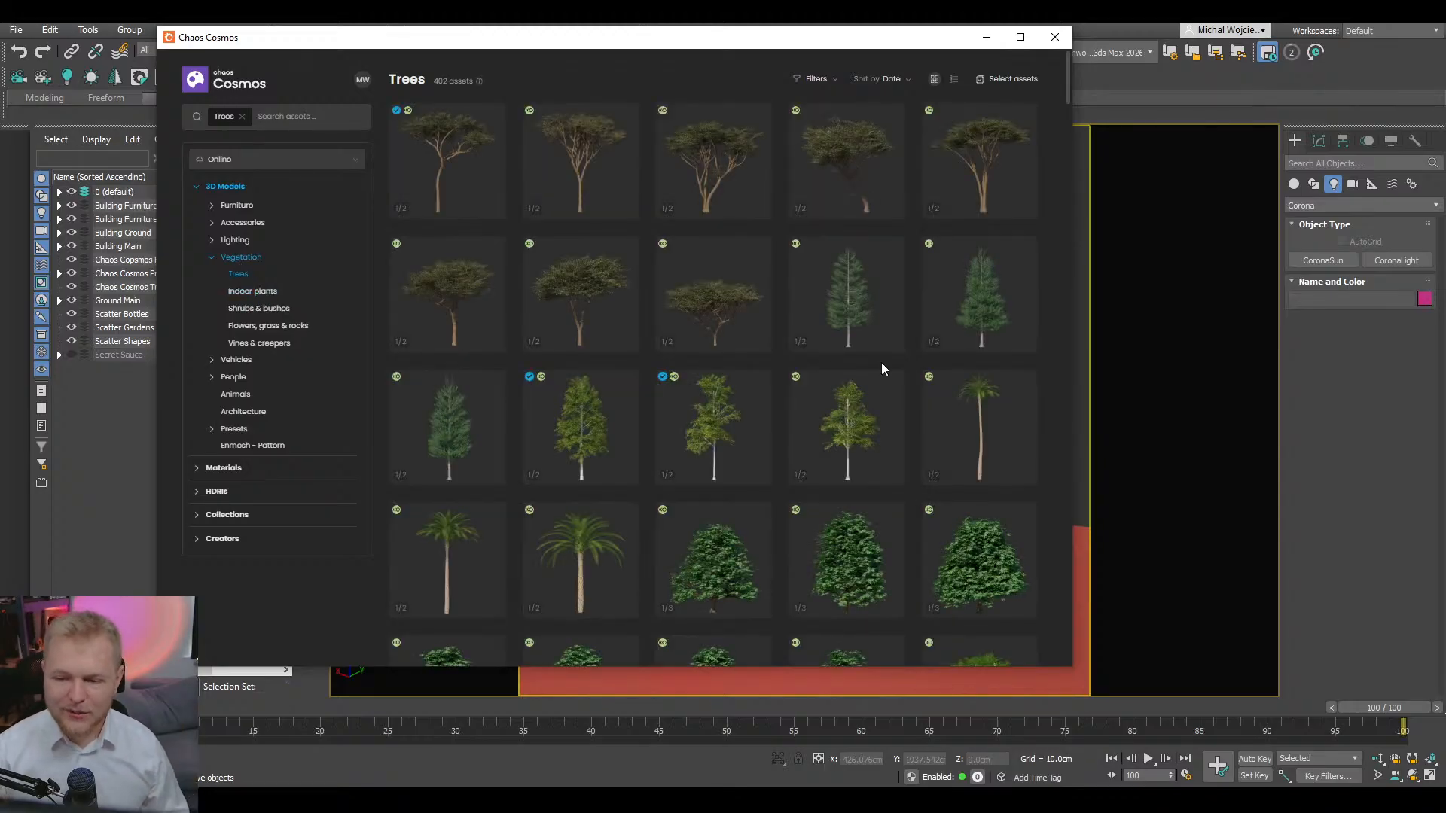
scroll(873, 362, down, 5)
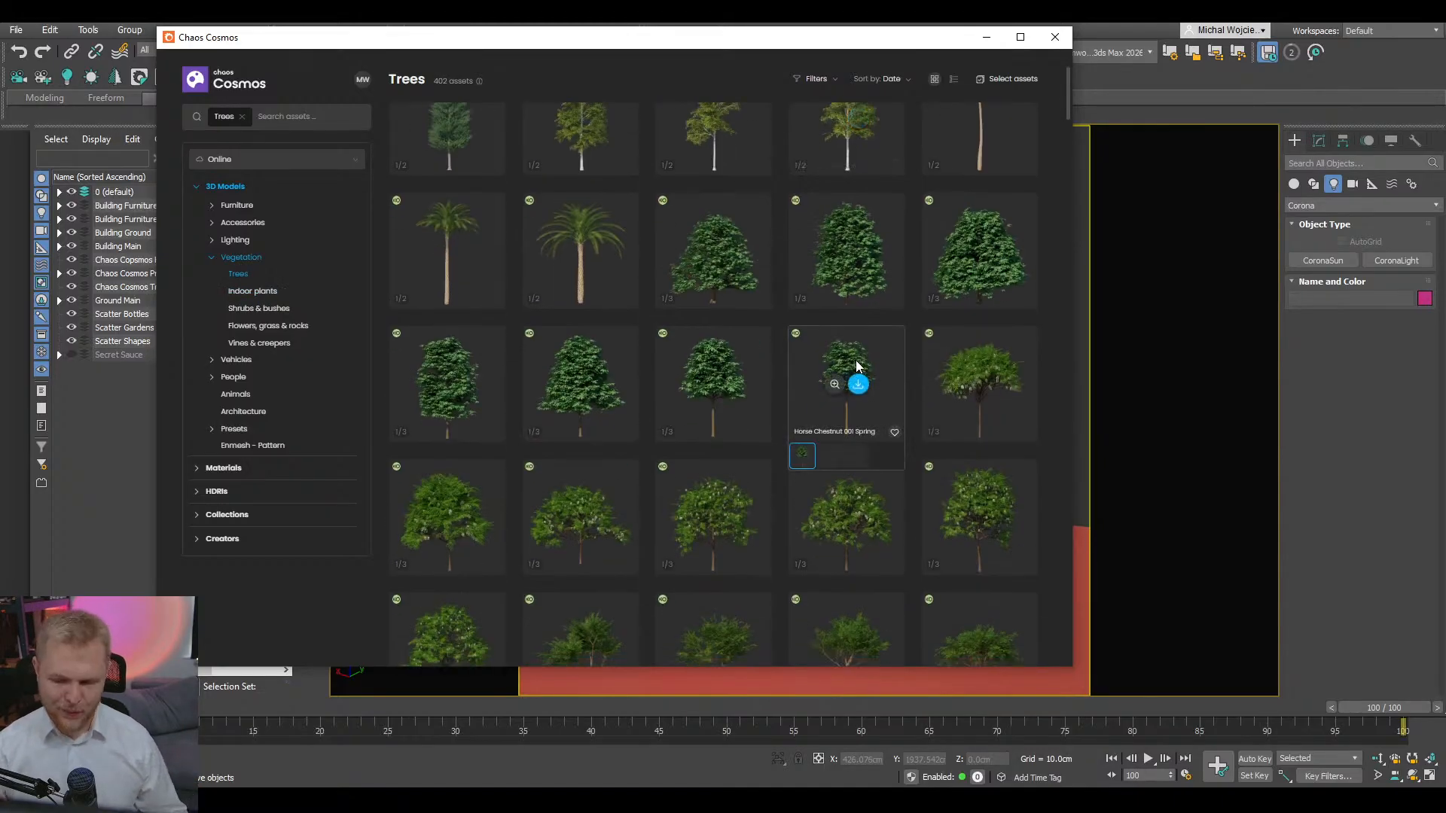
scroll(856, 363, down, 10)
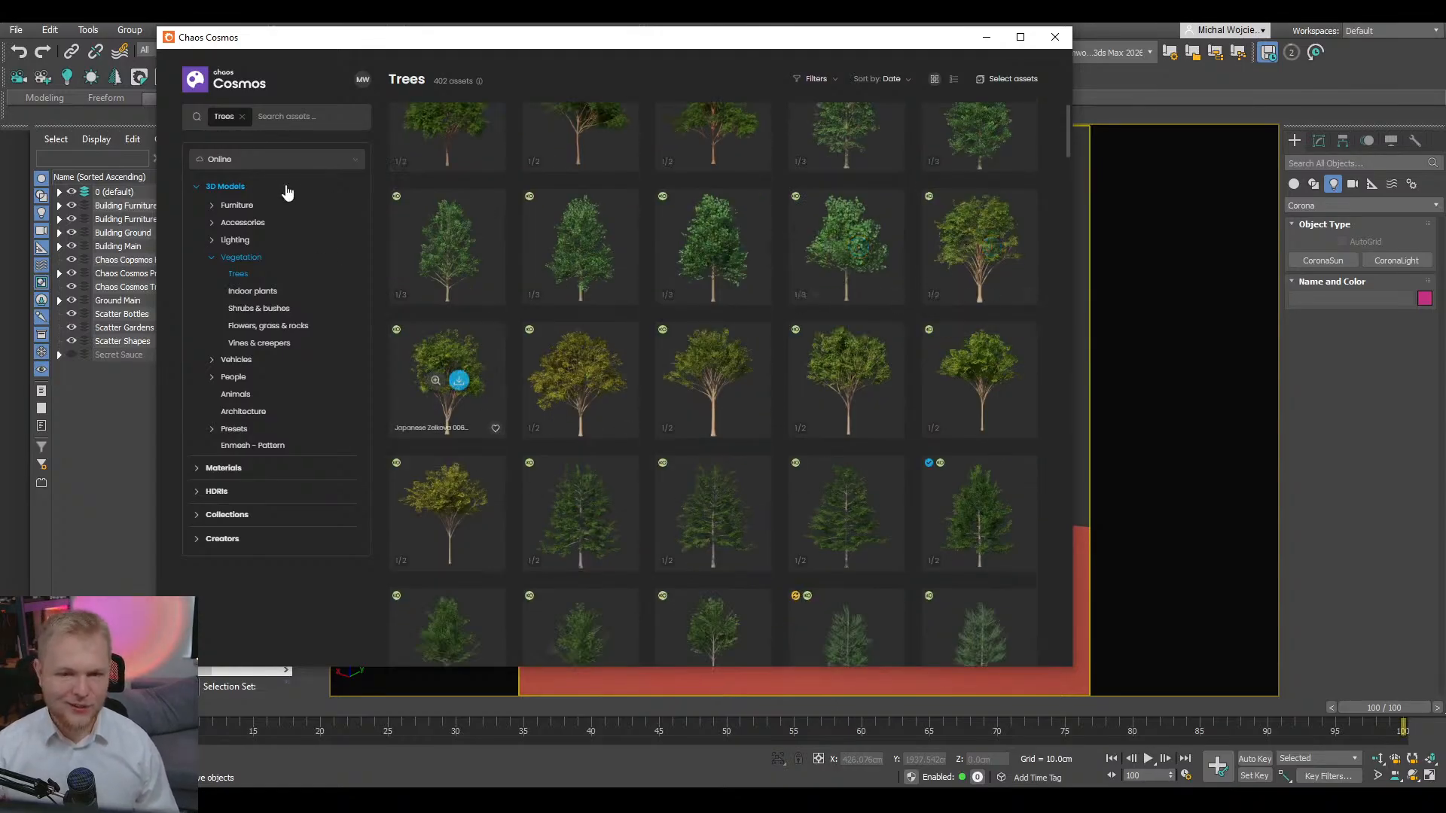
click(278, 160)
click(264, 209)
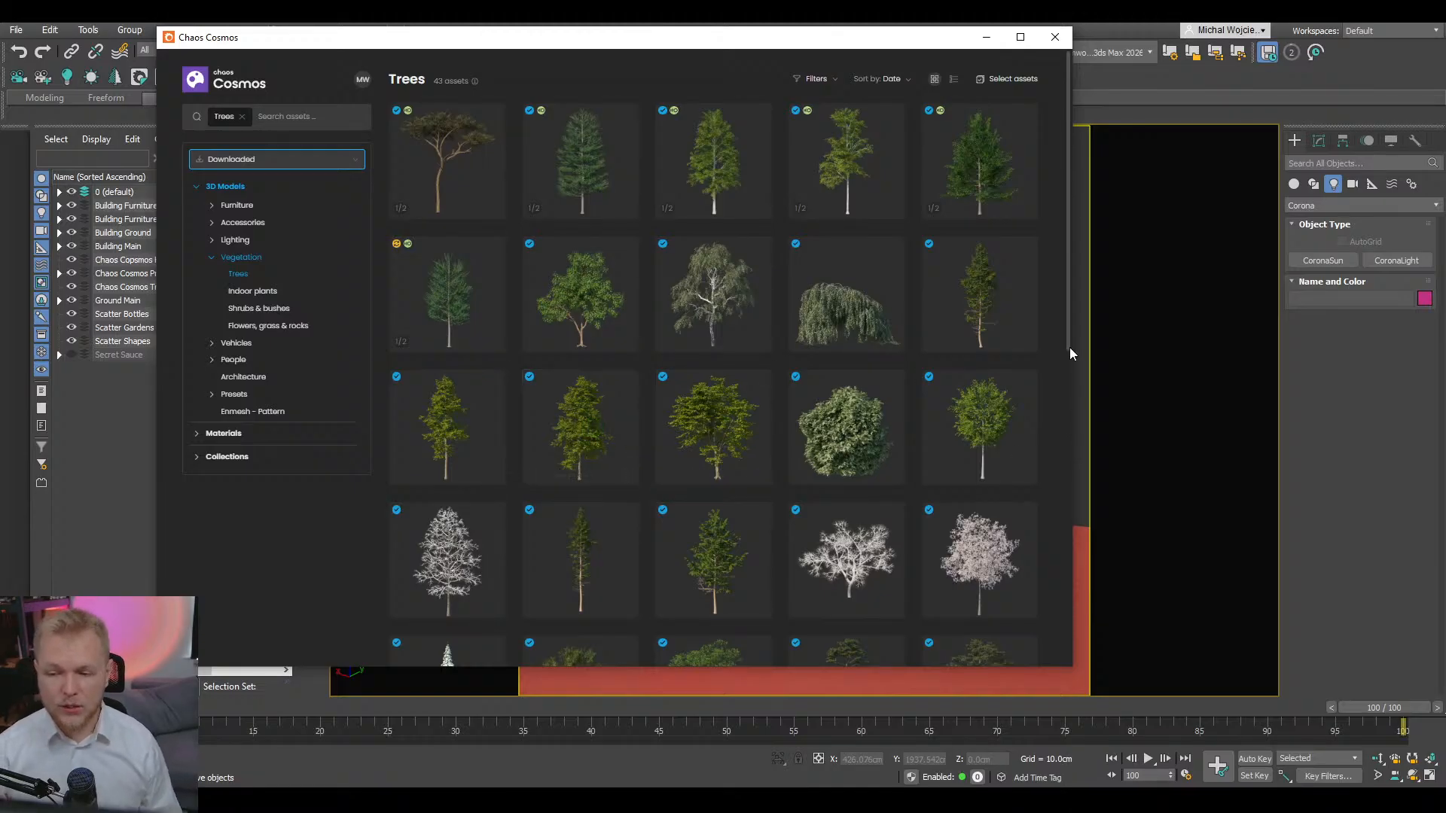
scroll(1068, 348, down, 3)
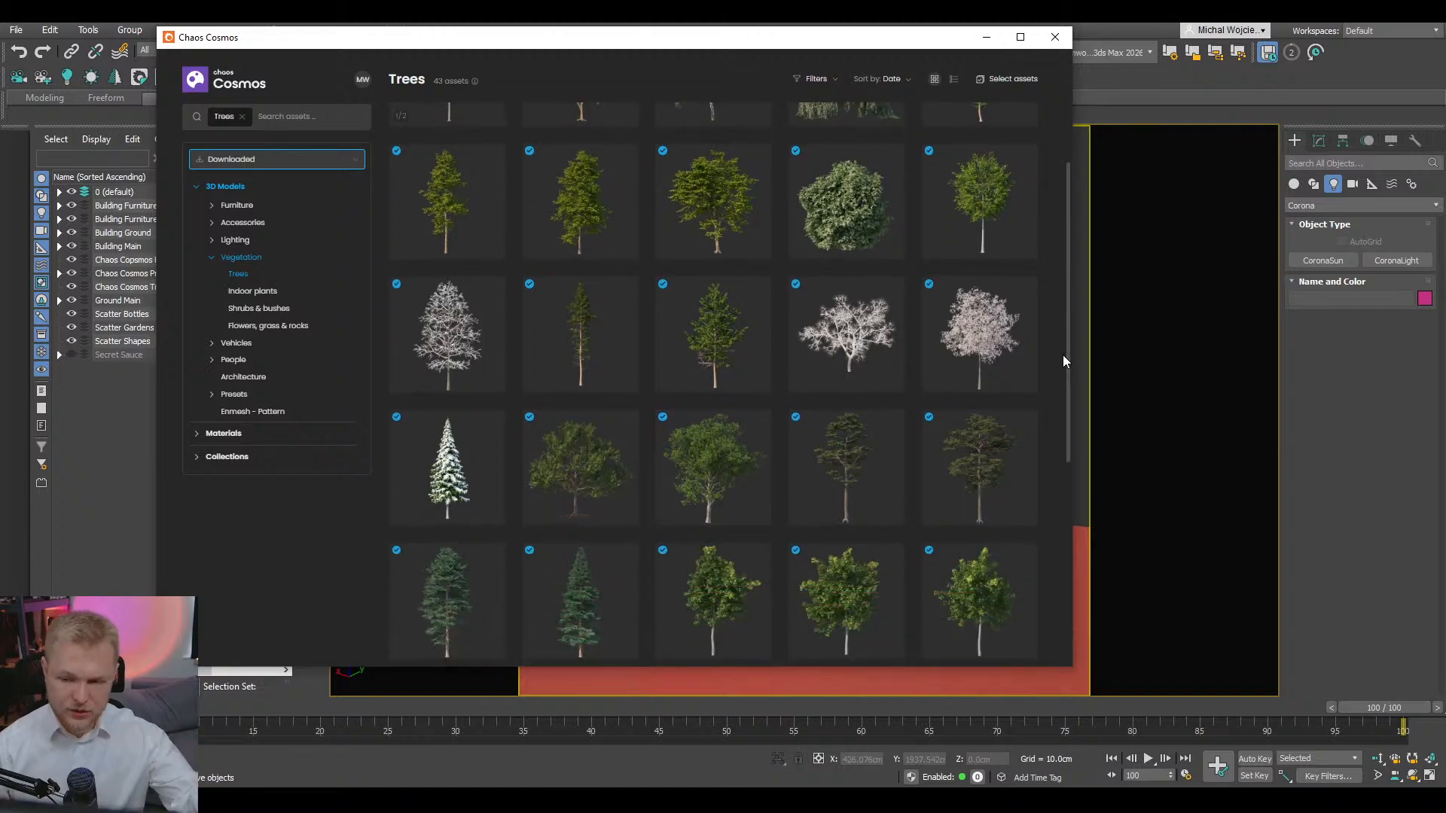
- Look through the downloaded Chaos Cosmos trees down to the Maple and Eucalyptus White Box models
scroll(1060, 359, down, 2)
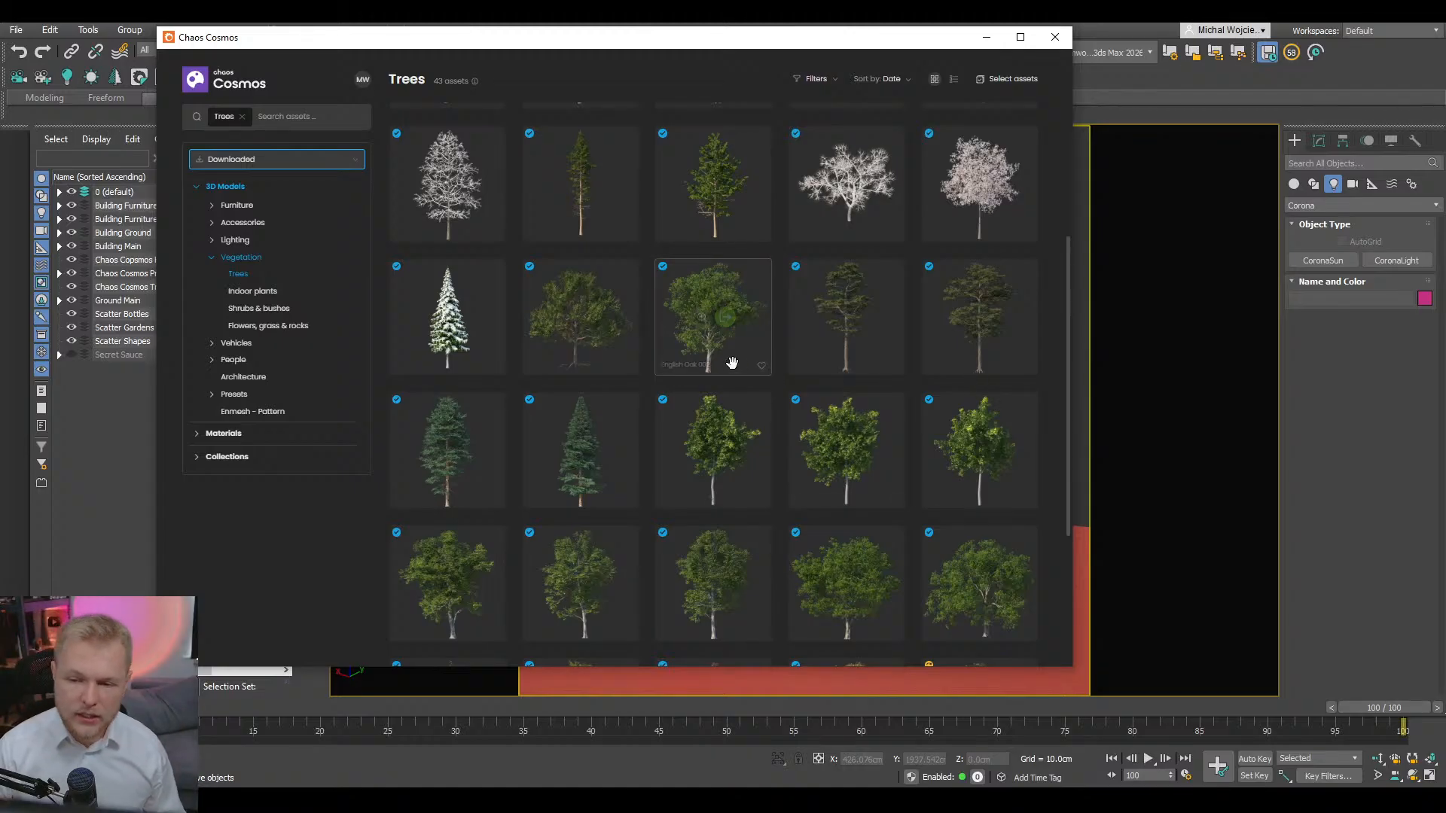
scroll(797, 417, up, 1)
scroll(774, 378, up, 3)
scroll(774, 378, down, 5)
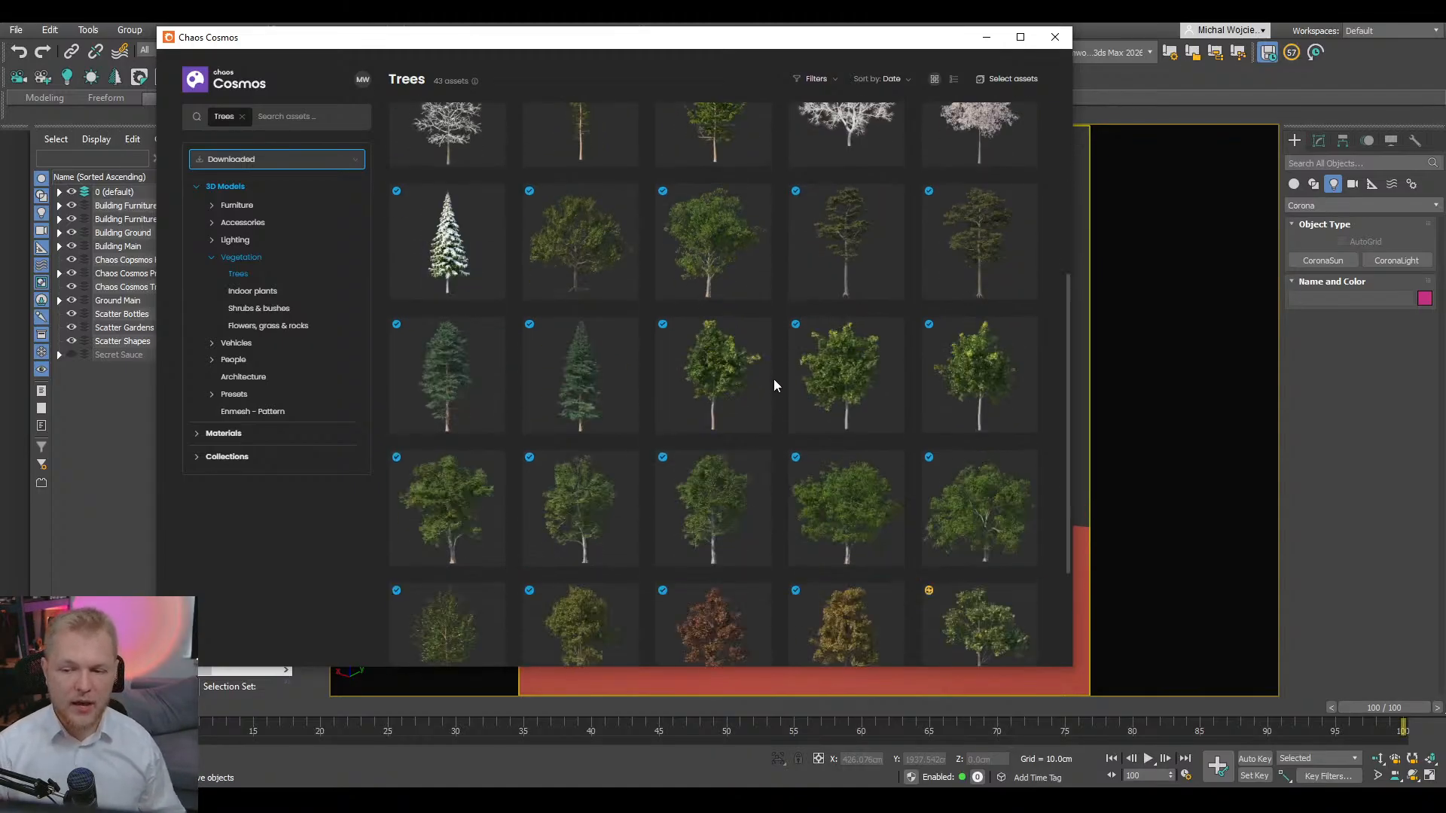
scroll(780, 381, down, 2)
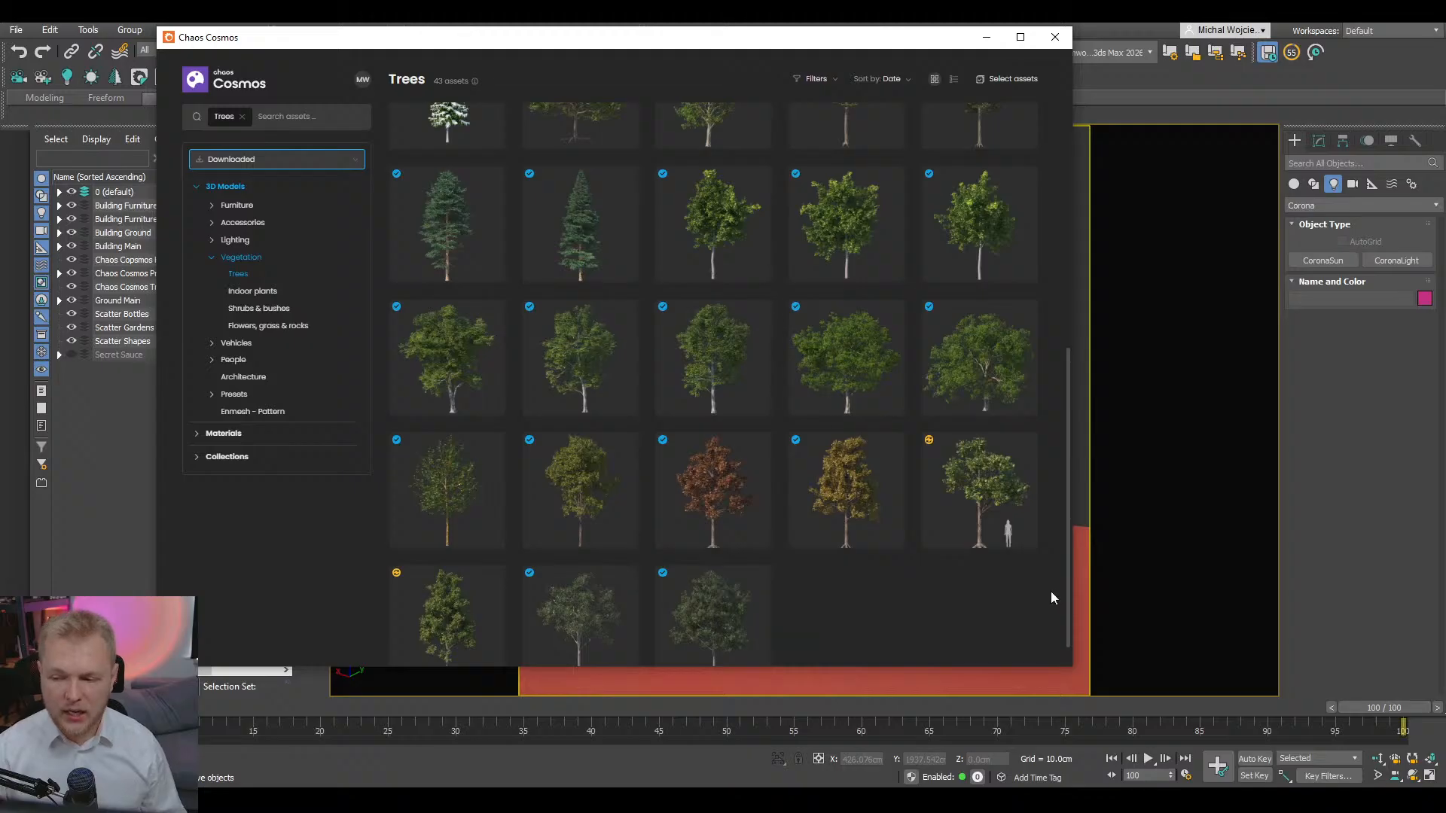
mouse_move(998, 527)
scroll(1001, 530, down, 1)
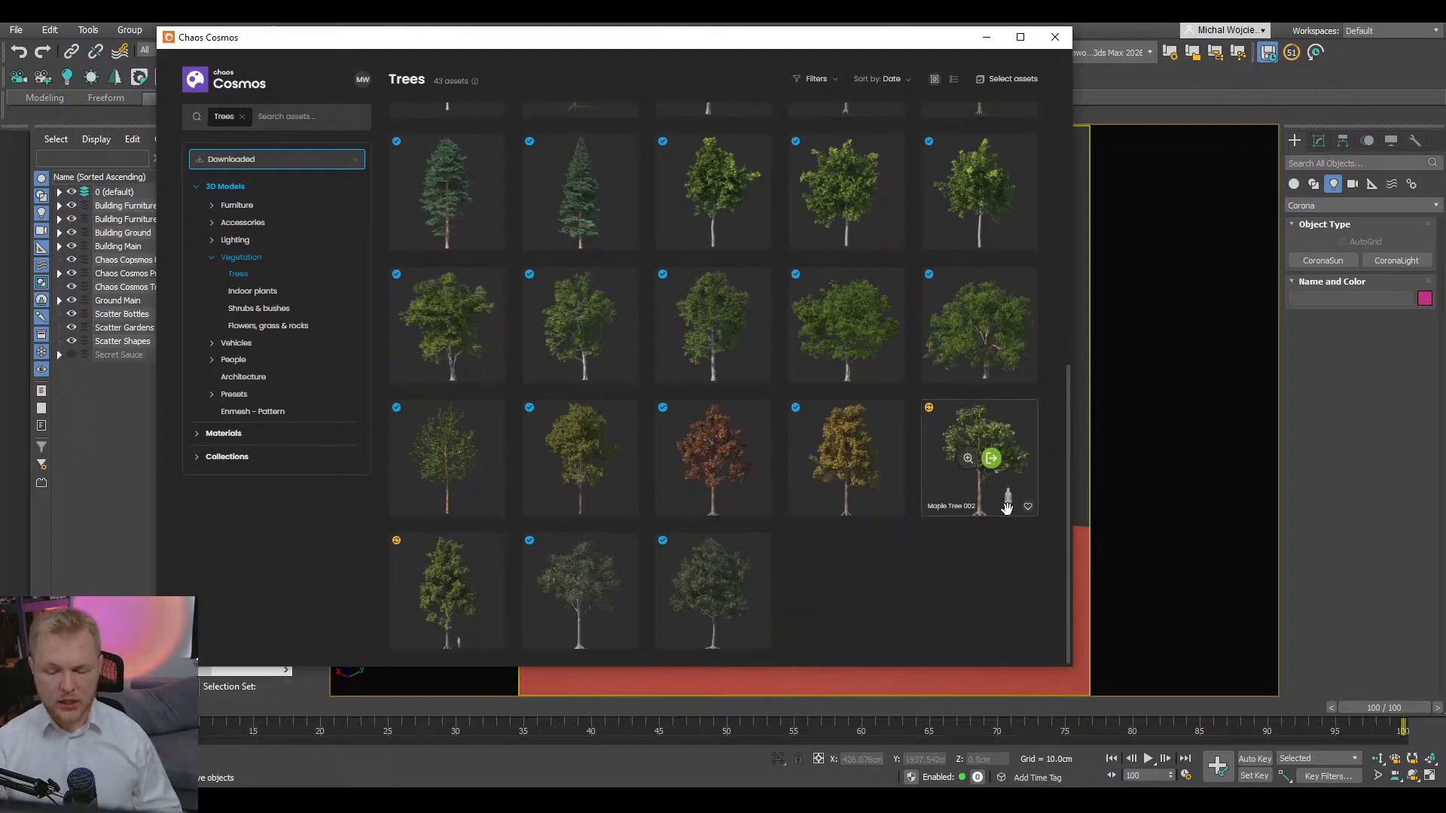
mouse_move(473, 646)
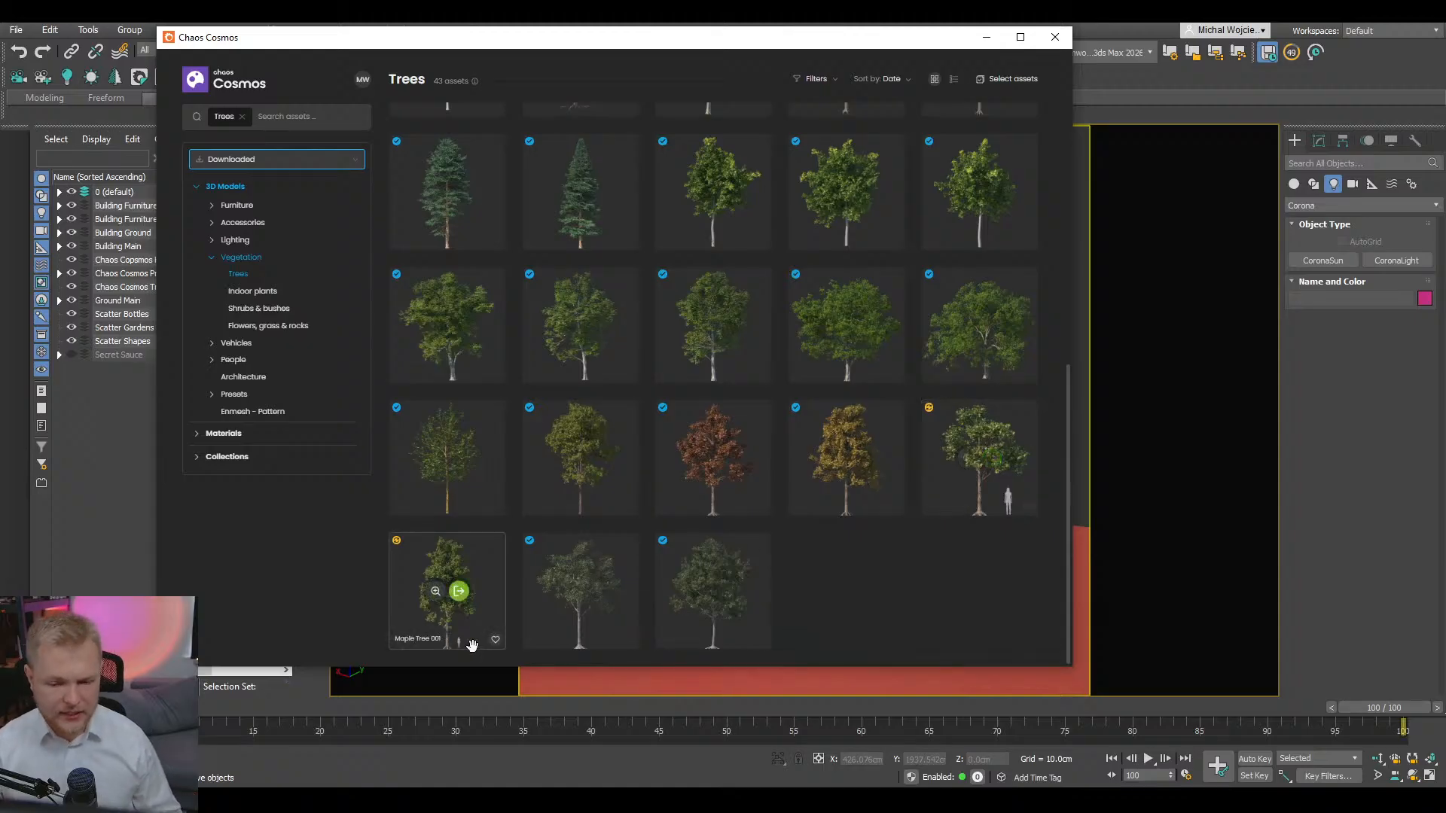
mouse_move(600, 625)
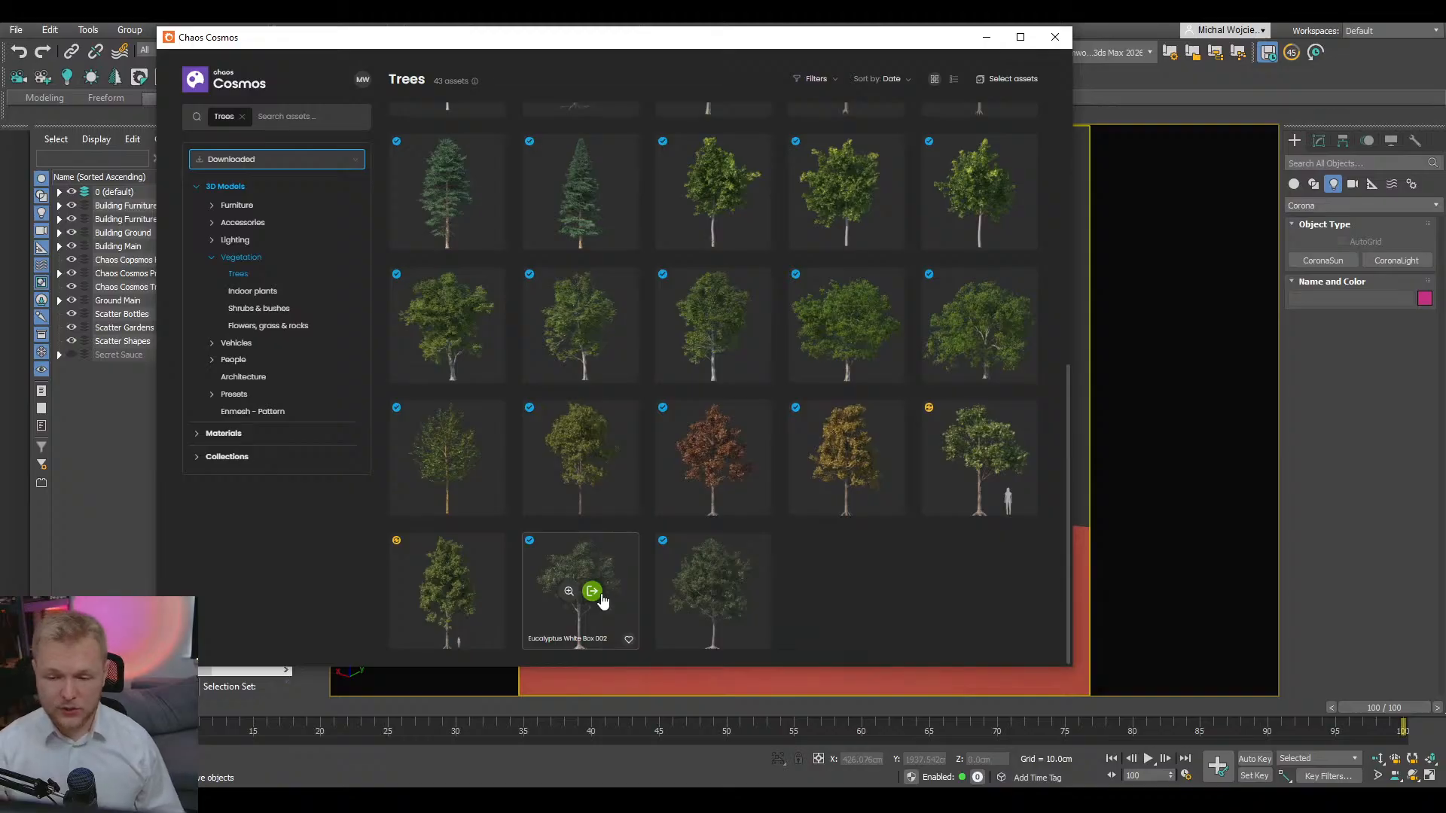
- Import the Eucalyptus White Box 002 and Eucalyptus White Box 001 trees and minimize the Chaos Cosmos browser
click(592, 593)
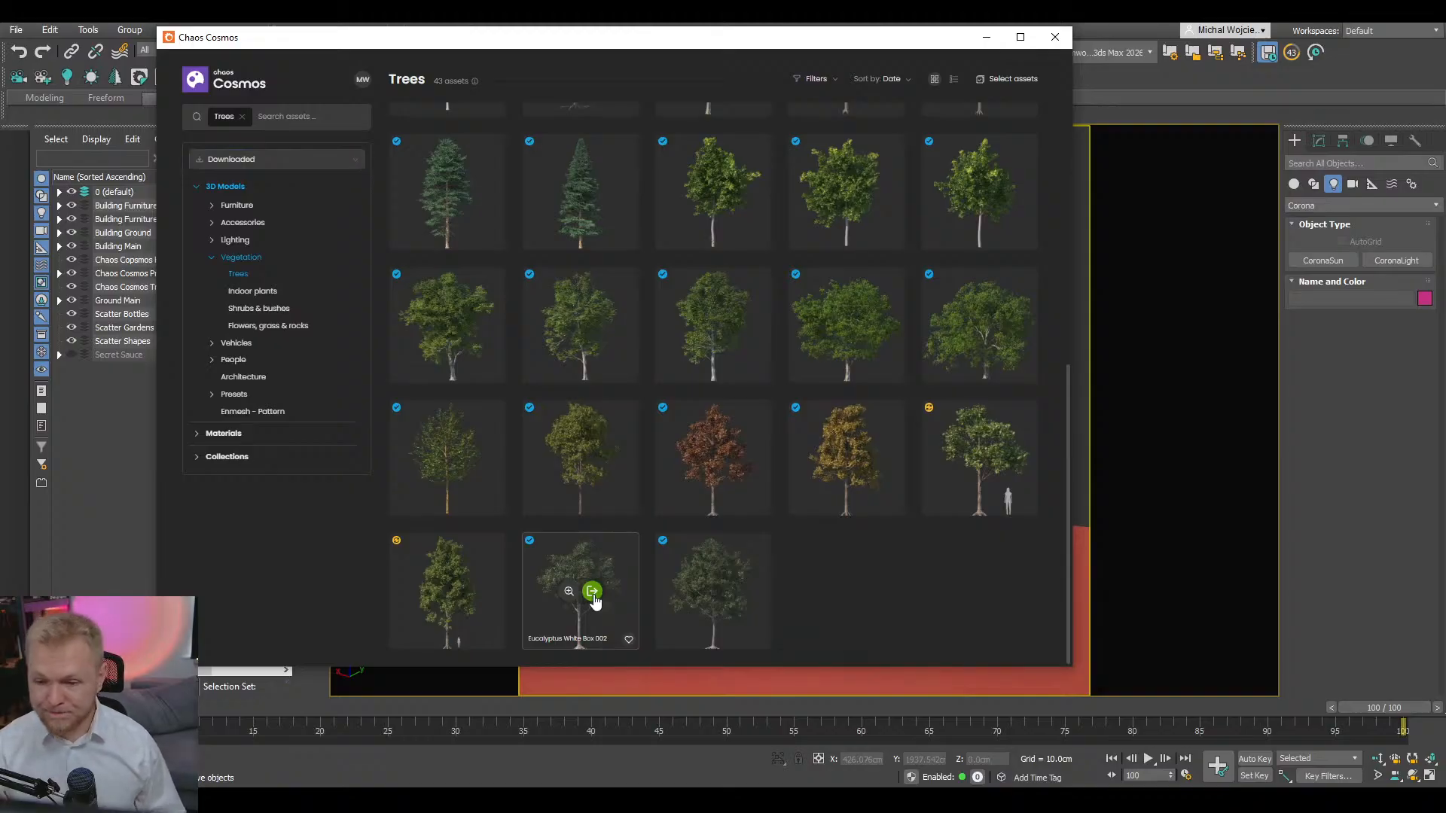
click(727, 592)
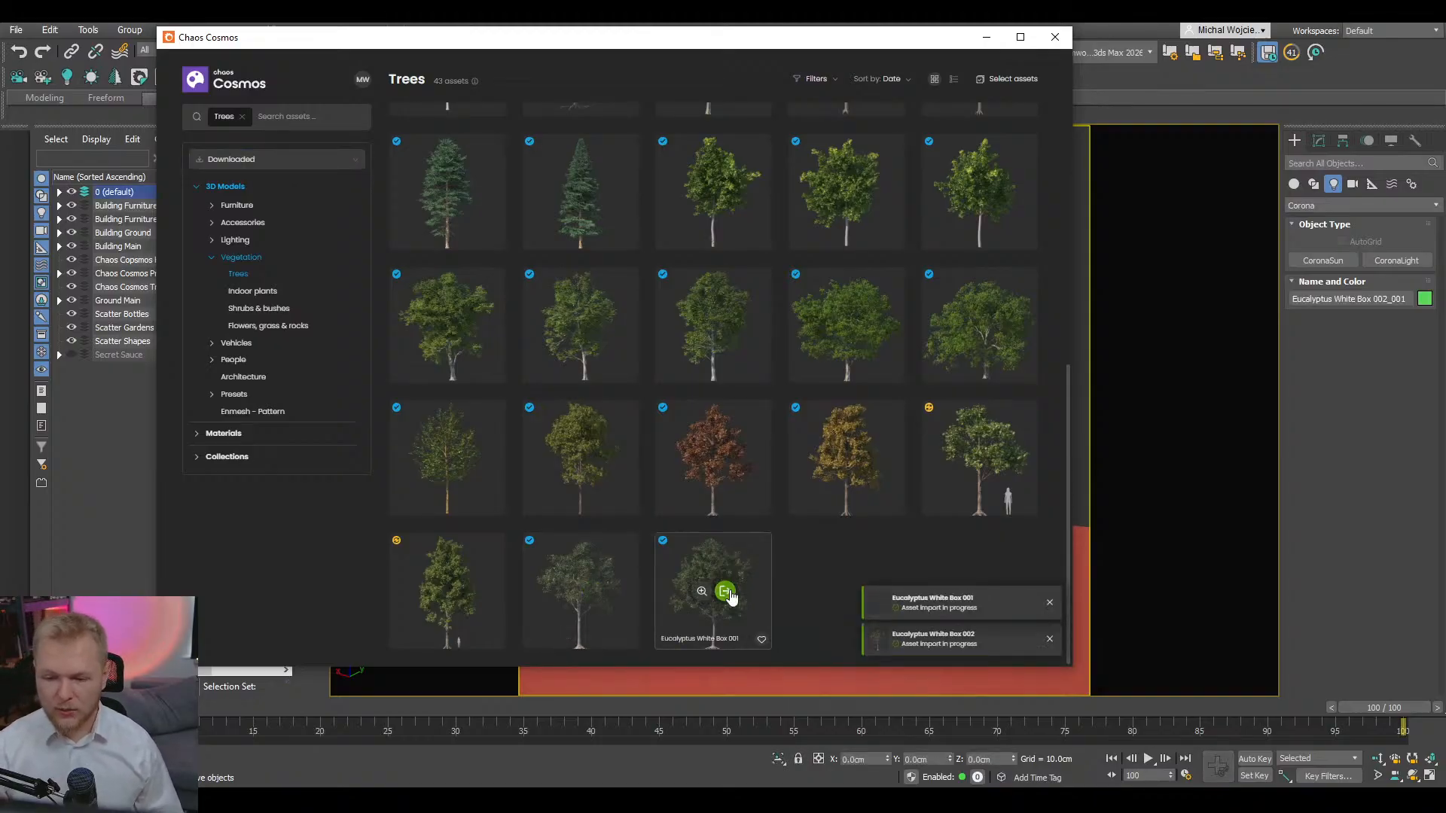
click(978, 40)
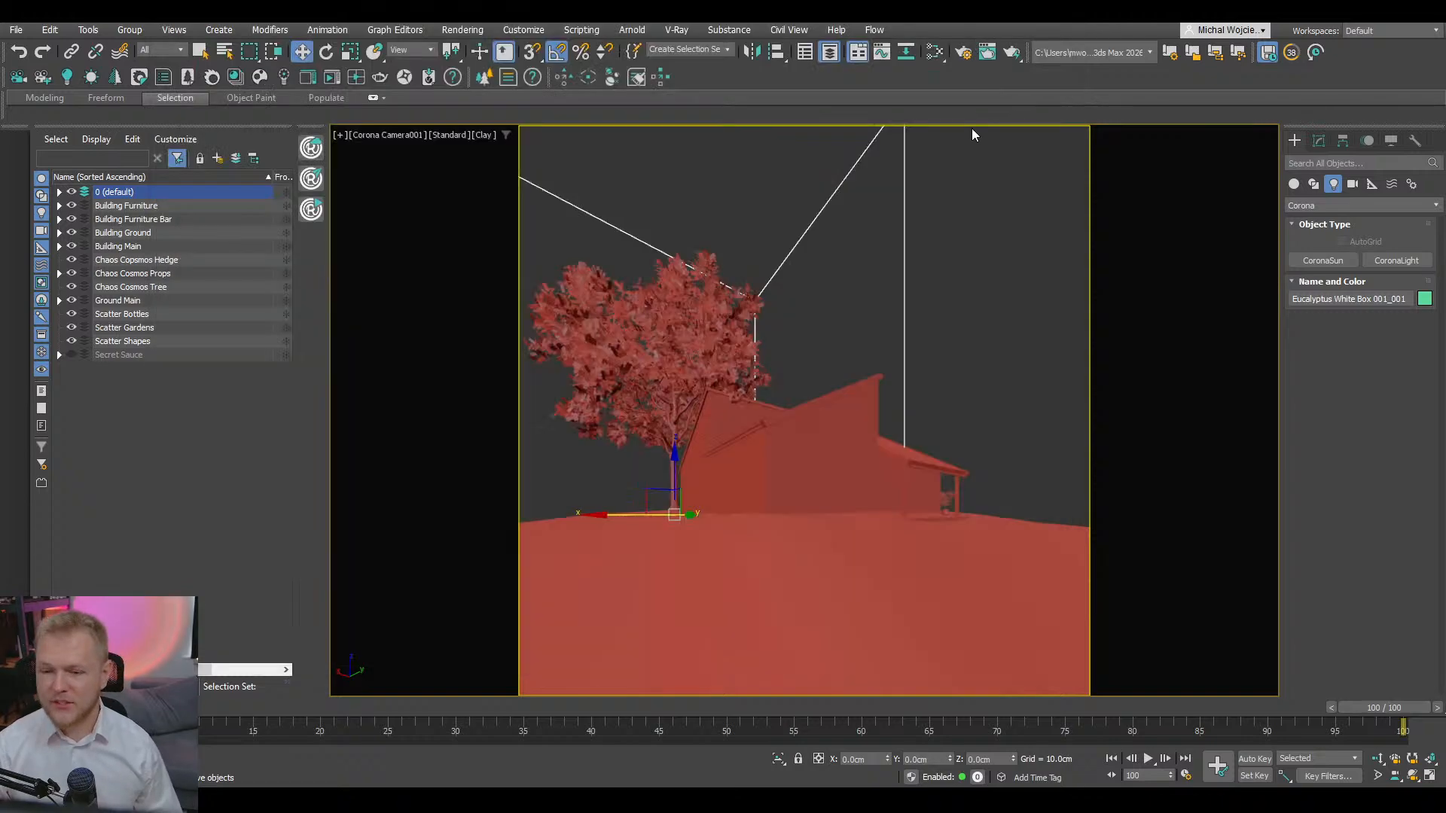
- Switch from the camera view to a maximized Orthographic view framing the whole building site and the imported trees
click(1429, 776)
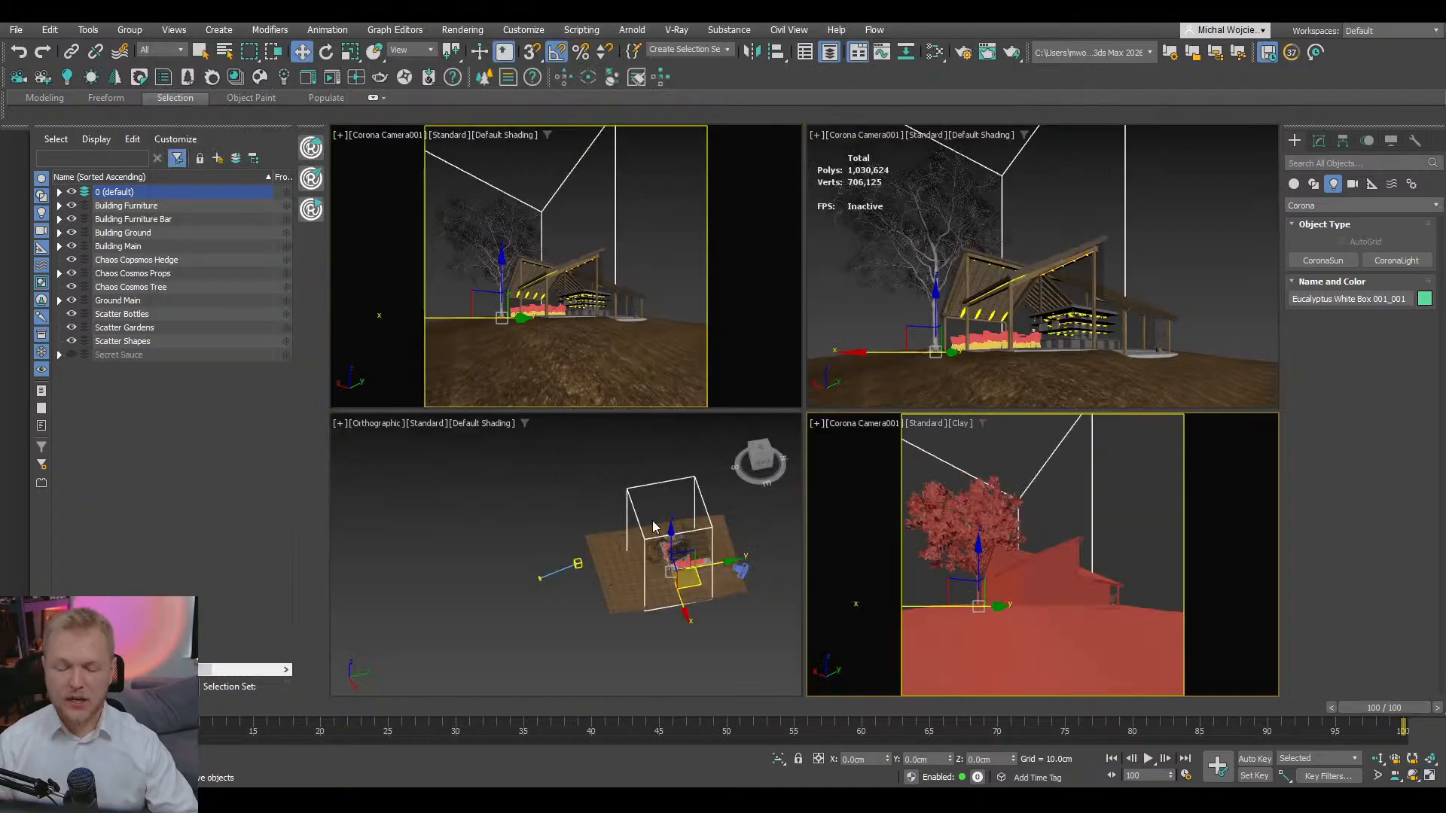
scroll(645, 491, down, 3)
key(alt+w)
scroll(687, 486, up, 4)
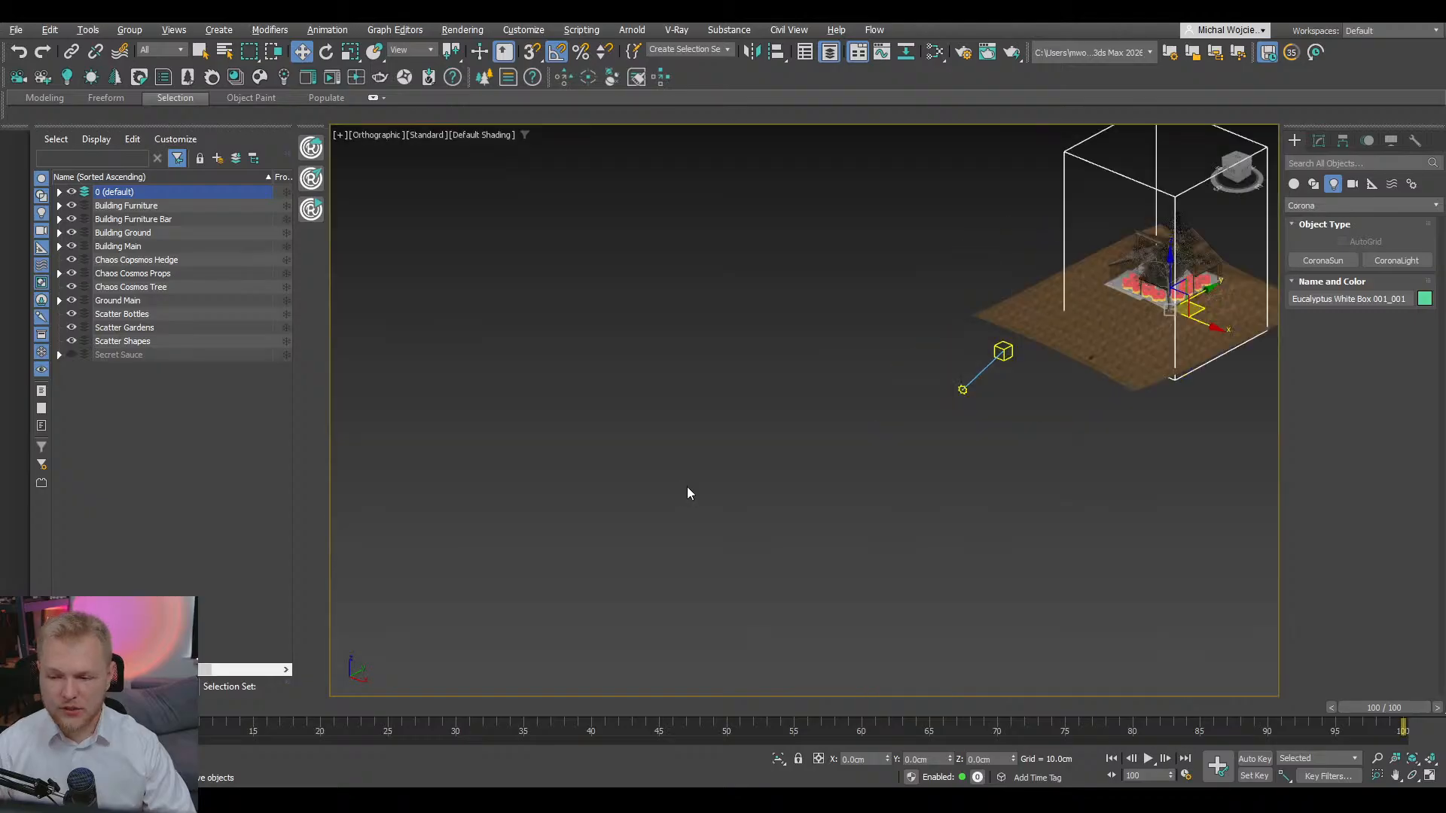
middle_drag(783, 427, 277, 675)
drag(892, 509, 861, 490)
right_click(862, 490)
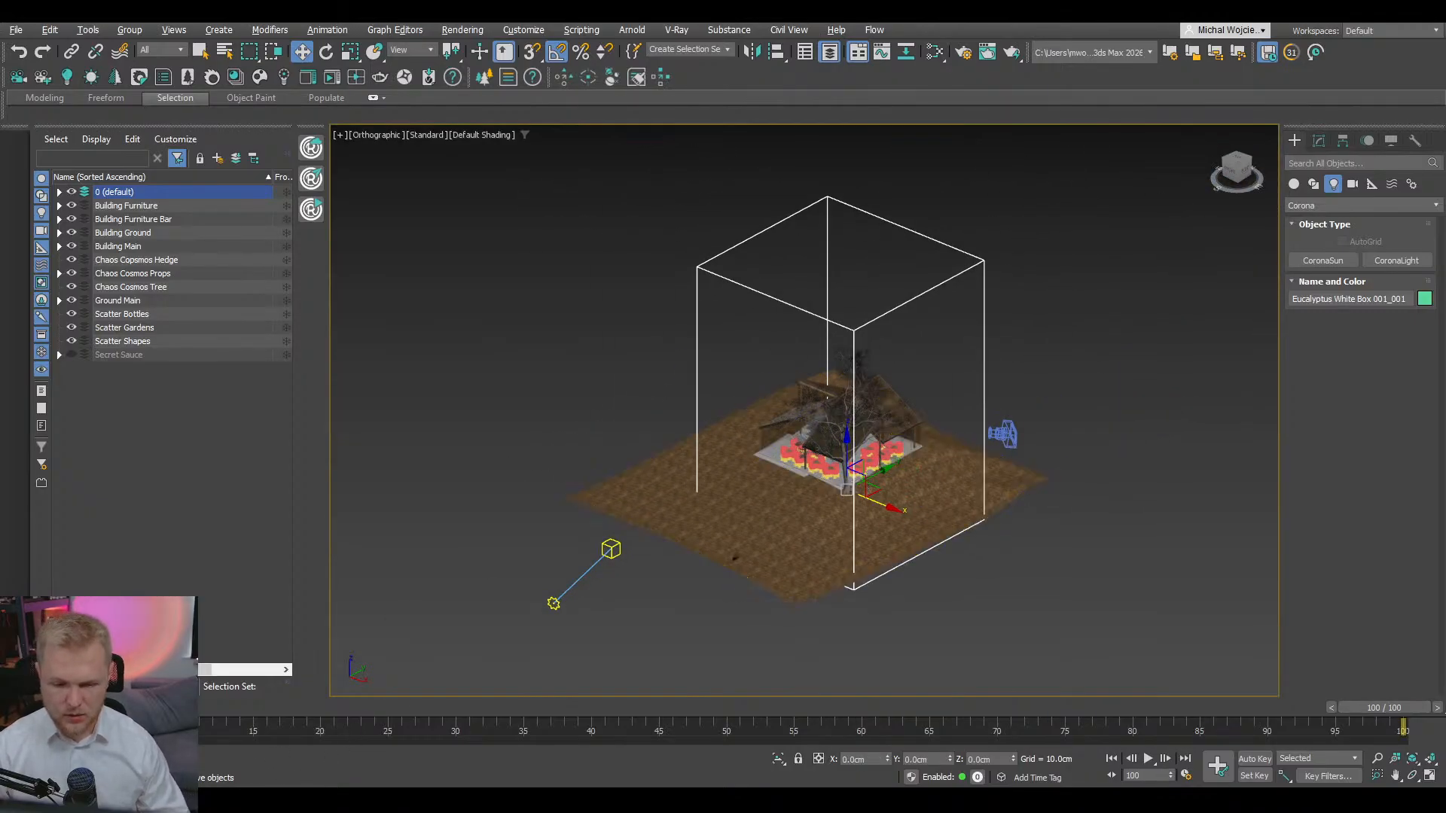
- Show the selected tree's modifier settings, import Eucalyptus White Box 002 again from Chaos Cosmos, and clear the selection
click(307, 799)
mouse_move(730, 600)
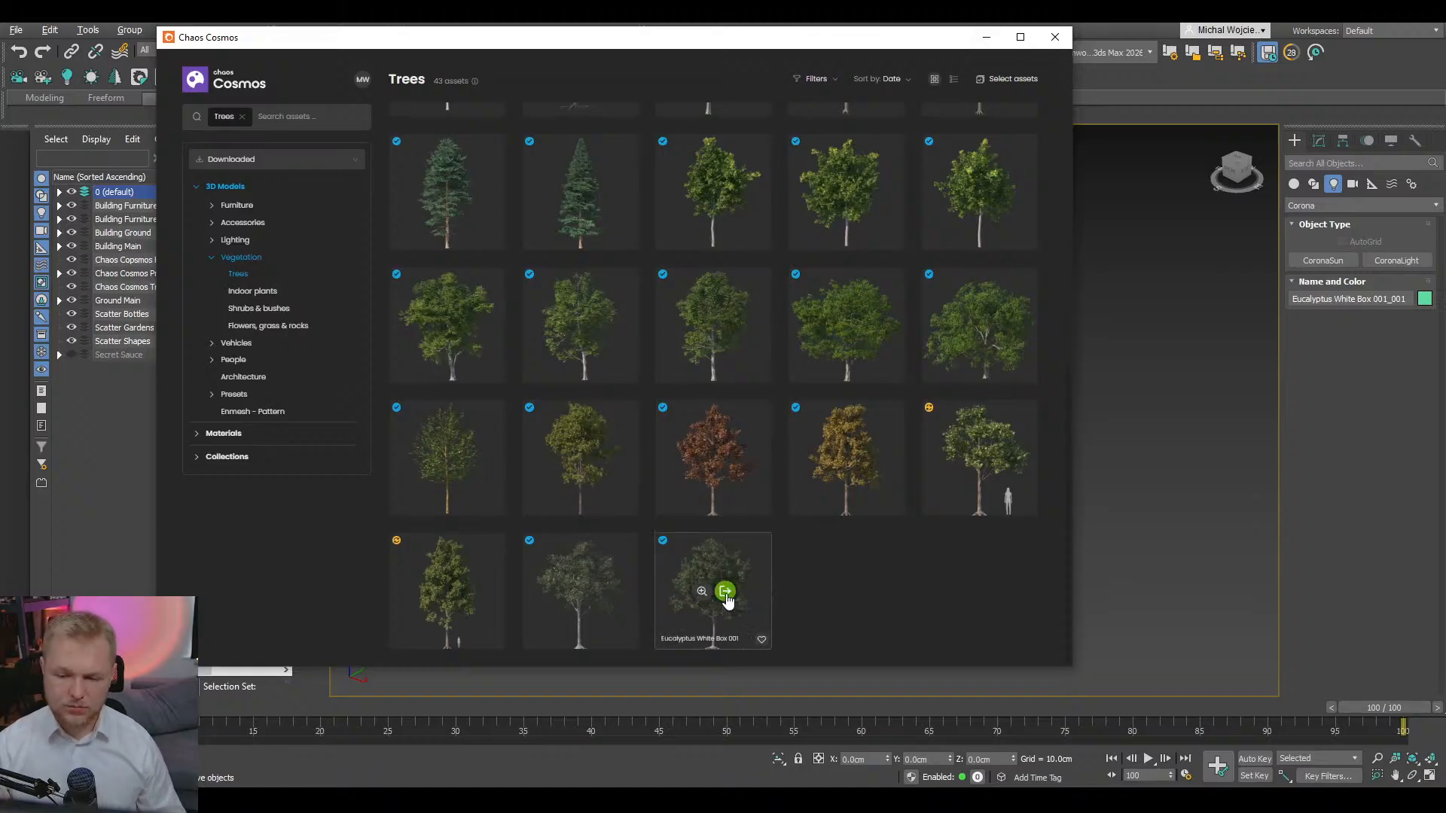
click(1317, 142)
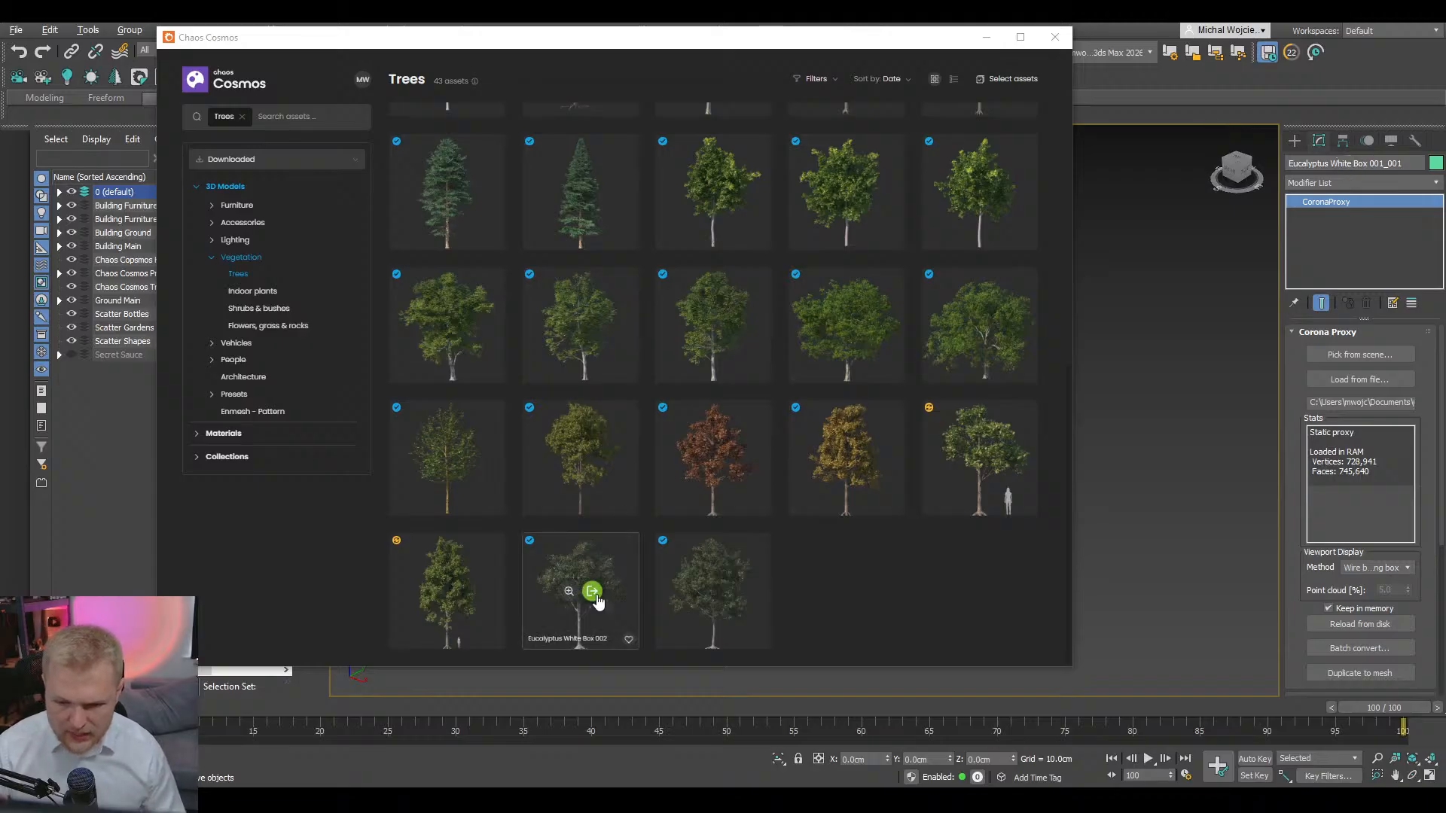
click(592, 591)
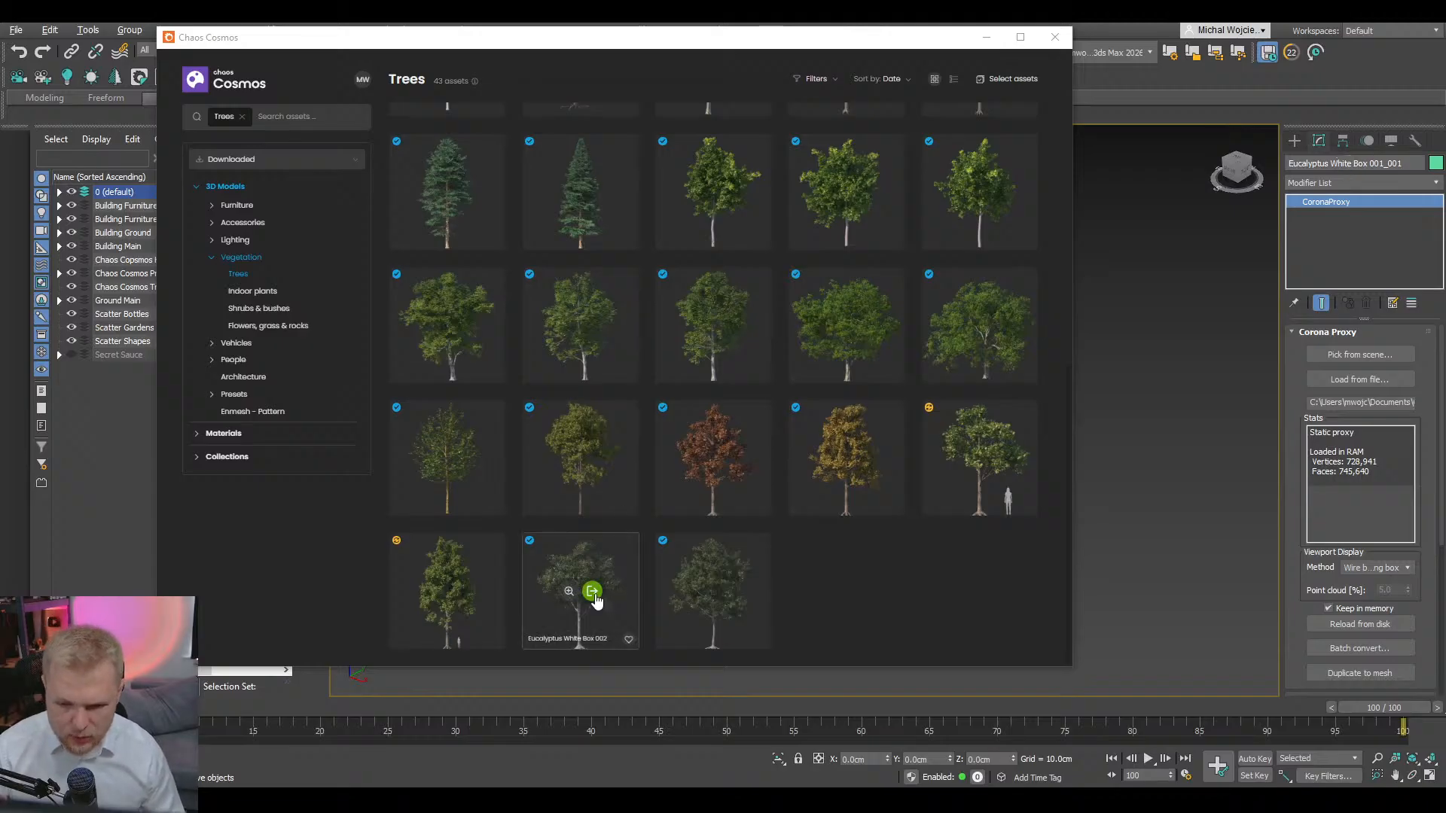
click(986, 37)
click(979, 206)
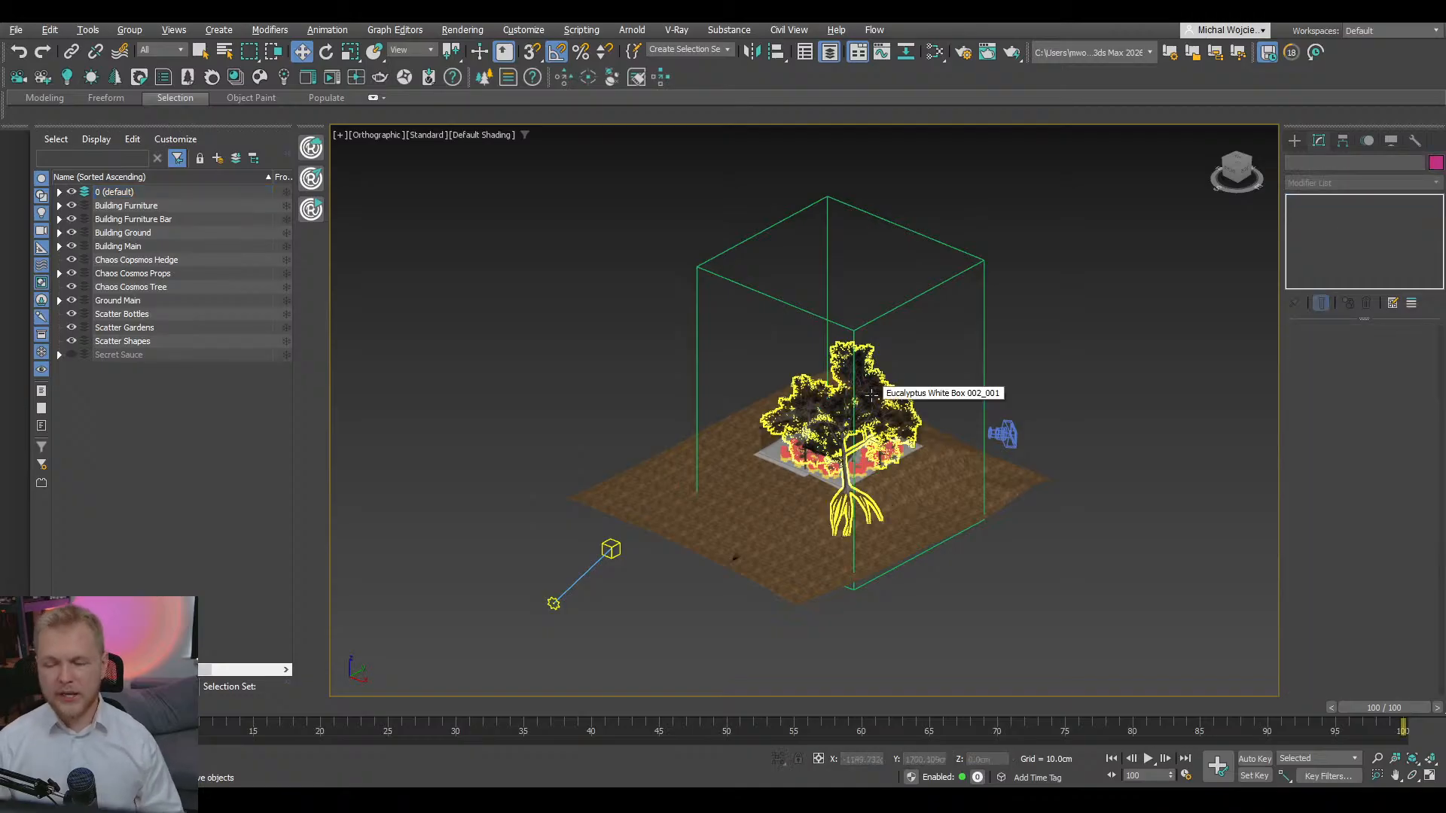
- Select the first Eucalyptus White Box 001 and 002 trees together and move them off the ground, away from the building
click(871, 395)
click(920, 296)
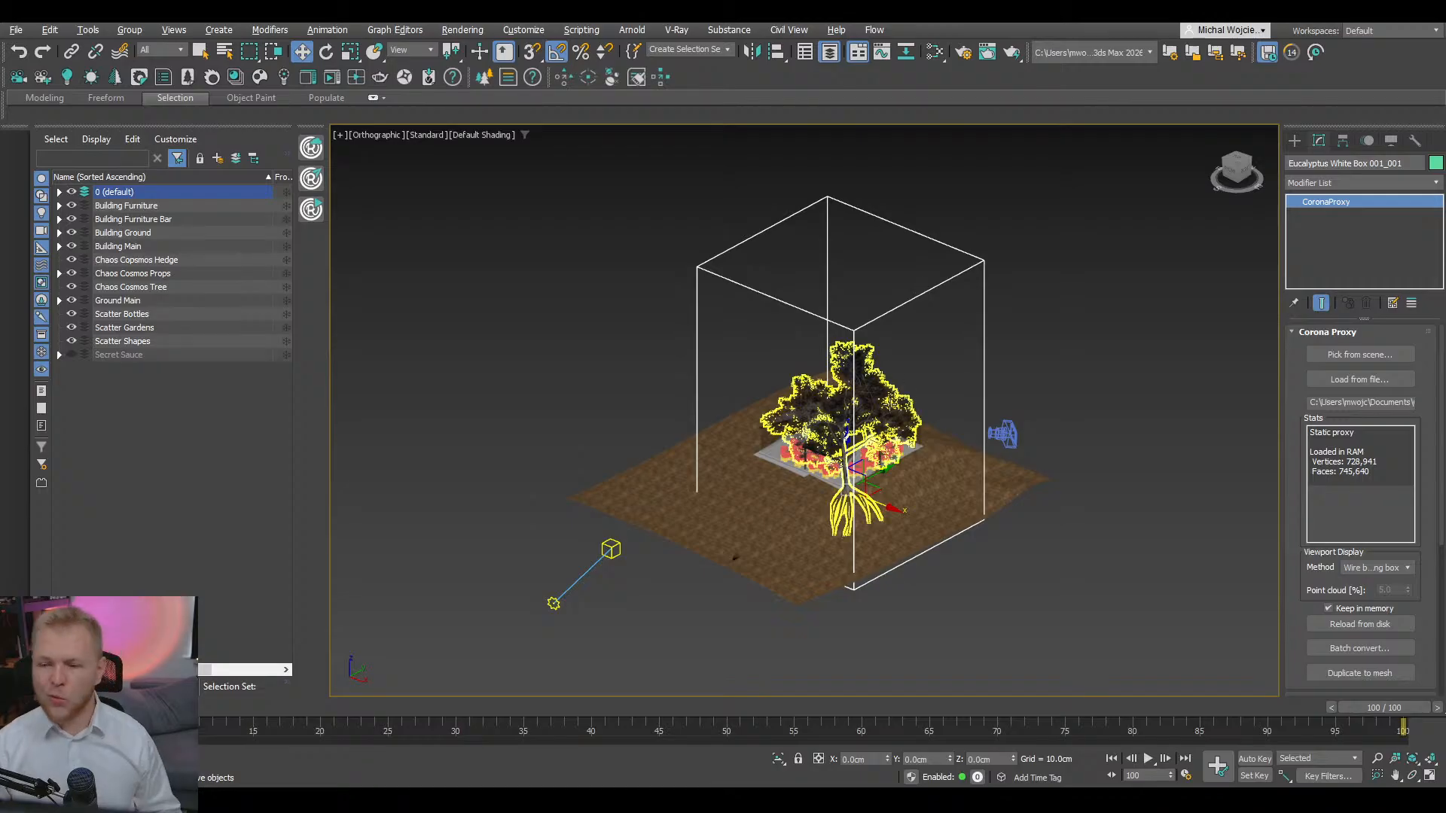
click(890, 405)
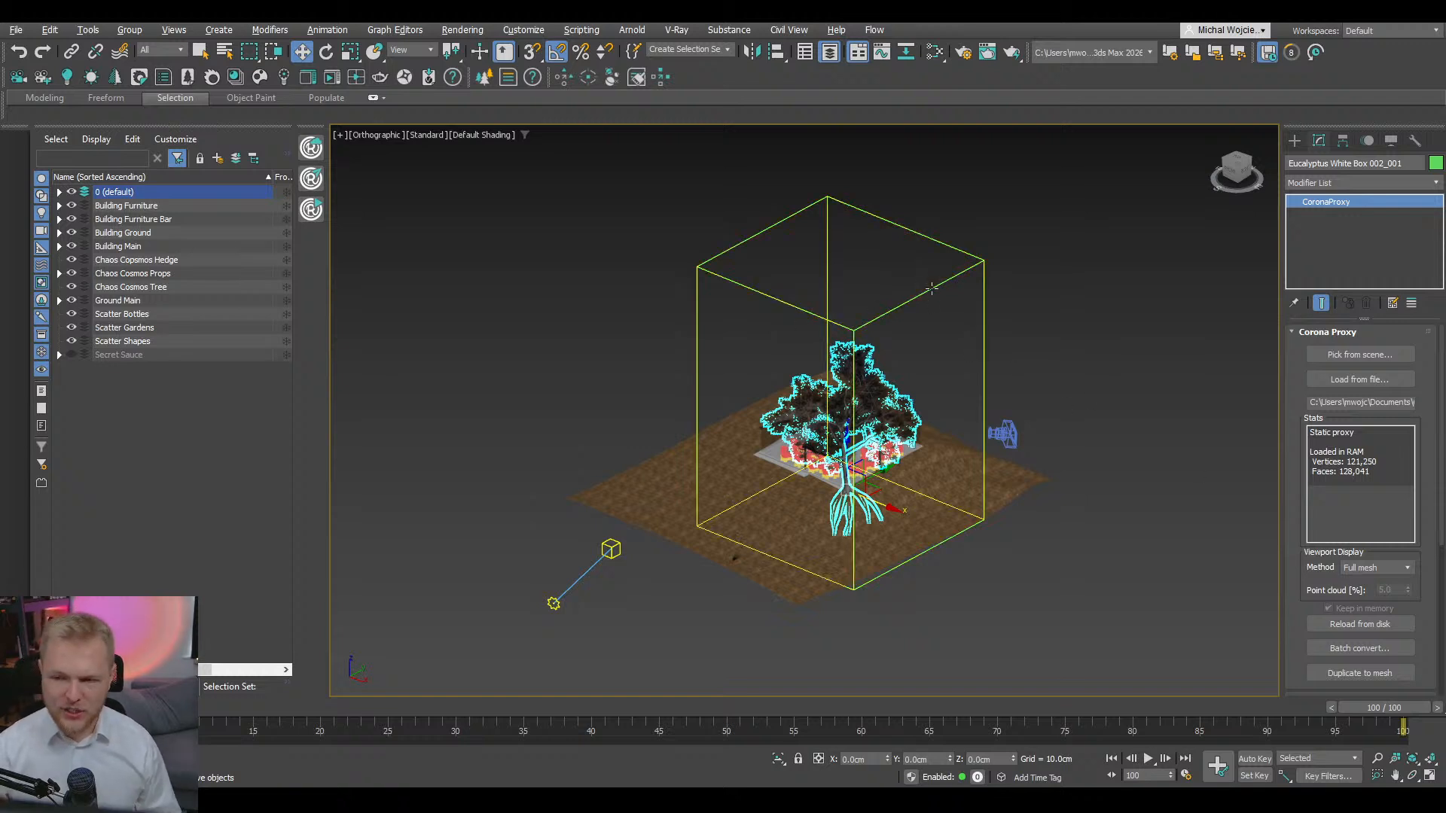
ctrl+click(872, 317)
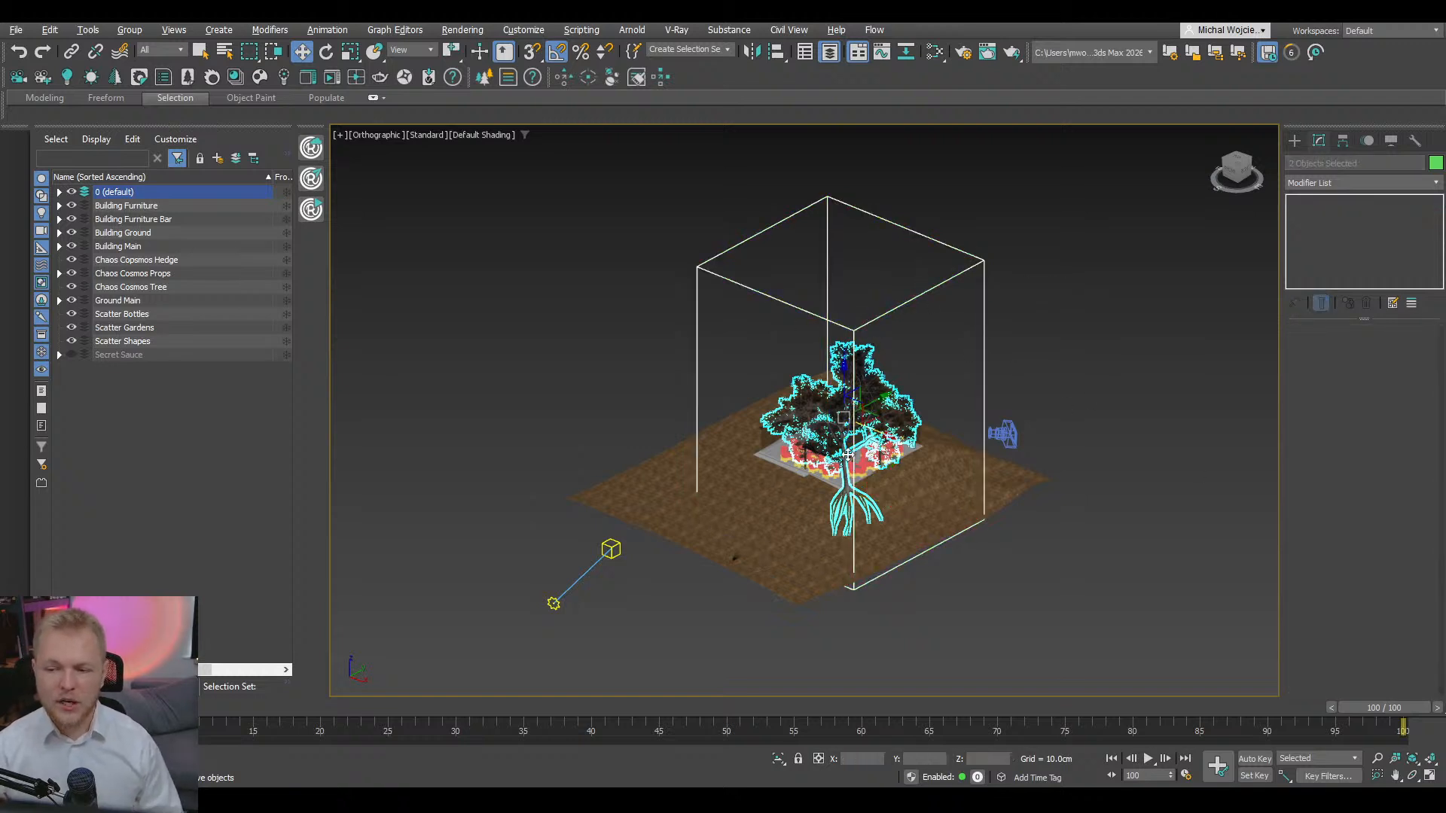
drag(857, 444, 707, 382)
middle_drag(649, 367, 813, 435)
- Delete the extra Eucalyptus White Box 002 tree left standing over the building
click(976, 451)
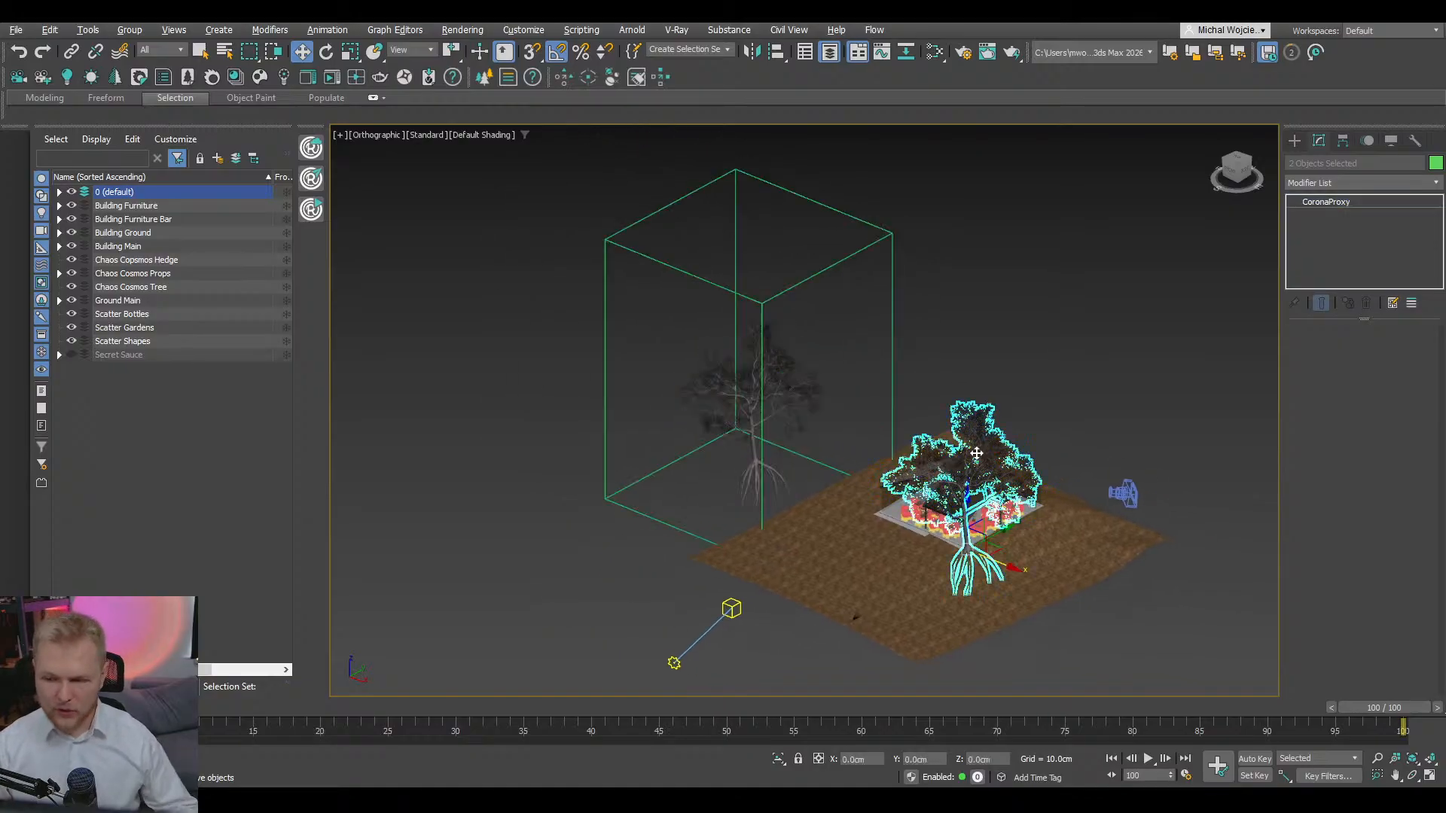
scroll(982, 445, up, 2)
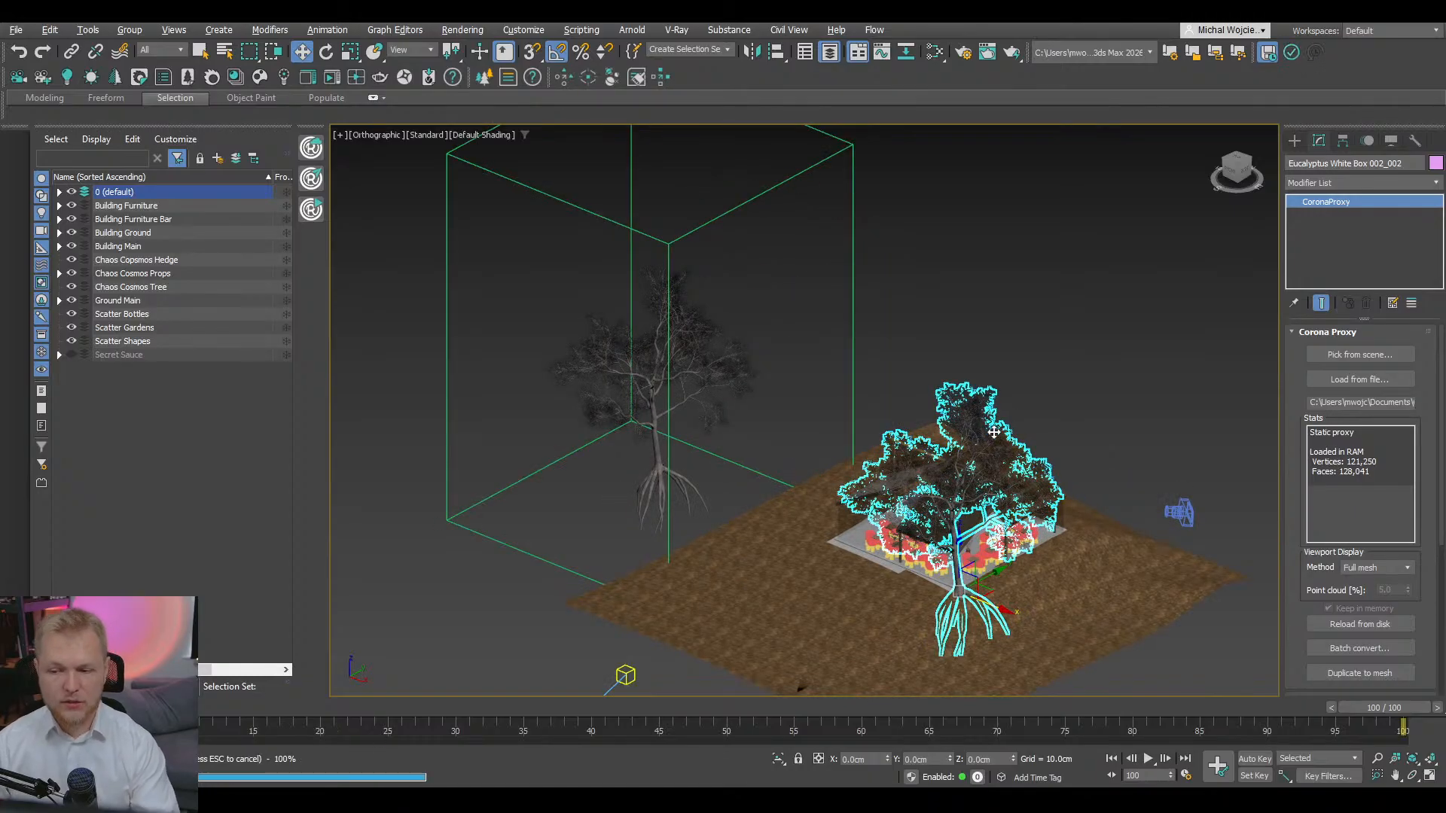
key(Delete)
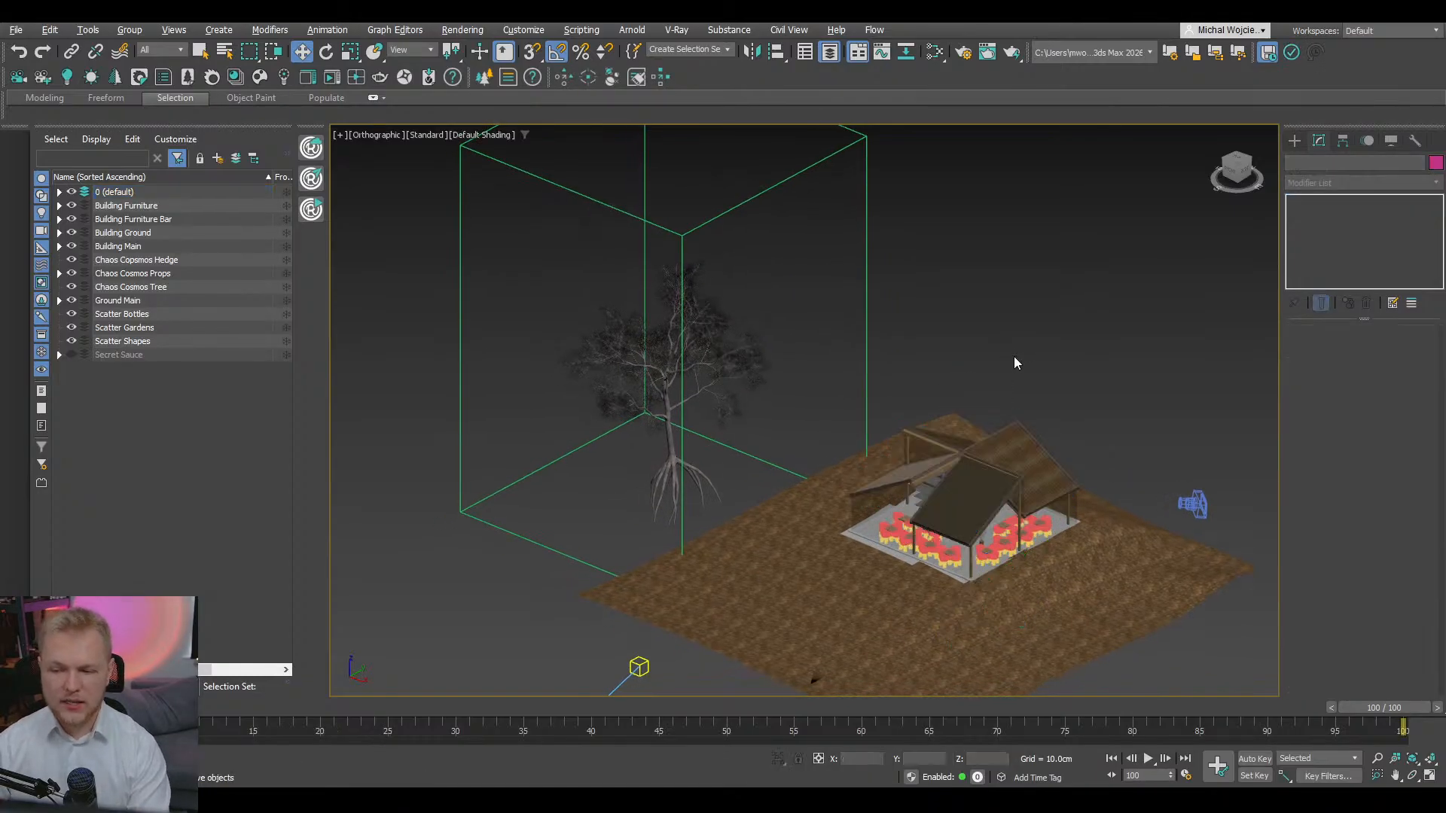
- Create a Standard Primitives box with AutoGrid on empty space beside the trees to generate a grid object, and delete the box
middle_drag(1014, 356, 1062, 420)
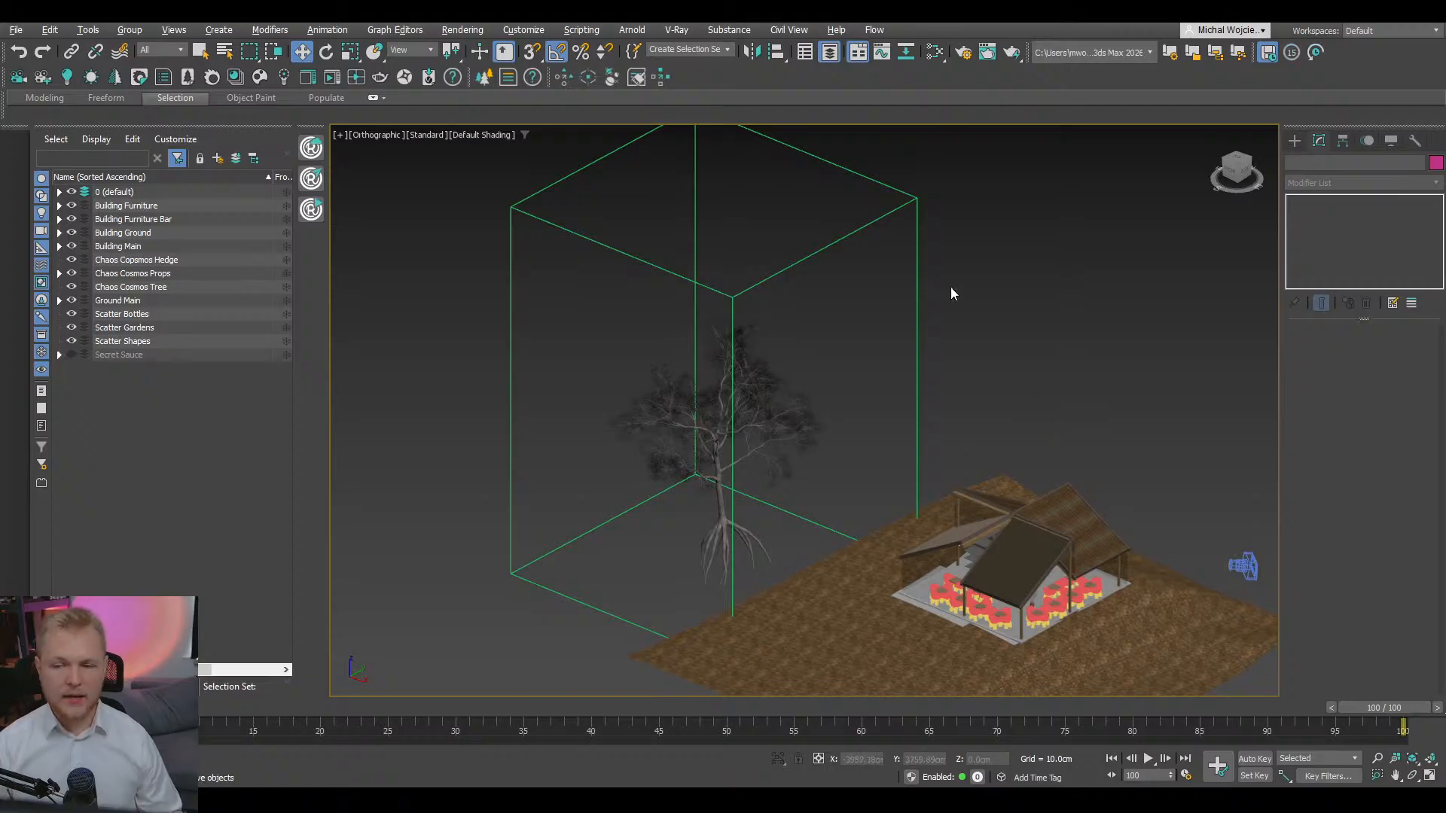
click(1295, 141)
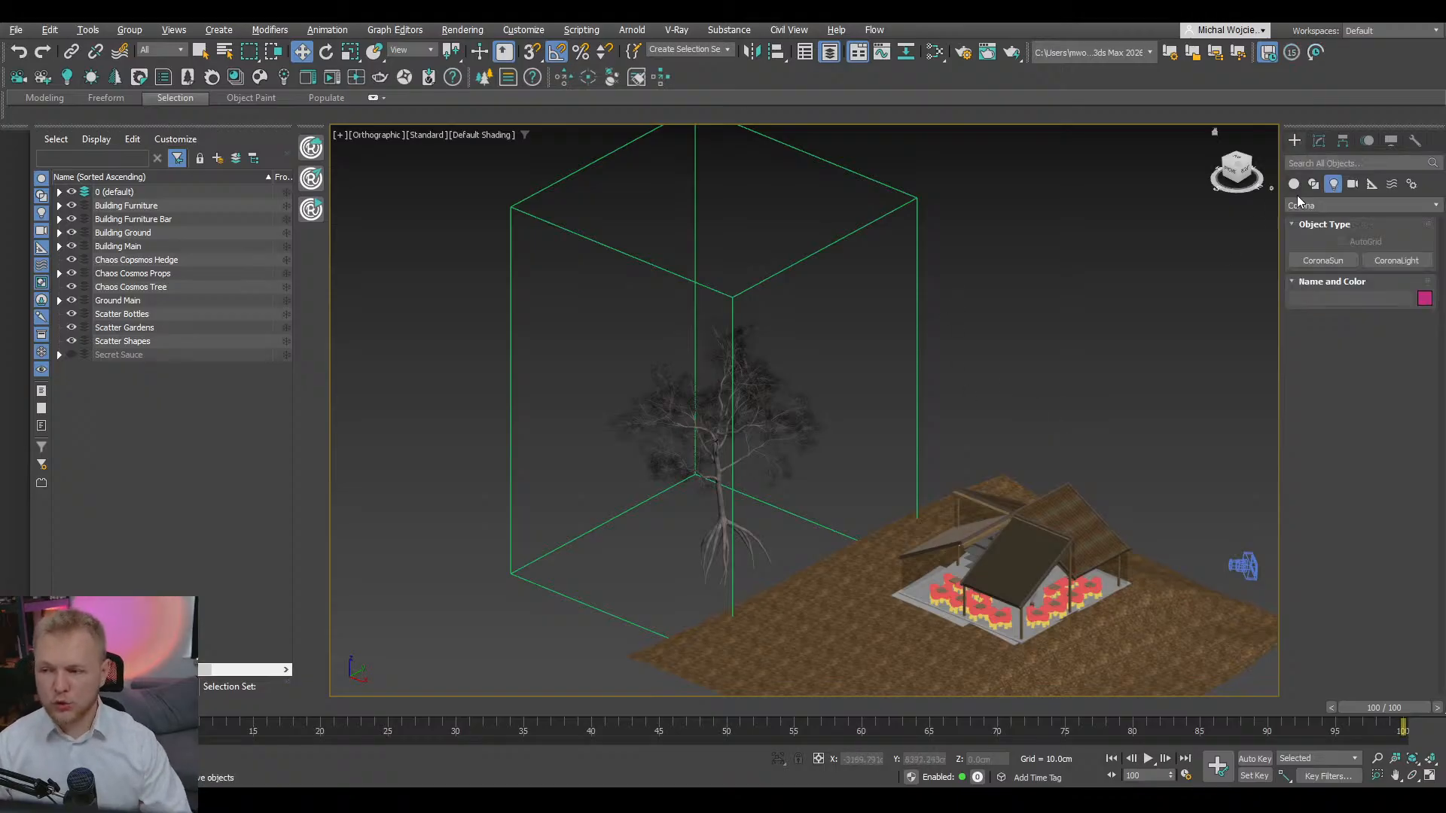
click(1318, 224)
click(1328, 261)
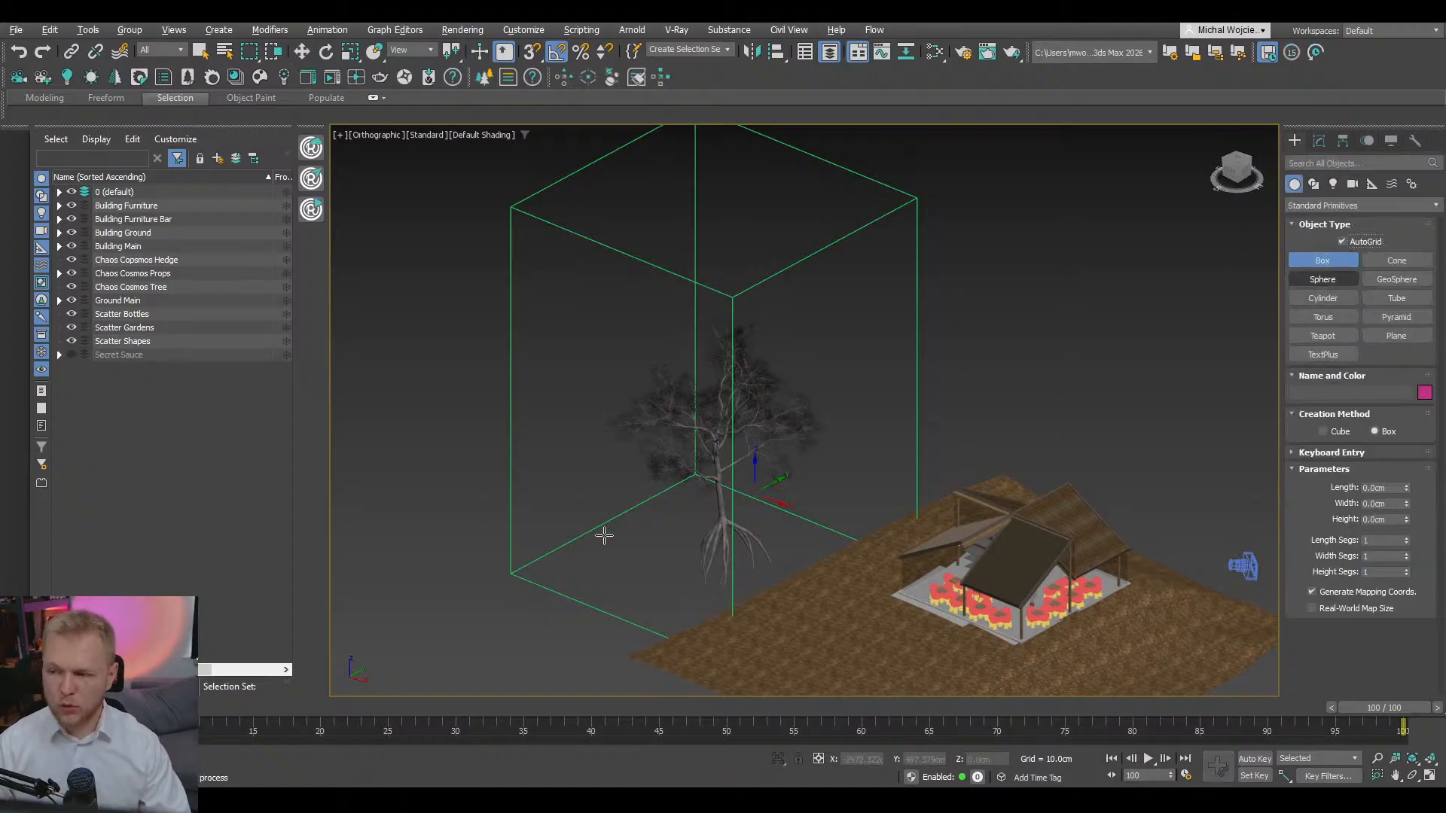
middle_drag(604, 533, 843, 467)
ctrl+drag(688, 527, 715, 572)
click(710, 475)
key(w)
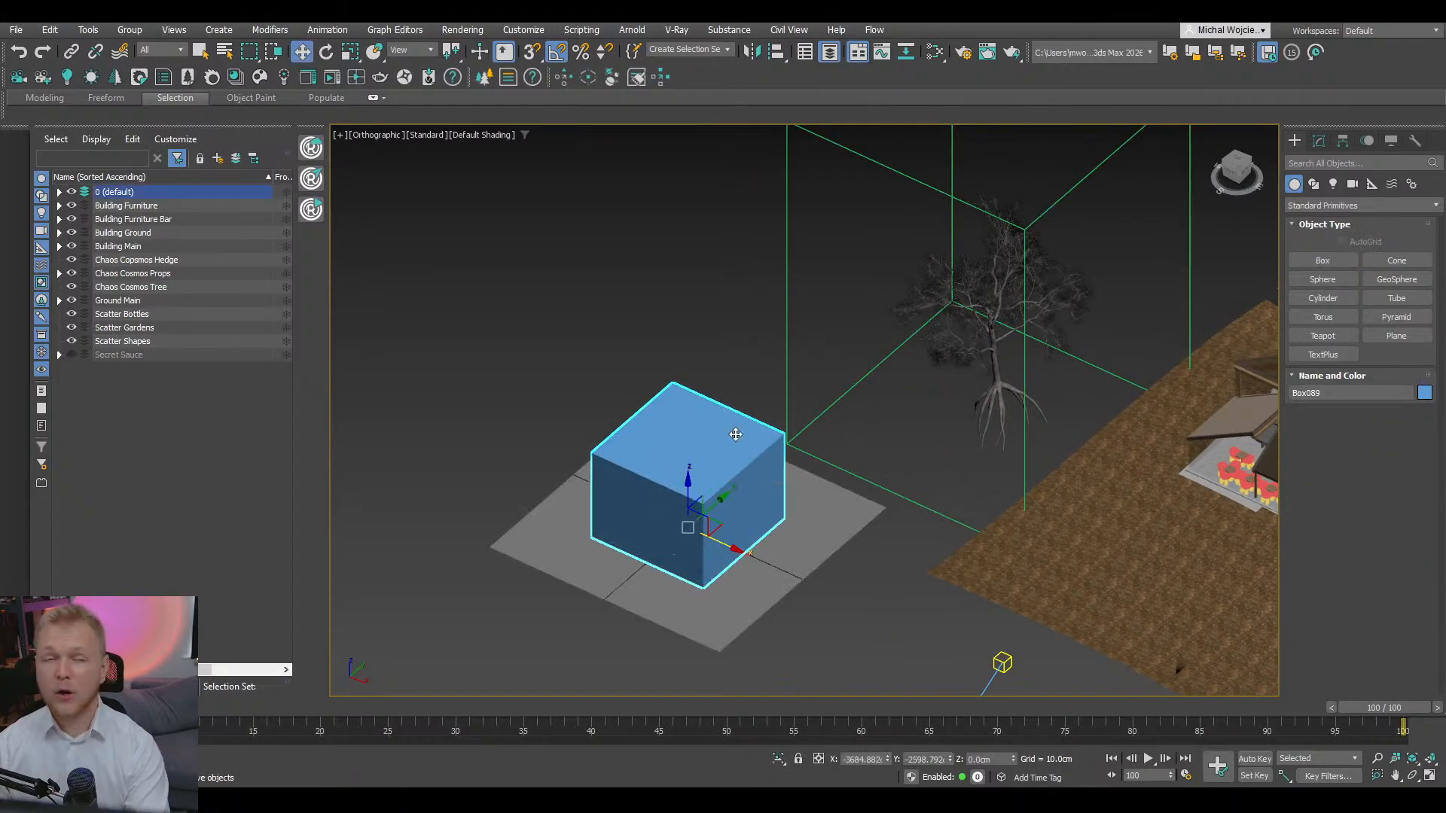
key(Delete)
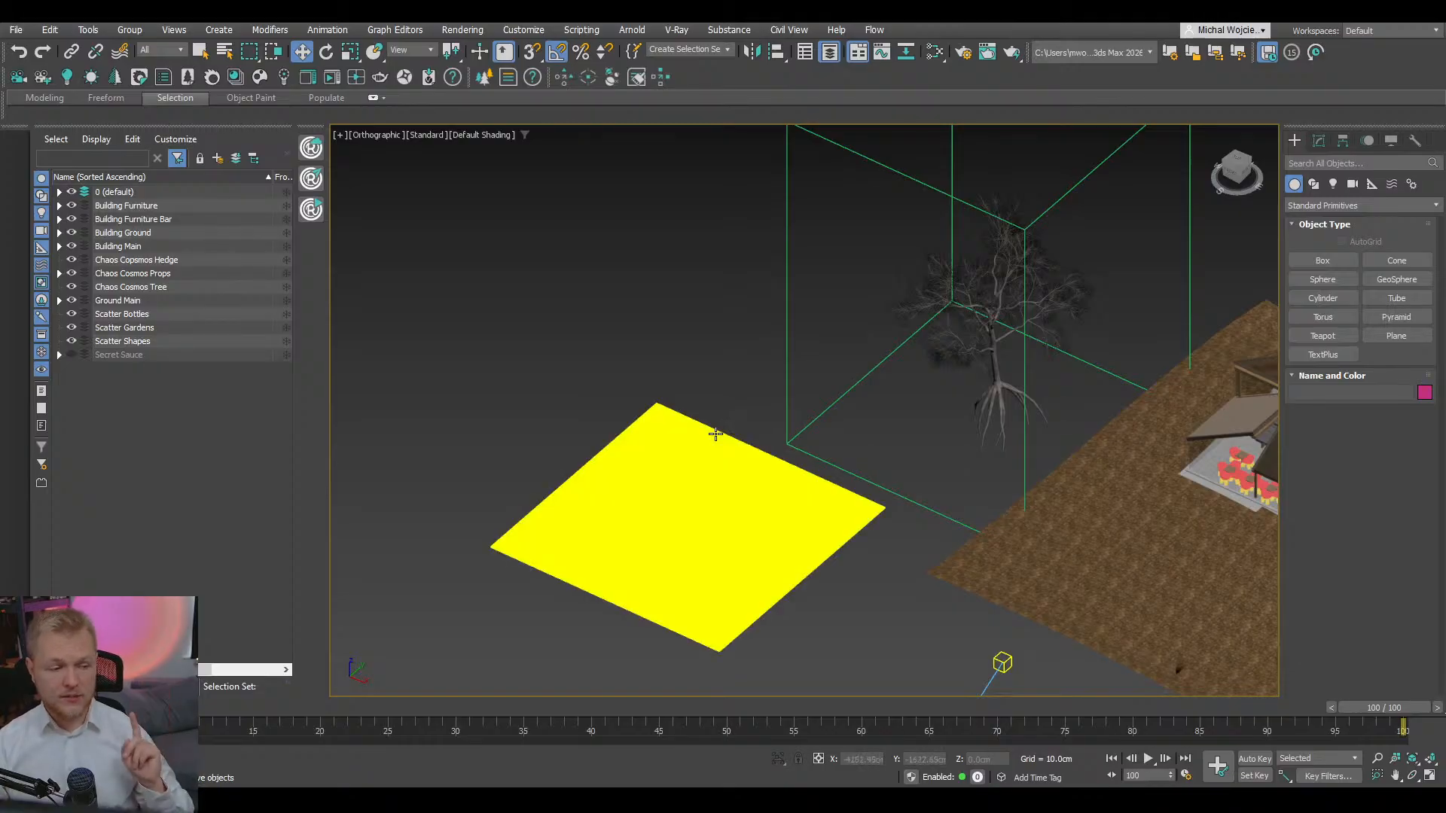
- Look closely at the new grid and delete the Eucalyptus White Box trees moved beside the ground
scroll(768, 526, up, 10)
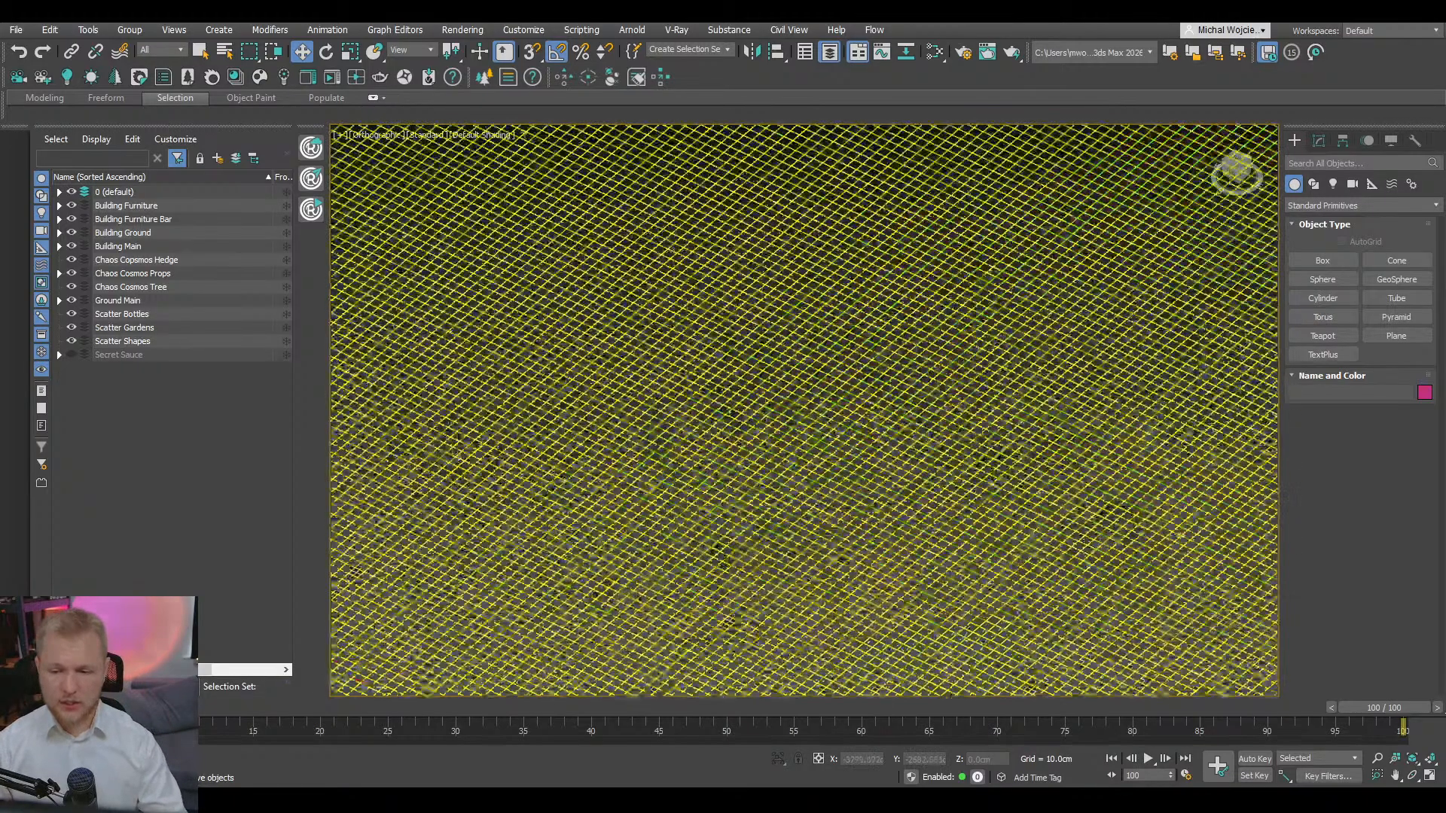
scroll(776, 478, down, 10)
click(780, 478)
drag(784, 432, 763, 352)
right_click(763, 352)
click(1000, 315)
key(Delete)
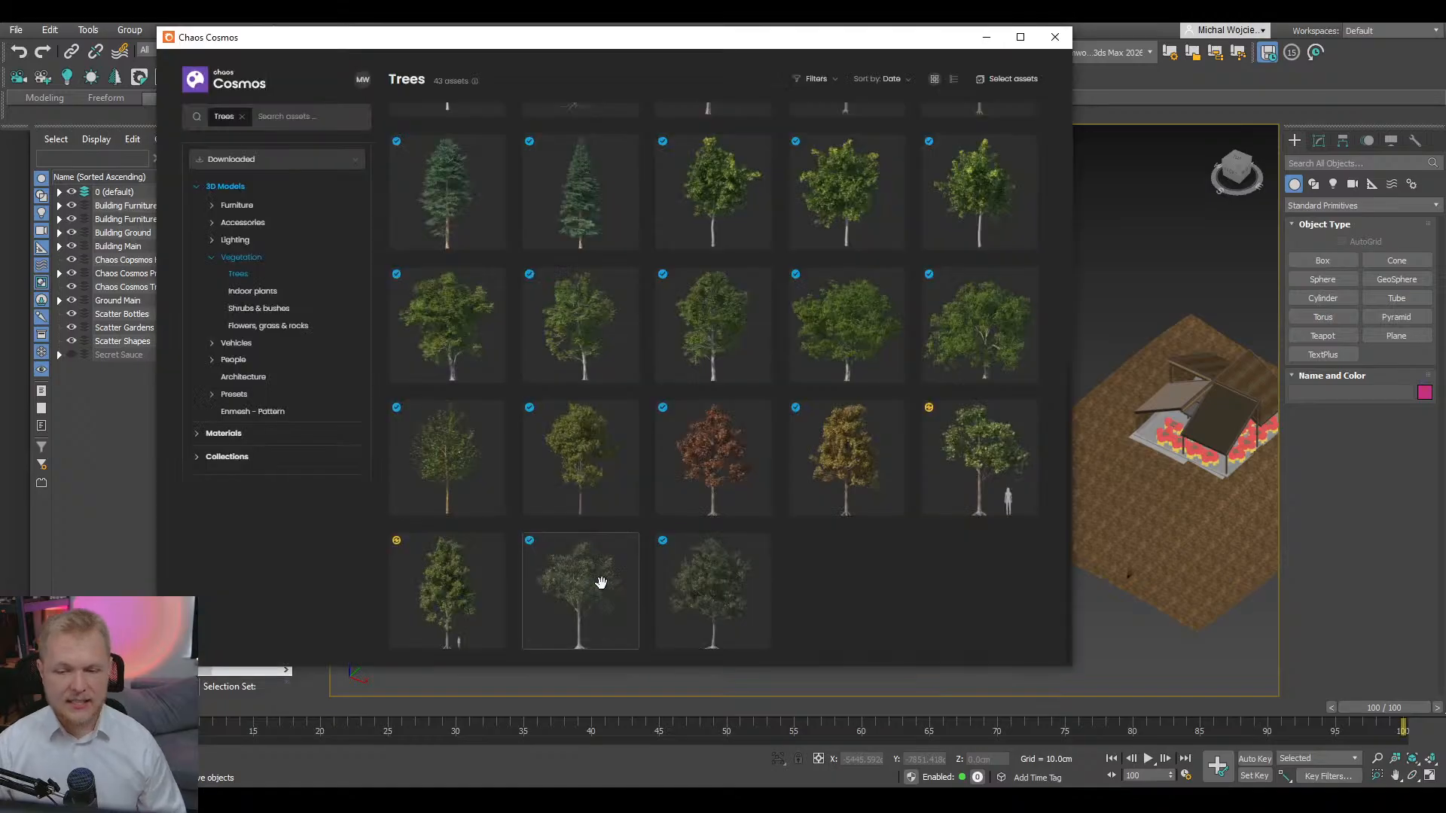
- Import Eucalyptus White Box 002 and 001 from Chaos Cosmos onto the new grid and minimize the browser
click(592, 590)
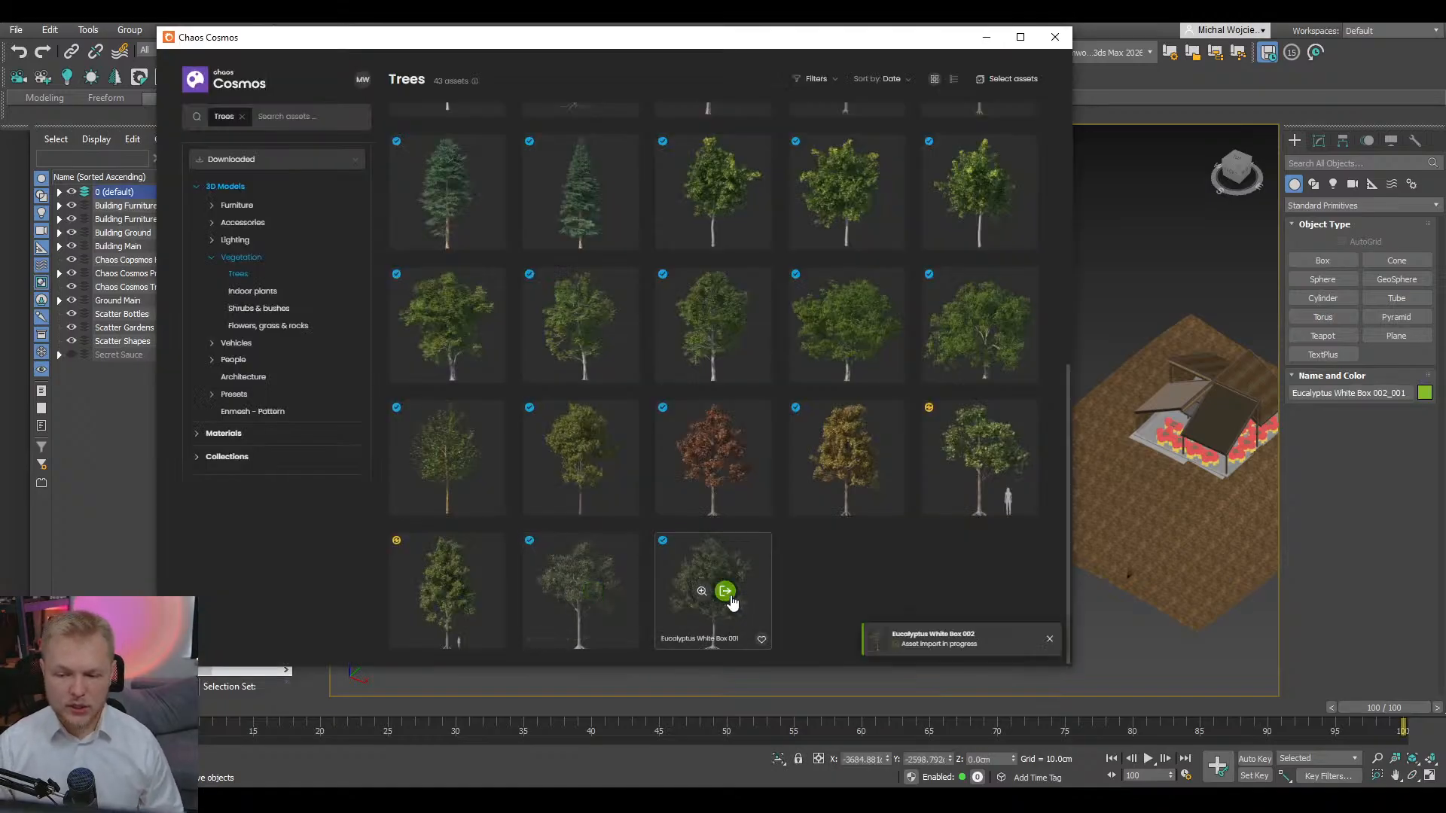
click(727, 592)
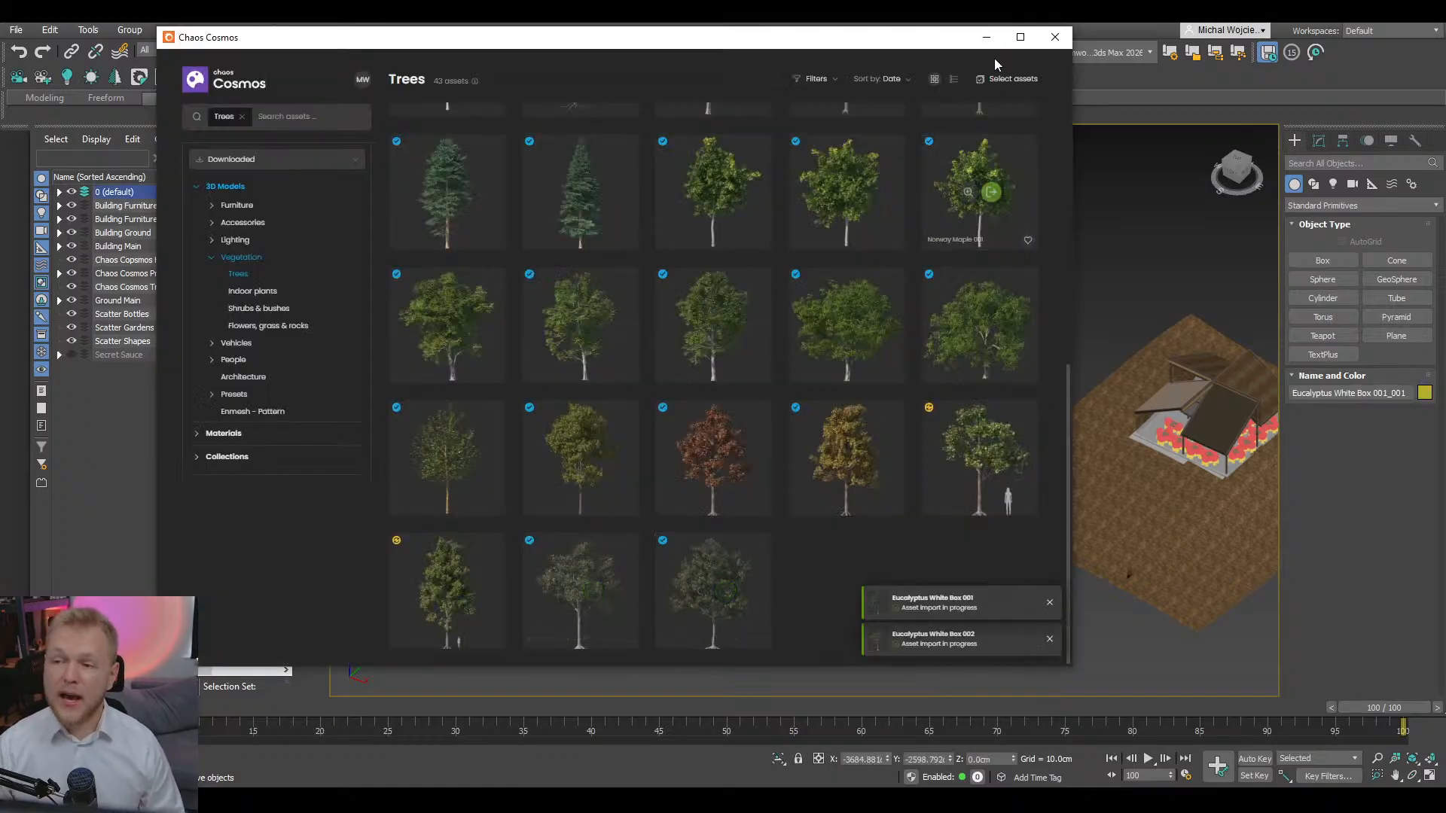
click(986, 37)
- Check the imported eucalyptus trees on the grid and hide the scene explorer to widen the viewport
middle_drag(807, 439, 623, 432)
alt+middle_drag(623, 432, 668, 424)
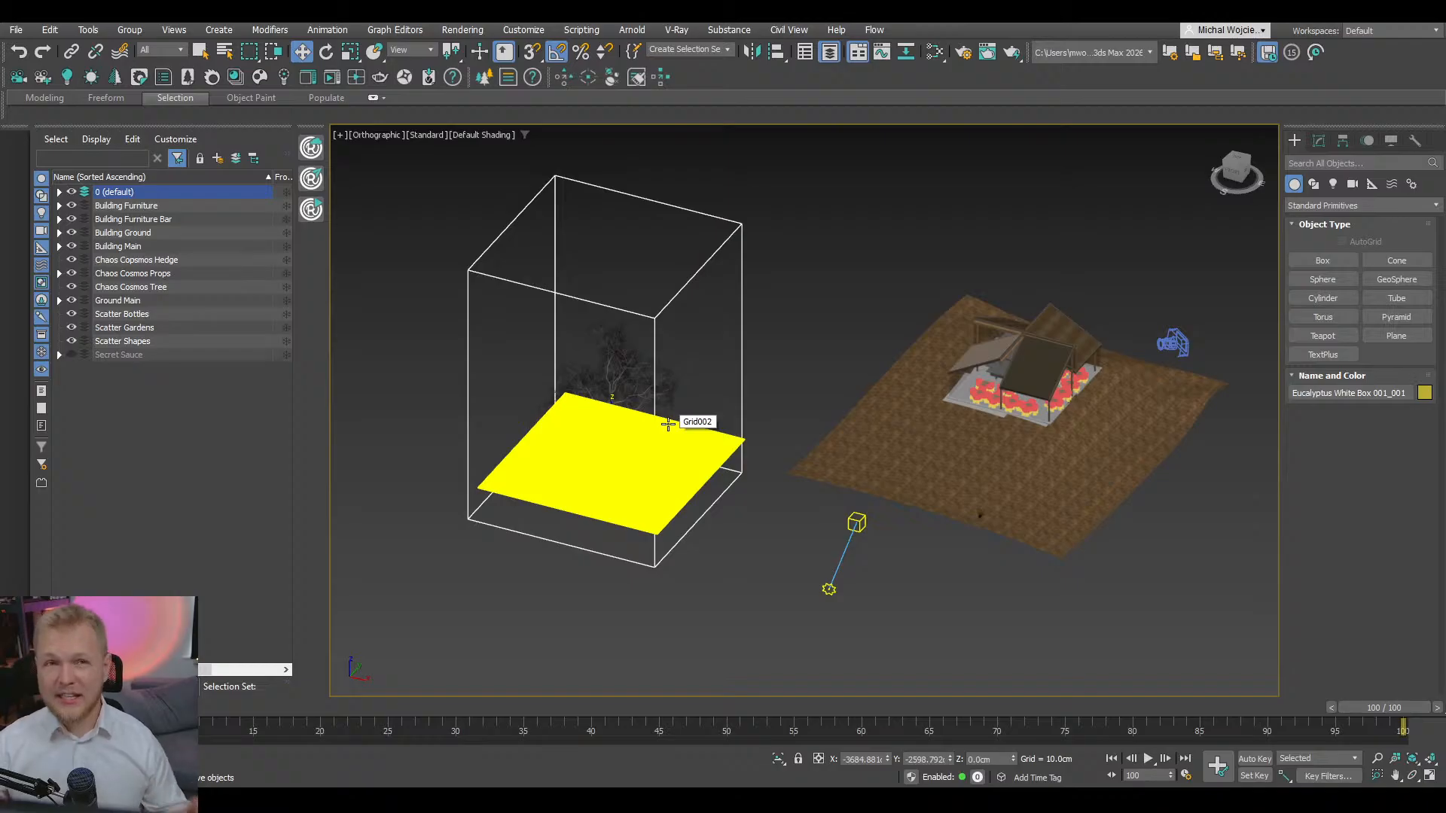
key(z)
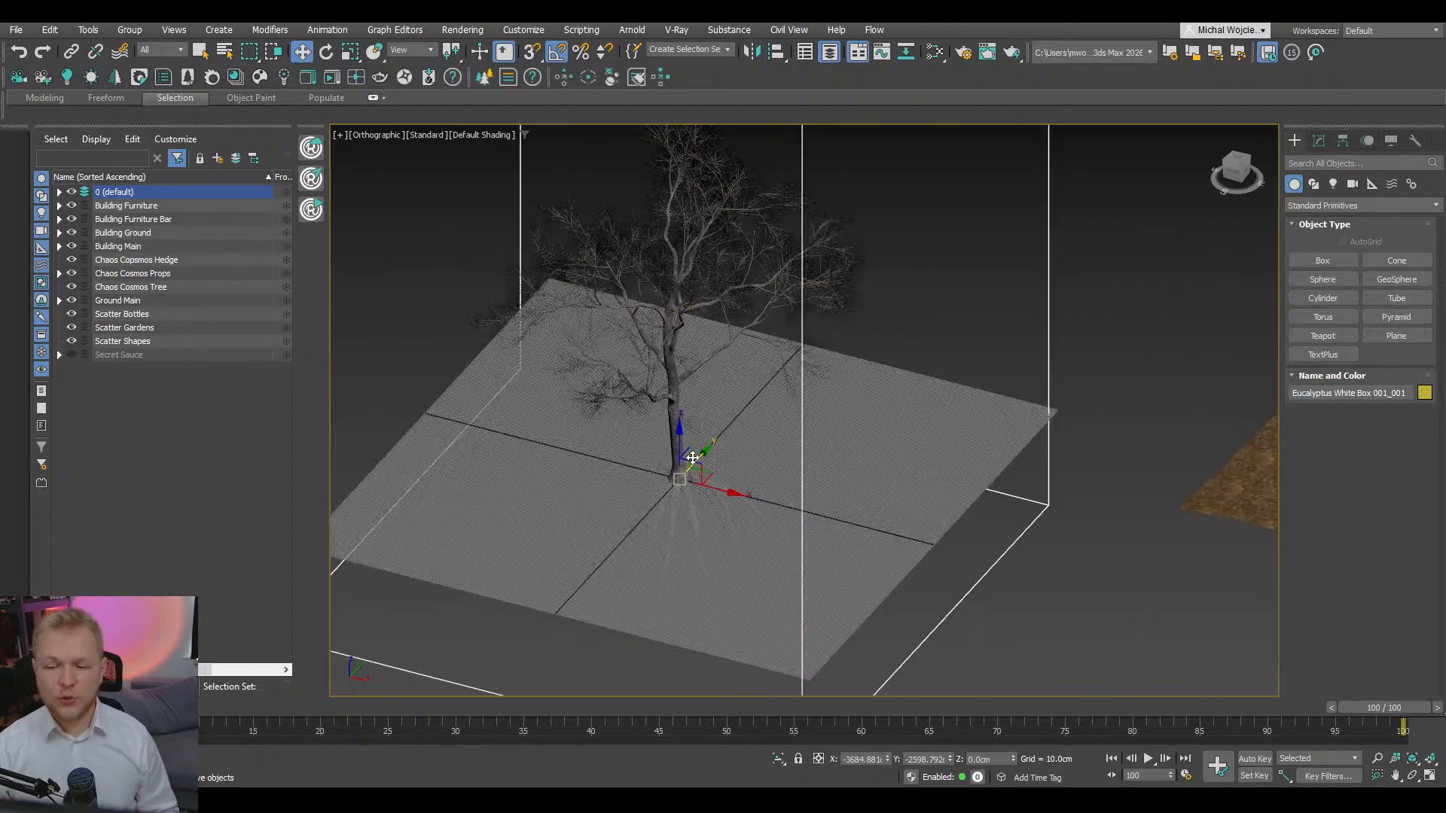
scroll(747, 523, down, 3)
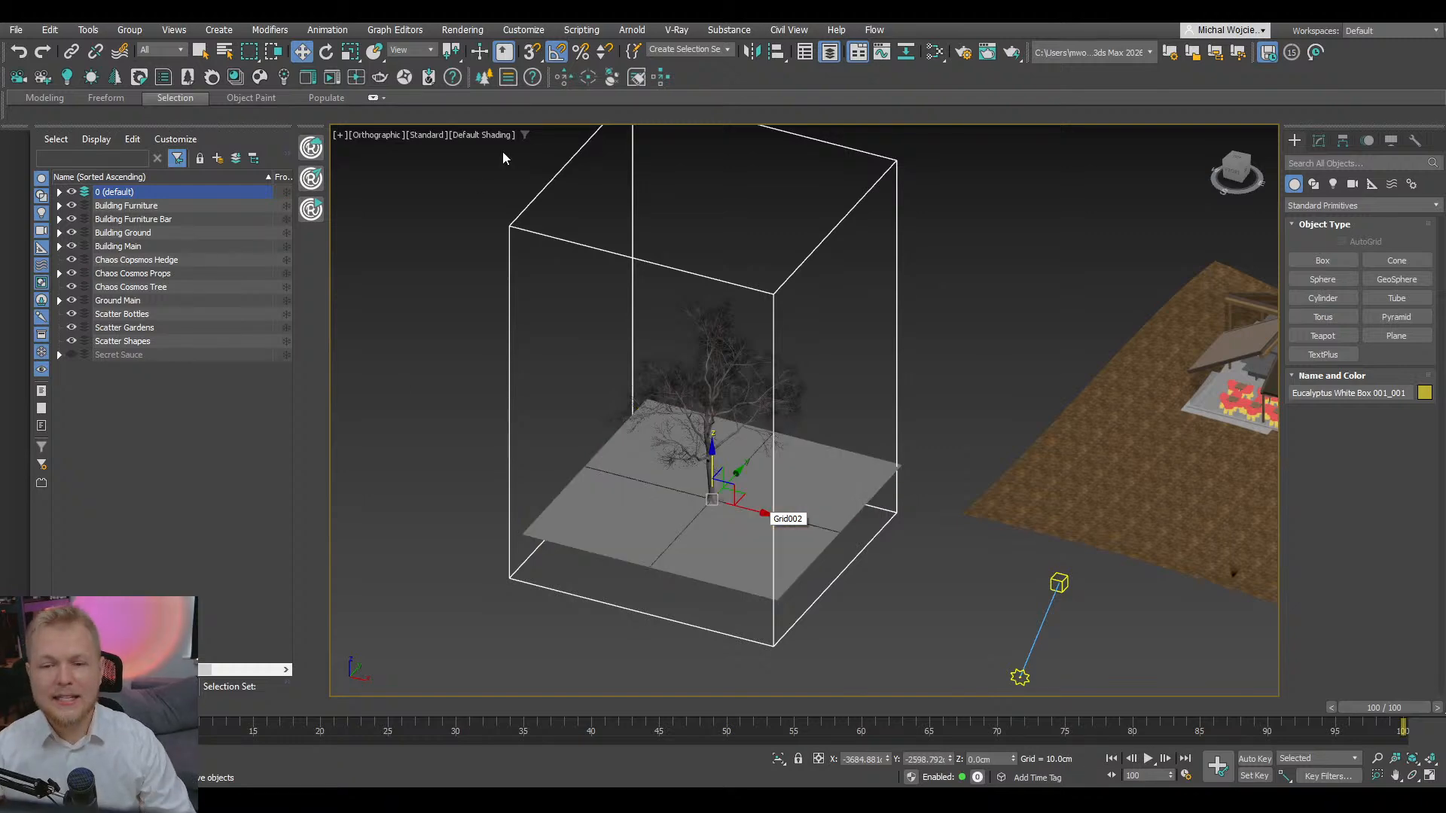
click(829, 51)
scroll(770, 273, down, 3)
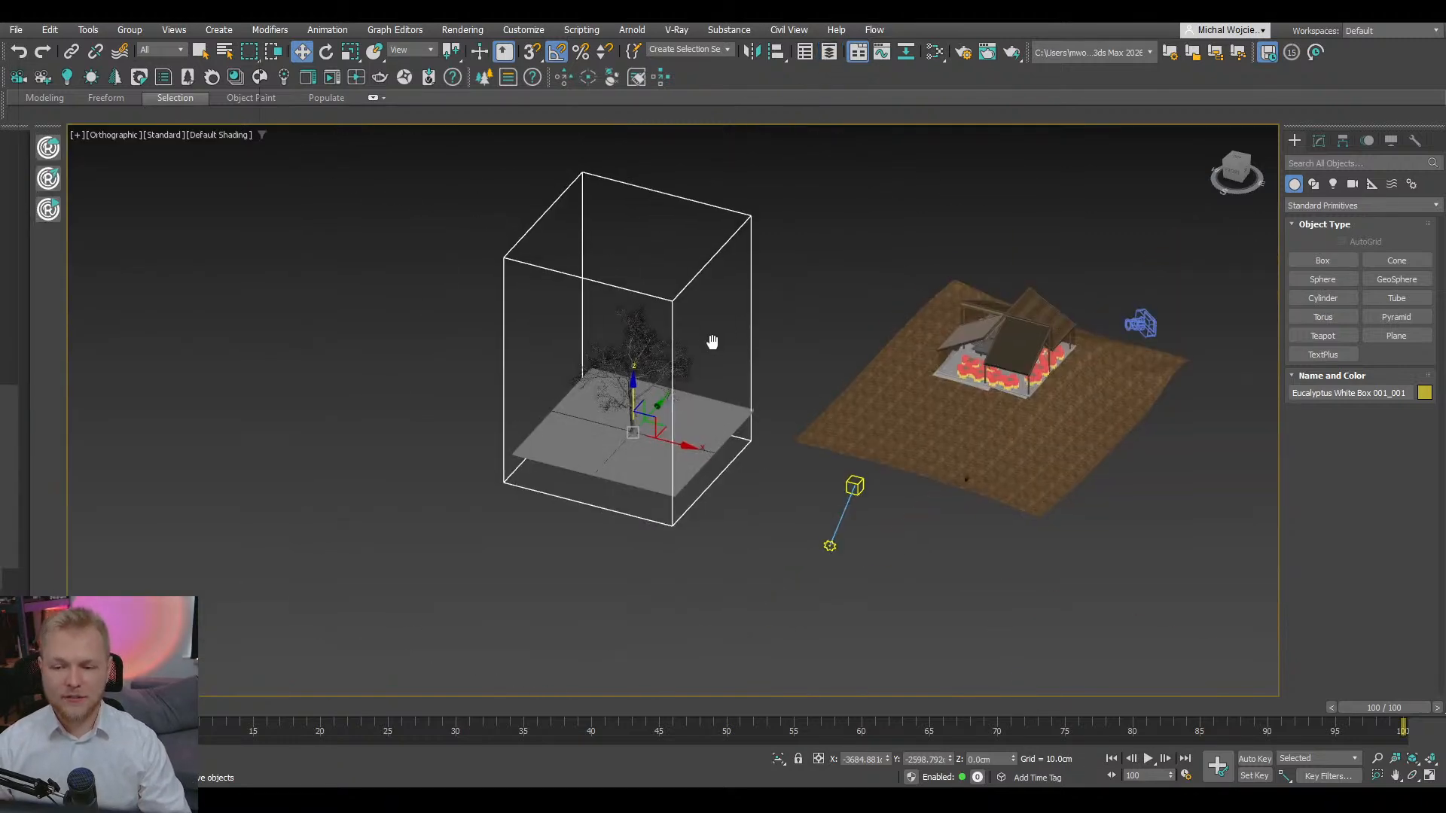
- Select both eucalyptus trees on the grid and open the Scripting Listener
middle_drag(714, 339, 734, 402)
alt+middle_drag(778, 451, 714, 452)
scroll(712, 312, up, 3)
middle_drag(712, 312, 639, 584)
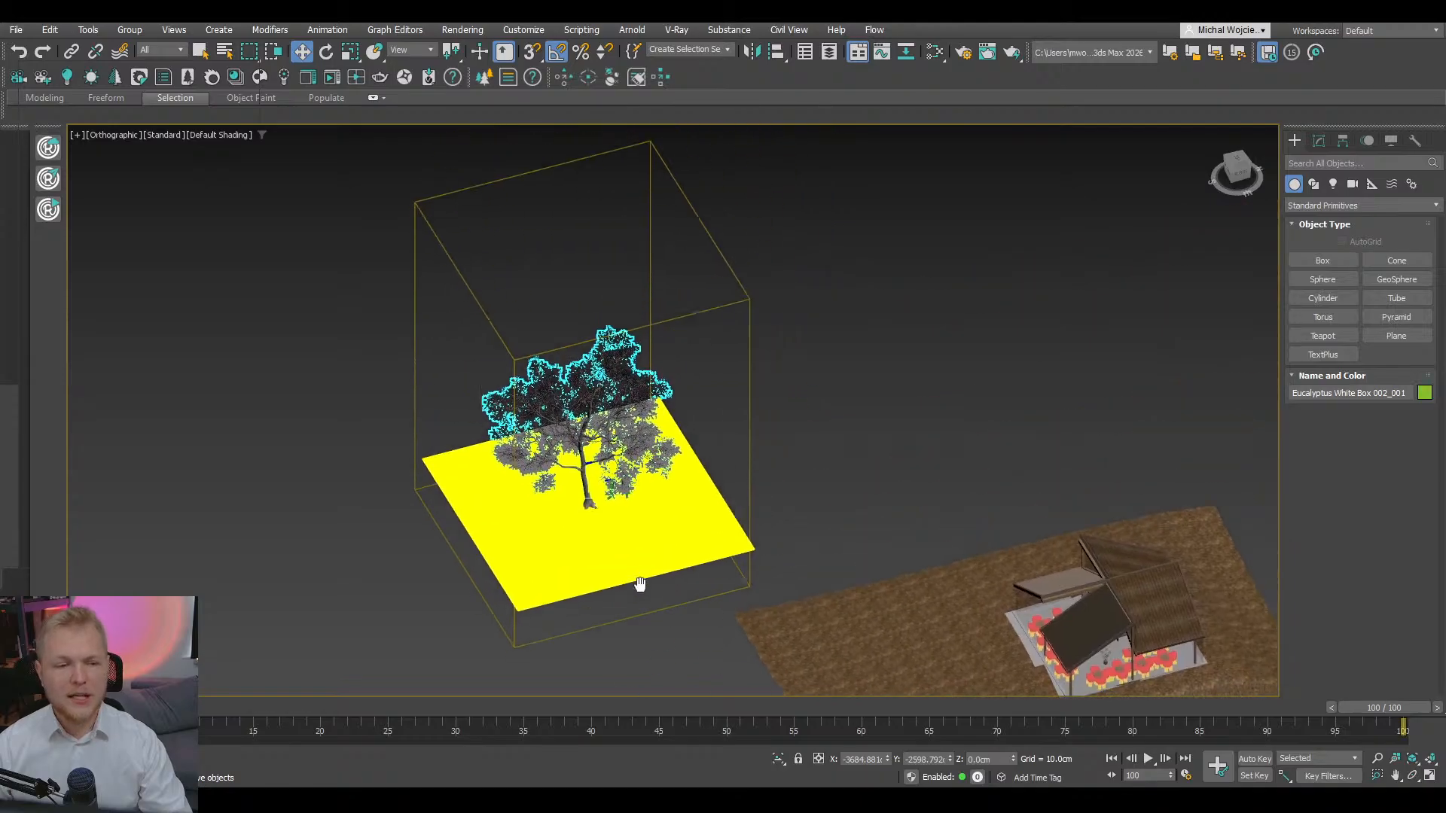
alt+middle_drag(753, 369, 784, 331)
drag(798, 291, 551, 407)
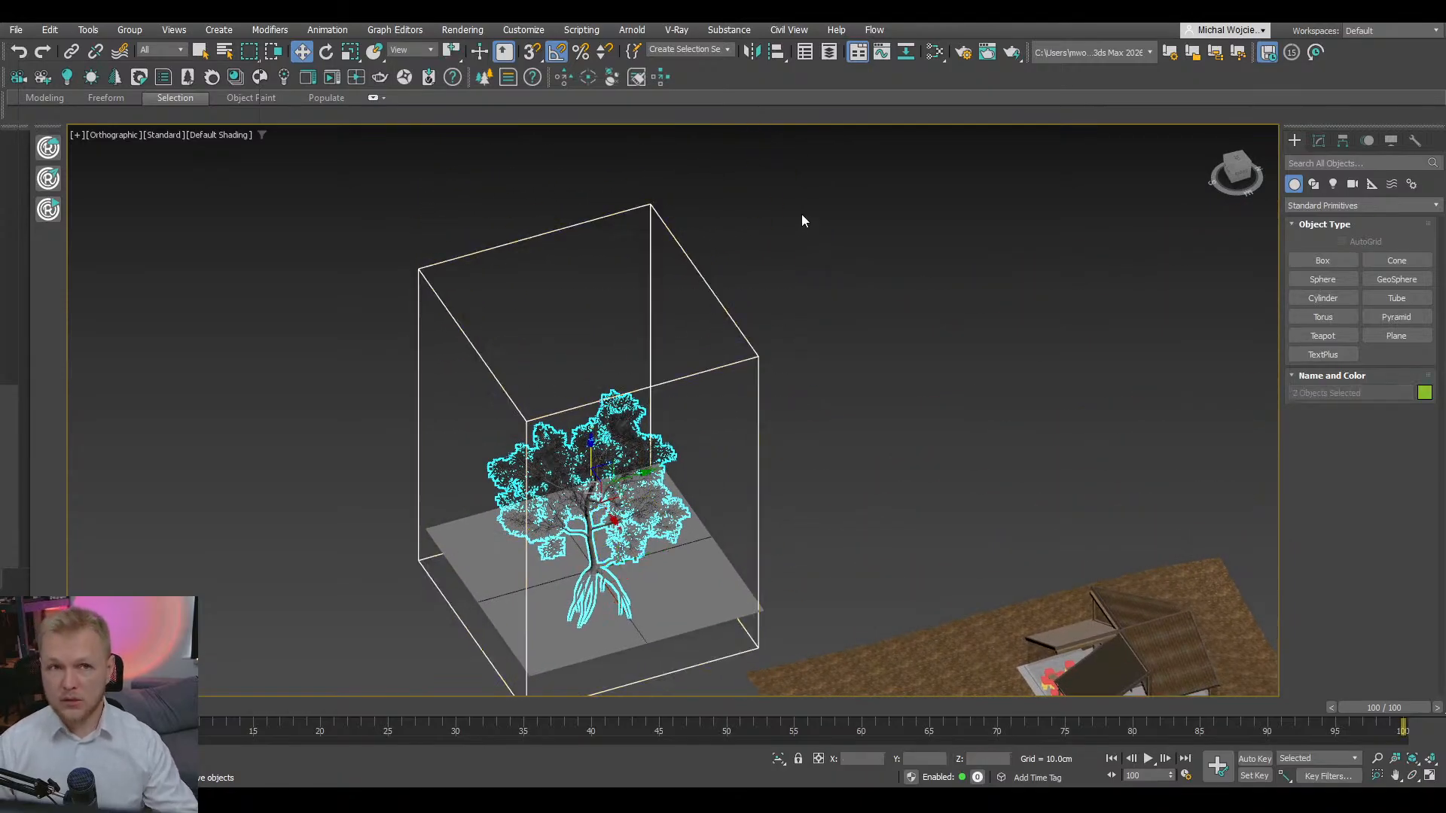
click(596, 31)
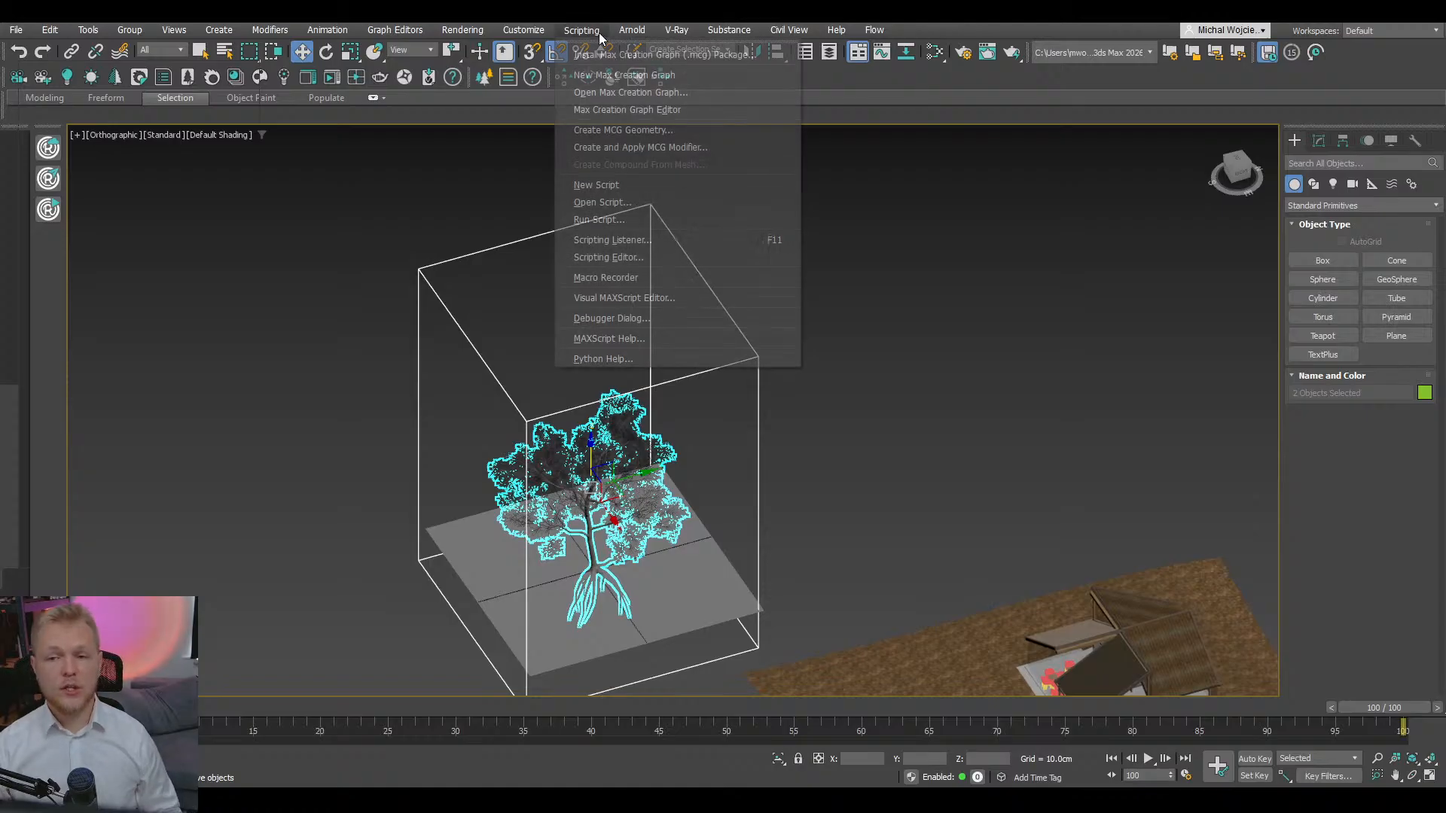
click(628, 243)
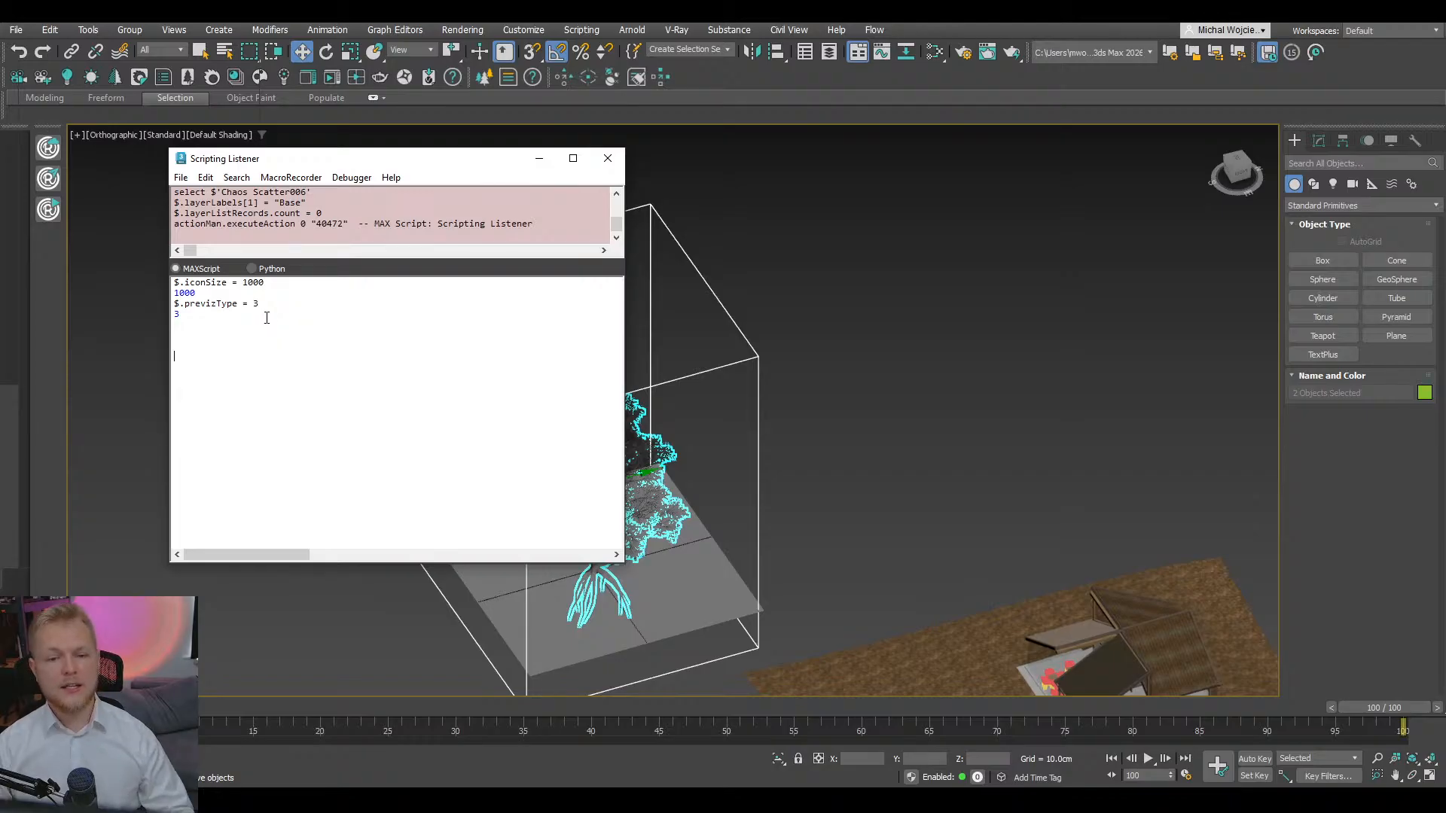
- Copy the $.previzType = 3 line from the Scripting Listener and clear both of its panes
drag(261, 303, 128, 302)
key(ctrl+c)
key(Delete)
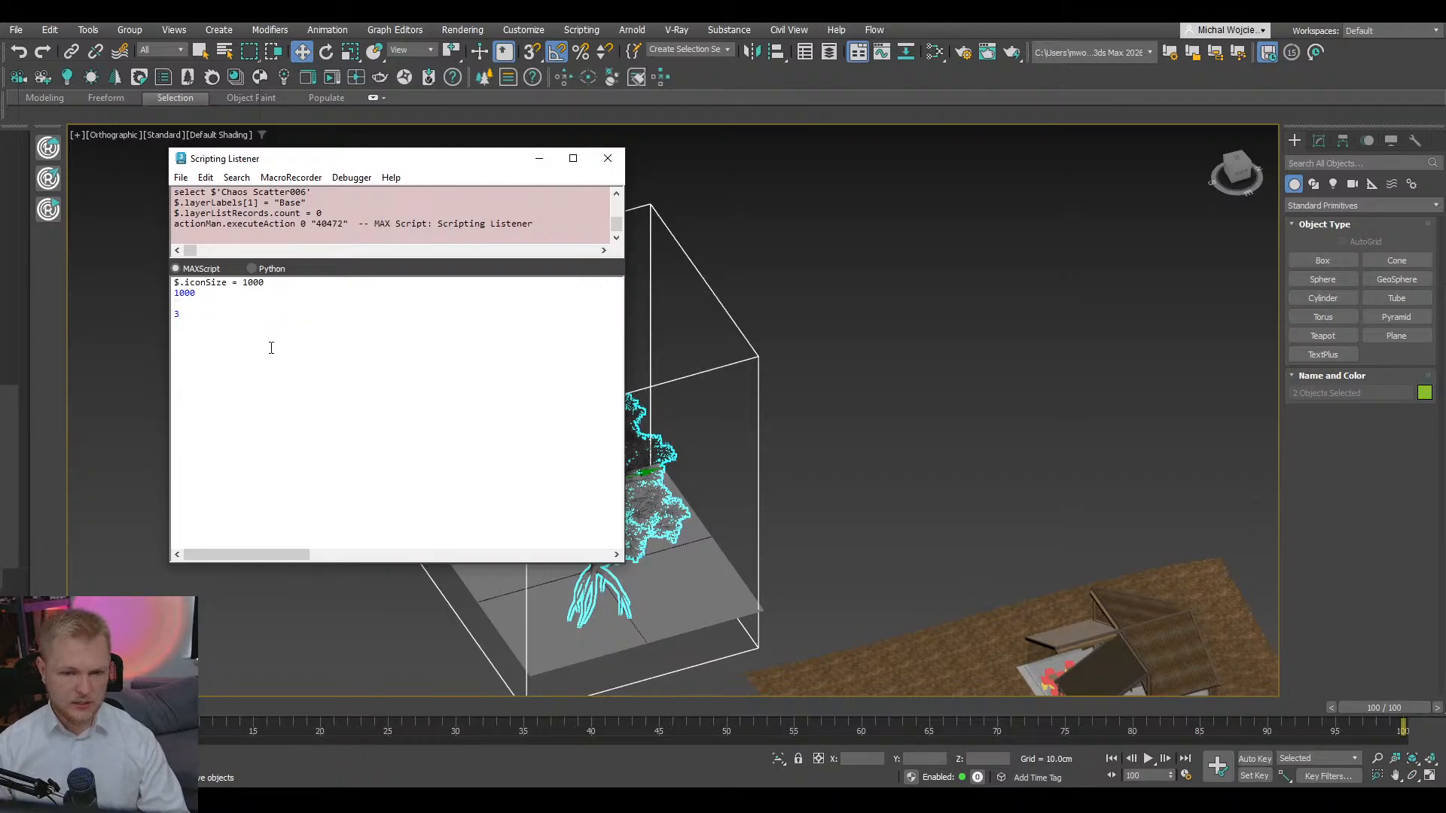
key(ctrl+a)
key(Delete)
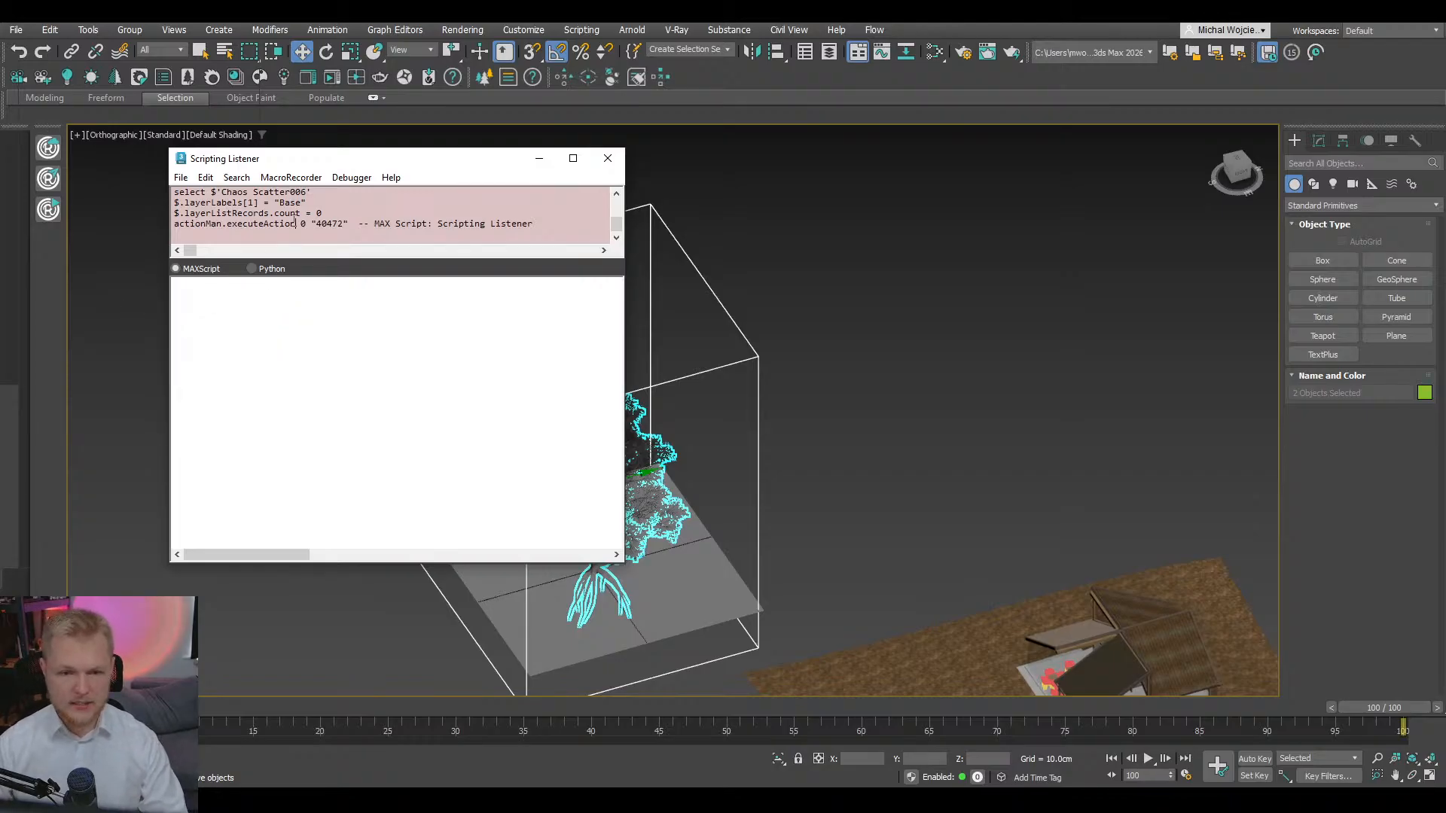
key(ctrl+a)
key(Delete)
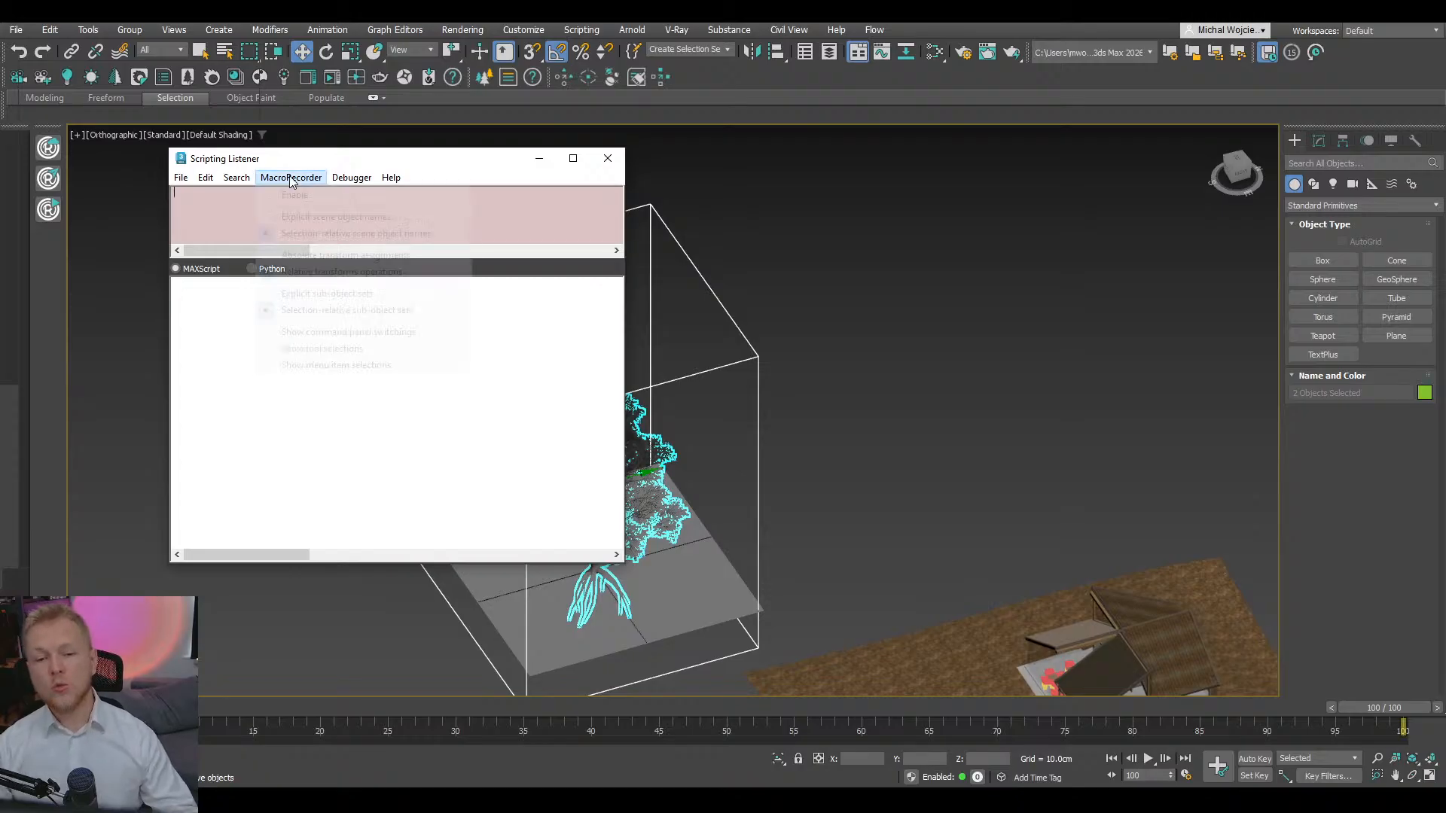
- Enable the MacroRecorder and move the Scripting Listener clear of the trees
click(291, 177)
click(295, 193)
drag(316, 164, 239, 175)
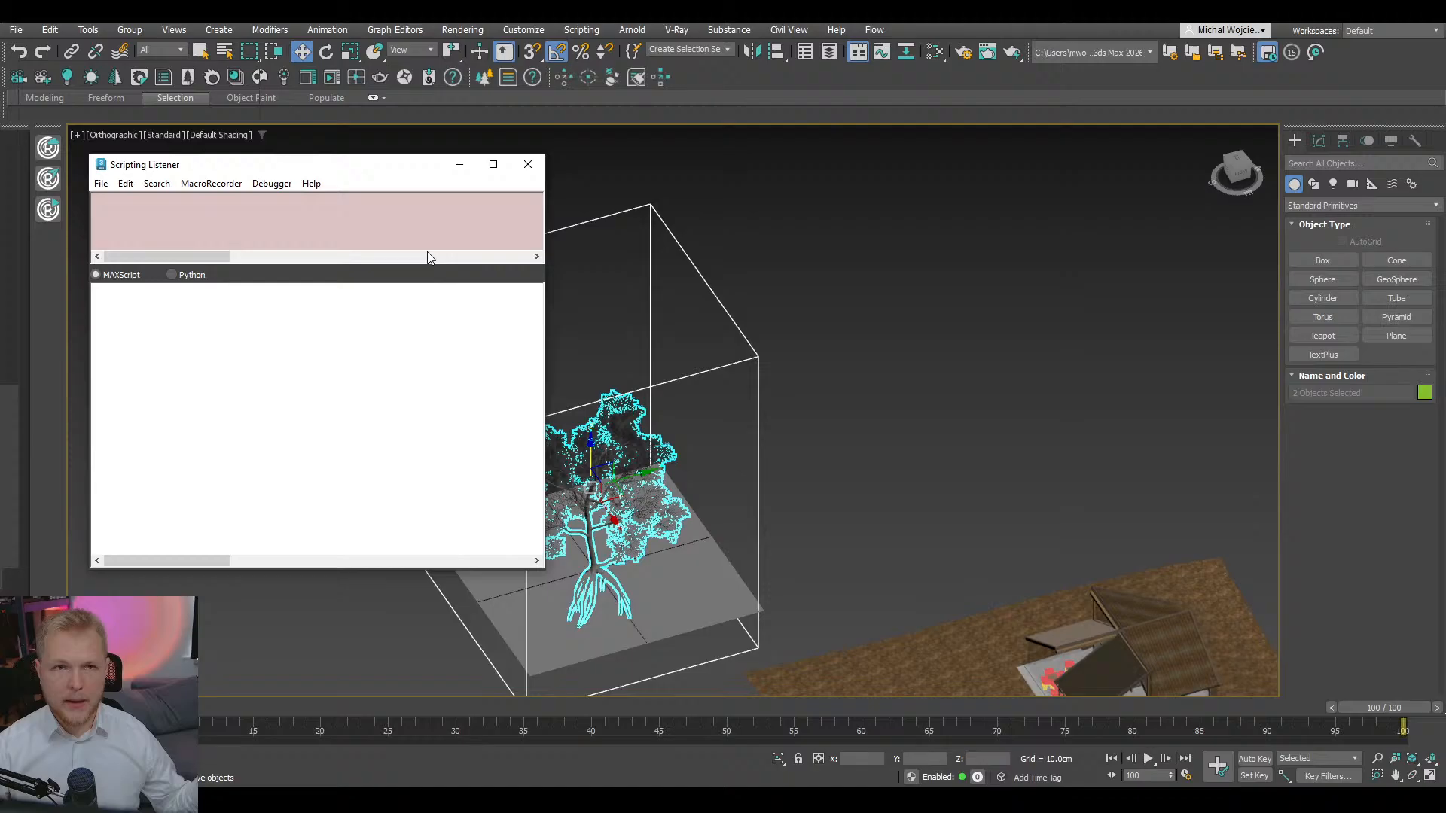
- Select the eucalyptus shown as a wire bounding box and display its Corona Proxy settings
click(712, 206)
click(716, 289)
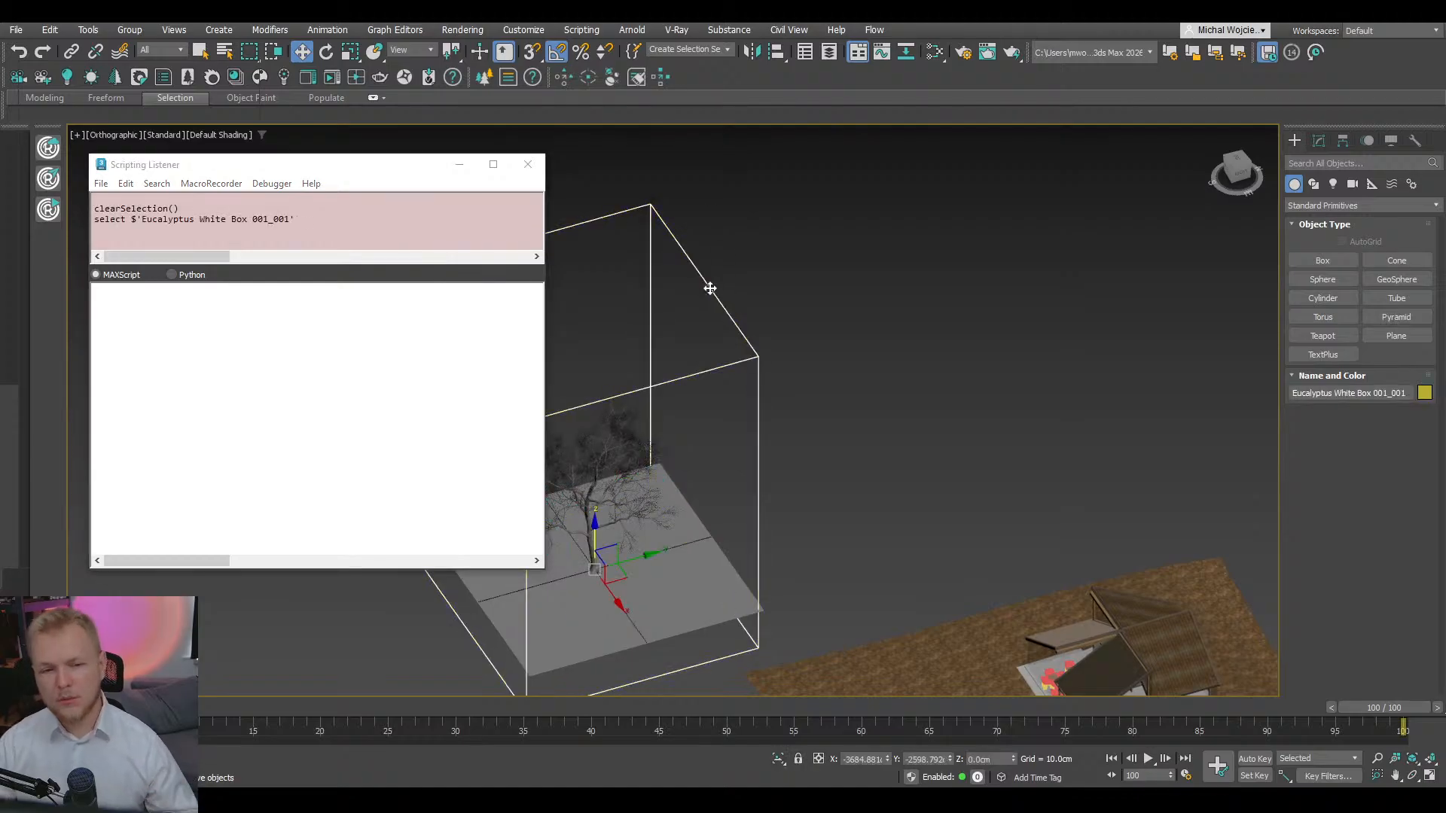
click(1319, 143)
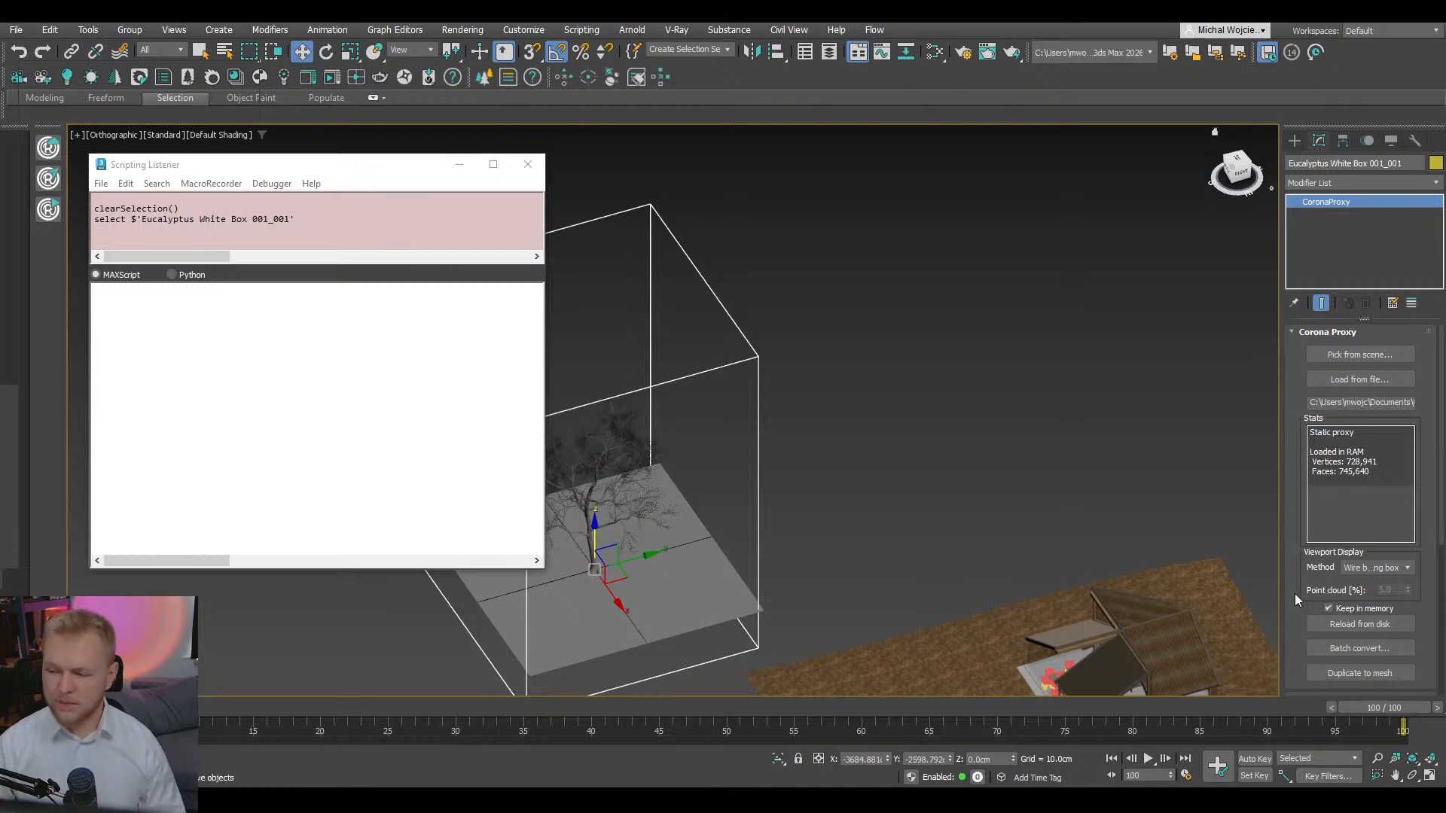
scroll(1297, 587, down, 1)
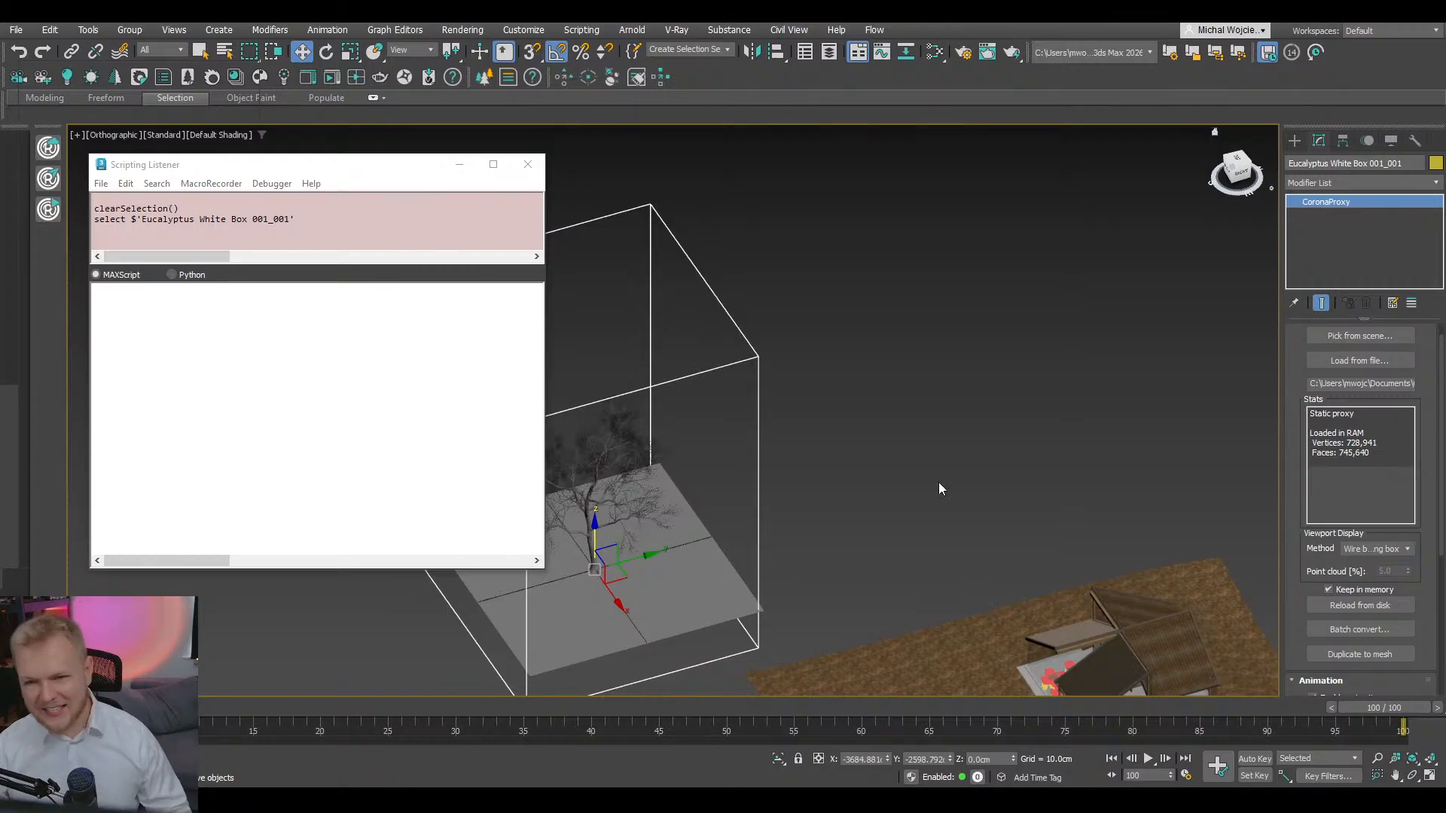
- Open the Corona Lister, look through the previz types of the scene's proxies, and close it
click(143, 78)
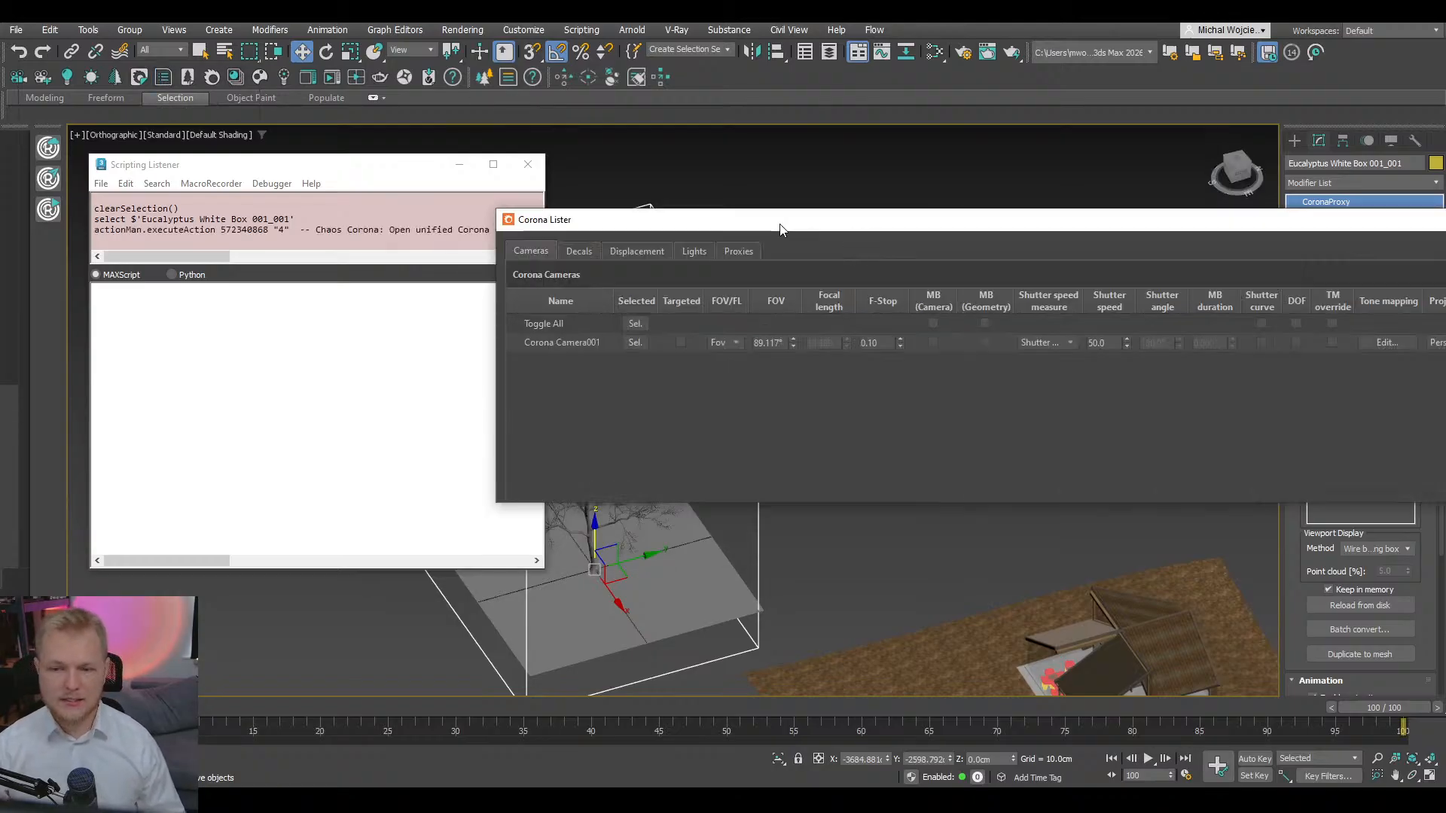
drag(775, 226, 591, 219)
click(550, 243)
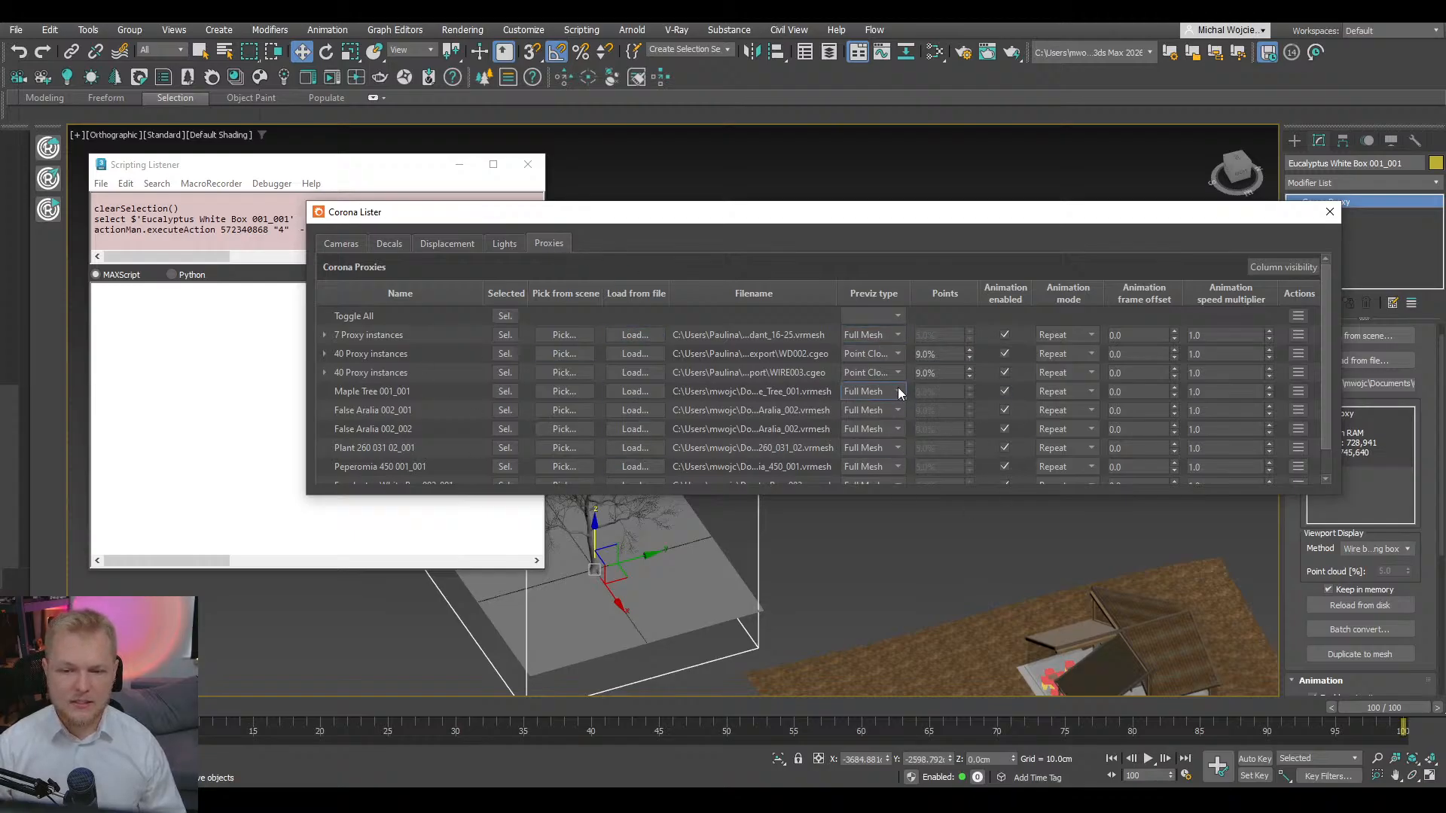
click(1328, 214)
- Set the viewport display method of the Eucalyptus White Box 001 proxy to Full mesh
key(z)
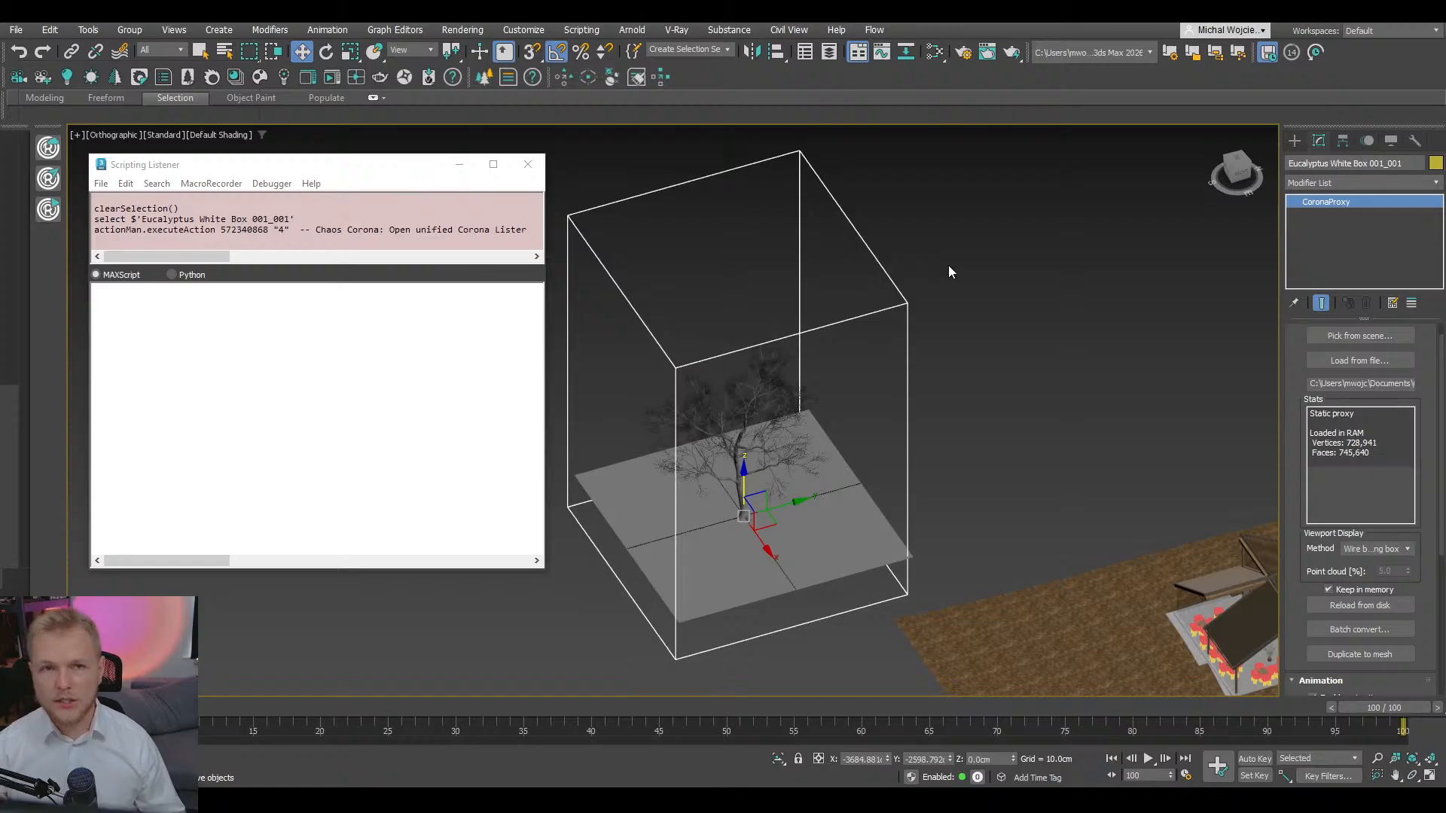
drag(740, 388, 739, 389)
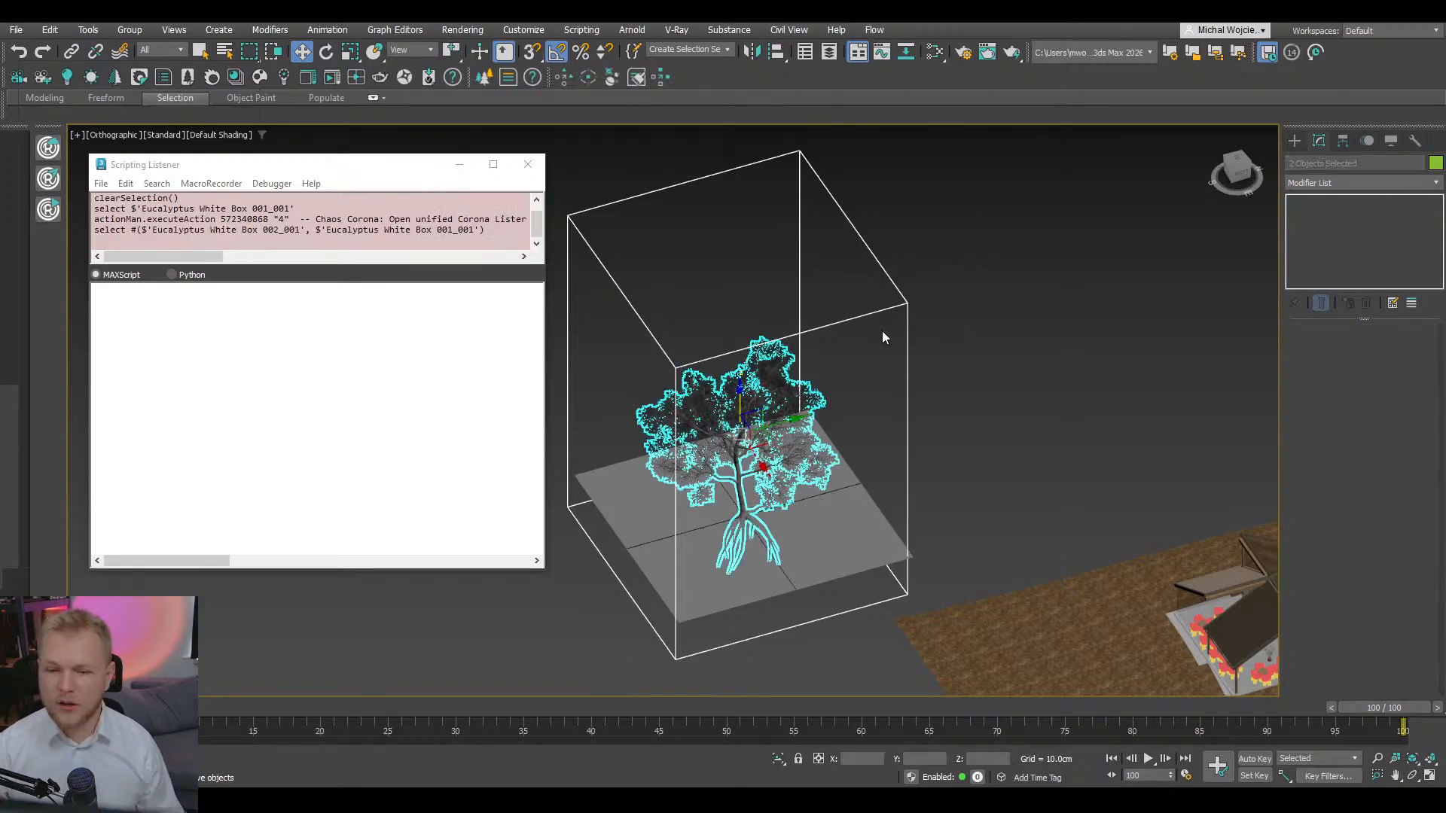
click(753, 269)
click(629, 302)
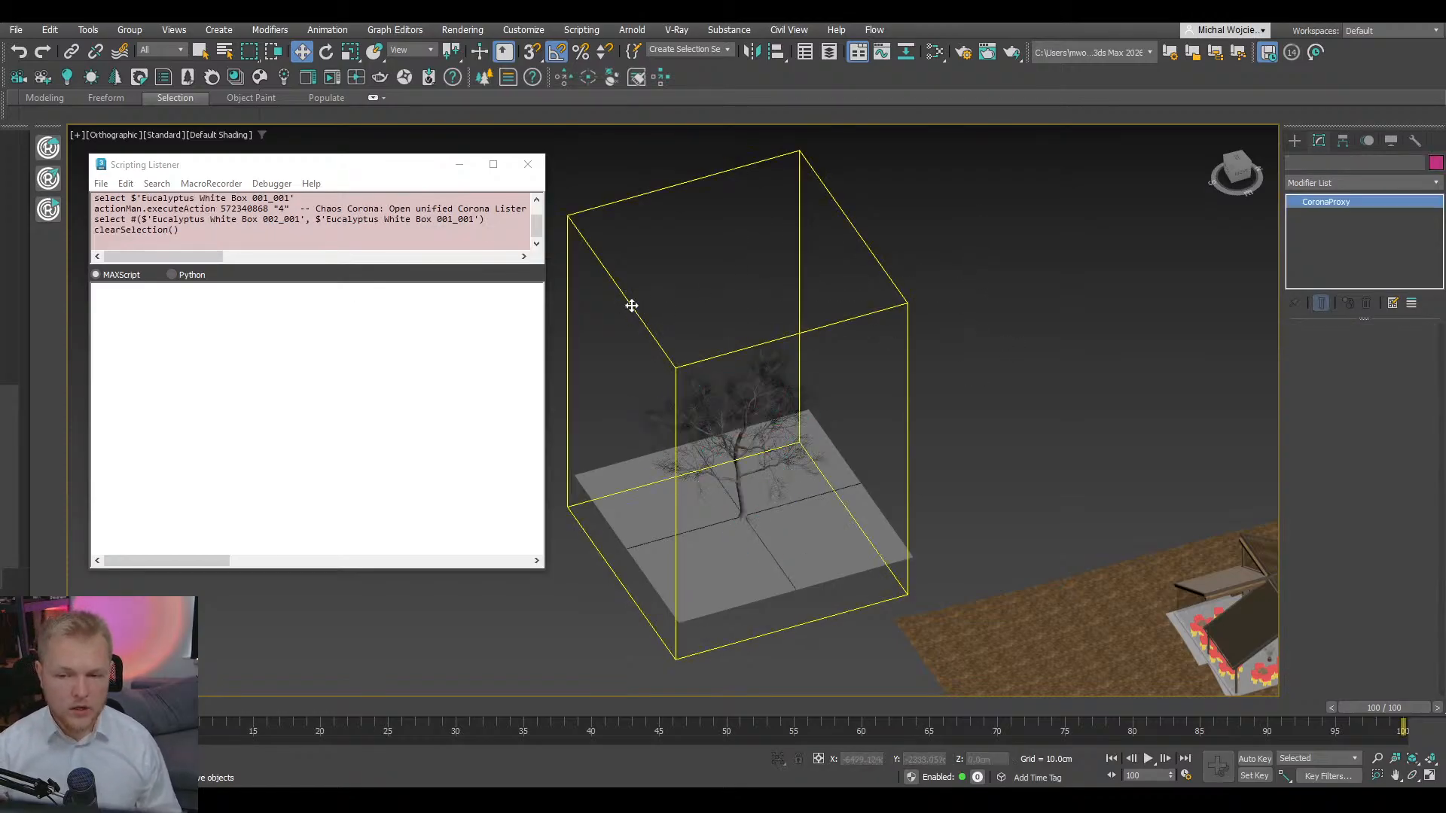
click(1383, 570)
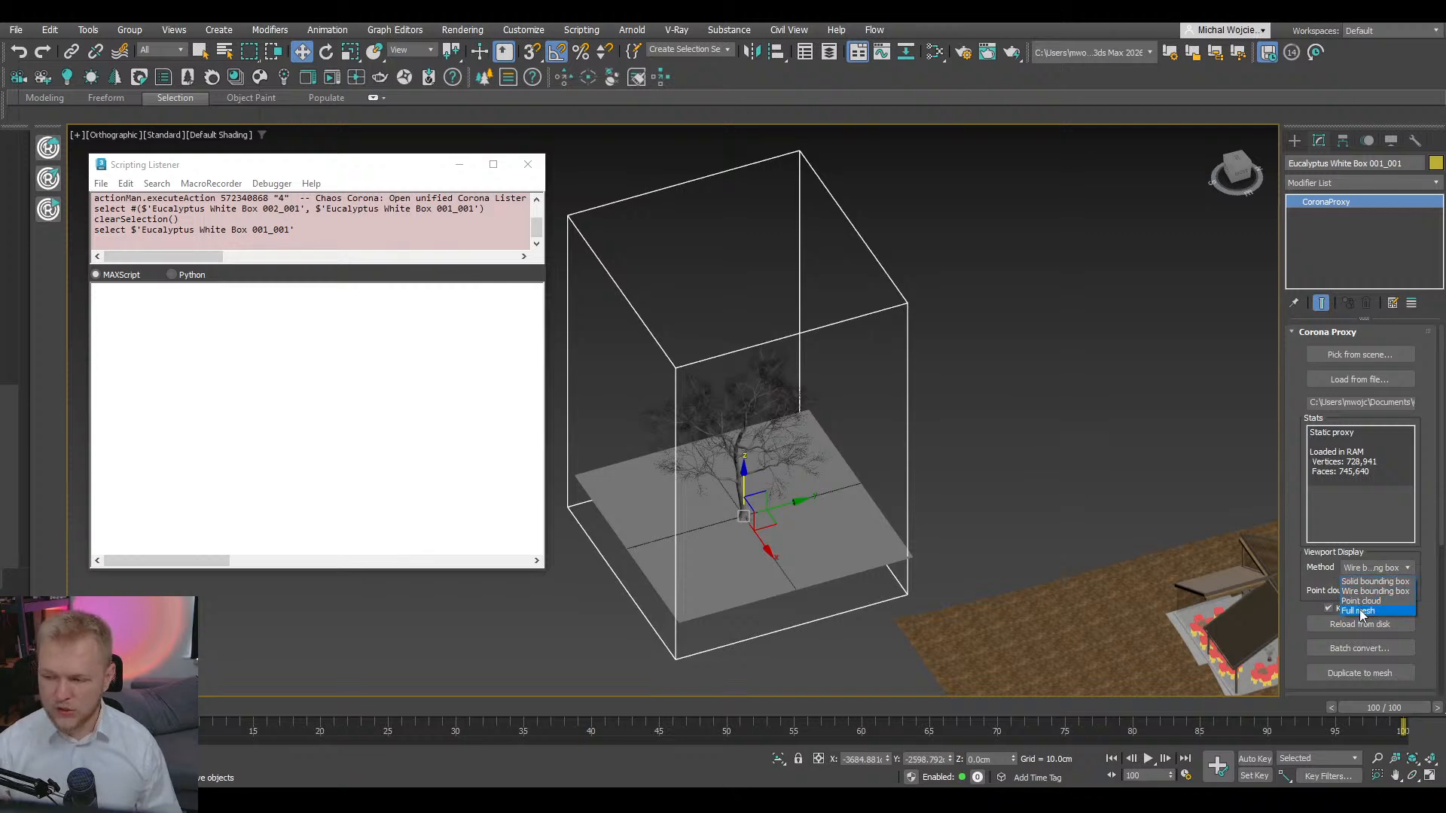
click(1360, 610)
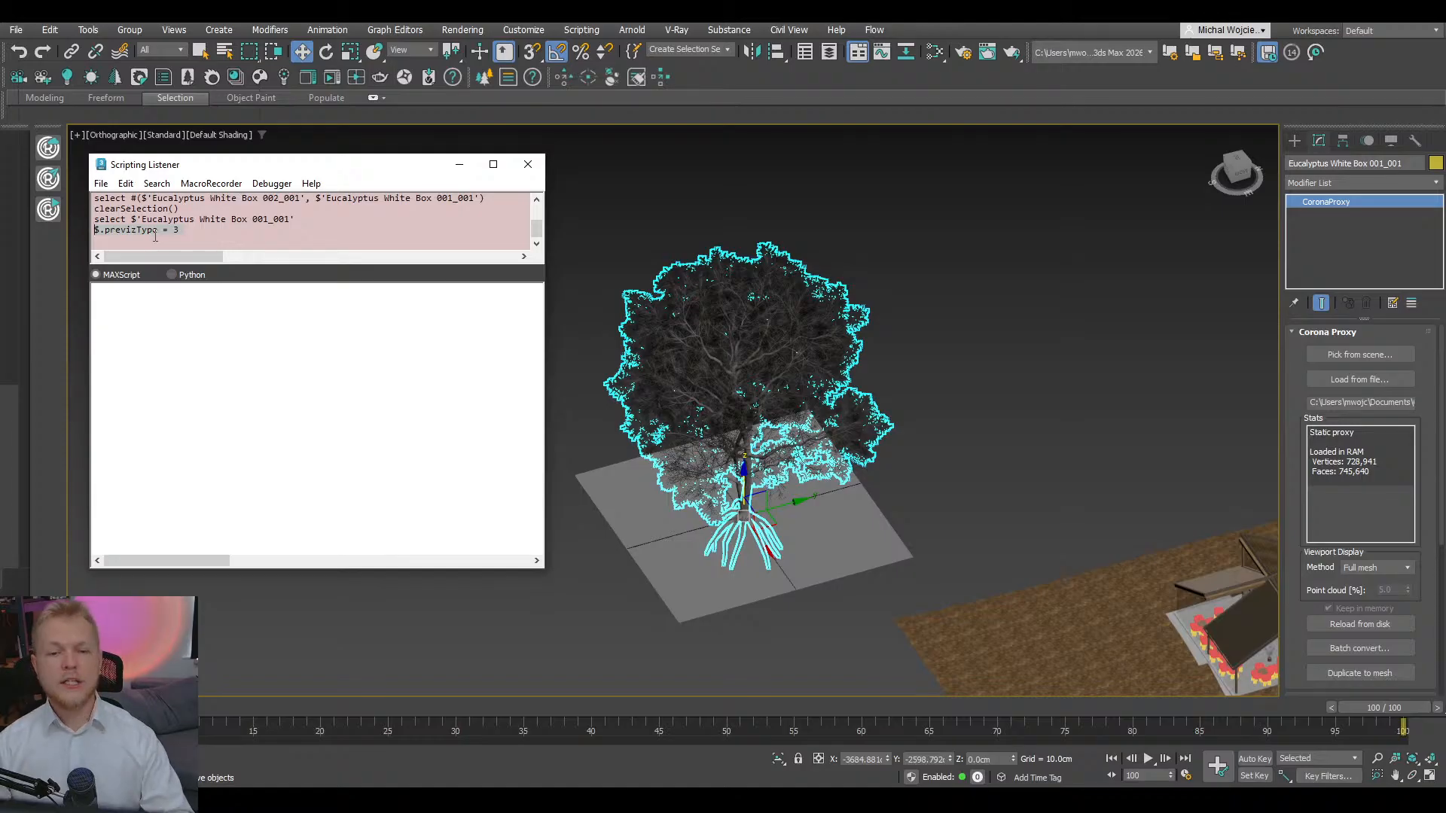
- Turn off the MacroRecorder and select both eucalyptus trees
click(211, 183)
click(226, 197)
drag(807, 210, 674, 376)
click(941, 291)
alt+middle_drag(756, 384, 821, 338)
click(822, 343)
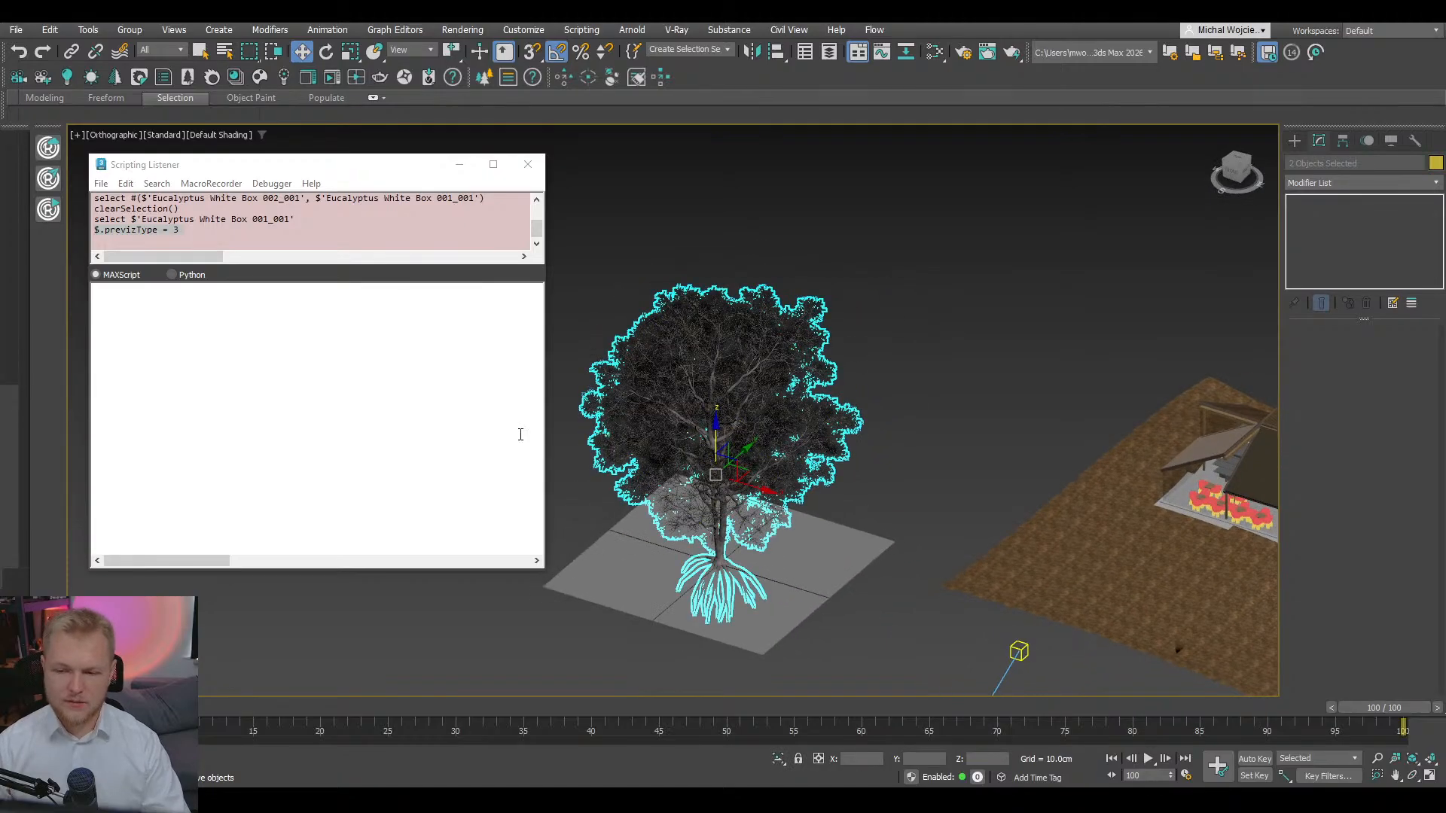
- Run $.previzType = 2 in the Scripting Listener to show both selected trees as point clouds
click(264, 313)
key(ctrl+v)
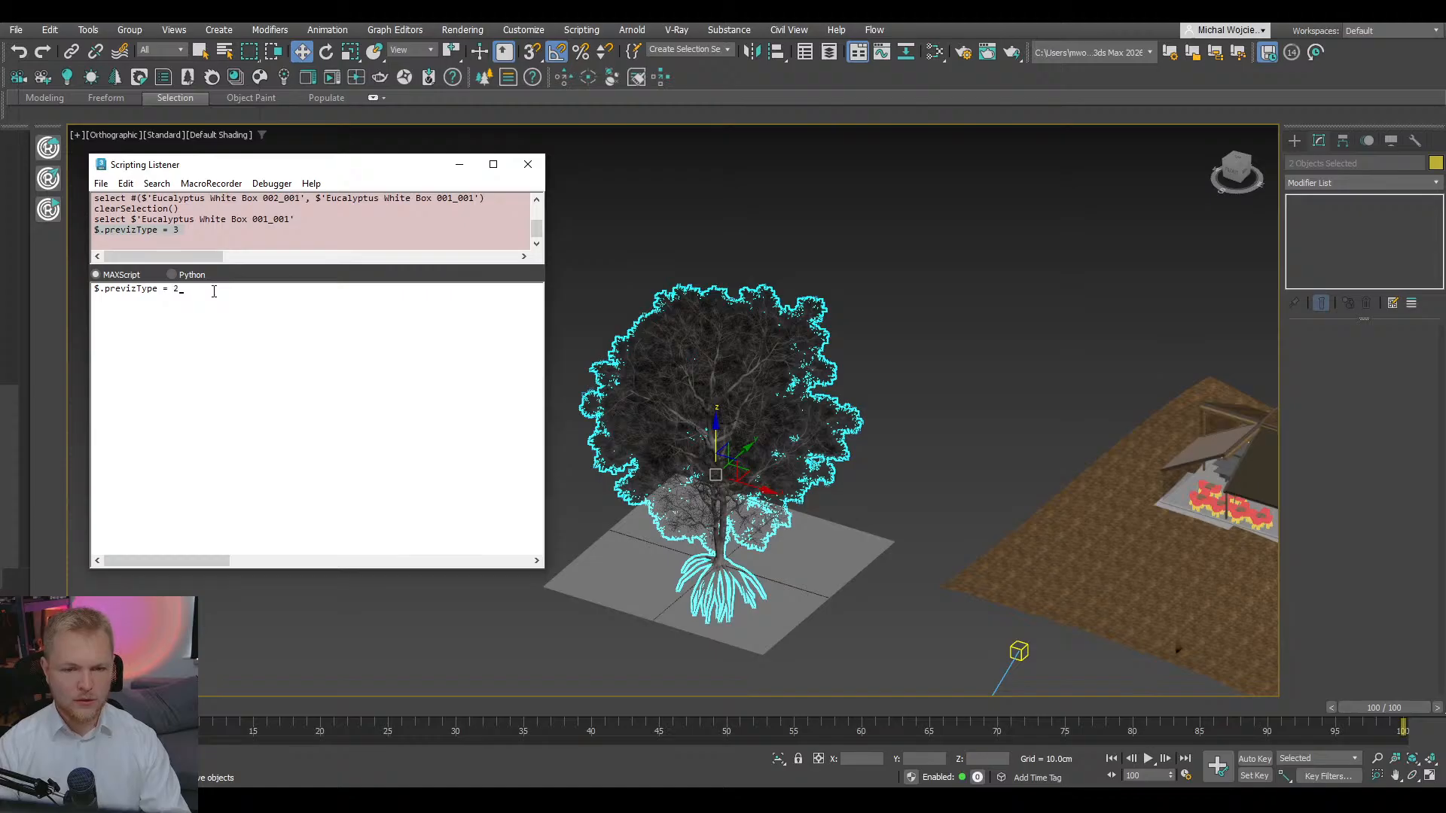
key(Return)
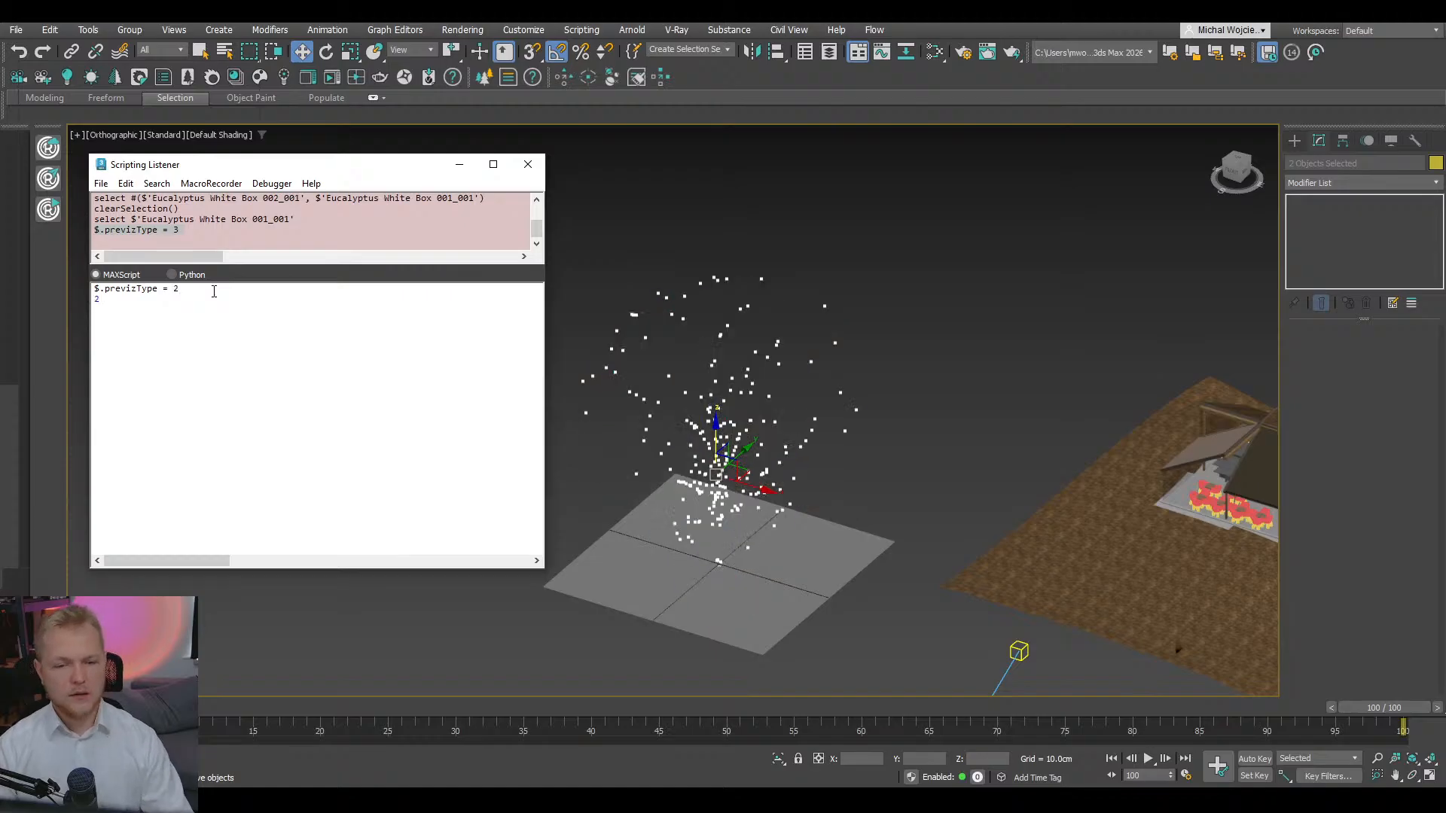
- Run $.previzType = 3 to show both selected trees as full mesh, and close the Scripting Listener
key(ctrl+v)
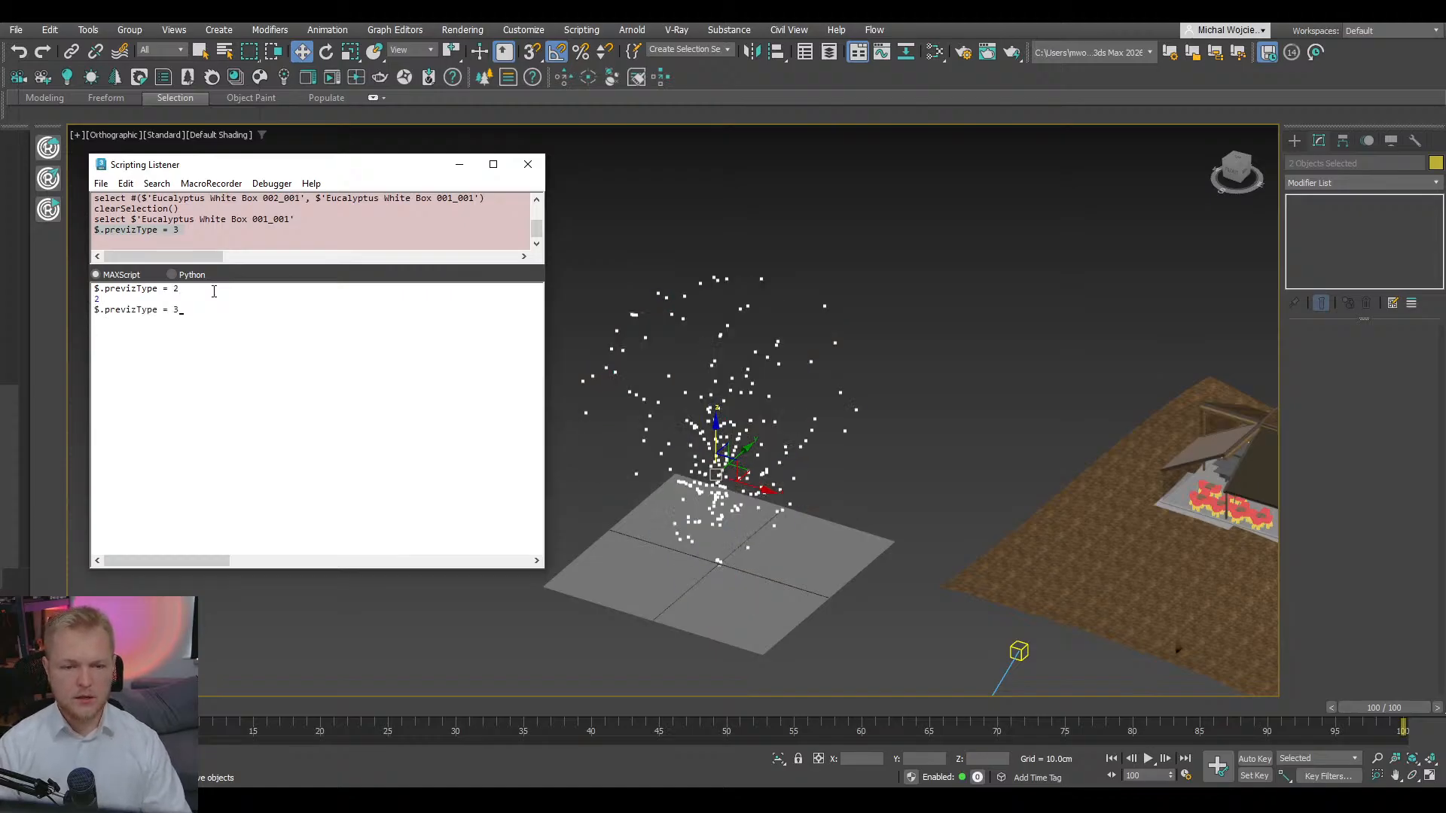
key(Return)
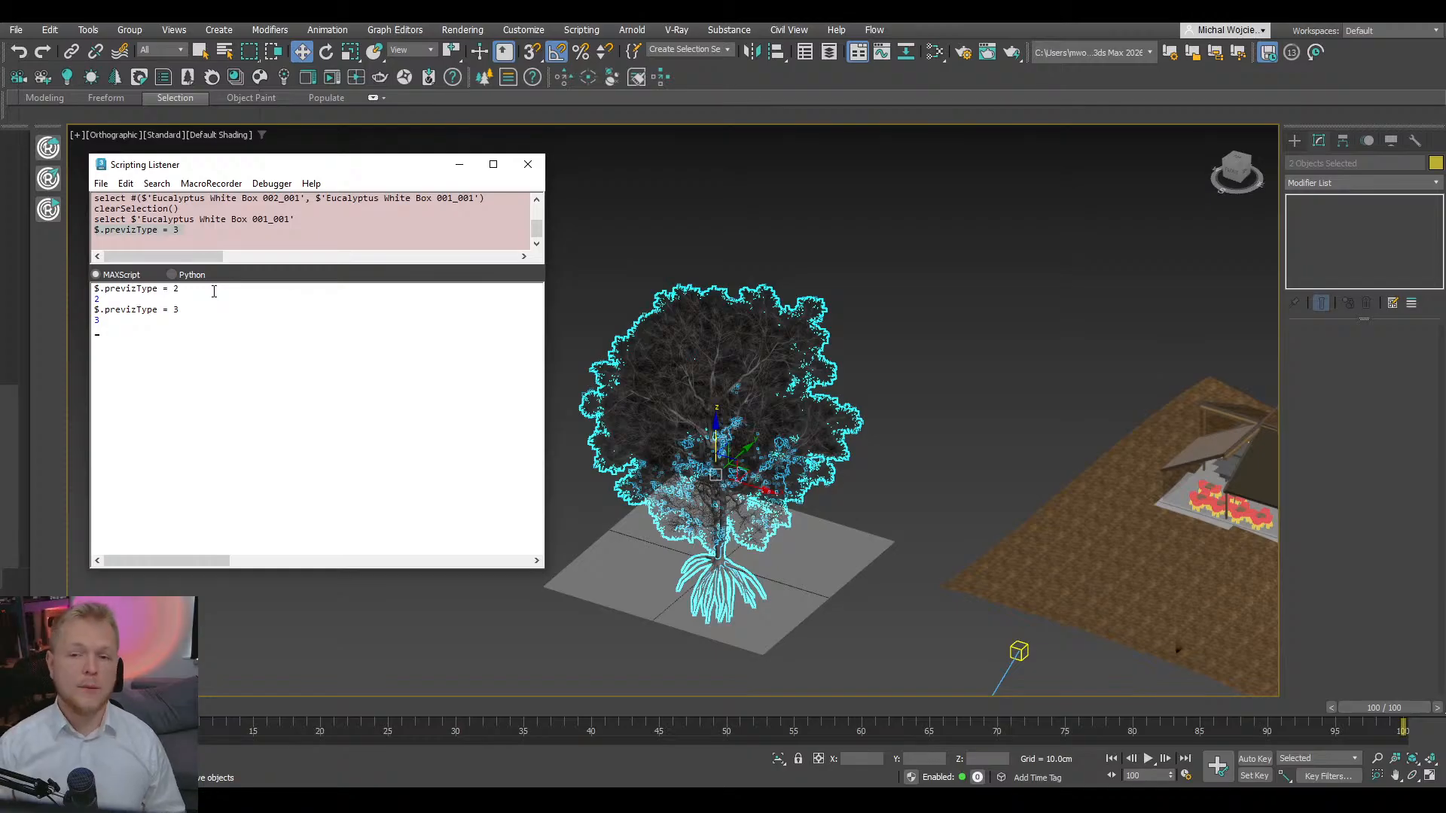
click(527, 164)
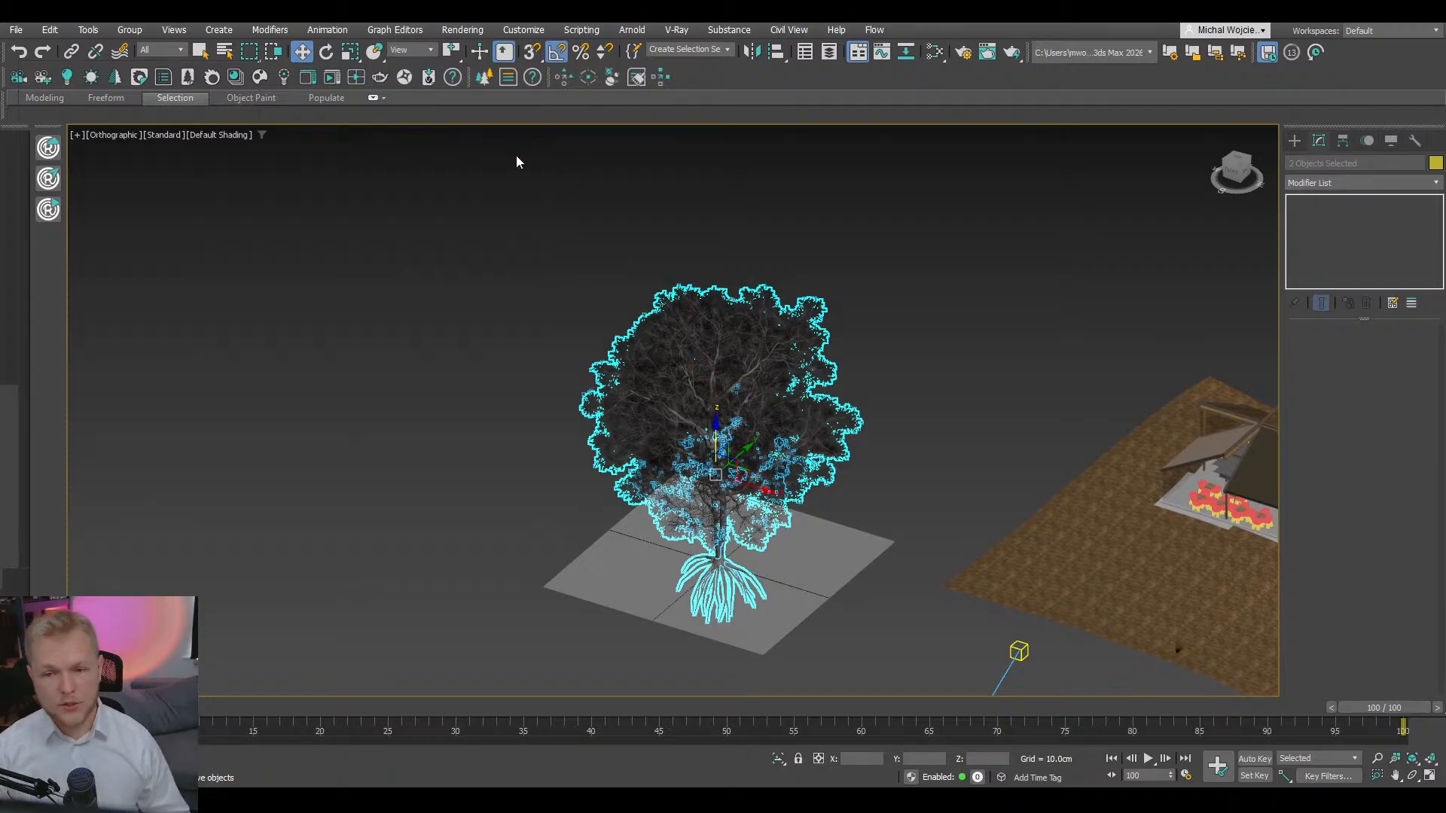
- Move the larger eucalyptus, Eucalyptus White Box 001, along X so it stands apart from the smaller tree
click(874, 439)
middle_drag(874, 439, 669, 367)
click(603, 392)
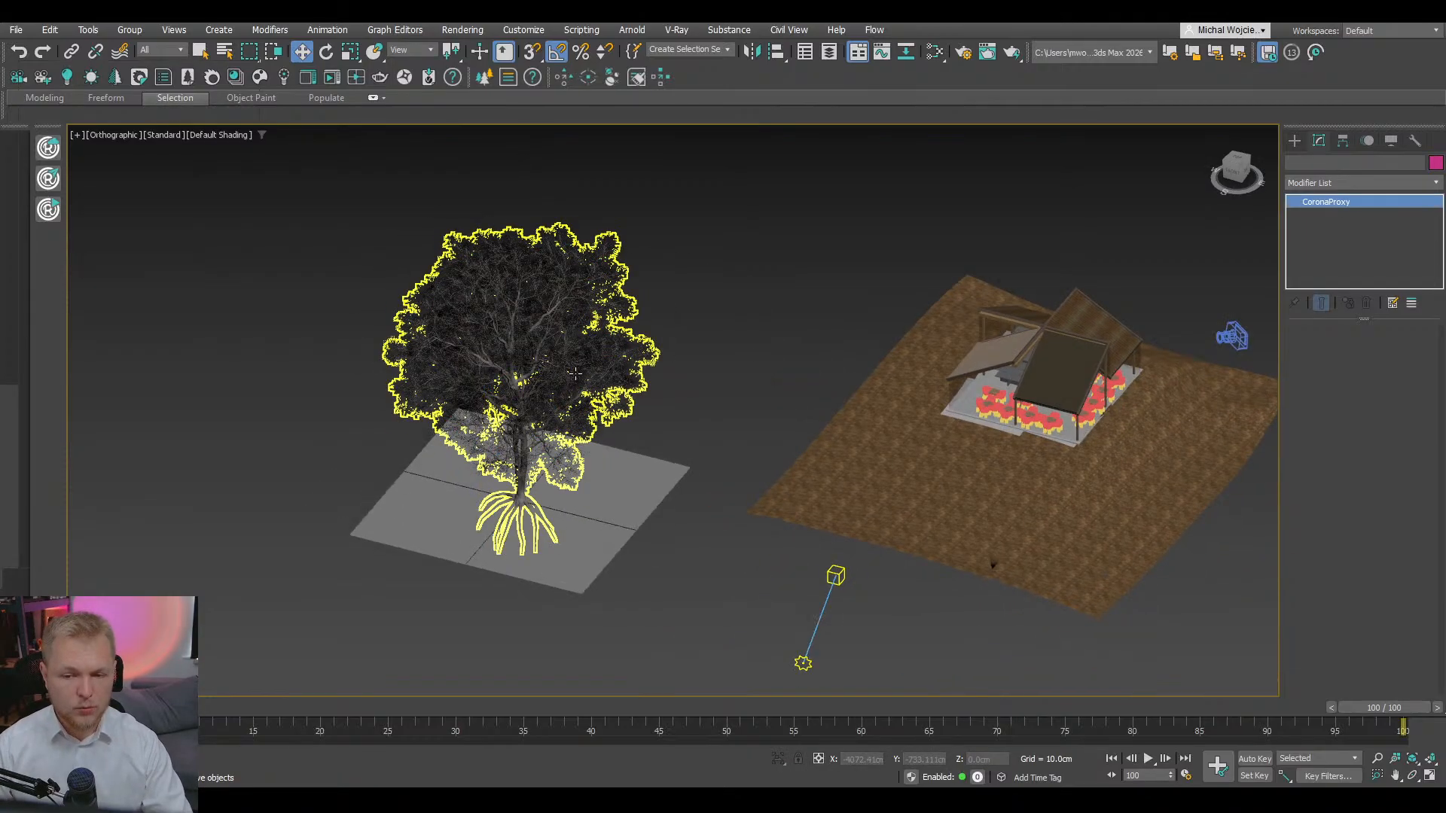
drag(521, 495, 690, 542)
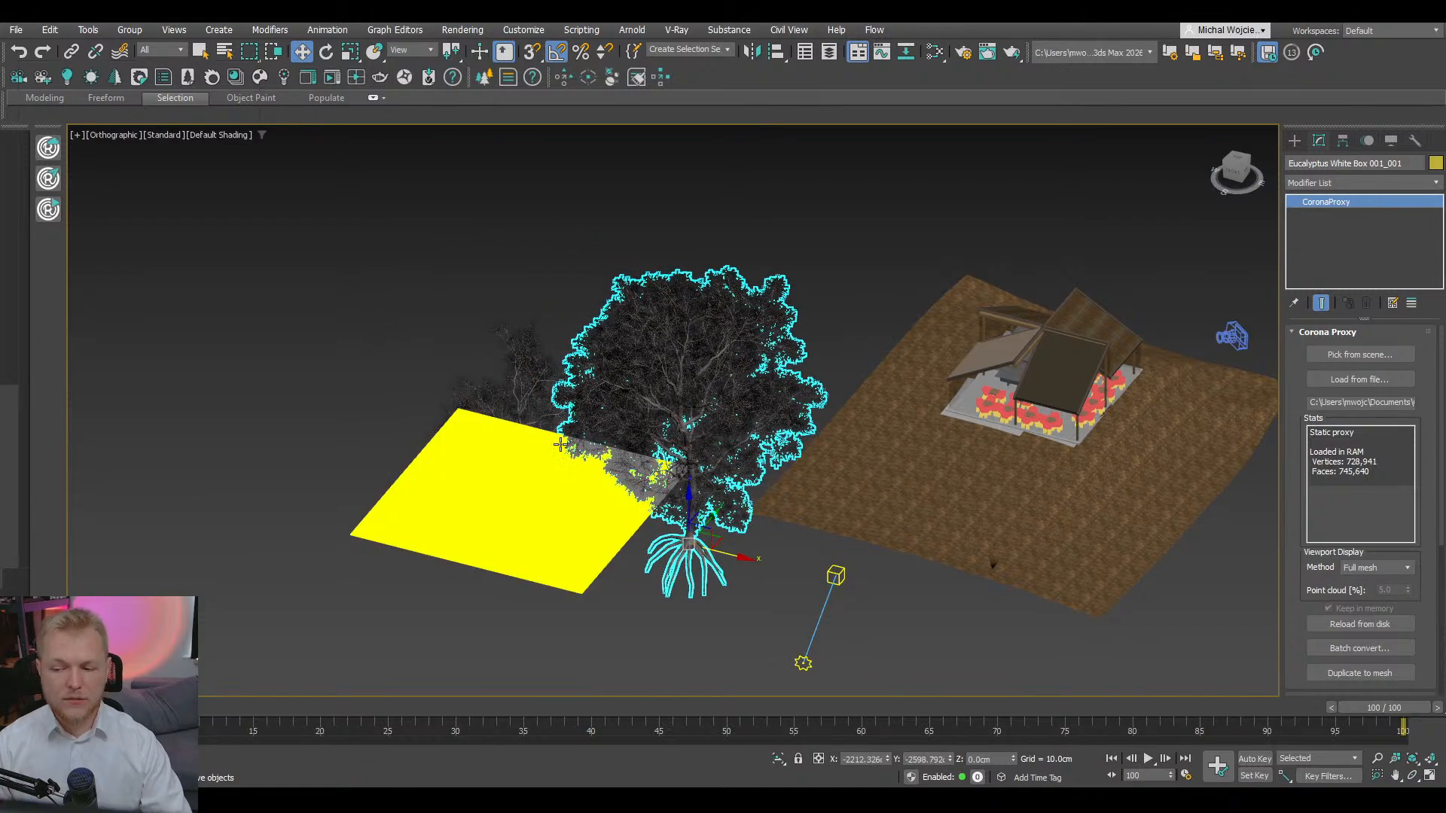
- Move both eucalyptus trees together from the grid onto the house's ground, close to the camera
ctrl+click(519, 405)
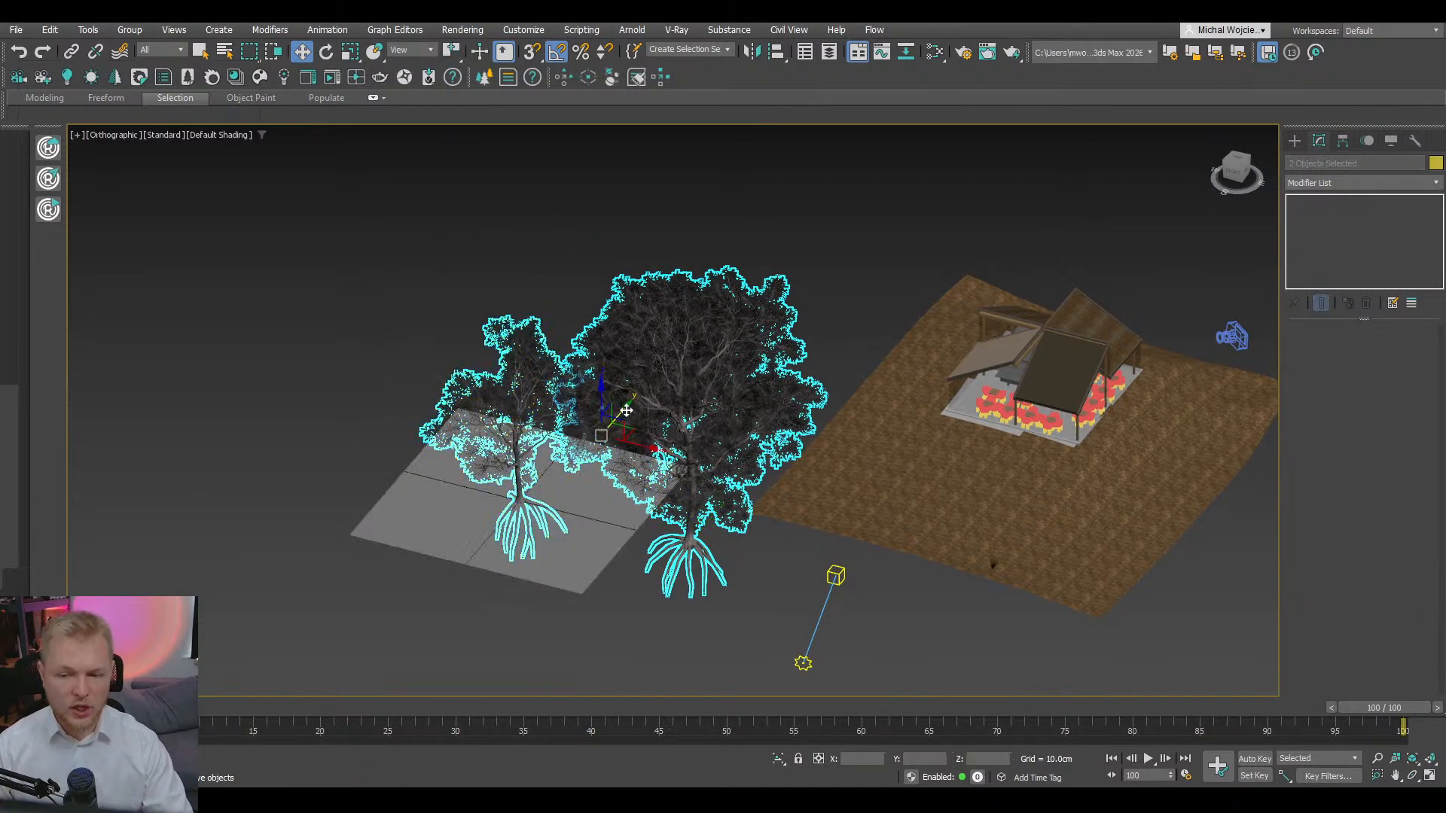
drag(646, 421, 600, 294)
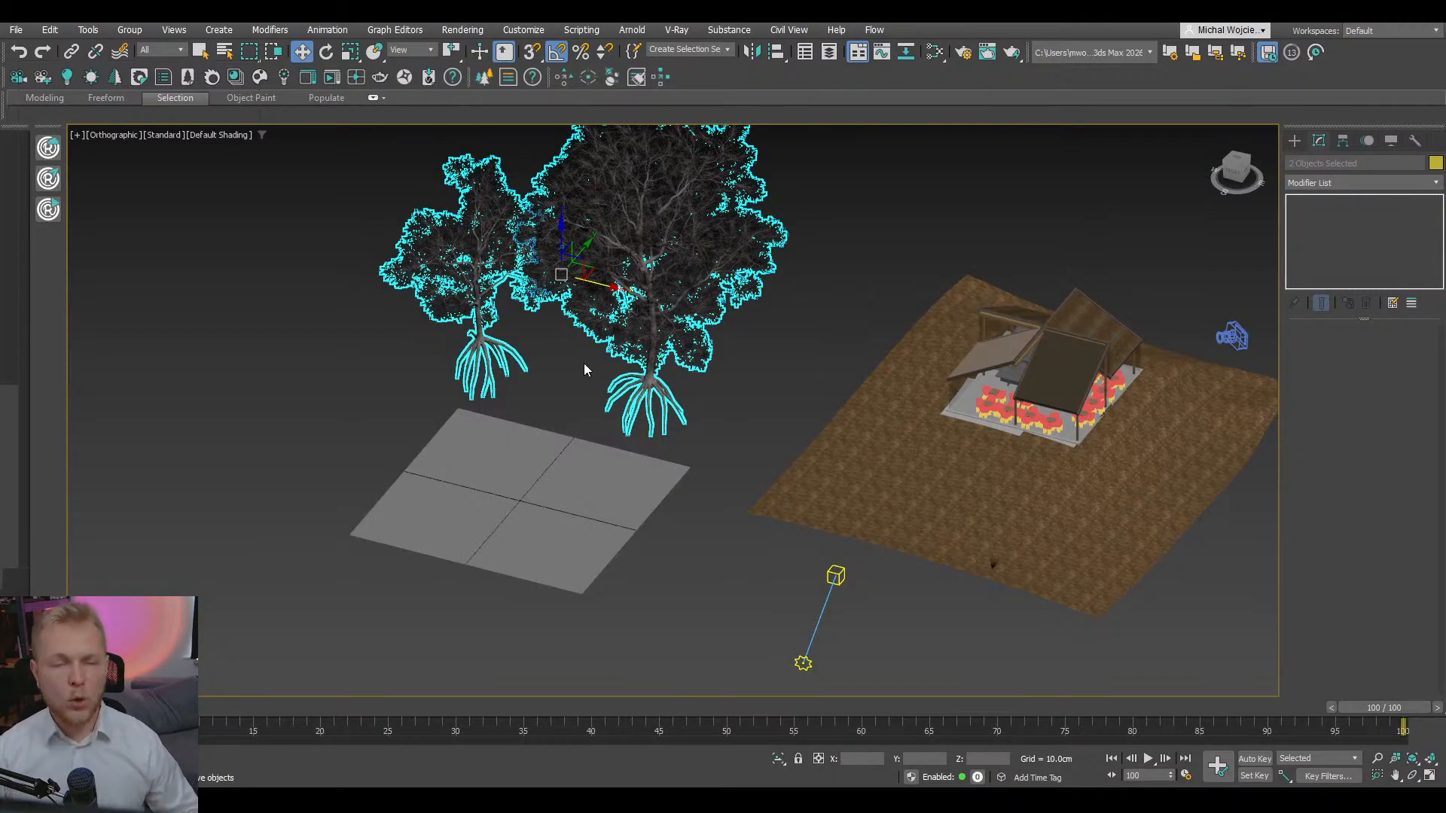
click(723, 426)
middle_drag(723, 426, 661, 441)
scroll(661, 440, down, 3)
alt+middle_drag(735, 384, 688, 551)
drag(861, 445, 704, 260)
alt+middle_drag(770, 385, 704, 354)
drag(704, 354, 480, 668)
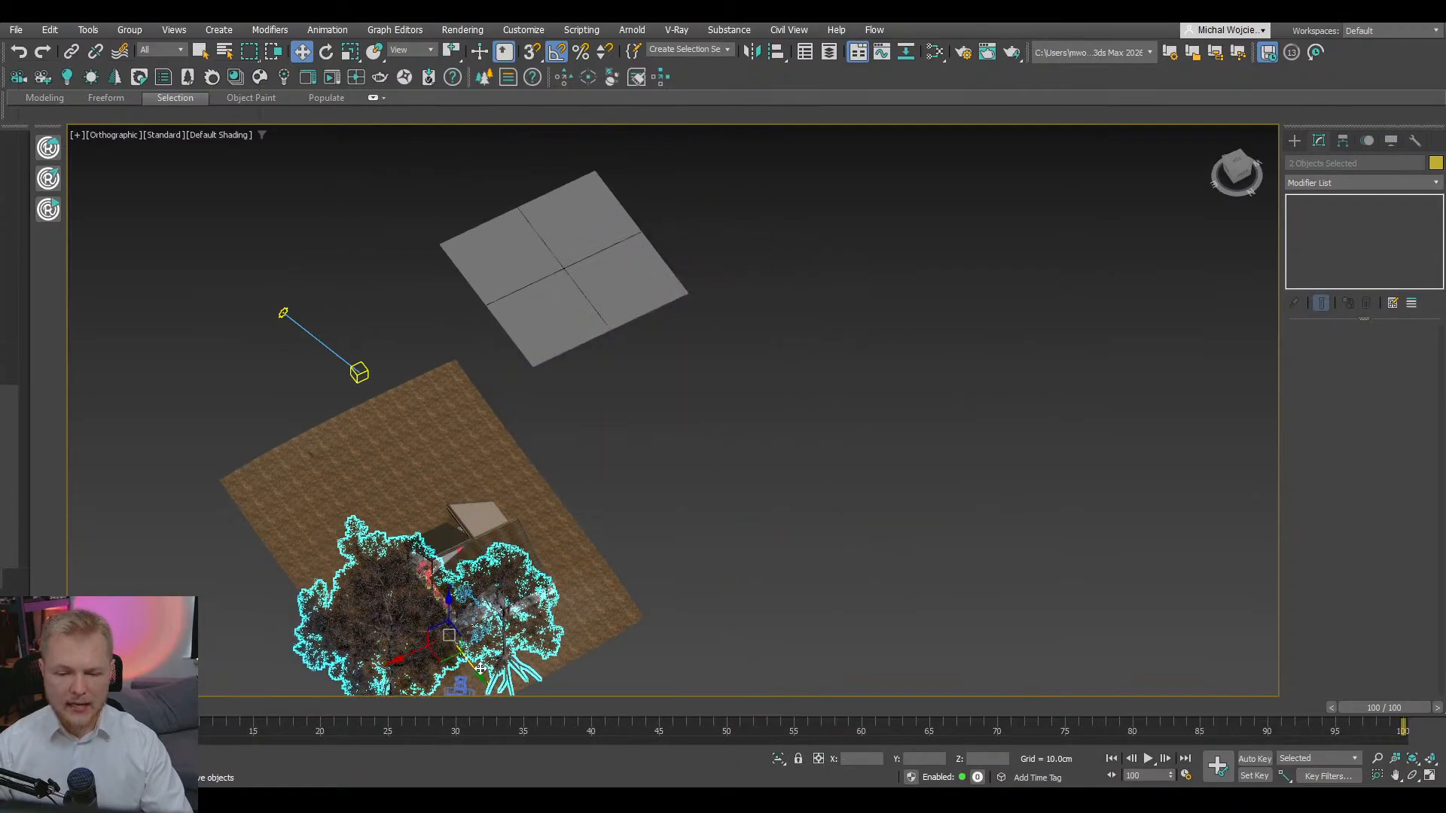
- Look through Corona Camera001 and select the foreground tree, Eucalyptus White Box 002, with the viewport in Clay shading
middle_drag(481, 667, 622, 342)
alt+middle_drag(622, 342, 612, 310)
scroll(611, 310, up, 5)
key(c)
key(F3)
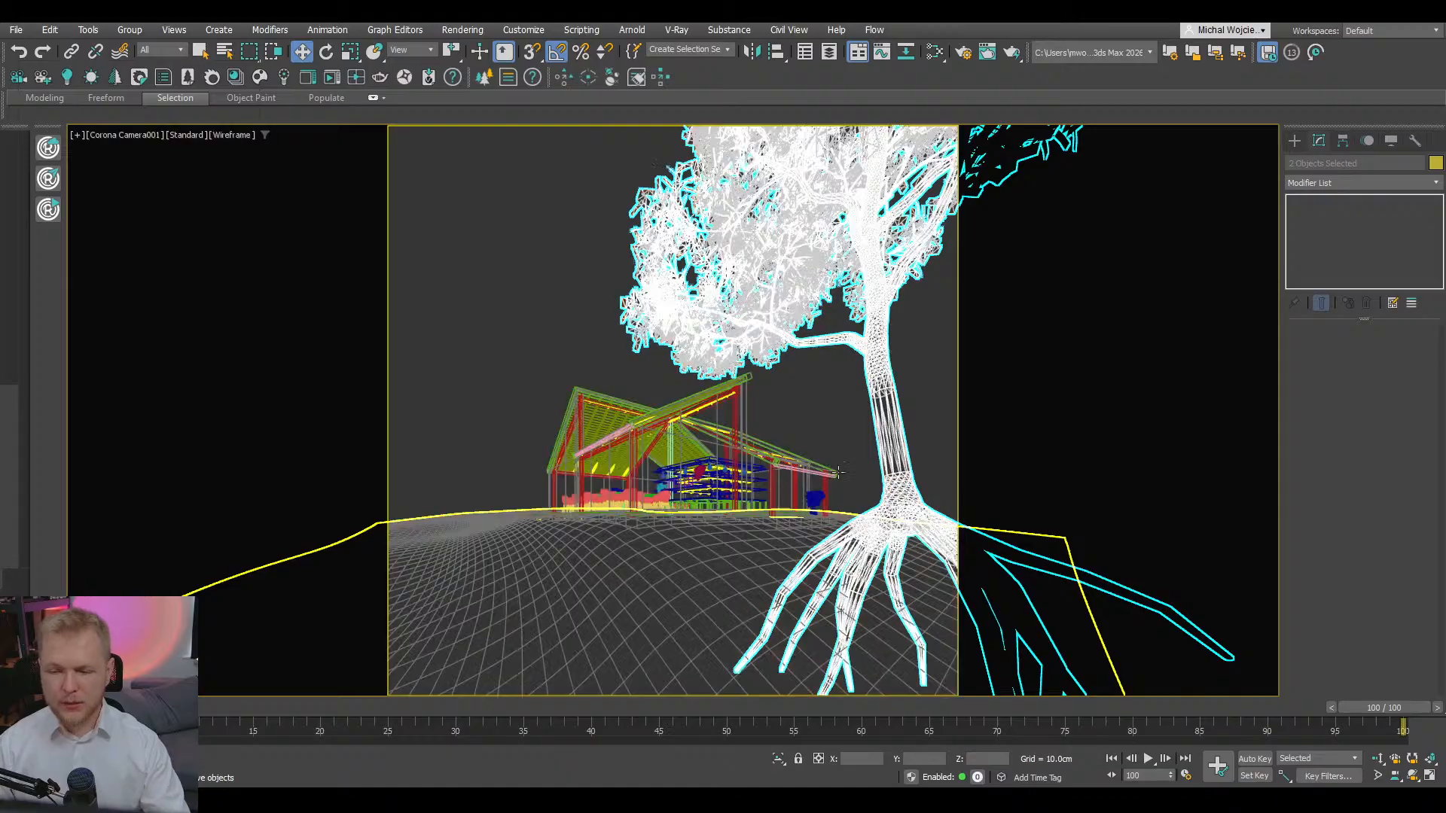
click(838, 472)
click(920, 410)
key(F3)
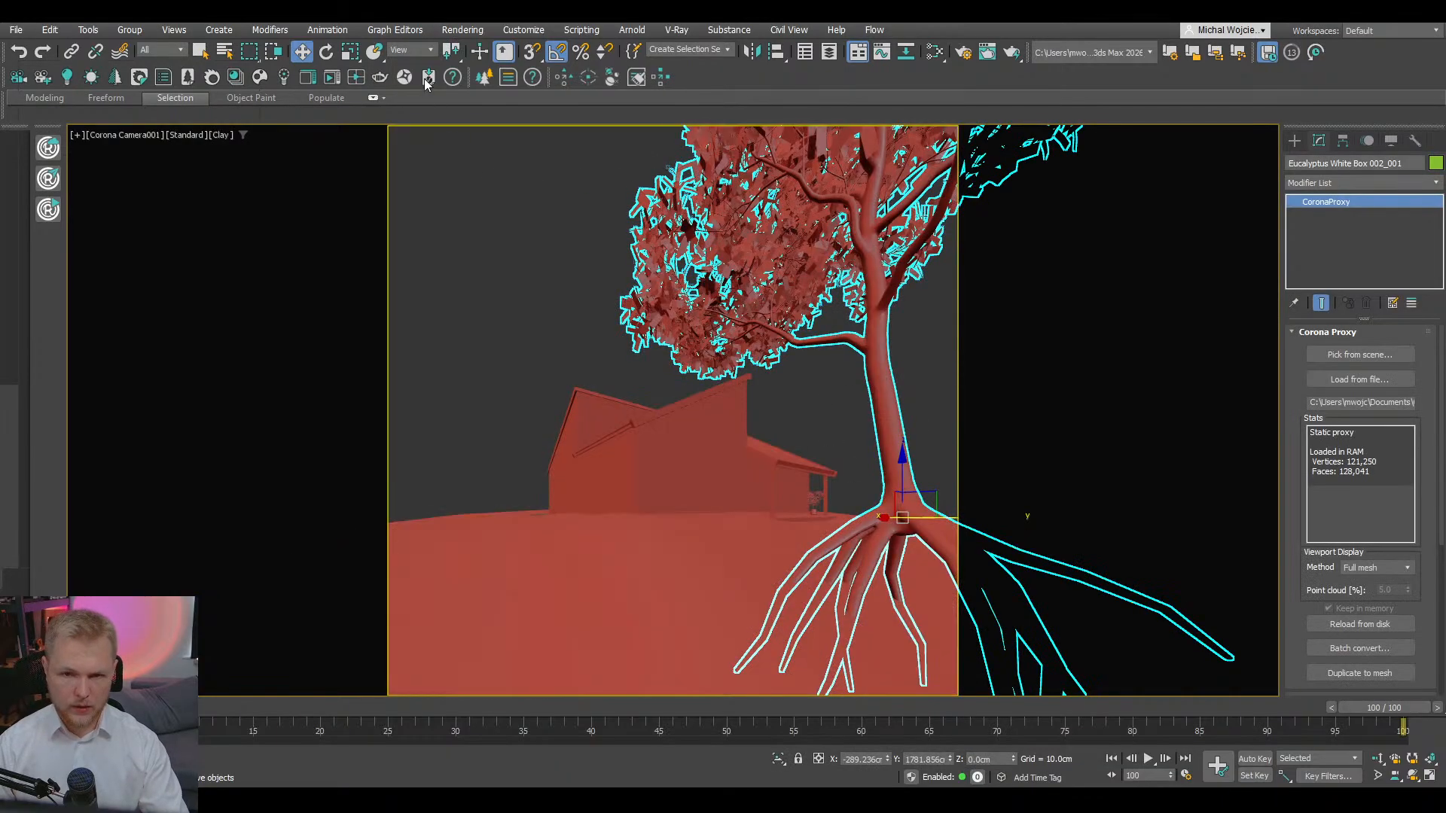
- Use Select and Place to set the smaller eucalyptus onto the terrain surface in the camera view's foreground
click(378, 56)
drag(891, 508, 847, 607)
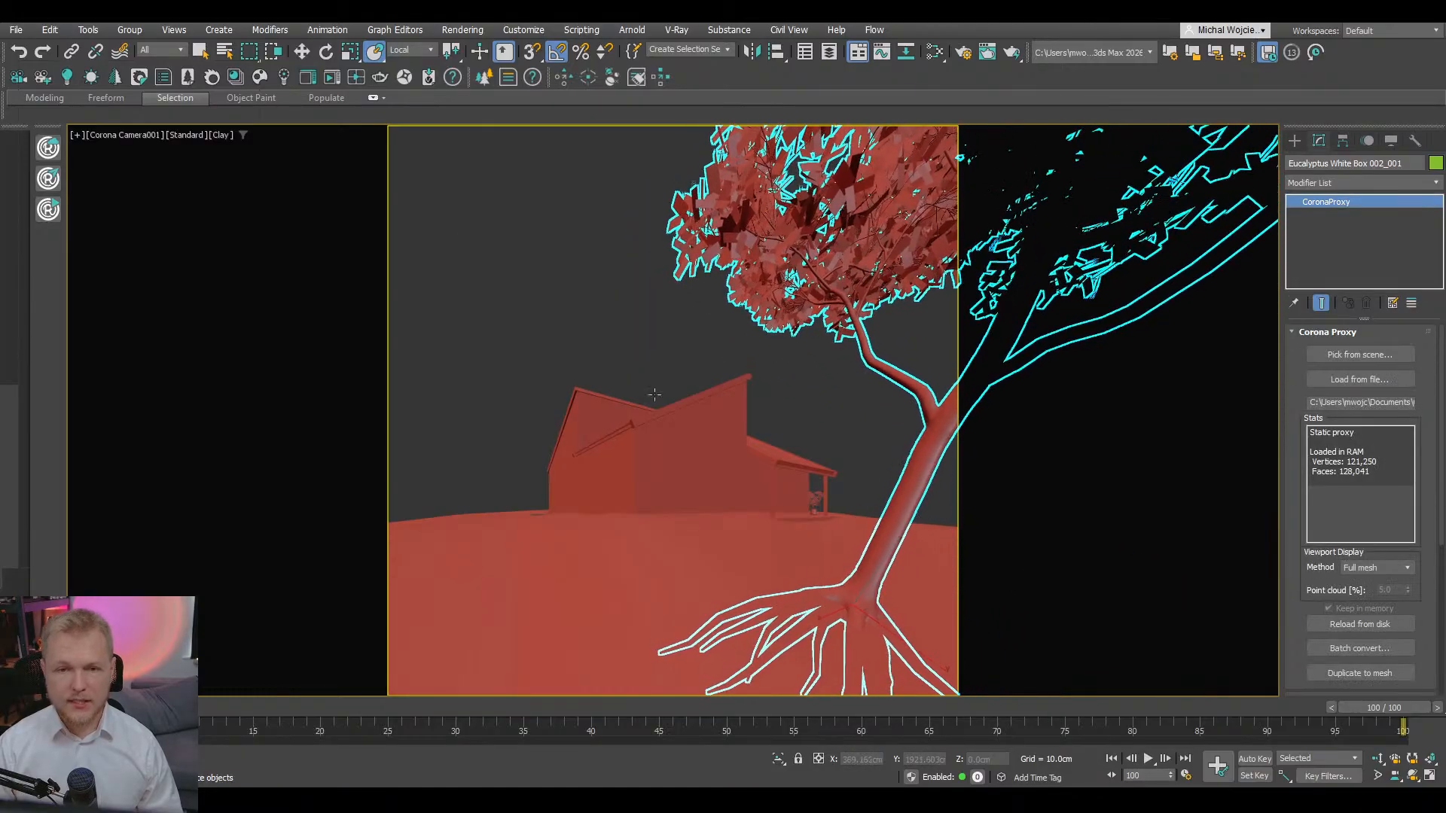
click(374, 51)
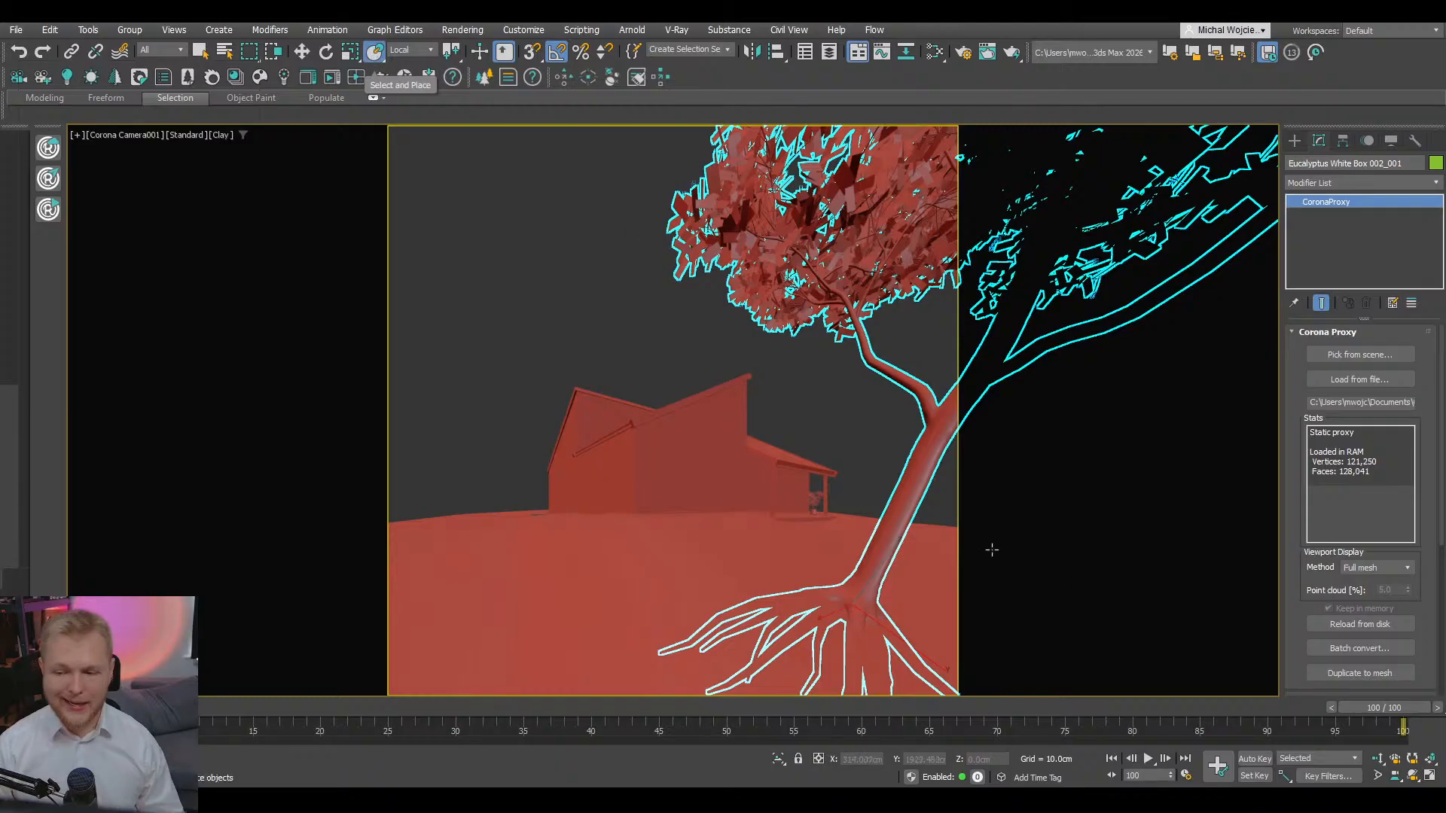
mouse_move(869, 583)
mouse_down()
mouse_move(866, 599)
mouse_move(855, 591)
mouse_up()
- Use Select and Place to set the larger eucalyptus on the terrain in the camera foreground, opposite the smaller tree
click(1429, 776)
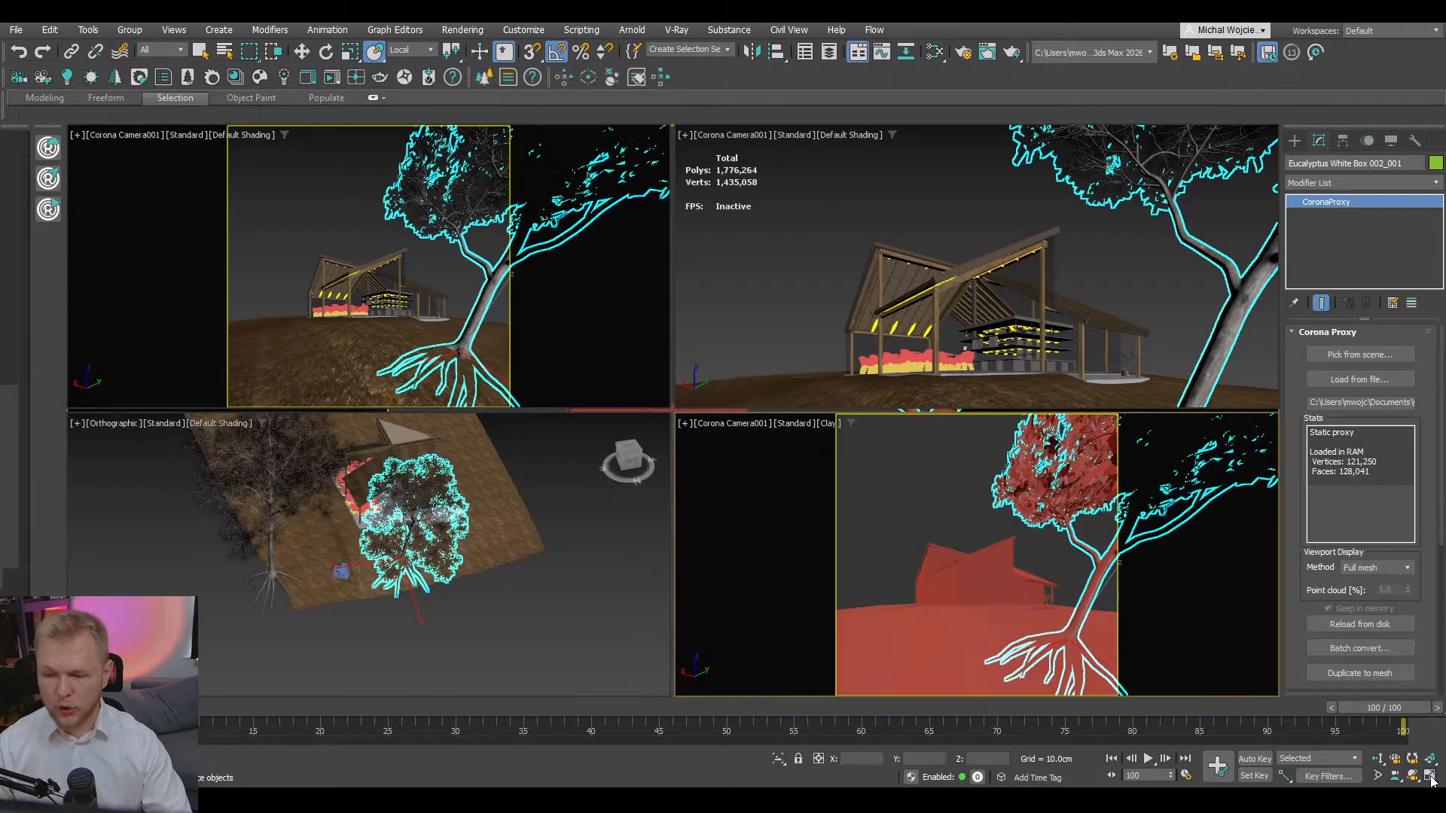
click(250, 484)
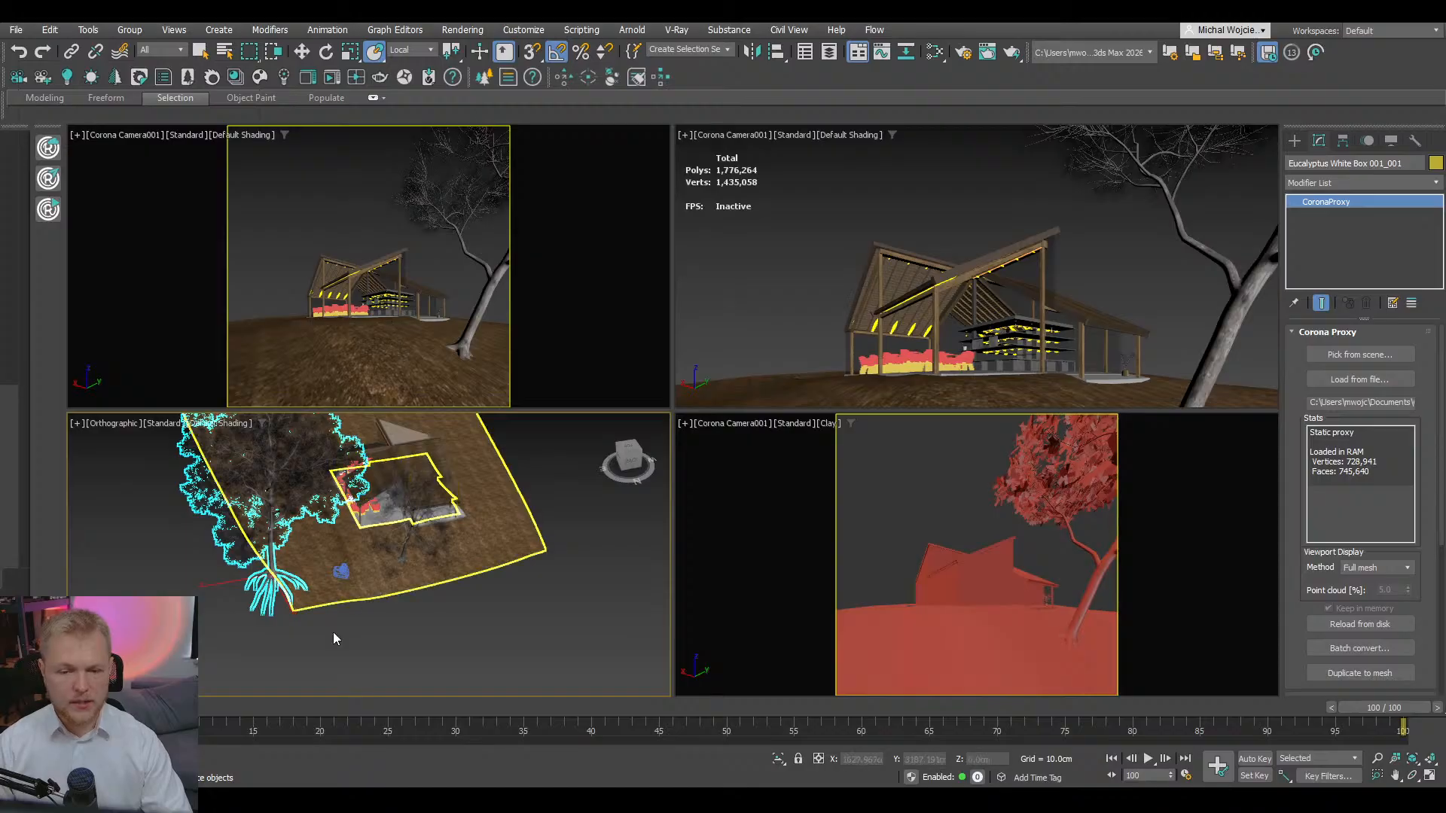
drag(270, 510, 333, 546)
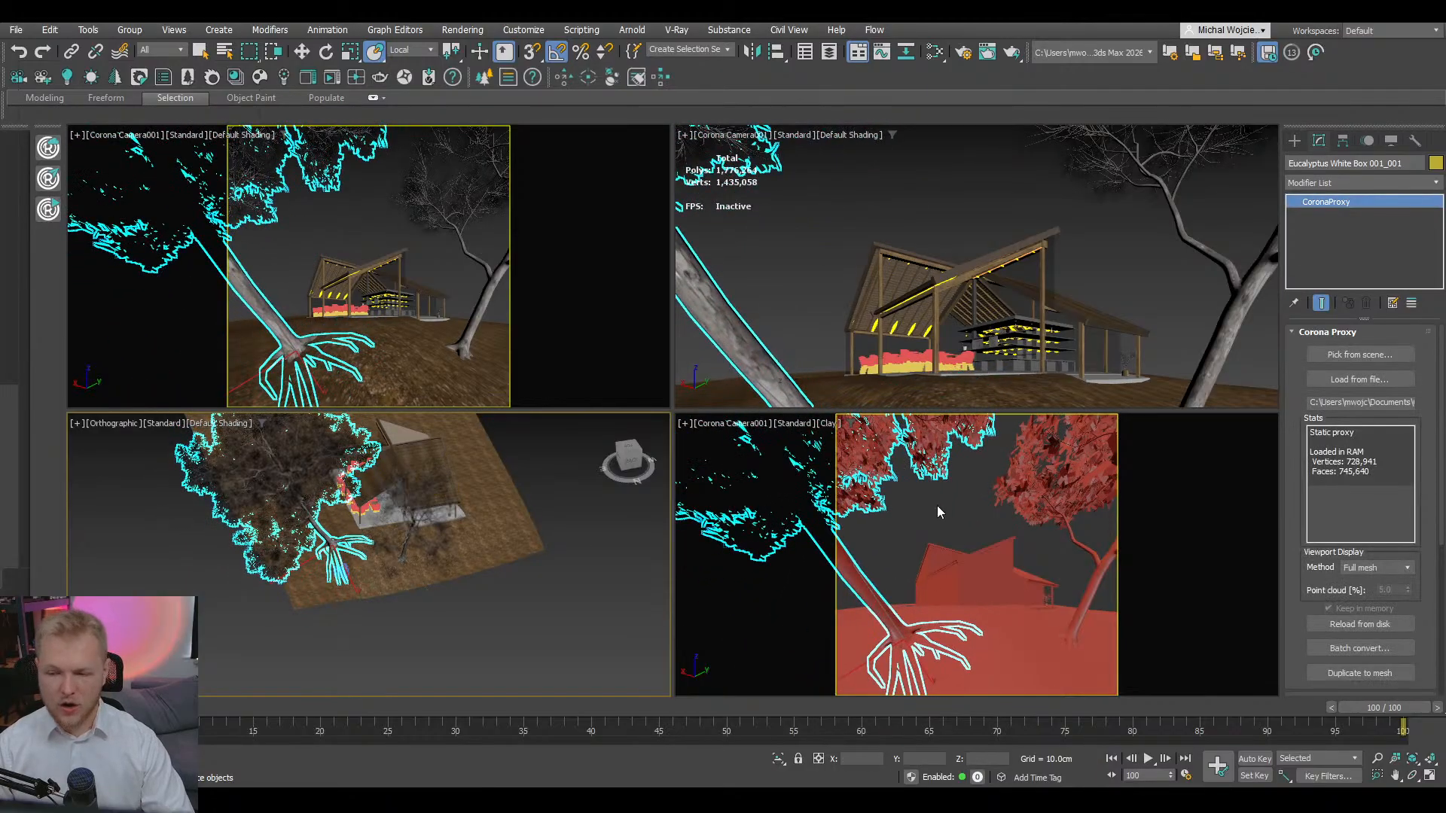
key(alt+w)
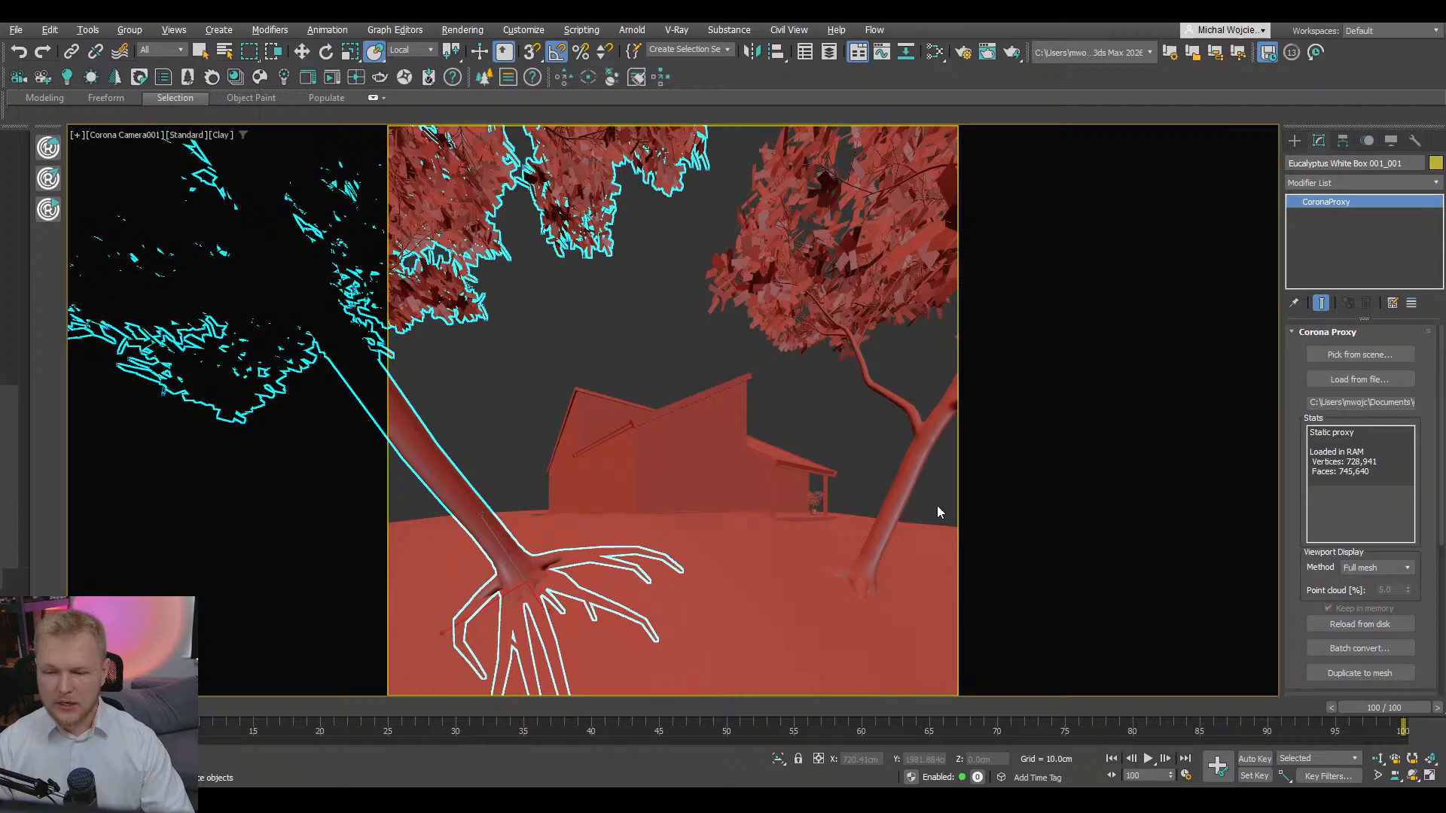
- Rotate the larger eucalyptus in the Local coordinate system until its trunk stands nearly upright with branches spreading over the house
click(919, 449)
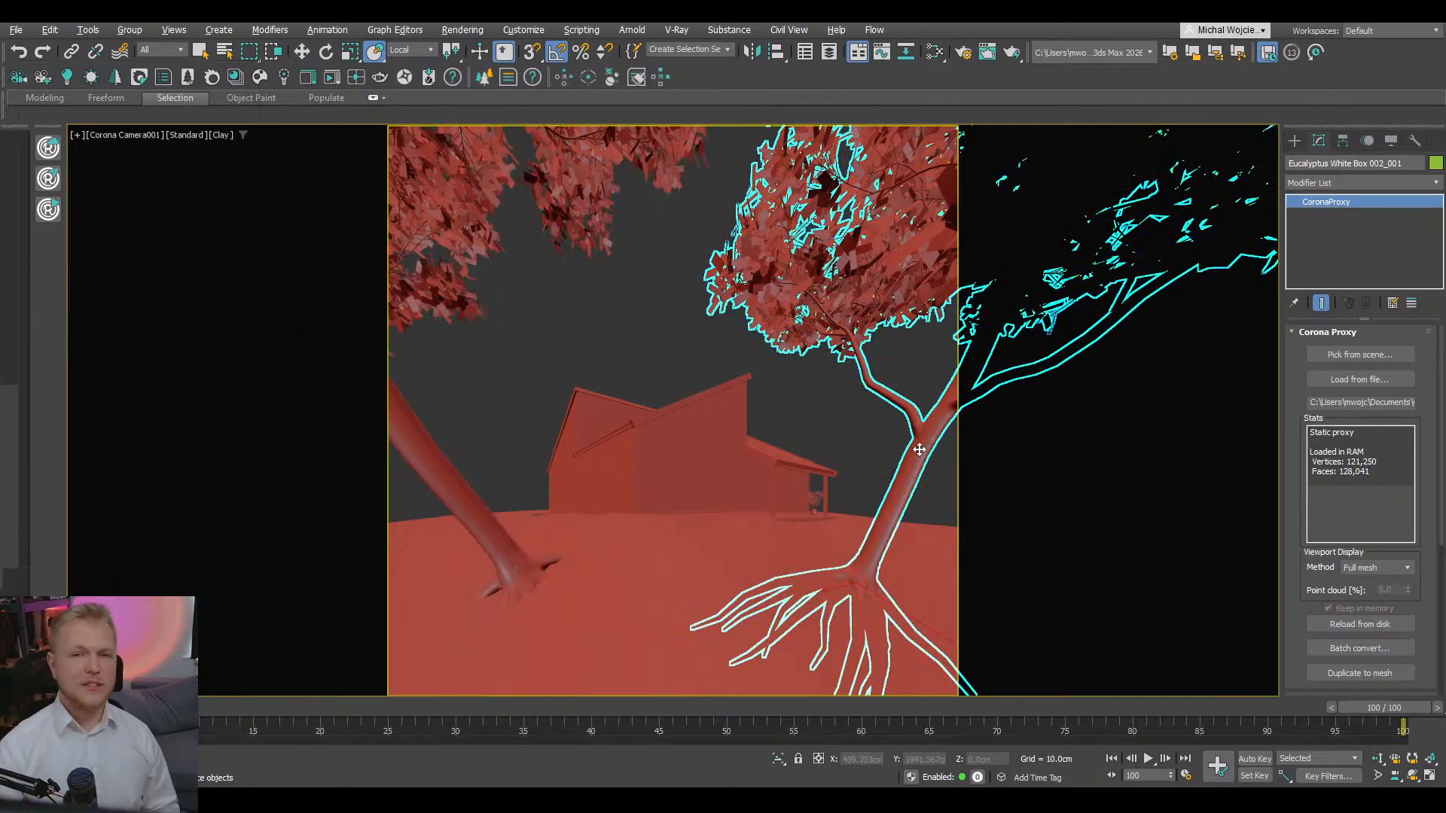
click(466, 502)
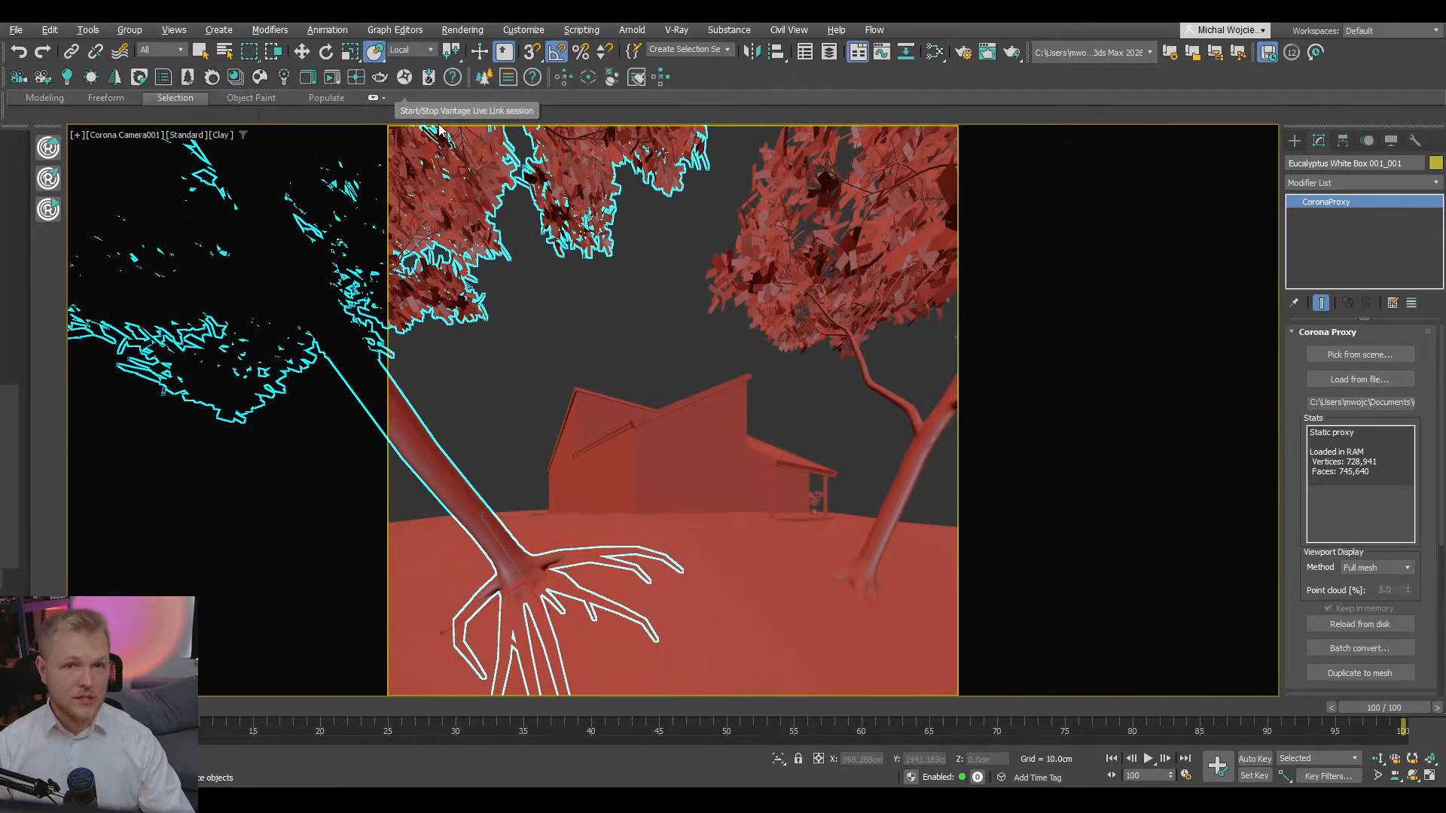
key(w)
key(e)
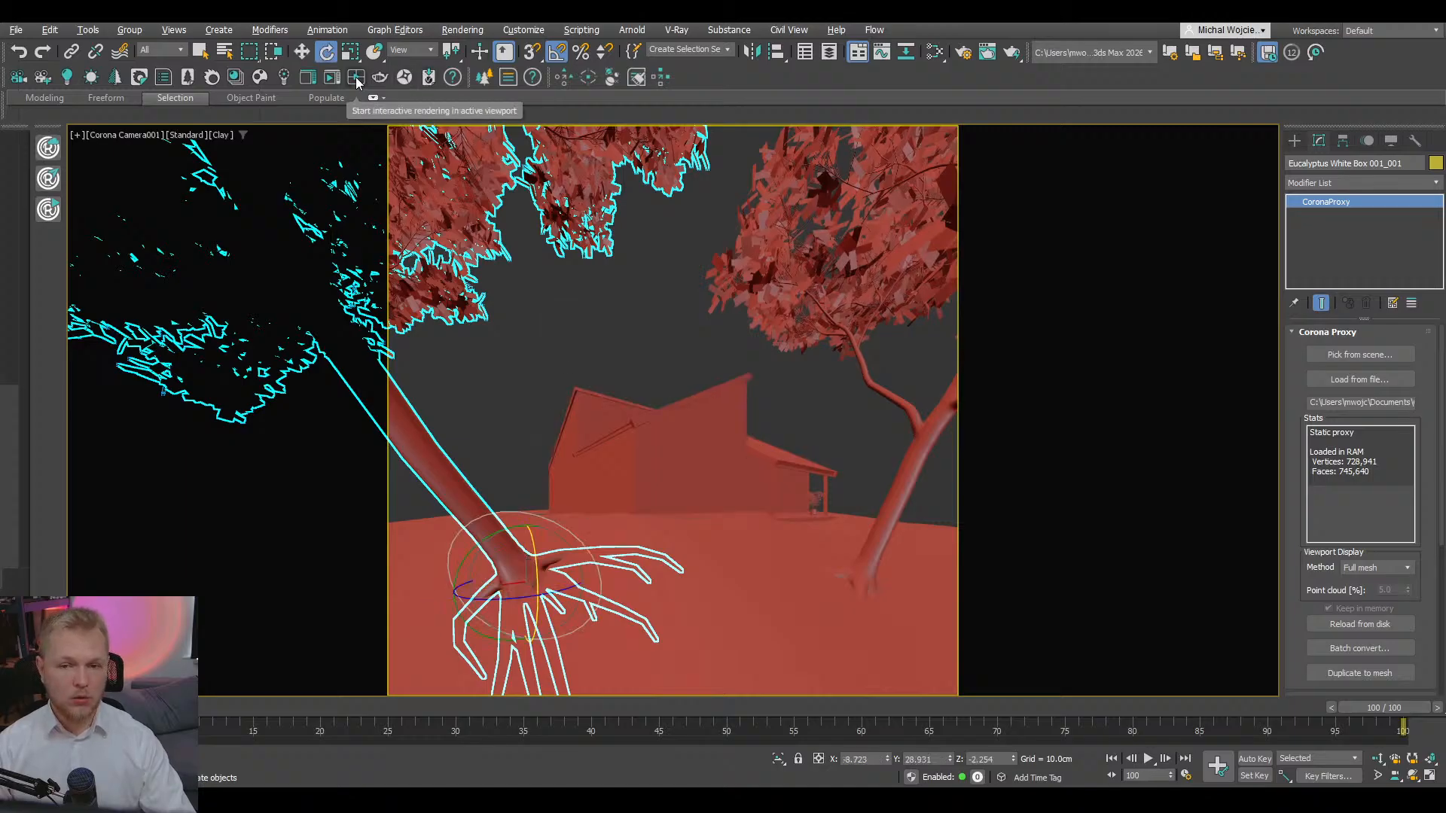
click(399, 50)
click(397, 102)
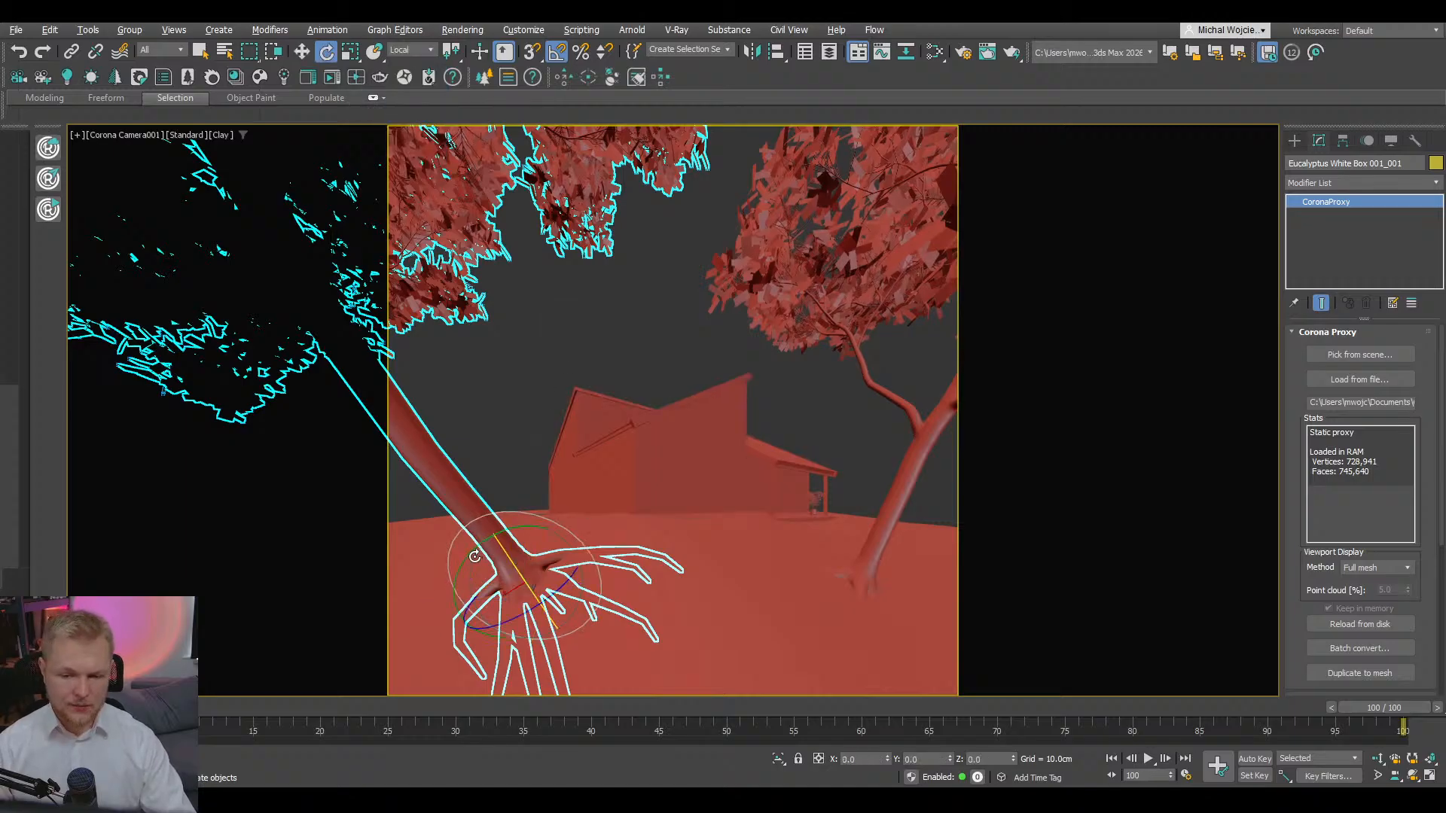
drag(479, 555, 489, 537)
drag(485, 538, 500, 568)
key(w)
click(535, 408)
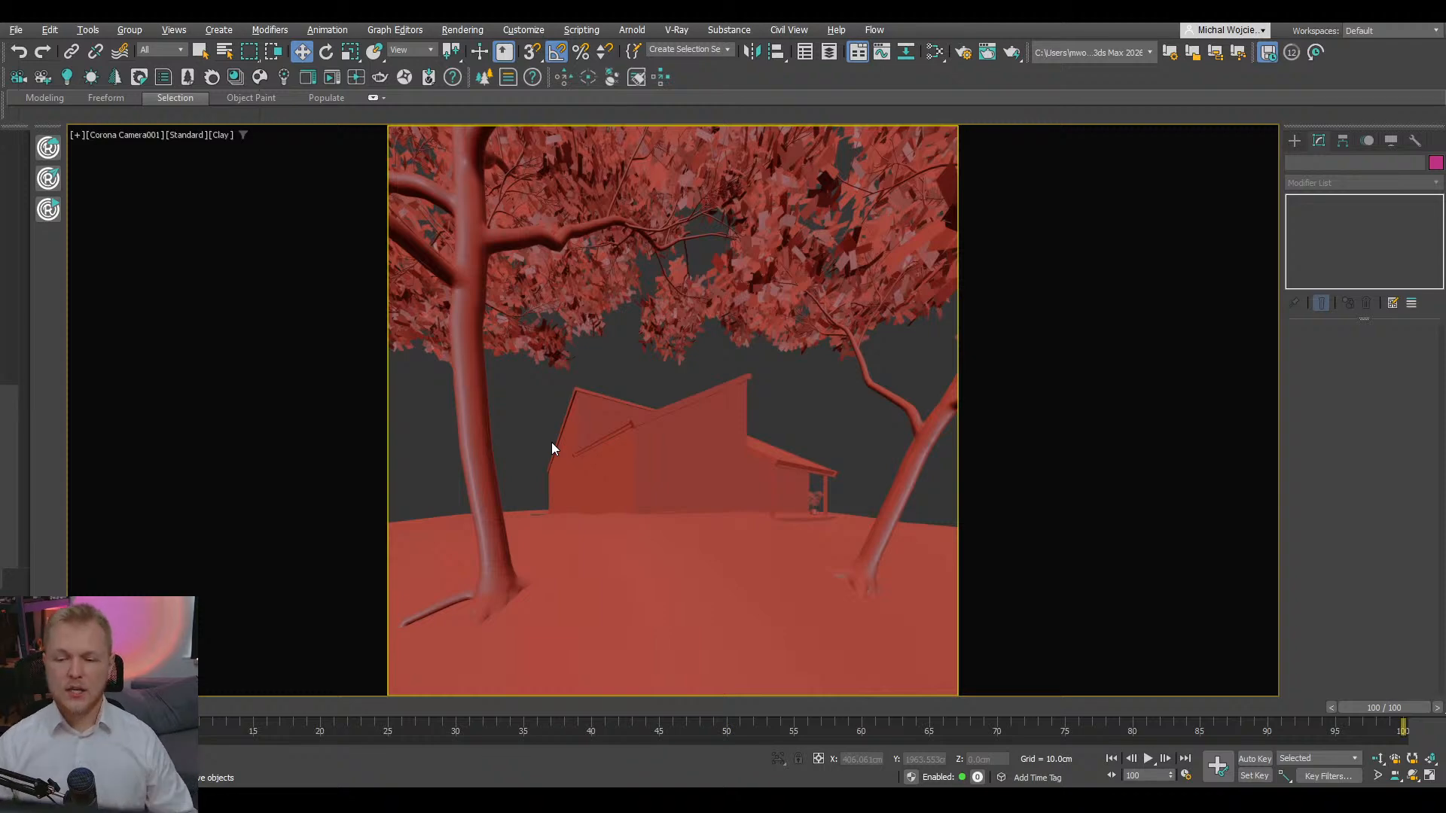
- Run an interactive Corona render of the camera view to check both trees, then stop it and close the frame buffer
click(453, 348)
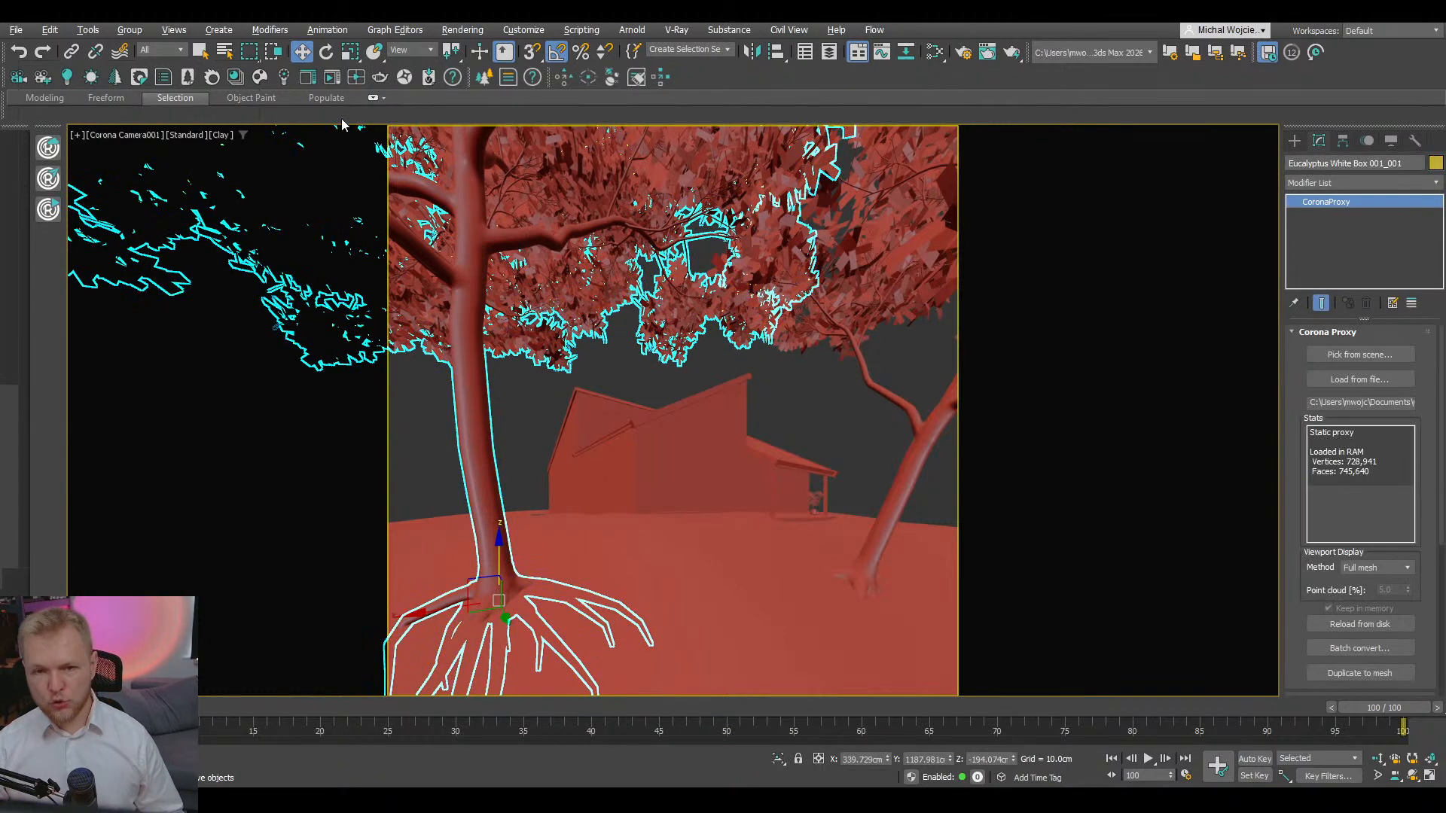
click(332, 78)
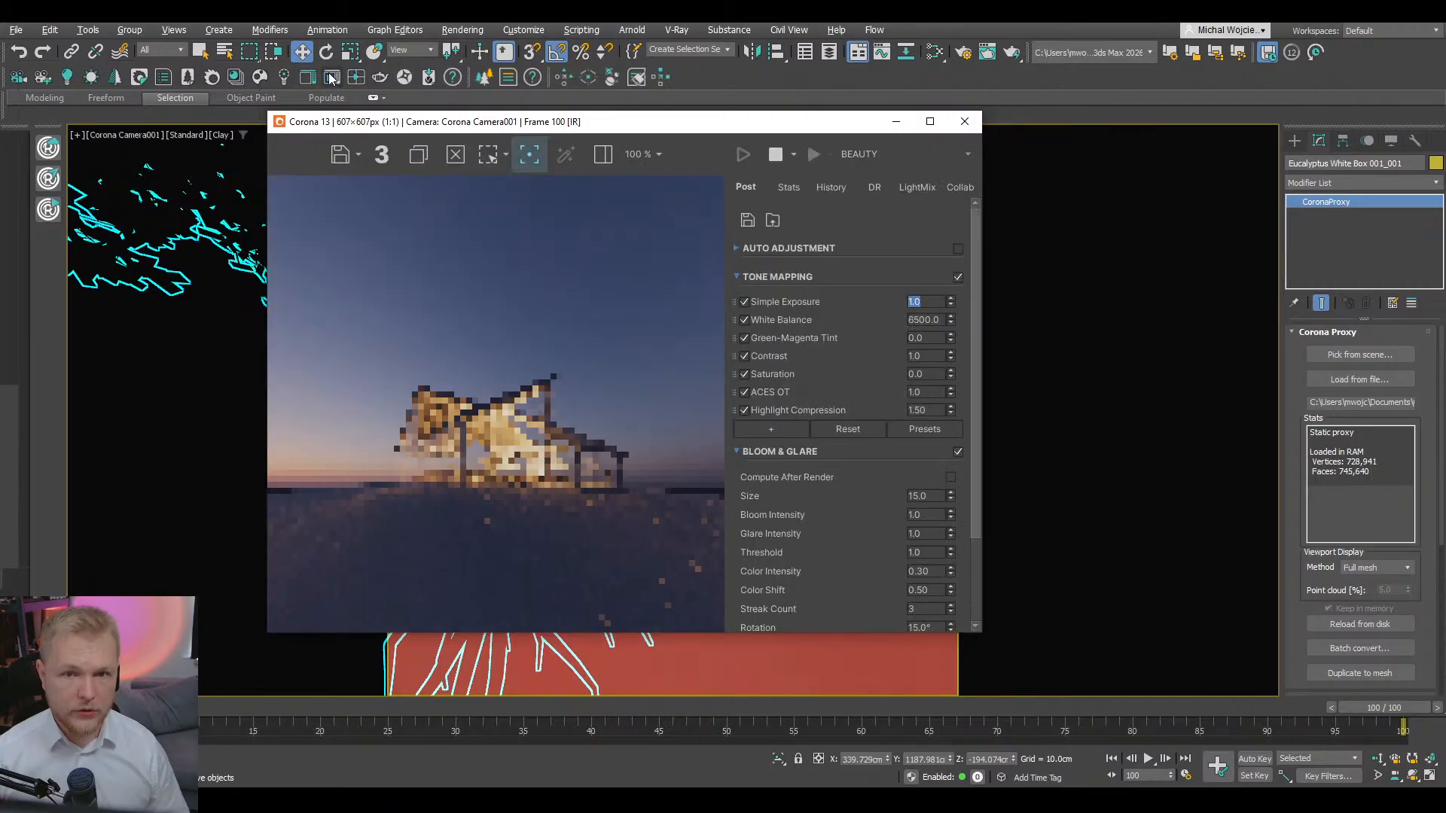
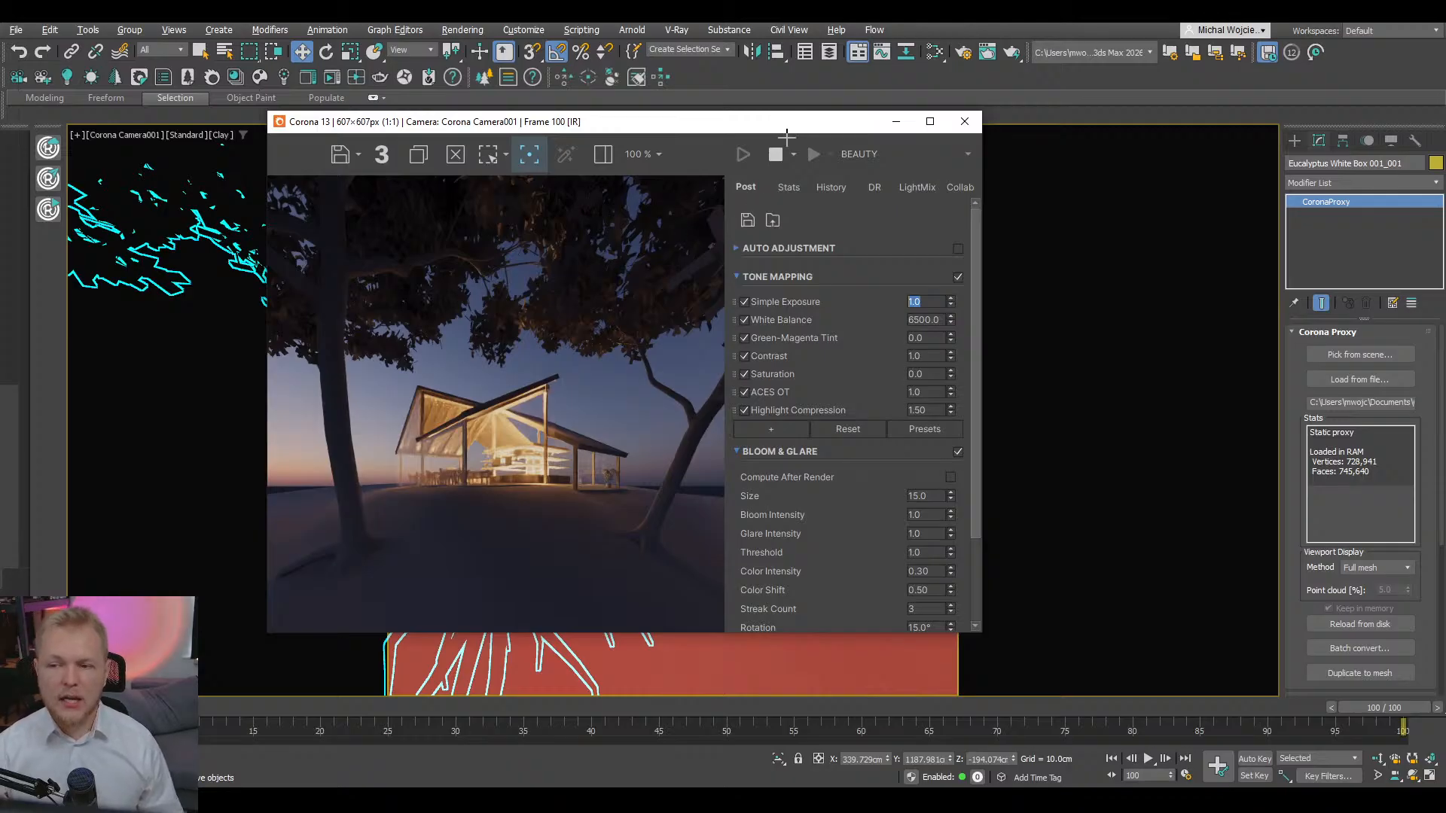
click(777, 152)
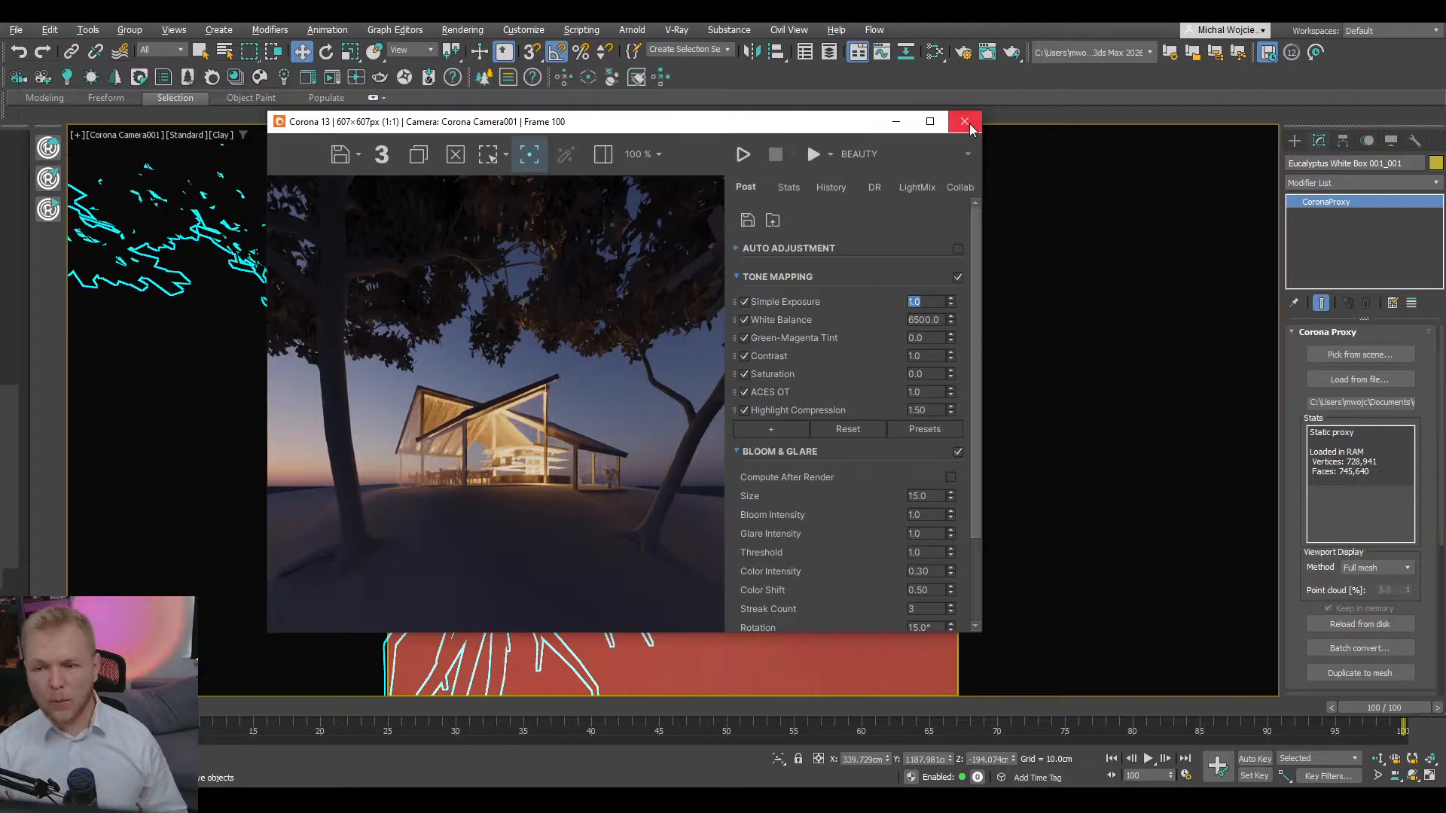
click(964, 121)
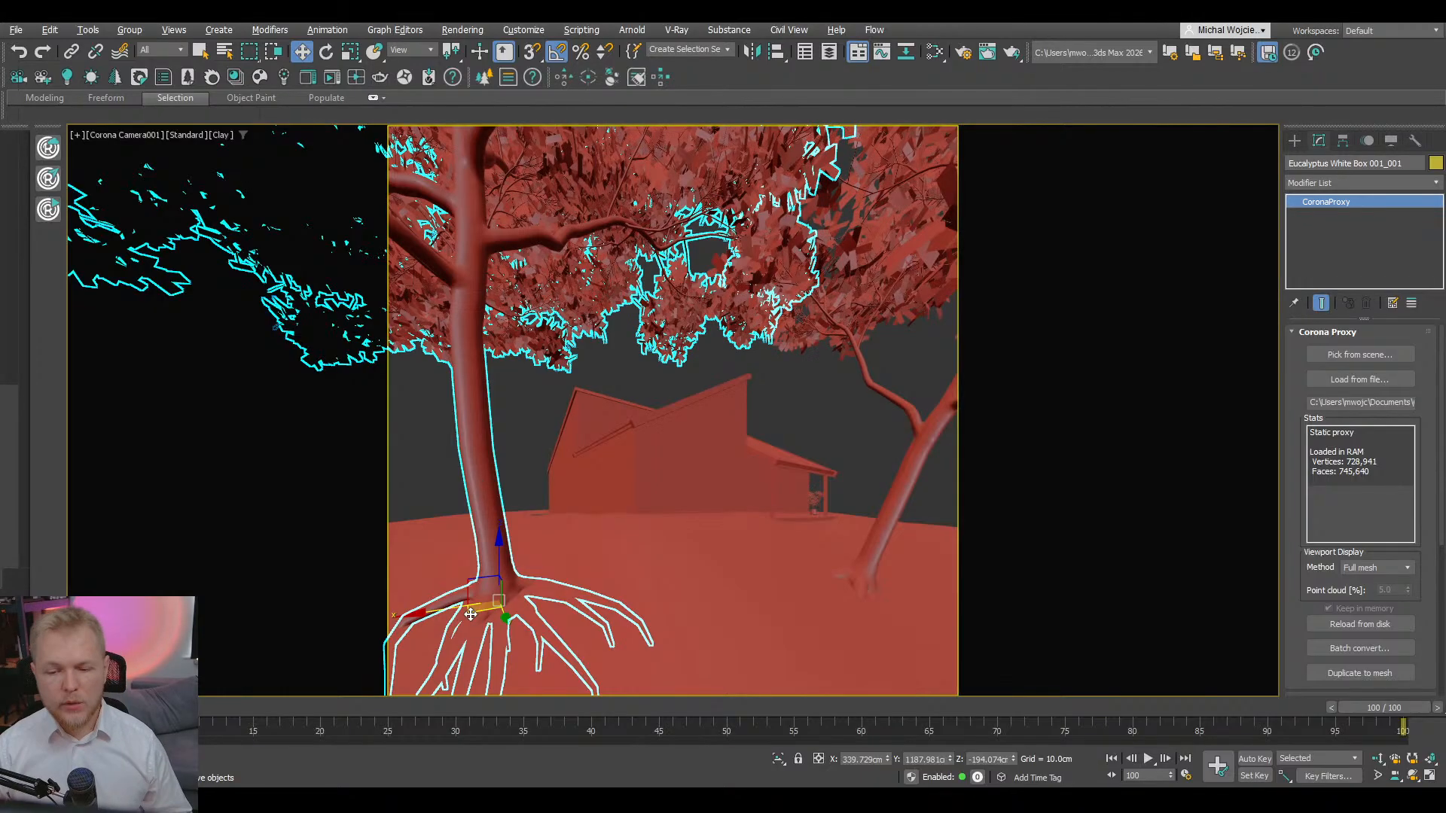
- Move the larger eucalyptus slightly outward across the ground to about X 364.6 cm, Y 1199.8 cm
drag(470, 615, 457, 615)
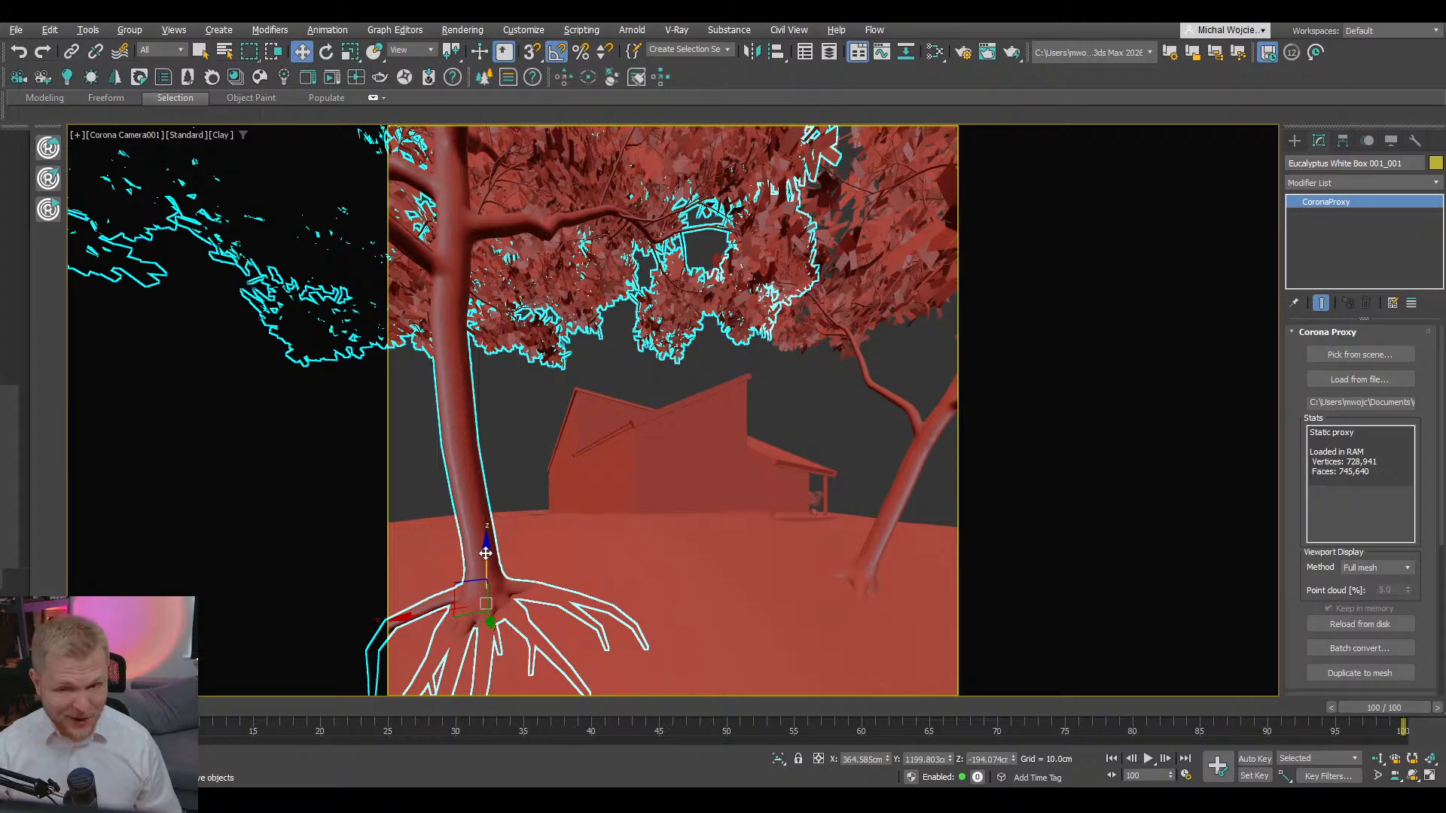
click(812, 387)
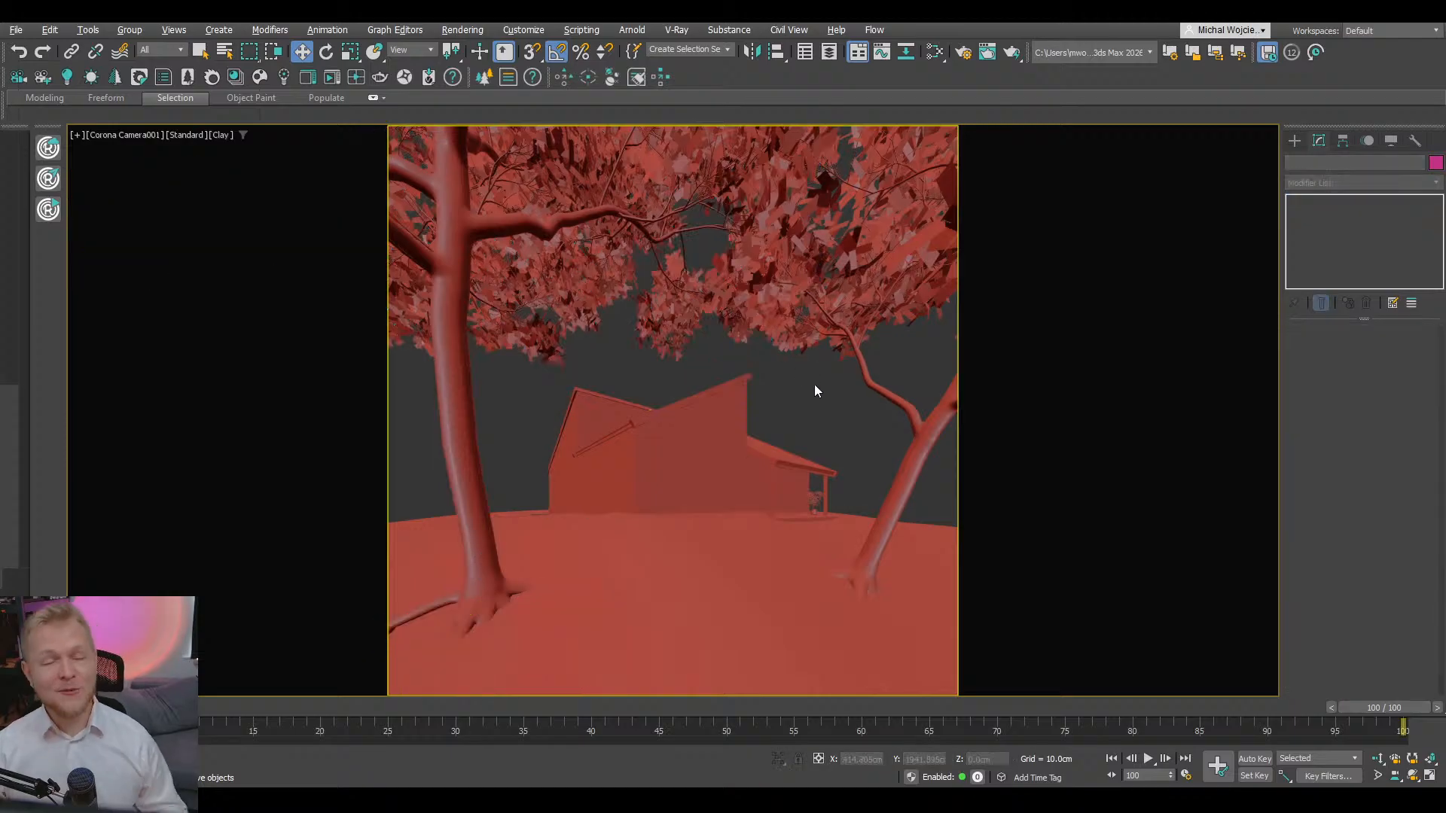
- Select both eucalyptus trees, then delete all old material nodes from the Slate Material Editor's Tree view
click(829, 265)
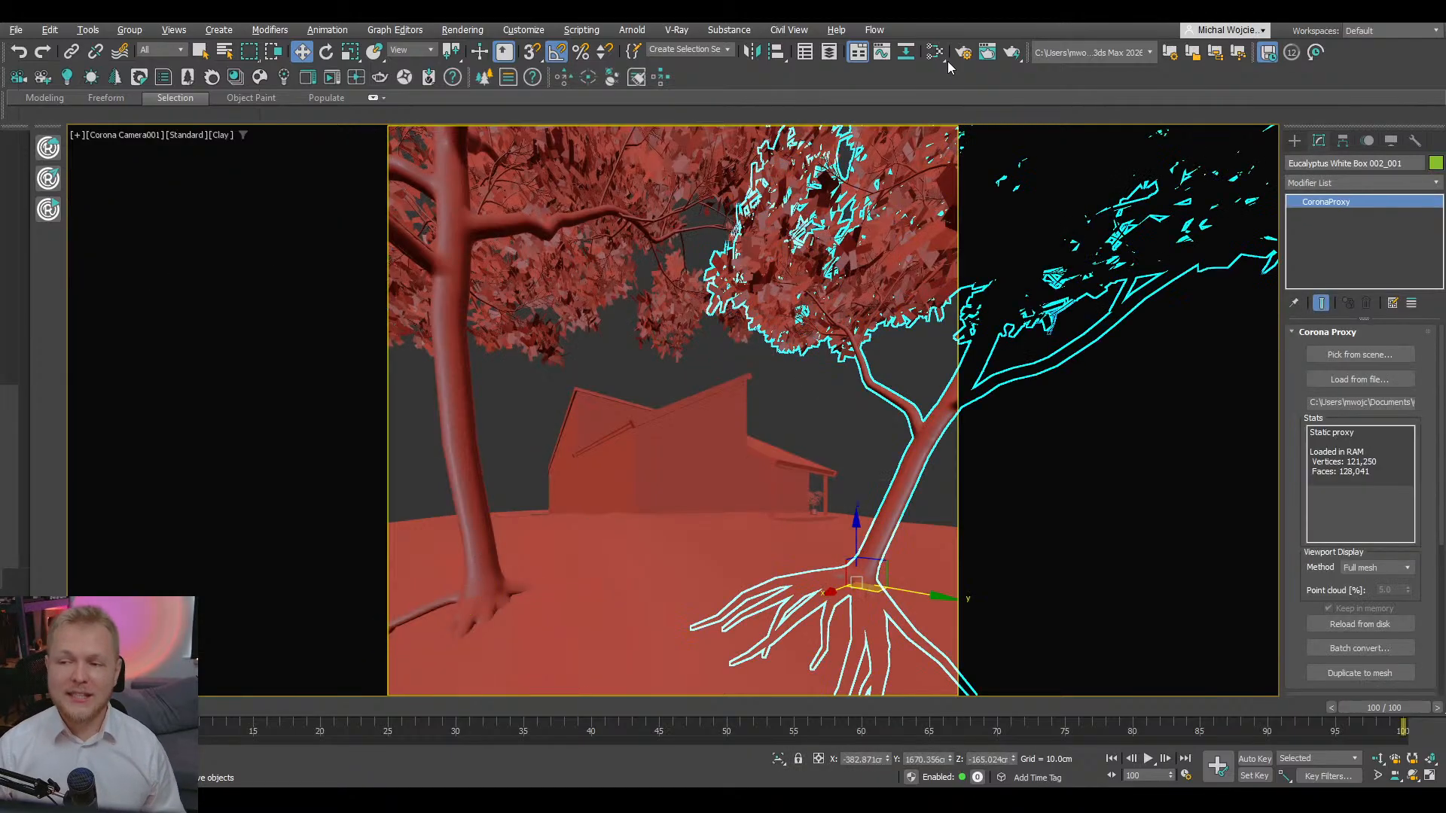
ctrl+click(621, 236)
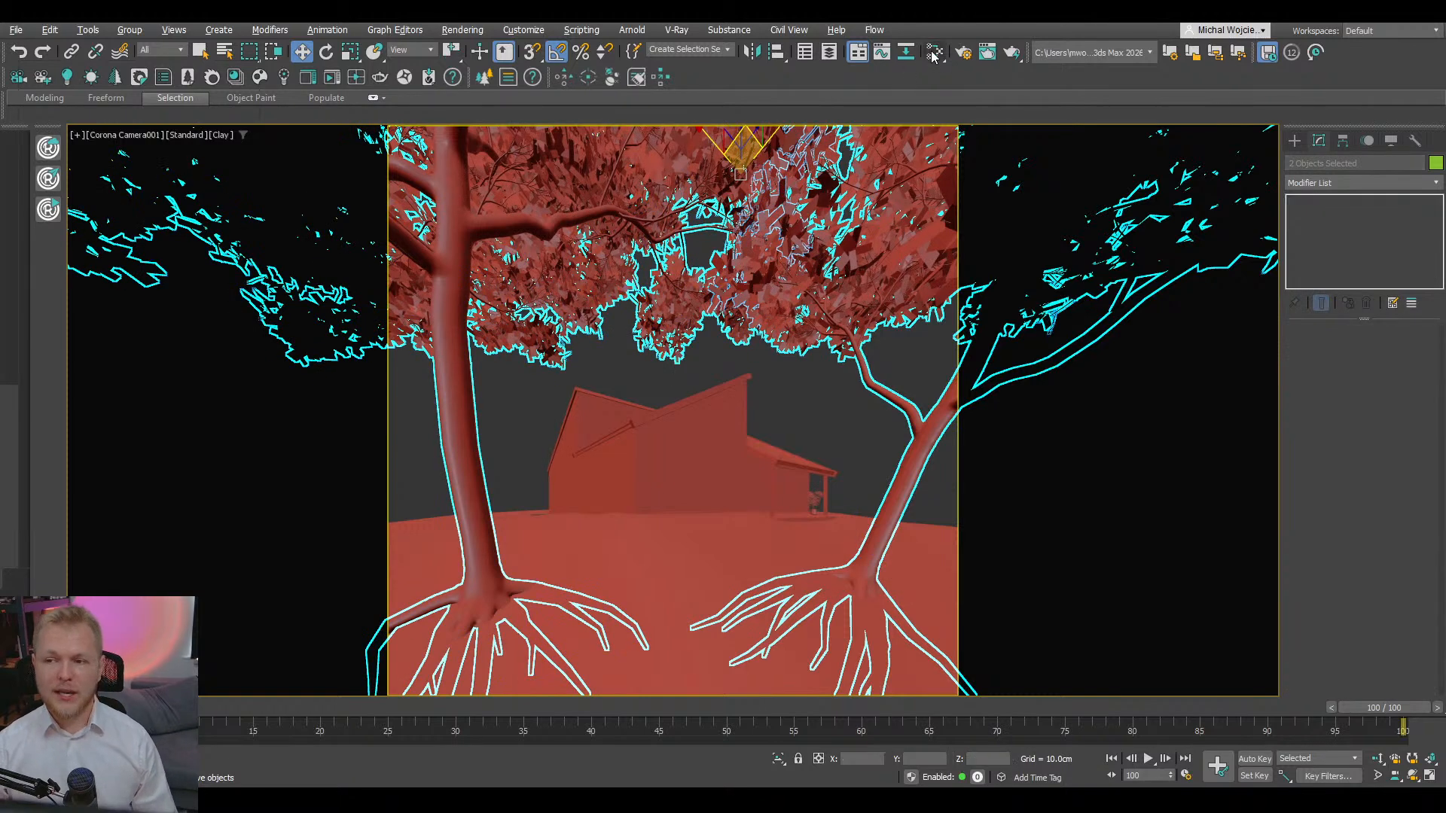
click(933, 52)
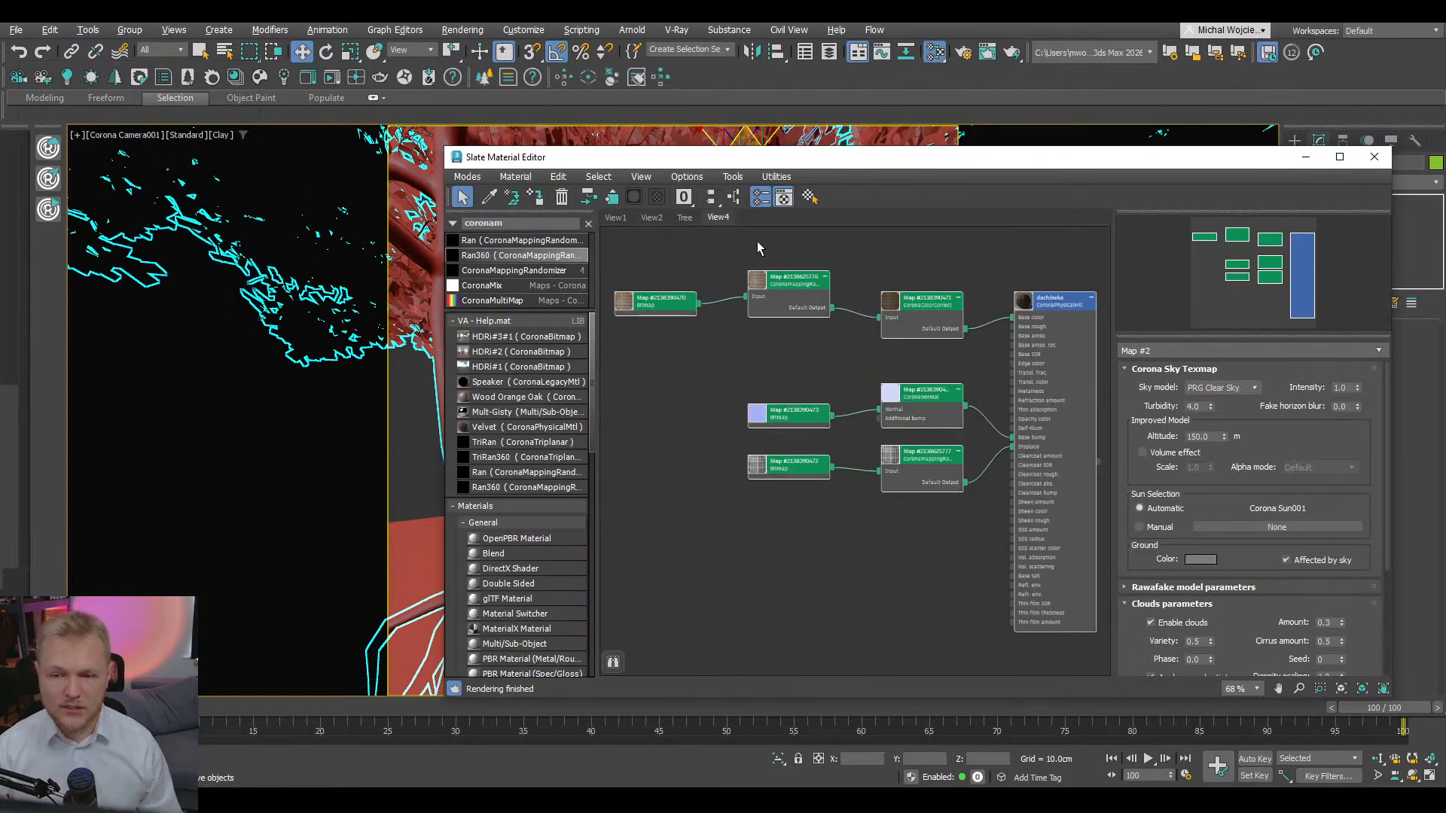
click(683, 217)
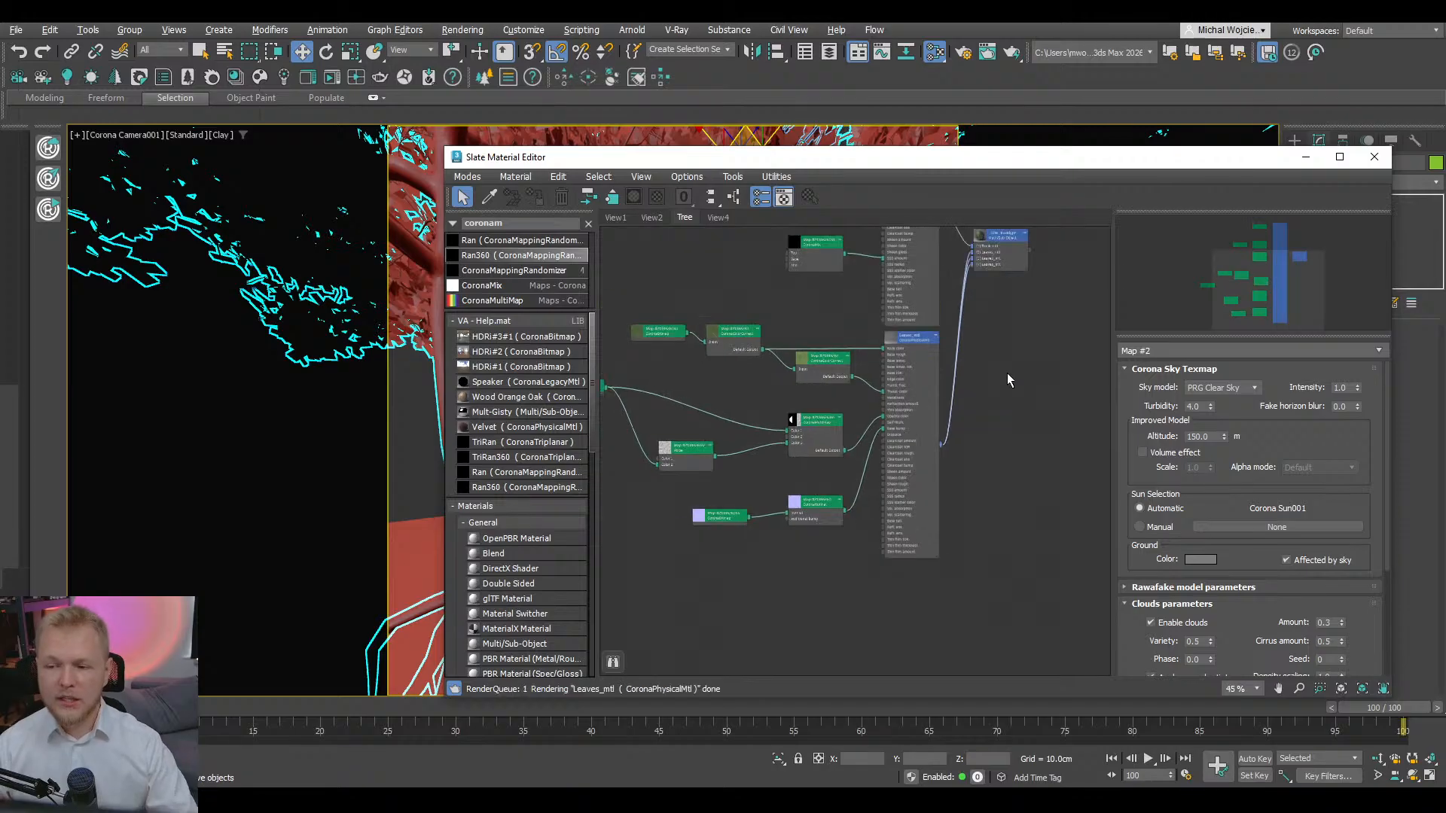
scroll(1019, 413, down, 4)
drag(1020, 262, 698, 543)
key(Delete)
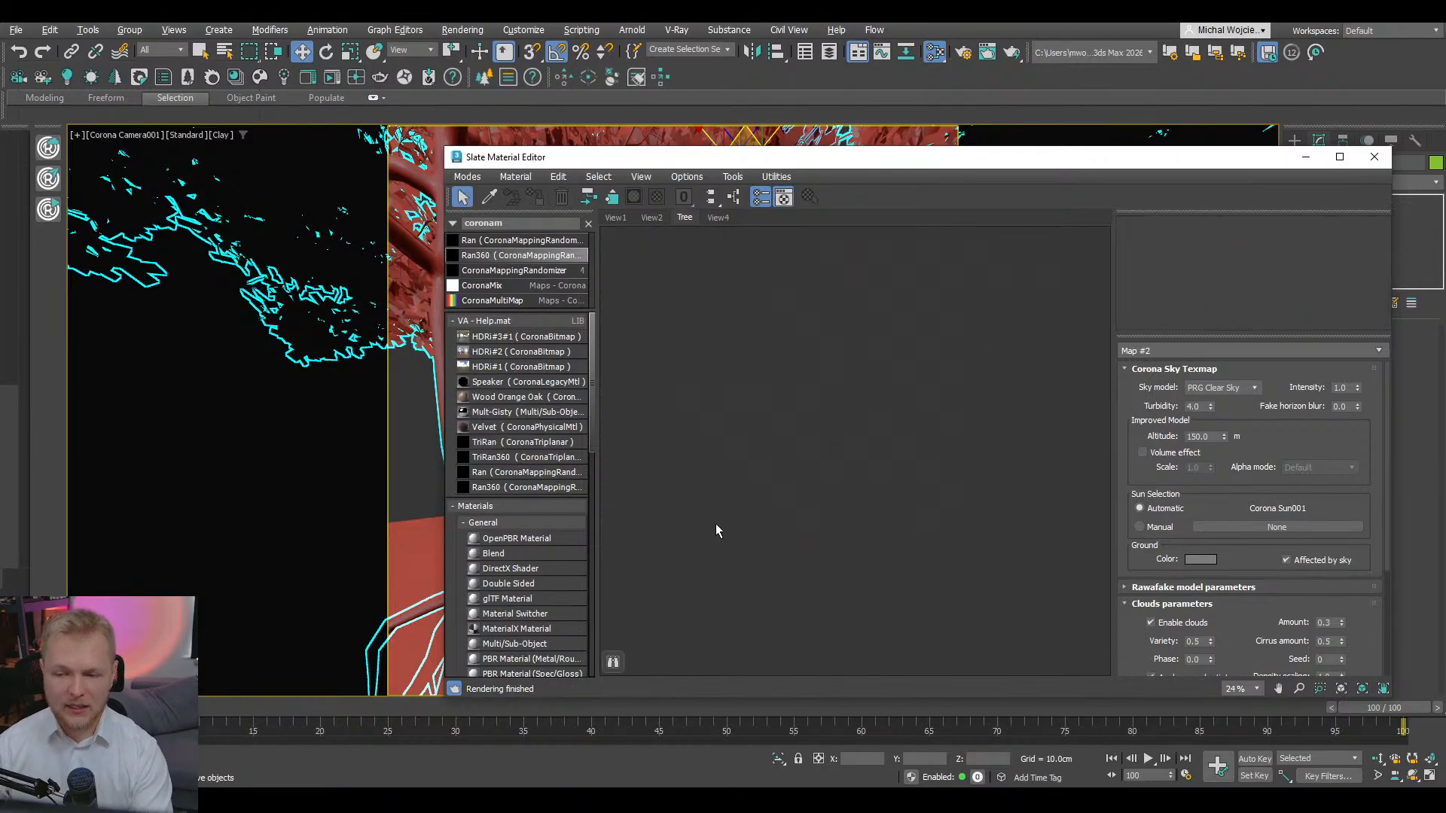
- Try to load the larger eucalyptus's material into the empty Tree view of the Slate Material Editor
click(445, 145)
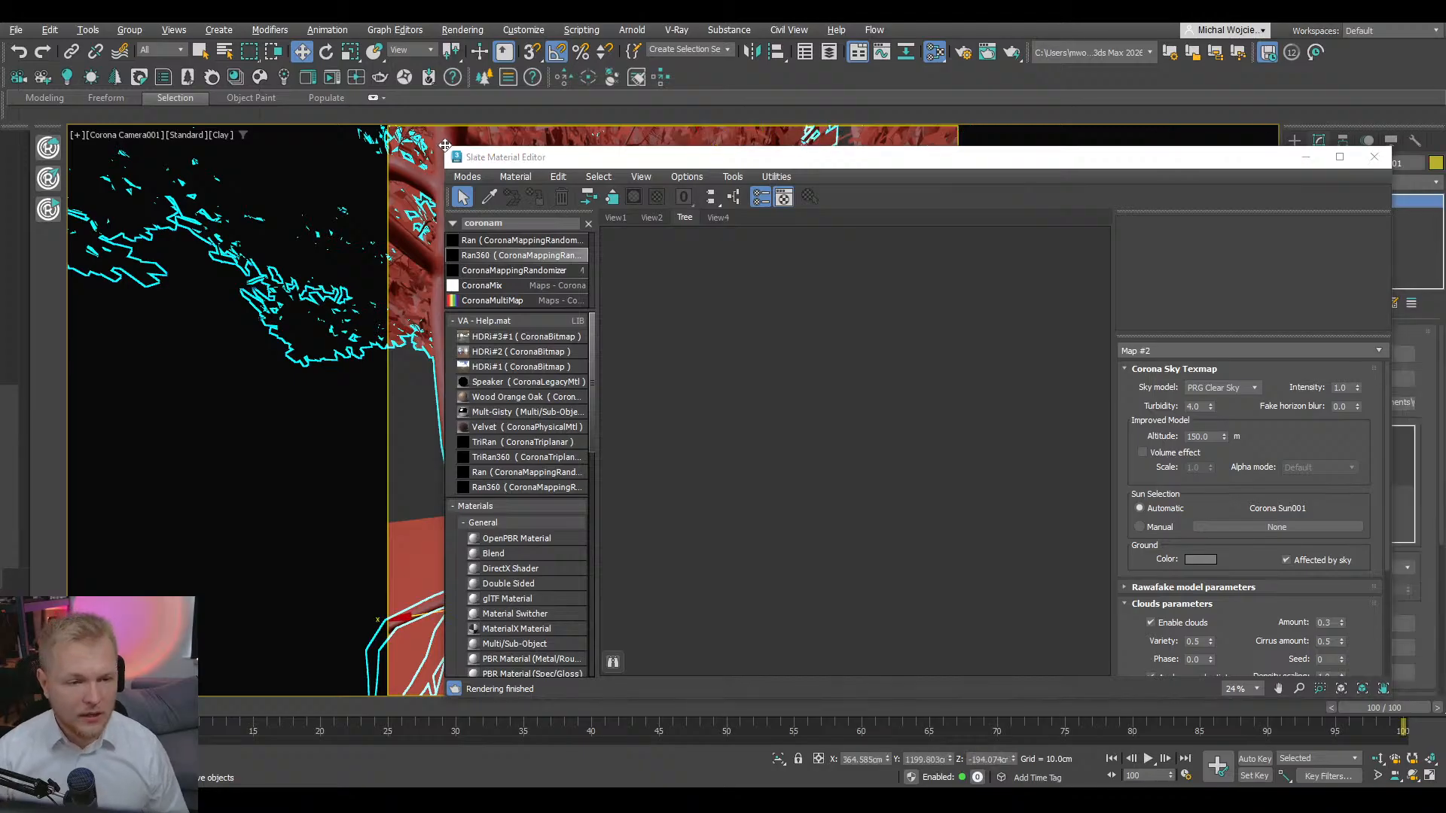
click(519, 178)
click(544, 214)
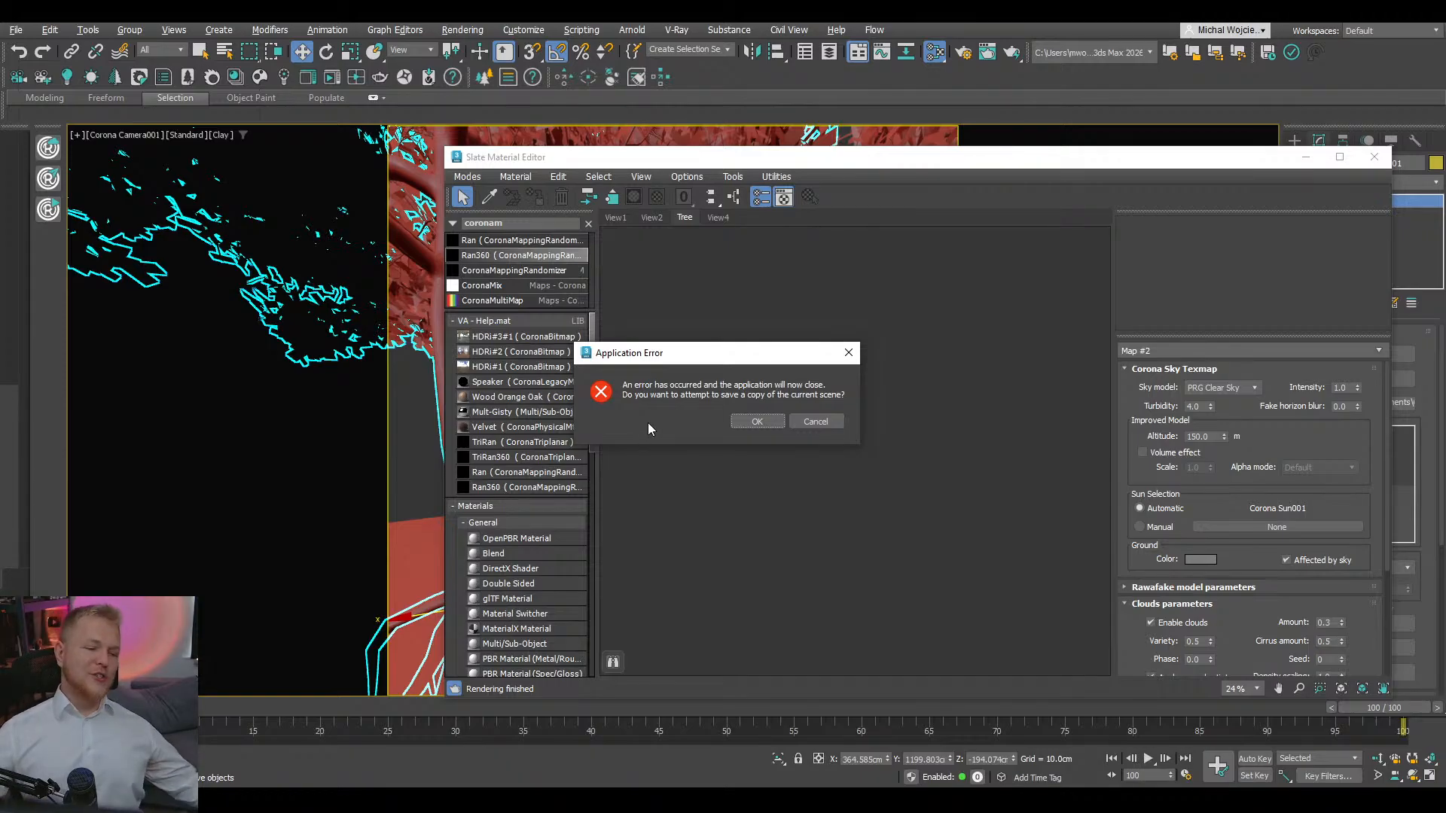
- Save a recovery copy of the current scene and let 3ds Max close
click(773, 421)
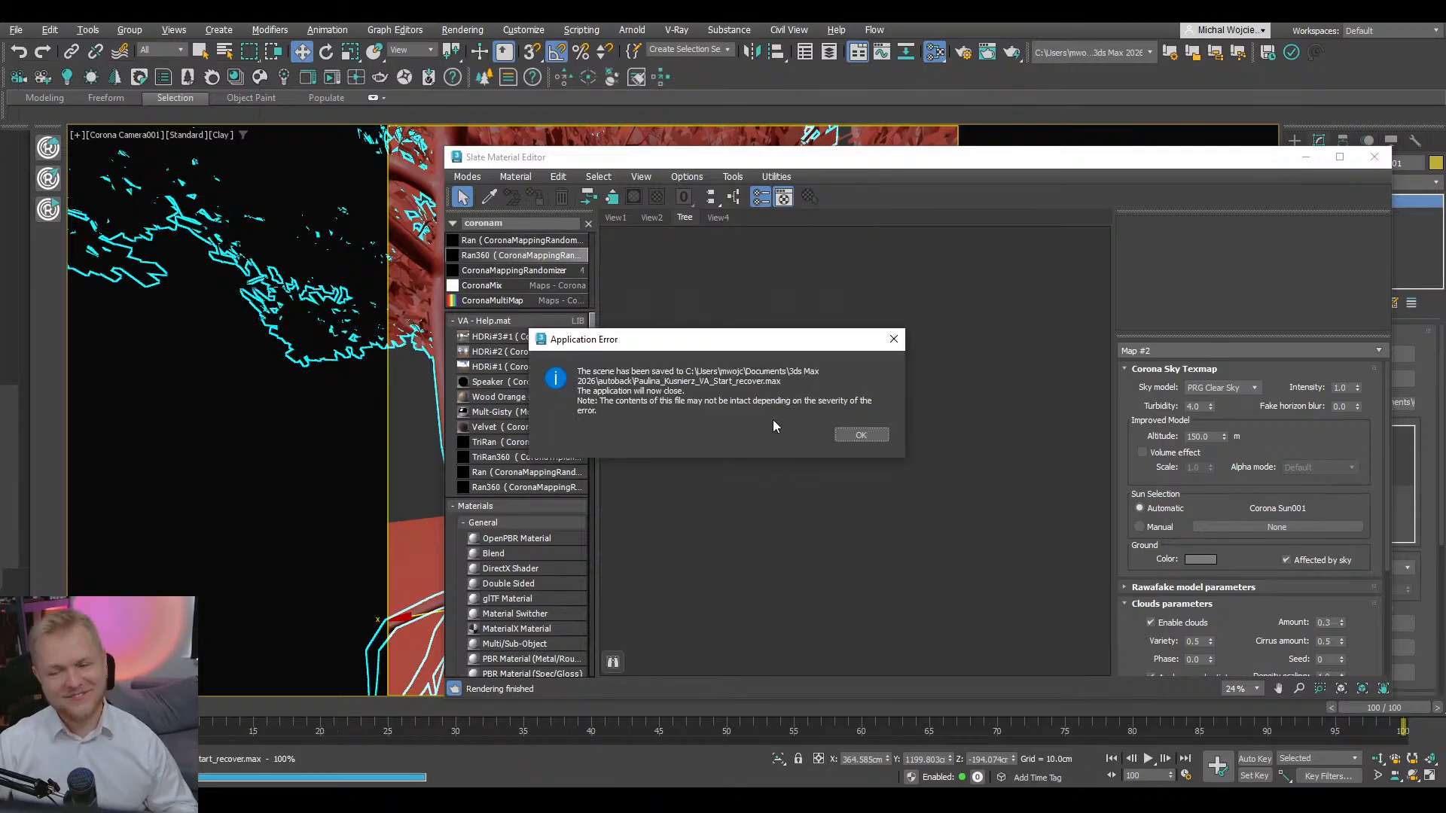
click(871, 436)
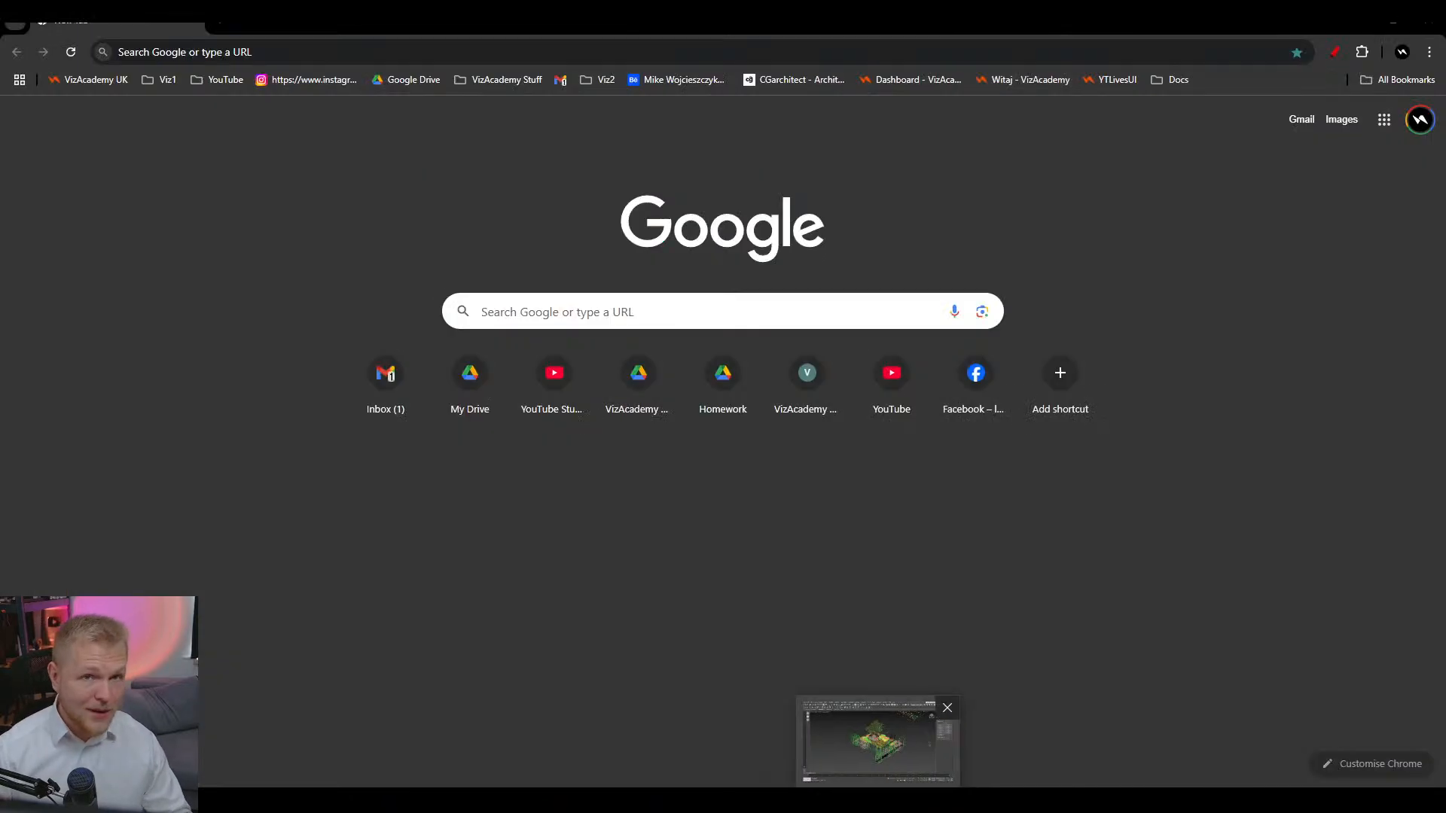
- Relaunch 3ds Max and dismiss the error report without sending it
middle_click(877, 800)
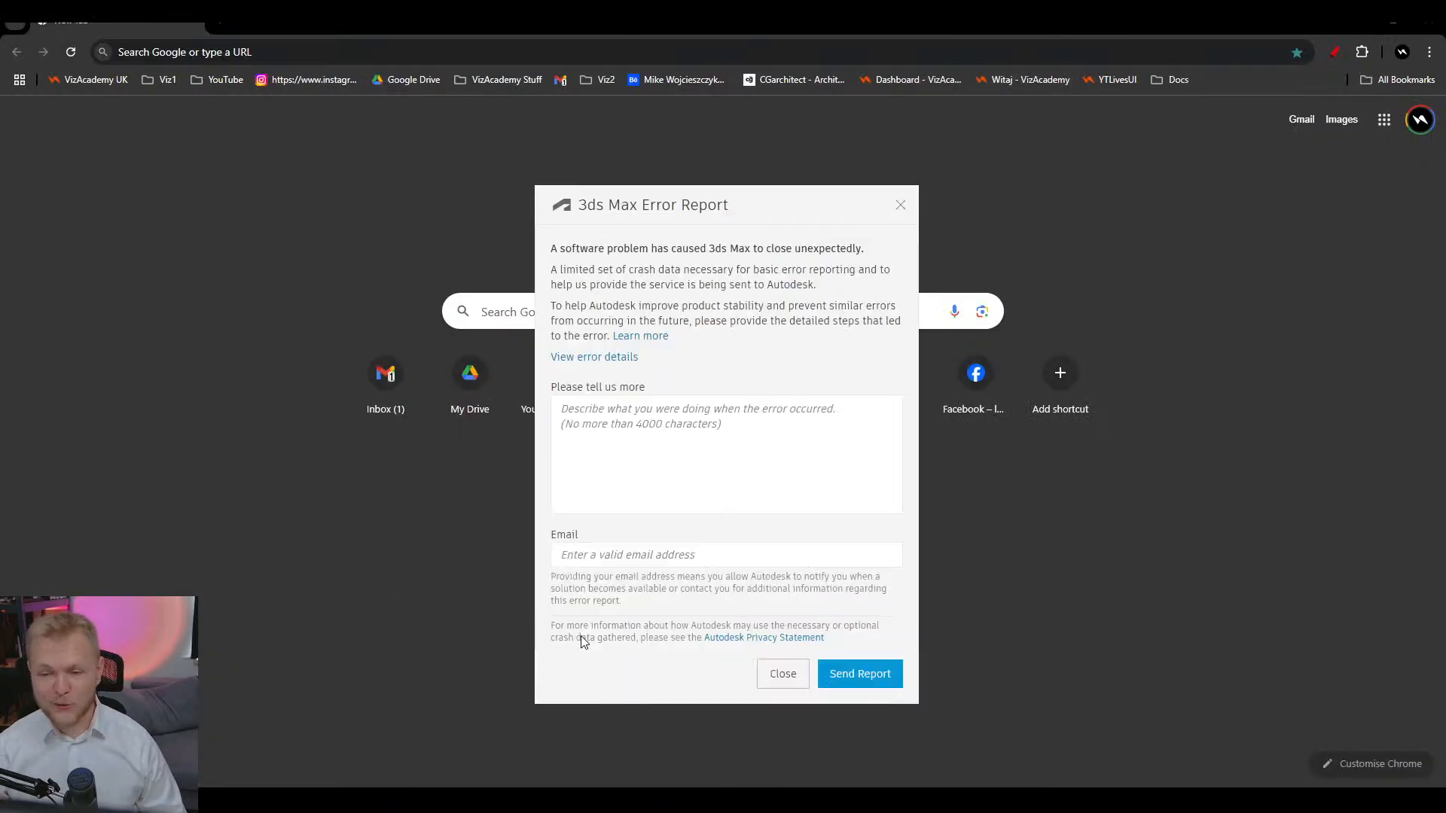
click(896, 637)
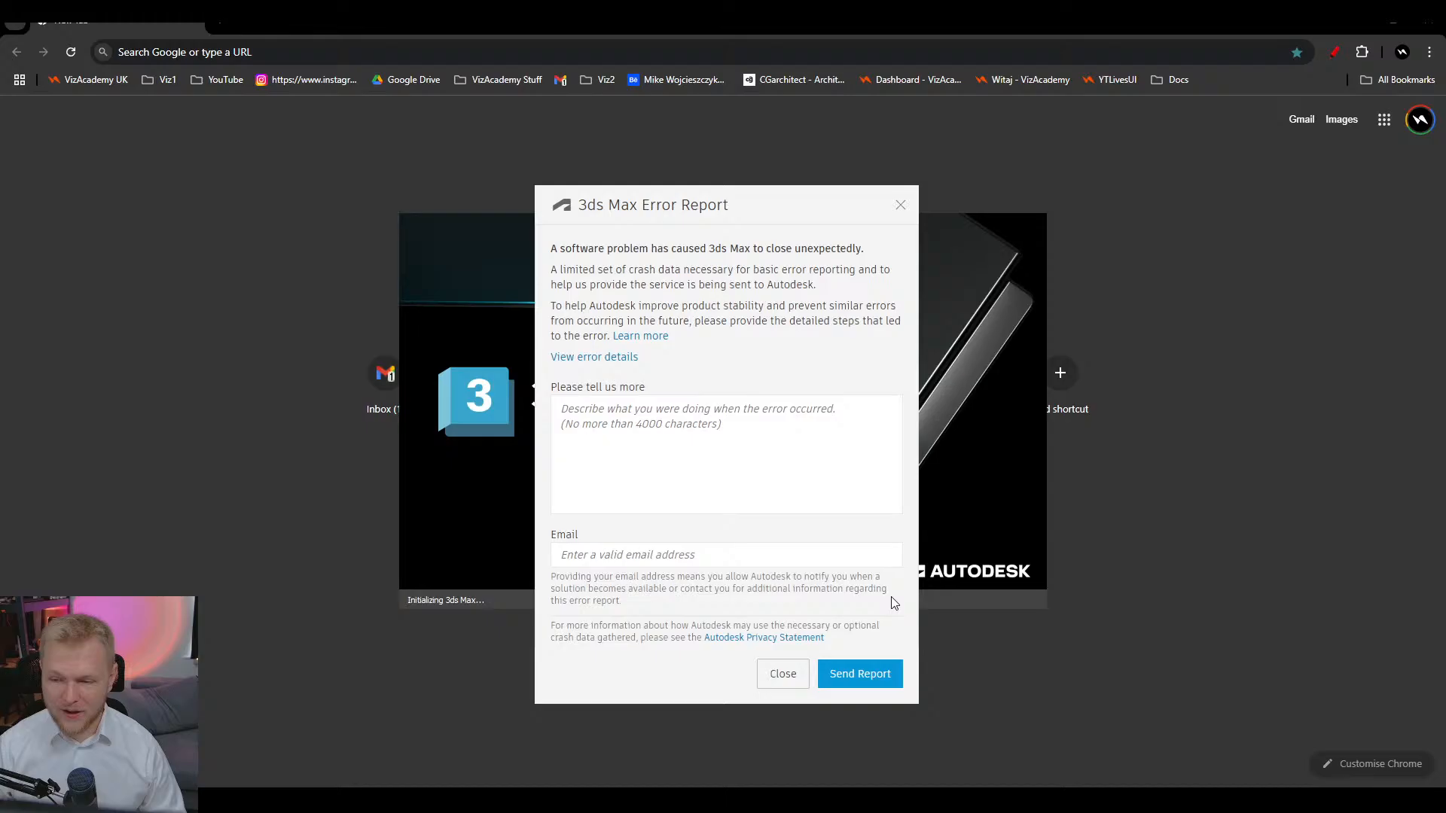
click(900, 205)
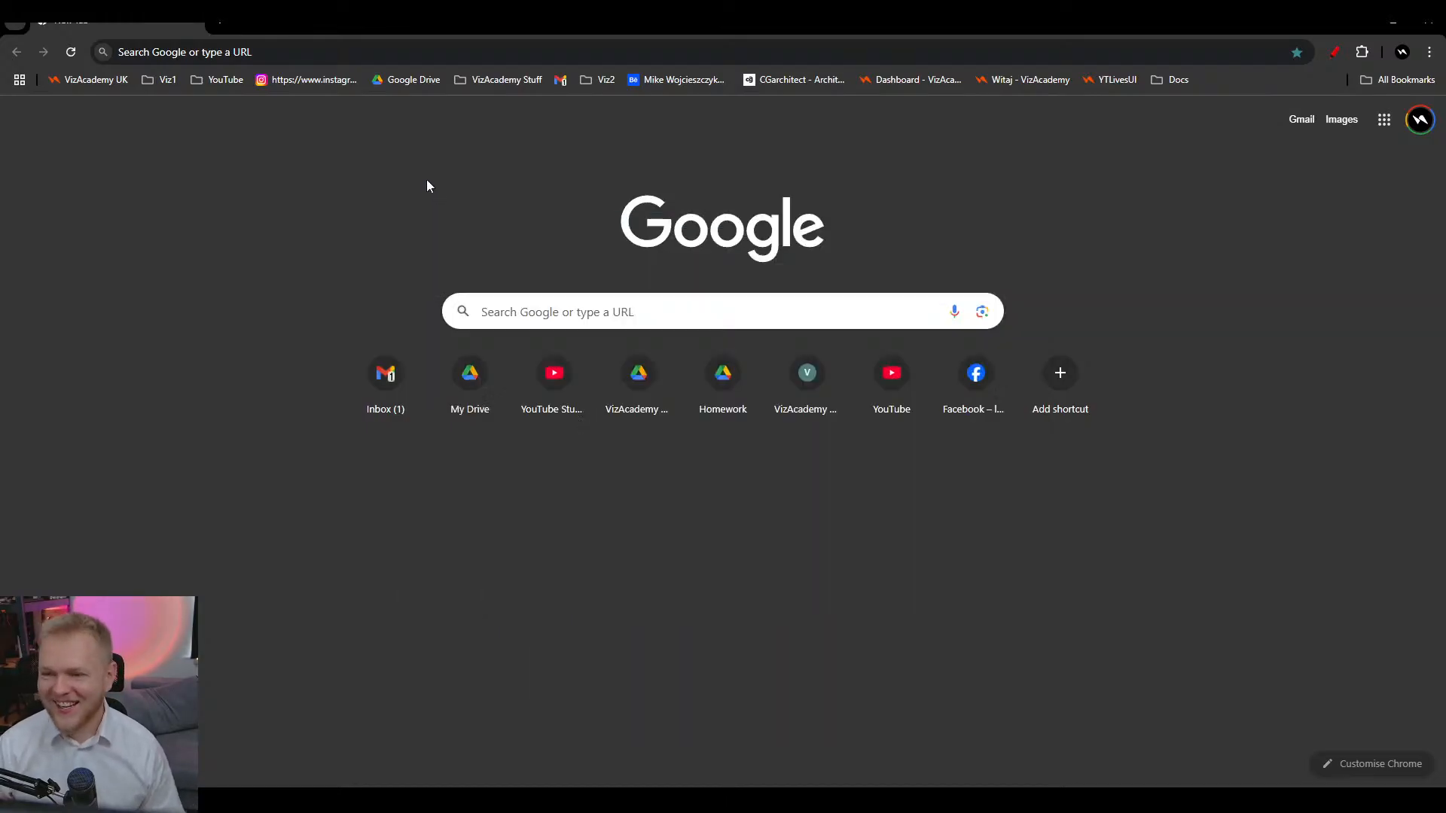
click(96, 80)
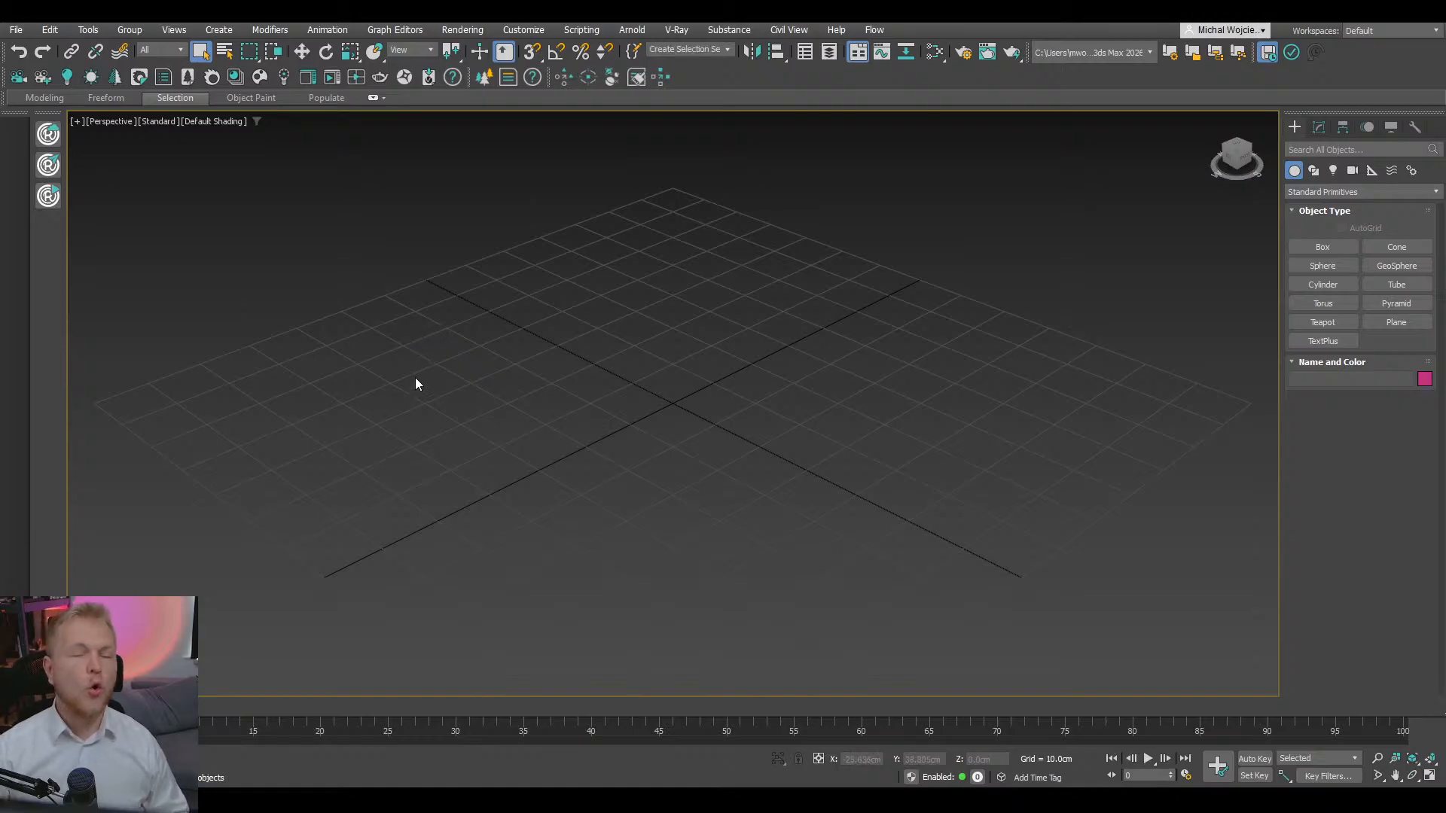
- Open the recovered scene from the autoback folder via the recent files and continue past the missing external files
click(15, 30)
mouse_move(89, 106)
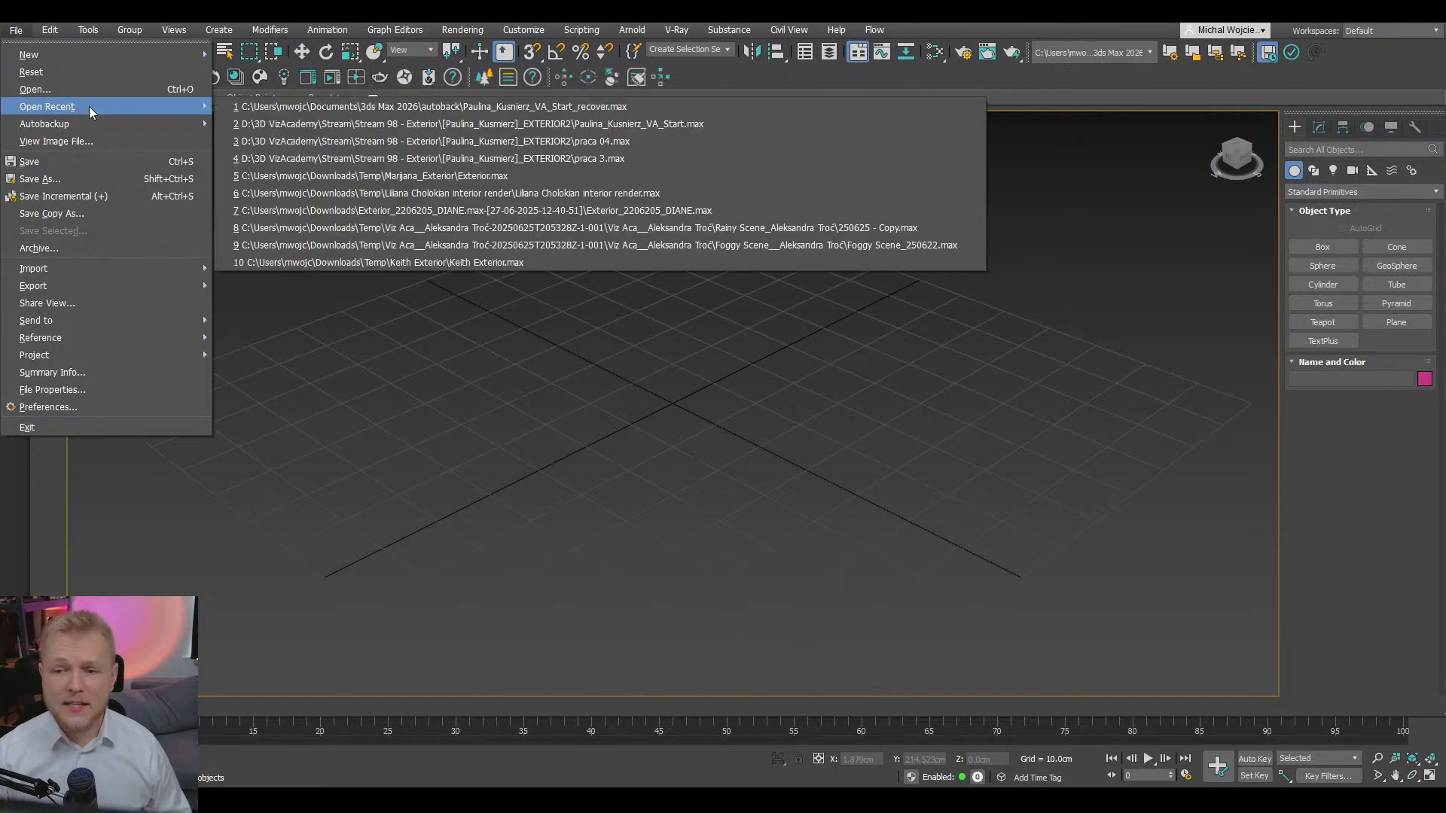
click(377, 106)
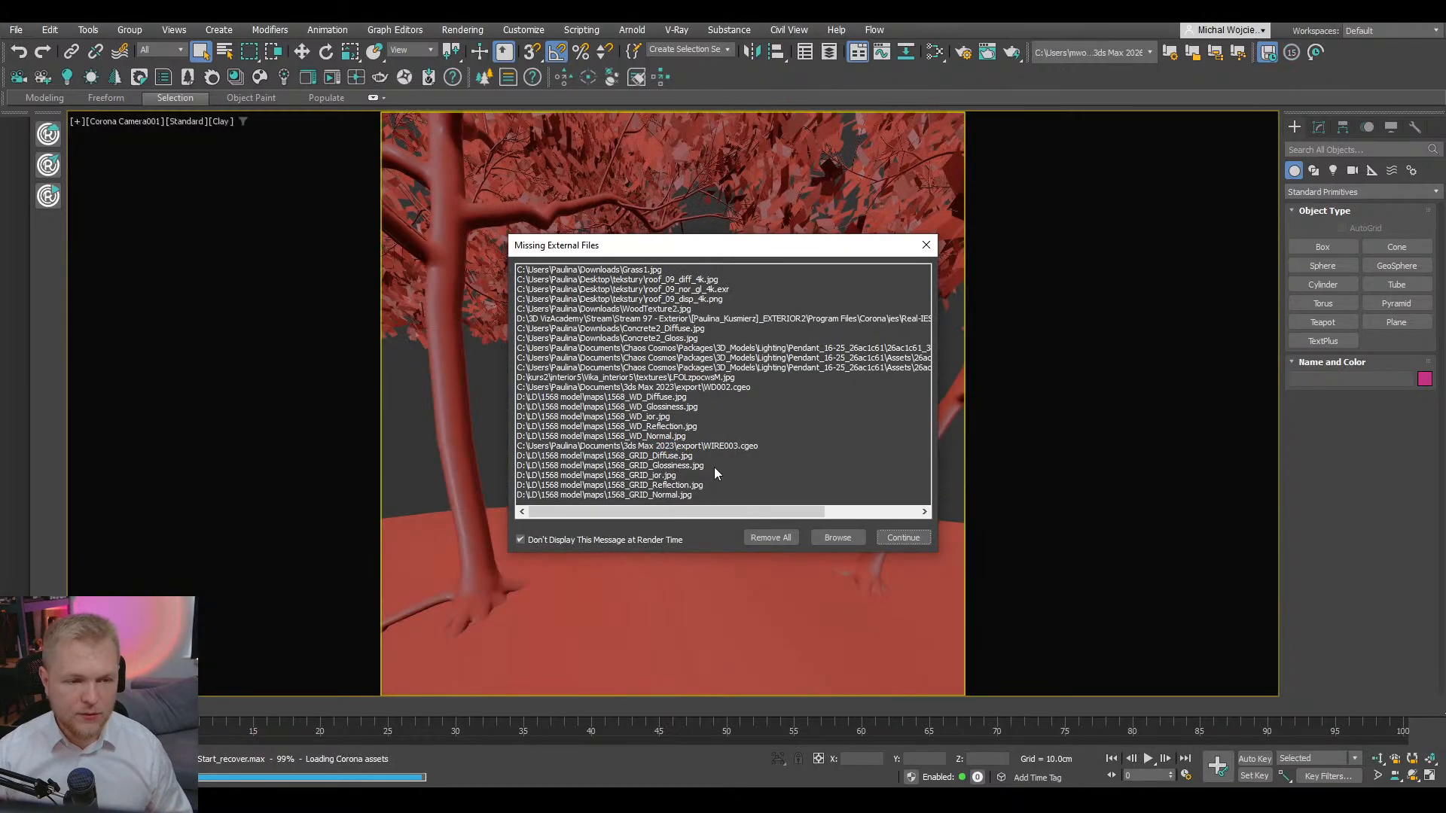
click(904, 538)
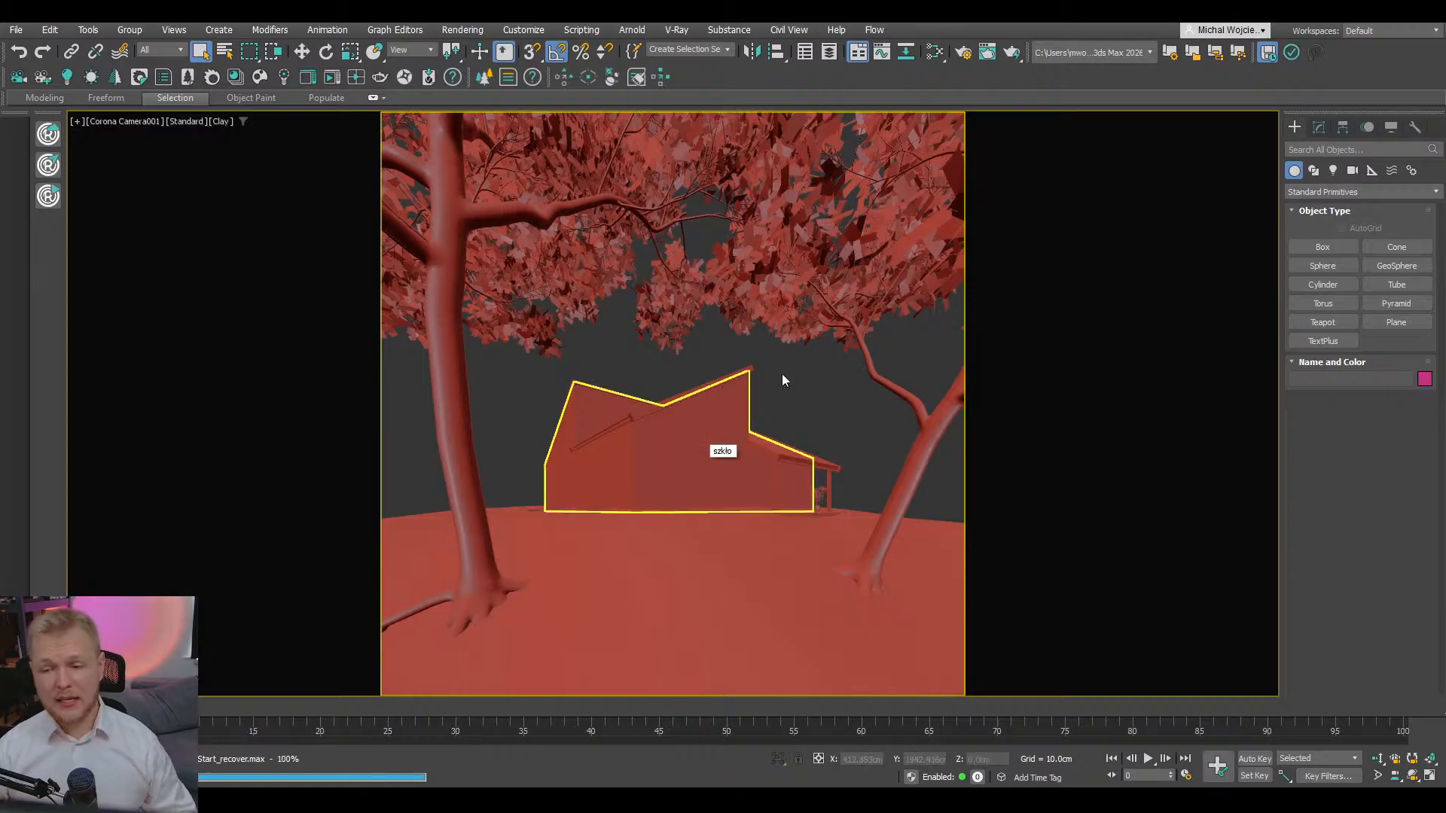
- Save the recovered scene in the EXTERIOR2 project folder, using the original VA_Start file name with 2 appended
click(16, 29)
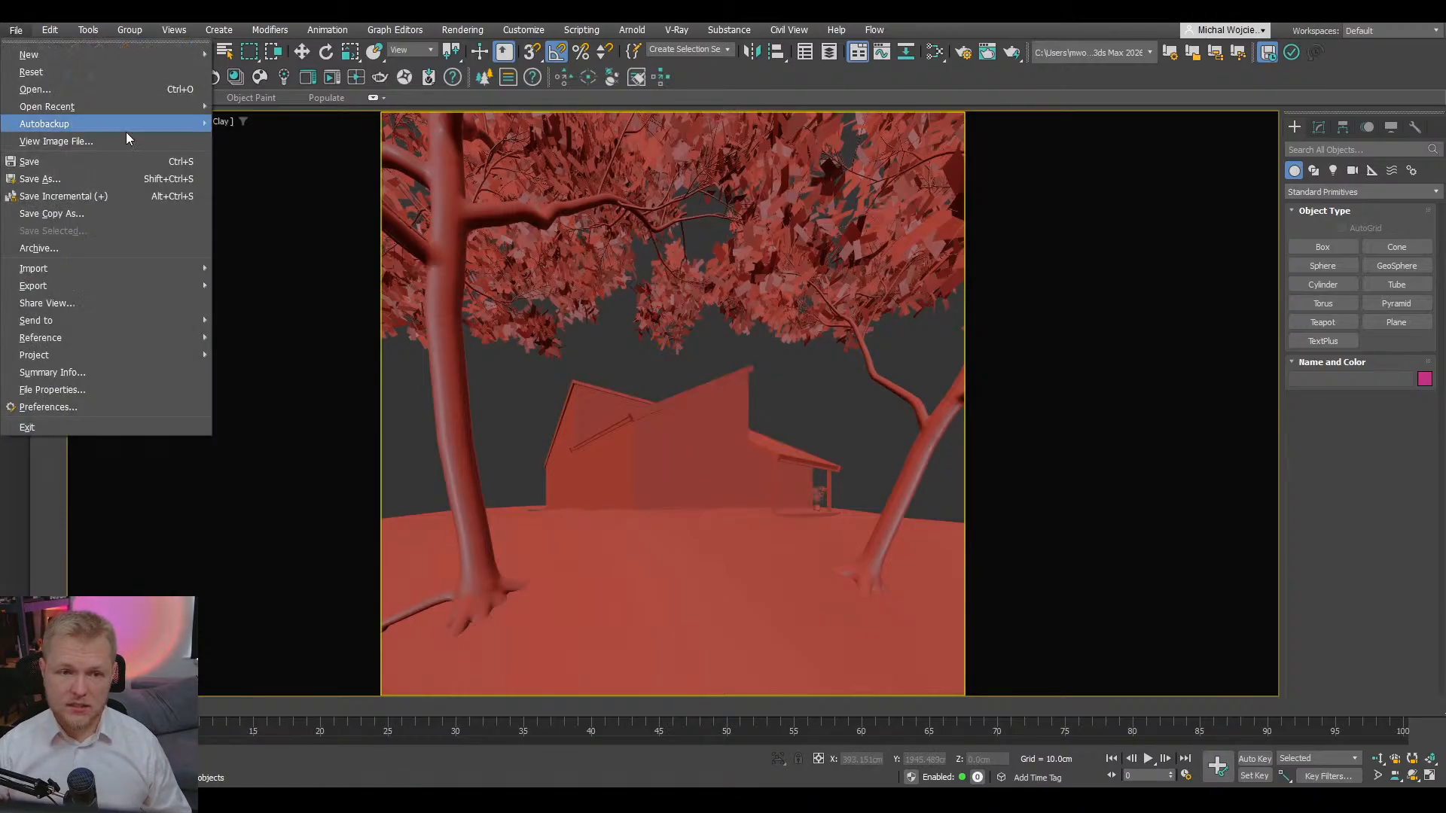
click(114, 179)
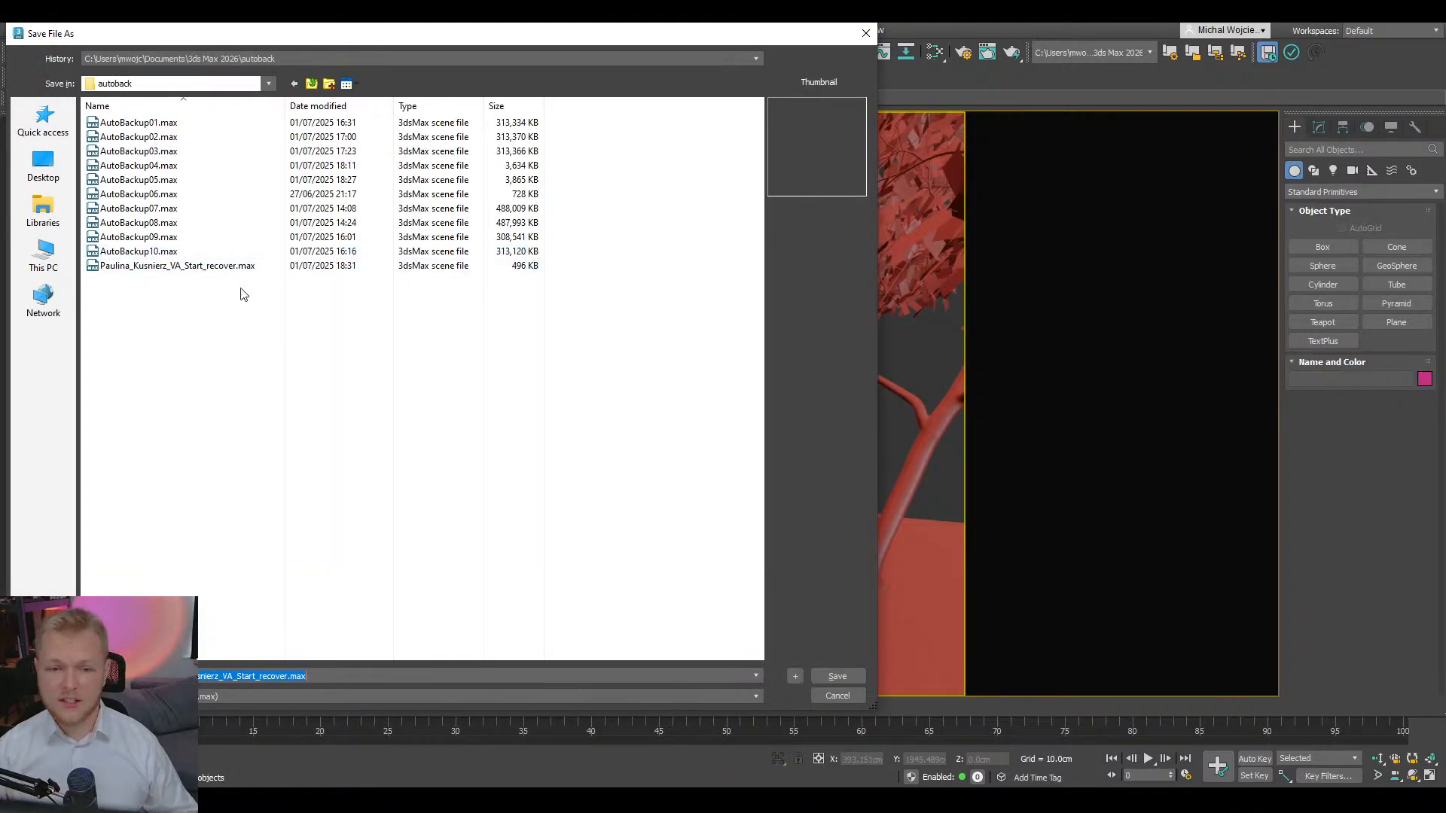
click(265, 58)
click(268, 80)
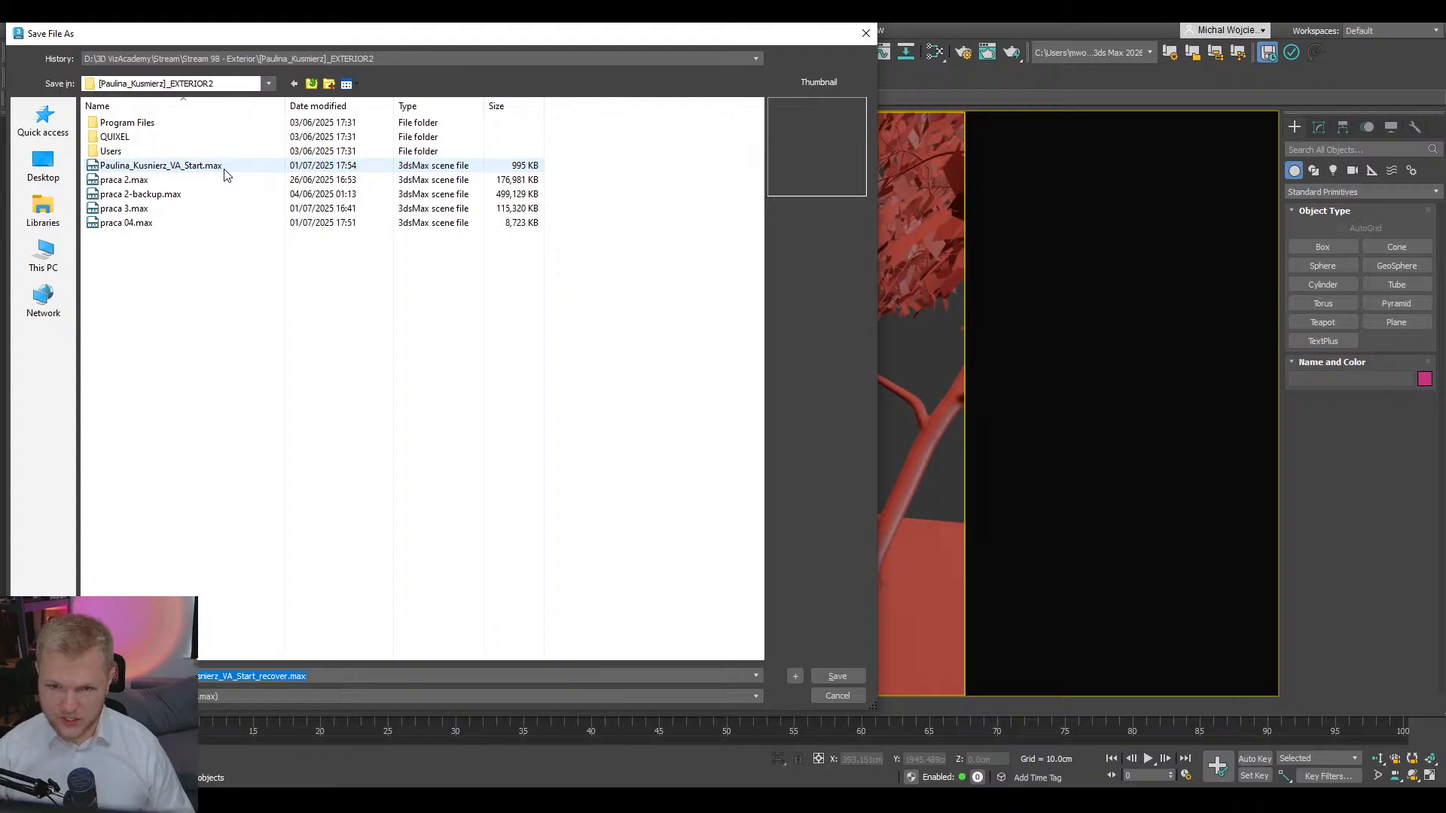
click(224, 169)
click(258, 675)
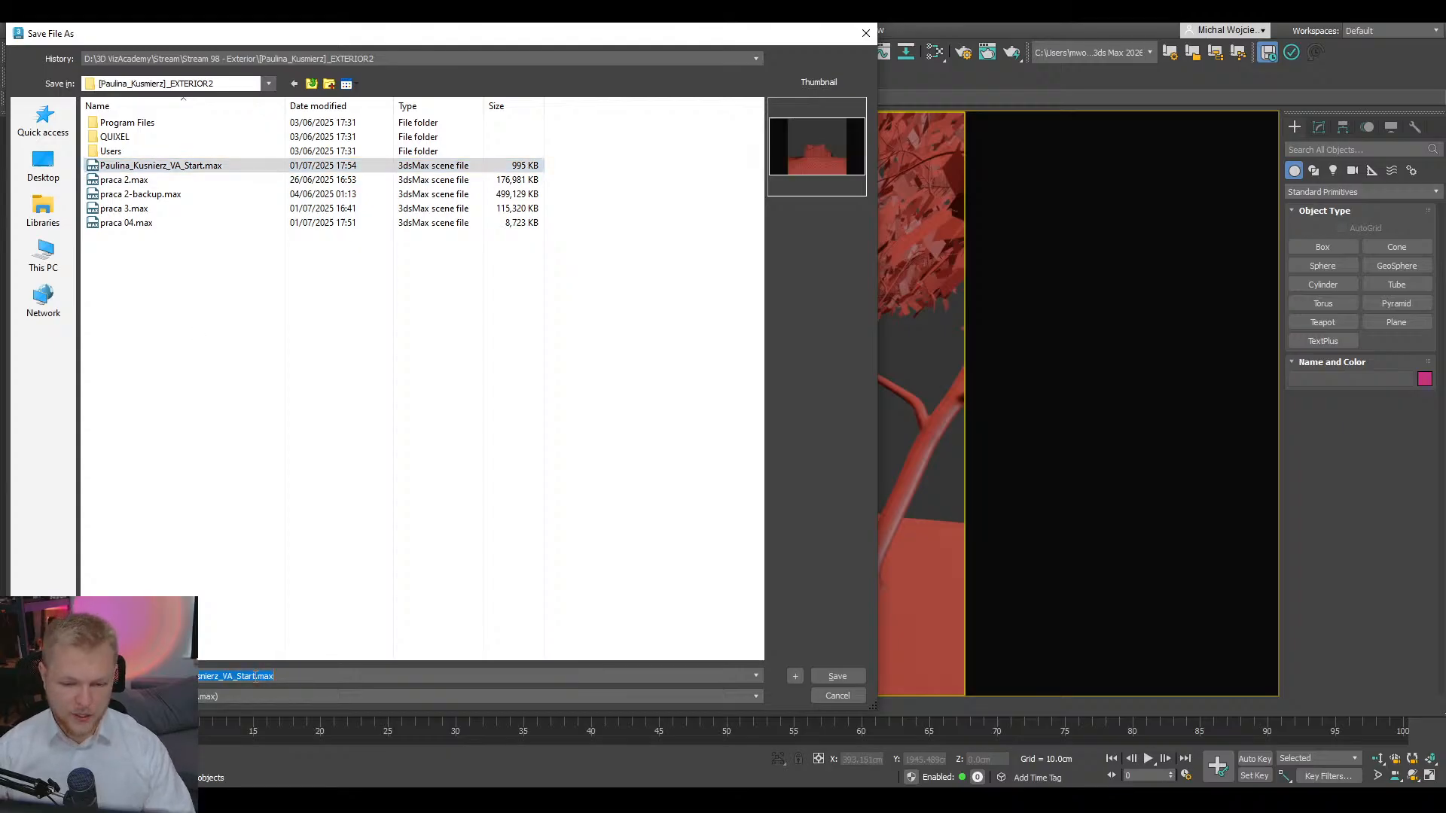
click(255, 675)
text(2)
click(828, 678)
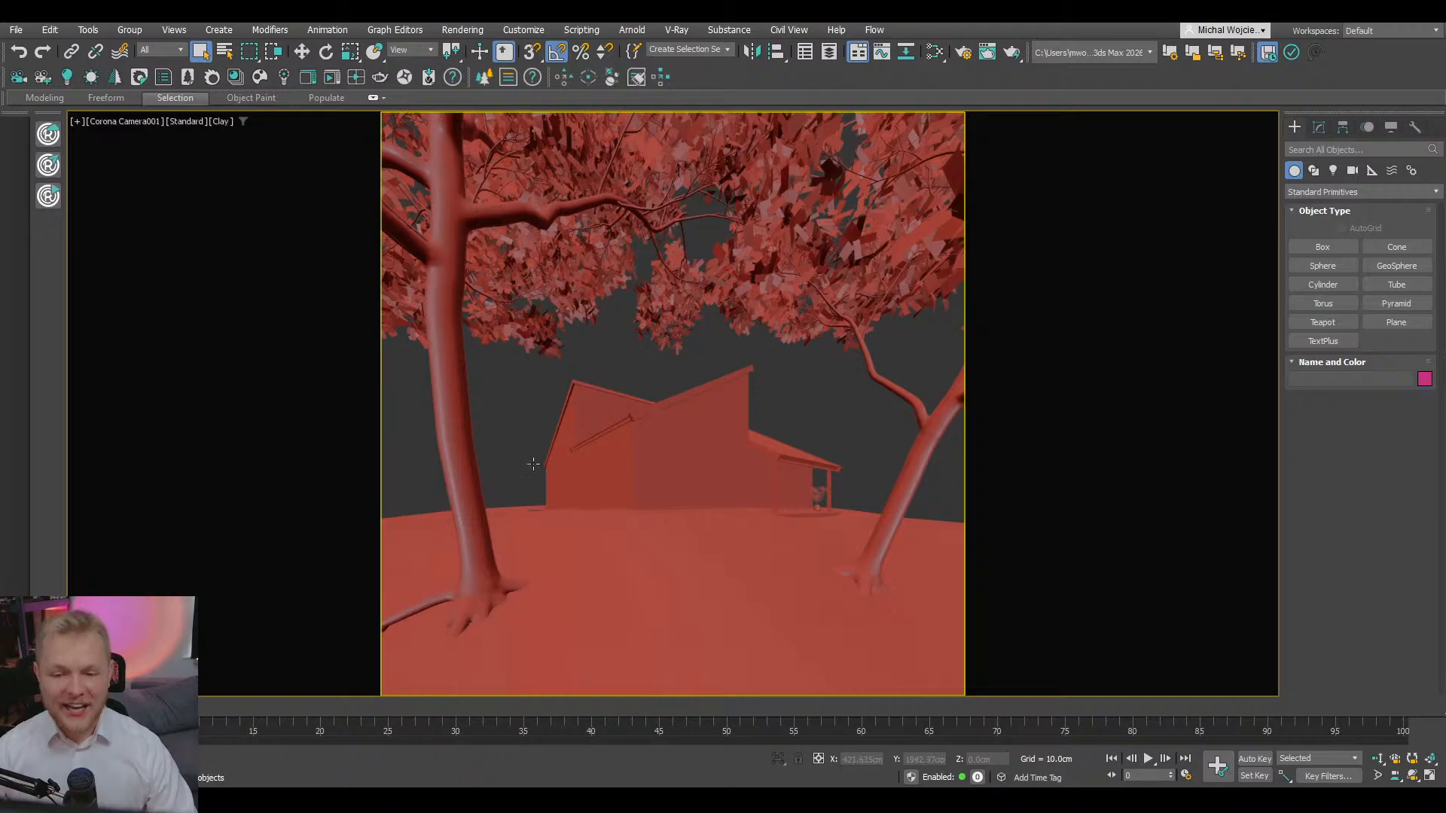
- Clear View4 of the Slate Material Editor and load the material of the large eucalyptus in the left foreground into it
click(474, 464)
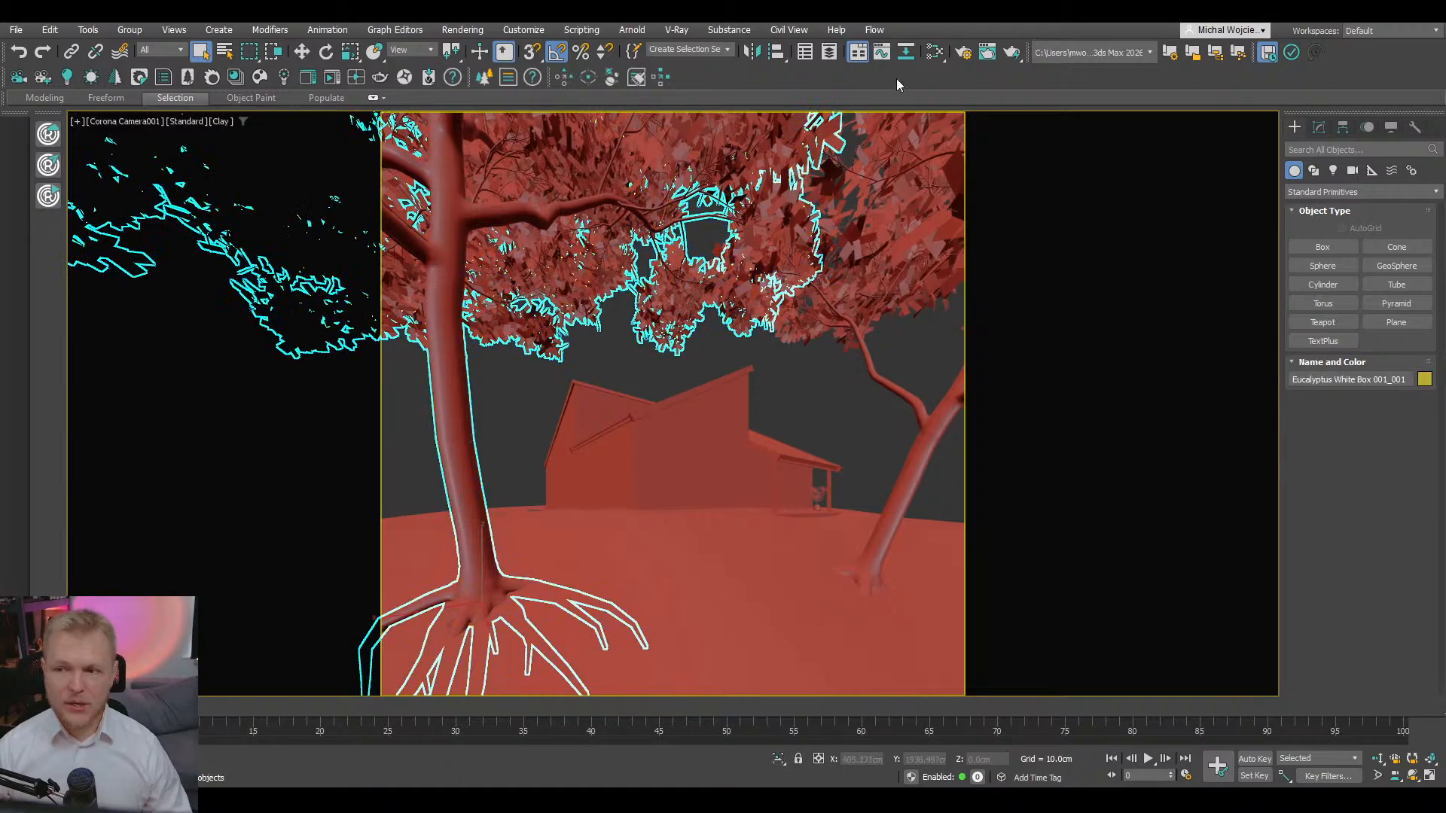
click(932, 50)
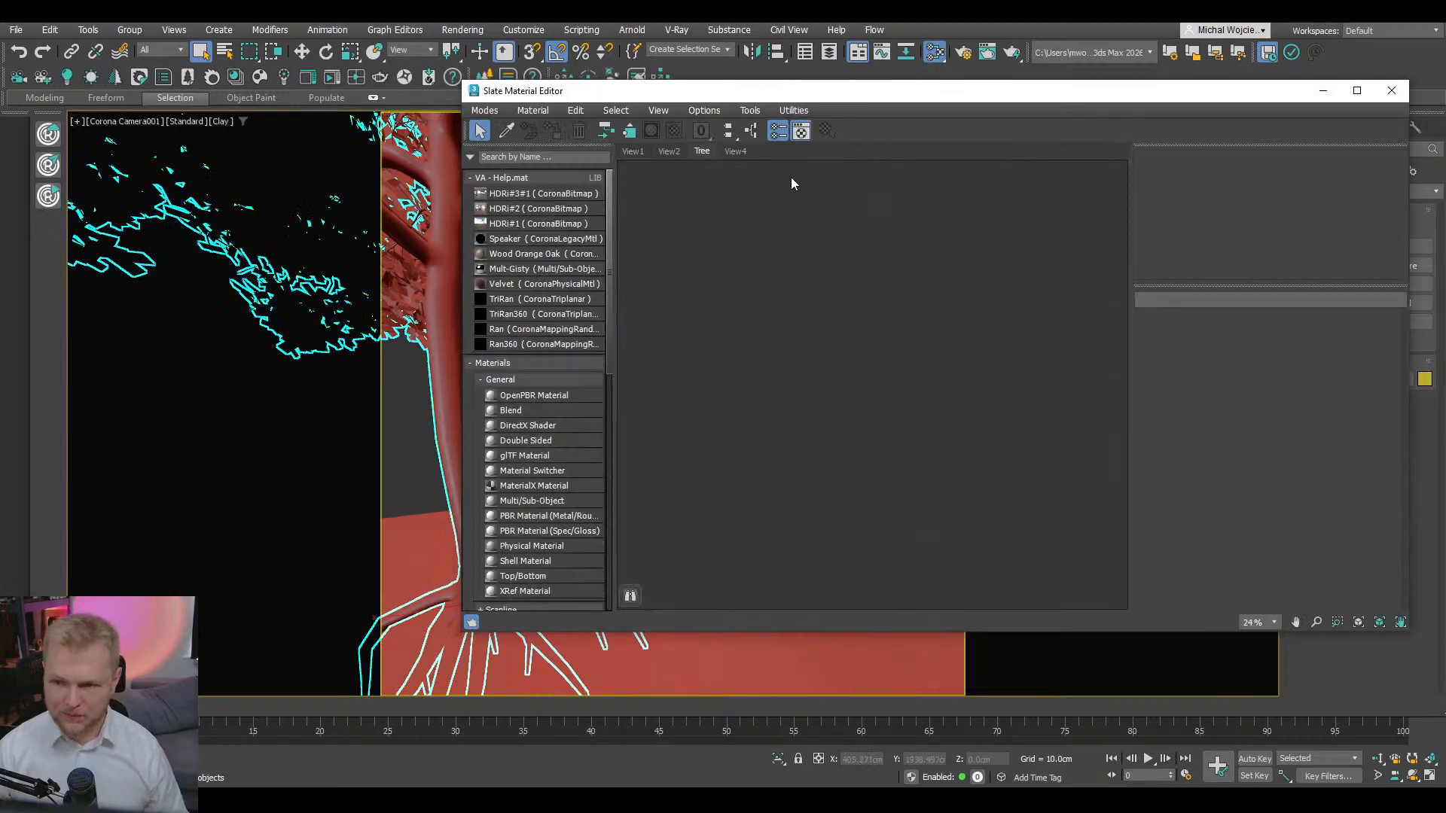
click(735, 152)
scroll(1071, 215, down, 2)
drag(1080, 213, 700, 494)
key(Delete)
click(532, 110)
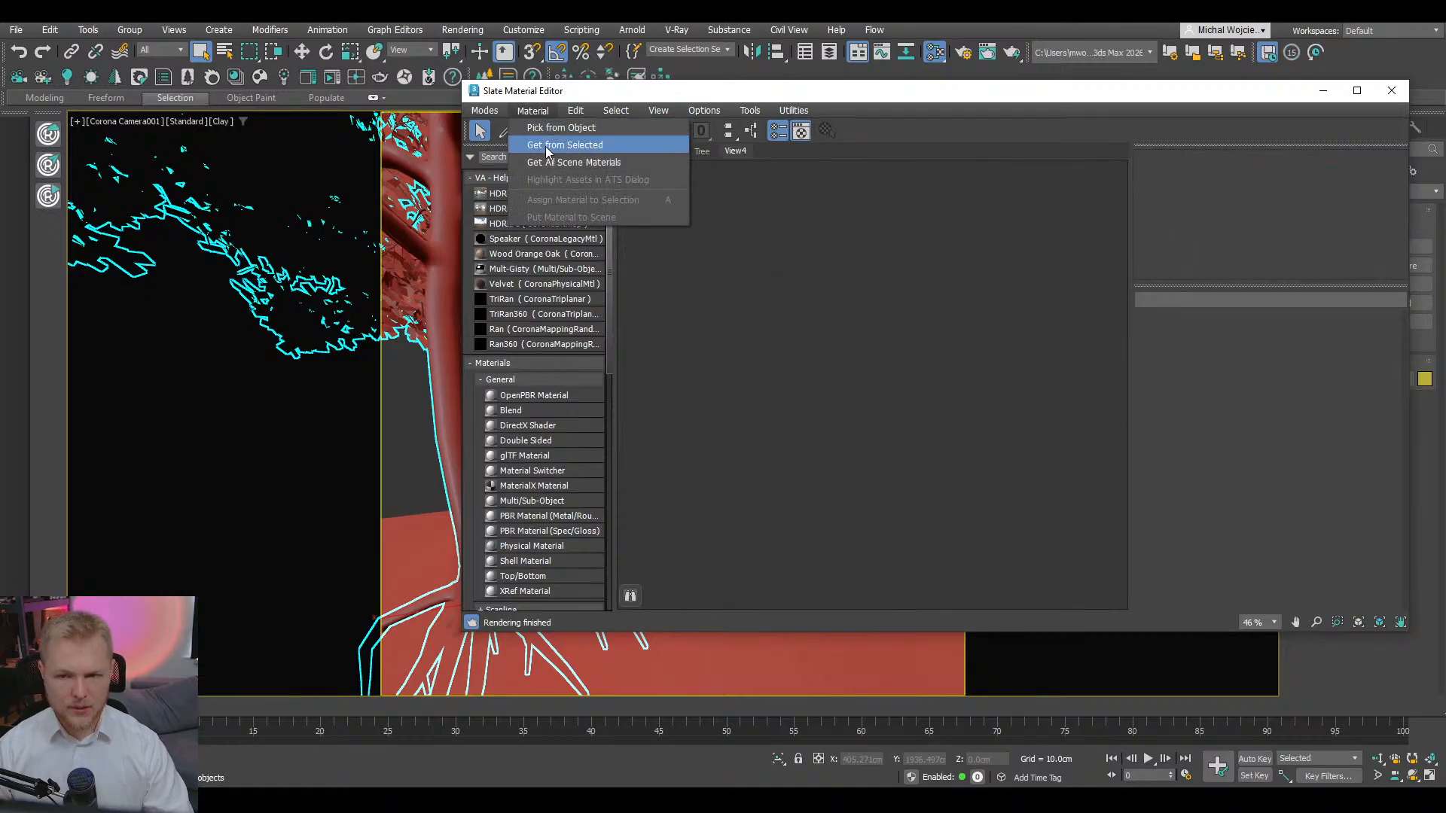
click(547, 146)
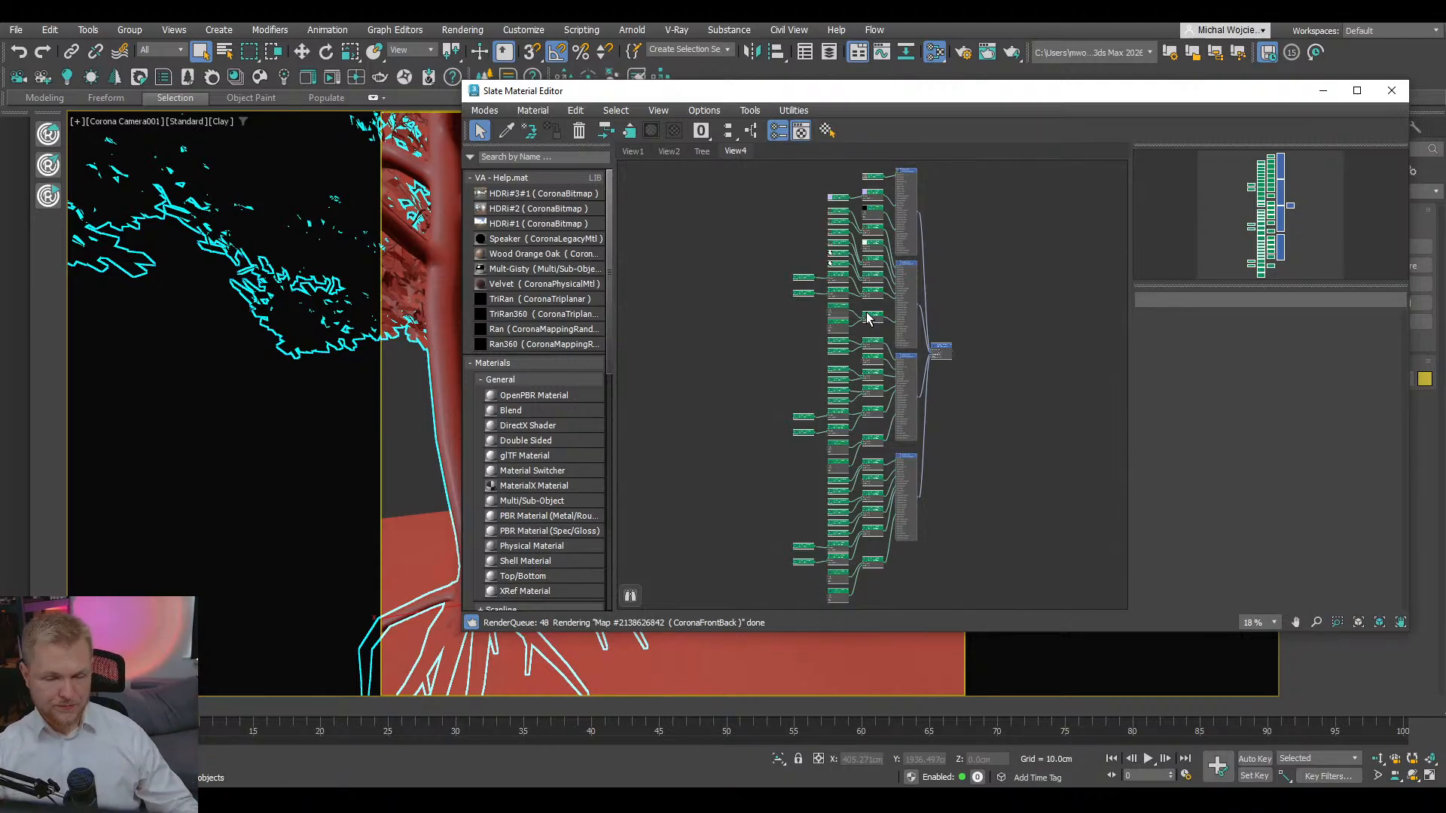
- Move the eucalyptus Multi/Sub-Object node up and away from its sub-material nodes and examine its trunk and leaves slots
scroll(955, 301, up, 2)
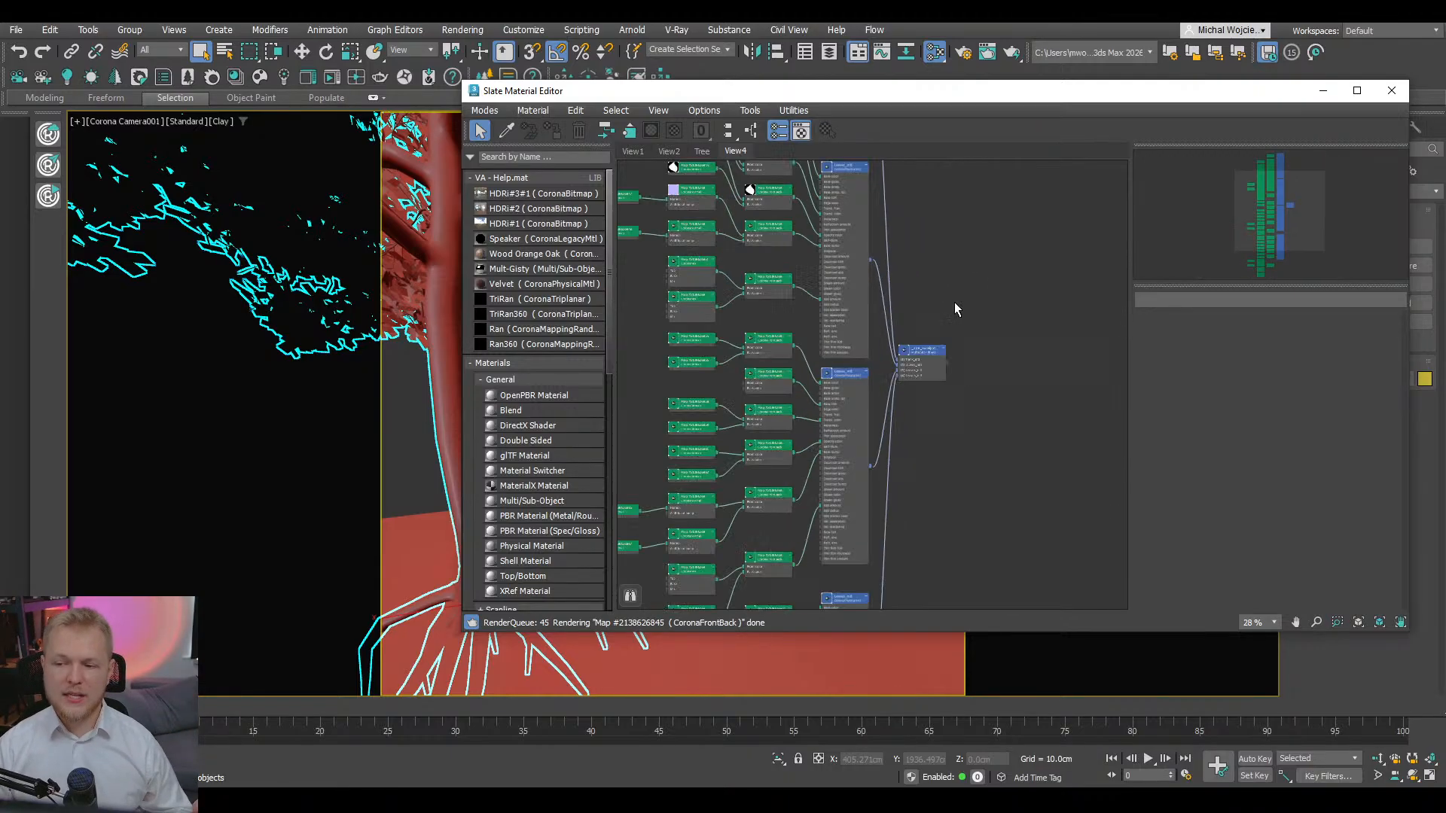
scroll(830, 408, up, 2)
scroll(918, 434, up, 2)
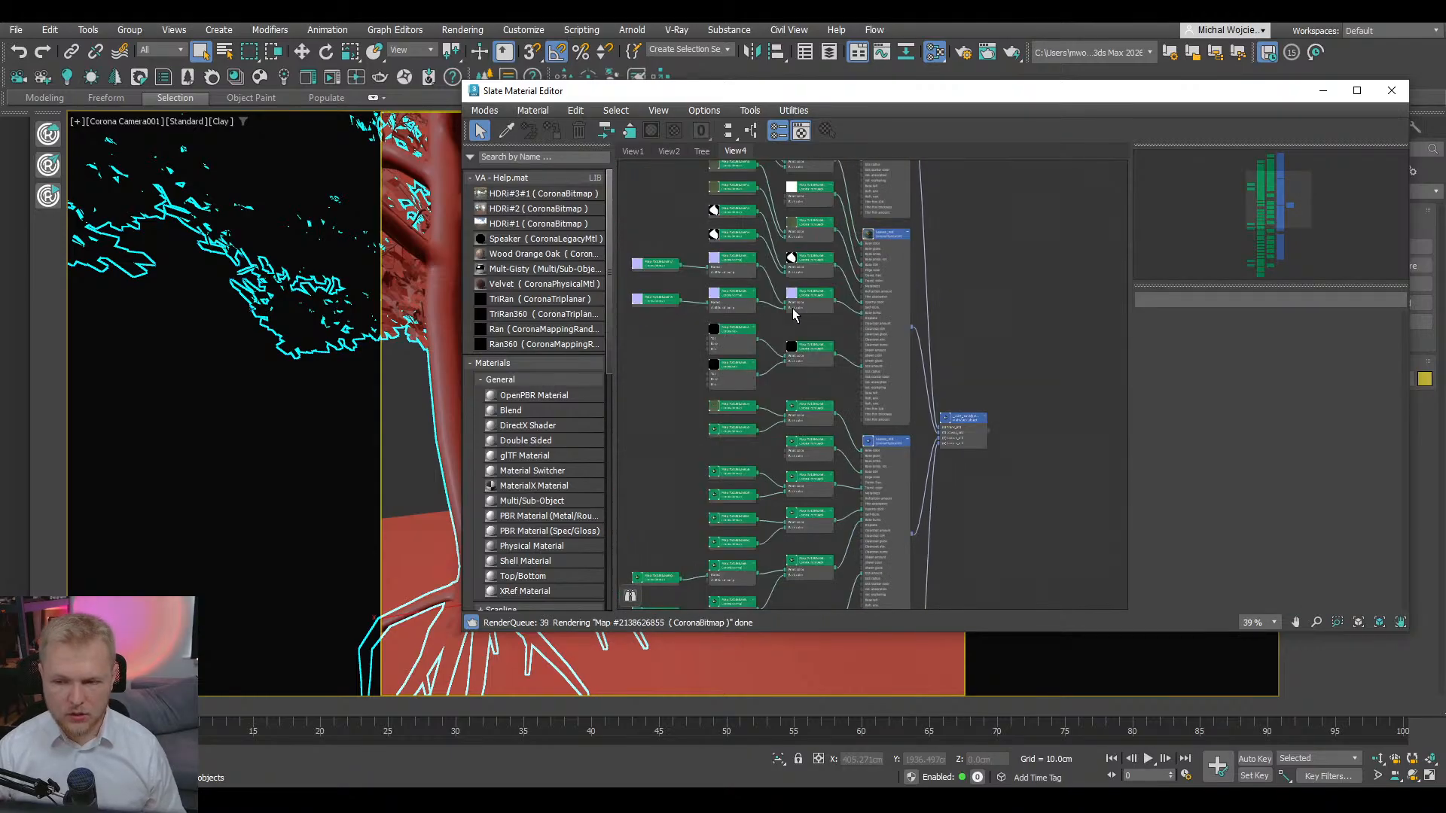
middle_drag(792, 309, 823, 349)
scroll(970, 396, down, 2)
middle_drag(970, 396, 960, 441)
scroll(1017, 350, up, 2)
scroll(1017, 348, down, 2)
middle_click(1017, 323)
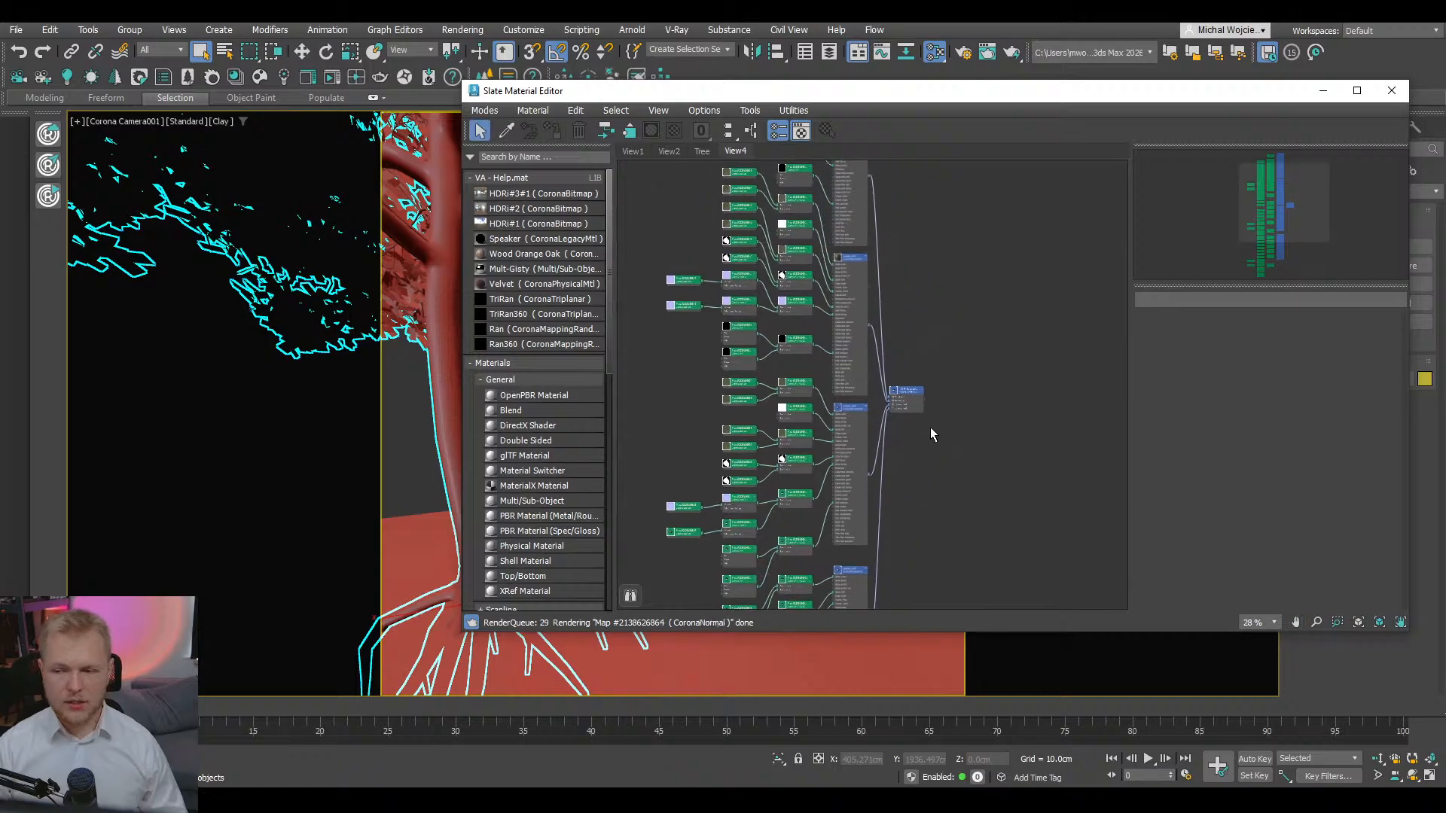
drag(909, 406, 986, 286)
scroll(986, 286, up, 6)
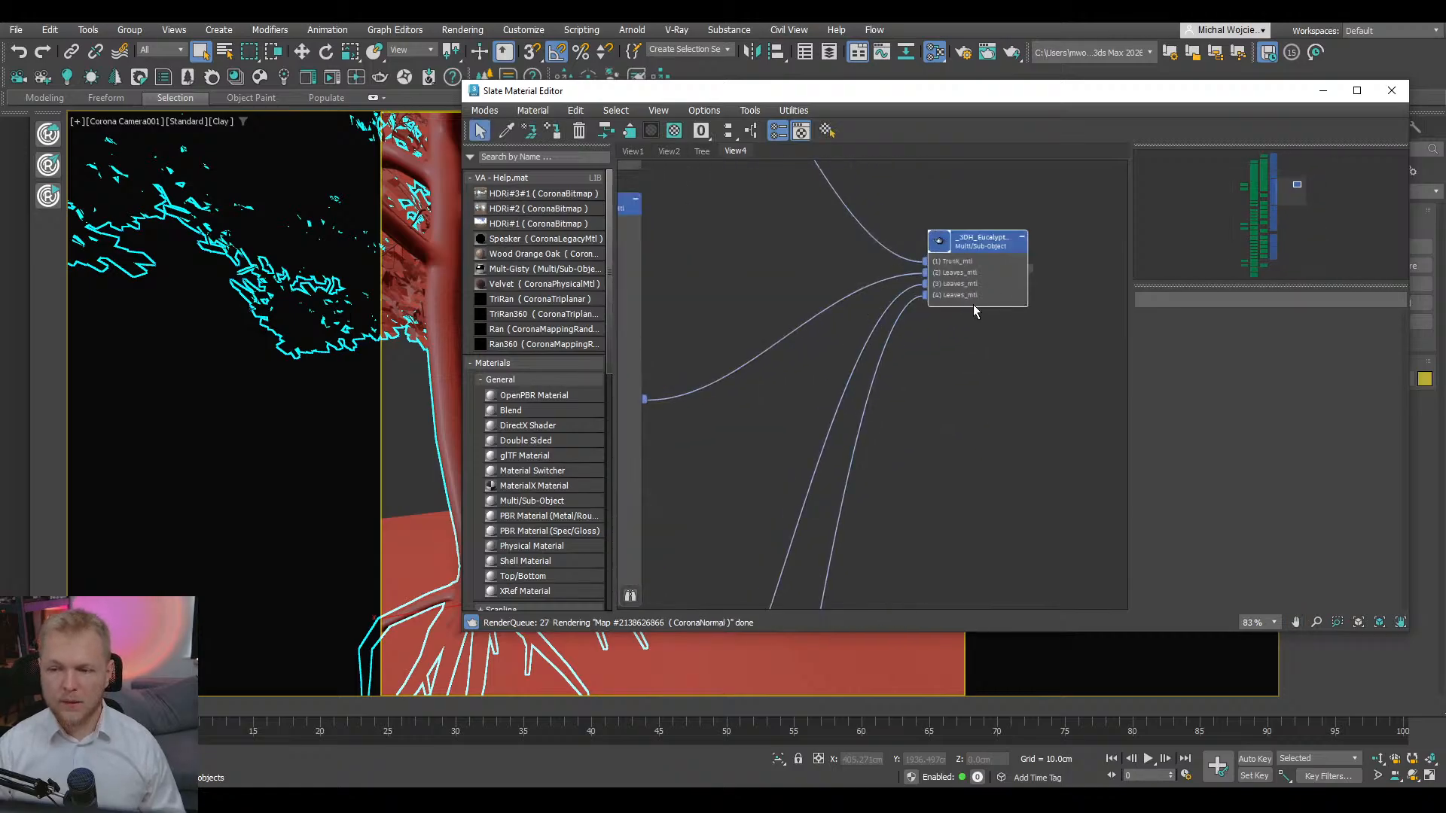
- Wire the second-slot Leaves_mtl output into slots 3 and 4 of the eucalyptus Multi/Sub-Object material as well
scroll(961, 346, down, 5)
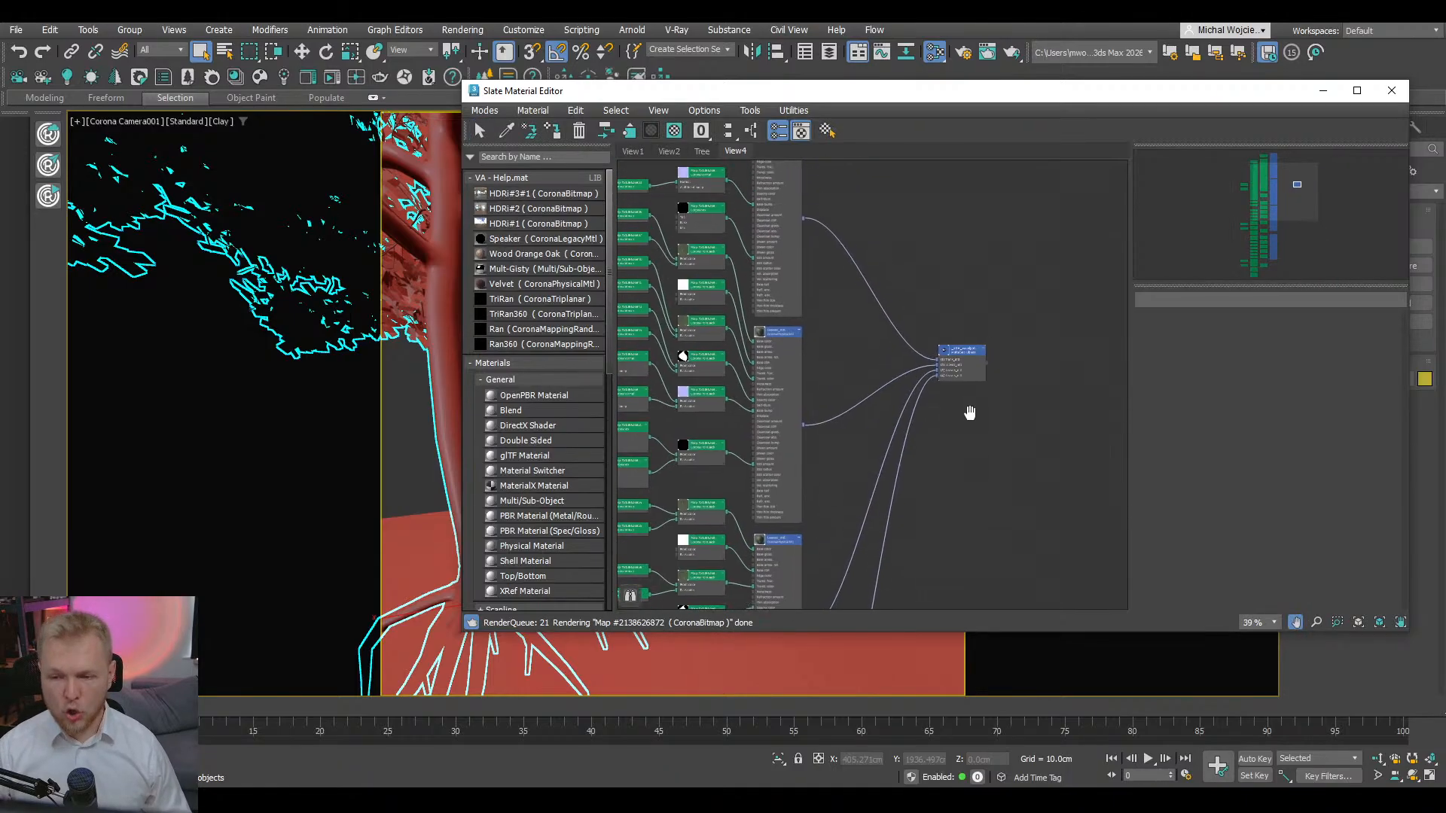
scroll(926, 419, down, 6)
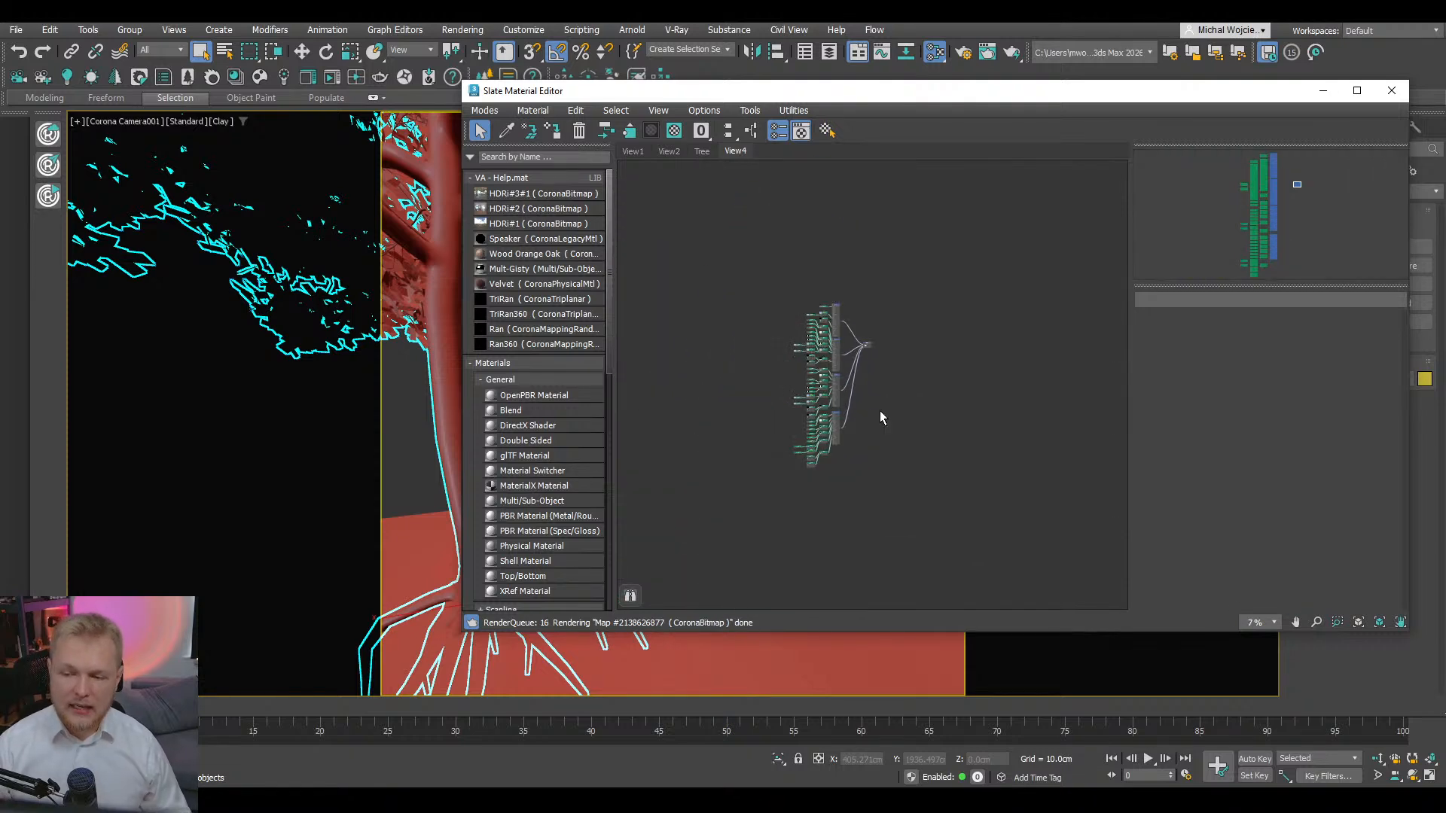
scroll(873, 399, up, 4)
scroll(815, 226, down, 5)
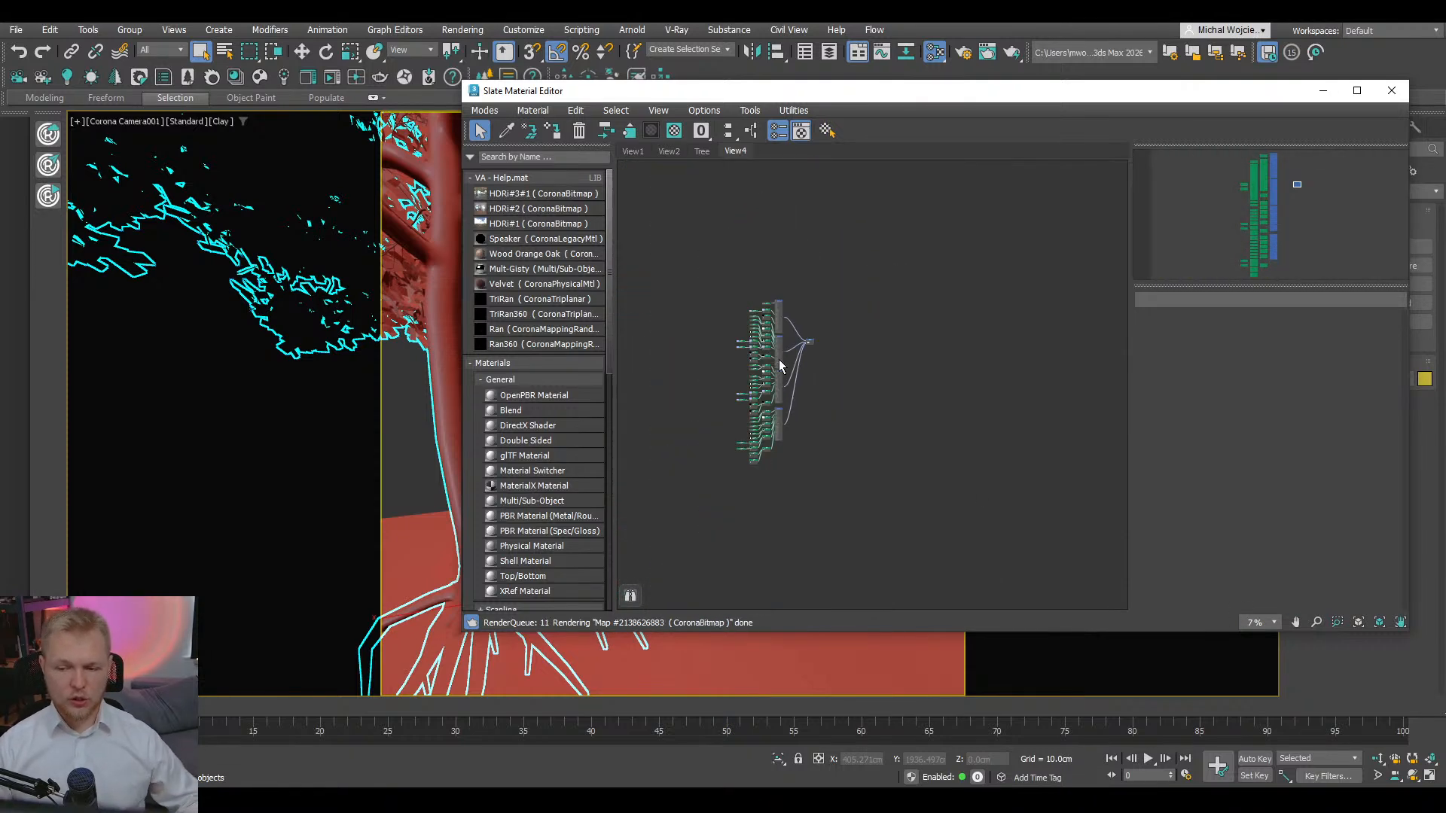
scroll(777, 399, up, 3)
middle_drag(777, 400, 797, 434)
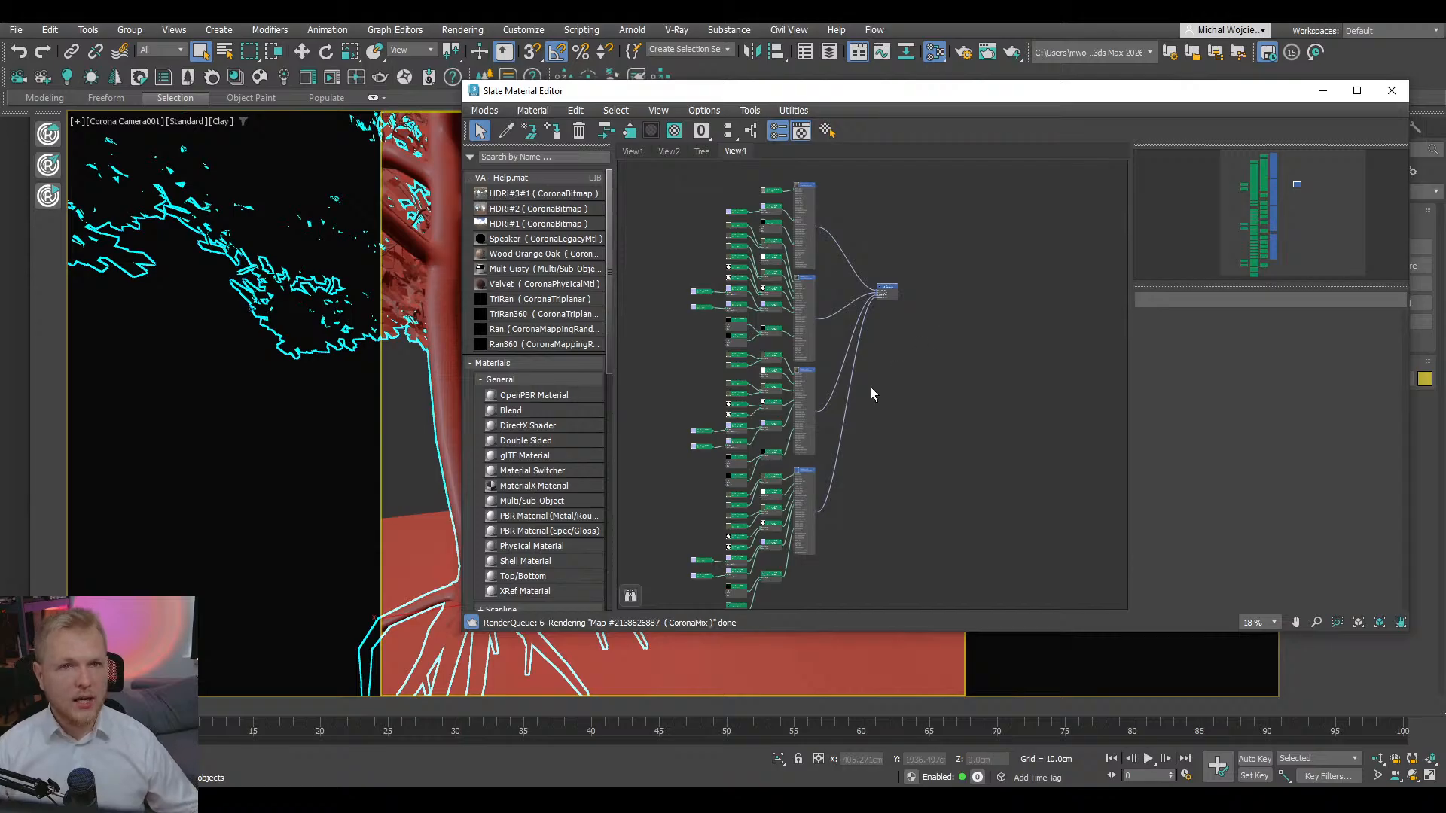
scroll(838, 287, up, 4)
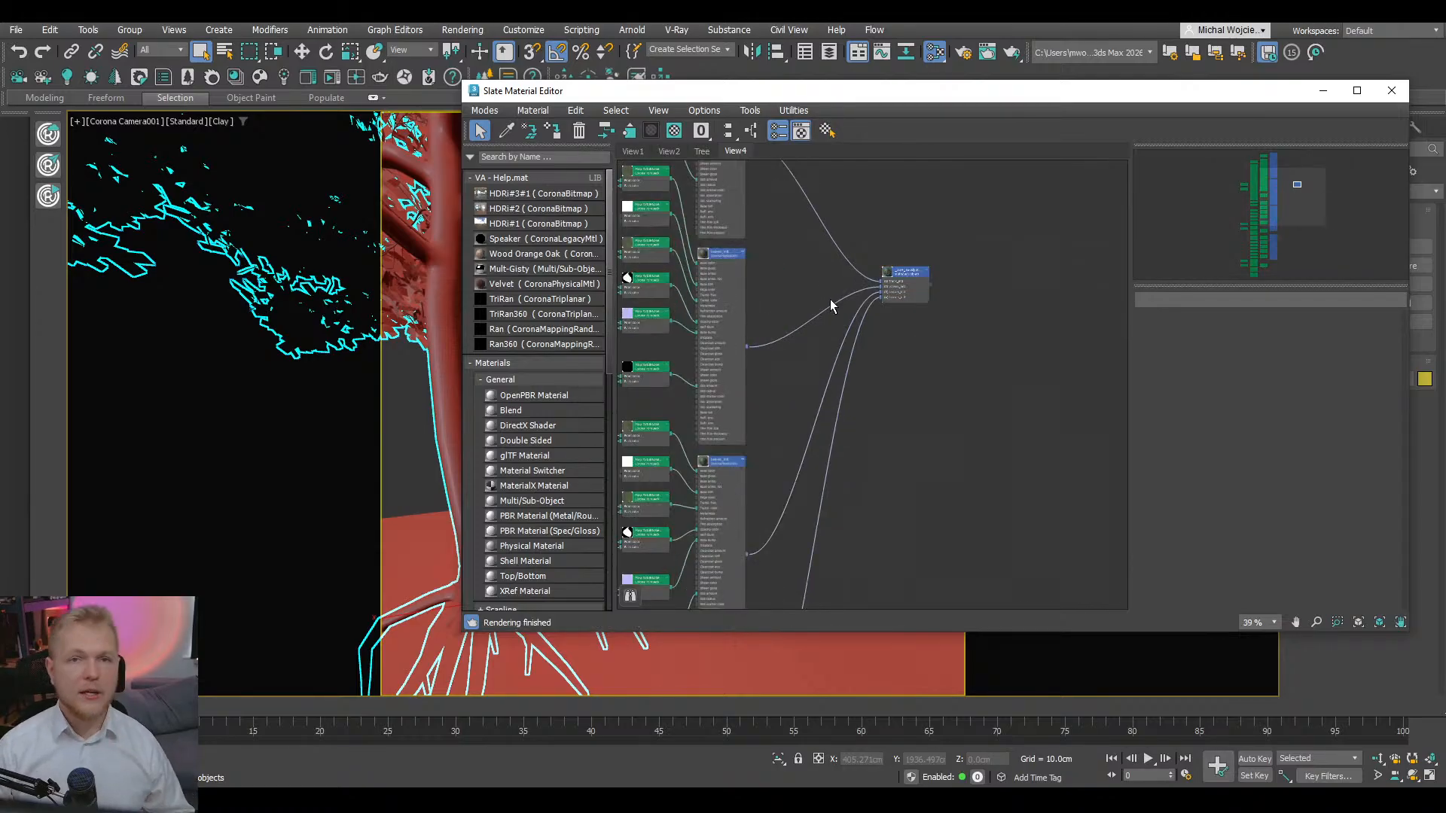
scroll(798, 324, up, 3)
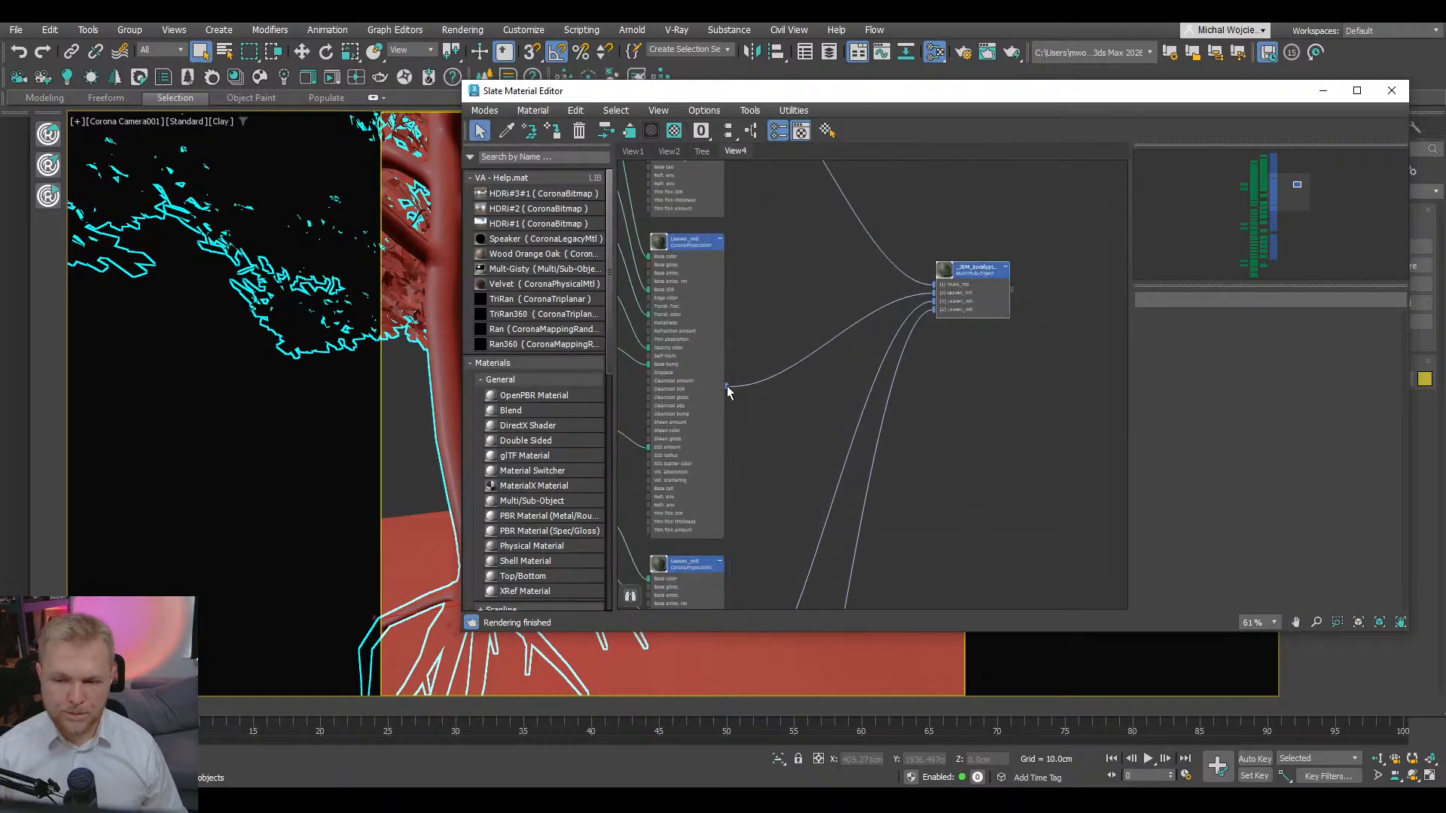
drag(725, 386, 933, 301)
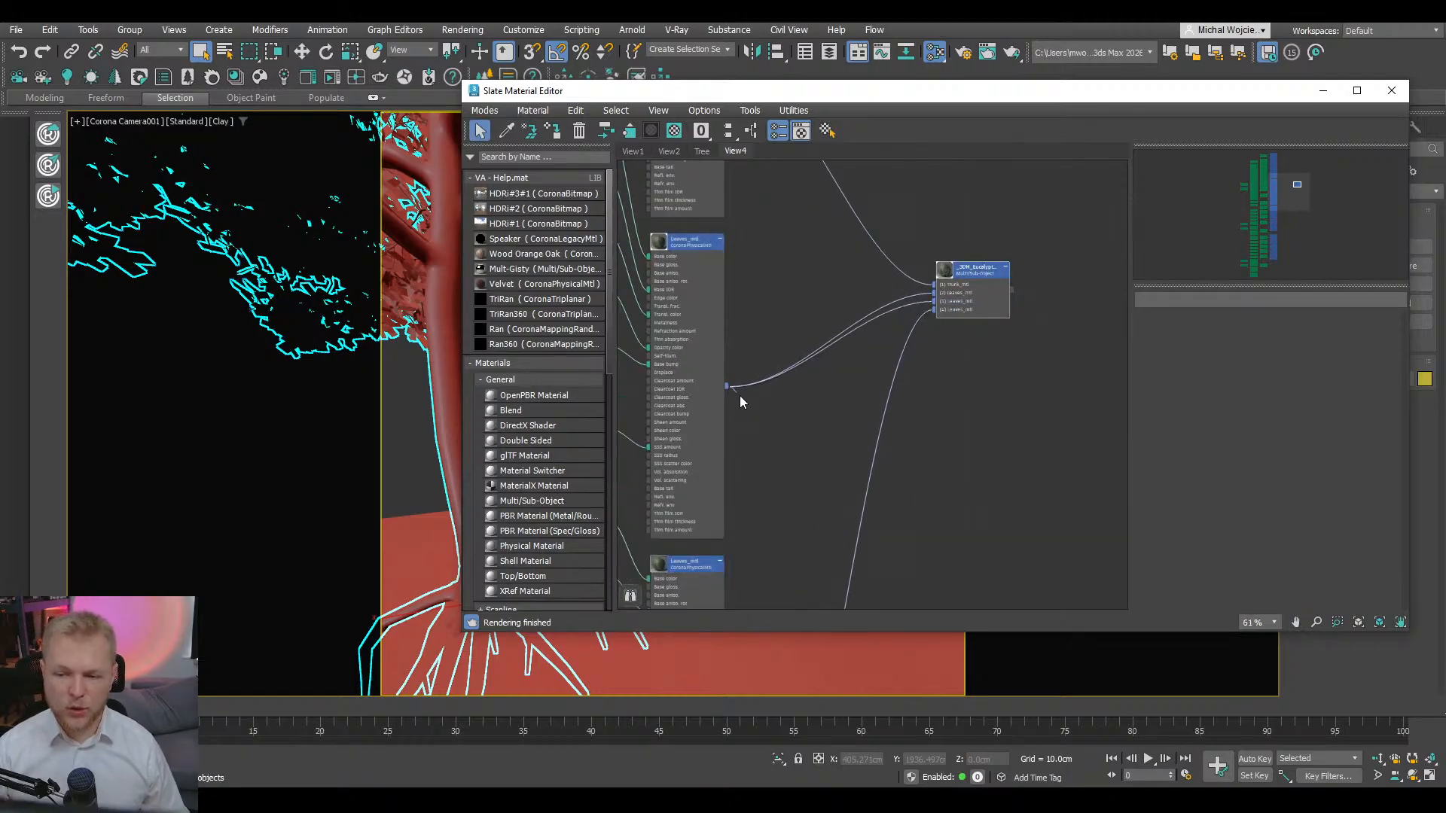
drag(740, 396, 936, 311)
- Delete the two disconnected leaf materials together with their map networks
scroll(893, 430, down, 6)
middle_drag(871, 490, 872, 316)
drag(882, 458, 833, 323)
drag(834, 294, 671, 331)
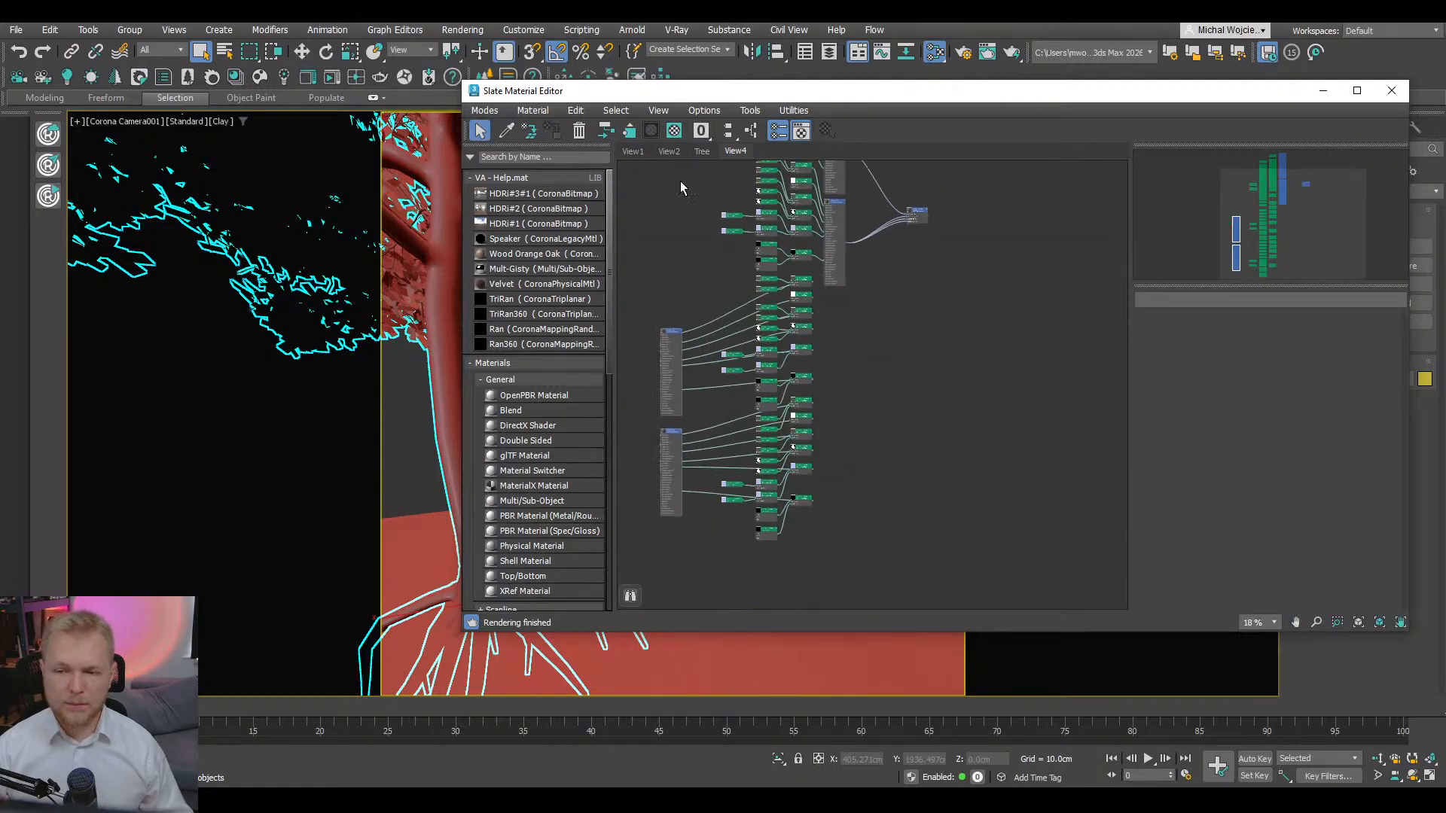
click(753, 131)
middle_drag(723, 378, 887, 326)
drag(880, 260, 676, 553)
key(Delete)
- Examine the map networks feeding the Trunk_mtl and Leaves_mtl materials
middle_drag(983, 321, 886, 460)
scroll(957, 303, up, 7)
middle_drag(855, 345, 906, 458)
scroll(901, 414, down, 1)
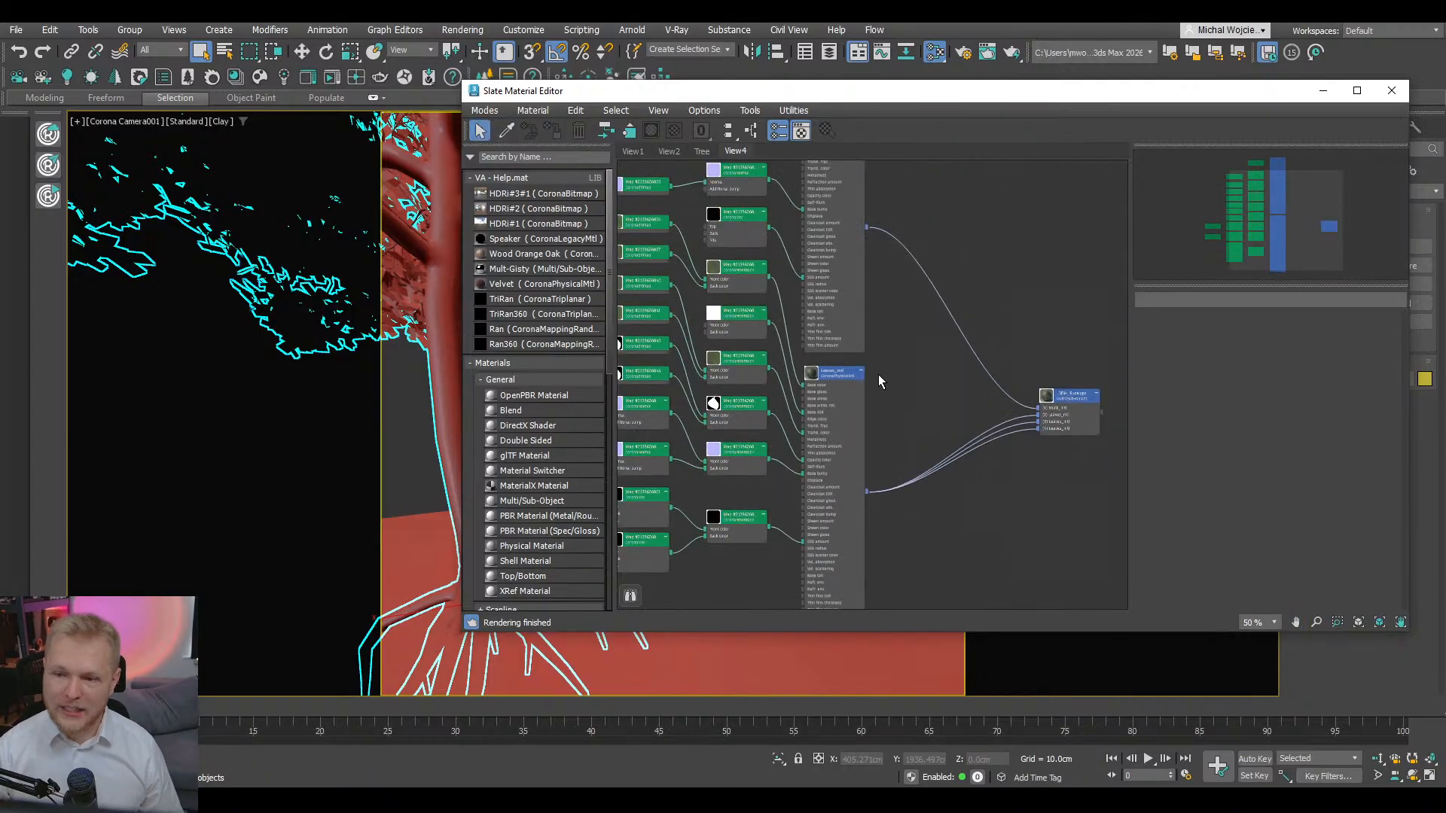
scroll(878, 374, down, 3)
scroll(871, 382, up, 2)
middle_drag(869, 390, 892, 402)
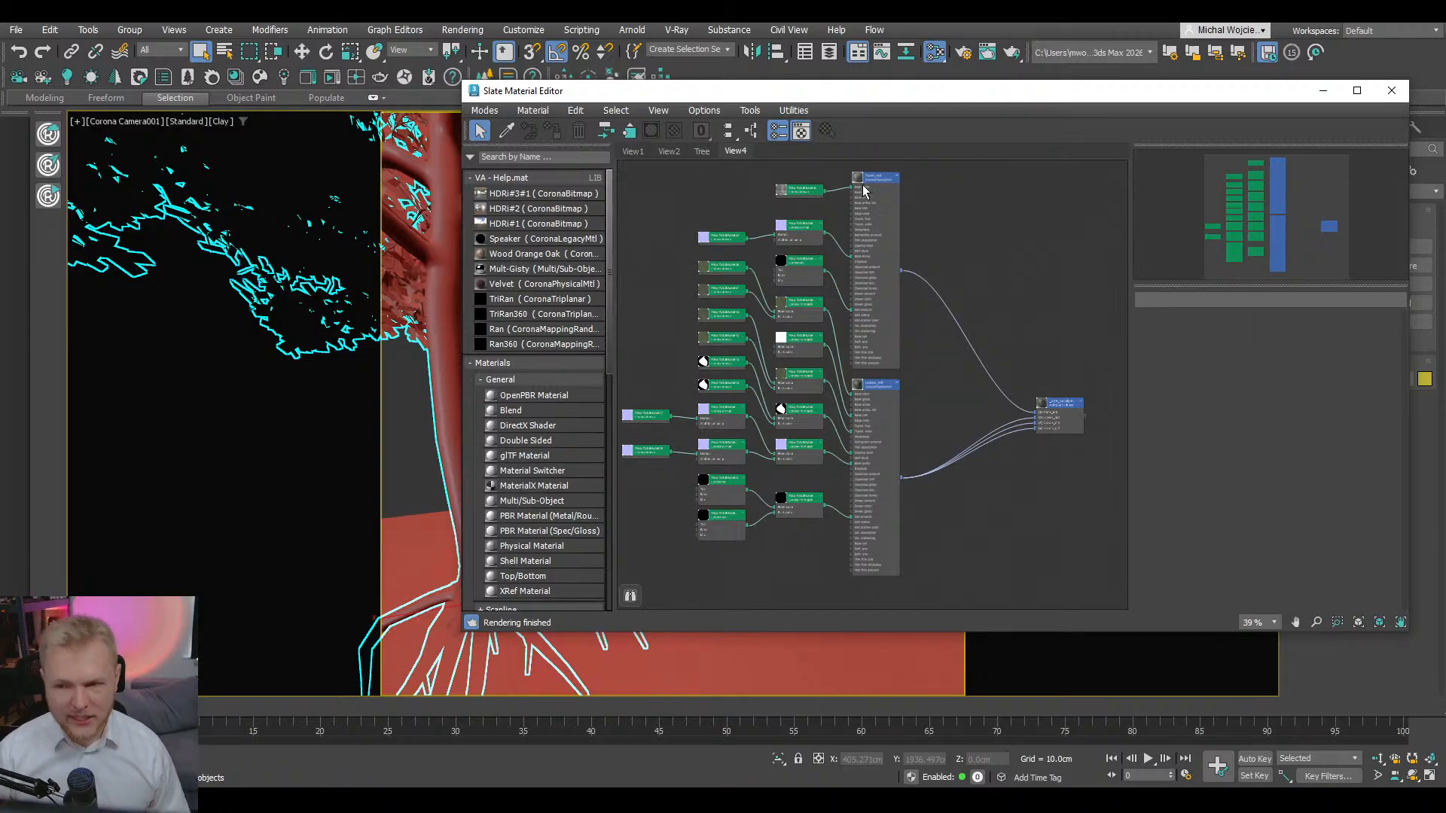
scroll(829, 342, up, 6)
scroll(829, 343, down, 1)
middle_drag(822, 400, 875, 345)
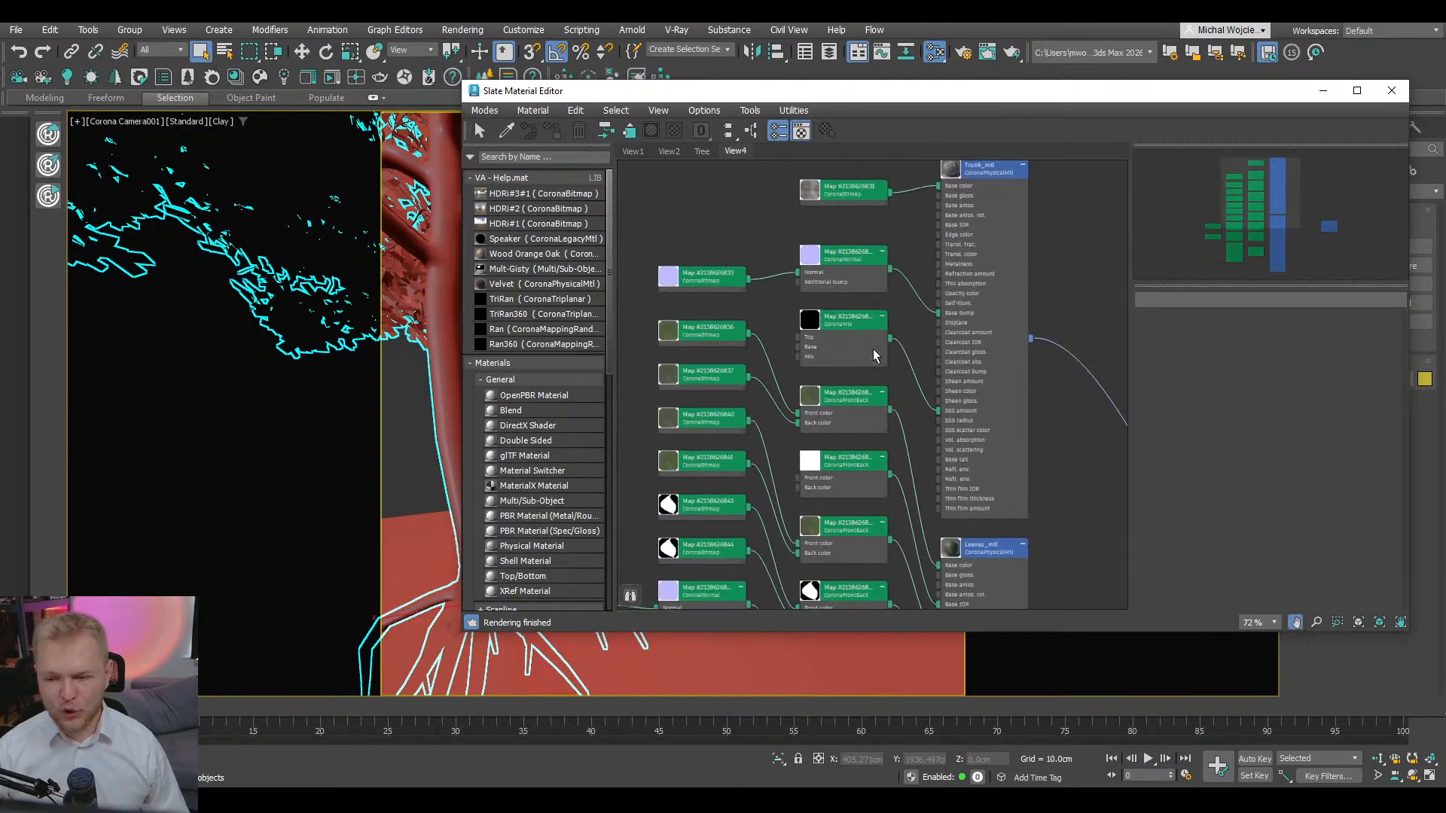
- Move Leaves_mtl down, clear of the trunk material, and lay out its child maps beside it
middle_drag(877, 479, 894, 261)
scroll(894, 261, down, 2)
middle_drag(974, 519, 973, 340)
scroll(974, 339, down, 3)
drag(971, 294, 974, 409)
click(753, 132)
- Delete the second base color bitmap and the Base IOR, translucency and opacity maps of Leaves_mtl, keeping one leaf-shape opacity bitmap
middle_drag(962, 497, 913, 450)
scroll(909, 290, up, 3)
middle_drag(881, 288, 813, 315)
scroll(739, 413, up, 3)
middle_drag(738, 413, 833, 329)
scroll(833, 328, down, 1)
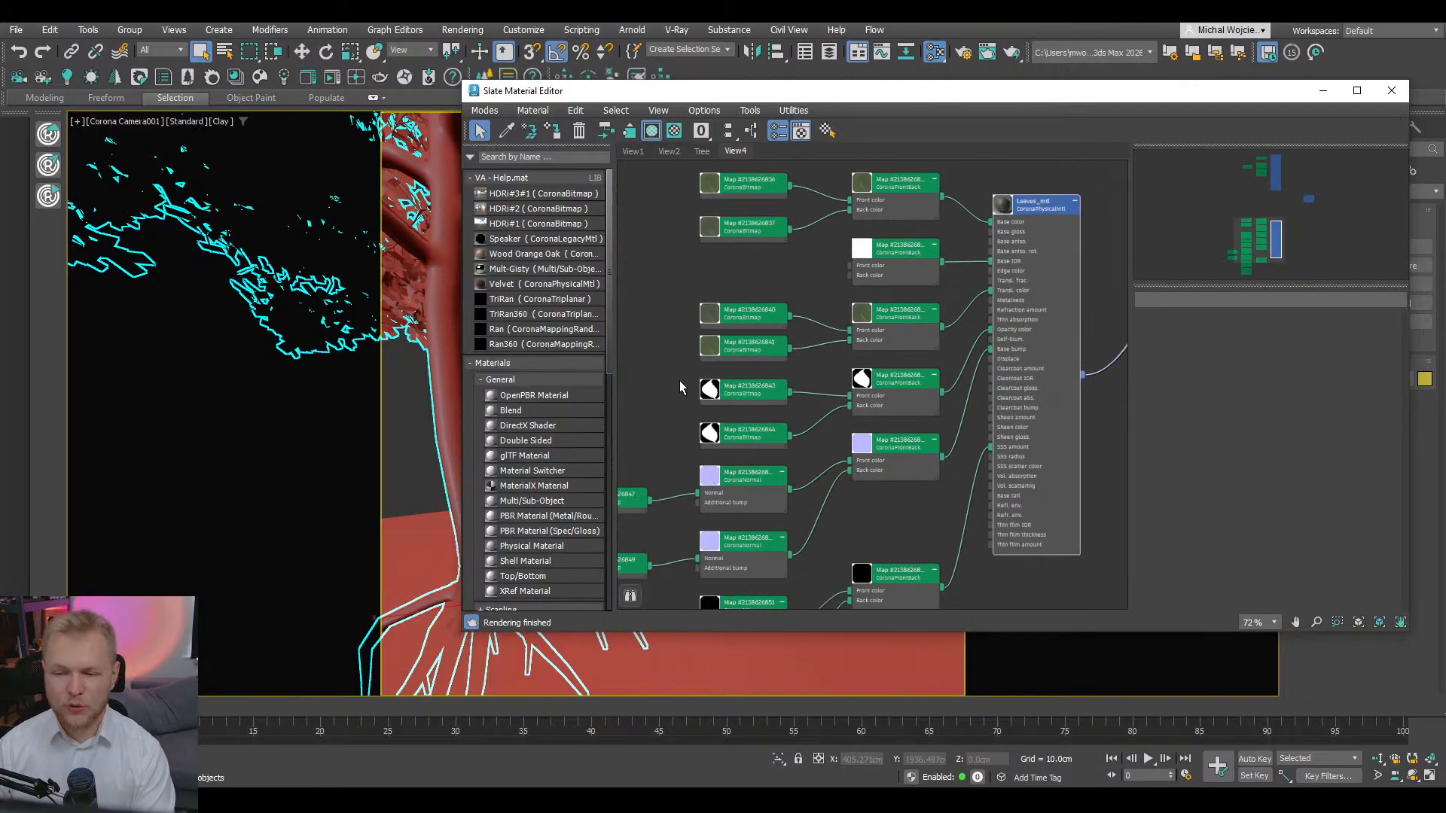
drag(654, 388, 903, 236)
key(Delete)
- Delete the back-side CoronaNormal with its bitmap and the front-color CoronaMix of the SSS branch
middle_drag(770, 491, 868, 381)
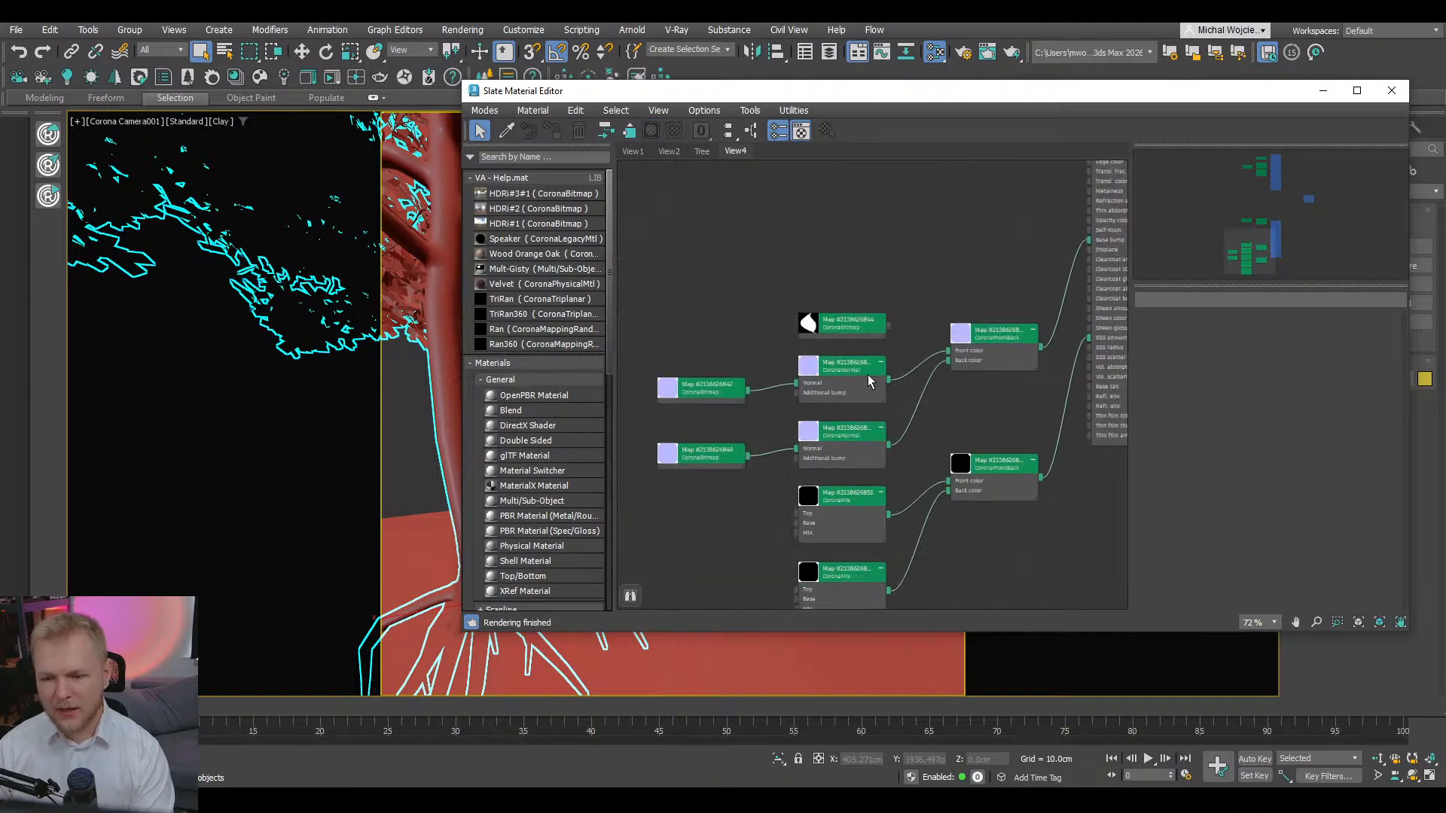
drag(660, 497, 905, 431)
key(Delete)
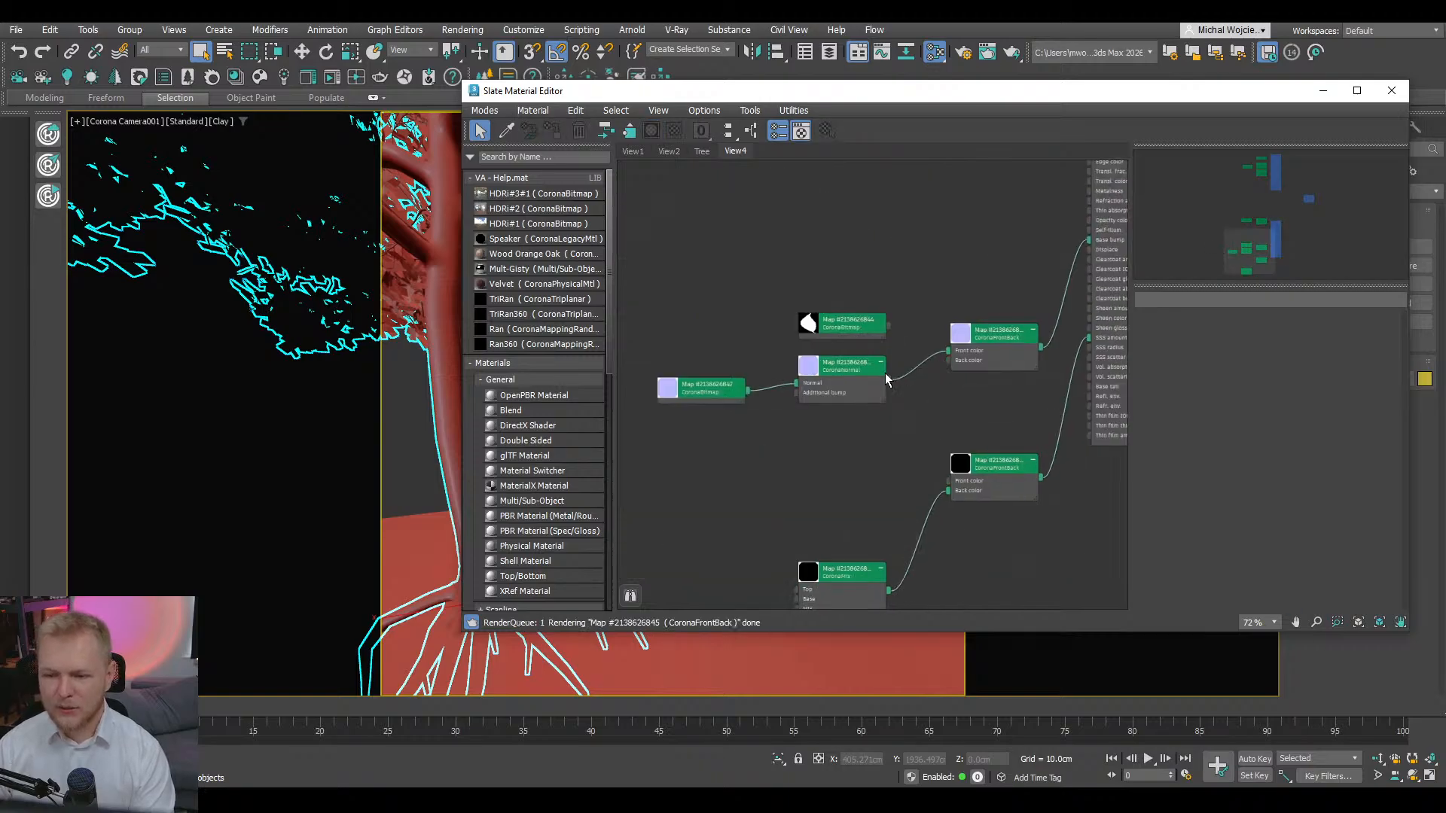
- Connect the remaining CoronaNormal directly to Base bump of Leaves_mtl and delete the bypassed CoronaFrontBack map
drag(1013, 294, 1089, 241)
drag(1009, 339, 999, 382)
key(Delete)
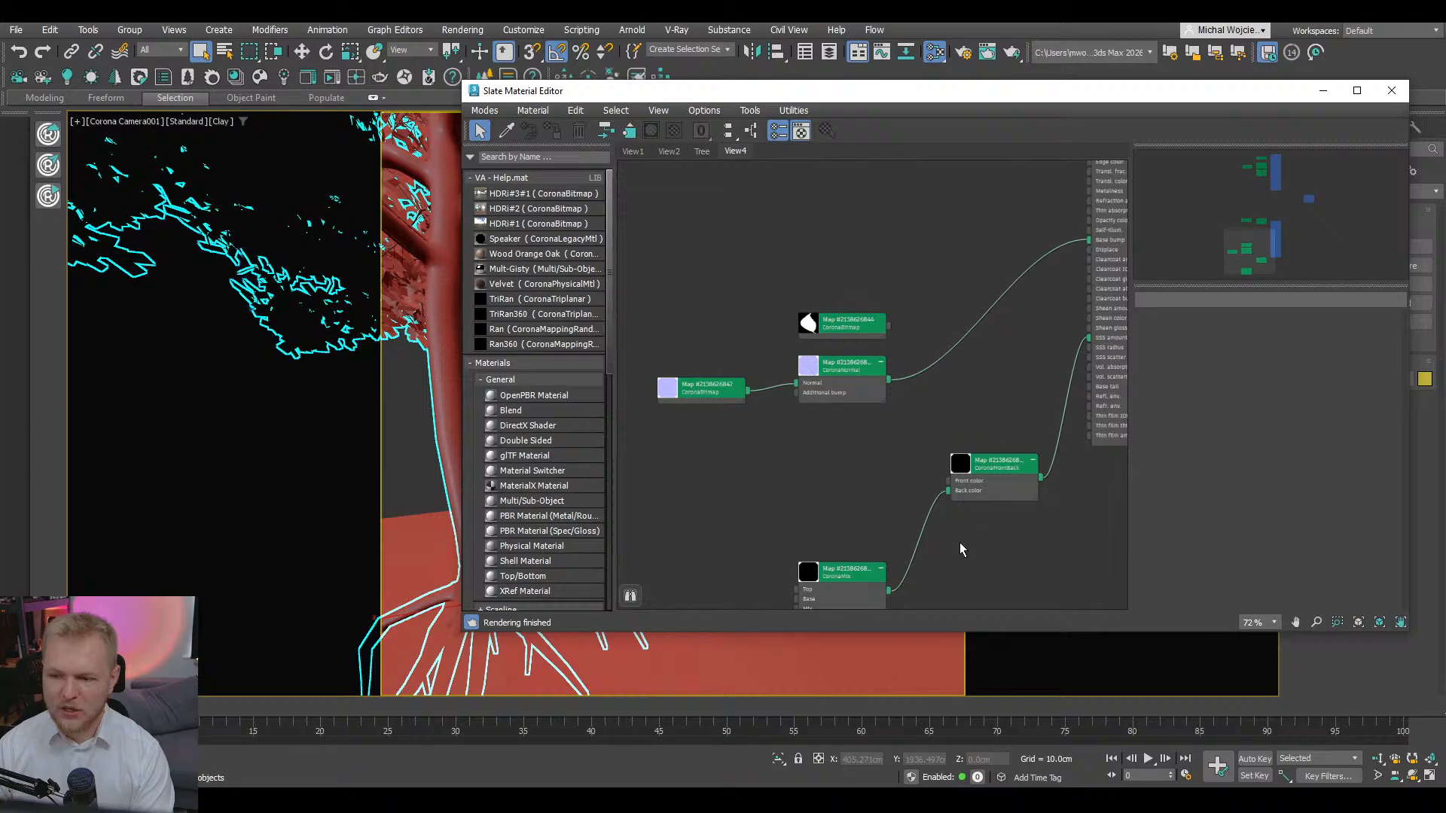
- Delete the remaining maps feeding SSS amount and move the normal map with its bitmap above the opacity bitmap
drag(901, 542, 902, 536)
key(Delete)
middle_drag(1015, 430, 962, 527)
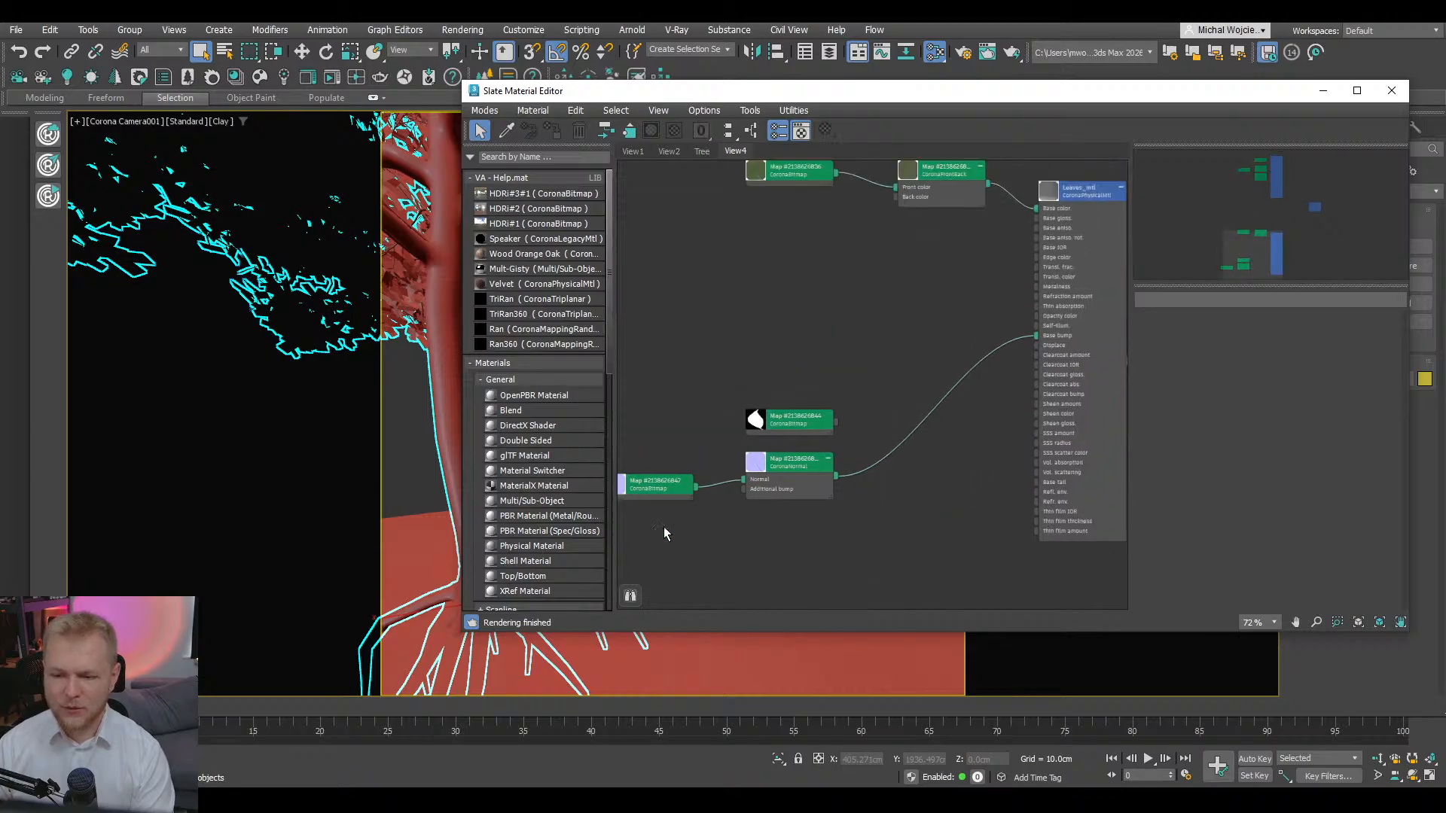
drag(776, 475, 895, 345)
middle_drag(891, 364, 842, 460)
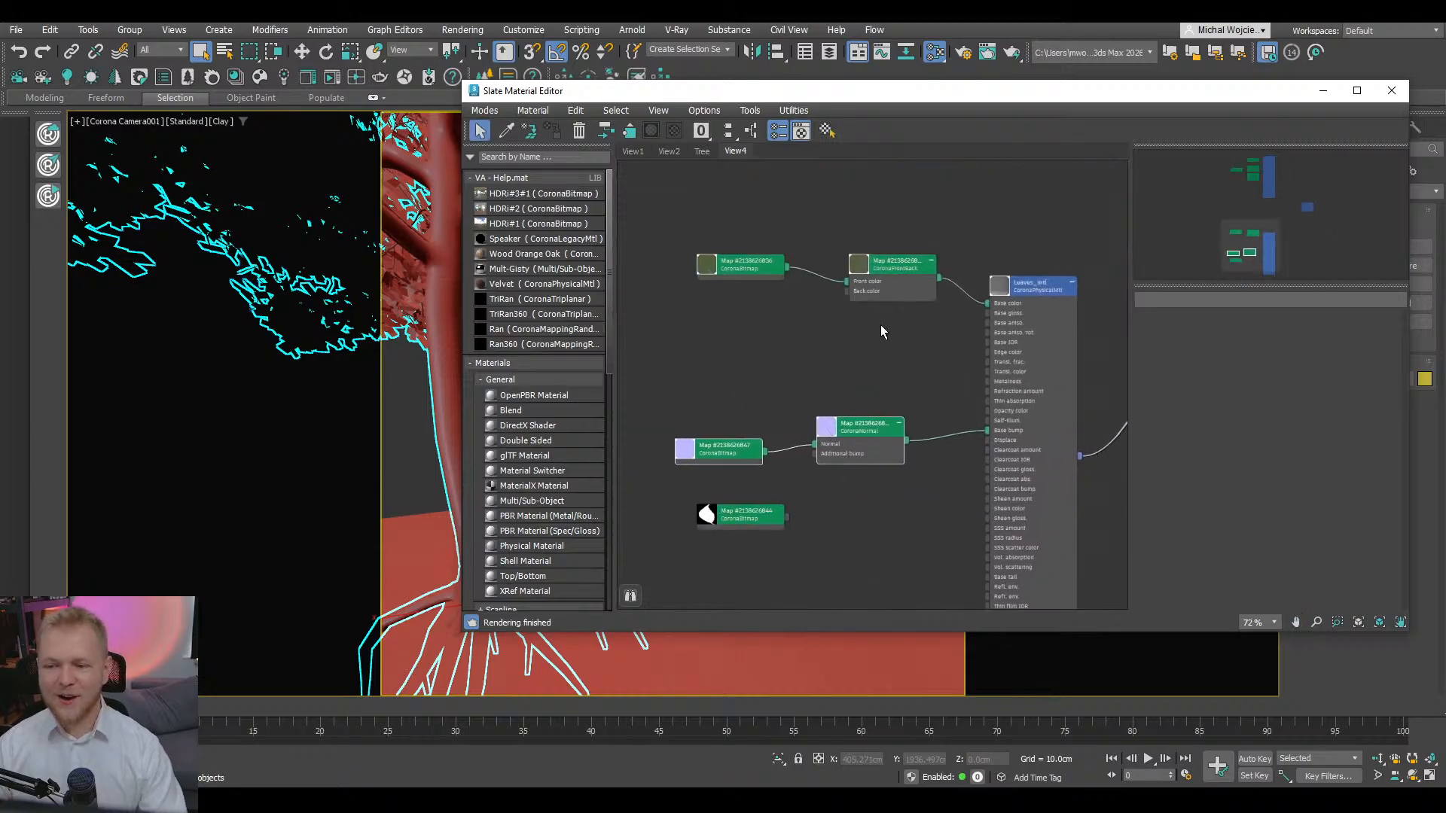
- Connect the leaf diffuse bitmap directly to Base color of Leaves_mtl and delete the bypassed CoronaFrontBack map
click(879, 324)
drag(789, 269, 987, 303)
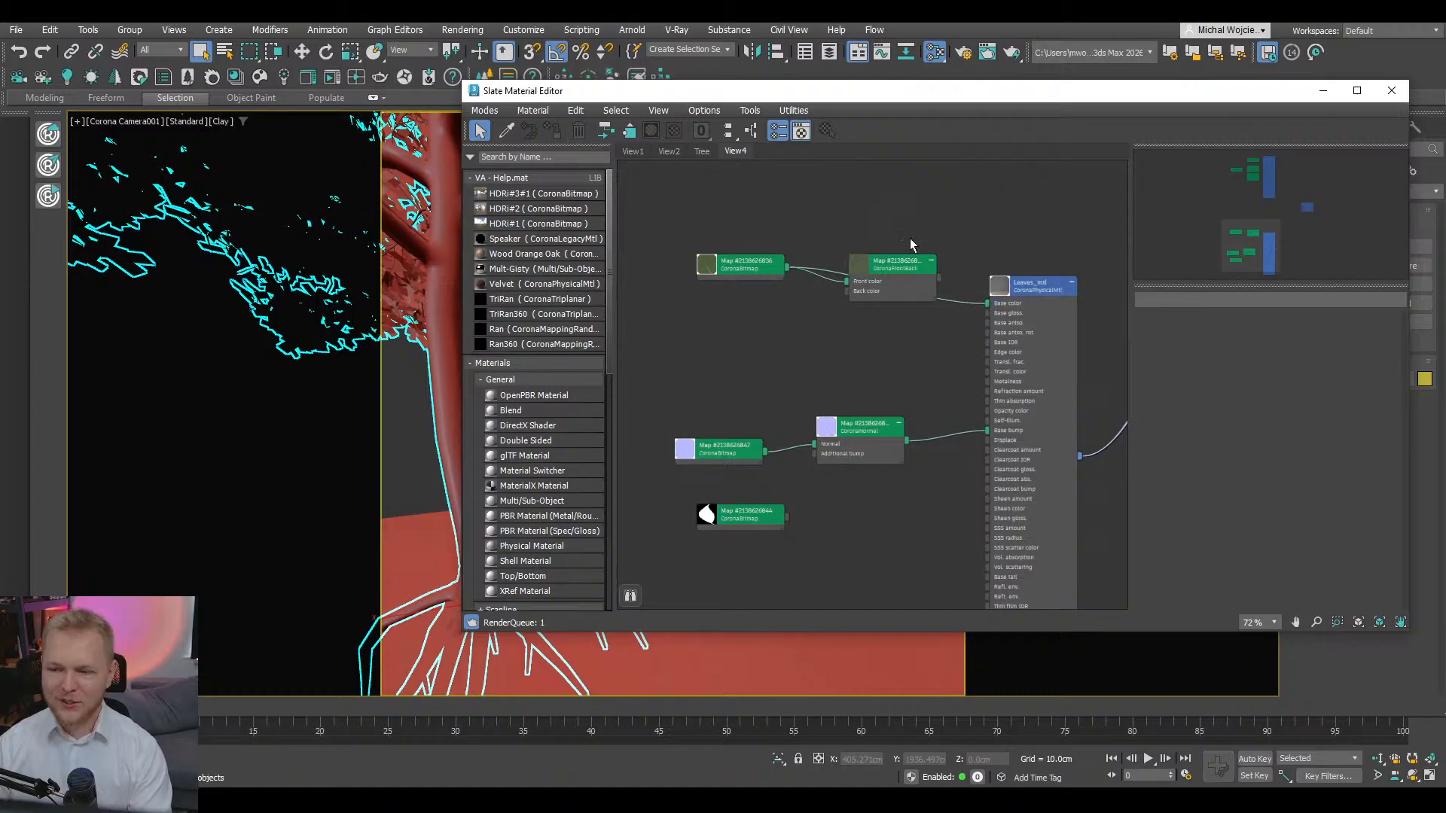
drag(893, 279, 903, 215)
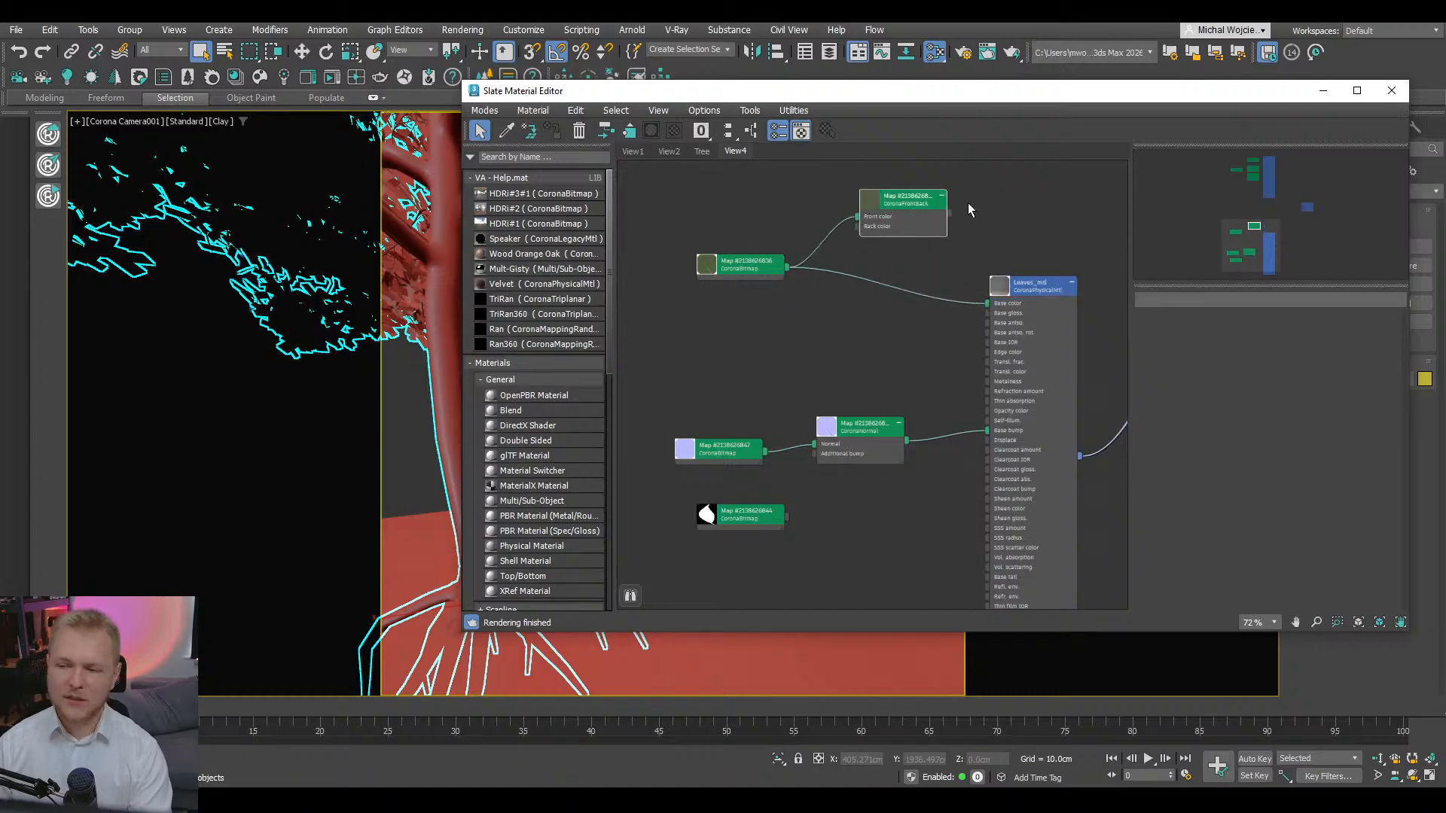
key(Delete)
drag(783, 271, 739, 250)
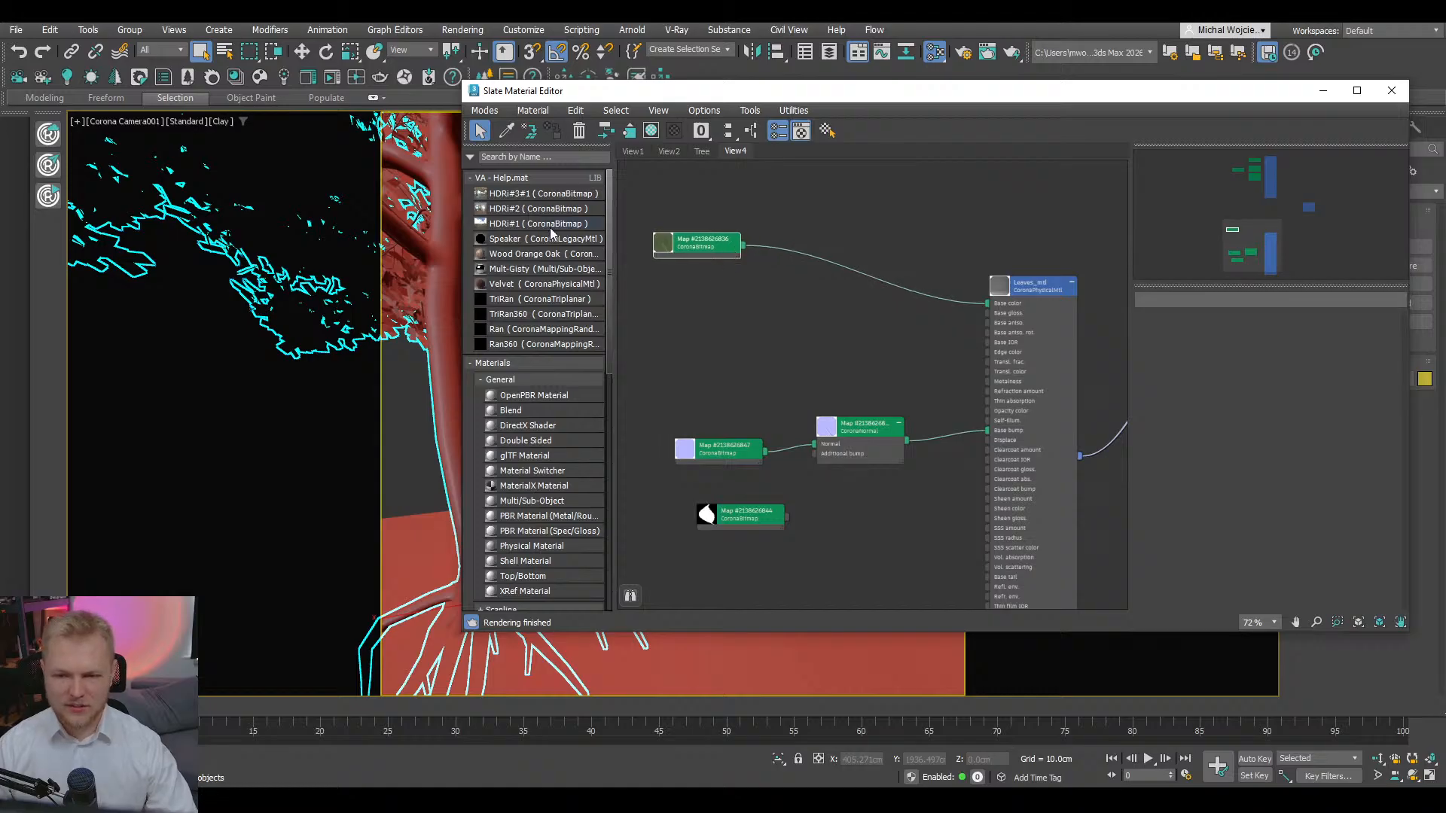
- Add a CoronaColorCorrect map fed by the leaf diffuse bitmap and connect its output to Base color of Leaves_mtl
drag(607, 330, 611, 566)
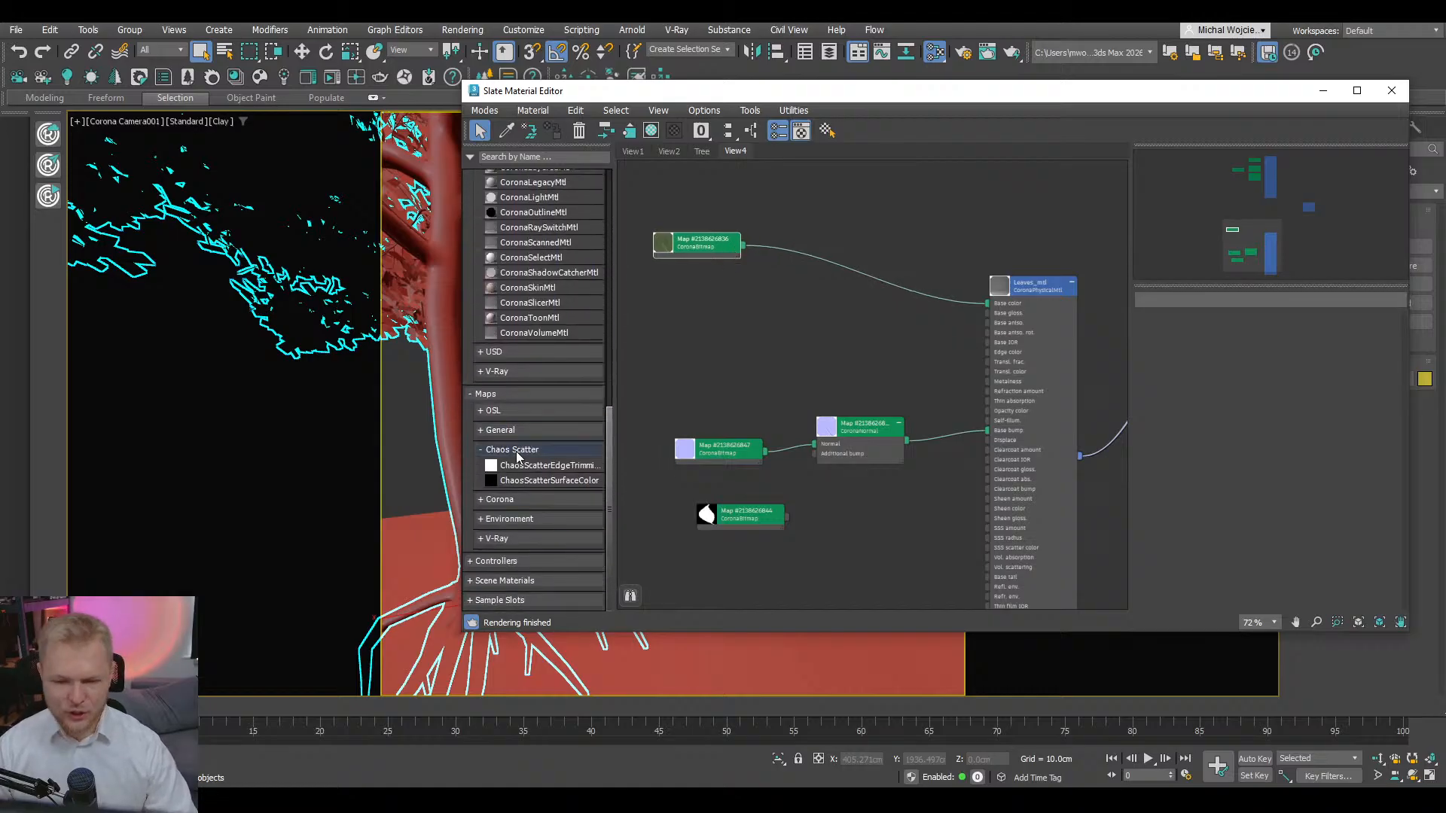
click(515, 452)
click(515, 500)
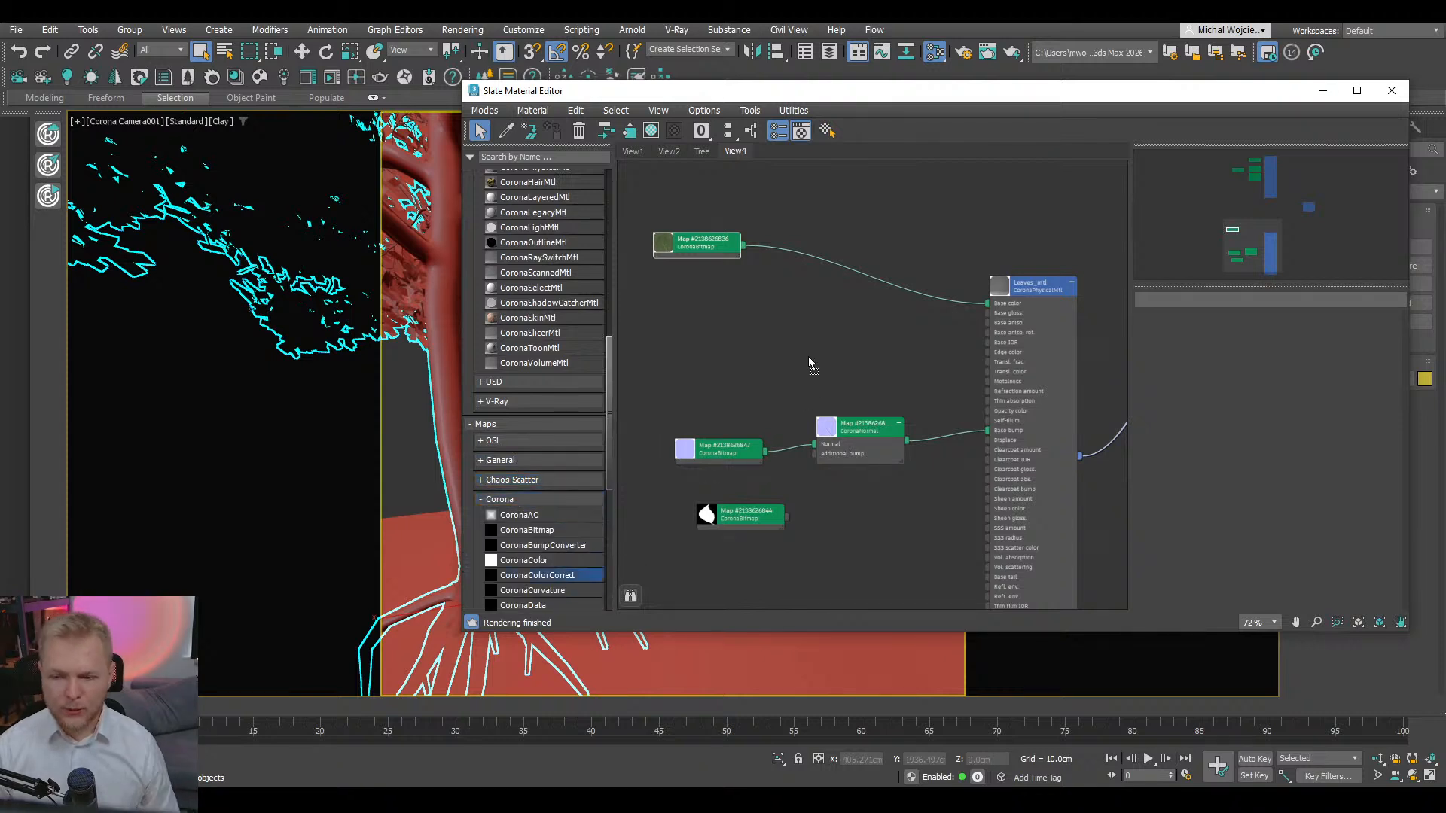
drag(809, 364, 1041, 328)
scroll(817, 229, up, 3)
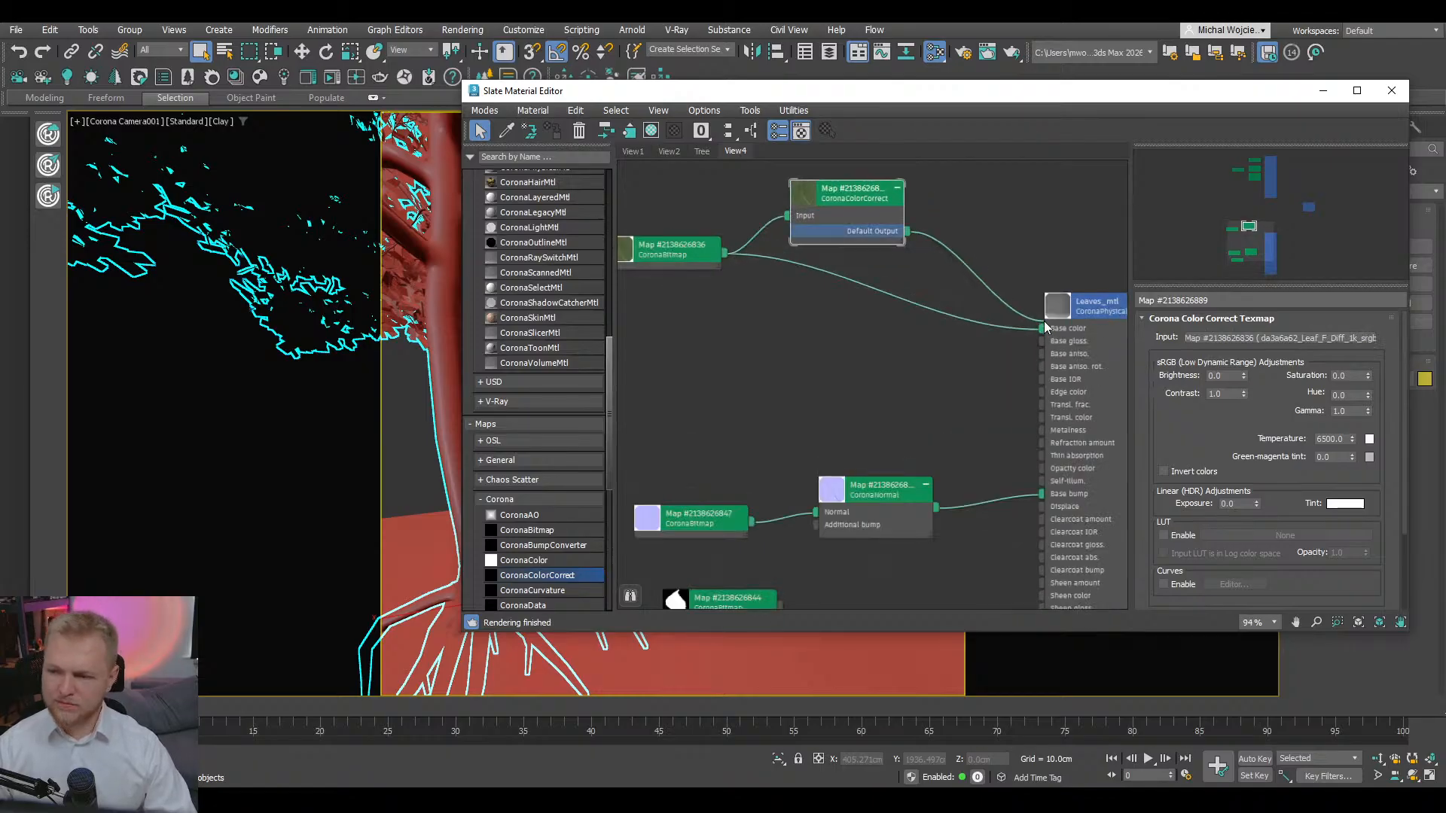
- Duplicate the CoronaColorCorrect map, feed the copy from the original's output, and connect it to Transl. color
shift+drag(883, 202, 938, 339)
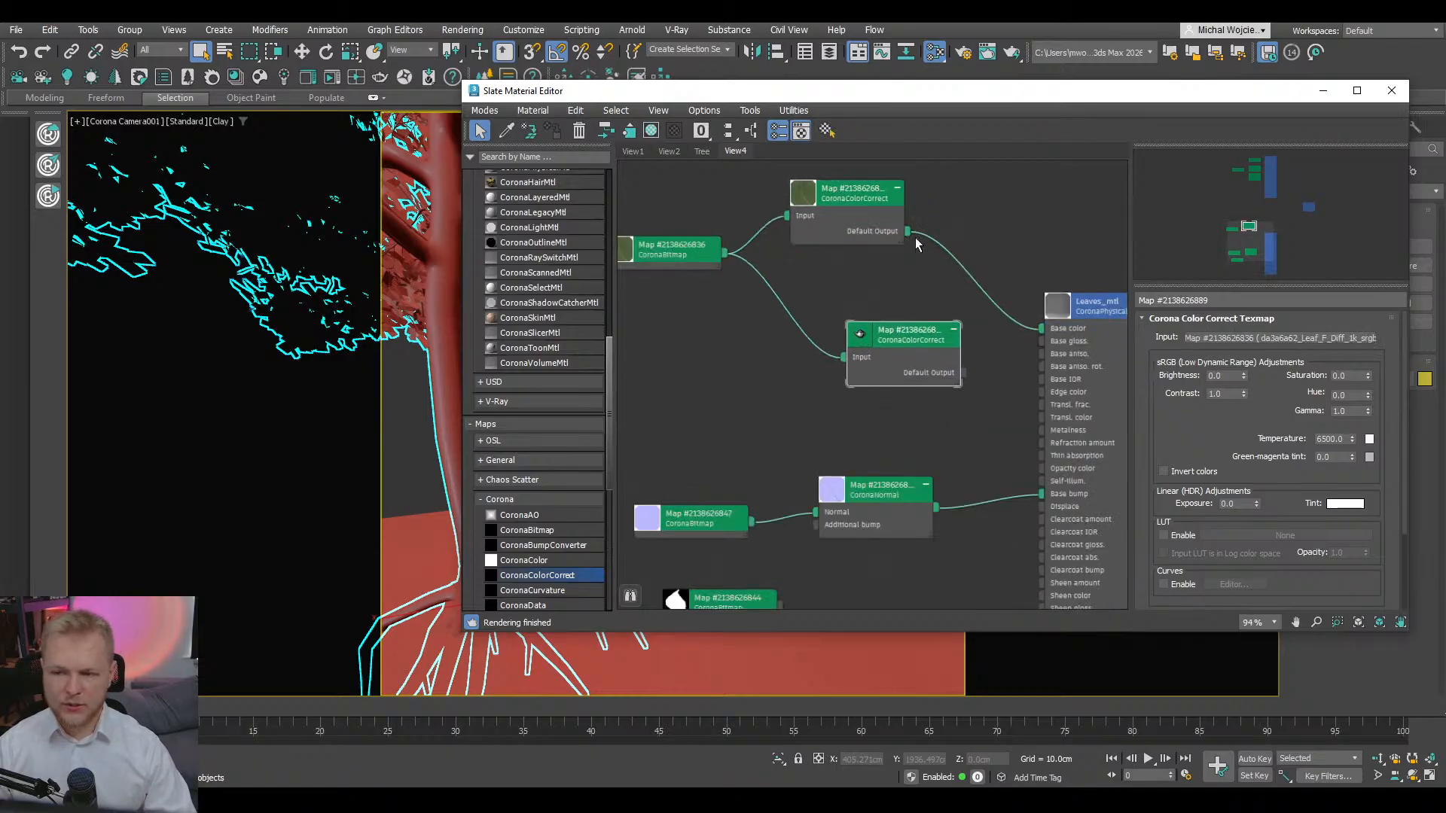
drag(909, 231, 844, 357)
drag(963, 373, 1036, 418)
scroll(792, 341, down, 2)
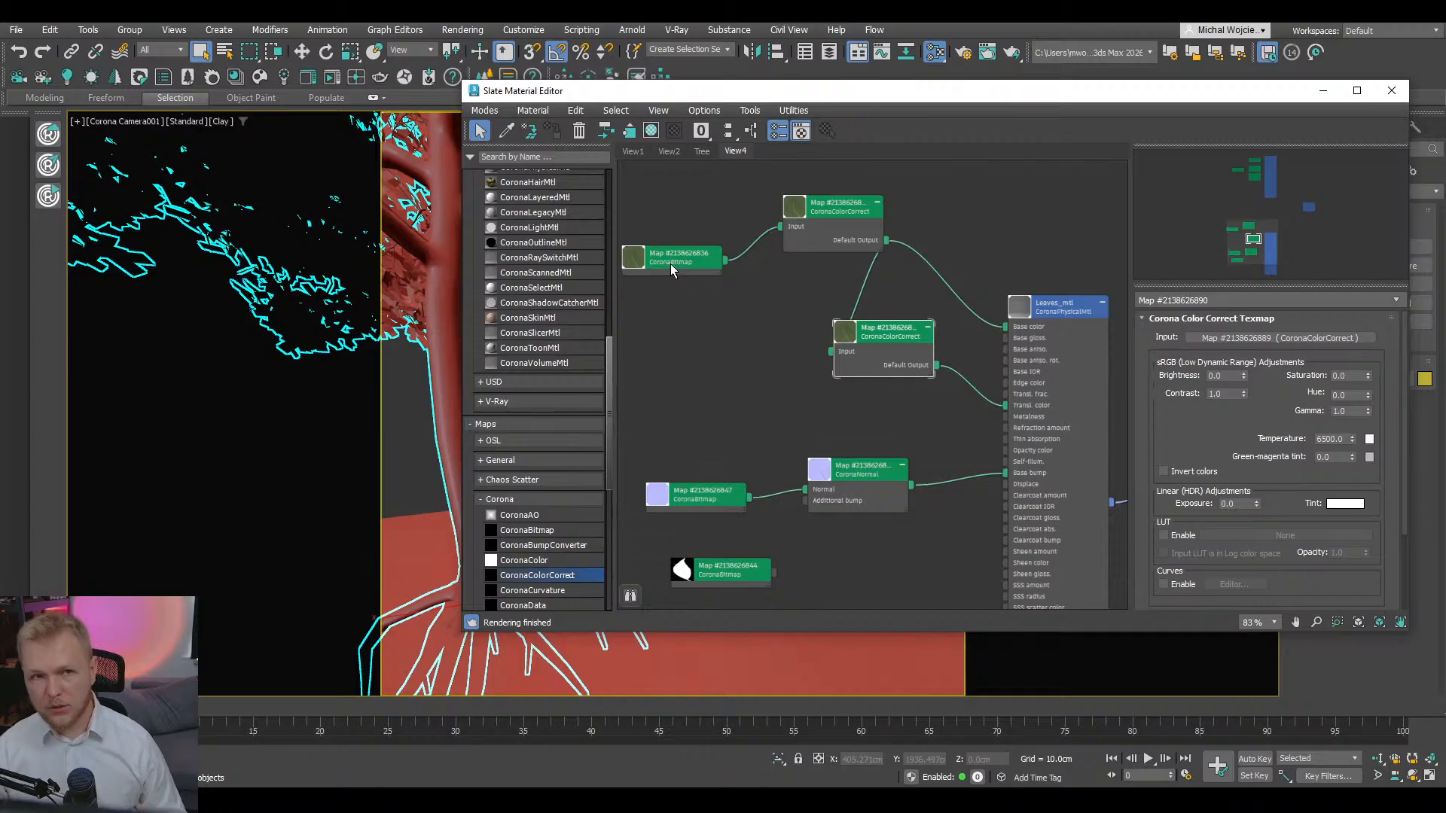
- Tidy the placement of the leaf diffuse bitmap and the two CoronaColorCorrect nodes
mouse_move(670, 264)
mouse_down()
mouse_move(697, 265)
mouse_move(689, 232)
mouse_move(707, 251)
mouse_move(683, 250)
mouse_up()
mouse_move(846, 210)
mouse_down()
mouse_move(863, 219)
mouse_move(865, 198)
mouse_move(816, 216)
mouse_move(831, 233)
mouse_up()
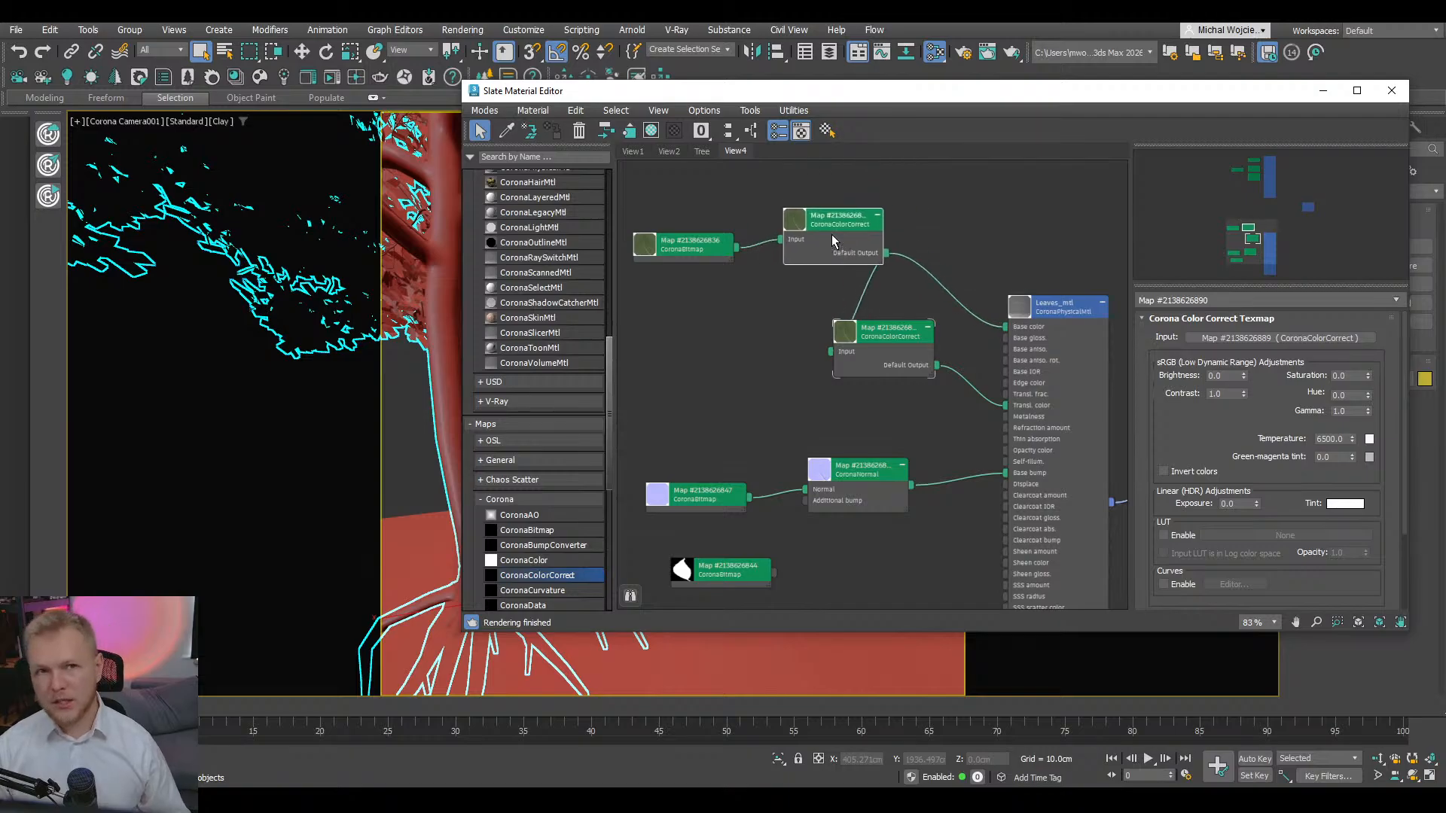
drag(892, 348, 881, 338)
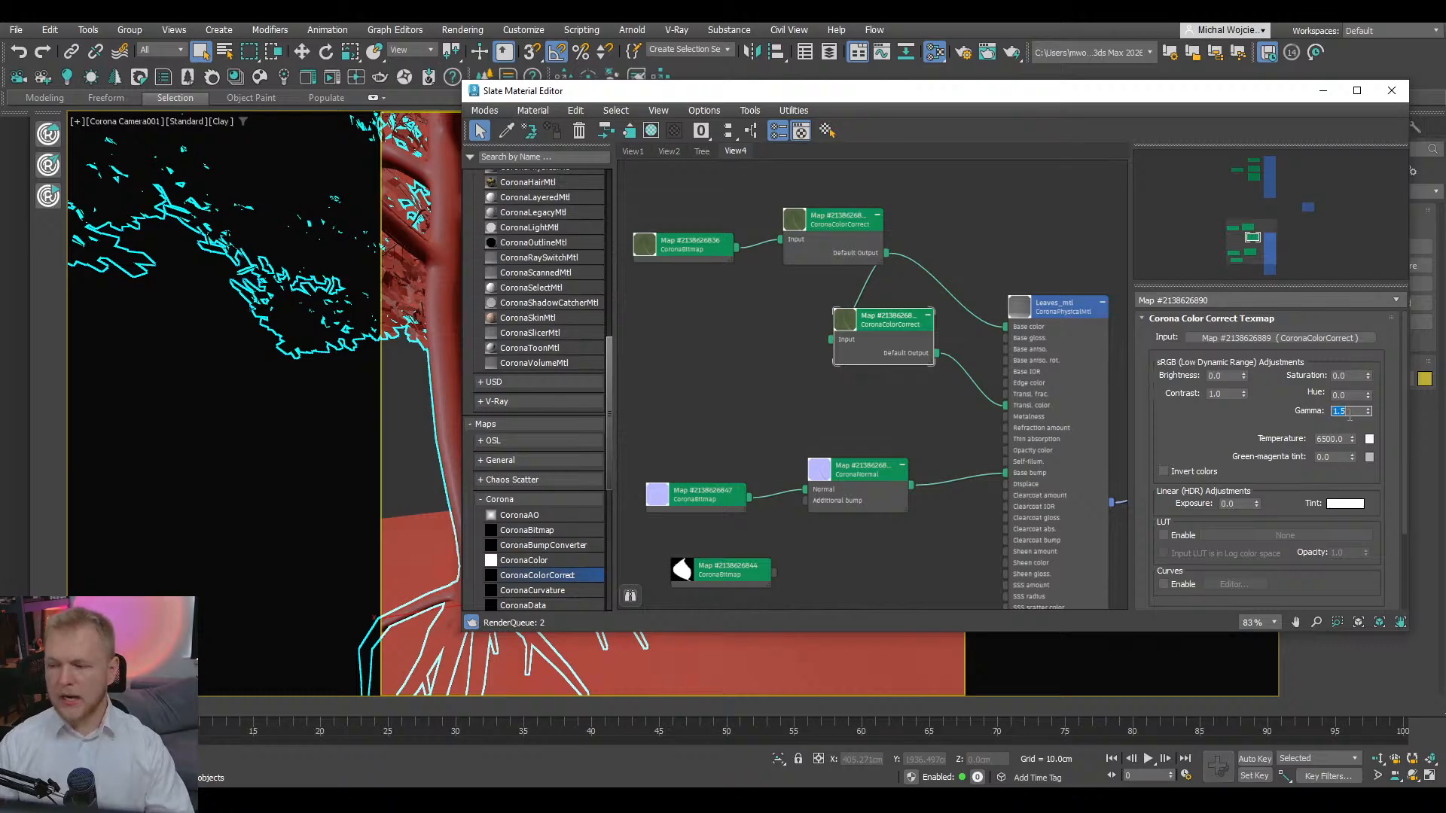
- Set the translucency CoronaColorCorrect to gamma 1.5, saturation 0.1 and hue 10
click(1354, 379)
text(5)
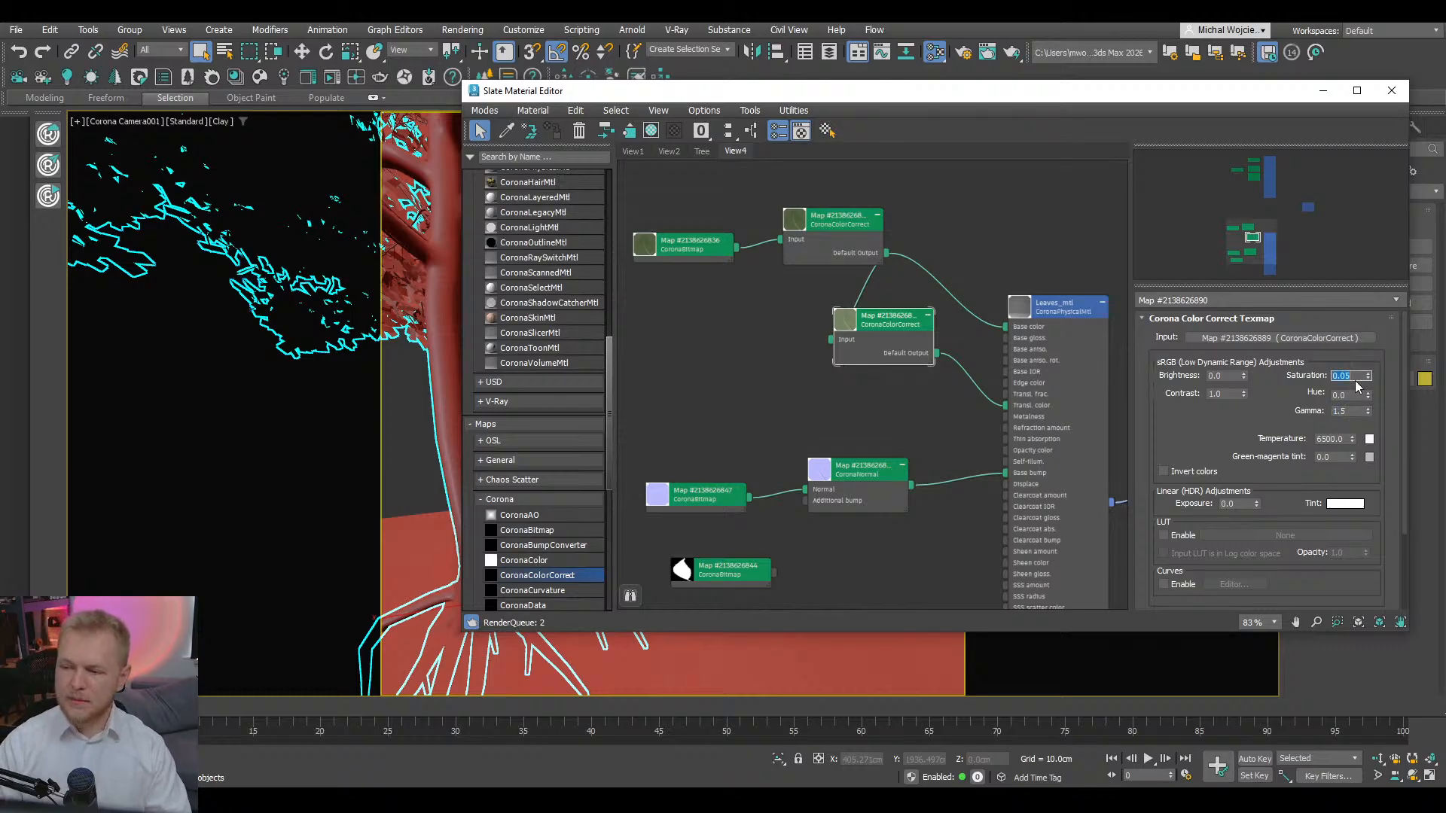
key(Return)
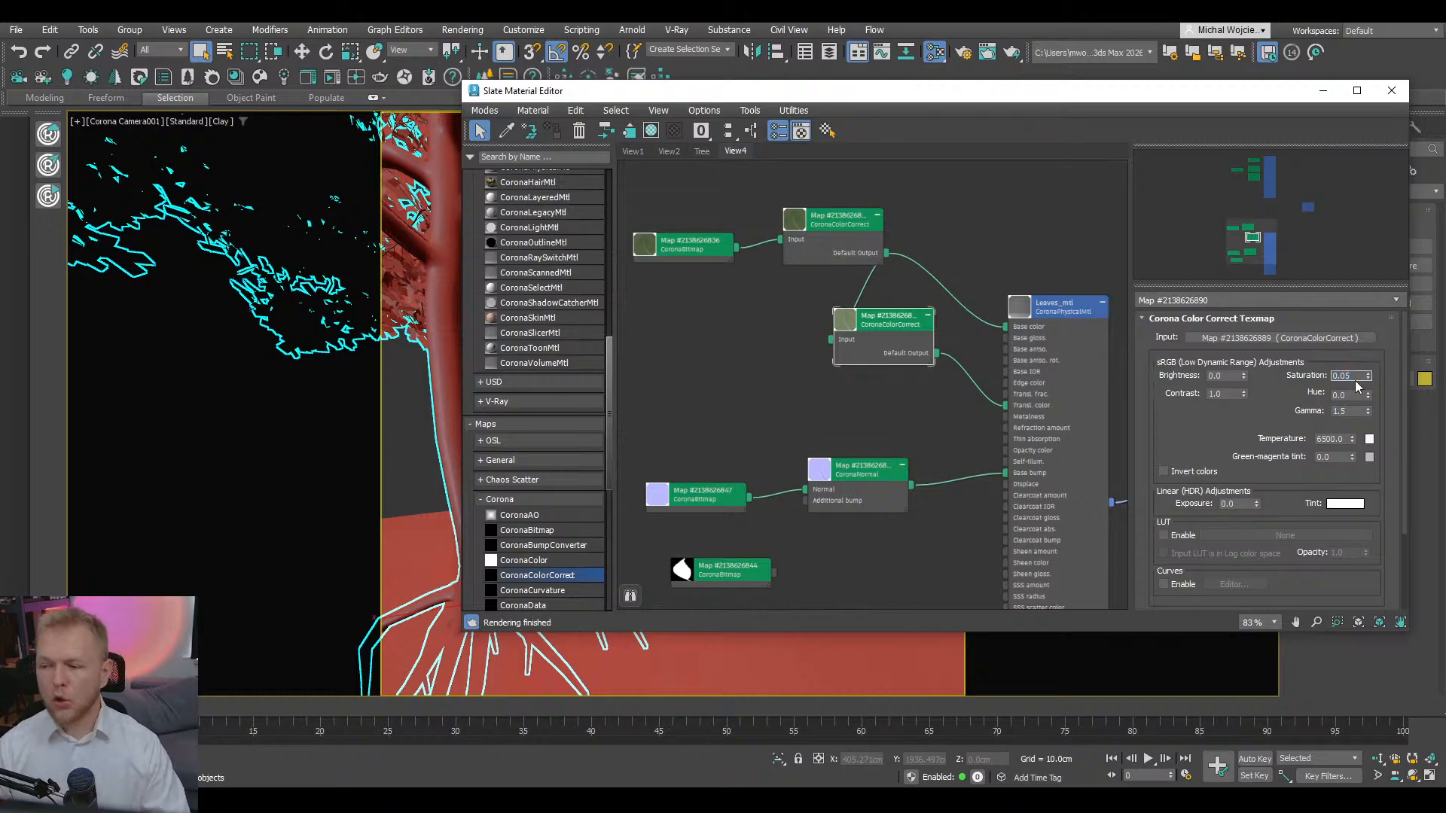
key(Tab)
key(Tab)
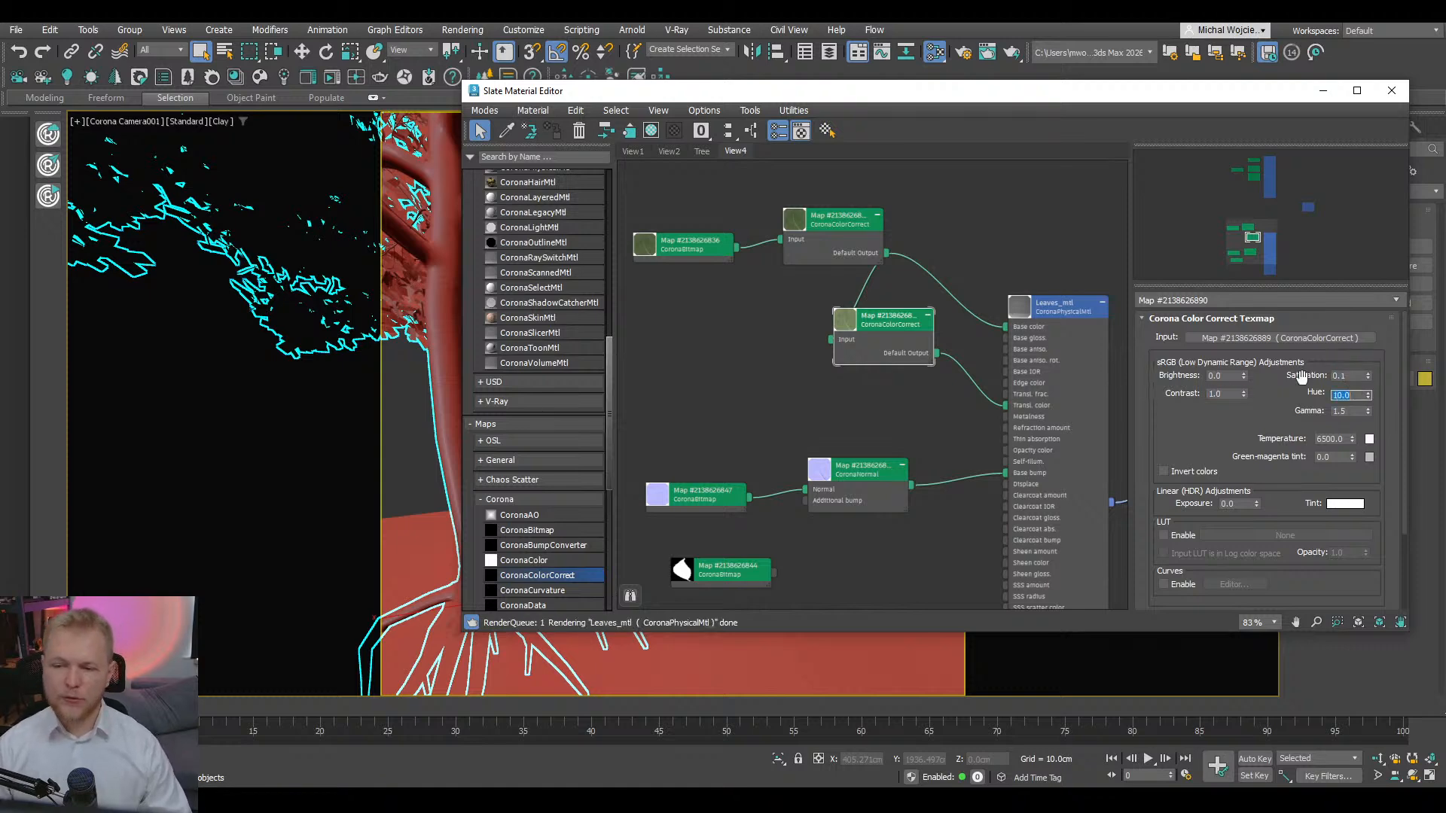
- Enlarge the translucency CoronaColorCorrect's preview and set its hue to -5
double_click(849, 324)
drag(876, 343, 878, 357)
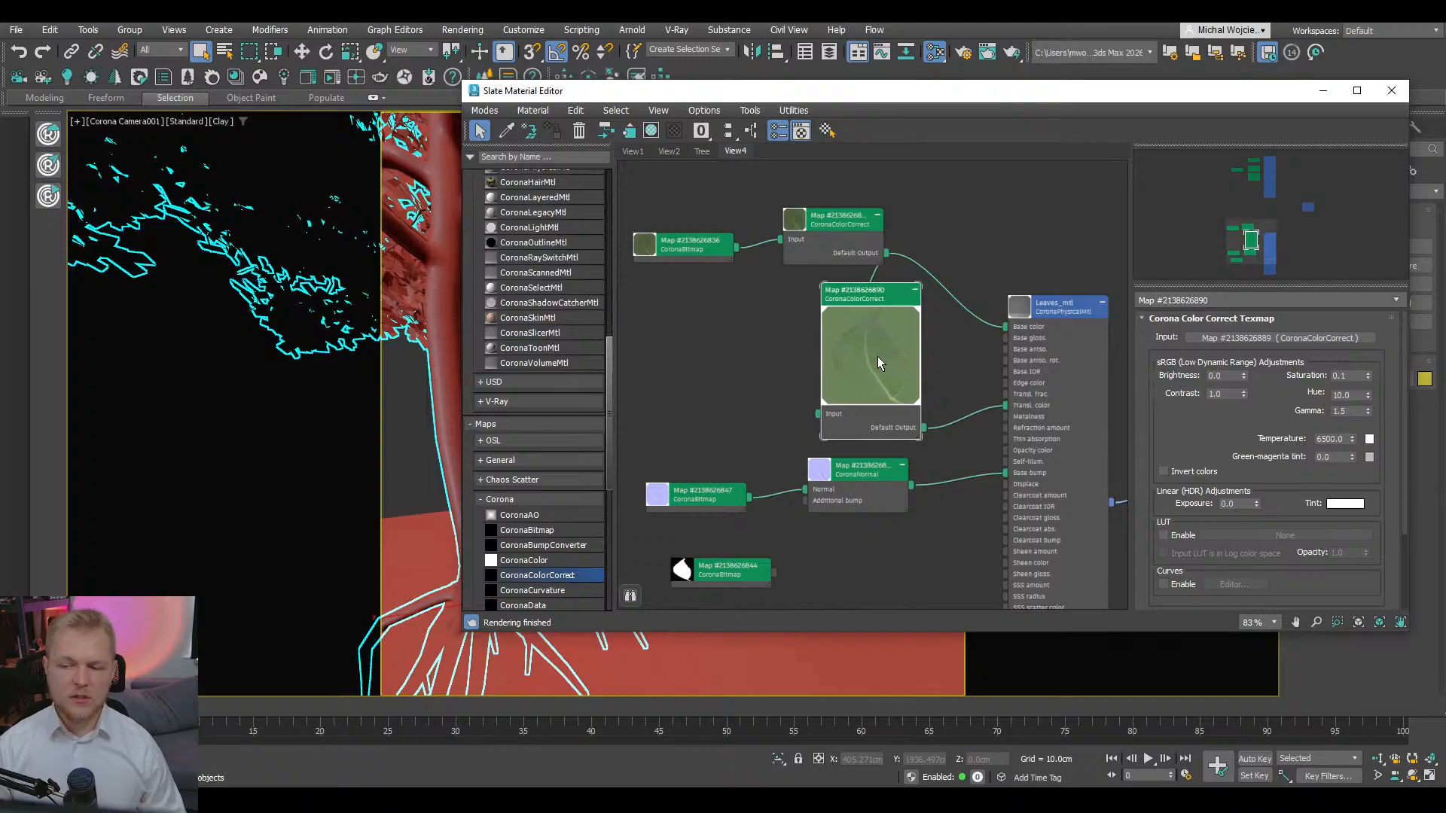
text(-)
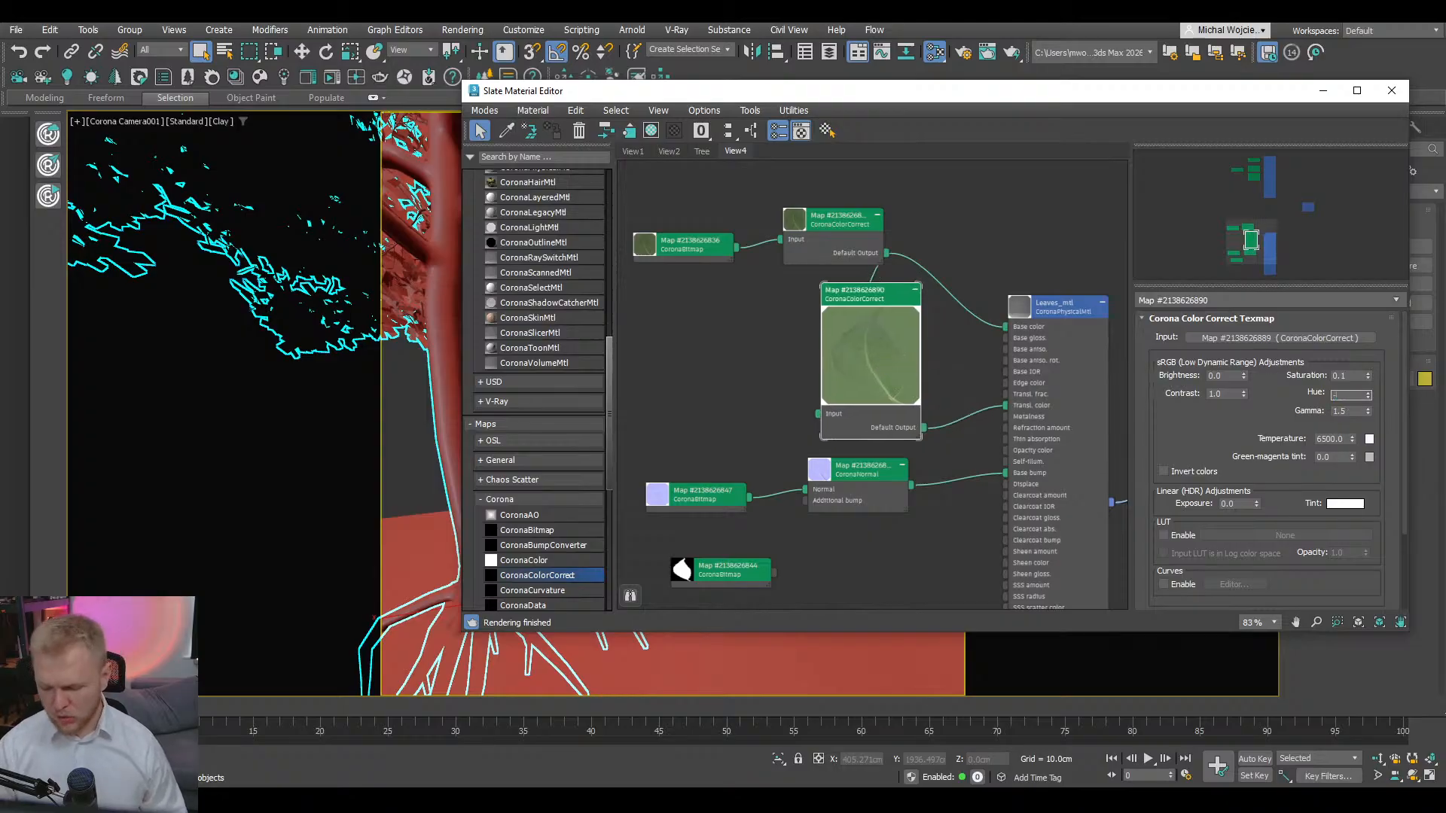
text(5)
key(Return)
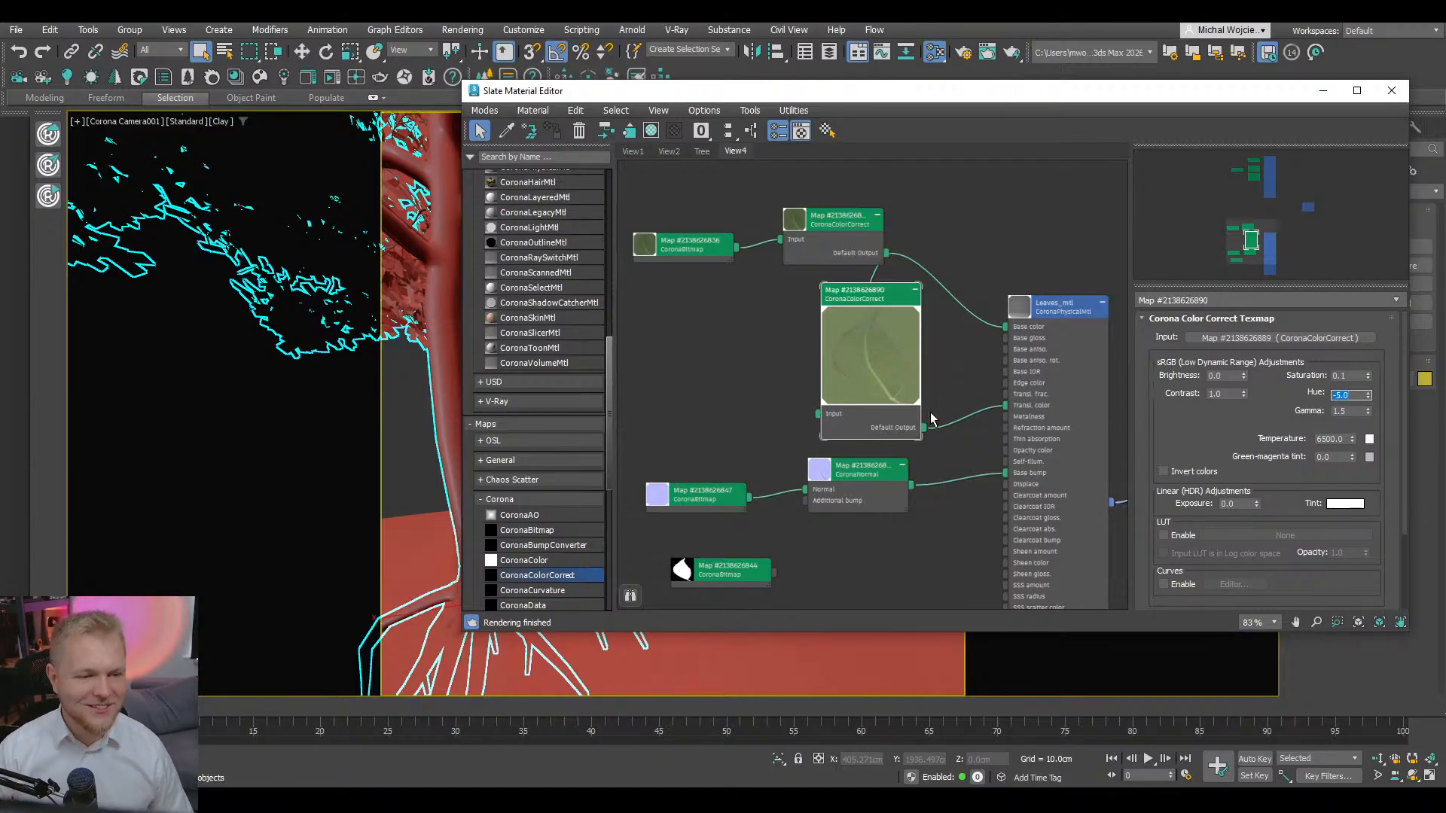
- Try shifting the hue of the base color CoronaColorCorrect map that feeds the translucency one
drag(829, 237, 805, 235)
click(807, 256)
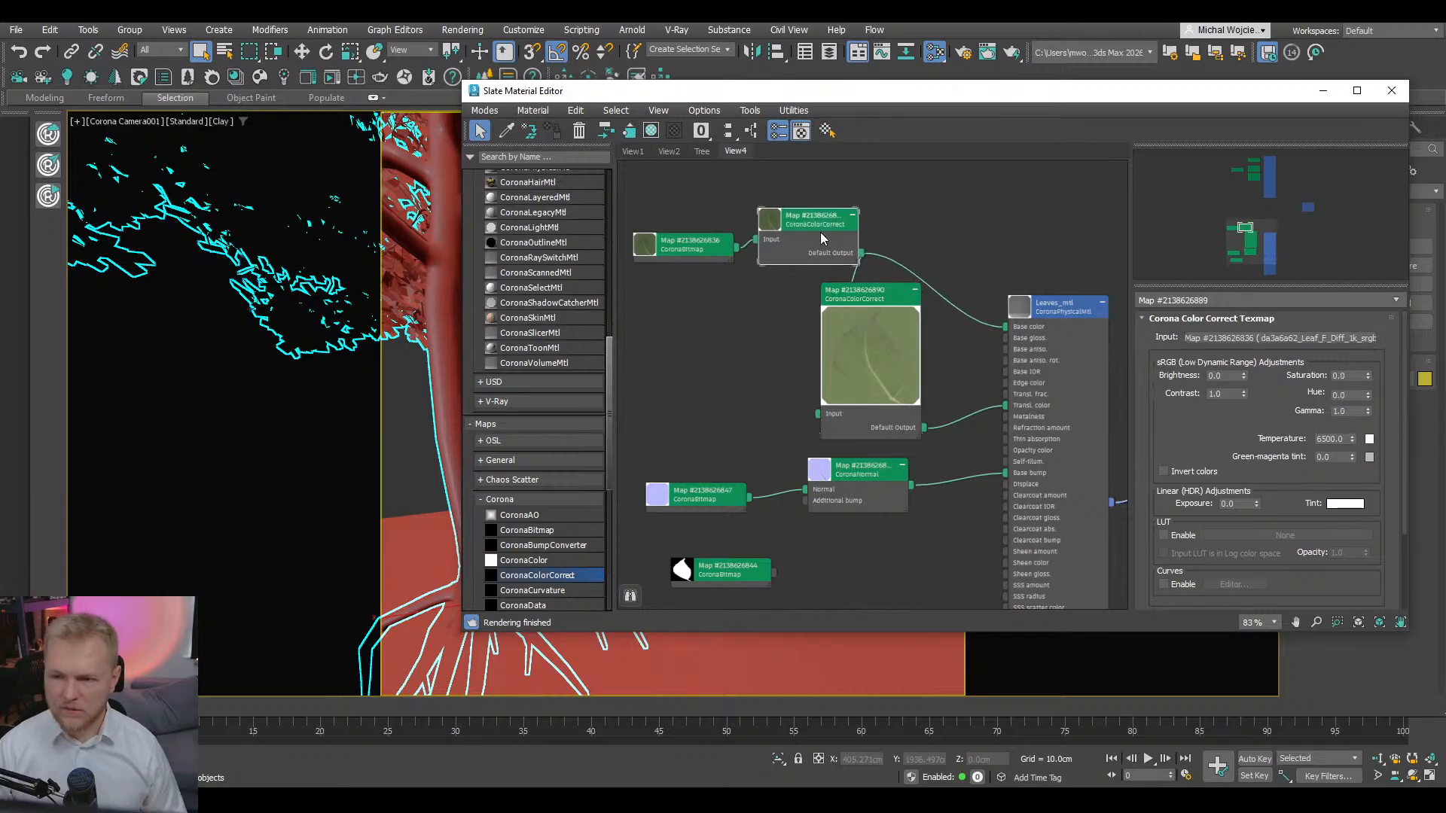
drag(1368, 397, 1369, 310)
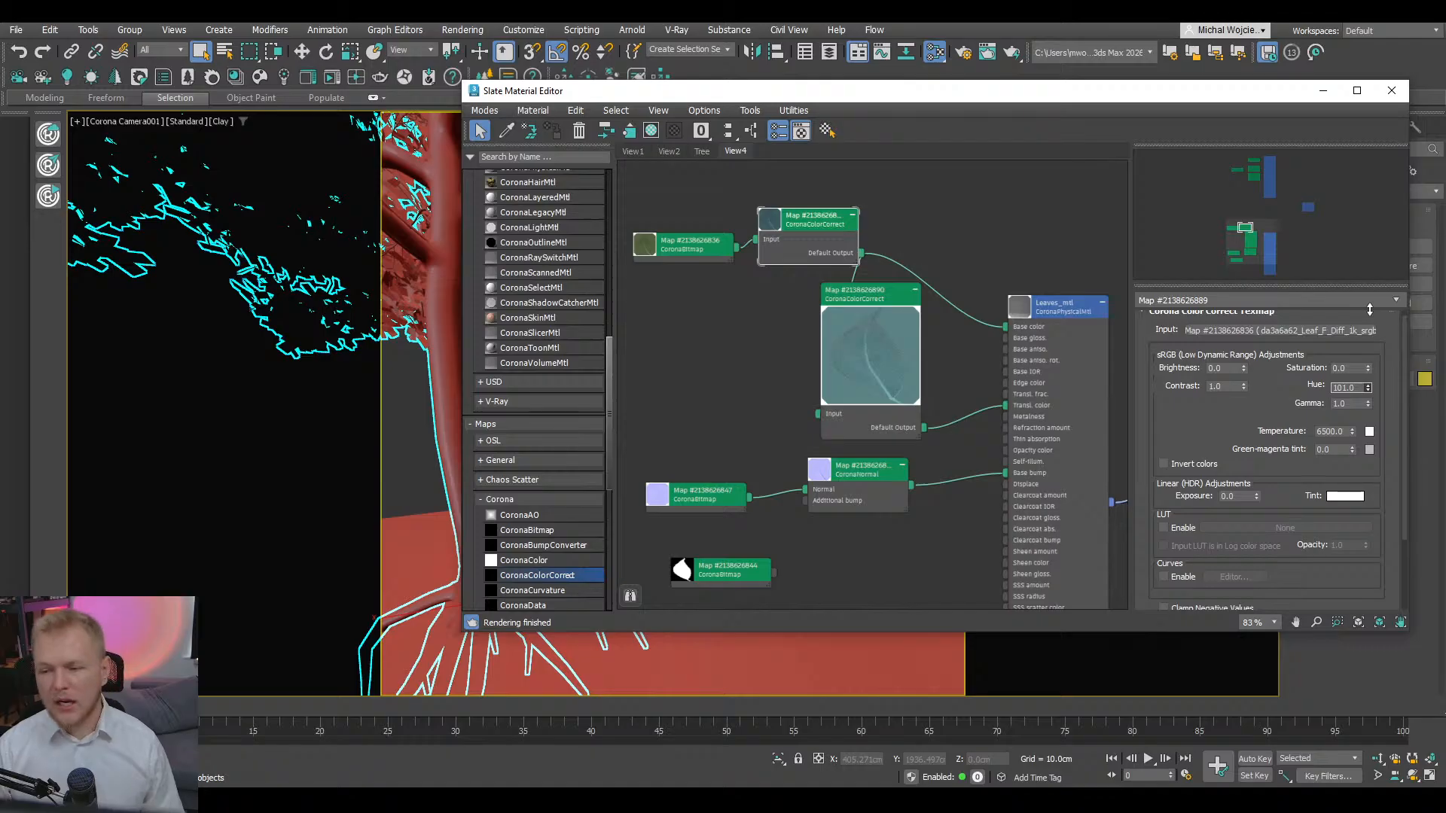
drag(1369, 309, 1381, 394)
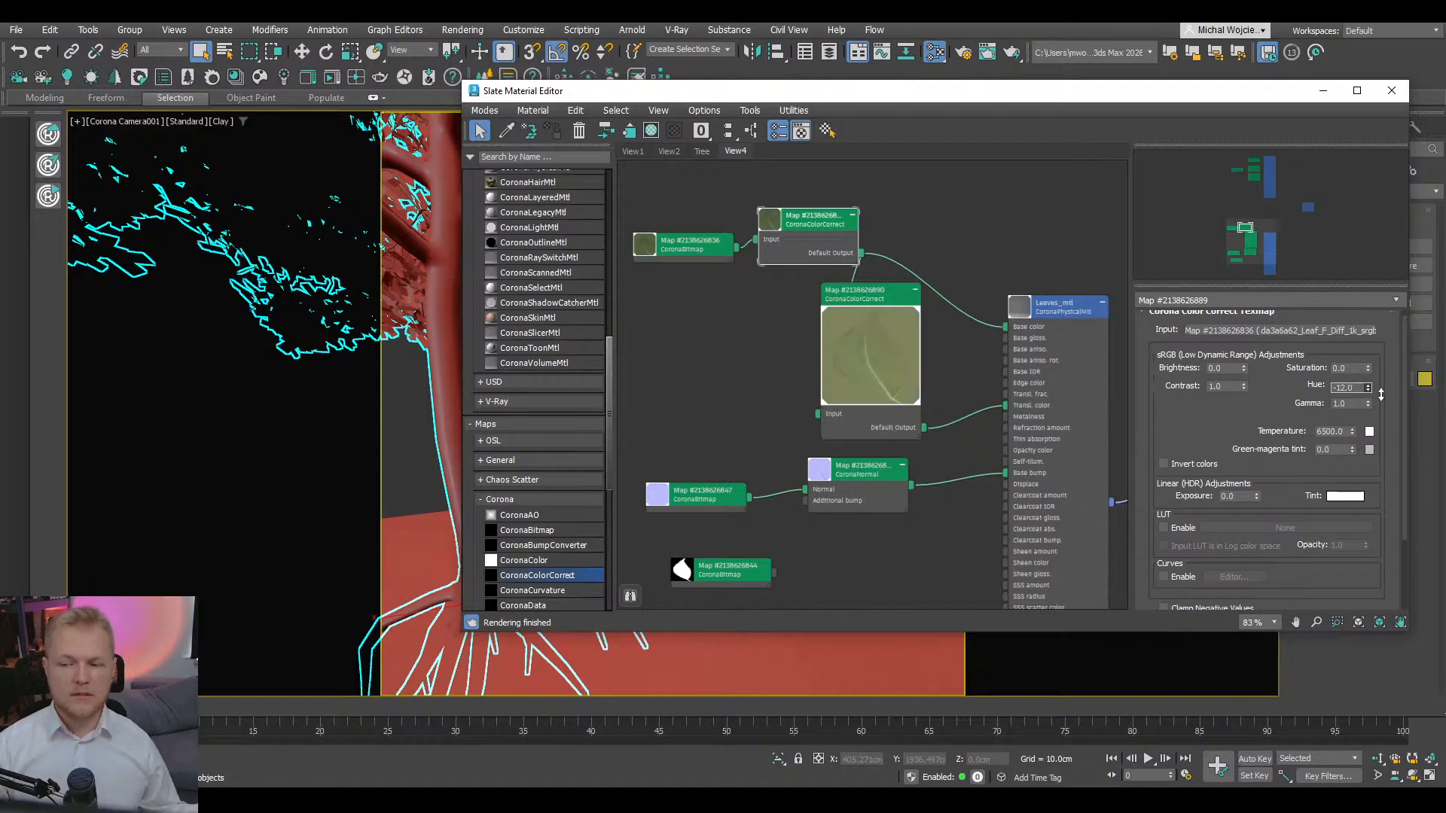
right_click(1381, 388)
- Collapse the translucency map's enlarged preview and arrange the opacity bitmap between the translucency and normal map nodes
mouse_move(949, 506)
middle_down()
mouse_move(963, 346)
mouse_move(946, 485)
middle_up()
double_click(918, 369)
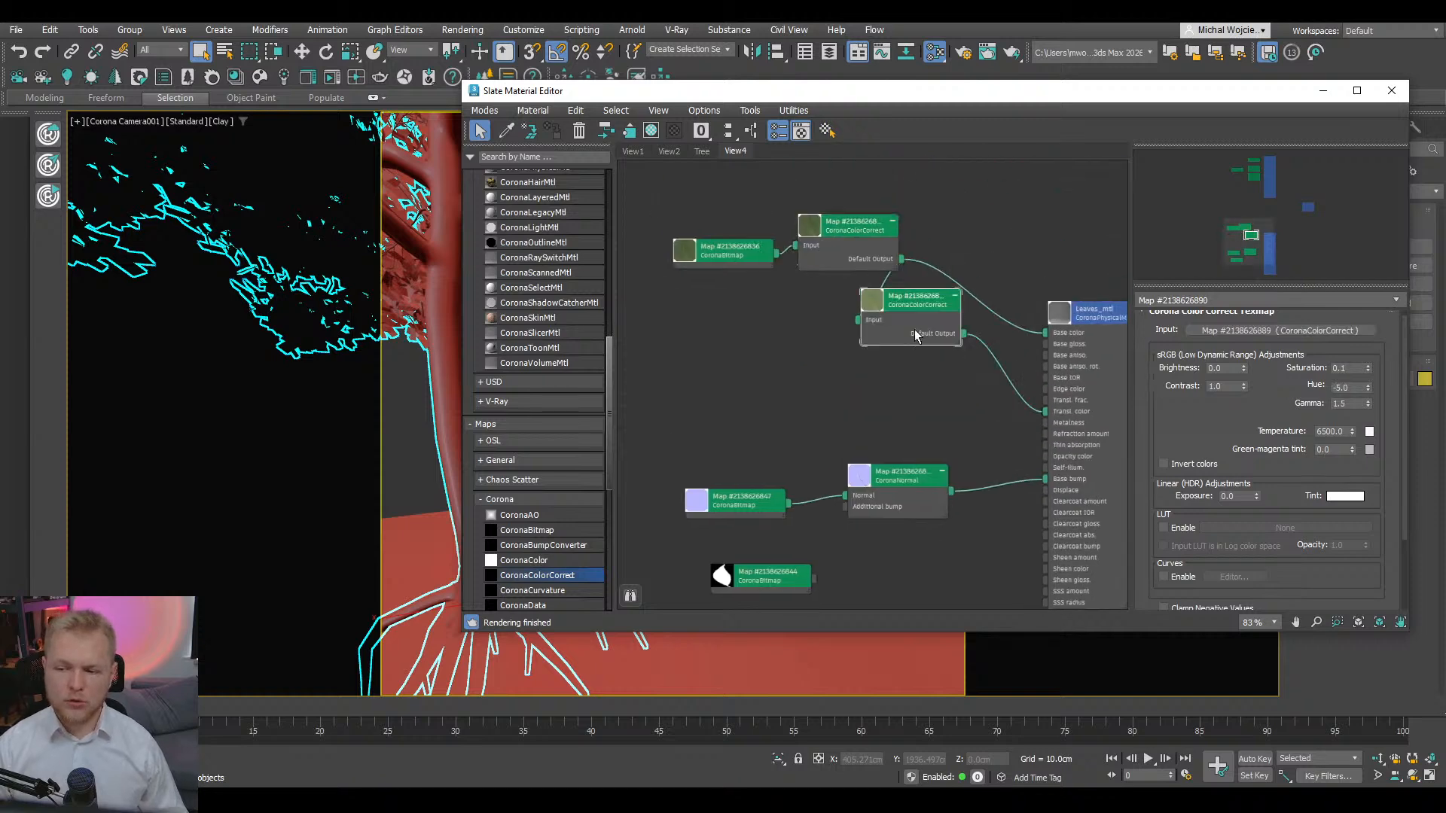
drag(915, 332, 951, 356)
middle_drag(937, 494, 905, 352)
mouse_move(906, 425)
mouse_down()
mouse_move(697, 323)
mouse_move(821, 409)
mouse_up()
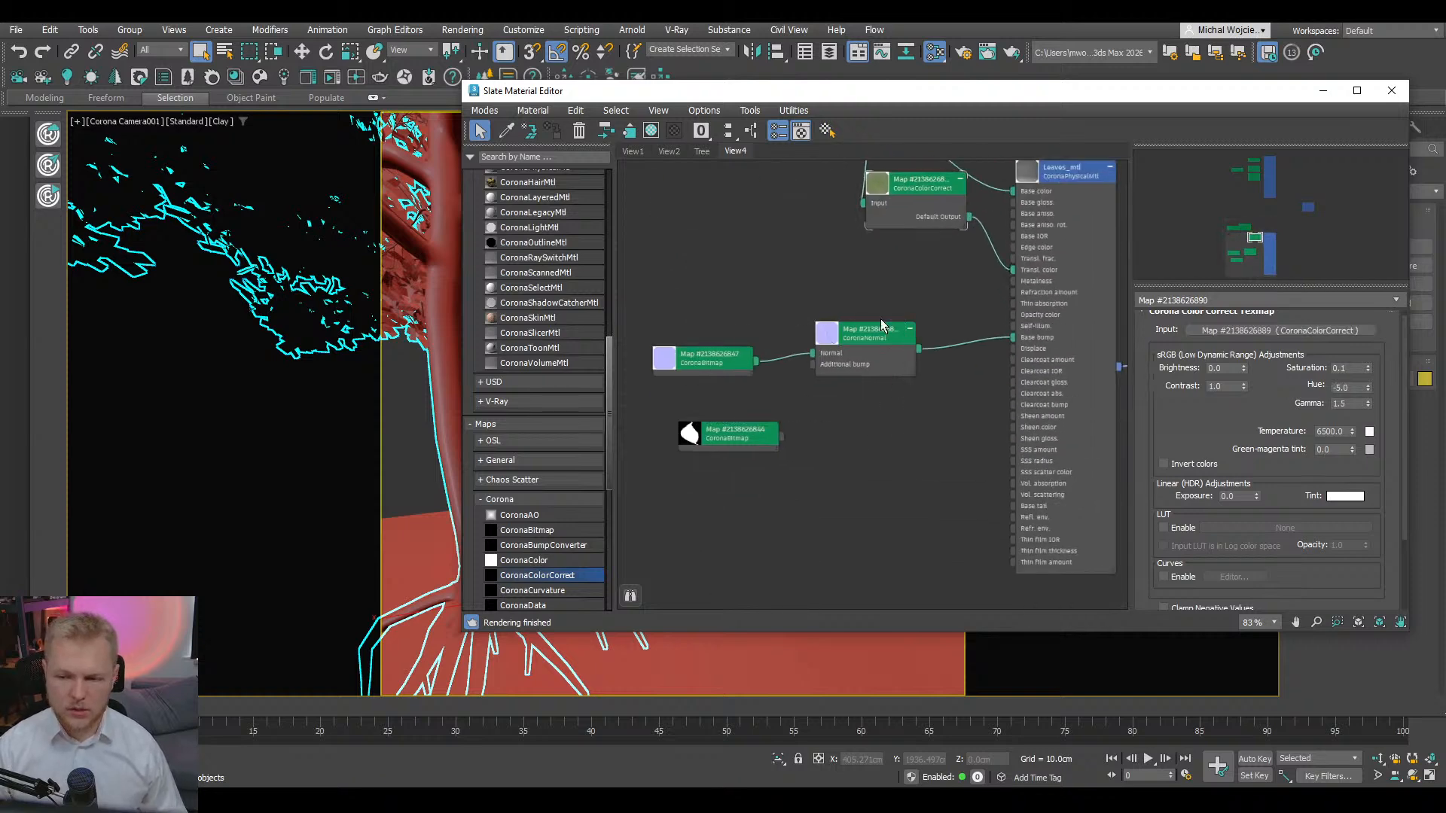
drag(890, 310, 713, 367)
drag(847, 343, 859, 346)
drag(729, 433, 754, 283)
drag(866, 284, 729, 360)
drag(877, 341, 890, 465)
drag(762, 281, 820, 388)
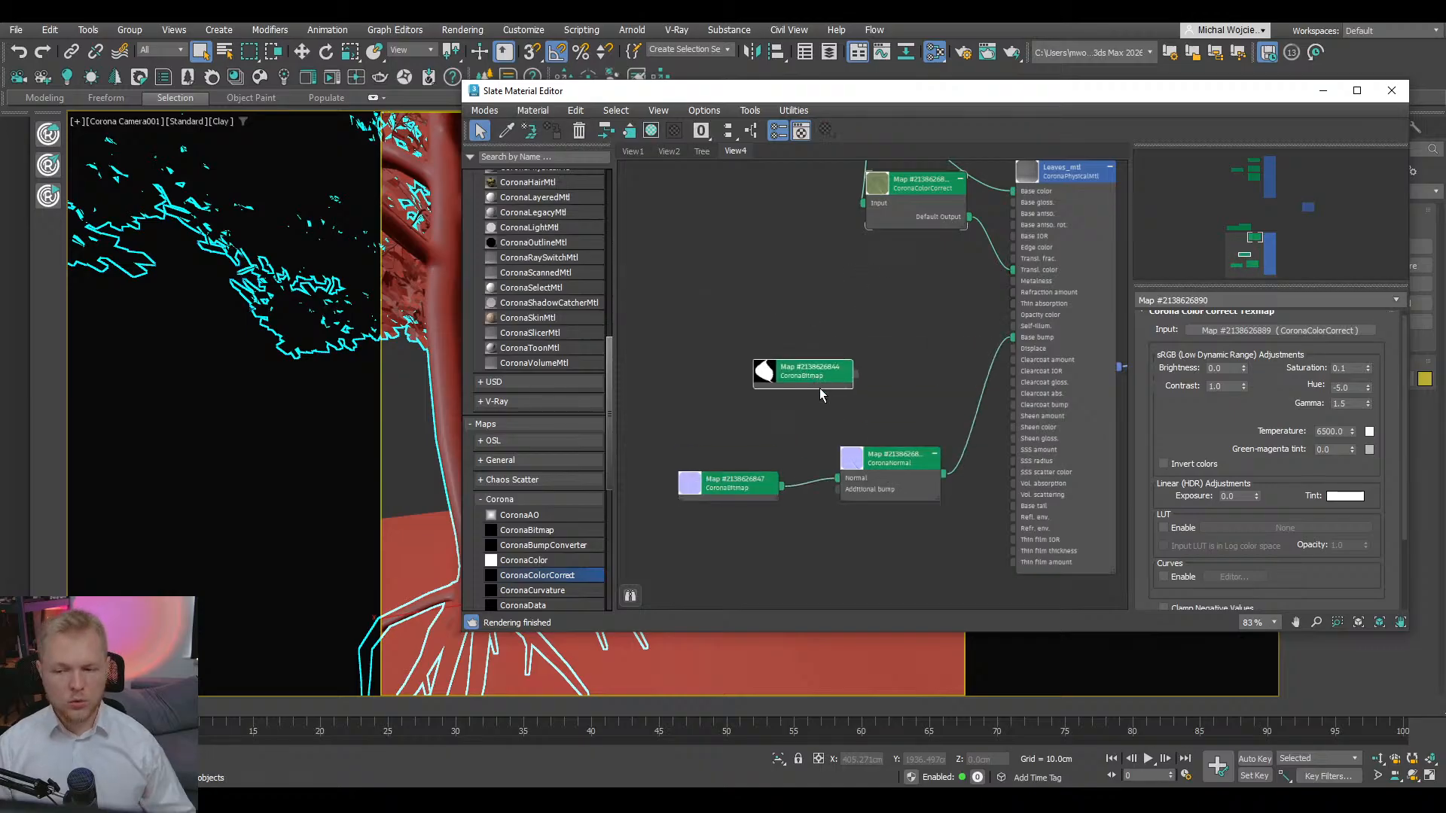
- Add a CoronaMultiMap, feed the leaf opacity bitmap into Color 1, and connect its output to Opacity color
scroll(819, 387, up, 4)
click(518, 157)
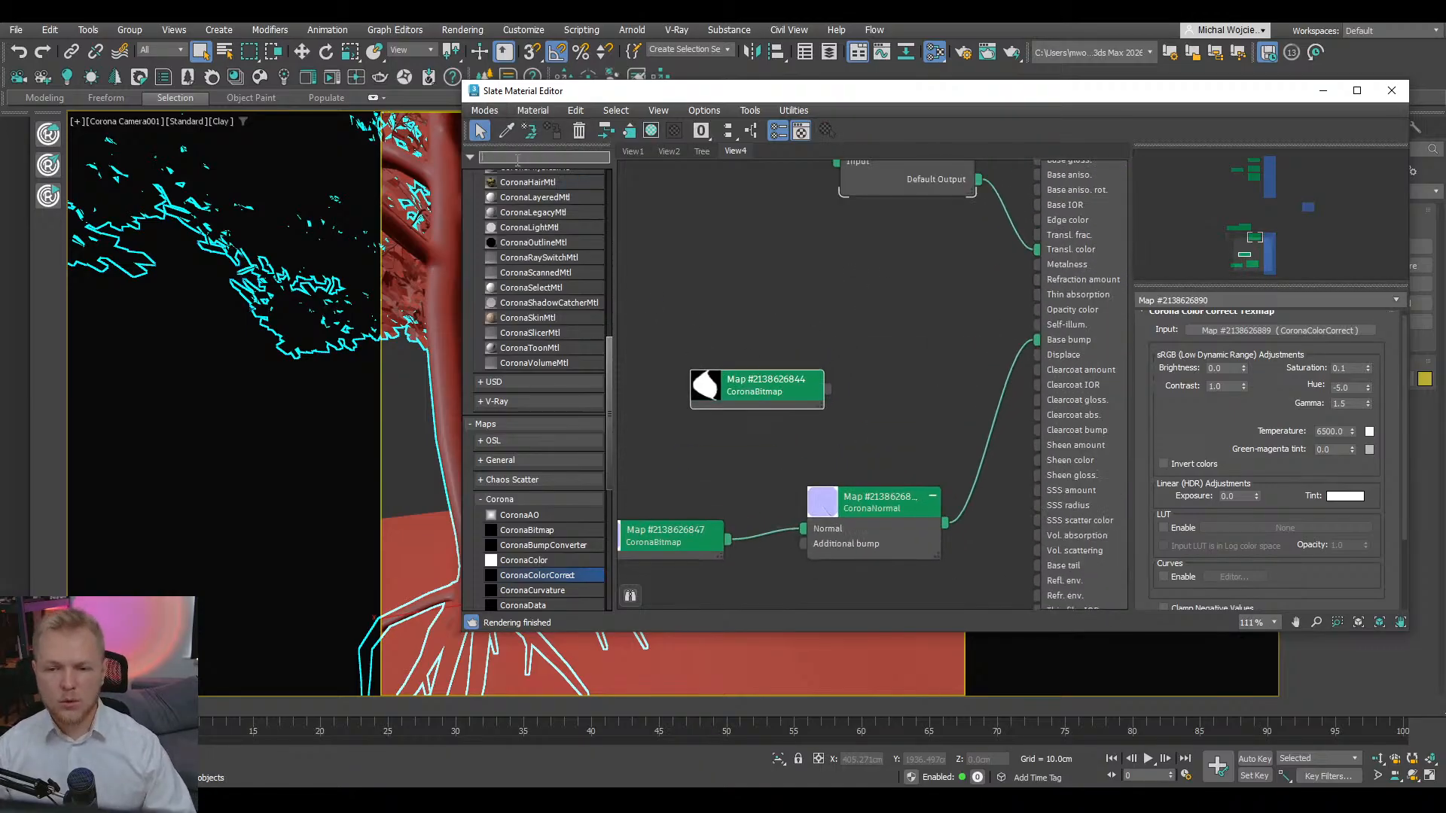
text(coronam)
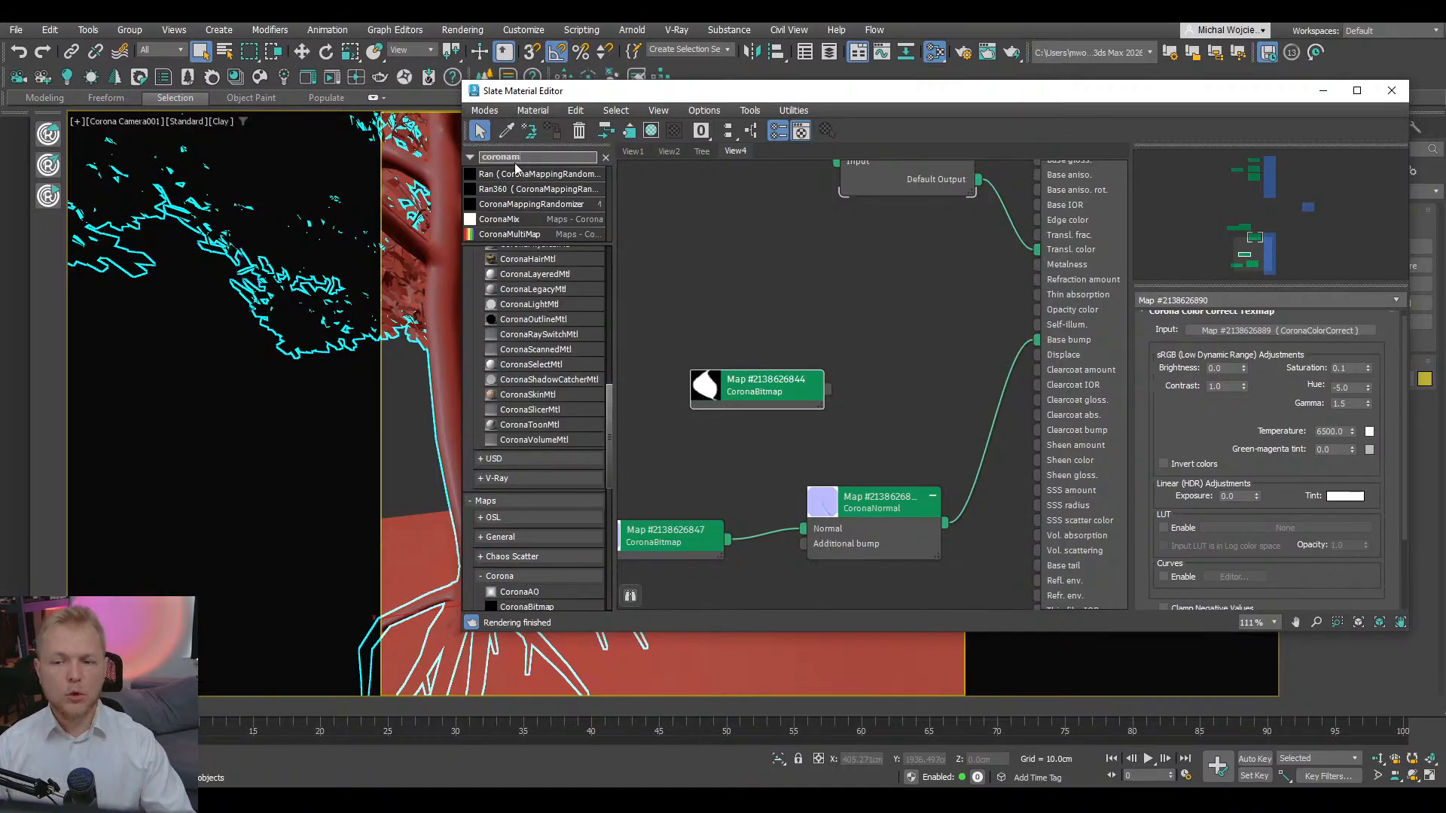
drag(516, 234, 868, 291)
drag(794, 384, 932, 379)
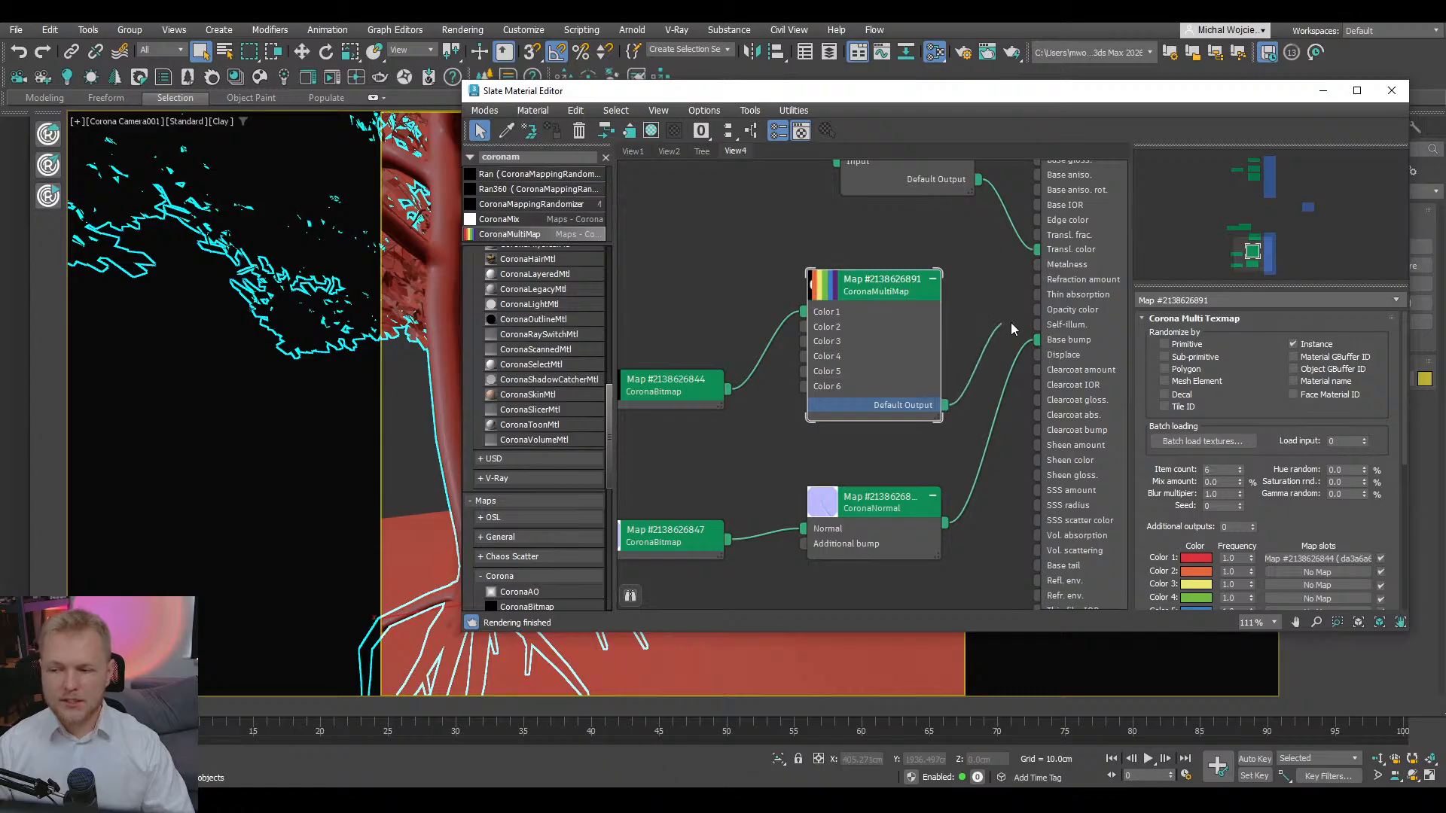
drag(1011, 329, 1038, 313)
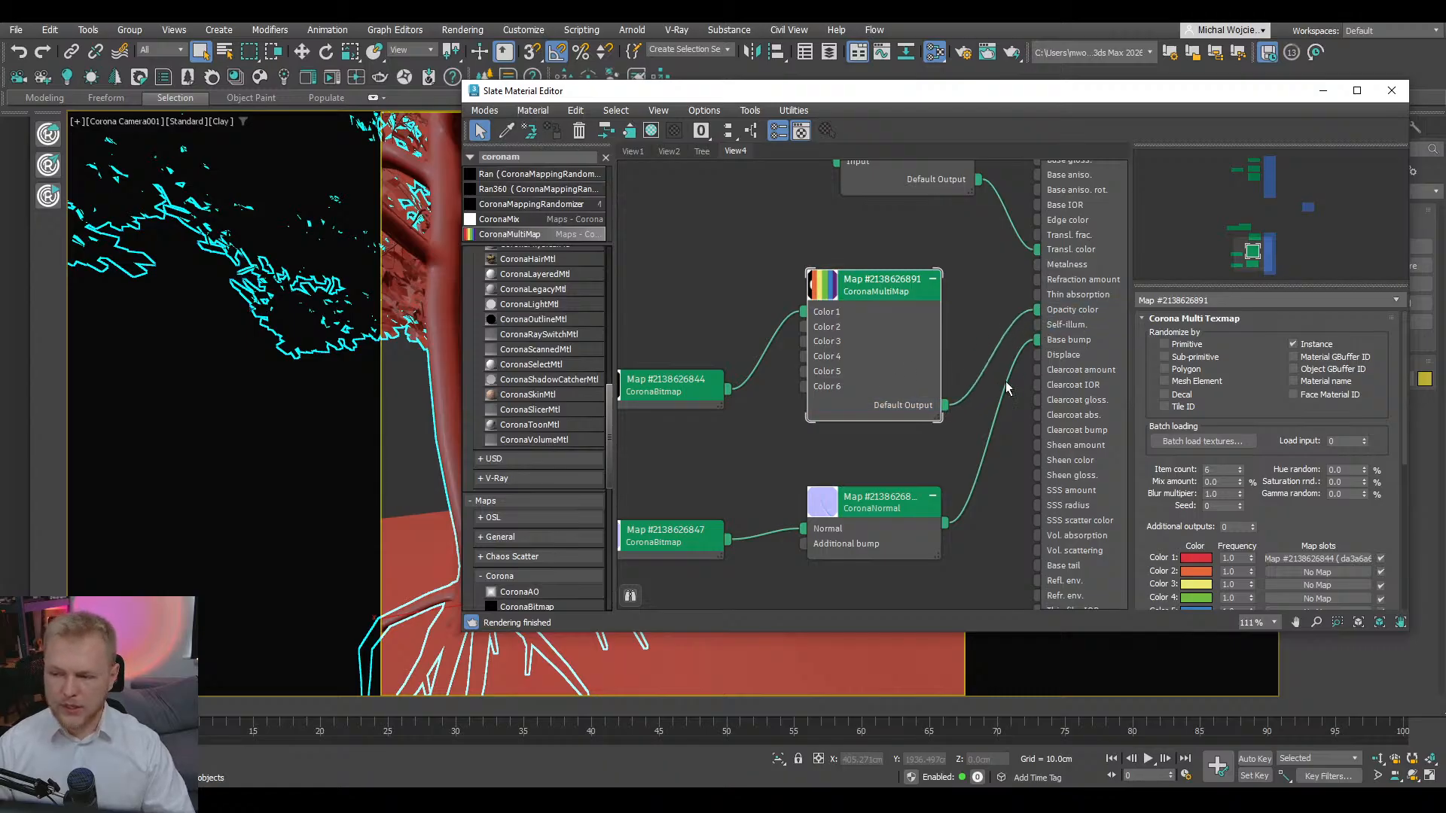
- Enable Mesh Element randomization on the CoronaMultiMap and set its item count to 2
click(1165, 381)
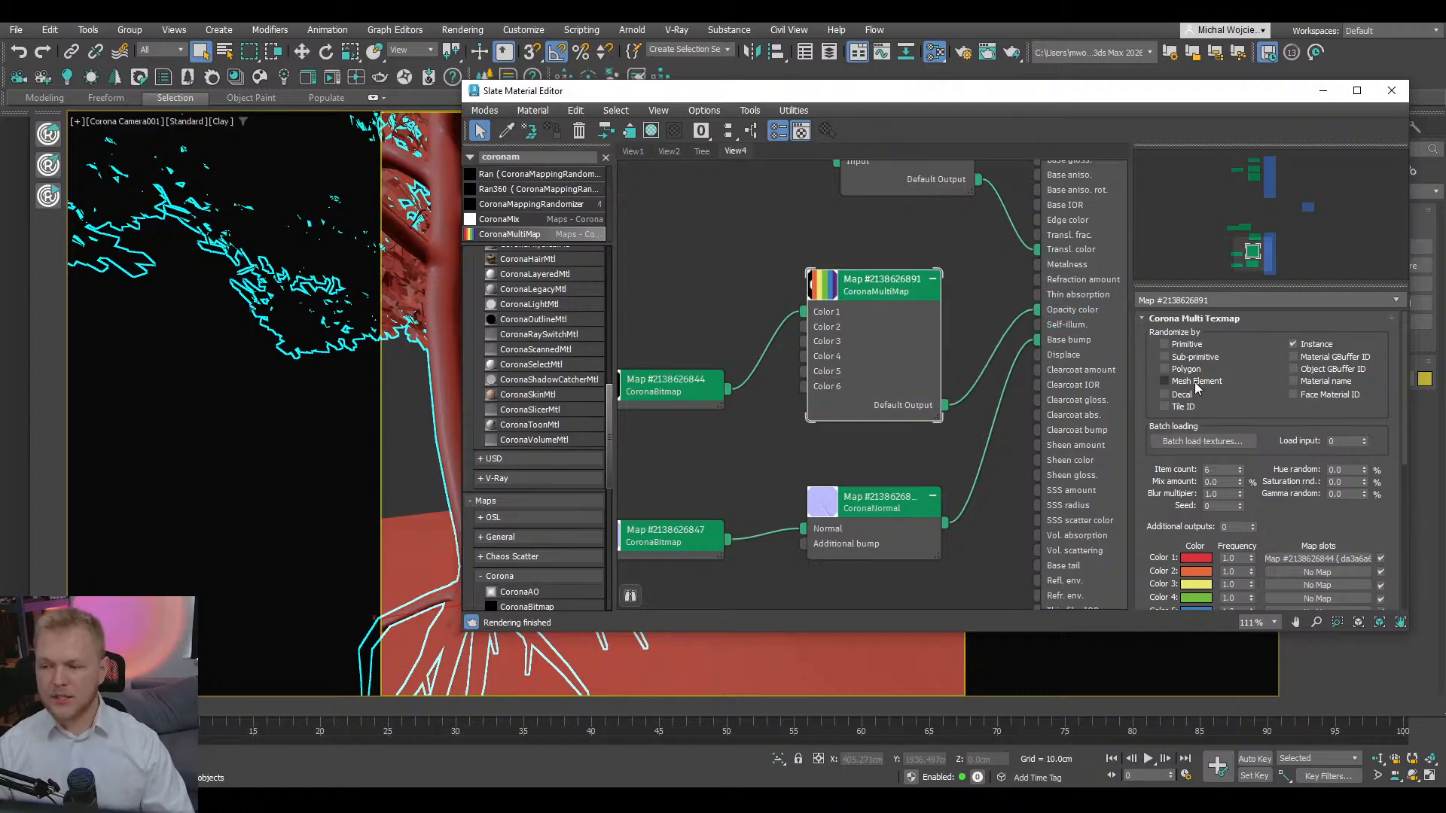
double_click(1221, 469)
text(2)
key(Return)
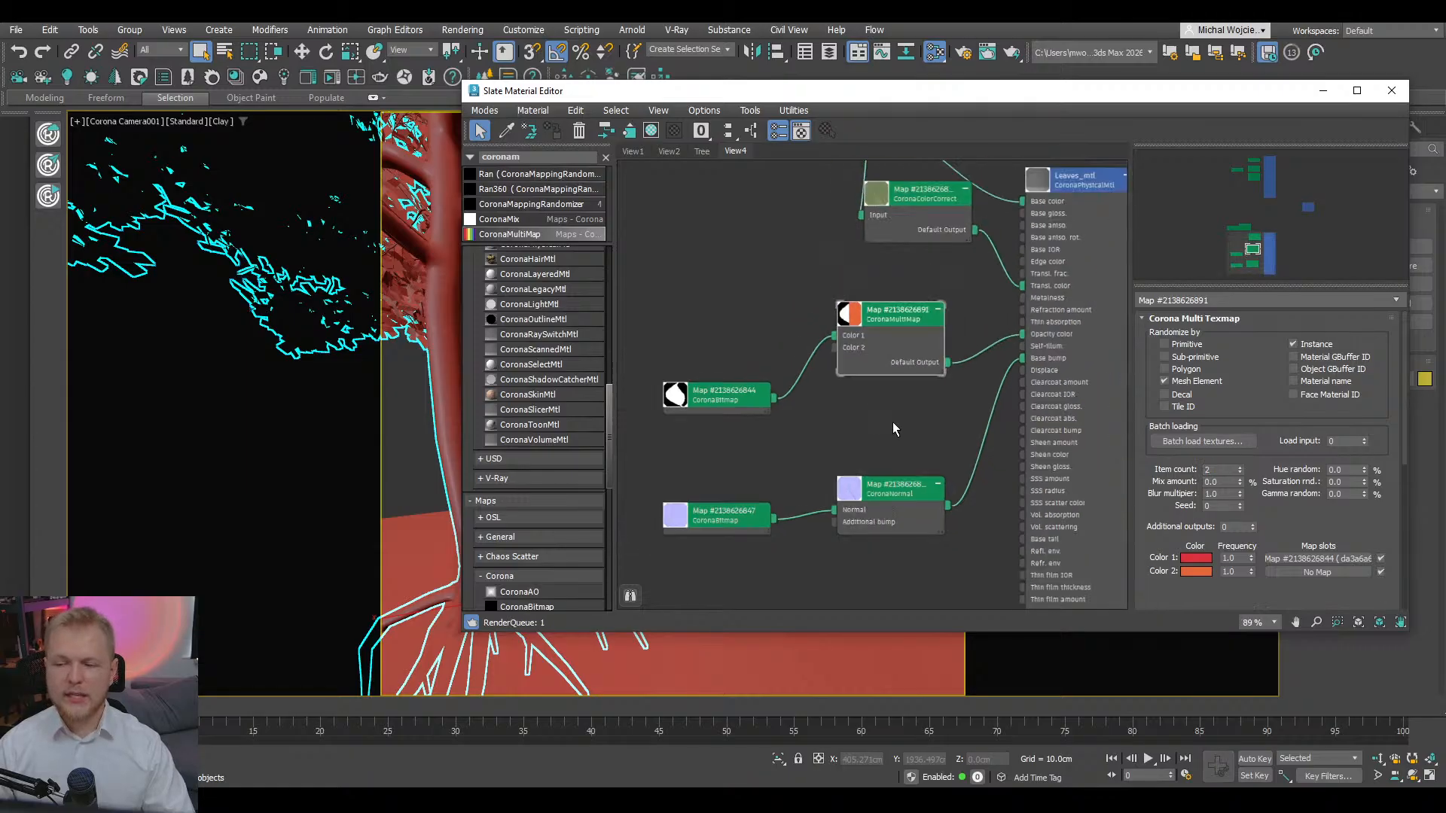
- Set the CoronaMultiMap's Color 2 to black and tidy the placement of the opacity bitmap node
scroll(881, 400, down, 2)
click(1197, 571)
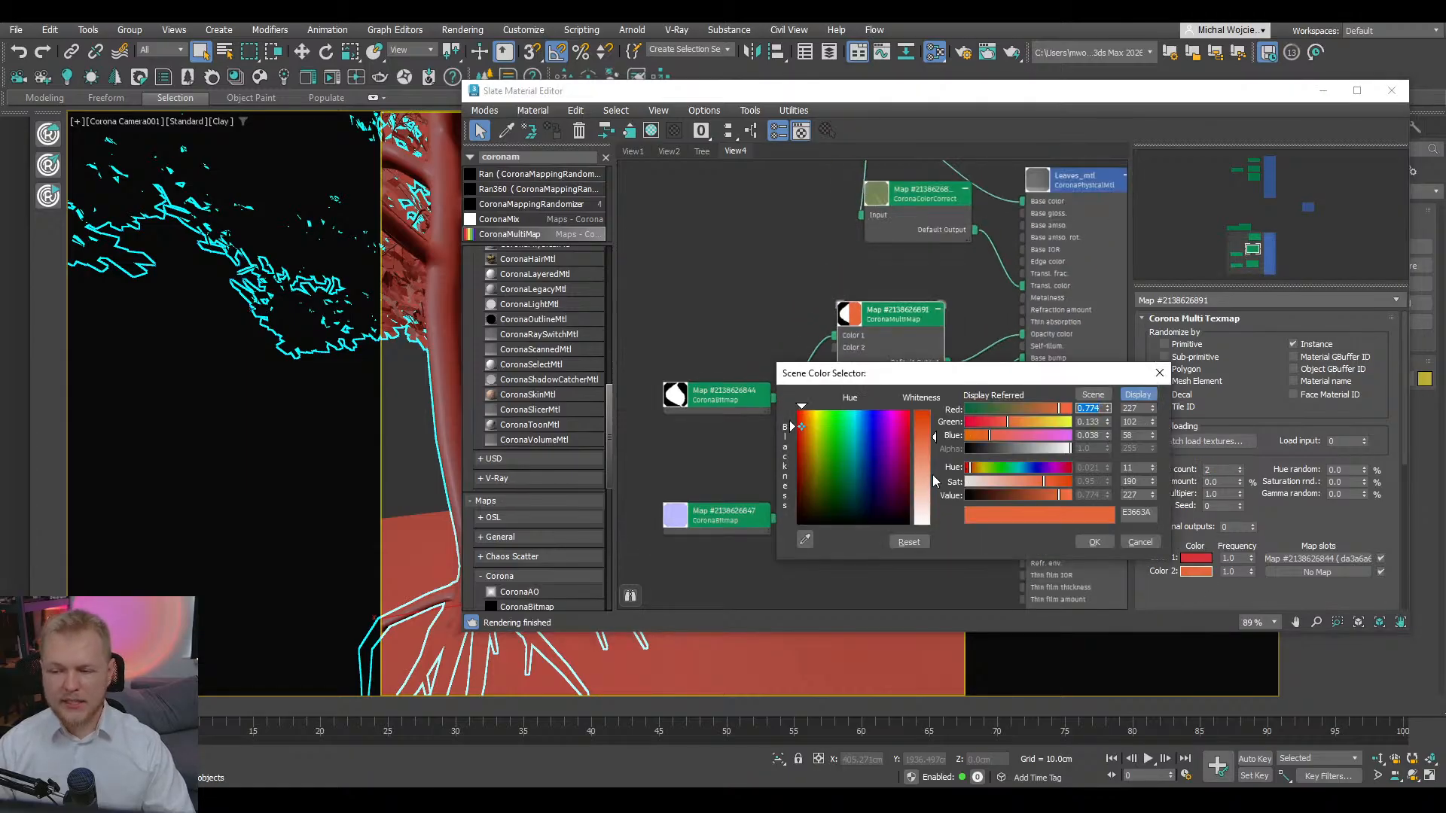
drag(1010, 495, 967, 495)
click(1094, 542)
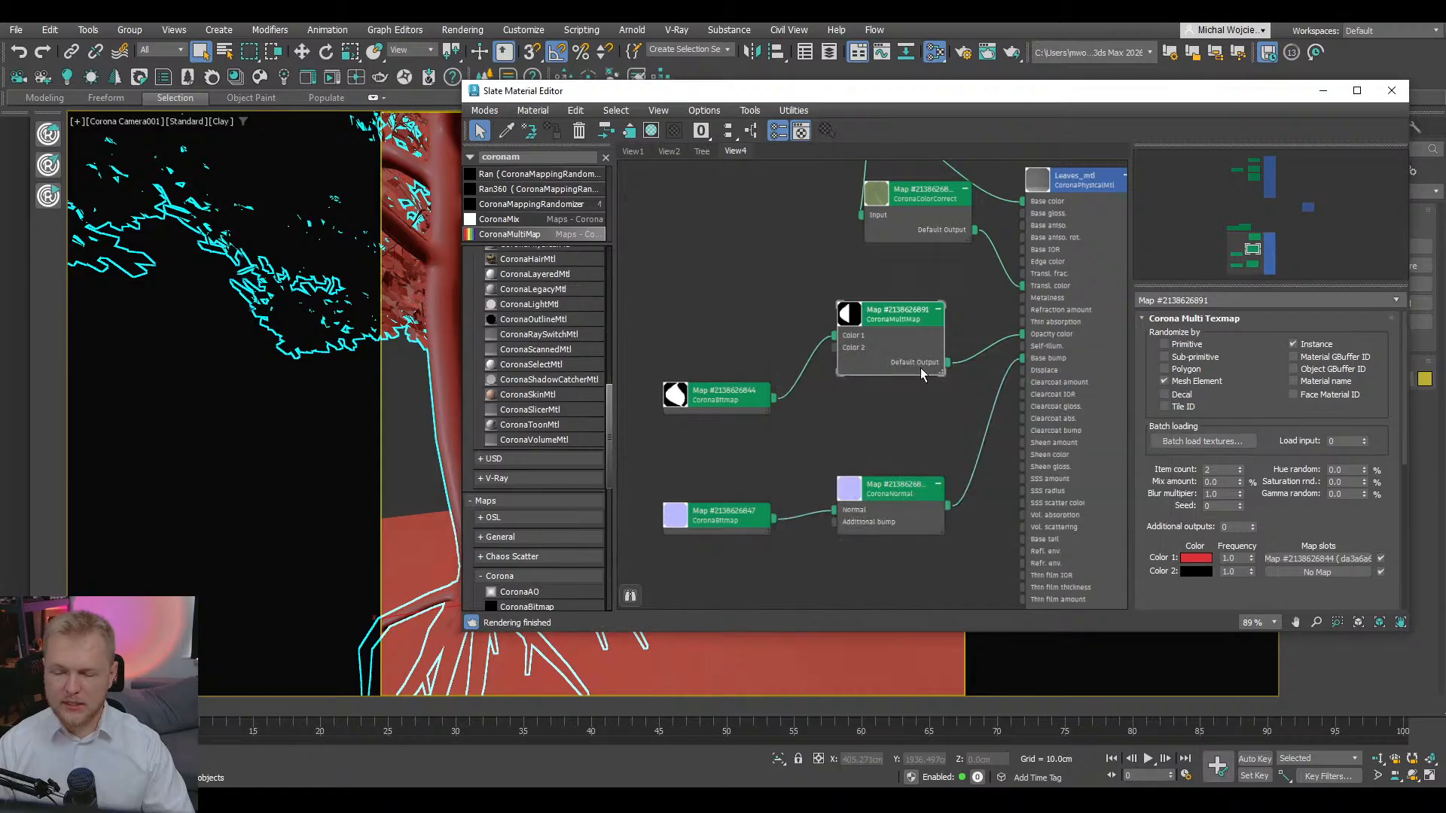
drag(745, 387, 733, 292)
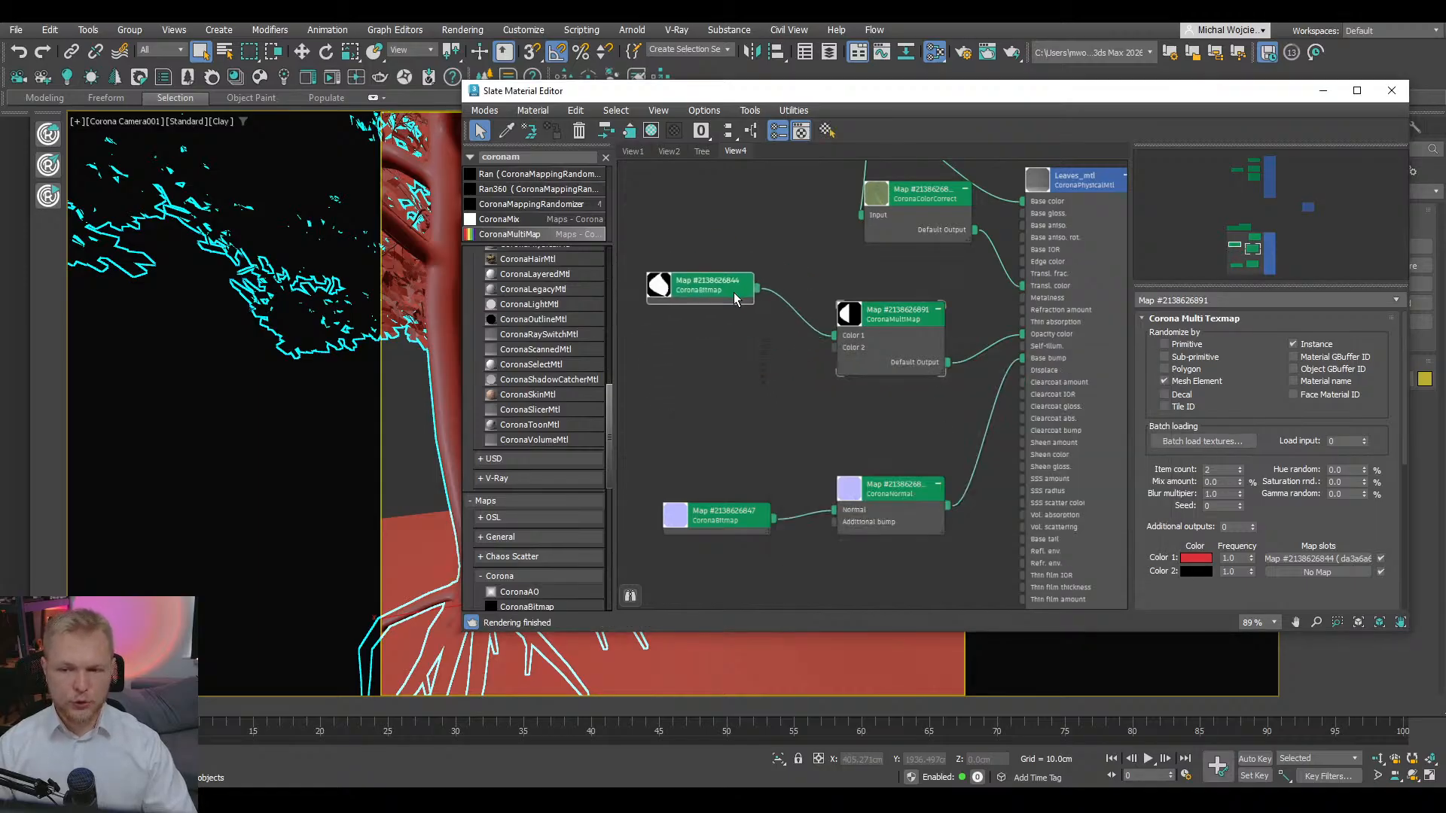
drag(887, 365, 862, 351)
- Enable Preserve opacity for the material override in the Corona render setup's scene settings
click(1322, 91)
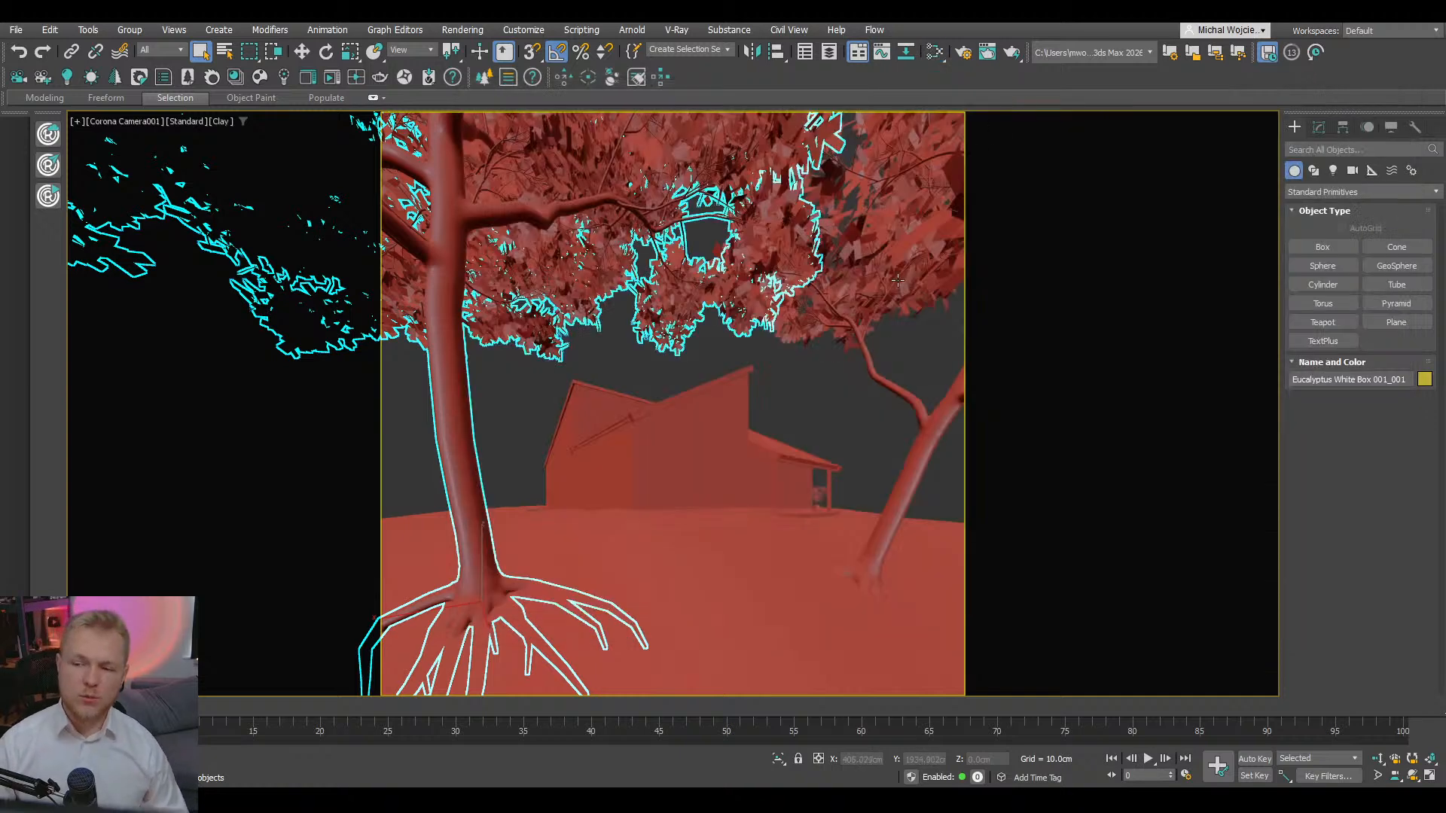
click(966, 52)
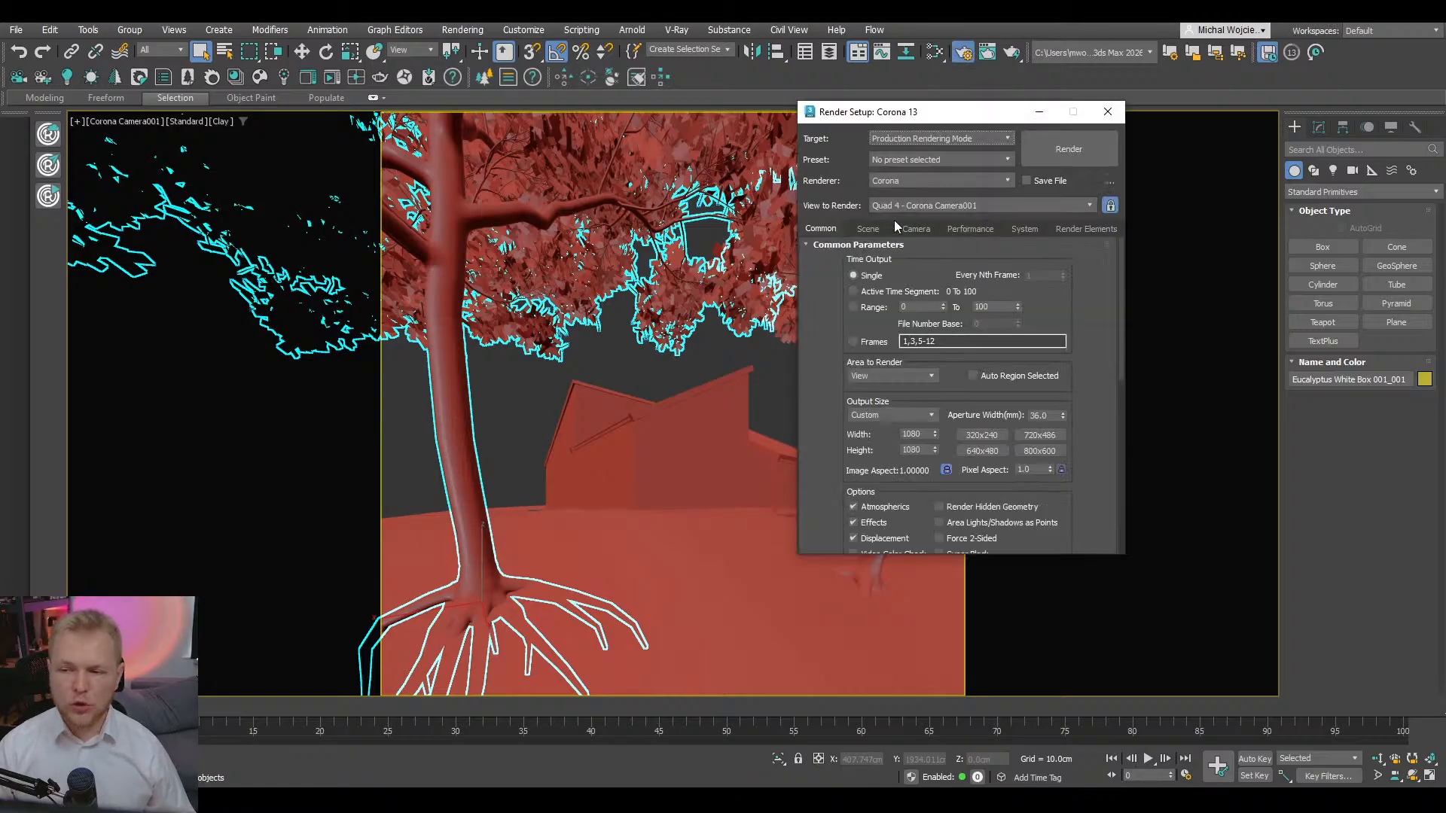
click(869, 229)
drag(1011, 499, 992, 450)
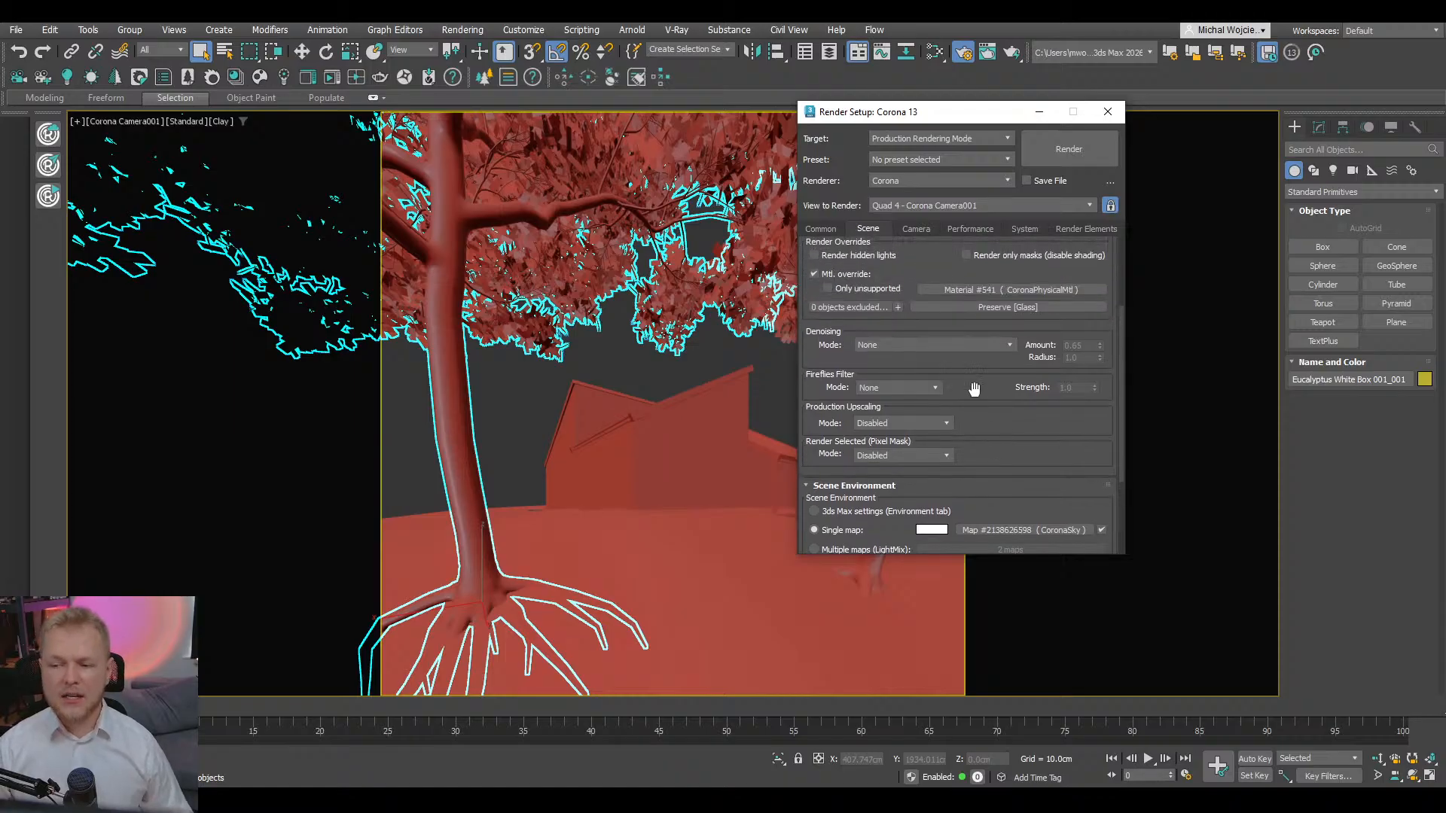
drag(986, 391, 987, 426)
click(982, 343)
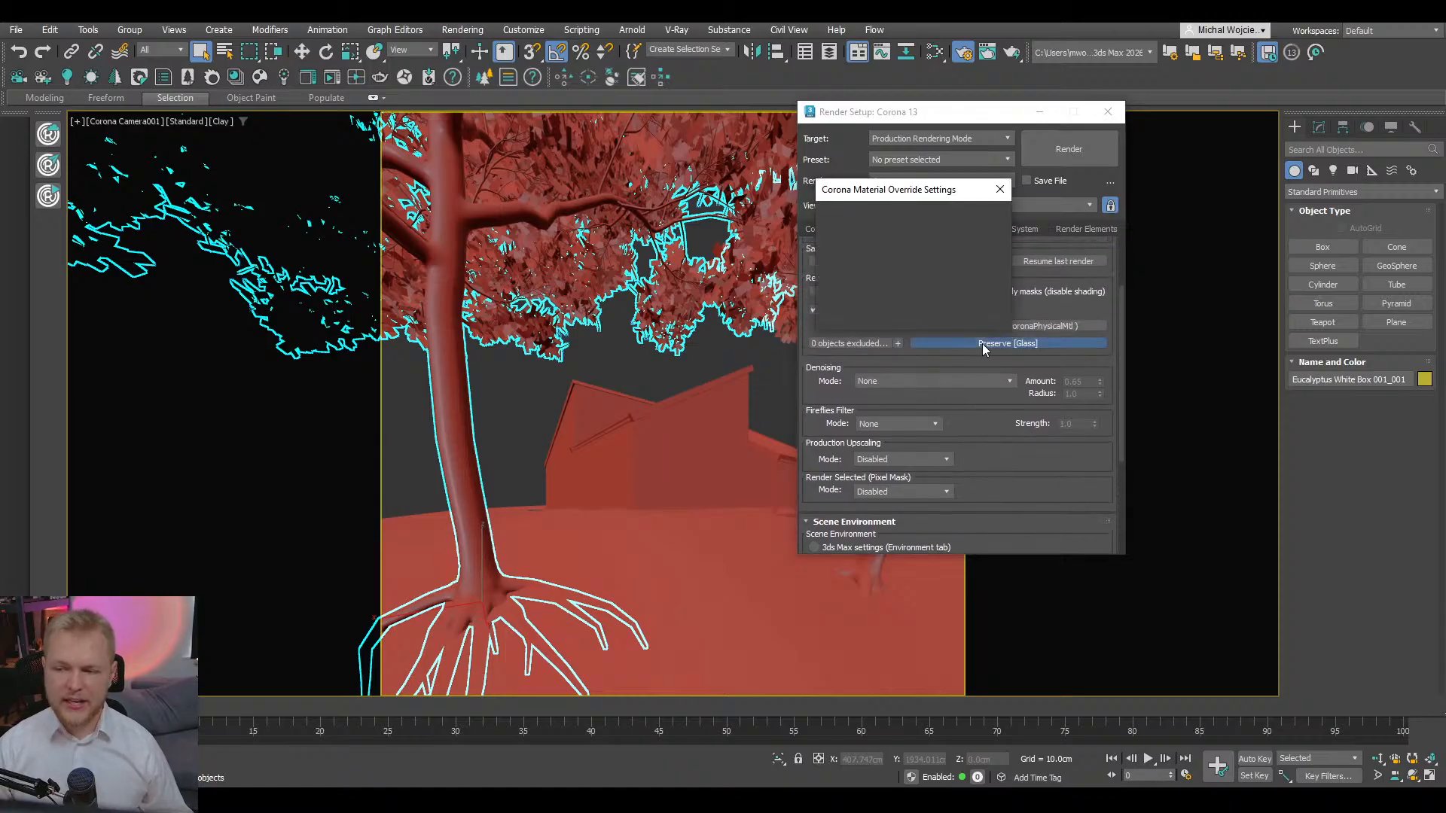
click(885, 246)
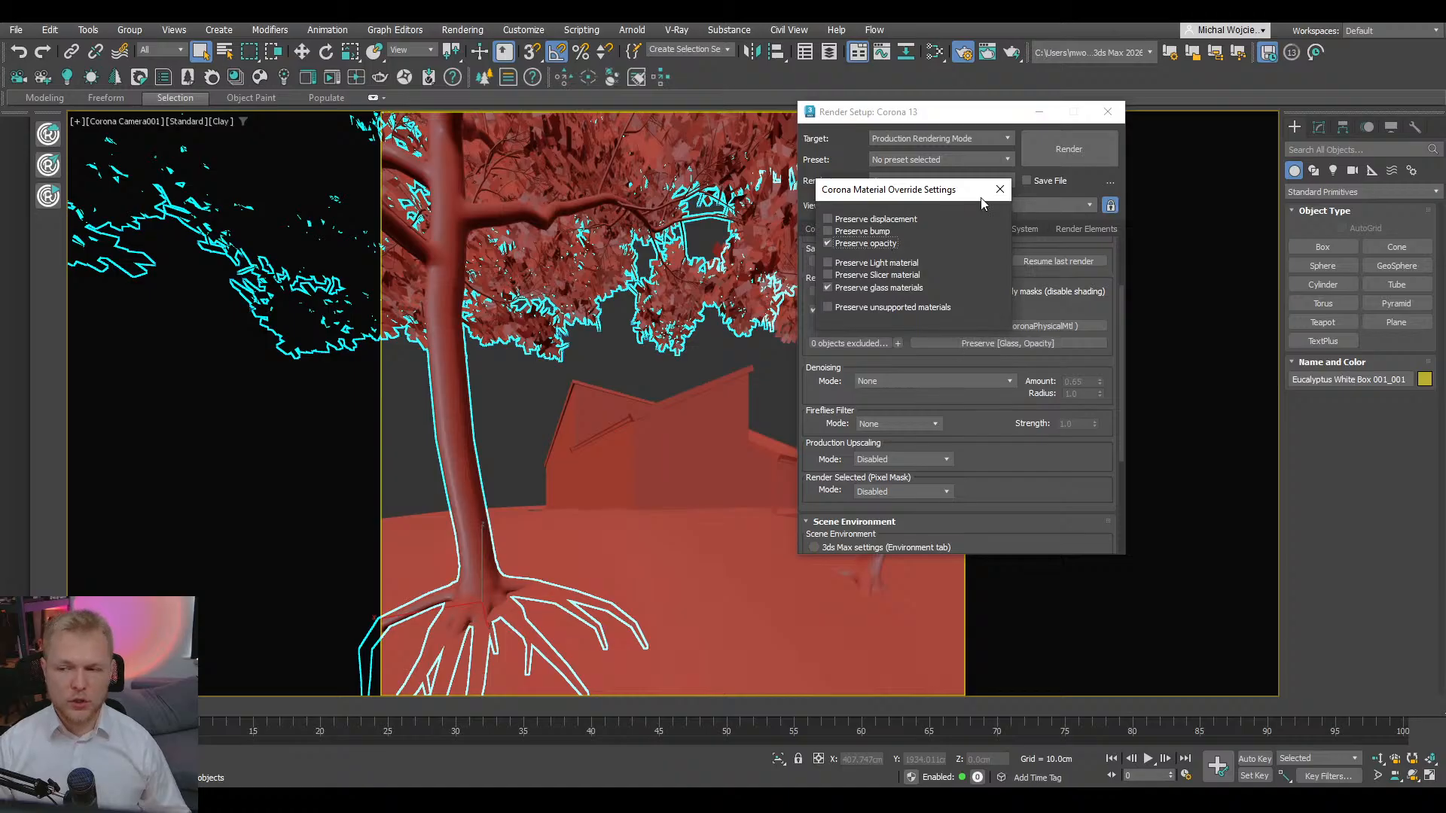
click(999, 189)
- Return to the Slate Material Editor and open the parameters of Leaves_mtl
click(934, 51)
middle_drag(992, 389, 894, 415)
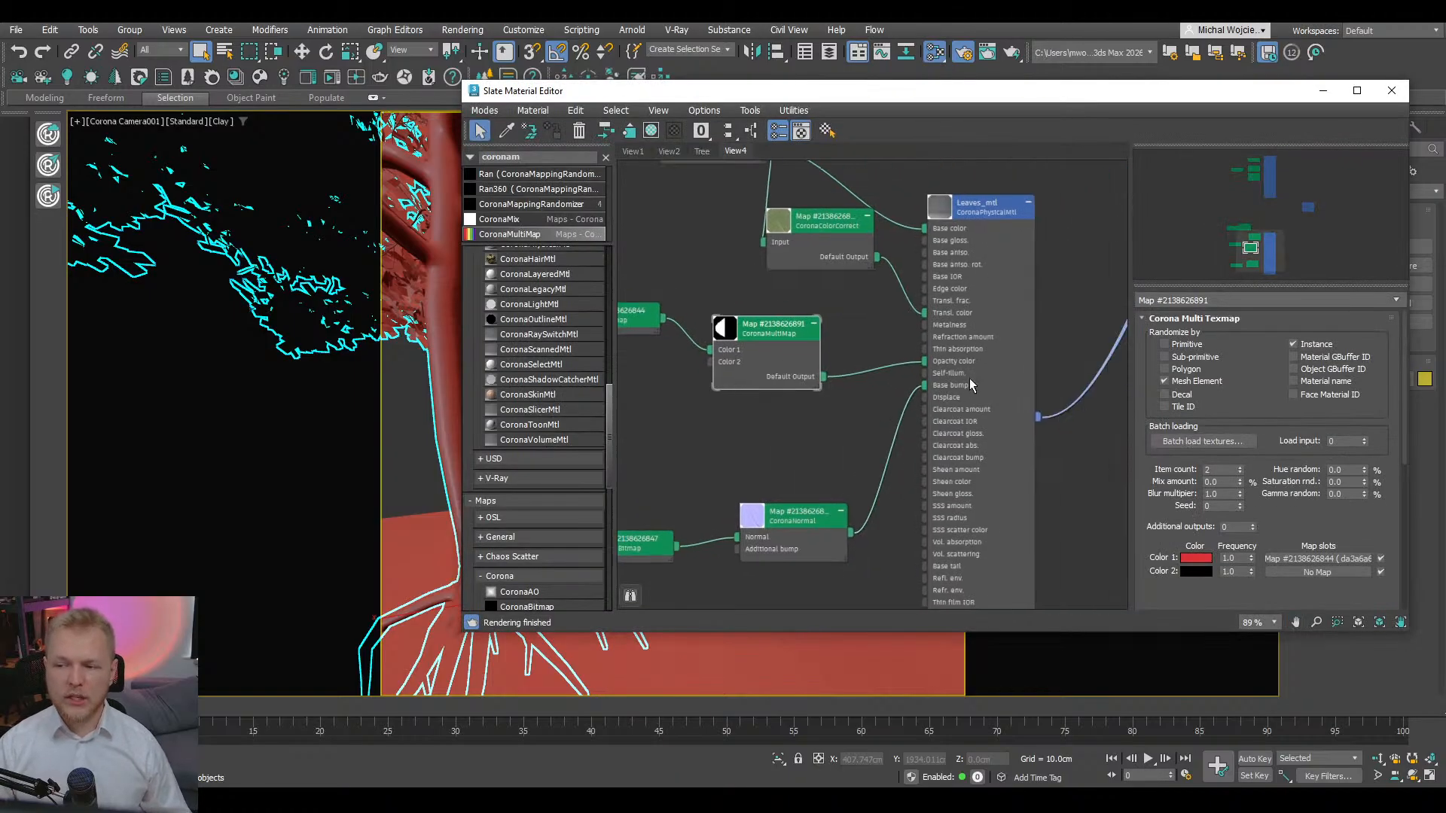
double_click(969, 378)
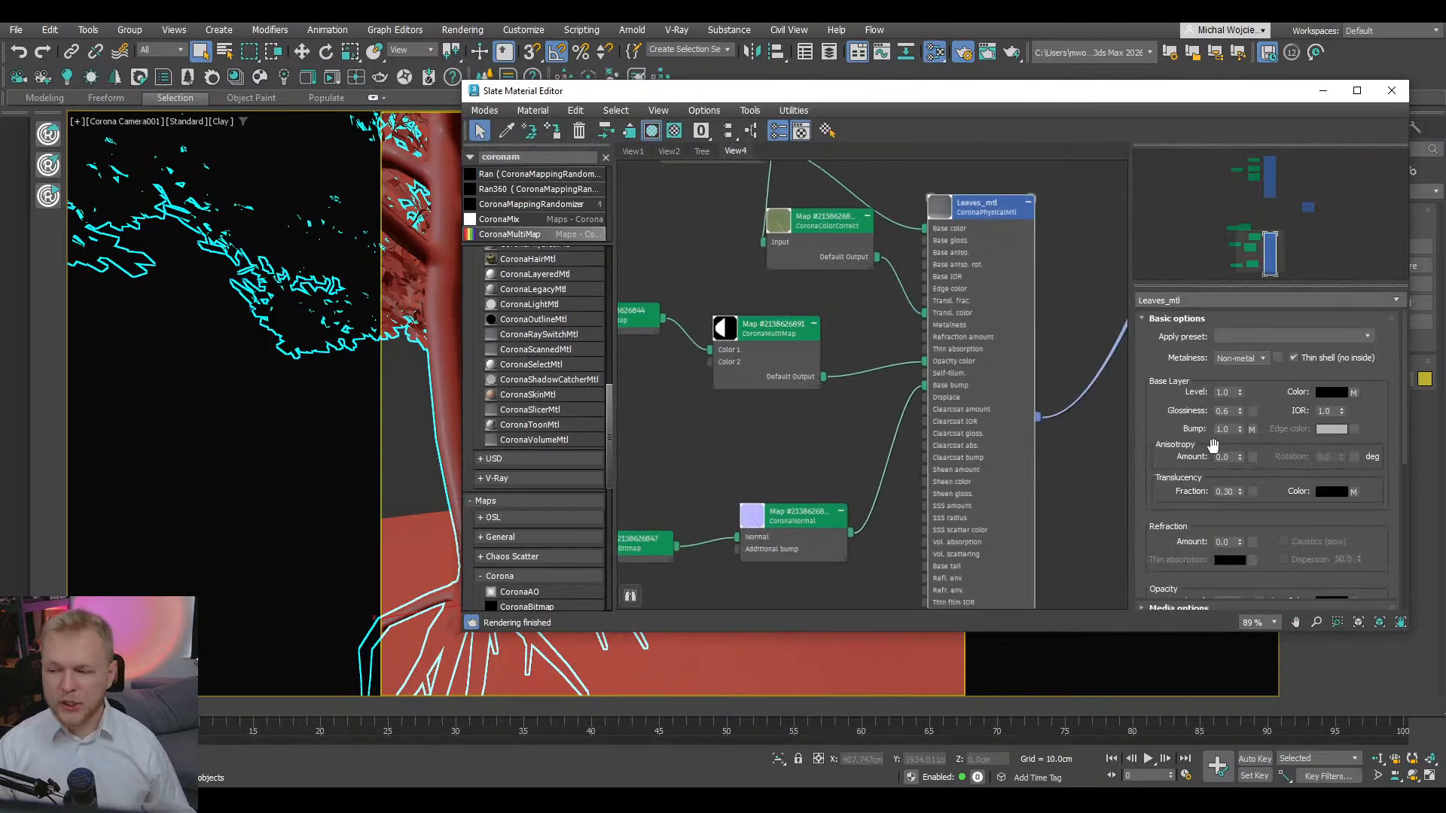
double_click(1323, 413)
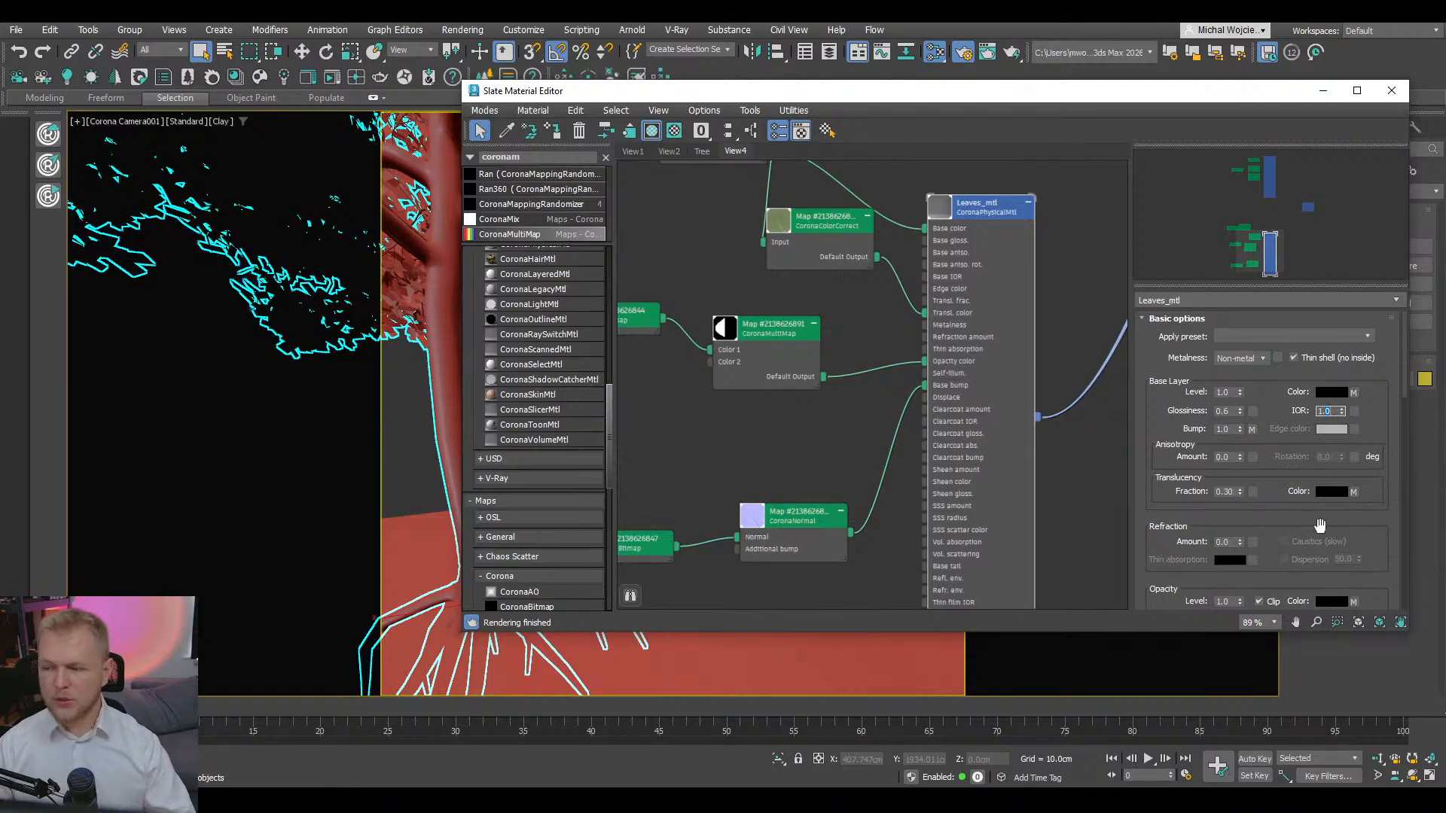
text(1.2)
key(Return)
- Apply the Default preset to Leaves_mtl
click(1281, 336)
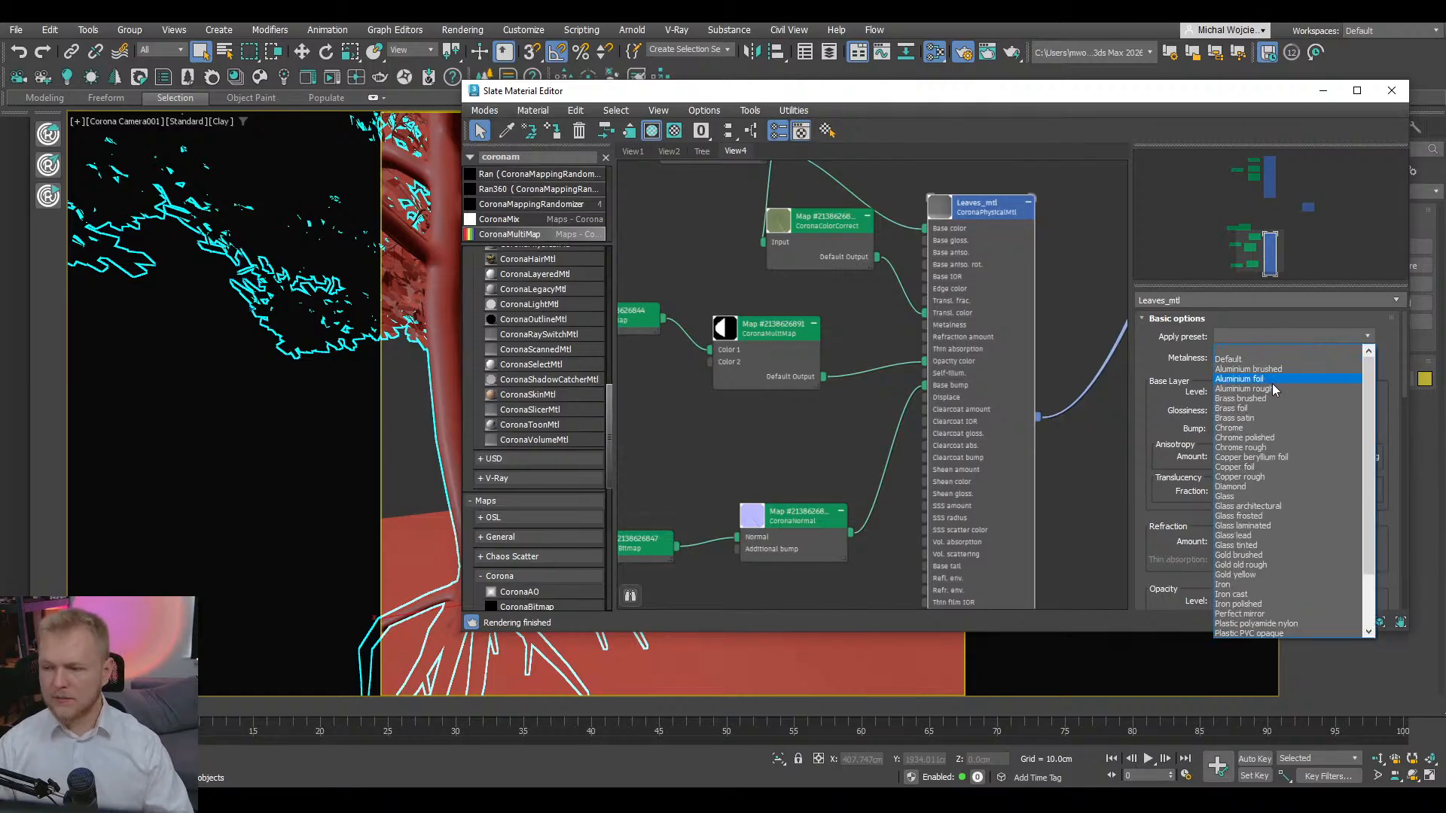
click(1272, 360)
click(874, 435)
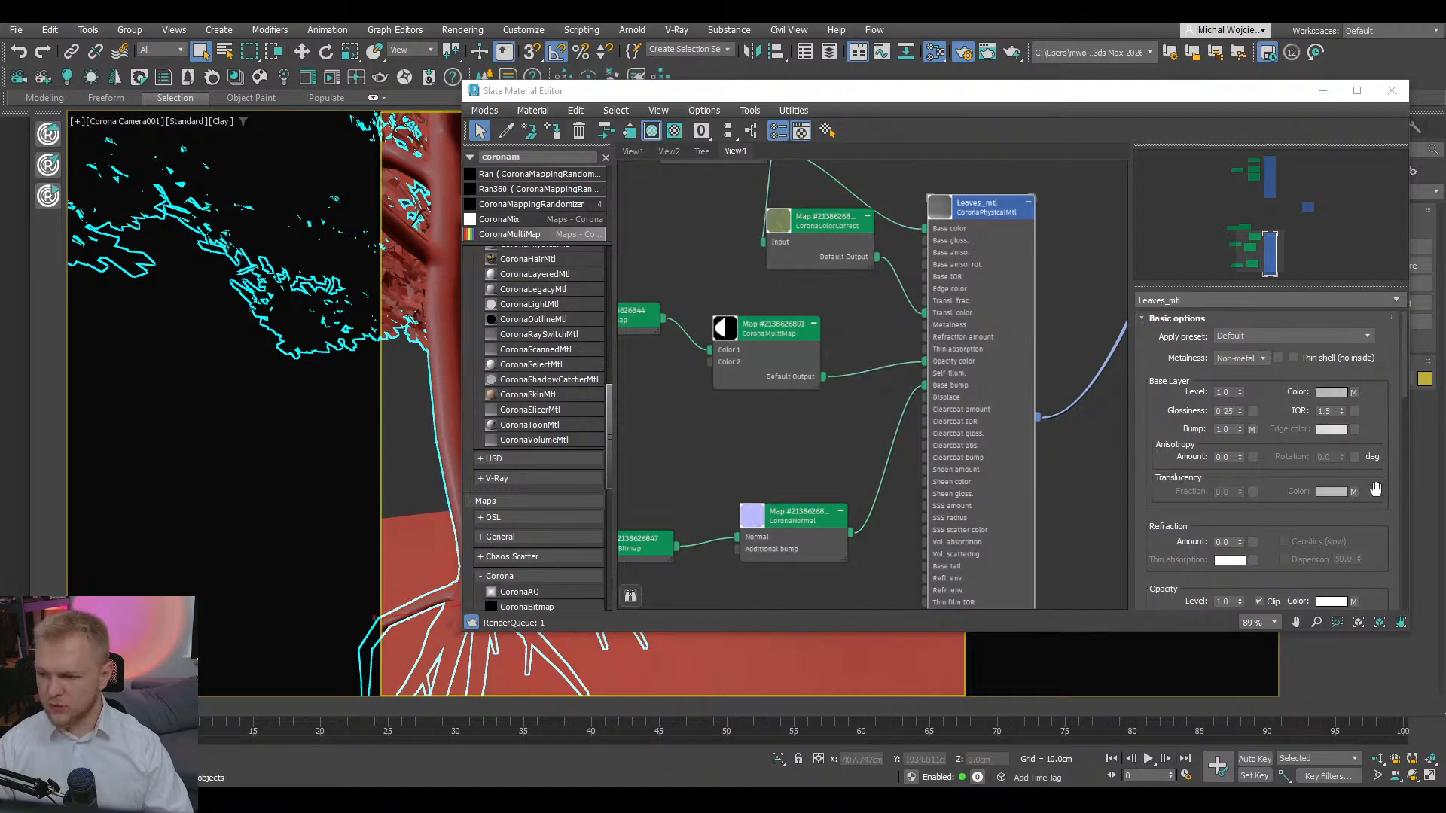
- Expand the advanced options of Leaves_mtl and switch its roughness mode to Roughness
scroll(1369, 505, down, 5)
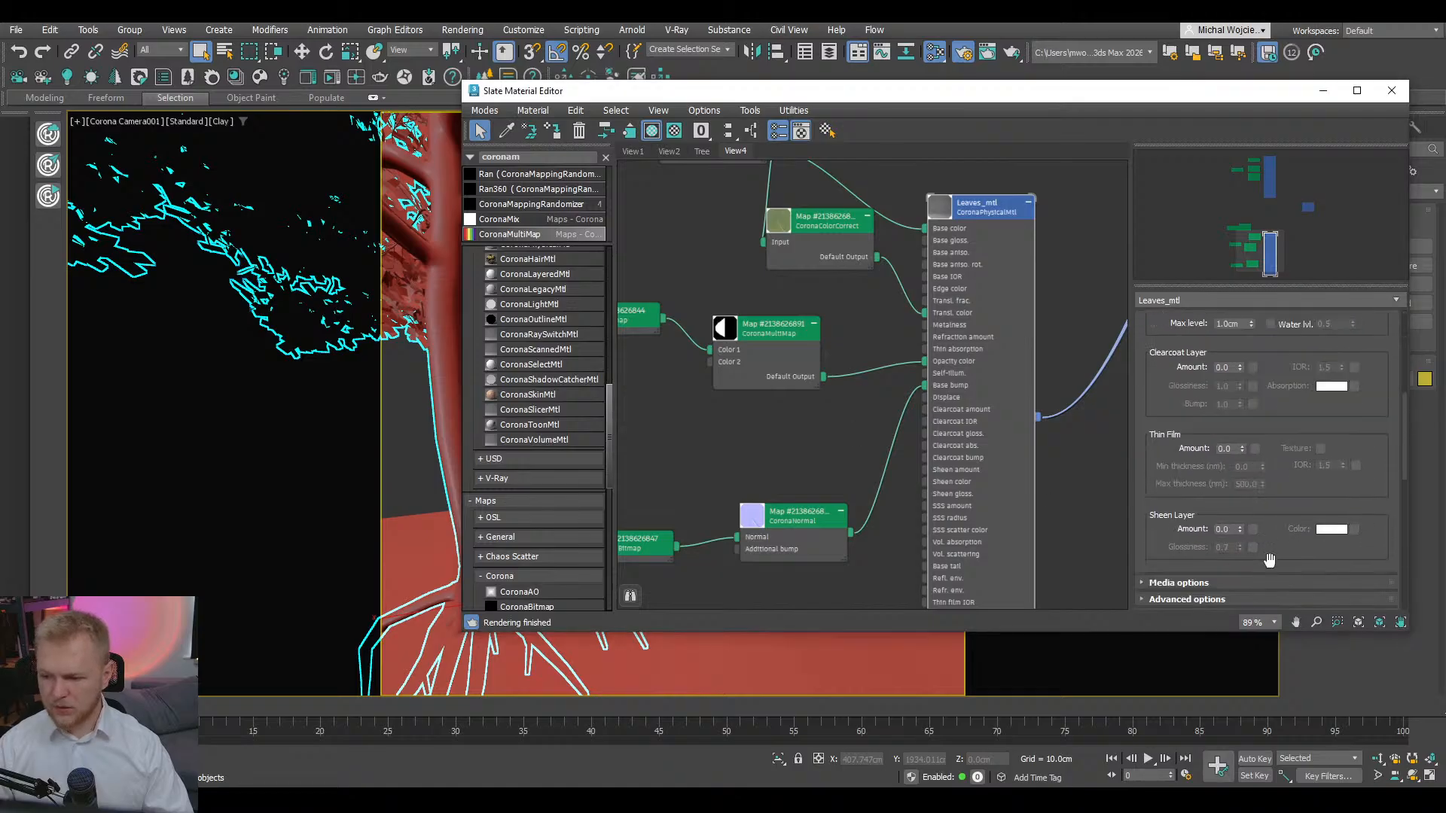
drag(1269, 561, 1258, 494)
click(1256, 547)
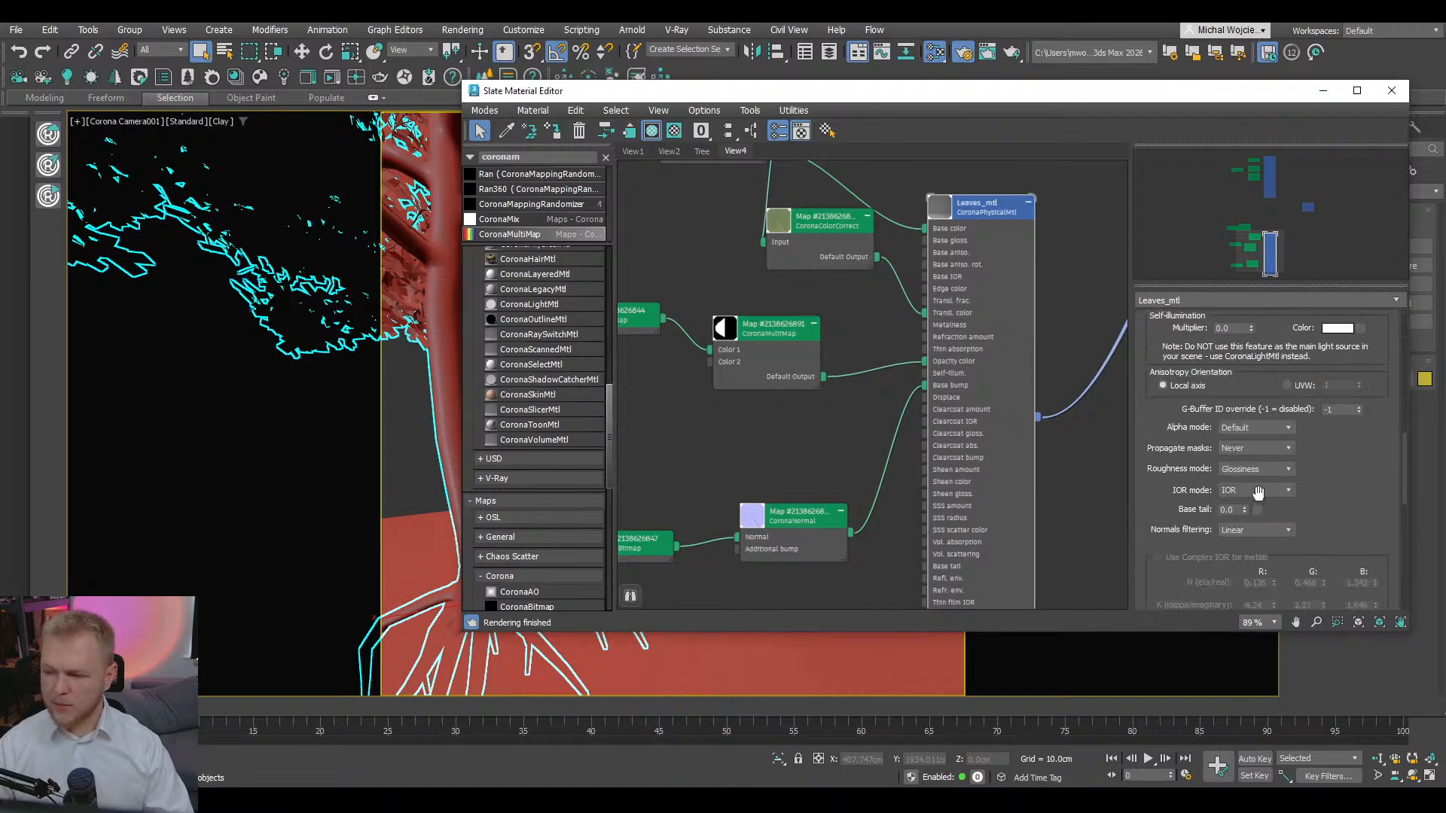
click(1263, 471)
click(1263, 485)
- Set the base layer roughness of Leaves_mtl to 0.4 and its IOR to 1.3
scroll(1373, 363, up, 3)
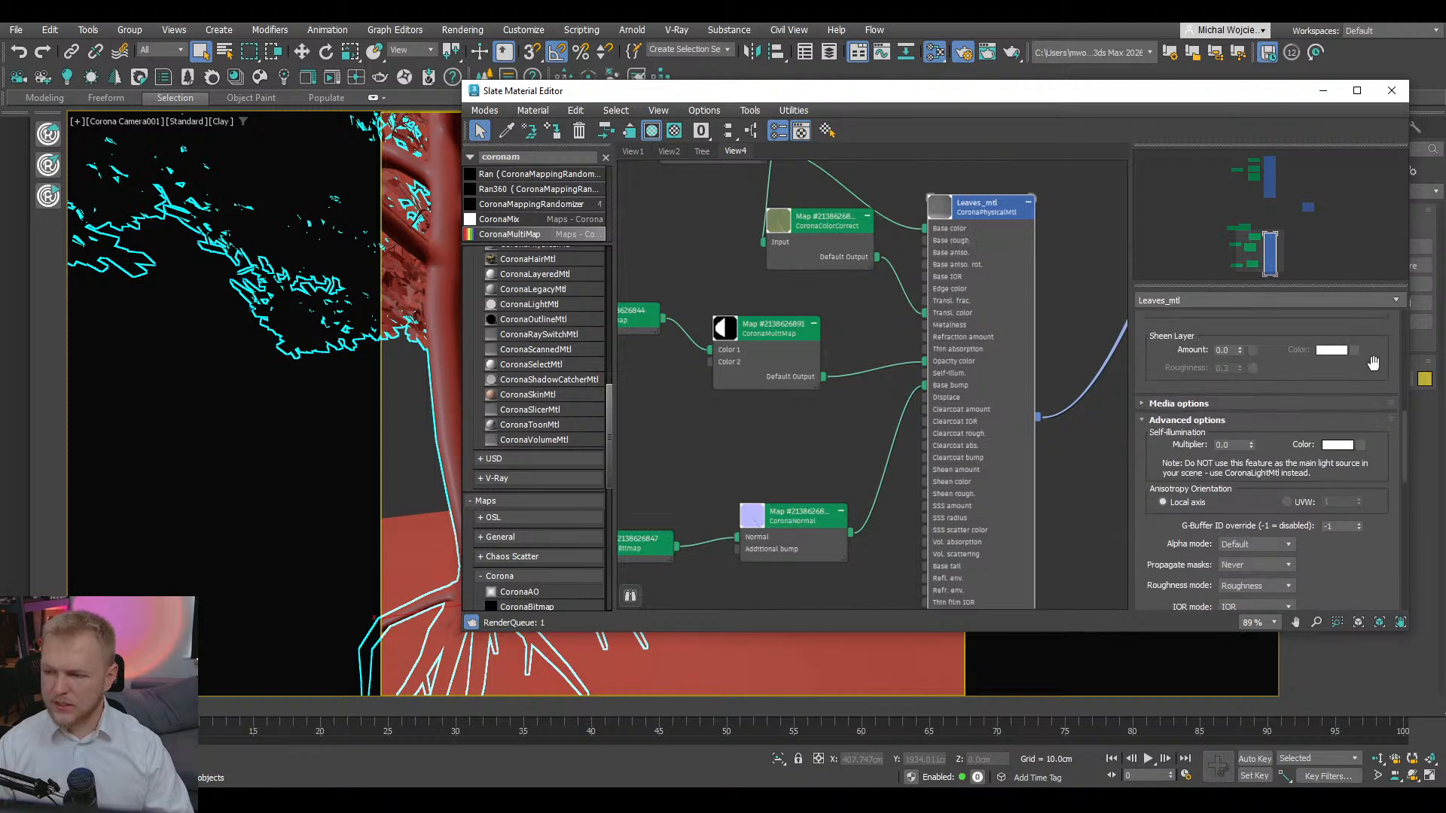
scroll(1374, 363, up, 8)
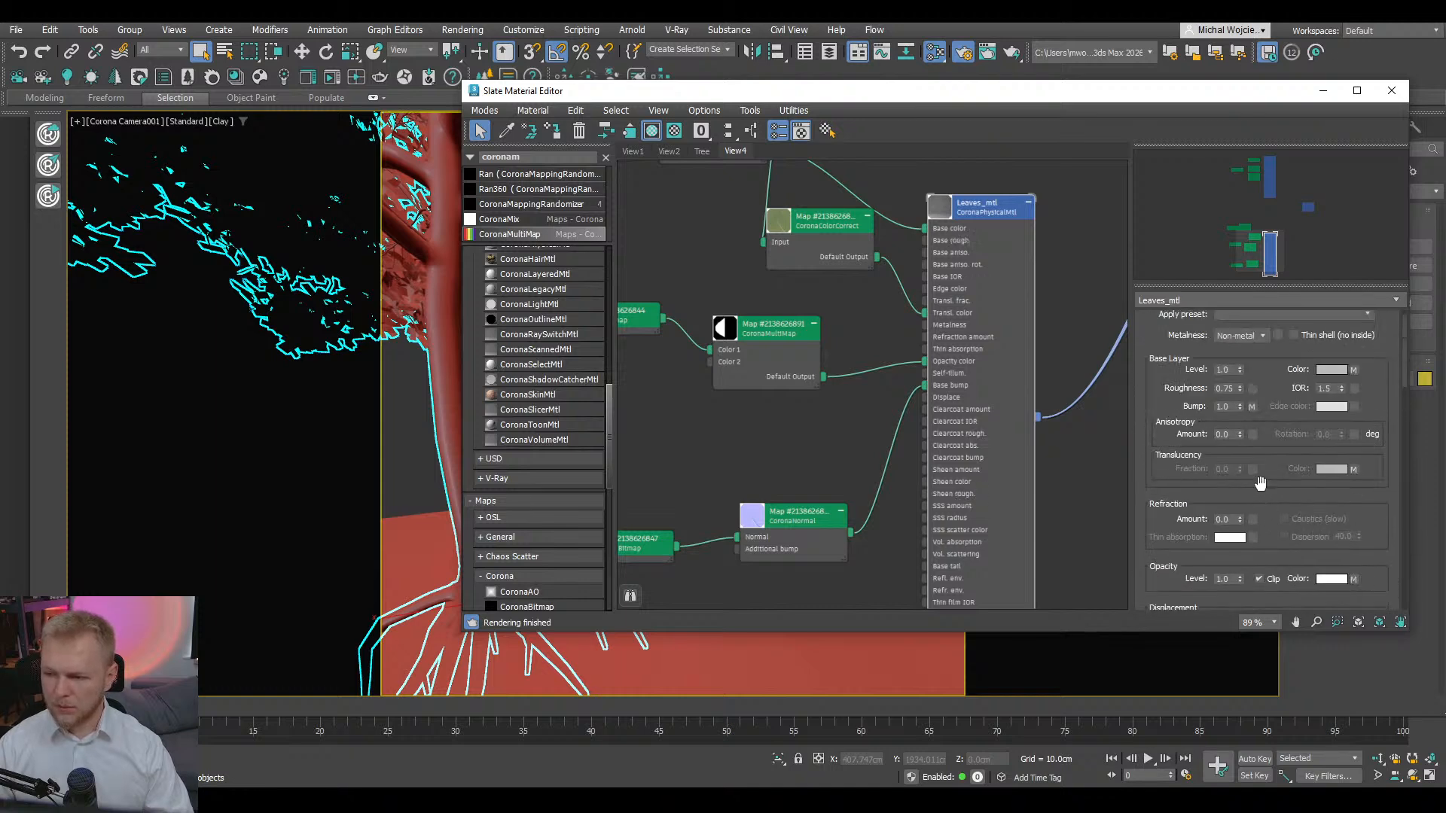
mouse_move(1241, 393)
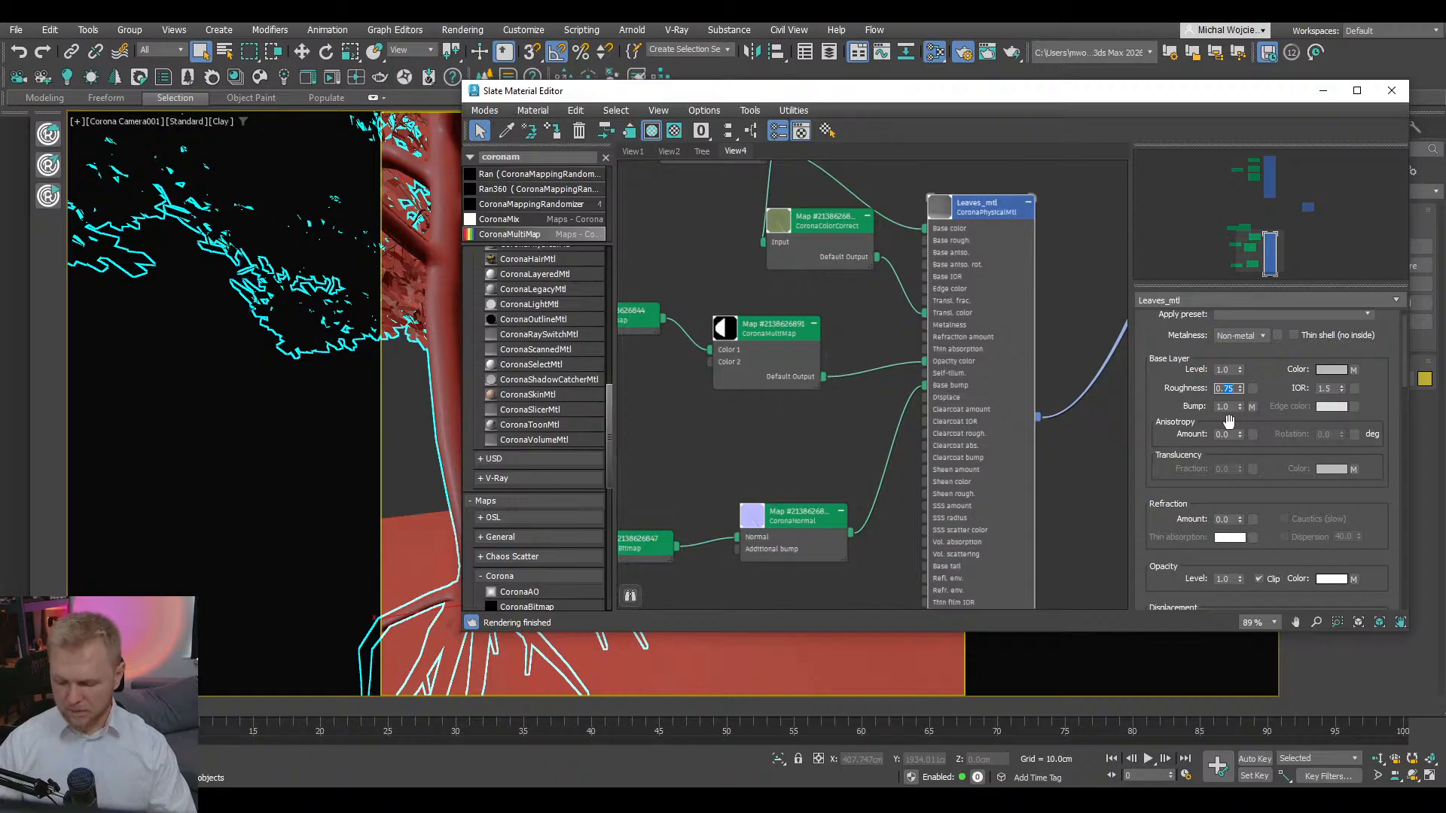
text(0.4)
key(Return)
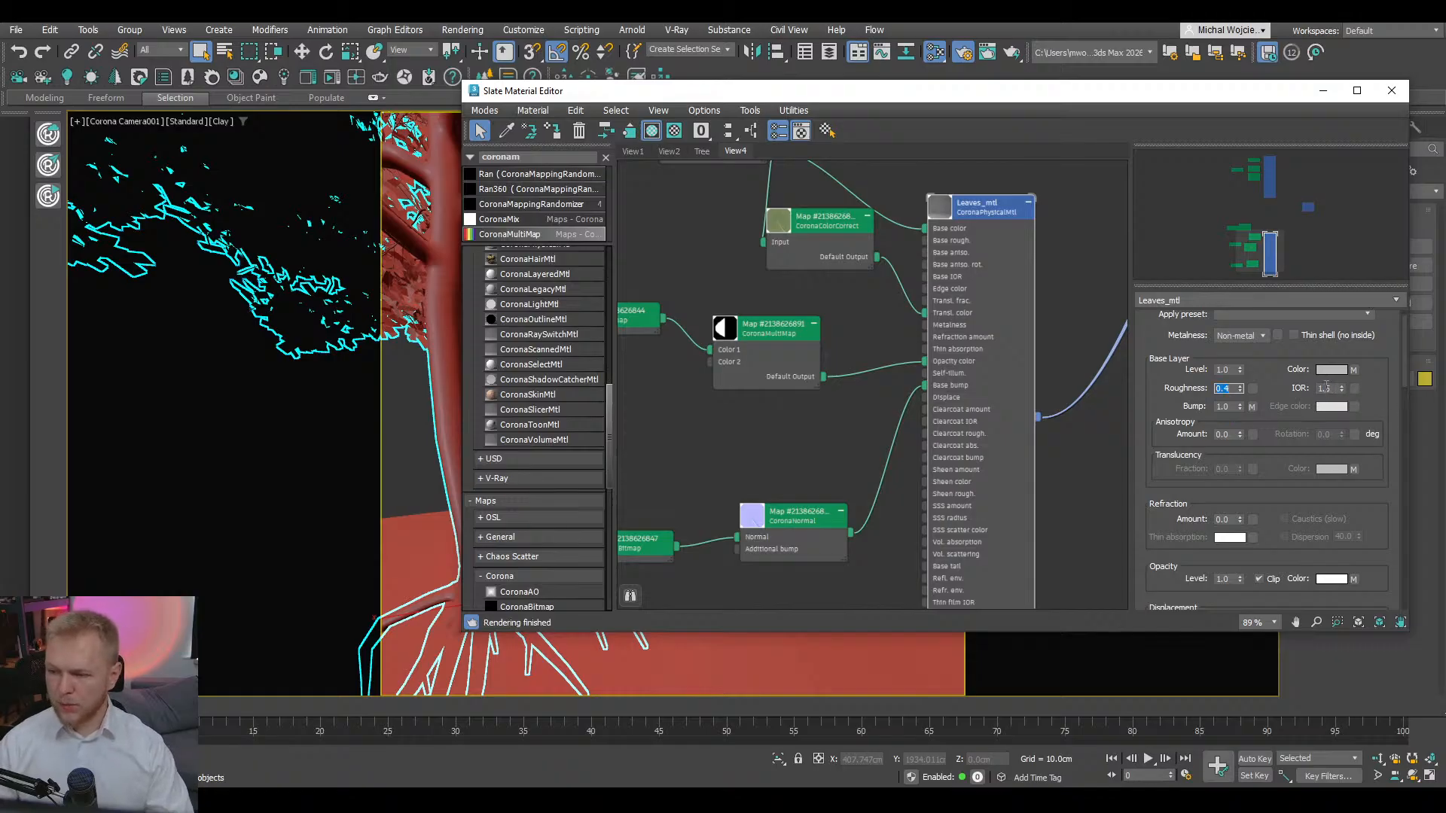
- Make Leaves_mtl a thin shell and set its translucency fraction to 0.3
click(1293, 336)
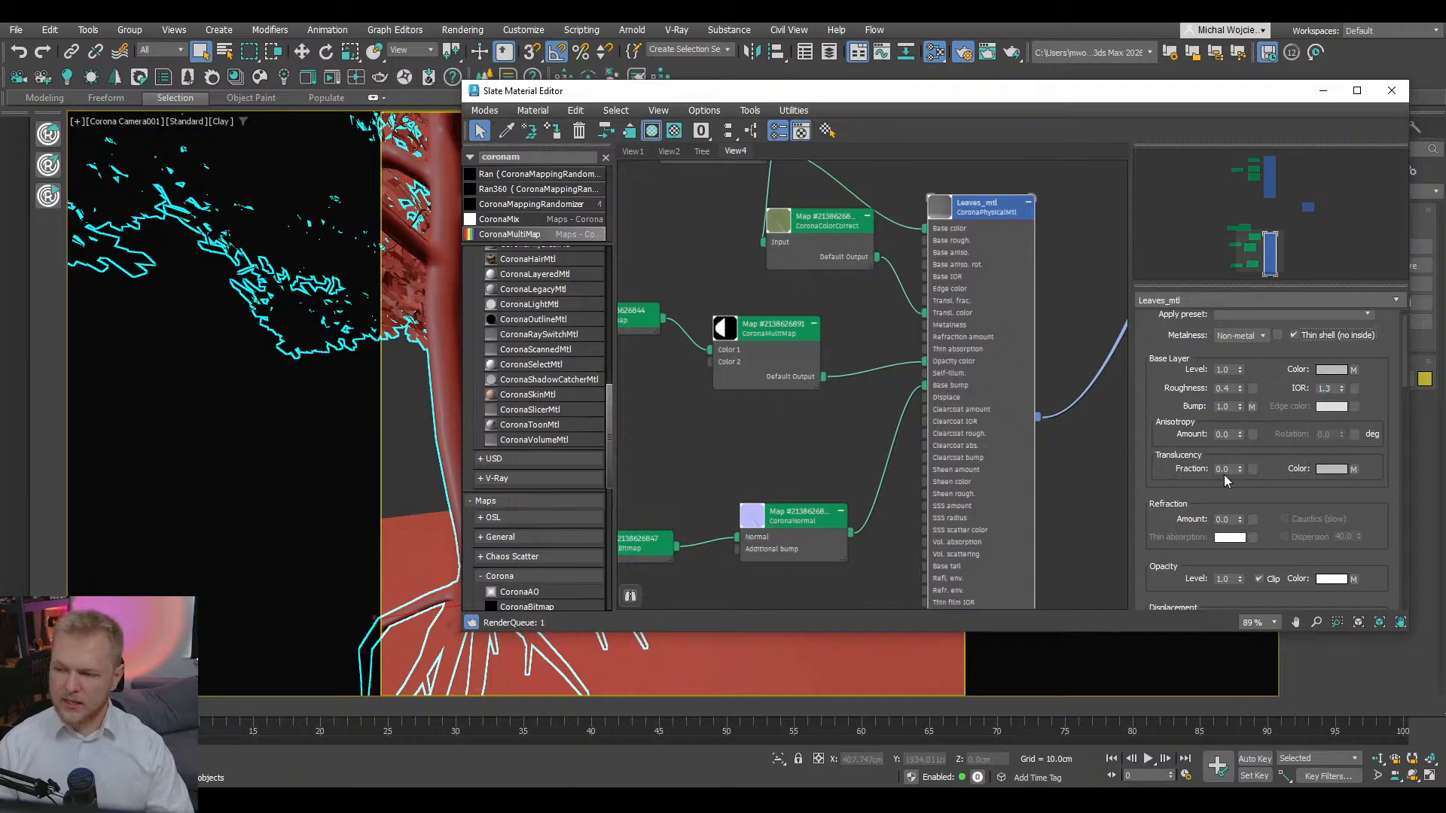
double_click(1229, 468)
text(0.)
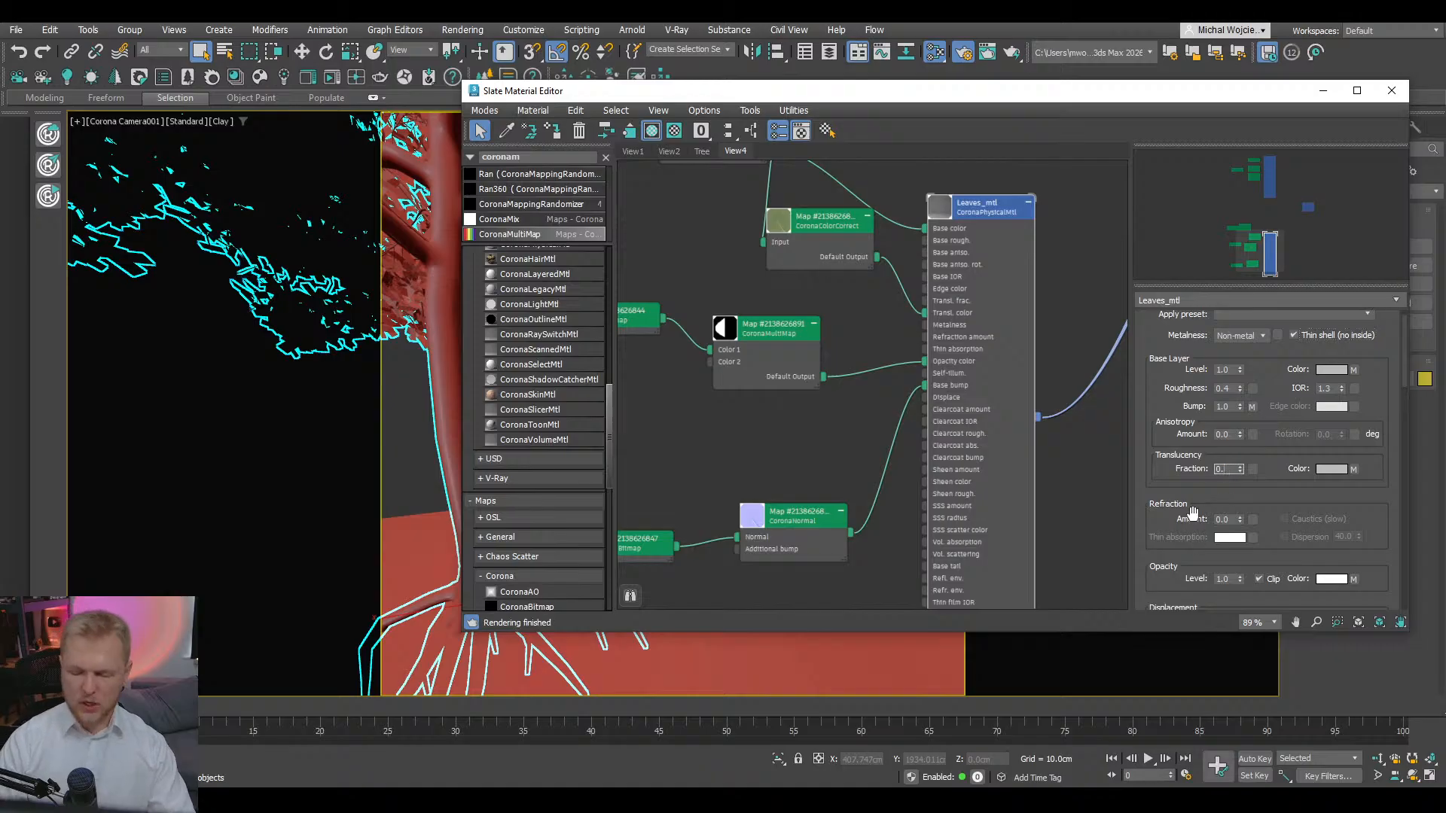
text(2)
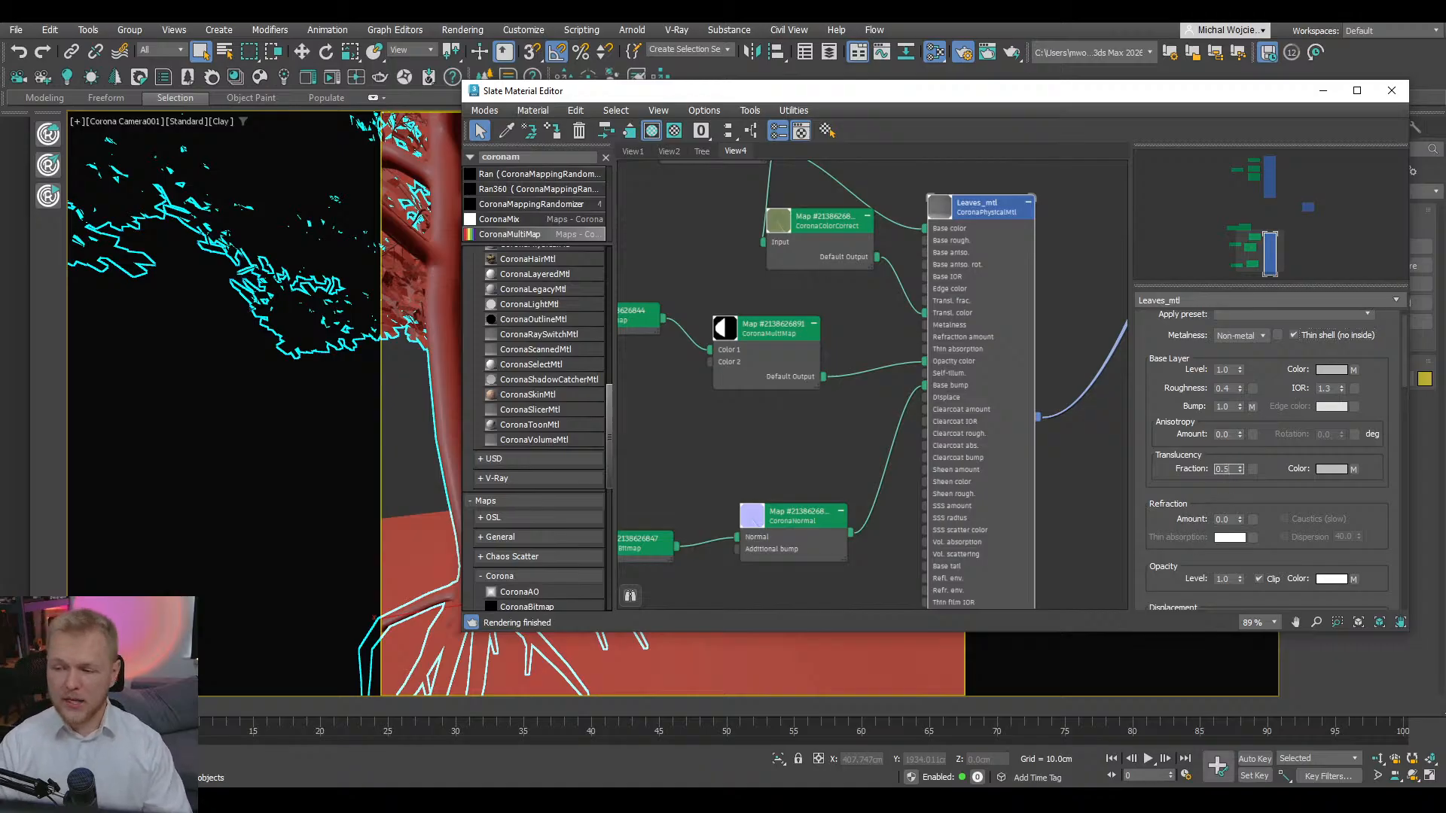
text(3)
key(Return)
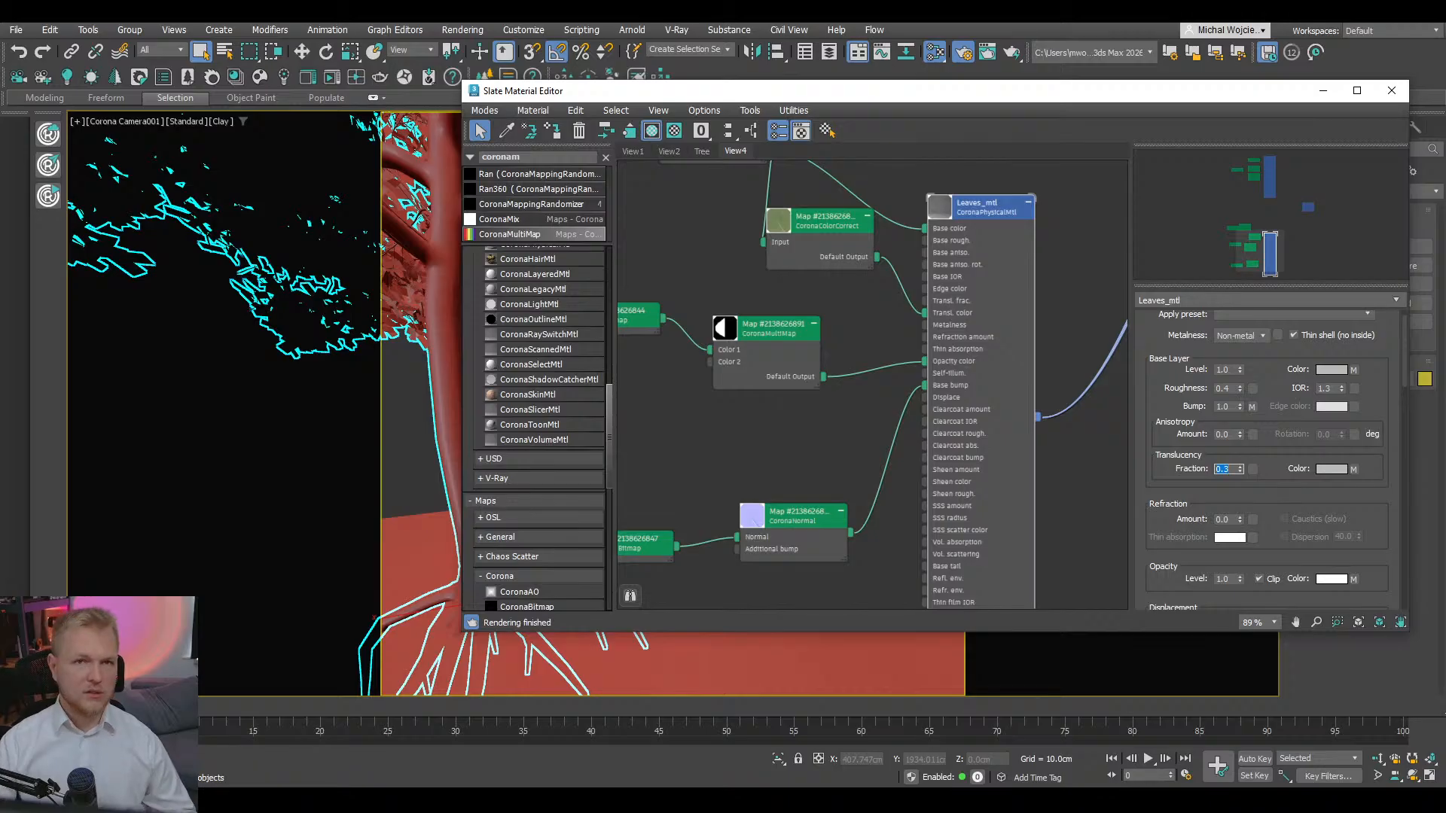
- Start an interactive render from Corona Camera001 and place the render window clear of the leaf material nodes
scroll(972, 376, down, 8)
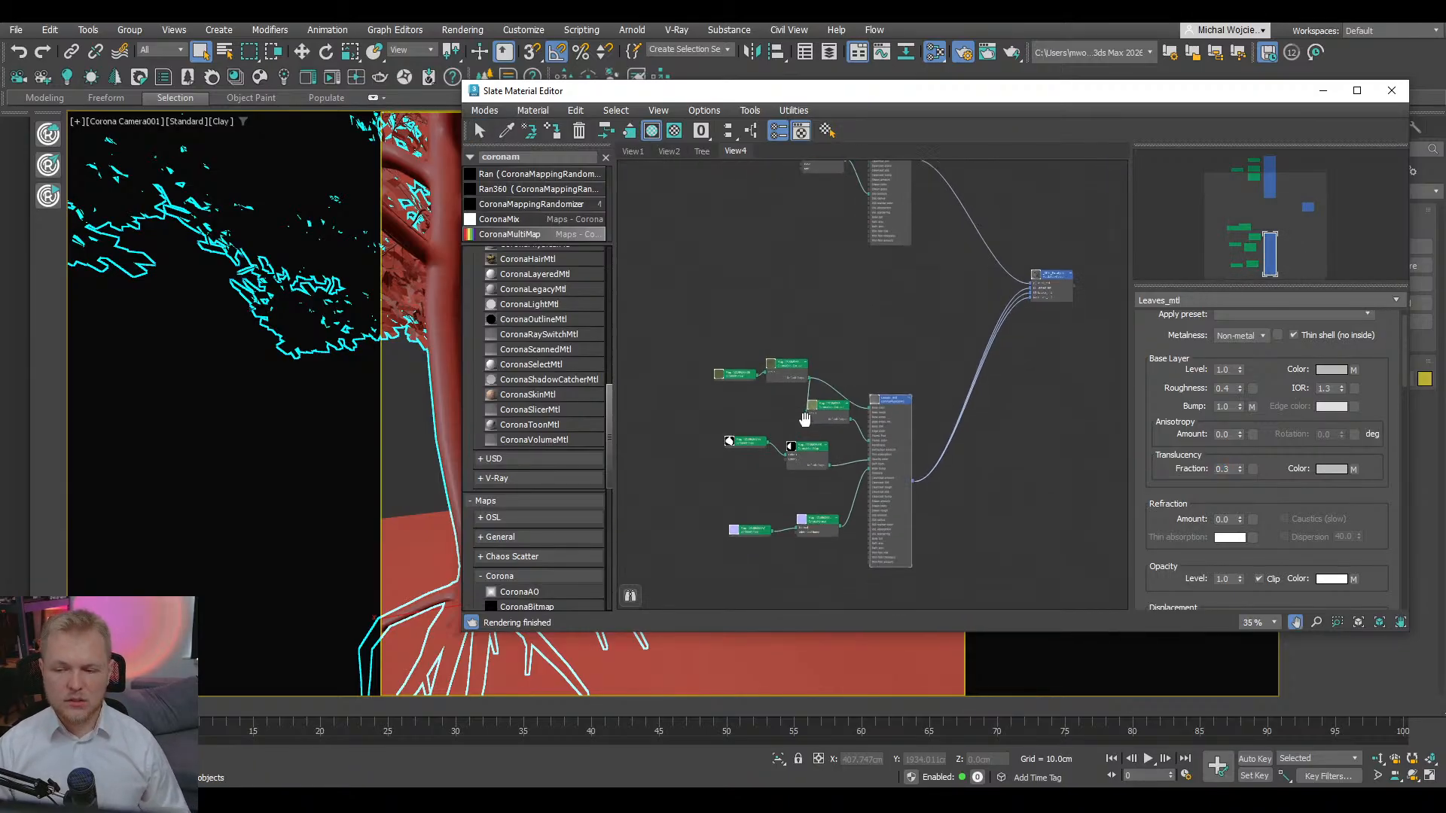
scroll(829, 406, up, 5)
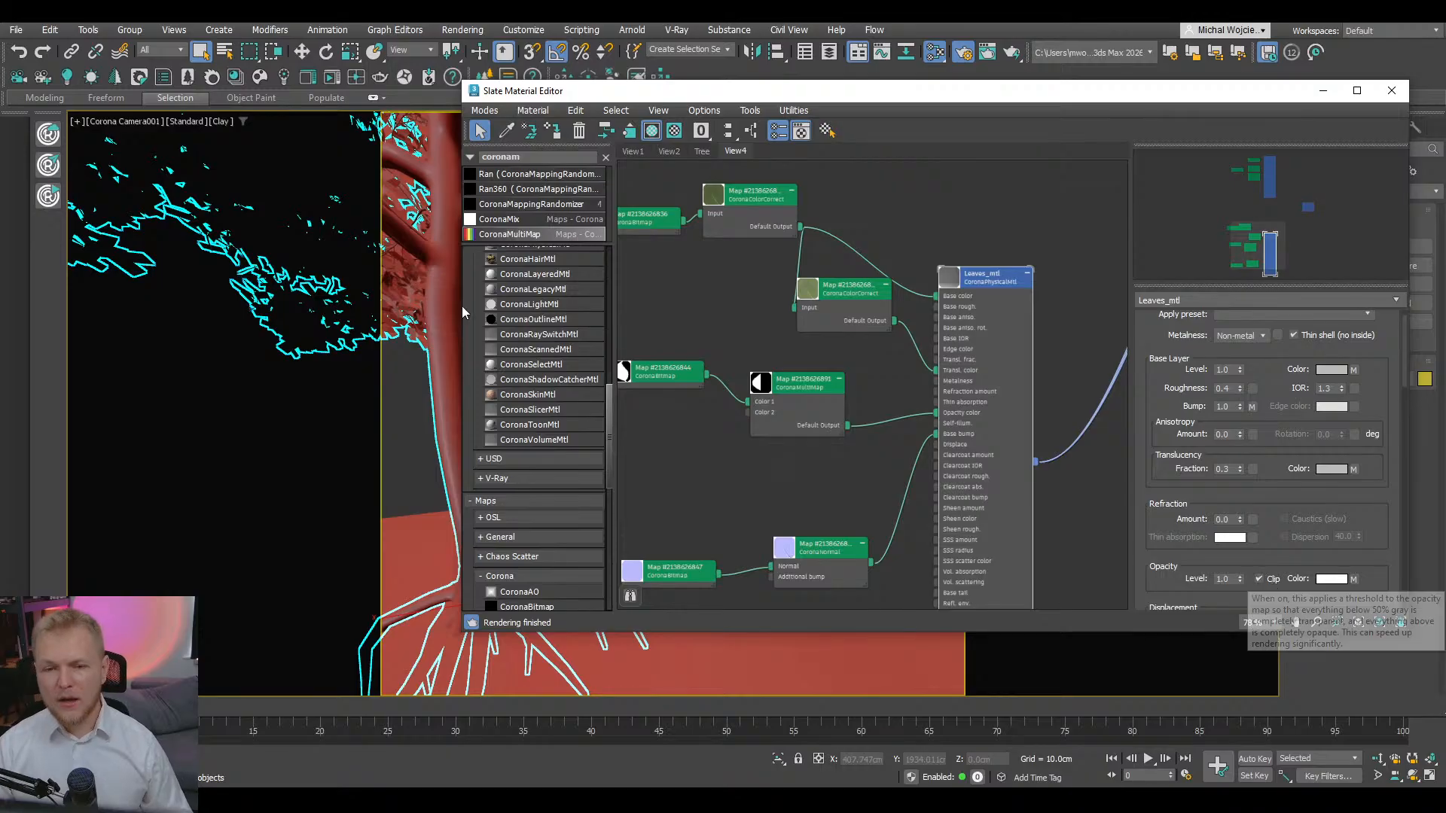
click(327, 84)
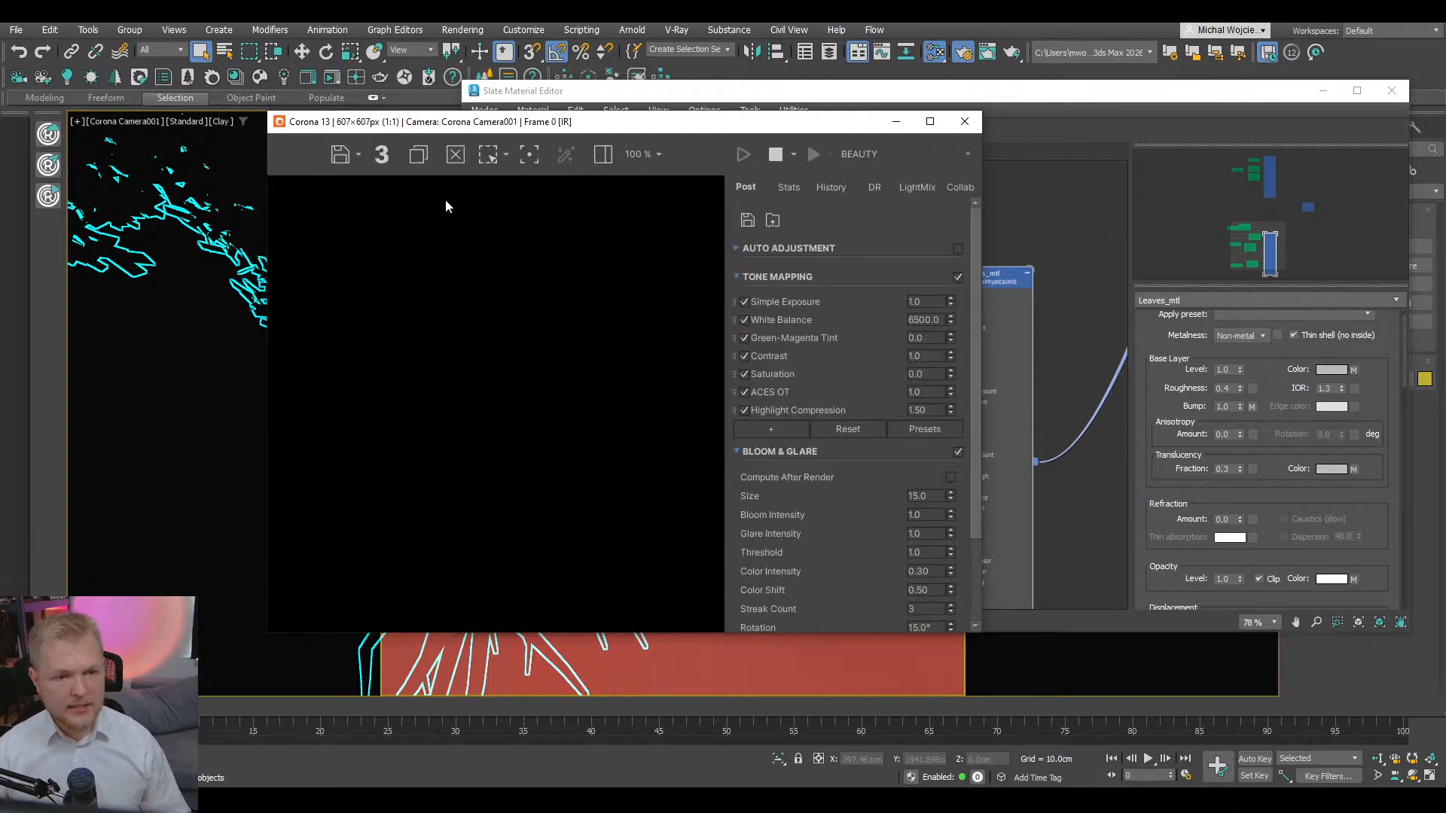
drag(444, 128, 256, 139)
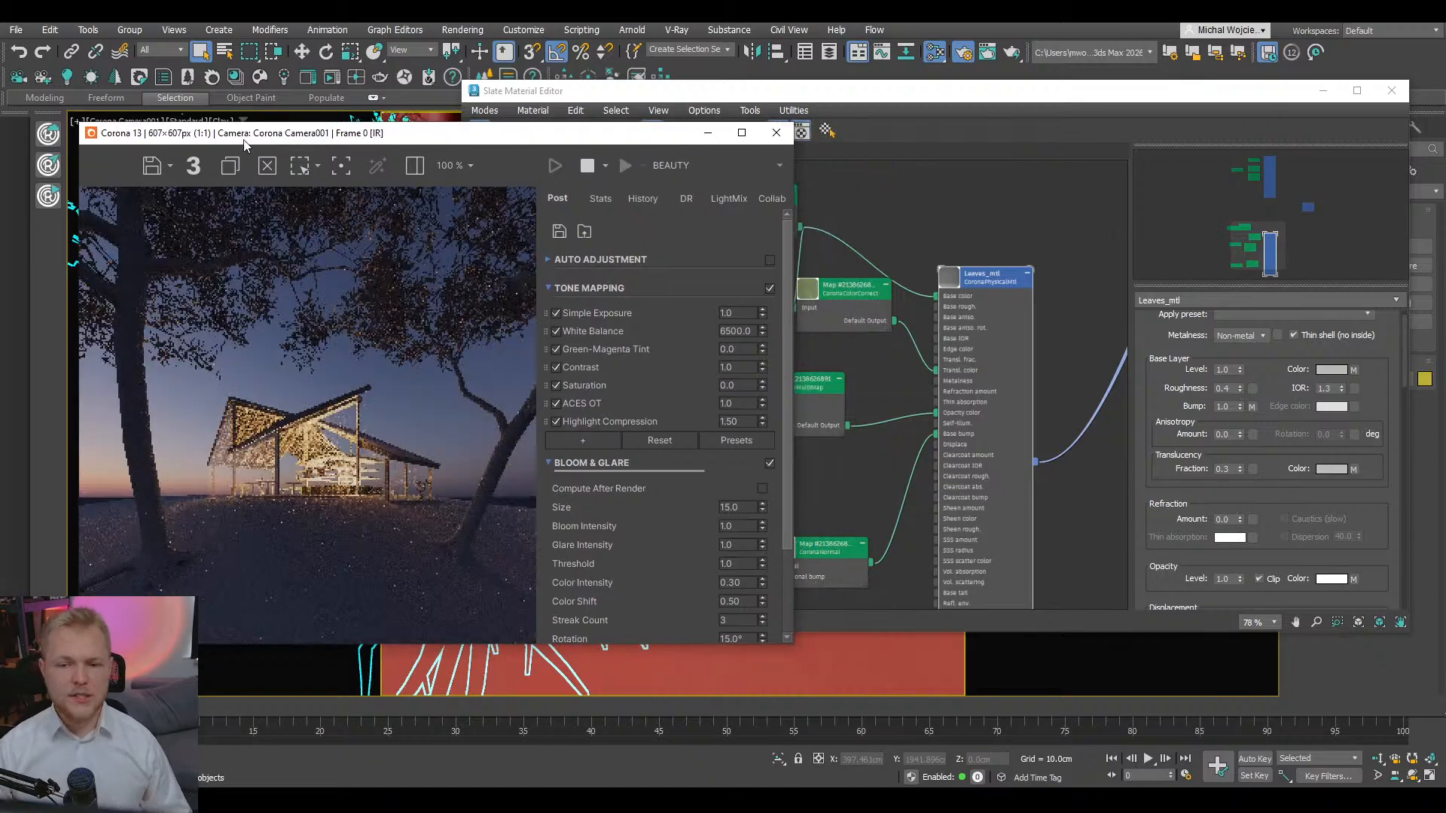
- Set the frequency of Color 1 to 0.2 in the CoronaMultiMap driving the leaf opacity
click(864, 448)
scroll(864, 448, up, 2)
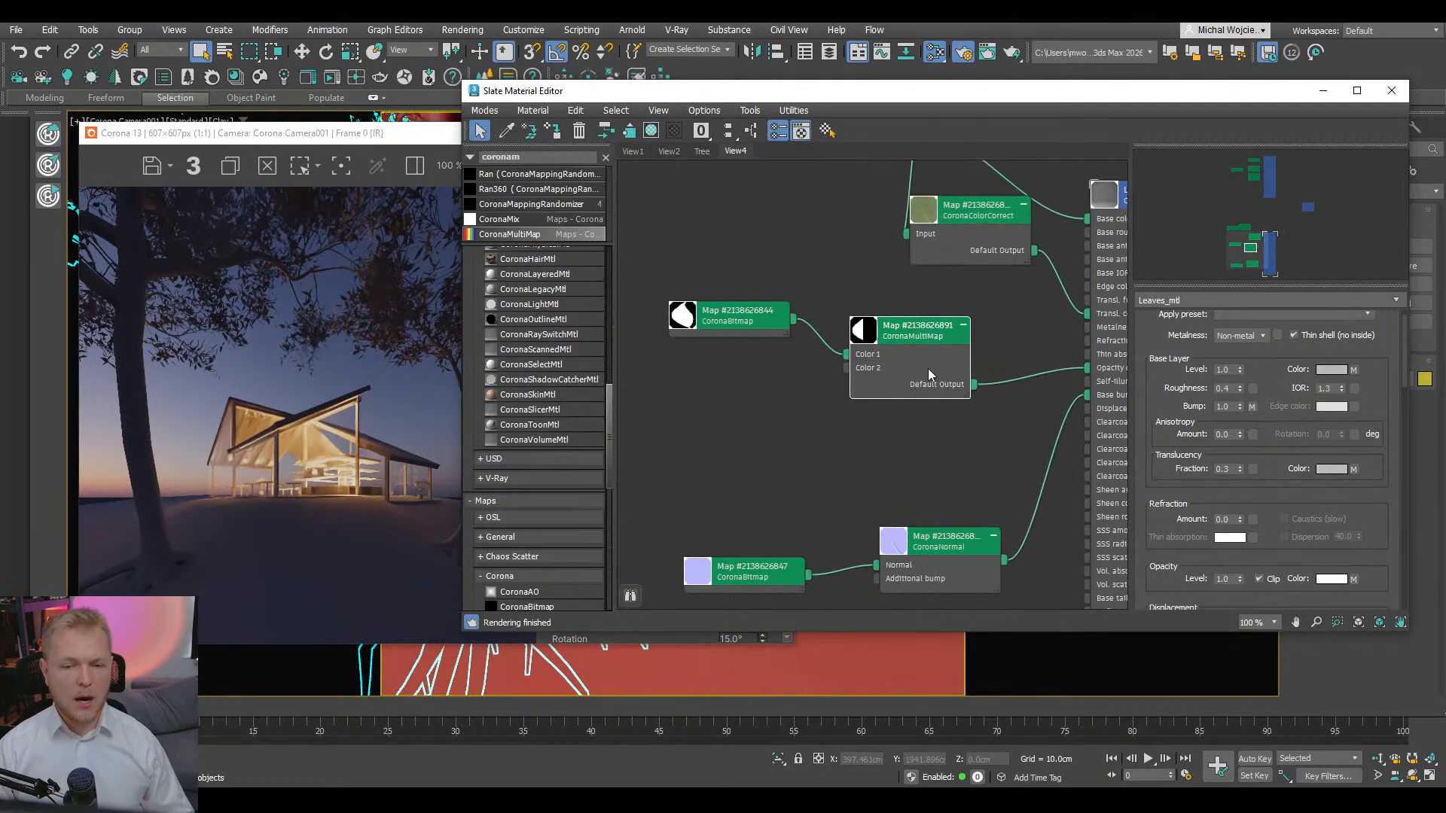
double_click(926, 378)
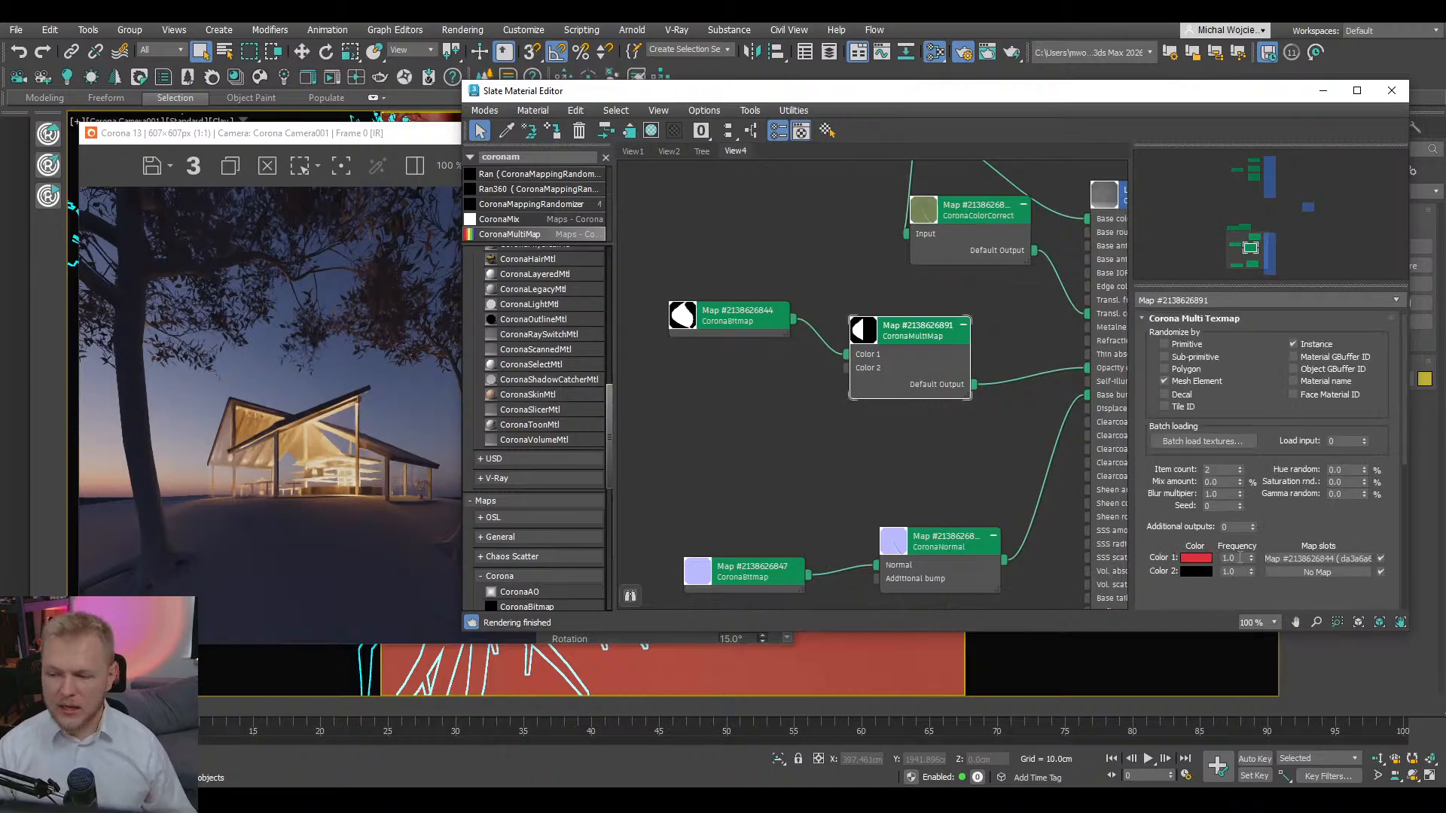
double_click(1239, 558)
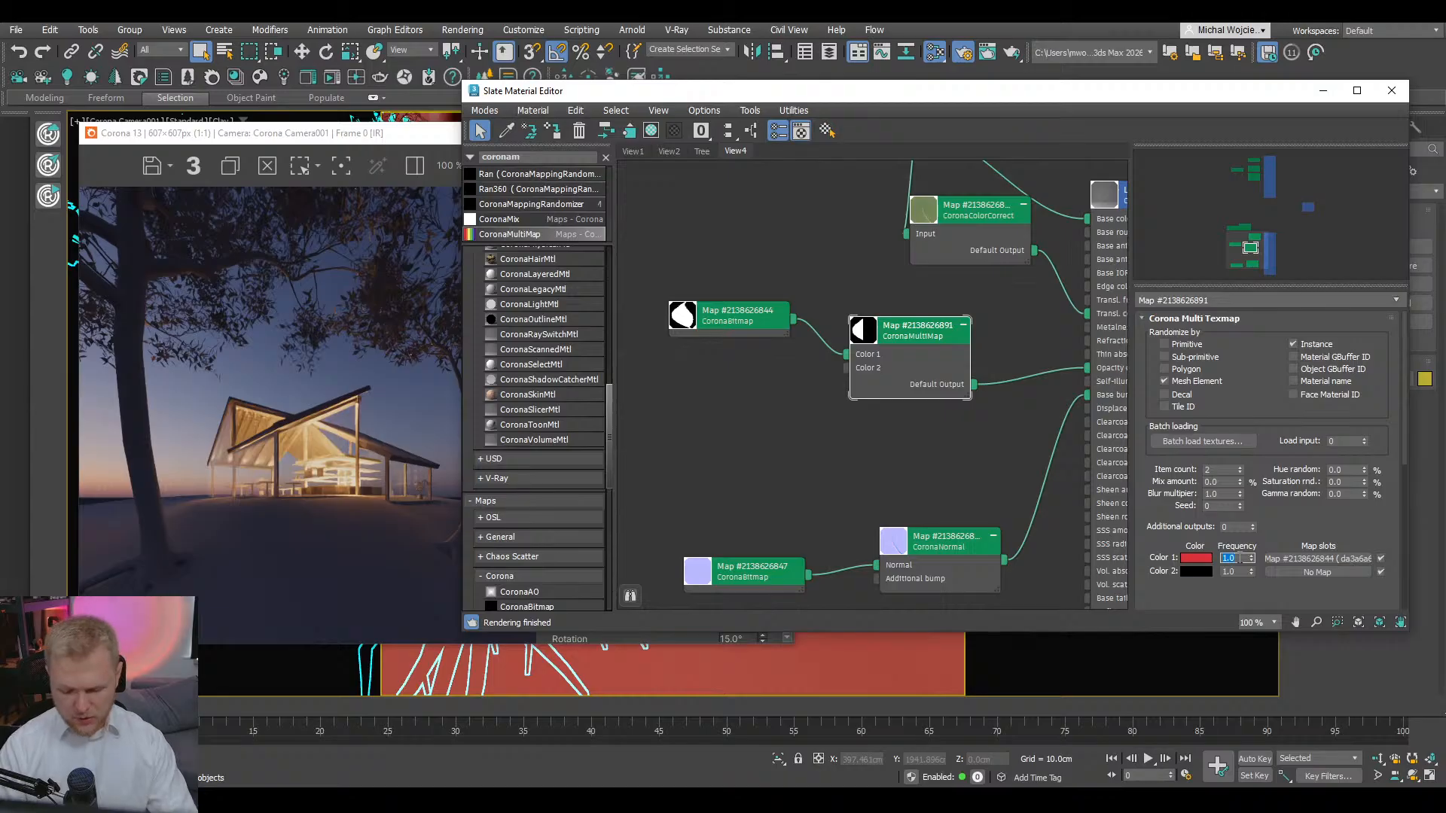
key(Return)
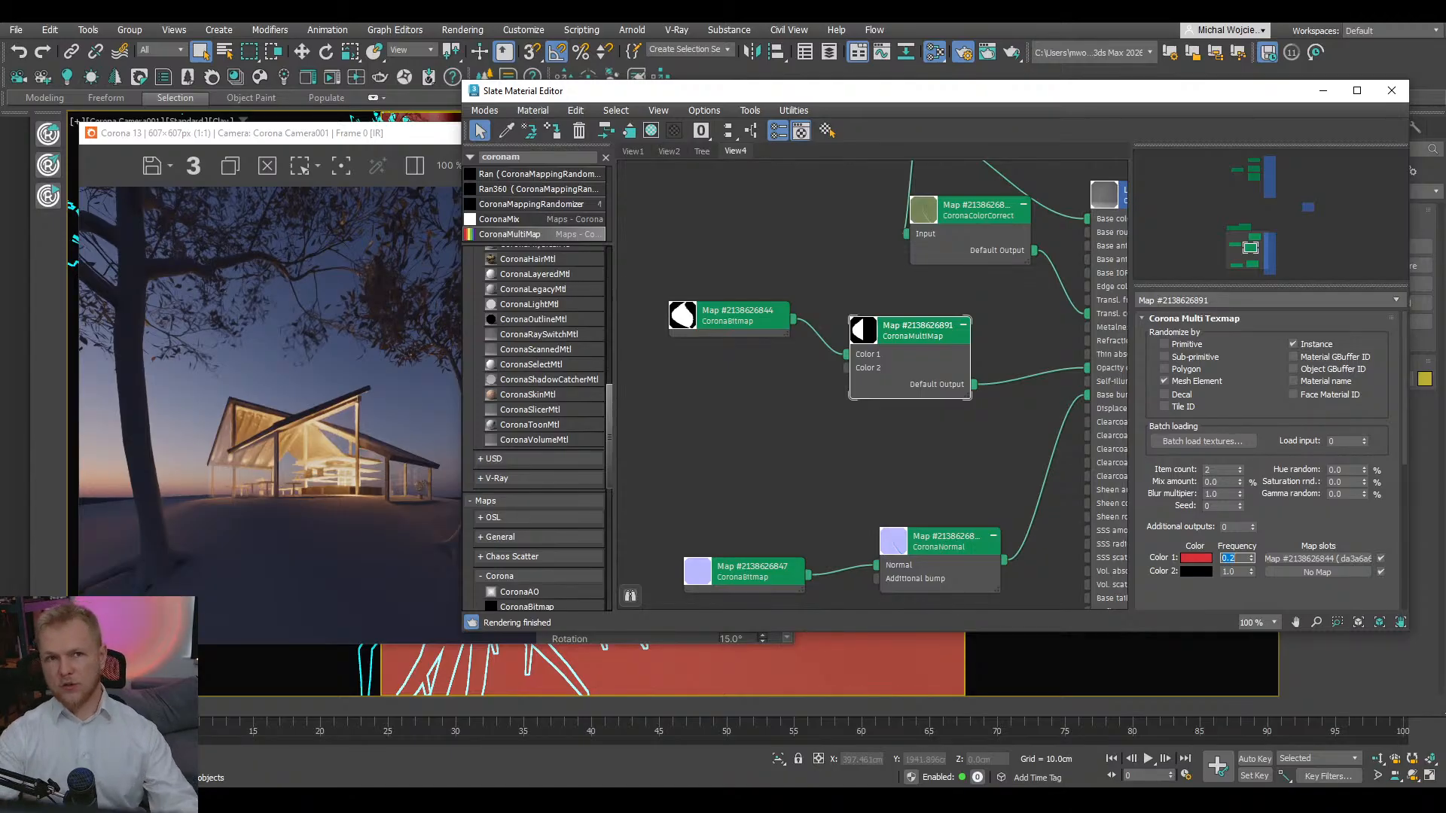
- Stop the interactive render and close both the render window and the Slate Material Editor
click(300, 412)
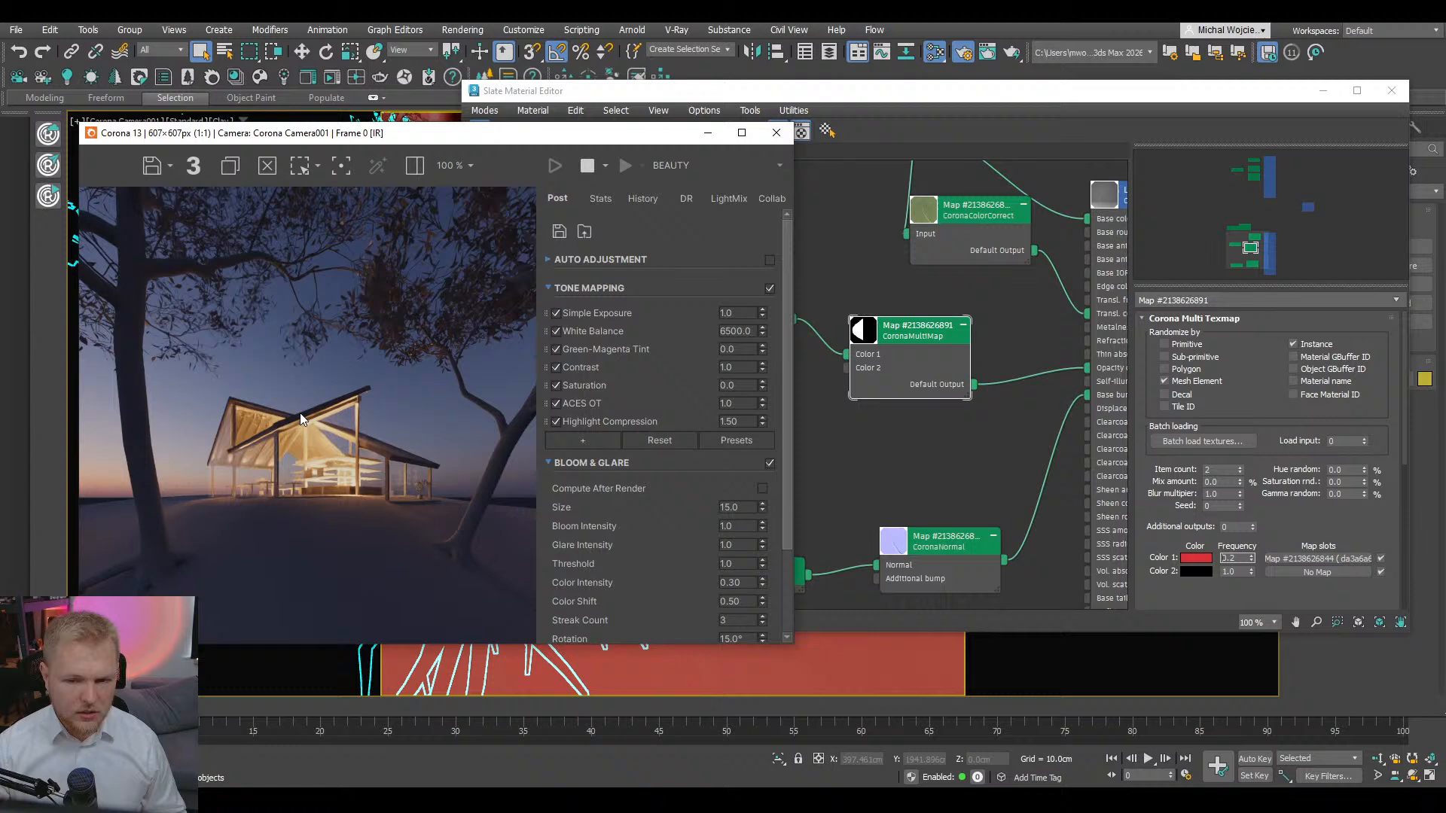
click(586, 165)
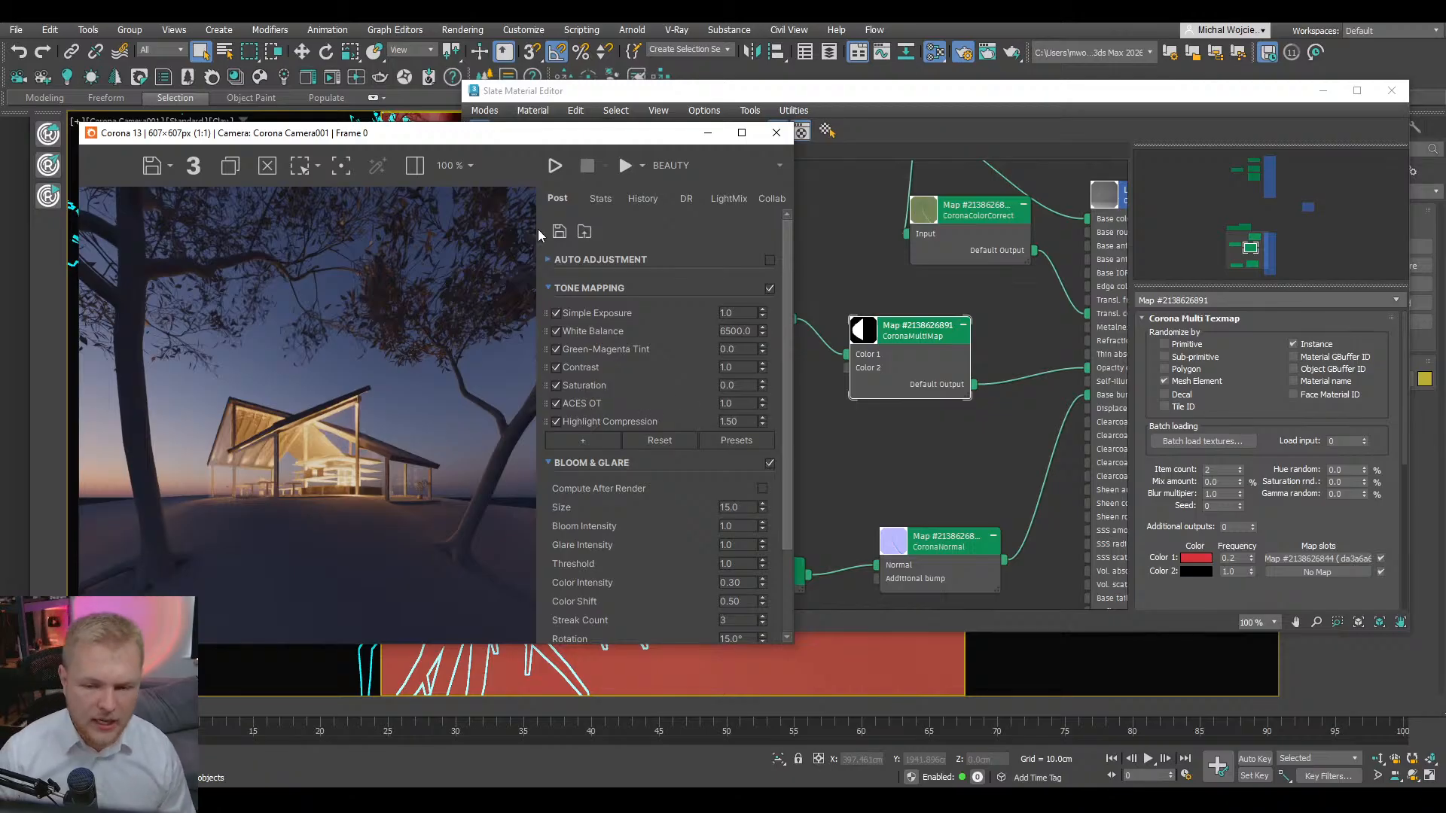
click(777, 133)
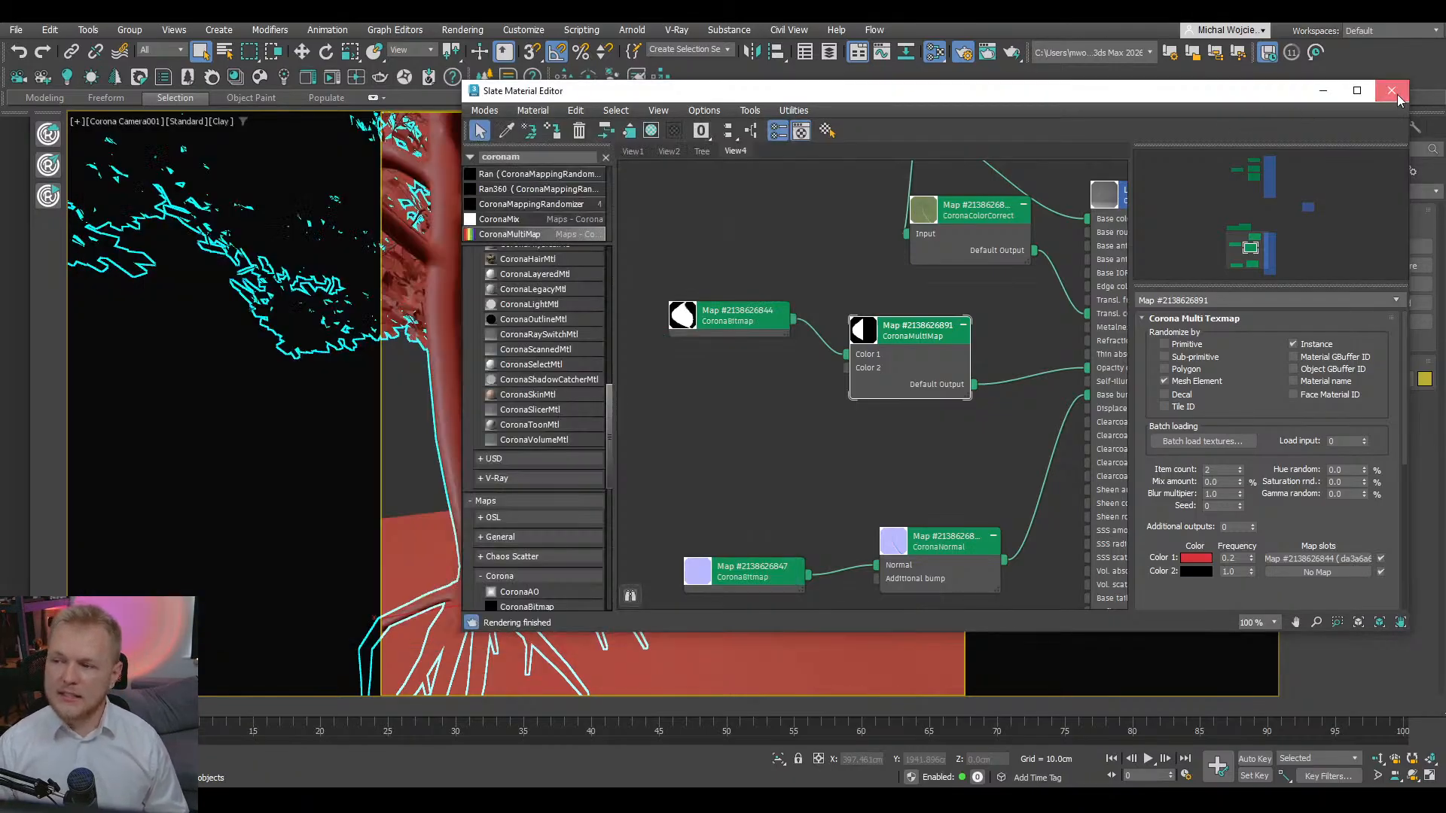
click(1391, 90)
click(1108, 112)
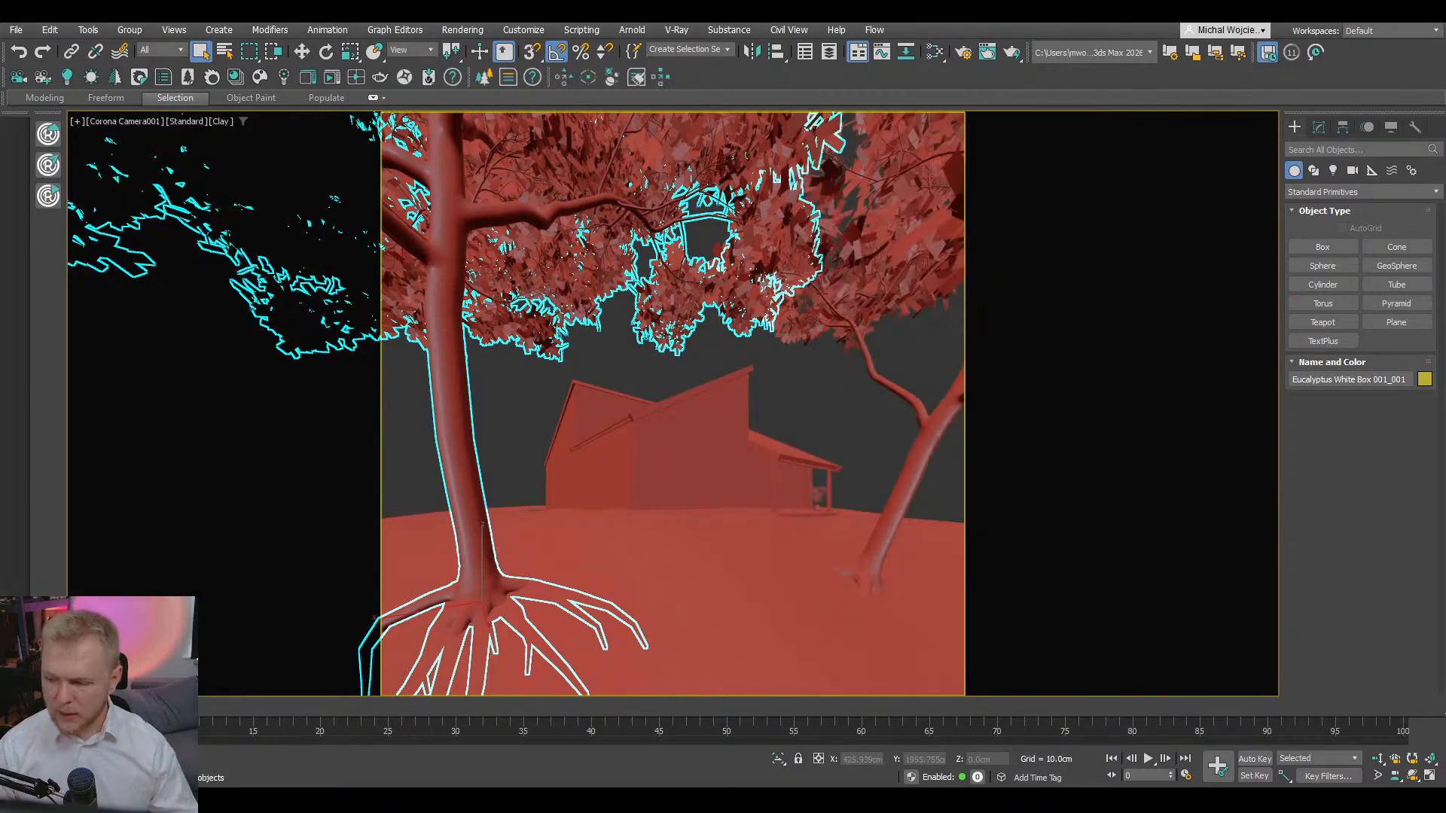
- Leave the camera view and look at the whole scene from the top
click(1430, 776)
middle_click(457, 558)
key(alt+w)
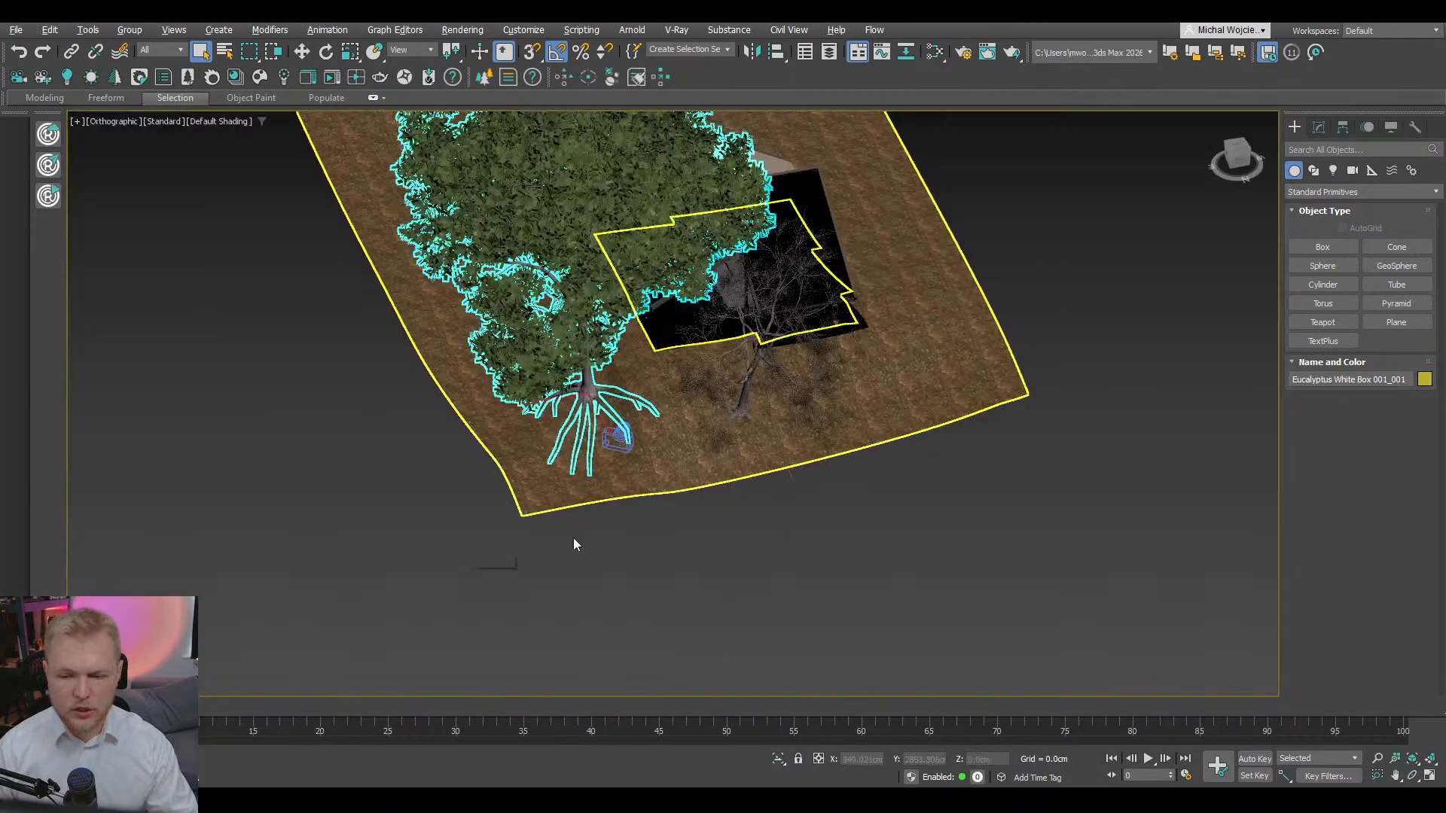
scroll(573, 538, down, 4)
alt+middle_drag(657, 451, 636, 414)
key(t)
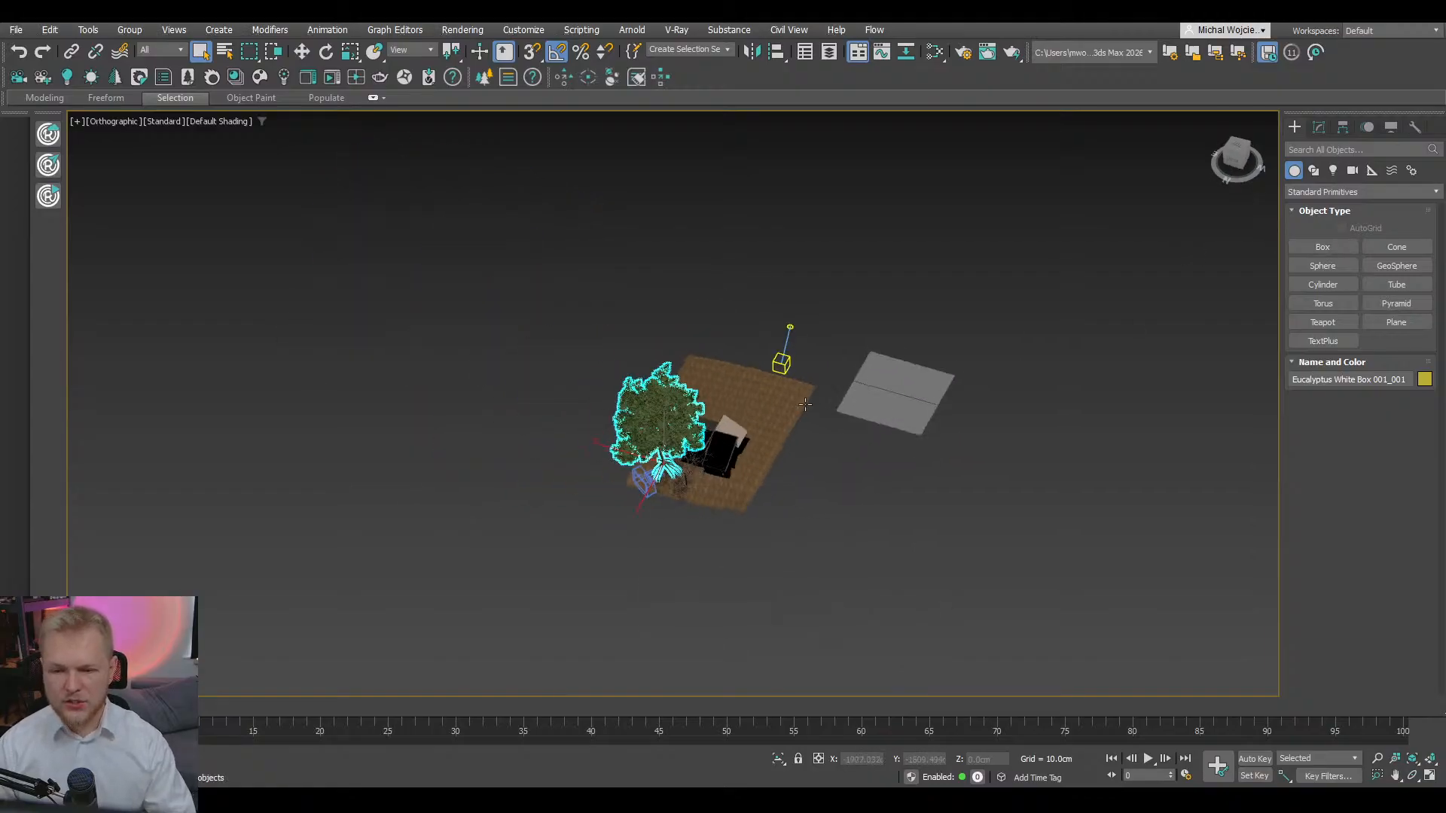
scroll(784, 404, up, 10)
scroll(786, 403, down, 10)
middle_drag(731, 433, 531, 390)
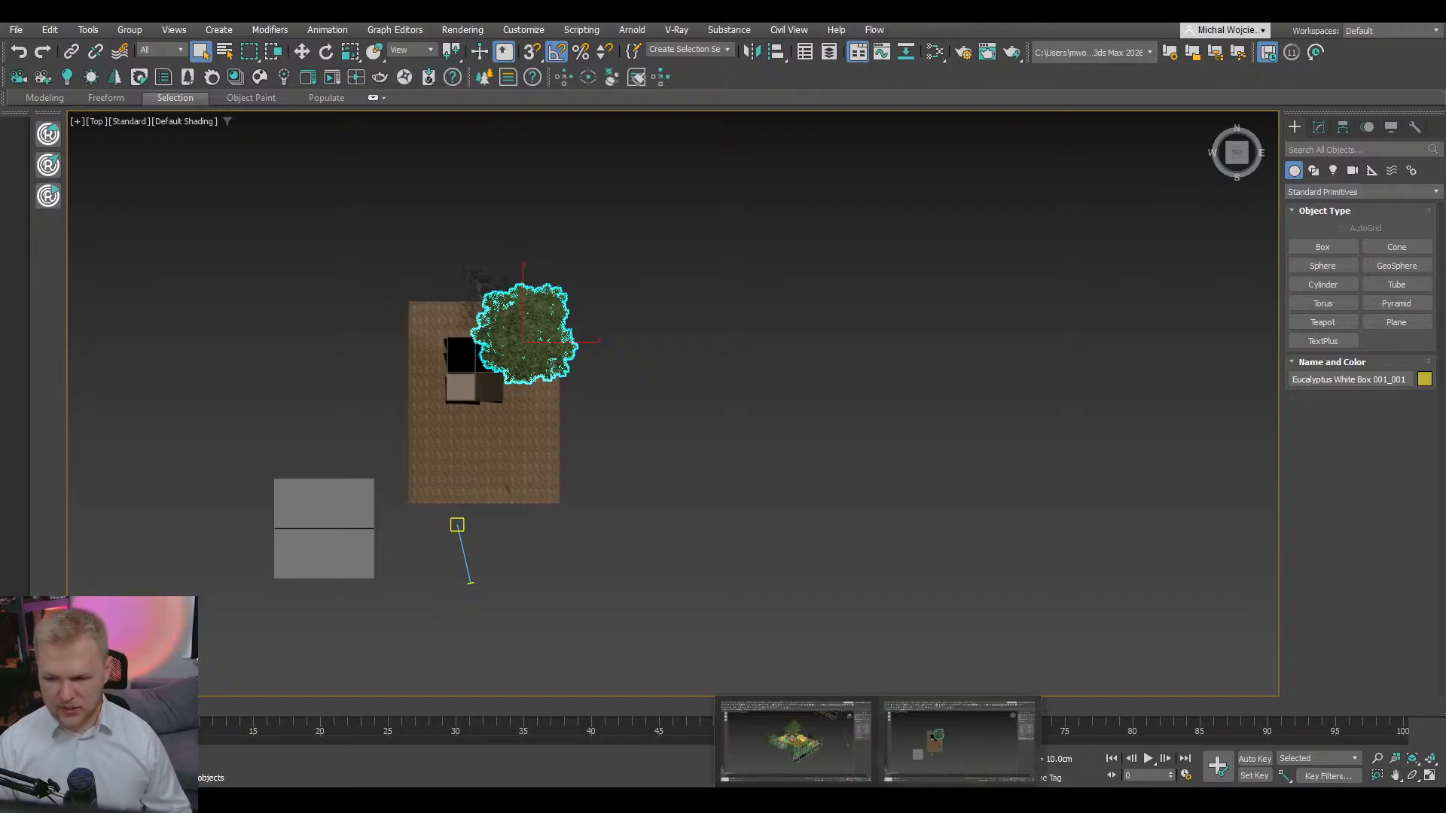
- Examine the vegetation and ground around the house in the reference image dsasd.jpg, up close and in full
click(1190, 799)
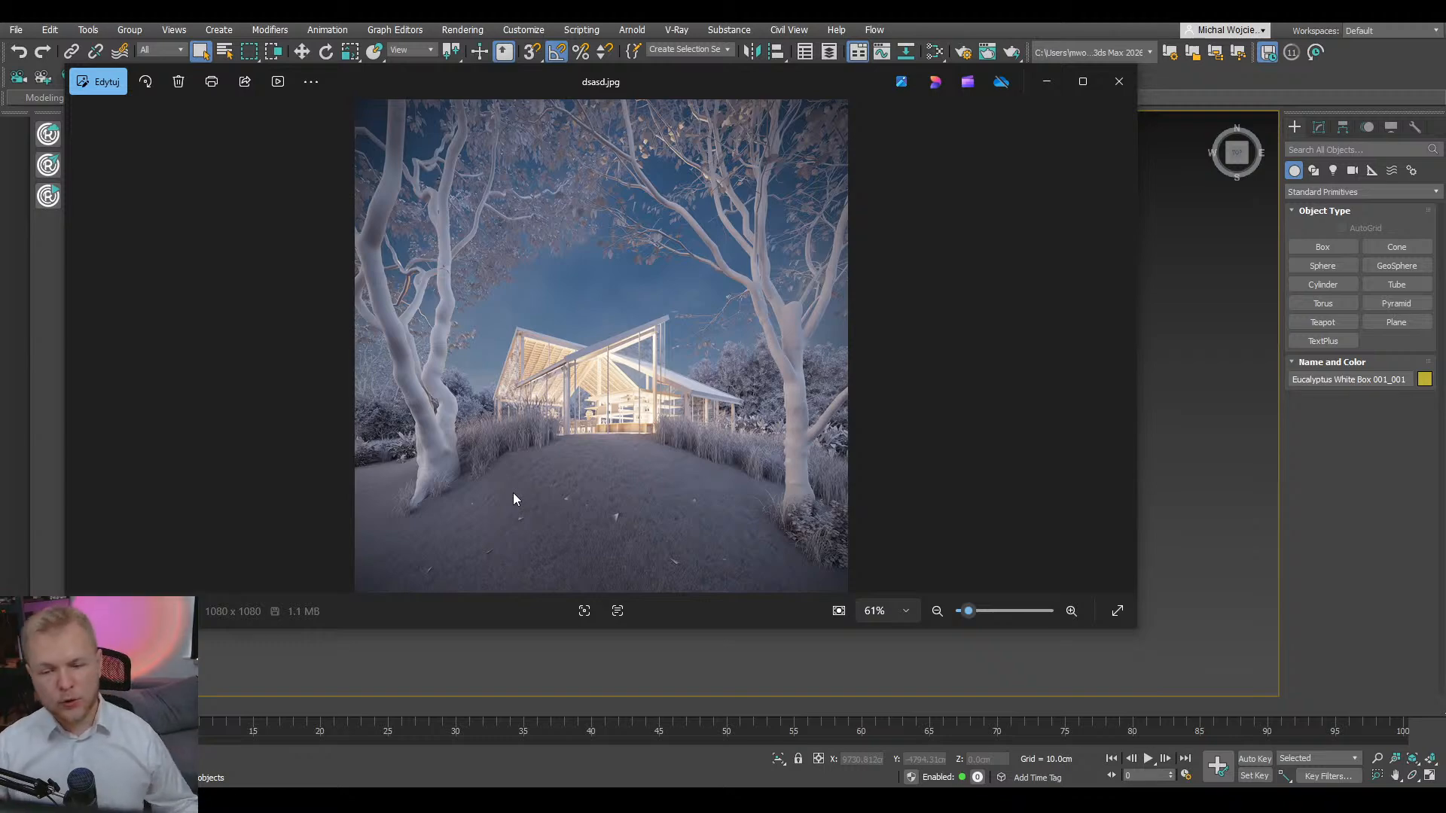
scroll(513, 493, up, 10)
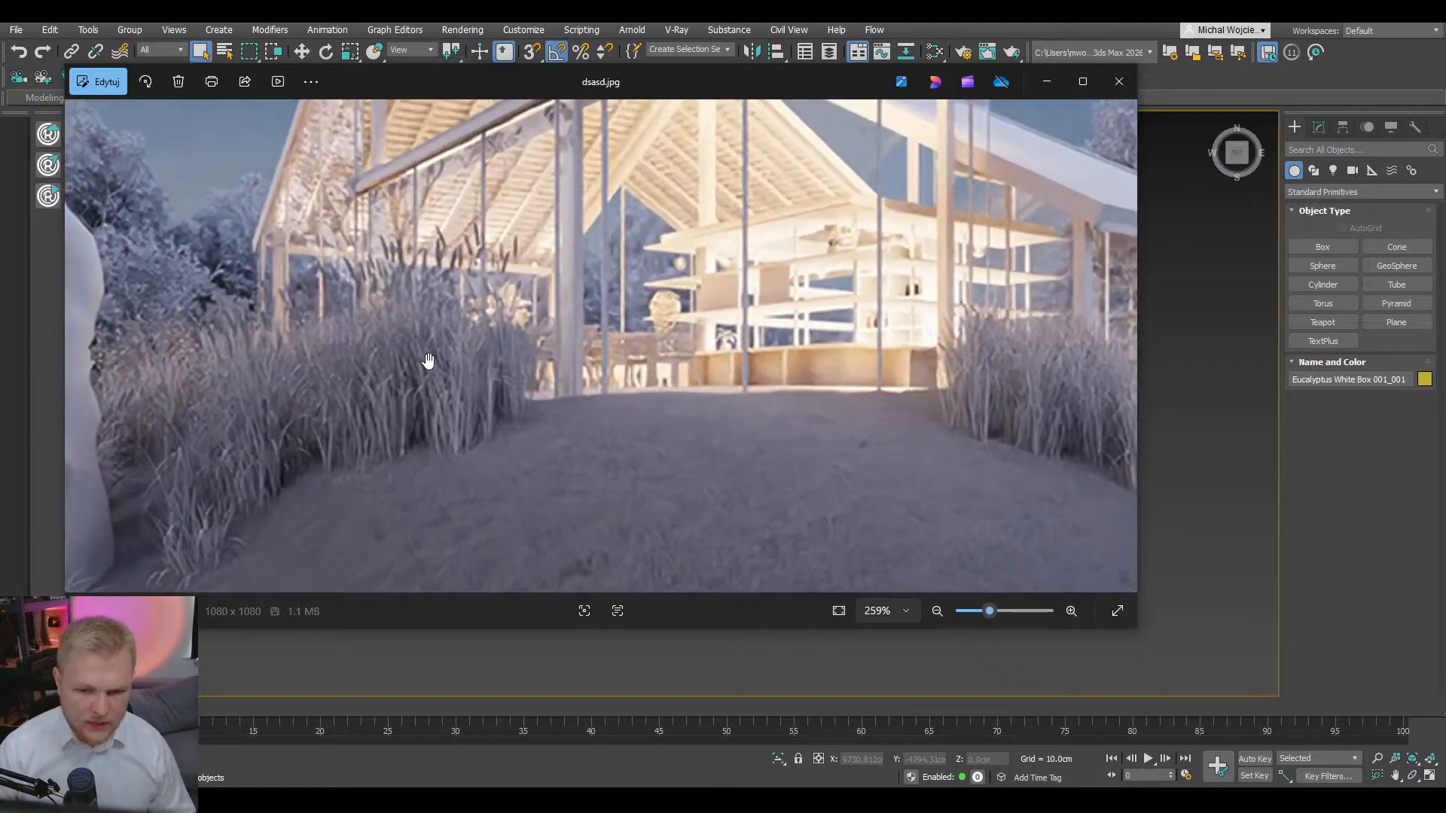
scroll(428, 362, down, 10)
scroll(336, 452, up, 5)
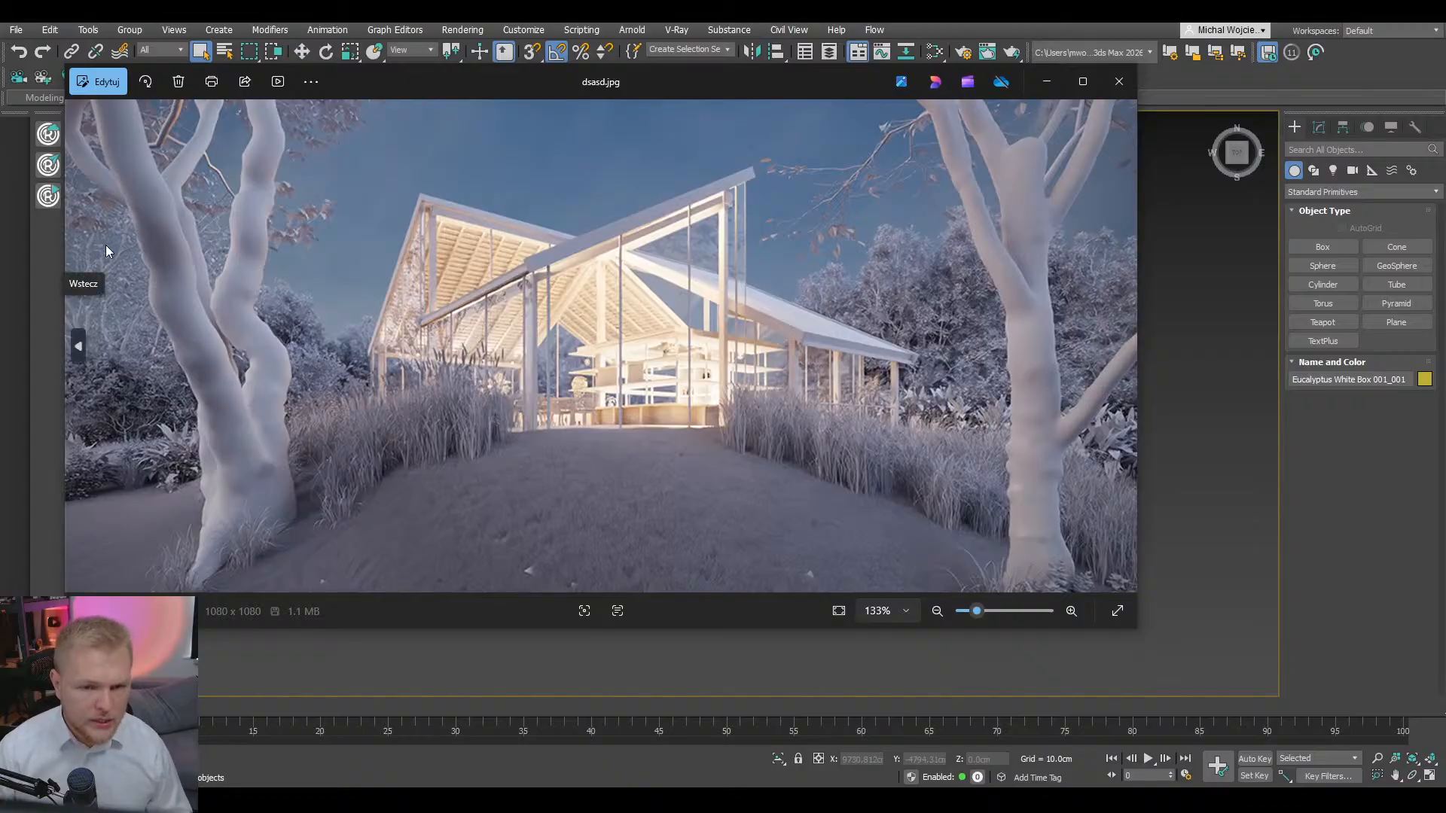
scroll(734, 422, down, 5)
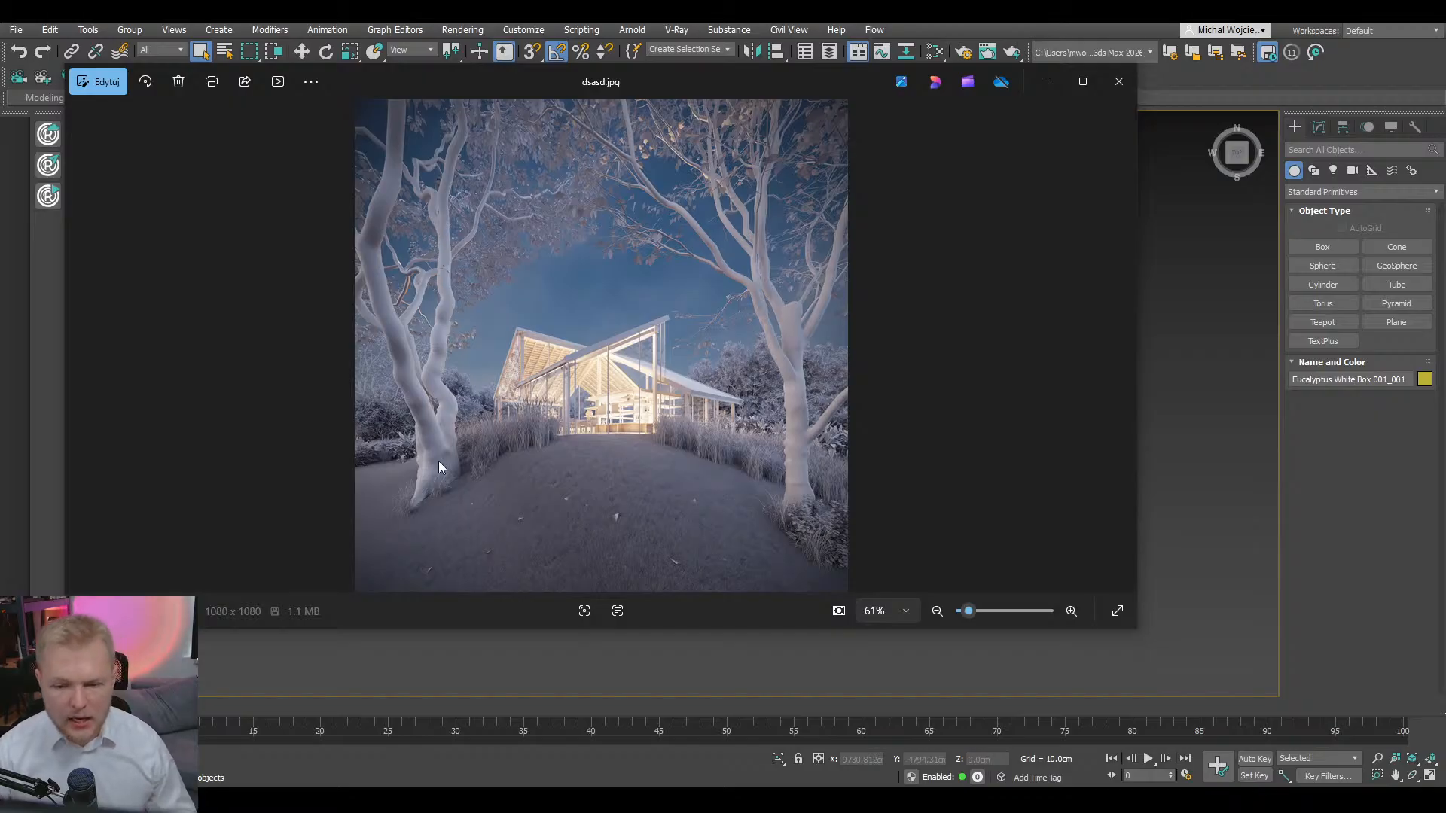
click(1046, 81)
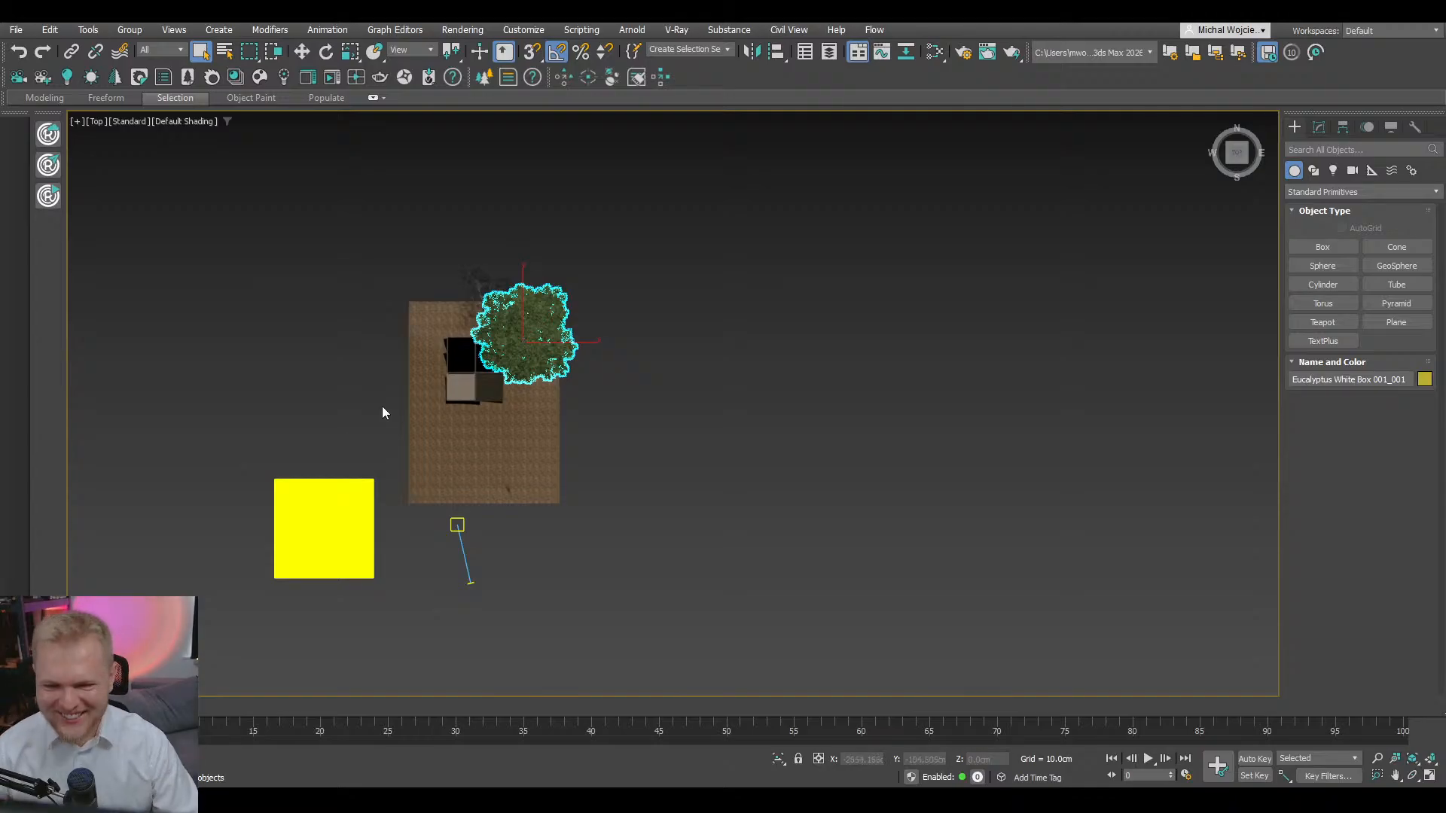
- Move the flat Grid002 plane along its Y axis to about Y 1227.7 cm, beside the terrain
alt+middle_drag(382, 413, 694, 336)
click(700, 271)
key(w)
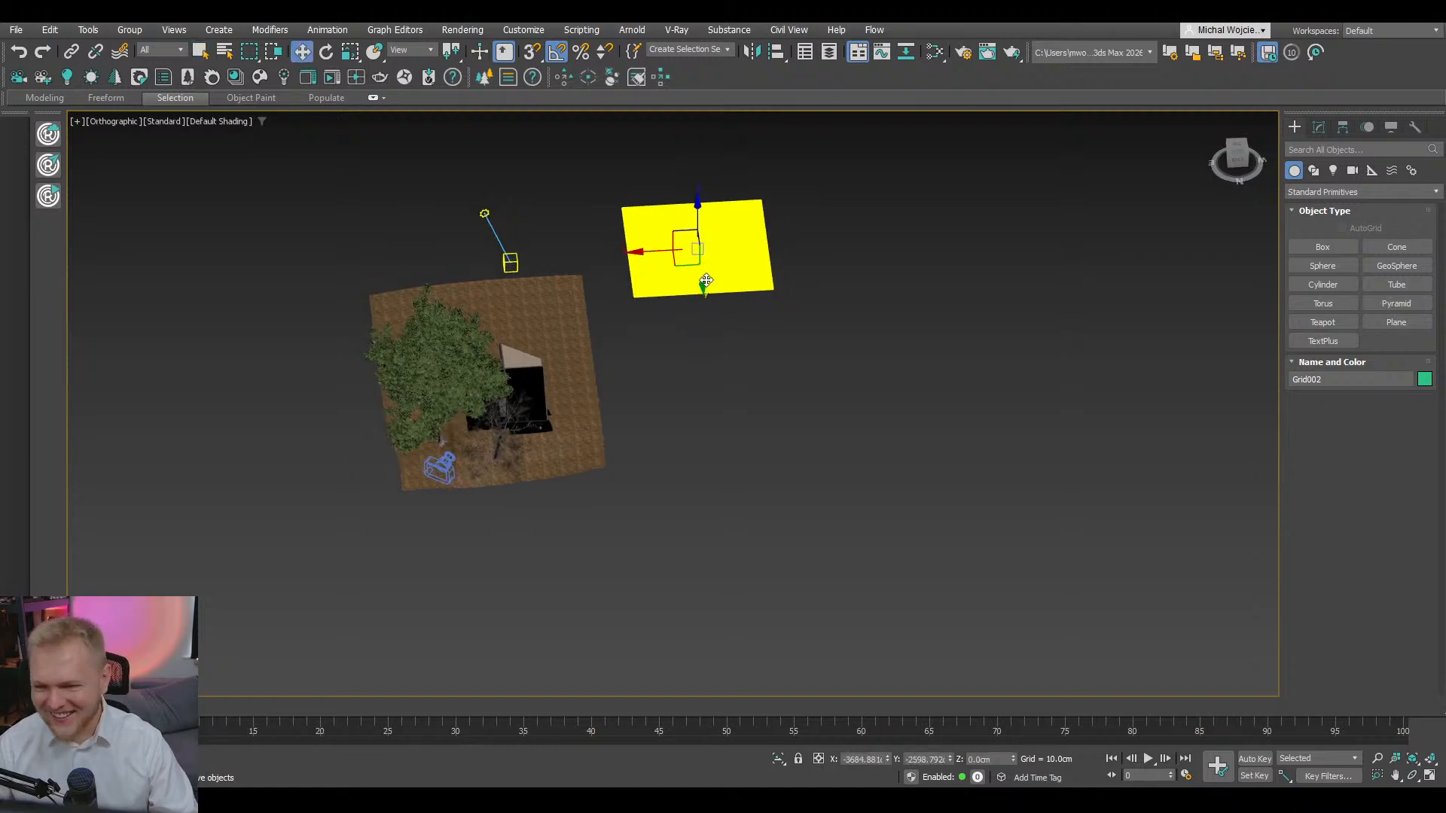
drag(706, 280, 729, 450)
alt+middle_drag(911, 468, 836, 485)
scroll(855, 404, up, 4)
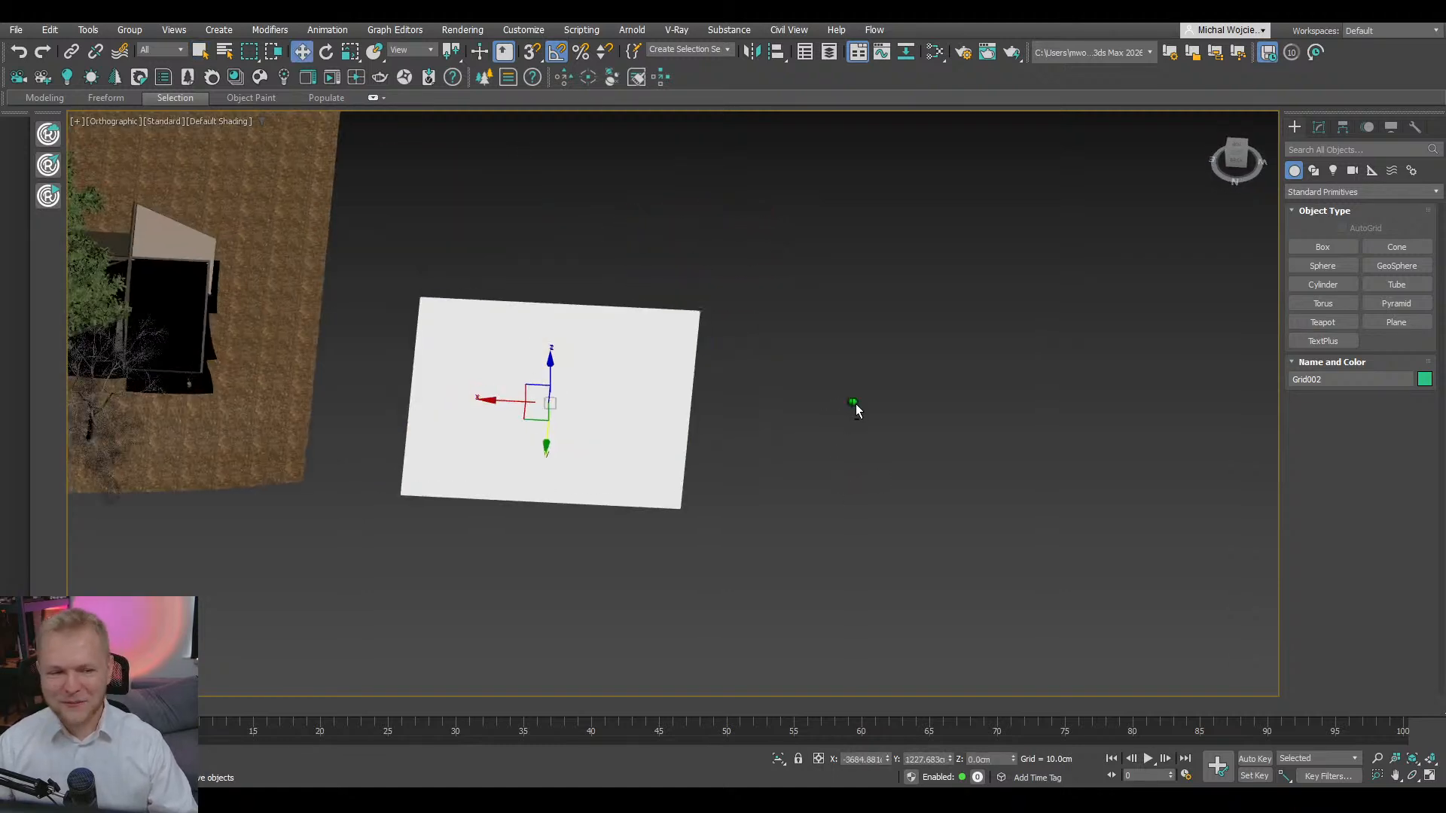
alt+middle_drag(856, 404, 838, 390)
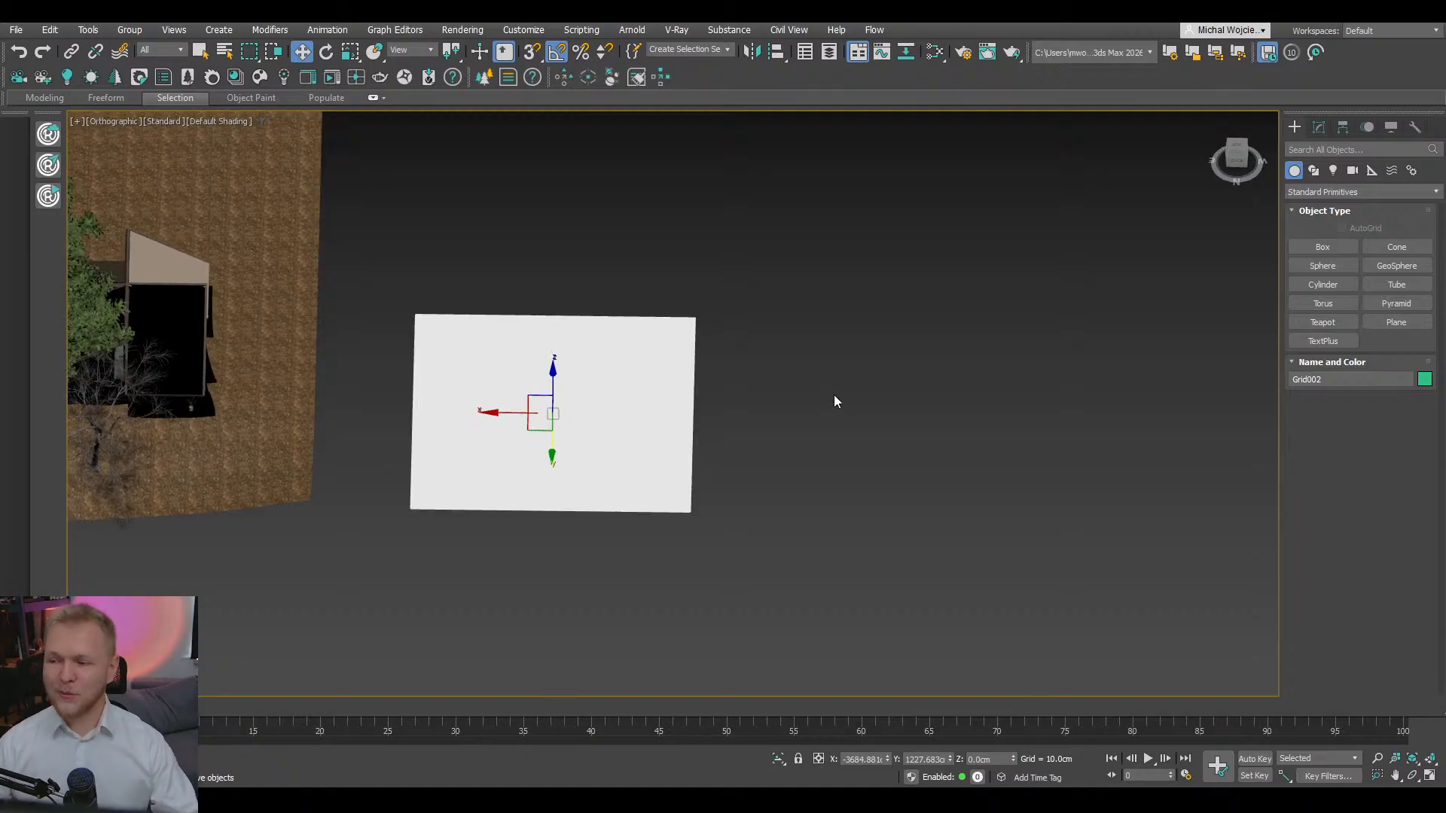
middle_drag(632, 387, 712, 389)
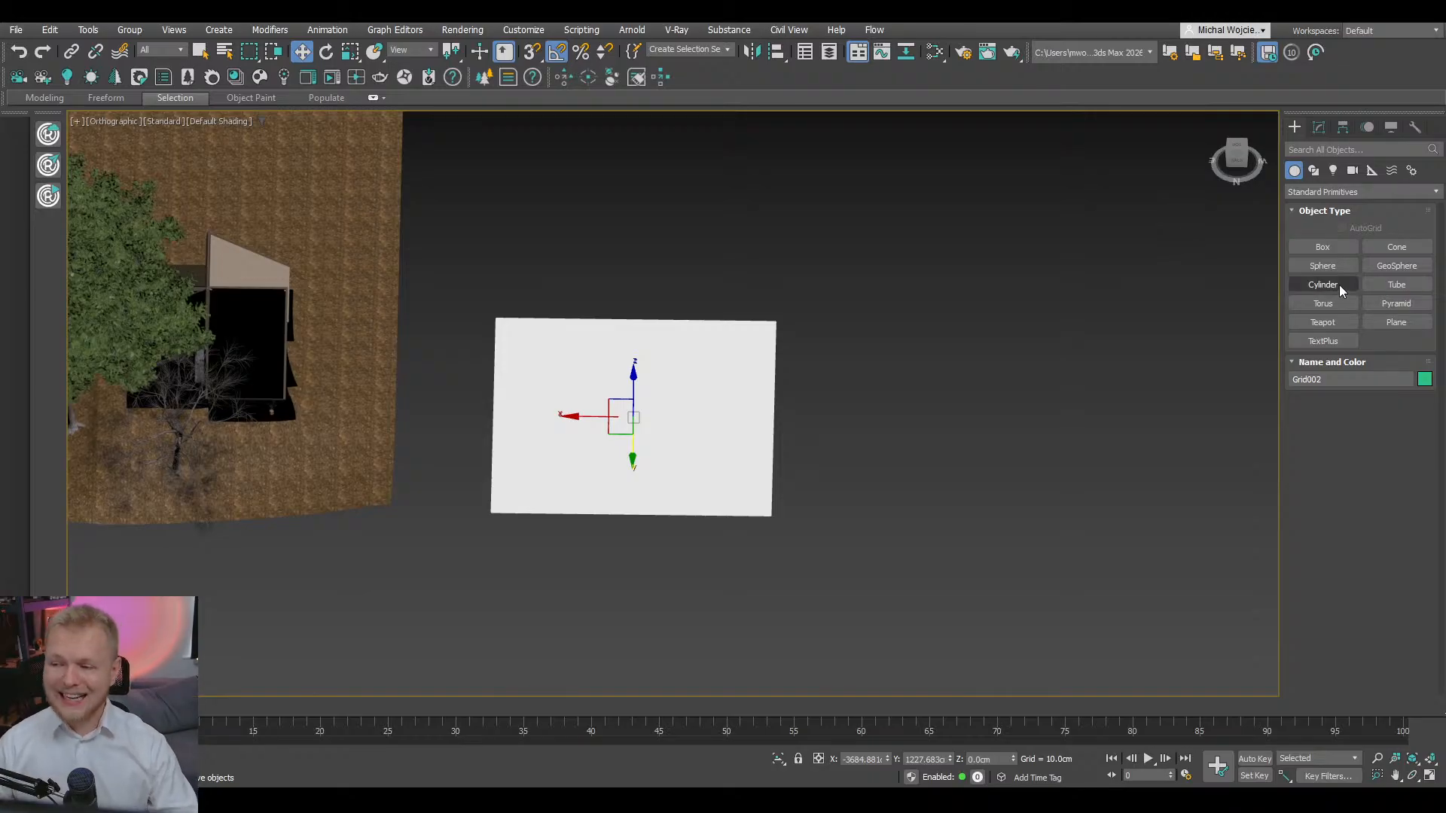
middle_drag(801, 393, 775, 392)
middle_drag(855, 311, 794, 307)
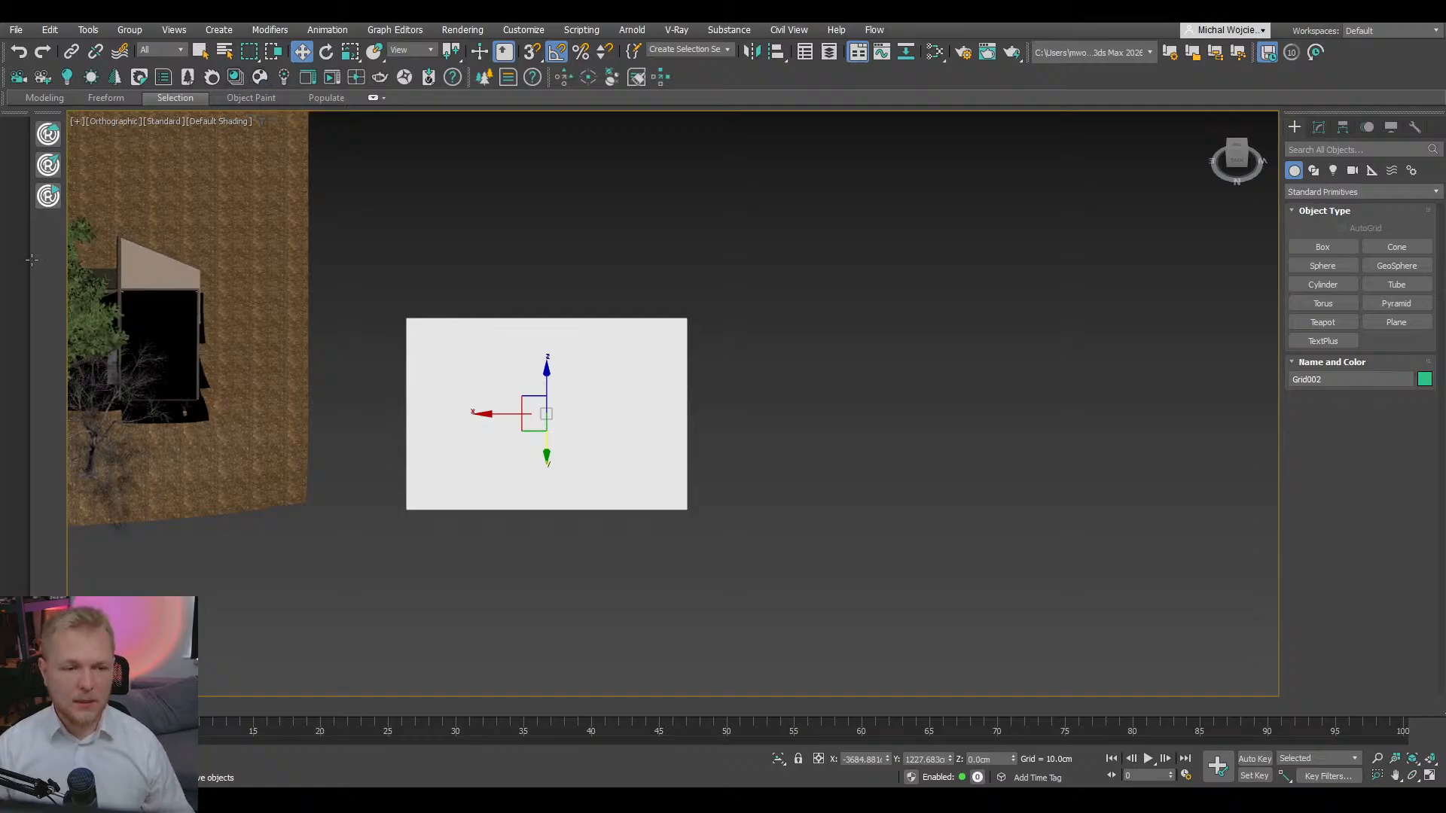
- Browse the downloaded assets in Chaos Cosmos for dry and green leaf models
drag(509, 248, 638, 95)
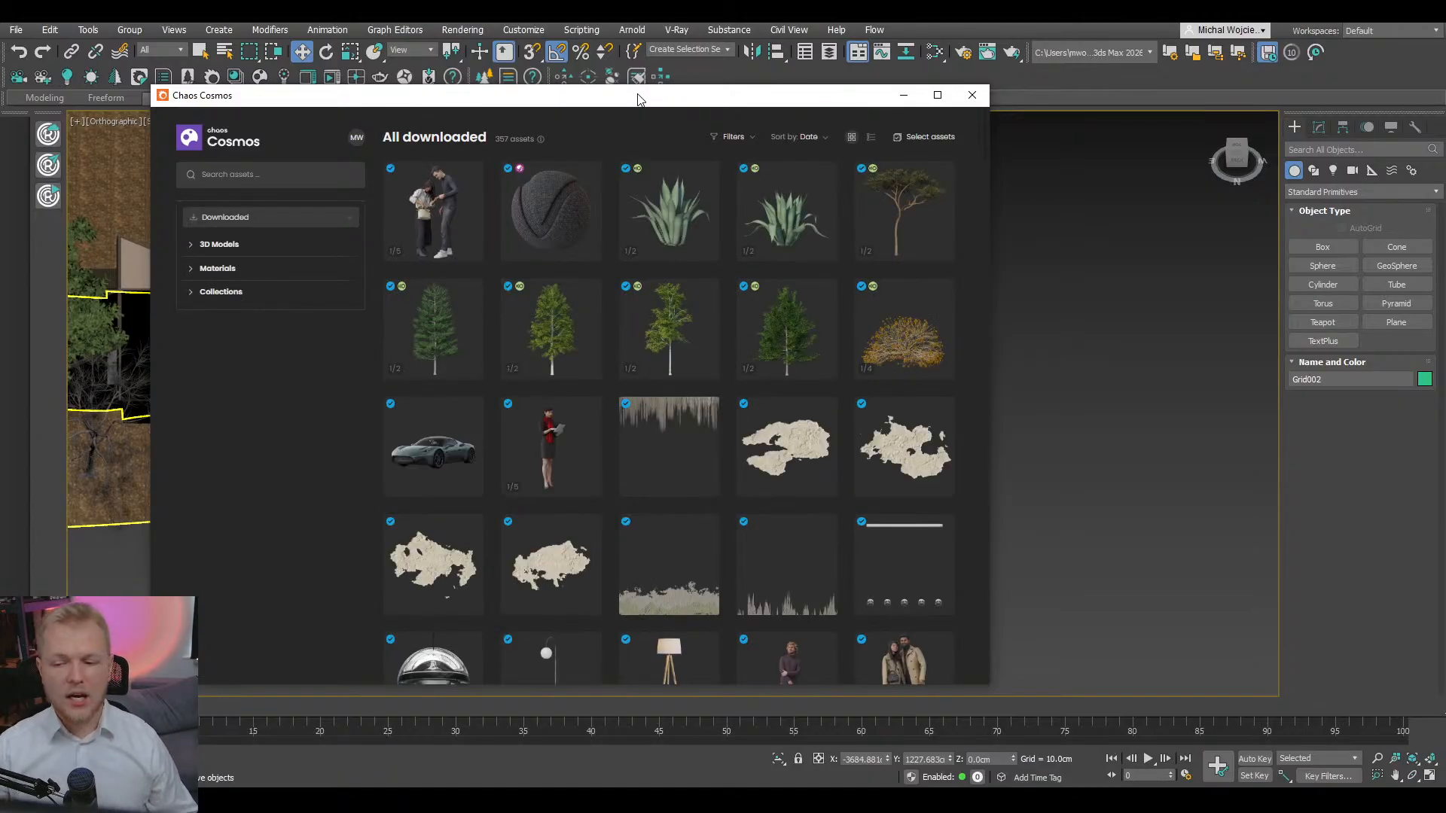
mouse_move(669, 213)
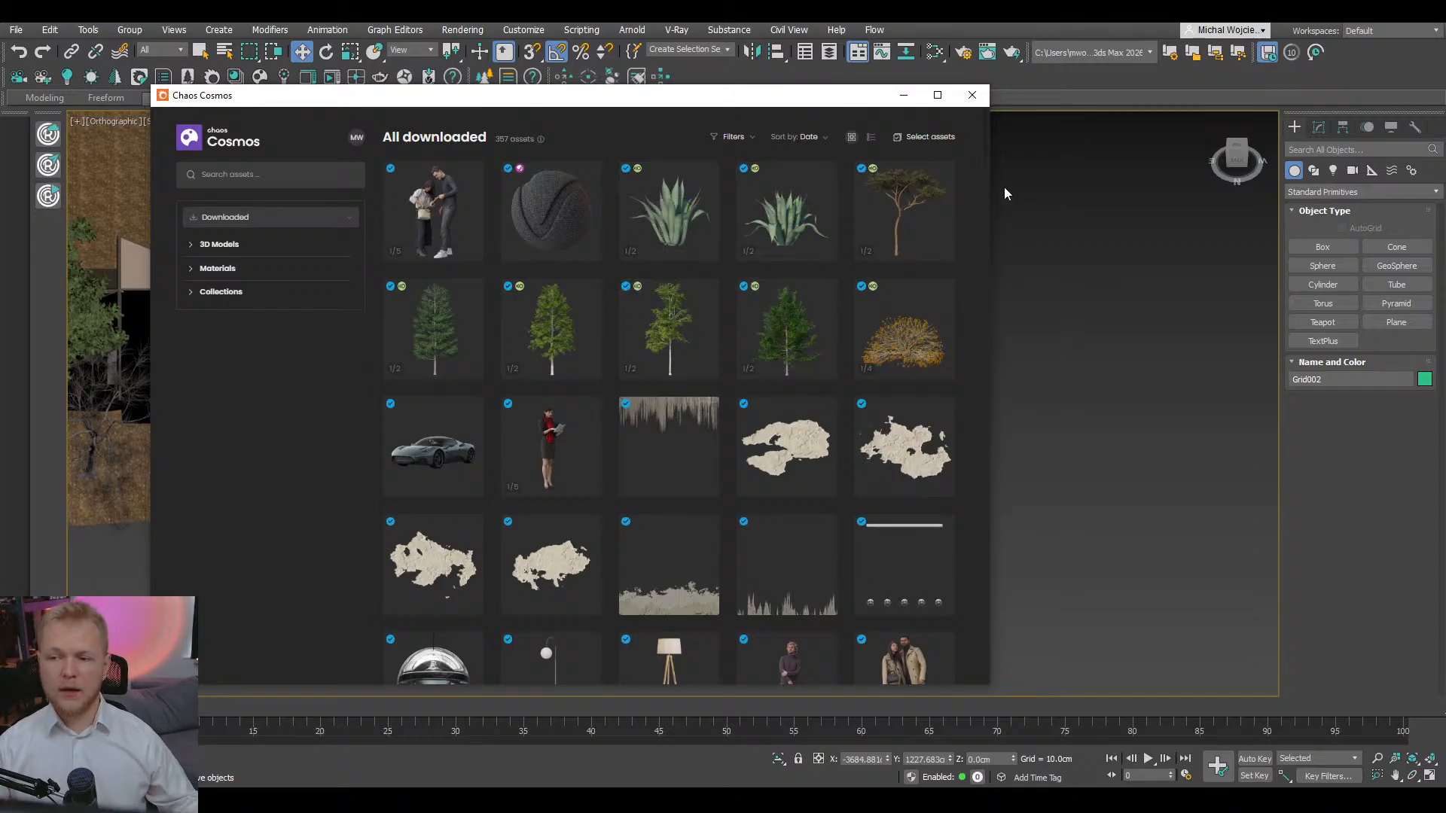
scroll(985, 182, down, 10)
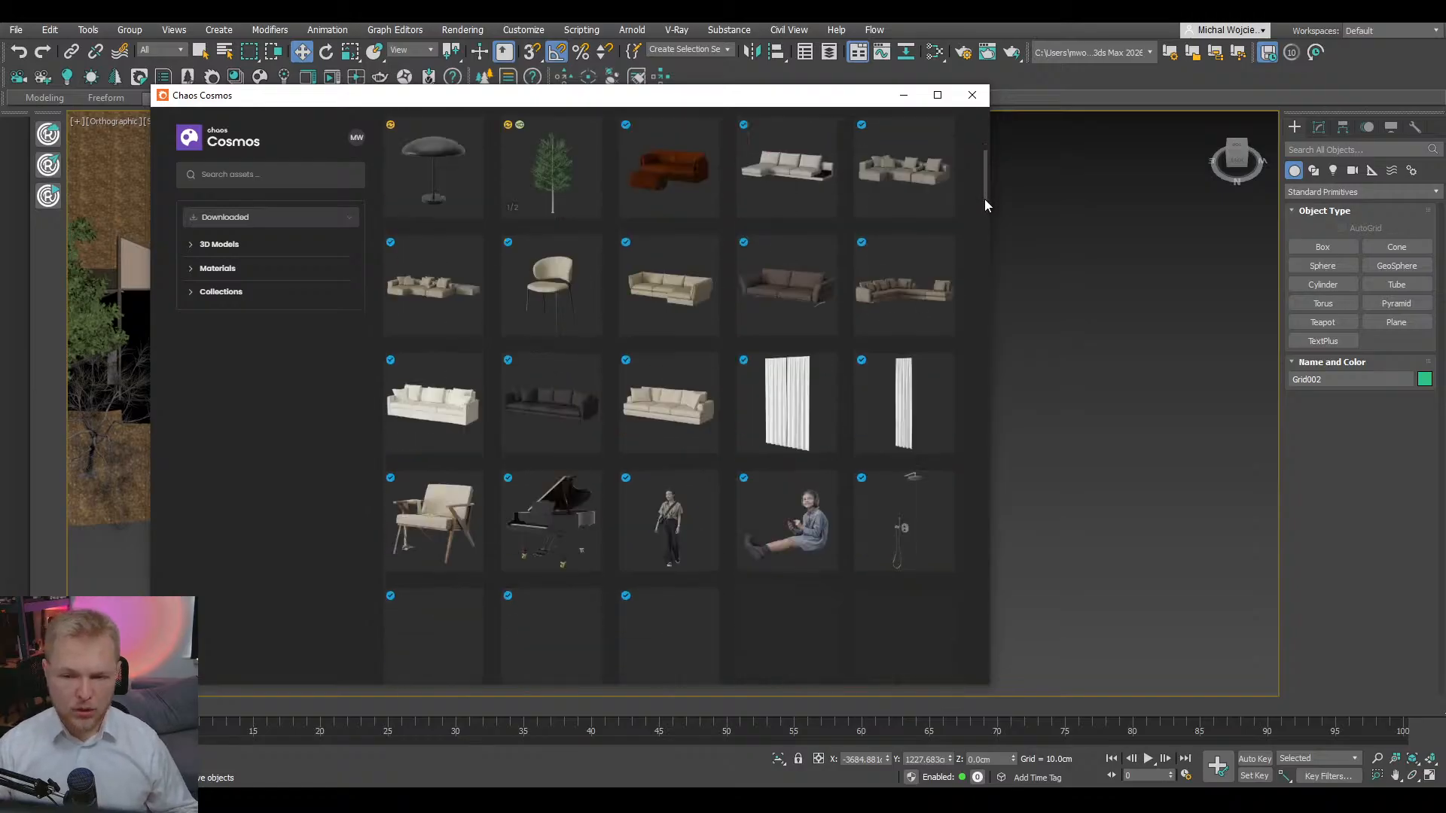
scroll(986, 219, down, 5)
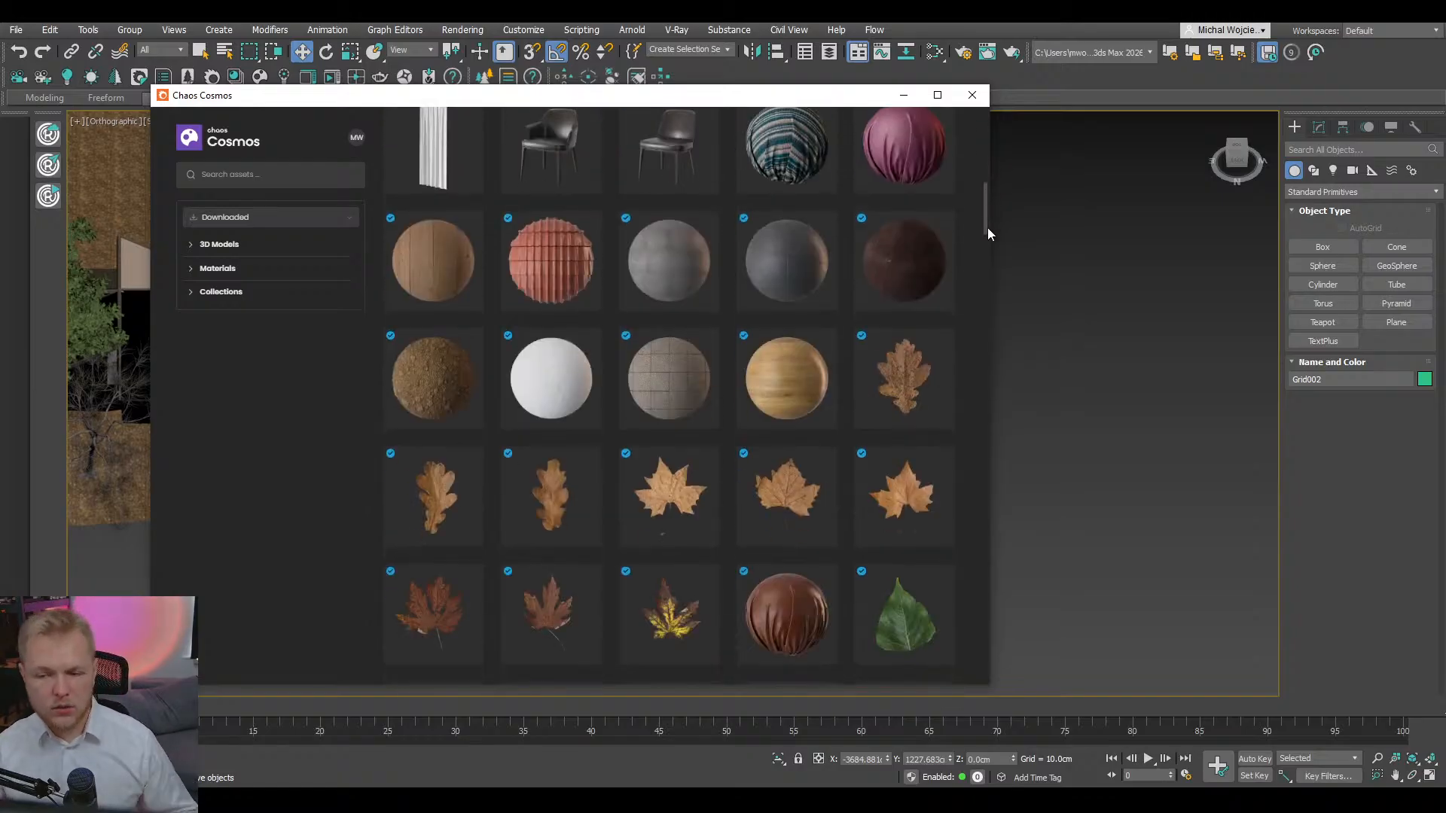
scroll(986, 249, down, 5)
scroll(987, 256, up, 1)
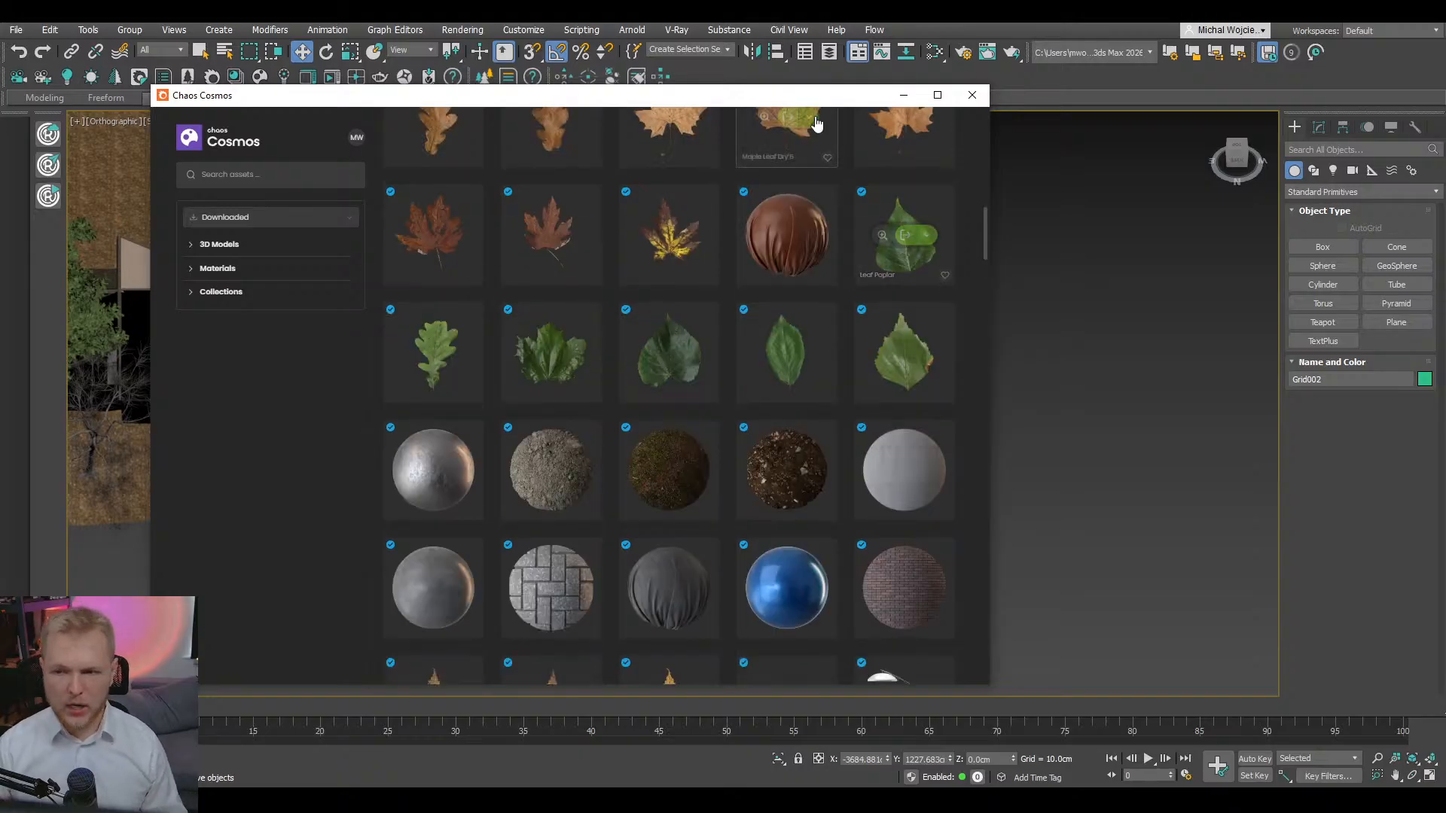
drag(802, 102, 478, 101)
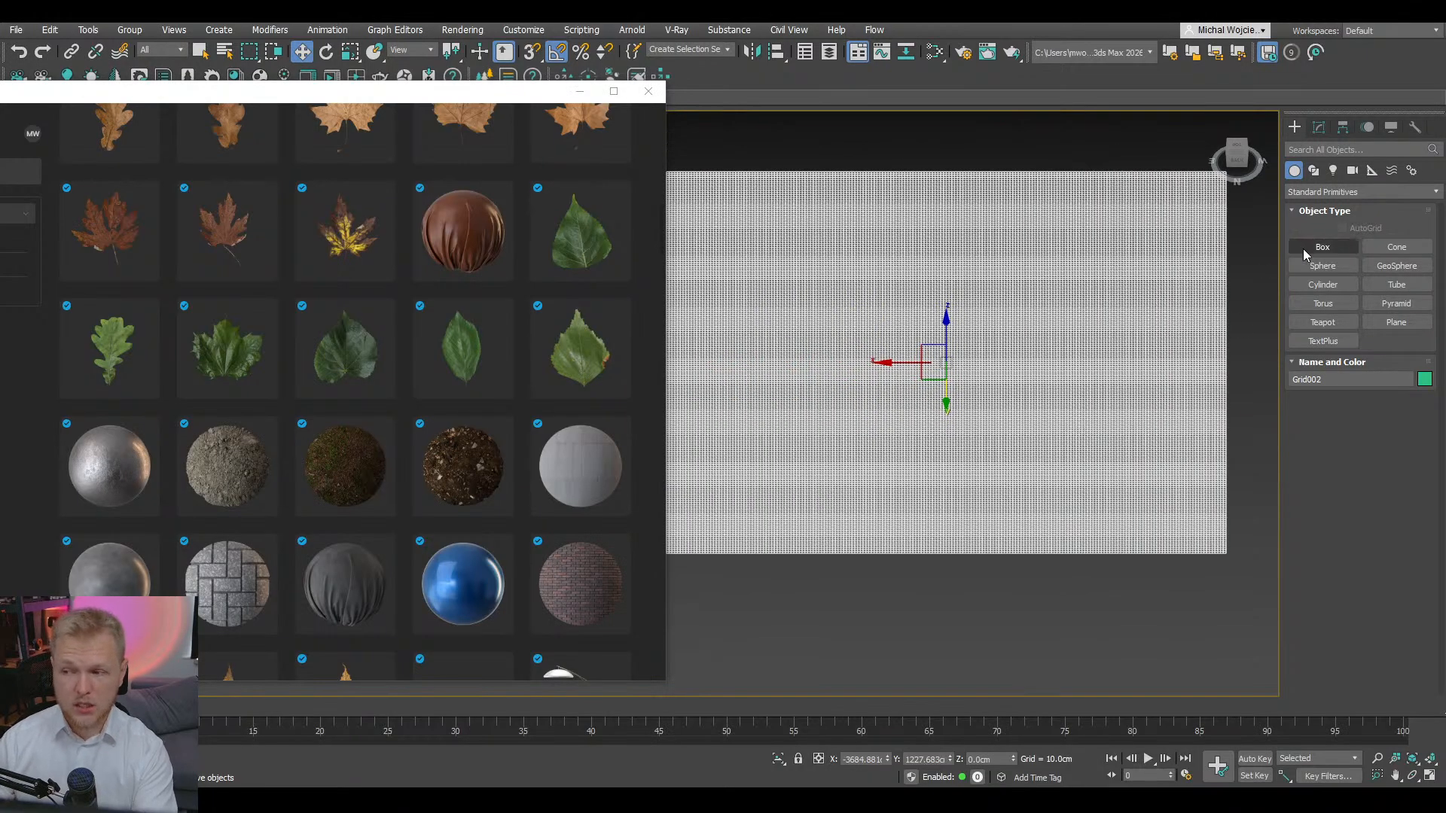
click(1323, 247)
drag(910, 388, 898, 407)
click(894, 383)
key(w)
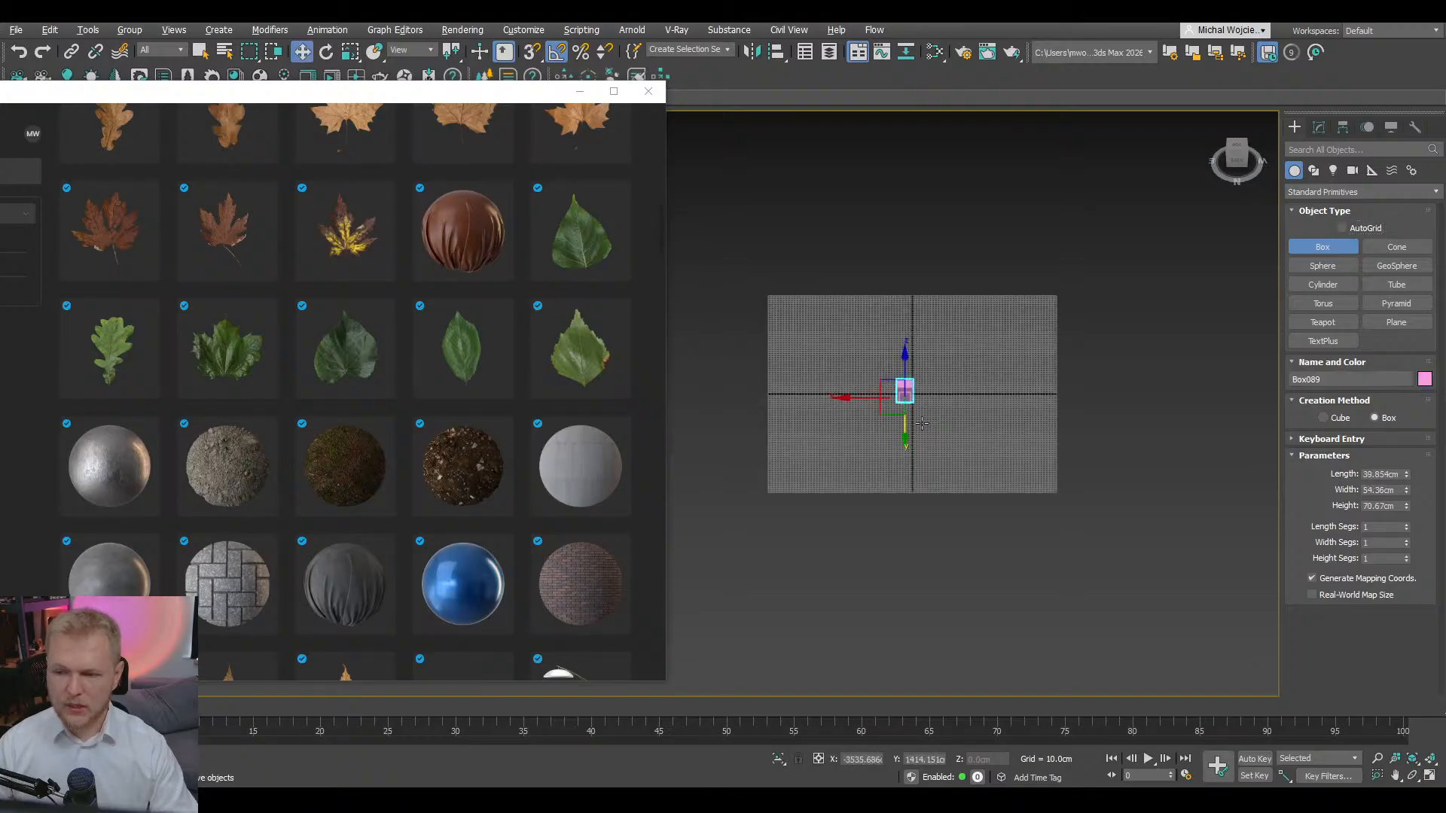
scroll(920, 425, up, 5)
key(Delete)
- Import the Maple Leaf Dry 6 asset from the downloaded Chaos Cosmos leaves
mouse_move(134, 357)
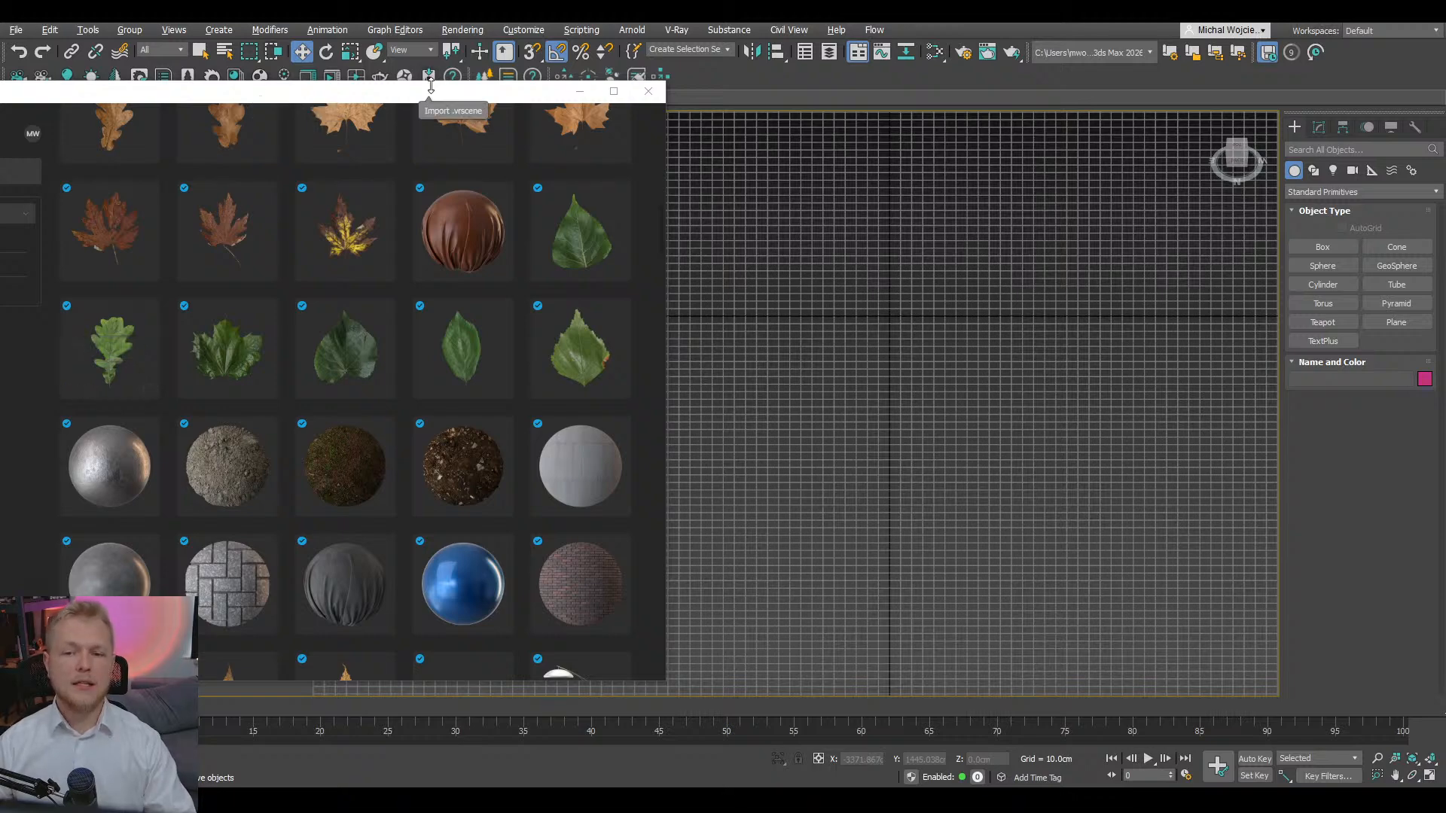
drag(478, 93, 668, 65)
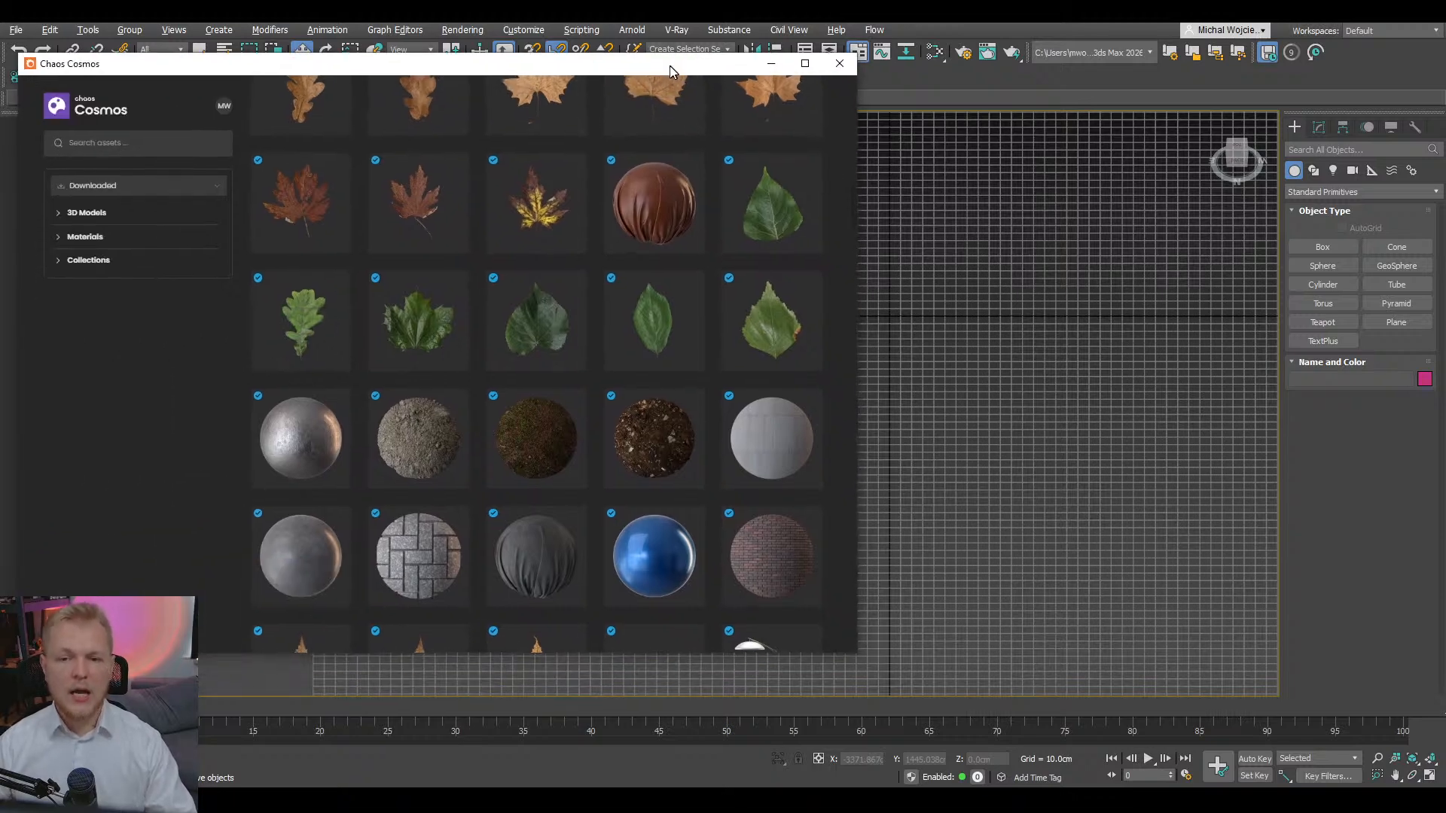
mouse_move(529, 240)
scroll(530, 239, up, 2)
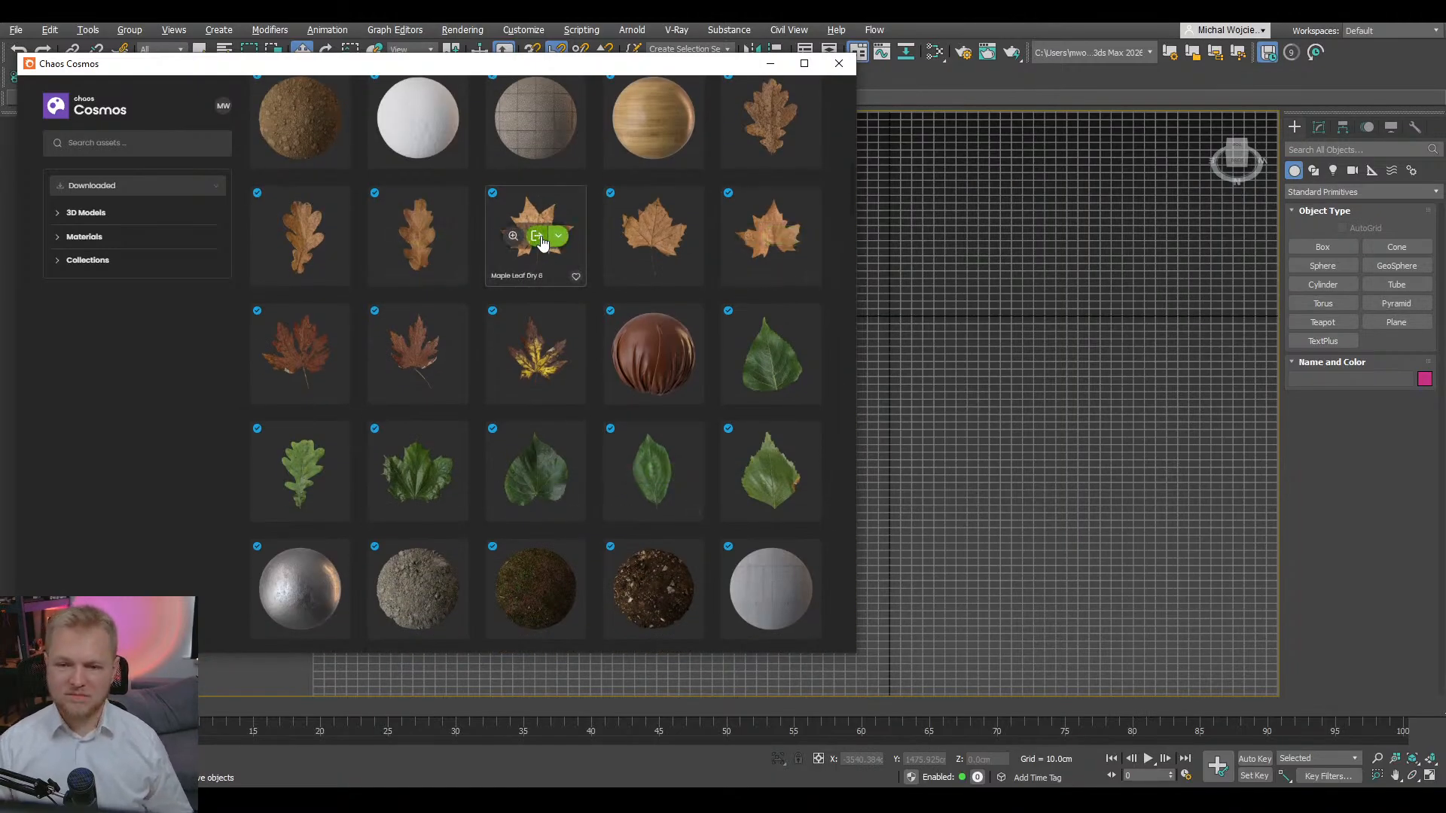
click(537, 241)
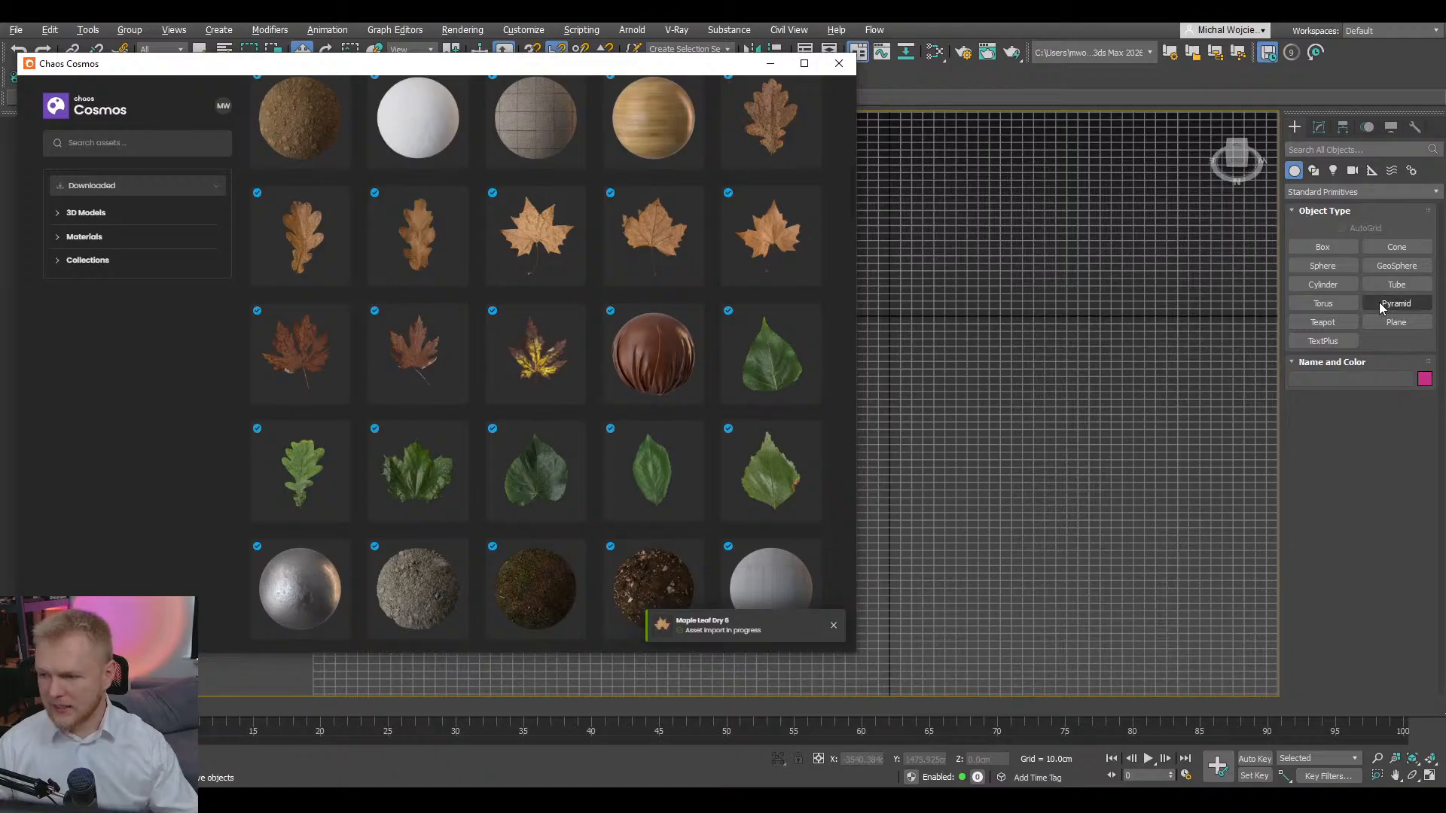
- Draw a plane about 34 cm long and 22 cm wide in the empty area beside the terrain and keep it selected
drag(975, 309, 1023, 323)
right_click(1023, 322)
key(z)
click(1318, 128)
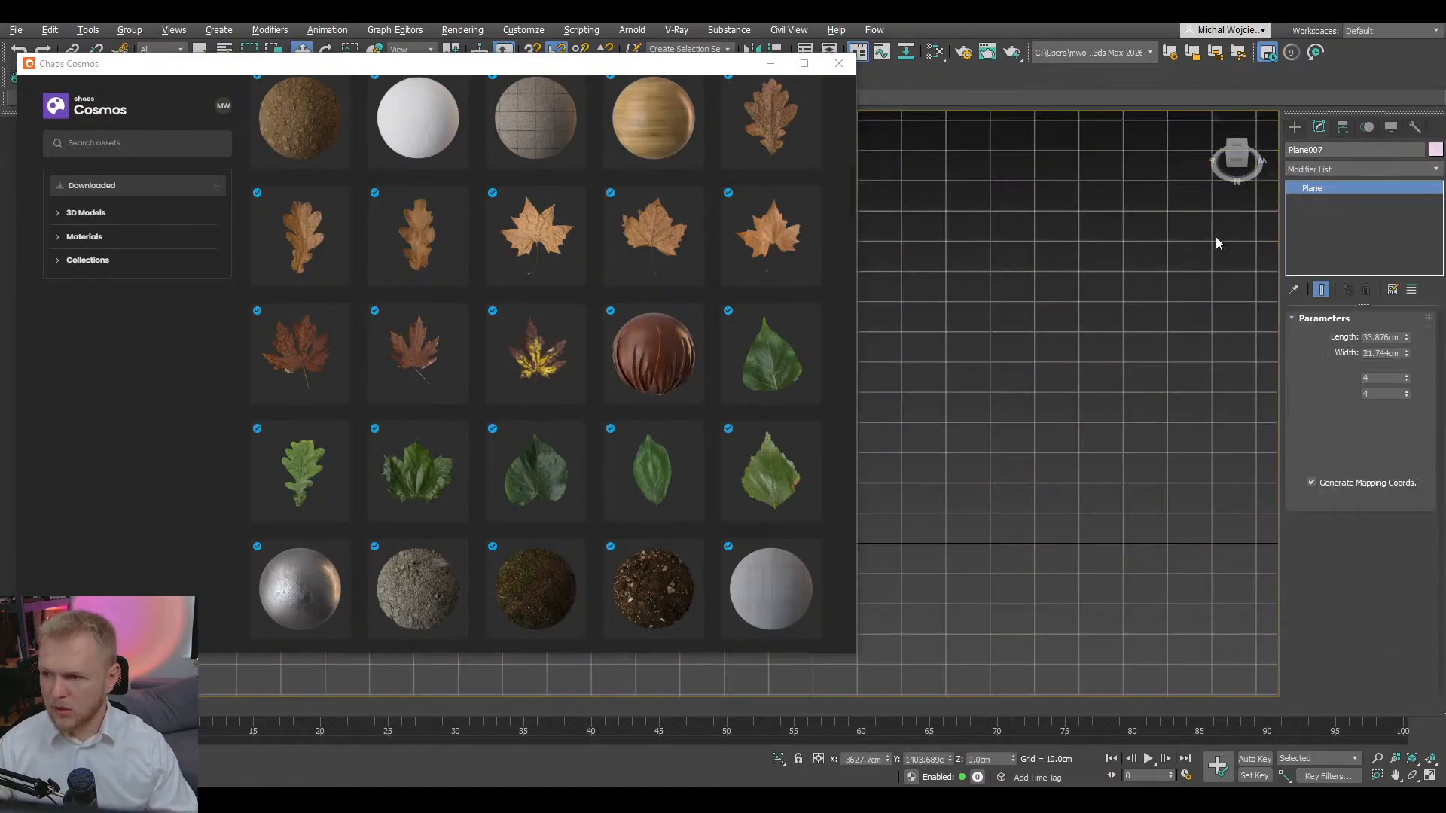
scroll(1157, 317, down, 3)
click(1157, 317)
key(Delete)
click(912, 409)
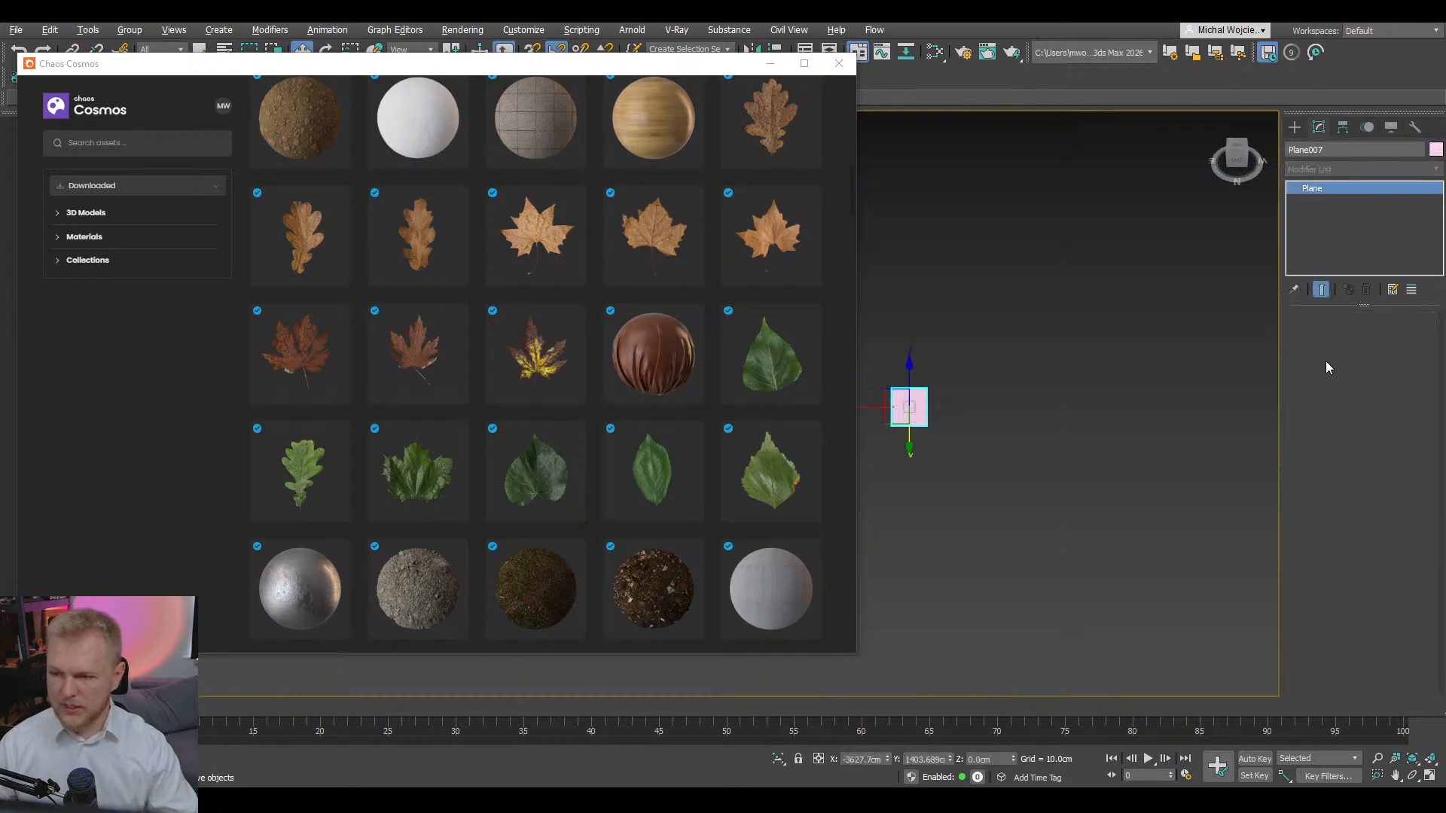
- Set the new plane's length and width to 15 cm each
double_click(1381, 337)
text(15)
key(Tab)
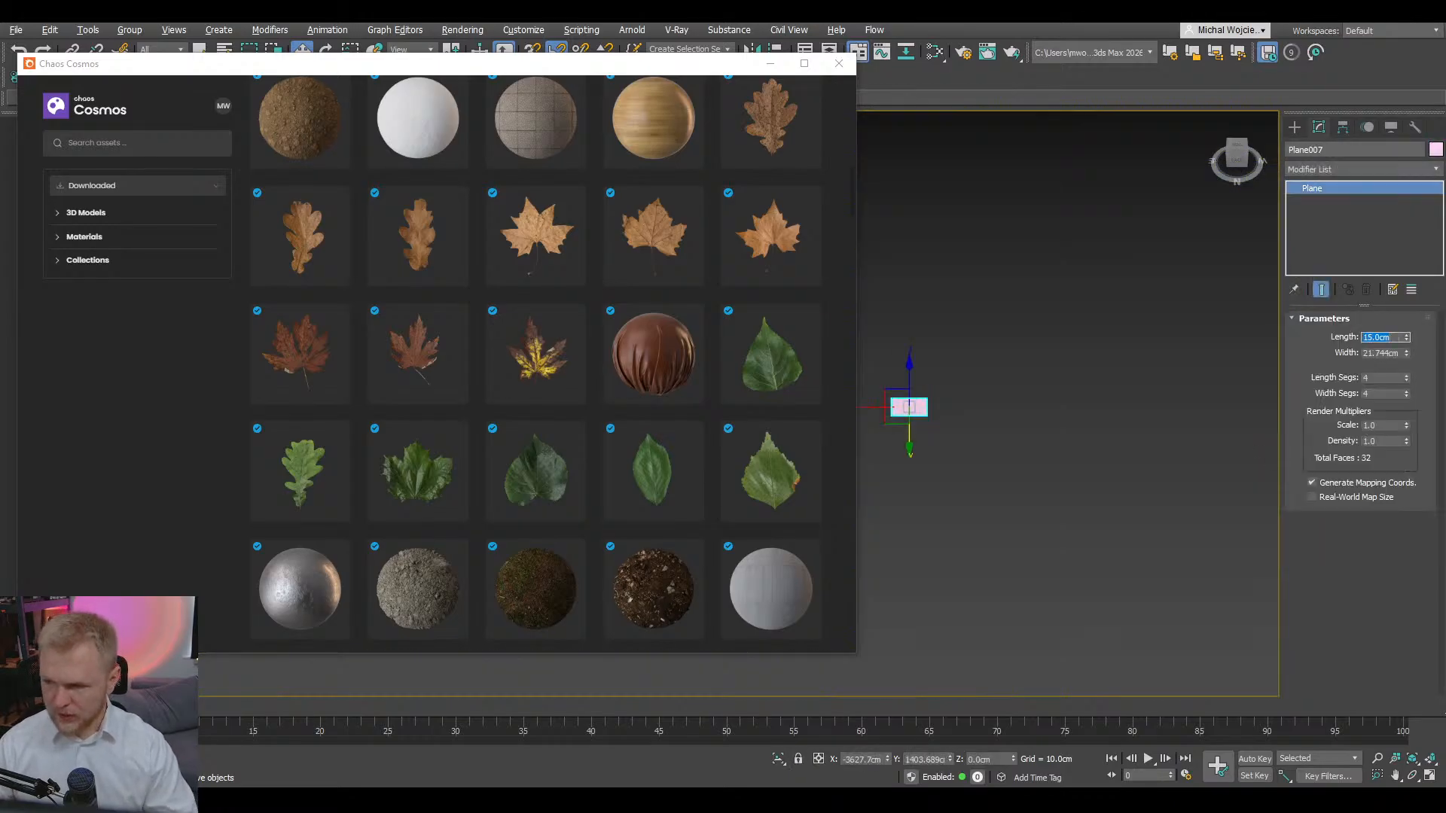
text(15)
key(Return)
- Clone the 15 cm plane along X into a row, making five independent copies with small gaps between them
shift+drag(928, 394, 958, 394)
click(762, 409)
click(761, 409)
click(761, 409)
click(761, 408)
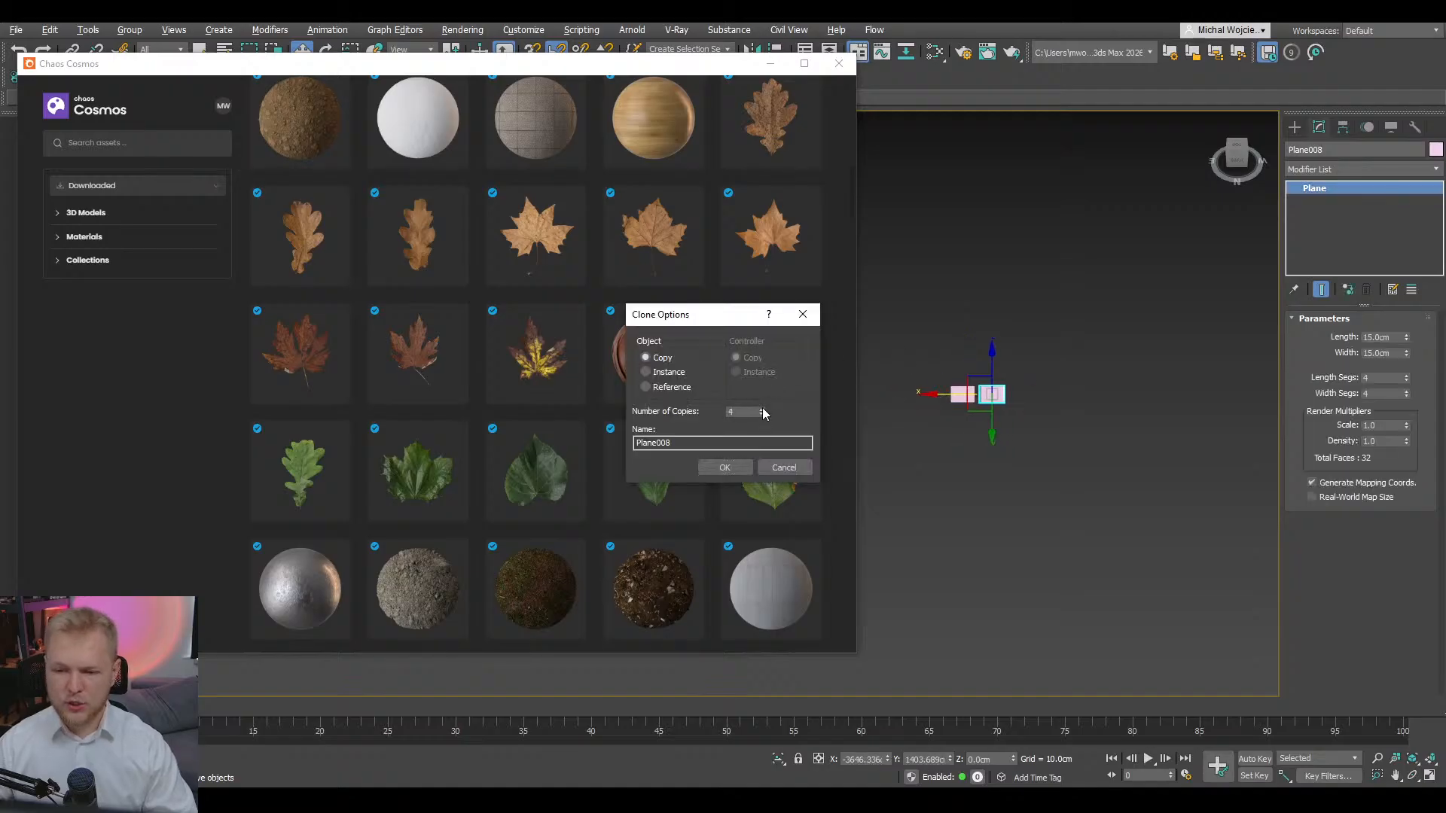
click(725, 467)
- Show edged faces on the row of planes and apply the Maple Leaf Dry 6 material to the first plane
click(1034, 419)
alt+middle_drag(1033, 419, 1092, 419)
scroll(1092, 418, up, 5)
key(F4)
scroll(1093, 418, down, 5)
scroll(1093, 424, up, 2)
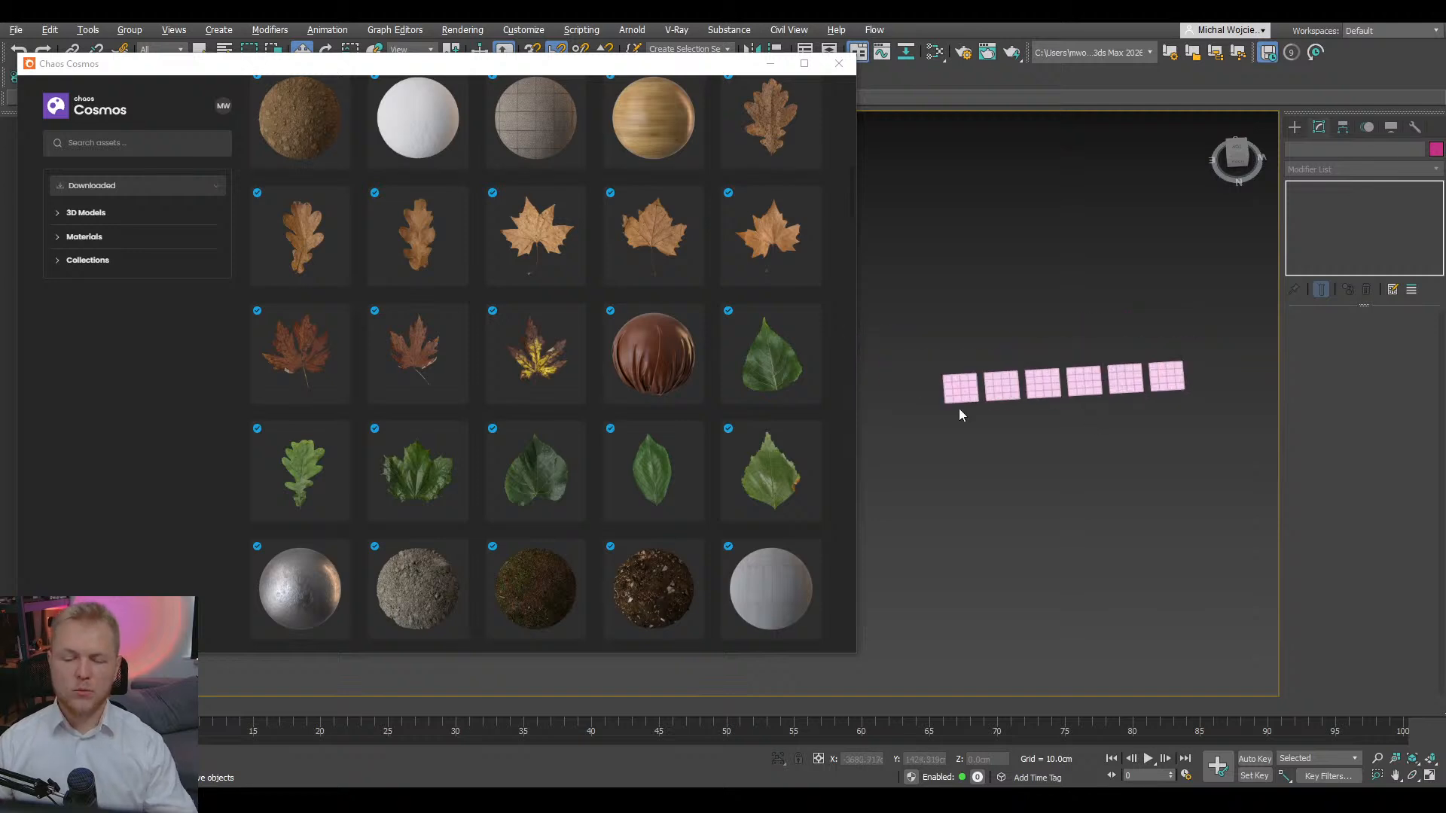
drag(532, 264, 968, 407)
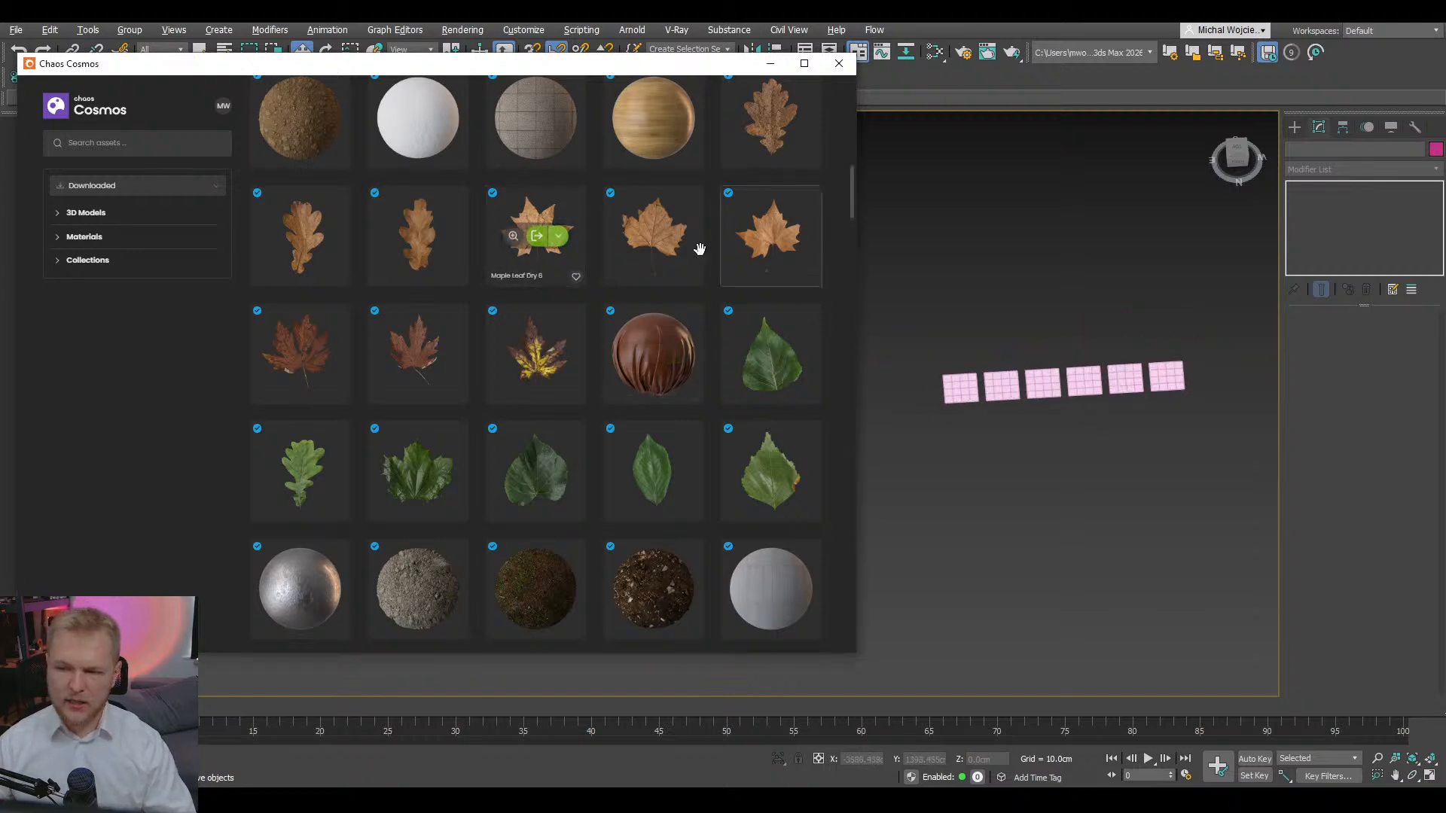
scroll(968, 408, up, 3)
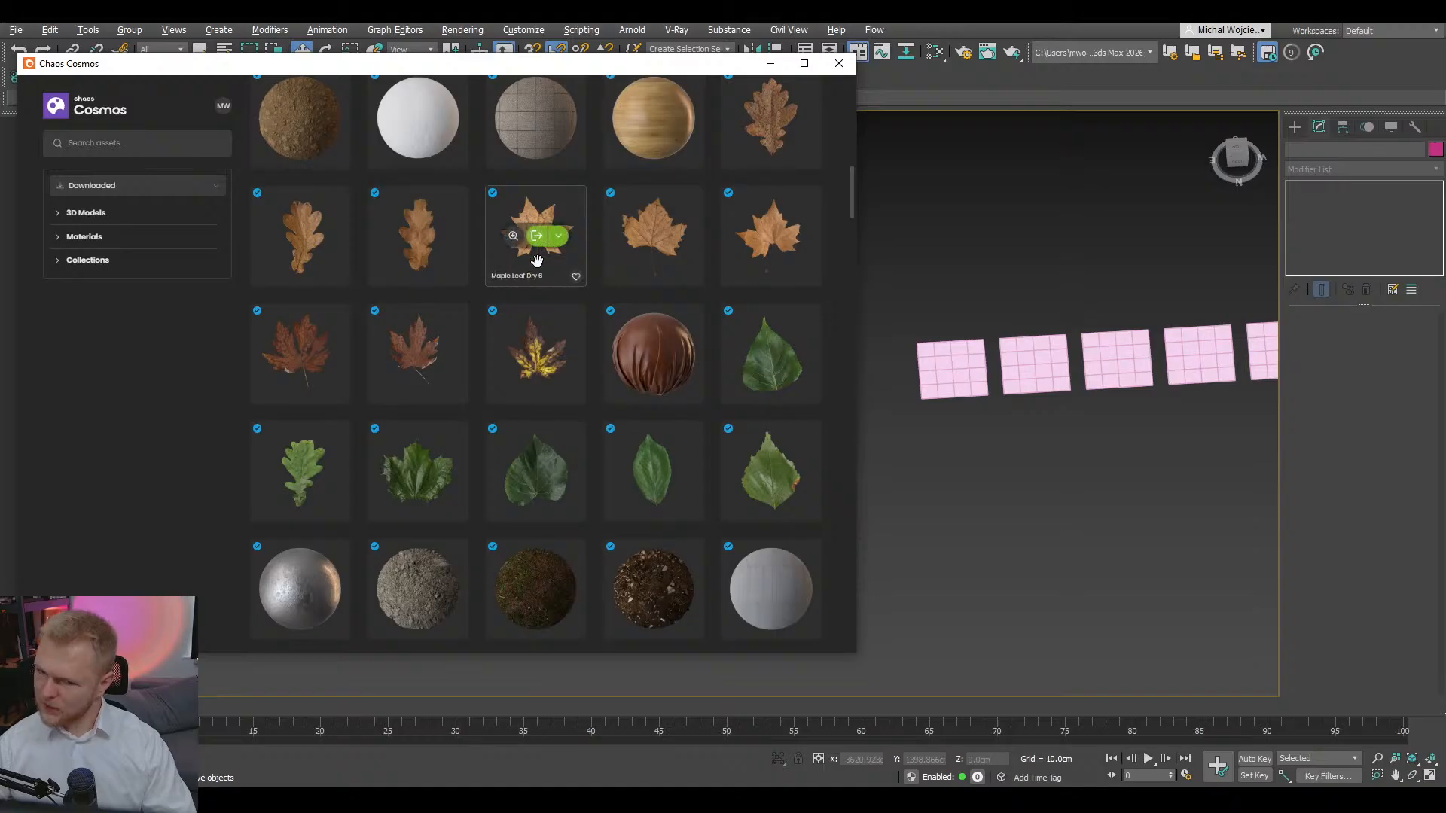
drag(532, 250, 950, 372)
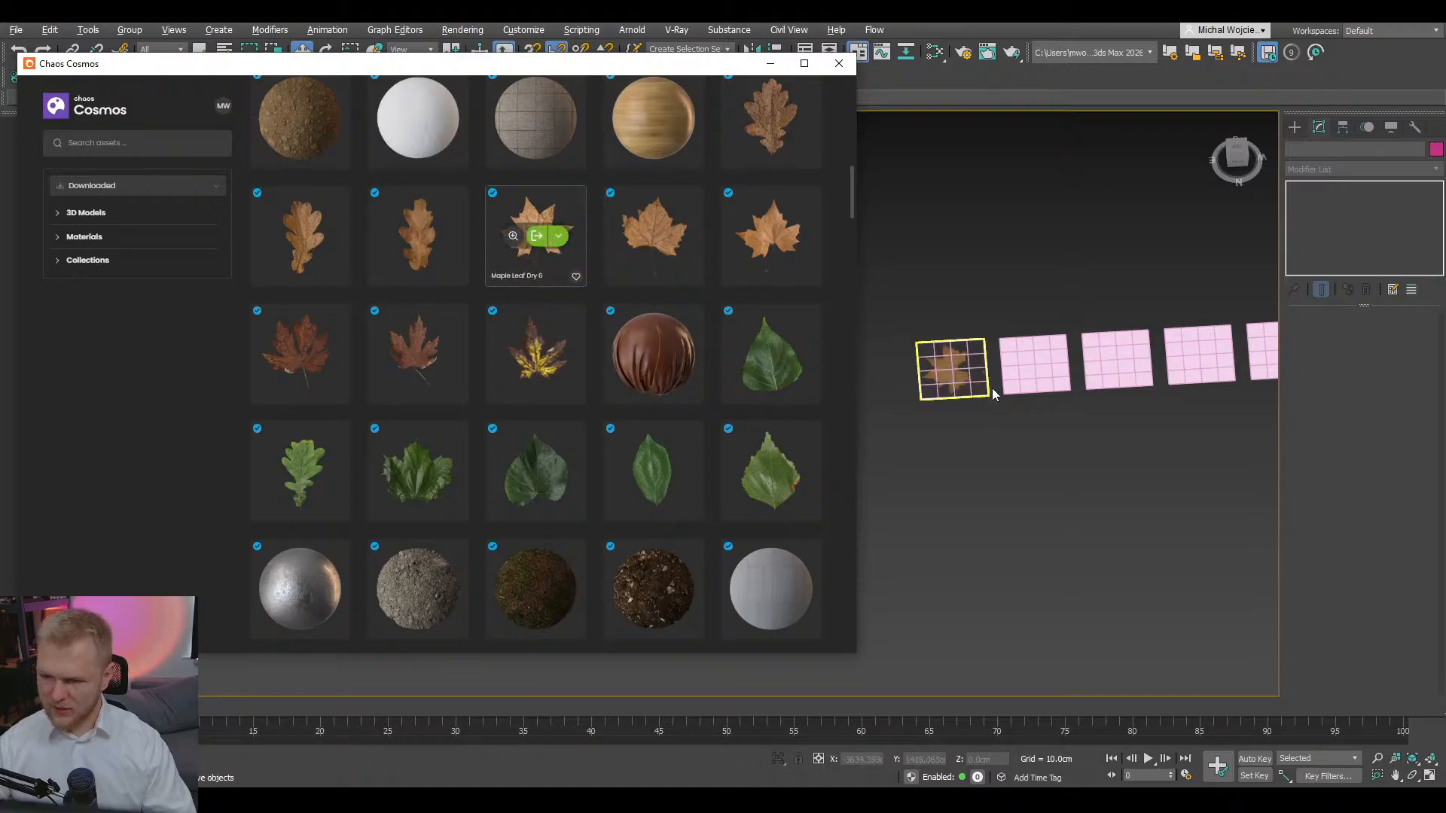
- Apply the Leaf Maple material to the third plane and Leaf Linden to the second plane
drag(648, 252, 1048, 378)
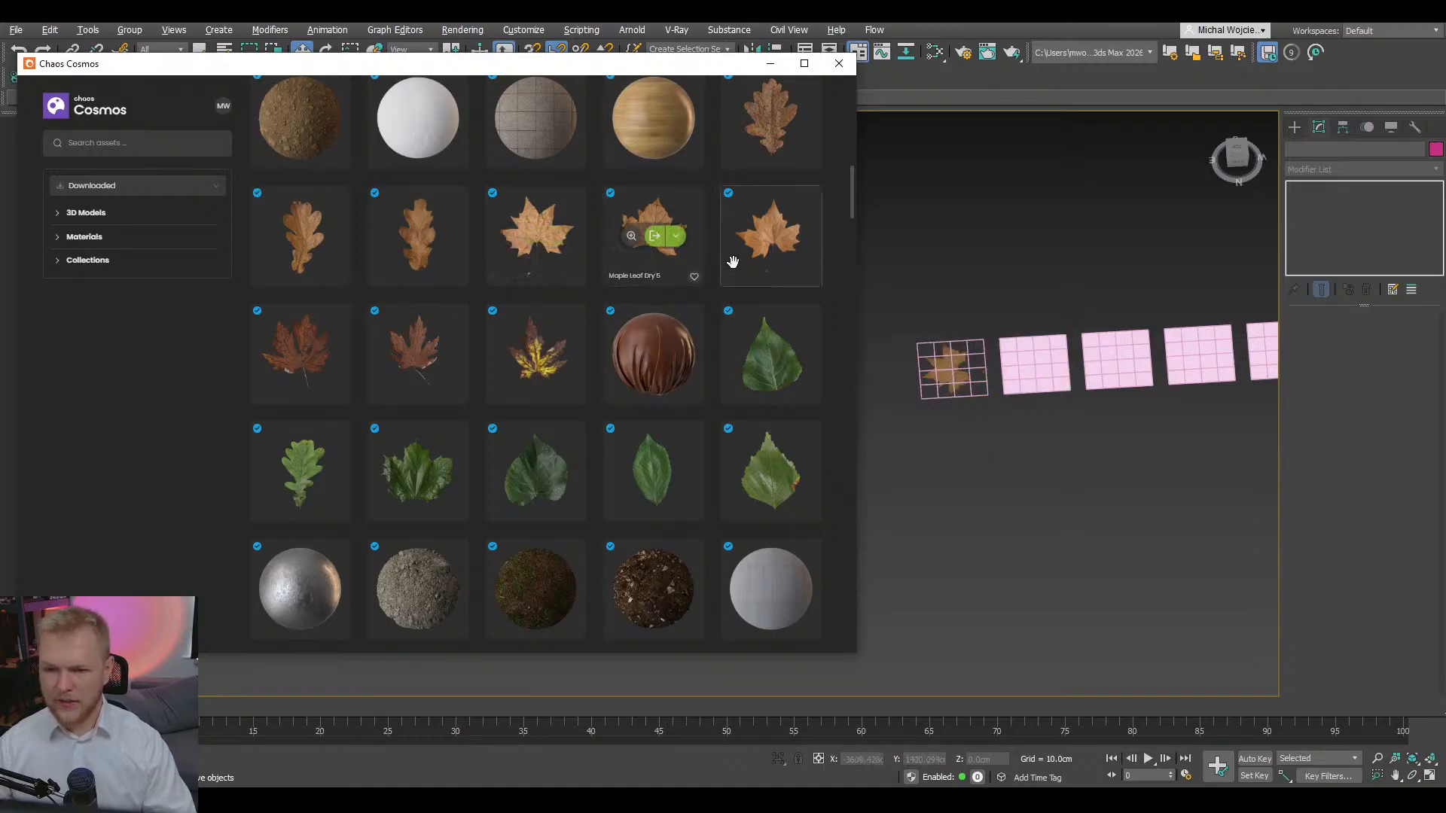
drag(452, 500, 1107, 381)
scroll(1100, 373, up, 5)
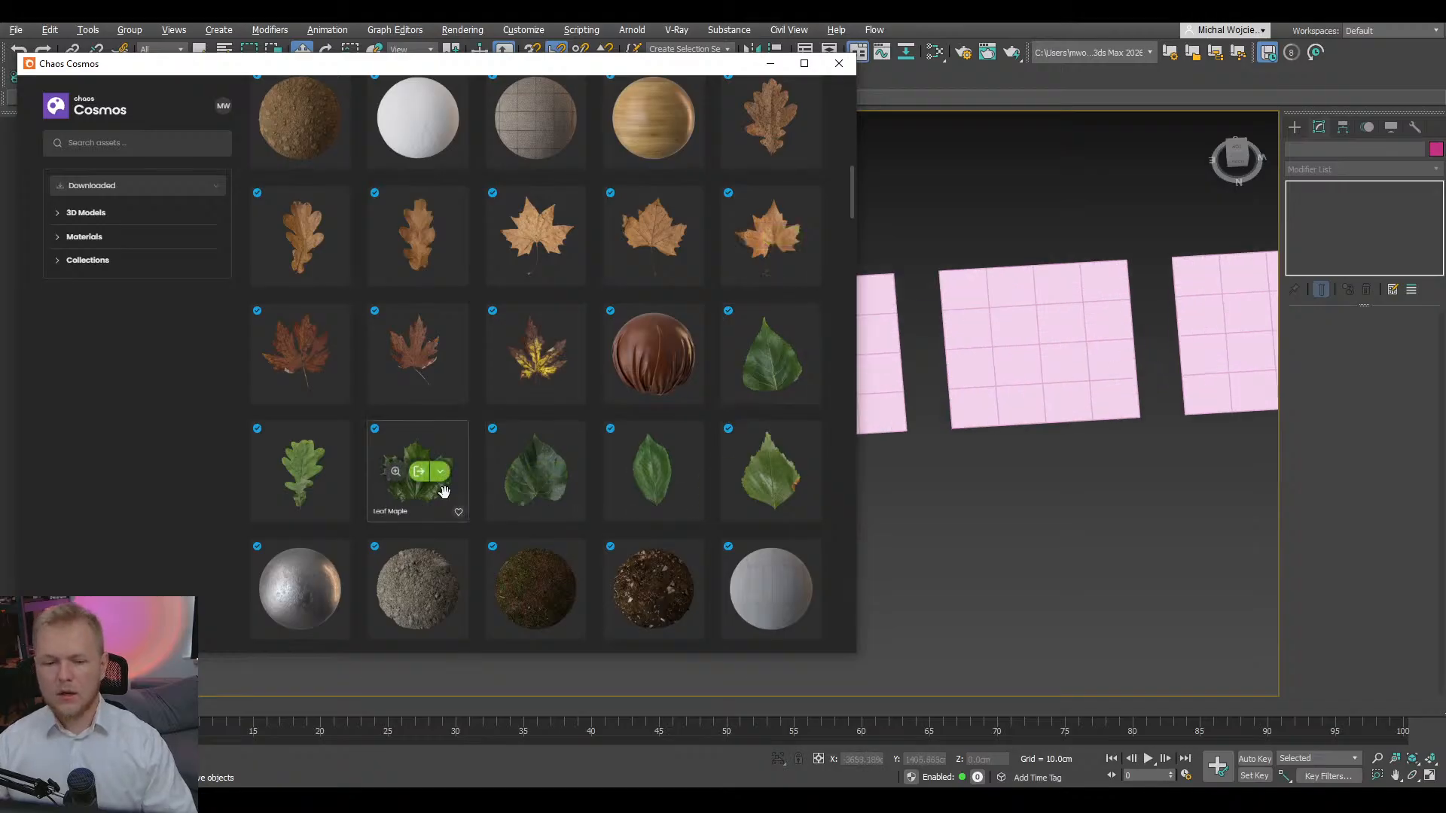
drag(443, 491, 984, 384)
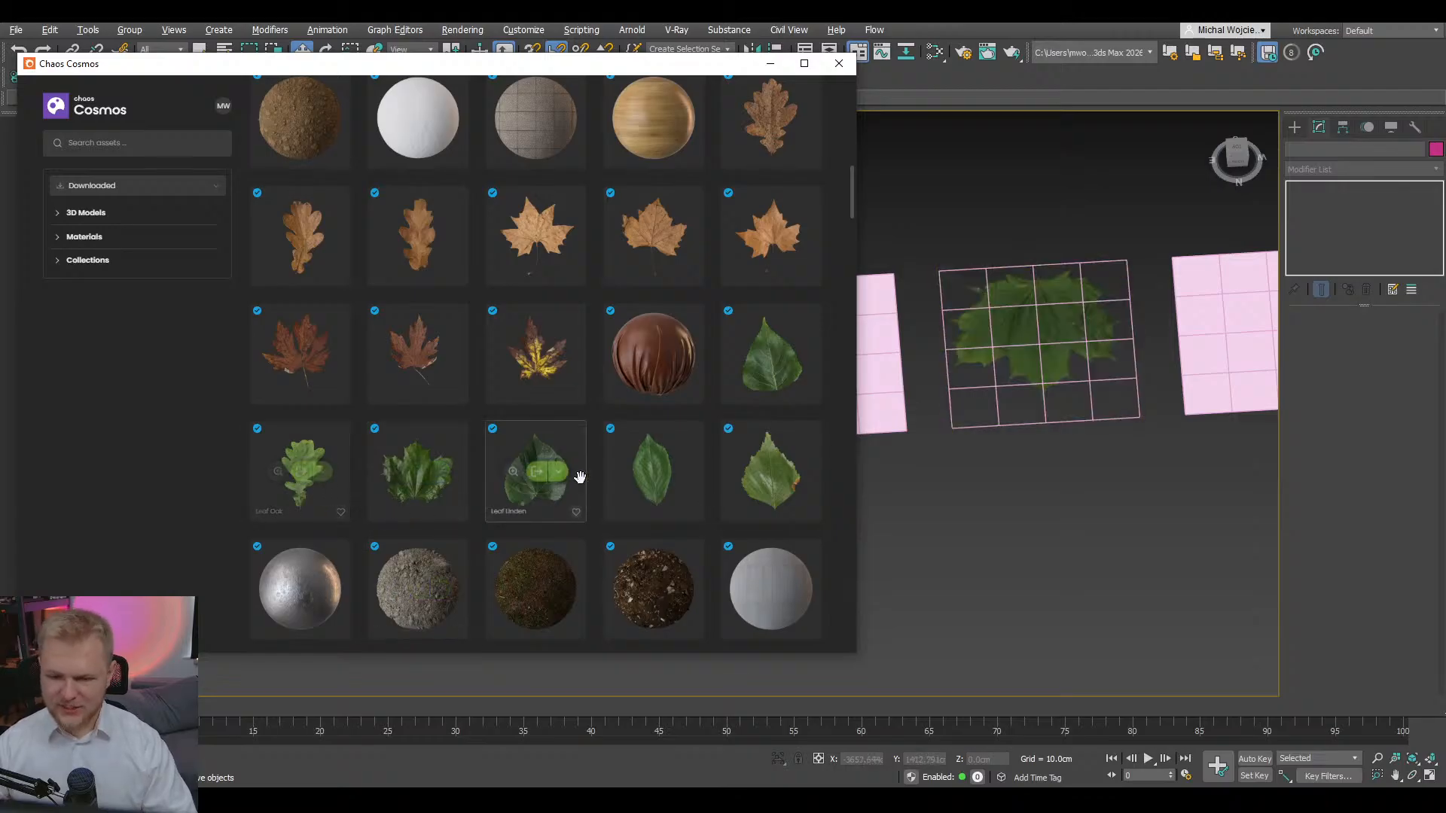
drag(531, 507, 904, 421)
drag(521, 504, 895, 365)
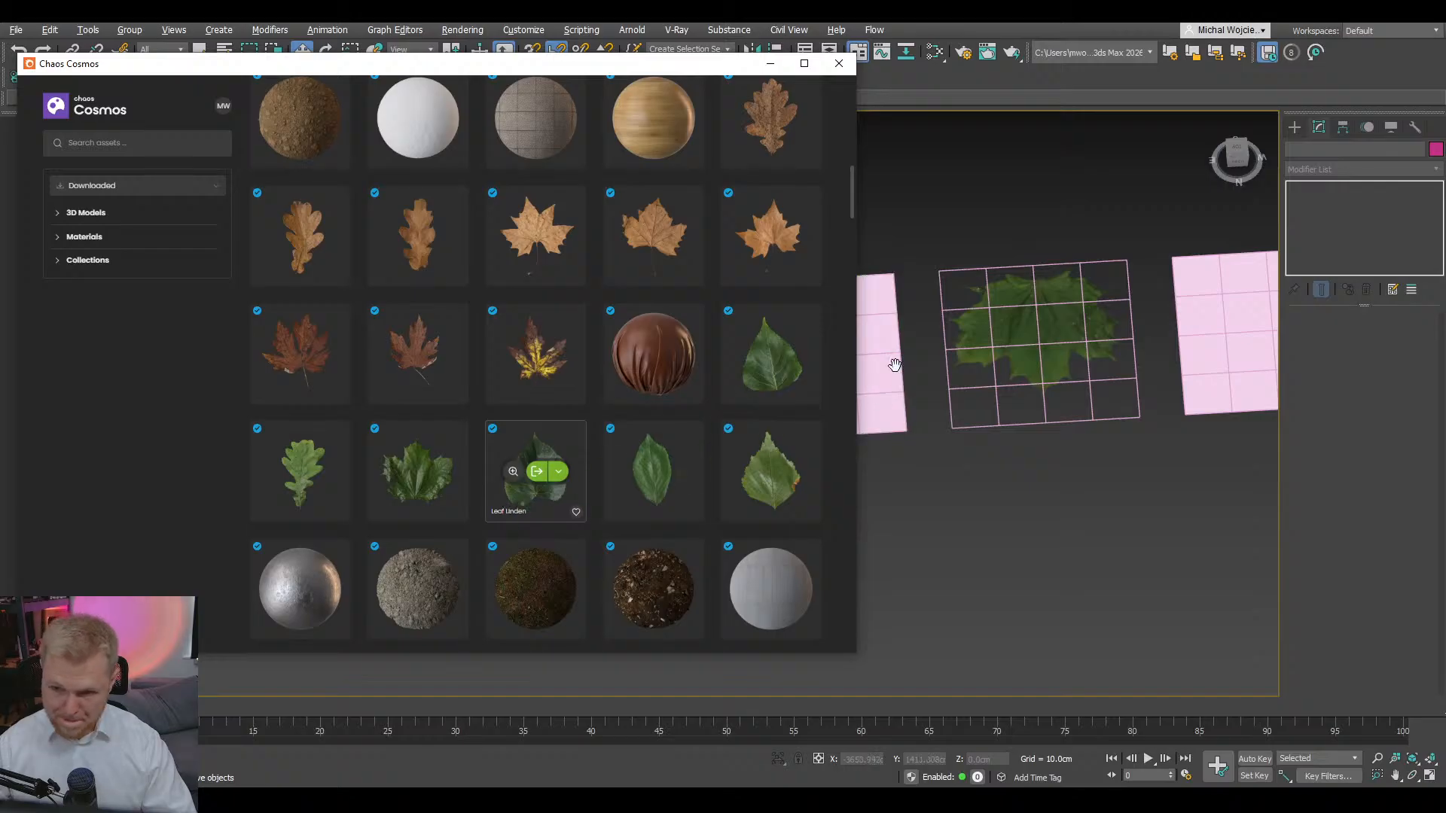
- Apply the Leaf Cherry material to the fourth plane and delete the two unused planes at the end of the row
scroll(1175, 391, down, 2)
middle_drag(1175, 391, 998, 401)
drag(663, 490, 1107, 384)
scroll(1188, 472, down, 2)
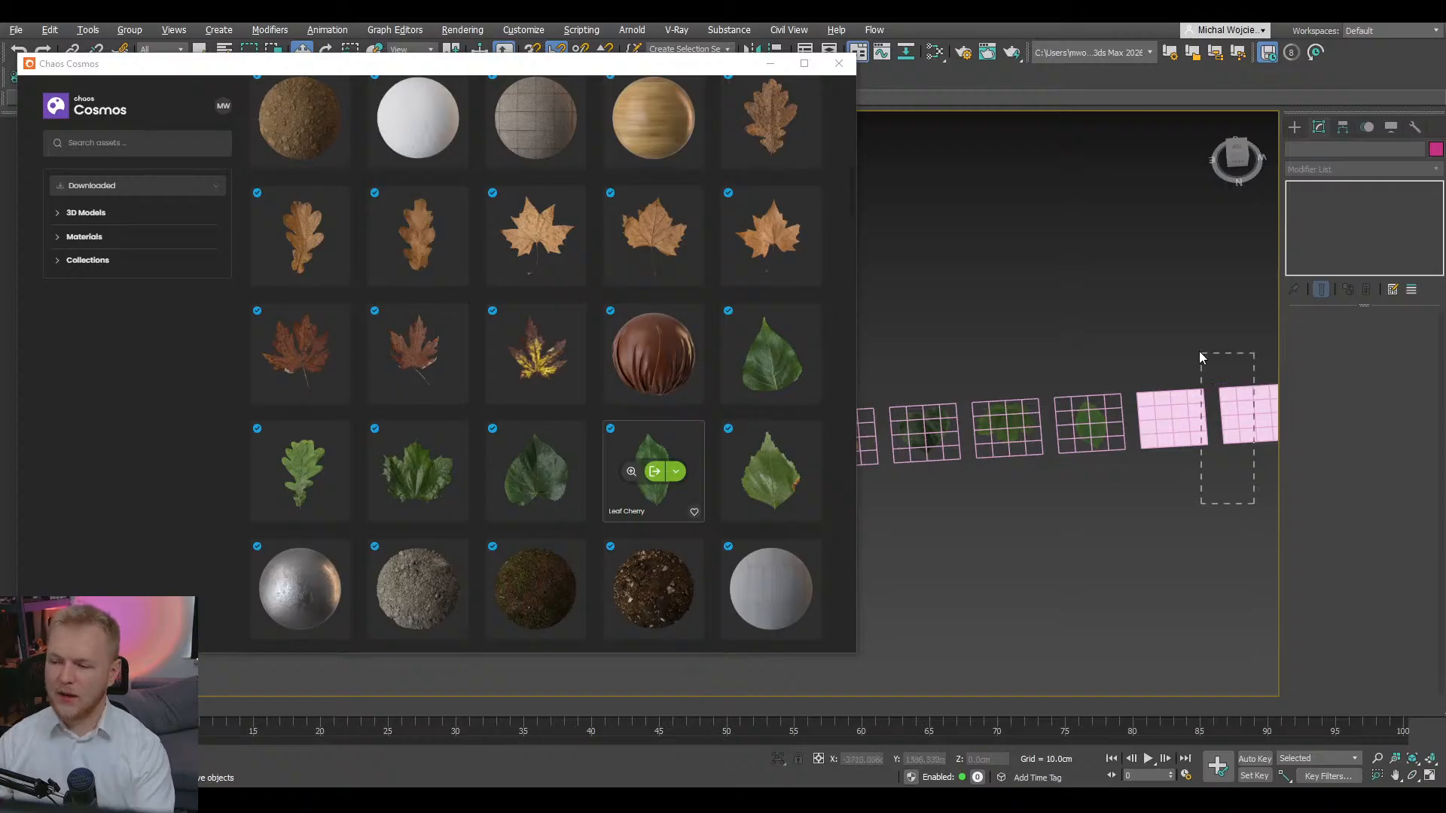
drag(1201, 352, 1198, 354)
key(Delete)
- Hide the edged faces on the four leaf planes and close the Chaos Cosmos browser
scroll(1131, 424, down, 3)
middle_drag(1077, 440, 1125, 434)
scroll(1125, 434, up, 3)
key(F4)
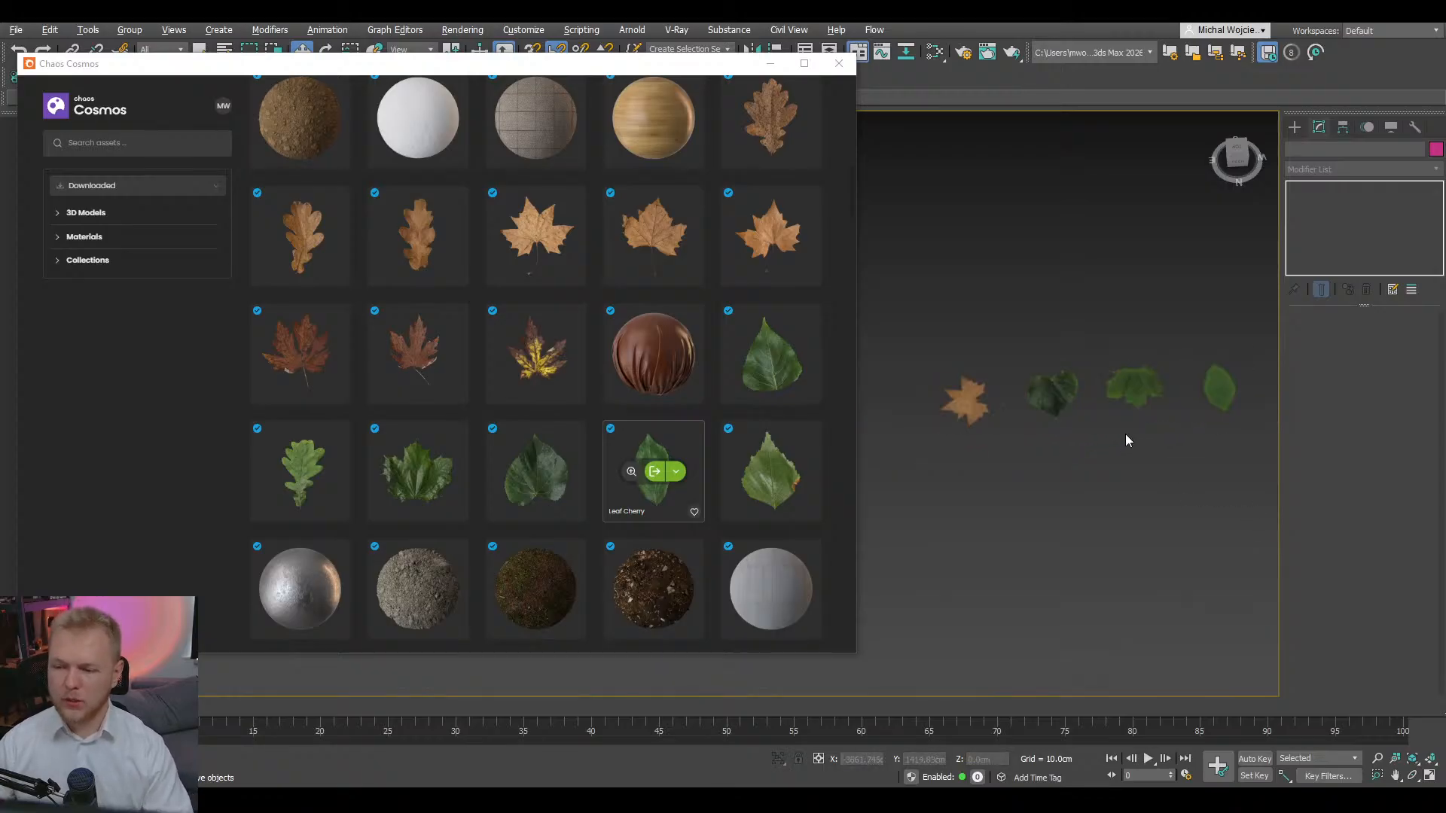
click(838, 63)
scroll(952, 399, down, 3)
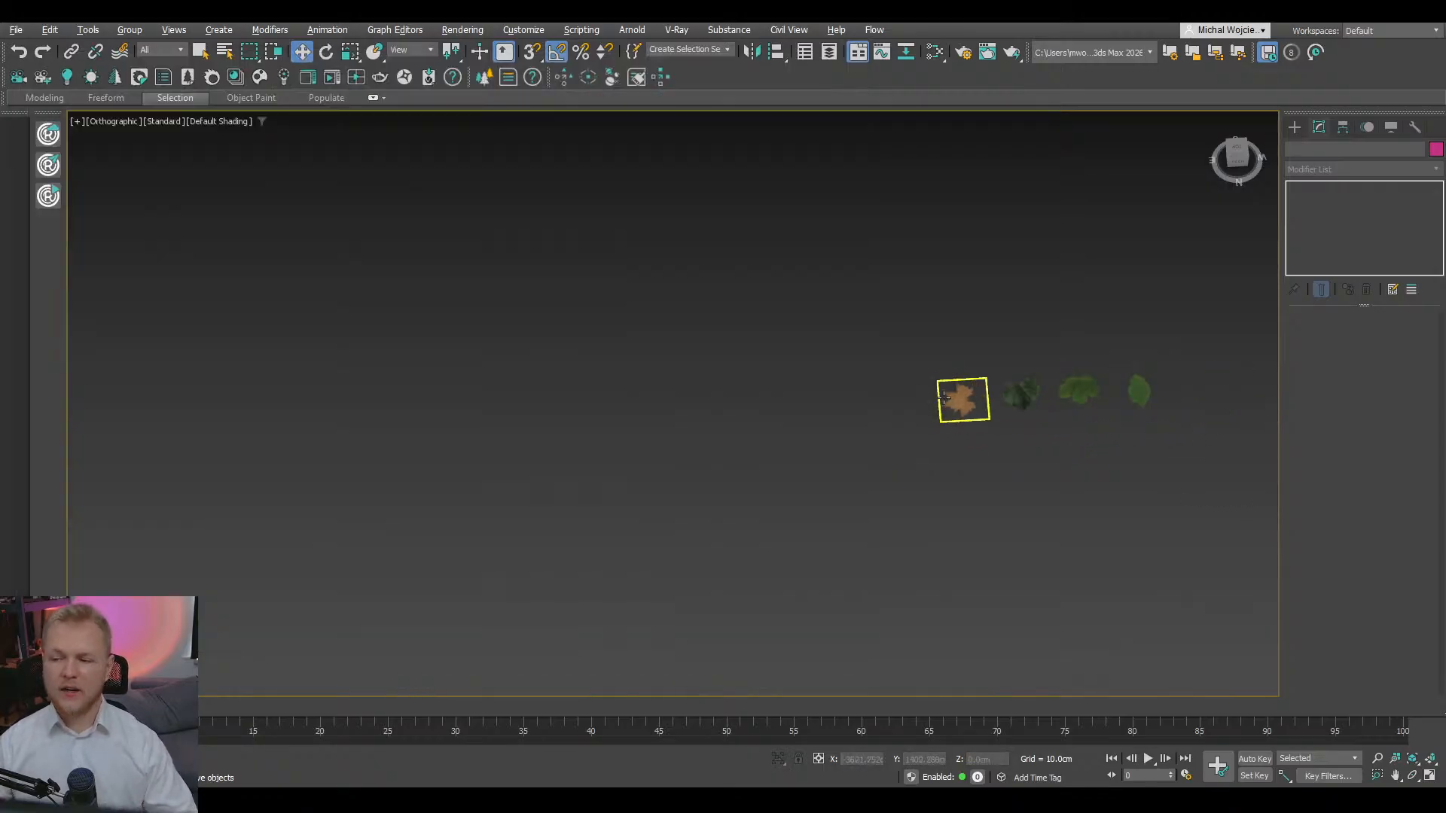
scroll(979, 399, up, 4)
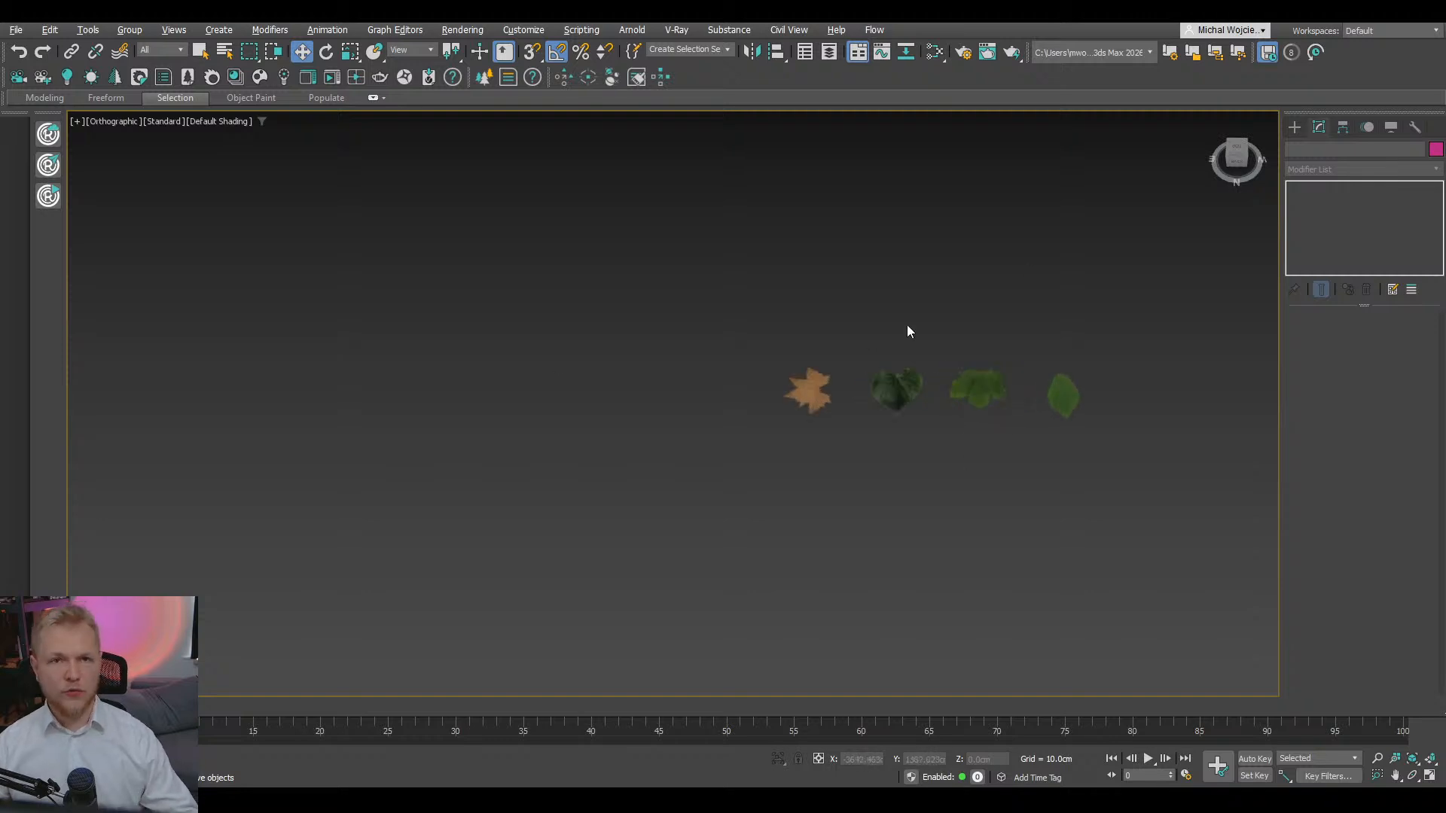
- Bring up the creation tools for spline shapes
click(1292, 127)
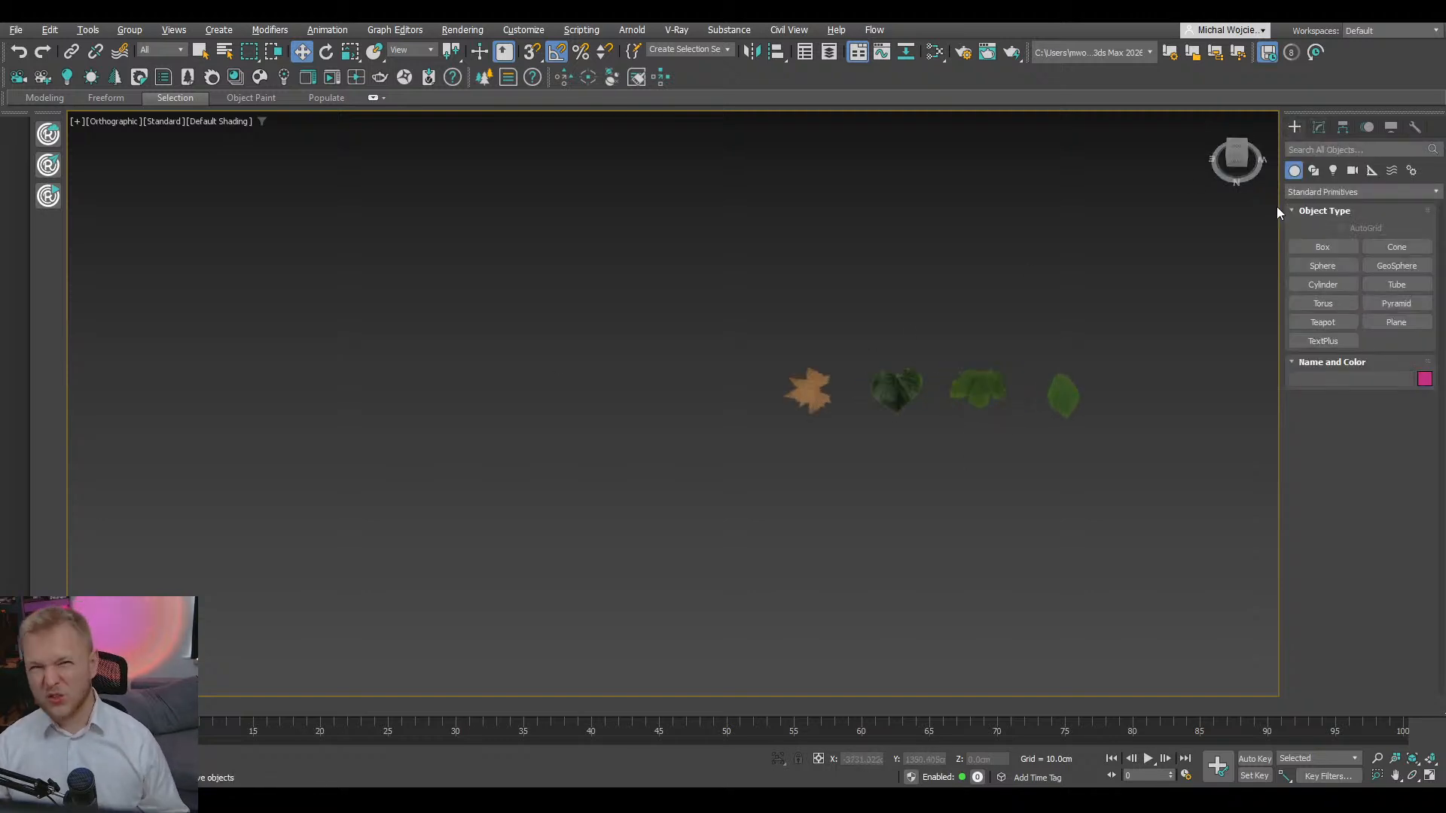
scroll(981, 323, down, 2)
scroll(1171, 226, up, 2)
click(1313, 170)
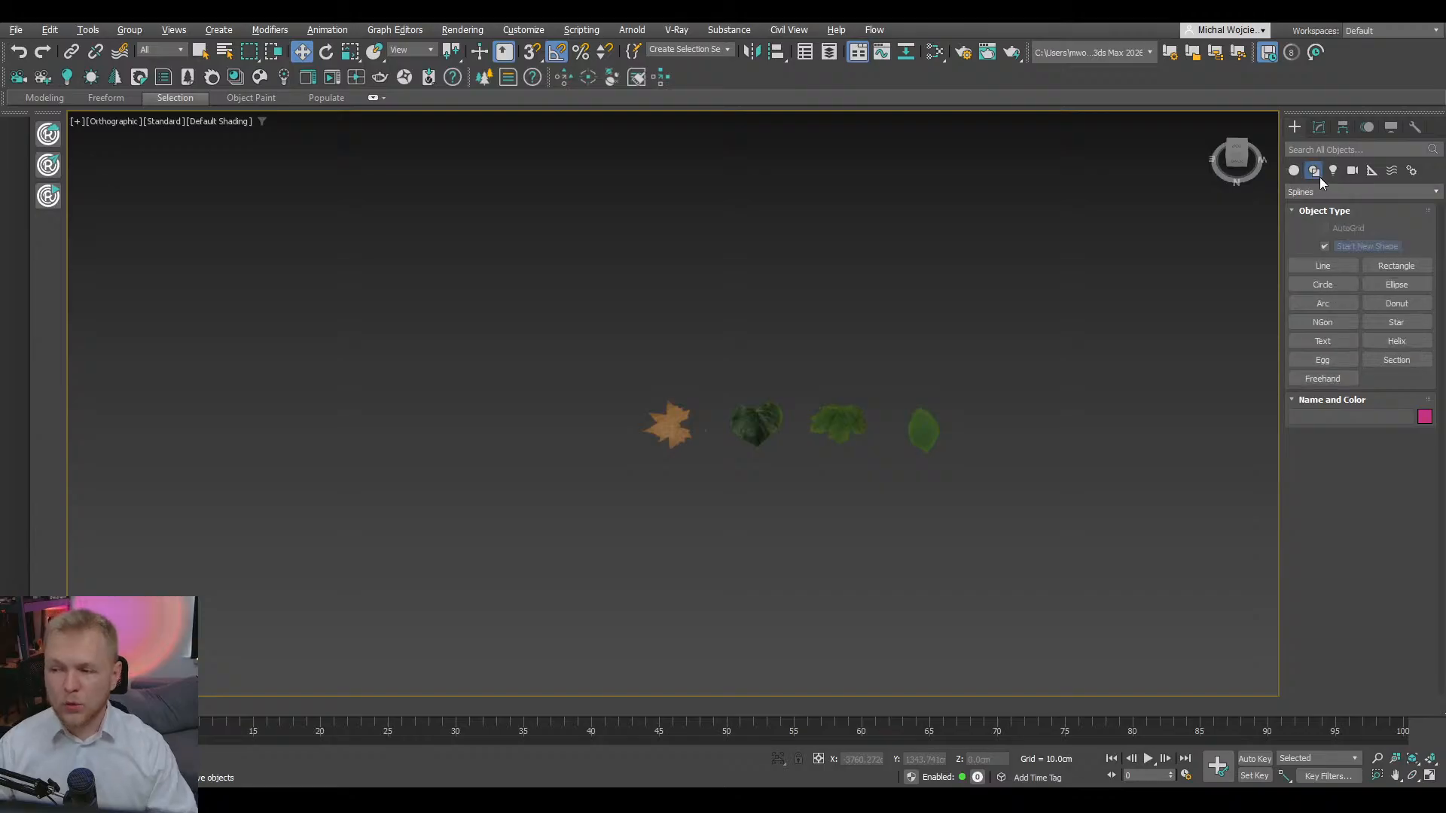
- Select both trees beside the house and switch to the top view framed on them
scroll(752, 259, down, 8)
middle_drag(452, 280, 690, 329)
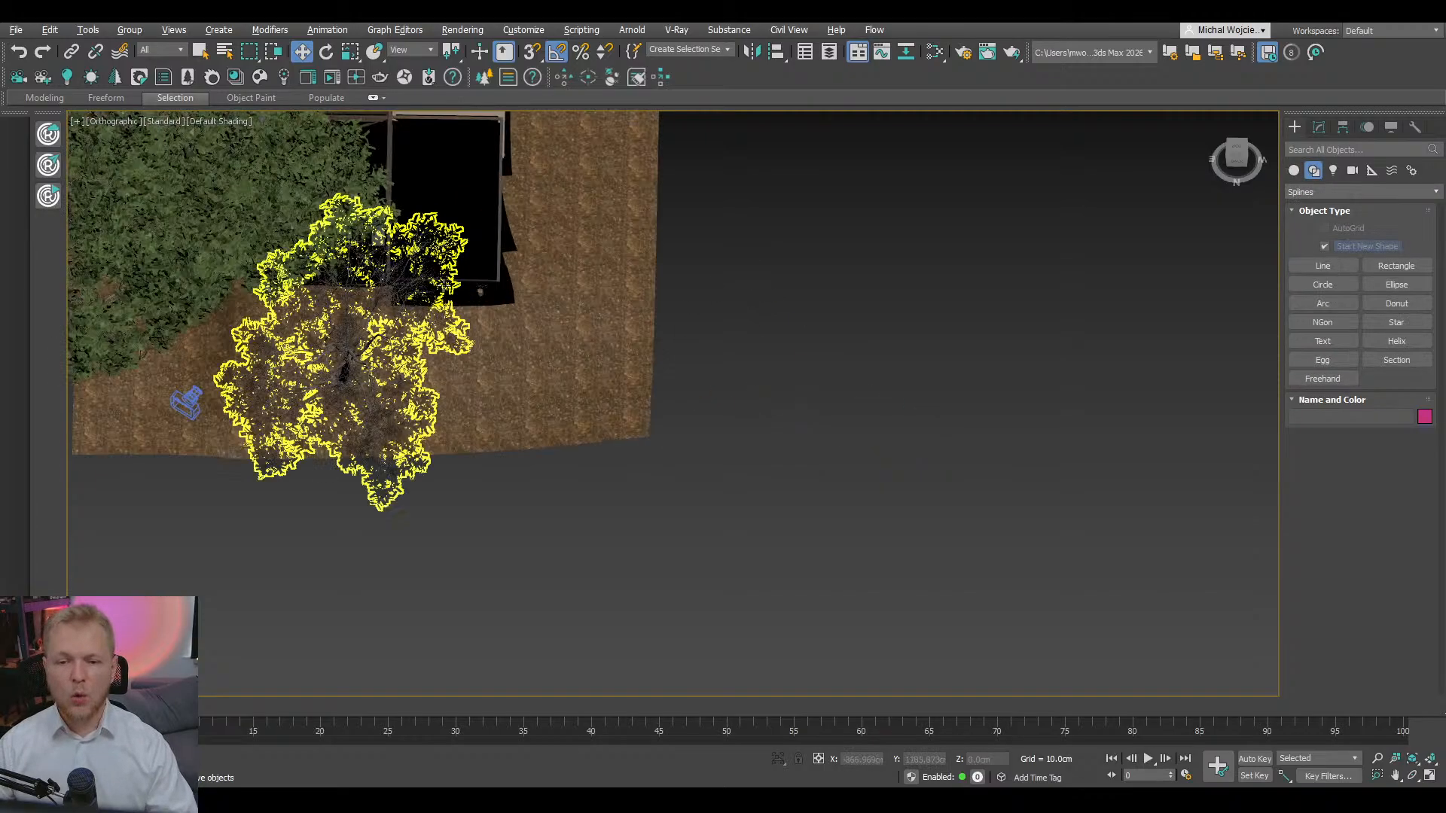
middle_drag(226, 231, 561, 320)
click(566, 331)
ctrl+click(687, 444)
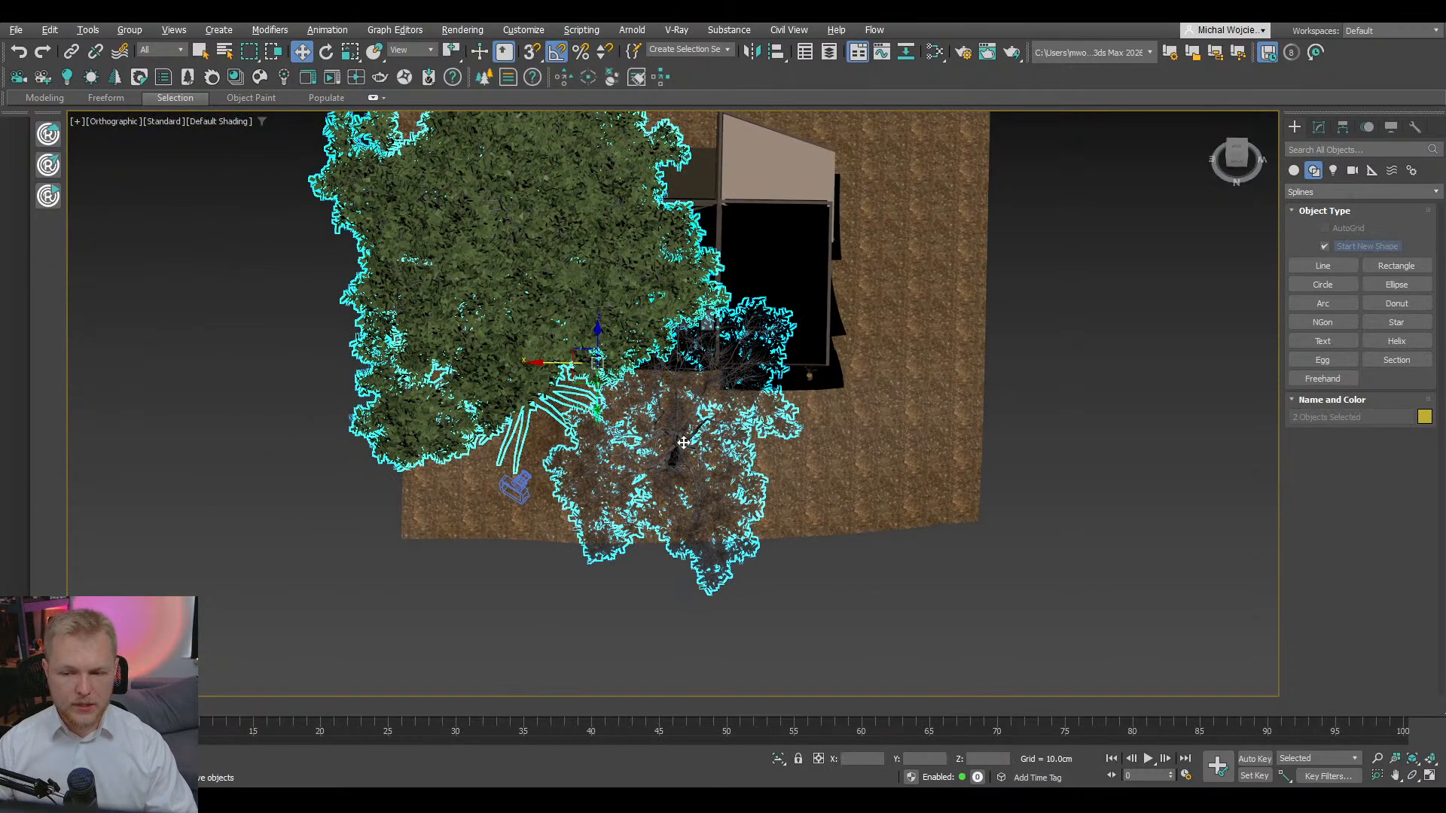
scroll(686, 444, down, 4)
alt+middle_drag(687, 445, 709, 331)
scroll(710, 279, up, 3)
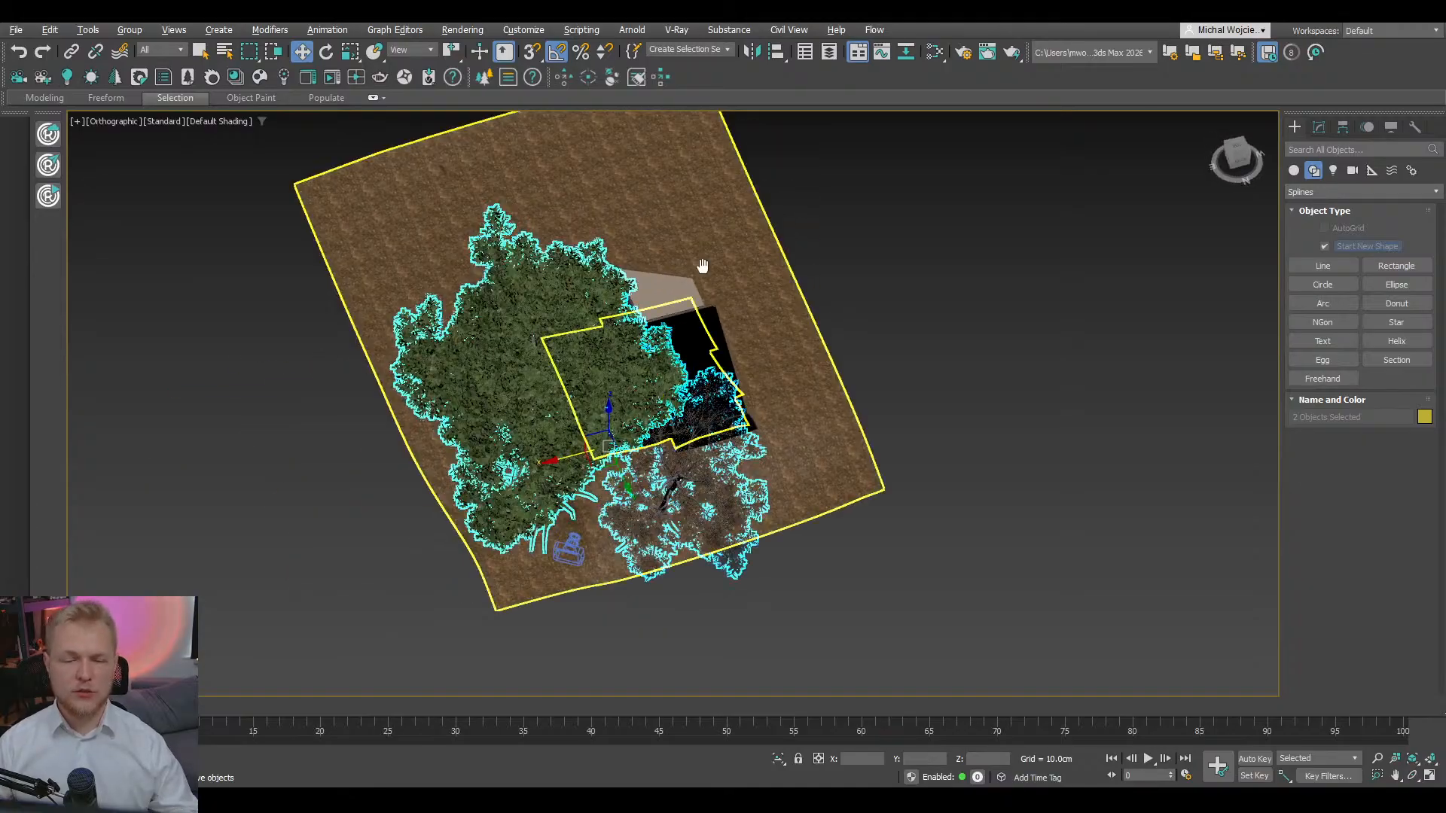
middle_drag(703, 265, 747, 295)
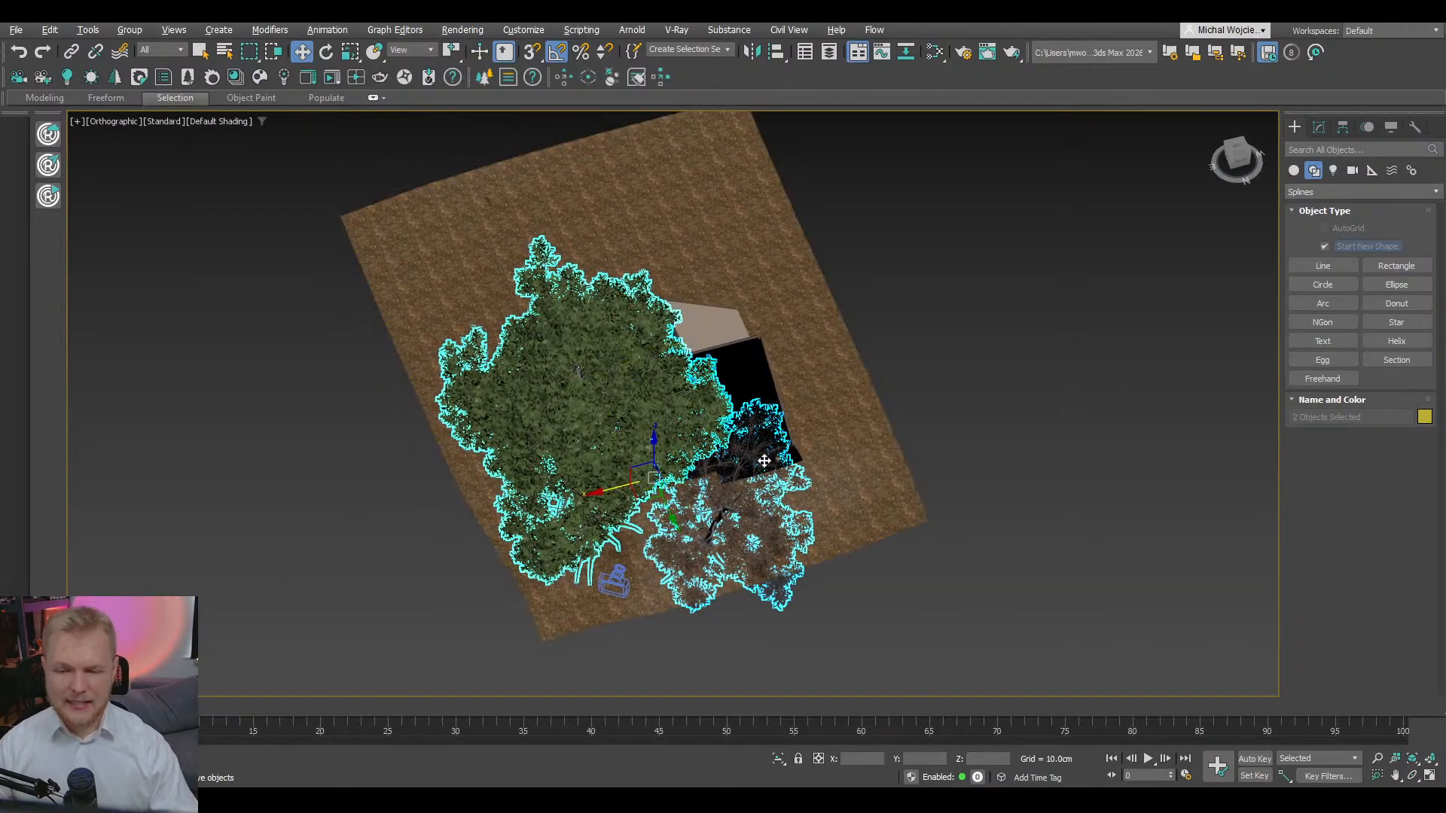
key(t)
key(z)
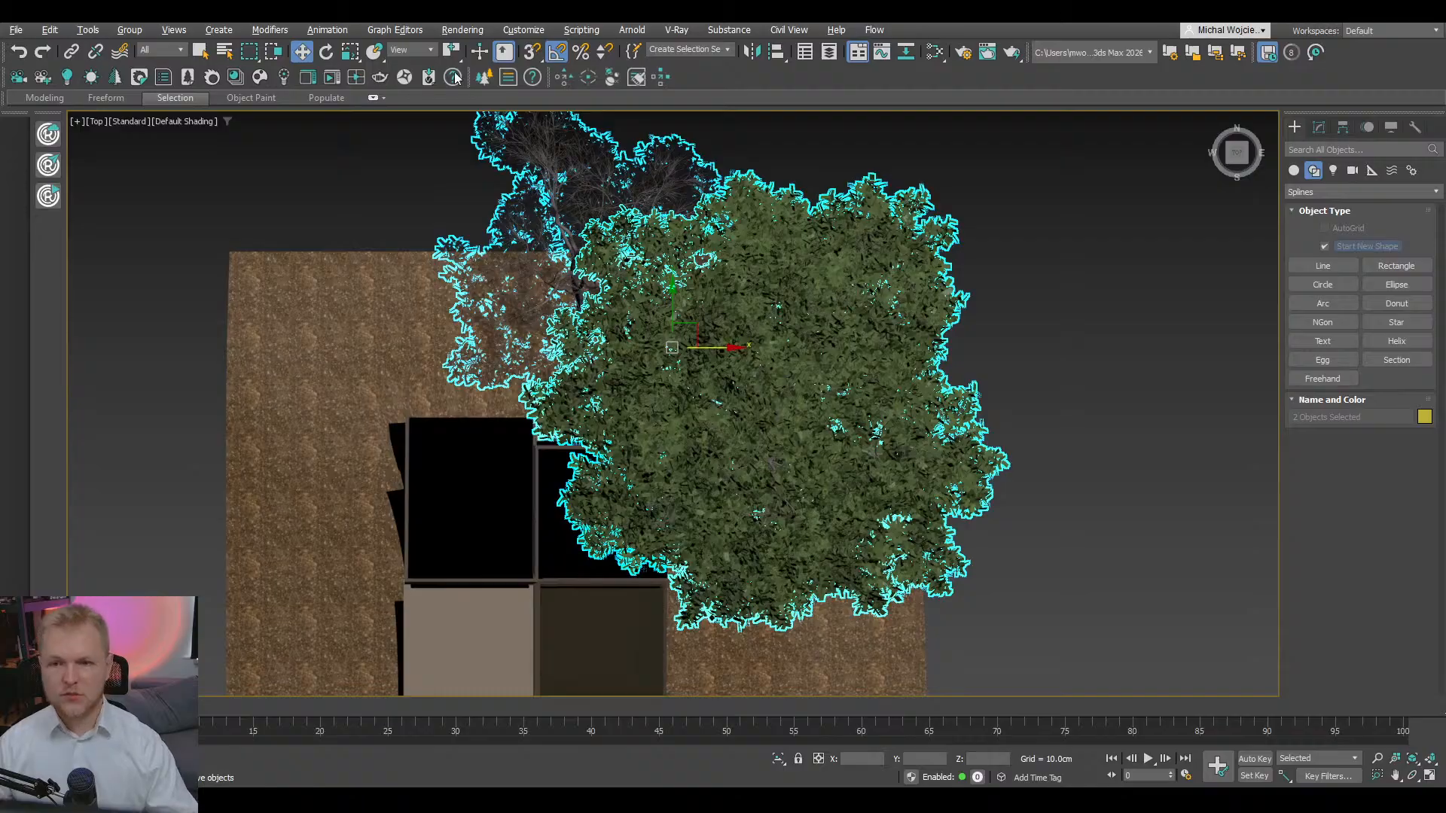
click(583, 30)
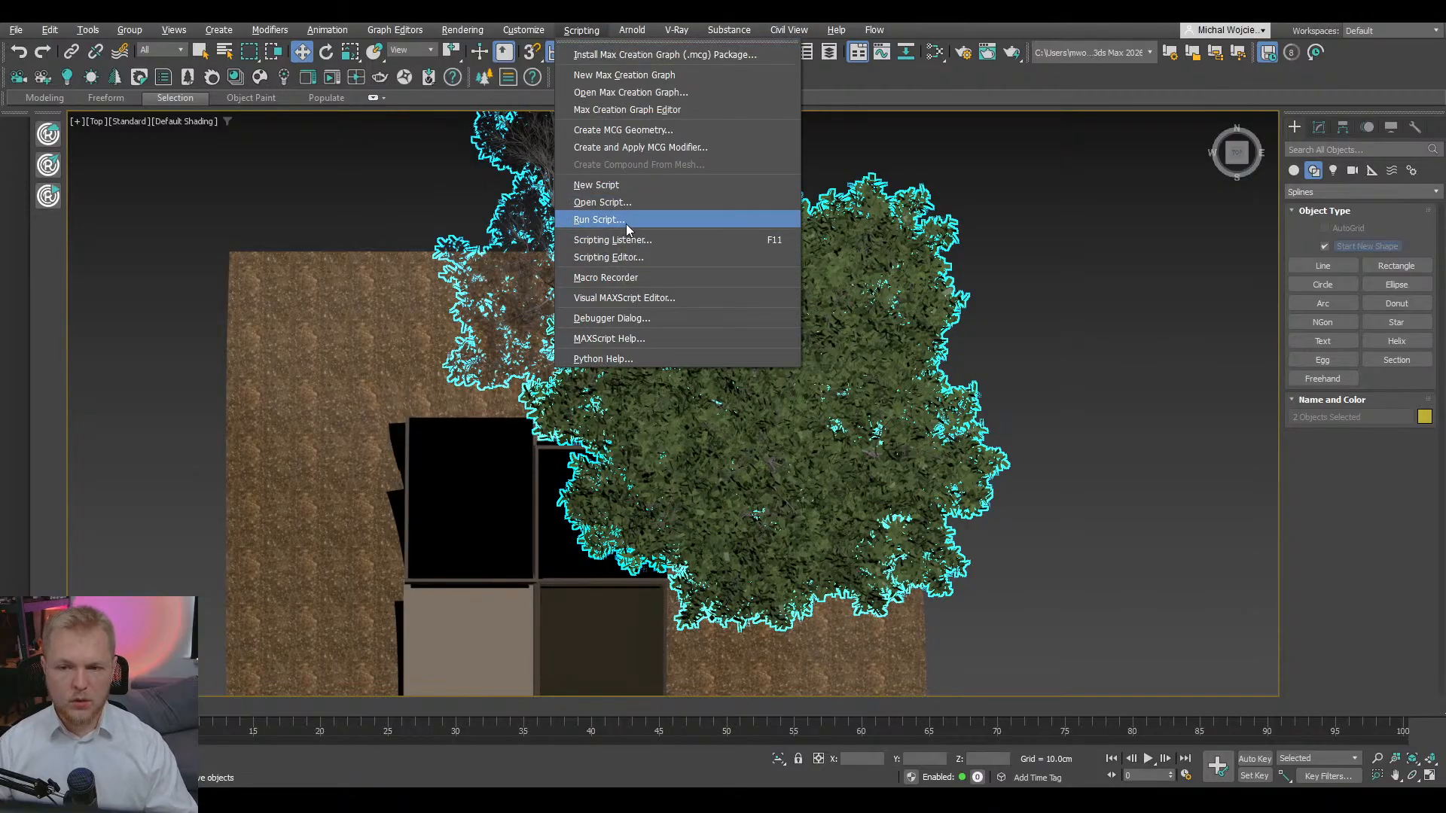
click(626, 221)
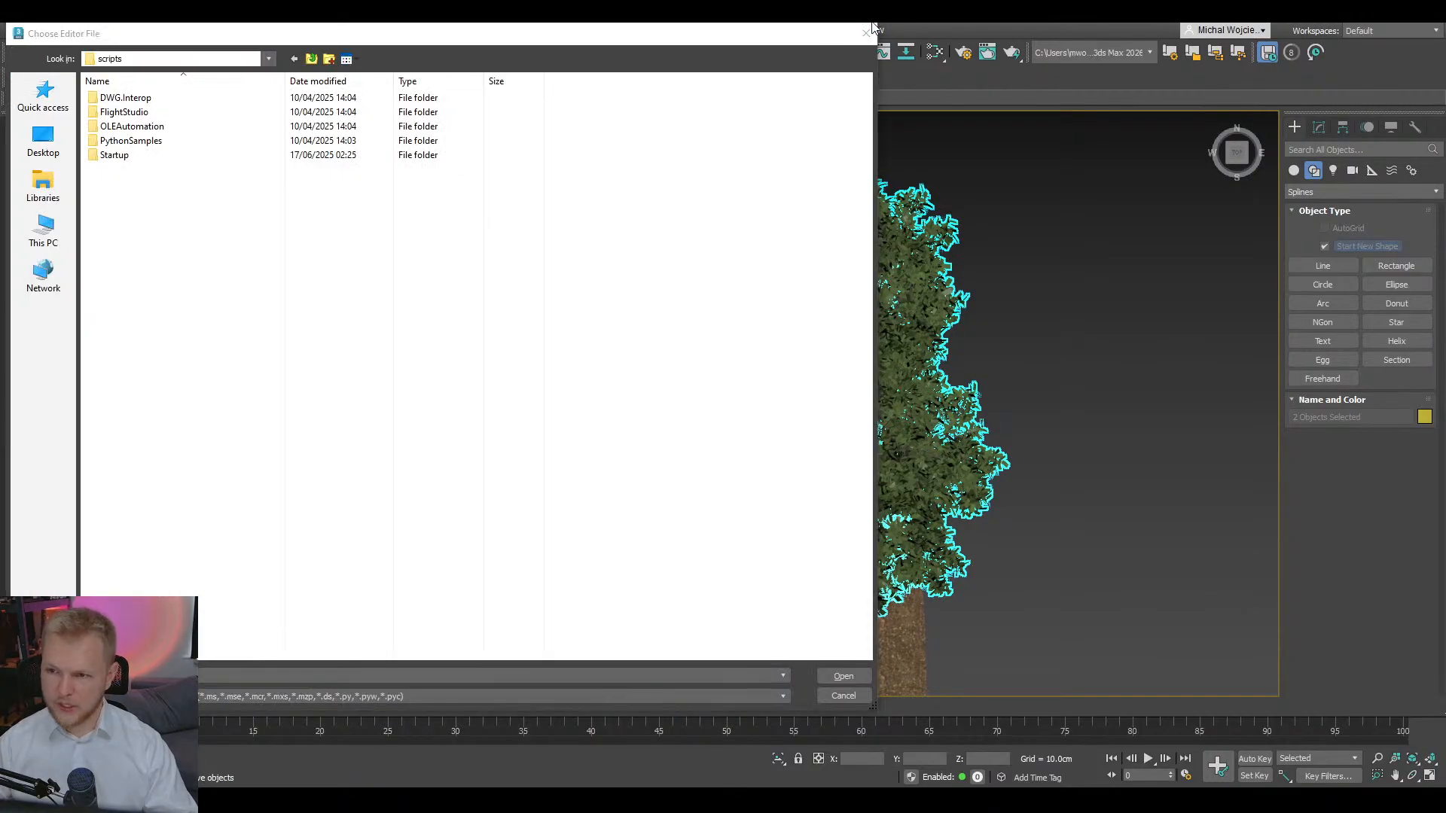
click(866, 33)
- Run $.previzType = 2 in the MAXScript listener on the two selected trees to display them as points
click(581, 29)
mouse_move(610, 29)
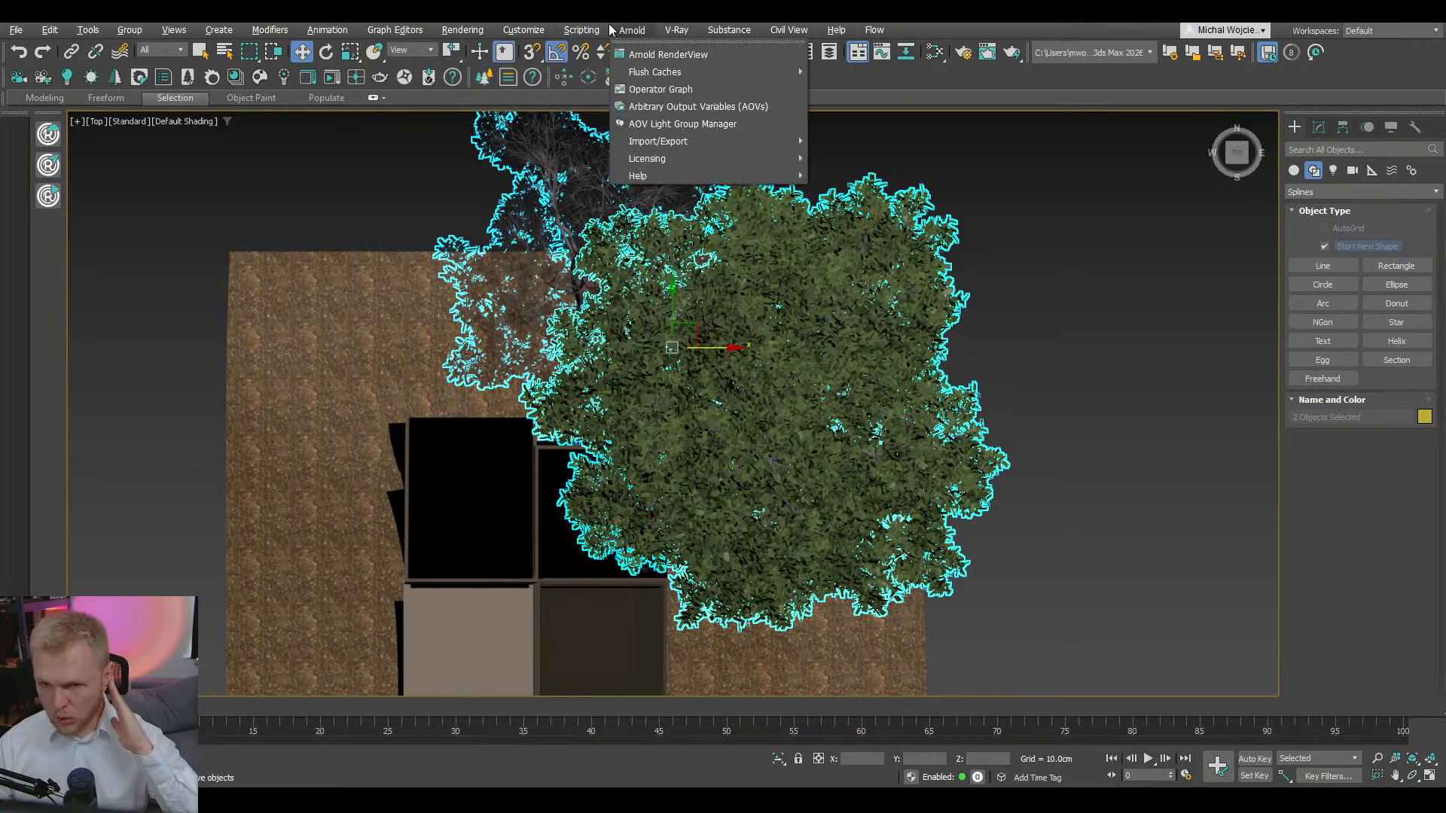
click(608, 236)
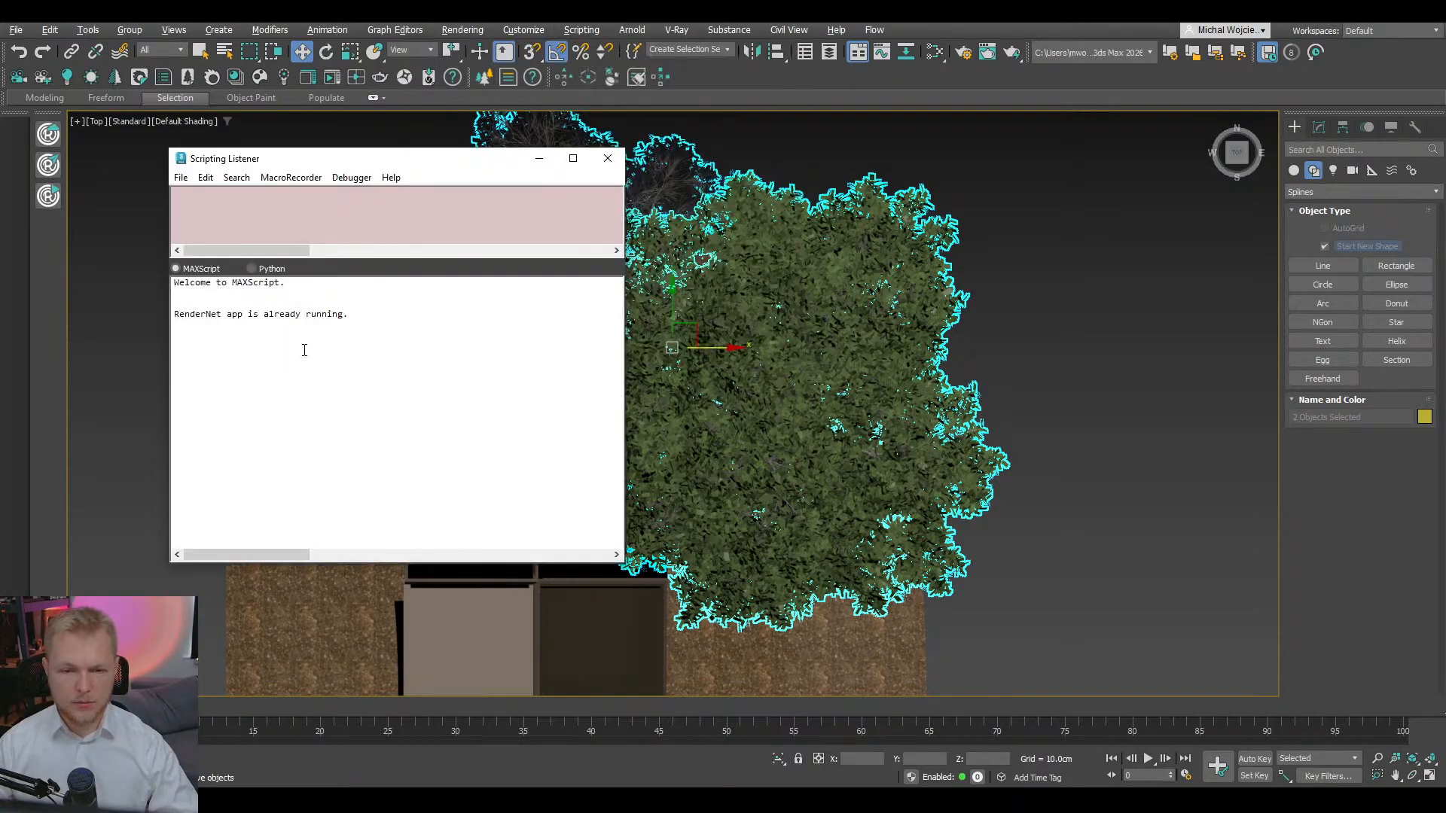
text($.previzType = 3)
drag(370, 315, 128, 281)
key(BackSpace)
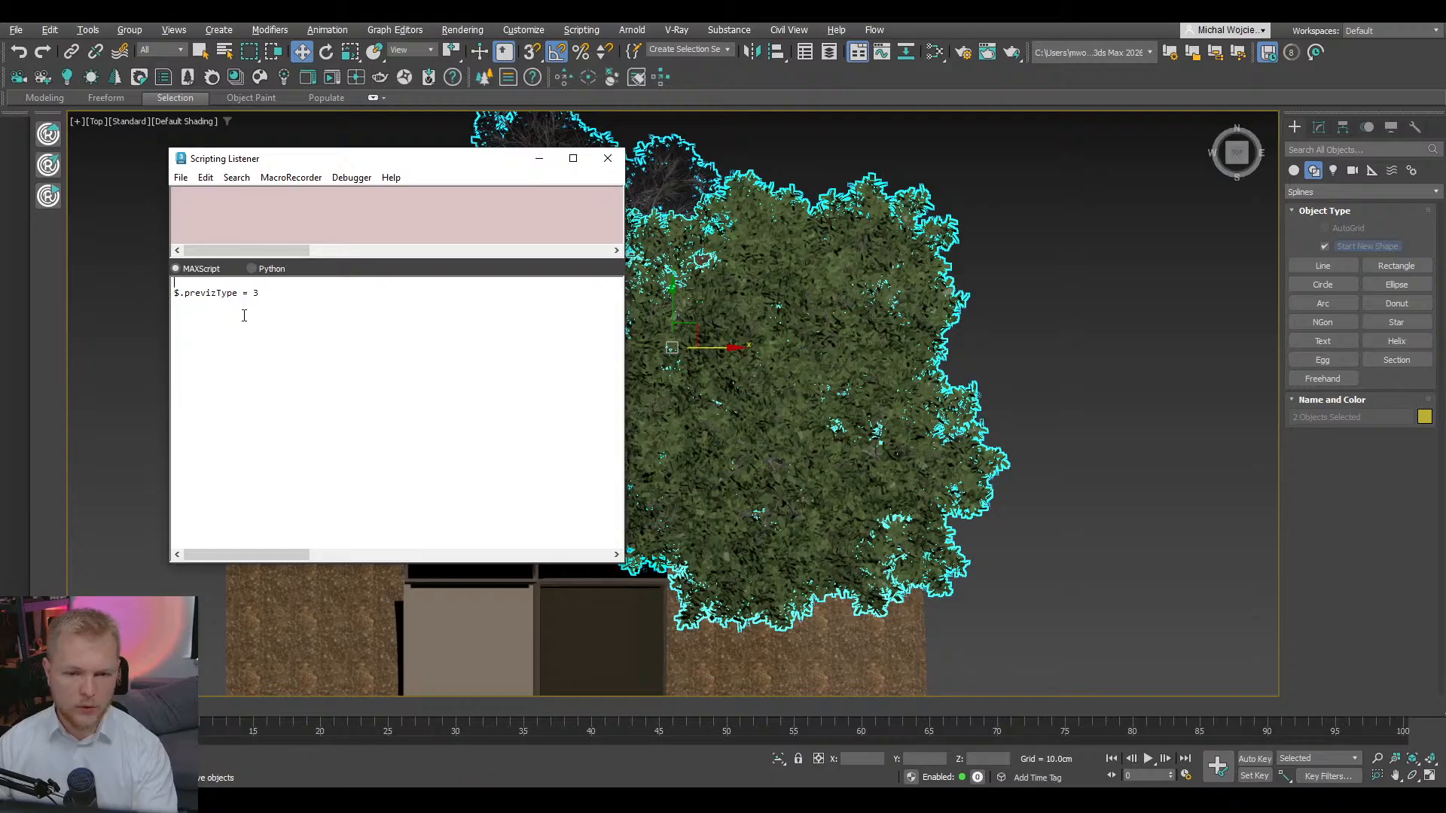
key(Return)
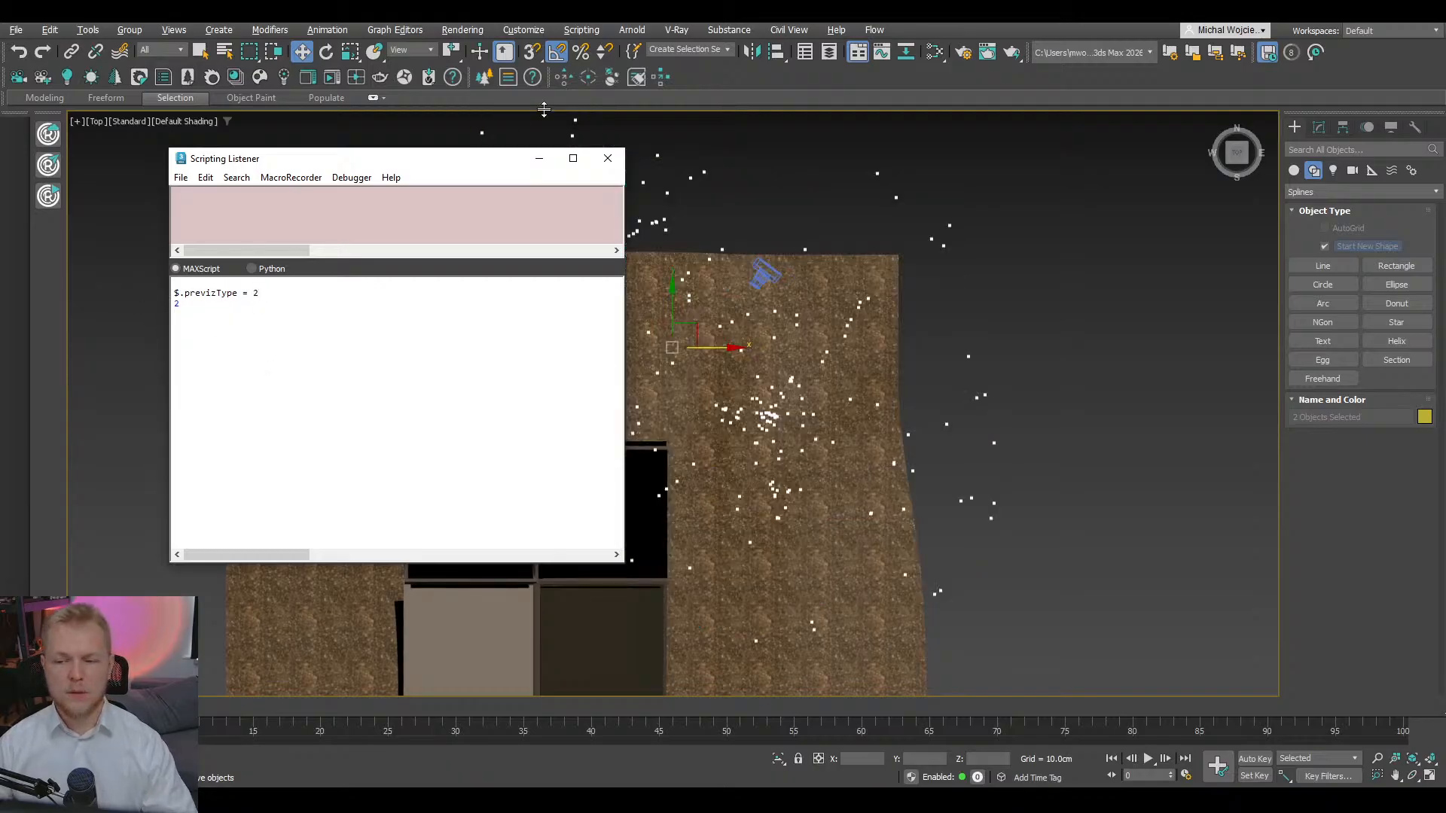
click(608, 158)
- Clear the tree selection and switch the top view to wireframe display
click(1083, 347)
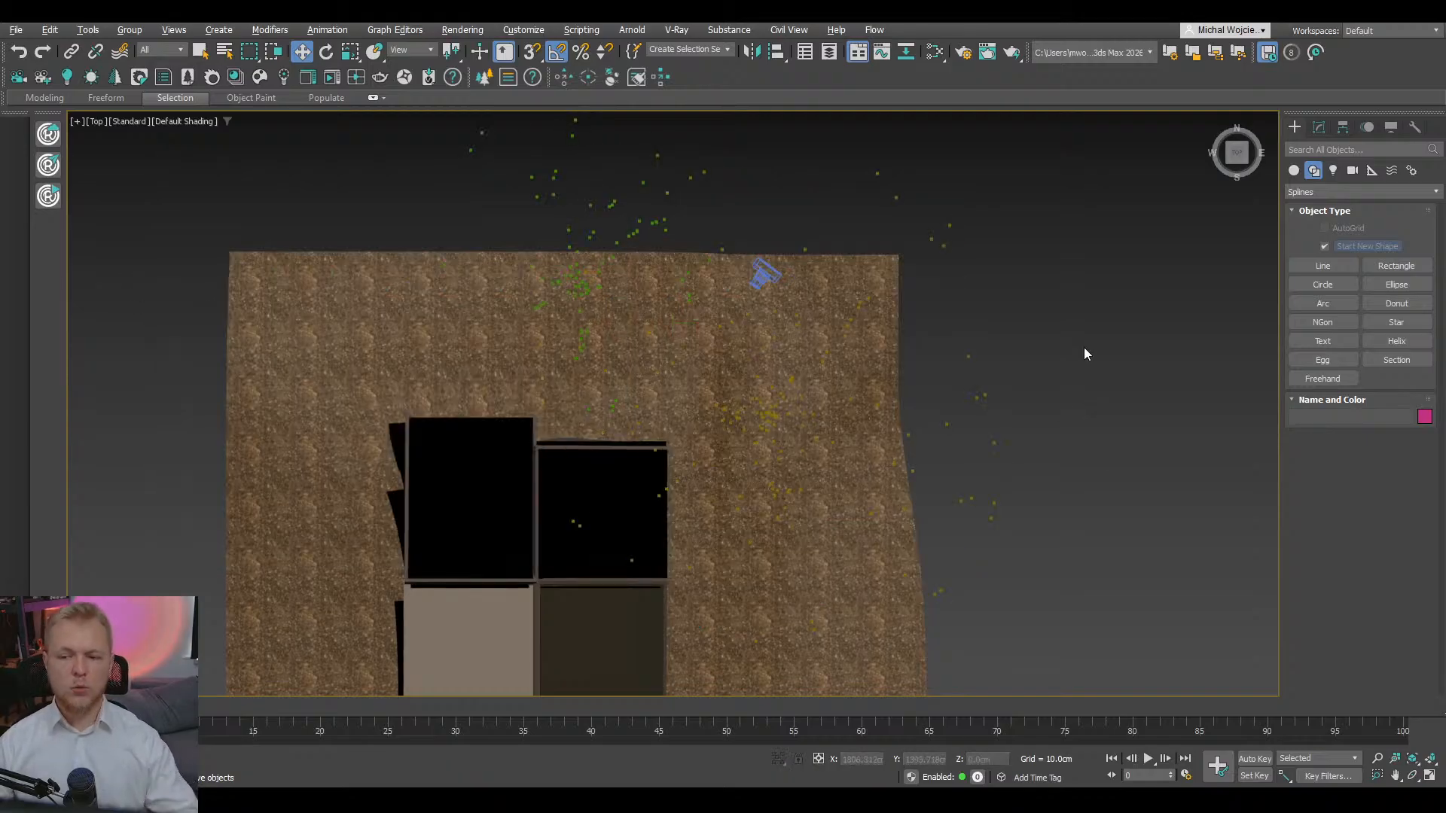
key(F3)
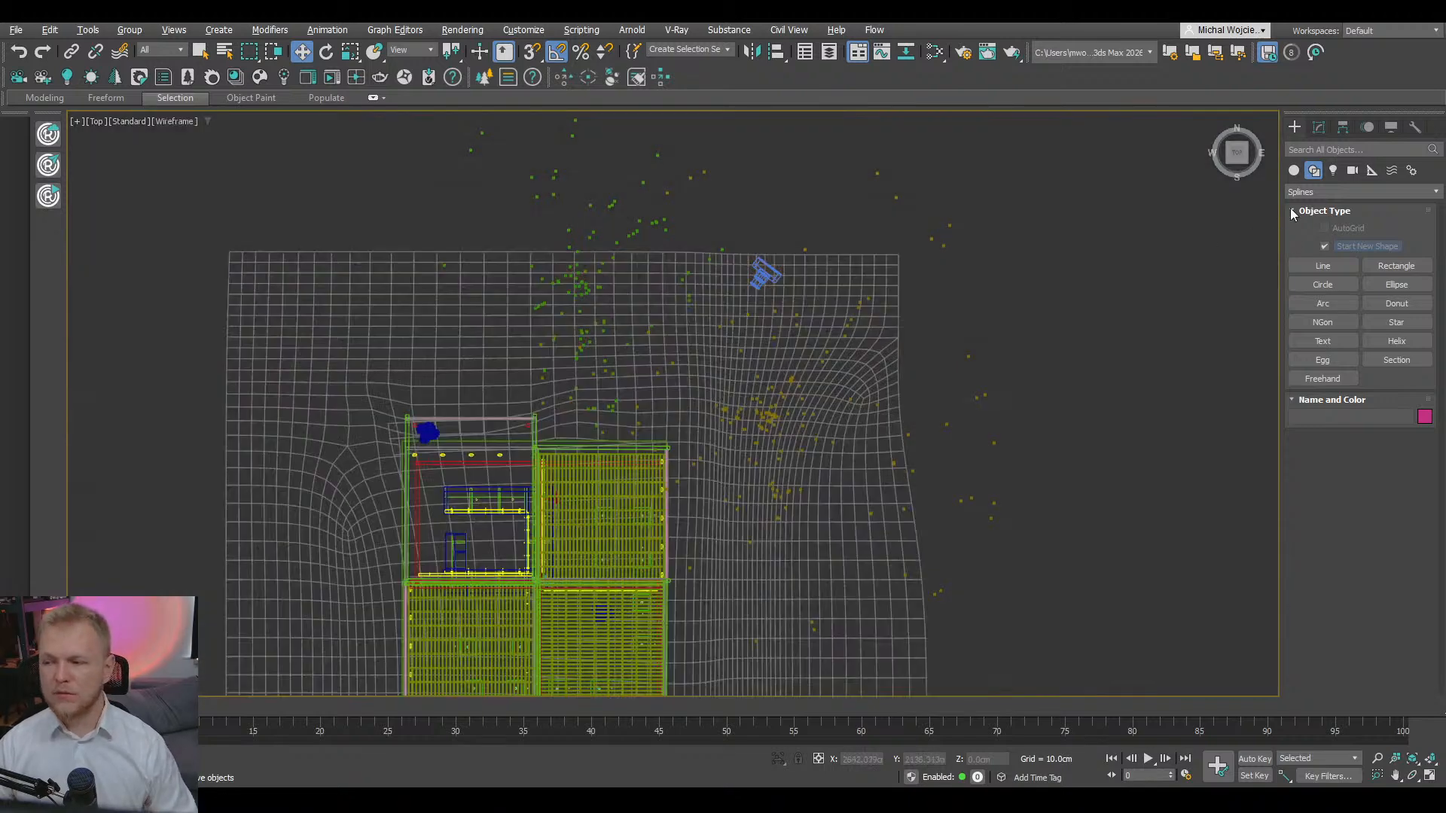
- Draw a closed curved line on the ground around the area between the house and the camera
click(1330, 267)
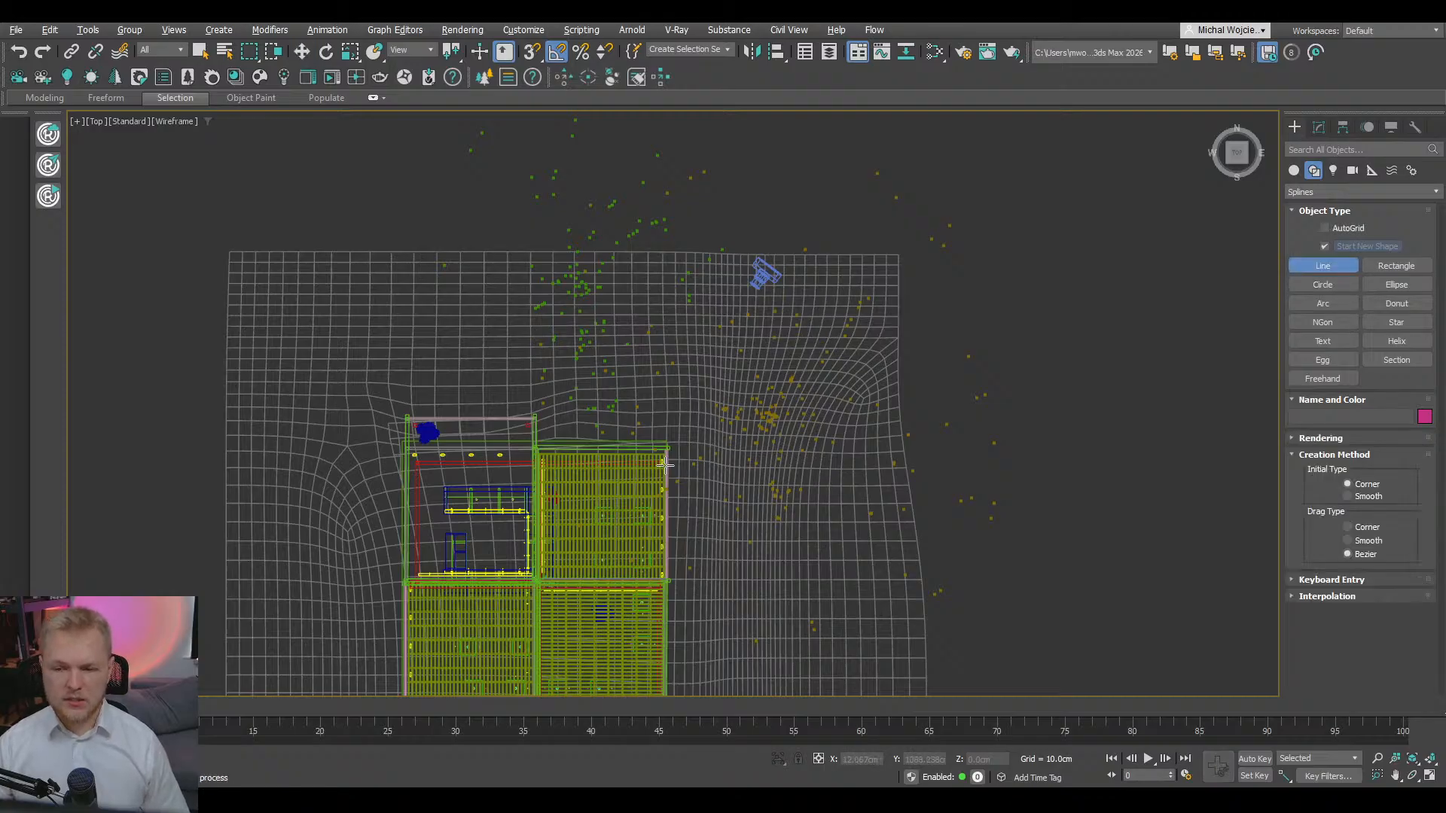
click(652, 432)
click(558, 333)
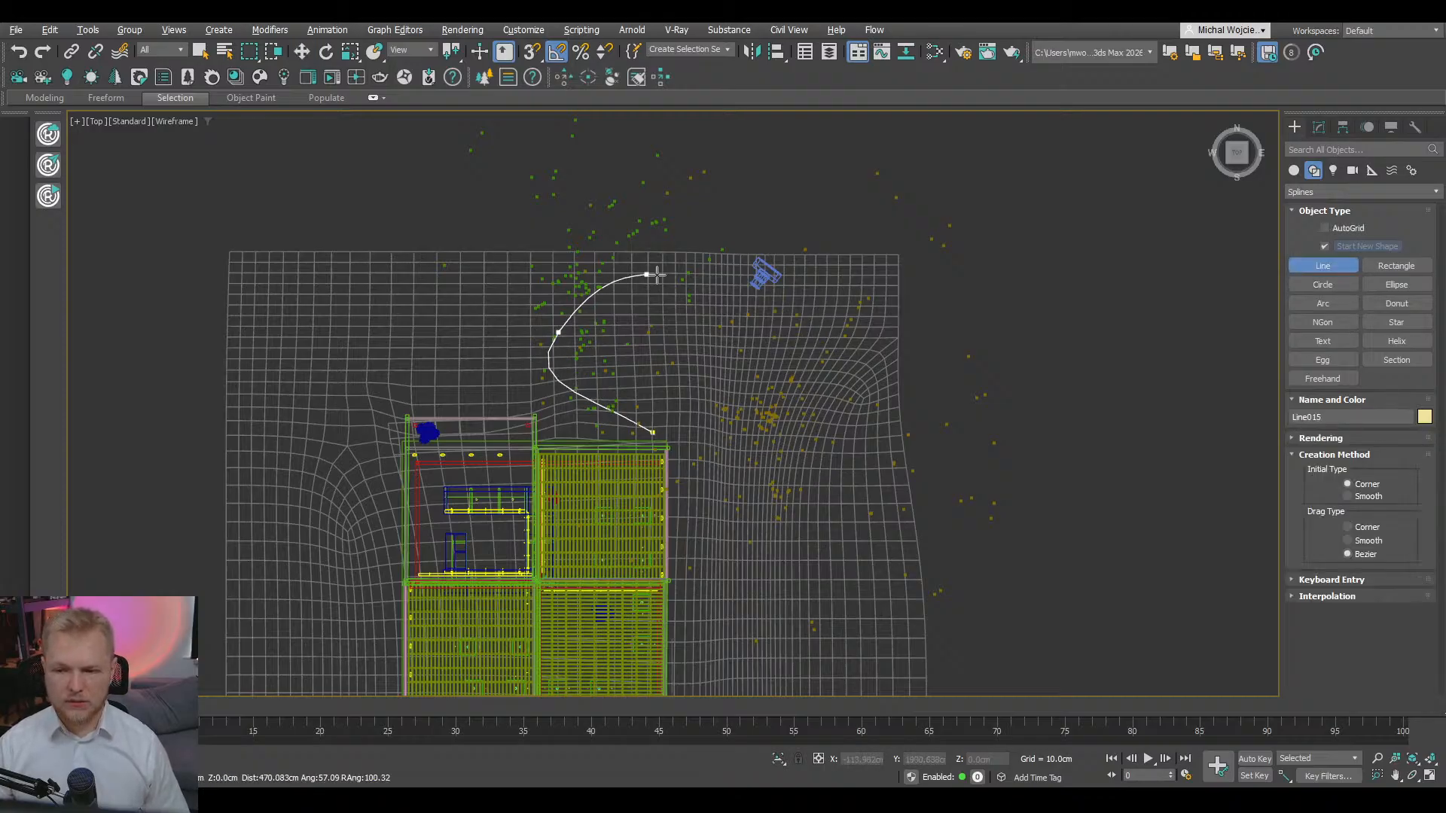
click(647, 275)
click(751, 290)
click(787, 342)
click(692, 441)
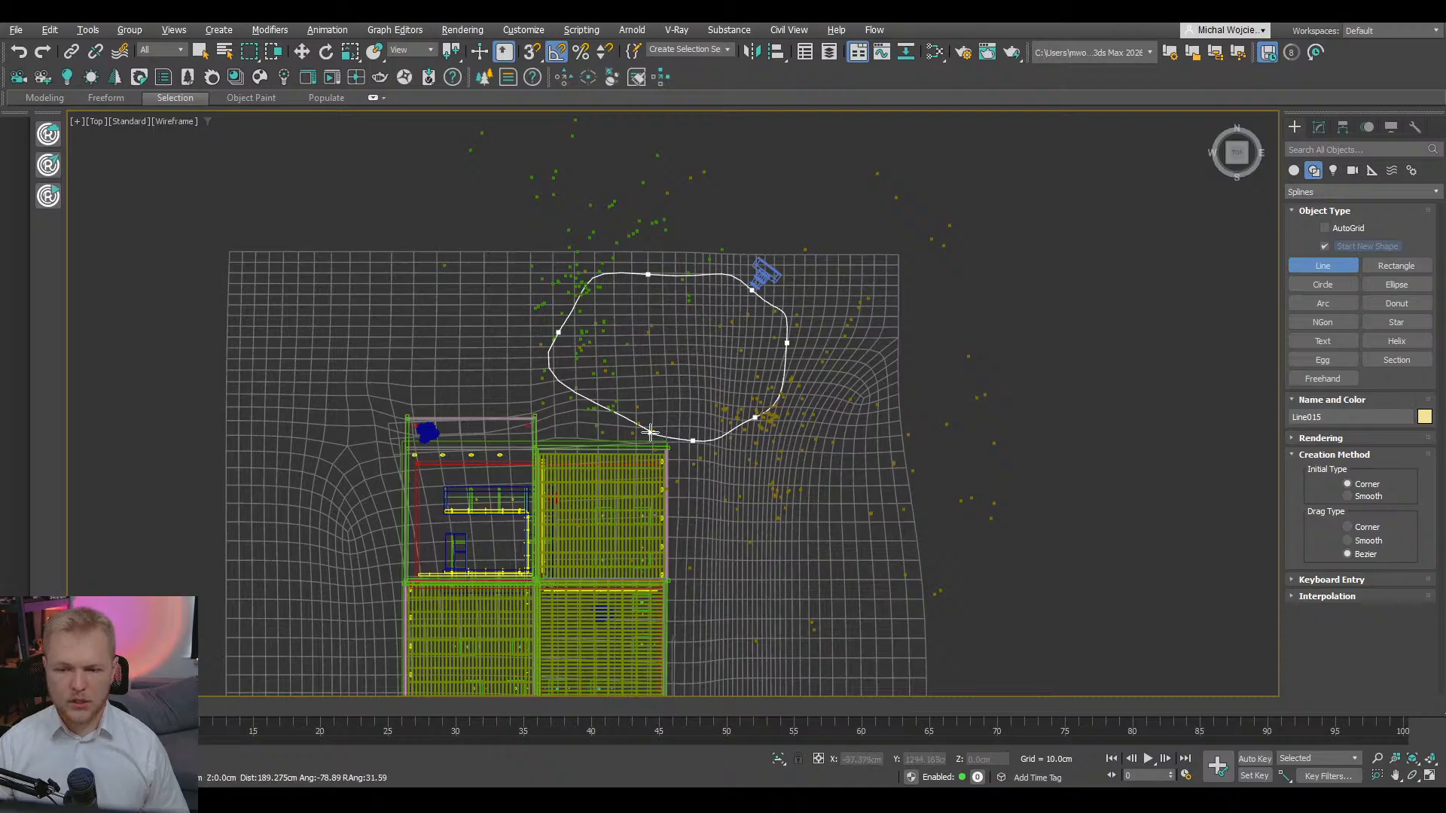
click(653, 431)
click(686, 418)
right_click(965, 359)
scroll(673, 270, down, 2)
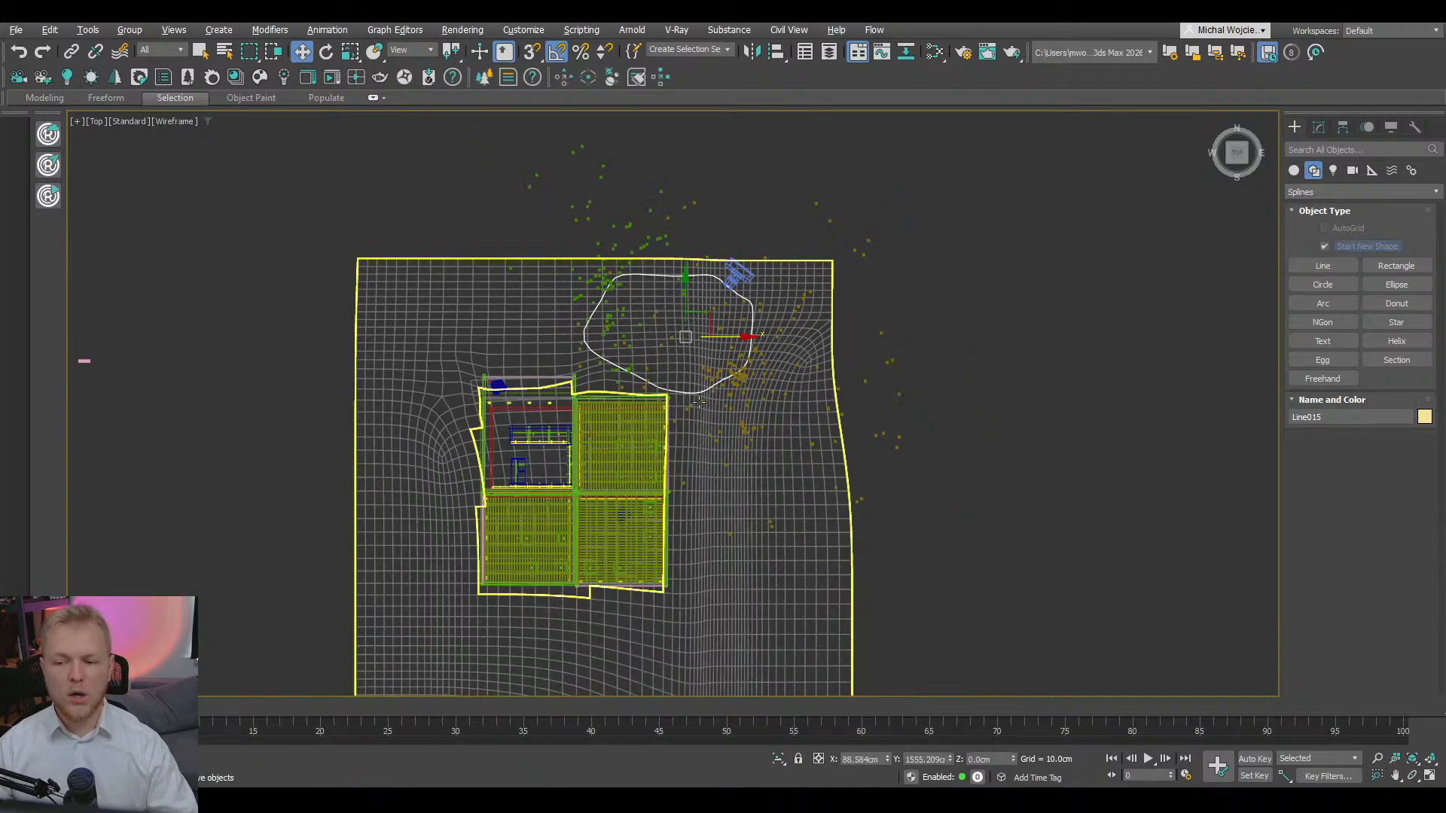
- Create a ChaosScatter object beside the four small leaf planes
alt+middle_drag(676, 260, 1004, 518)
scroll(1092, 503, up, 3)
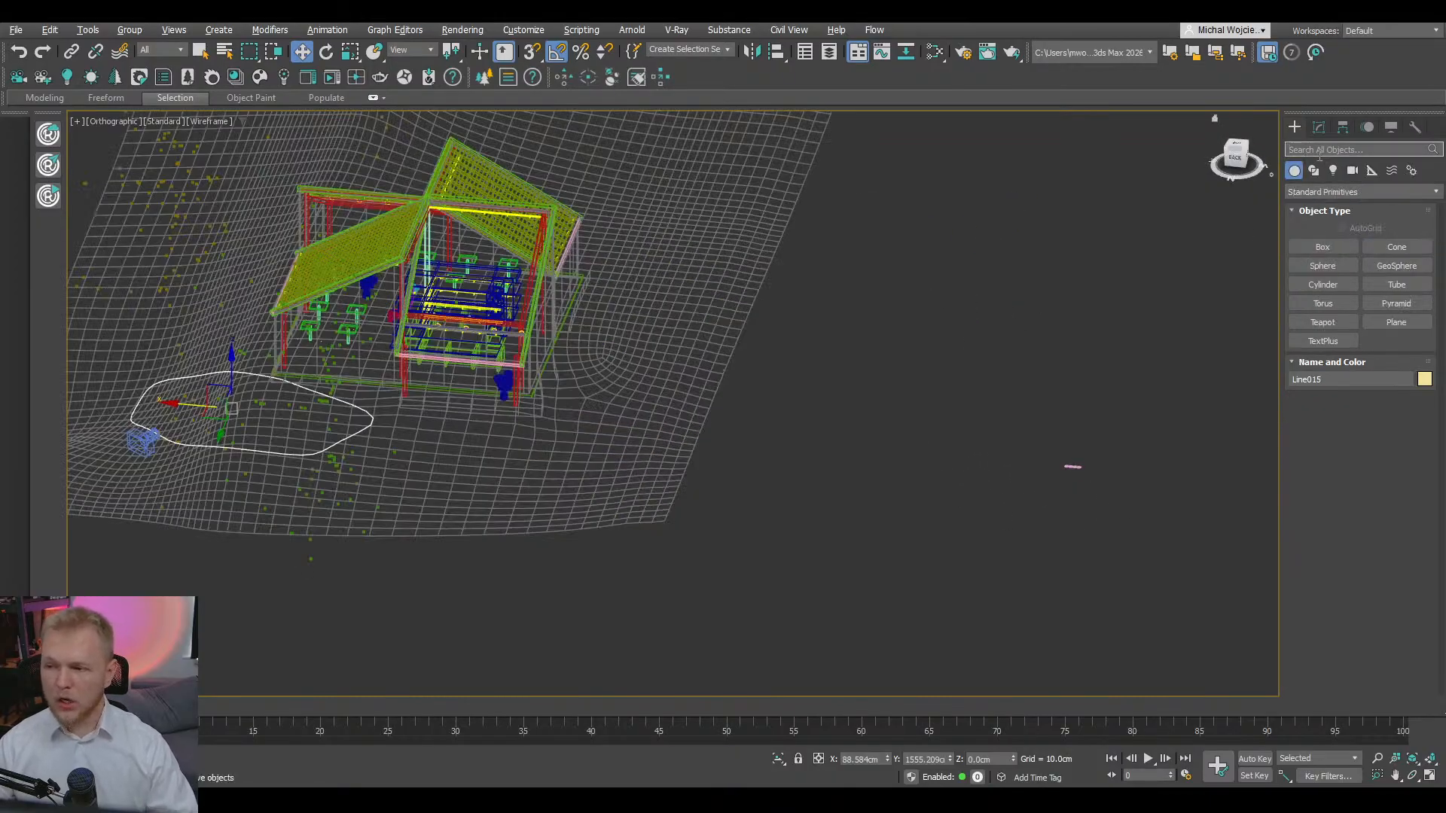
click(1295, 170)
click(1322, 192)
click(1324, 451)
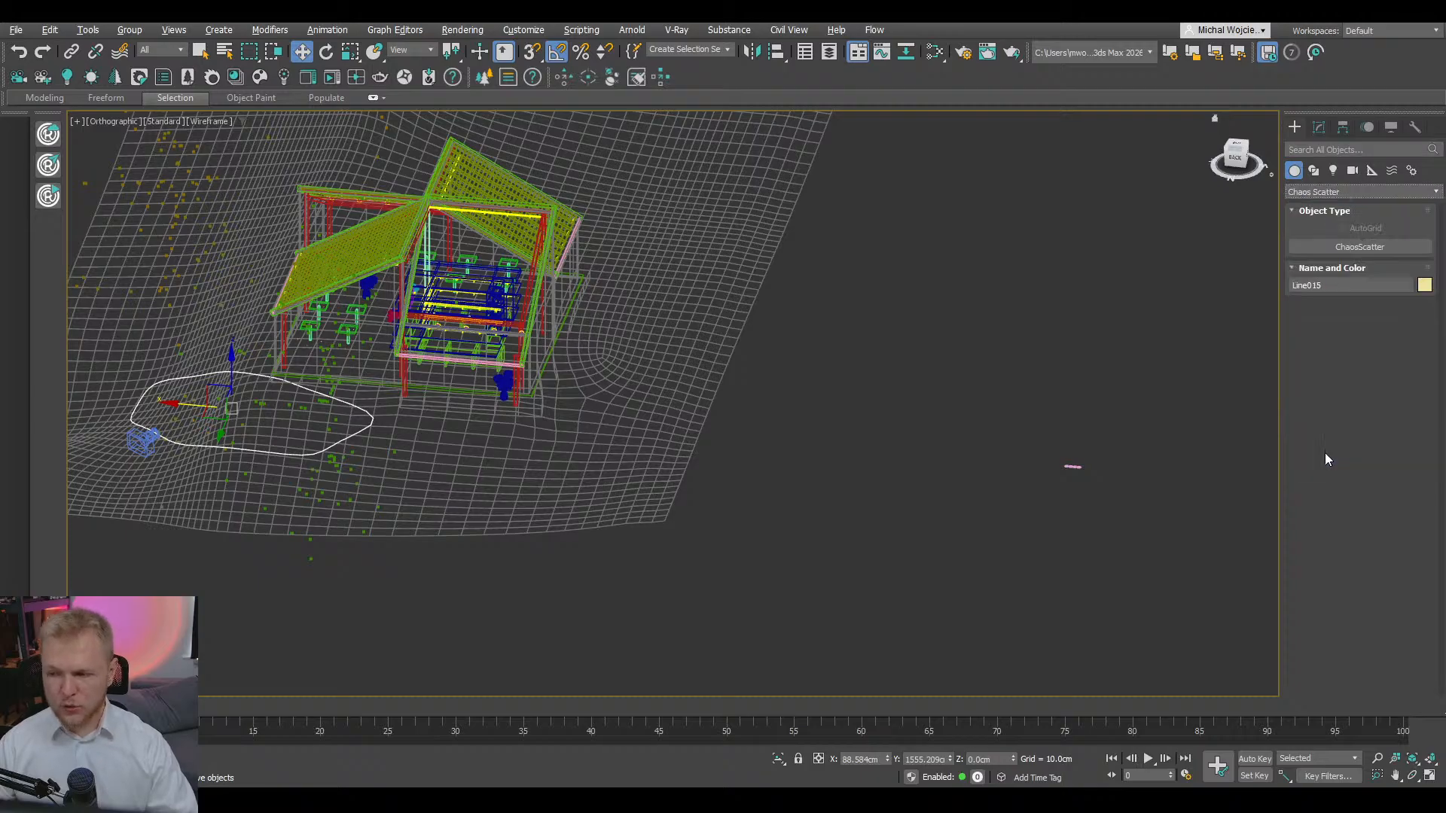
click(1339, 250)
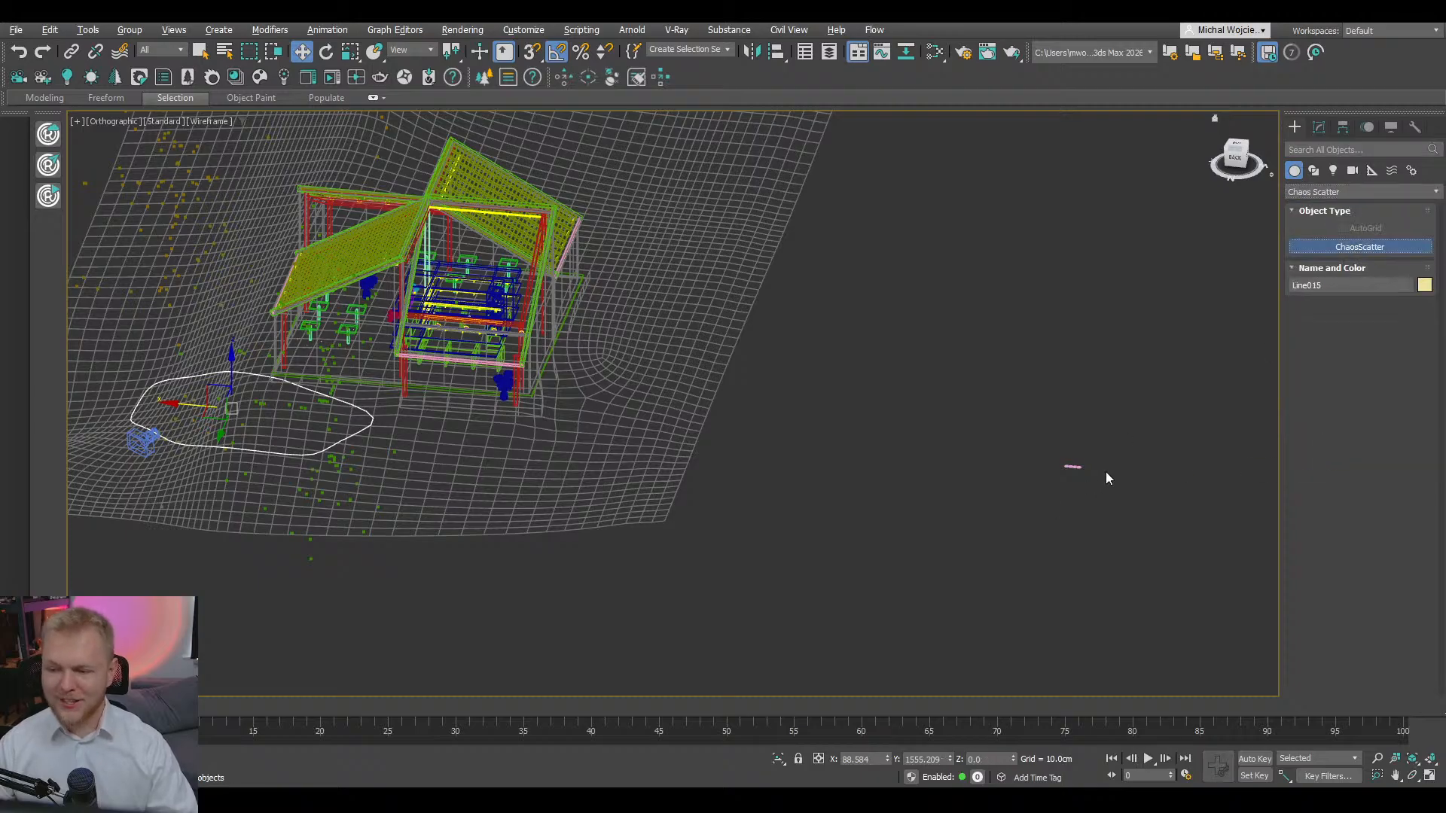
scroll(1105, 478, up, 15)
drag(902, 485, 967, 591)
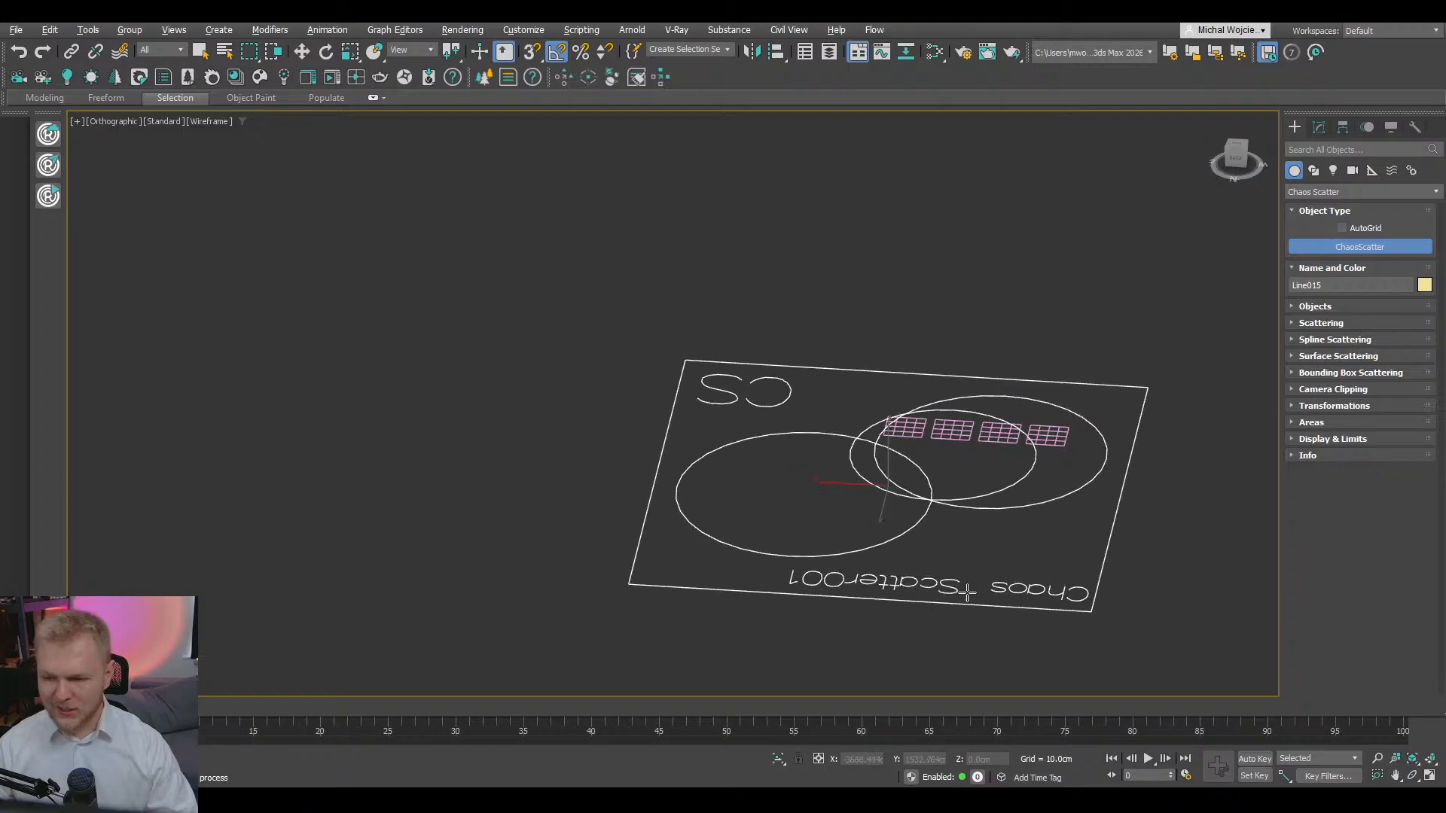
key(w)
scroll(955, 468, down, 8)
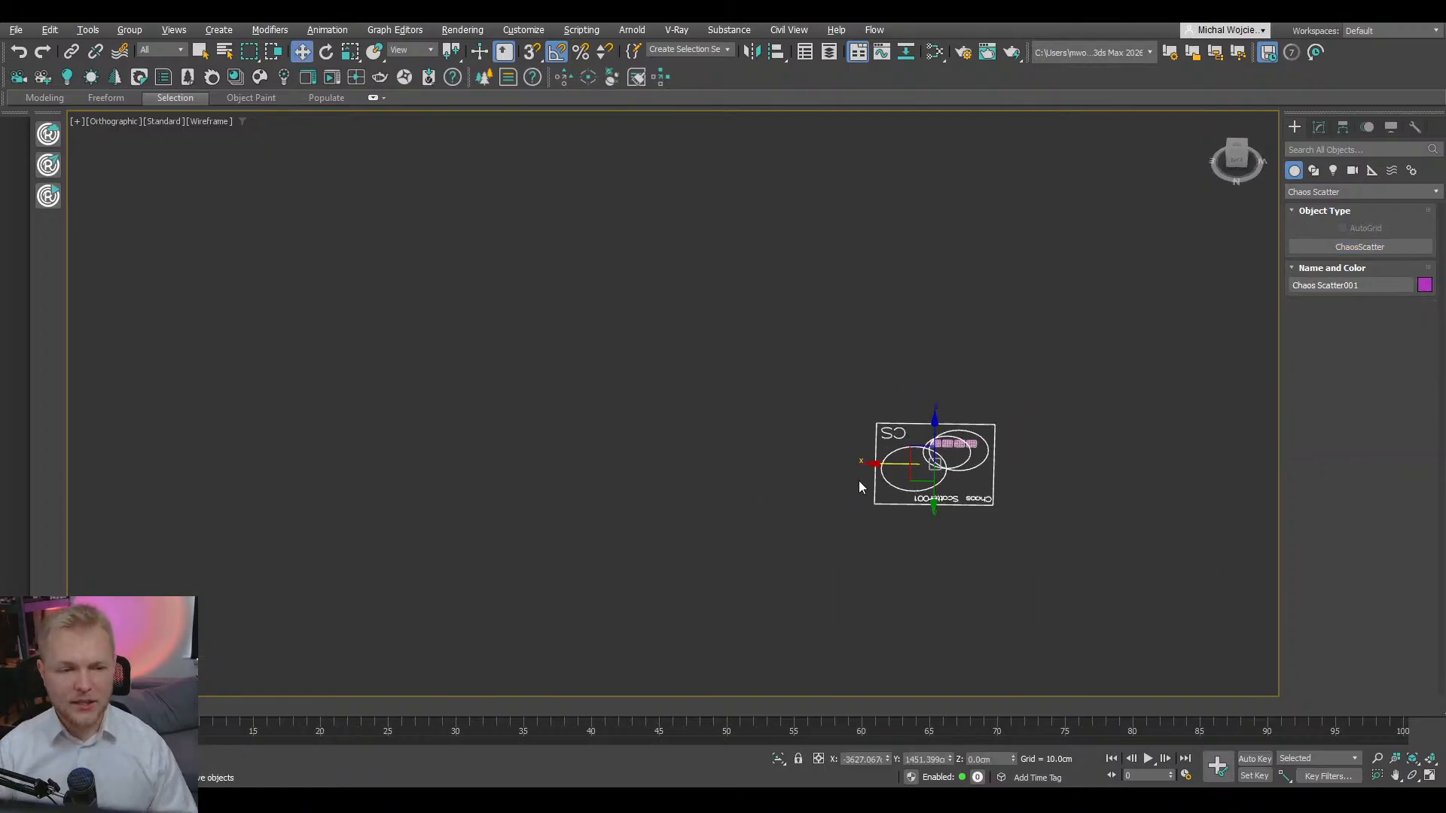
- Add the terrain Plane003 to the scatter's distribute-on target objects
scroll(858, 480, down, 7)
mouse_move(858, 480)
alt+middle_down()
mouse_move(805, 490)
mouse_move(902, 480)
mouse_move(852, 468)
alt+middle_up()
scroll(902, 480, up, 4)
scroll(902, 487, up, 5)
click(1318, 128)
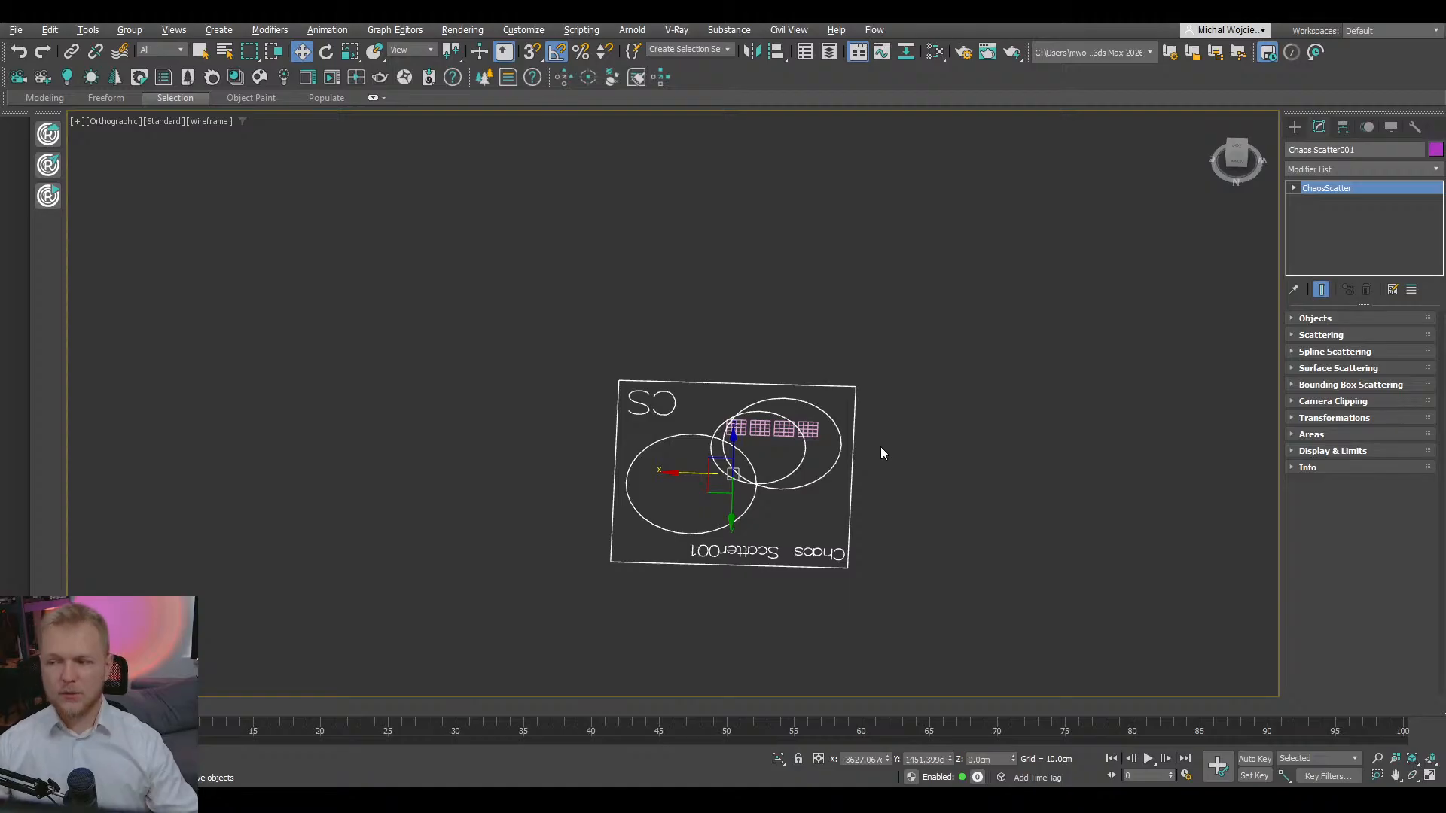
click(1346, 318)
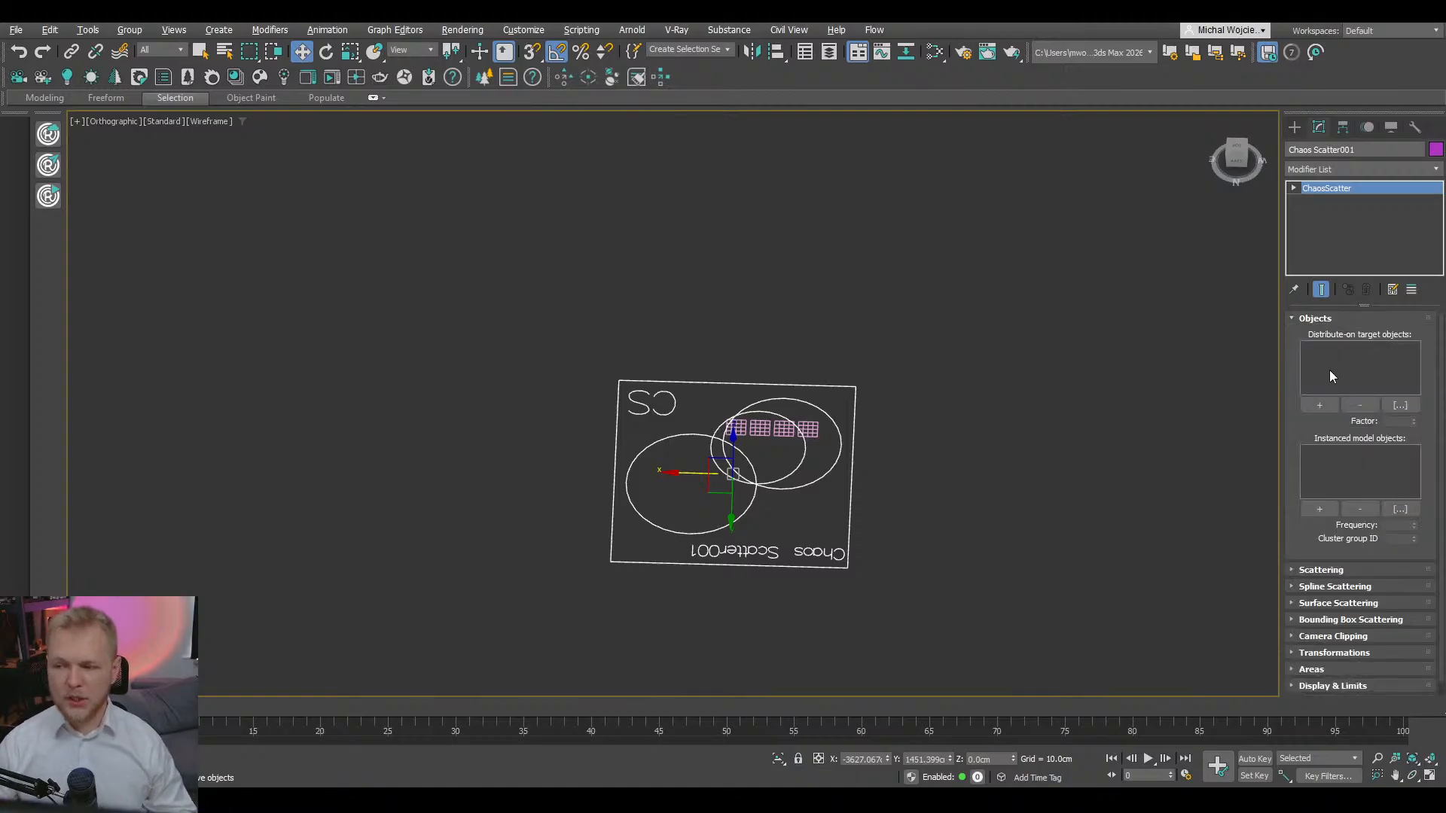
click(1318, 406)
scroll(1114, 457, down, 8)
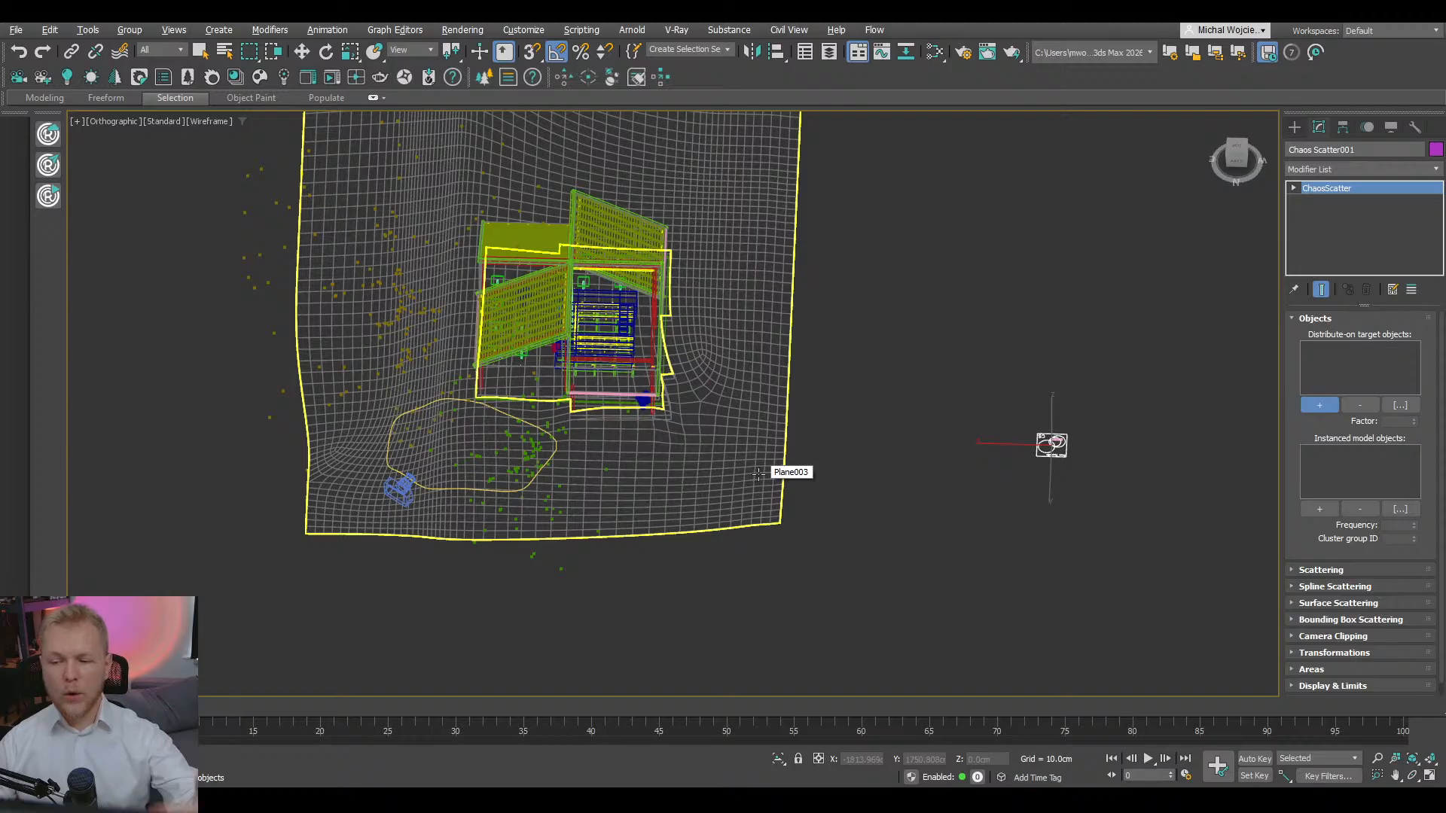
click(753, 473)
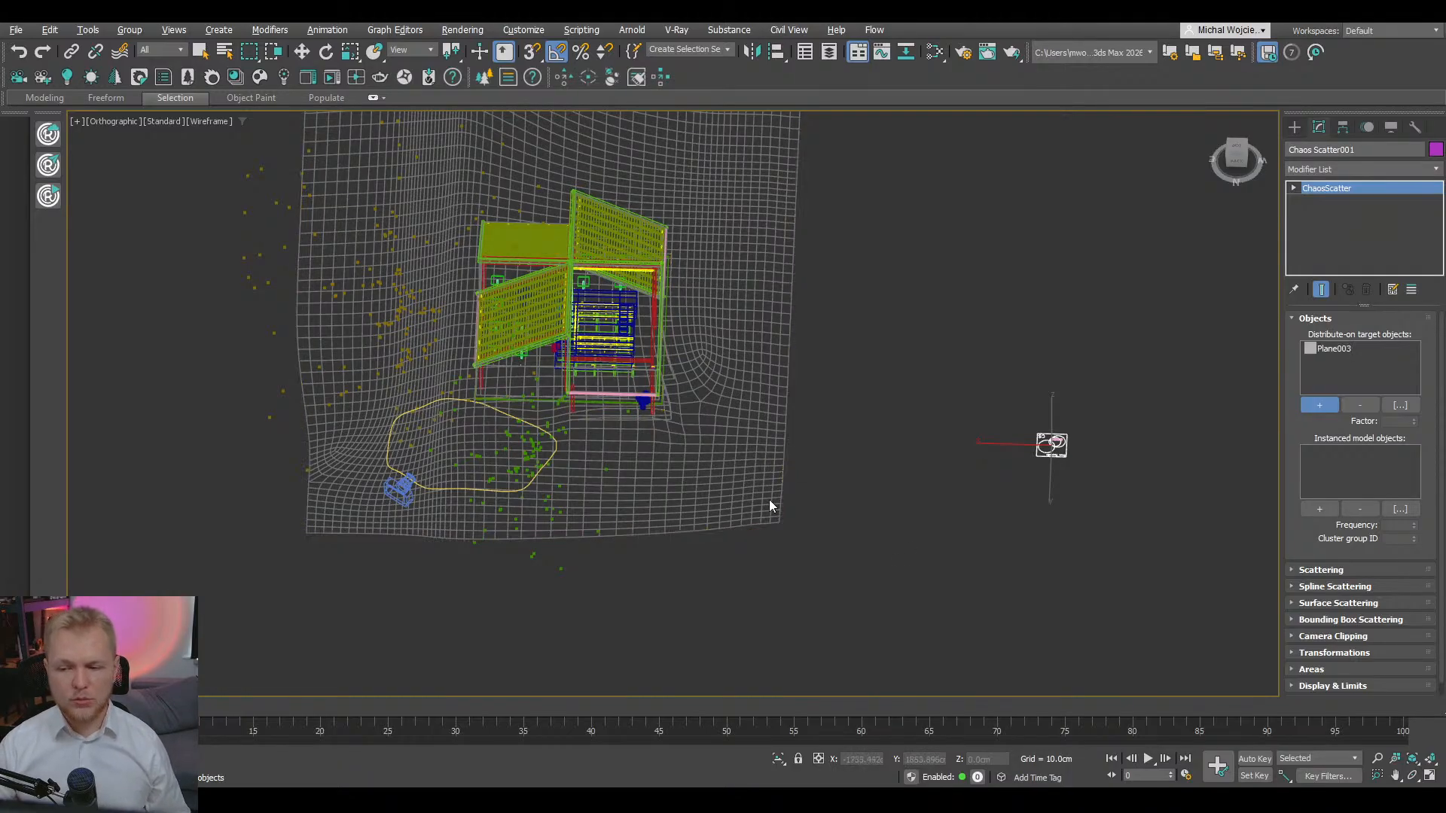
- Add the four leaf planes Plane007 to Plane010 as the scatter's instanced model objects
middle_drag(946, 533, 807, 494)
scroll(1000, 407, up, 5)
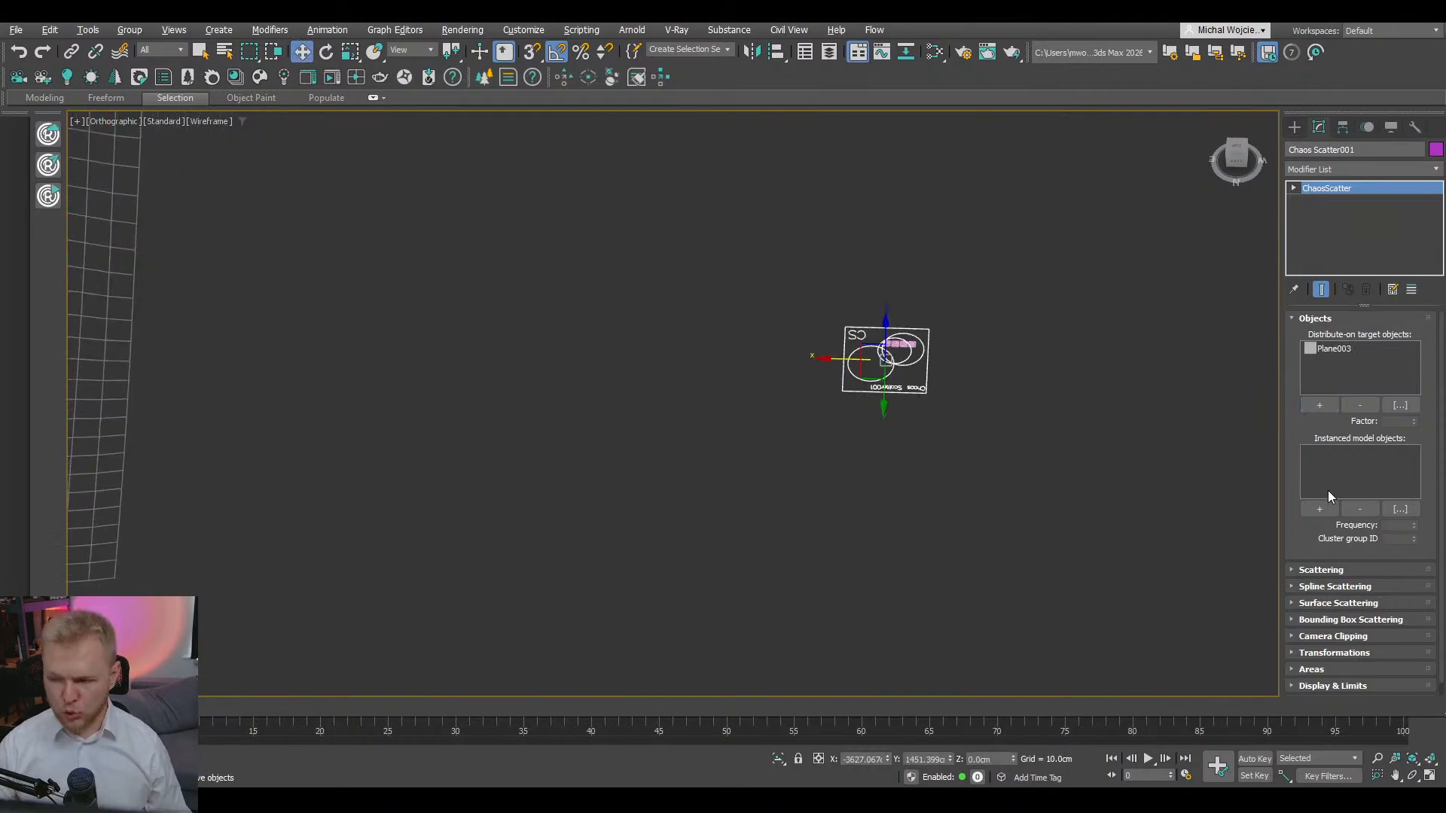
click(1320, 508)
scroll(964, 350, up, 7)
click(538, 322)
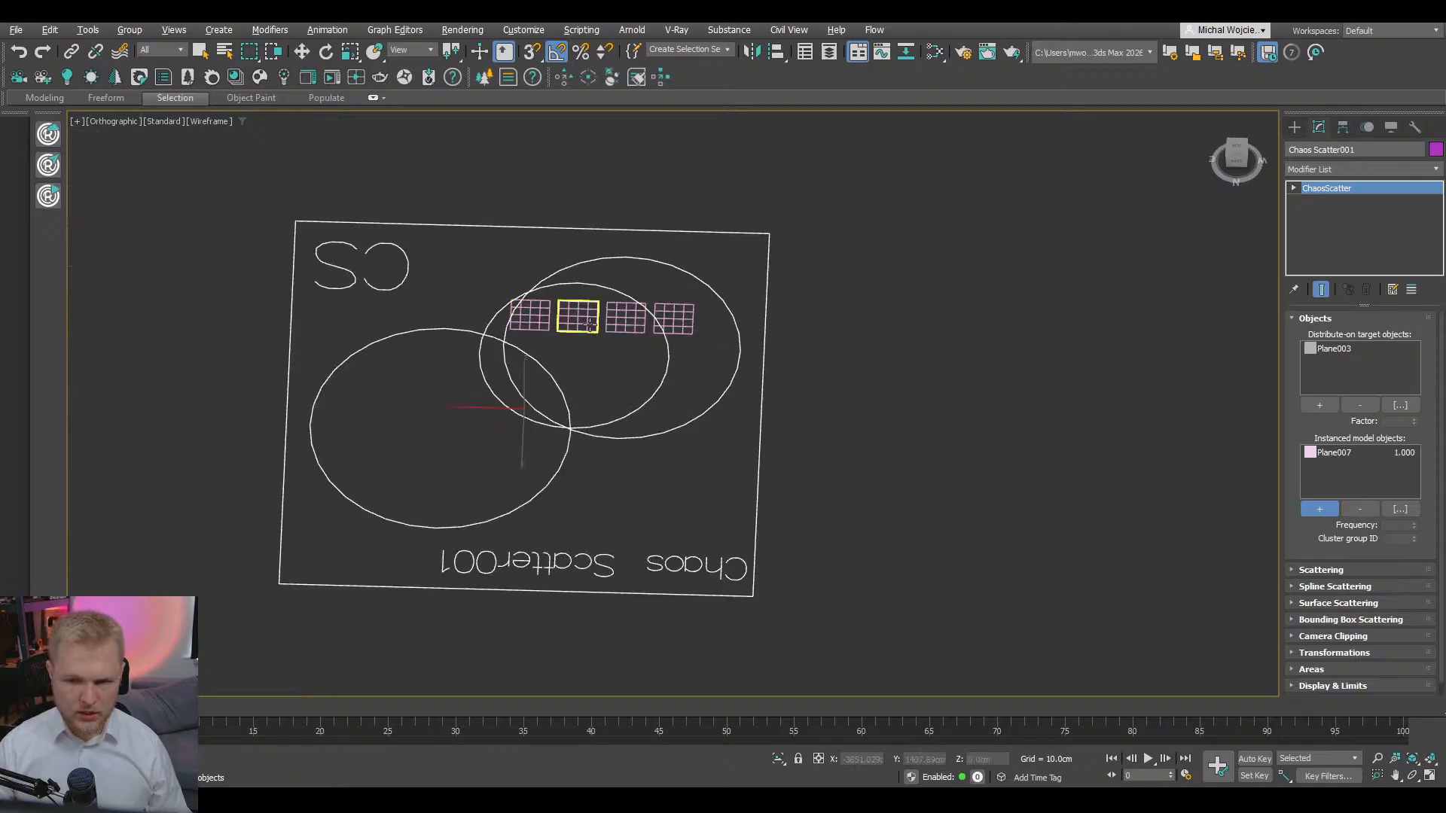
click(578, 316)
click(625, 318)
click(674, 319)
key(w)
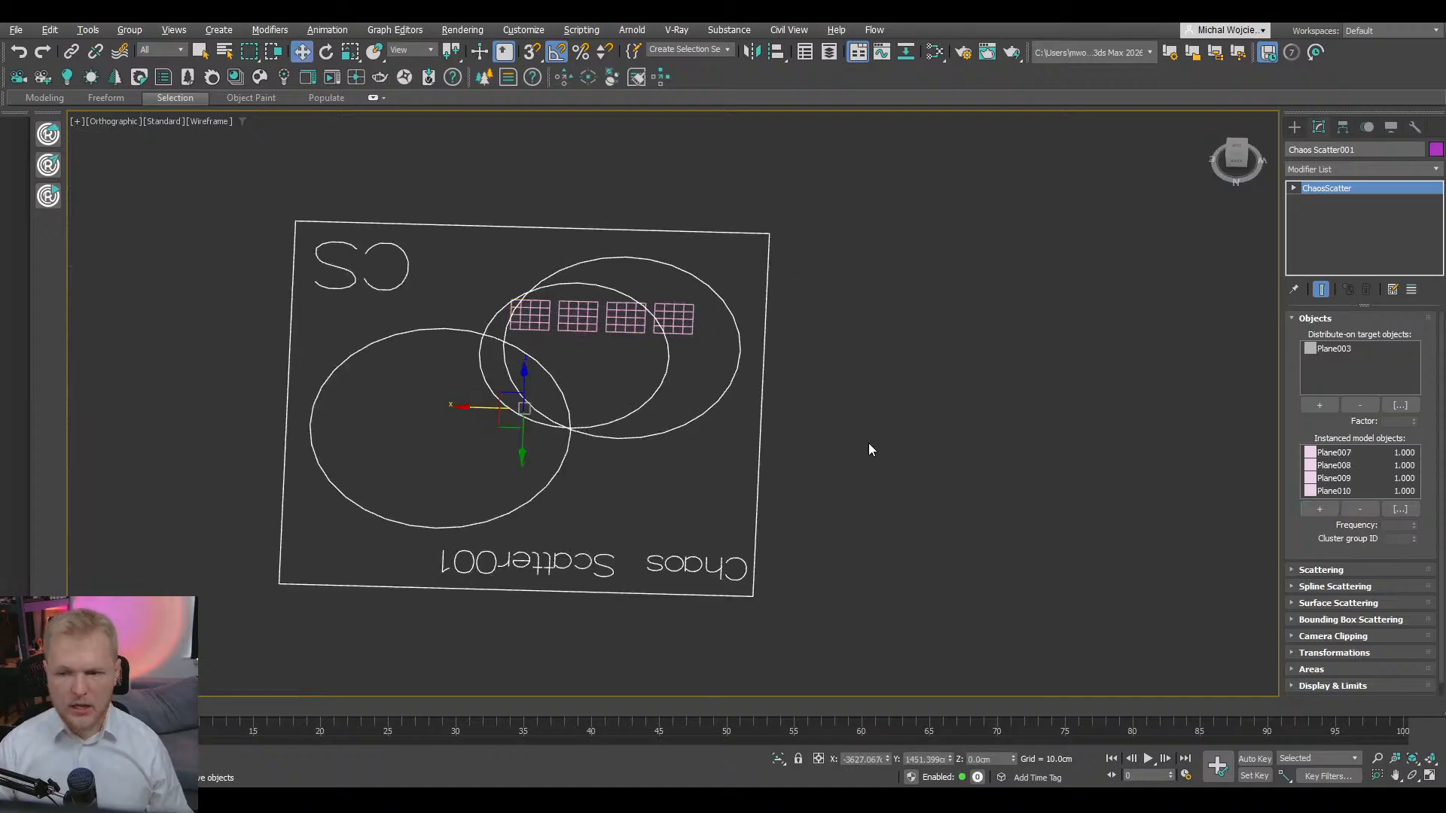
- Limit the scatter to the drawn outline by adding Line015 to its spline includes
scroll(869, 443, down, 11)
middle_drag(384, 443, 623, 408)
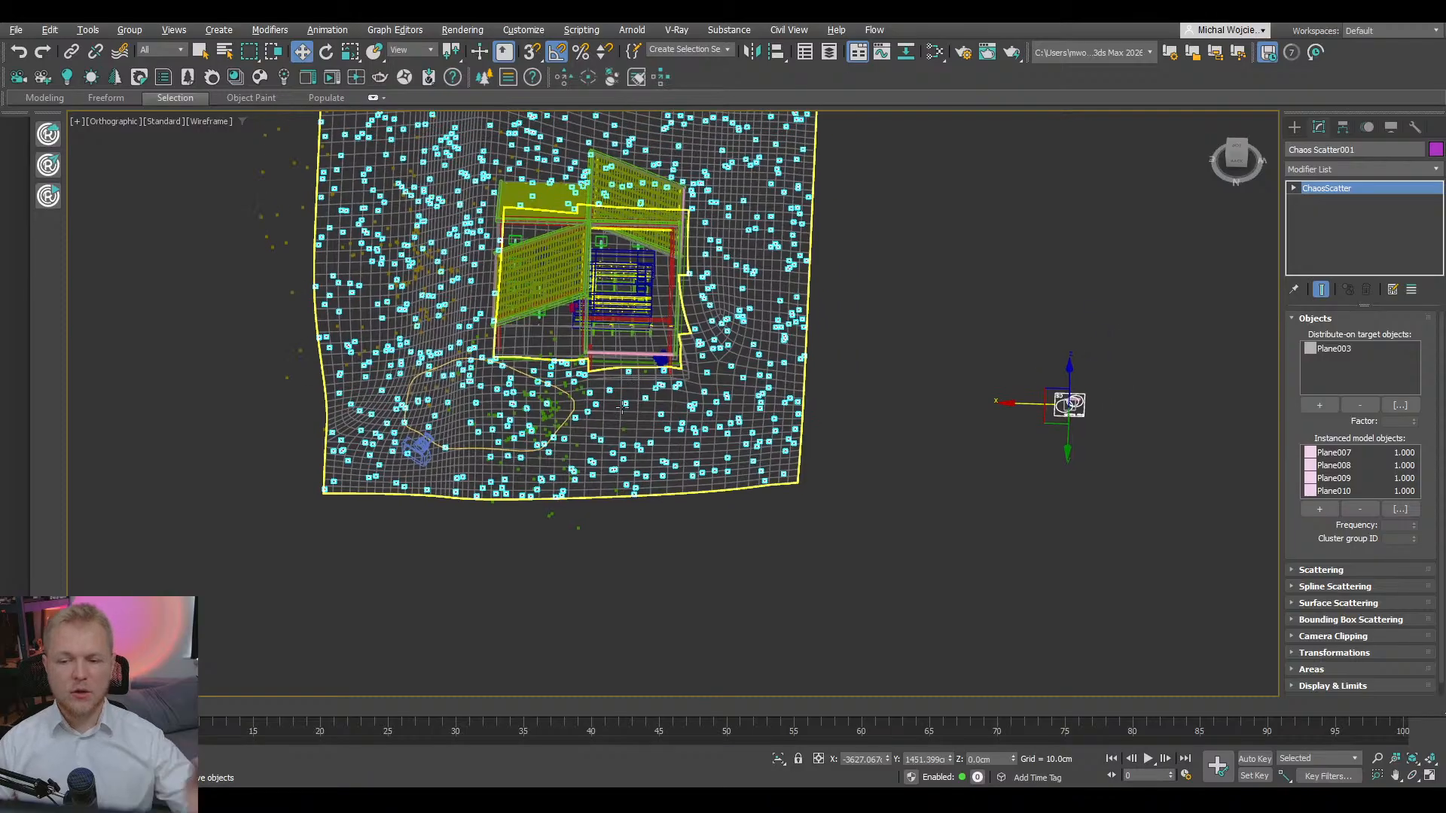
click(1338, 671)
click(1332, 505)
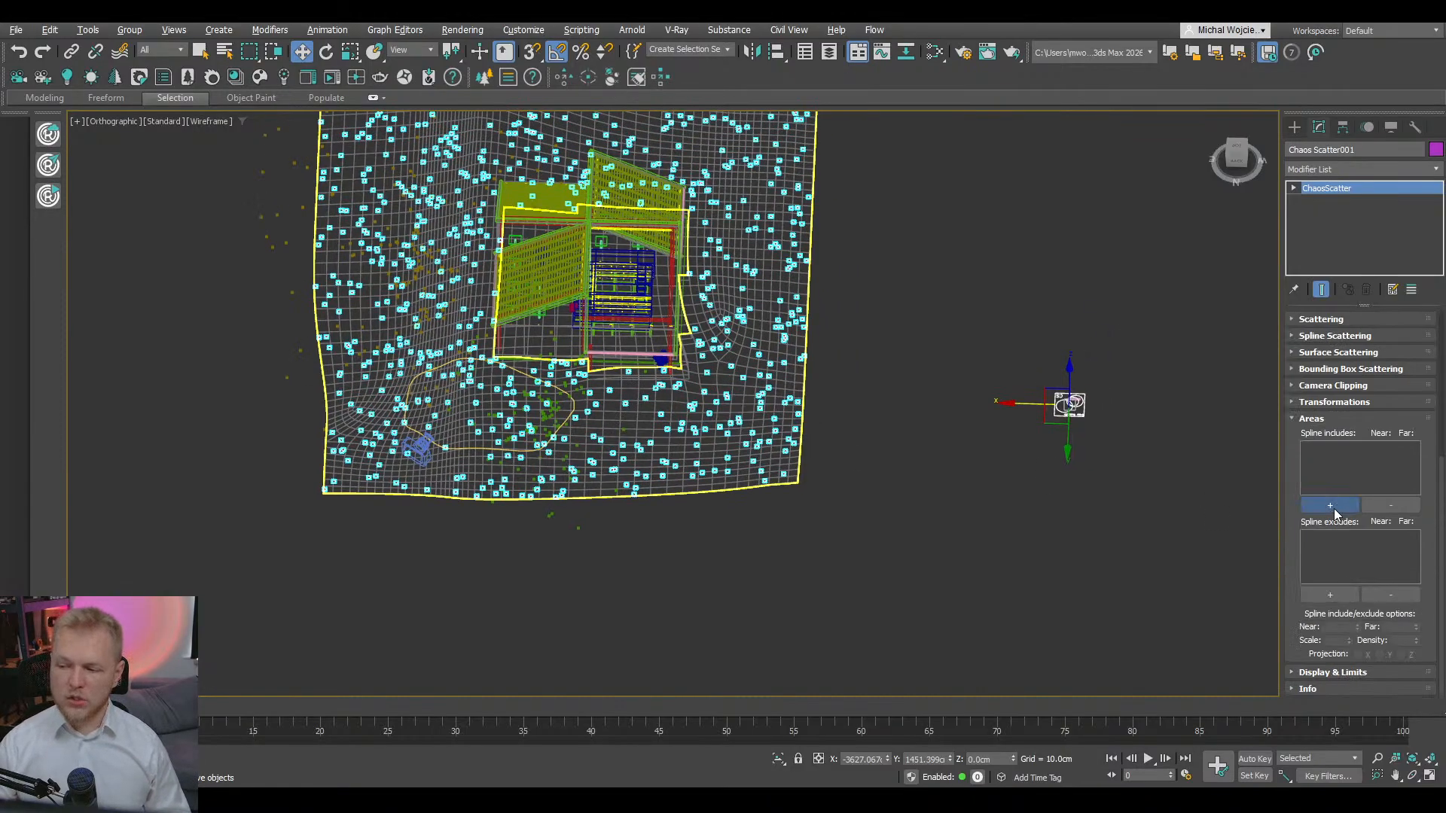
click(525, 450)
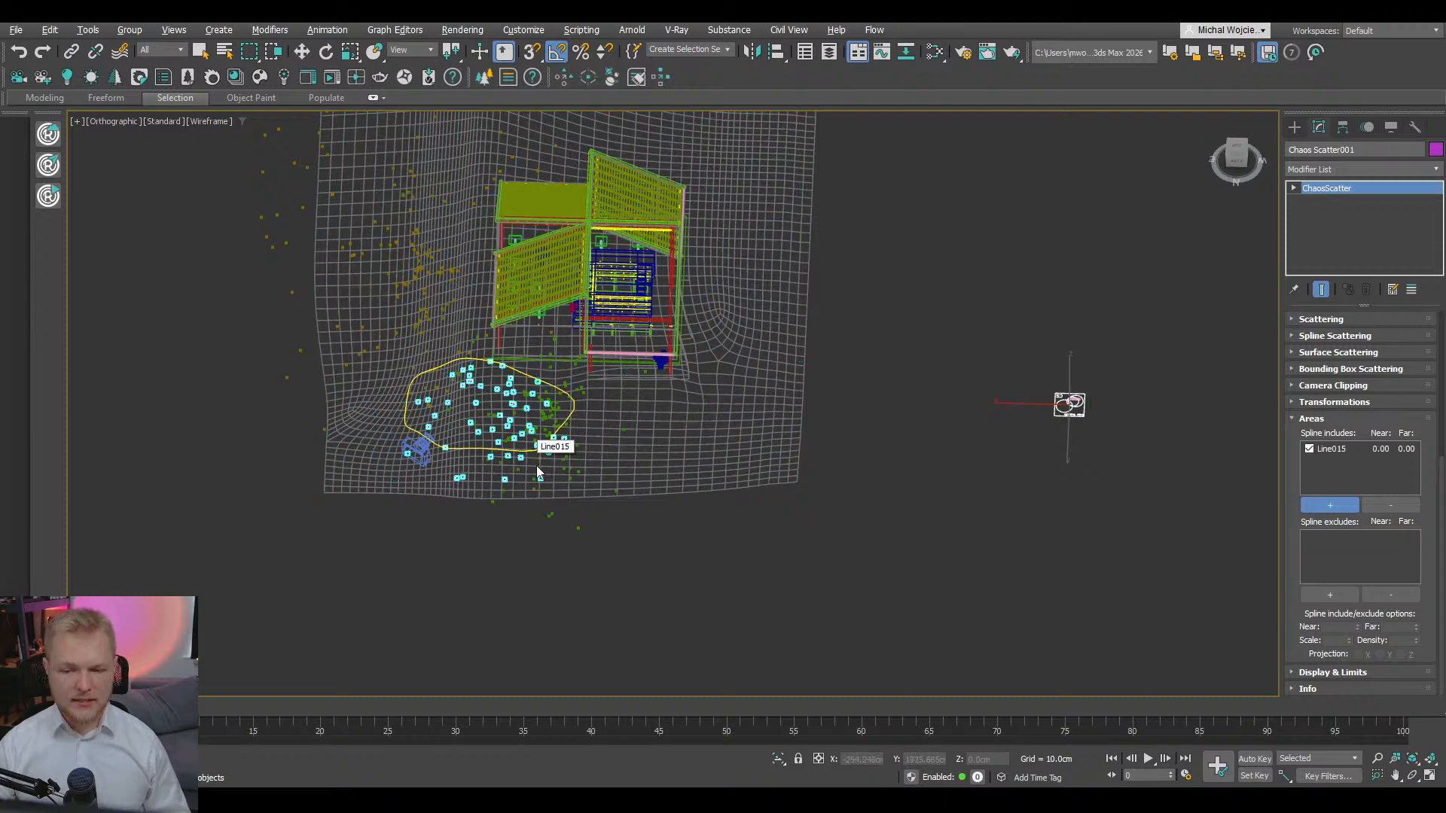
key(w)
- Switch the view to shaded display and examine how the leaves are scattered around the outlined area
scroll(518, 534, up, 6)
mouse_move(383, 521)
alt+middle_down()
mouse_move(518, 533)
mouse_move(526, 476)
mouse_move(643, 398)
mouse_move(616, 336)
mouse_move(563, 383)
alt+middle_up()
scroll(527, 477, down, 1)
key(F3)
scroll(611, 353, up, 10)
scroll(577, 390, down, 11)
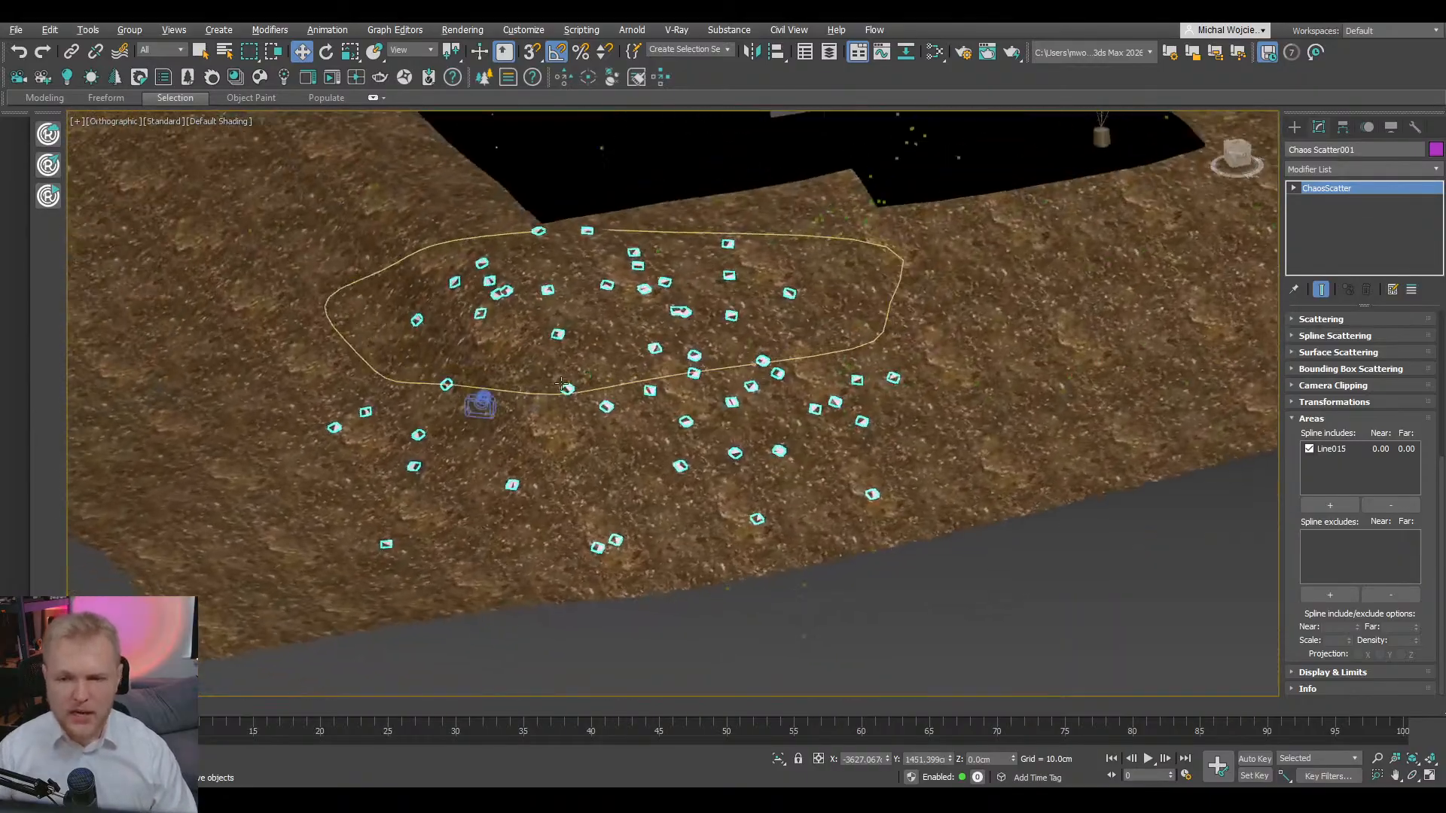
scroll(729, 376, up, 2)
scroll(729, 376, down, 11)
alt+middle_drag(982, 446, 960, 369)
middle_drag(960, 369, 817, 472)
scroll(816, 472, up, 10)
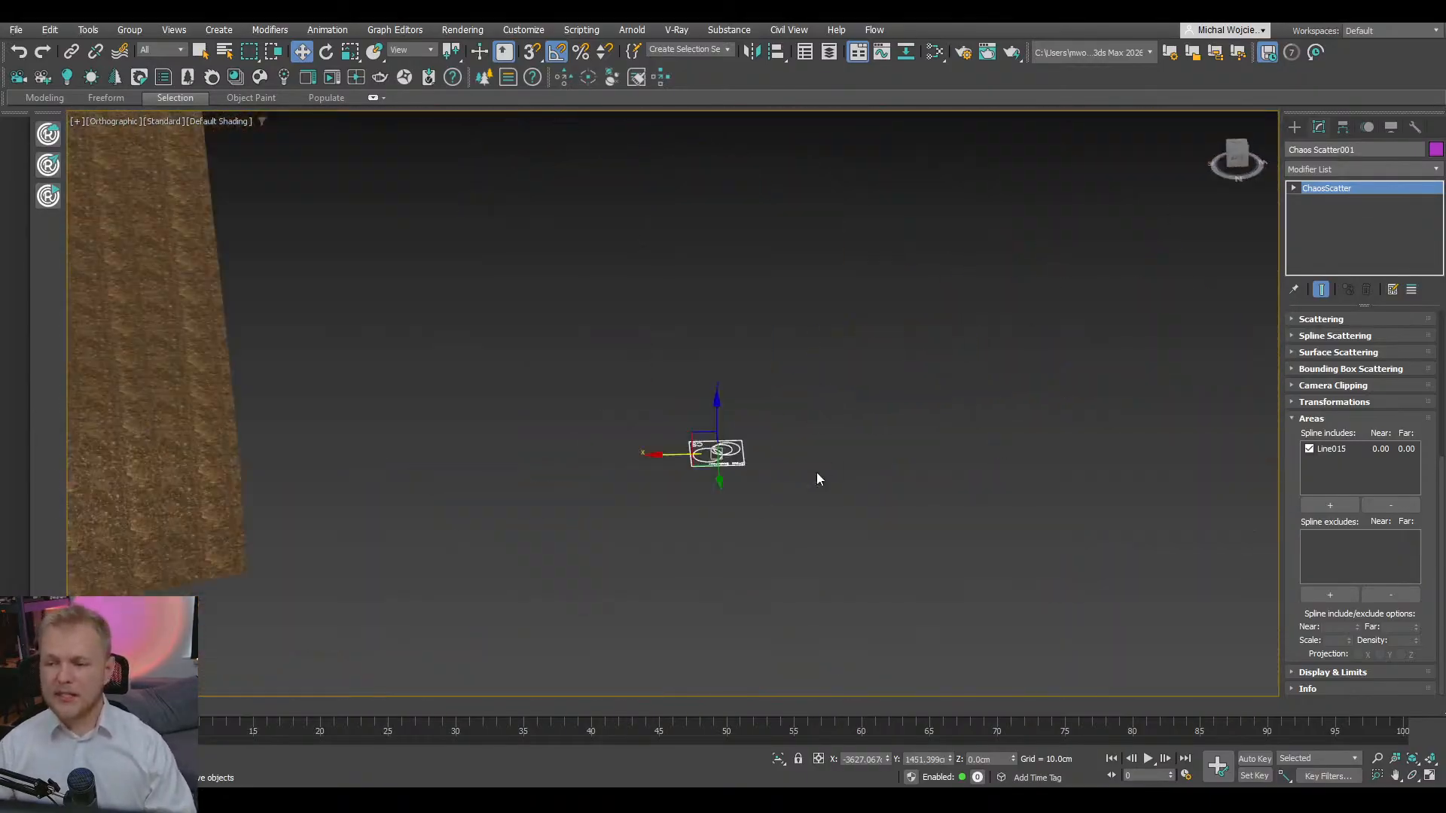
scroll(667, 478, down, 6)
middle_drag(651, 475, 1029, 434)
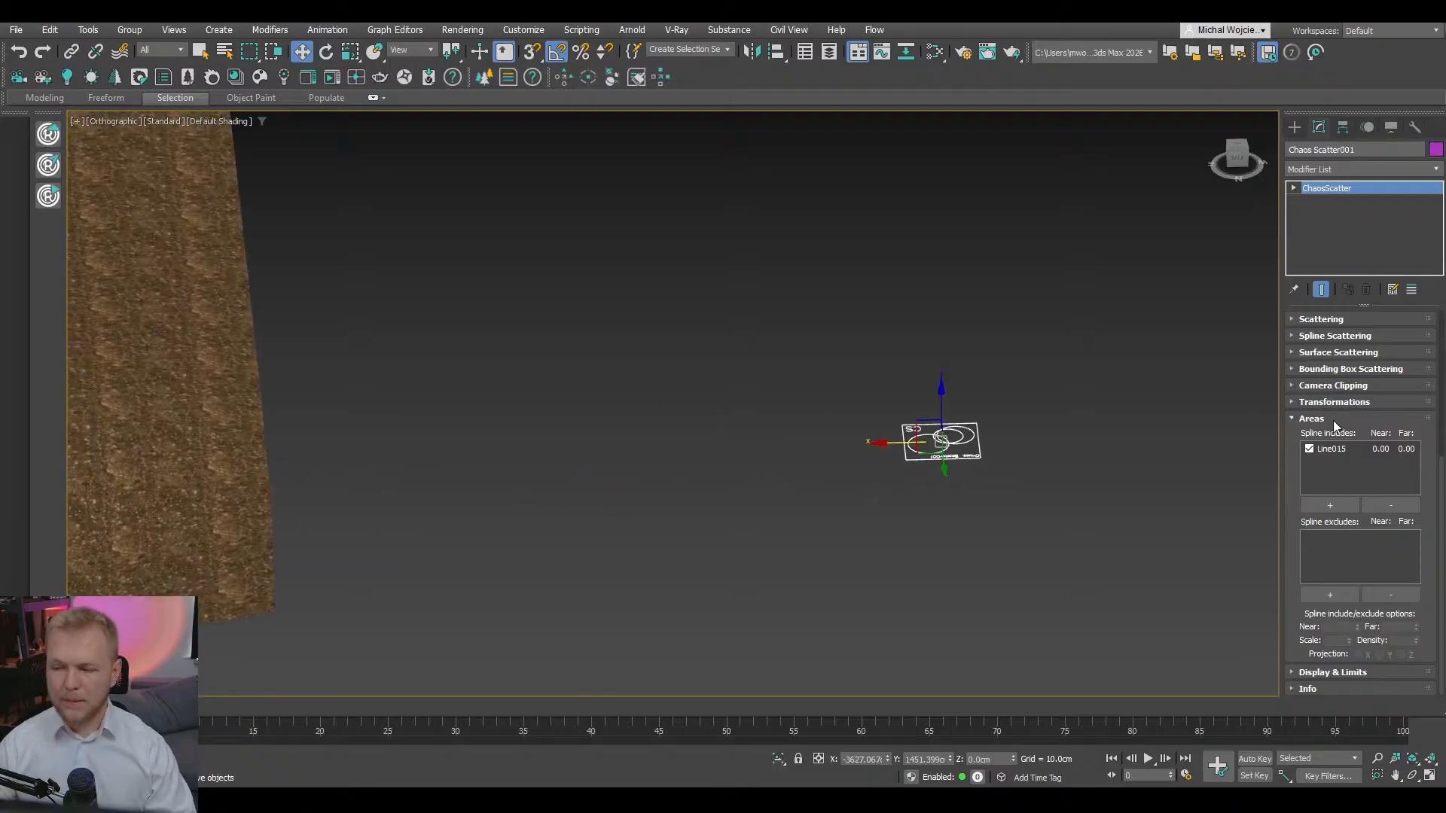
- Set the lower limit of the scatter's random X scale to 50 percent in its transformations
click(1311, 418)
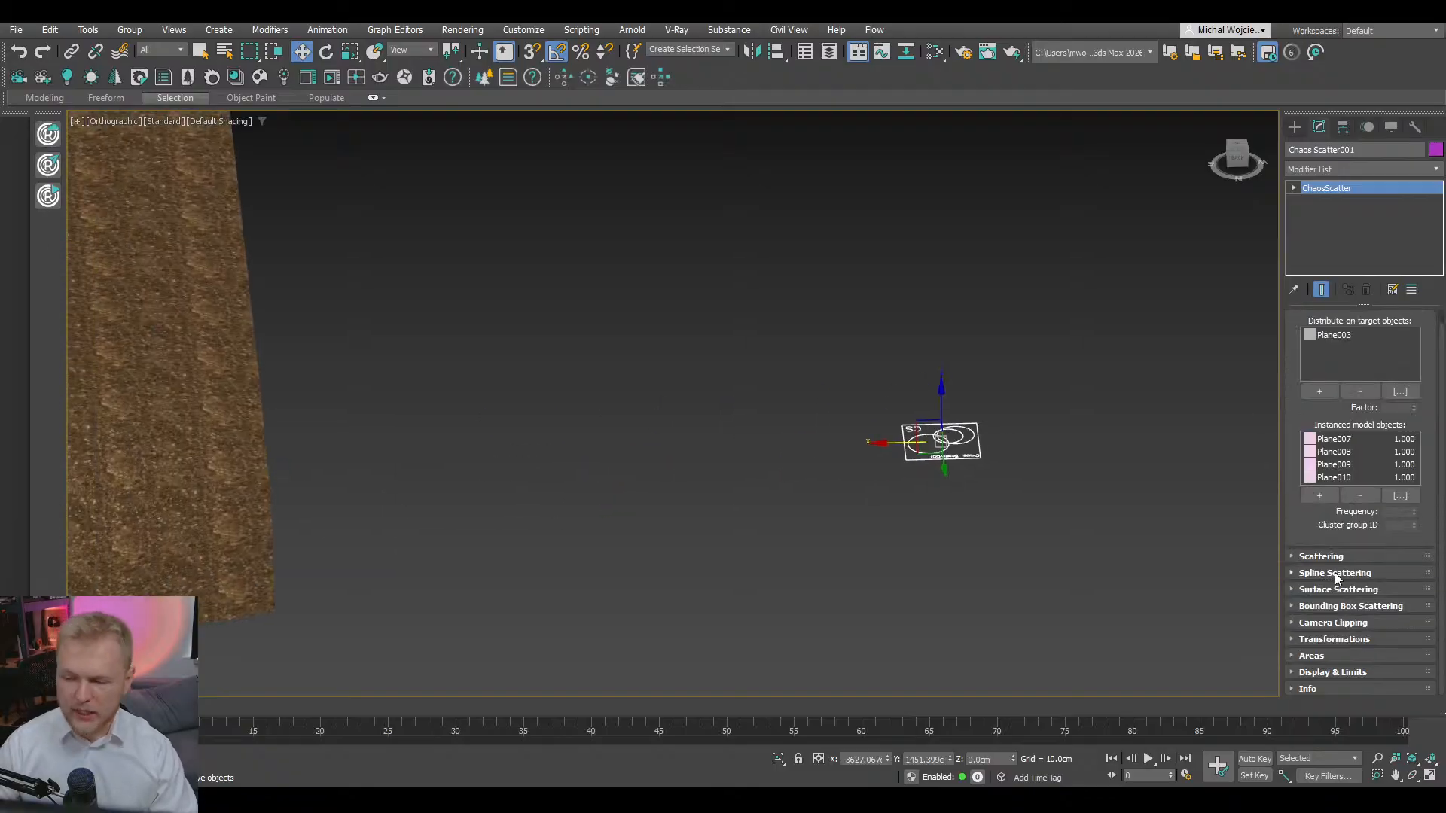
click(1333, 640)
scroll(1345, 595, down, 5)
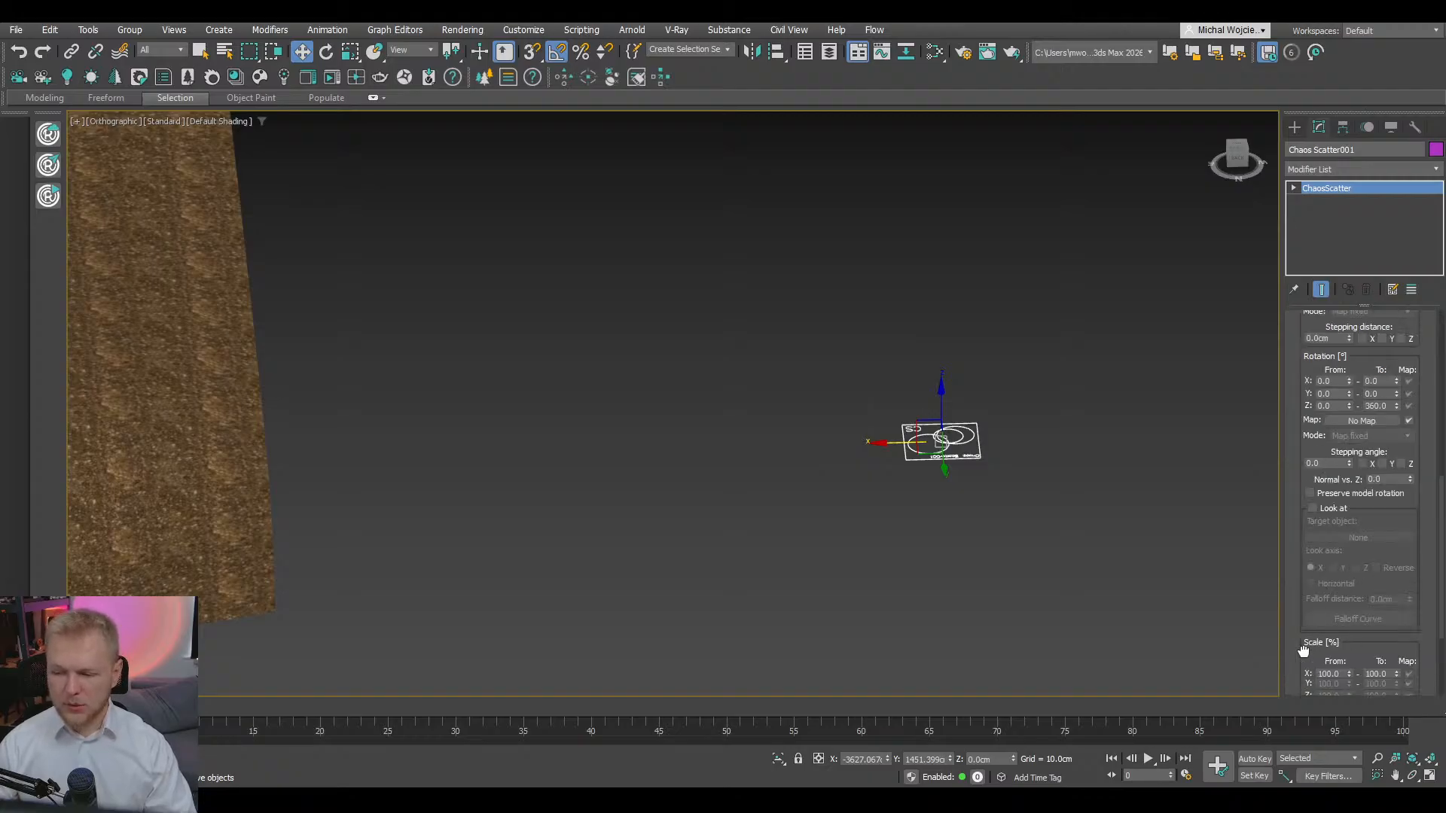
scroll(1314, 644, down, 2)
double_click(1332, 617)
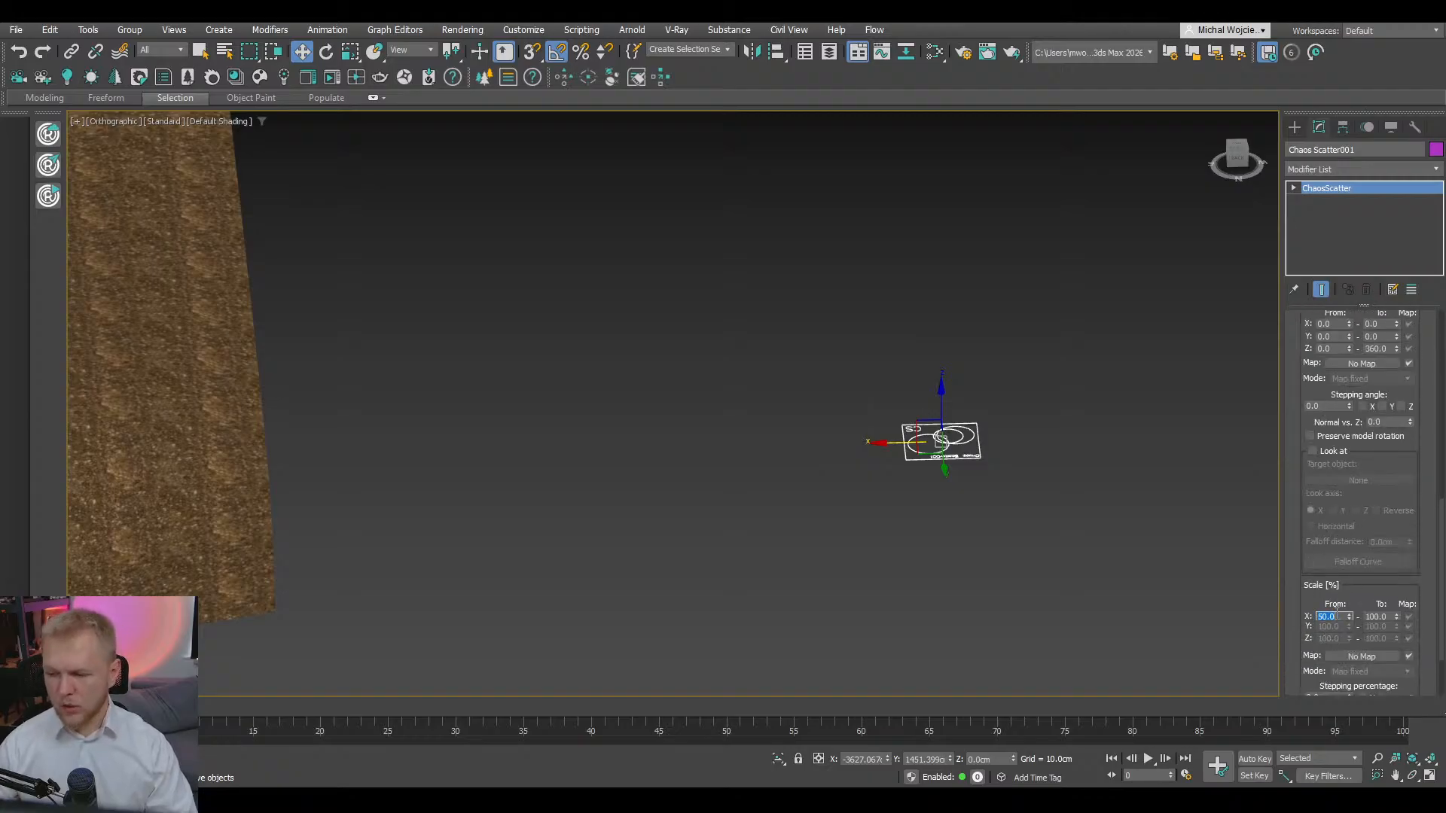
- Set the scatter's random rotation to range from -30 to 30 degrees on both X and Y
scroll(1327, 437, up, 5)
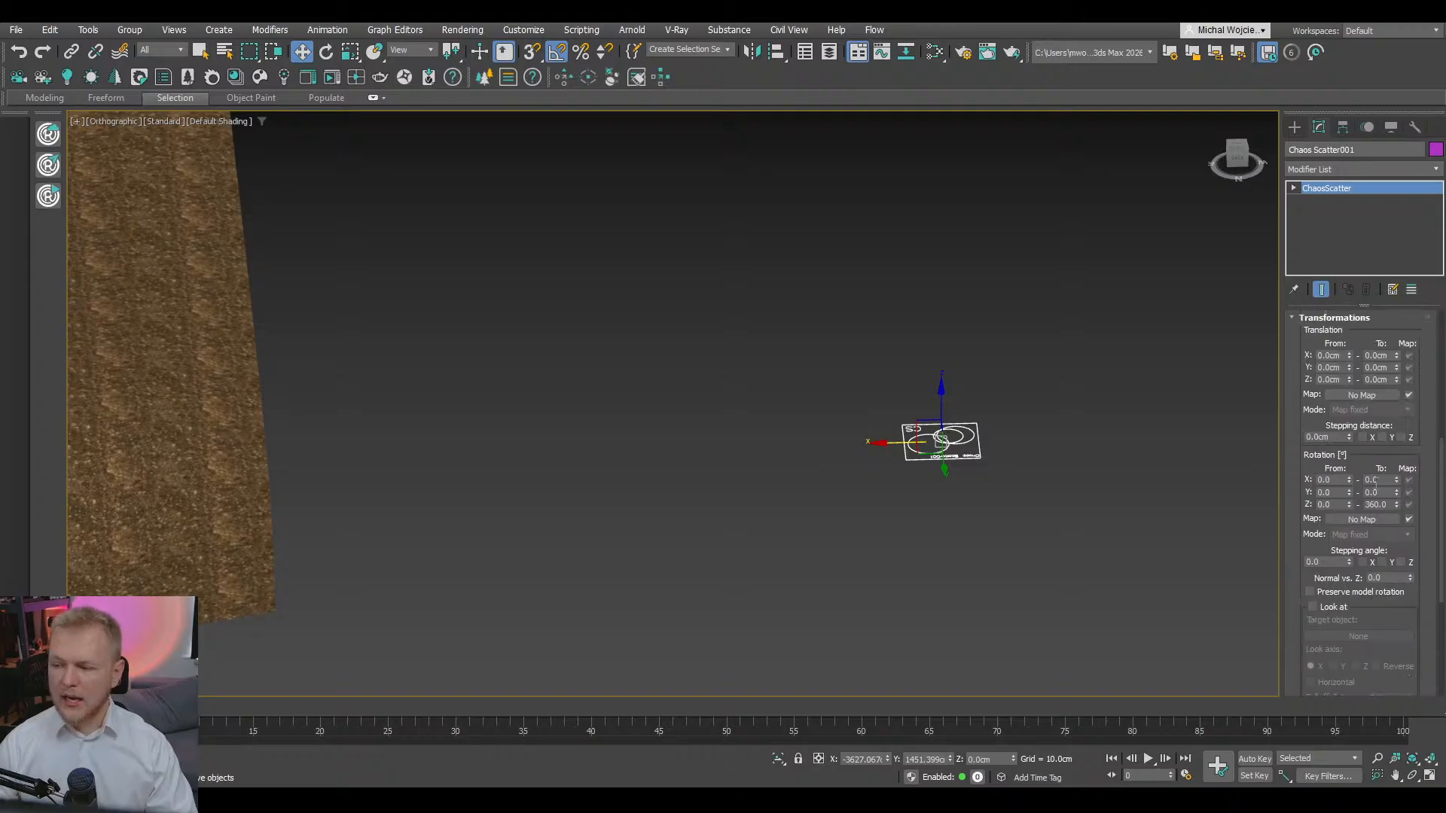
double_click(1329, 480)
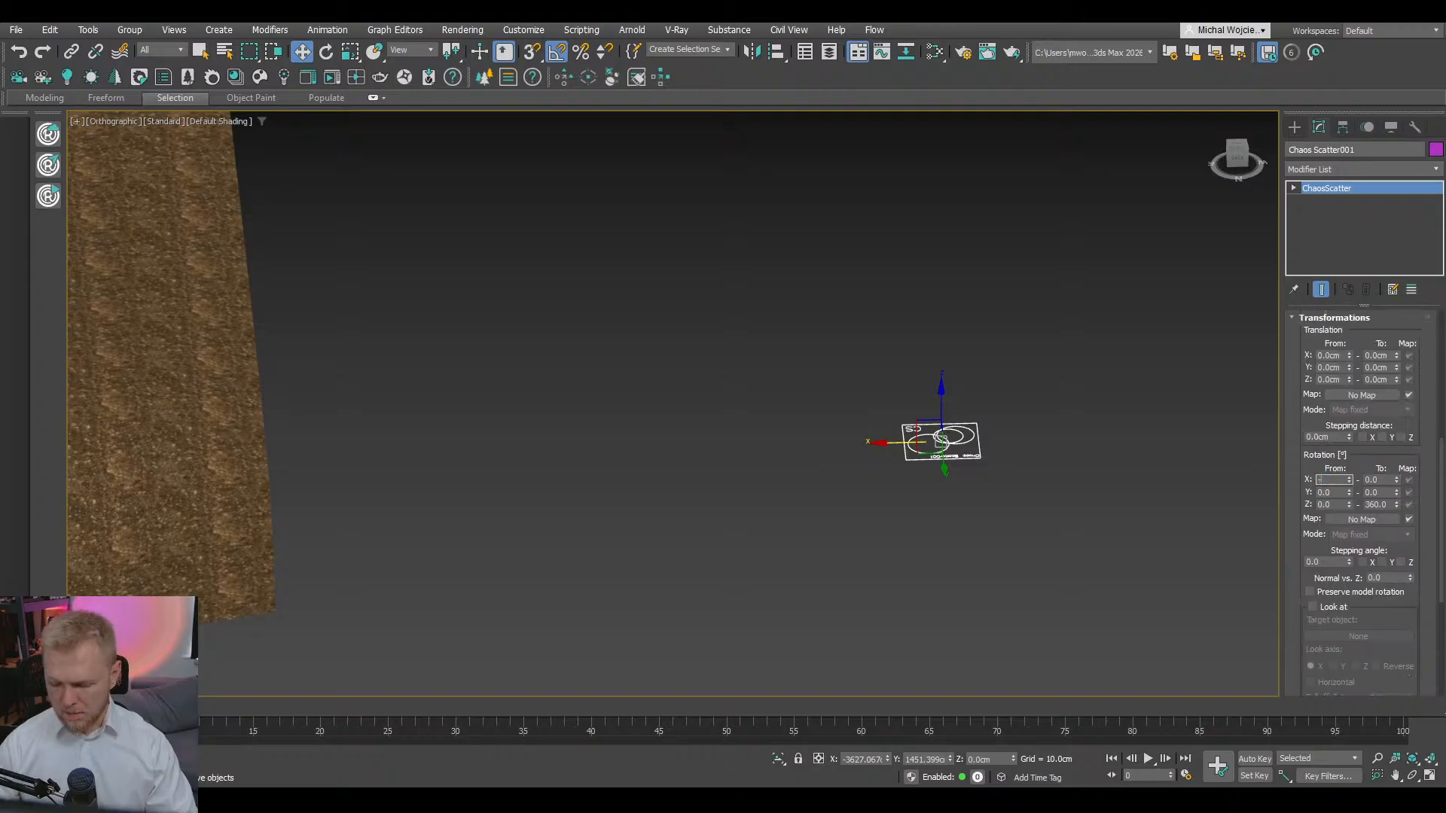
key(Tab)
text(30)
key(Tab)
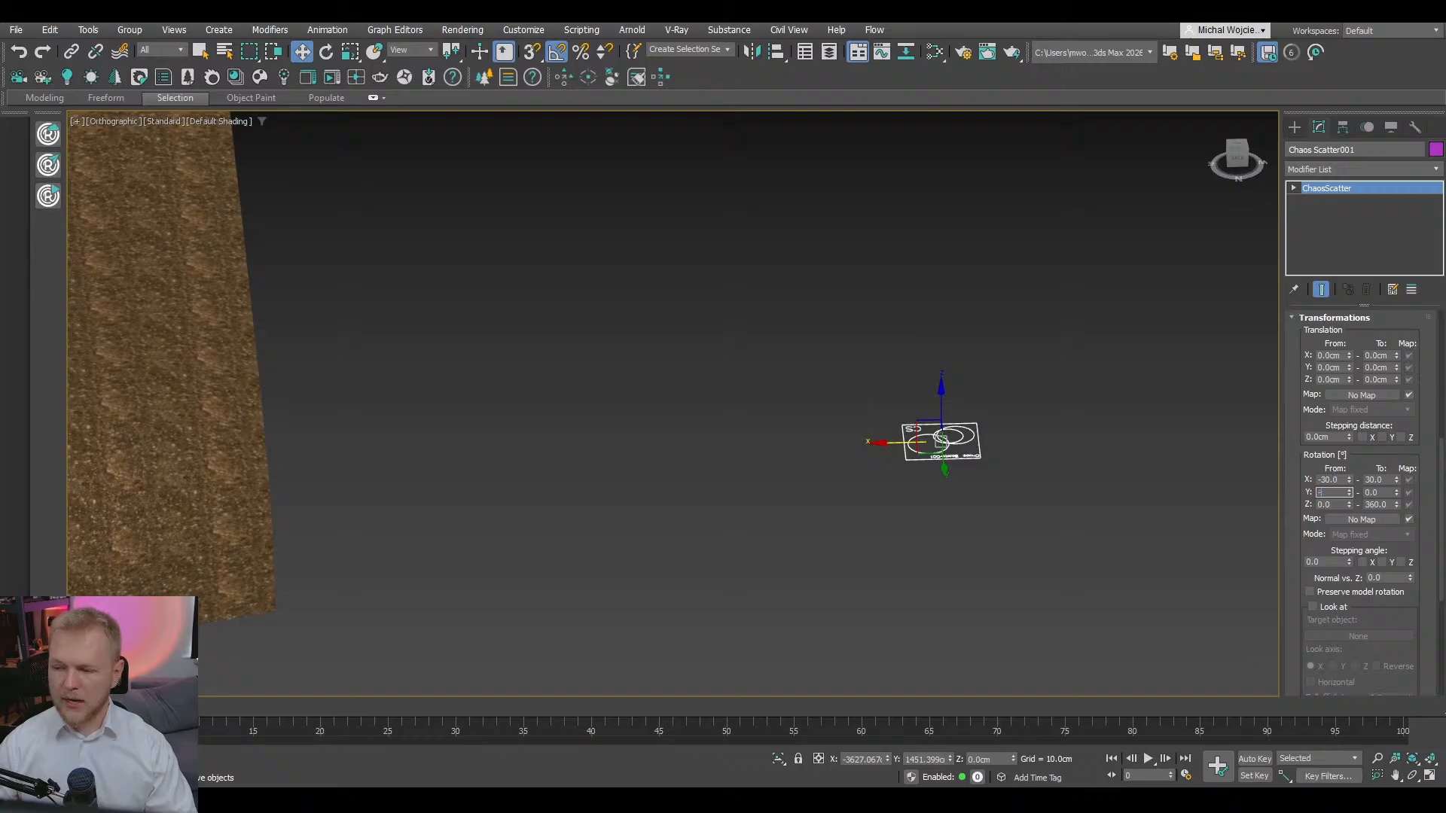
key(Tab)
text(30)
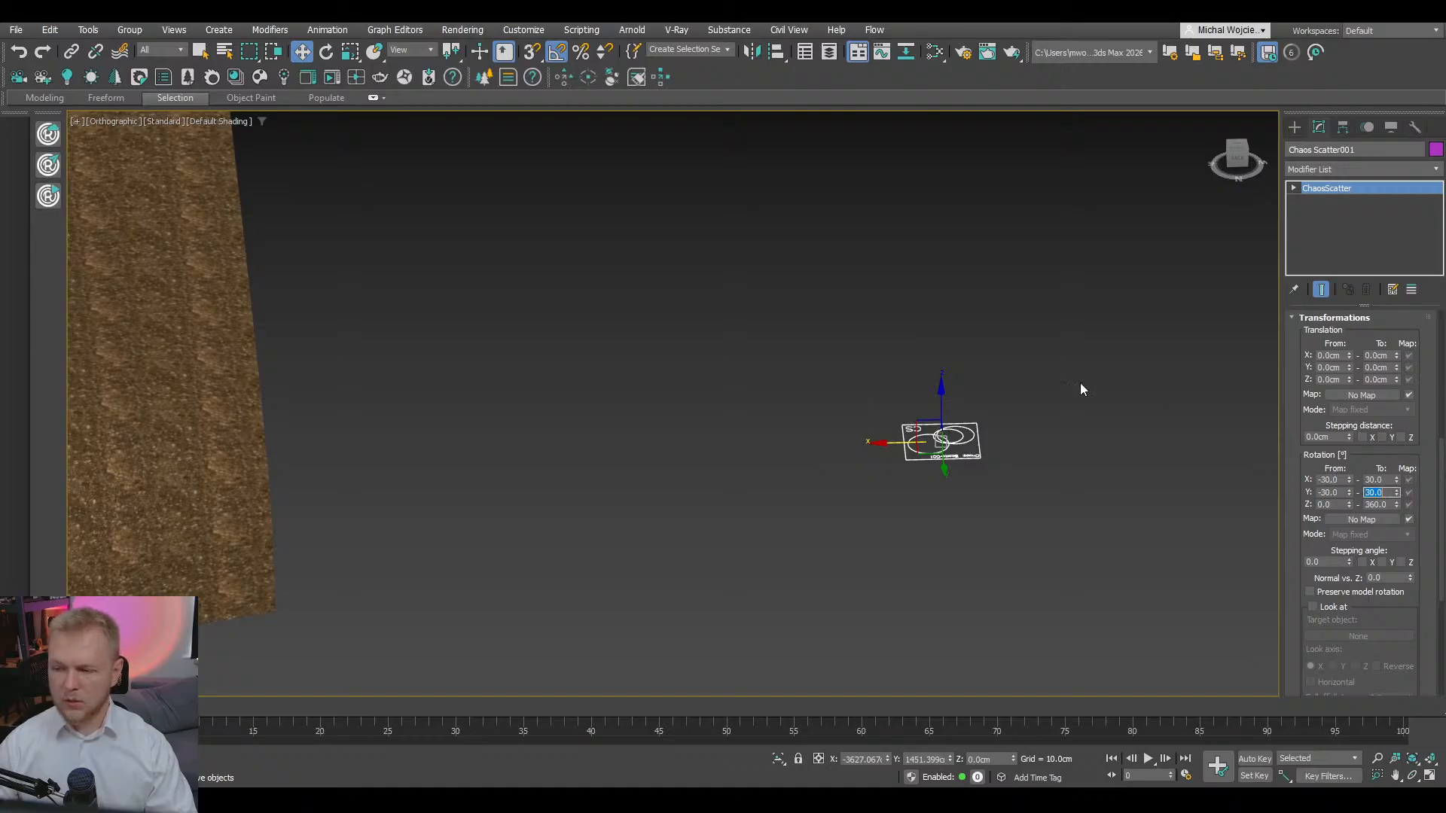
- Select the camera beside the leaf outline and switch the viewport to look through it
scroll(1080, 382, down, 6)
middle_drag(728, 448, 946, 452)
alt+middle_drag(663, 452, 728, 456)
scroll(729, 456, up, 8)
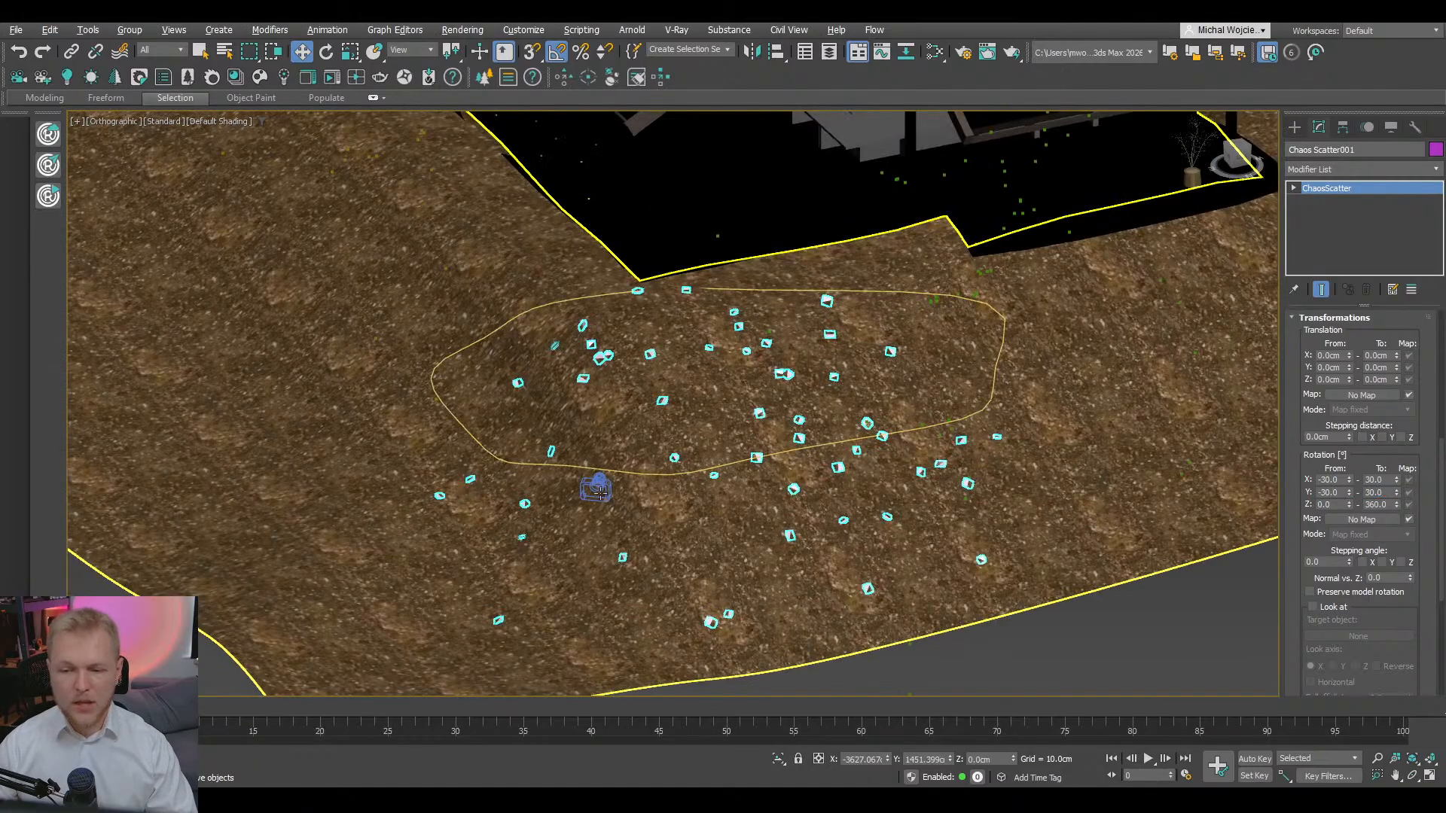
click(598, 488)
key(c)
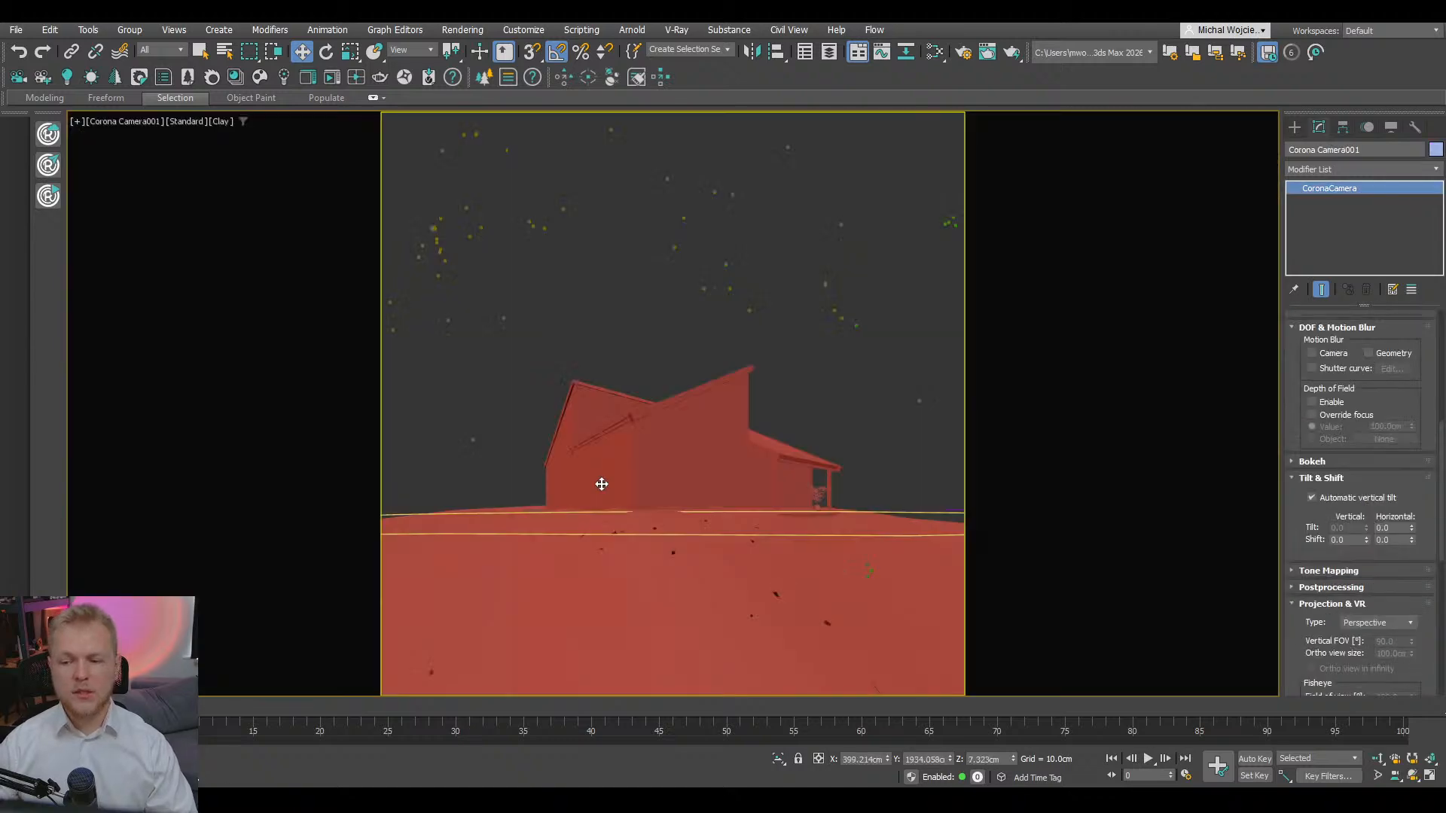
- Run an interactive Corona render, inspect the leaves on the ground up close, and minimize the render window
click(337, 79)
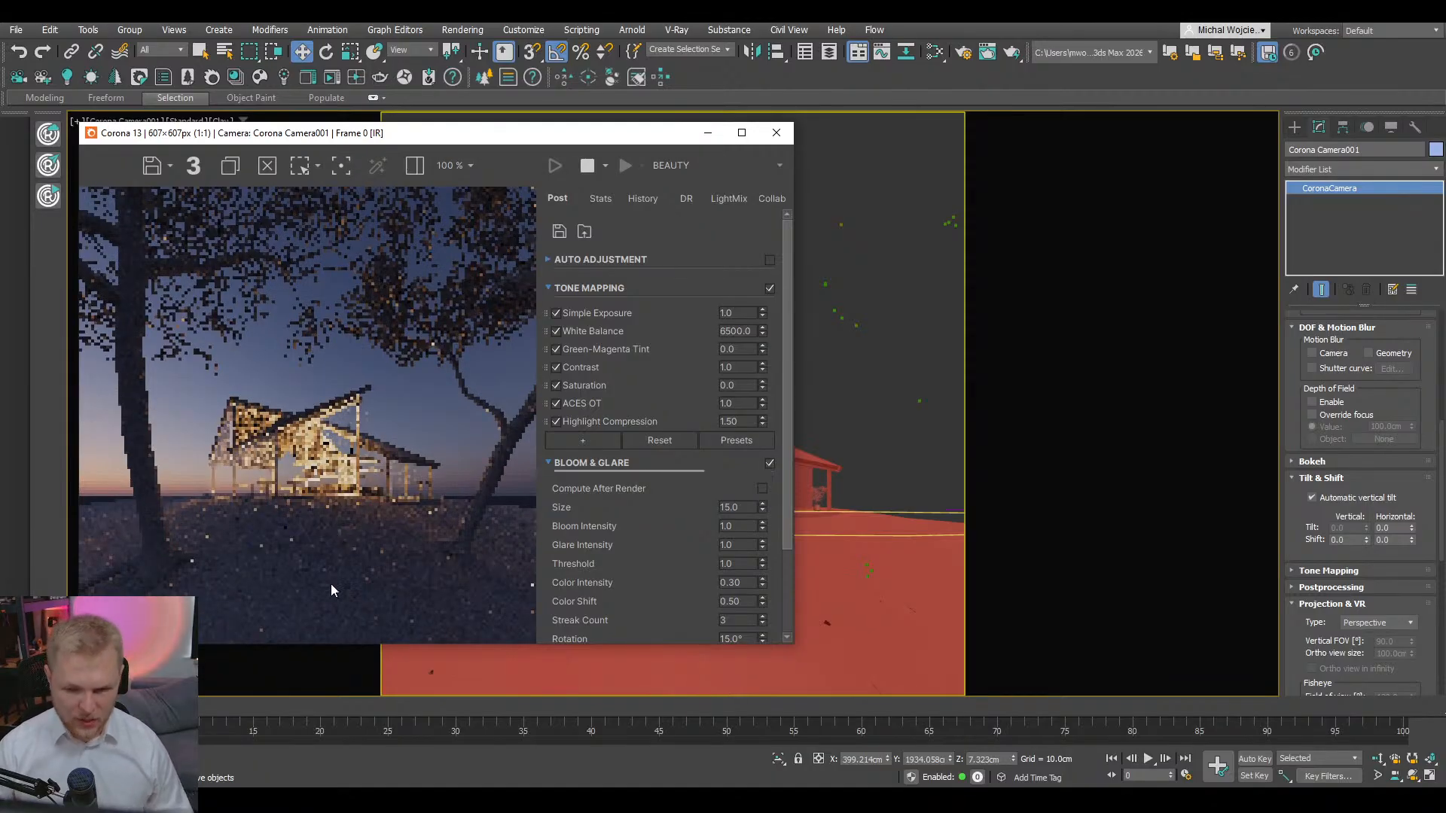
scroll(356, 588, up, 3)
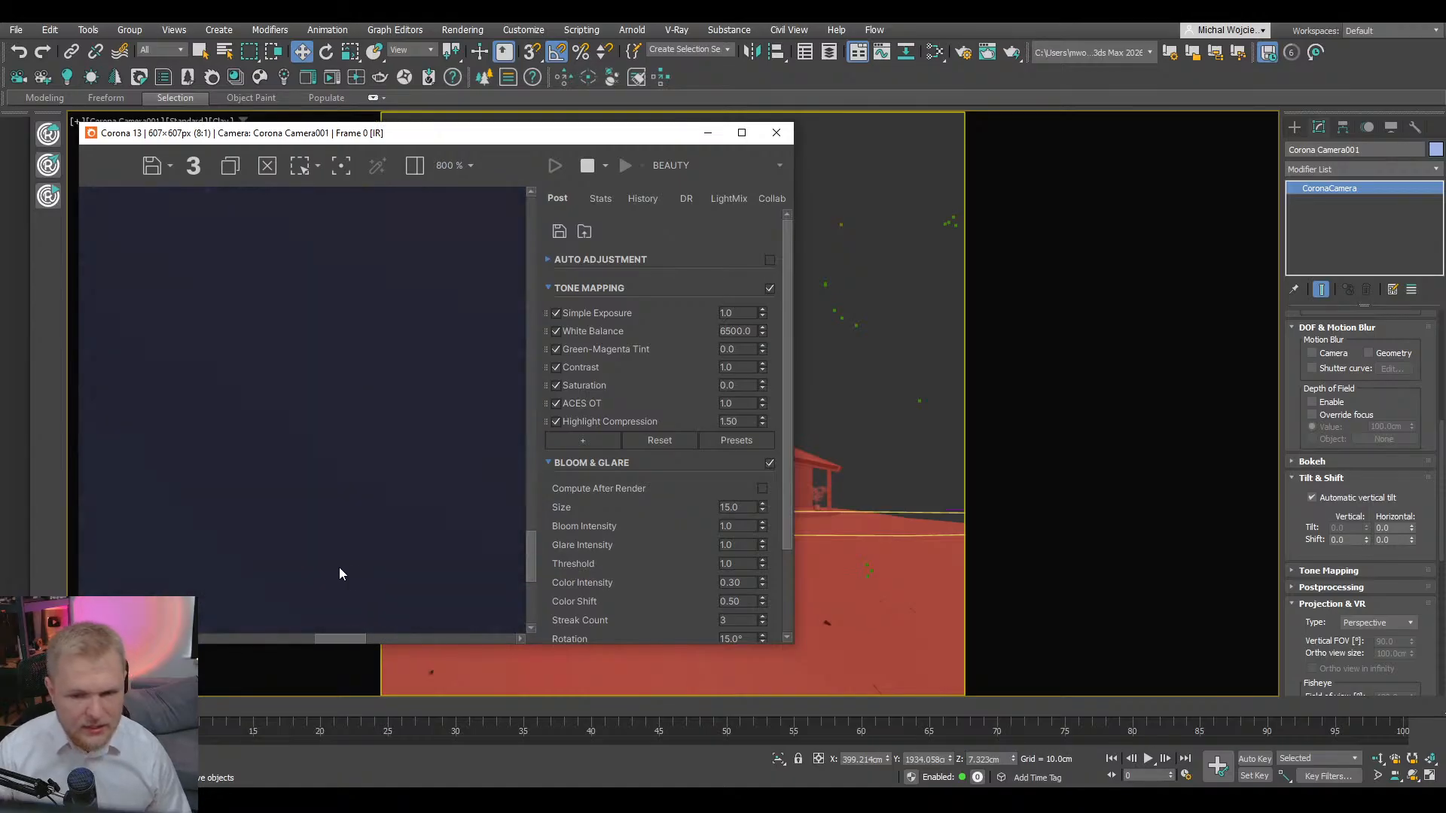
scroll(339, 574, down, 3)
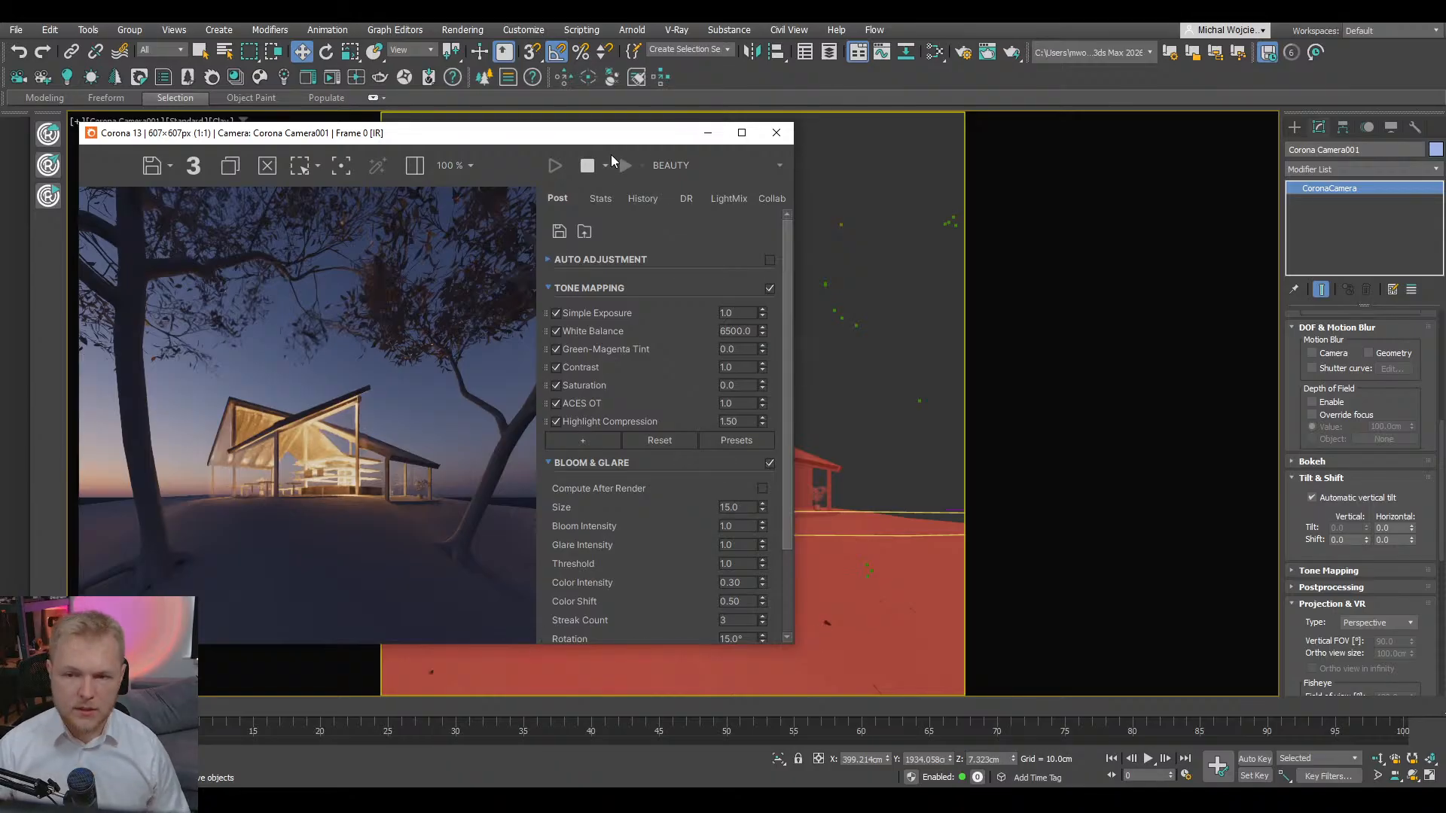
click(708, 135)
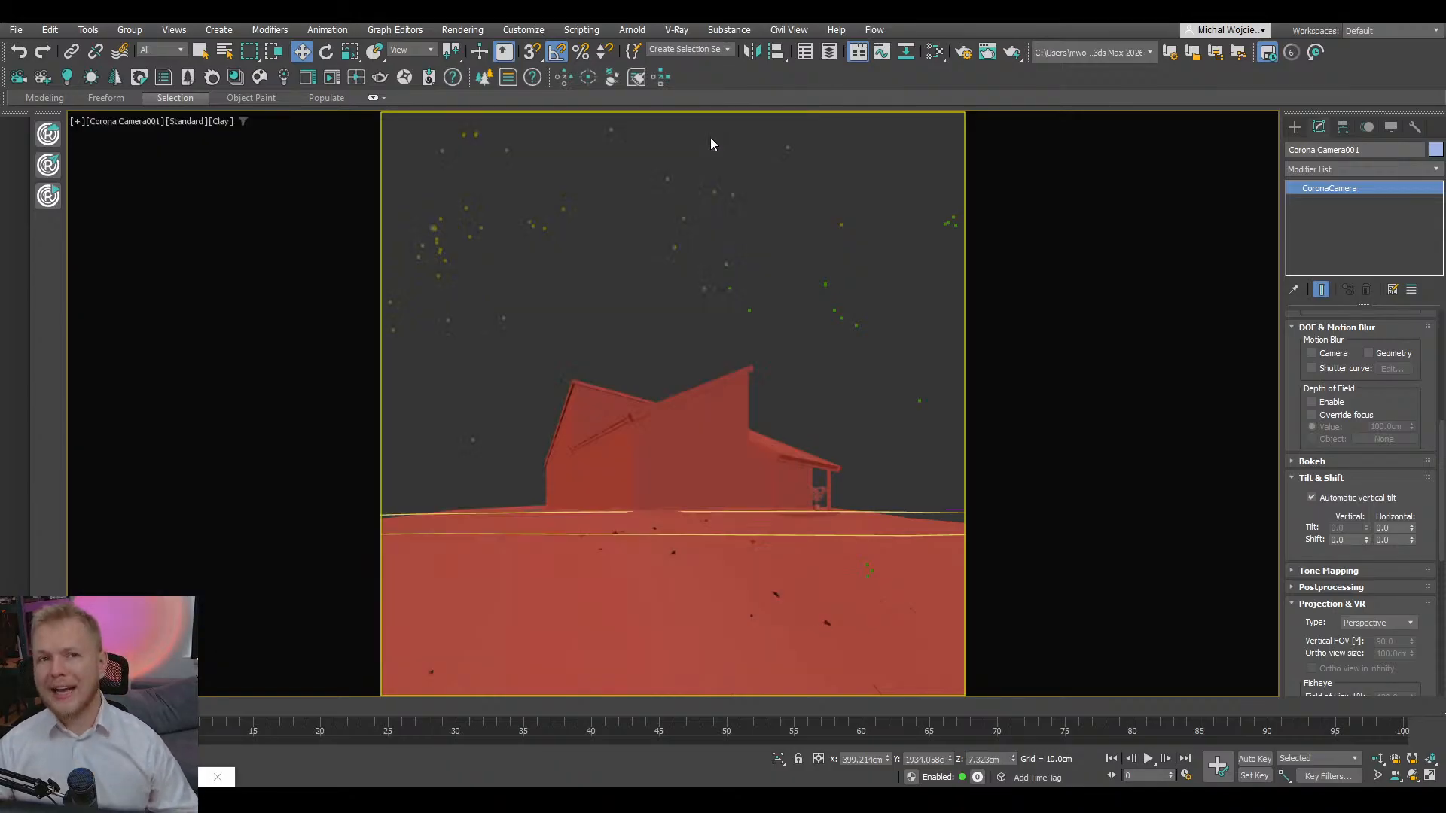
- Set the leaf scatter's random Z translation to range from 4 to 10 cm
click(776, 596)
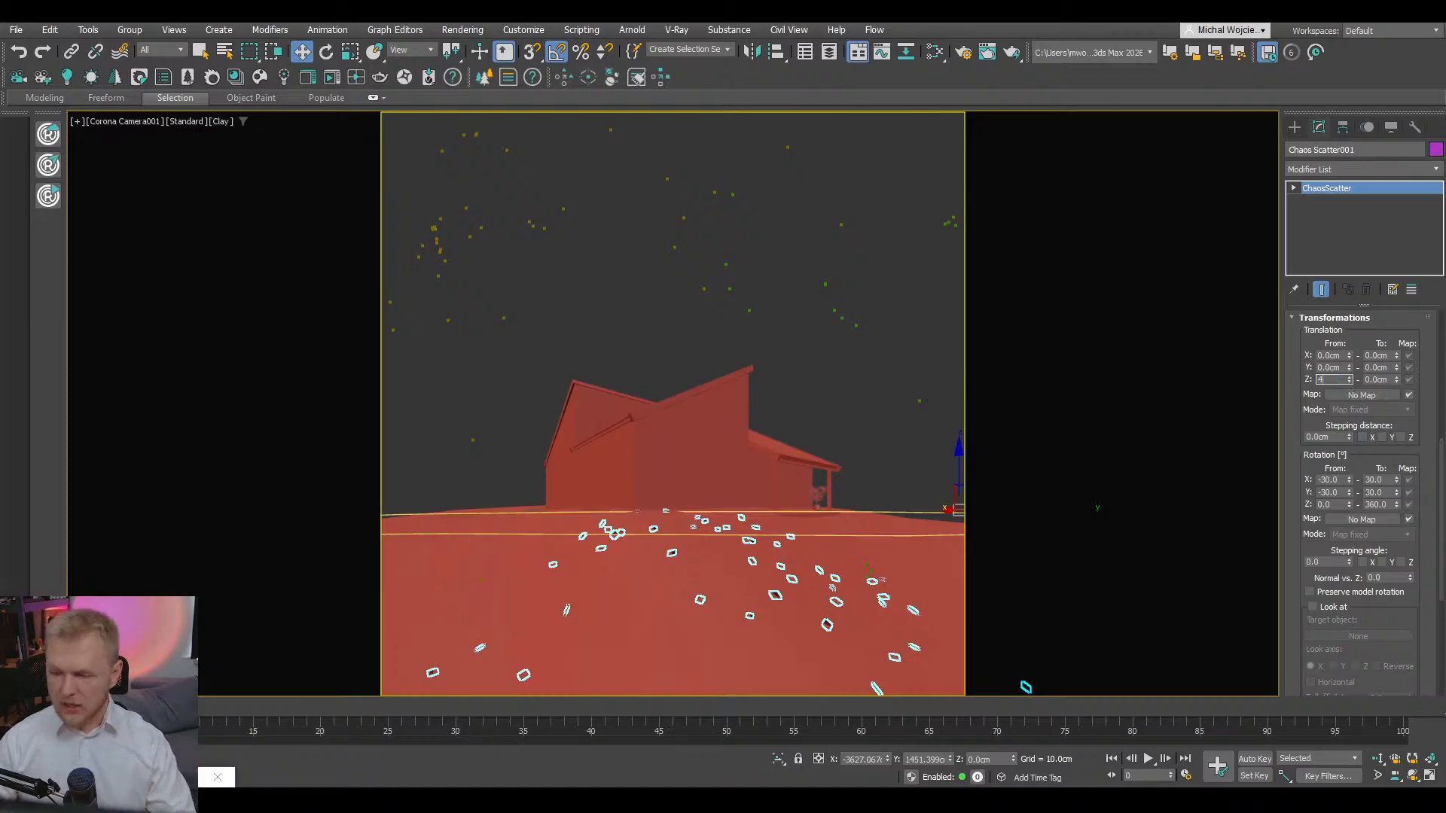
text(4)
key(Tab)
key(Return)
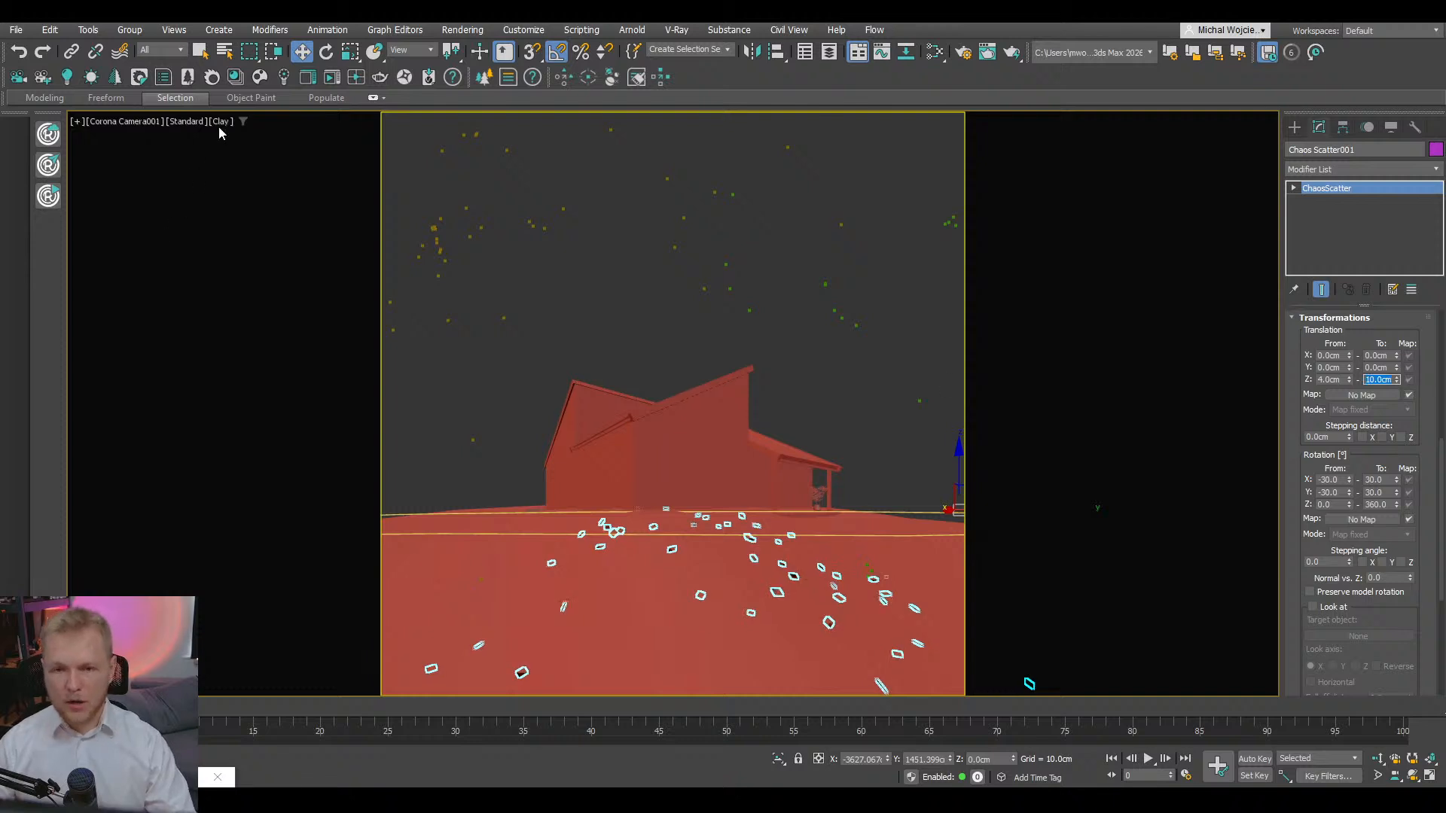
- Run an interactive Corona render, pick the ground in front of the house in it, and clear the selection
click(332, 80)
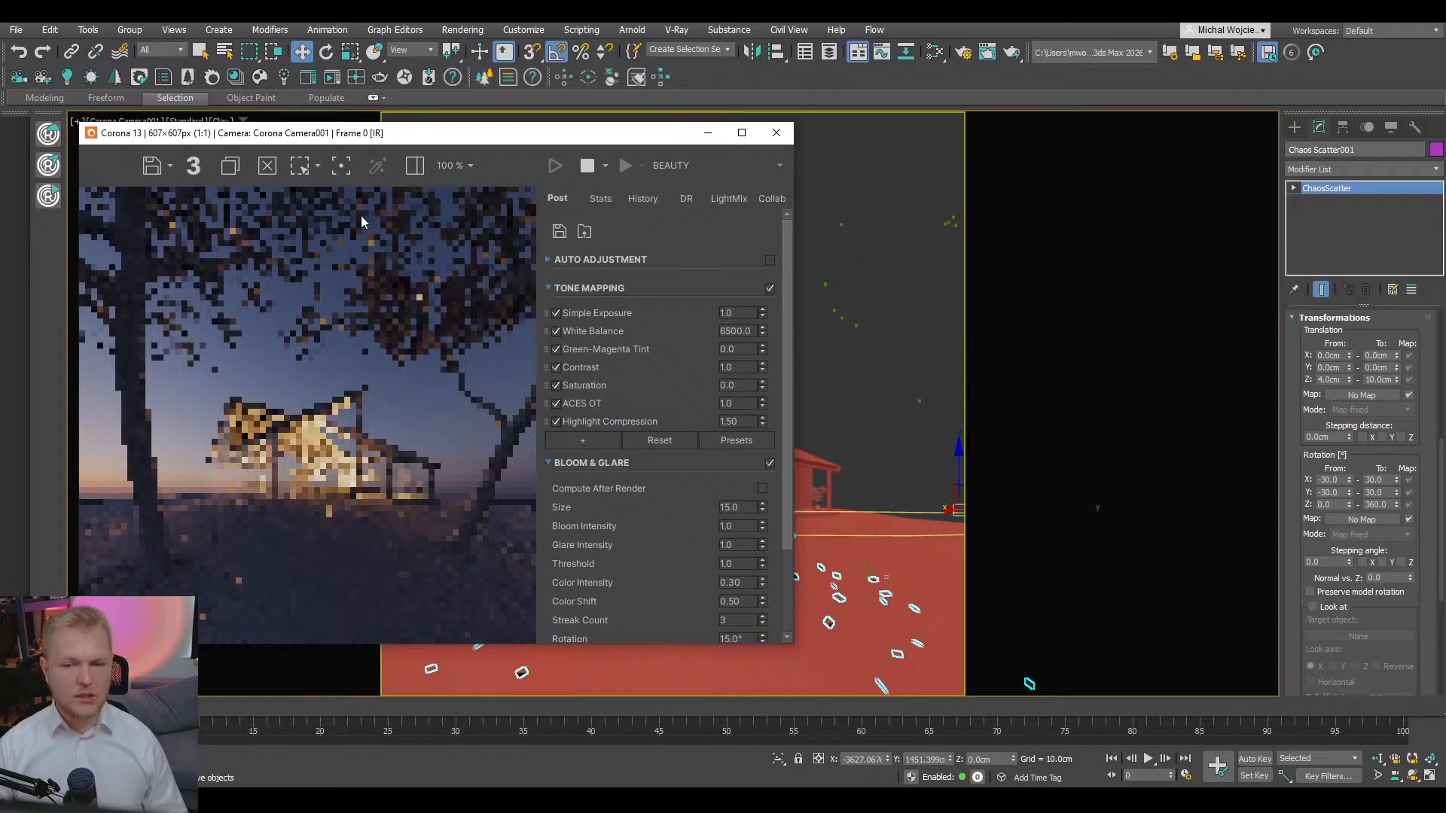
click(343, 166)
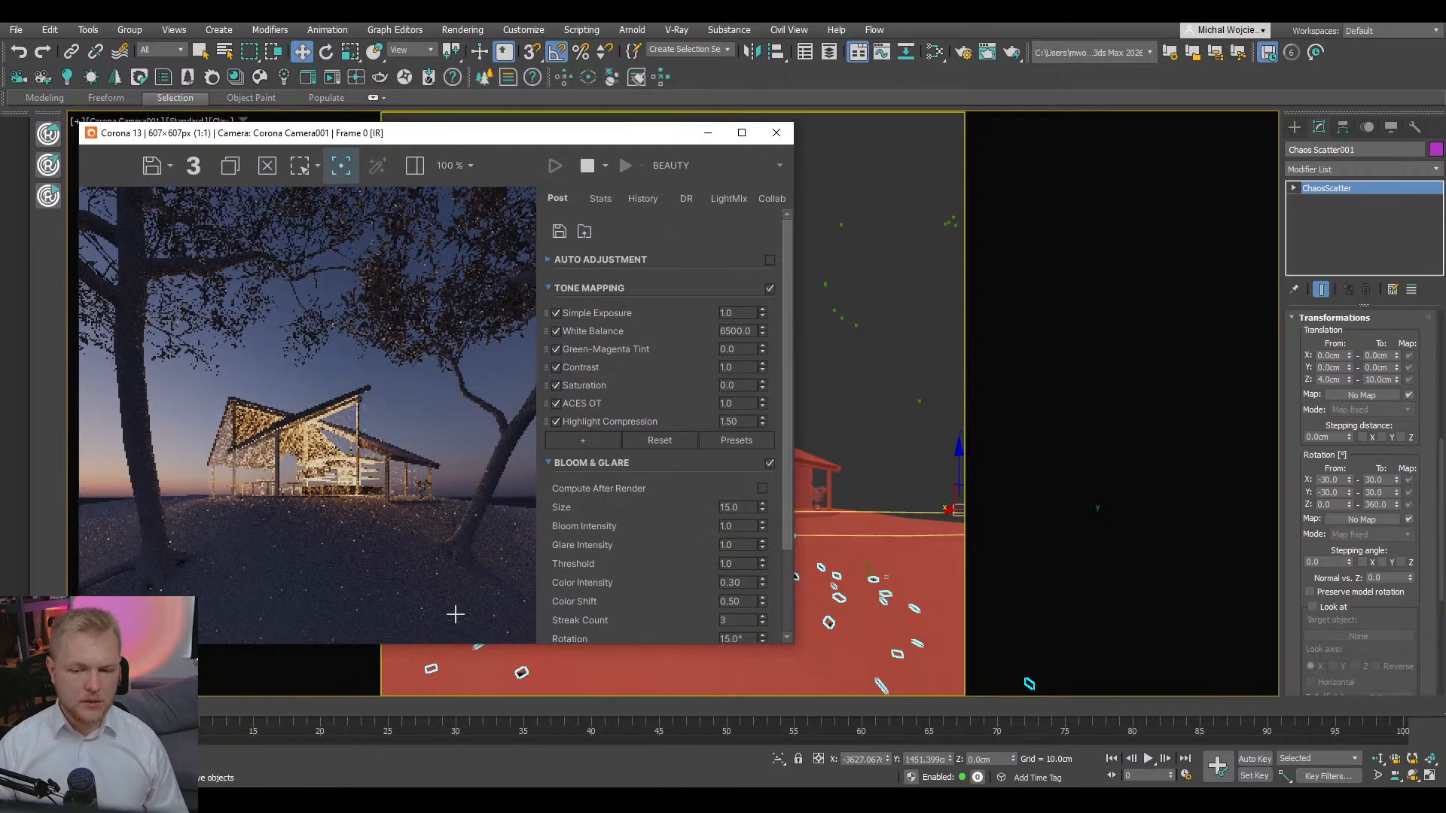
click(417, 531)
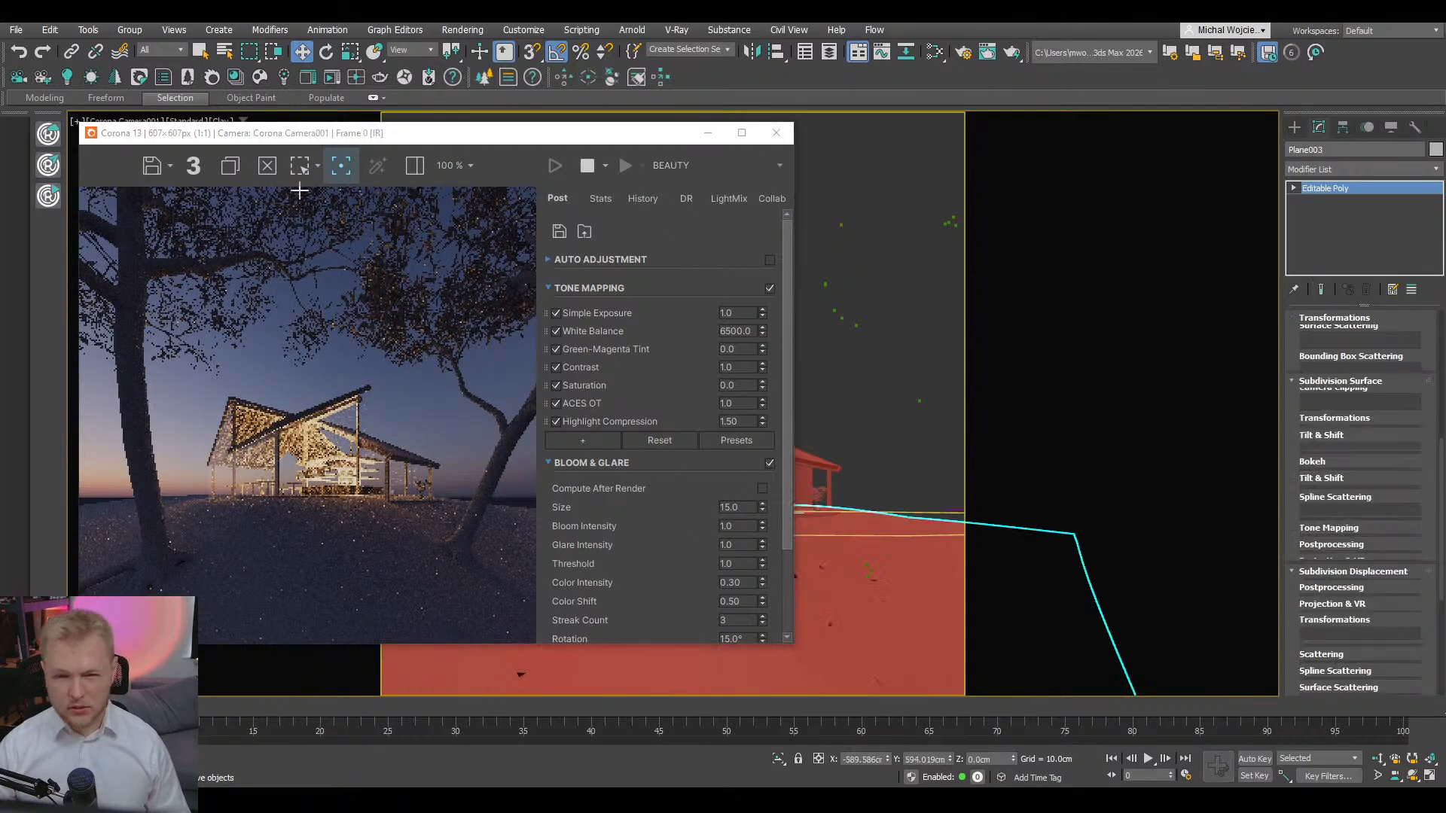
click(342, 170)
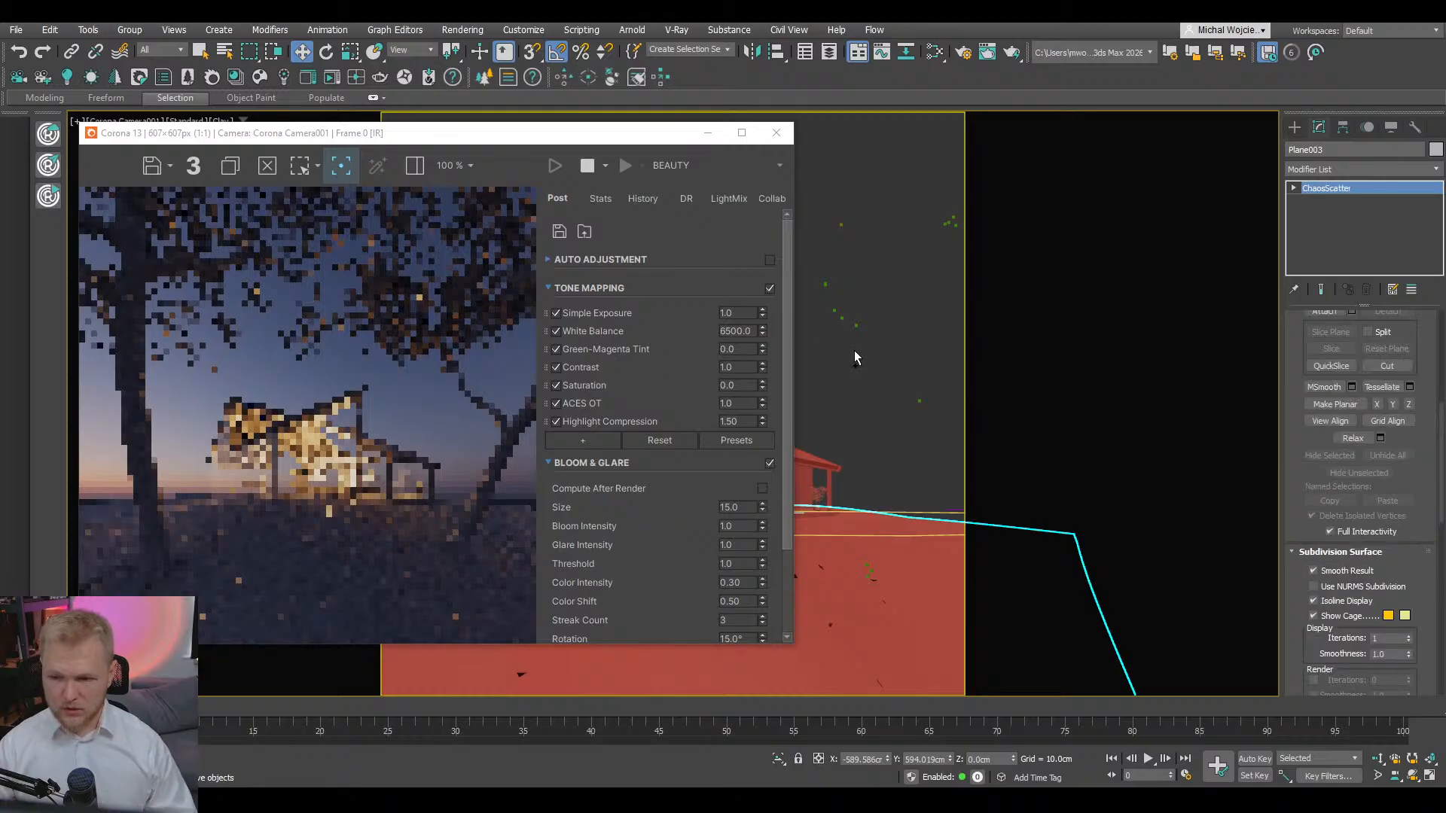
click(890, 354)
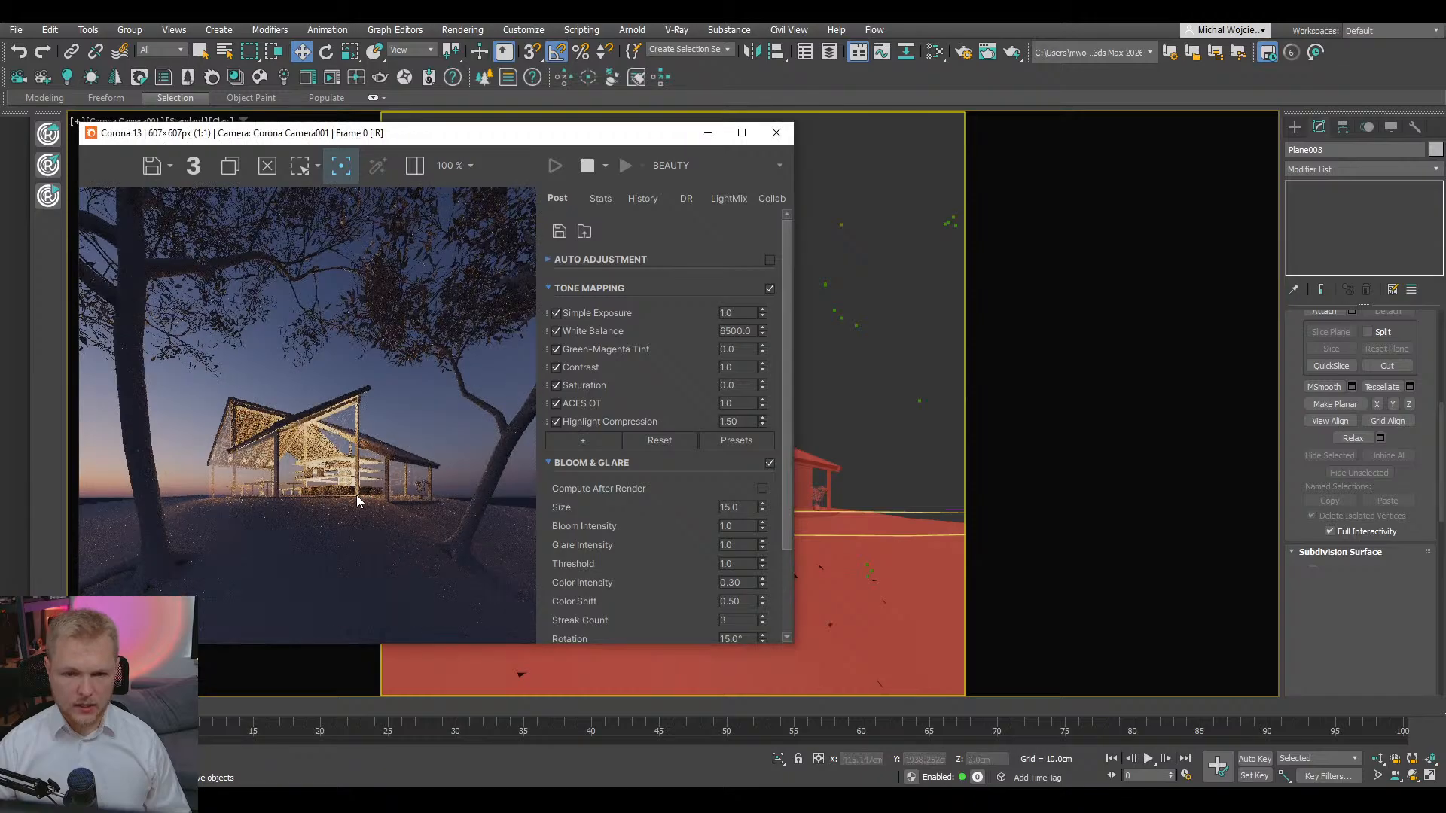
- Inspect the ground up close within a render region in front of the house, and stop and close the render
click(301, 214)
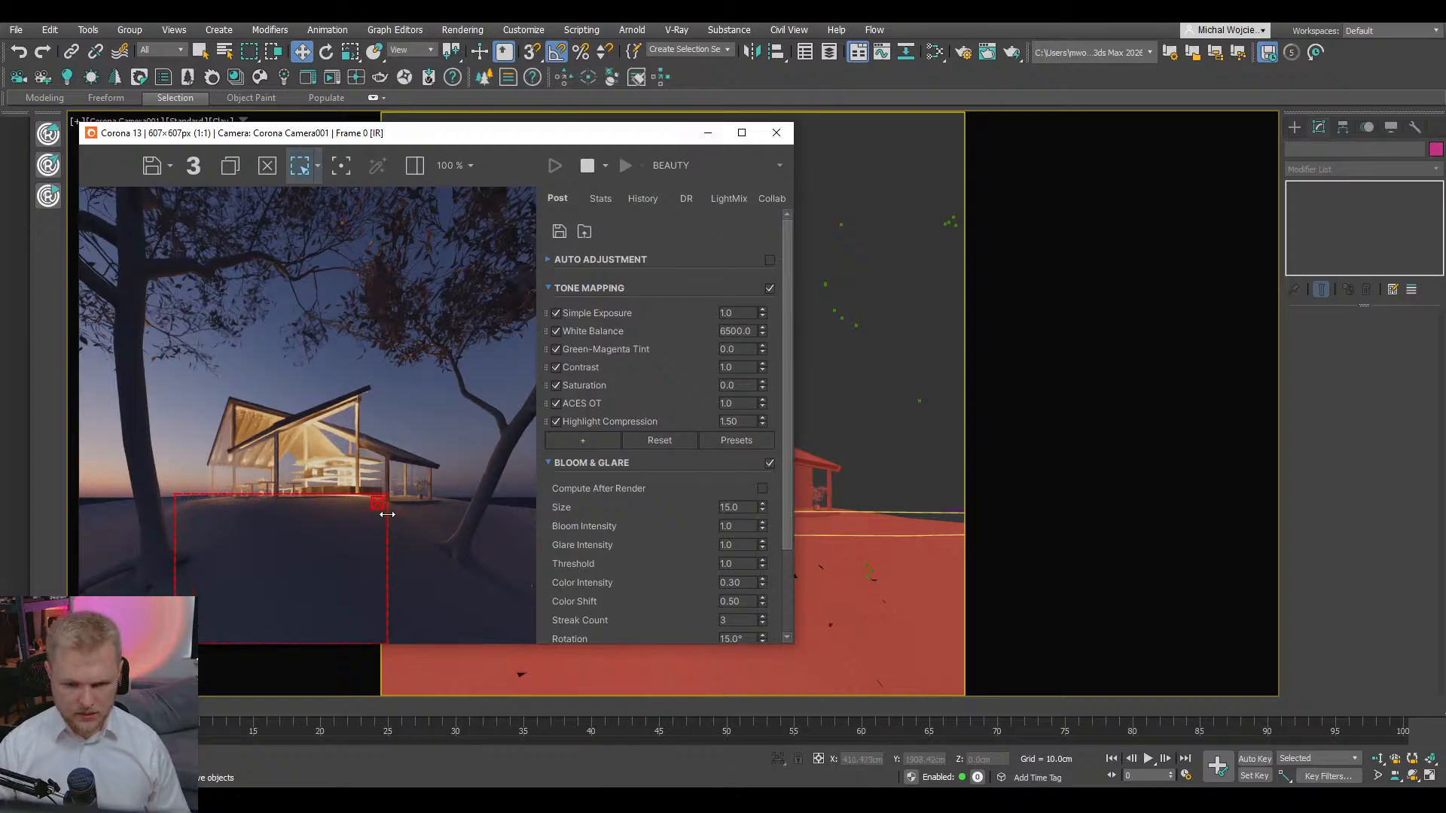
scroll(236, 529, up, 3)
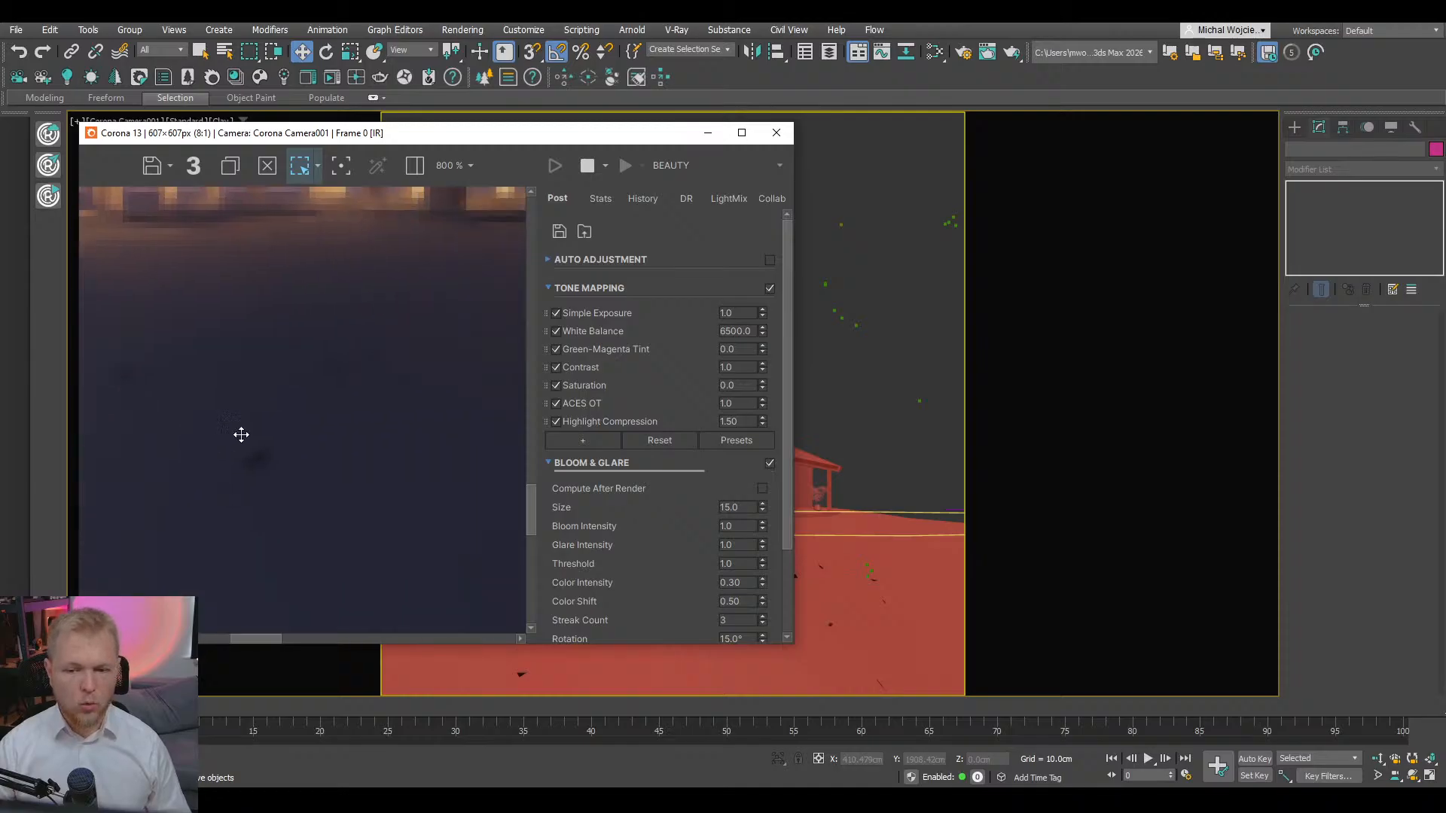
scroll(393, 405, down, 1)
scroll(351, 558, down, 2)
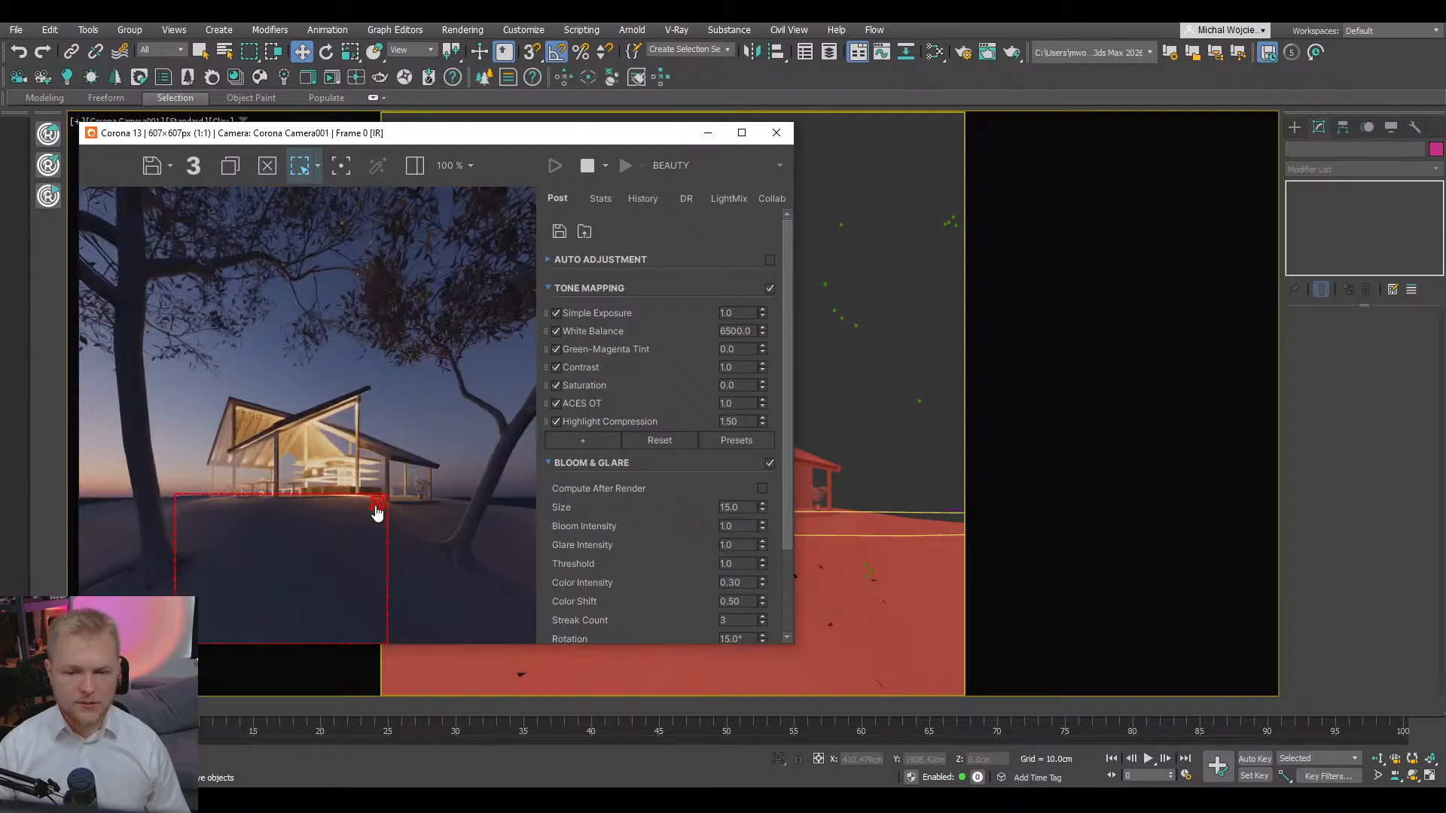
click(586, 167)
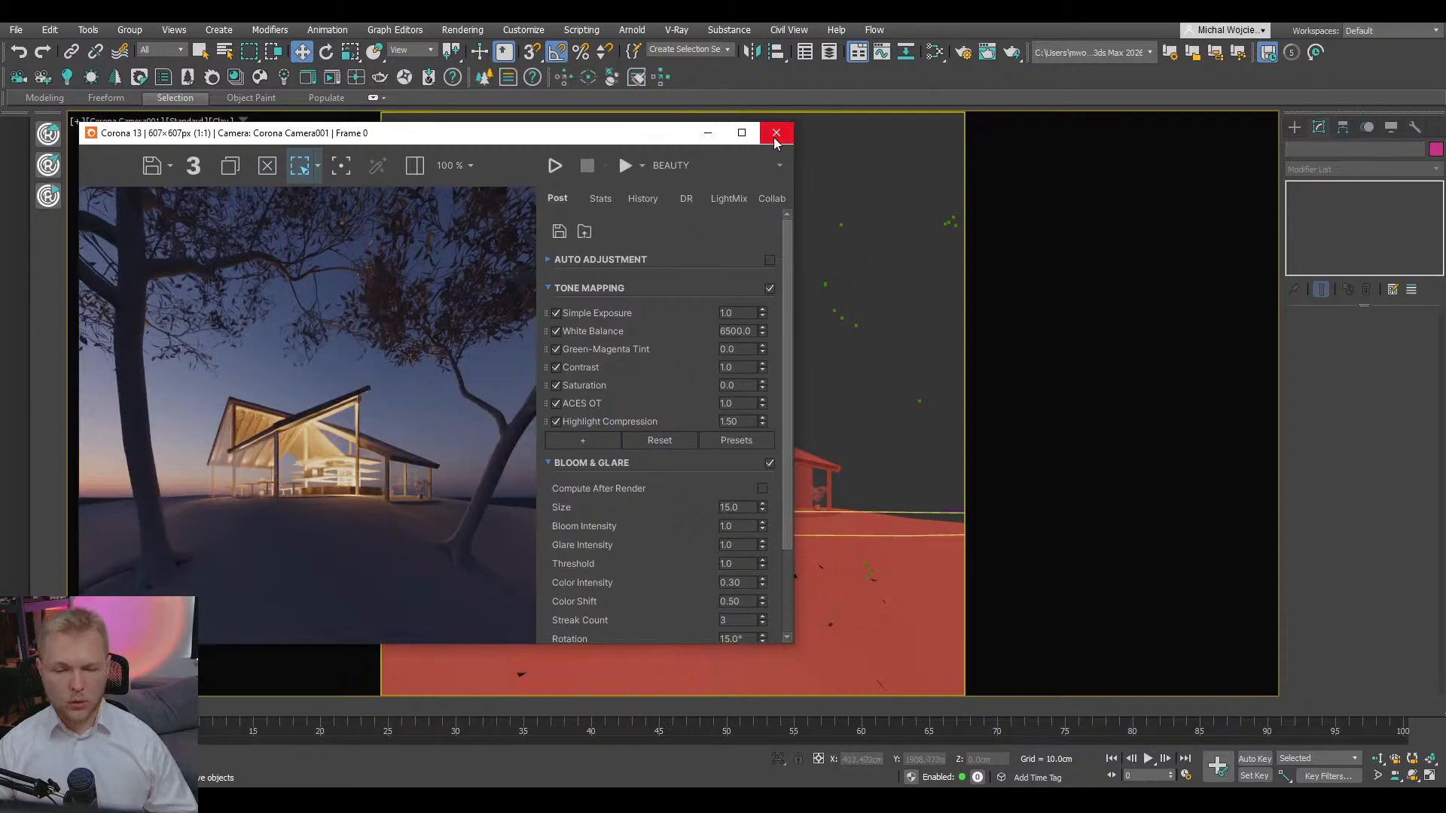
click(775, 134)
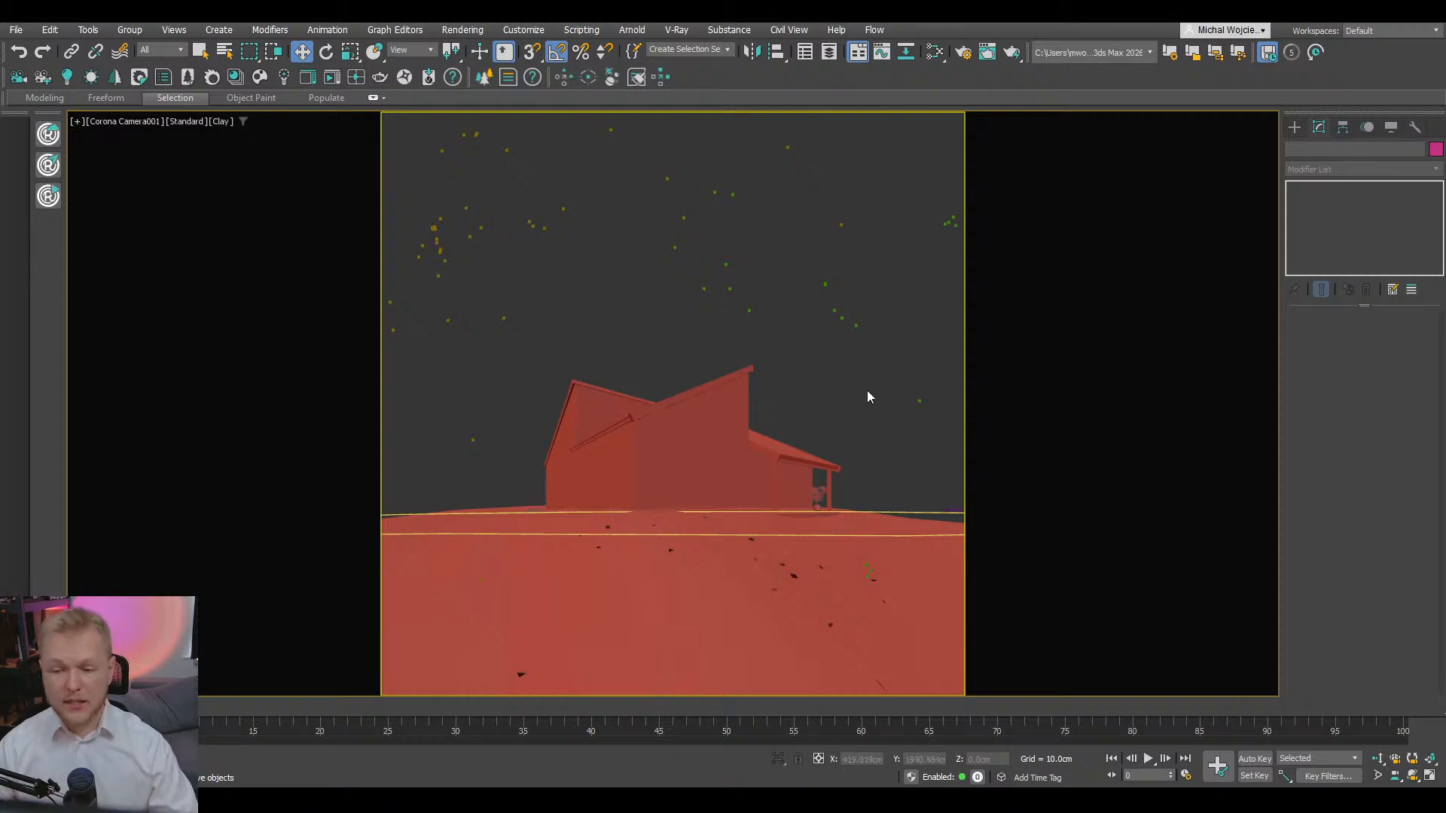
- Restore the four-viewport layout and select the spline outlining the leaf area in the orthographic view
click(1430, 777)
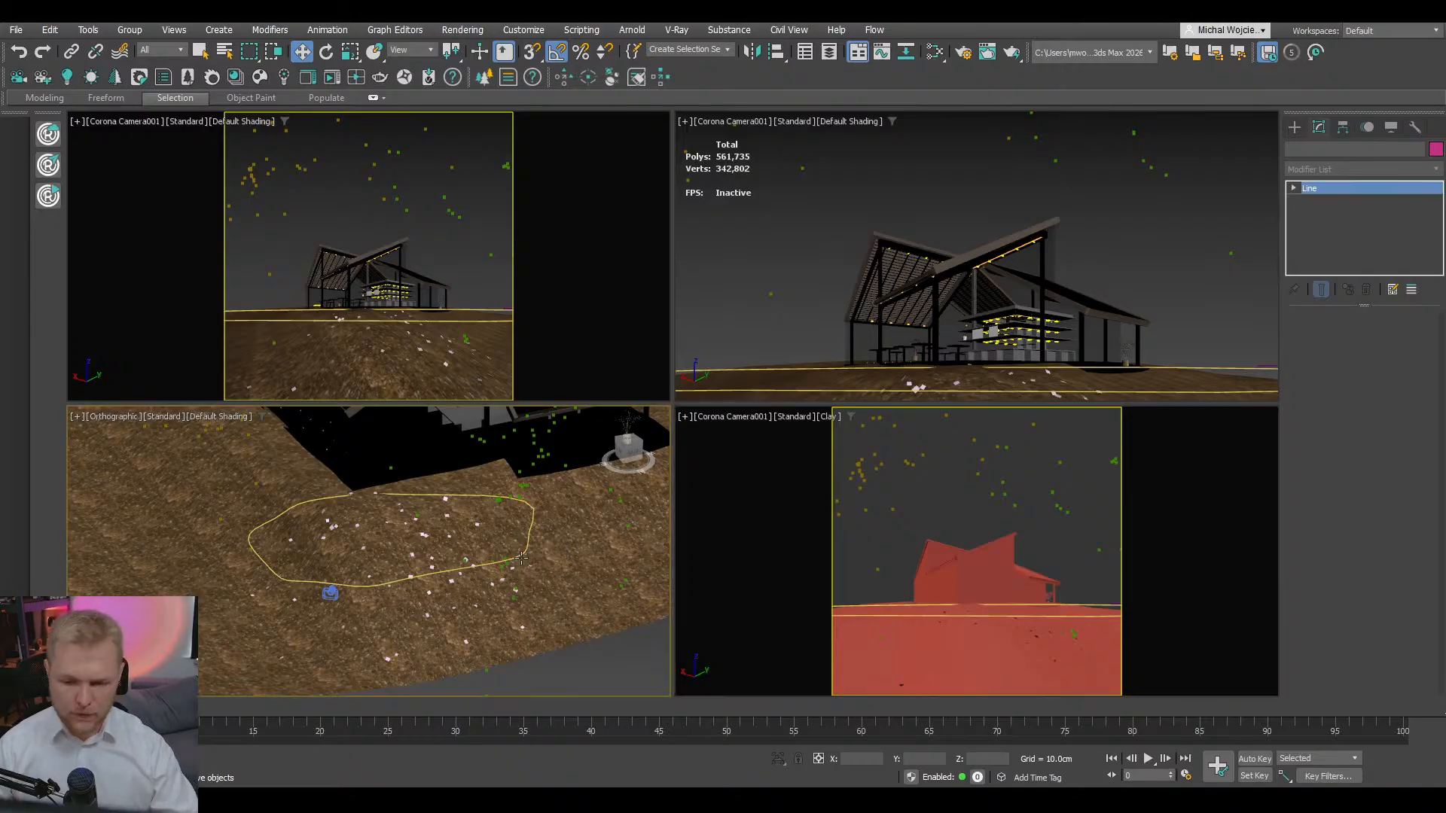
click(525, 561)
scroll(519, 557, down, 10)
scroll(520, 558, up, 8)
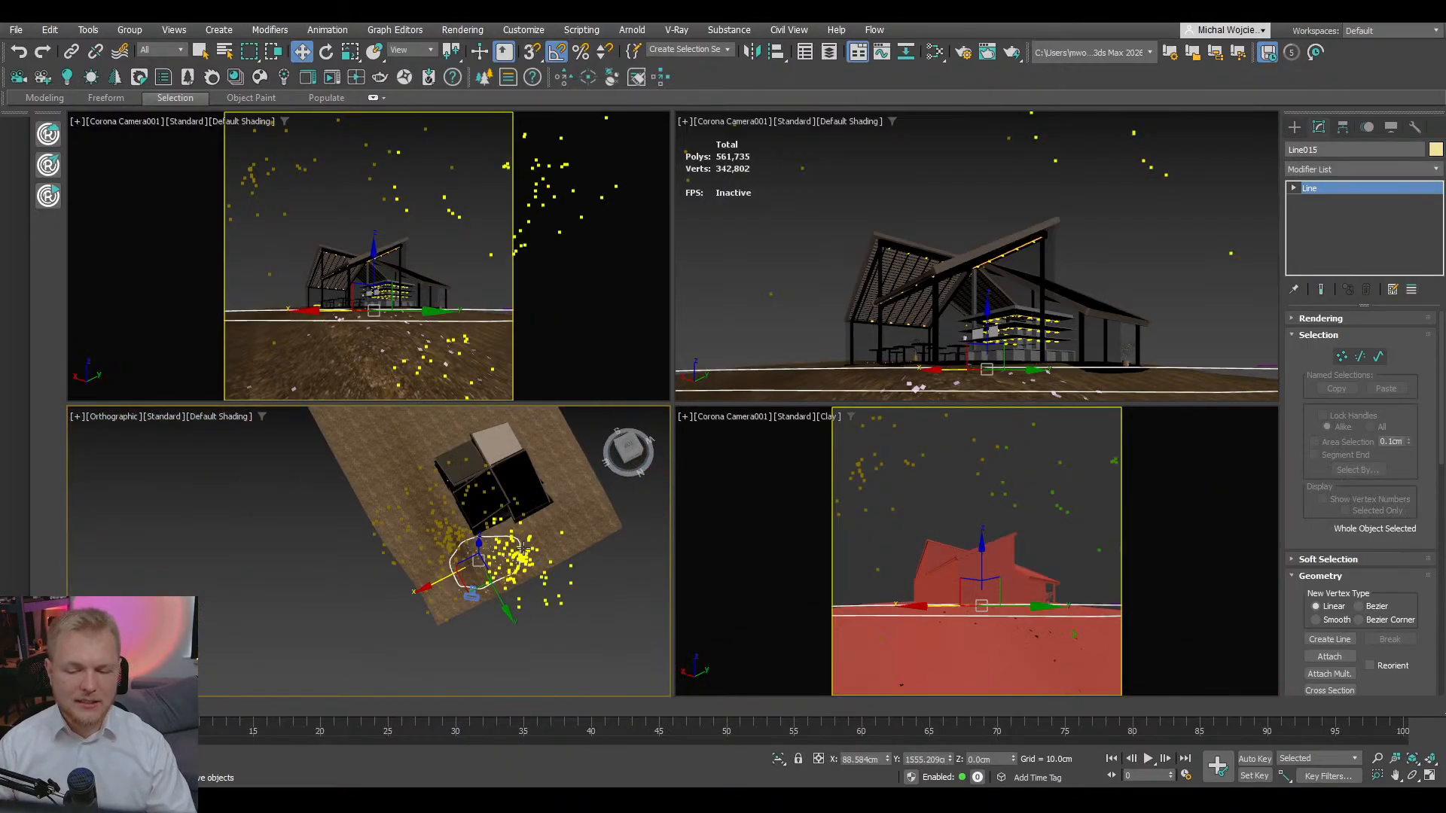
key(t)
middle_drag(382, 533, 359, 550)
scroll(321, 510, up, 4)
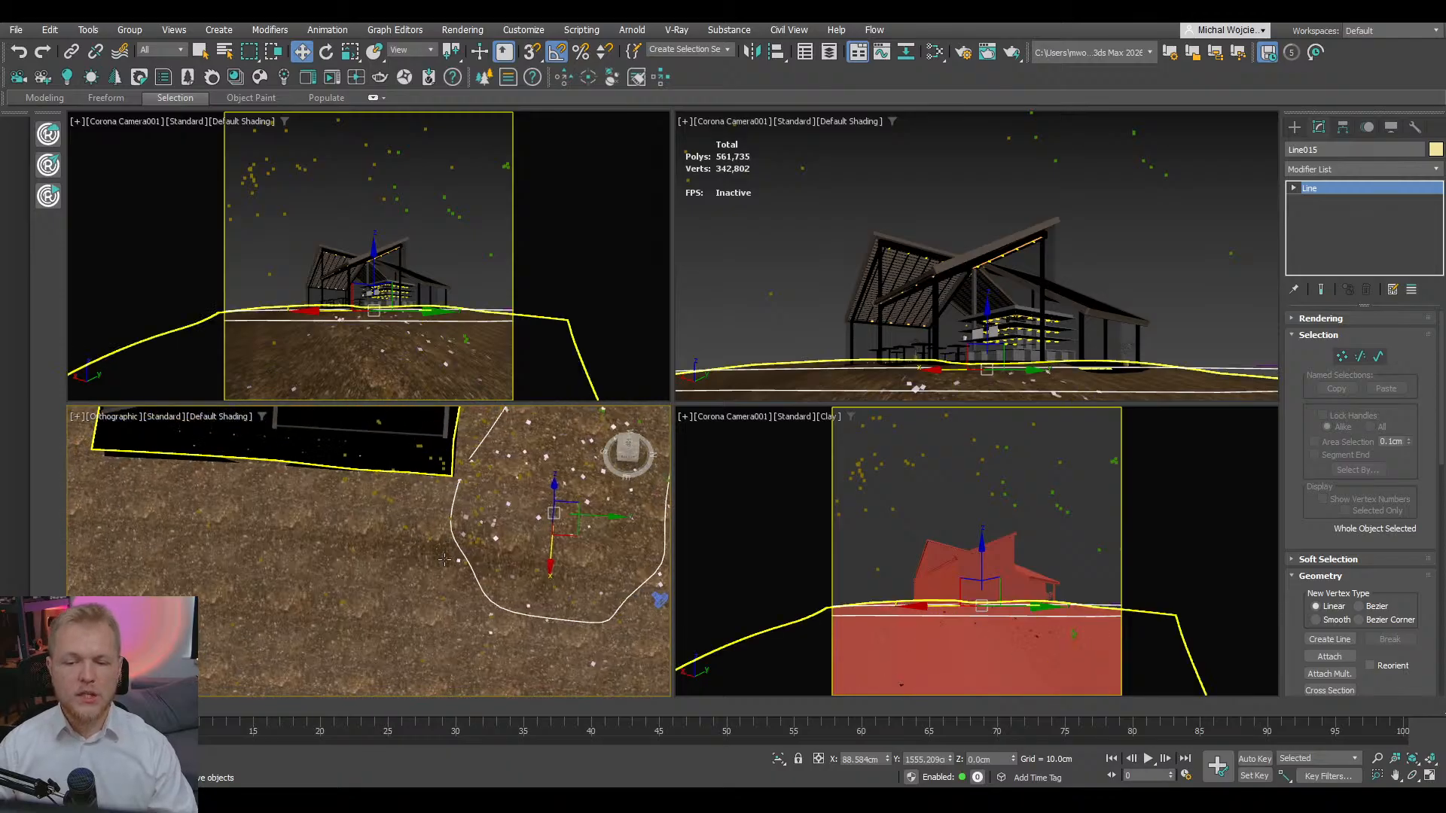
scroll(369, 558, down, 2)
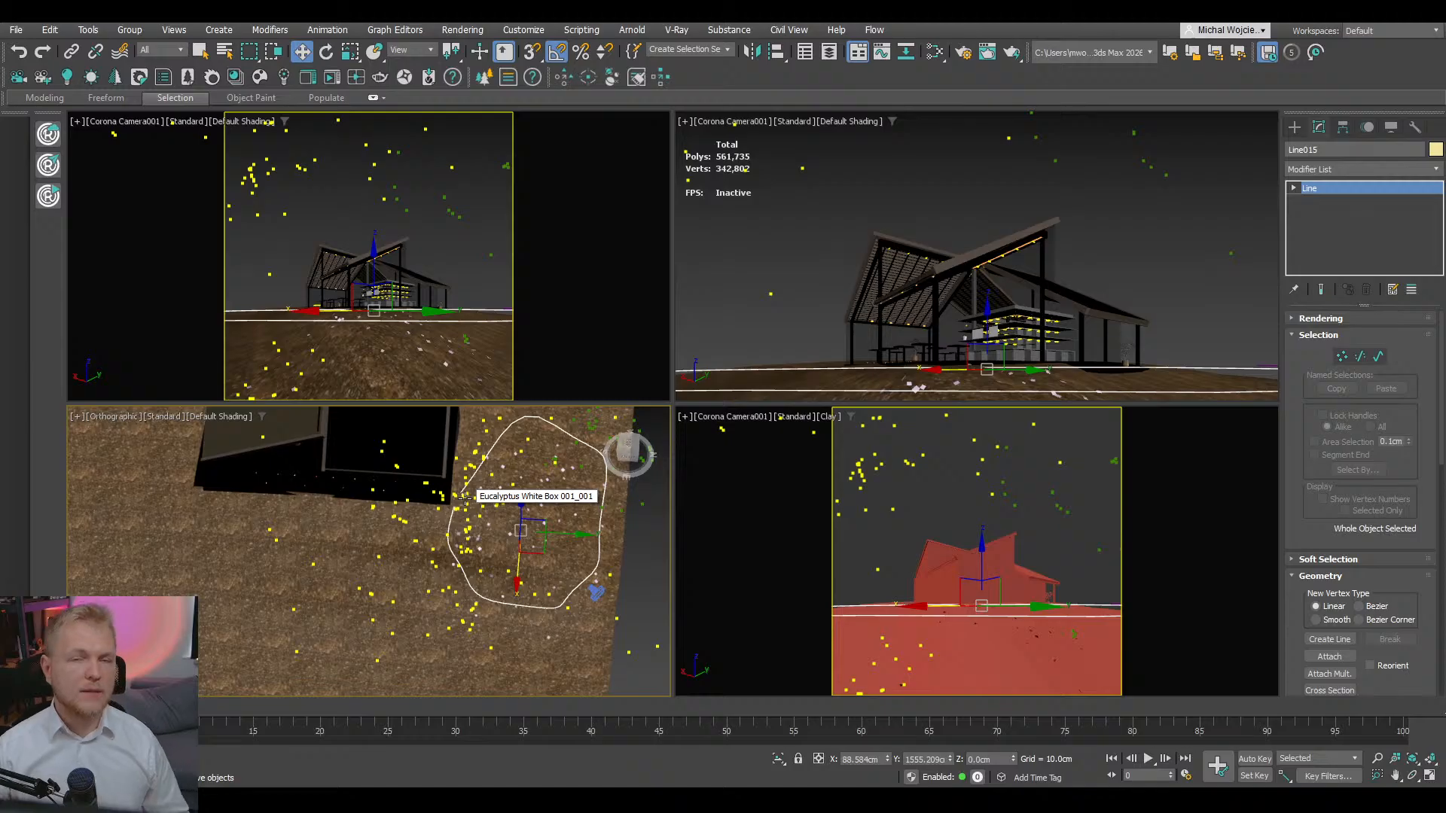
middle_drag(440, 587, 463, 557)
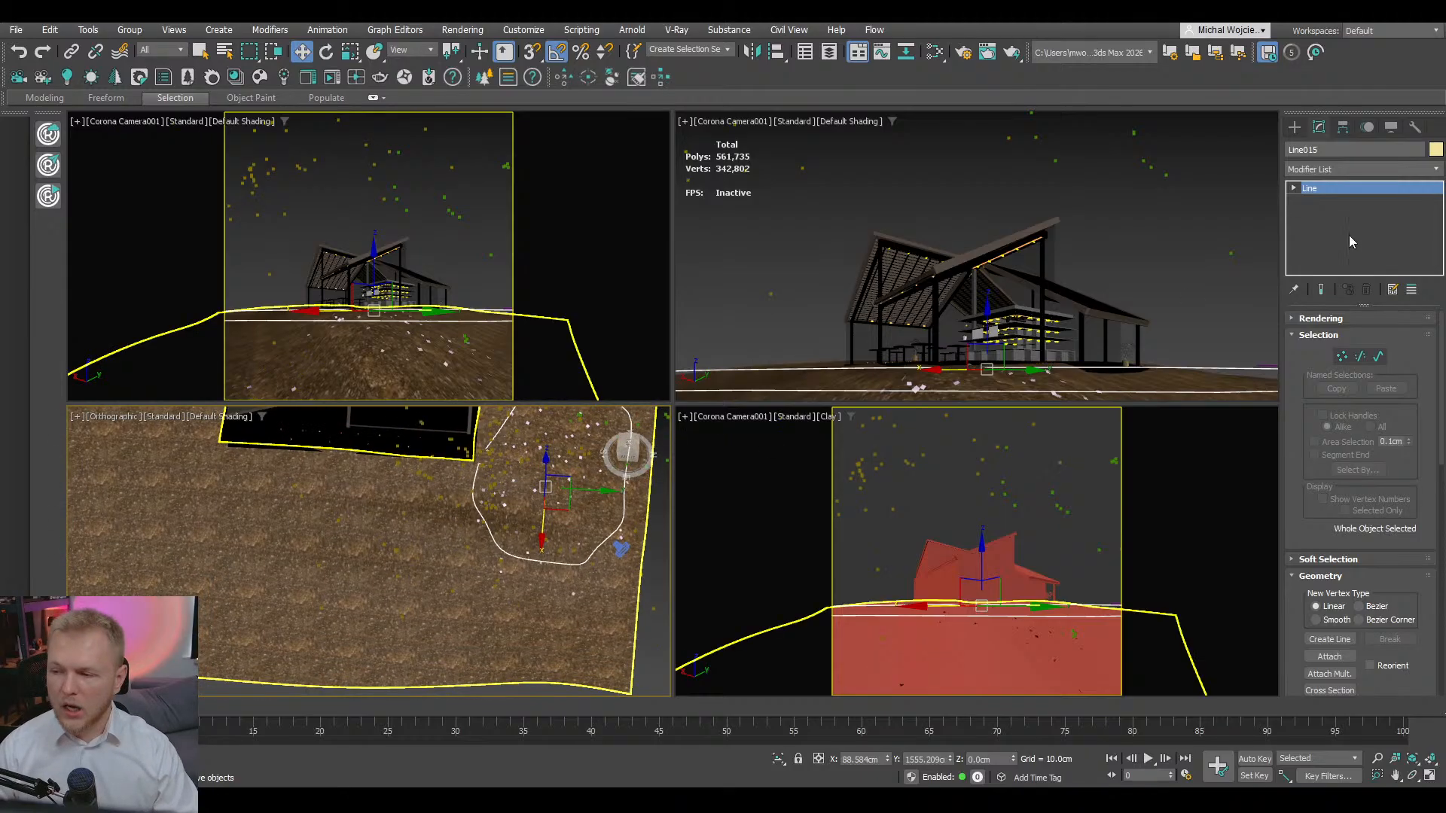
- Start a new Line spline and maximize the top view around the leaf outline and the house corner
click(1295, 127)
click(1313, 171)
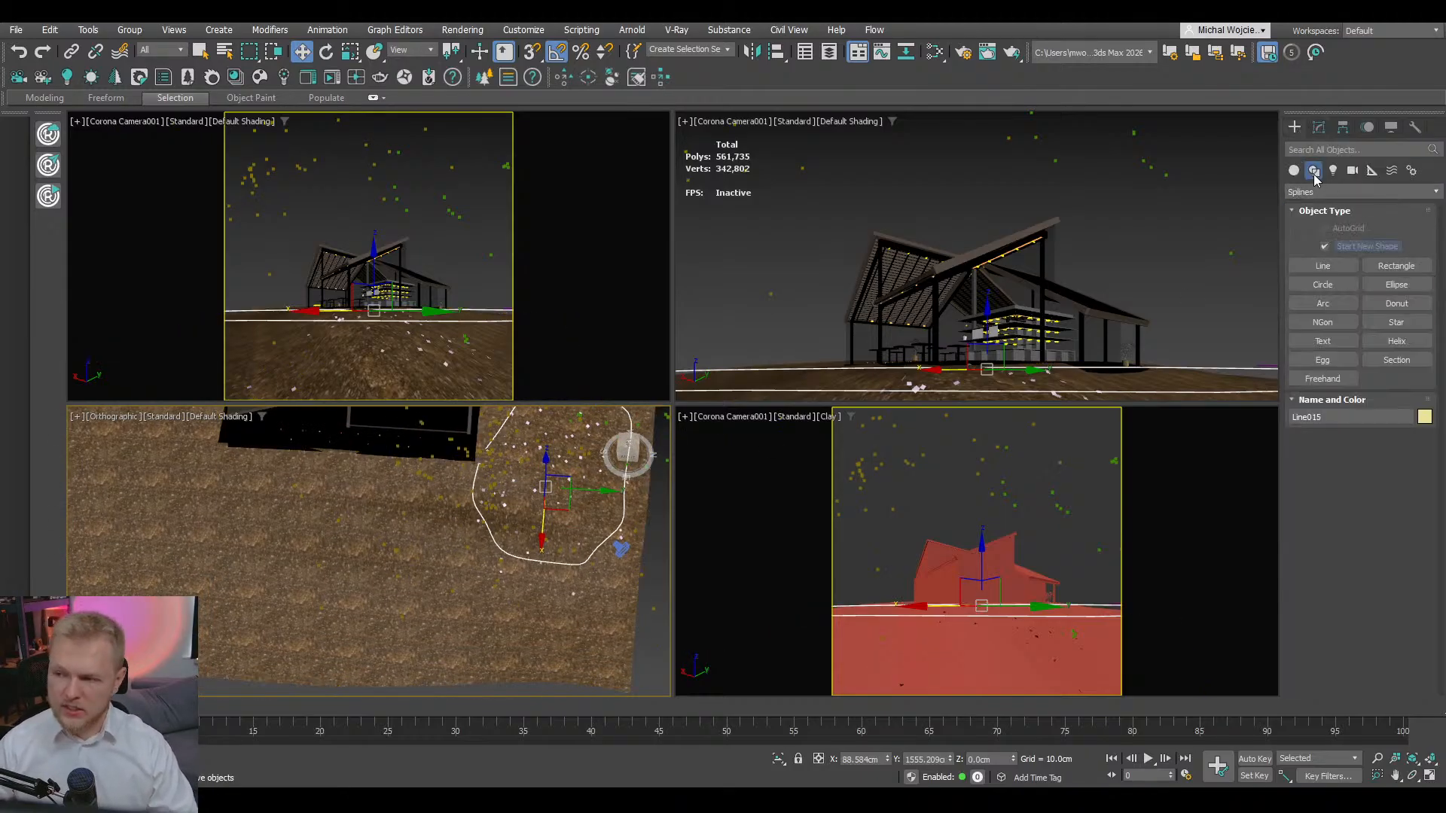
click(1329, 271)
key(t)
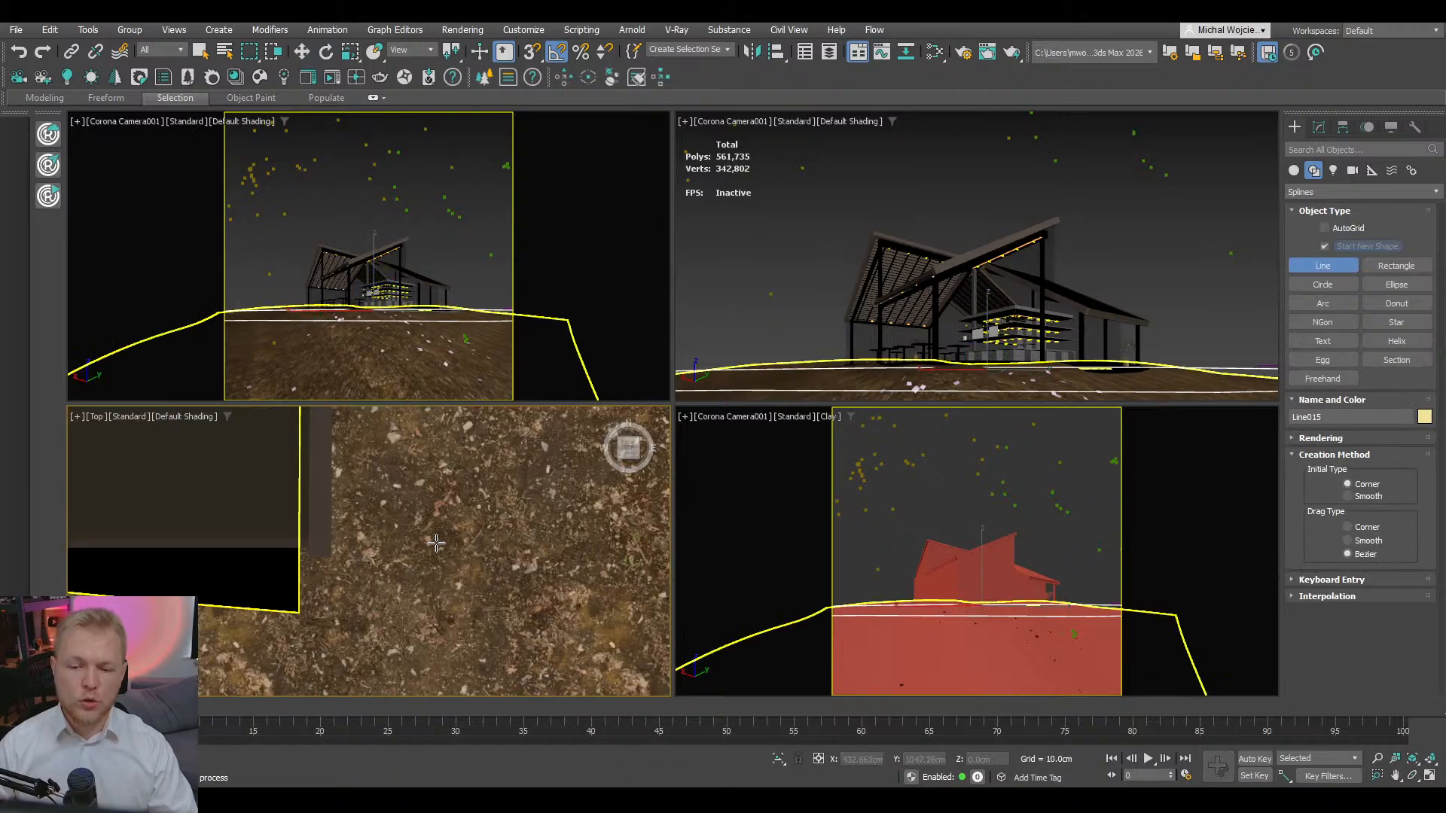
scroll(474, 655, down, 6)
key(alt+w)
middle_drag(415, 576, 434, 540)
scroll(657, 494, up, 2)
middle_drag(657, 494, 475, 576)
middle_drag(758, 473, 699, 437)
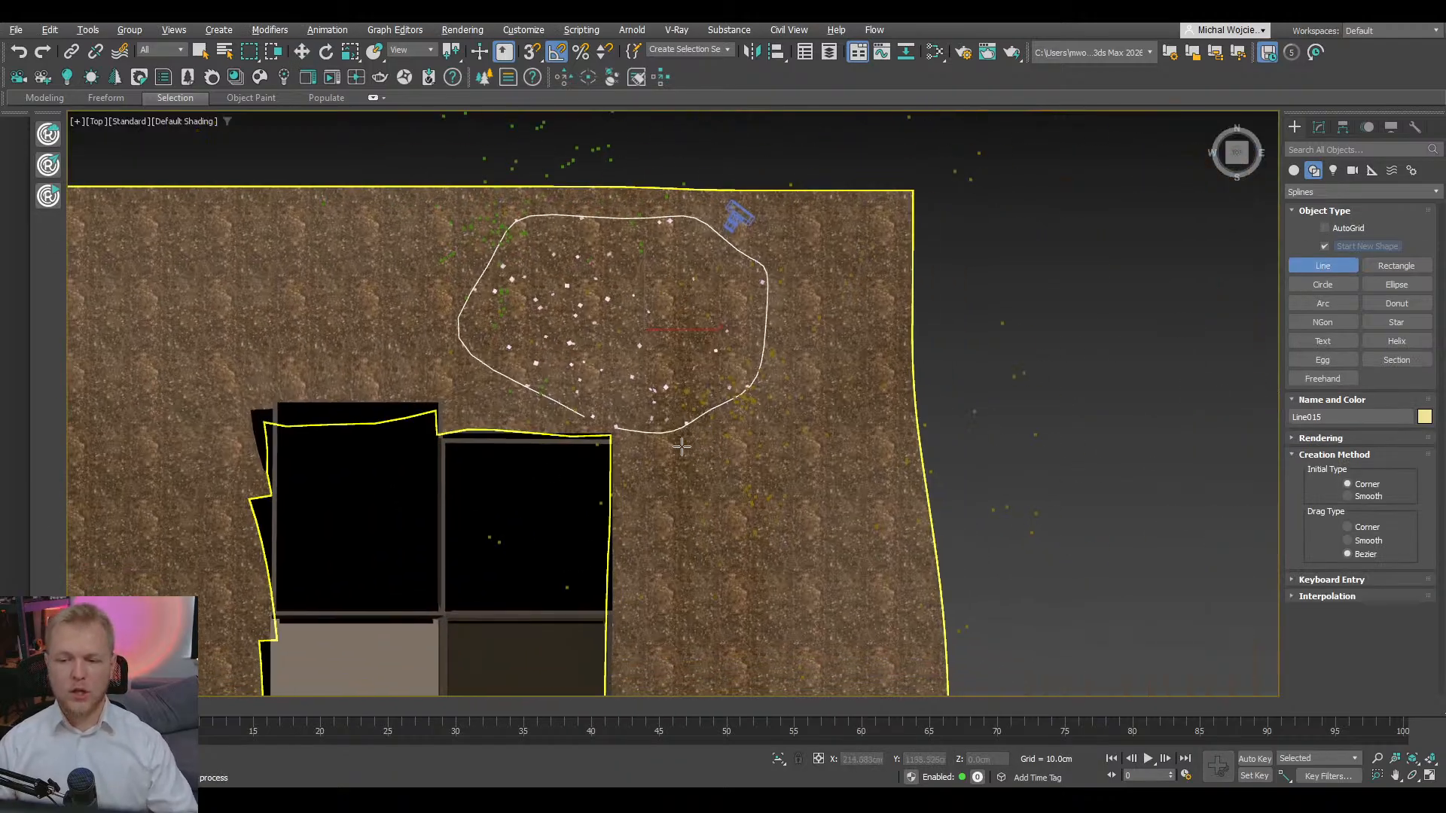
click(621, 435)
mouse_move(688, 360)
mouse_down()
mouse_move(742, 343)
mouse_move(800, 372)
mouse_up()
drag(833, 400, 850, 422)
drag(845, 444, 775, 471)
drag(768, 486, 707, 539)
drag(694, 552, 674, 591)
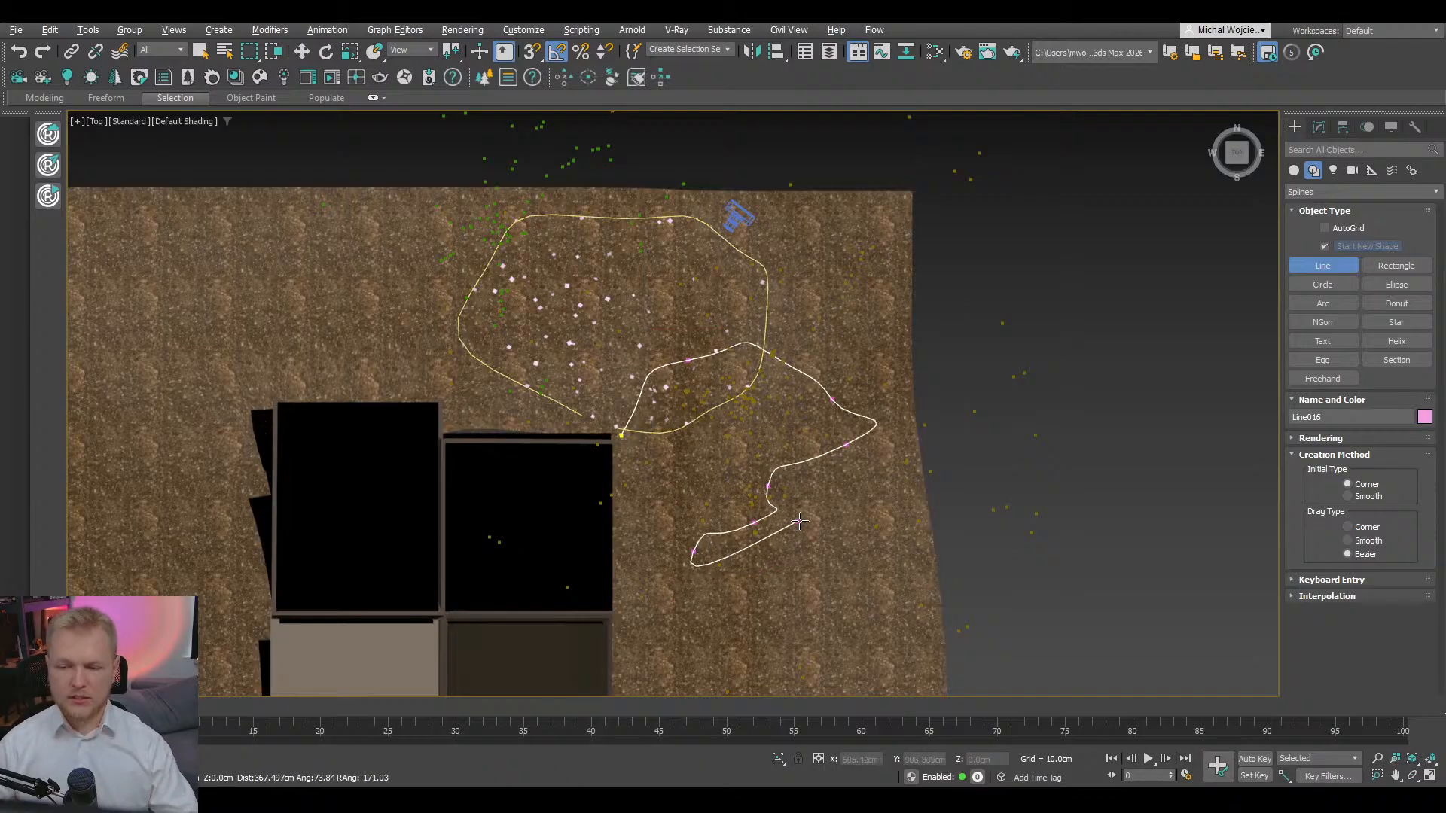
right_click(840, 537)
middle_drag(875, 532, 845, 501)
key(Delete)
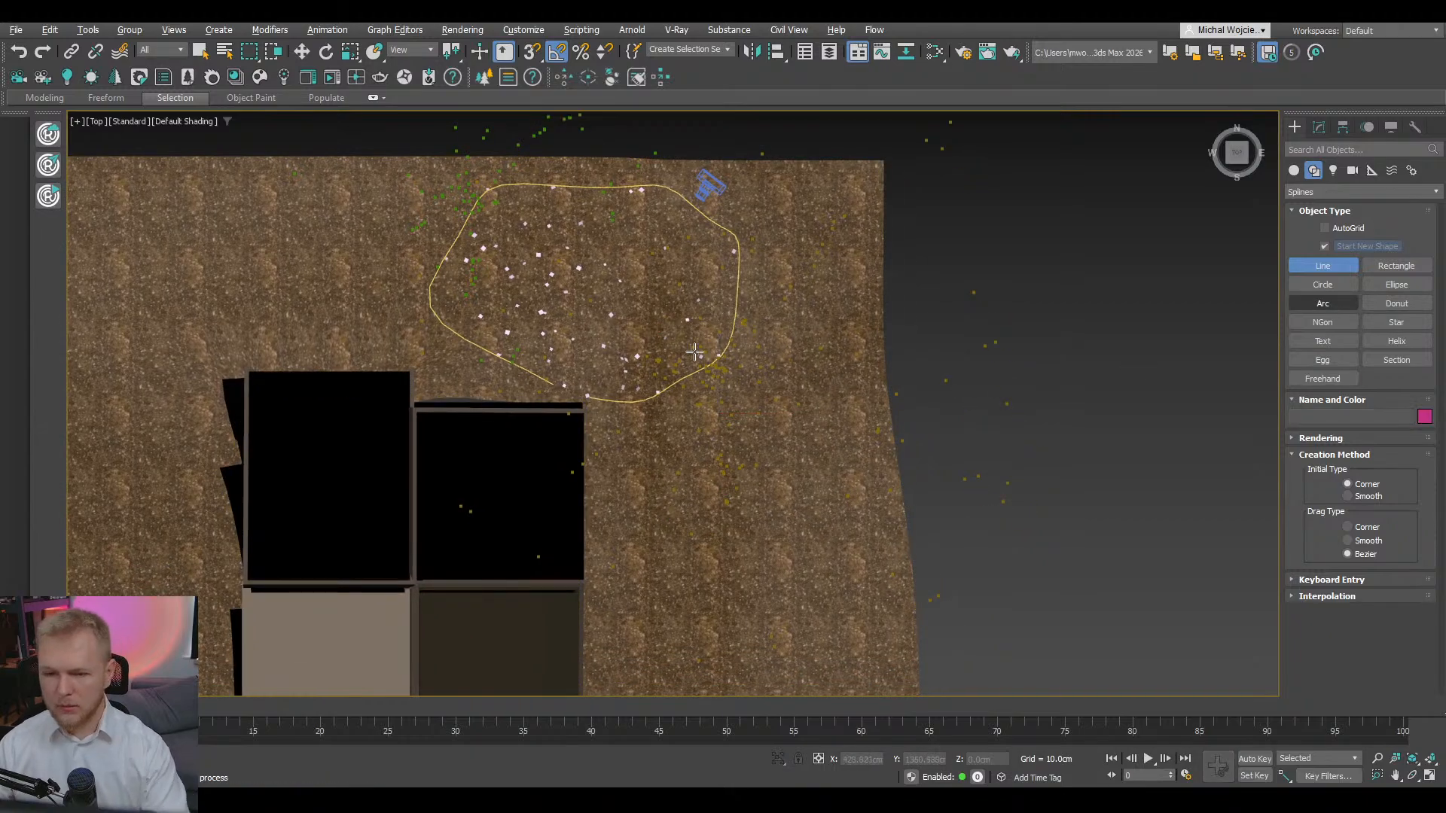
- Display the scene as wireframe from the top, framing the ground beside the house
mouse_move(680, 413)
alt+middle_down()
mouse_move(694, 346)
mouse_move(642, 332)
alt+middle_up()
key(F3)
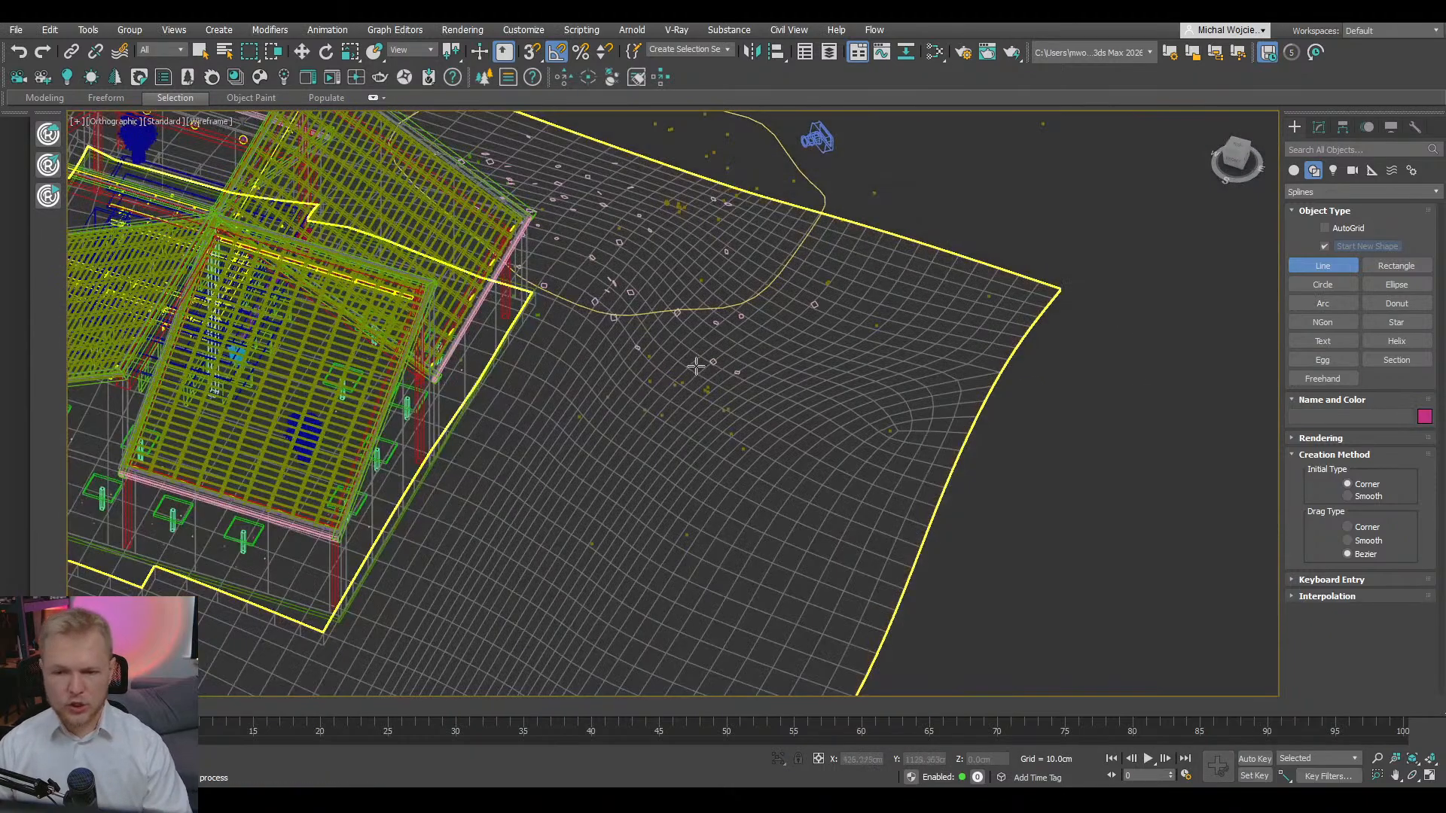
scroll(718, 441, down, 3)
alt+middle_drag(720, 445, 727, 482)
key(t)
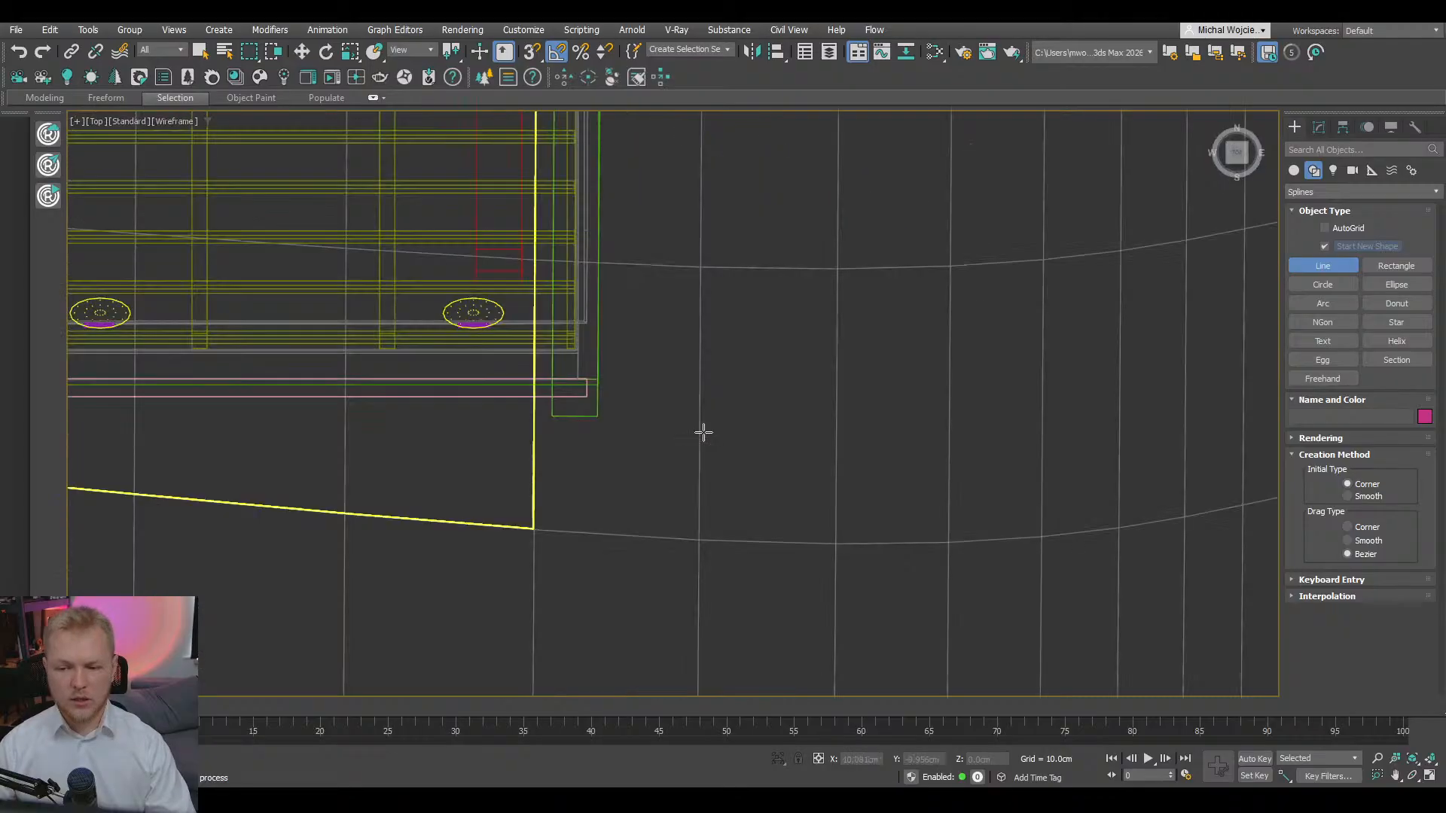
key(z)
scroll(713, 431, down, 2)
scroll(712, 431, up, 10)
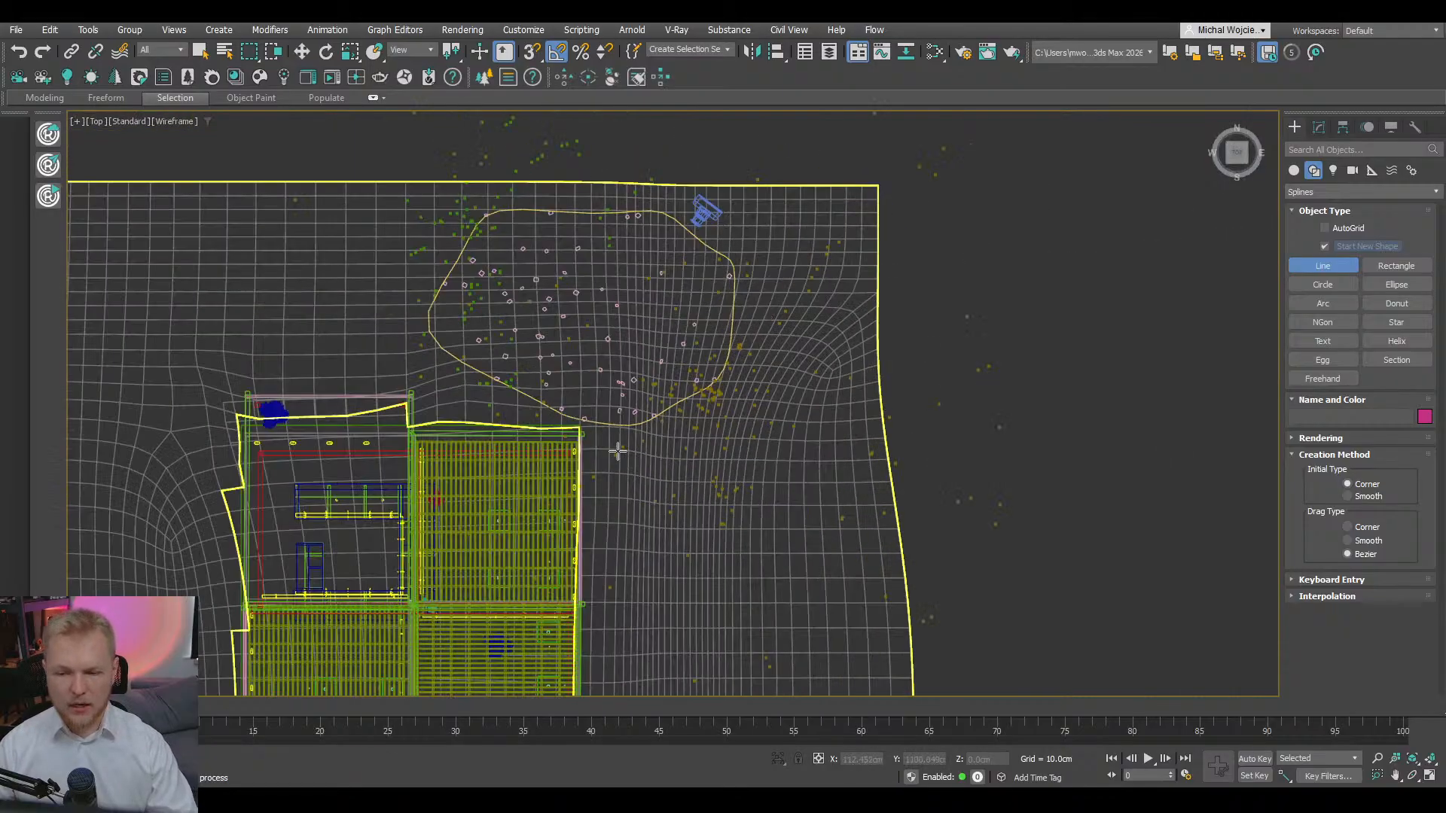
scroll(708, 386, up, 8)
scroll(629, 407, down, 8)
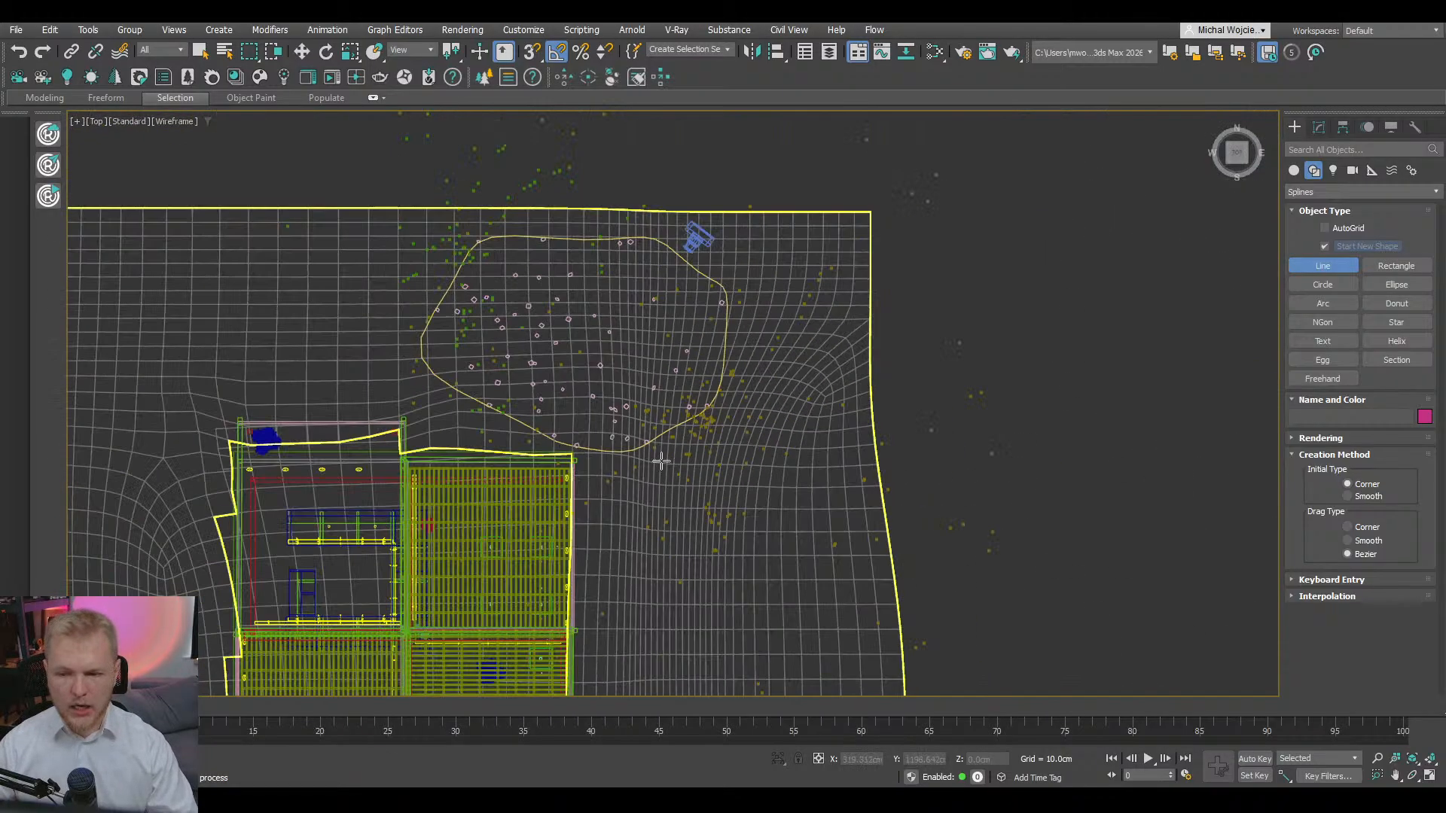
- Draw a closed, curved spline around the ground beside the house, overlapping the corner of the first leaf outline
click(585, 462)
click(638, 448)
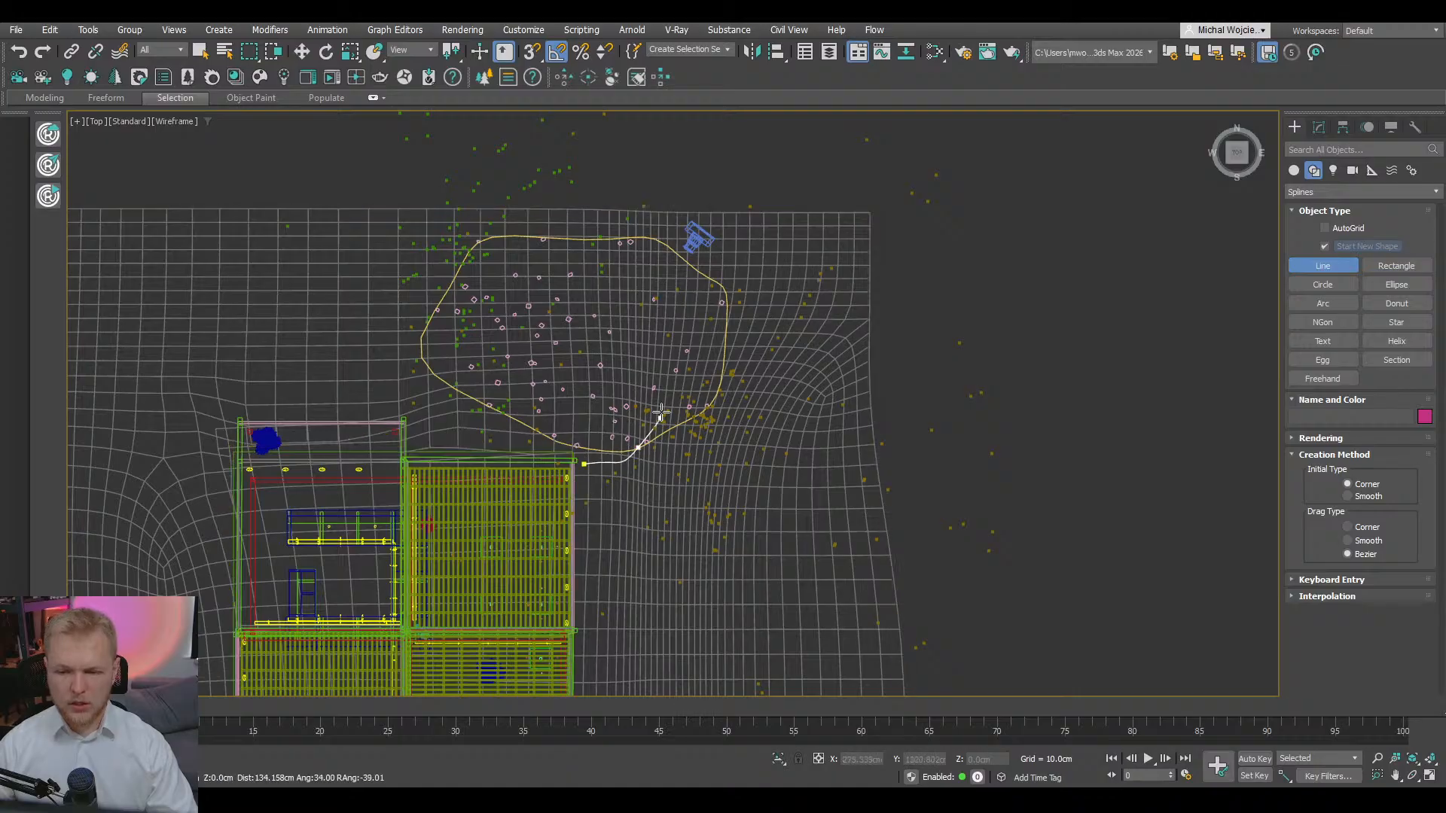
click(665, 401)
click(688, 352)
click(733, 375)
click(730, 411)
click(733, 444)
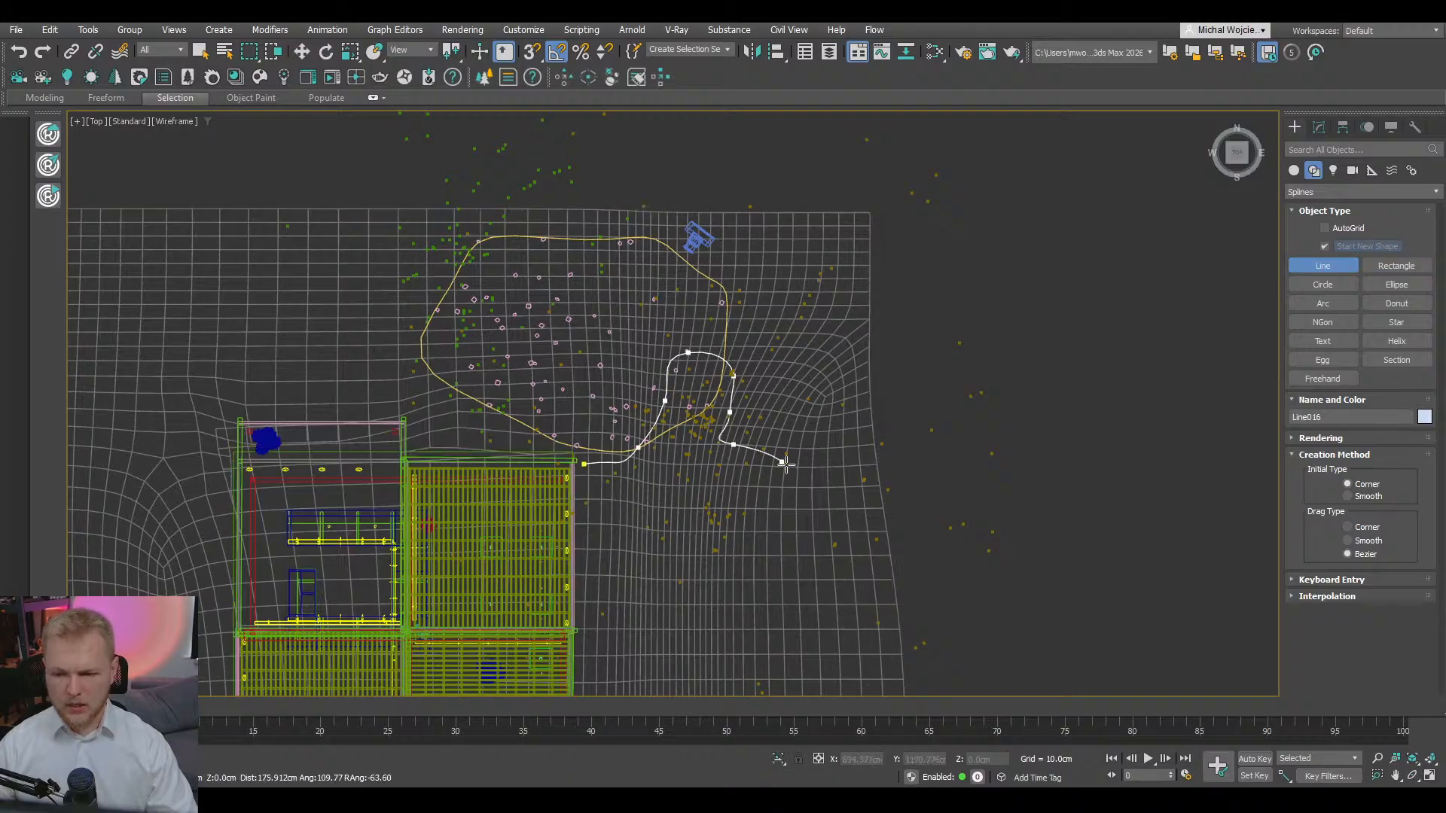
click(789, 468)
click(835, 503)
click(873, 561)
click(877, 608)
click(873, 632)
click(790, 680)
click(717, 682)
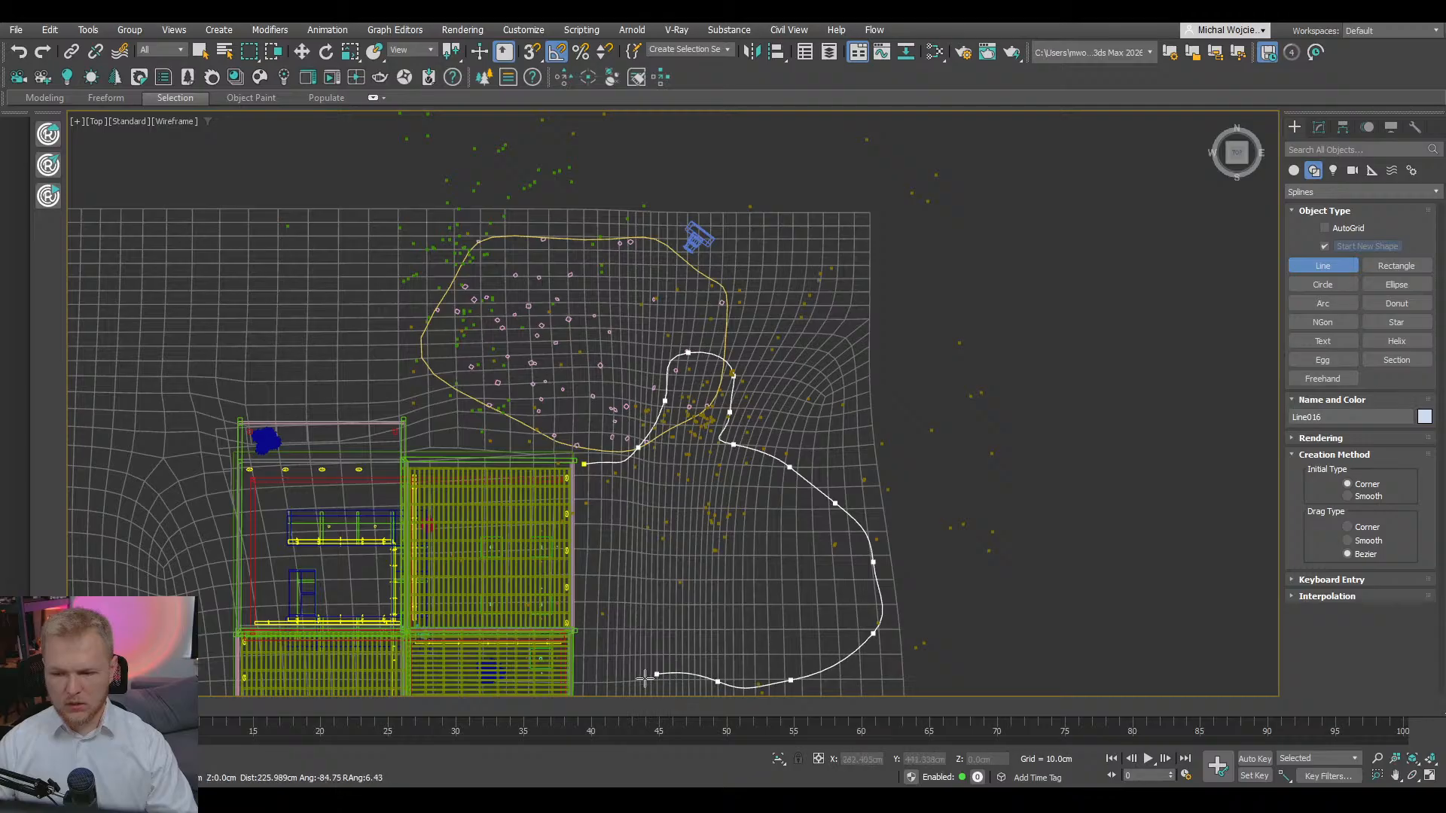
click(626, 685)
click(590, 663)
click(585, 464)
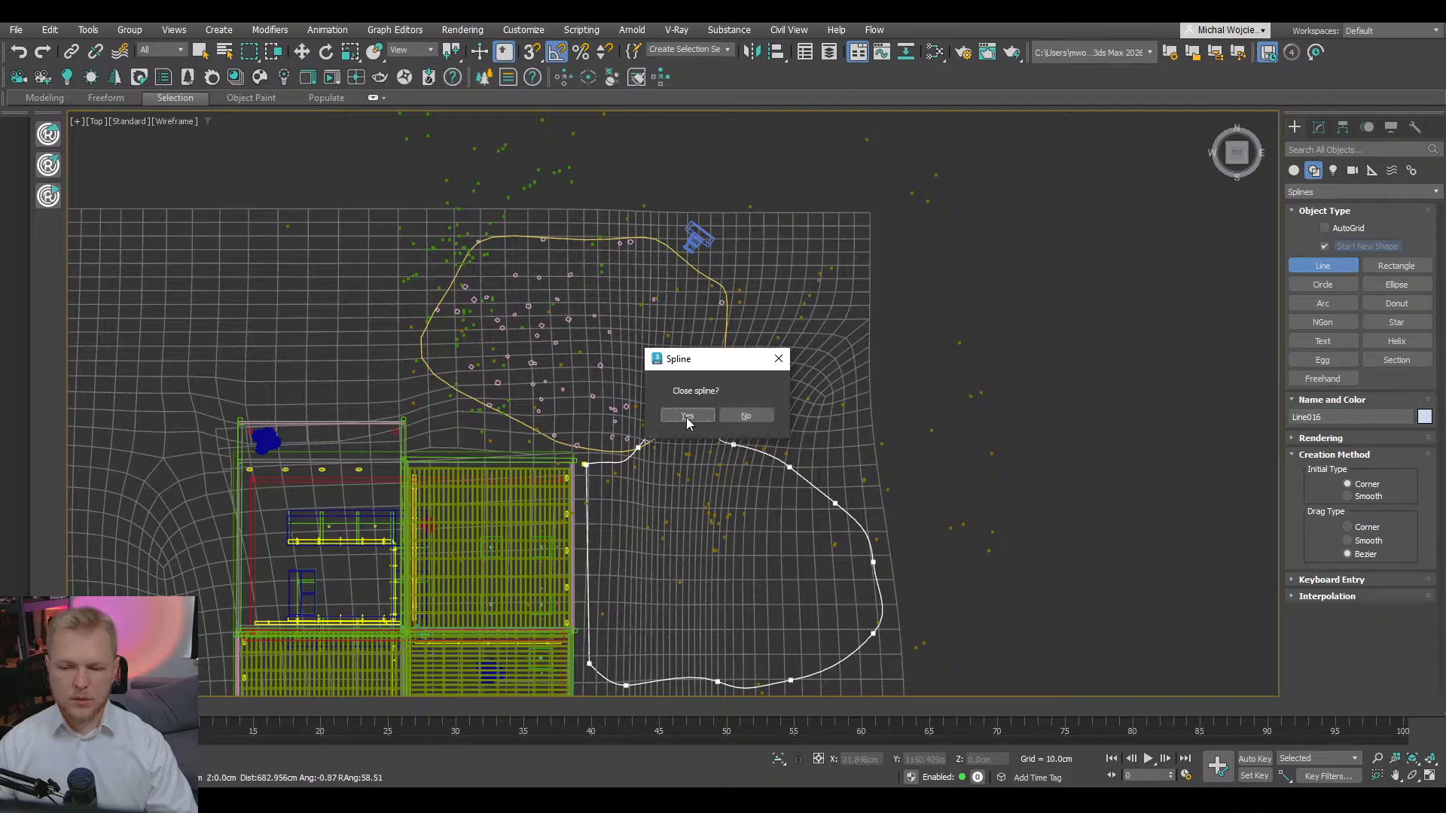
click(688, 413)
- Return to shaded display and examine the purple Chaos Scatter icon away from the house
key(w)
scroll(721, 343, down, 3)
scroll(723, 343, down, 2)
mouse_move(722, 343)
alt+middle_down()
mouse_move(813, 398)
mouse_move(761, 360)
alt+middle_up()
key(F3)
scroll(762, 361, up, 6)
alt+middle_drag(847, 388, 556, 418)
scroll(549, 381, down, 7)
scroll(904, 406, up, 7)
alt+middle_drag(880, 347, 630, 406)
scroll(629, 405, down, 4)
middle_drag(558, 324, 648, 445)
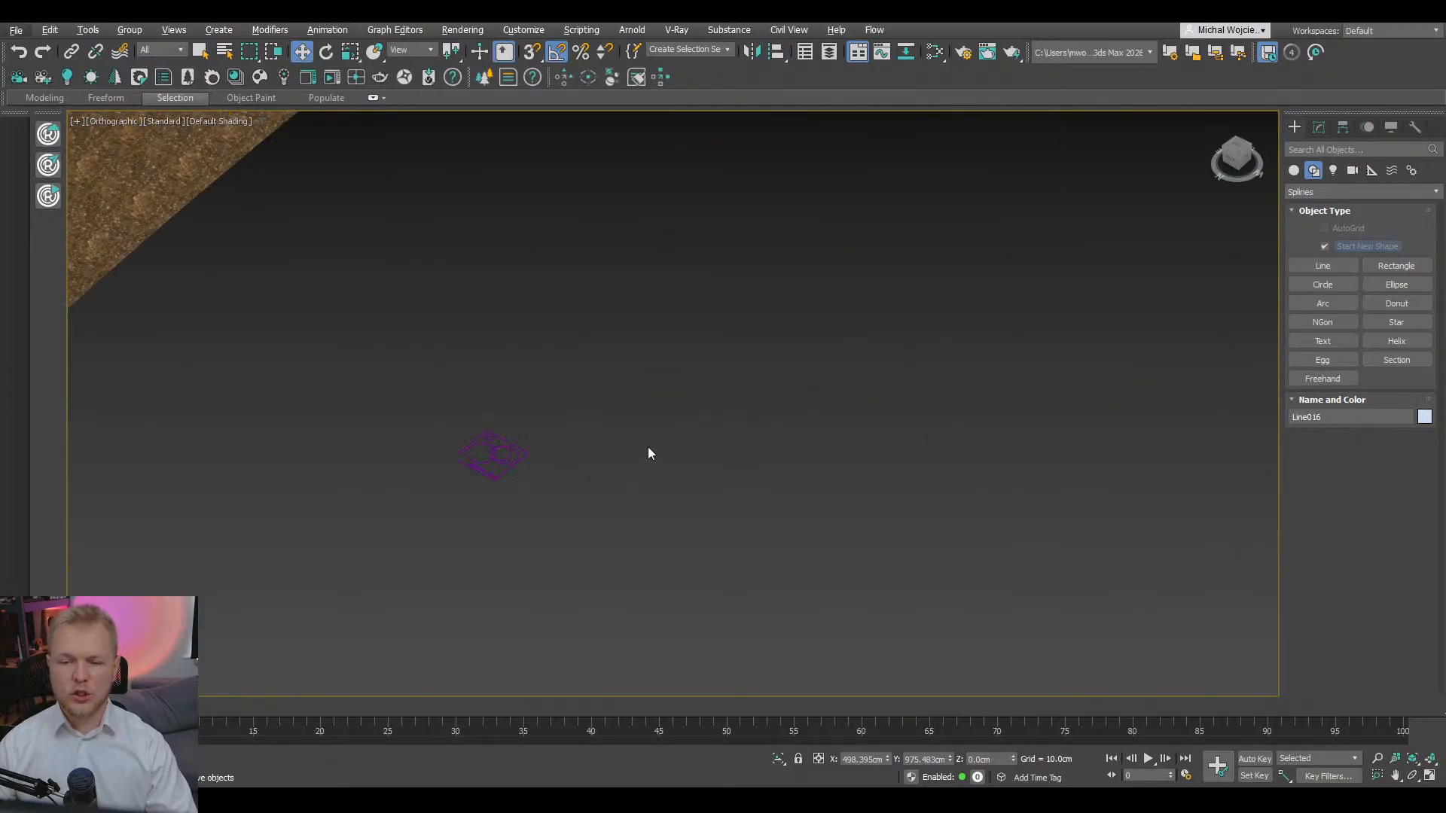
scroll(602, 448, up, 7)
mouse_move(428, 522)
middle_down()
mouse_move(592, 459)
mouse_move(690, 456)
middle_up()
scroll(591, 457, down, 6)
scroll(869, 430, up, 4)
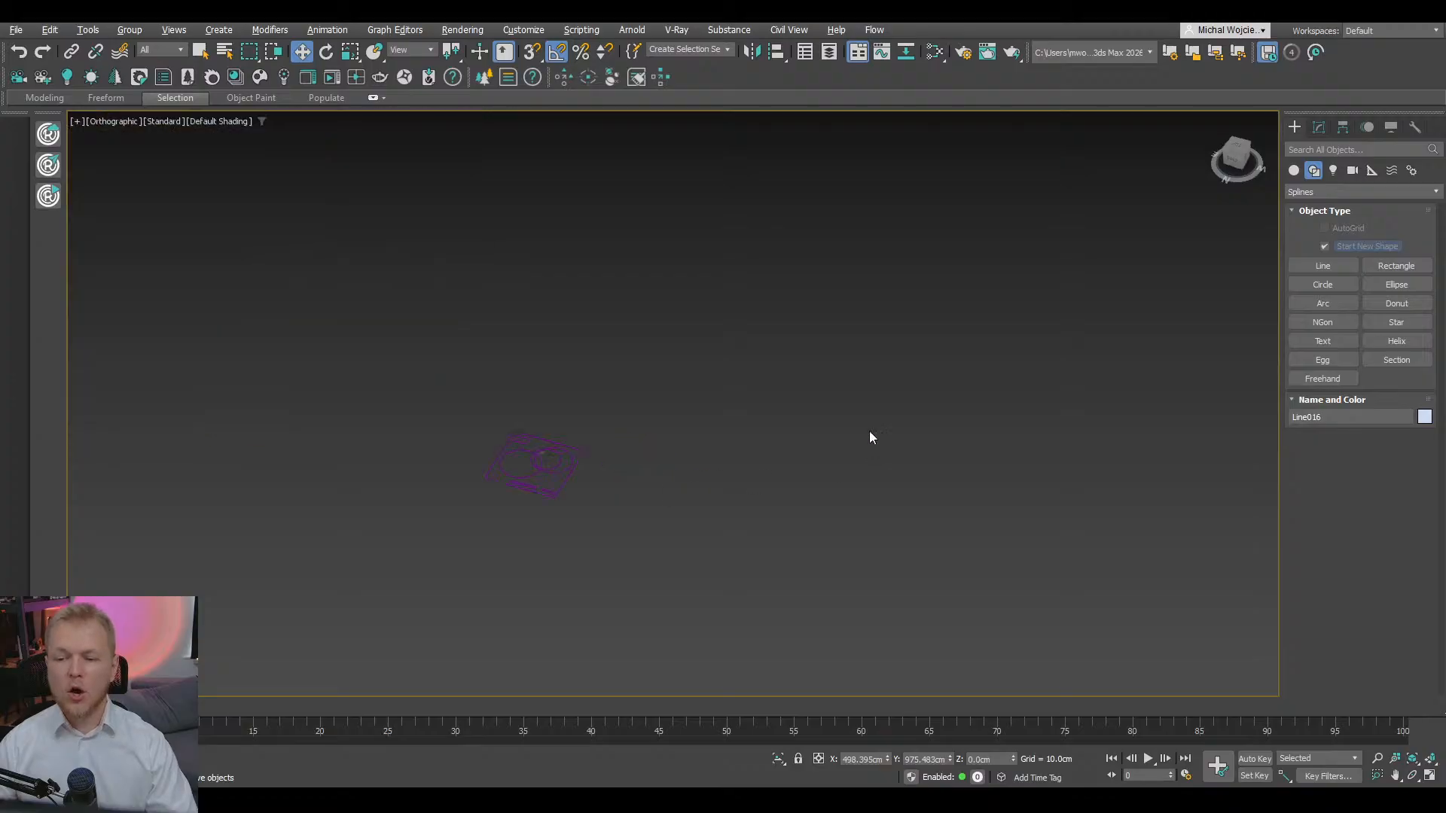
alt+middle_drag(579, 482, 652, 477)
scroll(652, 478, down, 3)
alt+middle_drag(903, 428, 1207, 281)
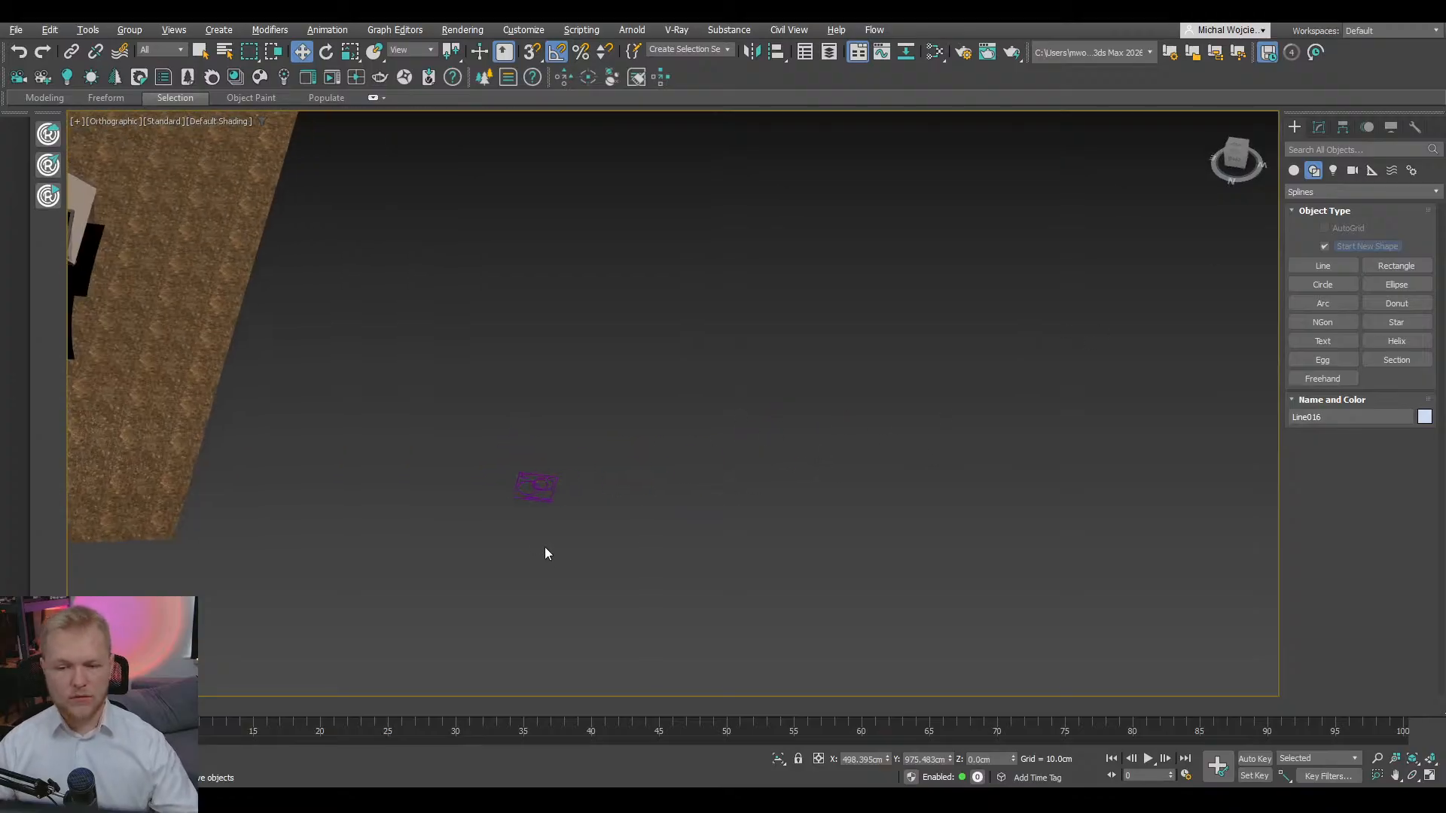
scroll(564, 507, up, 5)
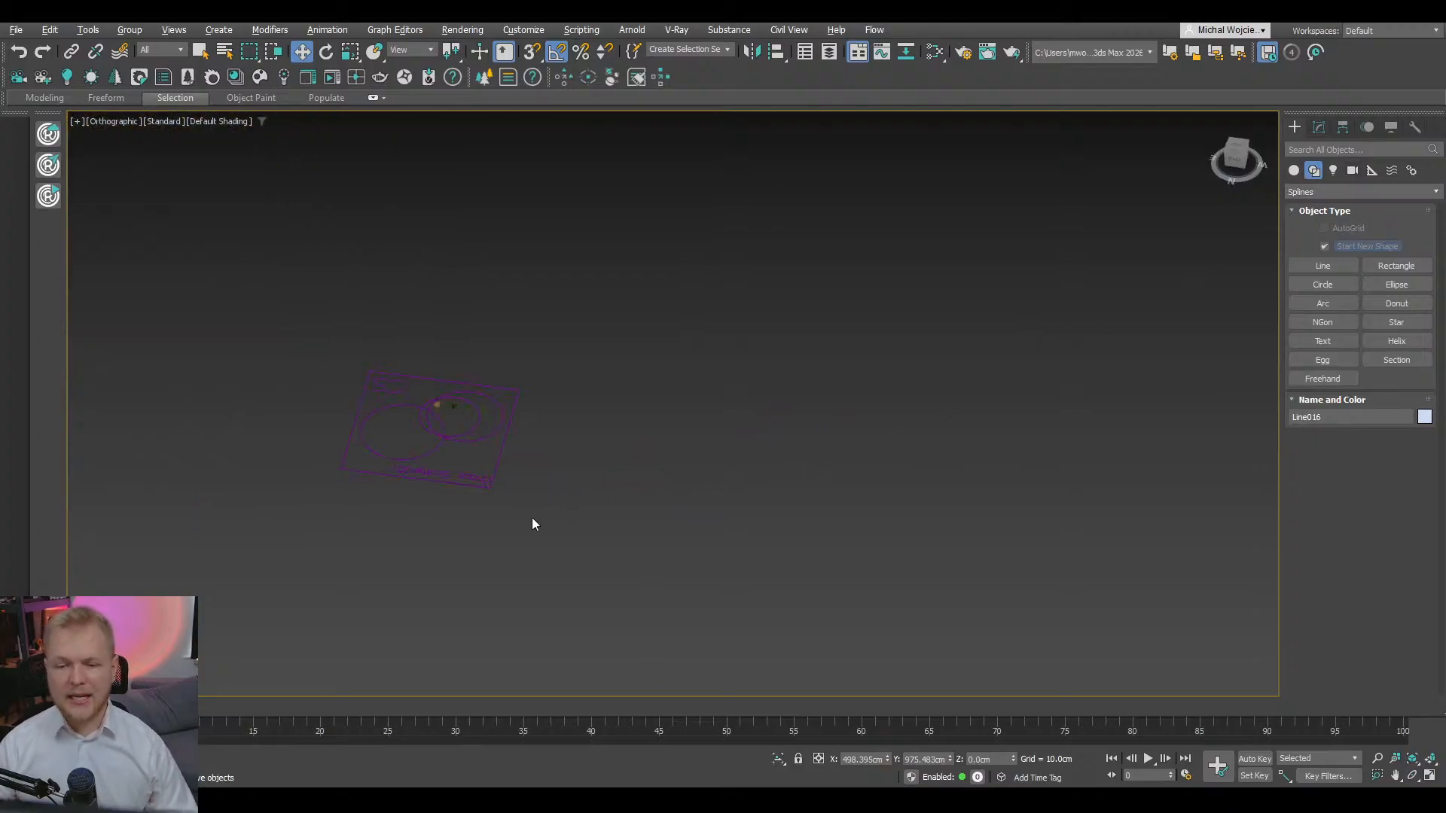
- Draw a tall rectangle spline as a frame around the Chaos Scatter icon
click(1394, 266)
drag(469, 506, 702, 228)
key(w)
- Add a text spline reading "Leafs" inside the frame around the scatter icon
click(1322, 341)
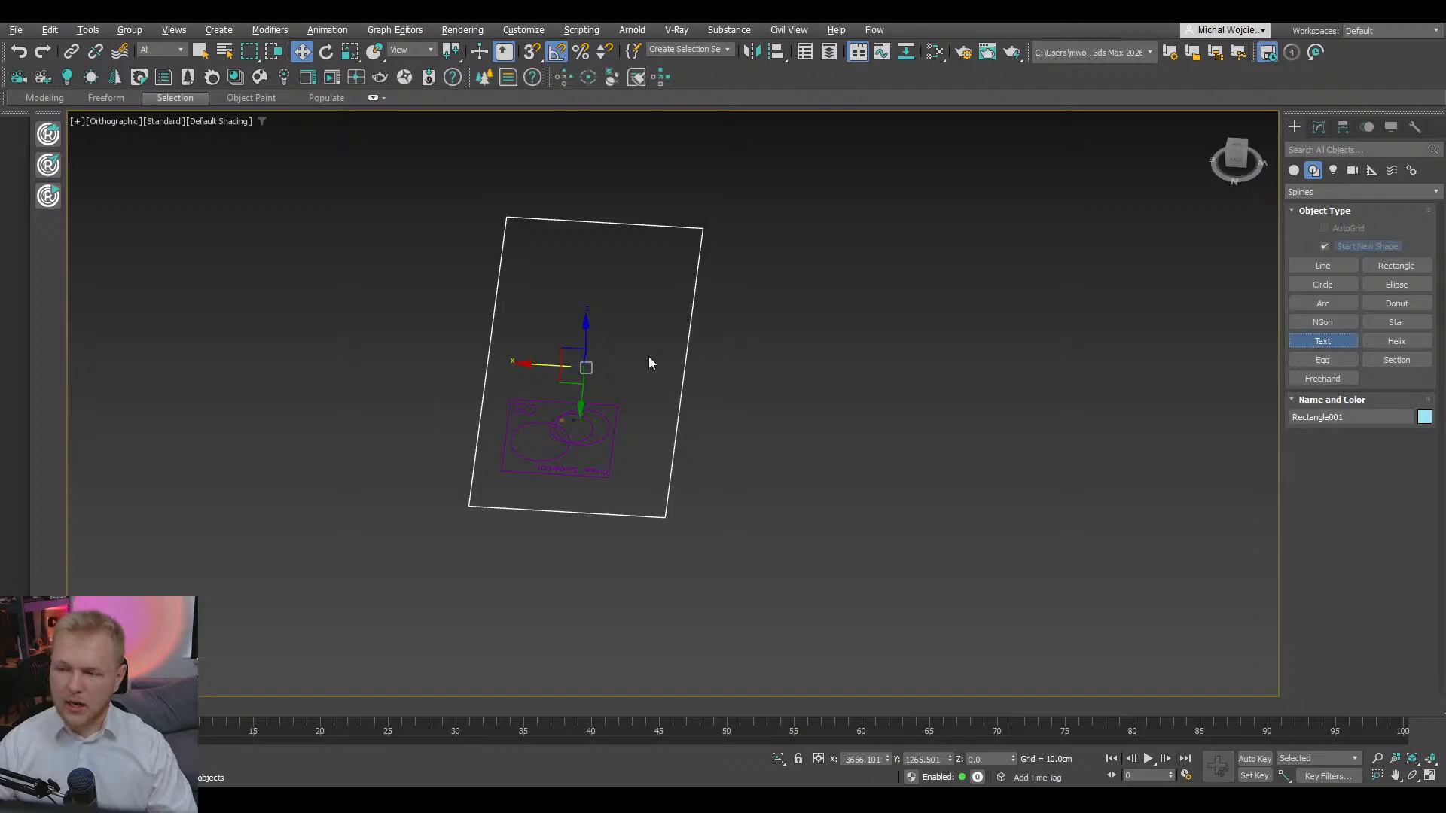
click(591, 249)
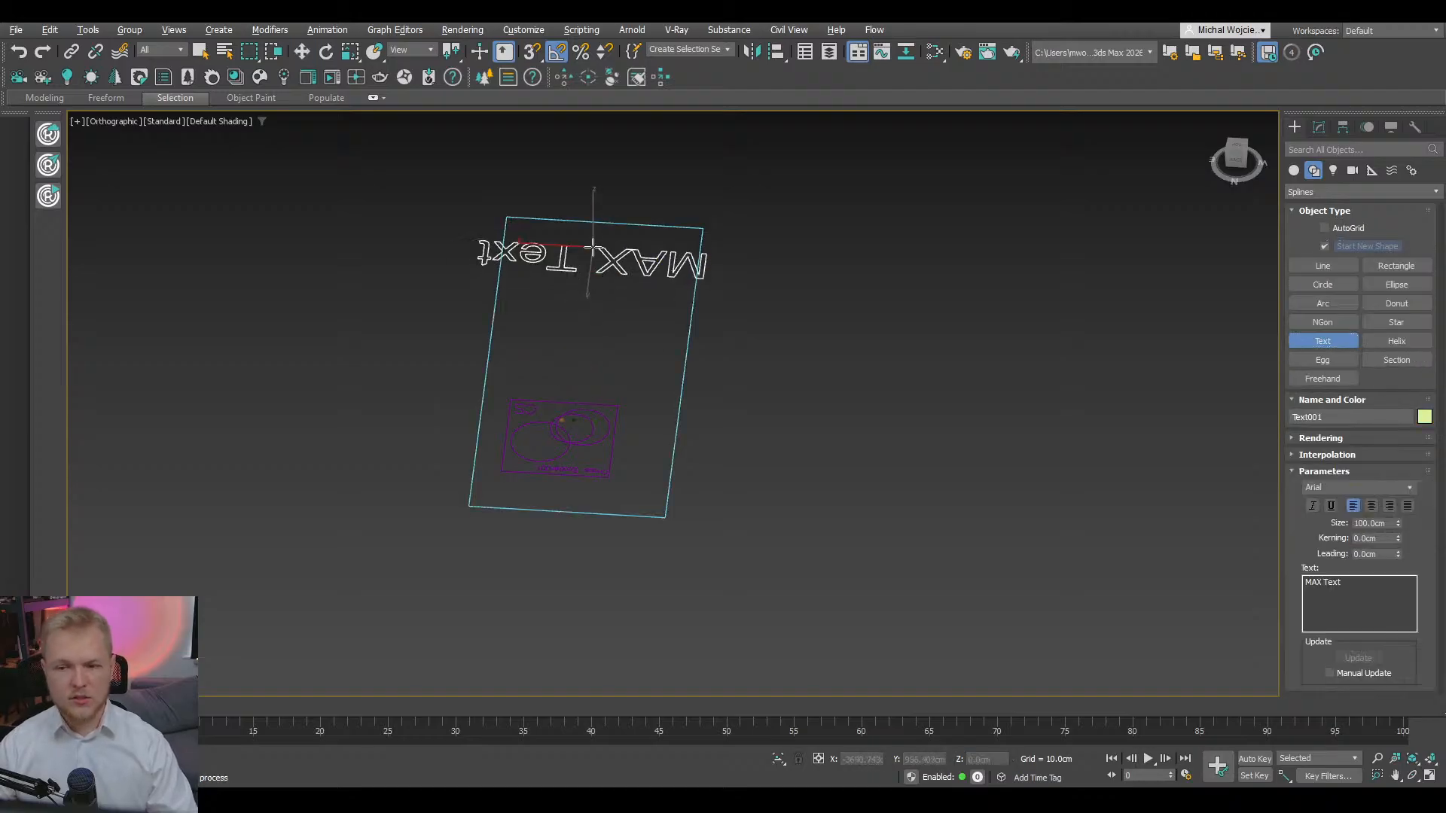
click(1325, 583)
key(ctrl+a)
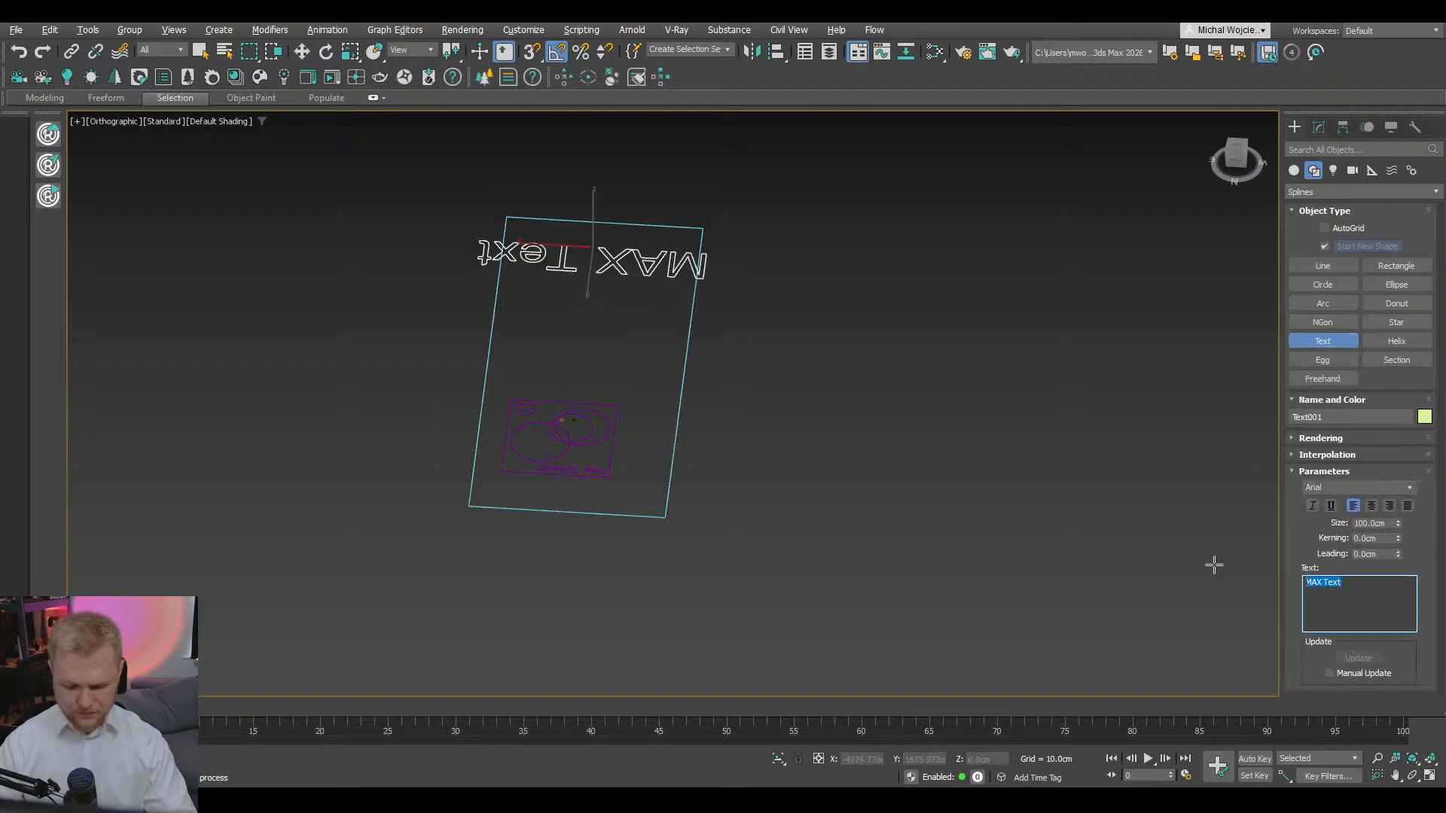
text(Leafs)
key(Return)
right_click(615, 393)
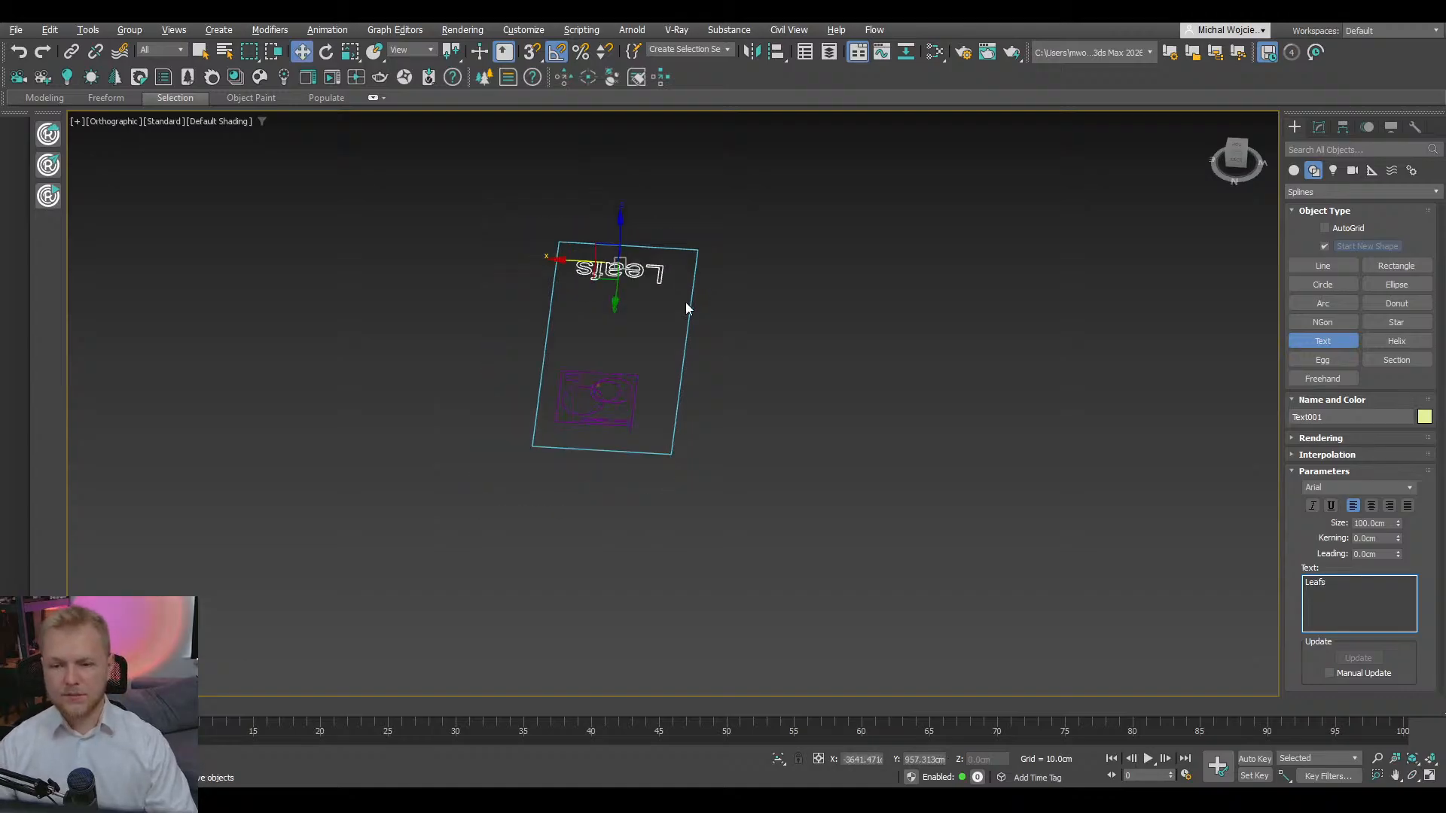
- From the top view, move the frame, its label, the scatter icon and the leaf planes together to the opposite side of the ground
key(t)
key(z)
scroll(704, 371, down, 10)
scroll(719, 327, up, 4)
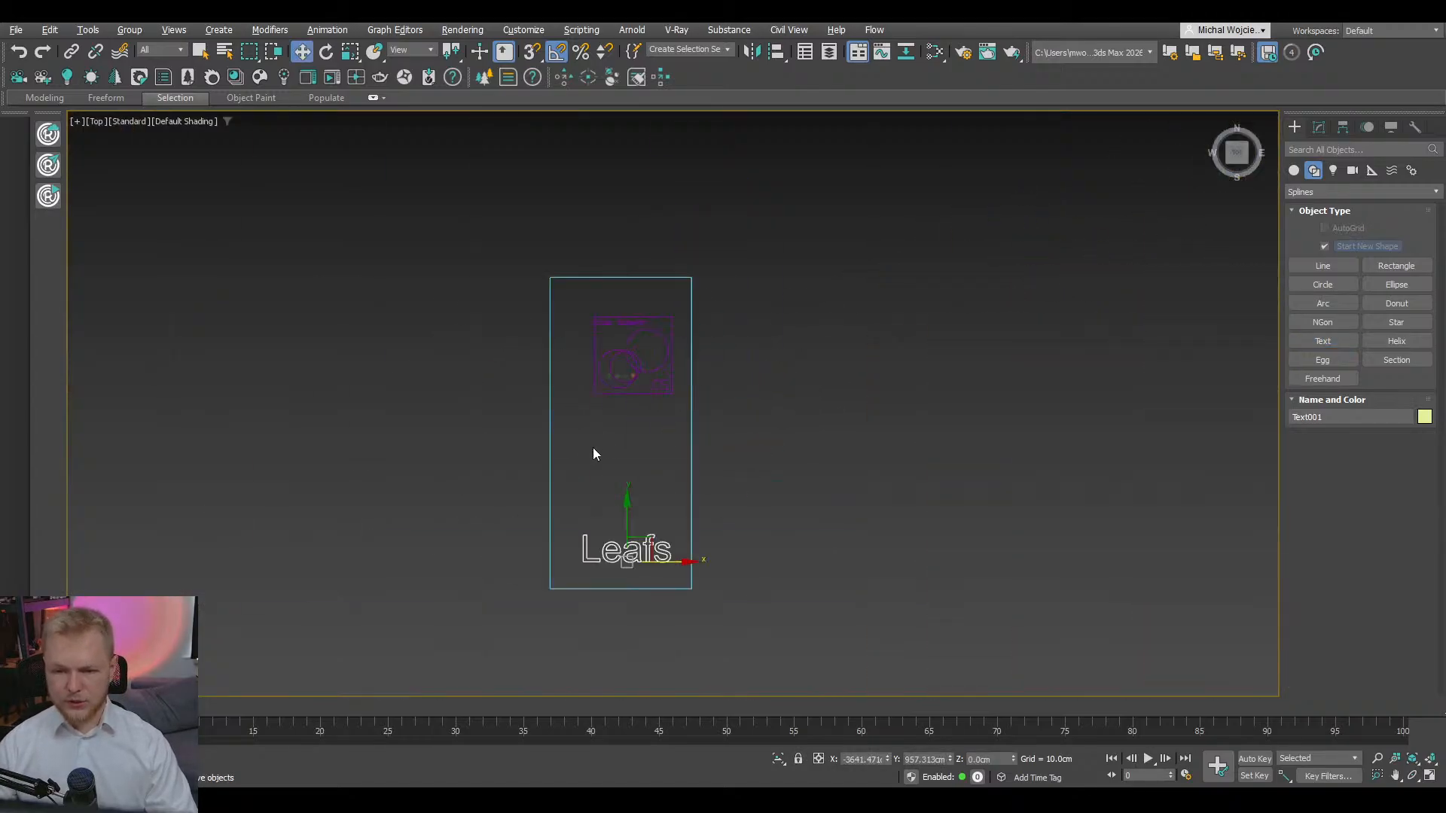
drag(673, 304, 684, 301)
drag(878, 246, 469, 668)
scroll(398, 433, down, 8)
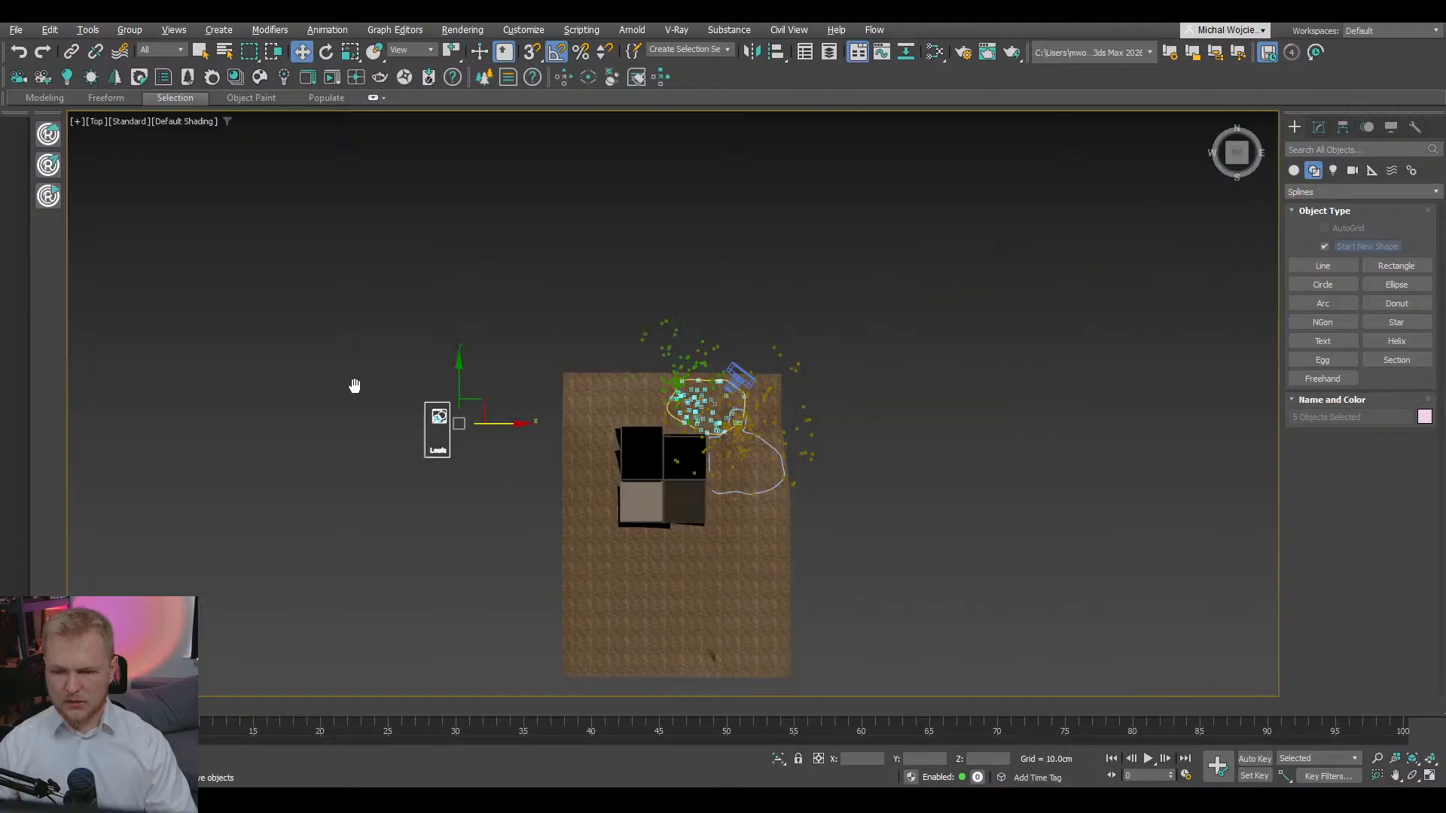
middle_drag(355, 384, 303, 384)
drag(427, 402, 925, 394)
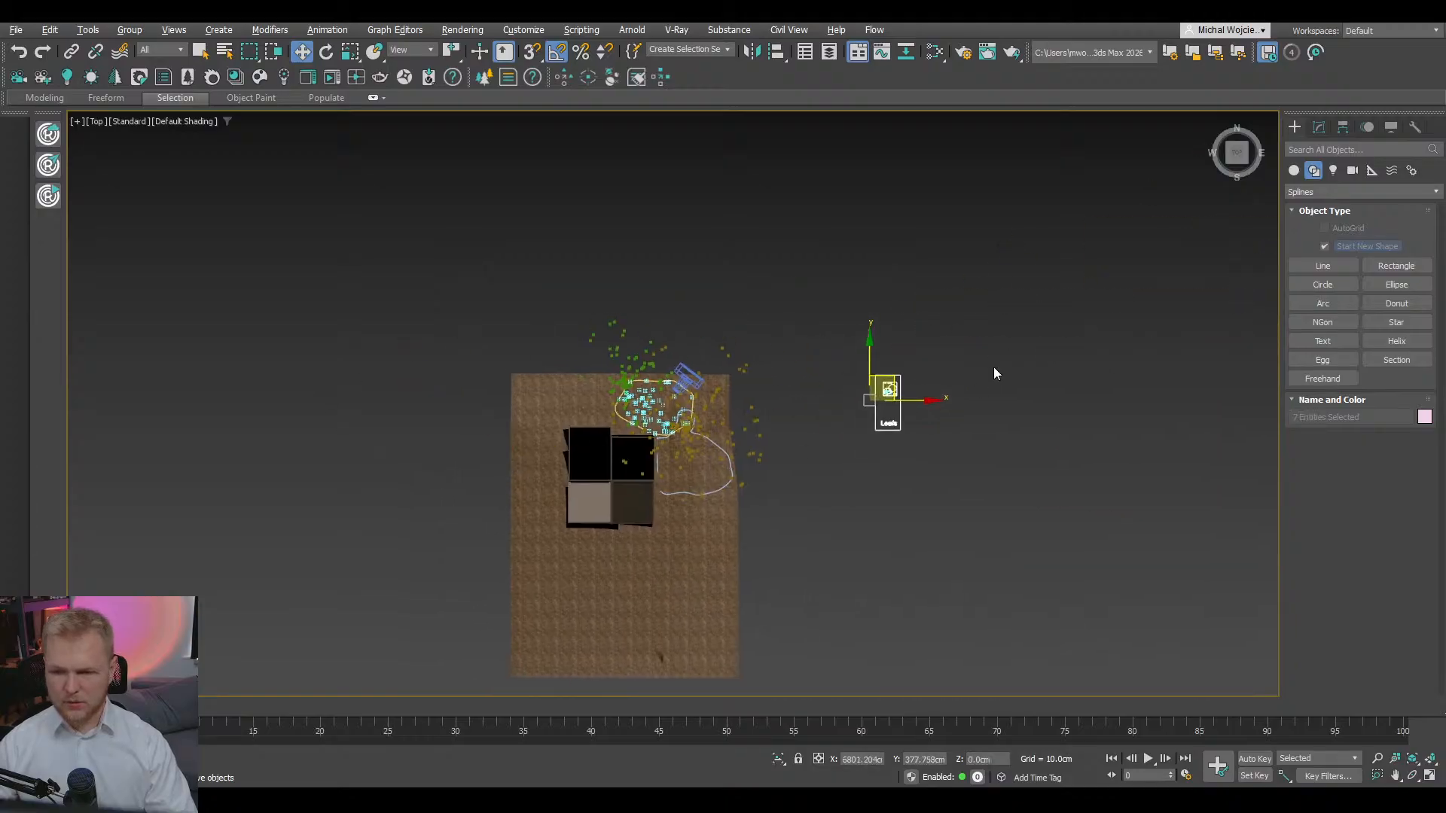
key(z)
middle_drag(623, 528, 655, 473)
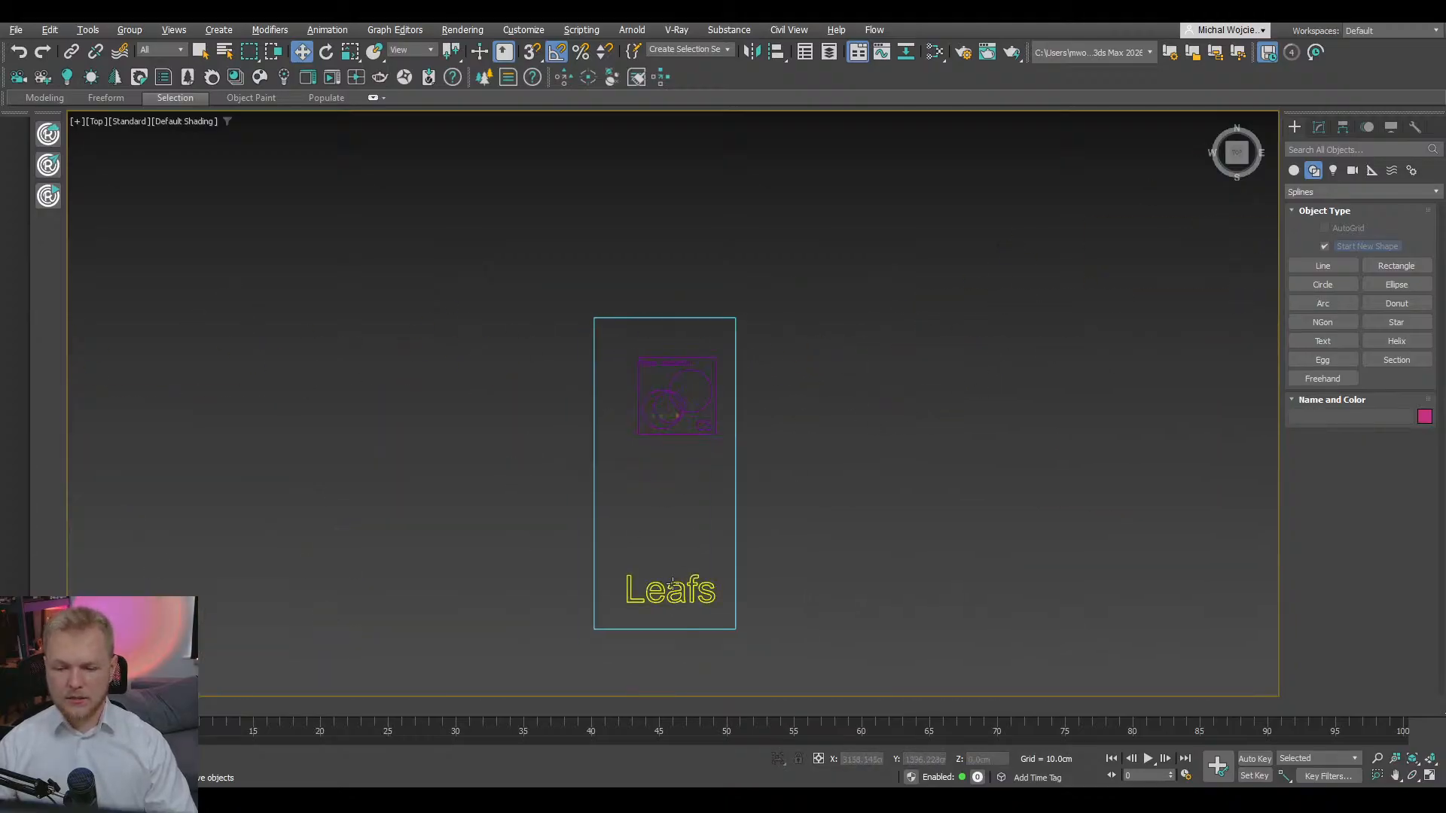
- Place the "Leafs" label at the upper end of the frame and shift the scatter icon with its leaf planes slightly below it
click(672, 587)
drag(692, 579, 668, 308)
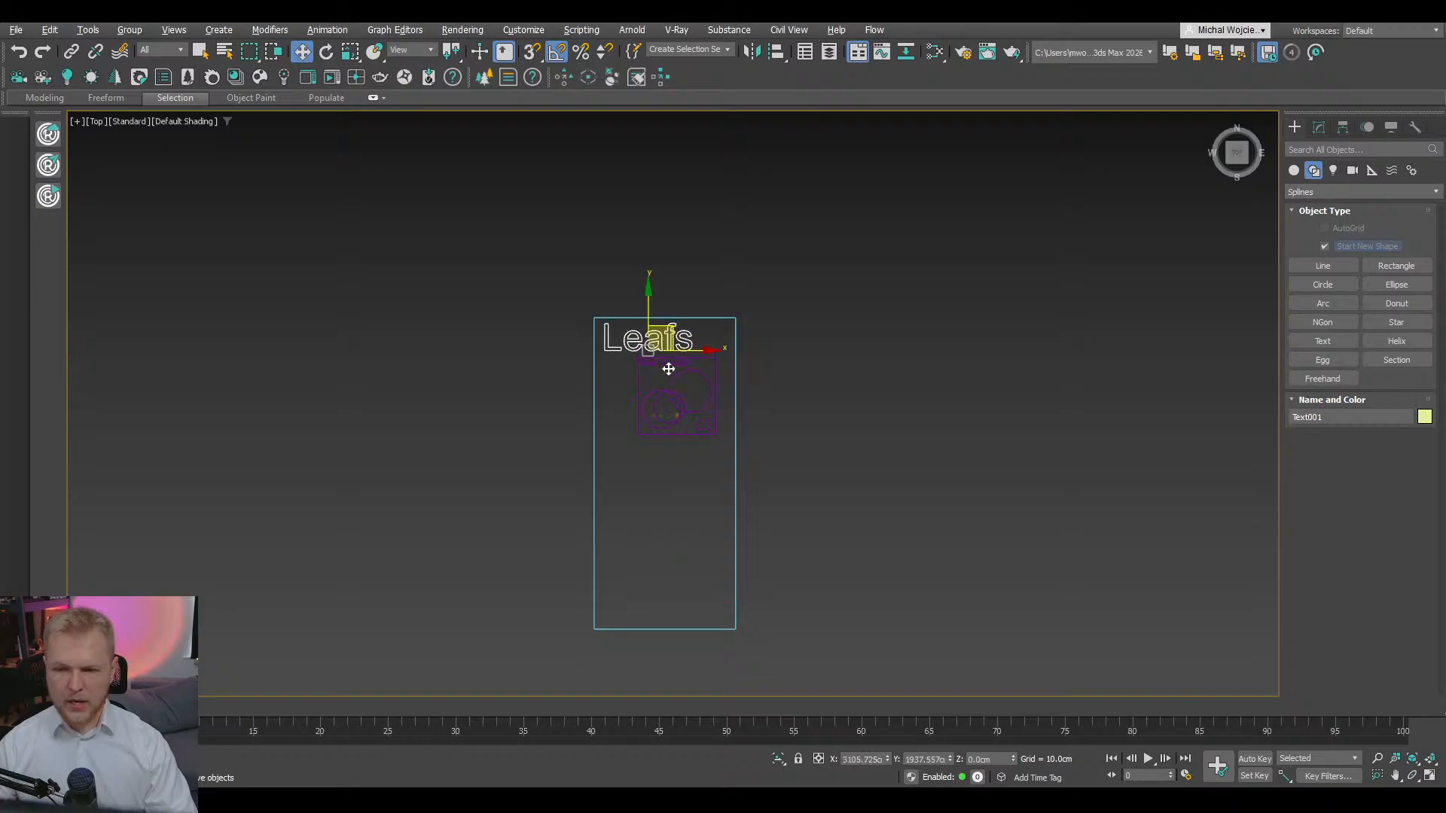
click(661, 396)
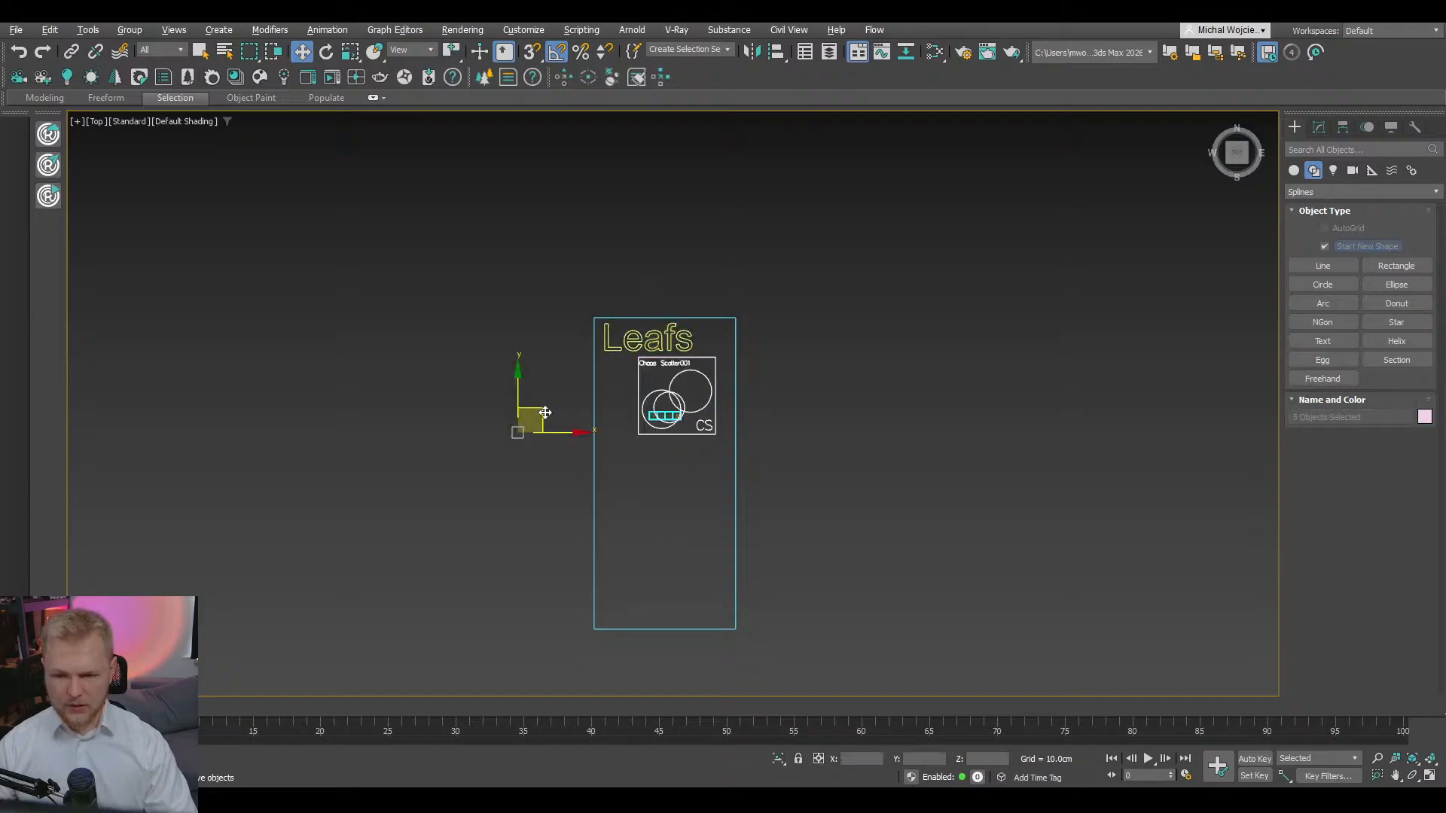
drag(545, 413, 528, 451)
click(553, 455)
- Copy the frame and its "Leafs" label sideways, placing the duplicate right next to the original frame
scroll(553, 455, down, 2)
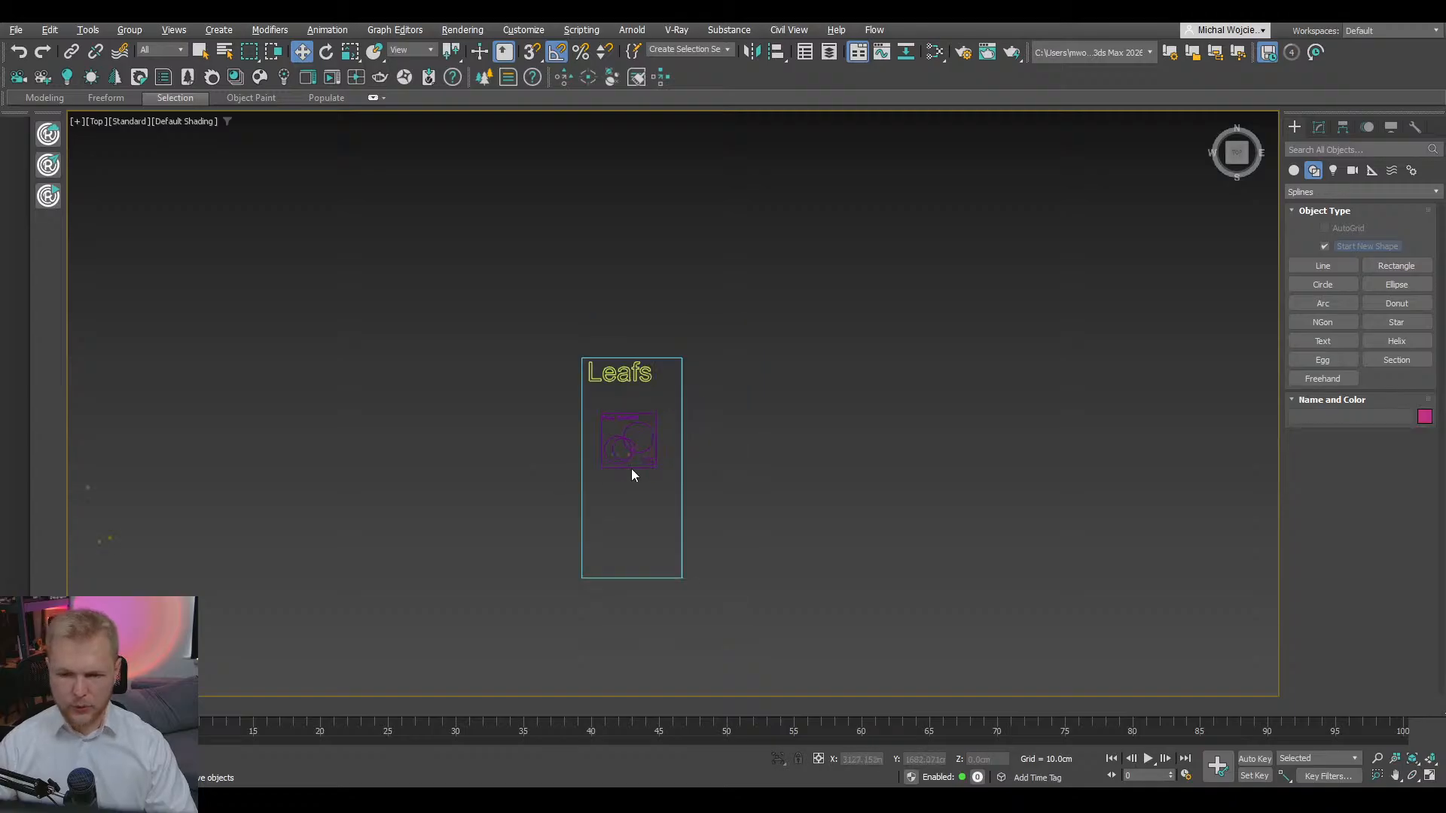
middle_drag(631, 468, 654, 306)
scroll(657, 324, up, 3)
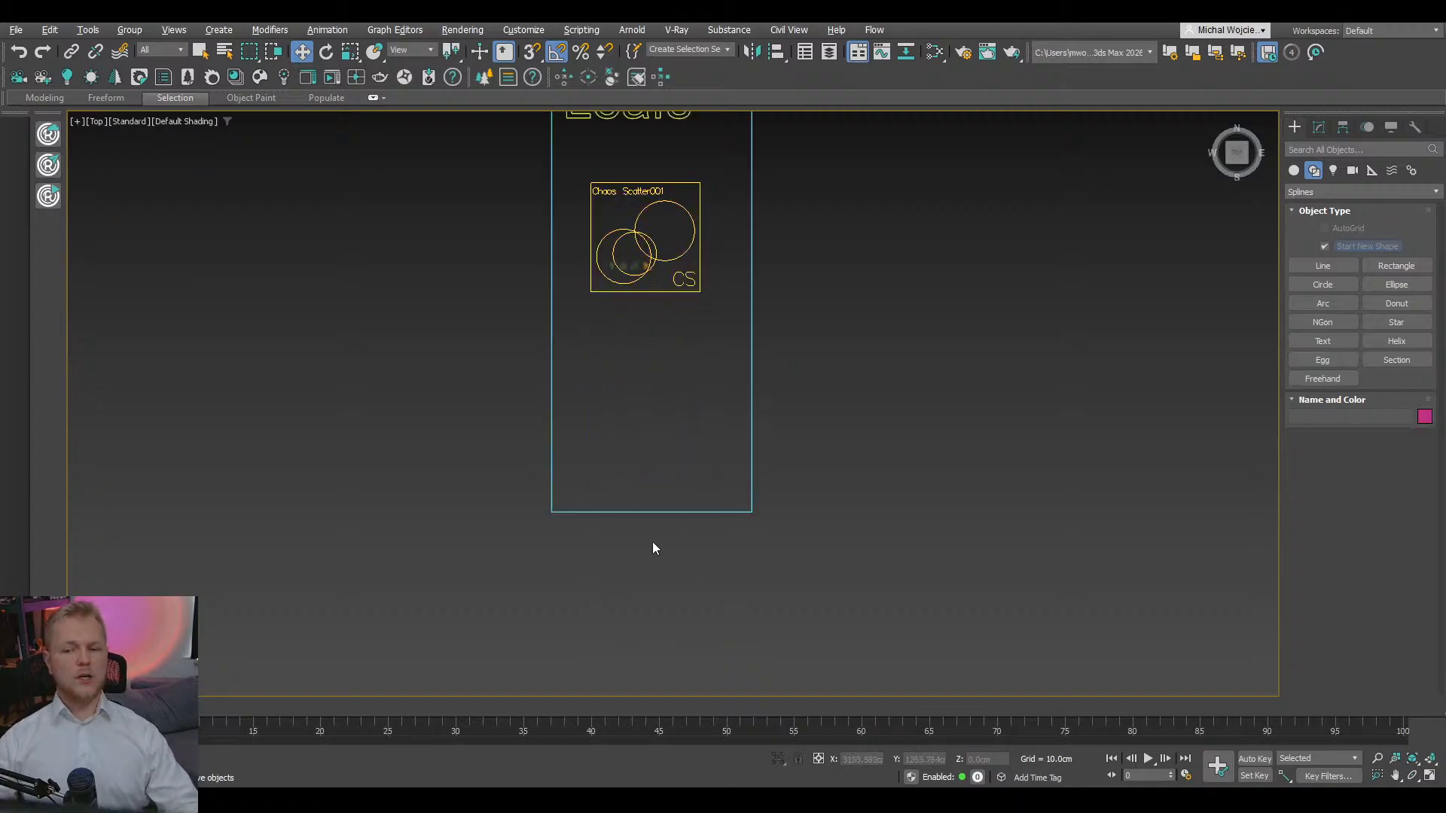
scroll(655, 489, down, 5)
middle_drag(668, 419, 690, 364)
scroll(690, 364, up, 3)
drag(623, 309, 307, 366)
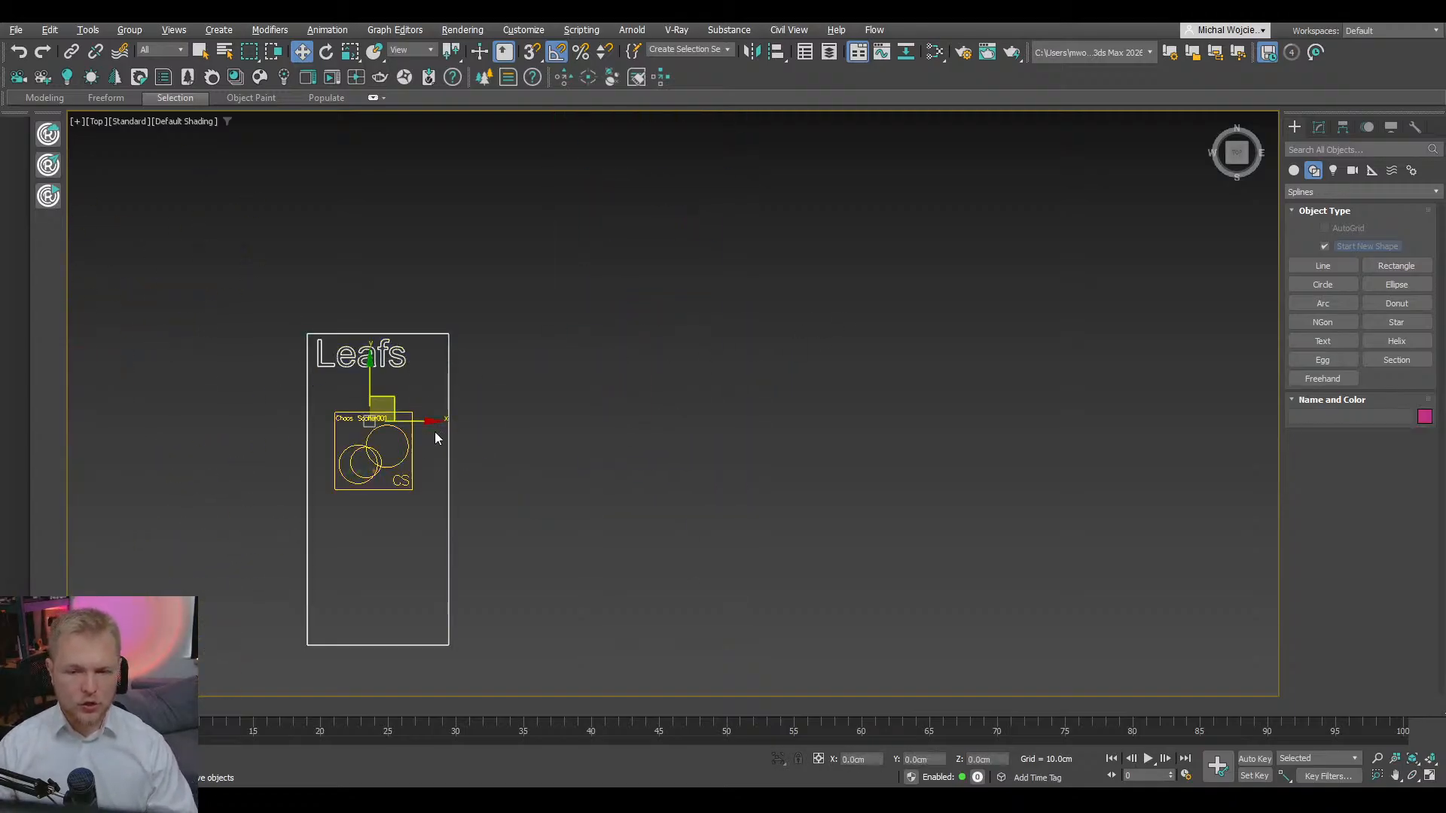
shift+drag(417, 433, 583, 434)
click(728, 469)
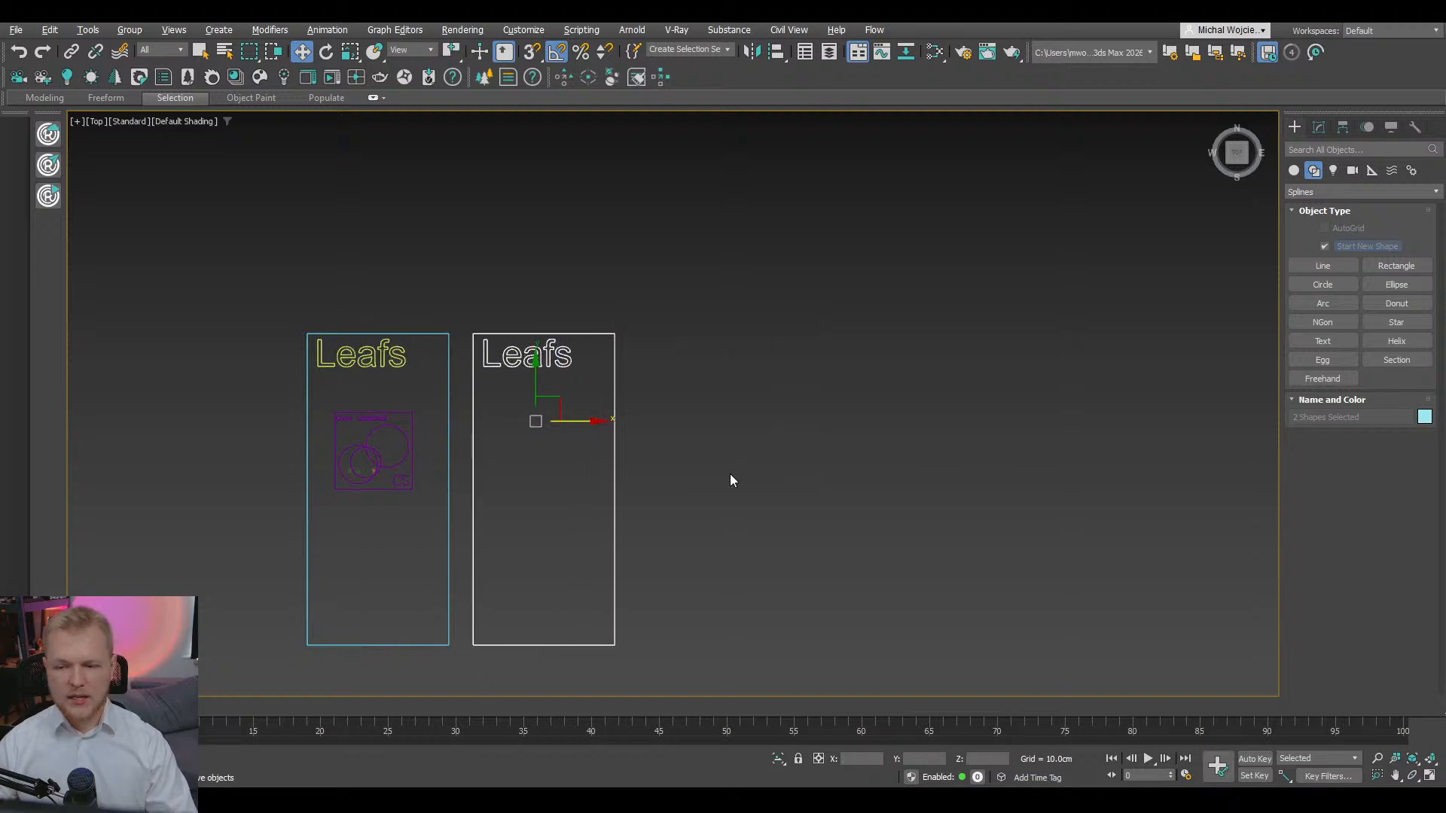
- Change the copied label's text to "Grass"
middle_drag(700, 516, 783, 466)
click(776, 452)
click(613, 304)
click(1319, 128)
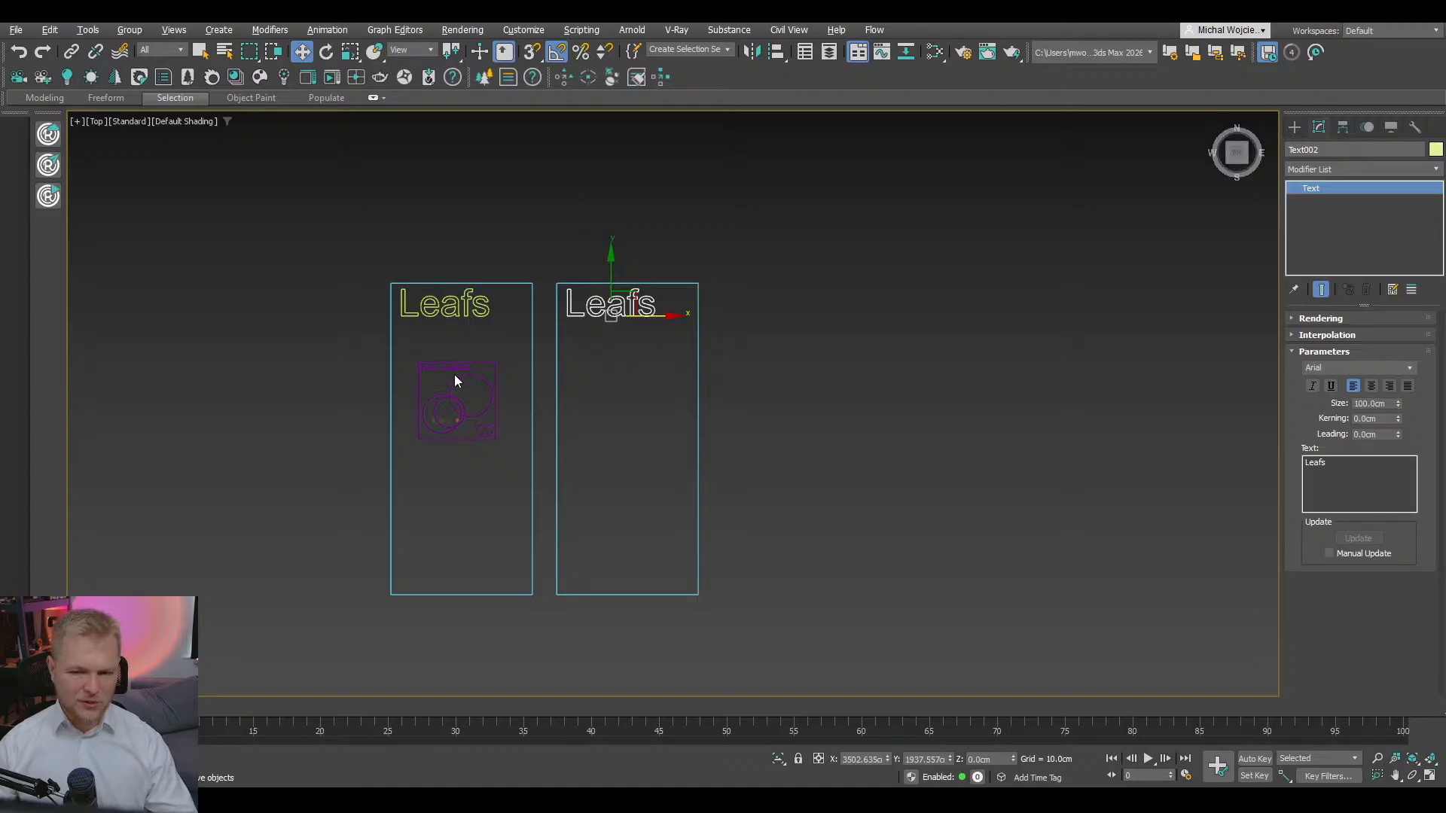
scroll(454, 373, up, 9)
scroll(451, 368, down, 11)
scroll(456, 369, up, 4)
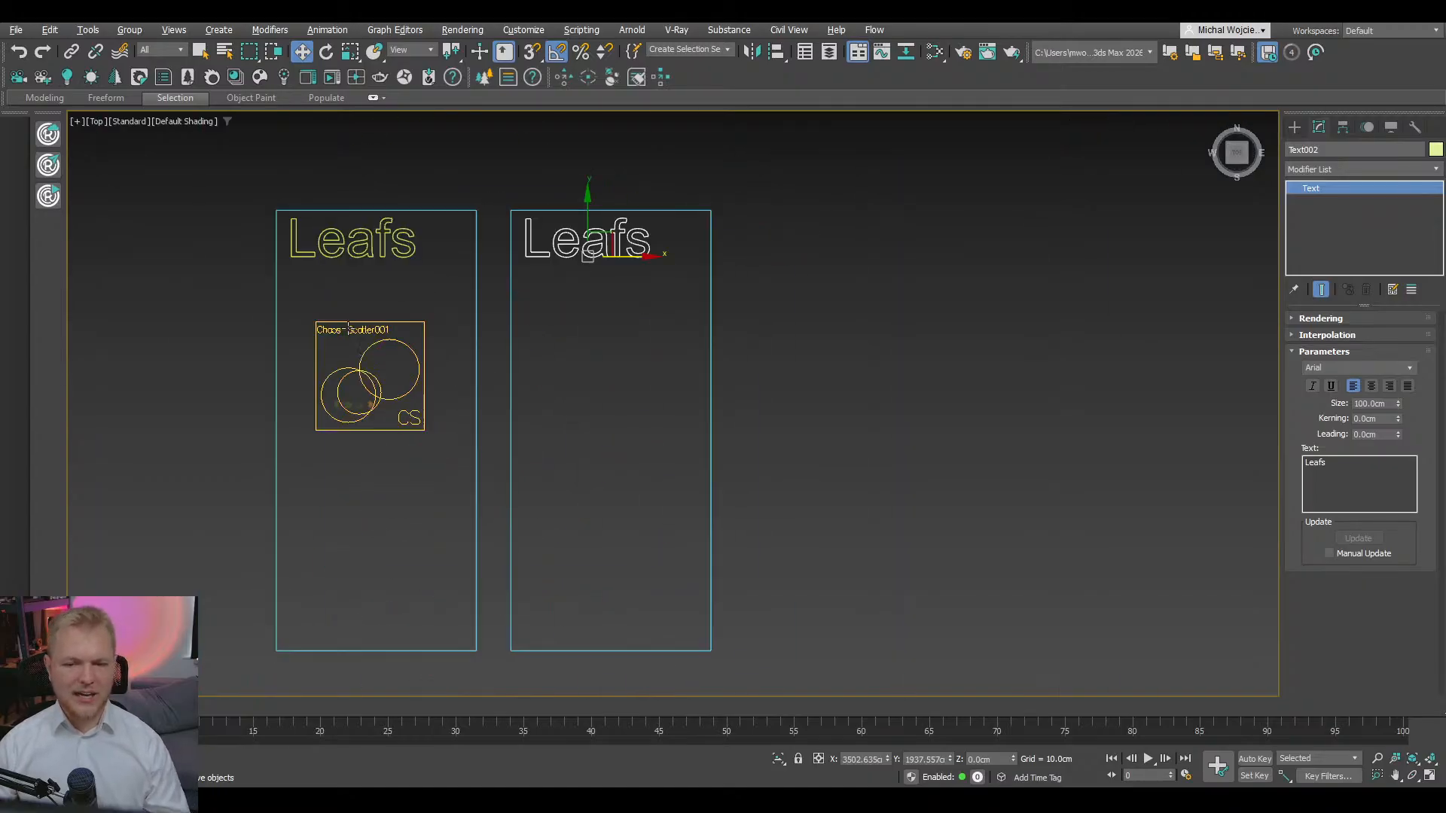
text(Grass)
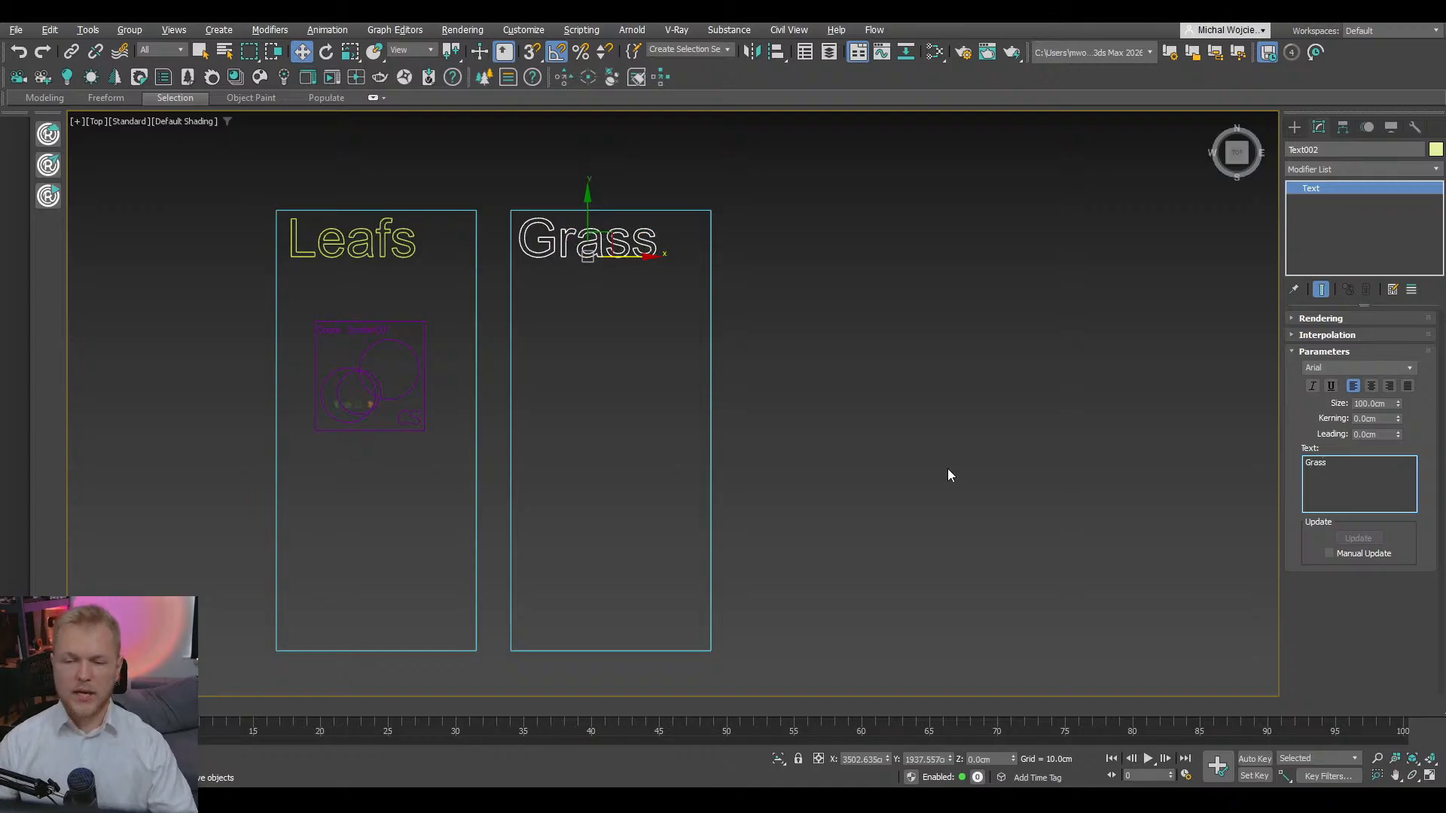
- Set the object color of the "Grass" frame and label to teal green
click(776, 364)
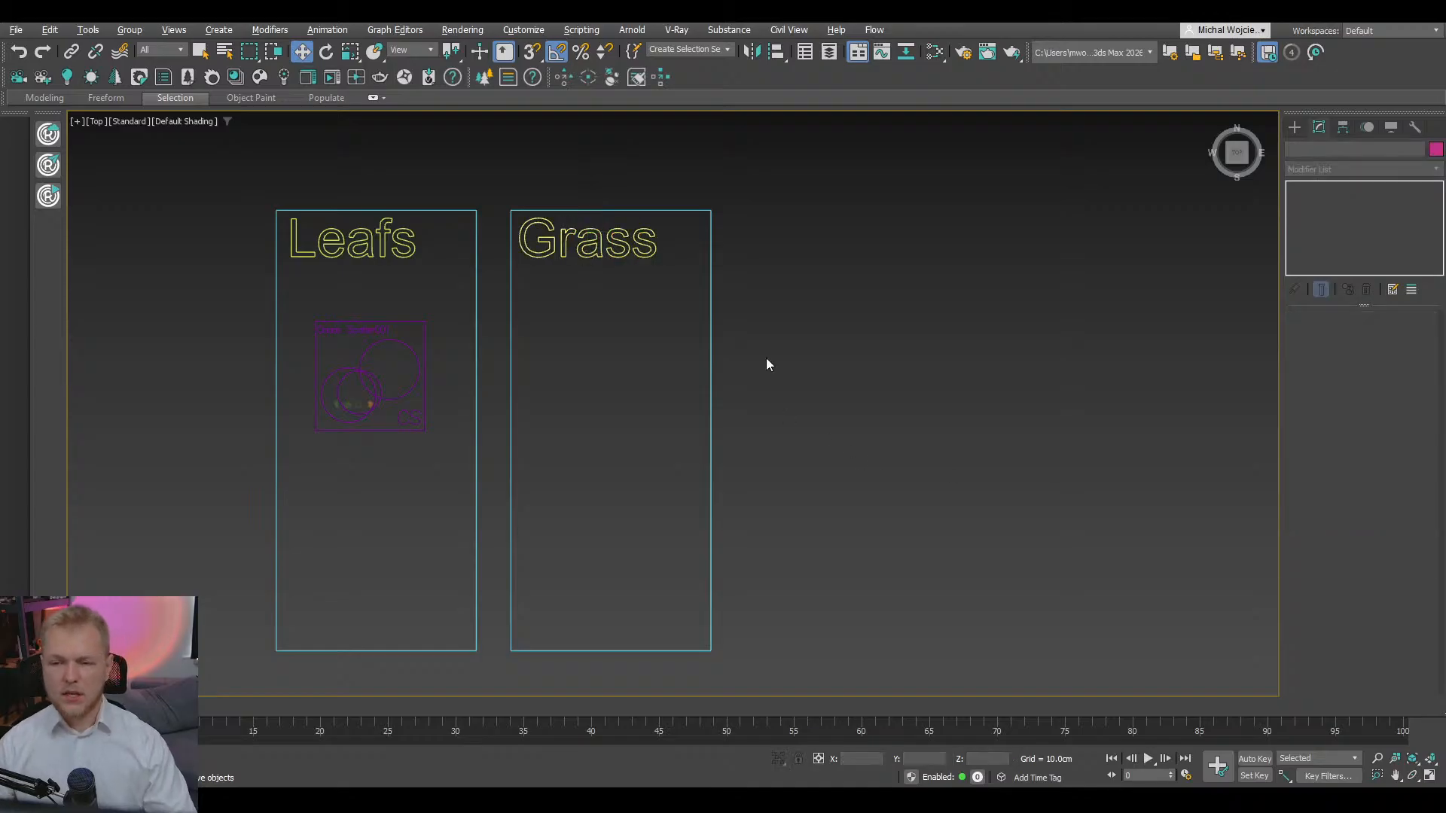
drag(766, 358, 618, 250)
click(1435, 149)
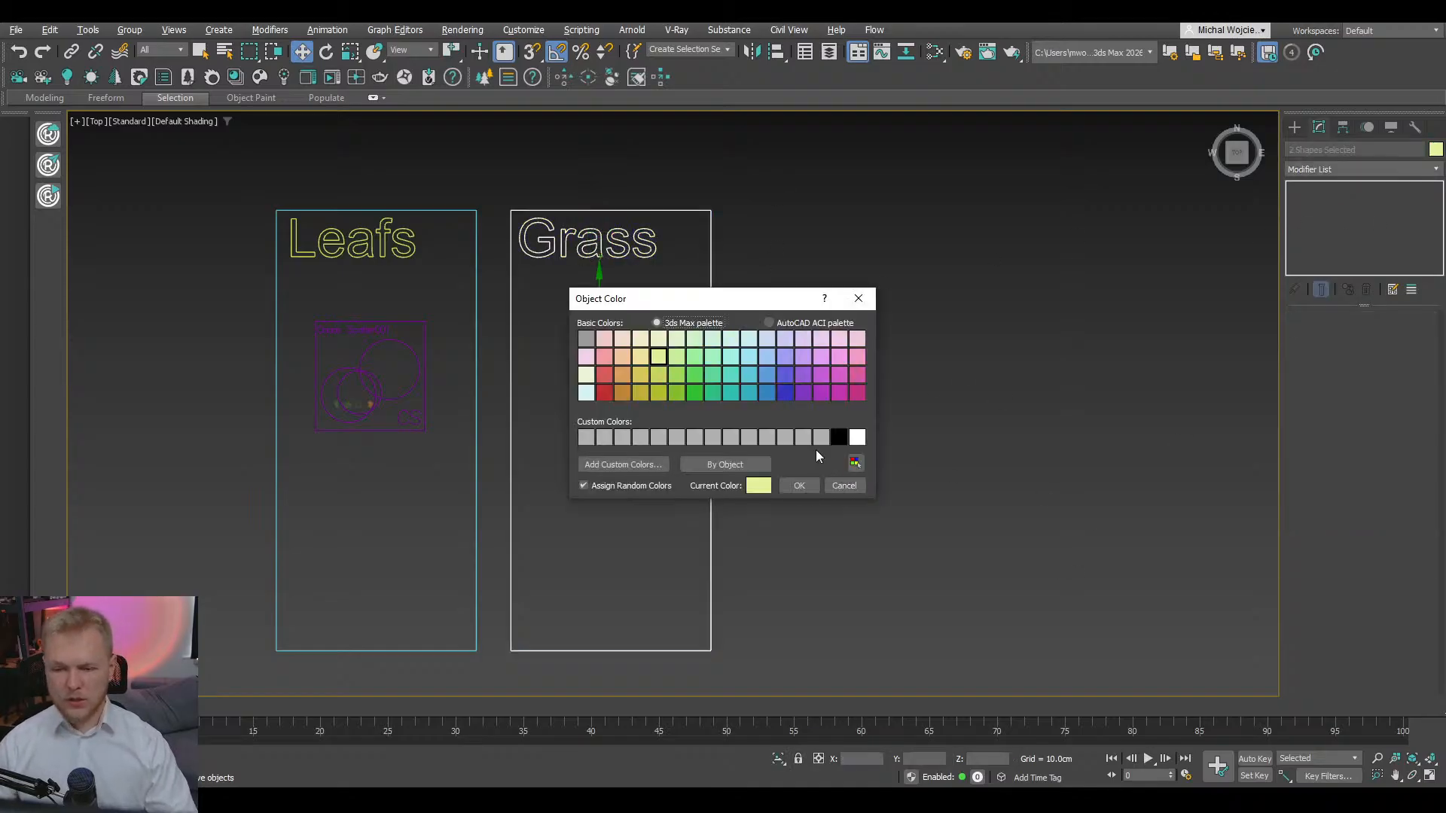
click(799, 485)
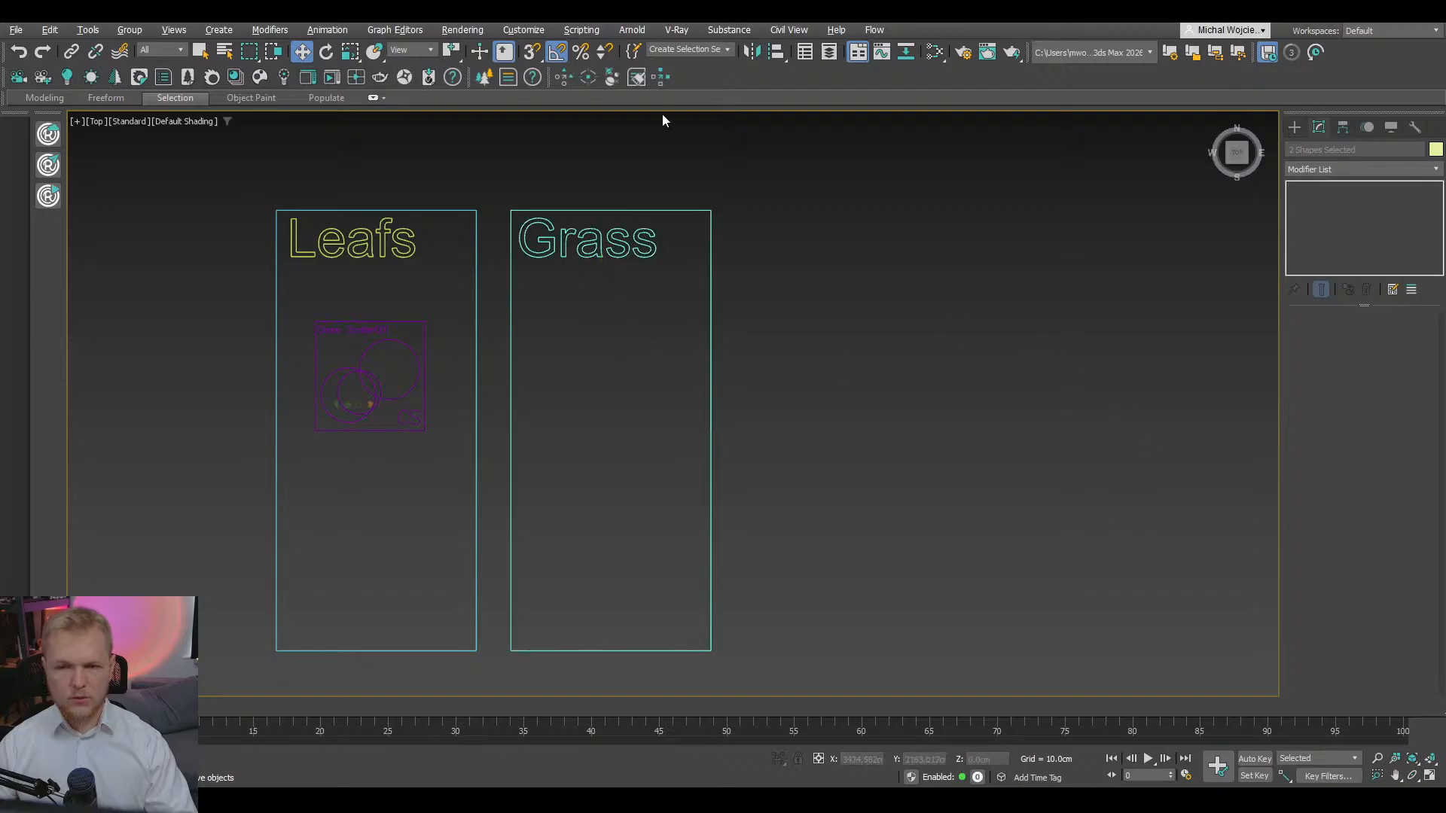
- Set the object color of the "Leafs" frame, label and Chaos Scatter icon to green
drag(469, 185, 266, 472)
ctrl+click(374, 344)
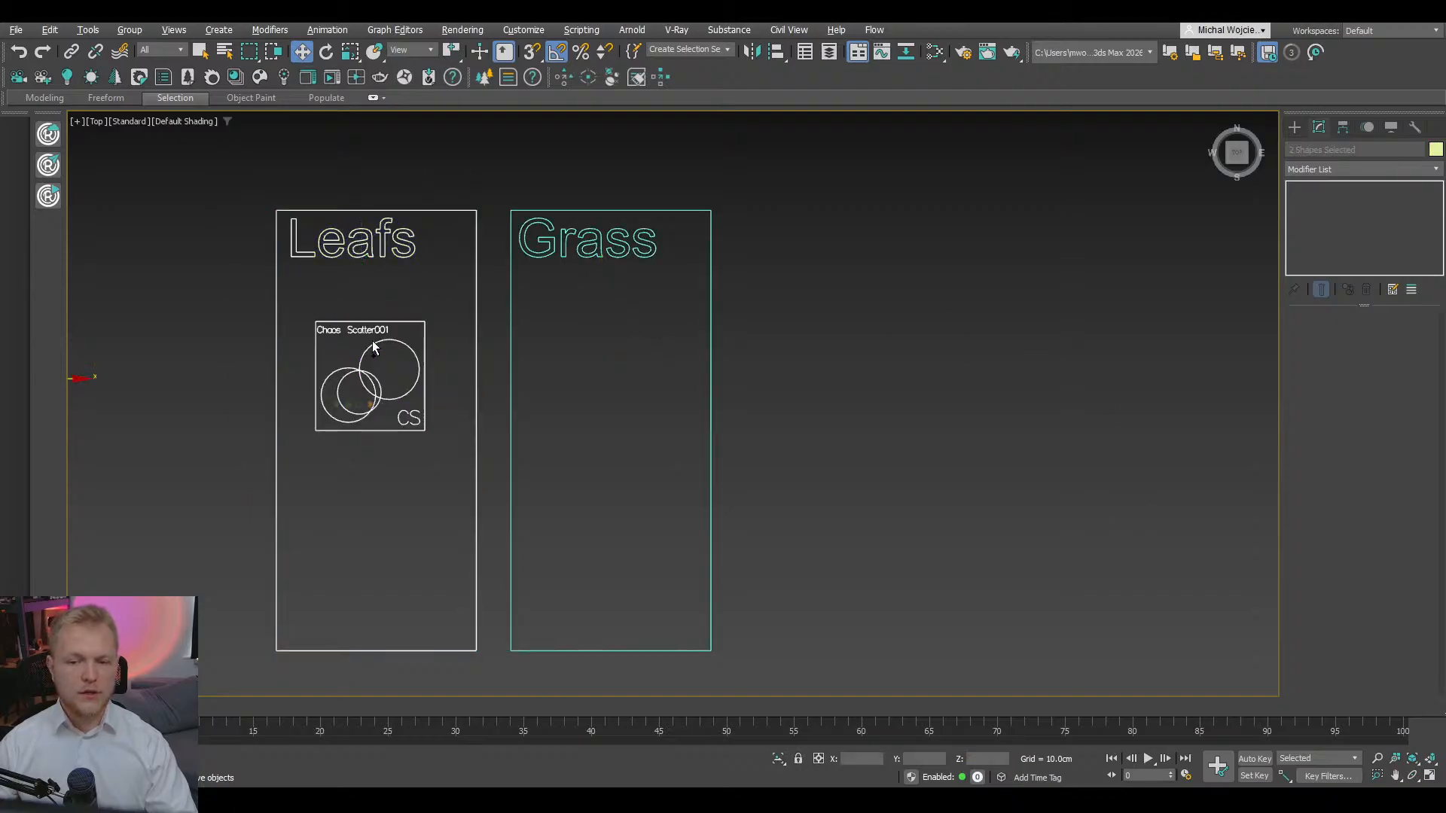
click(1436, 149)
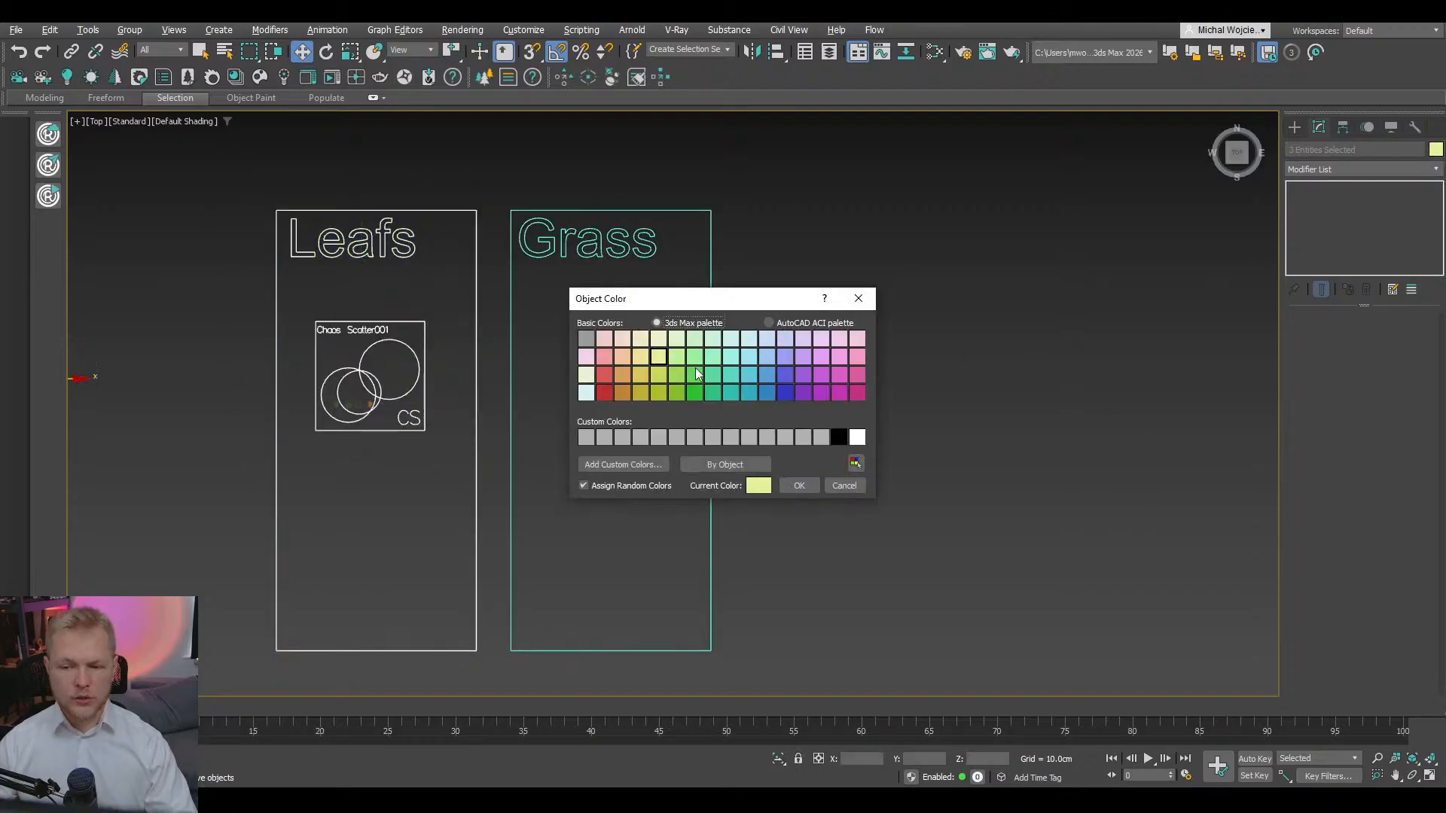
click(799, 486)
click(779, 275)
- Find the leaf planes inside the scatter icon and give them the same green object color as the "Leafs" frame
scroll(778, 277, down, 8)
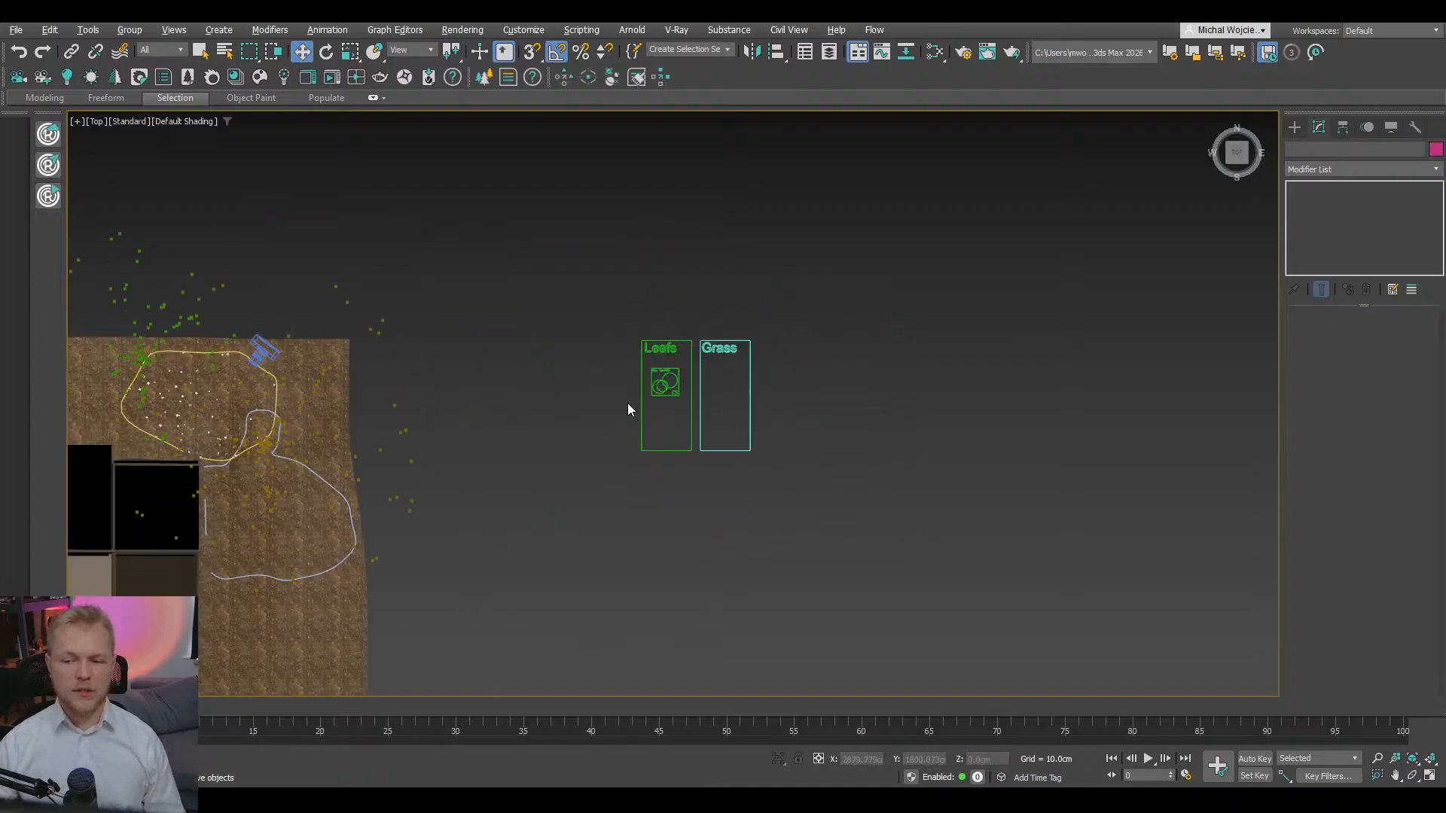
middle_drag(486, 509, 707, 461)
scroll(973, 328, up, 6)
middle_drag(909, 421, 895, 421)
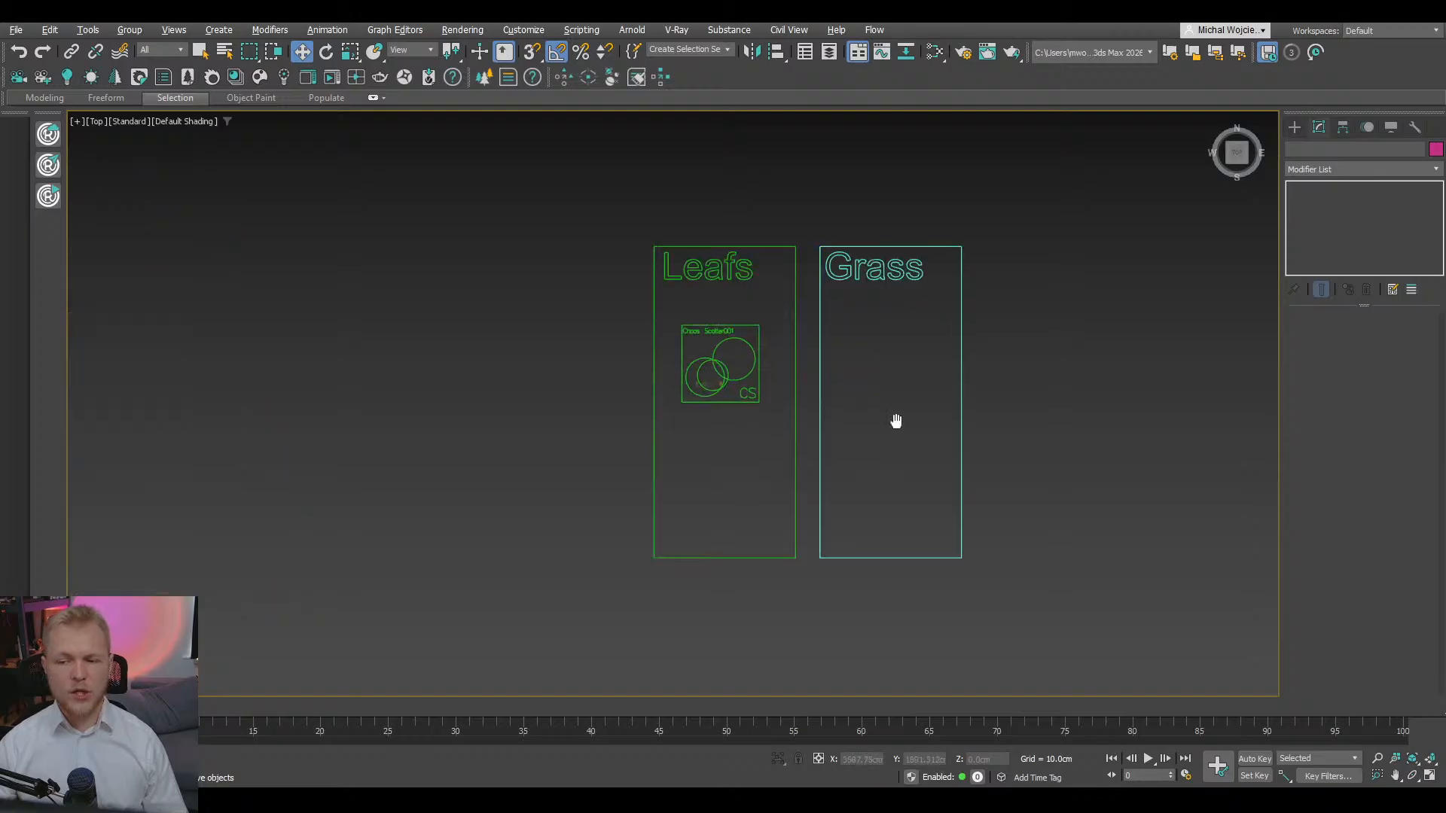
scroll(718, 377, up, 14)
key(F3)
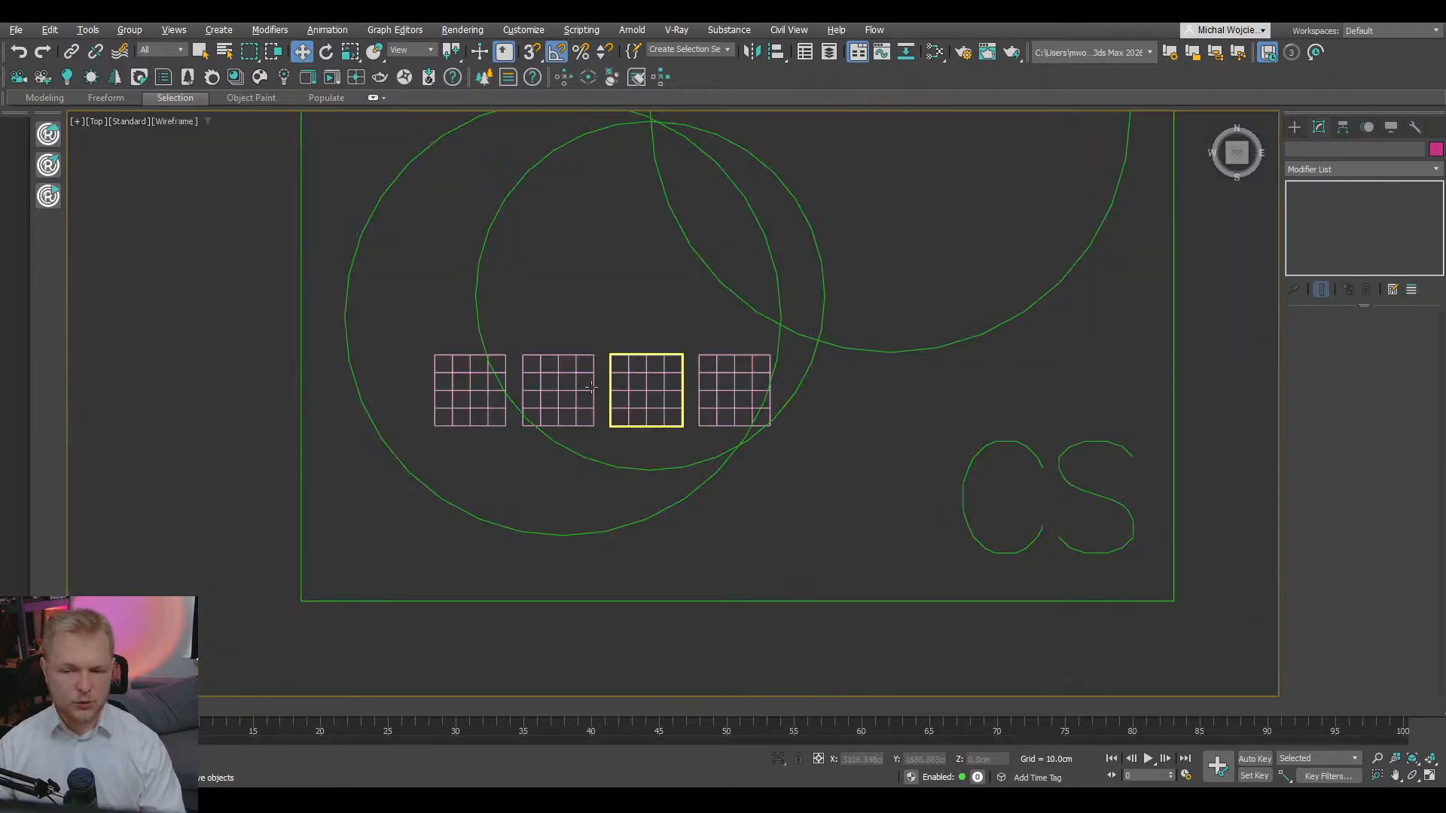
scroll(591, 387, down, 15)
key(F3)
scroll(760, 426, up, 6)
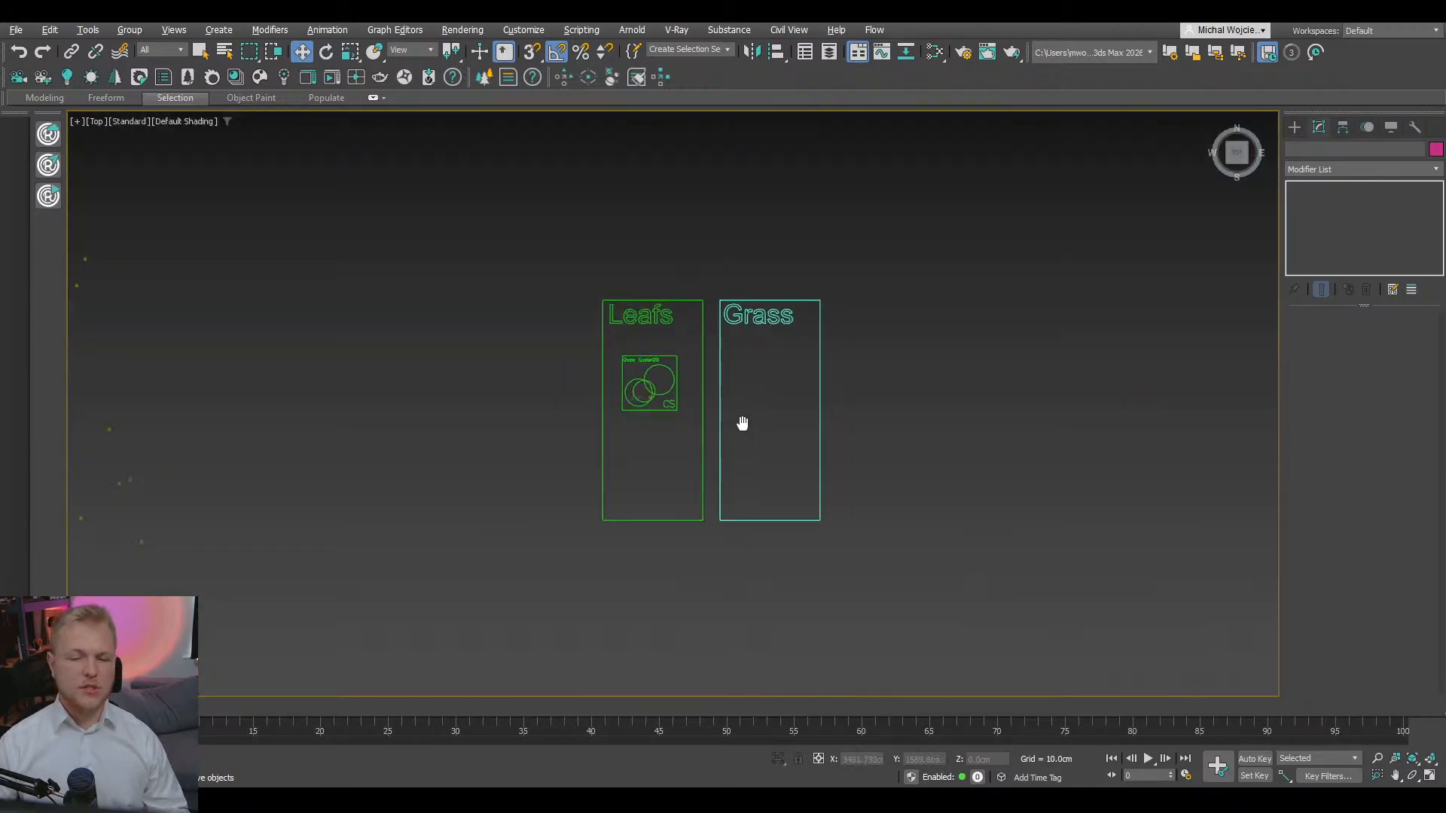
click(499, 340)
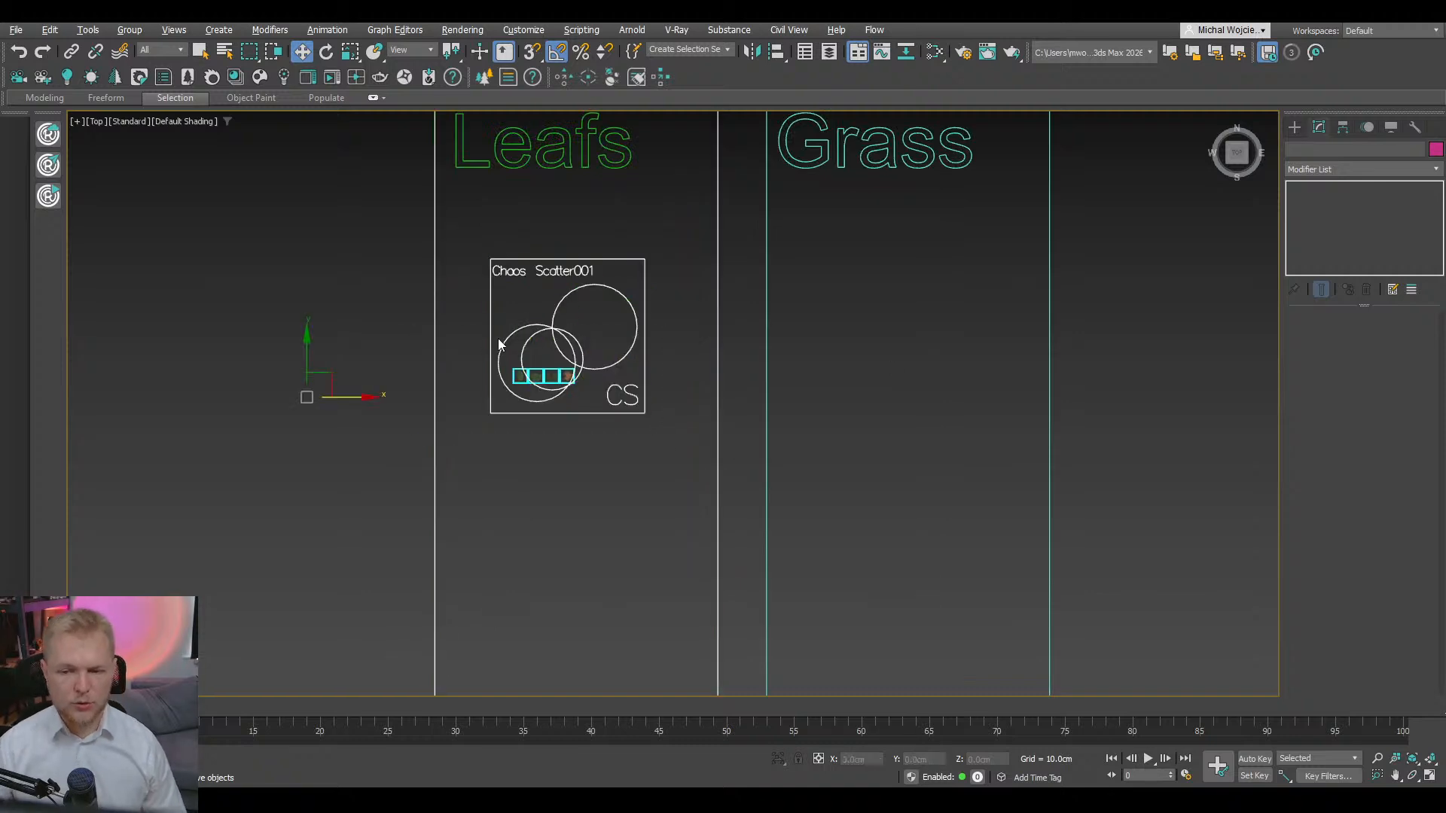
click(1436, 149)
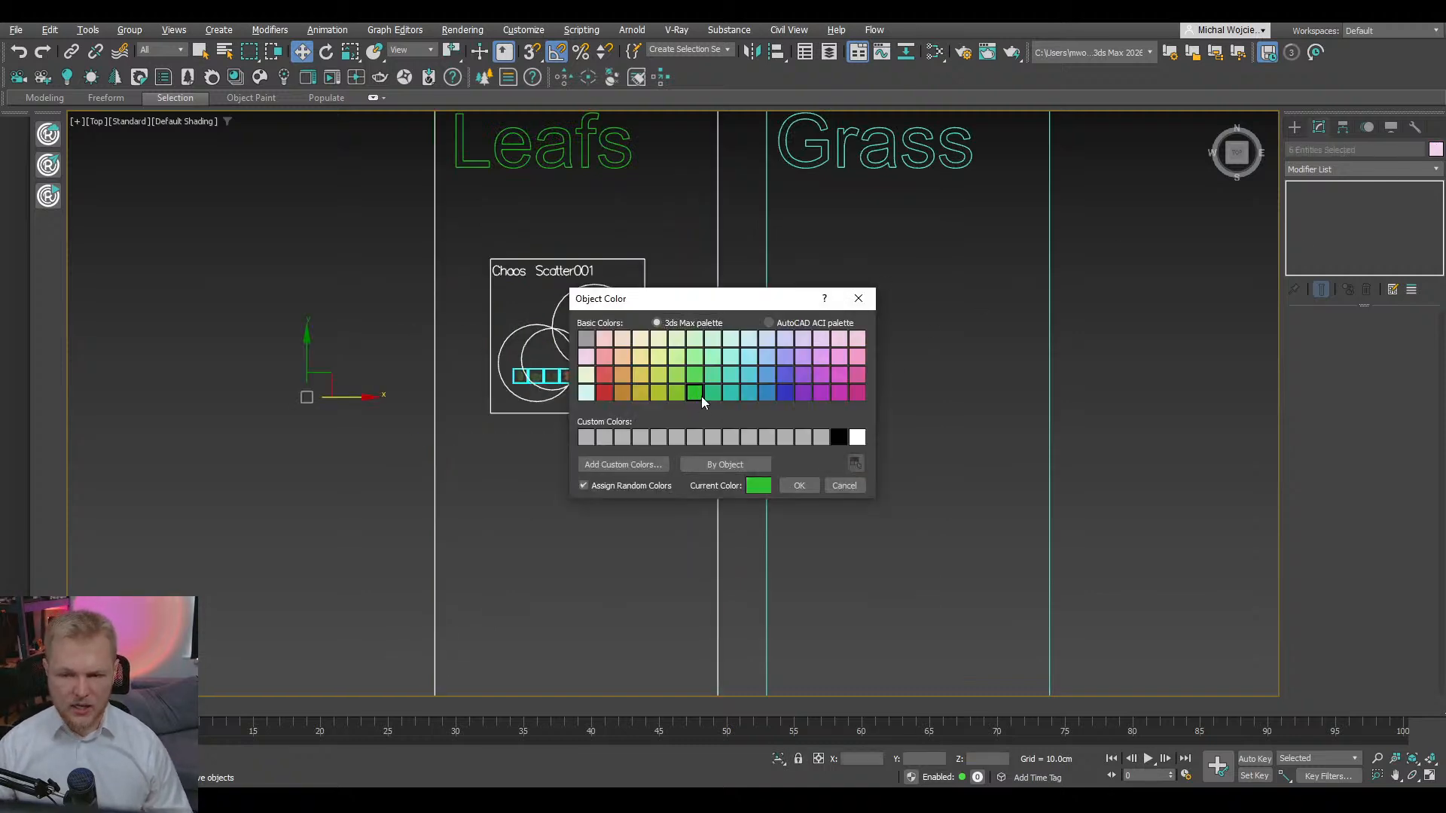
click(798, 486)
click(269, 475)
- Examine the scattered green leaf planes and the two spline outlines on the ground beside the house
scroll(495, 358, down, 7)
middle_drag(477, 434, 727, 442)
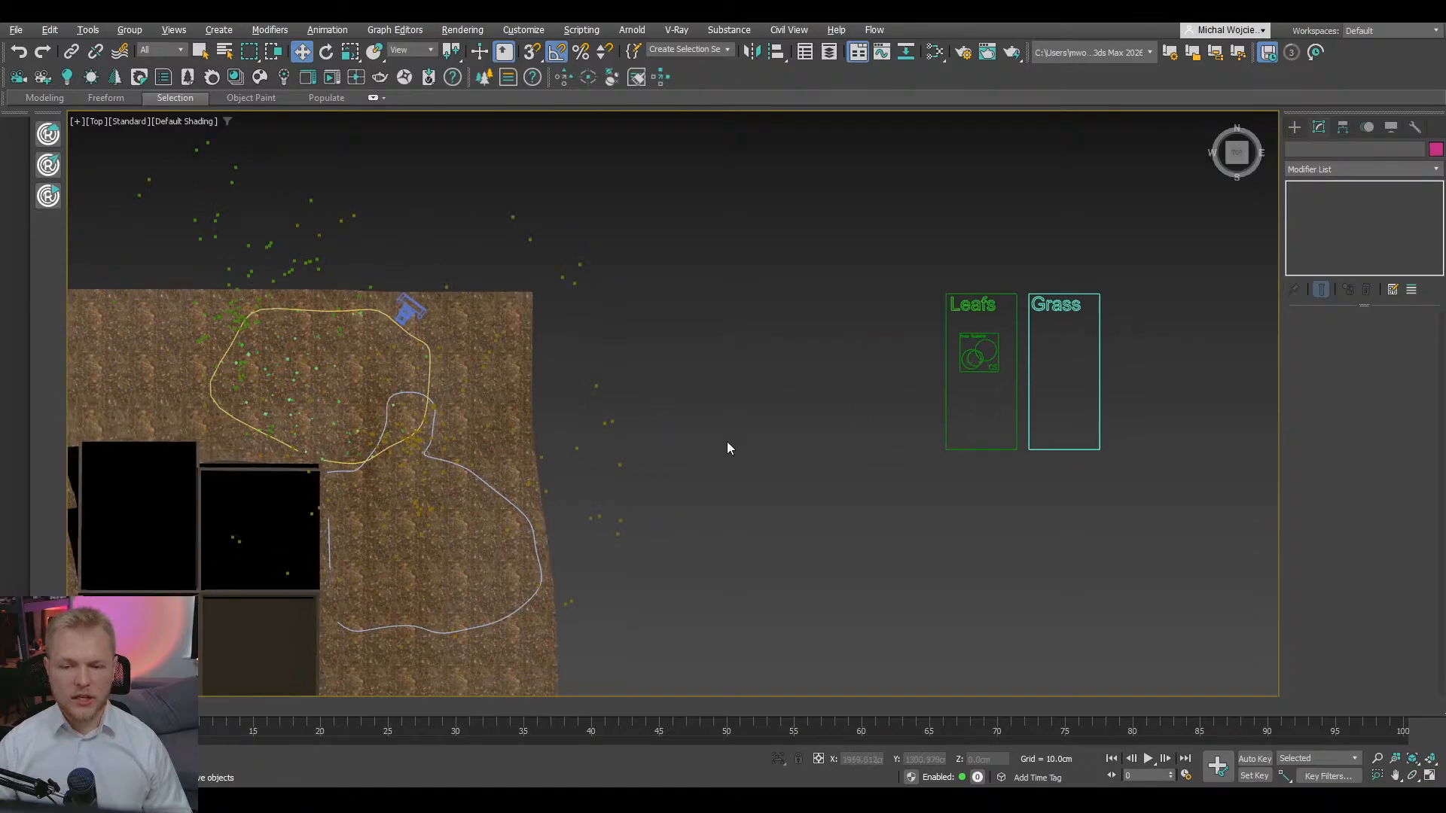
scroll(203, 347, up, 4)
middle_drag(202, 348, 555, 402)
scroll(556, 401, down, 8)
alt+middle_drag(700, 444, 508, 388)
scroll(809, 307, up, 6)
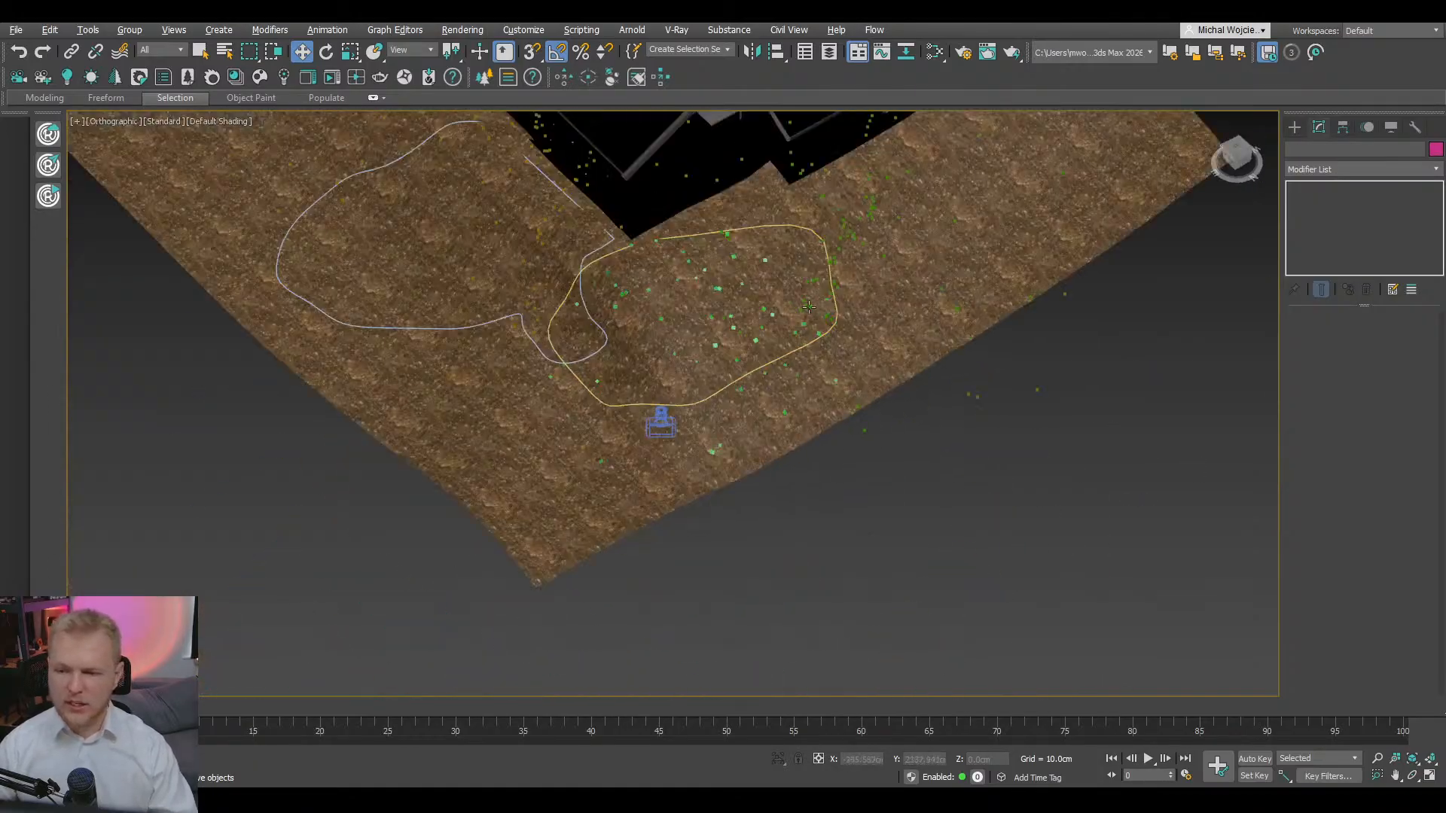
scroll(809, 307, up, 4)
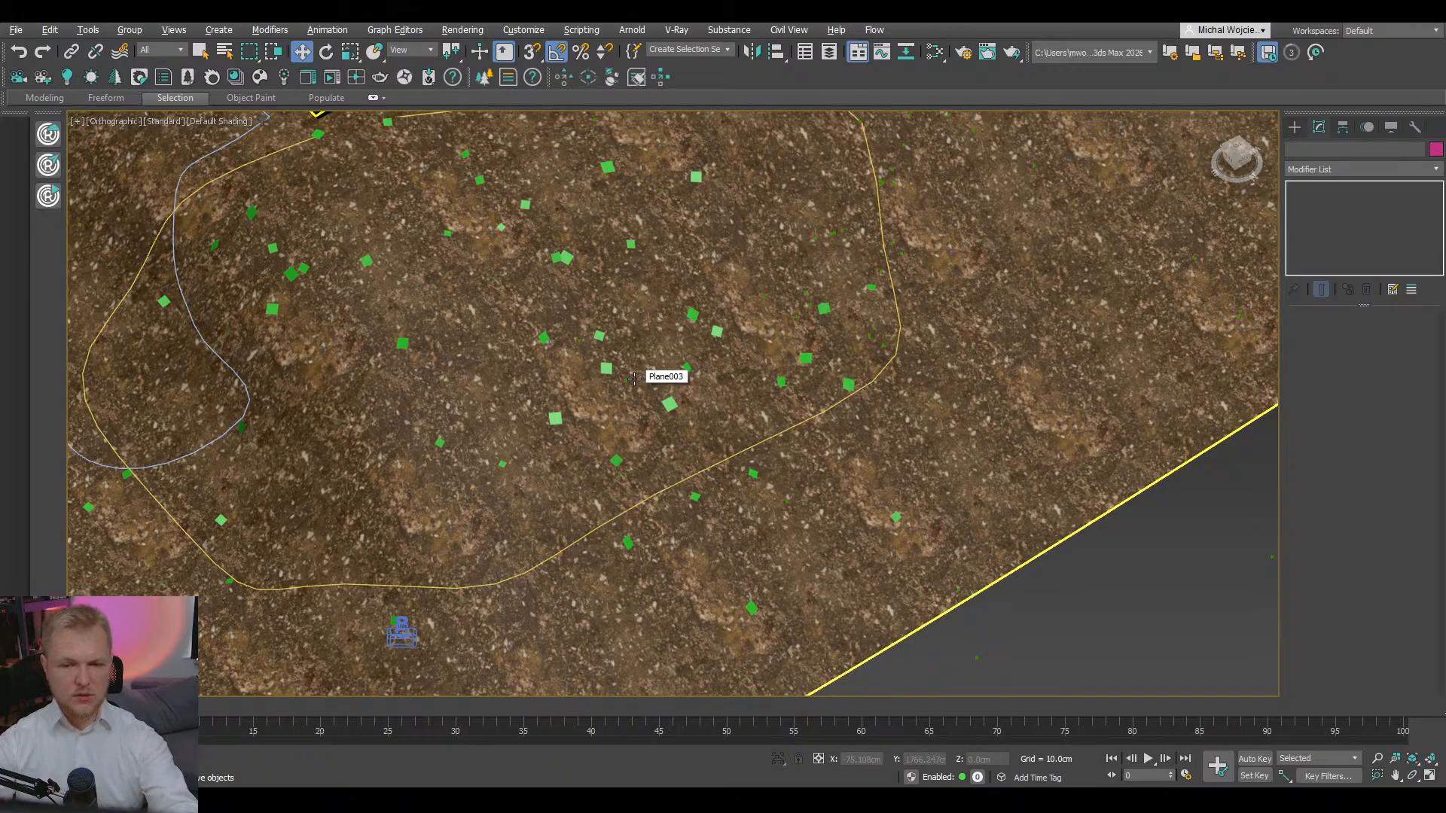
scroll(634, 379, down, 7)
alt+middle_drag(634, 379, 884, 503)
scroll(870, 369, up, 5)
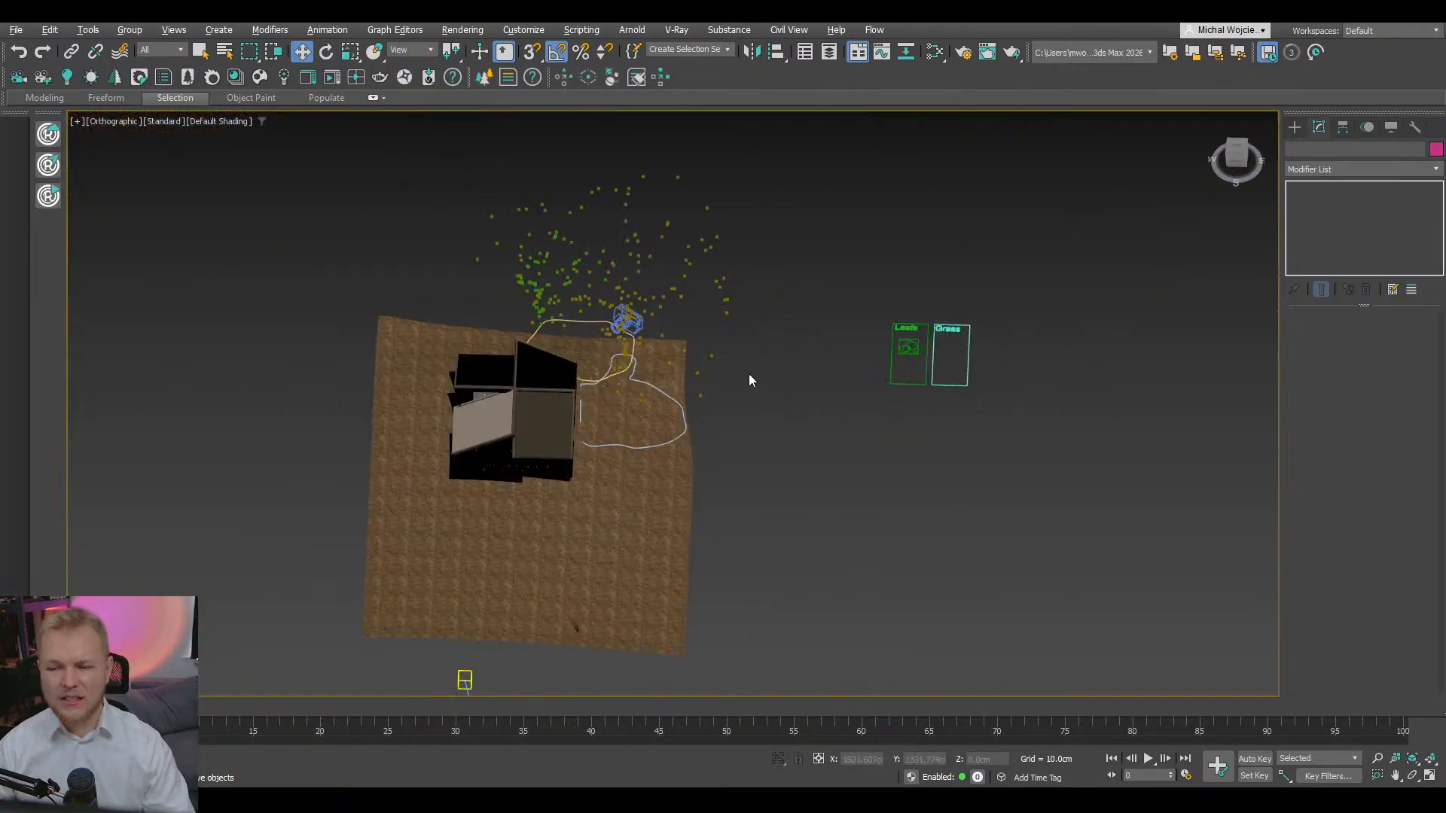
scroll(750, 382, up, 2)
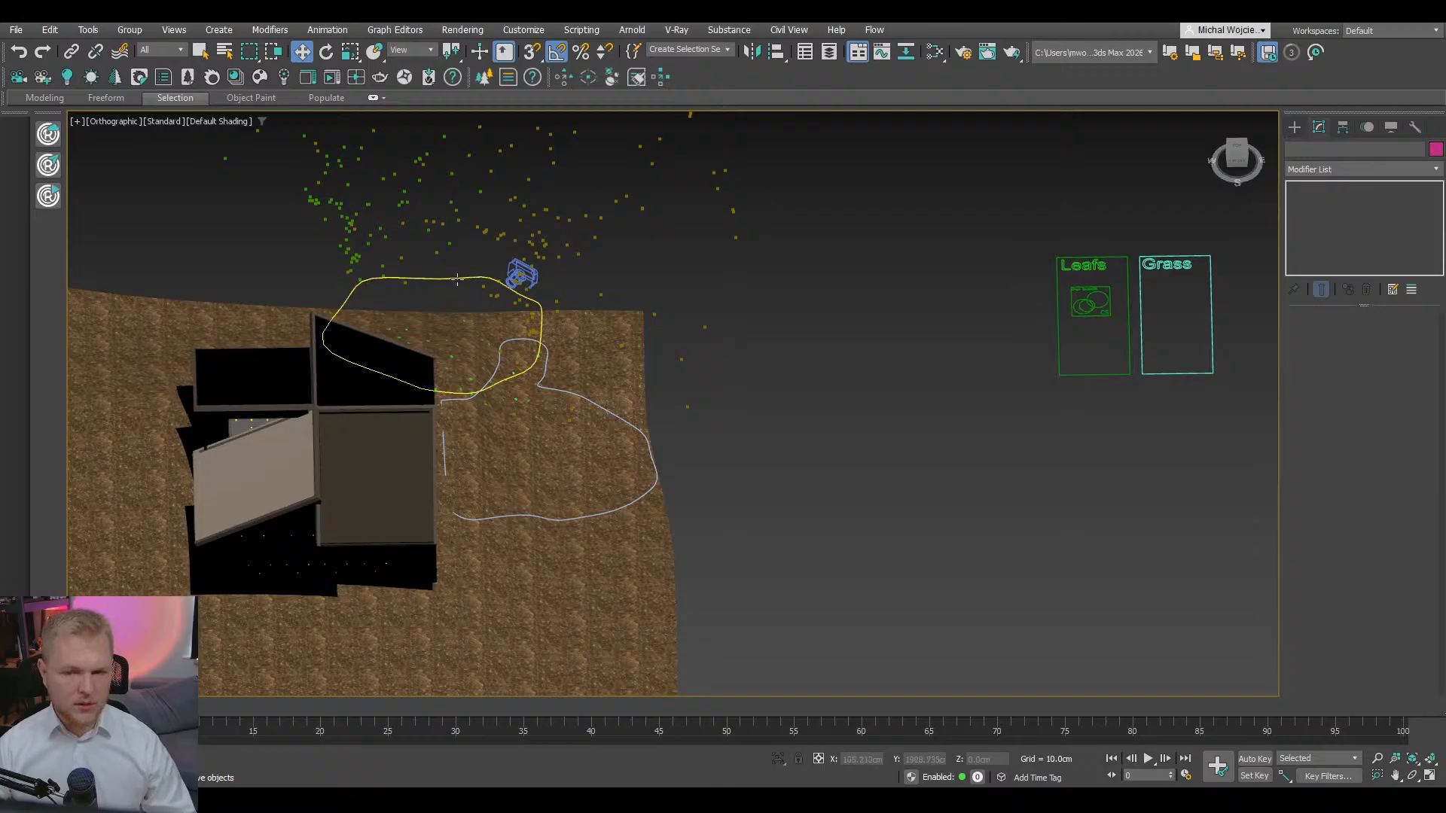
- Frame the "Leafs" and "Grass" boards in the view and open the Chaos Cosmos asset library
scroll(763, 347, down, 2)
middle_drag(1137, 323, 537, 279)
scroll(805, 333, up, 5)
scroll(686, 337, up, 4)
scroll(702, 363, down, 4)
scroll(709, 371, up, 2)
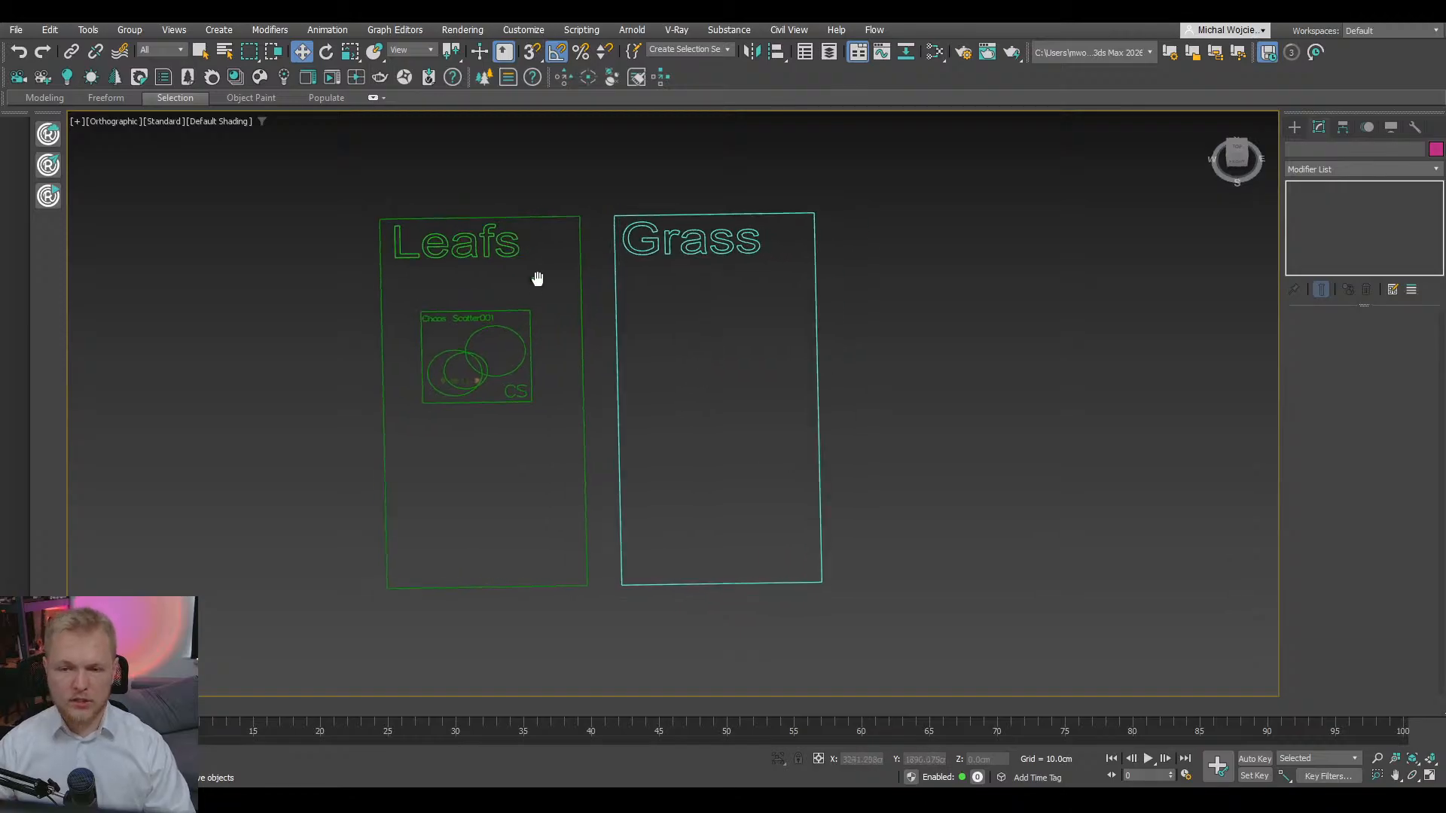
click(237, 79)
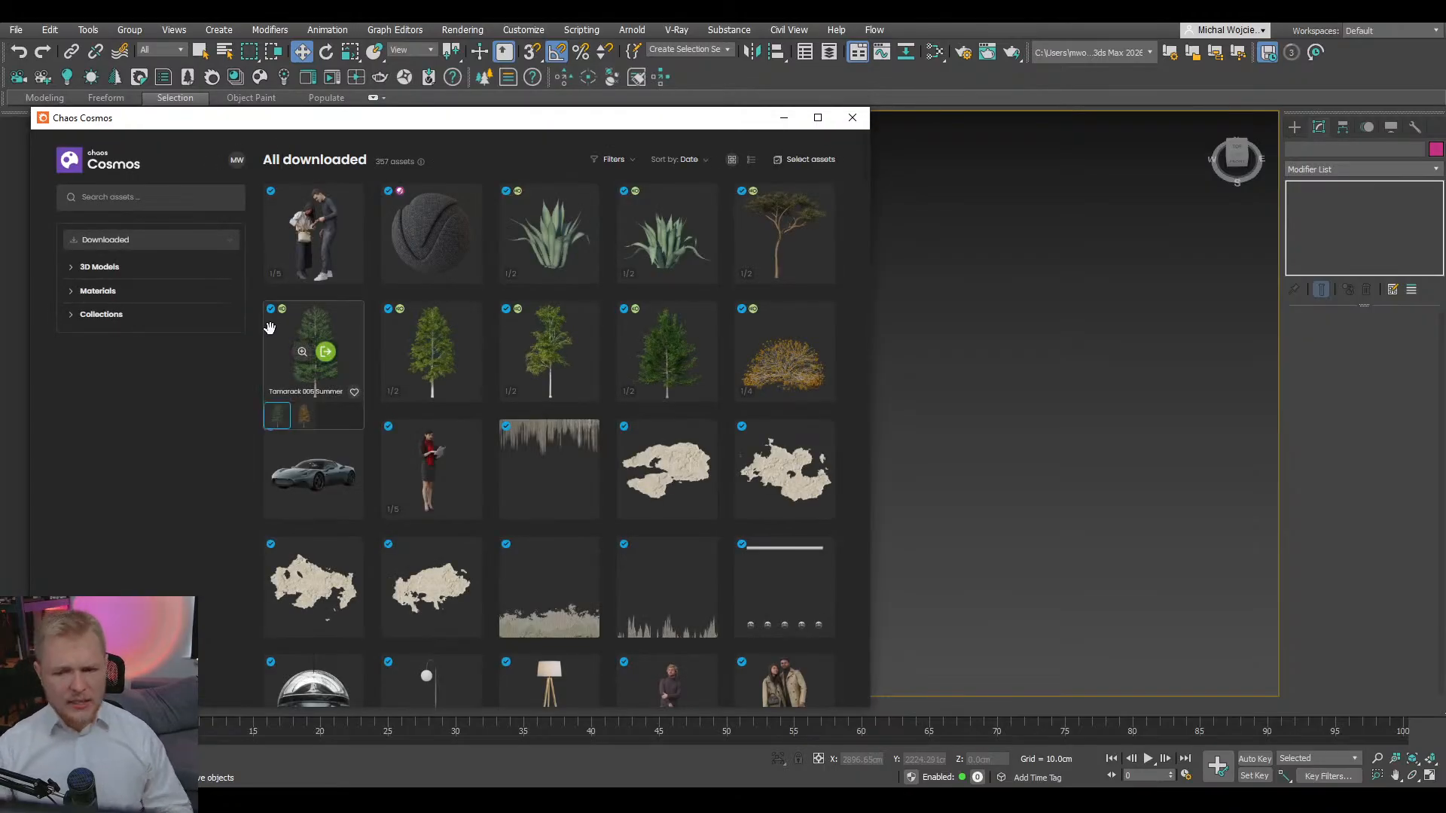
- Browse the library's downloaded Vegetation models for the Ray Grass assets, and move the library window away from the "Grass" frame
click(133, 272)
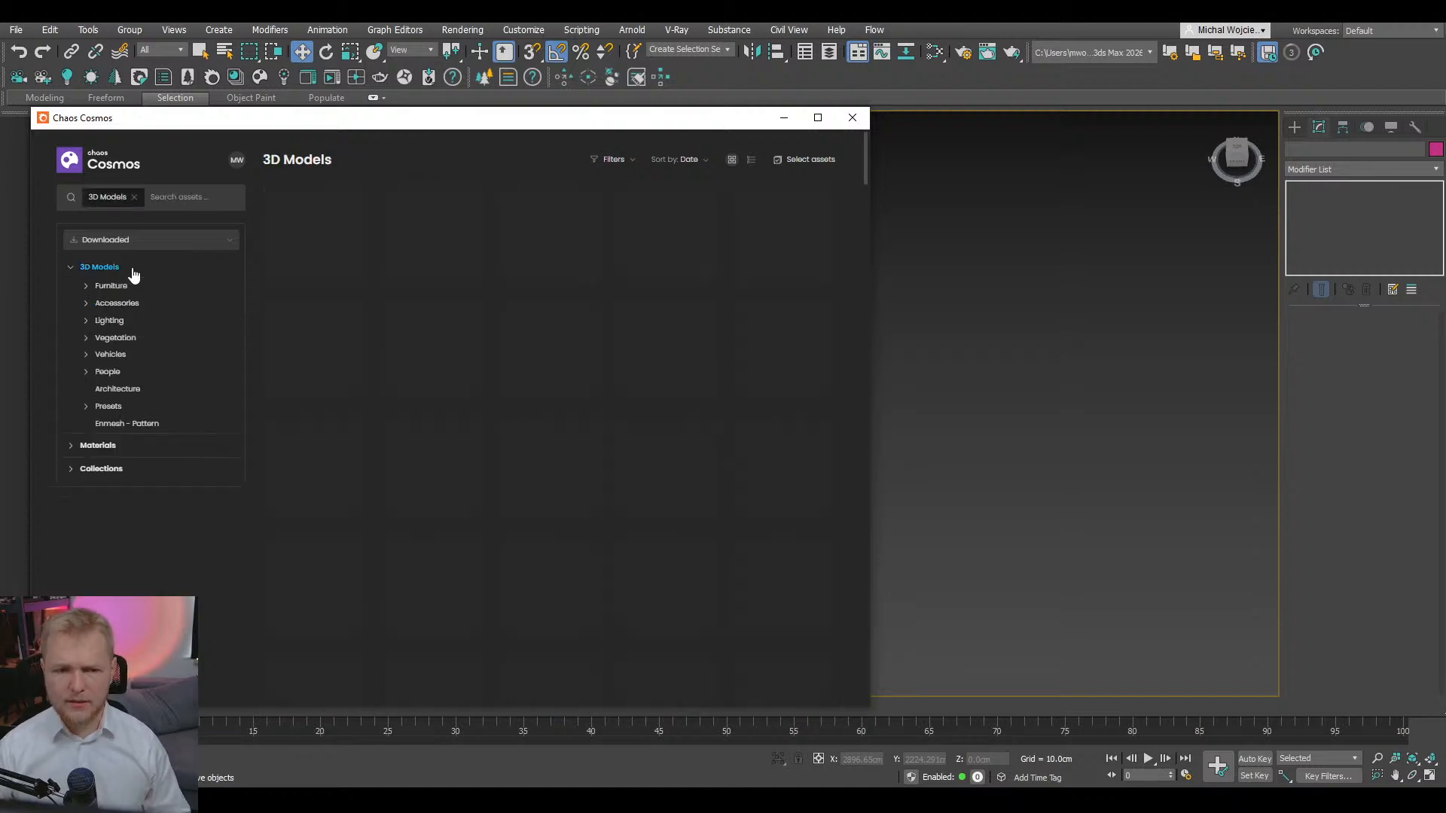
click(115, 339)
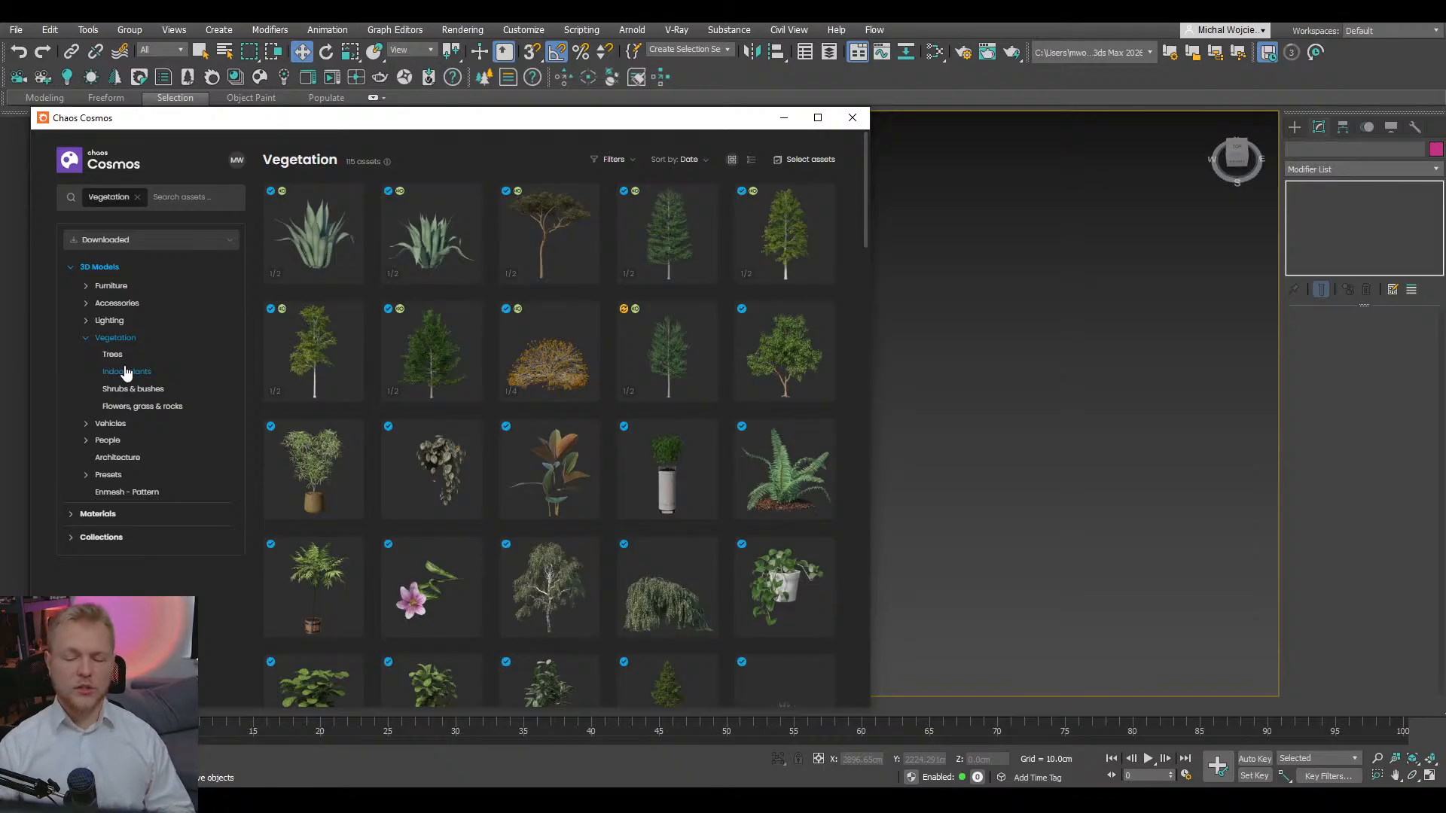
drag(864, 223, 859, 313)
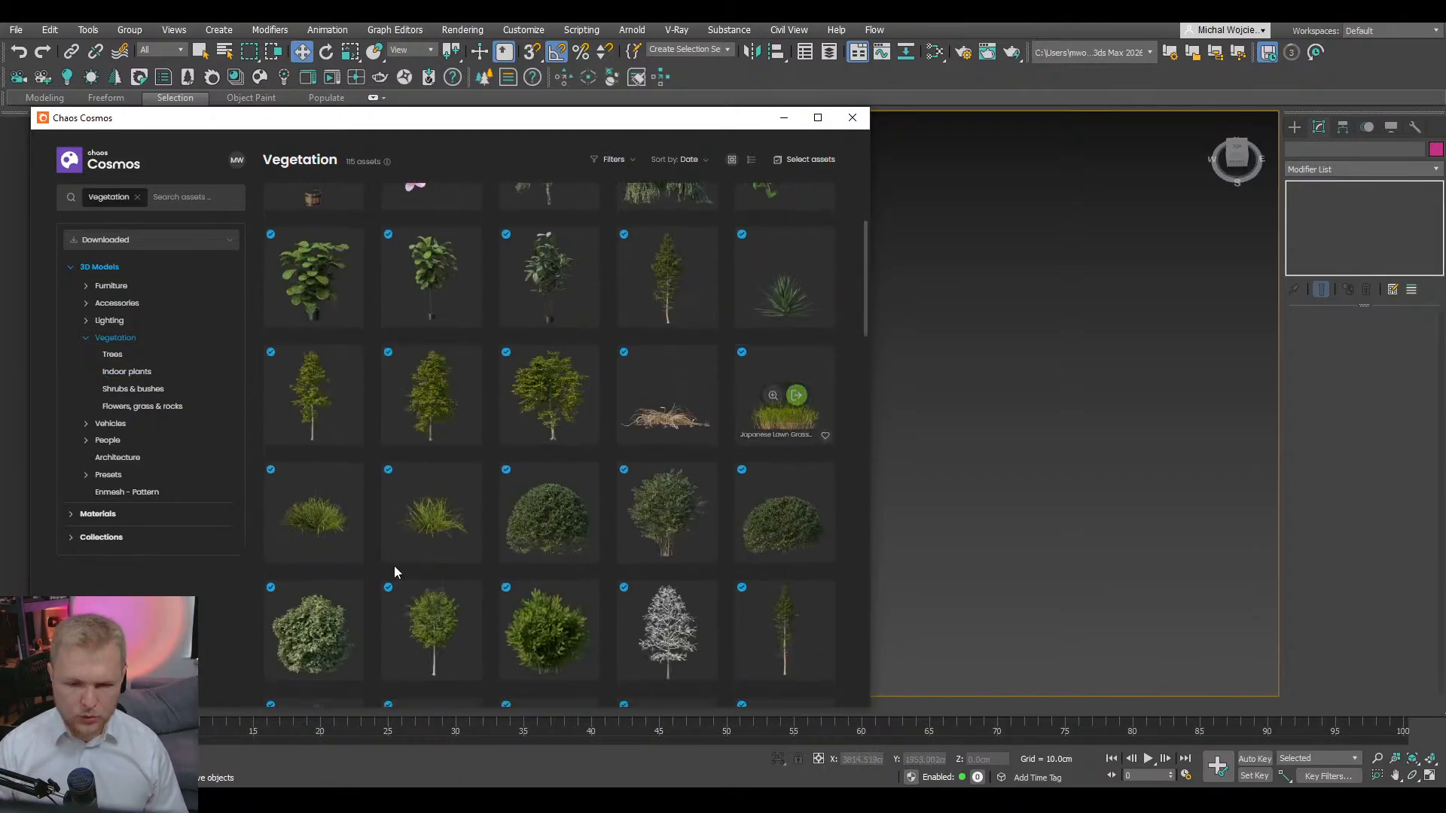
mouse_move(288, 526)
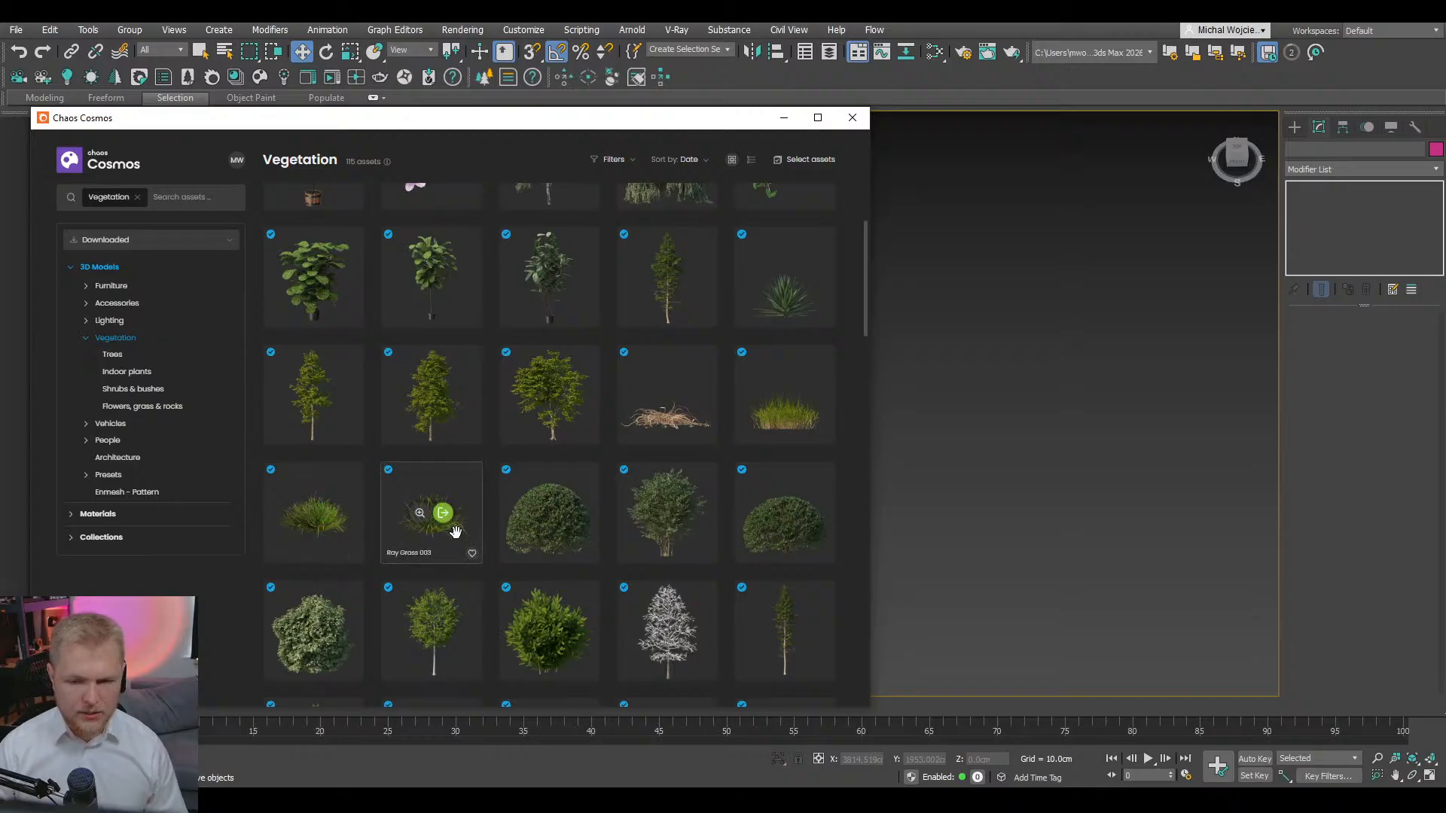
drag(702, 122, 306, 119)
middle_drag(774, 362, 935, 332)
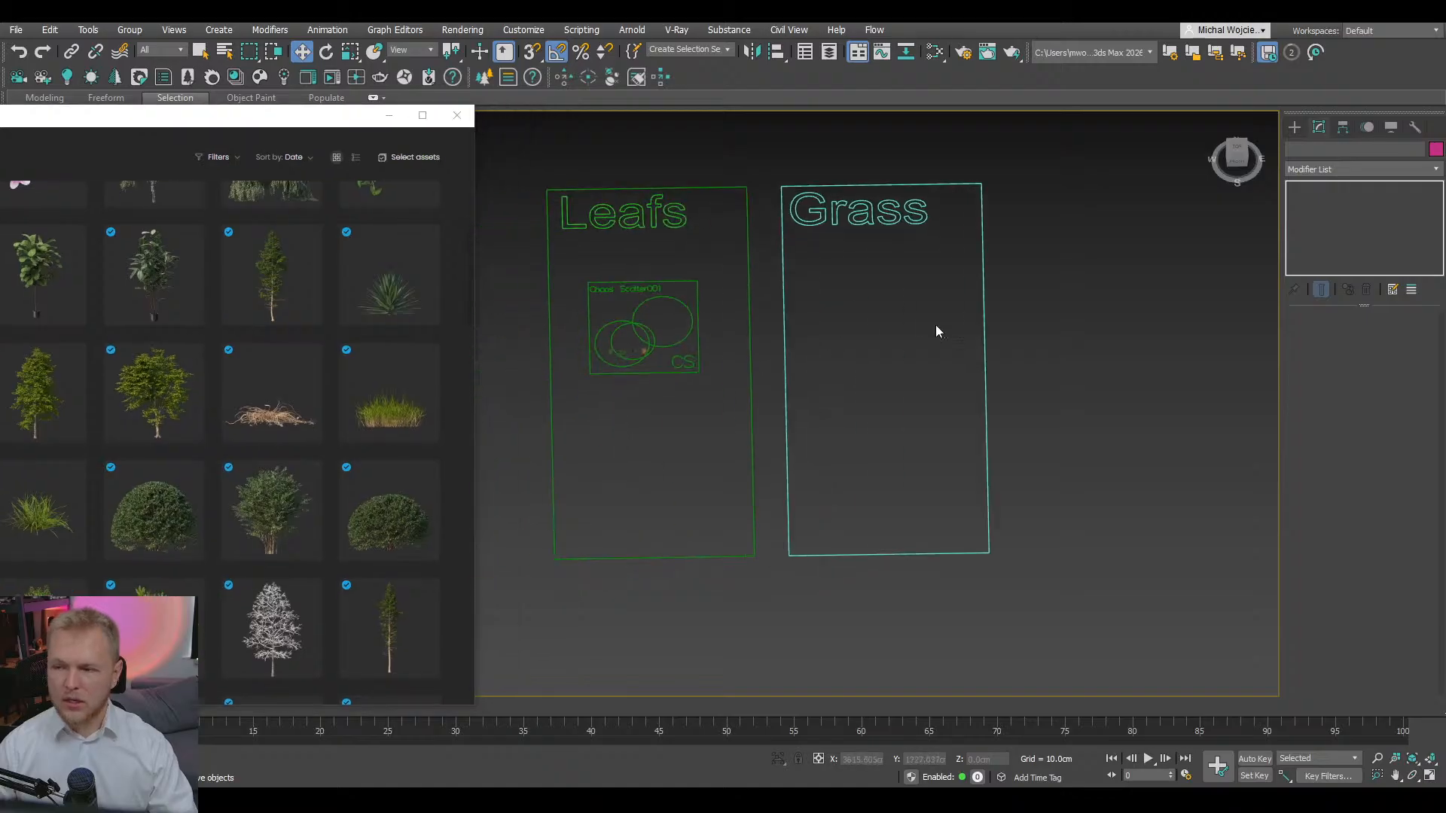
scroll(935, 332, up, 2)
scroll(978, 346, down, 8)
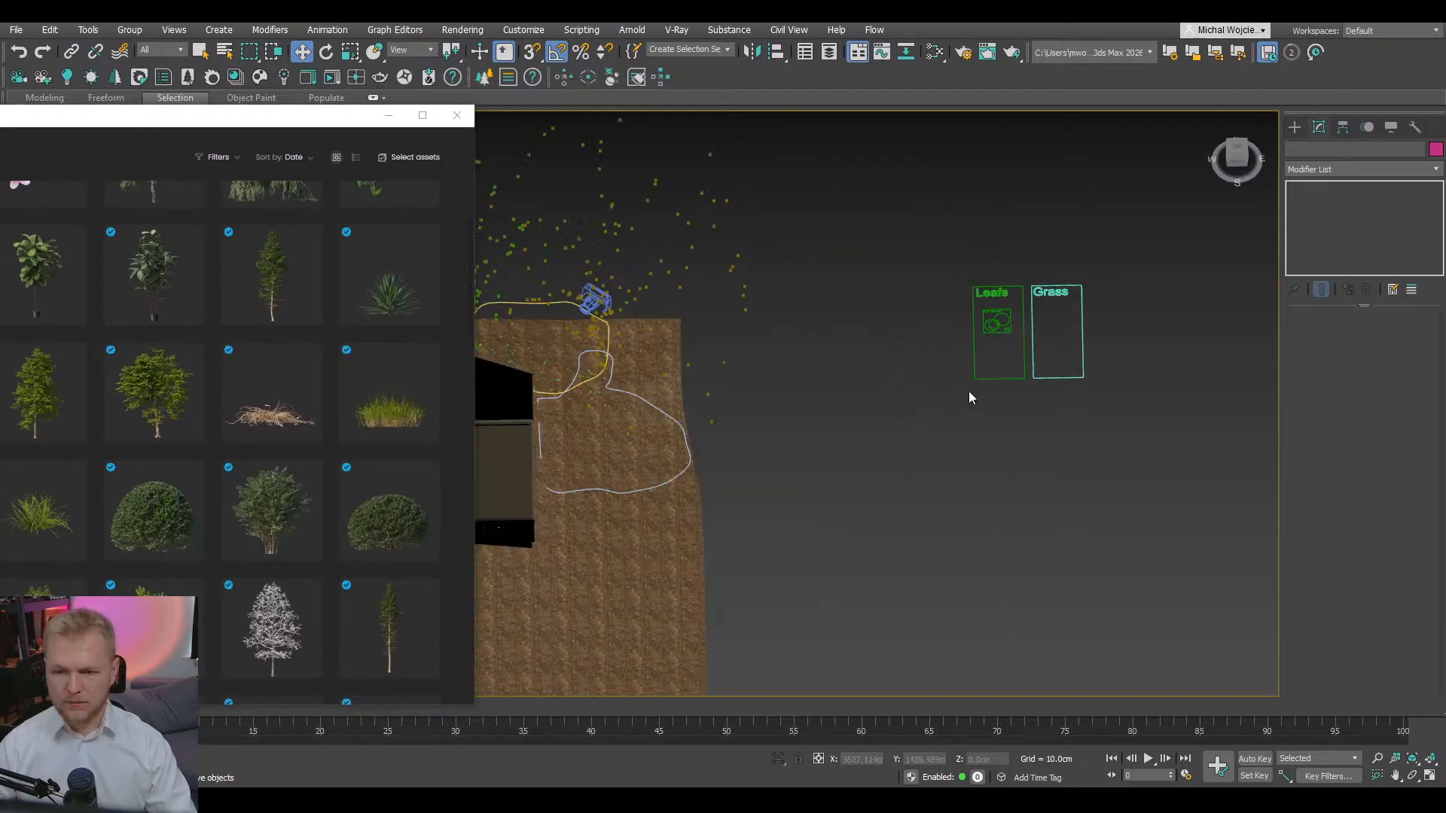
scroll(1214, 211, up, 3)
- Create a second Chaos Scatter object inside the "Grass" frame with AutoGrid enabled
click(1294, 127)
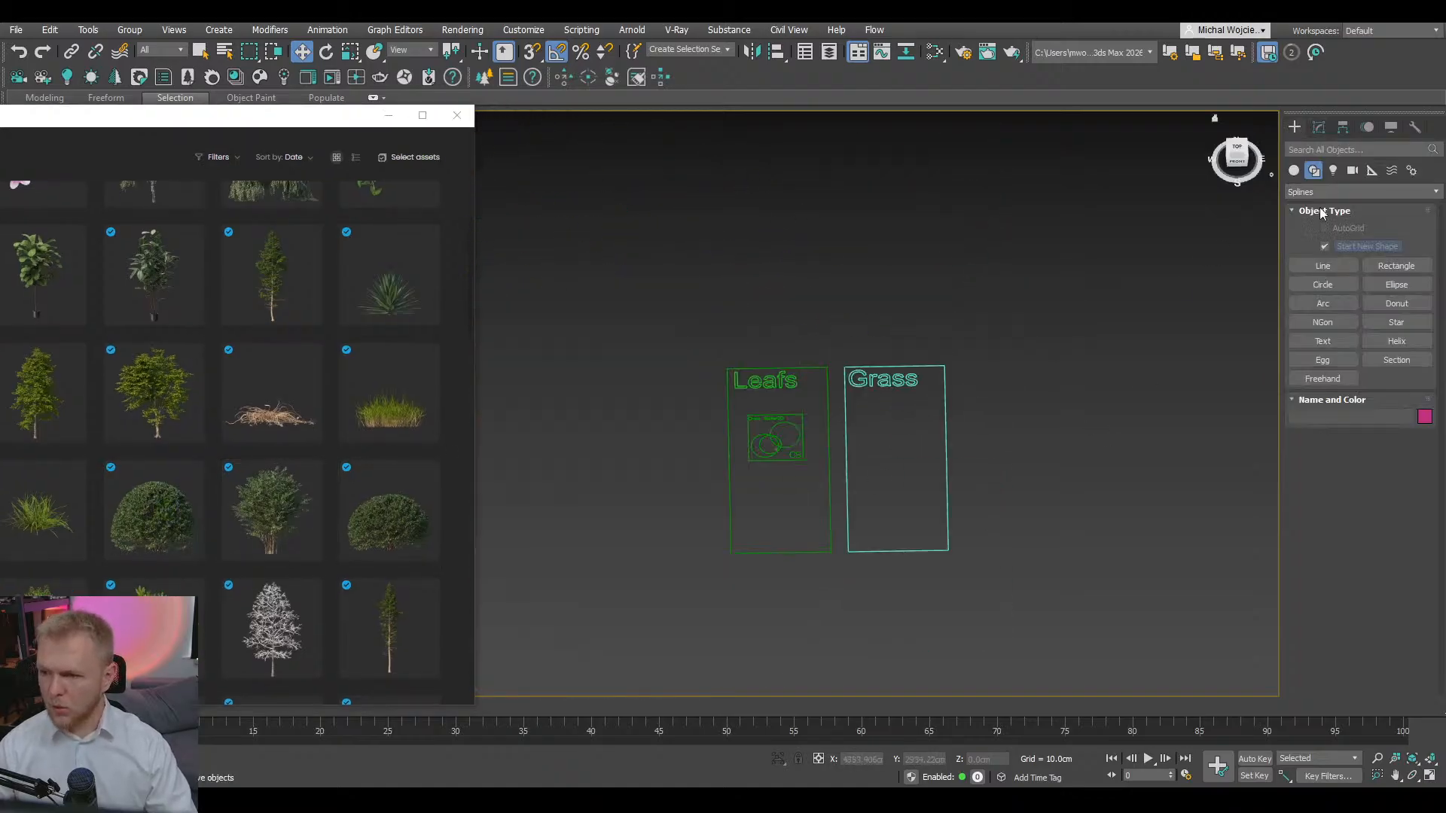
click(1294, 172)
click(1344, 248)
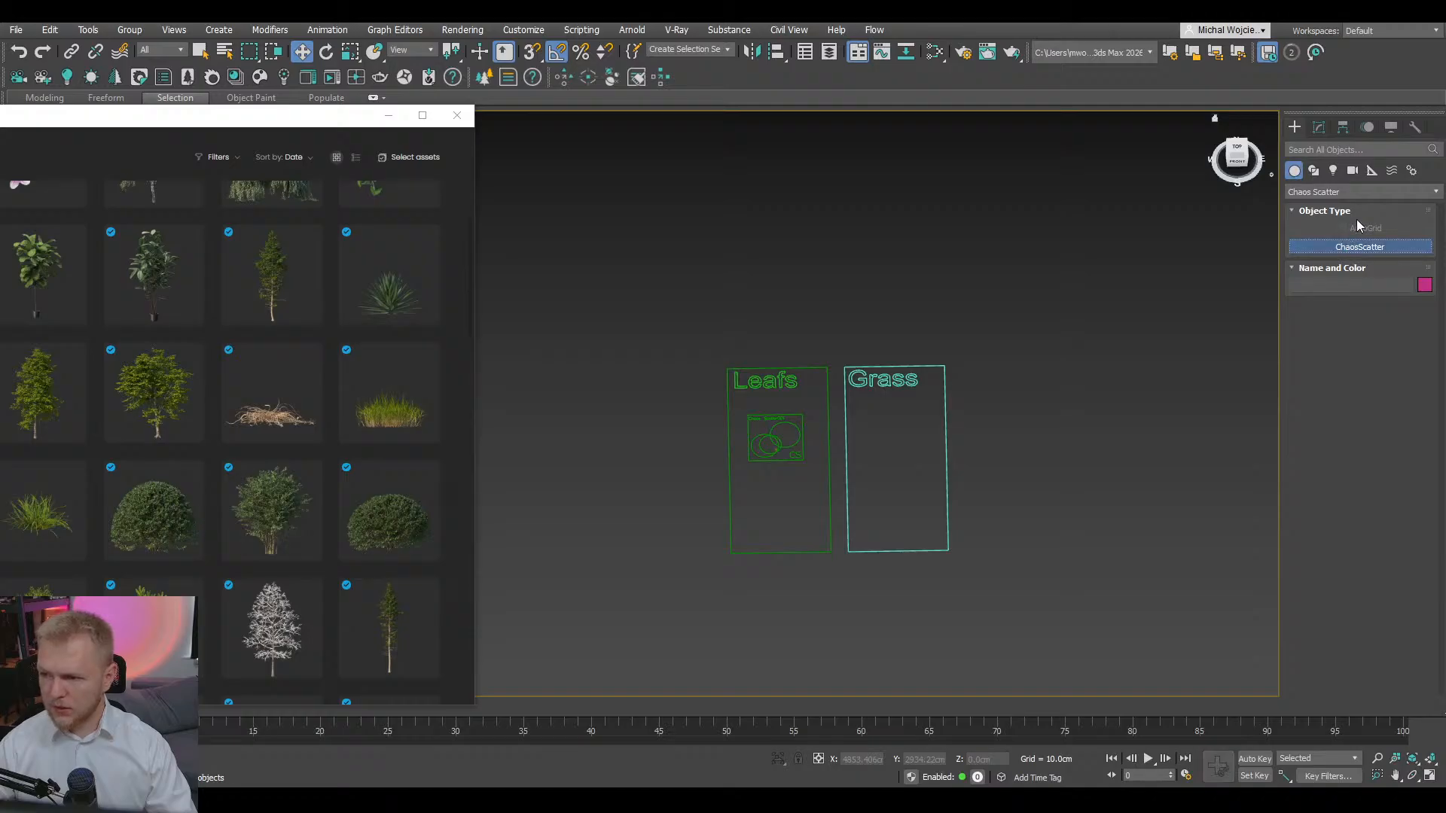
click(1356, 231)
scroll(987, 422, up, 4)
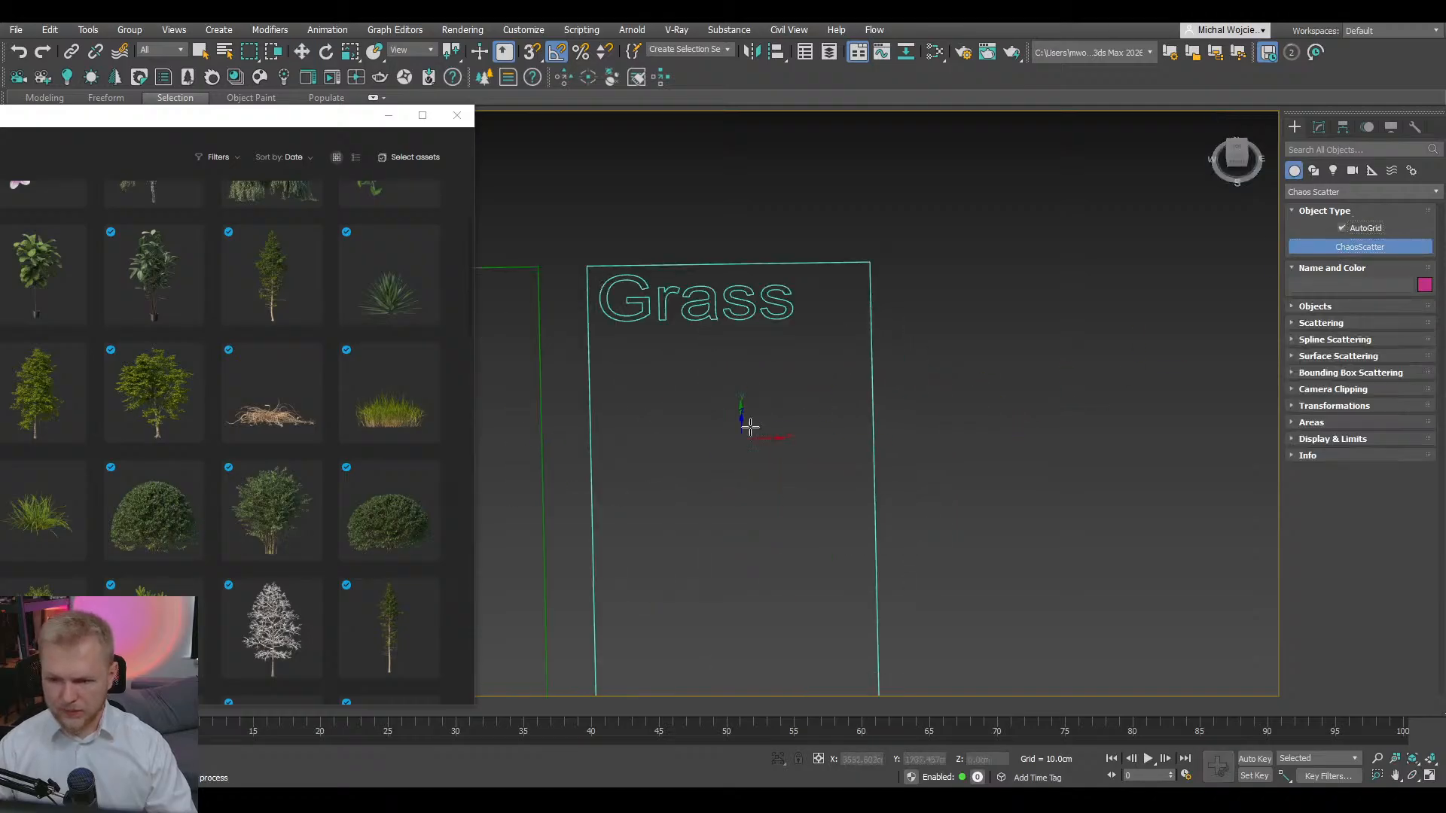
drag(766, 424, 721, 457)
key(w)
- Move the new Chaos Scatter icon so it sits fully inside the "Grass" frame, below its label
middle_drag(803, 423, 918, 339)
scroll(918, 350, down, 3)
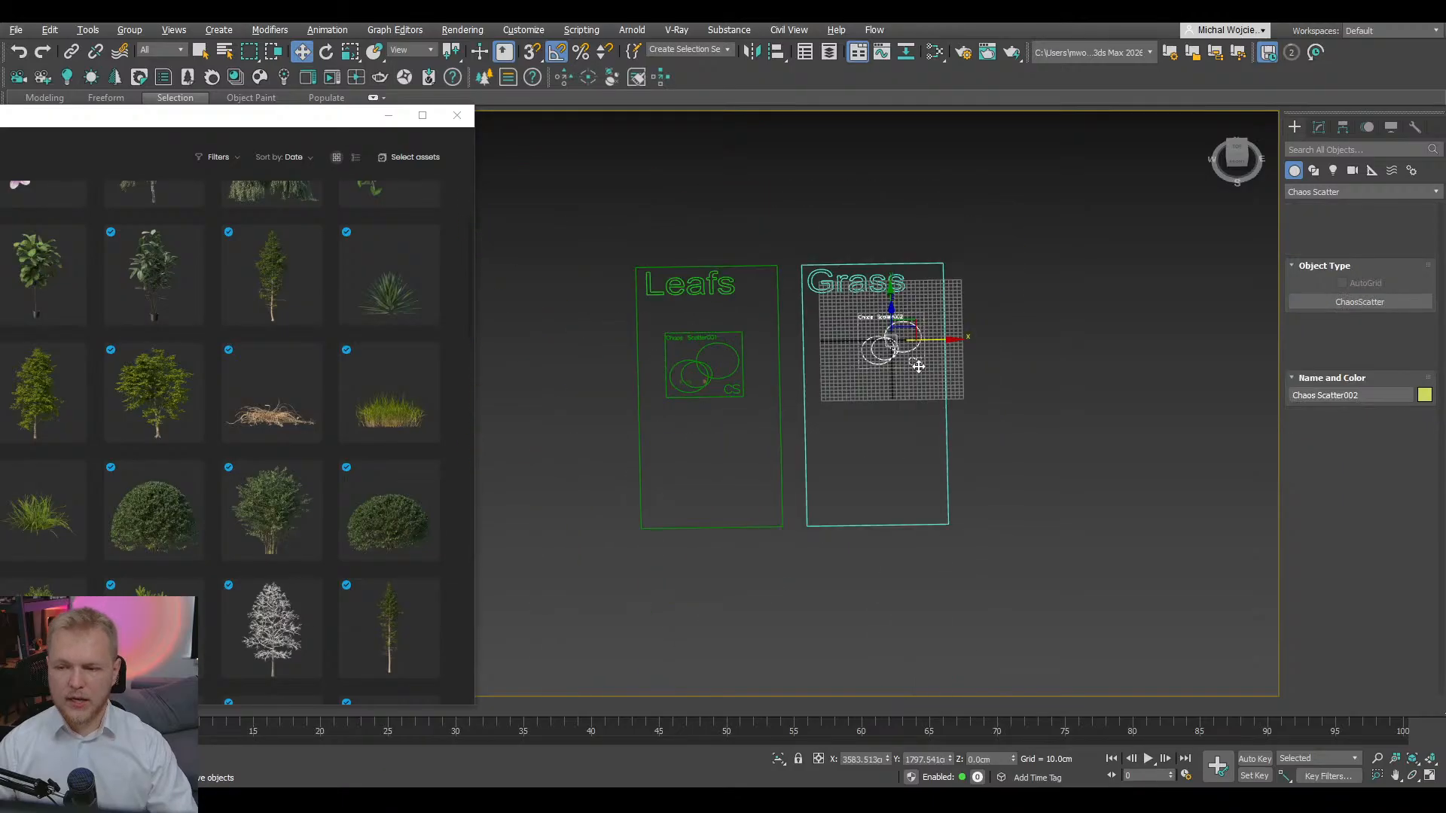
scroll(918, 362, up, 3)
drag(896, 308, 864, 341)
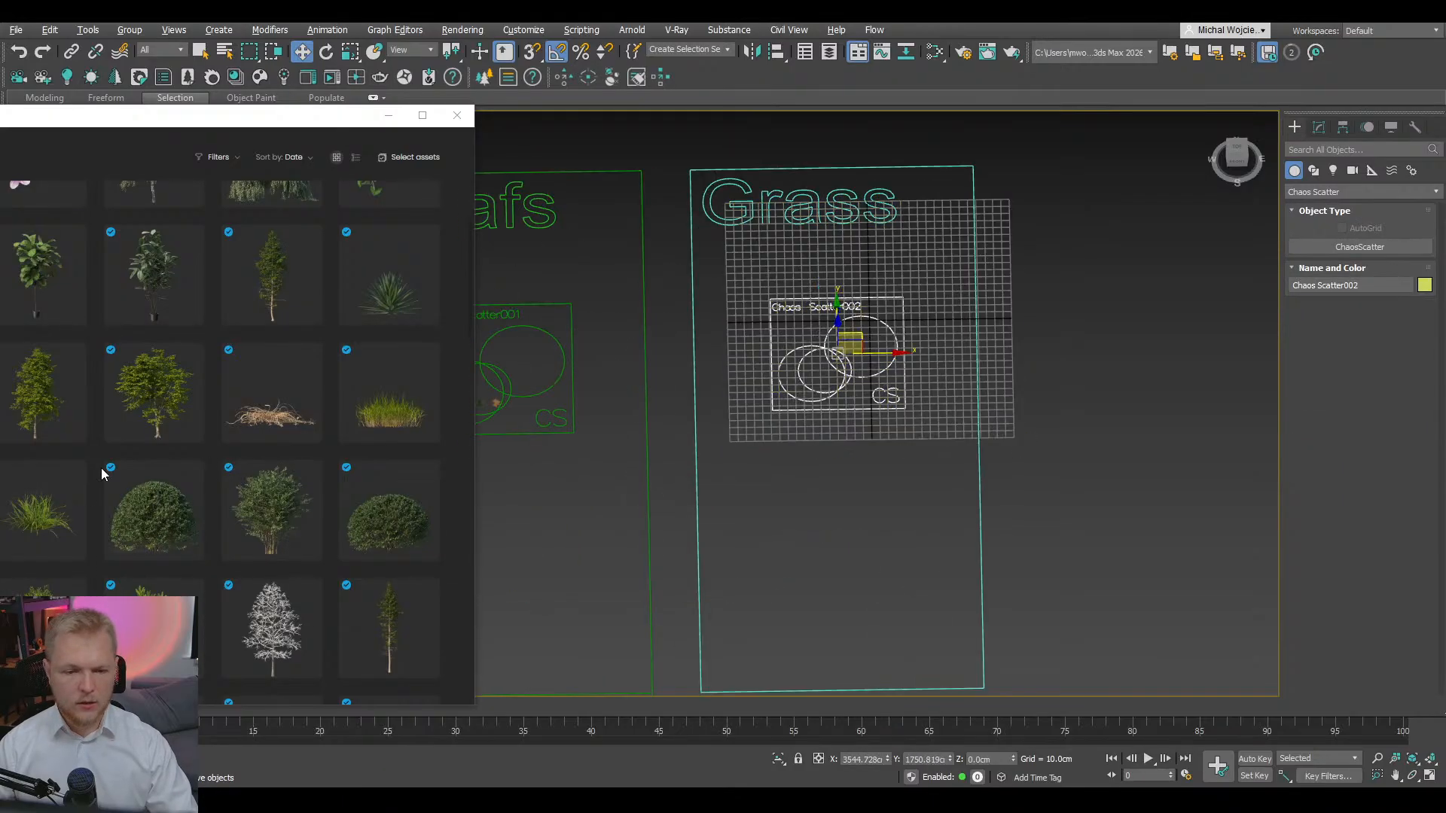
- Import the Ray Grass 003 and Ray Grass 004 assets from the library into the scene
drag(203, 113, 369, 94)
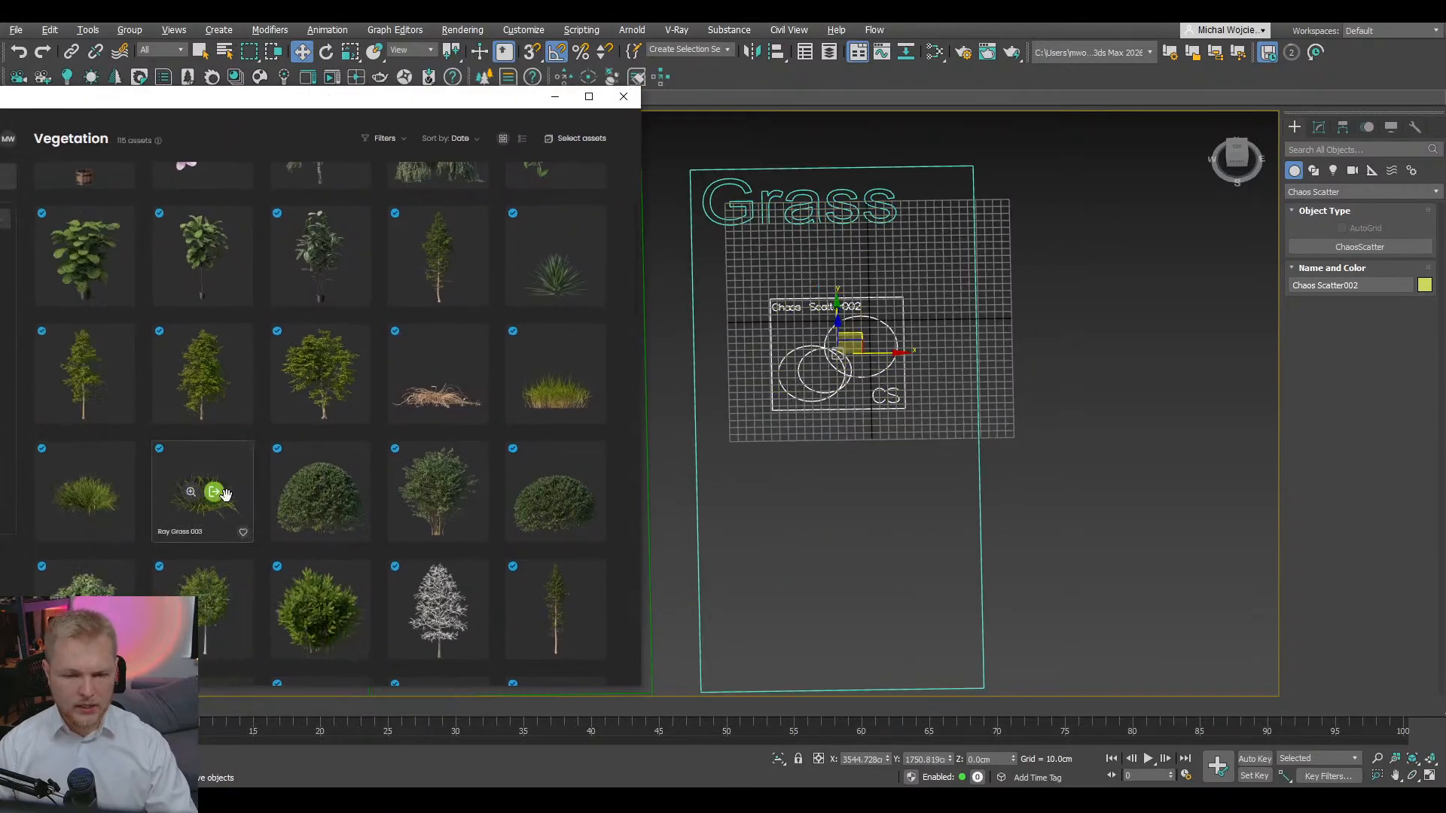
click(216, 493)
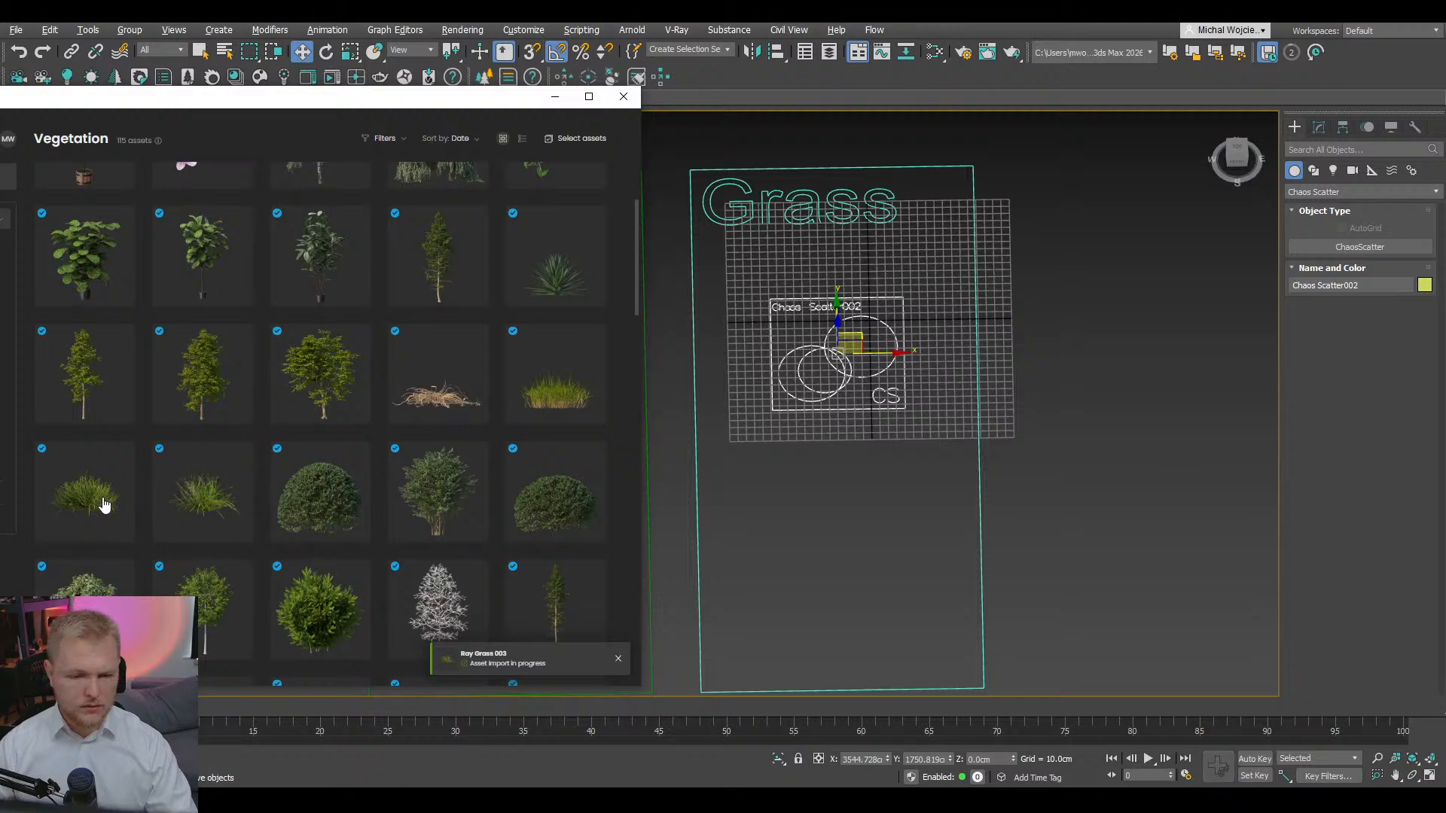
click(96, 492)
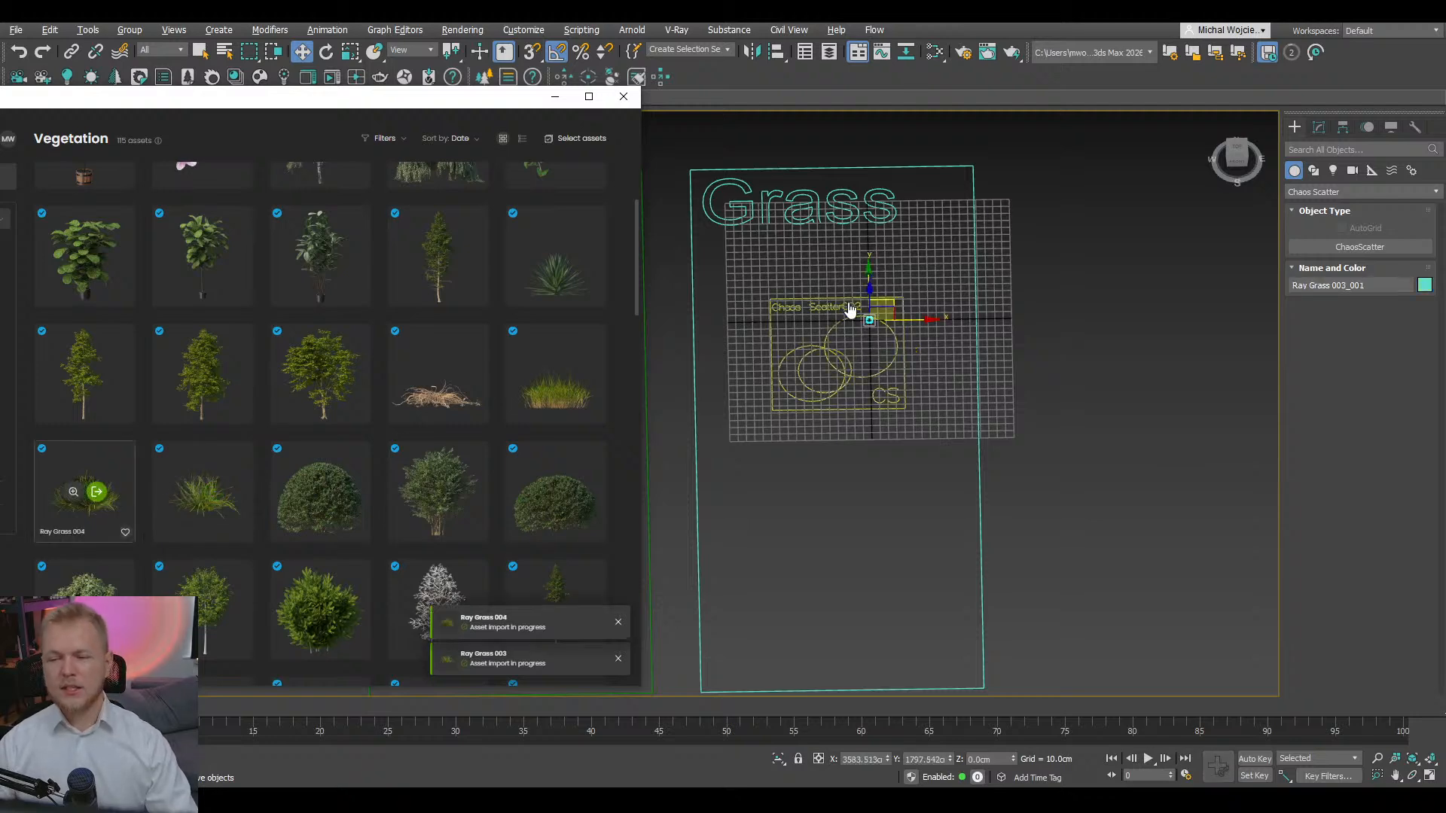
- Move the helper grid off the new scatter icon to above the "Grass" frame
scroll(994, 397, down, 4)
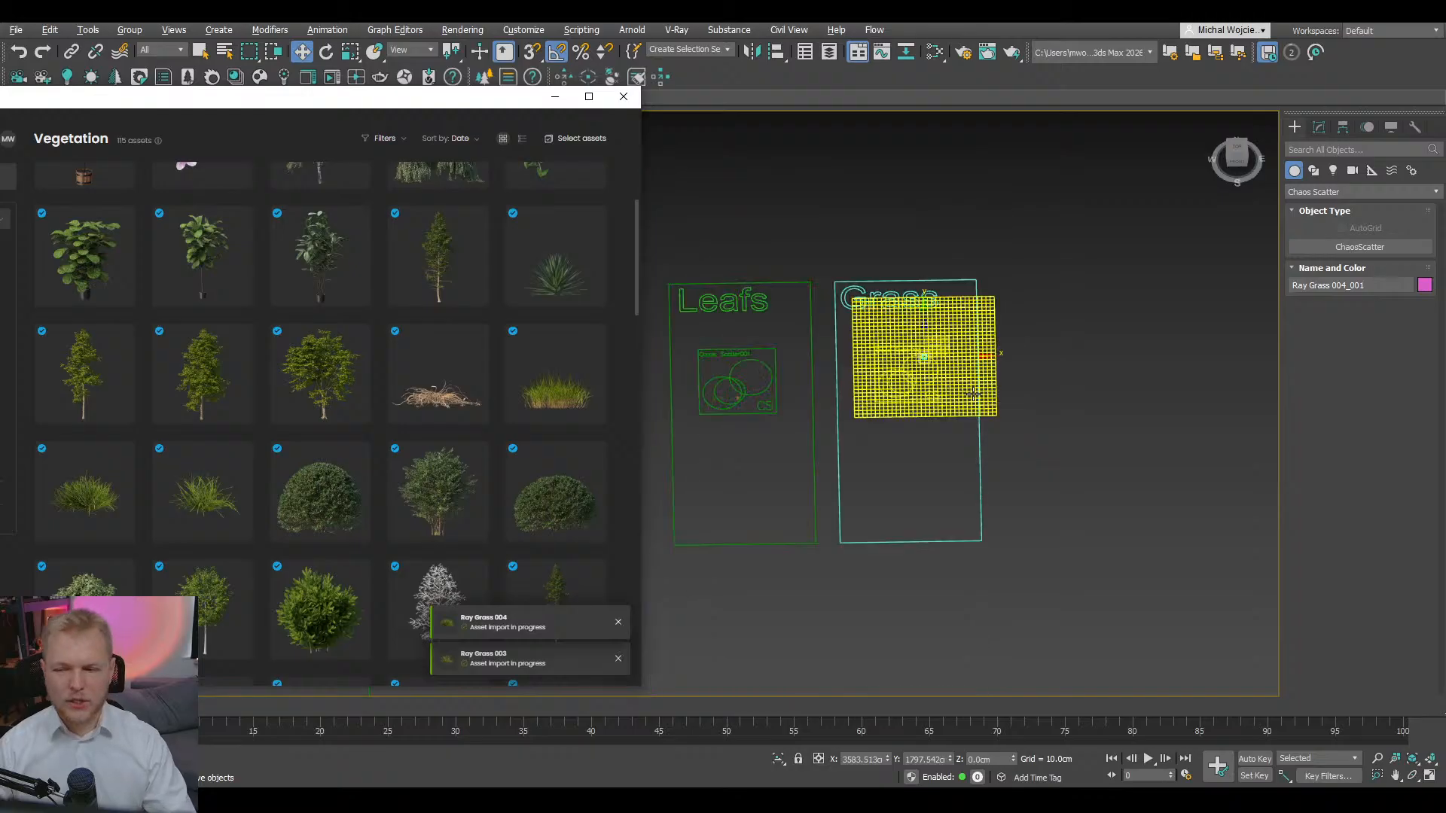
scroll(994, 377, up, 2)
click(949, 427)
drag(926, 351, 1010, 120)
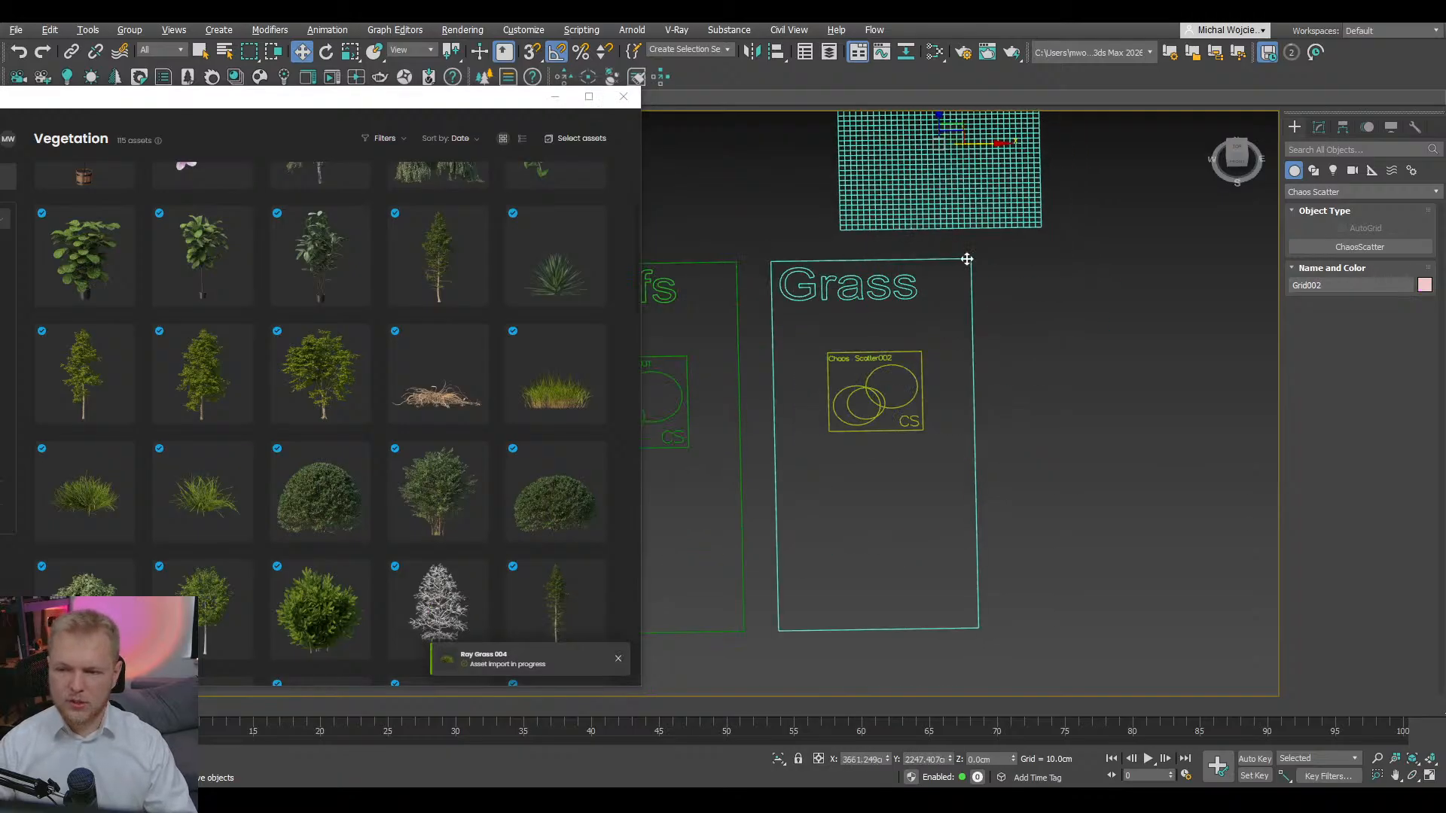
- Examine the two imported grass clumps inside the Chaos Scatter002 icon up close
click(855, 387)
scroll(865, 394, up, 6)
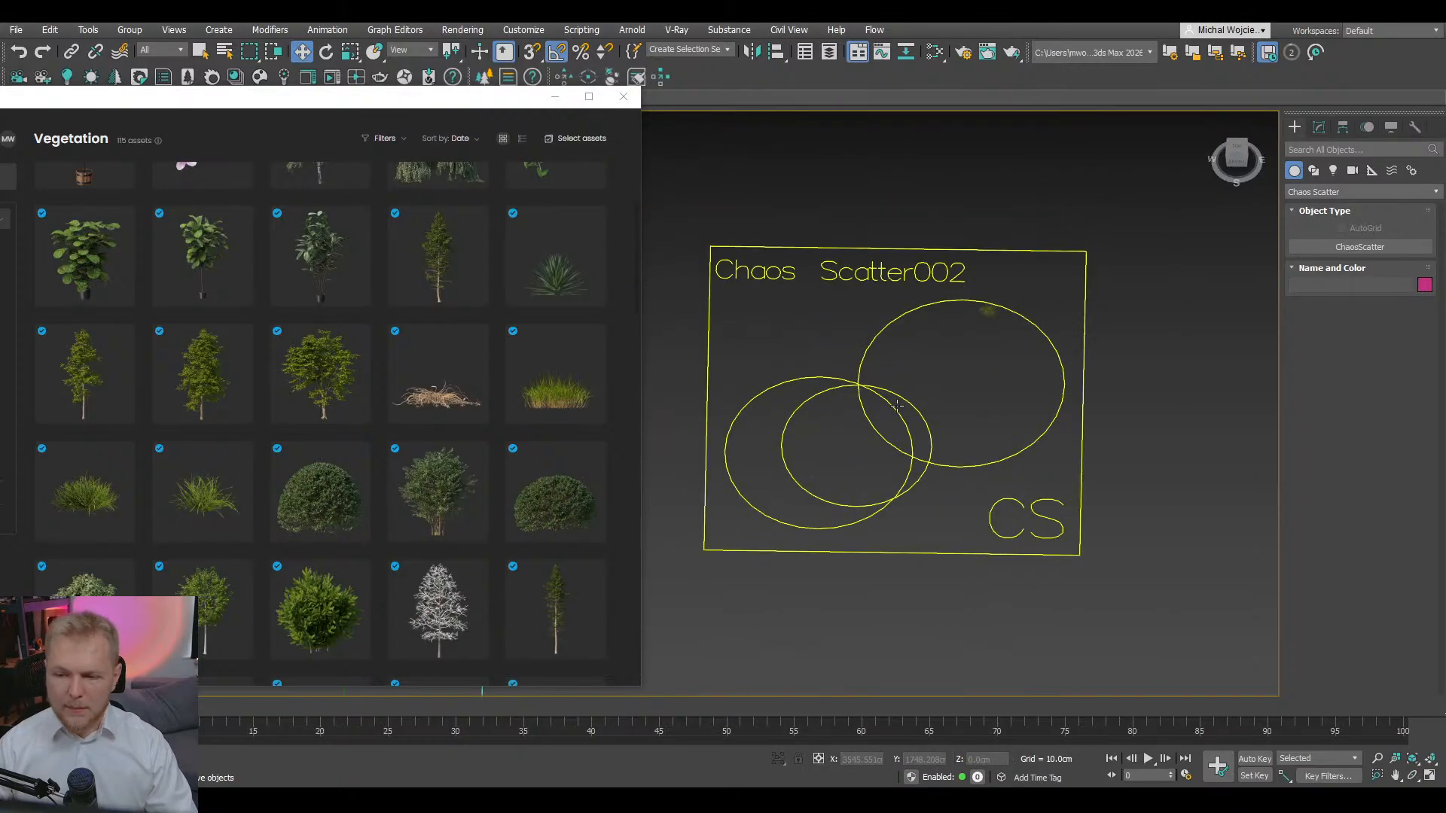
click(987, 306)
click(988, 311)
scroll(988, 310, up, 4)
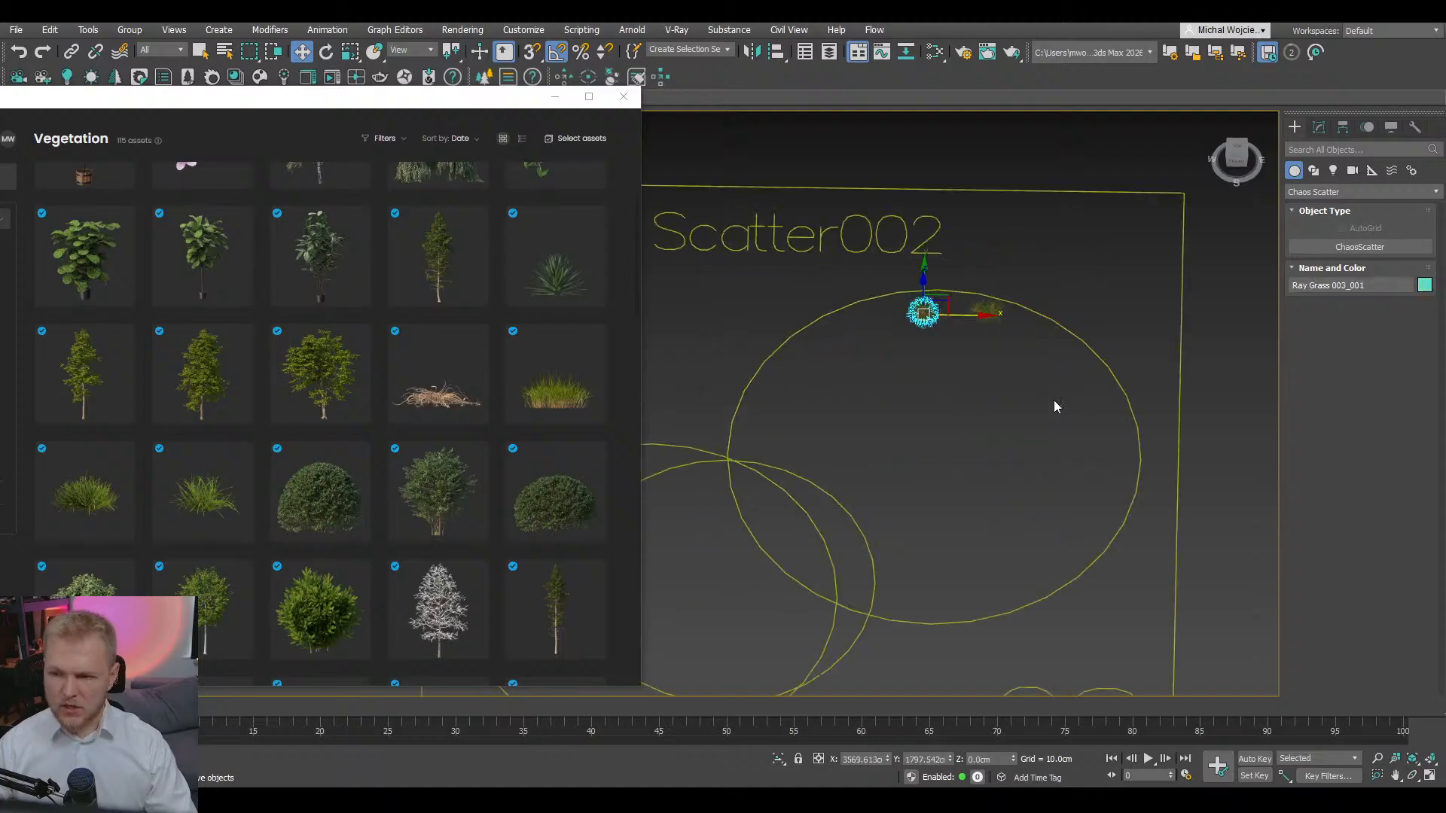
click(991, 284)
scroll(1001, 288, up, 5)
middle_drag(945, 421, 1083, 497)
alt+middle_drag(1083, 497, 1062, 518)
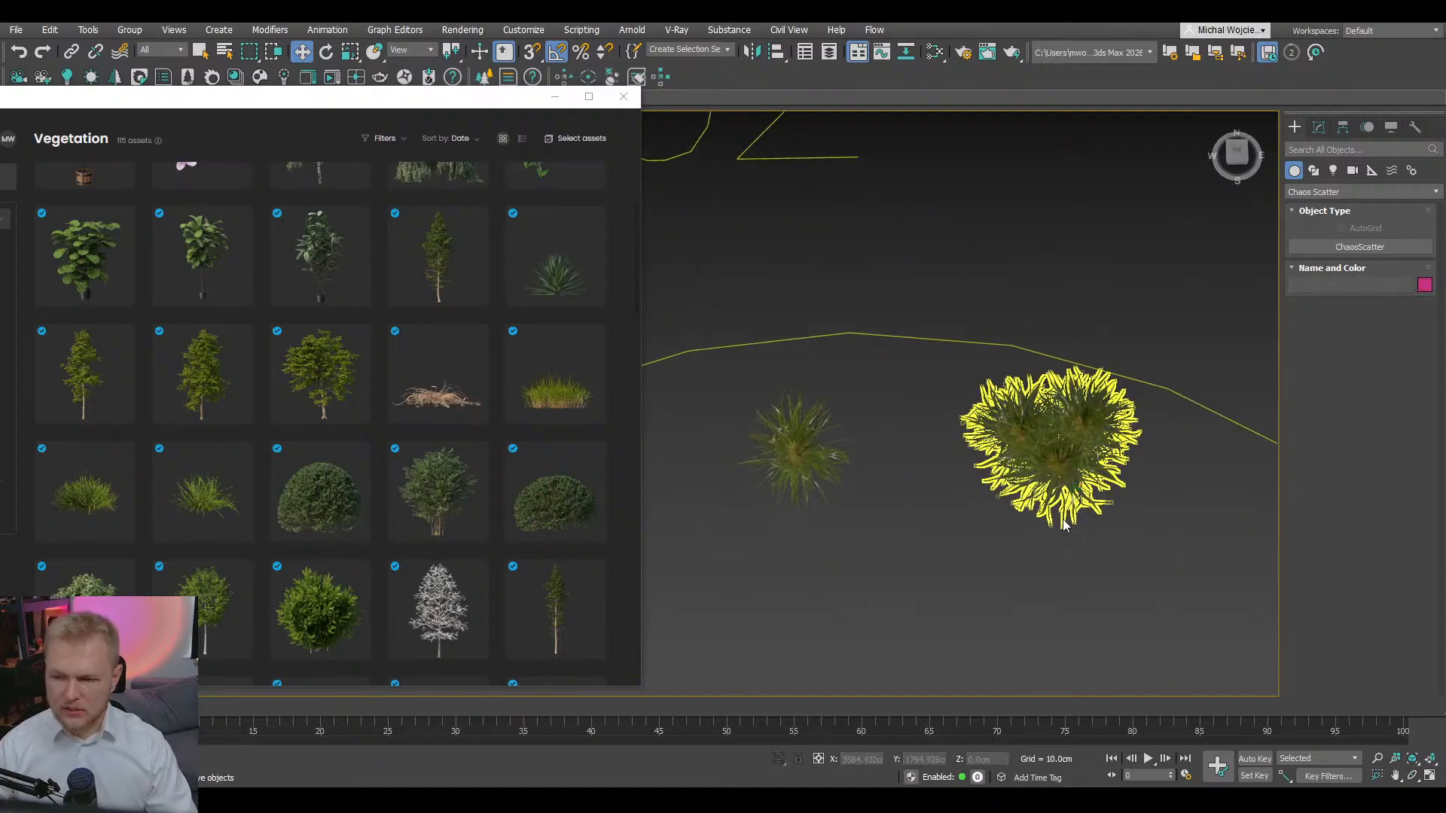
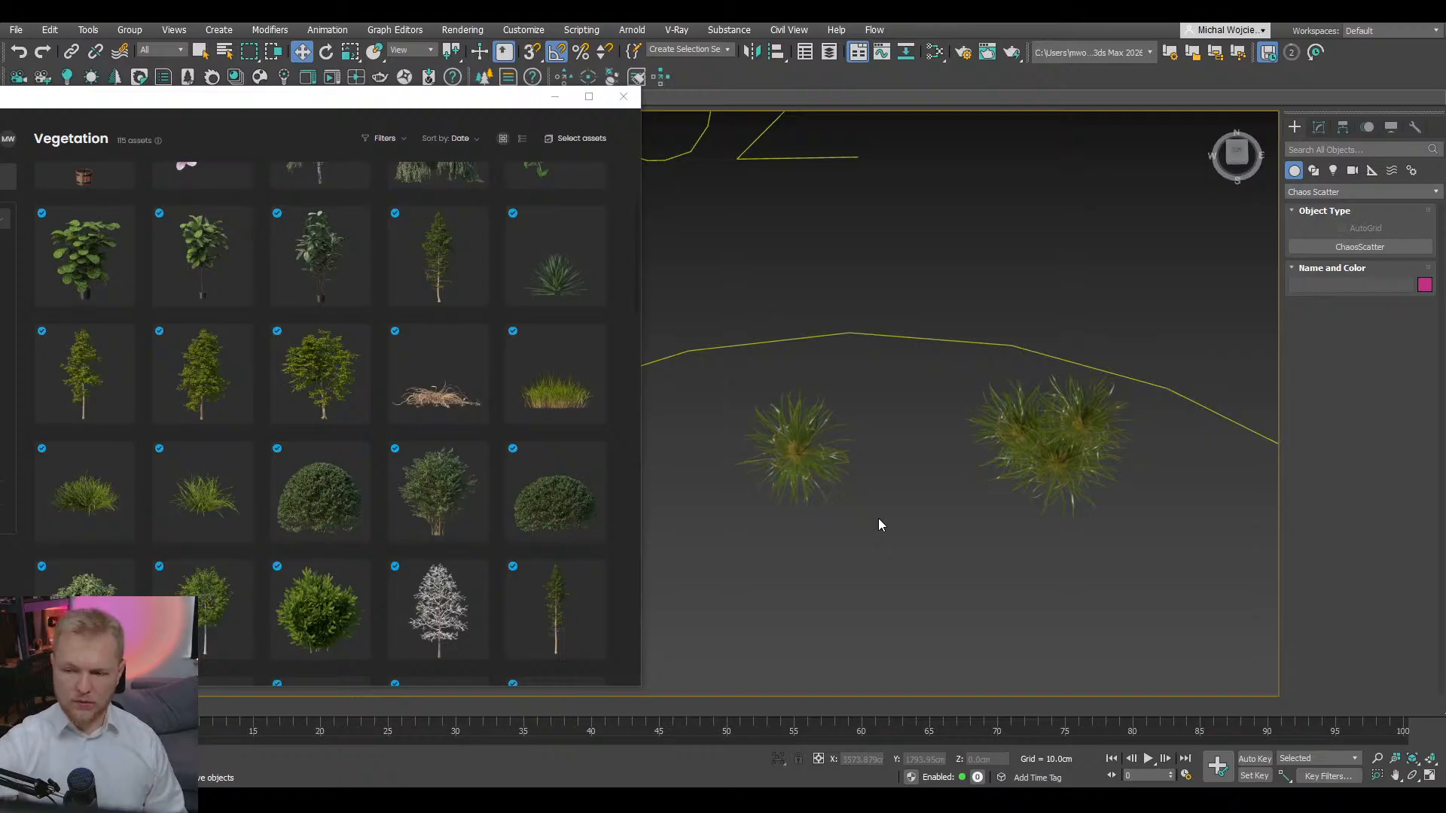
click(927, 338)
scroll(930, 345, down, 8)
scroll(932, 376, up, 10)
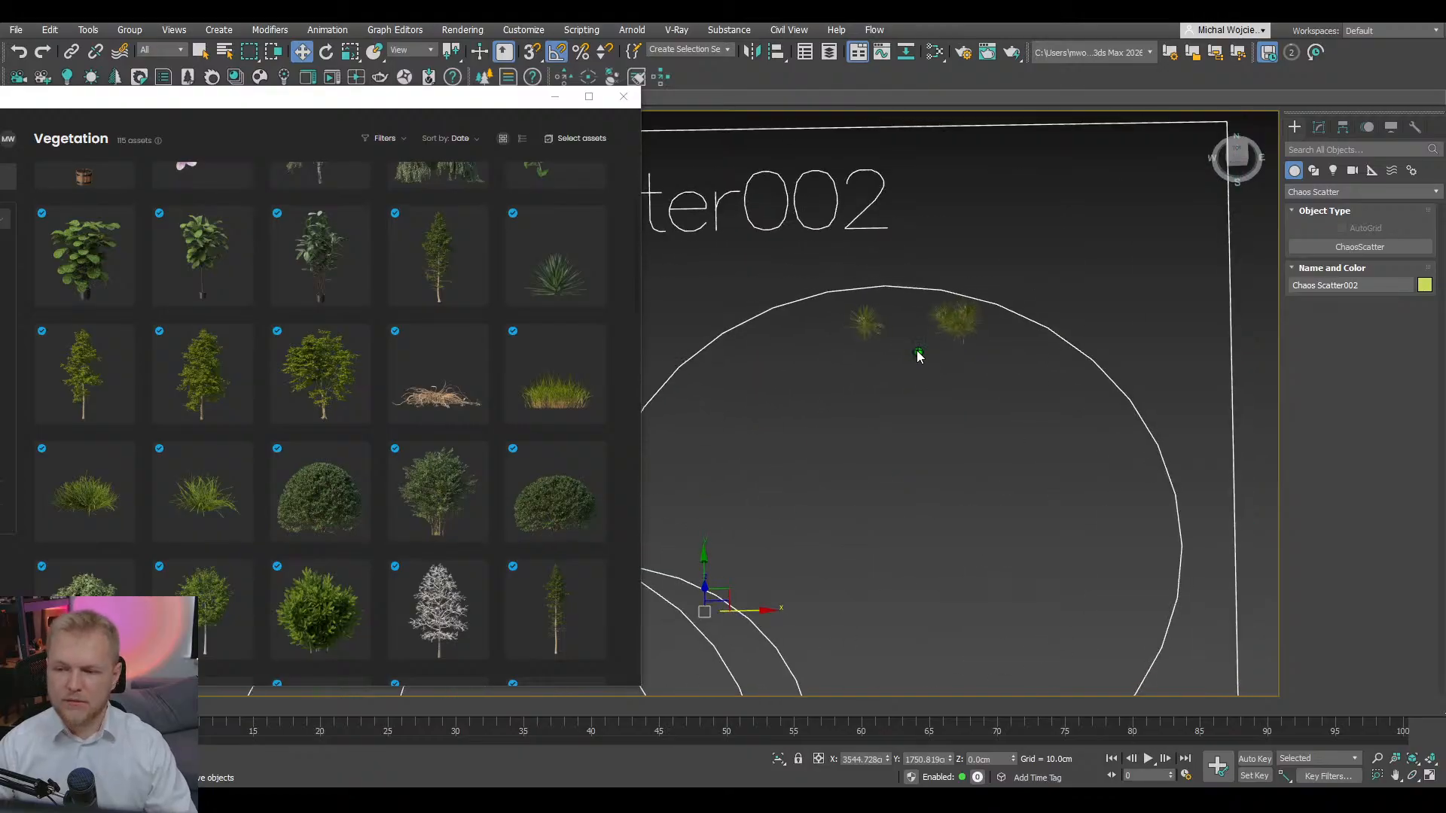
- Try to move the single Ray Grass 003 clump and undo the move
click(712, 423)
drag(691, 400, 900, 440)
key(ctrl+z)
scroll(836, 369, down, 6)
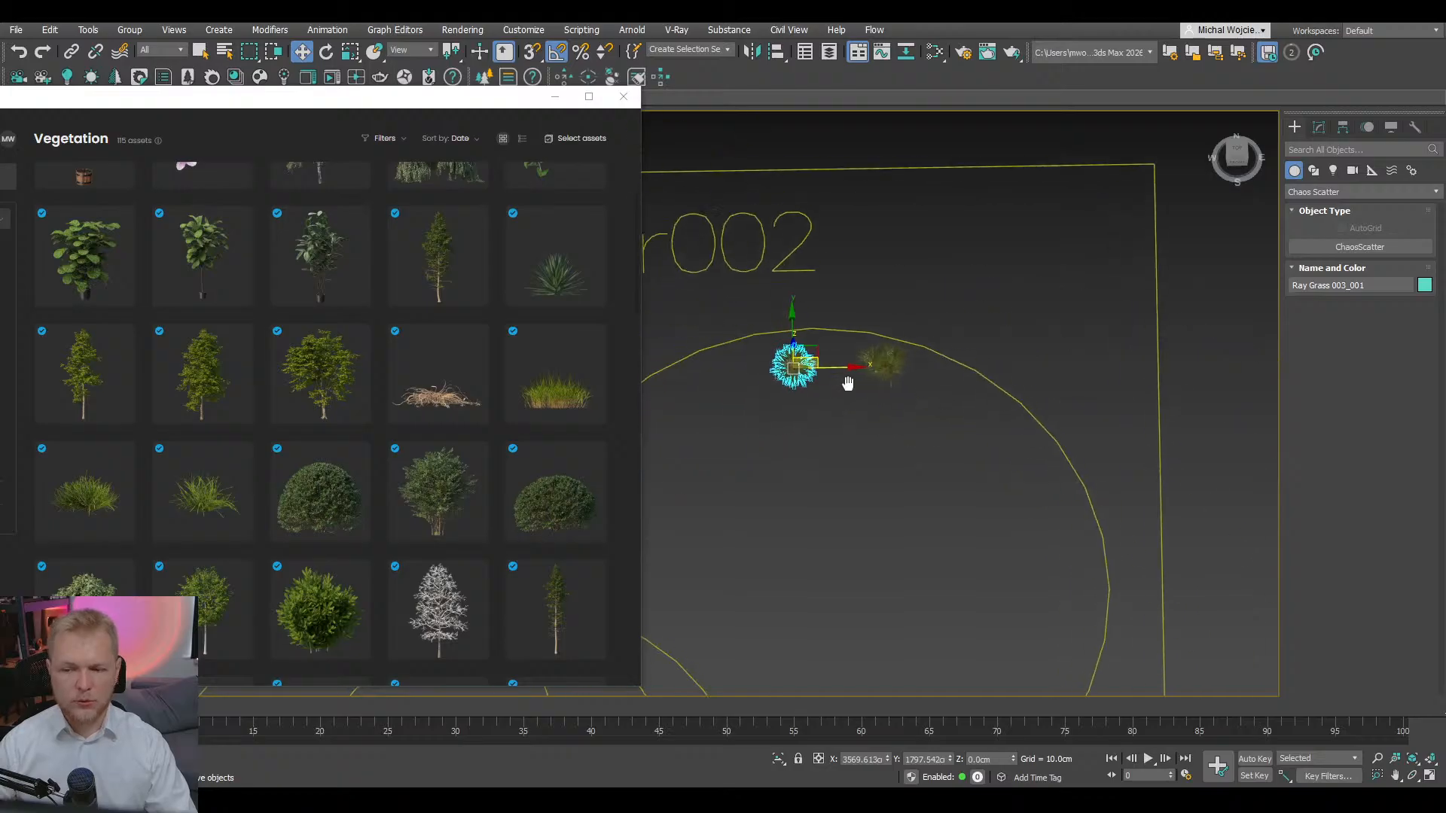
- Add the ground plane Plane003 as a distribute-on target object of Chaos Scatter002
click(985, 368)
click(1318, 128)
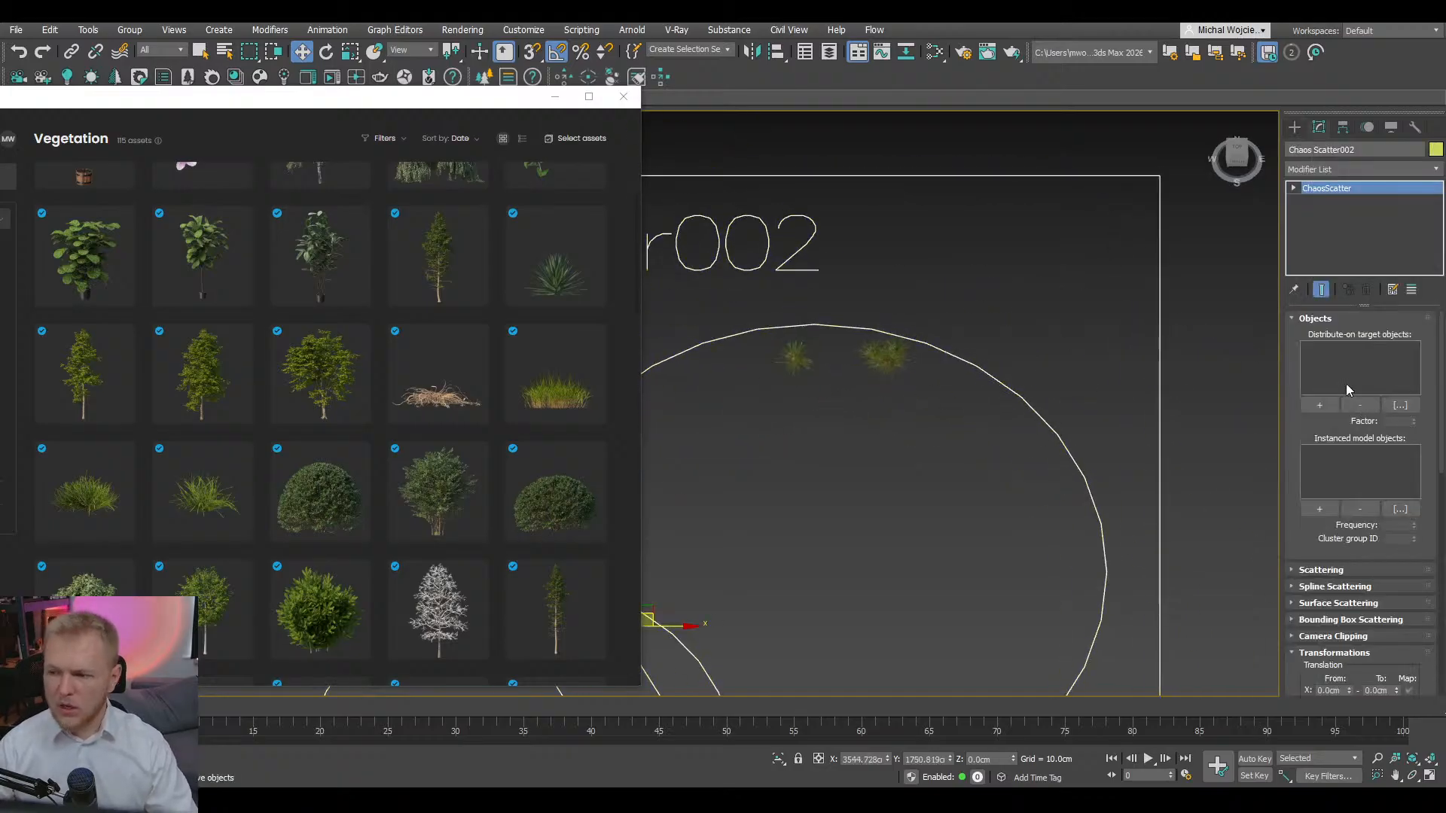
click(1322, 406)
scroll(897, 427, down, 8)
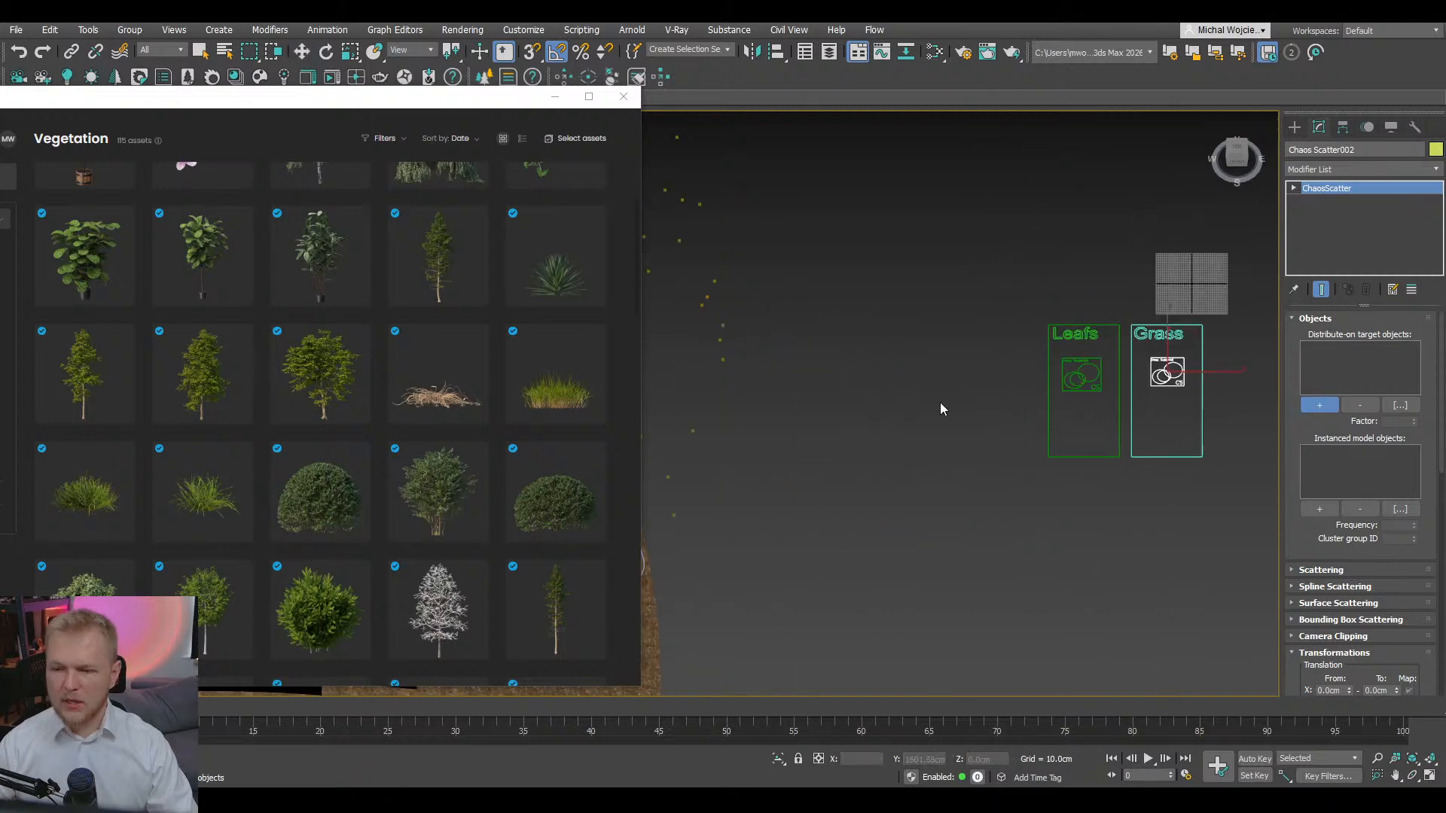
click(1209, 468)
- Add the Ray Grass 003 and Ray Grass 004 clumps as instanced model objects of Chaos Scatter002
click(1319, 509)
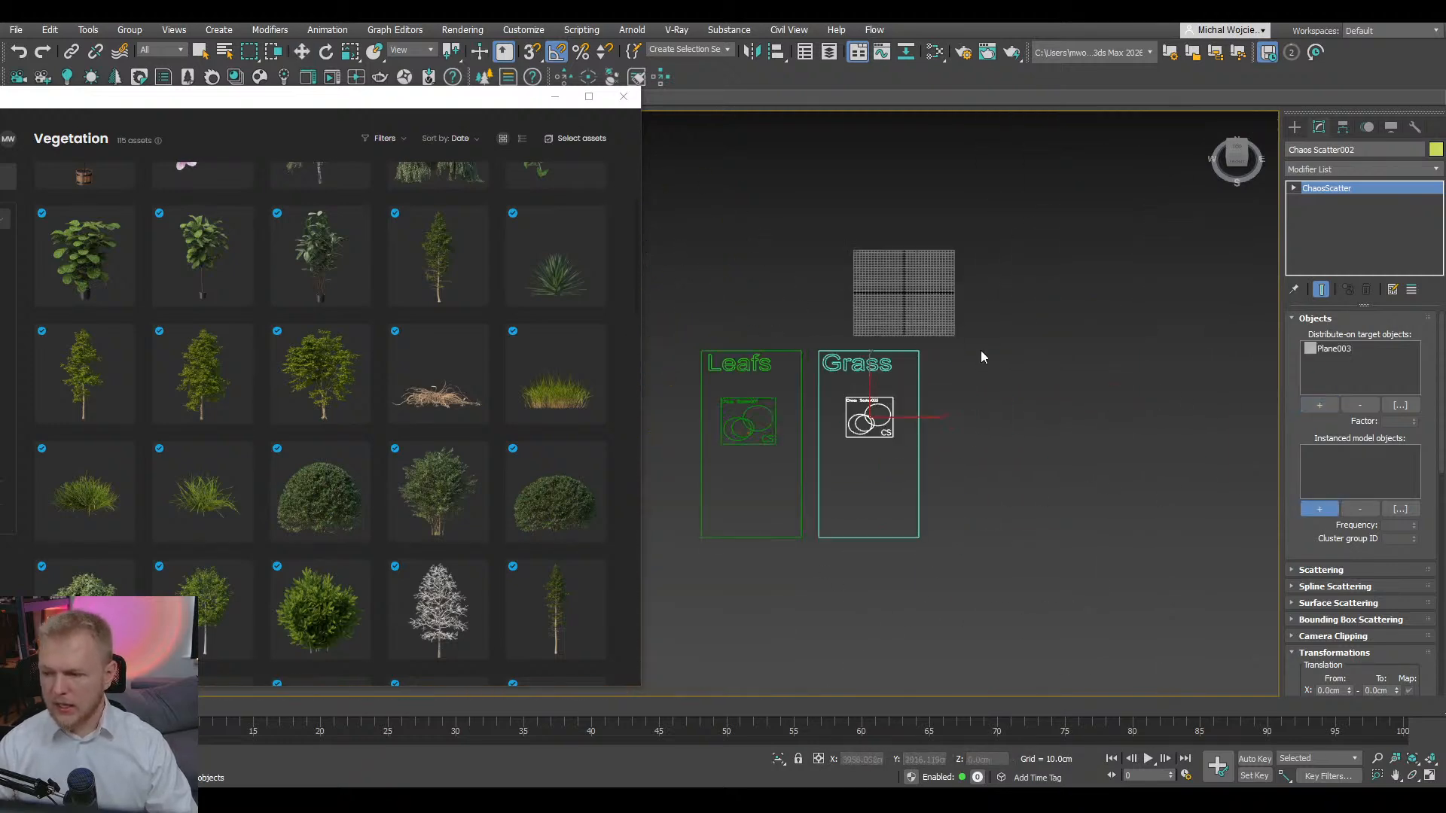
scroll(981, 351, up, 10)
click(969, 445)
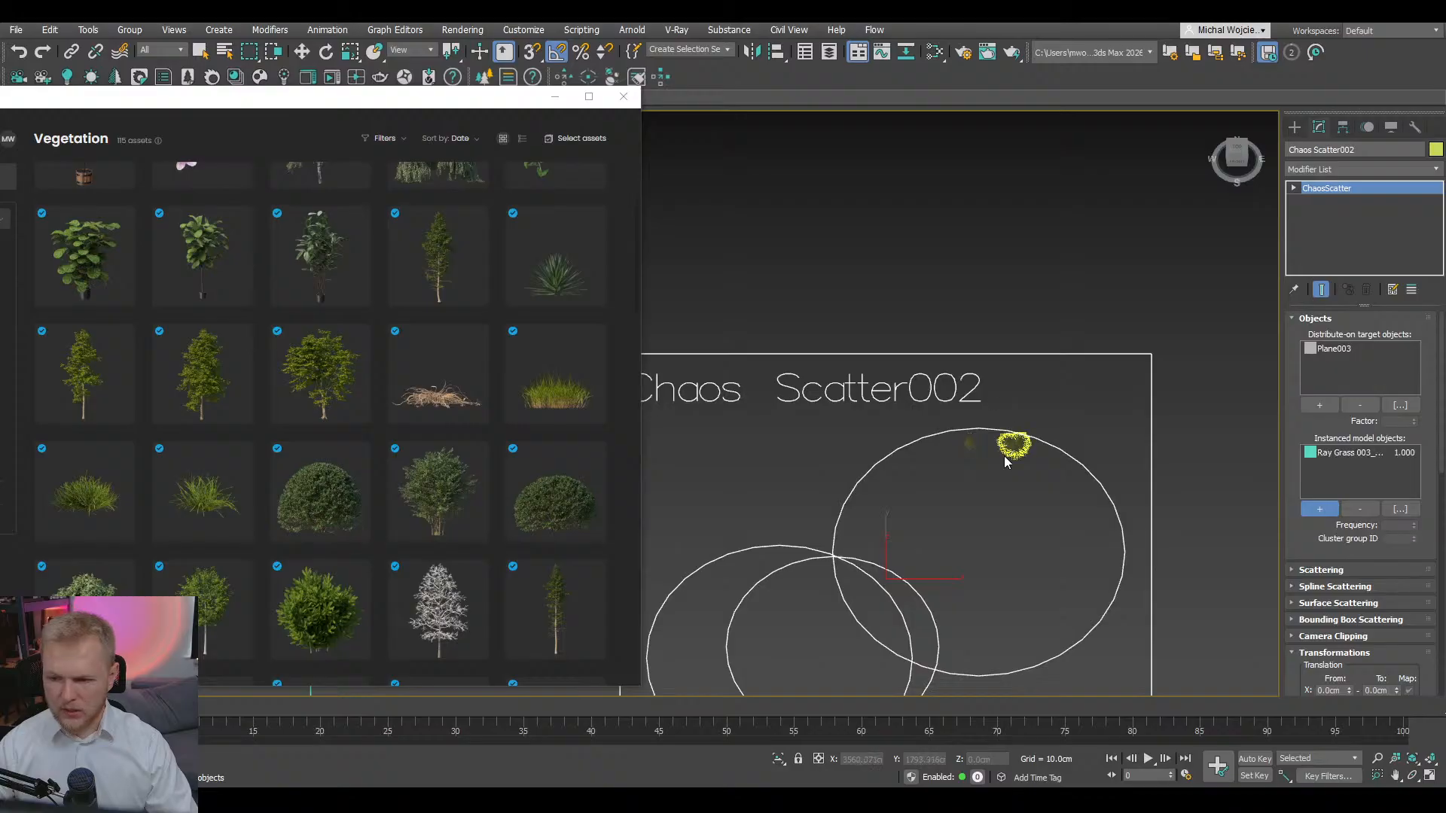
- Examine how the grass instances are distributed over the ground mesh around the house, including the house footprint edge
scroll(1024, 285, down, 10)
middle_drag(1137, 426, 1167, 362)
alt+middle_drag(1114, 452, 1030, 433)
scroll(990, 493, up, 8)
scroll(989, 493, up, 10)
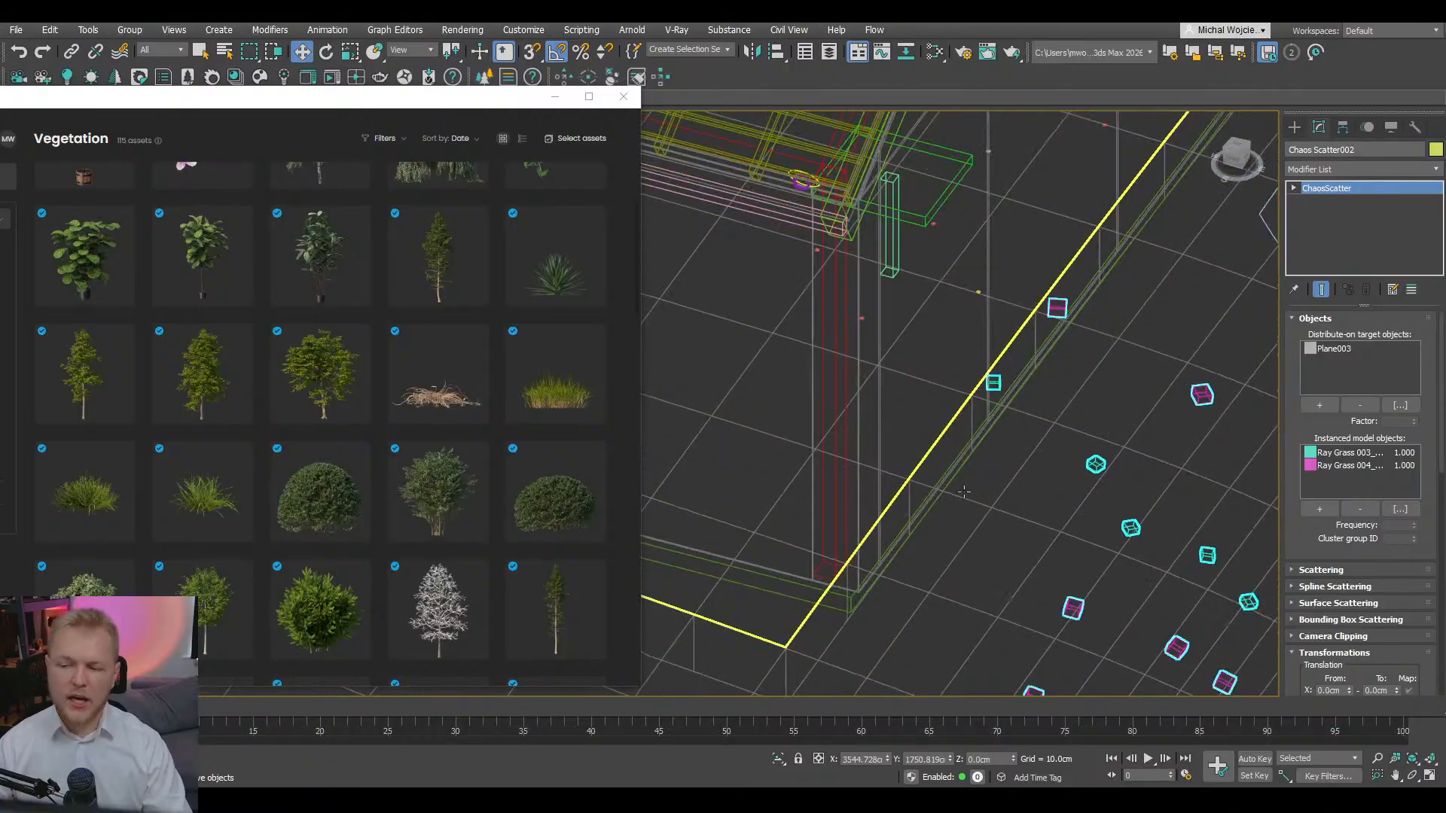
scroll(995, 464, down, 12)
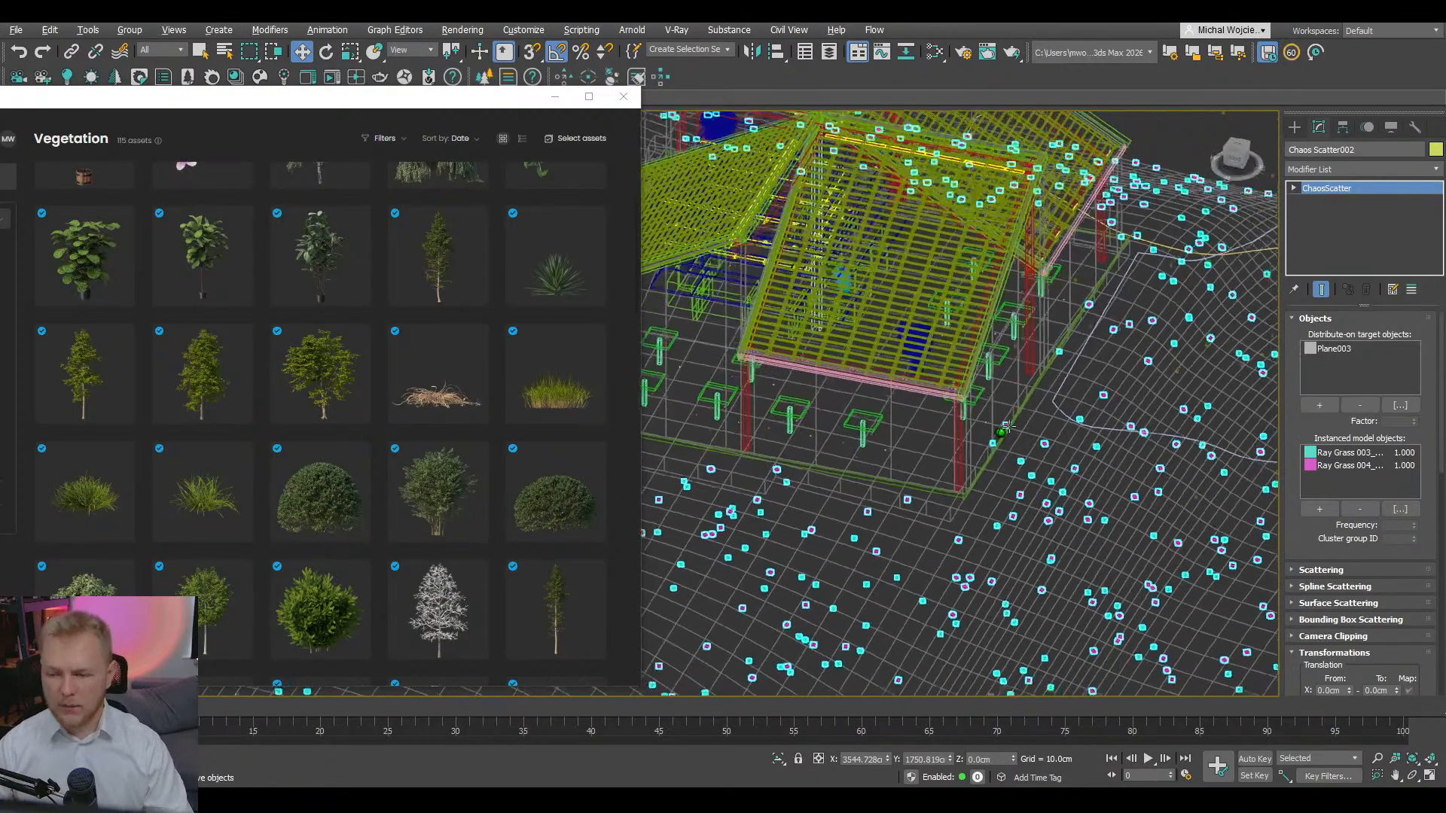
scroll(1037, 403, up, 5)
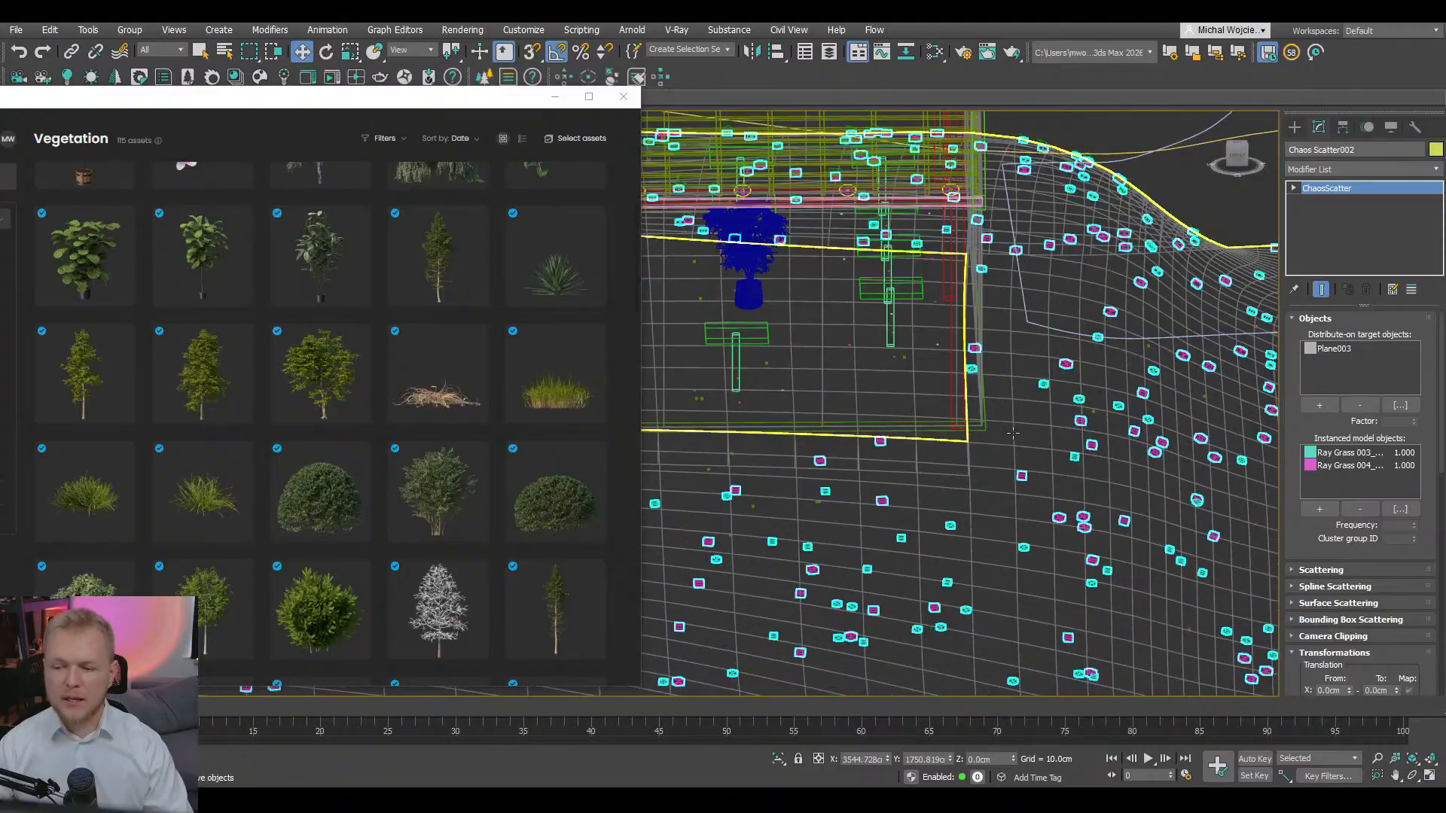
click(1013, 433)
key(z)
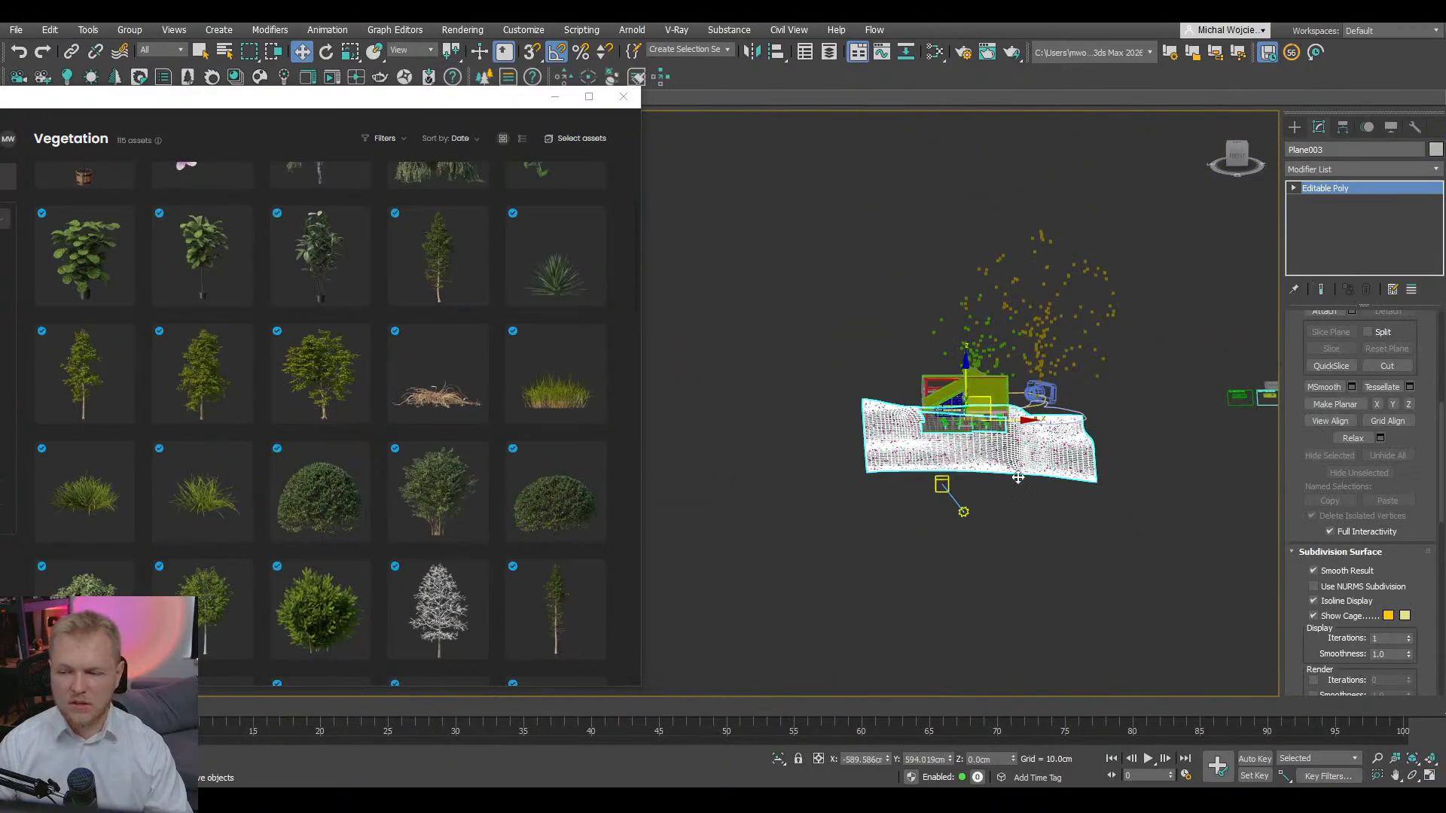
middle_drag(1128, 458, 888, 500)
- Close the asset library and create a roughly square plane, about 1000 by 990 cm, in the empty area beside the ground mesh
click(1295, 127)
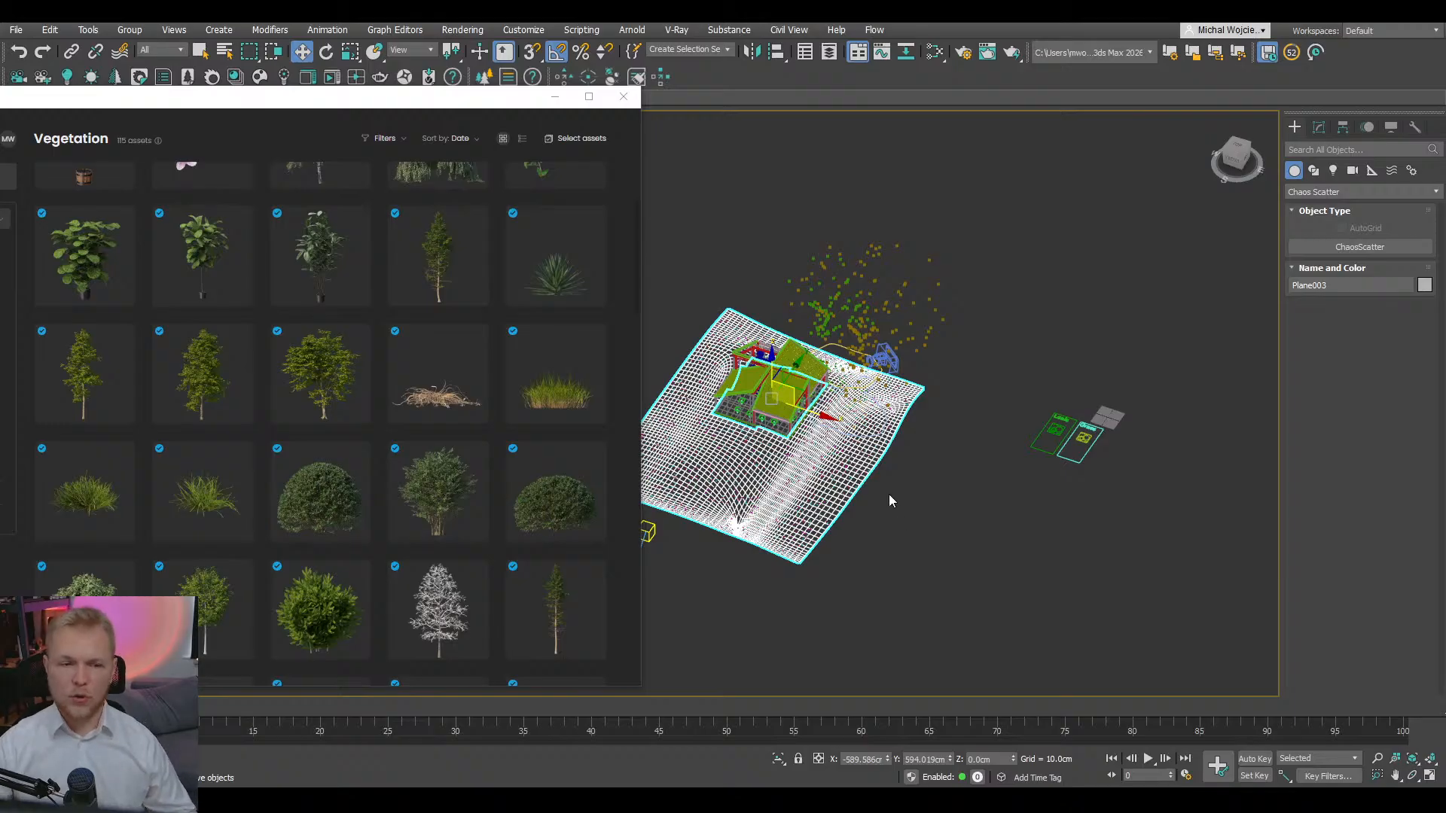
click(624, 97)
middle_drag(1094, 370, 843, 271)
scroll(843, 271, up, 5)
click(1311, 190)
click(1325, 202)
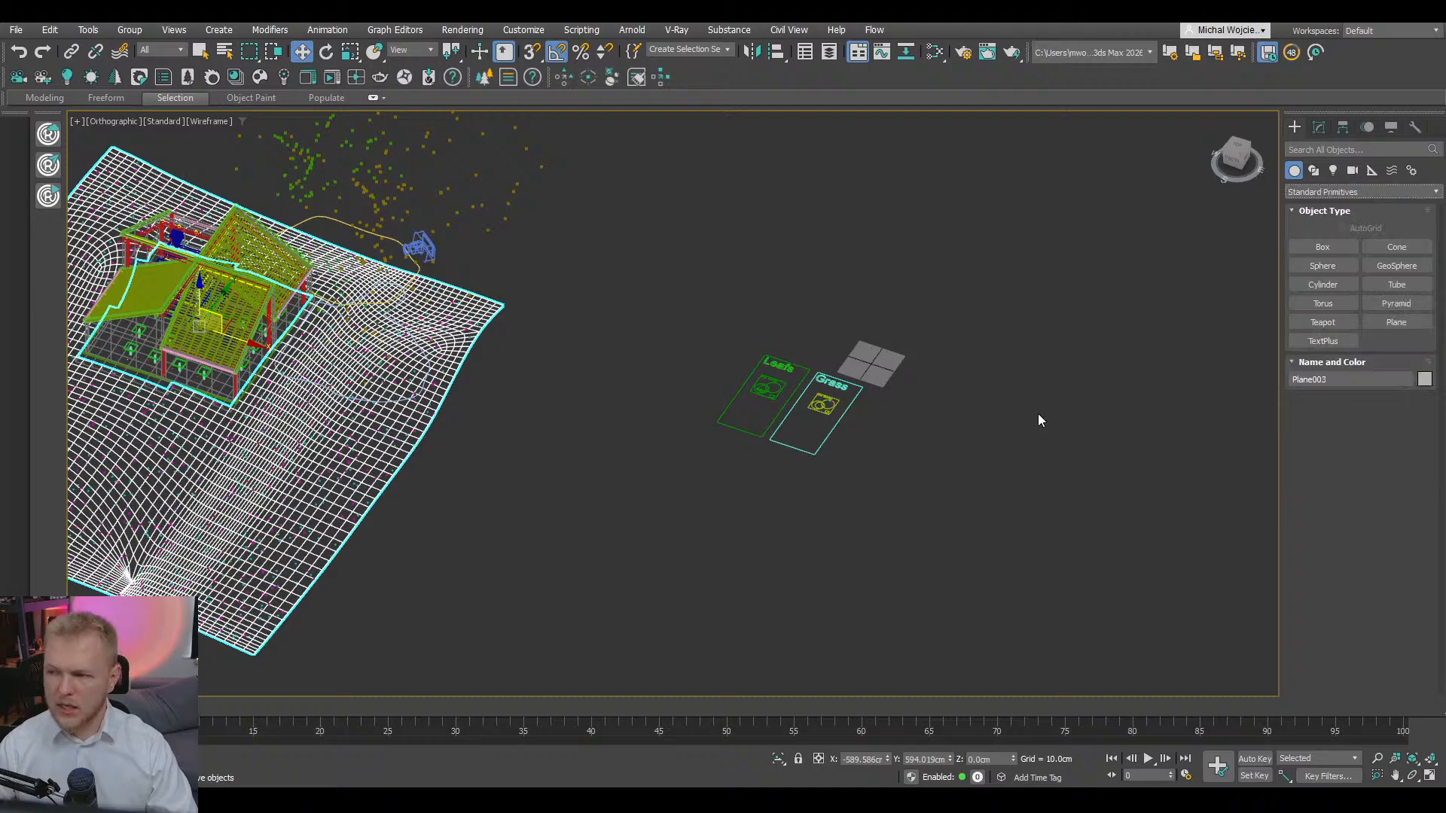
middle_drag(1038, 414, 1143, 289)
click(1395, 322)
drag(662, 422, 697, 523)
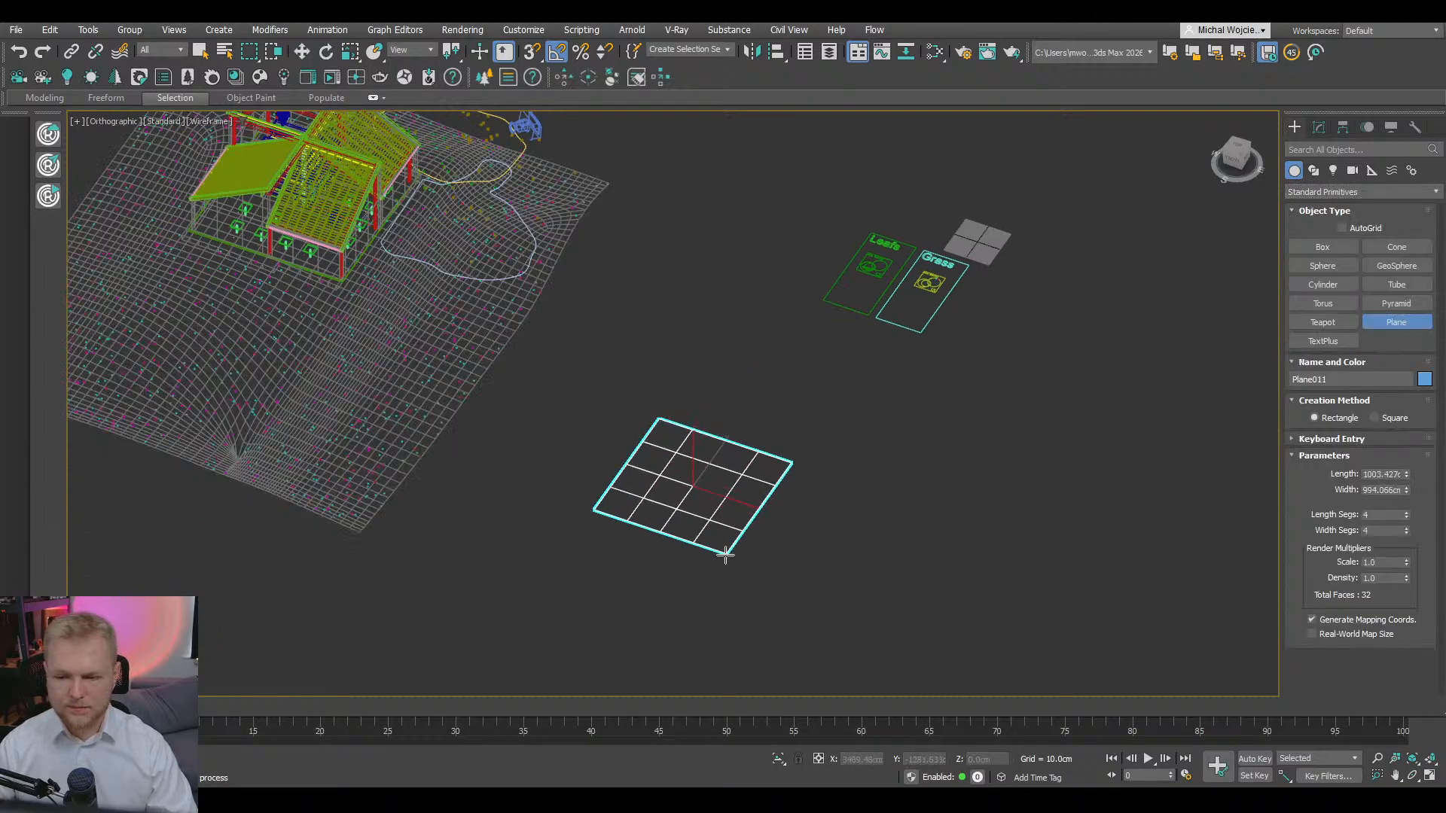
scroll(674, 516, up, 5)
scroll(674, 516, up, 4)
scroll(755, 490, down, 3)
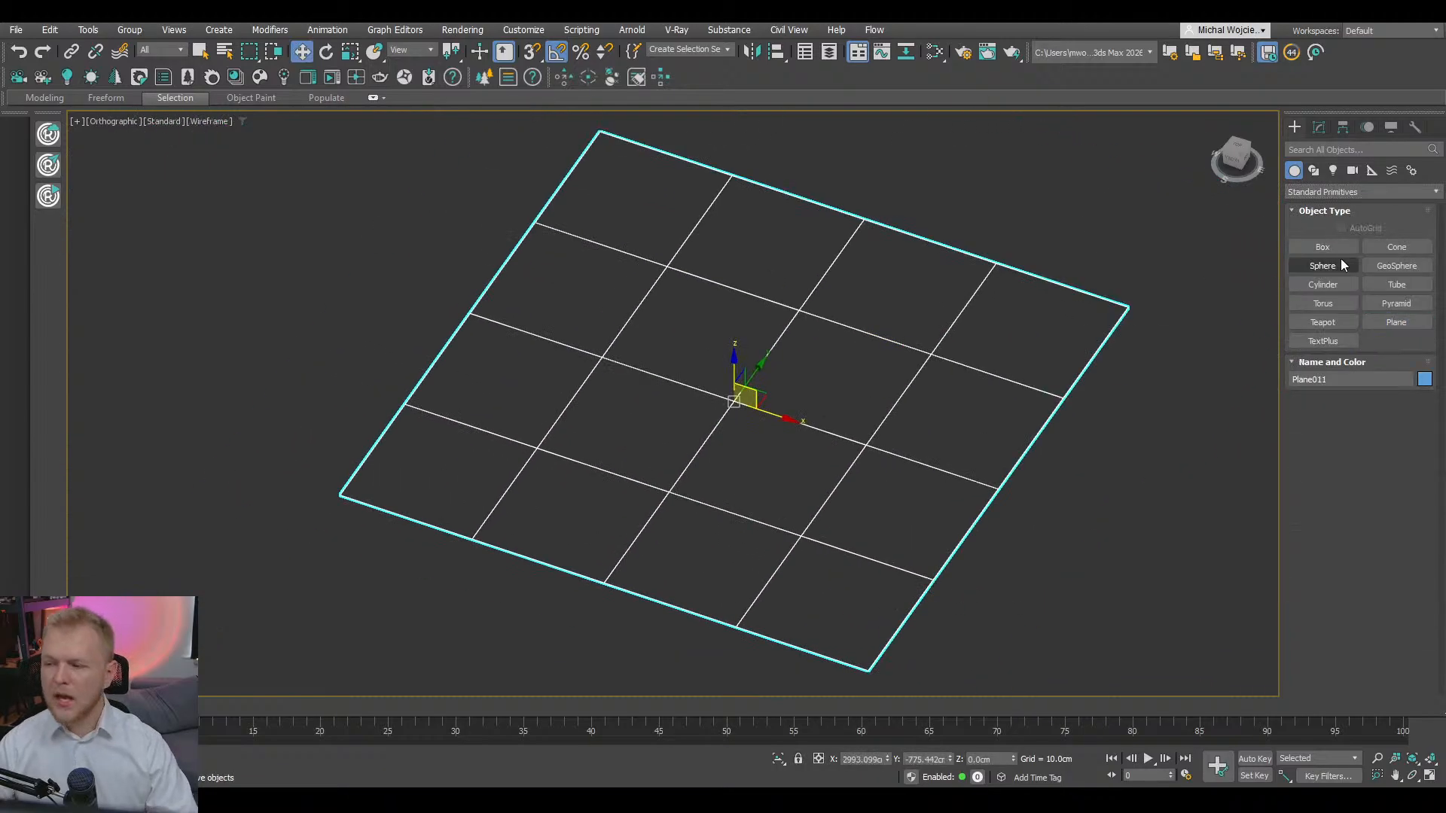
click(1314, 171)
click(1396, 266)
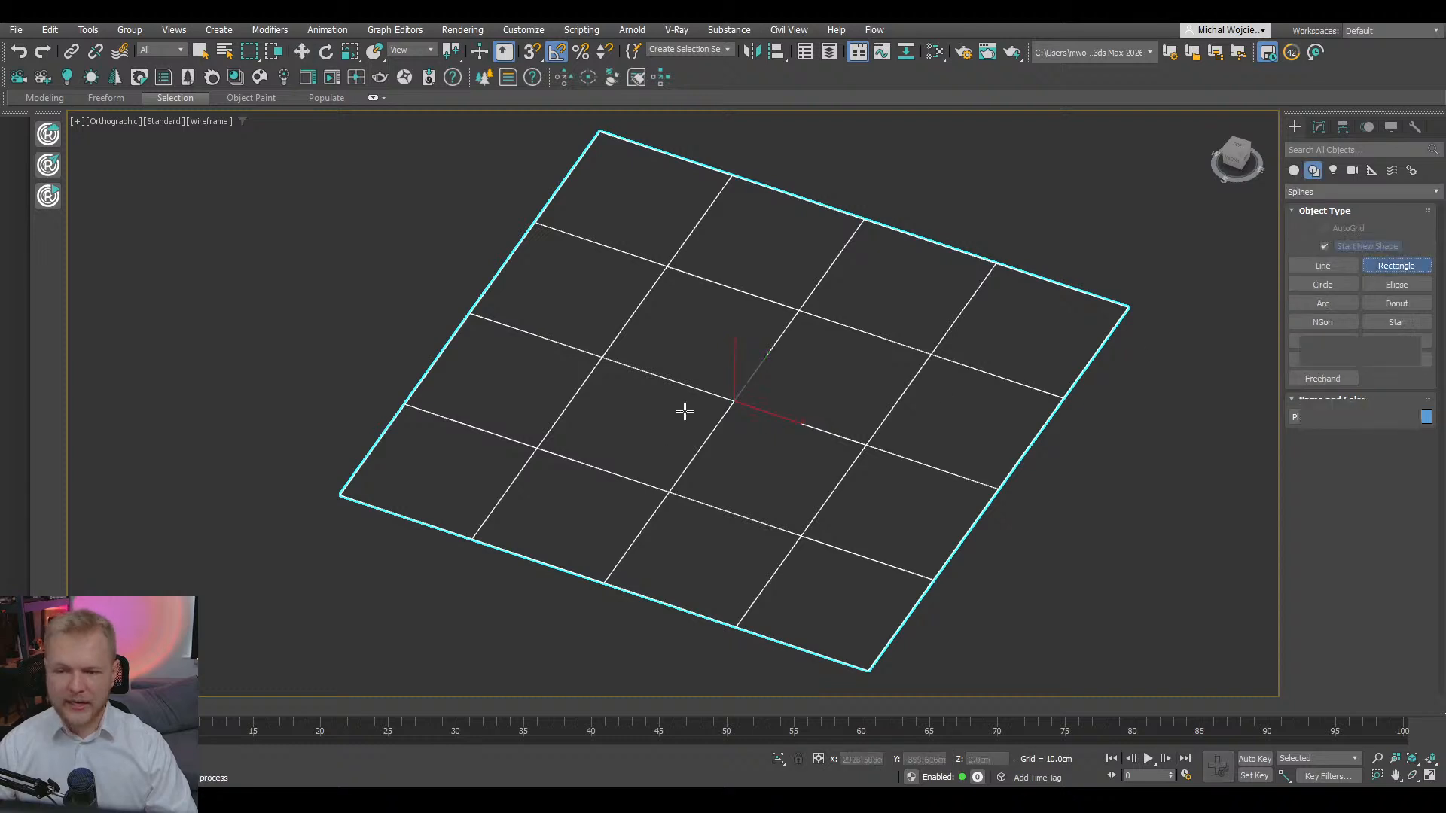
drag(742, 394, 800, 500)
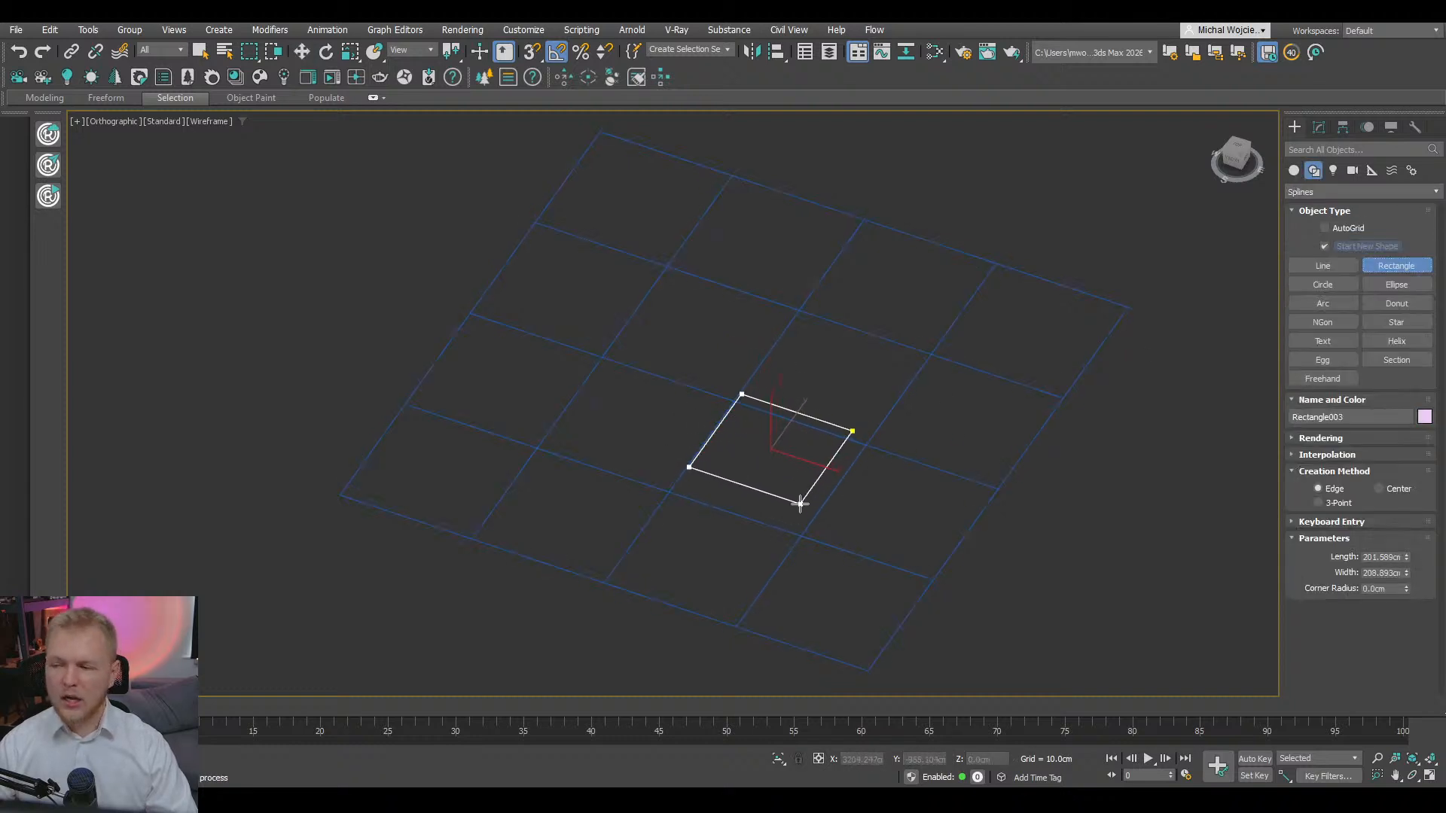
right_click(800, 500)
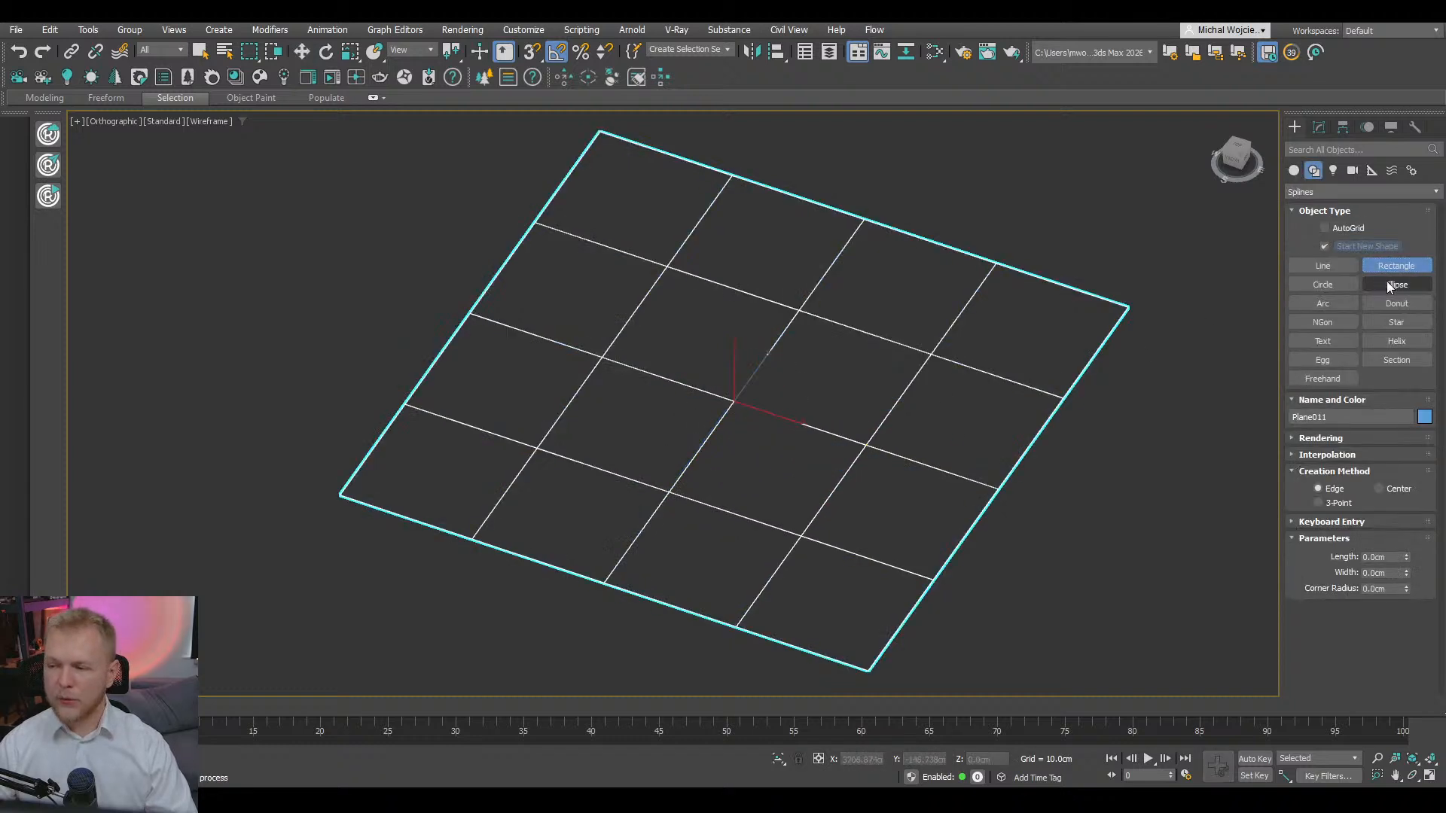
- Create a circle spline over the middle of the plane, raise it about 163 cm, and display the scene shaded with edged faces
click(1322, 284)
drag(747, 383, 787, 429)
right_click(800, 381)
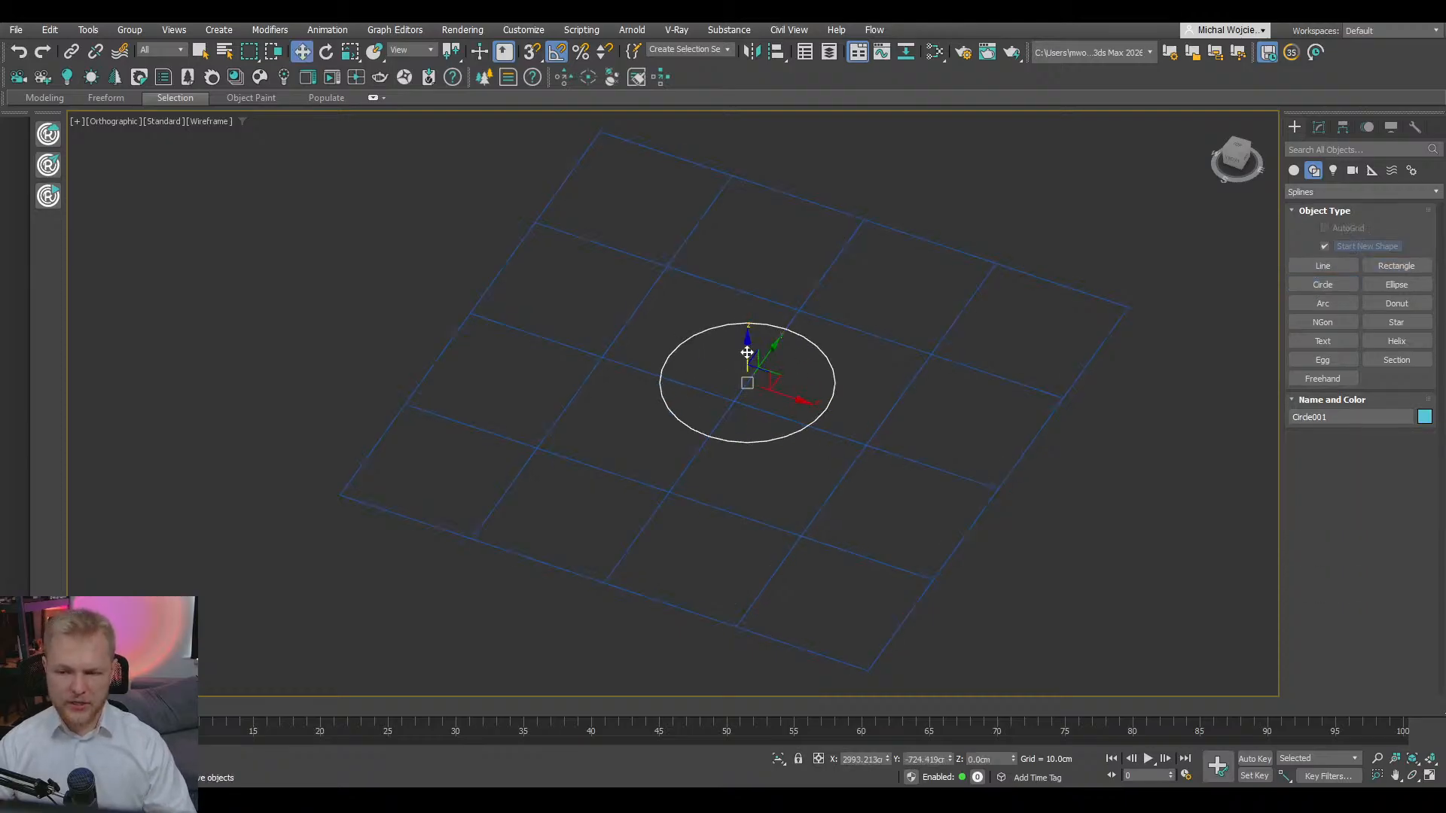
drag(747, 354, 747, 285)
key(F3)
click(953, 376)
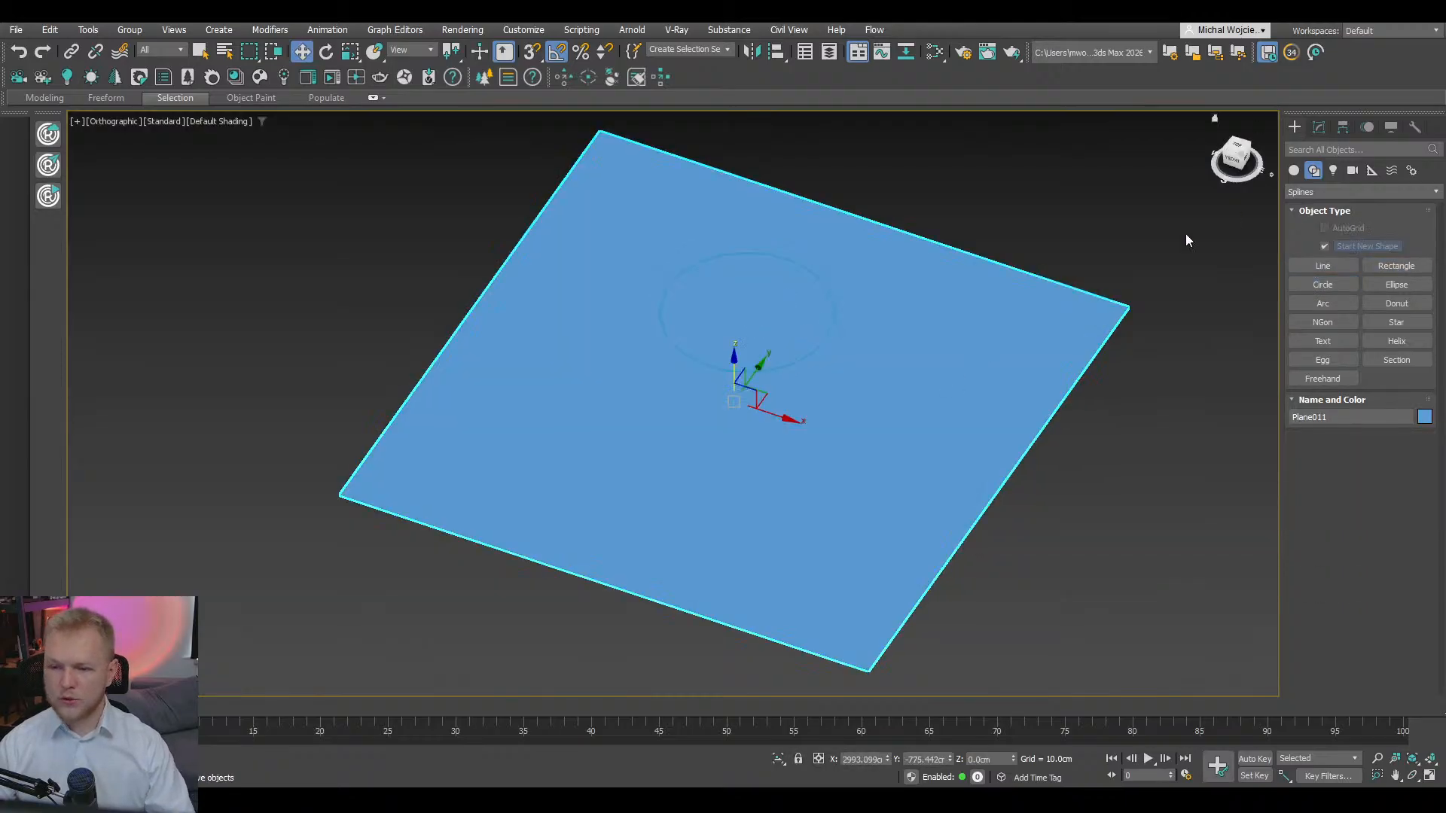
key(F4)
- Try to start a ShapeMerge compound object from the circle, and again from the plane
click(835, 314)
click(1294, 170)
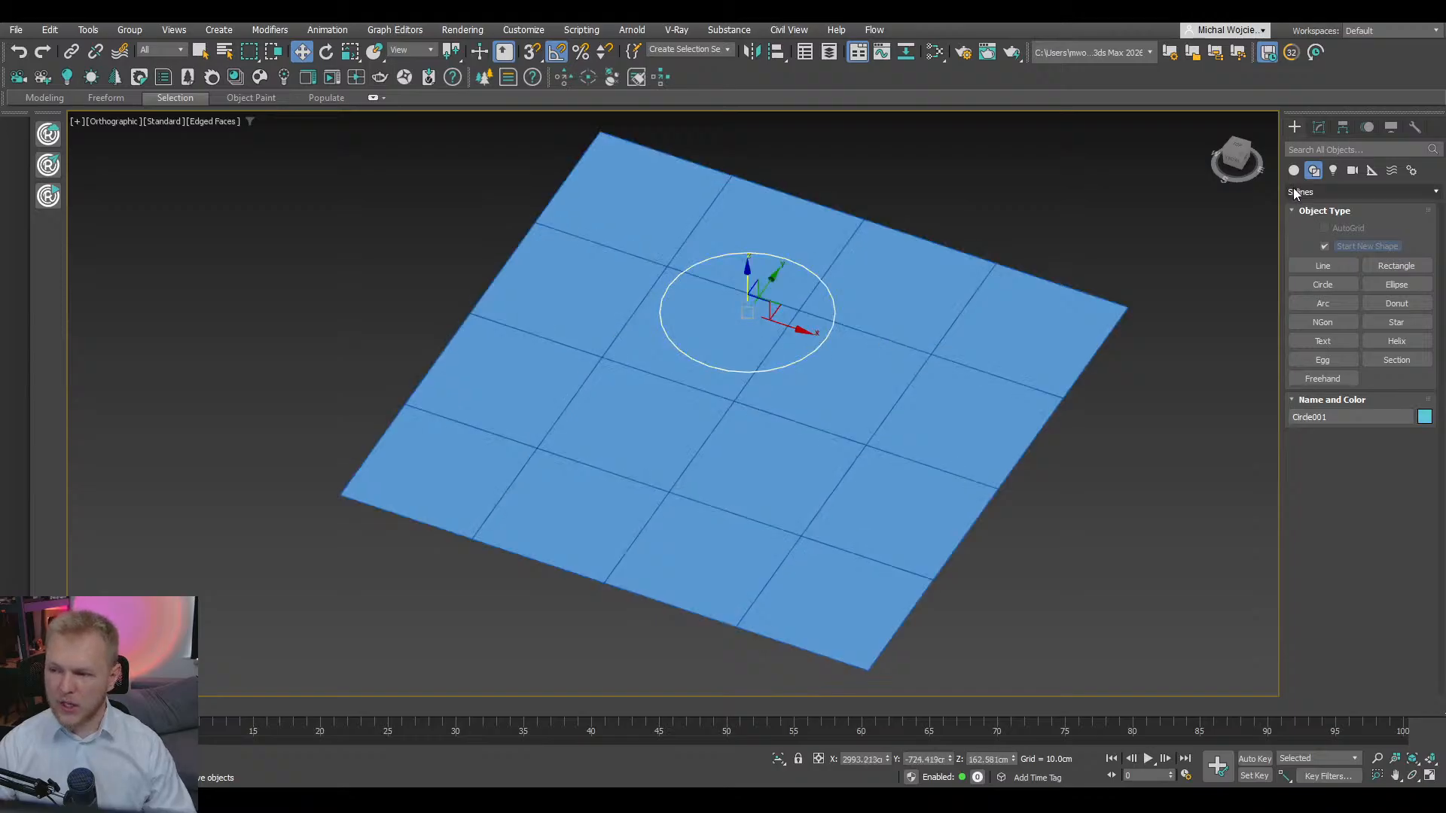
click(1318, 192)
click(1345, 236)
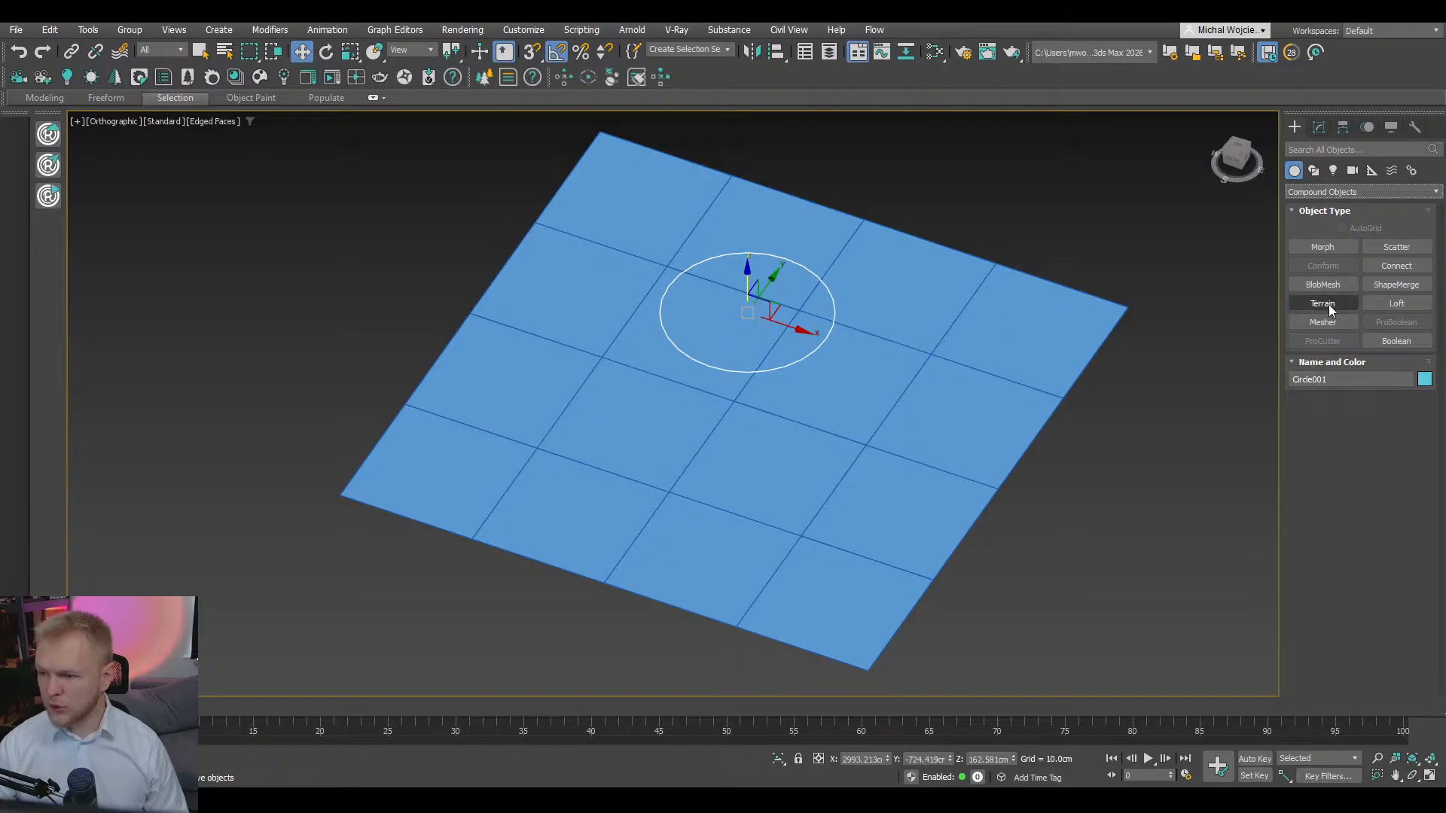
click(1408, 286)
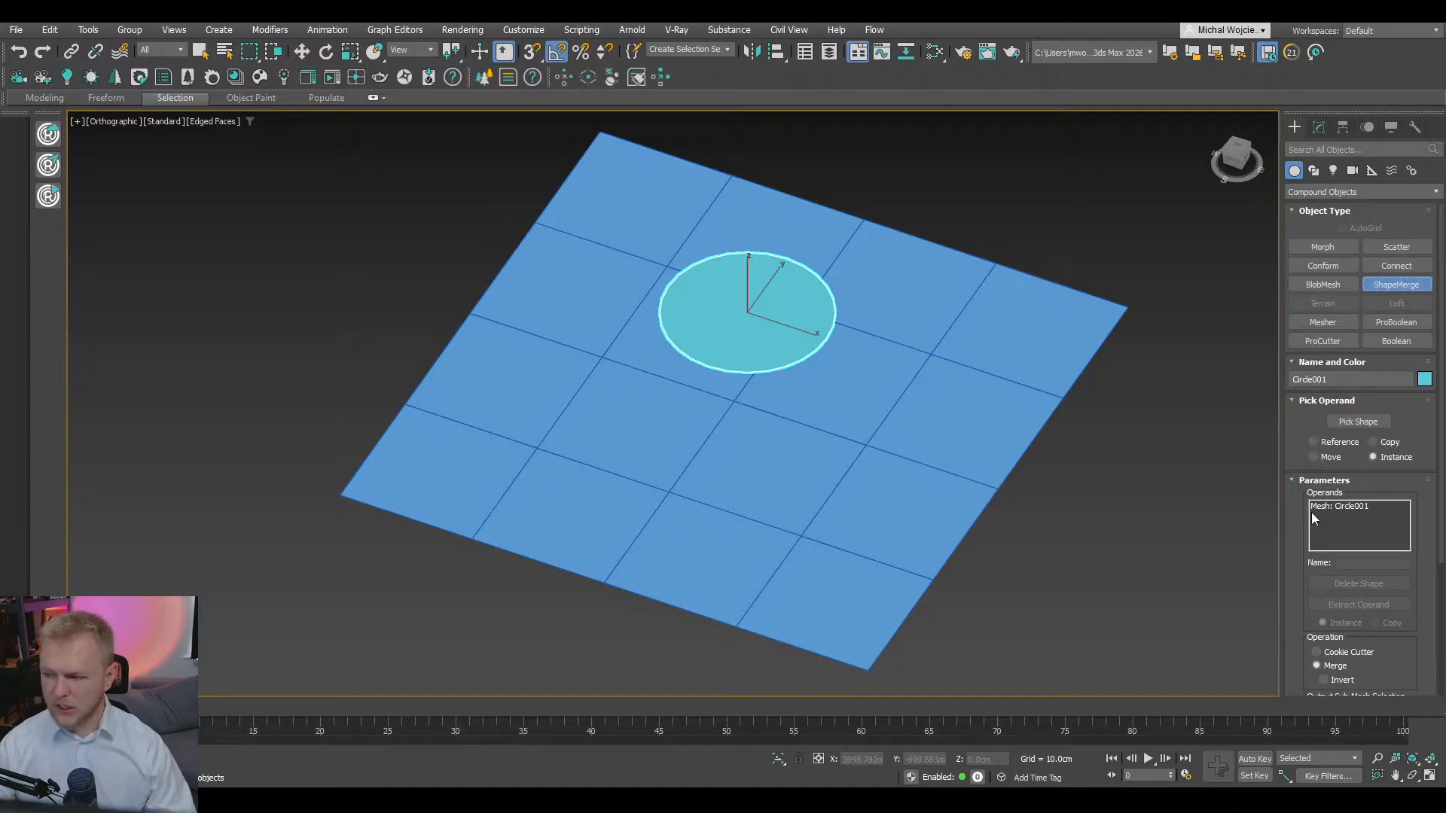
key(w)
click(1069, 420)
click(919, 402)
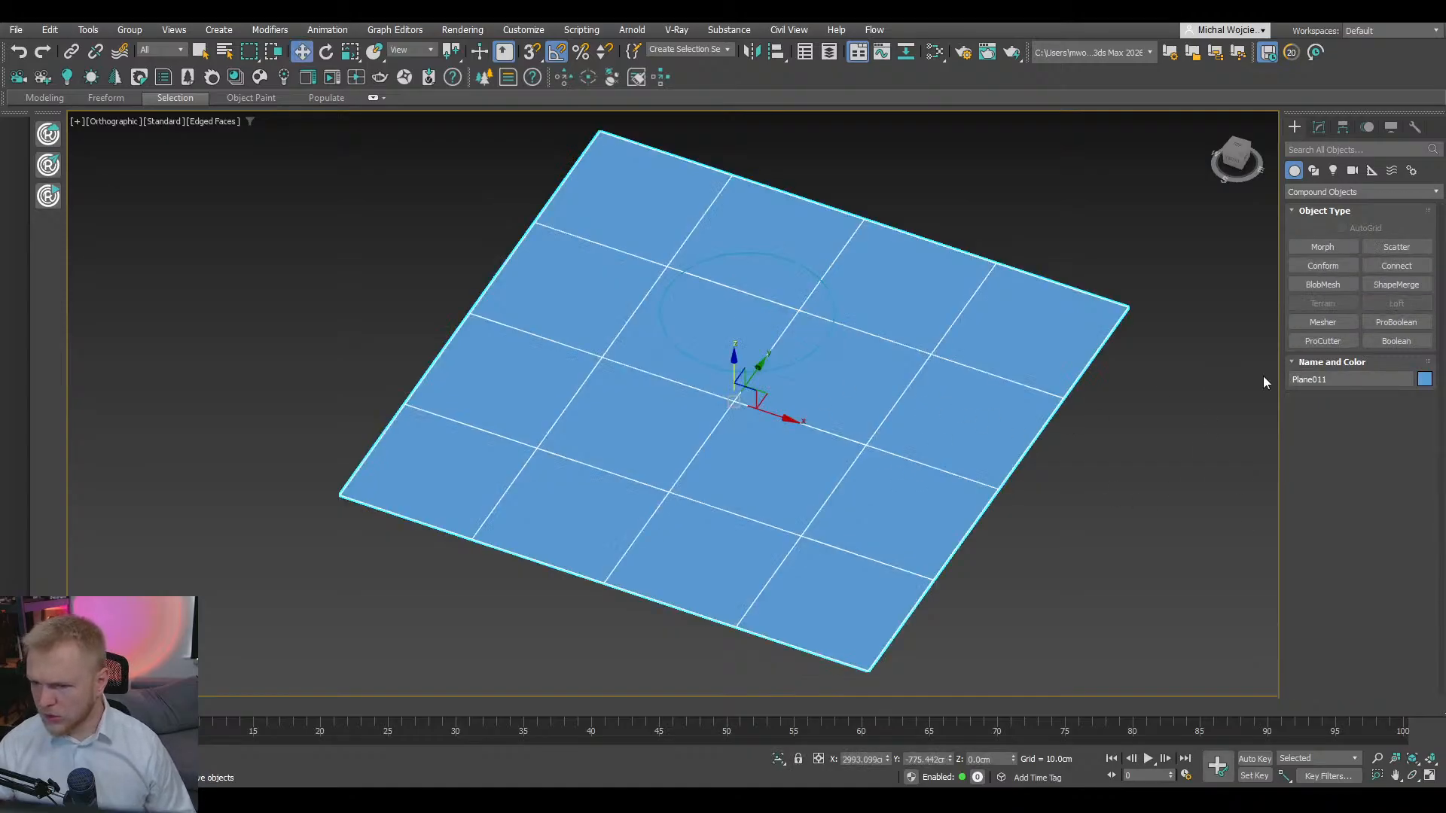
click(1389, 286)
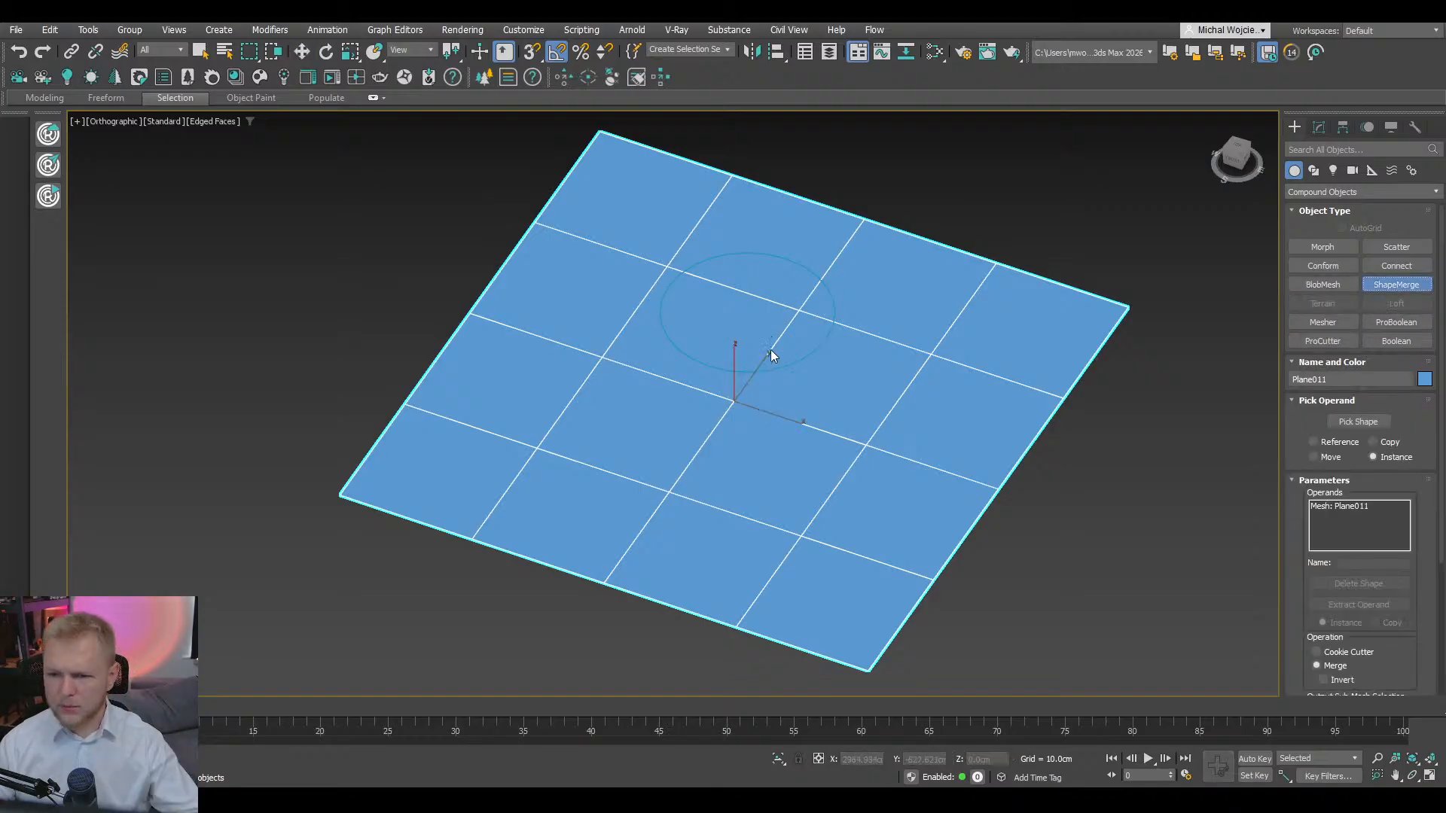
key(w)
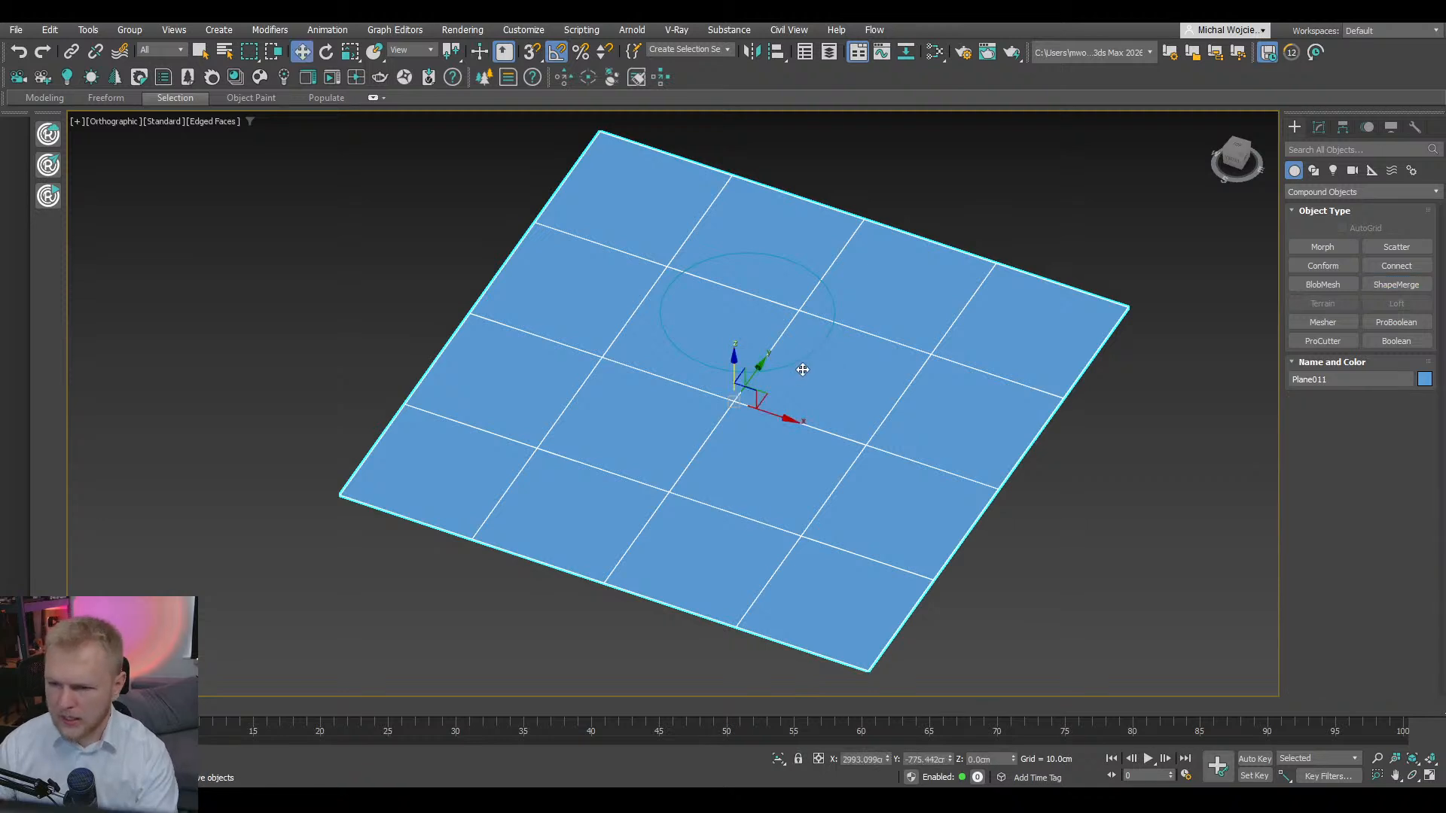
- Convert the plane to an Editable Poly and attach the circle to it
right_click(887, 419)
mouse_move(994, 605)
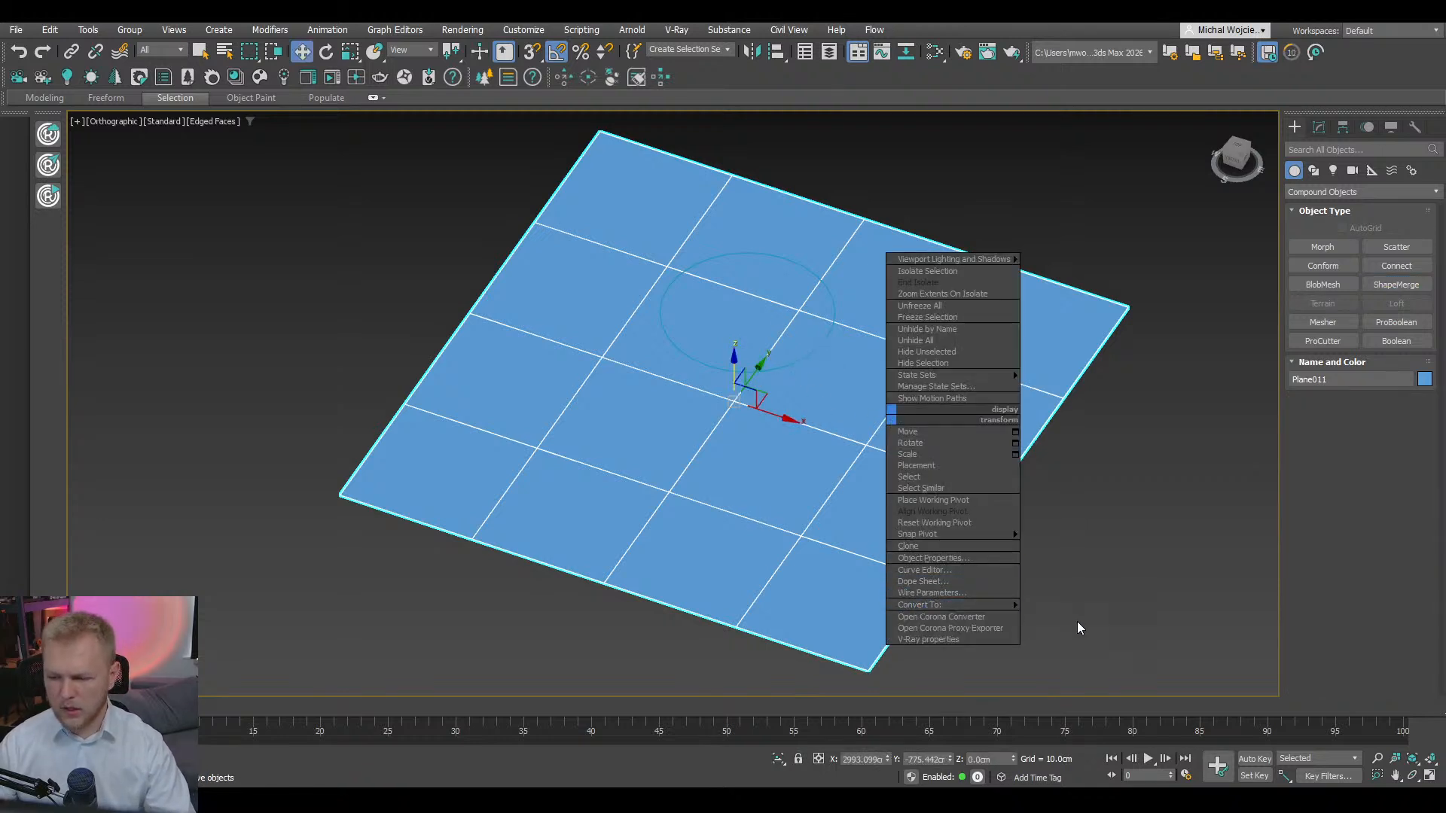
click(1052, 616)
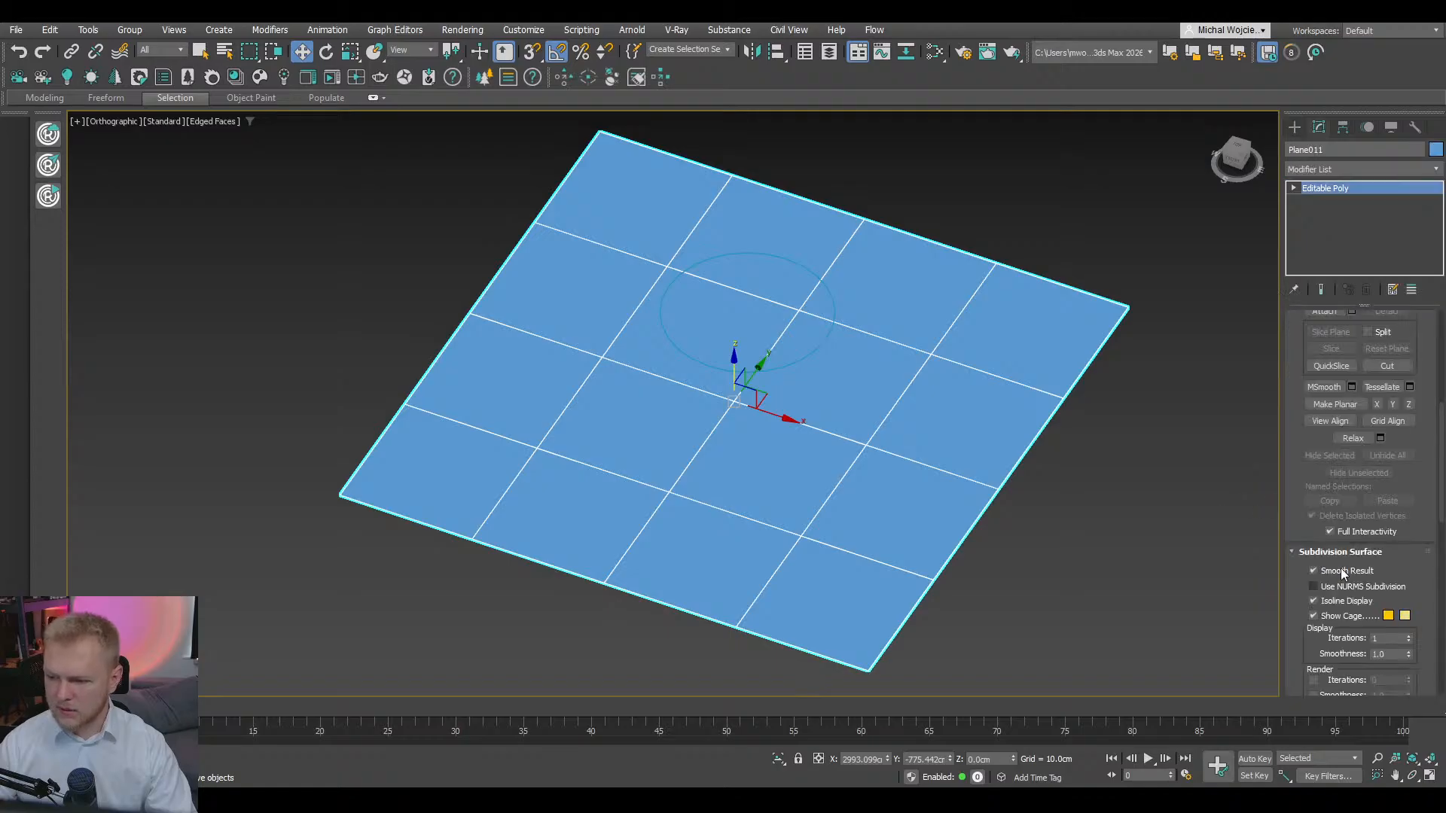
scroll(1314, 424, up, 4)
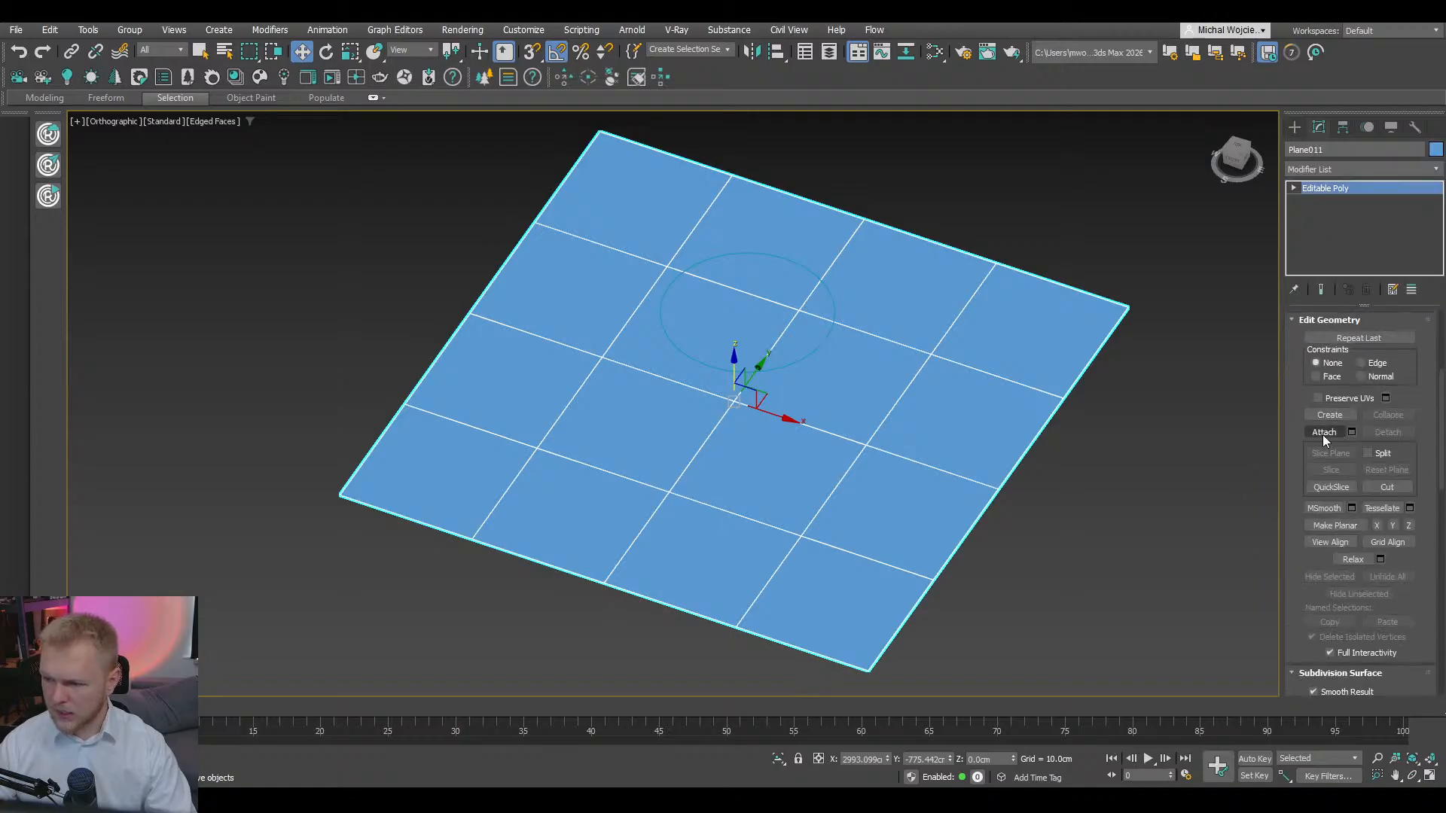
click(1324, 432)
click(786, 365)
key(w)
alt+middle_drag(892, 507, 847, 454)
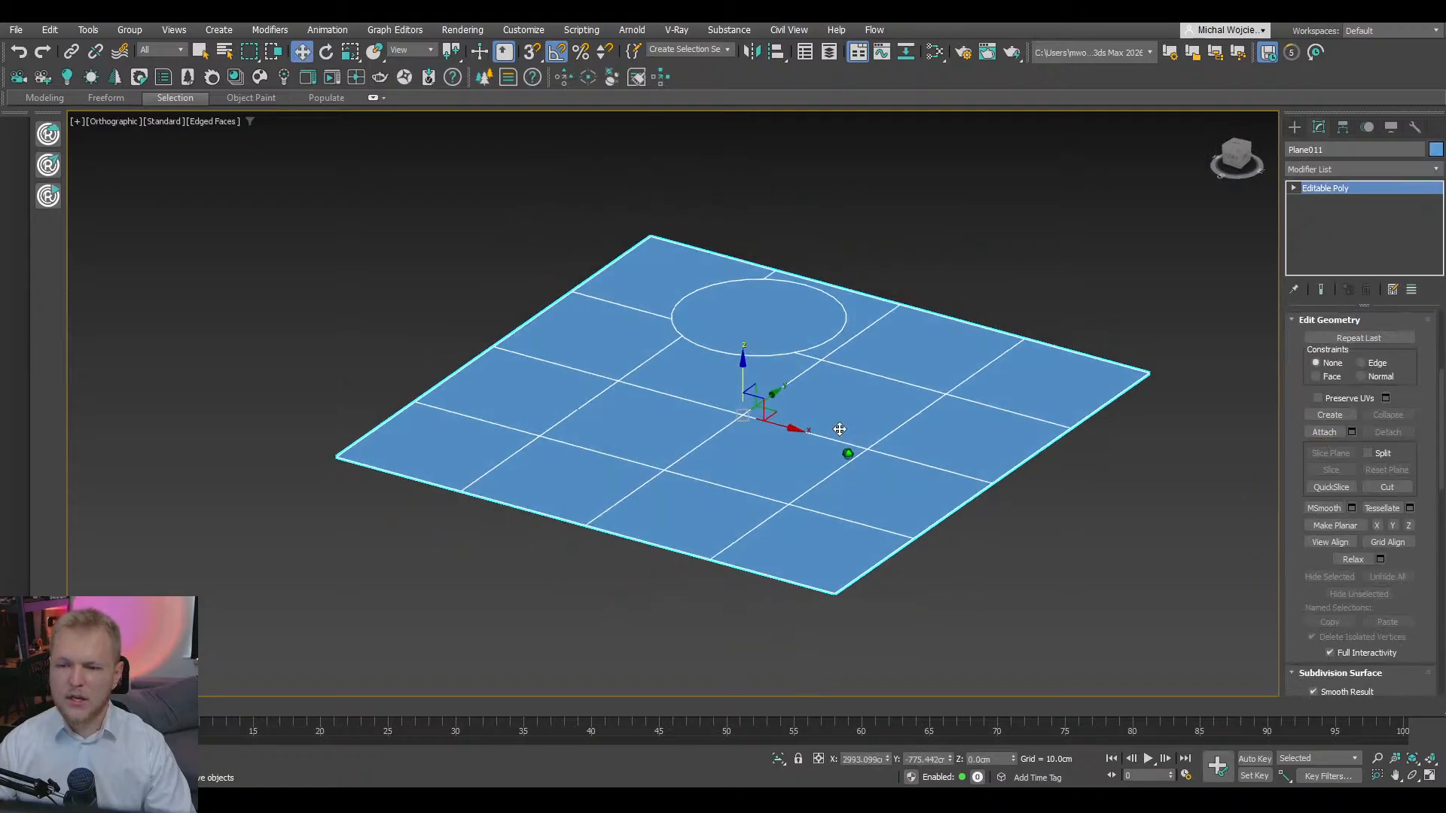
- Extrude the circular polygon downward into a cylinder and delete it together with its walls, leaving a round hole in the plane
key(4)
click(759, 312)
shift+drag(758, 272, 759, 494)
alt+middle_drag(829, 529, 836, 504)
scroll(1348, 384, up, 3)
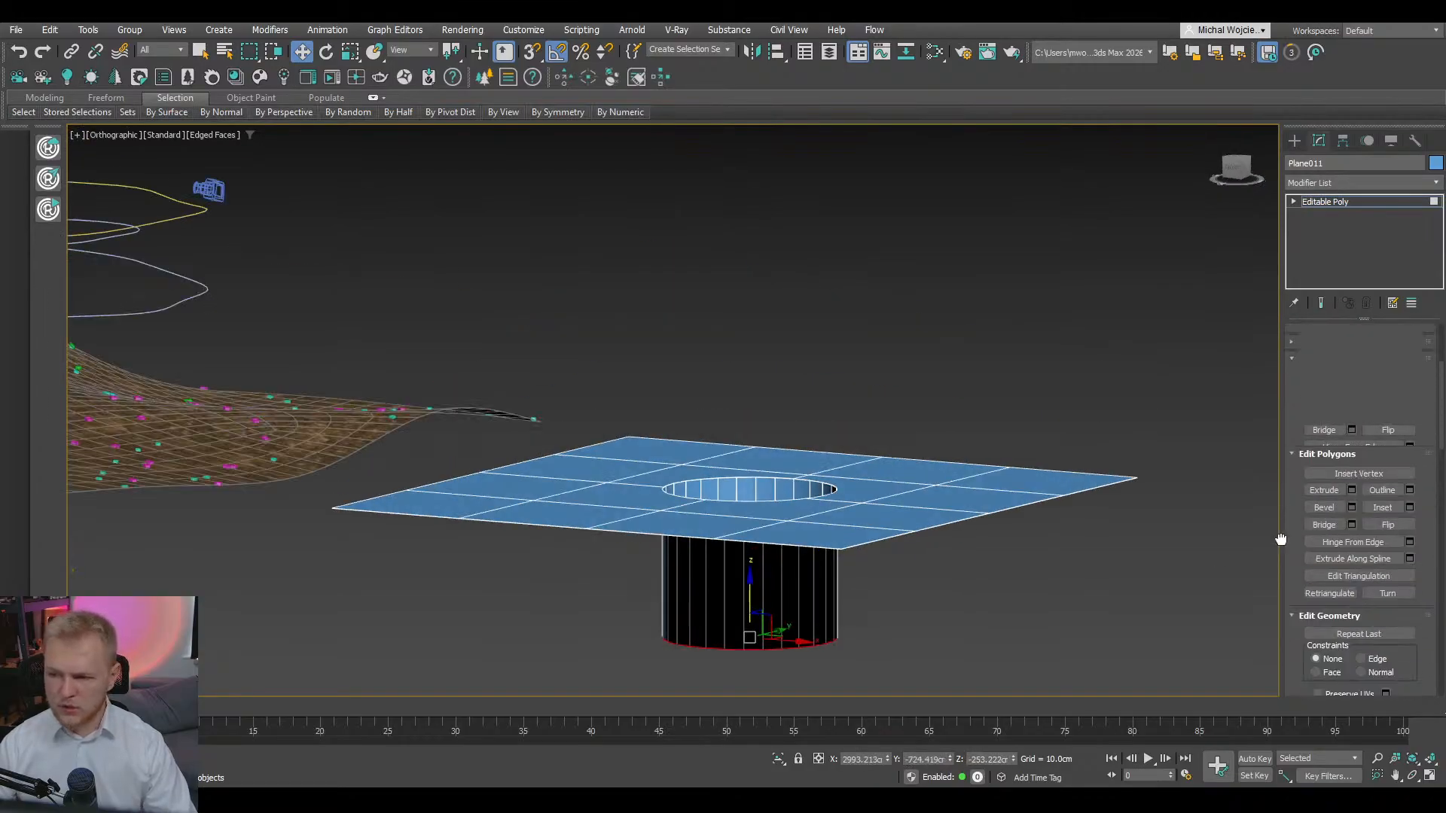
key(Delete)
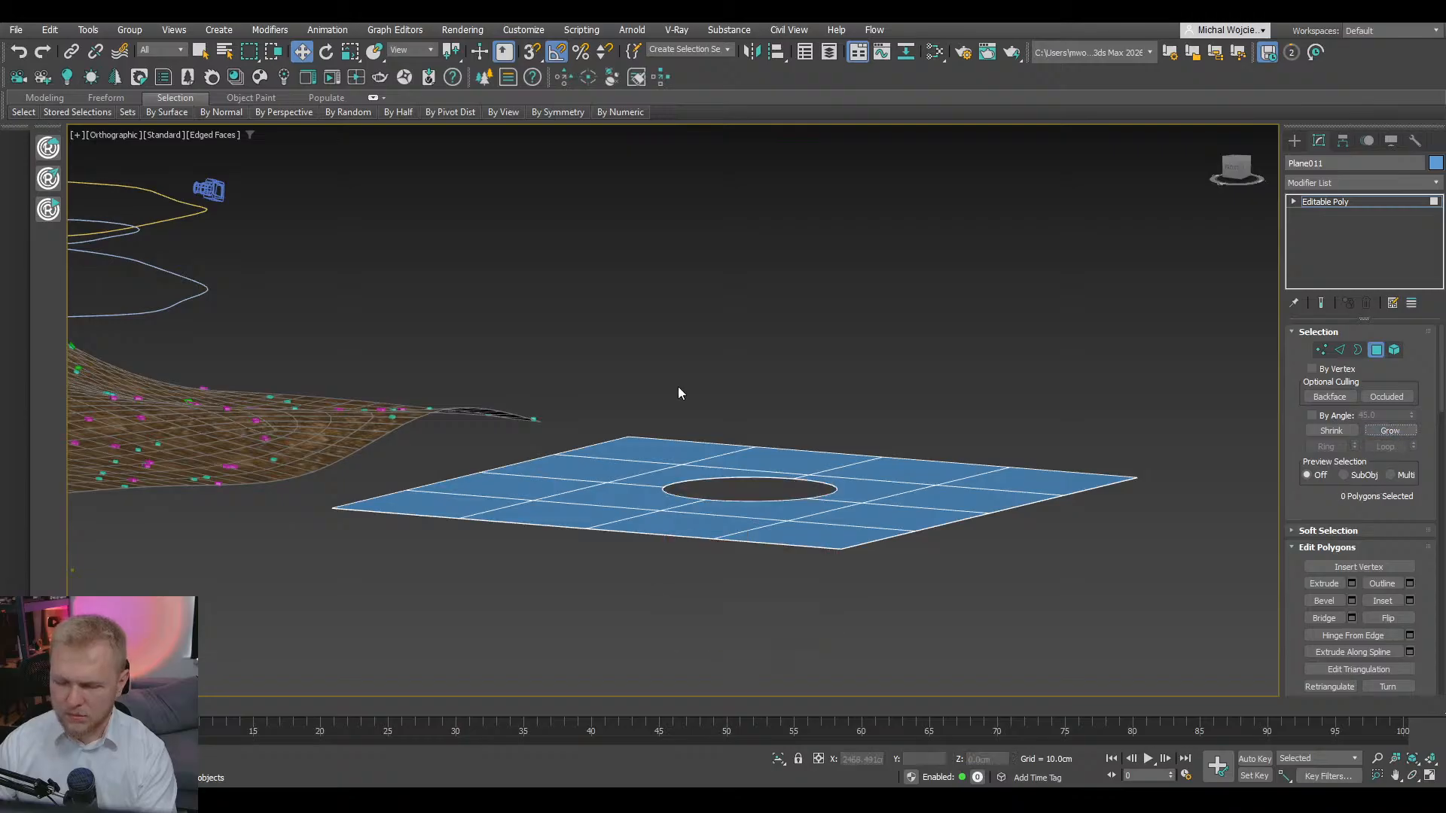
alt+middle_drag(678, 386, 726, 506)
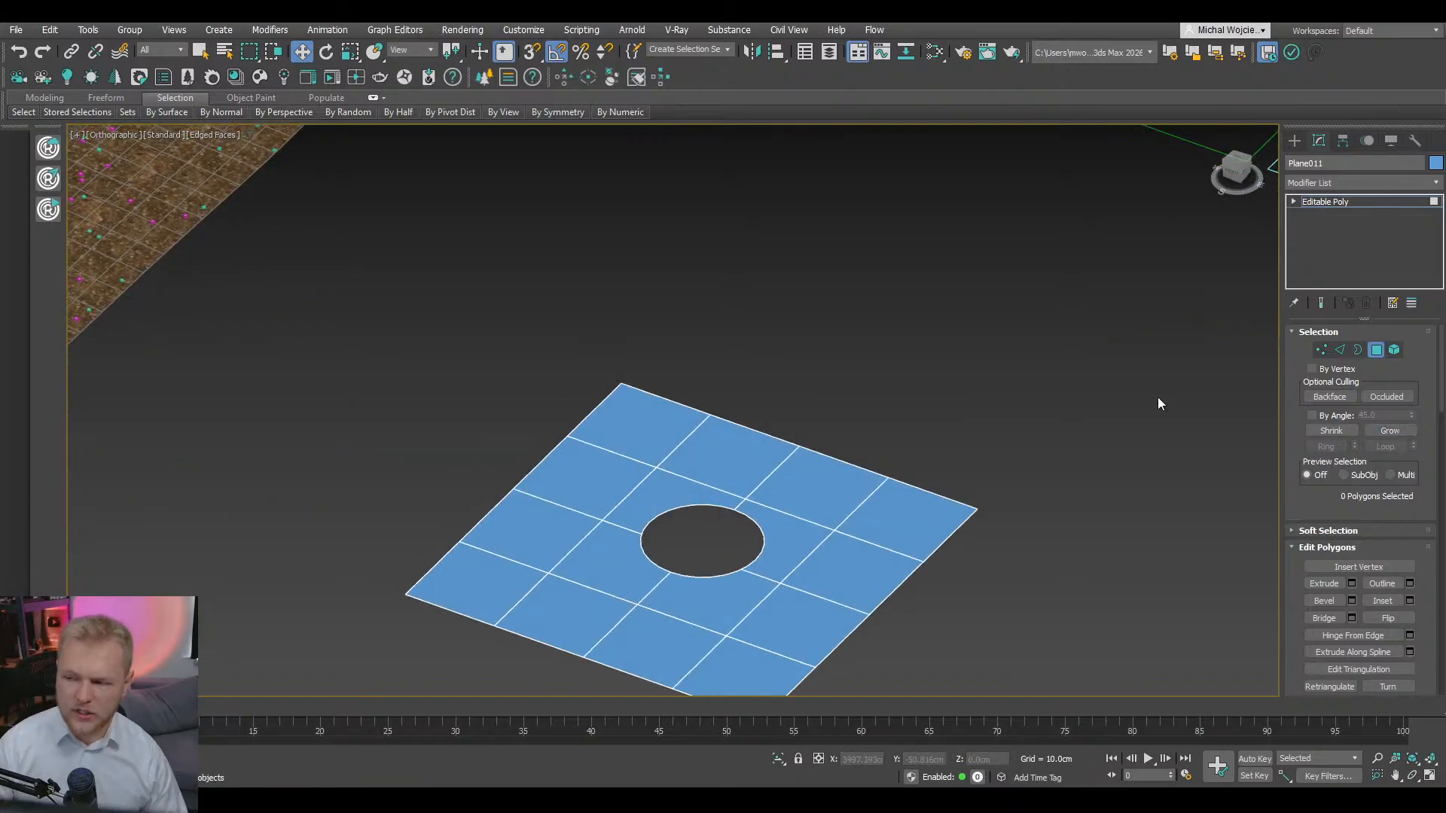
click(1377, 350)
scroll(734, 574, down, 4)
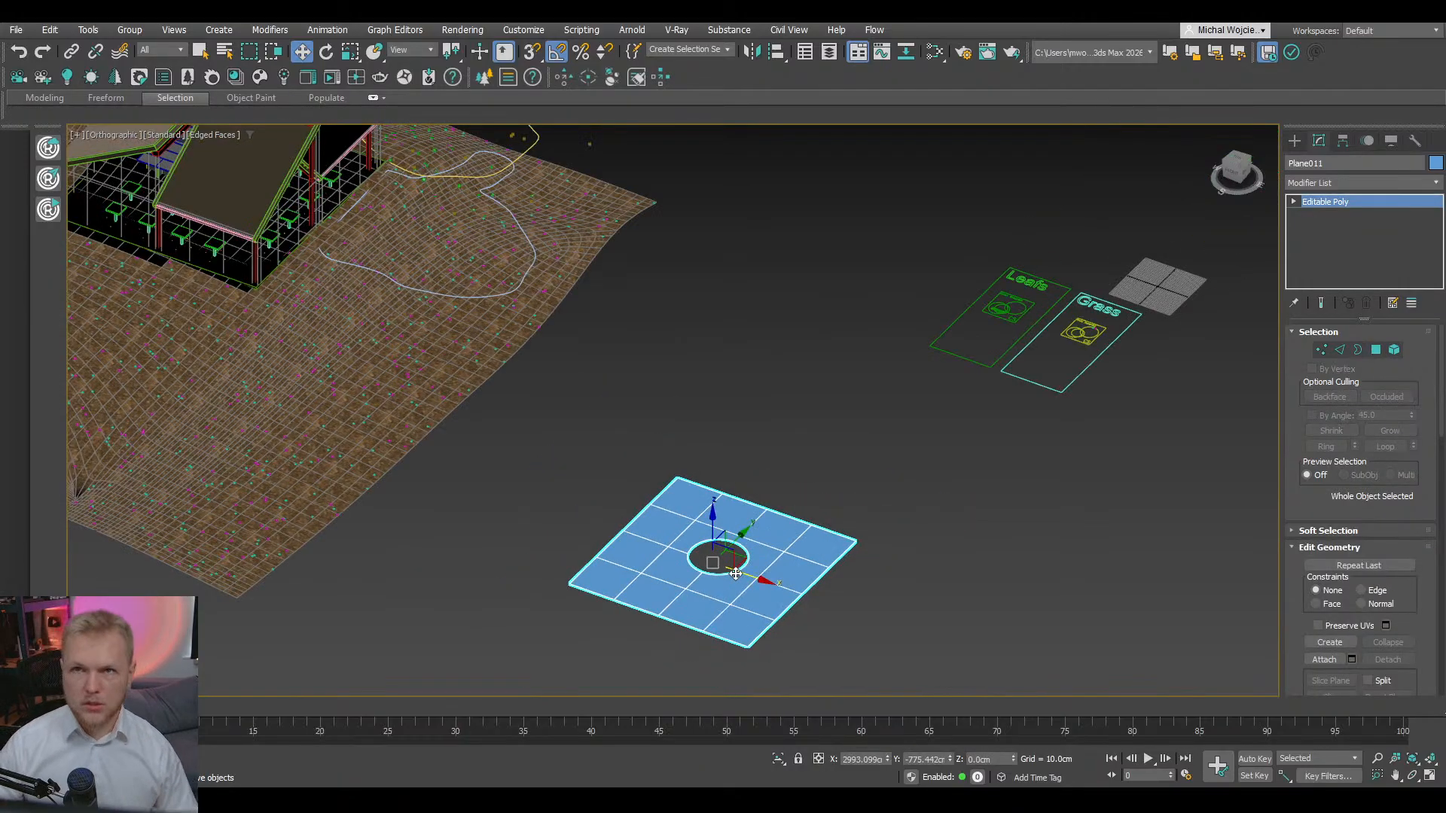
- Delete the test plane with the round hole beside the ground mesh
middle_drag(751, 591, 760, 508)
scroll(760, 474, up, 1)
scroll(759, 509, up, 2)
scroll(759, 509, down, 3)
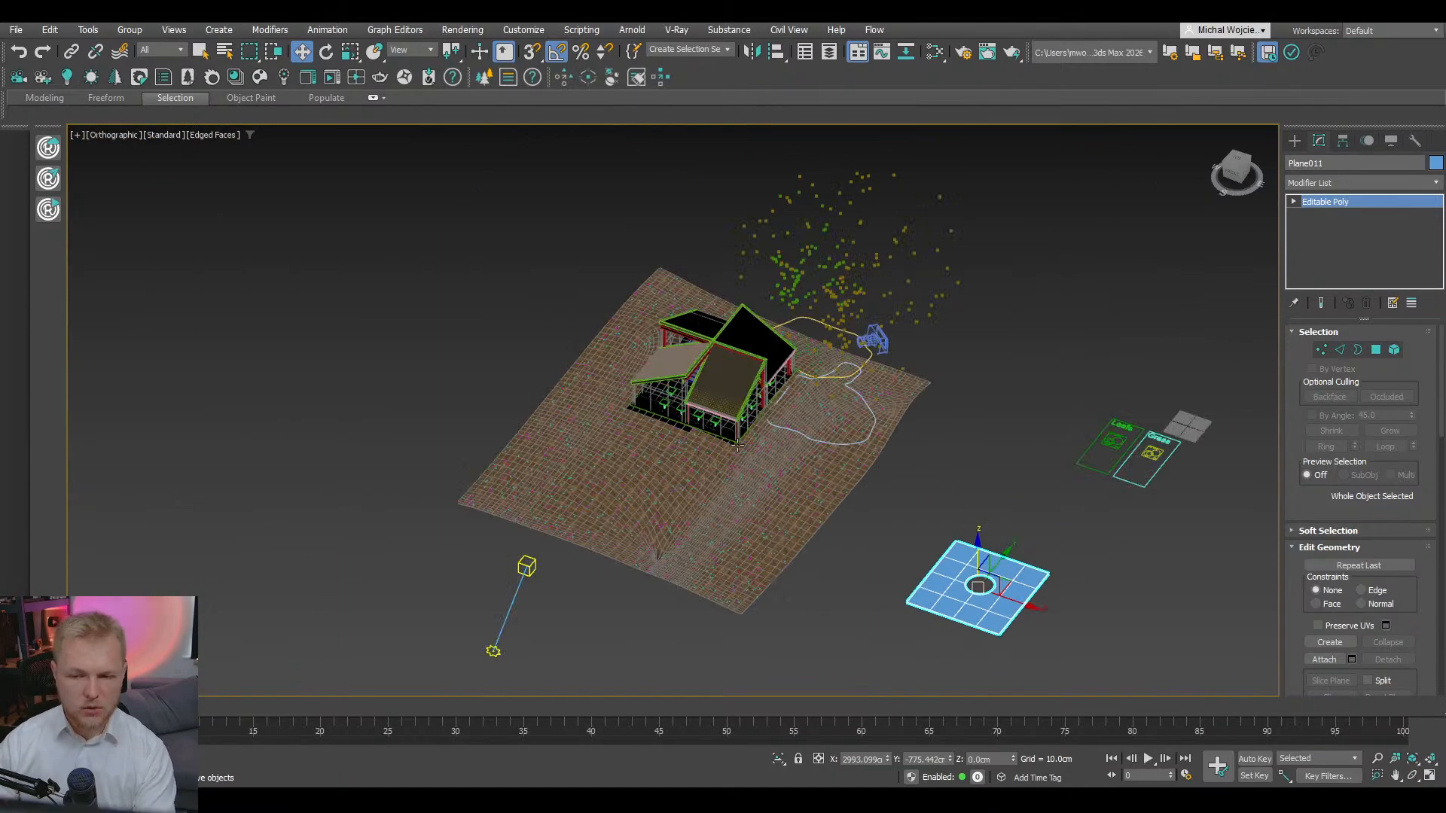
key(Delete)
middle_drag(1029, 570, 817, 516)
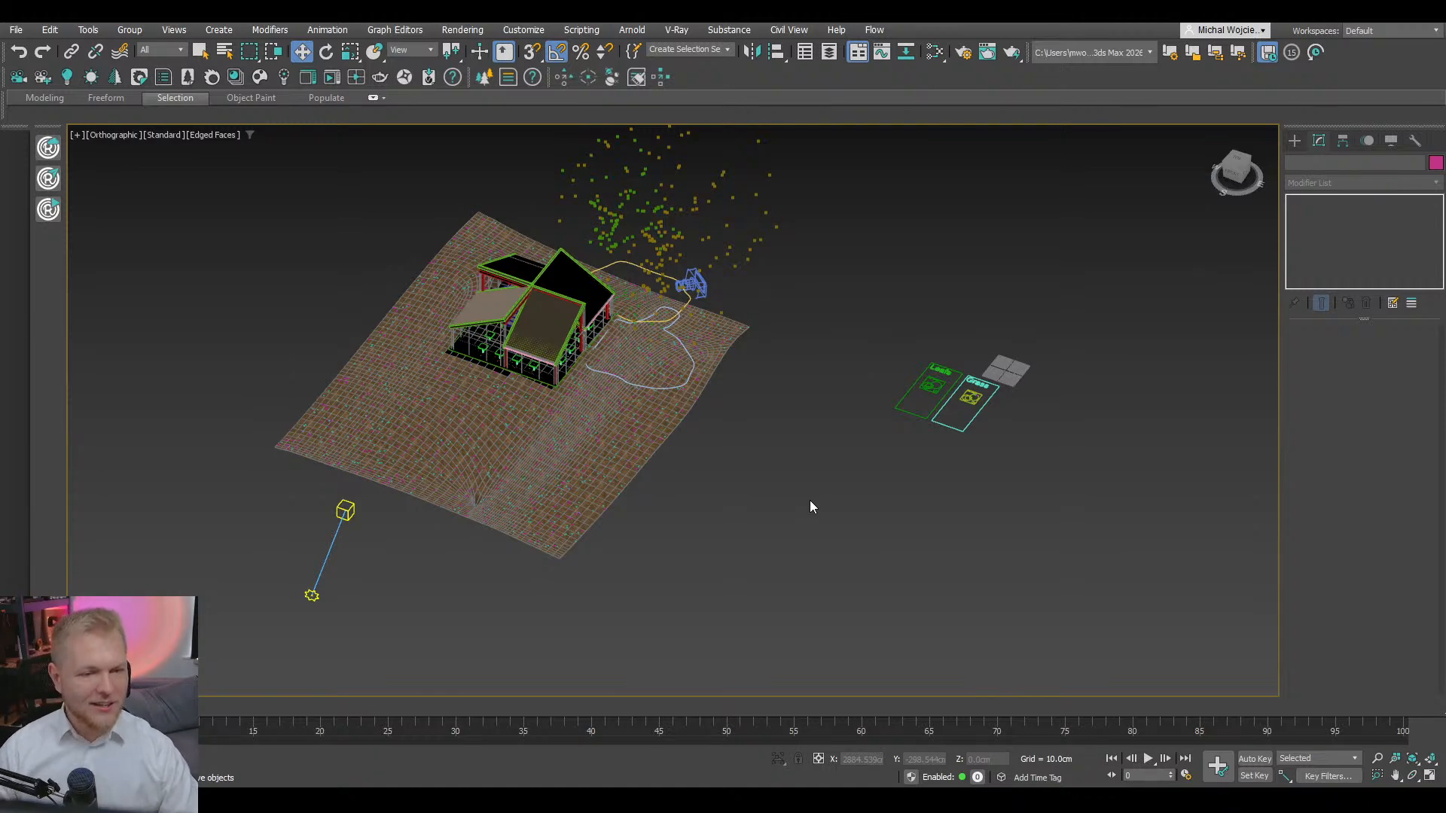
middle_drag(810, 501, 737, 492)
alt+middle_drag(912, 436, 909, 443)
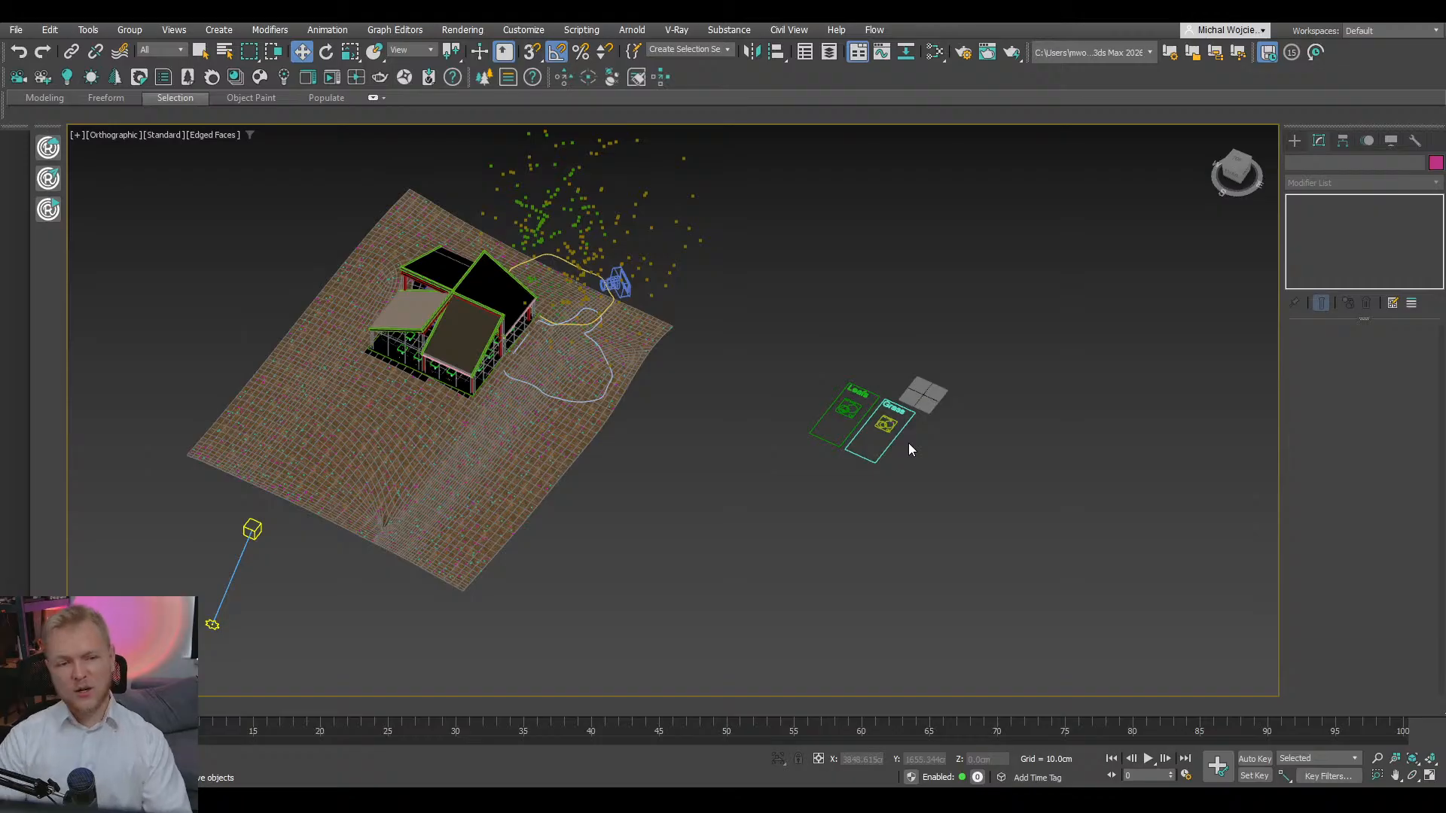
- Select the Chaos Scatter002 object inside the Grass frame
scroll(911, 434, up, 9)
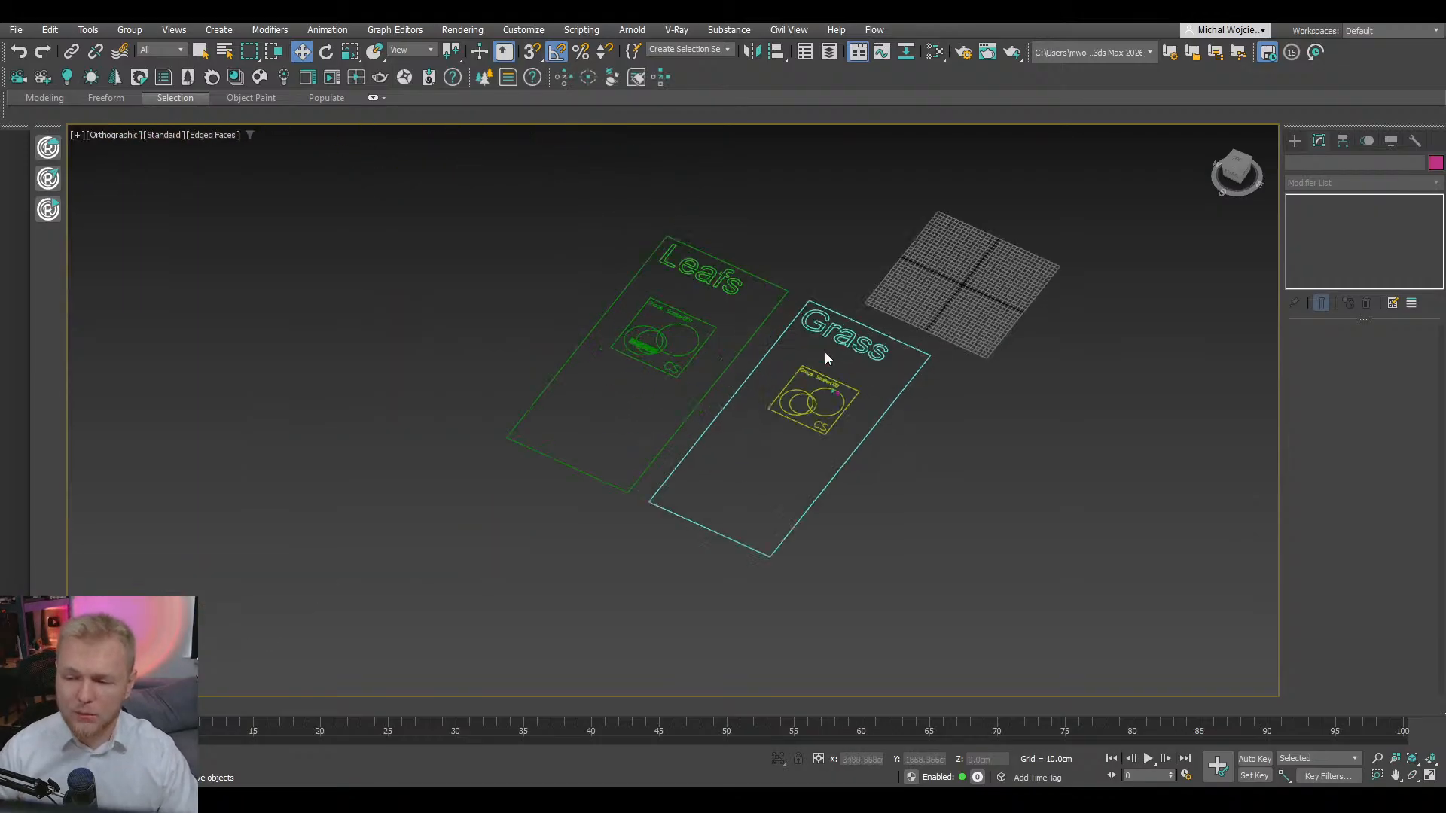
scroll(825, 413, down, 5)
scroll(889, 466, up, 6)
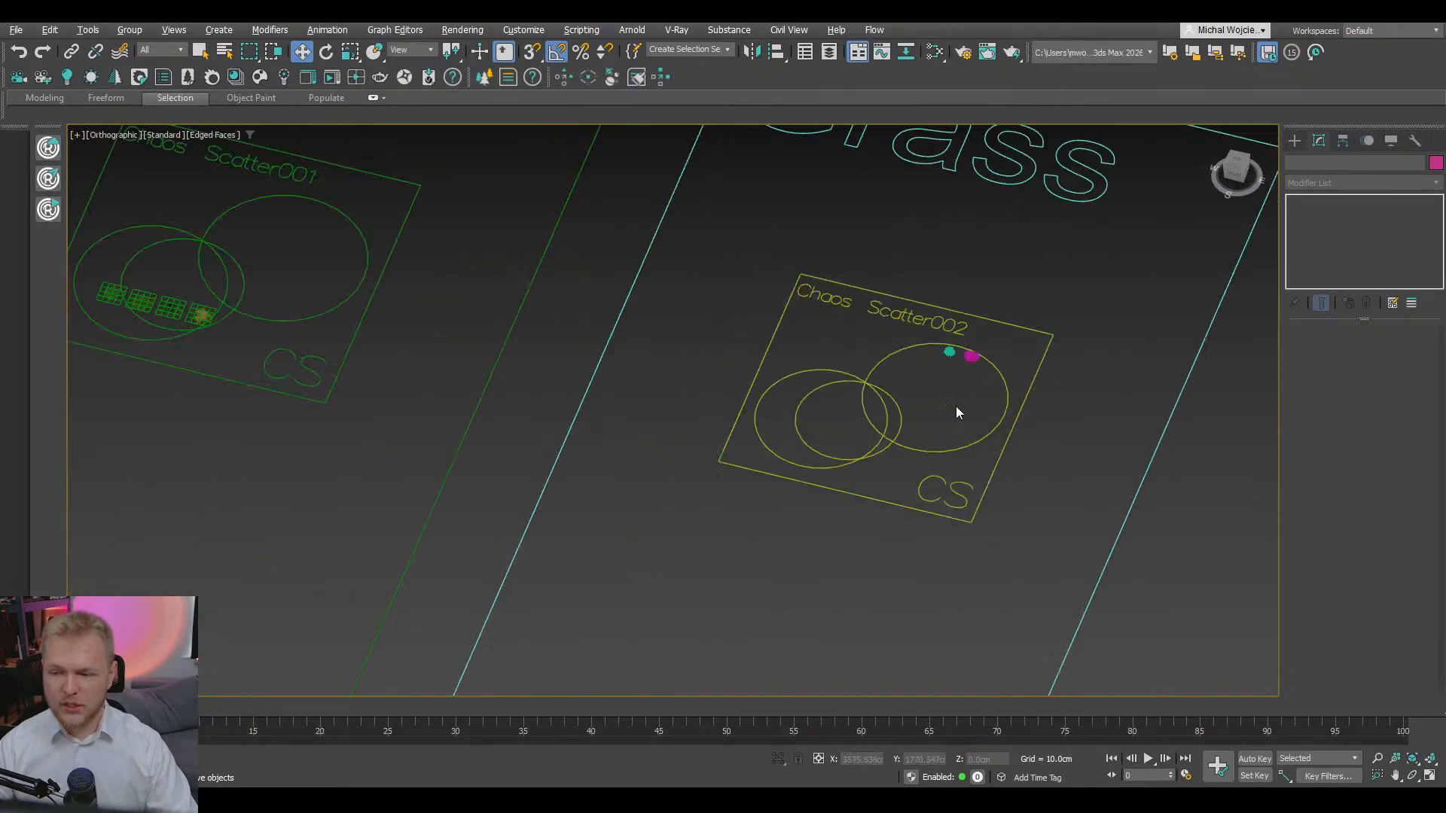
drag(1047, 452, 865, 320)
scroll(865, 319, down, 4)
alt+middle_drag(865, 320, 1030, 434)
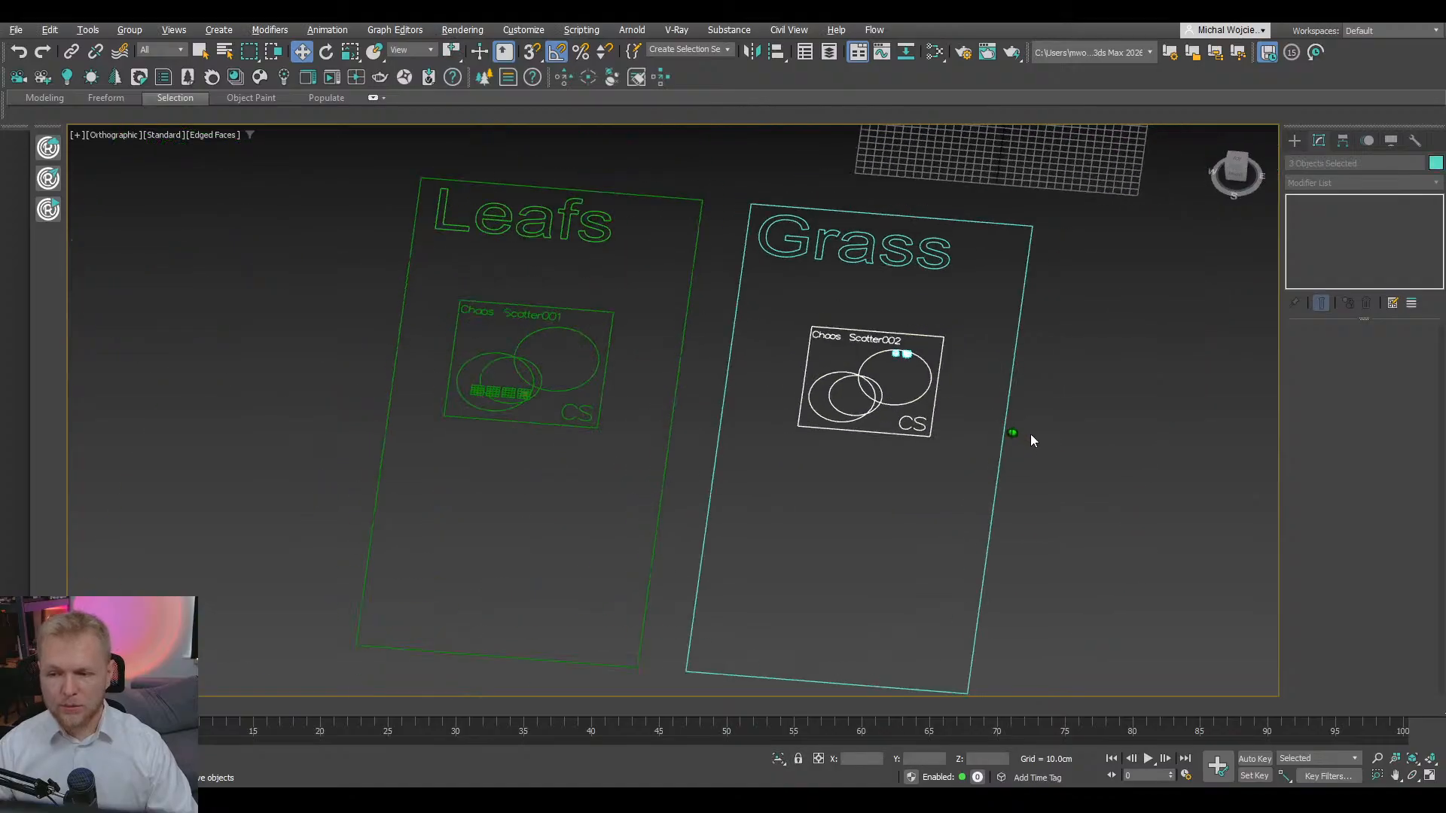
click(964, 410)
click(909, 399)
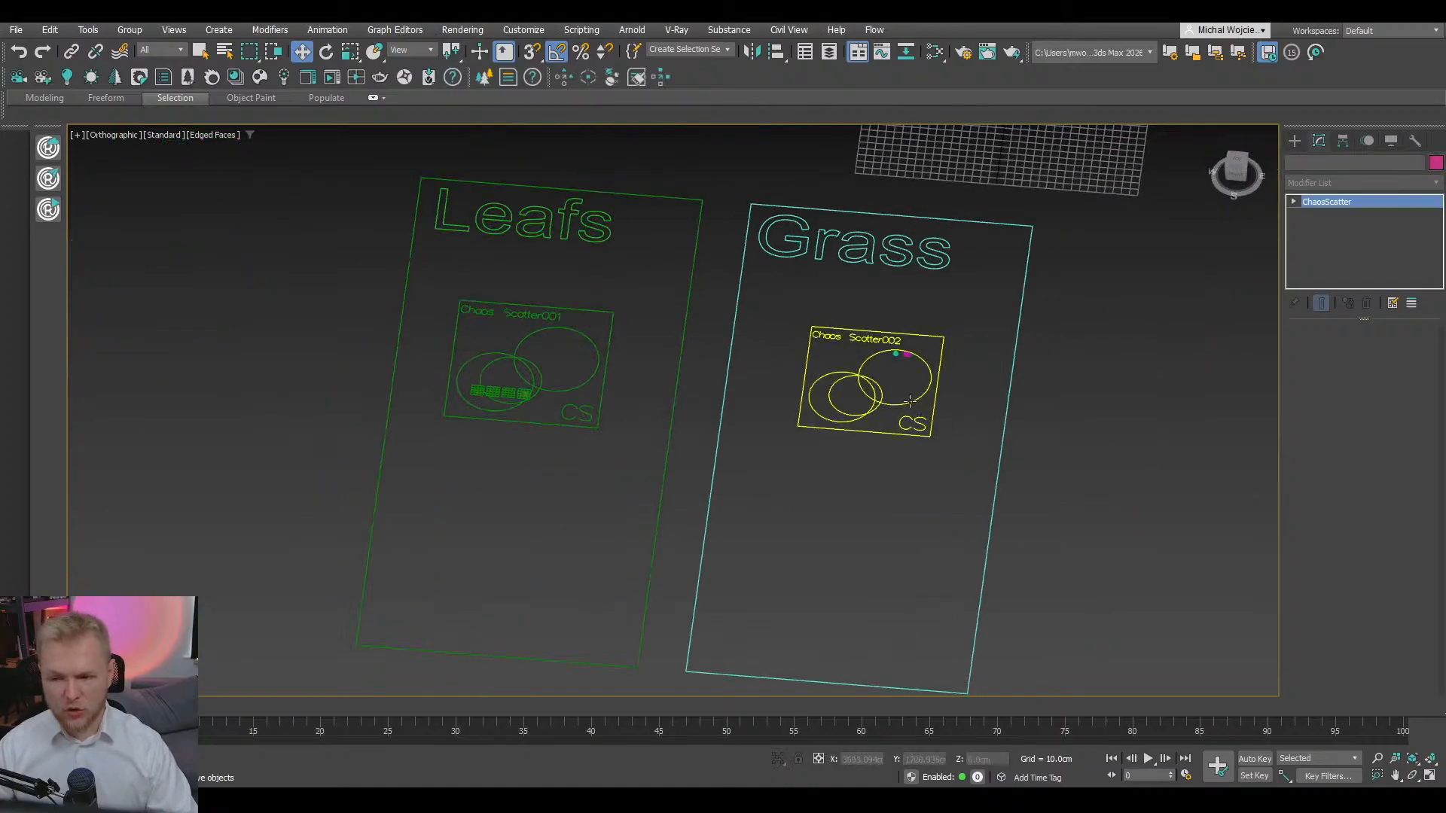
- Bring the scattered ground into view and show the Camera Clipping settings of Chaos Scatter002
scroll(916, 384, down, 3)
alt+middle_drag(916, 384, 965, 252)
scroll(833, 377, up, 3)
scroll(950, 283, down, 3)
middle_drag(630, 443, 884, 287)
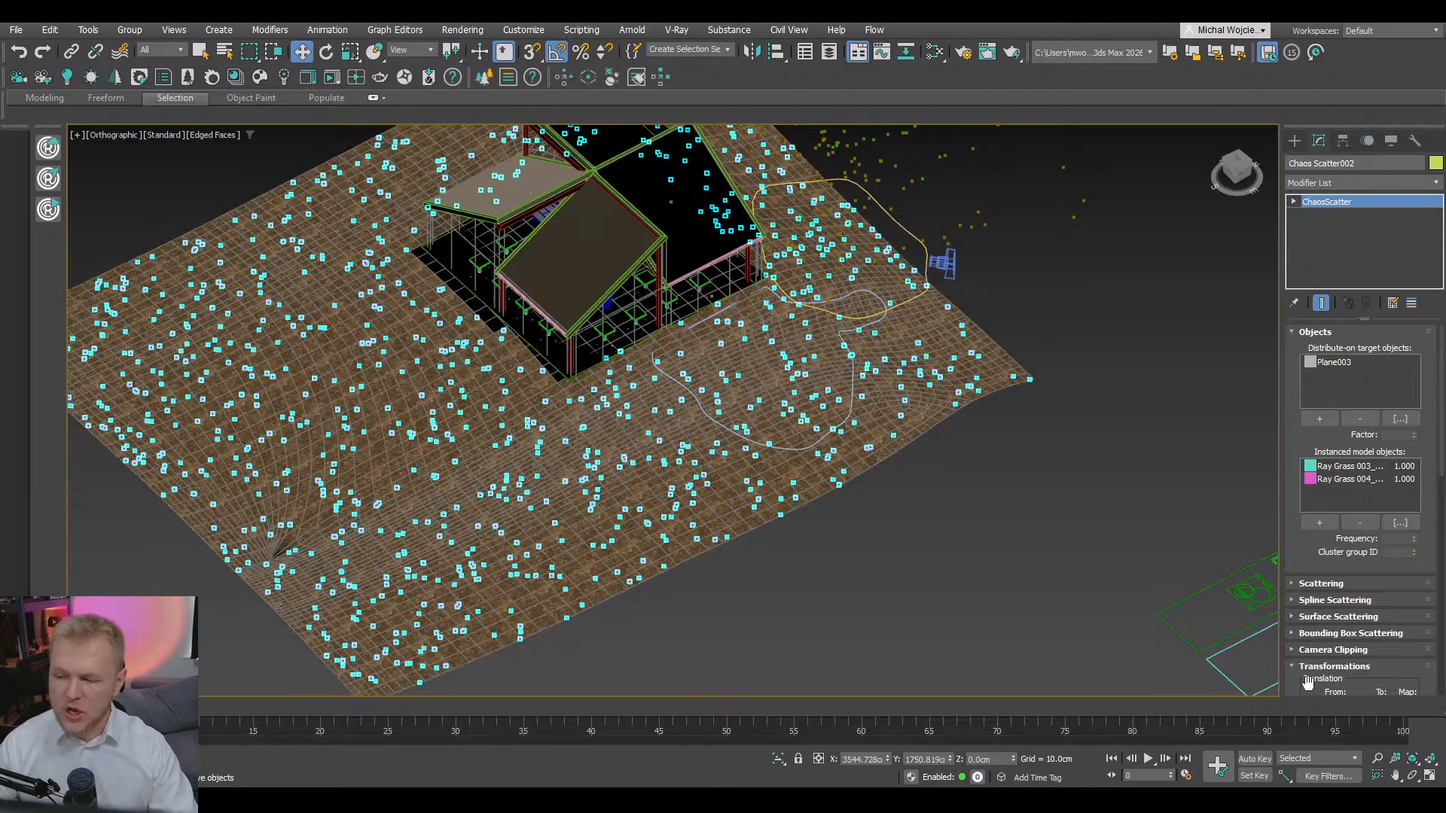
scroll(1308, 681, down, 2)
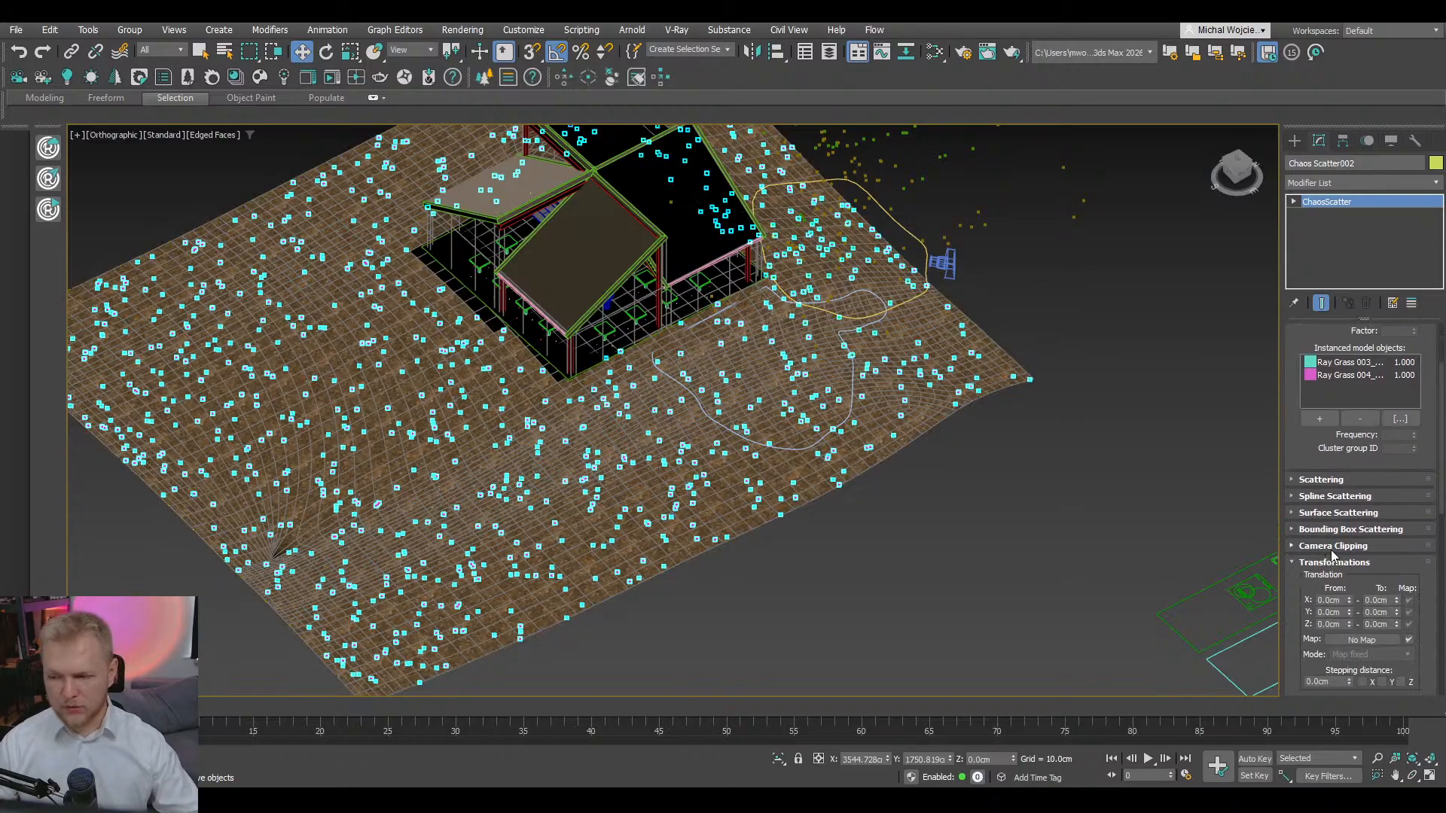
click(1331, 547)
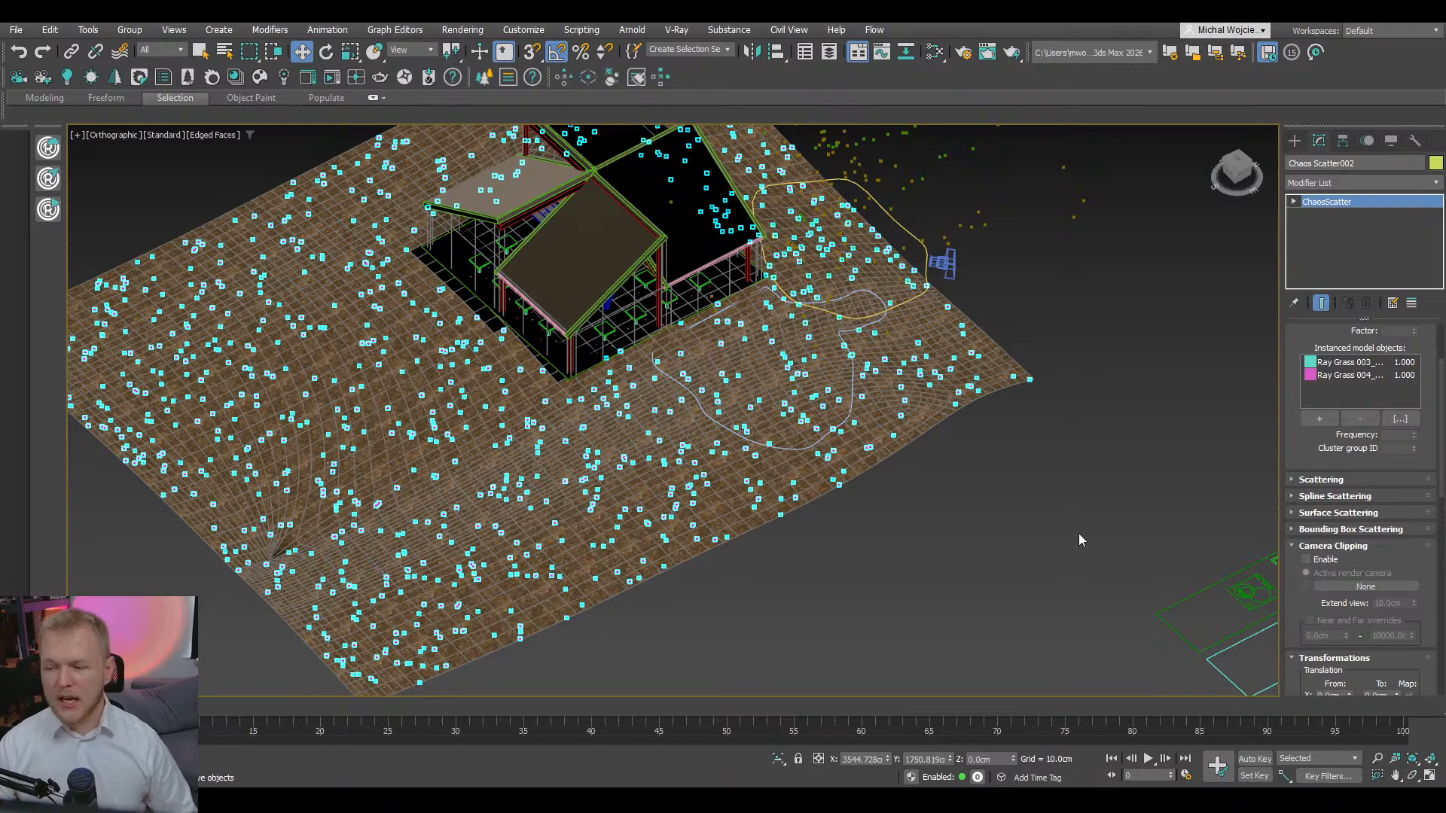
scroll(1078, 539, down, 2)
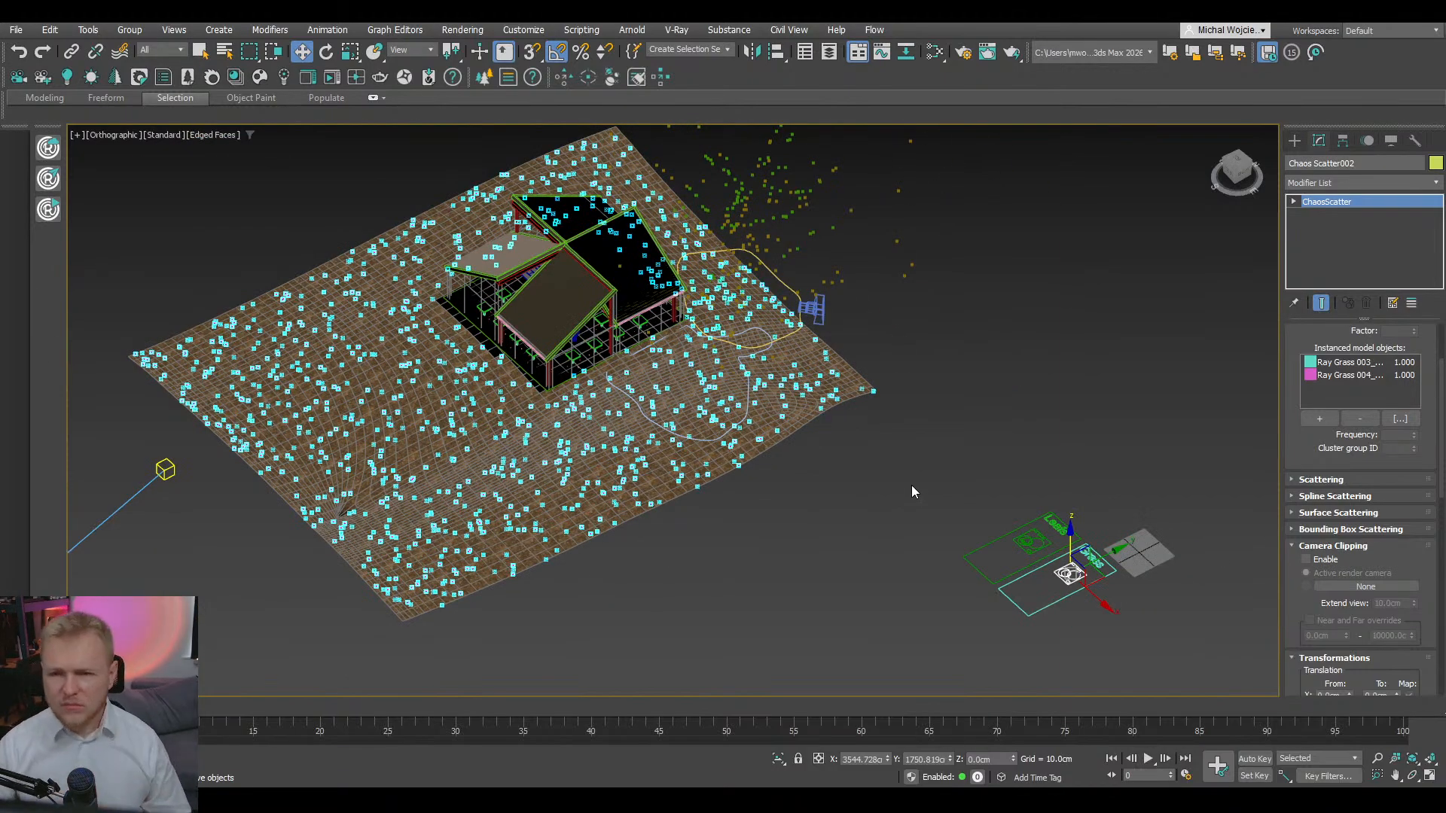
- Turn on the Macro Recorder for capturing scene actions as MAXScript
click(592, 32)
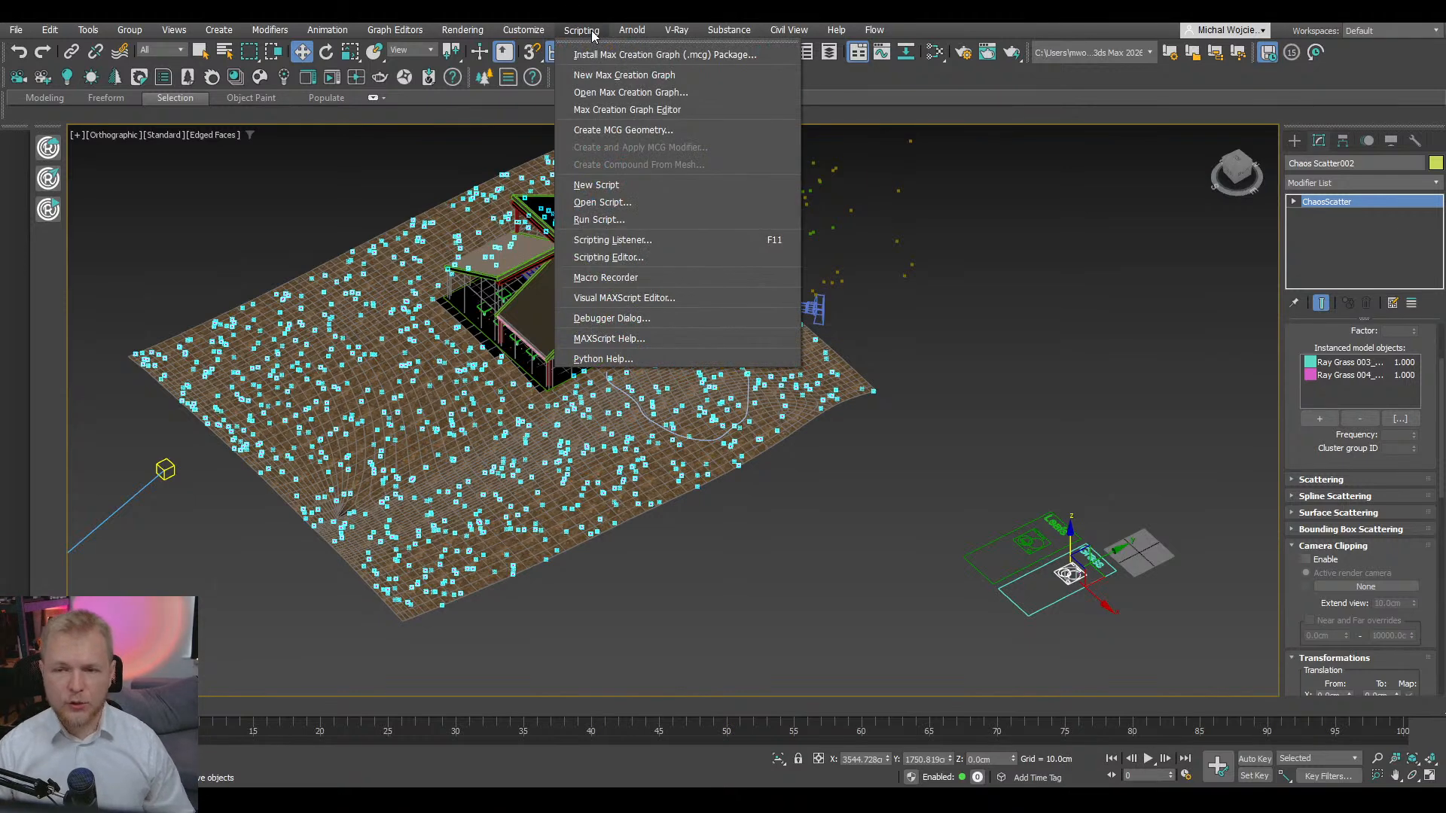
click(613, 275)
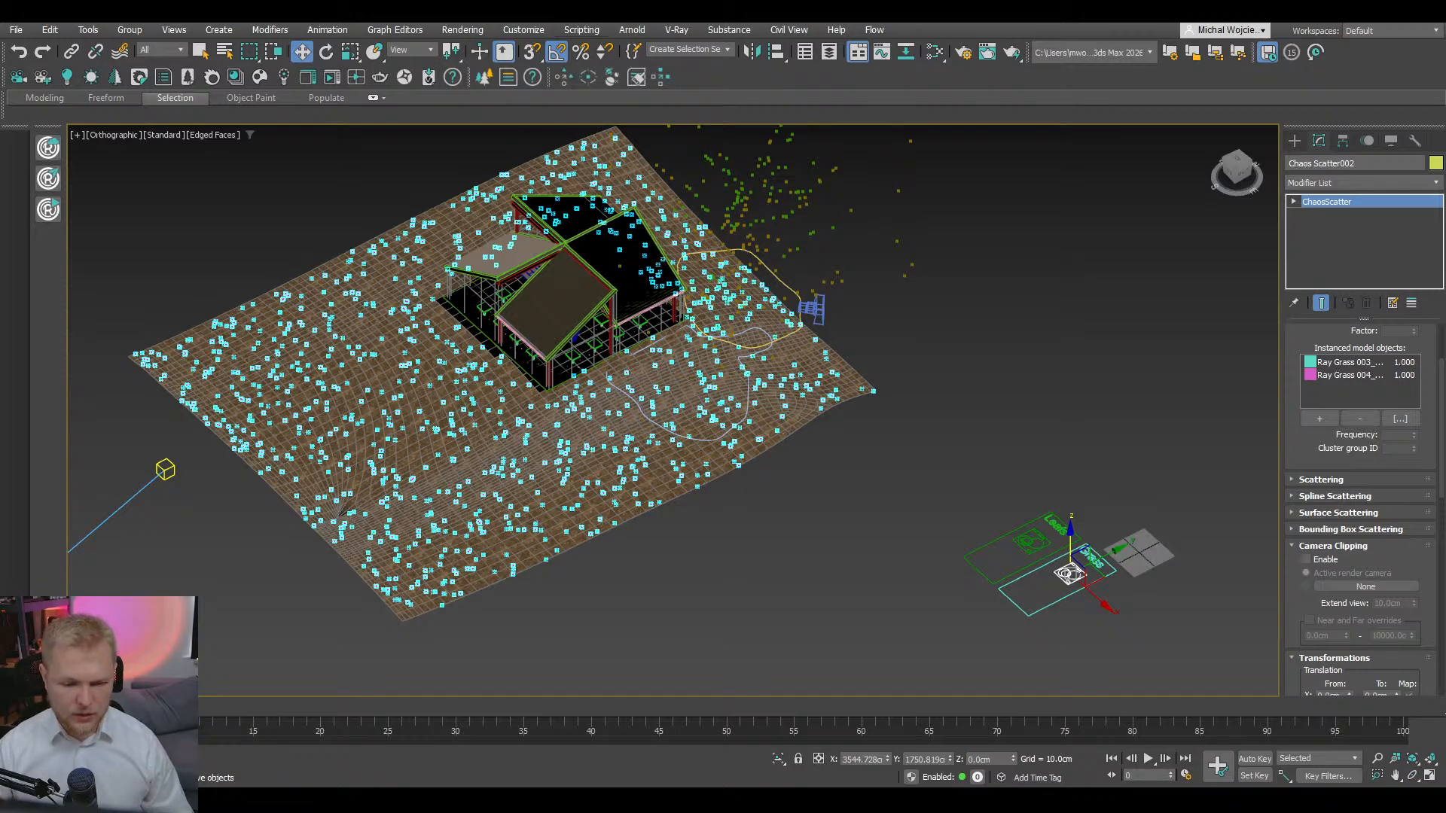
key(m)
click(1391, 90)
- Open the Scripting Listener and clear all recorded commands from its macro recorder area
click(582, 29)
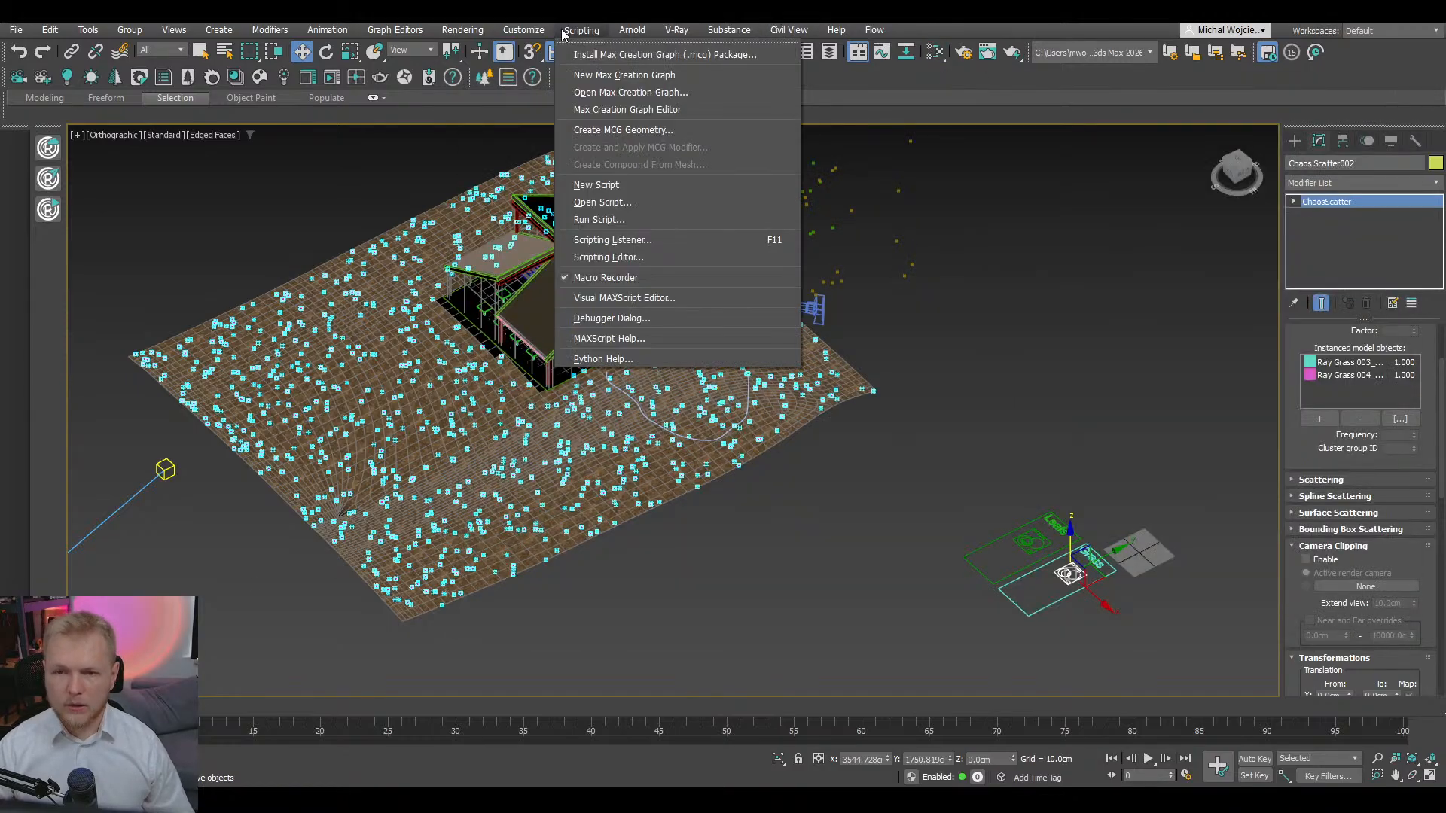
click(635, 241)
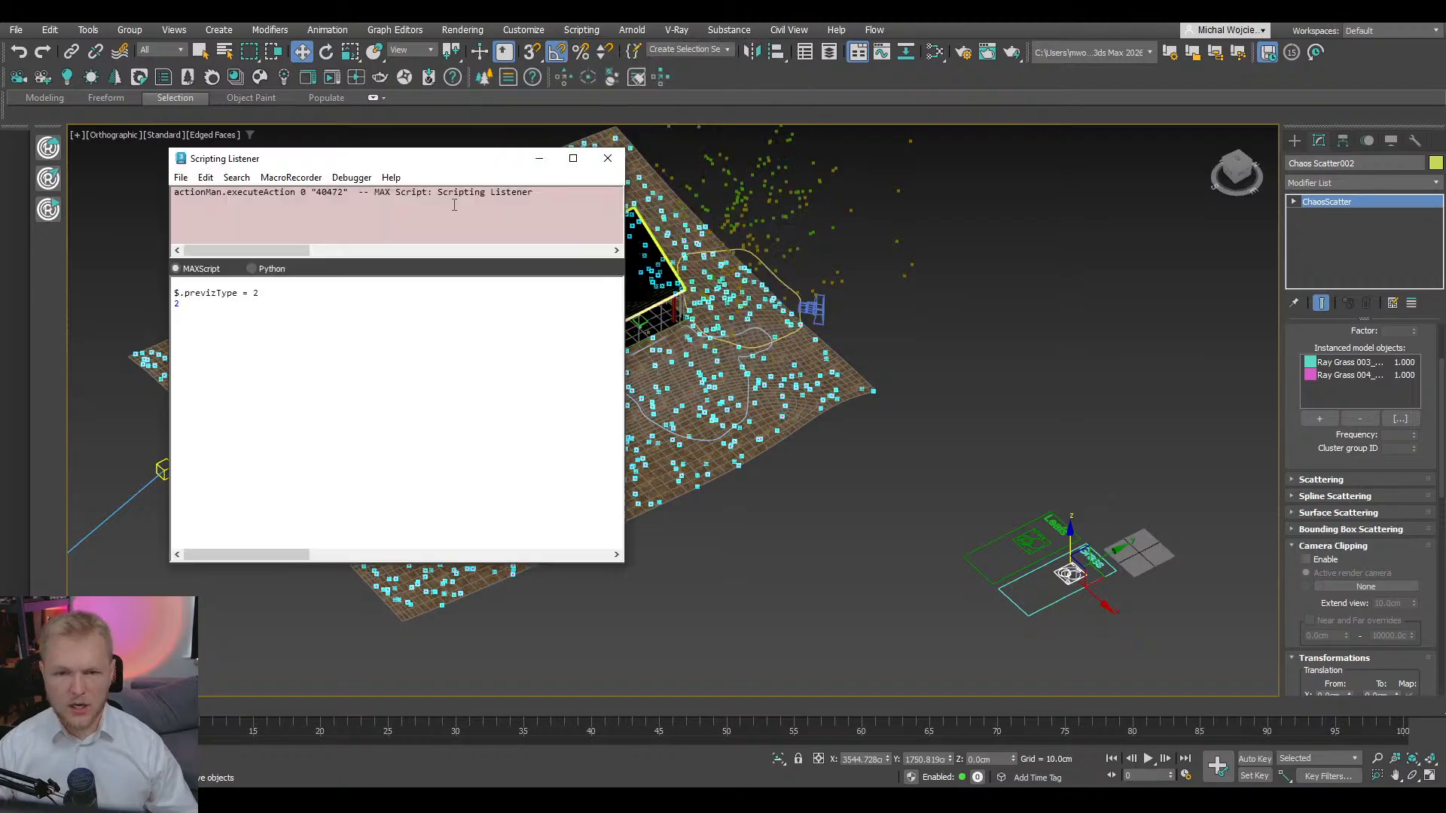
key(ctrl+a)
key(Delete)
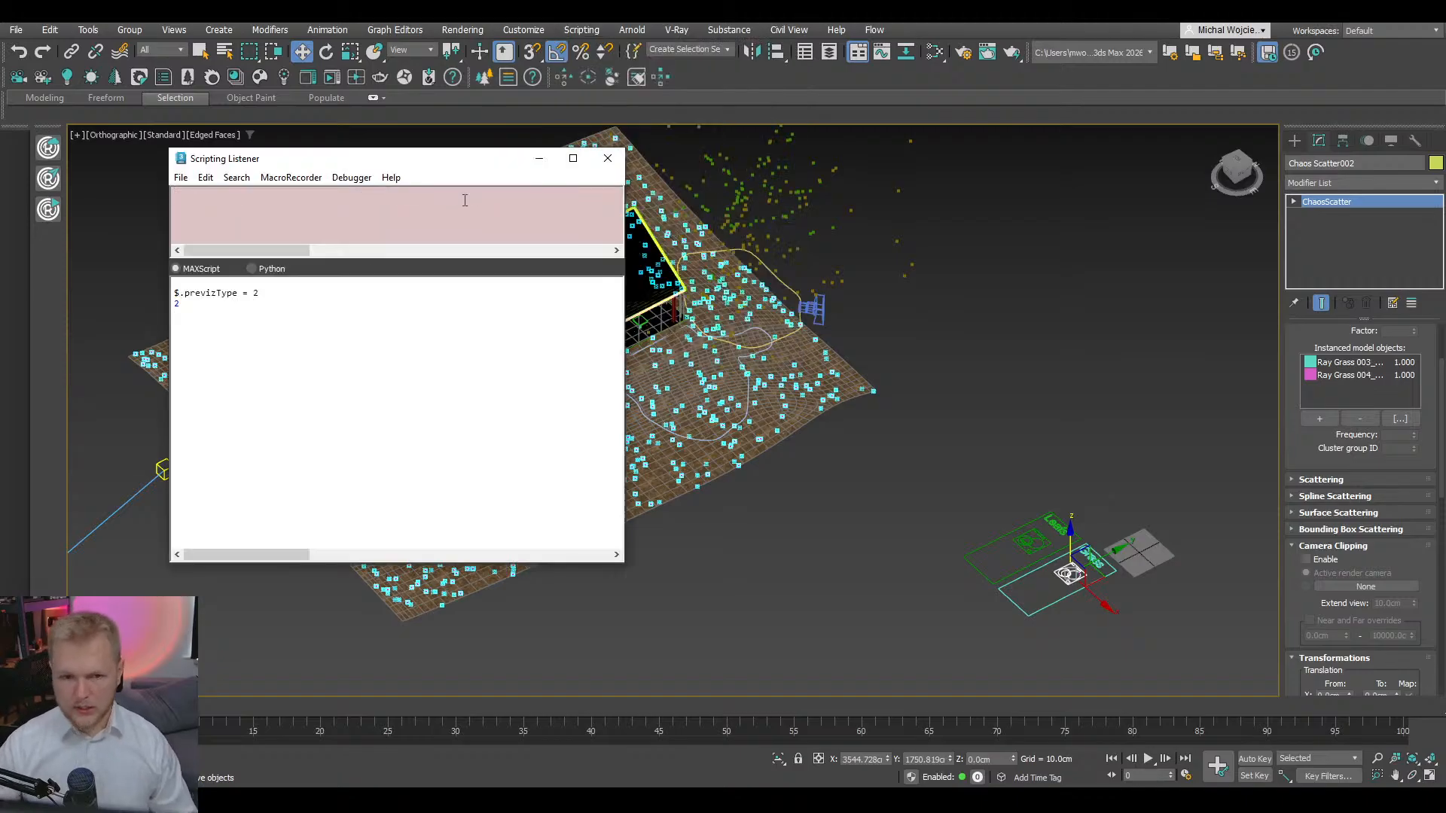
- Enable Camera Clipping on Chaos Scatter002 and replace the old MAXScript listener text with the recorded line $.cameraClippingEnabled = on
click(1325, 561)
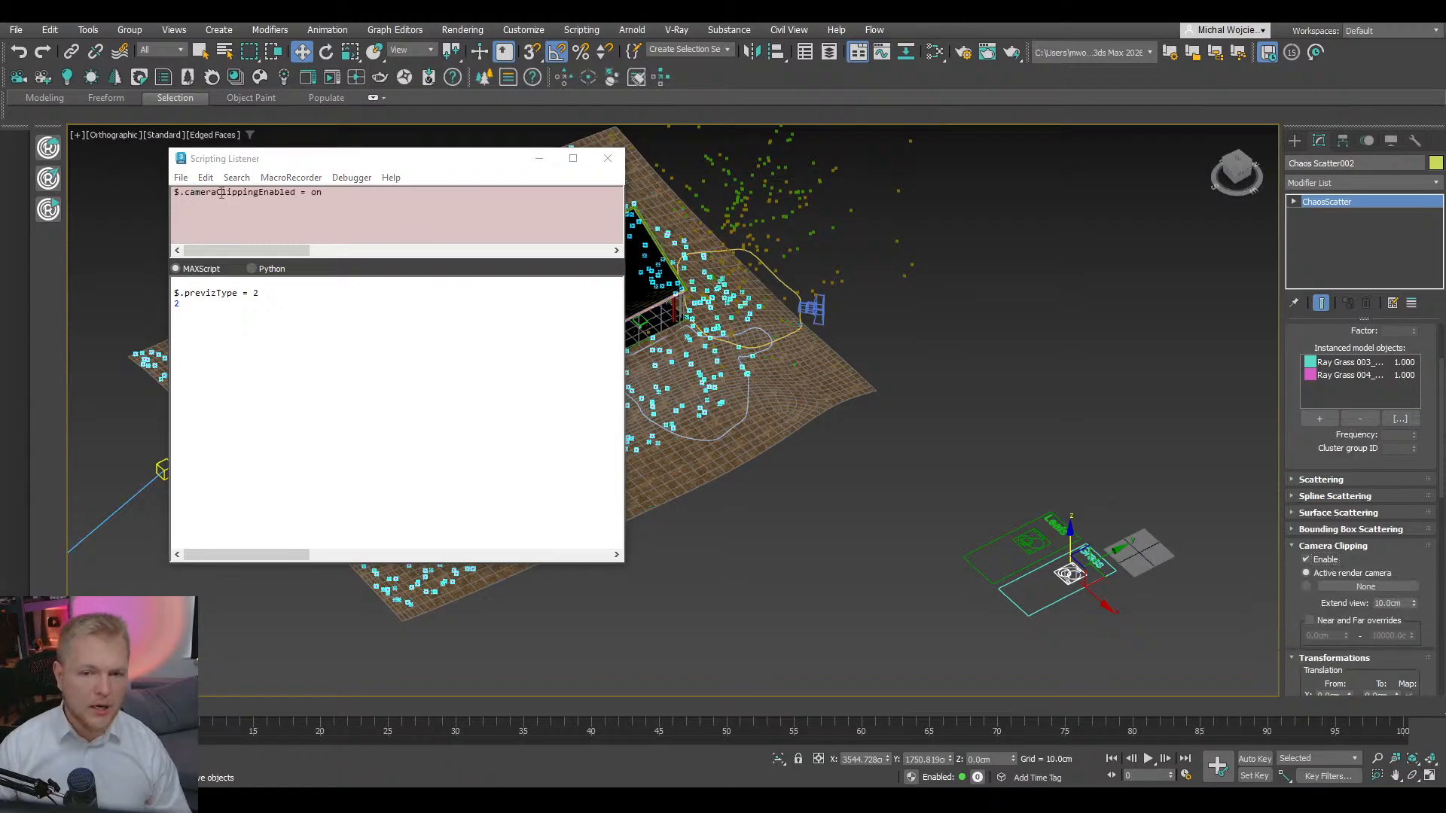
click(332, 193)
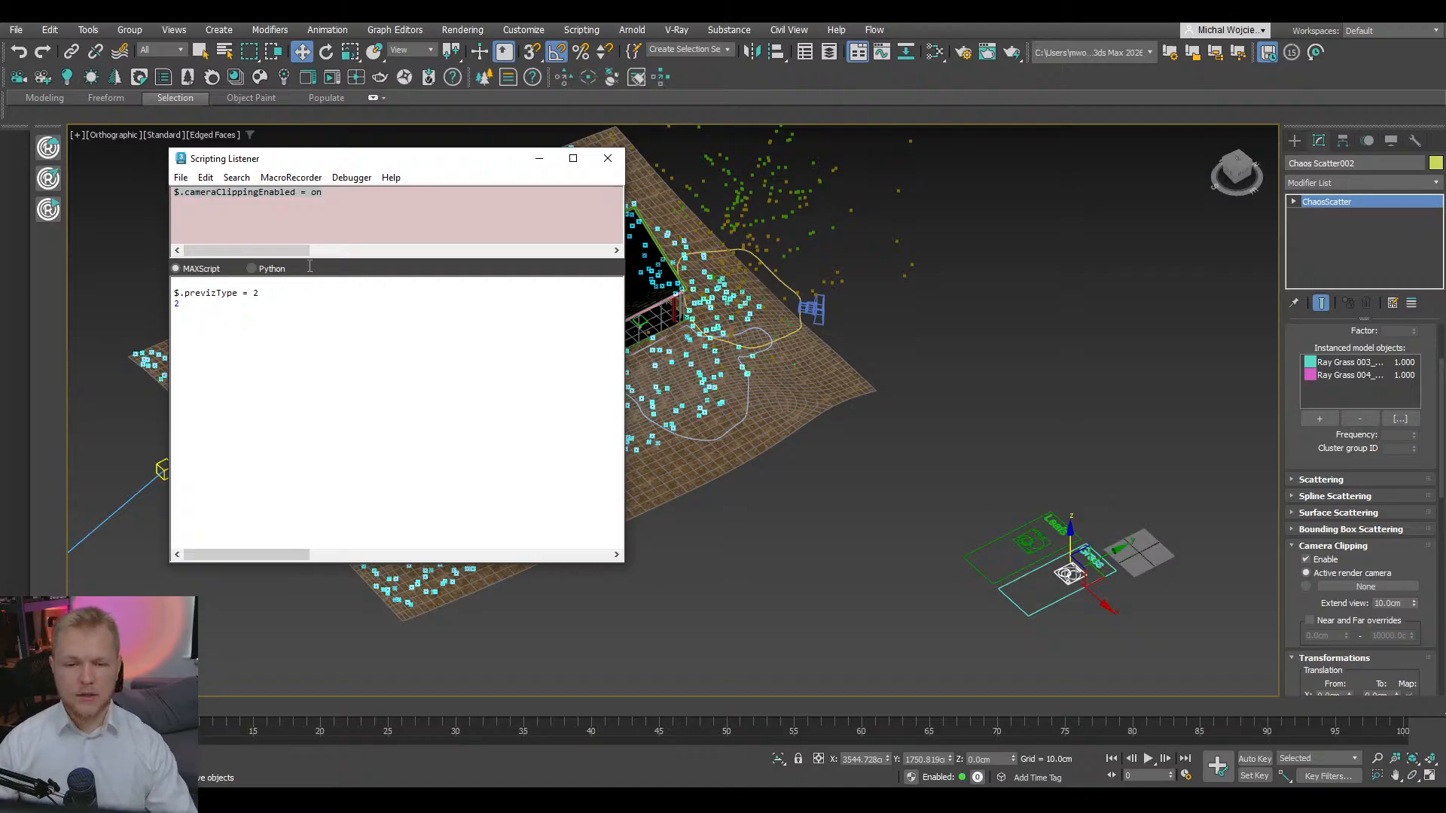
drag(259, 323, 90, 252)
text($.cameraClippingEnabled = on)
- Turn off the Macro Recorder and run $.cameraClippingEnabled = on for both the leaves and grass scatter objects together, closing the listener
click(291, 178)
click(290, 194)
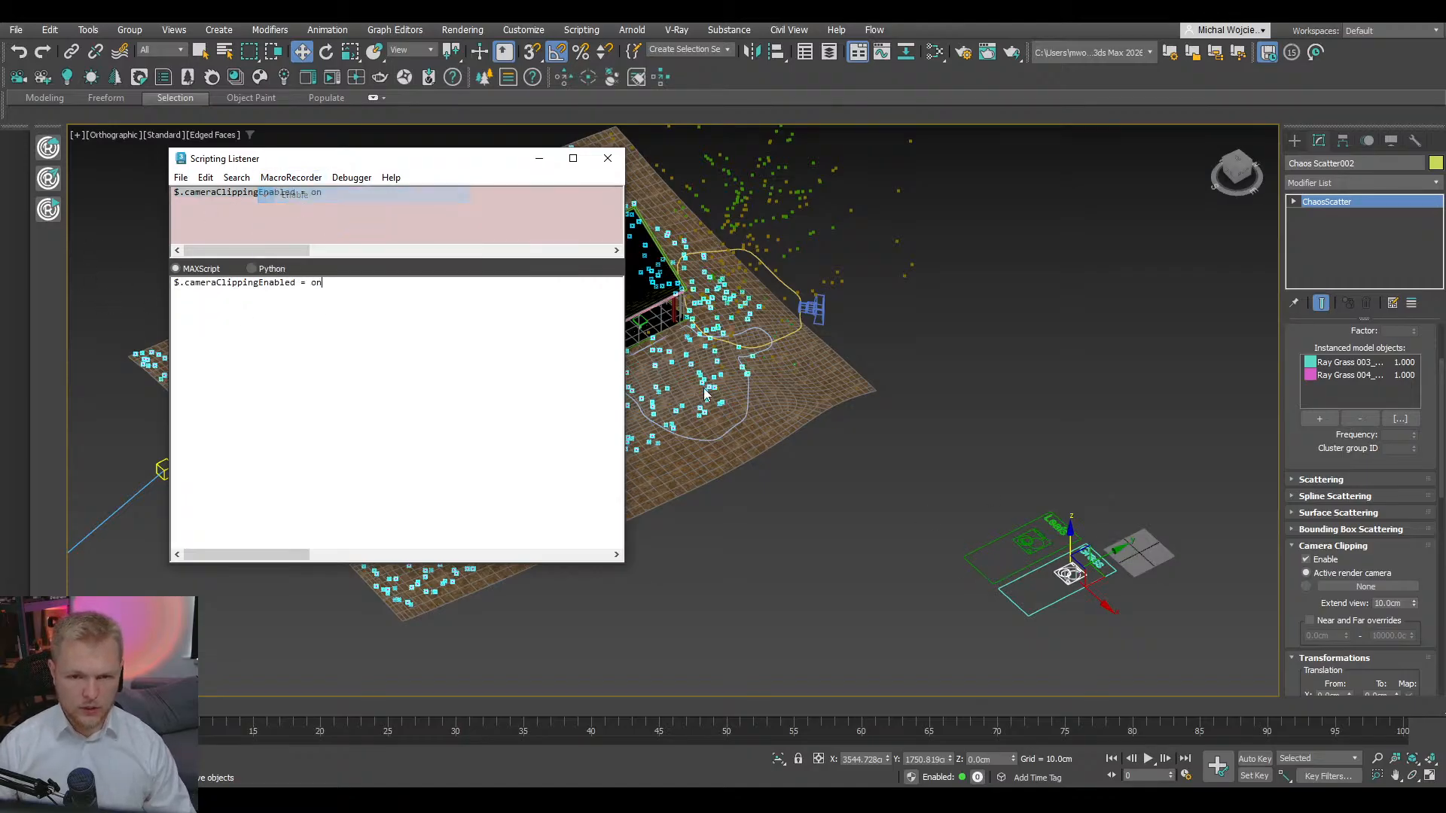
ctrl+click(1022, 539)
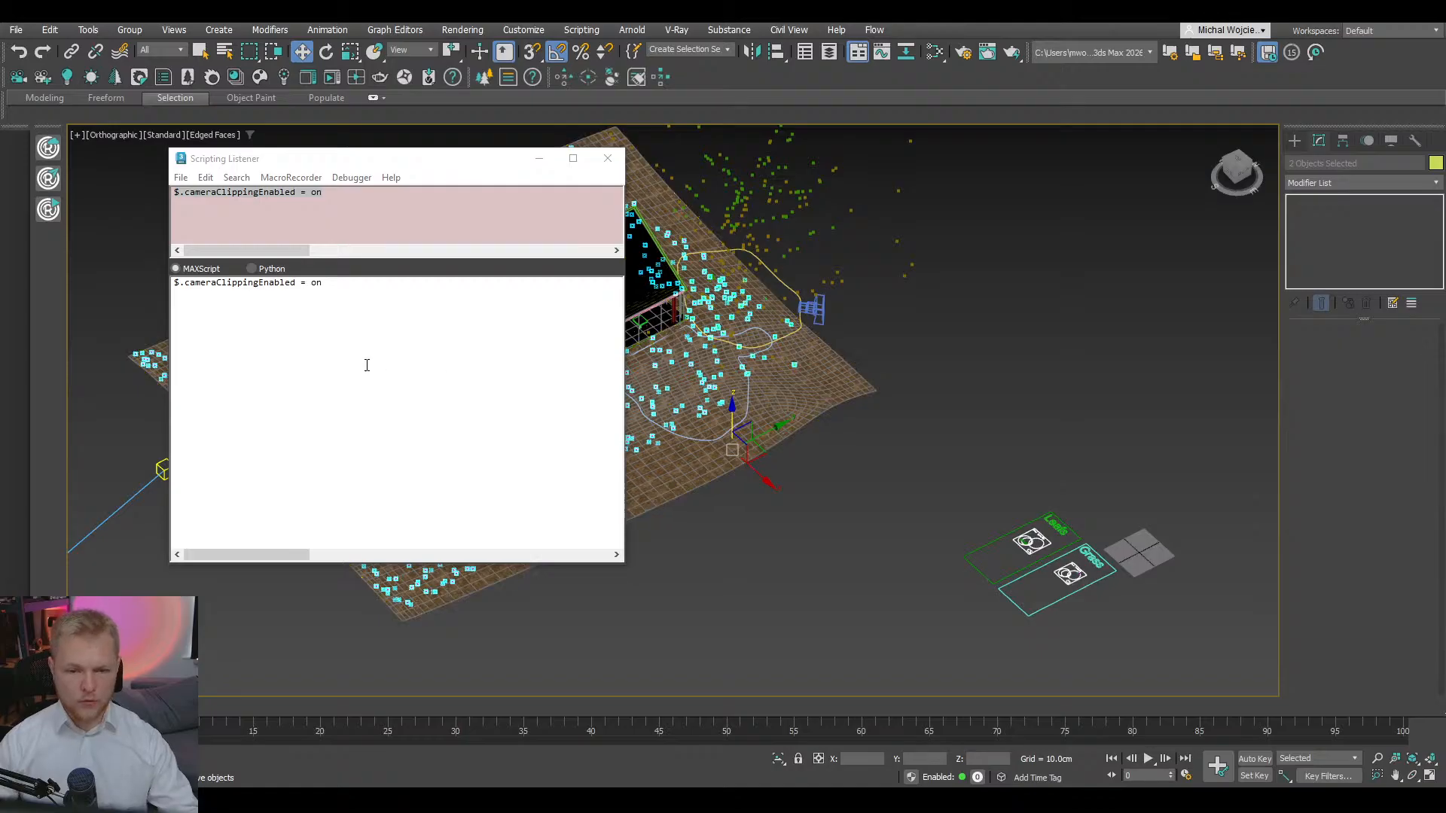
click(396, 290)
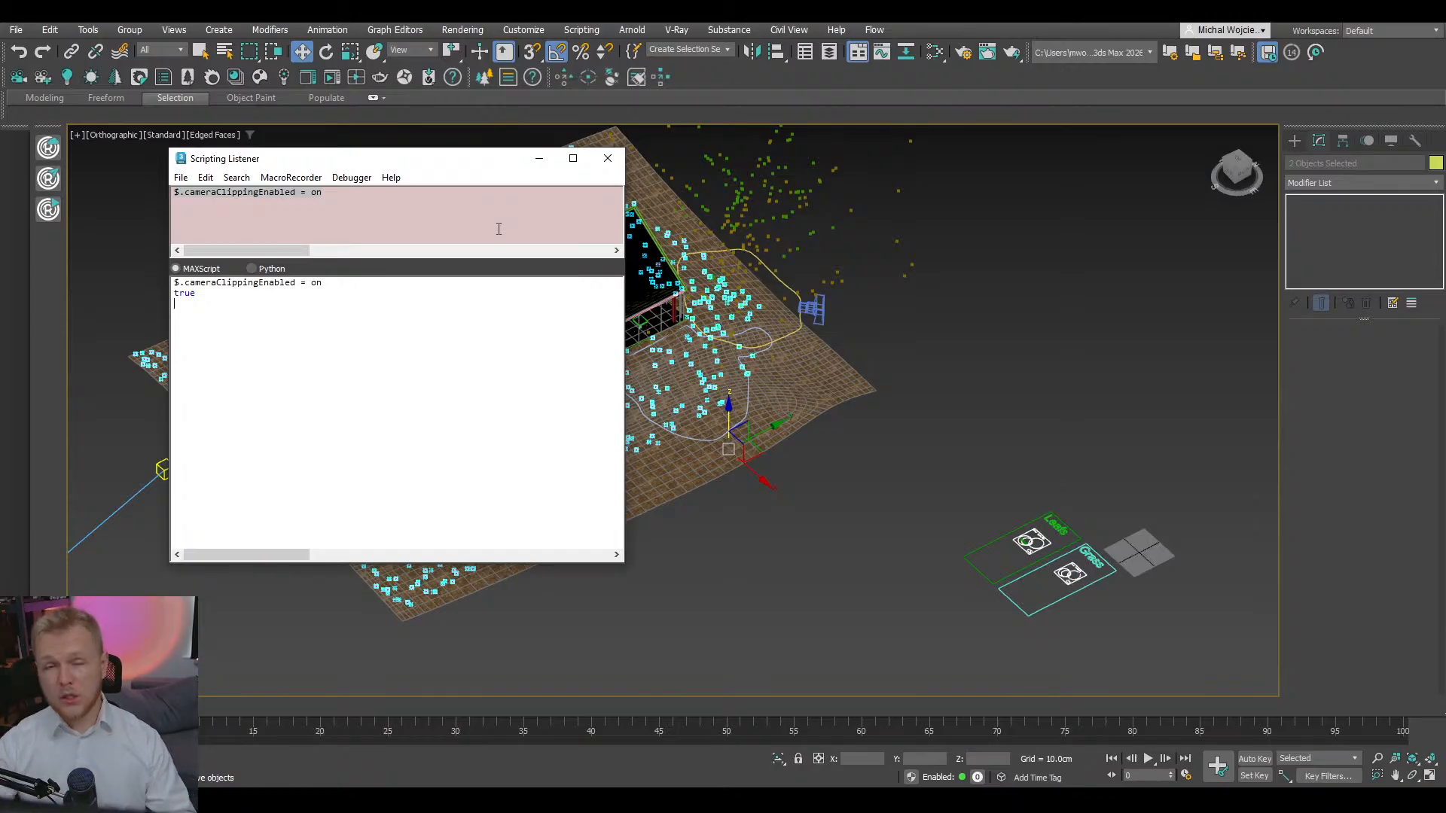
click(608, 158)
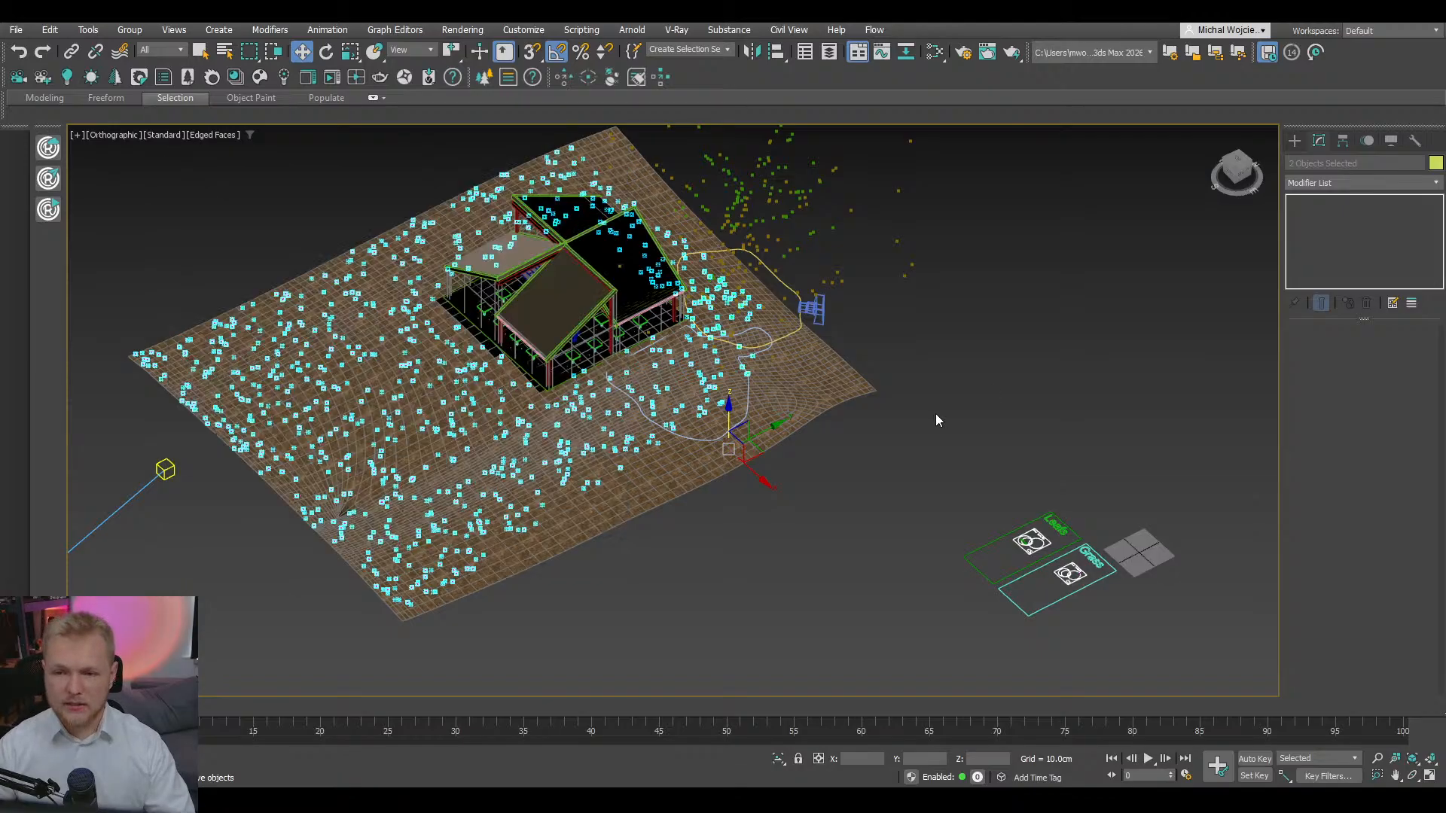
- Look through Corona Camera001 in front of the house and switch back to the four-viewport layout
alt+middle_drag(935, 416, 544, 500)
scroll(741, 561, up, 3)
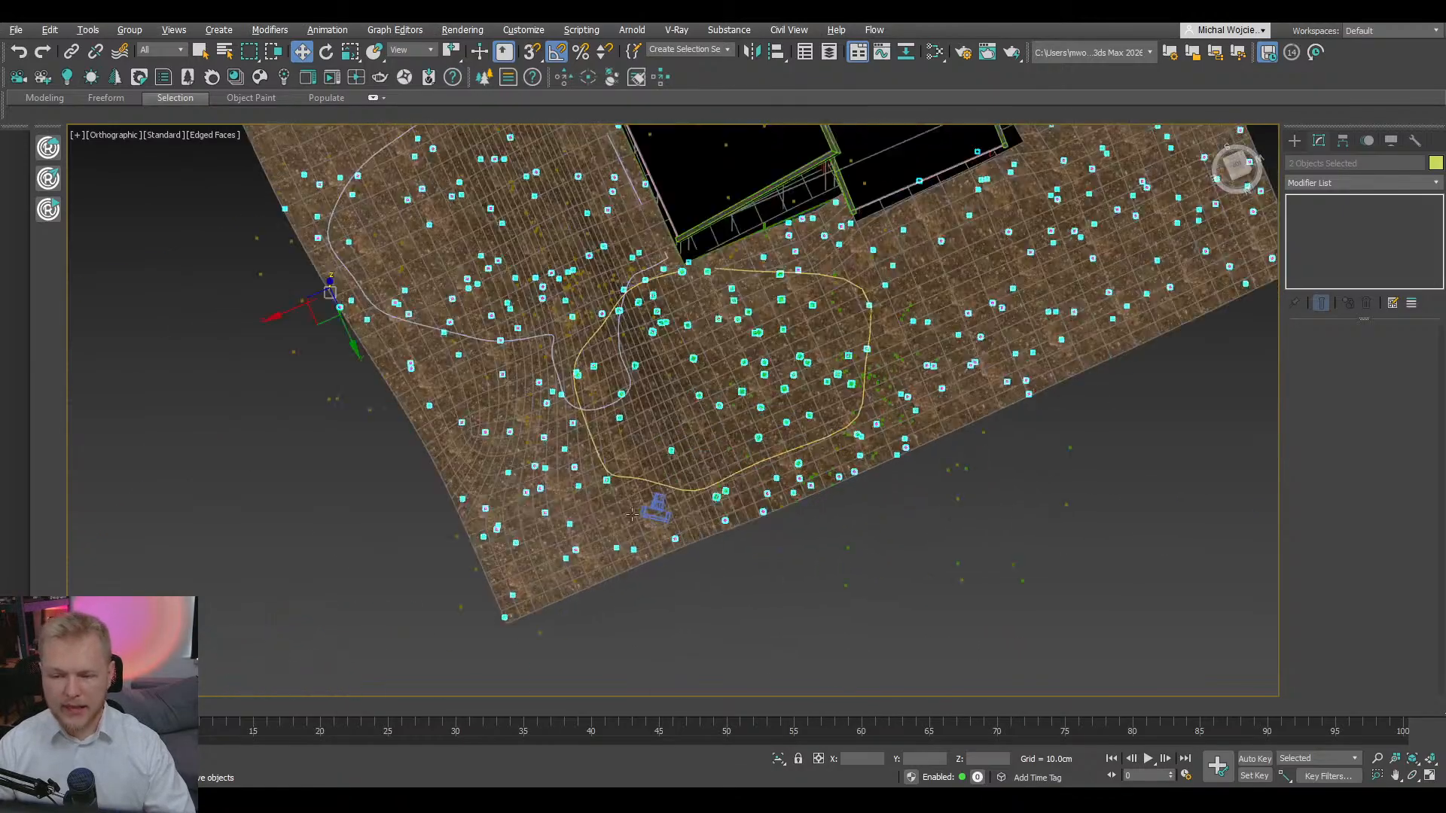
click(652, 516)
click(654, 511)
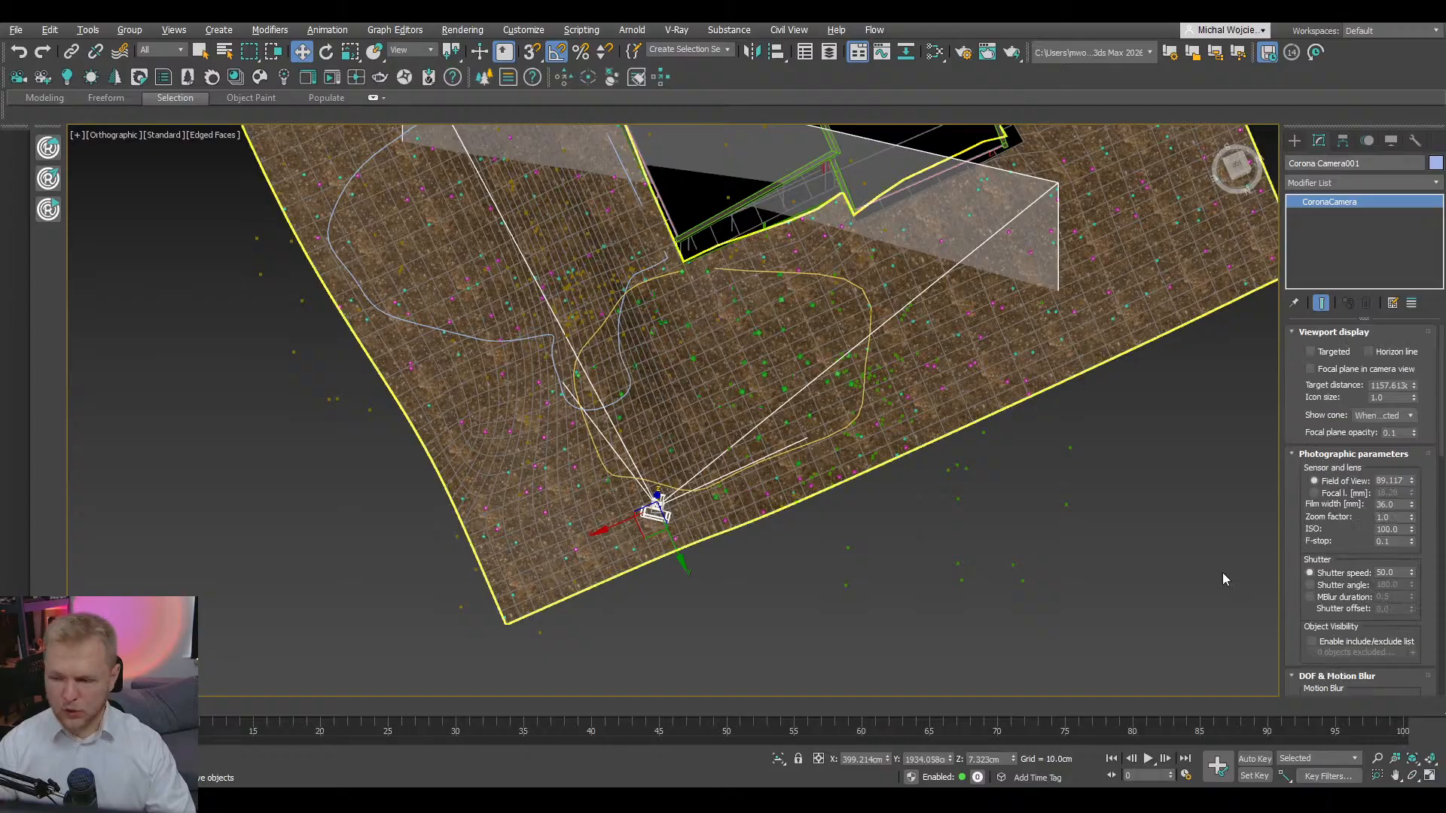
key(c)
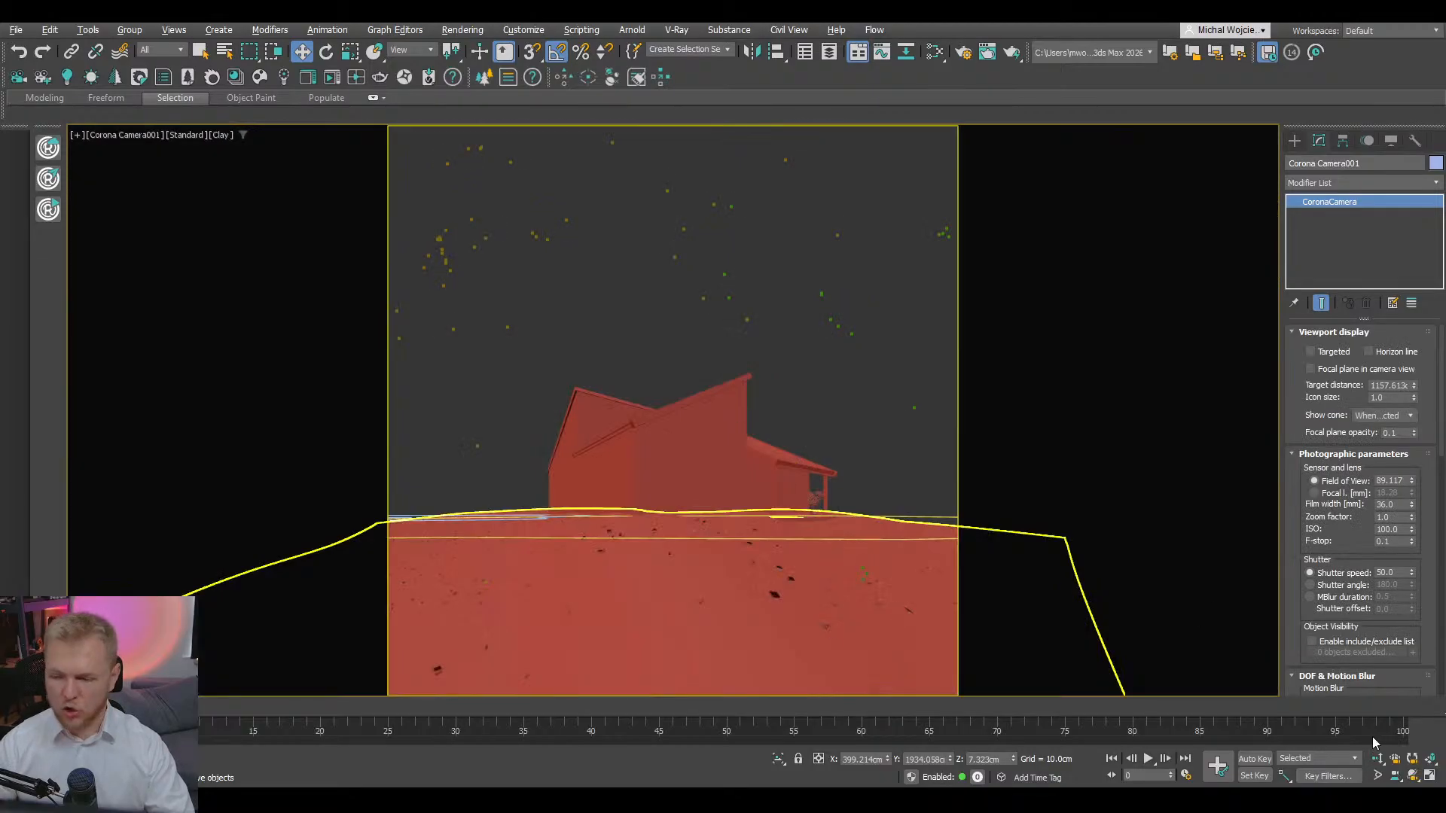
click(1429, 777)
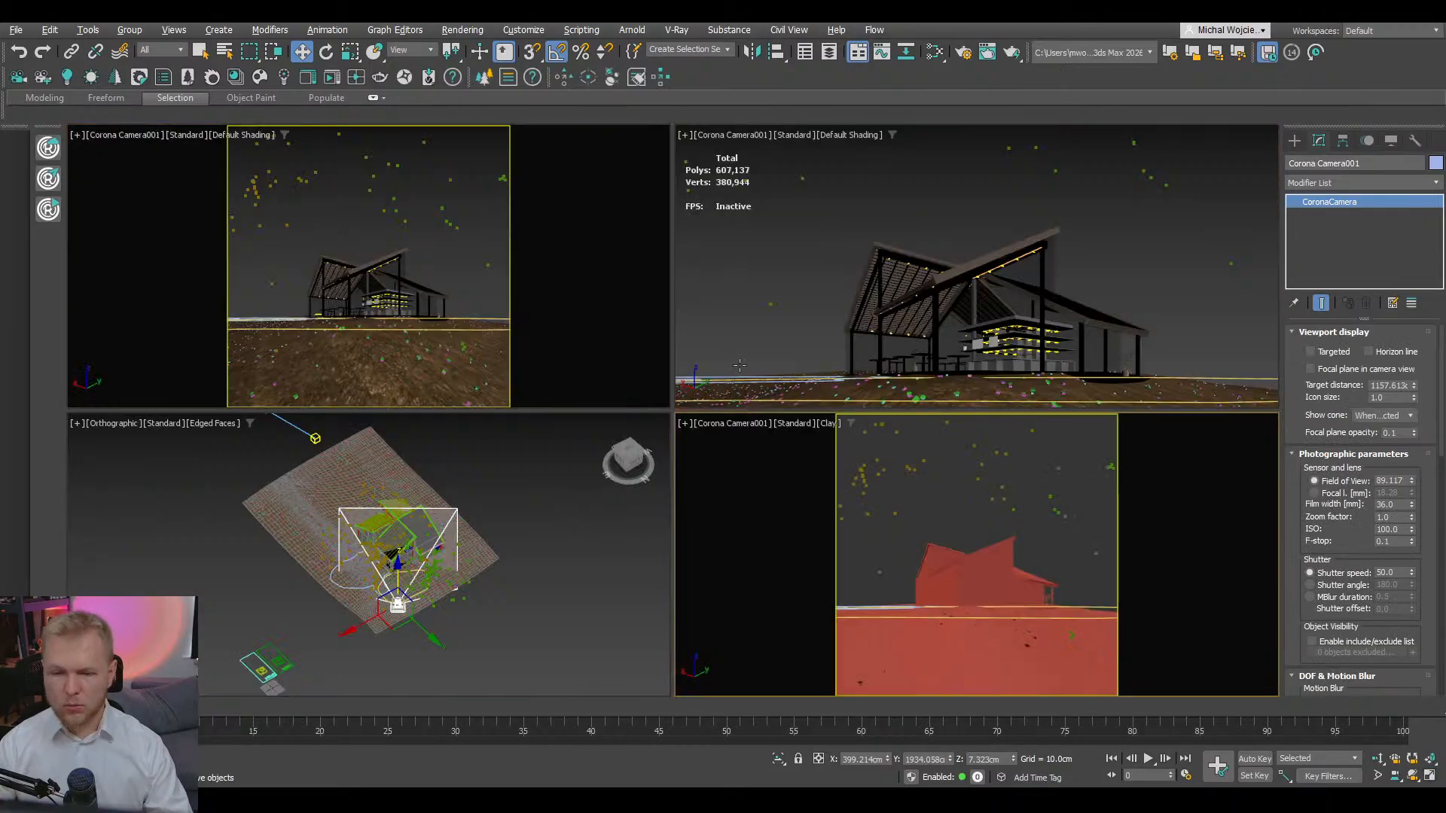
- Select the grass Chaos Scatter and assign Corona Camera001 as its camera clipping camera instead of the active render camera
scroll(273, 675, up, 8)
click(276, 658)
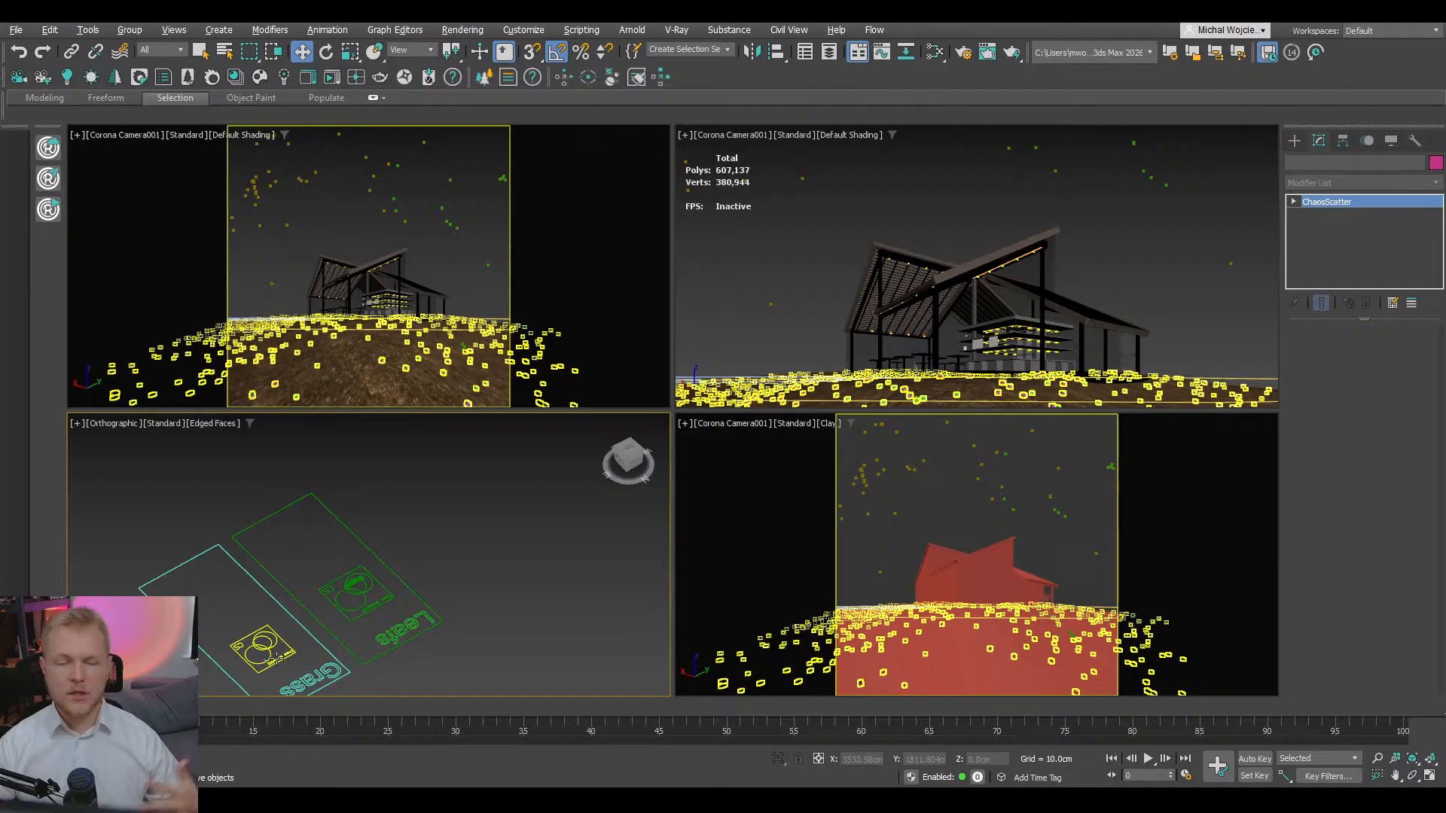
click(276, 657)
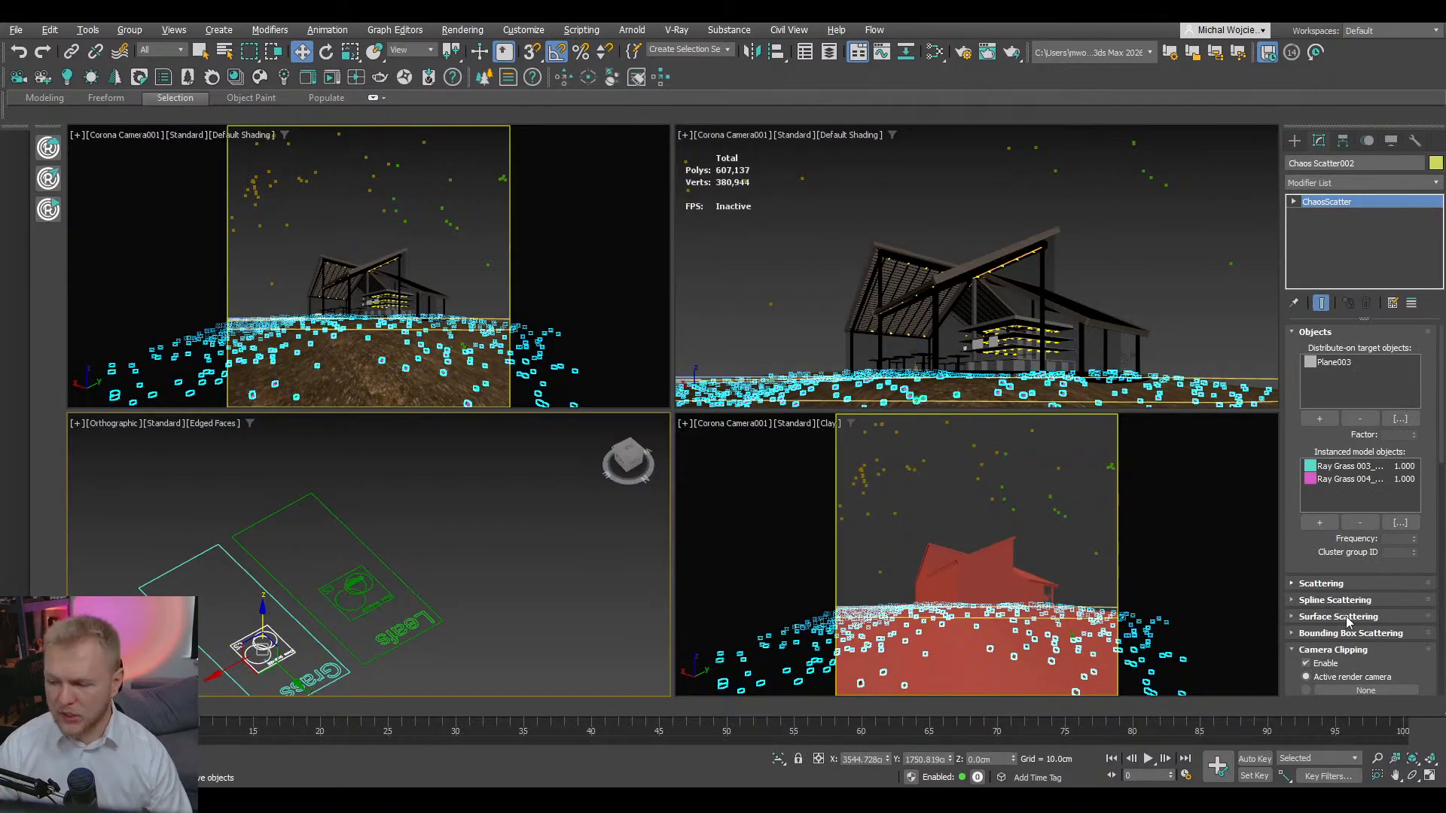
scroll(1290, 686, down, 2)
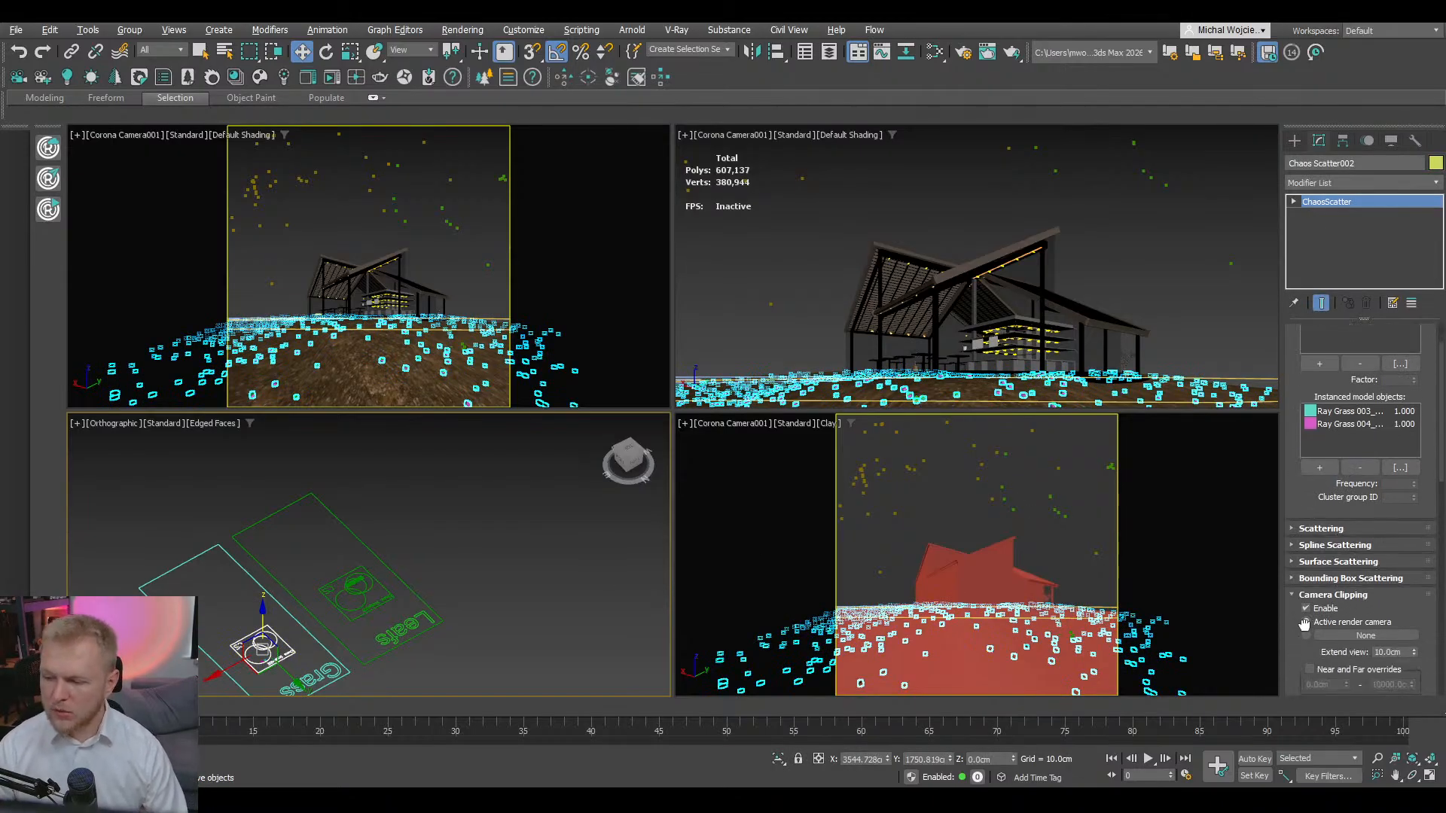
click(1369, 631)
scroll(395, 612, down, 2)
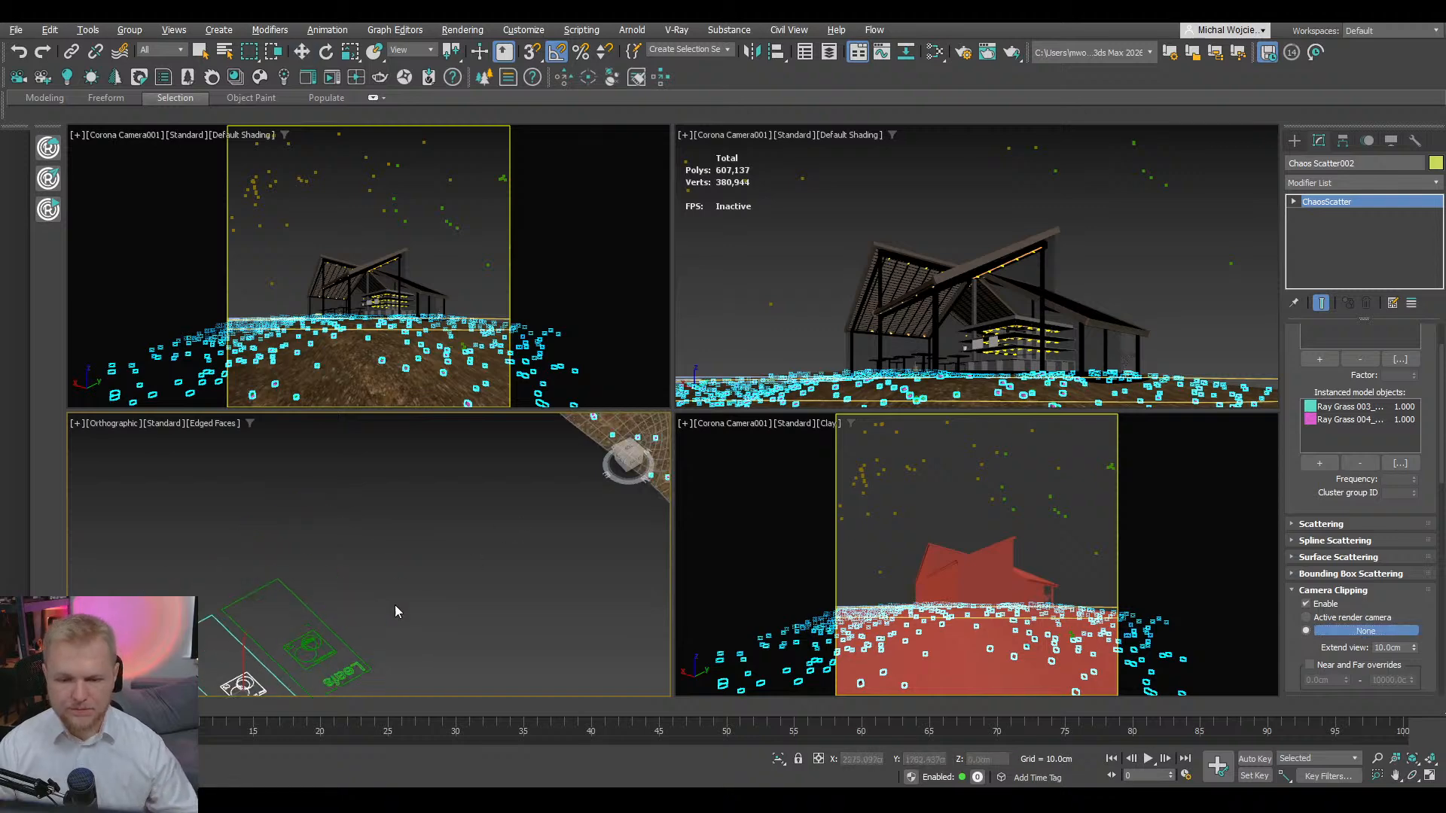
scroll(394, 606, down, 4)
middle_drag(422, 583, 226, 587)
scroll(329, 548, up, 3)
click(317, 525)
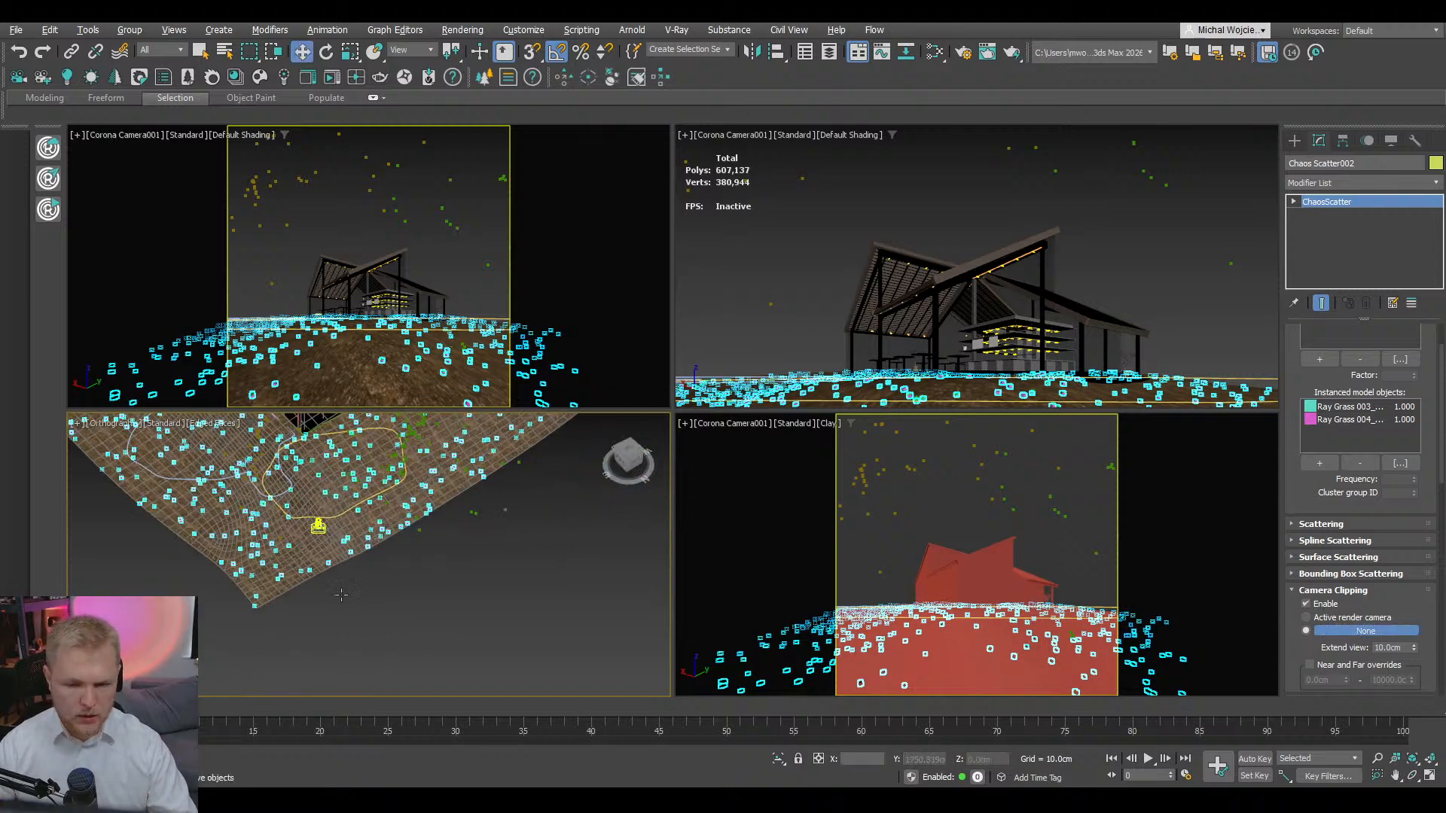
right_click(422, 609)
click(387, 619)
- Examine the terrain and the clipped grass scatter around the building from several angles in the orthographic view
middle_drag(361, 474, 531, 605)
key(F3)
scroll(462, 550, down, 4)
alt+middle_drag(461, 550, 521, 559)
scroll(482, 548, up, 4)
scroll(512, 527, down, 2)
key(F3)
scroll(500, 580, up, 4)
scroll(530, 562, down, 8)
scroll(511, 462, up, 2)
middle_drag(512, 461, 509, 530)
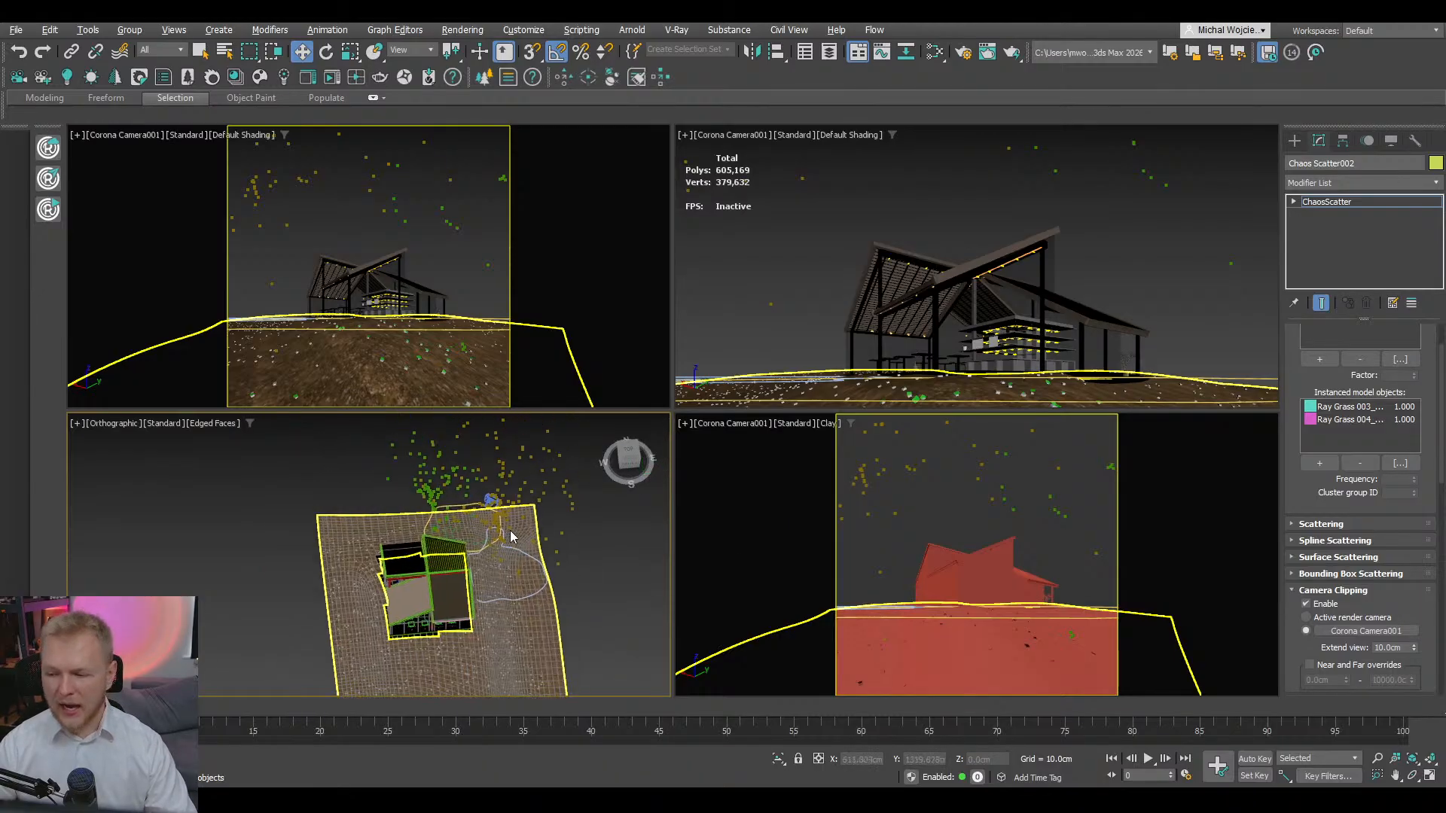
- Set the grass scatter's camera clipping view extension to 50 cm
mouse_move(1414, 652)
mouse_down()
mouse_move(1416, 594)
mouse_move(1412, 647)
mouse_up()
double_click(1401, 647)
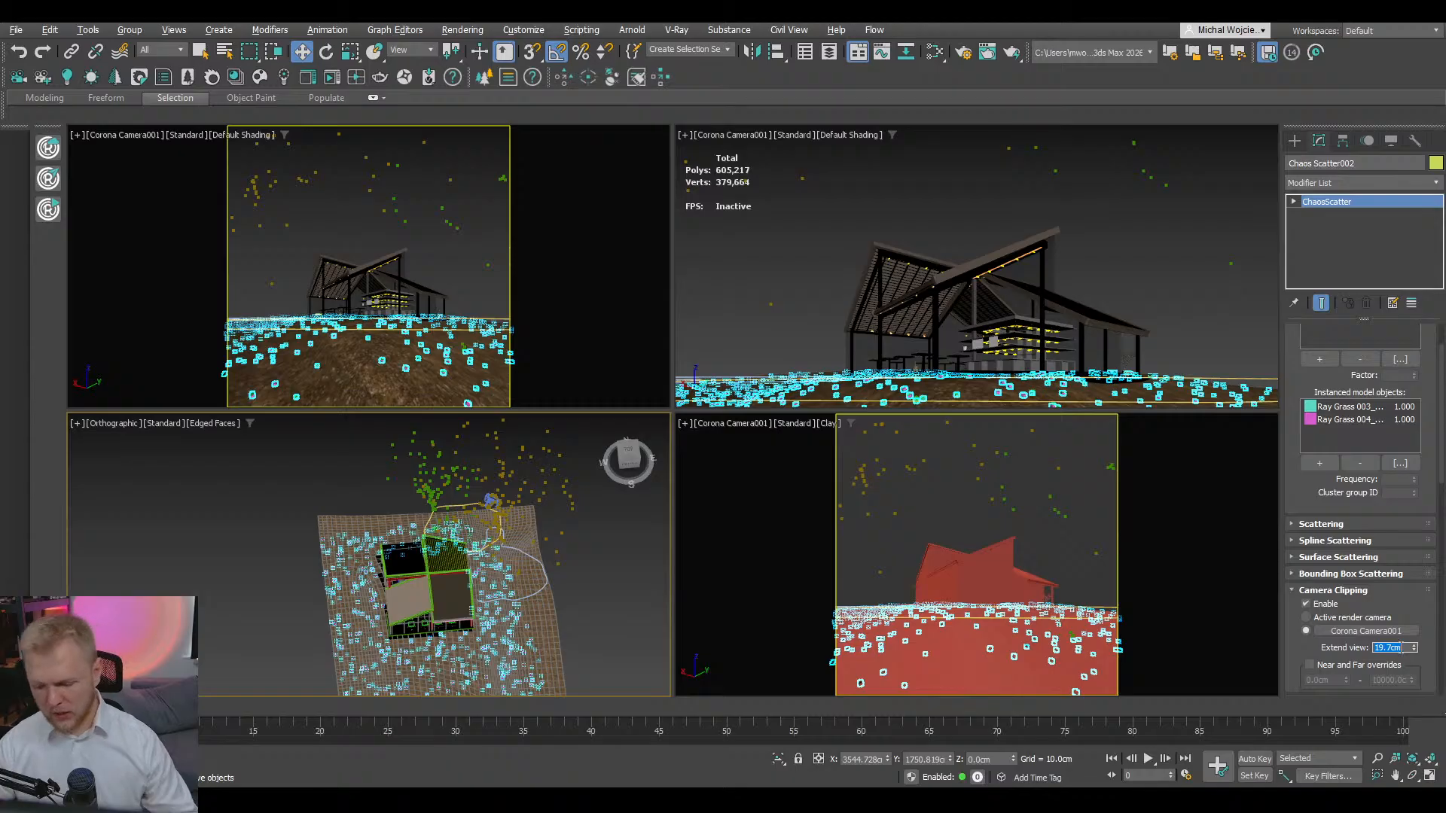
text(50)
key(Return)
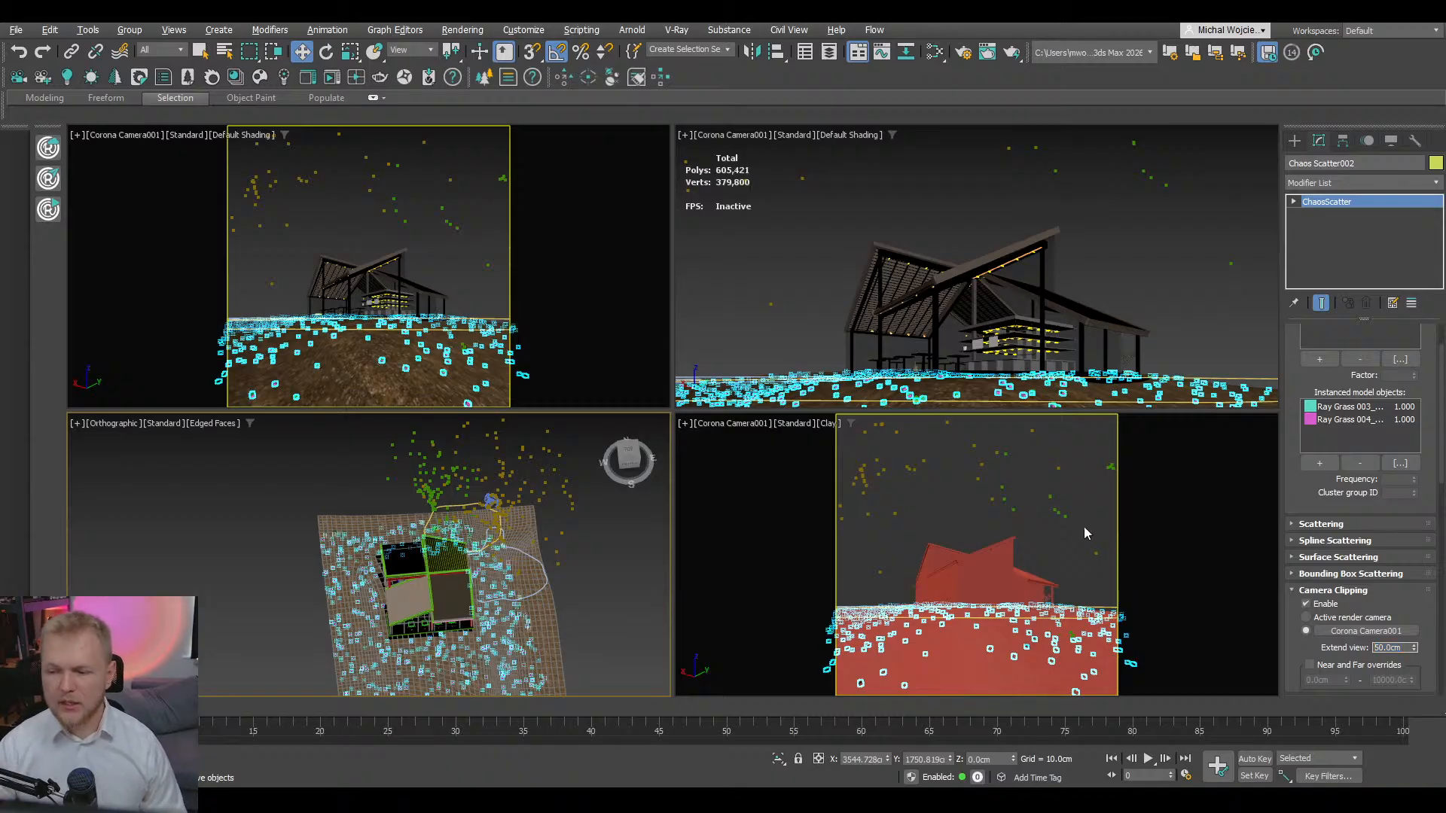
- Run an interactive render of the Corona Camera001 view, inspect the foreground ground up close, and close the frame buffer
click(1083, 526)
click(331, 79)
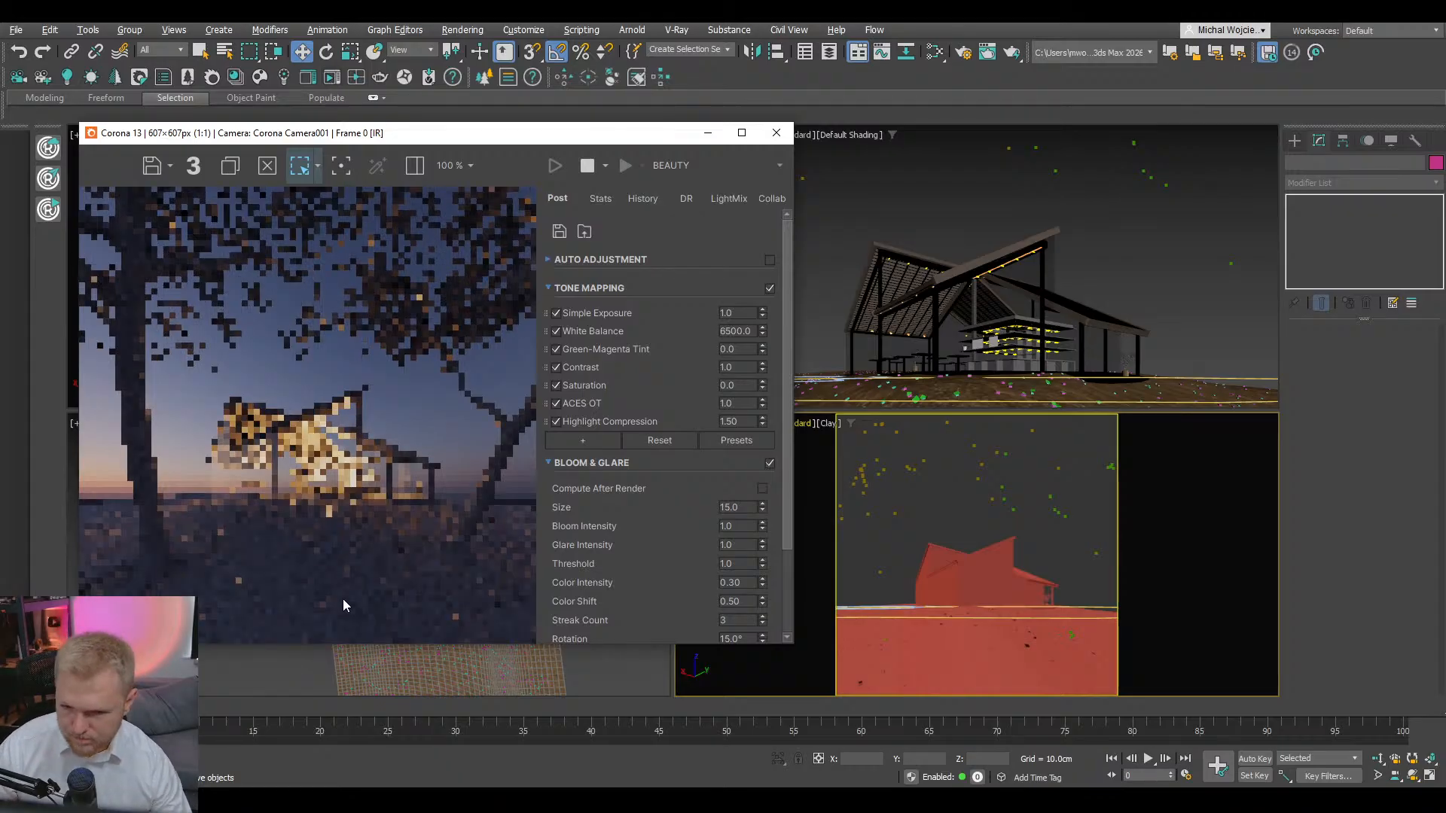
scroll(383, 554, up, 1)
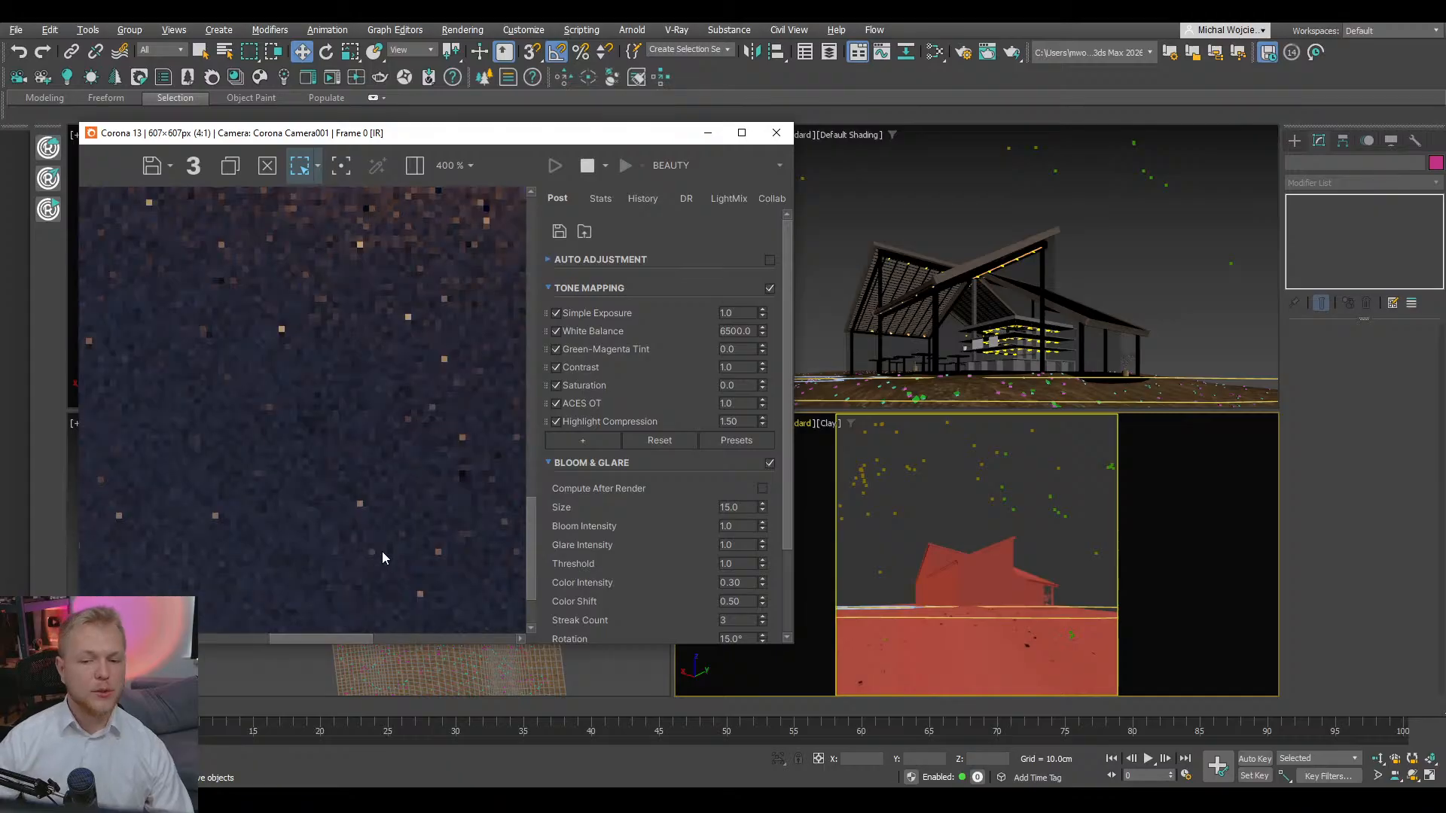
scroll(384, 556, down, 1)
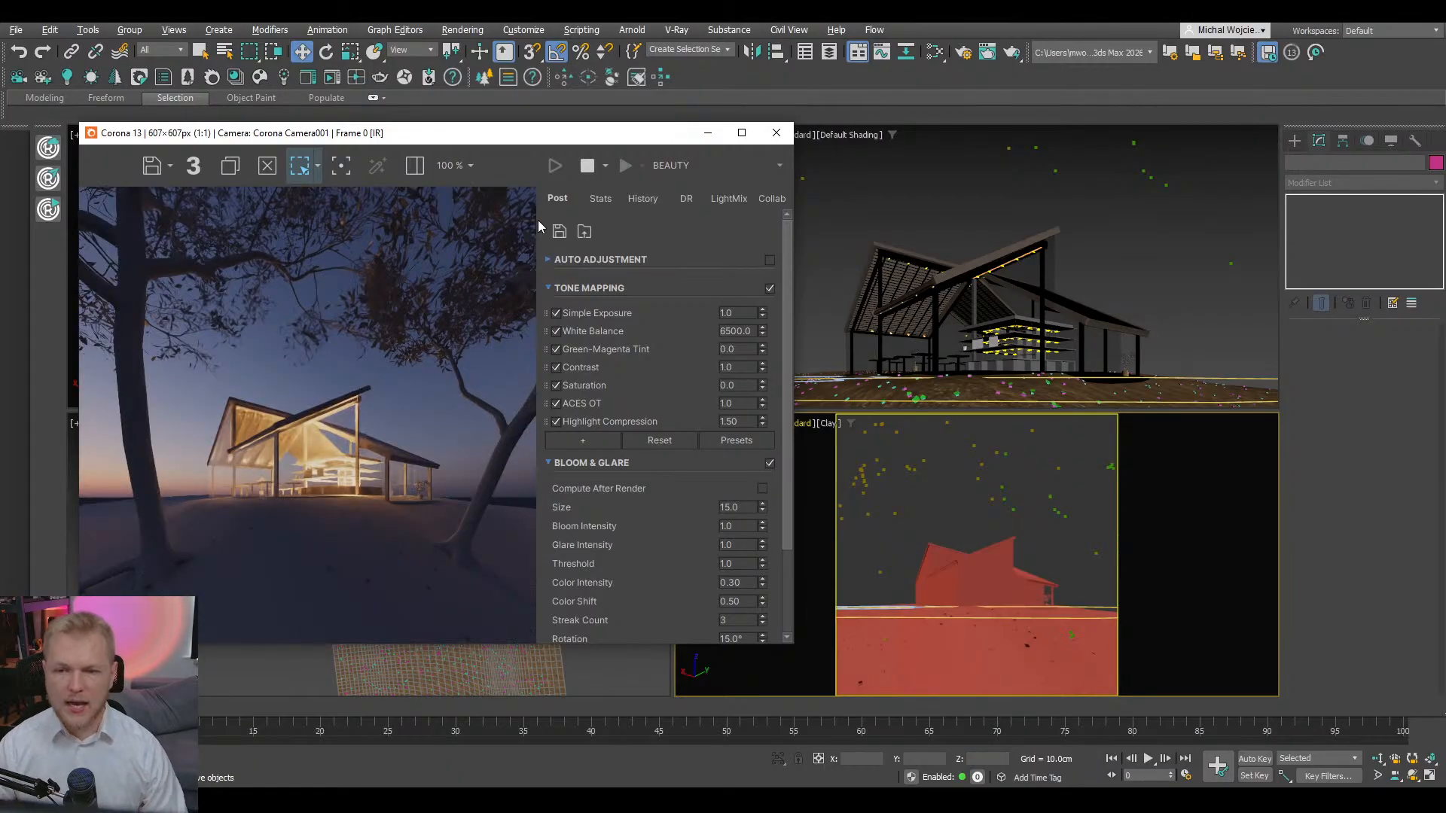
click(777, 133)
- Inspect a single grass instance up close in the maximized orthographic view in wireframe and select its scatter
alt+middle_drag(438, 628, 410, 631)
middle_drag(503, 614, 408, 555)
key(alt+w)
scroll(712, 590, up, 10)
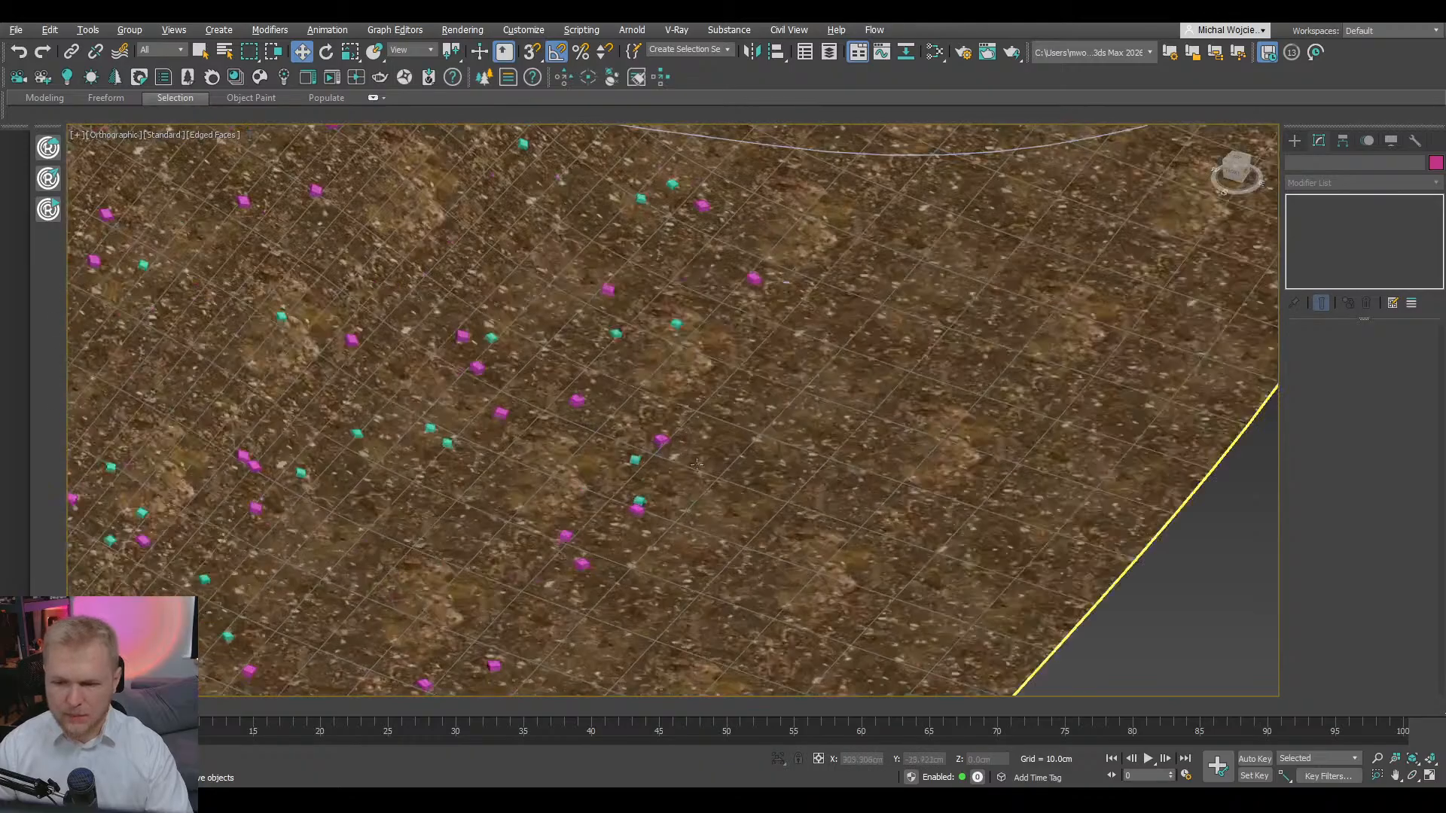
scroll(660, 453, up, 5)
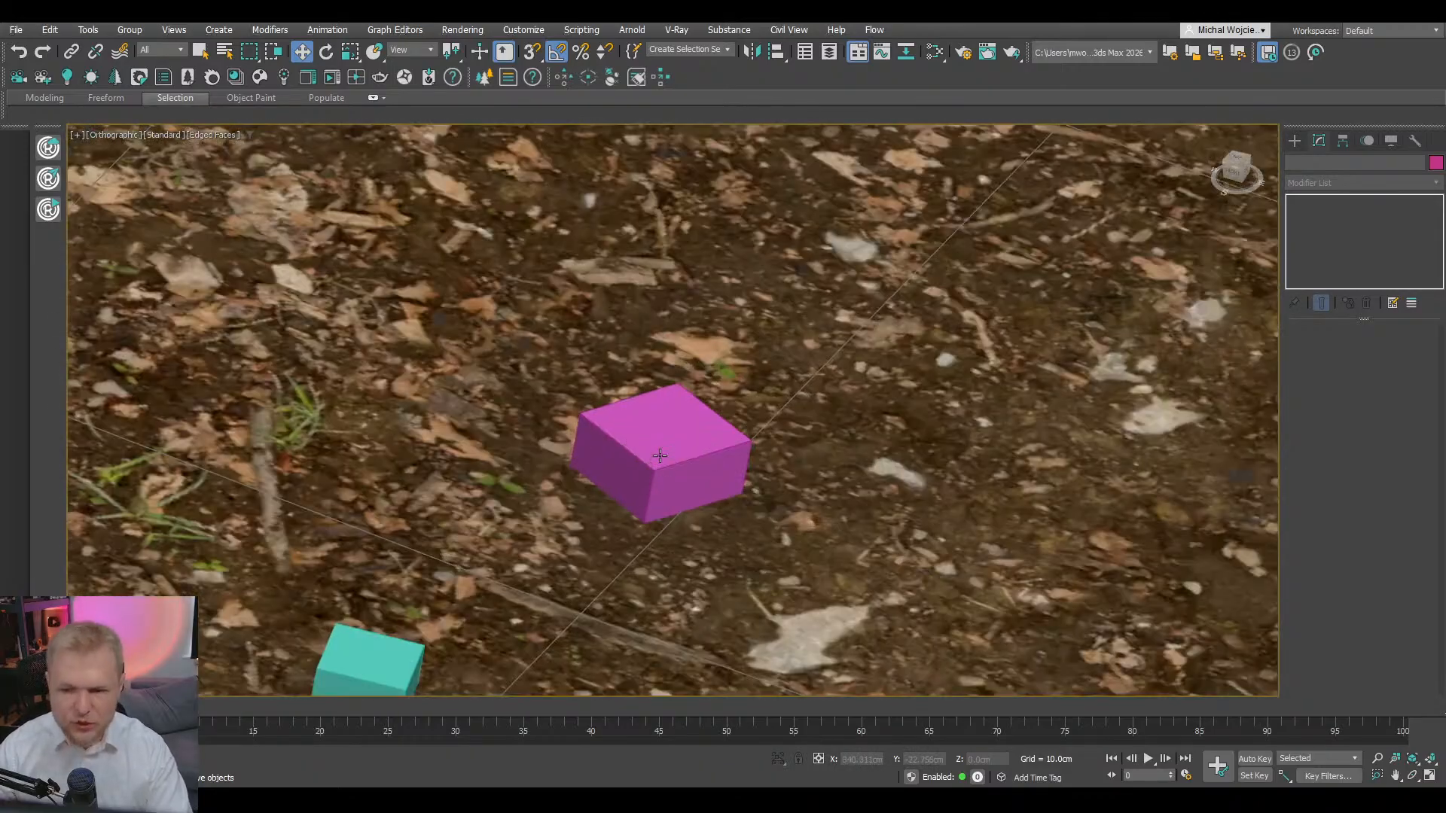
key(F3)
click(648, 463)
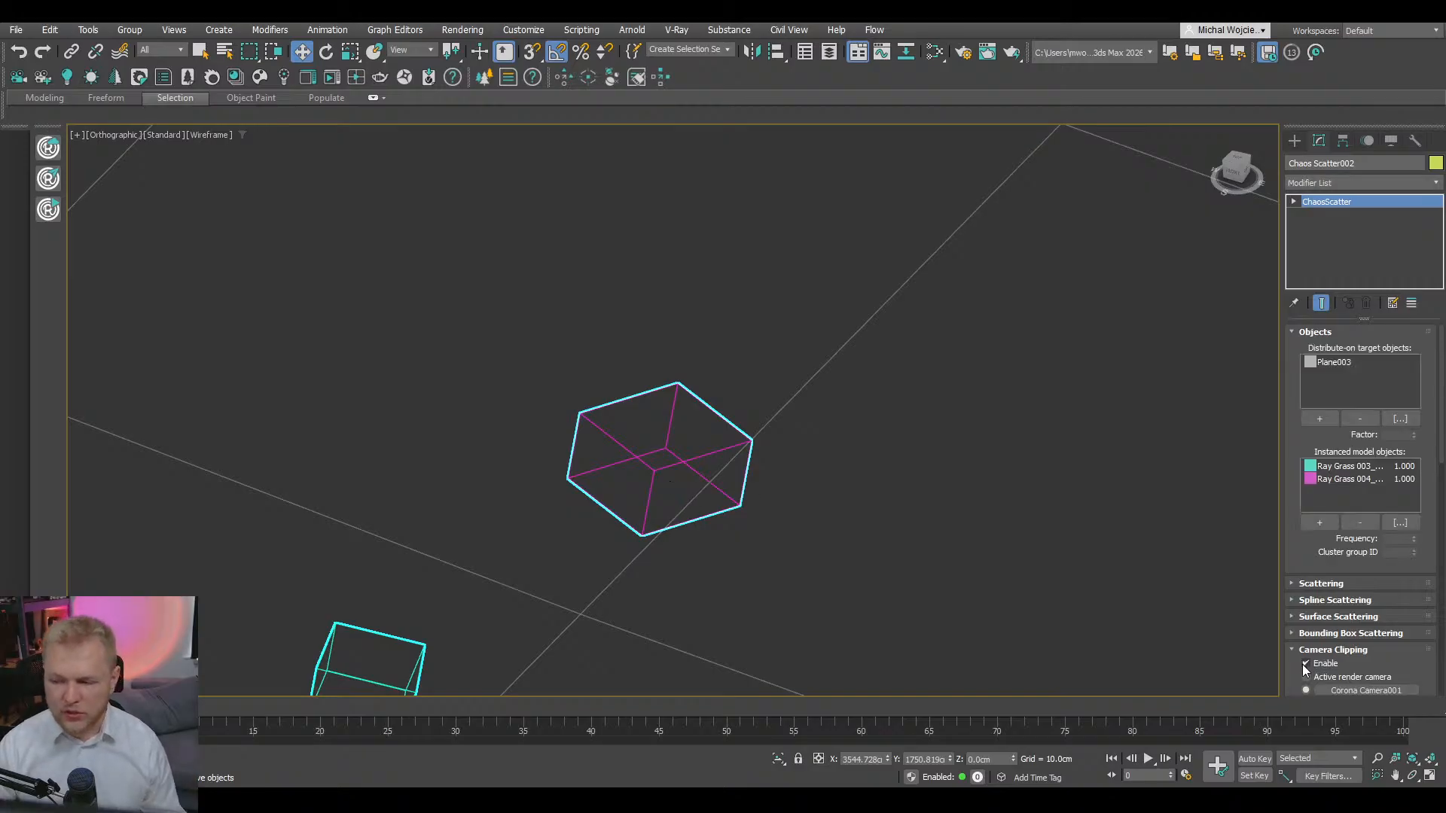
- Set the grass scatter's random uniform scale range from 200% to 350%
scroll(1302, 572, down, 5)
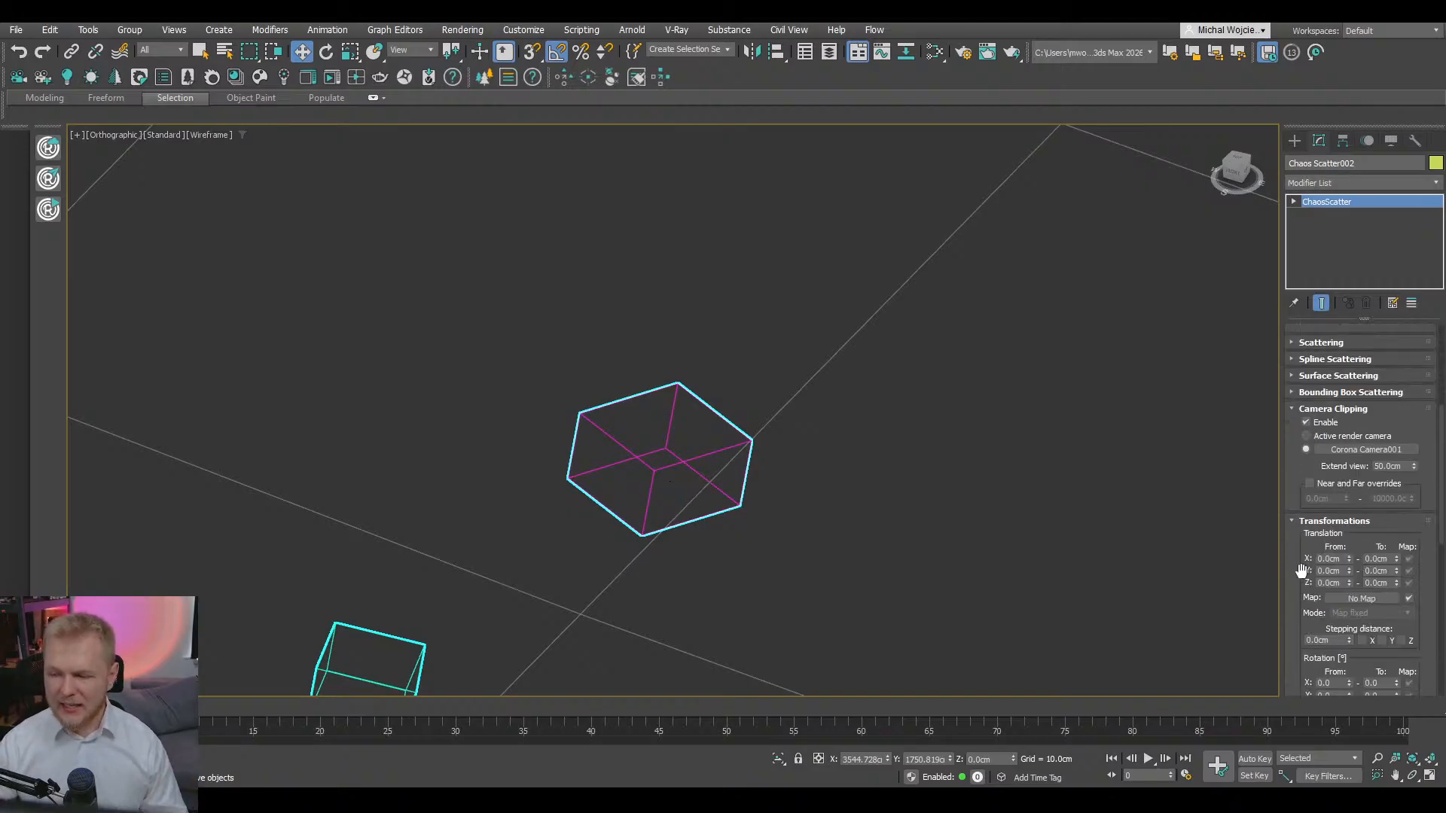
scroll(1303, 599, down, 10)
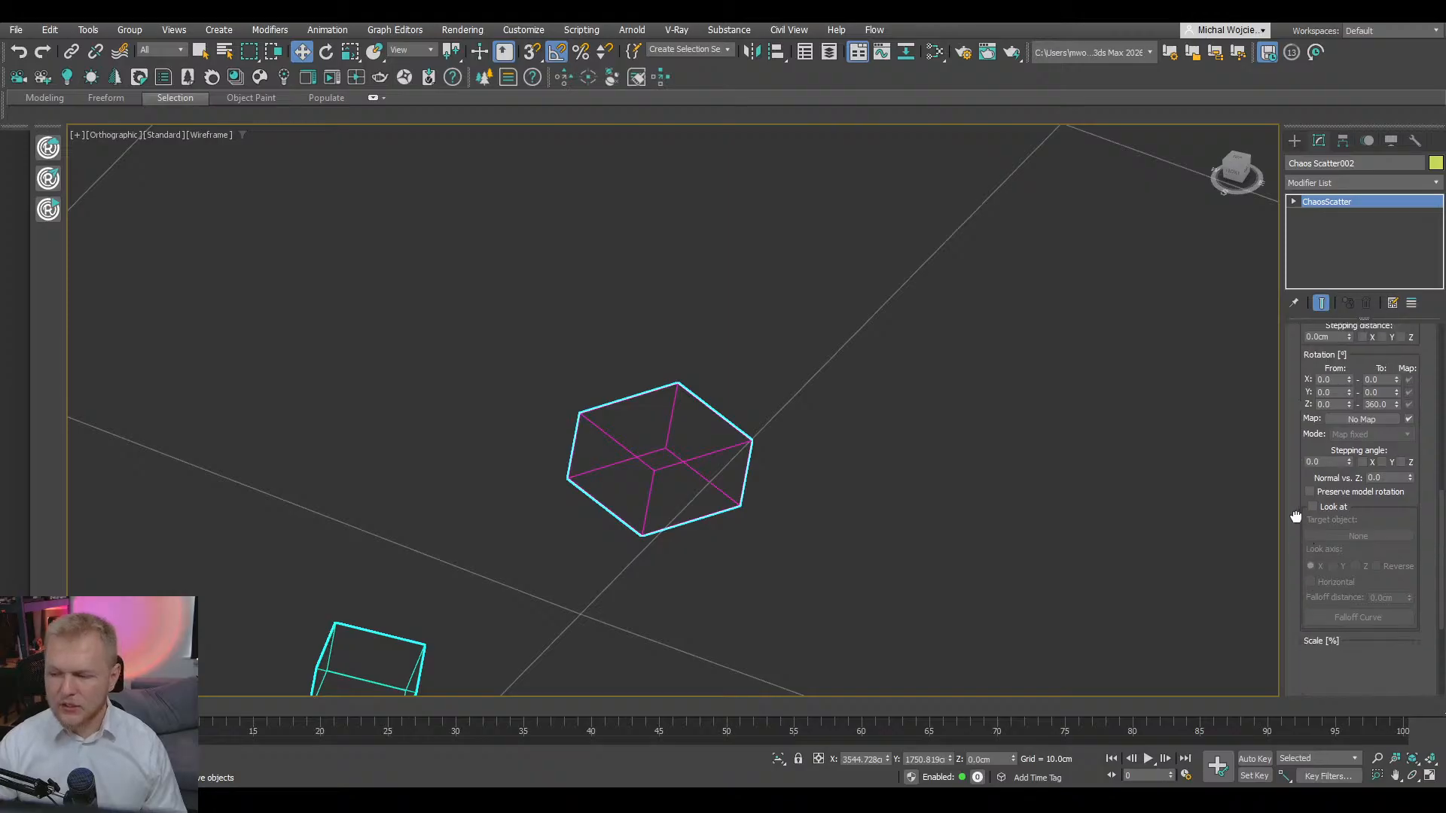
double_click(1323, 576)
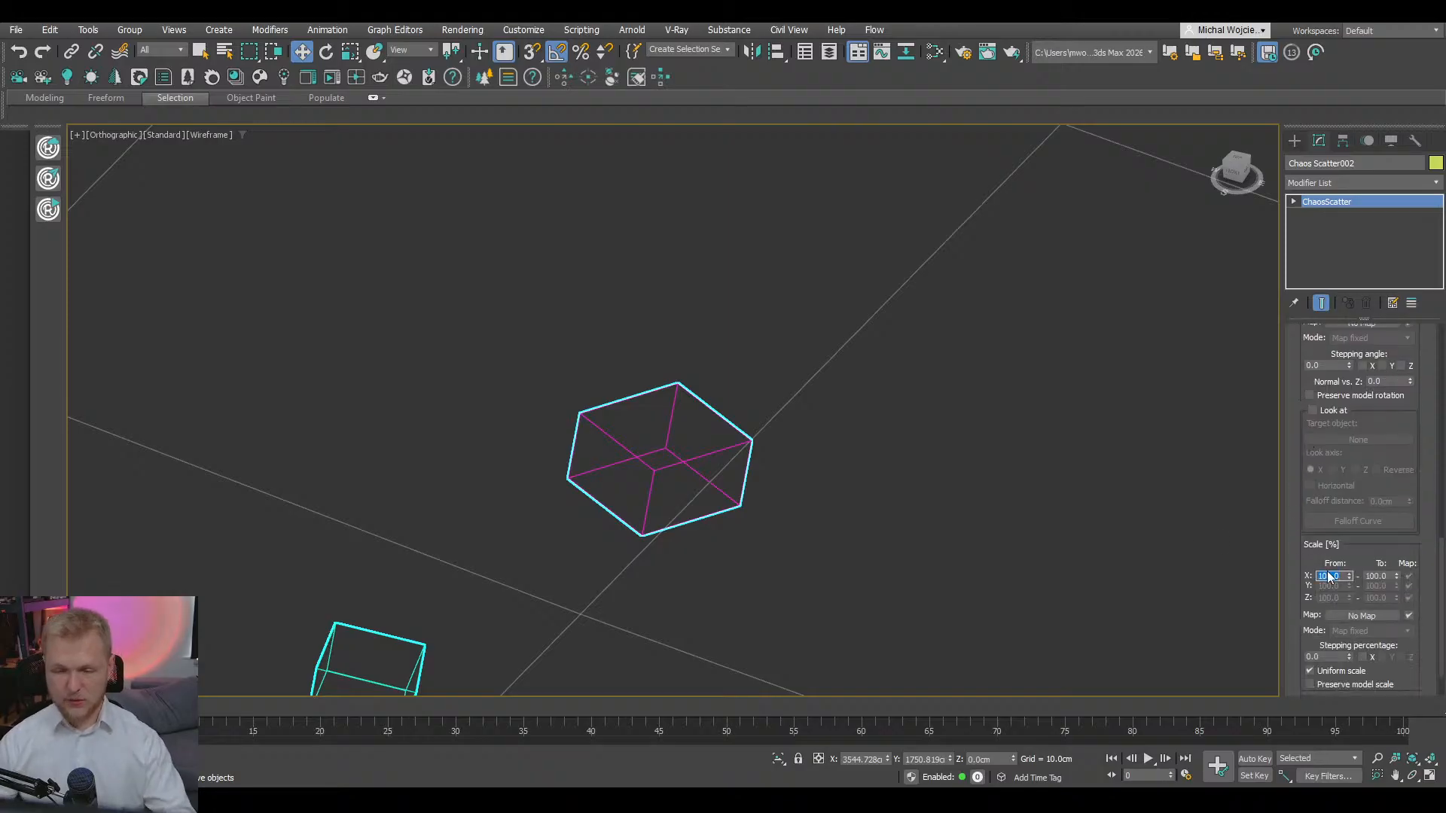
scroll(1005, 434, down, 10)
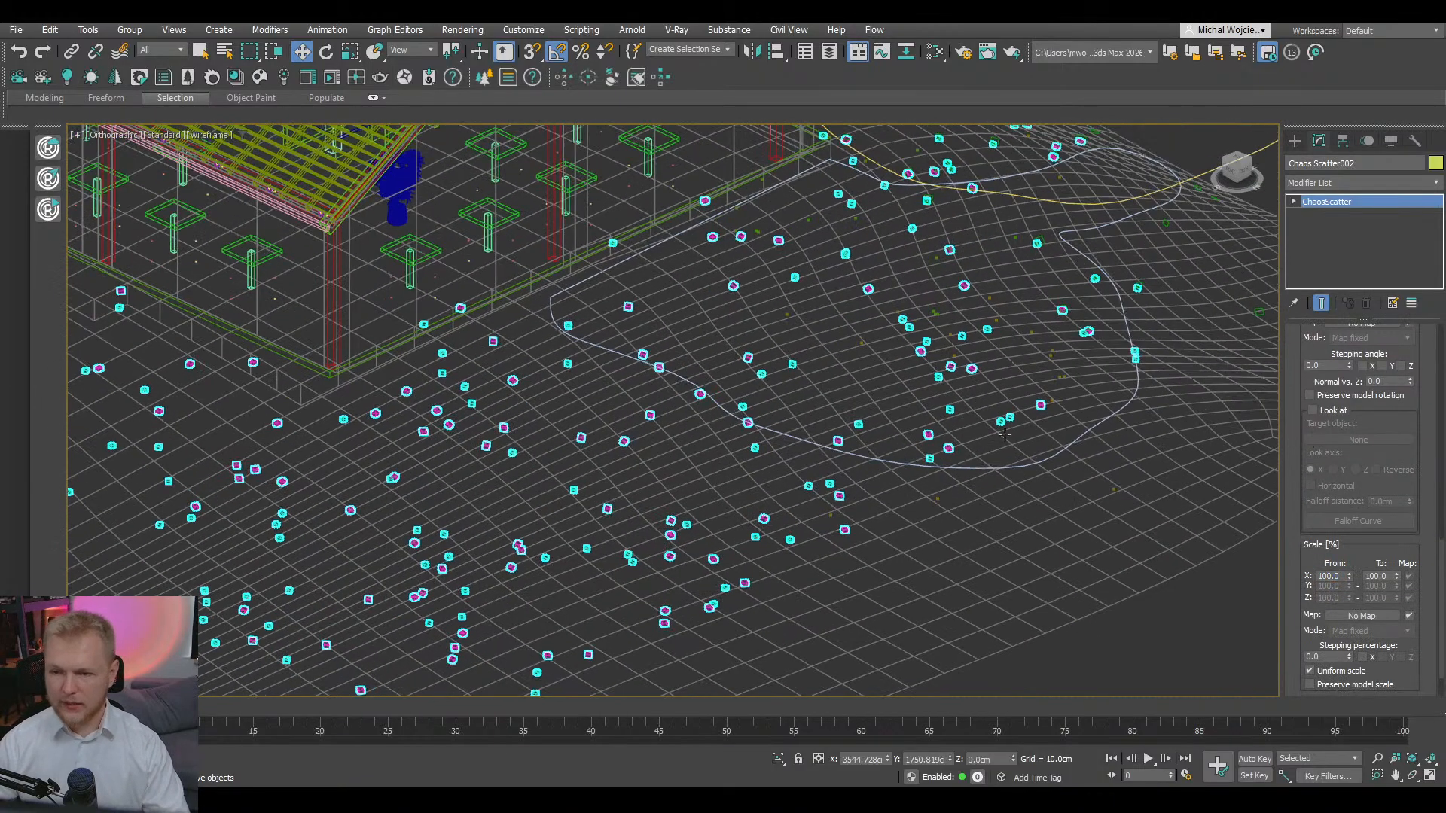
double_click(1335, 576)
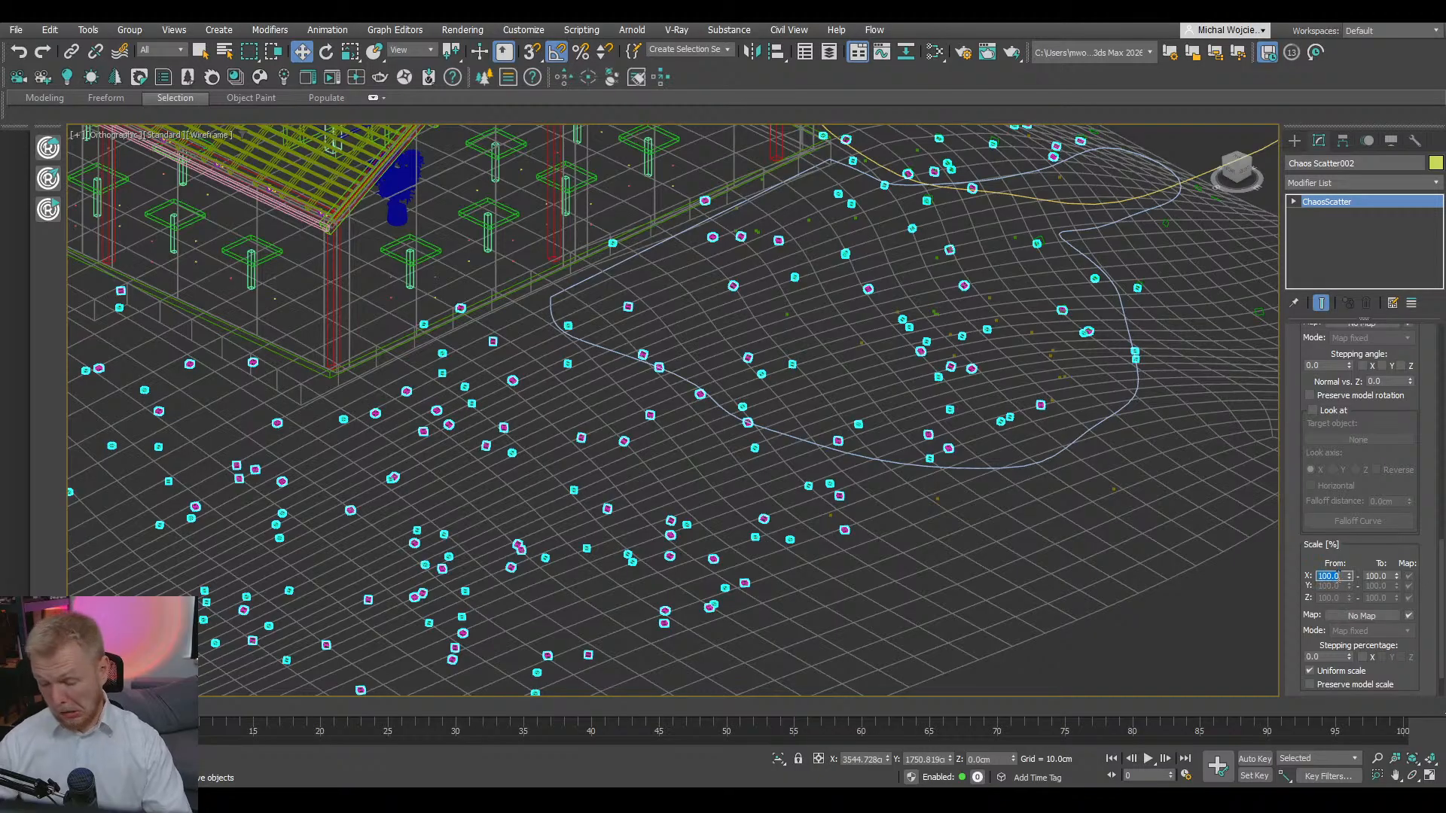
text(200)
key(Tab)
text(35)
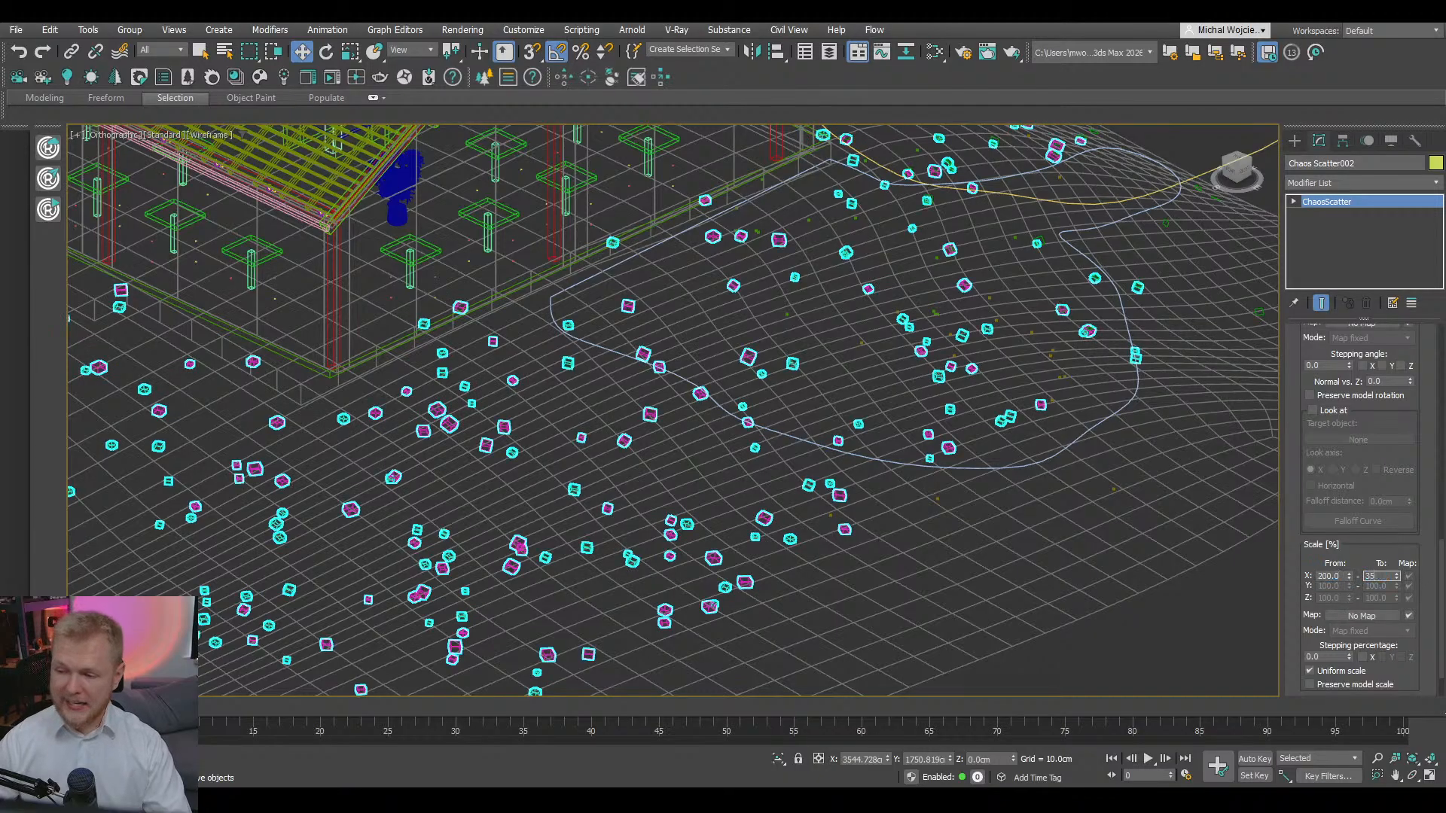
text(0)
key(Return)
- Isolate the grass scatter, start a Corona interactive render, and restore the four-viewport layout
scroll(612, 399, down, 5)
alt+middle_drag(612, 399, 1184, 417)
scroll(1302, 461, up, 8)
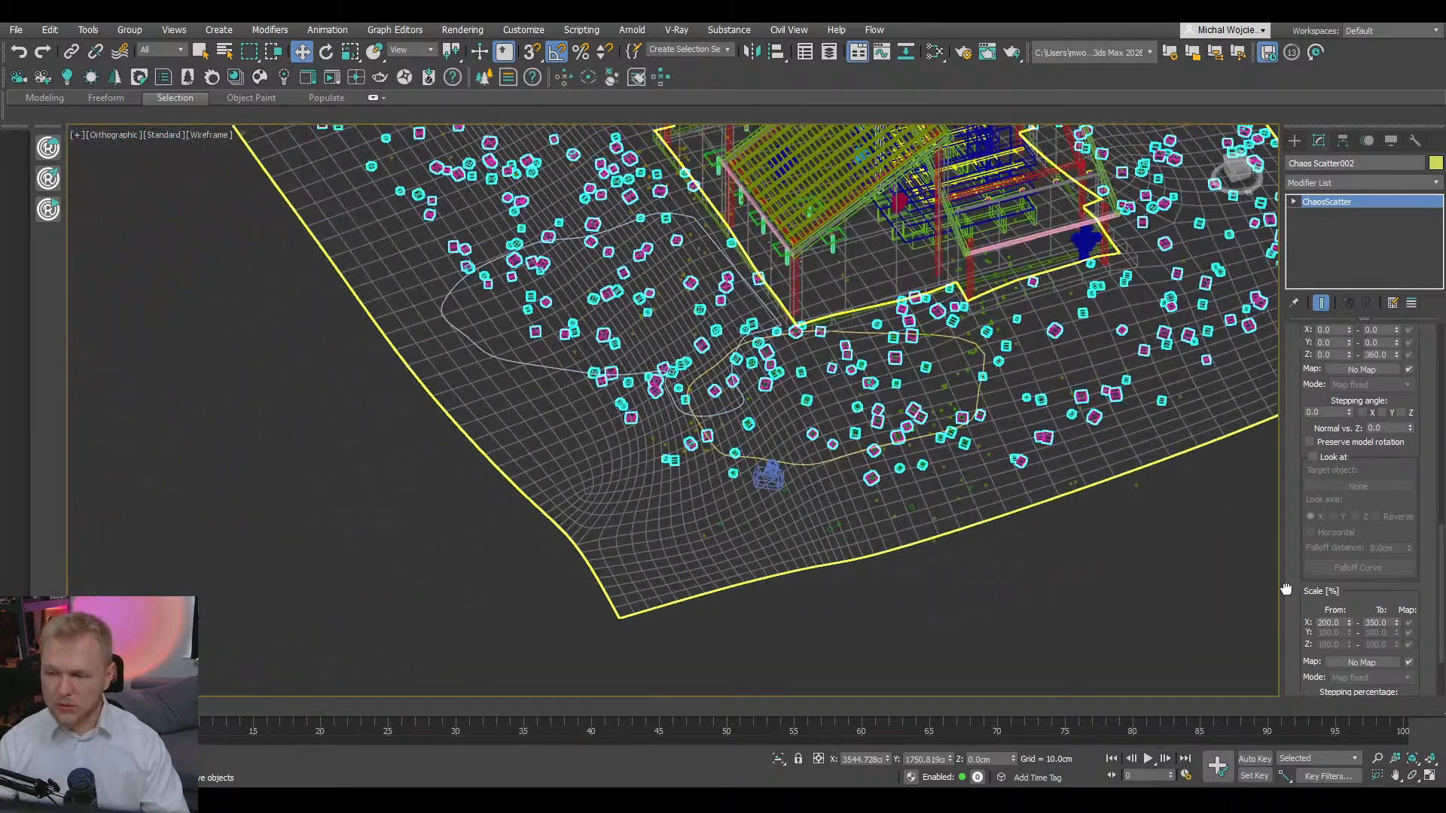
scroll(1299, 576, up, 3)
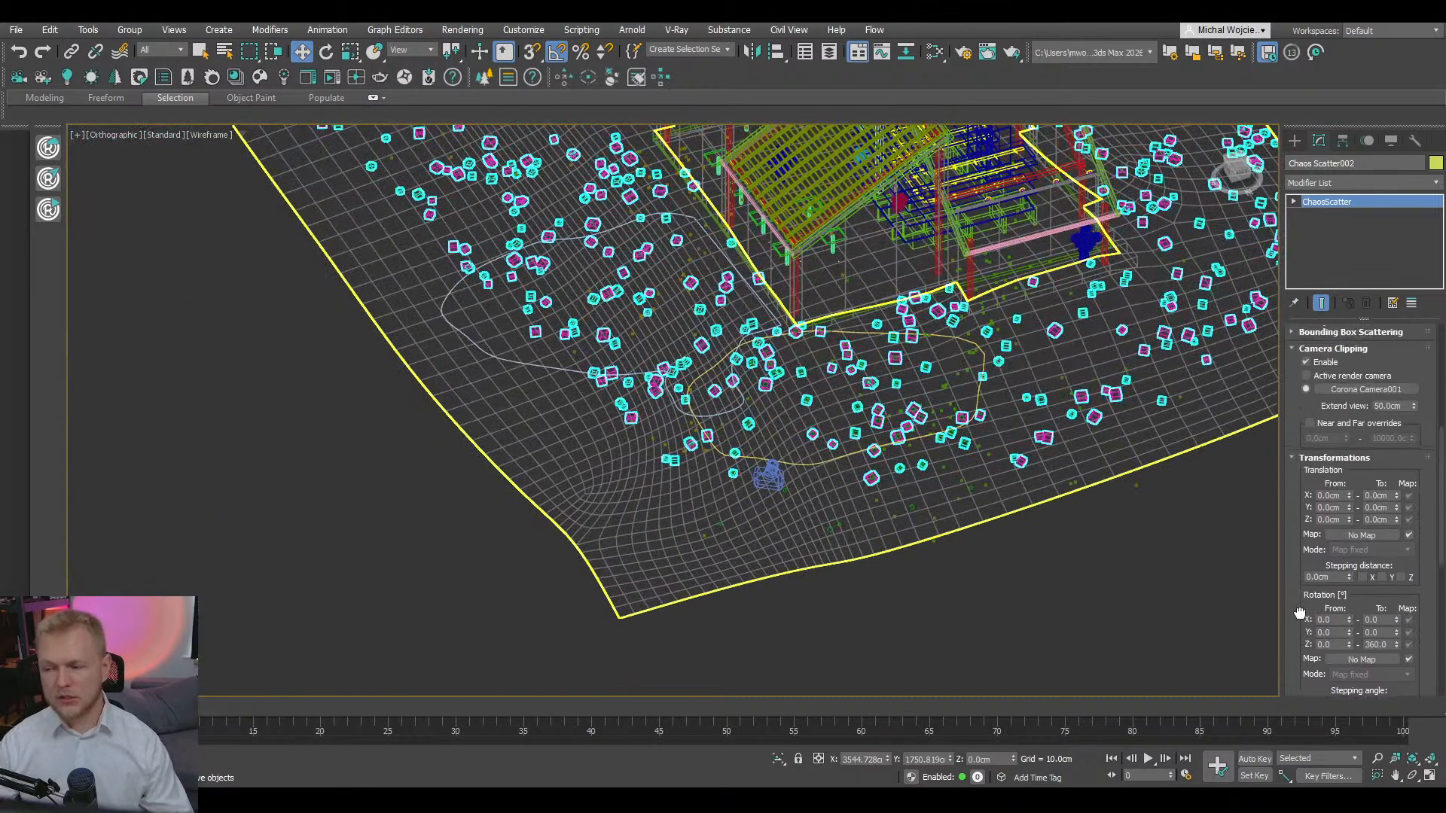
middle_drag(871, 484, 848, 493)
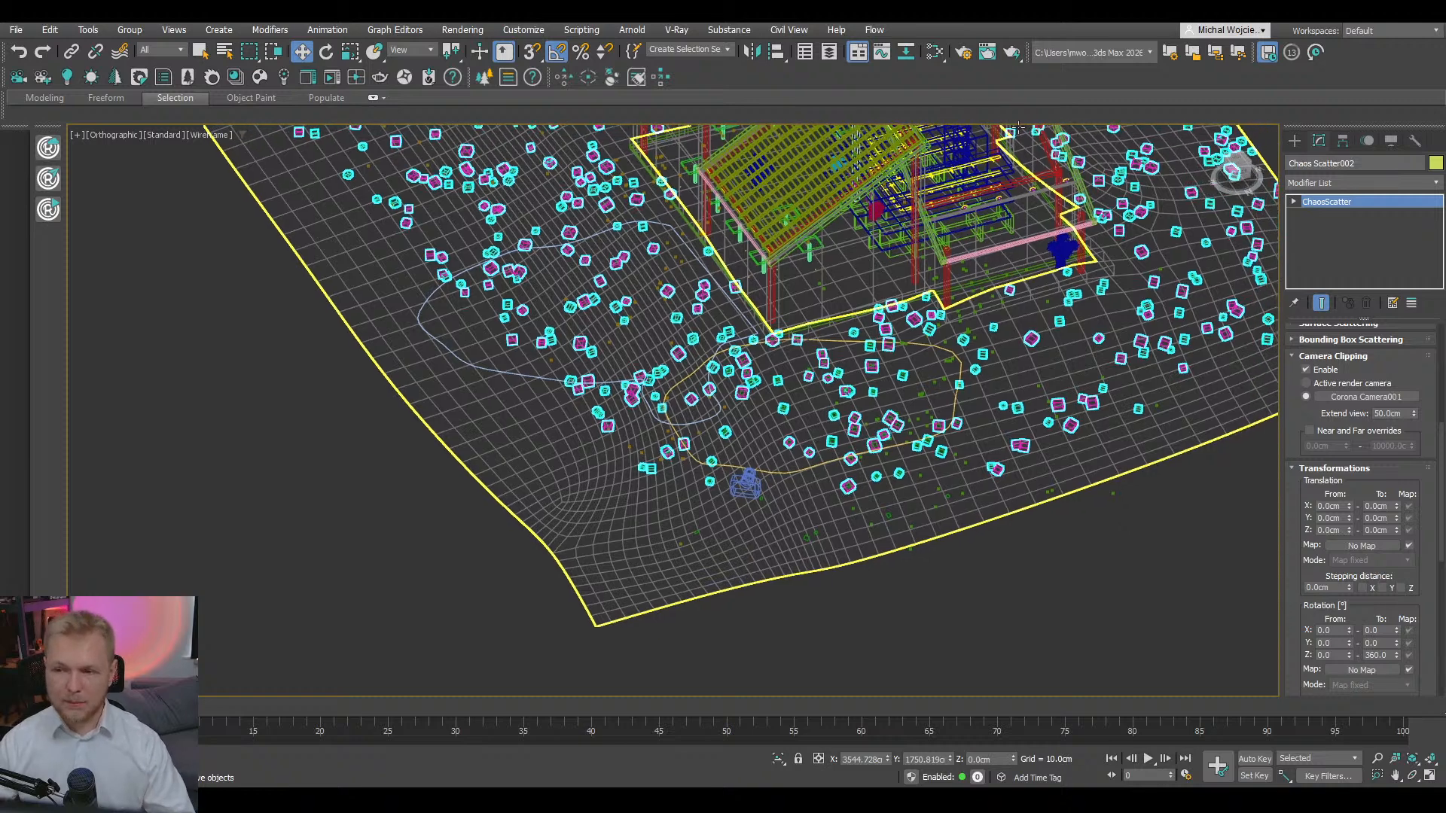
click(964, 53)
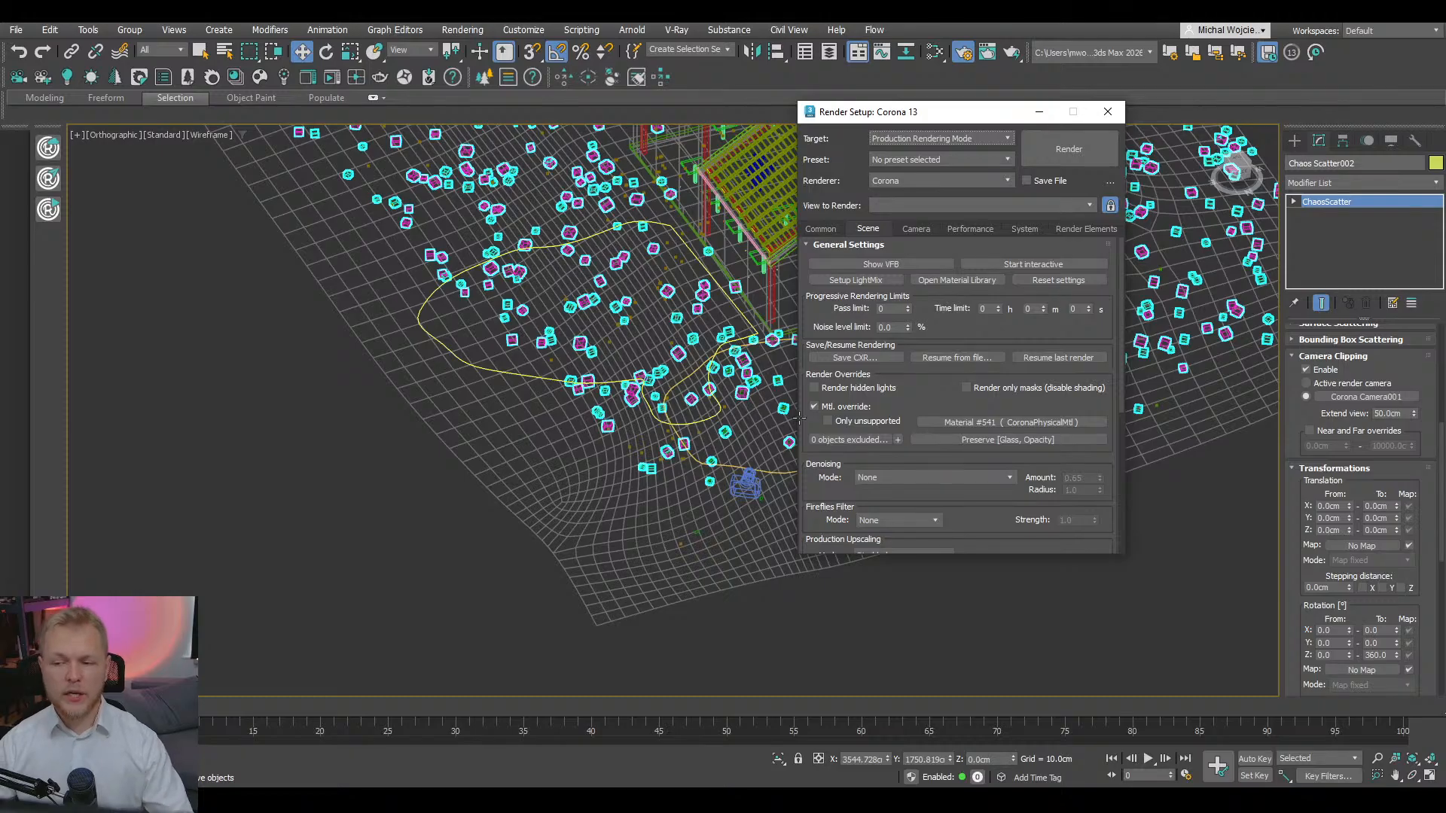
key(alt+q)
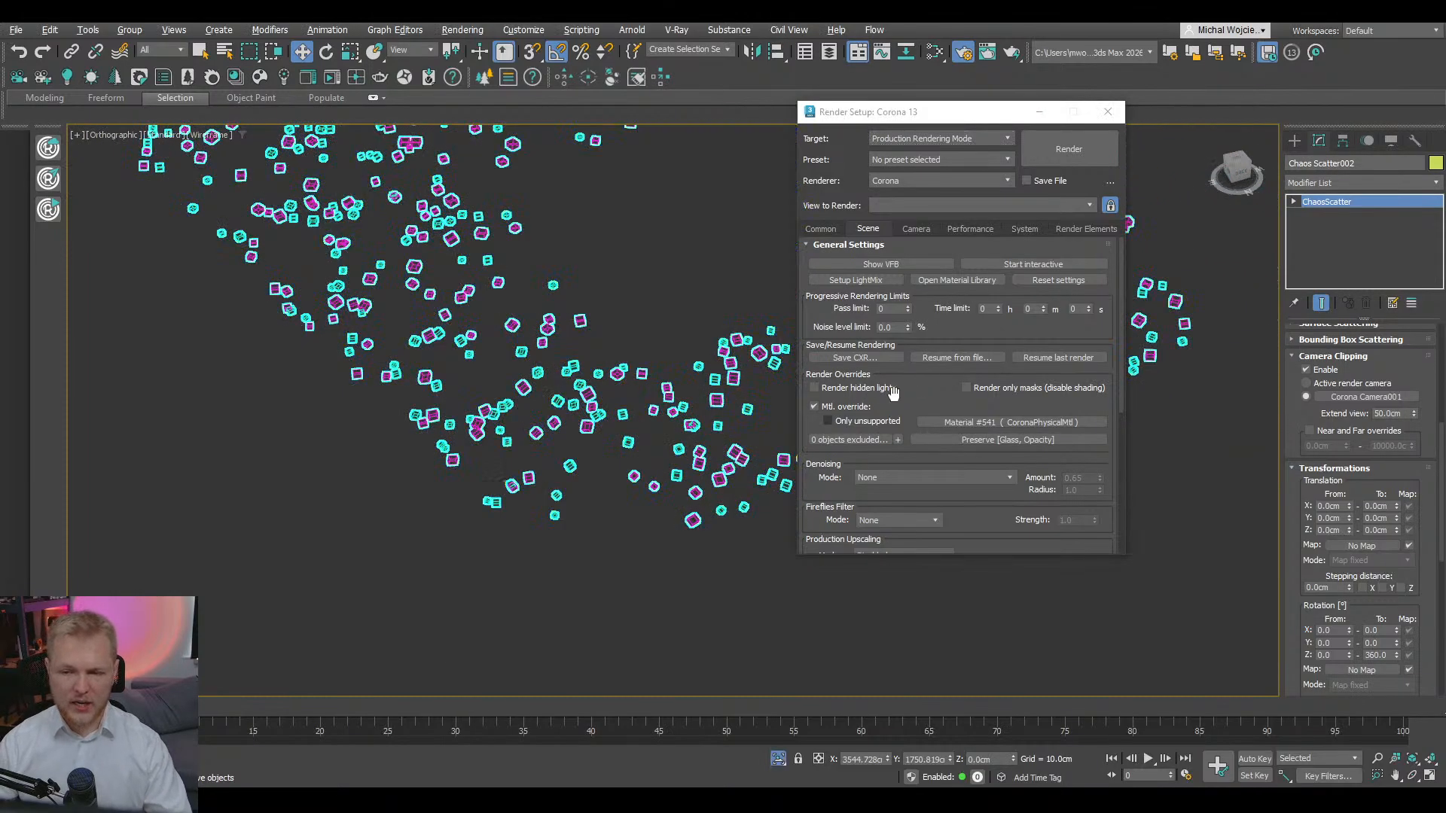
click(1048, 265)
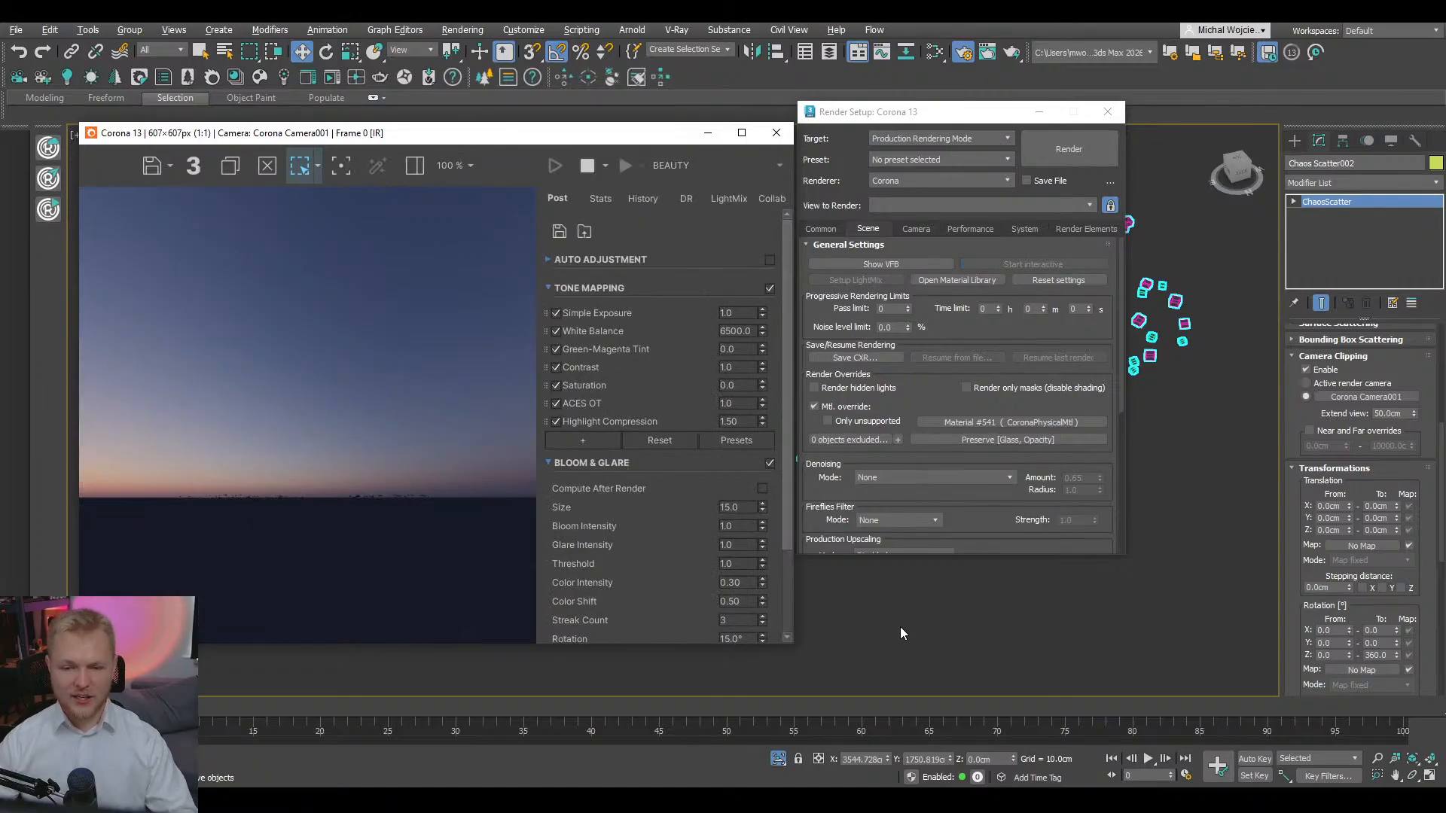
click(1425, 774)
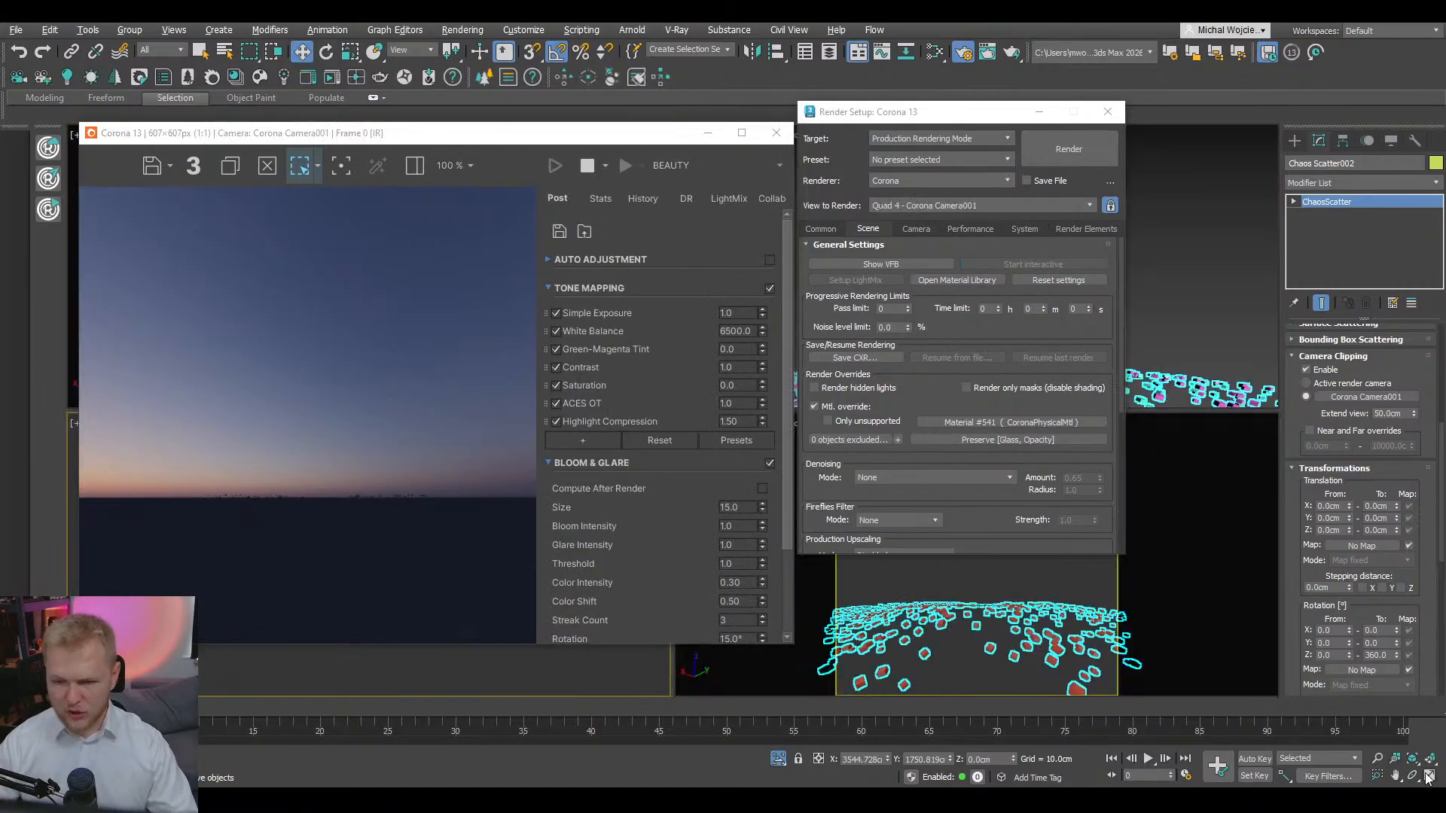
- Switch the interactive render display from Beauty to the Alpha channel to show the grass coverage
scroll(413, 514, up, 1)
scroll(413, 514, down, 1)
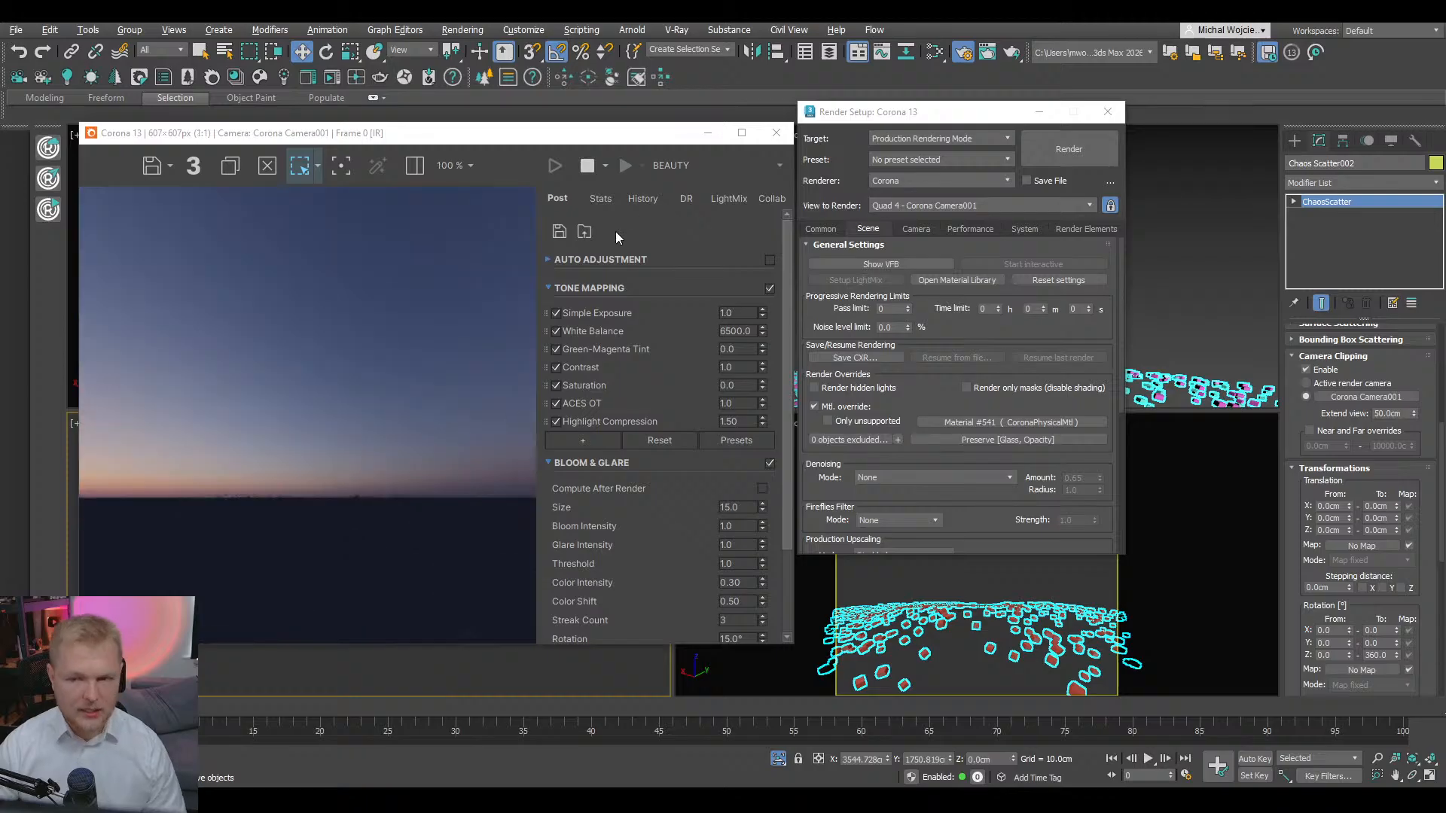
click(698, 167)
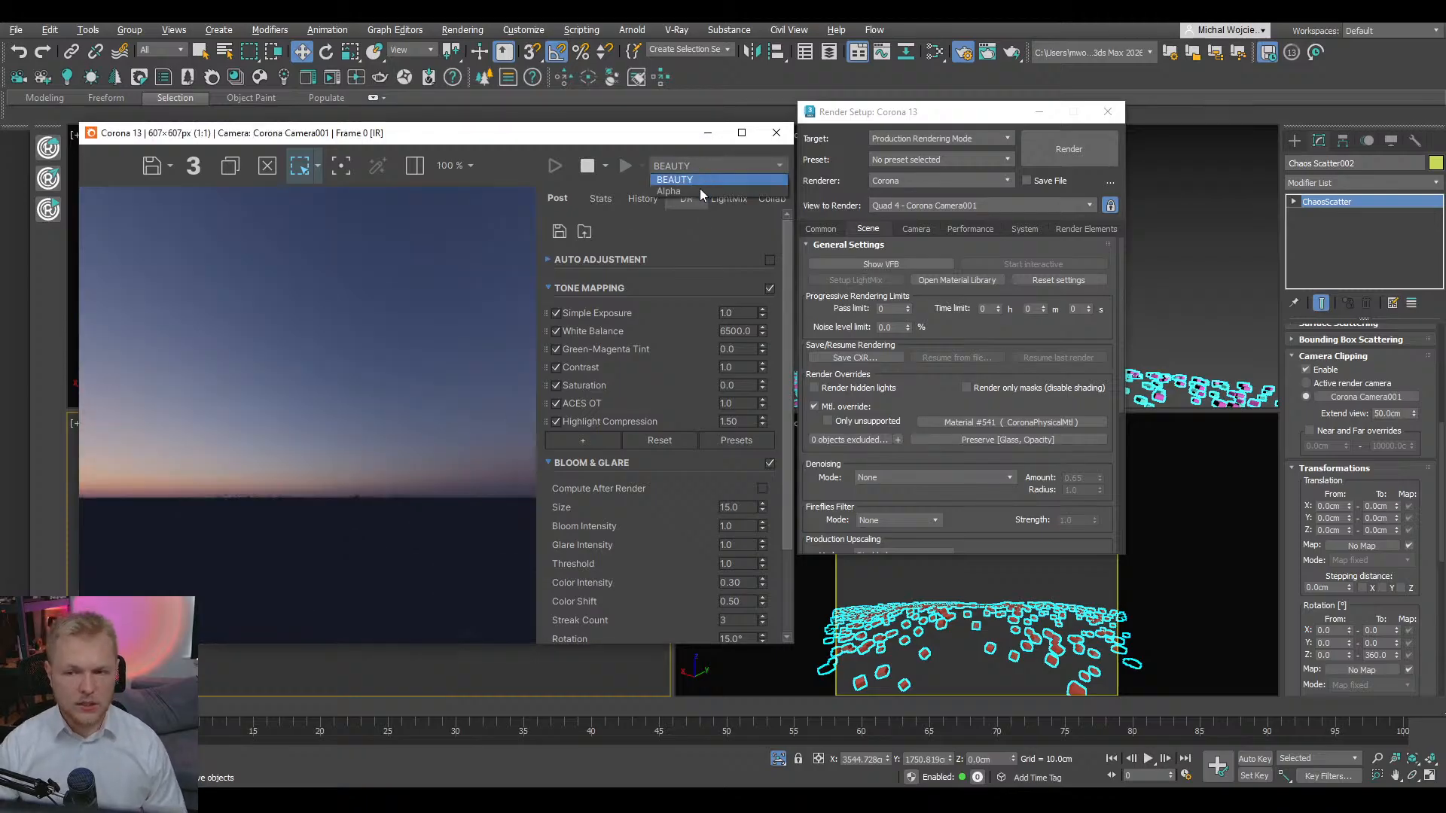
click(699, 192)
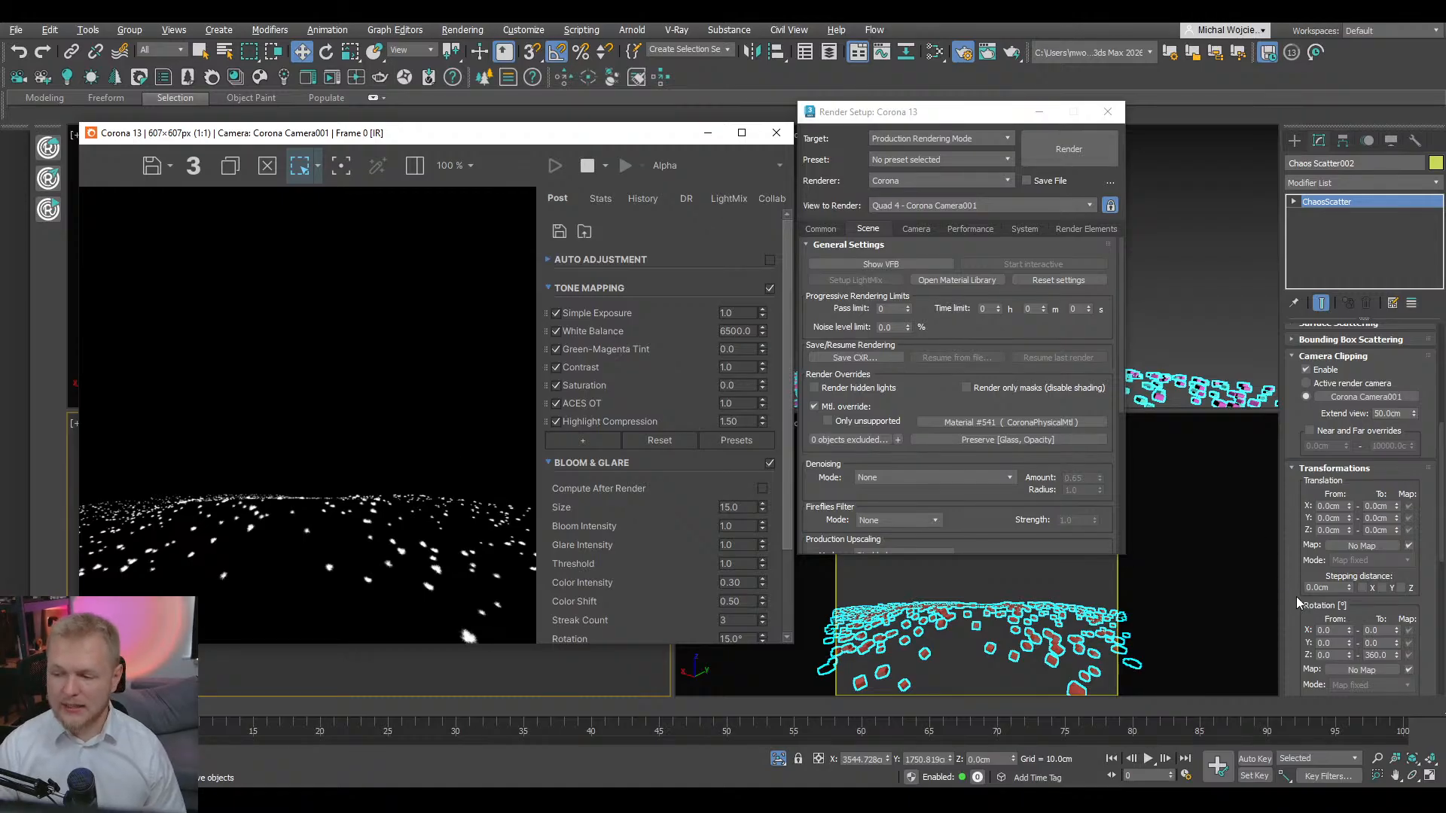
- In the grass scatter's surface scattering settings, set the count to 10 and enable distribution per 10 cm square
scroll(1295, 597, down, 5)
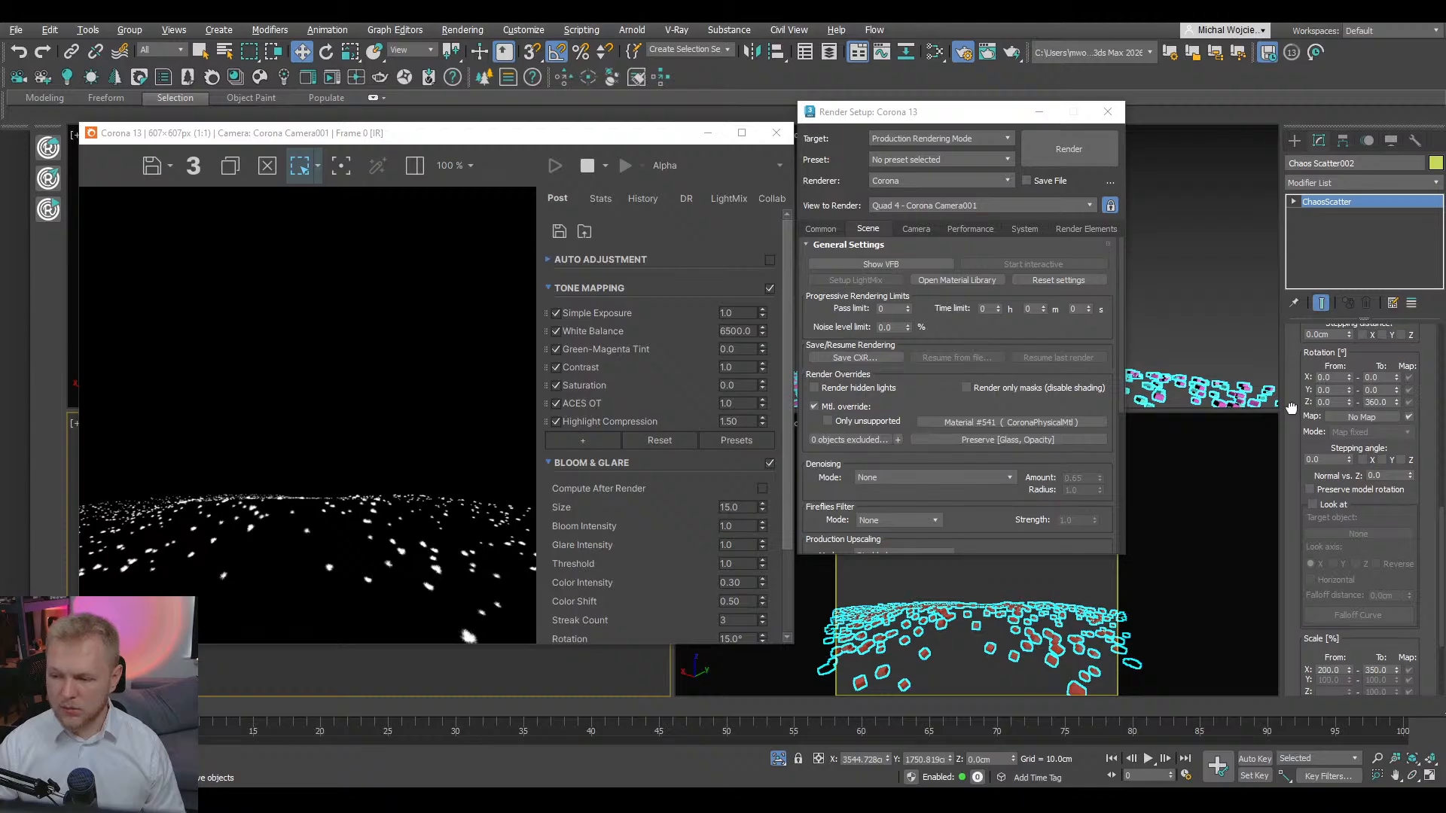
drag(1303, 515, 1289, 359)
scroll(1289, 428, up, 5)
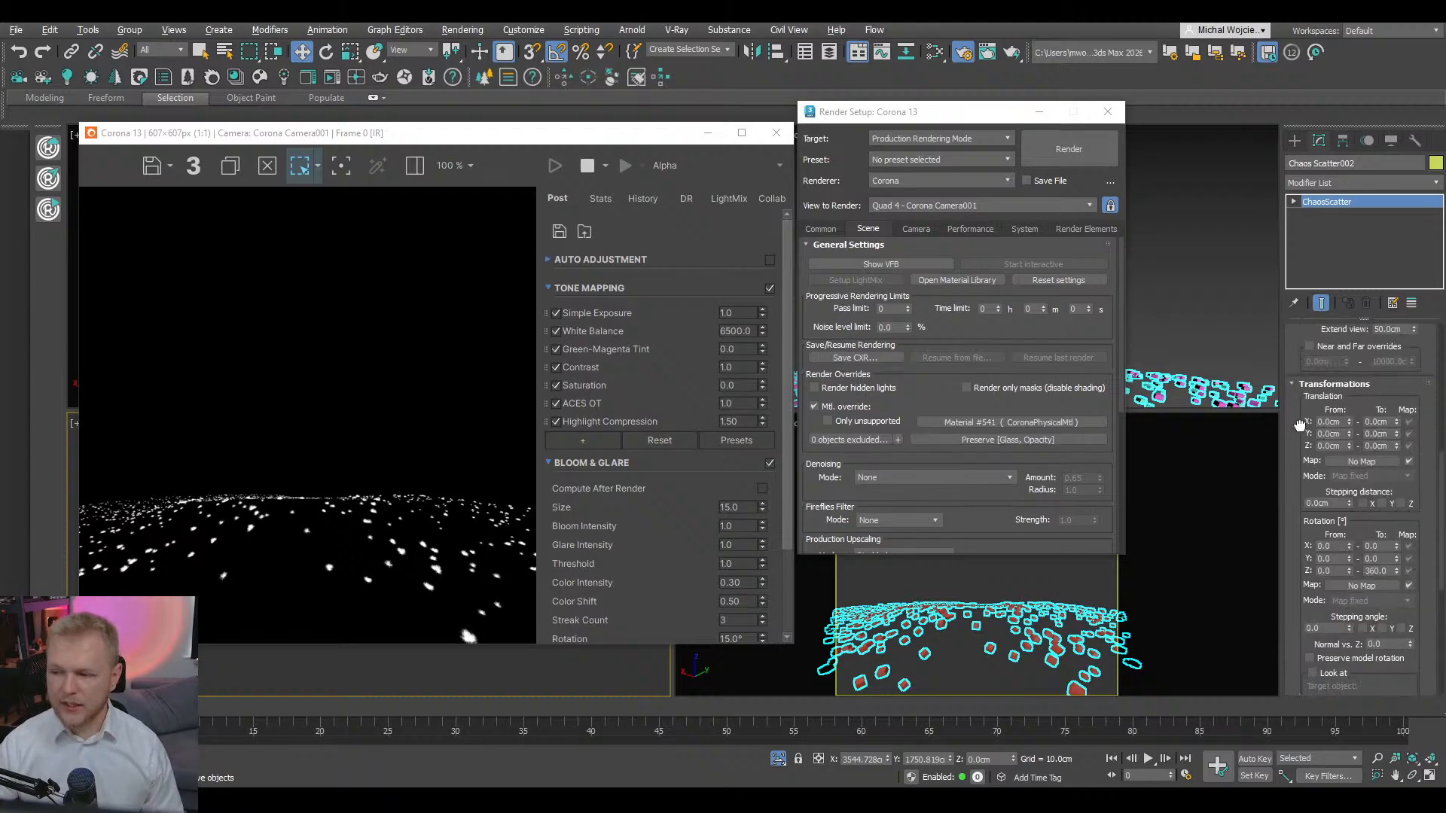
scroll(1302, 510, up, 3)
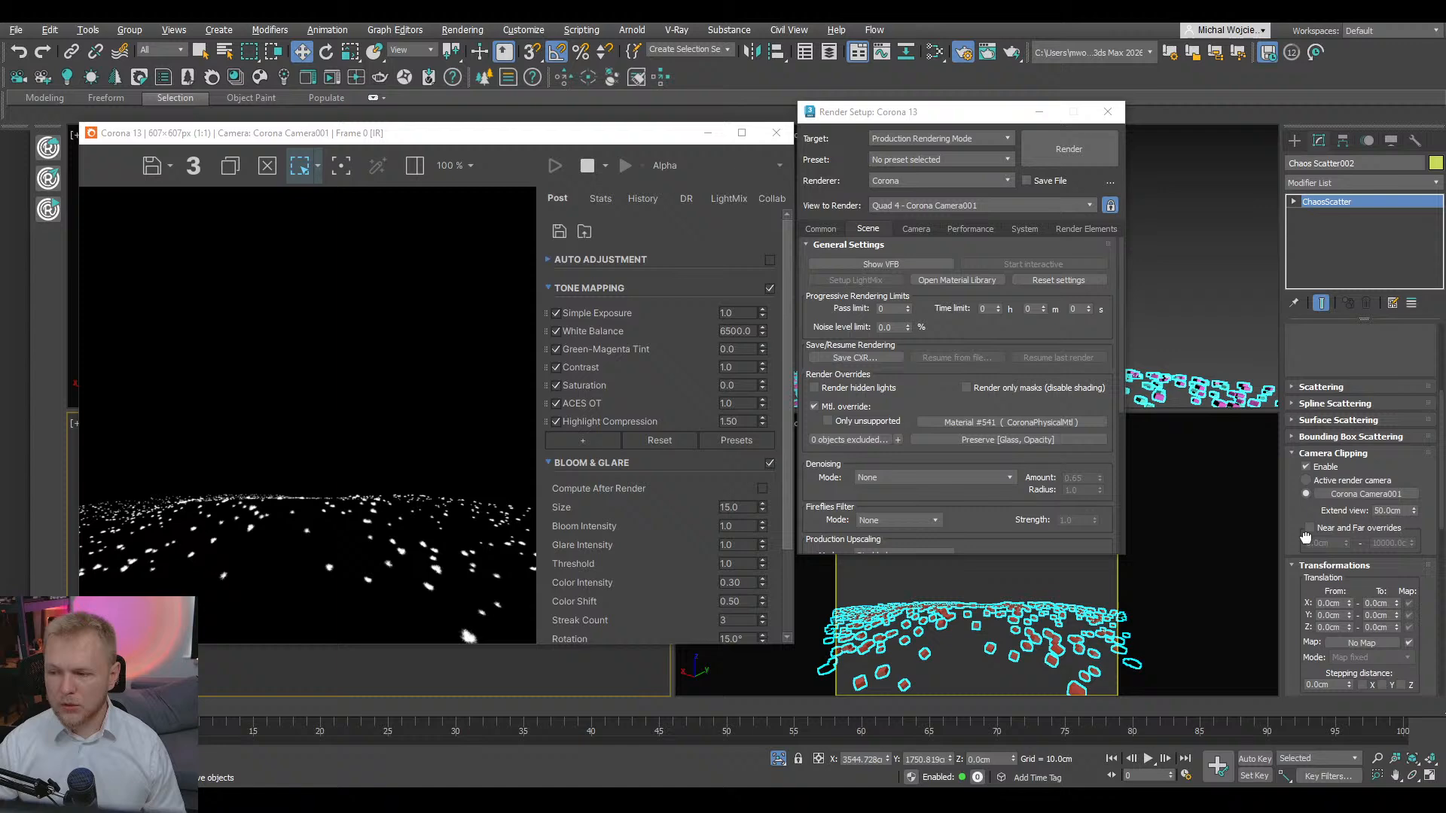
click(1338, 425)
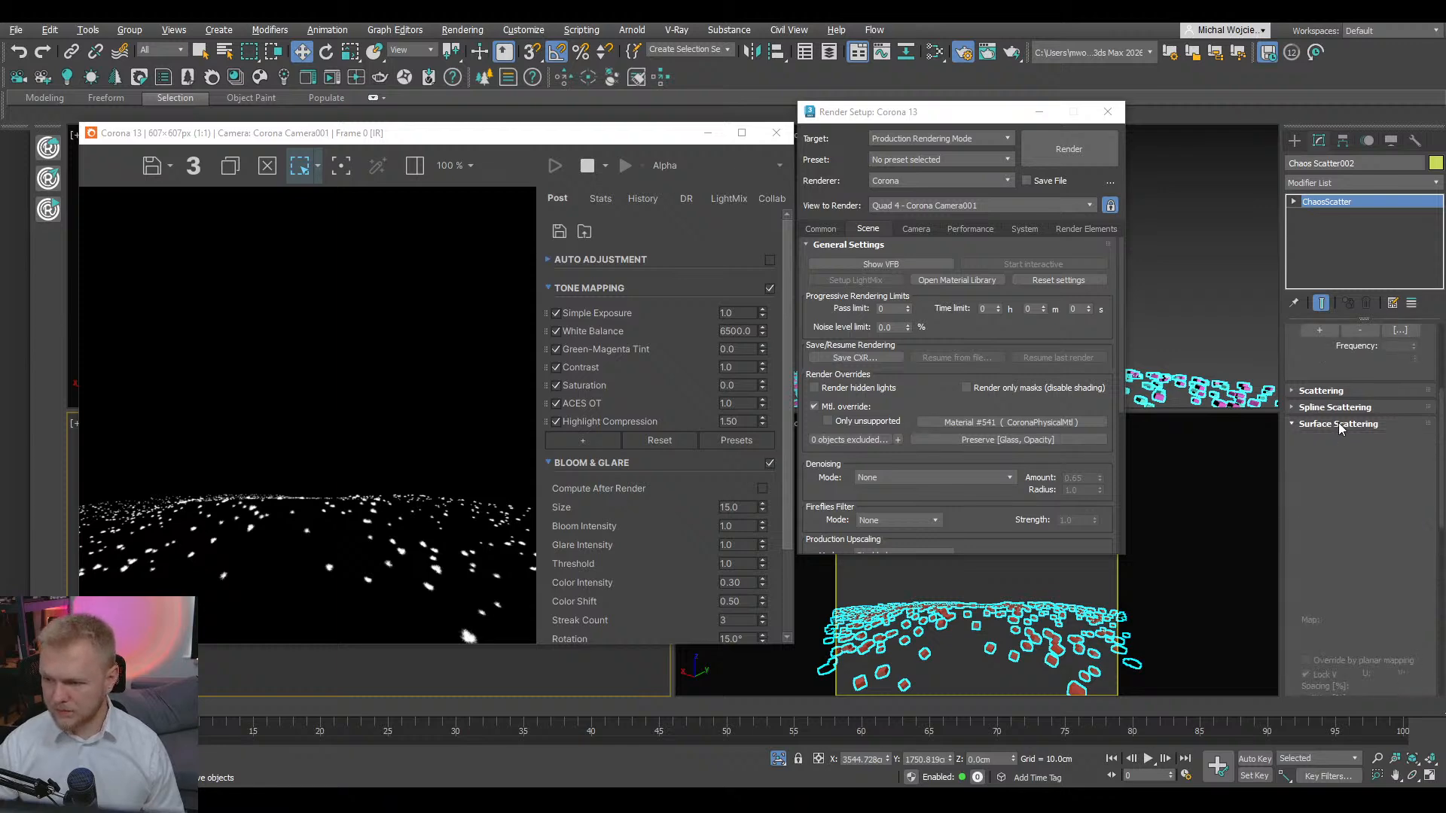
scroll(1310, 452, down, 5)
mouse_move(1303, 468)
mouse_down()
mouse_move(1307, 360)
mouse_move(1297, 574)
mouse_up()
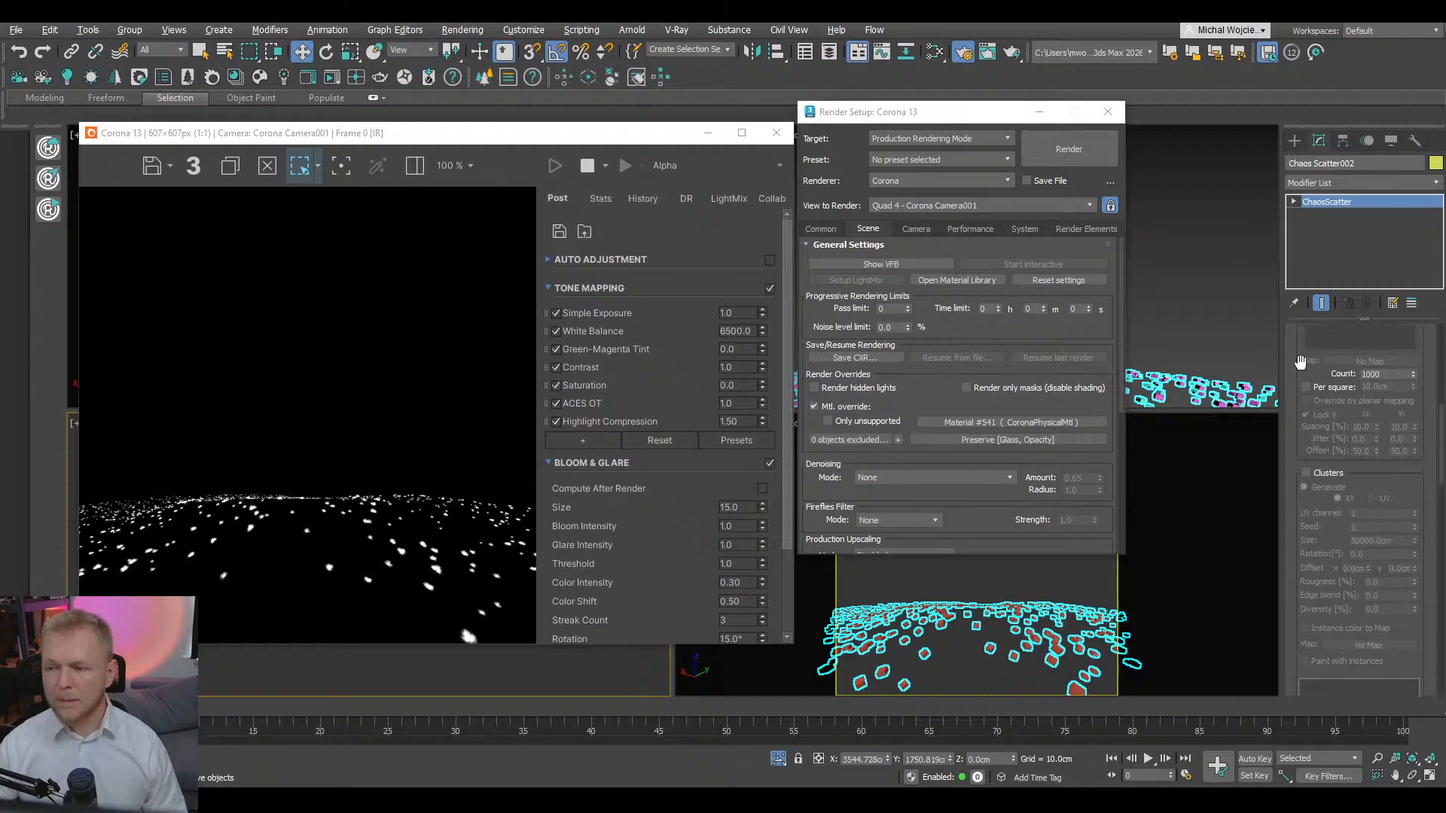
drag(1300, 360, 1303, 446)
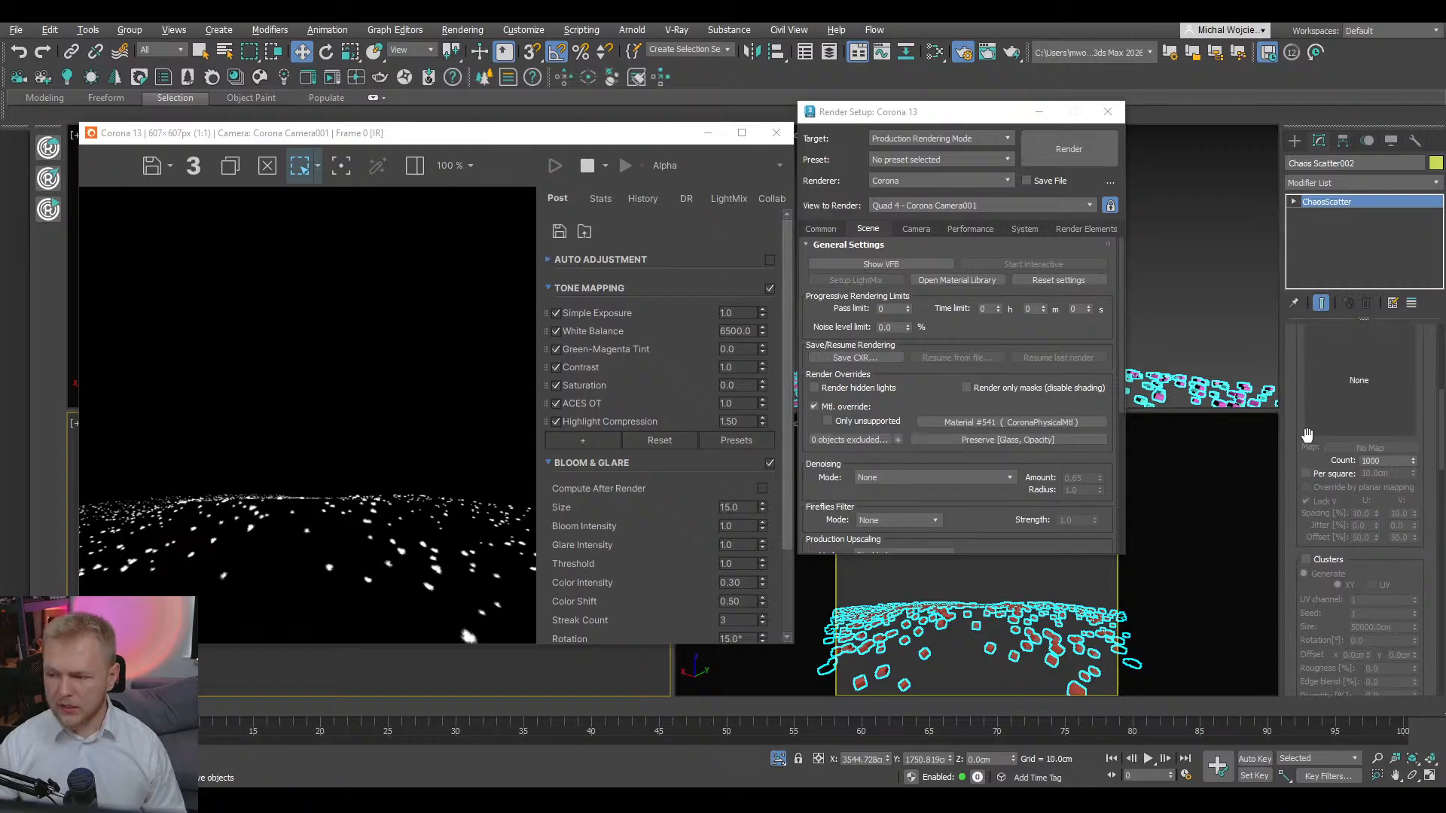
click(1388, 460)
key(Return)
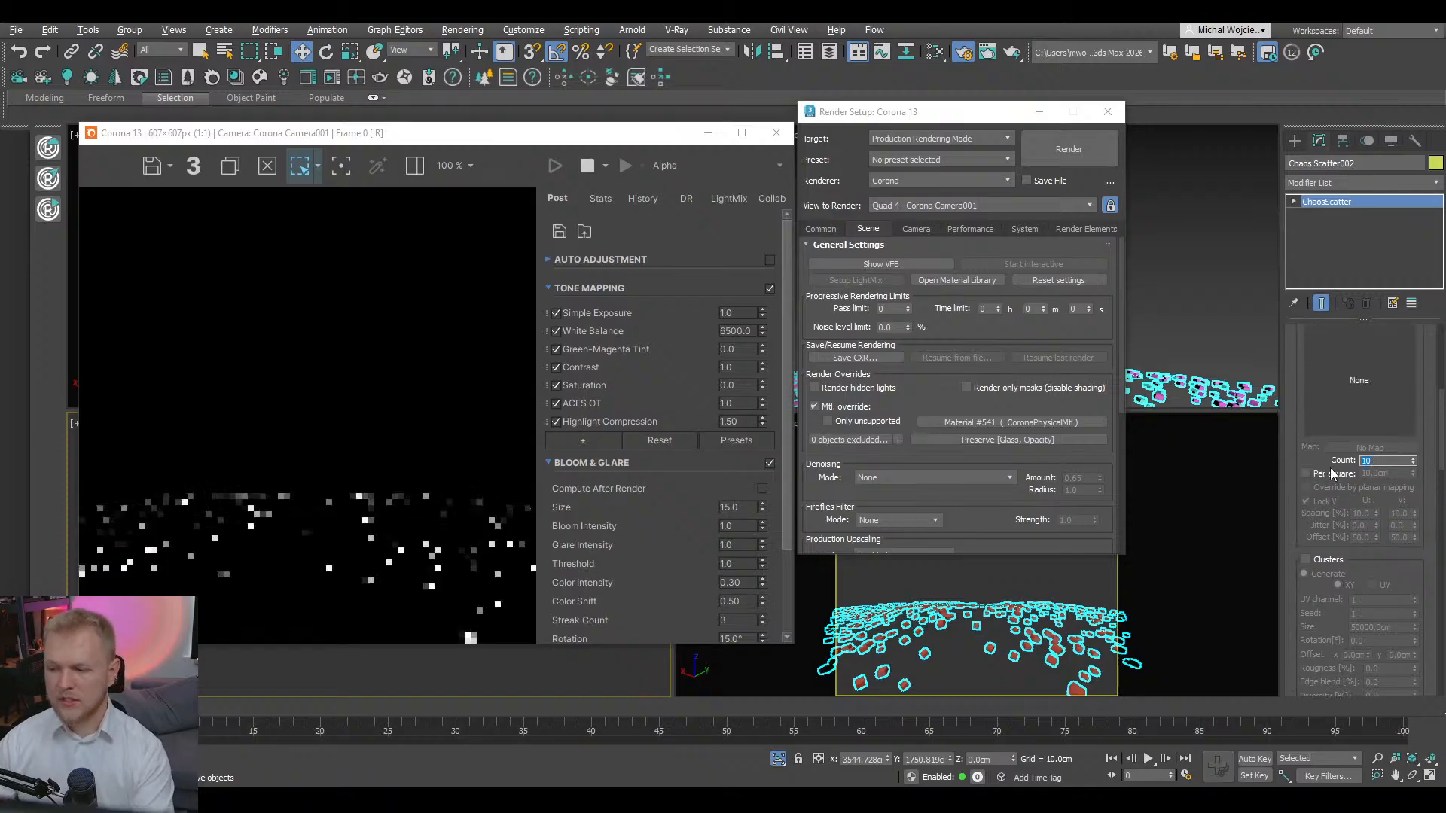
click(1327, 477)
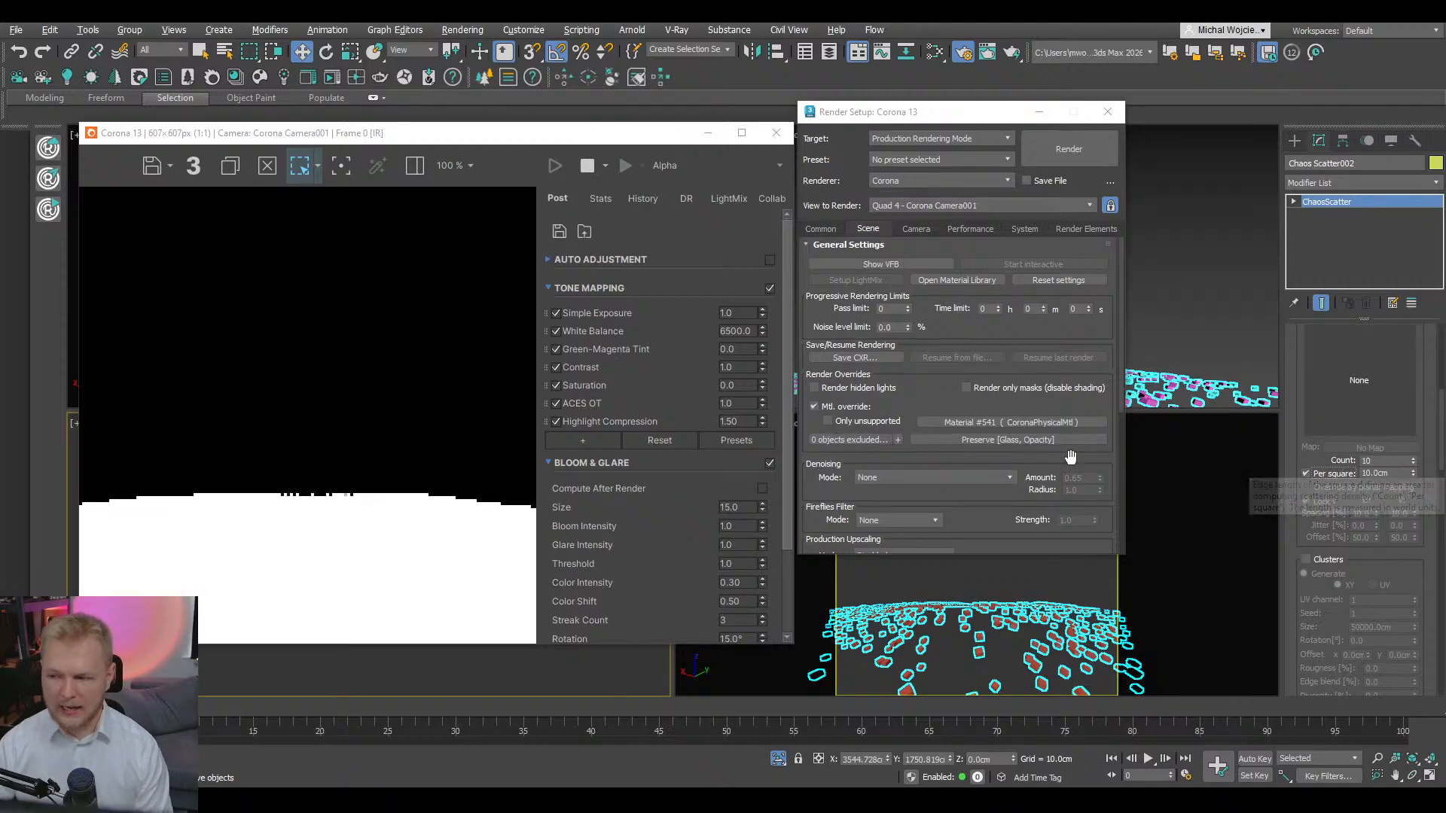
click(1390, 473)
- Switch the interactive render display to Beauty and set its denoising during rendering to None
click(684, 165)
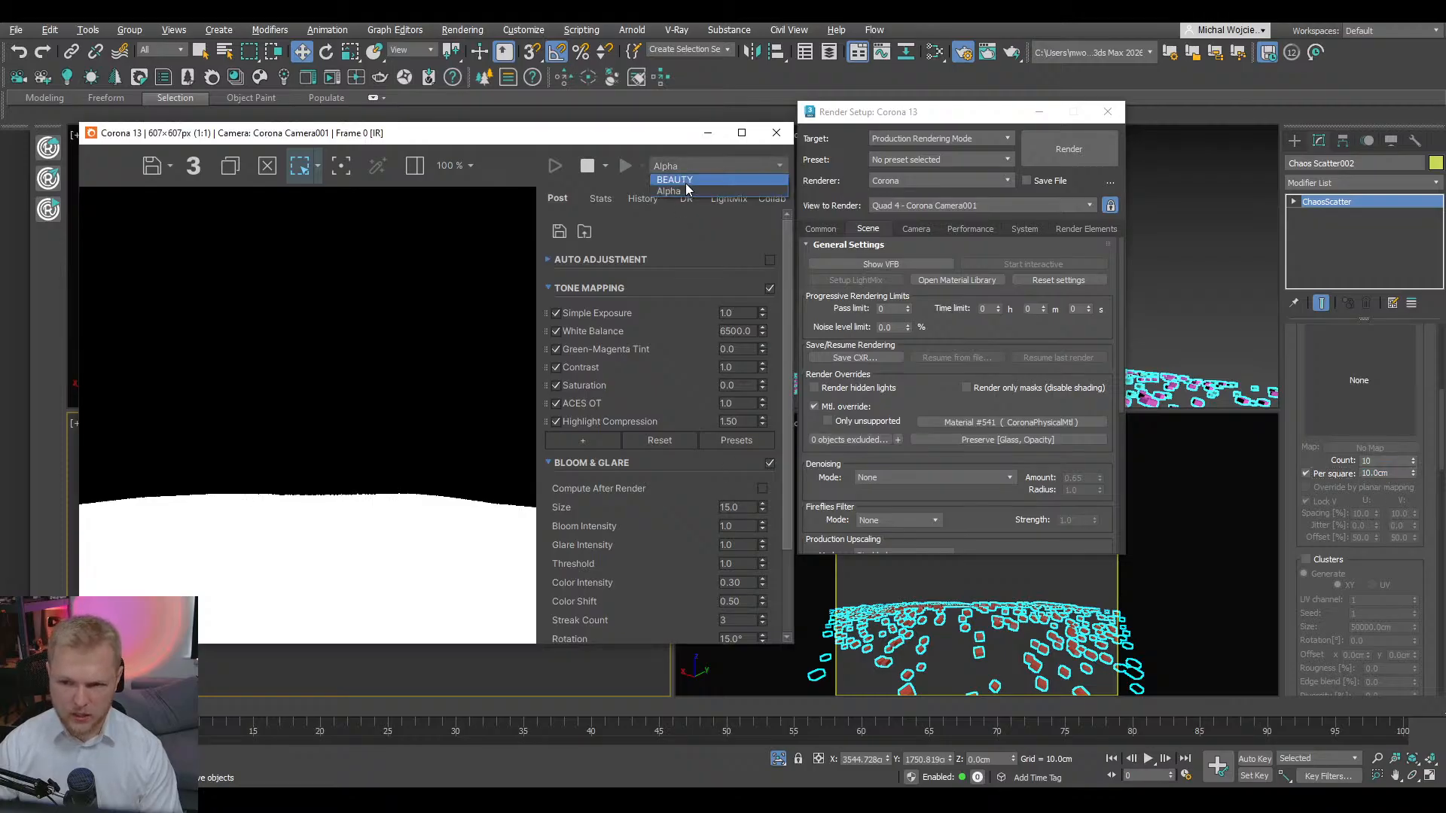
click(685, 183)
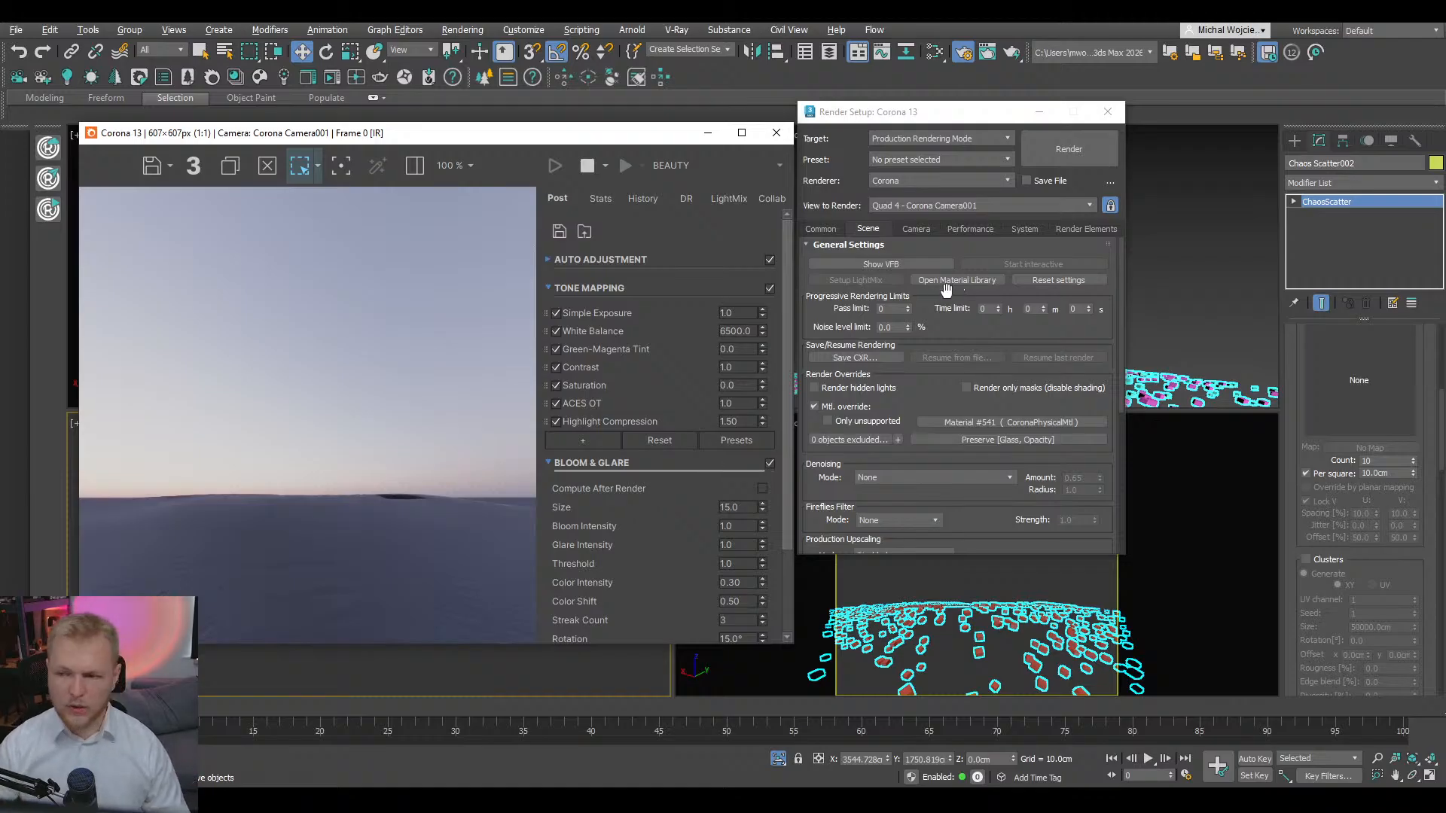
click(1020, 231)
click(988, 229)
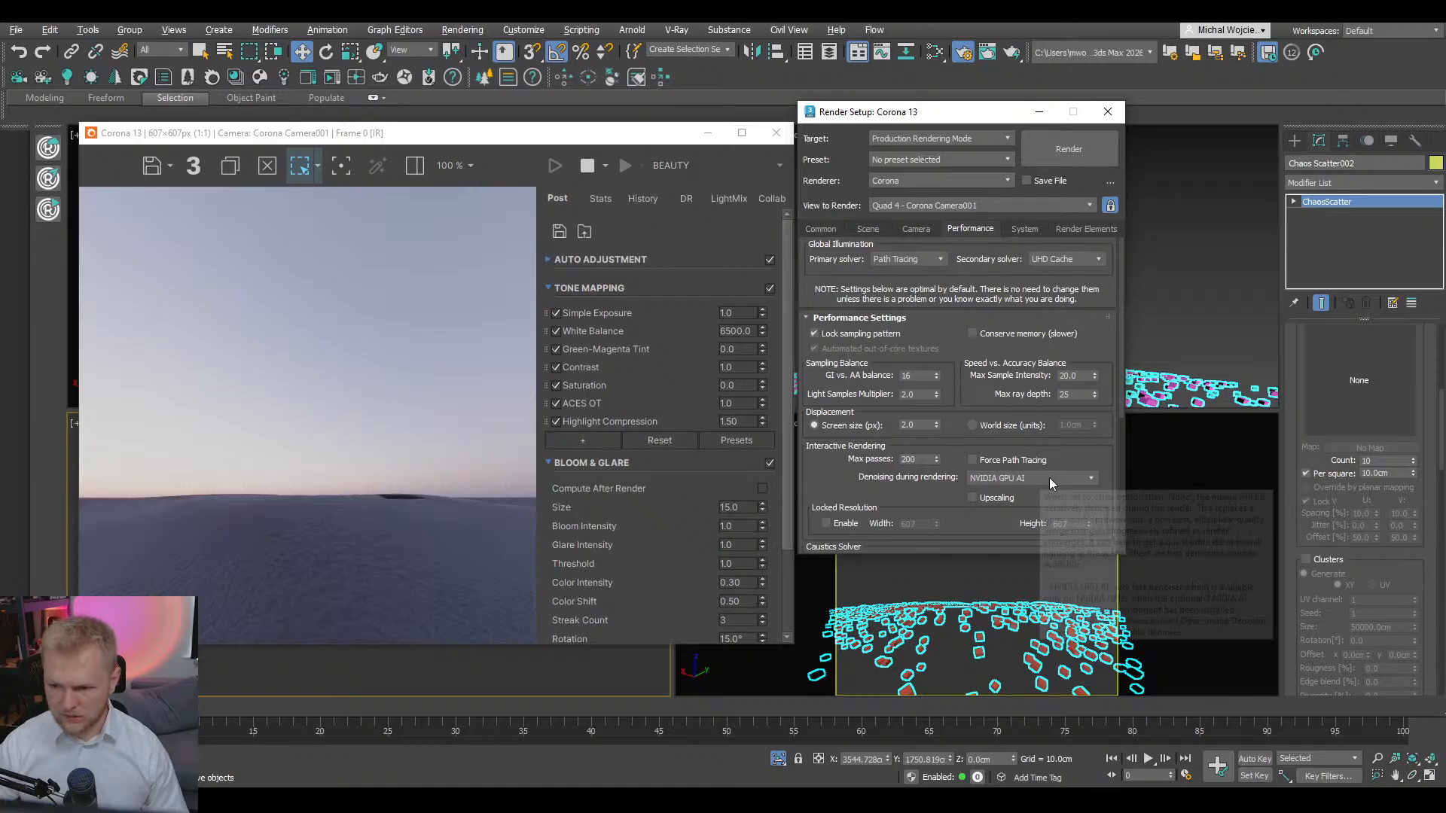
click(1050, 478)
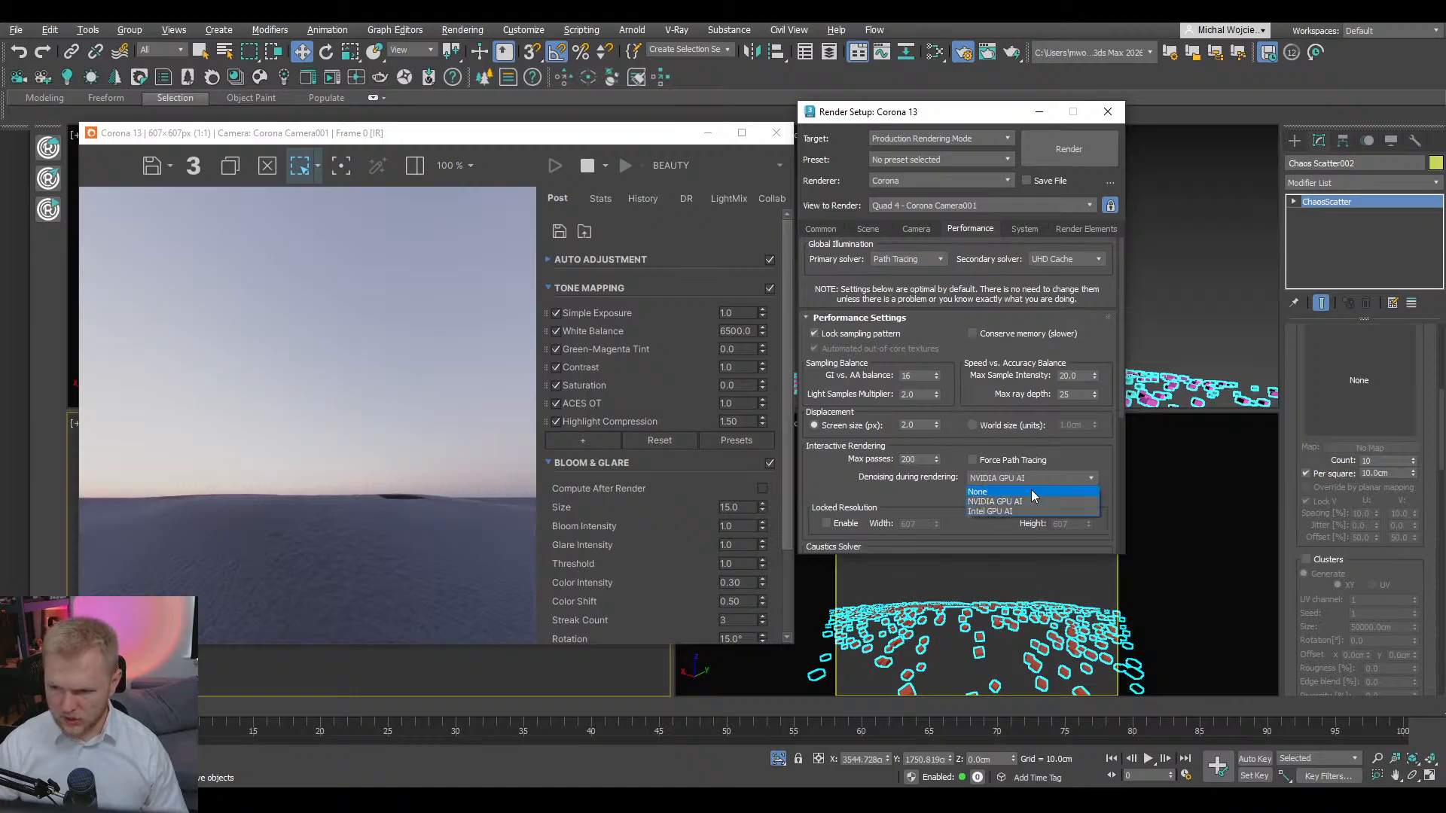
click(1032, 490)
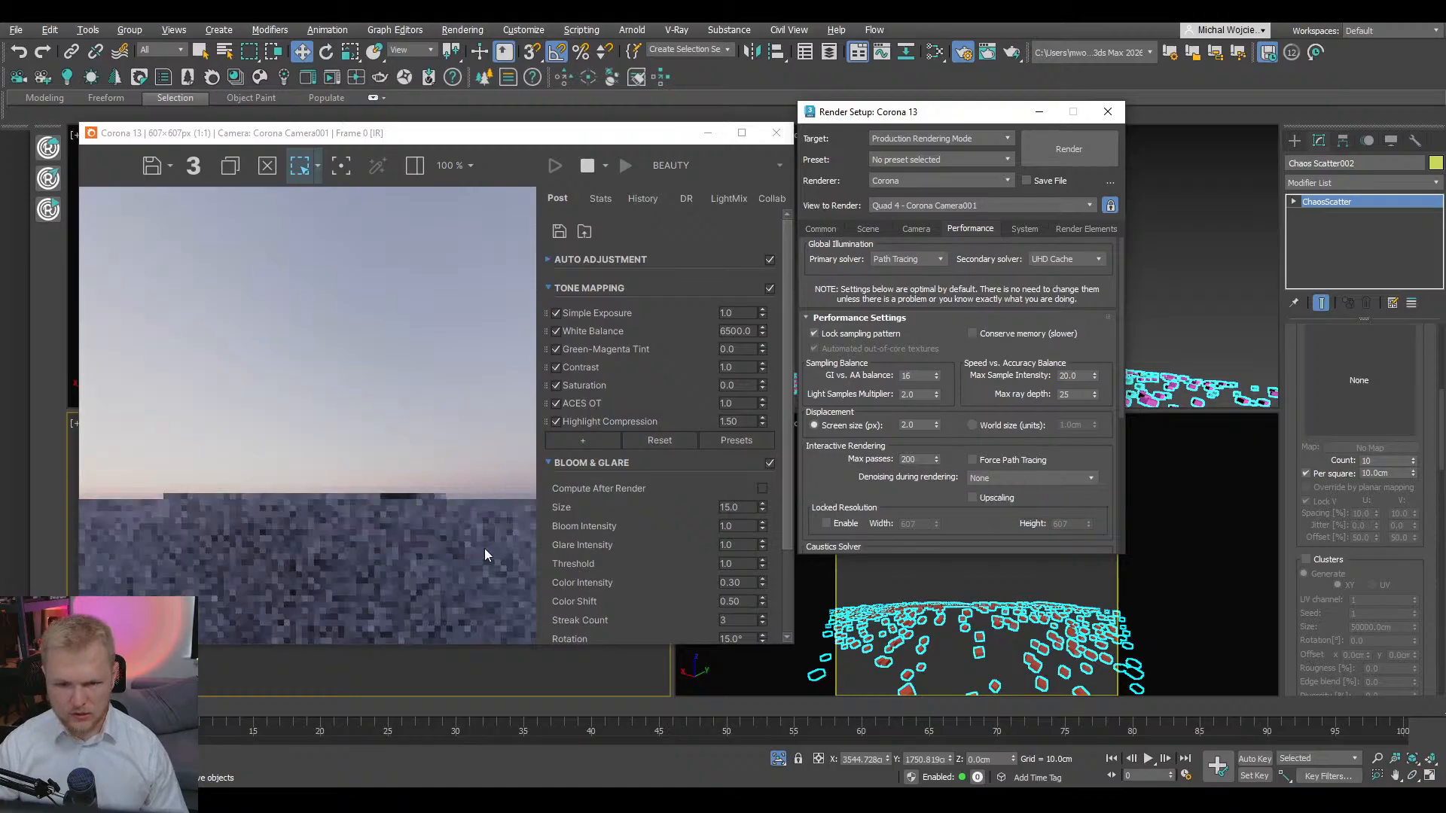
scroll(348, 622, up, 3)
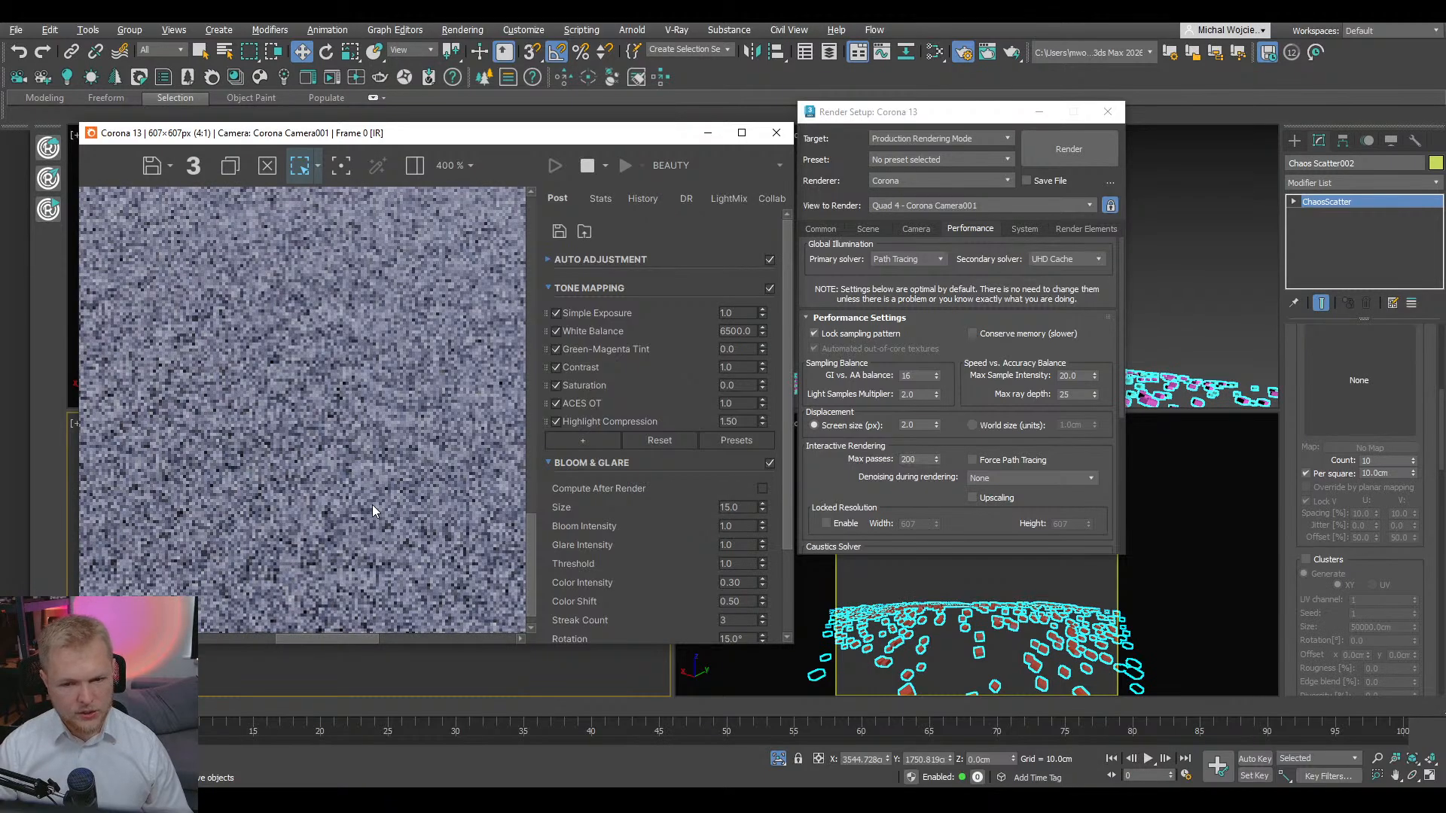
scroll(371, 510, down, 3)
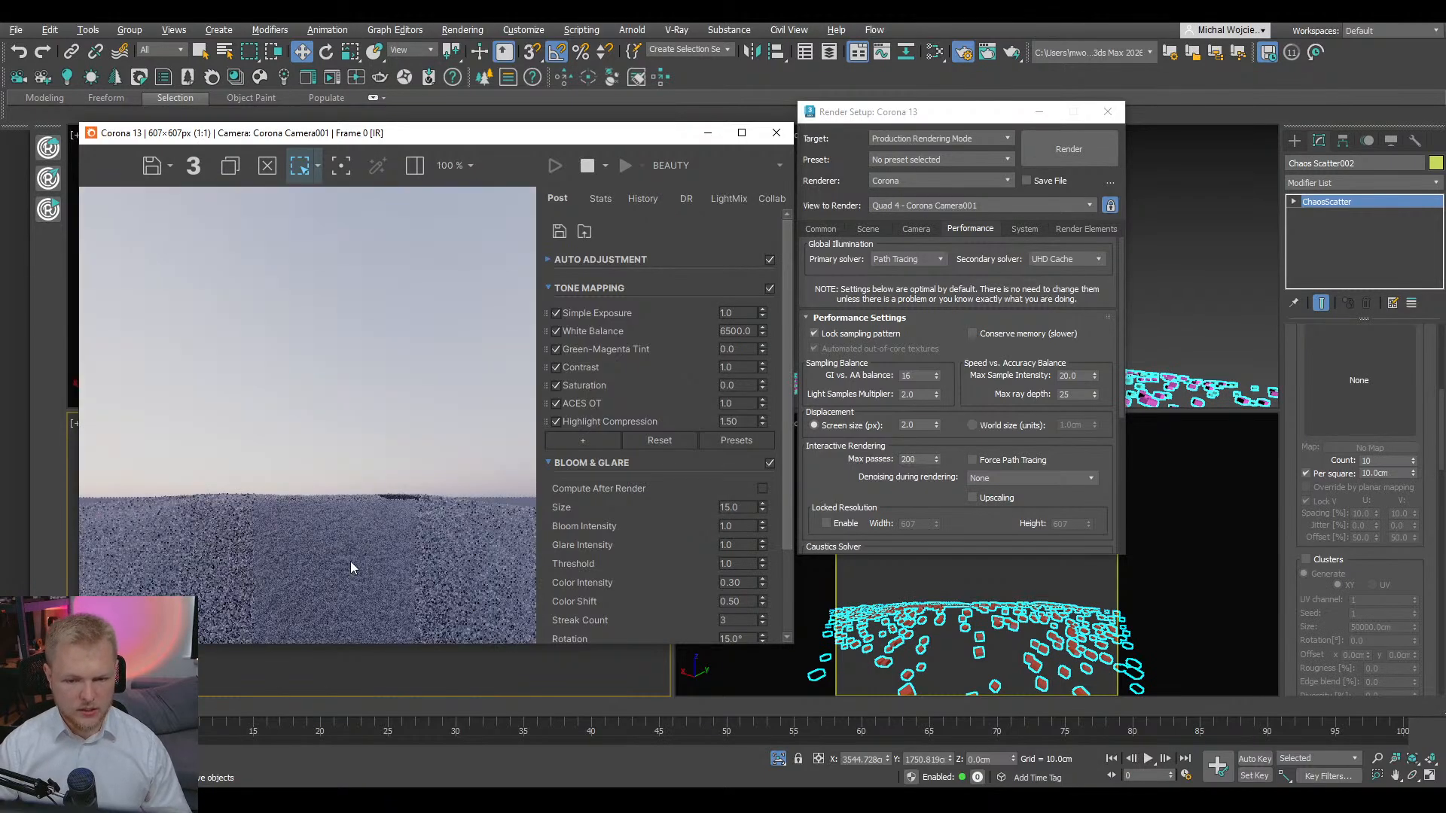
- Set the grass scatter's count per square to 5 and check the density up close in the render
double_click(1390, 472)
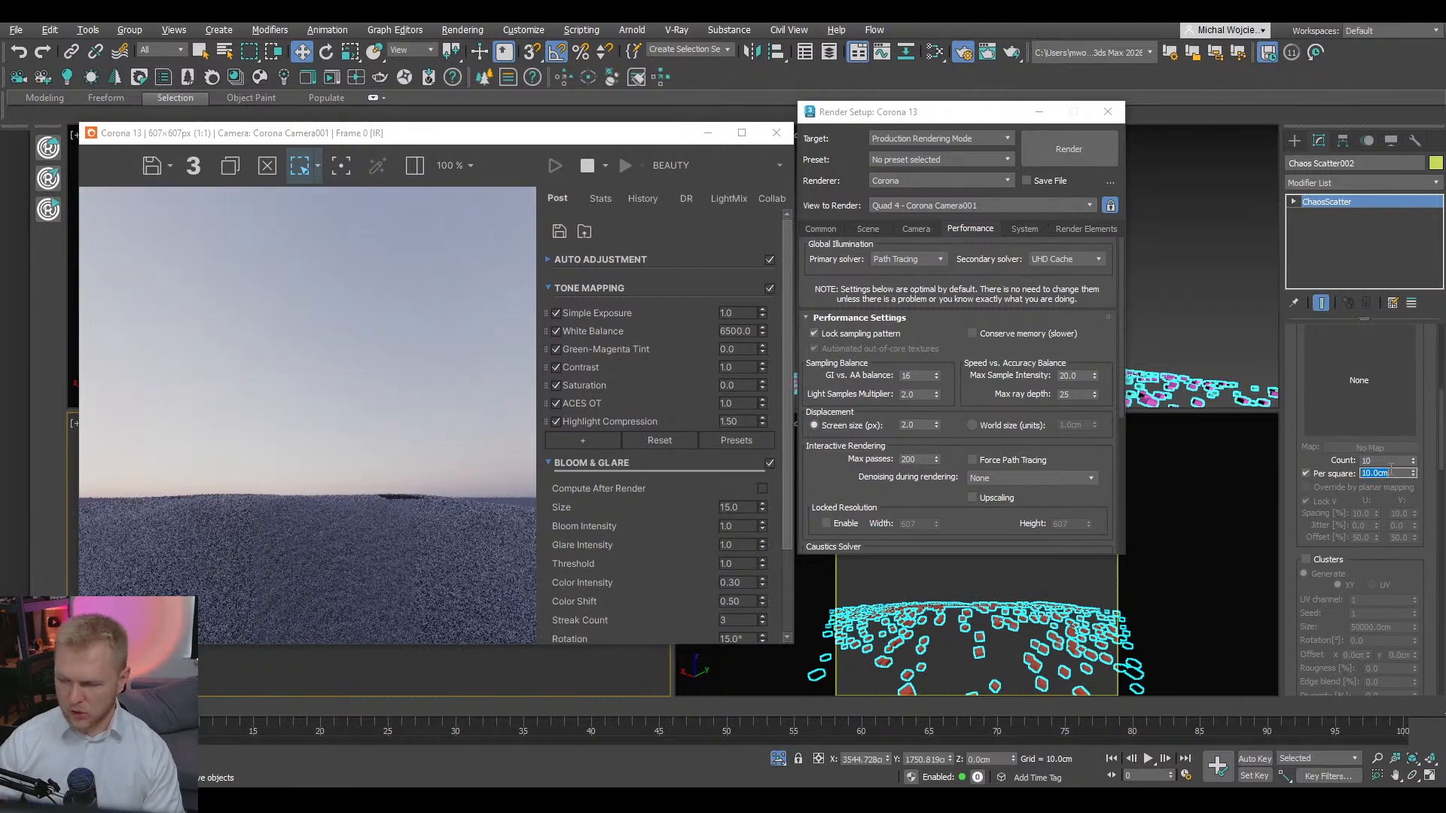
click(1389, 461)
text(5)
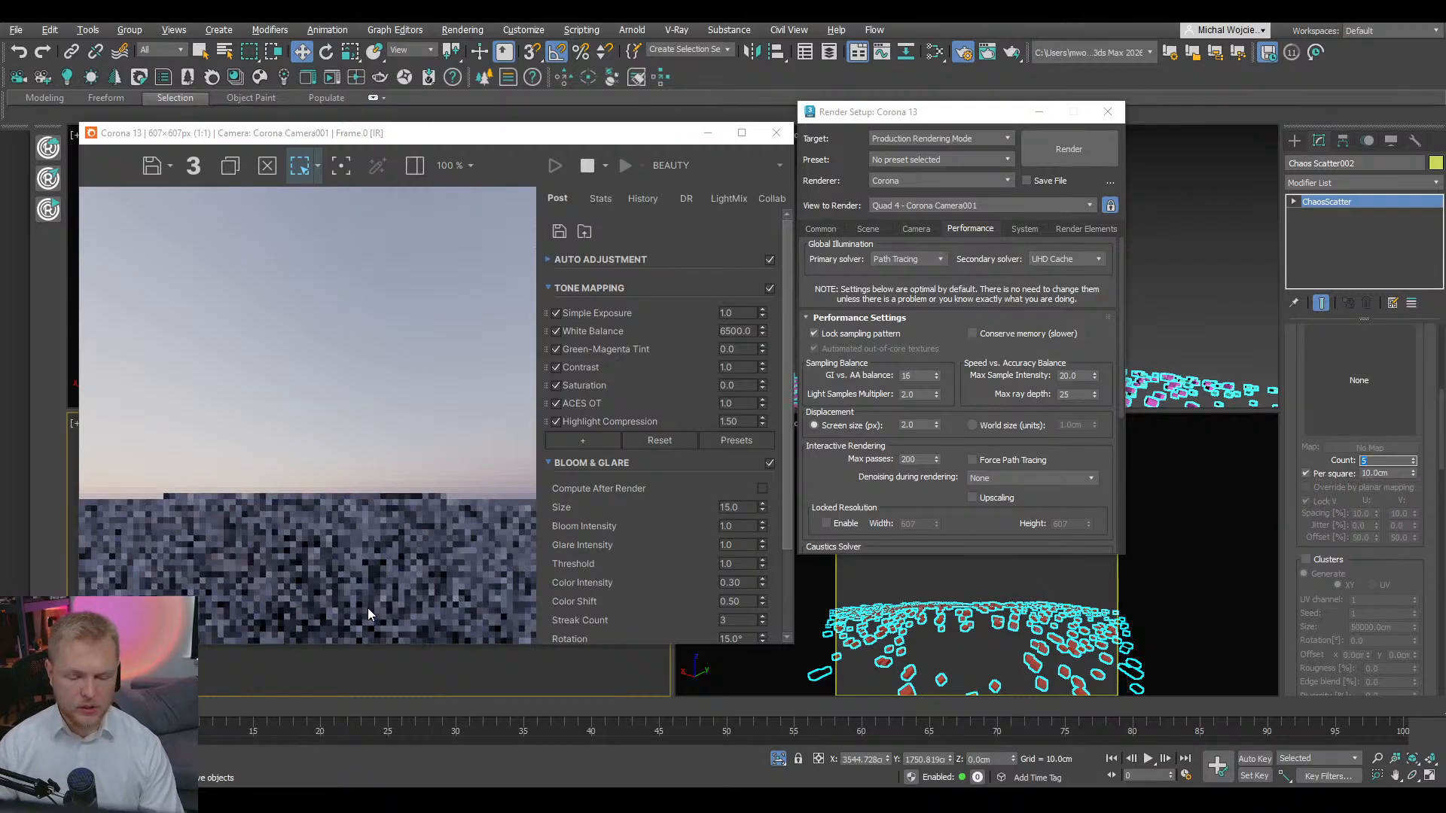
click(1389, 474)
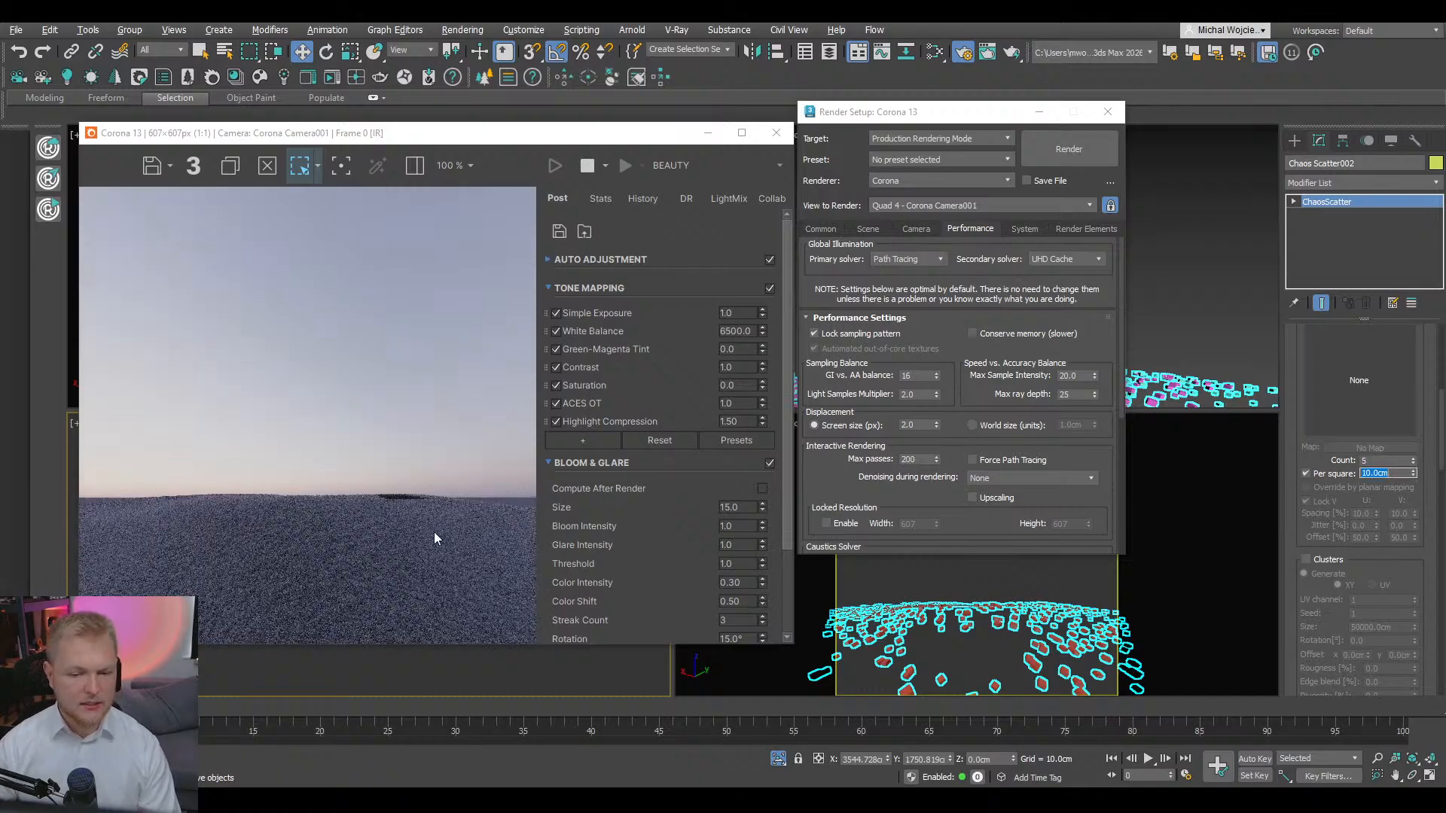
scroll(347, 573, up, 2)
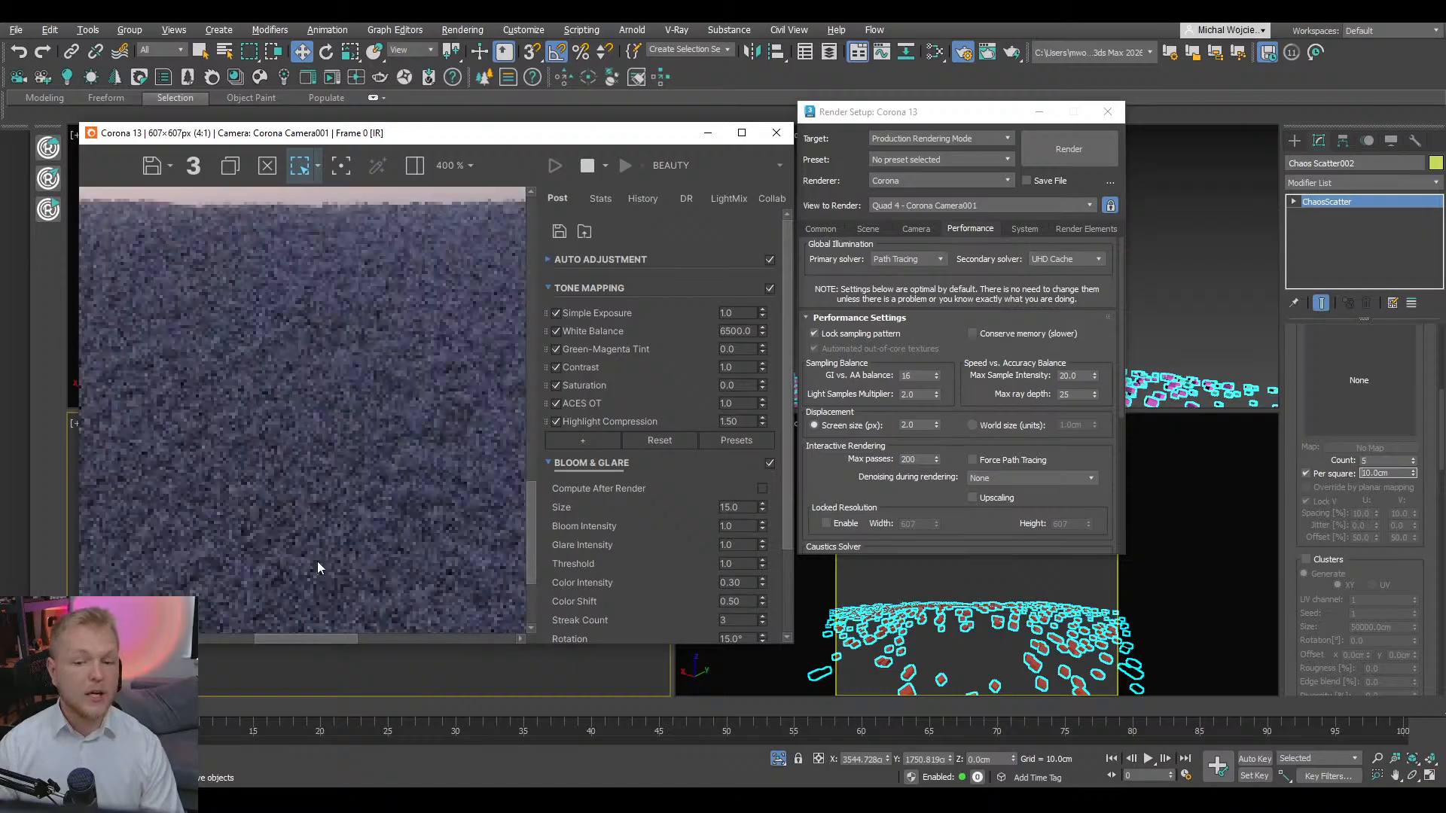
drag(316, 564, 403, 456)
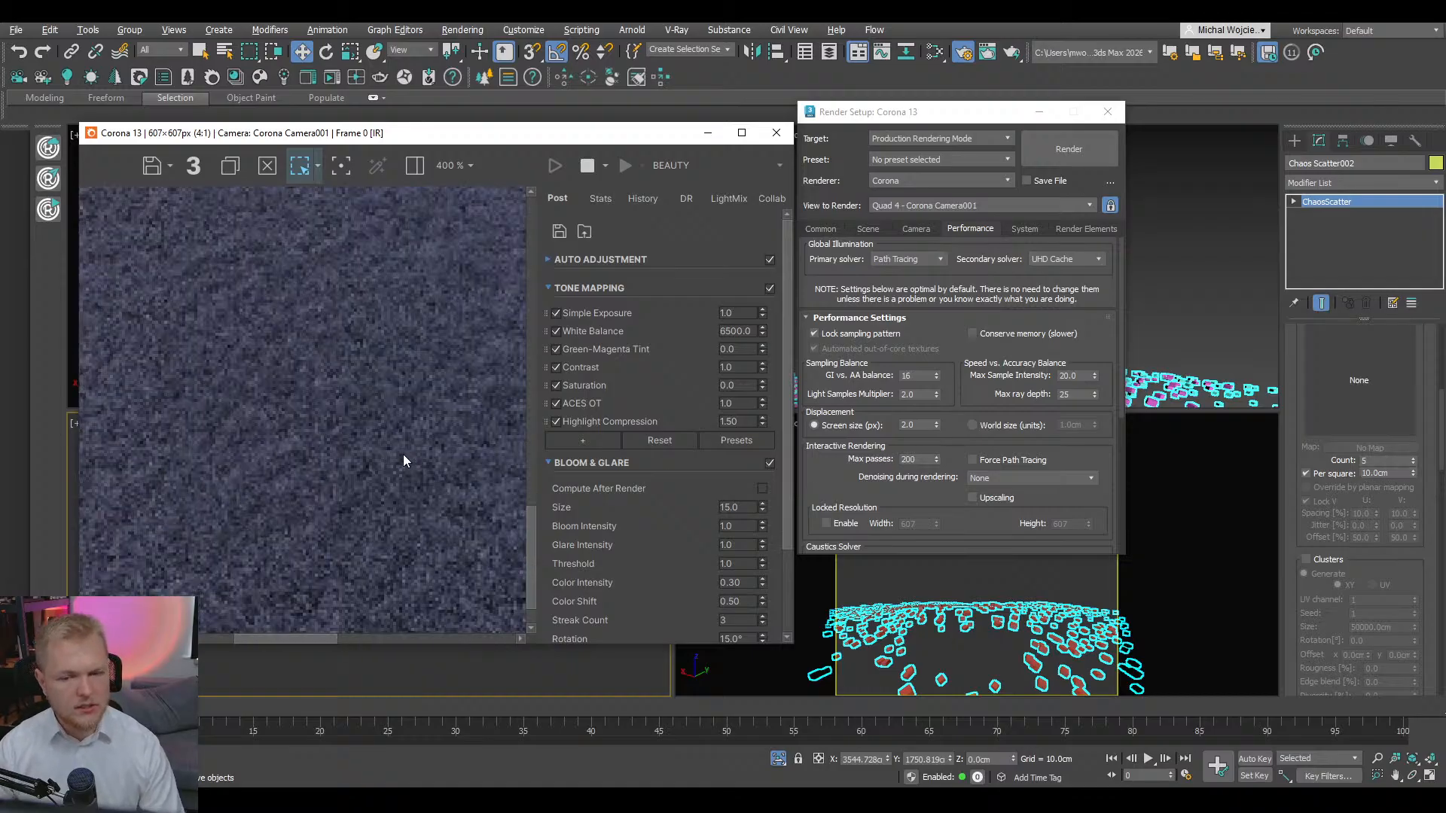
scroll(403, 454, down, 1)
scroll(404, 454, down, 1)
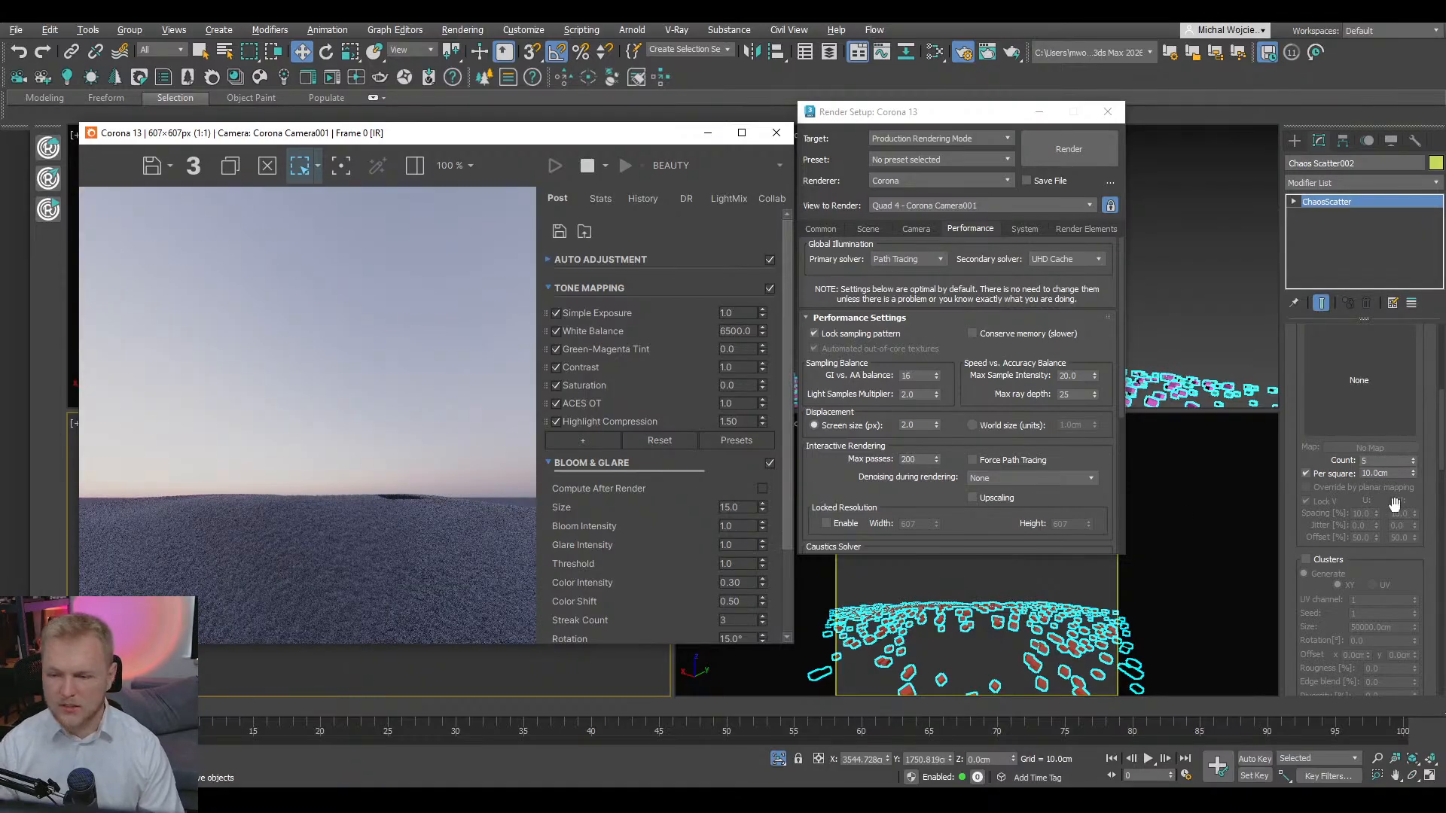
- Try grass scatter square sizes of 15 cm and 12 cm, checking the density up close in the render
double_click(1392, 474)
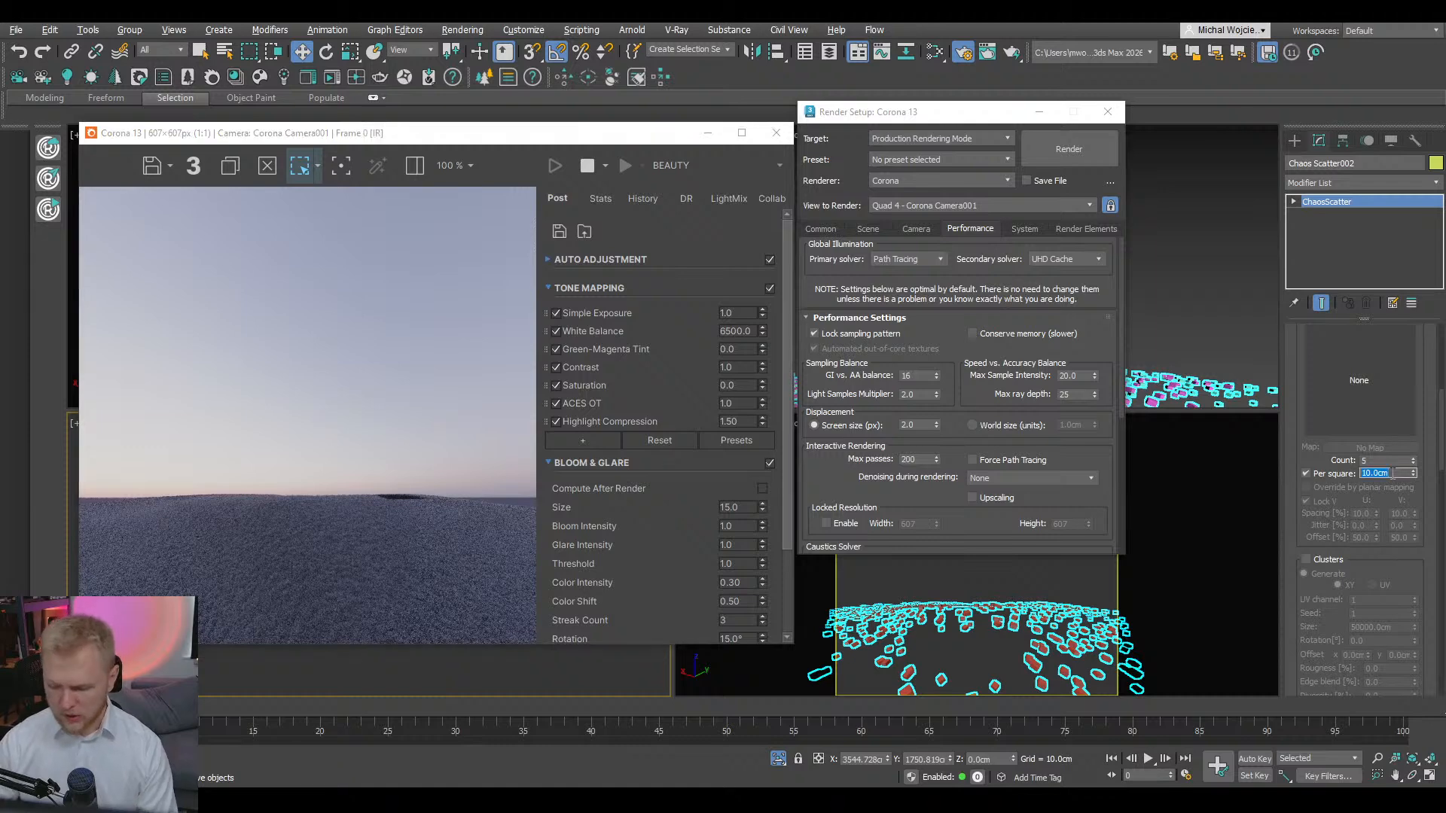
text(15)
key(Return)
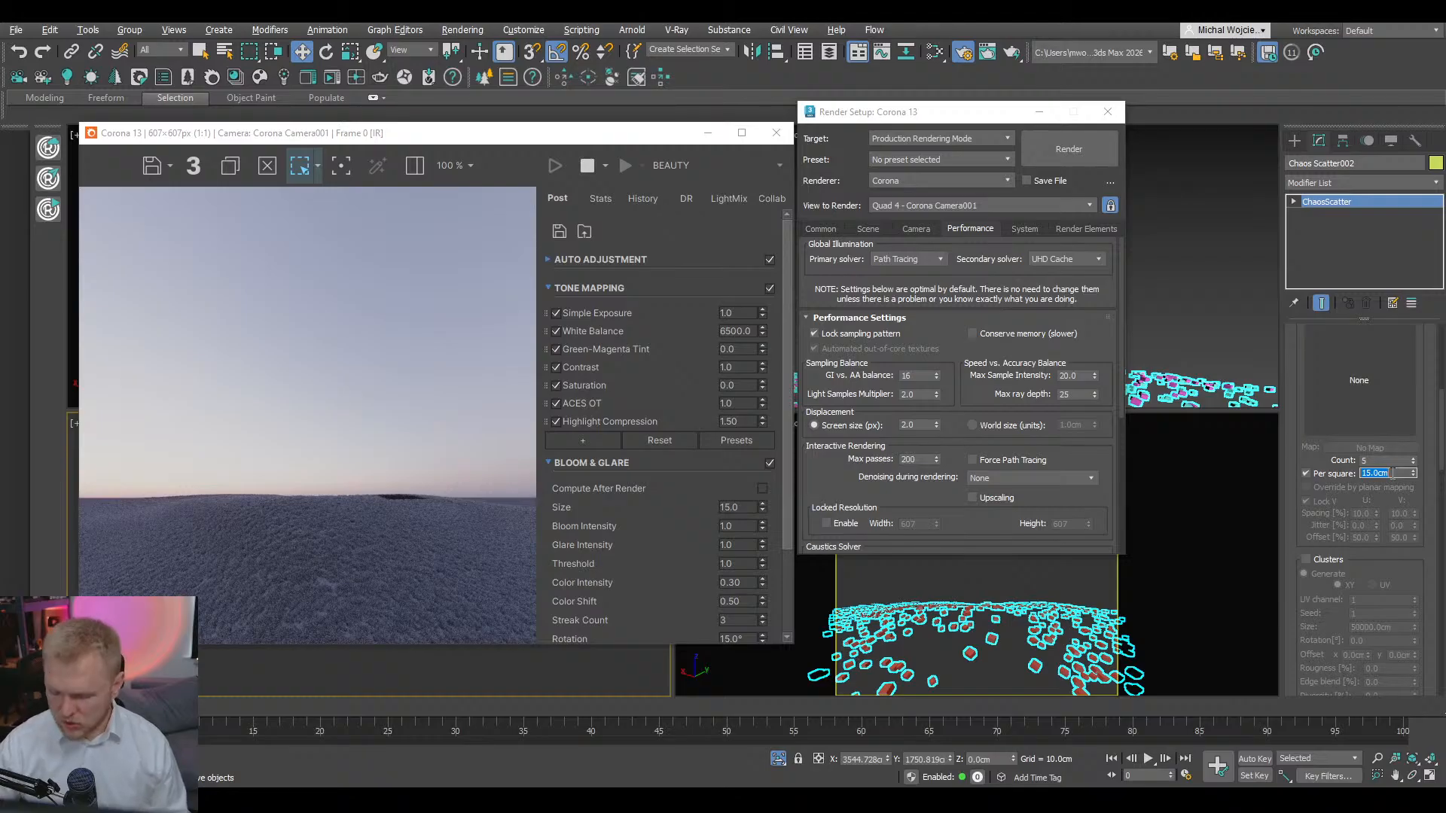
text(12)
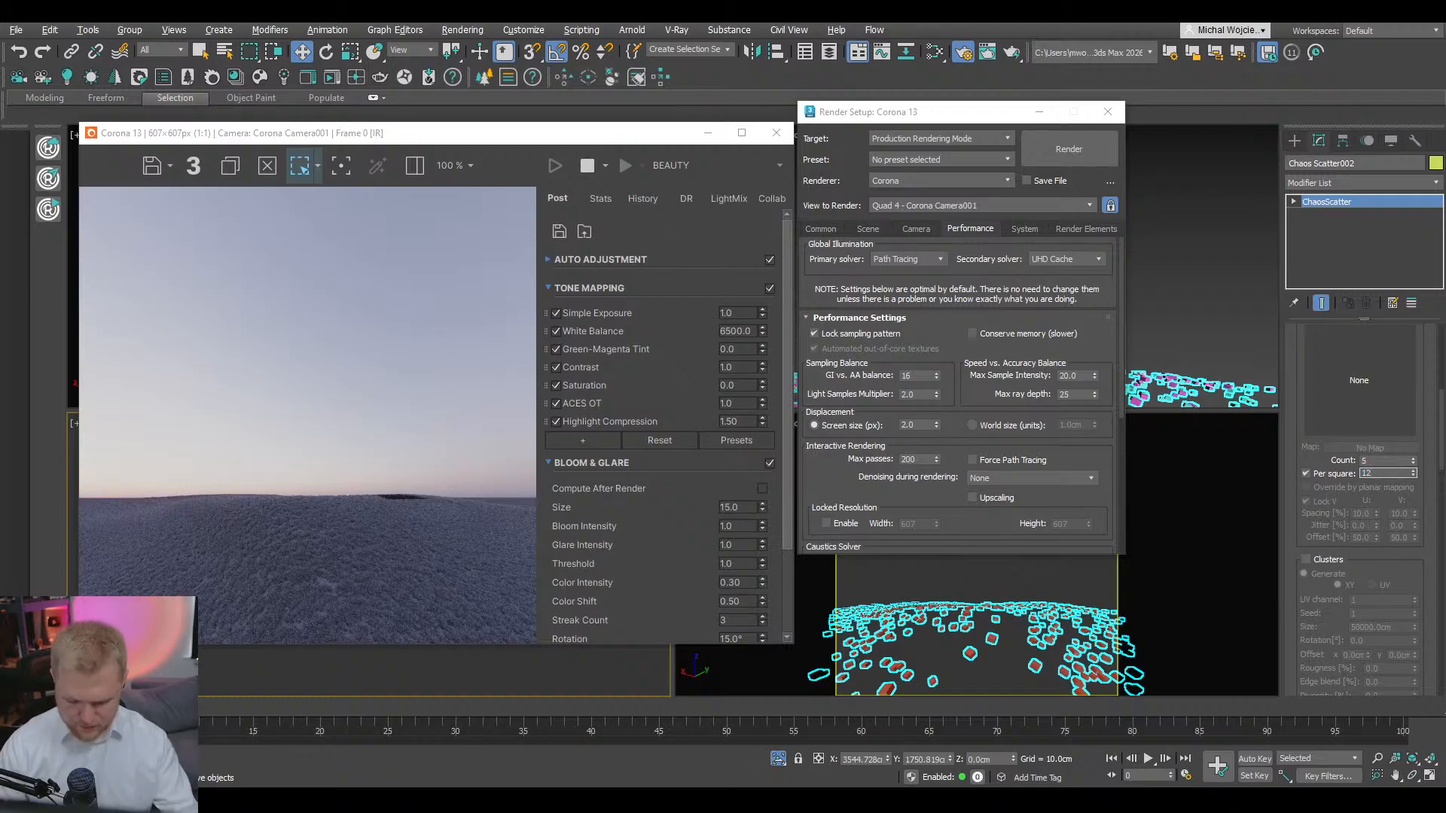
key(Return)
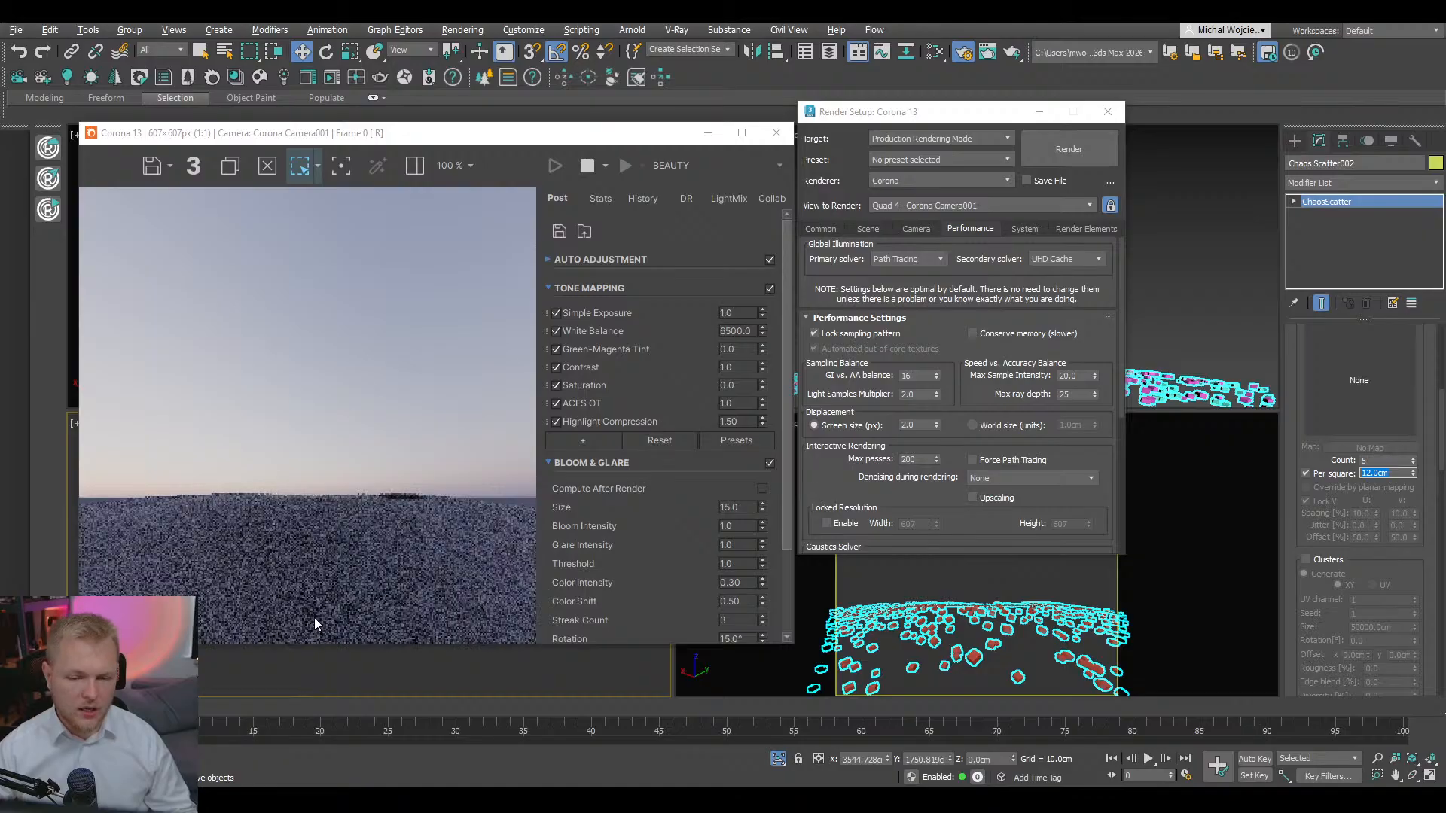
scroll(311, 625, up, 3)
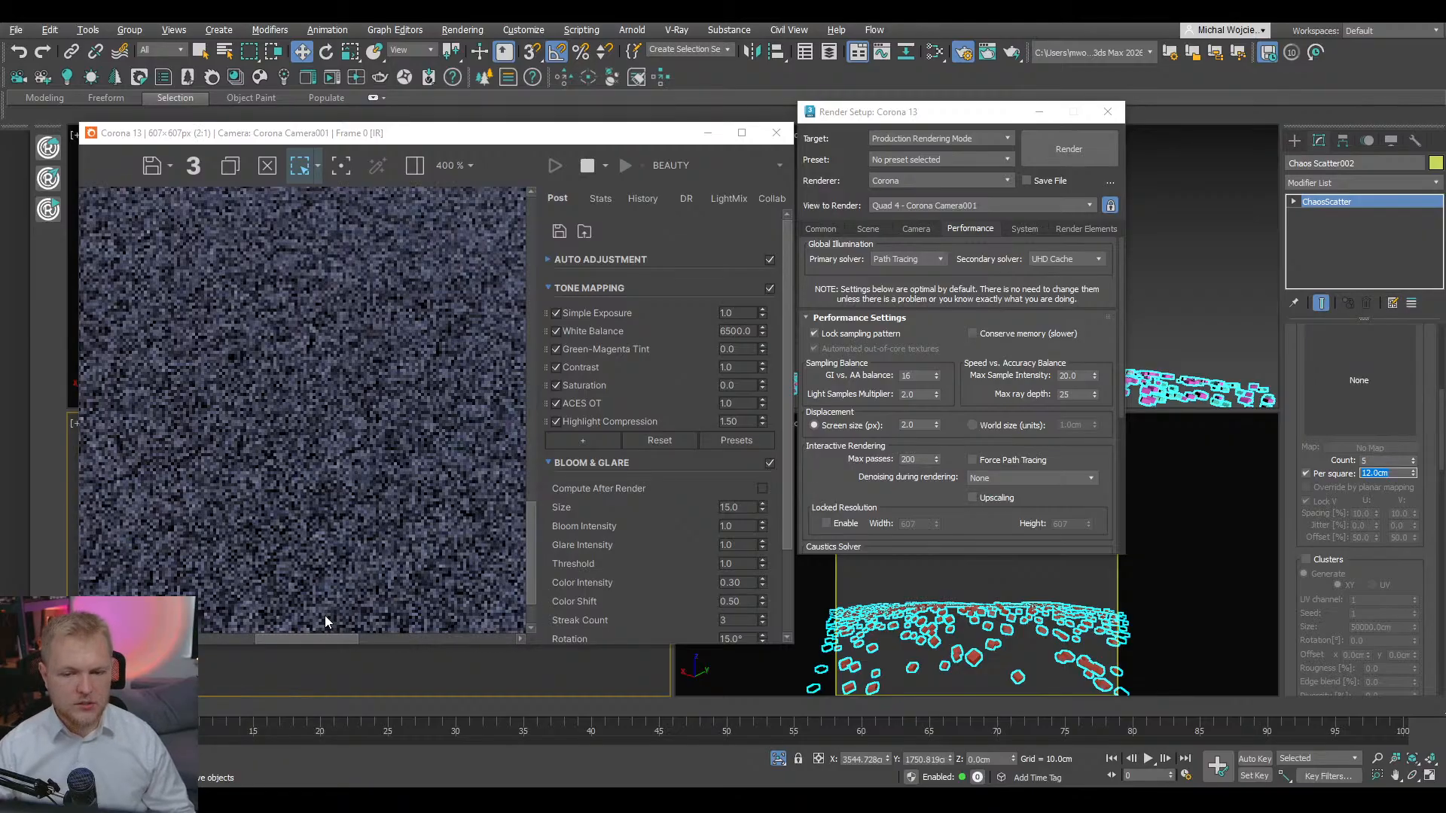
scroll(326, 618, down, 2)
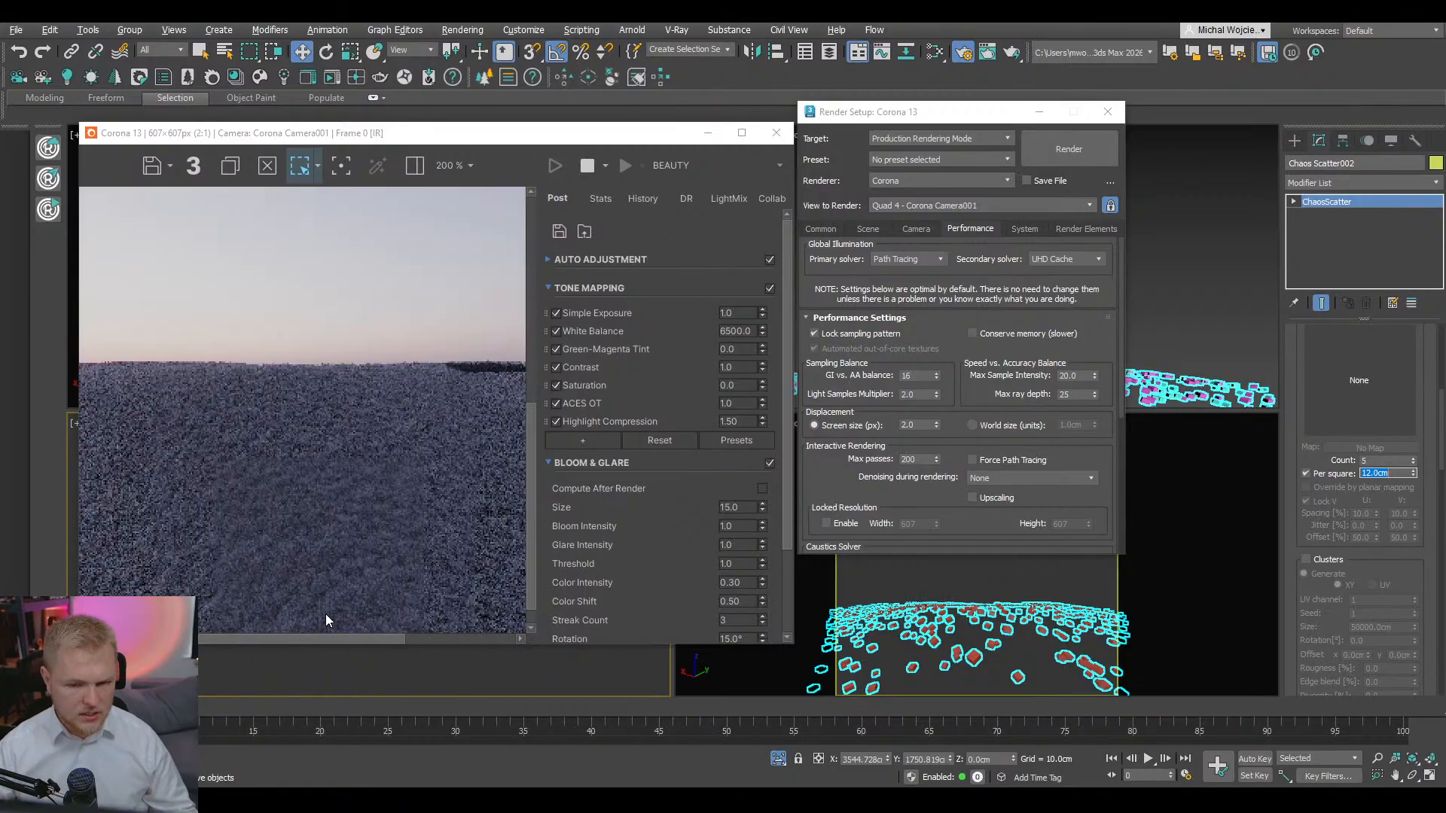
scroll(325, 619, down, 1)
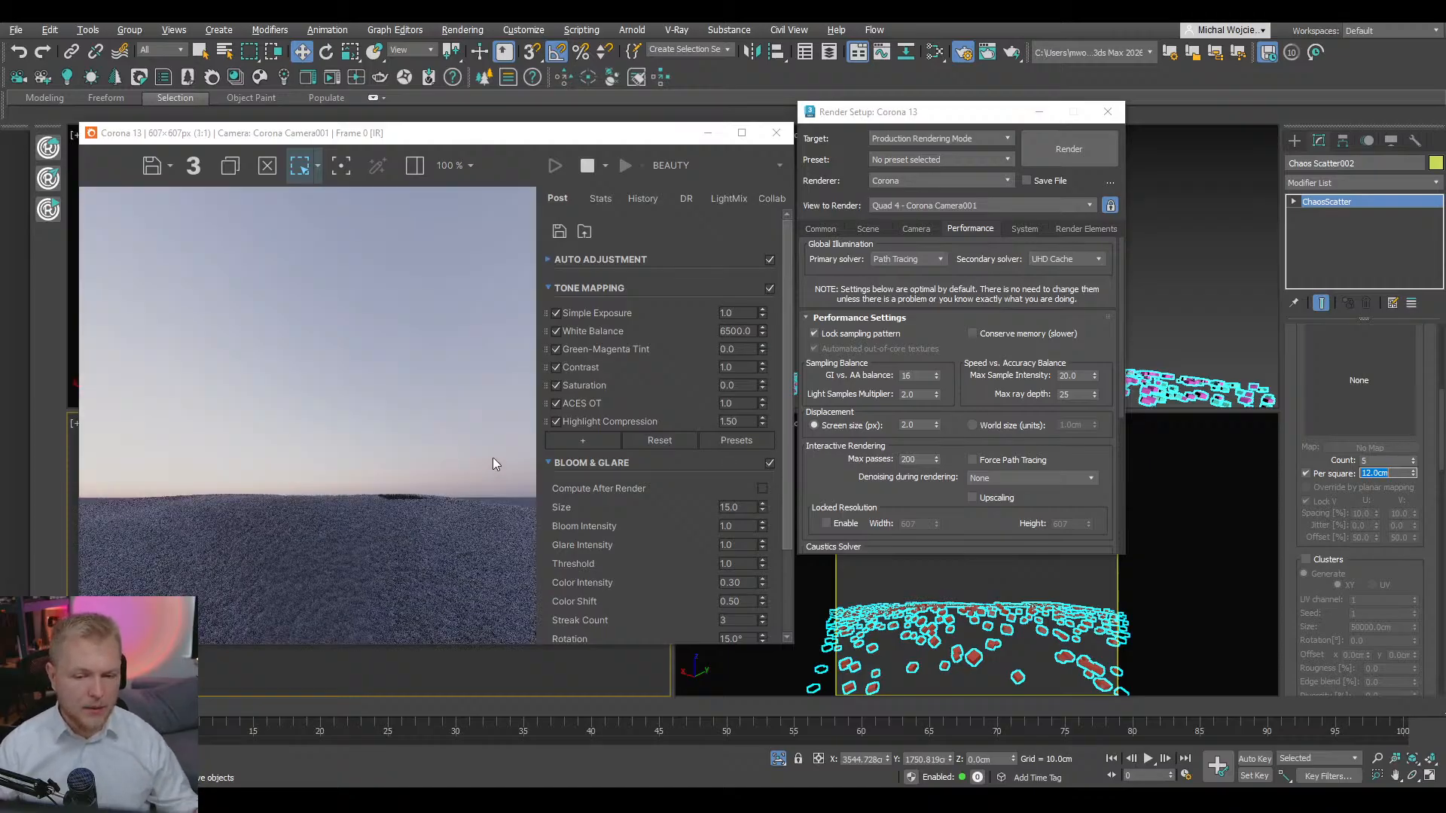
- Stop the interactive render and exit isolation to bring back the full scene
click(590, 171)
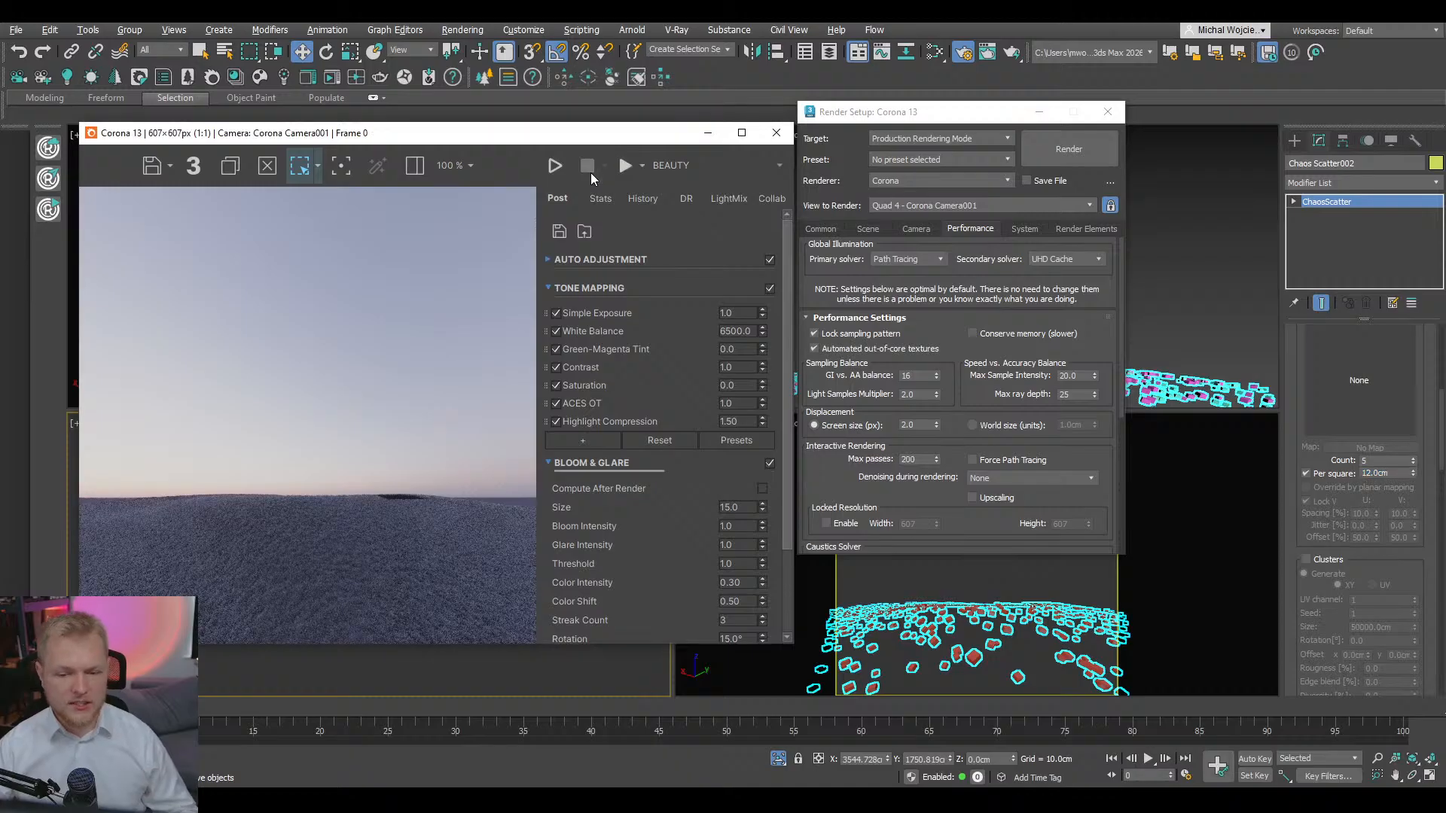
click(778, 759)
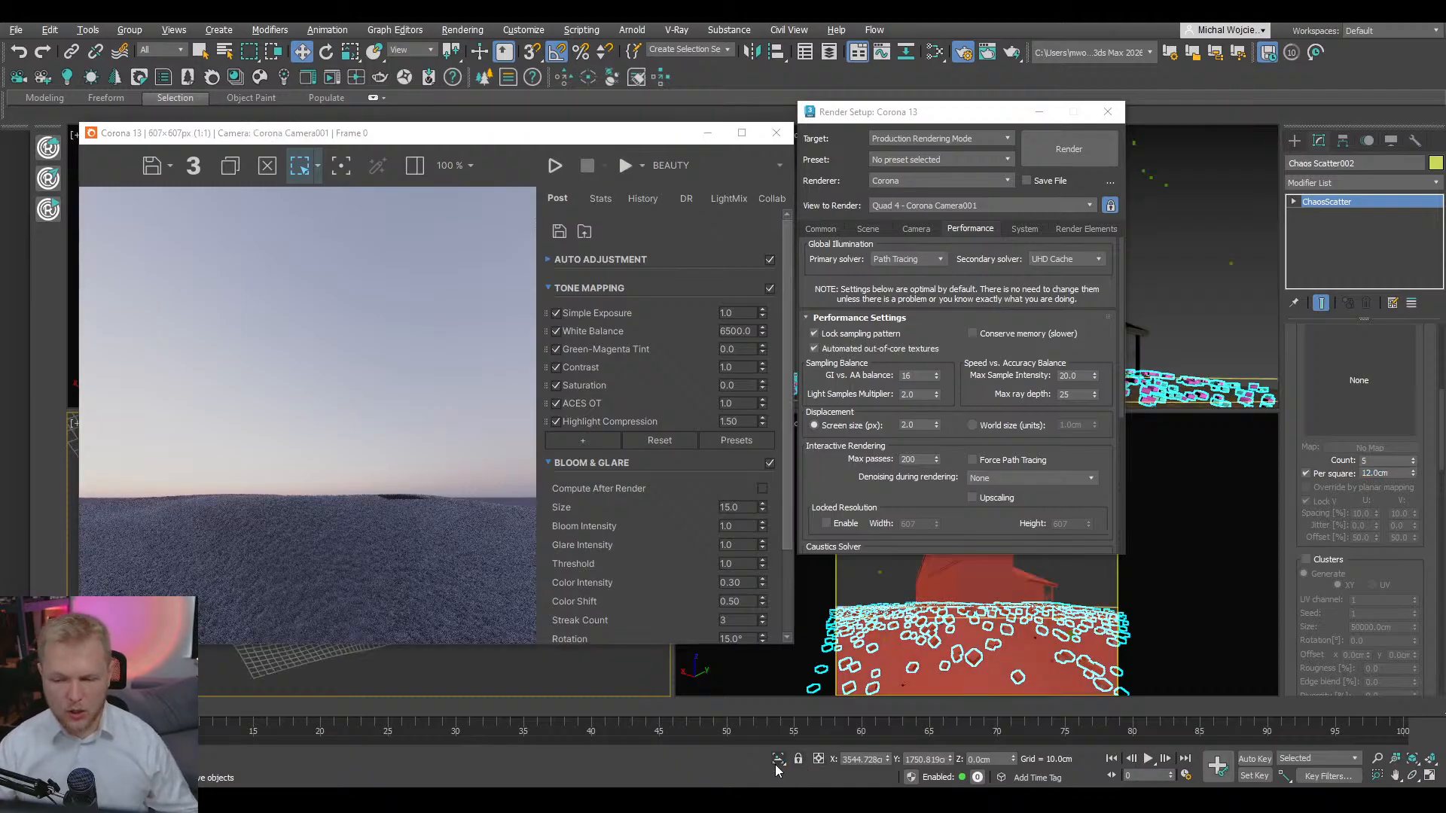
- Set the grass scatter's per-square size to 13 cm
double_click(1378, 473)
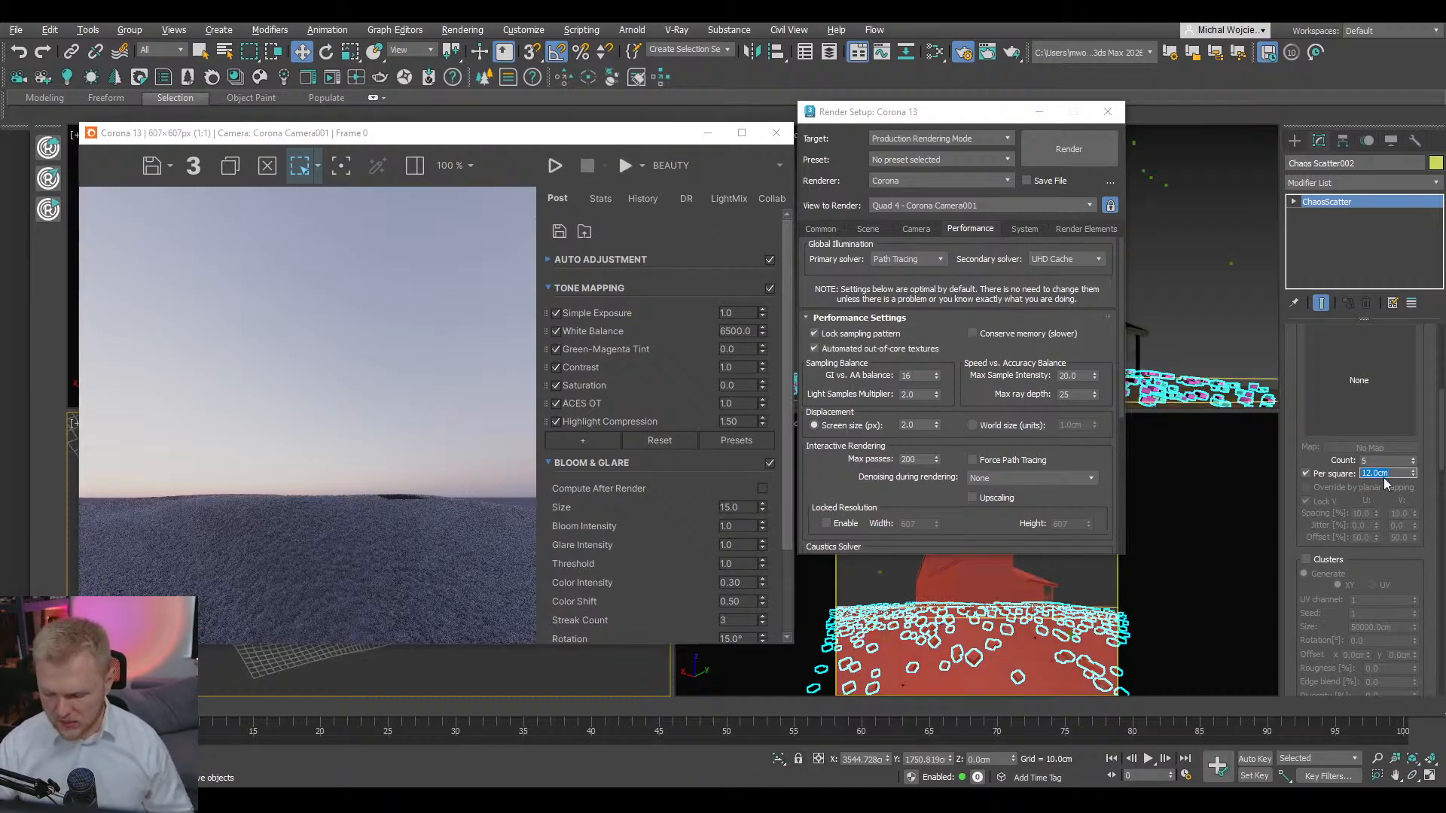
text(13)
key(Return)
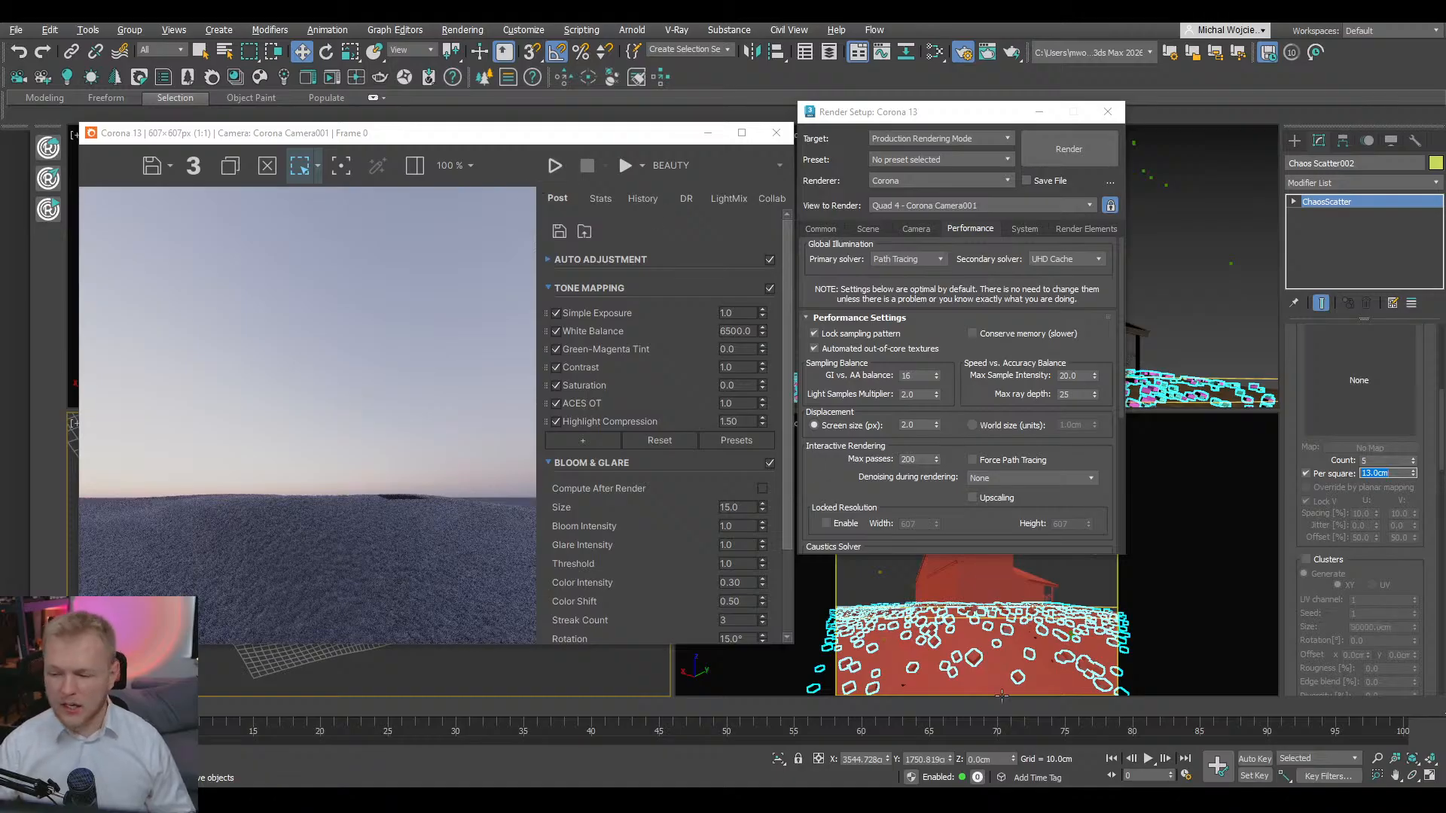
- Select the terrain plane and exclude it from the render material override
click(1004, 652)
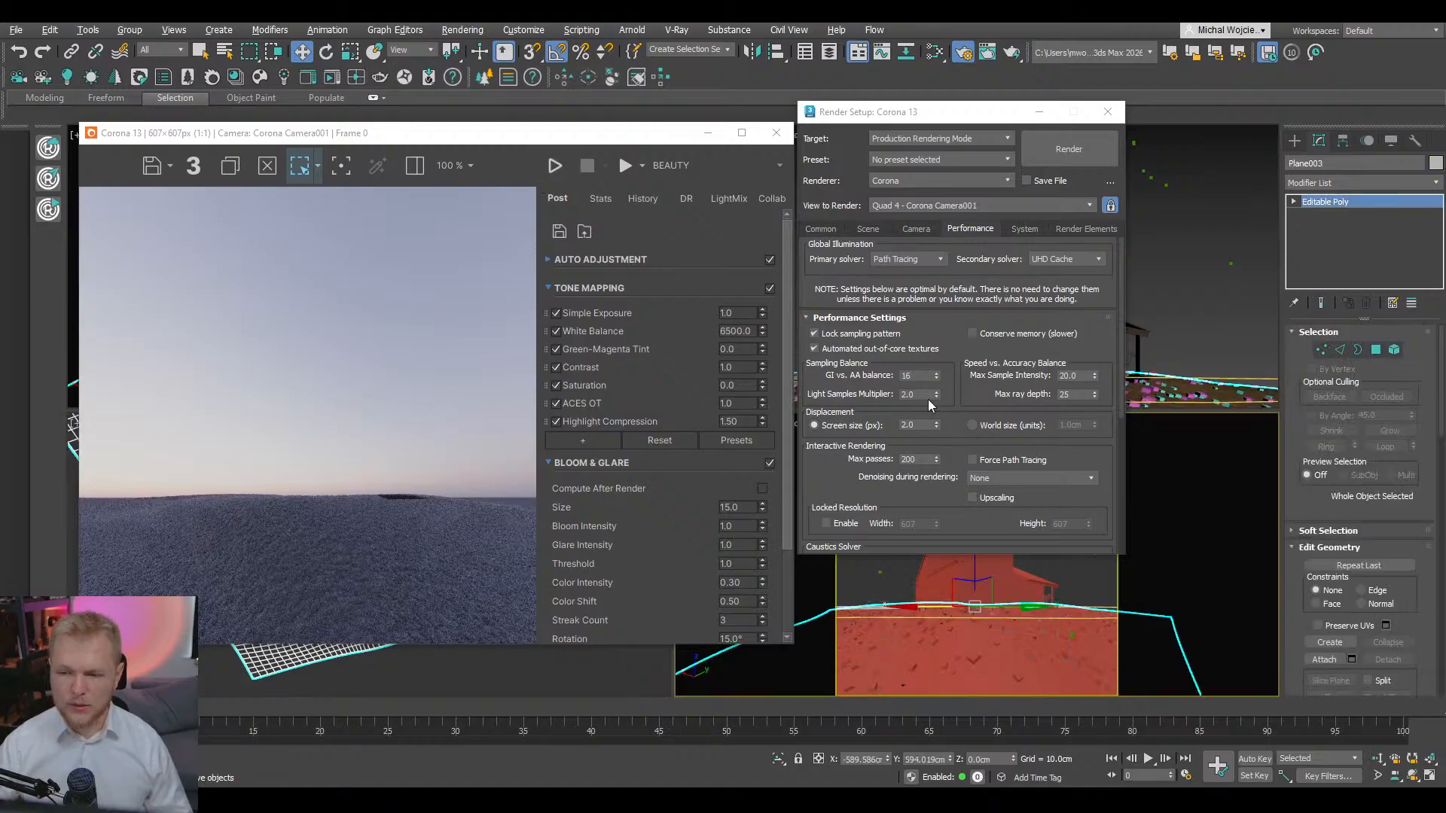
click(872, 230)
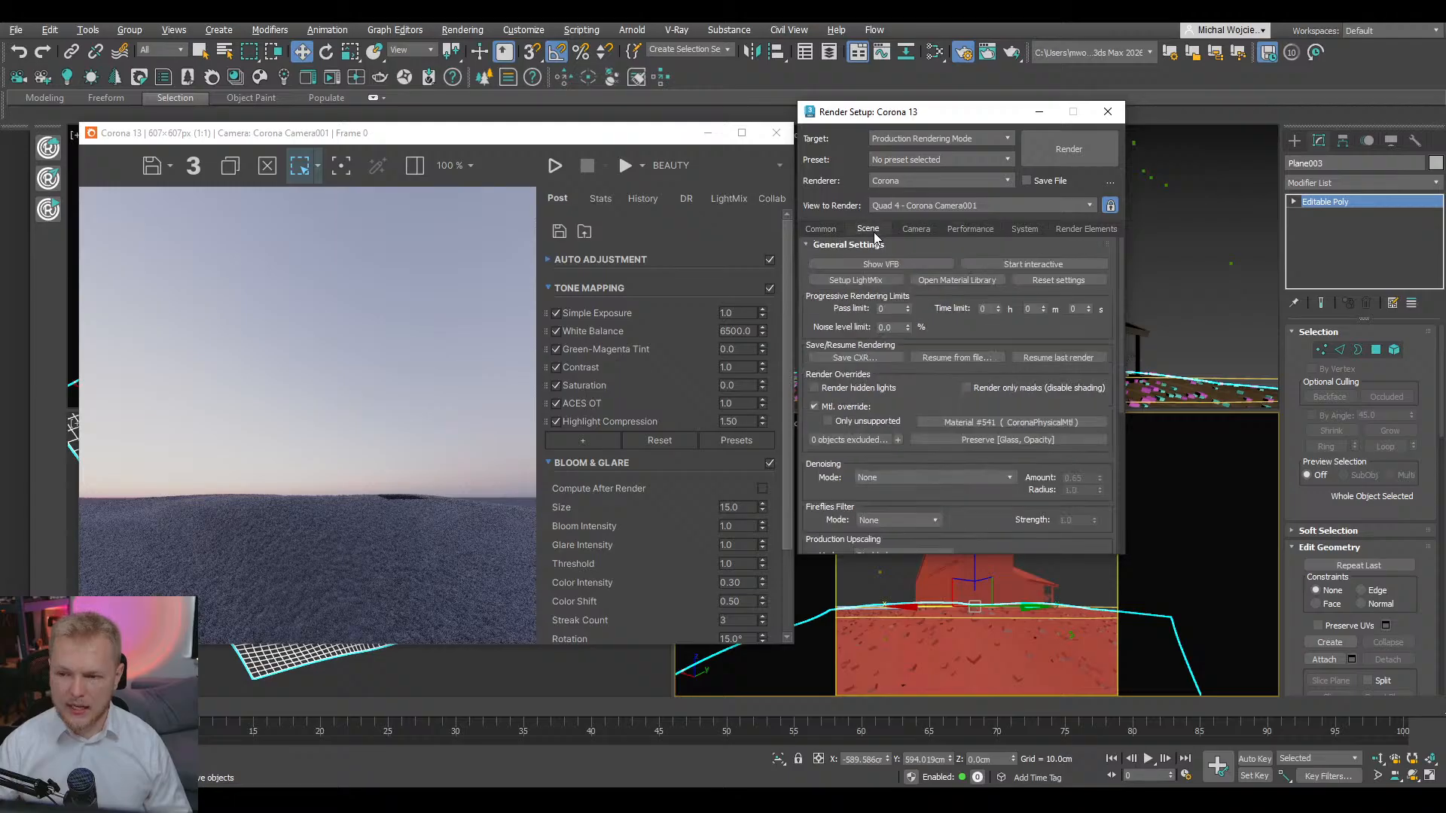
click(899, 438)
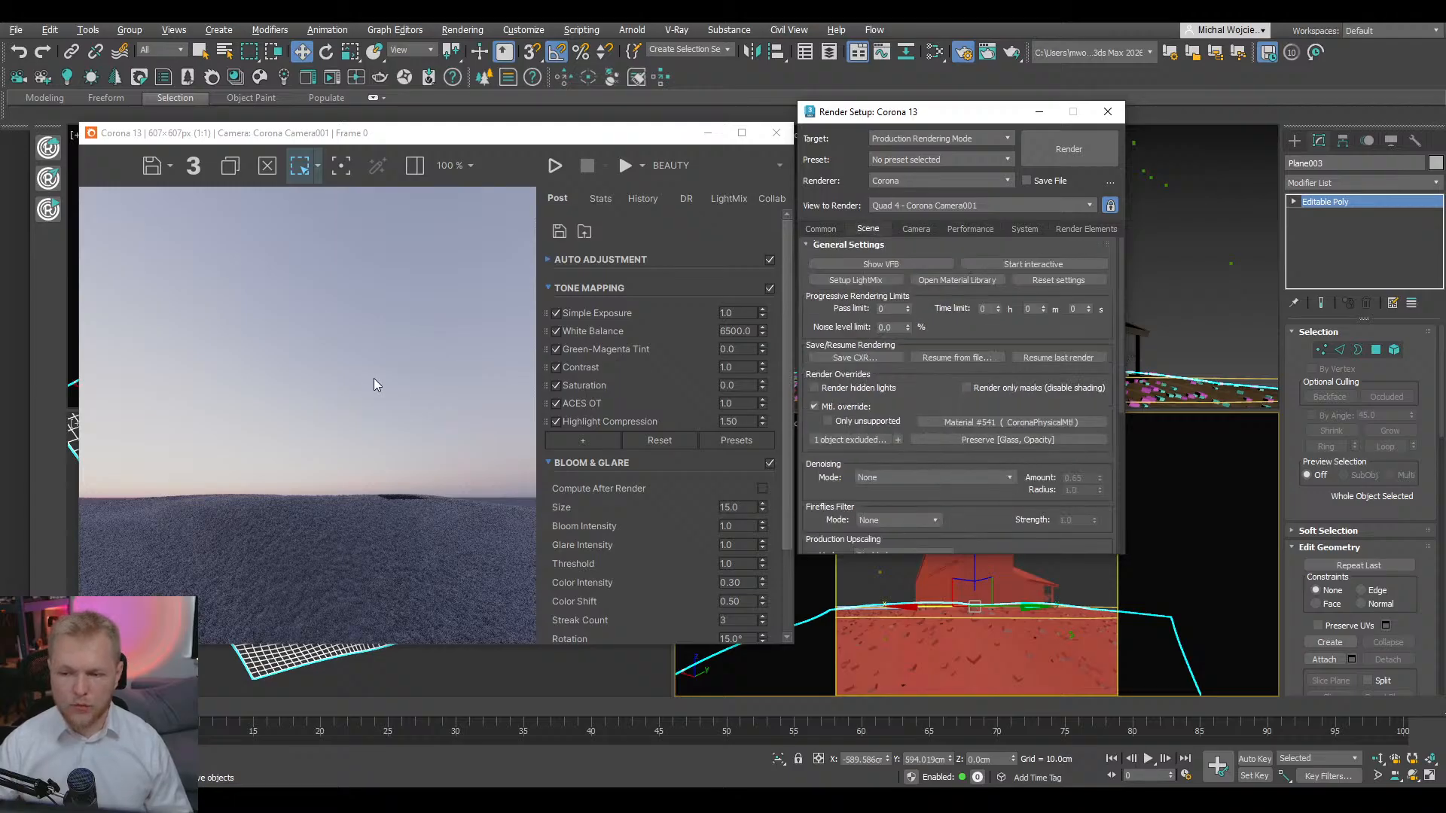
- Run an interactive render of the camera view and examine the grass on the hill up close
click(556, 166)
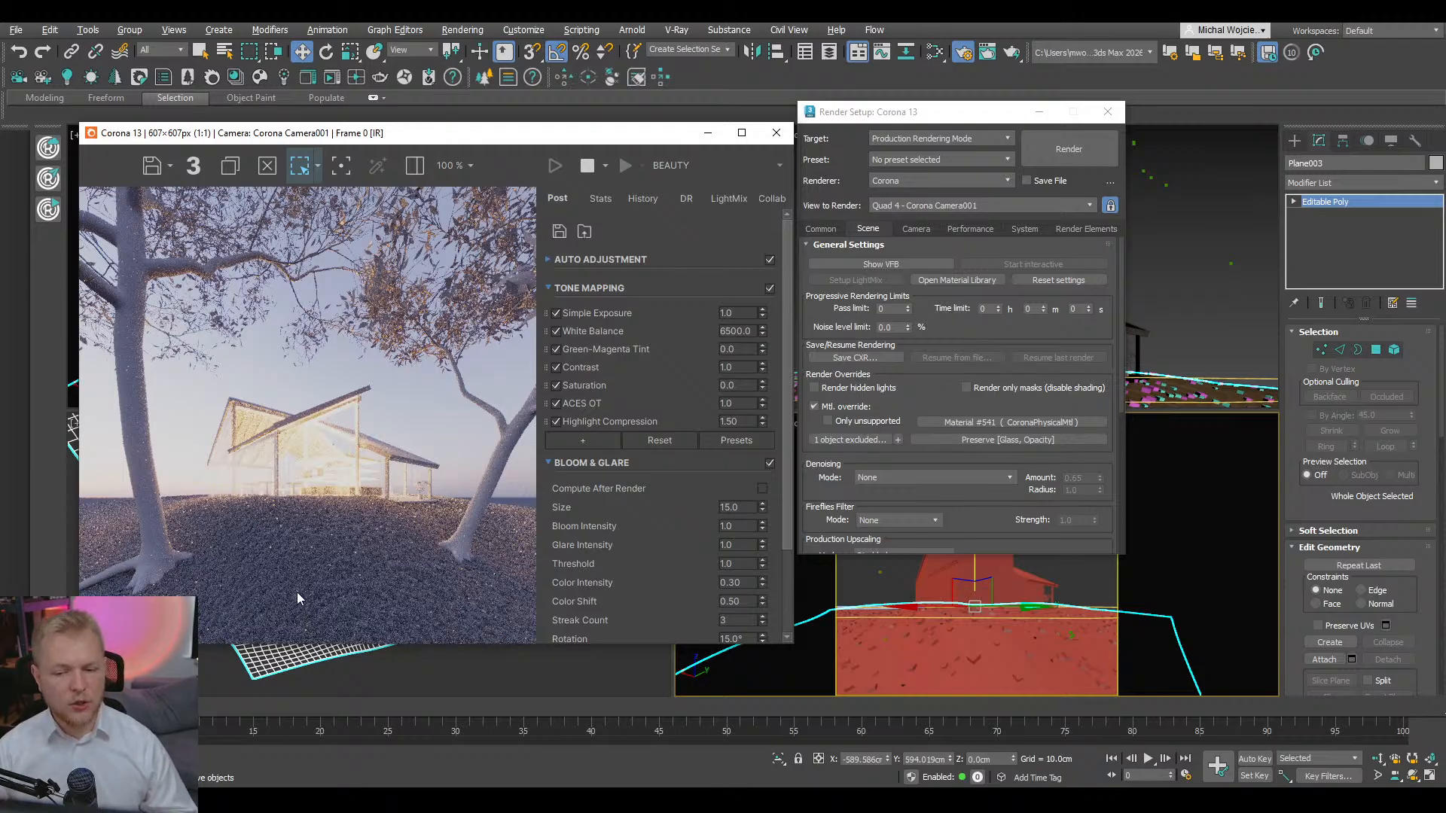
scroll(463, 593, up, 3)
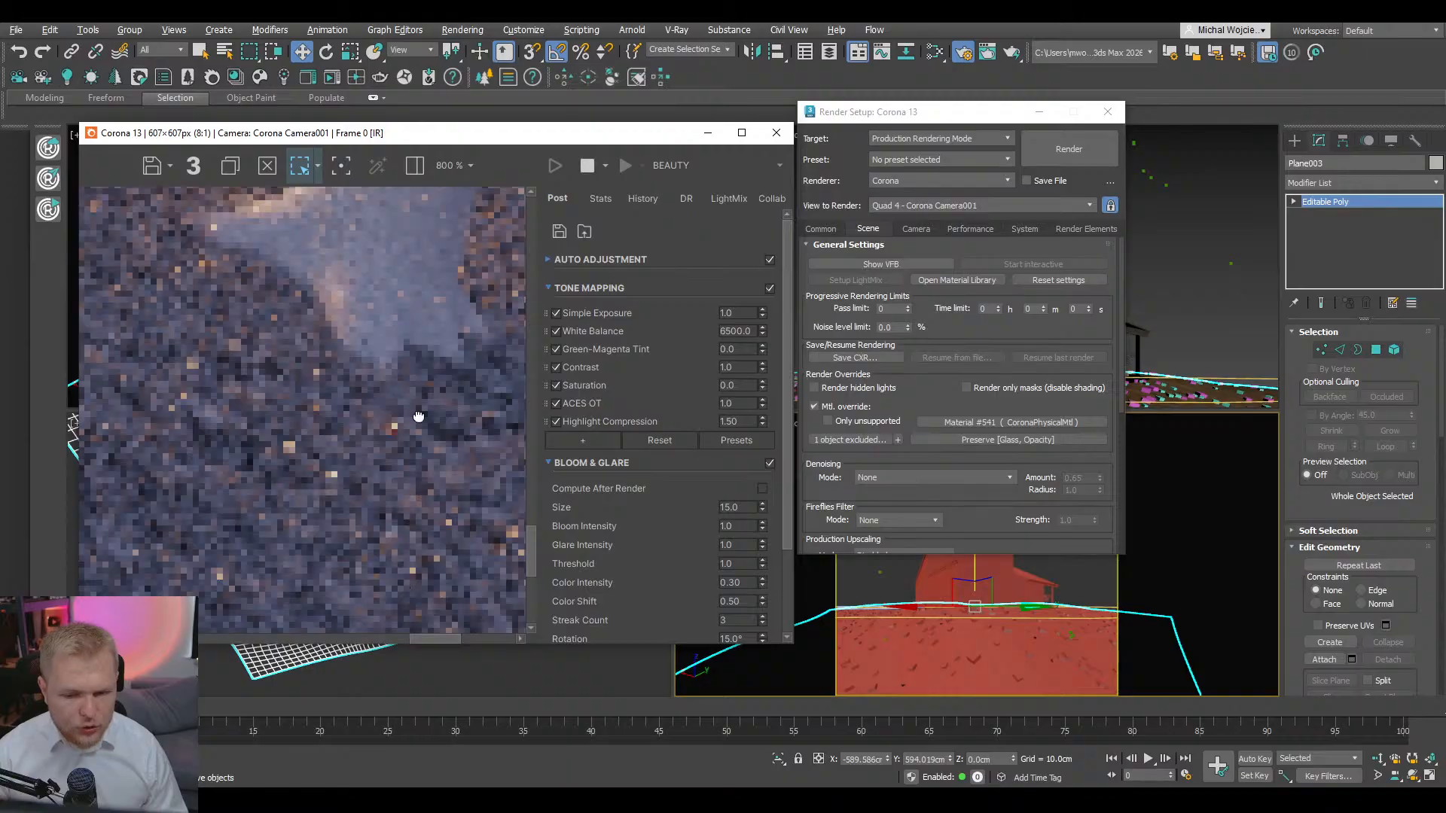
scroll(437, 590, down, 4)
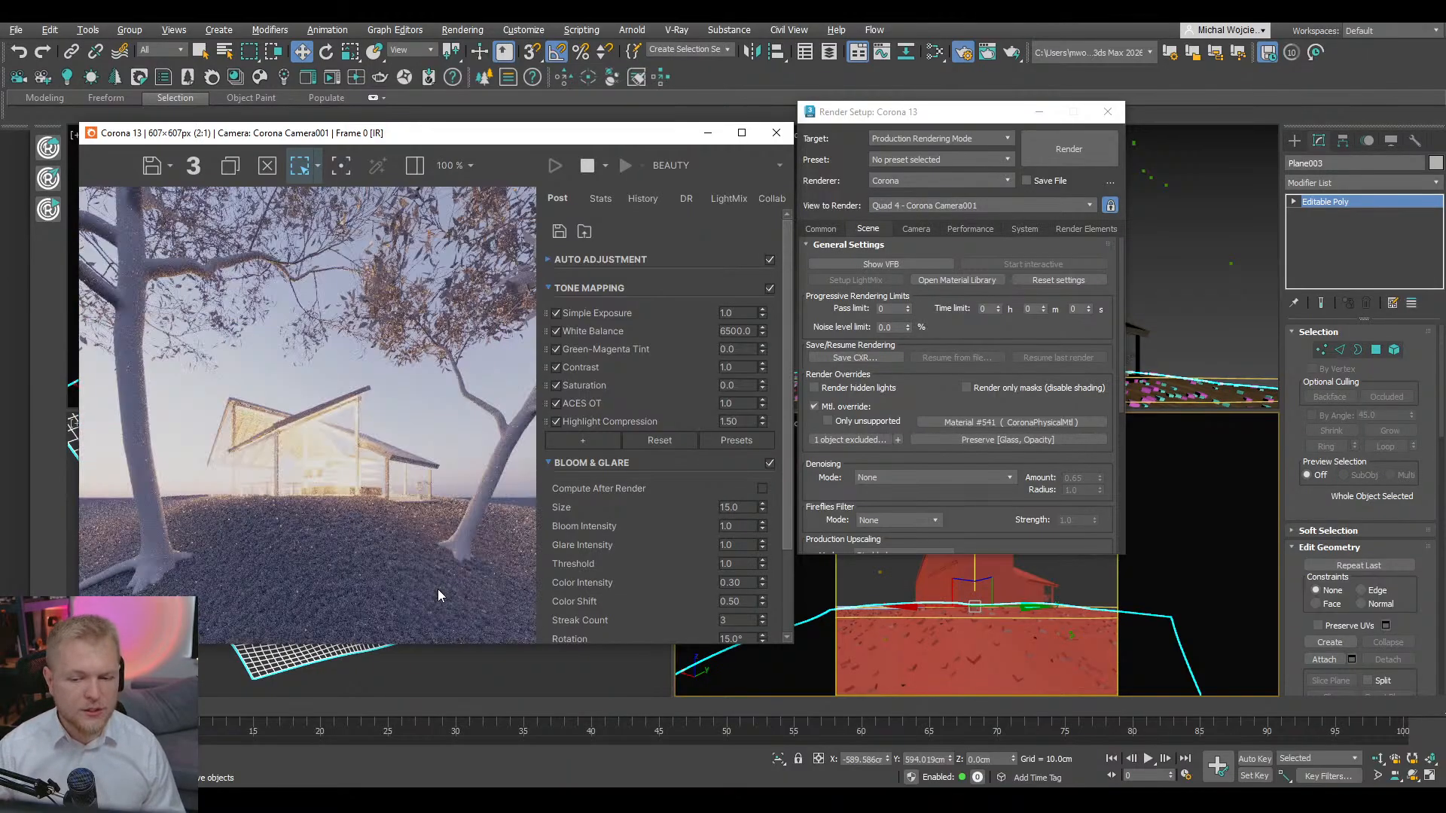
scroll(350, 588, up, 1)
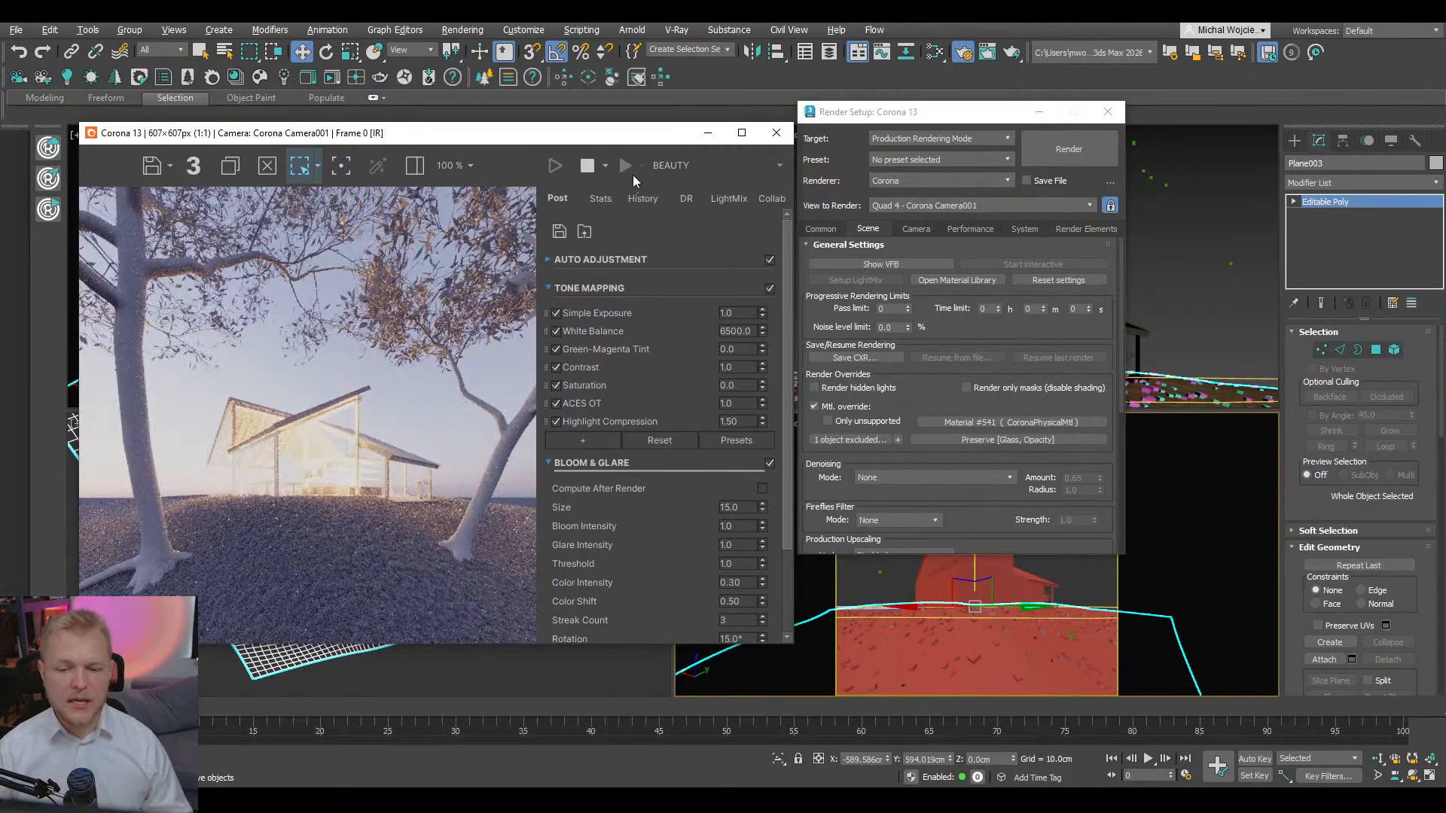
- Stop the interactive render, close the frame buffer and Render Setup windows, and deselect the terrain
click(584, 169)
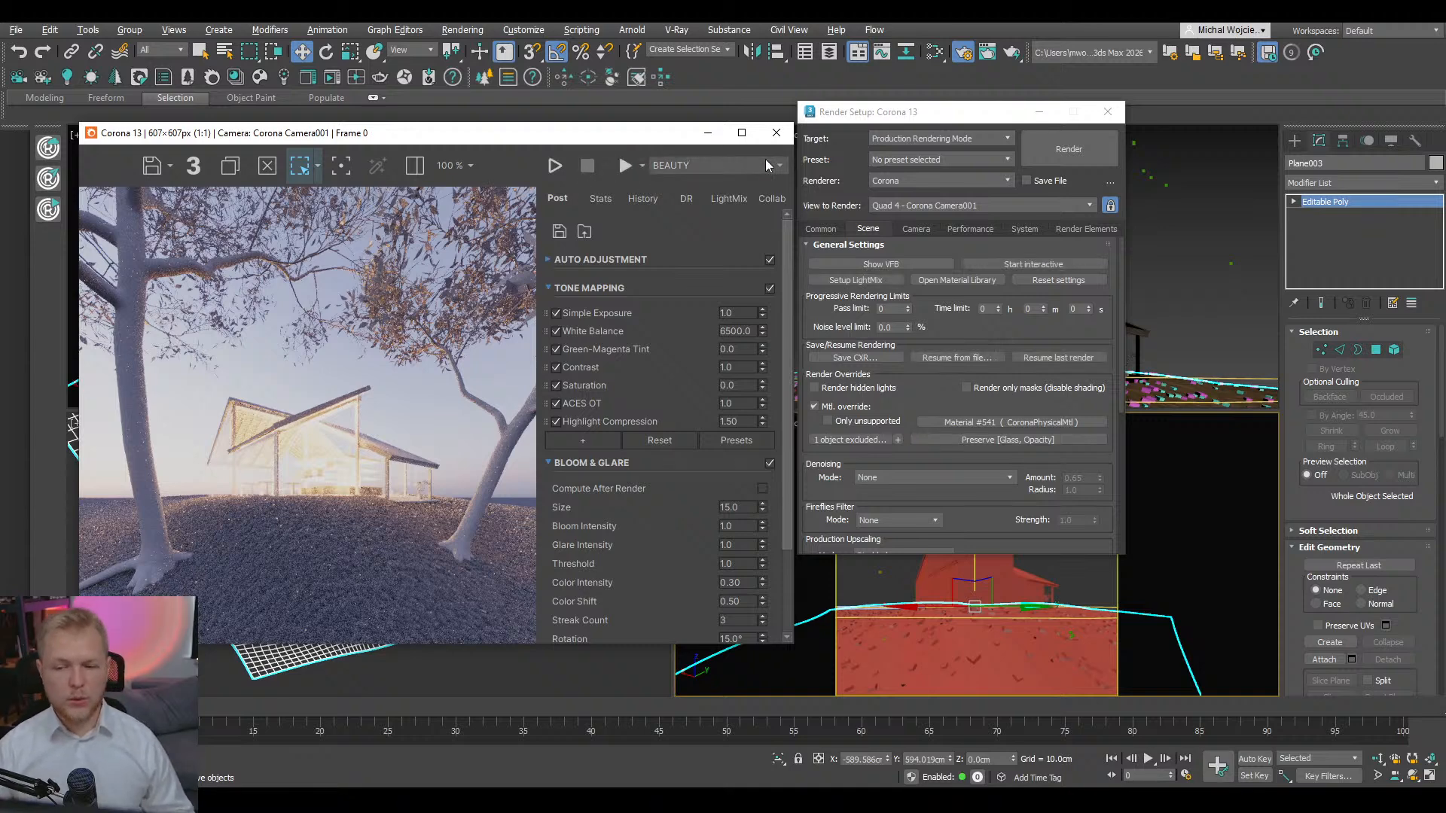
click(776, 133)
click(1107, 111)
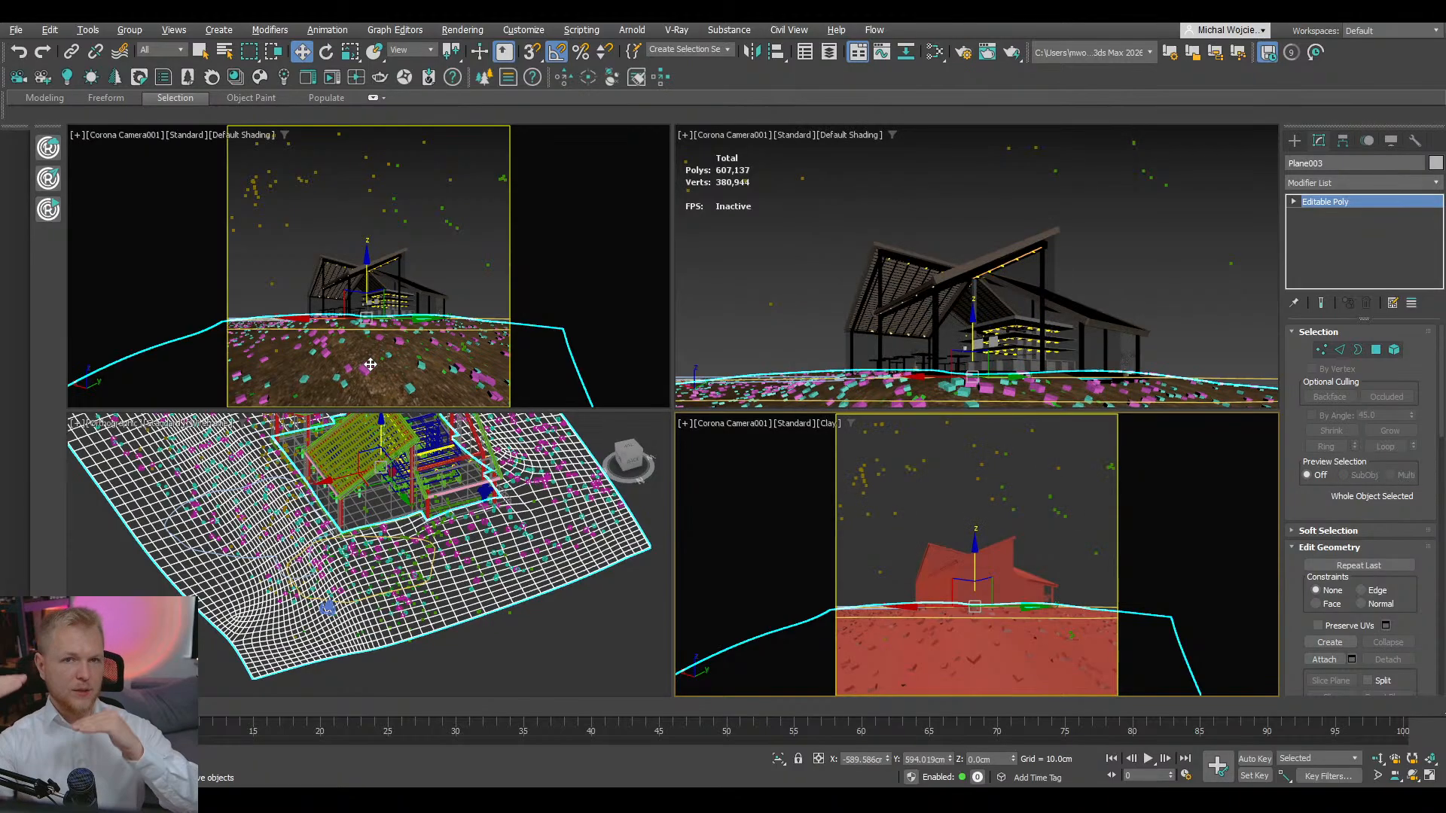
click(485, 293)
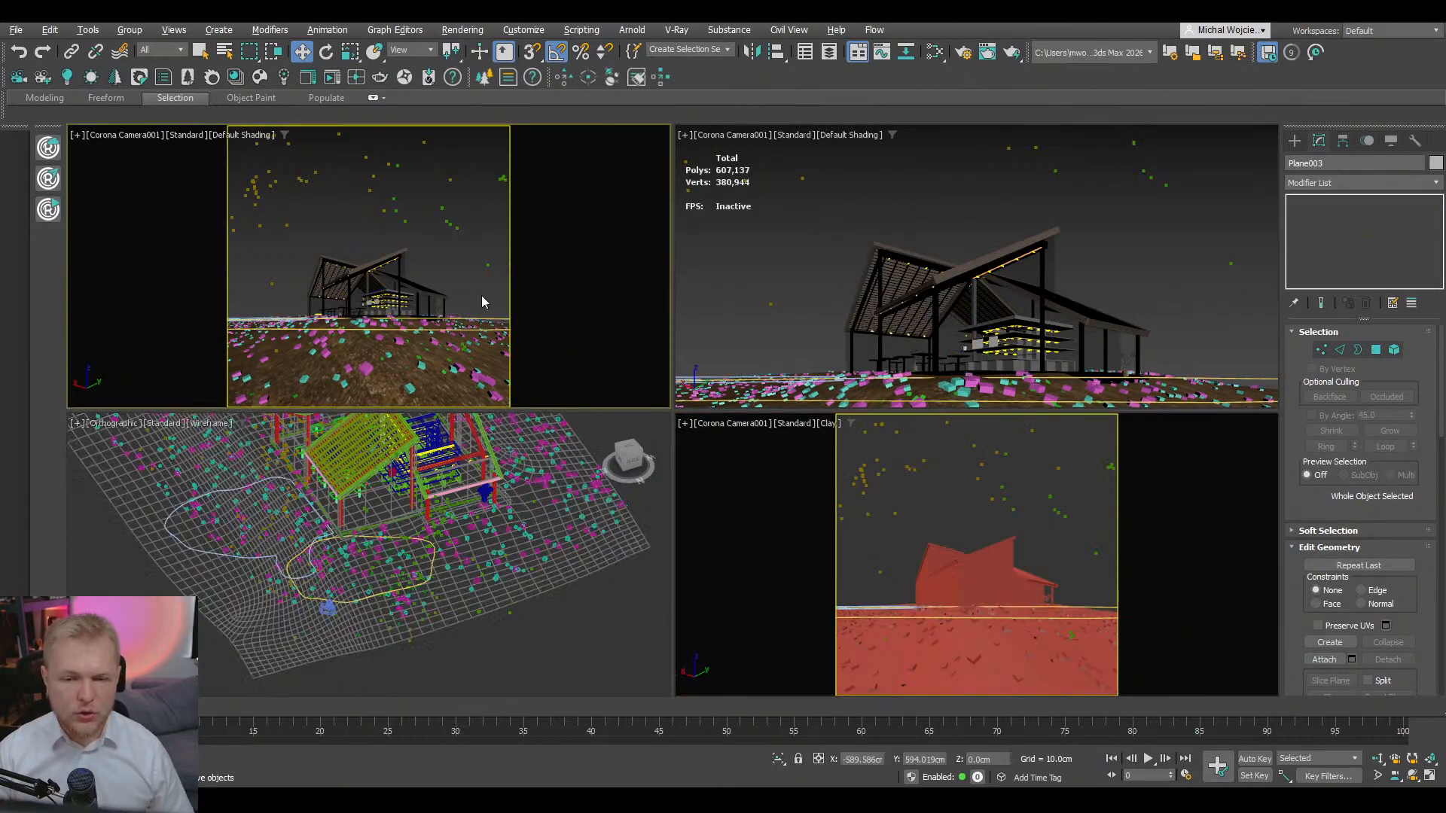
- Clone the grass Chaos Scatter as an independent copy, placed just below the original inside the Grass frame
click(397, 343)
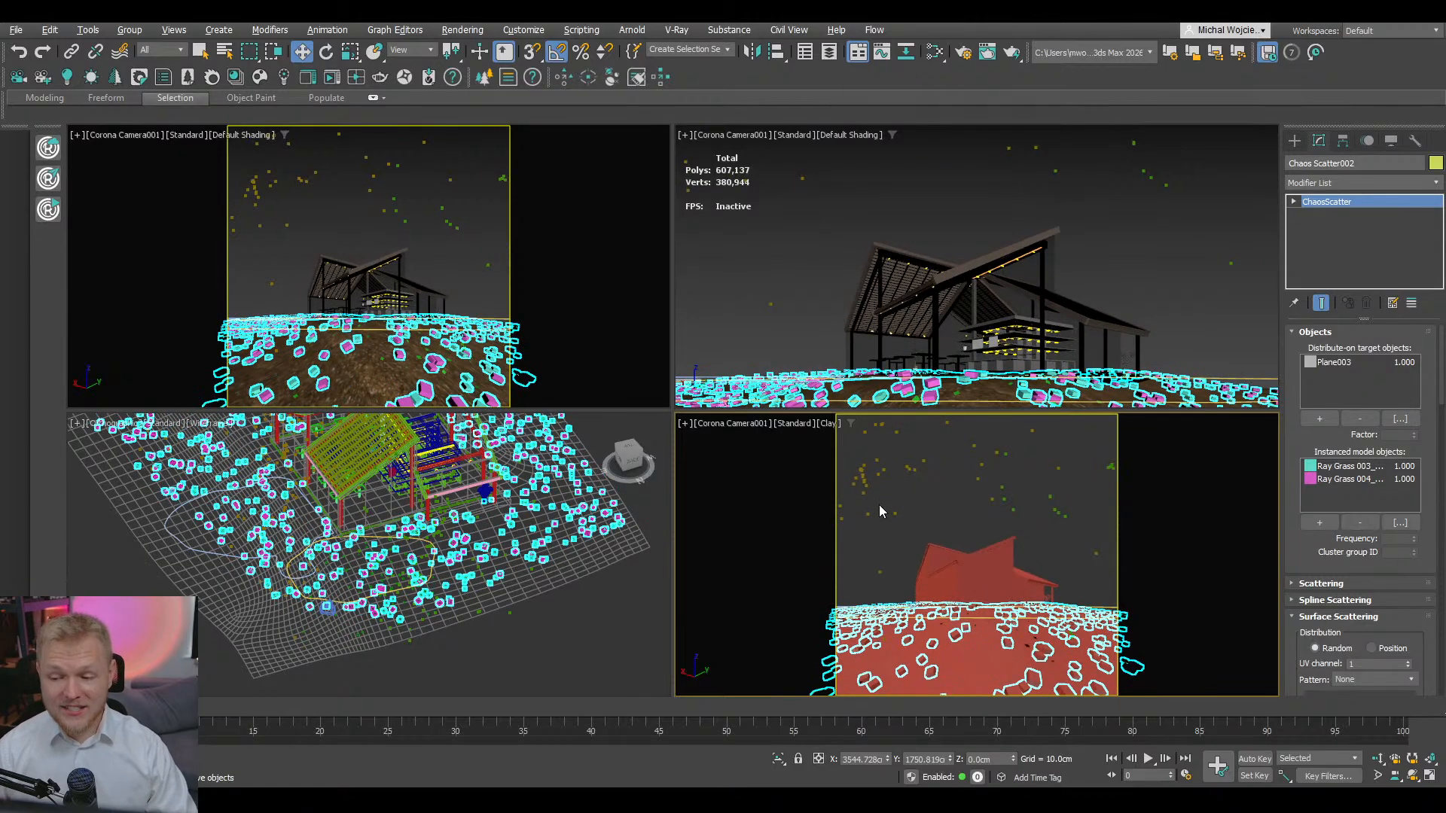
click(512, 647)
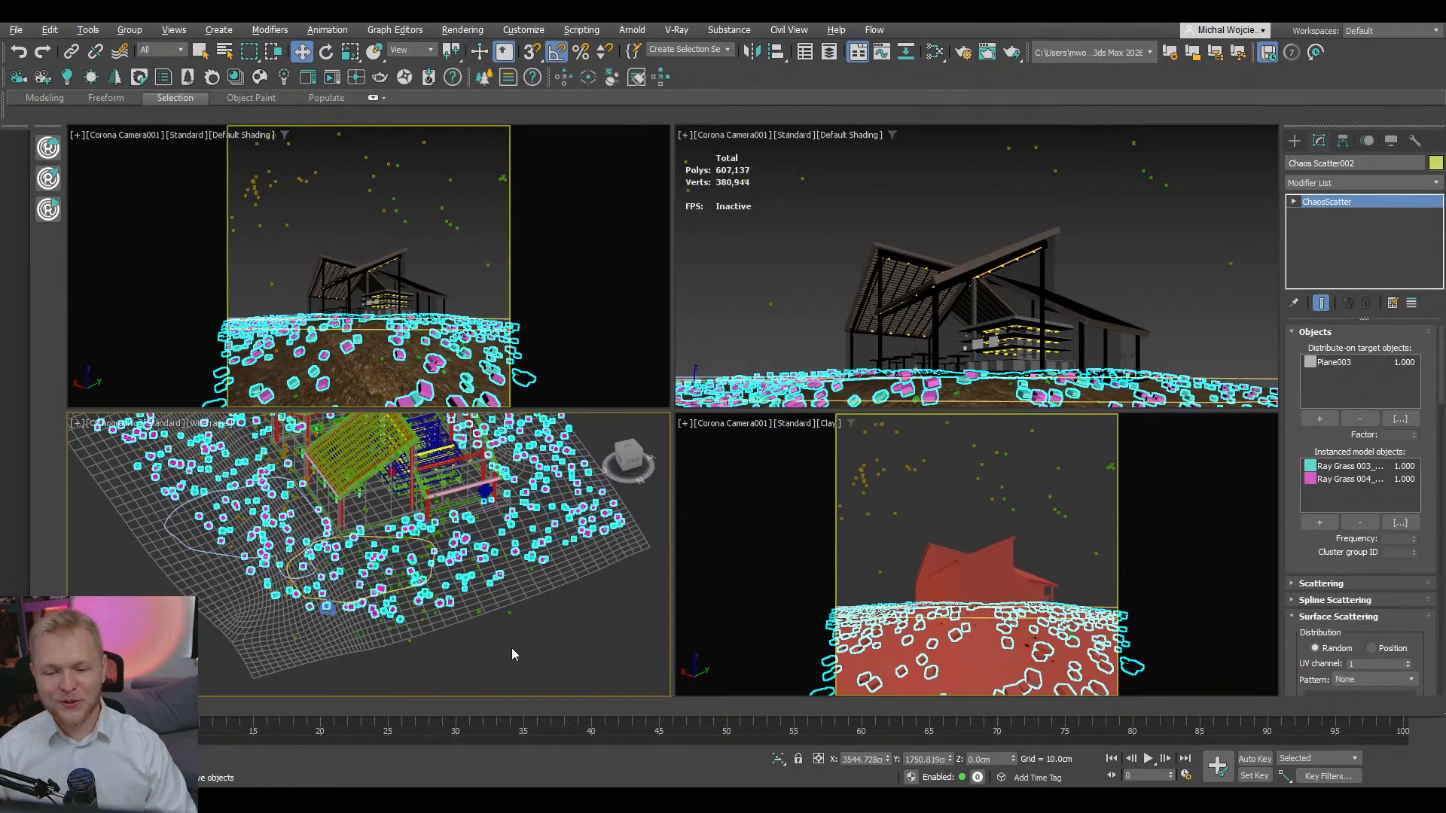
key(alt+w)
scroll(623, 570, down, 7)
alt+middle_drag(652, 587, 671, 432)
middle_drag(1011, 293, 930, 352)
alt+middle_drag(929, 351, 933, 392)
scroll(923, 336, up, 4)
alt+middle_drag(933, 393, 922, 236)
scroll(921, 237, up, 2)
scroll(896, 316, up, 4)
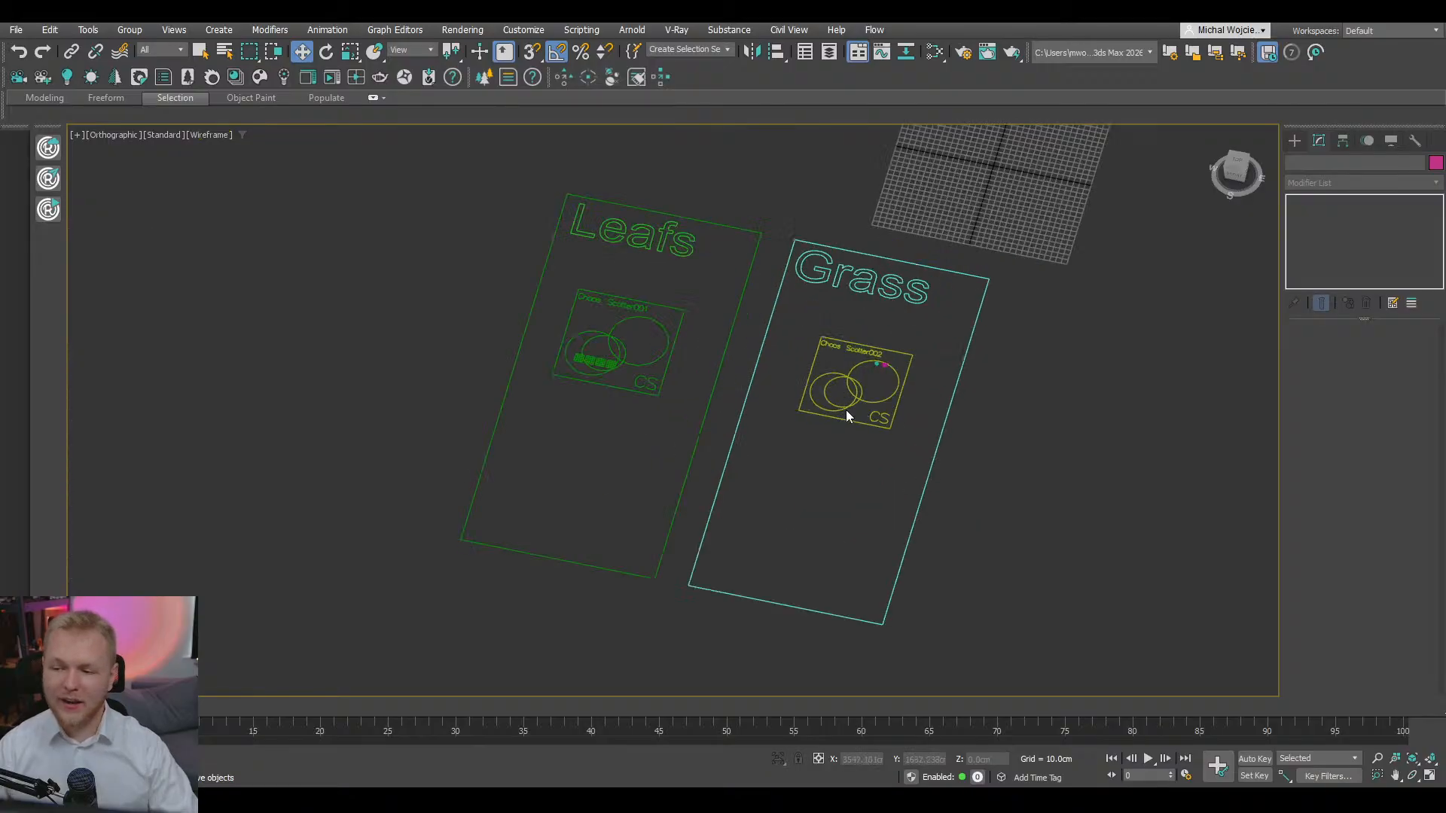
click(846, 410)
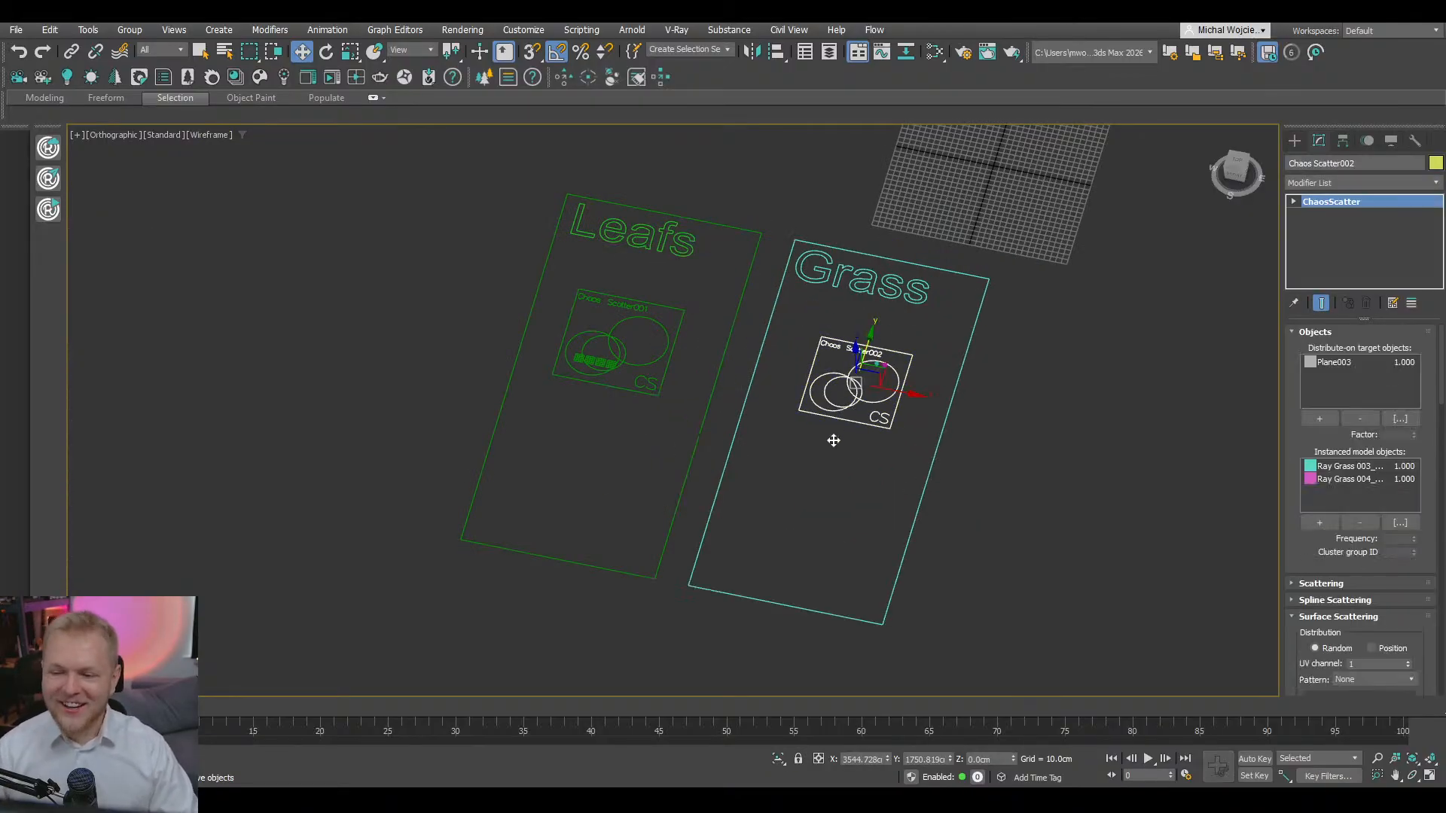
shift+drag(833, 440, 798, 558)
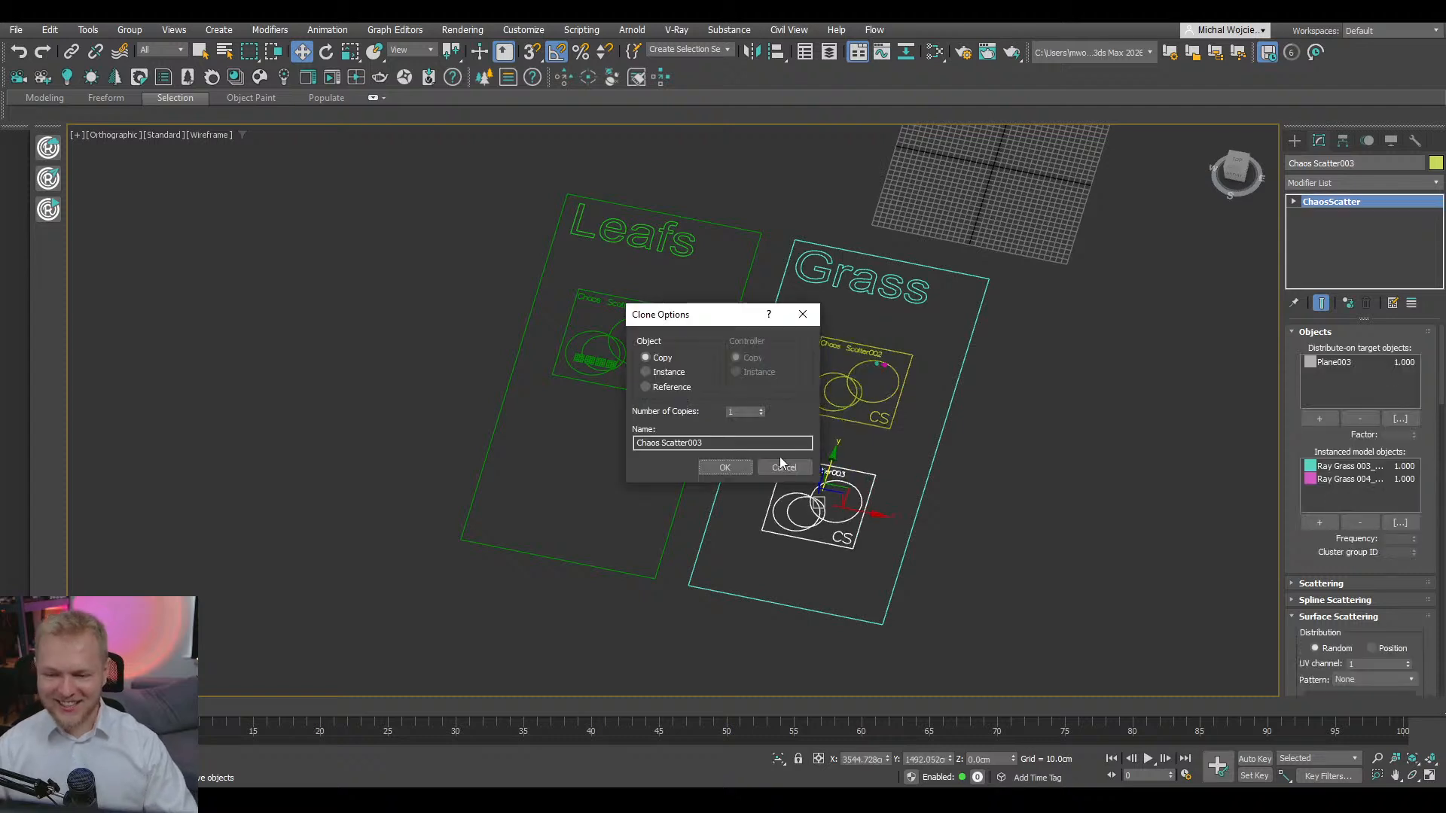
click(722, 464)
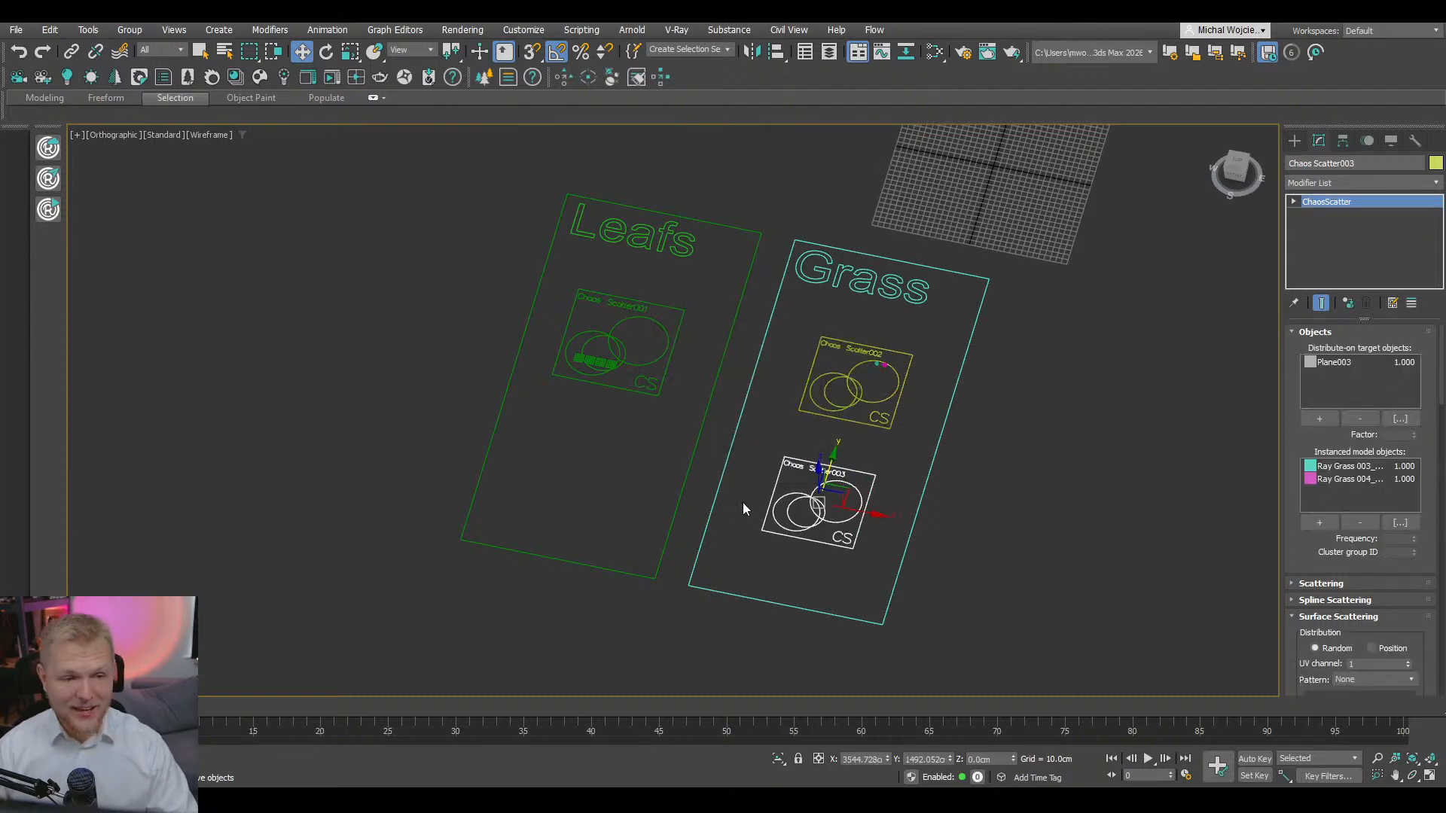
- Remove both Ray Grass models from the copied scatter's instanced model objects
scroll(744, 491, down, 6)
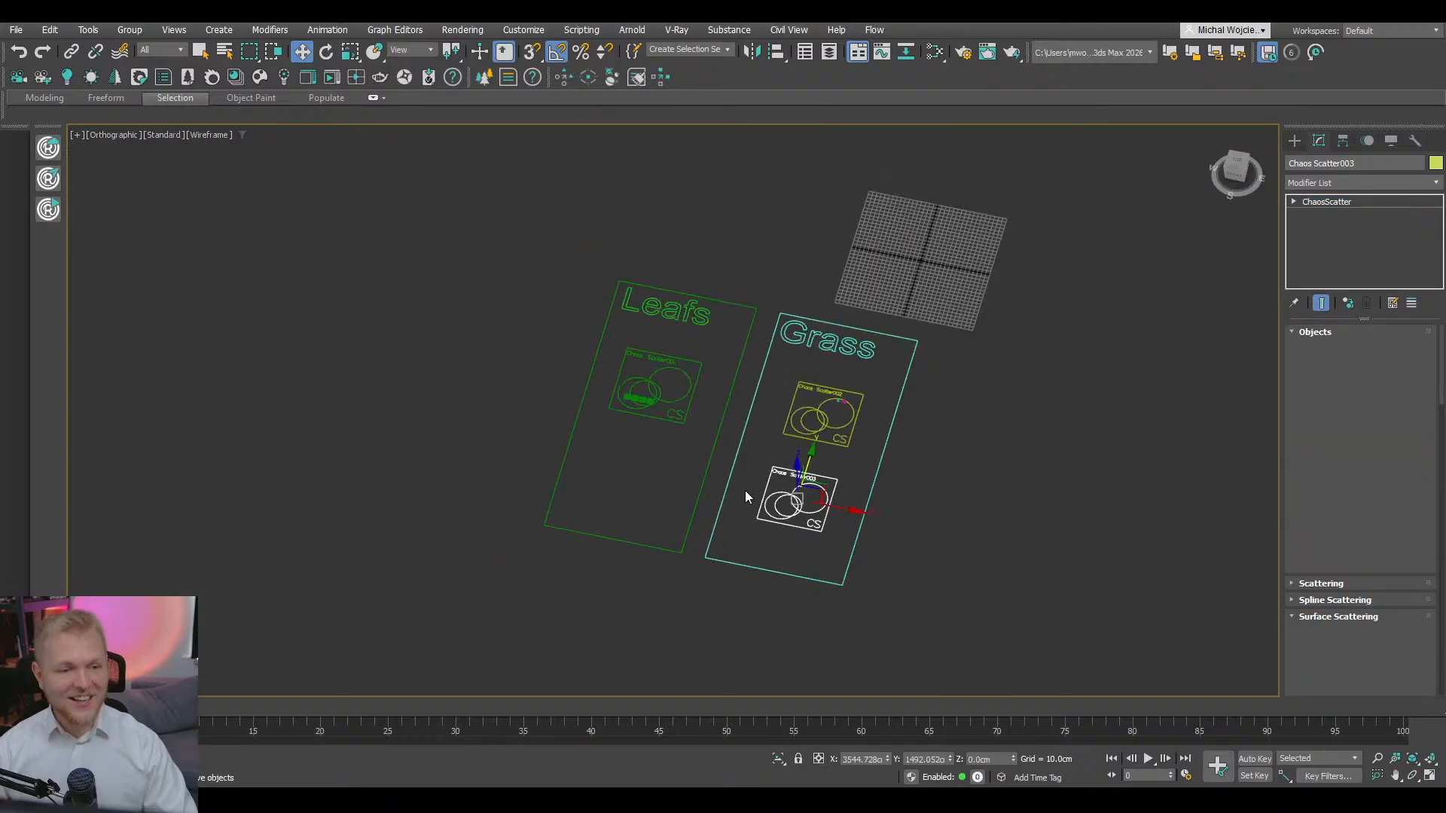
scroll(709, 469, down, 1)
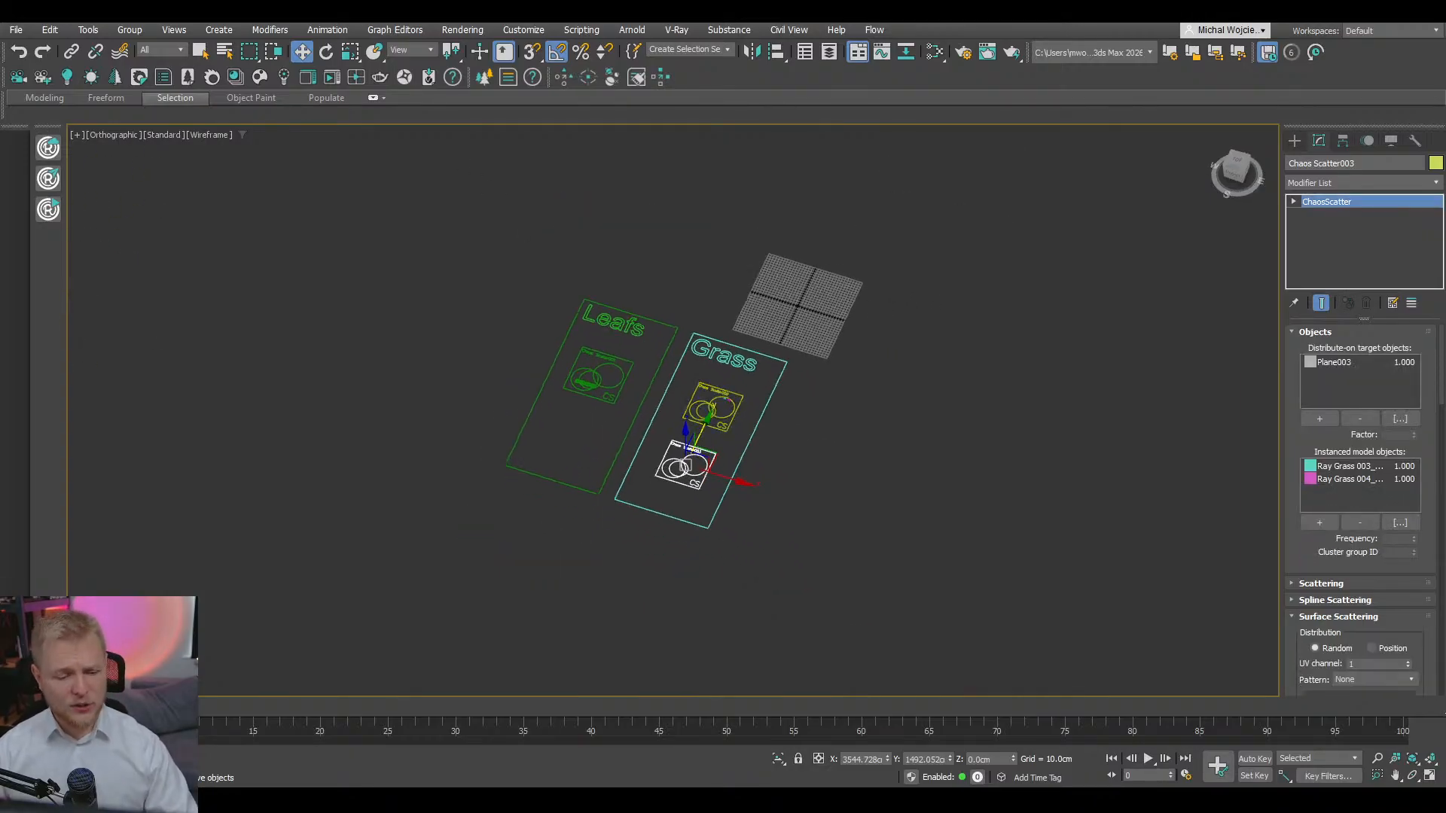
scroll(676, 483, up, 5)
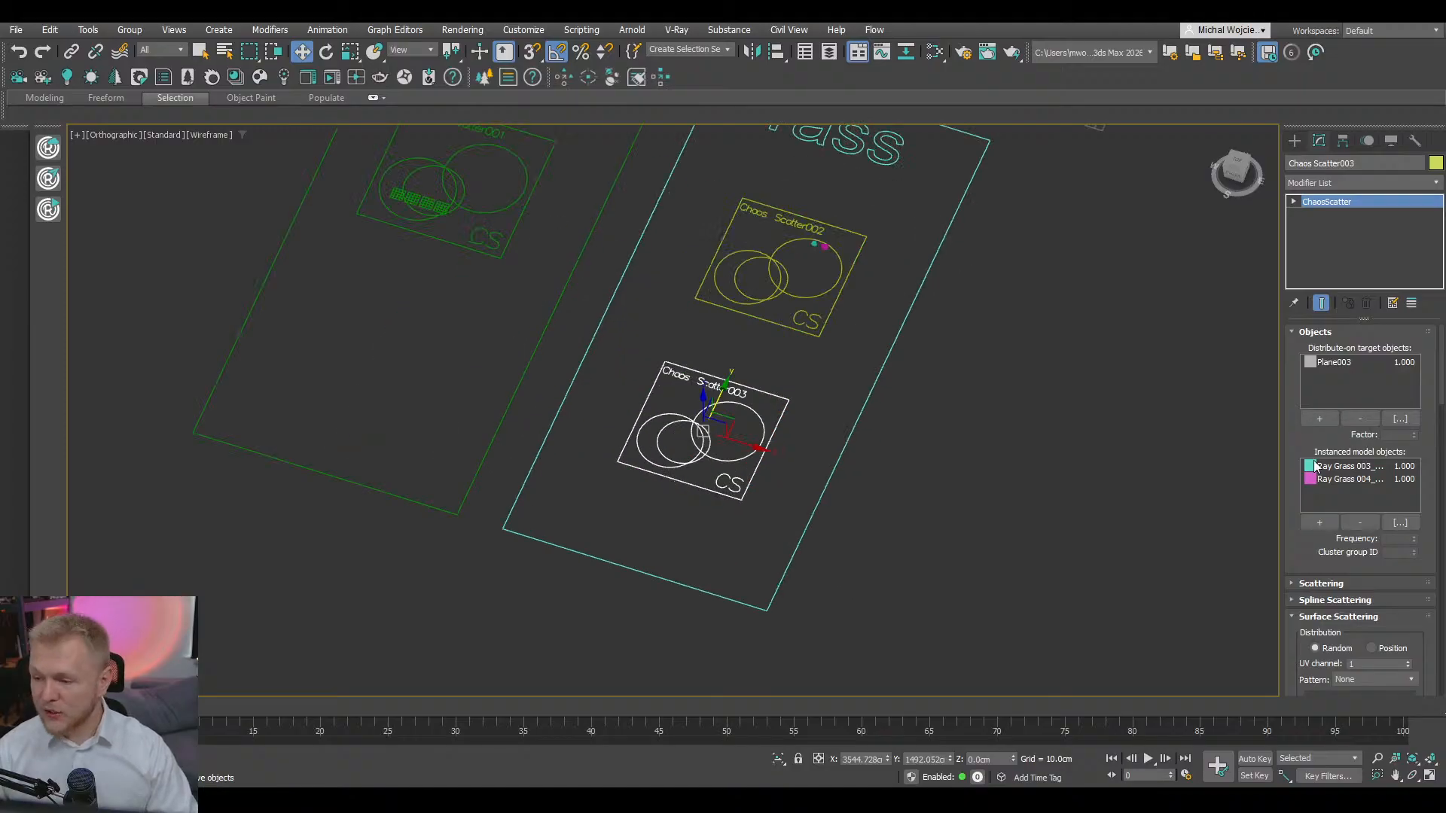
drag(1320, 468, 1331, 480)
click(1360, 523)
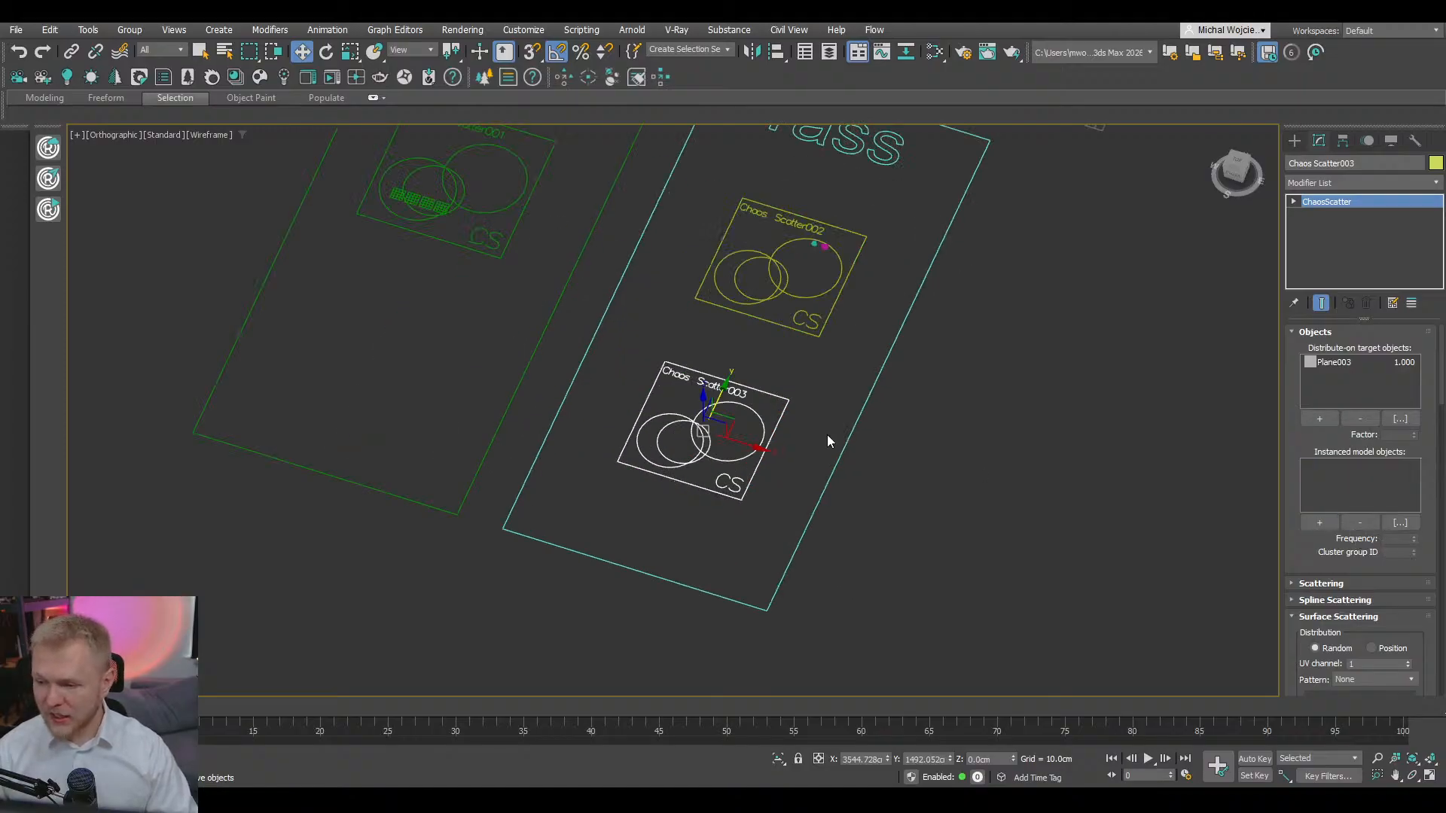
scroll(824, 435, down, 2)
scroll(812, 415, down, 2)
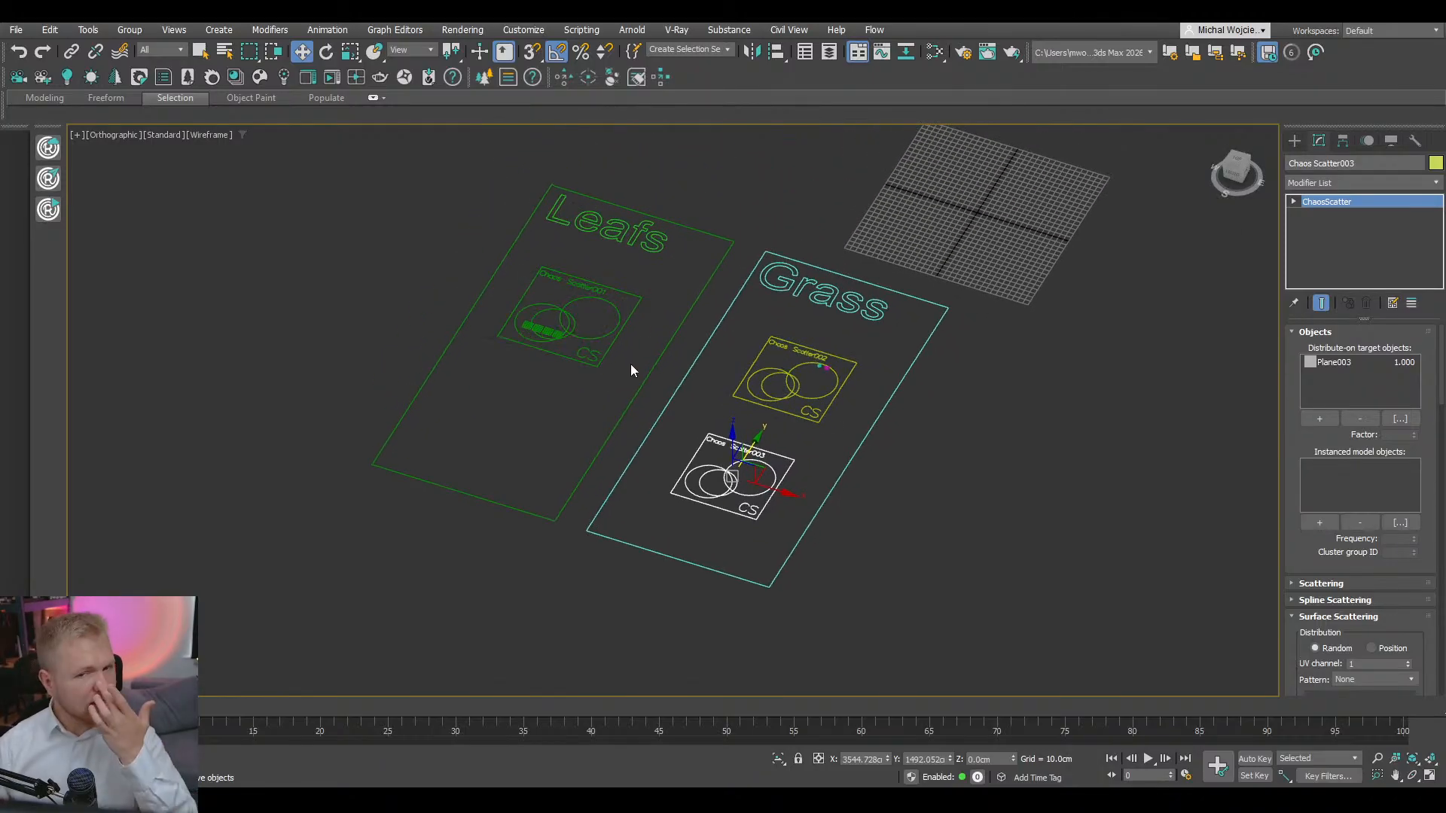
- Open the Chaos Cosmos browser and show the downloaded Shrubs & bushes vegetation models
click(260, 77)
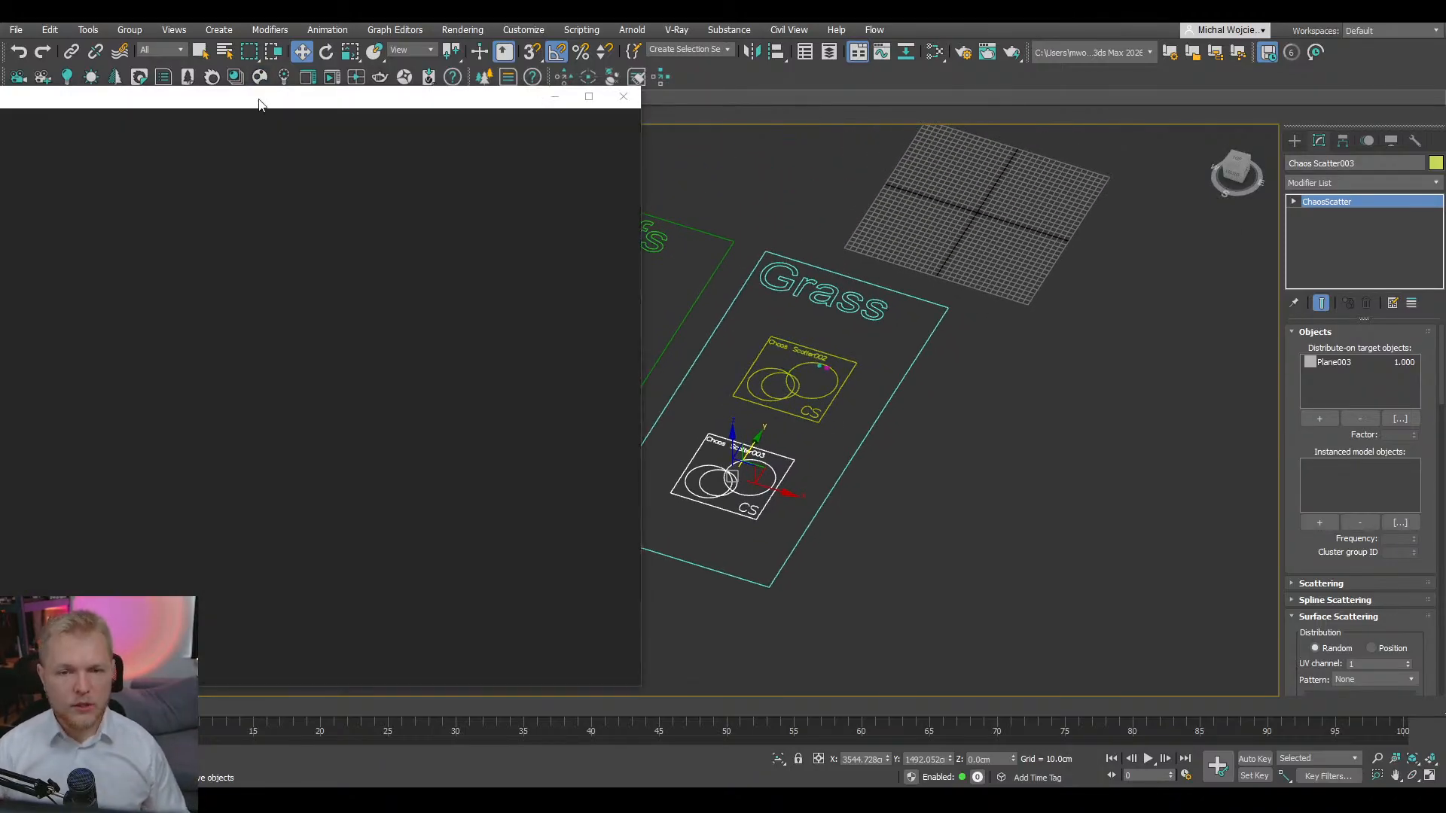
drag(309, 113, 554, 97)
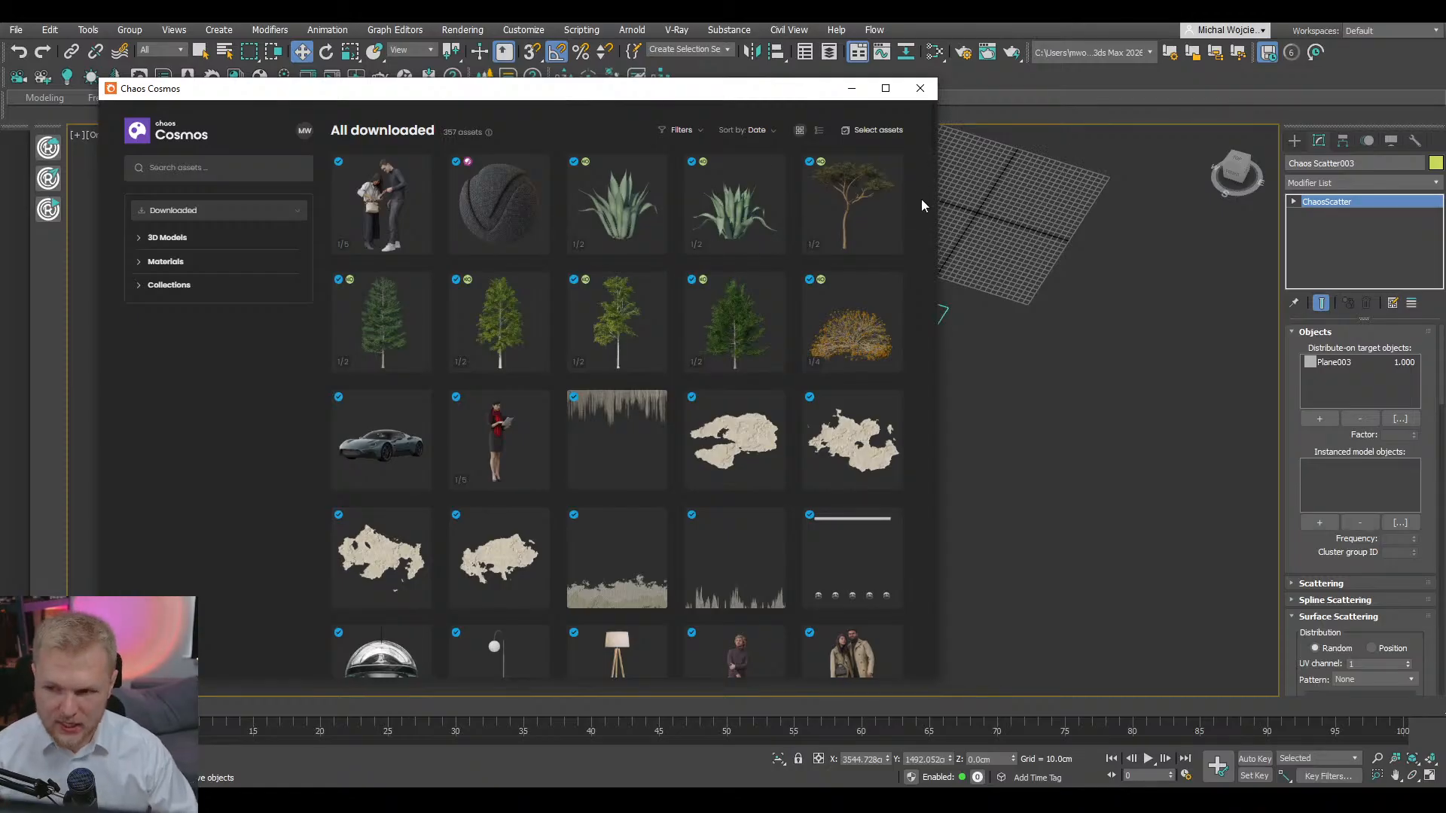
drag(929, 146, 933, 202)
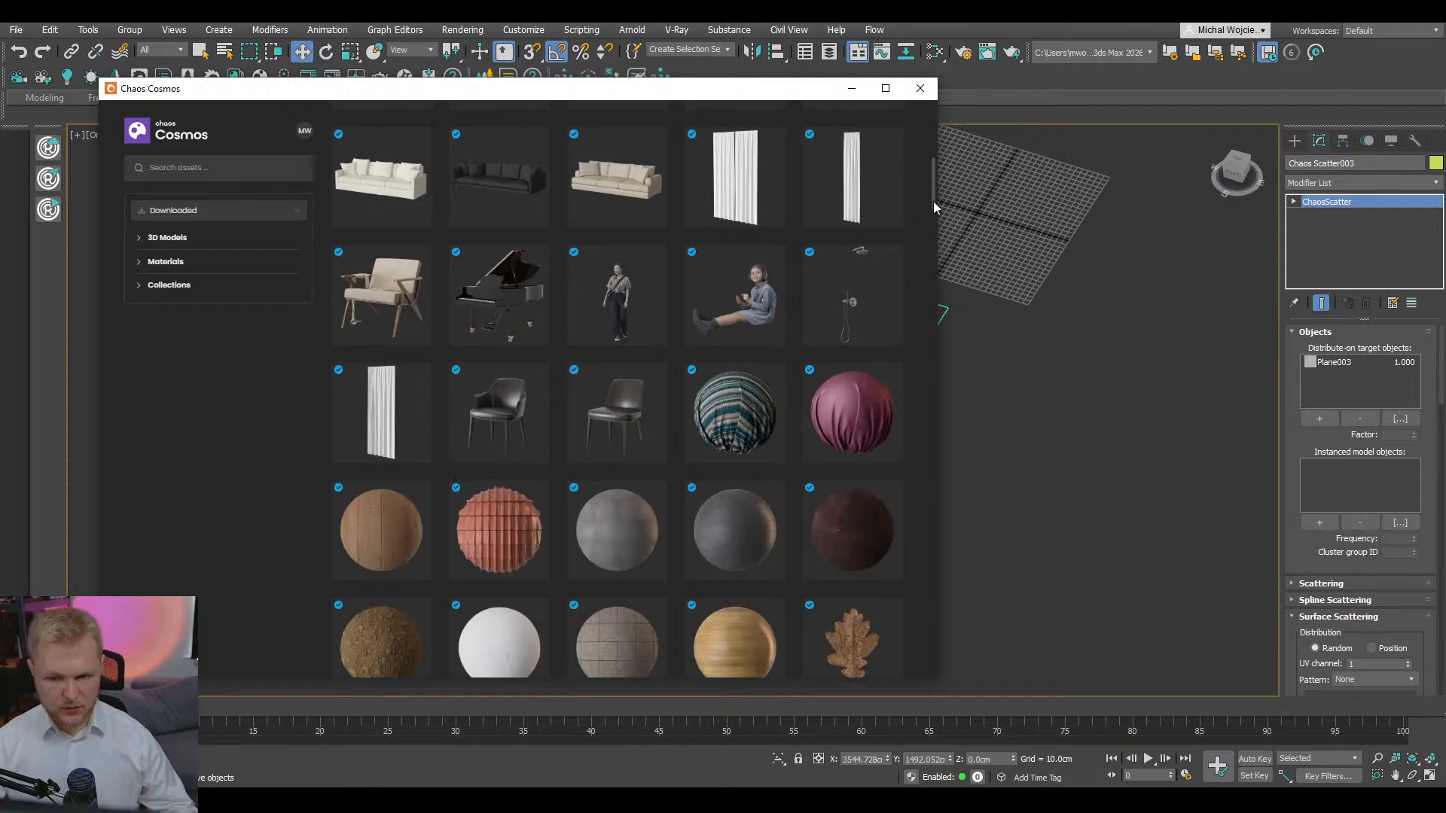
click(177, 238)
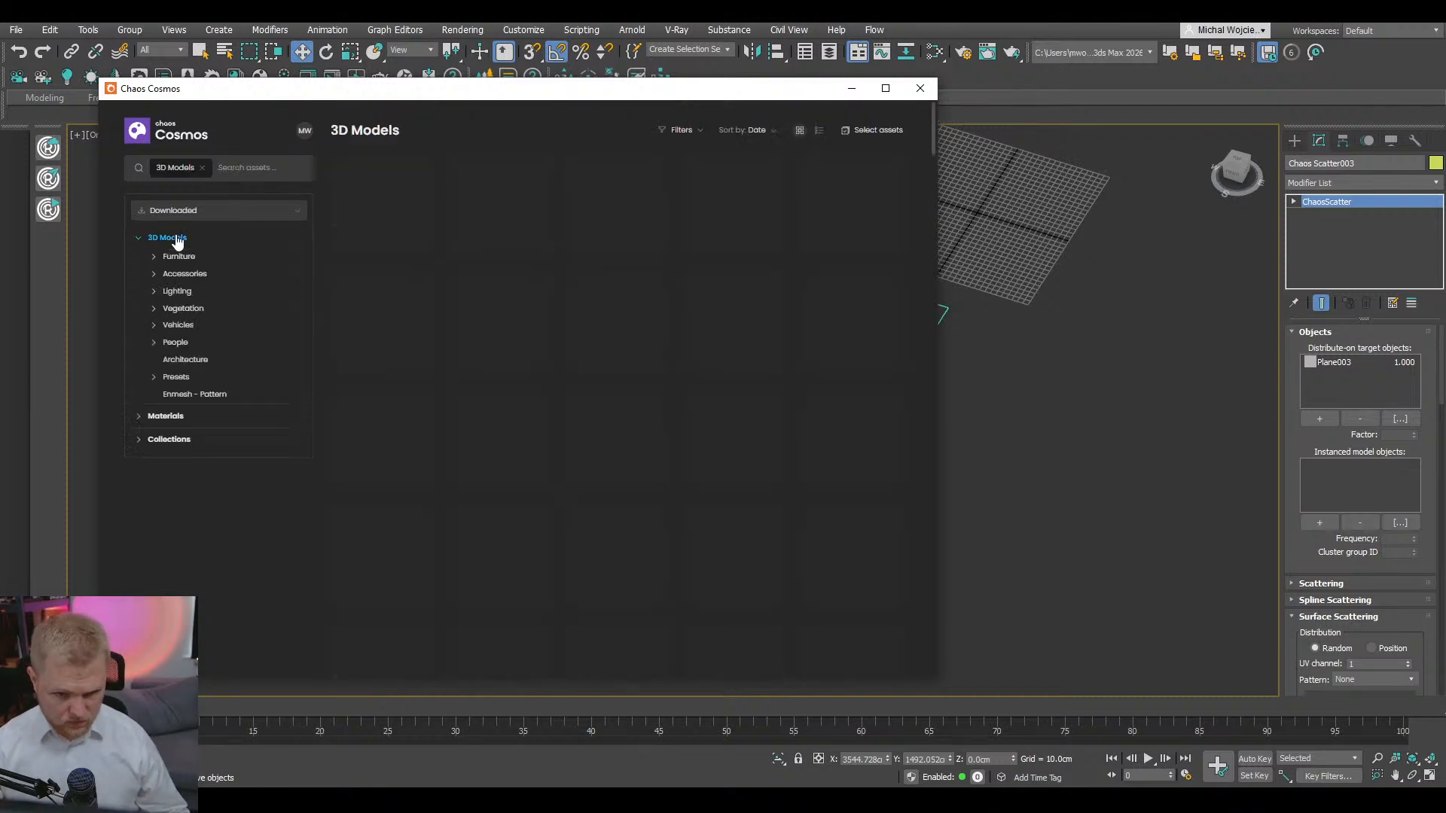
click(185, 313)
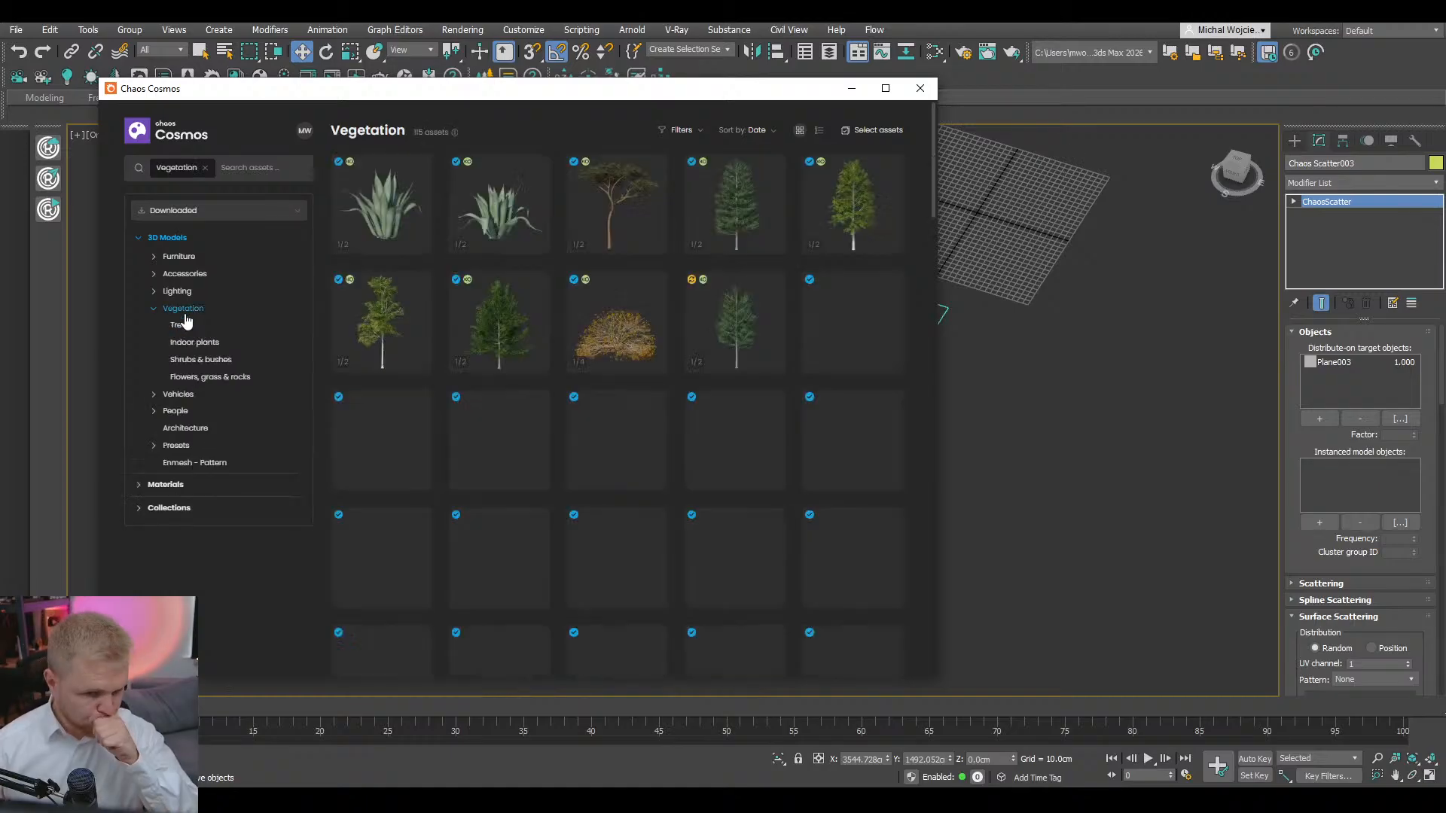
click(224, 366)
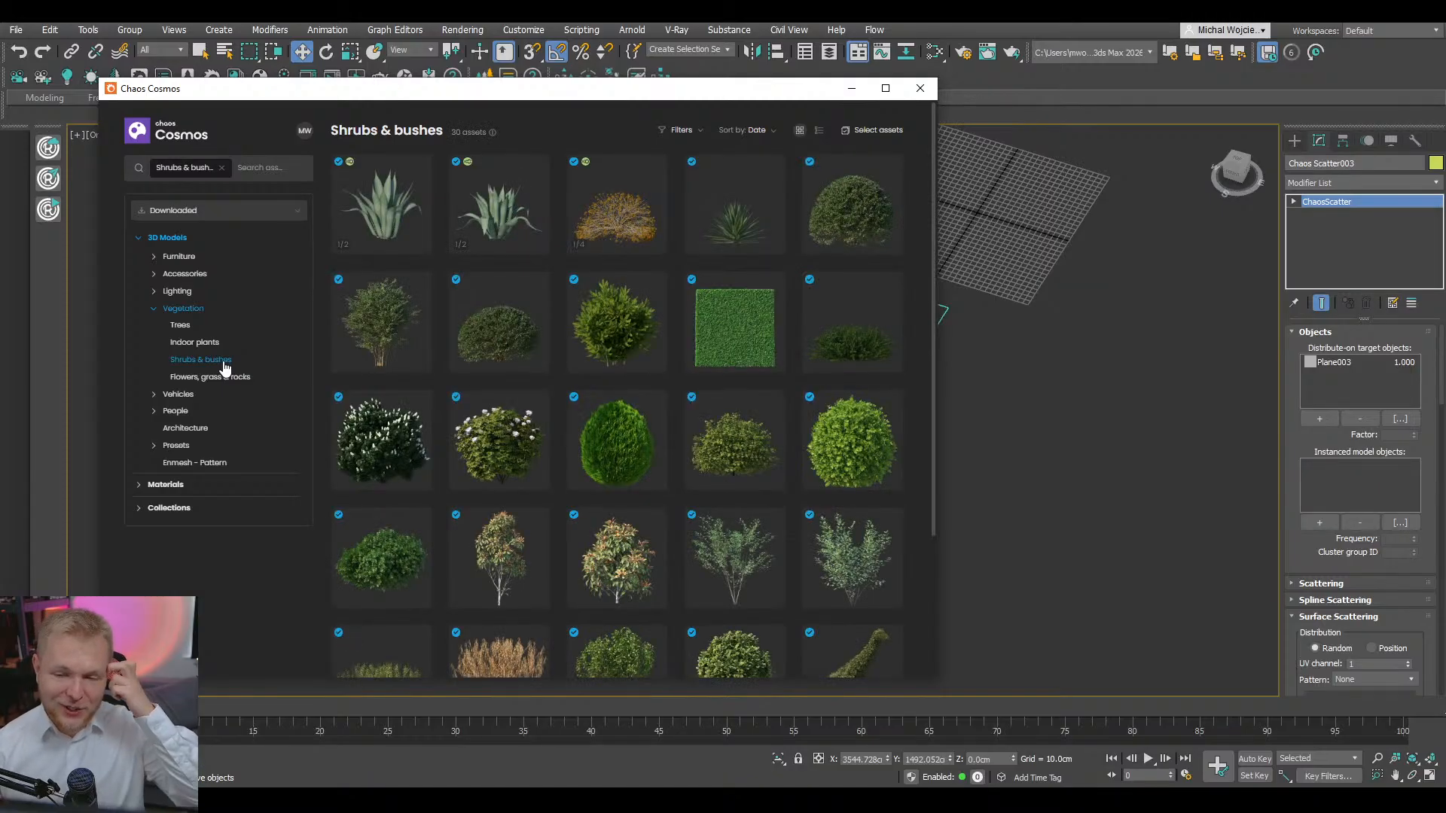
- Import the European Yew 69-26, Cotoneaster 19-24 and Common Hazel 001 shrubs into the scene
mouse_move(633, 324)
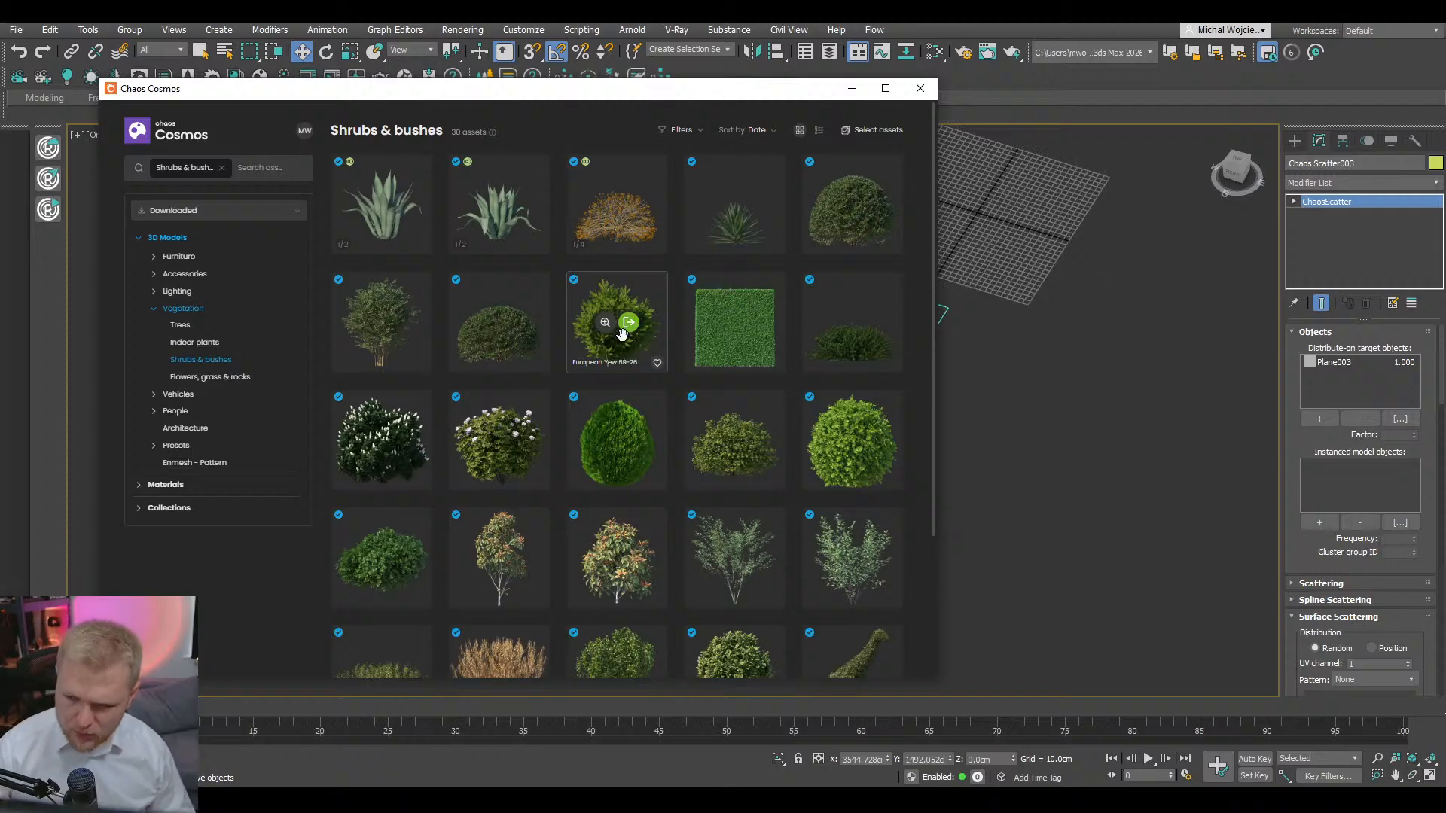
click(630, 324)
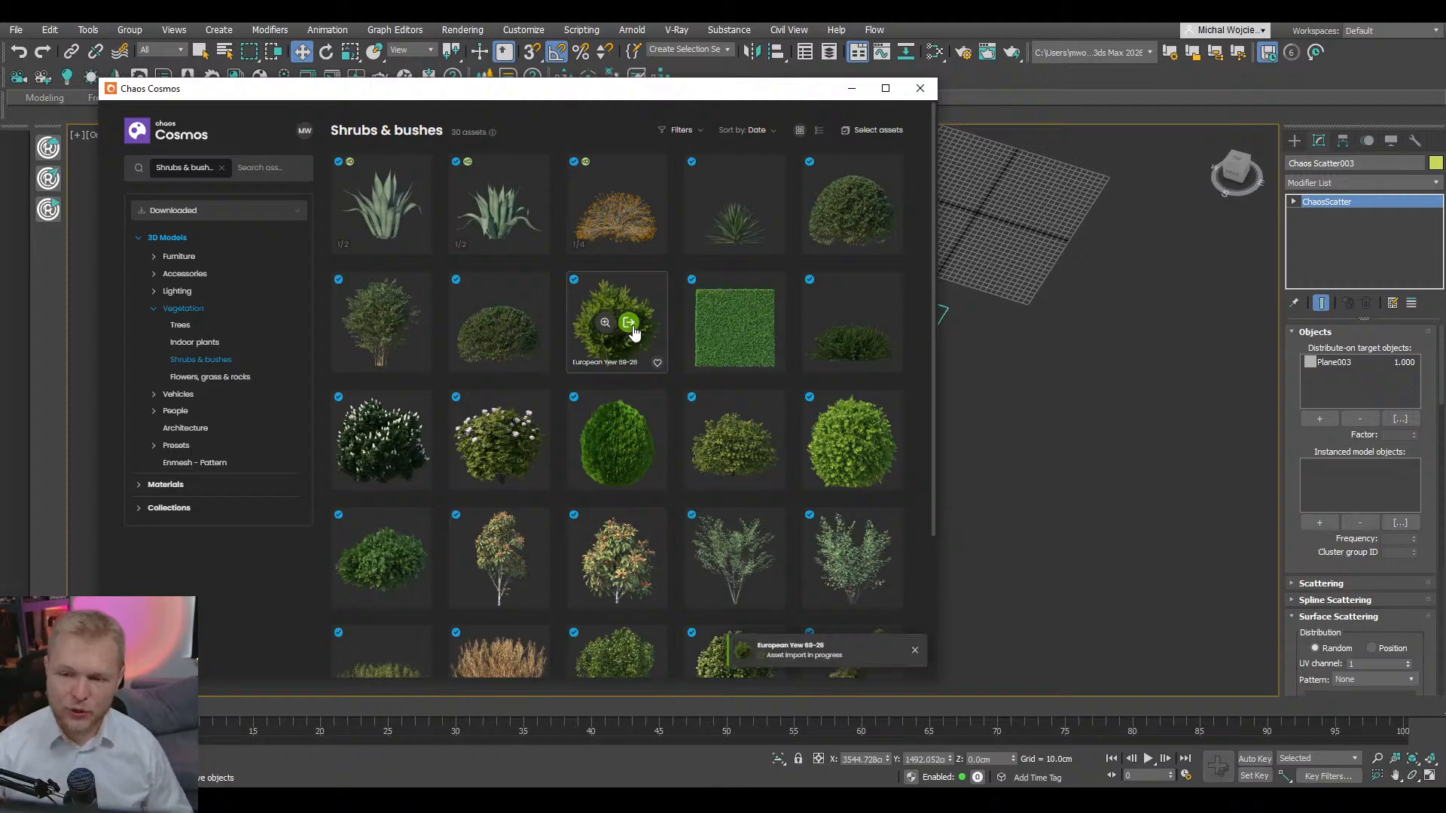
mouse_move(867, 330)
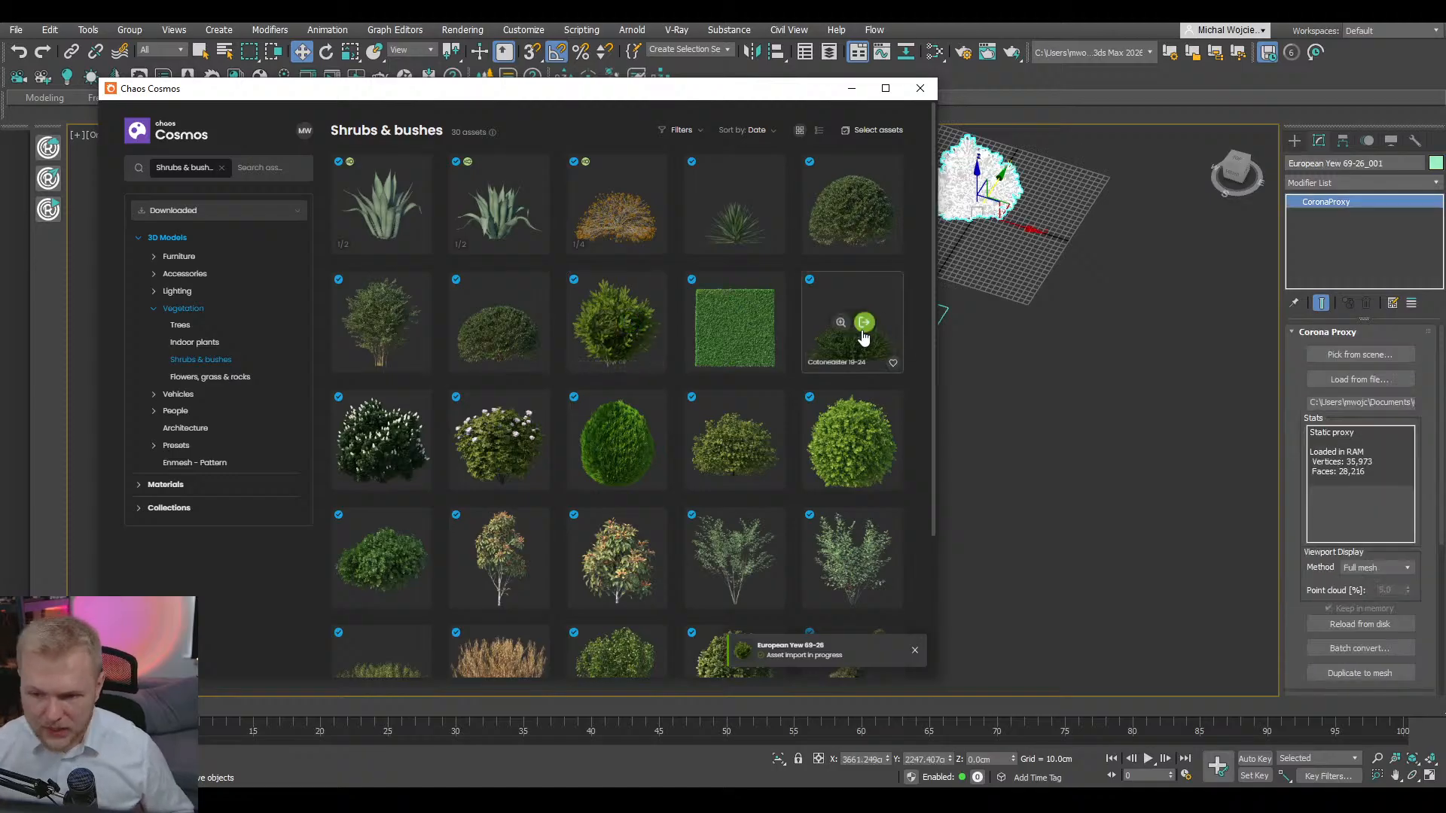
click(868, 329)
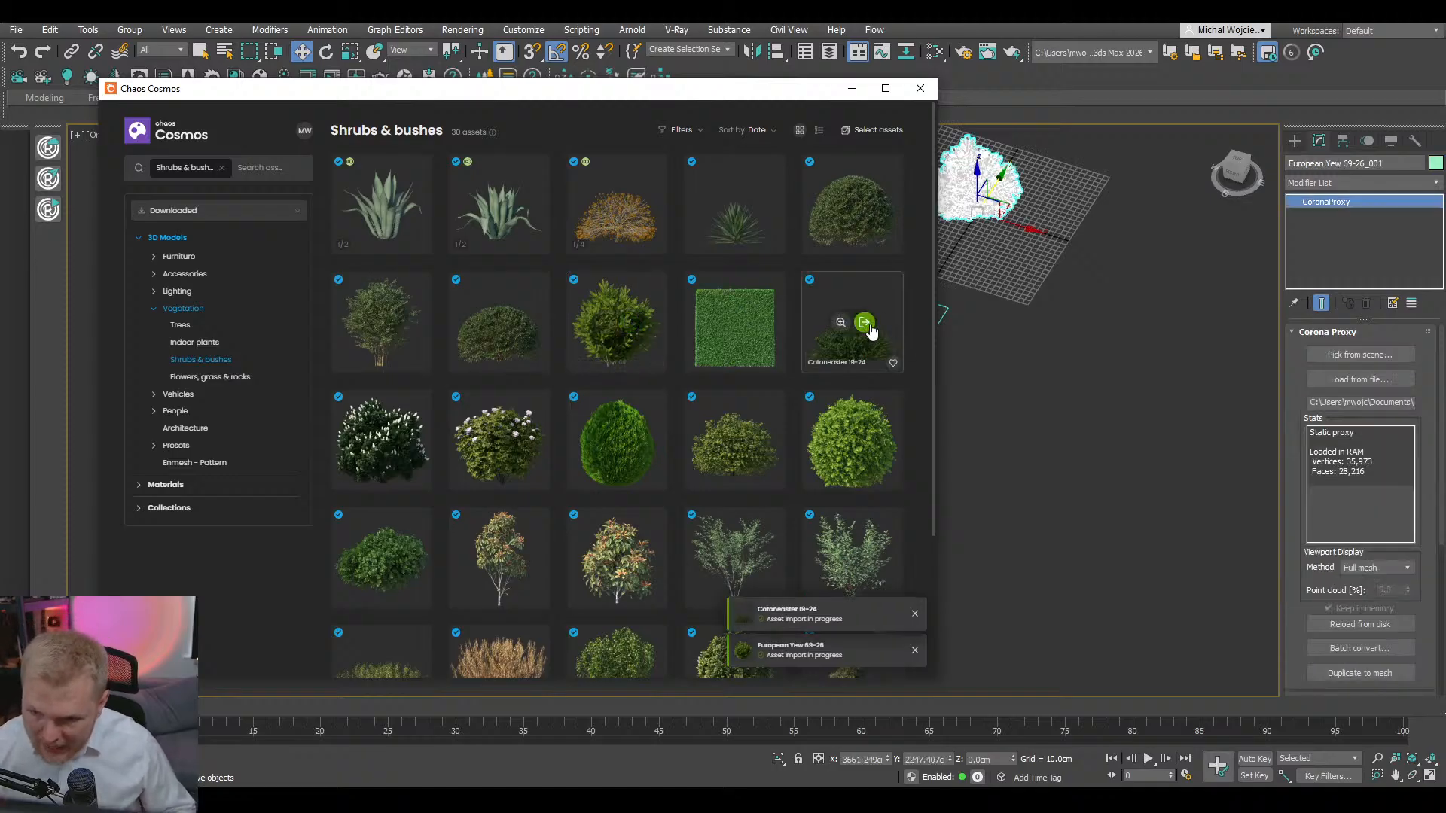
scroll(518, 428, down, 2)
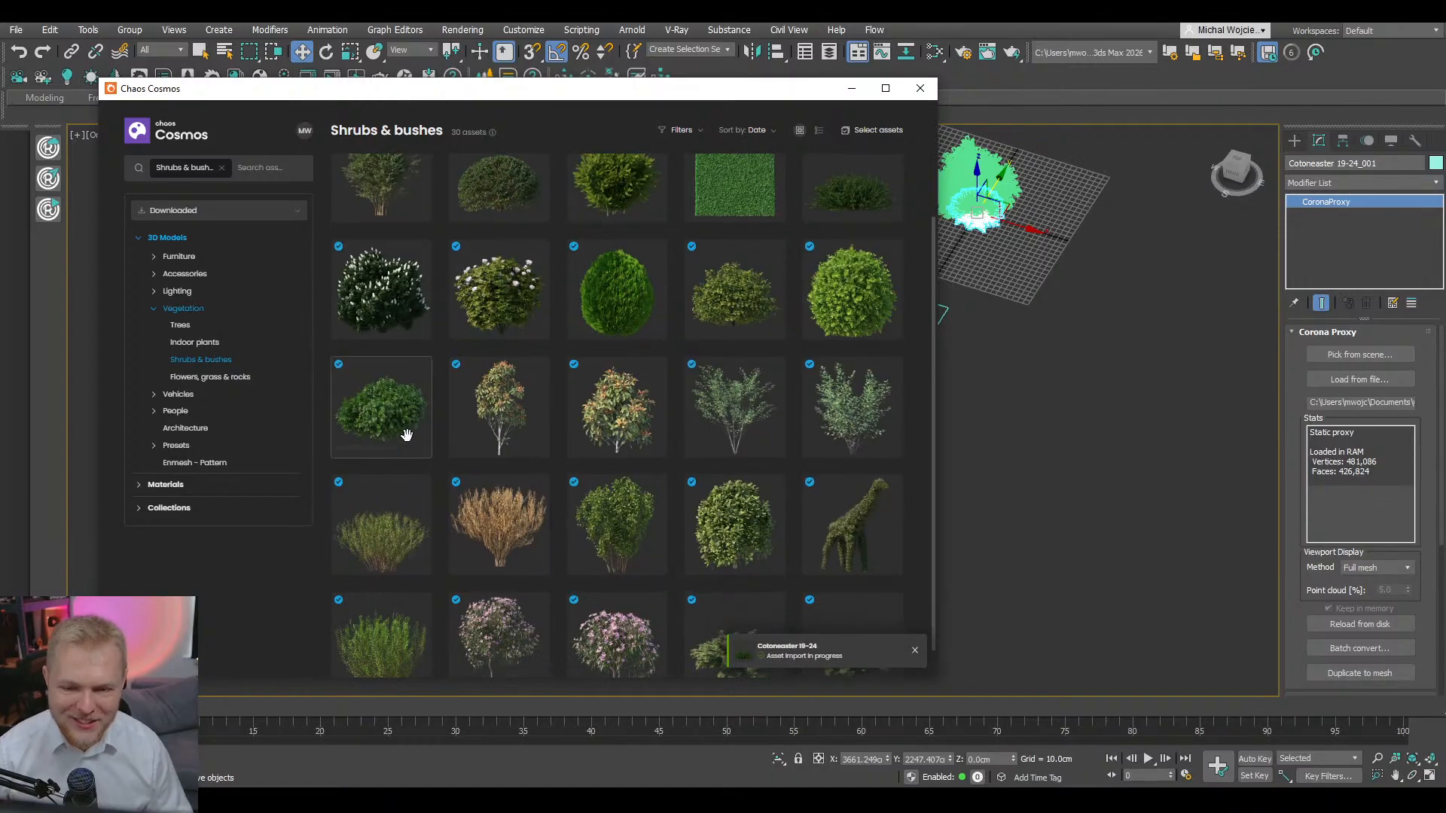
mouse_move(391, 413)
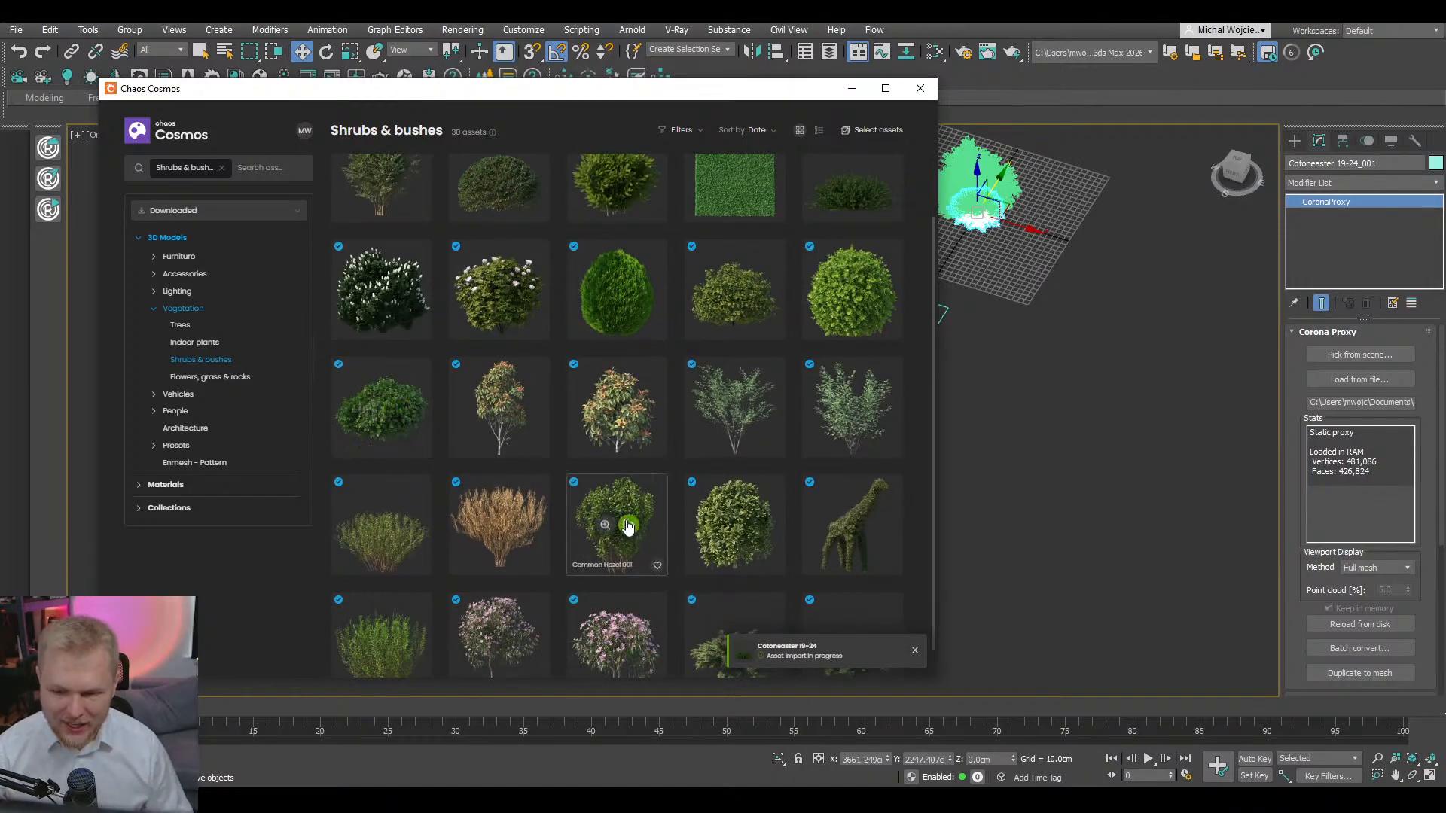
click(630, 525)
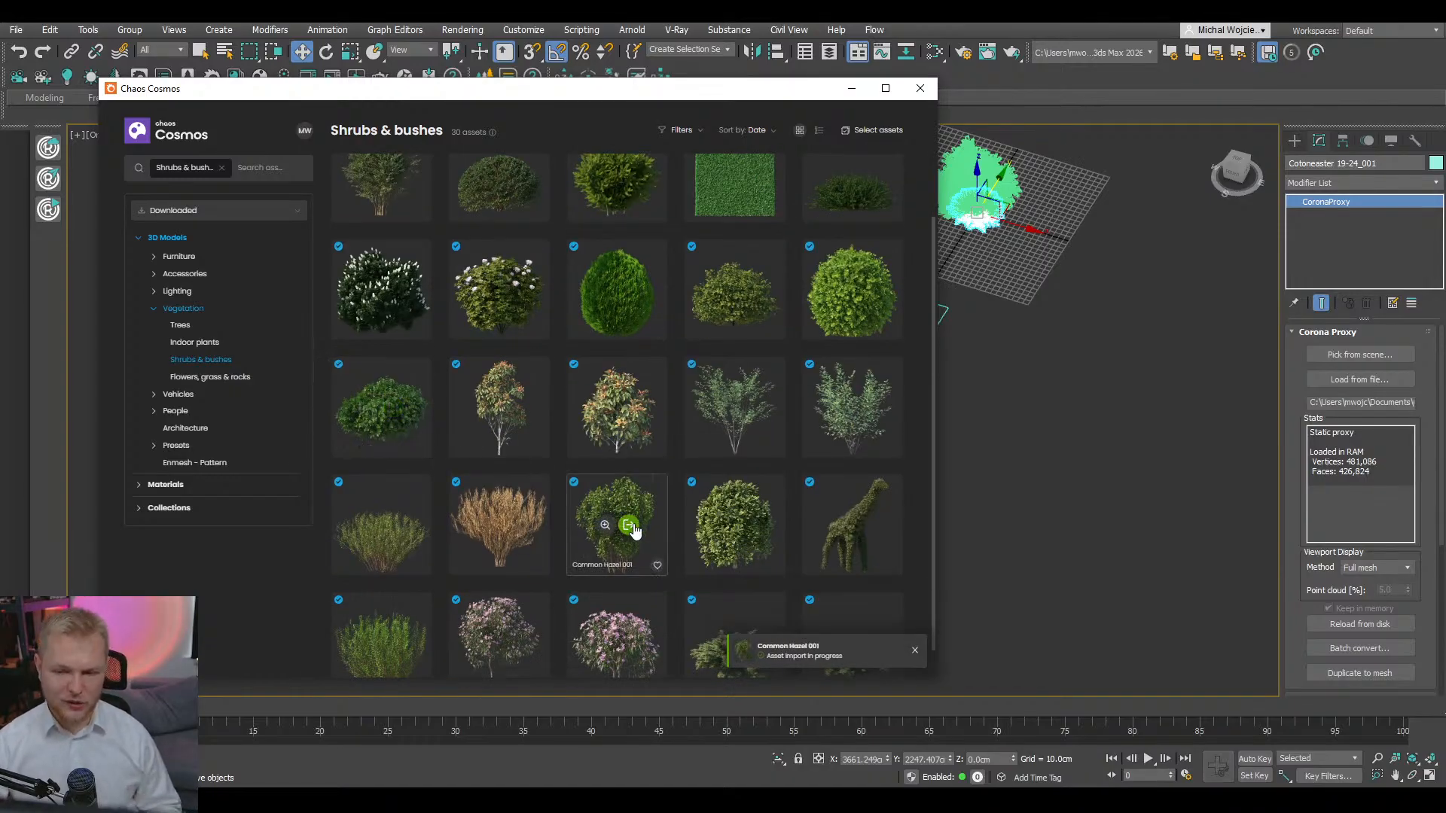
scroll(662, 452, down, 1)
scroll(570, 404, up, 2)
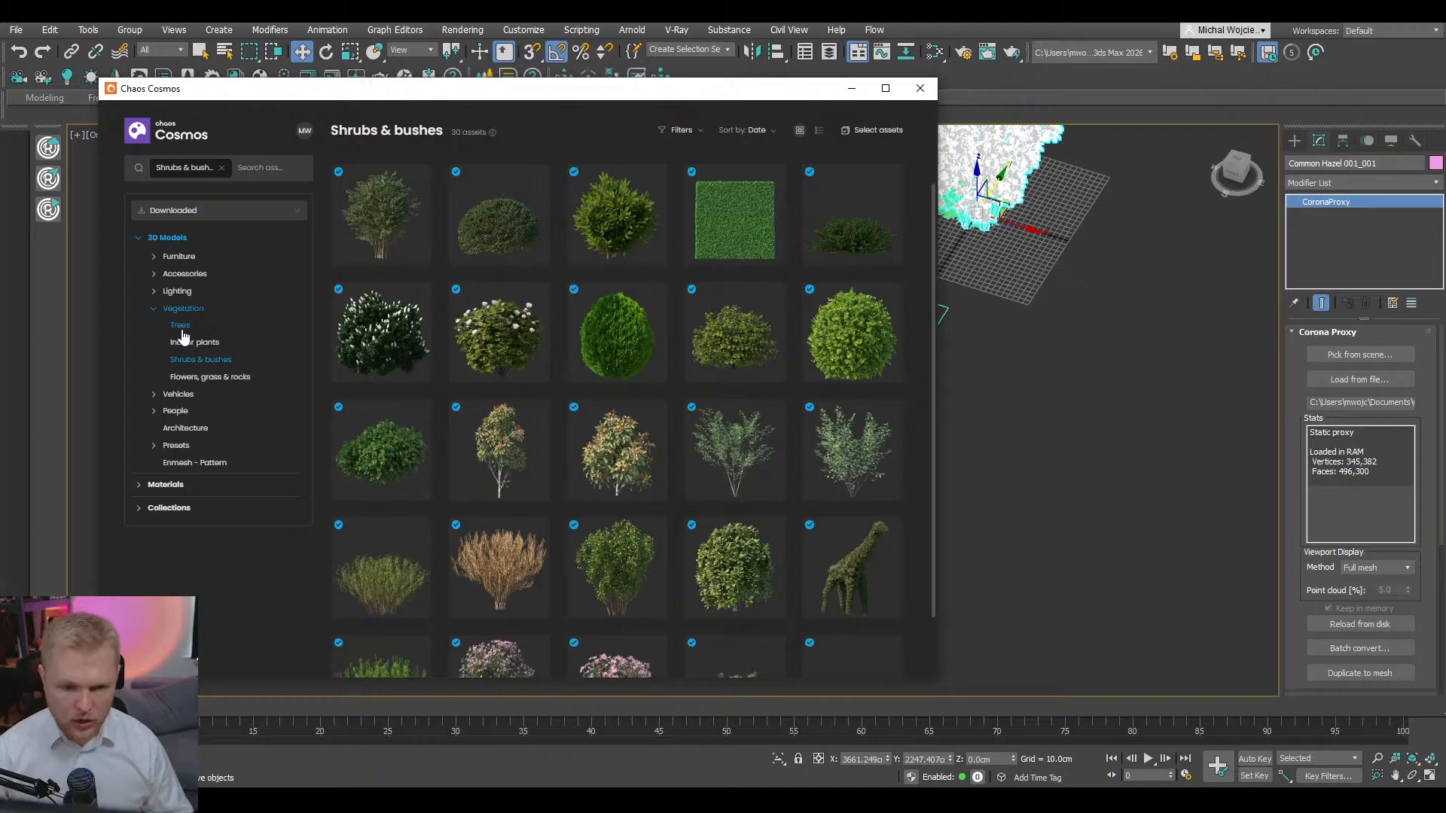
- Show the Flowers, grass & rocks vegetation category and switch the asset source from downloaded to online
click(197, 377)
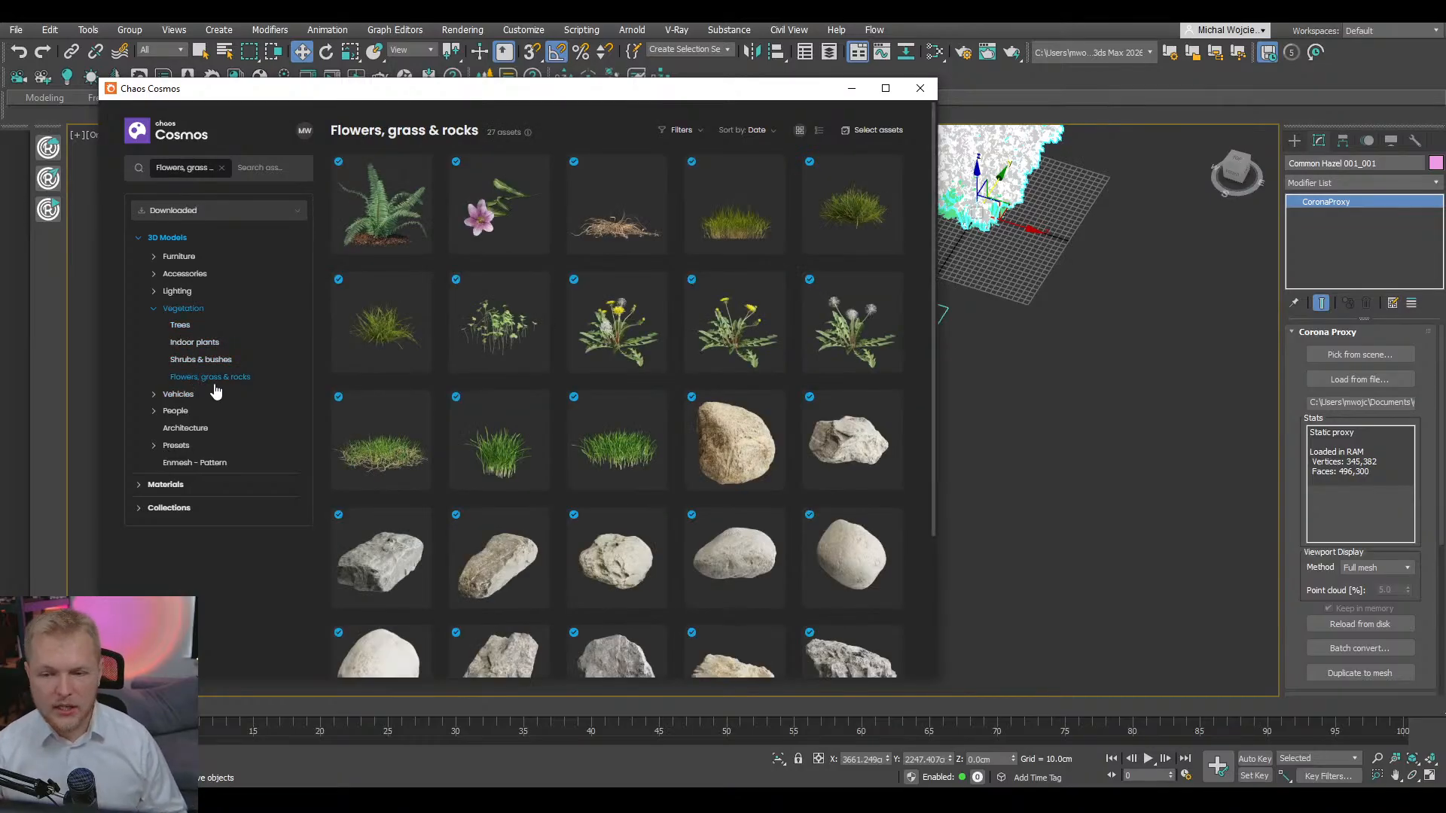
mouse_move(615, 441)
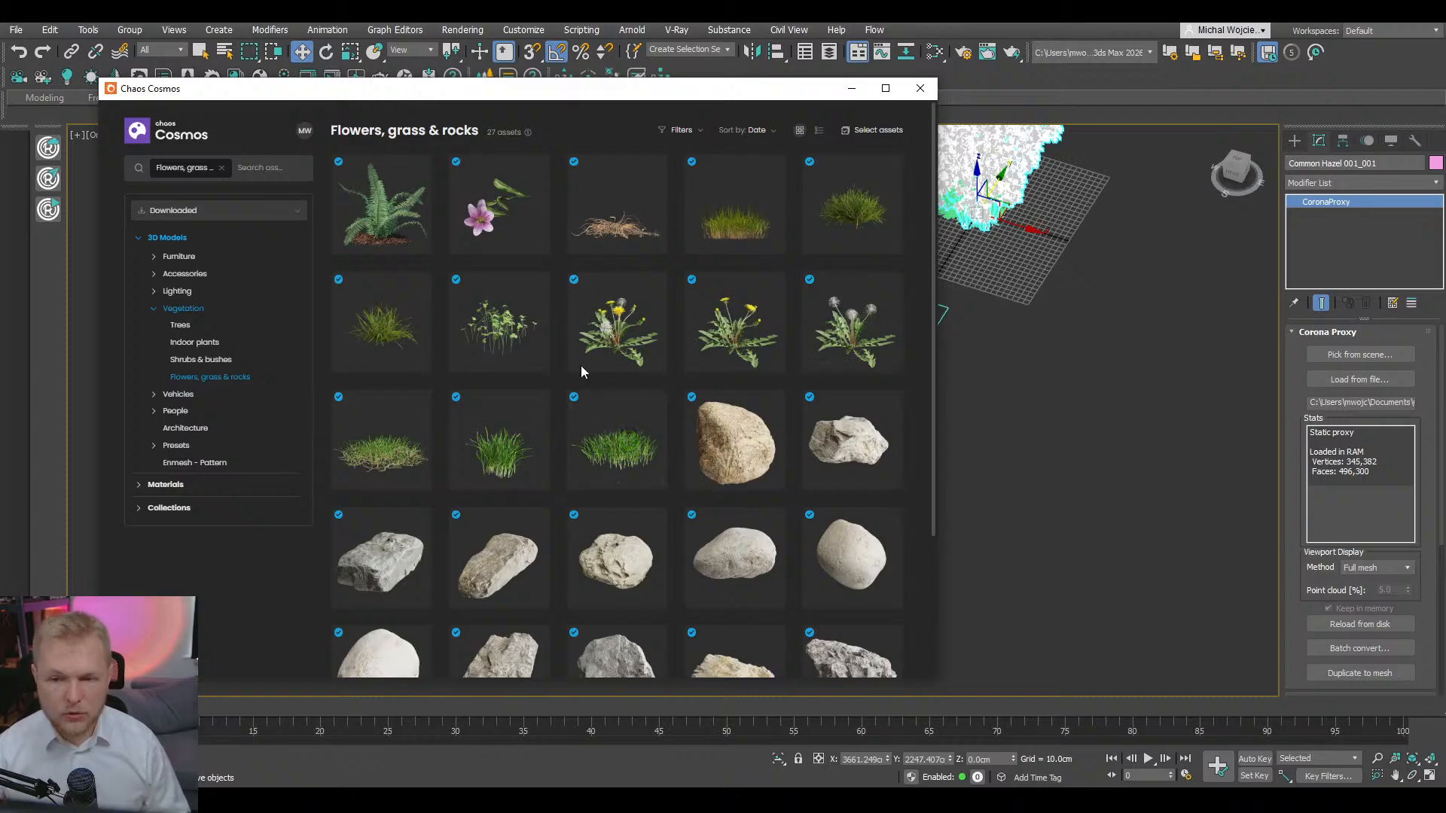
scroll(783, 388, down, 3)
scroll(593, 613, up, 3)
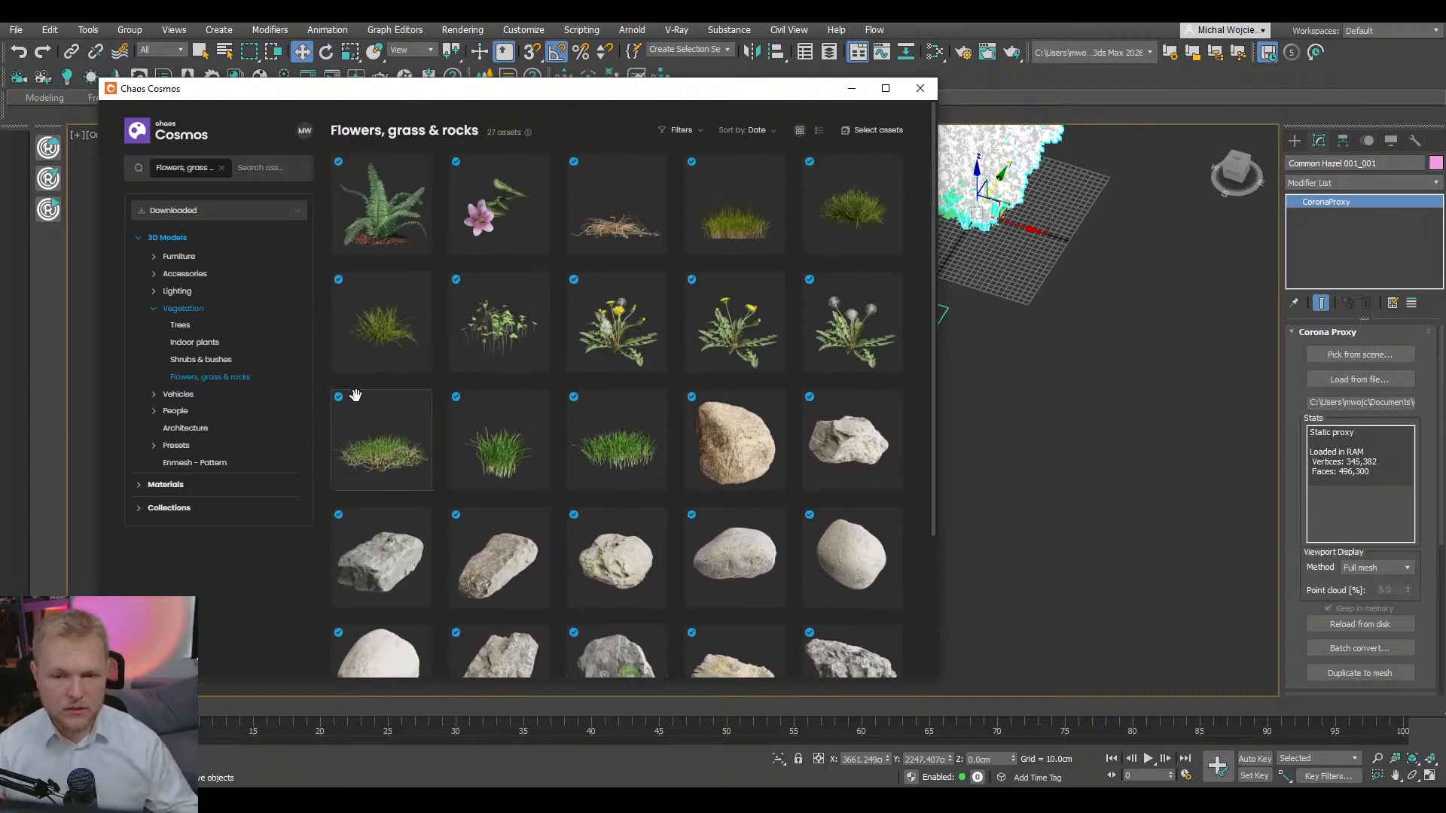
click(201, 210)
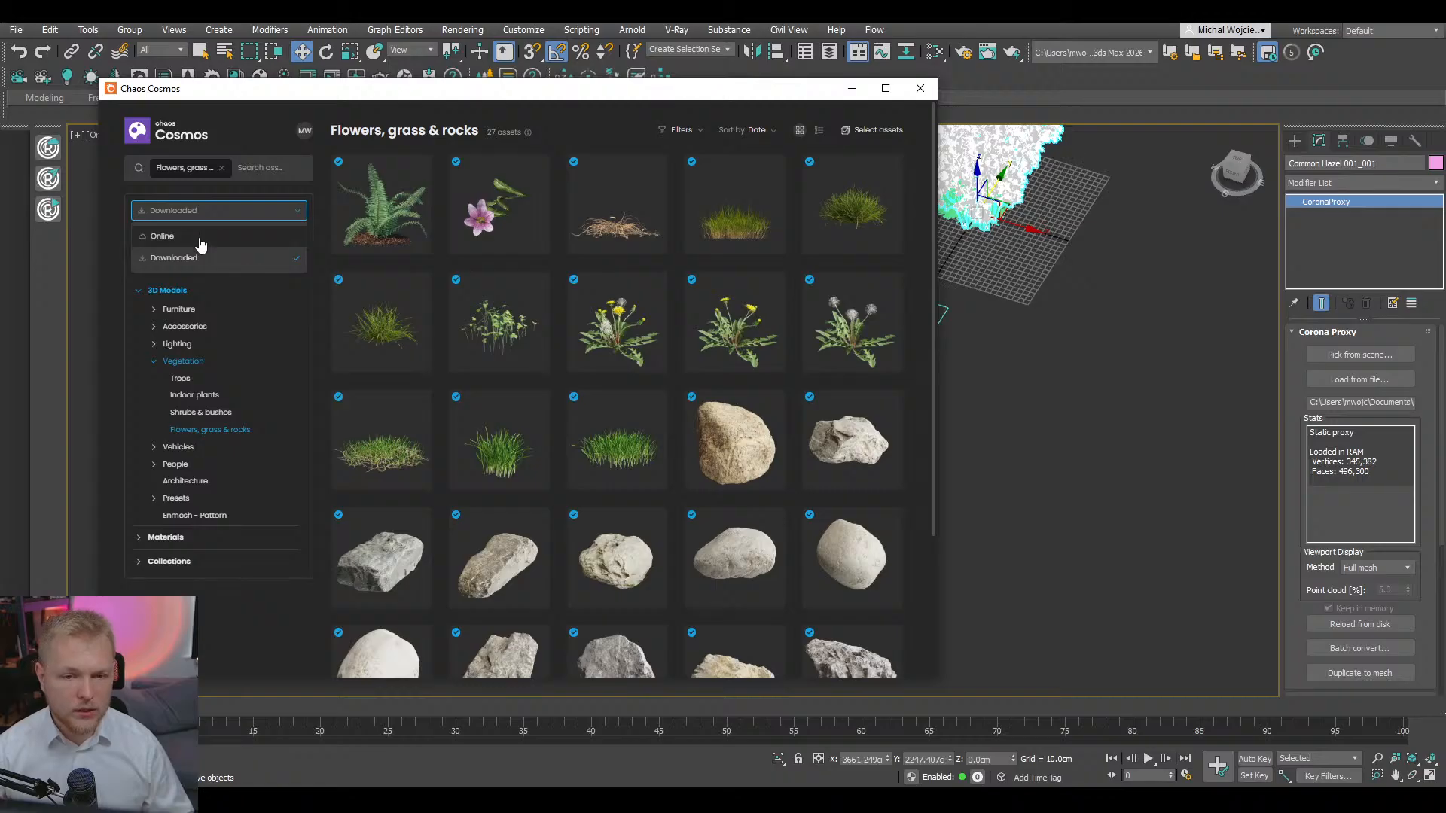
click(199, 237)
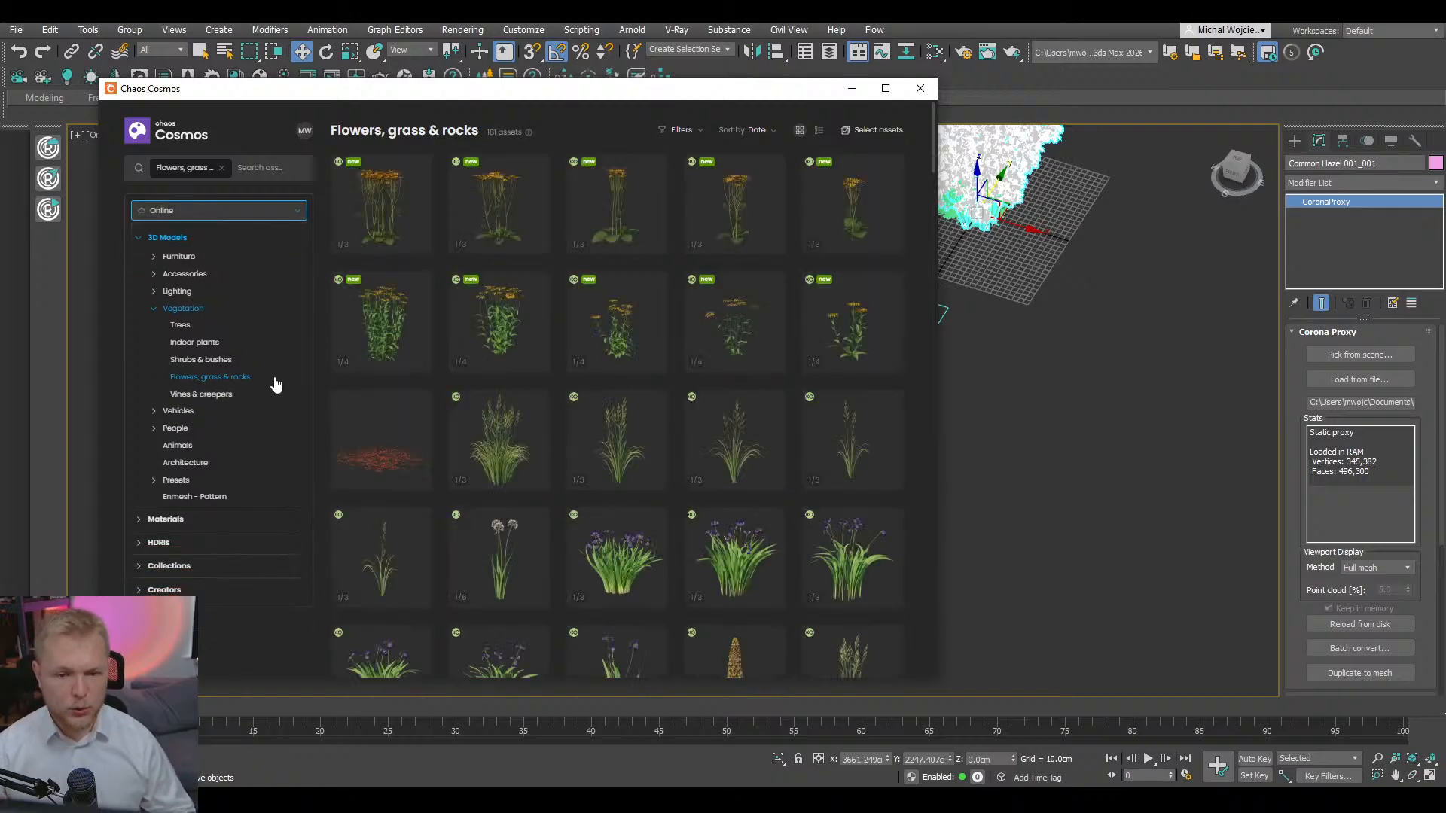
- Look through the online Vines & creepers vegetation models
click(230, 397)
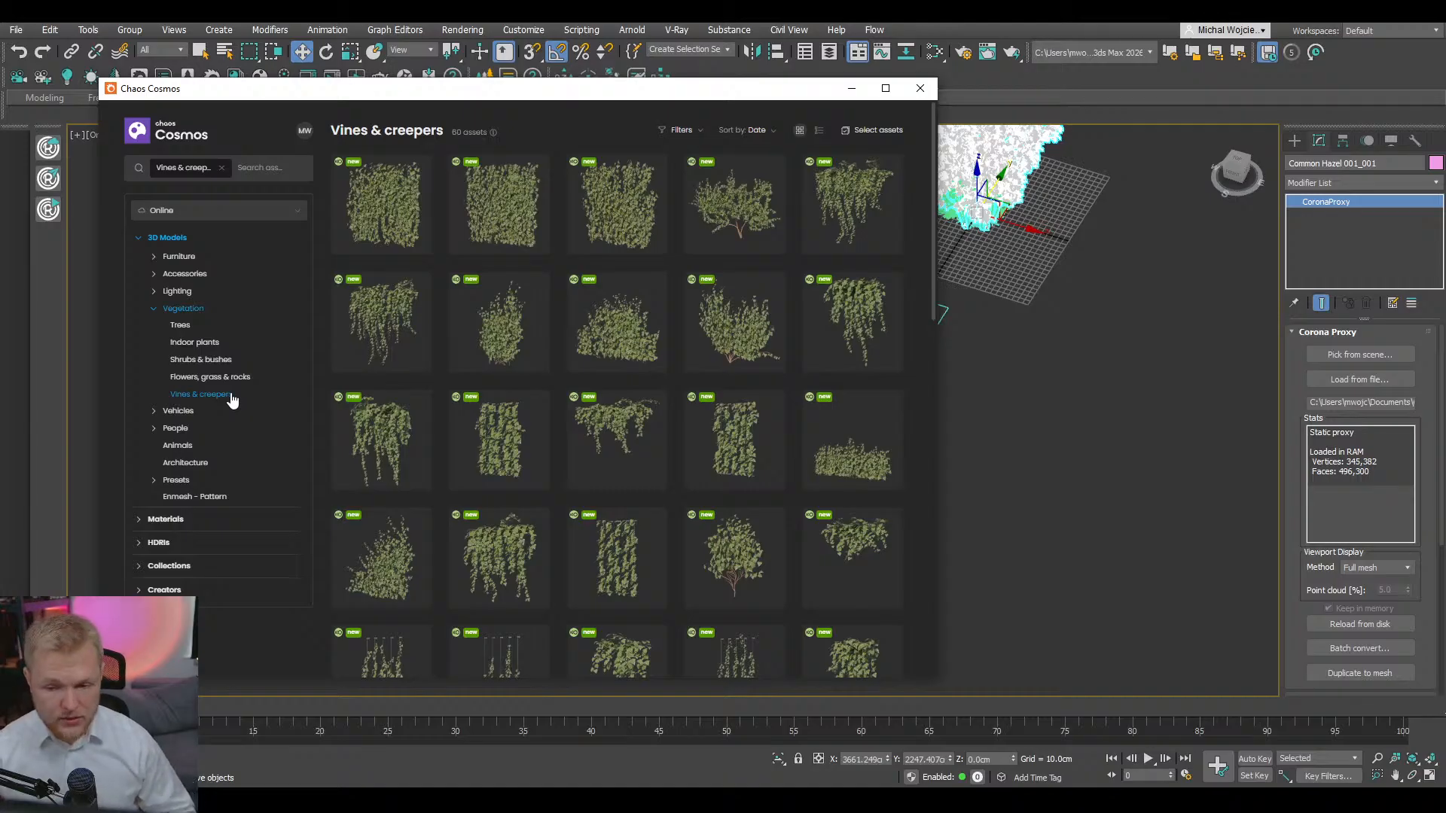
scroll(590, 356, down, 4)
scroll(572, 366, up, 4)
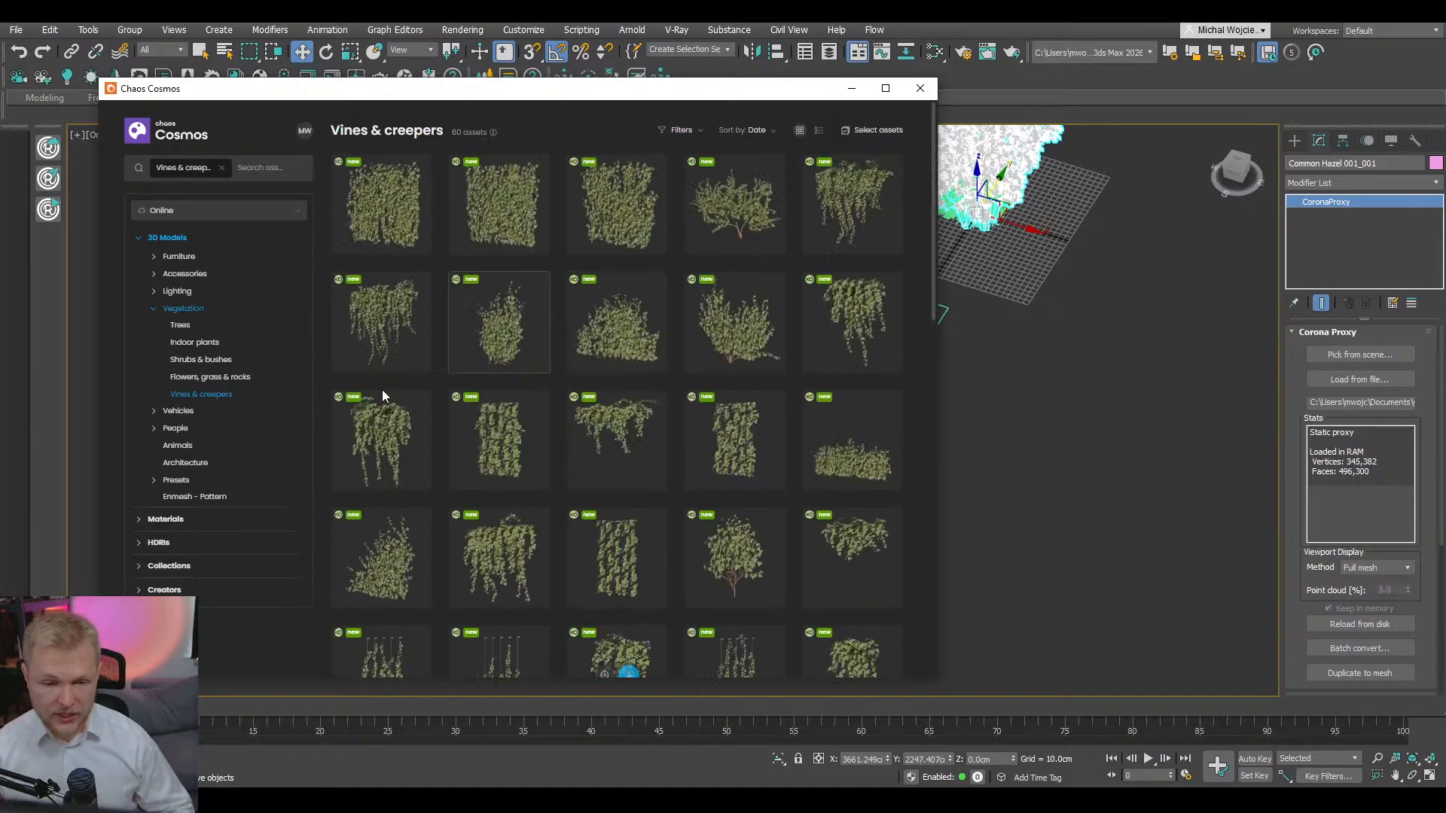
- Download three Prairie Cordgrass models from the online Flowers, grass & rocks category, then minimize the asset browser
click(235, 379)
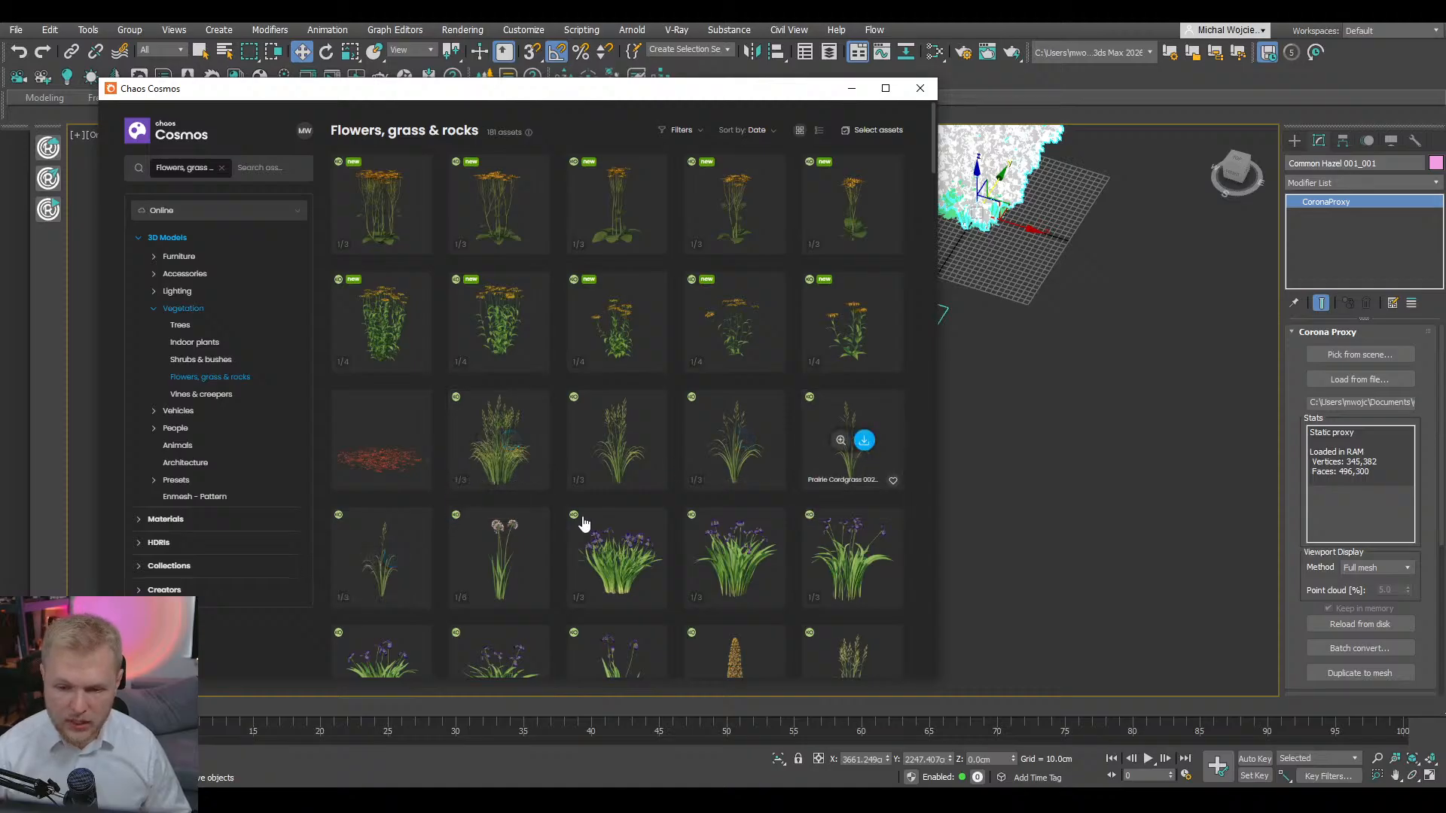
click(392, 561)
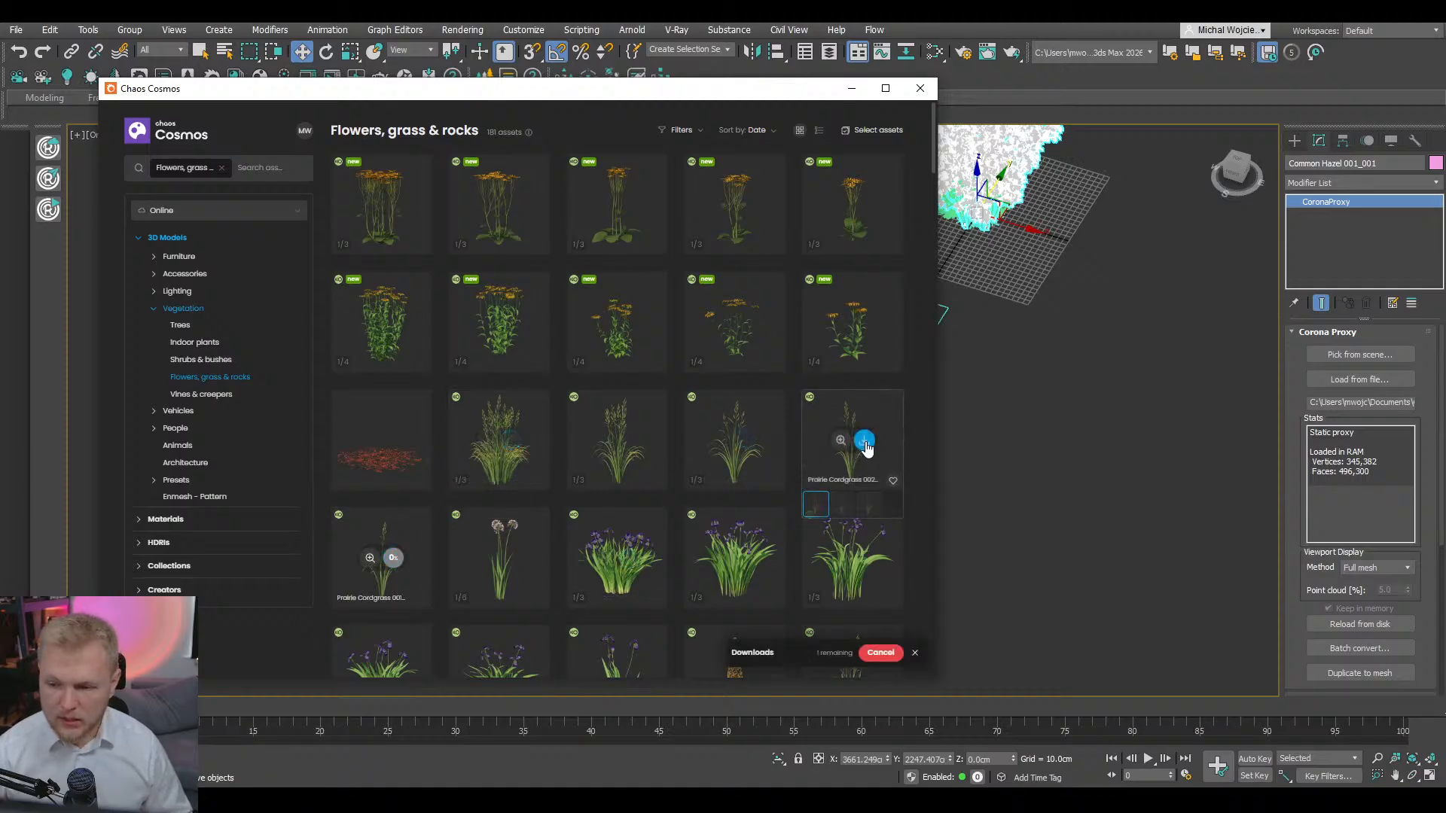
click(864, 439)
click(747, 440)
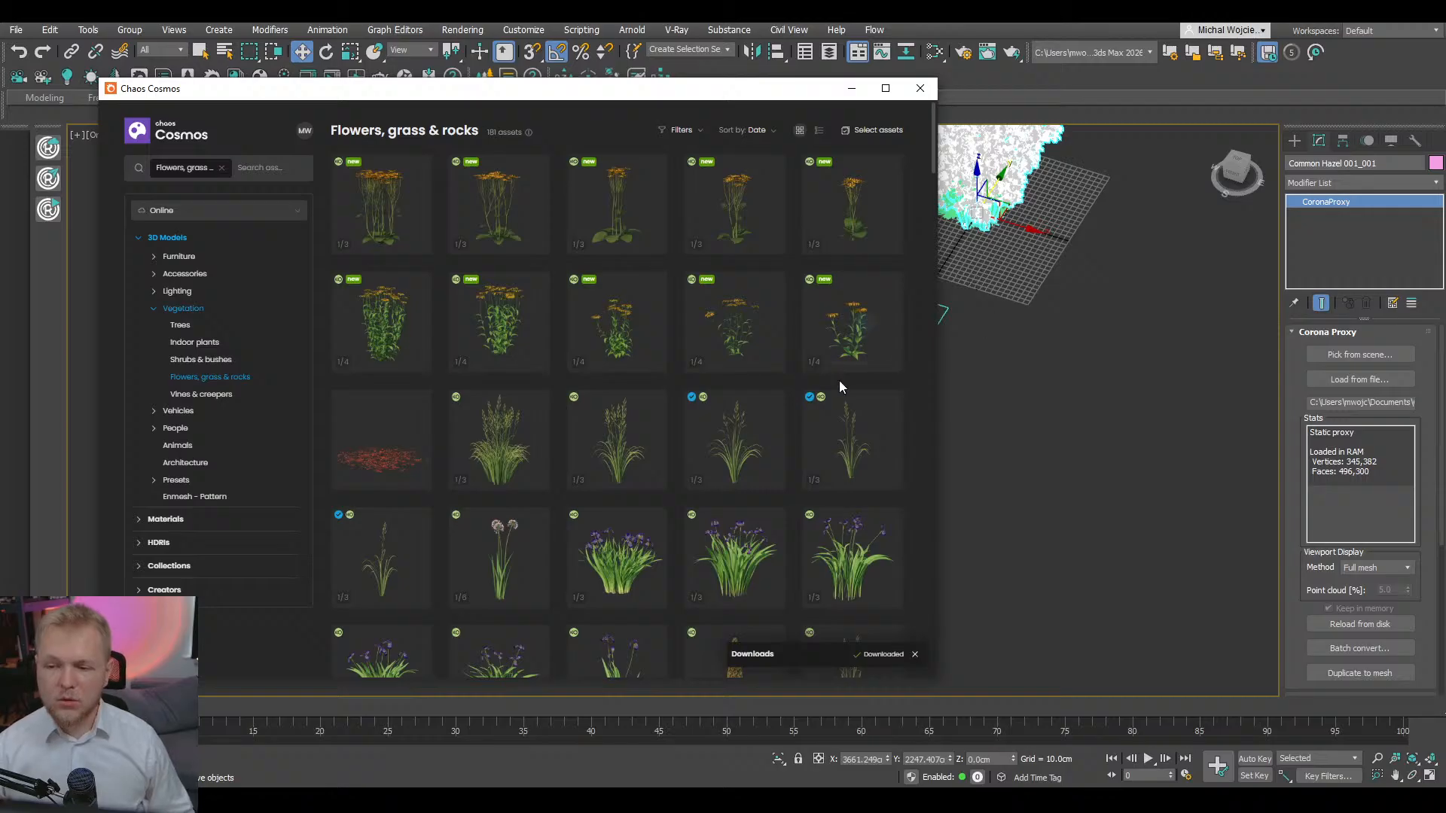
click(851, 88)
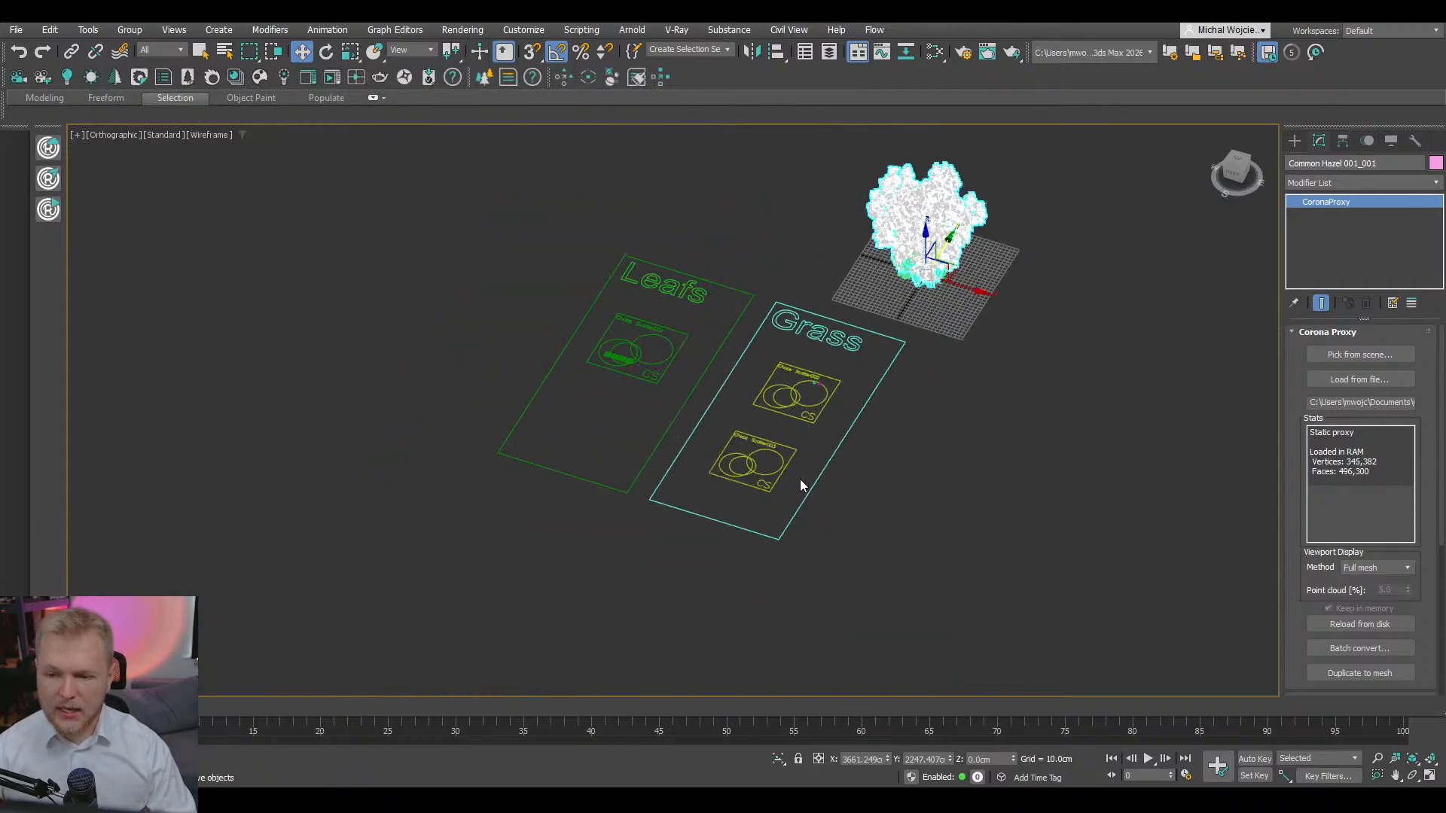
- Move the copied Chaos Scatter up close to the original and clone it once more just below, inside the Grass frame
scroll(801, 484, down, 2)
scroll(765, 485, up, 2)
click(735, 469)
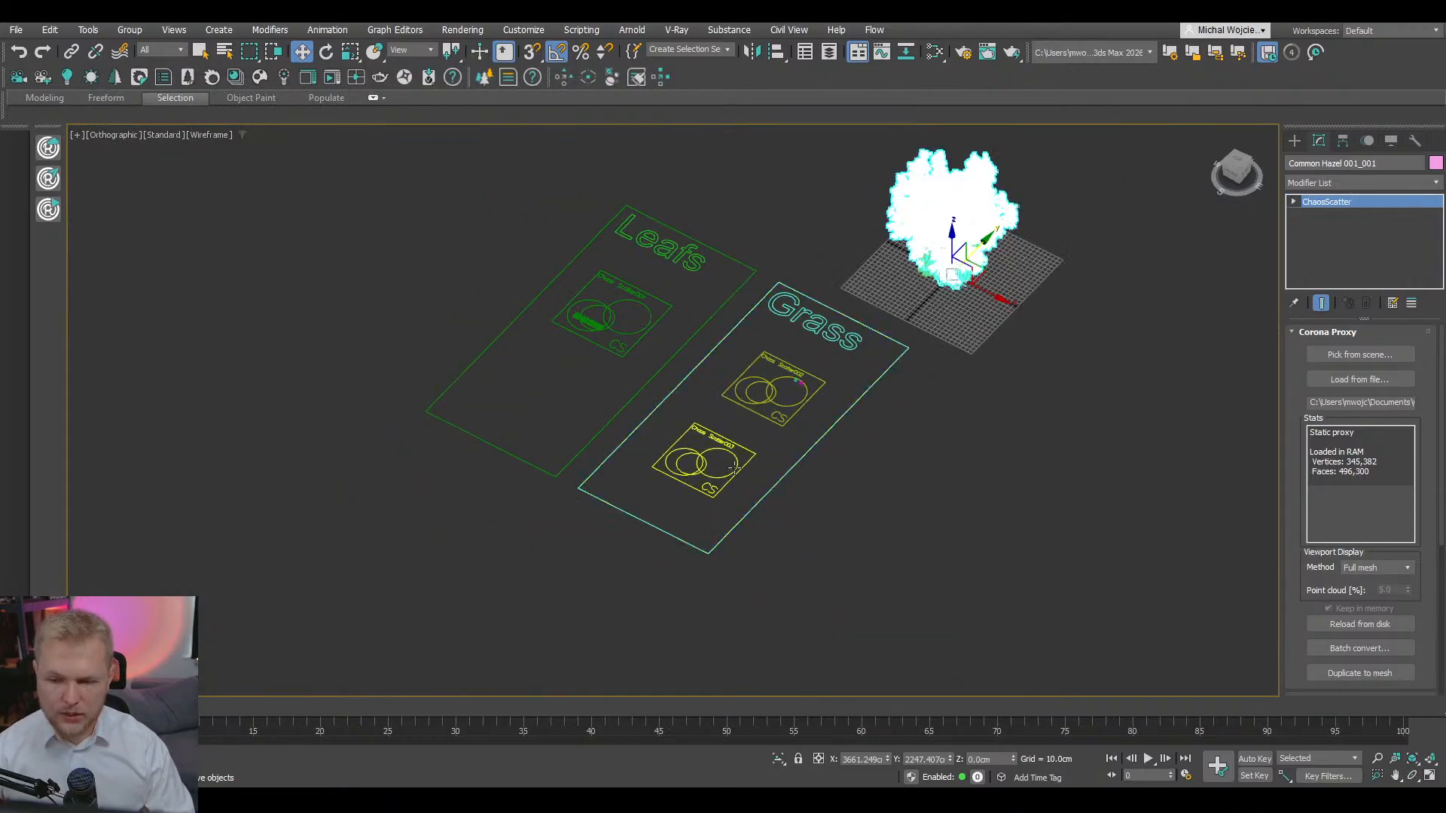
scroll(729, 467, up, 2)
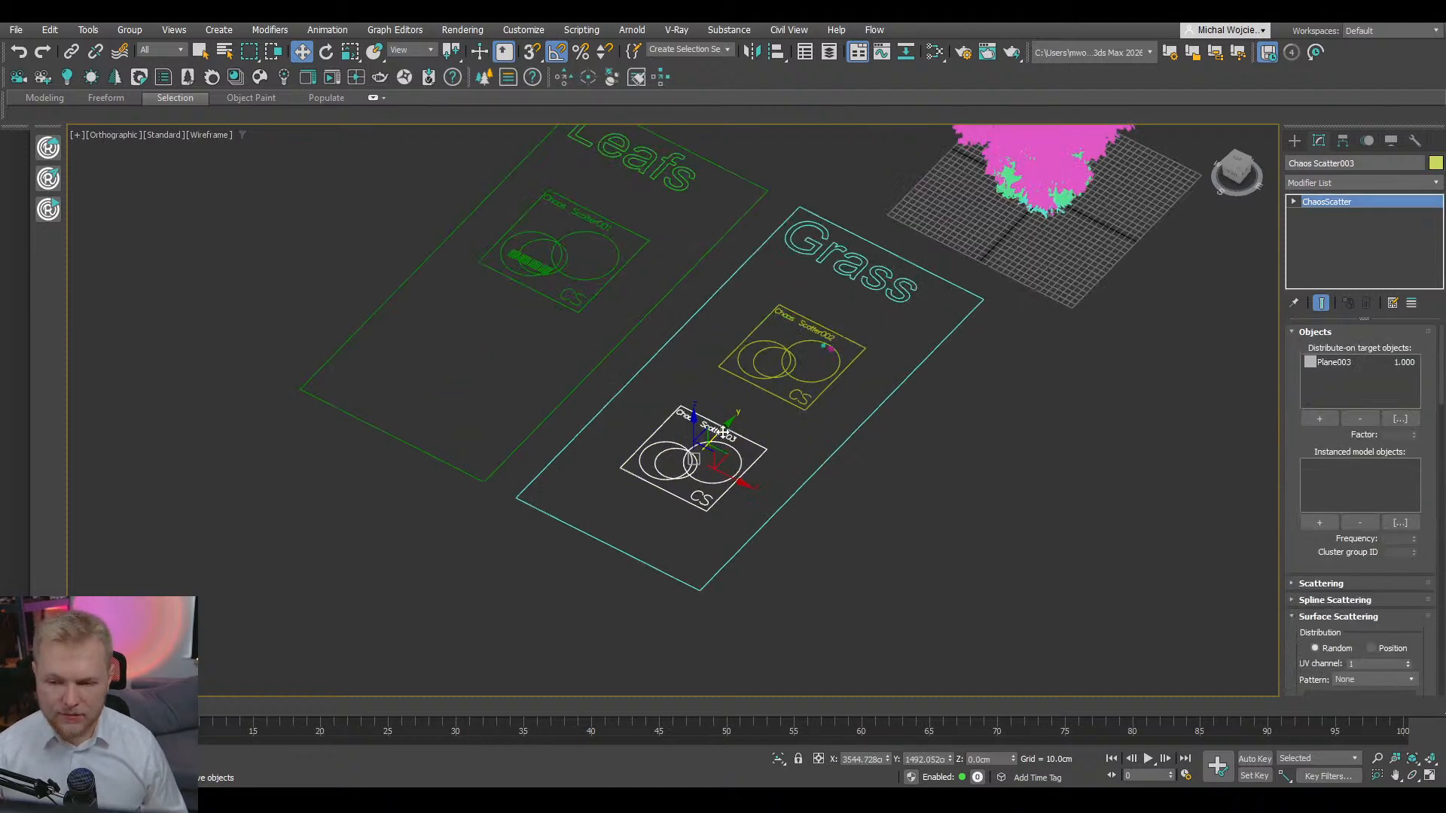
drag(763, 410, 769, 403)
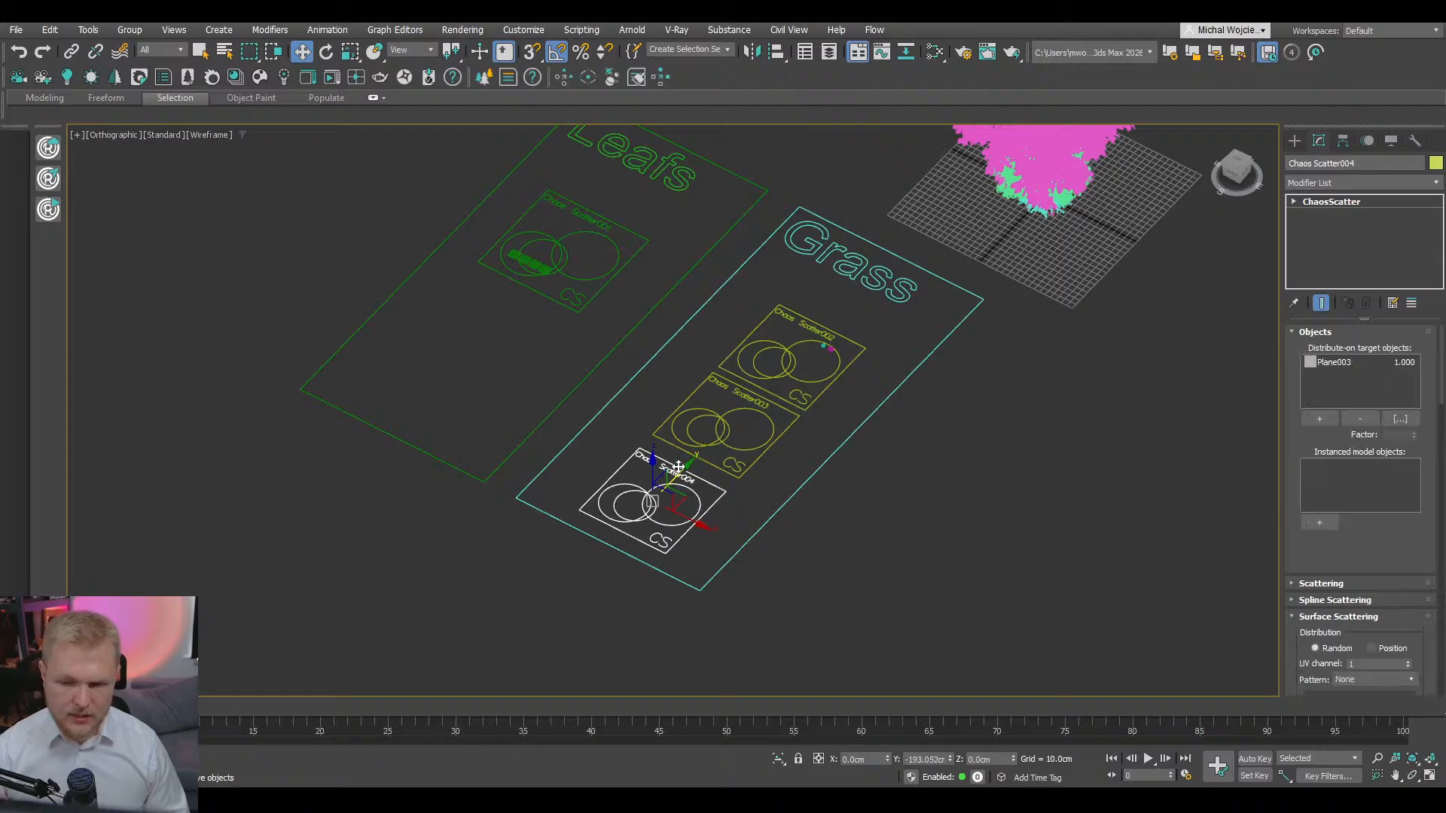
shift+drag(687, 452, 660, 531)
key(Return)
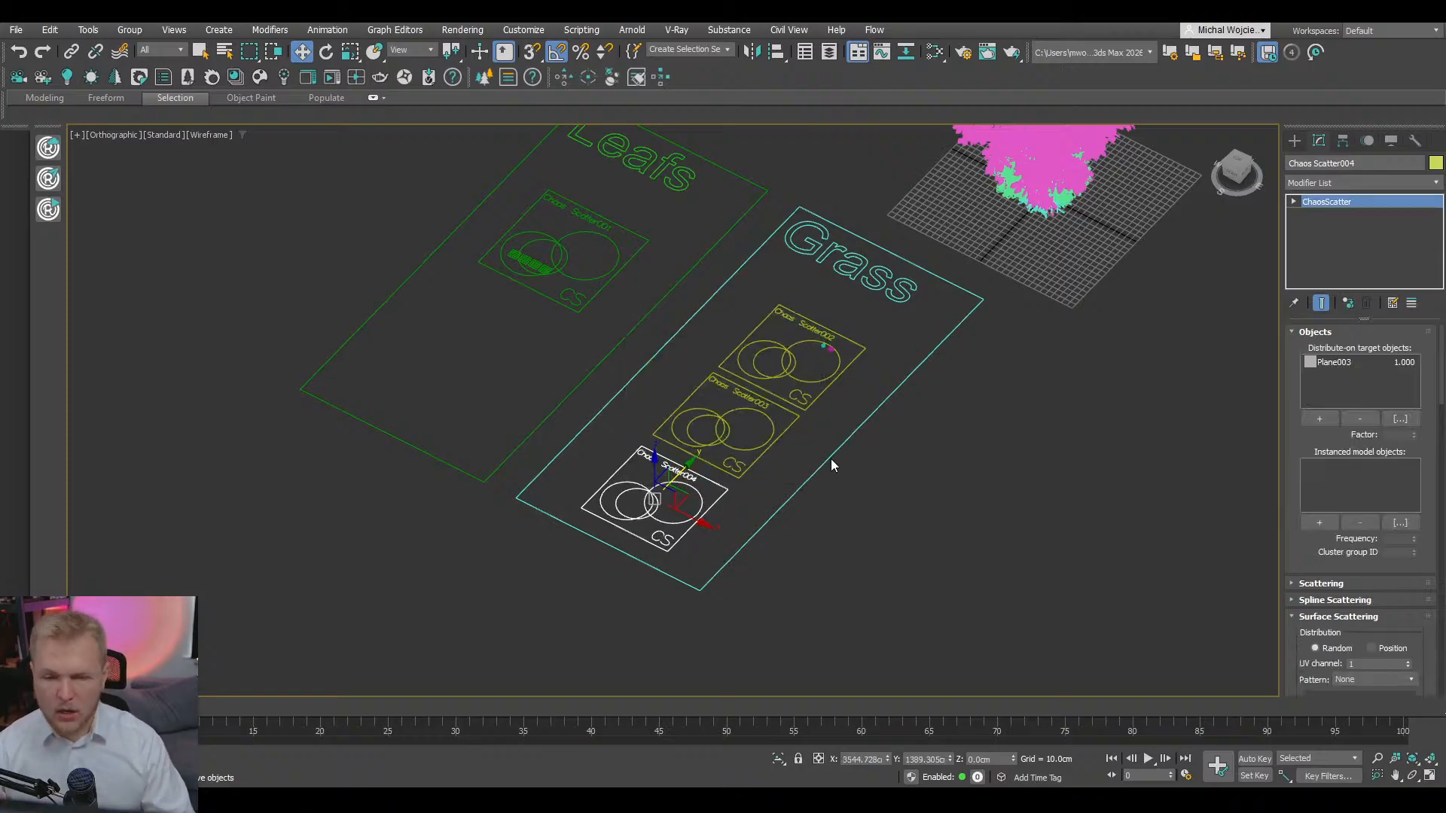
- Convert the Grass frame rectangle to an editable spline and widen it by moving its outer edge away from the scatters
click(832, 456)
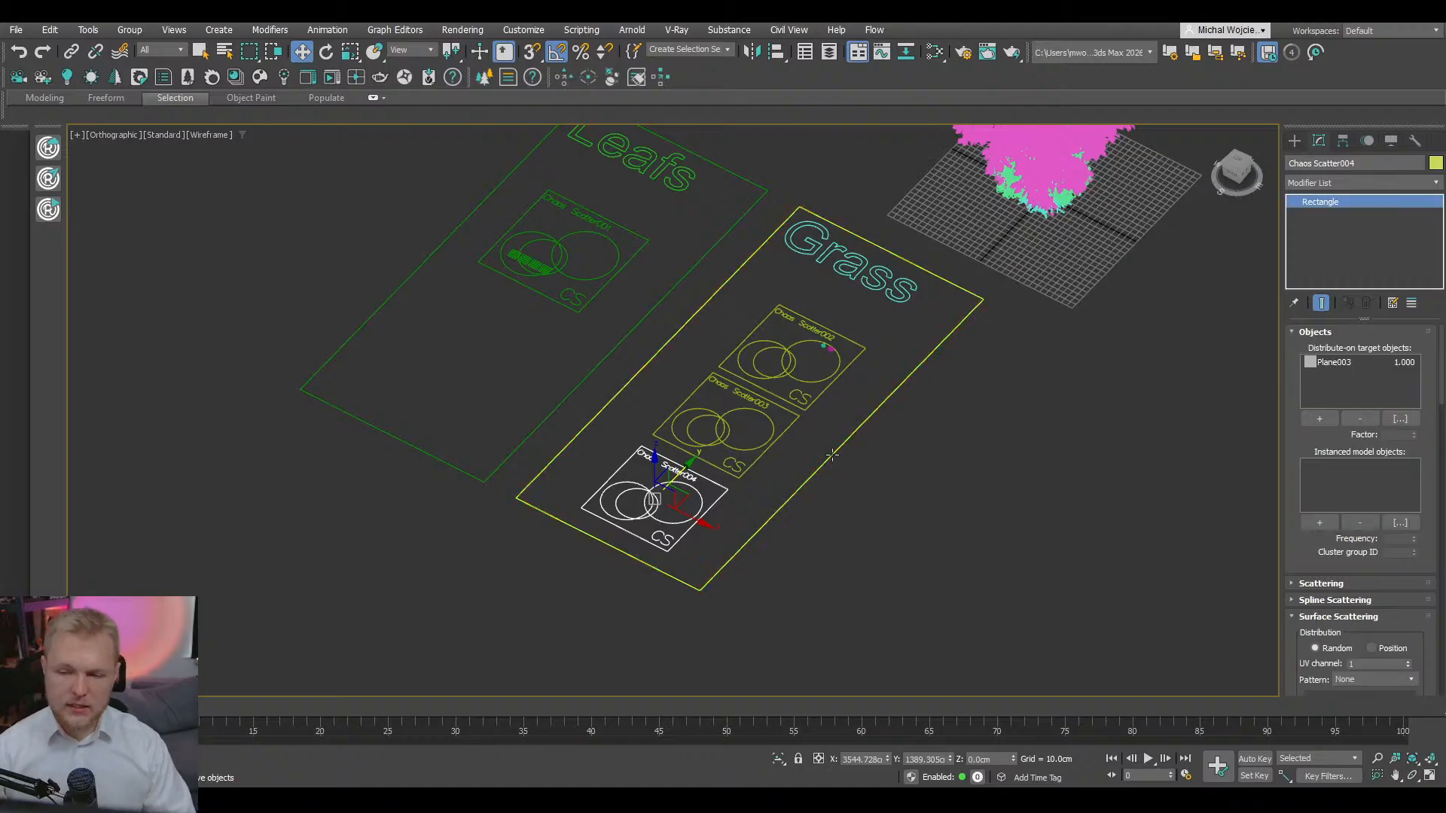
right_click(832, 456)
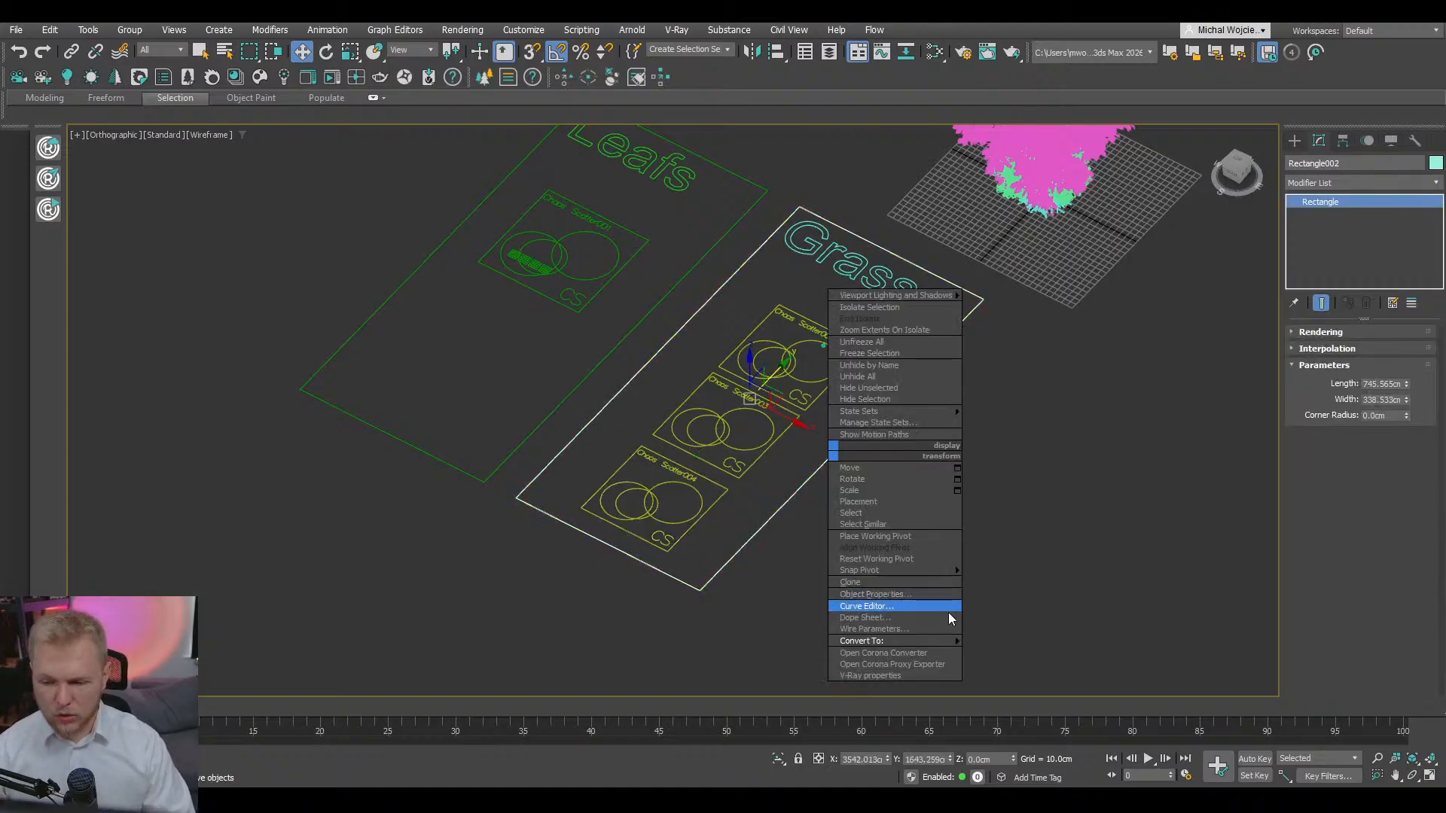
mouse_move(942, 641)
click(1001, 641)
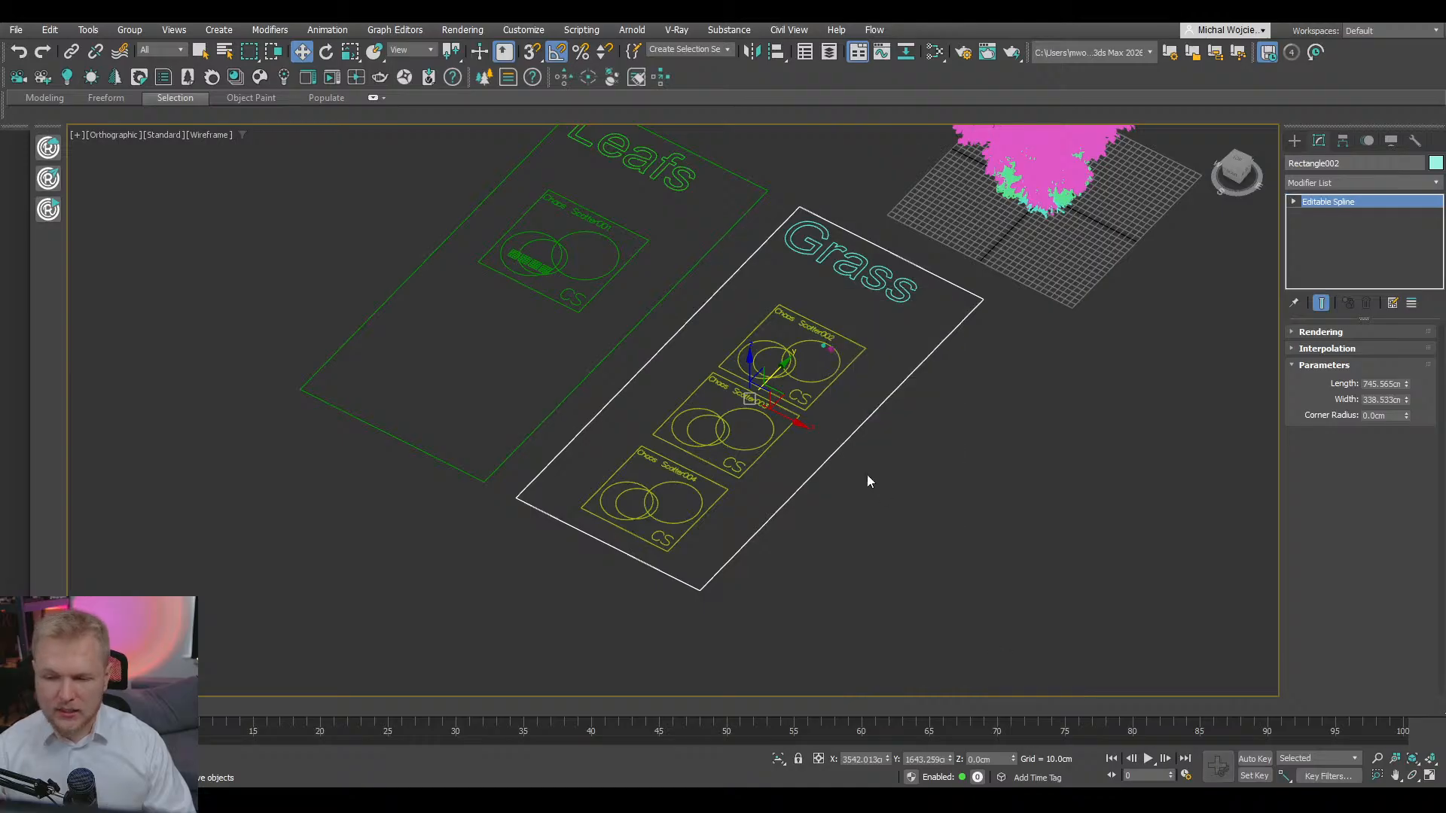
drag(843, 446, 990, 521)
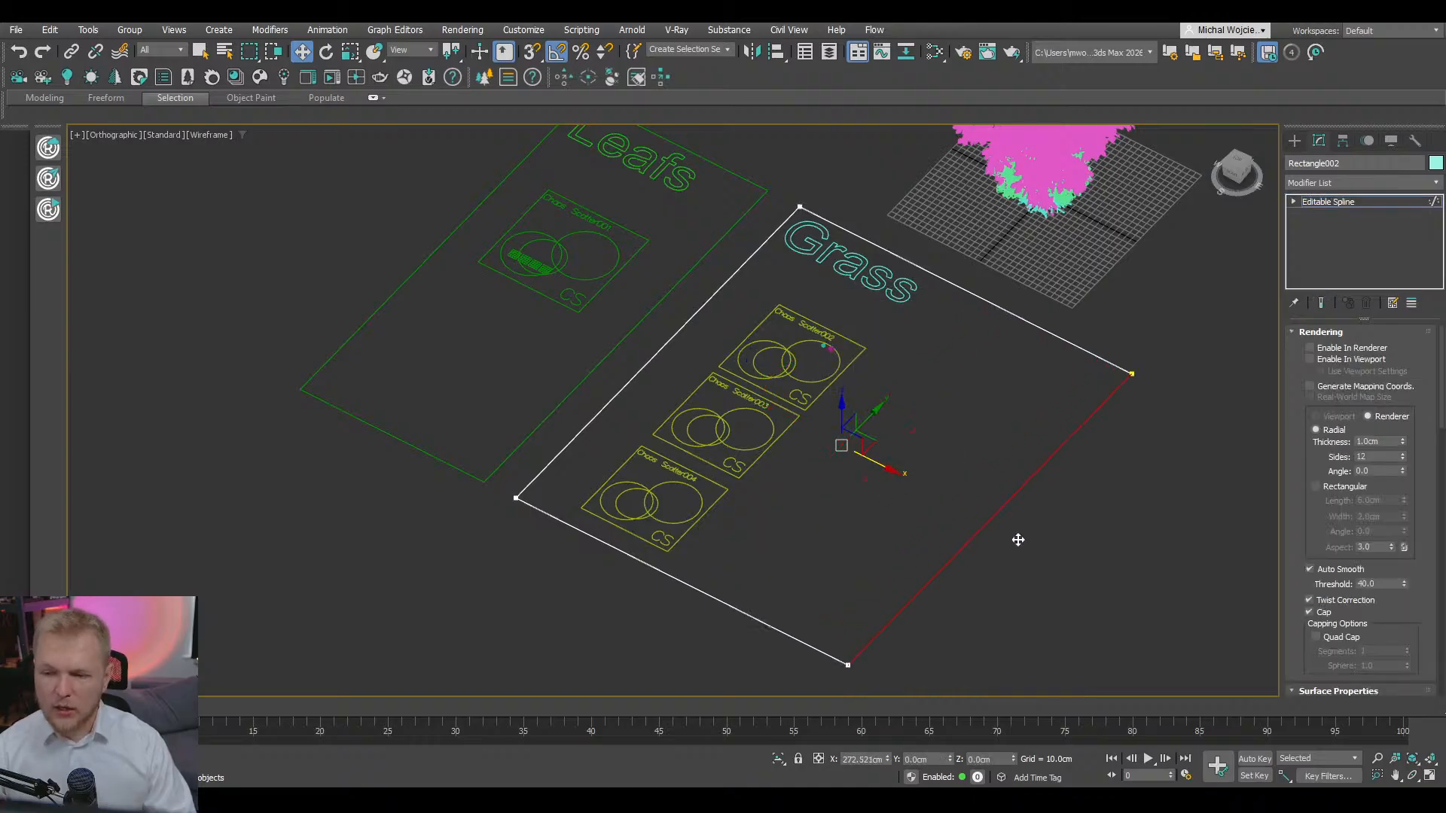
middle_drag(1063, 515, 913, 499)
scroll(872, 484, down, 4)
scroll(909, 500, up, 2)
drag(910, 500, 1073, 503)
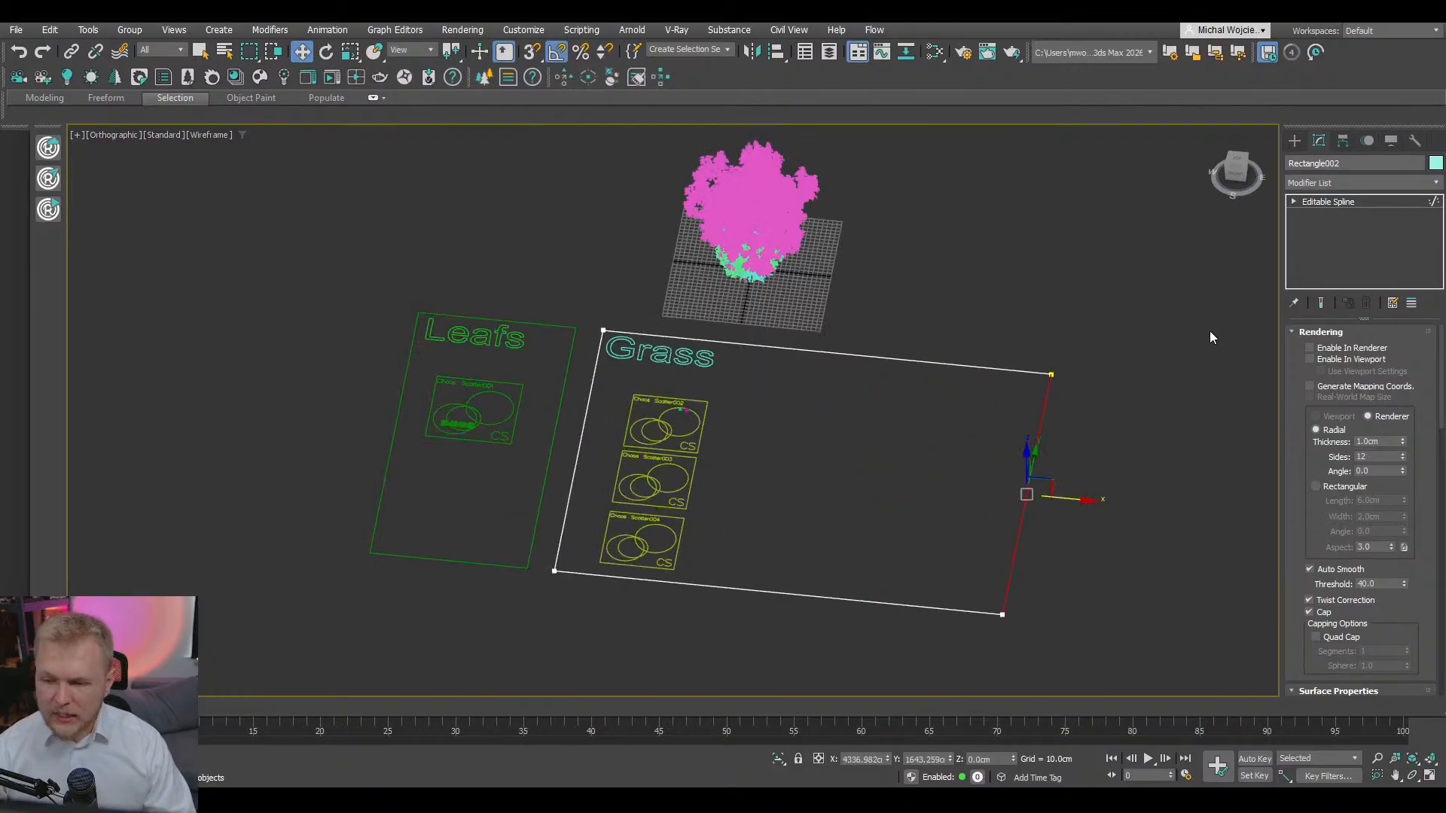
click(1348, 201)
click(1024, 210)
- Move the Common Hazel, European Yew and Cotoneaster shrubs from the plane into the Grass frame beside the scatters
click(771, 251)
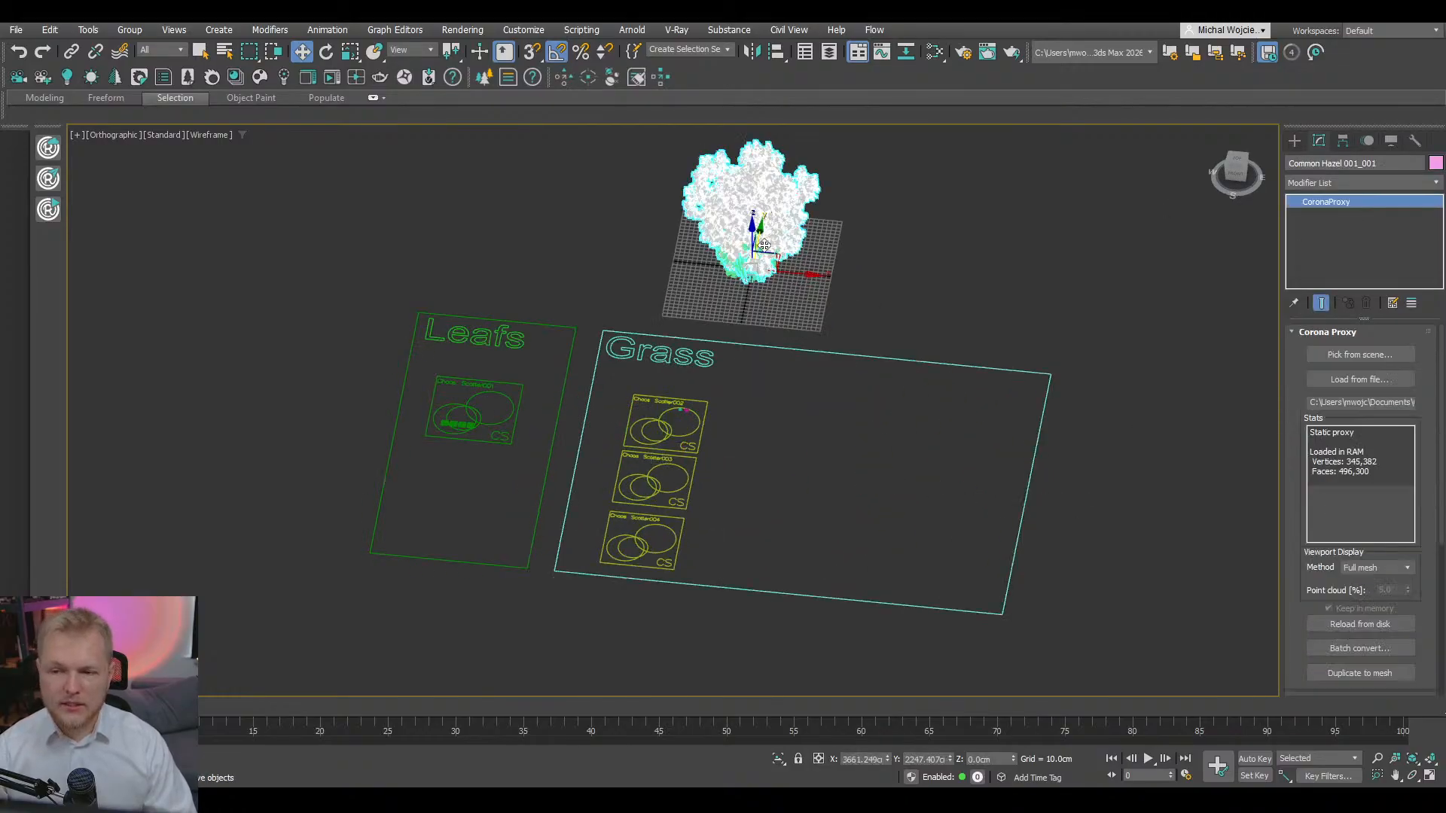
shift+drag(771, 251, 990, 496)
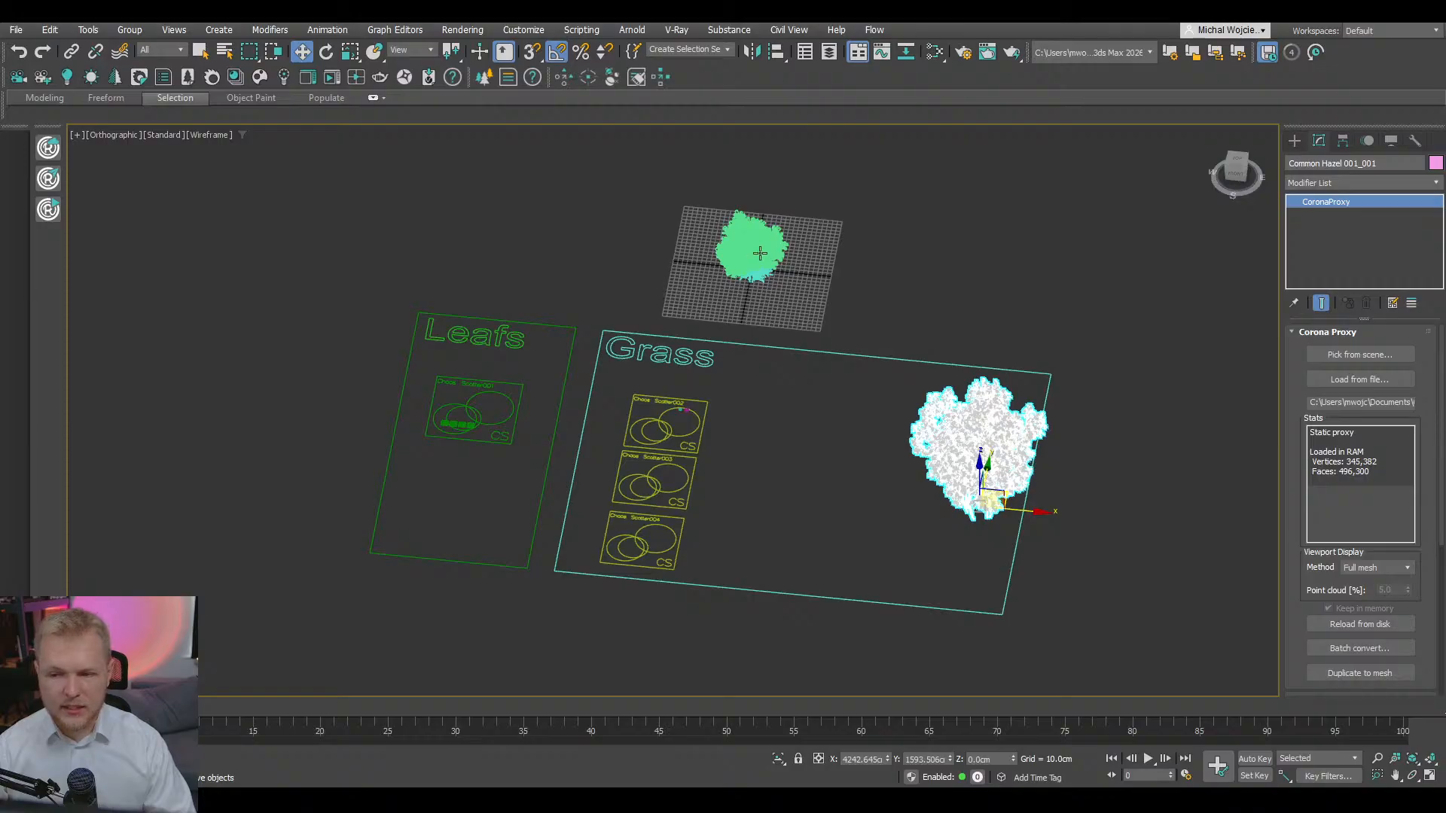
shift+drag(753, 256, 881, 489)
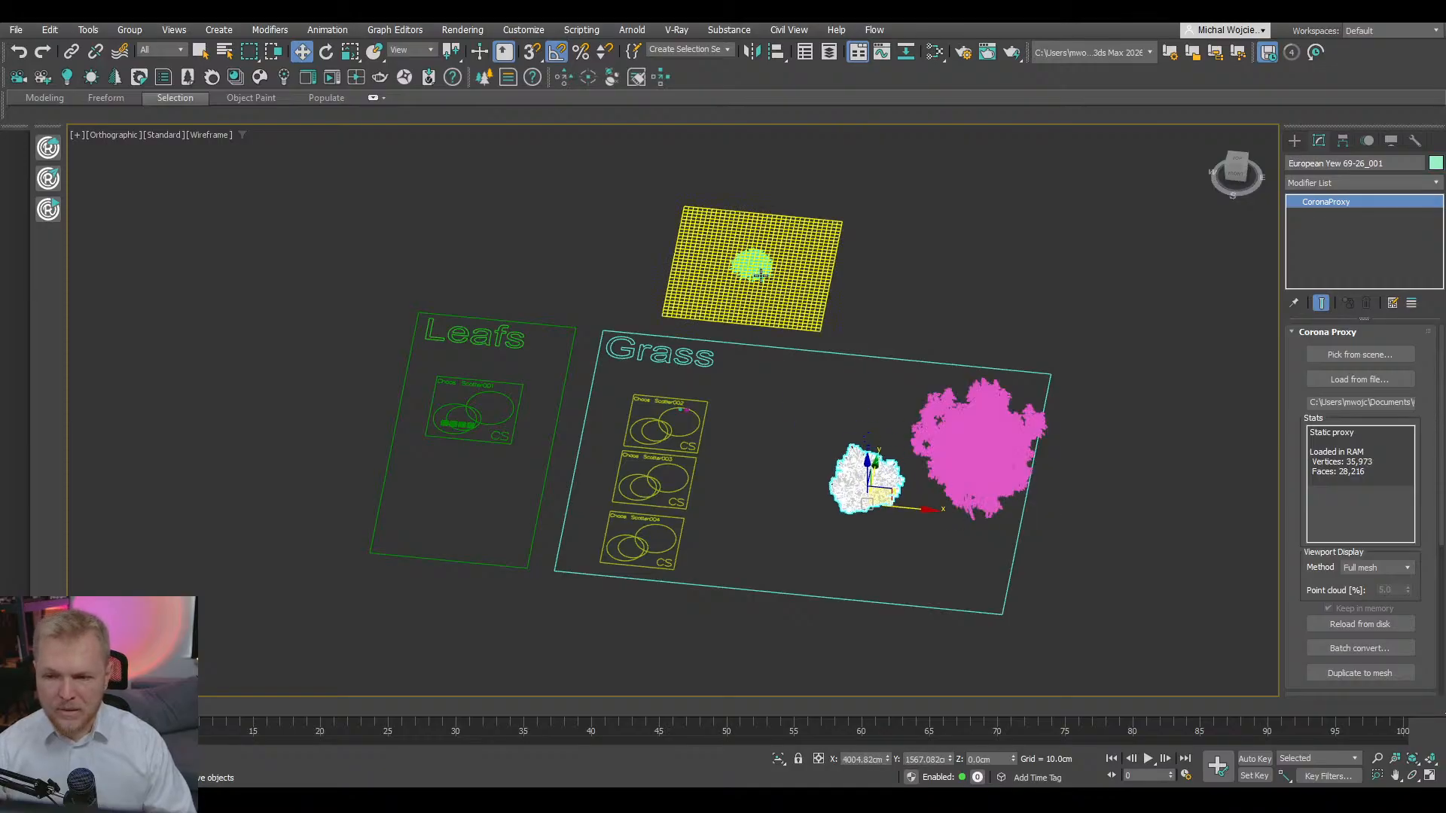
click(752, 256)
drag(772, 254, 767, 488)
- Adjust the positions of the European Yew and Common Hazel so the shrubs form a spaced row inside the Grass frame
alt+middle_drag(770, 489, 798, 525)
click(858, 506)
drag(879, 503, 855, 502)
click(1016, 499)
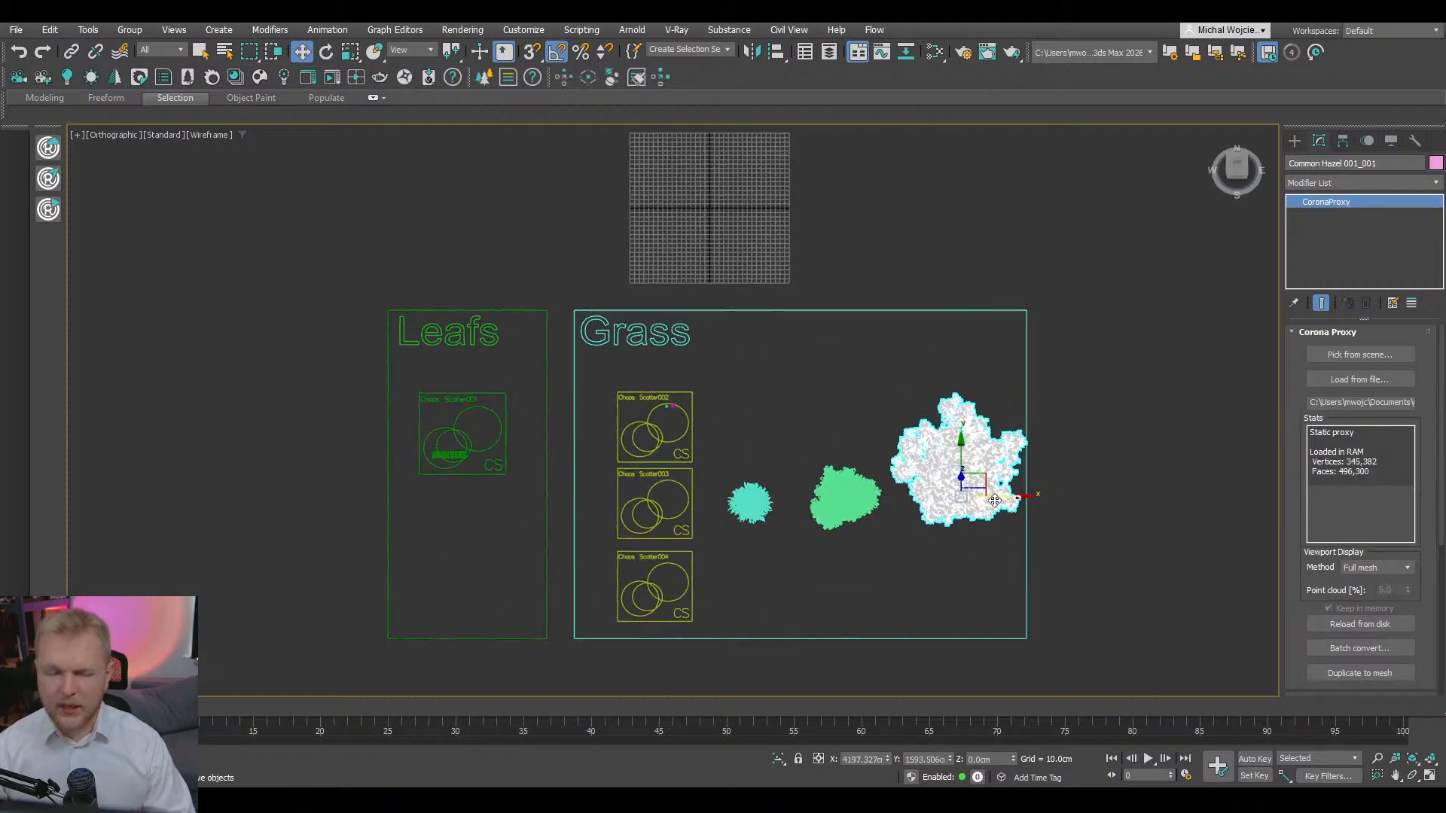
scroll(810, 512, up, 2)
middle_drag(798, 529, 807, 481)
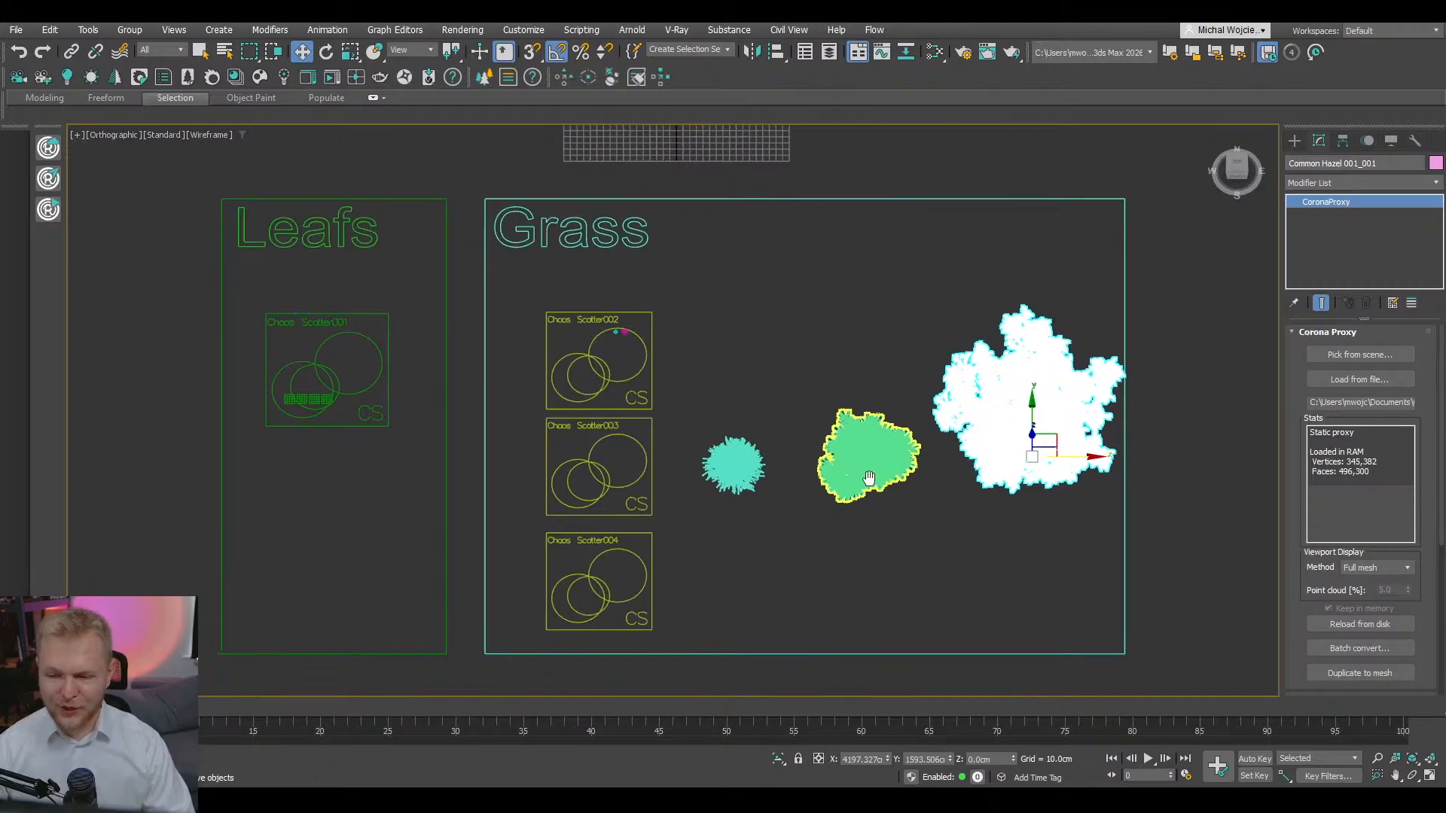
ctrl+click(810, 481)
drag(969, 421, 973, 421)
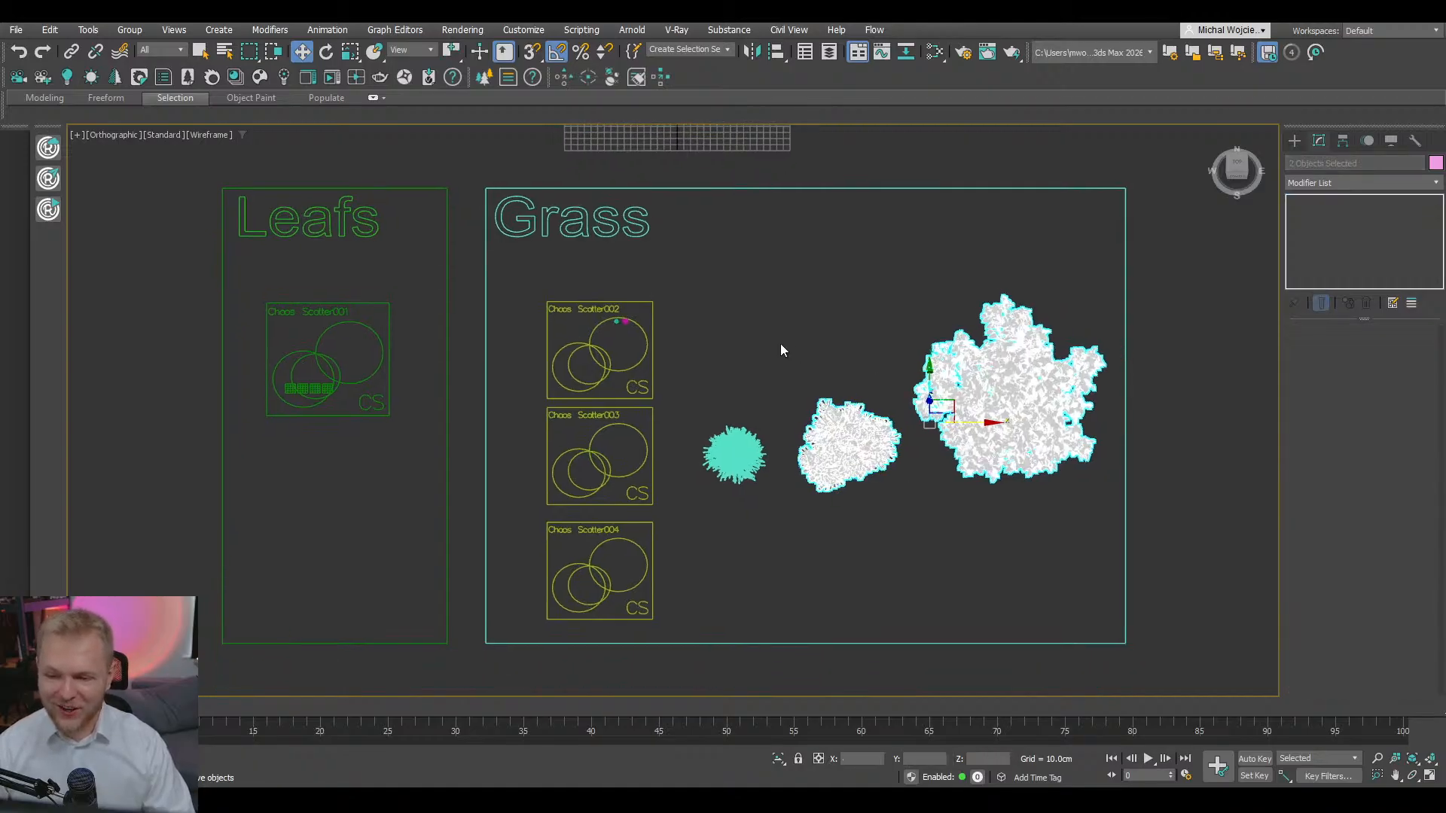
click(780, 344)
- Import the downloaded Prairie Cordgrass 001, 002 and 003 Spring models into the scene from Chaos Cosmos
scroll(768, 377, down, 2)
middle_drag(727, 488, 710, 516)
scroll(715, 520, down, 2)
middle_drag(720, 185, 757, 371)
scroll(671, 223, up, 3)
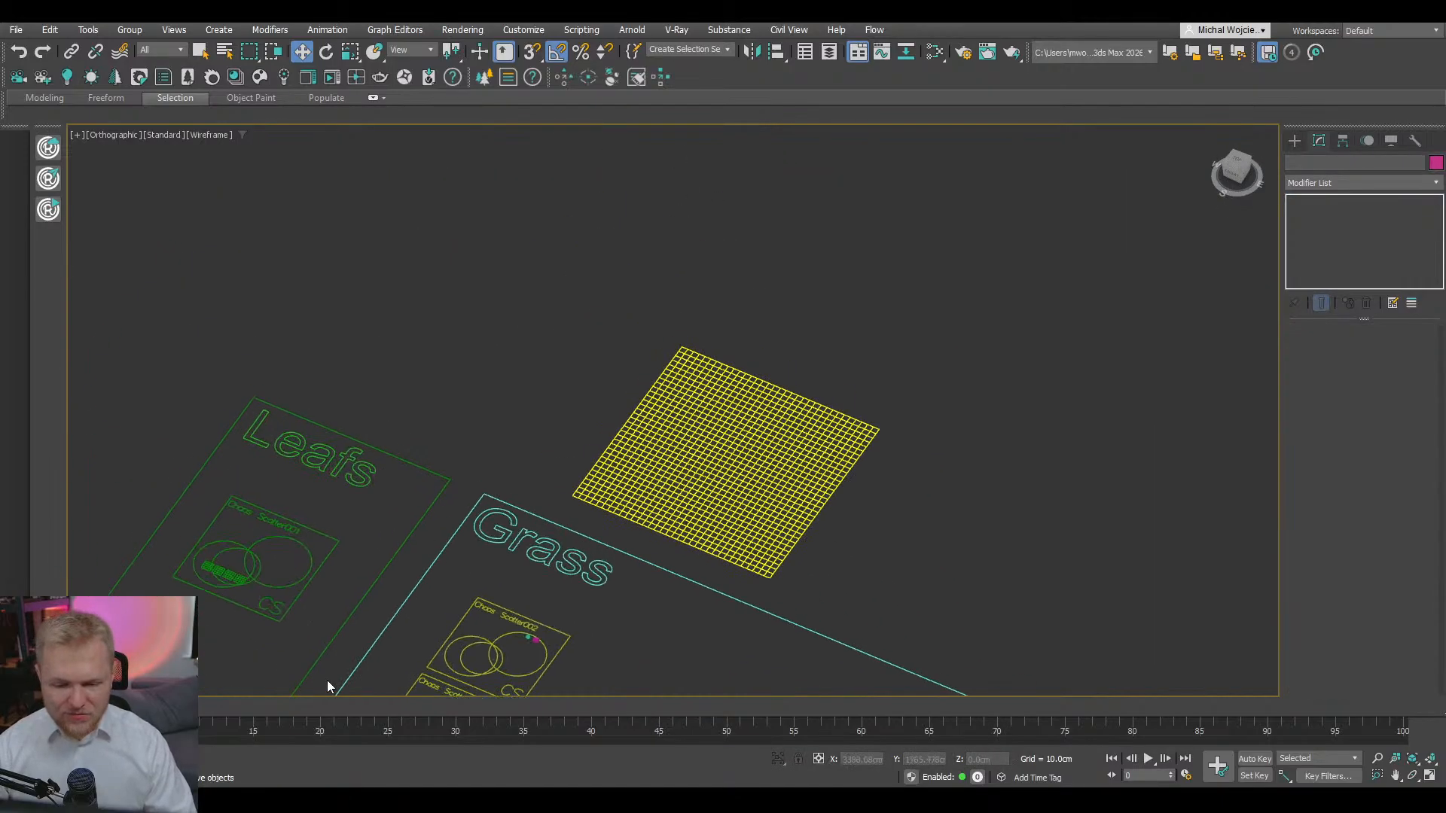
middle_drag(298, 472, 422, 364)
key(alt+Tab)
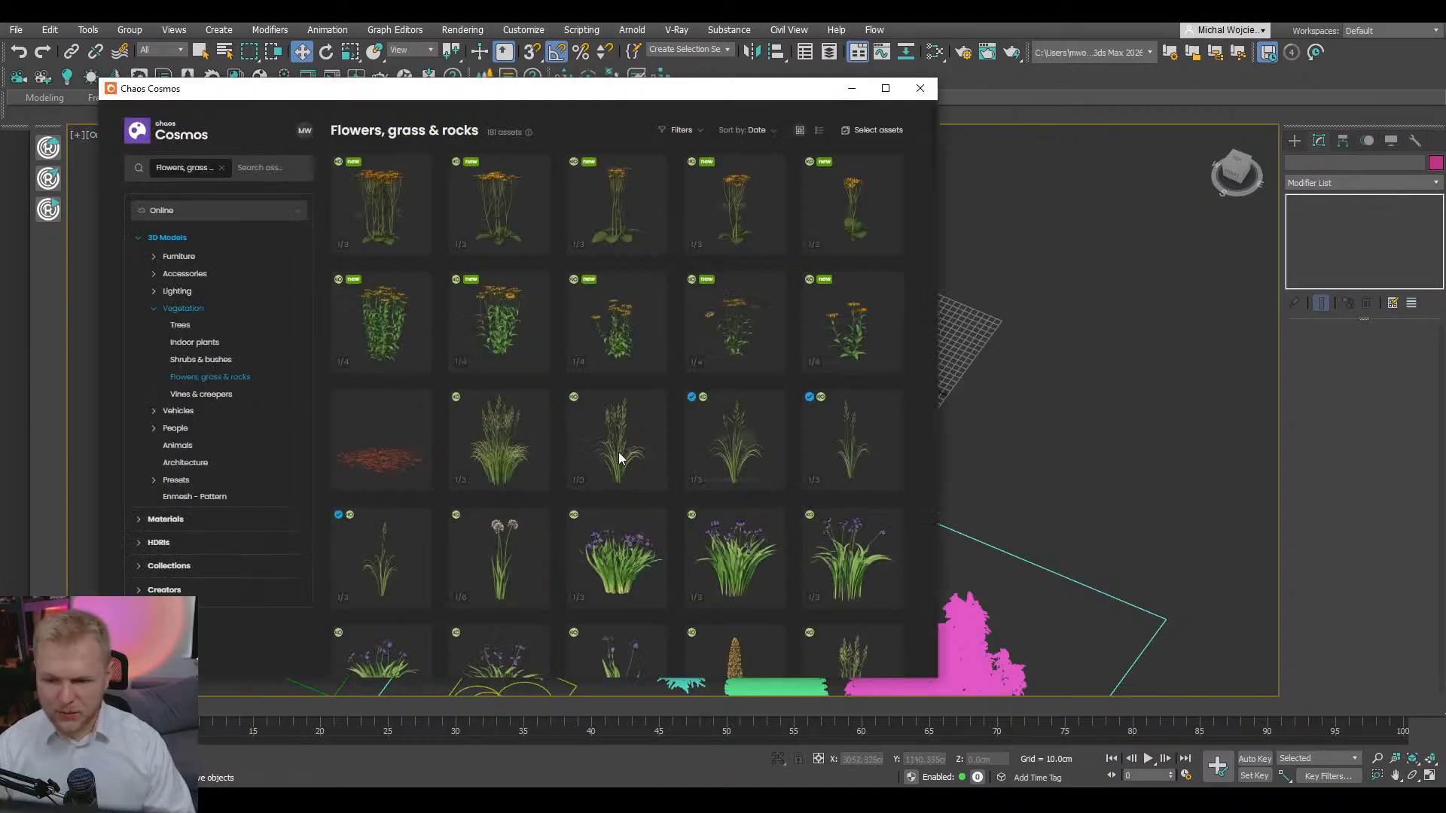
click(736, 441)
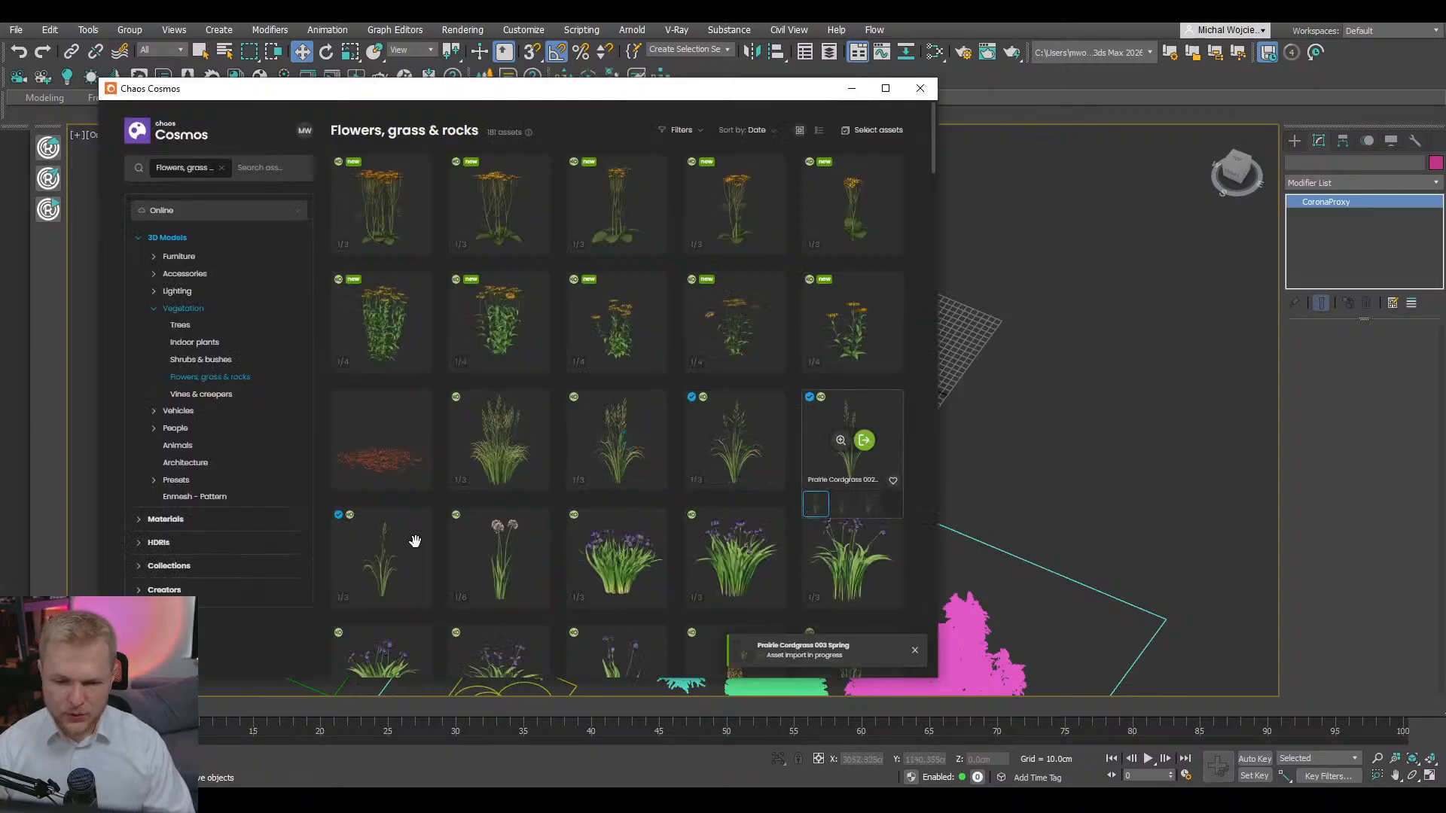
mouse_move(394, 555)
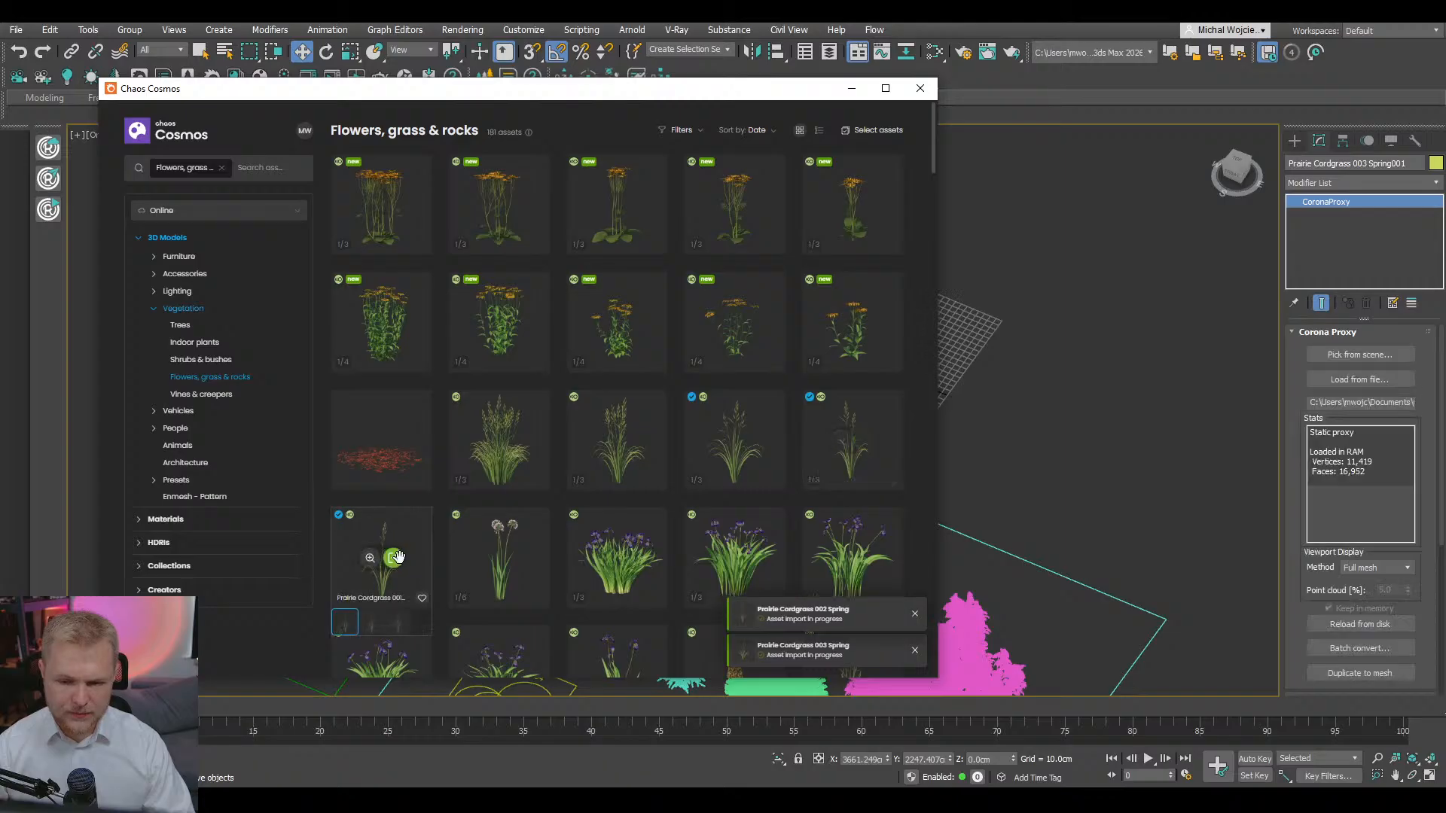
click(393, 555)
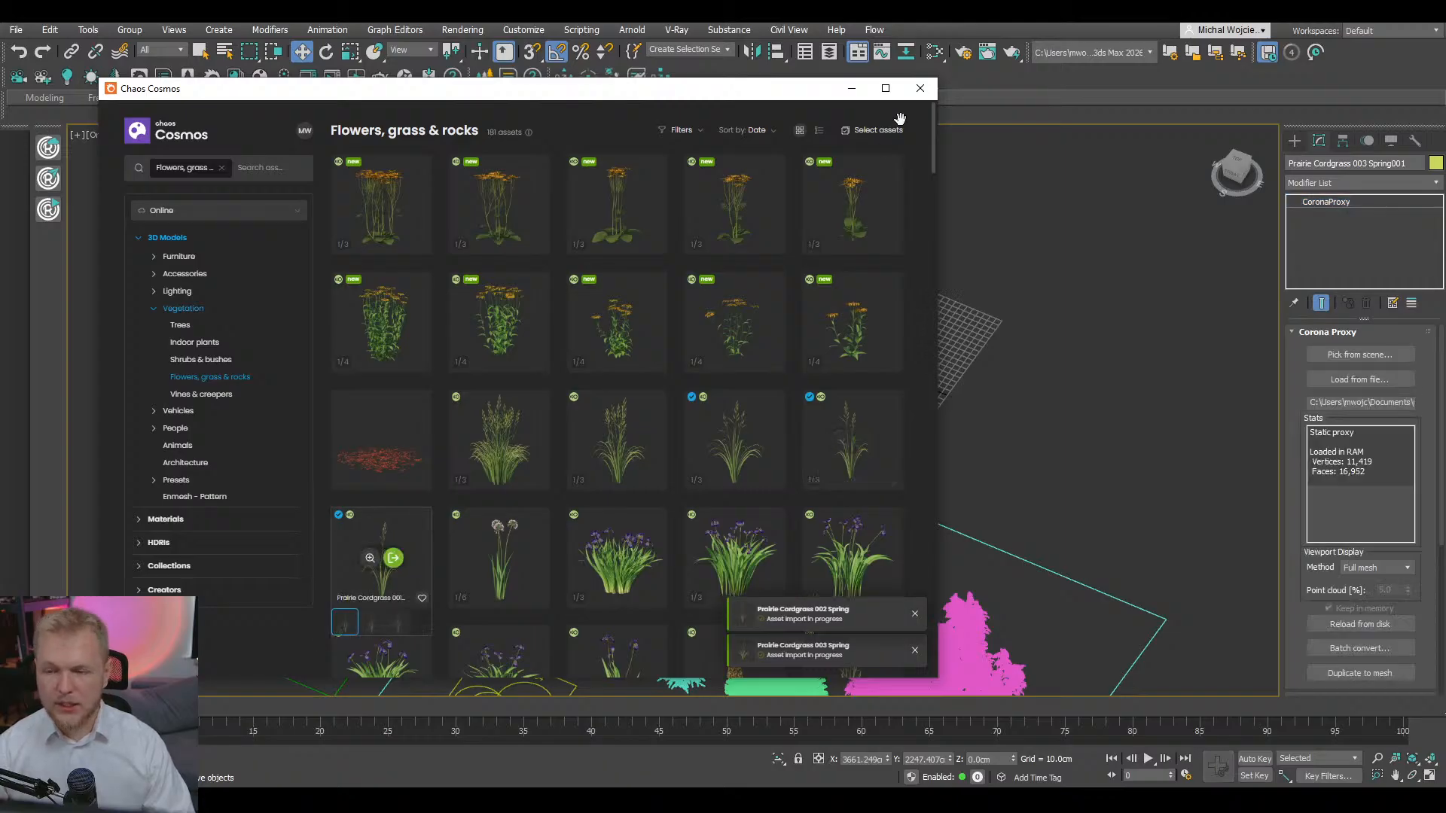
click(851, 88)
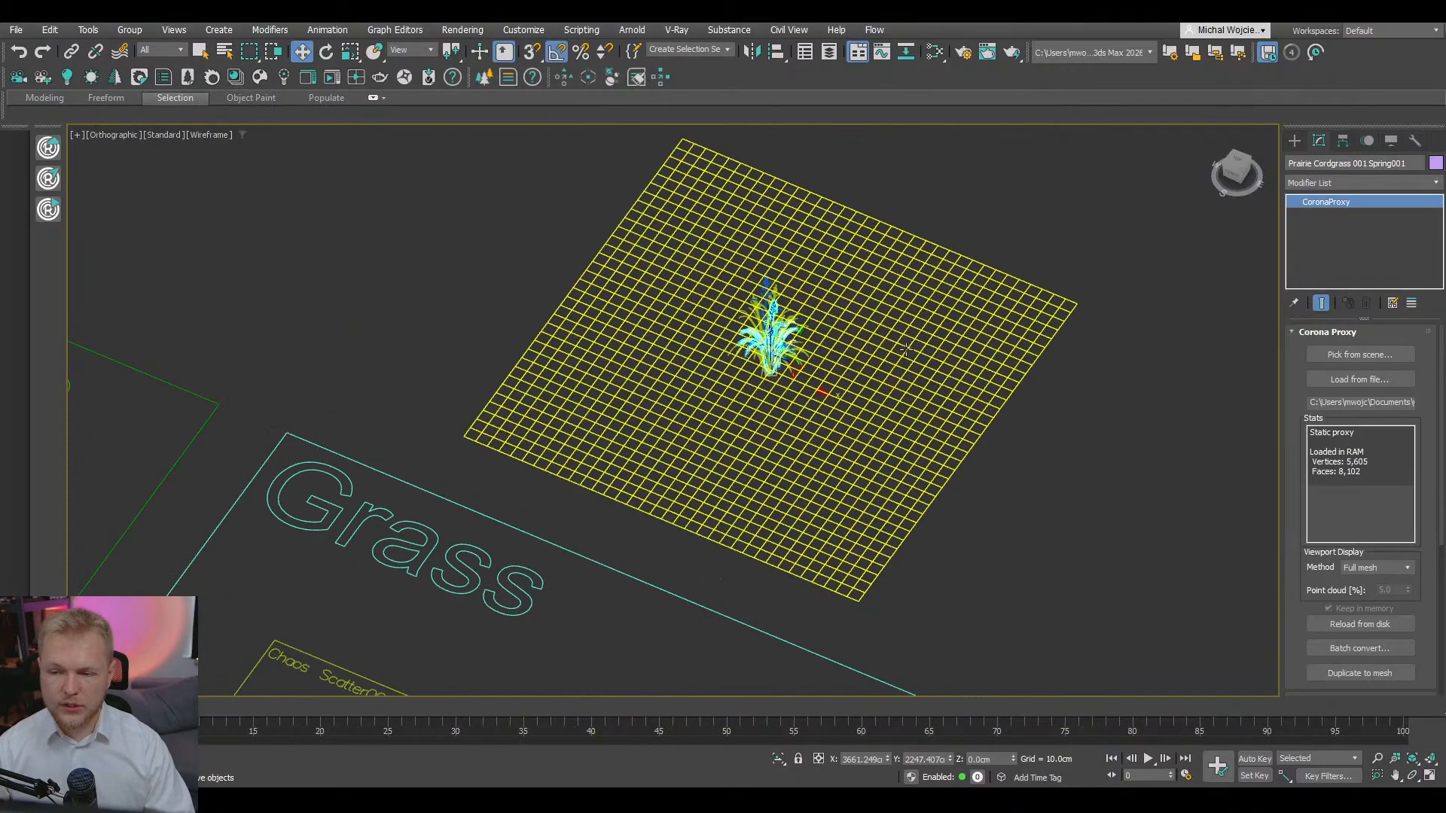
- Select the three overlapping Prairie Cordgrass plants and move them from the plane into the Grass frame beside Chaos Scatter004
key(F4)
key(z)
scroll(737, 345, up, 6)
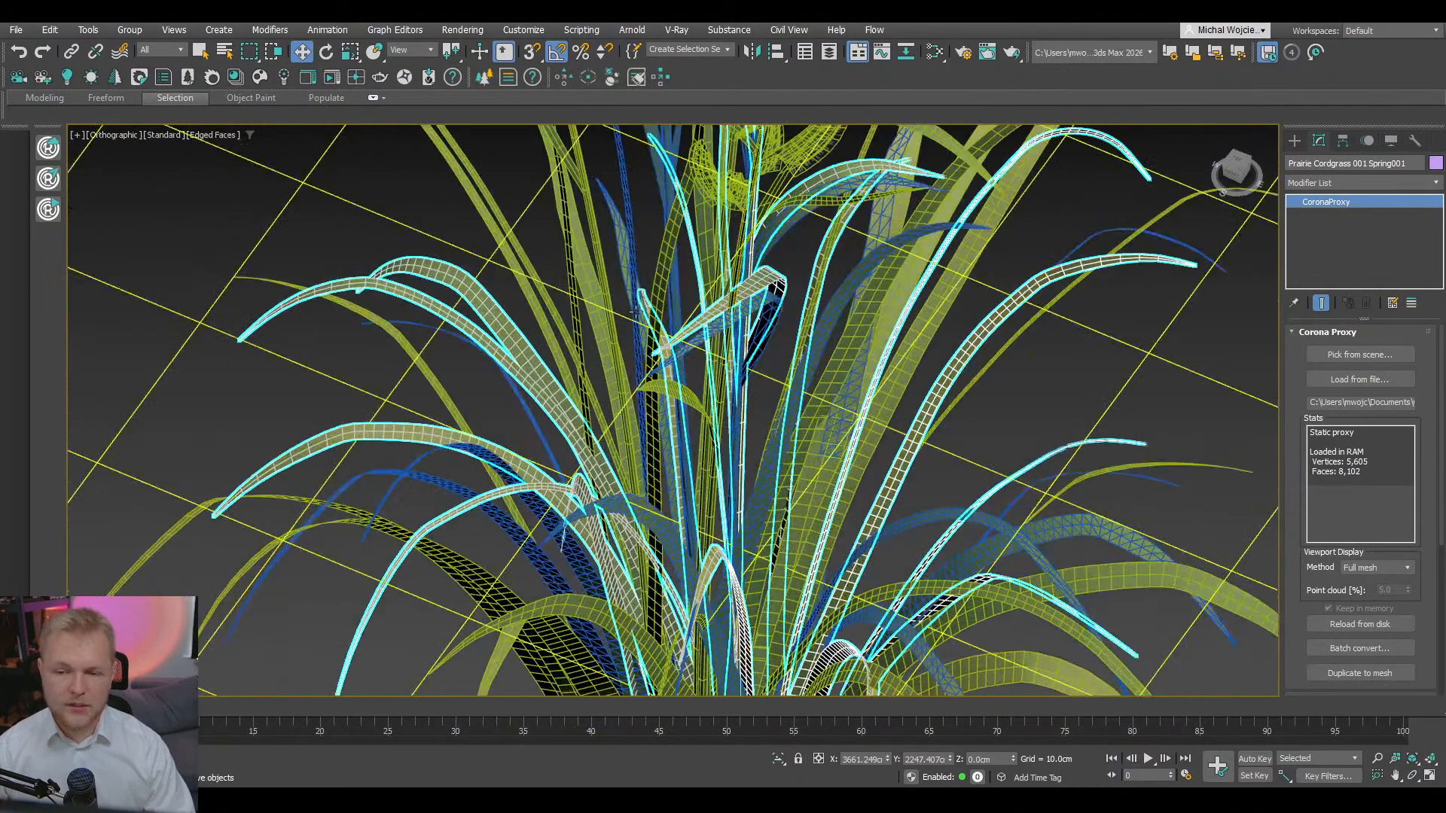
ctrl+click(658, 288)
ctrl+click(630, 255)
scroll(634, 265, down, 10)
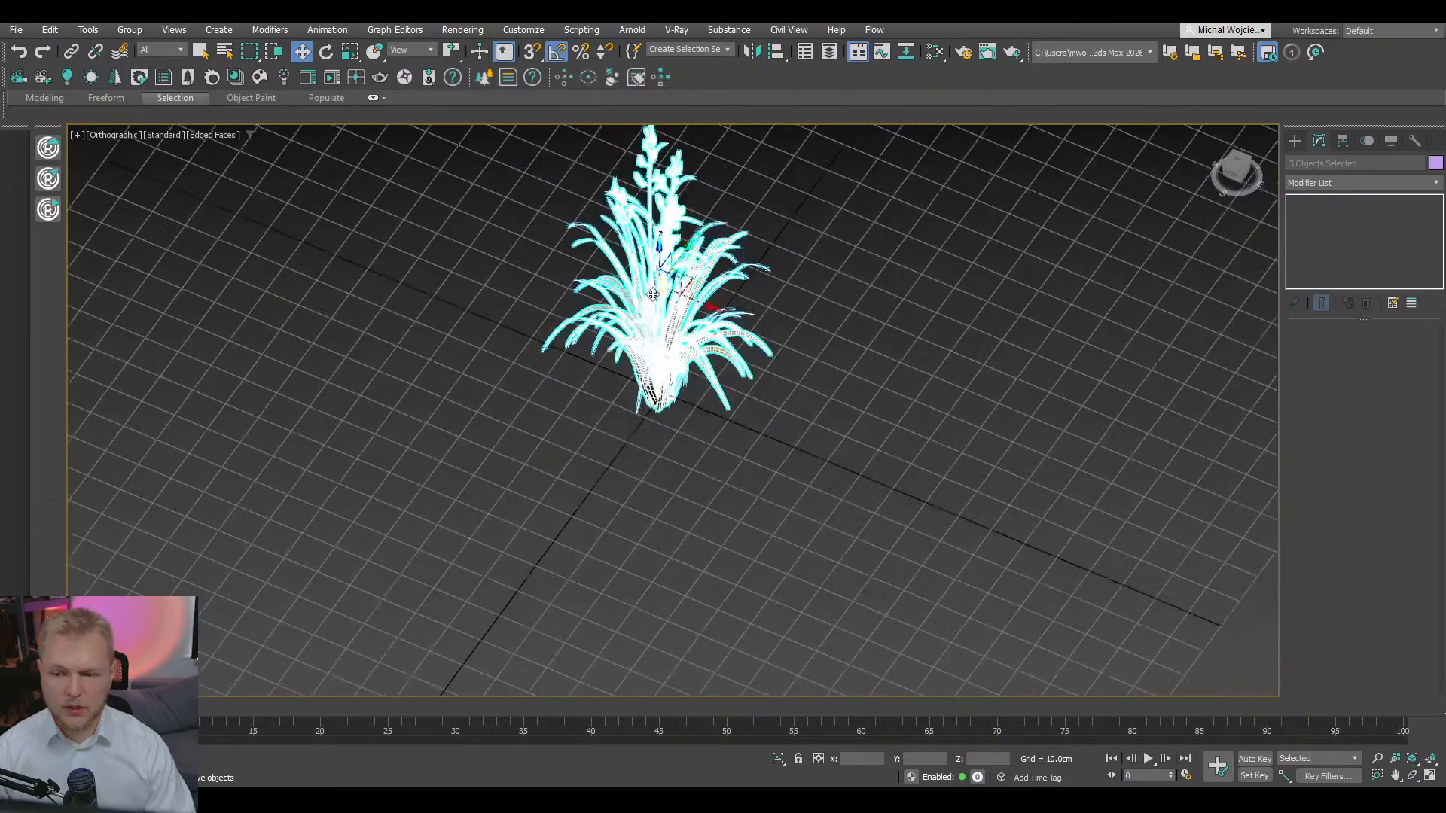
middle_drag(636, 265, 965, 253)
scroll(843, 269, down, 3)
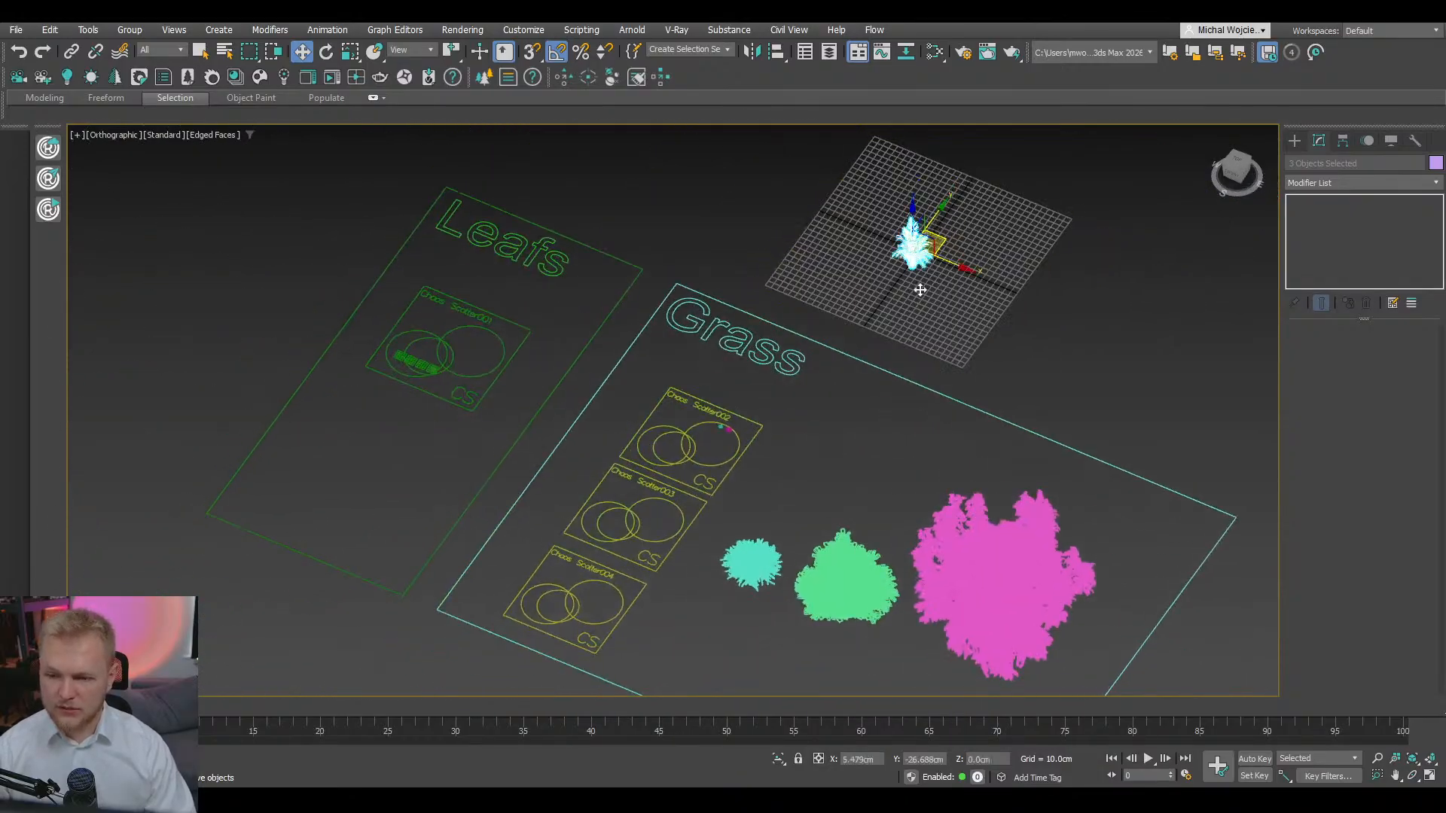
drag(933, 260, 709, 617)
scroll(674, 400, down, 2)
middle_drag(755, 632, 663, 416)
scroll(677, 403, up, 2)
scroll(692, 384, up, 3)
scroll(662, 417, up, 3)
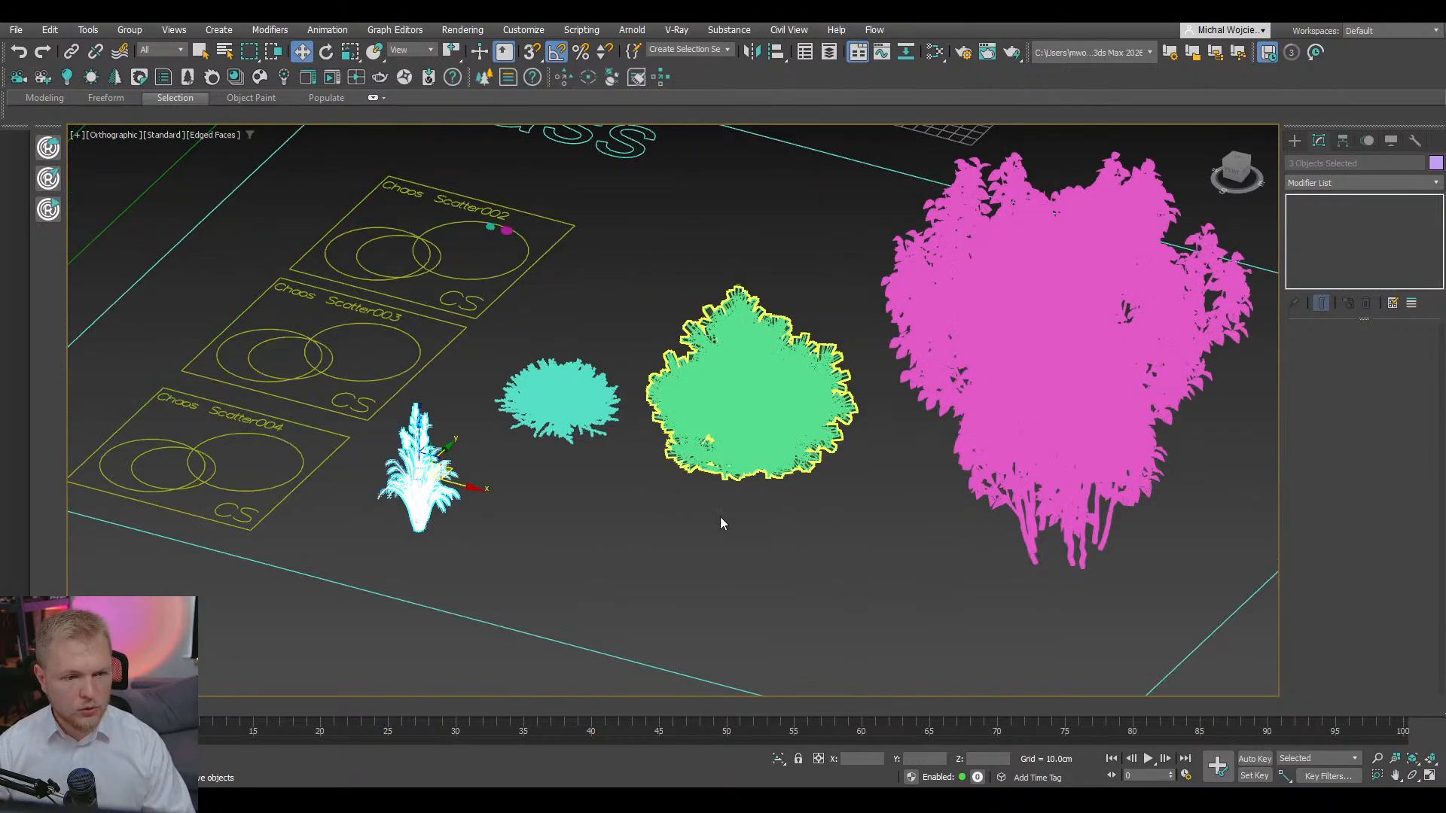
- Separate the Prairie Cordgrass 001 and 003 plants from the remaining one to form a spaced row below the shrubs
click(729, 534)
shift+drag(415, 488, 884, 667)
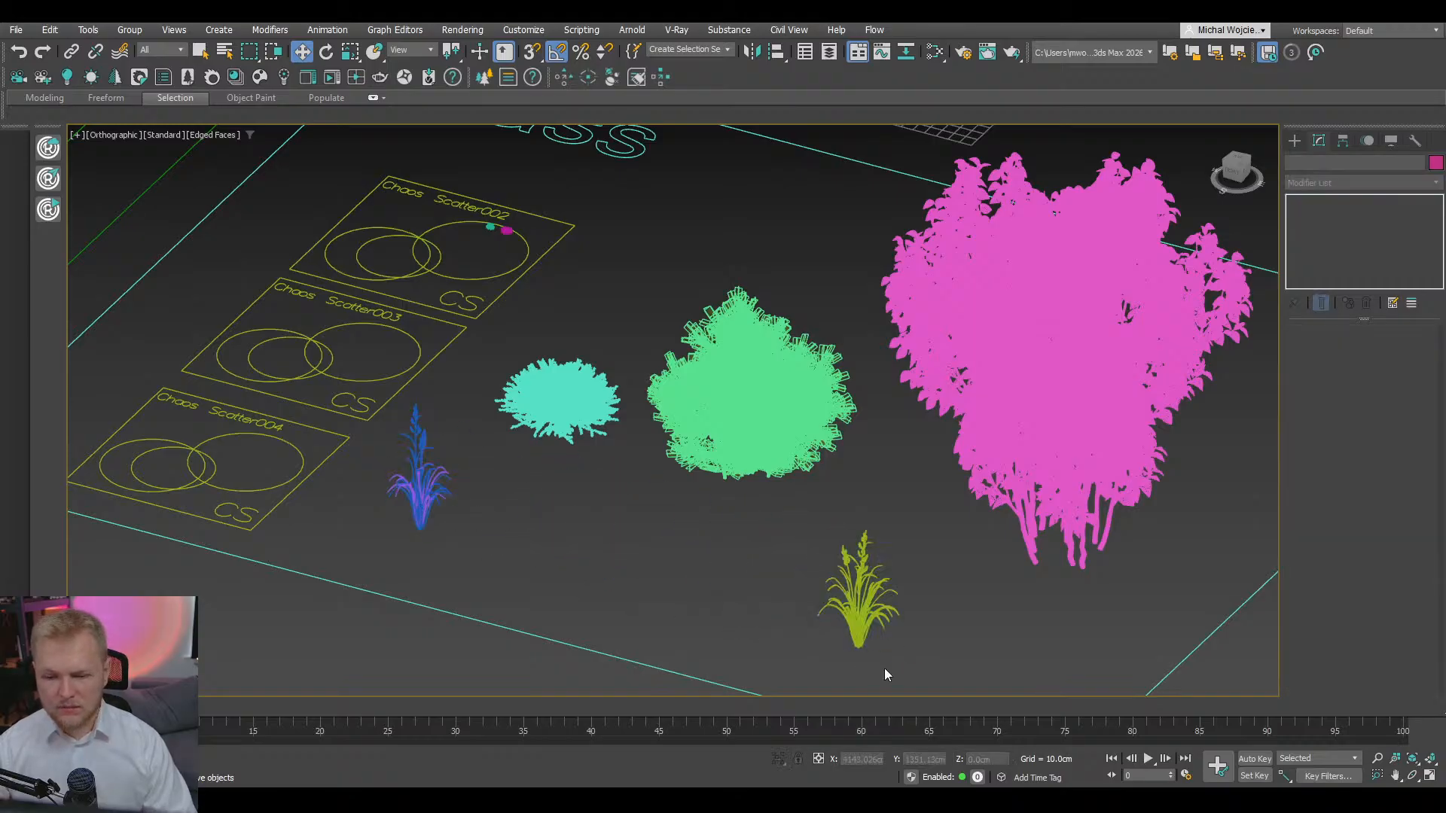
shift+drag(445, 512, 696, 589)
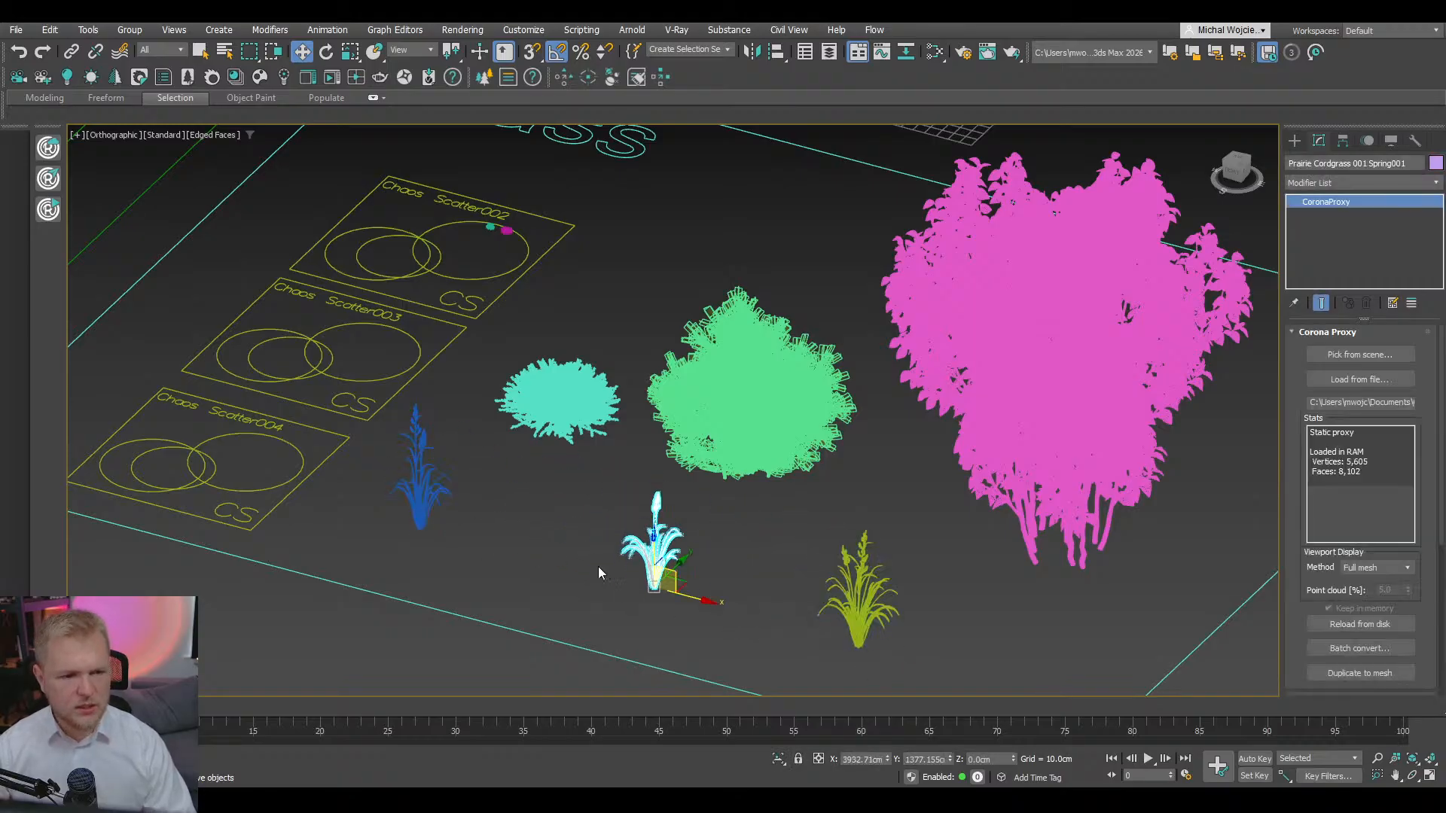
alt+middle_drag(633, 369, 645, 390)
drag(713, 589, 557, 554)
click(904, 623)
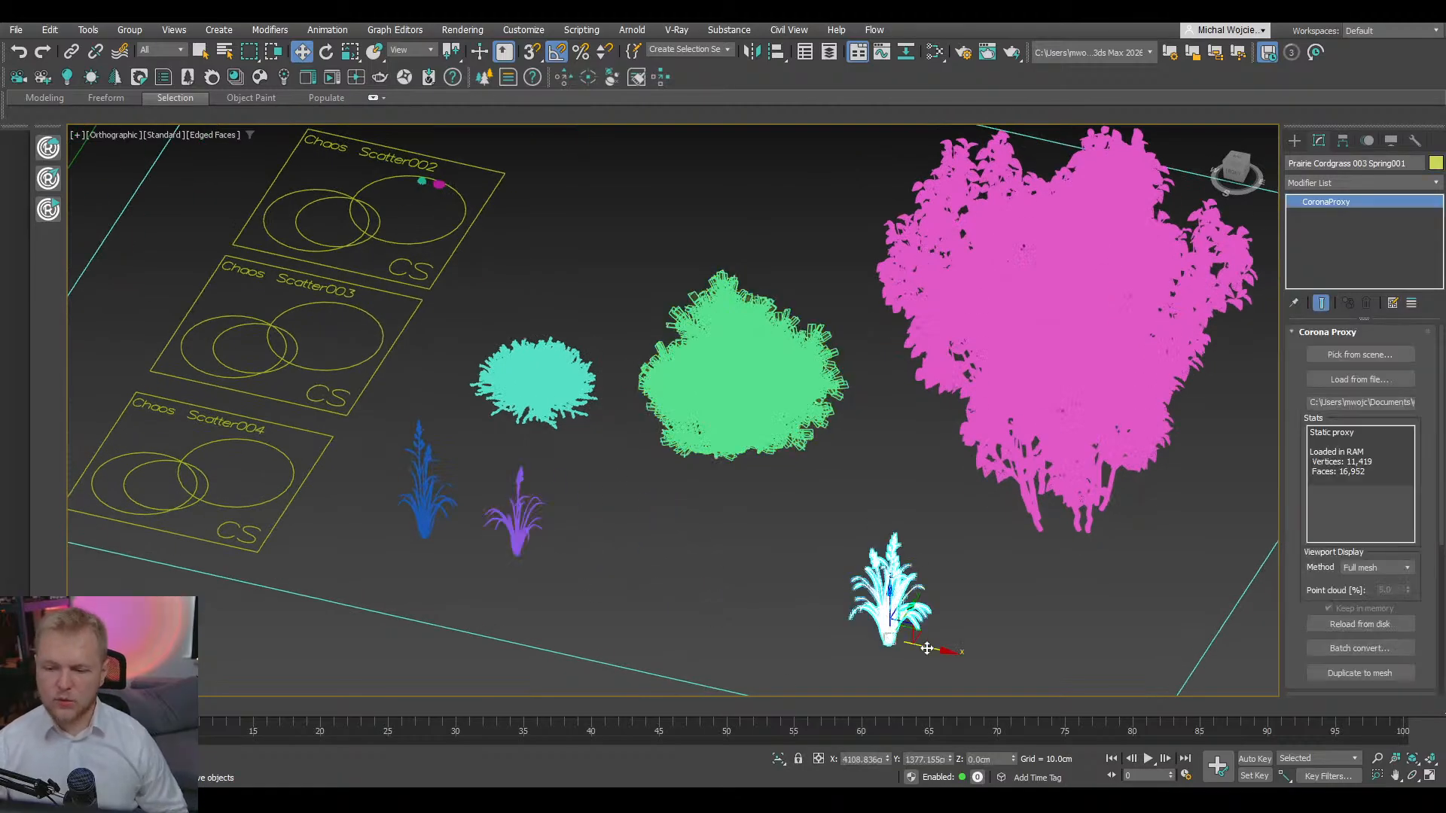
drag(903, 624, 617, 540)
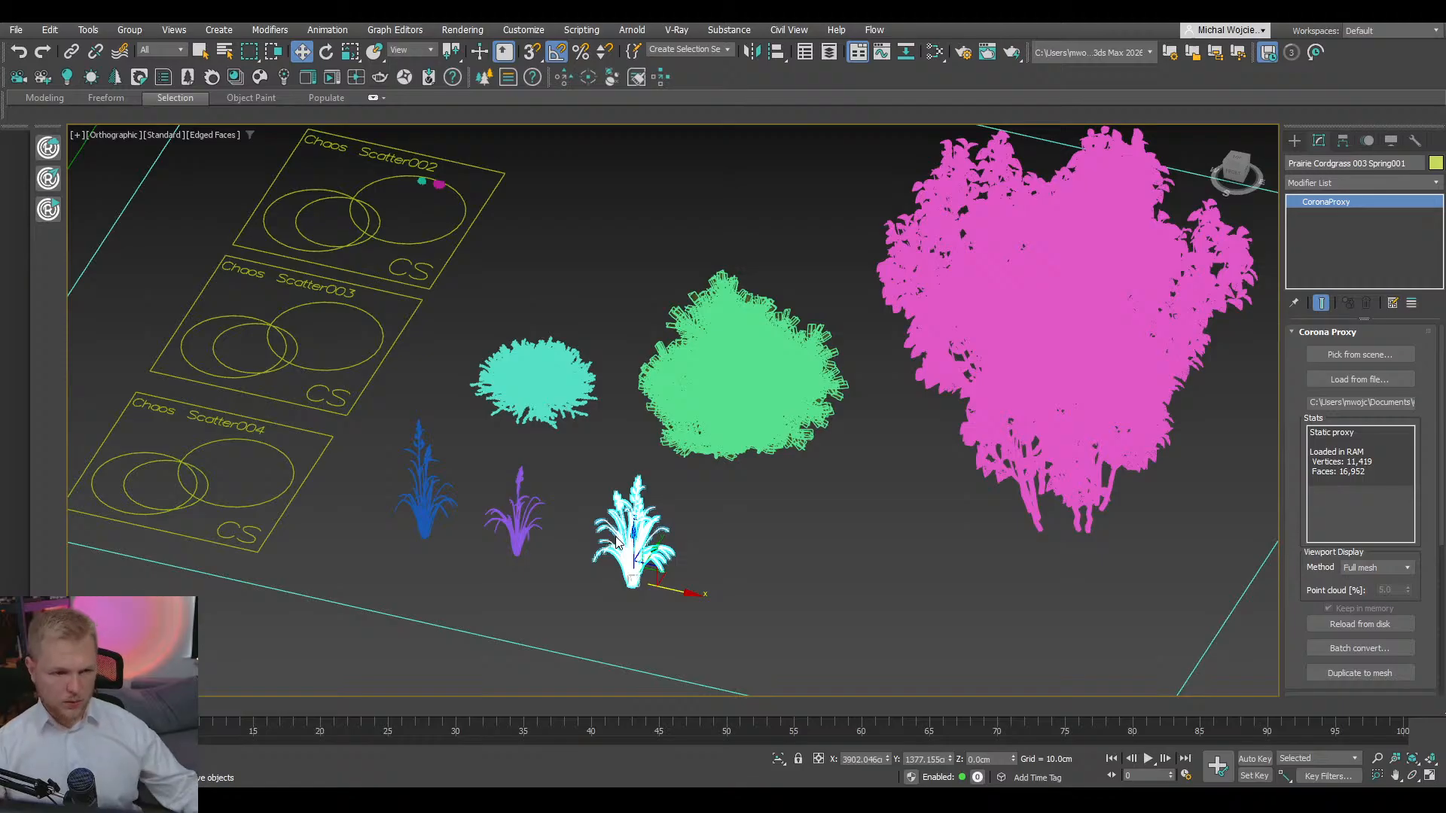
- Switch to the Chrome browser and search Google Images for "southeast asia roofing"
mouse_move(610, 799)
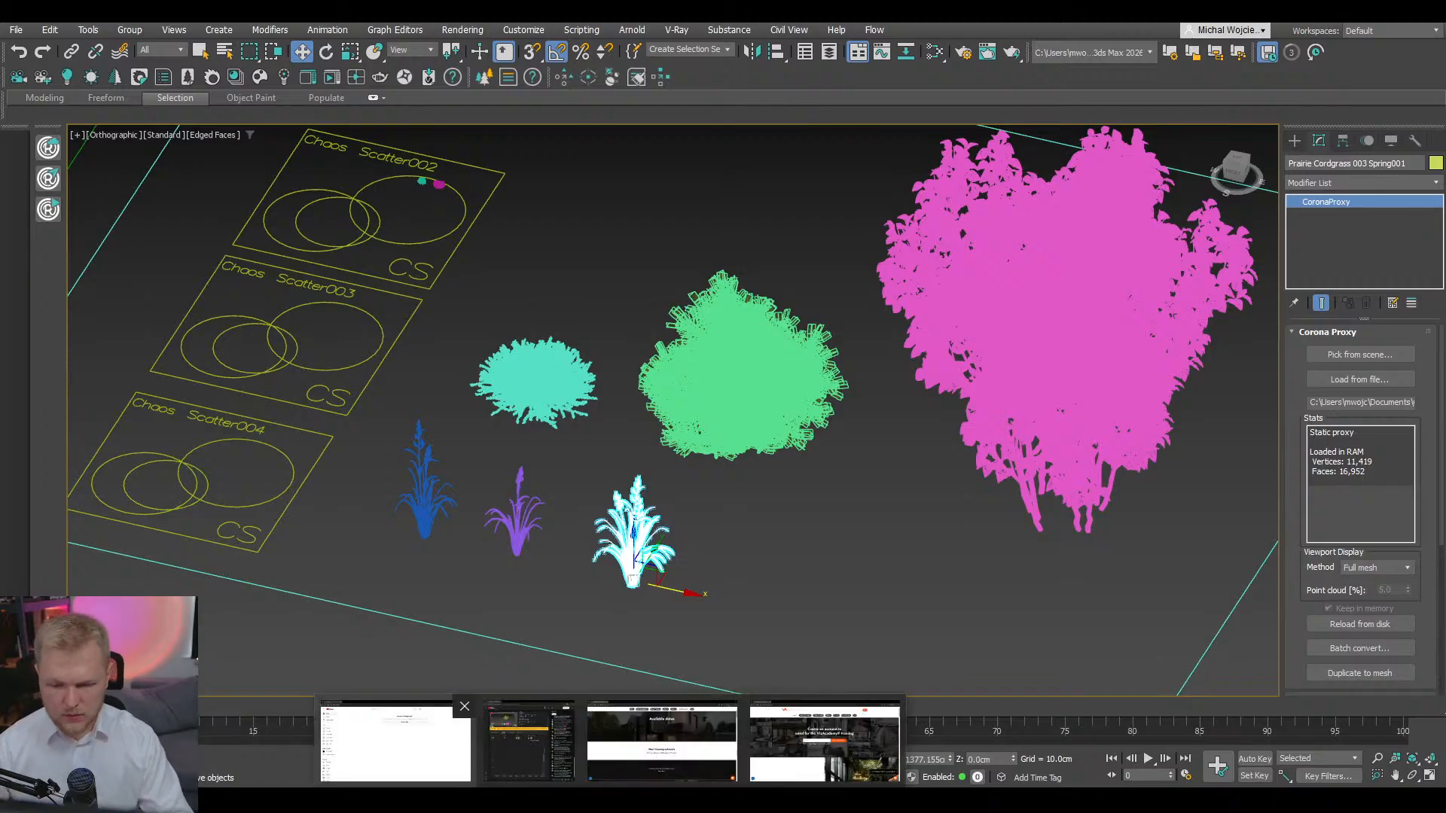
click(397, 762)
drag(240, 29, 0, 497)
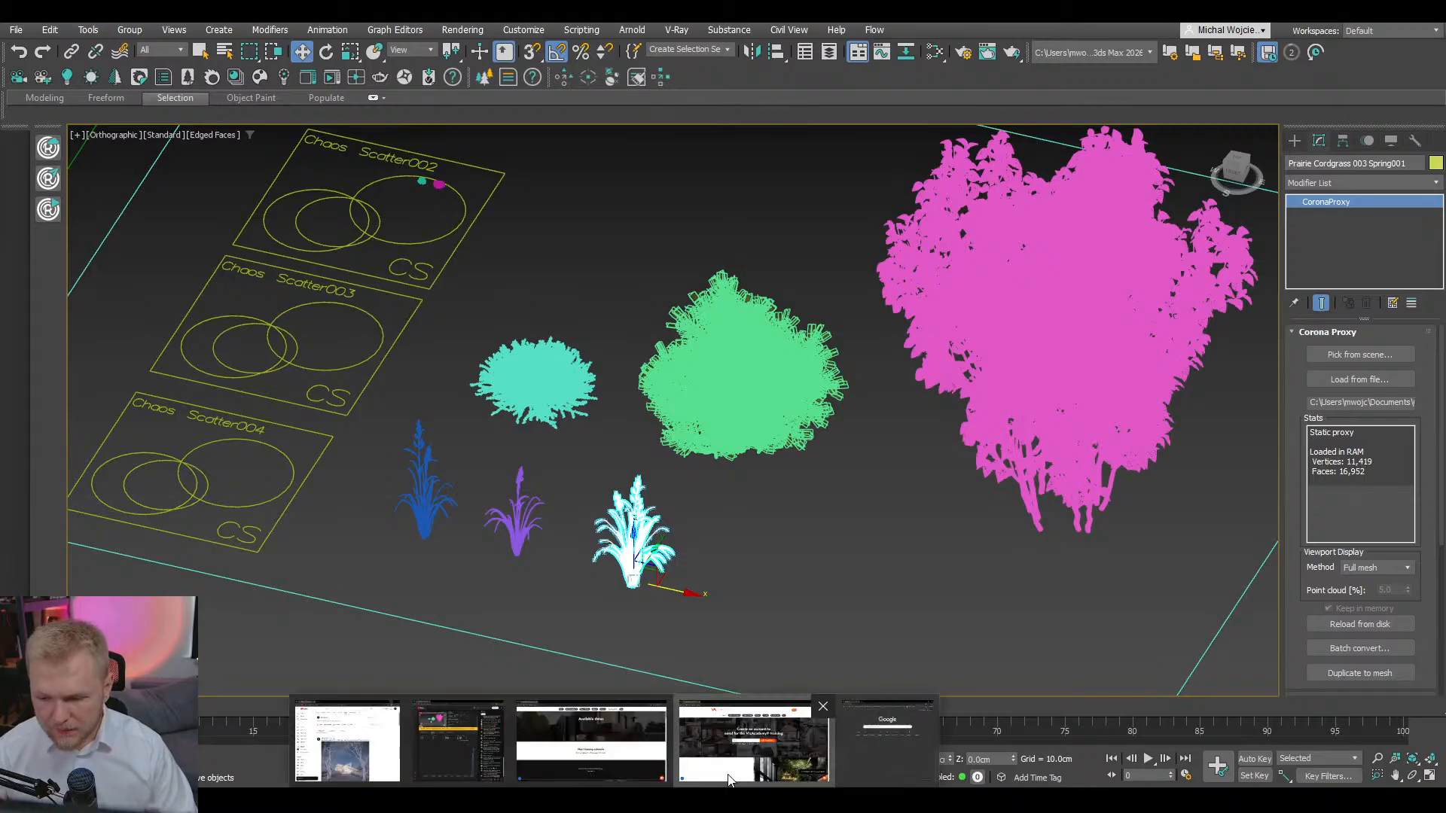
click(729, 780)
click(226, 26)
text(southeast asia)
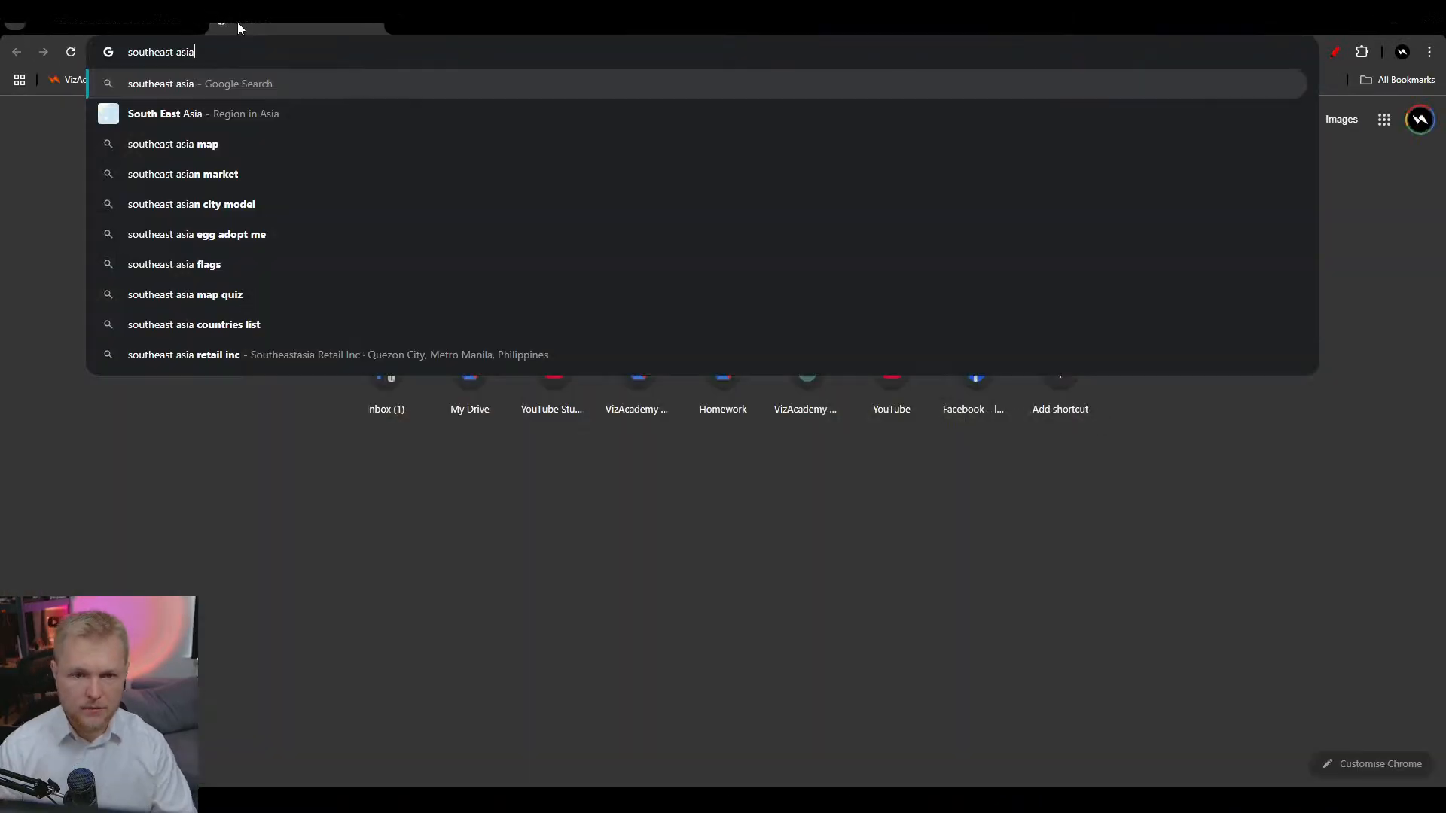
text( roofin)
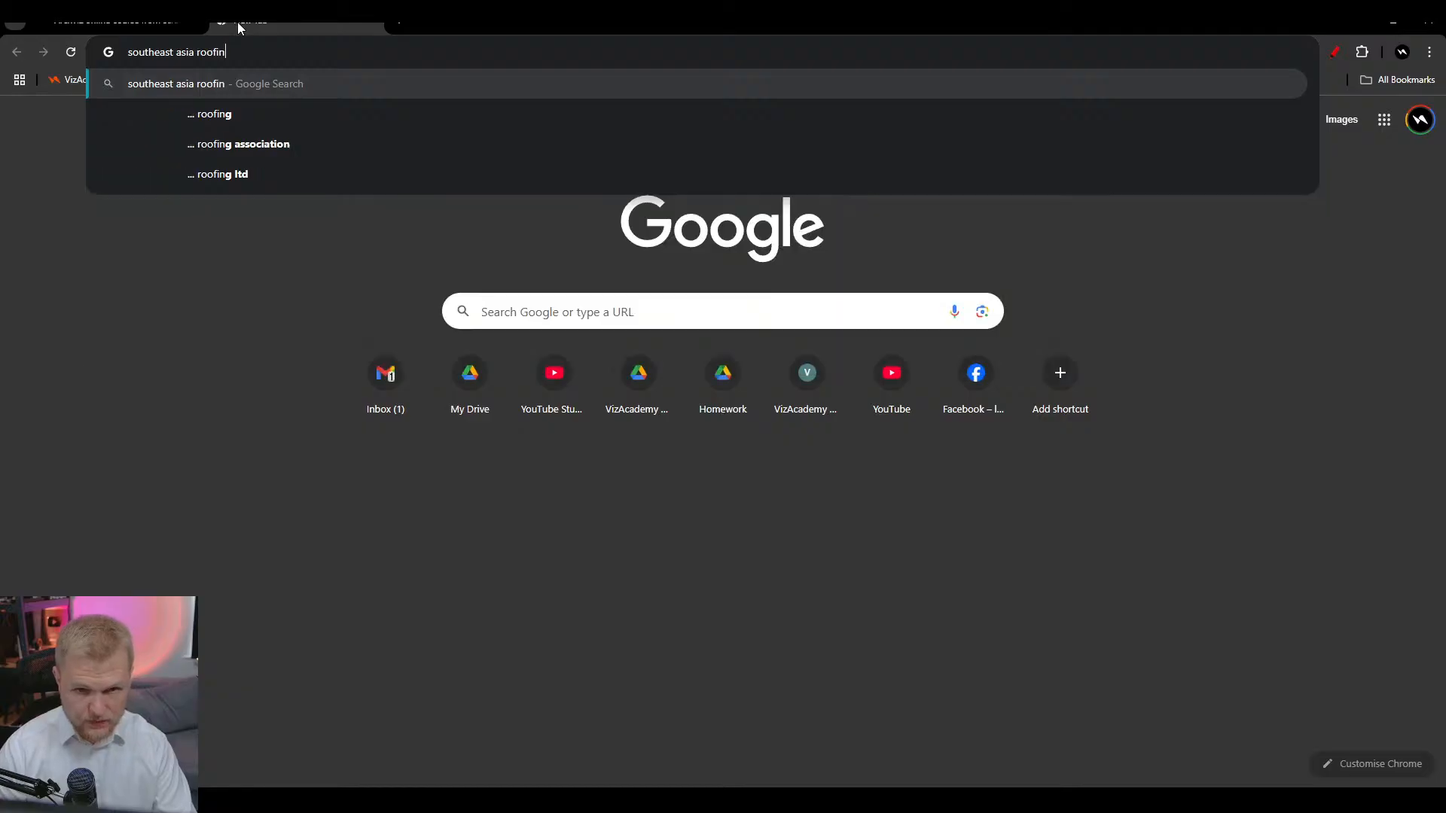
text(g)
key(Return)
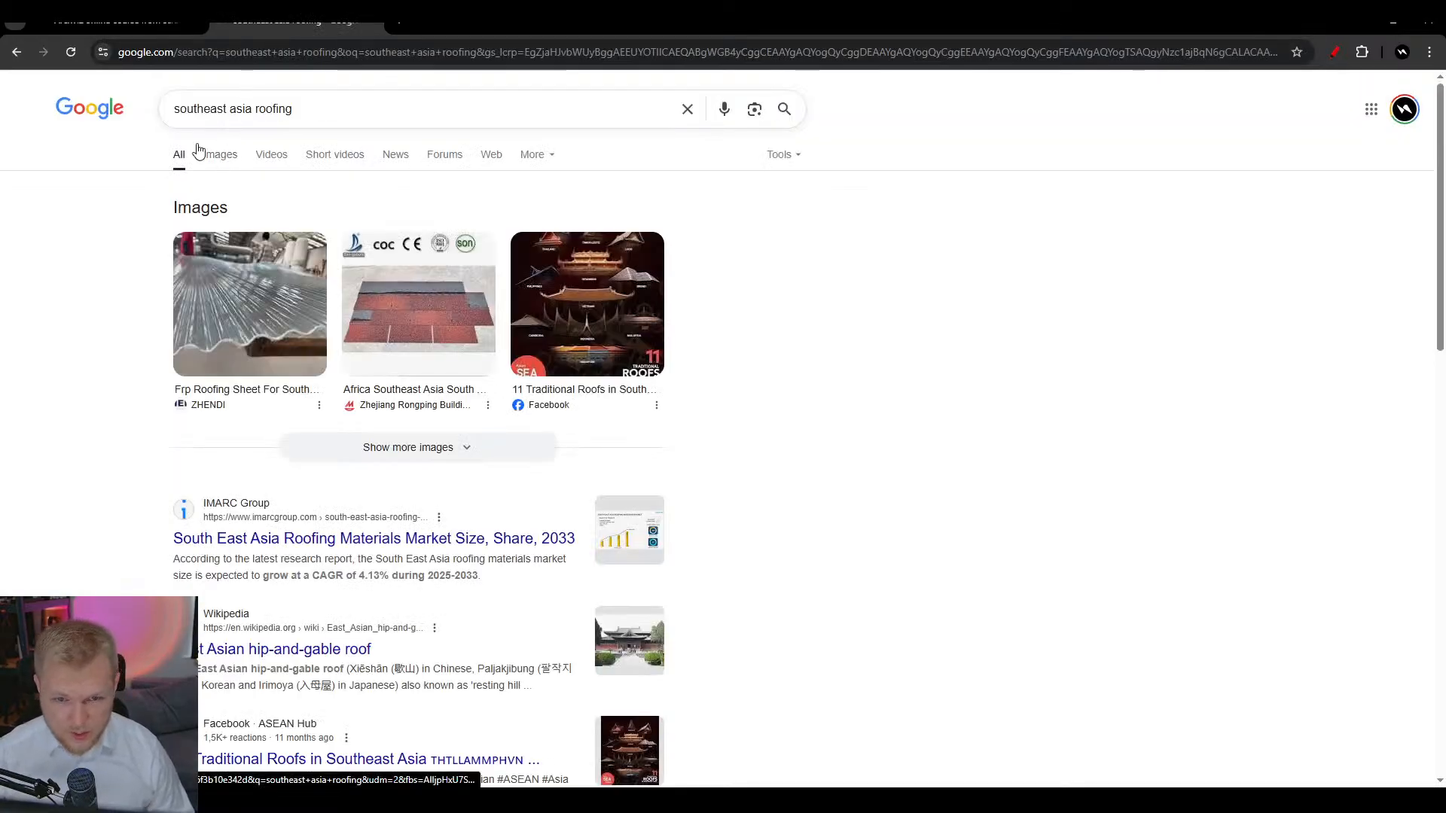
click(226, 156)
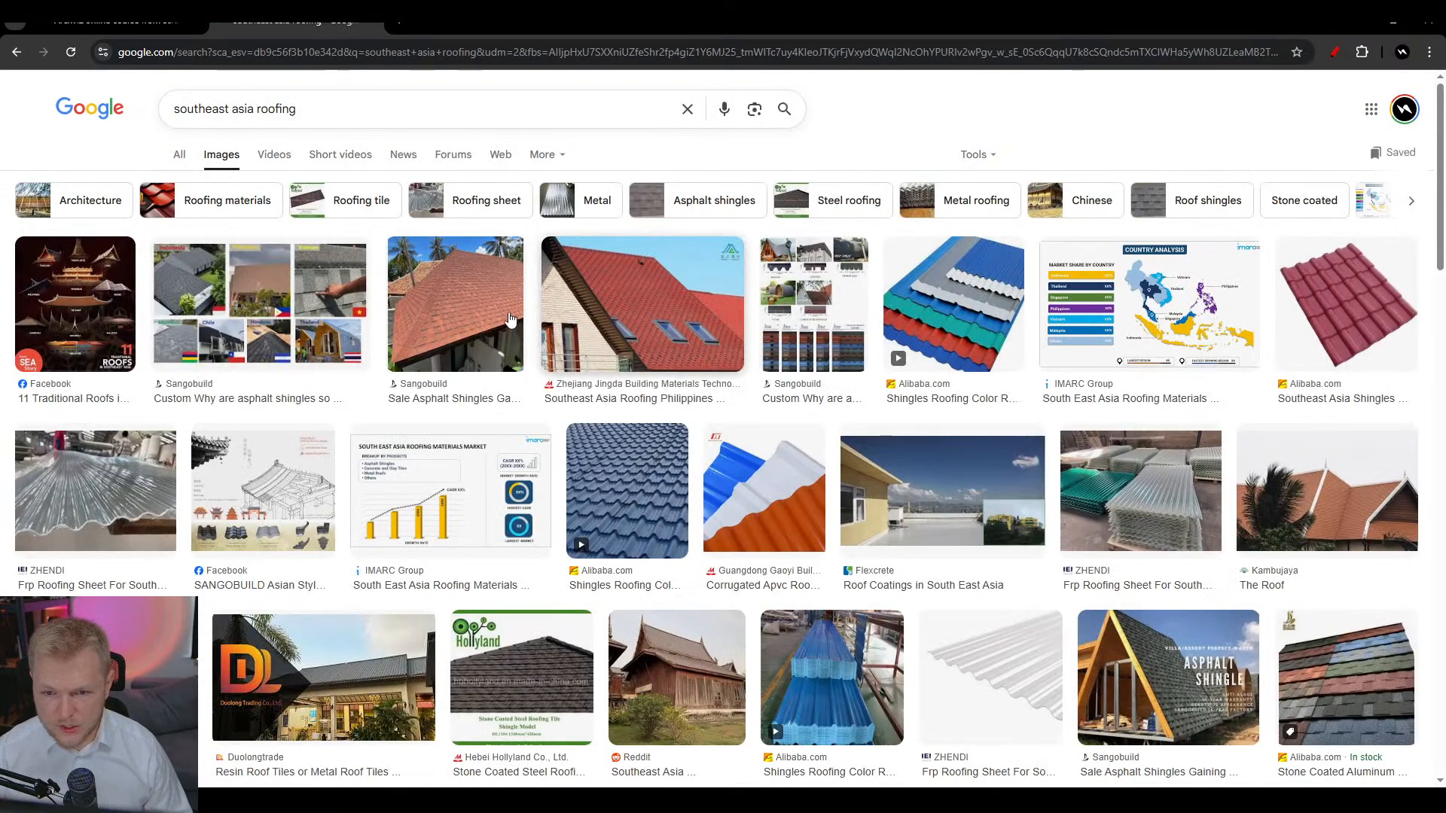
- Examine the image results for traditional Southeast Asian roofs, clay tile roofs and asphalt shingles
click(75, 308)
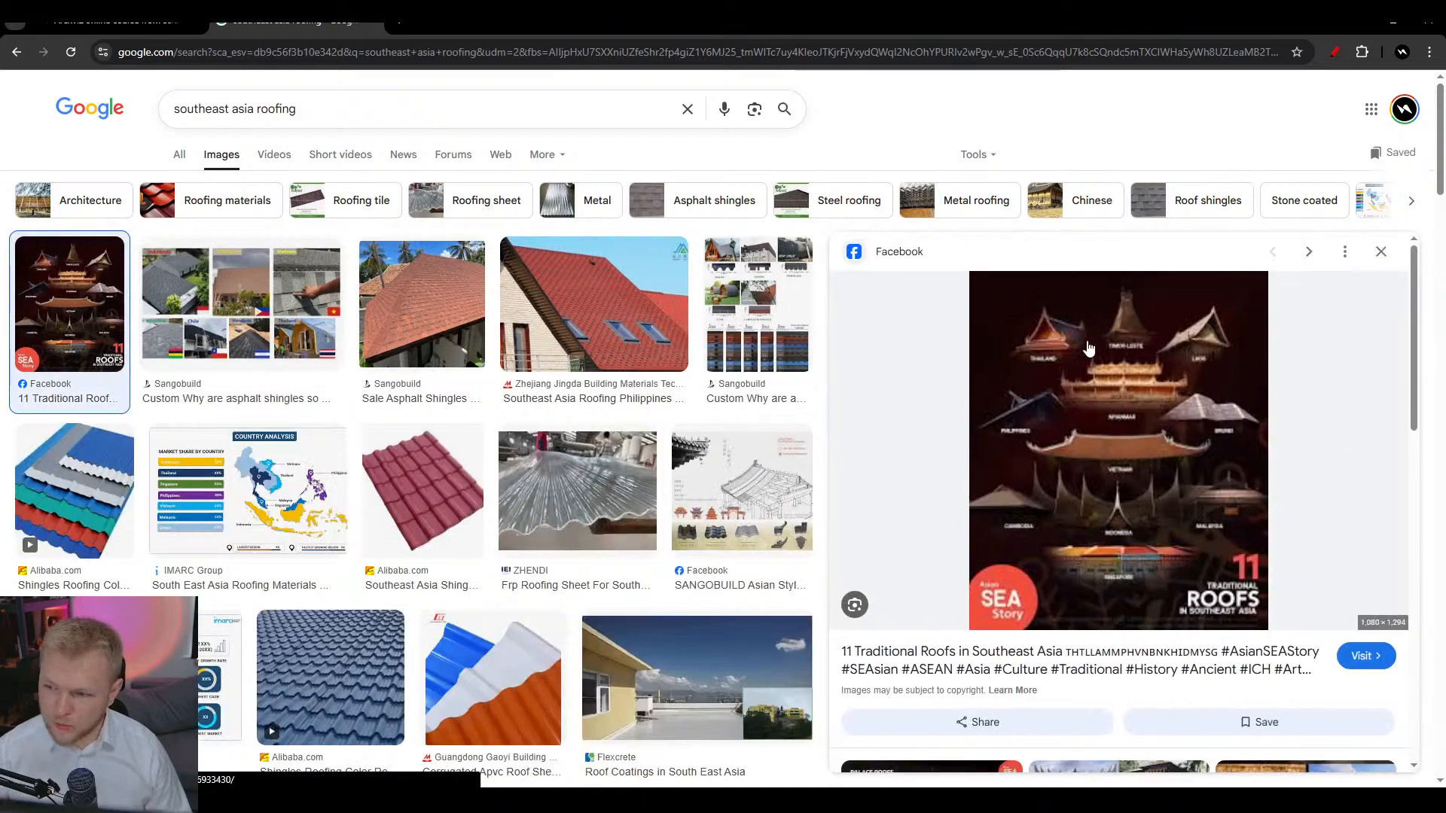
scroll(382, 318, down, 4)
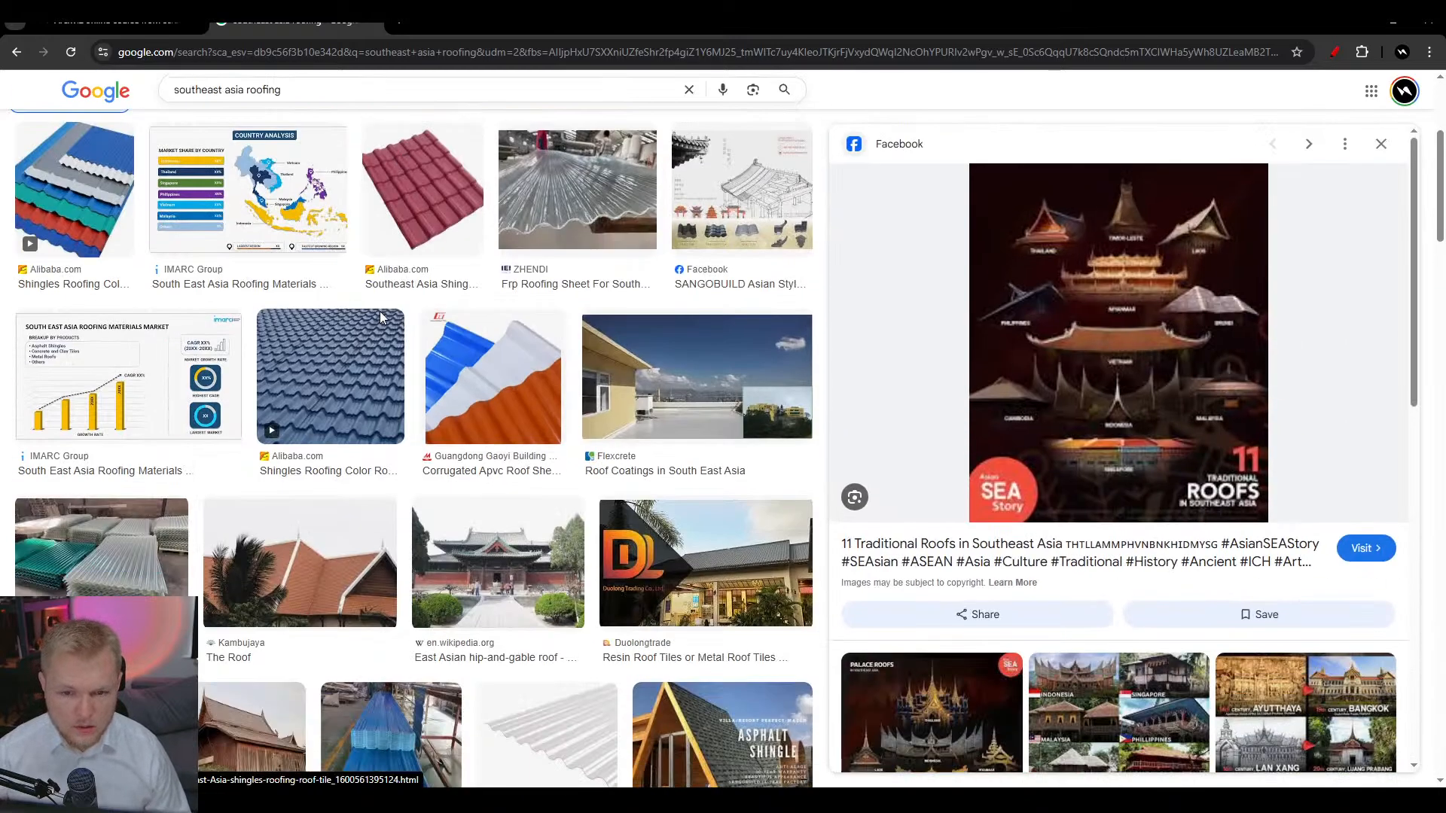
click(300, 564)
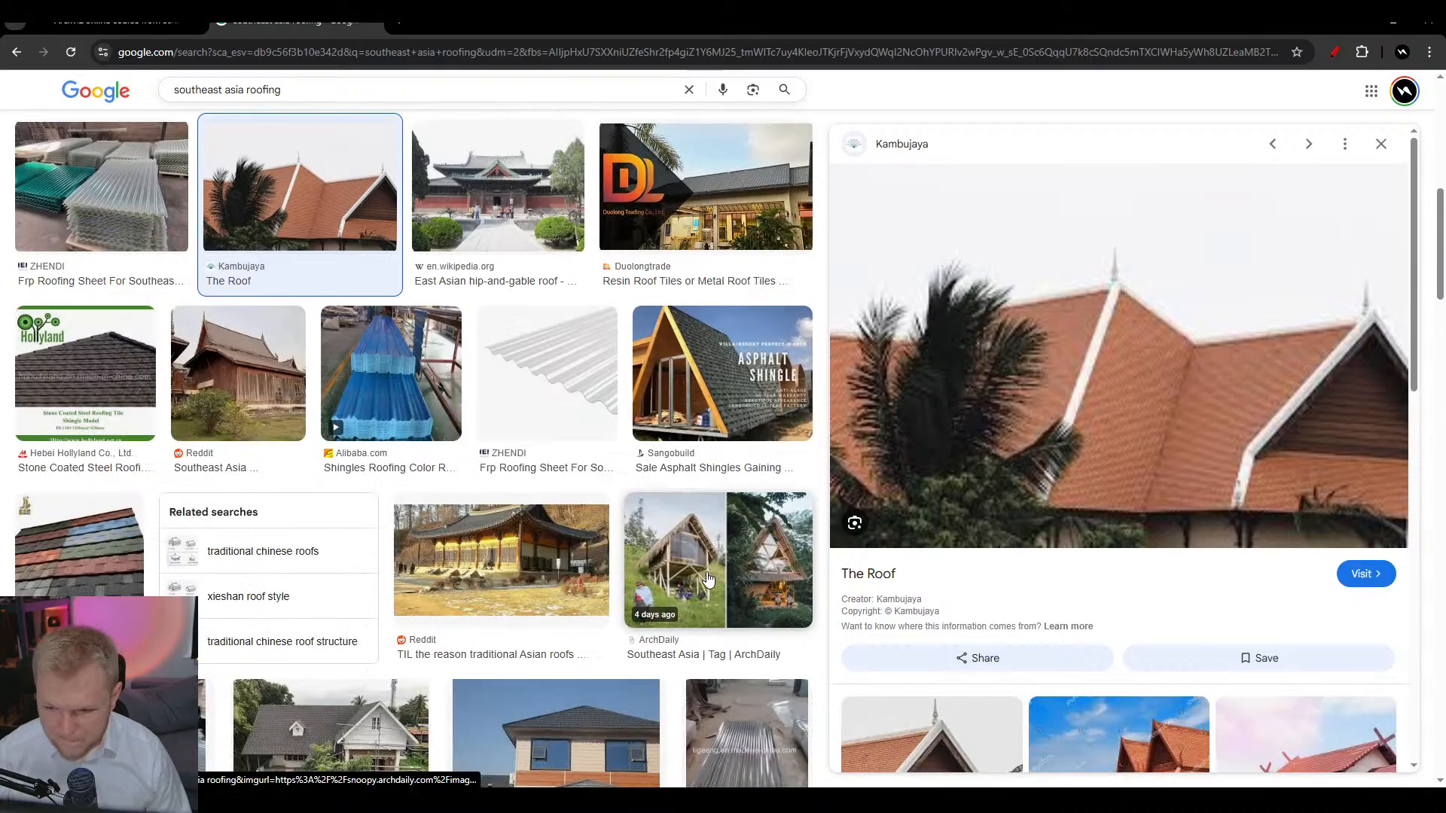
click(683, 424)
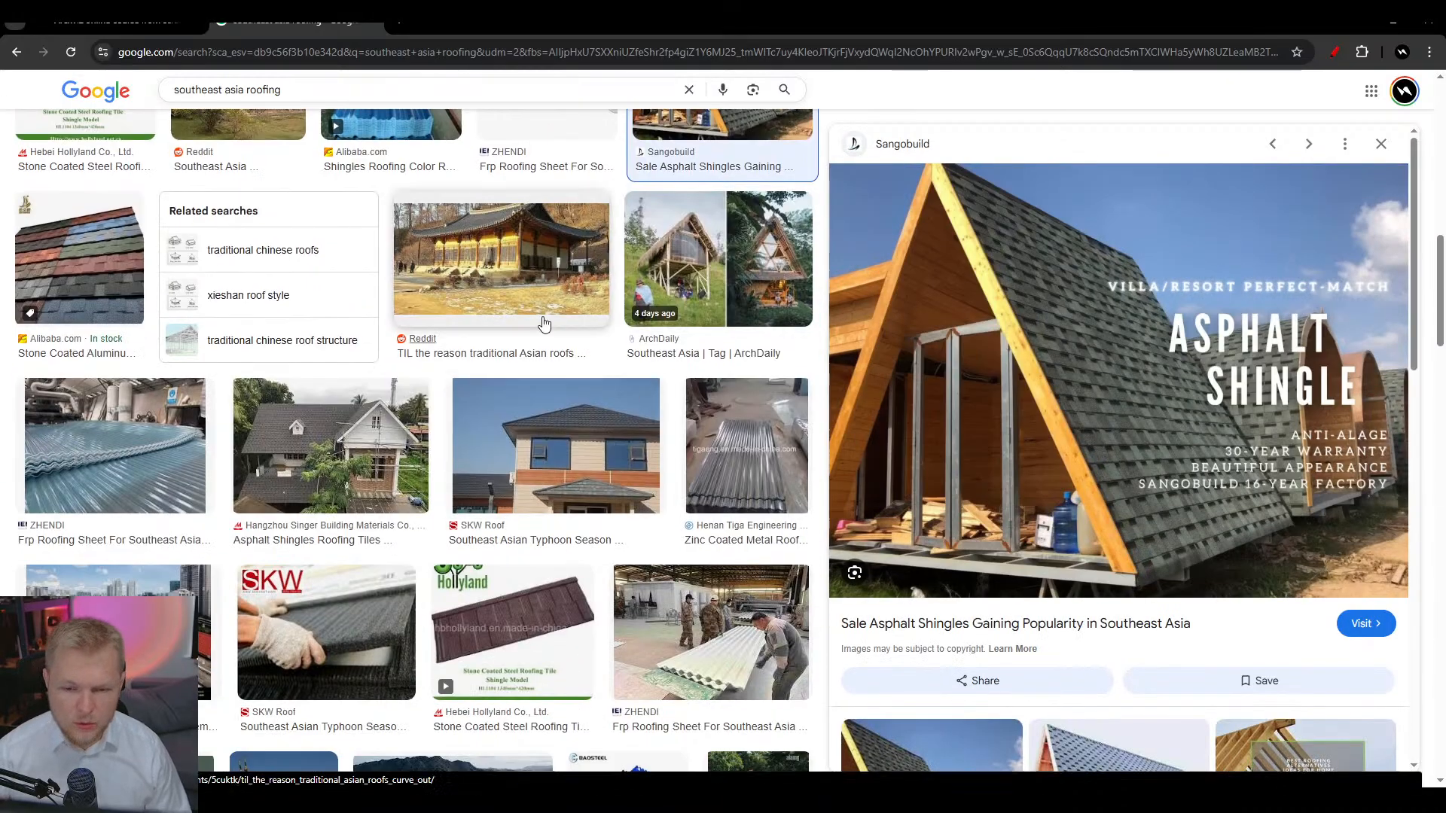
click(527, 286)
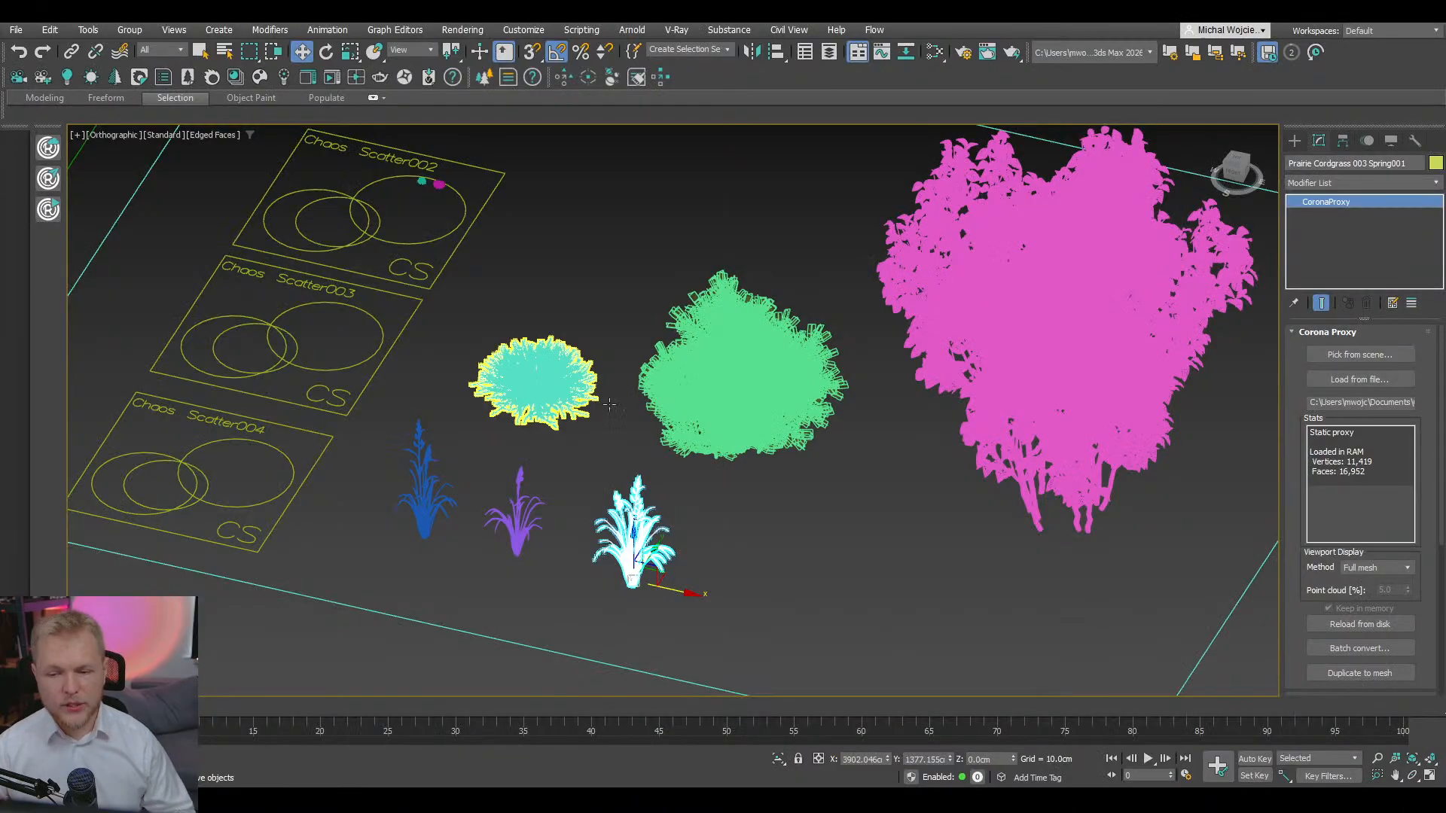
- Return to 3ds Max, select Chaos Scatter003 and examine the terrain scattering together with the Leafs and Grass frames
scroll(693, 482, down, 5)
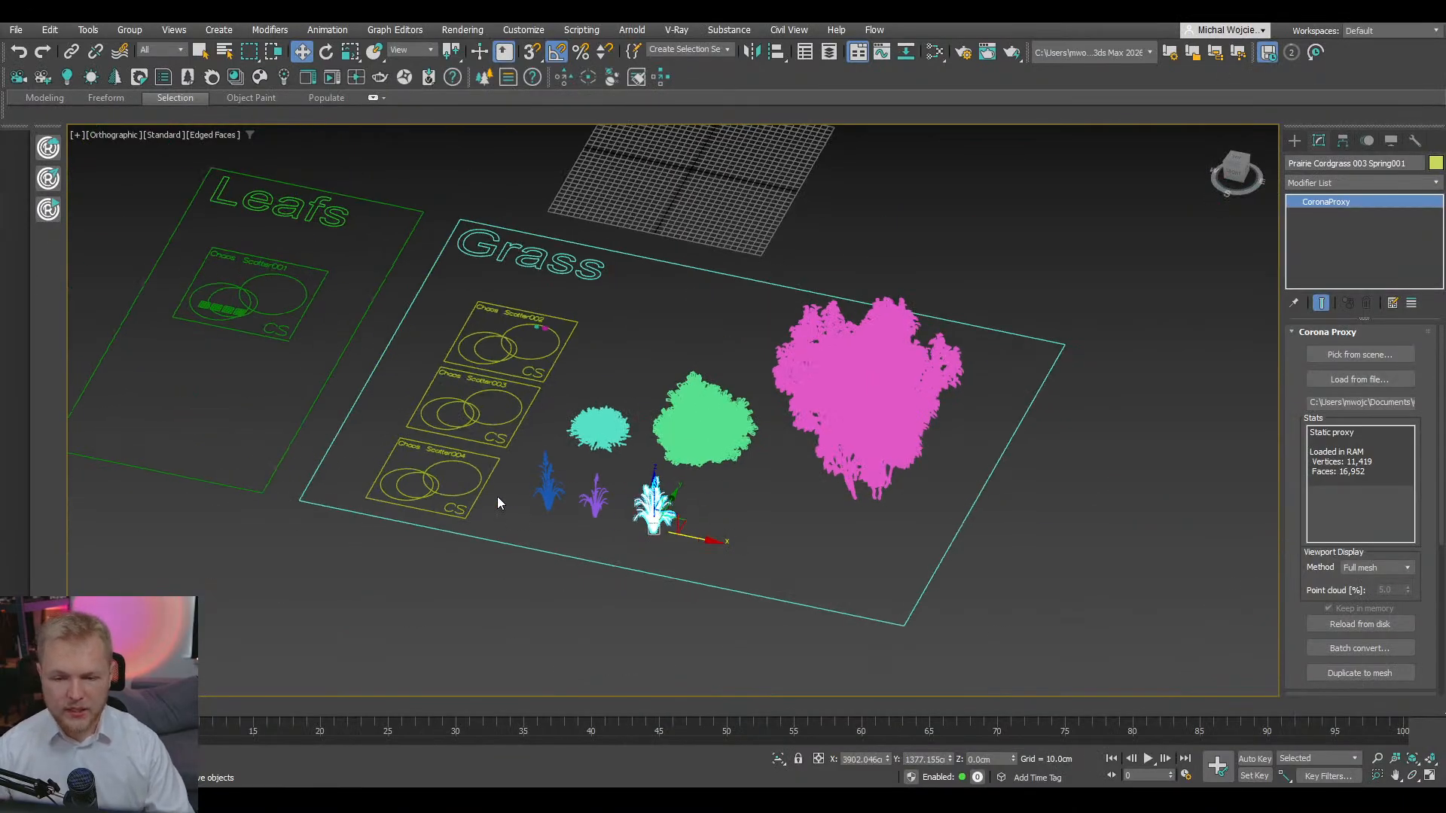
scroll(497, 503, down, 10)
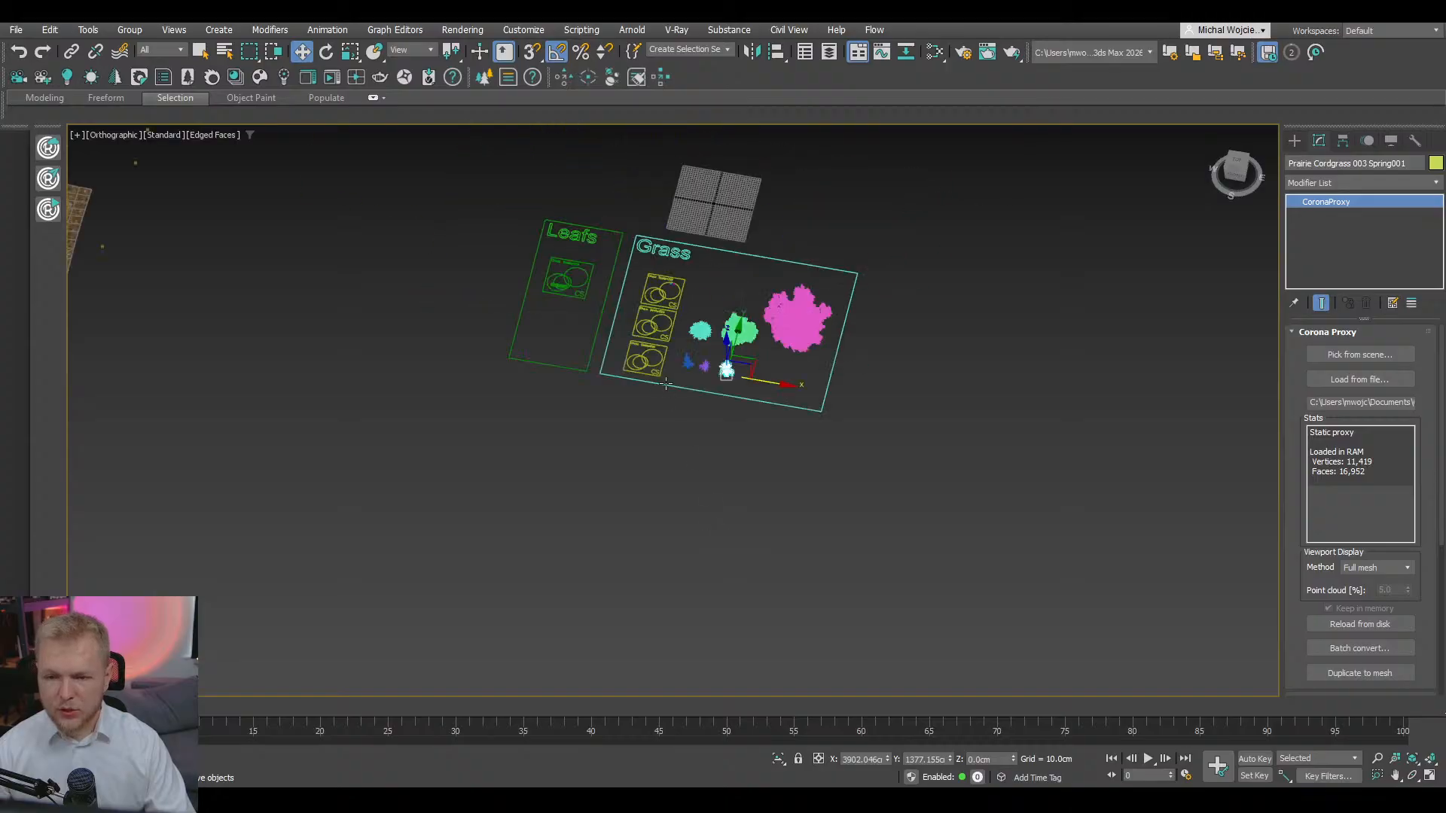
scroll(665, 384, down, 5)
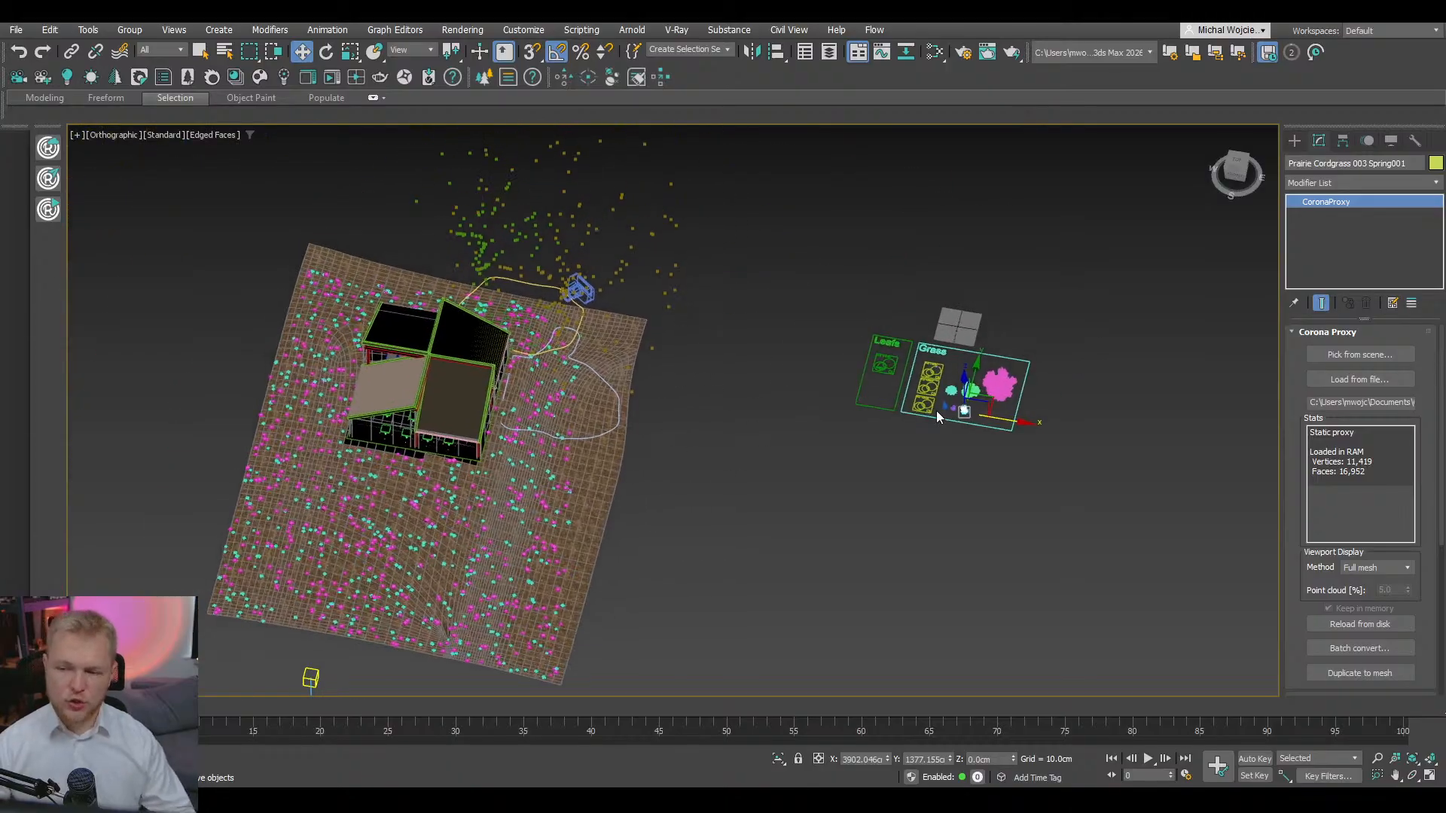
scroll(936, 409, up, 6)
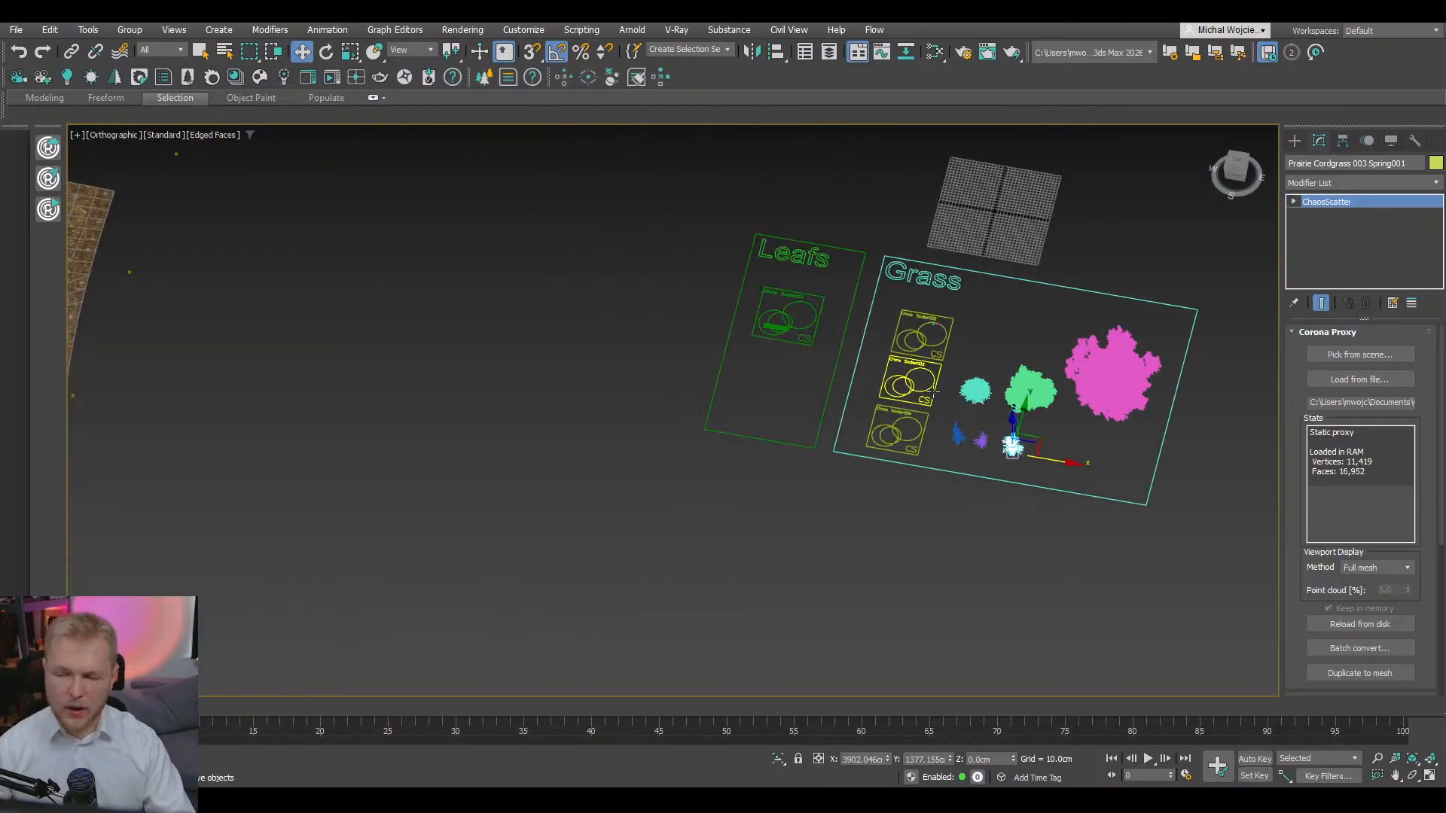
click(934, 391)
scroll(934, 392, down, 2)
alt+middle_drag(690, 379, 995, 372)
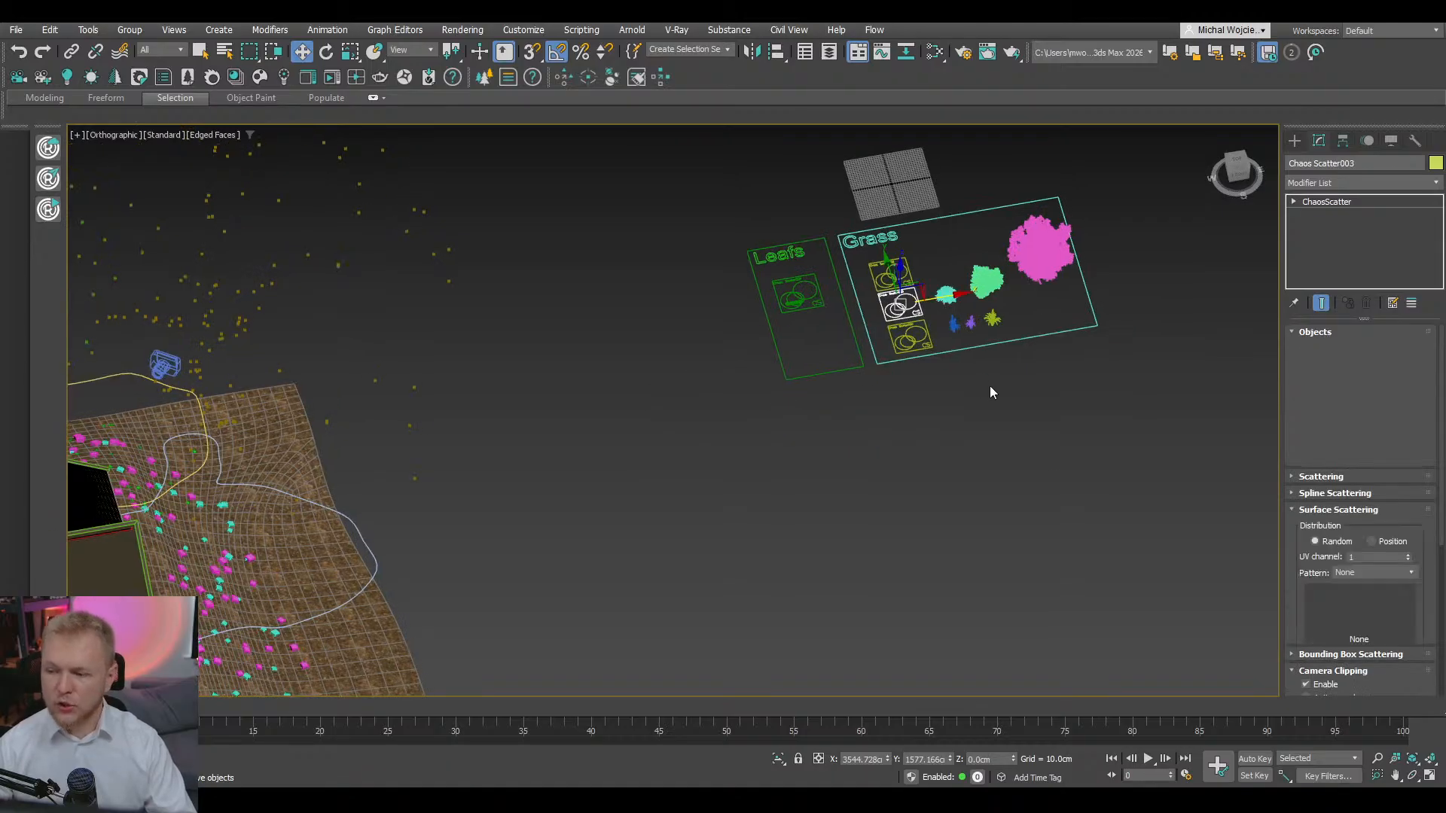
scroll(801, 485, down, 3)
scroll(583, 438, up, 3)
alt+middle_drag(802, 485, 832, 423)
scroll(734, 435, down, 2)
middle_drag(968, 434, 819, 420)
scroll(1231, 481, up, 2)
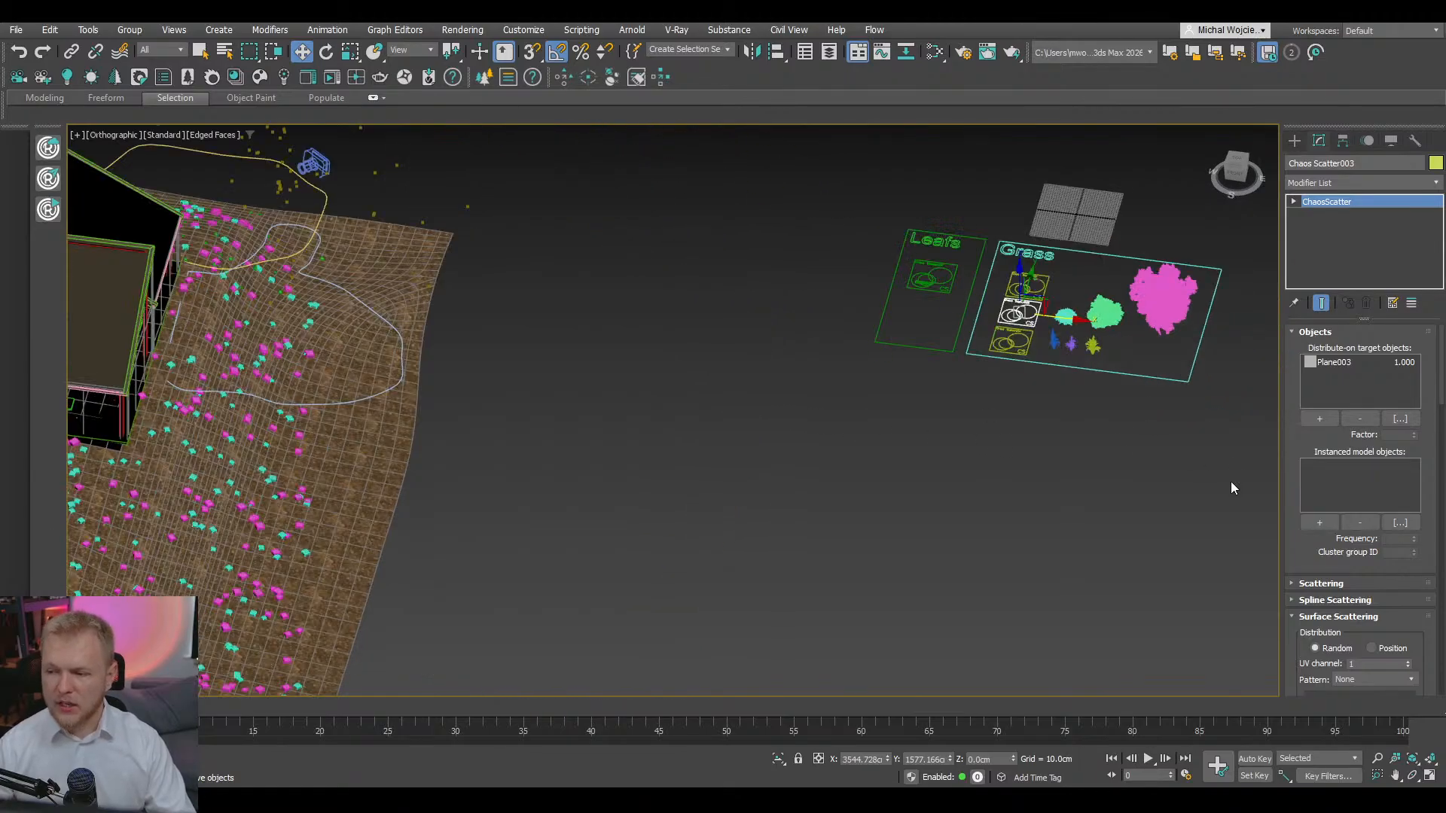
- Add the three Prairie Cordgrass plants and the green European Yew shrub to Chaos Scatter004's instanced model objects
click(1003, 344)
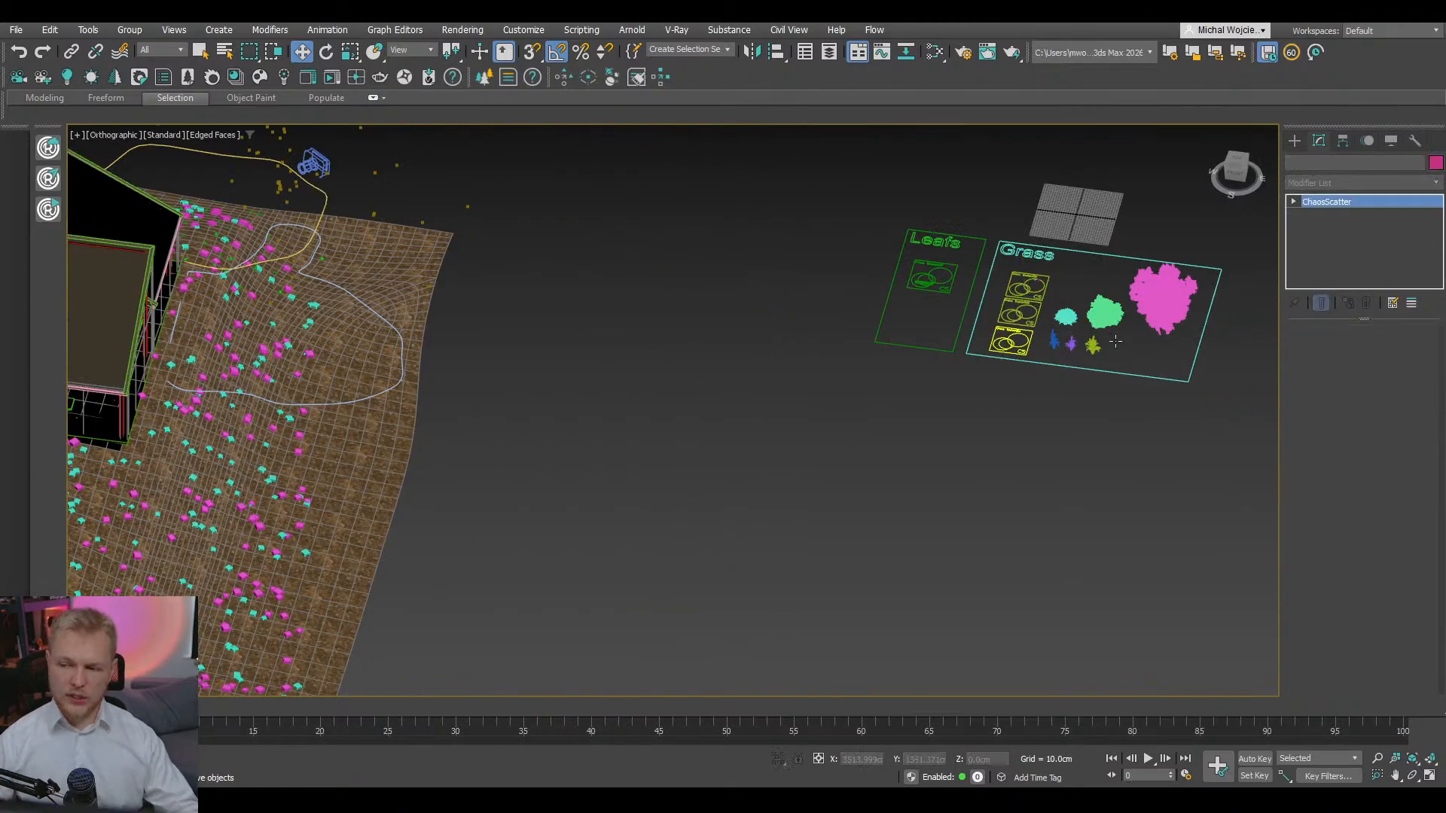
scroll(1115, 342, up, 5)
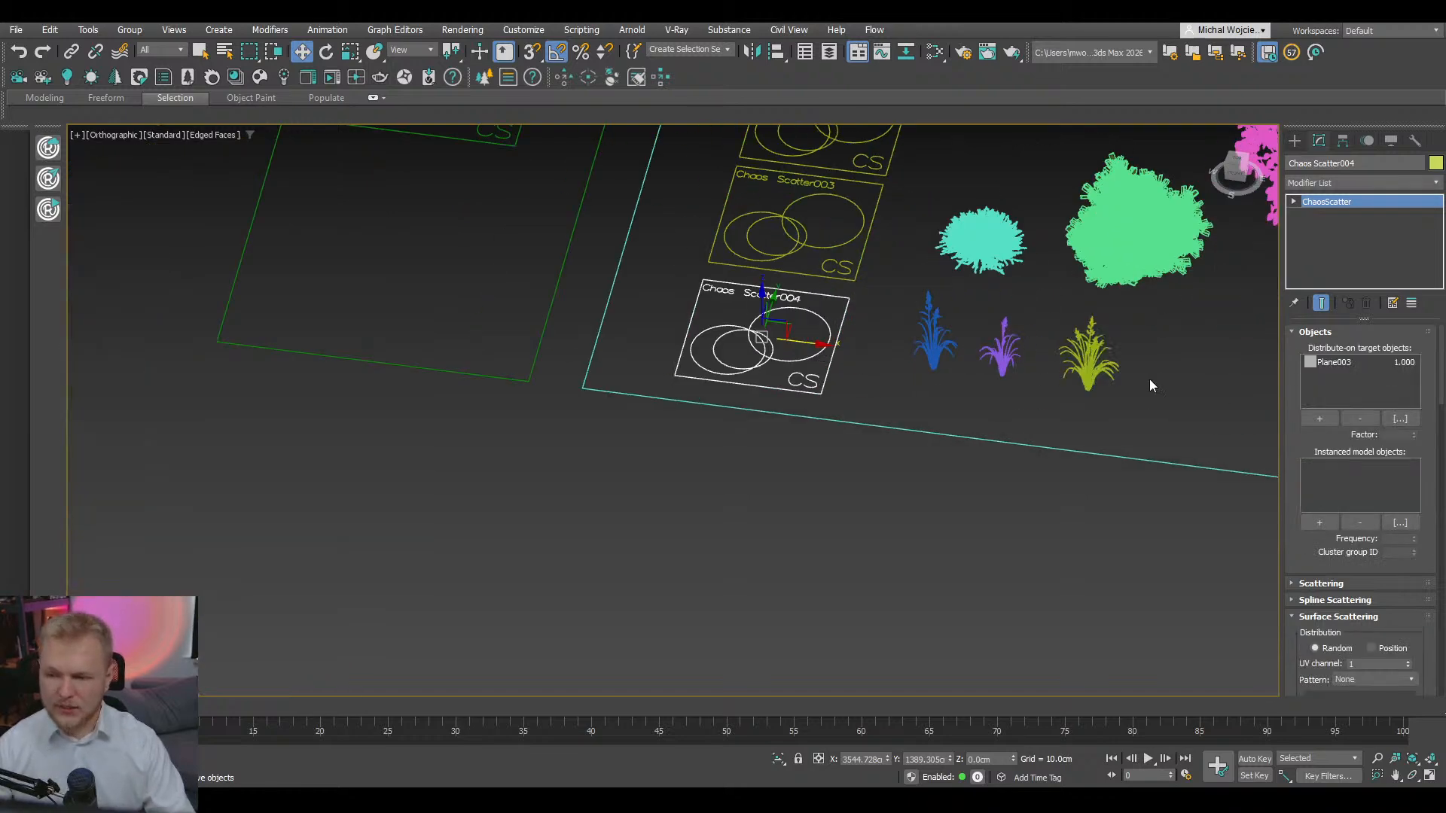
middle_drag(1149, 379, 1038, 383)
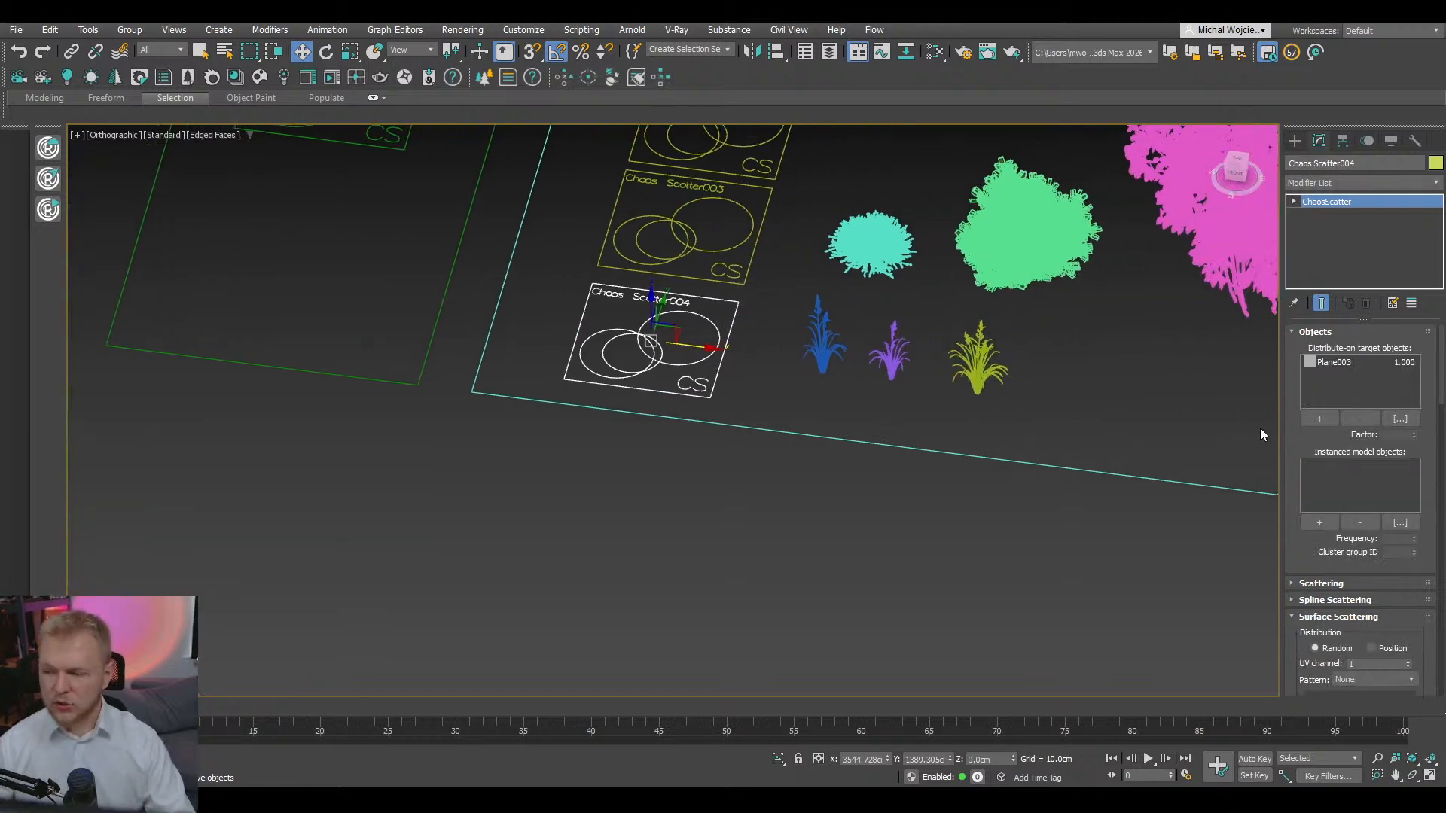
click(1319, 522)
click(822, 339)
click(891, 350)
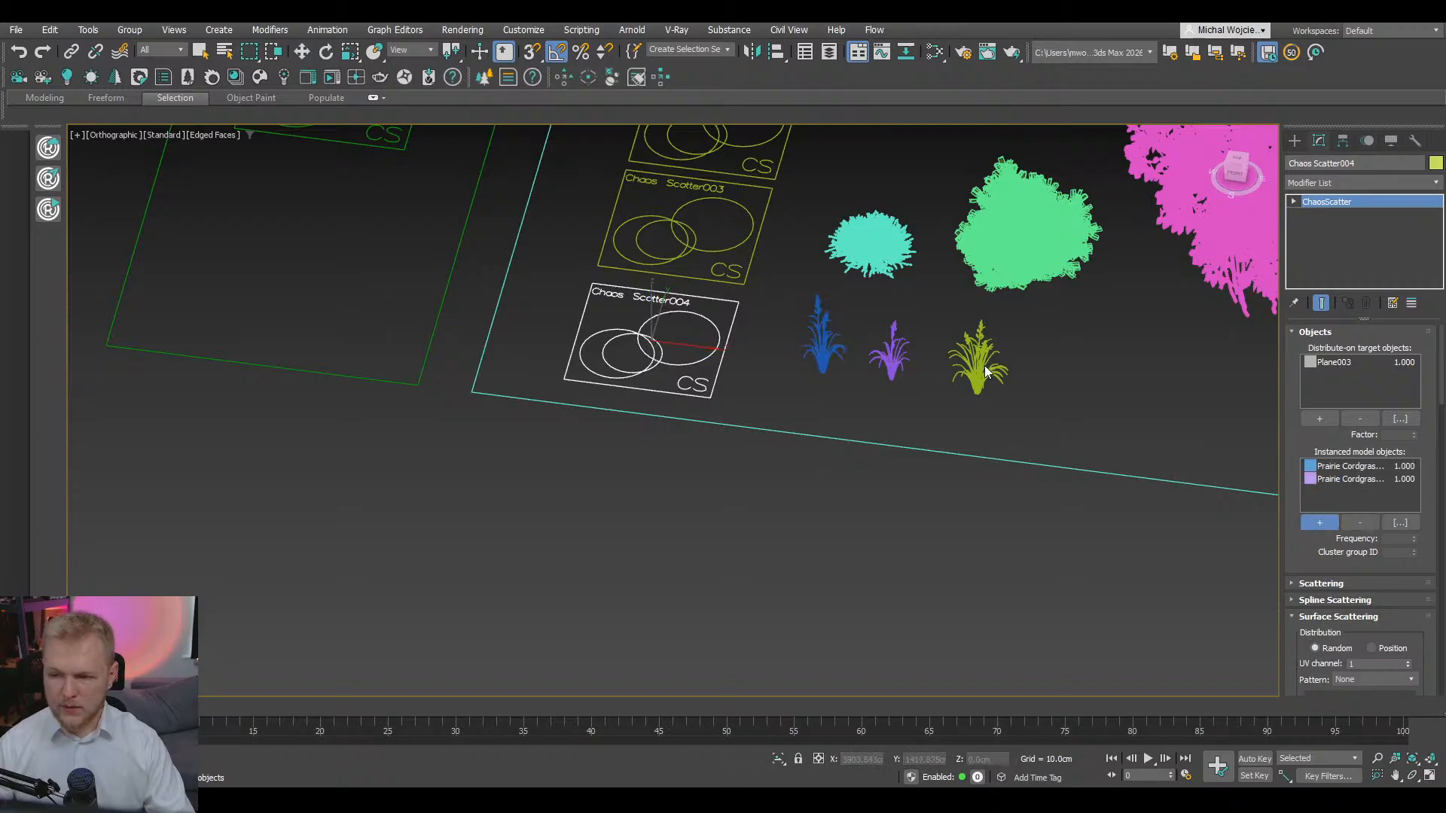
click(984, 365)
middle_drag(1046, 246, 790, 333)
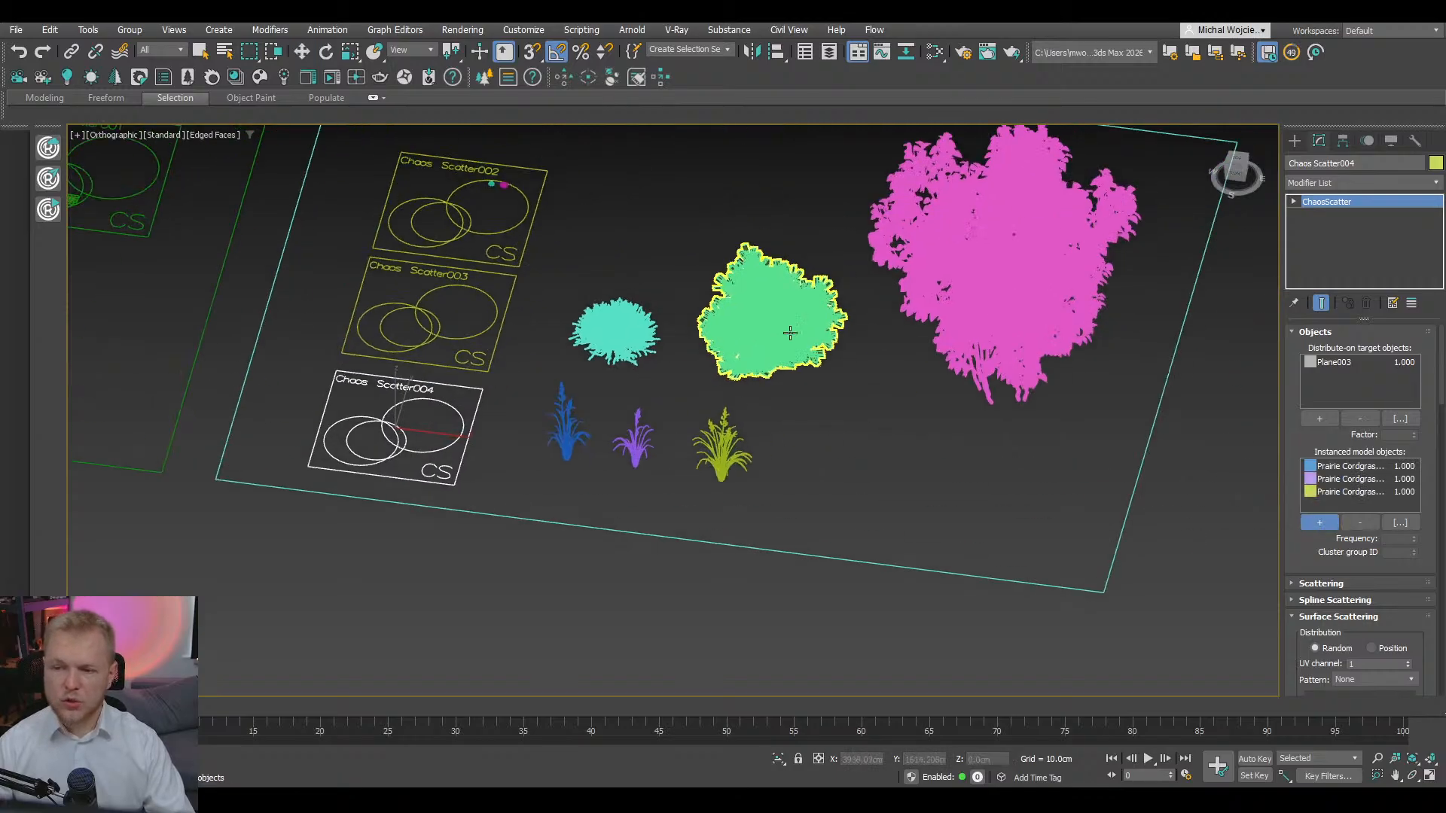
click(790, 333)
scroll(752, 445, down, 5)
middle_drag(752, 445, 1108, 428)
right_click(1128, 511)
click(1129, 509)
- Assign a dark yellow object color to all three Prairie Cordgrass plants
scroll(1187, 390, up, 6)
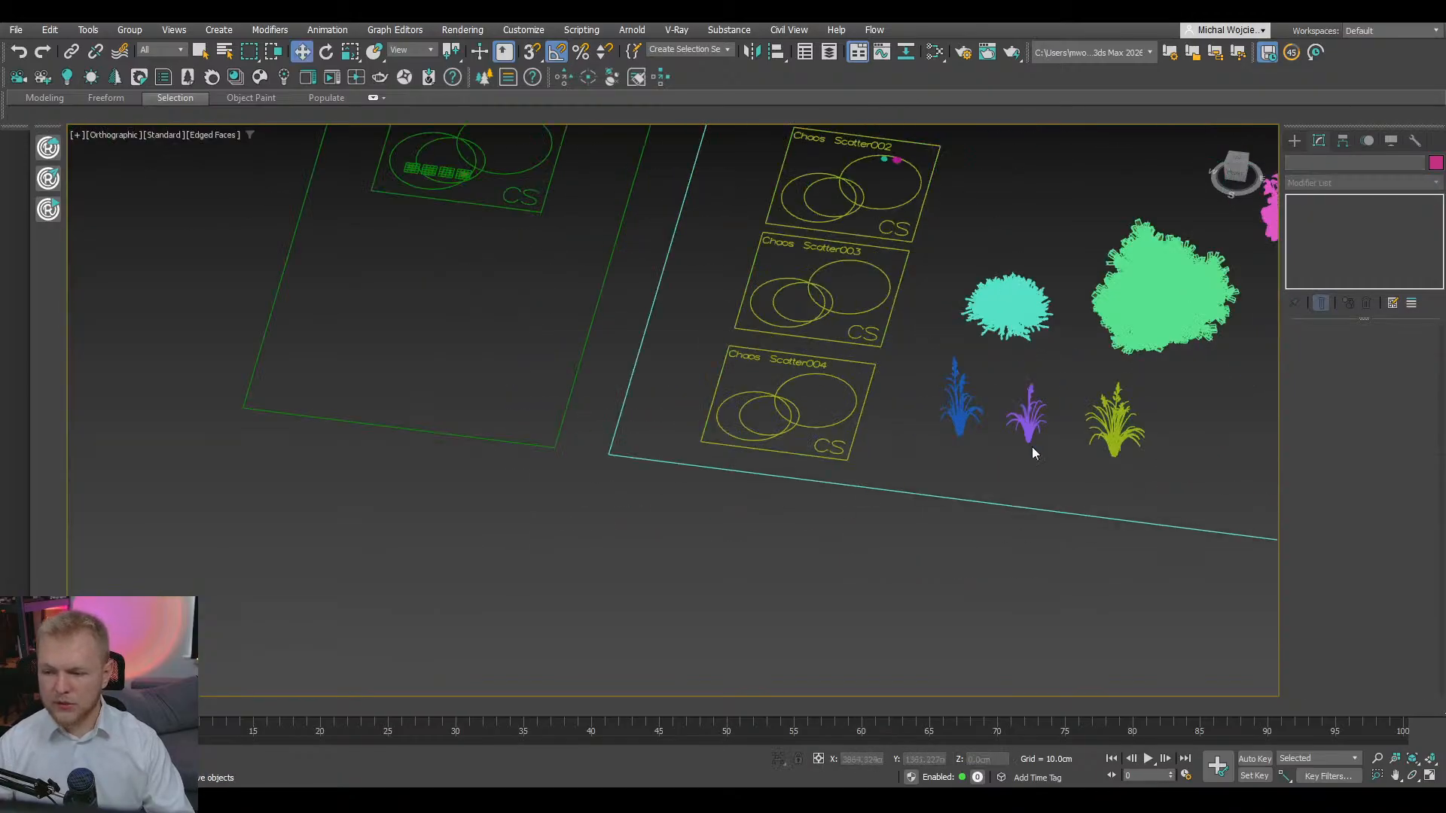
drag(1153, 418, 953, 411)
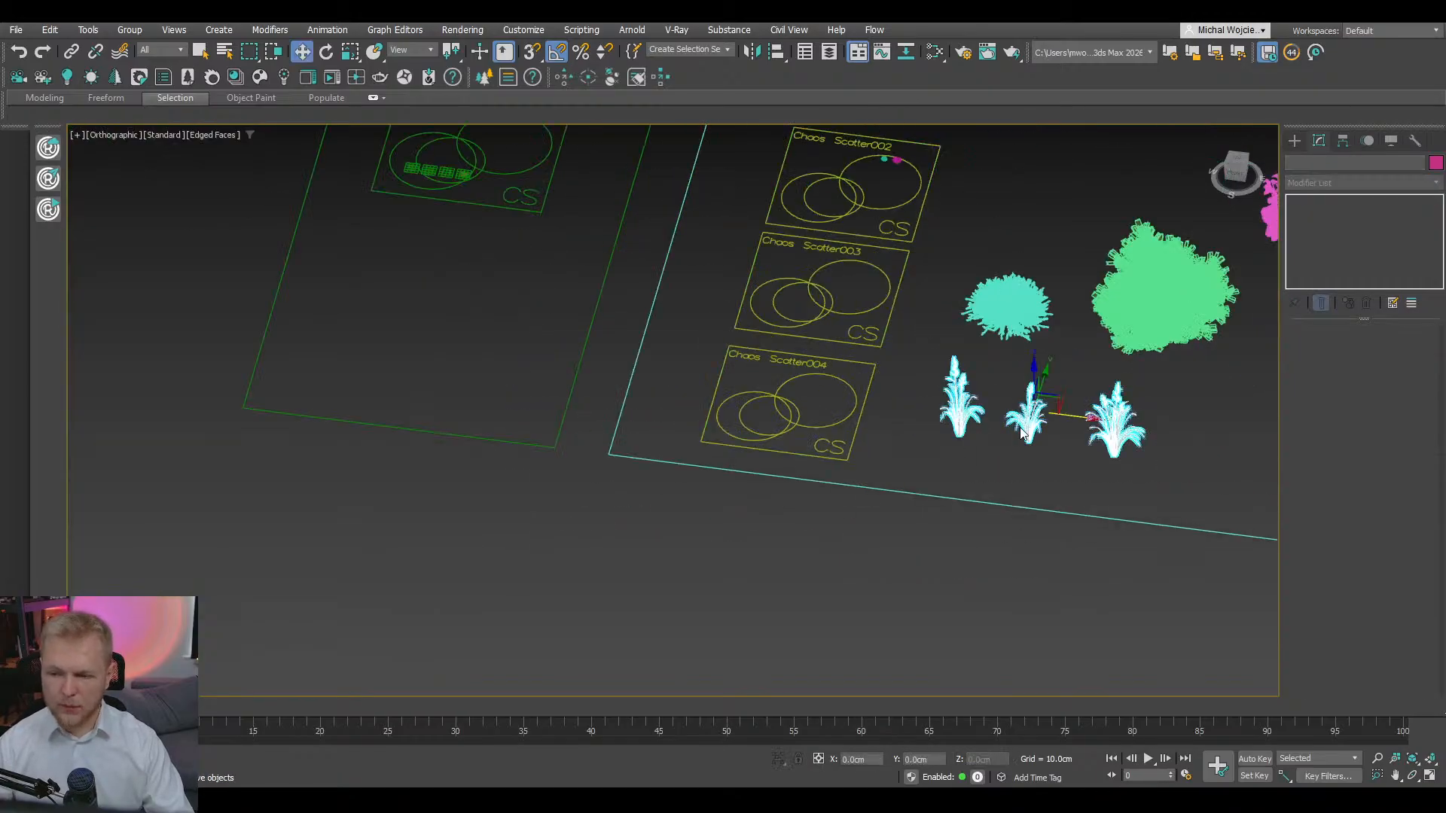
click(1435, 165)
click(640, 392)
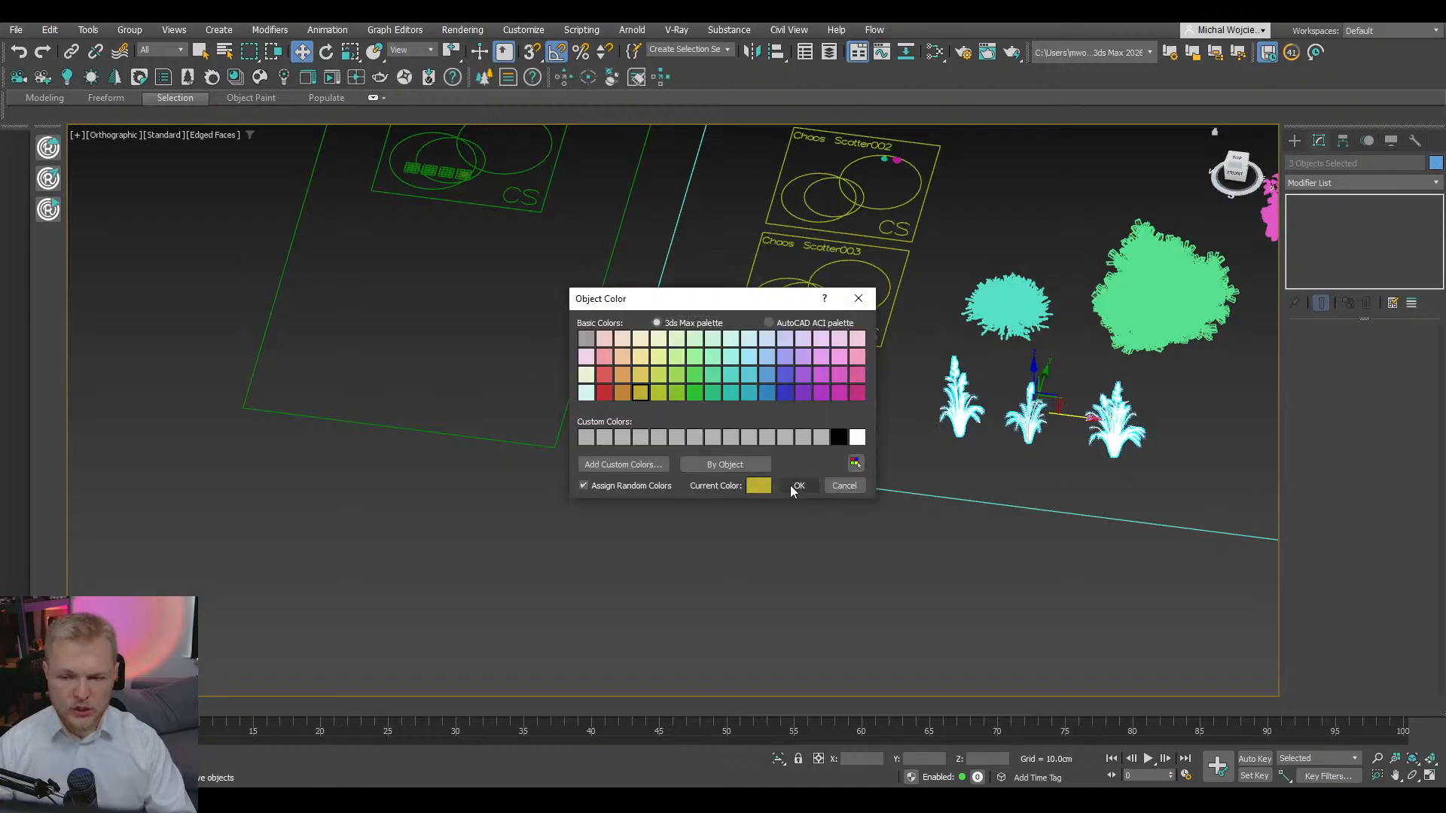
click(799, 485)
click(801, 444)
- Examine the Grass frame layout and the scatter preview on the terrain around the house
scroll(829, 452, down, 5)
alt+middle_drag(841, 461, 881, 450)
scroll(1054, 290, up, 3)
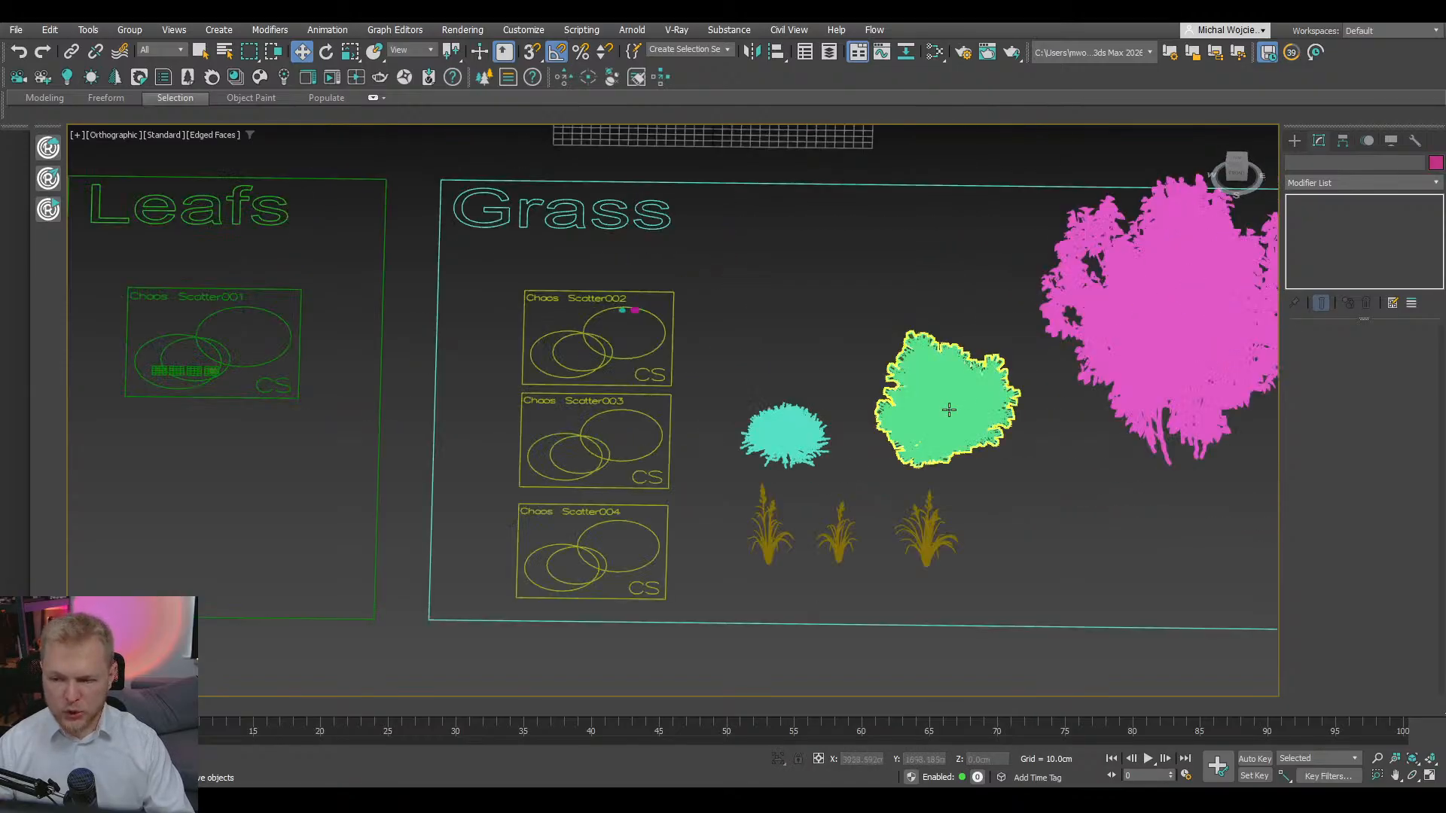
scroll(953, 418, down, 6)
middle_drag(712, 494, 889, 340)
scroll(487, 475, down, 3)
alt+middle_drag(512, 481, 771, 397)
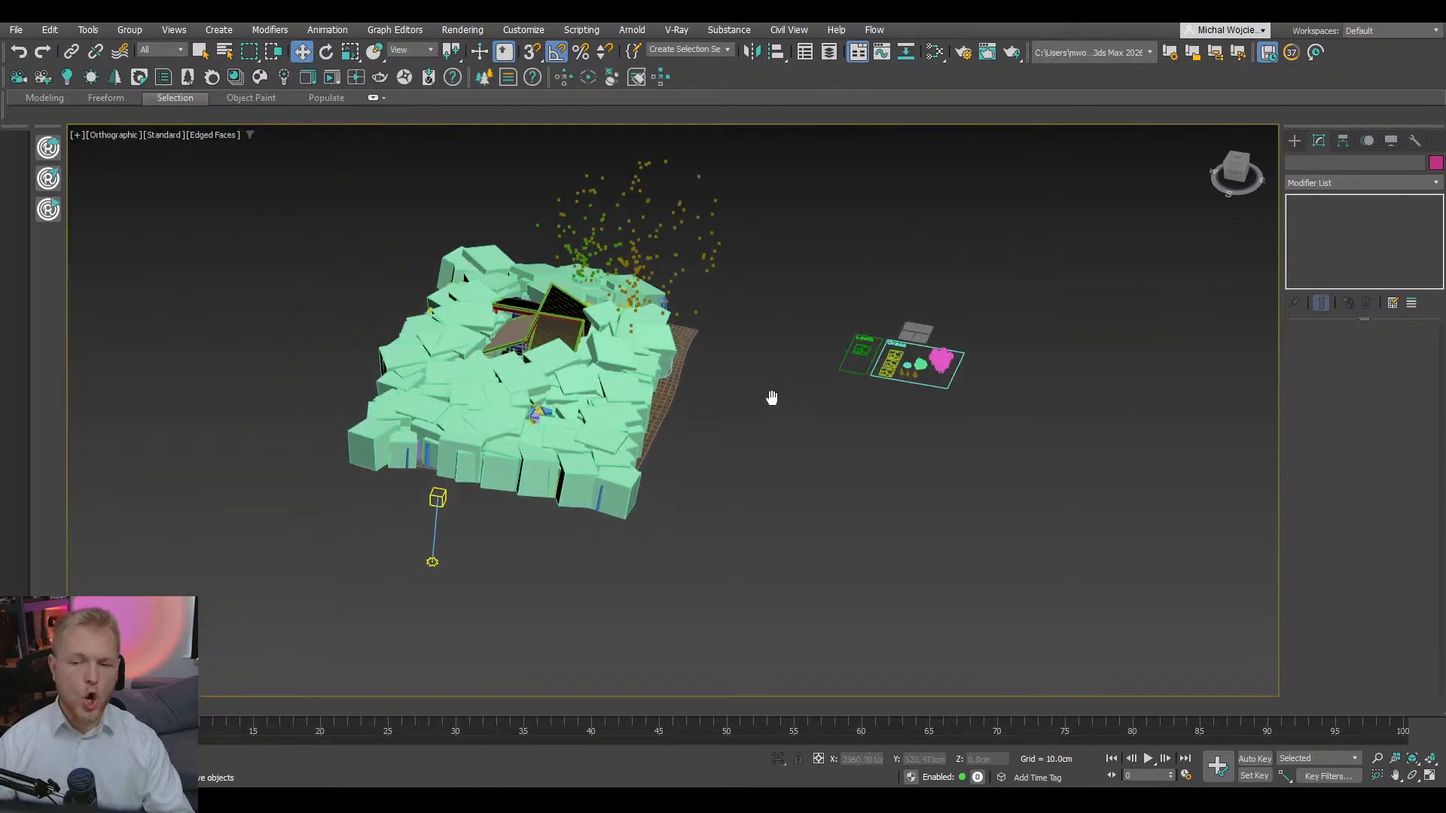
- Select Chaos Scatter004 in the Grass frame and set its surface density to per square 30 cm, after trying 15 cm
scroll(816, 373, up, 3)
click(985, 409)
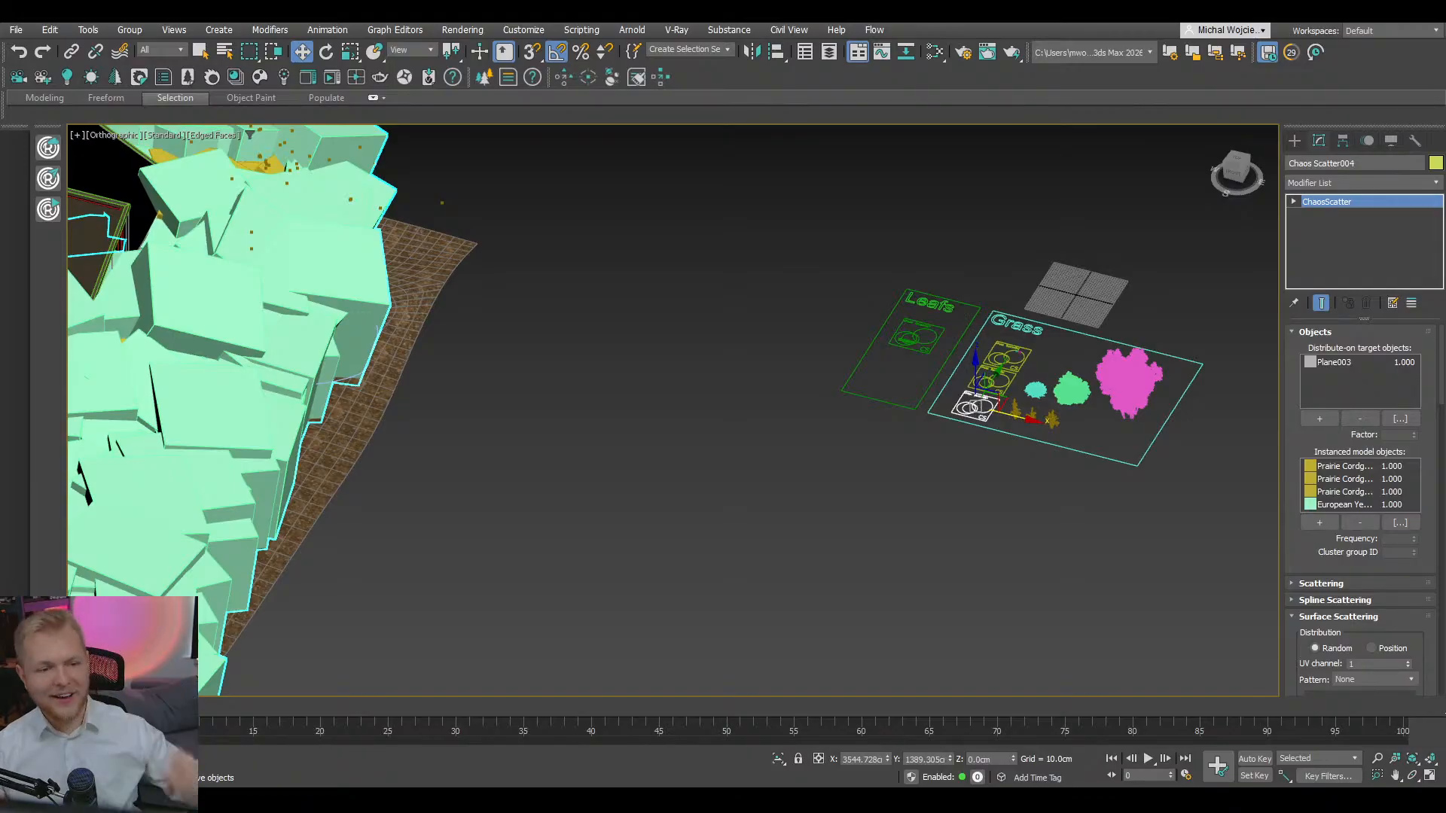
scroll(747, 454, up, 3)
mouse_move(747, 453)
middle_down()
mouse_move(755, 439)
mouse_move(760, 455)
middle_up()
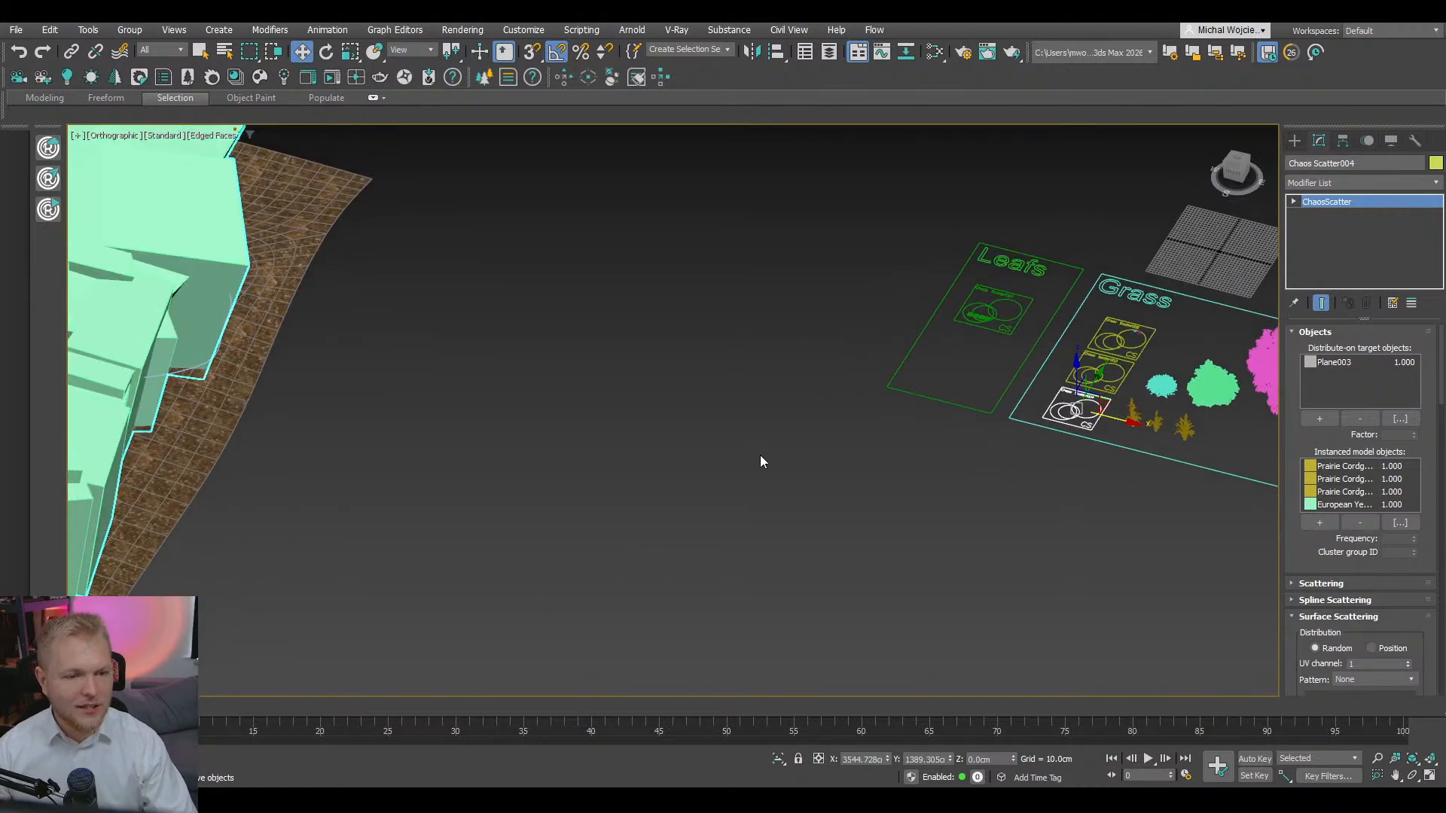
middle_drag(841, 474, 745, 462)
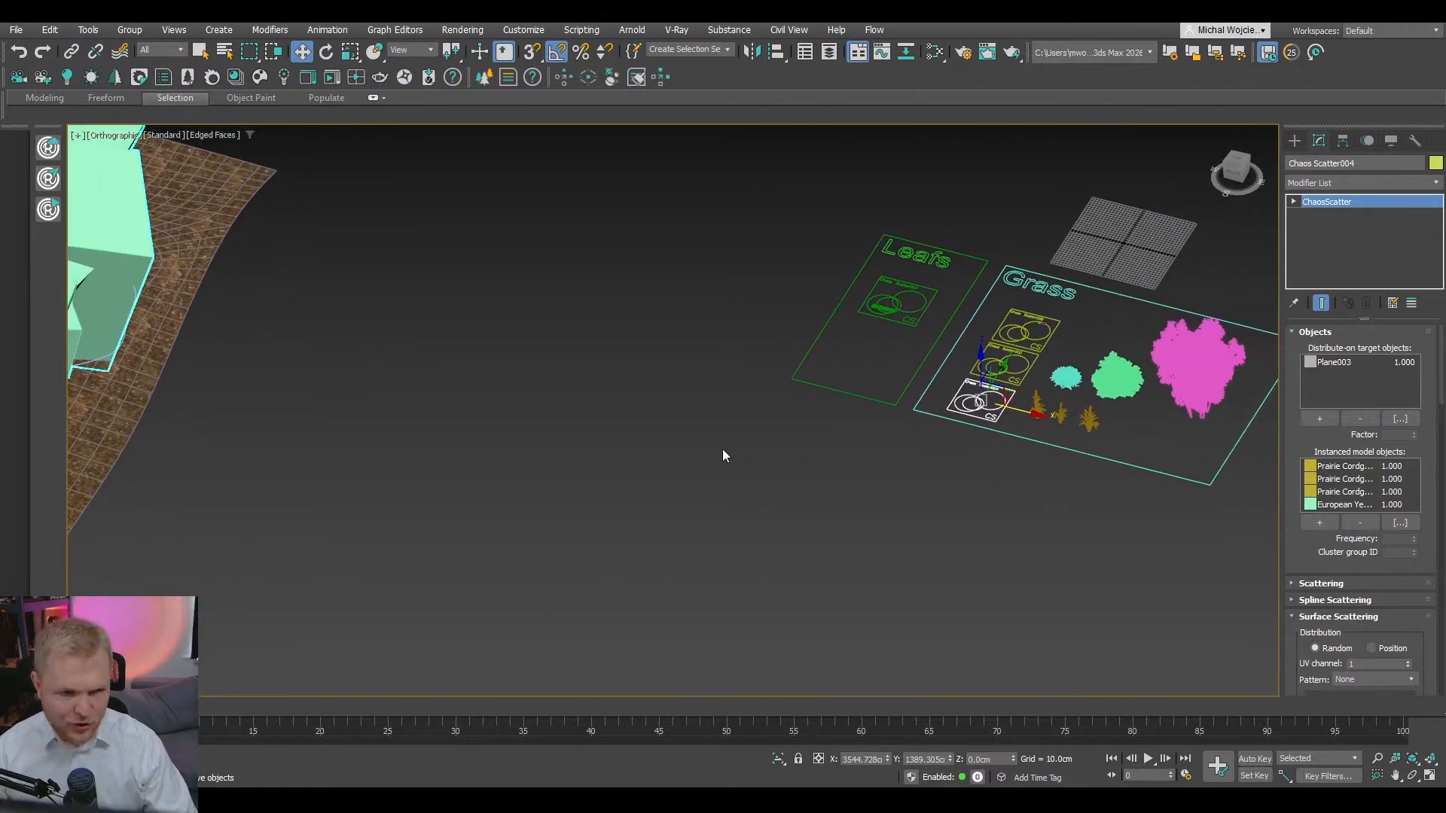
scroll(721, 449, down, 4)
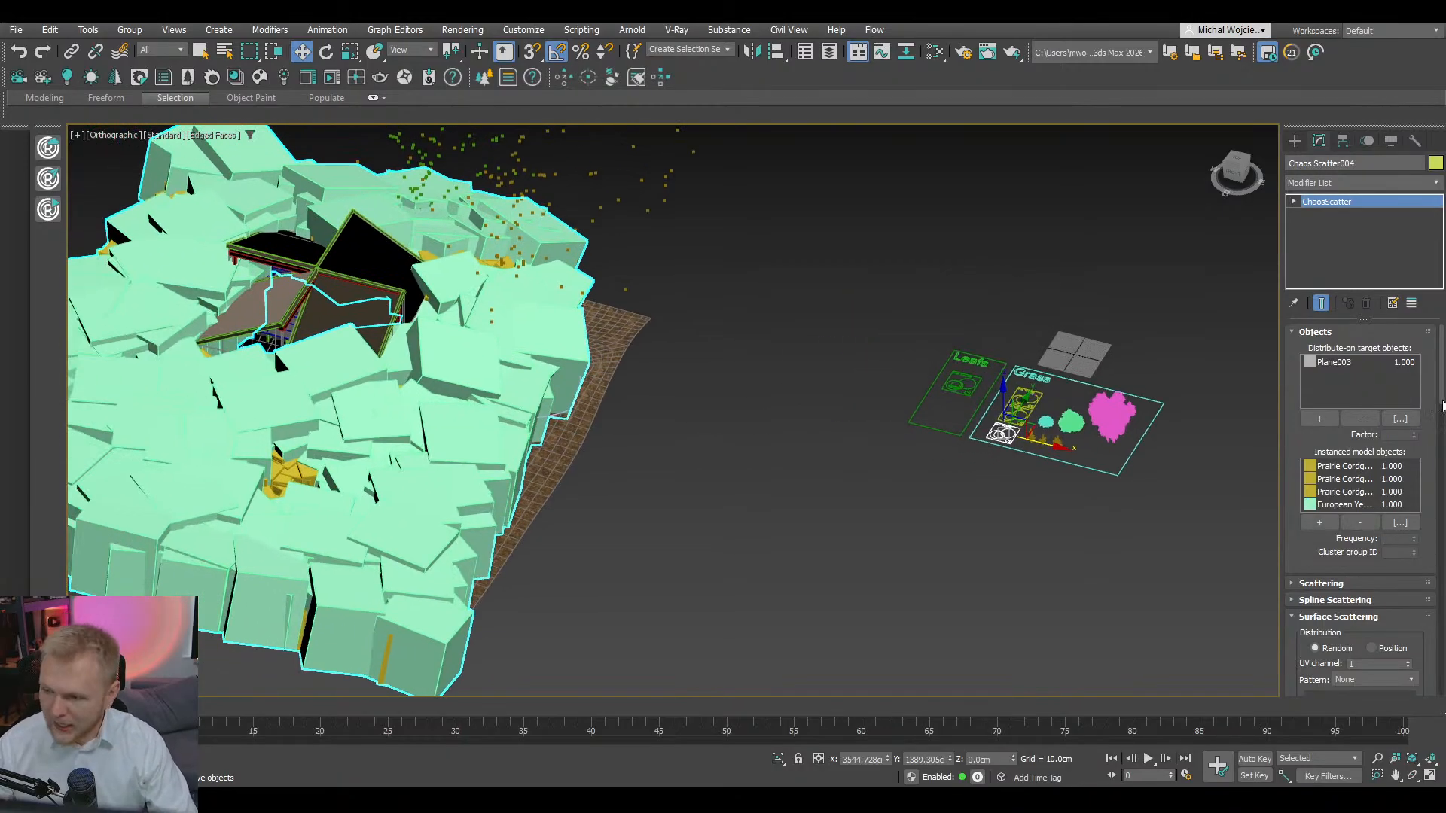
drag(1442, 401, 1445, 450)
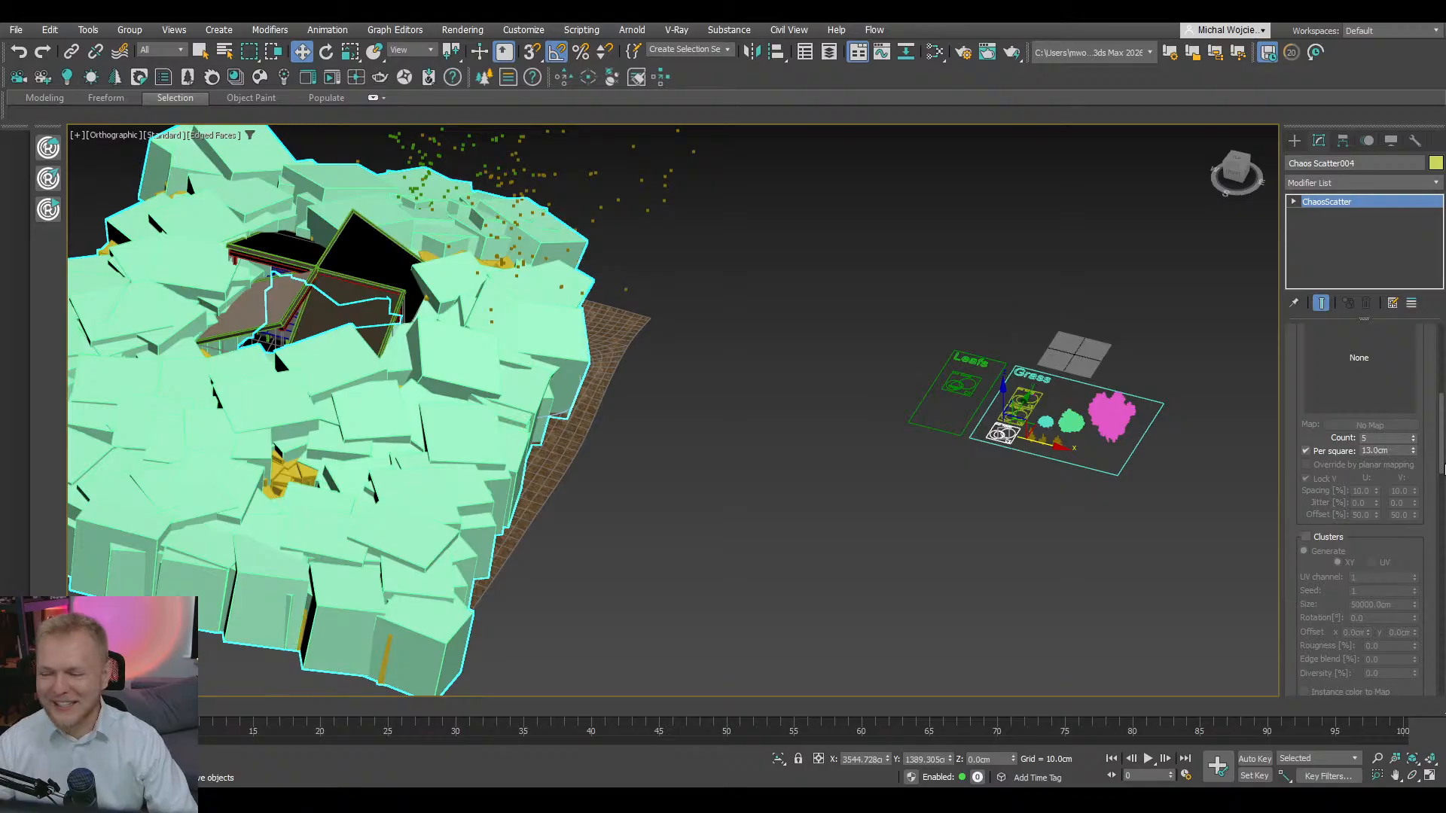
double_click(1395, 451)
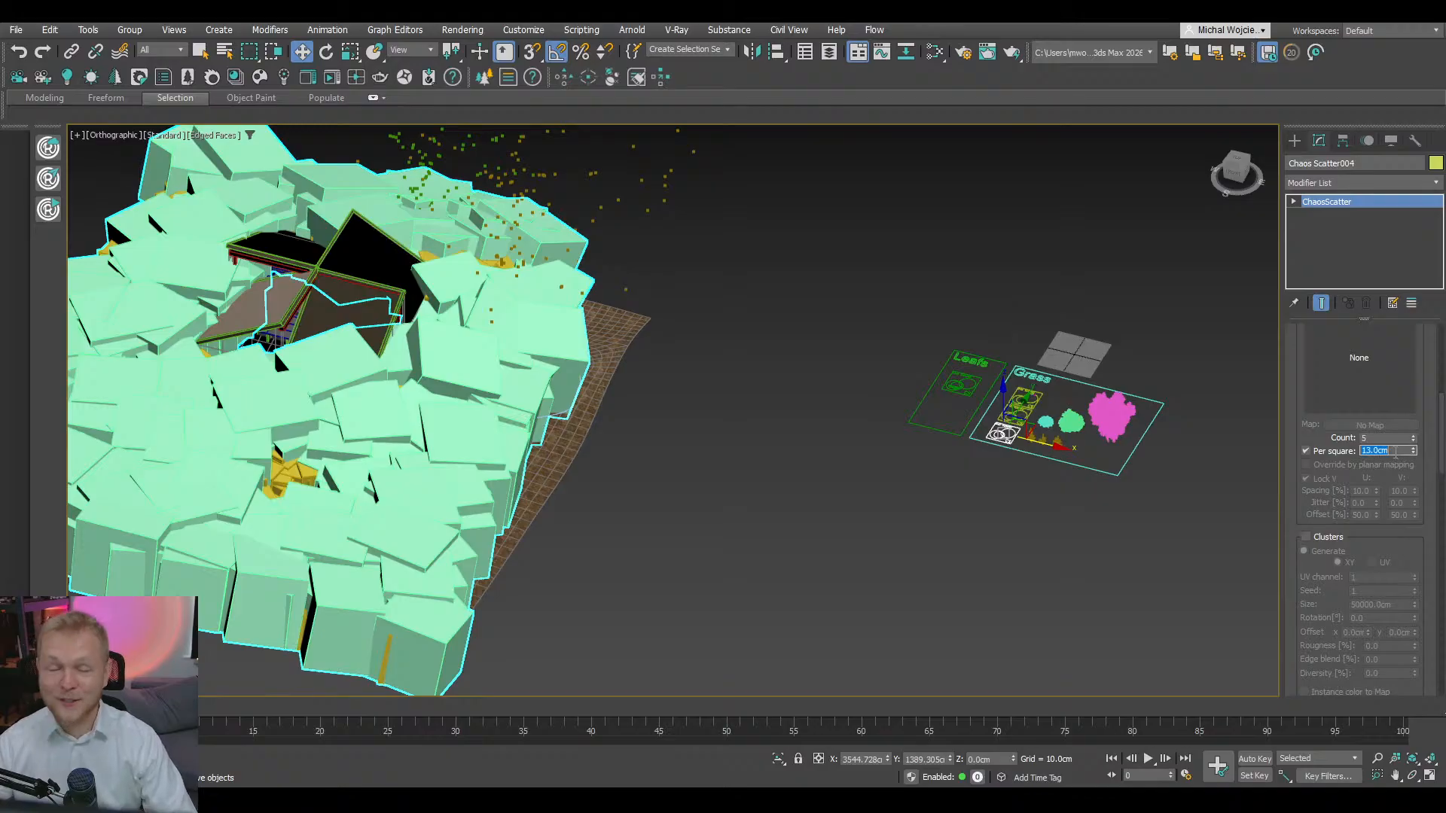
text(15)
key(Return)
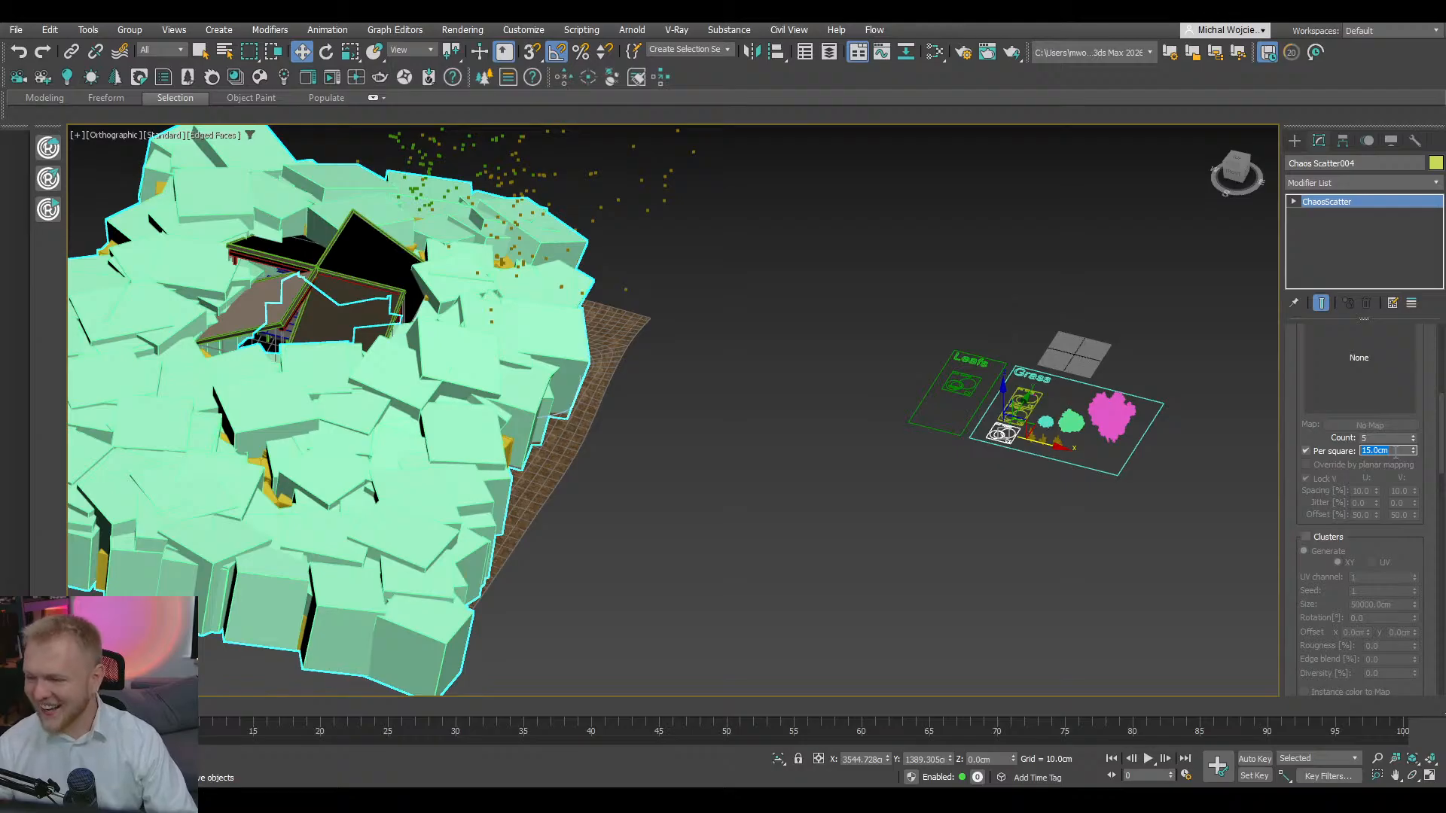
text(30)
key(Return)
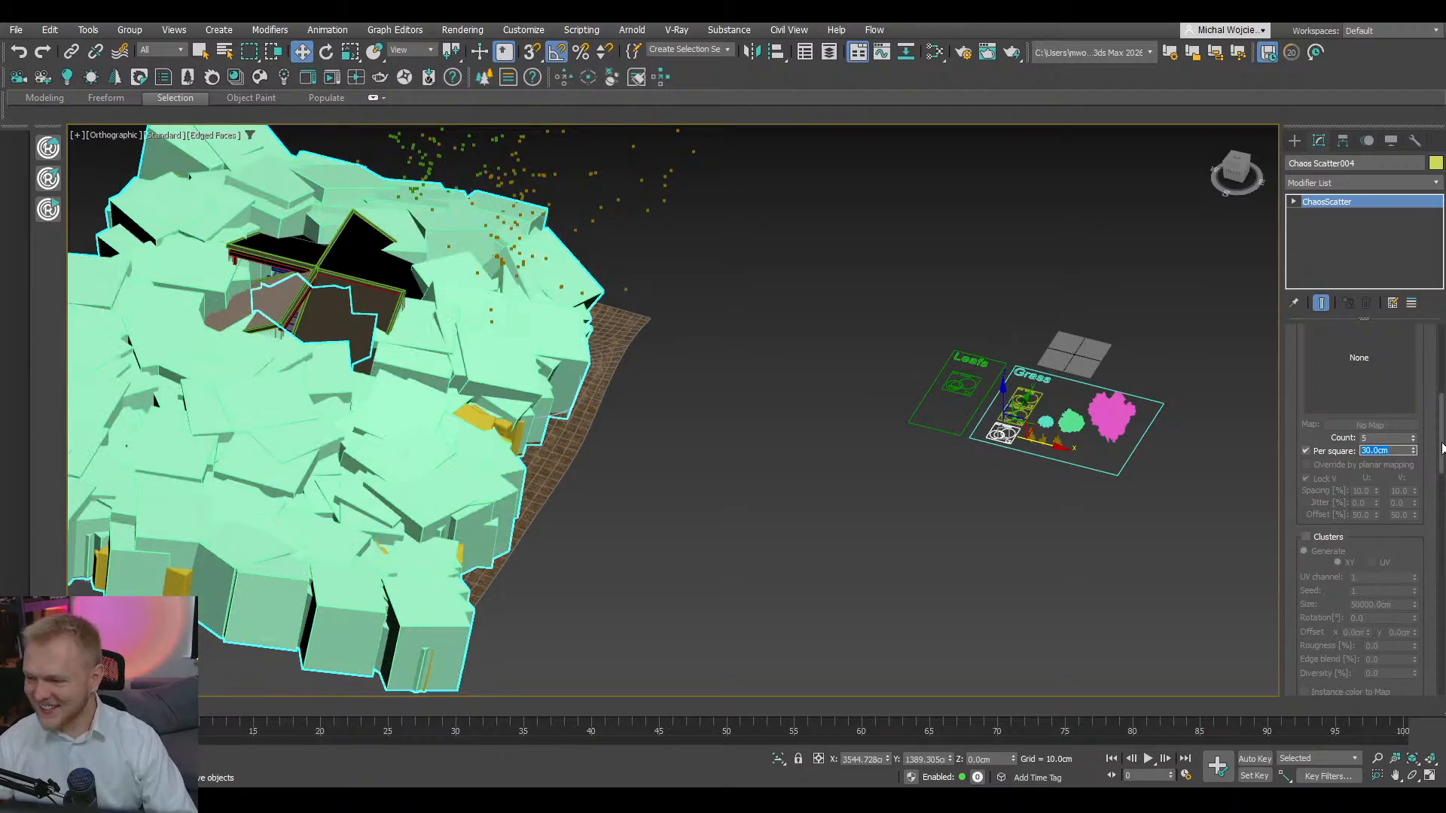
- Add the closed spline Line016 beside the house as a spline include area for Chaos Scatter004
drag(1442, 449, 1442, 657)
click(1357, 657)
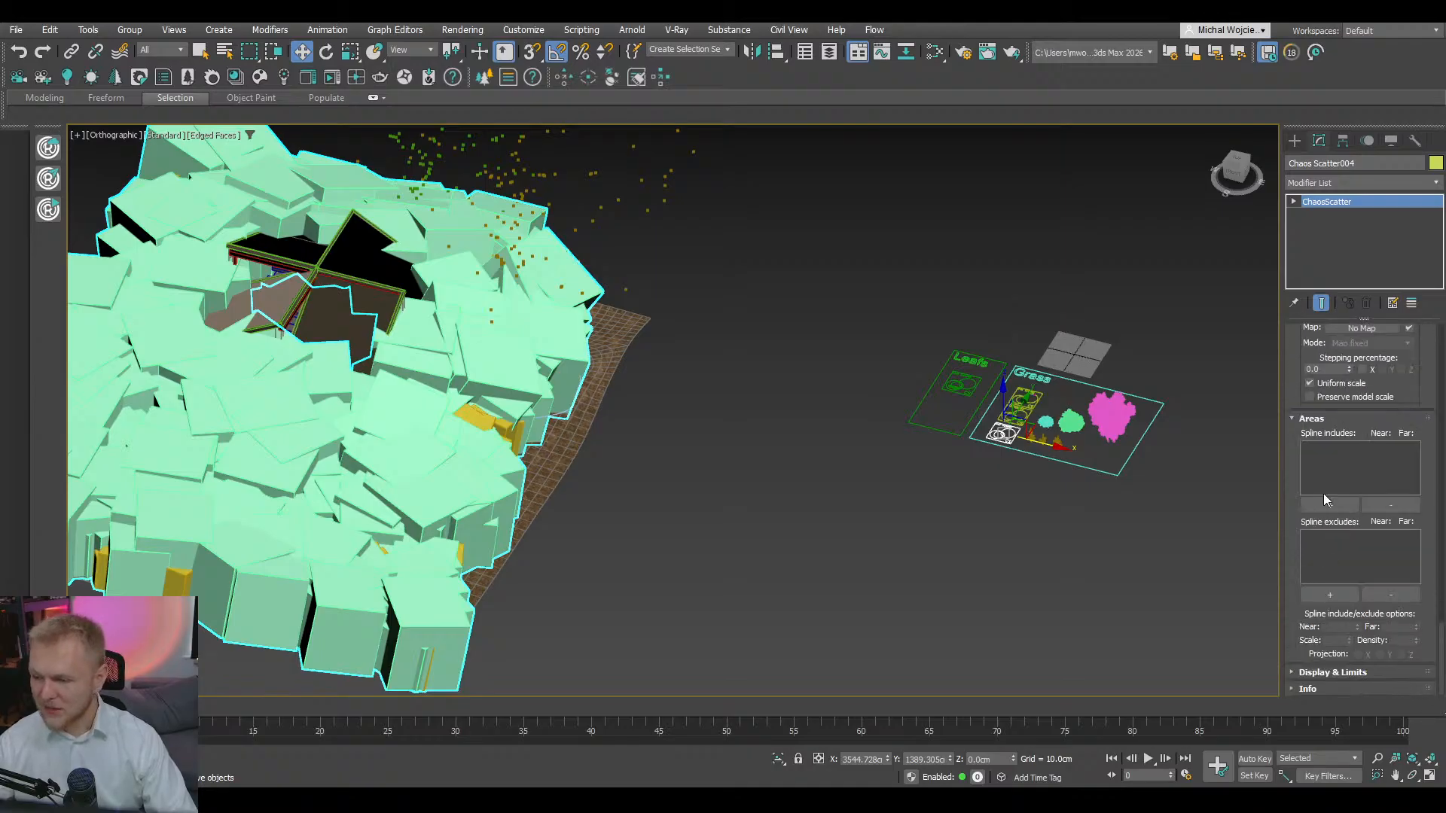
mouse_move(433, 358)
middle_down()
mouse_move(659, 376)
mouse_move(655, 408)
middle_up()
key(F3)
scroll(649, 369, up, 4)
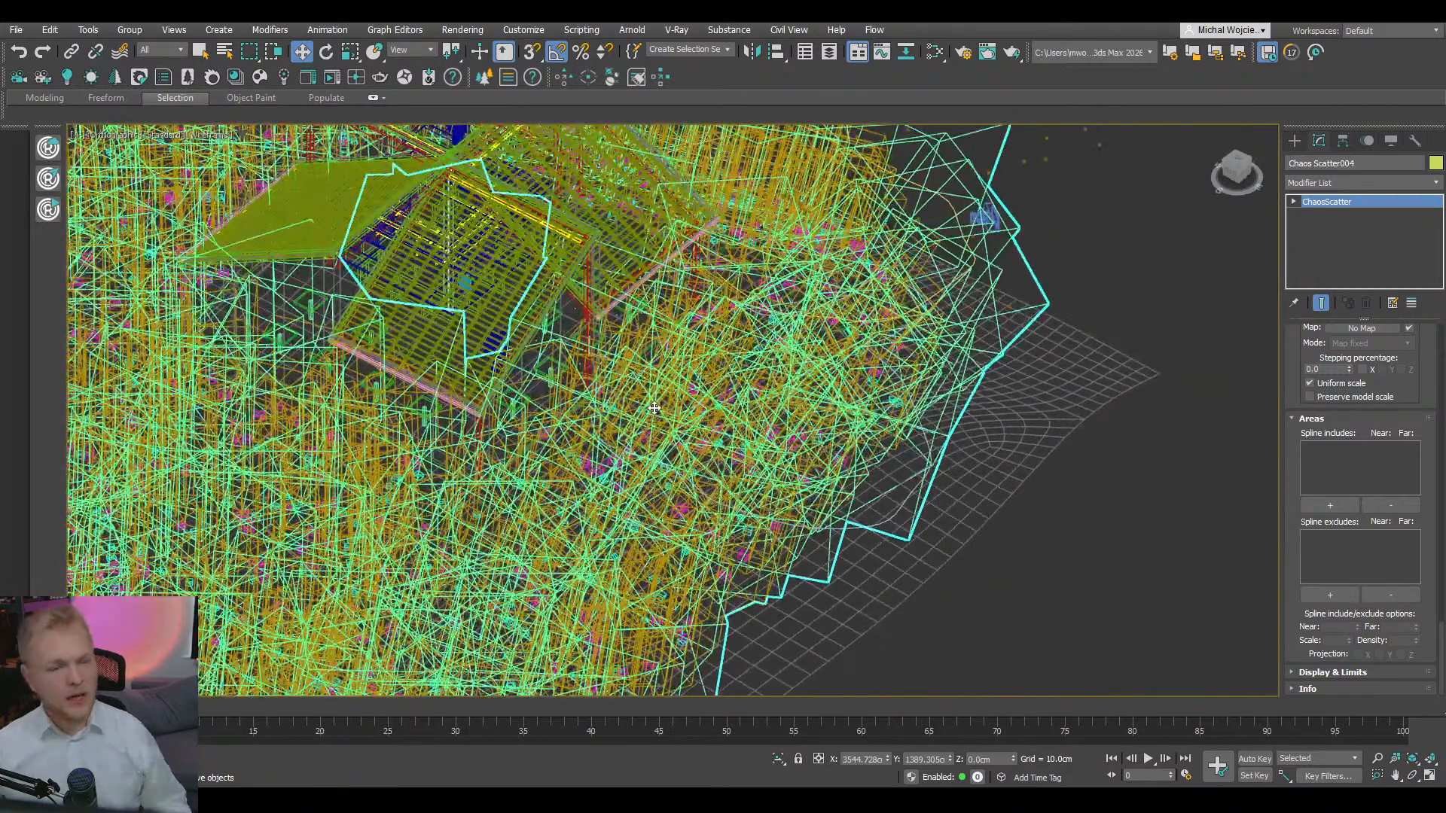
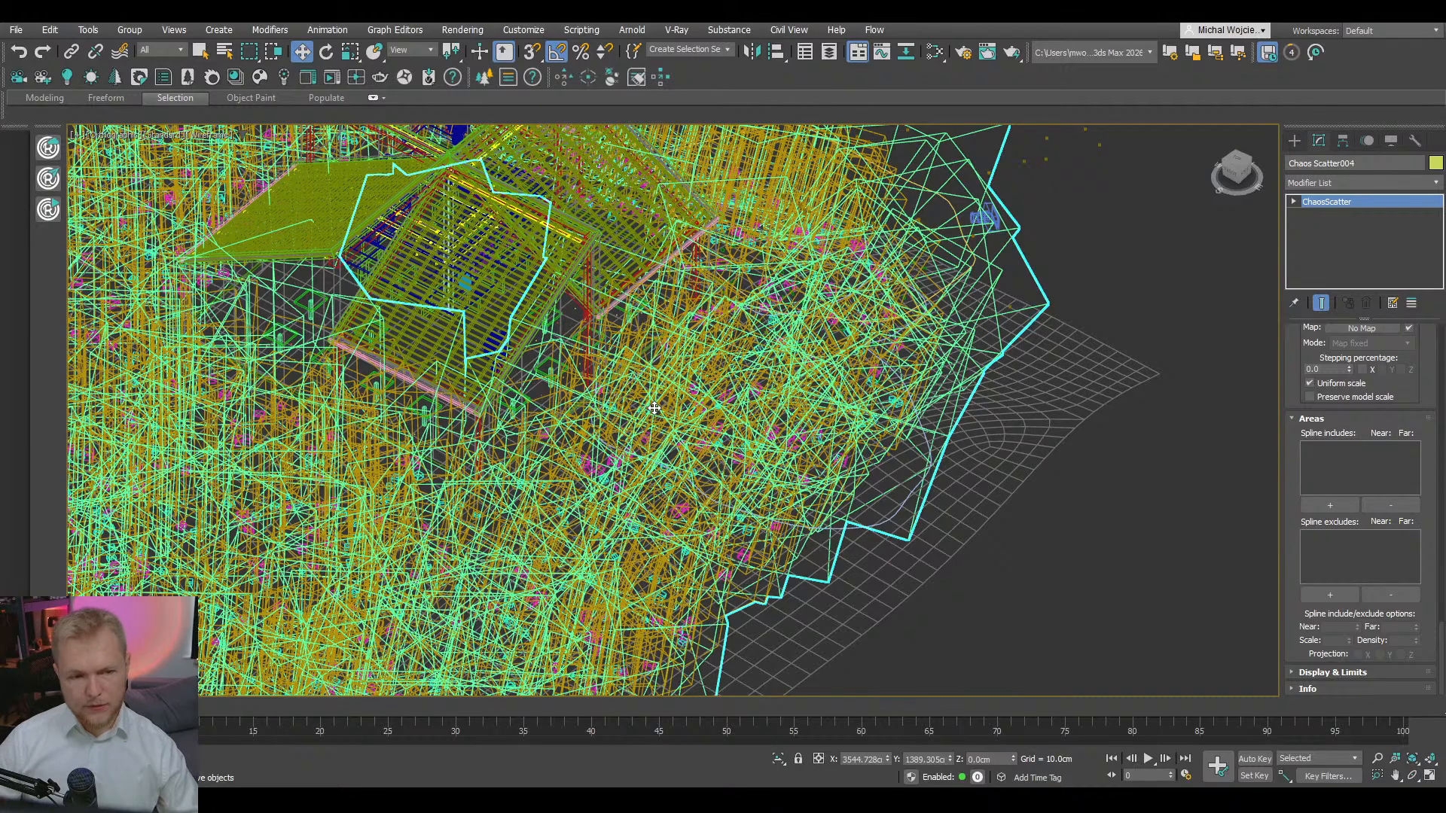
scroll(654, 407, down, 8)
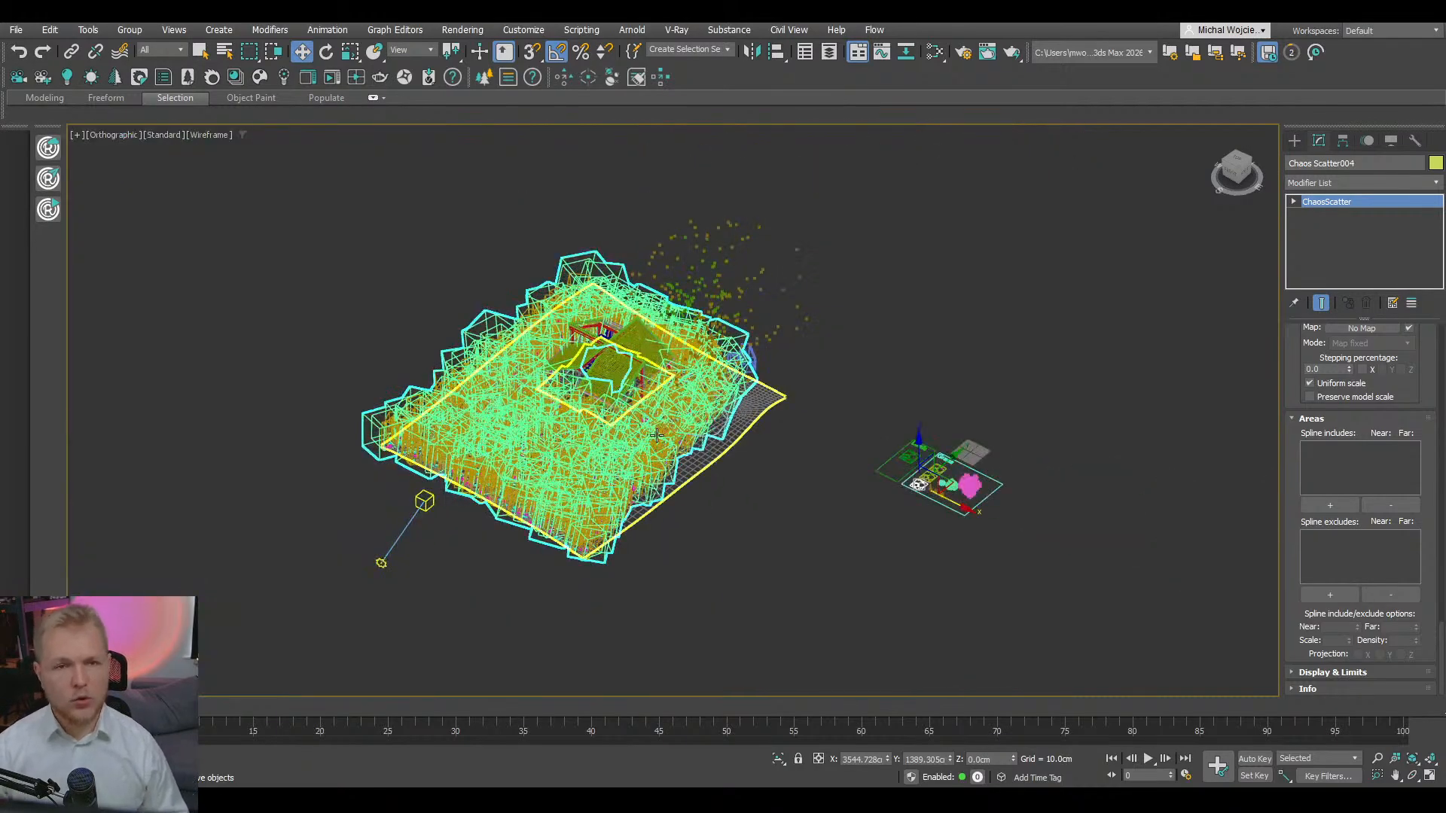
scroll(657, 434, up, 2)
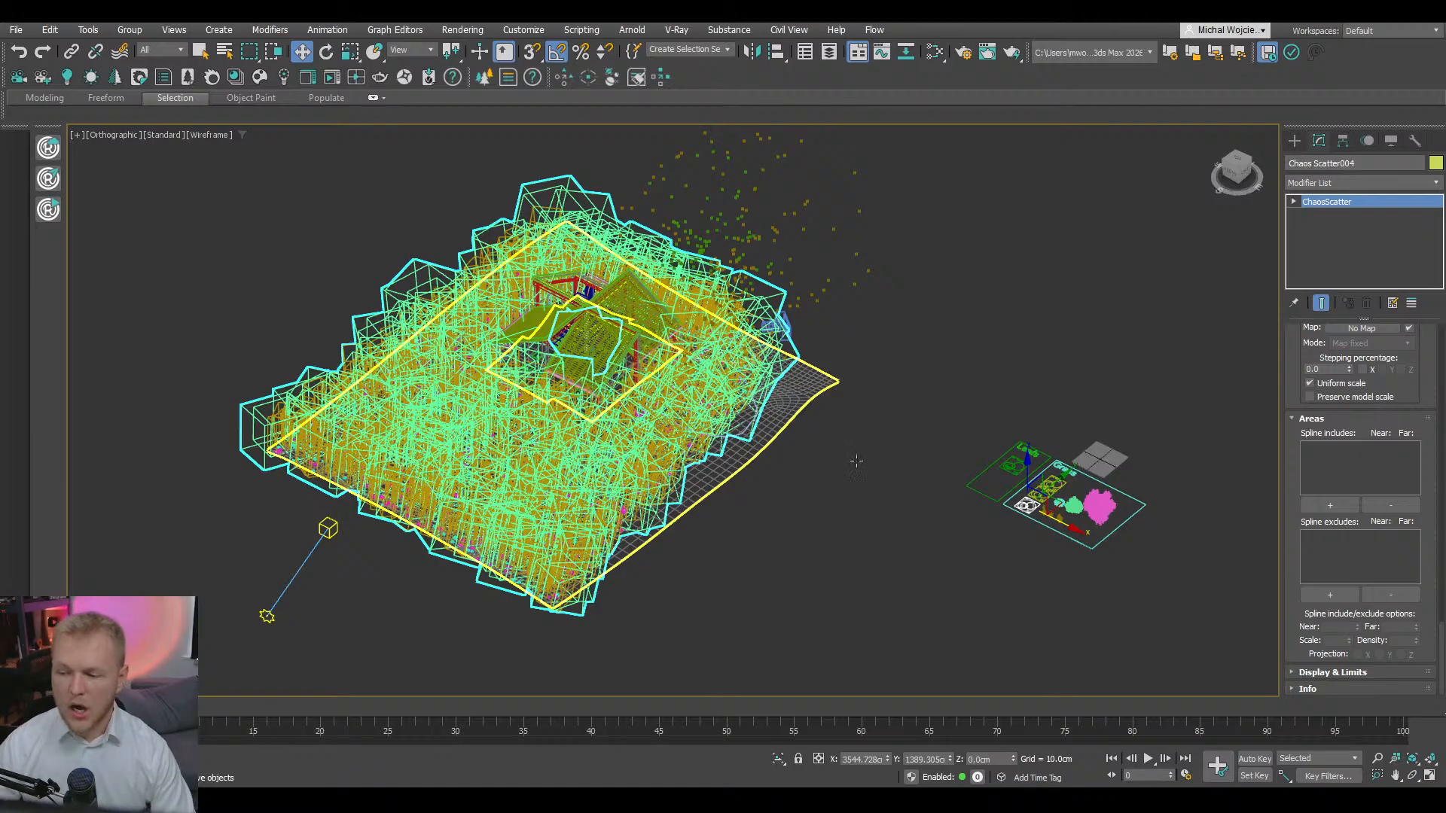
click(1329, 505)
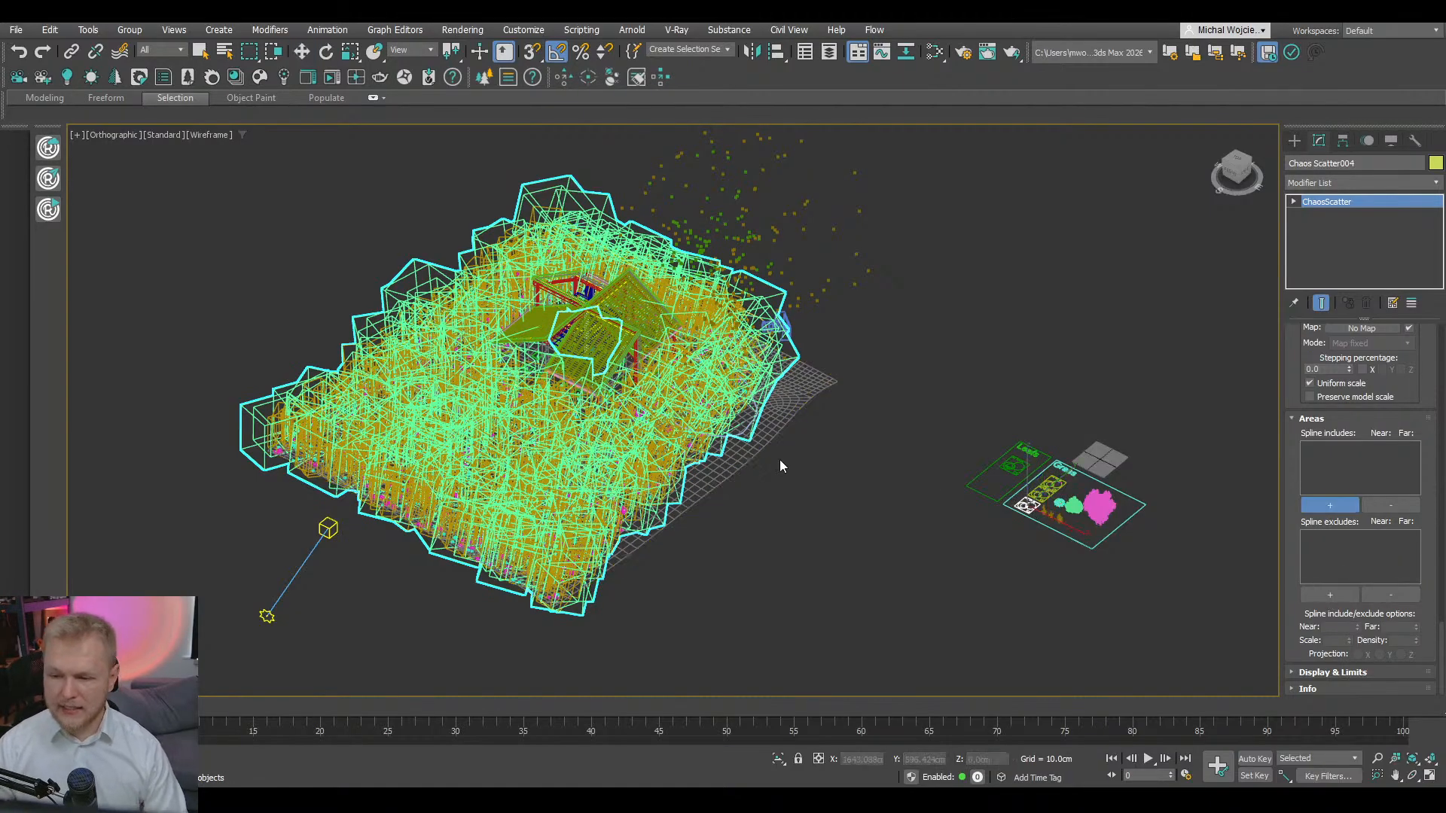
click(680, 426)
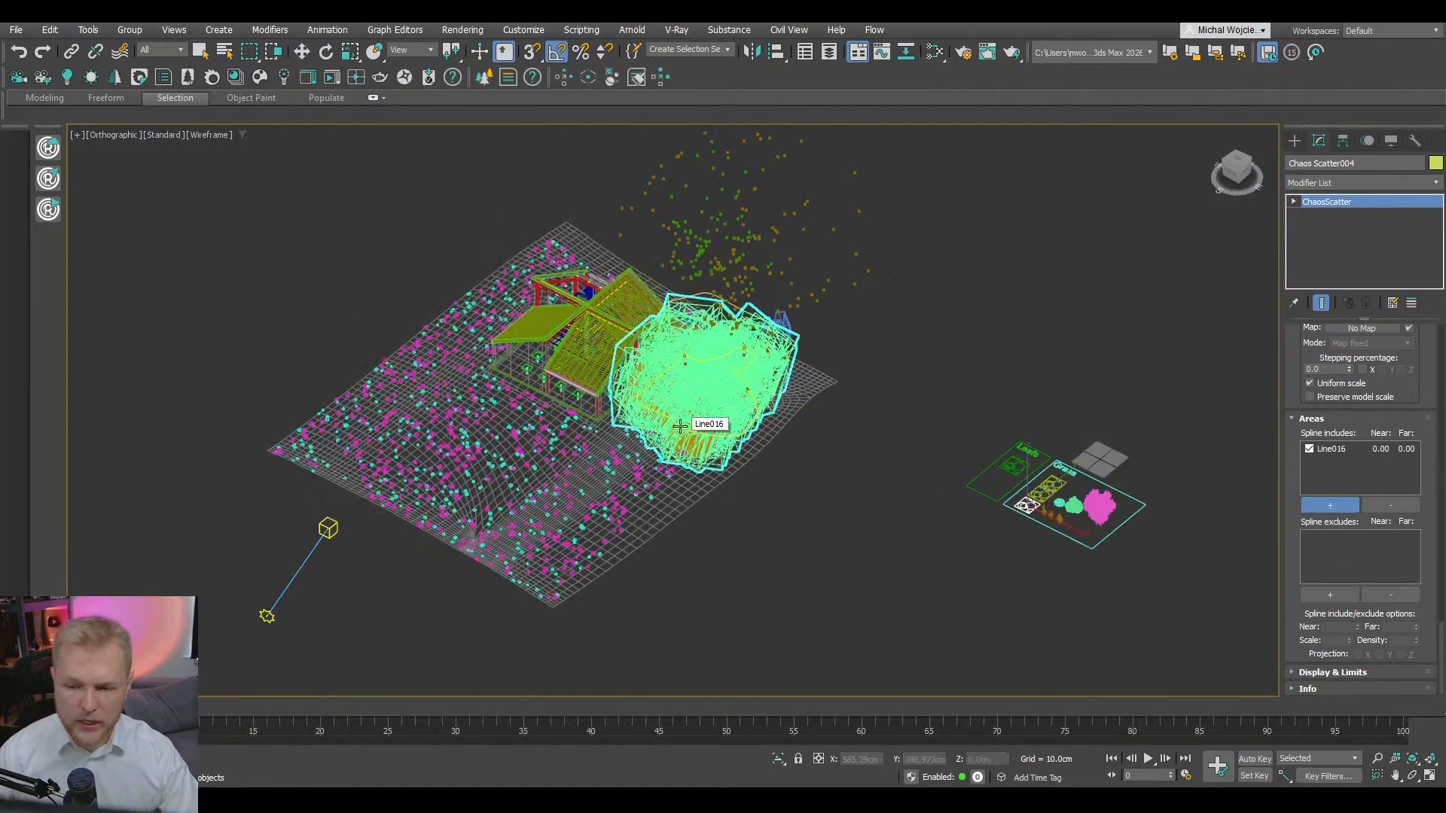
drag(1292, 383, 1300, 628)
right_click(1183, 470)
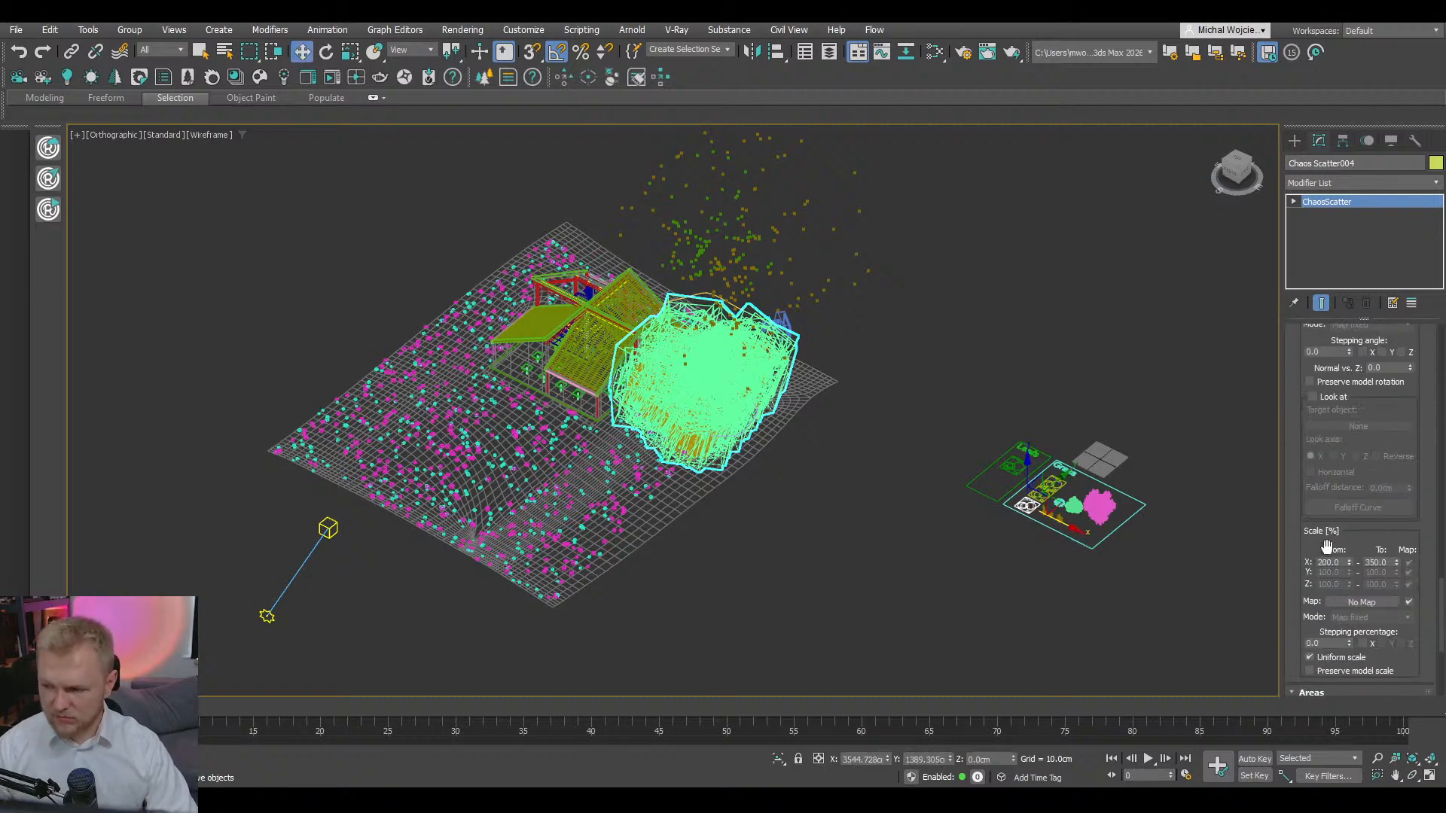
- Set the uniform scale range of Chaos Scatter004's instances from 50 to 100 percent
double_click(1328, 562)
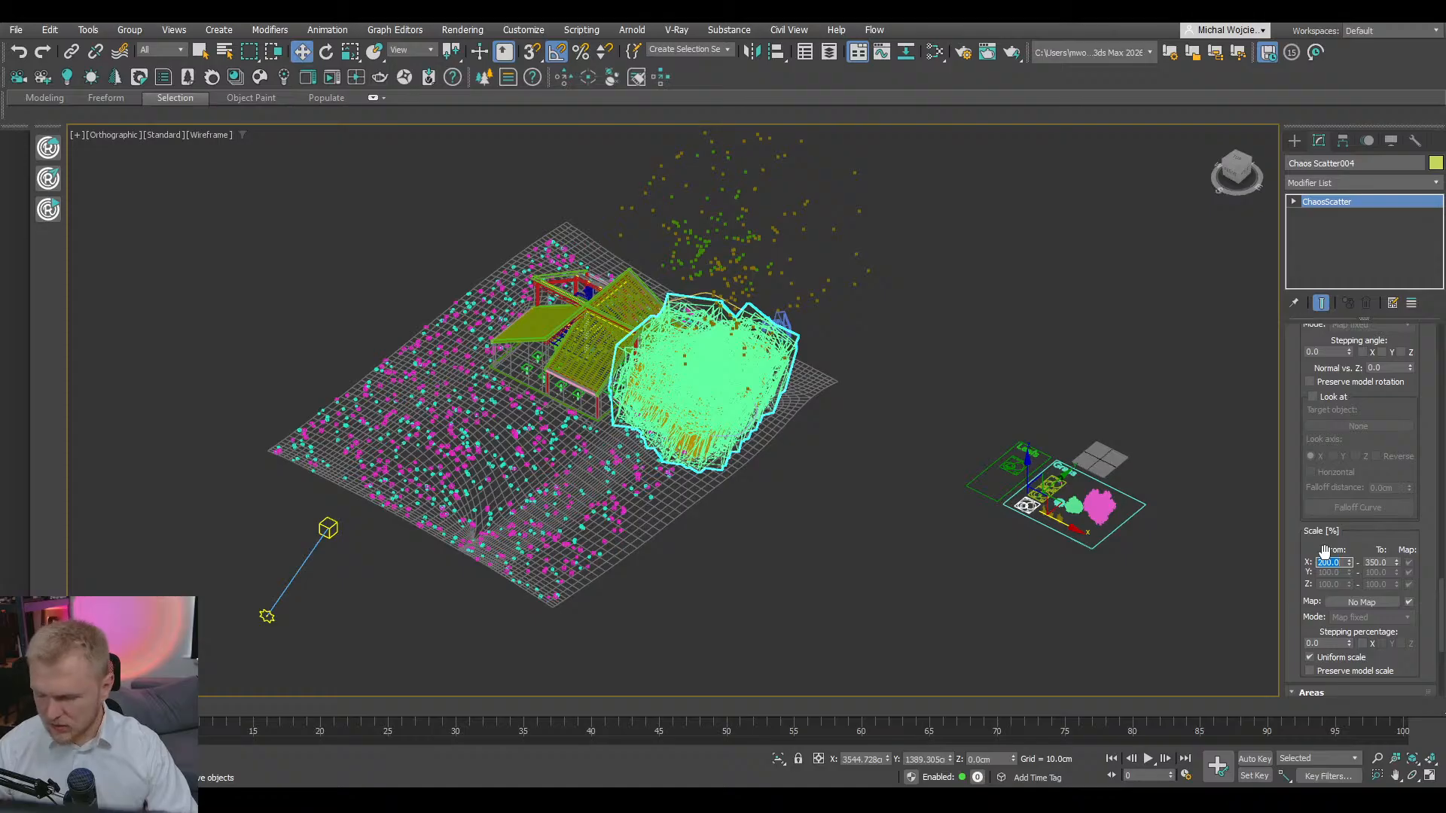
text(50)
key(Tab)
text(1)
key(Return)
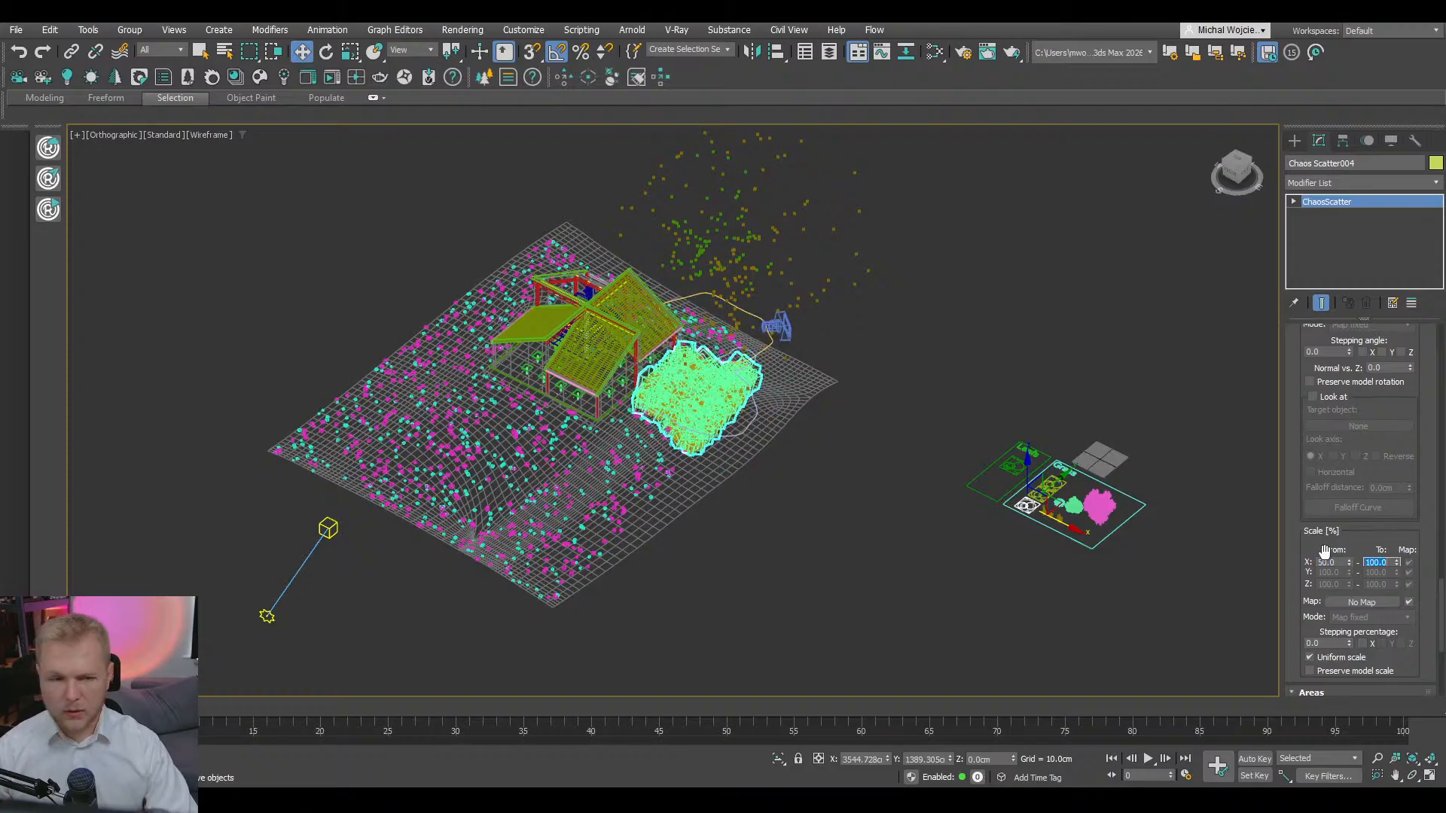
- Examine the shrubs and plants scattered inside the spline area beside the house, viewed from the opposite side with shading on
alt+middle_drag(896, 454, 701, 439)
middle_drag(825, 428, 678, 448)
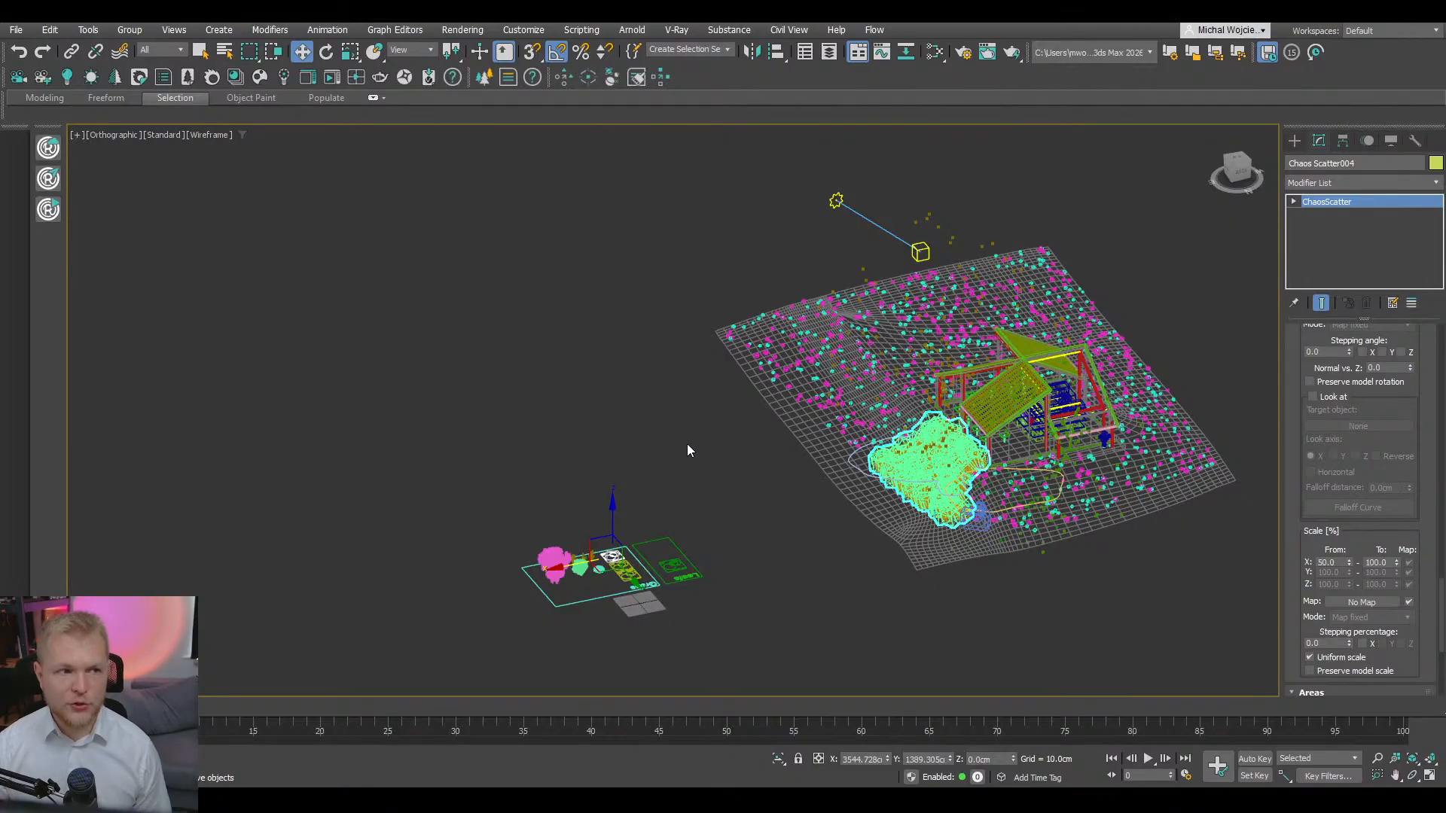
scroll(824, 475, up, 2)
middle_drag(845, 465, 800, 449)
scroll(799, 480, down, 2)
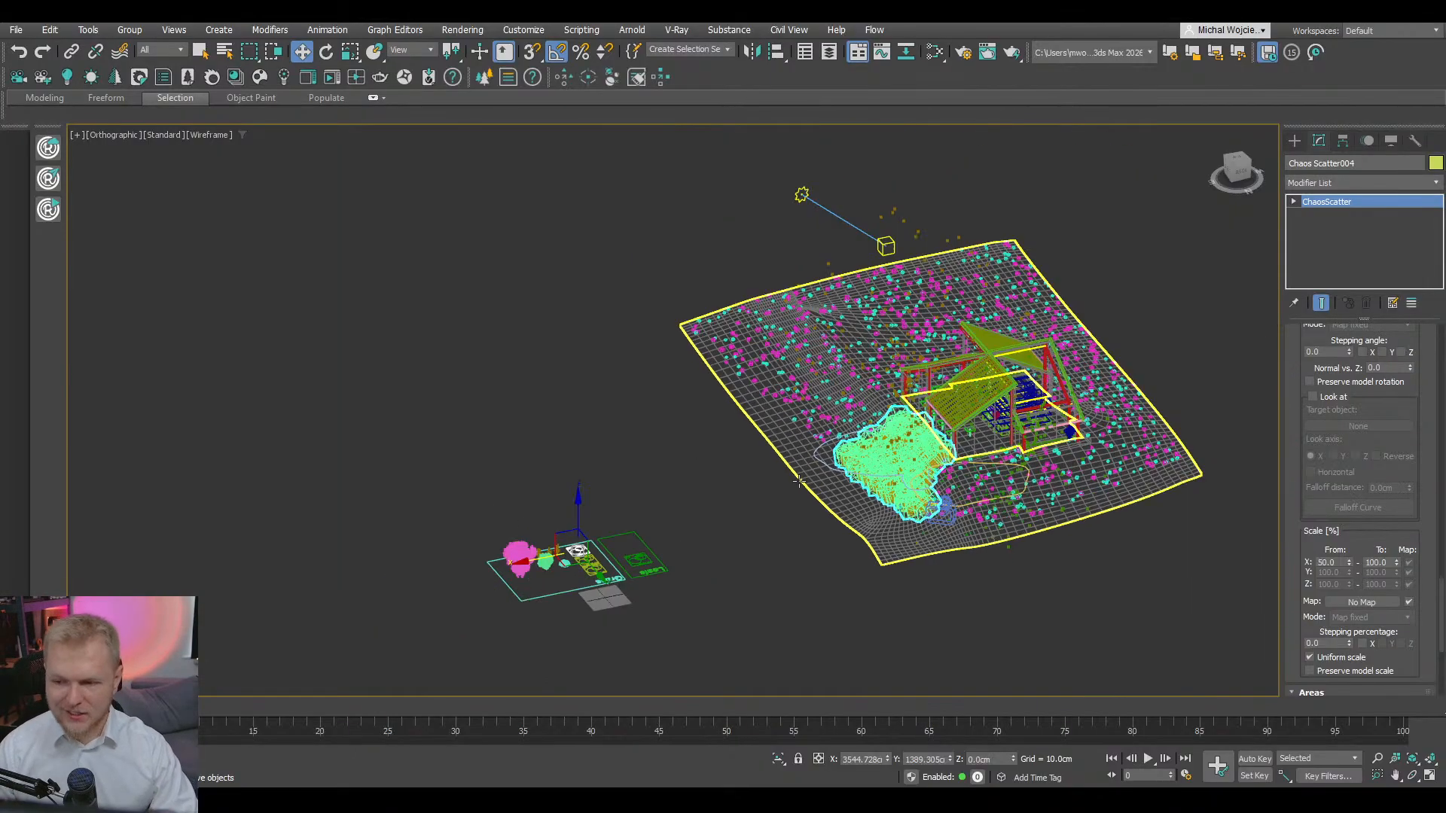
key(F3)
scroll(784, 489, up, 6)
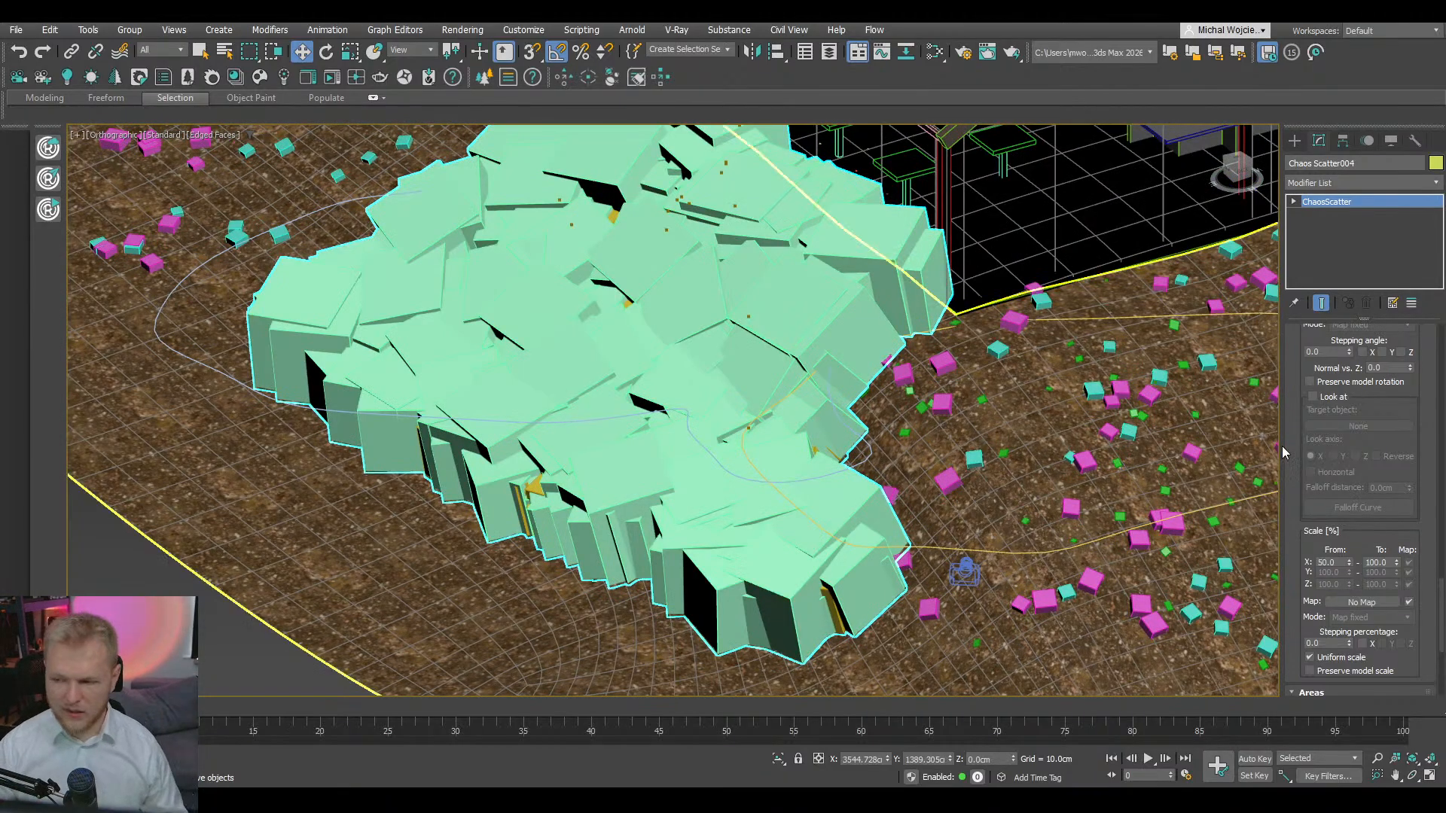
- Enable generated clusters in Chaos Scatter004's surface scattering and set the cluster size to 300 cm
scroll(1291, 417, up, 1)
scroll(1291, 418, up, 10)
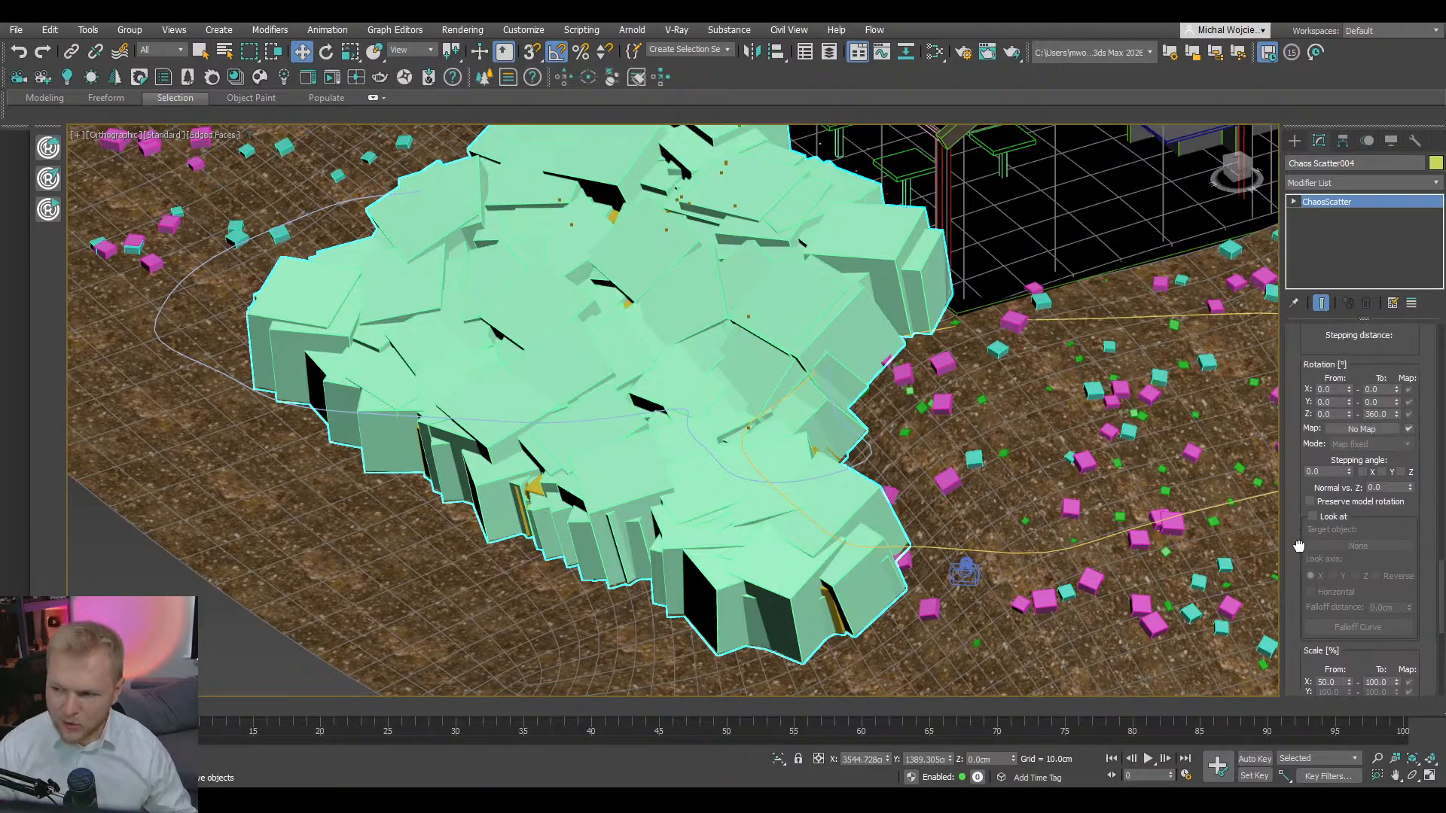
scroll(1294, 436, up, 10)
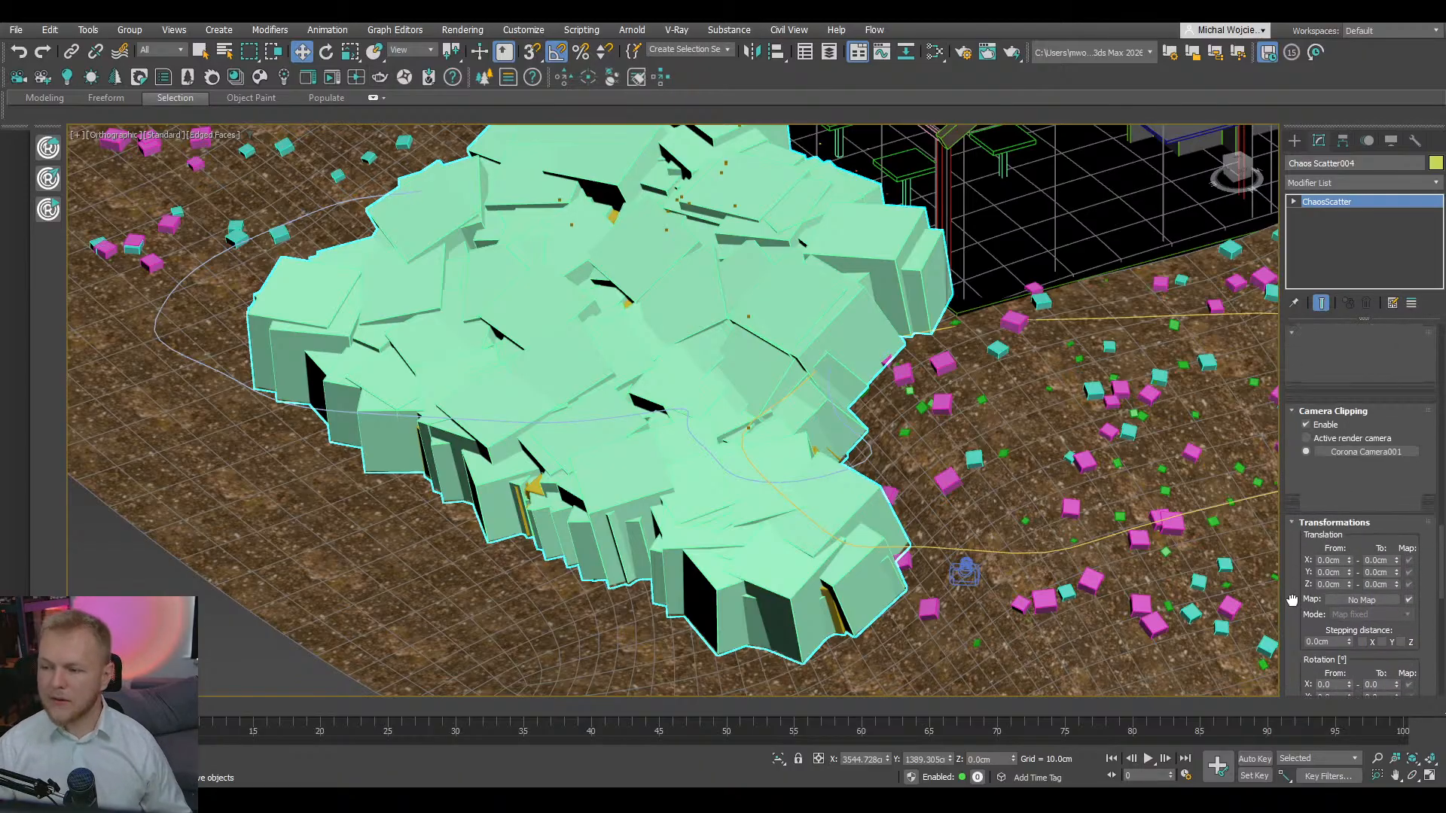
scroll(1299, 438, up, 10)
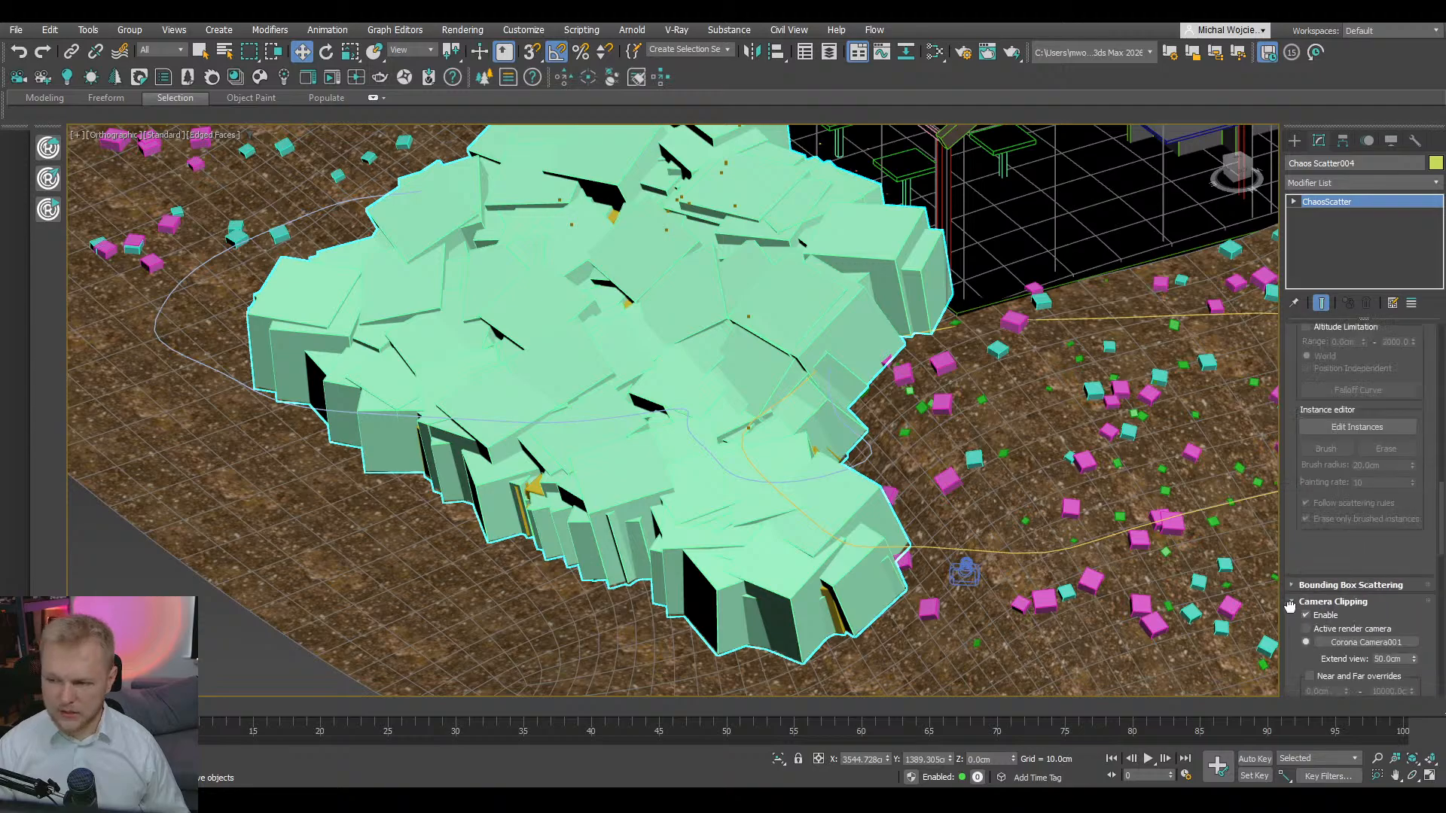
scroll(1296, 501, up, 6)
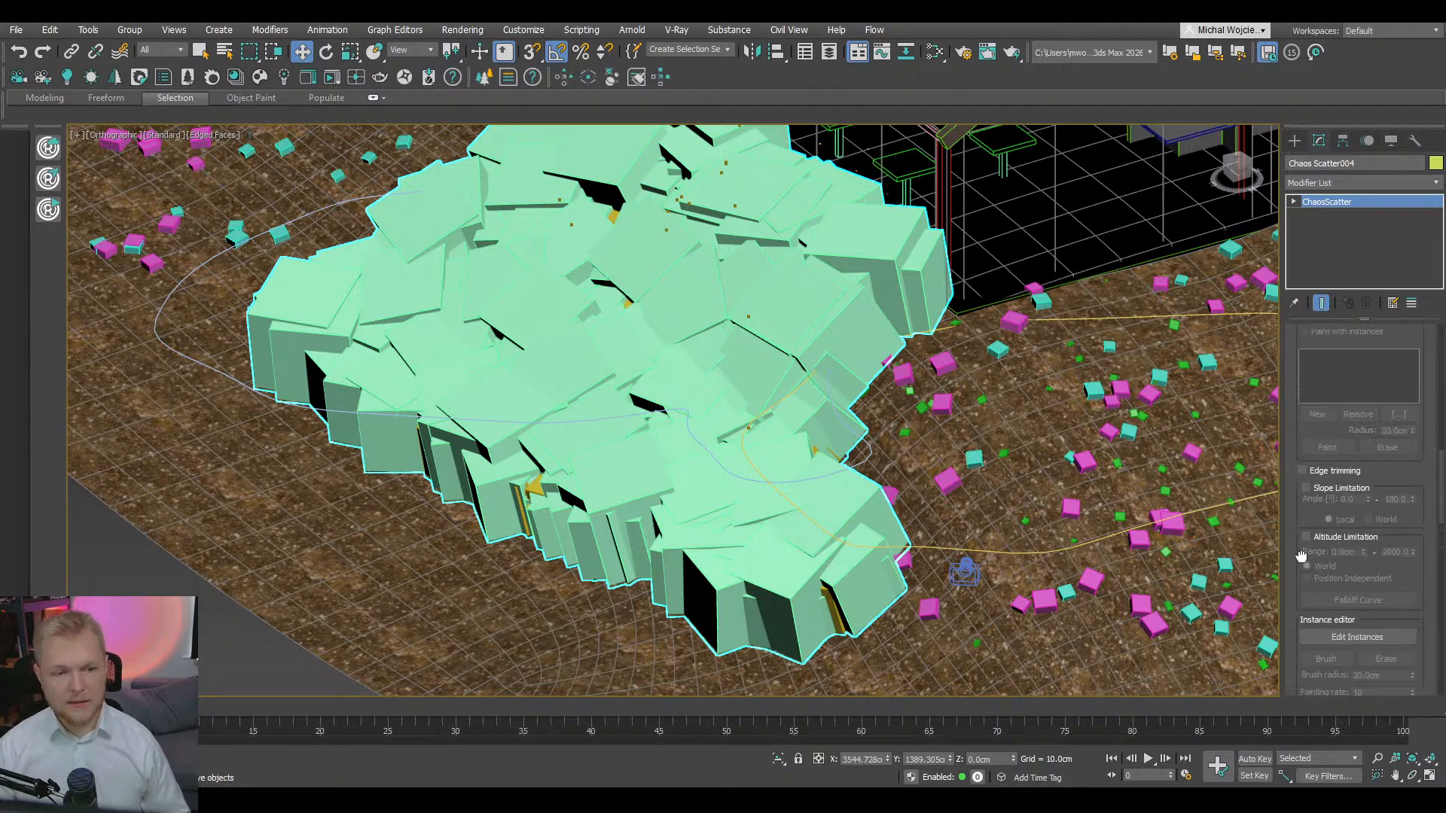
scroll(1304, 497, up, 10)
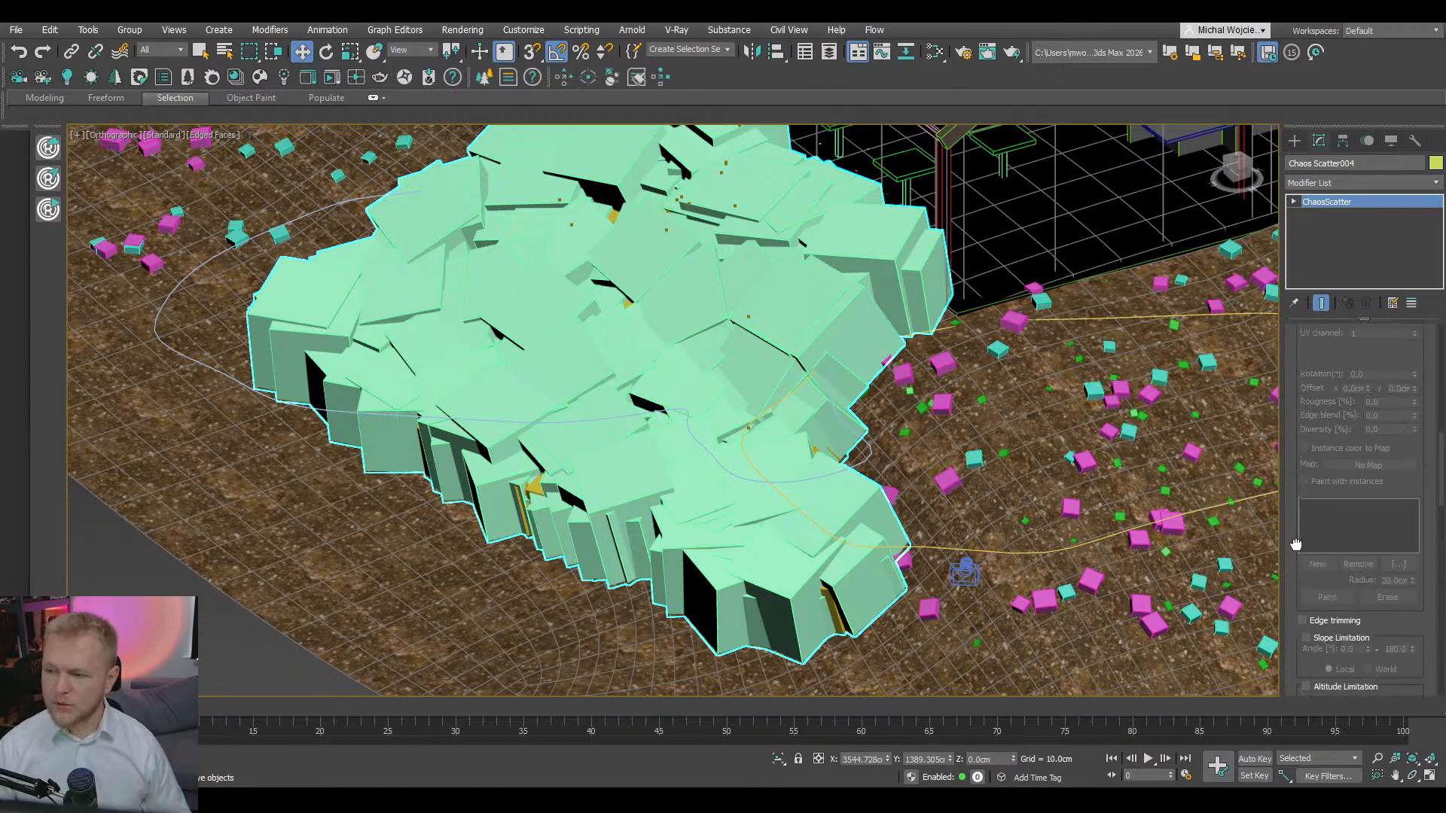
drag(1303, 515, 1303, 519)
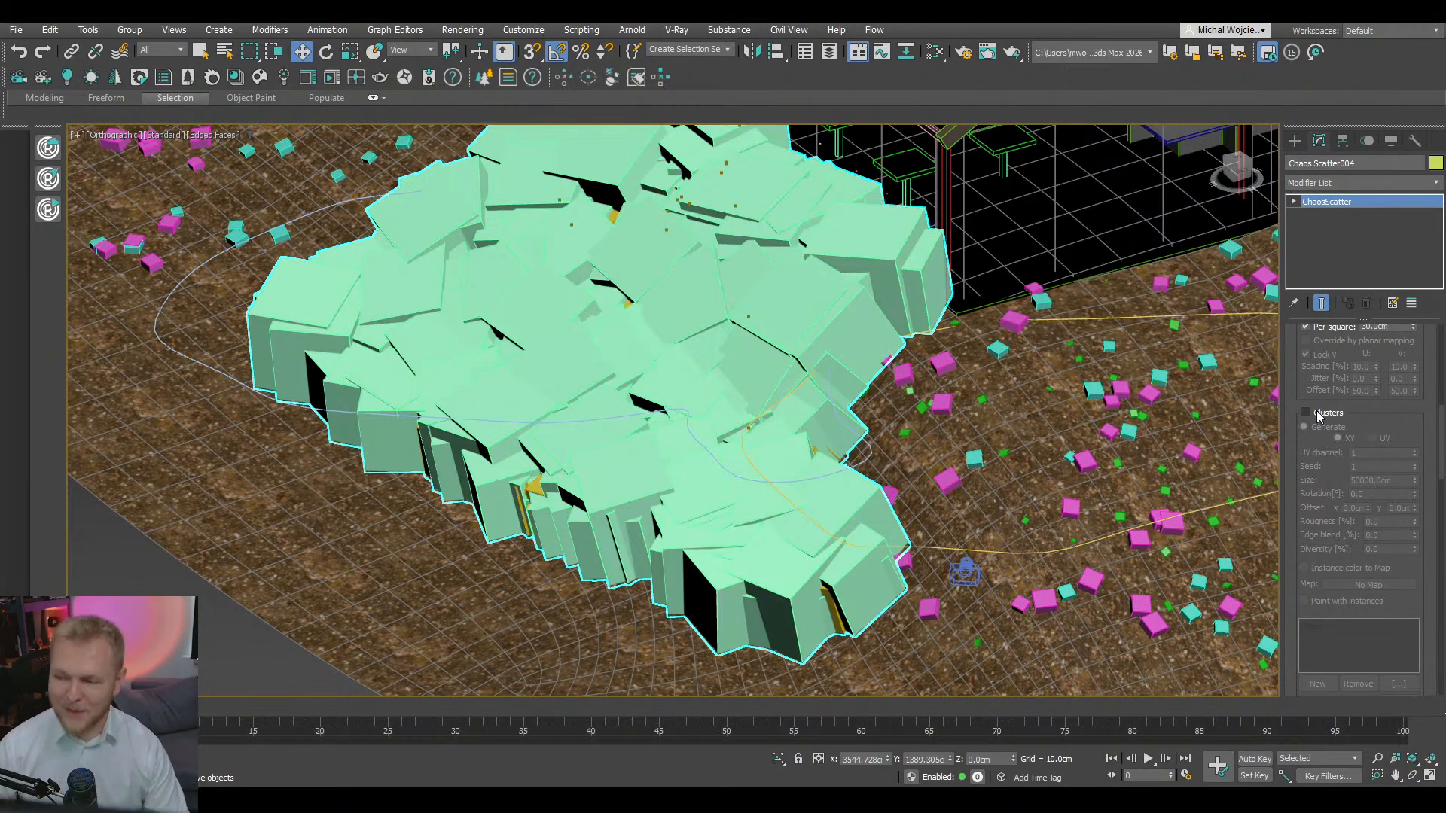
click(1319, 416)
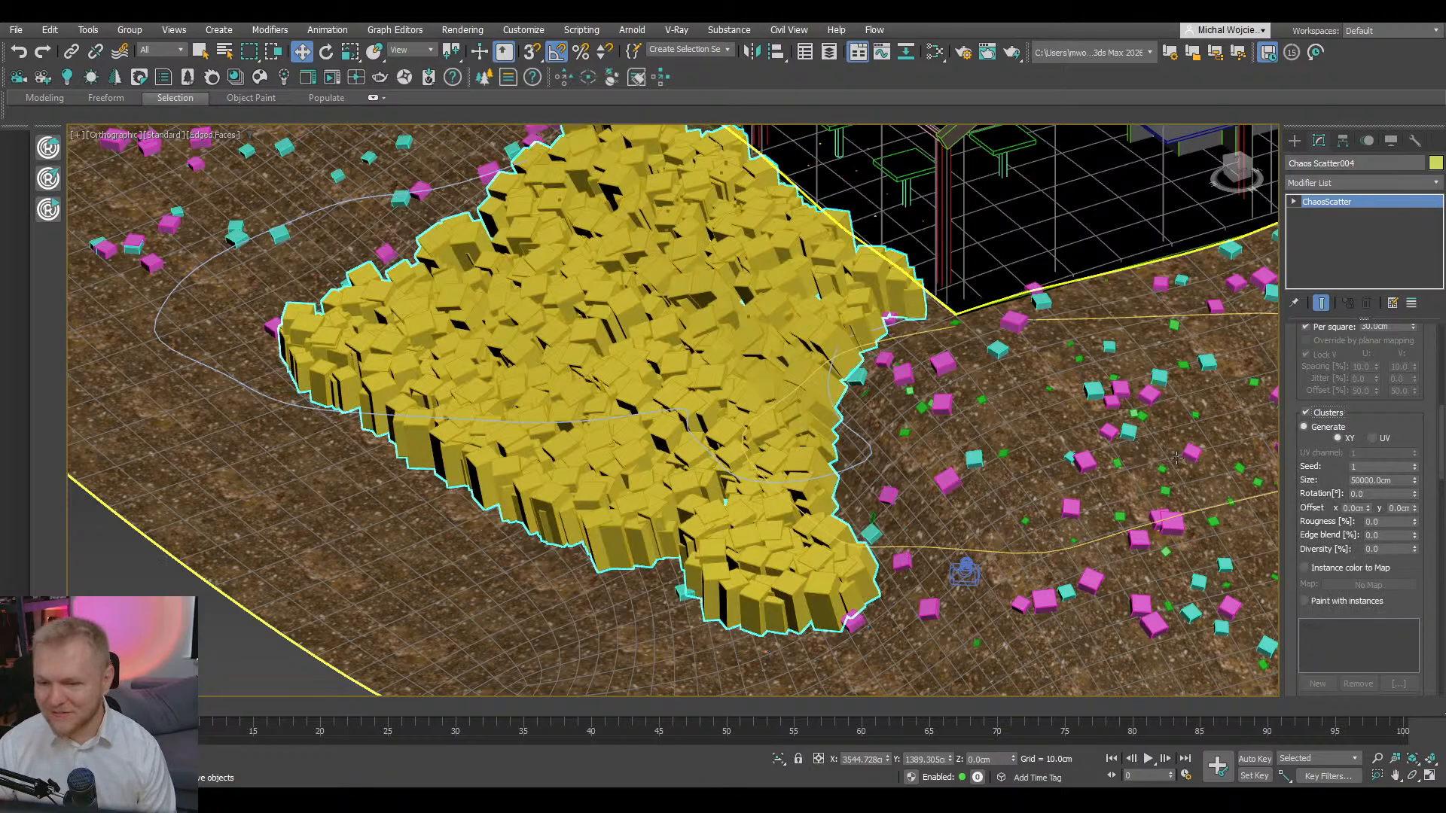
double_click(1393, 481)
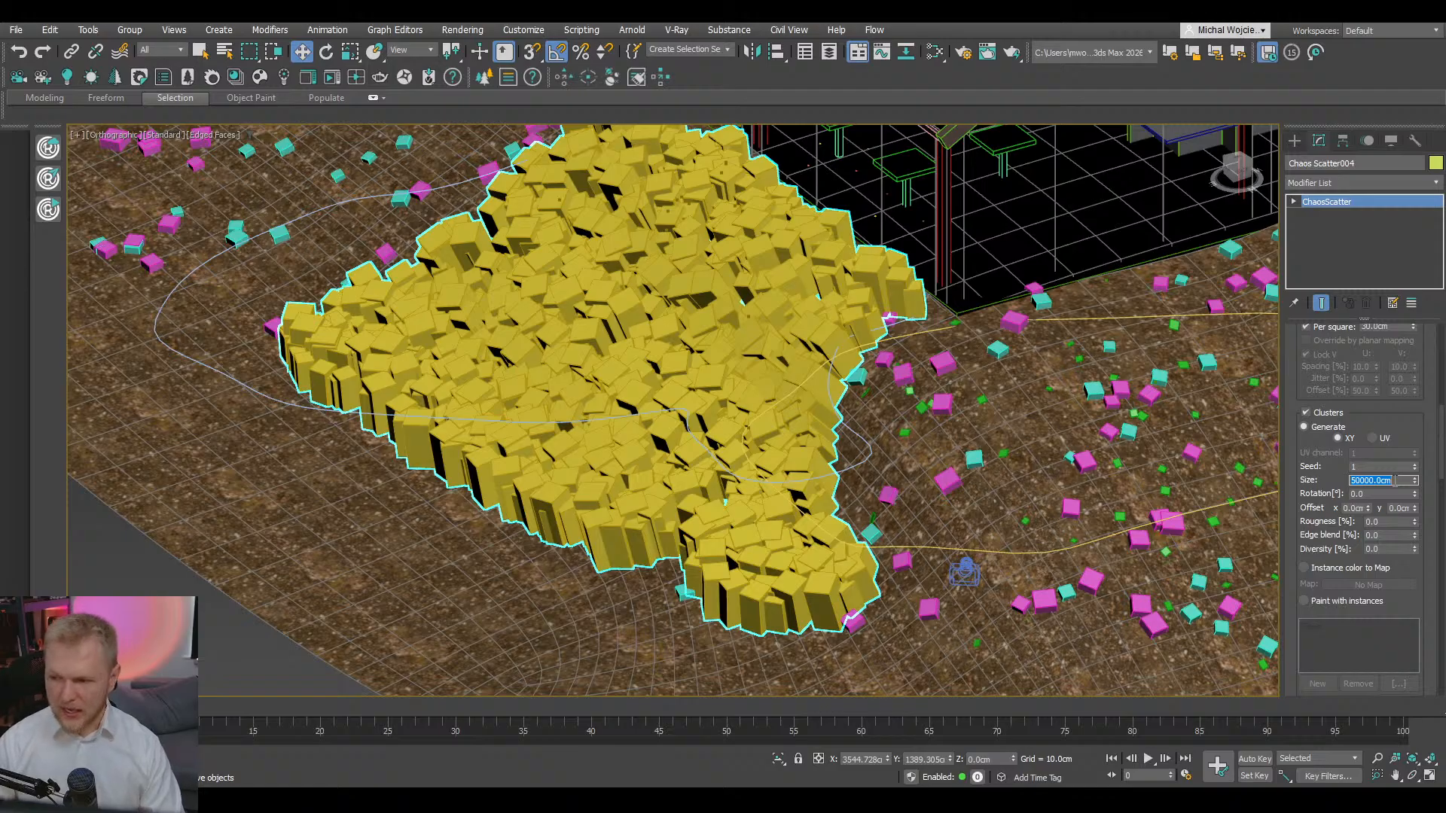
text(300)
key(Return)
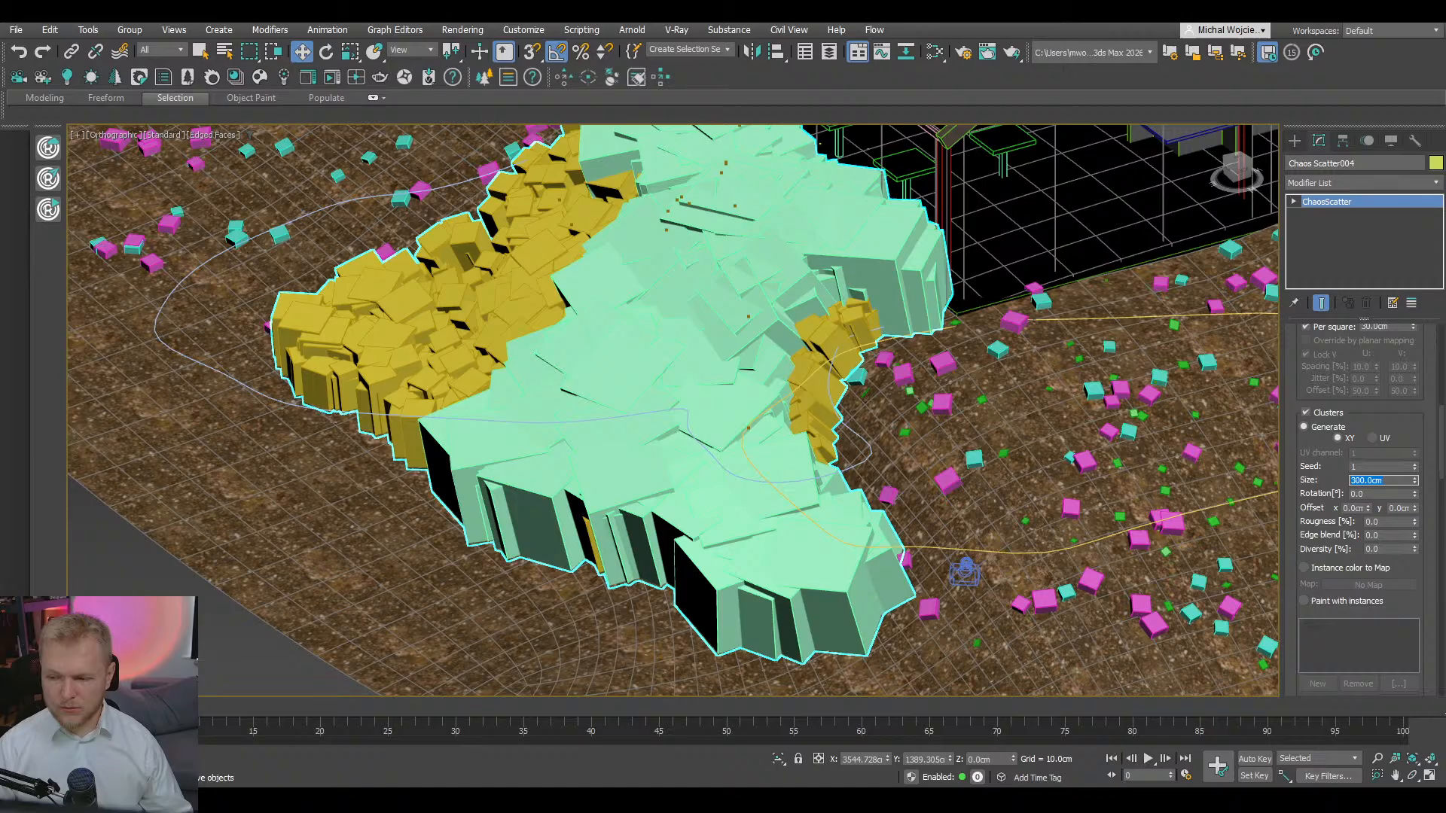
- Switch Chaos Scatter004's clusters to Paint with instances and add a new cluster layer above Base
click(1353, 607)
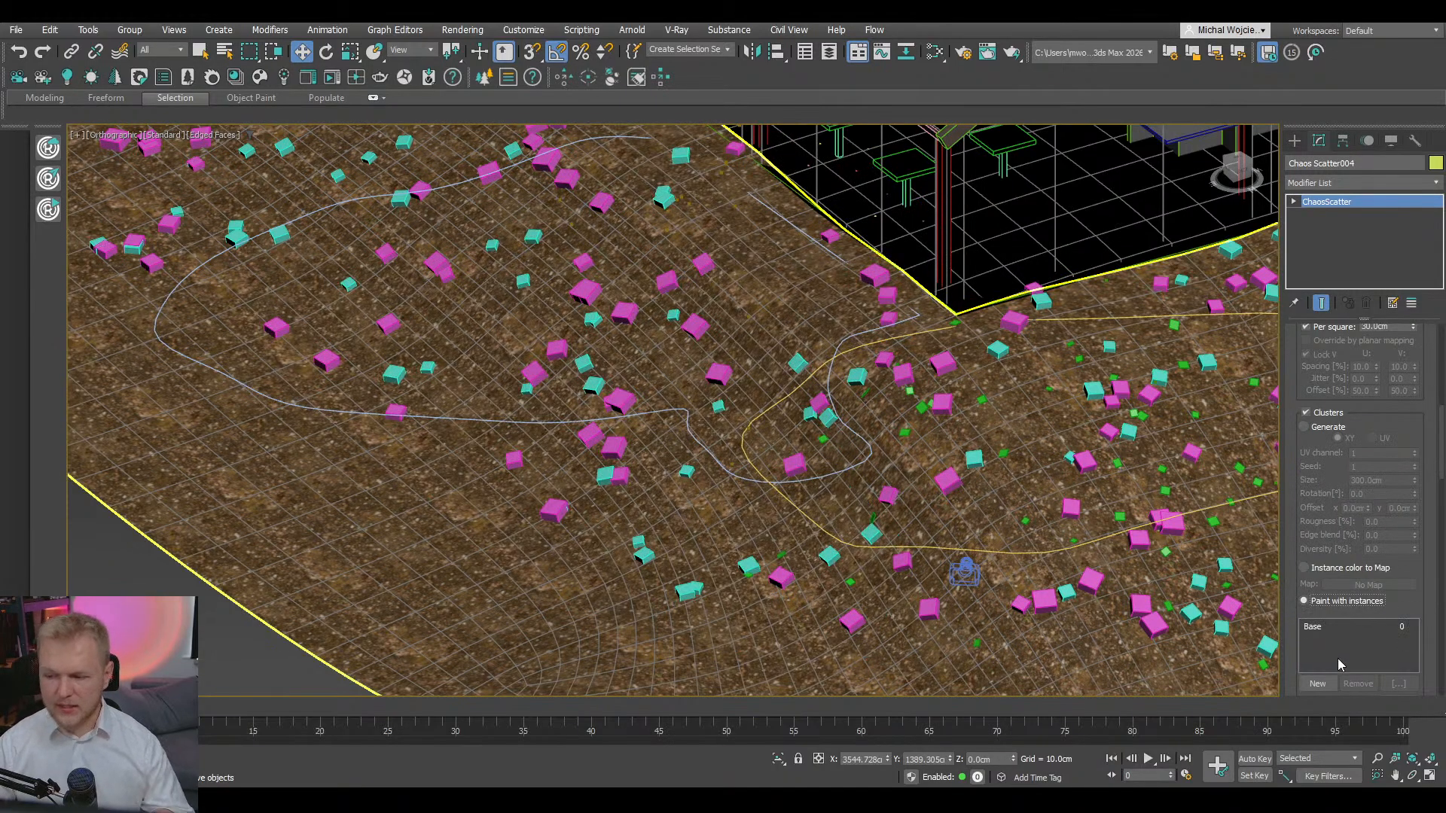
click(1317, 628)
click(1317, 628)
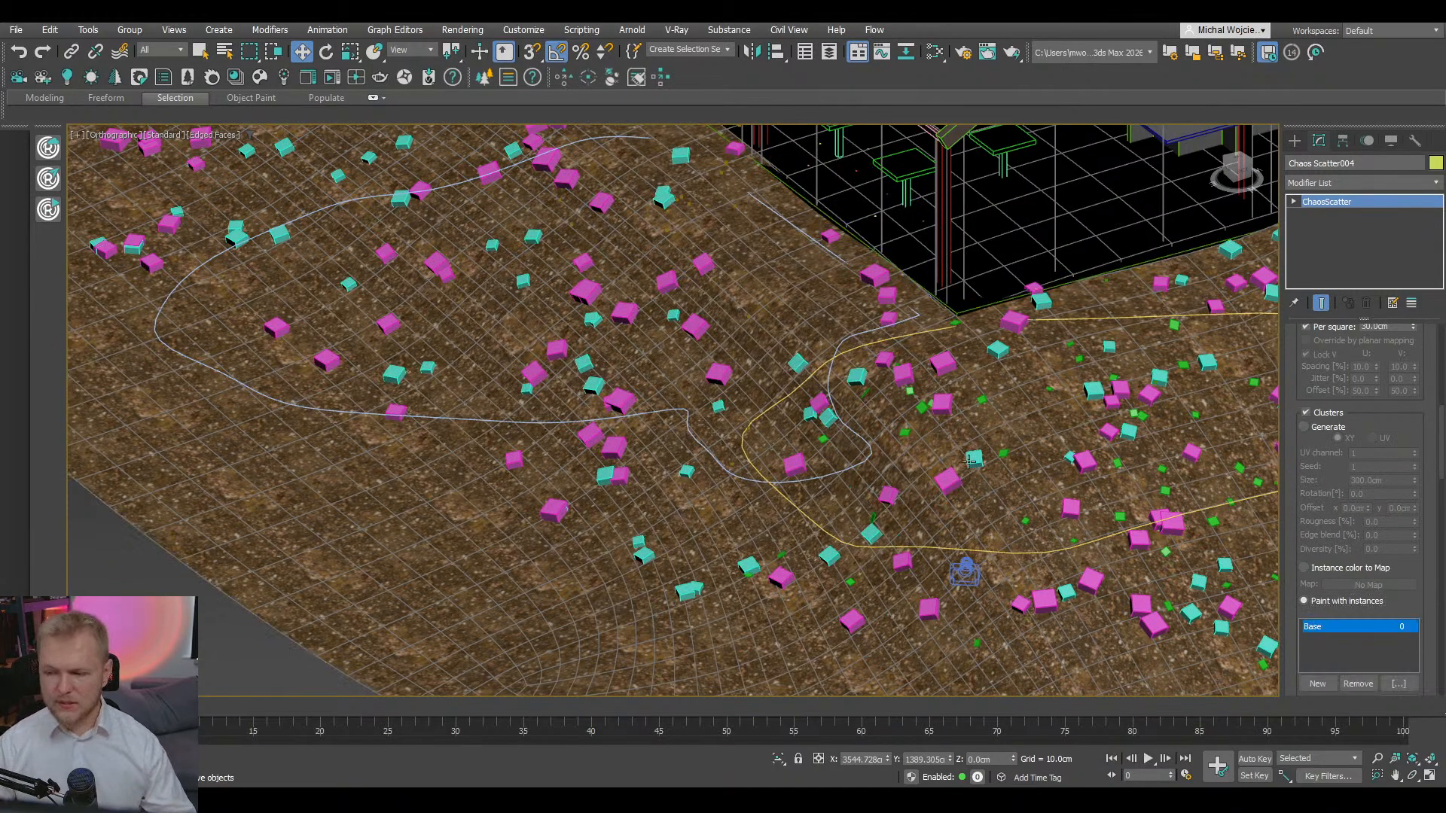
scroll(967, 458, down, 2)
click(1356, 686)
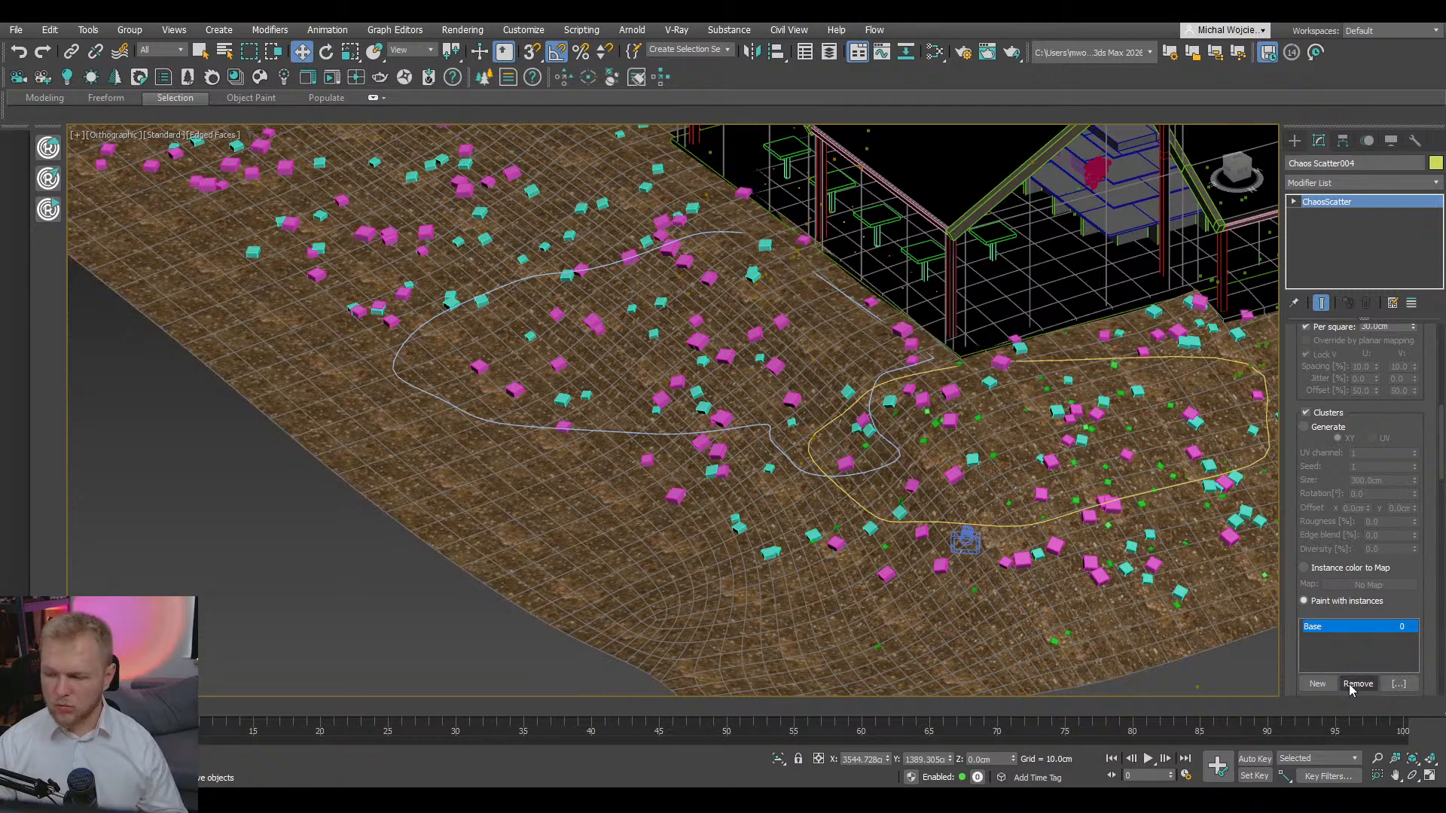
click(1317, 684)
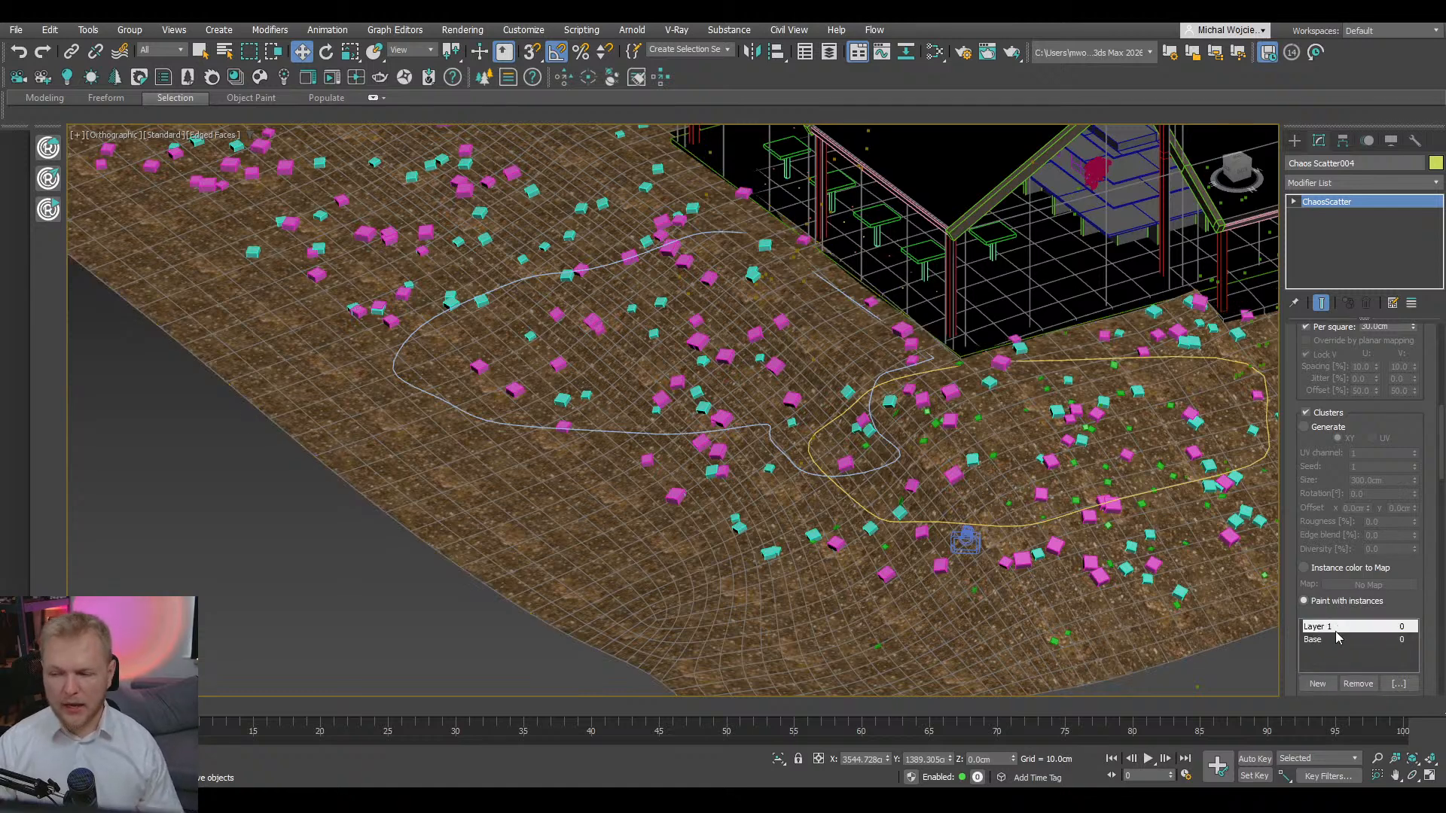
- Assign Prairie Cordgrass 001, 002 and 003 Spring001 to the Base layer's cluster composition
click(1345, 640)
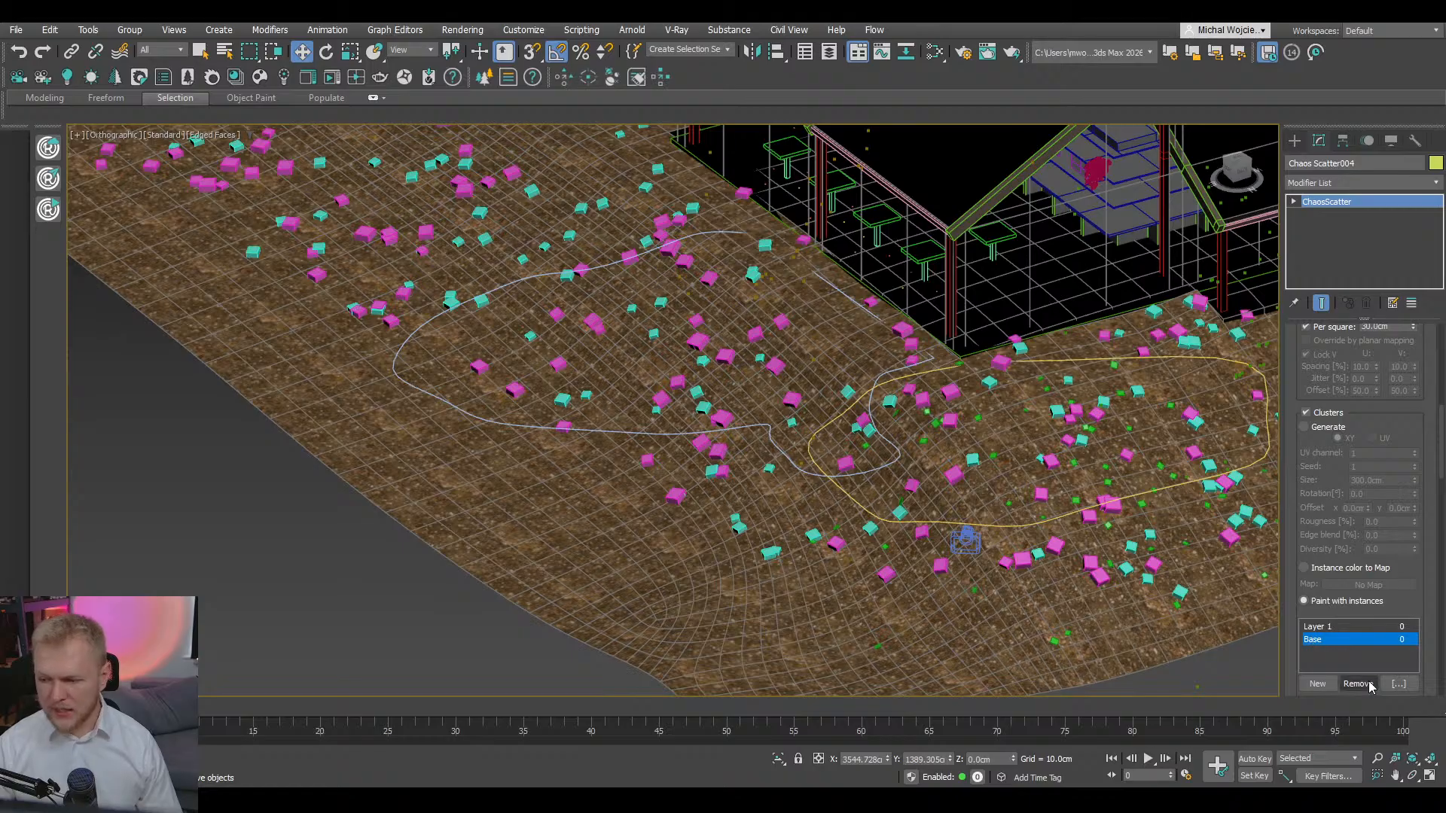
click(1396, 685)
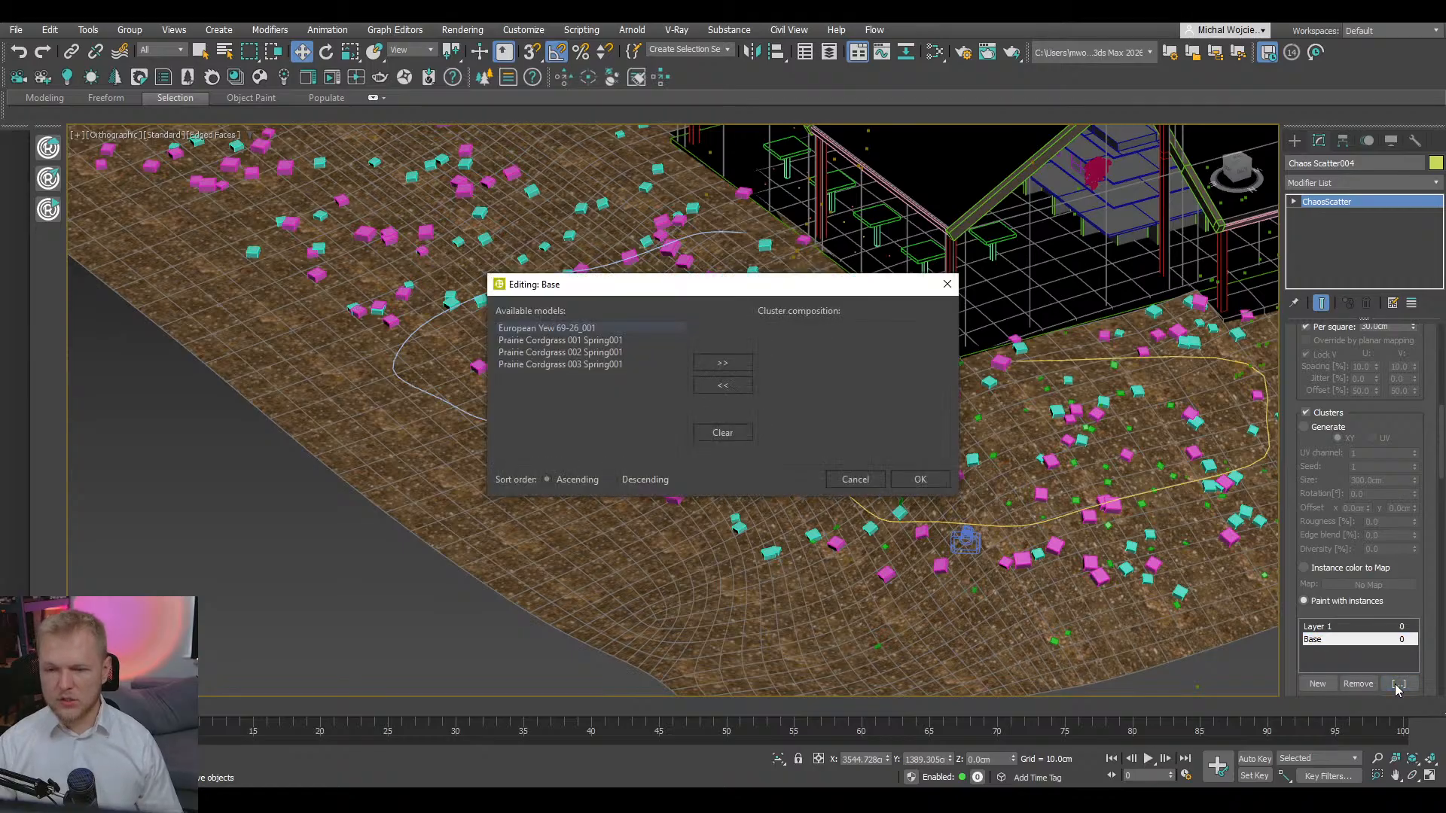
click(573, 344)
drag(573, 345, 592, 369)
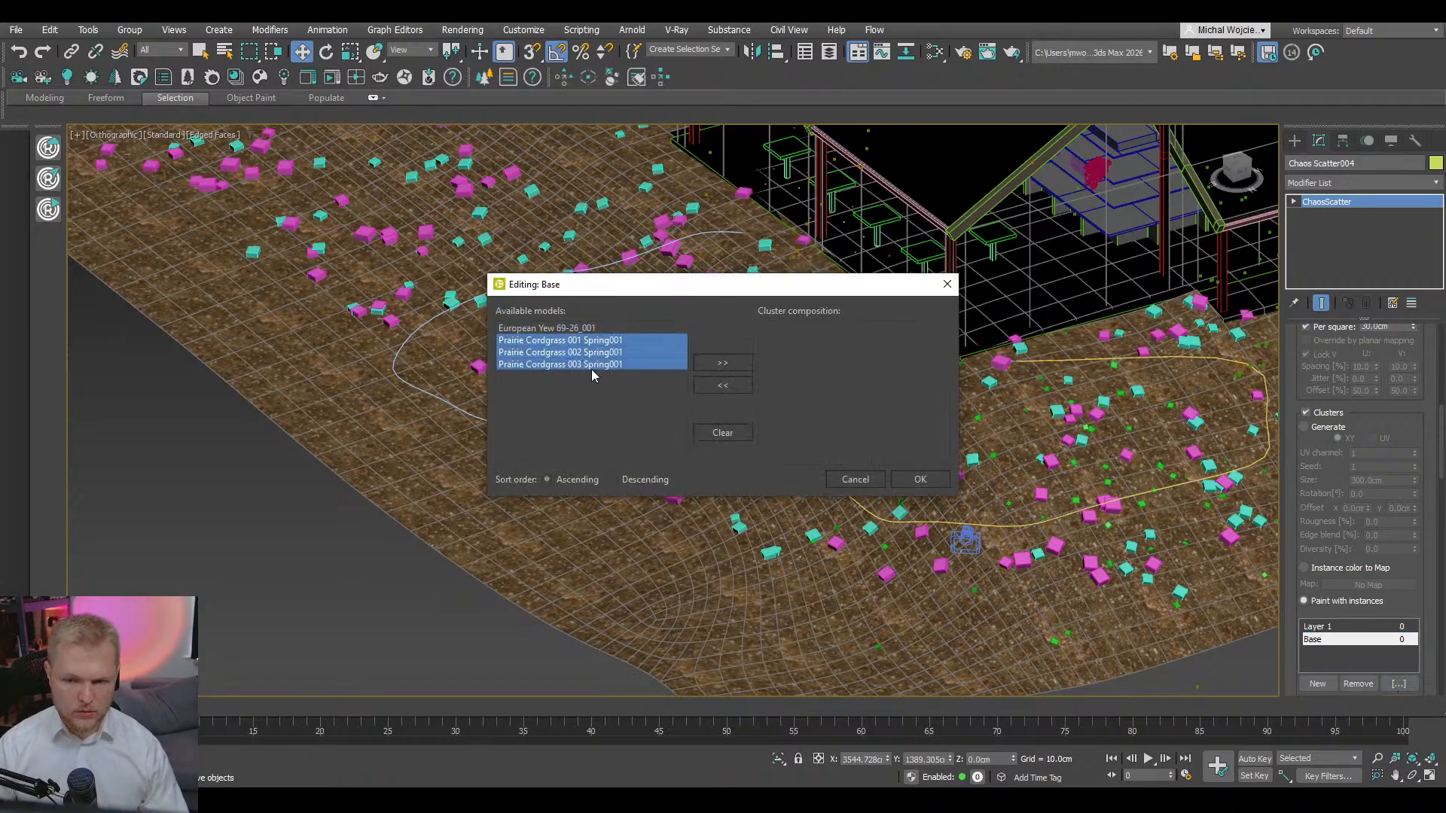
click(725, 364)
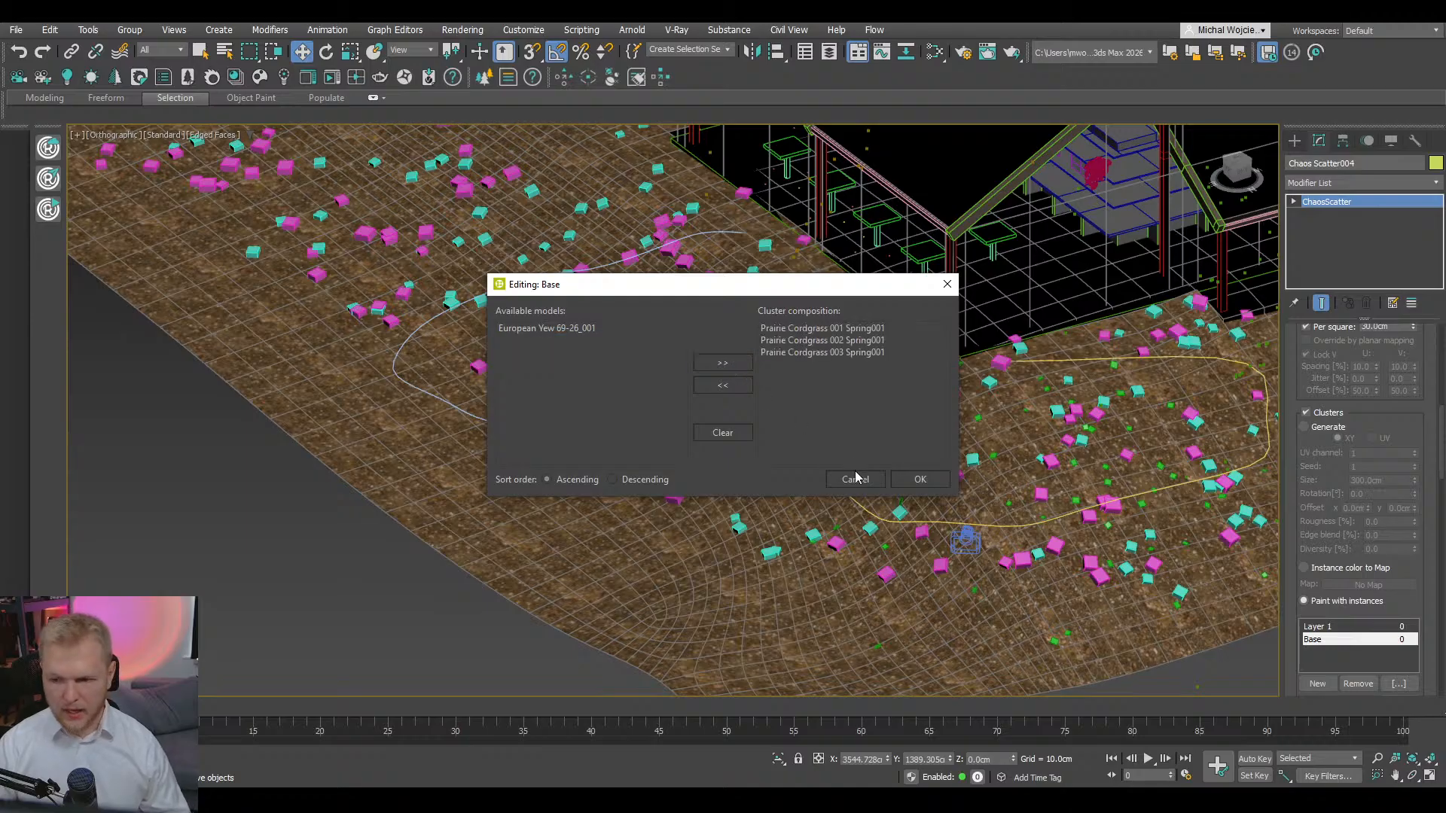
click(920, 480)
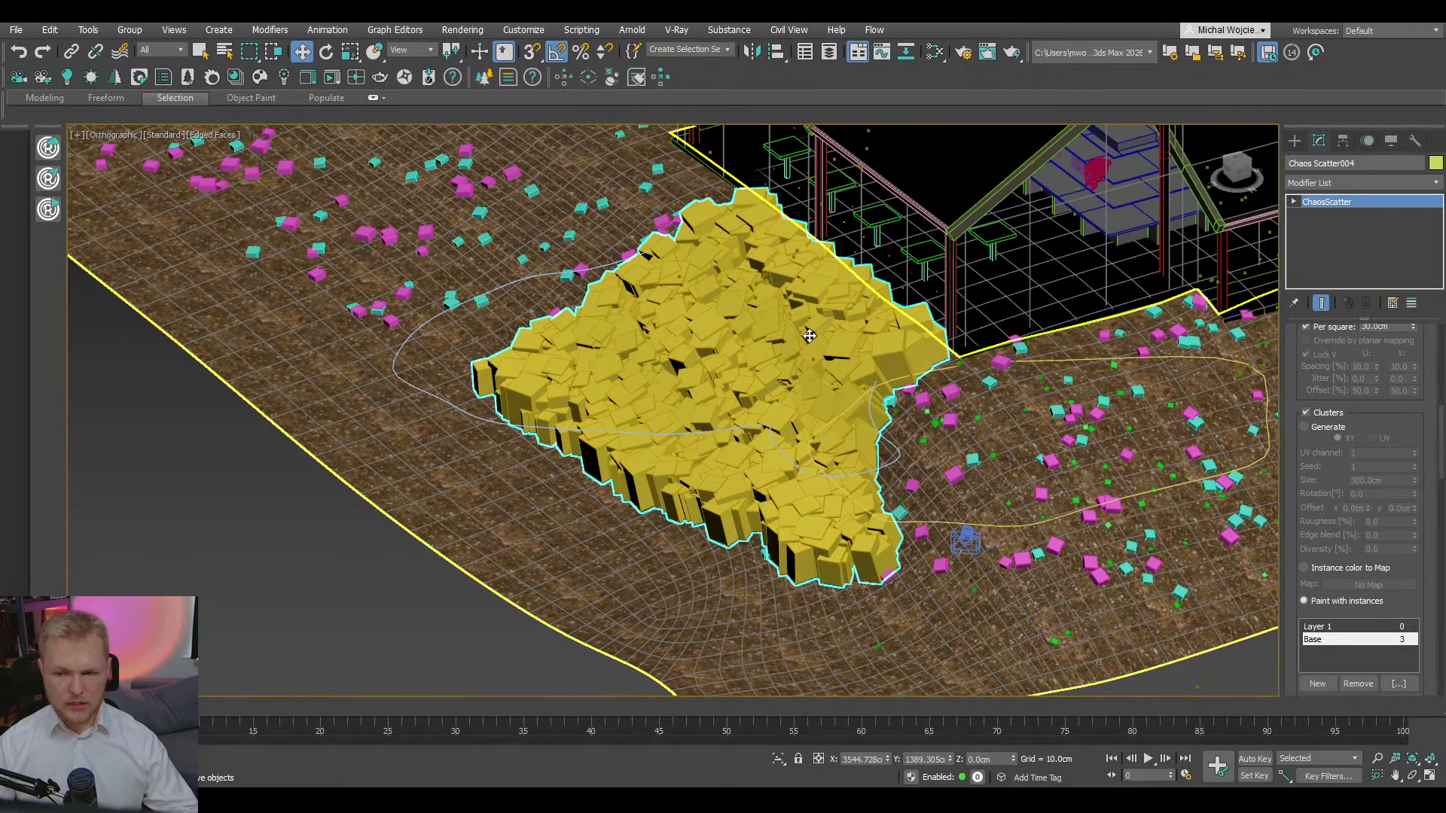
- Assign European Yew 69-26_001 to the cluster composition of Layer 1
click(1333, 628)
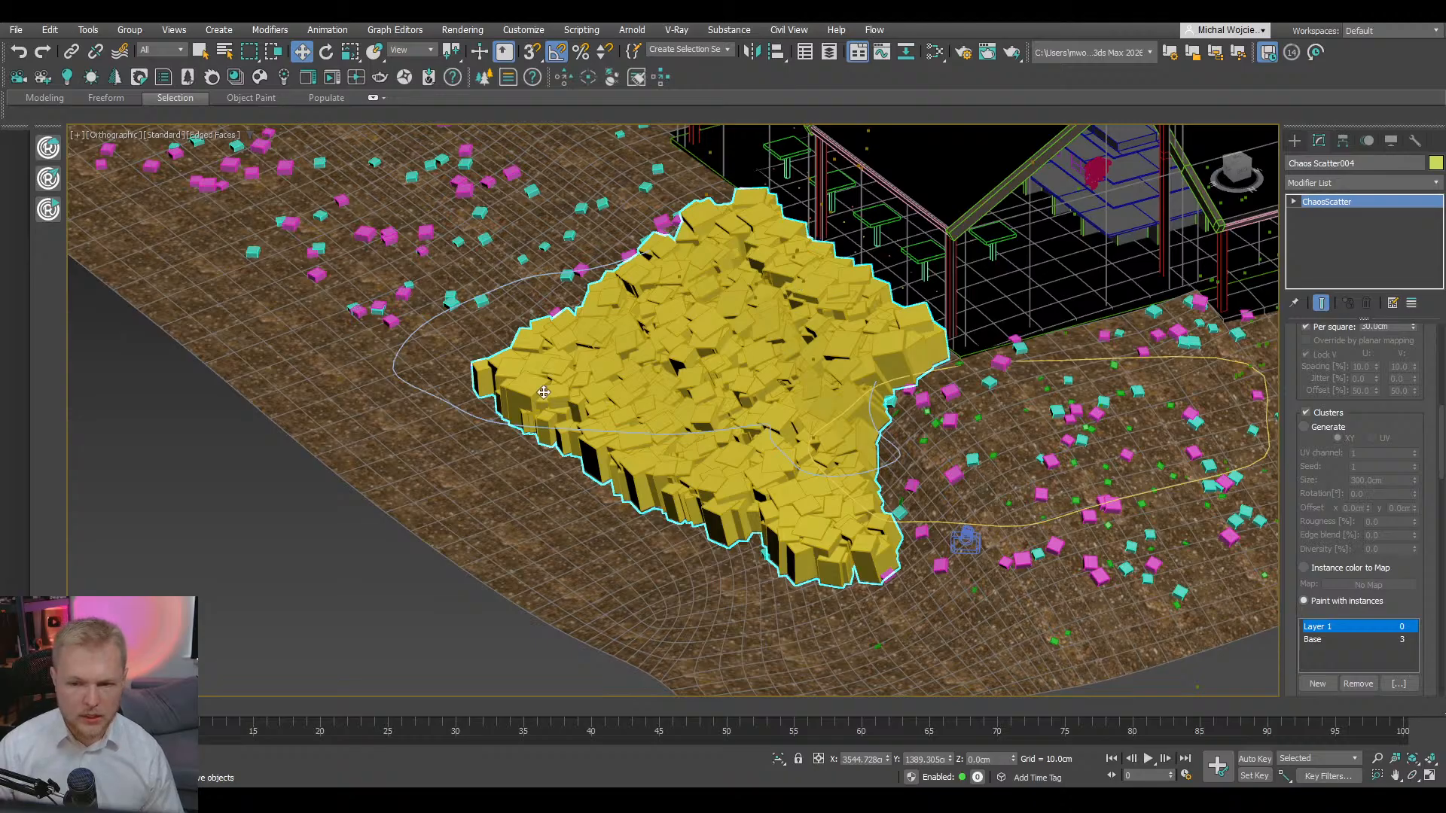
scroll(710, 410, down, 5)
scroll(710, 410, up, 5)
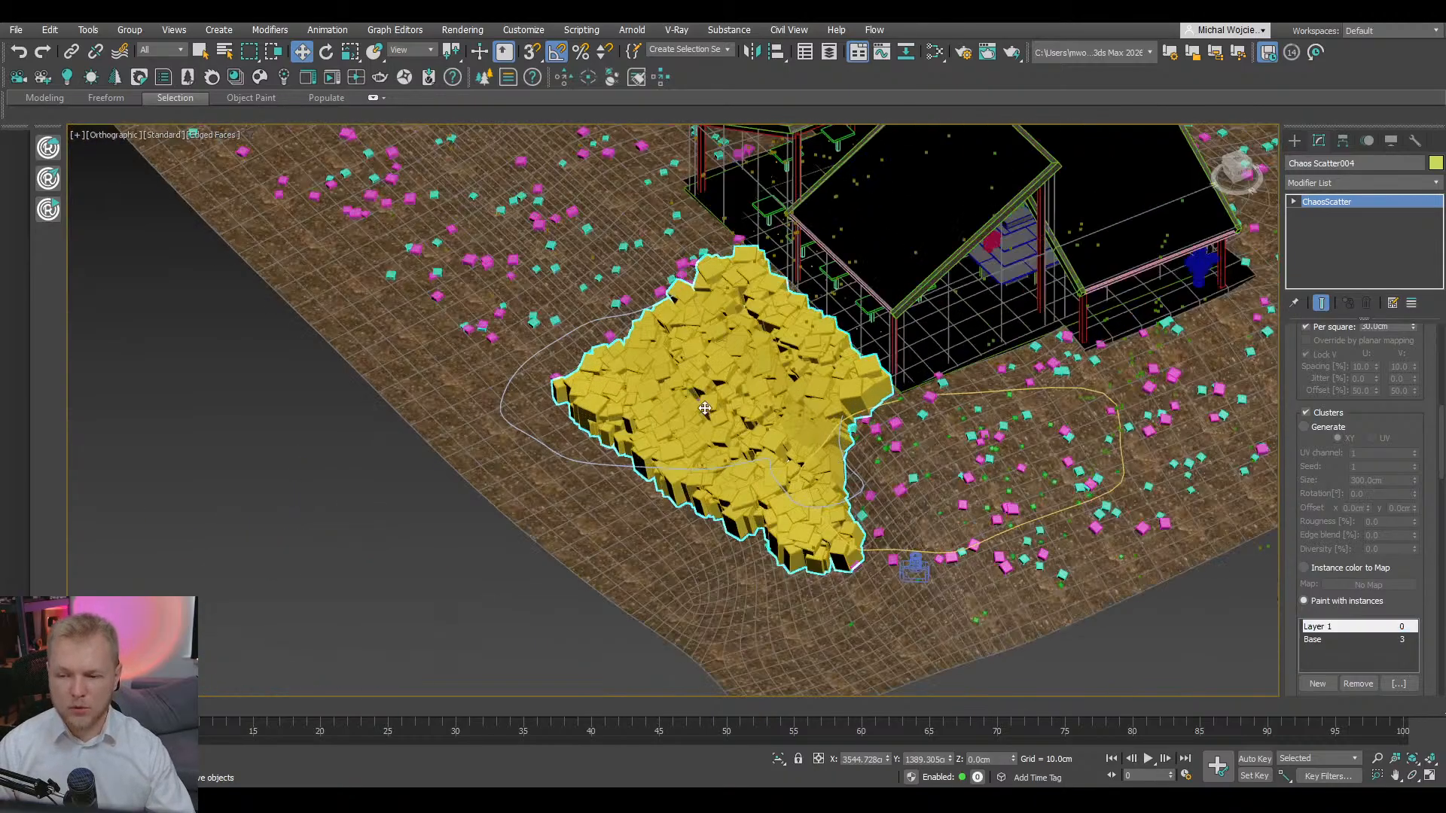
click(1398, 683)
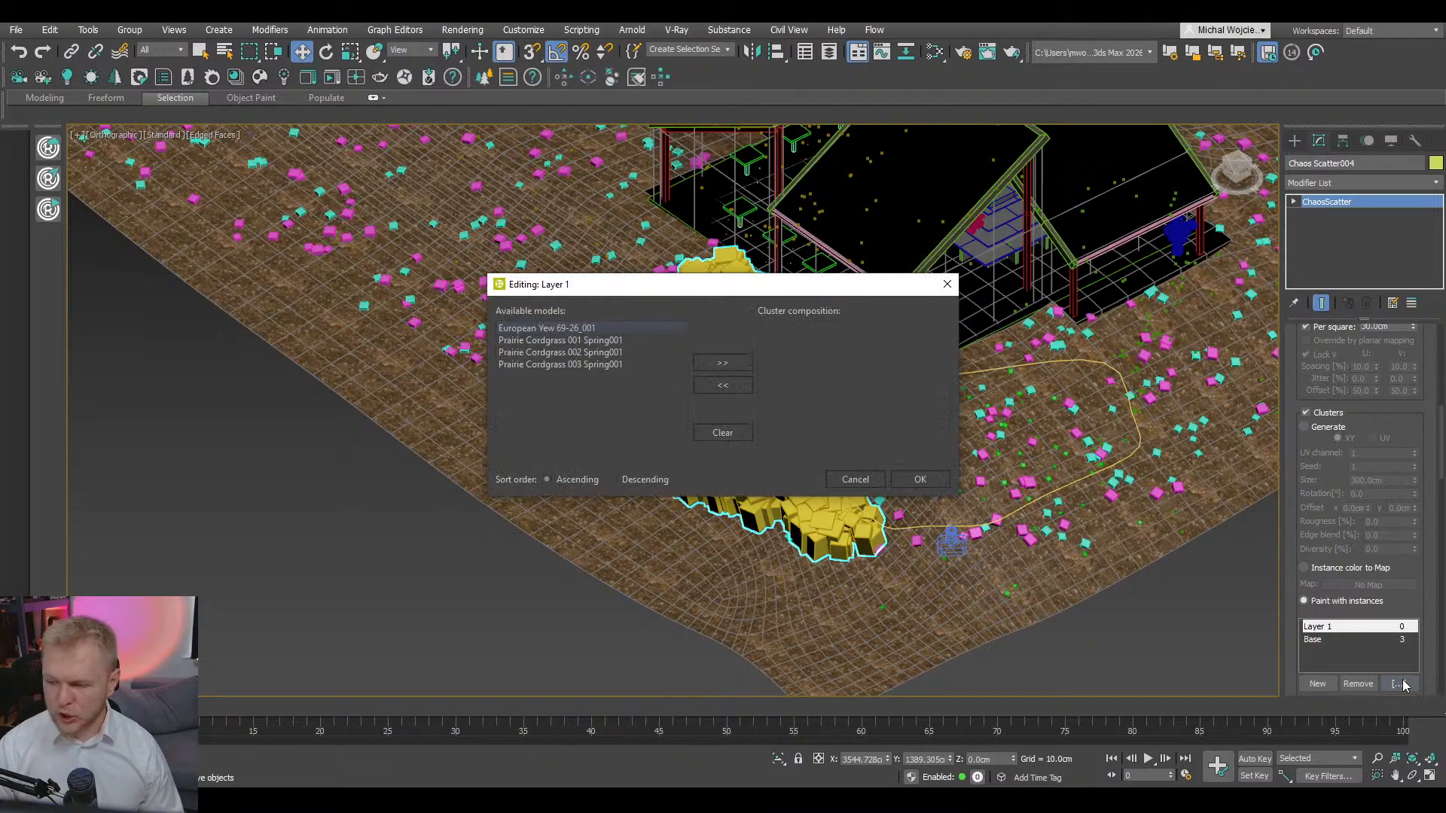
click(544, 331)
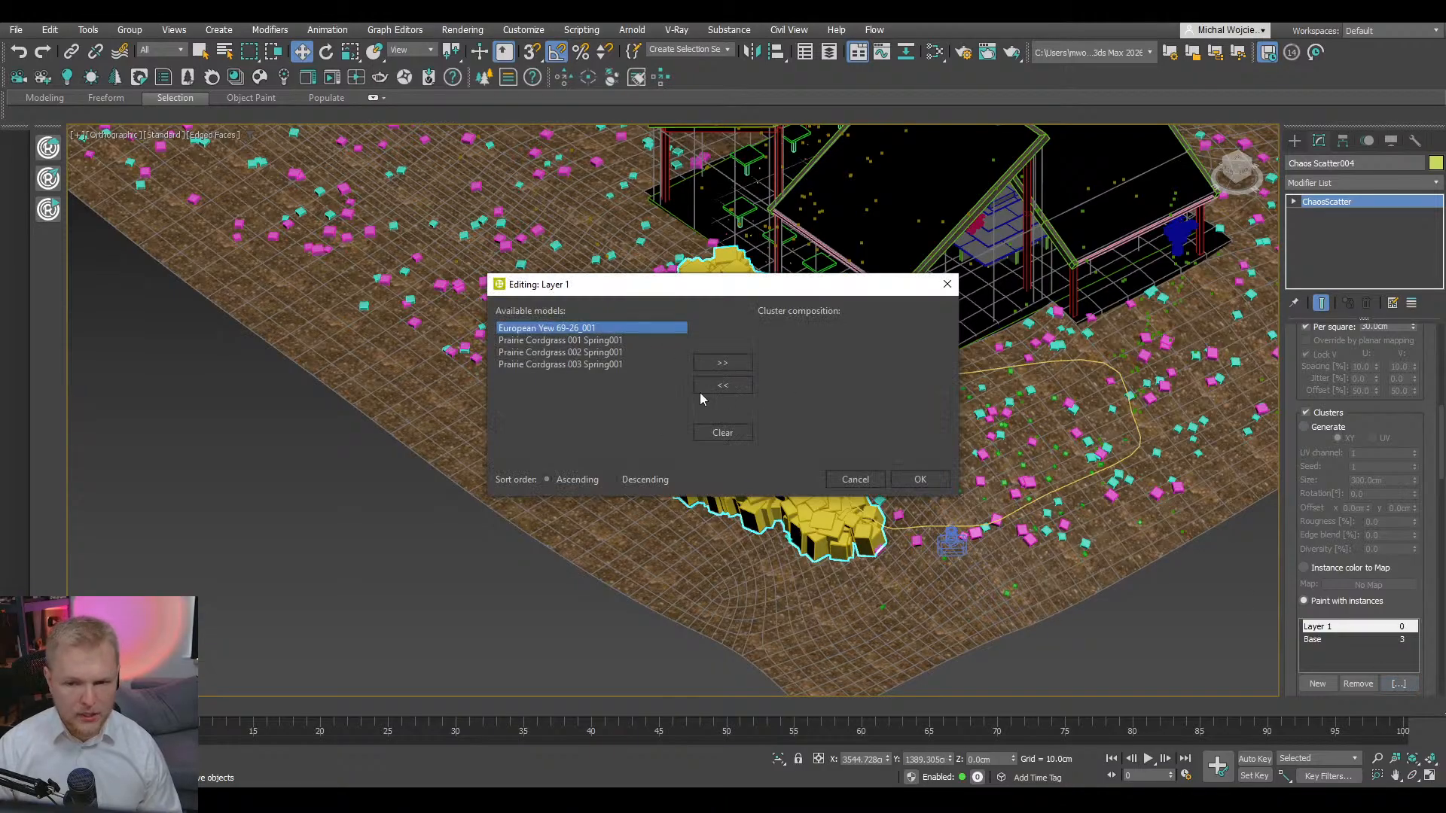
click(726, 364)
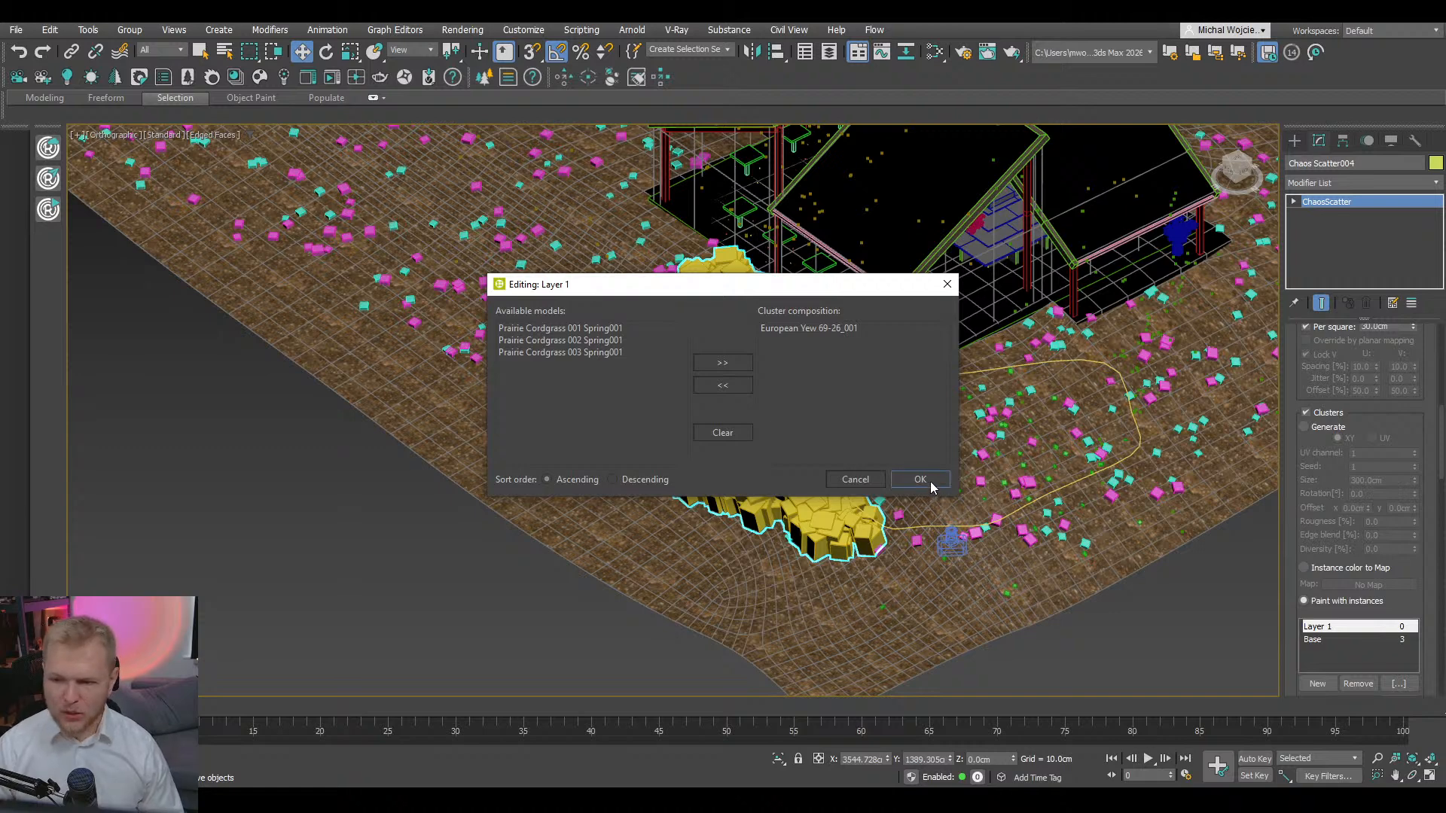
click(921, 479)
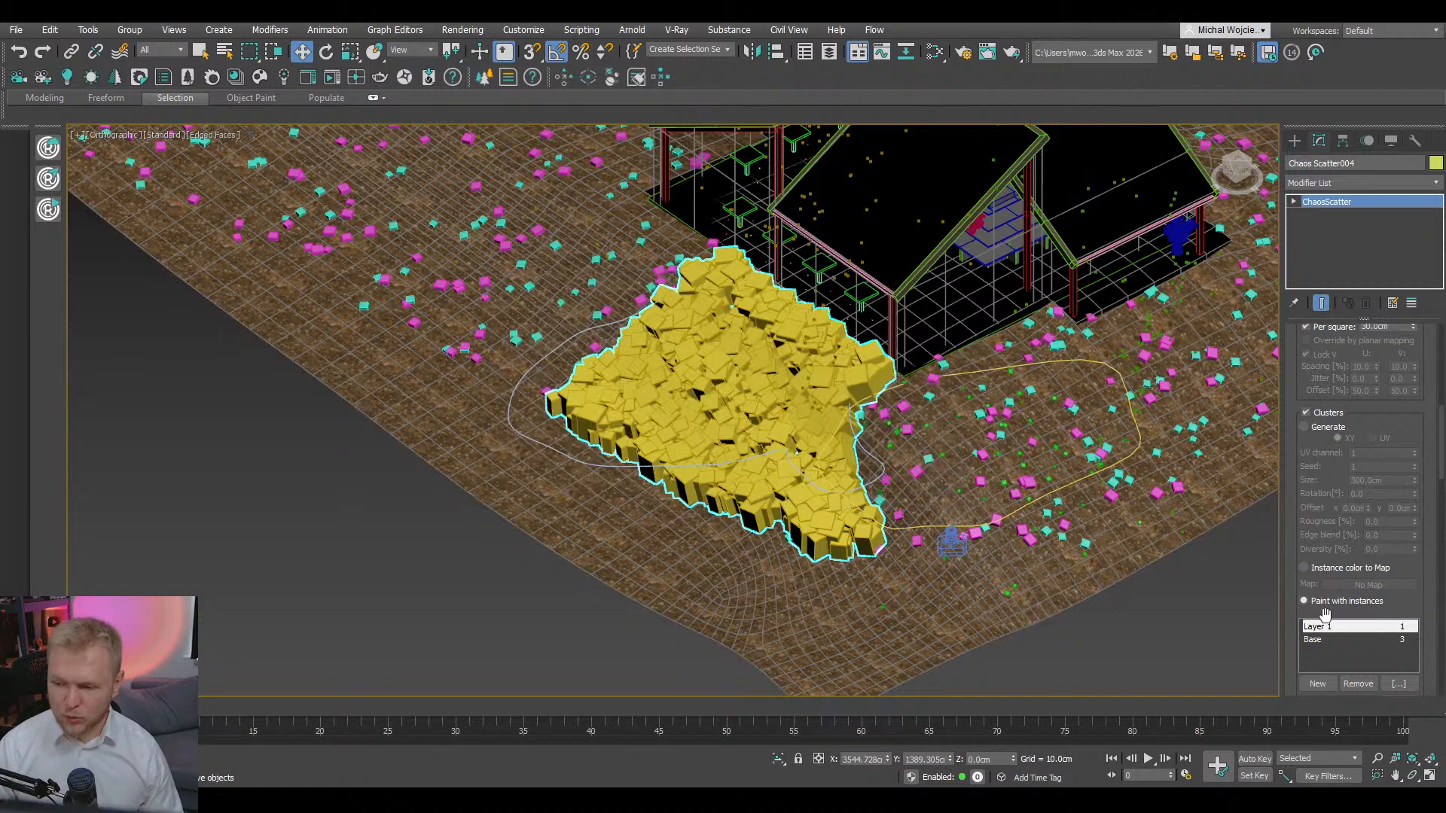
- Paint Layer 1 with a brush radius of 57 cm along the scatter's house-side edge and in a patch near the opposite edge
drag(1292, 595, 1289, 540)
scroll(1288, 539, down, 3)
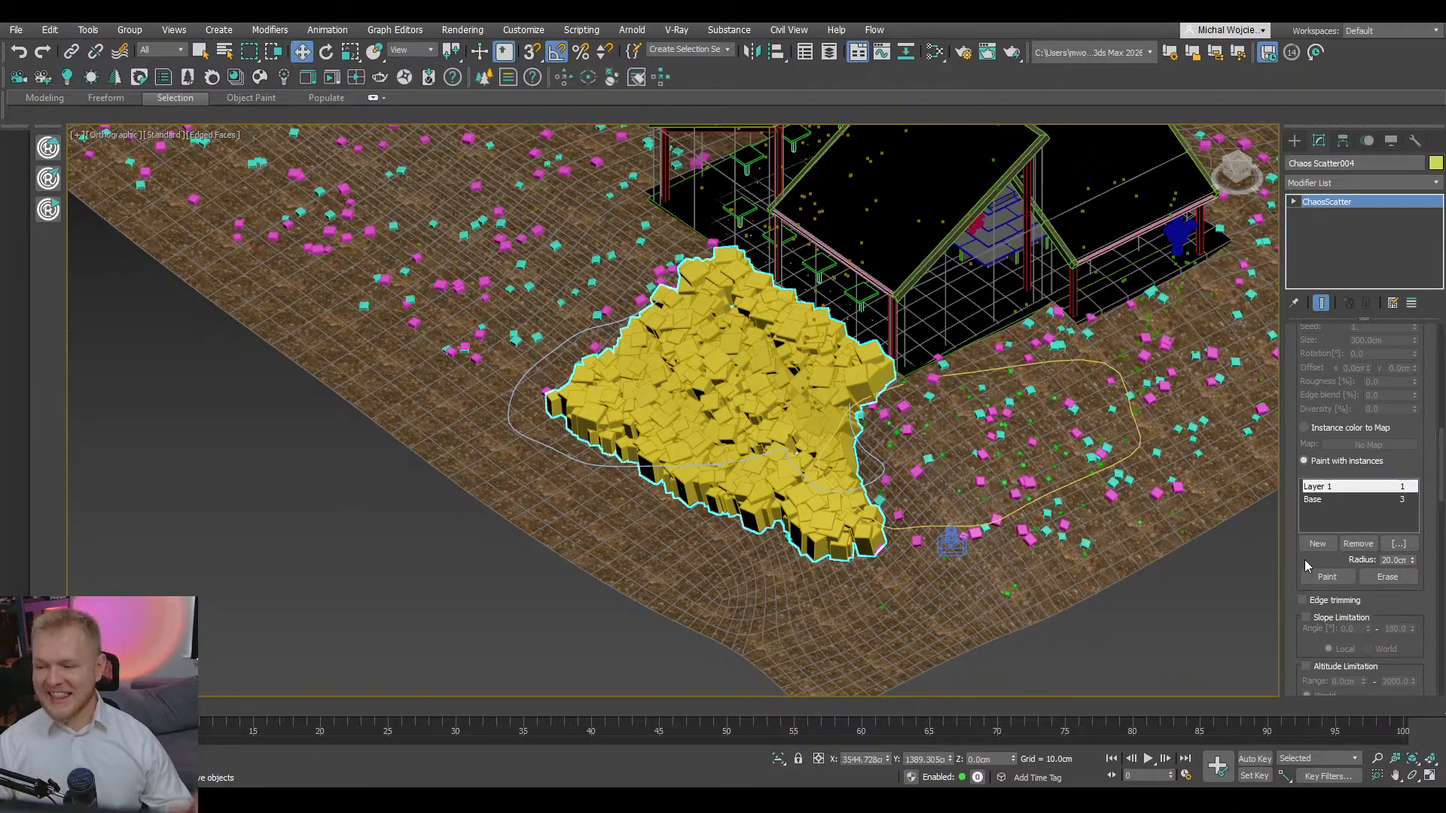
scroll(722, 346, up, 2)
scroll(869, 429, down, 2)
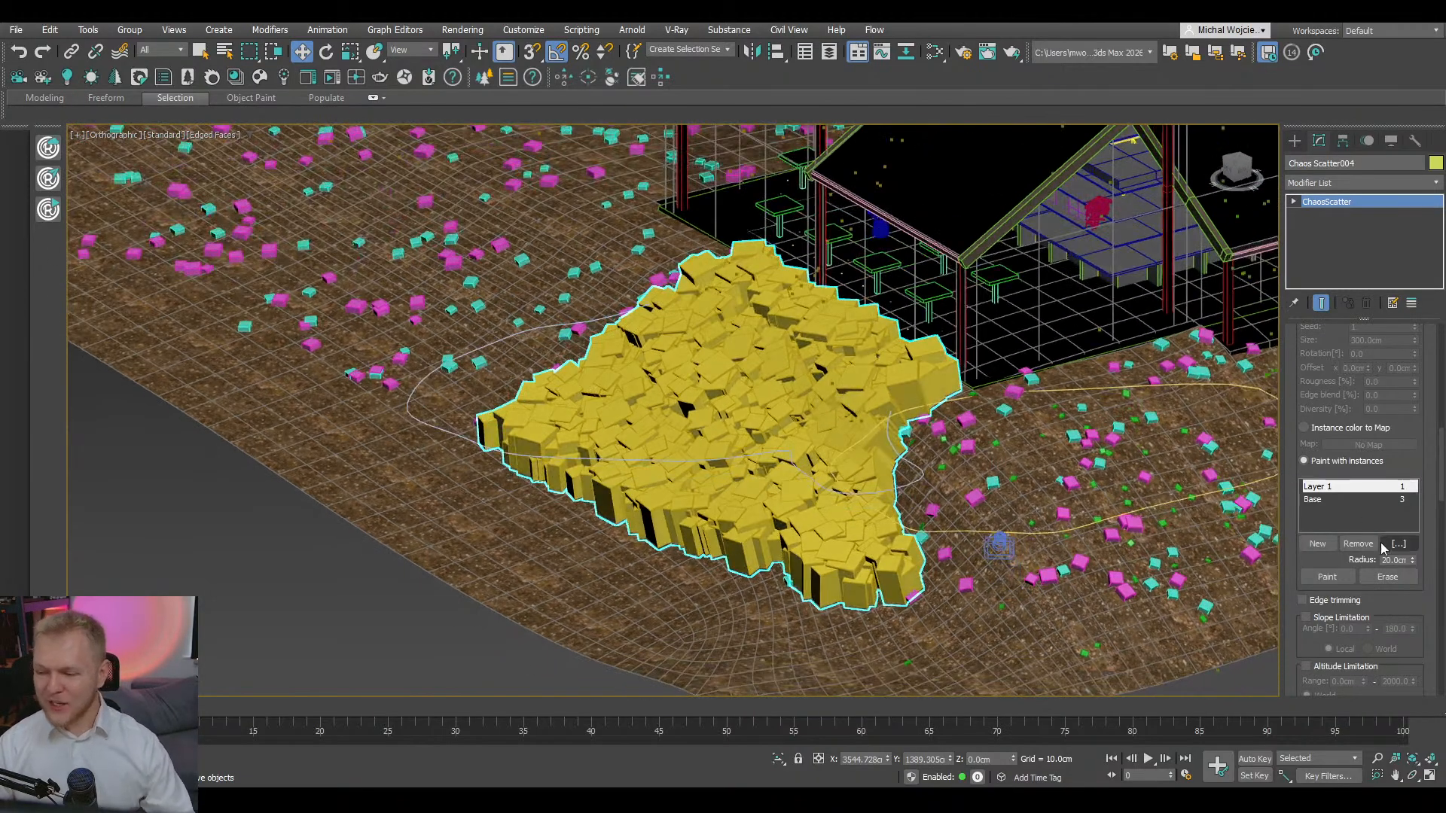
drag(1410, 566, 1399, 423)
click(1327, 577)
click(1327, 577)
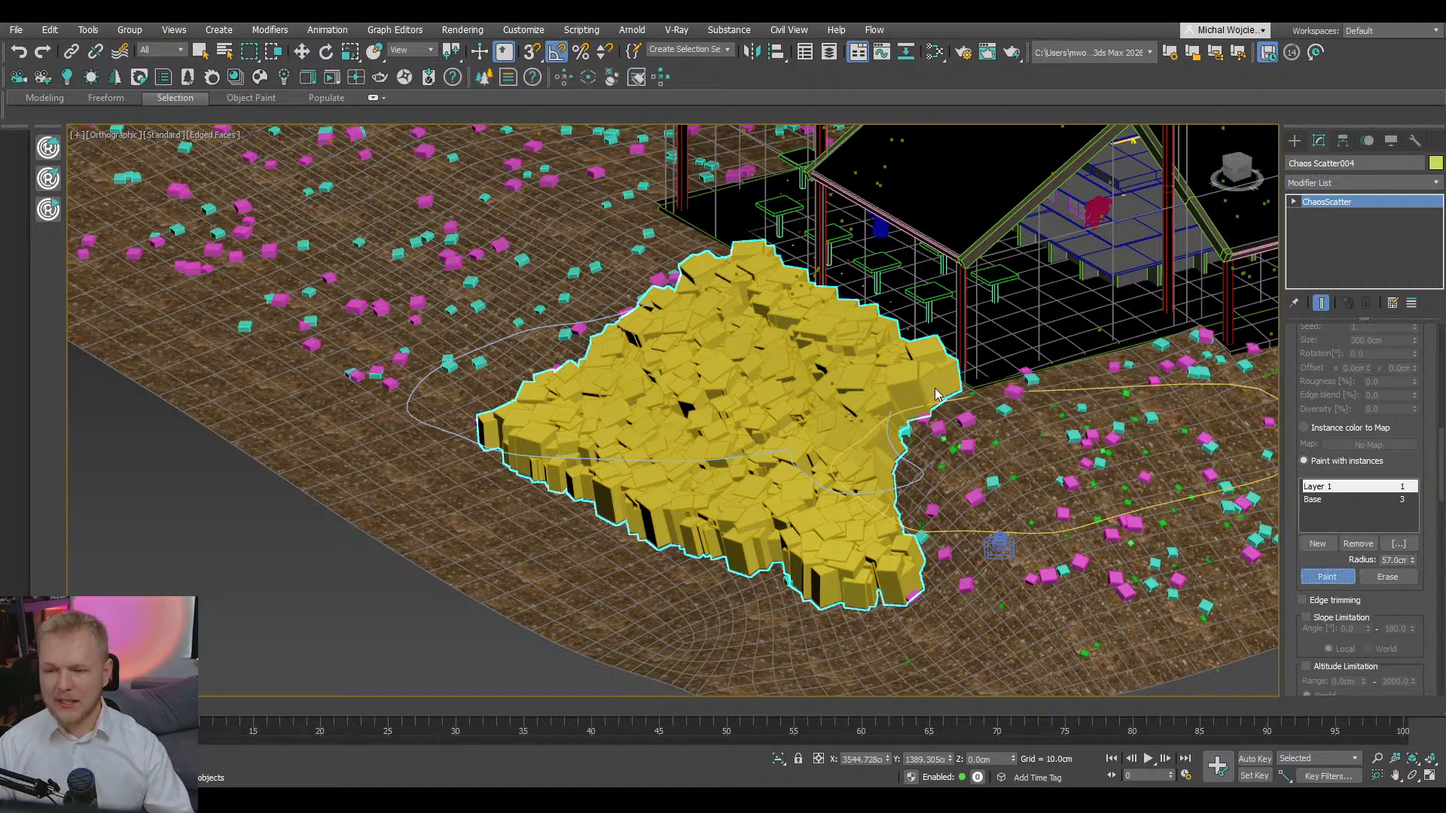
mouse_move(937, 387)
mouse_down()
mouse_move(729, 282)
mouse_move(535, 417)
mouse_move(705, 299)
mouse_up()
mouse_move(552, 407)
mouse_down()
mouse_move(647, 324)
mouse_move(746, 297)
mouse_up()
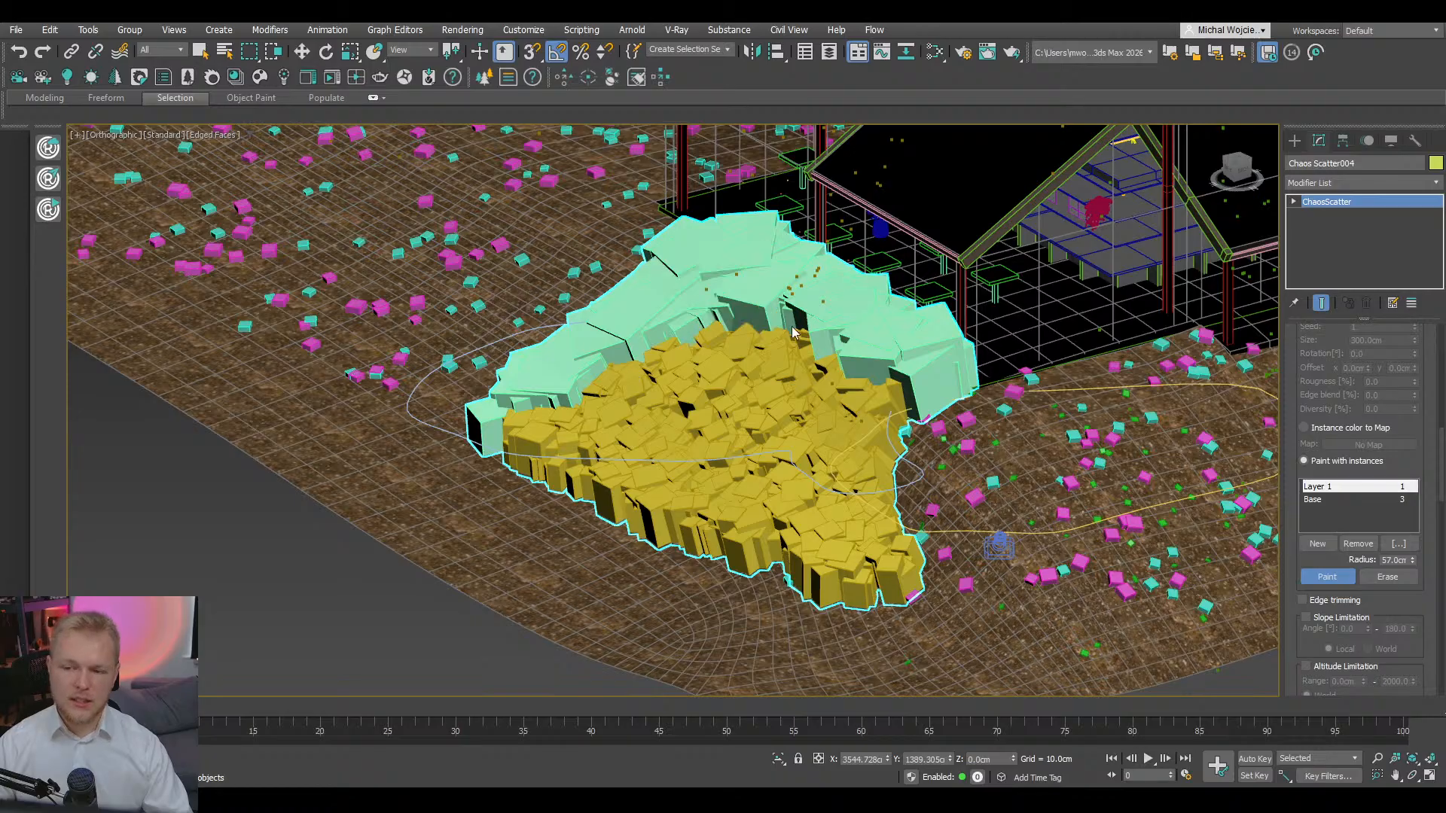
drag(707, 490, 666, 533)
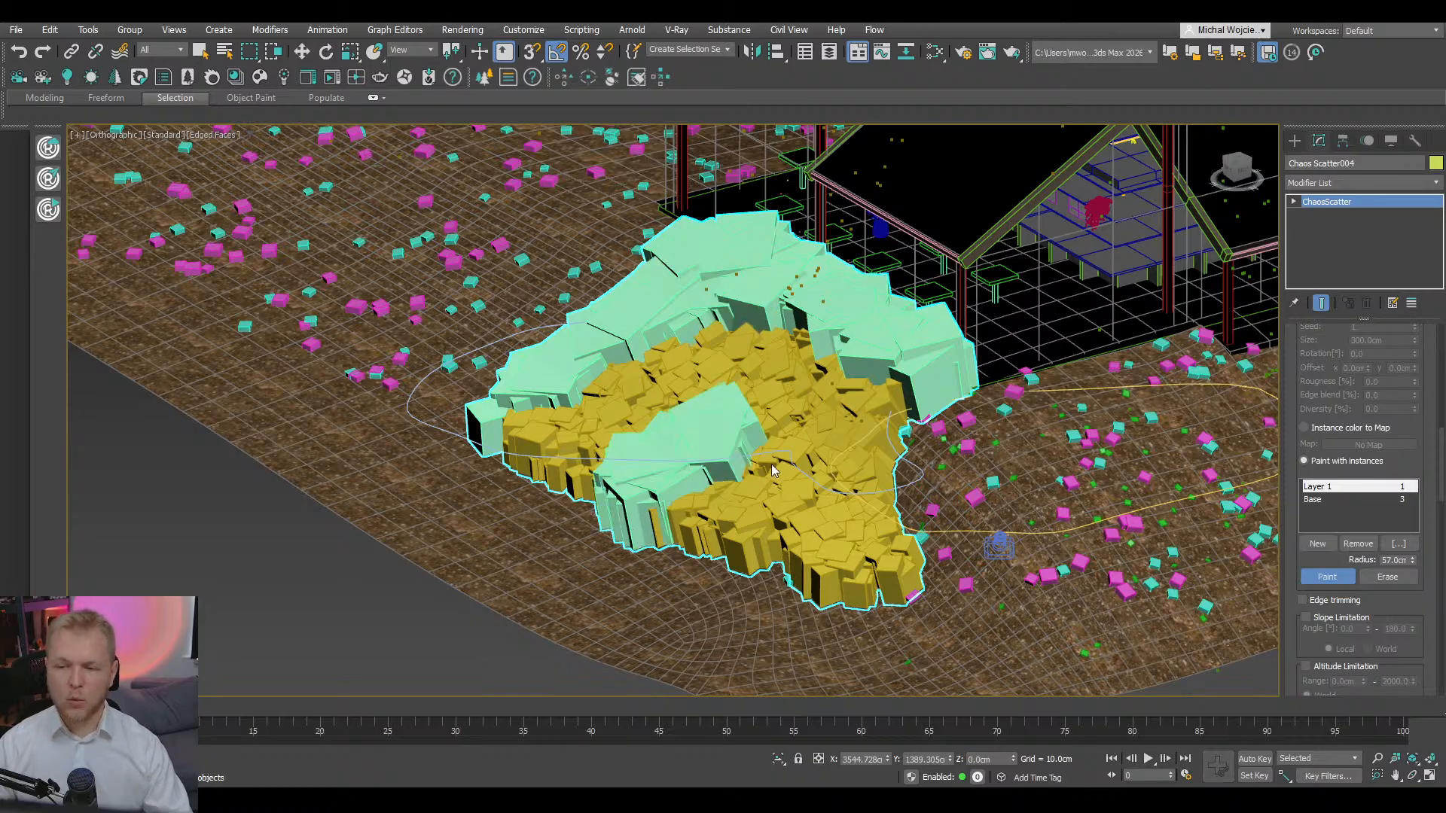
key(w)
- Examine the painted yew and cordgrass clusters through the camera and from above in wireframe
mouse_move(716, 422)
alt+middle_down()
mouse_move(783, 456)
mouse_move(731, 450)
mouse_move(697, 376)
mouse_move(732, 479)
alt+middle_up()
scroll(731, 450, down, 3)
key(c)
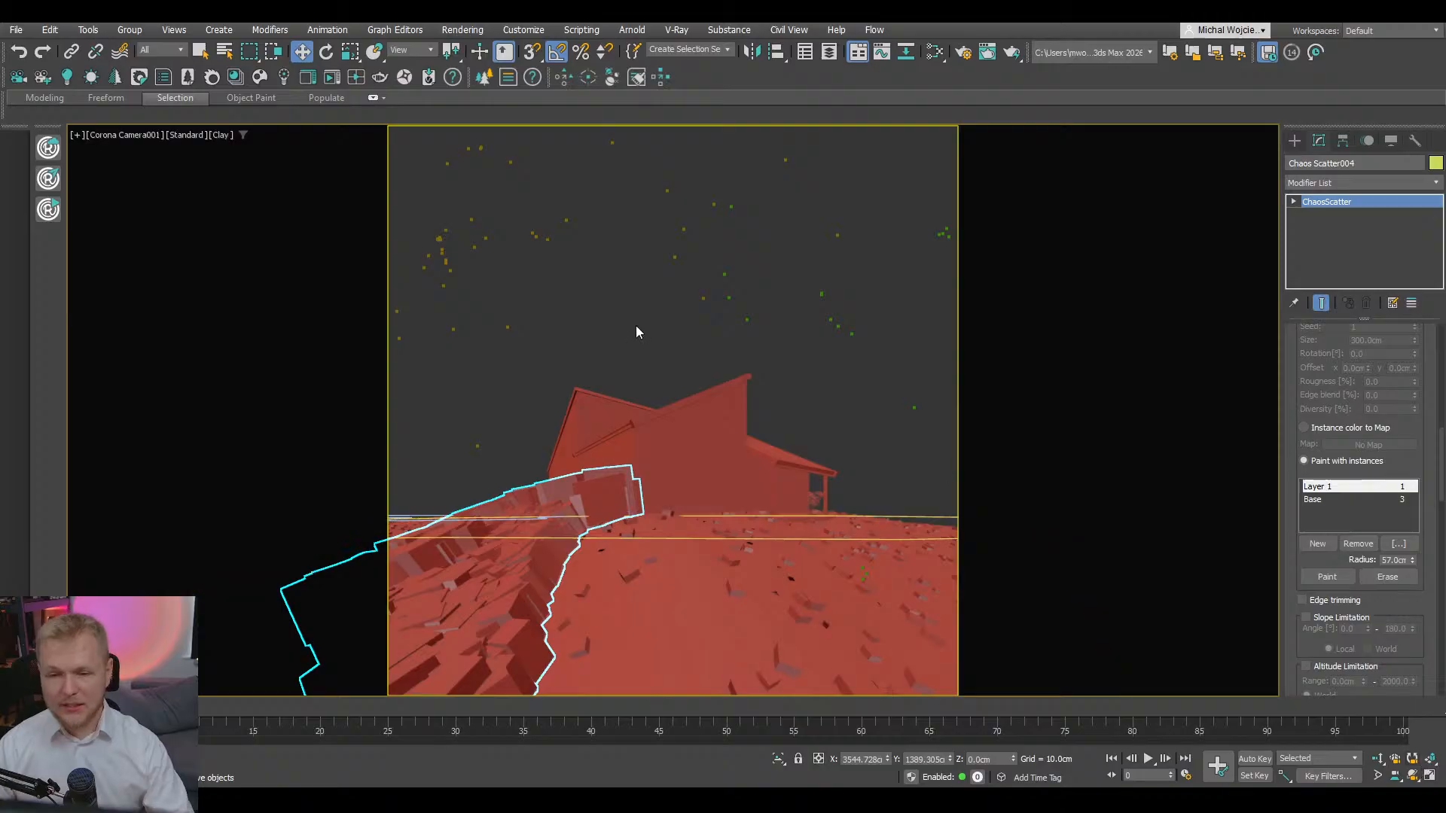
key(t)
scroll(671, 346, down, 4)
alt+middle_drag(671, 347, 632, 422)
scroll(610, 442, up, 4)
key(F3)
scroll(634, 434, up, 5)
- Try emptying the Base layer's cluster composition by removing its three Prairie Cordgrass models
click(1328, 501)
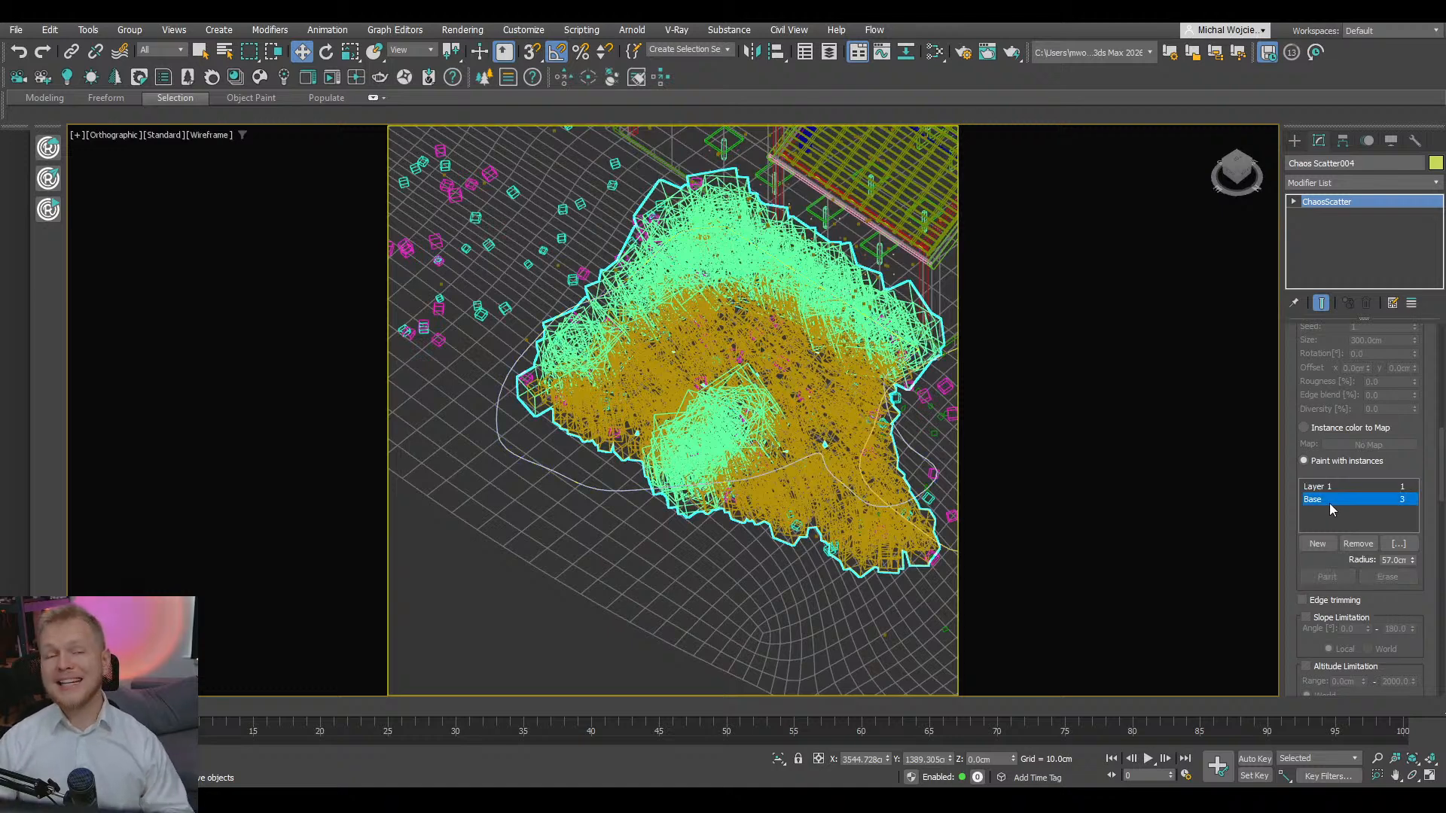
click(1398, 544)
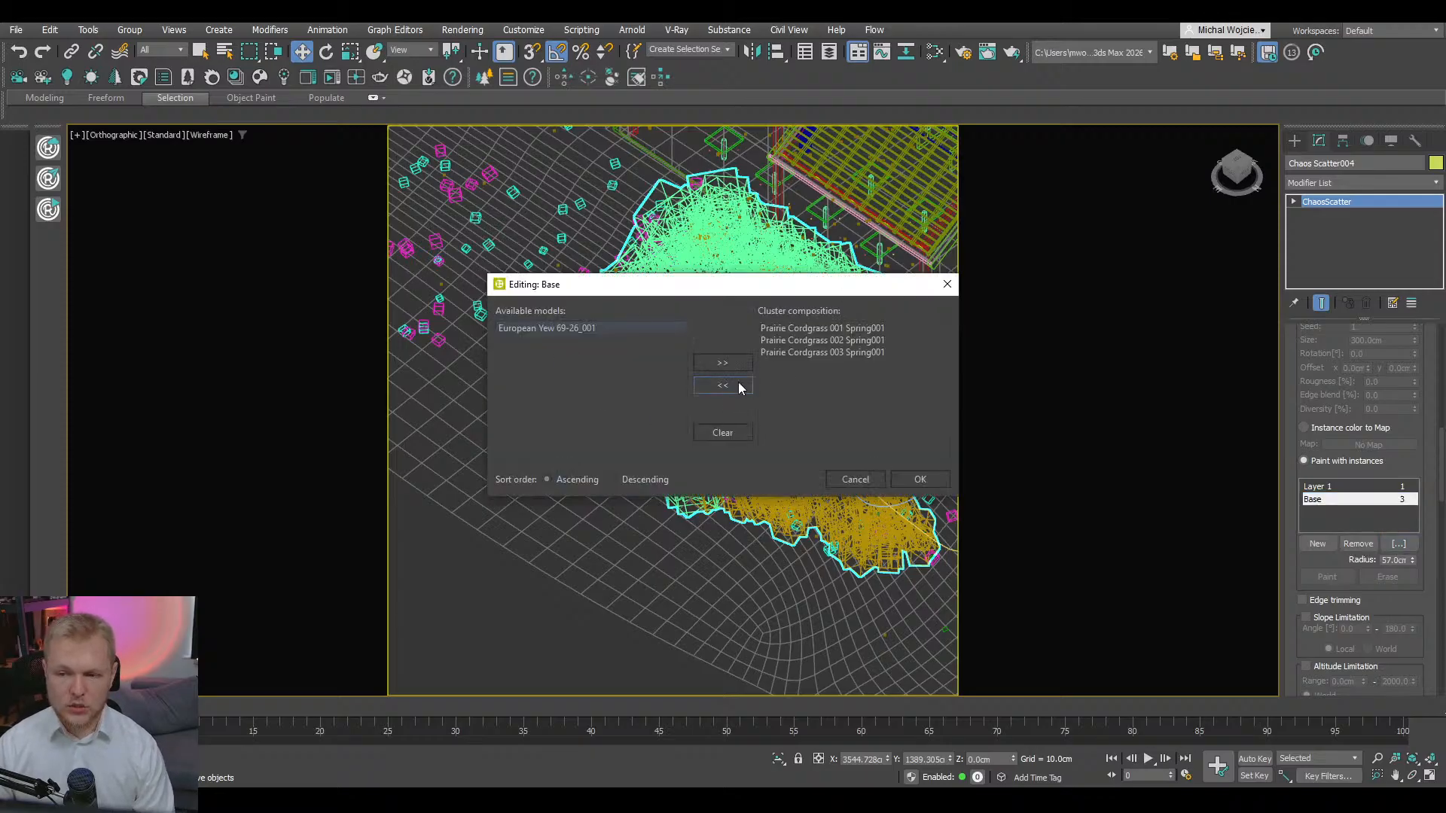
drag(806, 329, 814, 352)
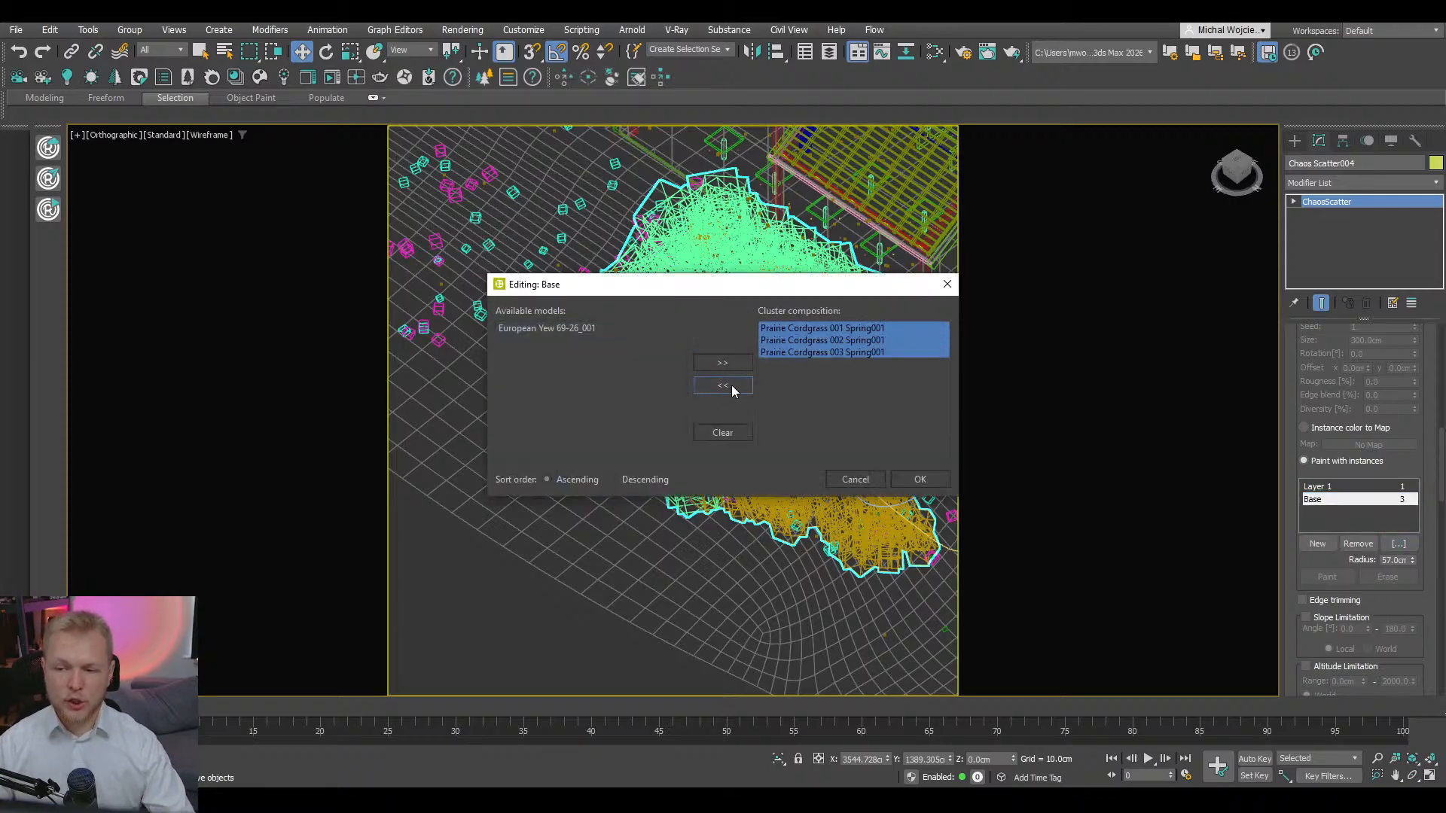
click(725, 386)
click(920, 479)
scroll(754, 454, up, 3)
middle_drag(755, 454, 760, 470)
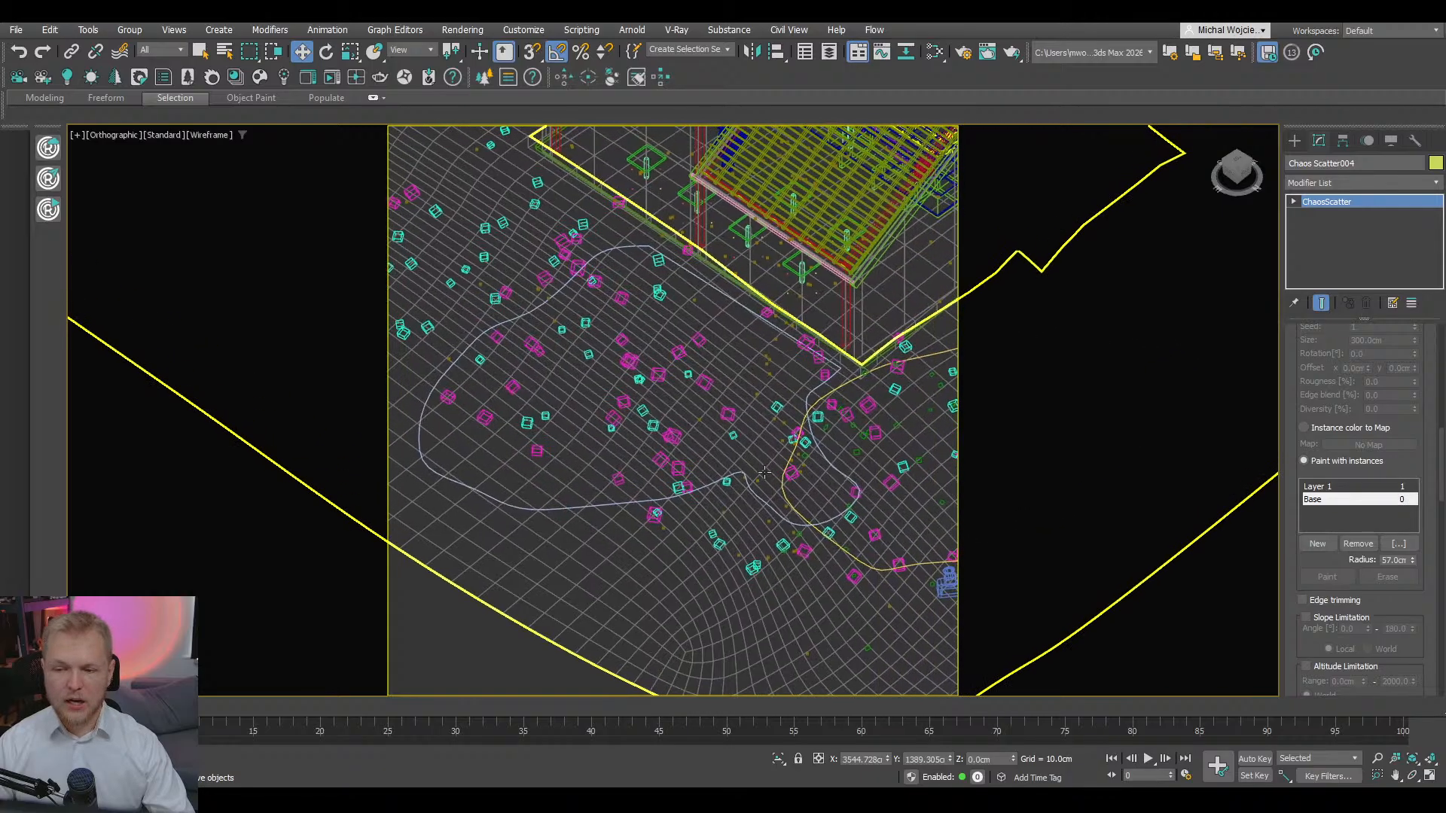
click(1355, 488)
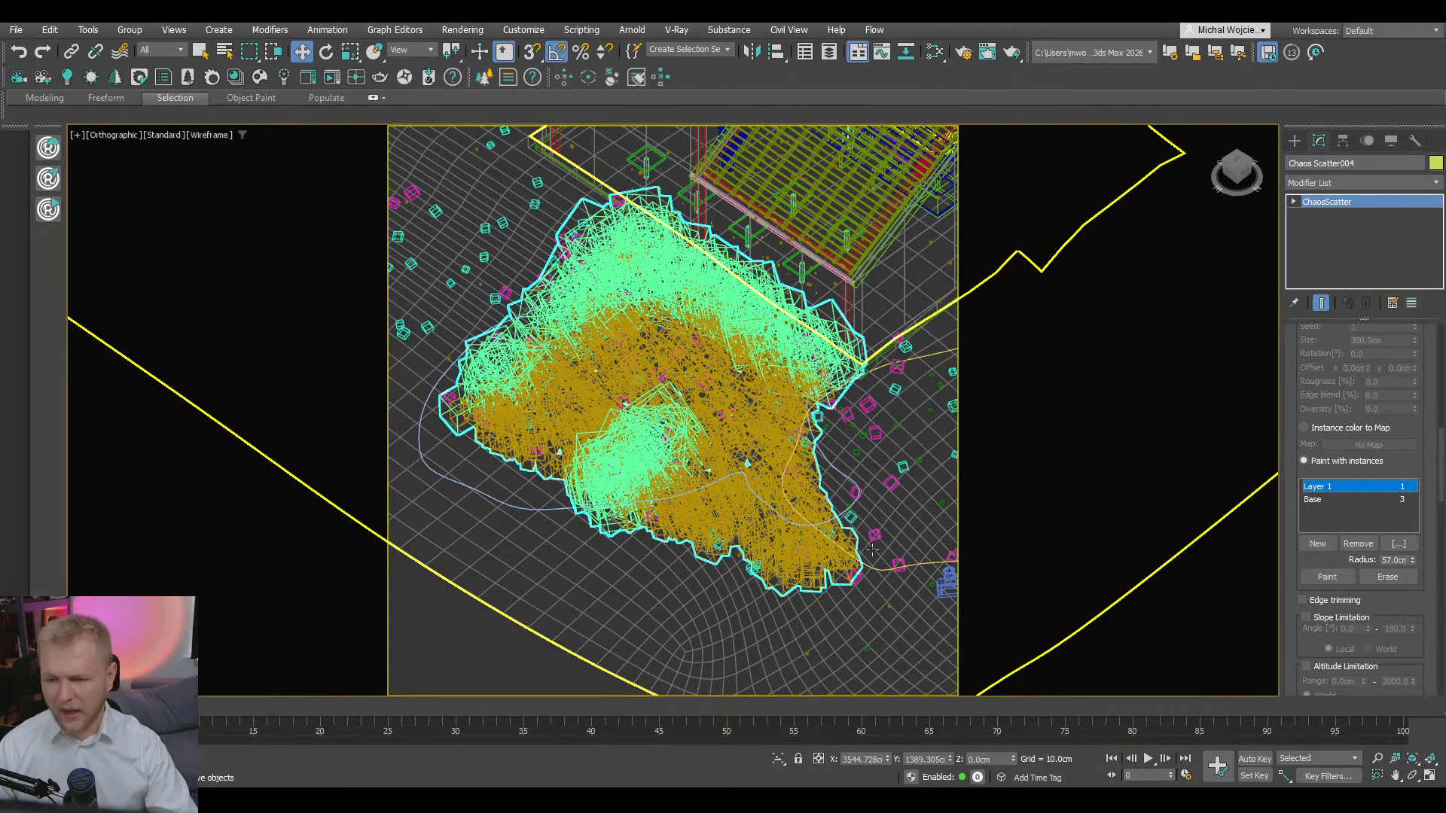
- Select the camera near the scatter, look through Corona Camera001 and display all four viewports
scroll(872, 550, down, 3)
alt+middle_drag(872, 551, 826, 505)
drag(1353, 369, 1316, 426)
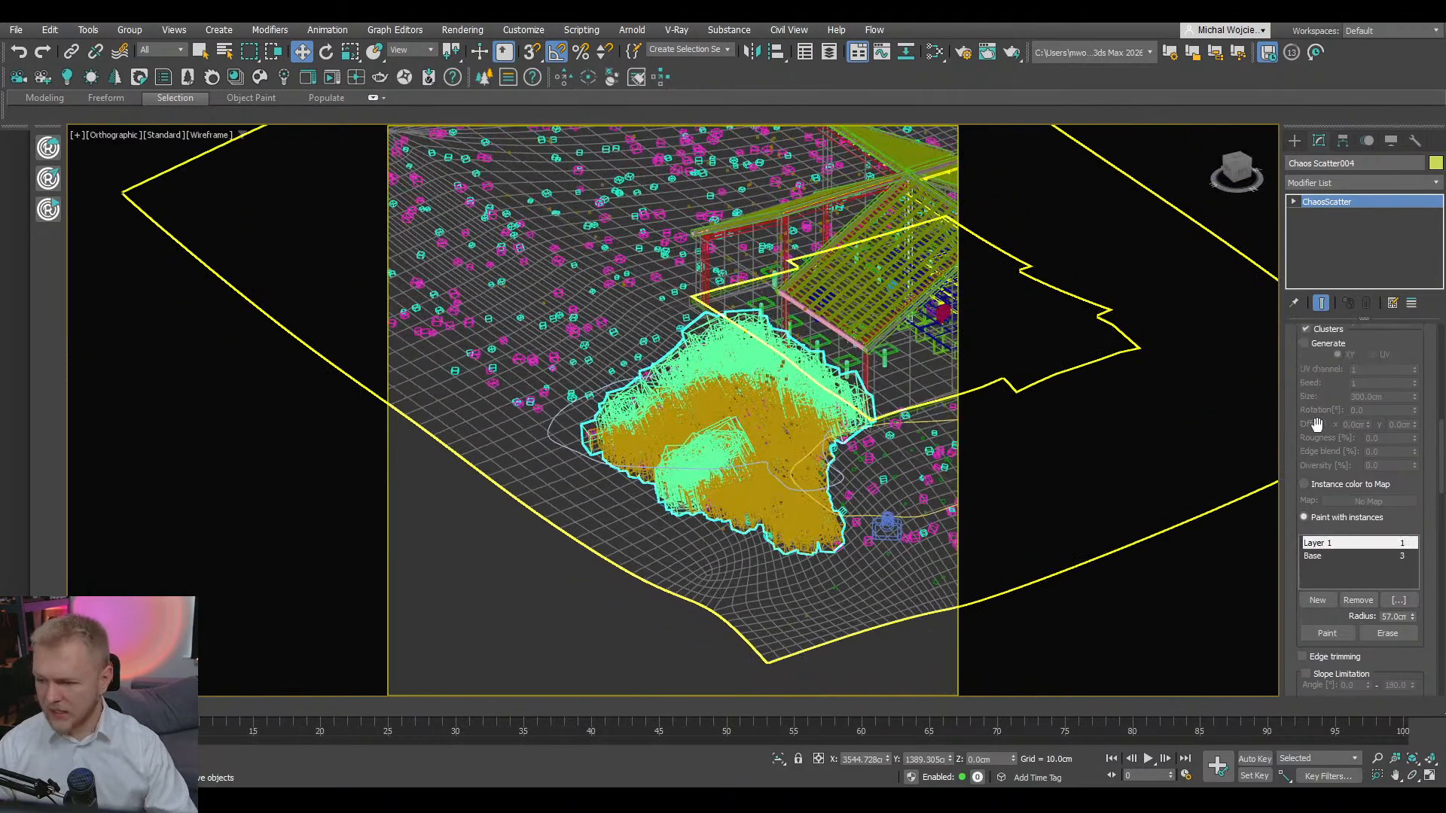
scroll(816, 462, down, 2)
click(871, 508)
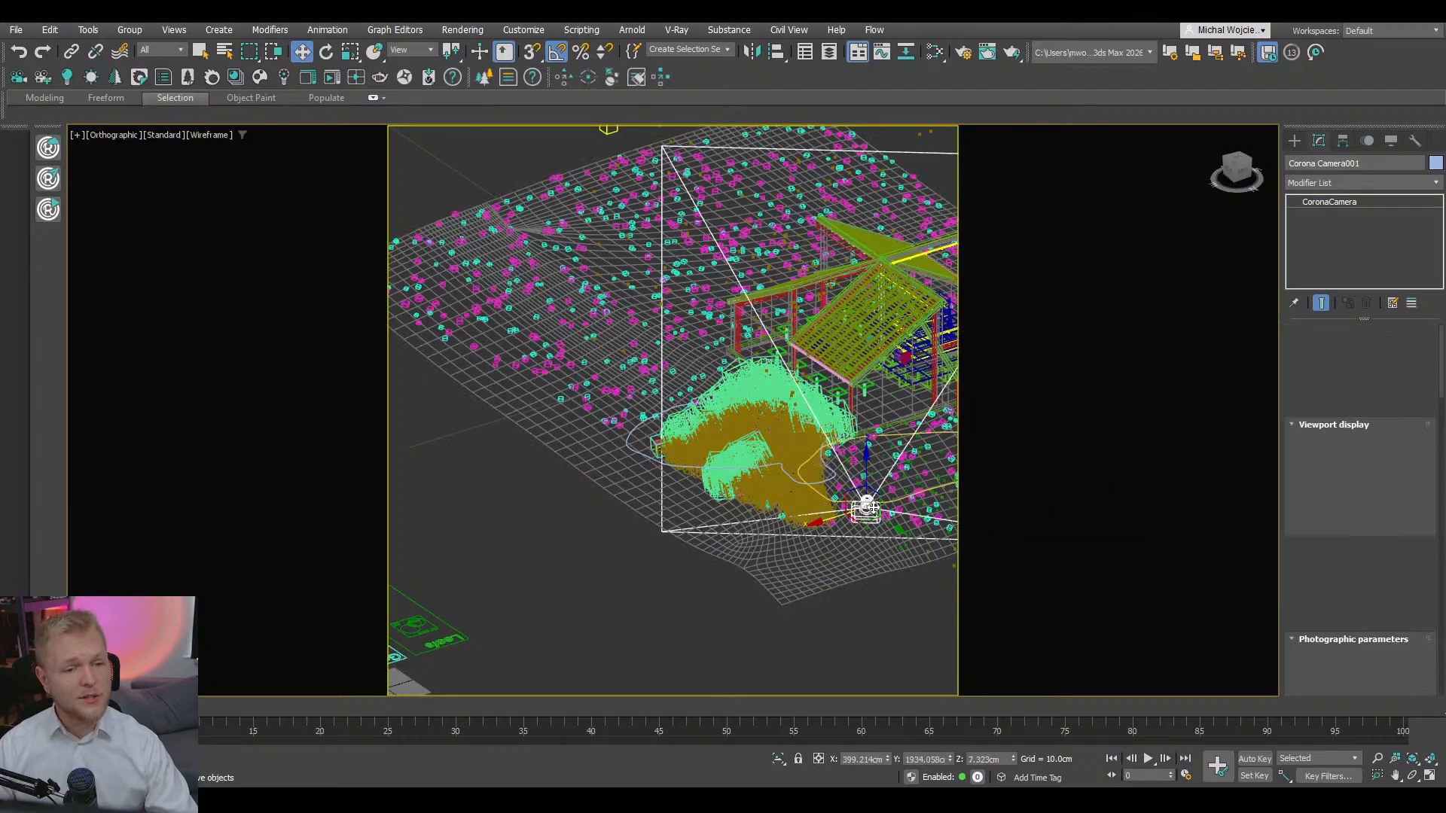
key(c)
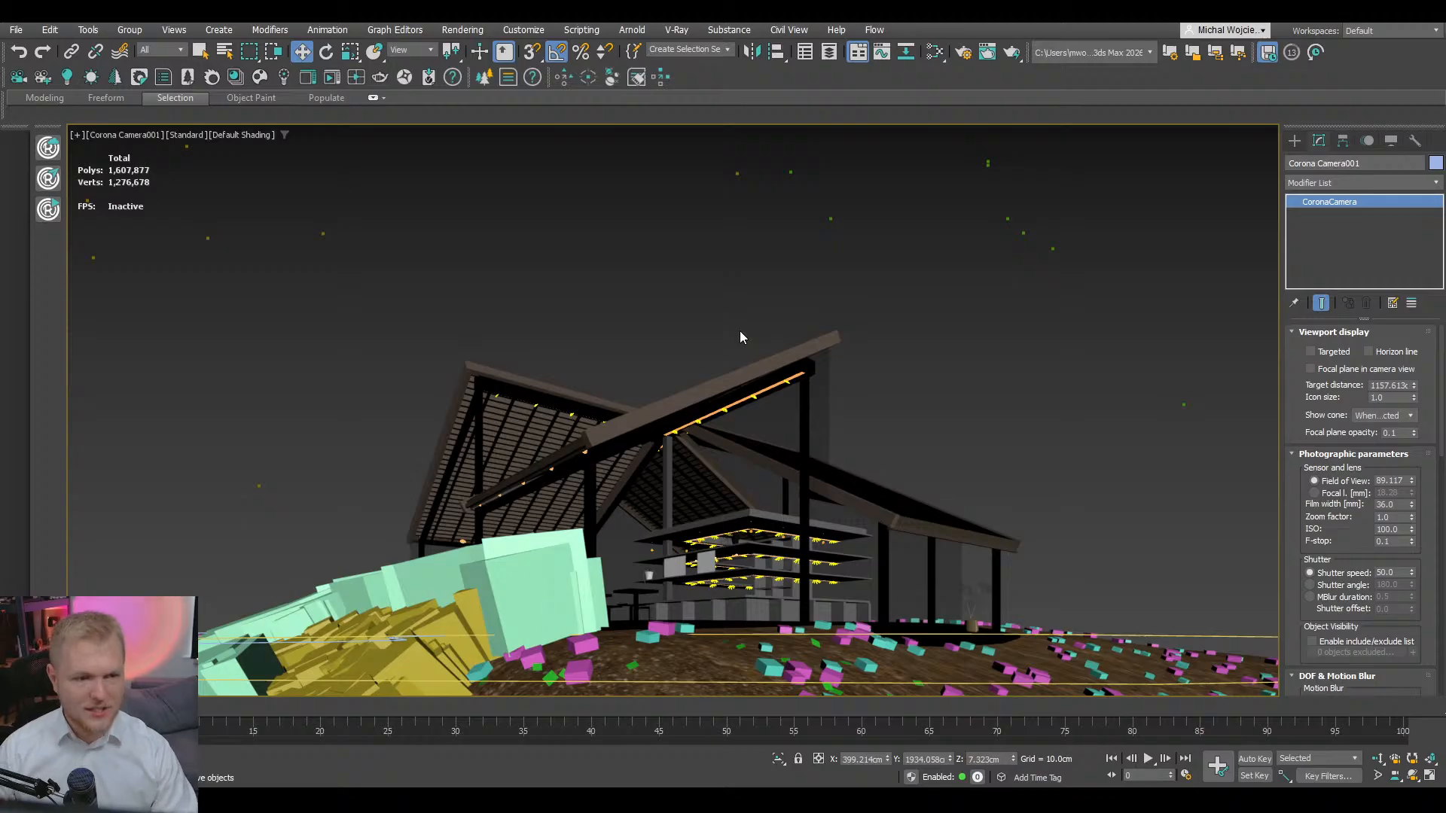
key(alt+w)
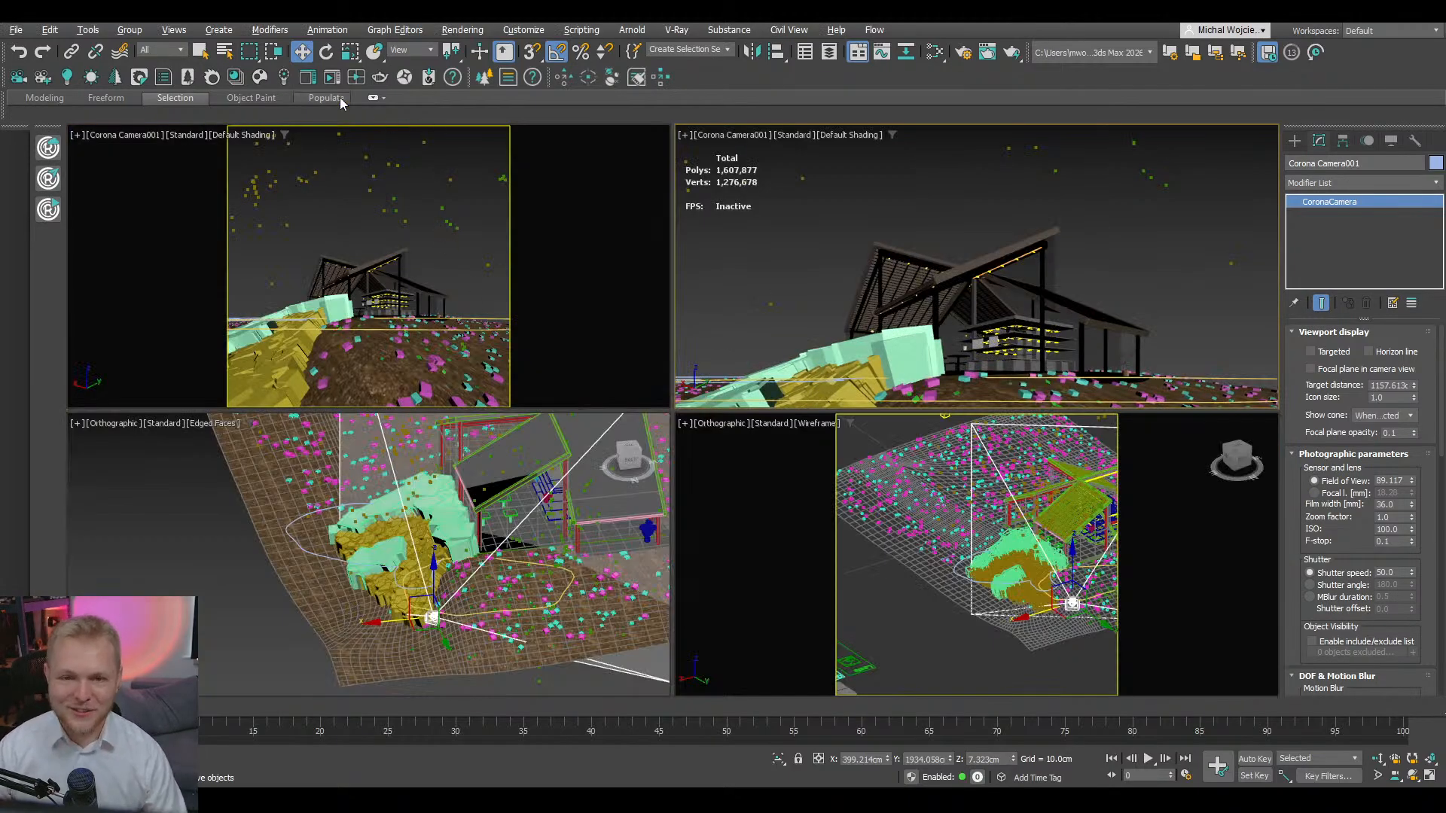
- Go through Corona Camera001's parameters and collapse the Environment & Clipping and Projection & VR sections
drag(1441, 442, 1432, 691)
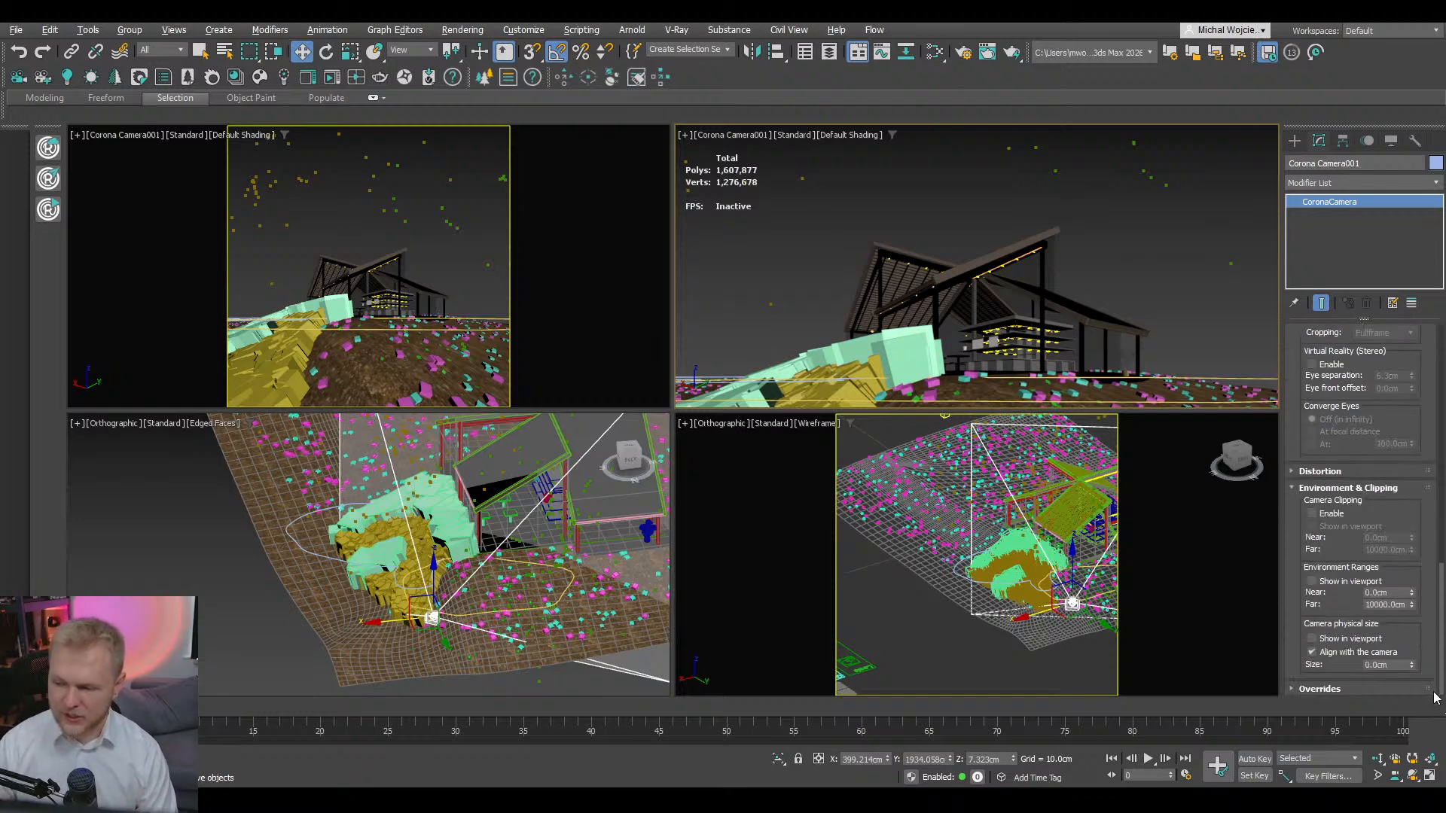
drag(1344, 486, 1306, 596)
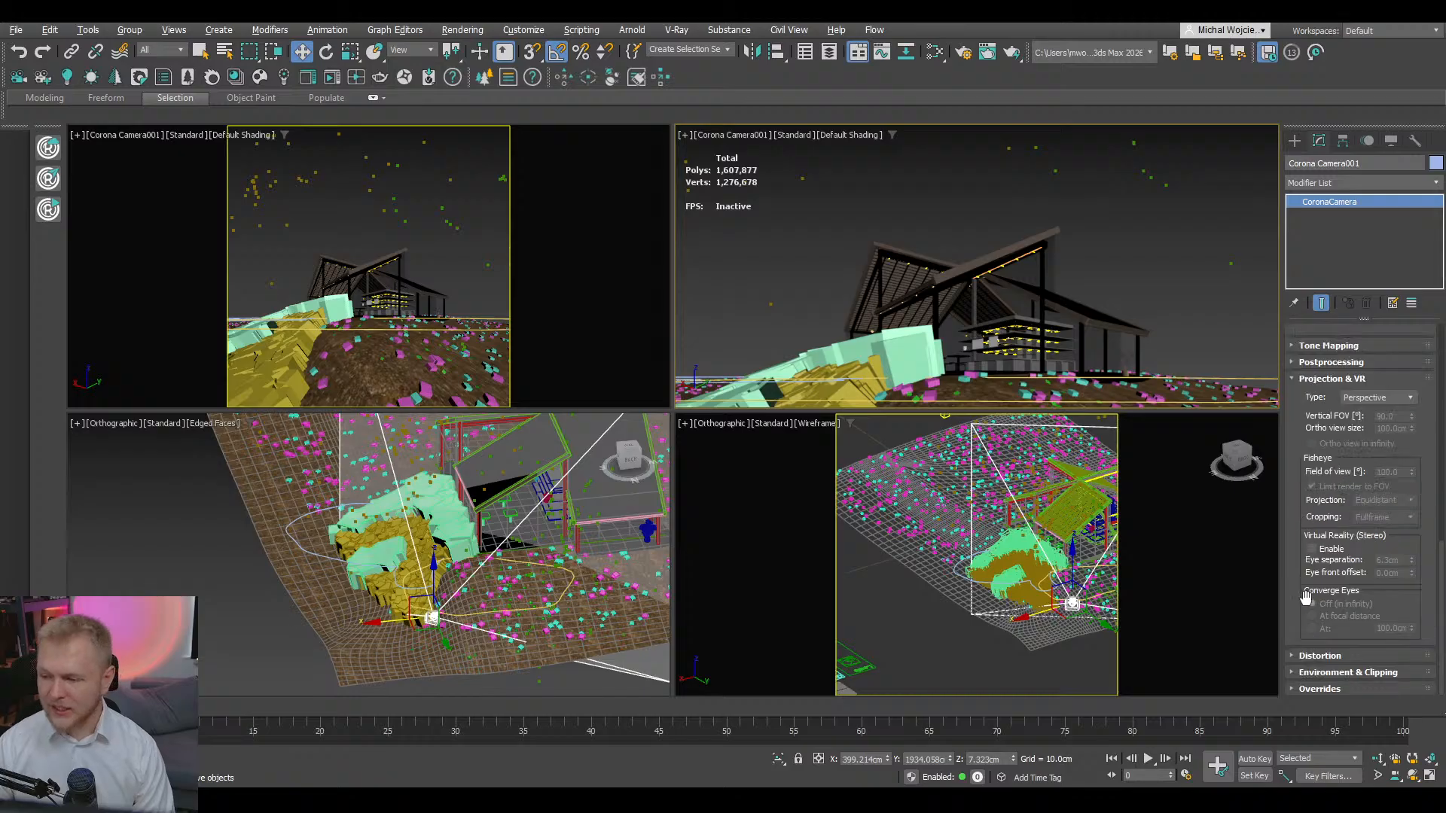
click(1331, 378)
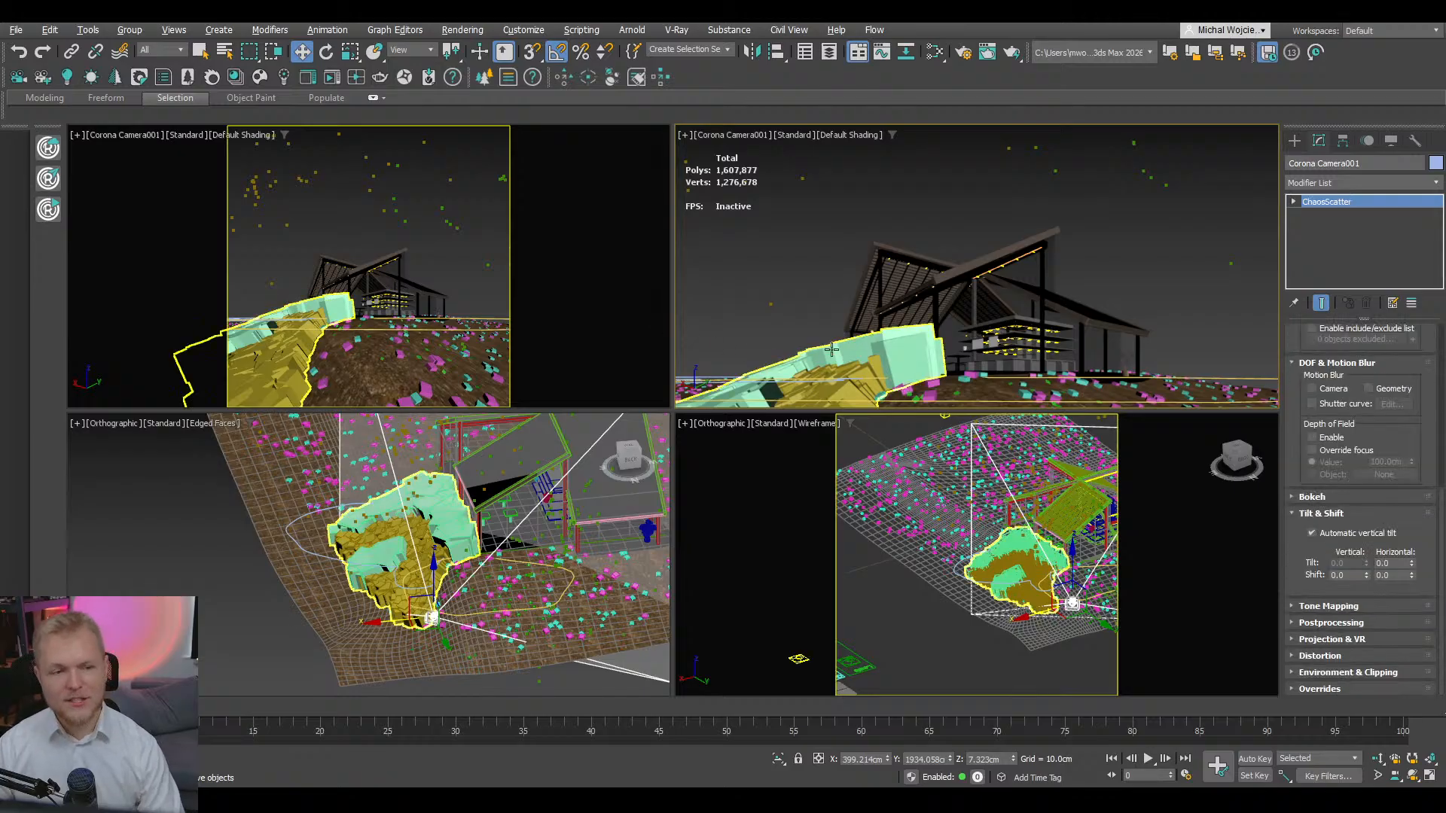
- Select Chaos Scatter004, highlight its included spline Line016 under Areas, and examine the spline's outline against the painted clusters from above in wireframe
click(831, 348)
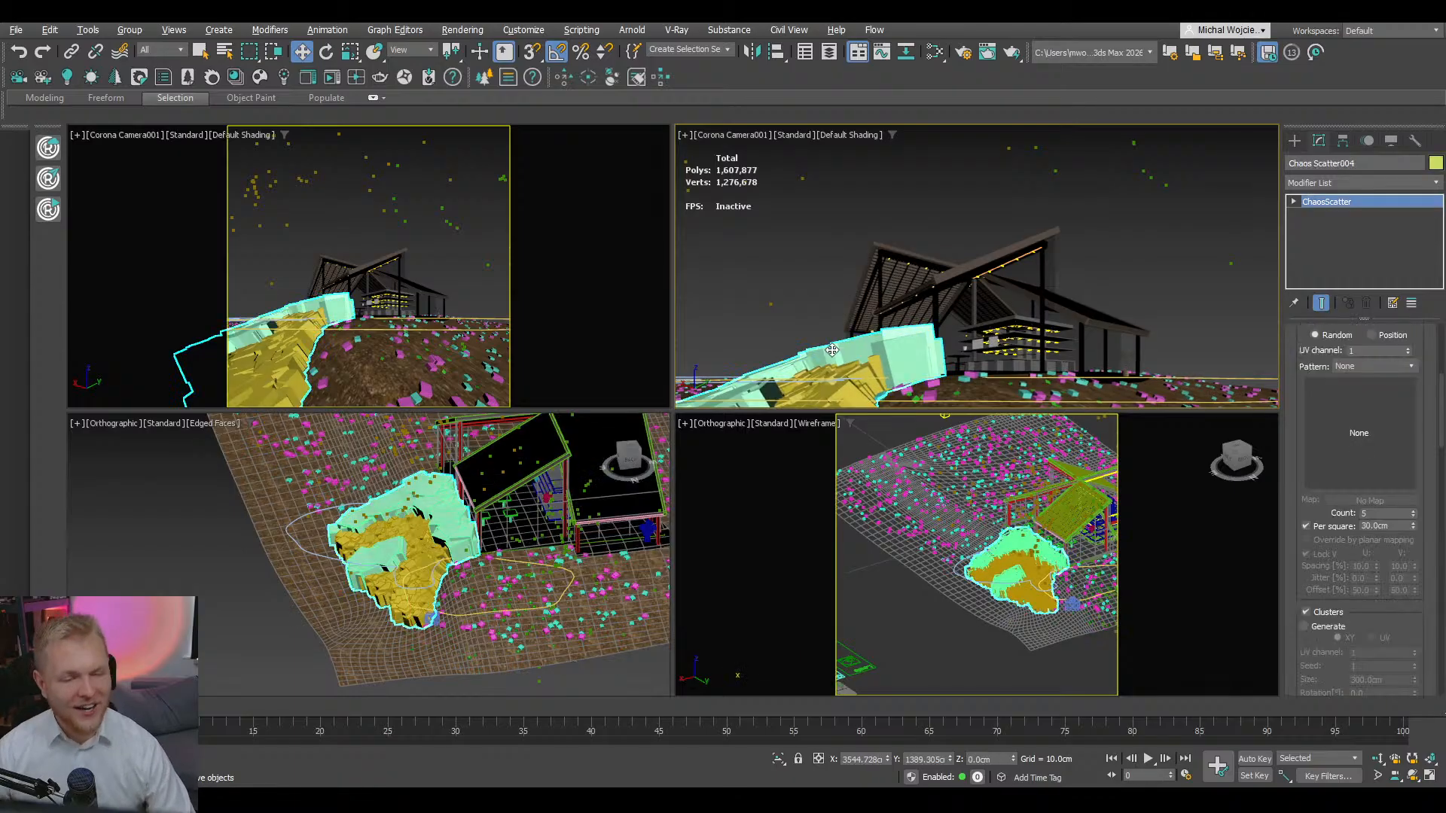
drag(1440, 446, 1437, 697)
click(1337, 450)
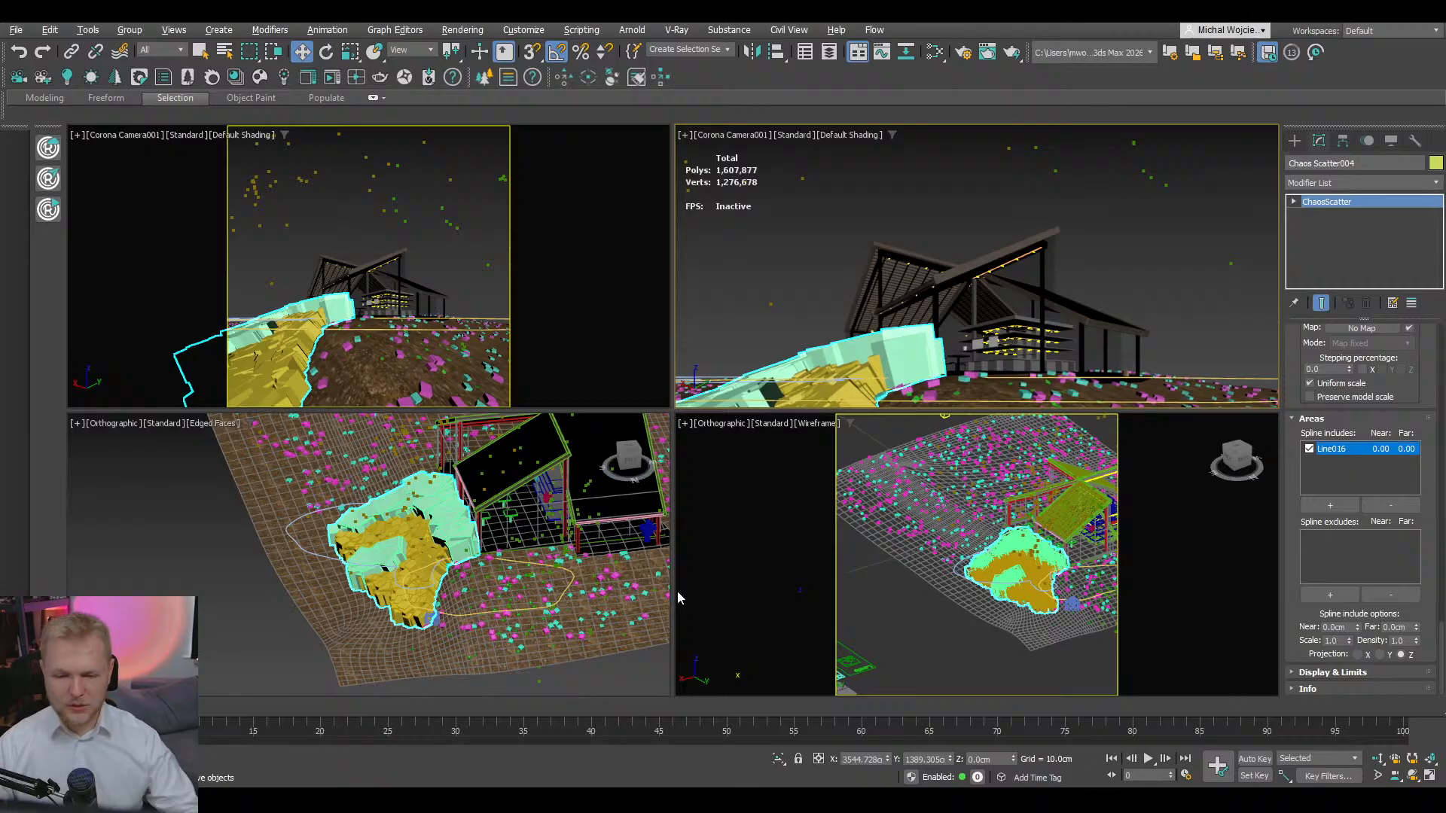
alt+middle_drag(463, 565, 483, 548)
key(t)
key(alt+w)
middle_drag(318, 437, 644, 452)
key(F3)
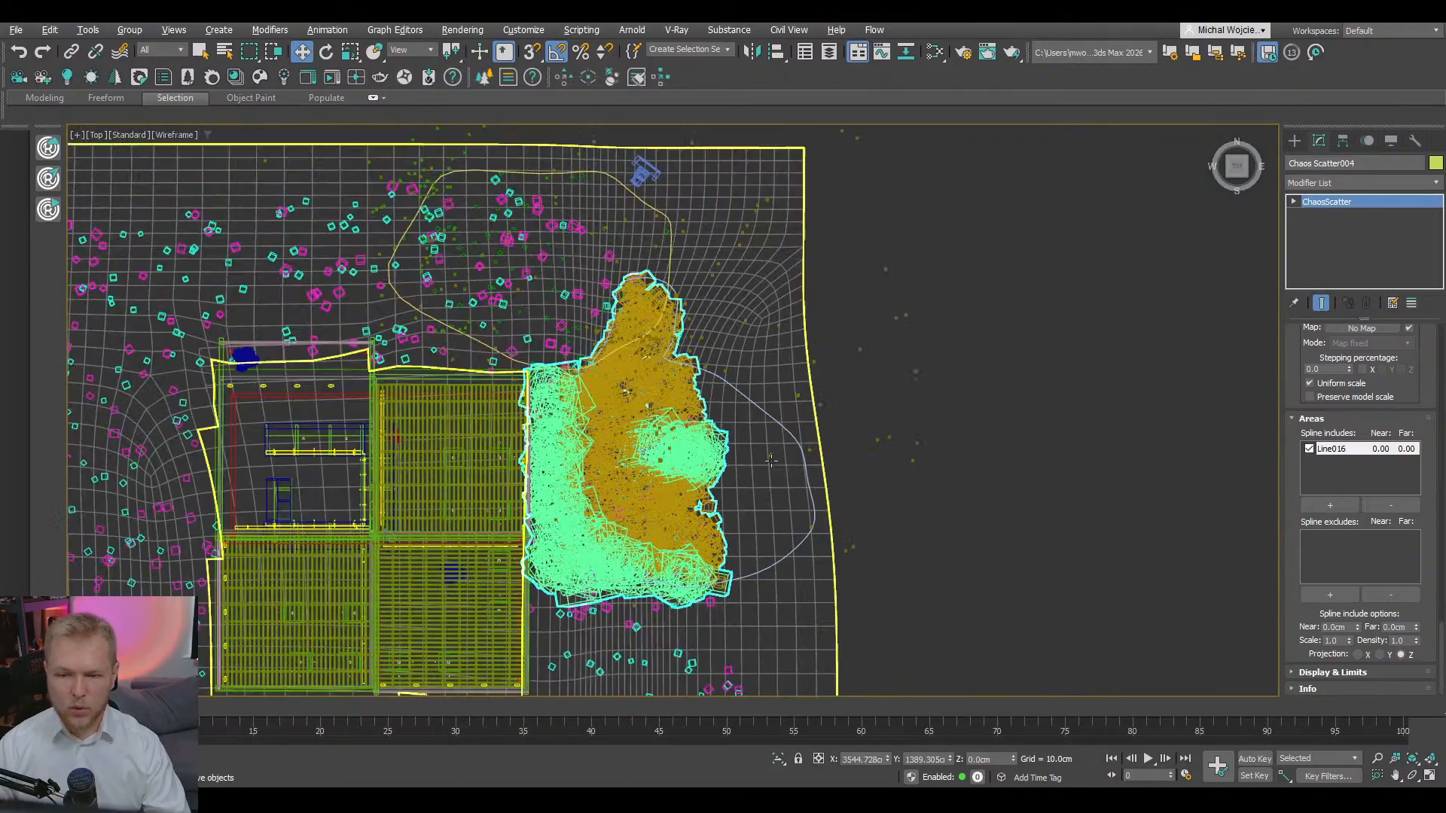
alt+middle_drag(771, 460, 742, 320)
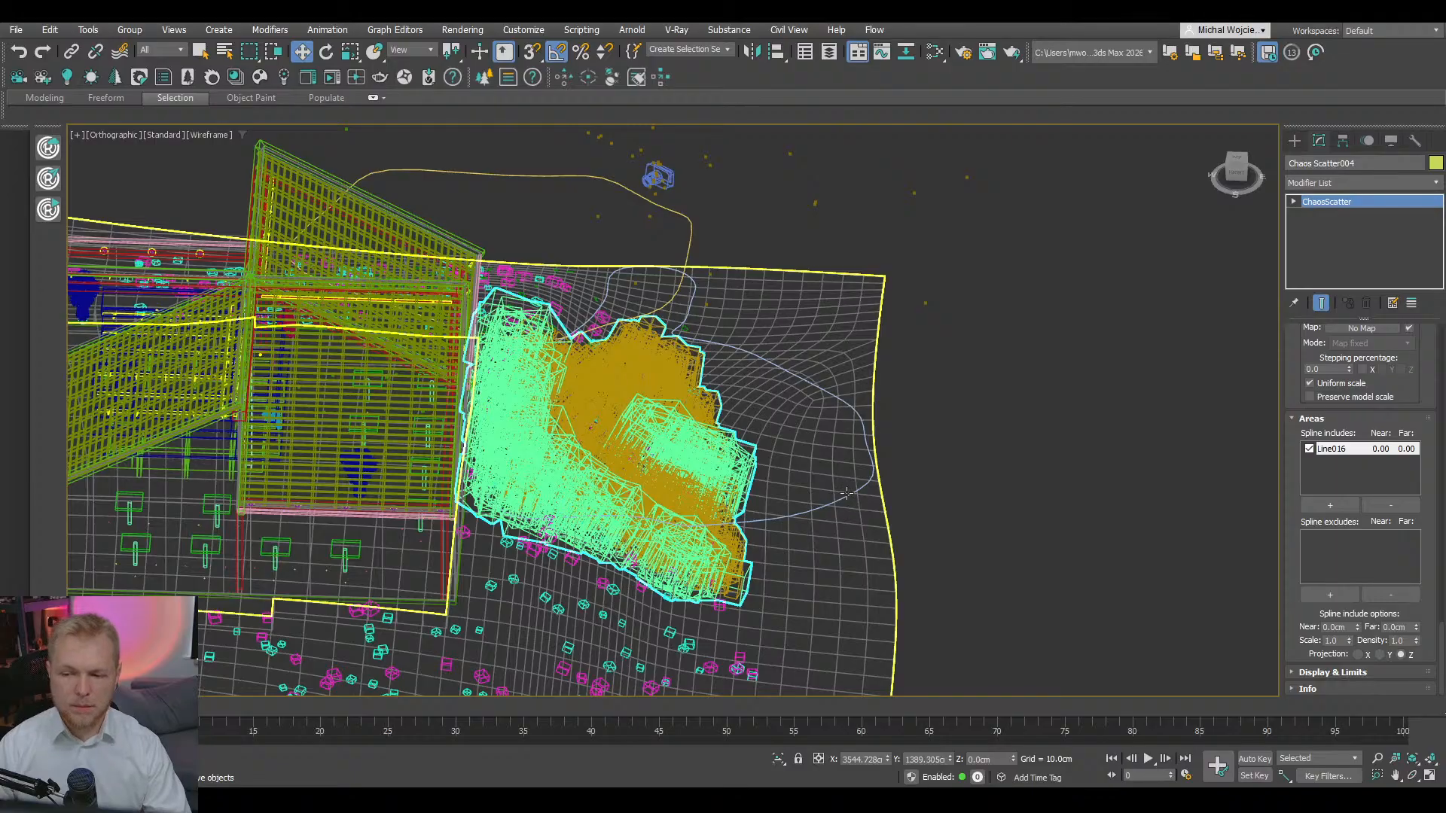
alt+middle_drag(717, 375, 750, 413)
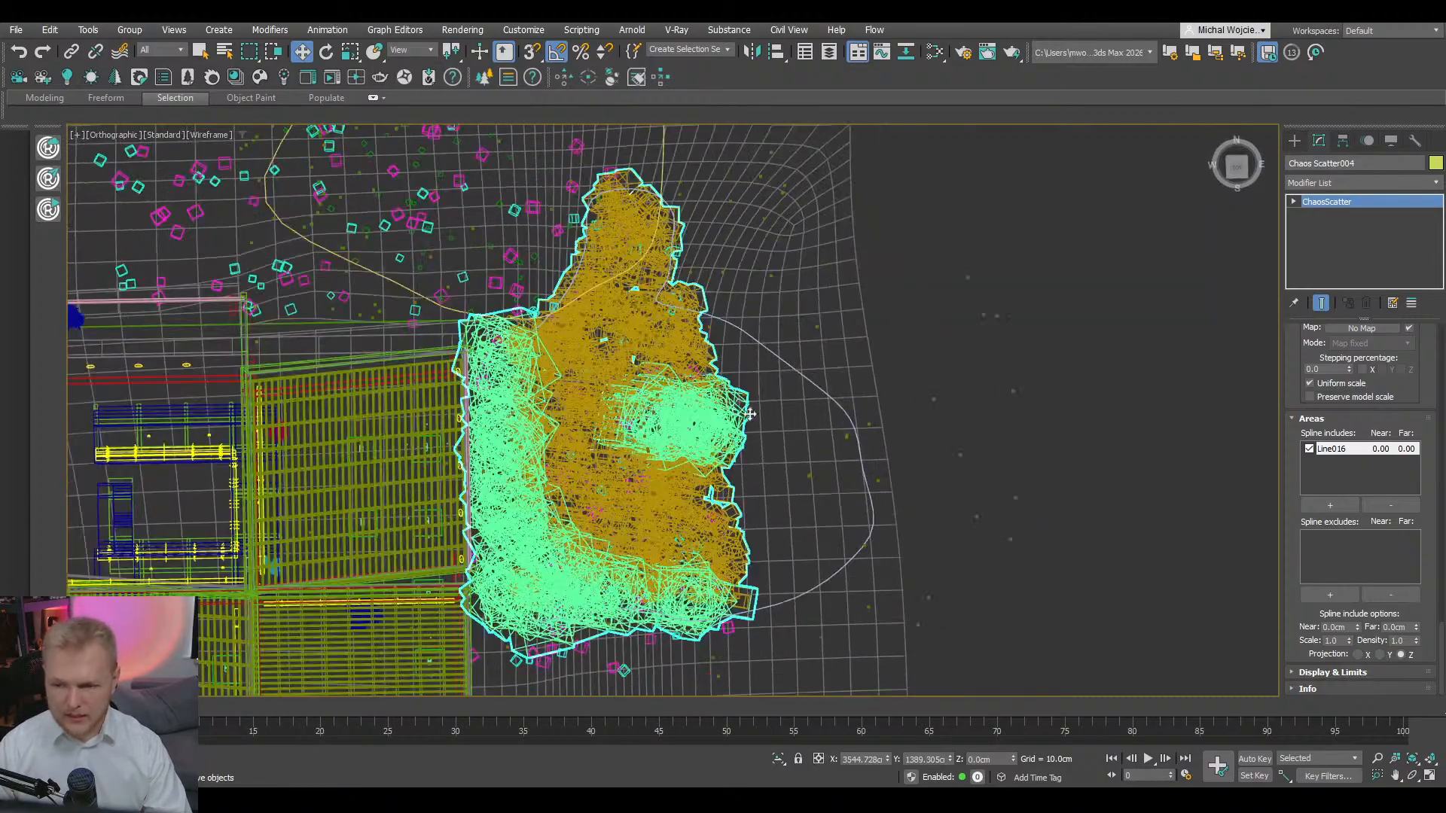
- Select the Line016 spline beside the house and lower it along Z to about -167.17 cm
click(842, 406)
scroll(844, 407, down, 5)
alt+middle_drag(843, 407, 805, 403)
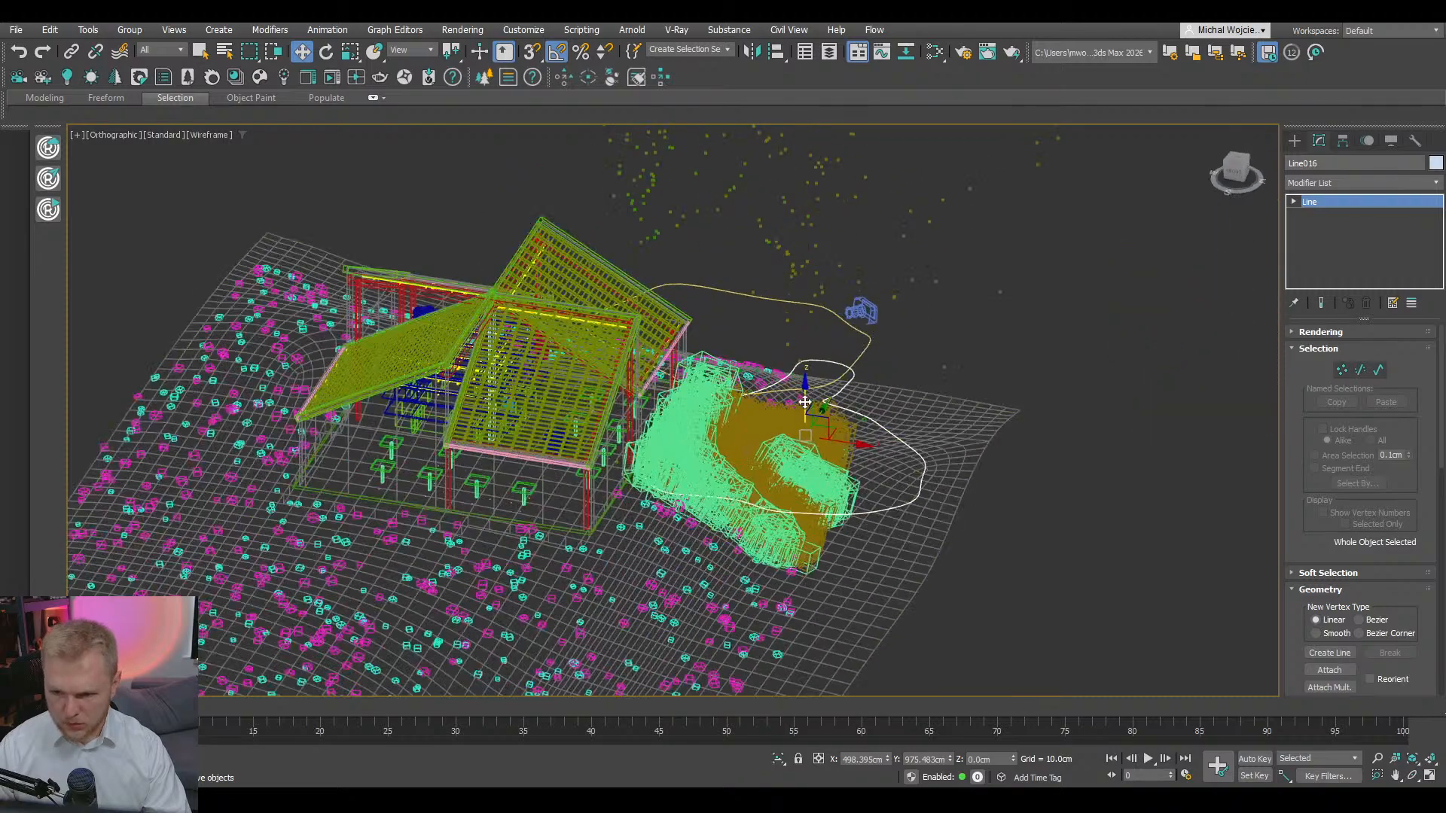
drag(805, 402, 808, 448)
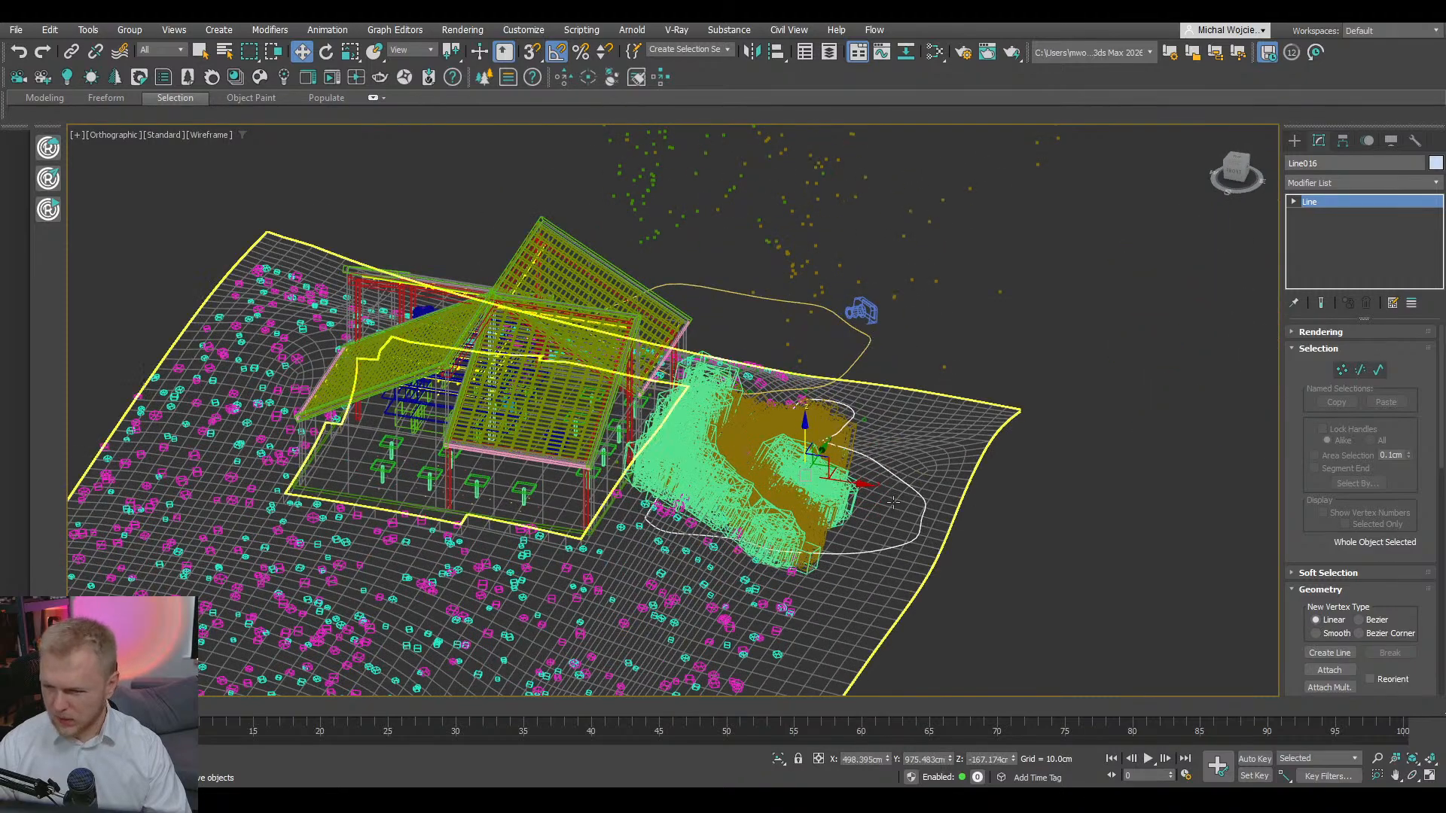
mouse_move(923, 529)
alt+middle_down()
mouse_move(917, 545)
mouse_move(912, 533)
alt+middle_up()
scroll(866, 503, up, 4)
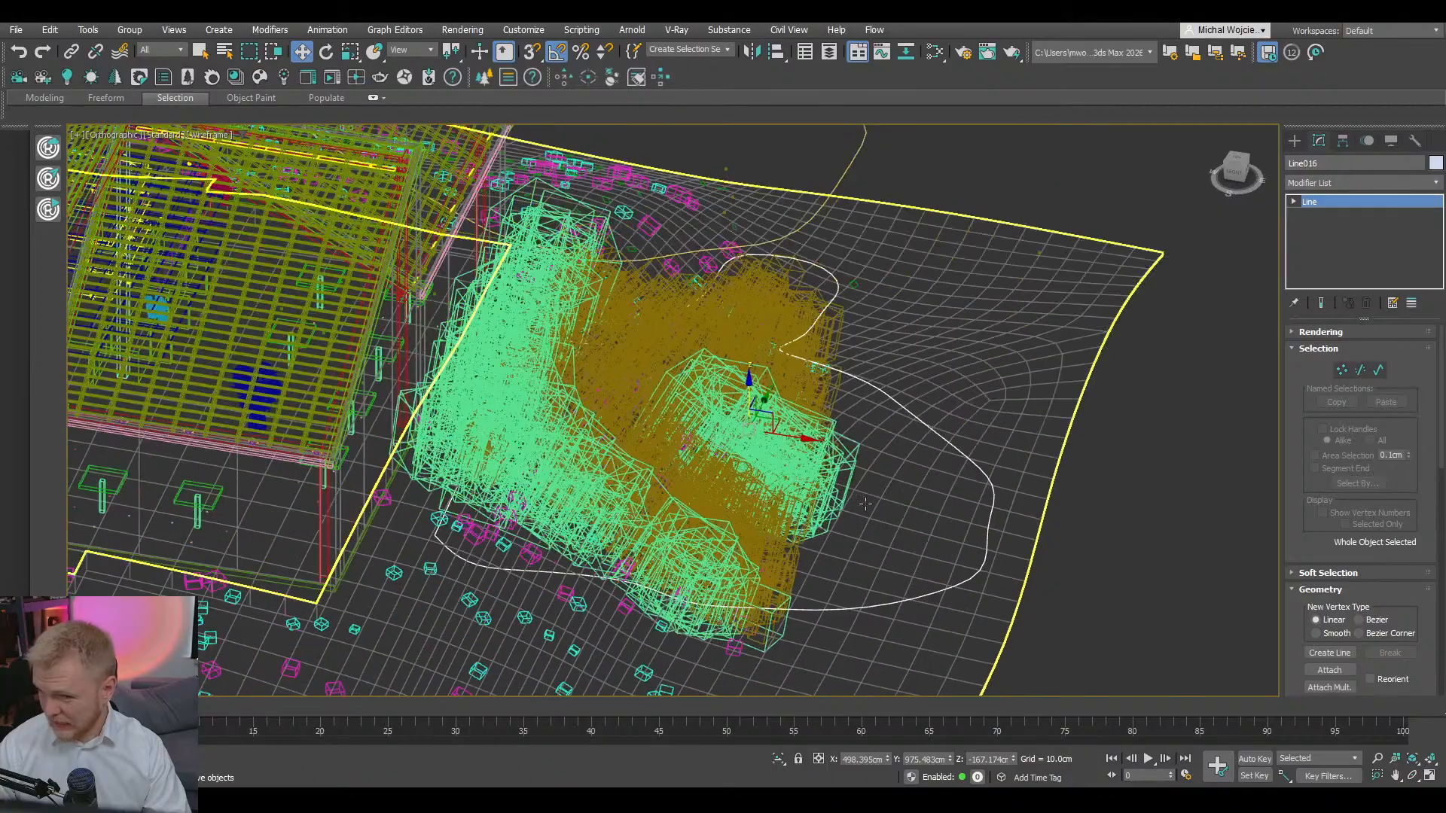
scroll(828, 407, down, 7)
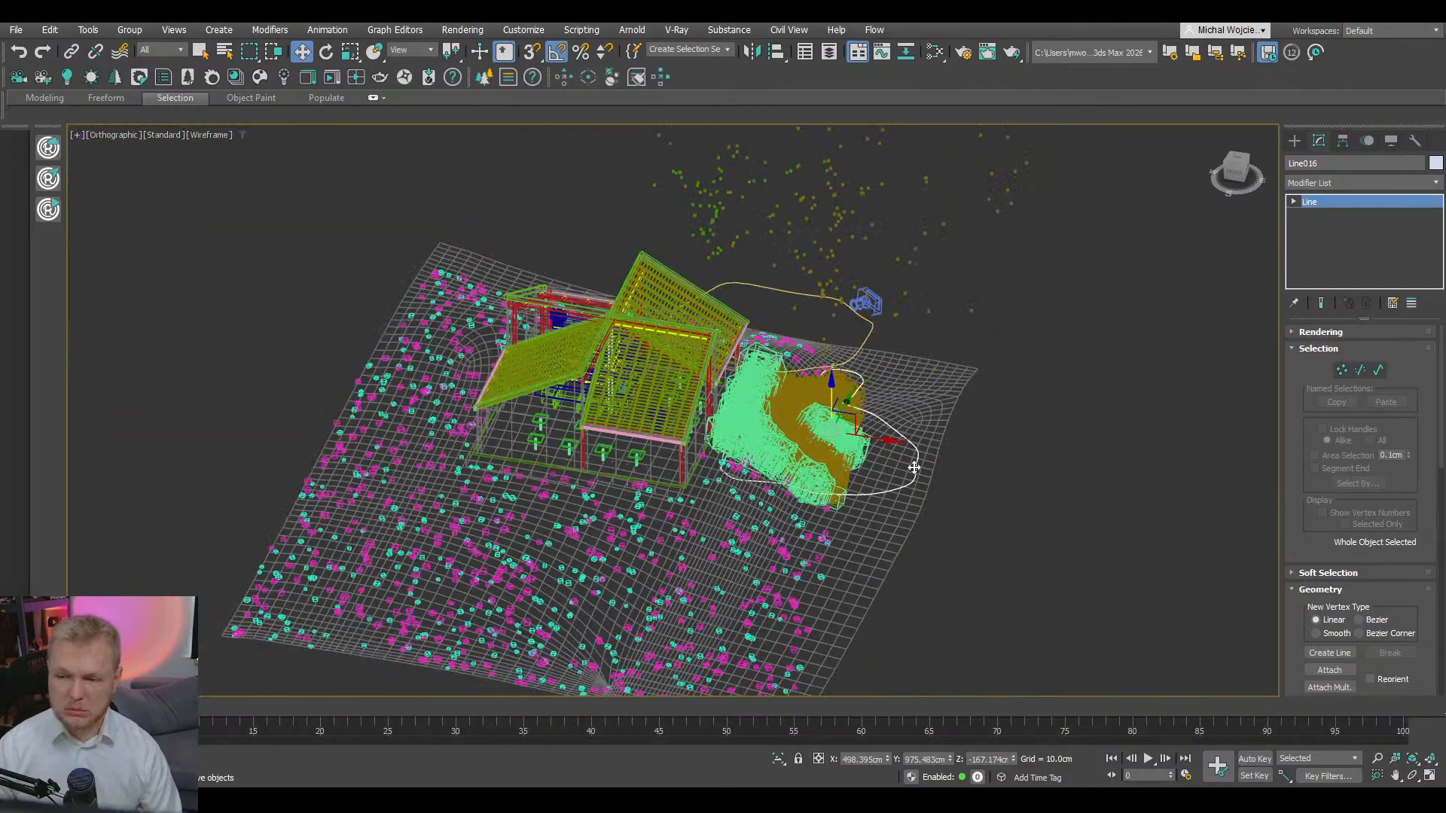
- Reselect Chaos Scatter004 and set the Line016 spline include options to Near 35.4 cm, Far 174.16 cm and Scale 0.63
click(866, 304)
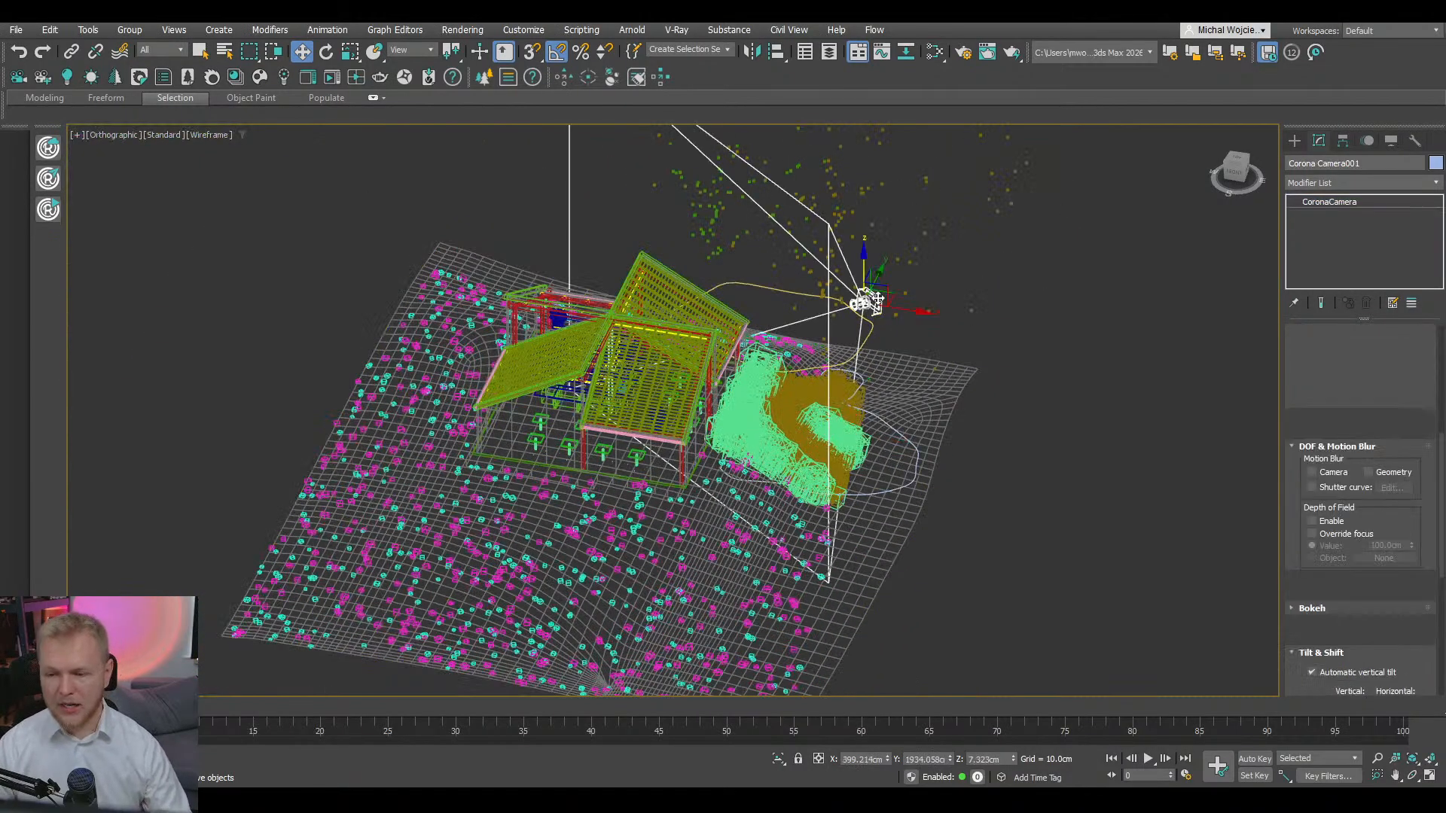
scroll(889, 438, up, 3)
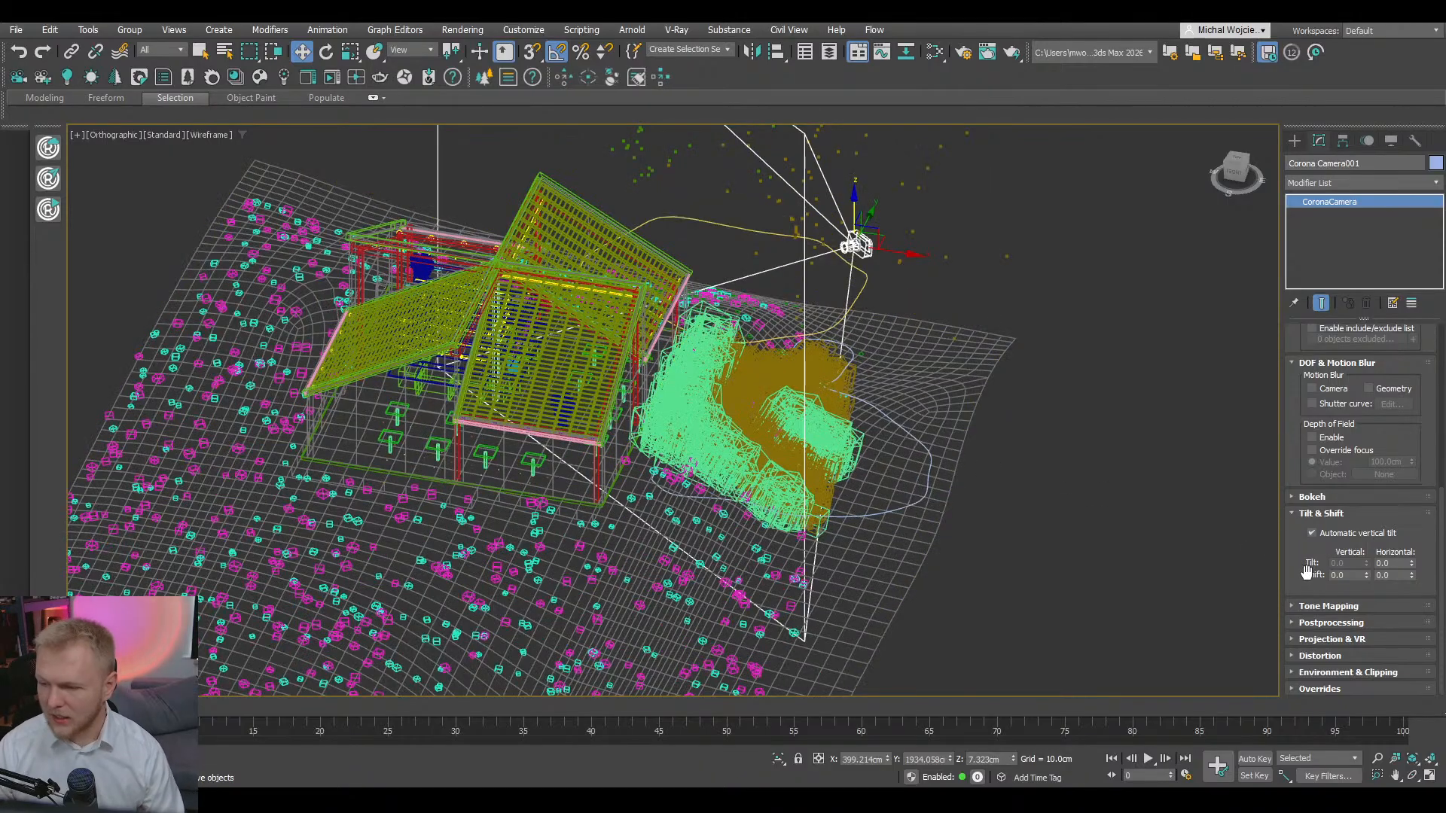
click(833, 432)
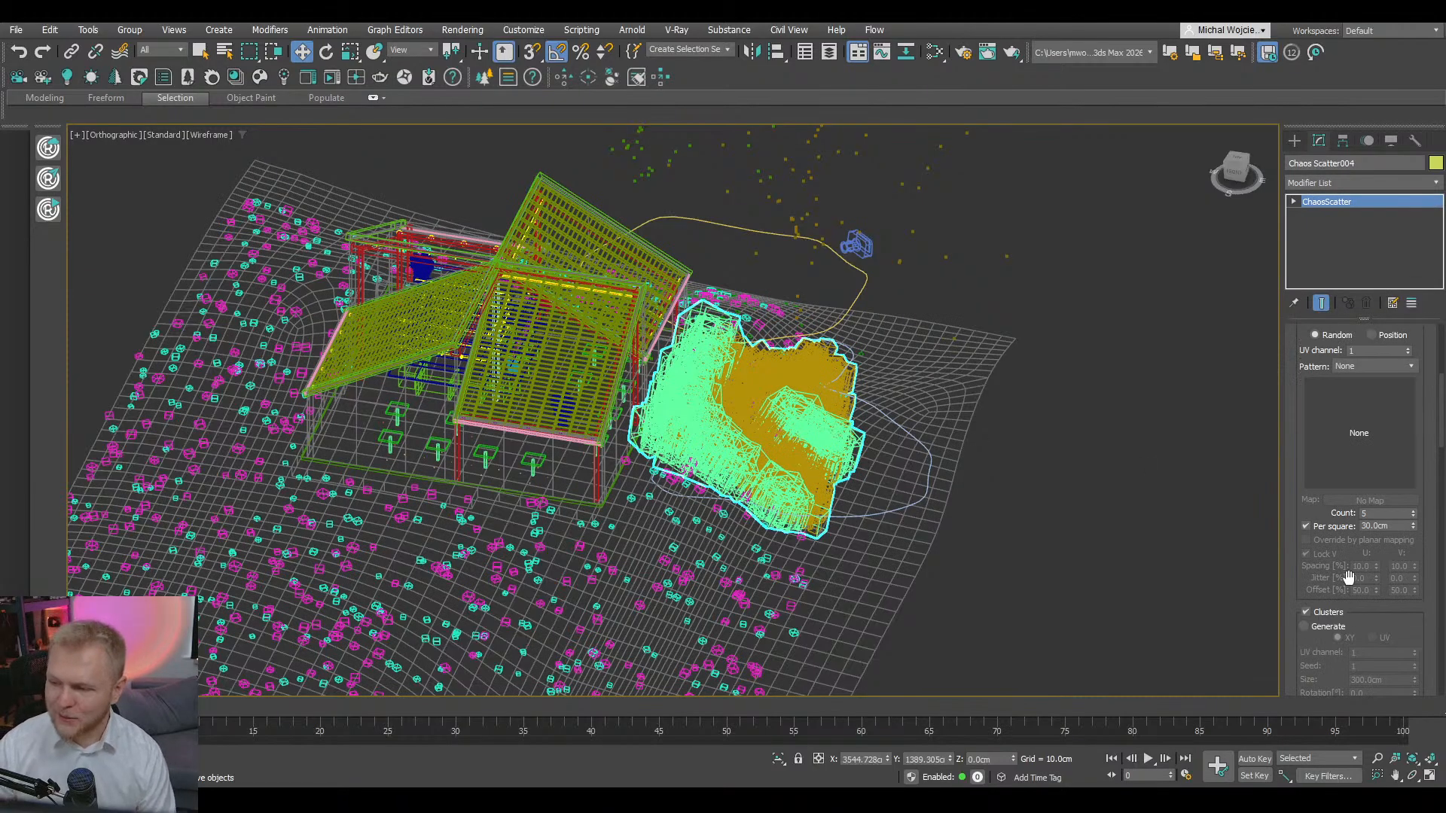
drag(1442, 412, 1429, 666)
click(1327, 449)
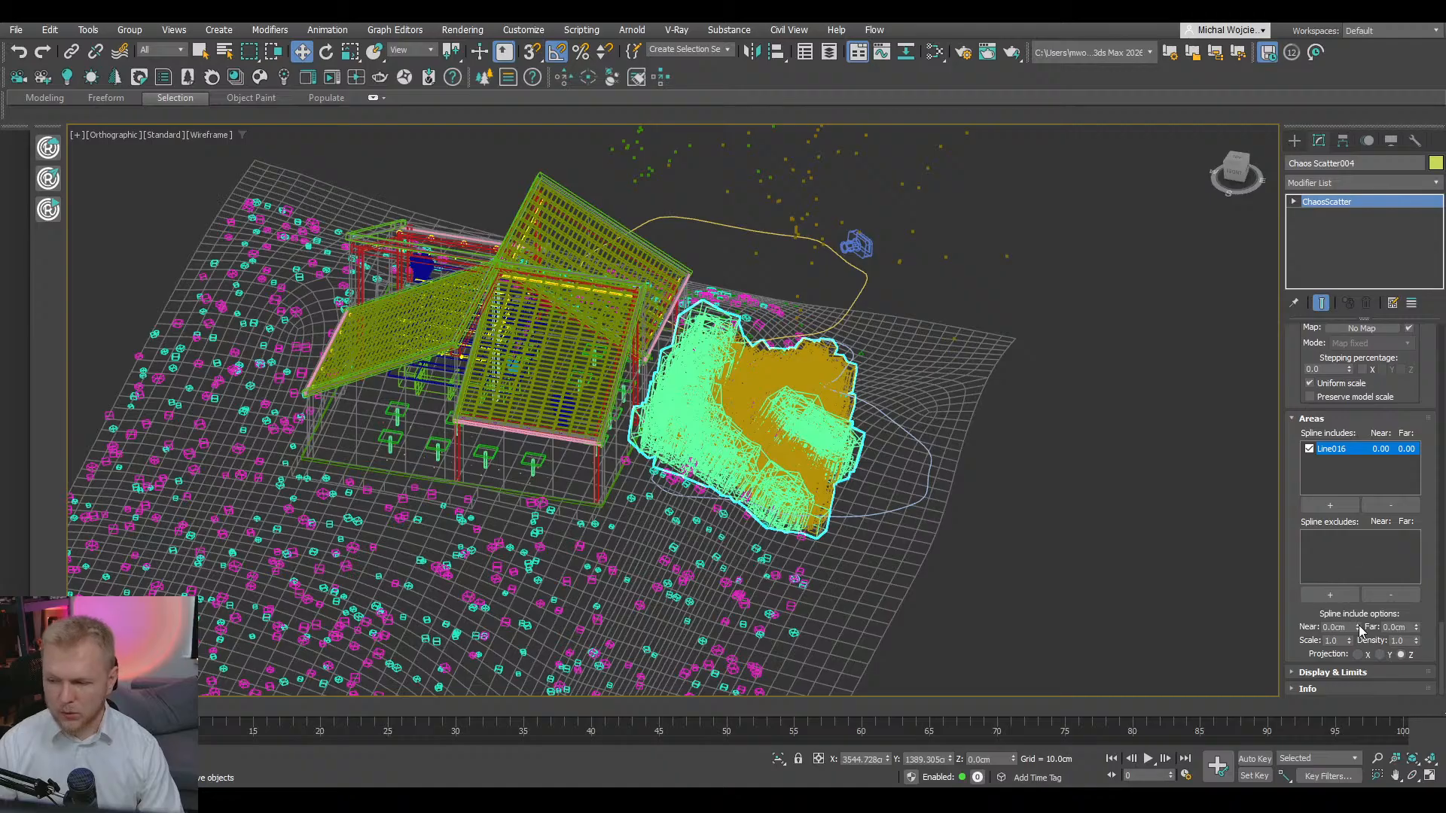
mouse_move(1358, 631)
mouse_down()
mouse_move(1333, 176)
mouse_move(1348, 613)
mouse_up()
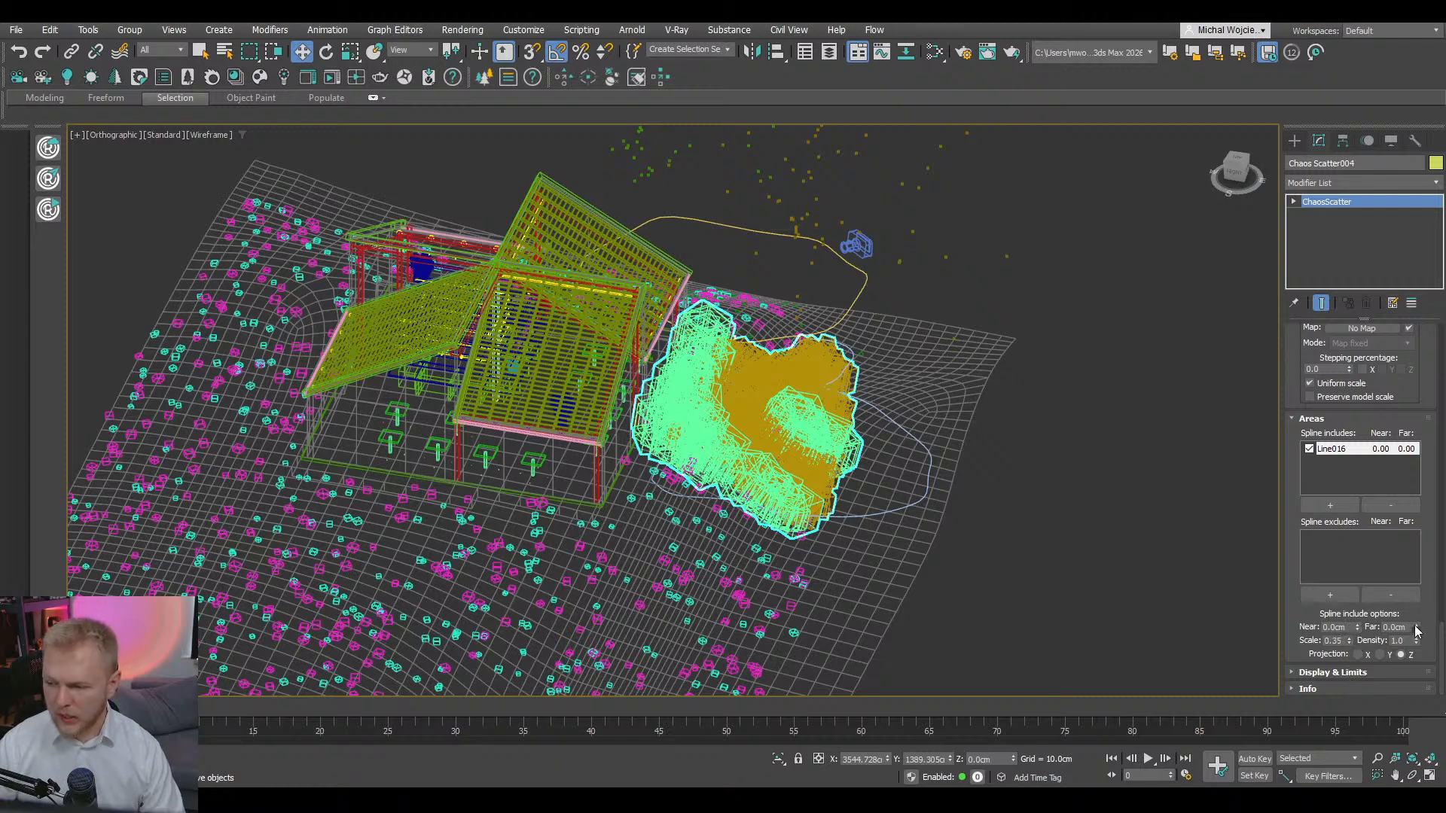
drag(1407, 570, 1347, 614)
- Show the clusters shaded and set Line016's Near falloff to 0 cm and Far falloff to 522.5 cm
scroll(757, 472, up, 10)
key(F3)
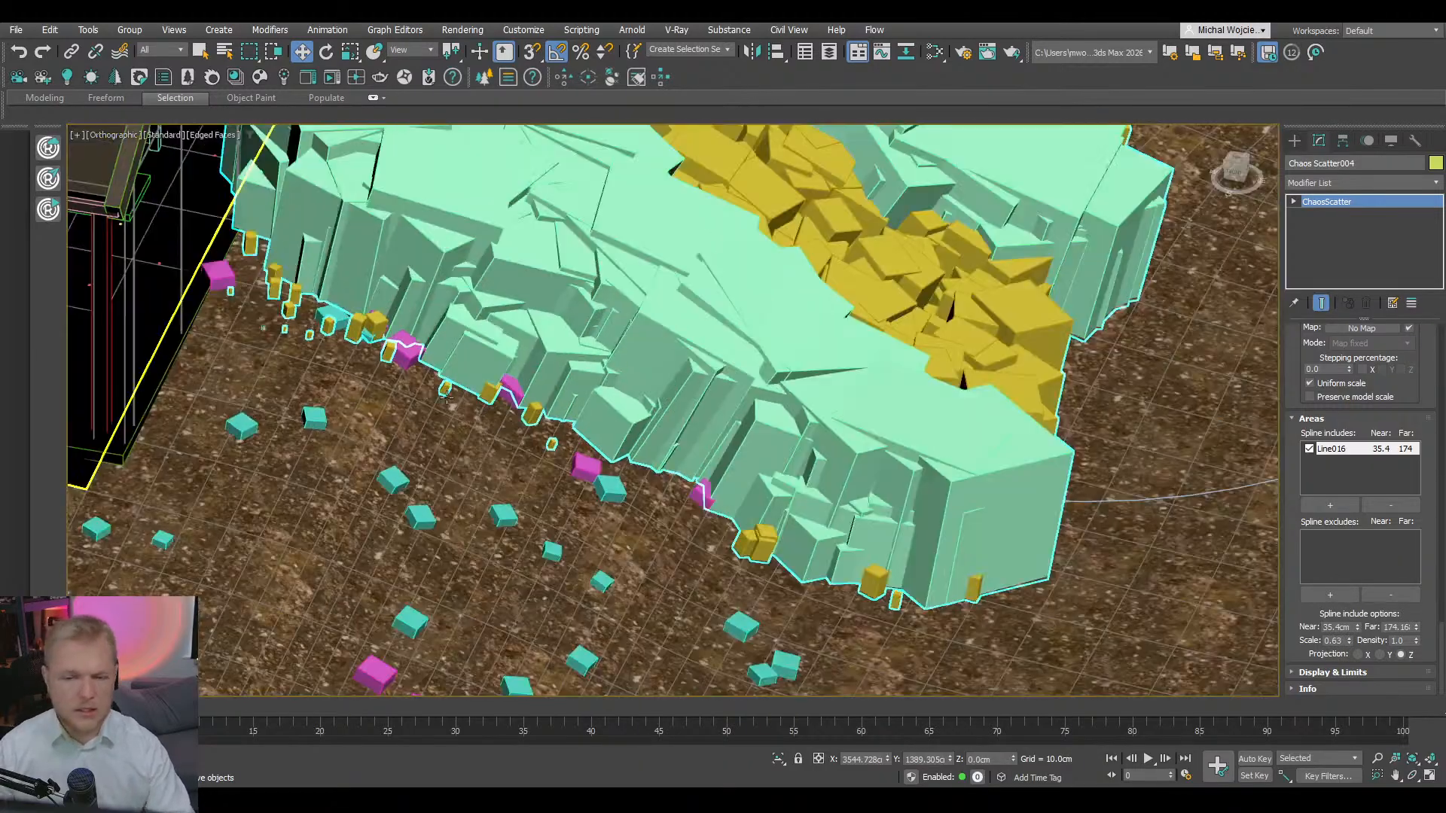
alt+middle_drag(446, 397, 413, 383)
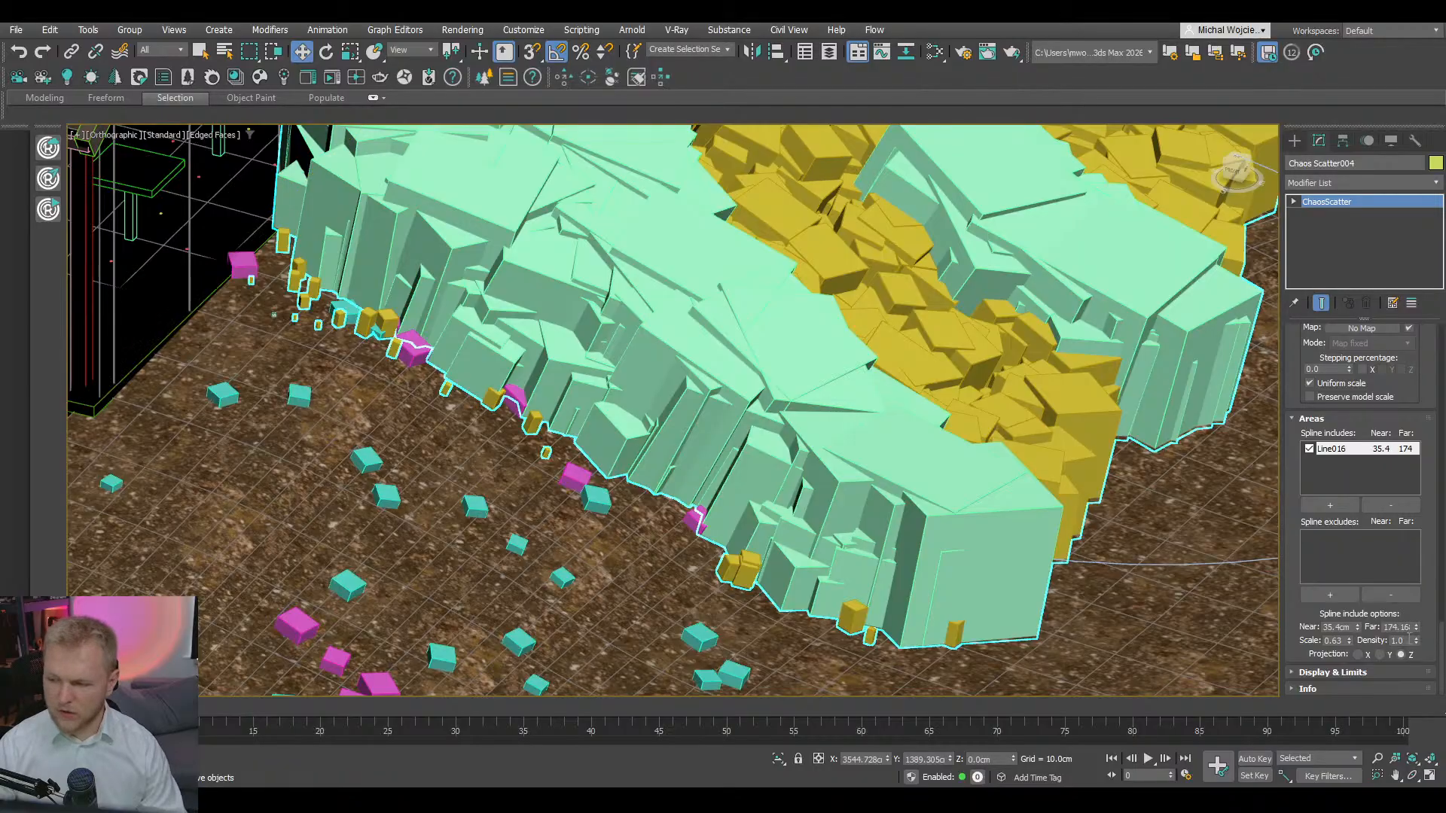
drag(1414, 628, 1413, 596)
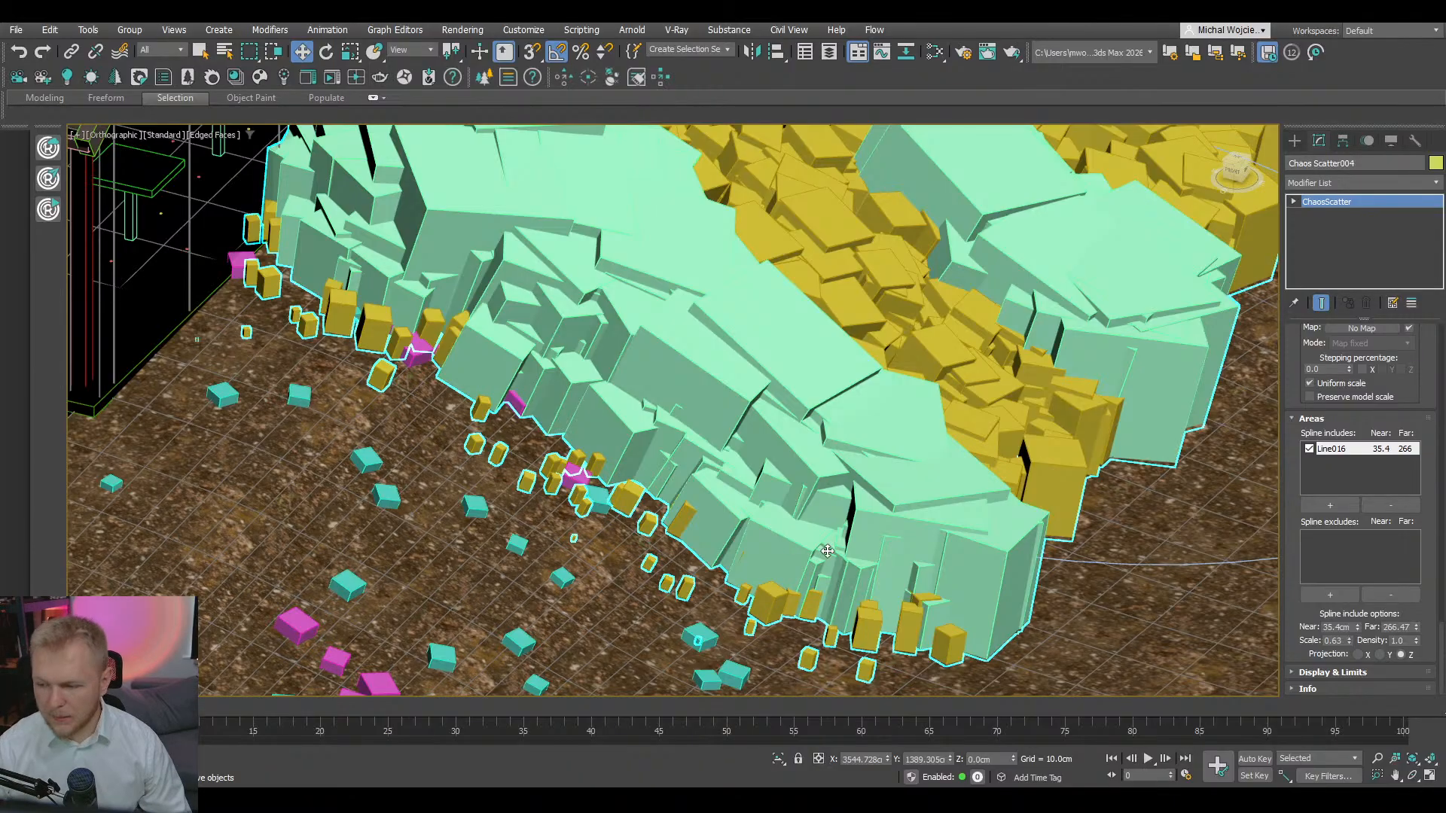
drag(1360, 629, 1262, 45)
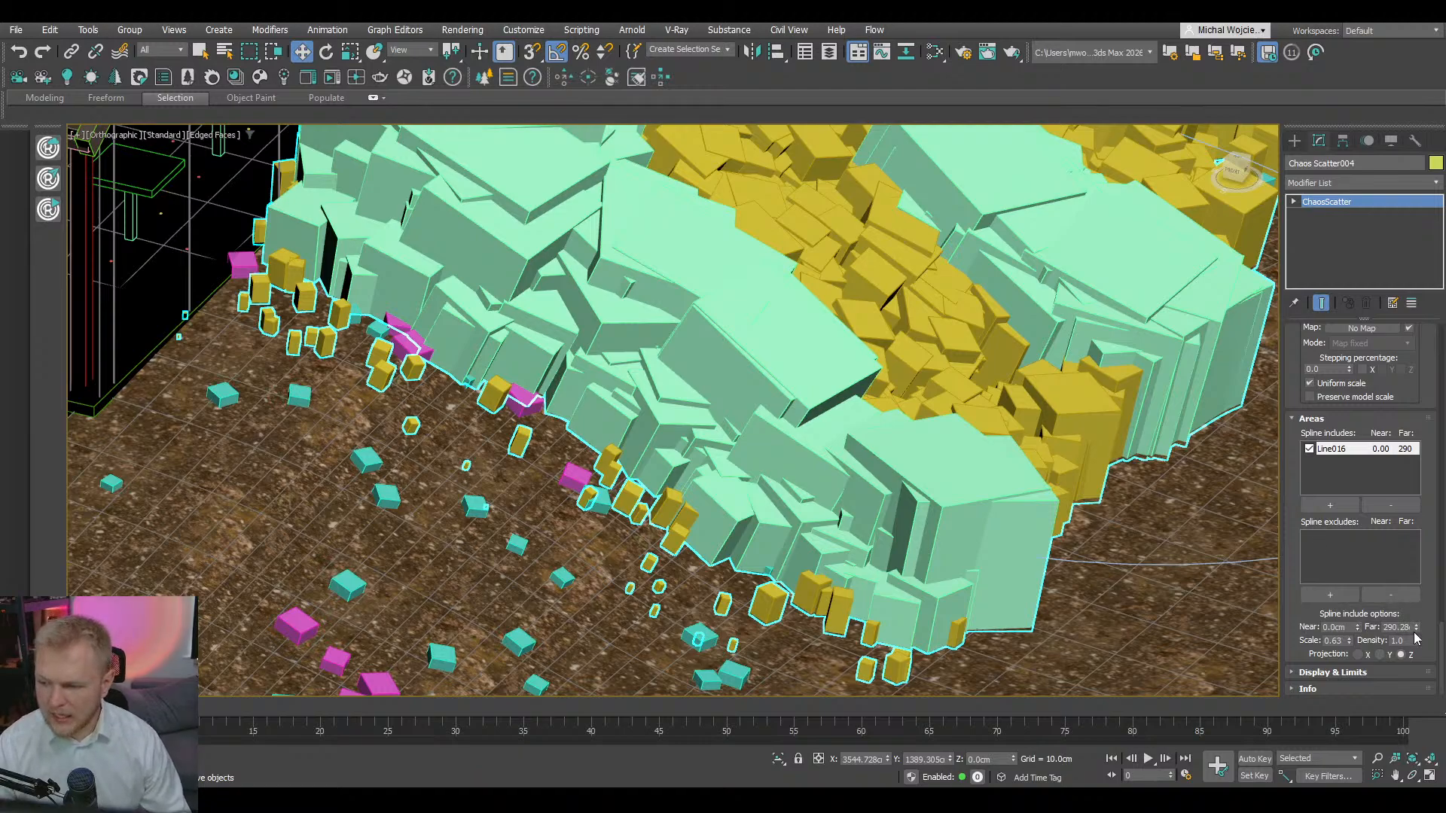
mouse_move(1416, 629)
mouse_down()
mouse_move(1418, 653)
mouse_move(1421, 614)
mouse_move(1421, 626)
mouse_up()
- Set Line016's spline include options to Far 329.17 cm, Scale 0.8 and Density 0.38
scroll(763, 495, down, 5)
alt+middle_drag(1001, 493, 858, 376)
scroll(836, 467, up, 3)
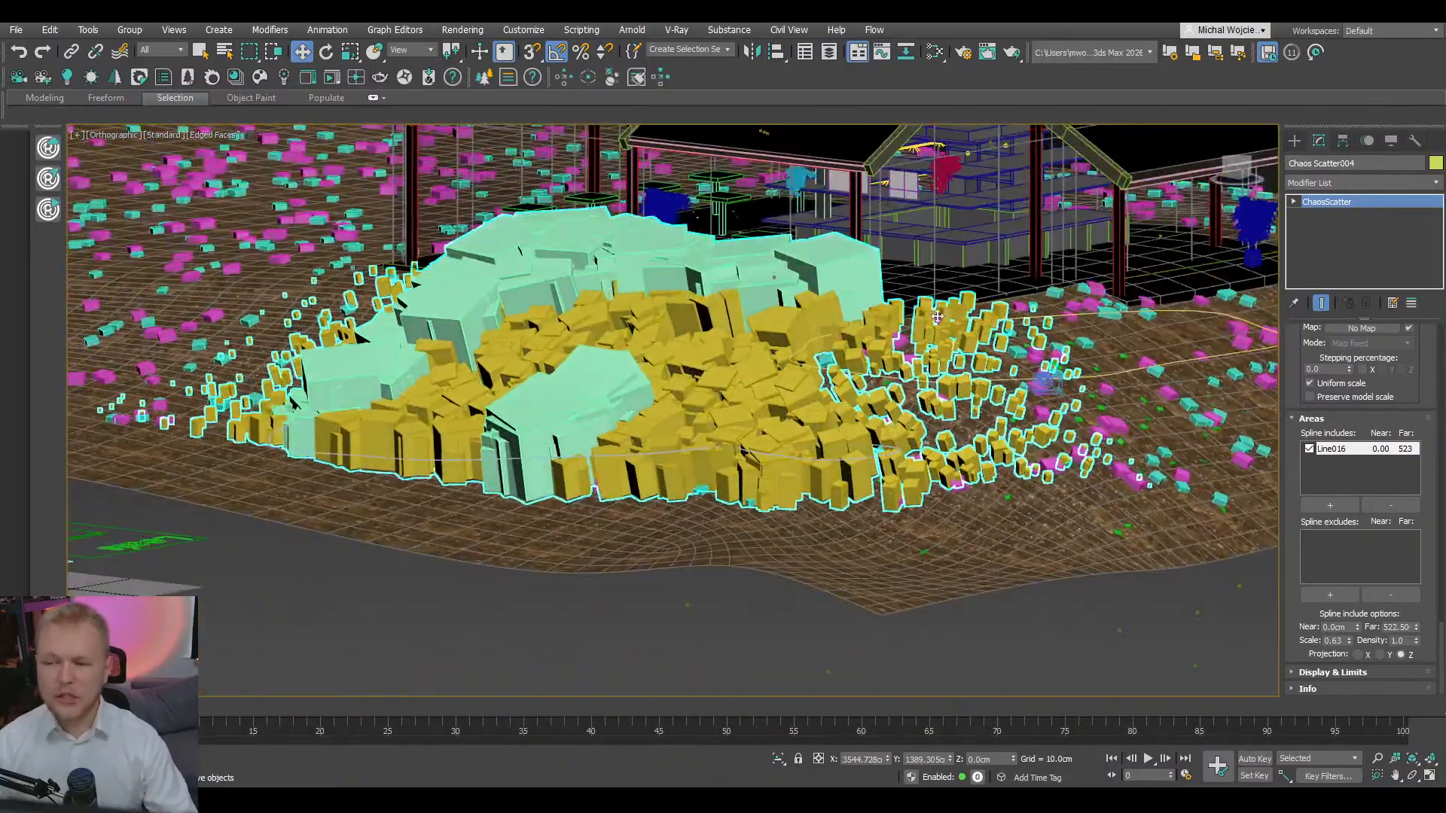
scroll(992, 444, down, 3)
alt+middle_drag(992, 445, 985, 475)
scroll(985, 471, up, 3)
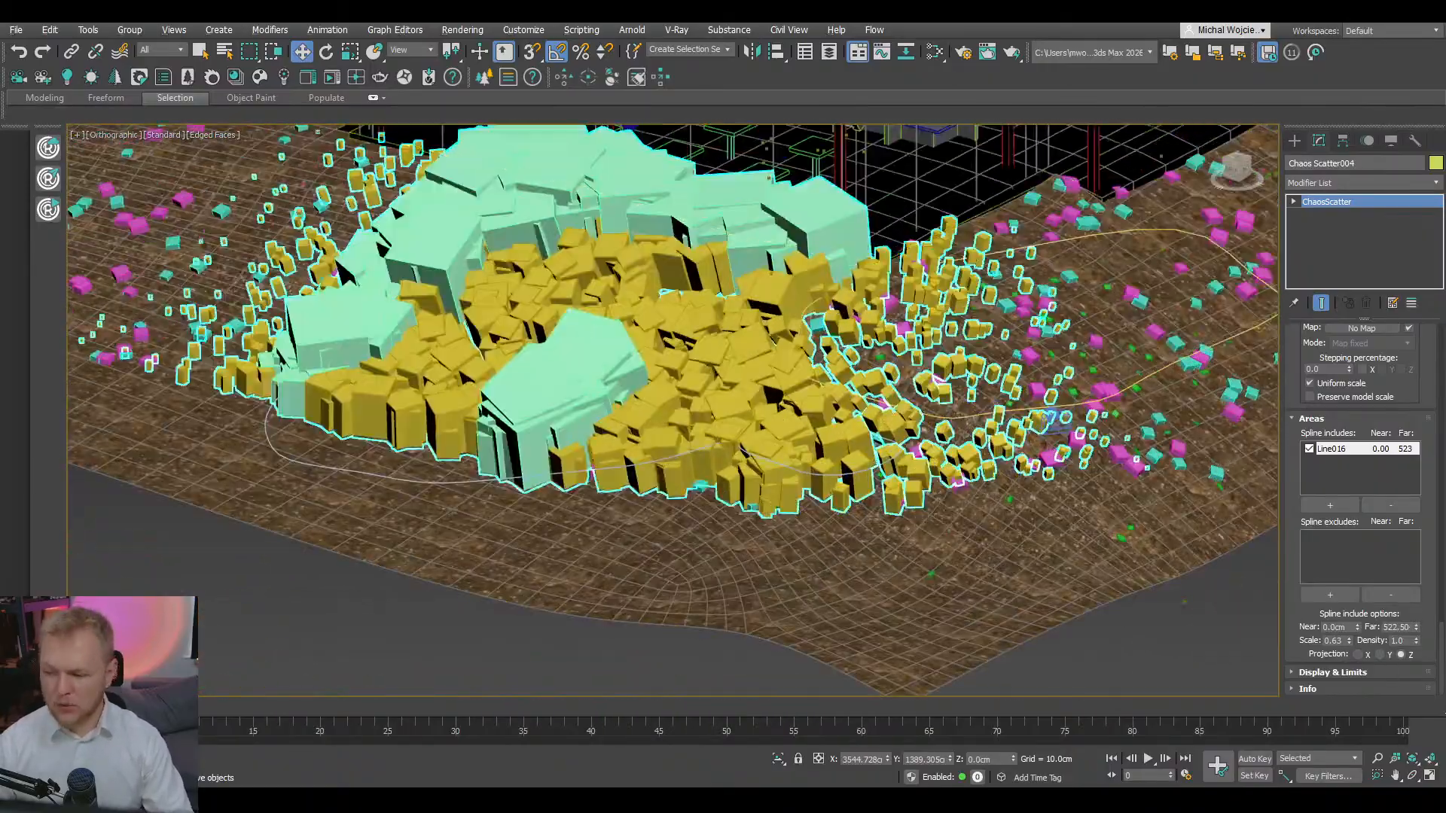
drag(1418, 633, 1423, 705)
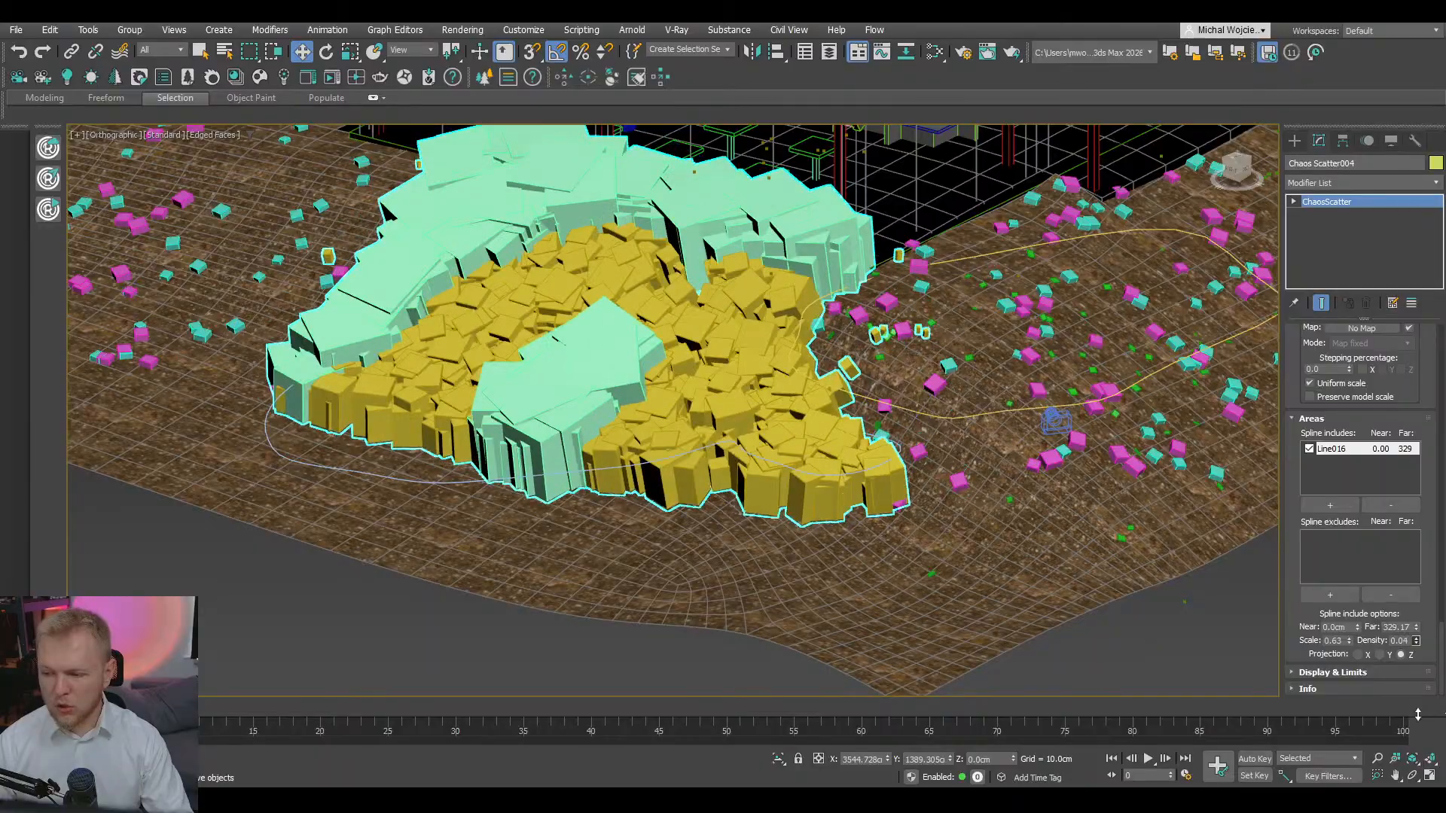
drag(1414, 642, 1351, 628)
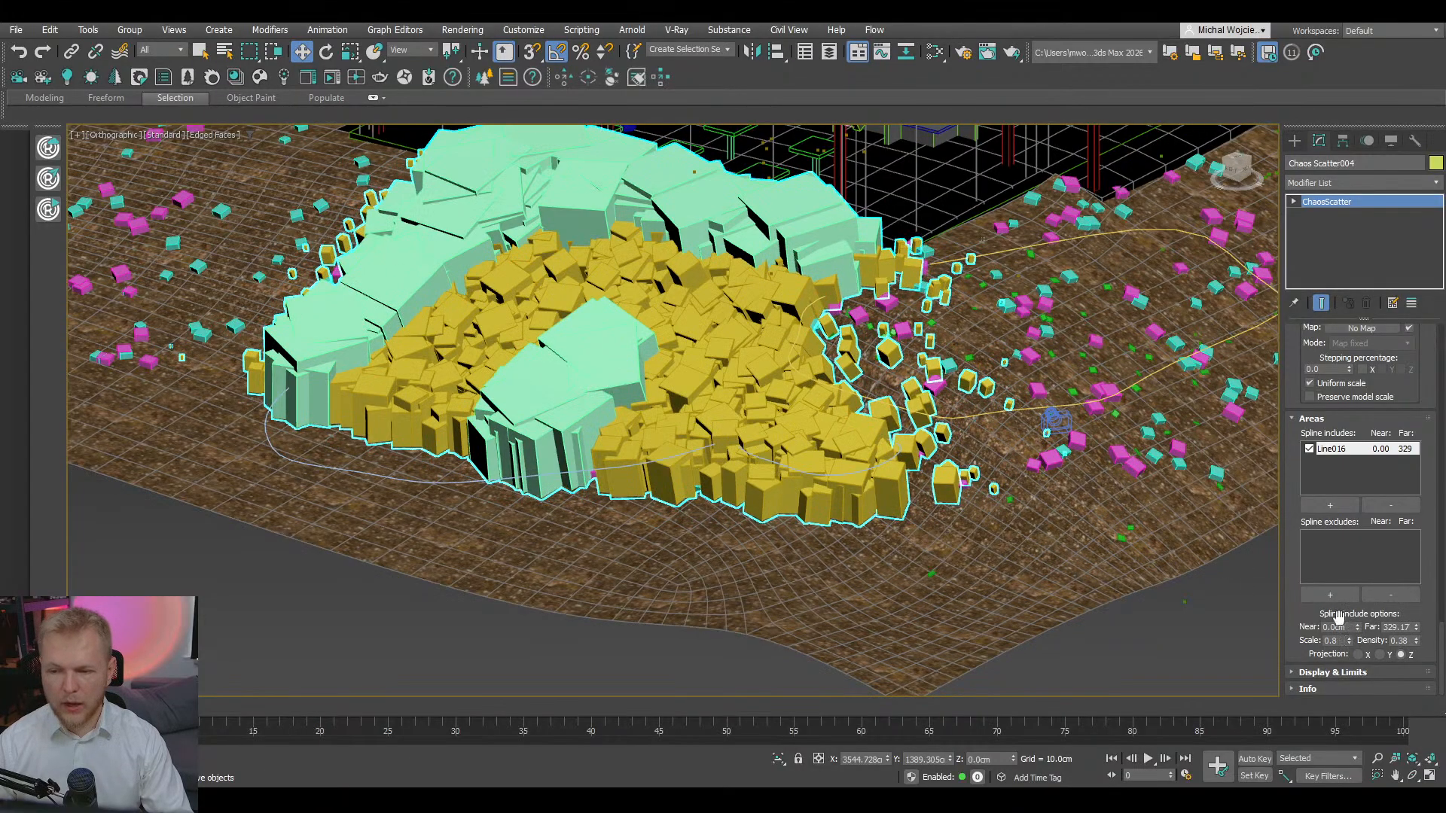
alt+middle_drag(788, 387, 1248, 473)
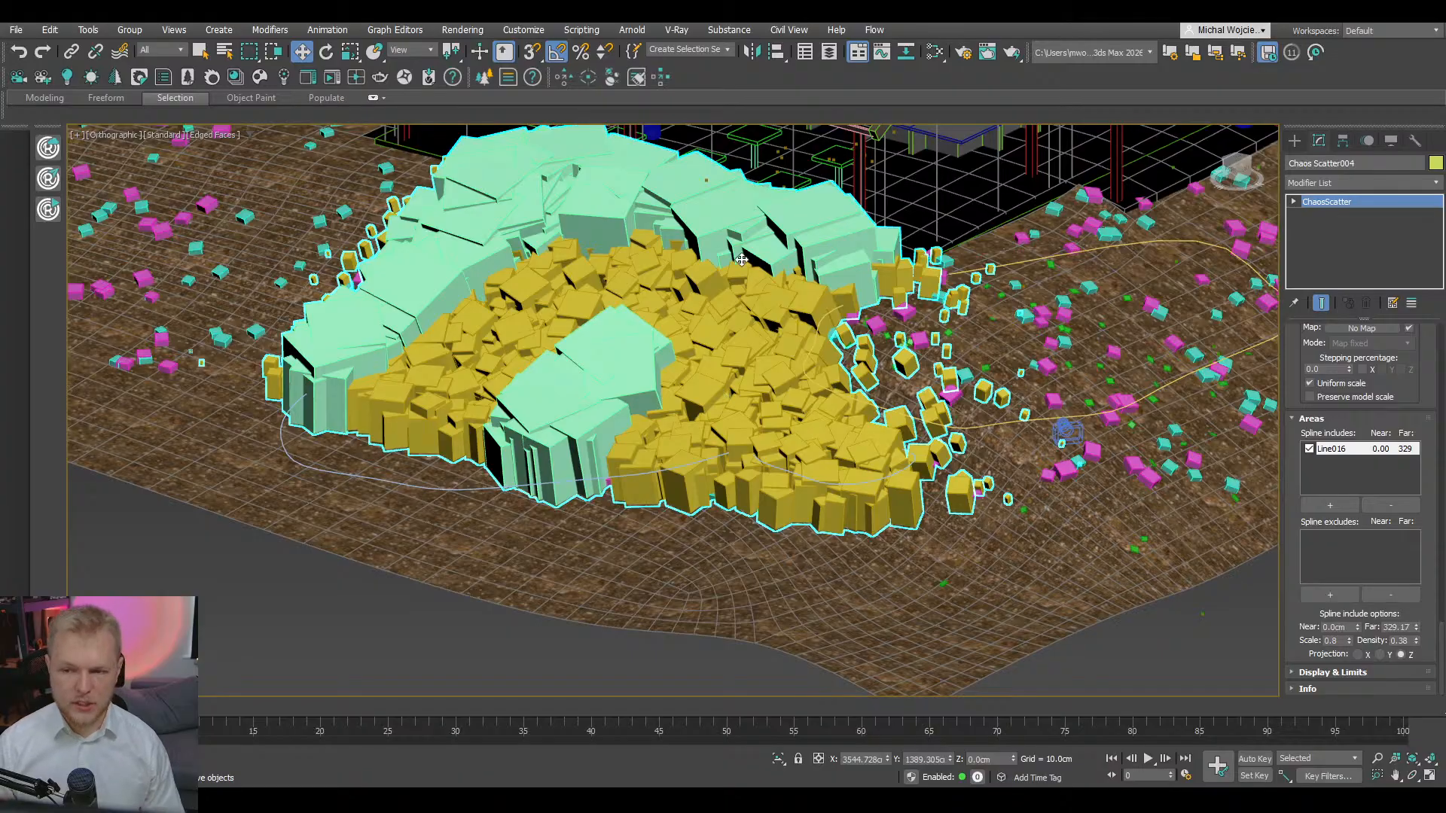
scroll(1332, 355, up, 5)
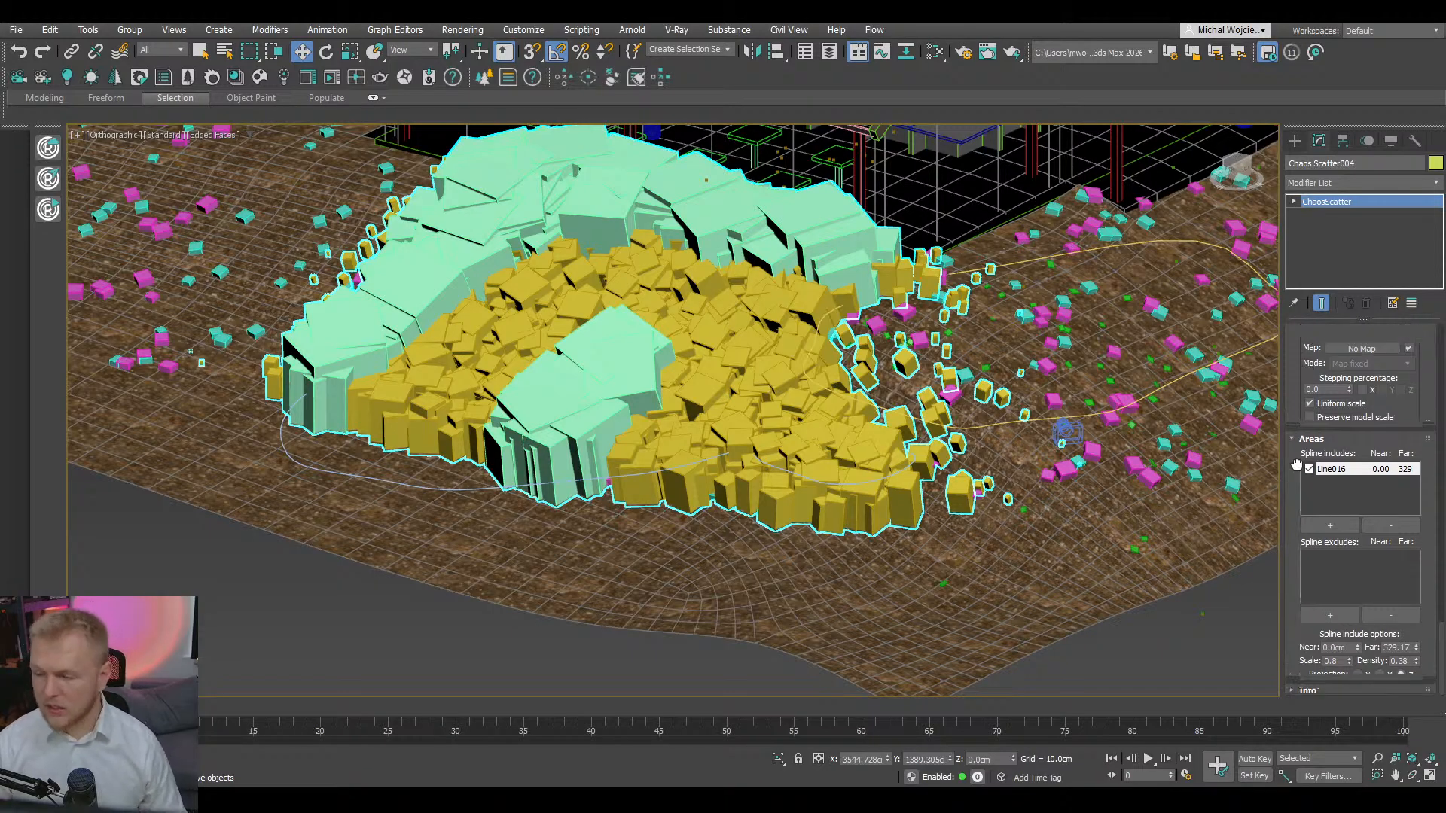
- Set the scatter's surface distribution Per square size to 45 cm
scroll(1299, 515, up, 10)
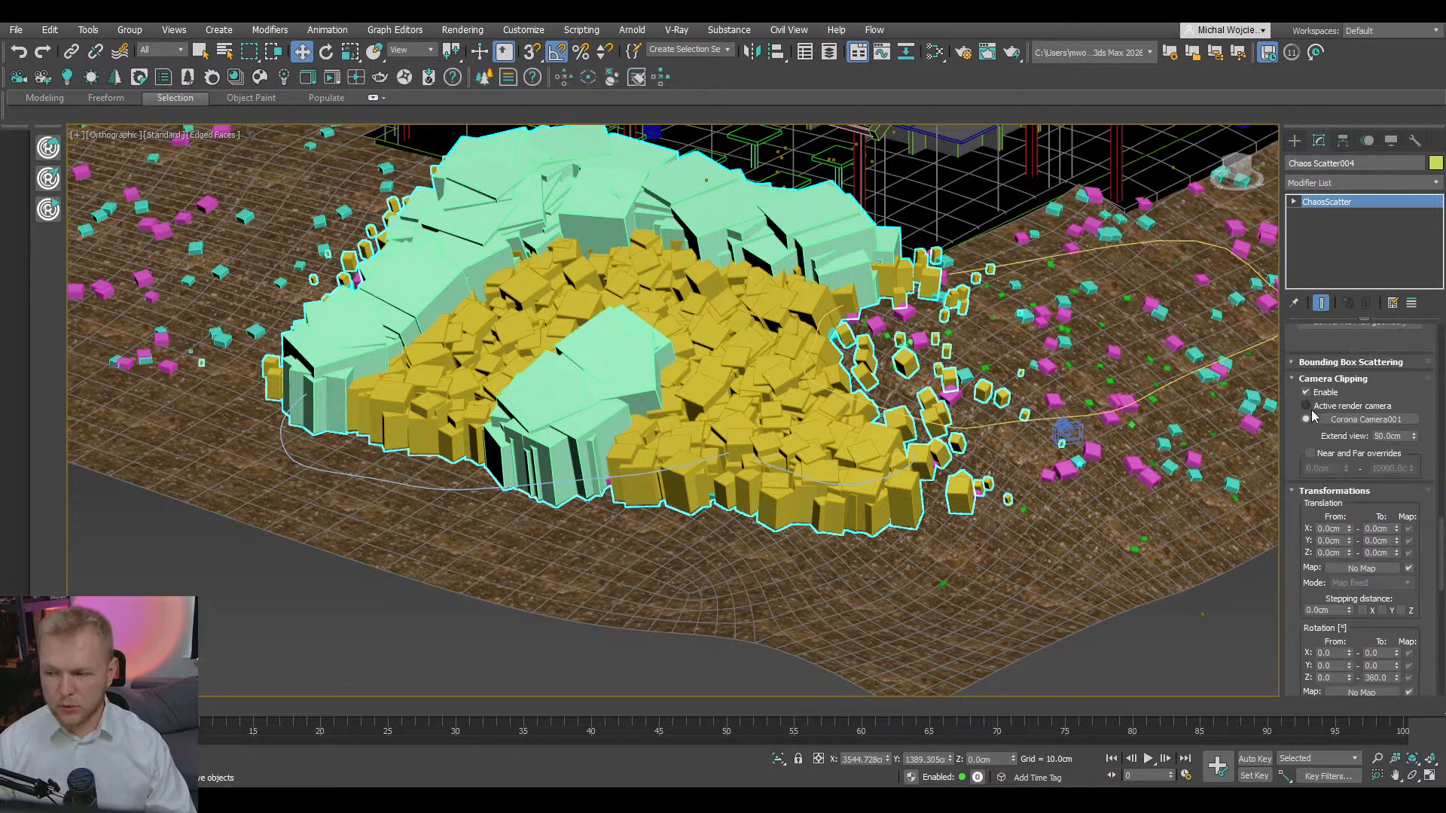
drag(1296, 342, 1289, 582)
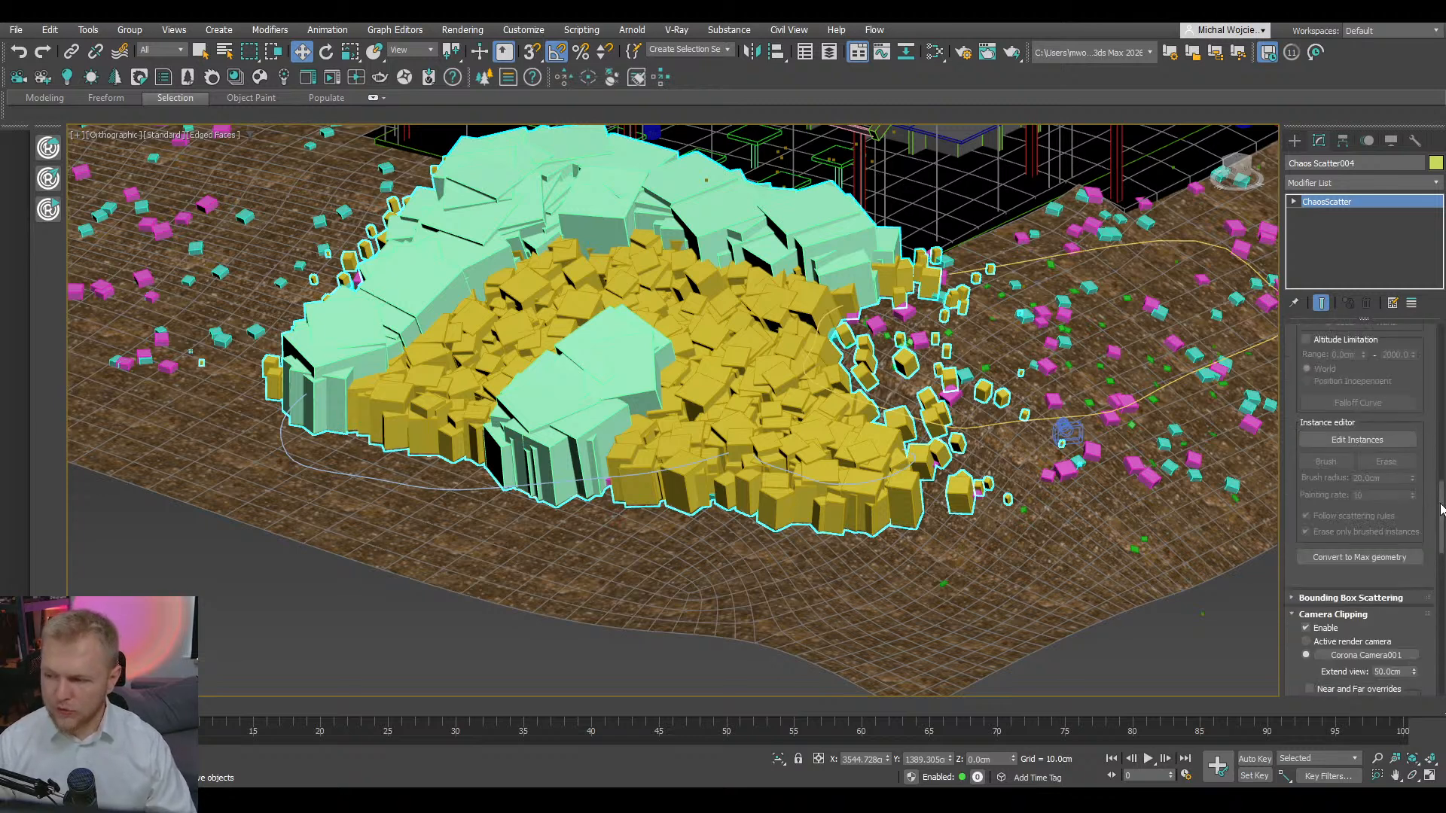
drag(1442, 501, 1438, 414)
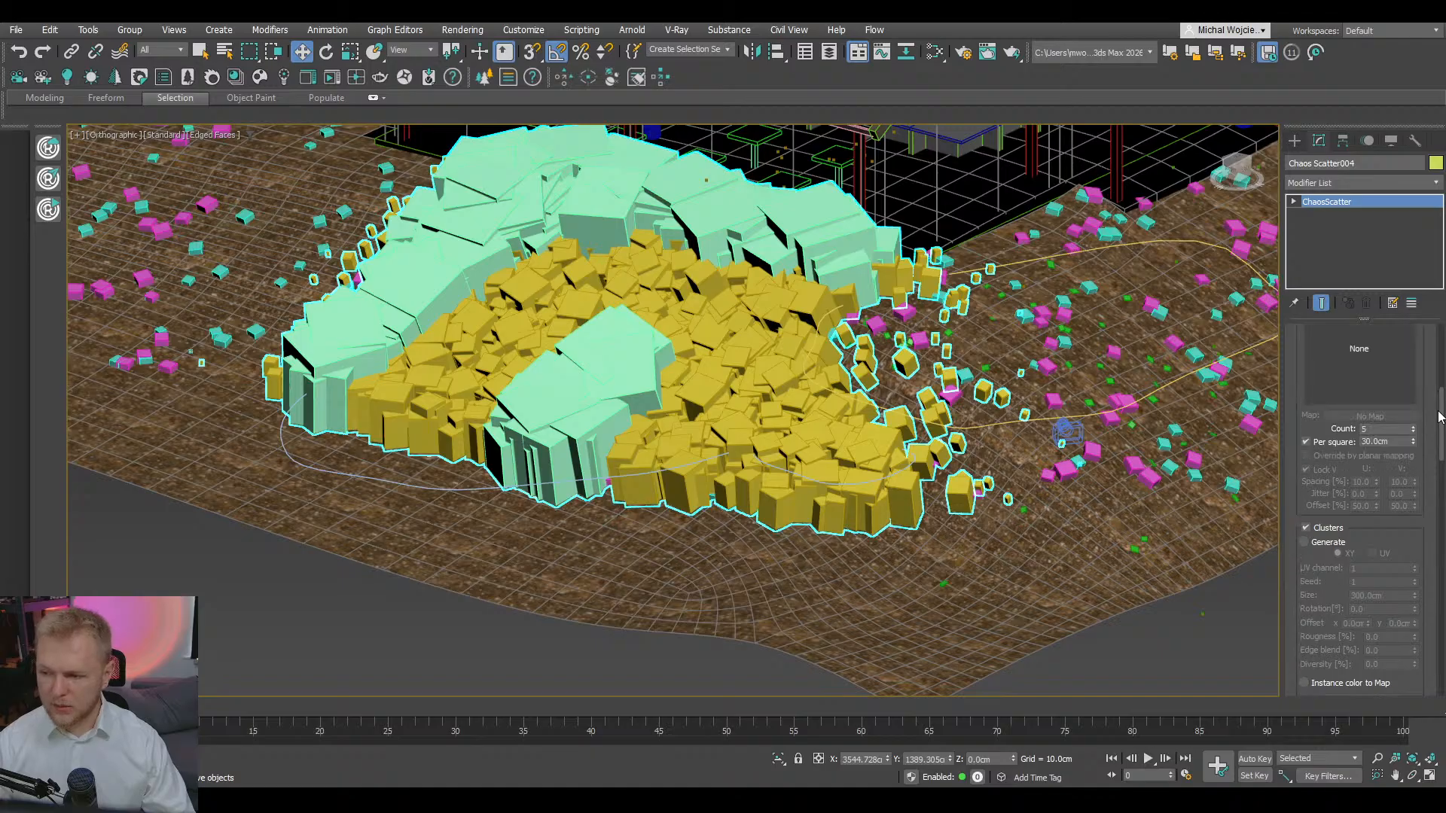
drag(1304, 417, 1303, 548)
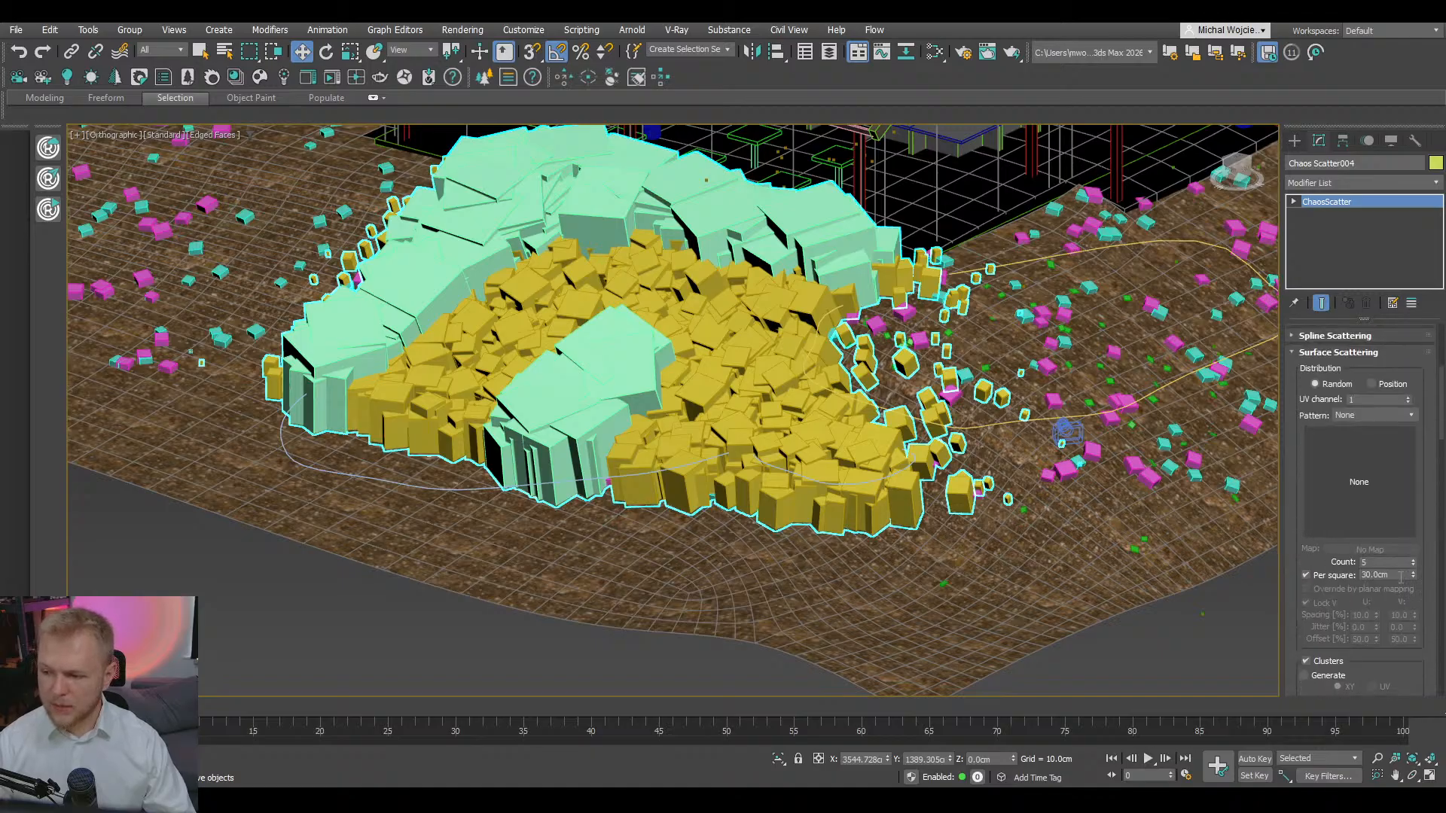
text(45)
key(Return)
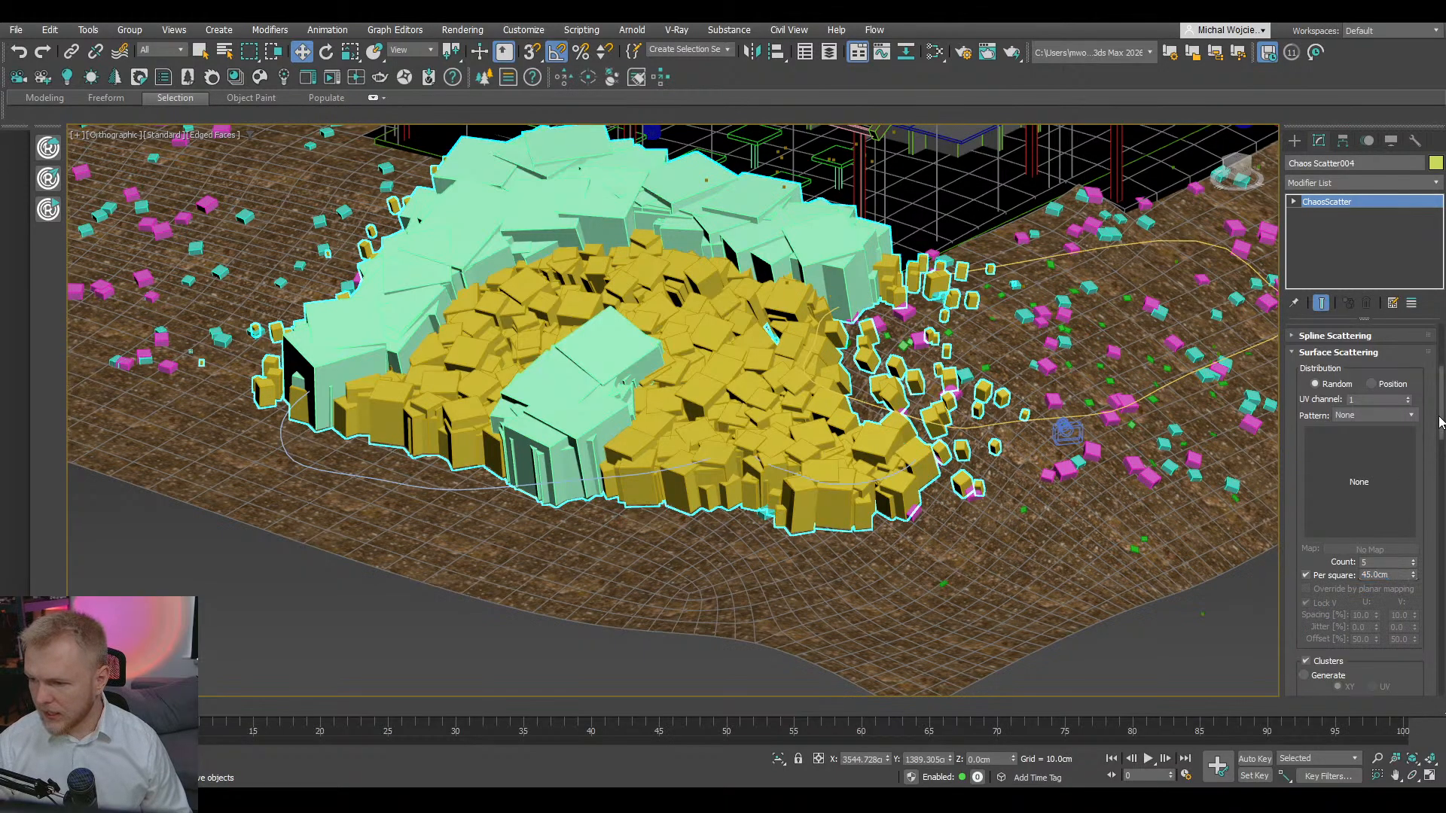
- Look through Corona Camera001, clear the selection and turn on the safe frame
drag(1439, 413, 1439, 509)
key(c)
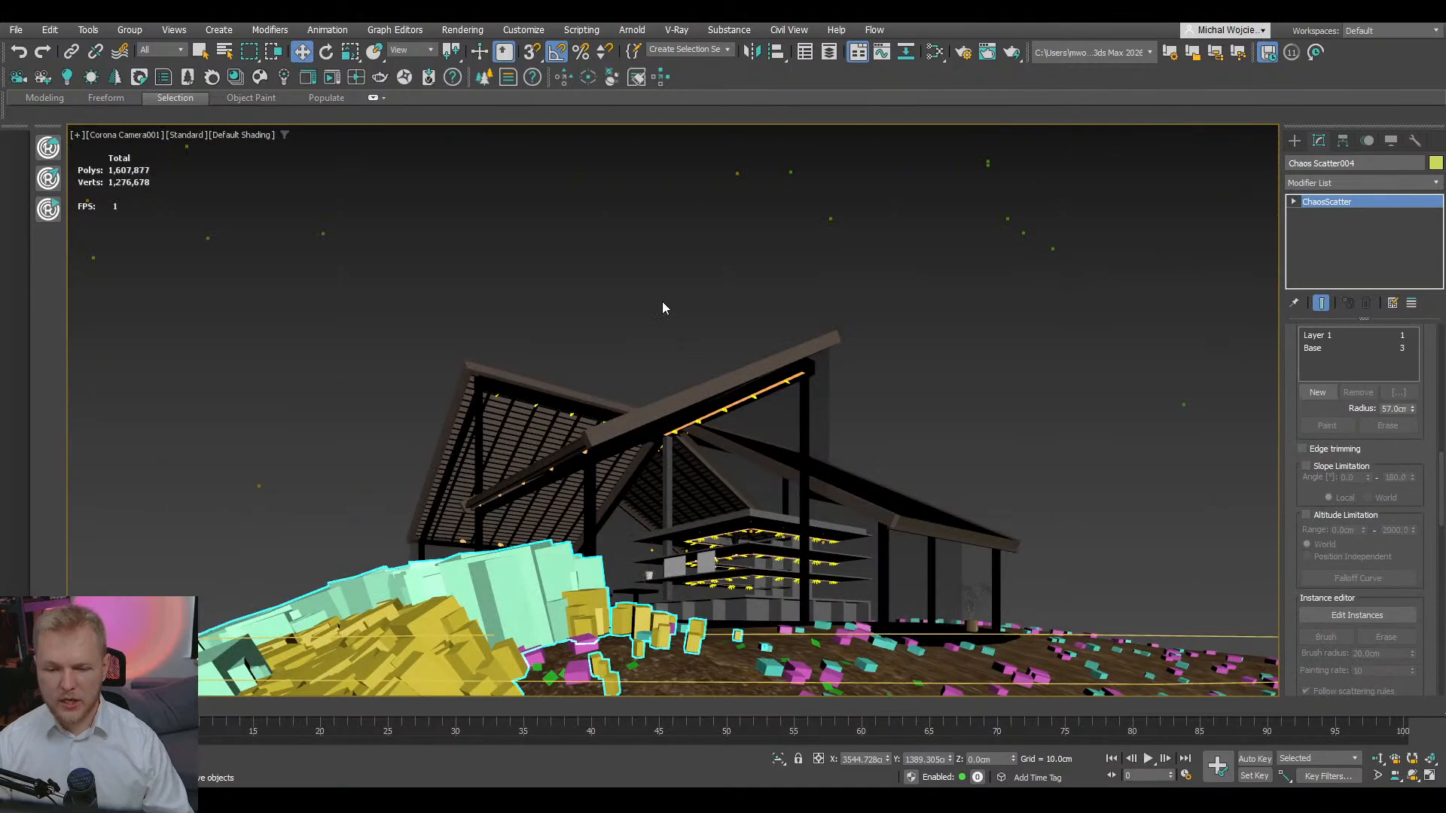
click(656, 293)
key(shift+f)
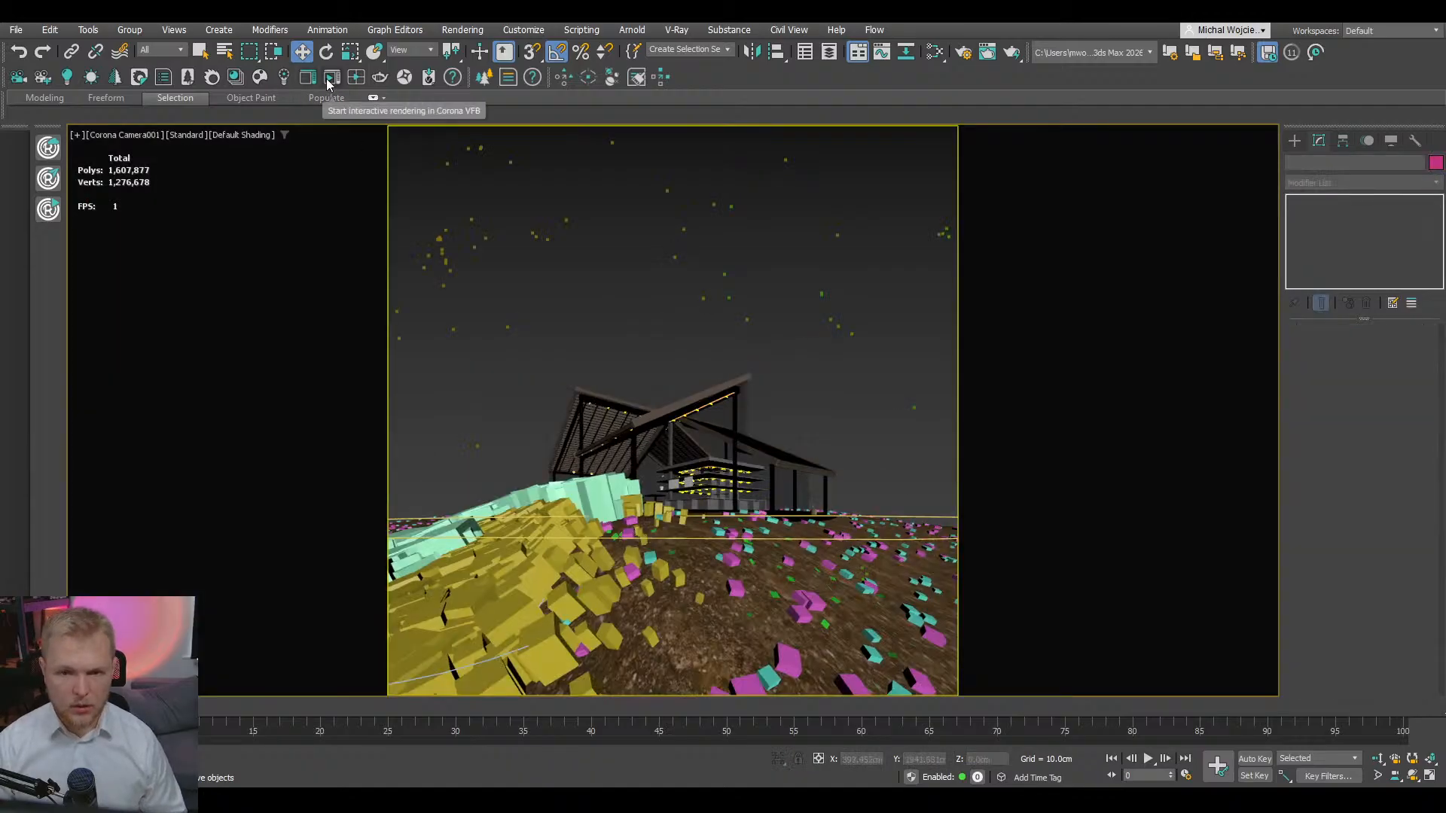
- Start interactive rendering in the Corona VFB, ignore and close the displacement warning, and inspect the ground around the tree's base
click(327, 78)
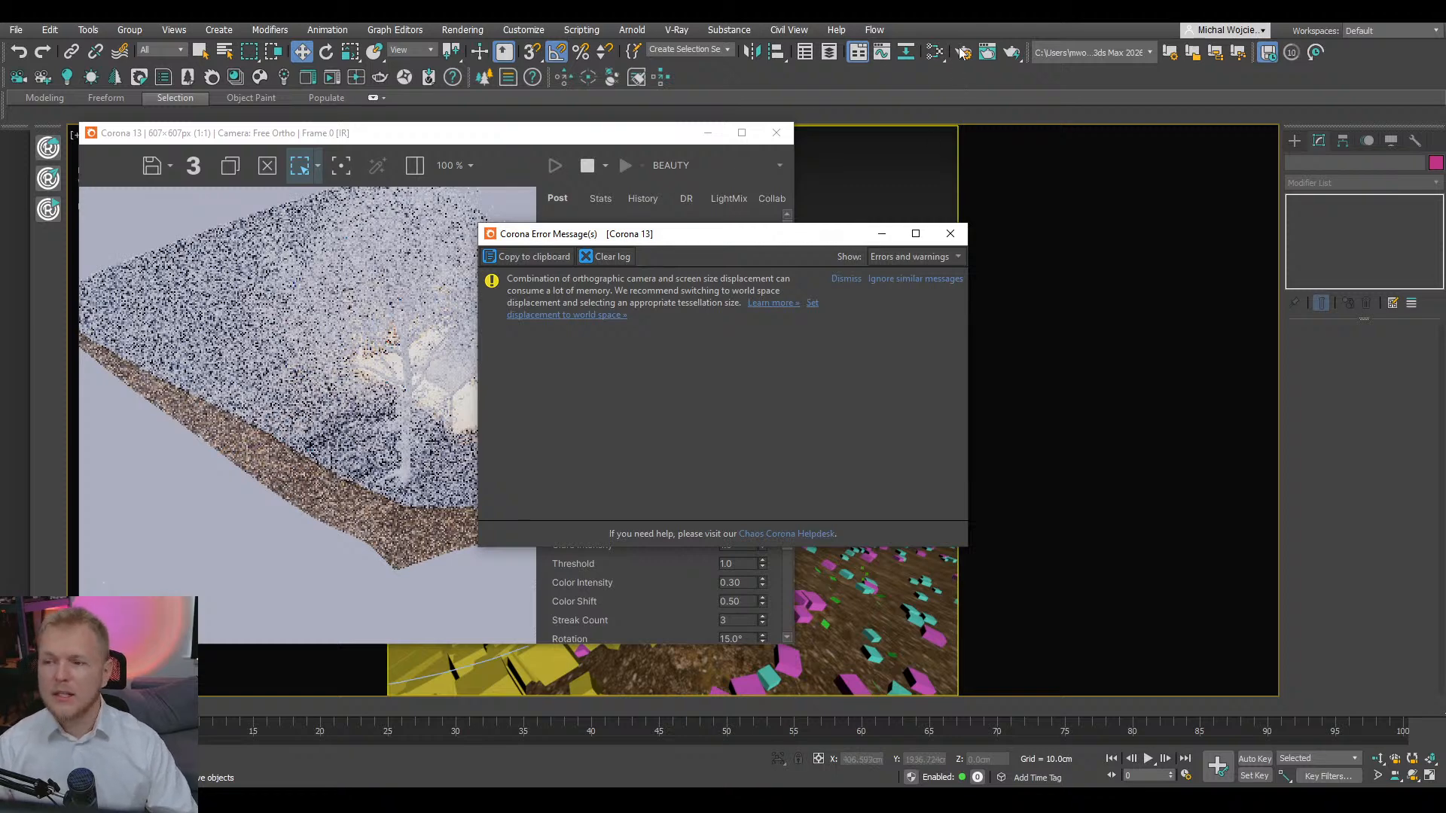
click(925, 279)
click(950, 234)
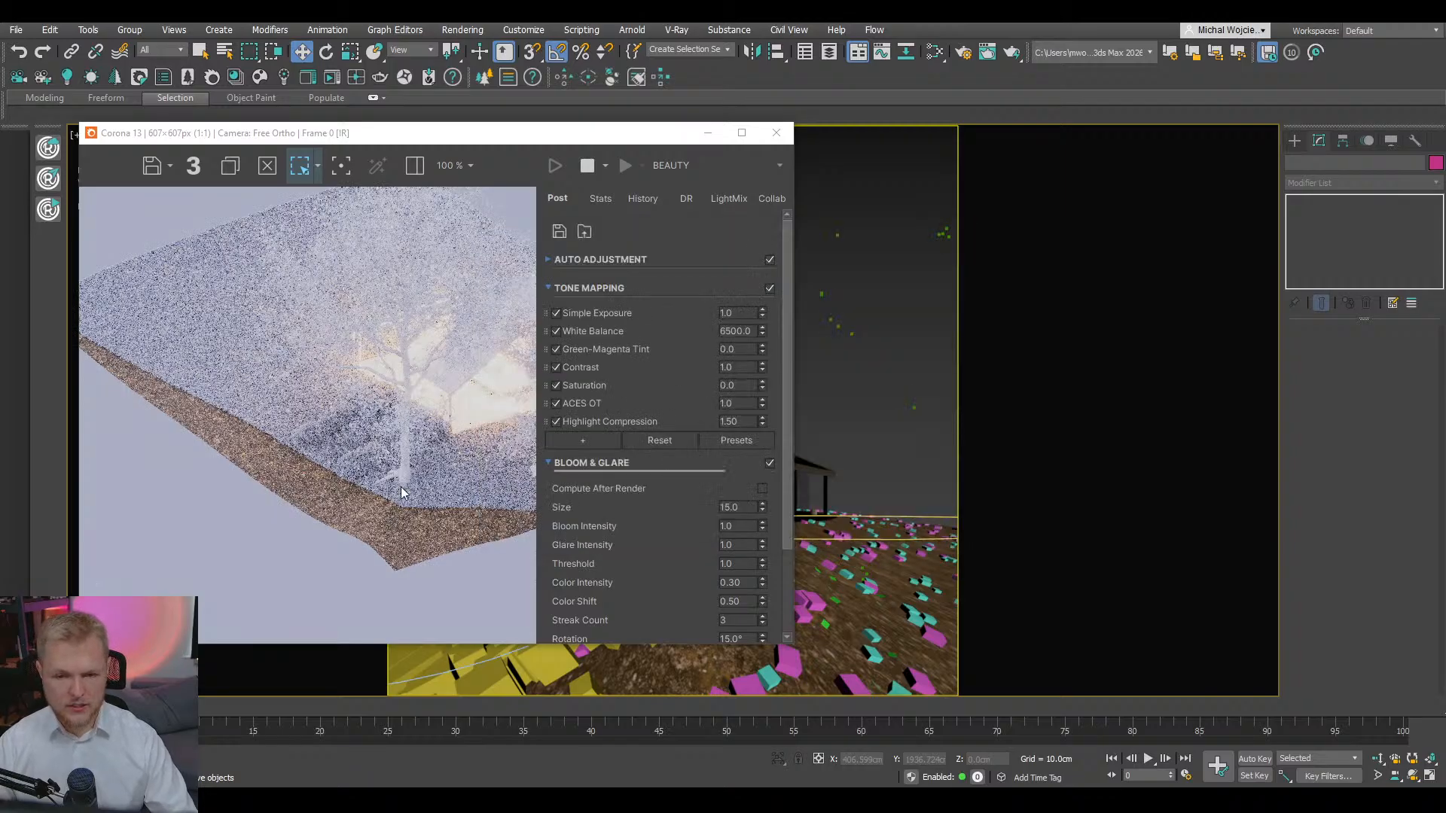
scroll(400, 486, up, 2)
scroll(318, 486, up, 2)
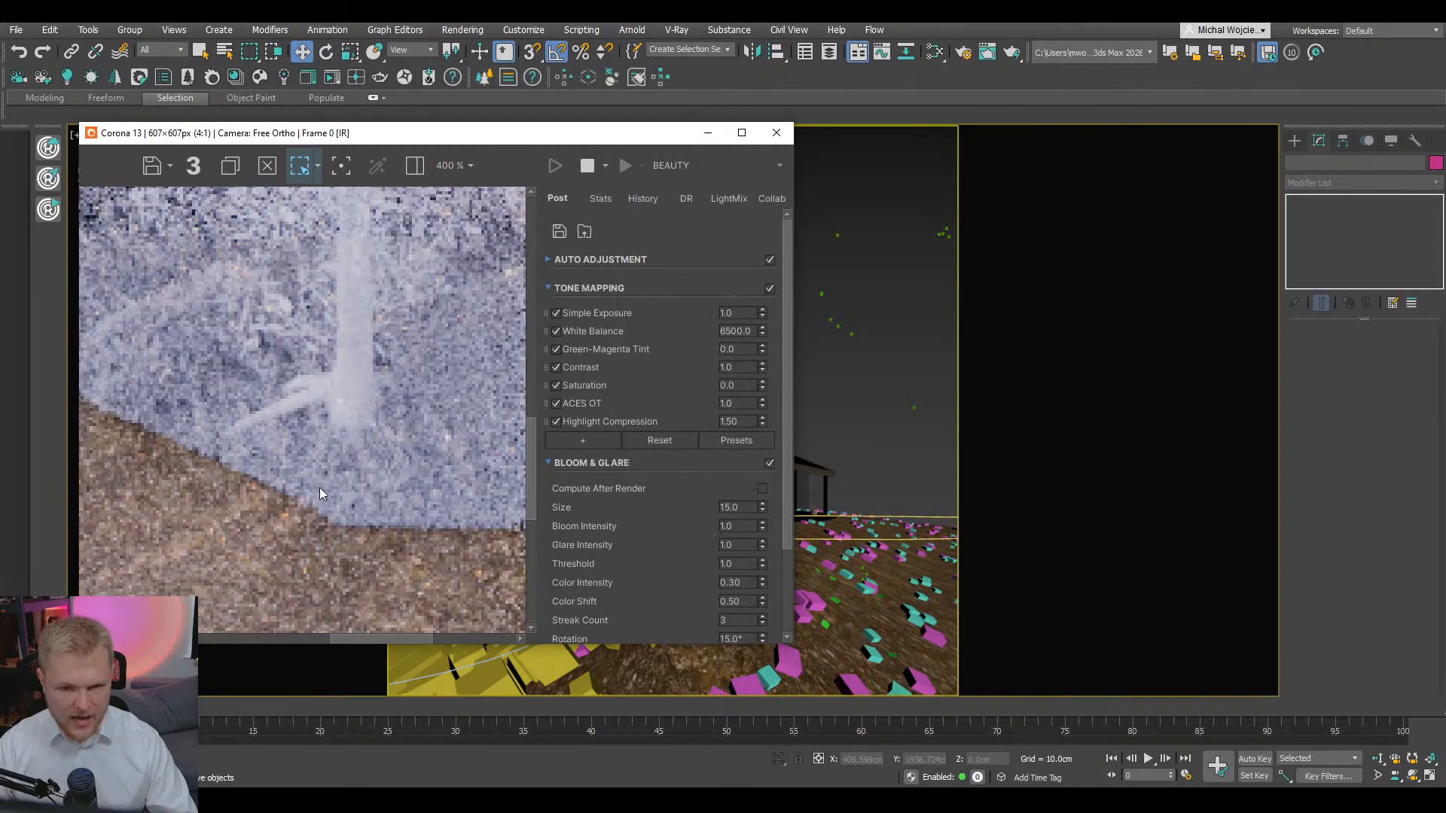
scroll(319, 486, down, 2)
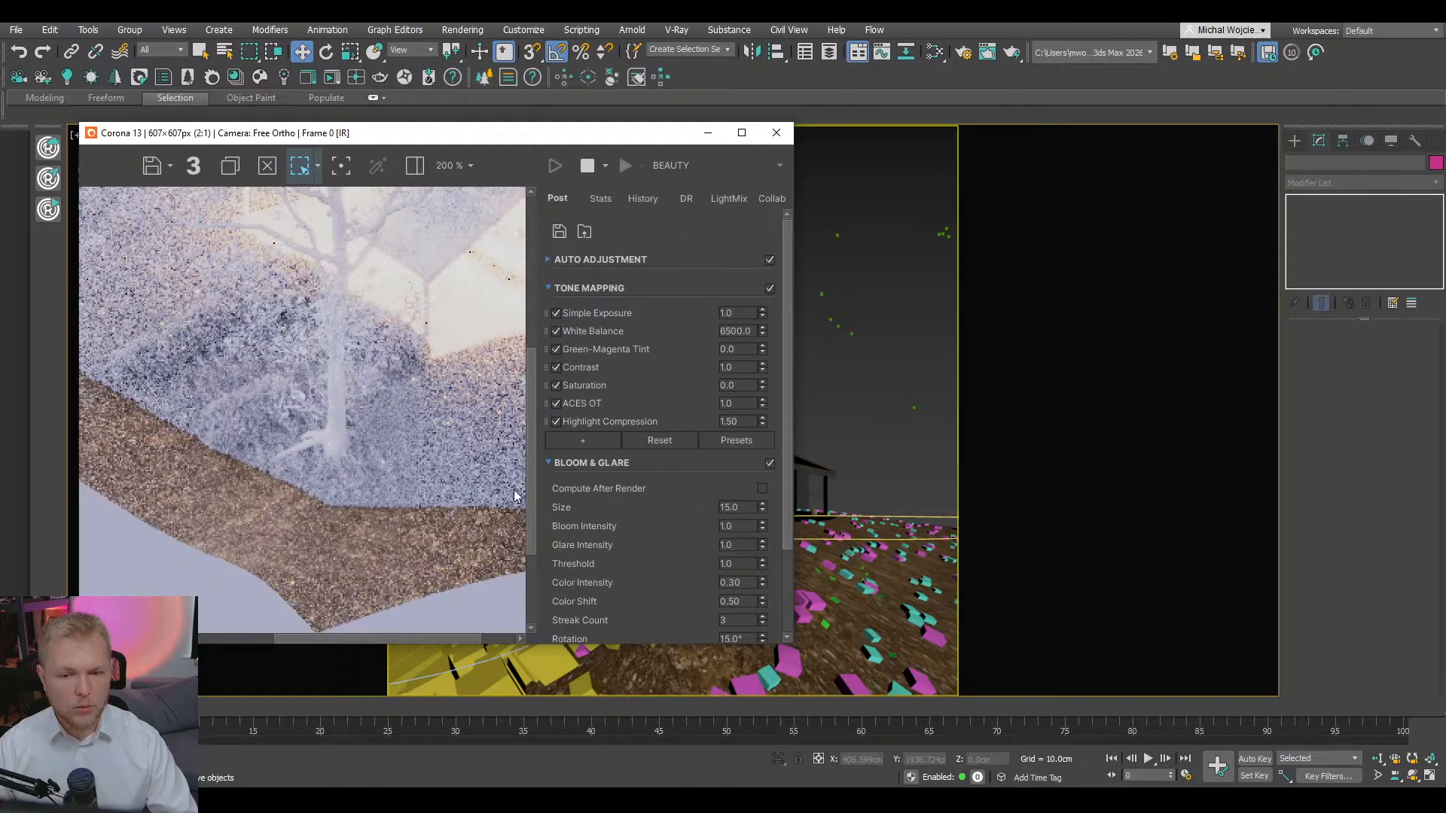
- Restore the four-viewport layout and set the wireframe viewport to look through Corona Camera001
click(1432, 780)
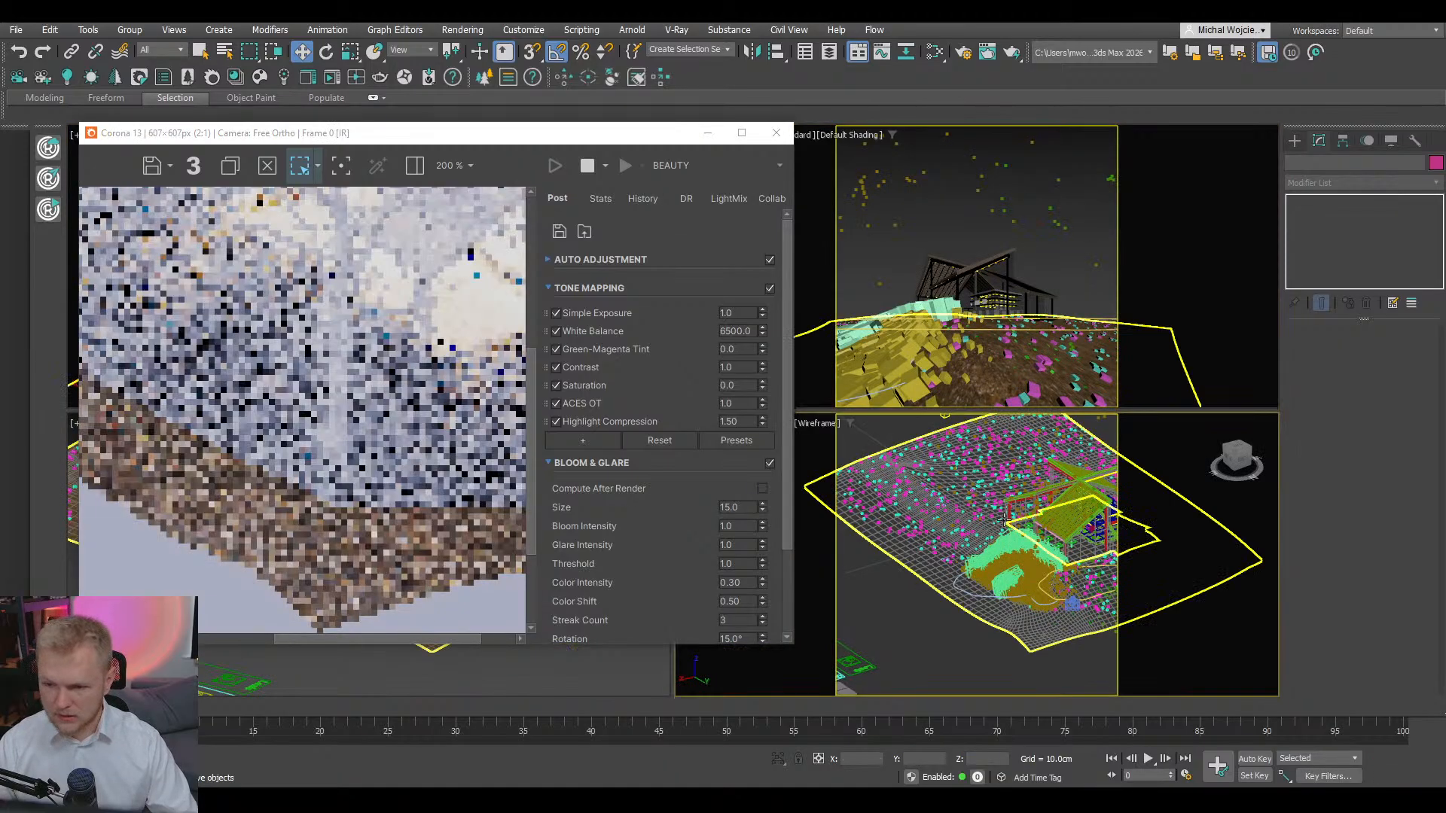
key(c)
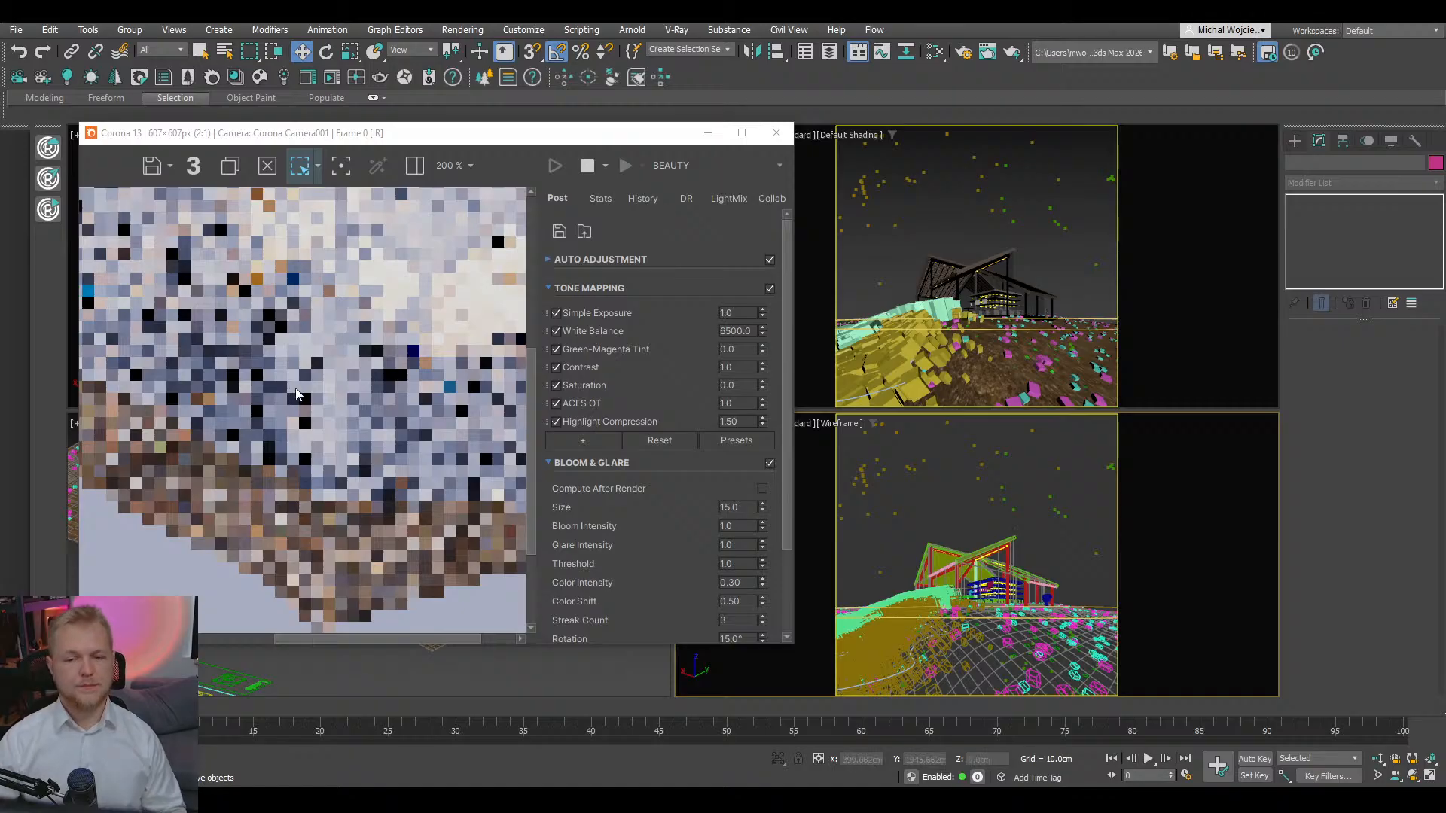
scroll(300, 397, down, 1)
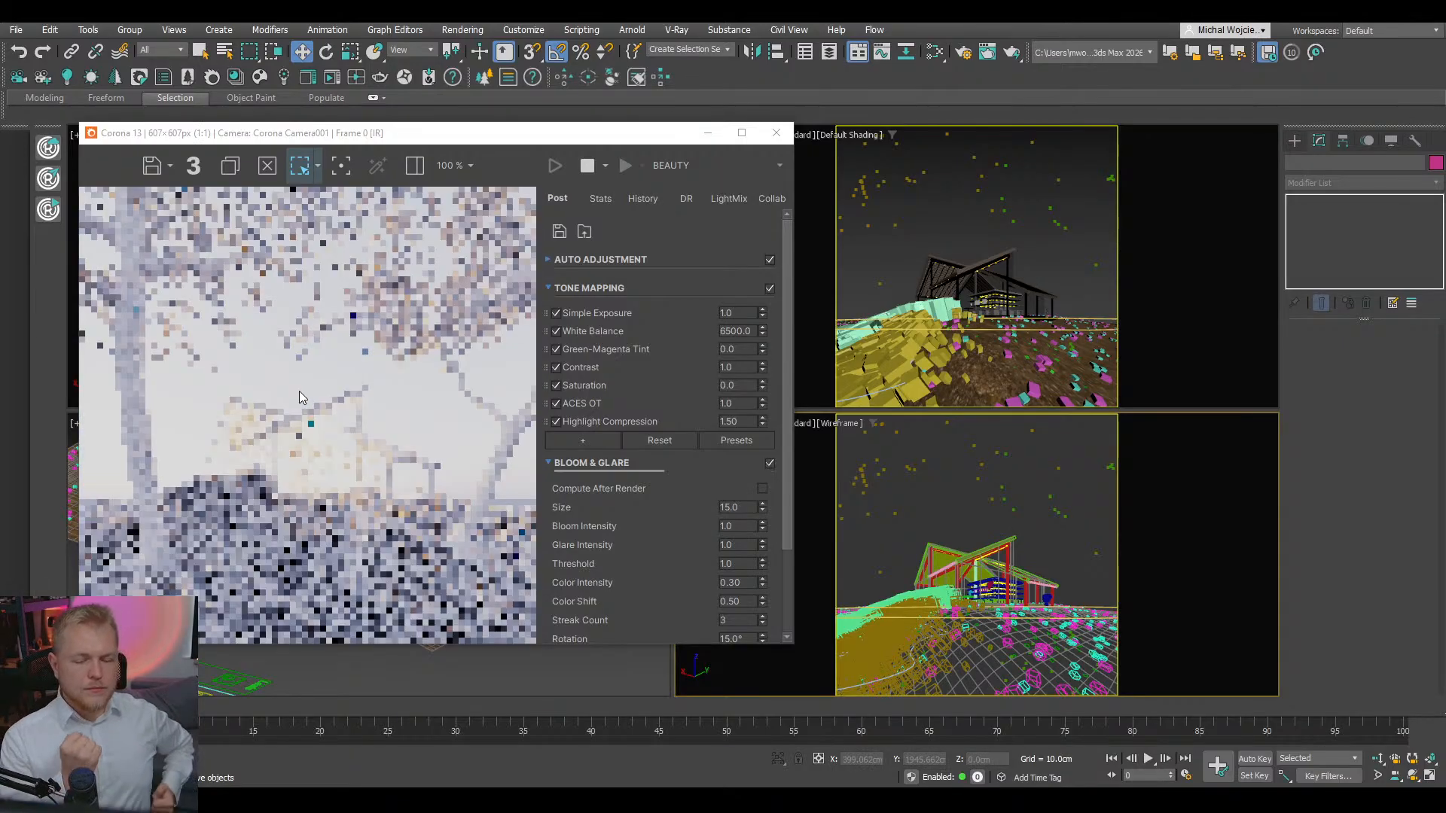
- Turn off auto adjustment in the Corona VFB and set Simple Exposure to 3
click(769, 259)
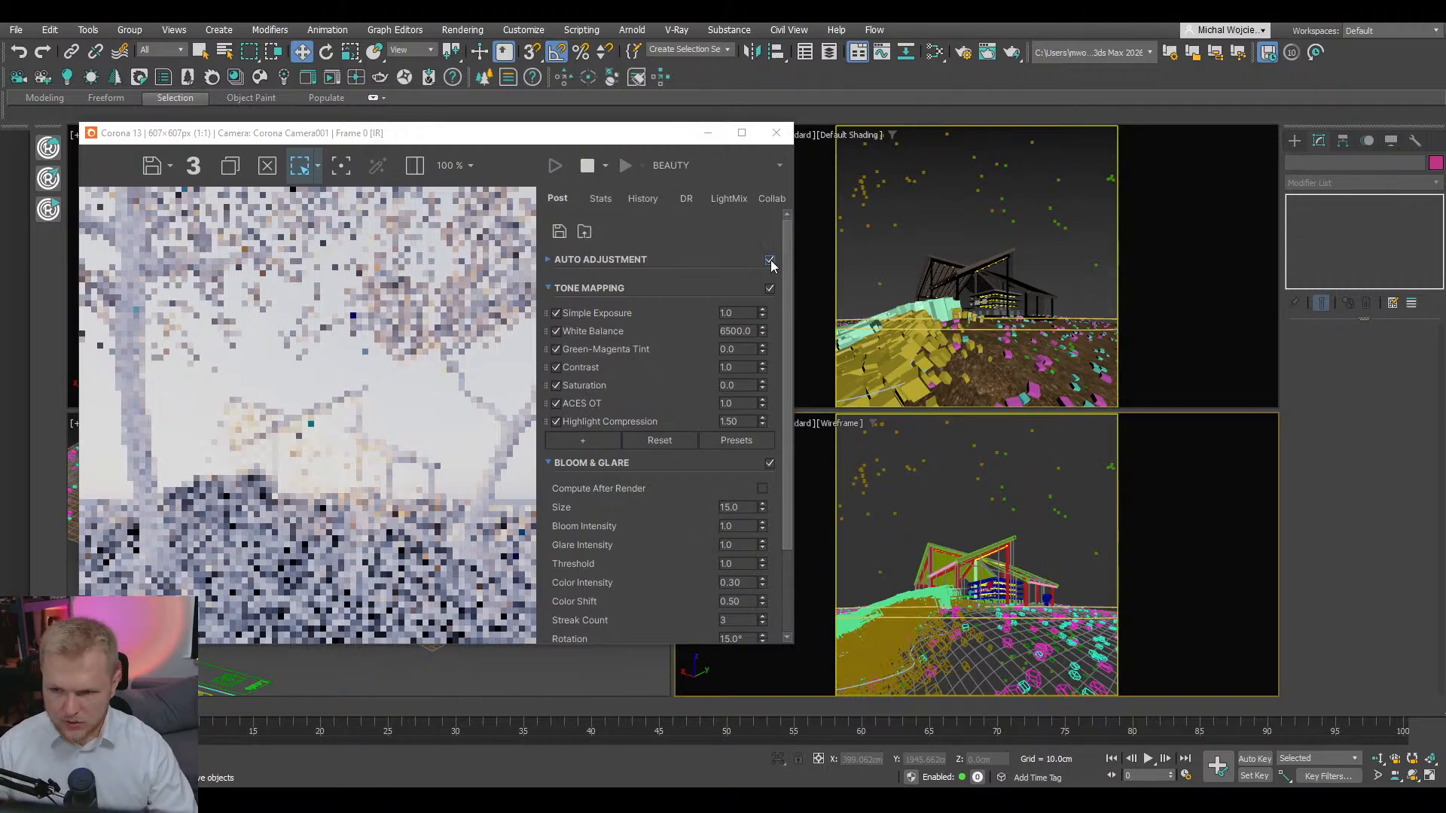
click(755, 315)
text(3)
key(Return)
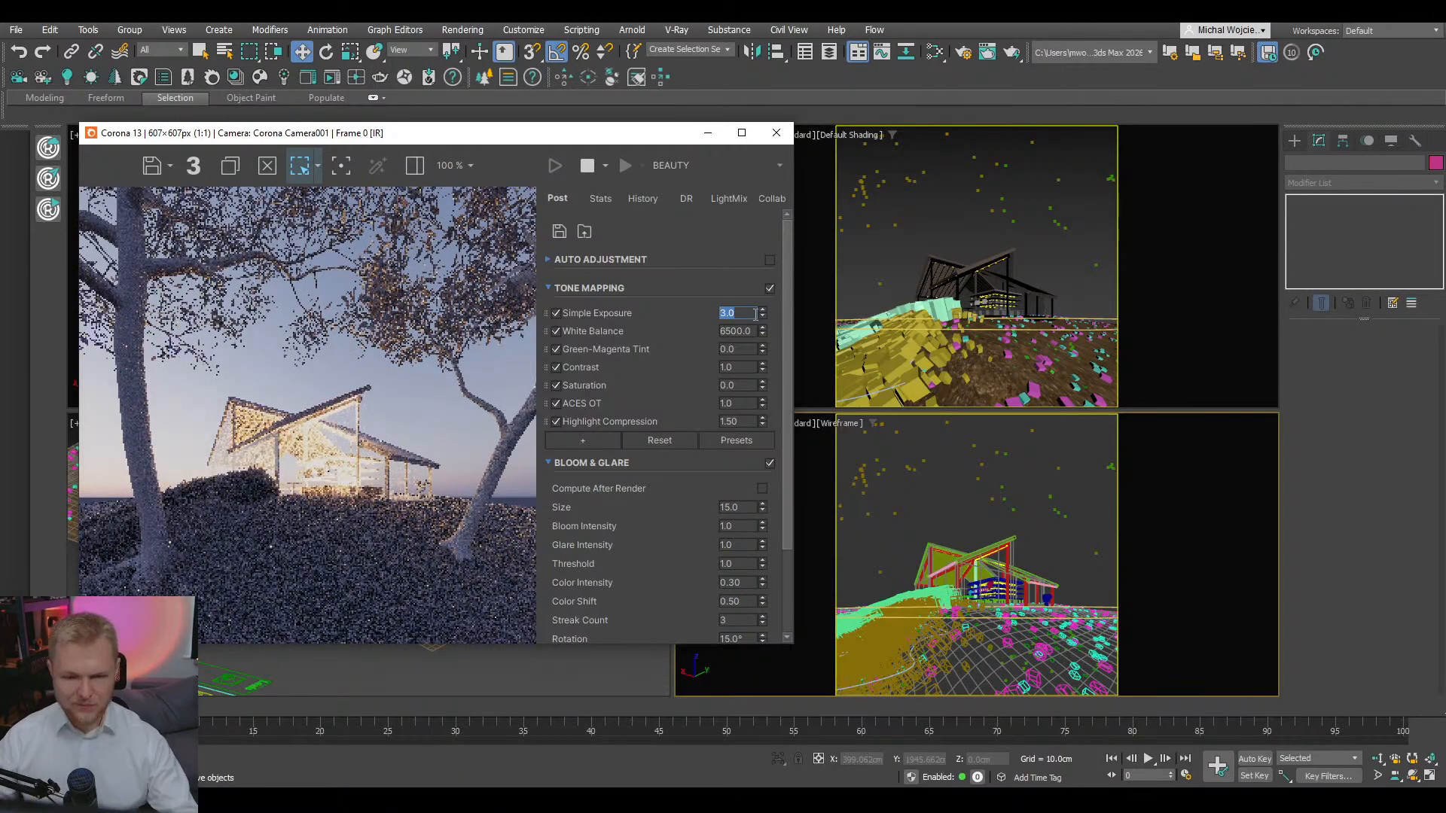
- Examine the vegetation on the hill and around the tree's base in the interactive render, and minimize the VFB
scroll(179, 518, up, 2)
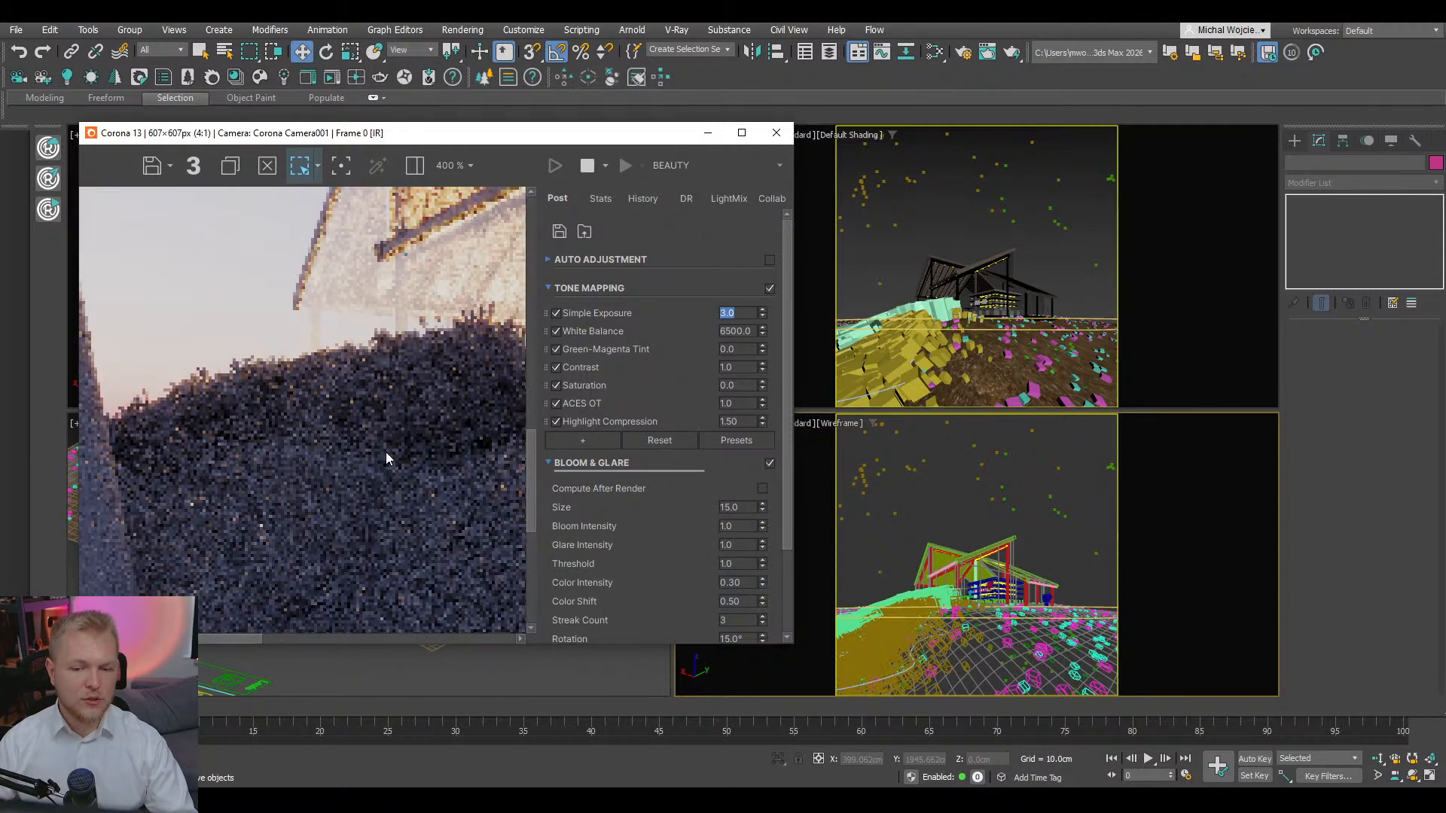
scroll(399, 417, down, 1)
scroll(398, 432, down, 1)
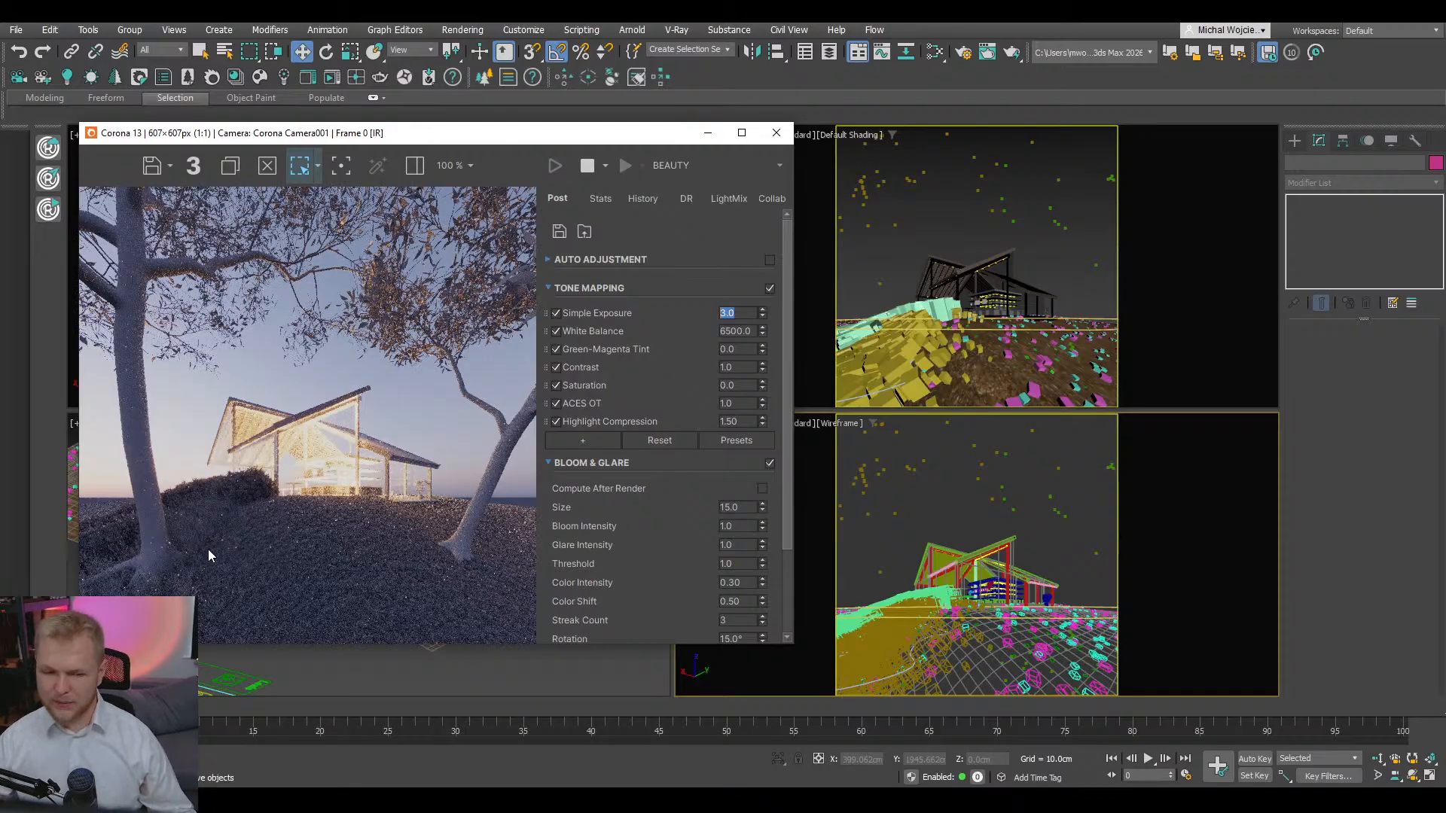
scroll(329, 627, up, 2)
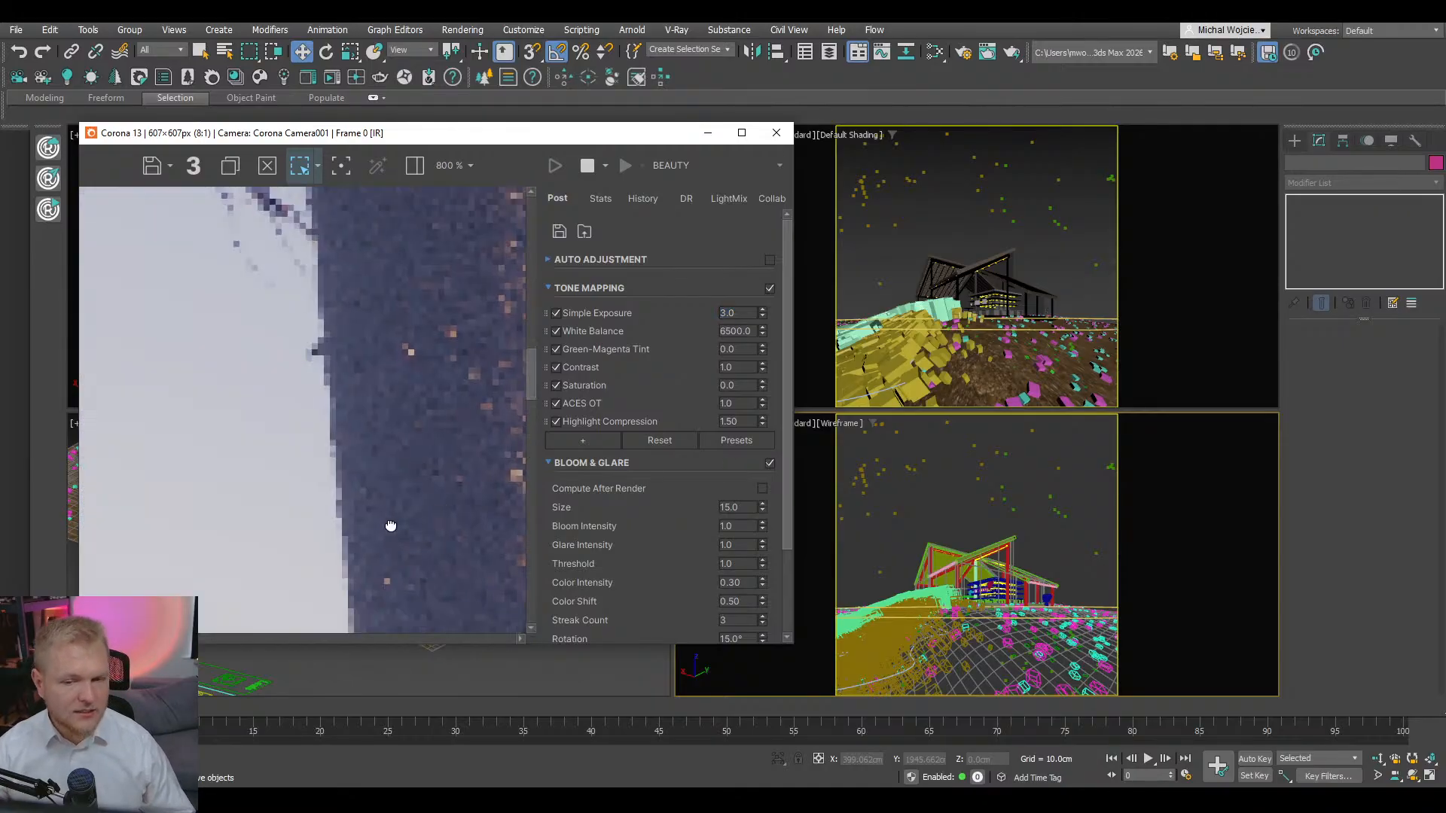
middle_drag(390, 526, 437, 515)
scroll(377, 529, down, 2)
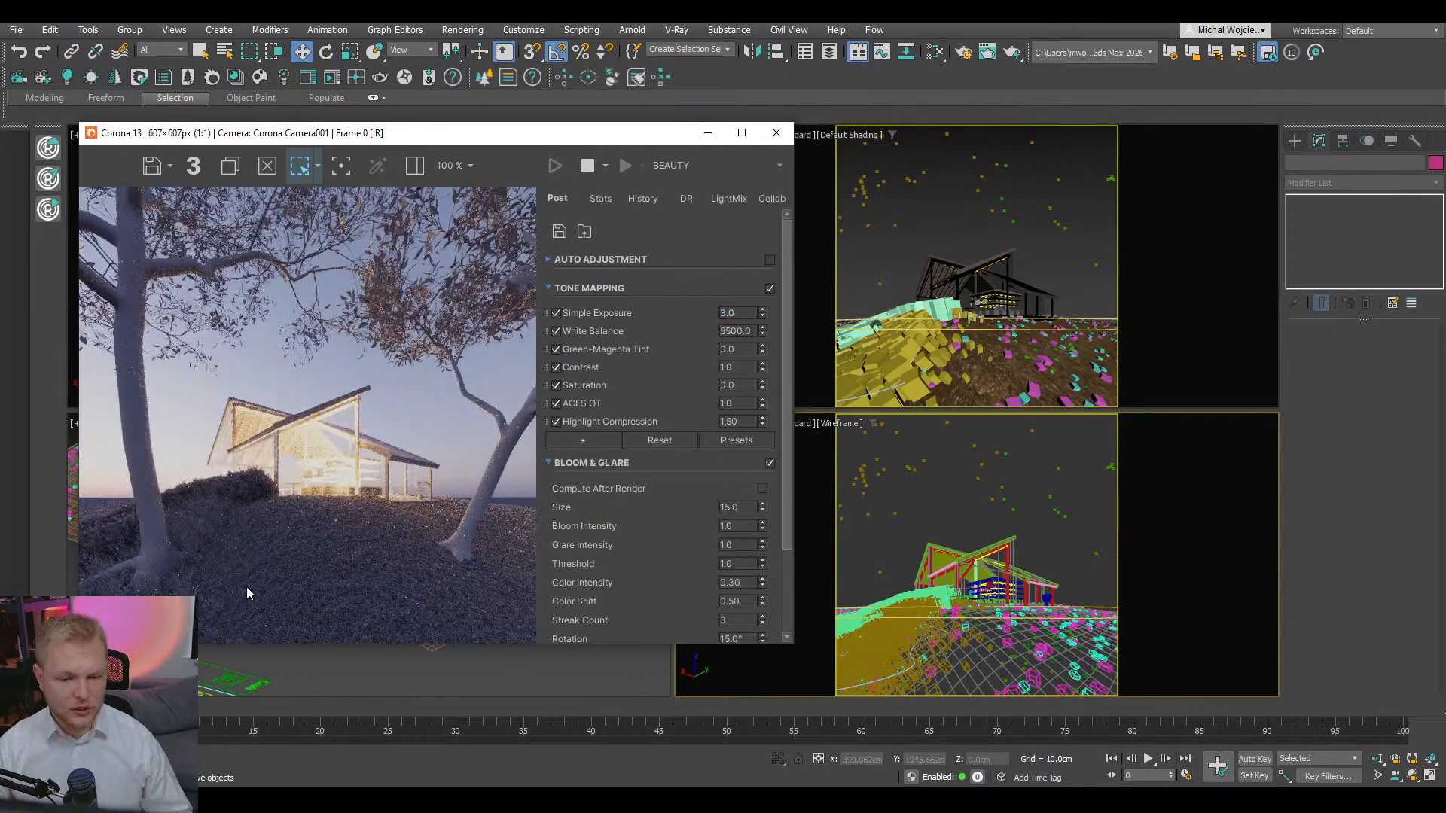
scroll(119, 614, up, 2)
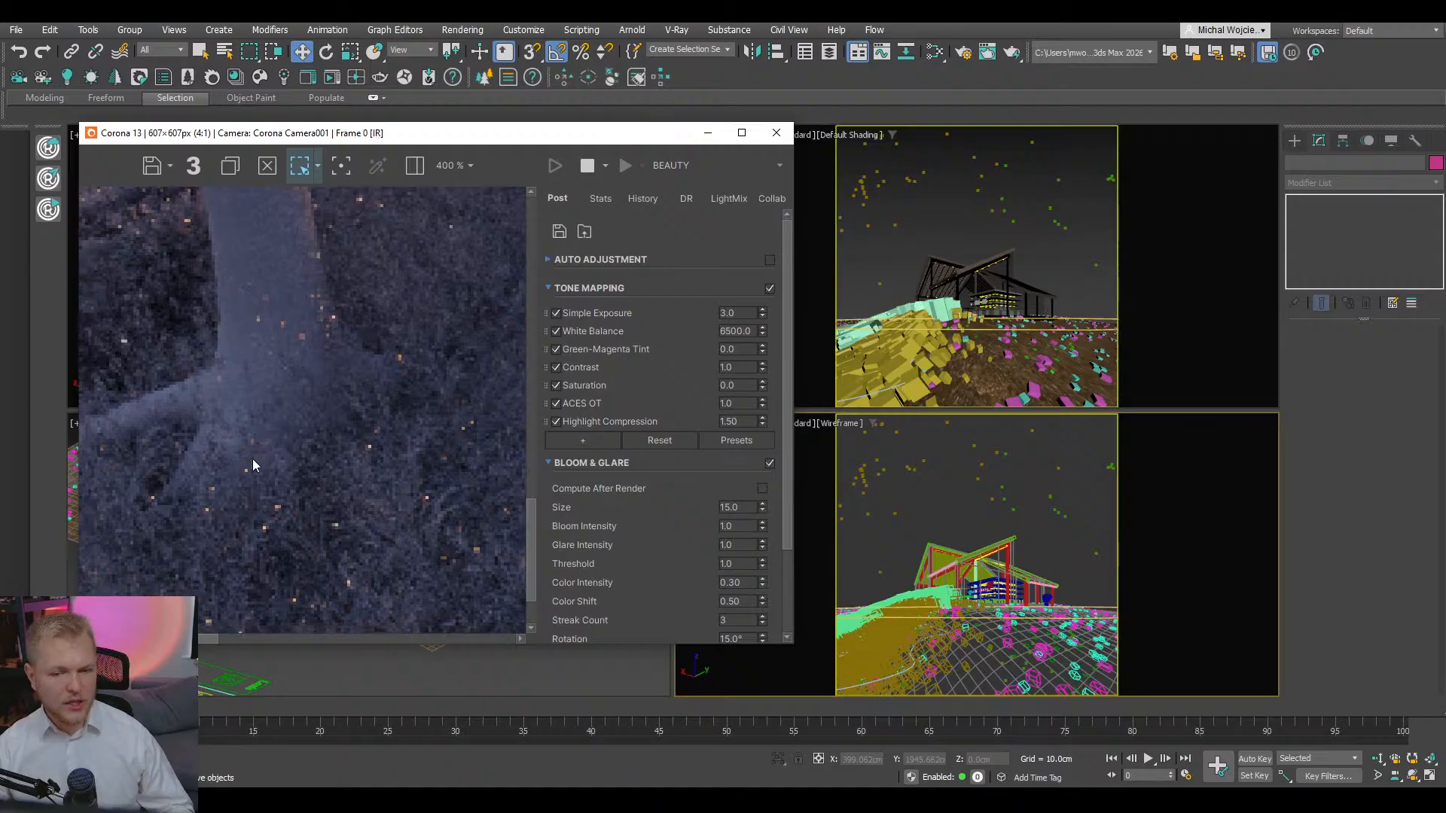
scroll(251, 458, down, 1)
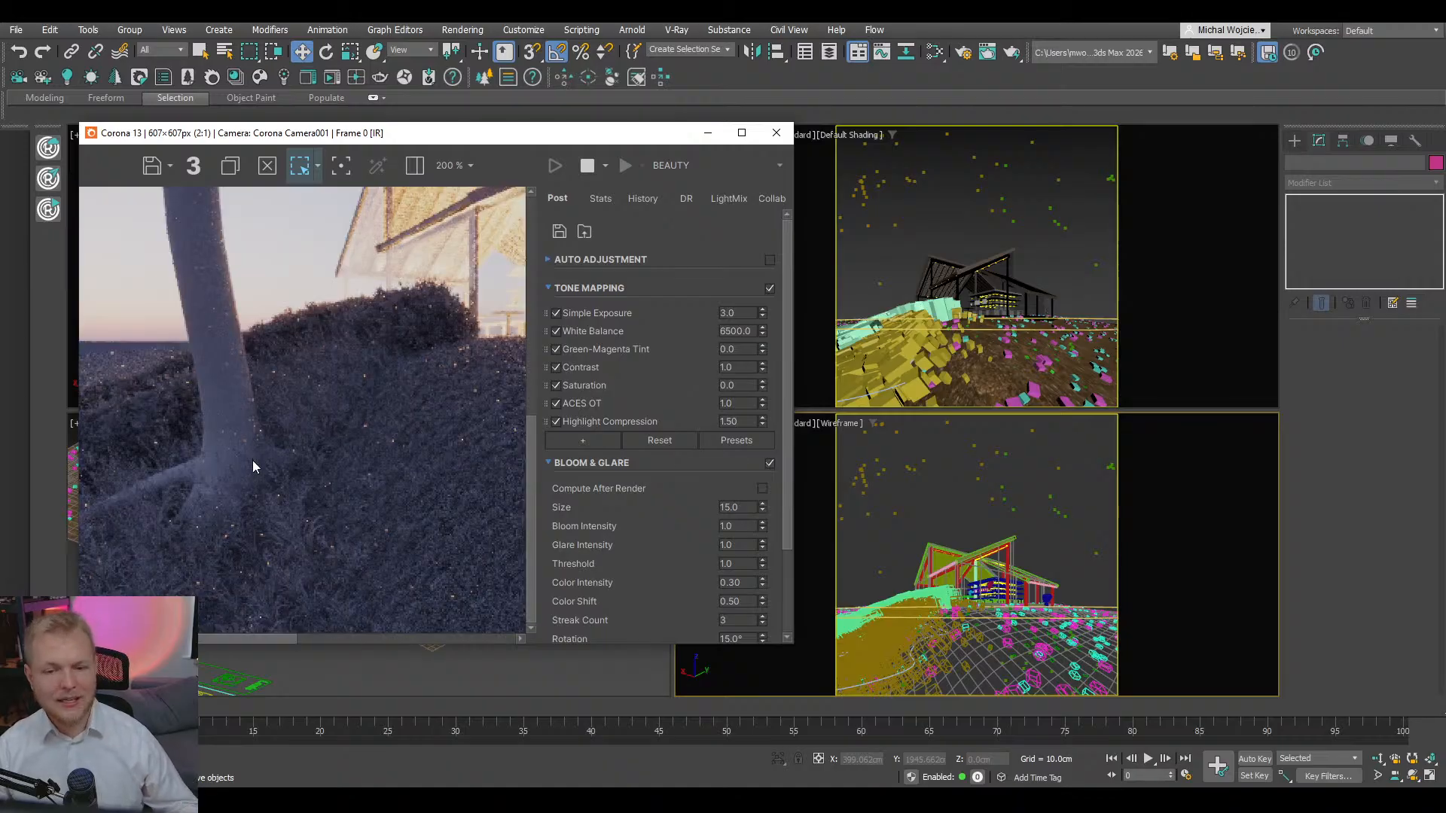
scroll(251, 459, down, 1)
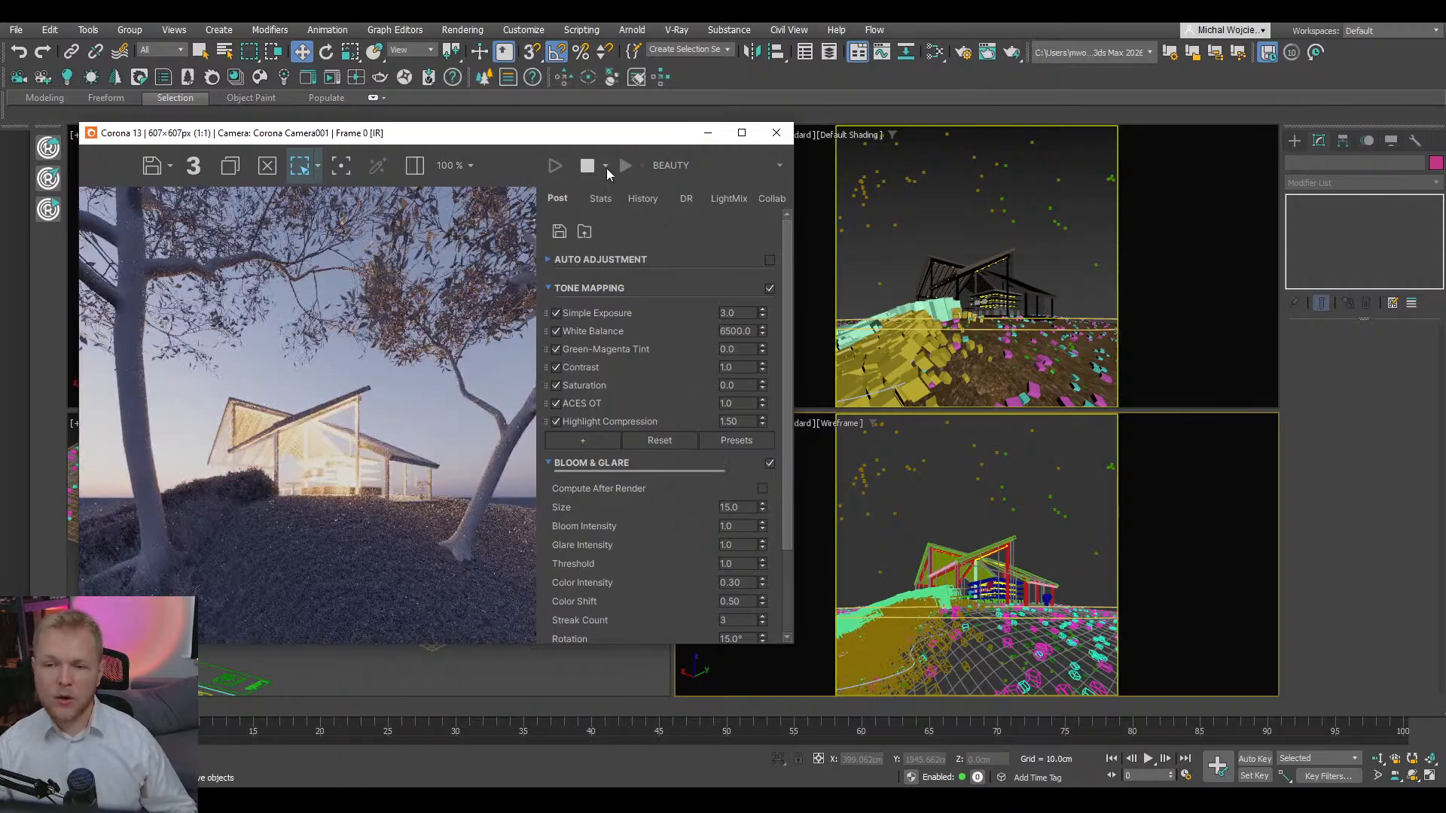
click(707, 133)
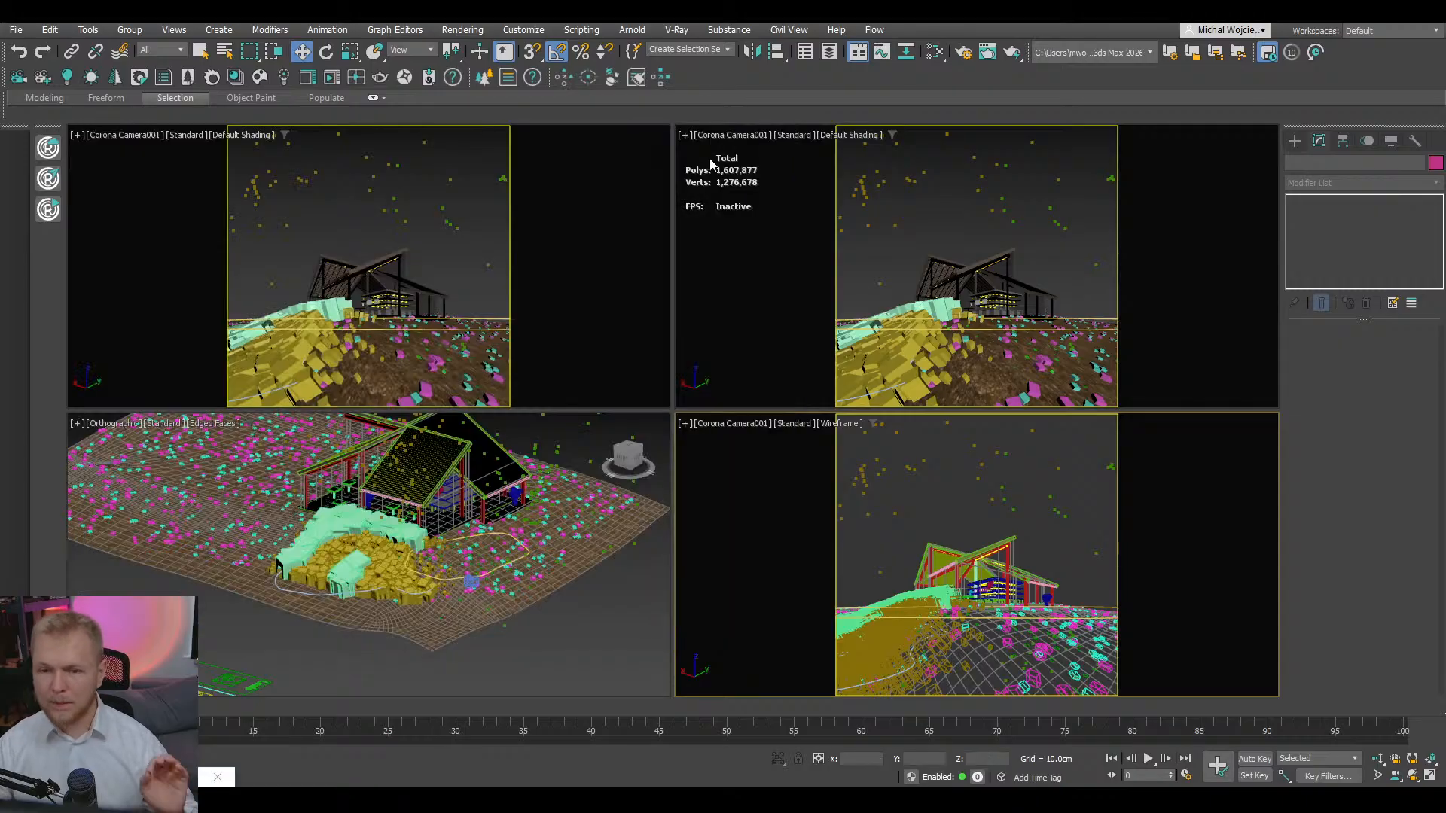
- Set the Eucalyptus White Box 001_001 proxy's viewport display to Full mesh in the maximized orthographic view and isolate the tree
scroll(468, 505, up, 5)
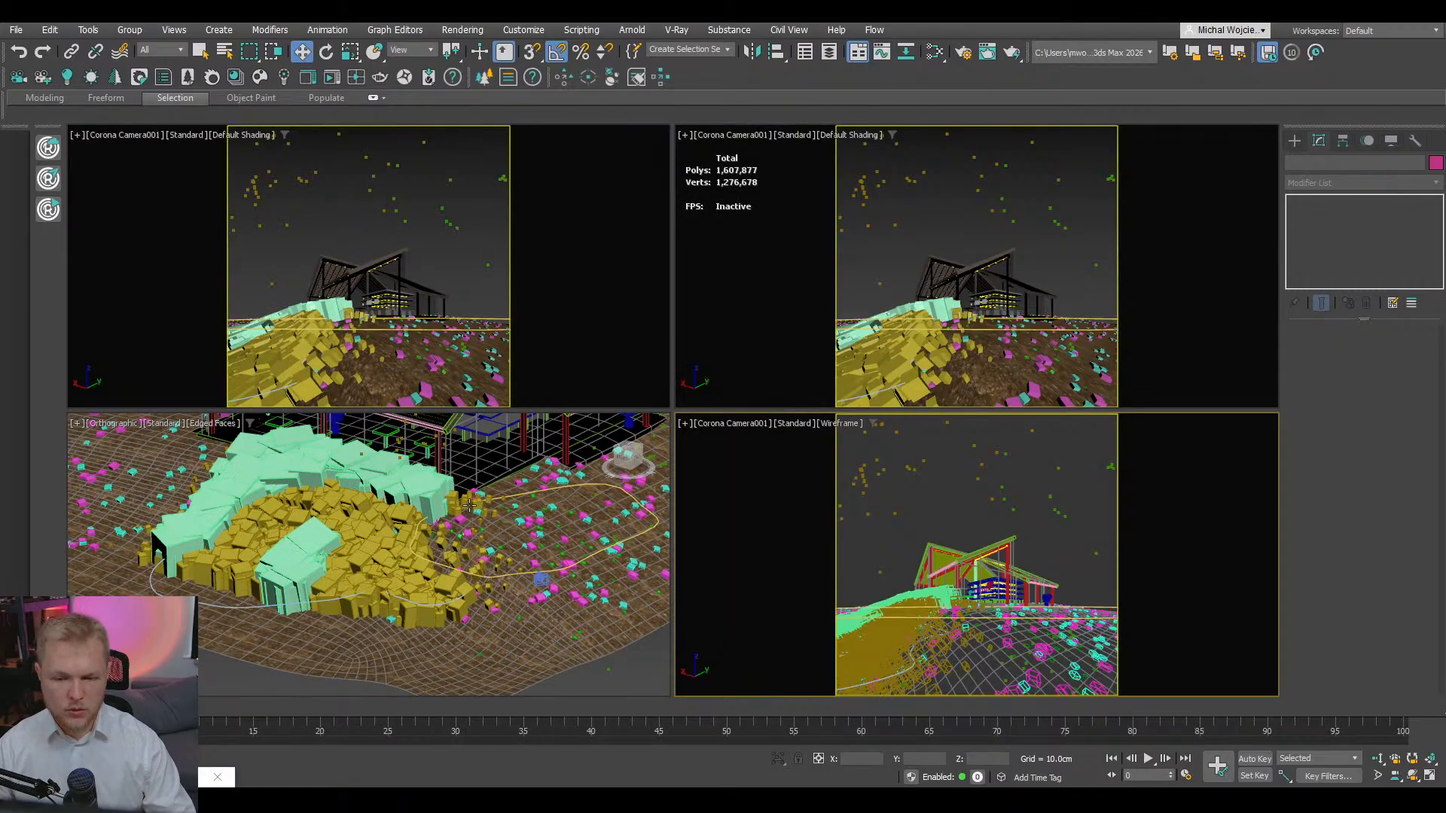
scroll(469, 506, down, 6)
scroll(413, 608, up, 2)
key(alt+w)
scroll(711, 472, up, 10)
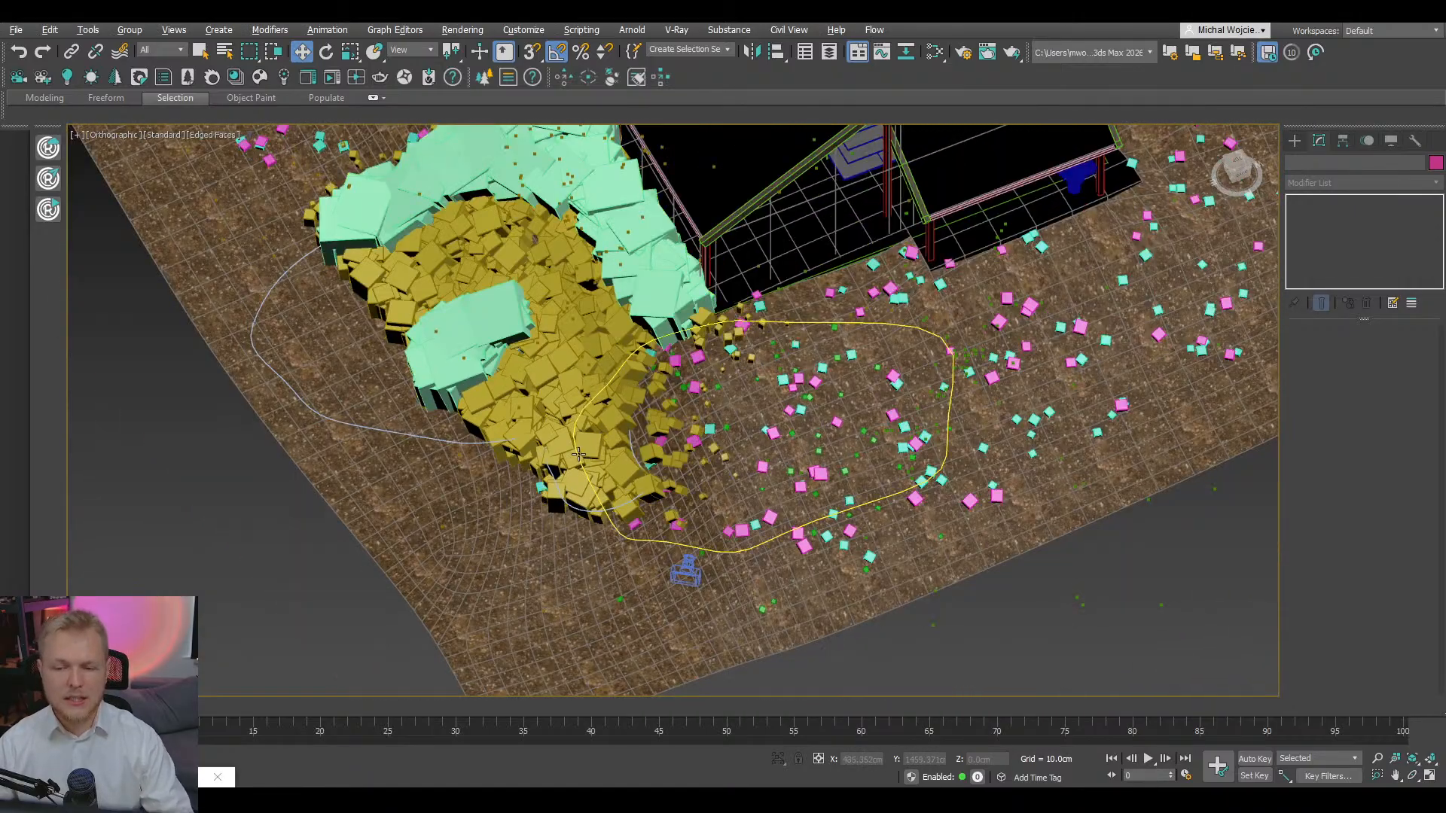
scroll(553, 381, down, 4)
alt+middle_drag(553, 377, 564, 290)
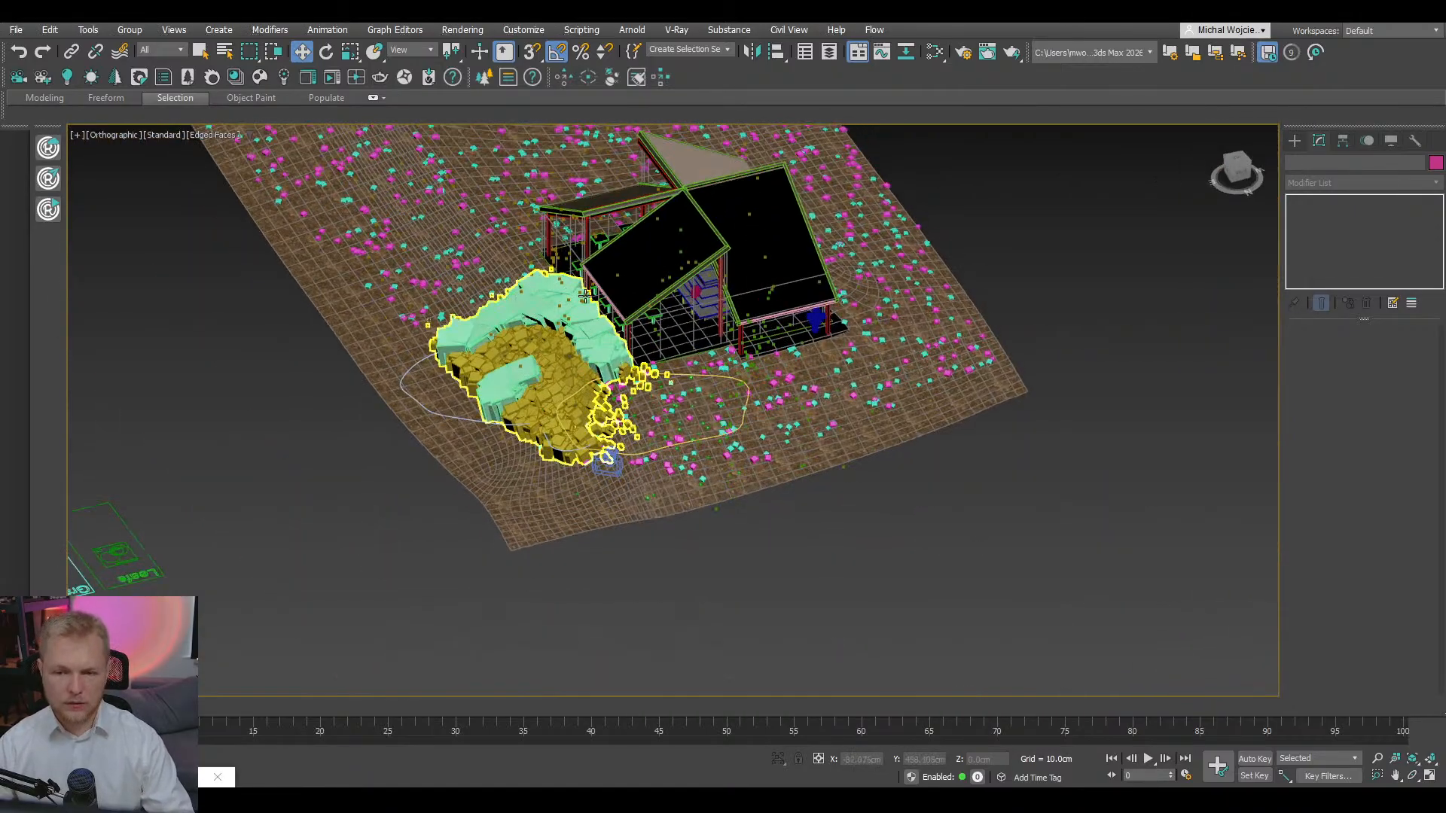
click(564, 289)
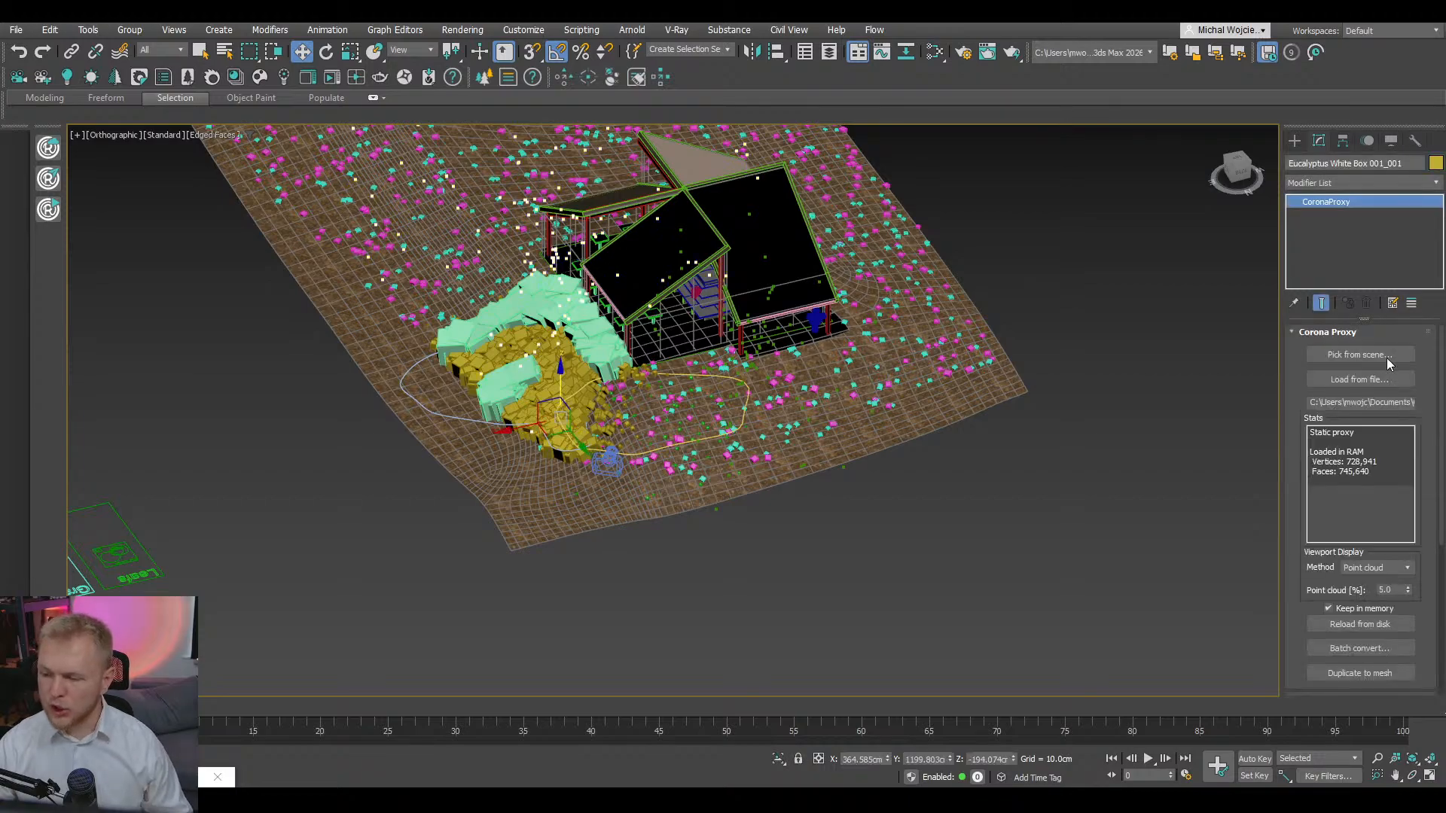
click(1399, 571)
click(1387, 611)
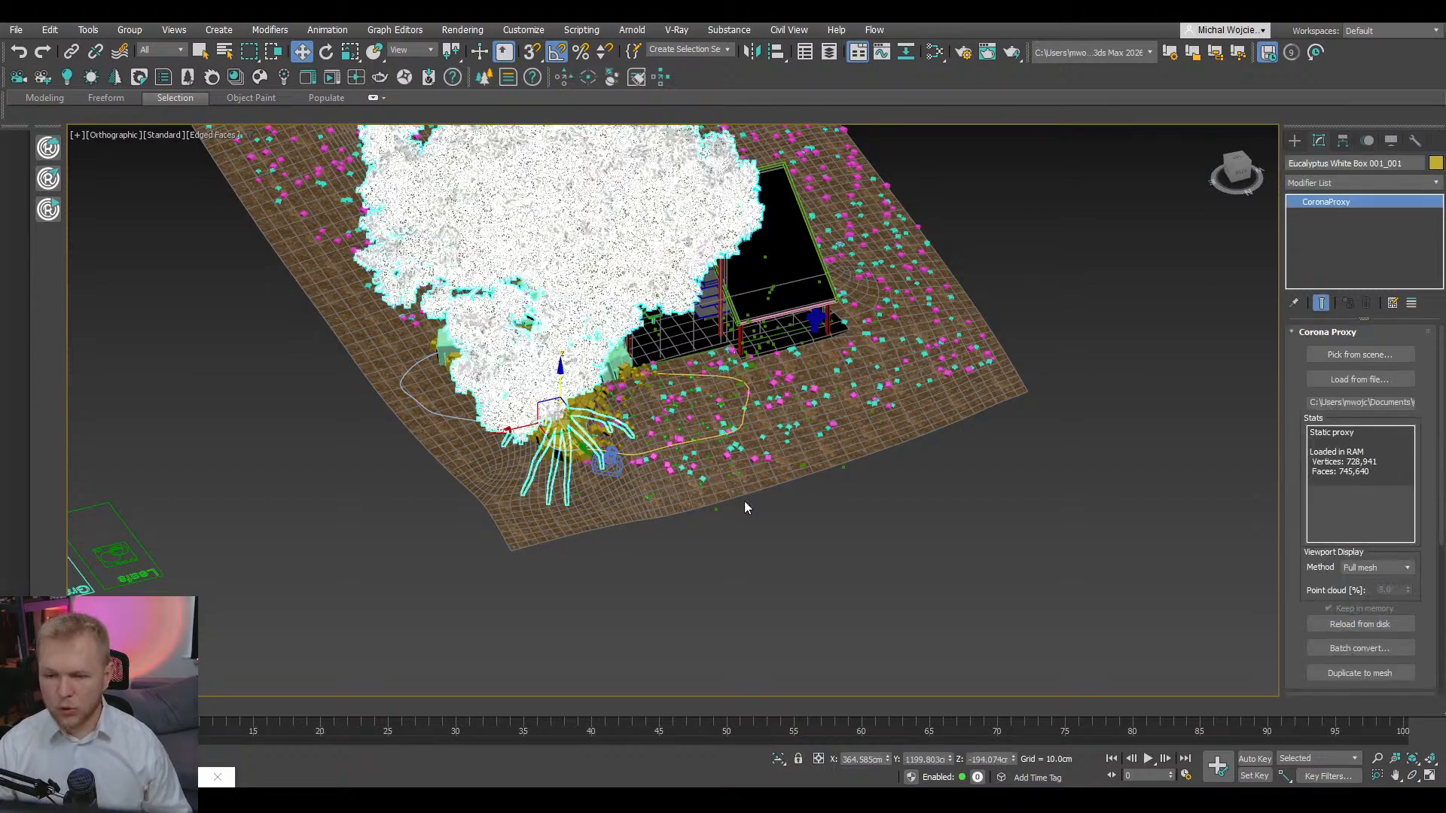
scroll(789, 314, up, 10)
key(alt+q)
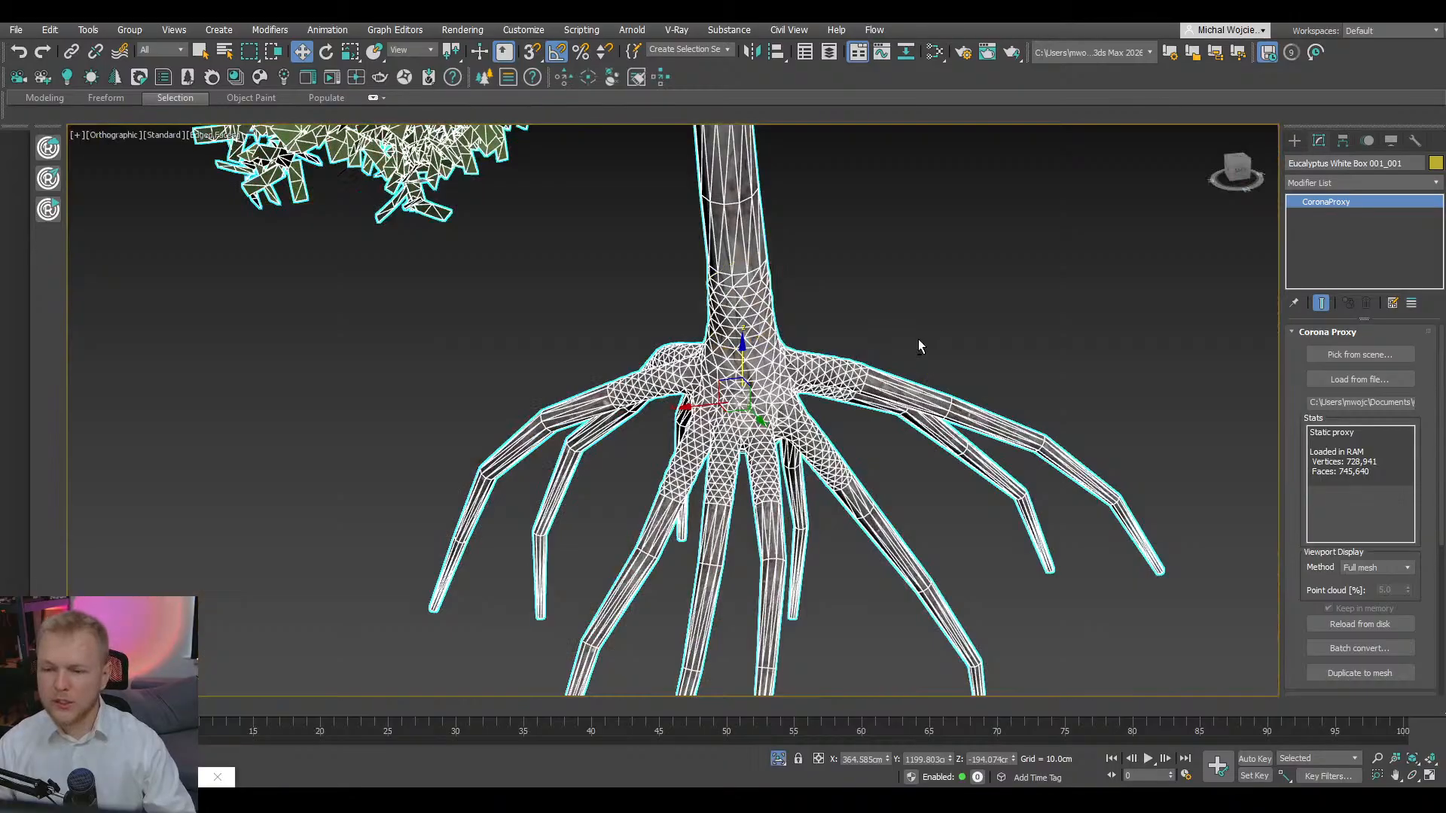
- Draw a circle spline about 67 cm in radius at the tree's trunk
click(1292, 142)
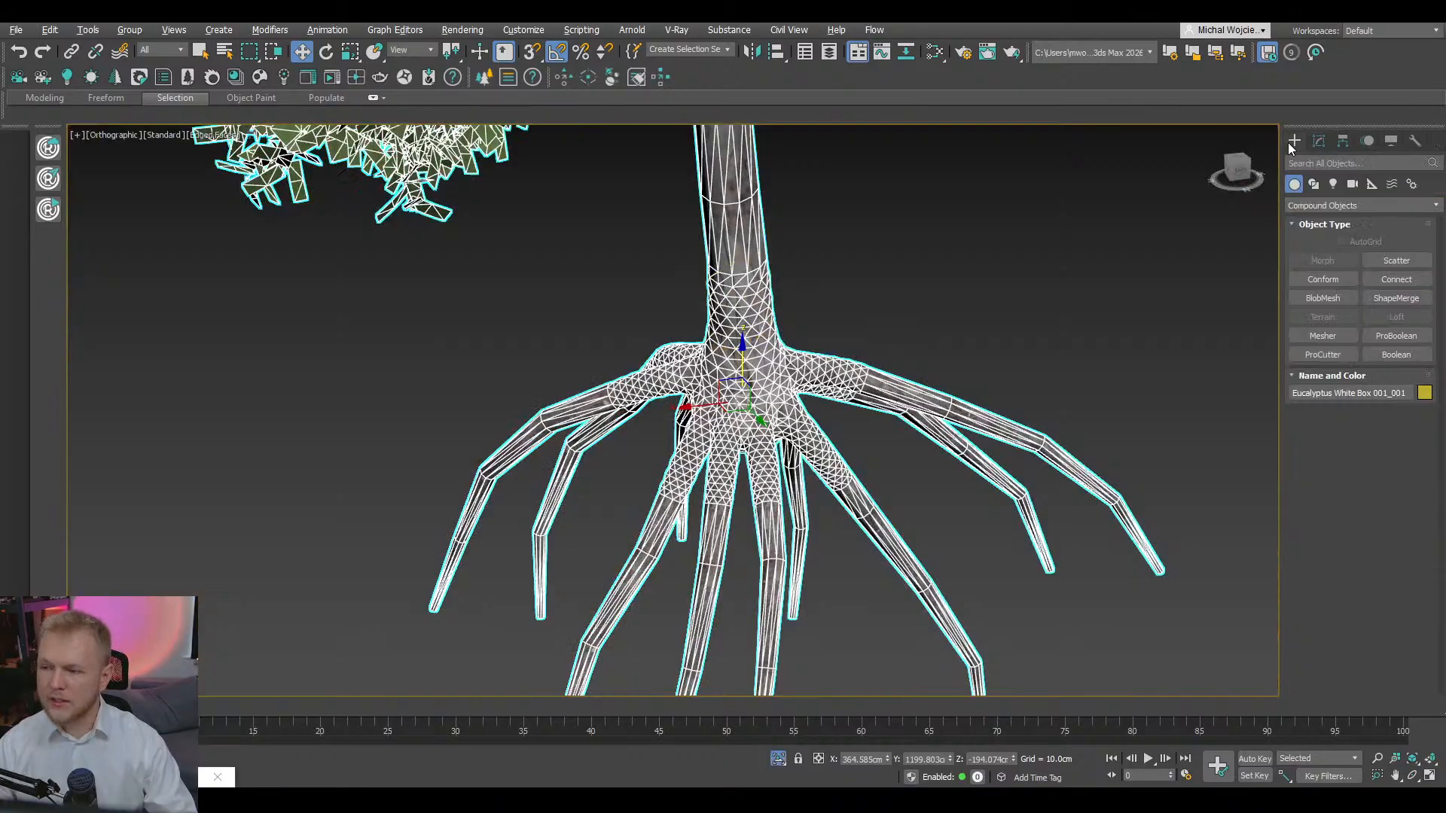
click(1313, 183)
click(1323, 297)
drag(748, 320, 776, 339)
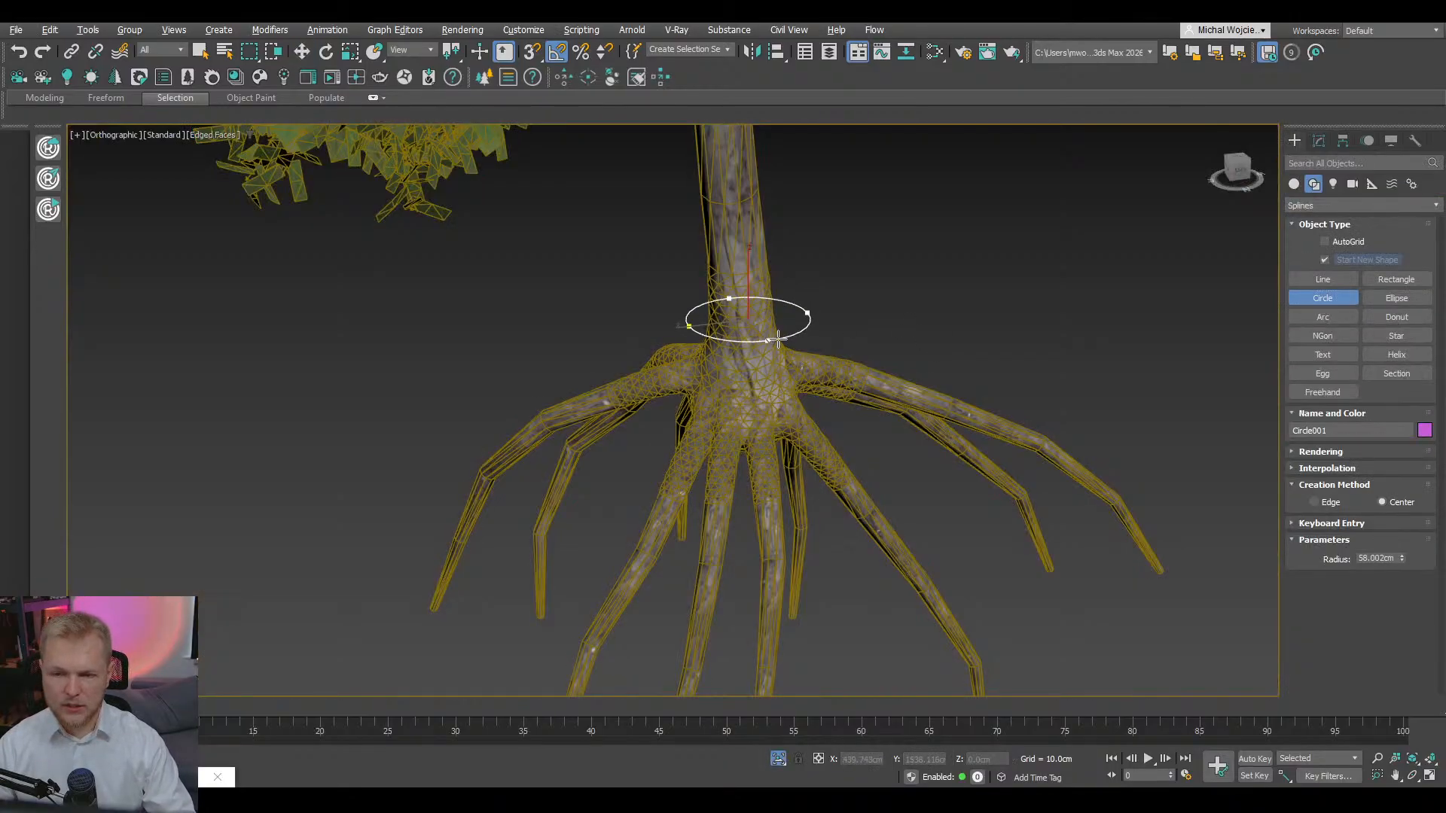
- Move the circle onto the trunk in the Front and Right views, to about X 393 cm and Y 1203 cm
key(w)
key(t)
scroll(745, 354, down, 5)
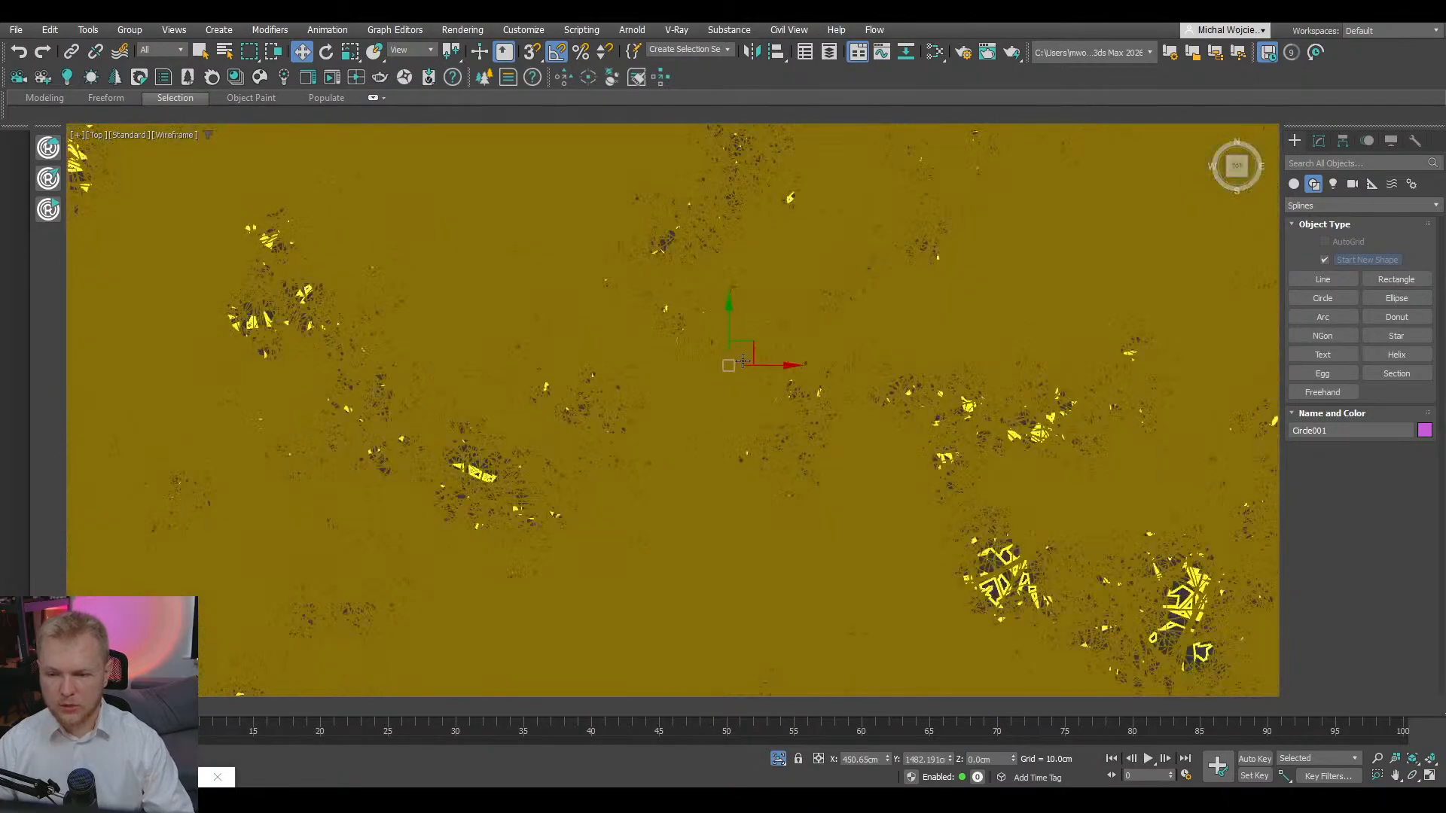
alt+middle_drag(755, 362, 649, 309)
middle_drag(775, 414, 768, 183)
scroll(768, 183, down, 2)
key(f)
key(z)
scroll(771, 397, down, 5)
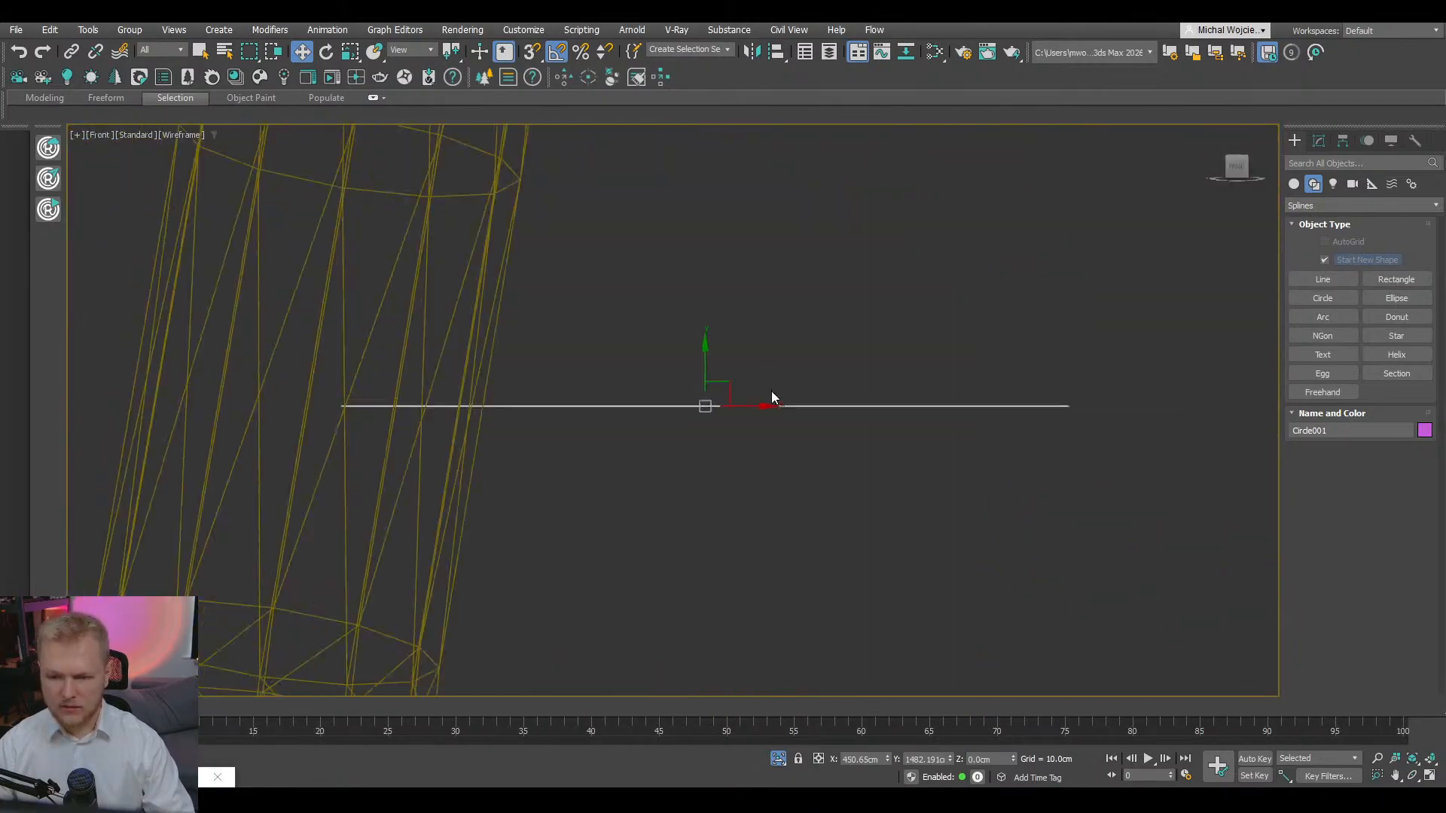
middle_drag(714, 427, 952, 417)
drag(1013, 392, 757, 392)
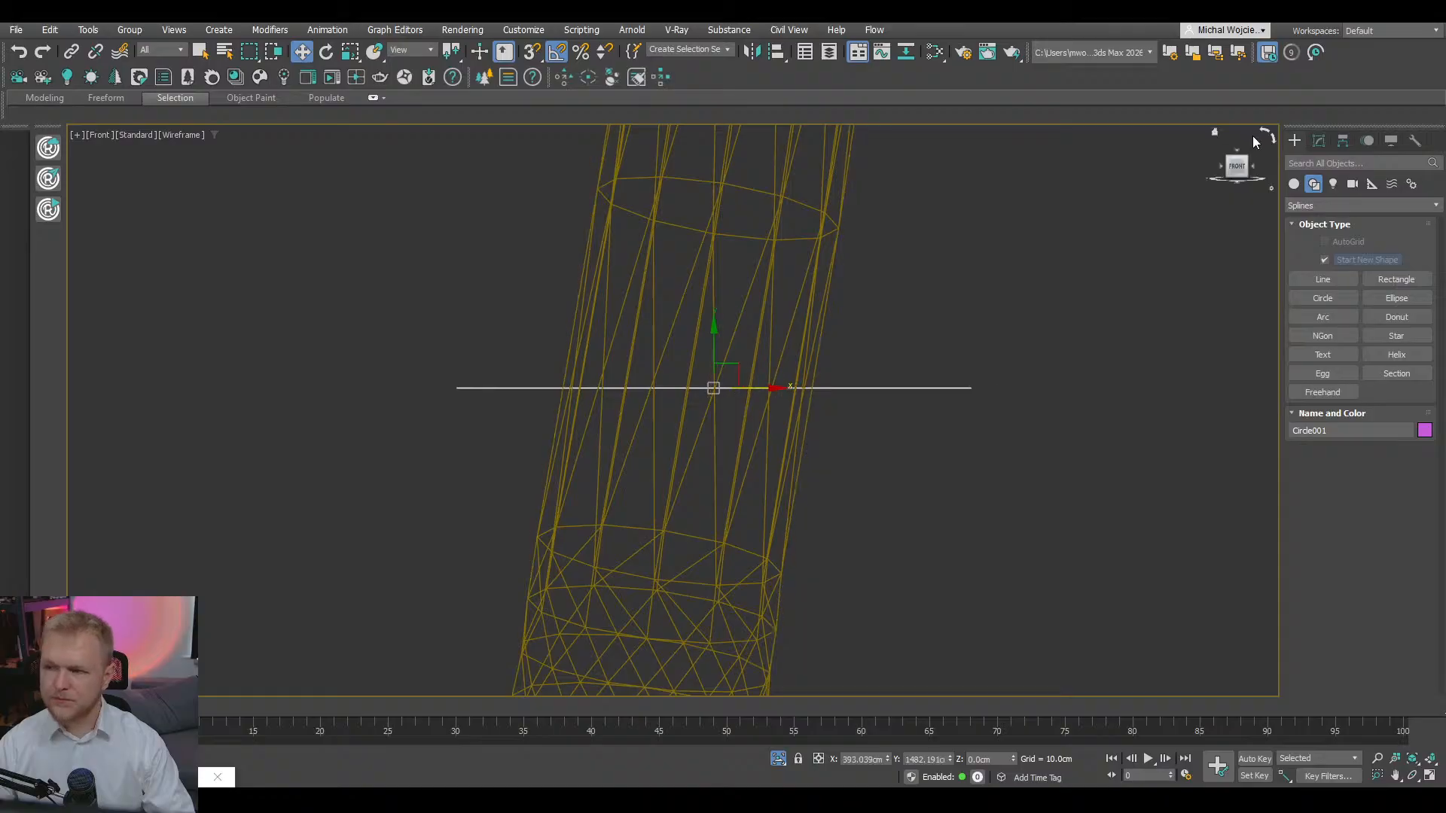
click(1257, 172)
scroll(820, 315, down, 8)
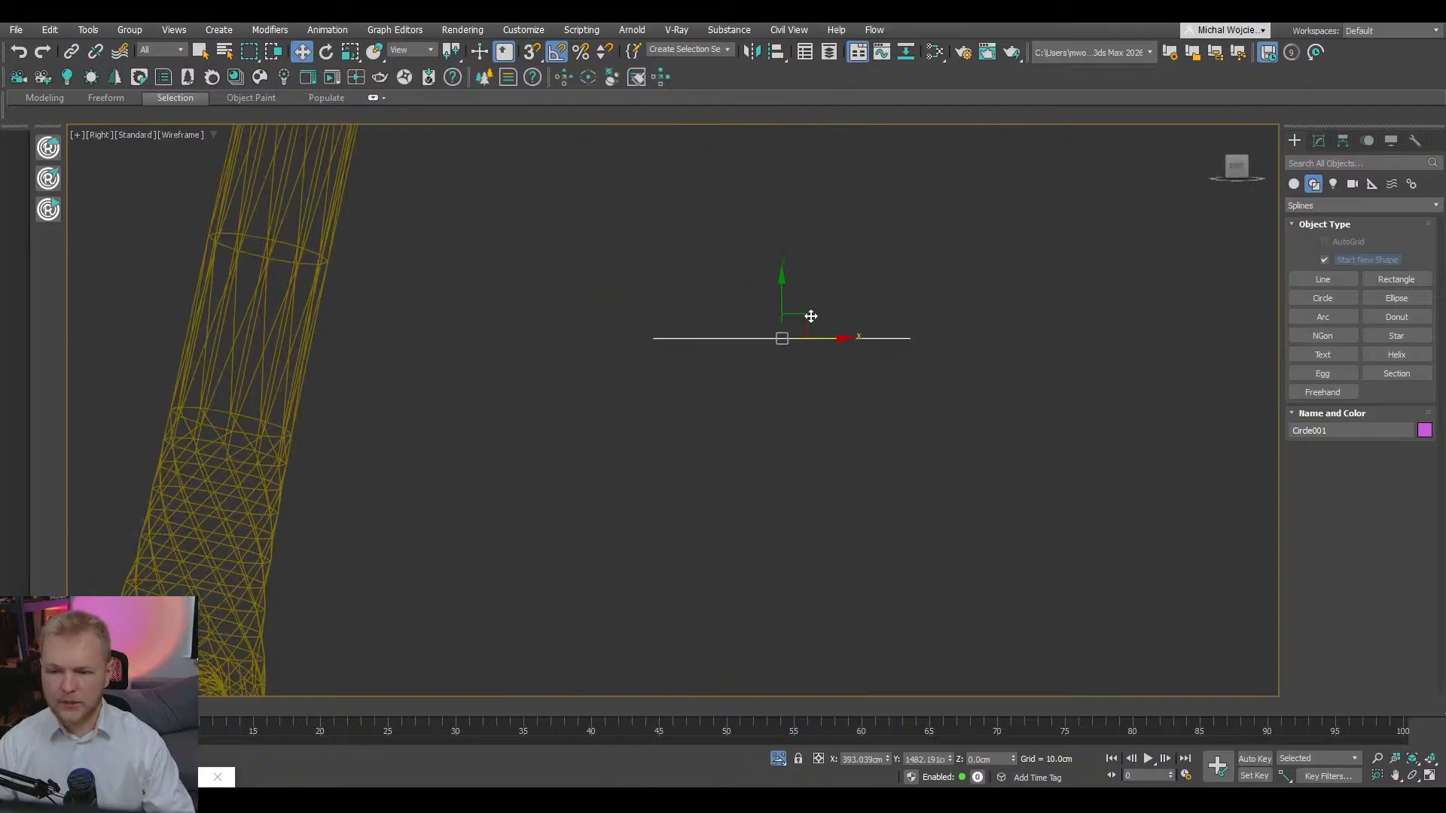
drag(848, 319, 738, 305)
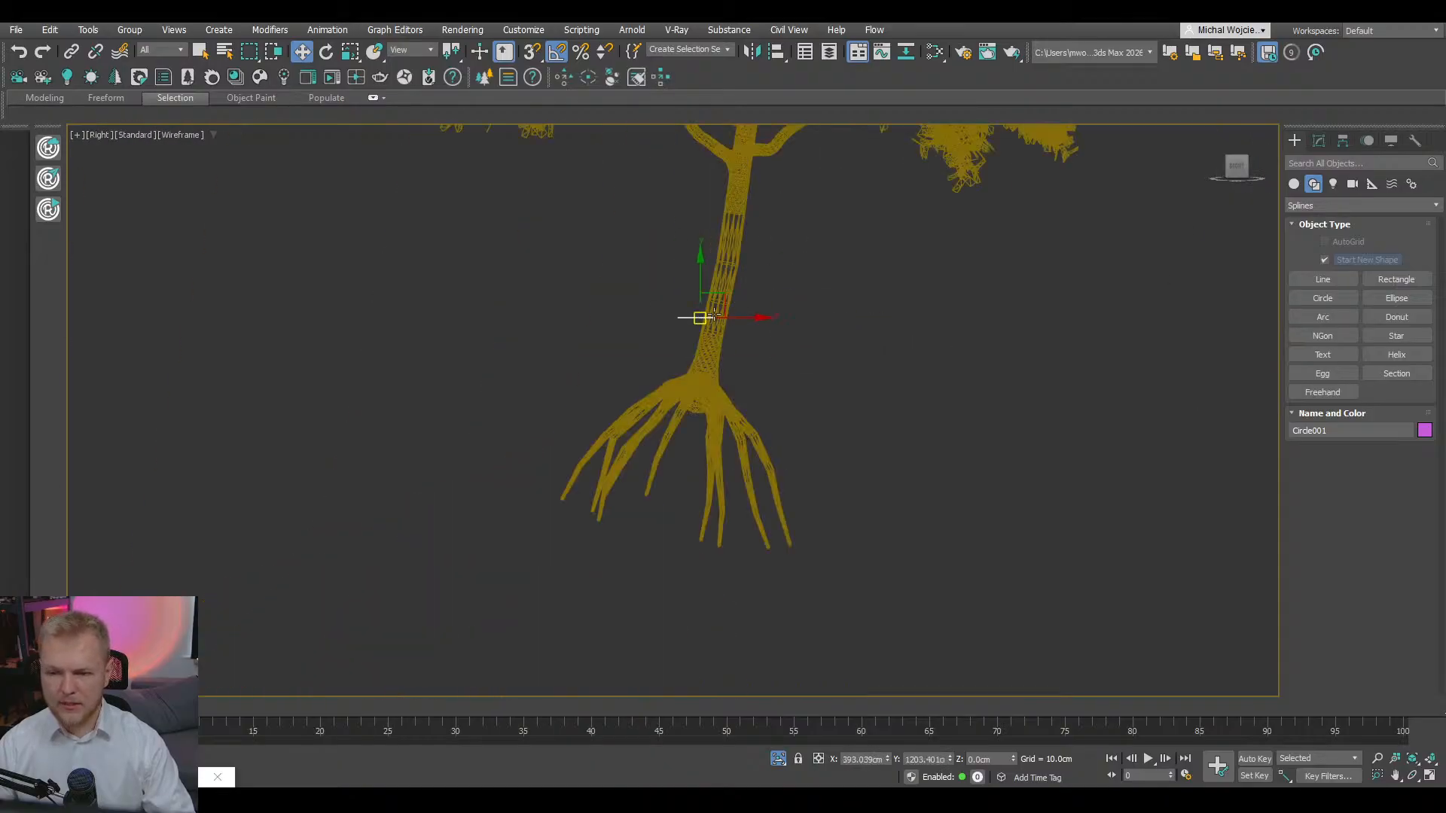
- Lower the circle to where the roots meet the trunk, at about Z -112 cm
alt+middle_drag(710, 339, 711, 358)
scroll(710, 339, up, 5)
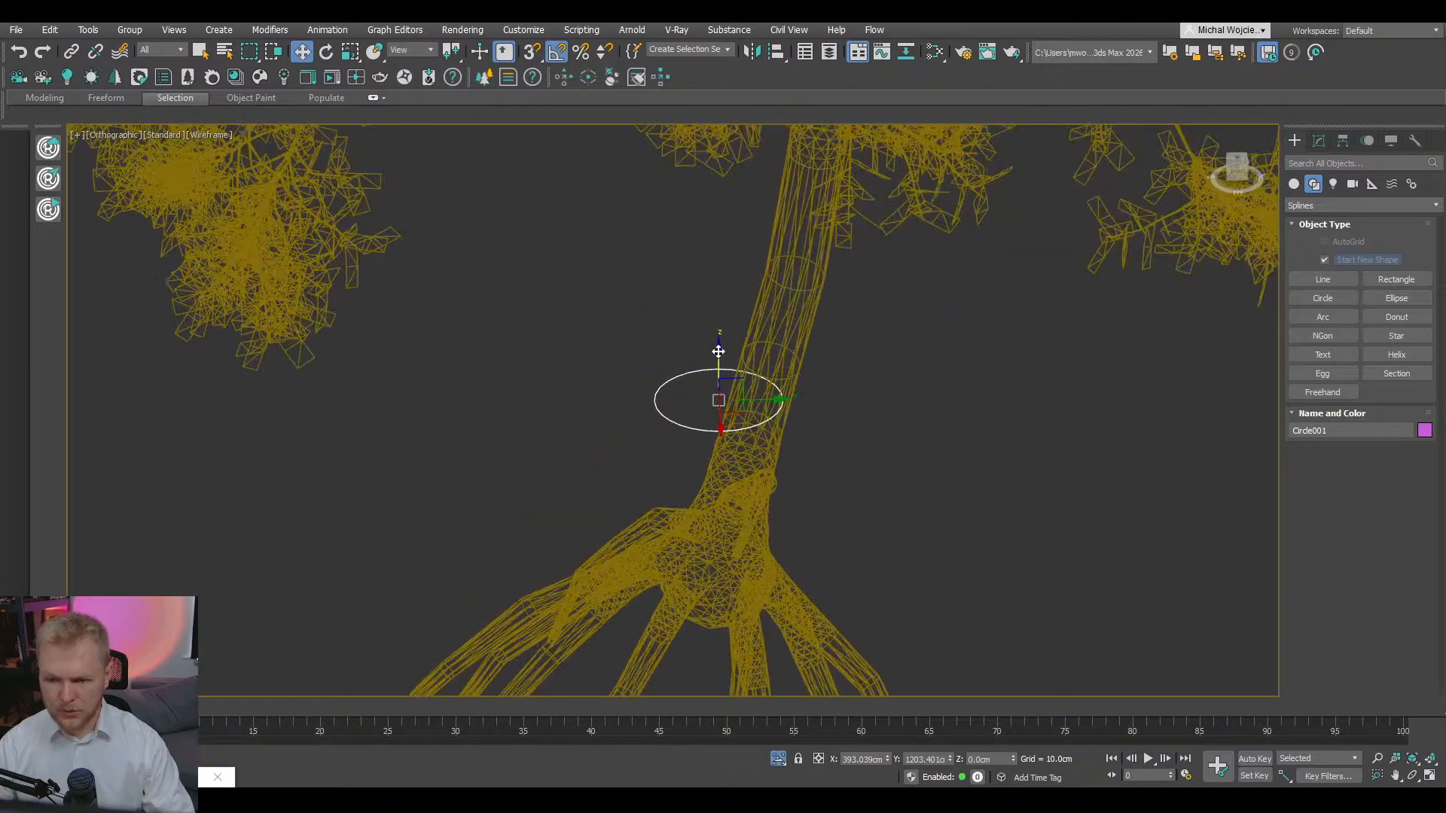
drag(718, 351, 742, 461)
middle_drag(734, 514, 743, 428)
- Enlarge the circle's radius to about 79 cm so that it surrounds the base of the trunk
click(1318, 140)
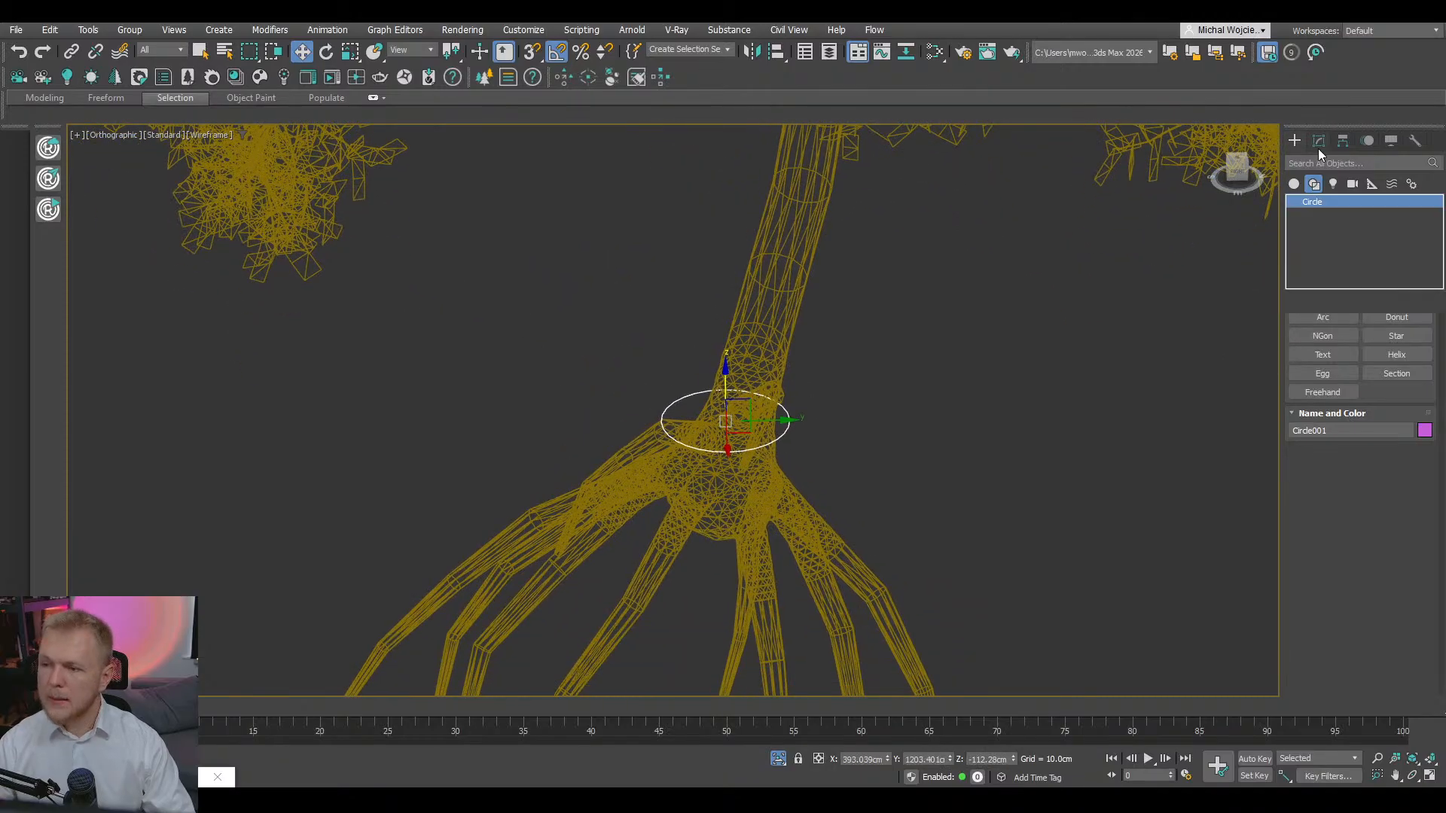
click(861, 405)
scroll(786, 311, down, 5)
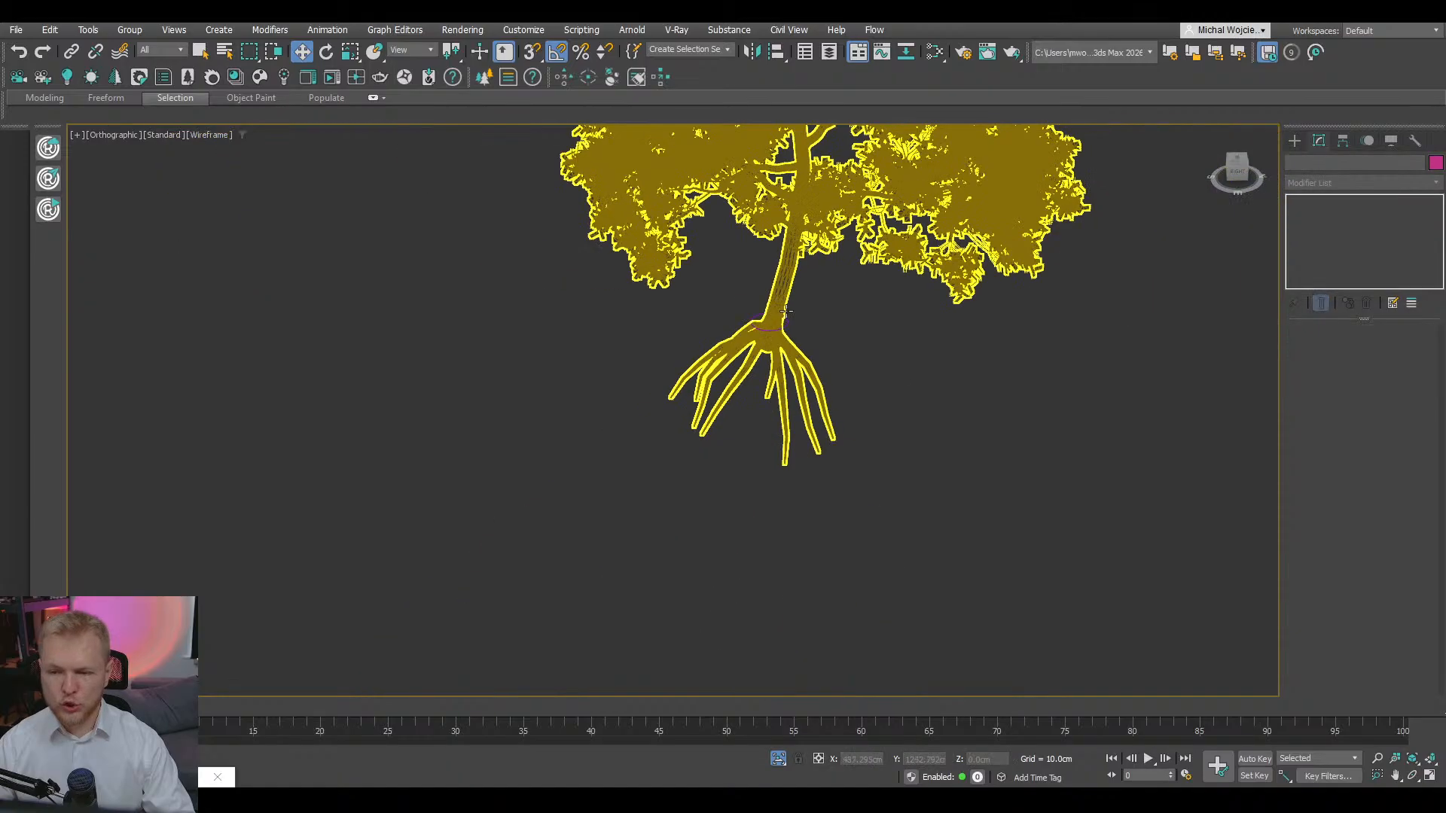
click(779, 331)
scroll(777, 332, down, 2)
scroll(776, 332, up, 4)
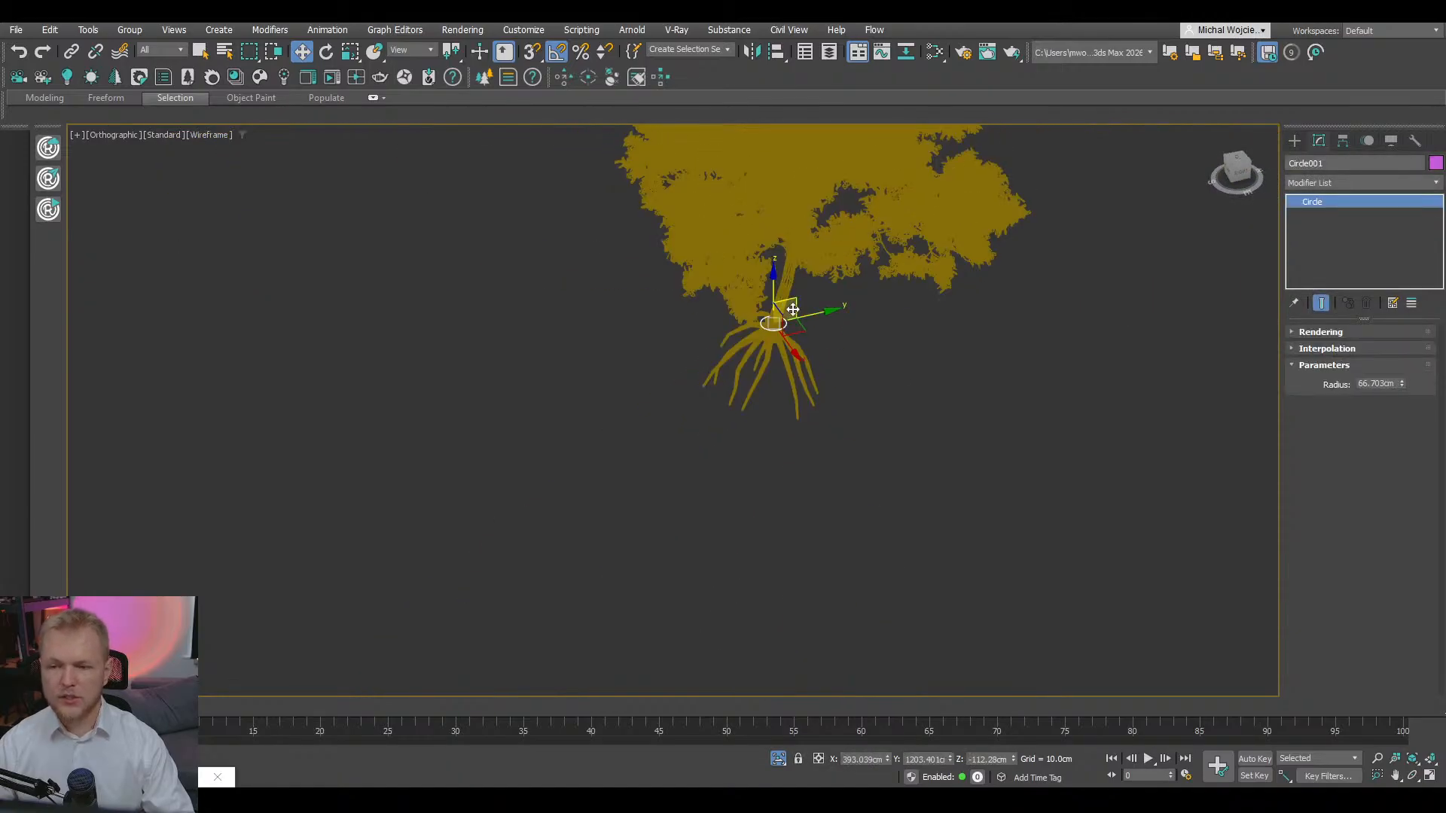
scroll(774, 332, down, 3)
scroll(1080, 305, up, 2)
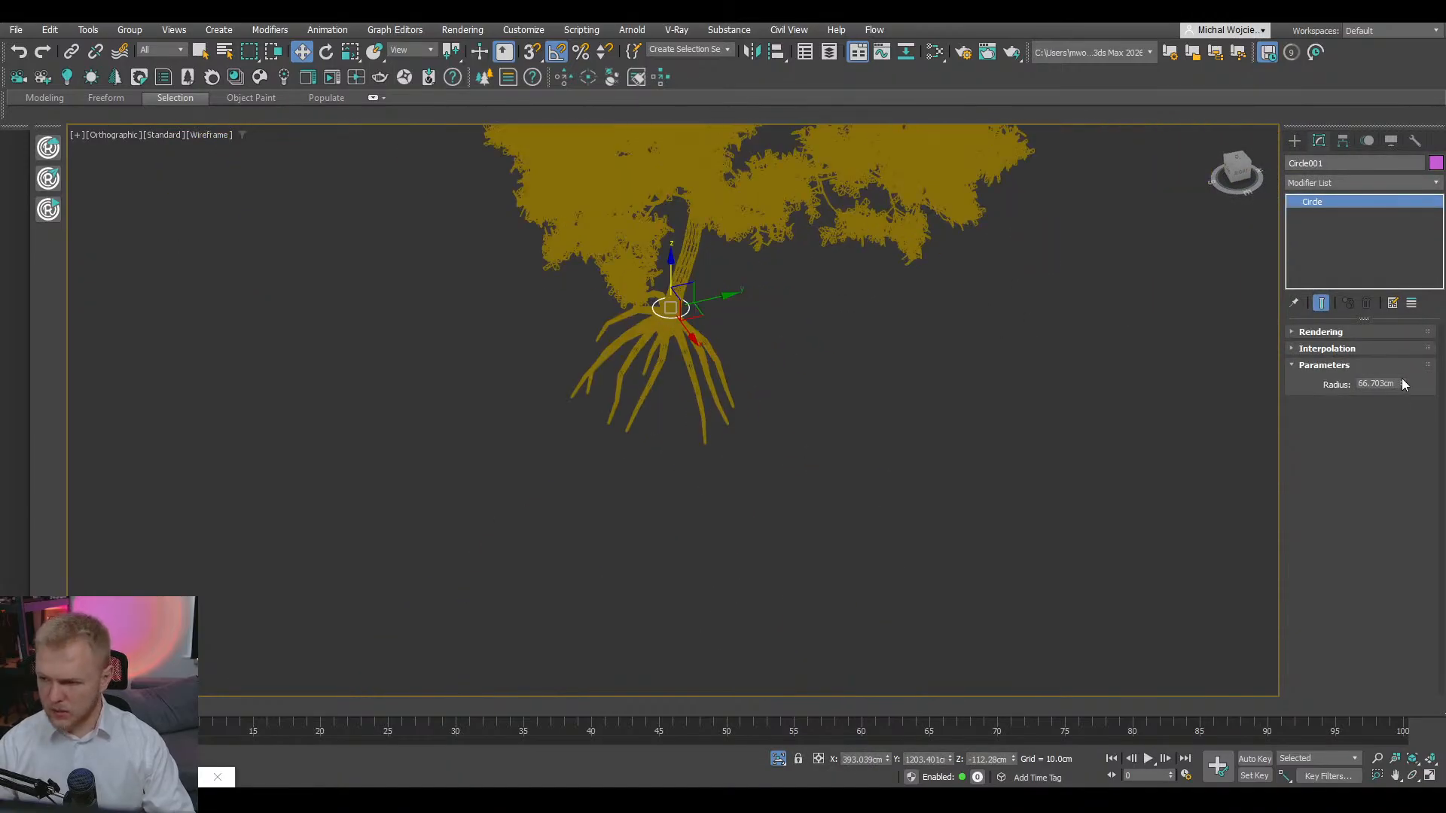
drag(1402, 382, 1402, 374)
click(692, 304)
scroll(694, 304, up, 3)
click(687, 323)
scroll(689, 323, down, 3)
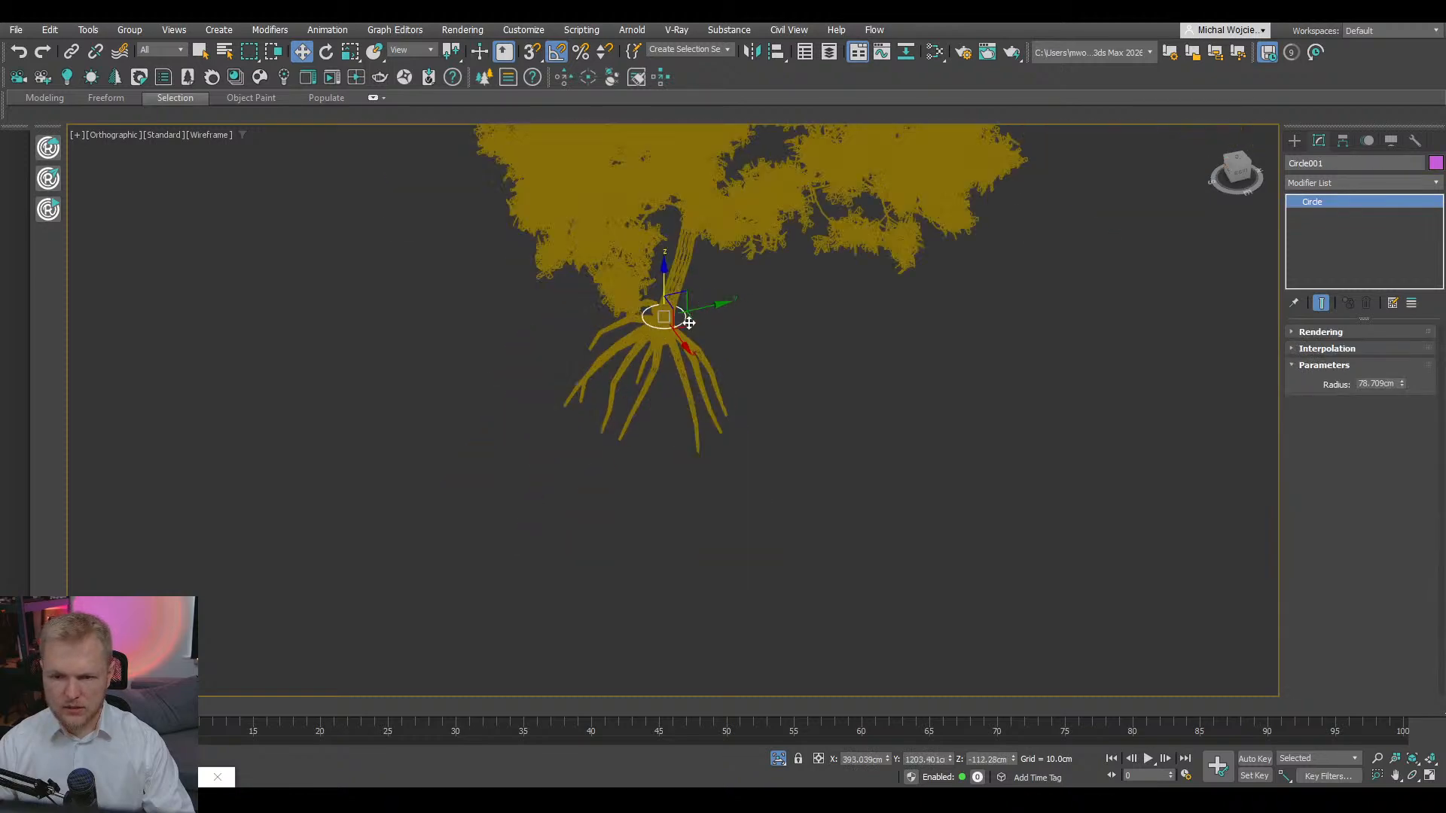
scroll(688, 322, down, 2)
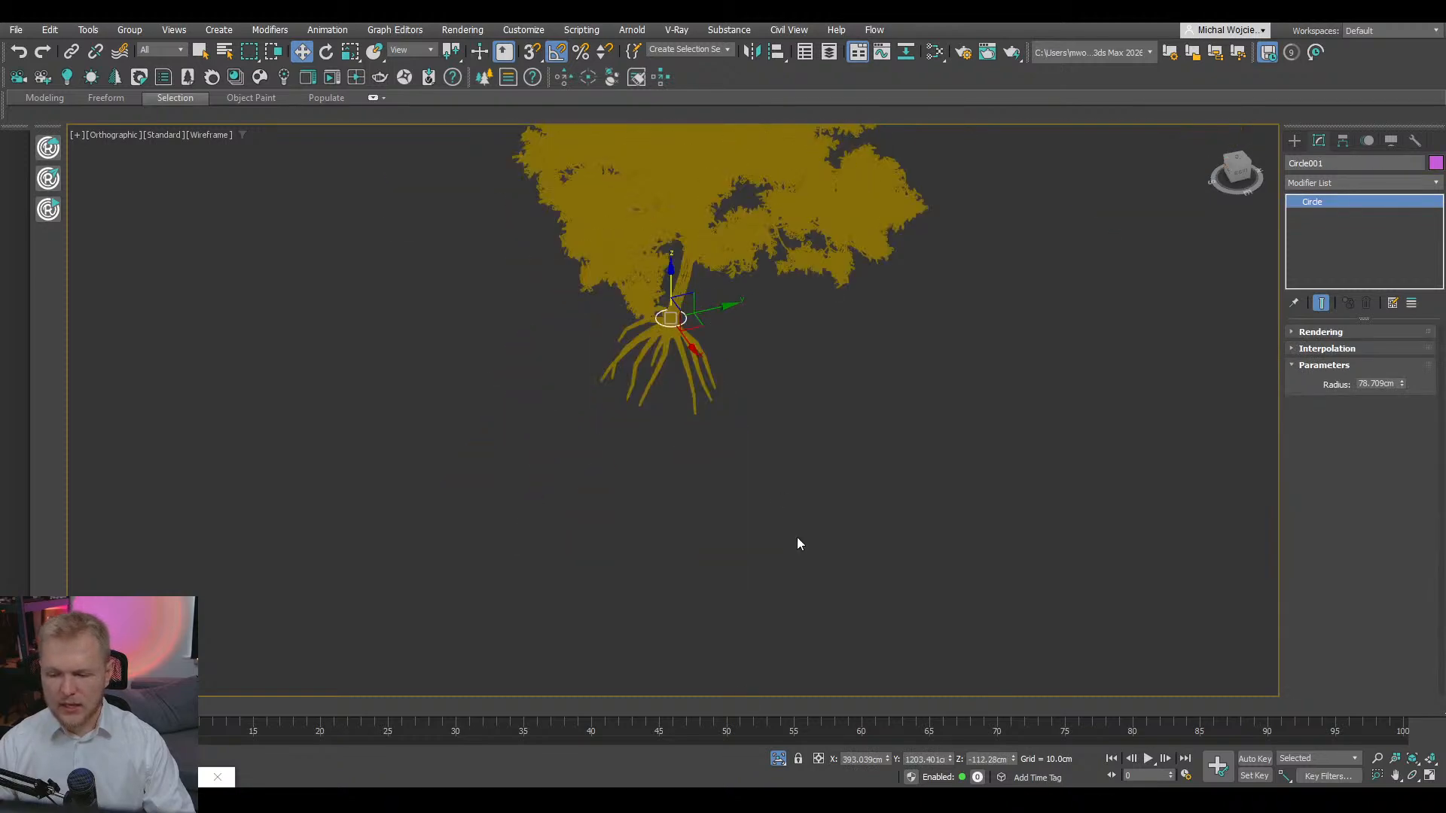
- End the circle's isolation and add the circle to the spline excludes of the grass and shrub scatter beneath the tree
click(778, 761)
scroll(672, 423, down, 2)
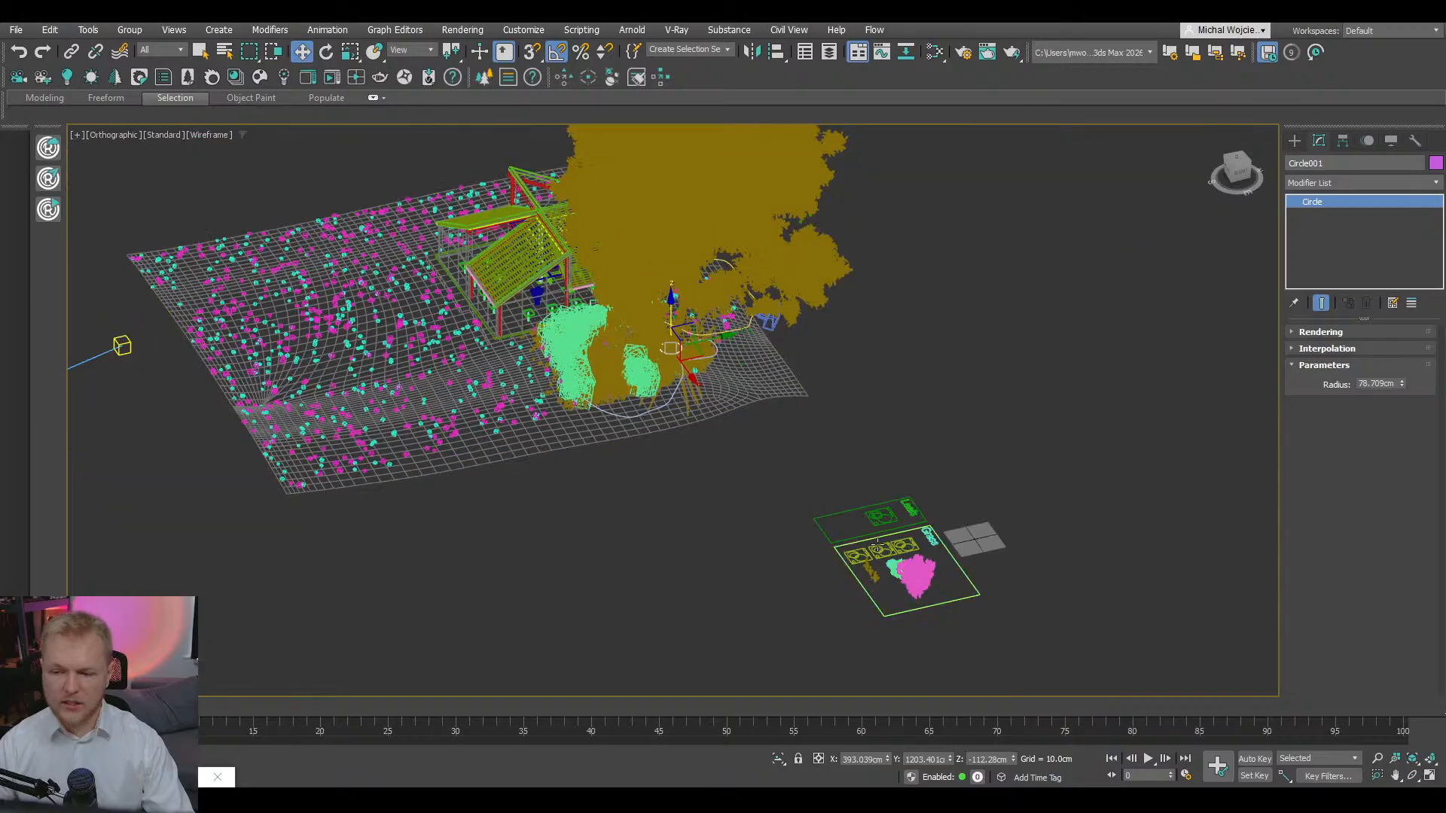
scroll(876, 539, up, 4)
click(824, 560)
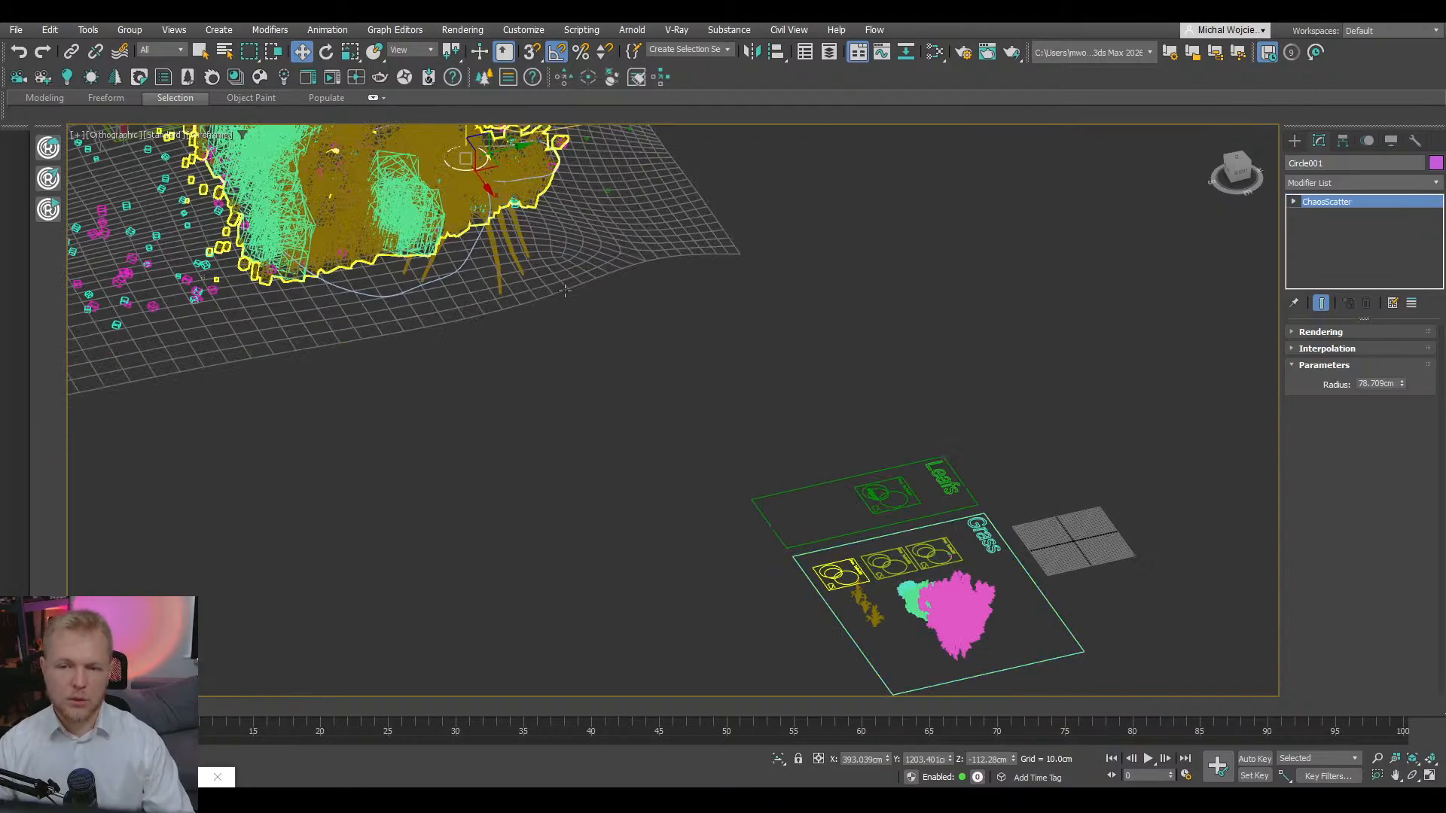
click(520, 256)
scroll(678, 308, up, 5)
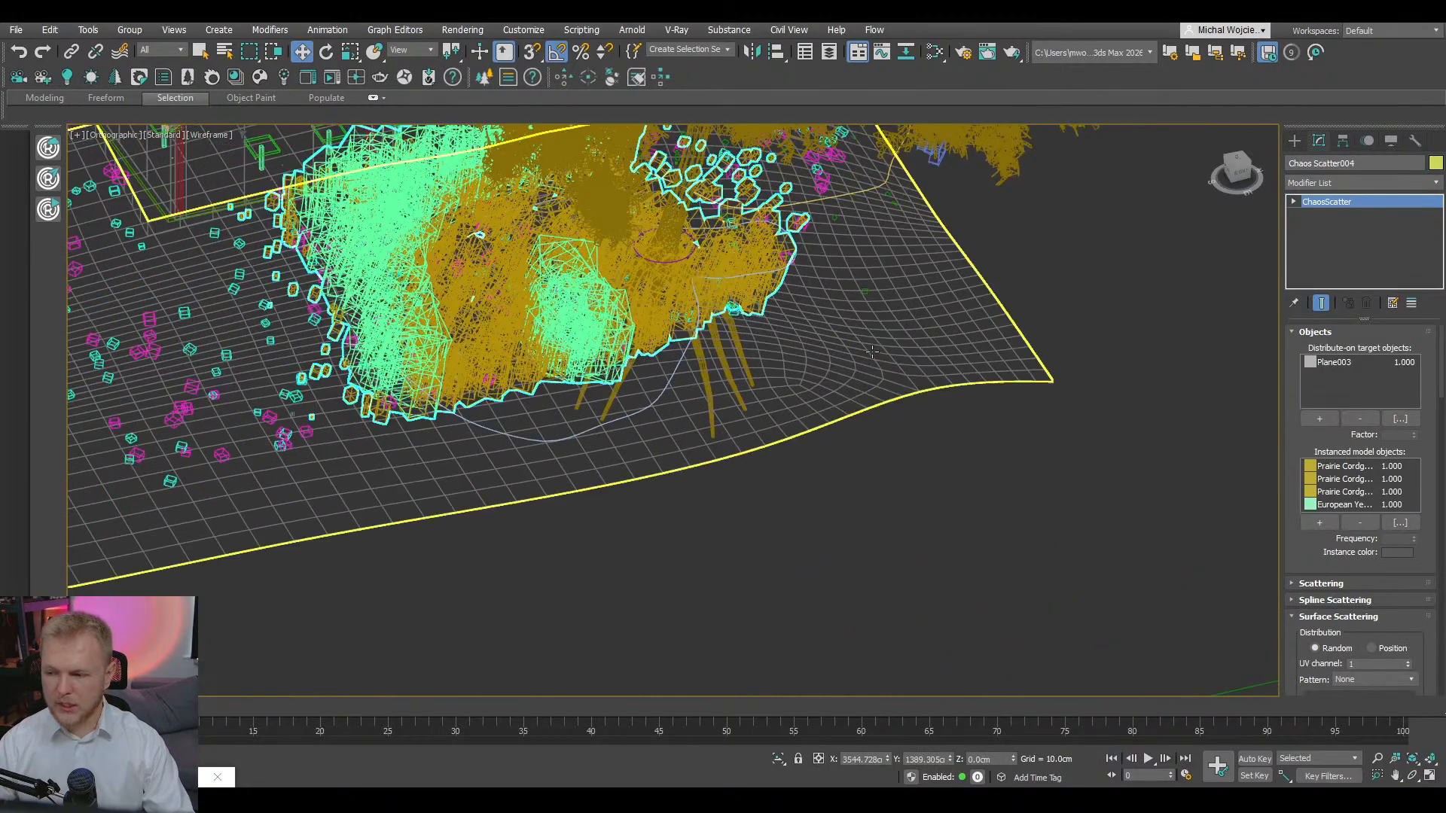
drag(1440, 388, 1437, 676)
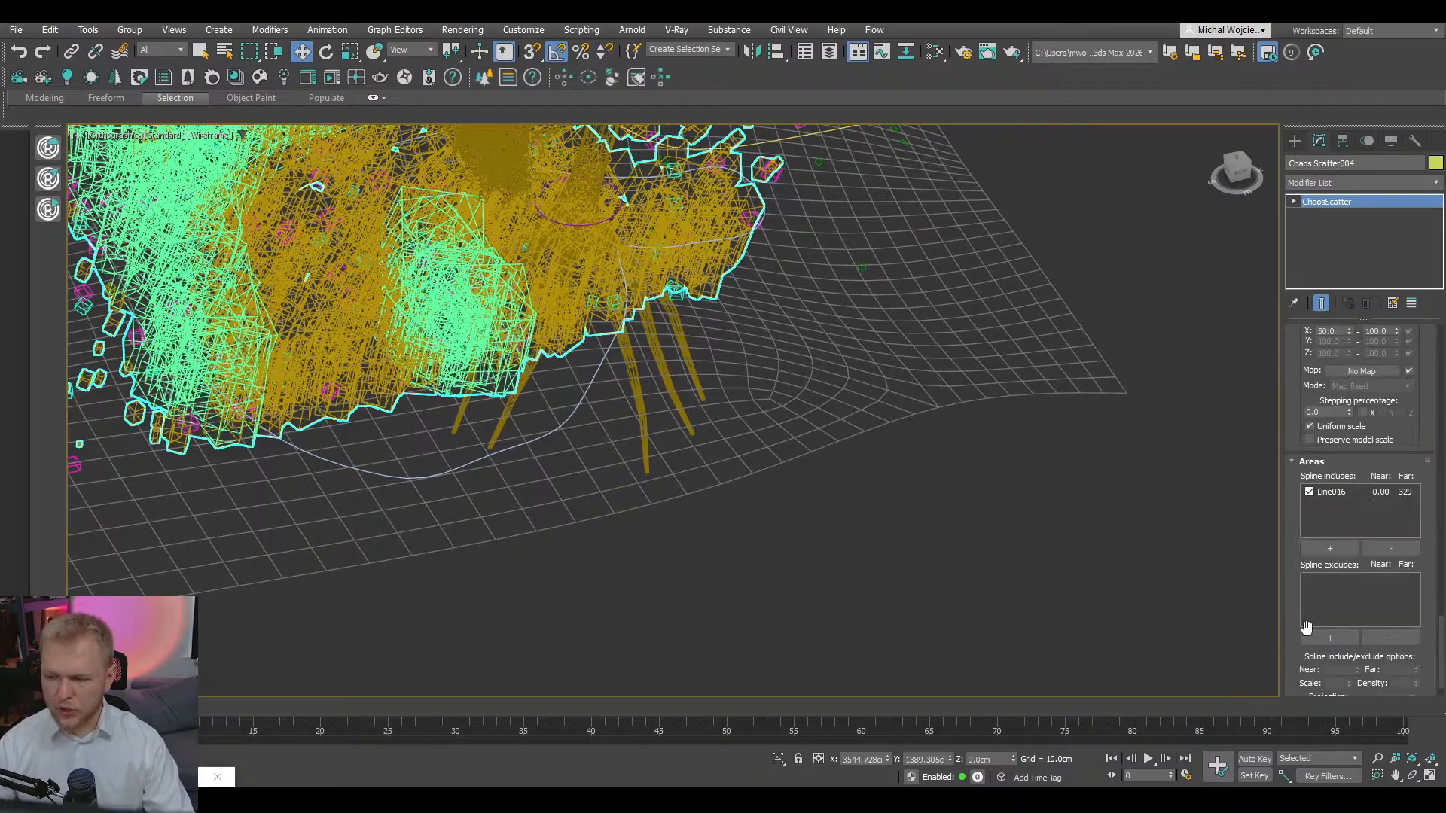
click(1329, 638)
click(595, 223)
scroll(594, 225, down, 6)
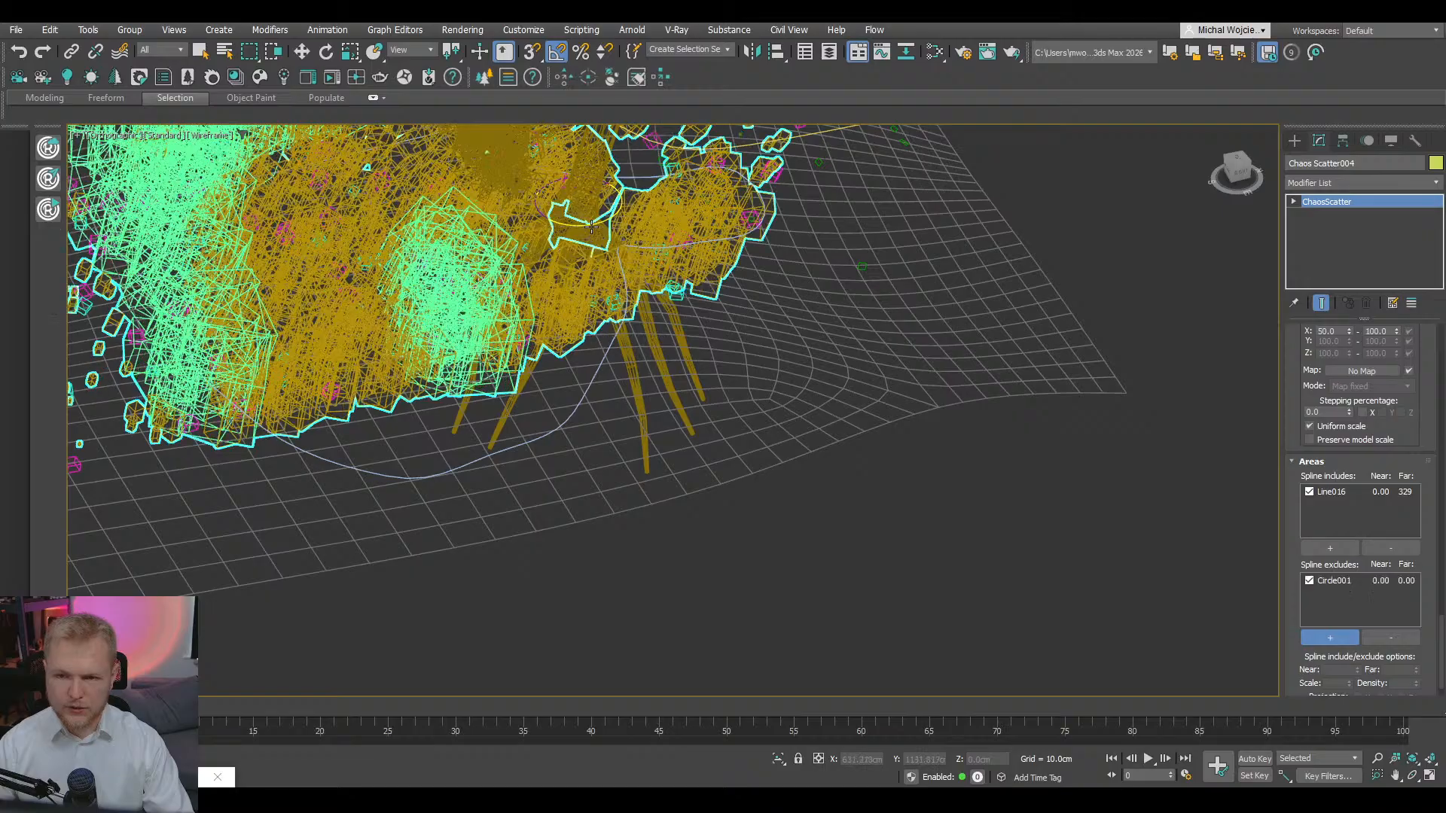
- Shade the orthographic view, shift the circle to about X 371 cm and enlarge its radius to about 133 cm around the trunk's base
scroll(717, 313, up, 10)
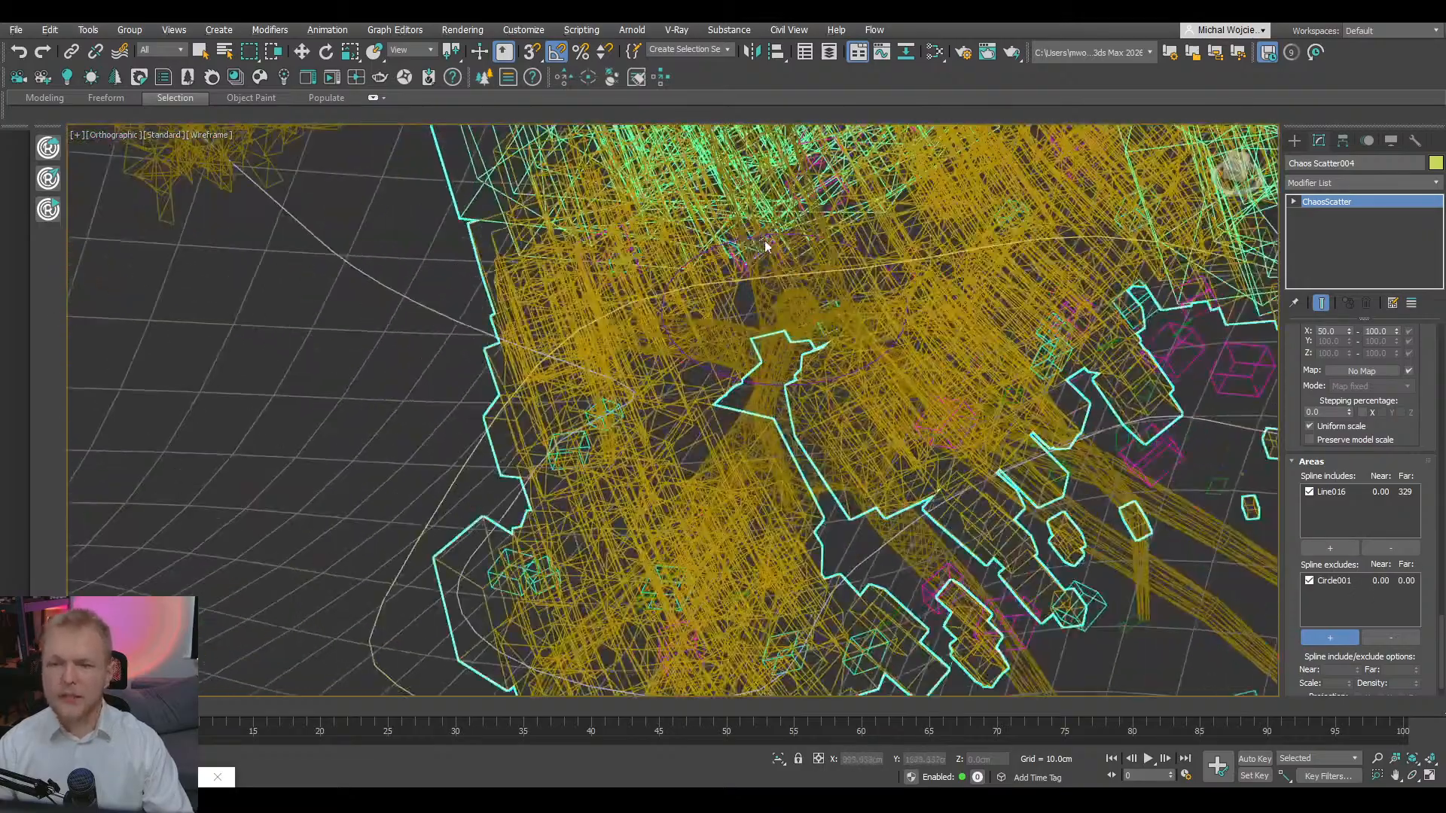
key(F3)
alt+middle_drag(767, 301, 814, 390)
key(w)
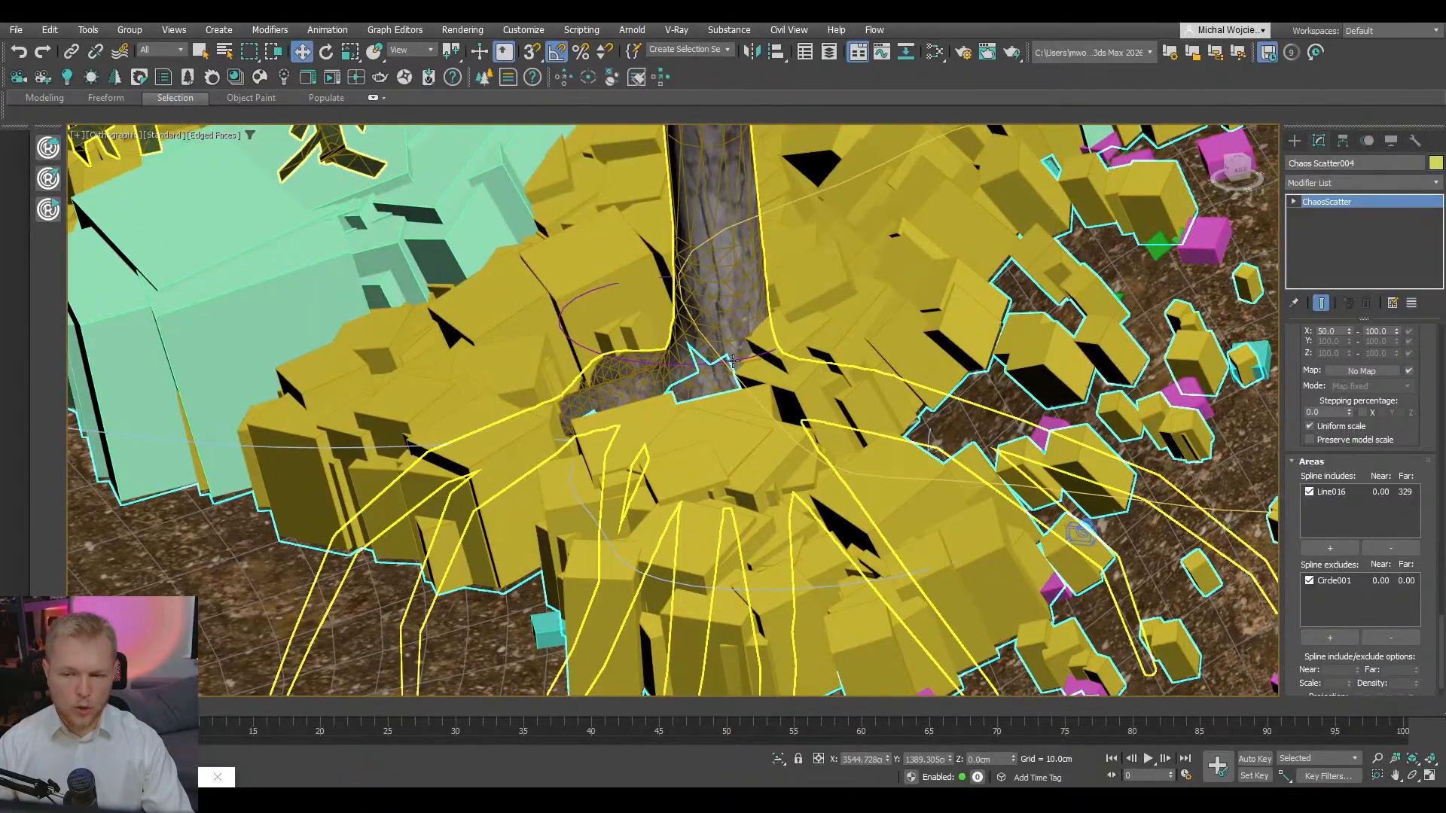
click(735, 360)
drag(636, 323, 667, 317)
drag(1402, 383, 1402, 332)
scroll(750, 425, down, 5)
alt+middle_drag(750, 425, 796, 473)
scroll(769, 334, down, 2)
scroll(857, 461, down, 2)
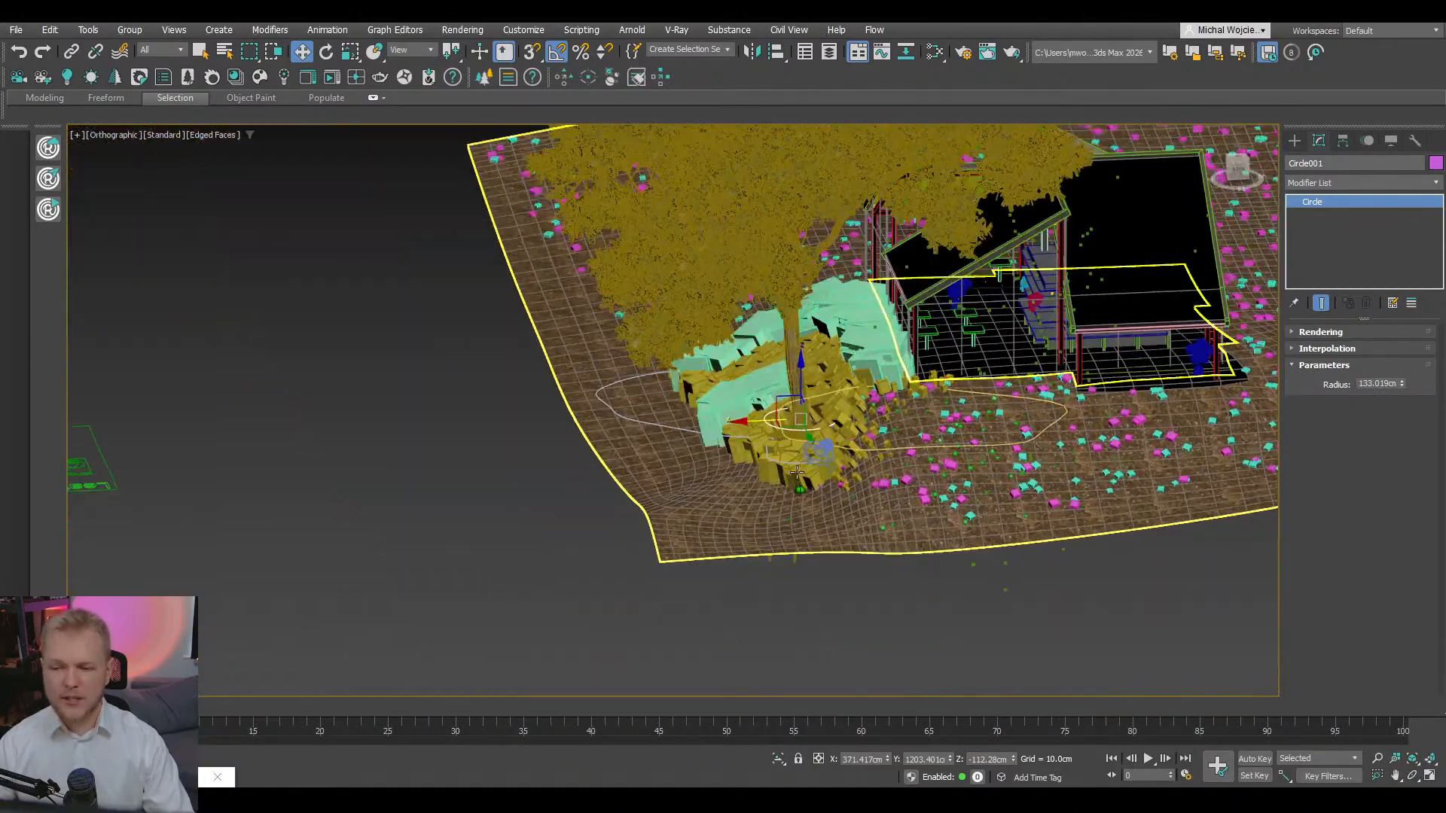
alt+middle_drag(644, 453, 581, 519)
click(494, 474)
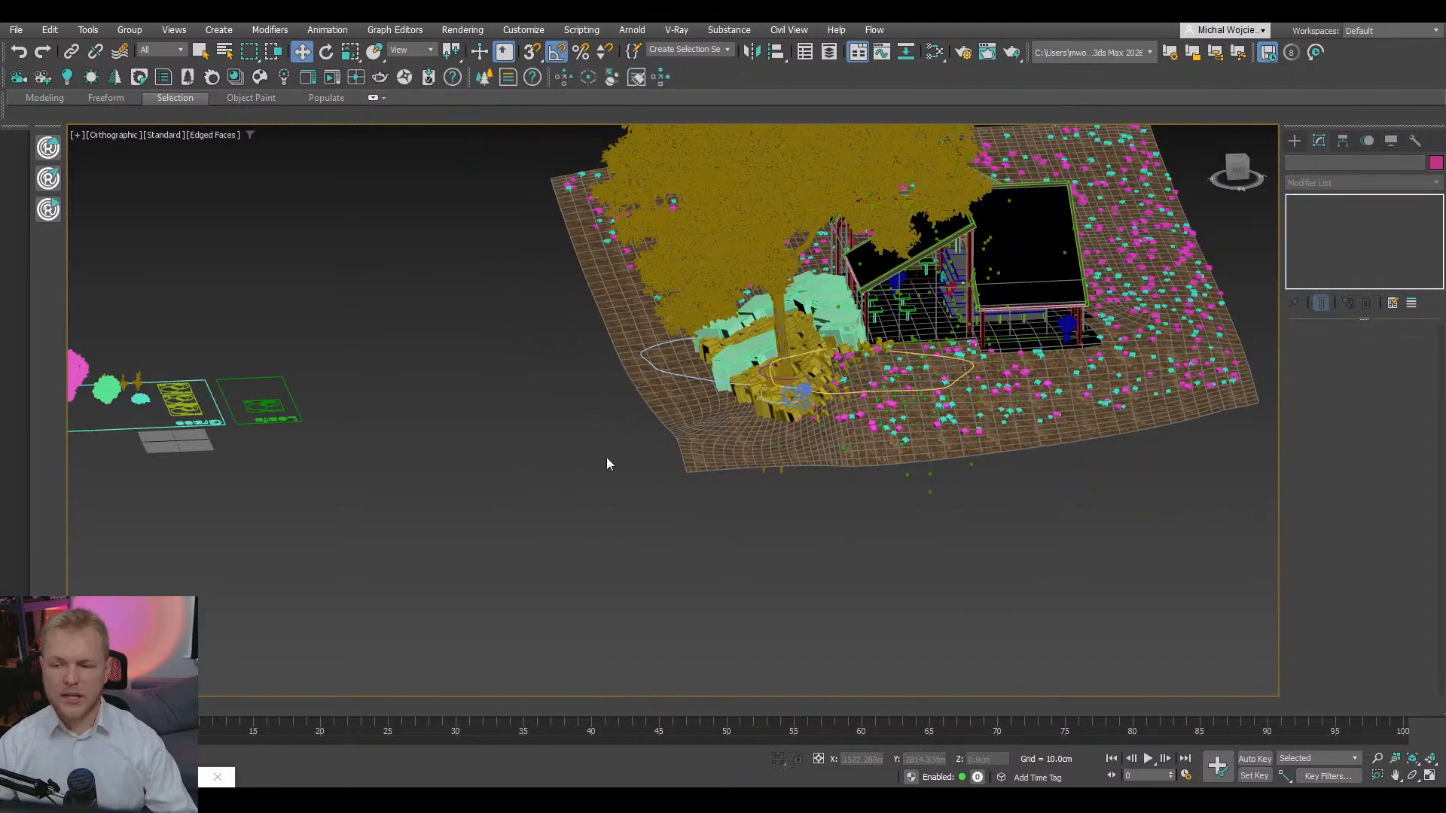
- Start interactive rendering from the Corona camera and inspect the vegetation around the base of the tree trunk
key(c)
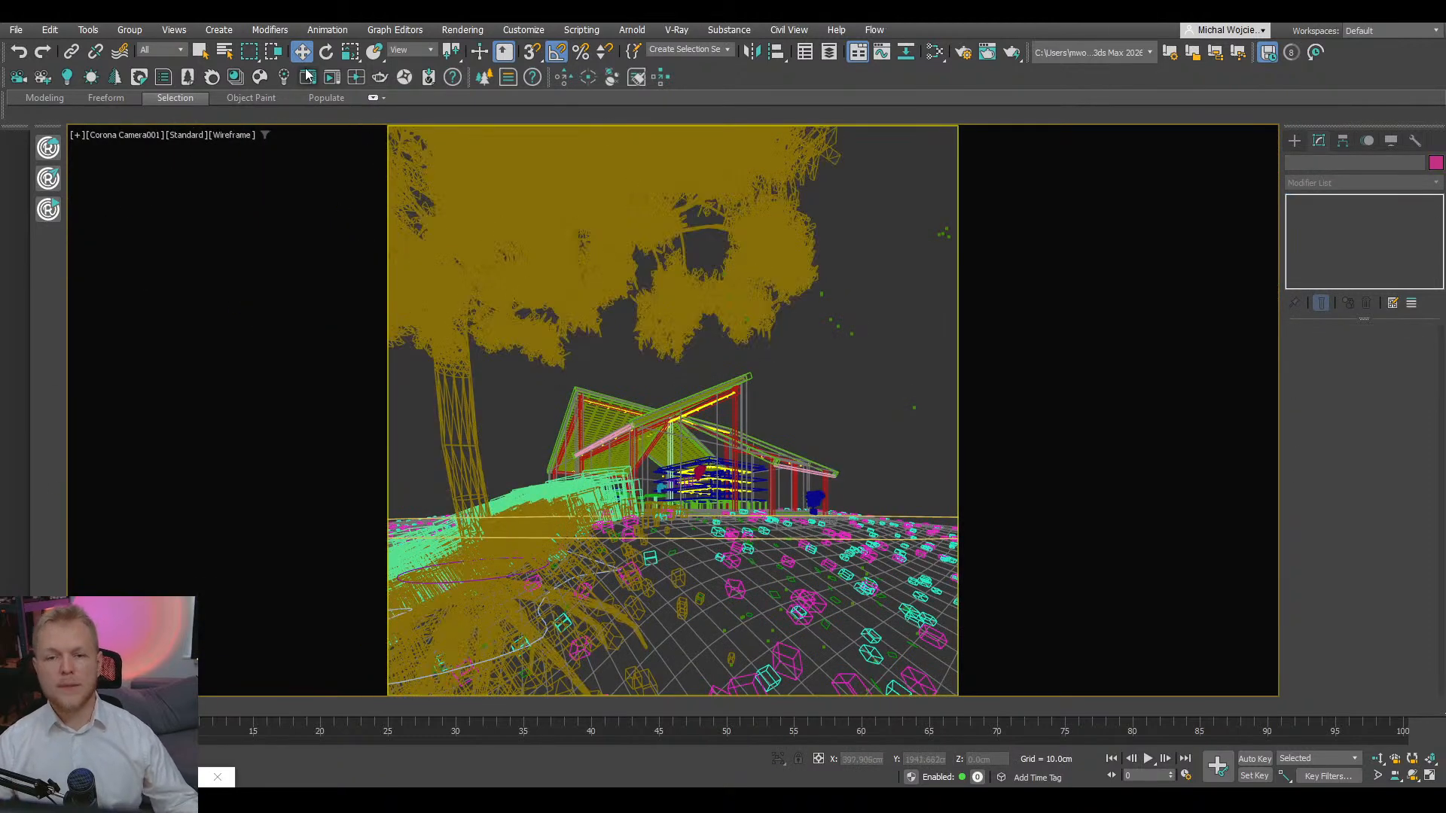
click(333, 78)
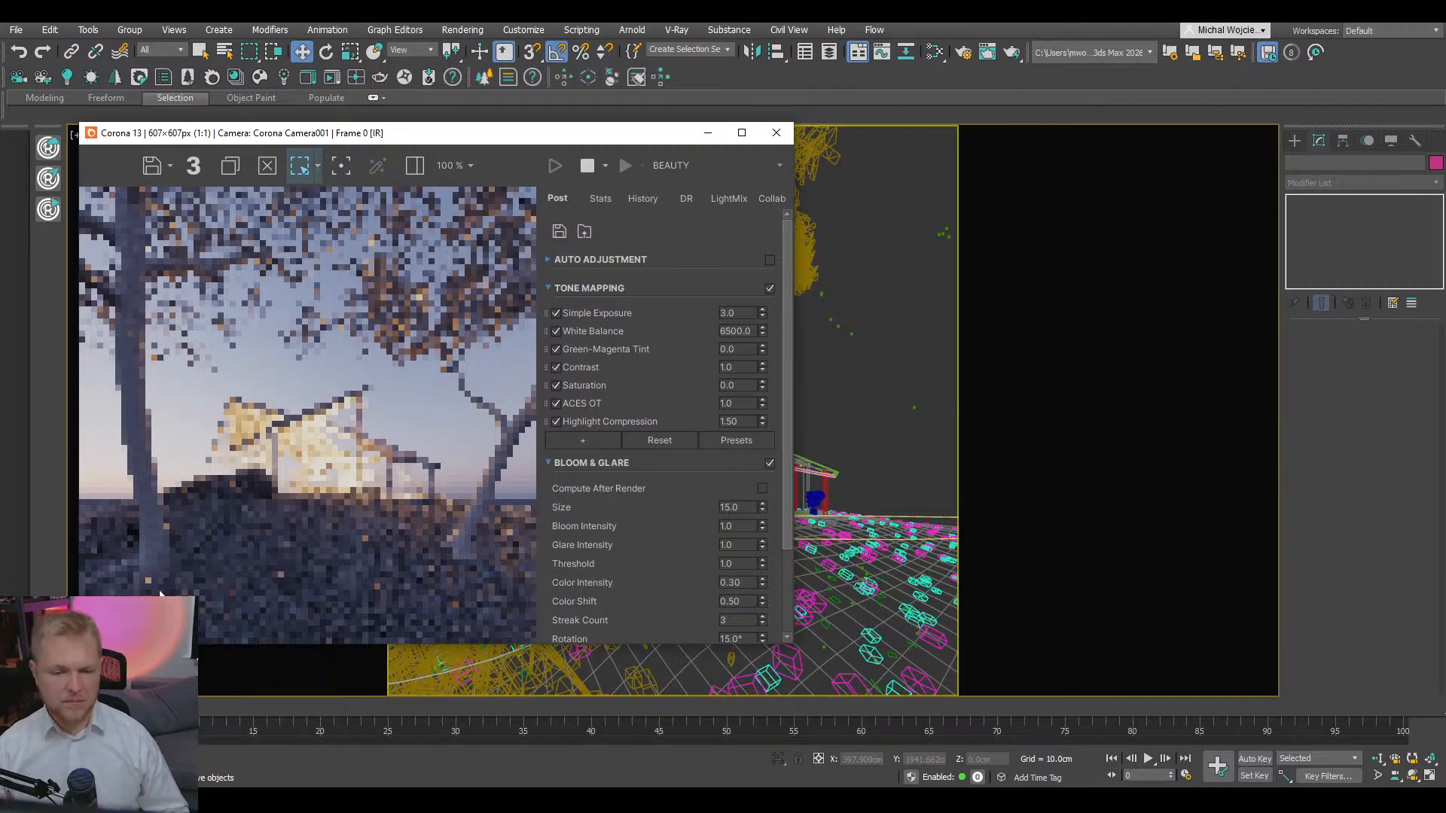
scroll(161, 593, up, 1)
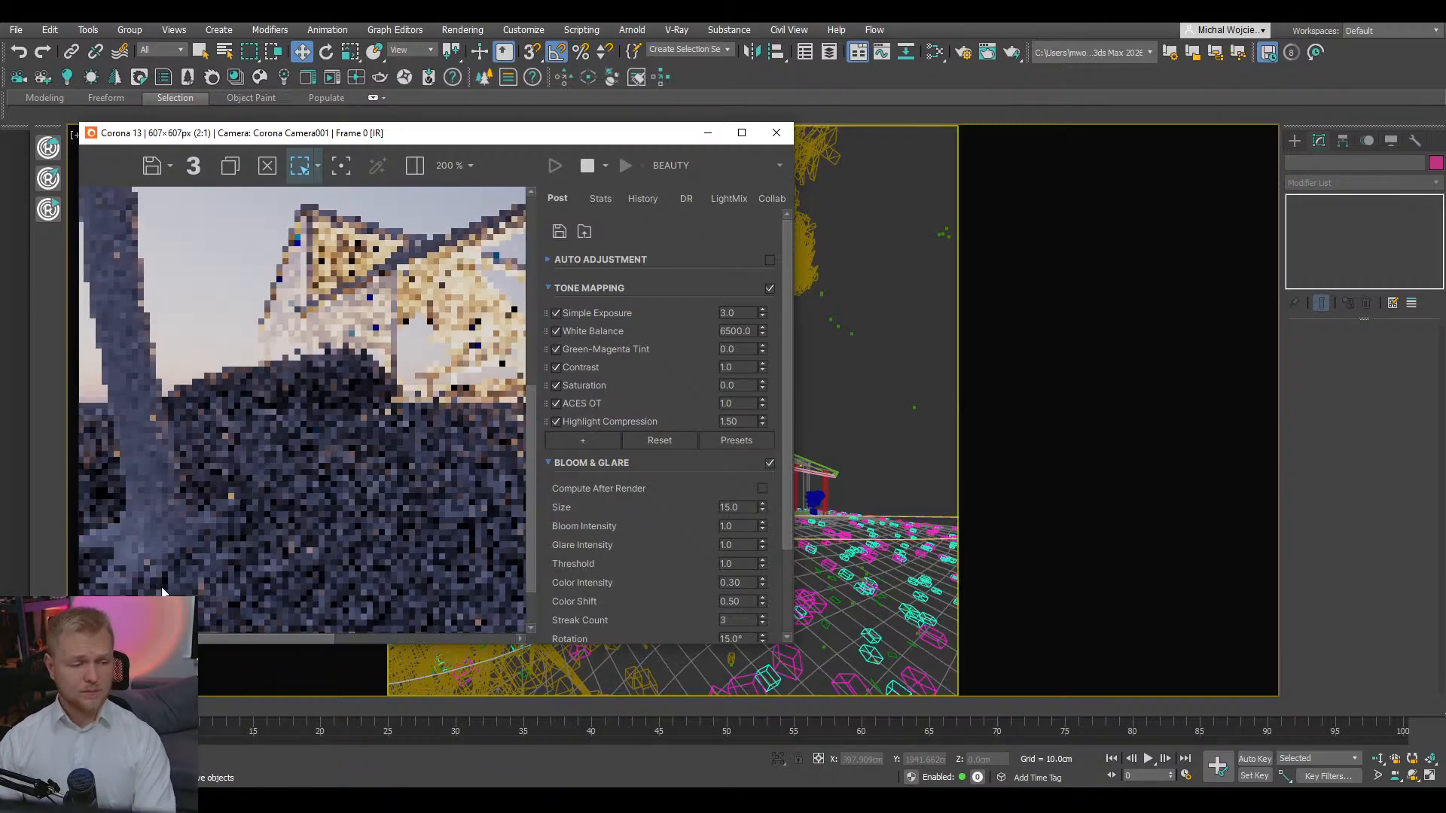
scroll(169, 553, up, 1)
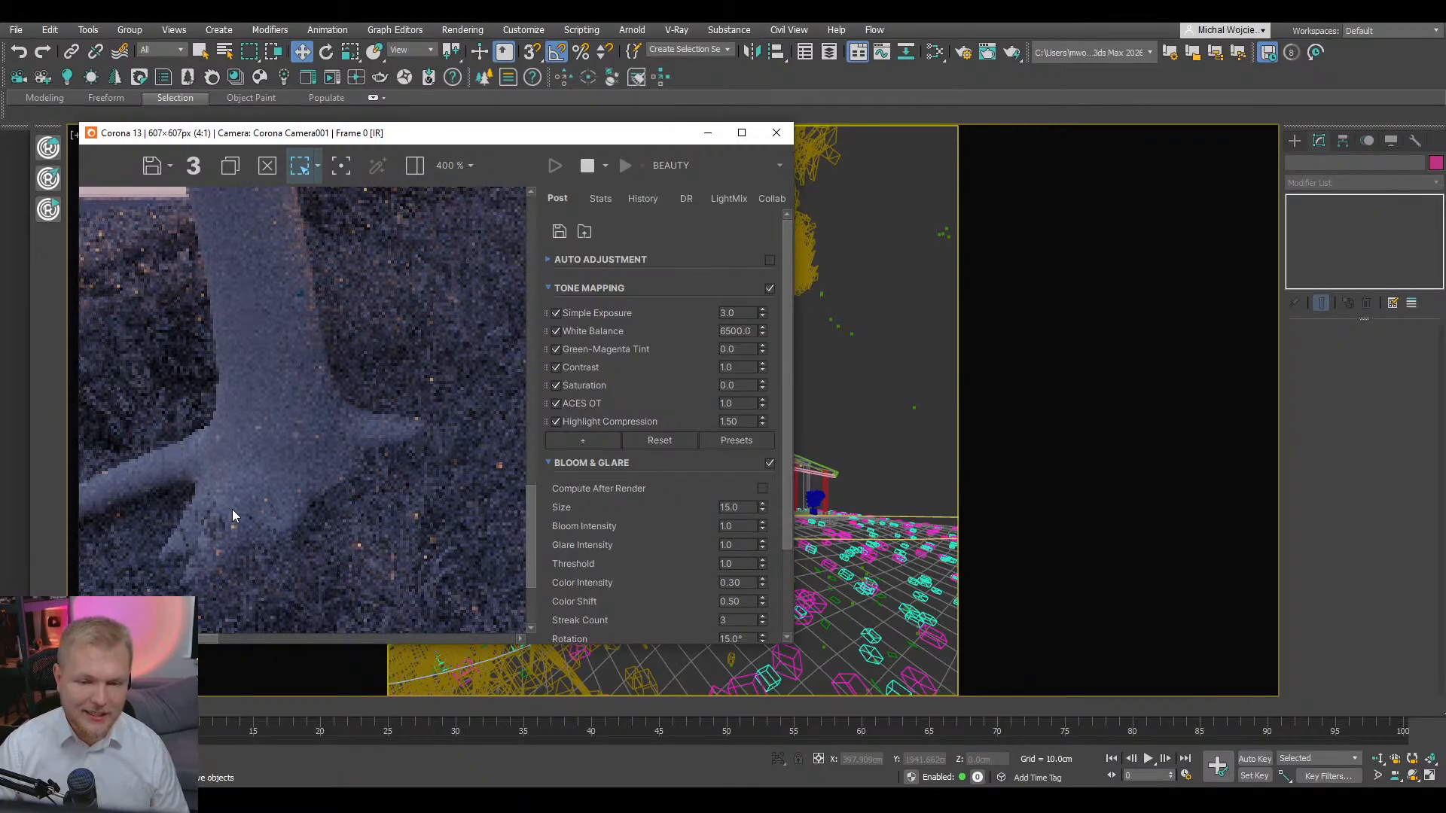
scroll(232, 512, down, 2)
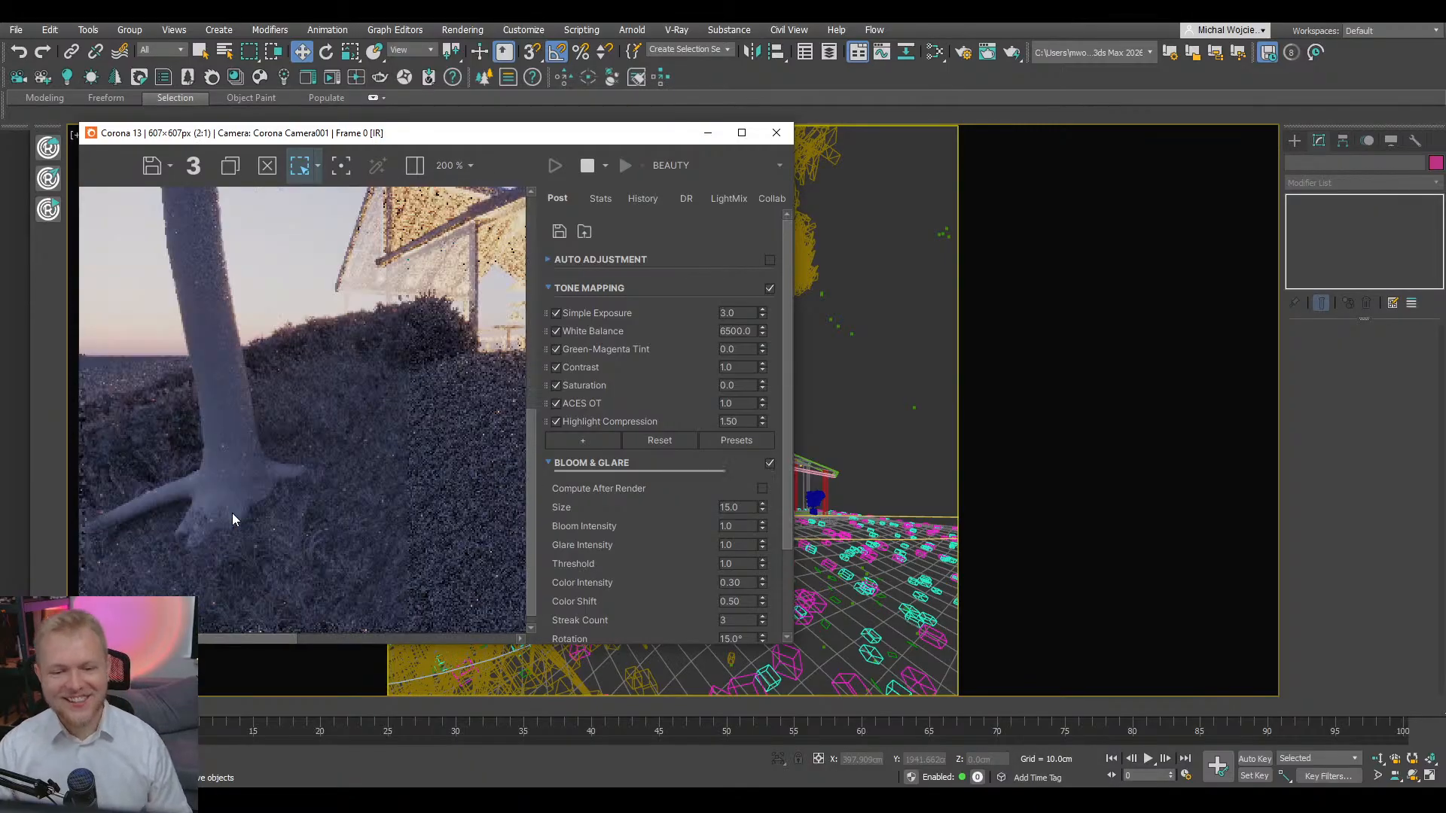
- Lower the eucalyptus tree to about Z -203 cm, check it in the interactive render, and close the render window
drag(369, 132, 931, 95)
click(466, 439)
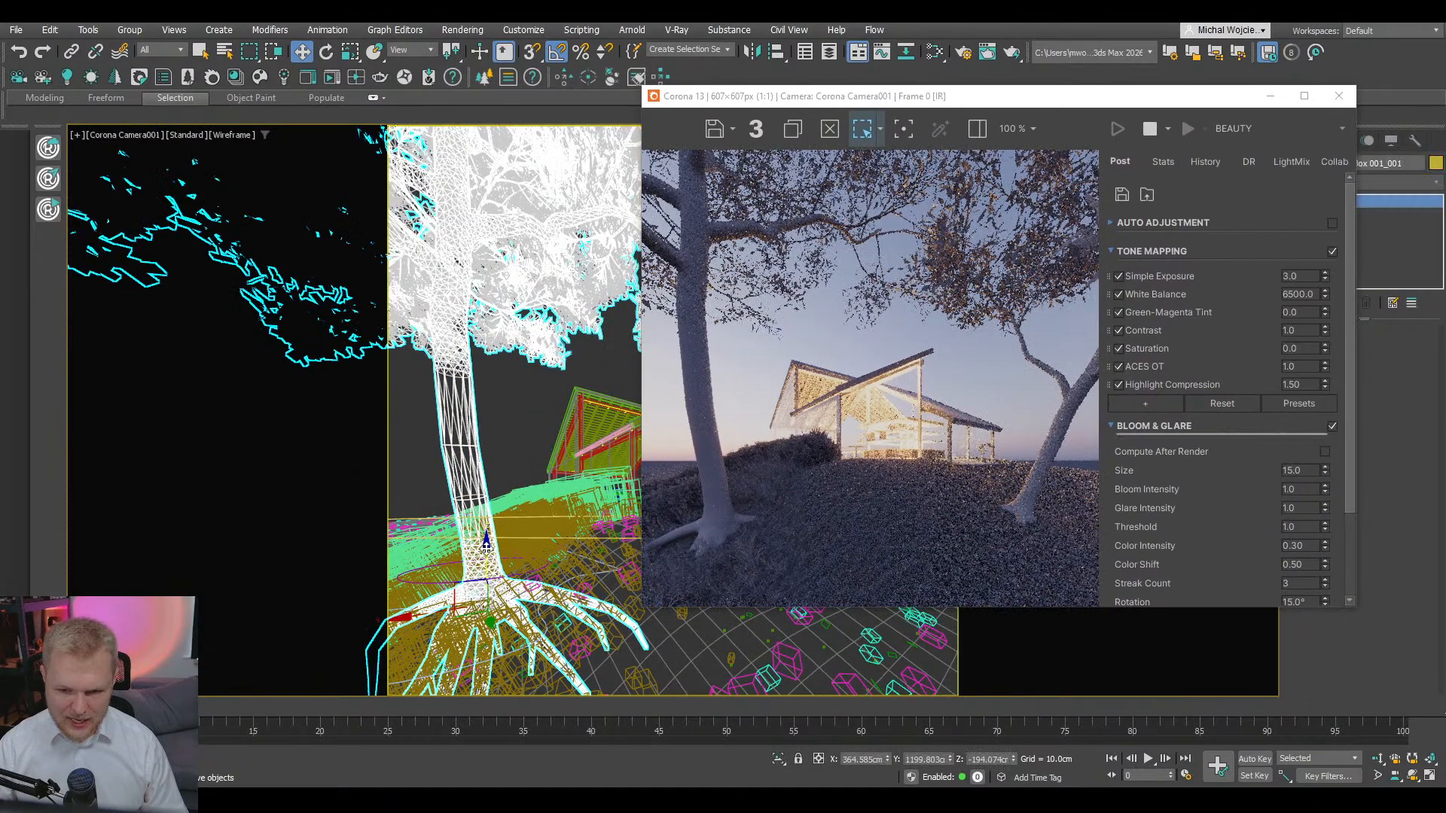
drag(488, 551, 489, 553)
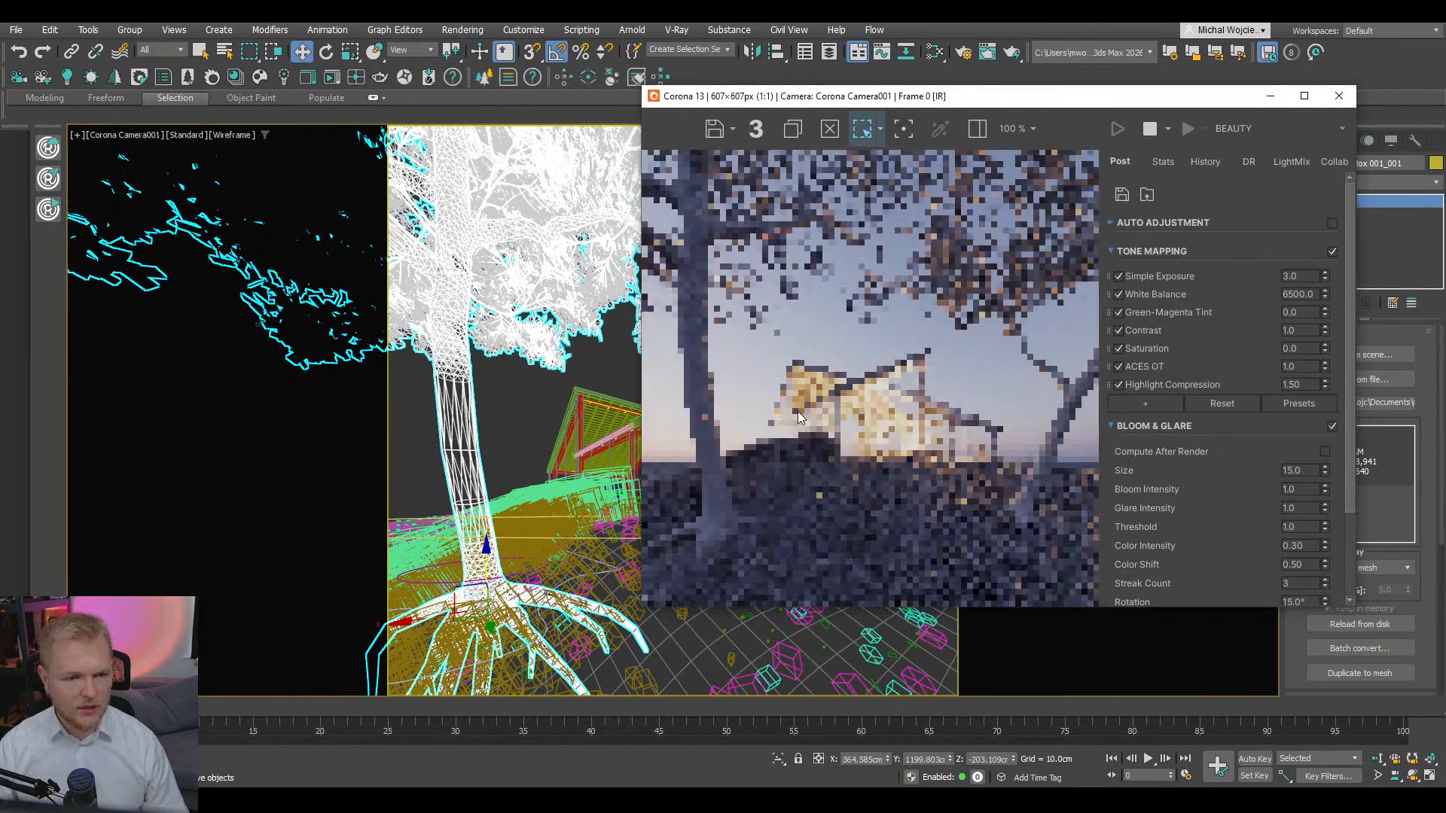
scroll(798, 411, down, 1)
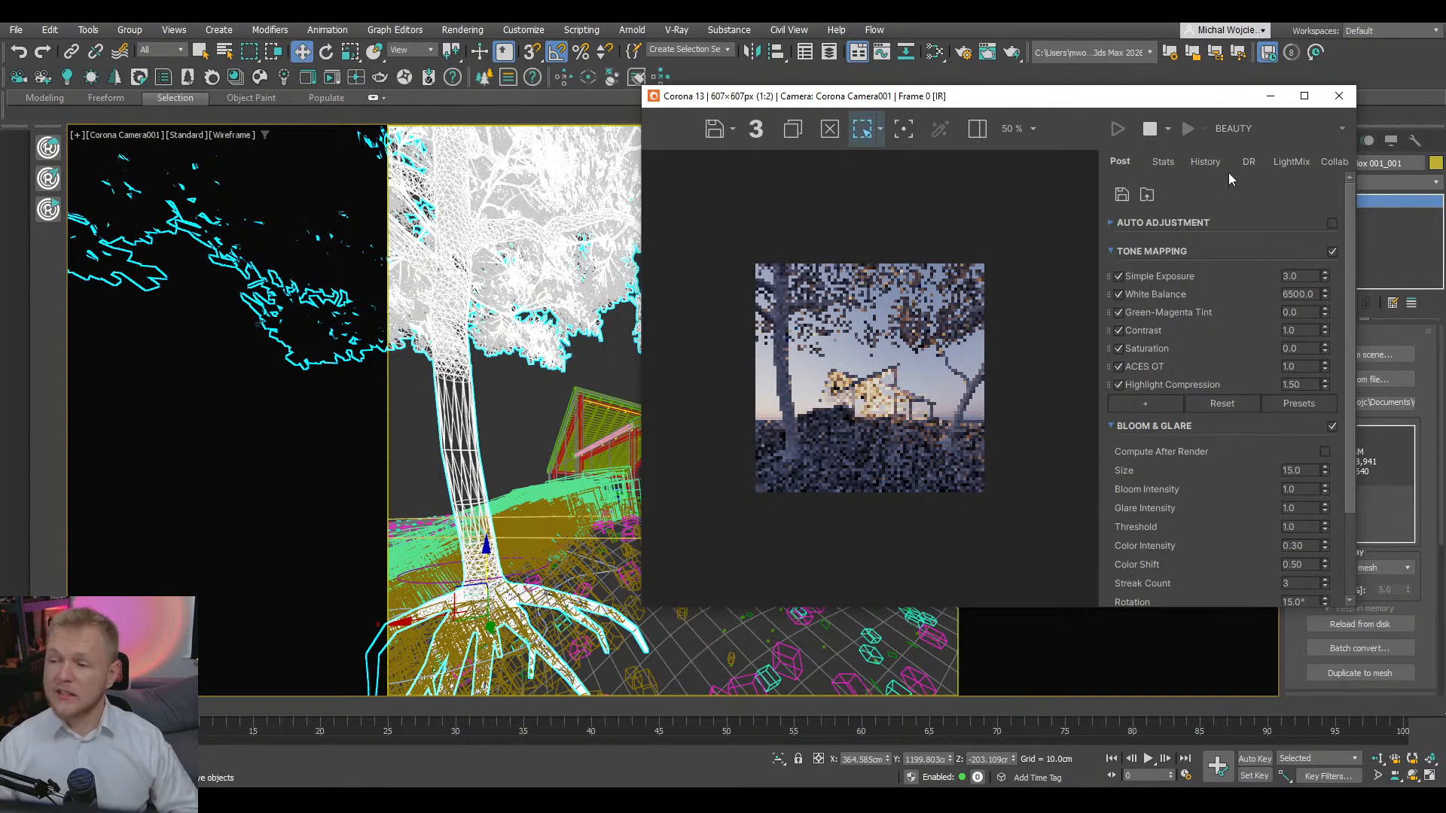
click(1339, 96)
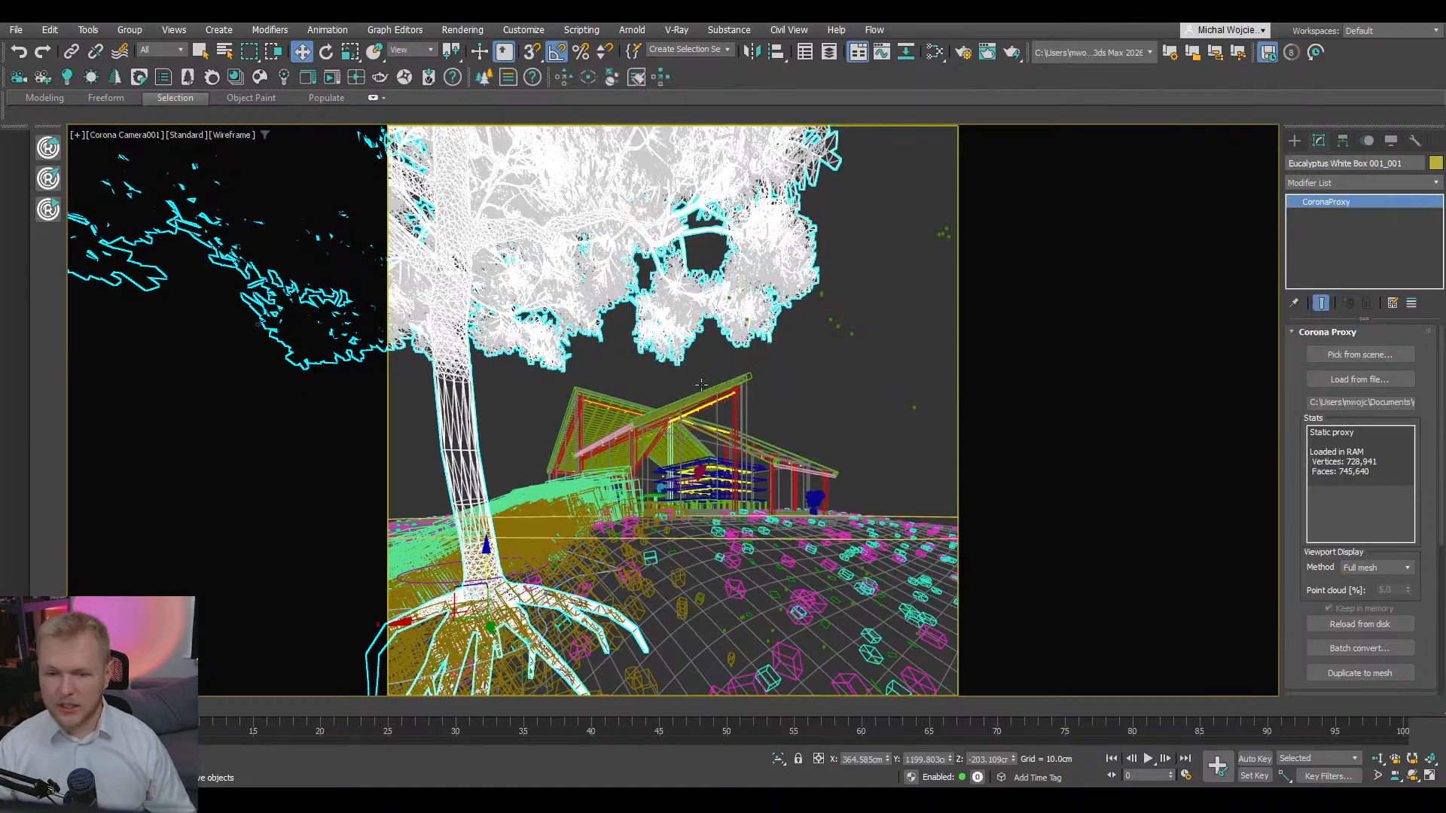
click(870, 367)
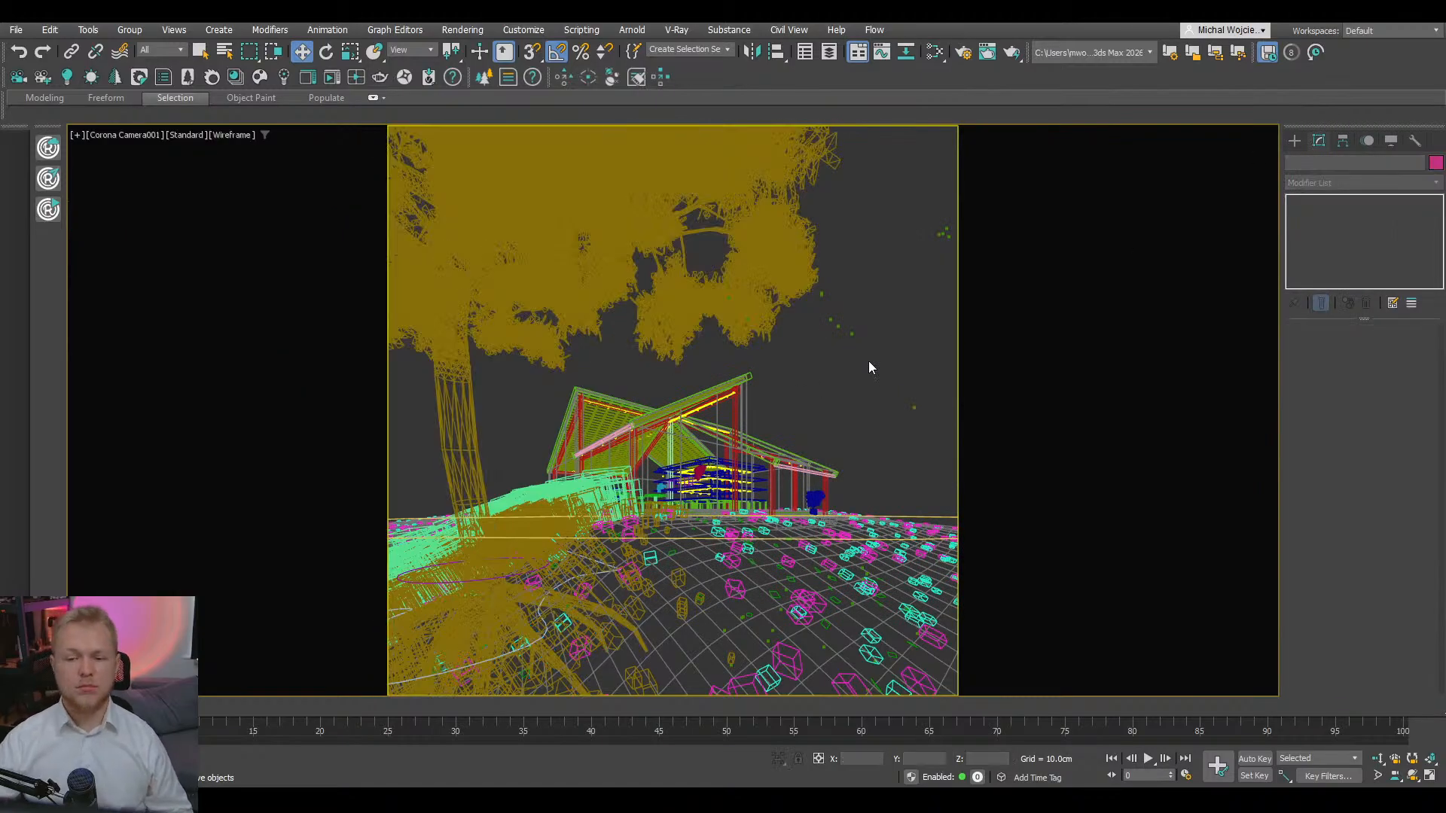
- In the maximized orthographic view, try the eucalyptus proxy's Wire bounding box display and settle on Point cloud
click(1431, 780)
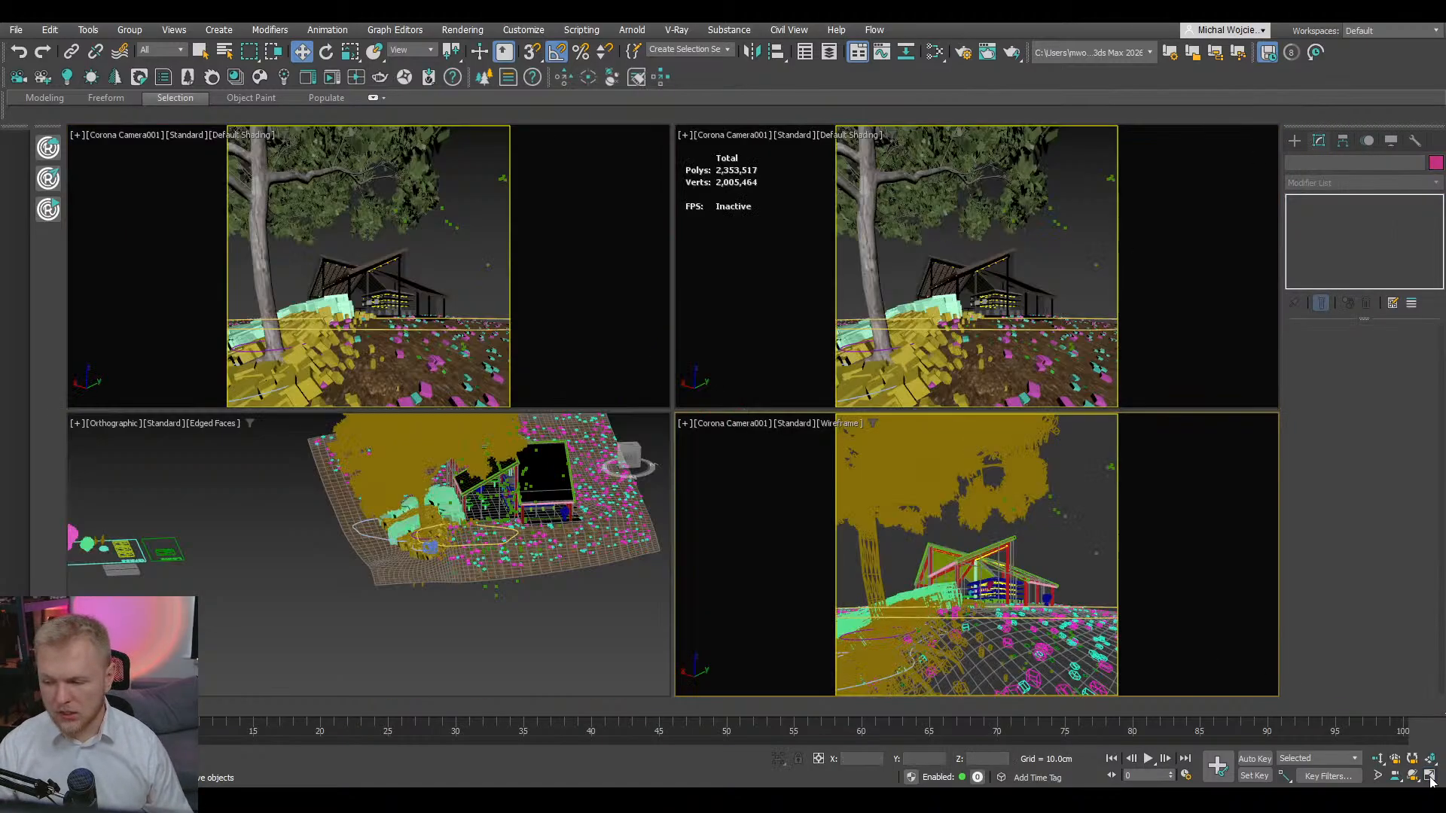
click(553, 627)
key(alt+w)
scroll(554, 617, down, 5)
alt+middle_drag(590, 517, 663, 377)
click(671, 367)
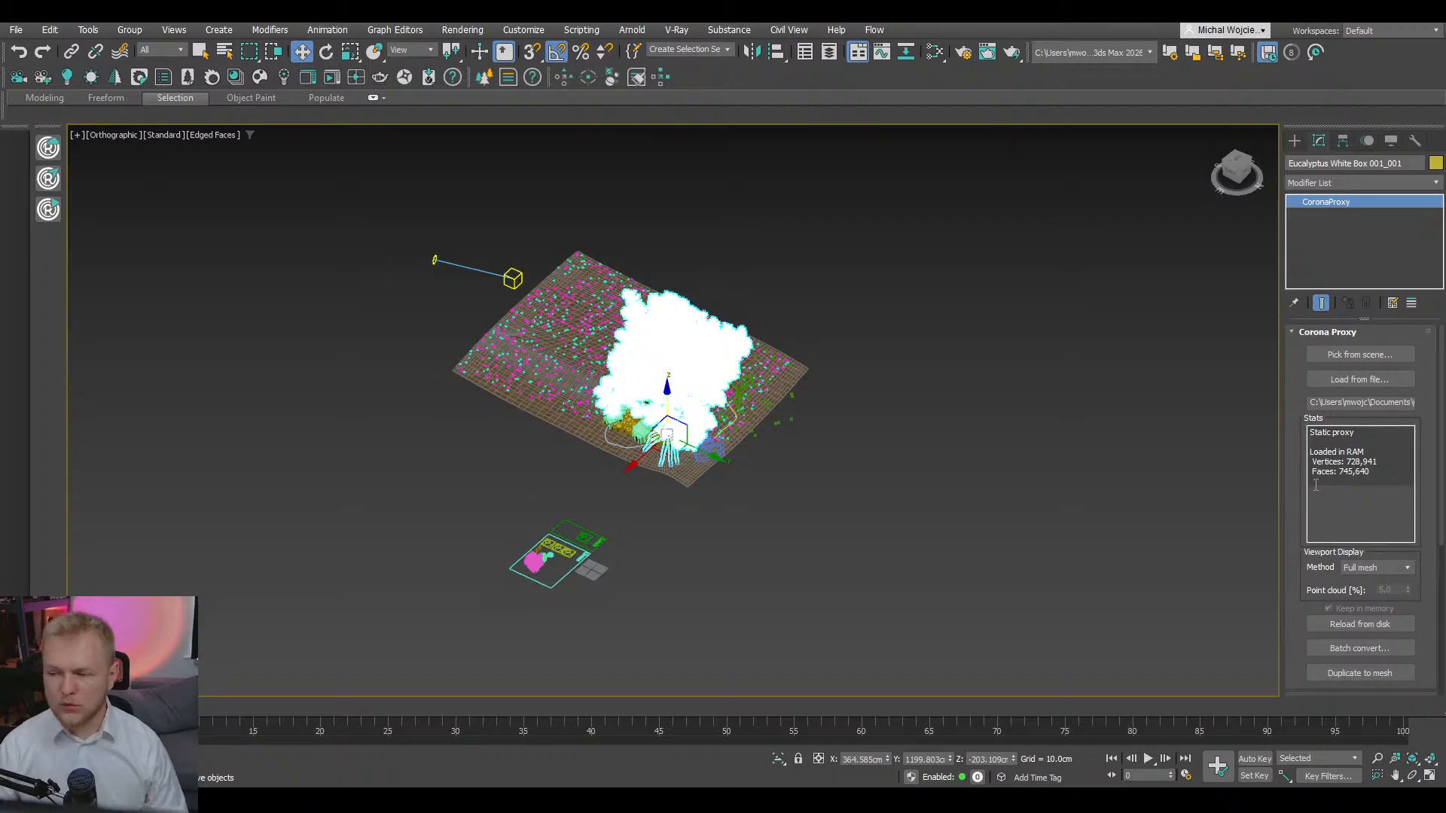
click(1376, 567)
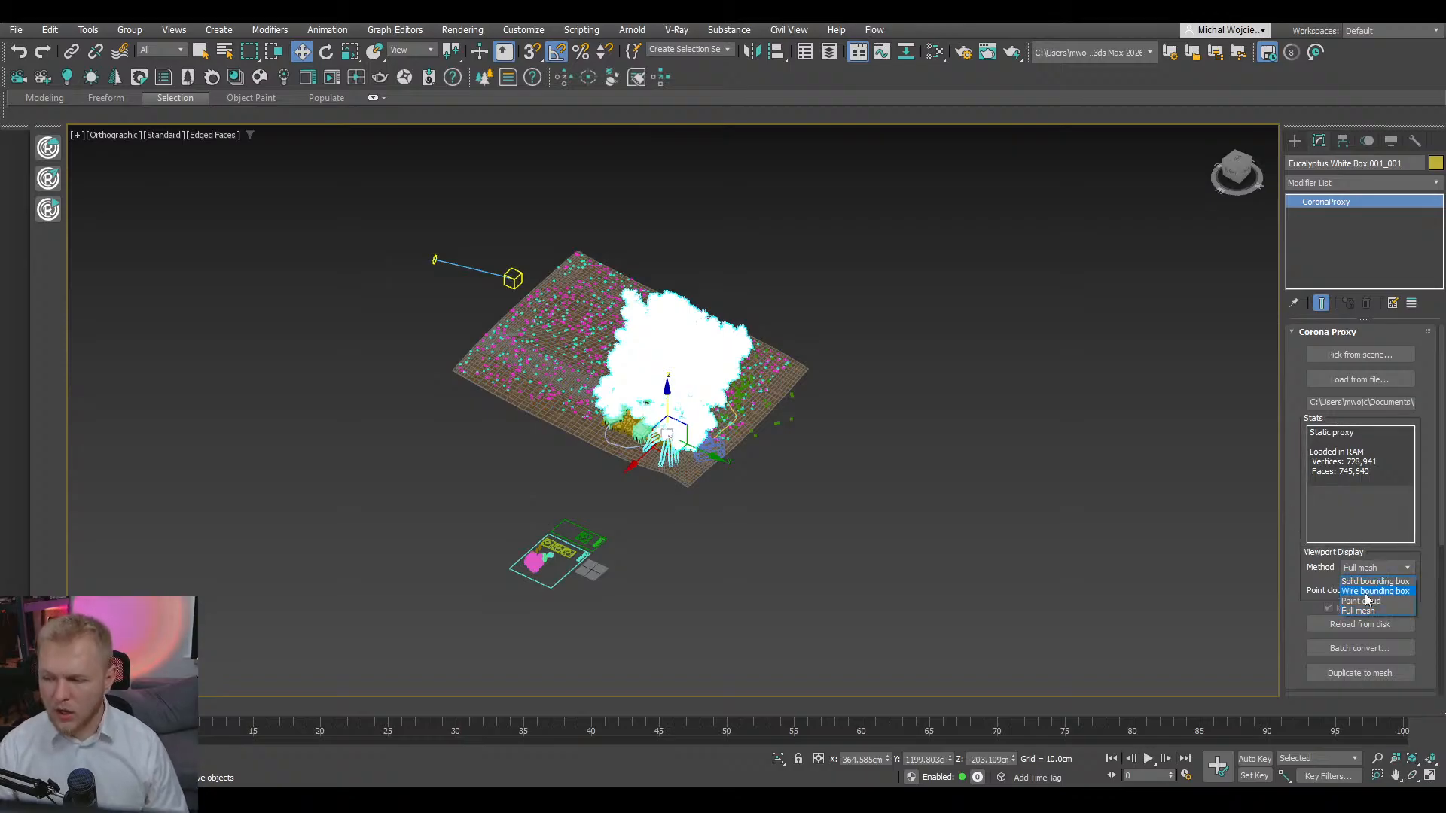
click(1375, 591)
click(1376, 567)
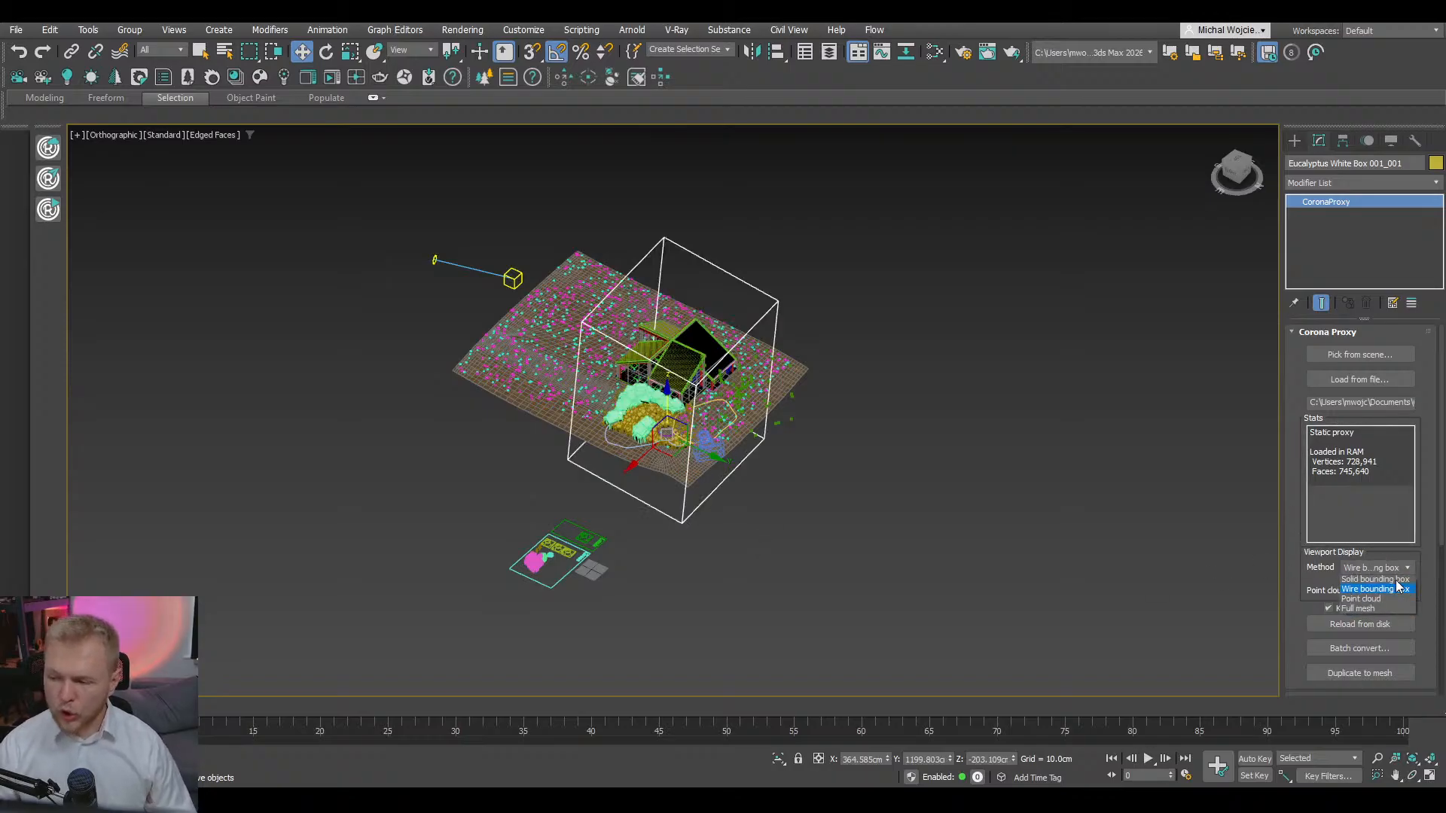
click(1367, 598)
click(866, 578)
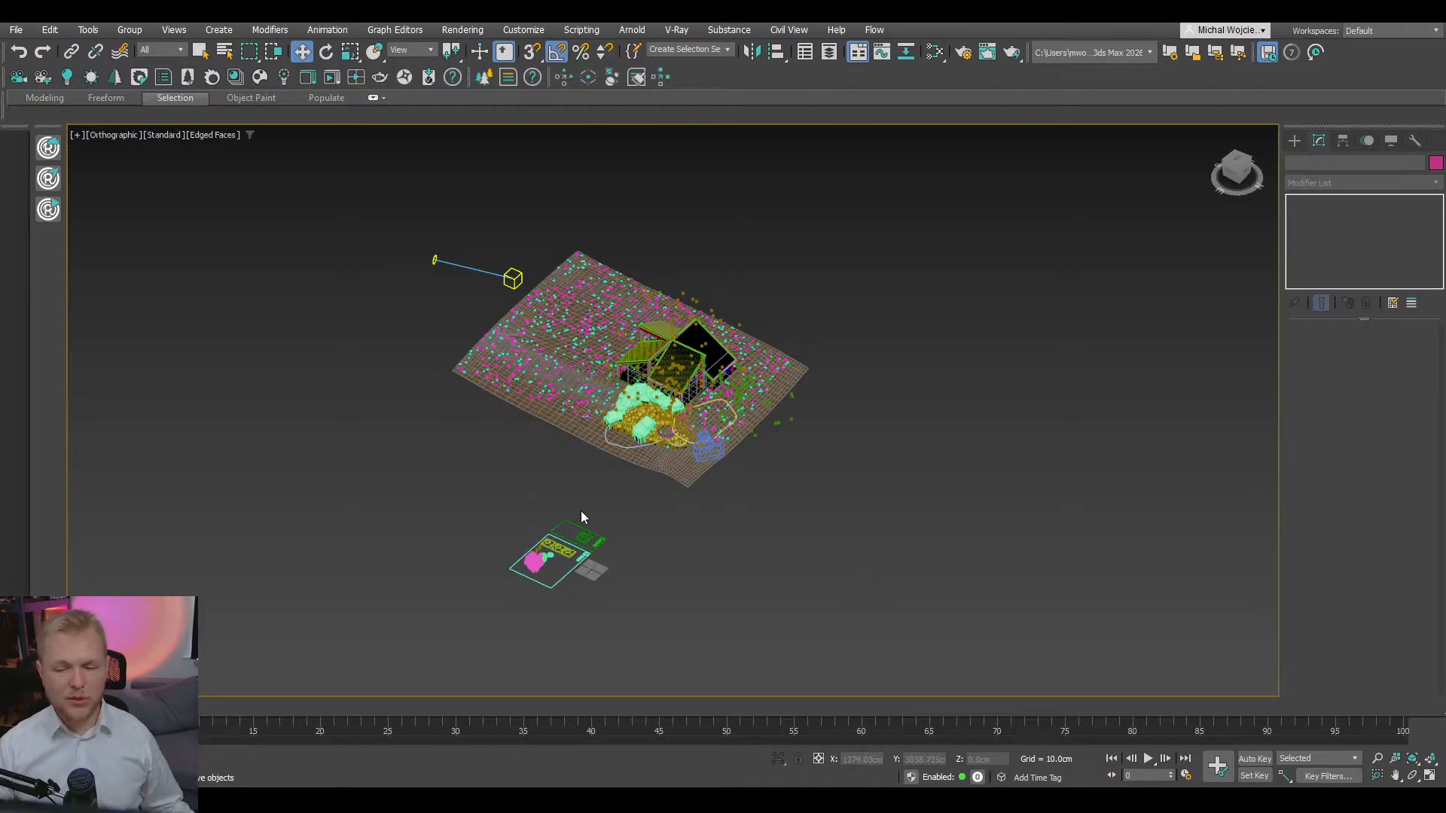
- Examine the terrain and house, the Leafs and Grass scatter groups with their plant models, and the ground in front of the house
scroll(588, 535, up, 3)
middle_drag(617, 527, 744, 432)
scroll(744, 432, up, 1)
scroll(904, 324, down, 5)
middle_drag(956, 290, 662, 576)
alt+middle_drag(663, 576, 705, 495)
scroll(645, 425, up, 3)
alt+middle_drag(644, 426, 753, 358)
scroll(657, 467, down, 3)
alt+middle_drag(753, 359, 739, 405)
scroll(628, 396, up, 3)
alt+middle_drag(613, 400, 696, 326)
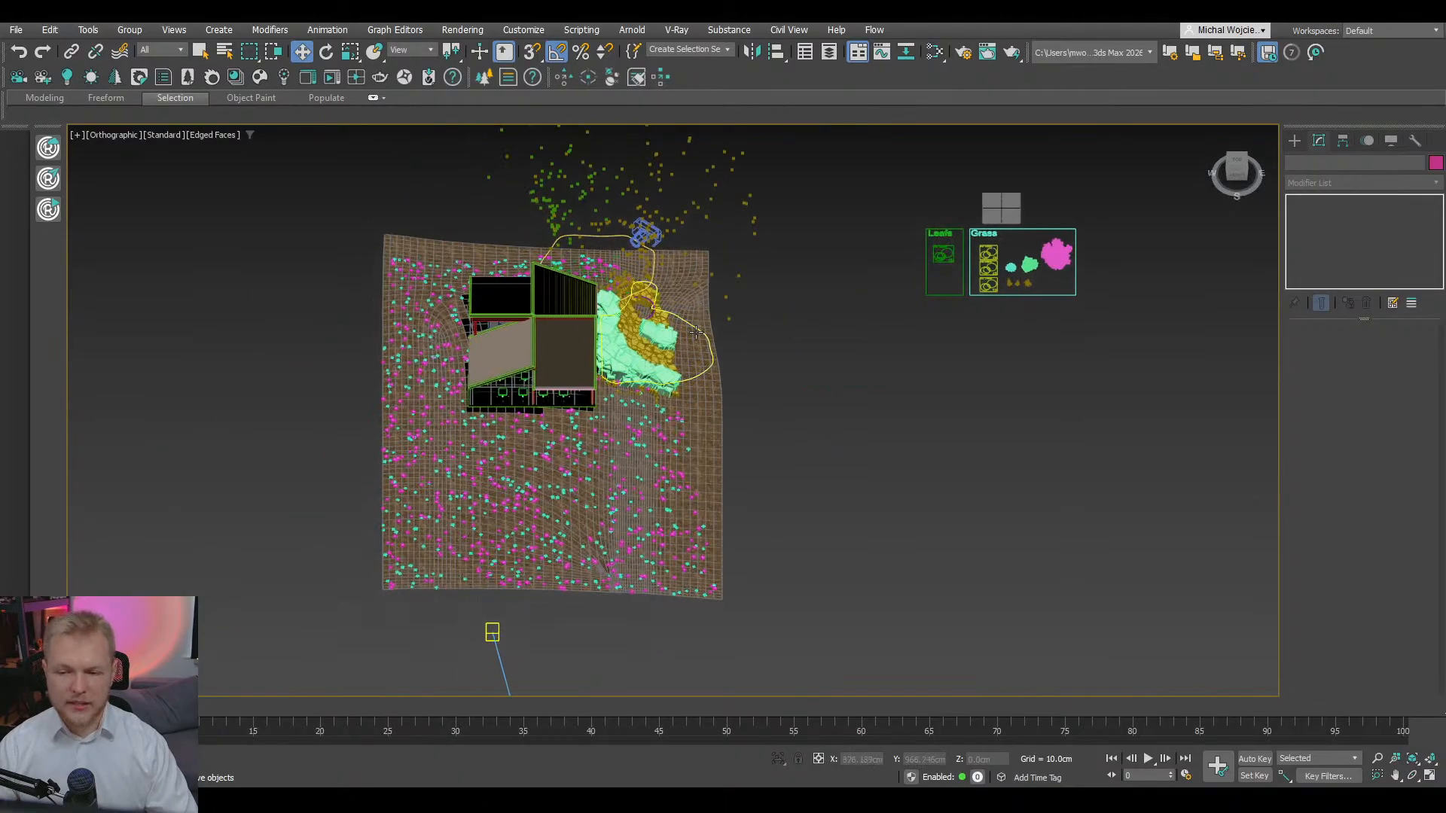
scroll(711, 377, up, 2)
scroll(711, 377, down, 4)
alt+middle_drag(711, 376, 742, 379)
scroll(900, 310, up, 5)
scroll(961, 322, up, 3)
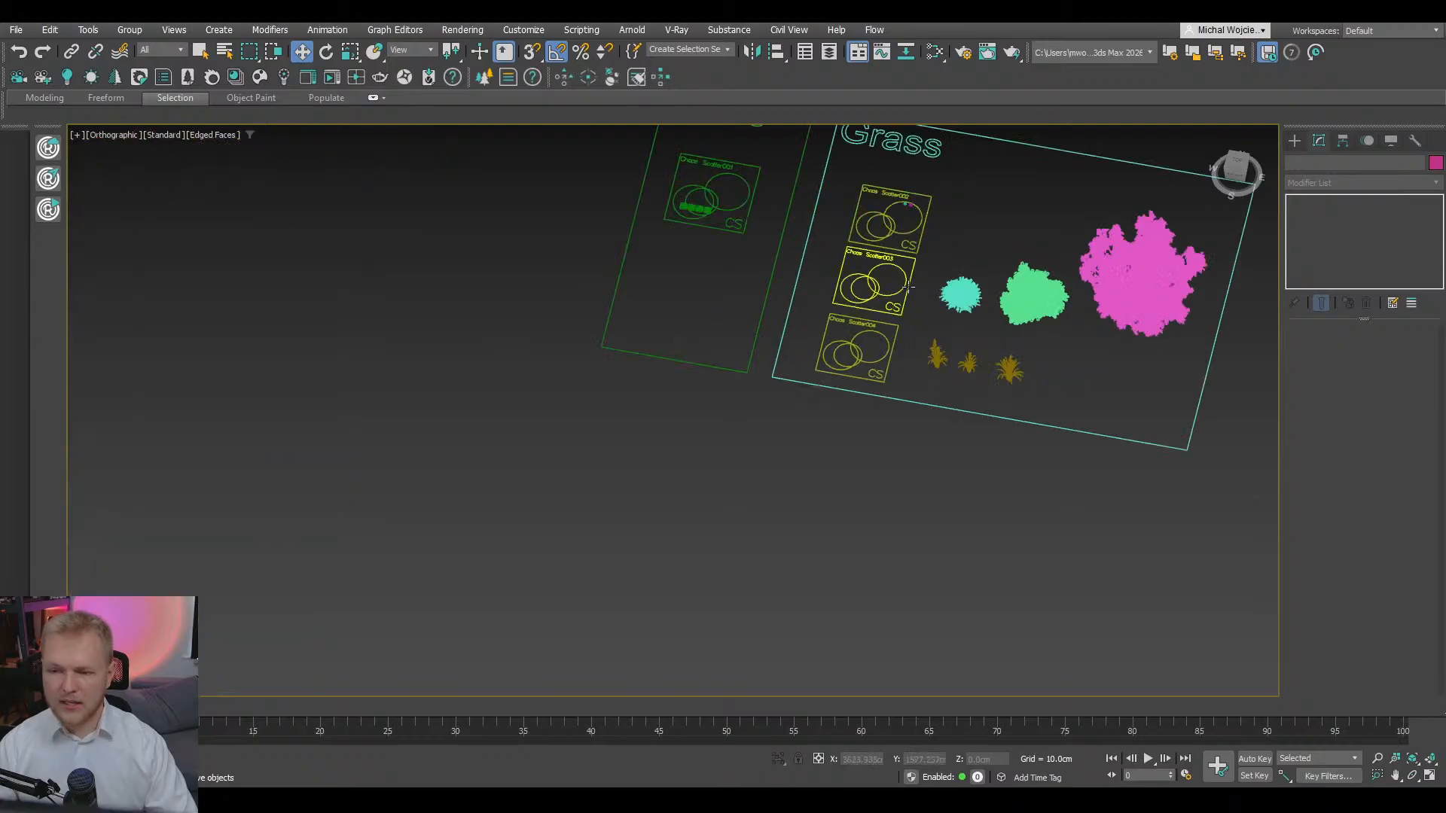
scroll(903, 284, down, 7)
middle_drag(681, 472, 652, 551)
middle_drag(652, 551, 711, 504)
scroll(655, 488, up, 5)
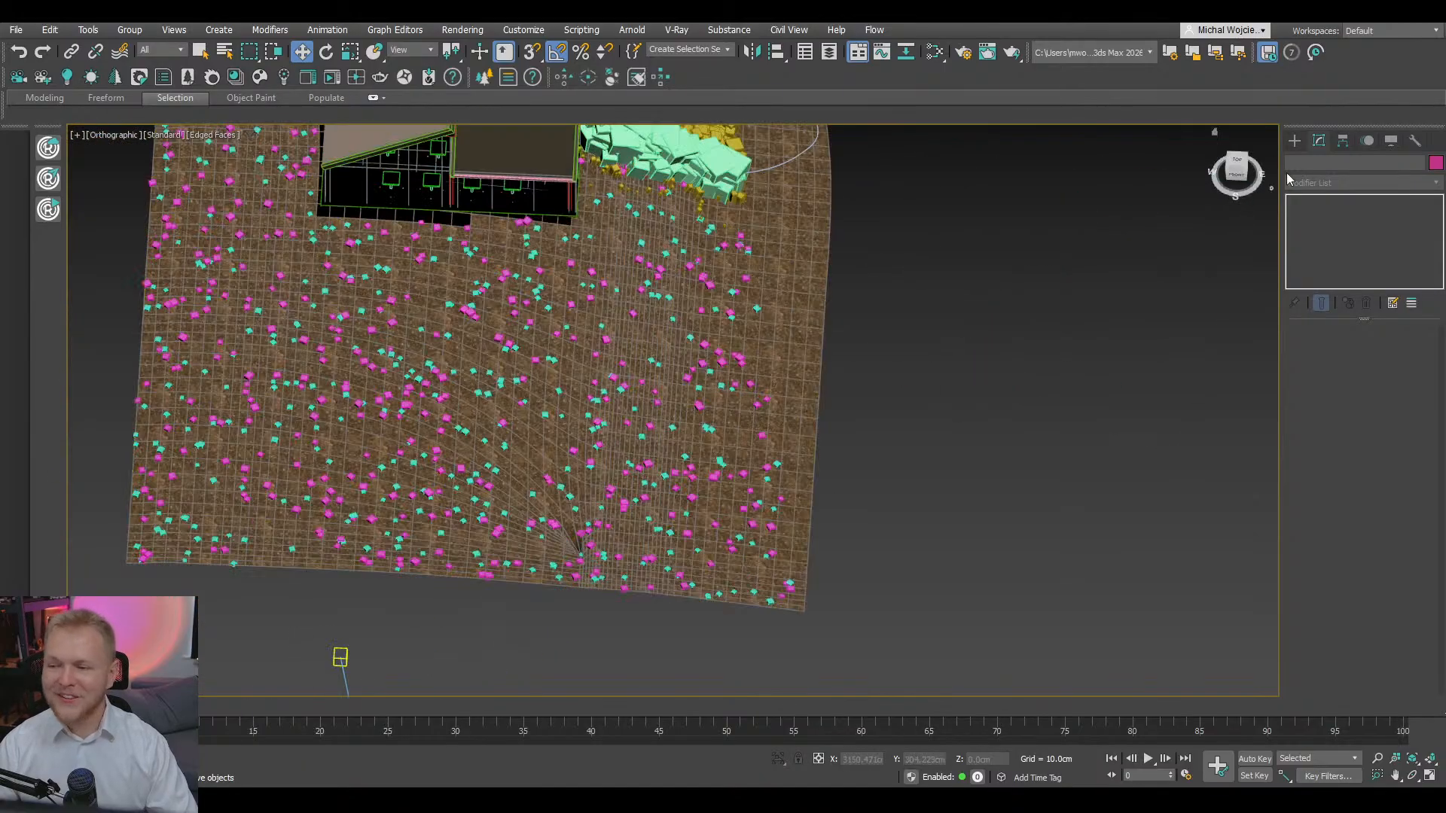
- Bring up the spline creation tools and show the terrain around the house in top view
click(1295, 140)
alt+middle_drag(667, 332, 694, 380)
key(t)
scroll(693, 426, down, 7)
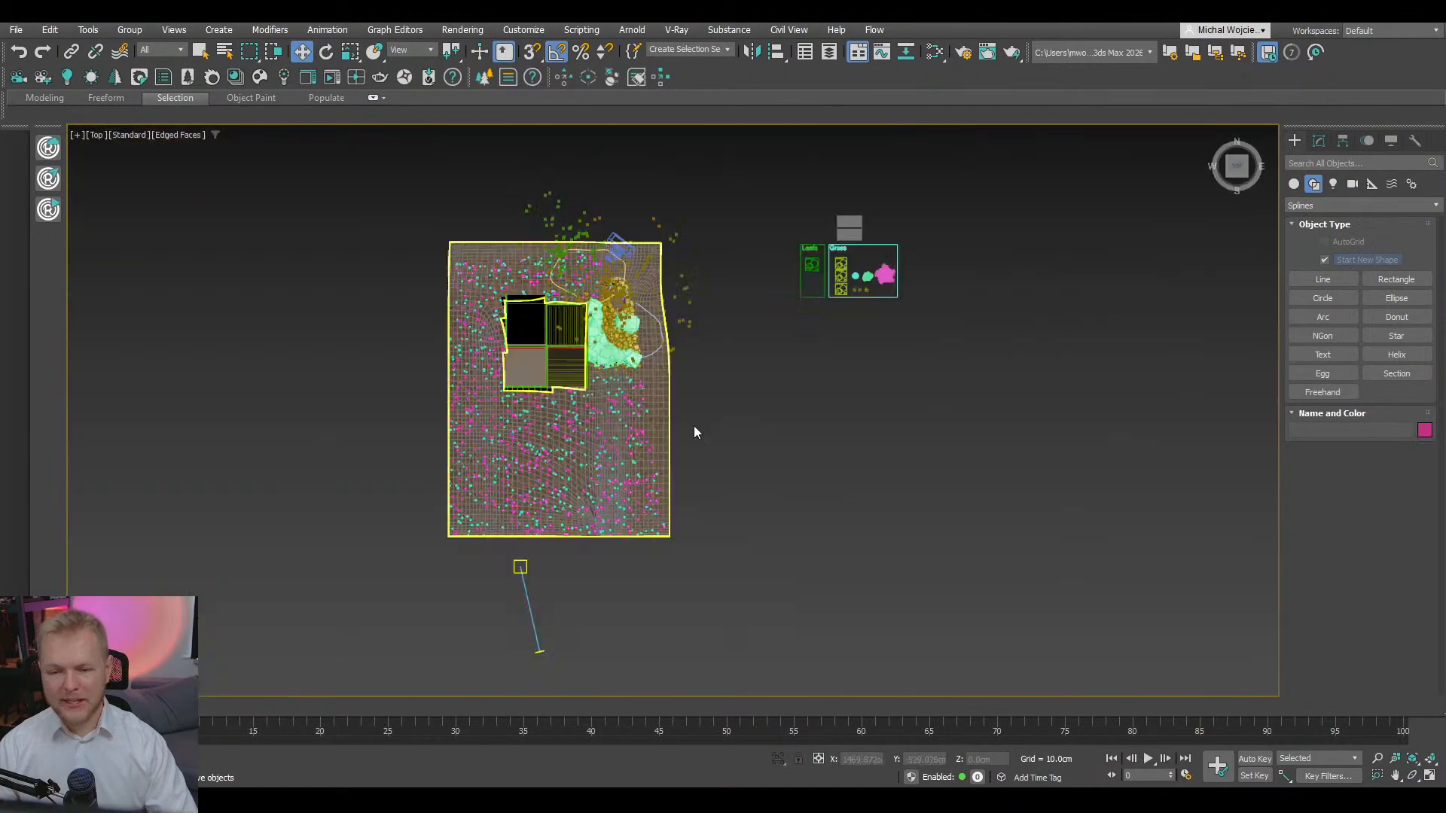
scroll(610, 431, up, 5)
middle_drag(878, 467, 860, 498)
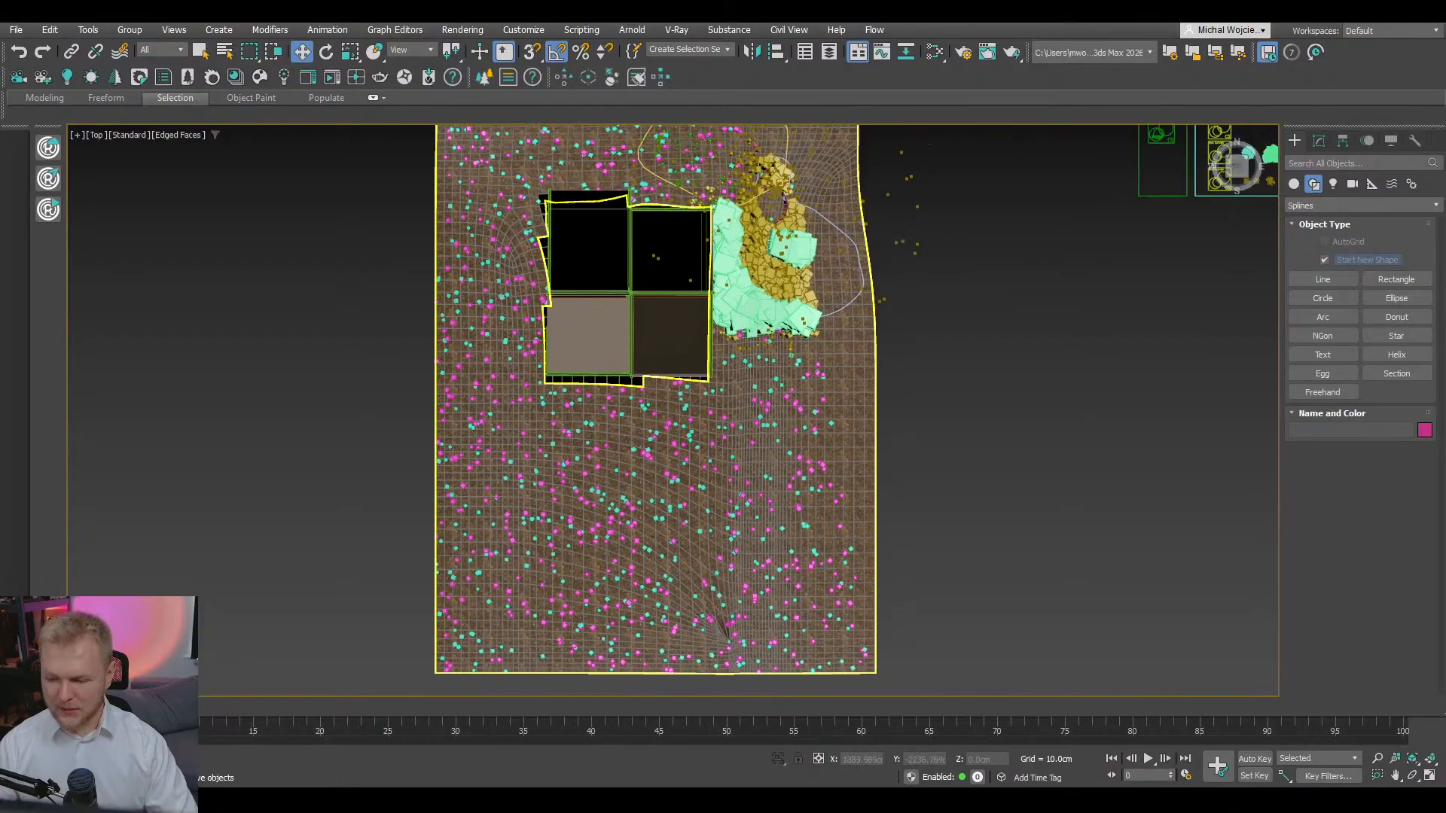
- Check the reference image dsasd.jpg for the planting around the house and return to the terrain
key(alt+Tab)
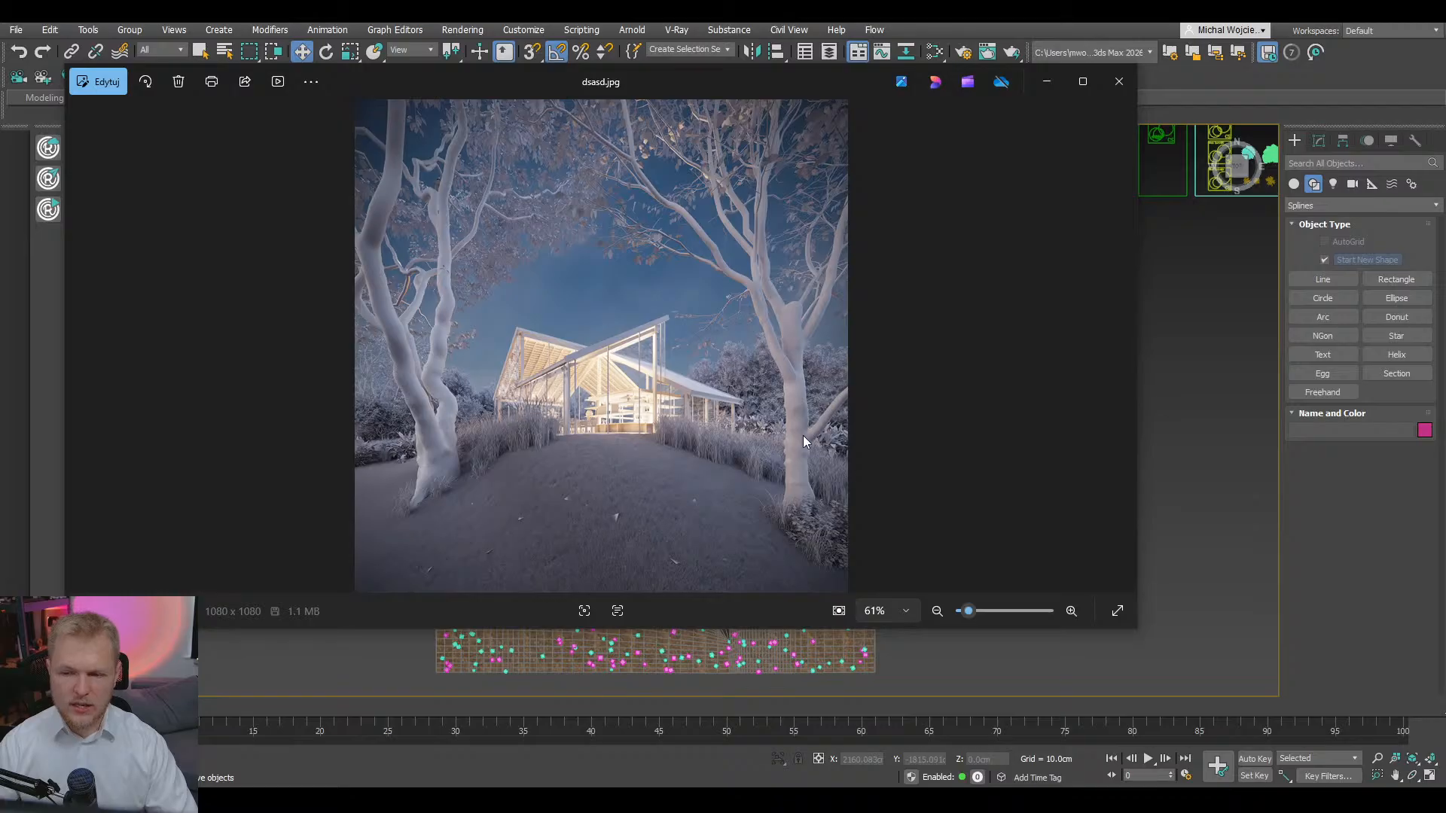
click(1094, 23)
scroll(896, 456, down, 2)
middle_drag(900, 455, 797, 442)
scroll(797, 442, up, 4)
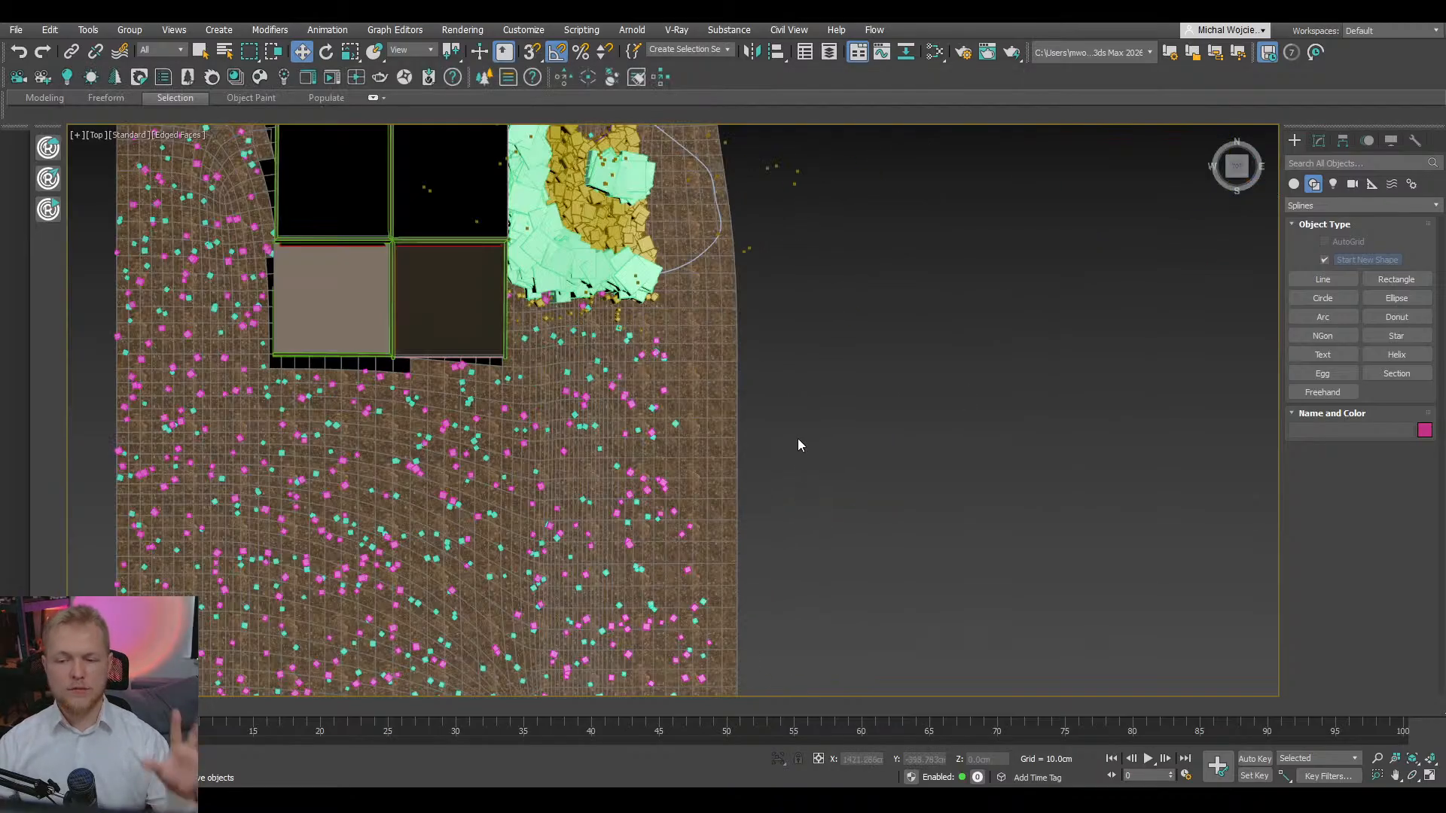
scroll(798, 438, down, 2)
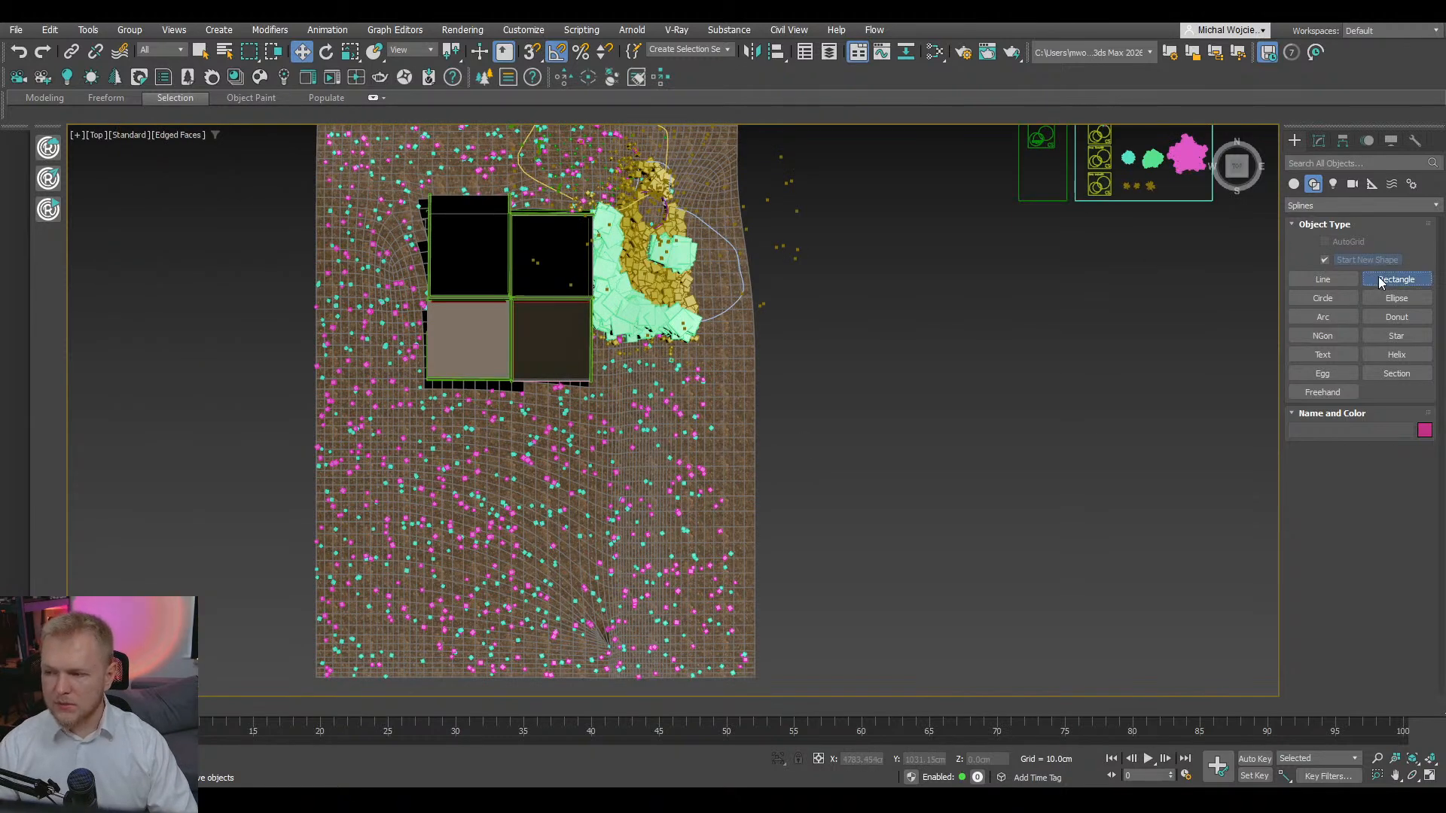
- Try outlining a planting strip along the front and side of the house with a closed curved line, and delete it
click(1380, 281)
click(1349, 280)
click(727, 505)
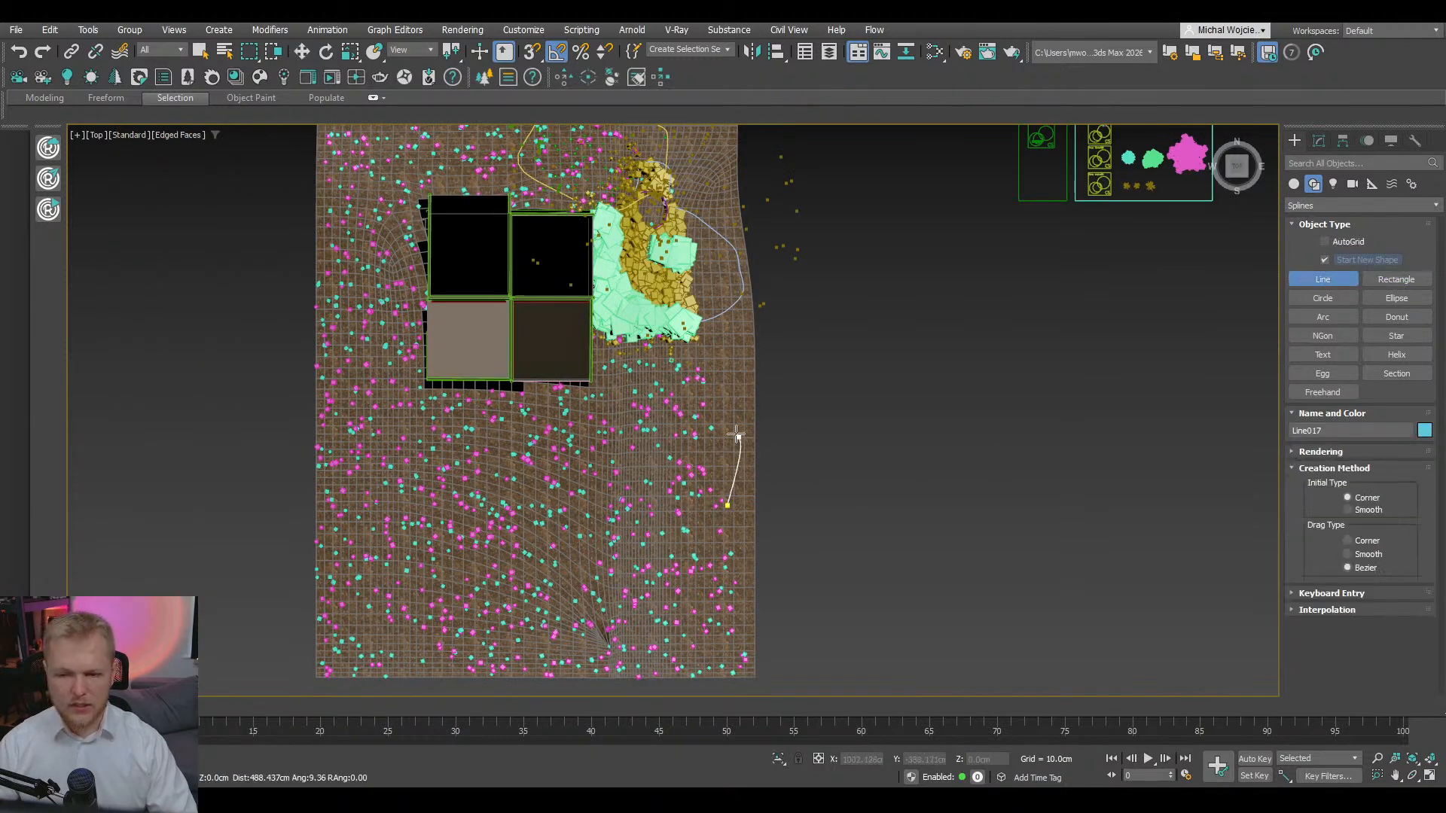
click(733, 427)
click(643, 424)
click(561, 440)
click(484, 429)
click(420, 406)
click(383, 391)
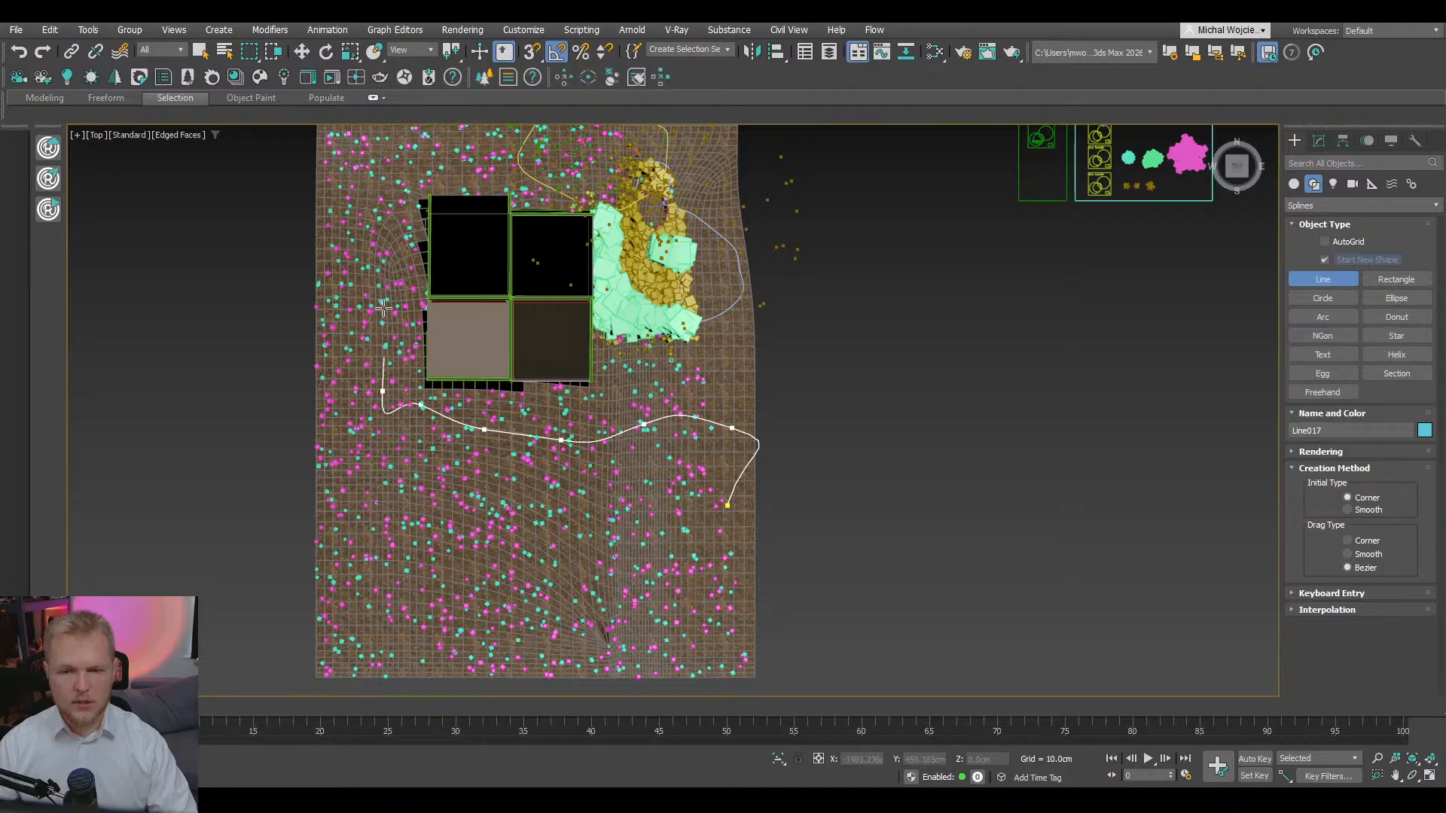
click(404, 232)
middle_drag(392, 209, 418, 278)
click(368, 210)
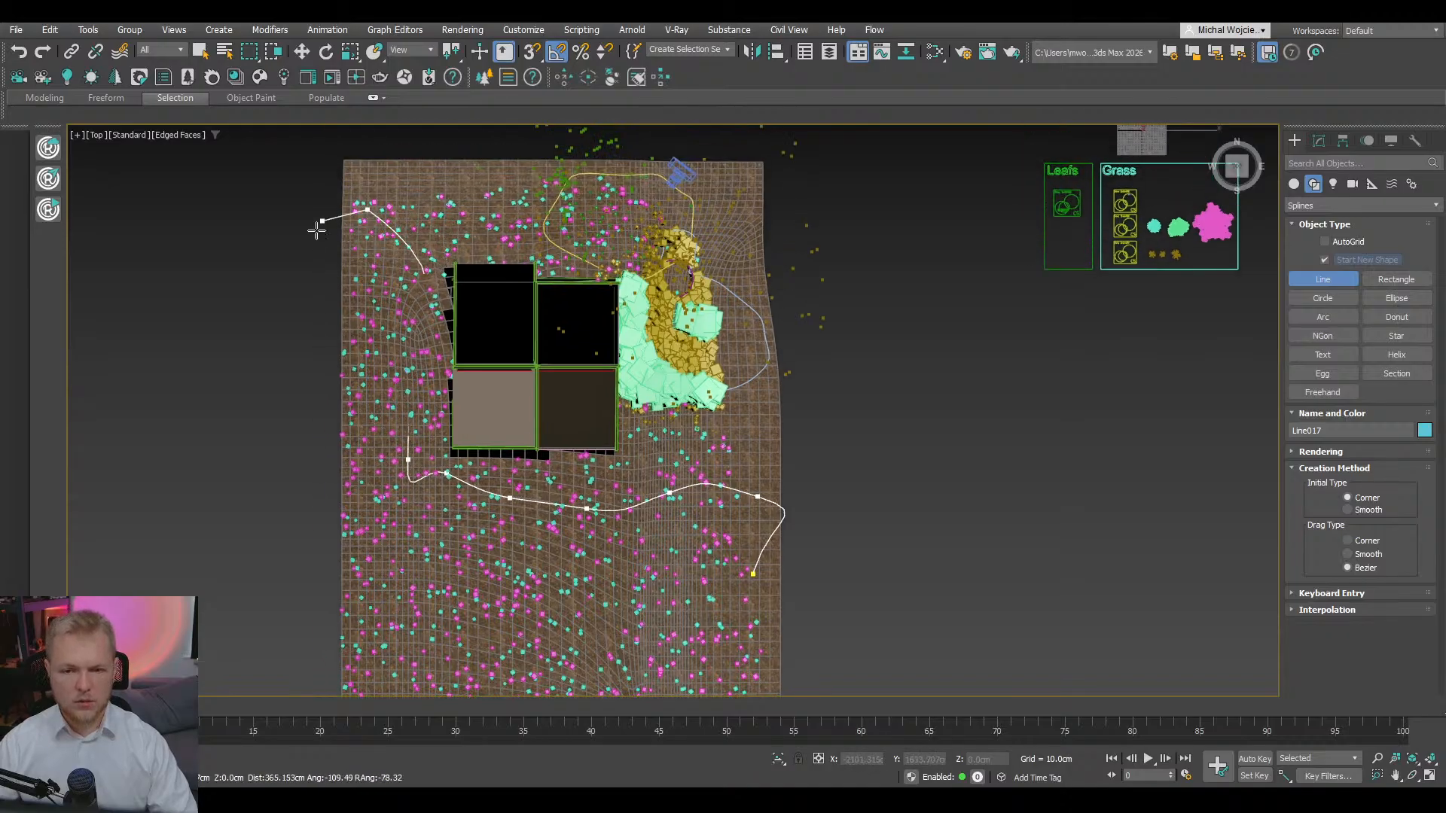
click(378, 473)
drag(387, 537, 493, 521)
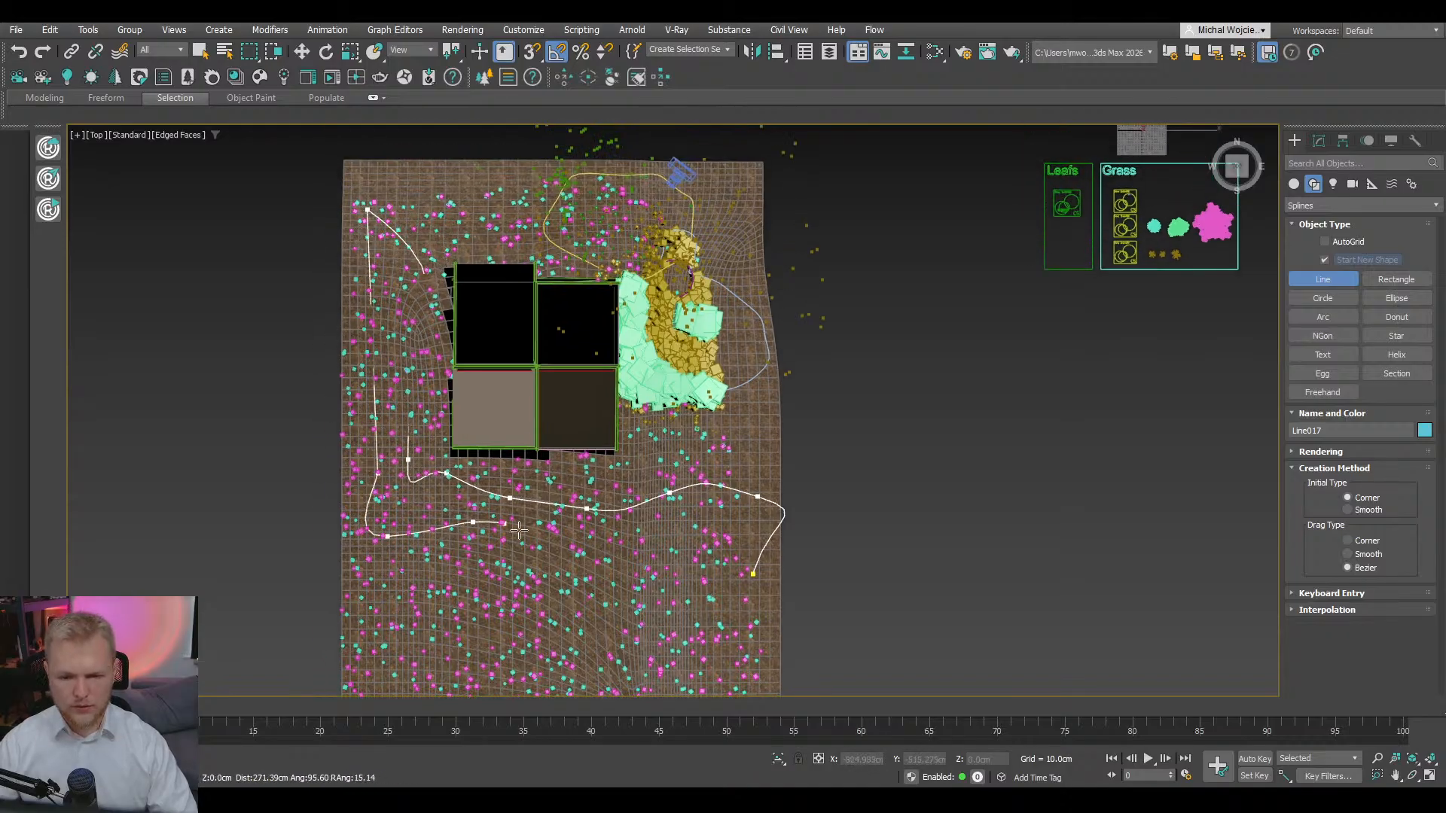
click(523, 534)
click(570, 546)
click(666, 535)
click(752, 573)
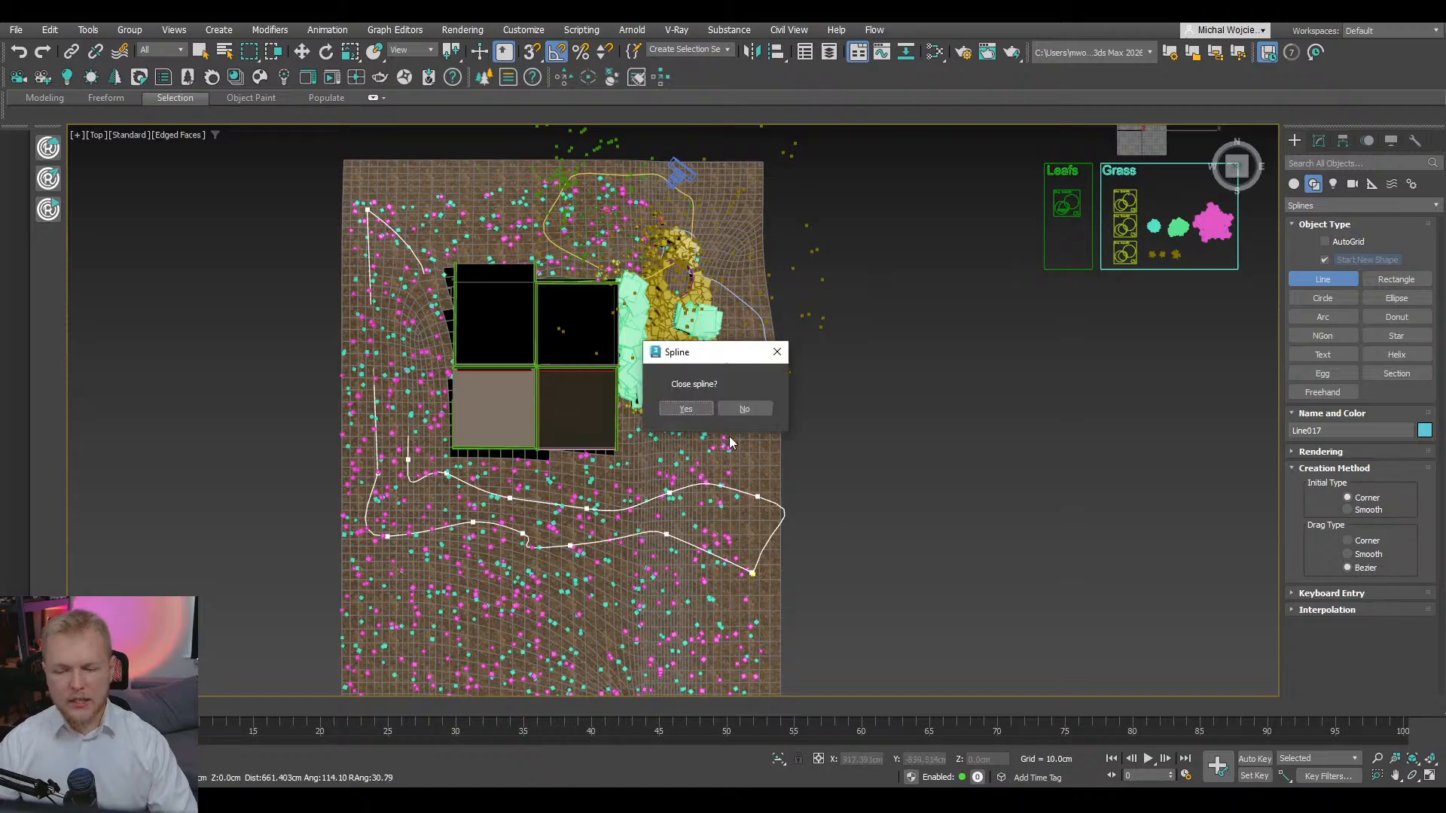
click(686, 410)
alt+middle_drag(712, 470, 934, 350)
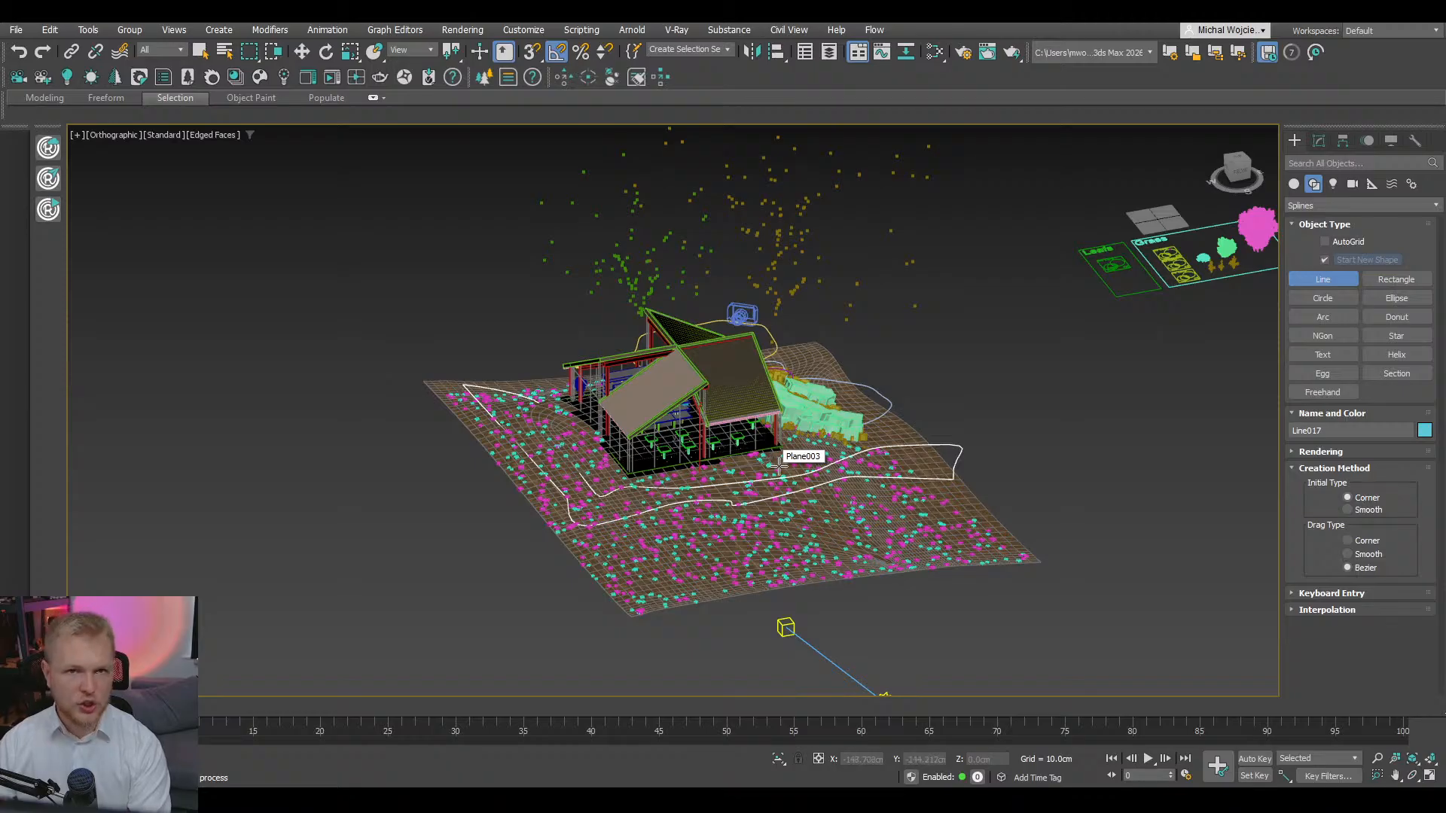
key(Delete)
- Draw an open curved line across the terrain along the front and far side of the house
scroll(777, 469, down, 2)
alt+middle_drag(777, 469, 795, 487)
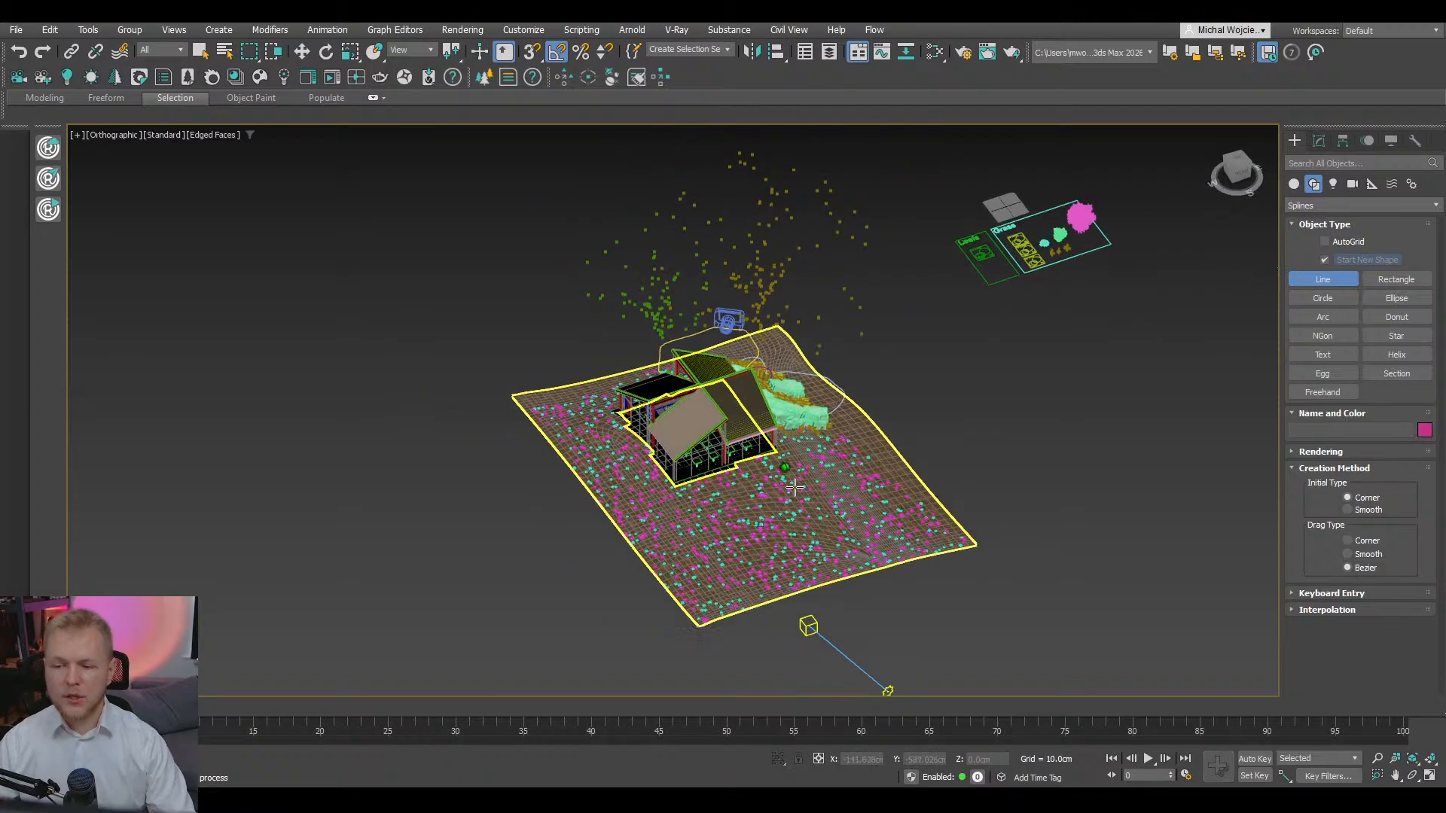
click(881, 473)
click(795, 501)
click(719, 498)
click(652, 500)
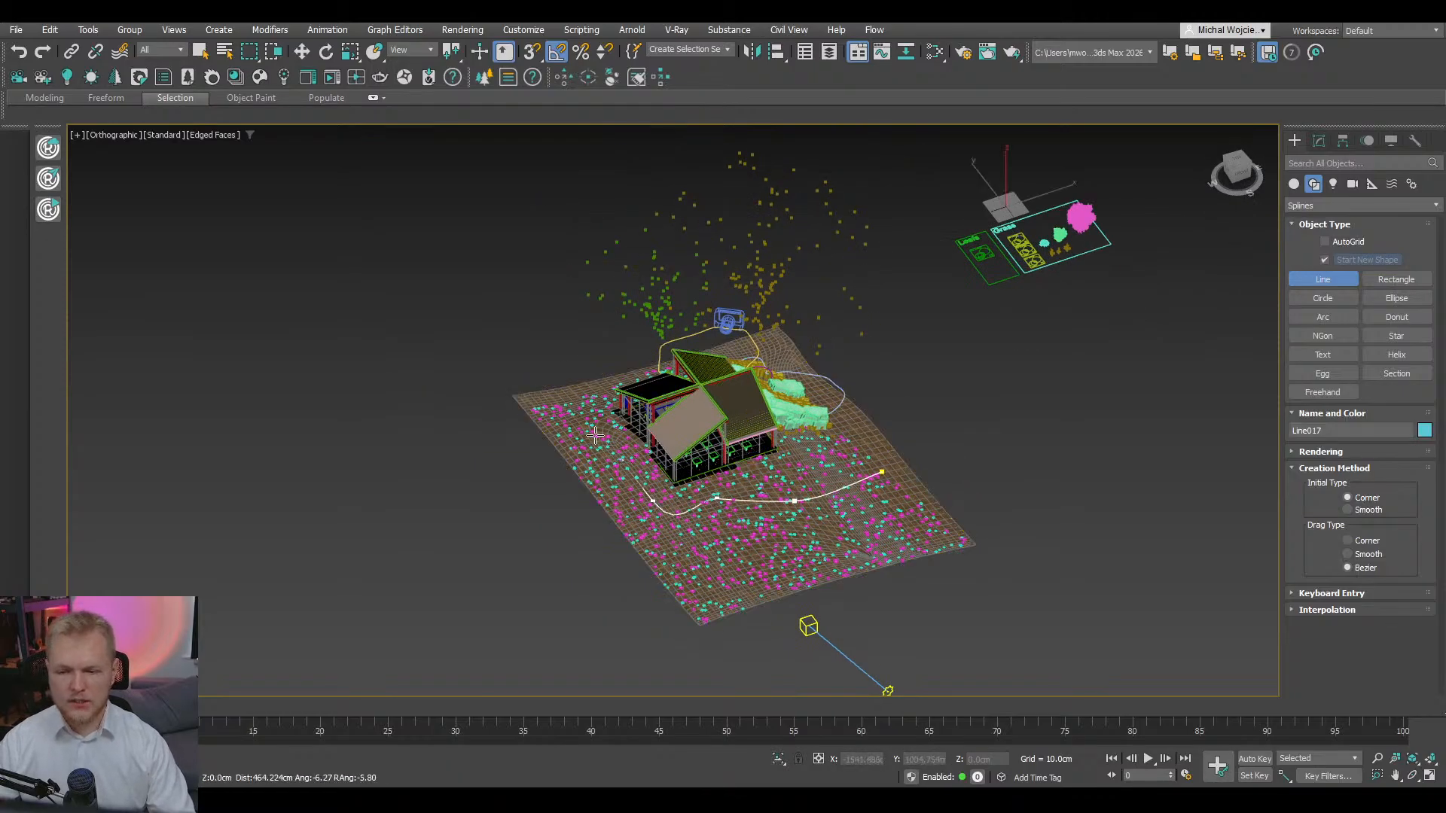
click(566, 414)
click(540, 393)
right_click(544, 340)
right_click(493, 360)
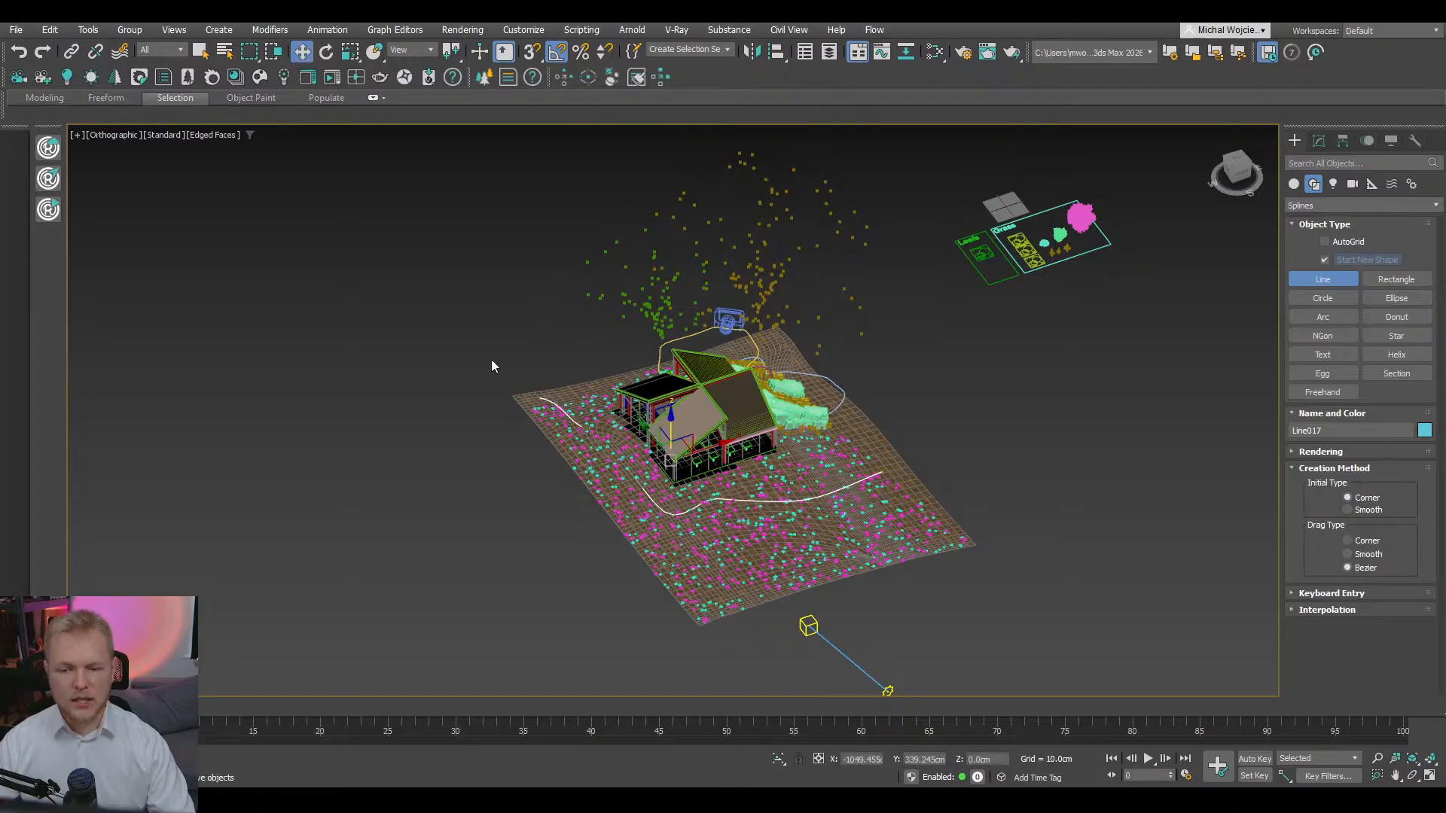
- Raise the new line above the terrain to a Z height of about 82.6 cm
click(719, 520)
alt+middle_drag(719, 519, 783, 486)
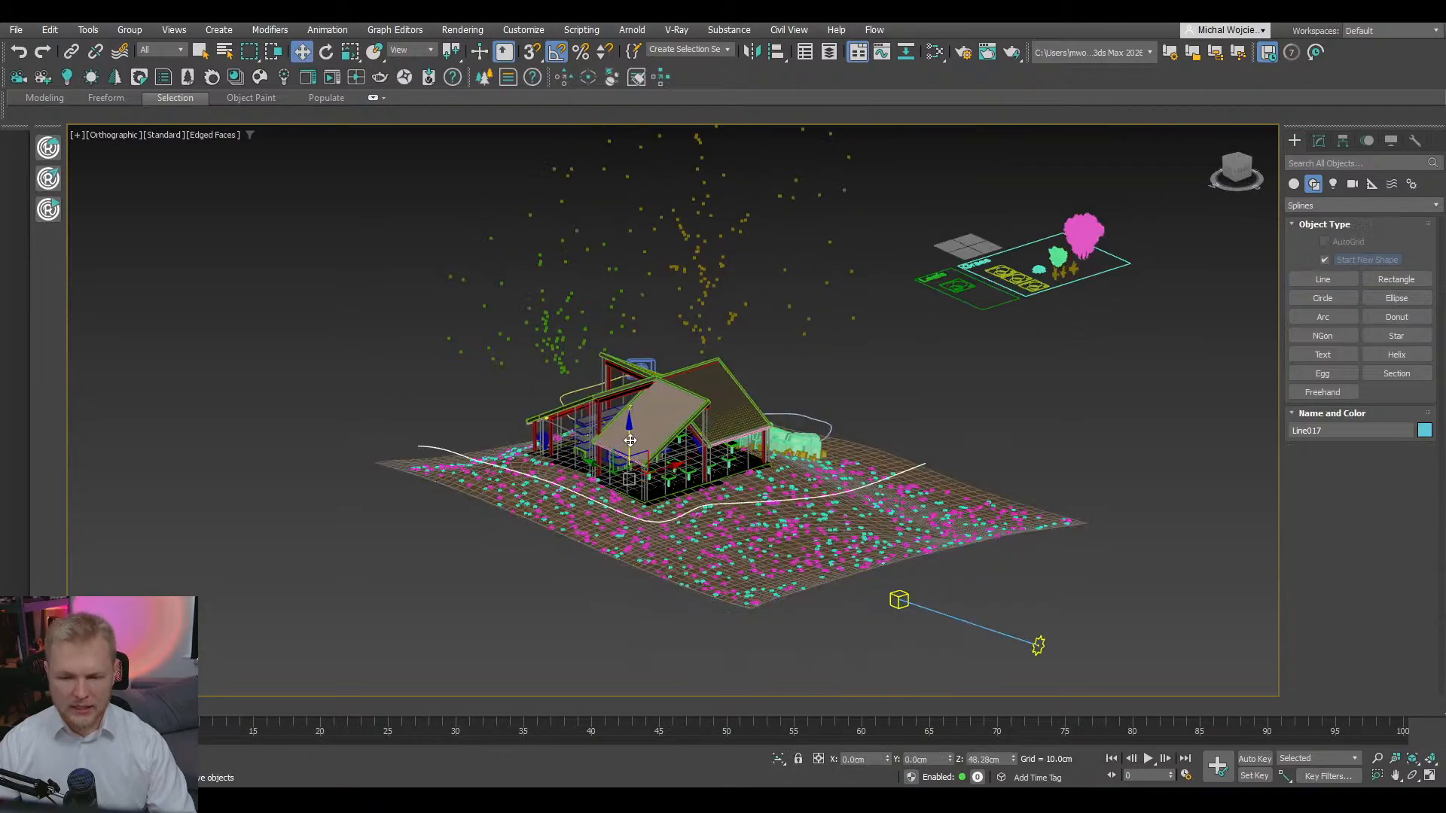
click(976, 494)
click(922, 464)
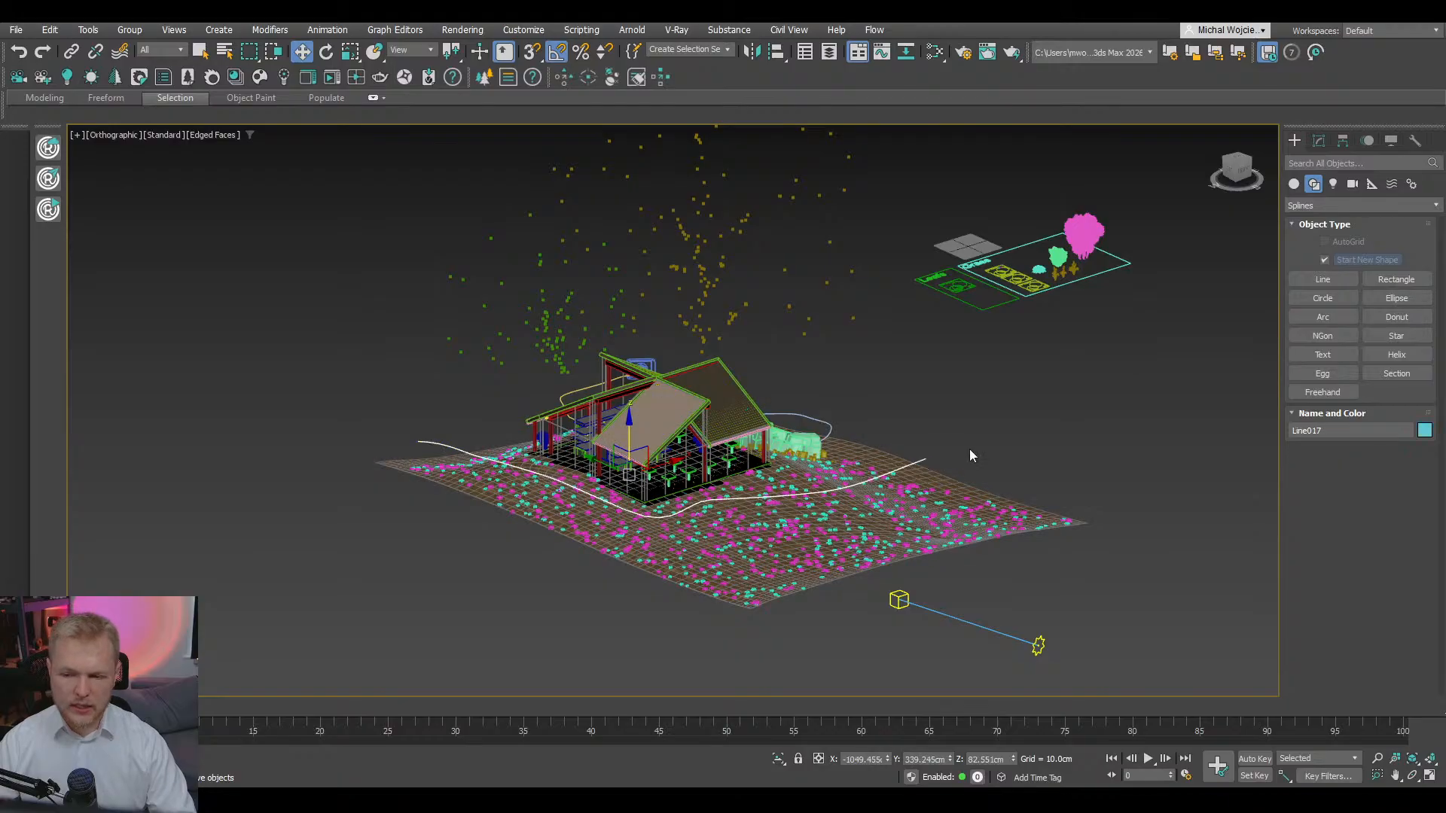
- Add a Conform modifier to the line and pick the terrain Plane003 as its target
click(1318, 140)
click(1343, 184)
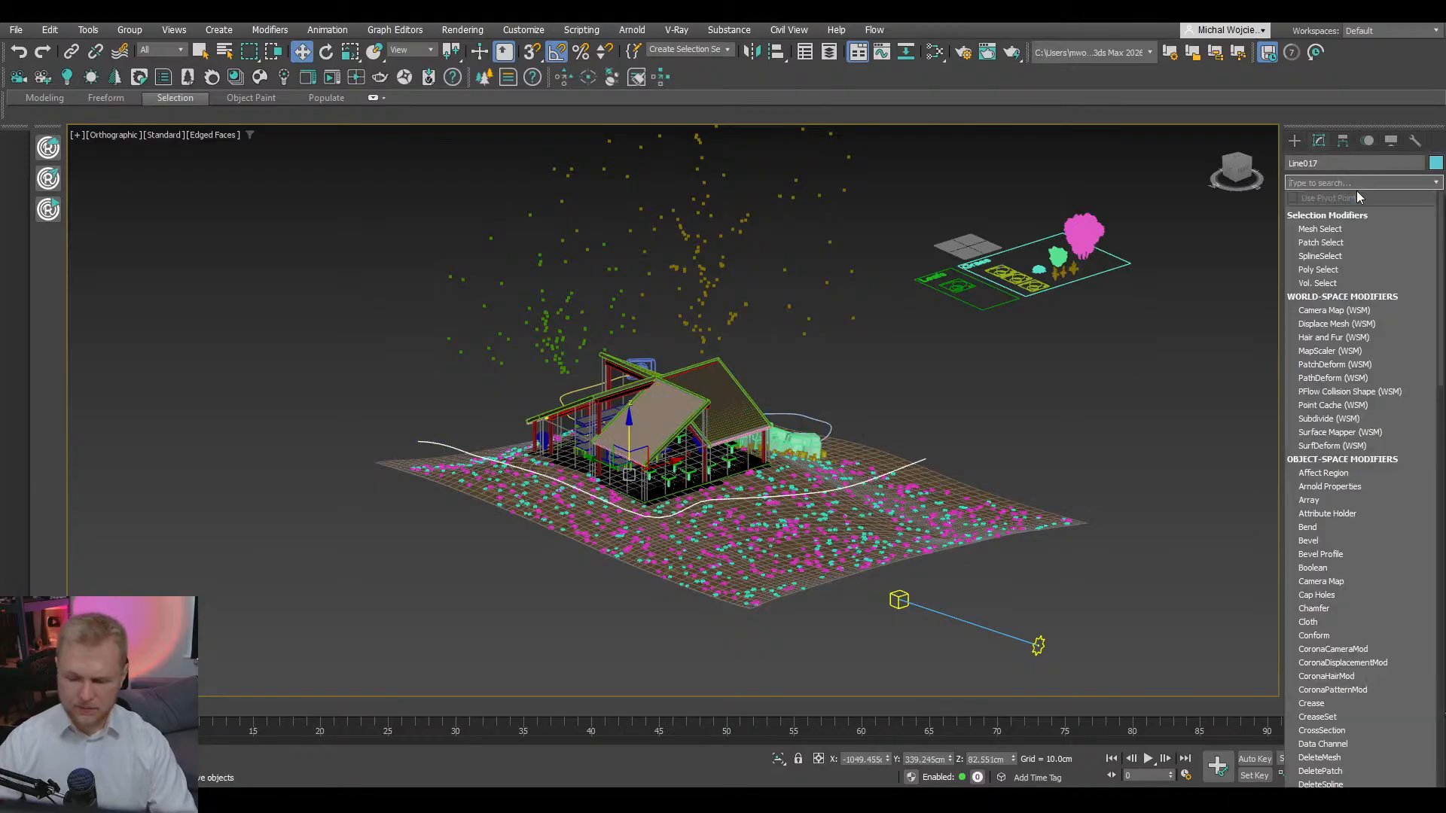
text(co)
key(Return)
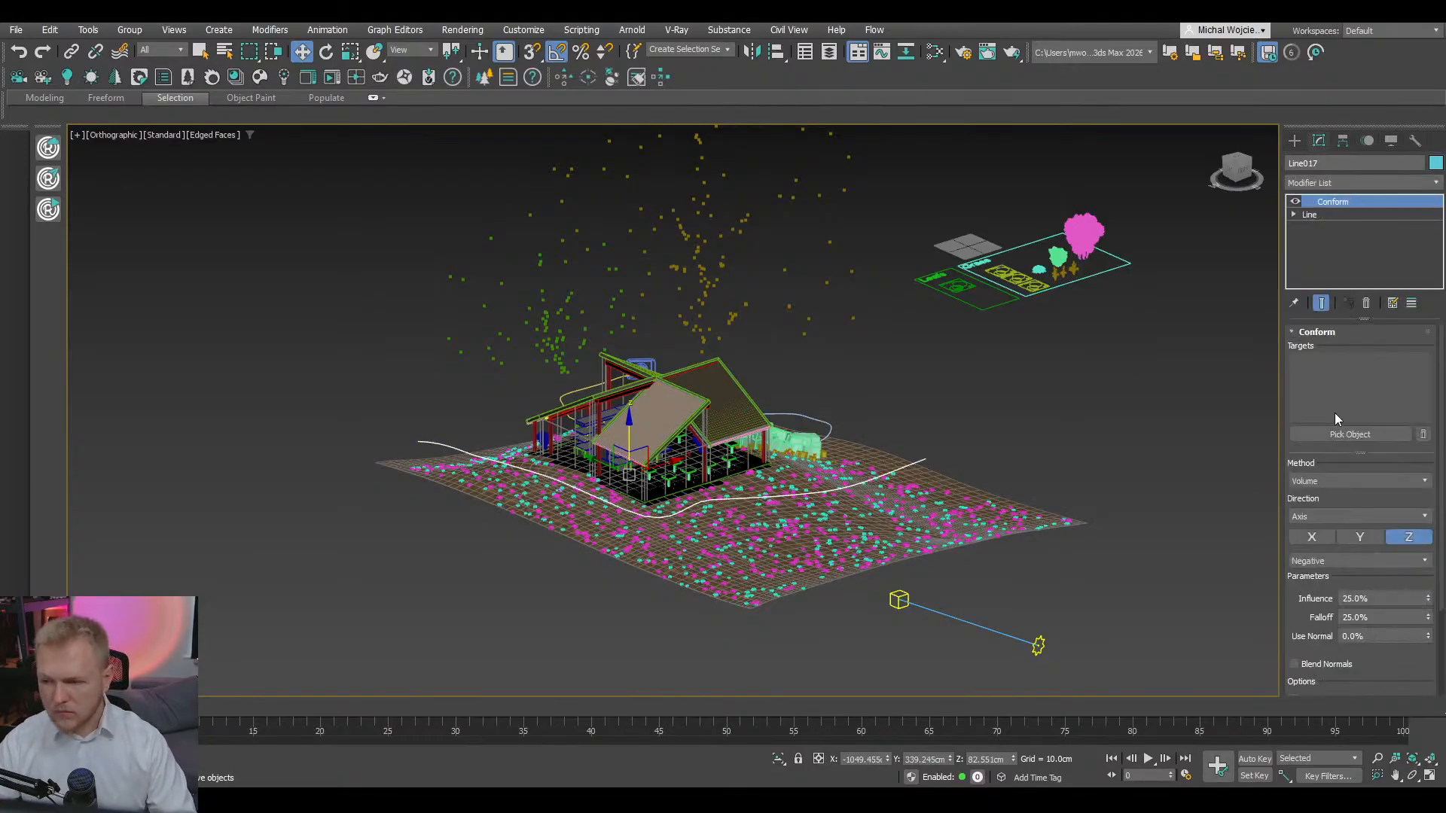
click(1346, 433)
click(941, 513)
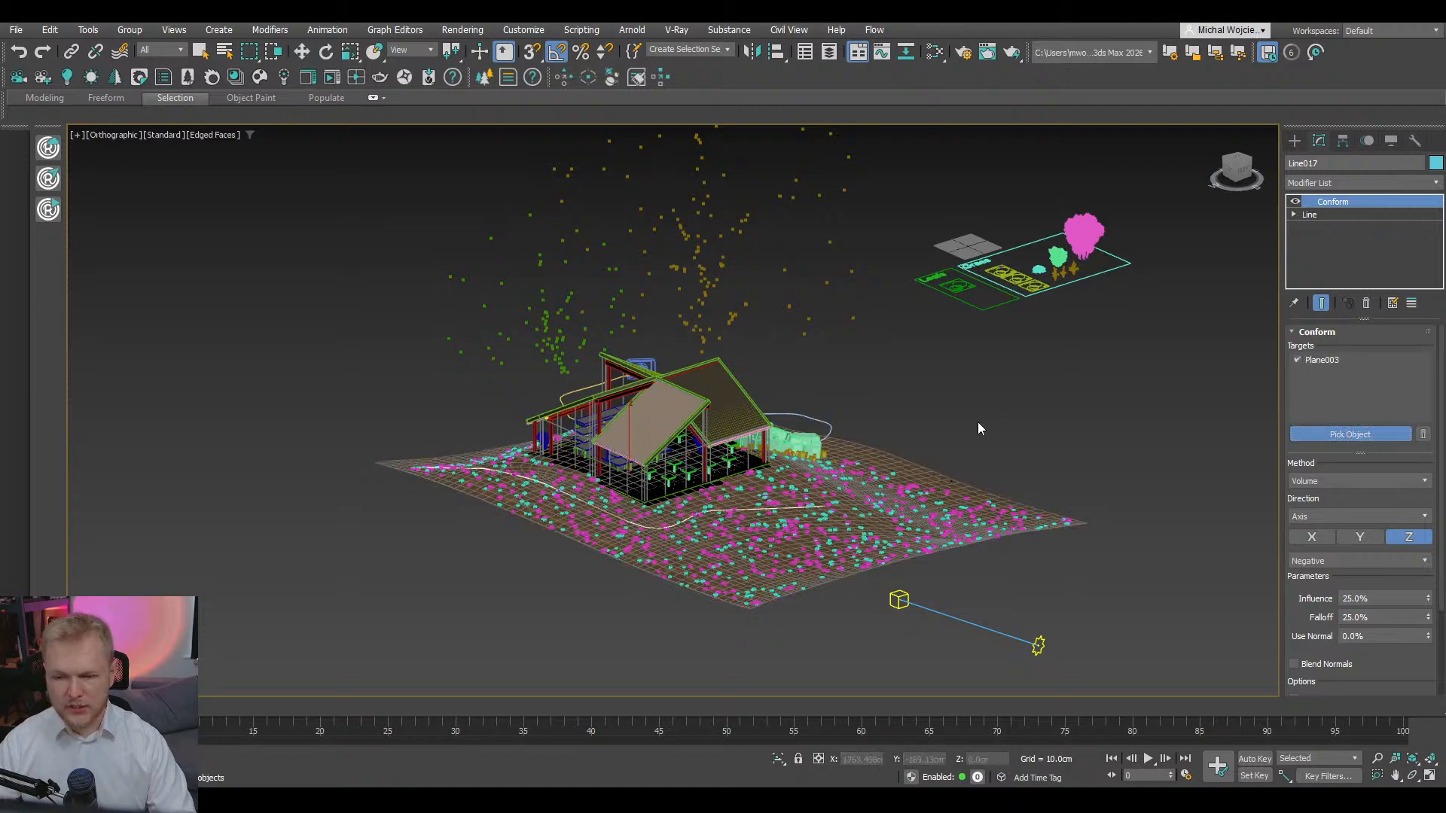
alt+middle_drag(977, 423, 935, 470)
right_click(935, 470)
- In wireframe display, add a Normalize Spline modifier beneath Conform on the line and show its knots
mouse_move(859, 525)
middle_down()
mouse_move(923, 387)
mouse_move(791, 421)
middle_up()
scroll(775, 403, up, 5)
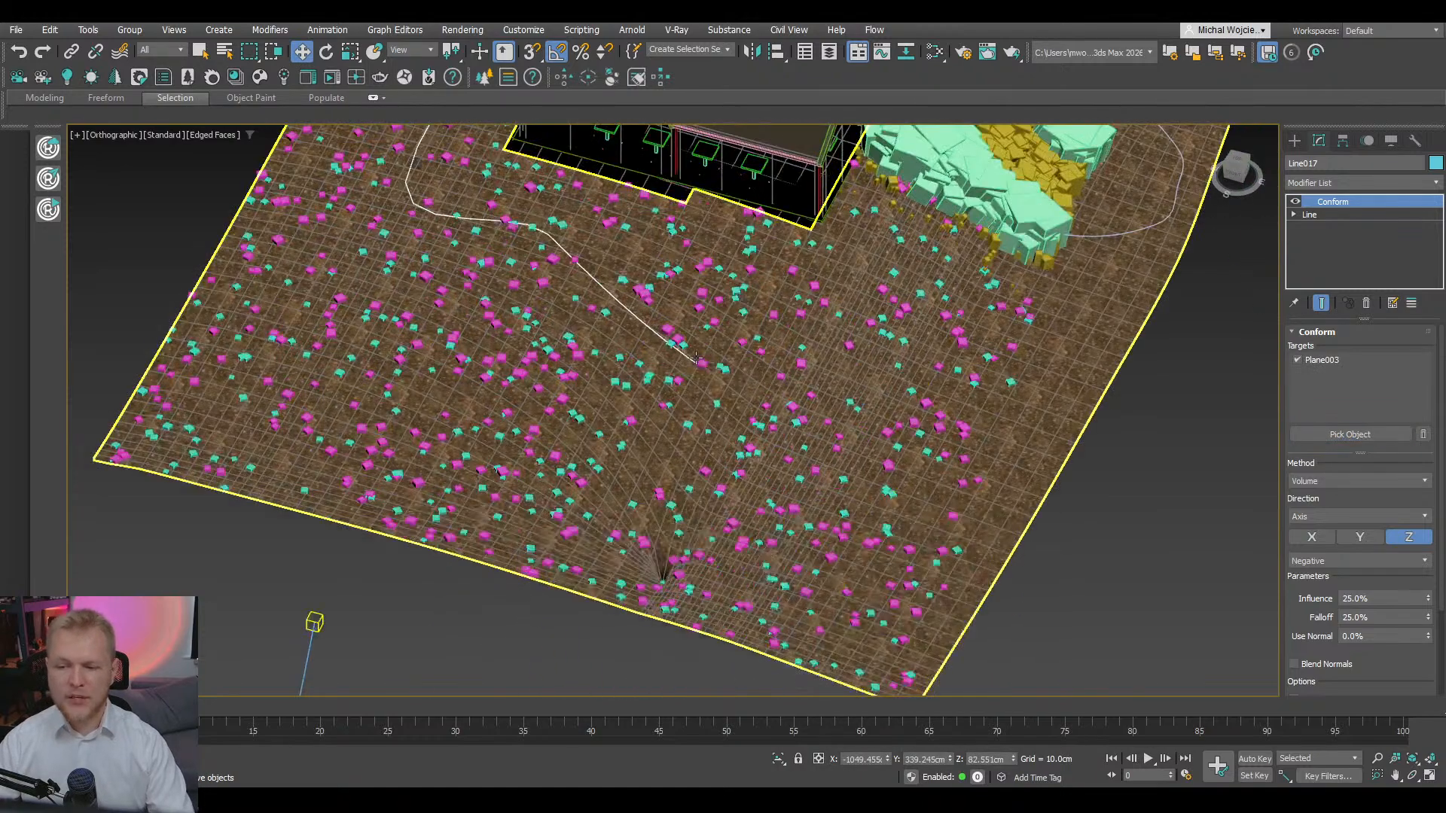
key(F3)
middle_drag(637, 343, 755, 475)
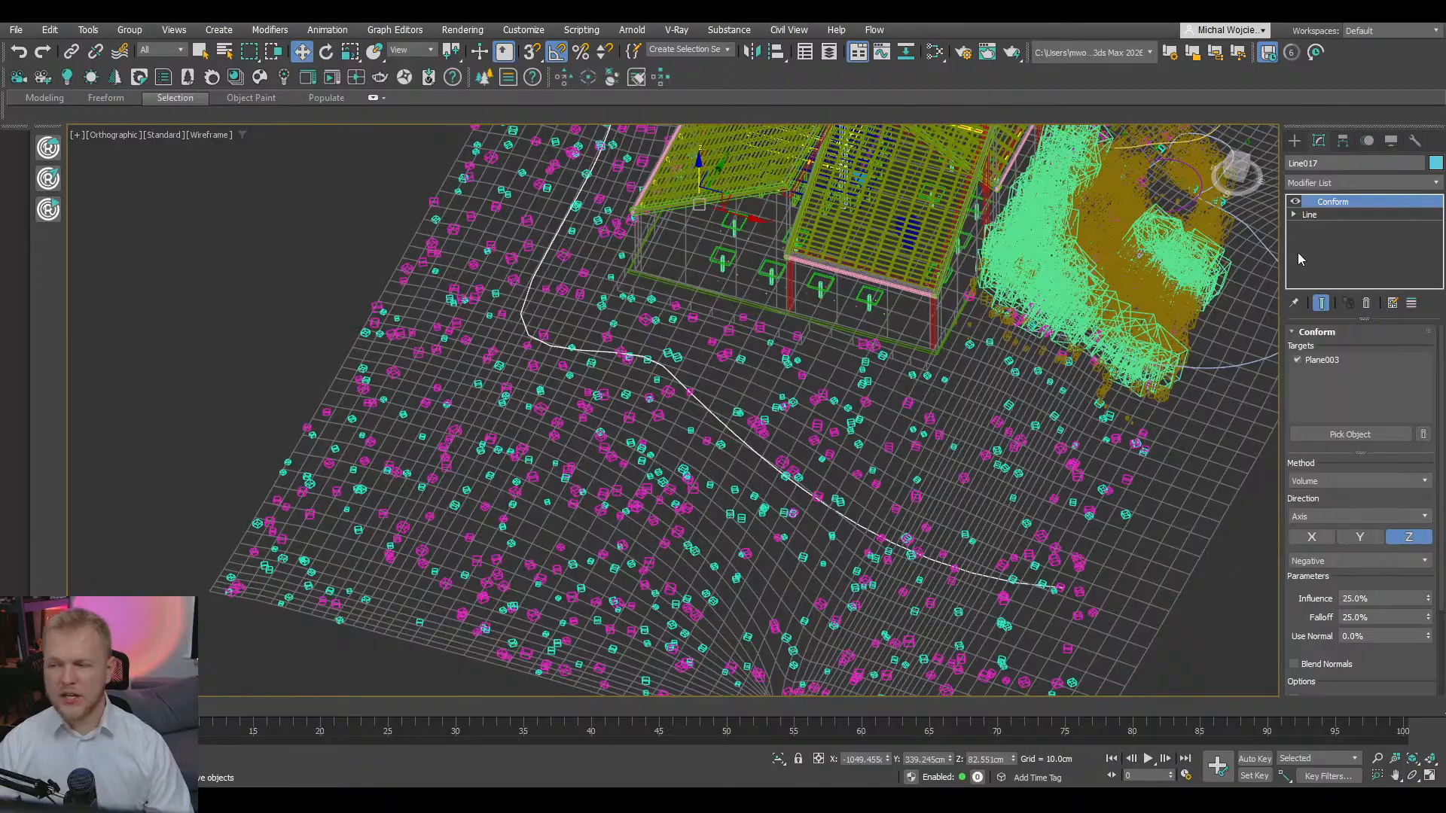
click(1336, 214)
click(1367, 182)
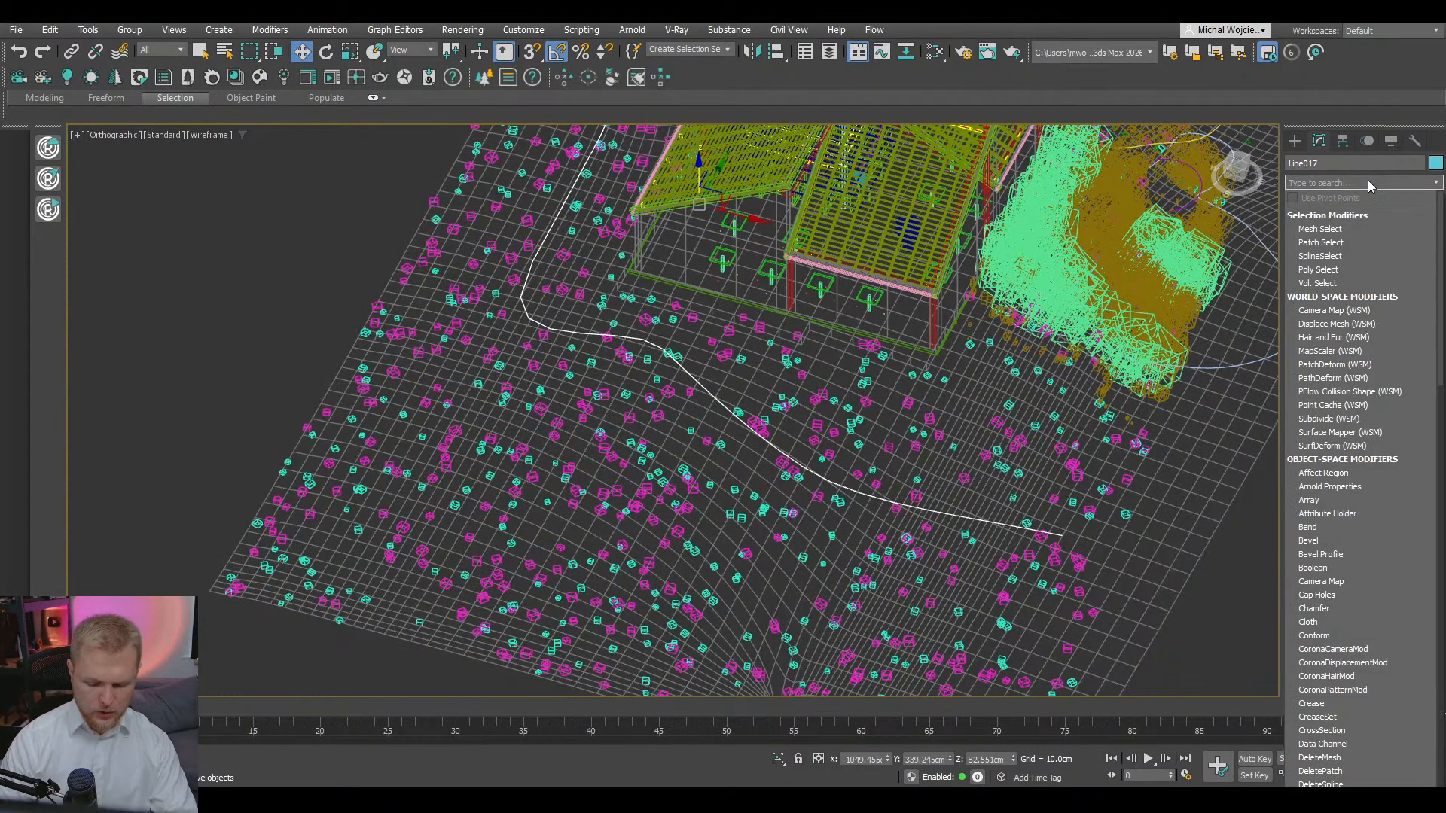
text(no)
key(Down)
key(Down)
key(Return)
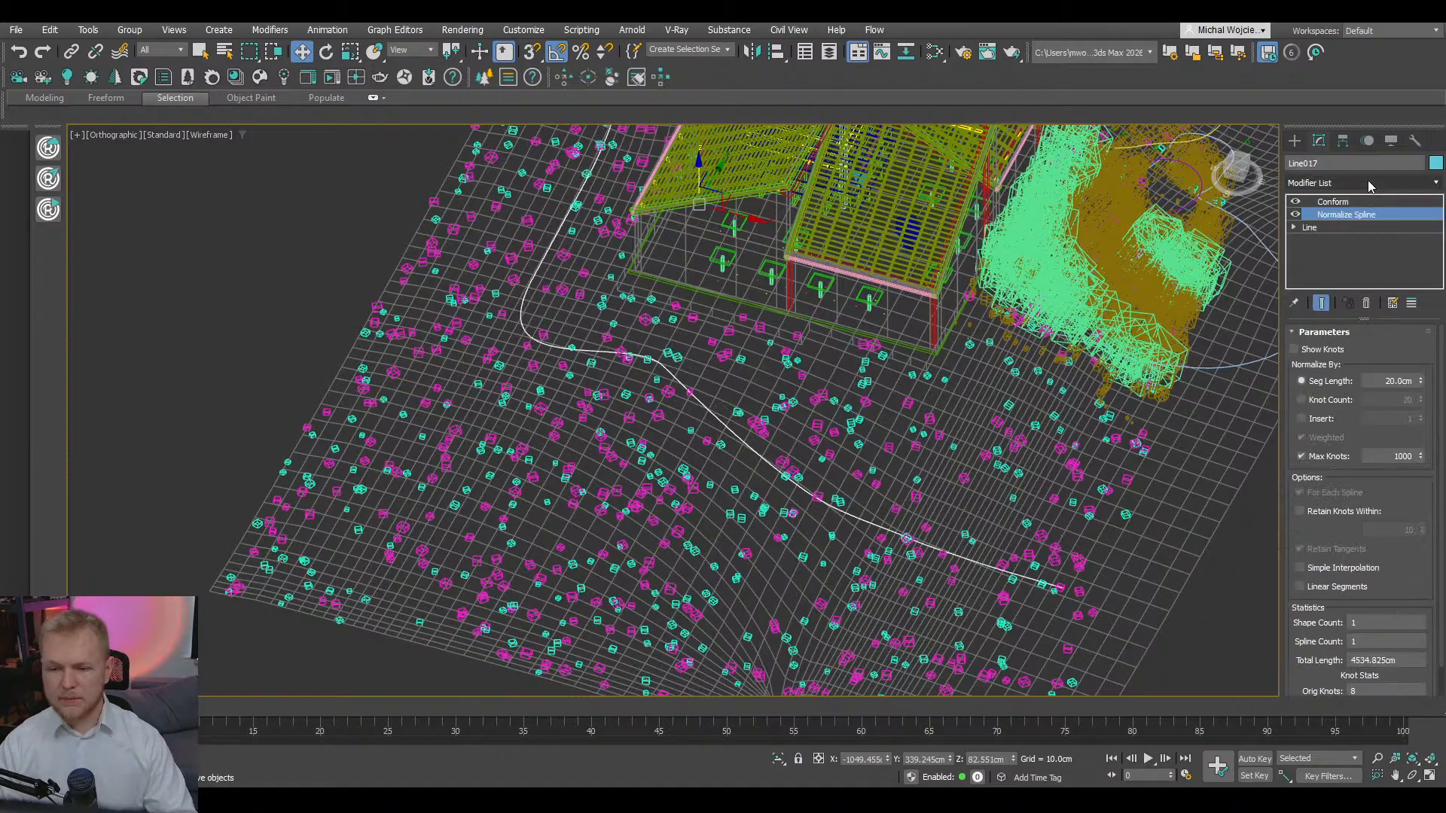
click(1295, 349)
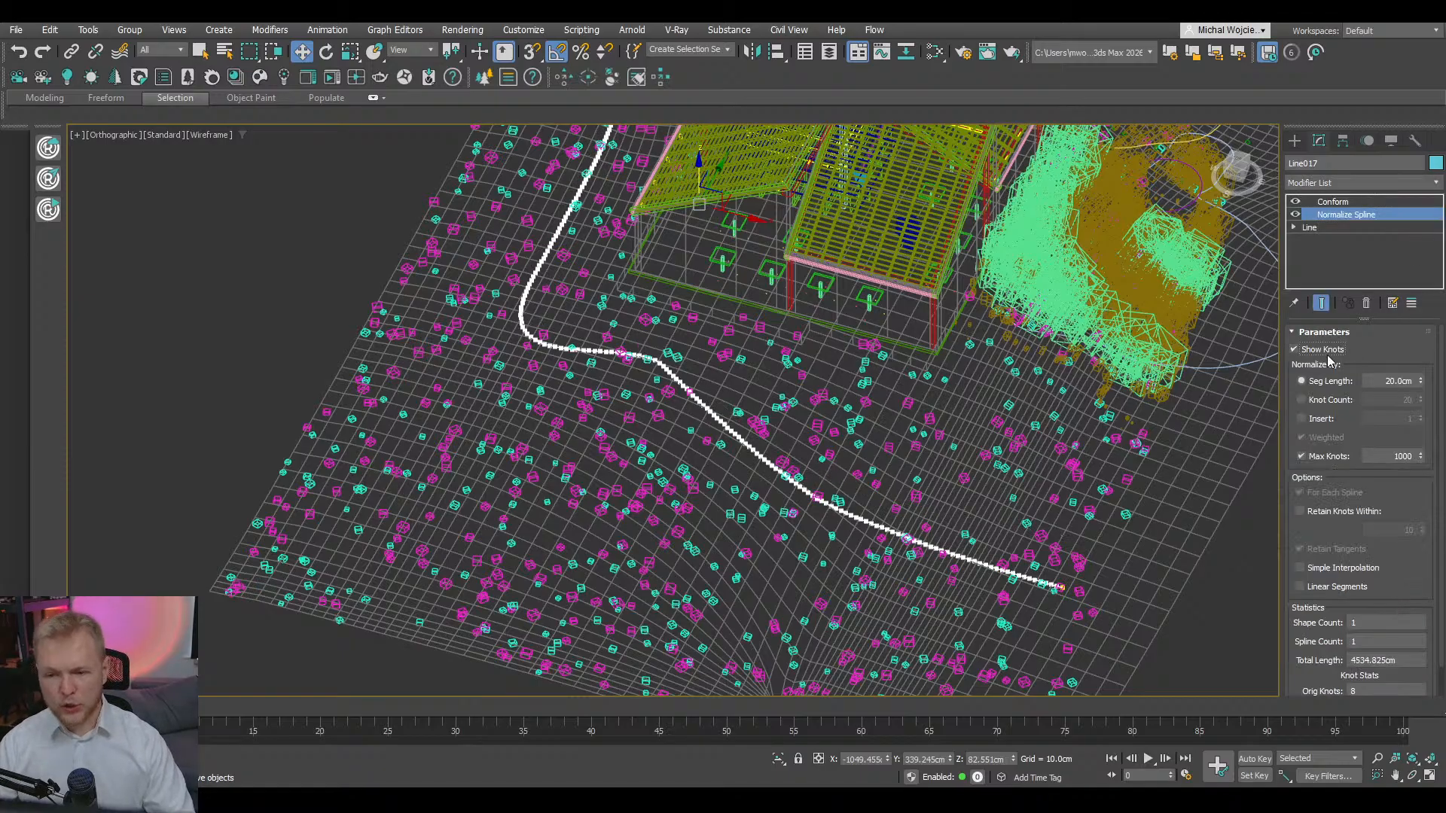
- Set the Normalize Spline segment length to 206.8 cm and check the knots along the terrain in shaded display
drag(1417, 415, 1157, 610)
mouse_move(1157, 610)
alt+middle_down()
mouse_move(1143, 554)
mouse_move(1054, 425)
mouse_move(968, 442)
alt+middle_up()
scroll(967, 443, up, 2)
key(F3)
scroll(930, 443, up, 4)
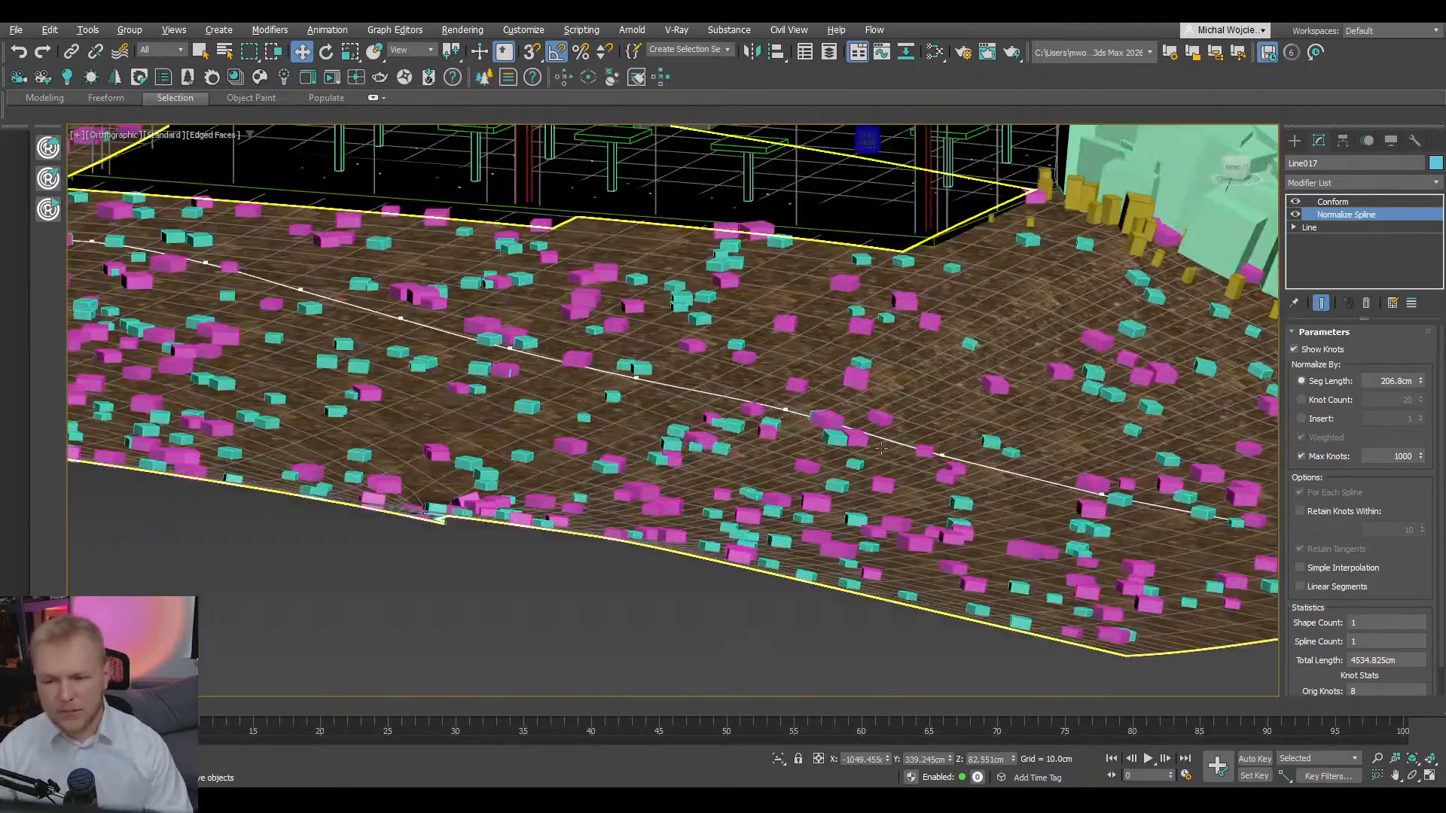
alt+middle_drag(615, 386, 564, 401)
scroll(663, 436, down, 6)
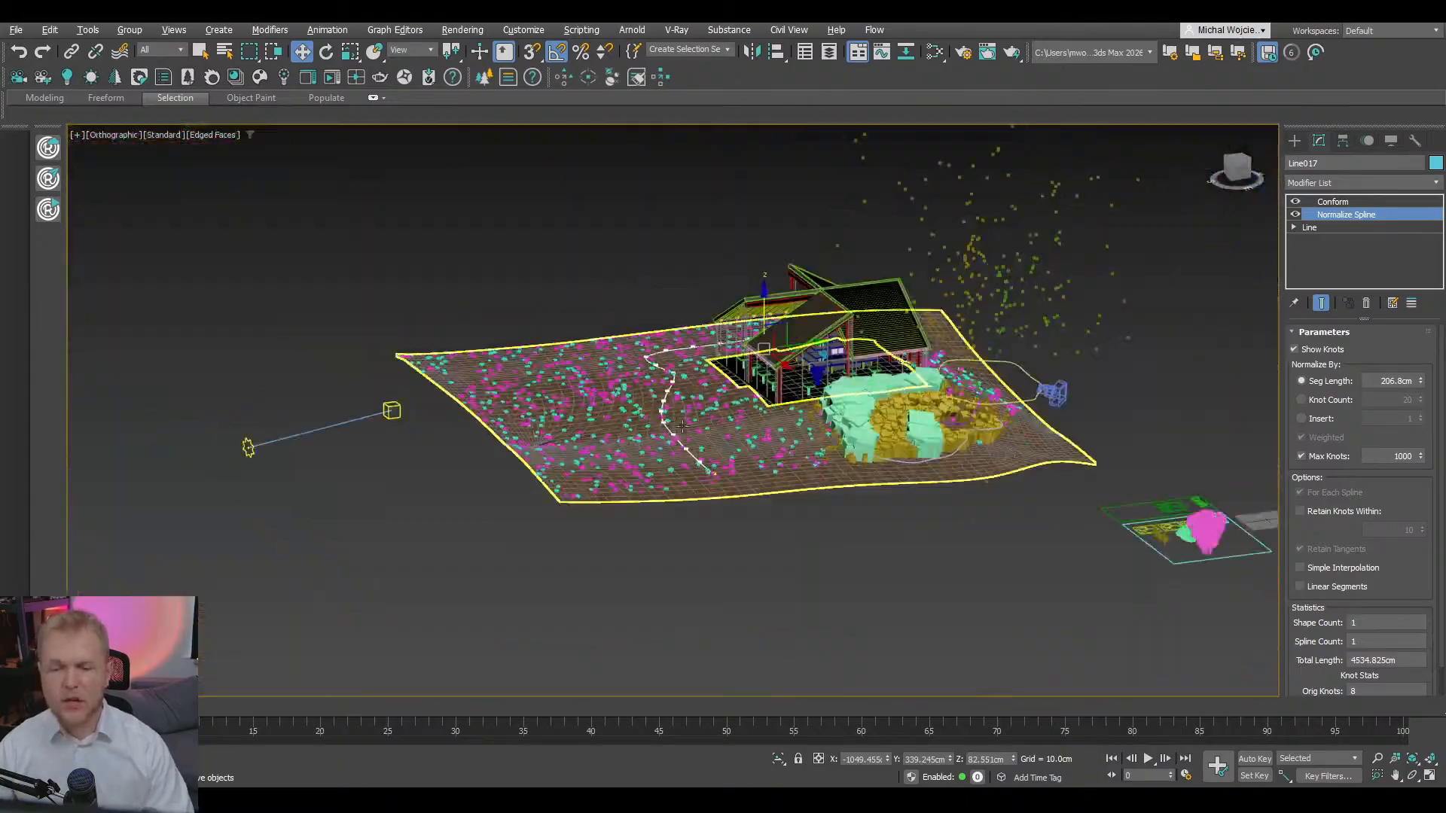
- Select Chaos Scatter003 in the Grass group and remove Plane003 from its distribution targets
alt+middle_drag(851, 542, 599, 392)
click(887, 623)
scroll(879, 461, up, 2)
scroll(878, 454, up, 4)
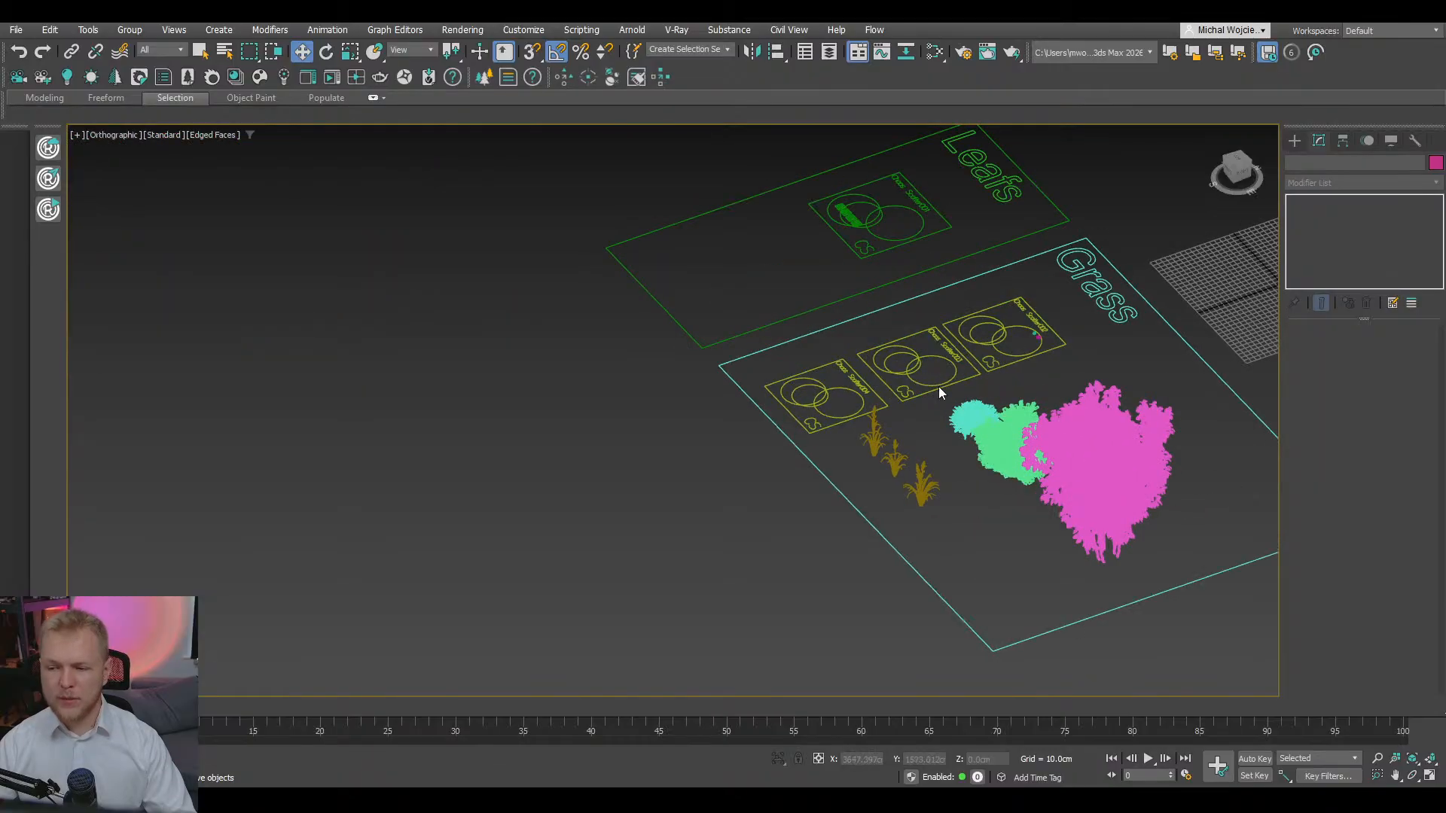
click(926, 384)
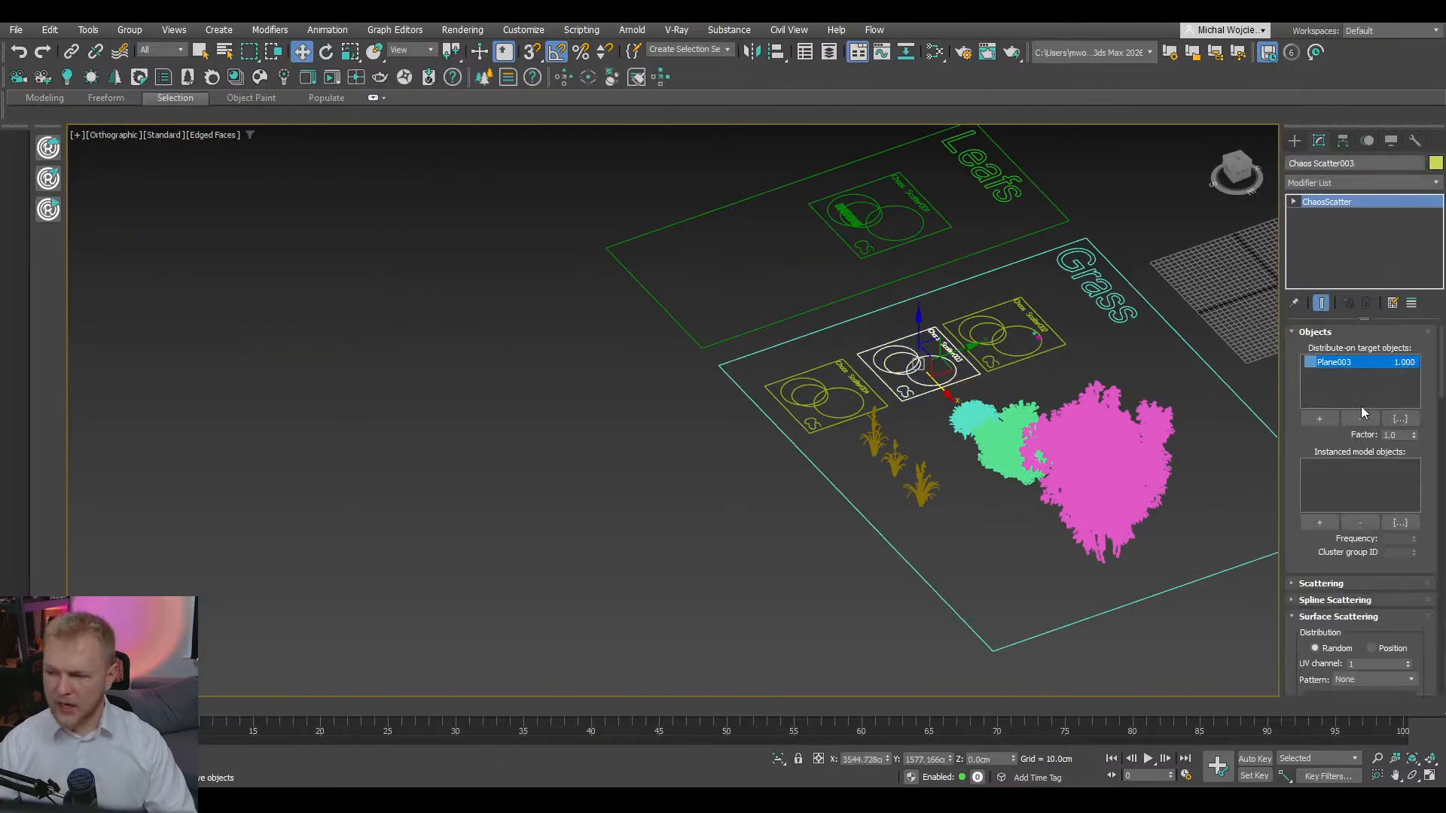
click(1360, 418)
- Add the conformed line Line017 as the distribution target of Chaos Scatter003
click(1320, 419)
scroll(892, 431, down, 5)
middle_drag(361, 185, 554, 280)
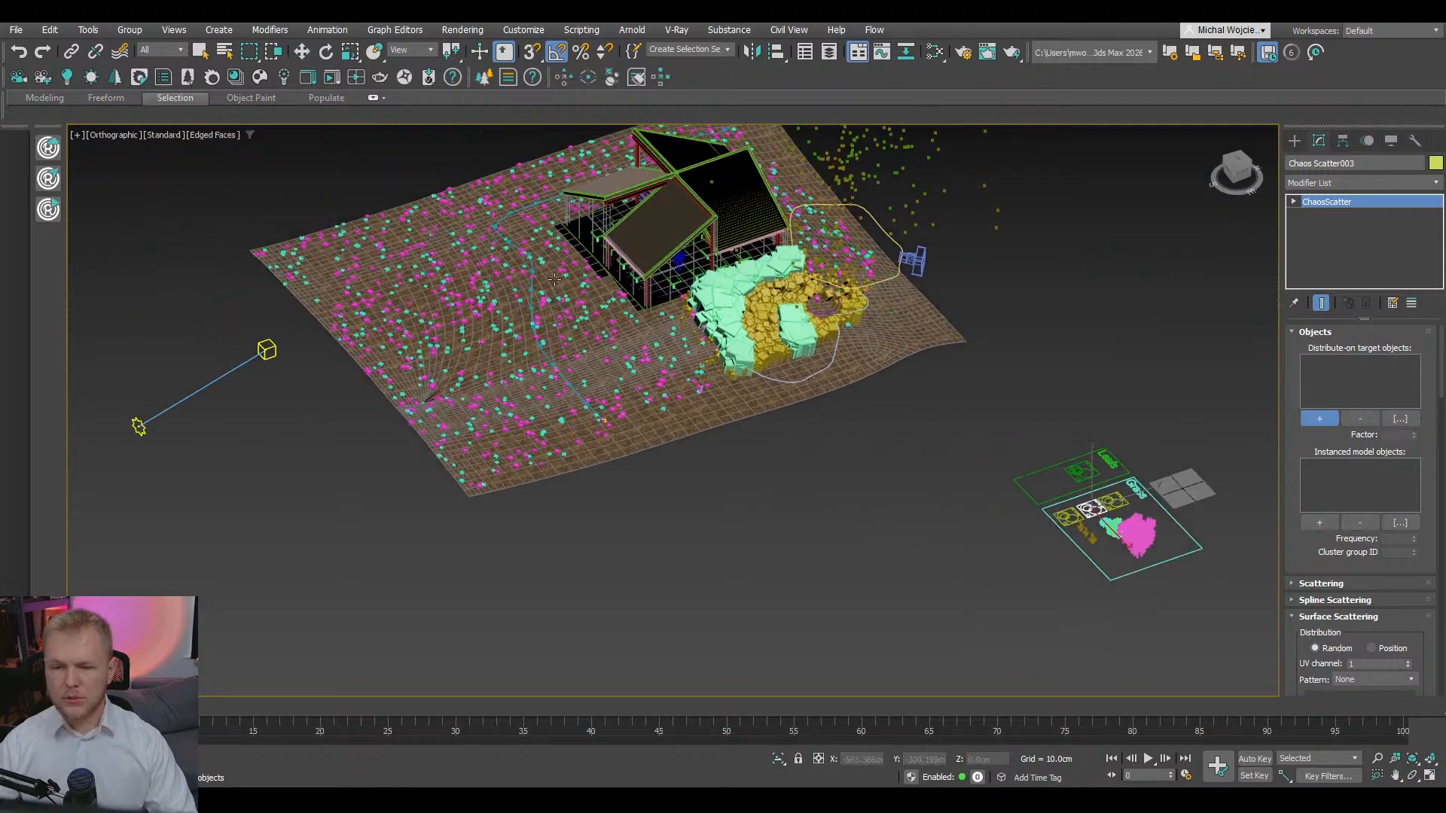
scroll(554, 279, up, 5)
scroll(549, 399, up, 8)
key(F3)
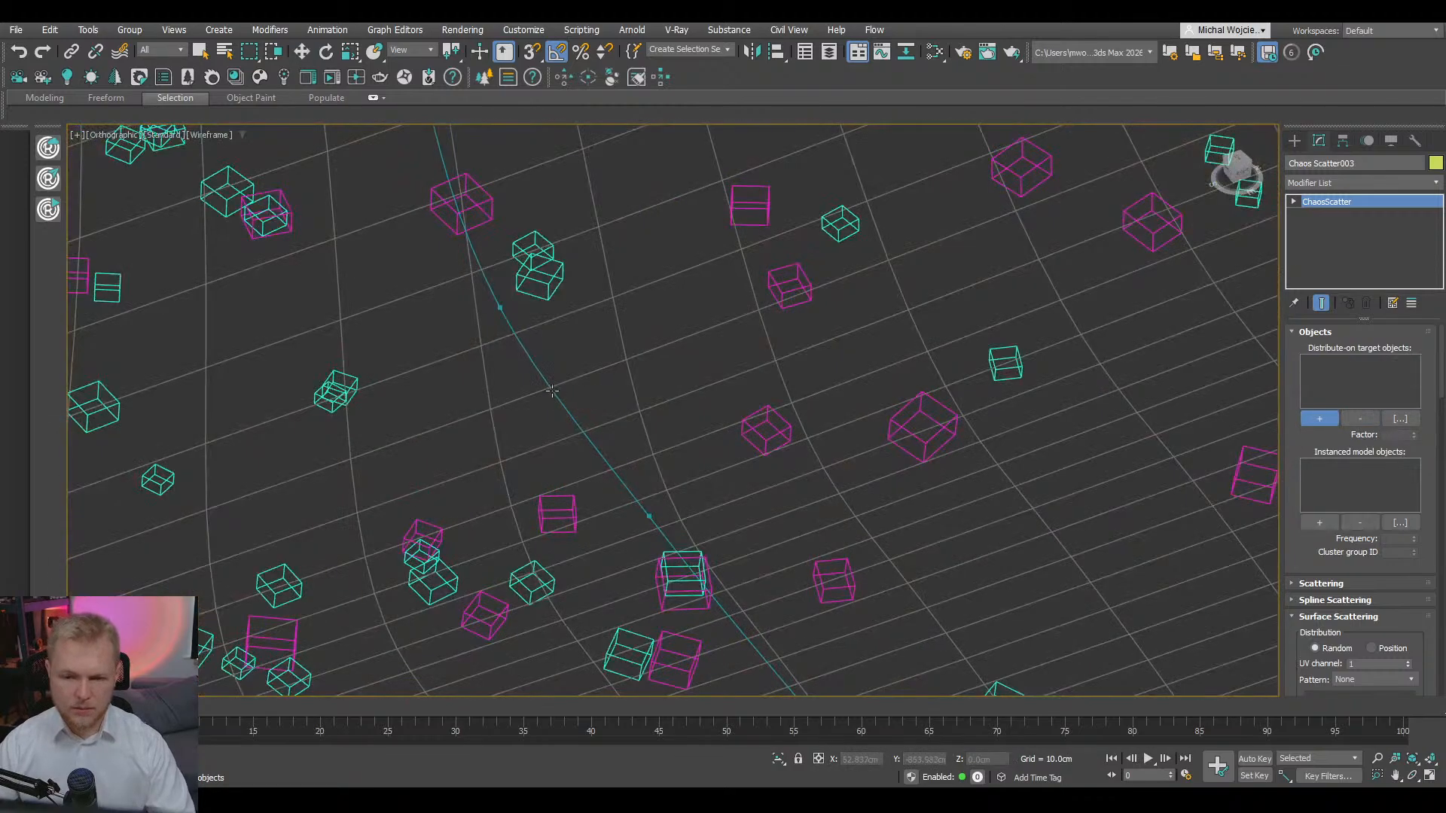
click(557, 399)
scroll(583, 363, down, 7)
scroll(583, 363, down, 4)
right_click(849, 518)
alt+middle_drag(850, 518, 911, 521)
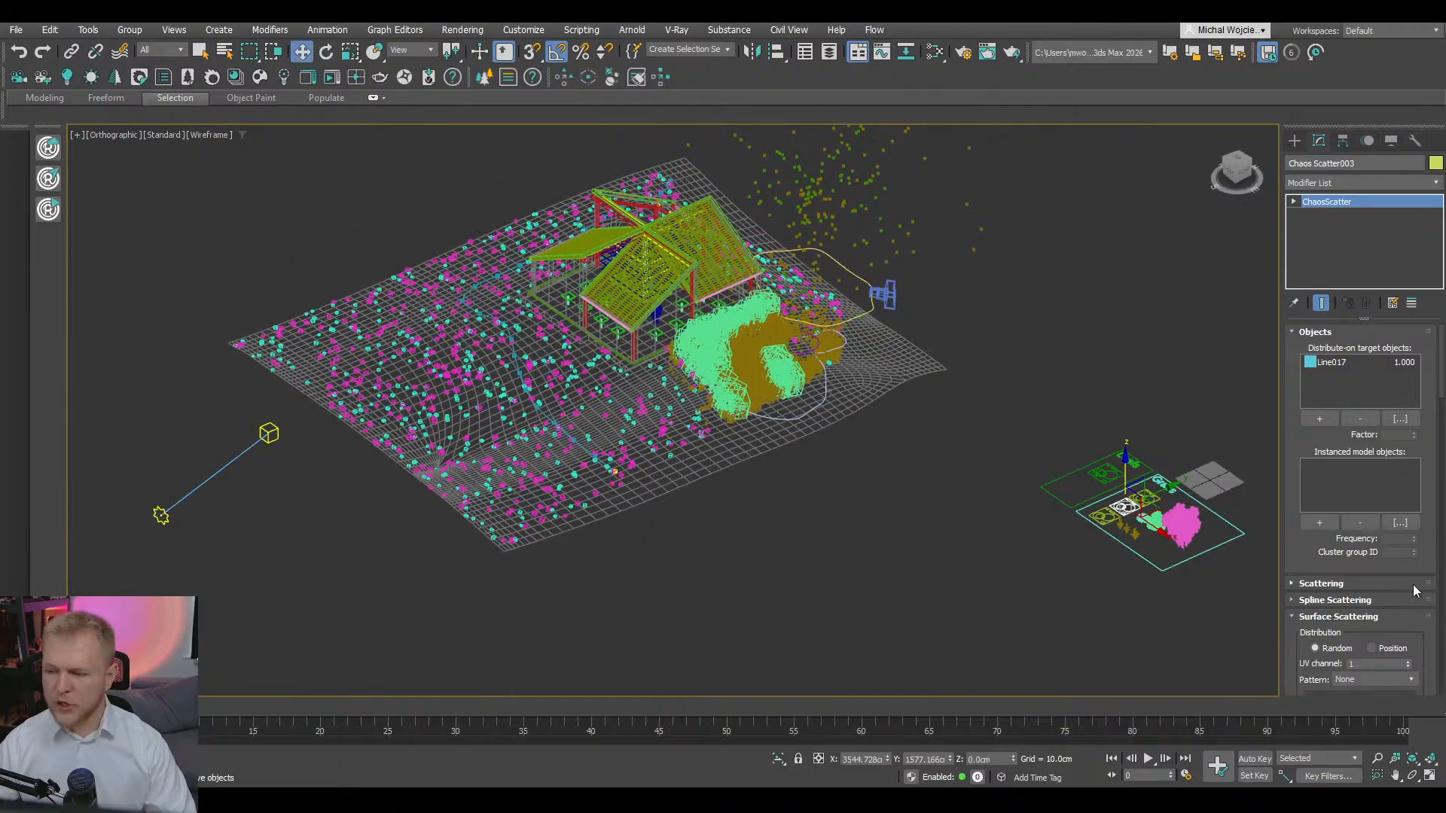
- Set the scattering mode of Chaos Scatter003 to 1D - On splines
click(1352, 584)
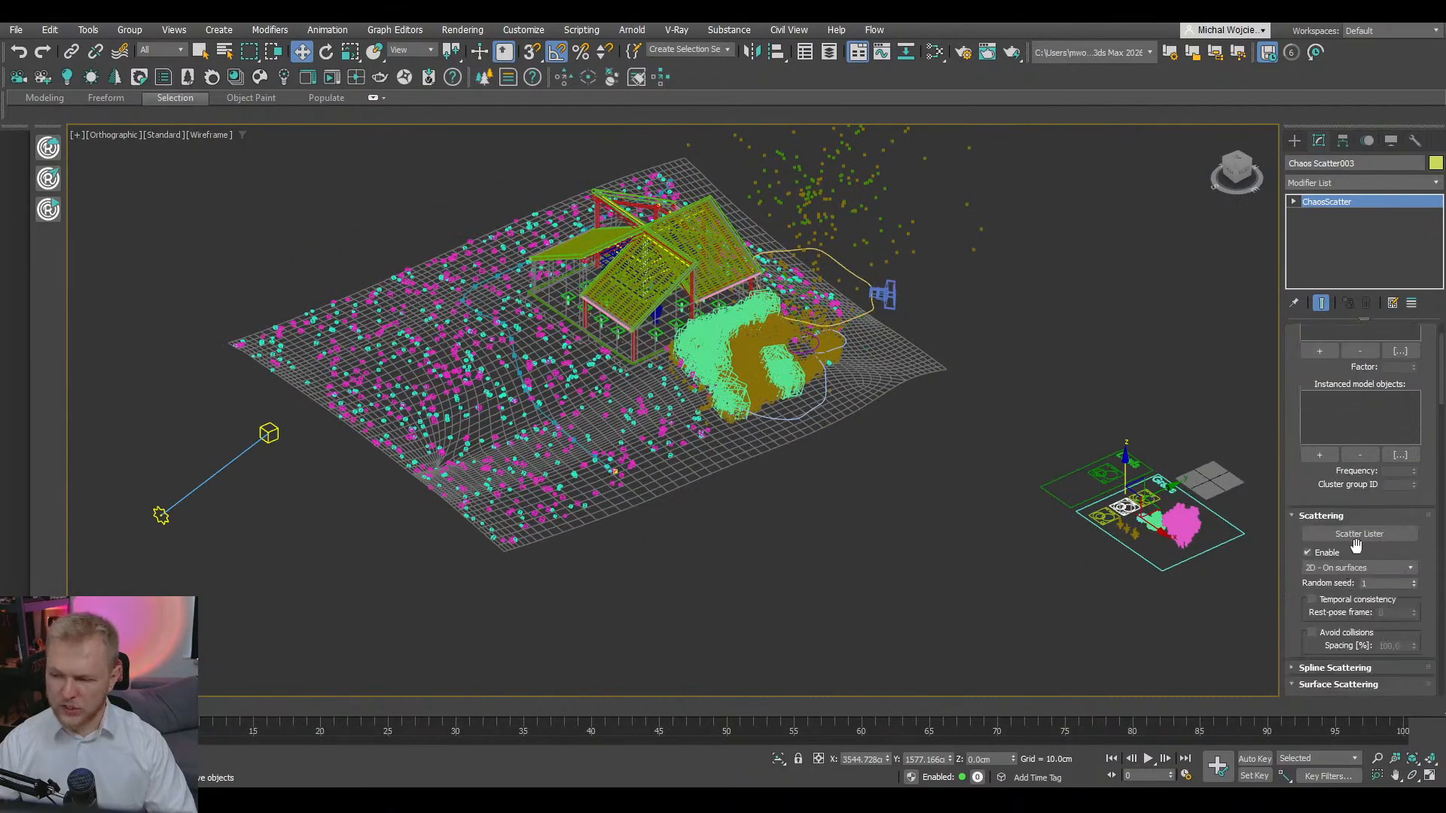
click(1361, 568)
click(1348, 595)
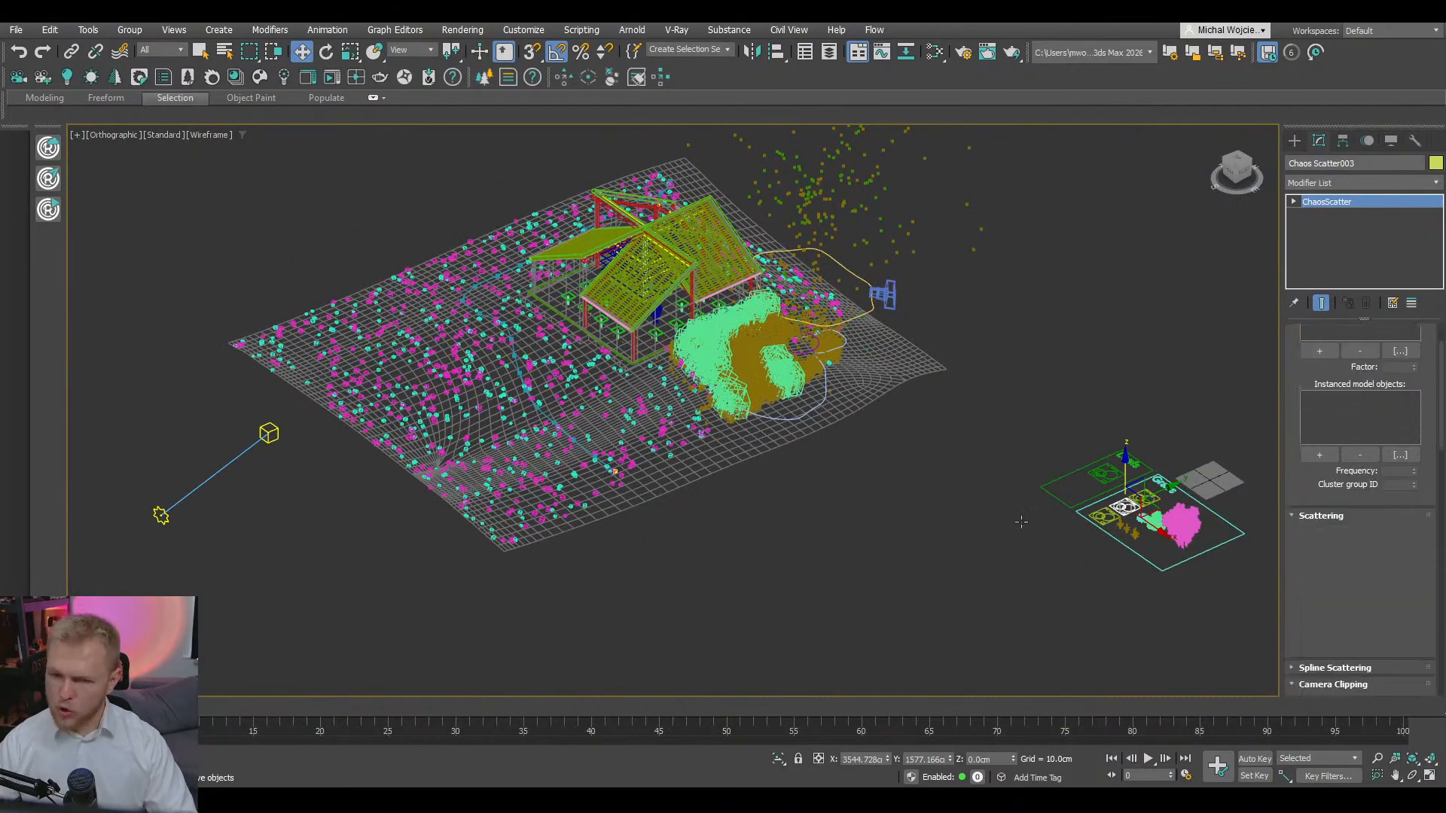
- Add the Common Hazel and European Yew plants from the Grass group as instanced models of Chaos Scatter003
middle_drag(1060, 532, 940, 472)
scroll(1316, 381, up, 2)
click(1319, 506)
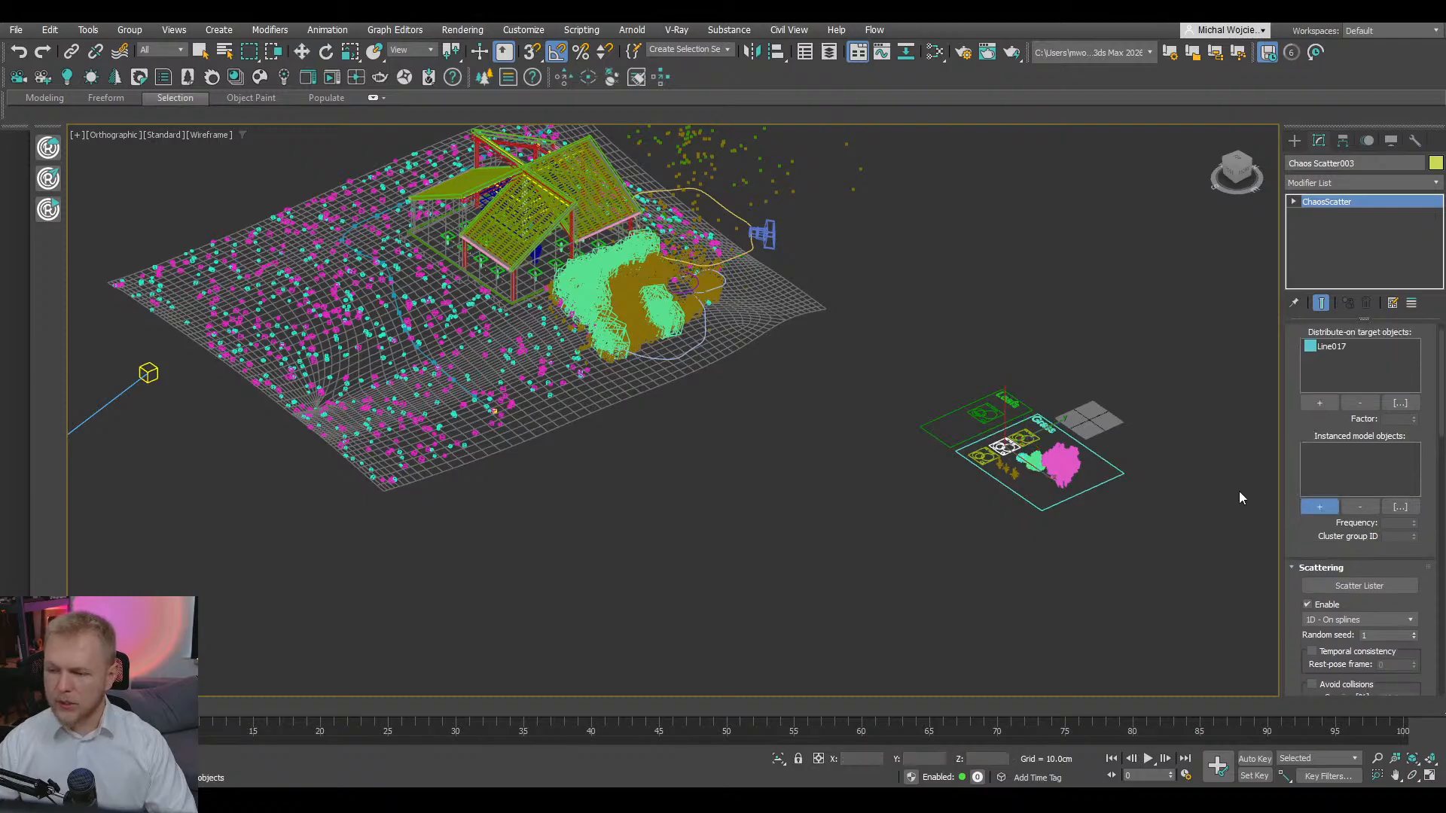
key(z)
click(897, 459)
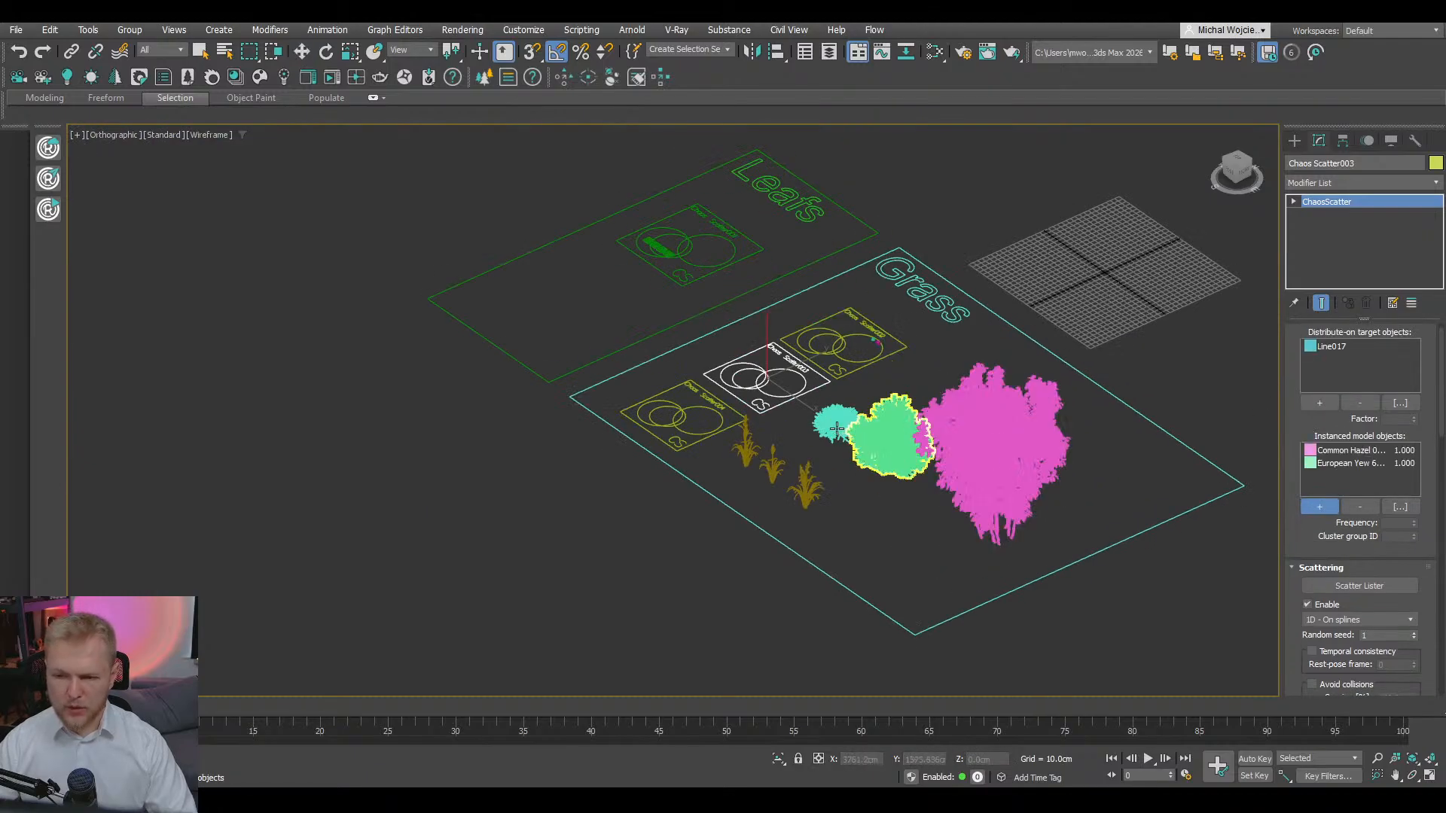
scroll(836, 429, up, 5)
scroll(847, 502, down, 8)
middle_drag(826, 533, 873, 469)
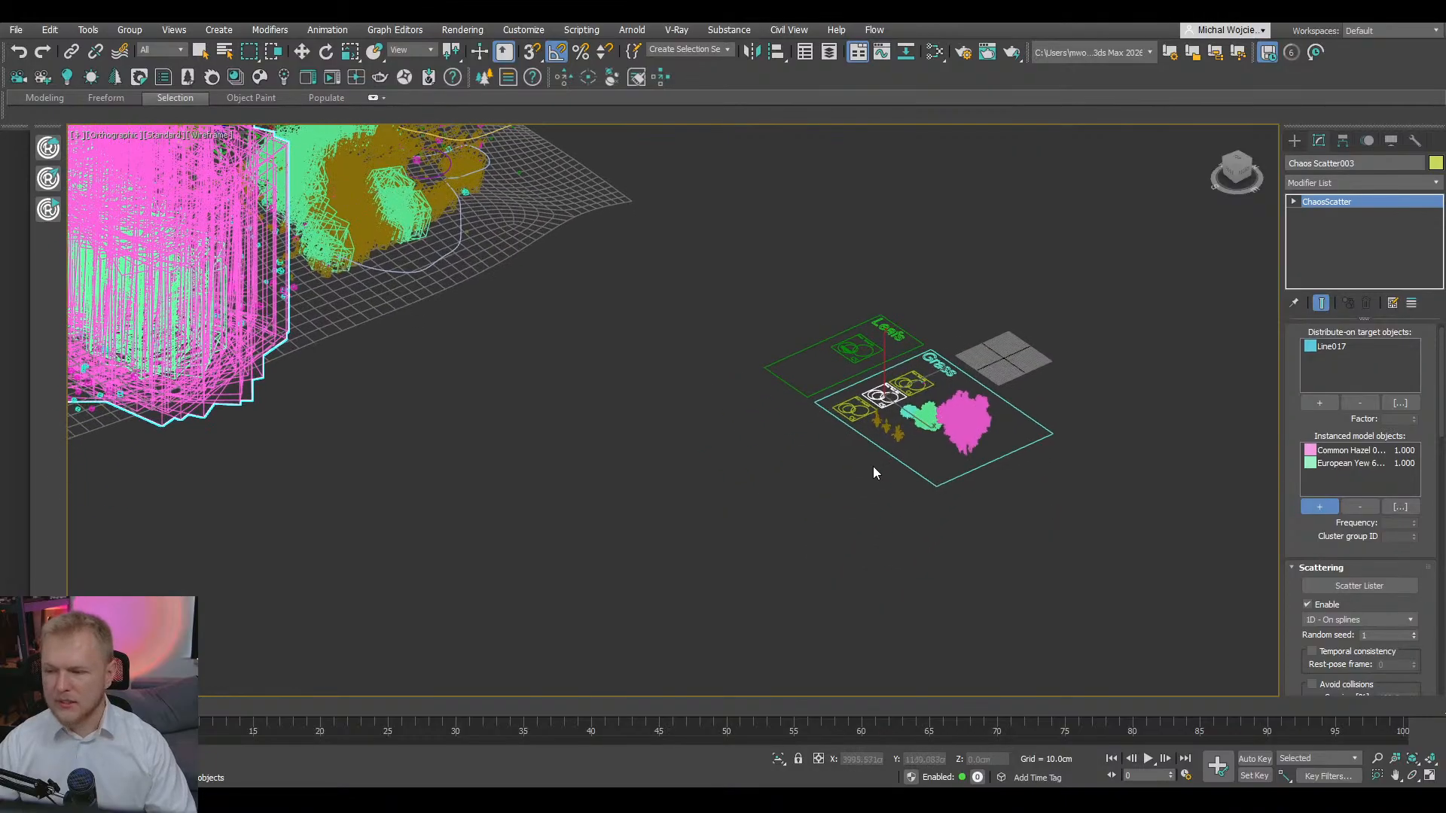
right_click(874, 468)
- Reduce the uniform scale range of the plants scattered along the line
middle_drag(637, 401, 817, 448)
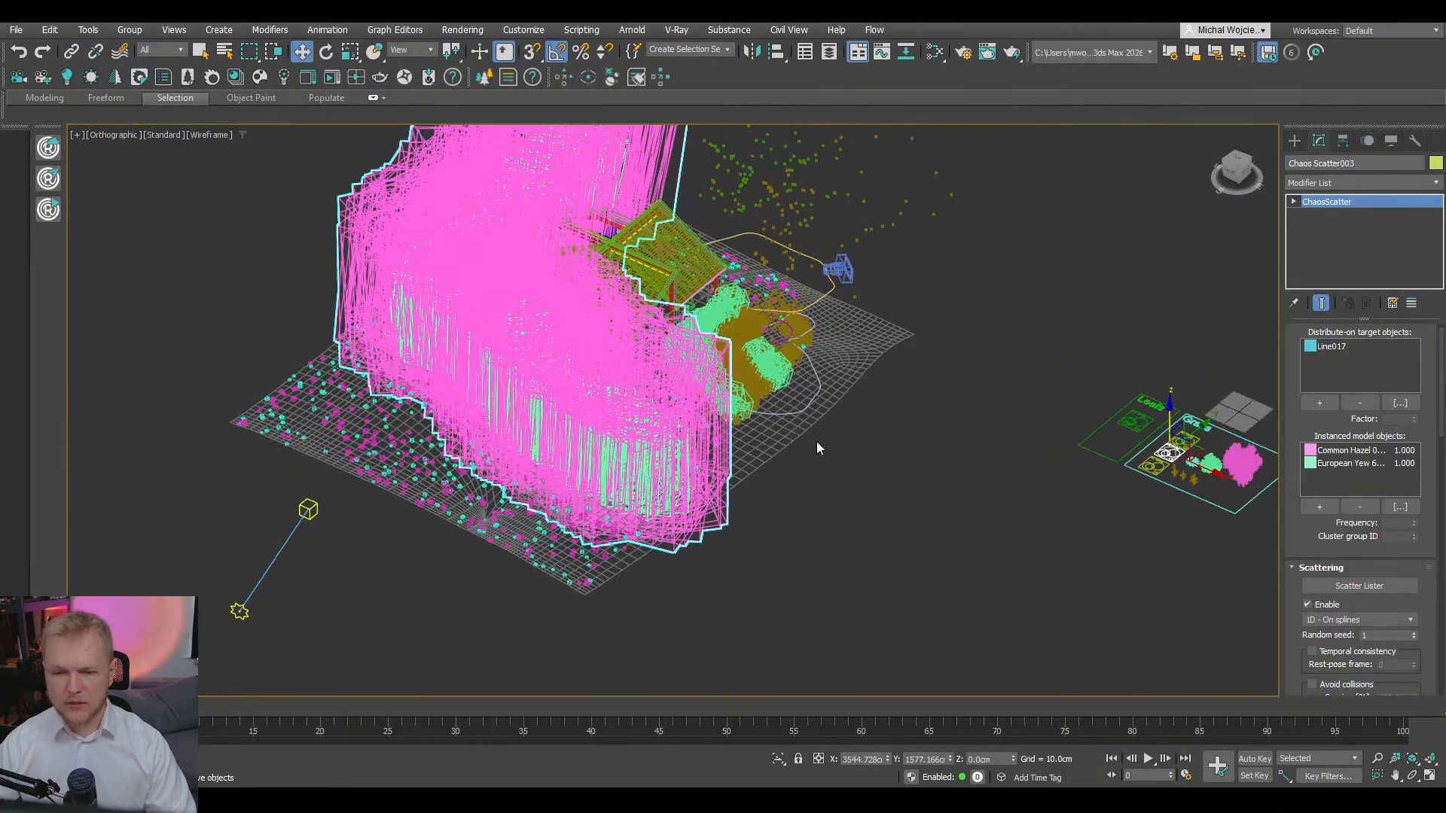
drag(1441, 411, 1426, 620)
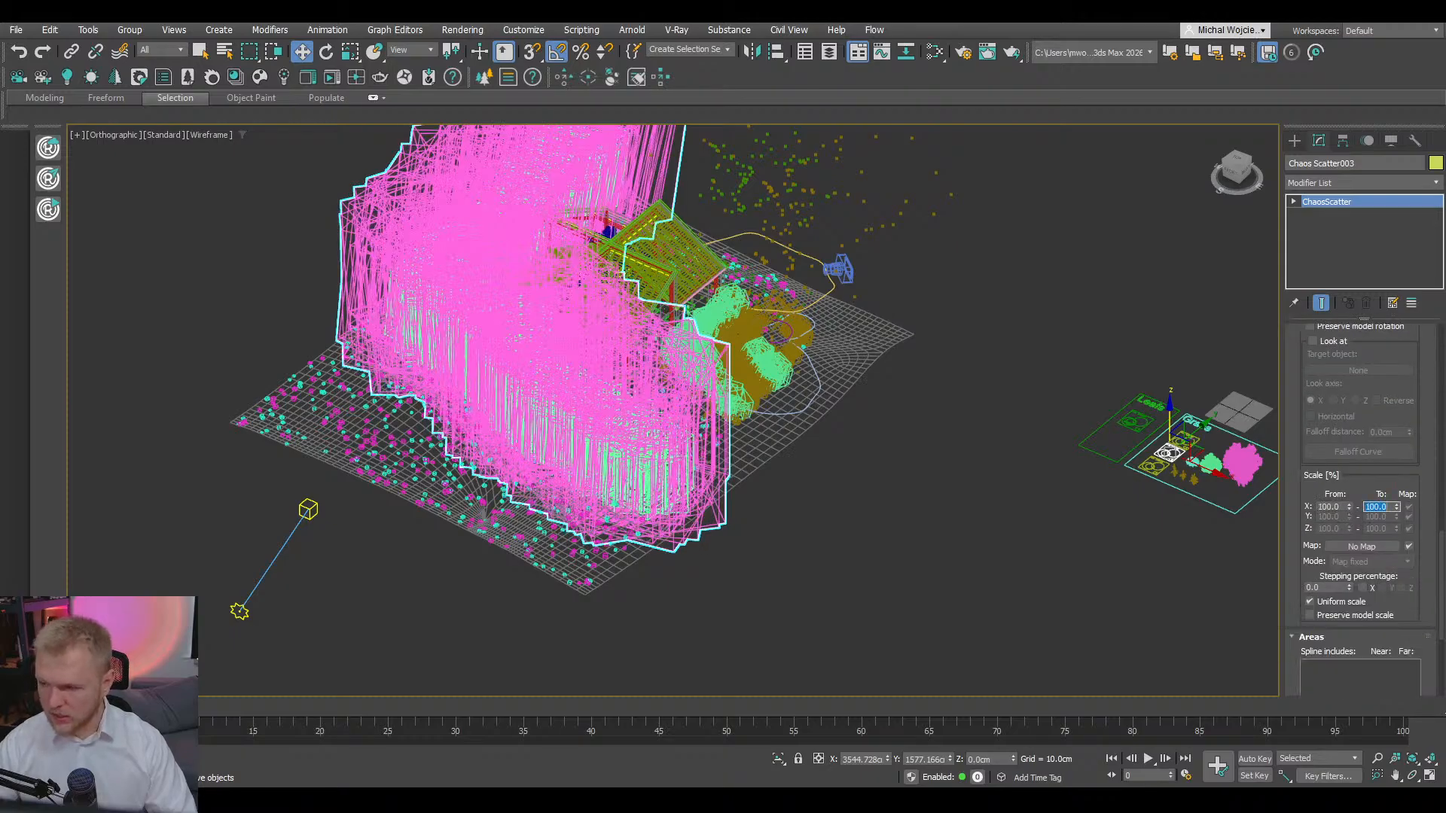
mouse_move(1348, 507)
mouse_down()
mouse_move(1357, 541)
mouse_move(1350, 503)
mouse_up()
drag(1435, 546, 1441, 402)
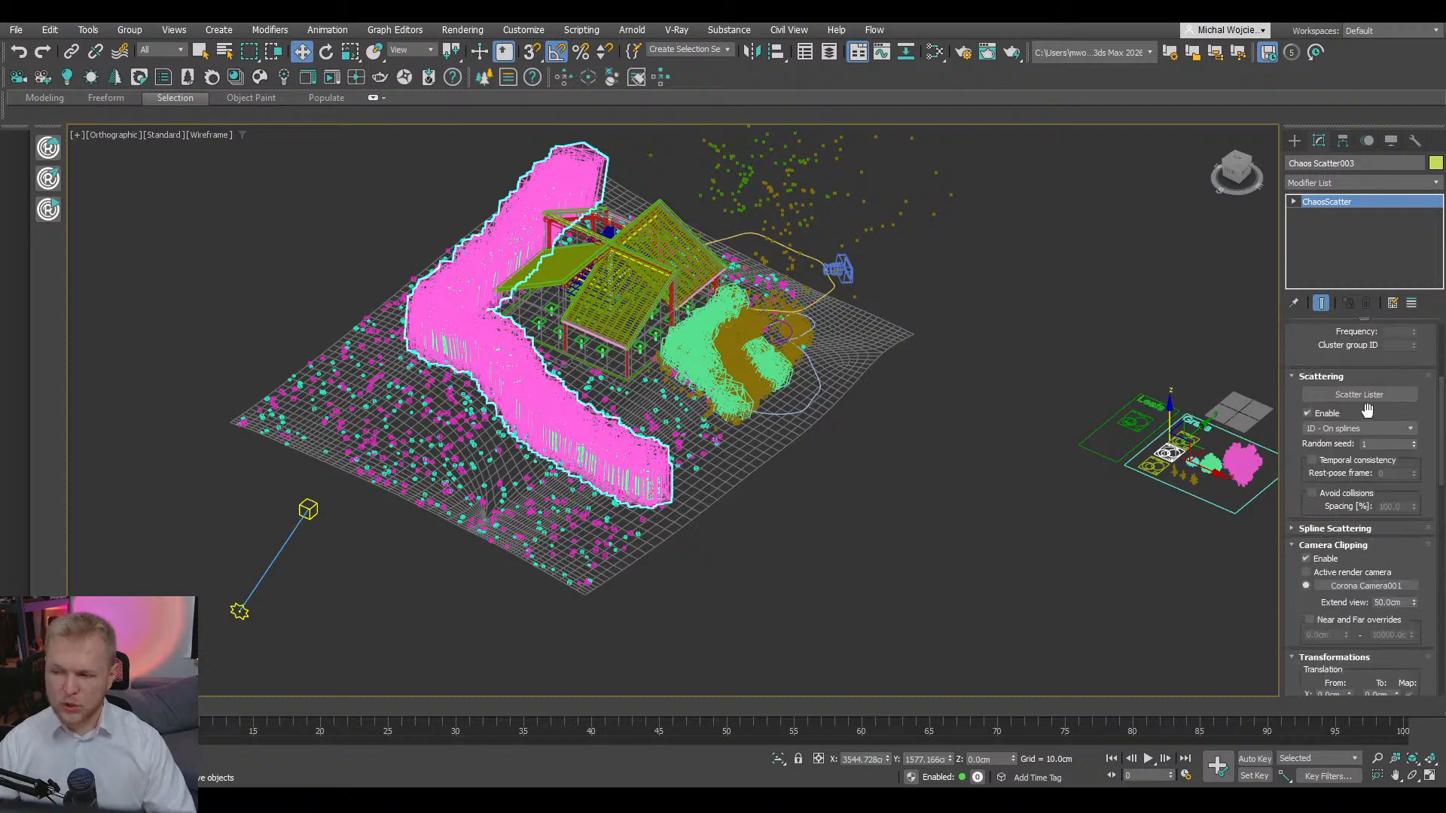
- In shaded display, set the spline scattering spacing to about 65.4 cm and the jitter to 90.2%
click(1363, 530)
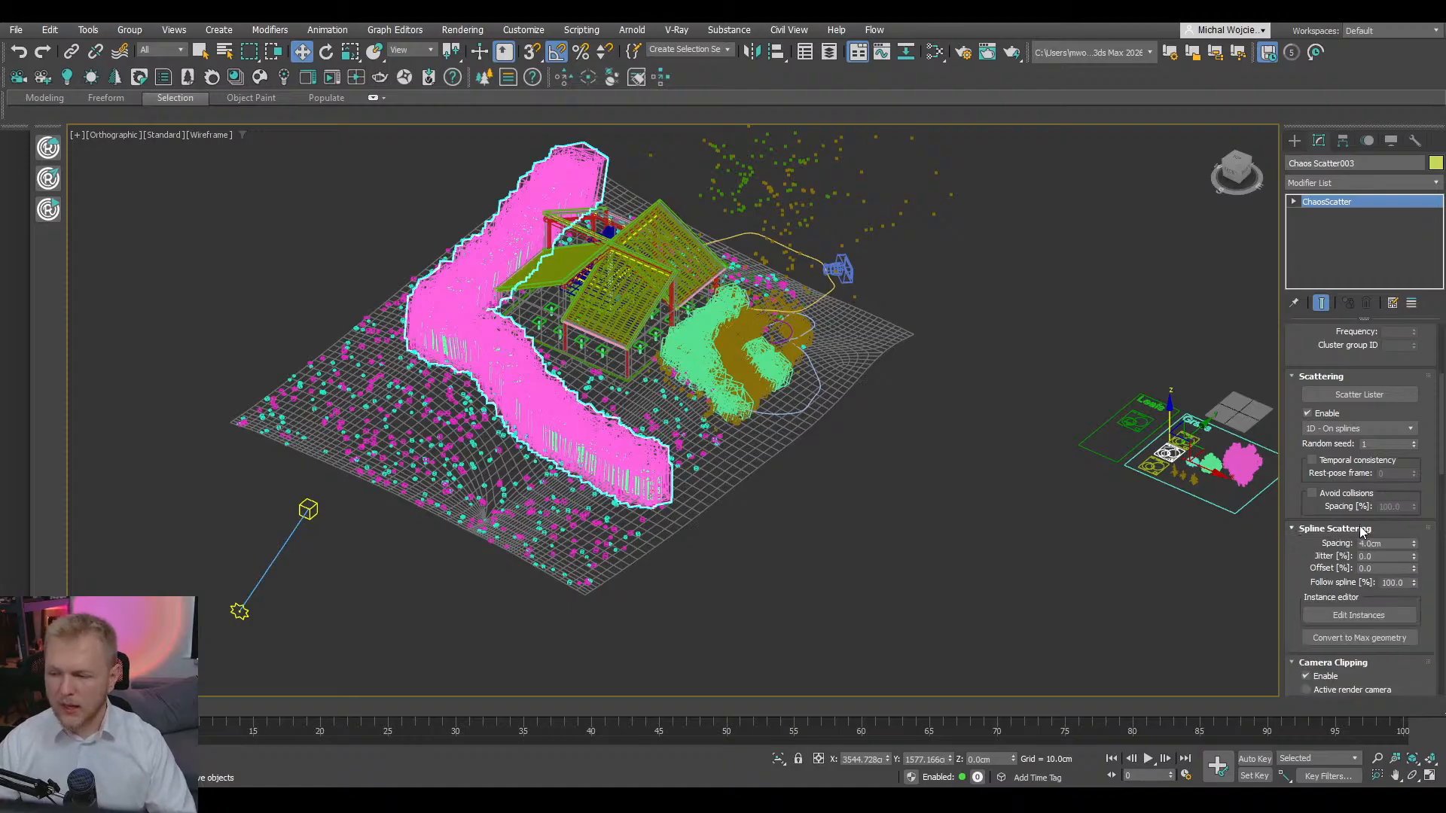
drag(1413, 546, 1412, 349)
key(F3)
scroll(577, 465, up, 5)
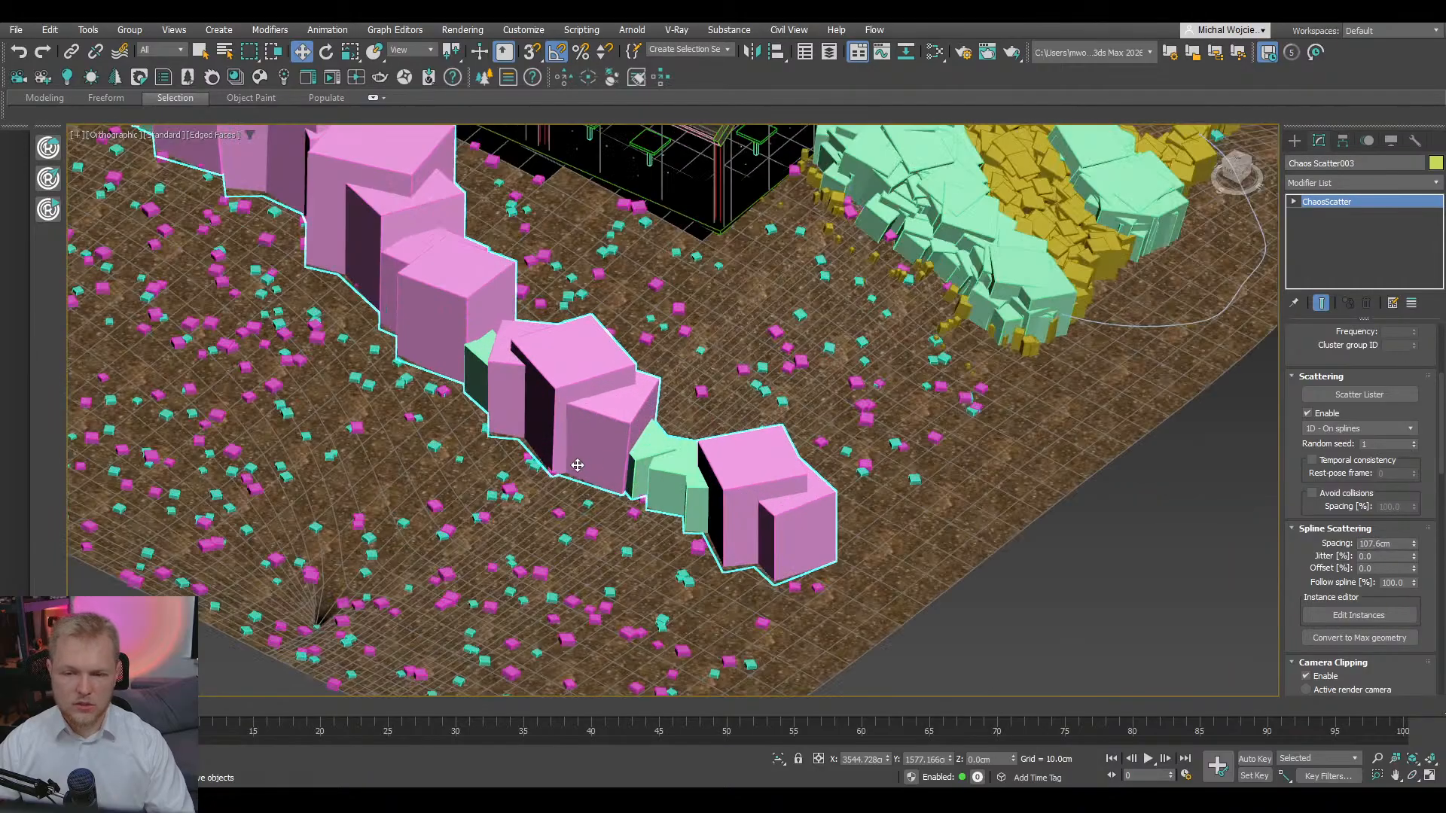
drag(1415, 546, 1360, 23)
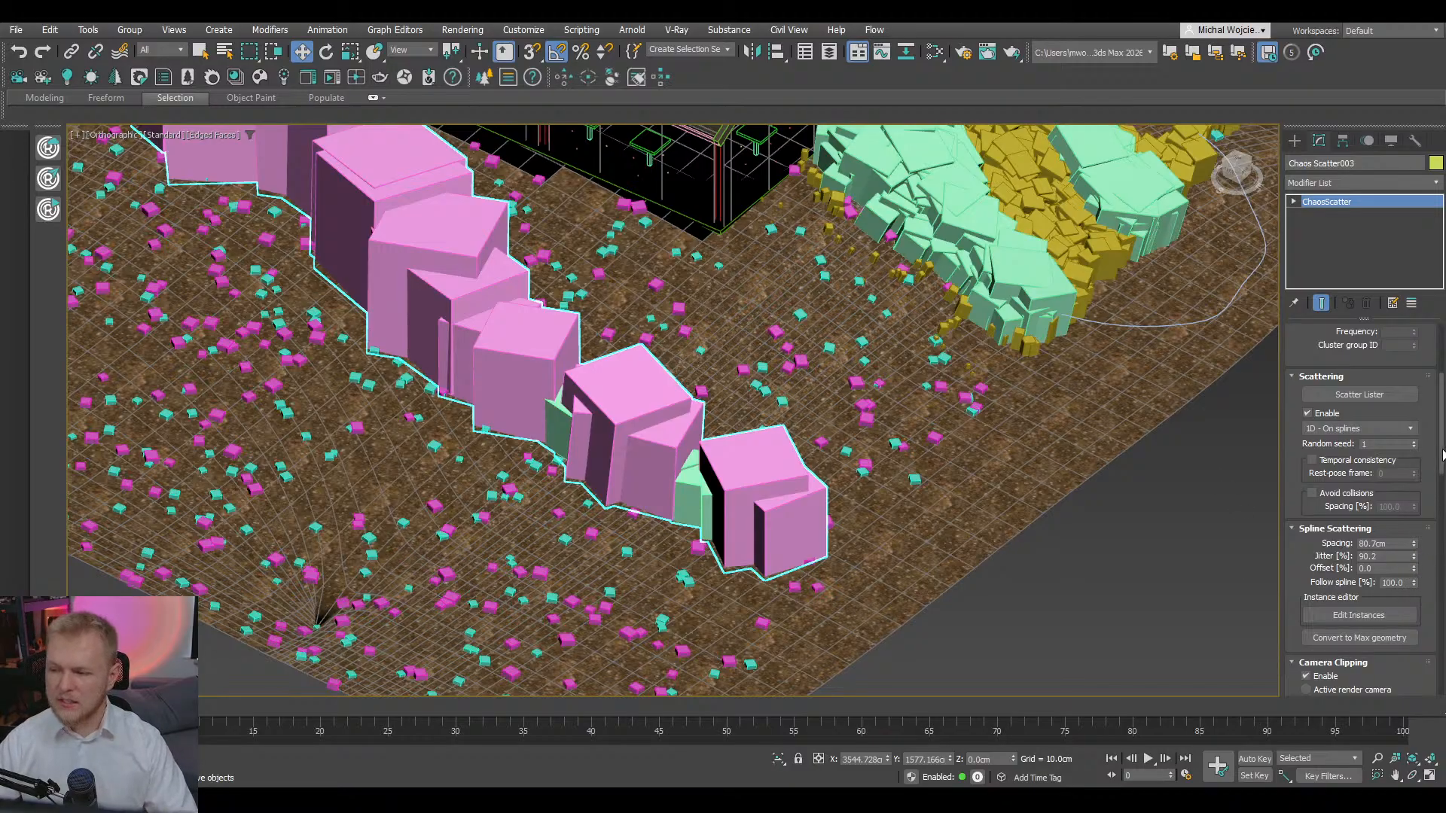
scroll(1423, 452, down, 5)
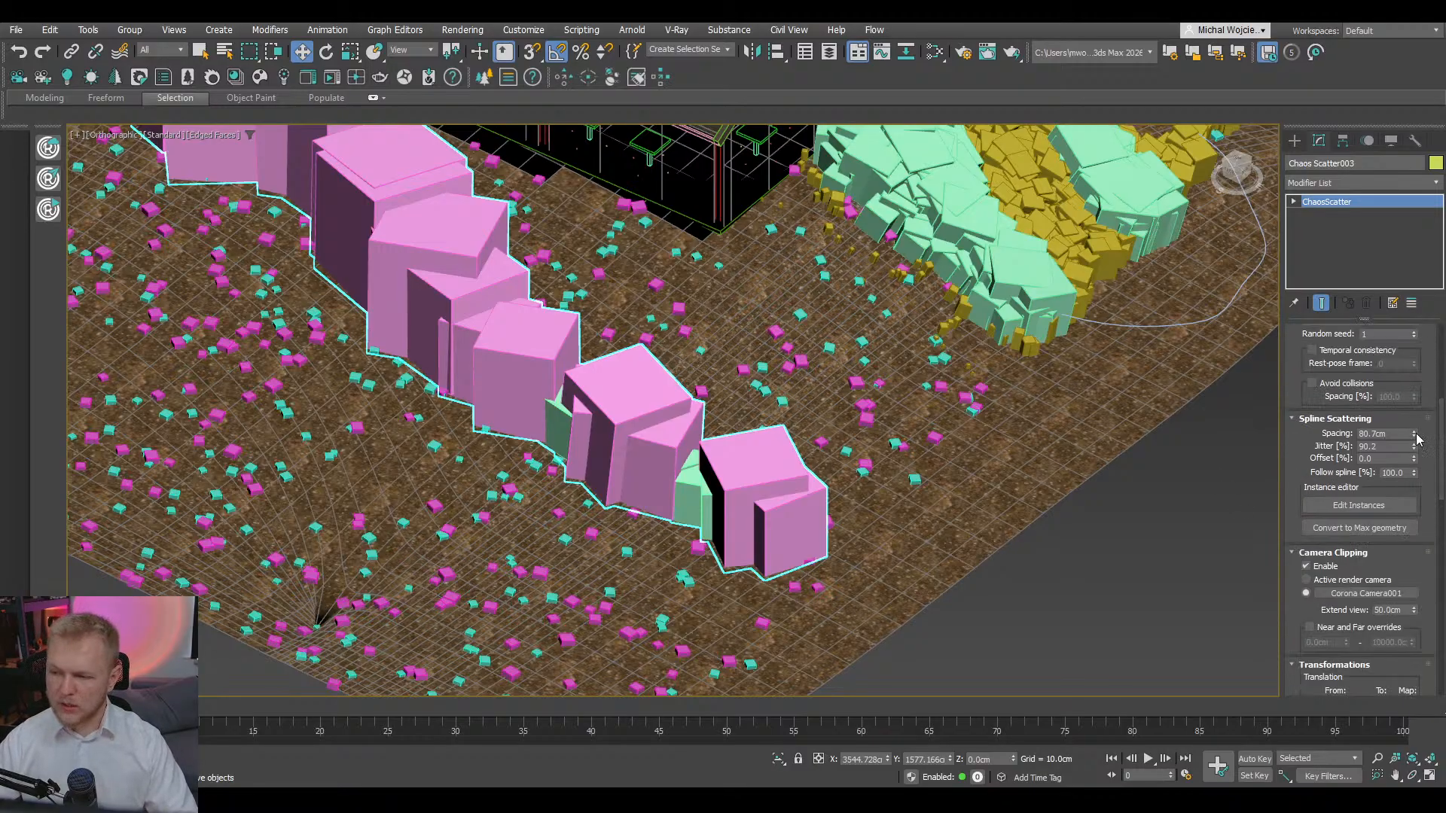
drag(1417, 439, 1418, 445)
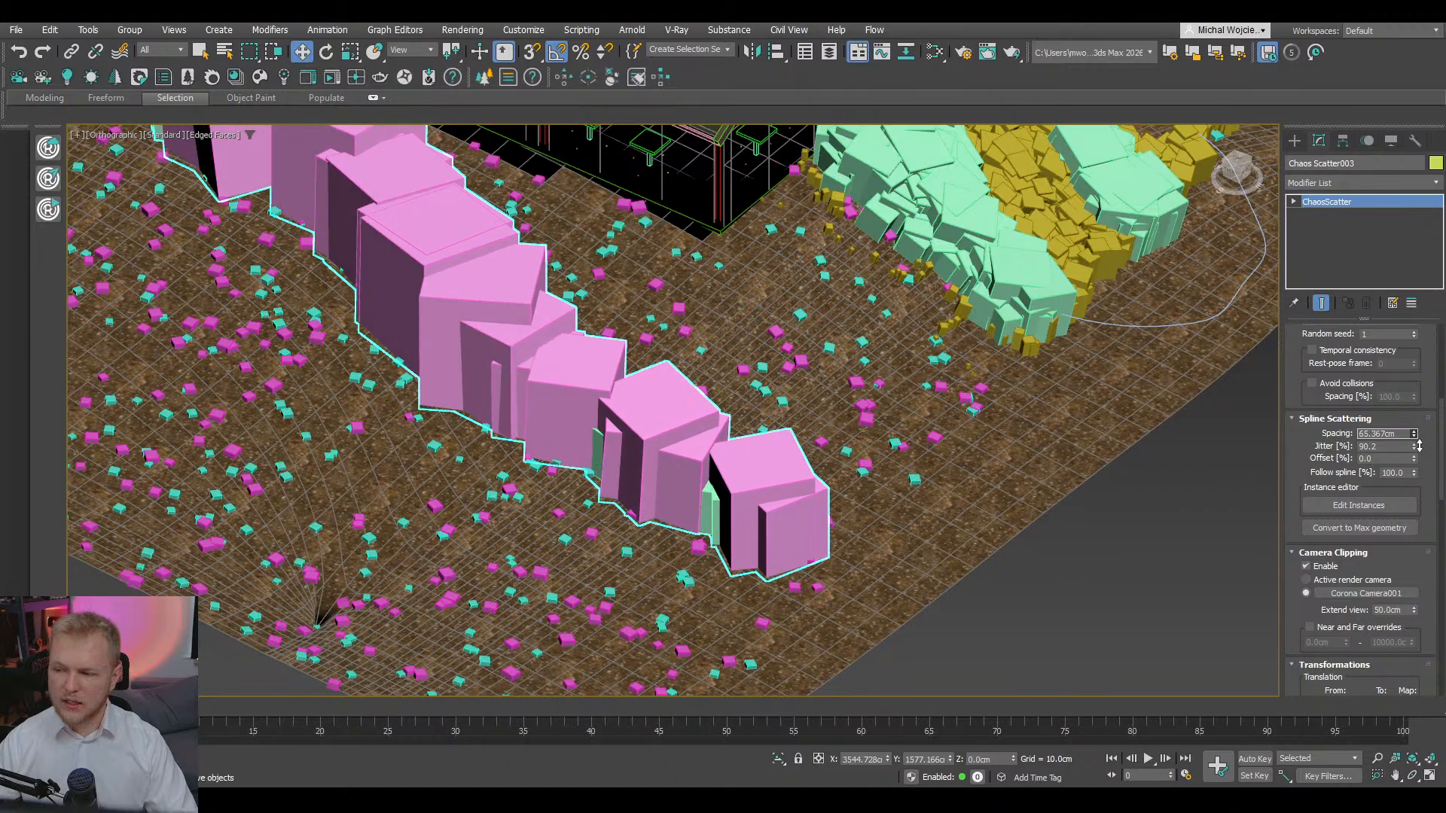
- Set the lower Y translation limit to 321.8 cm and check the widened plant row around the house
scroll(1389, 503, down, 10)
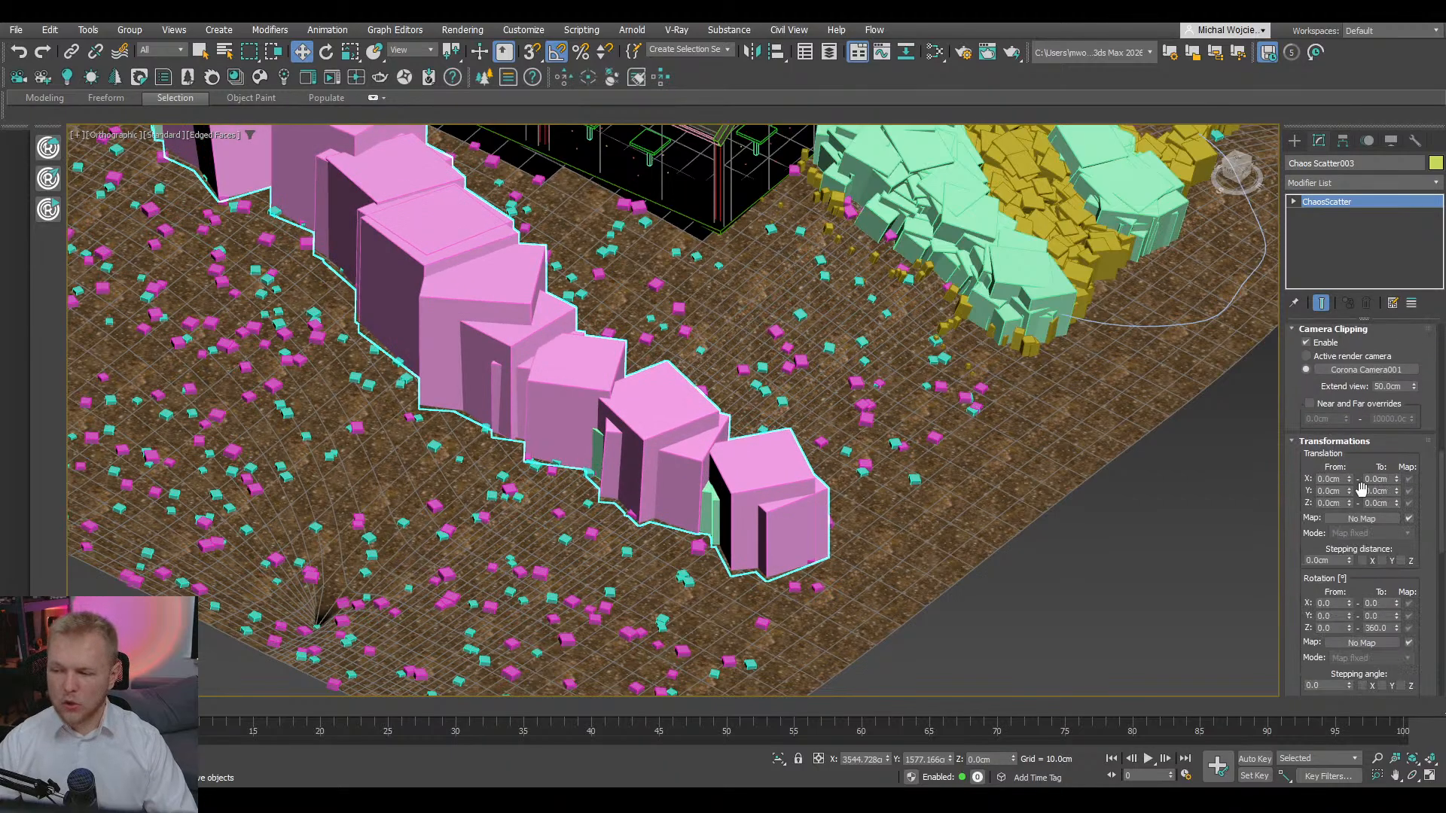
drag(1353, 495, 1175, 422)
scroll(1186, 436, down, 12)
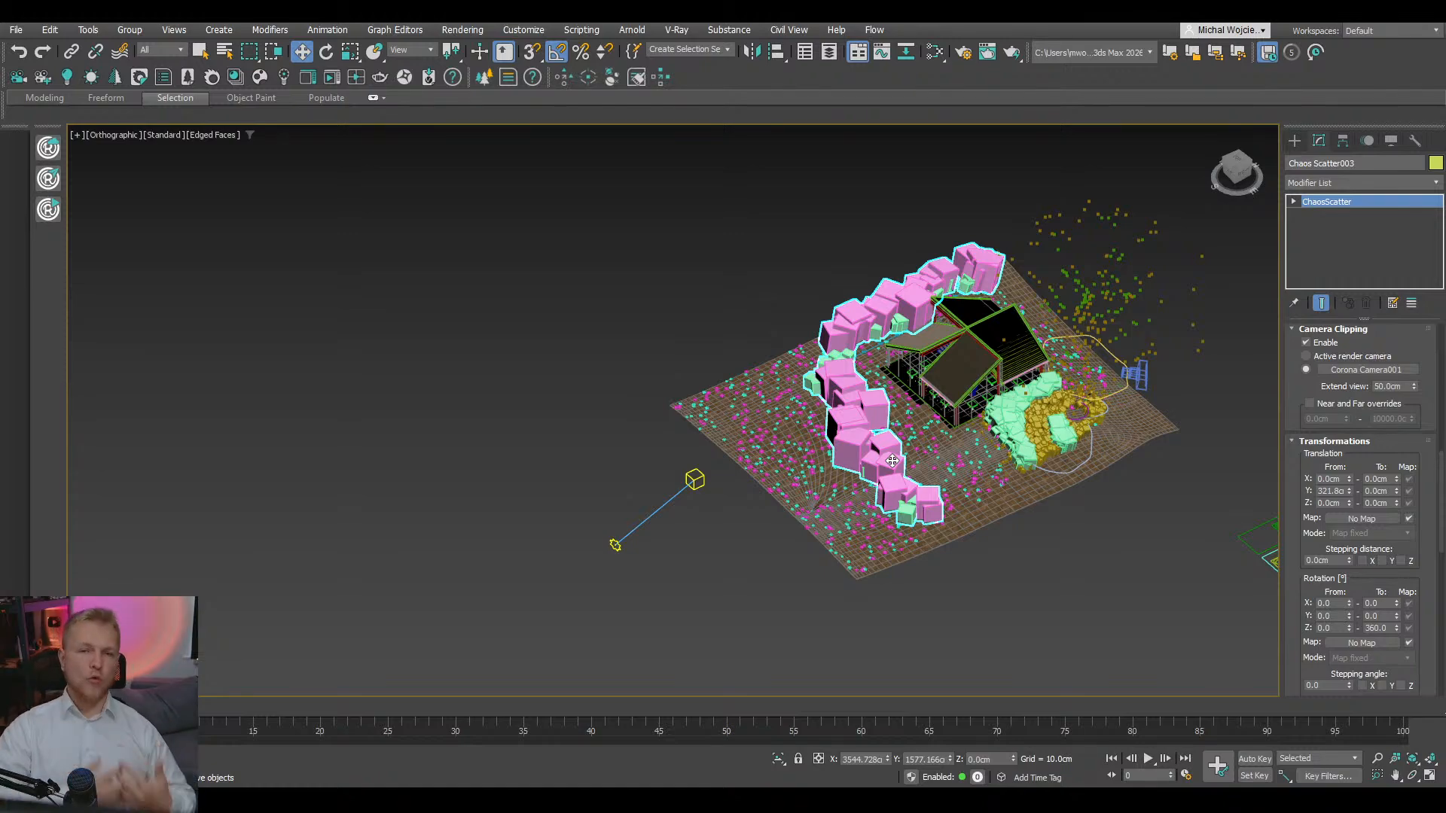
alt+middle_drag(859, 414, 768, 384)
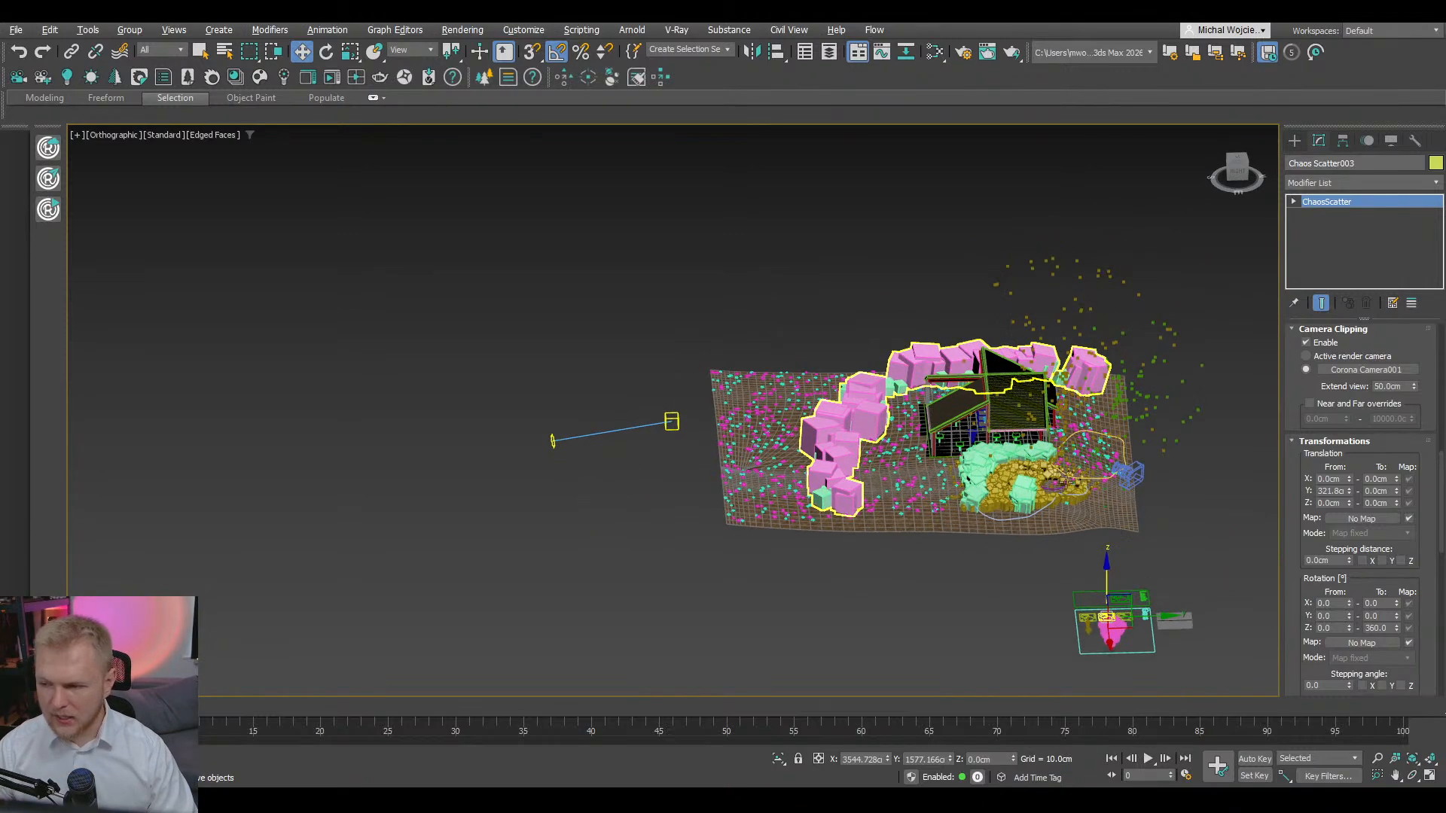
scroll(1081, 494, up, 6)
scroll(618, 491, down, 3)
alt+middle_drag(573, 487, 497, 478)
- In the Corona Camera001 view, select the scattered plant row and set its Normal vs. Z rotation to 0.8
key(c)
click(824, 338)
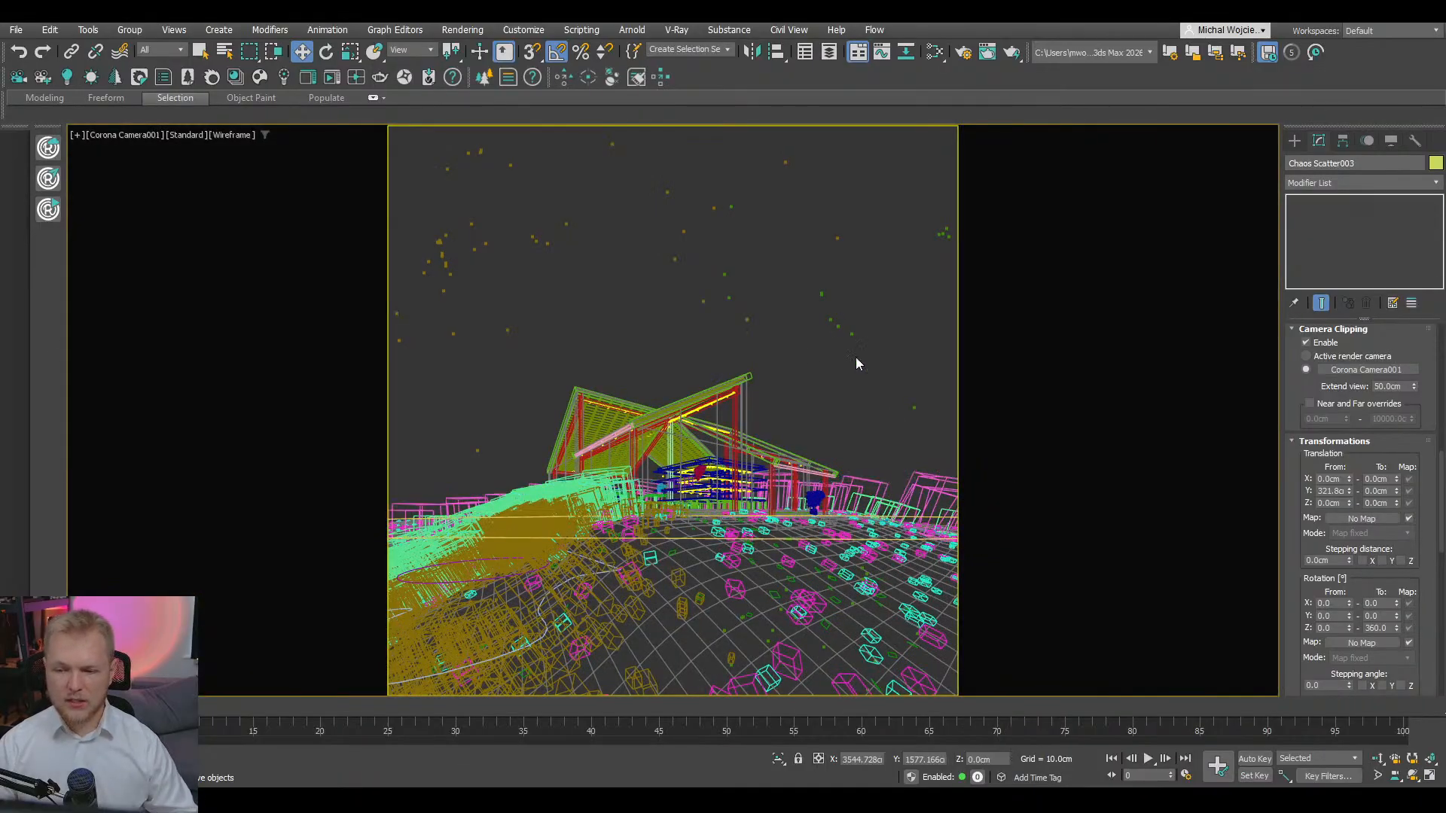
click(932, 479)
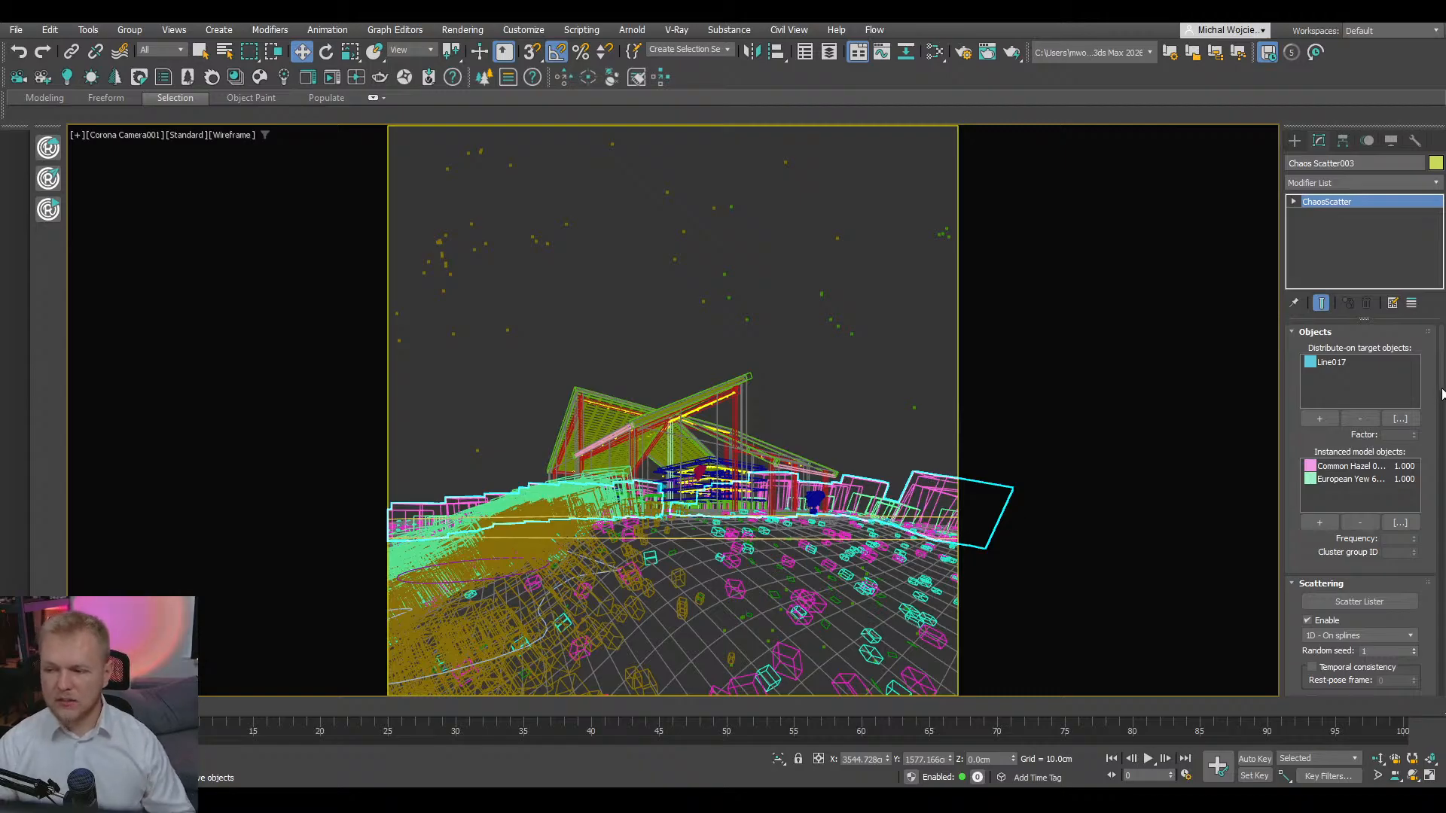
drag(1442, 388, 1443, 521)
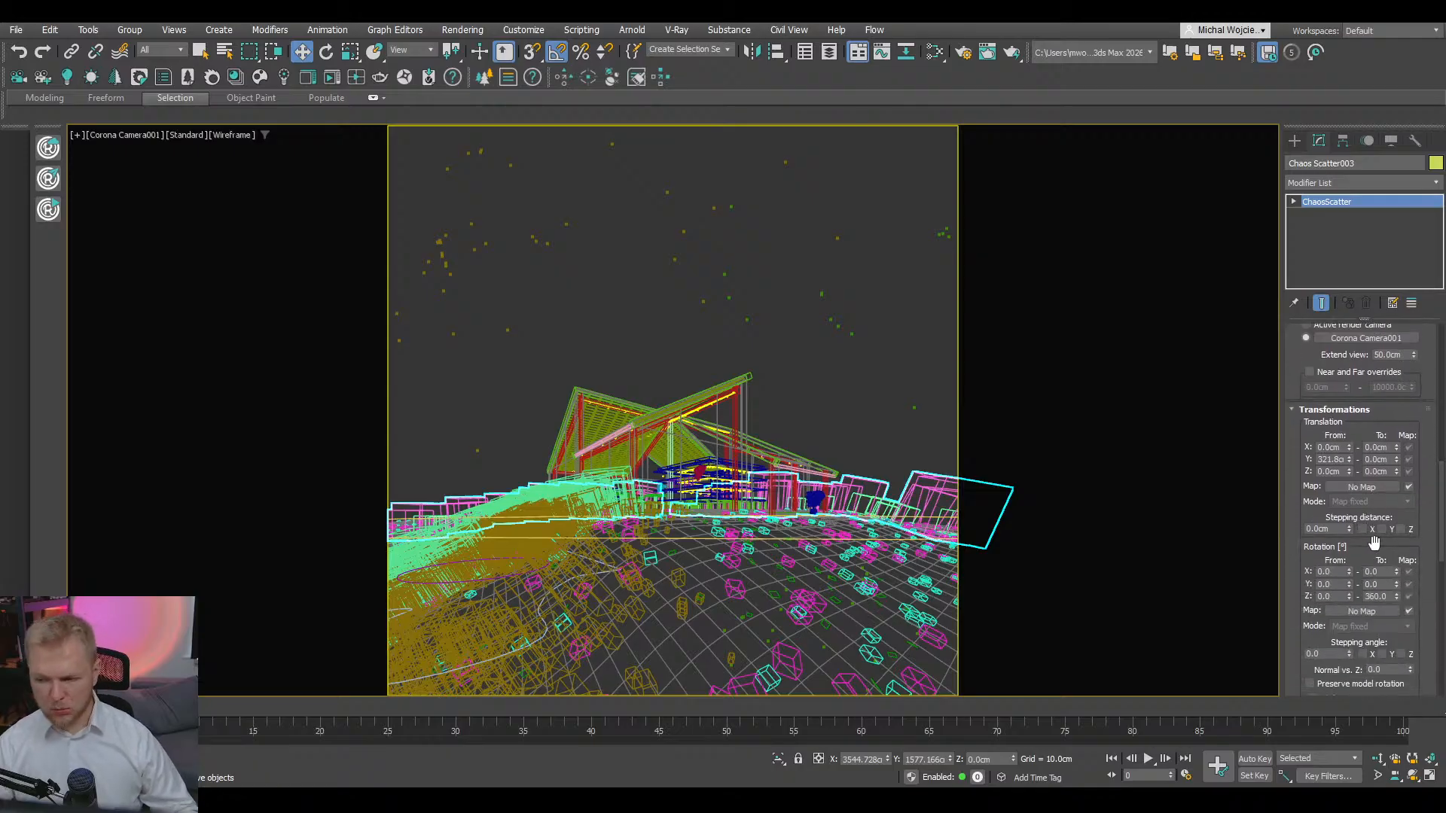
scroll(1289, 625, down, 2)
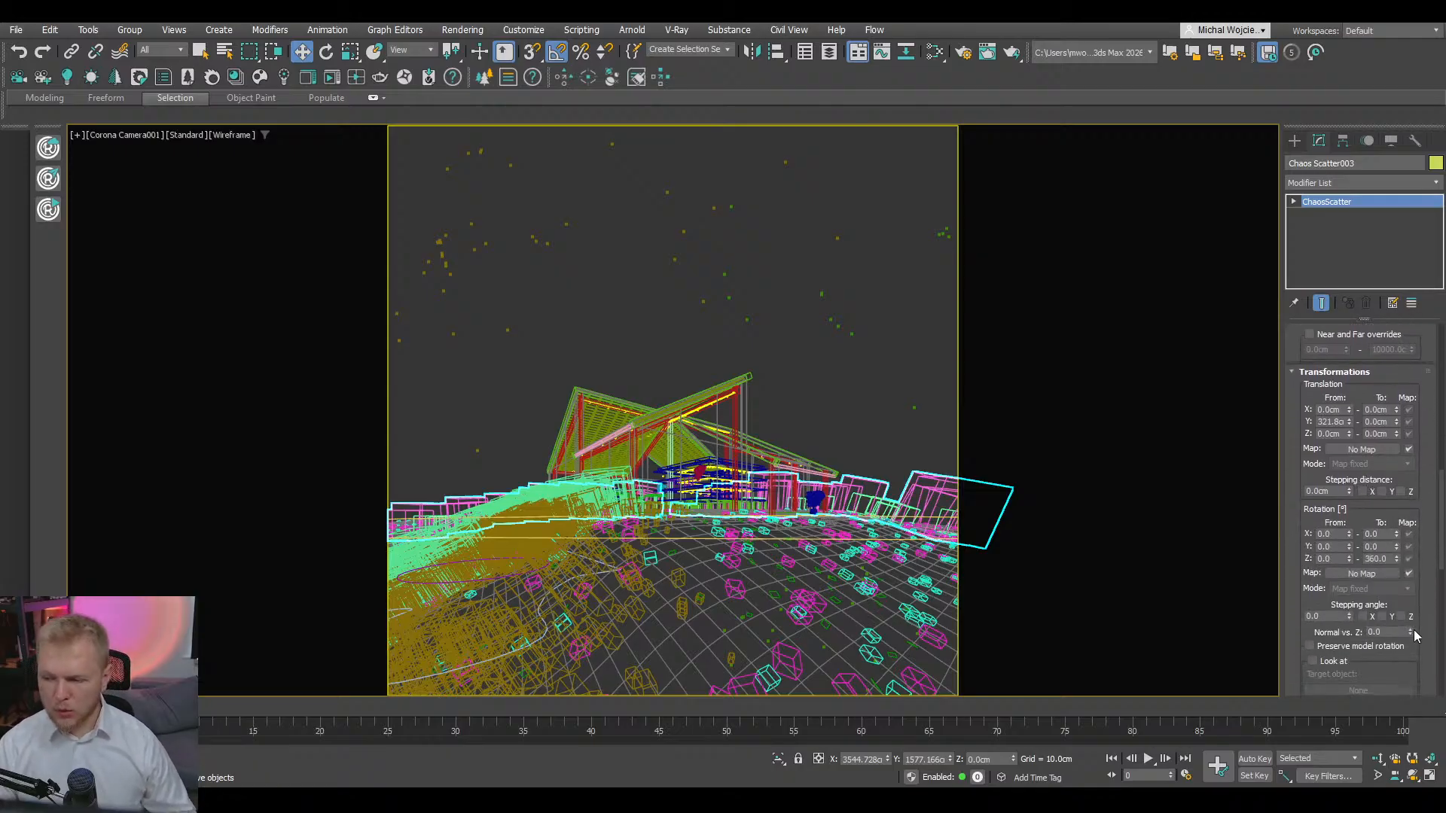
drag(1410, 633, 1398, 530)
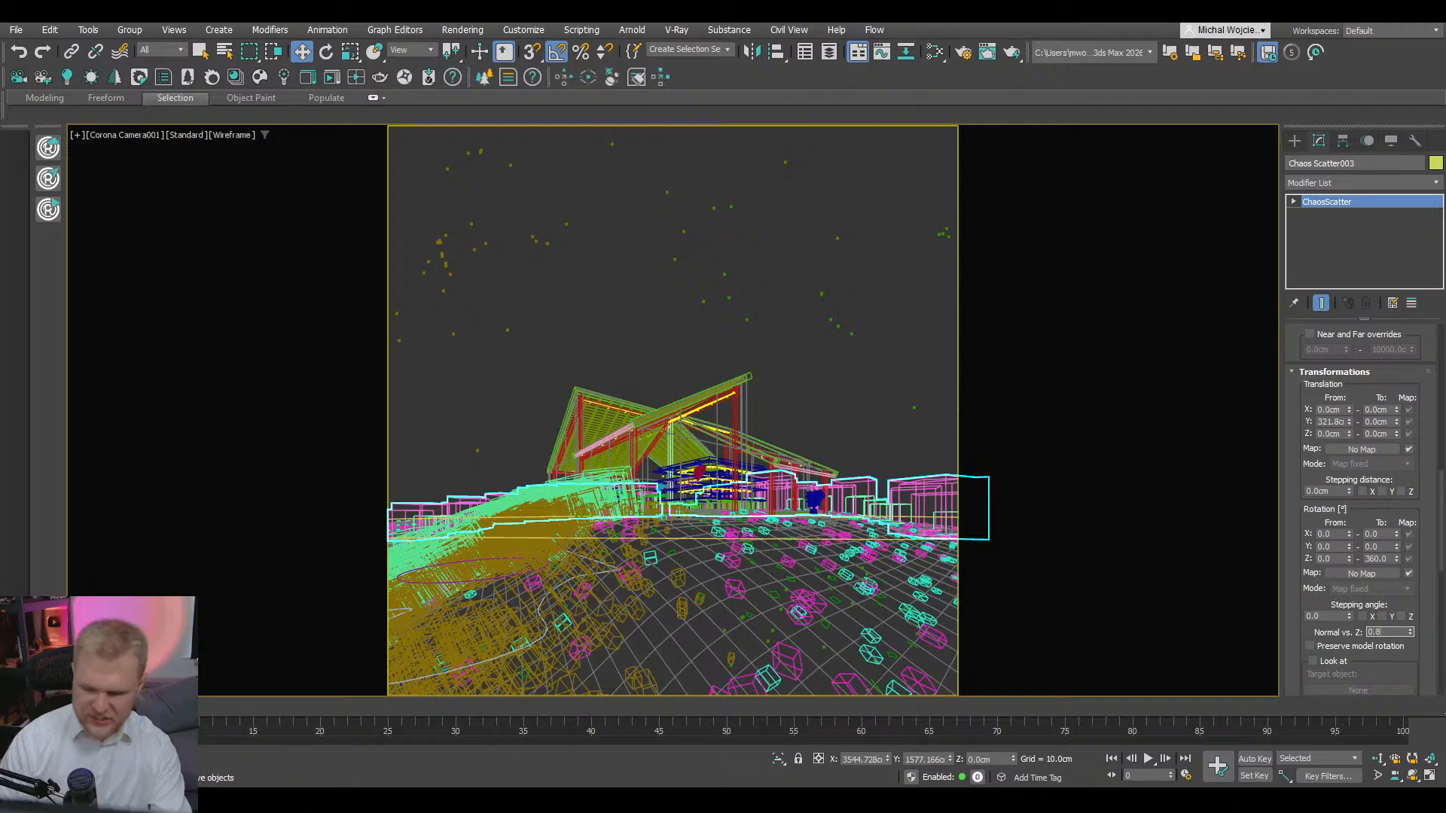
key(Return)
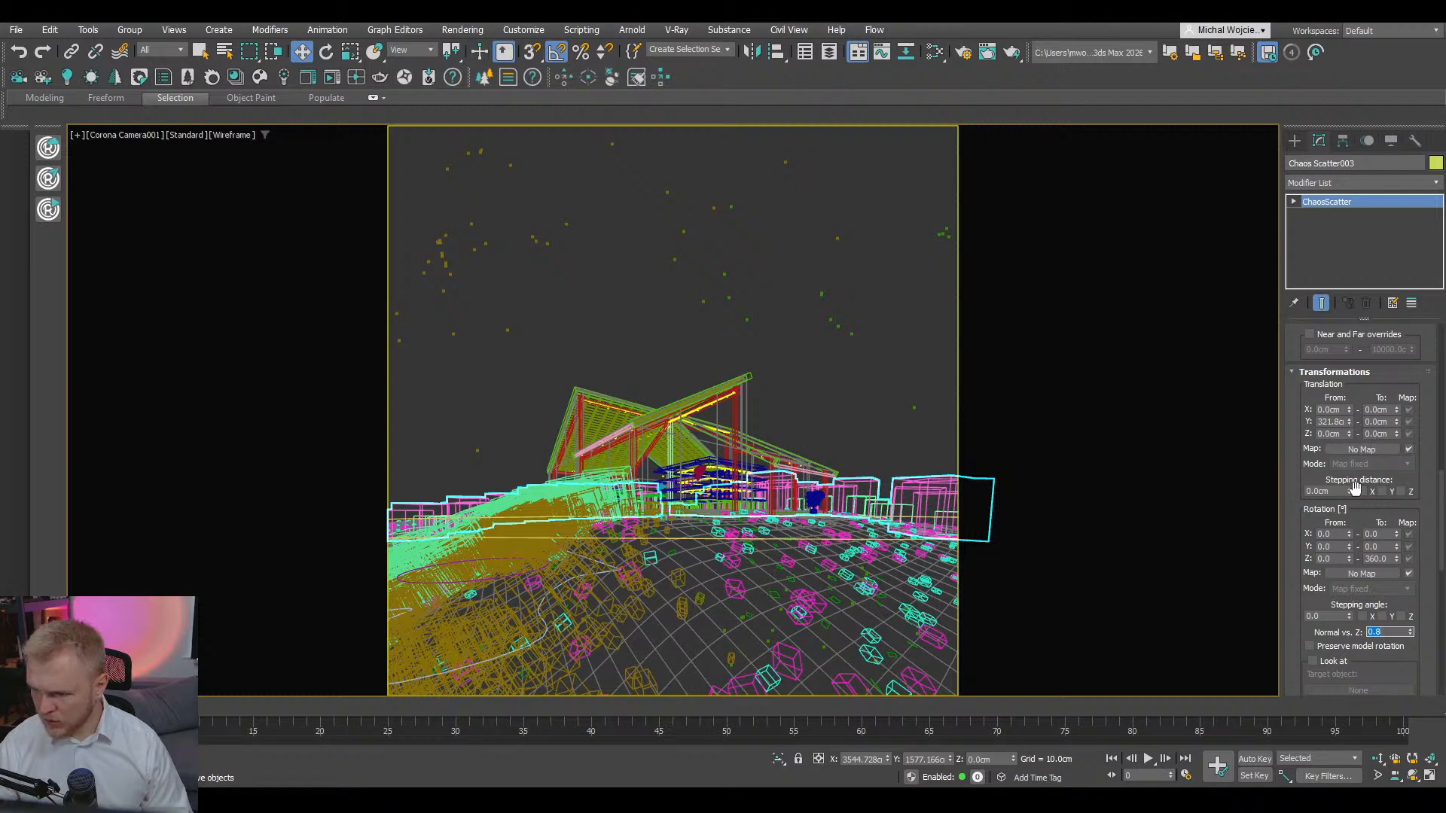
- Run an interactive render of the camera view, inspect the shrubs behind the house, and stop and minimise the render
click(329, 85)
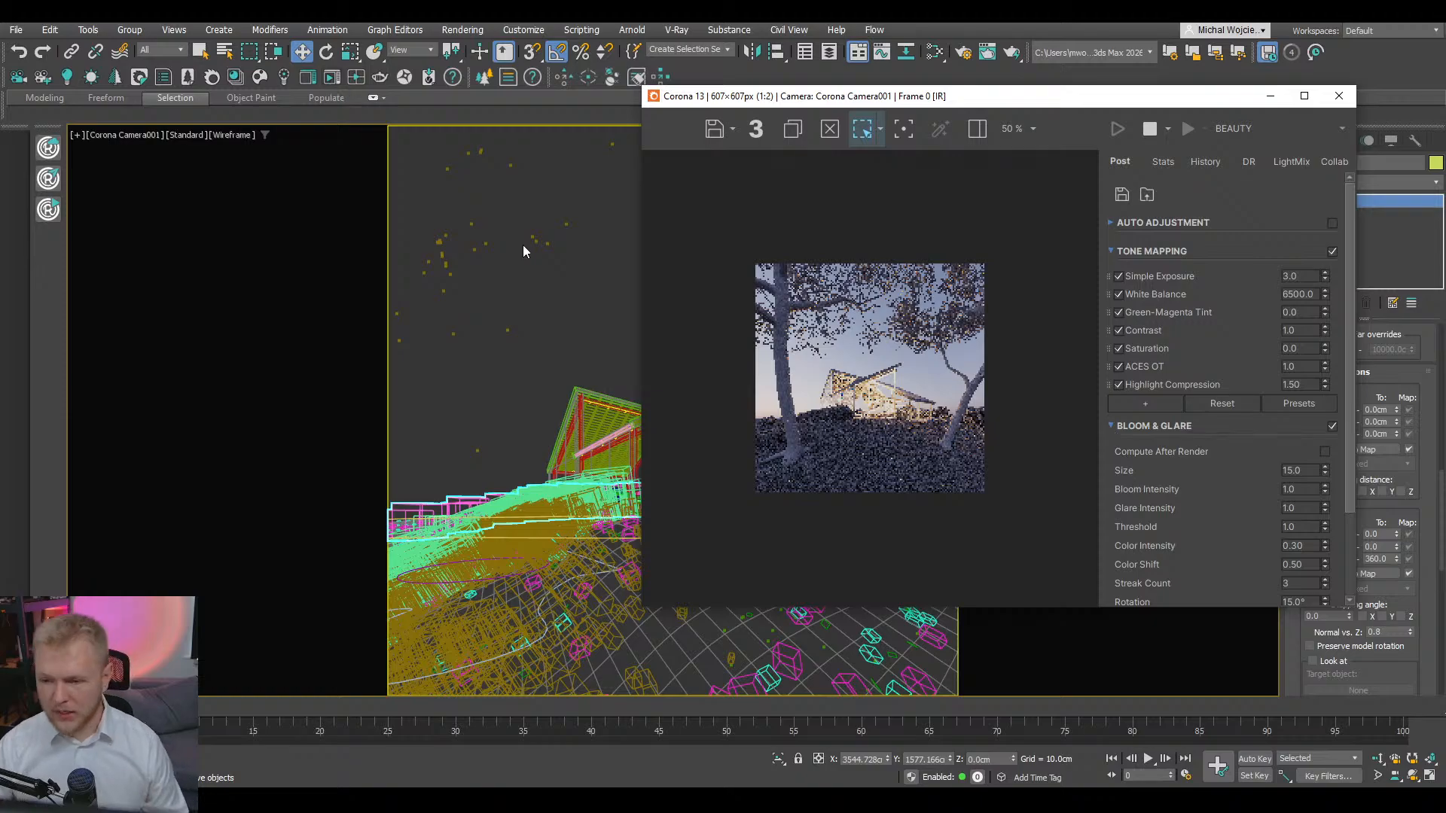
scroll(962, 419, up, 4)
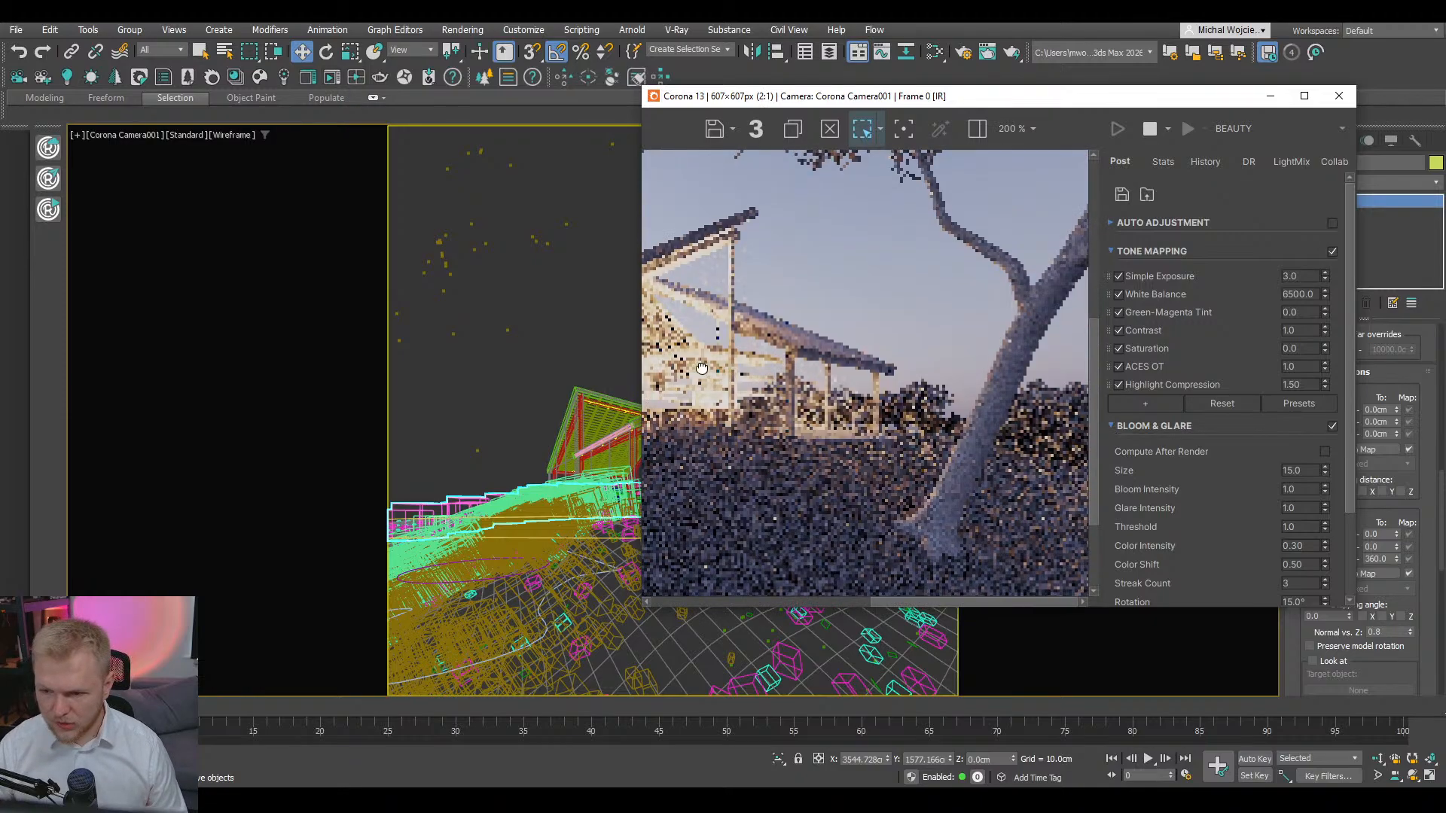
scroll(1069, 418, up, 1)
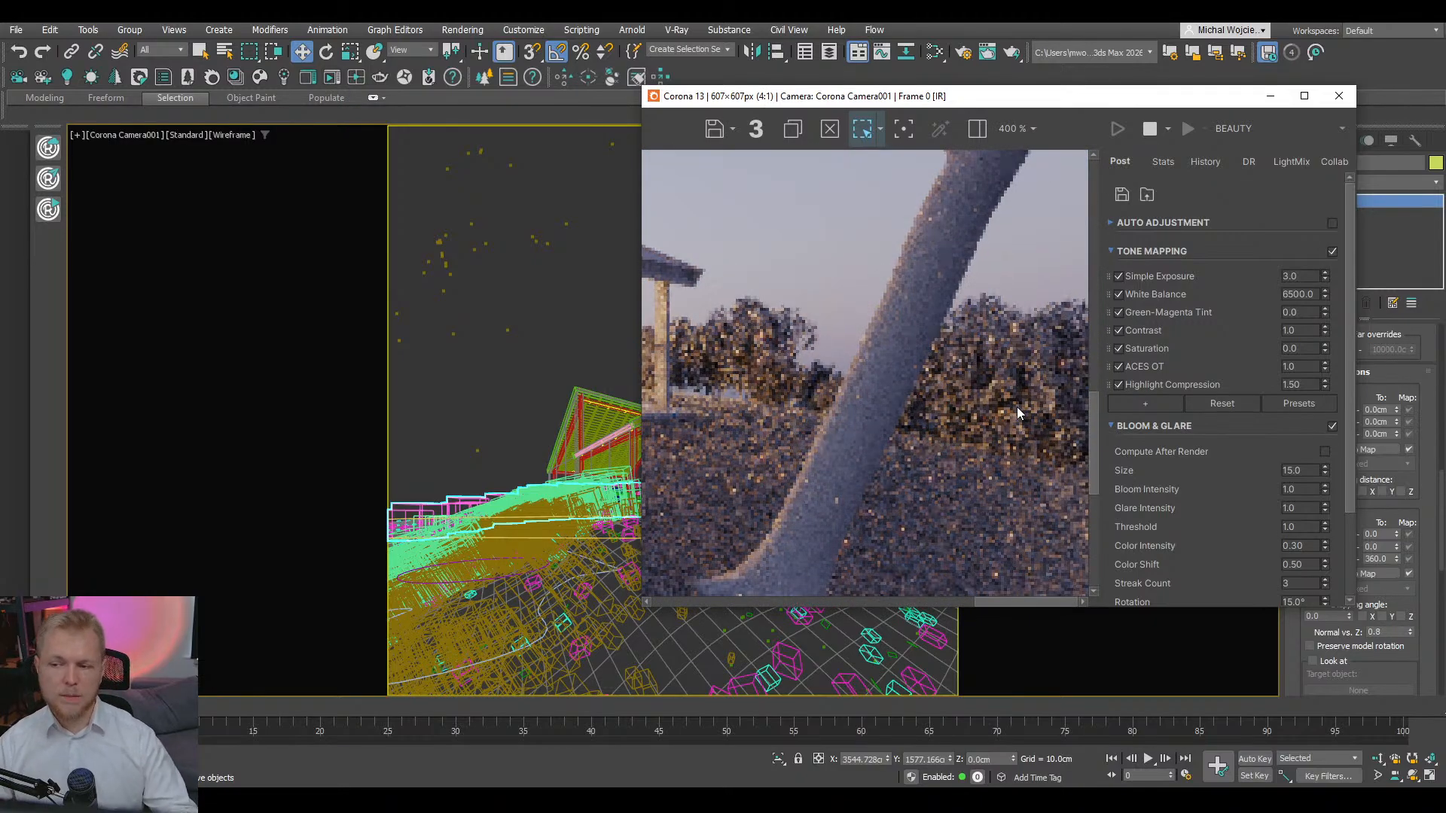
scroll(1017, 407, down, 1)
scroll(1016, 413, down, 2)
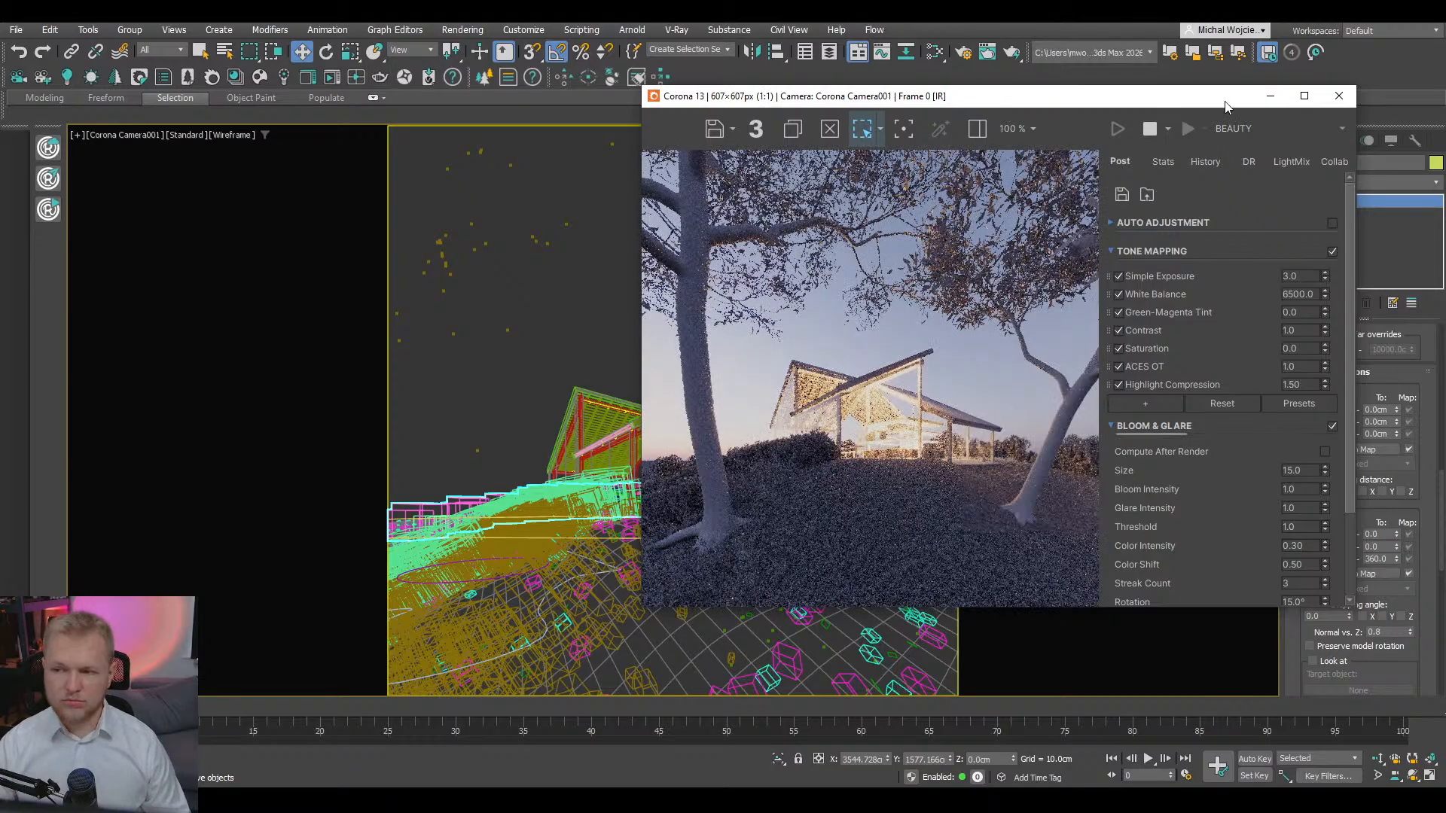
click(1150, 129)
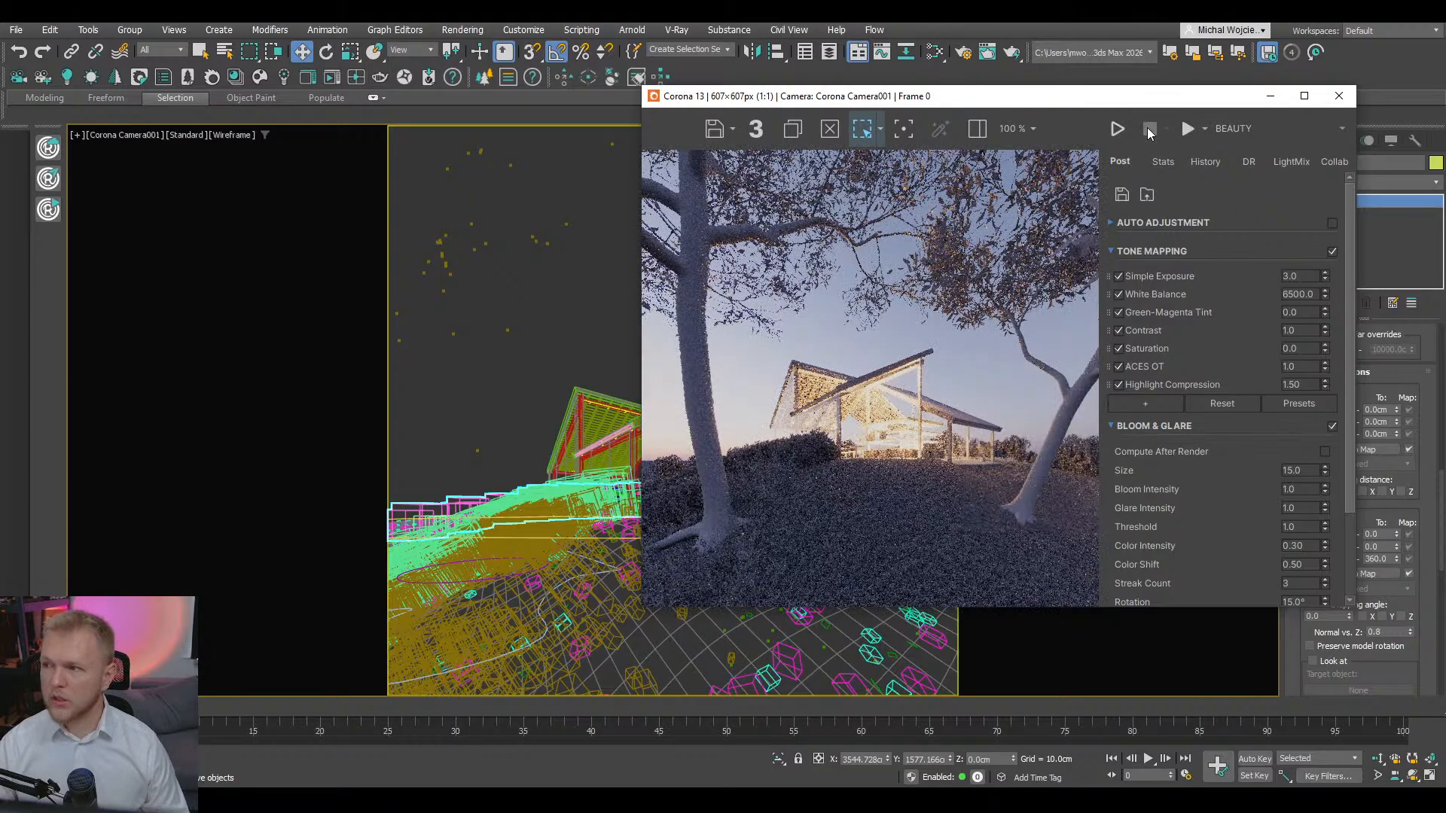
click(1270, 97)
- In a maximised Top view, copy the closed spline of Line016 to the house's north-west corner
click(1429, 776)
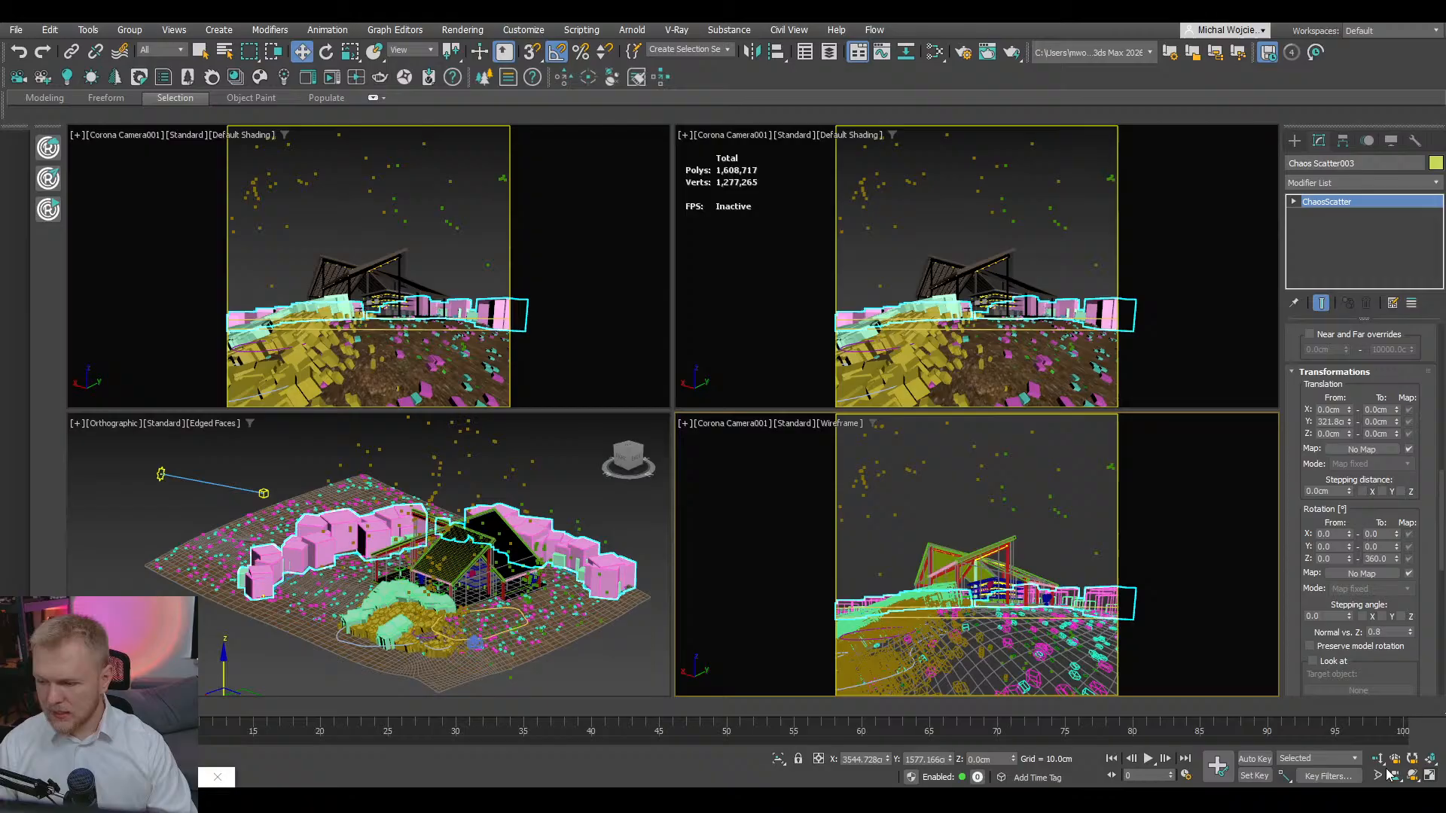
middle_click(488, 560)
key(t)
scroll(487, 584, down, 6)
key(alt+w)
scroll(960, 314, up, 8)
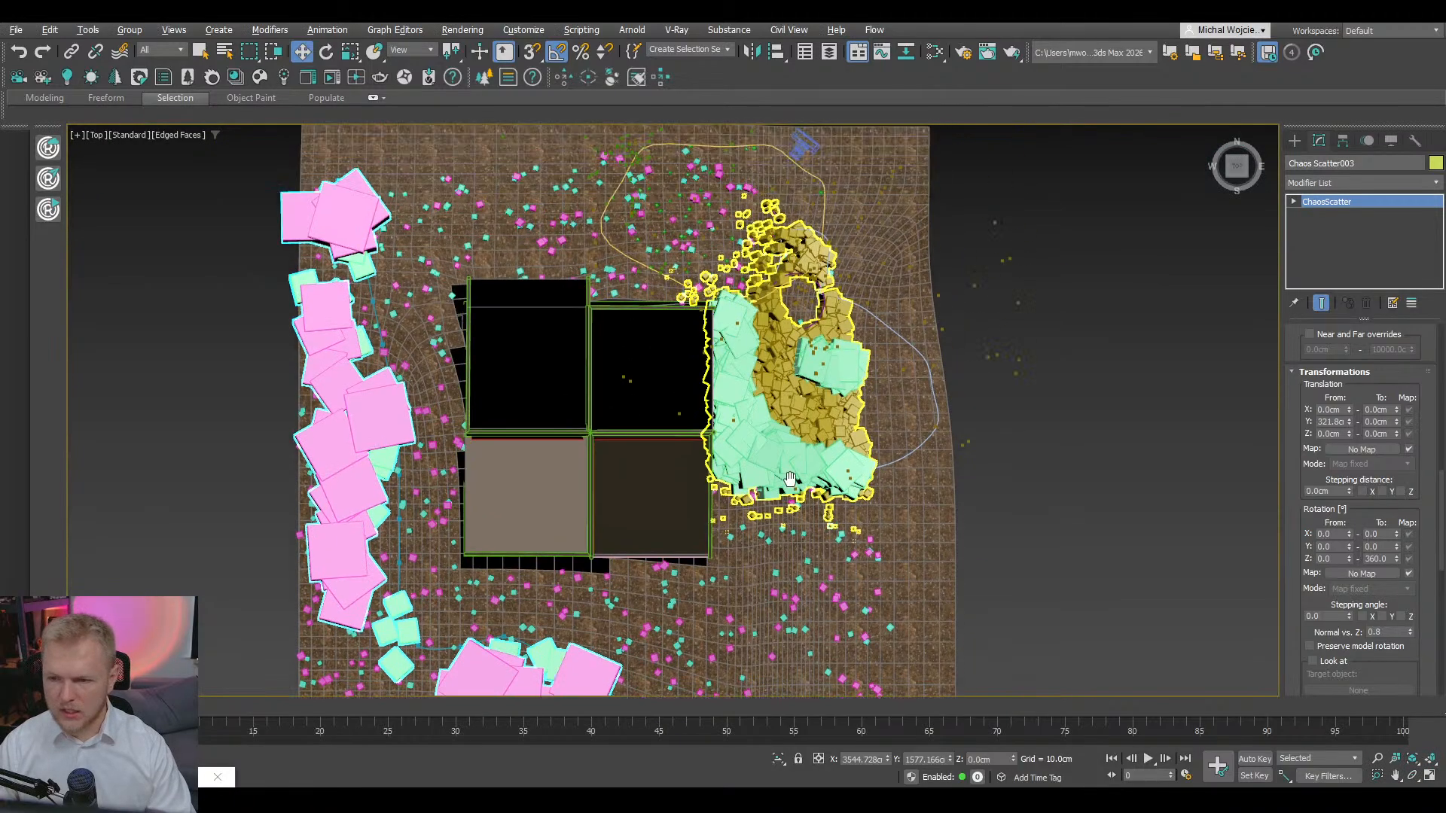
click(960, 315)
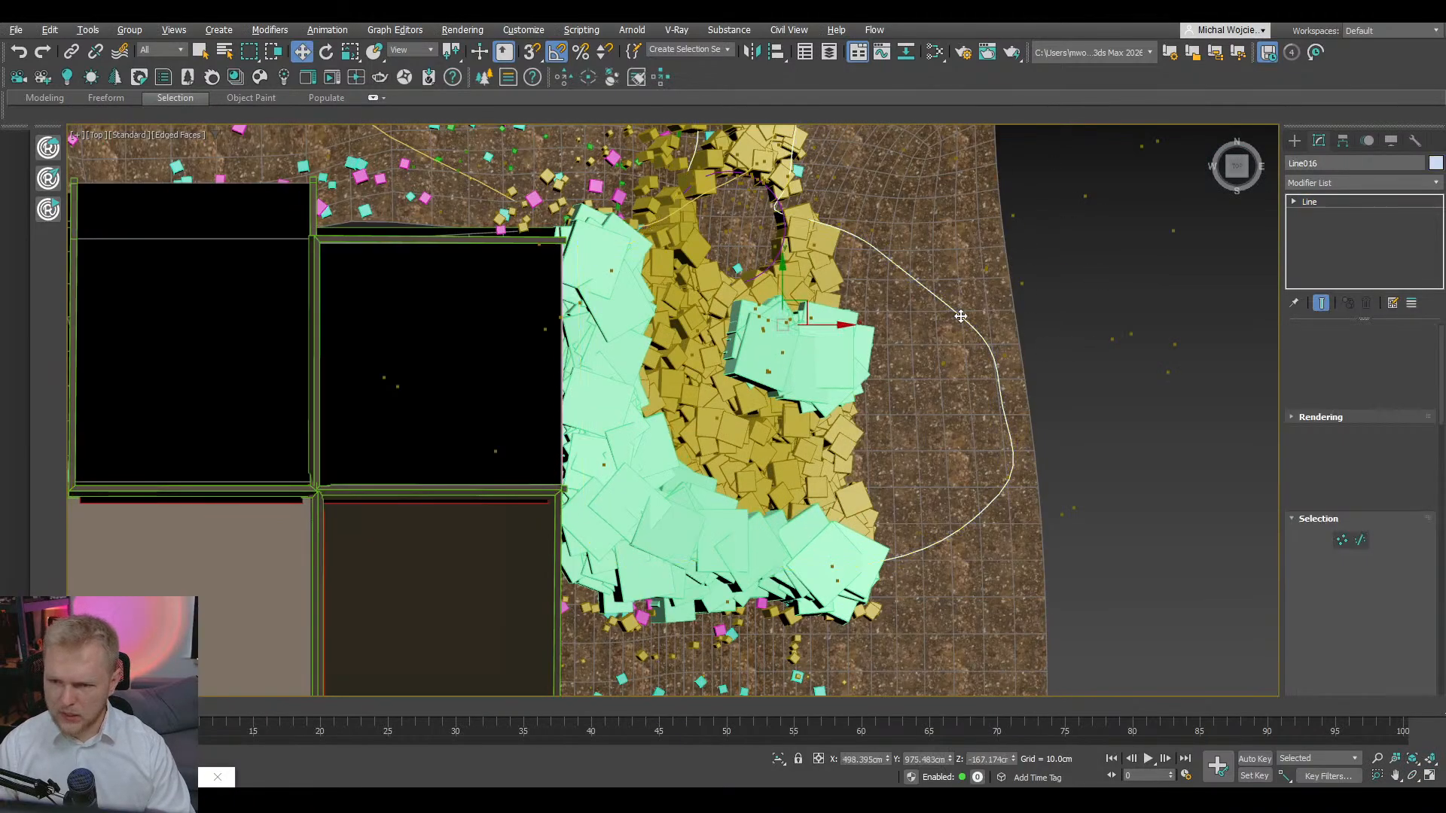
scroll(959, 319, down, 4)
scroll(962, 324, up, 3)
key(3)
click(966, 362)
scroll(966, 362, down, 3)
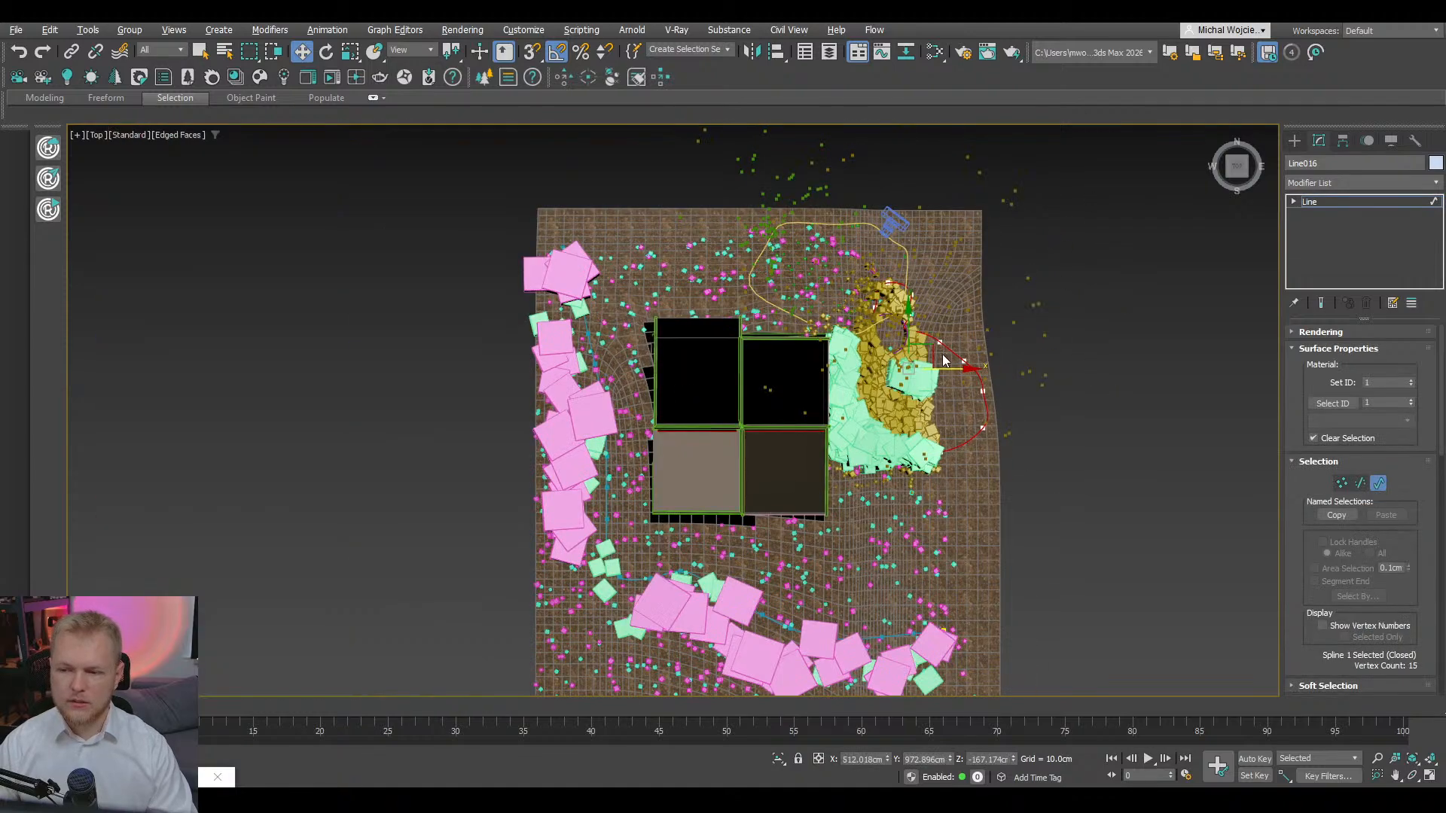
mouse_move(932, 346)
shift+mouse_down()
mouse_move(686, 271)
mouse_move(646, 376)
shift+mouse_up()
scroll(690, 289, up, 3)
- In wireframe at vertex level, delete the two easternmost vertices of Line016's copied spline where it overlaps the house
key(r)
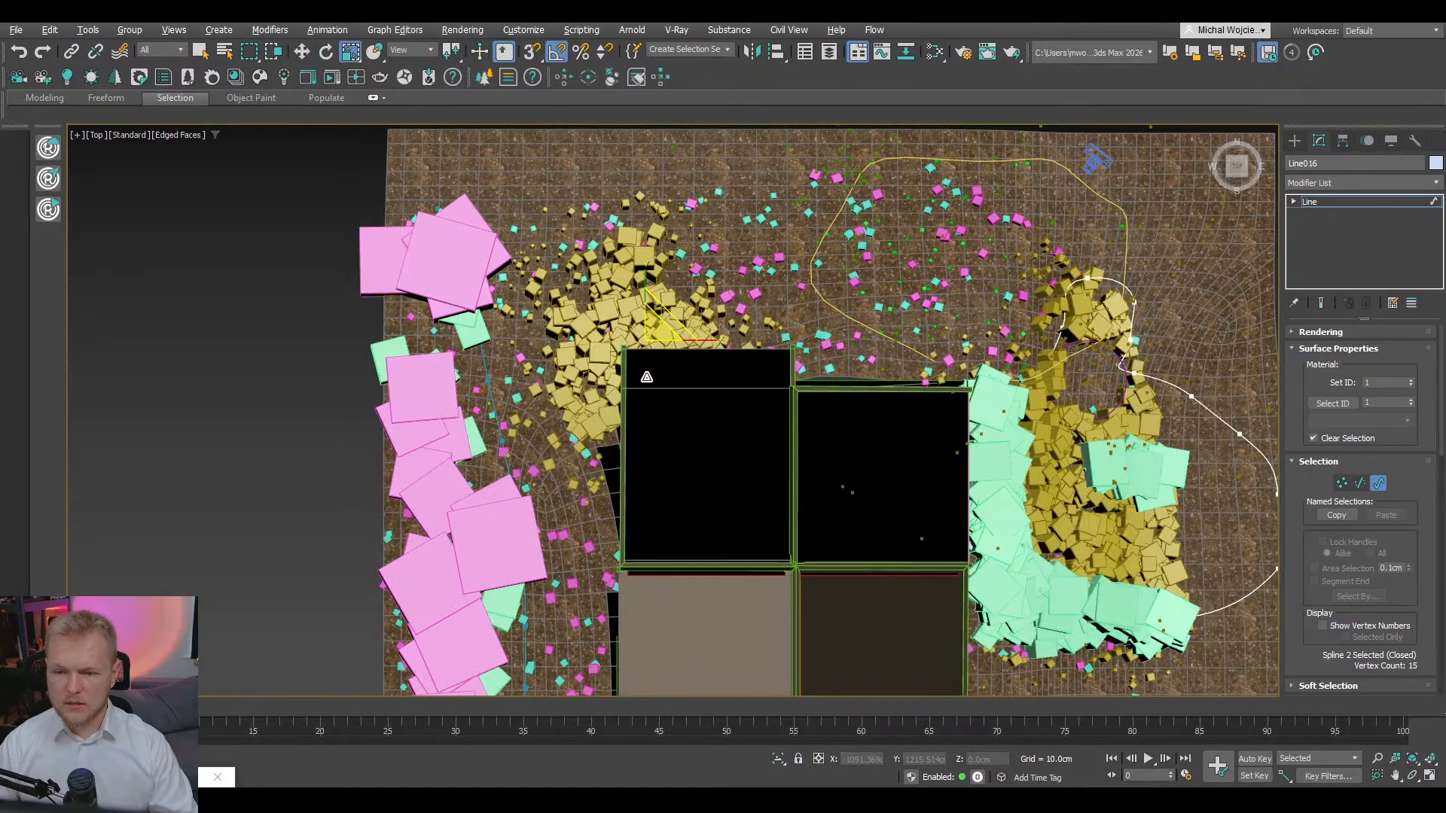
key(F3)
key(1)
scroll(718, 446, up, 5)
scroll(717, 446, down, 10)
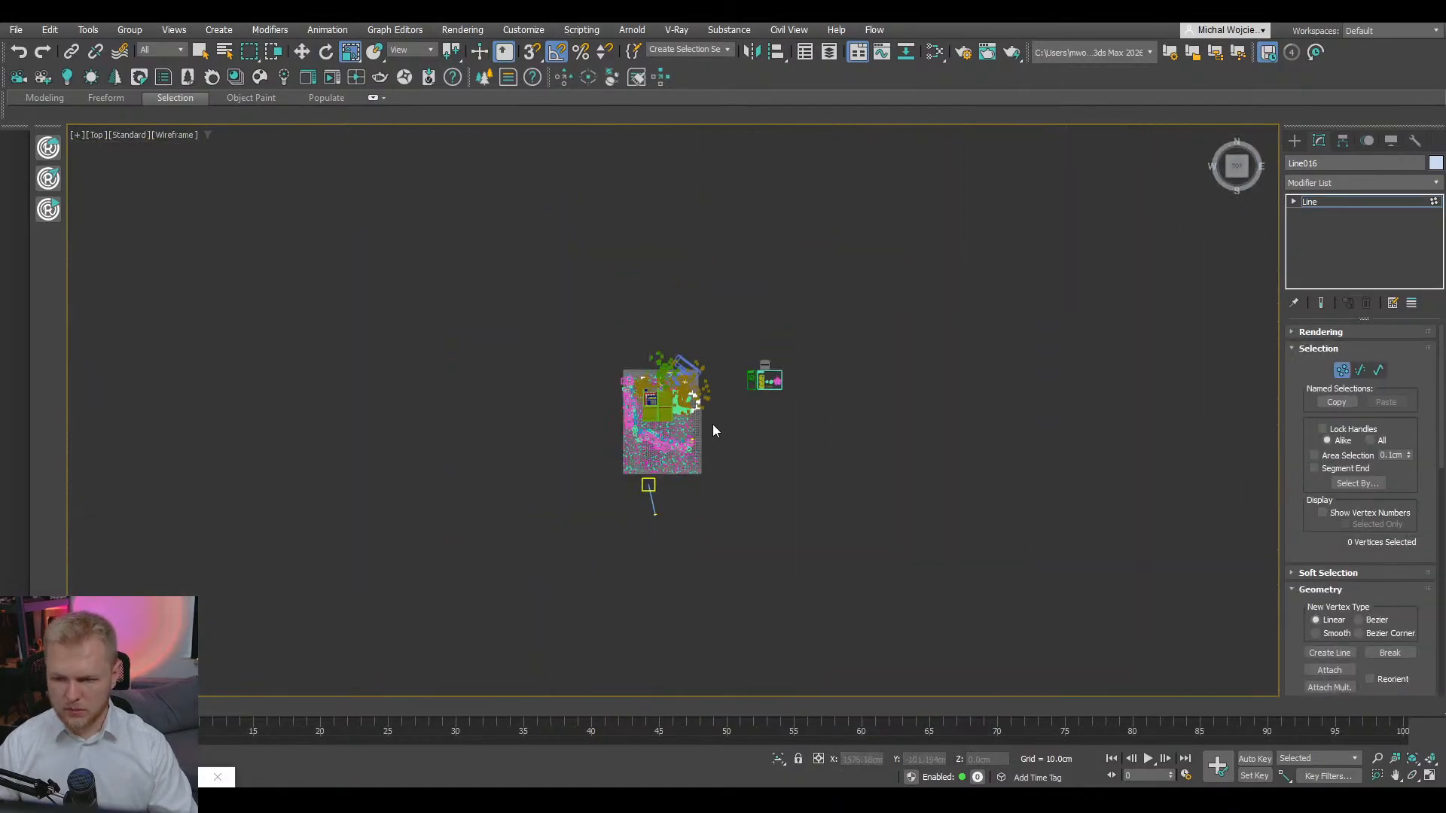
scroll(716, 452, up, 6)
scroll(719, 523, up, 3)
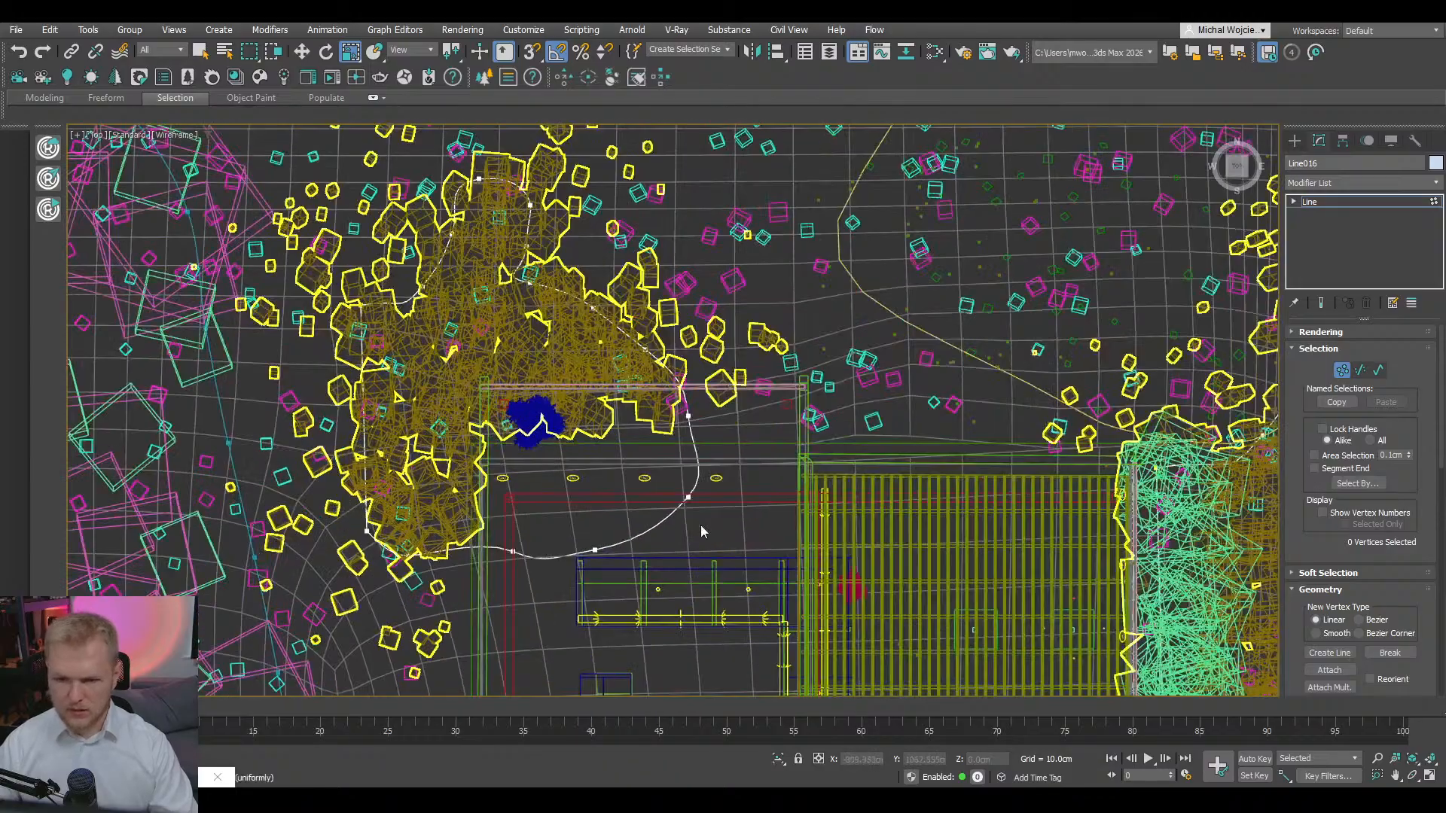
drag(661, 456, 645, 404)
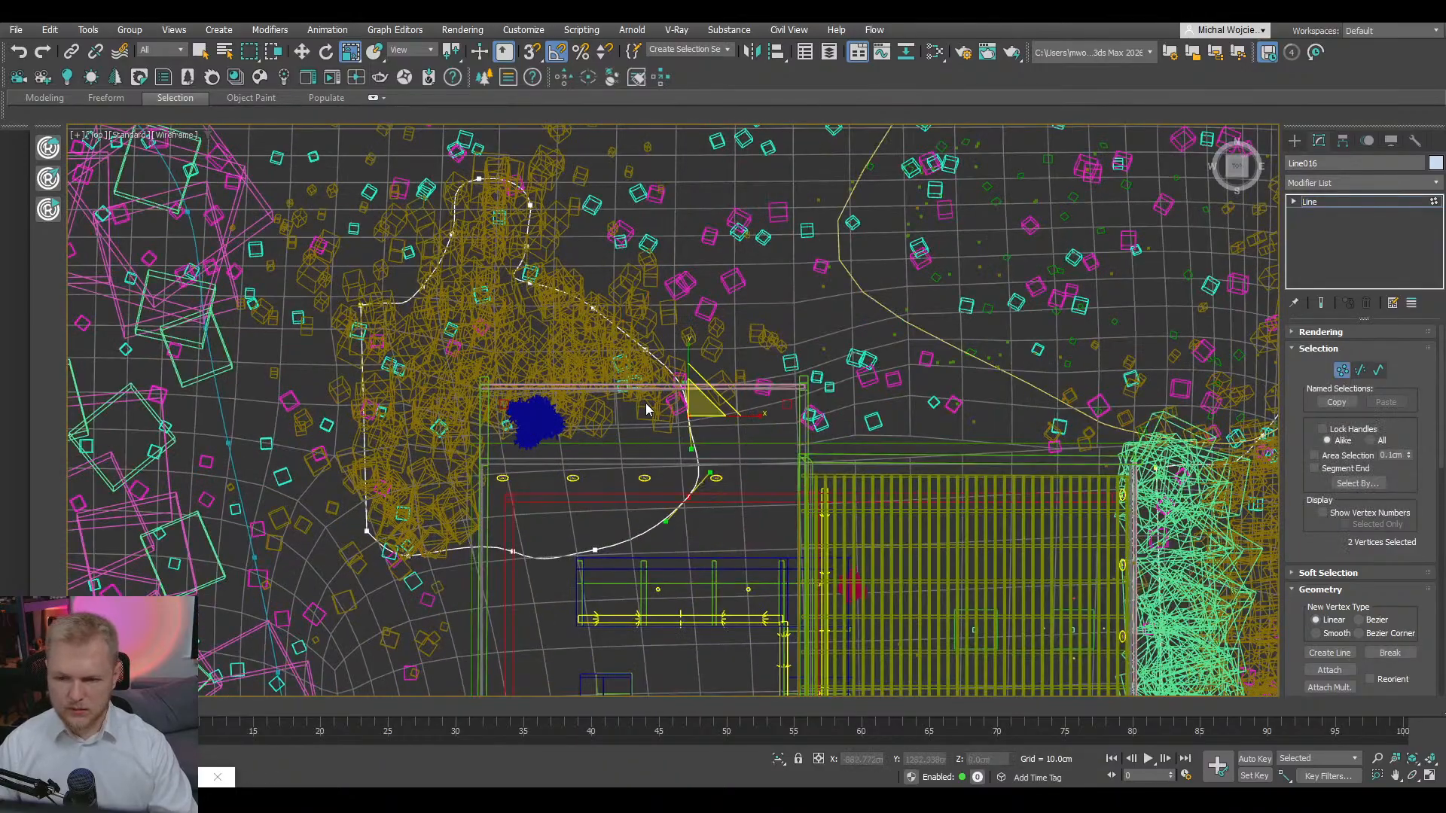
key(Delete)
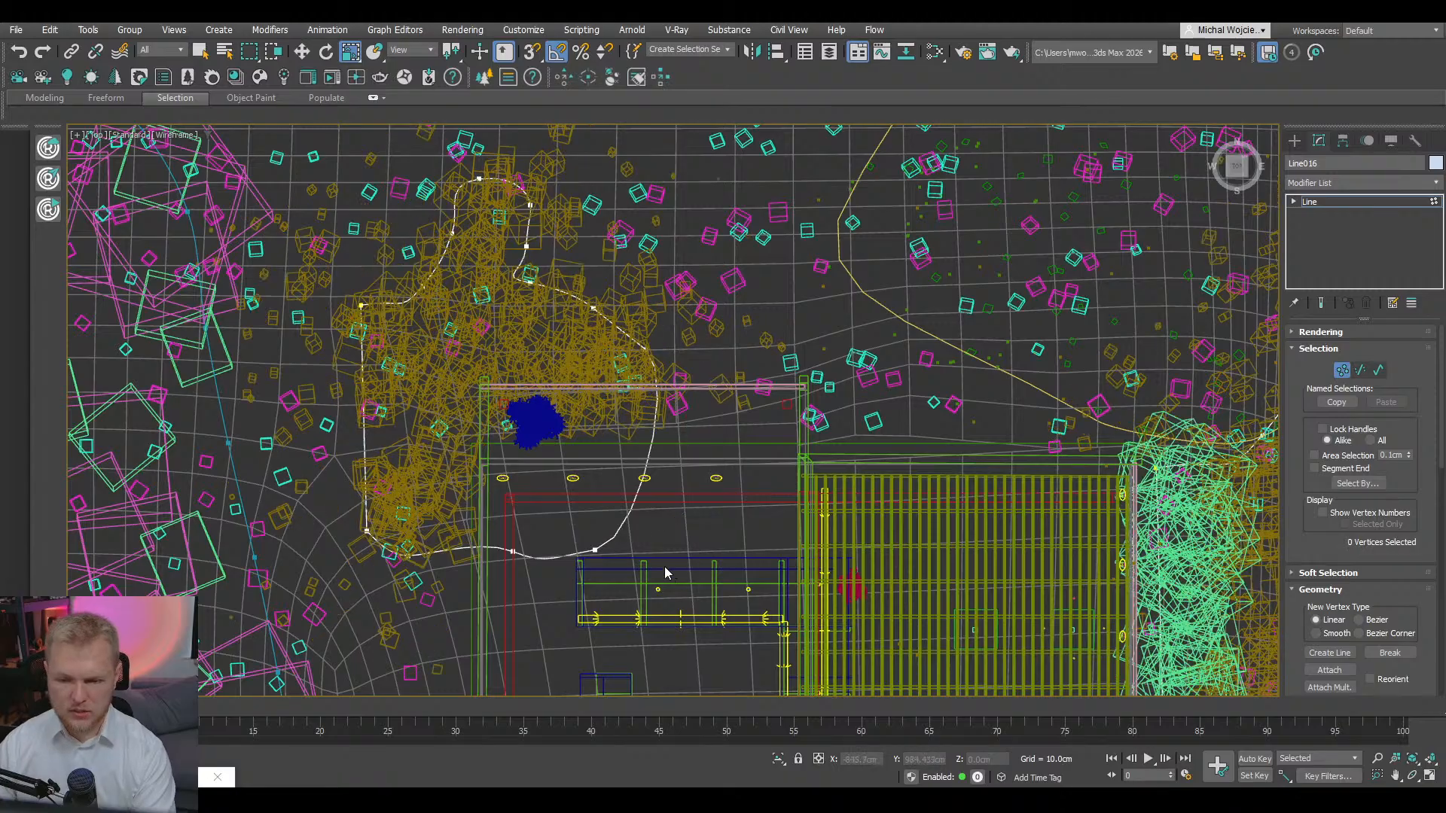
- Delete the remaining copied-spline vertices along its southern edge, including those inside the house outline
click(595, 551)
key(Delete)
click(514, 551)
key(Delete)
click(409, 556)
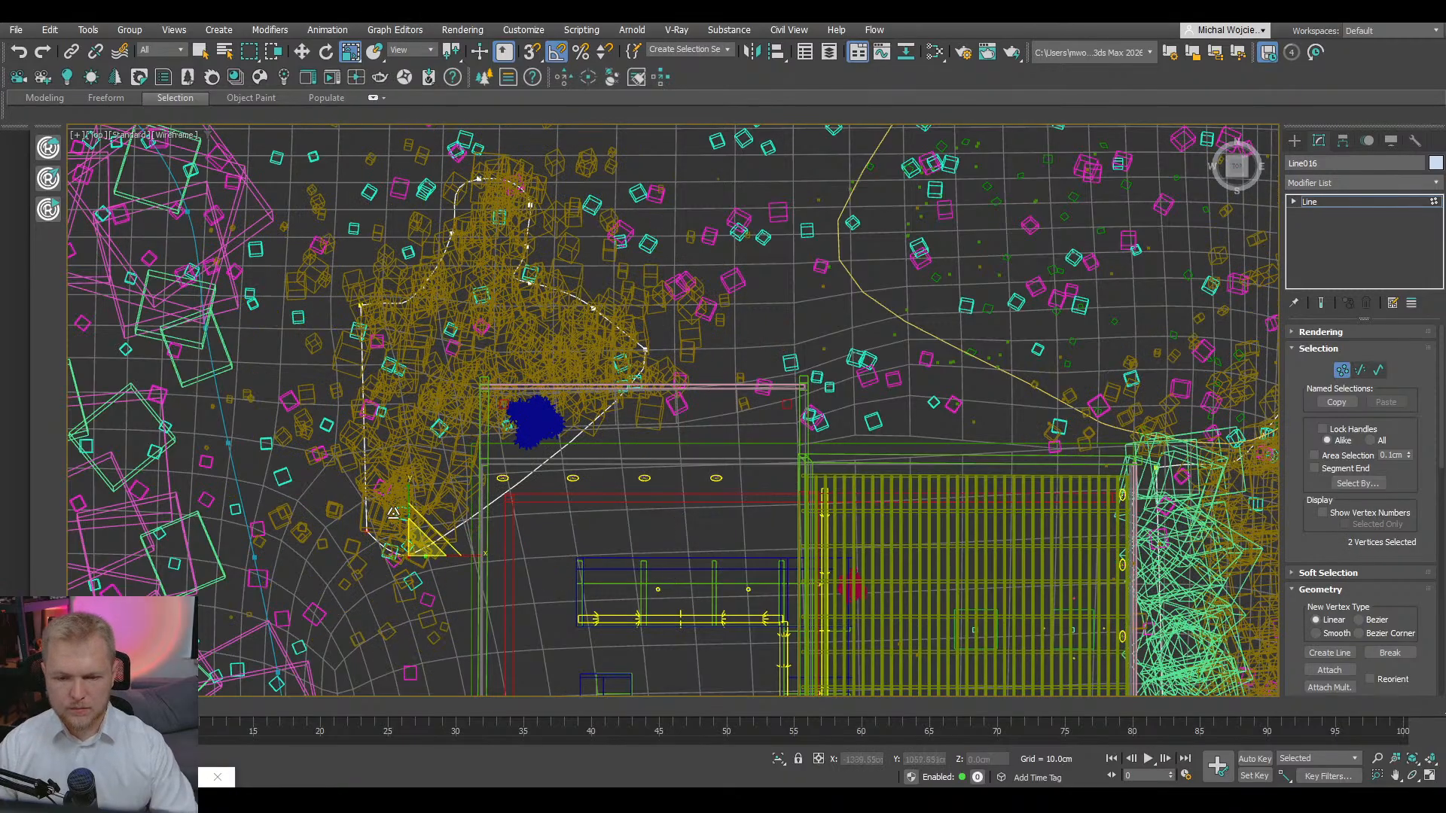
key(Delete)
- Move the copied spline's south-western vertices north so the outline clears the house wall
key(w)
drag(355, 544, 419, 331)
middle_drag(568, 159, 634, 298)
drag(373, 549, 561, 388)
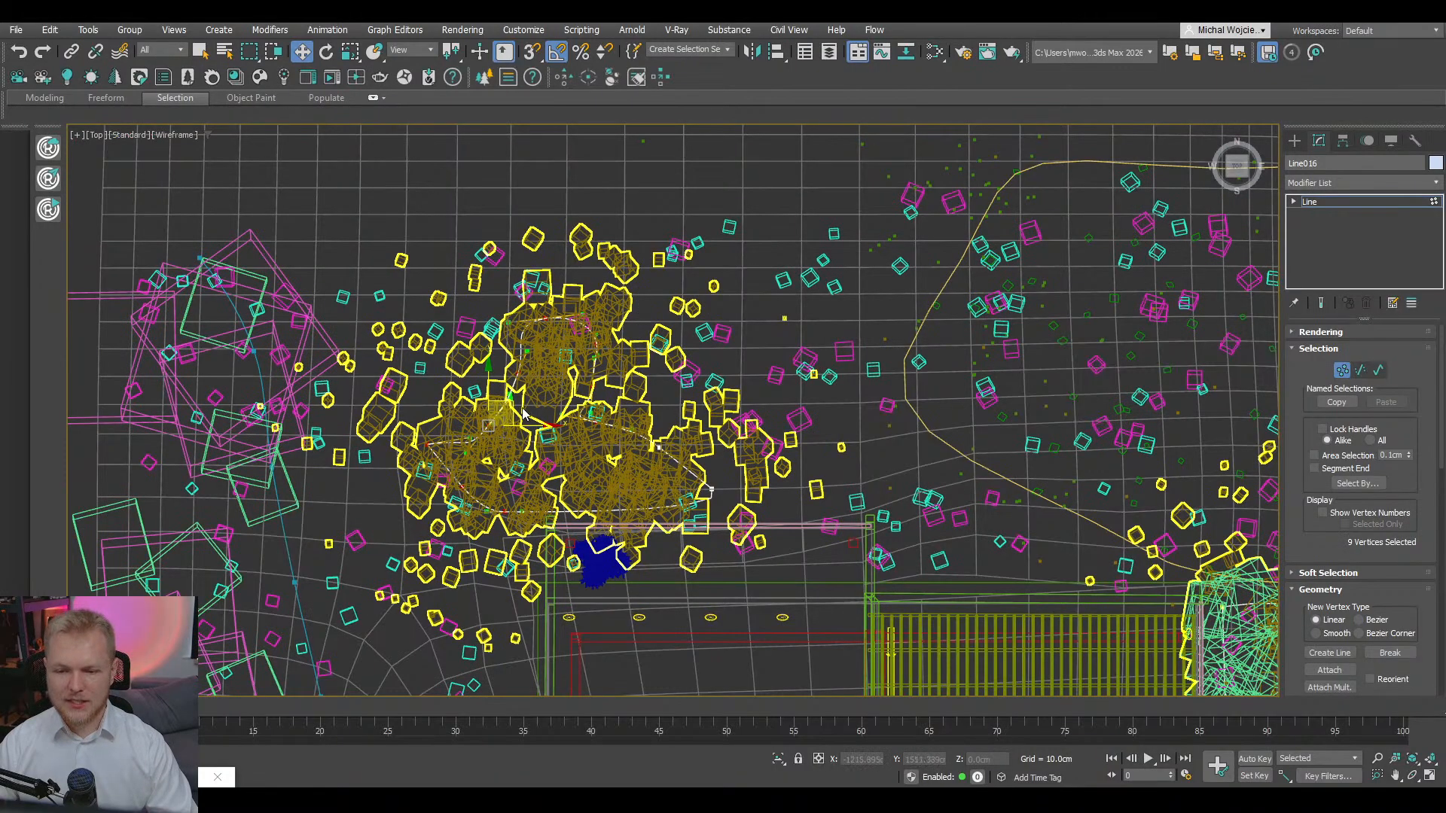
- Select all vertices of the copied spline and move the whole shape north-east, away from the house
drag(768, 236, 289, 612)
drag(512, 410, 675, 236)
middle_drag(679, 343, 670, 361)
scroll(670, 361, down, 4)
scroll(538, 384, up, 5)
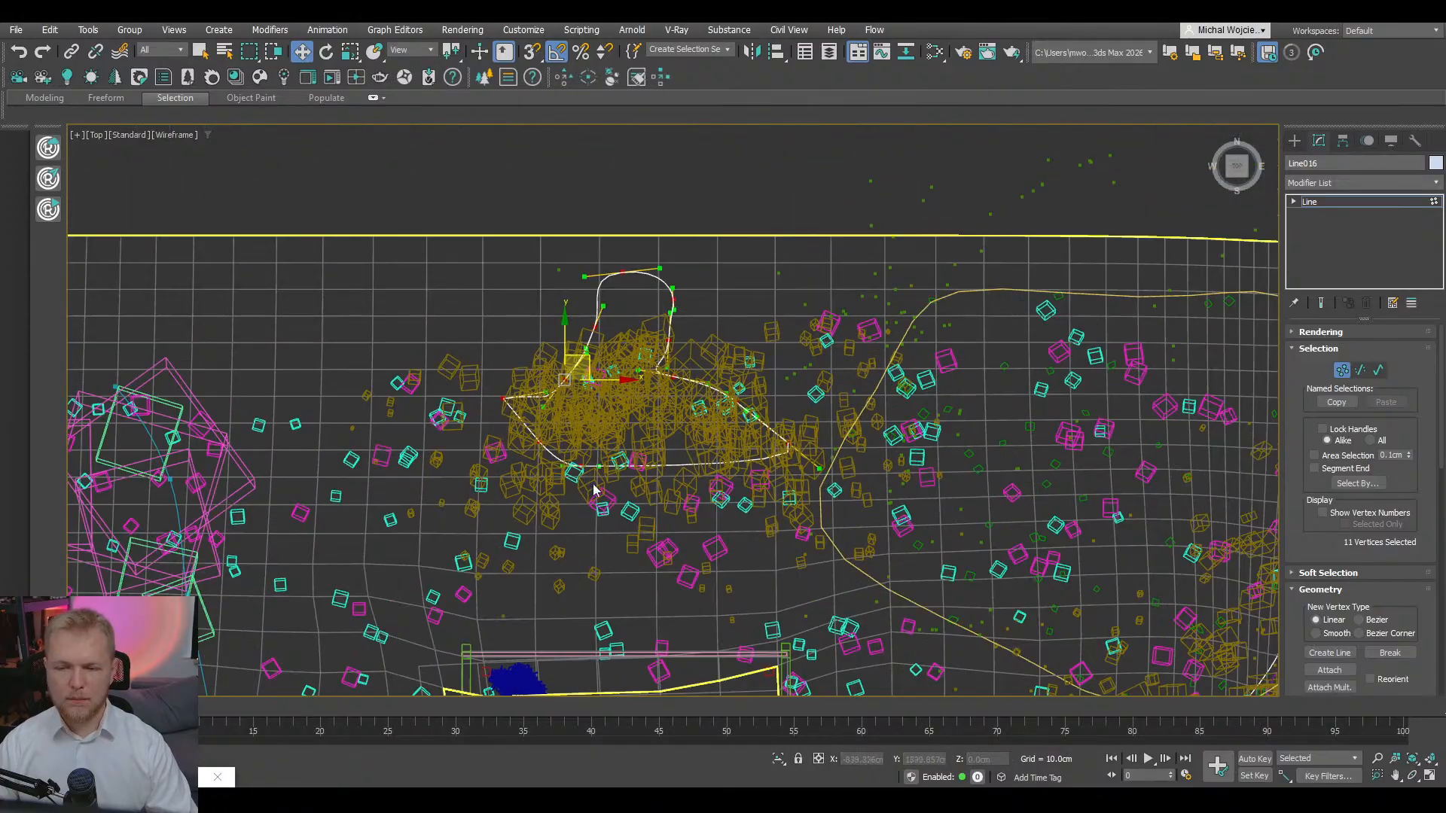
- Delete the copied spline's far western vertex and the one on its south-western curve, and leave vertex editing
drag(538, 380, 542, 379)
key(Delete)
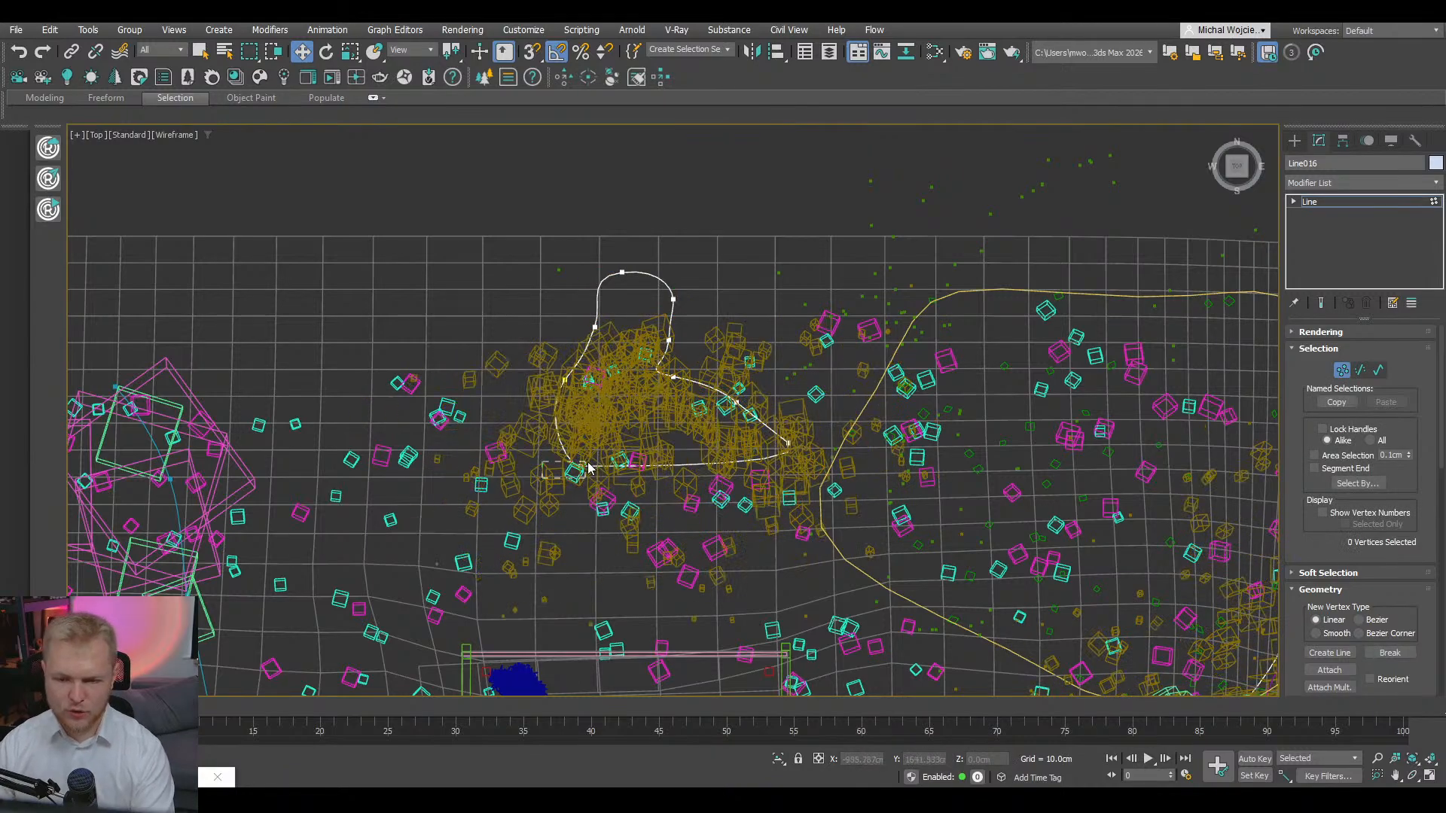
click(586, 465)
key(Delete)
click(788, 444)
alt+middle_drag(791, 445, 1013, 369)
click(1345, 201)
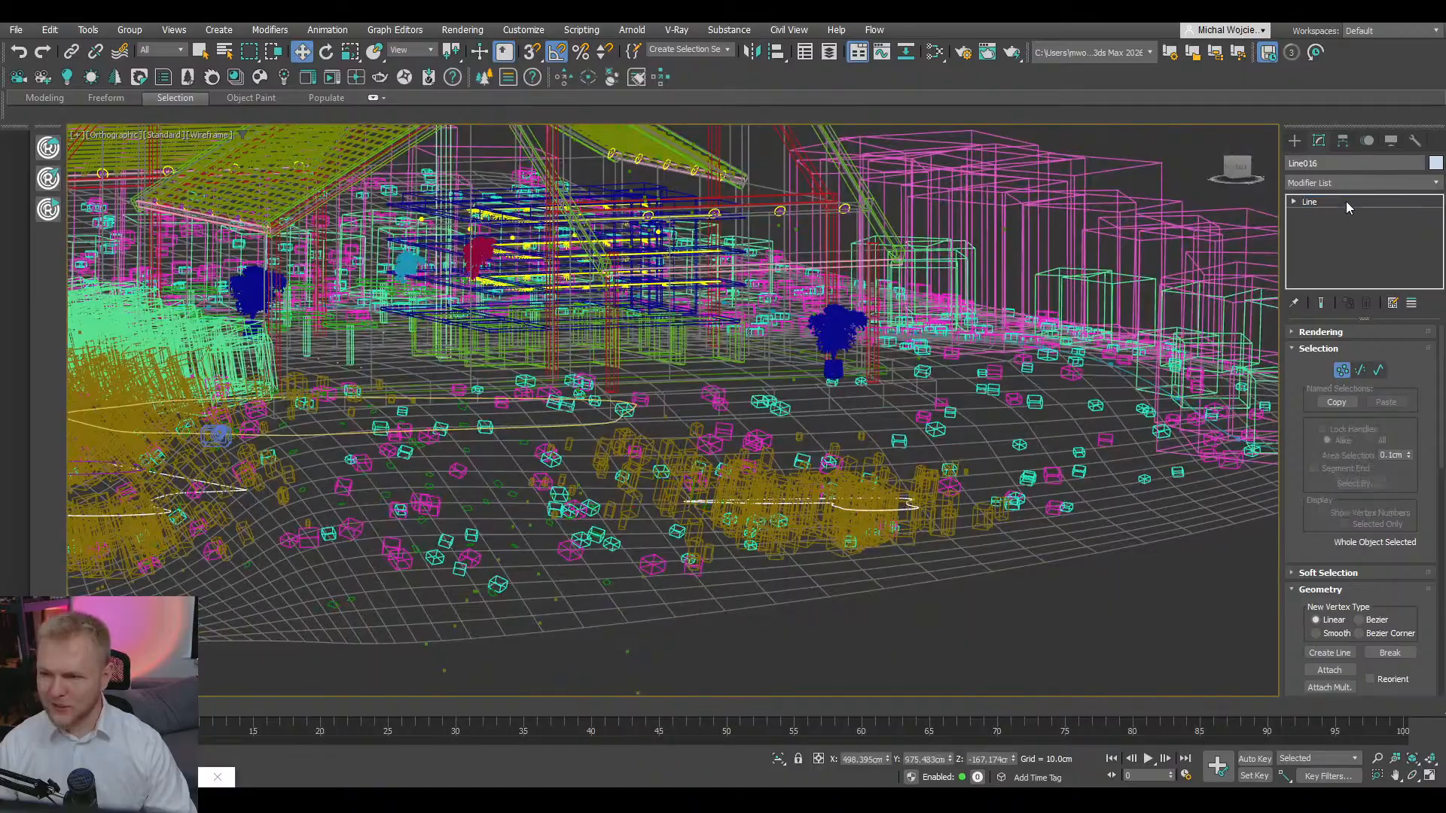
- Deselect the spline, run an interactive render from Corona Camera001 to inspect the planting, and stop and minimise the render
click(1038, 685)
scroll(979, 560, down, 5)
alt+middle_drag(976, 561, 971, 517)
scroll(769, 455, up, 2)
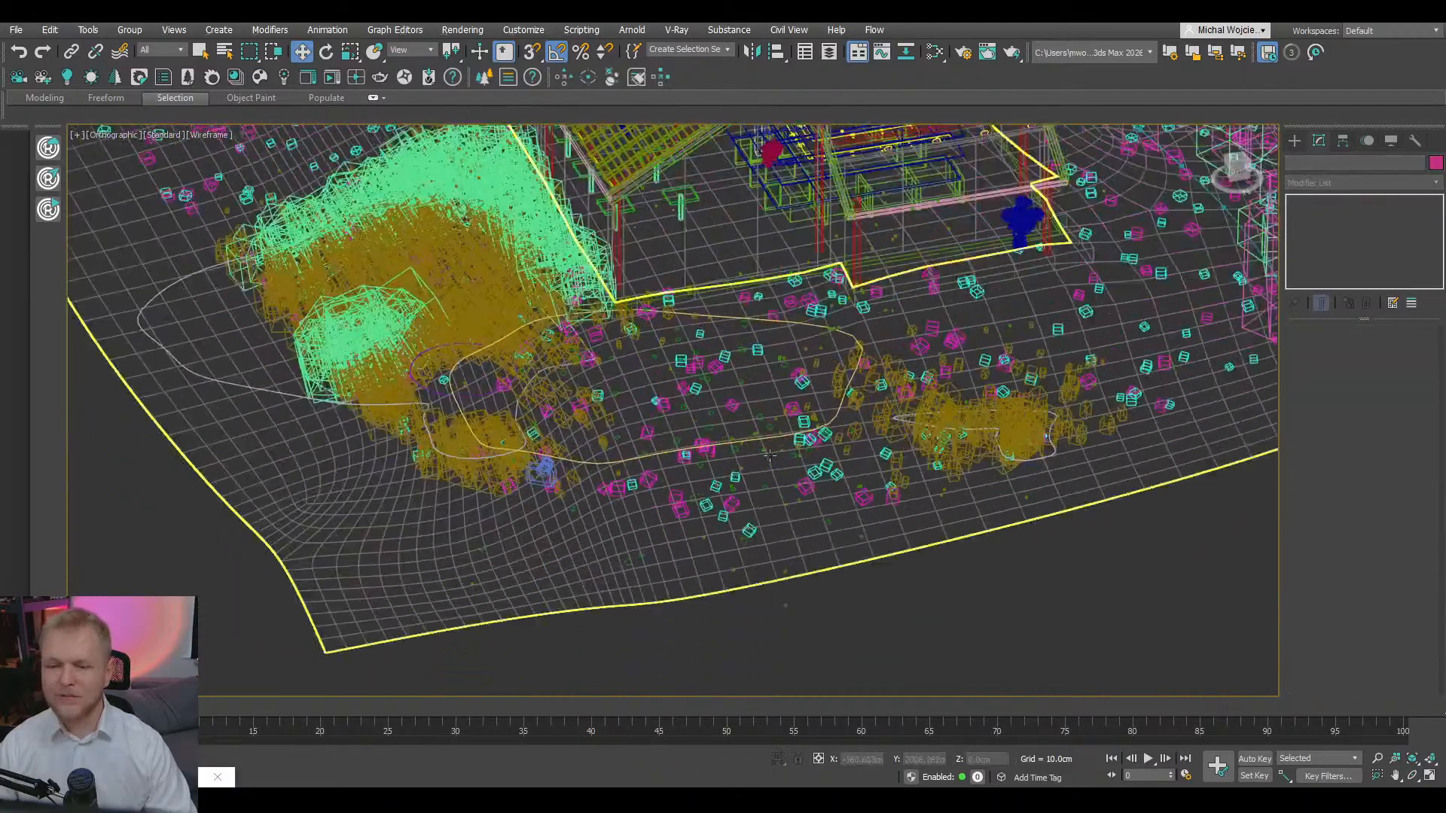
alt+middle_drag(823, 472, 900, 521)
key(c)
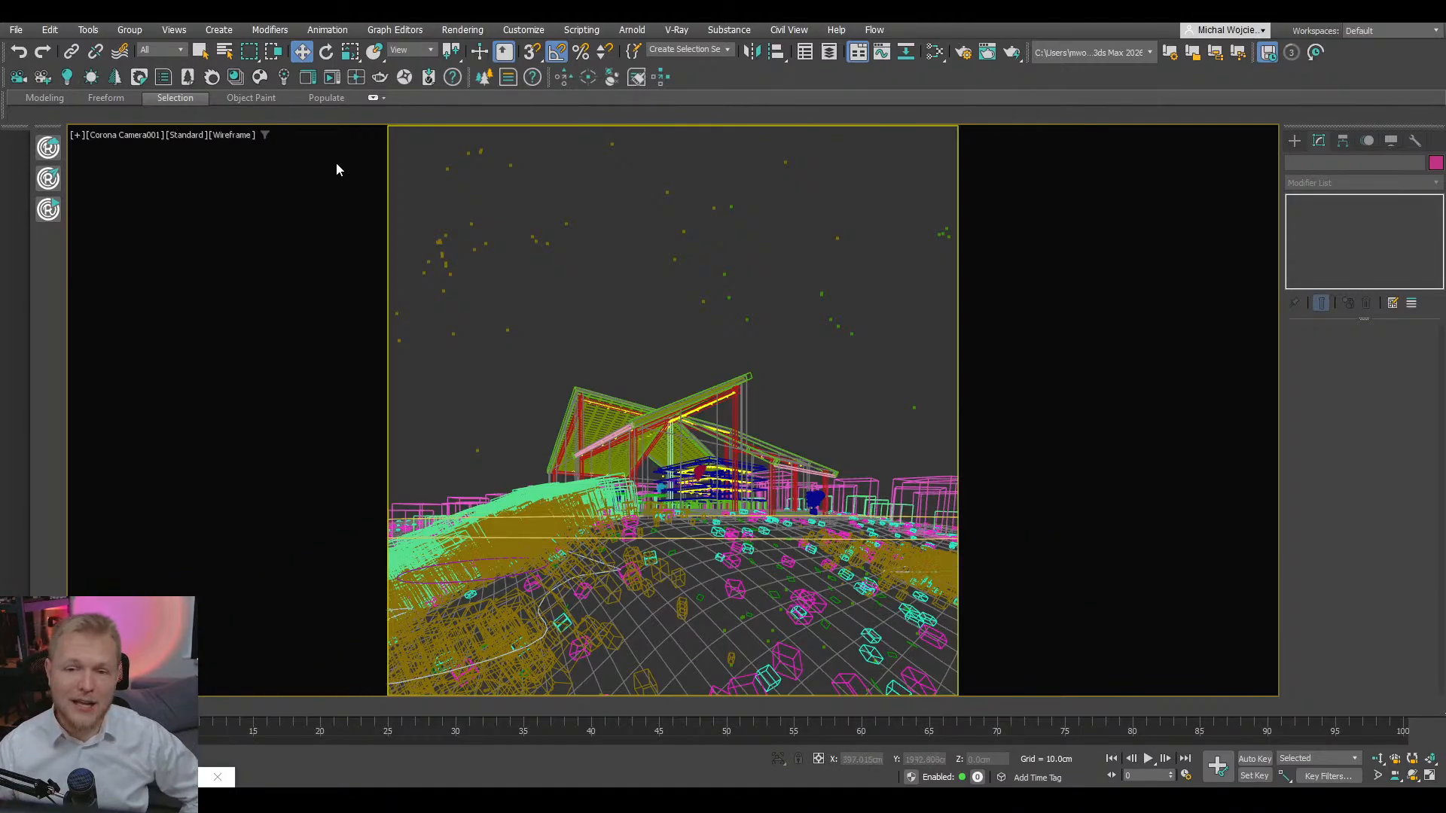
click(332, 79)
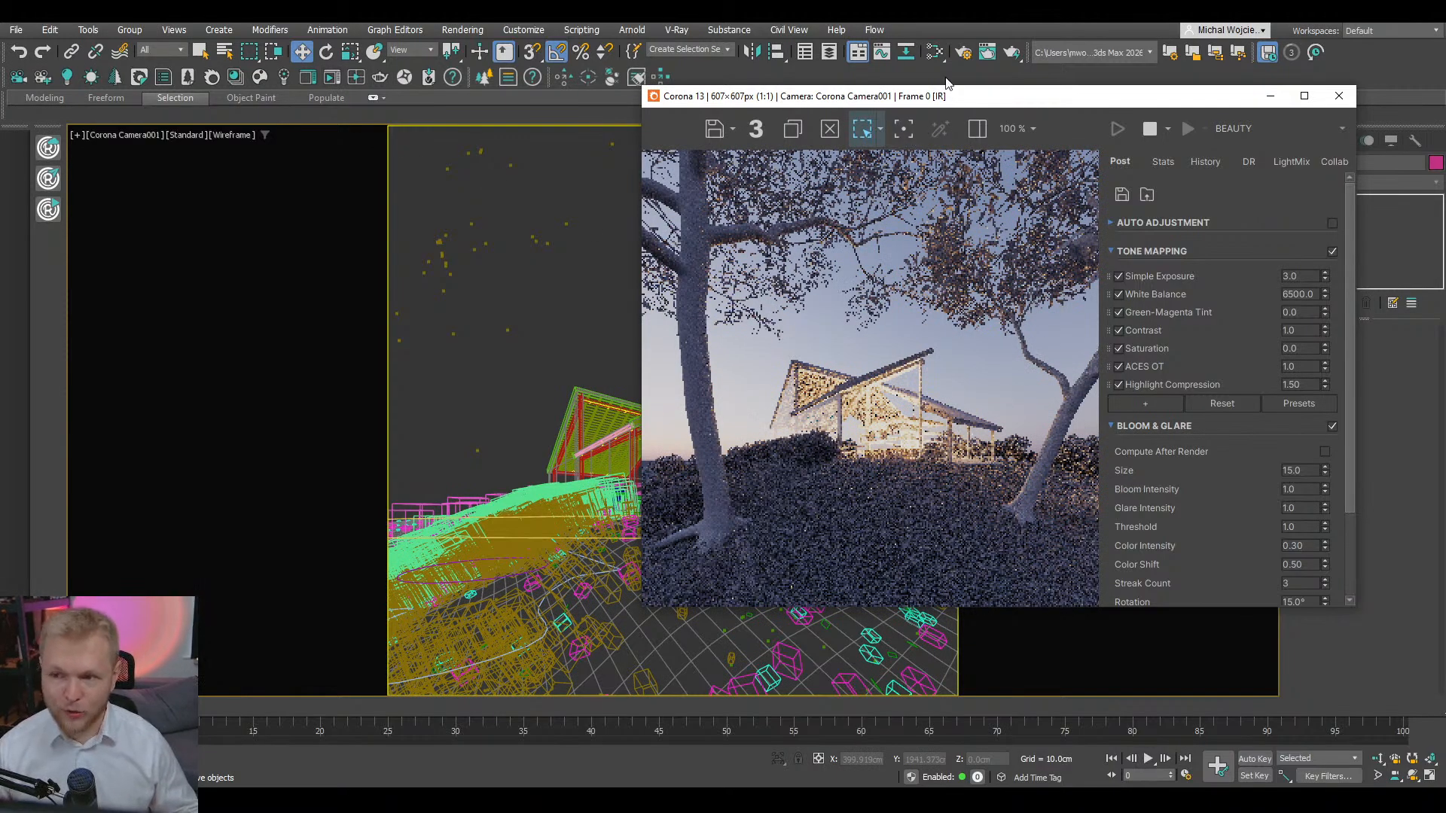
drag(954, 98, 559, 145)
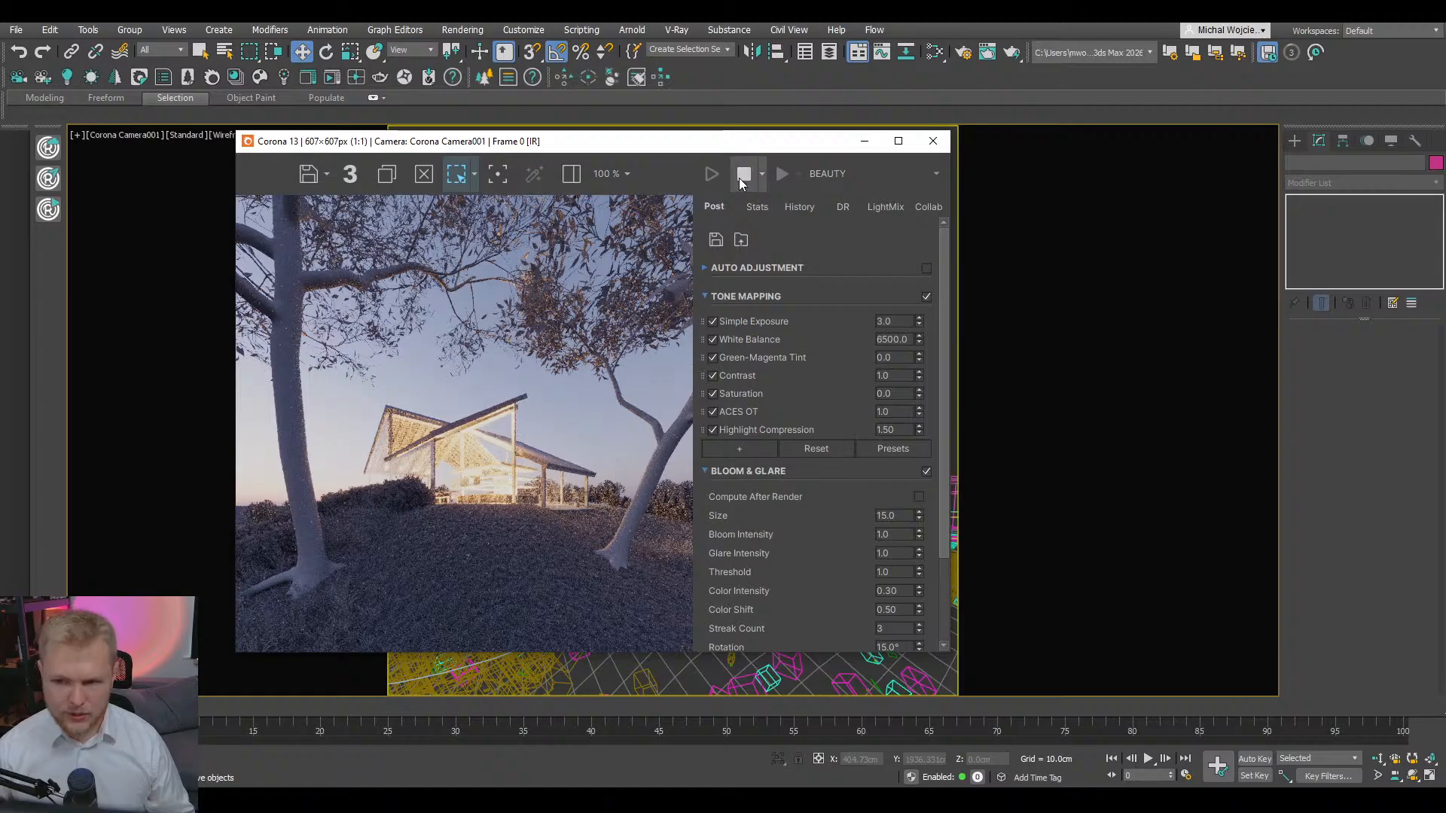
click(864, 142)
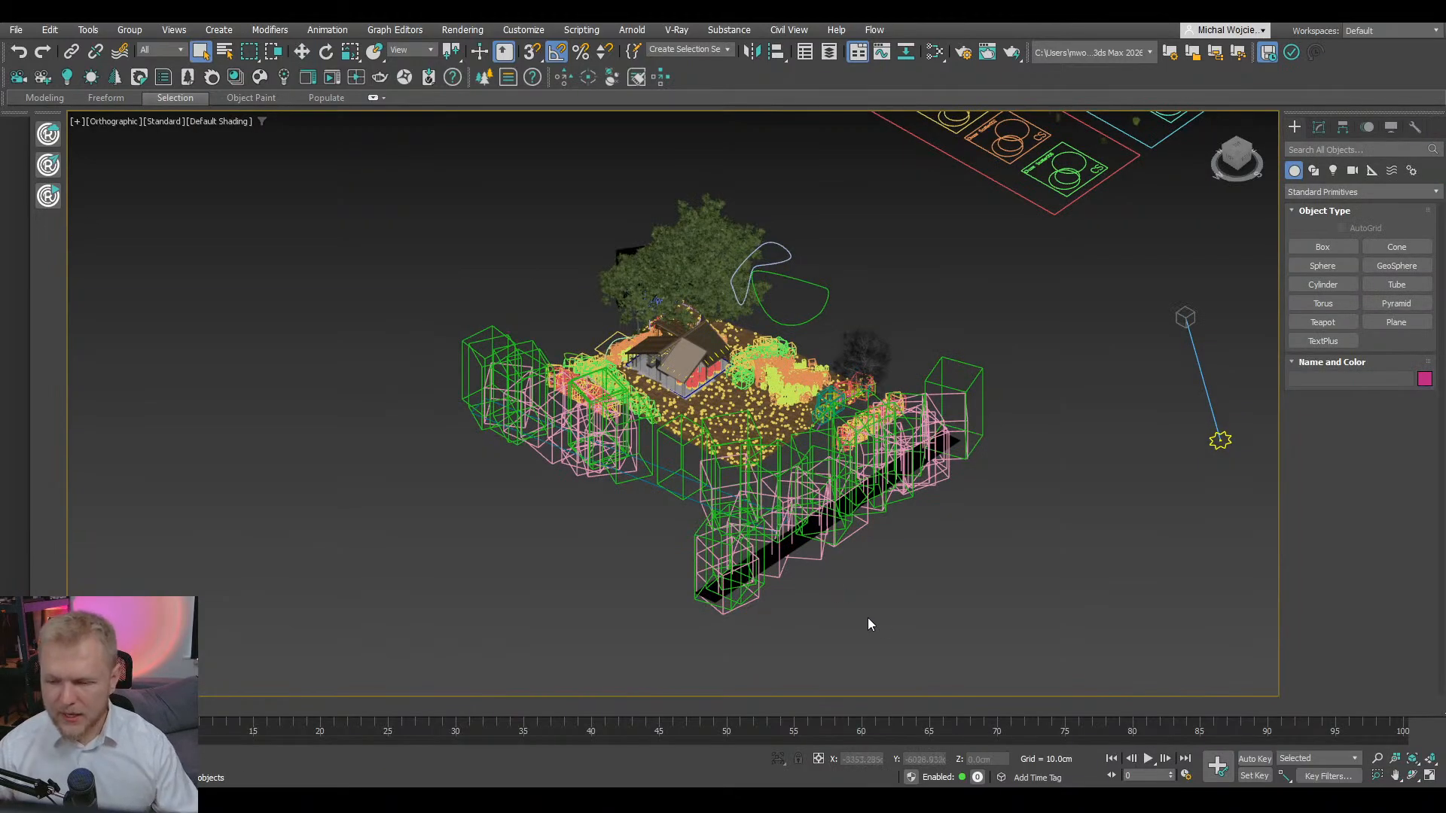
- In the other open scene, display wireframe and examine the mesh density of the light blue tree's foliage
key(F3)
scroll(837, 346, up, 4)
middle_drag(1035, 390, 900, 354)
scroll(900, 354, up, 6)
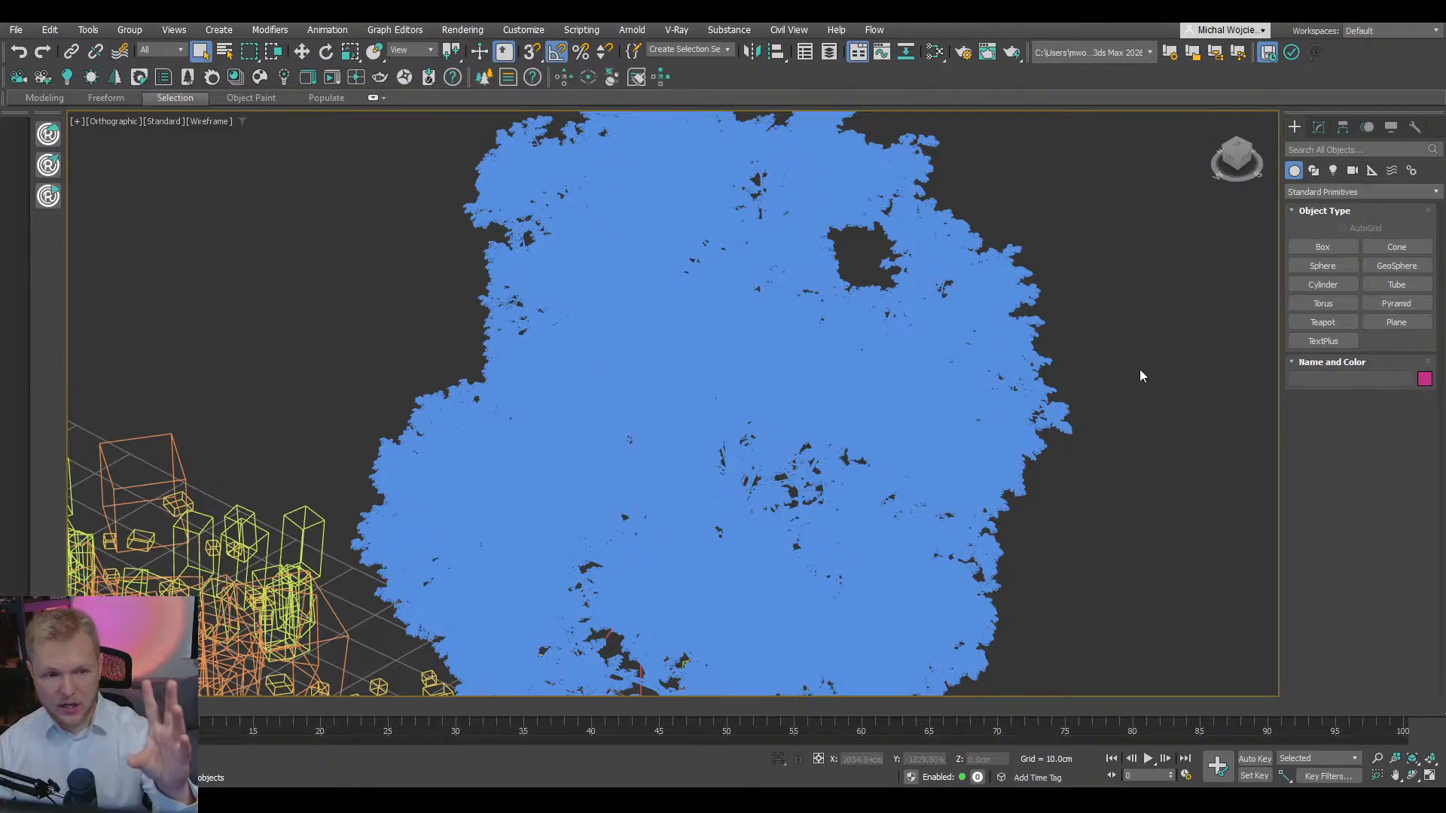
scroll(910, 147, up, 10)
middle_drag(909, 150, 710, 385)
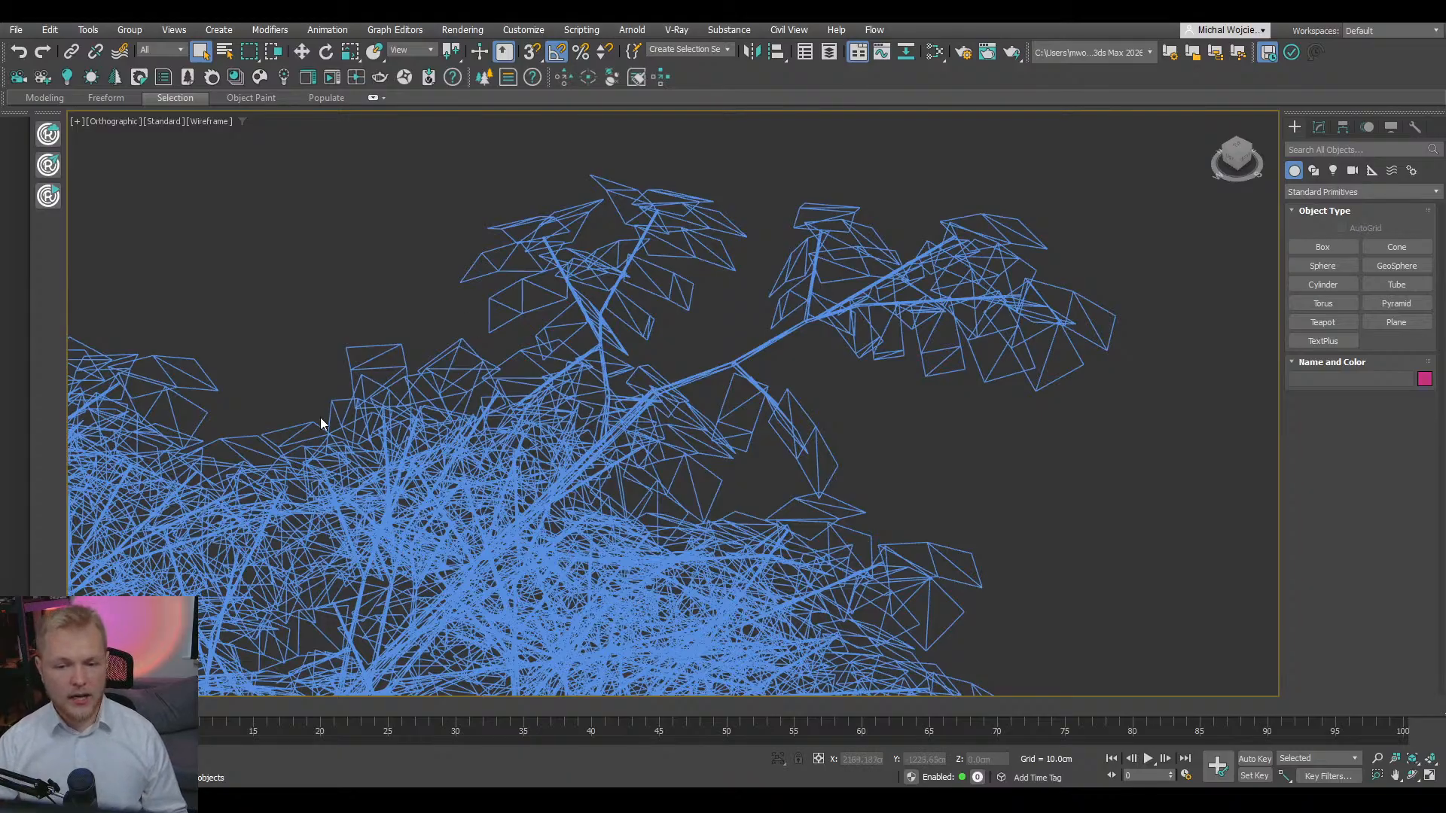
scroll(674, 367, down, 8)
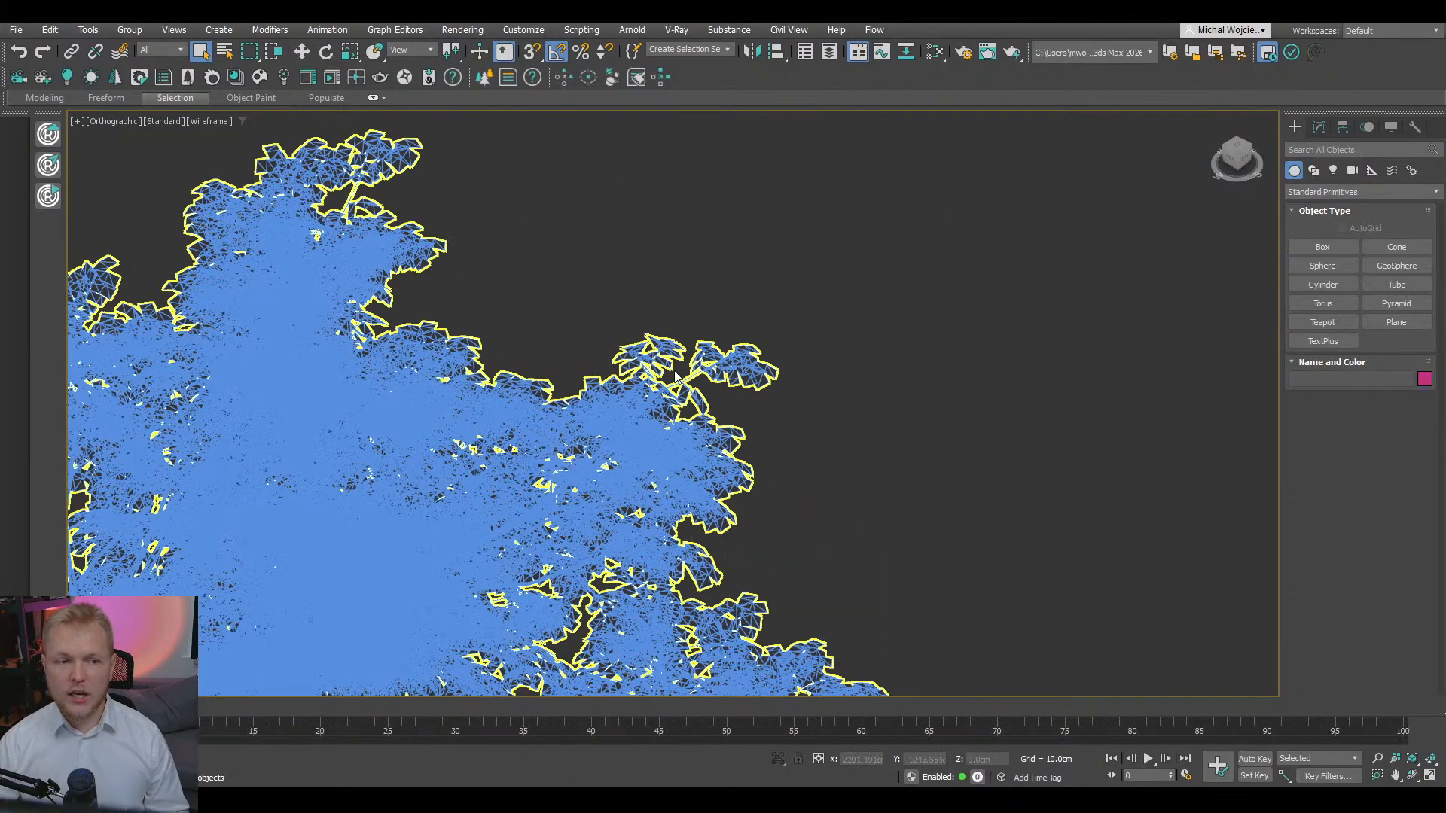
scroll(674, 366, down, 6)
middle_drag(661, 382, 808, 405)
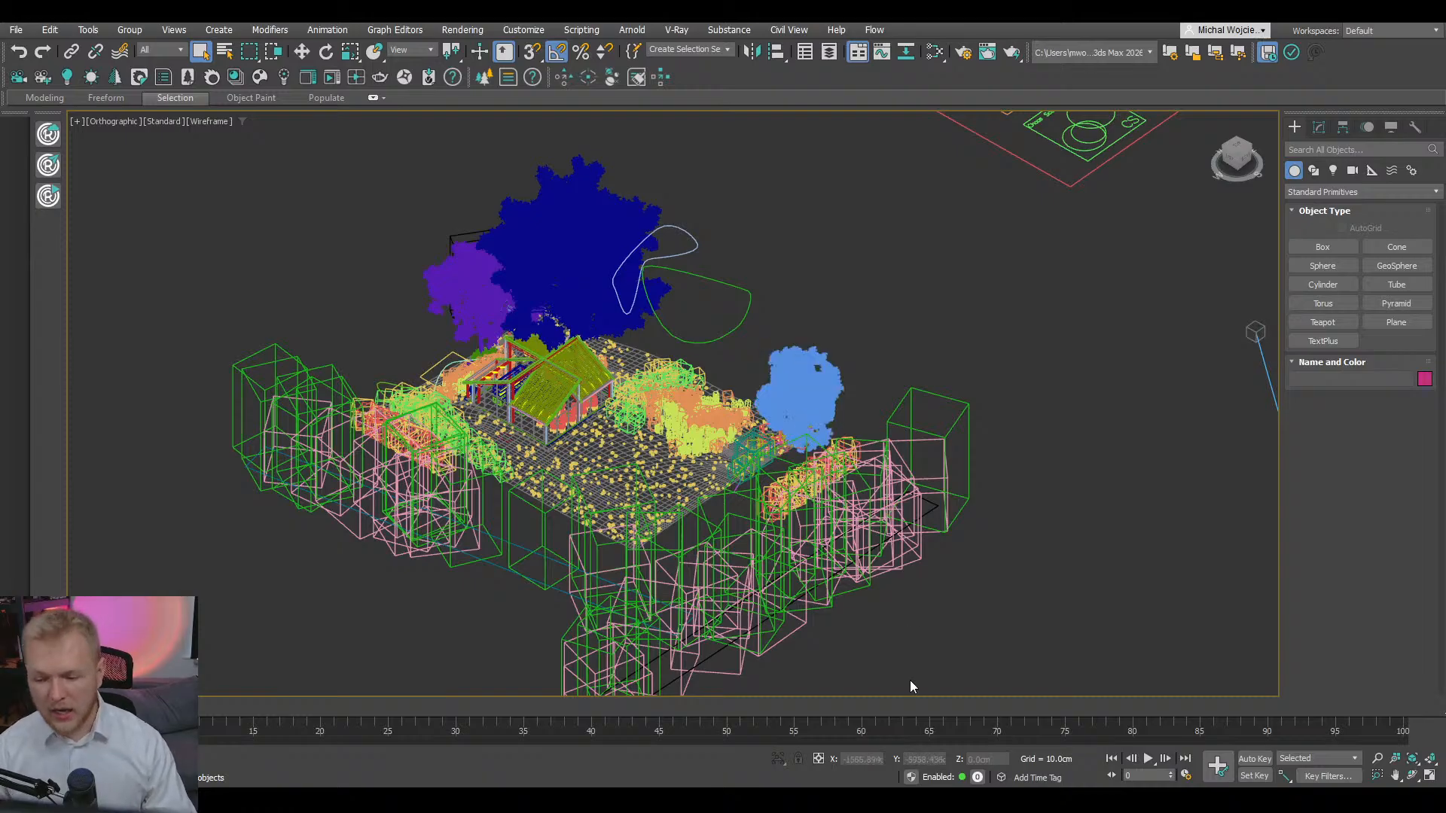
- Switch back to the planting scene and maximise the Orthographic view to show the whole terrain
mouse_move(904, 804)
click(976, 742)
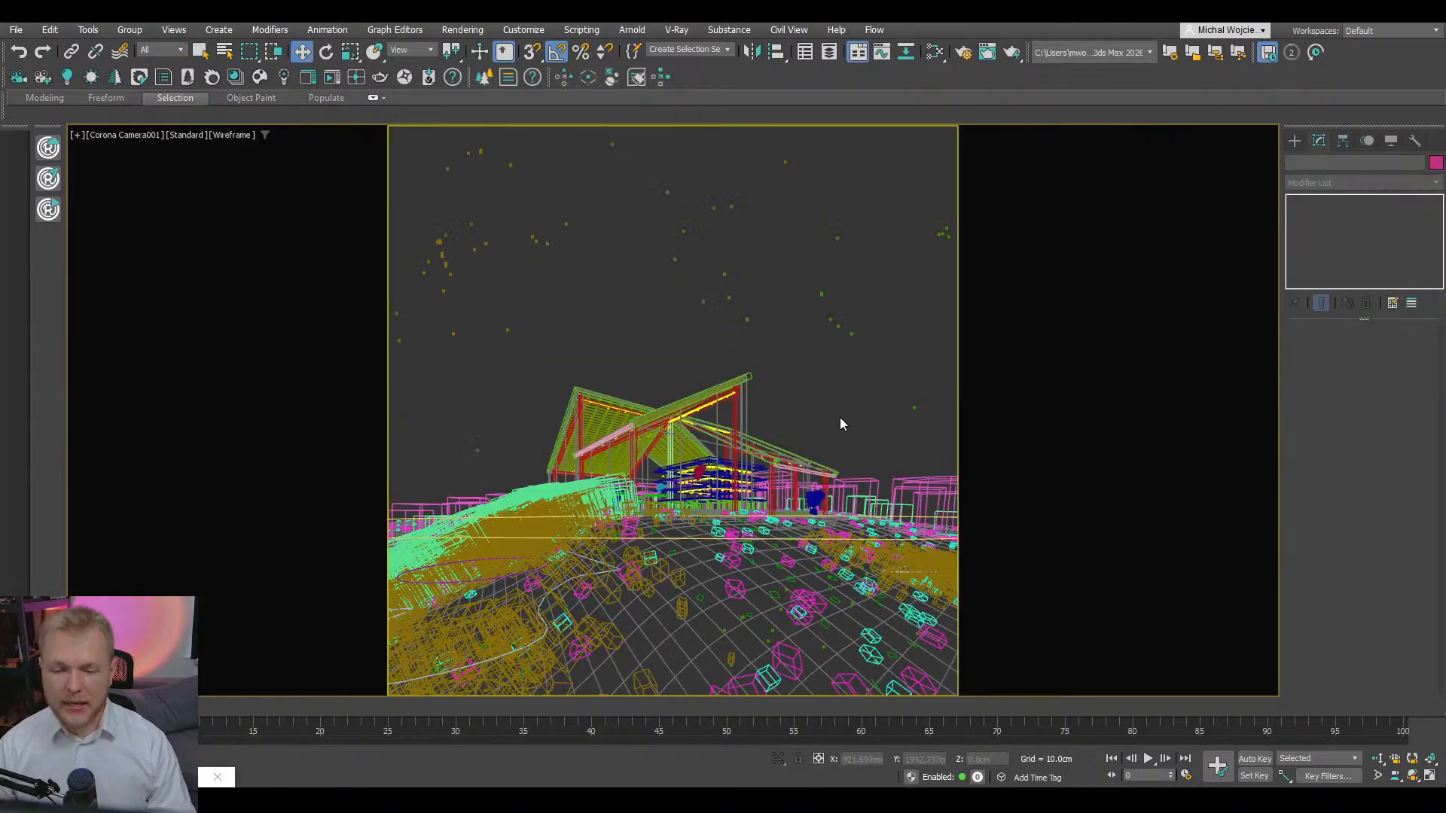
key(alt+w)
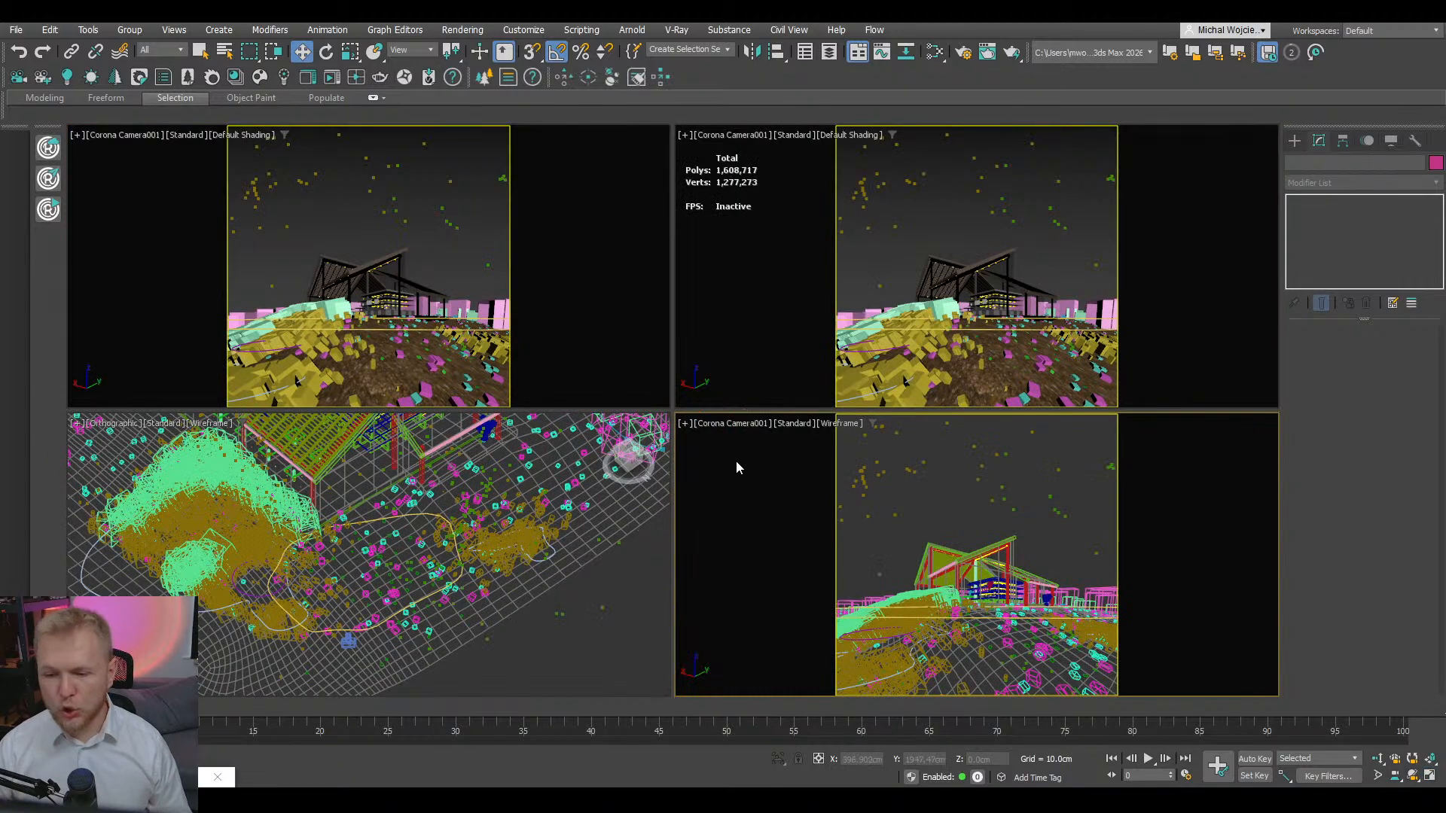
middle_click(511, 558)
key(alt+w)
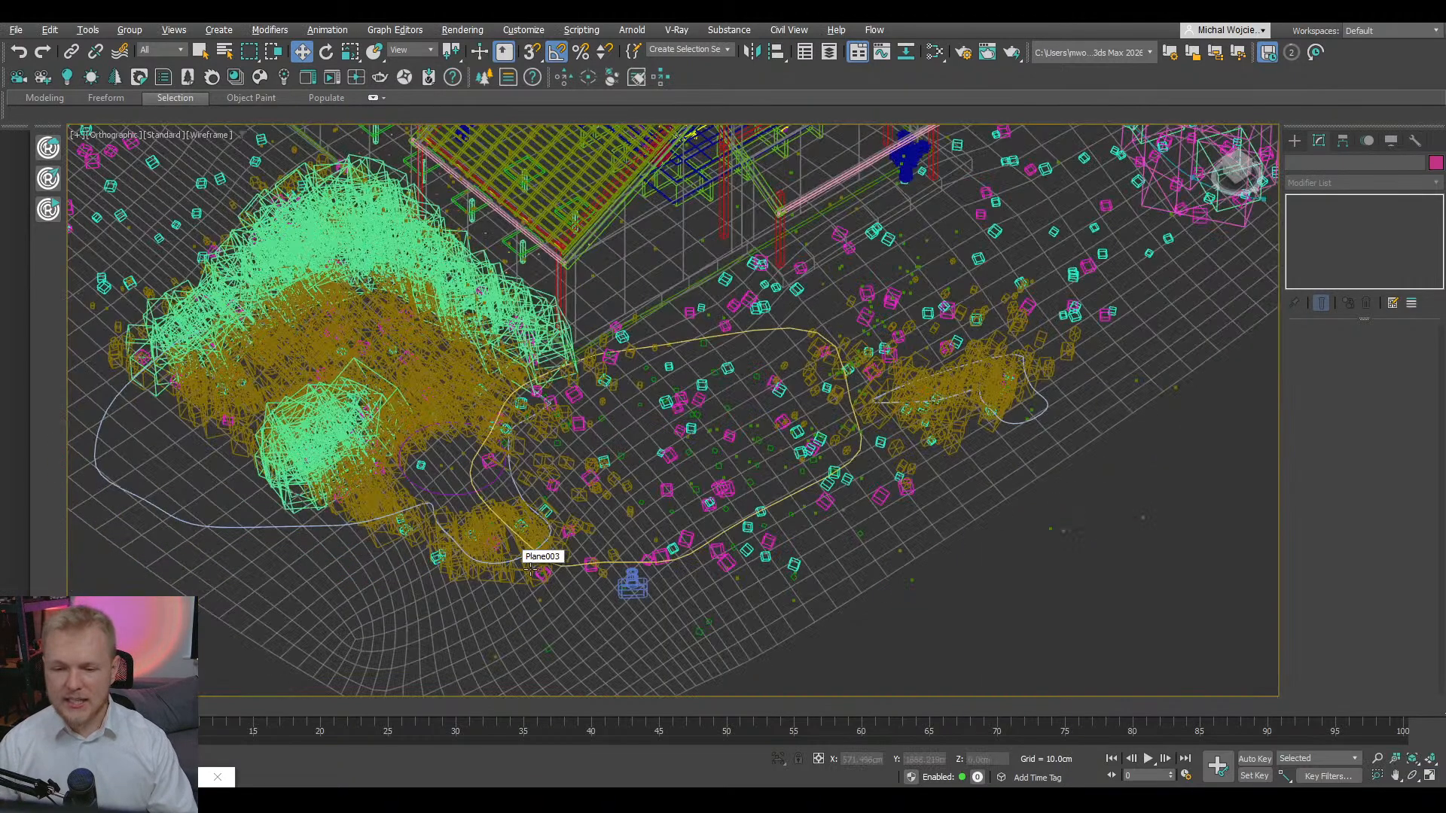
scroll(554, 560, down, 6)
alt+middle_drag(554, 560, 653, 502)
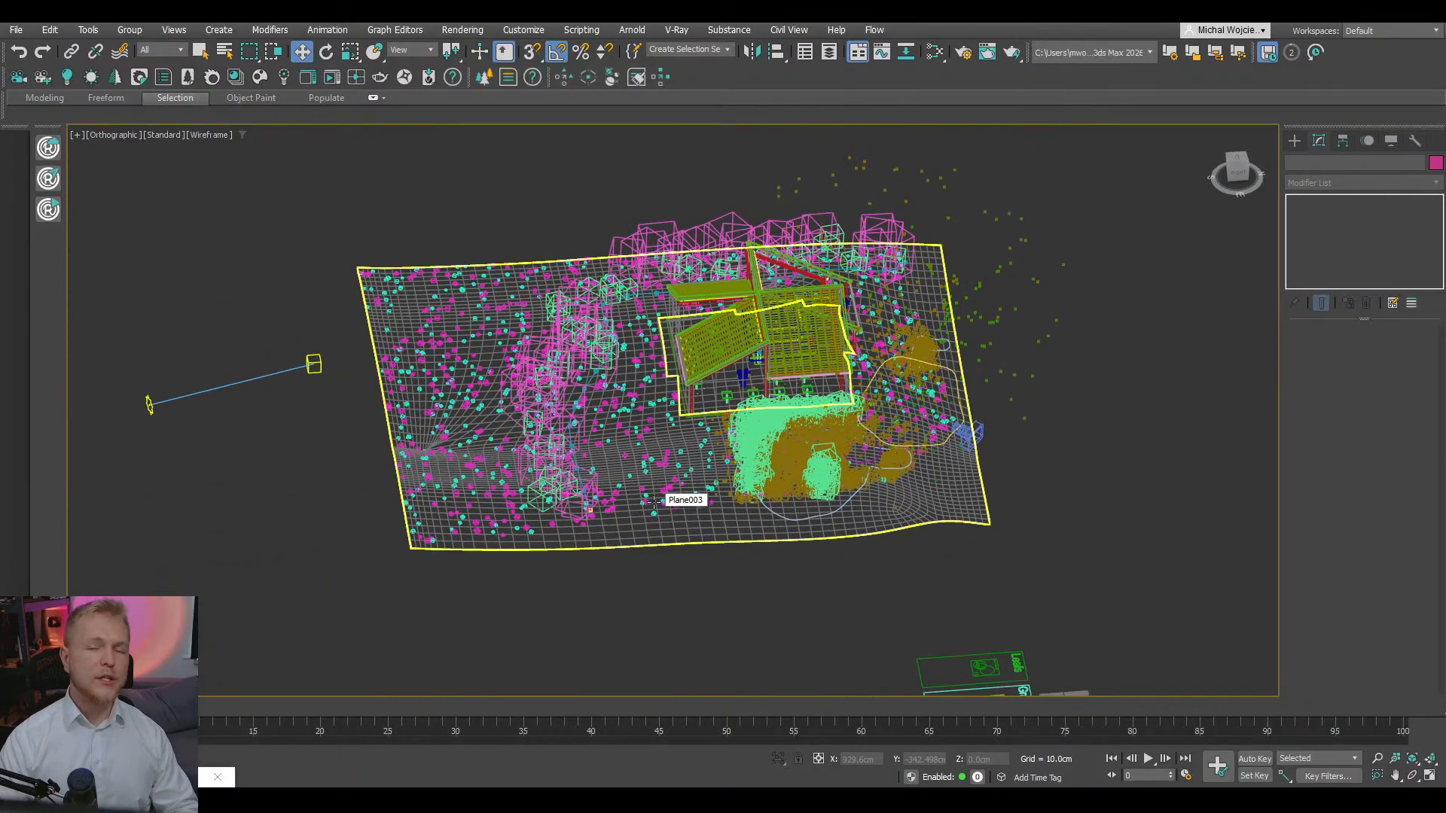
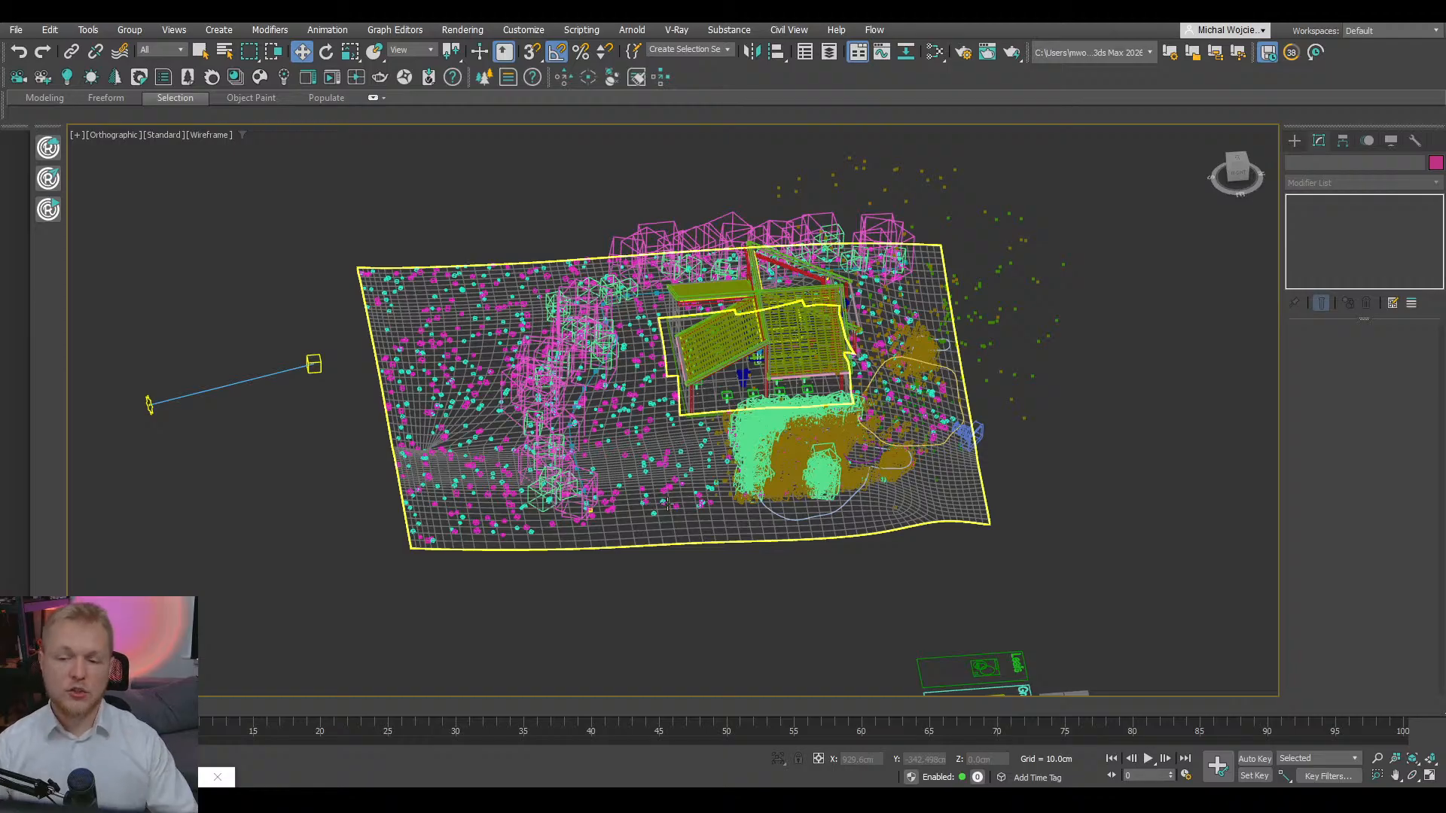
- Display the viewport statistics and check the frame rate while orbiting around the scattered terrain
click(914, 619)
alt+middle_drag(914, 619, 798, 555)
click(781, 561)
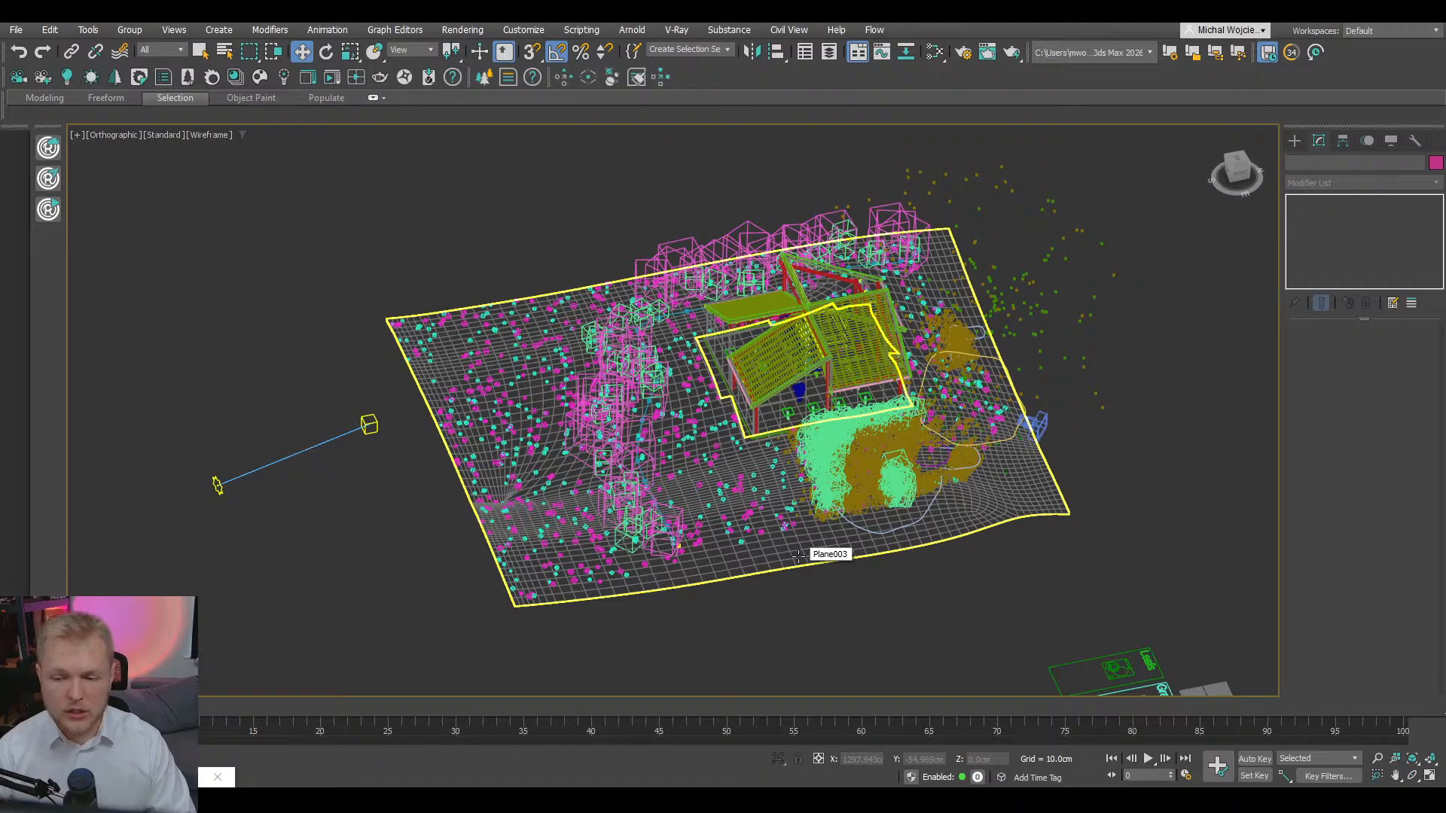
scroll(800, 557, down, 3)
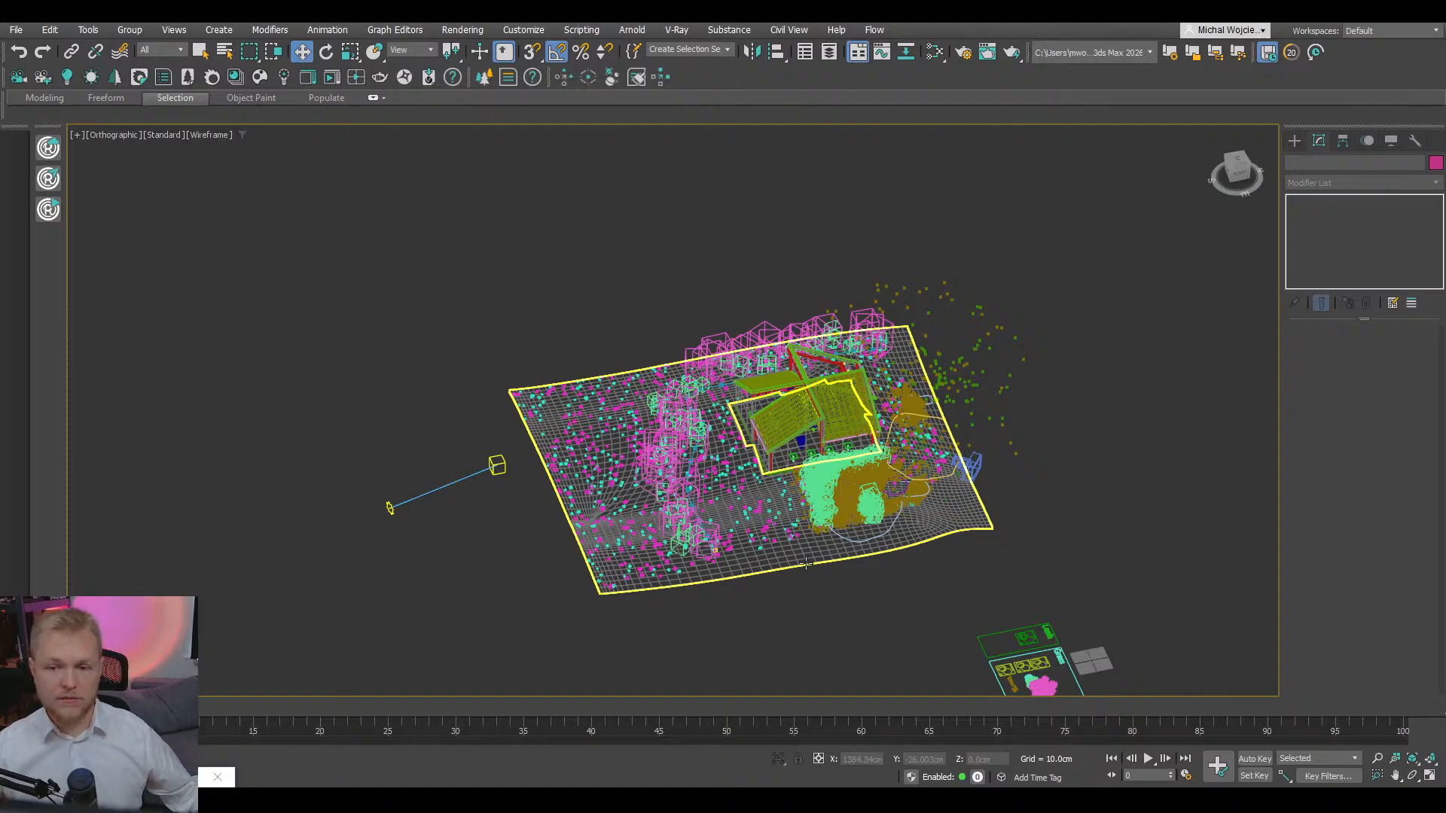
key(7)
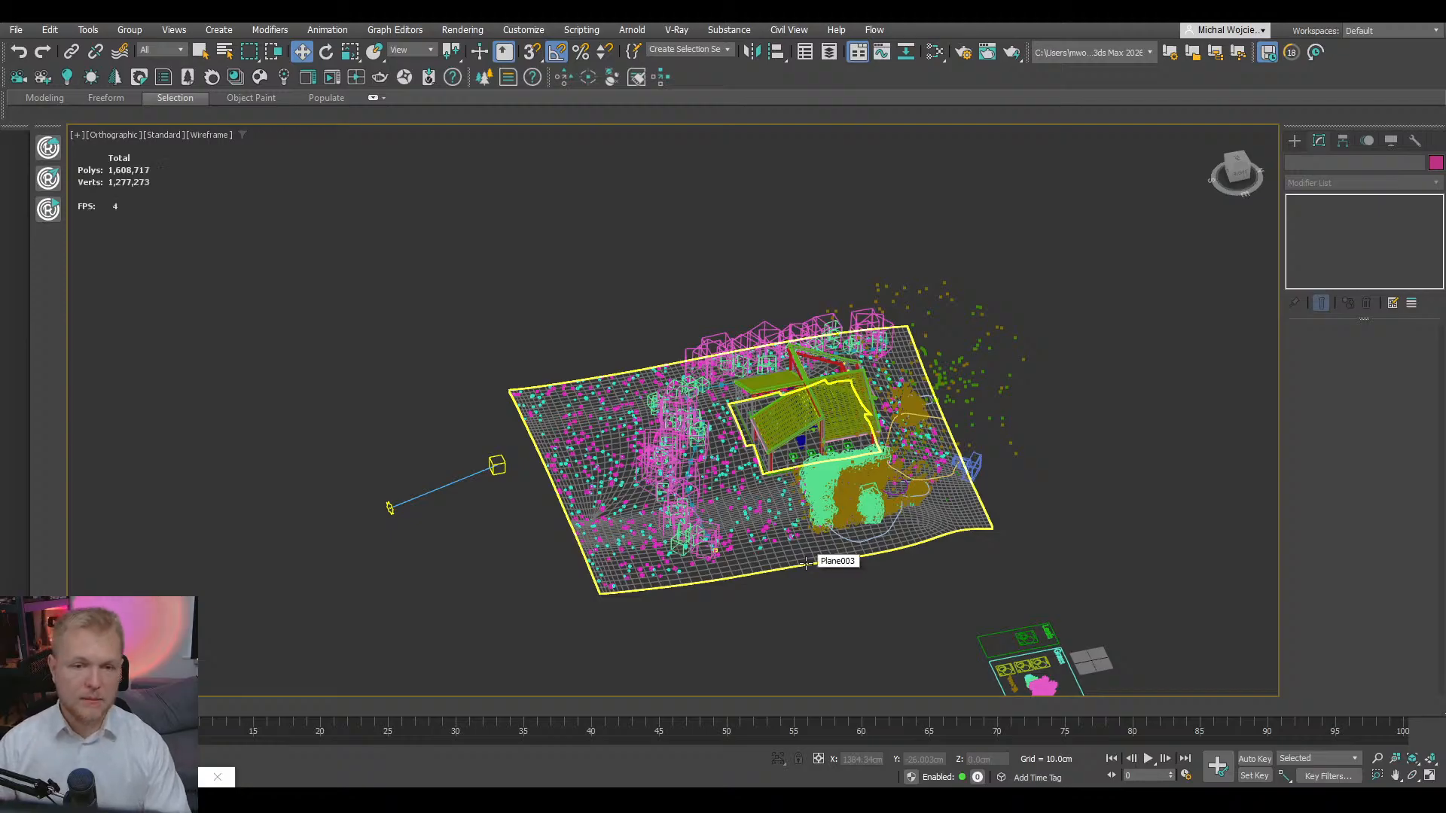
scroll(980, 578, up, 2)
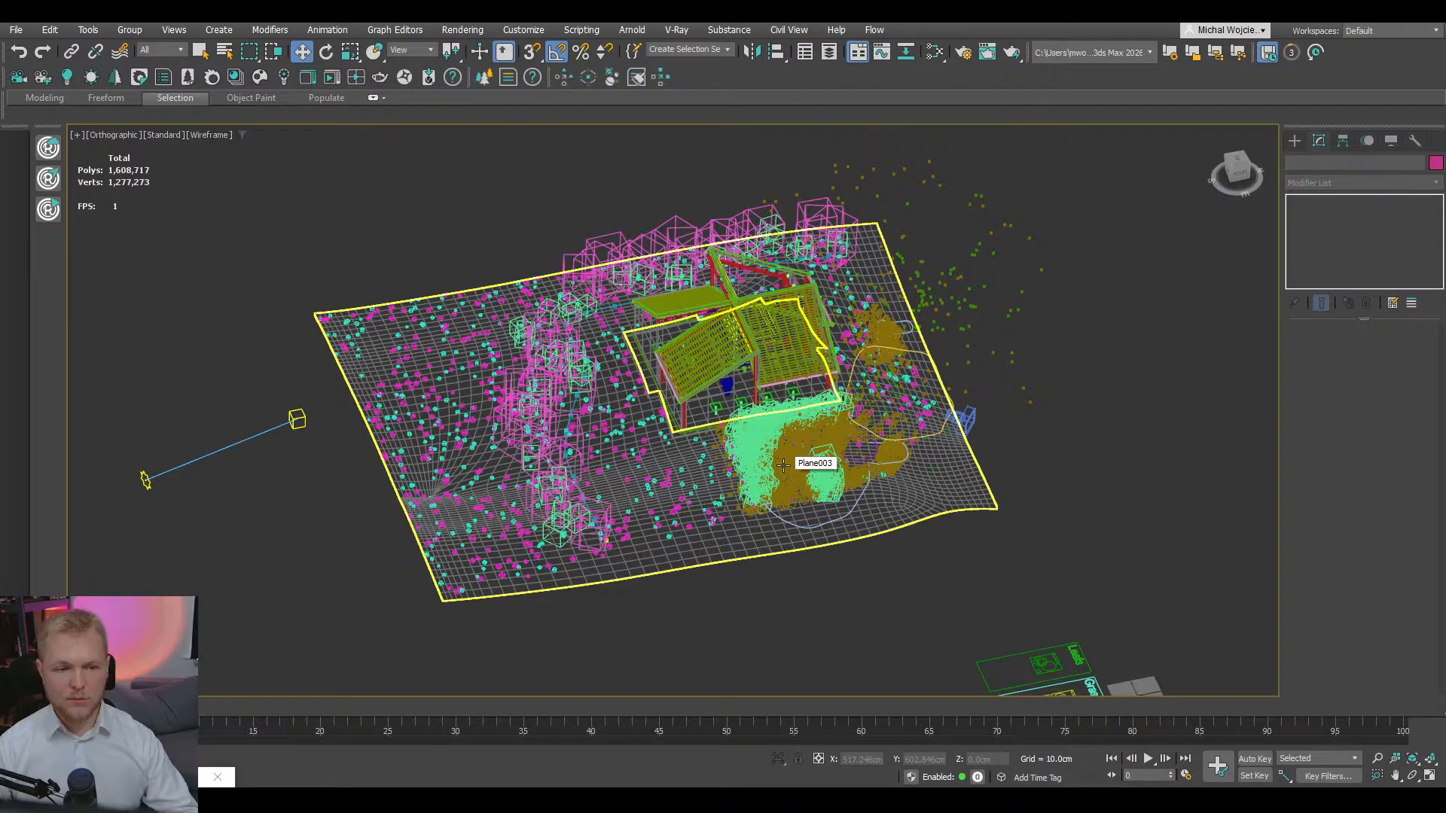
alt+middle_drag(783, 465, 722, 470)
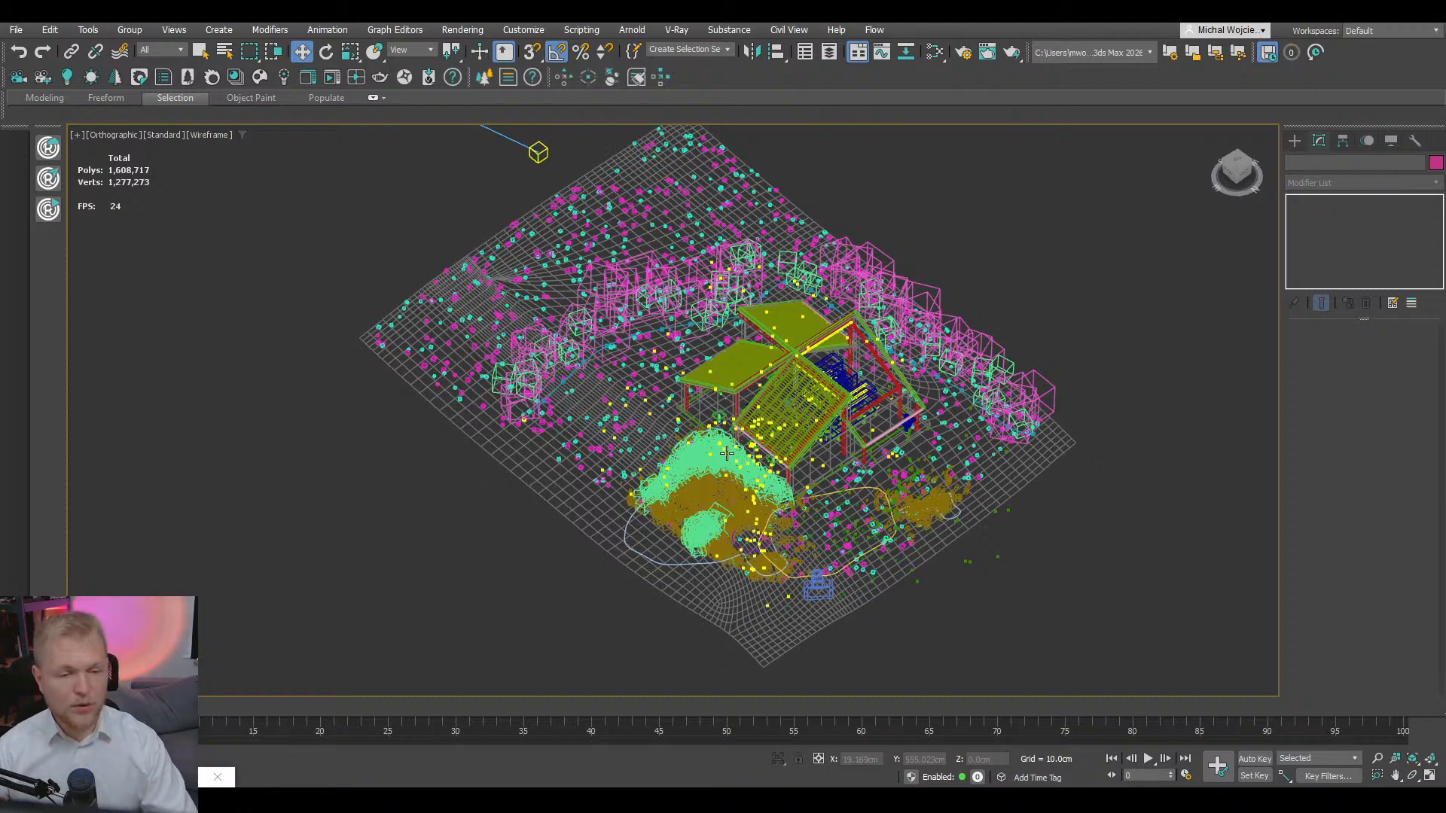
alt+middle_drag(727, 453, 646, 349)
scroll(742, 317, up, 2)
scroll(741, 320, down, 8)
scroll(736, 377, up, 5)
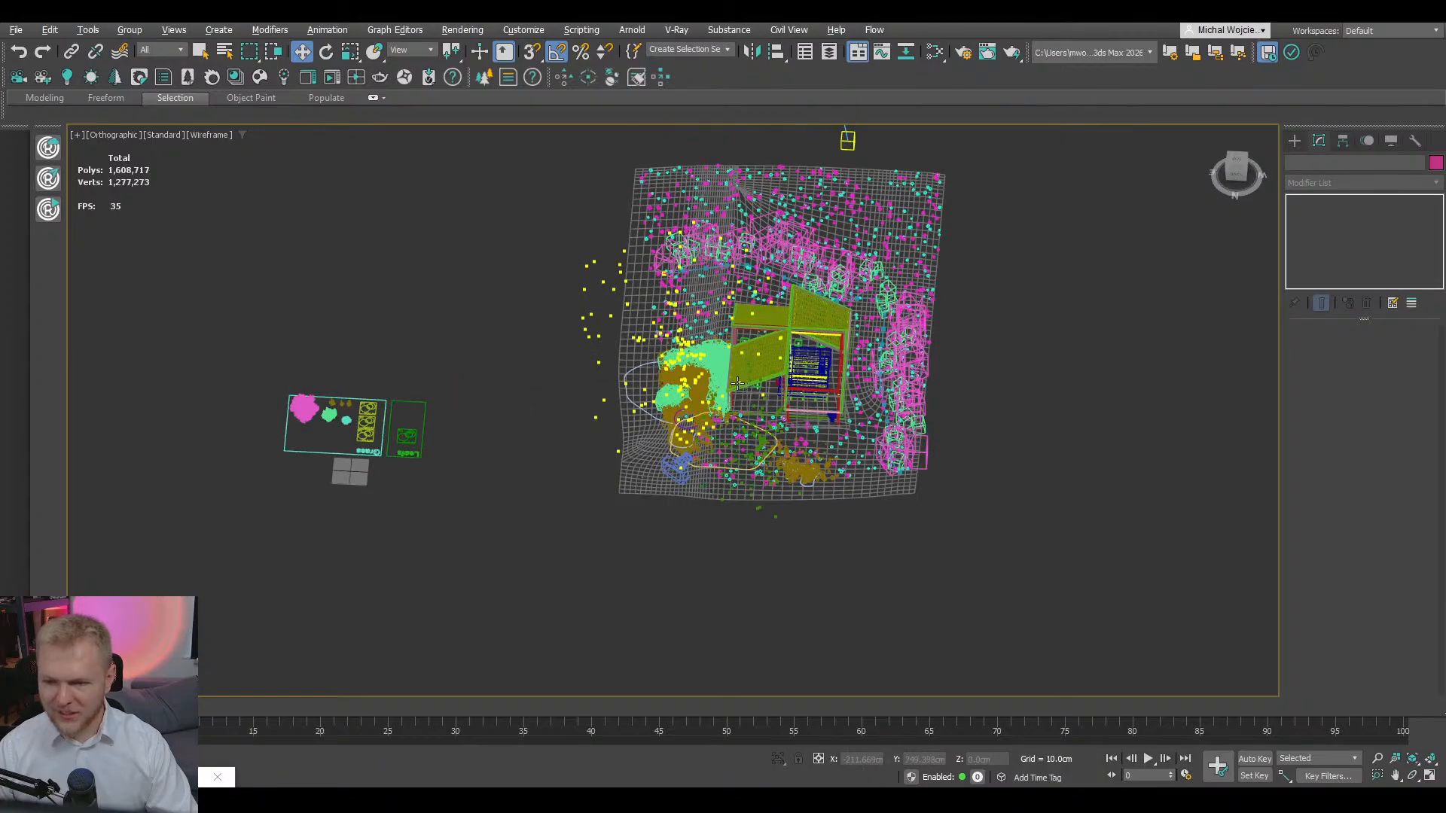
- In the Grass layout, move the two small plant models out of the Chaos Scatter002 icon to the empty area east of it
alt+middle_drag(737, 384, 766, 377)
scroll(434, 546, up, 5)
middle_drag(332, 469, 623, 450)
scroll(339, 470, up, 3)
scroll(599, 452, up, 2)
alt+middle_drag(599, 453, 491, 345)
scroll(514, 304, up, 3)
middle_drag(491, 344, 515, 362)
scroll(445, 280, up, 5)
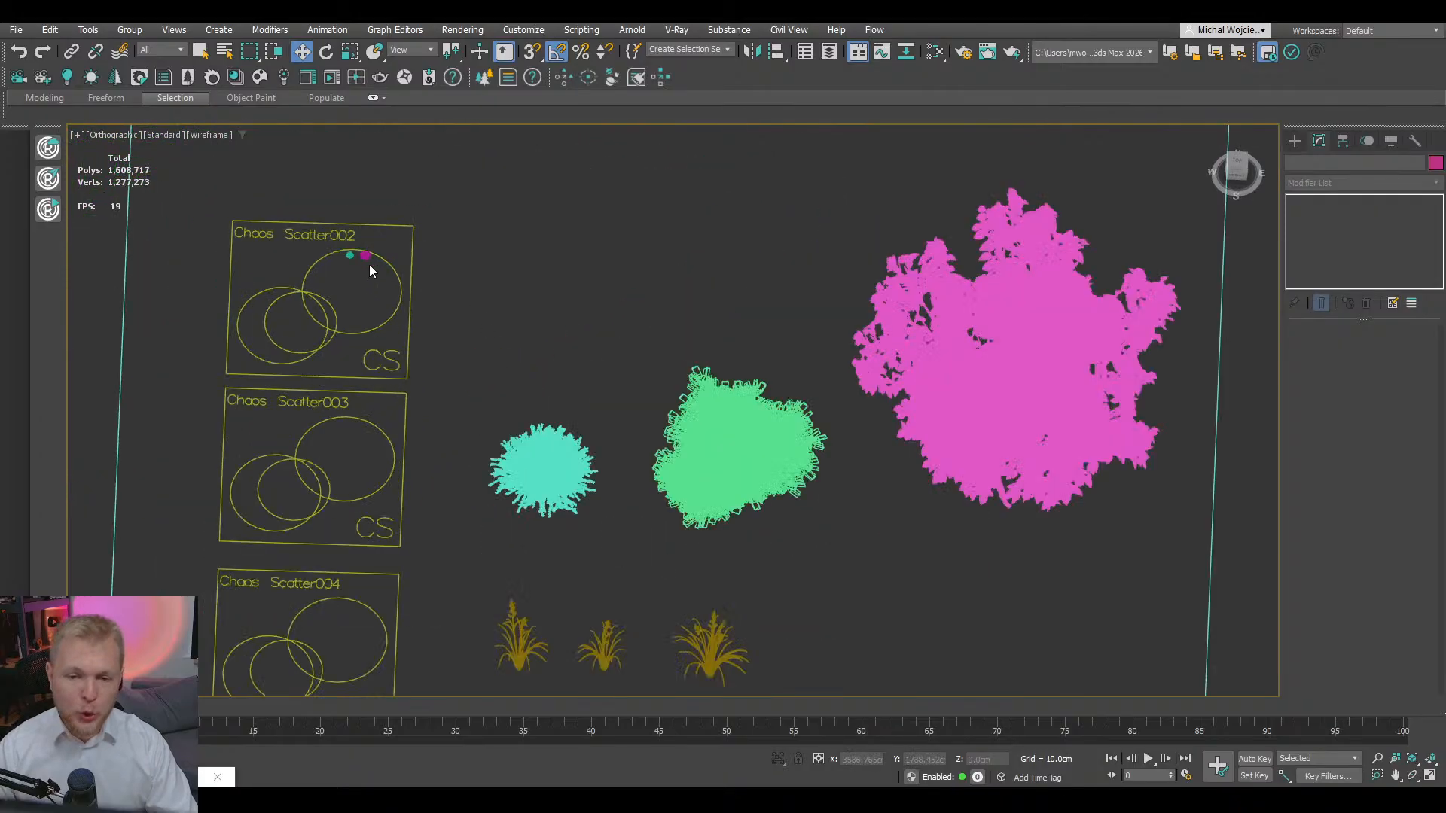
click(366, 256)
ctrl+click(349, 255)
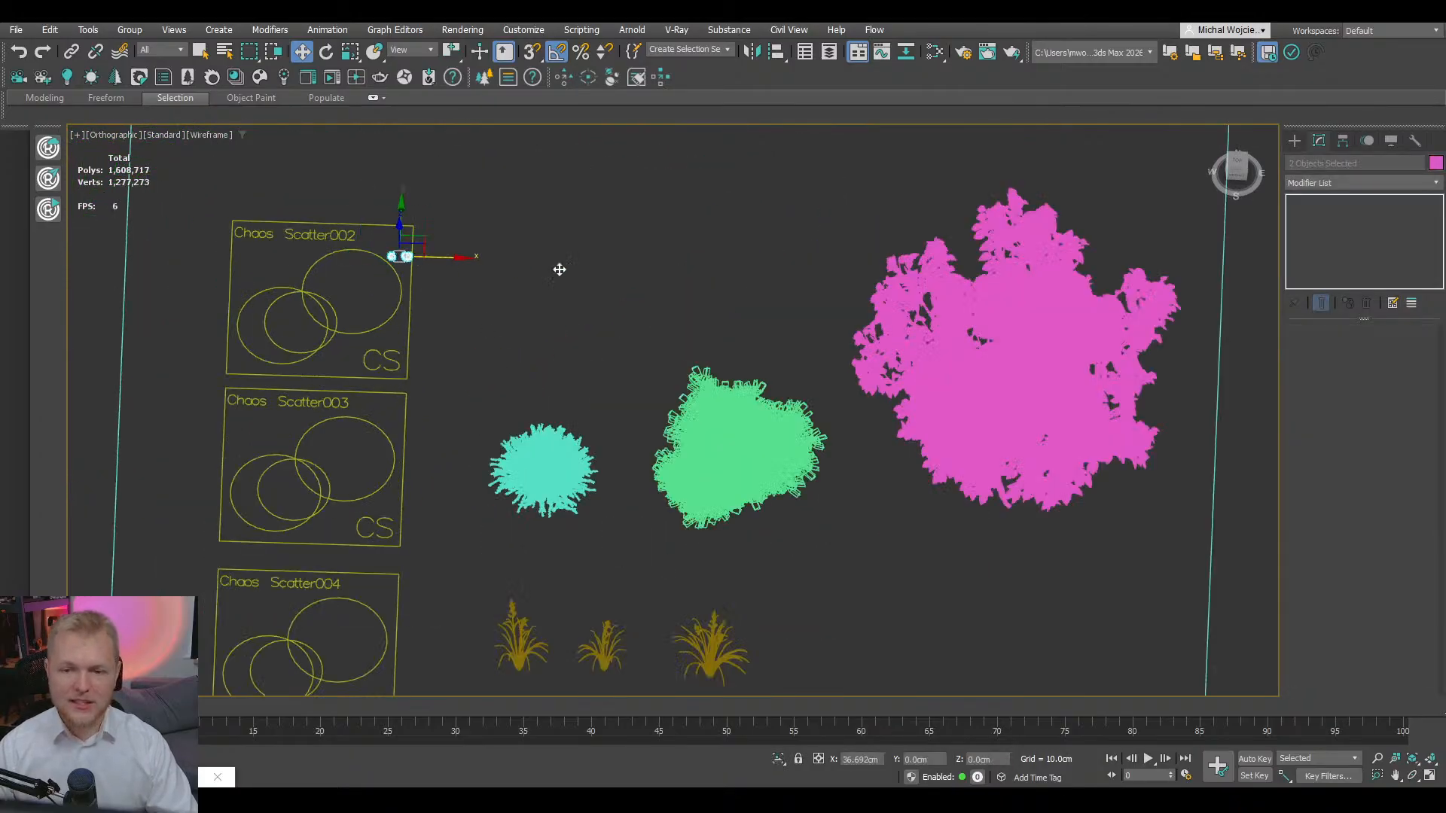
click(560, 269)
scroll(653, 272, down, 8)
middle_drag(682, 289, 684, 296)
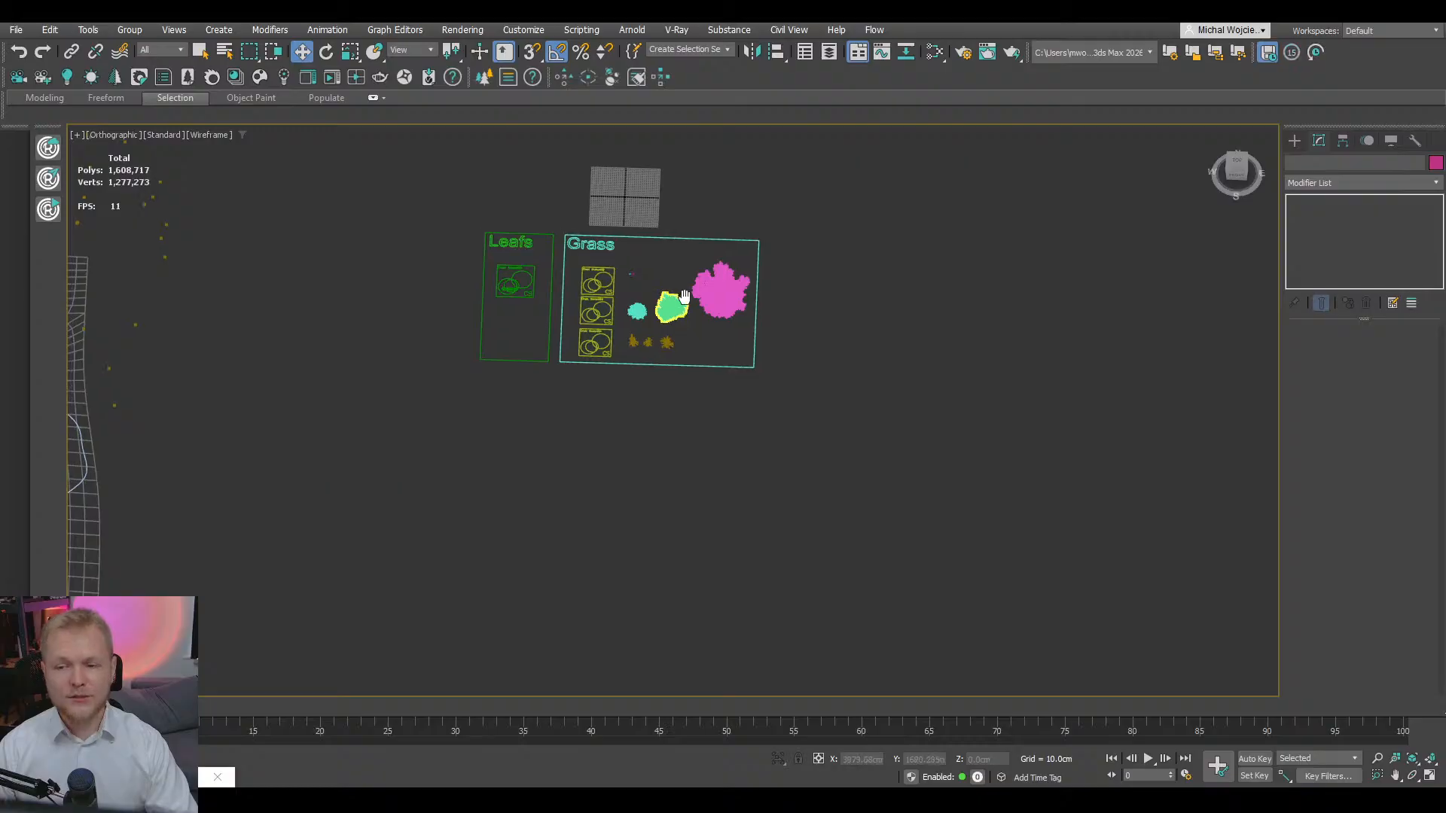
- Draw a standard plane about 4674 × 917 cm along the south side of the terrain
scroll(684, 295, down, 3)
middle_drag(542, 403, 852, 323)
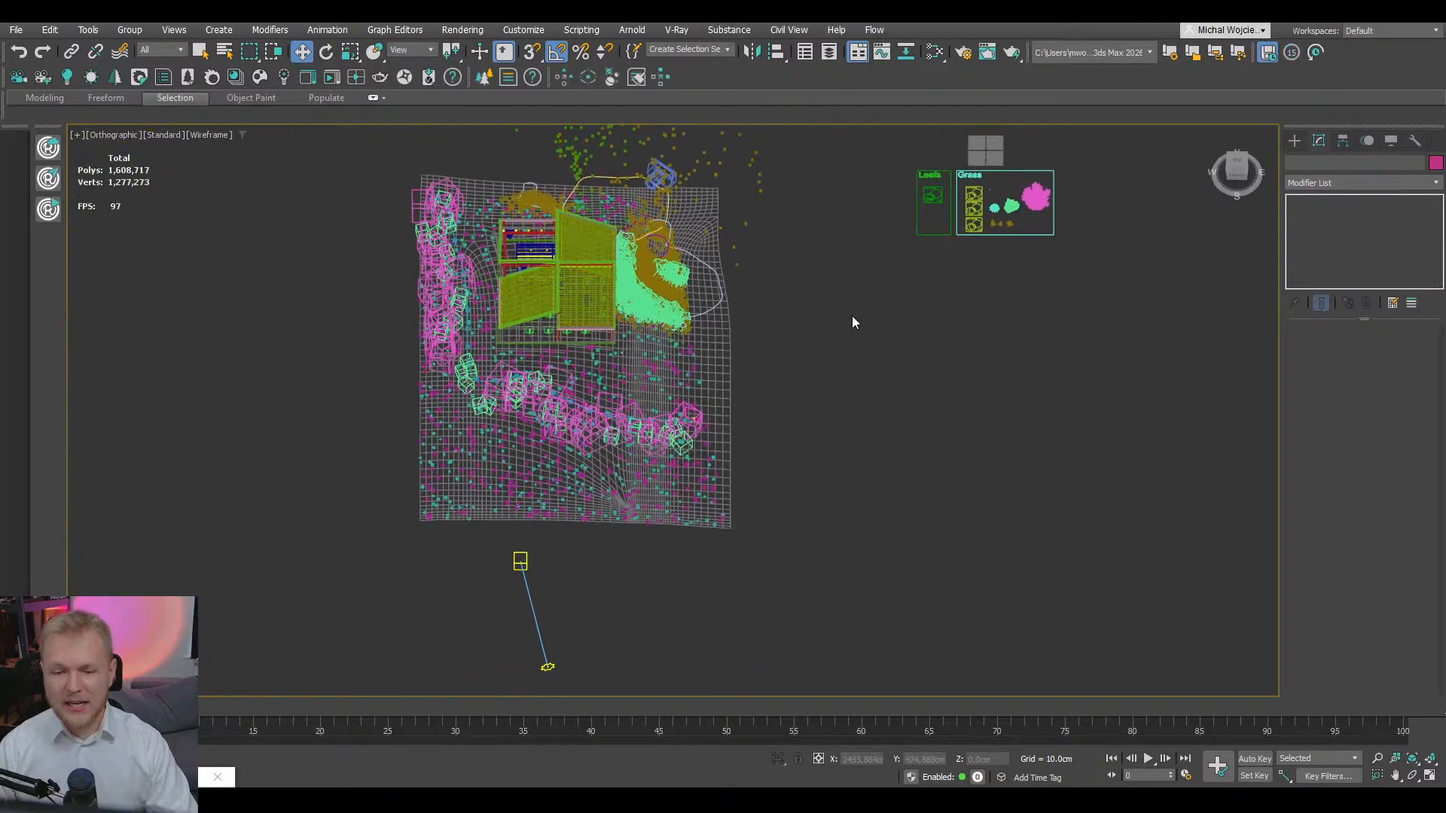
click(1295, 141)
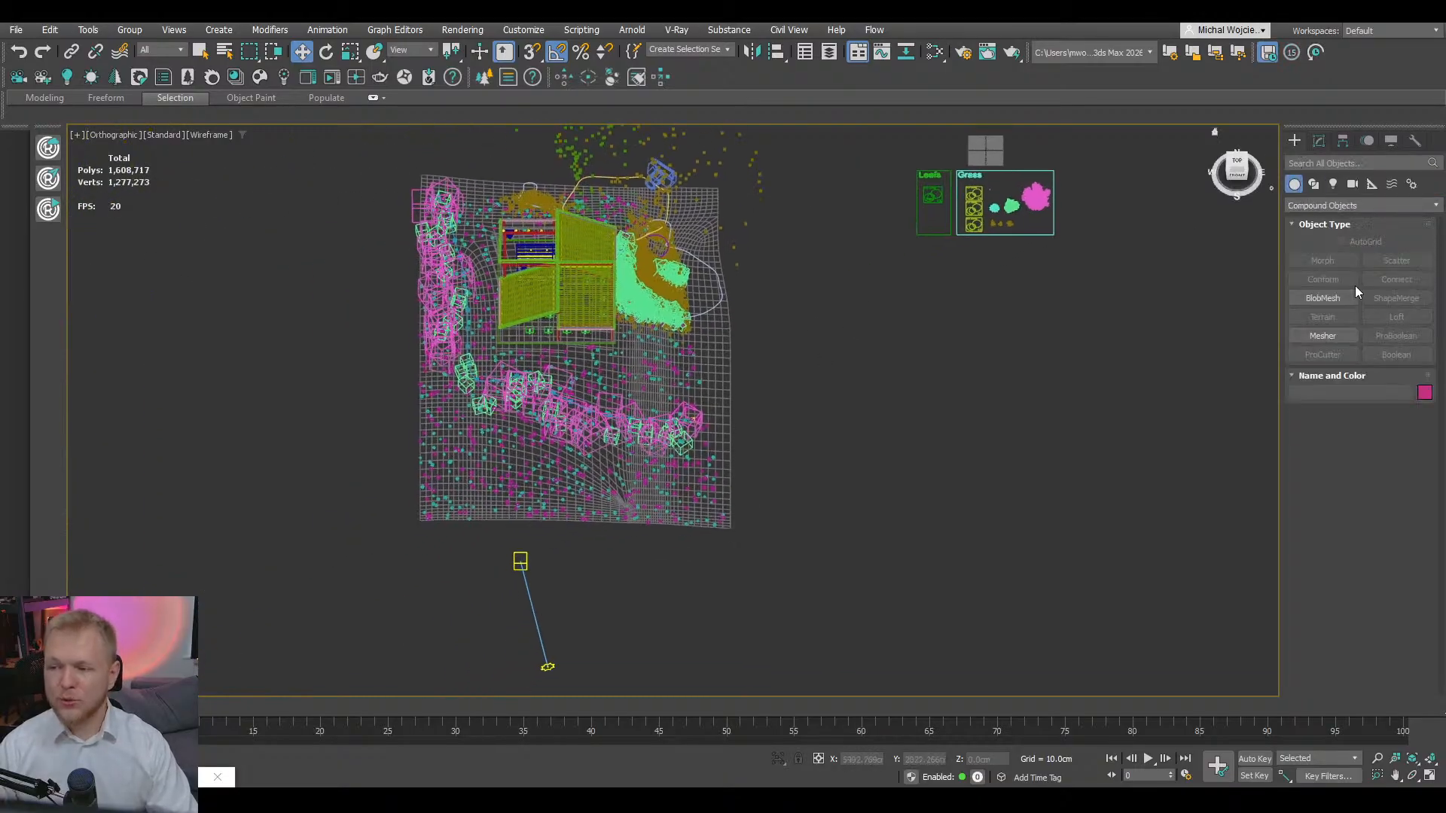
click(1322, 209)
click(1325, 218)
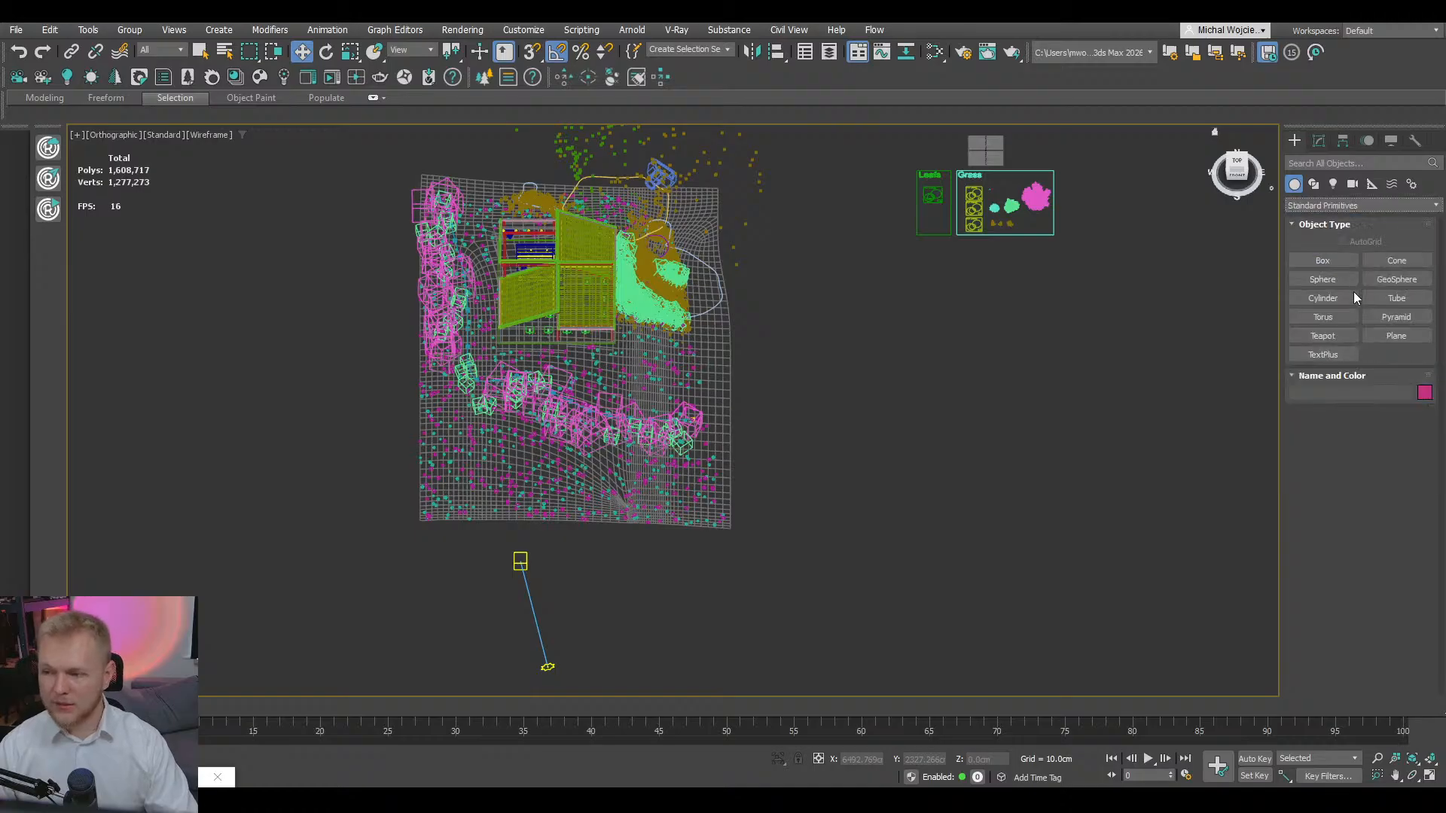
click(1395, 336)
mouse_move(845, 563)
mouse_down()
mouse_move(426, 658)
mouse_move(372, 644)
mouse_up()
key(w)
- Make one rotated copy of the plane, turned -75° about Z, and place it along the terrain's west side
scroll(468, 533, down, 2)
middle_drag(468, 533, 675, 420)
key(e)
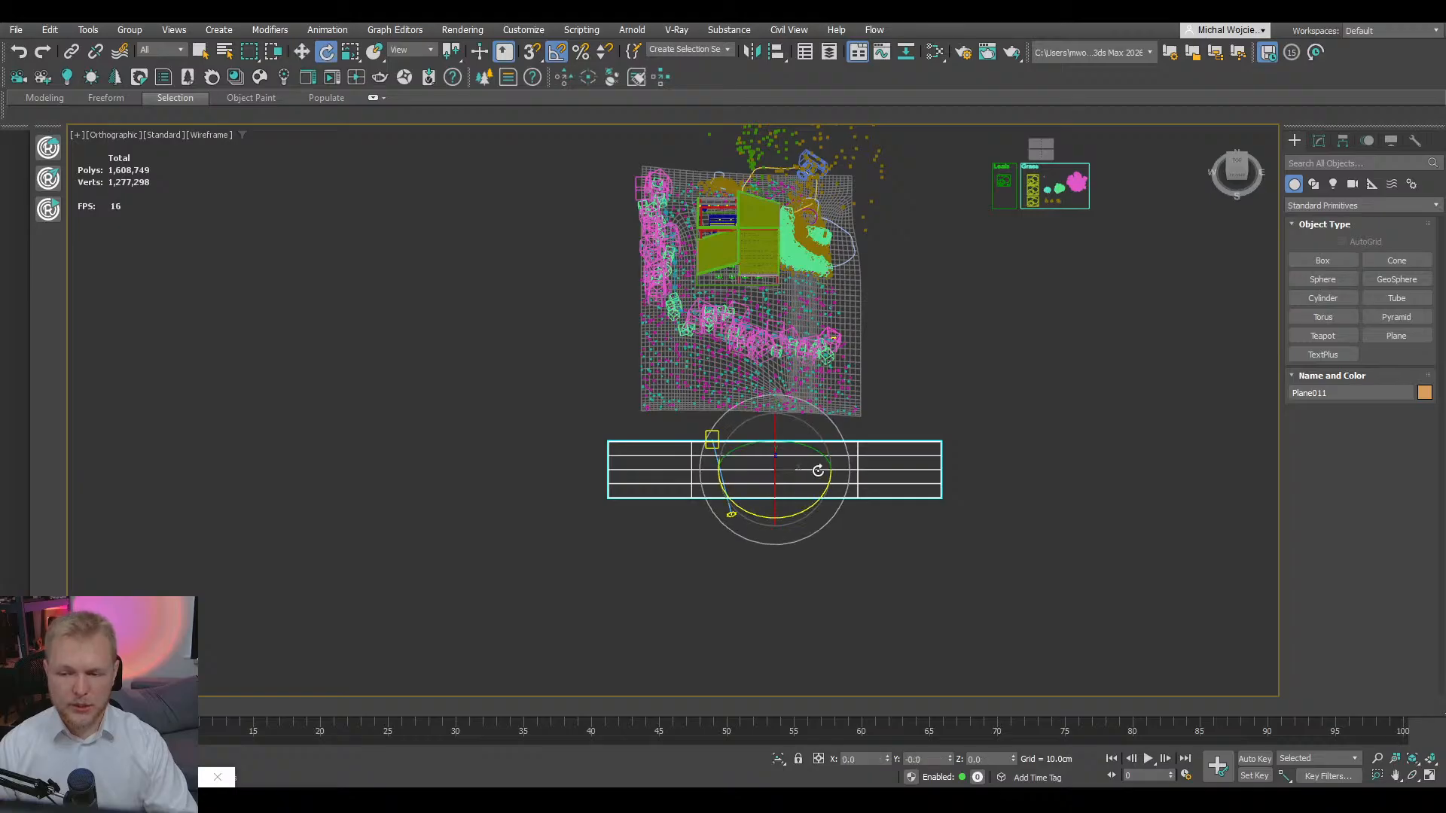
drag(817, 501, 759, 527)
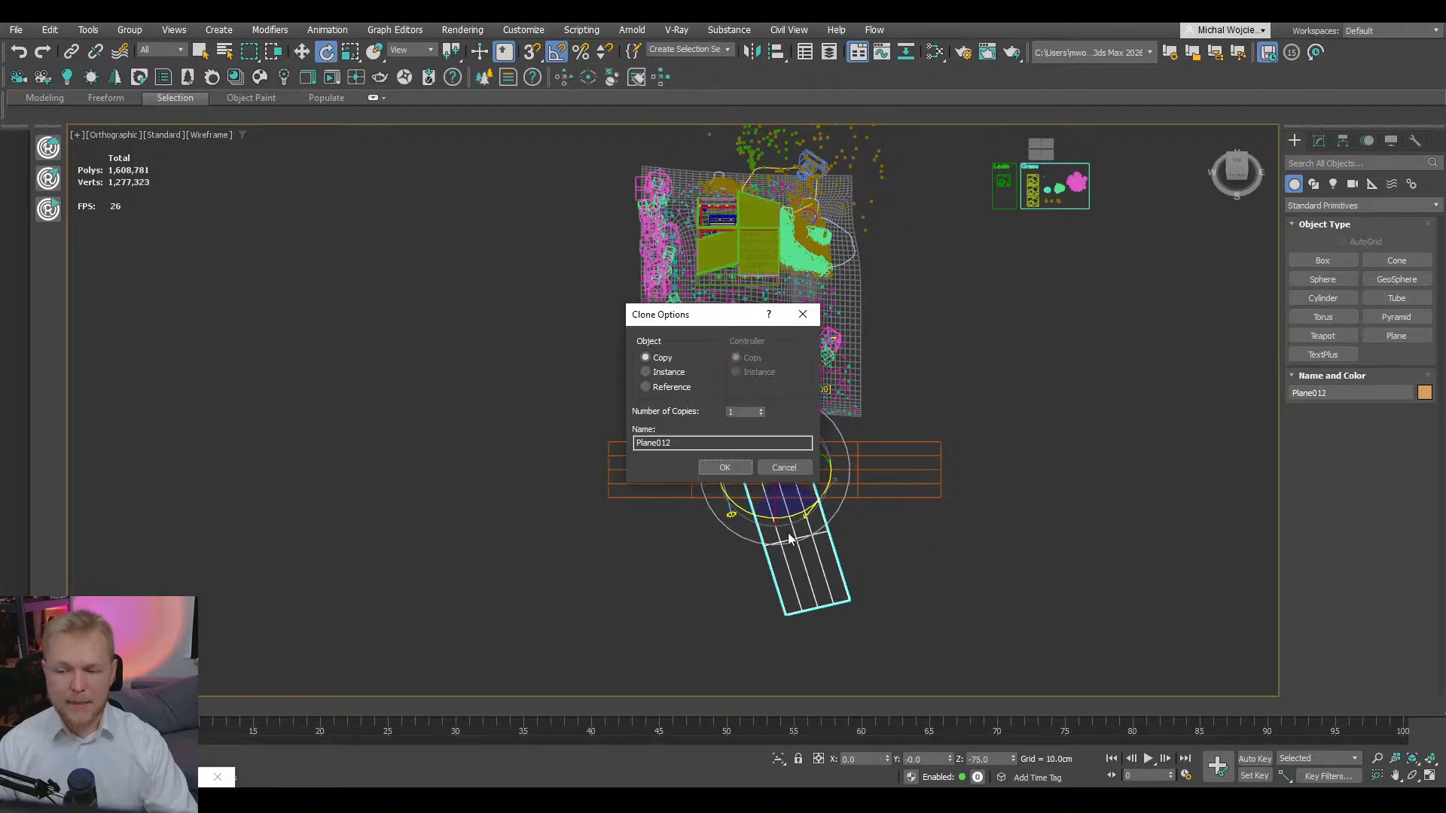
click(748, 467)
key(w)
mouse_move(776, 465)
mouse_down()
mouse_move(549, 332)
mouse_move(572, 296)
mouse_up()
scroll(672, 394, down, 2)
middle_drag(683, 396, 703, 396)
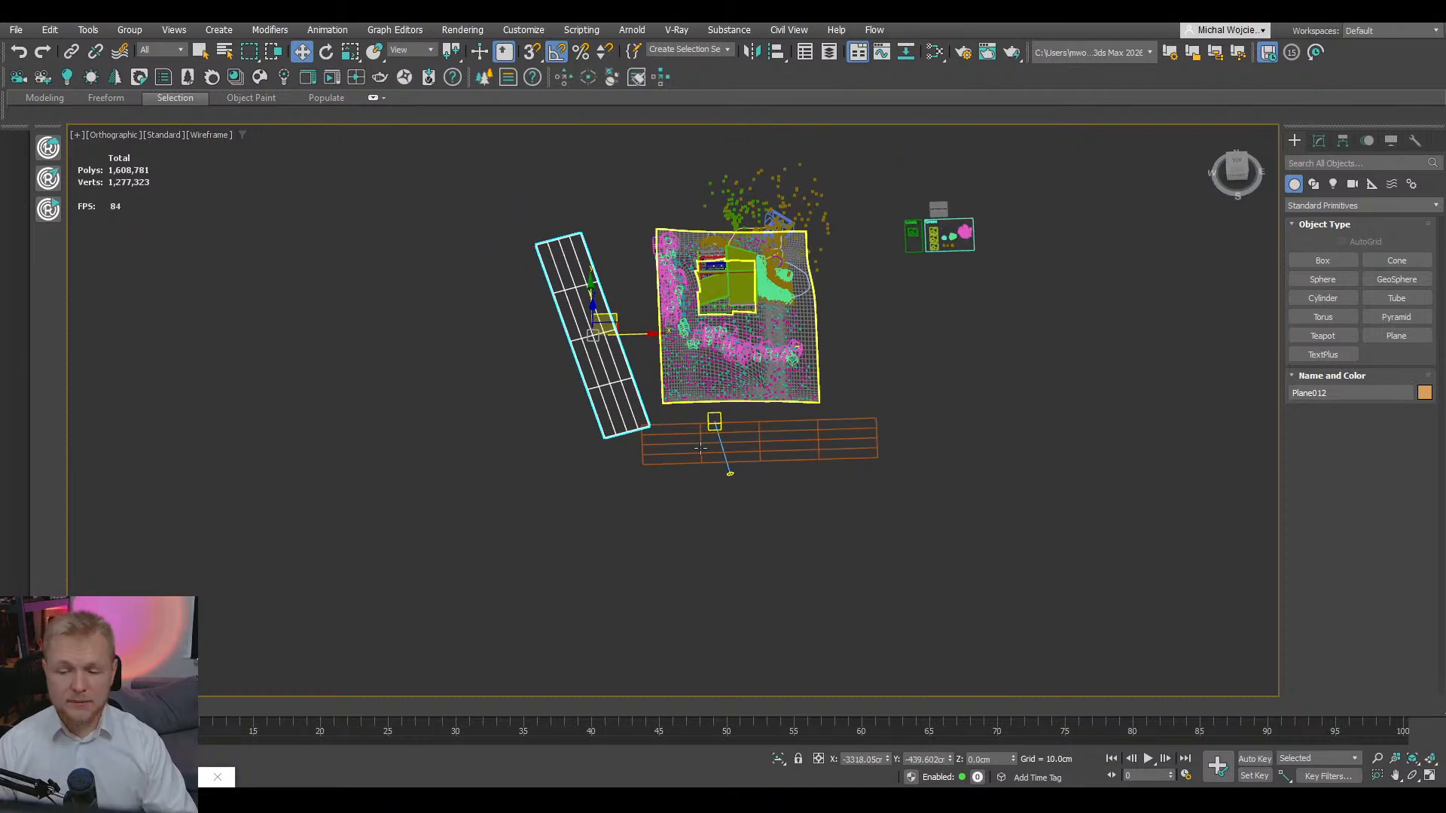
- Reduce the length and width segments of both planes to 1
scroll(703, 464, up, 1)
alt+middle_drag(703, 464, 986, 456)
middle_drag(625, 515, 851, 433)
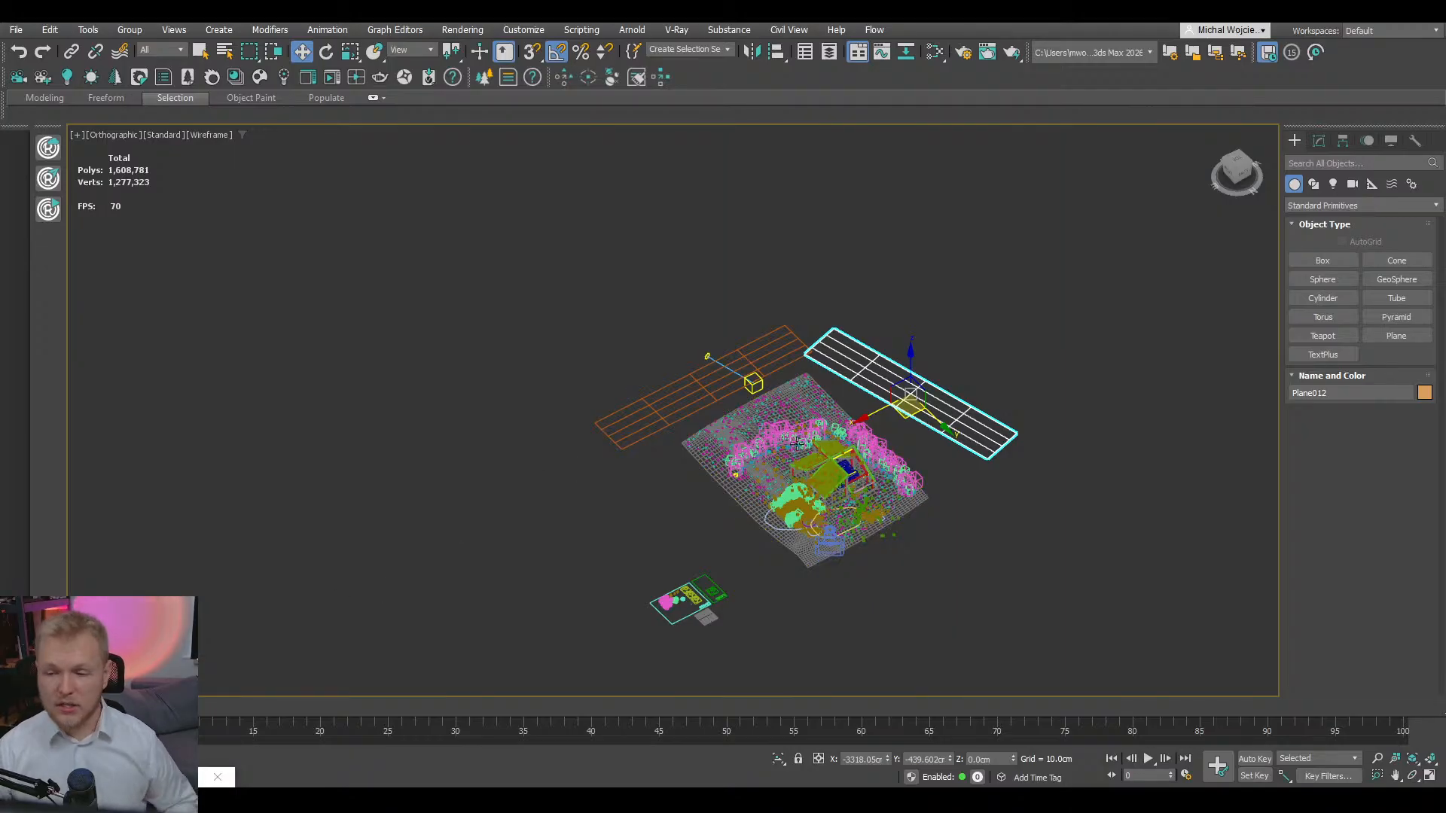
middle_drag(798, 441, 761, 396)
click(1319, 141)
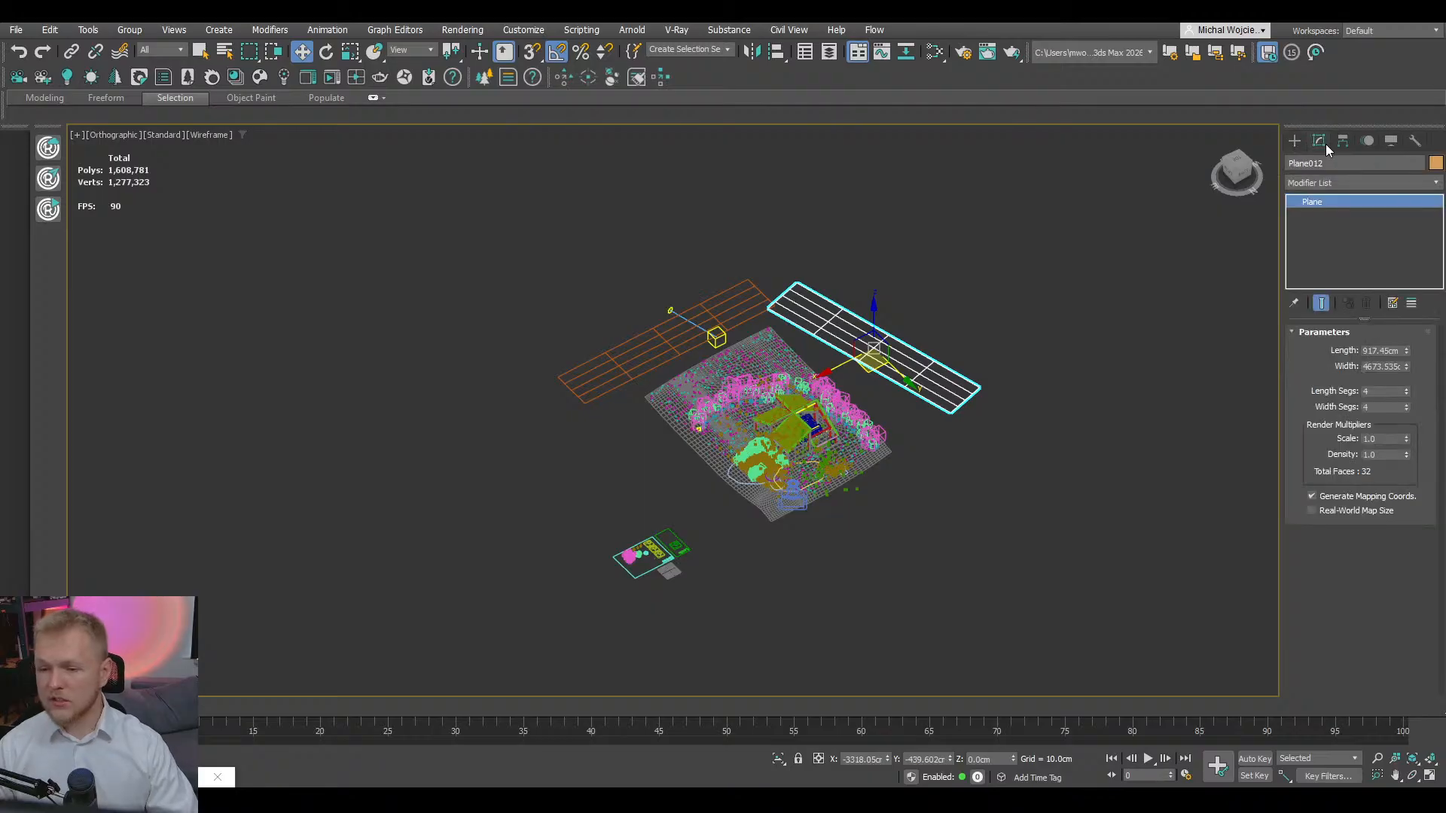
right_click(1406, 393)
right_click(1406, 408)
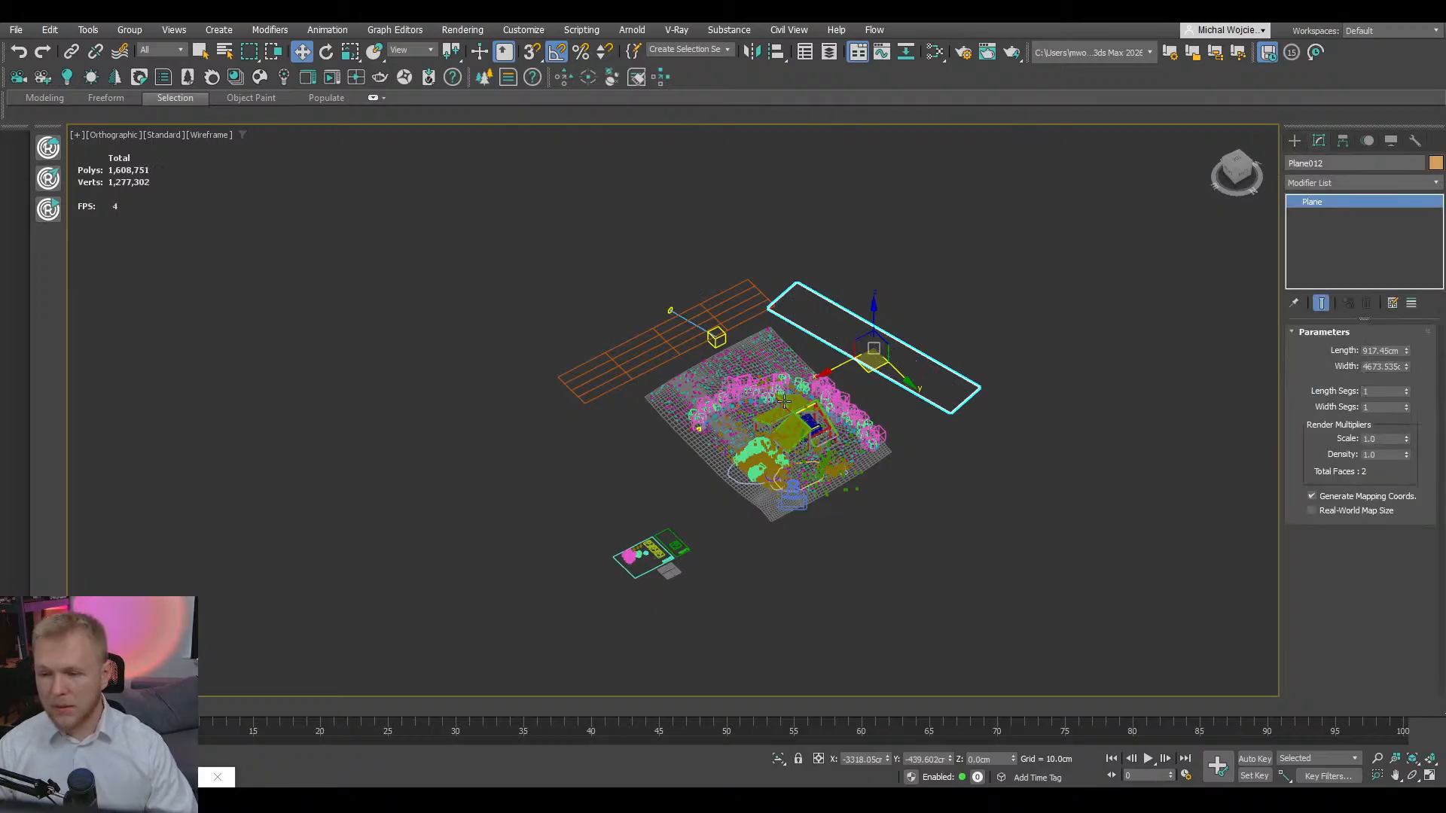
click(648, 350)
right_click(1406, 393)
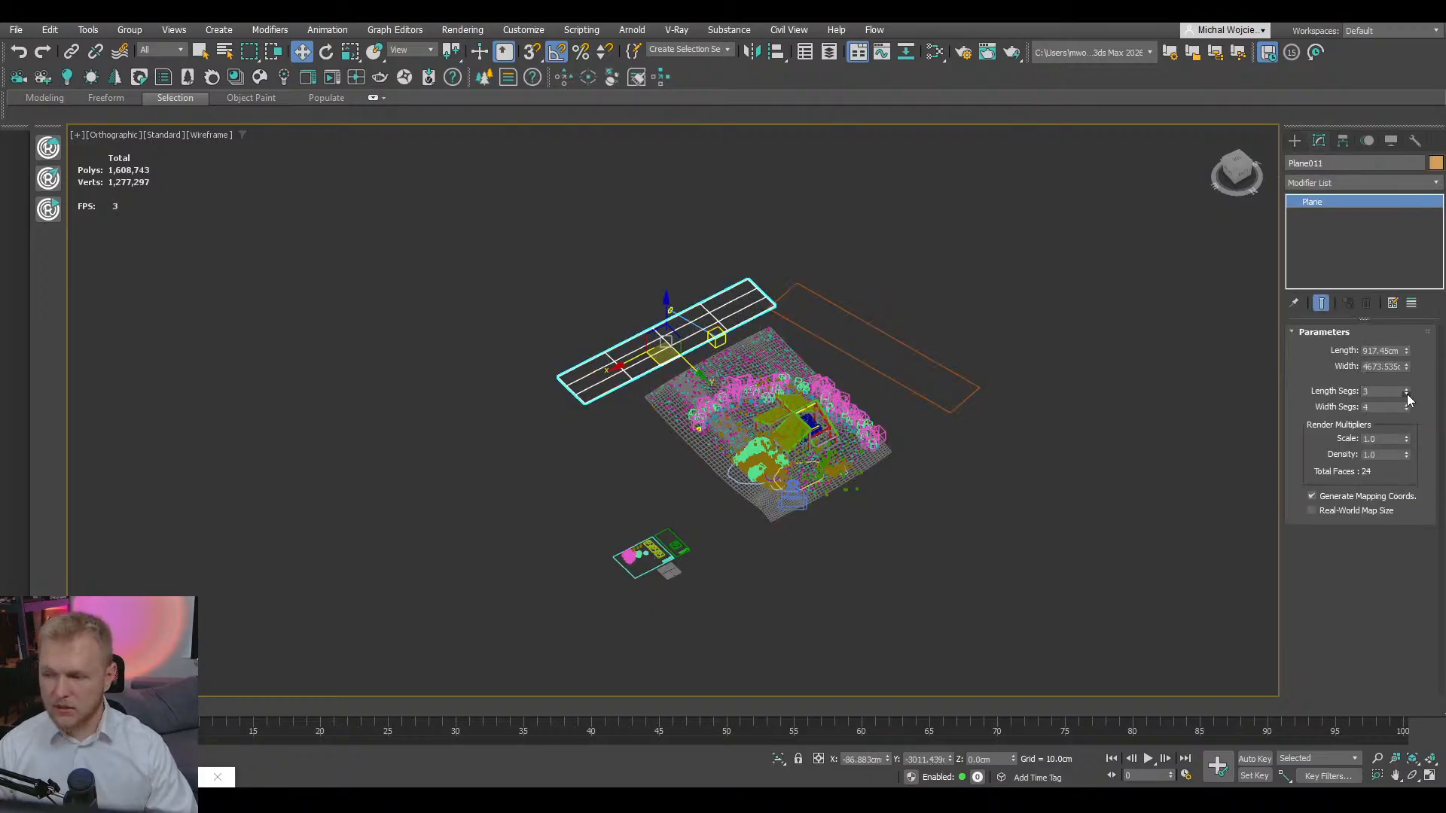
right_click(1406, 407)
- Show the Orthographic view shaded with edged faces around the terrain and the two planes
alt+middle_drag(889, 538, 832, 440)
scroll(850, 374, up, 3)
middle_drag(760, 458, 799, 449)
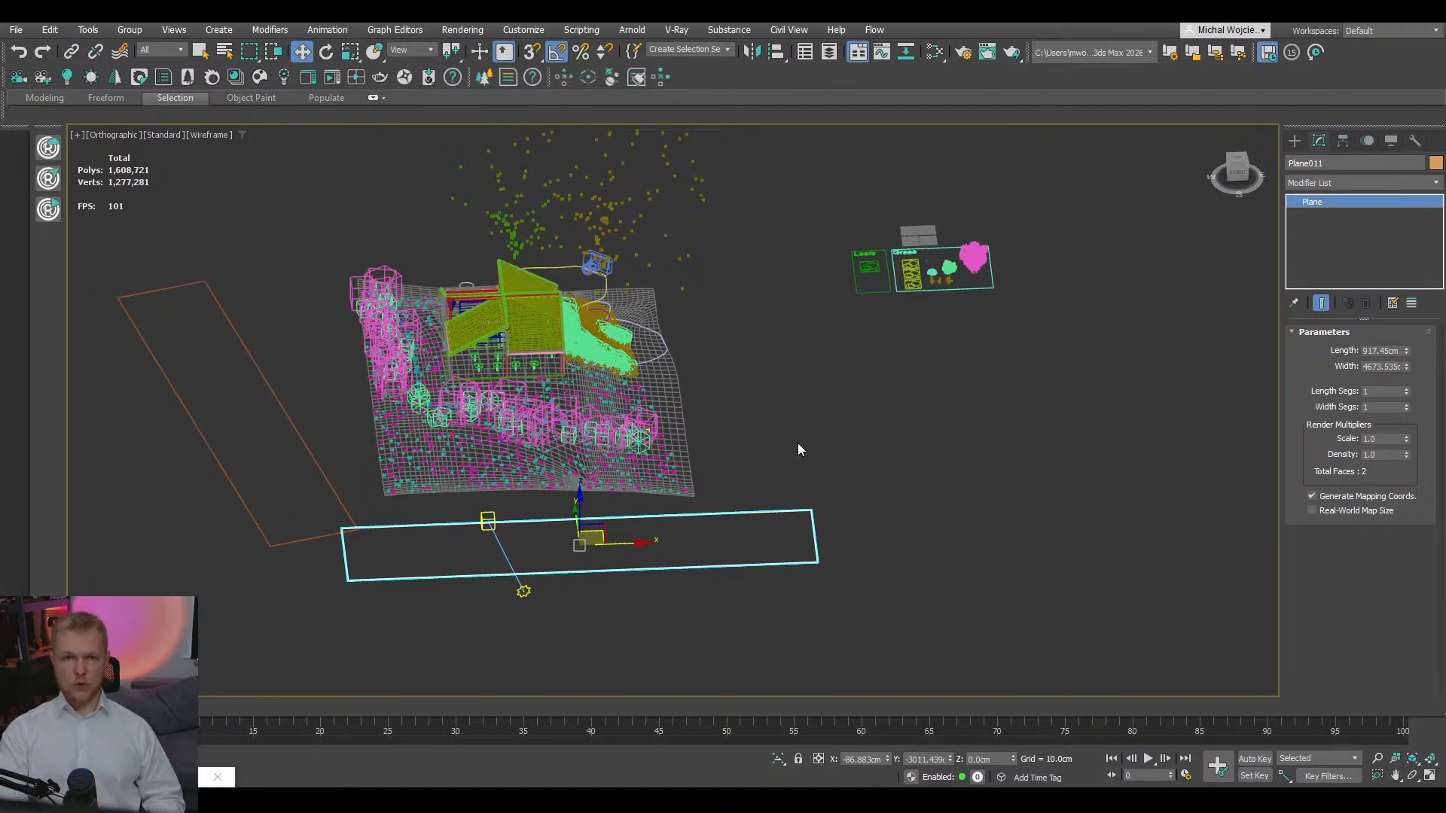
key(F4)
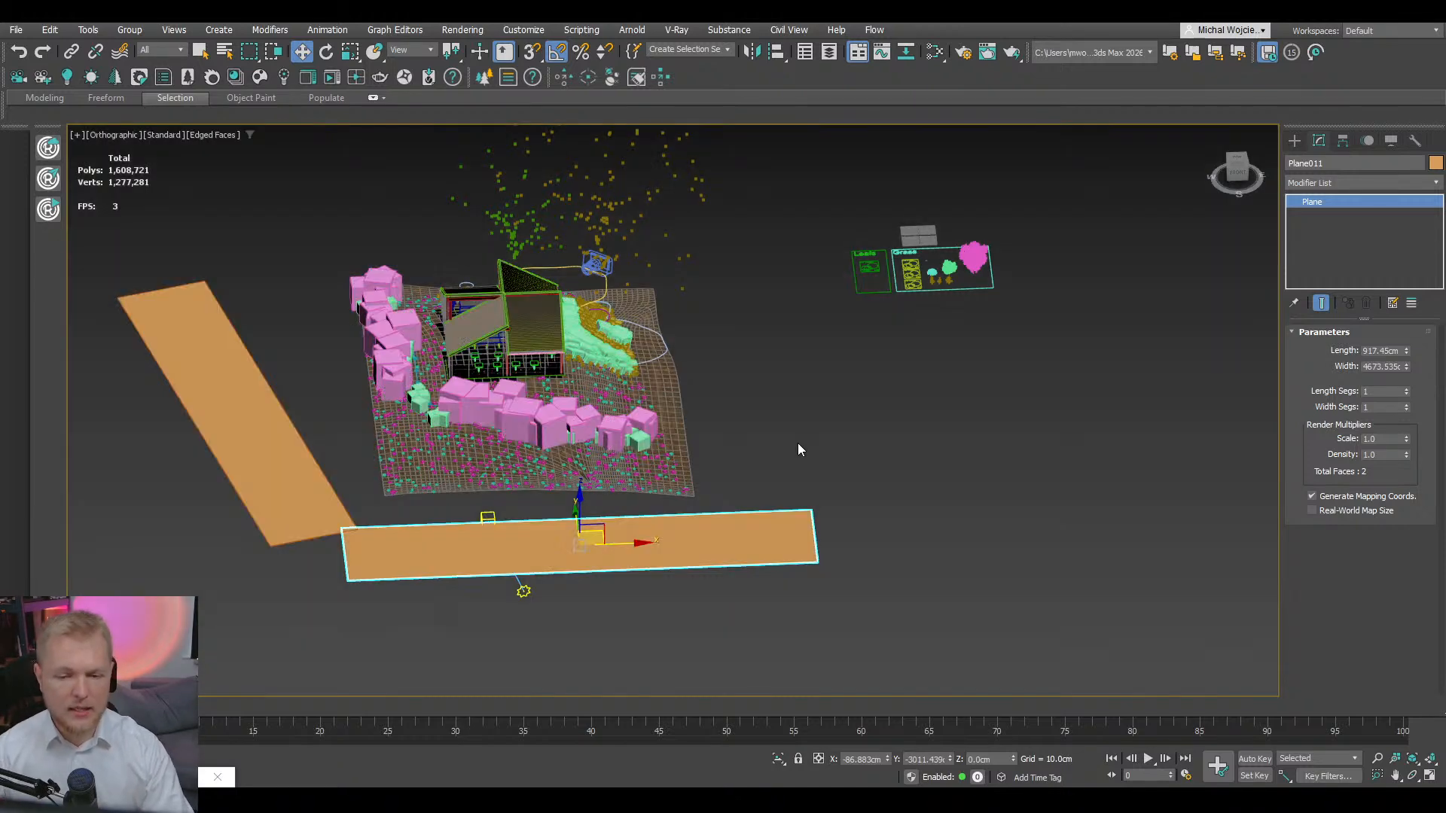
alt+middle_drag(810, 452, 803, 457)
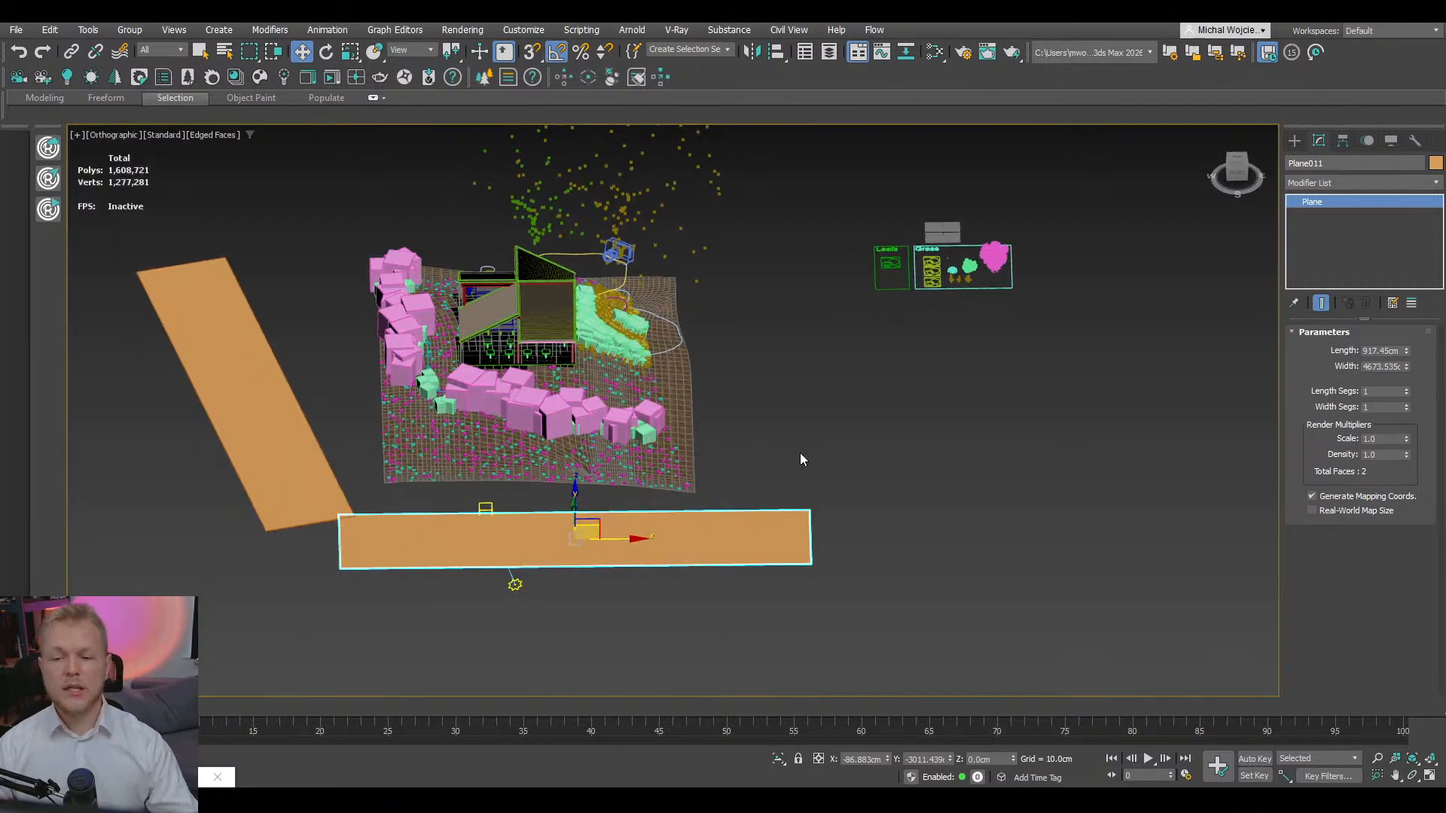
- Set the object colour of both planes to black
ctrl+click(325, 499)
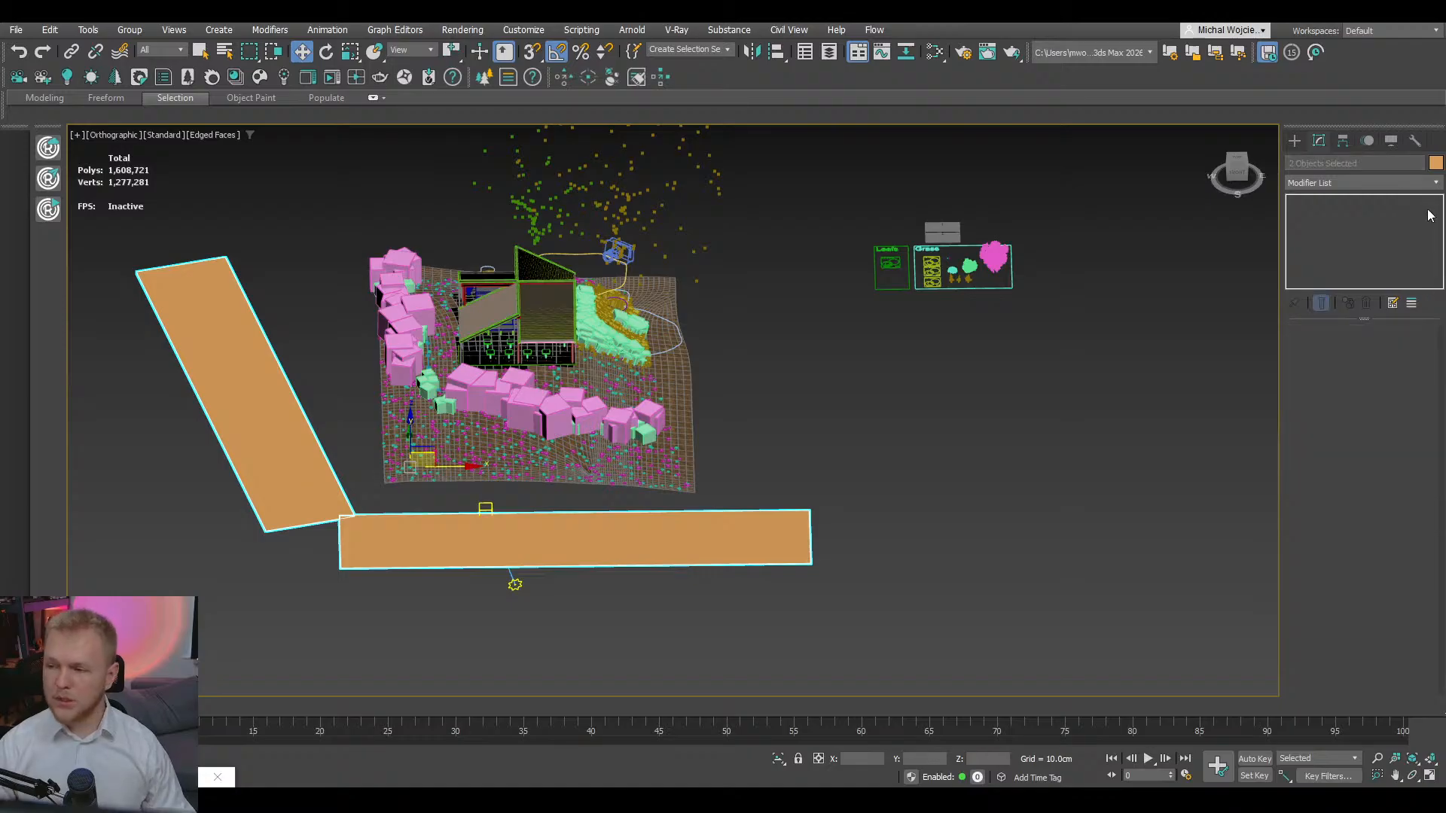
click(1435, 165)
click(842, 442)
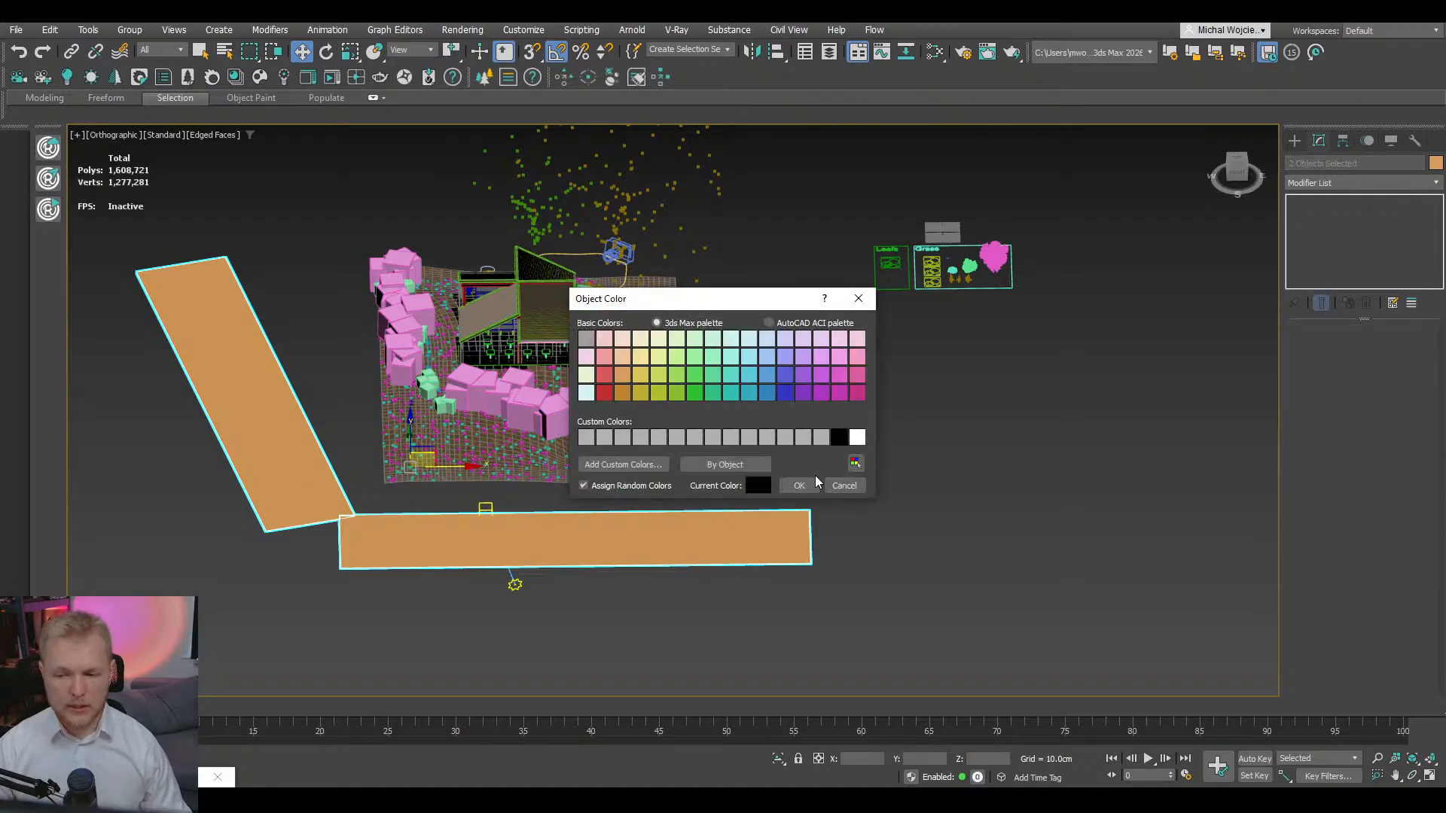
click(815, 479)
click(1021, 503)
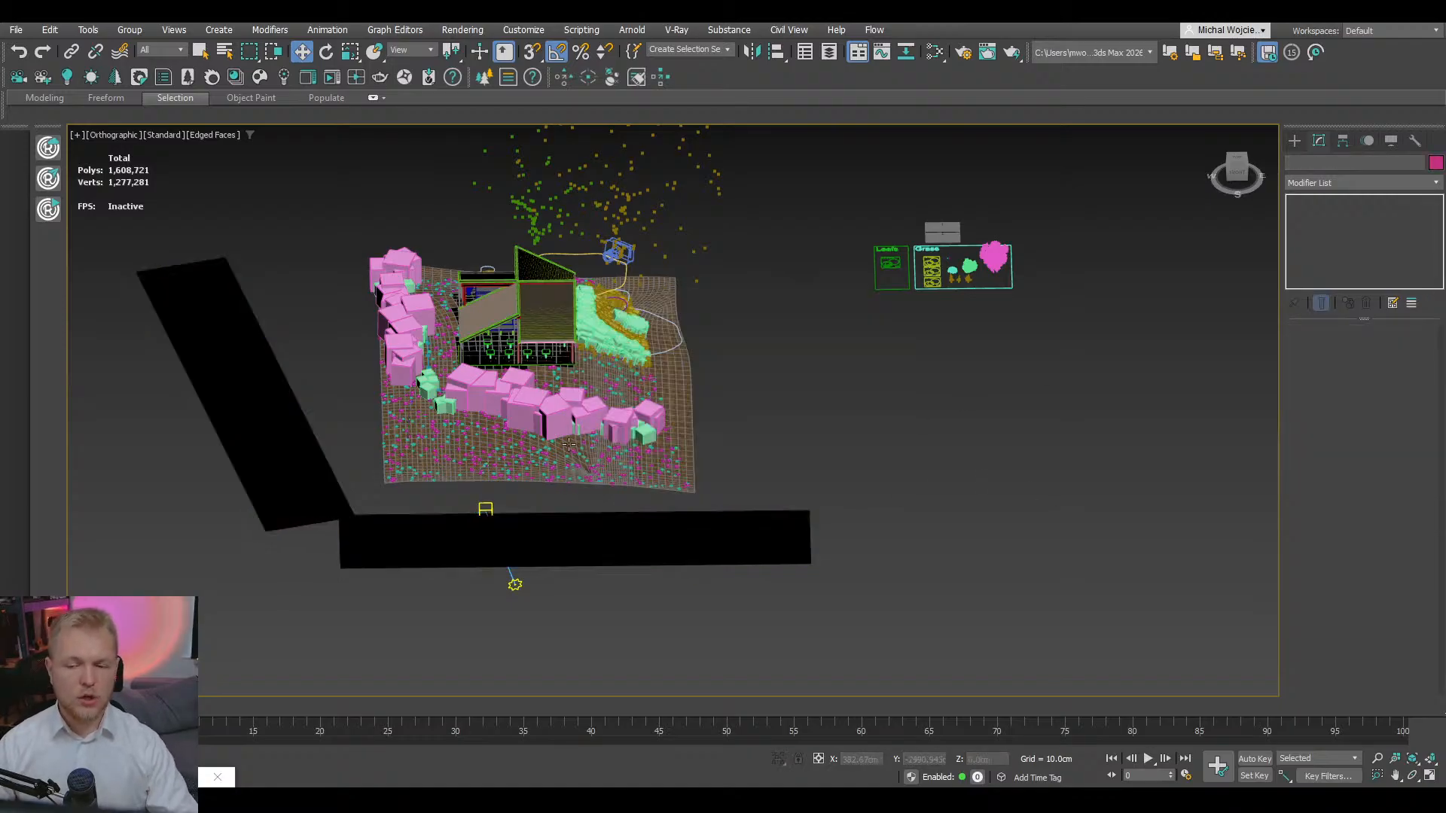
alt+middle_drag(915, 491, 820, 504)
scroll(884, 426, up, 5)
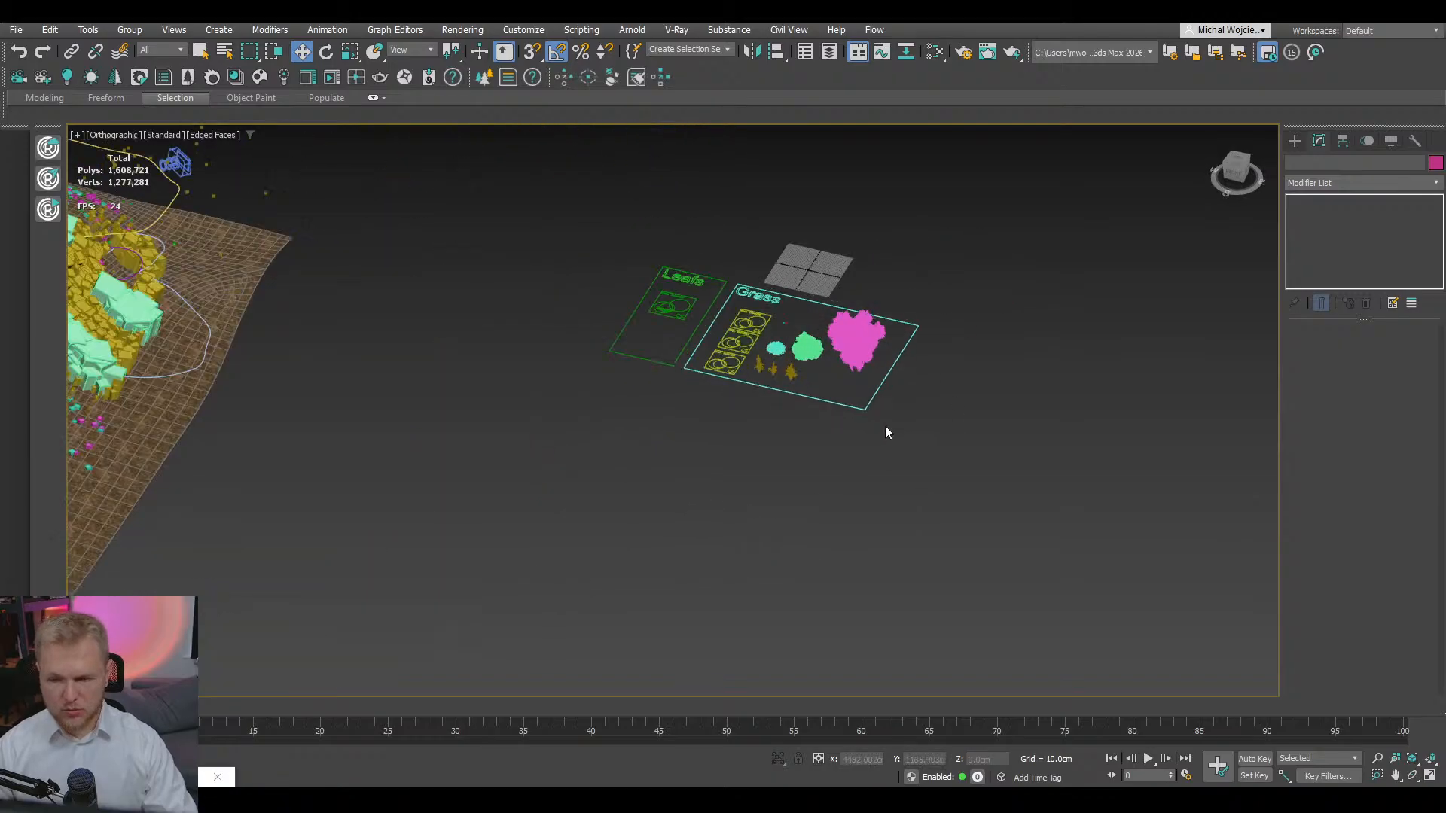
middle_drag(872, 324, 679, 349)
scroll(679, 349, up, 3)
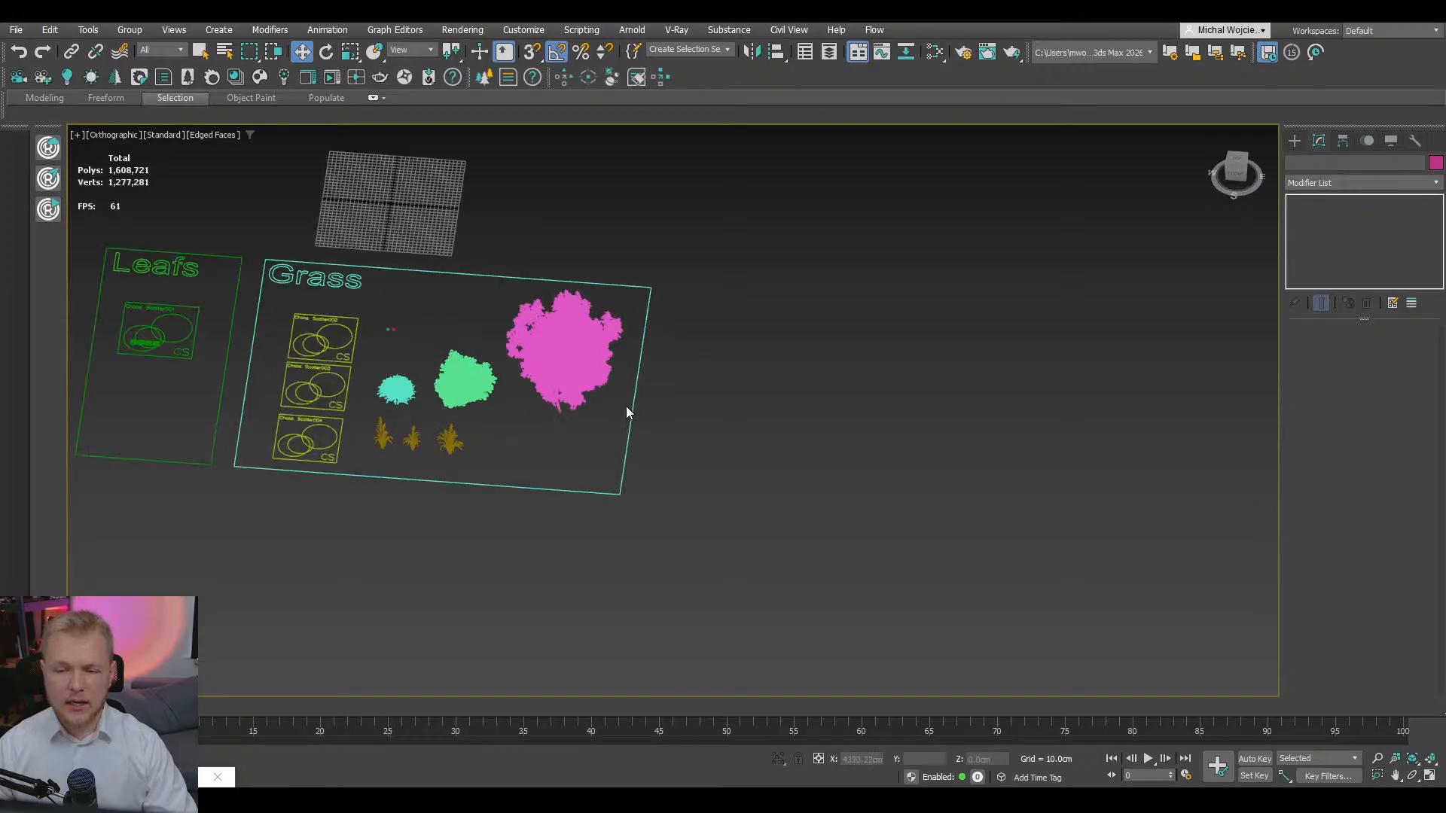
drag(450, 226, 392, 200)
key(ctrl+z)
key(ctrl+z)
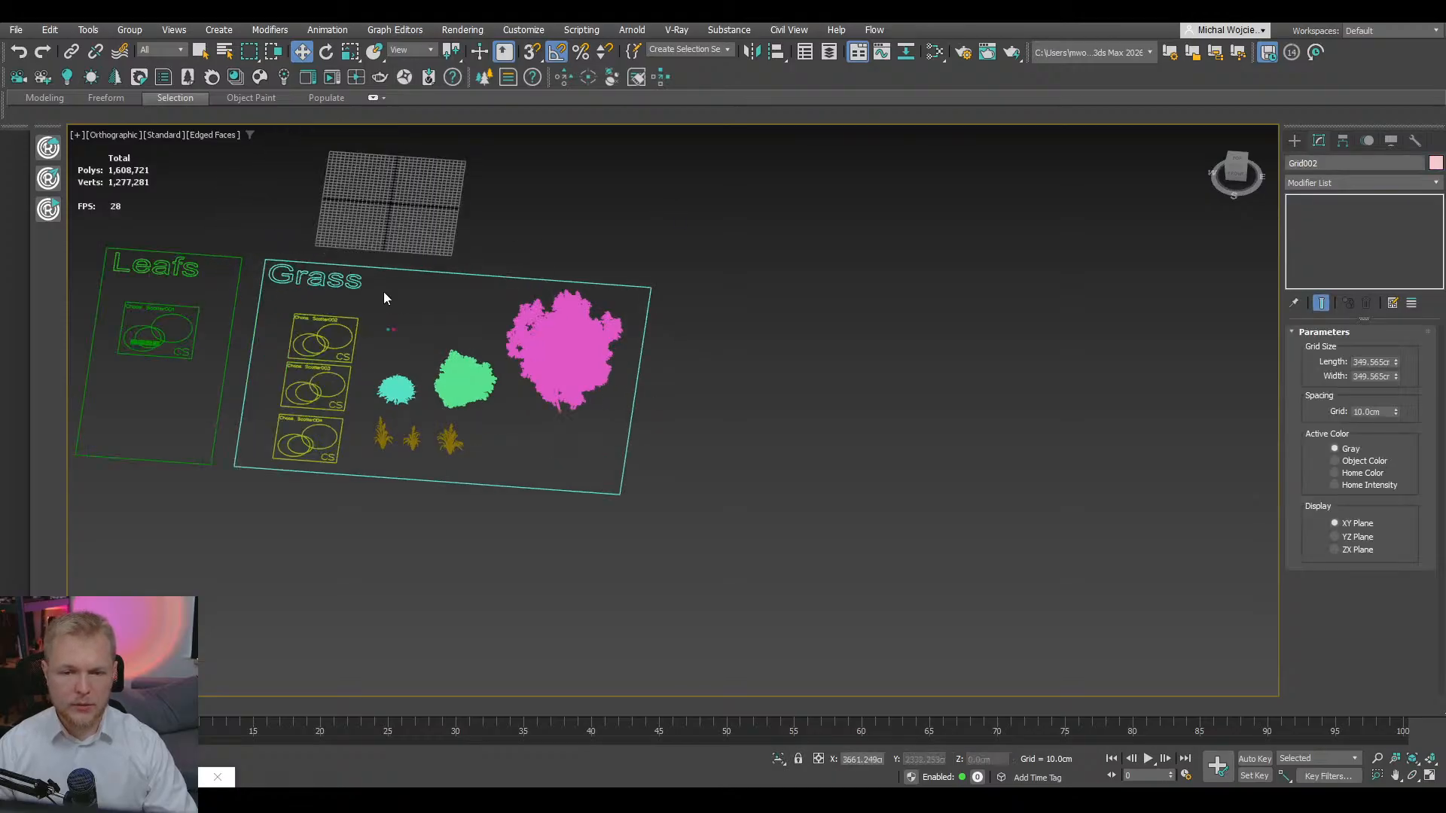
- Copy the Grass frame with its title and the grid to the empty area east of the Grass layout
click(325, 274)
ctrl+click(431, 232)
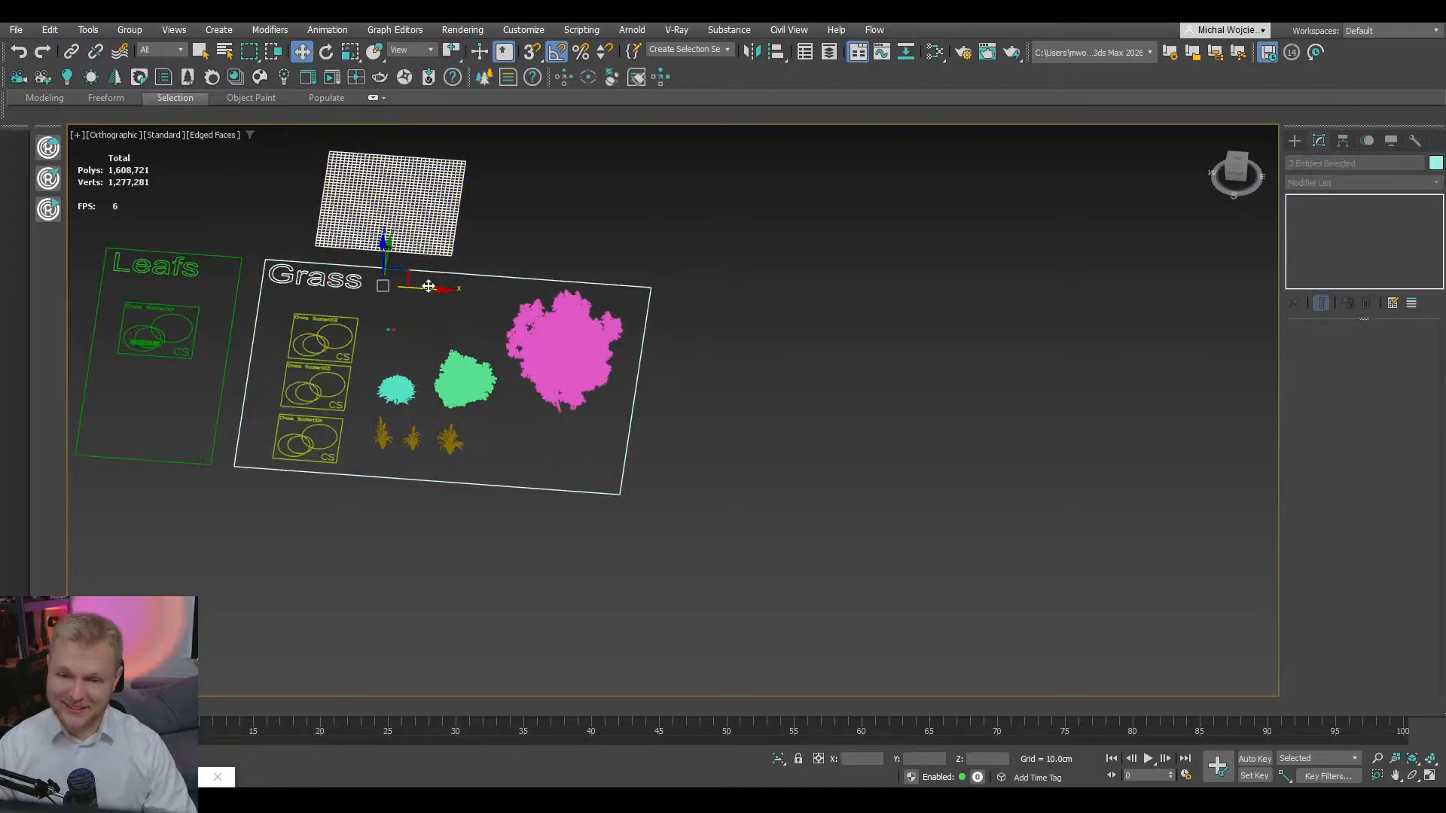
mouse_move(430, 287)
mouse_down()
mouse_move(865, 318)
mouse_move(799, 315)
mouse_up()
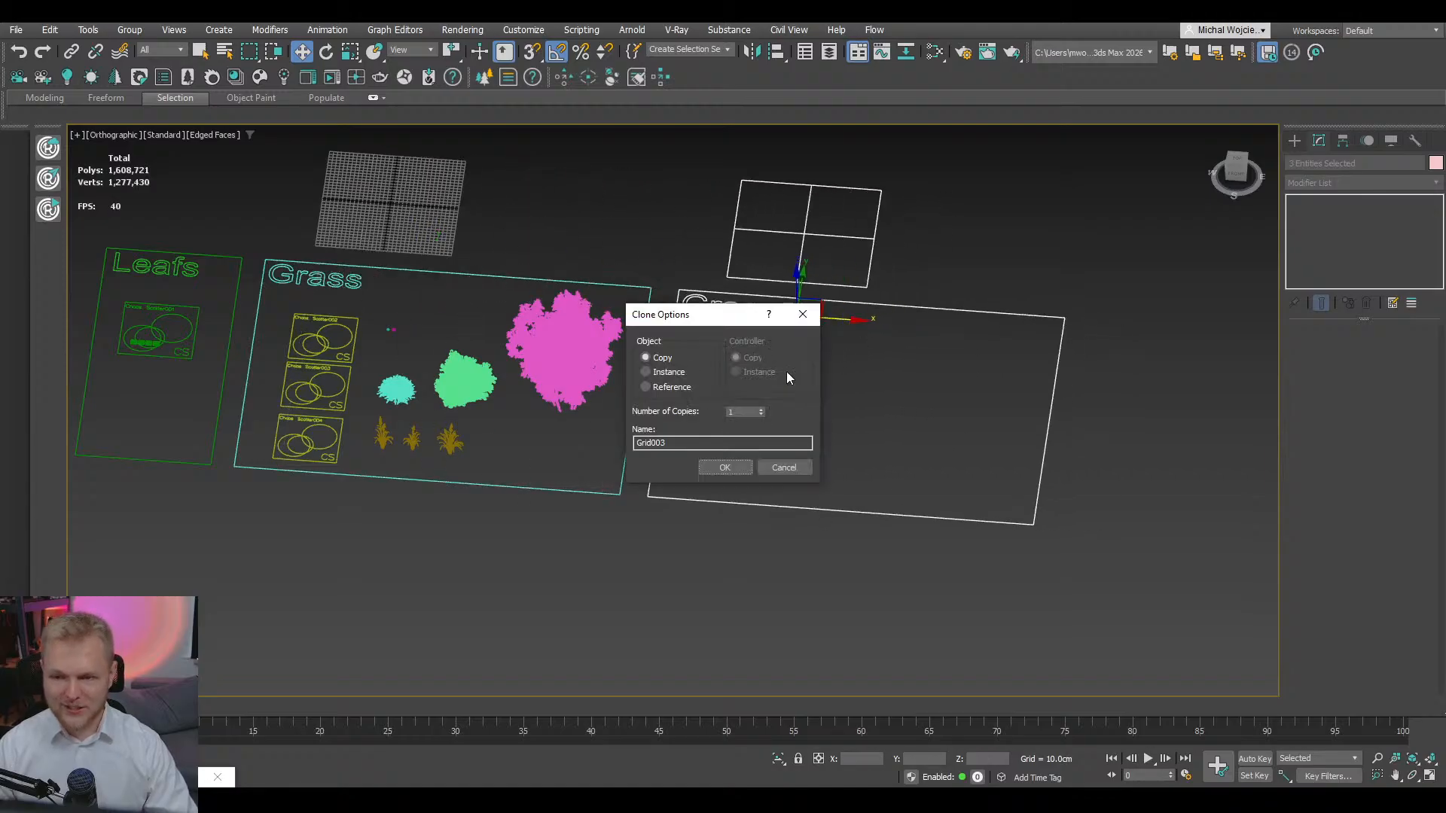
click(725, 469)
click(997, 340)
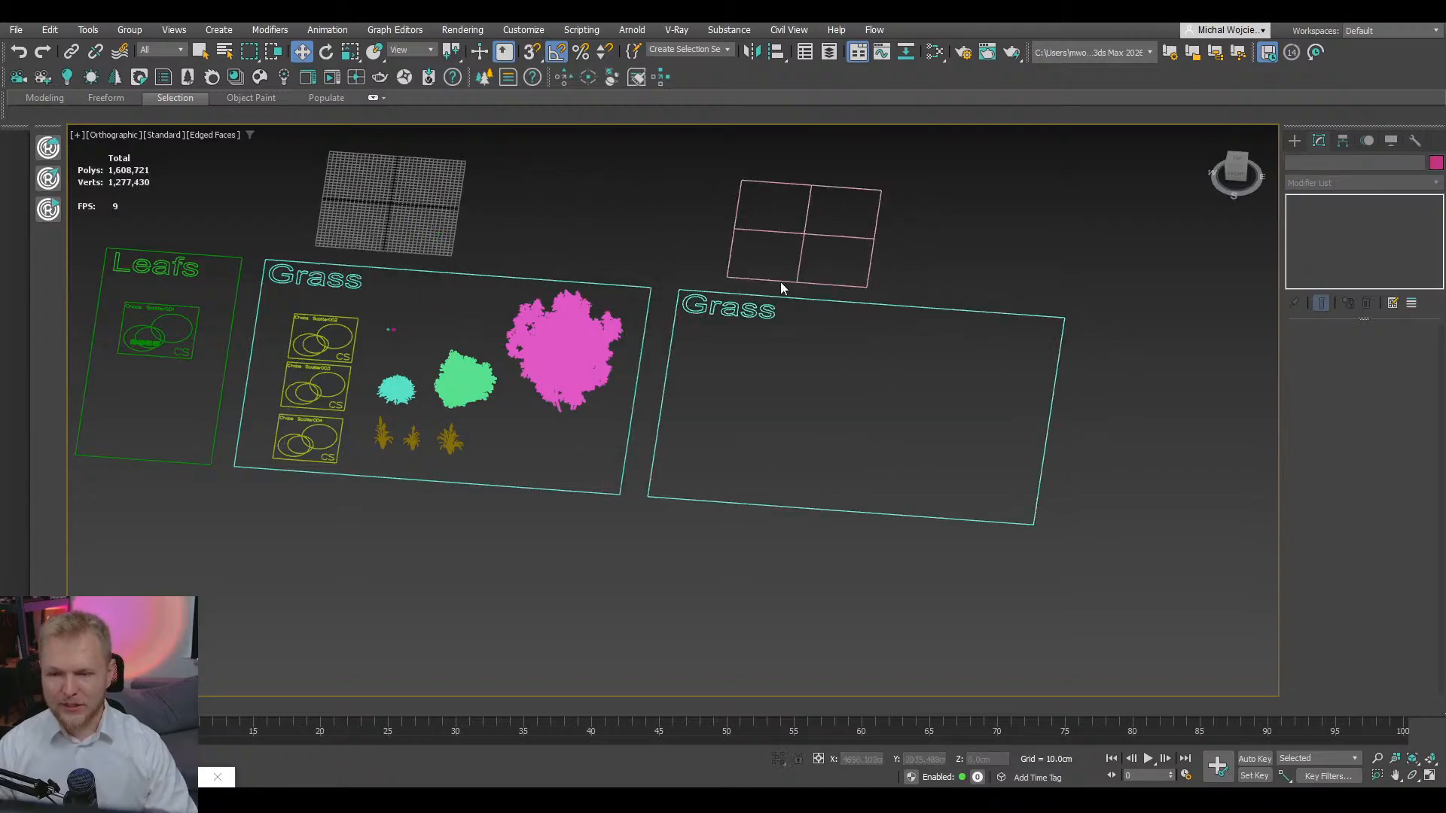
- Delete the copied grid and move the original grid to just north of the new frame
click(803, 243)
key(Delete)
click(438, 201)
drag(437, 201, 806, 227)
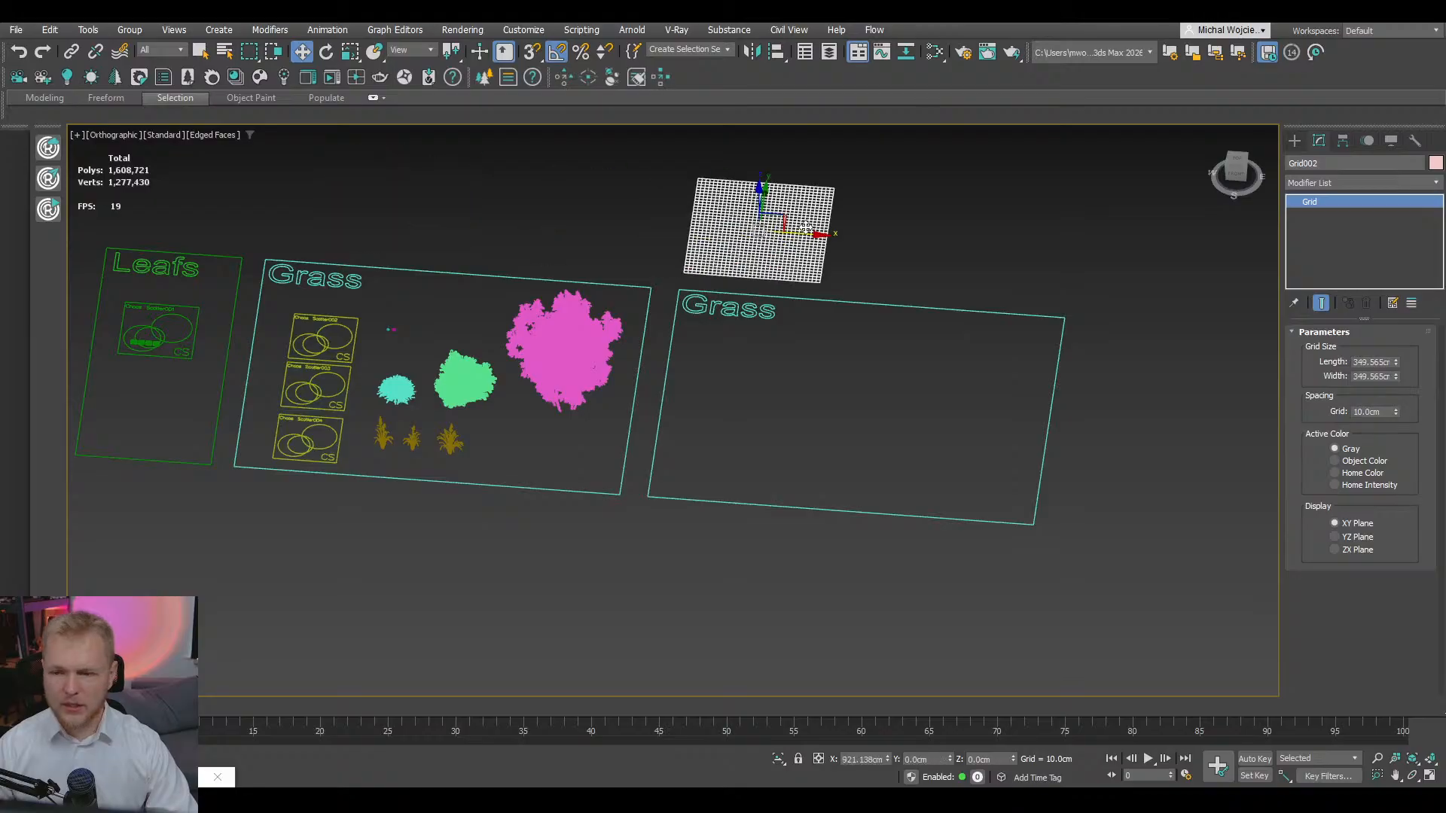
- Change the title text of the copied frame to Tree
alt+middle_drag(805, 228, 577, 382)
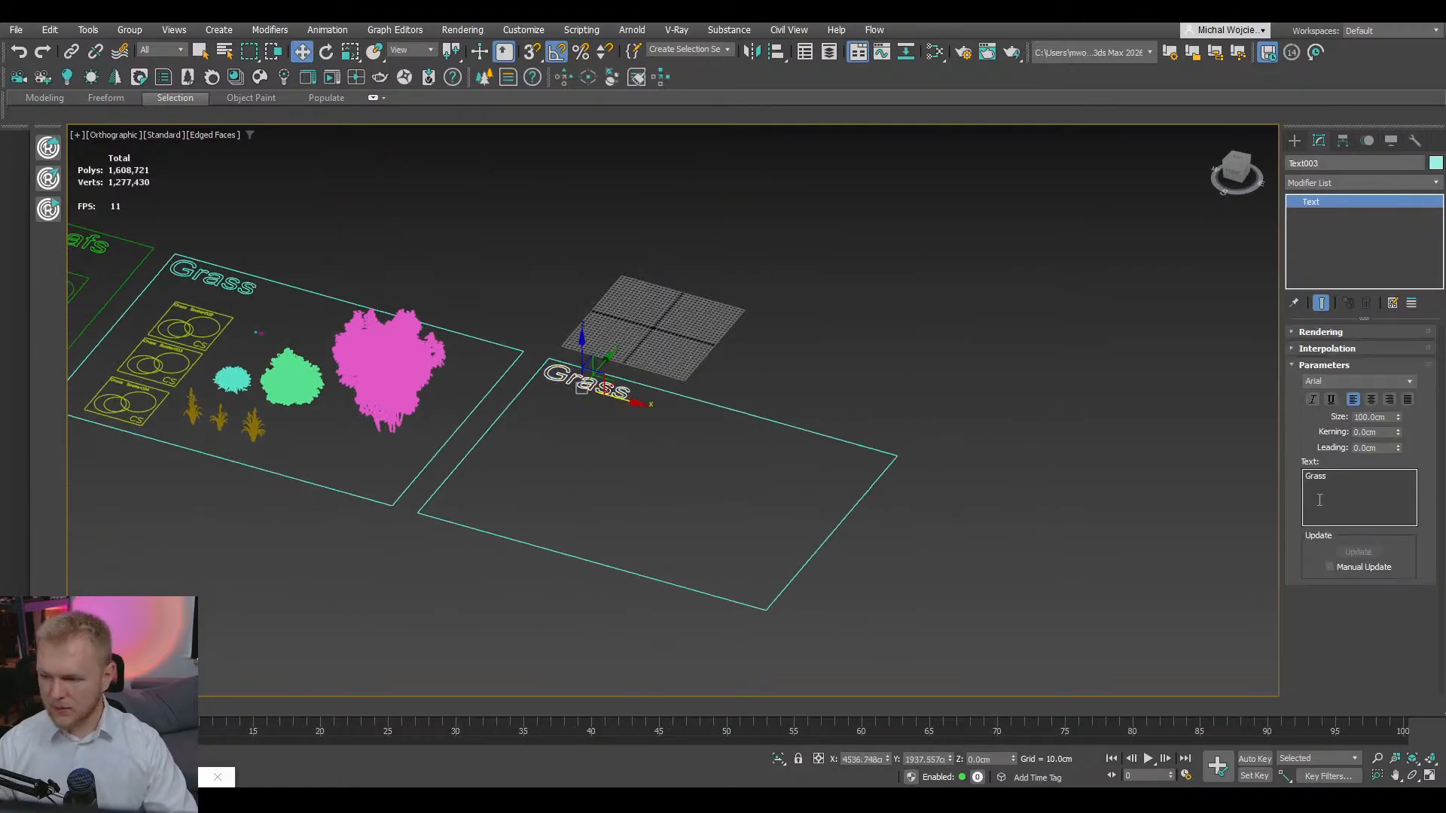
double_click(1365, 488)
key(BackSpace)
text(Tree)
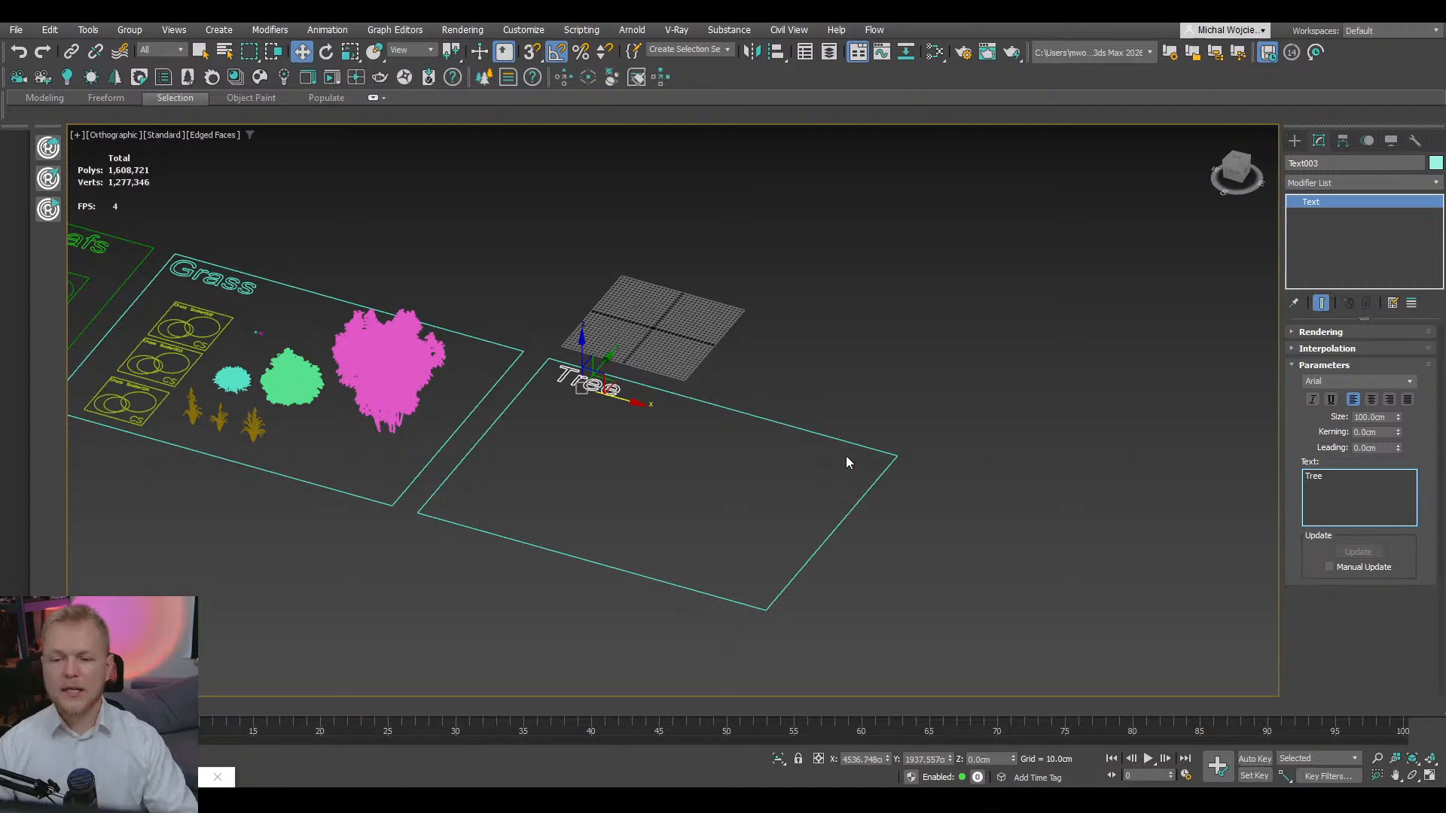
- Select the Eucalyptus White Box 001_001 proxy by the house and examine the trees in the Corona render
scroll(846, 456, down, 6)
middle_drag(773, 424, 912, 430)
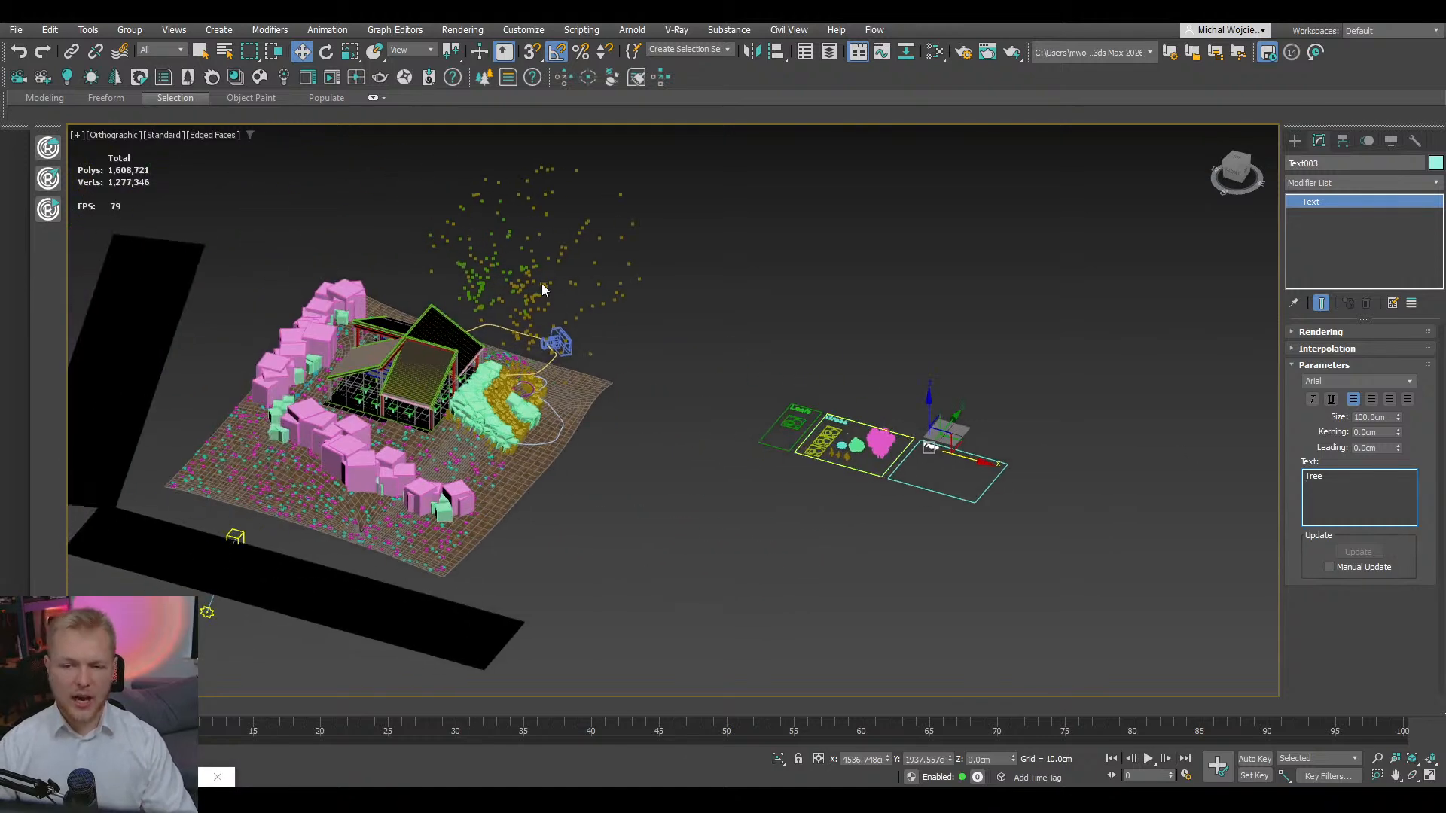
alt+middle_drag(565, 497, 649, 276)
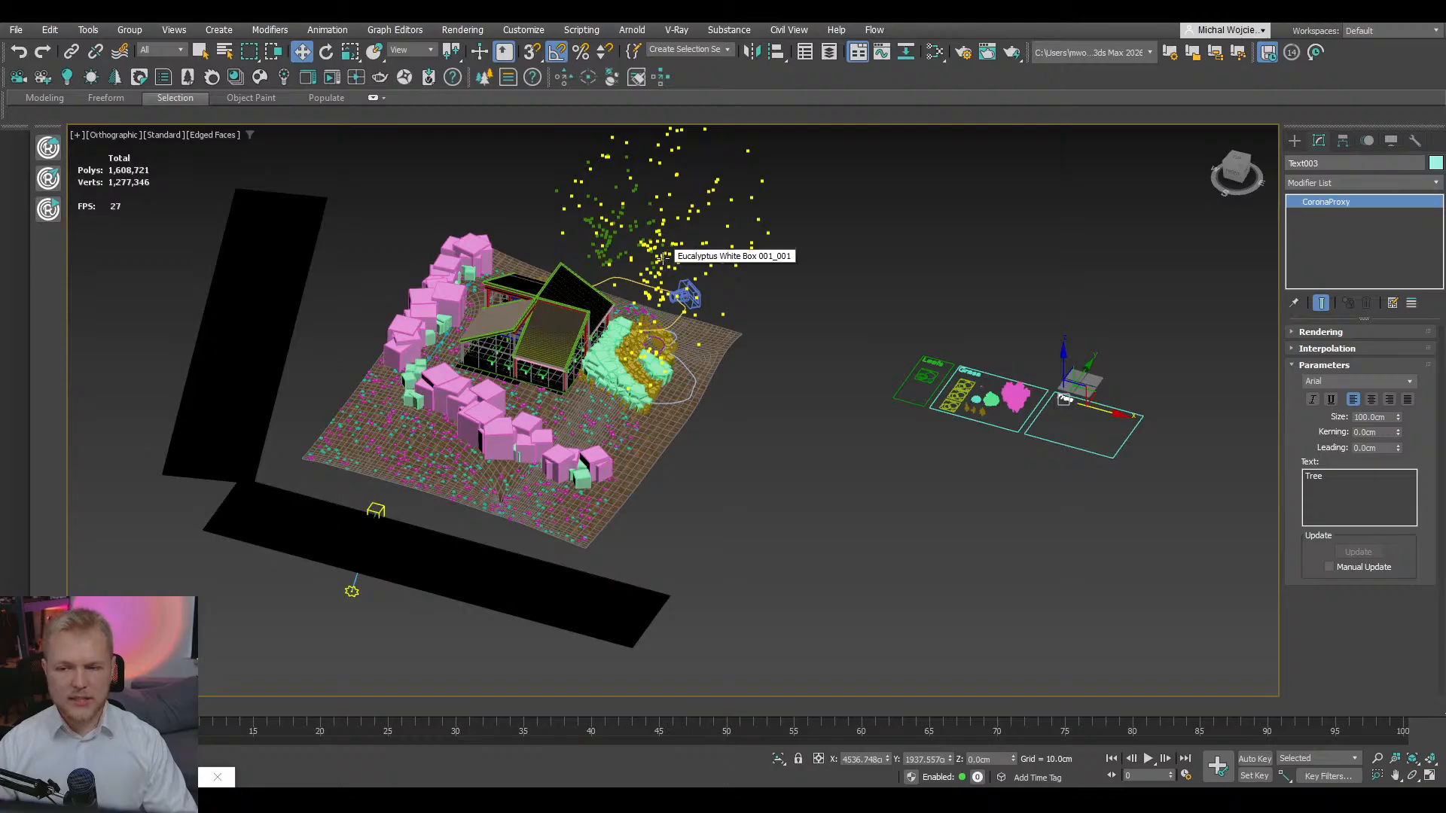
click(660, 260)
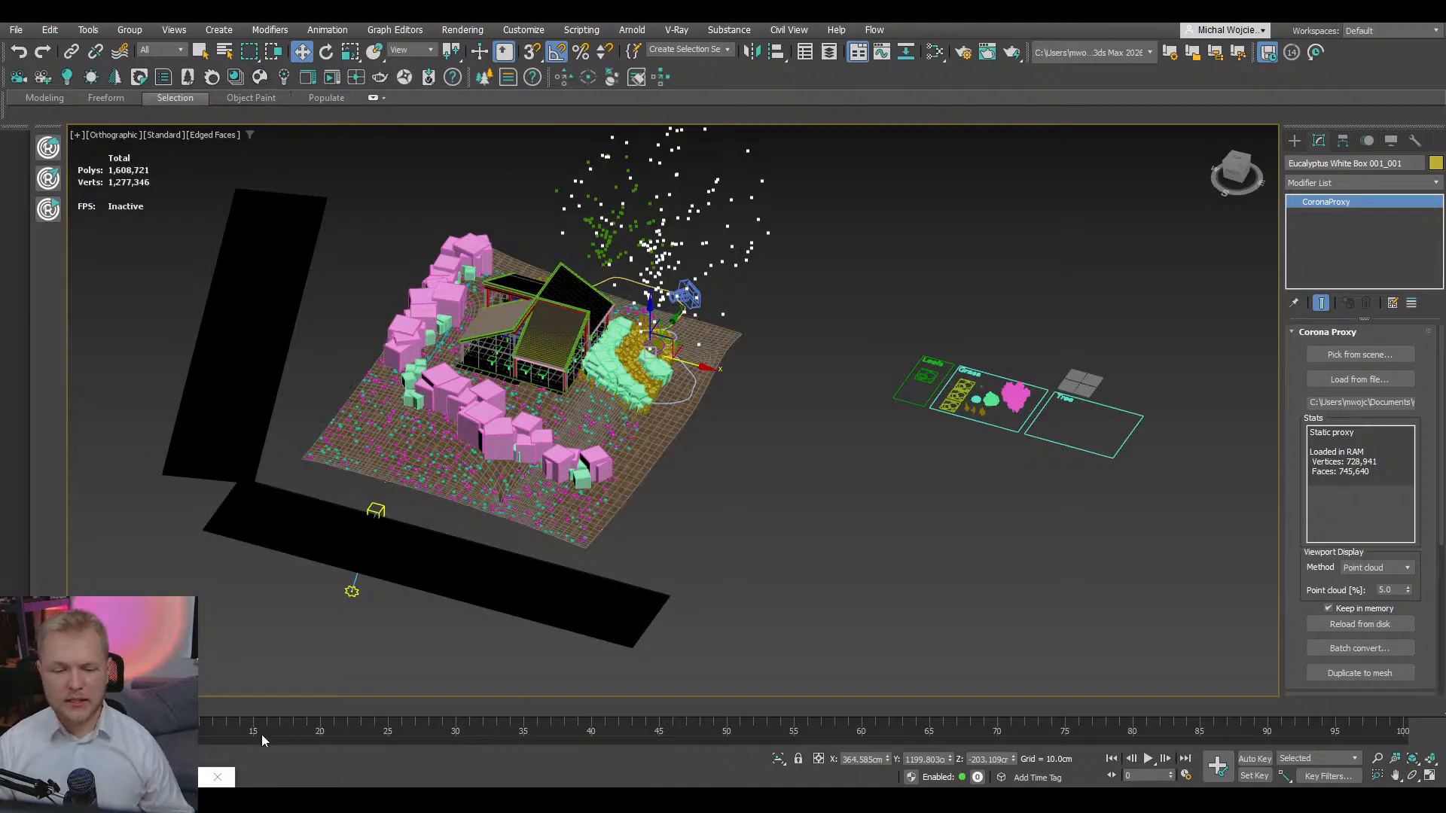
click(149, 777)
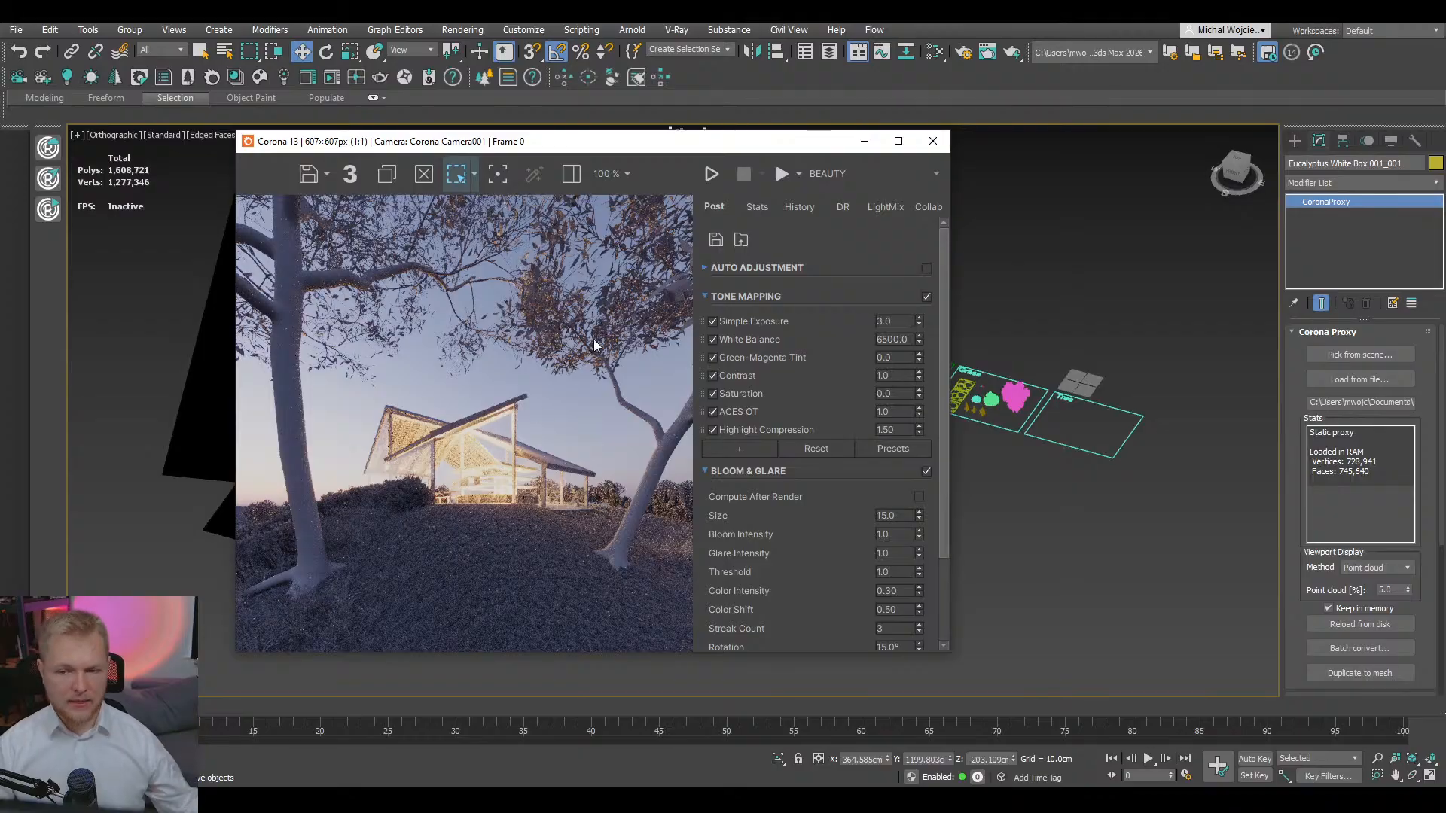
click(864, 141)
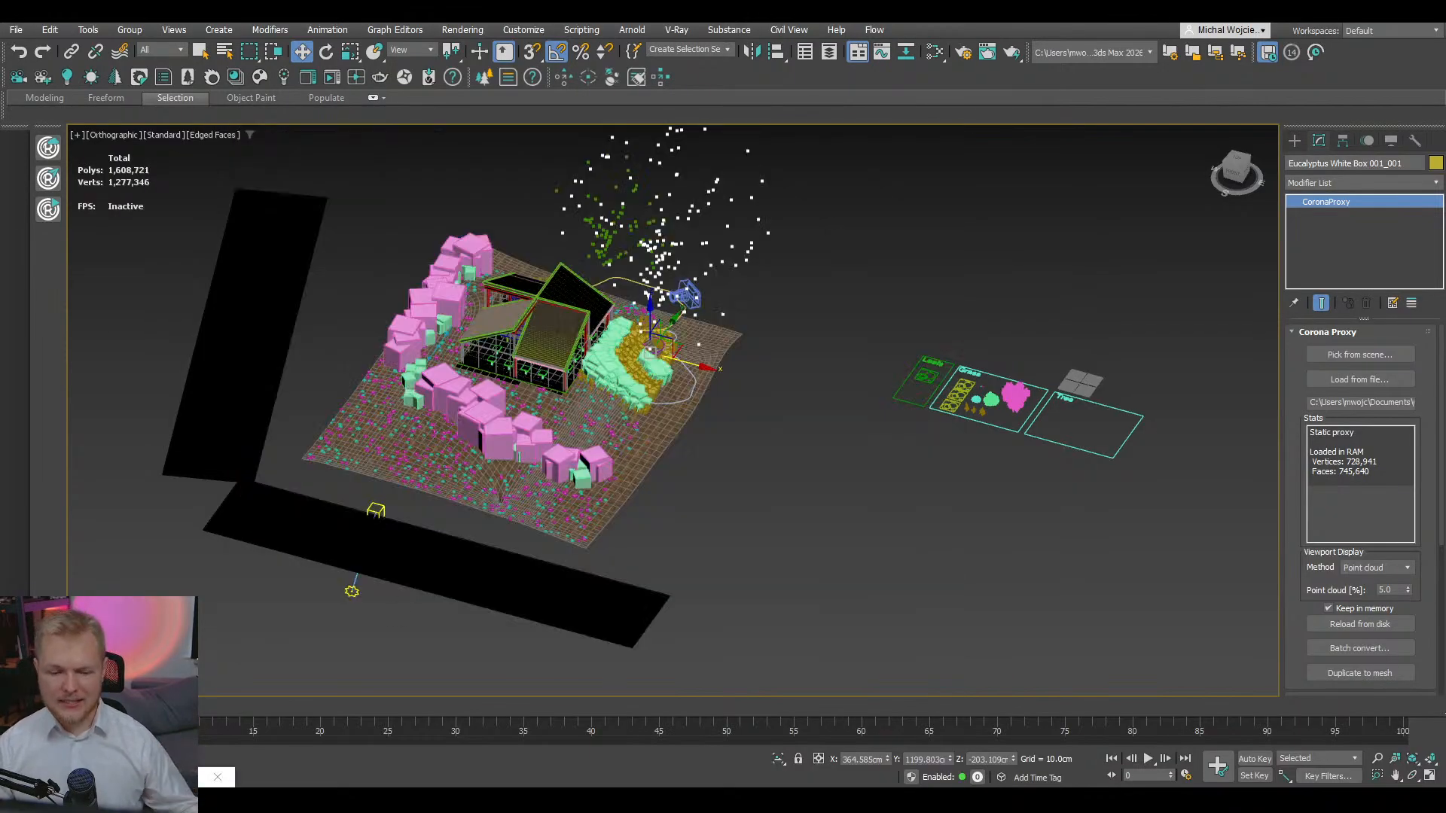
- Reopen the Chaos Cosmos browser and list the Trees category under 3D Models, Vegetation
key(alt+Tab)
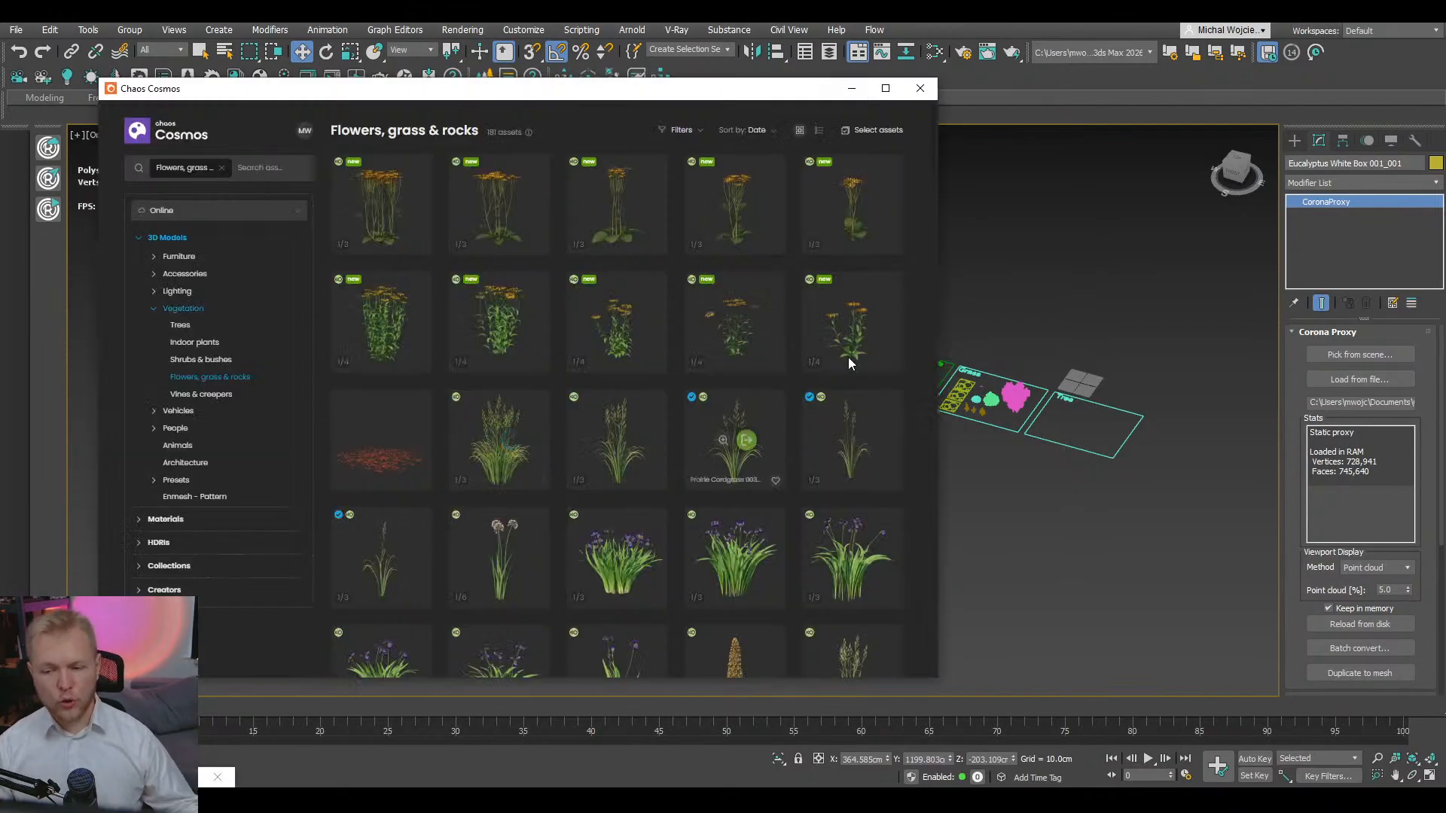
click(919, 88)
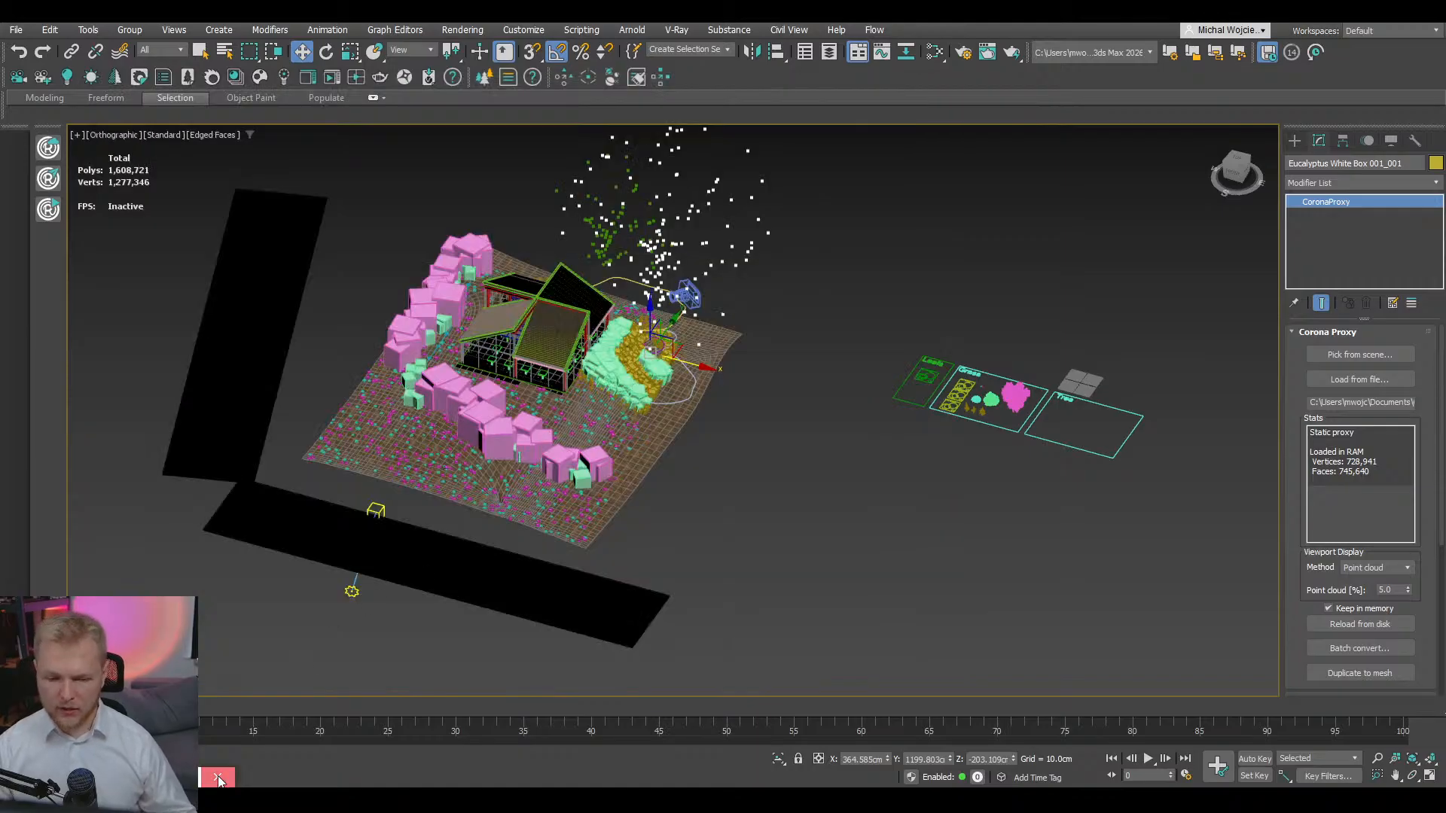
click(261, 75)
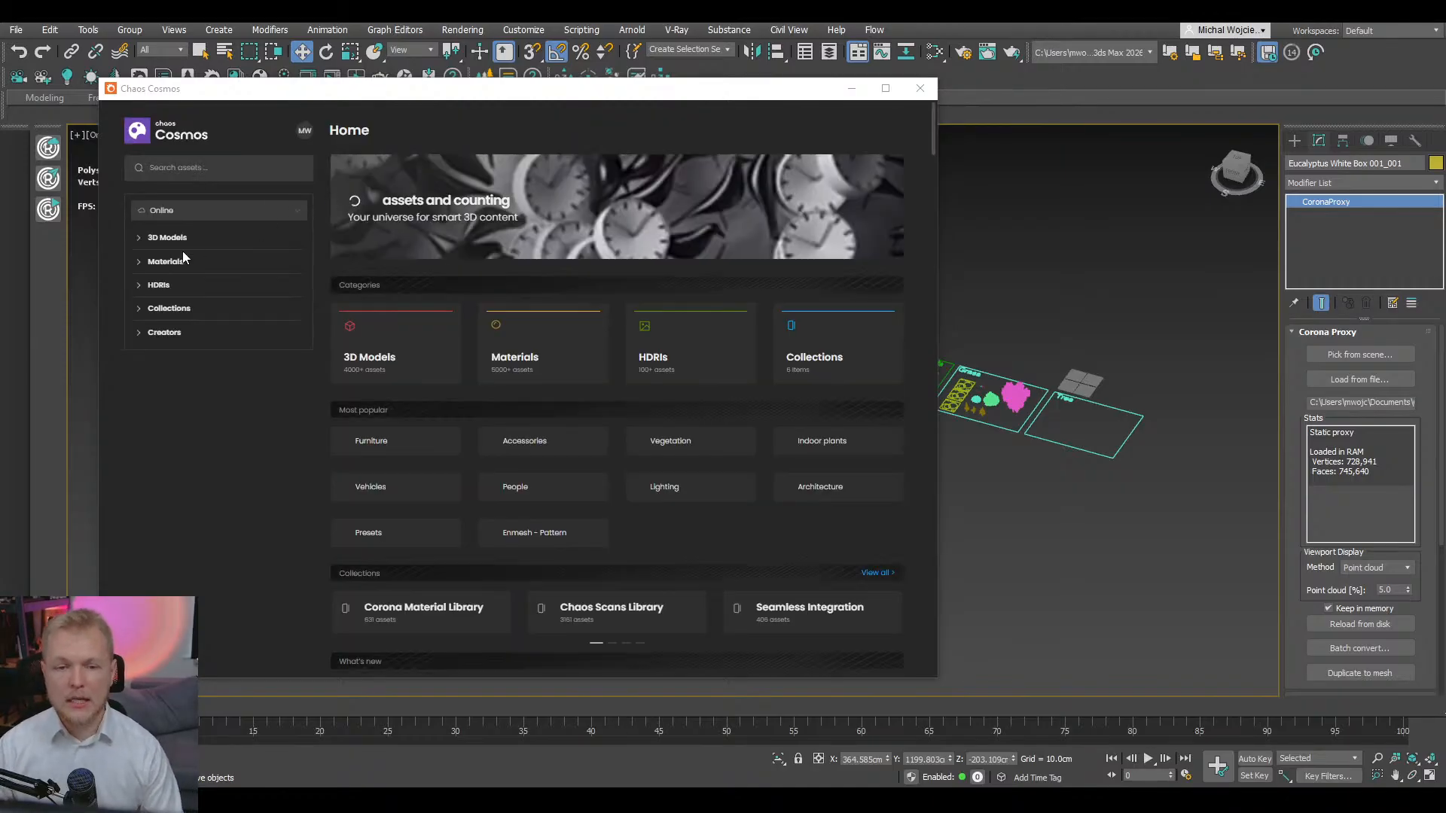
click(161, 238)
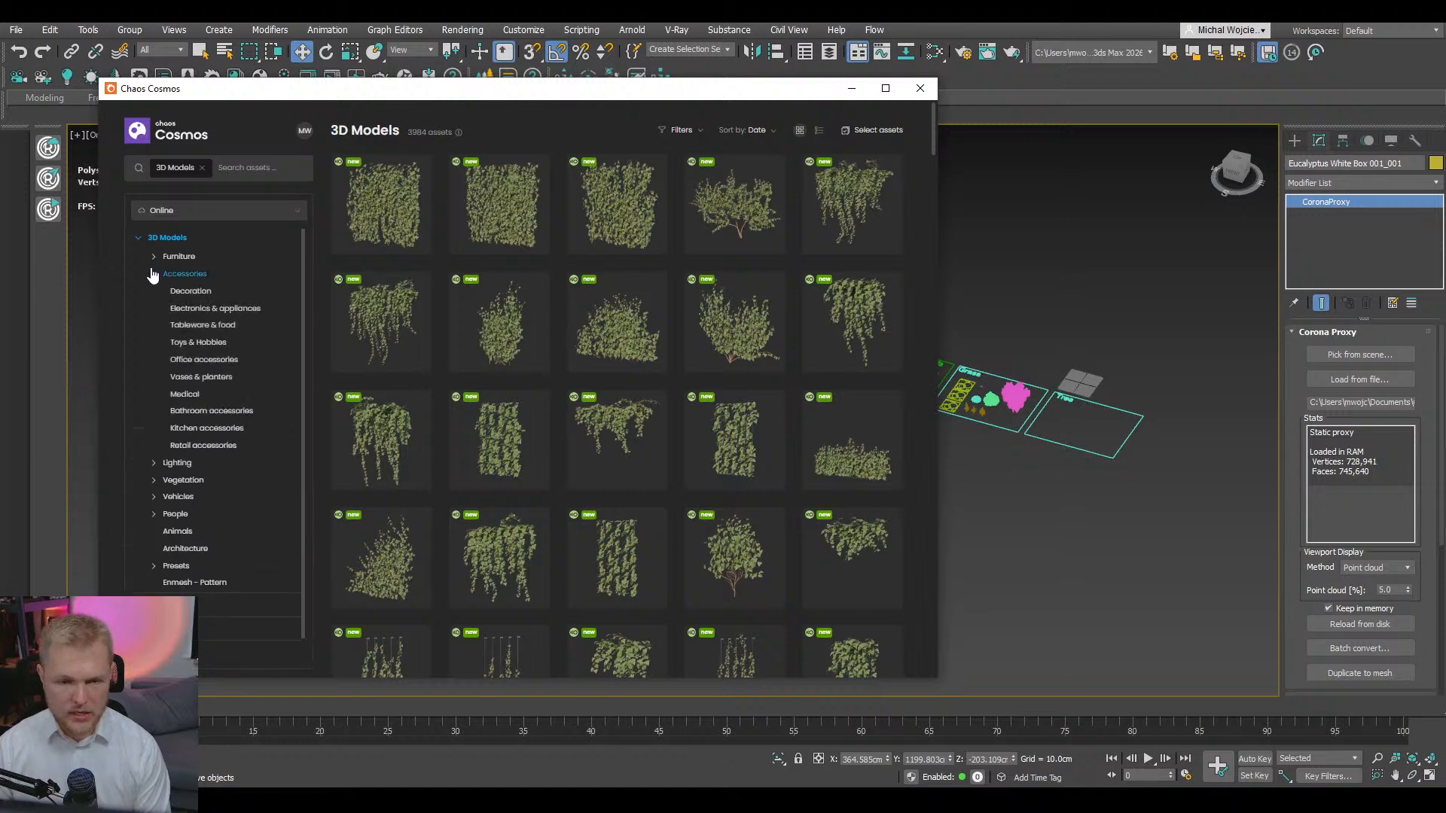
click(152, 274)
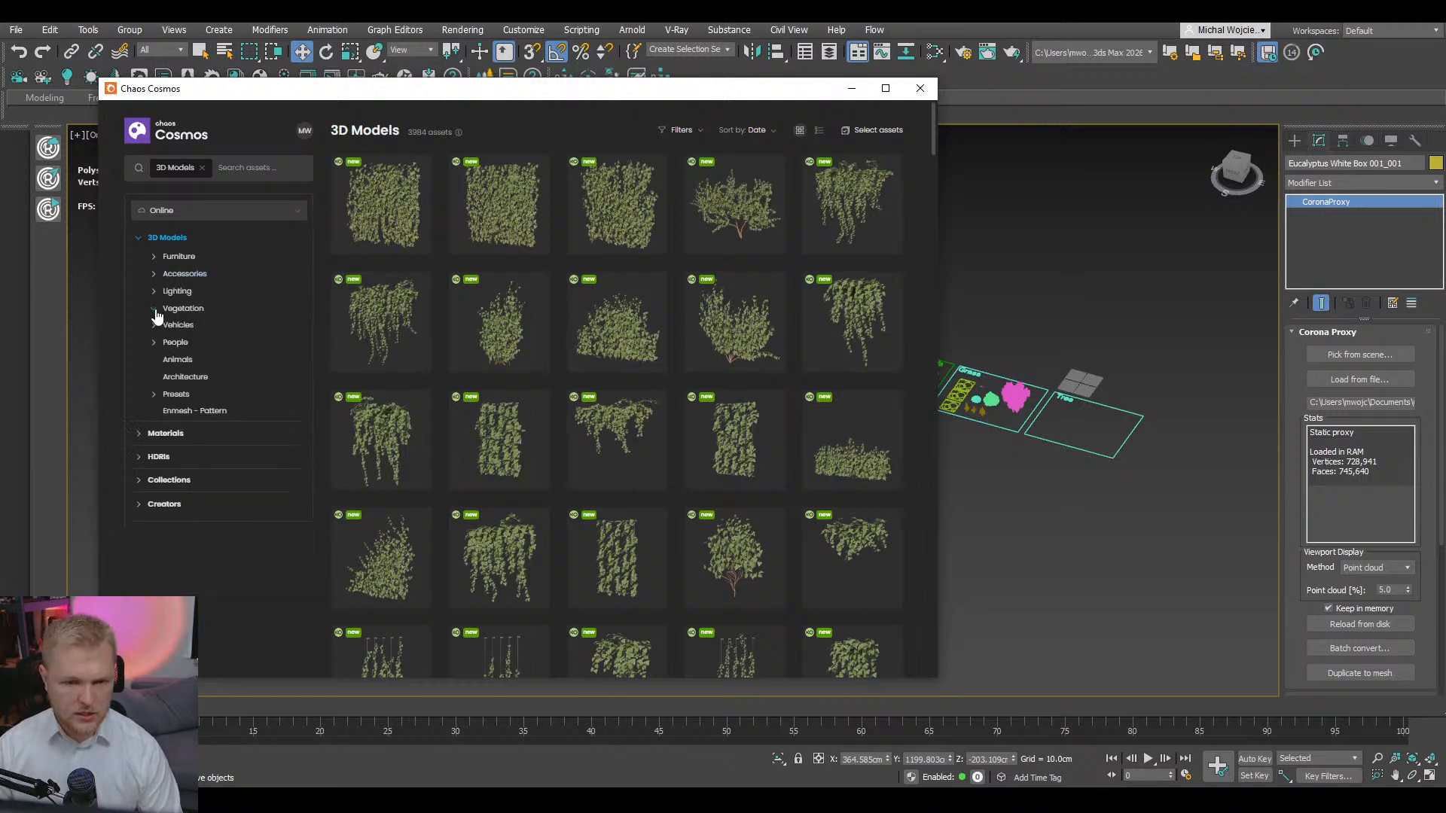
click(155, 309)
click(202, 329)
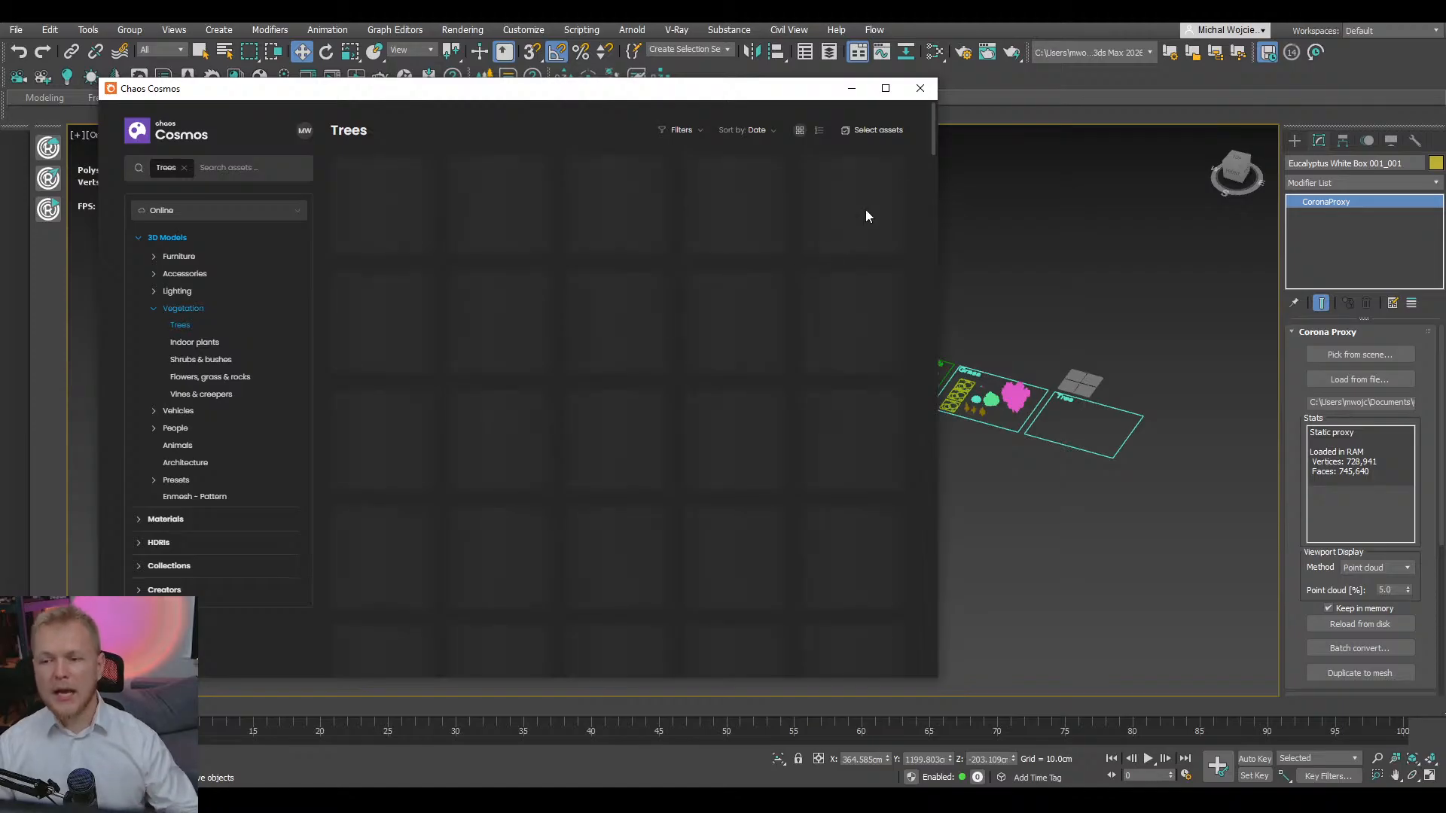
- Limit the Cosmos tree list to downloaded assets and import Mountain Alder 003 and Mountain Alder 004 by the Tree frame
drag(933, 131, 909, 668)
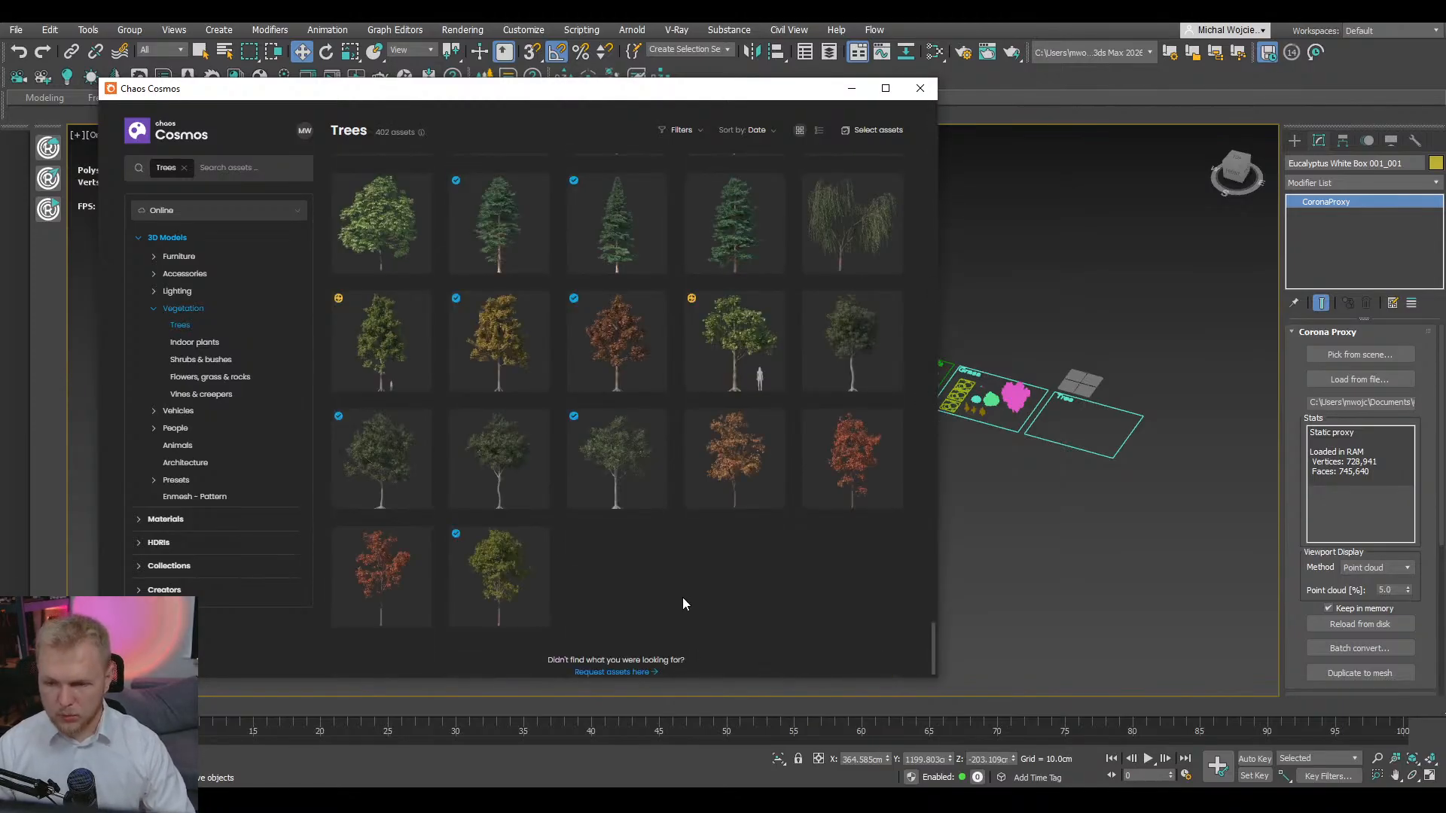
click(260, 213)
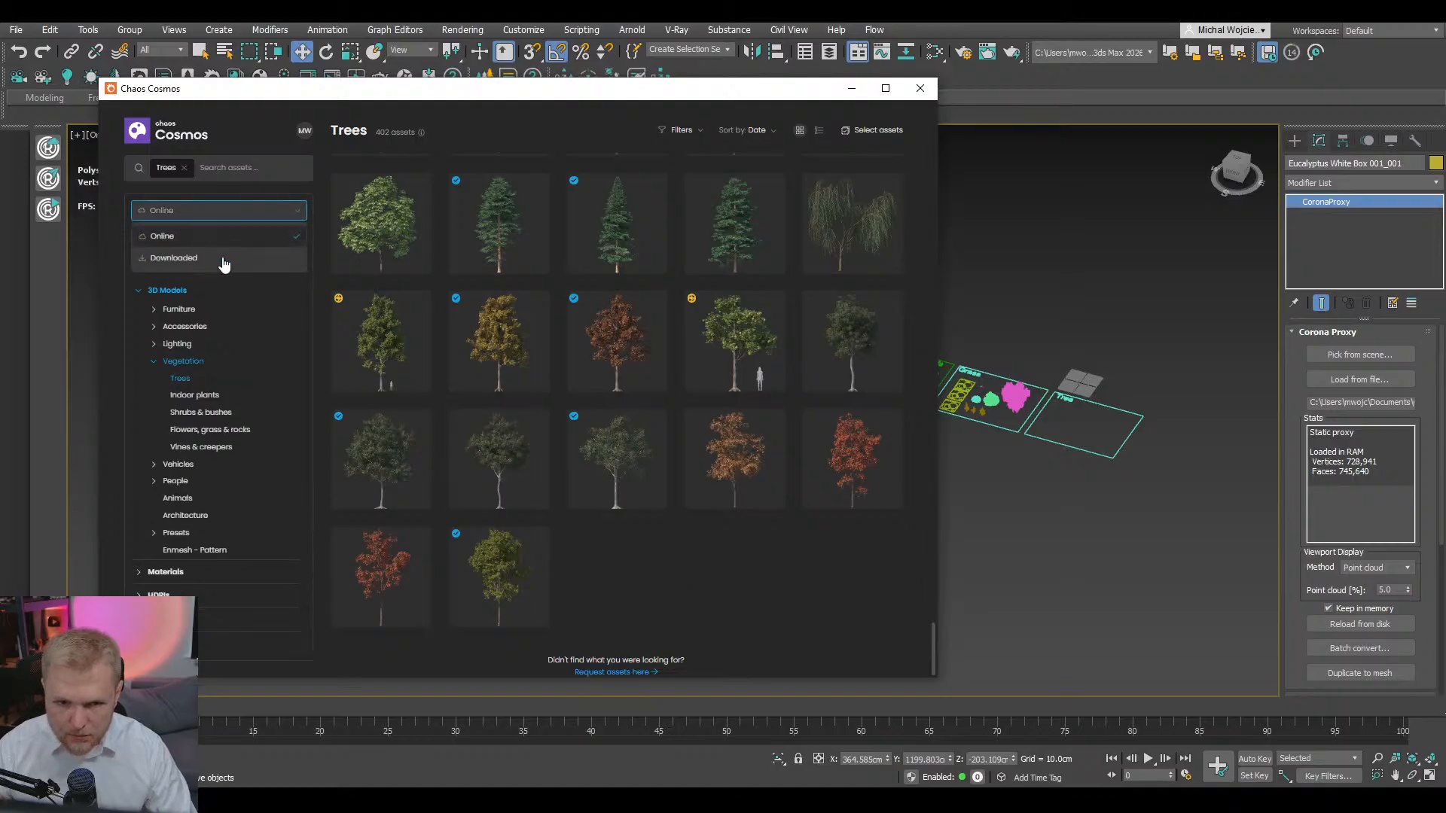
click(224, 260)
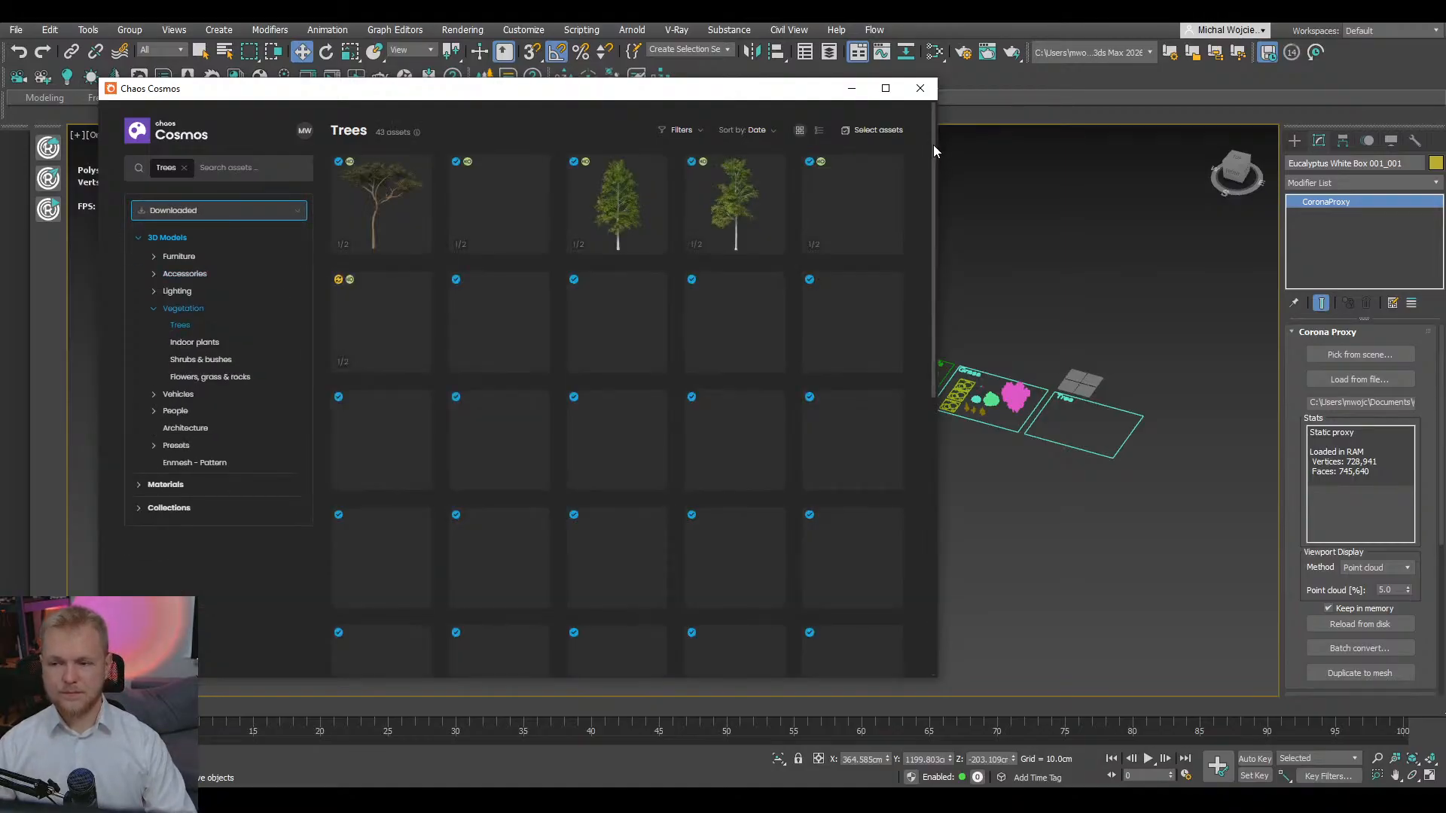
drag(936, 163, 878, 526)
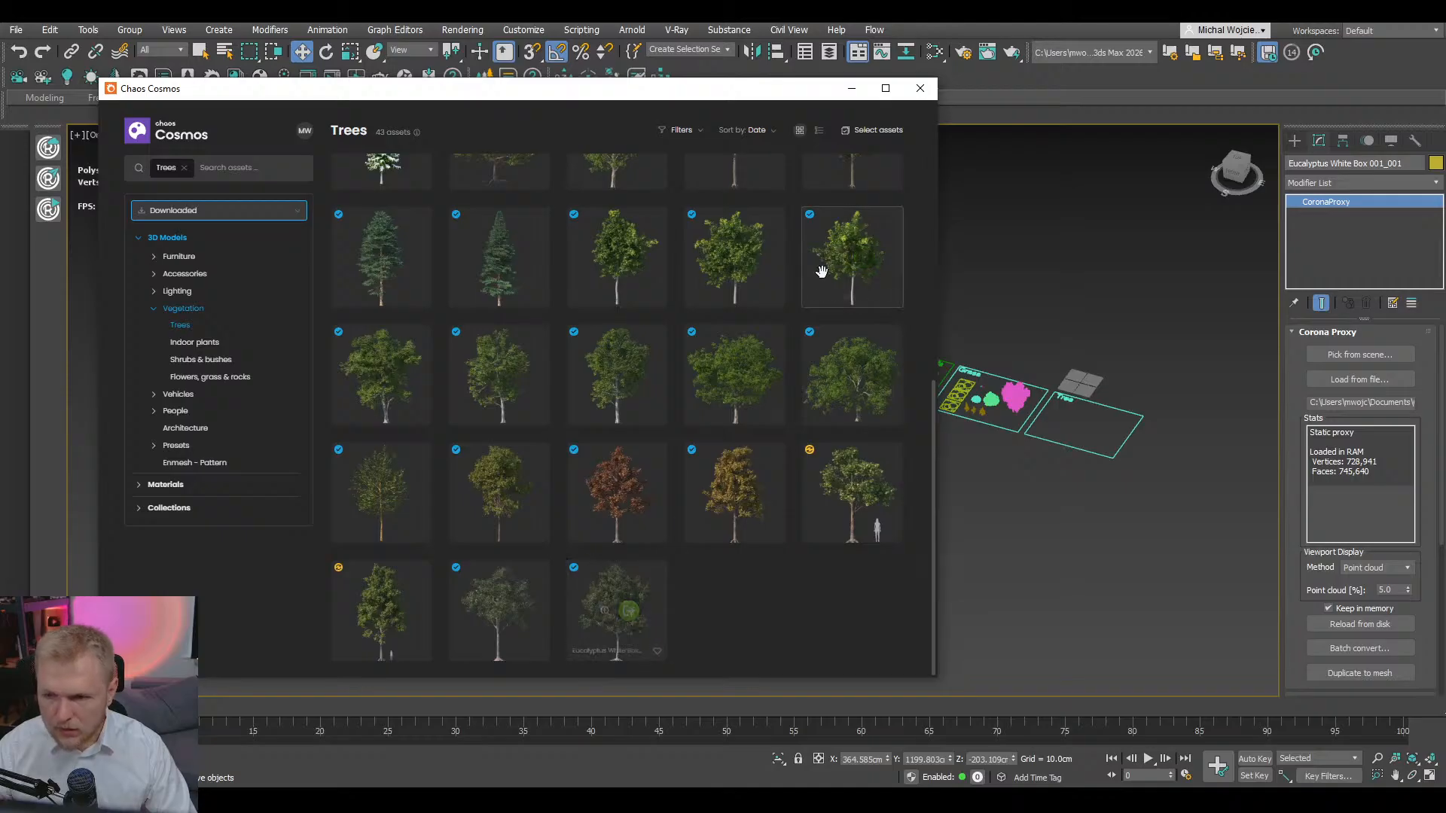
scroll(601, 270, up, 2)
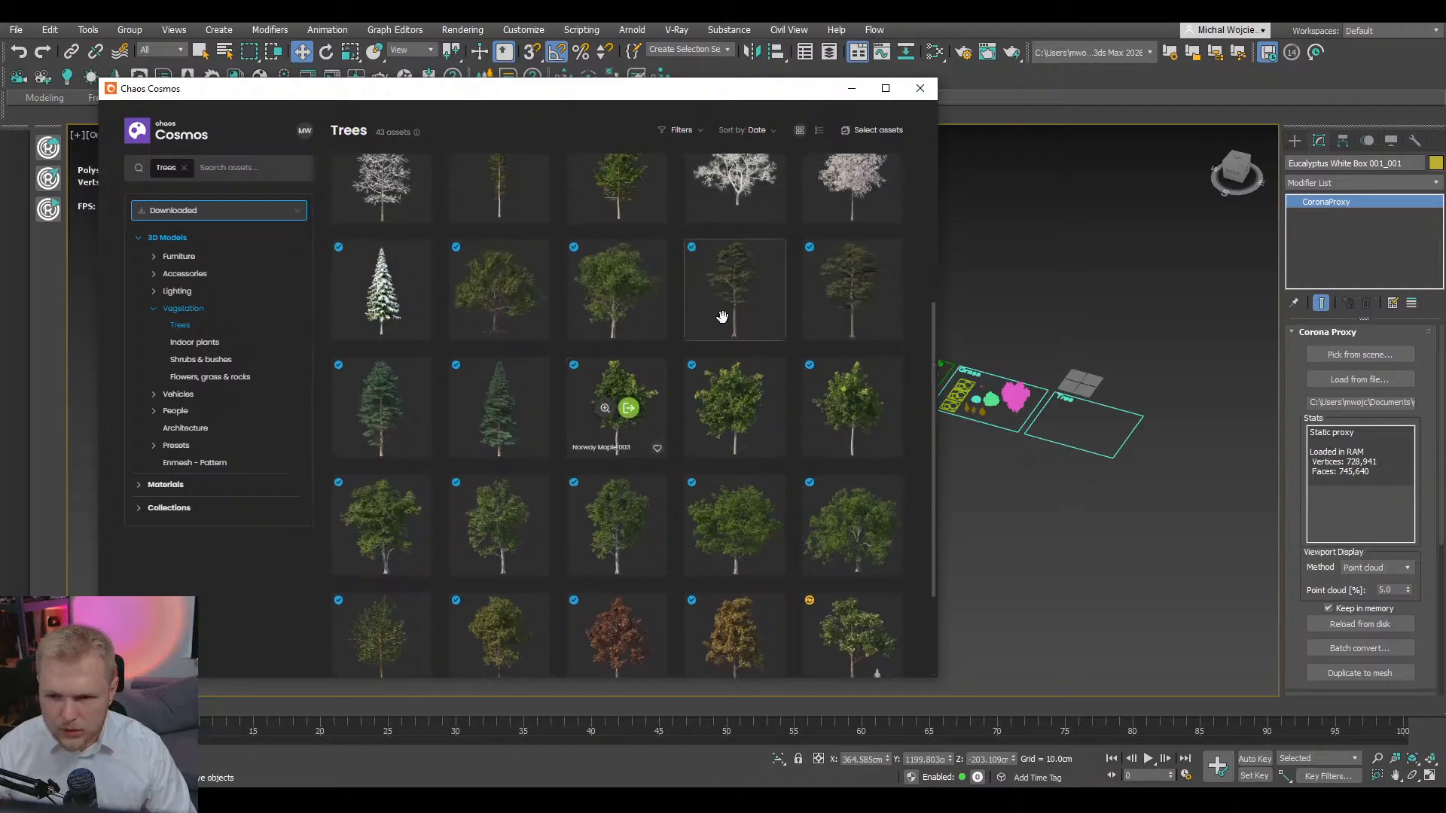
scroll(663, 399, up, 5)
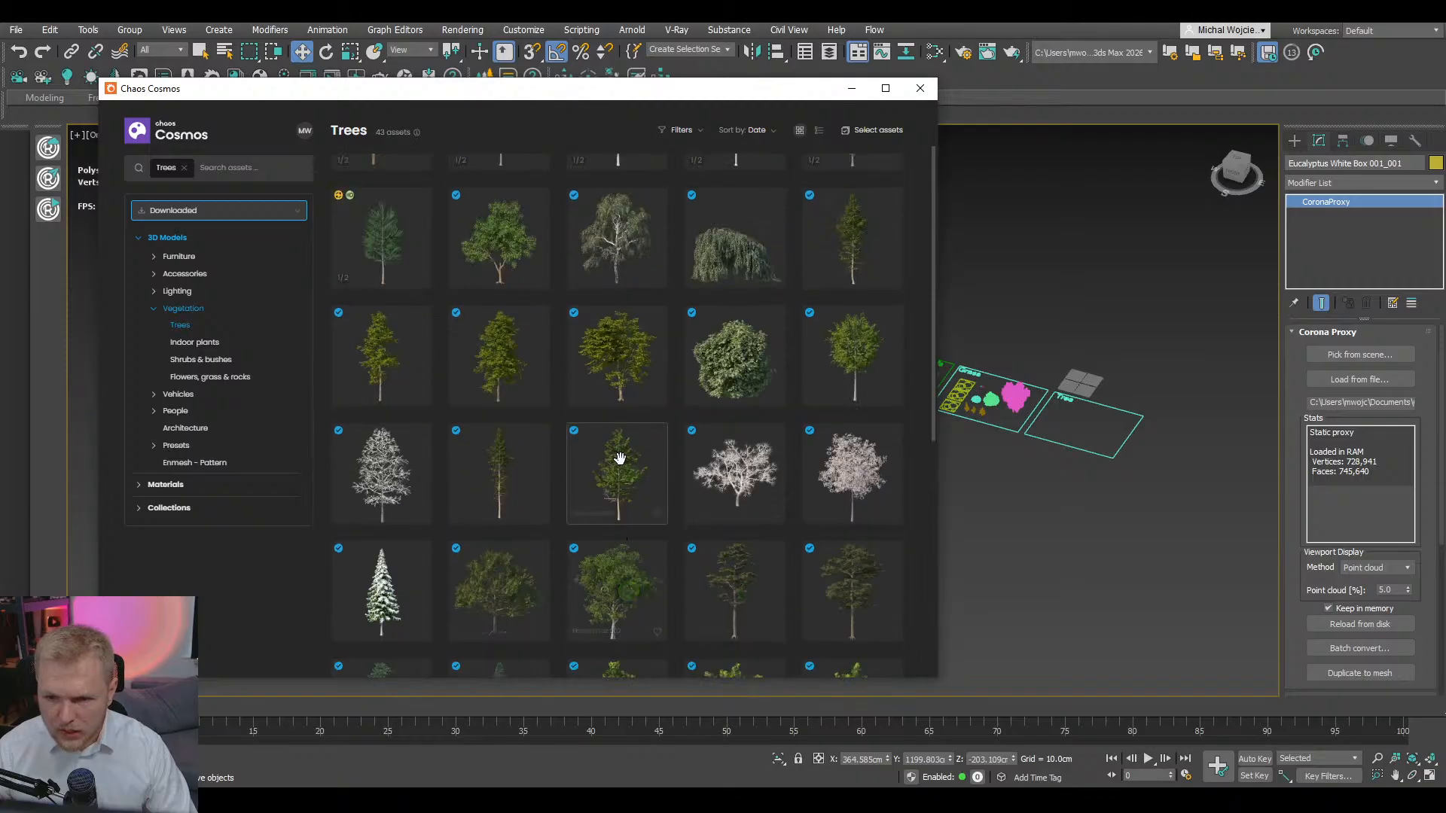
click(512, 432)
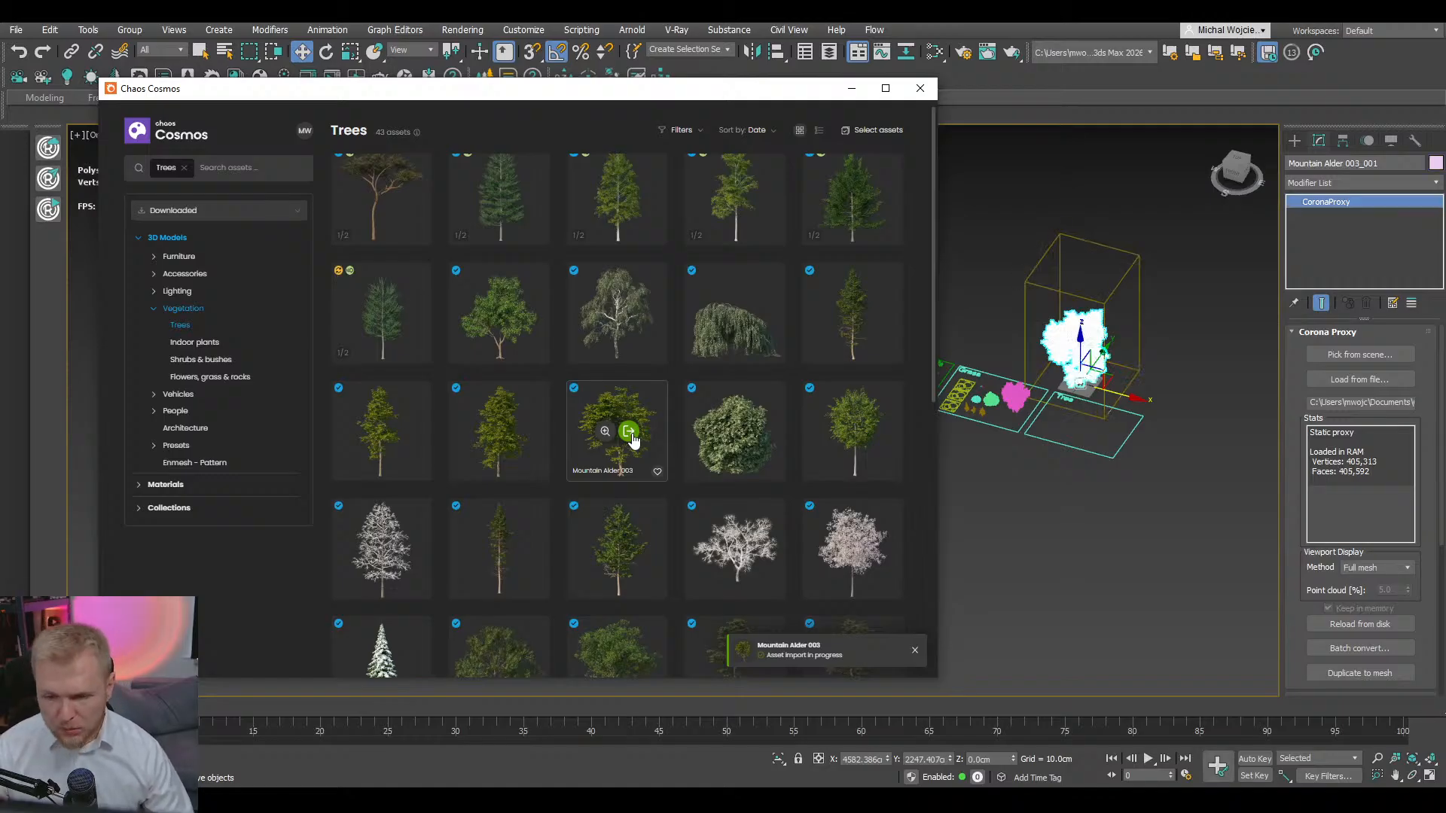
- Separate the two imported Mountain Alder proxies and move them side by side onto the Tree frame
click(1113, 398)
drag(1113, 398, 1052, 382)
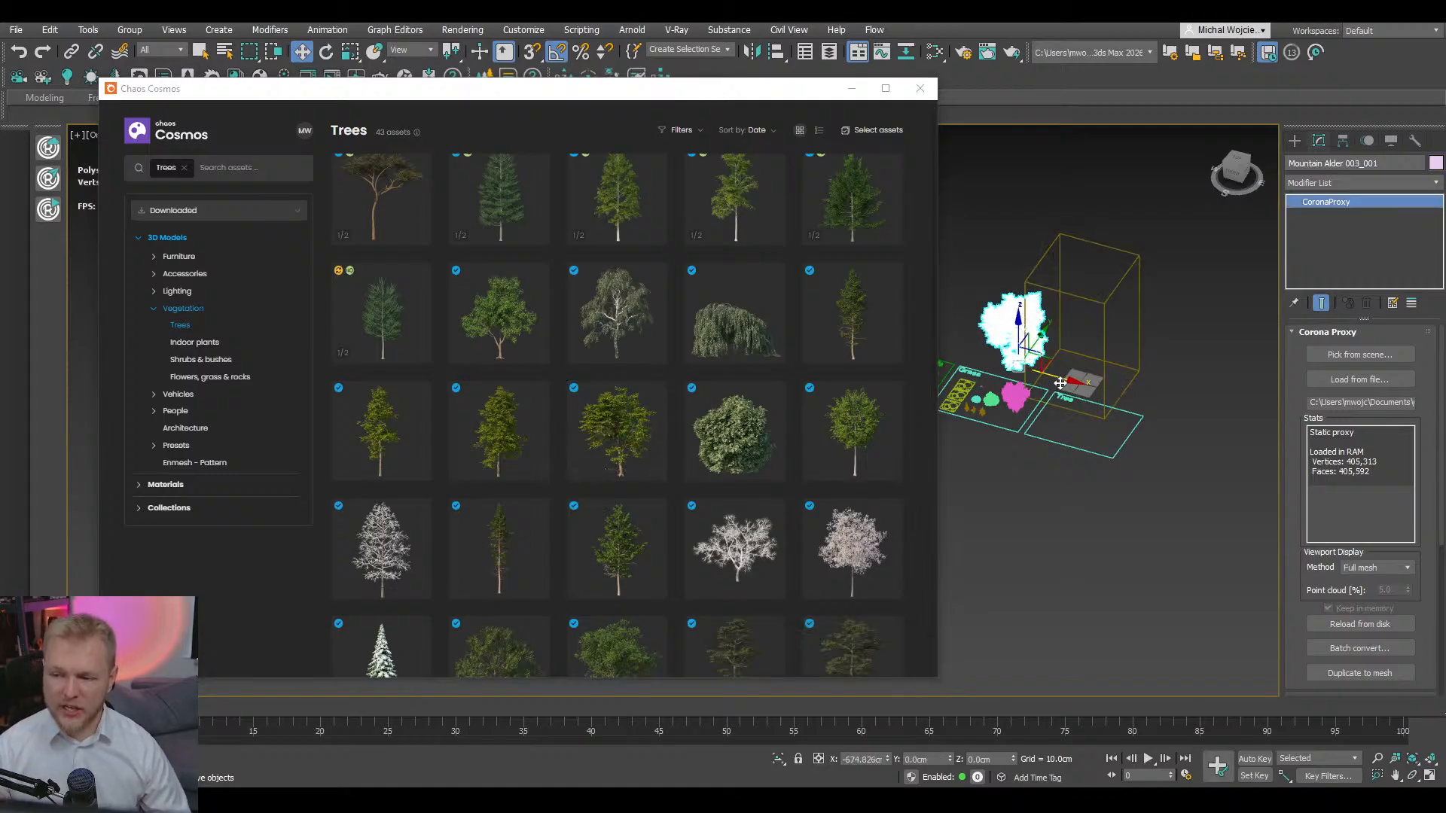
click(1105, 373)
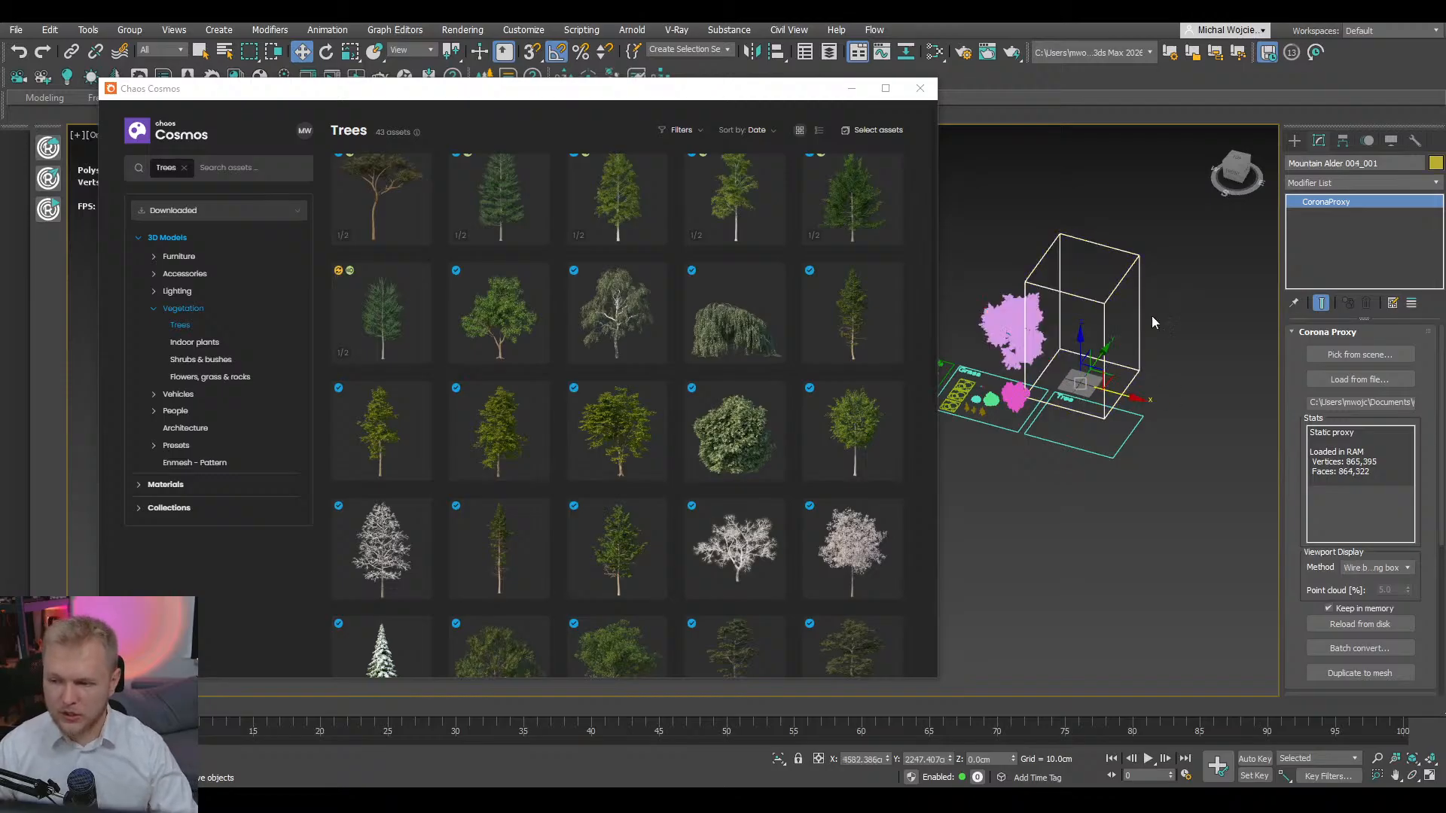
drag(1118, 380, 1190, 442)
click(1026, 323)
drag(1037, 357, 1100, 419)
- Stretch the rectangle of the Tree frame eastward until it encloses both alder trees
click(1135, 443)
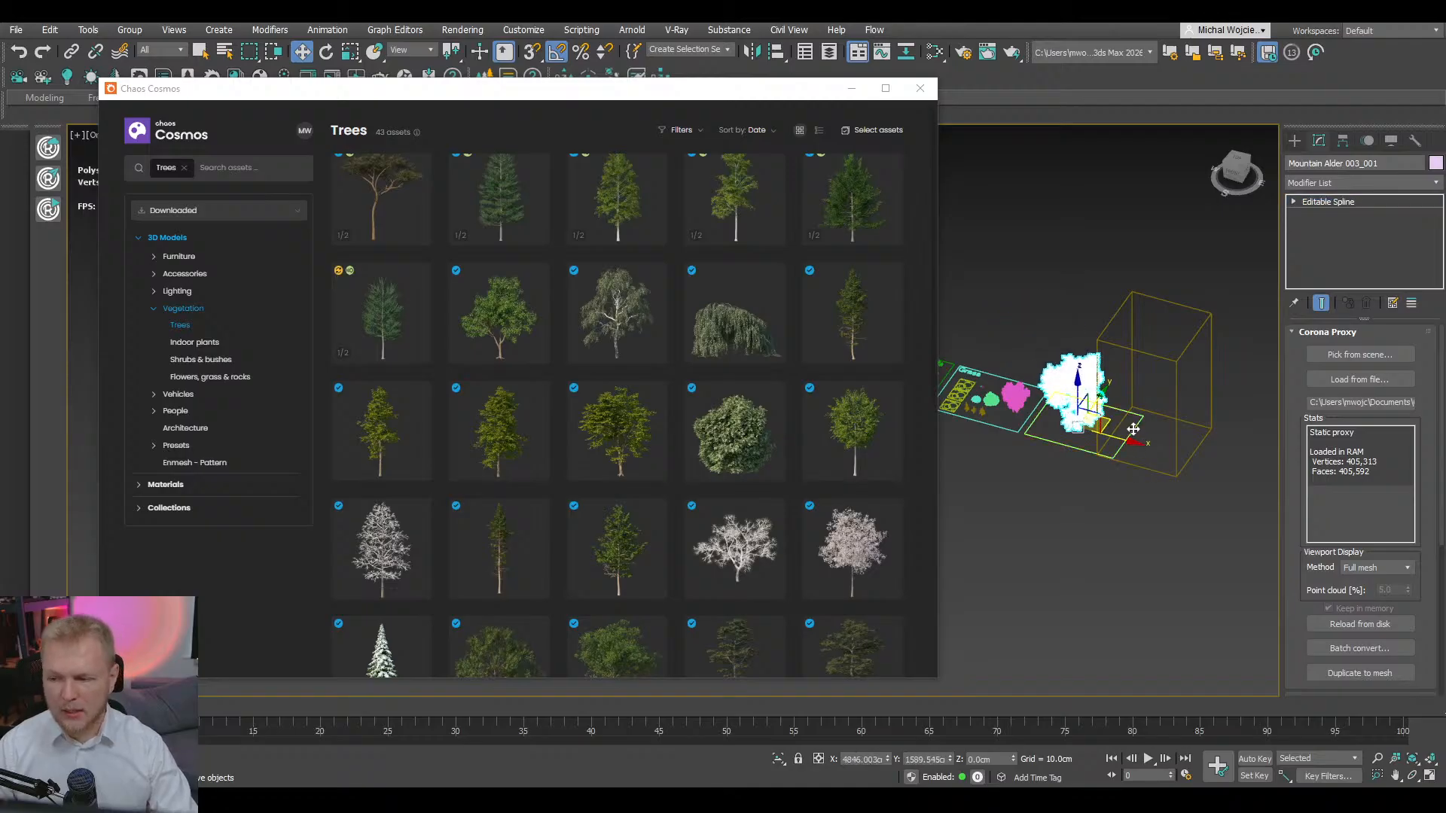
scroll(1135, 442, up, 3)
drag(1133, 441, 1265, 460)
scroll(1166, 503, down, 2)
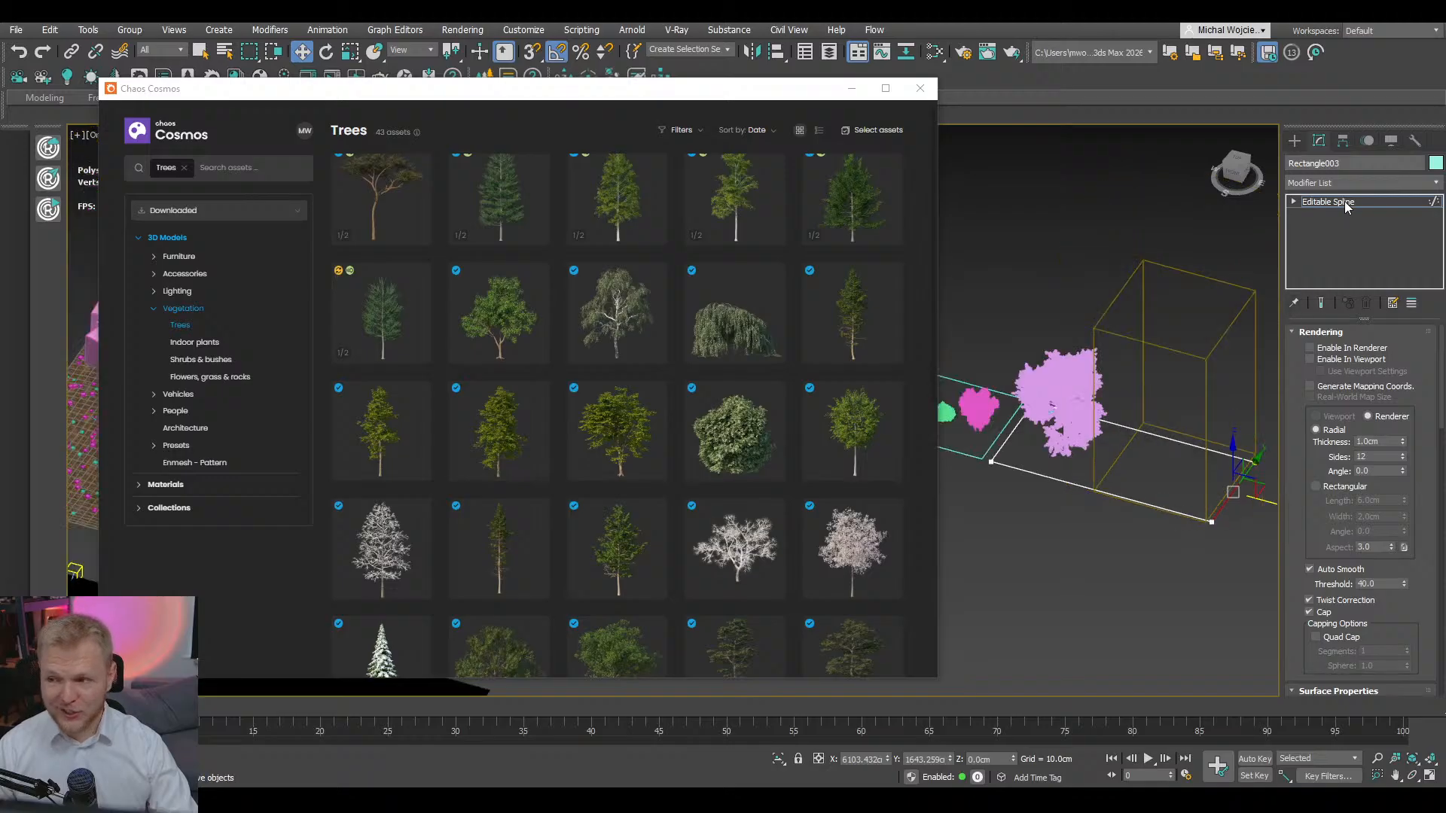
- Set the viewport display of the Mountain Alder 004 proxy to Full mesh and close the Cosmos browser
click(1218, 276)
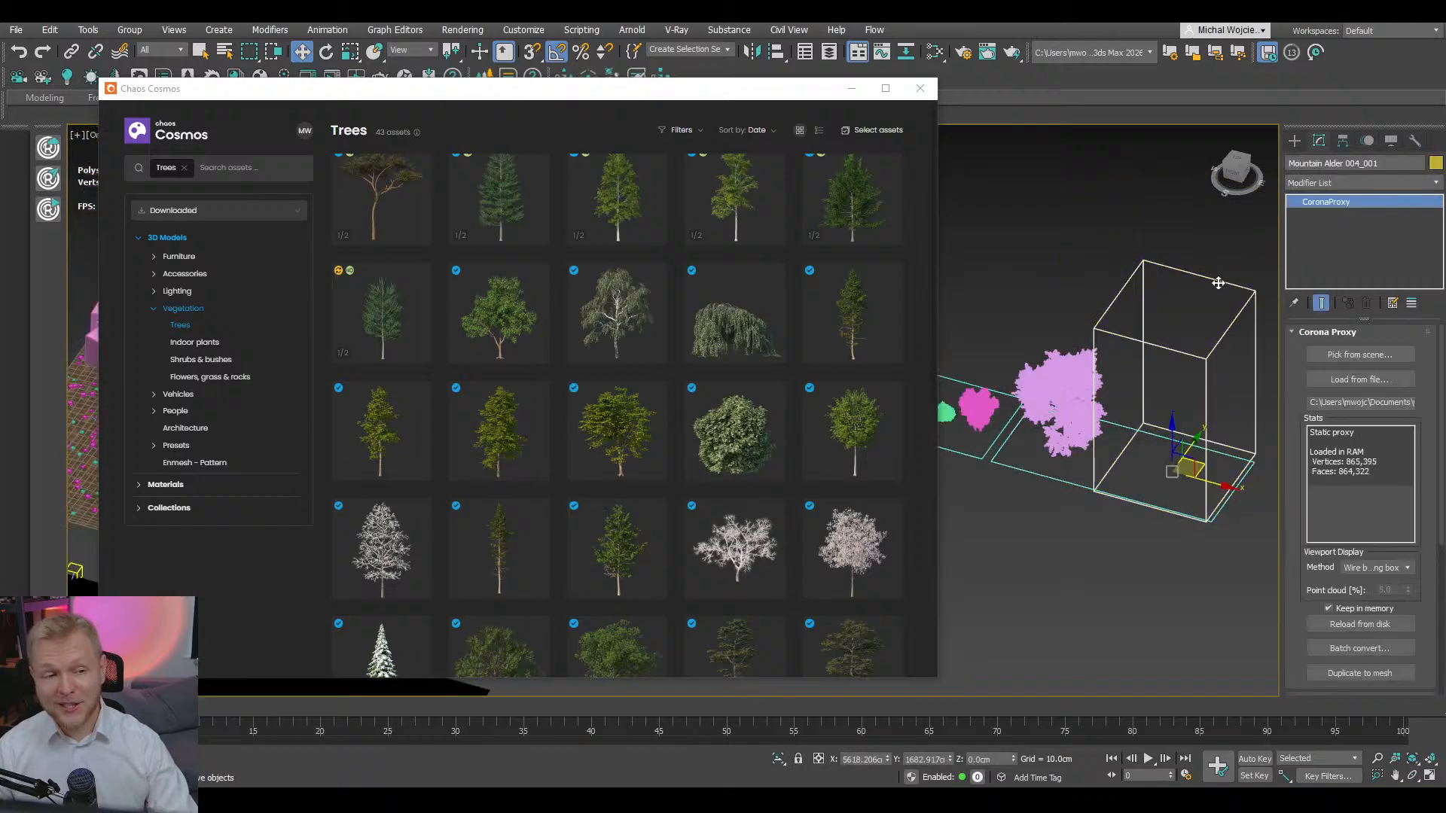
click(1377, 568)
click(1381, 611)
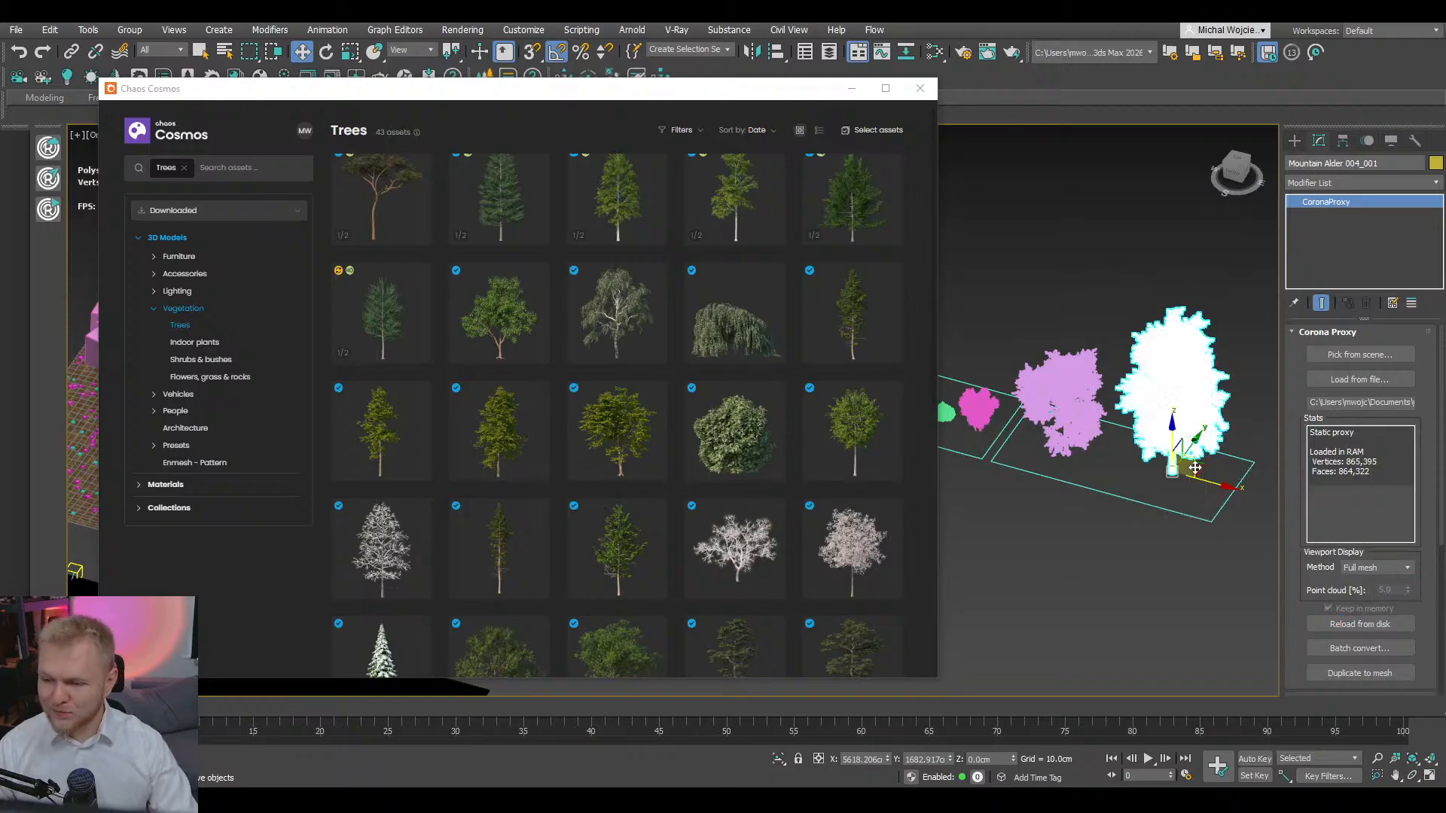
click(1093, 489)
alt+middle_drag(1094, 489, 962, 245)
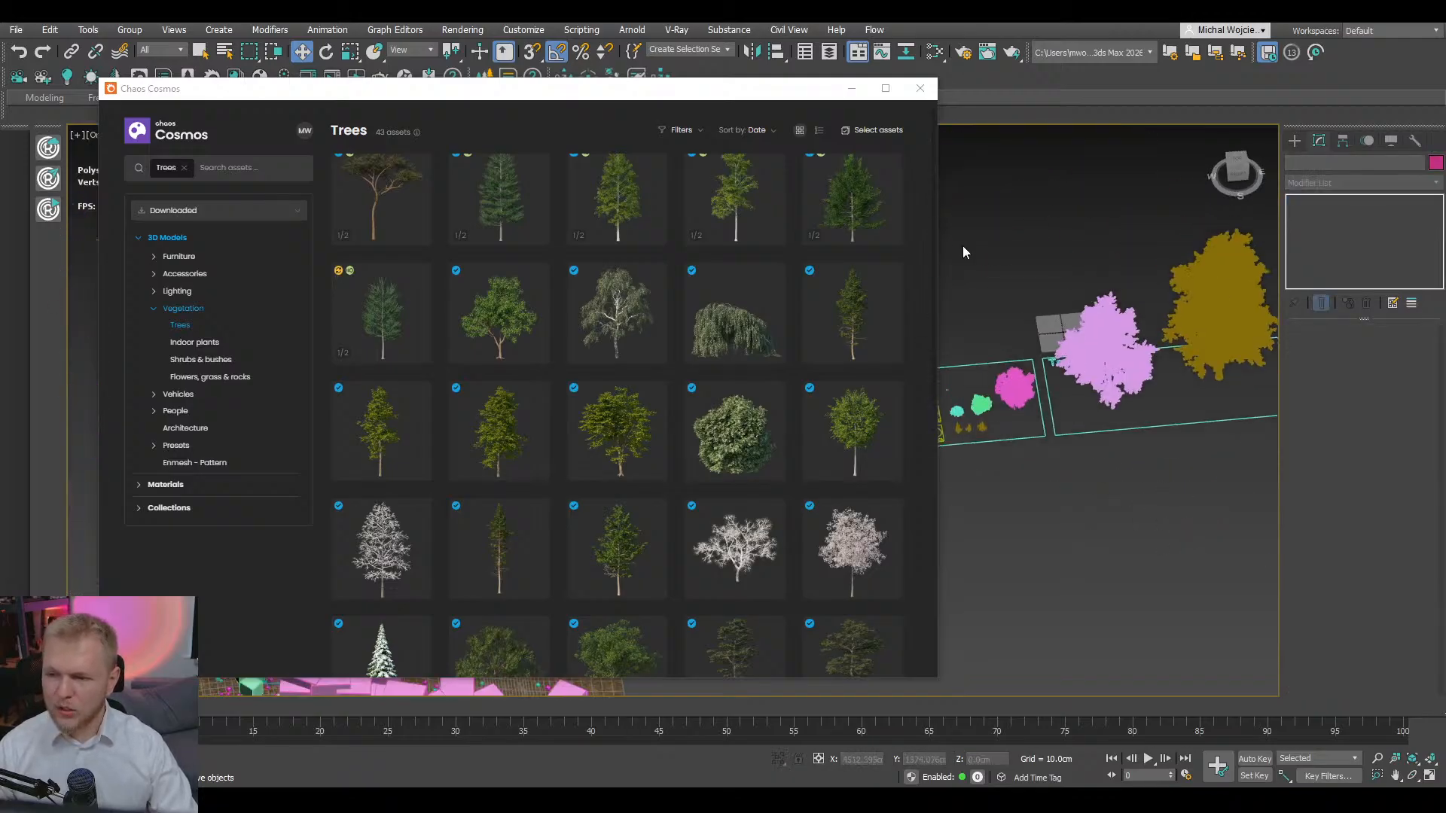
click(923, 89)
alt+middle_drag(1094, 483, 1084, 472)
scroll(1164, 378, up, 6)
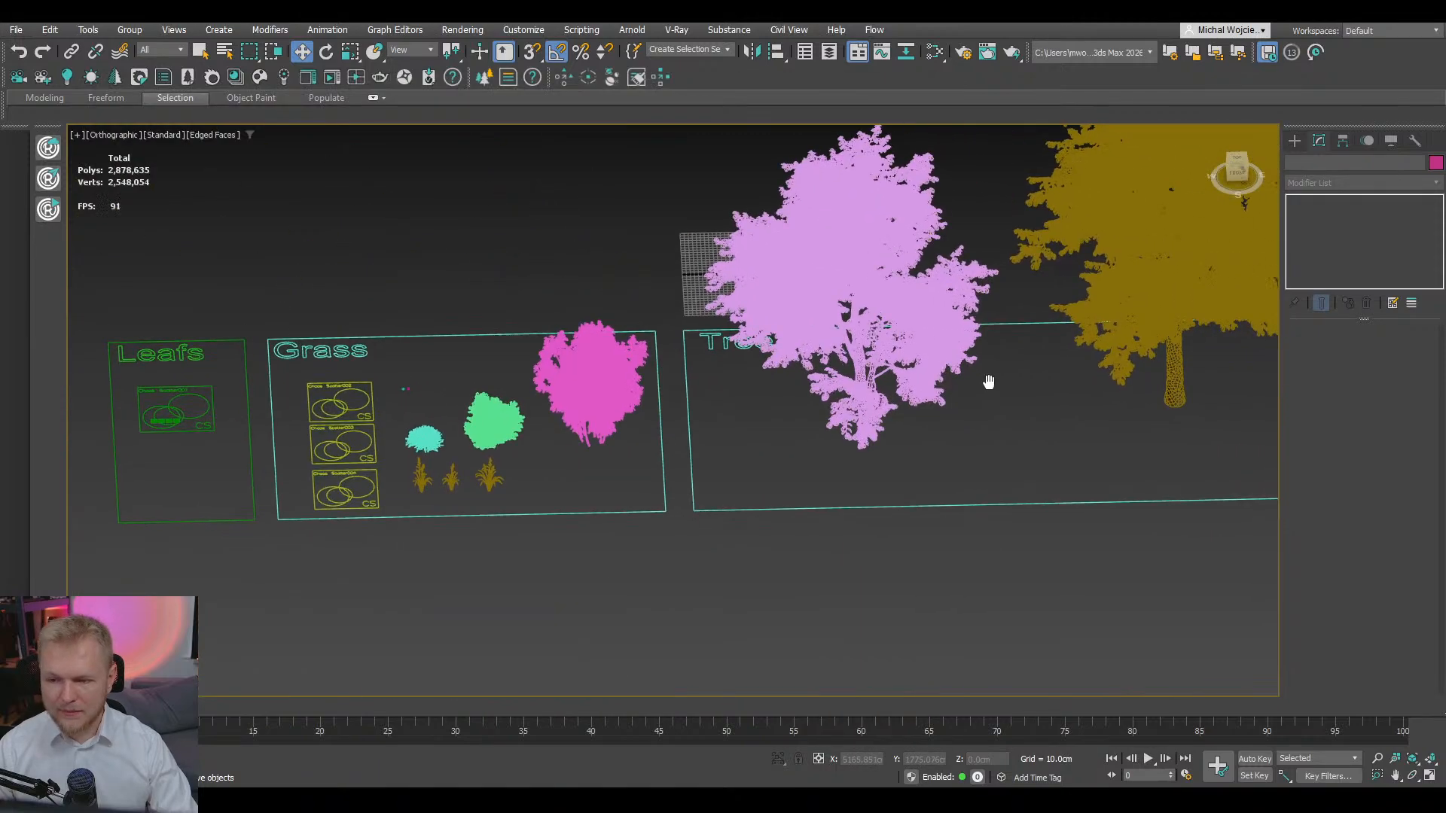
- Select the Corona camera near the house and view the scene through it in shaded display
click(1295, 141)
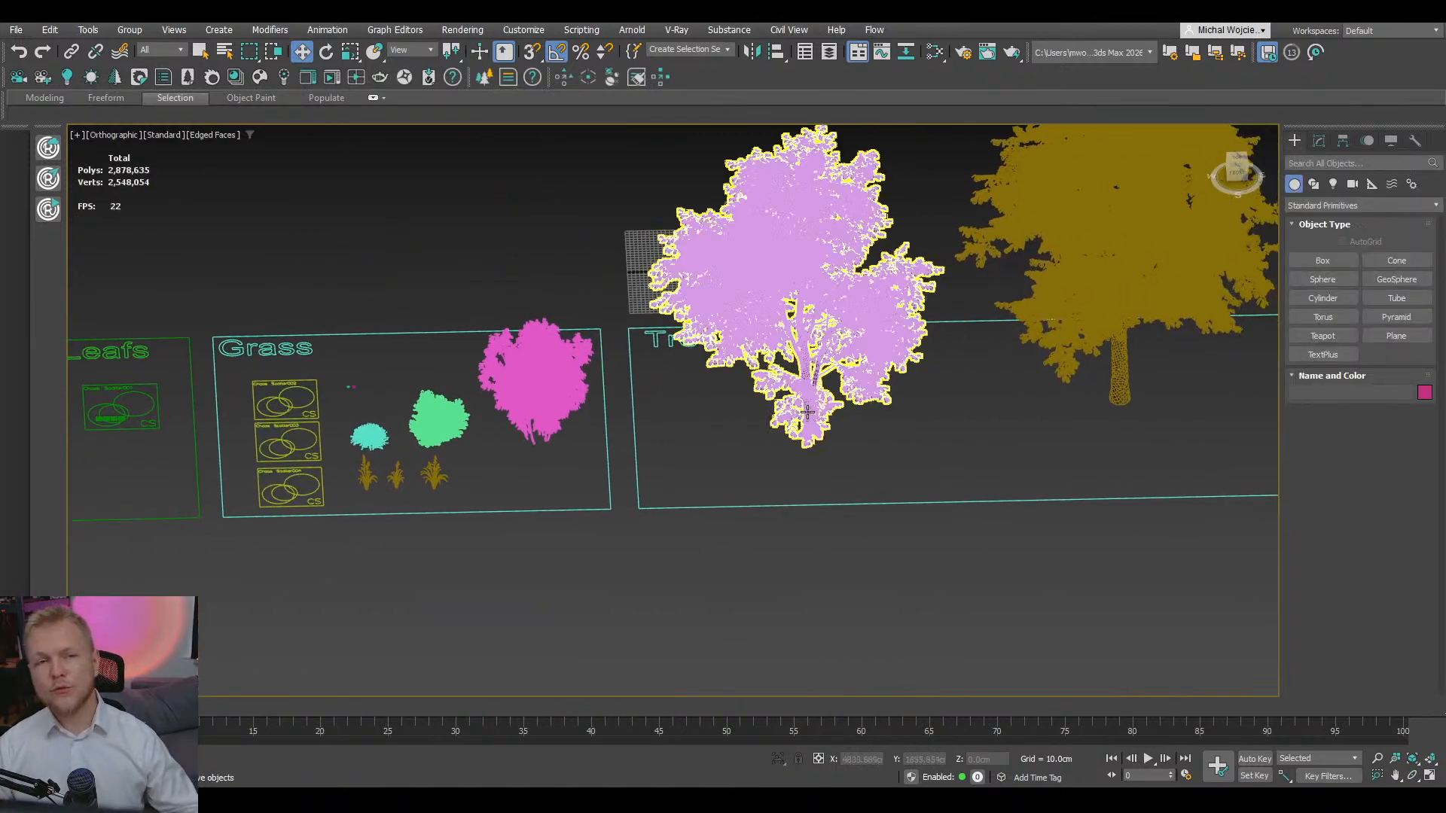
scroll(806, 324, down, 6)
middle_drag(662, 399, 518, 432)
scroll(517, 439, up, 5)
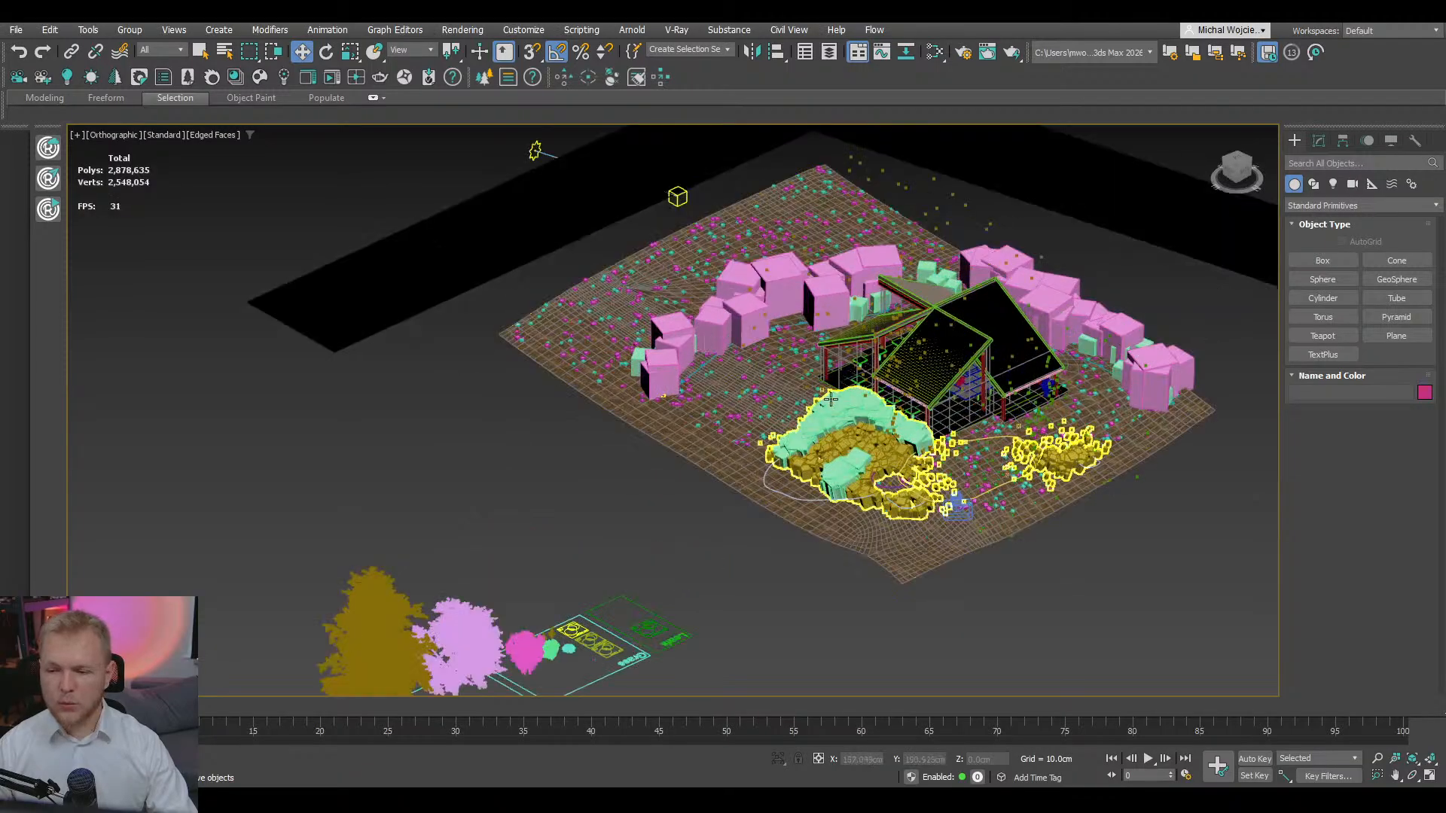
click(873, 510)
key(c)
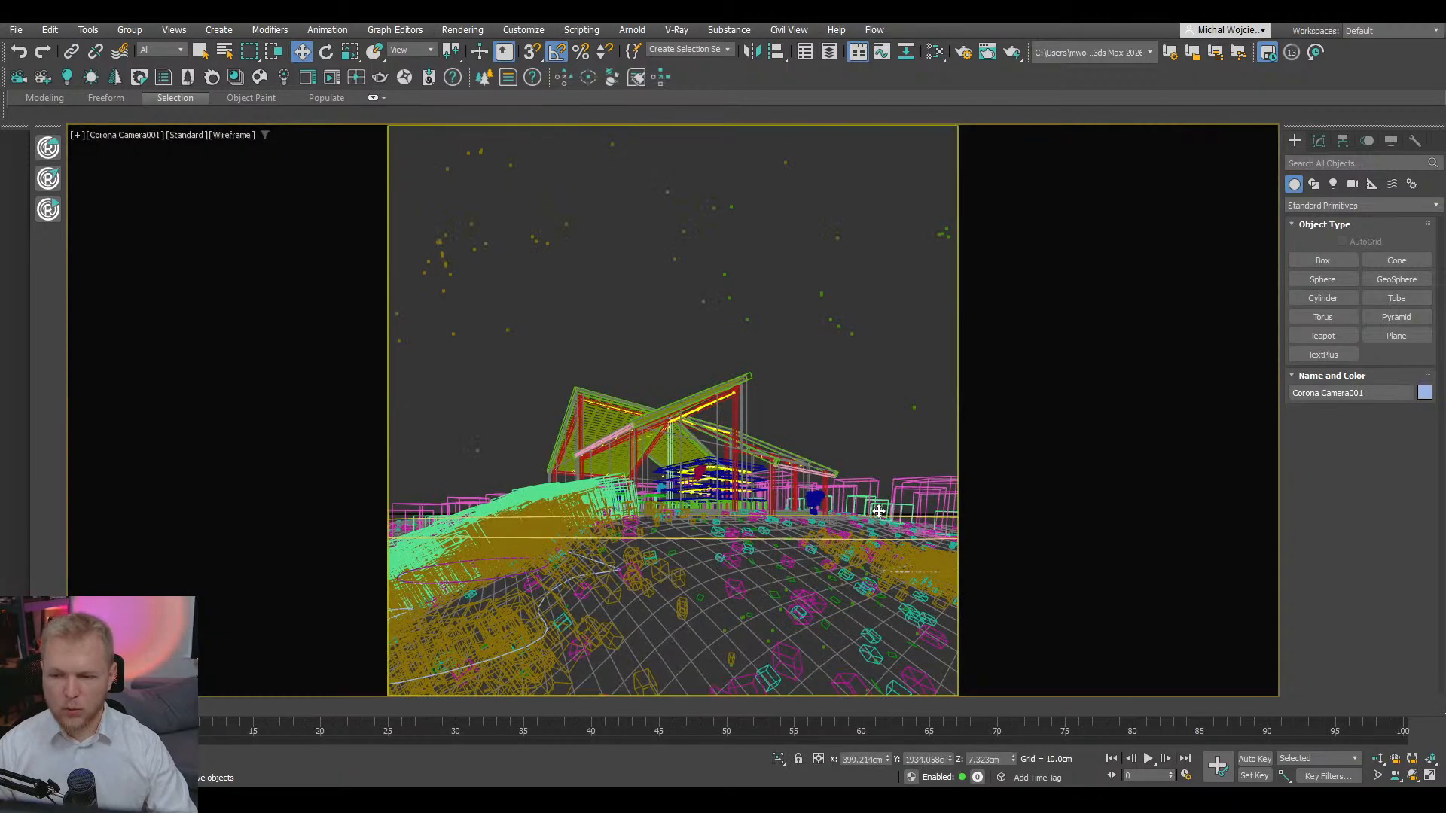
key(F3)
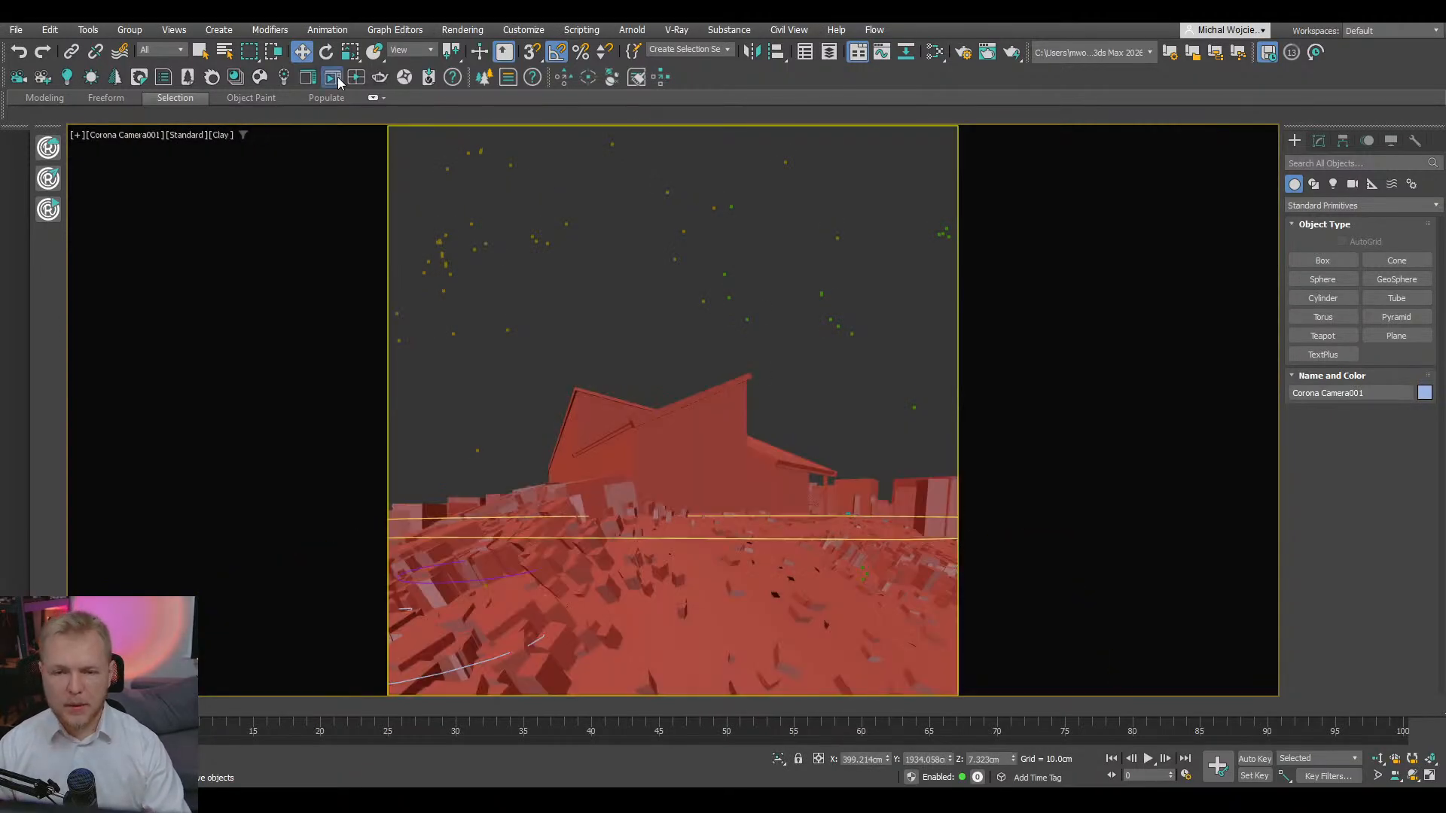
- Run the Corona interactive render, examine the house and the shrubs beside it, and stop and close the render
click(338, 78)
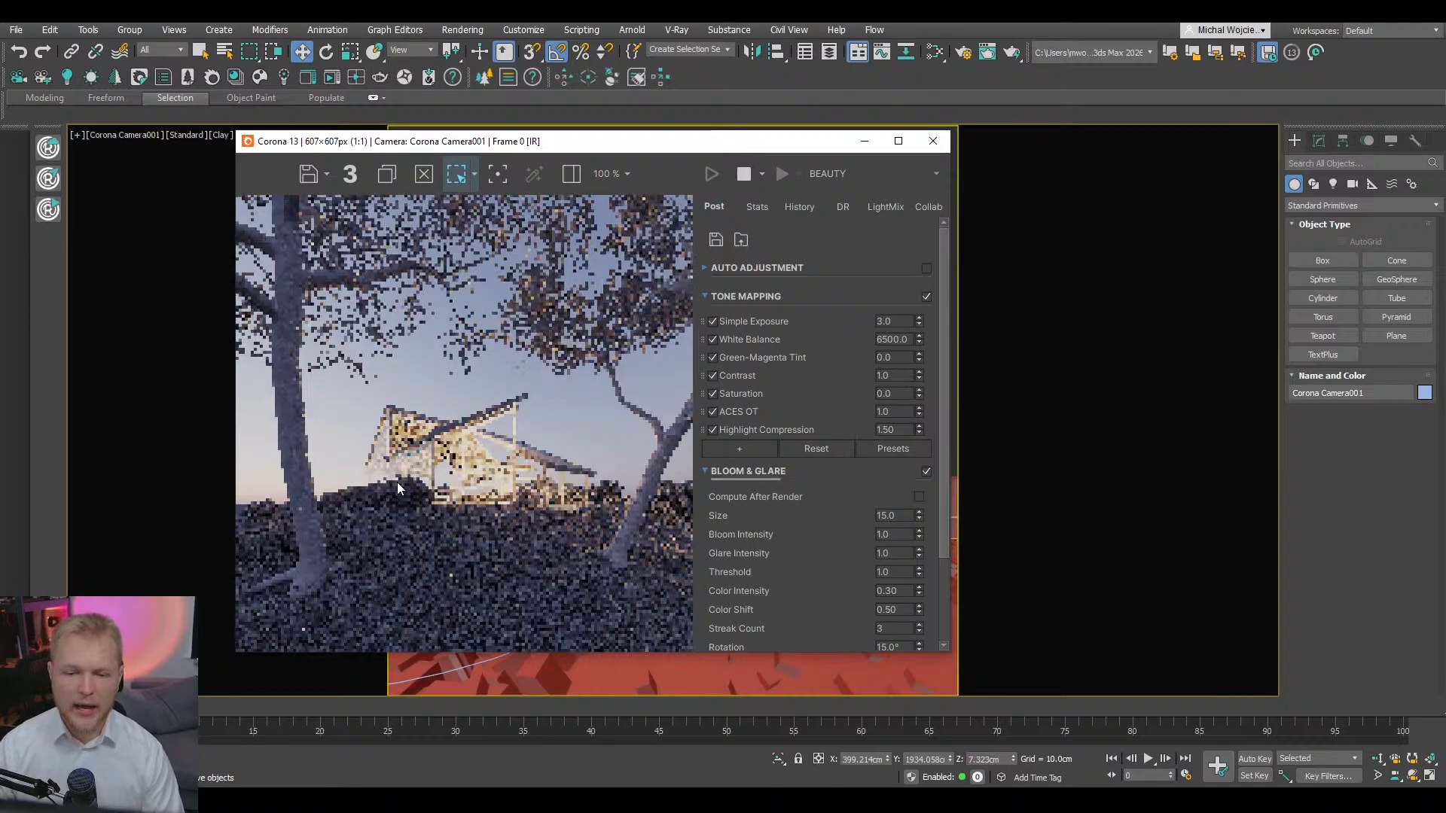
scroll(390, 470, up, 2)
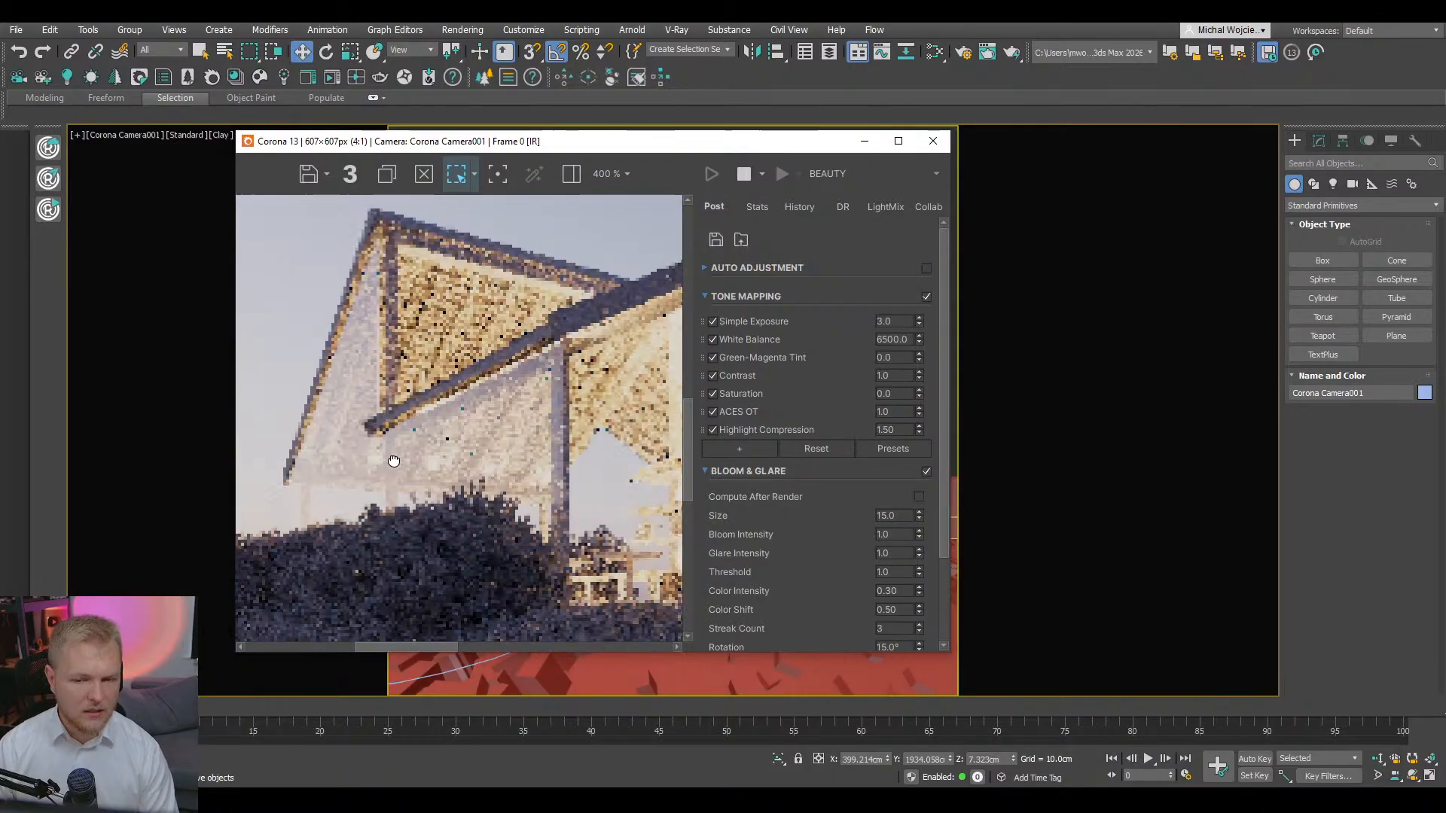
scroll(389, 450, down, 3)
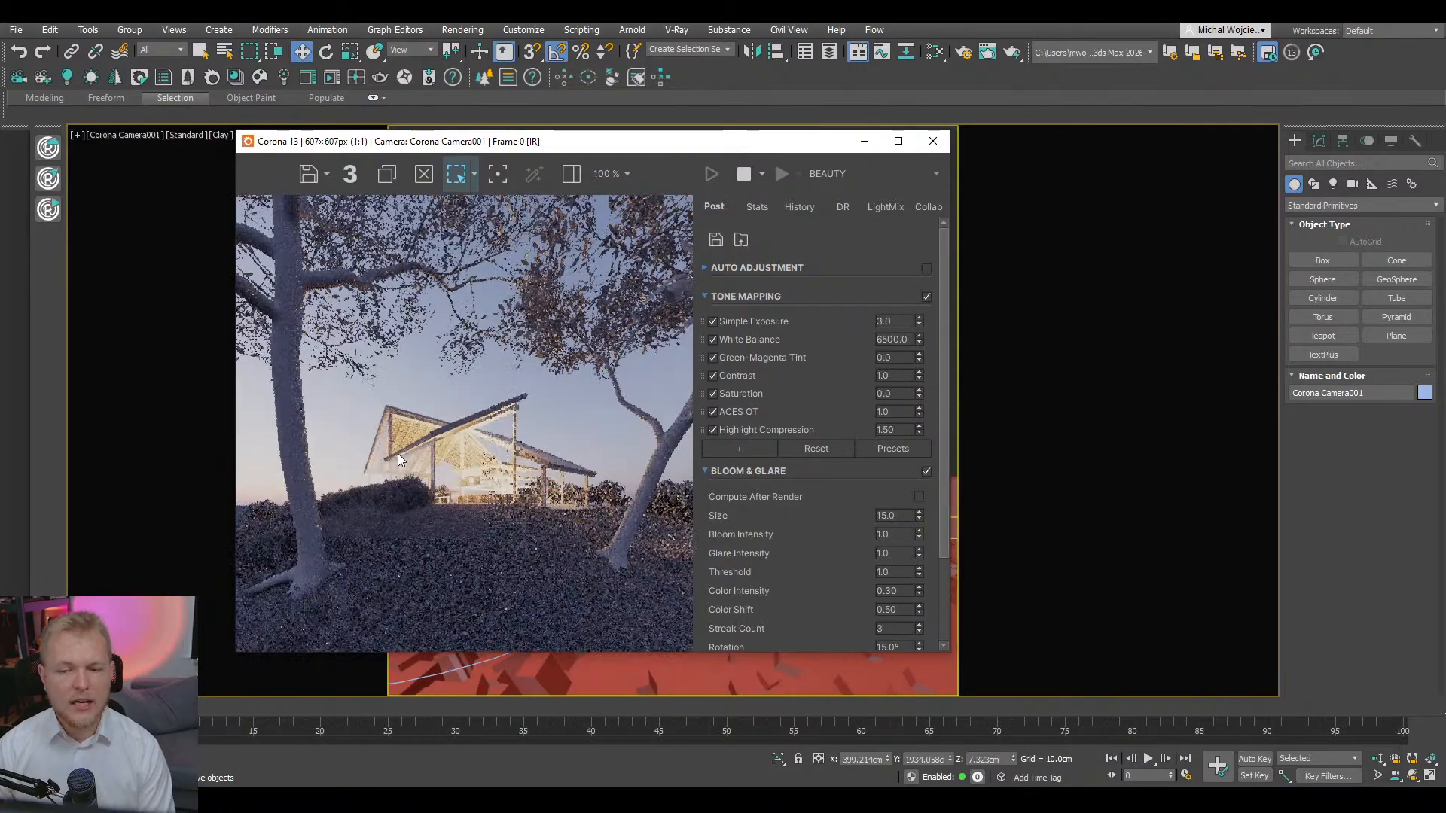
scroll(398, 453, up, 1)
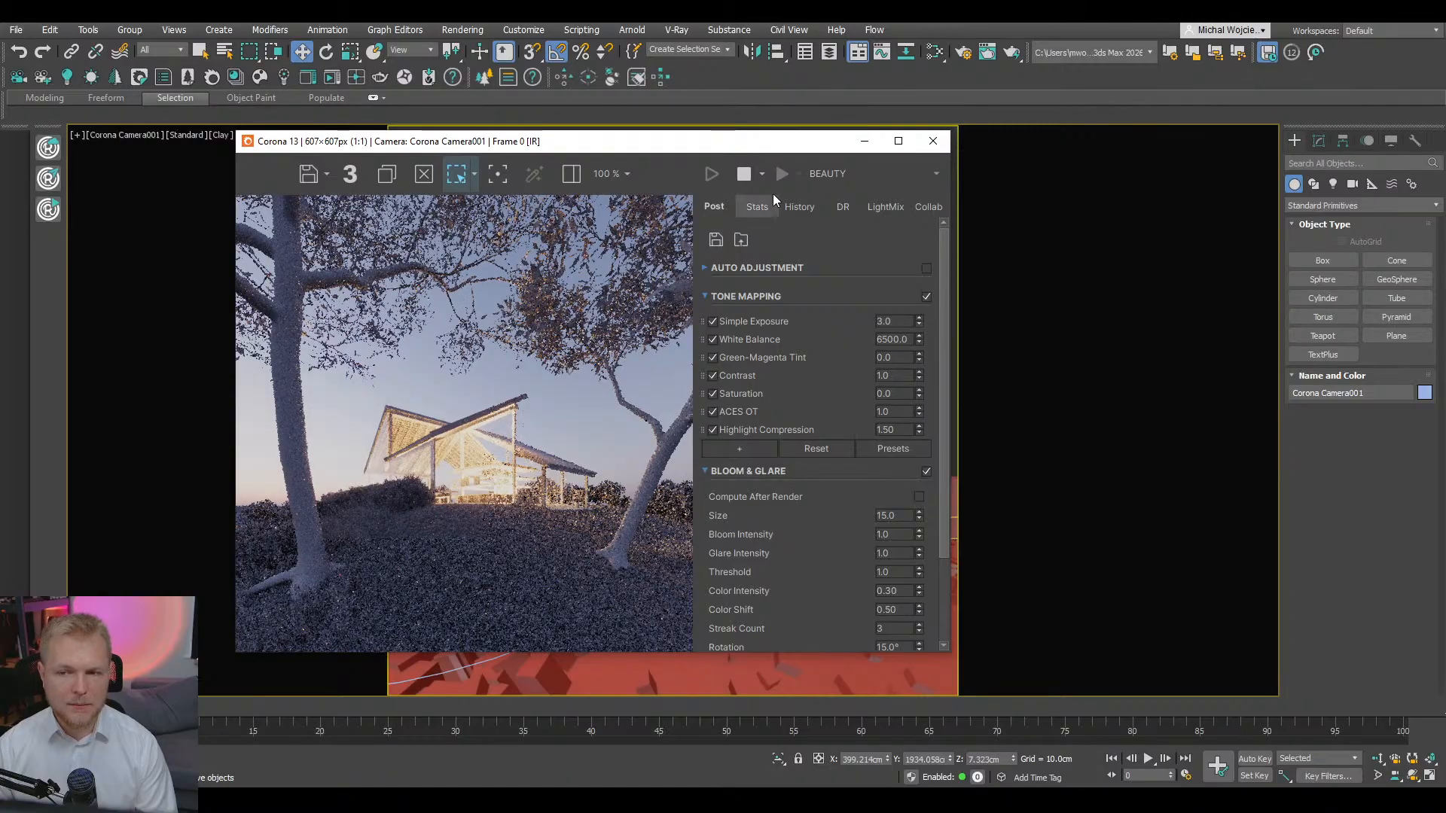
click(743, 174)
click(944, 141)
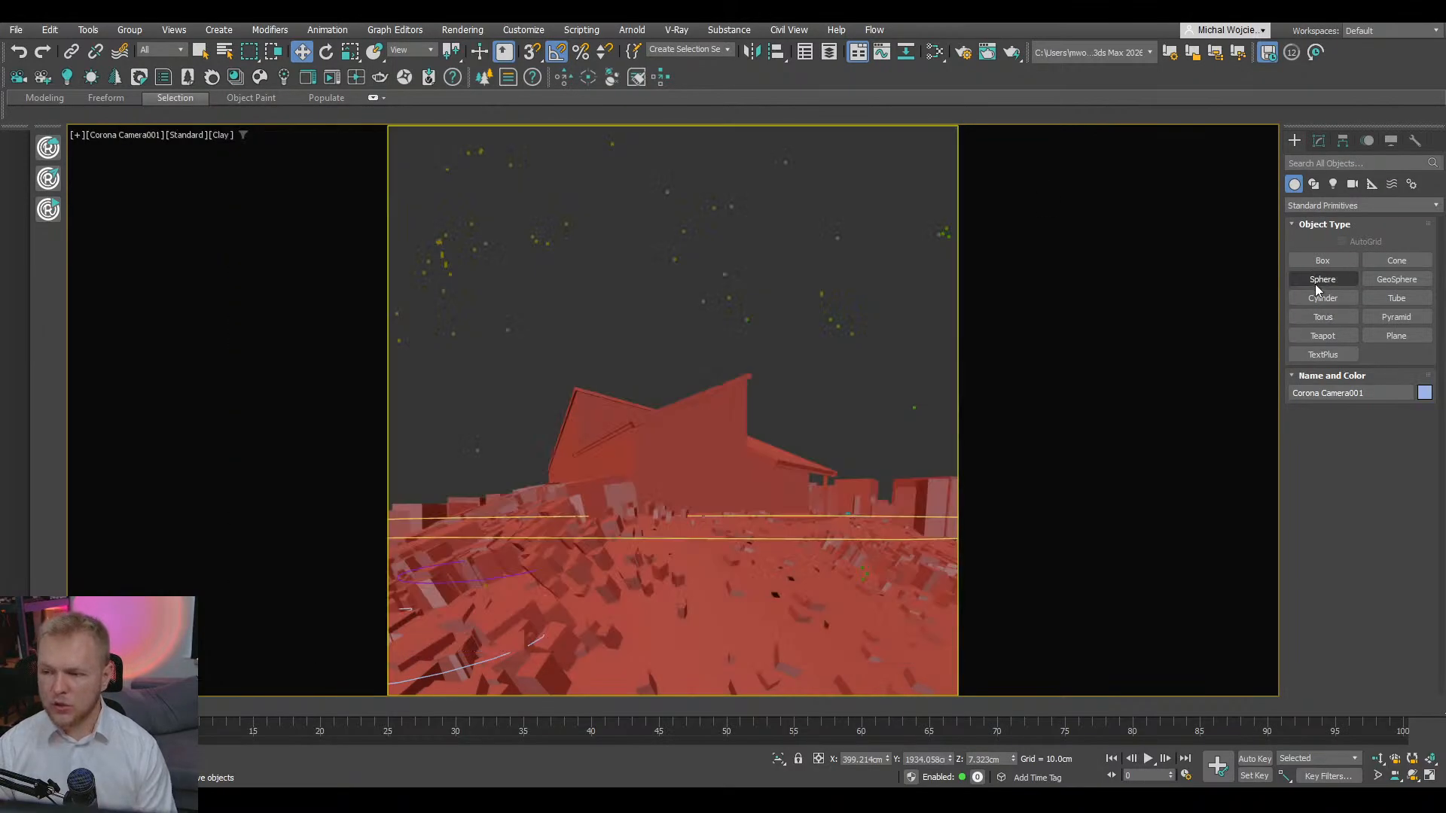
- Enable AutoGrid and create a teapot attached to the side wall of the house in the camera view
click(1345, 337)
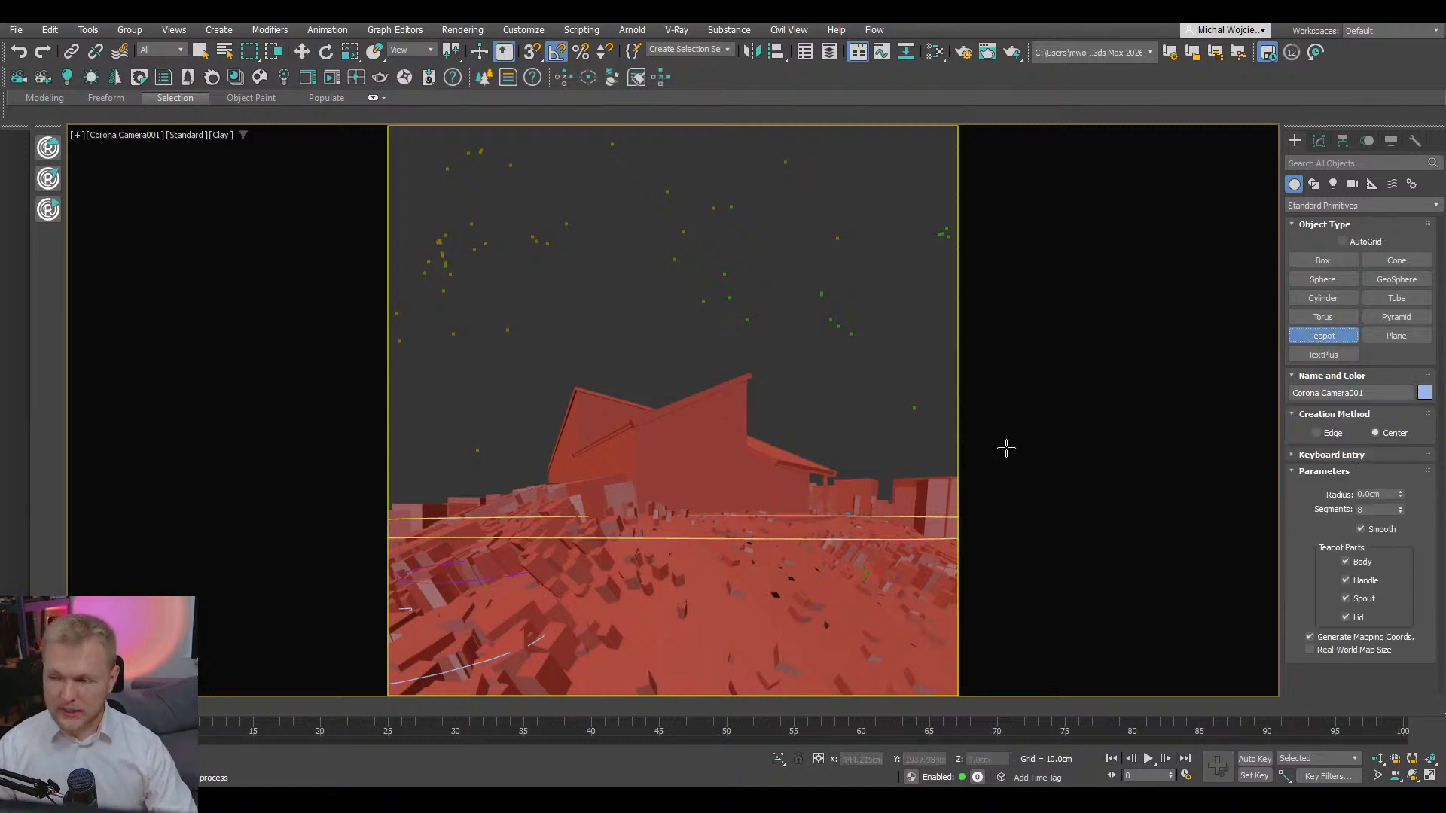
click(1352, 241)
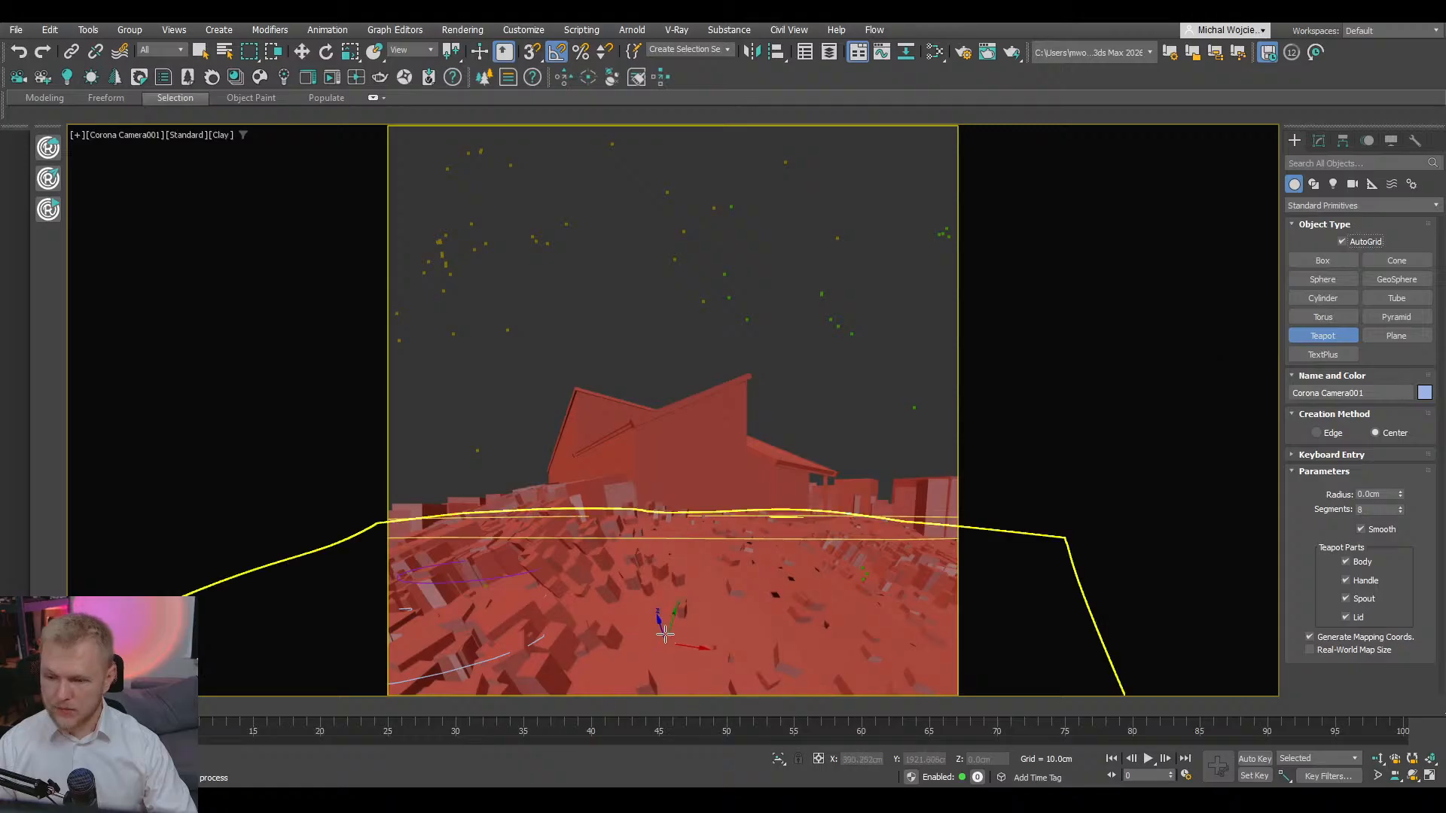
right_click(706, 576)
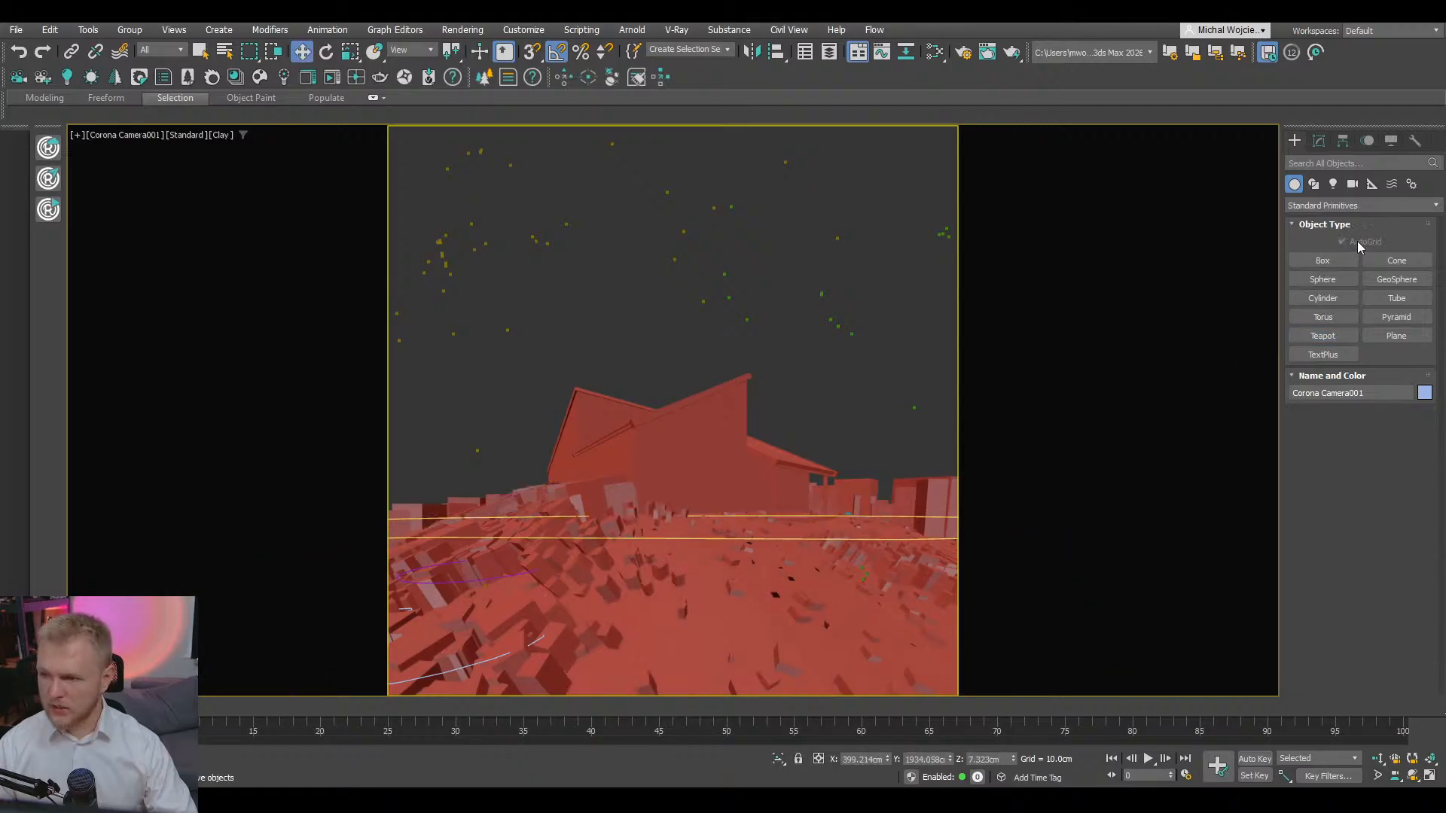
click(1323, 336)
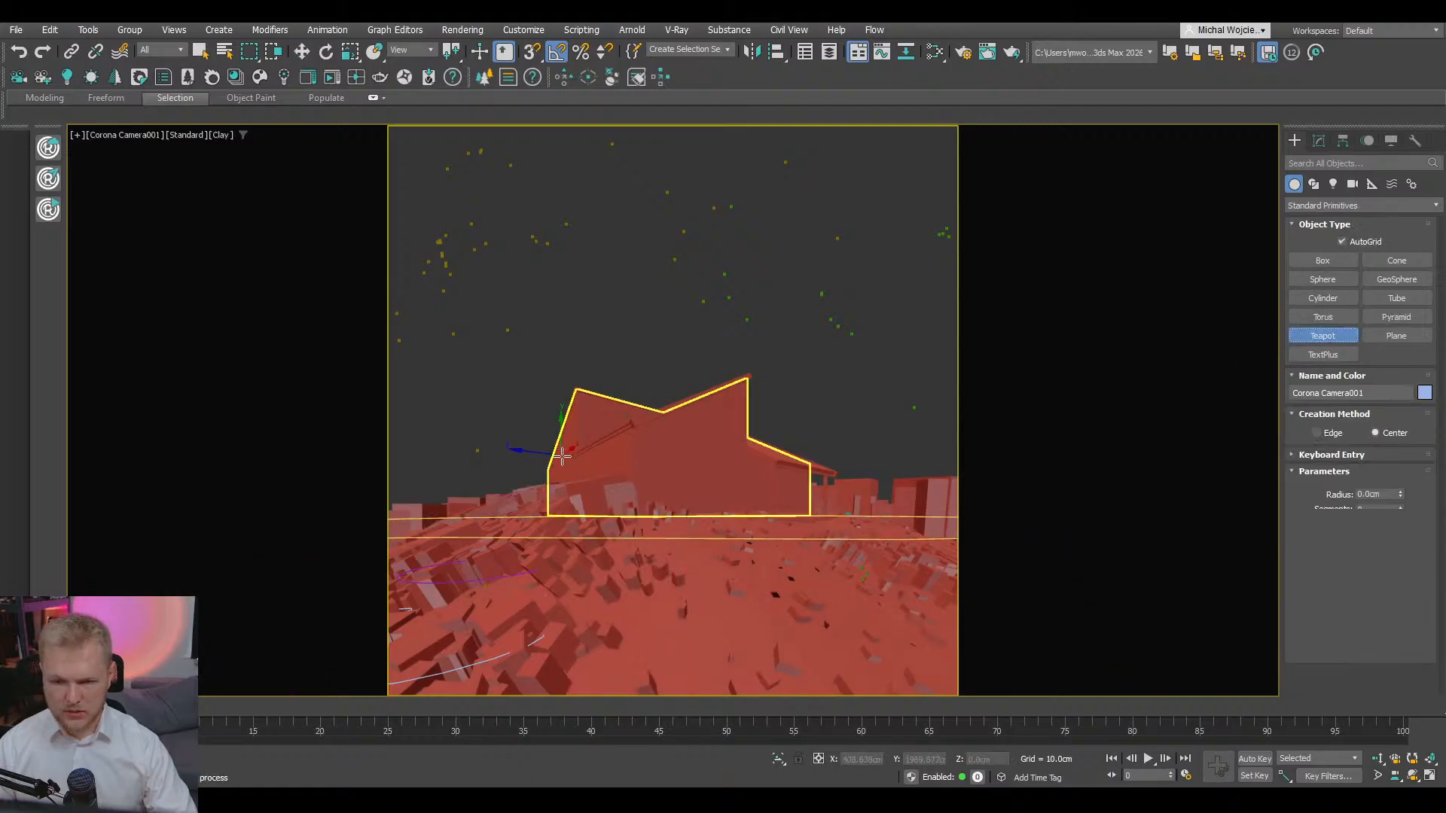
drag(563, 455, 595, 440)
right_click(624, 407)
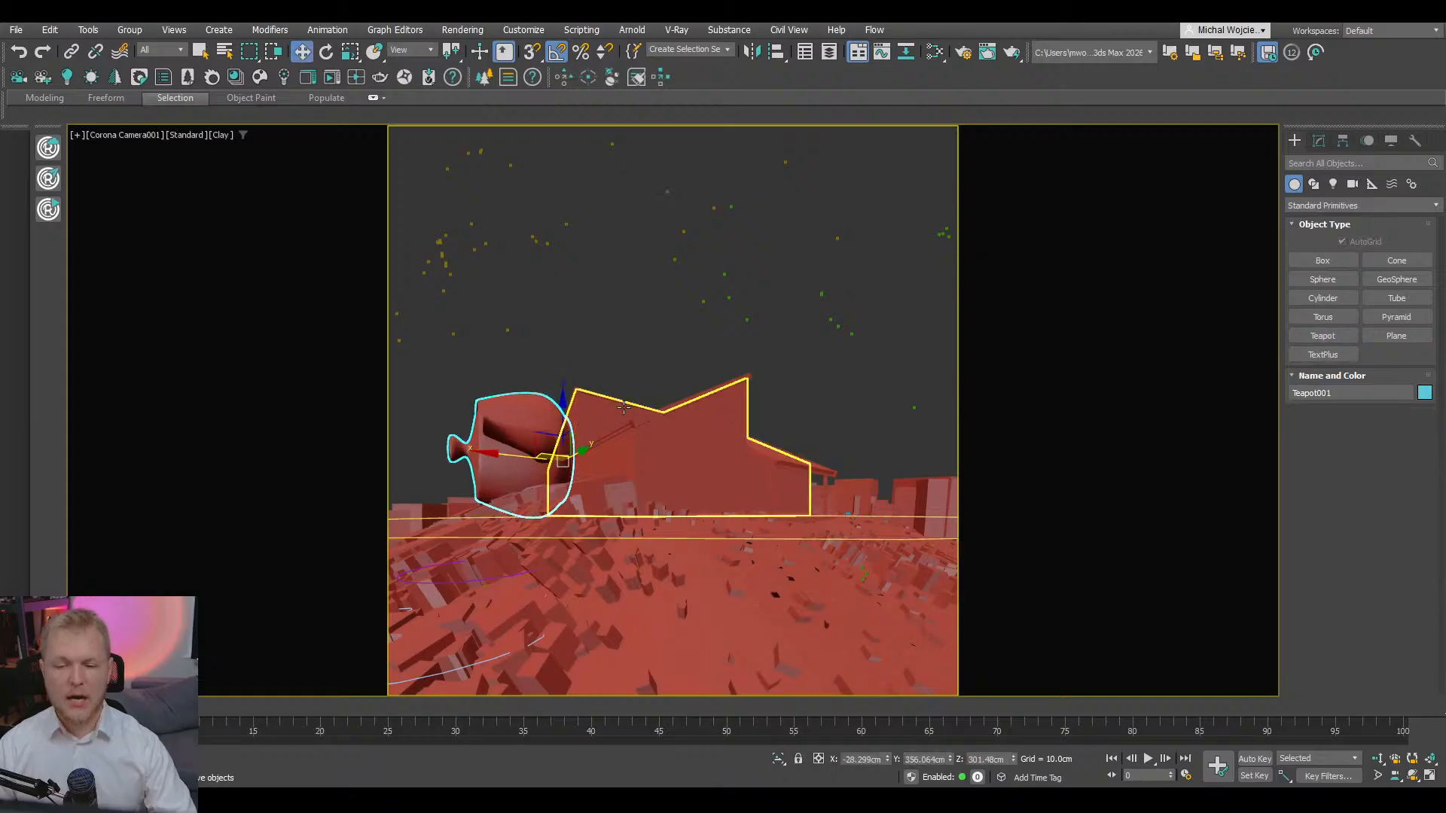
- Move the teapot off the house wall, reposition it beside the house with Place Highlight, and scale it uniformly to about 32 percent
key(F3)
key(F3)
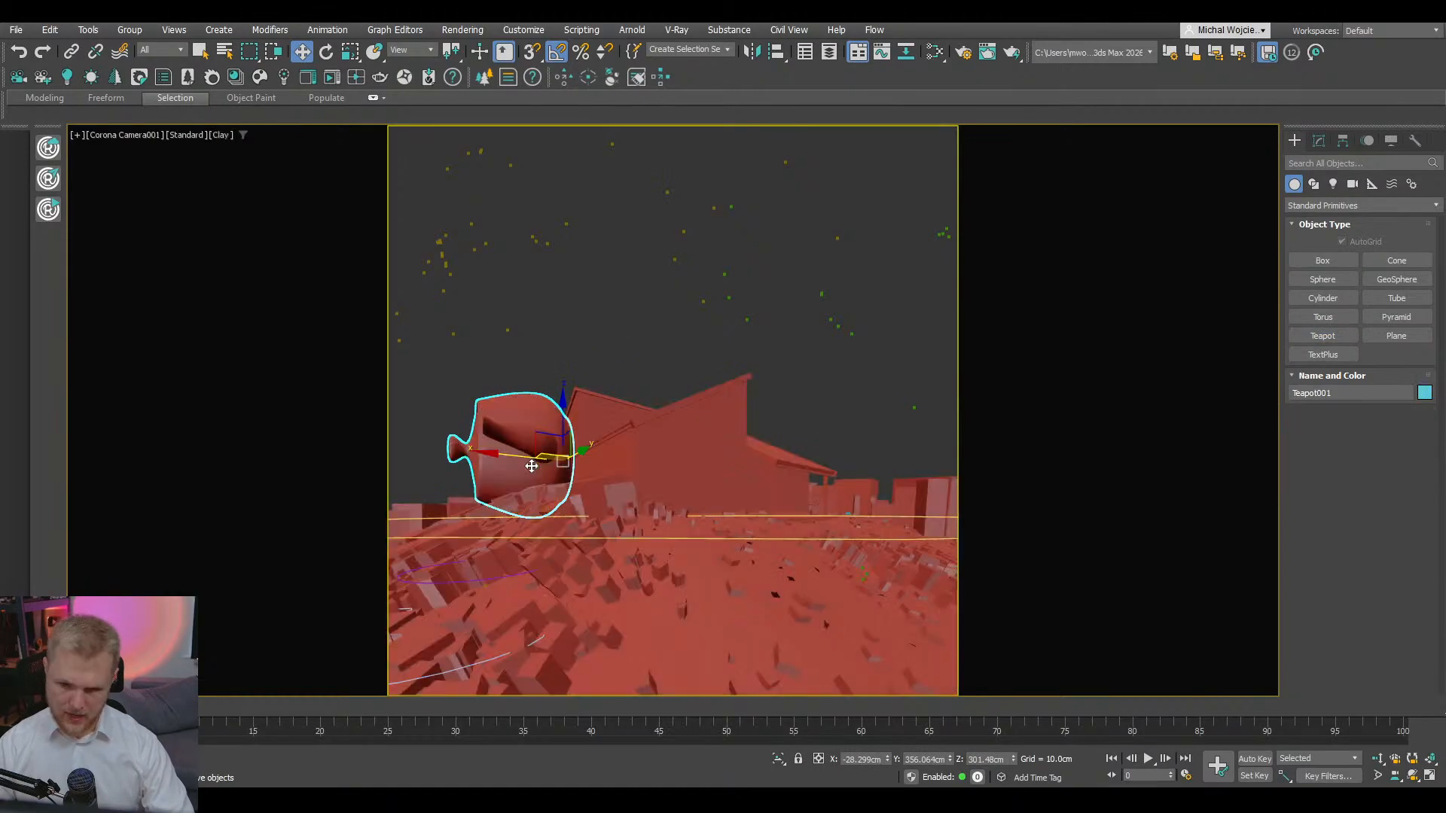
drag(543, 402, 824, 117)
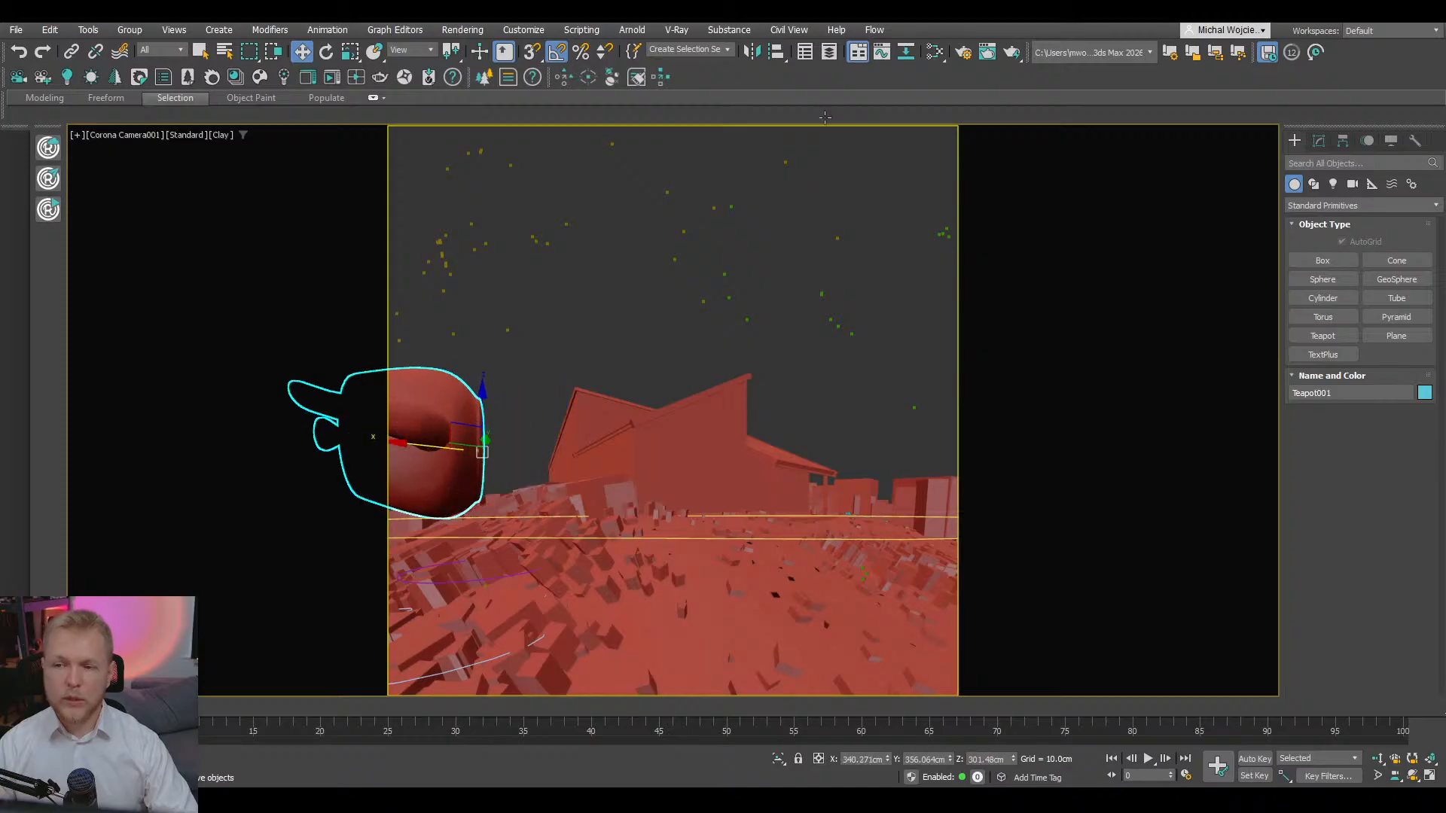
drag(778, 53, 777, 147)
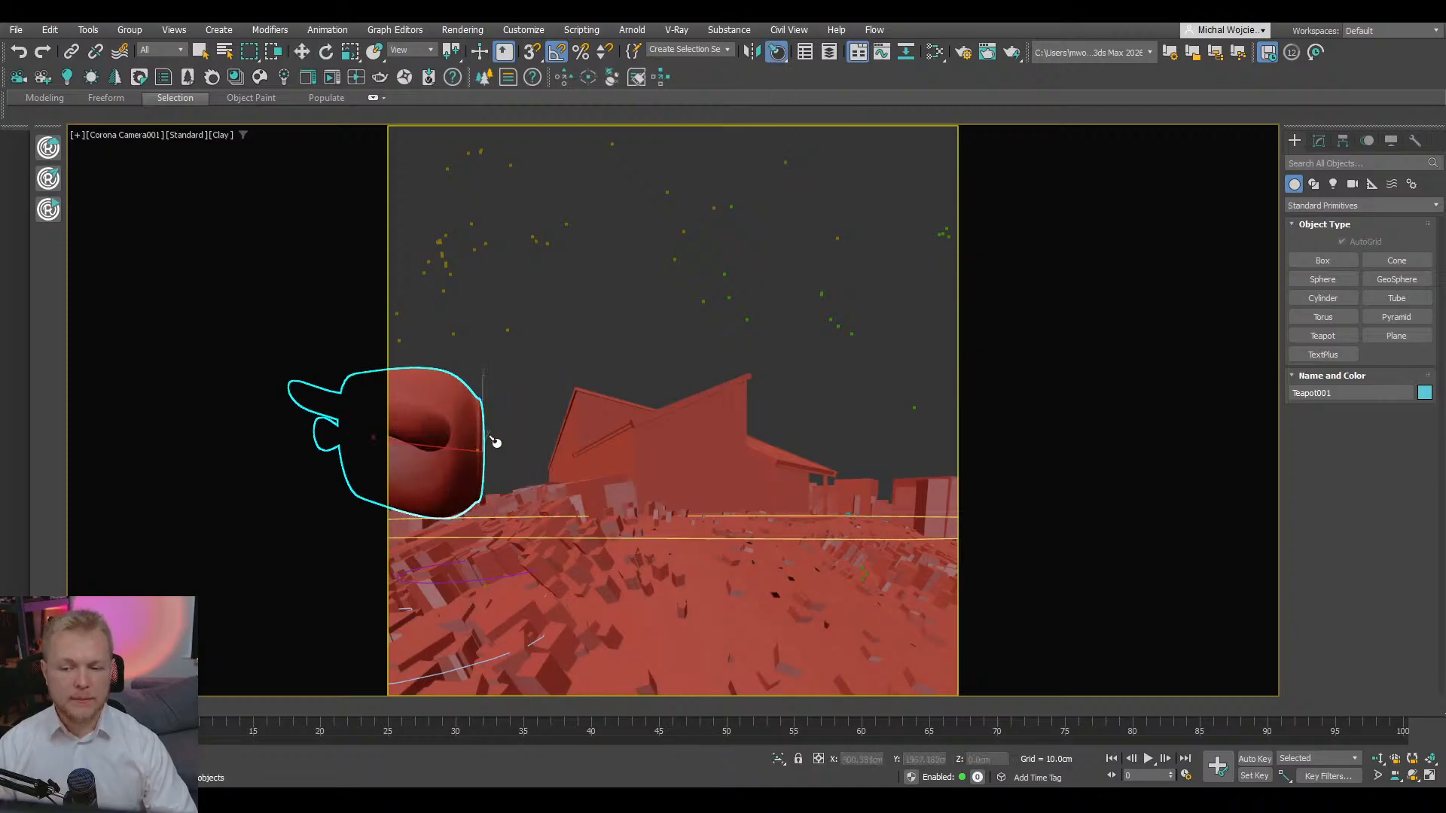
drag(484, 431, 580, 615)
key(w)
key(r)
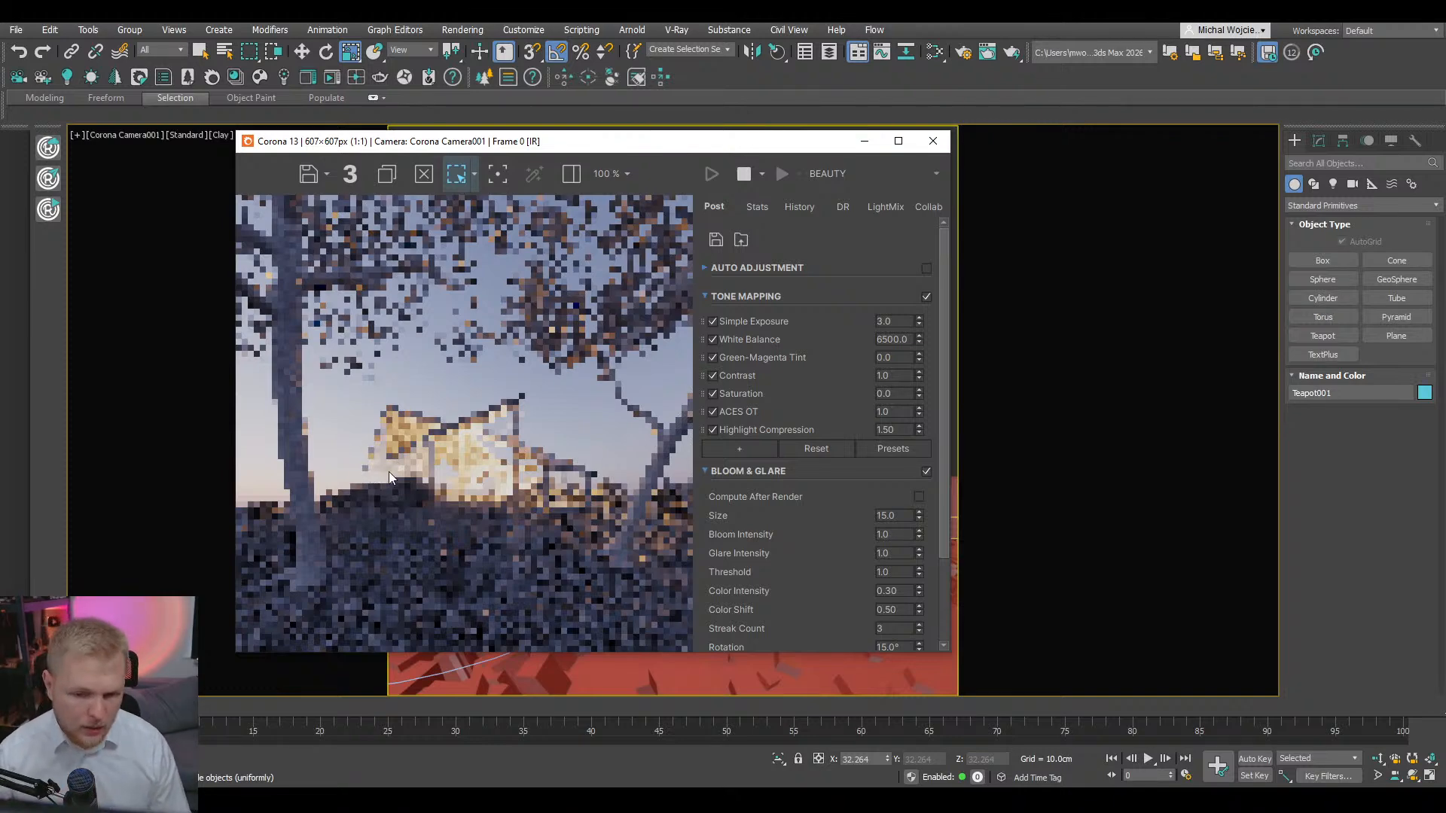
- Examine the teapot beside the house up close in the Corona interactive render and close the render
scroll(382, 461, up, 3)
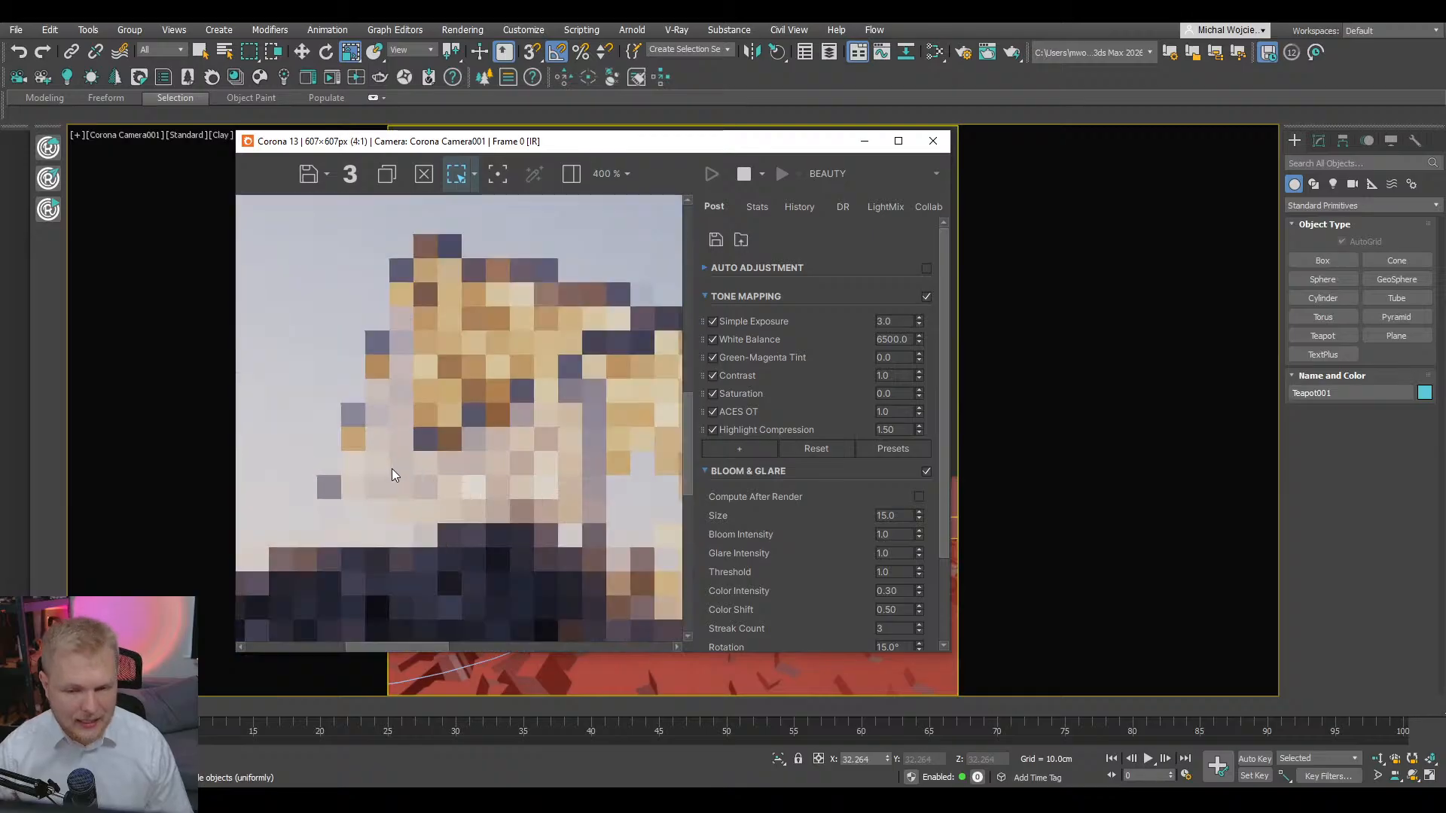
scroll(399, 473, down, 2)
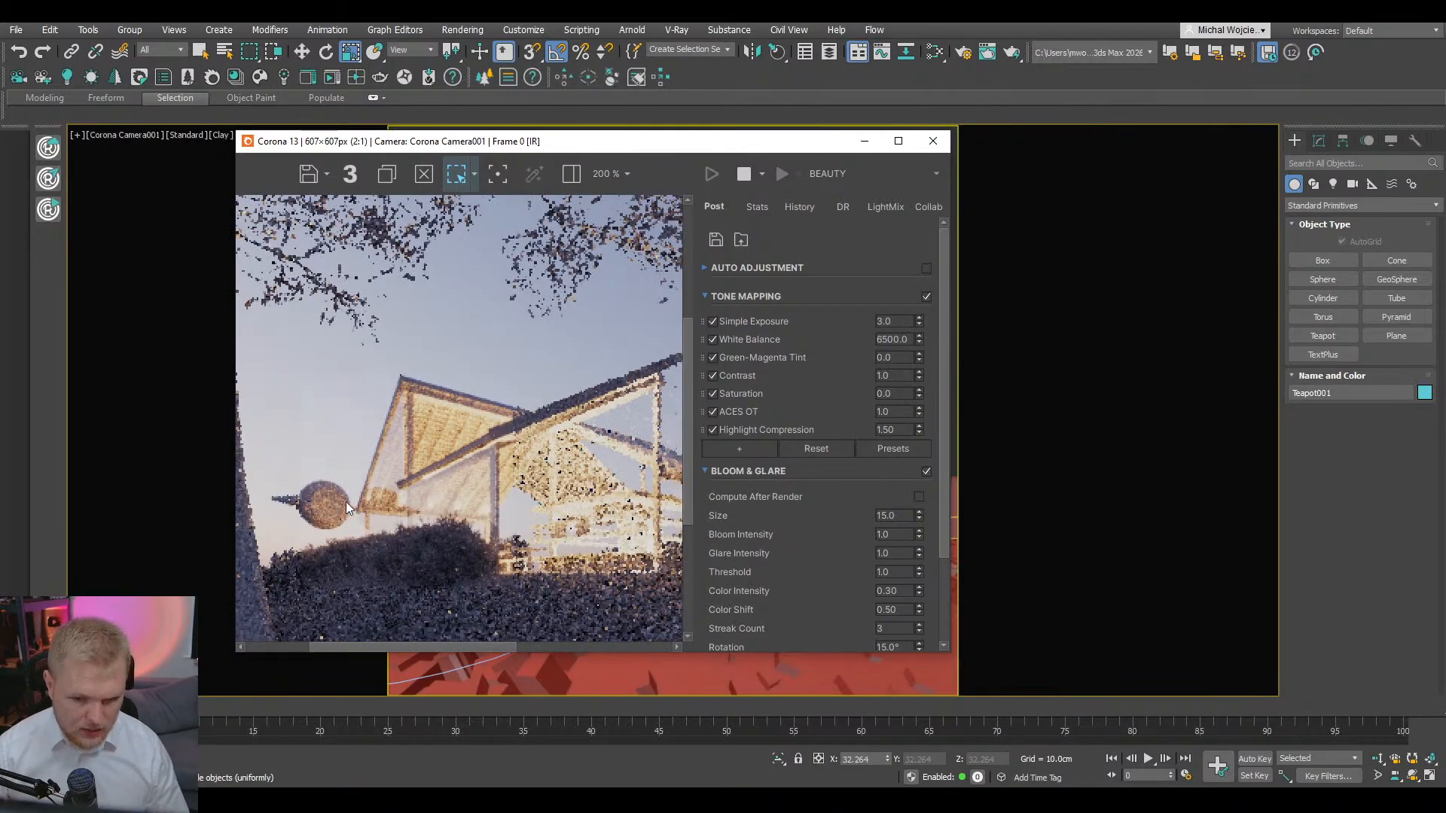
click(936, 145)
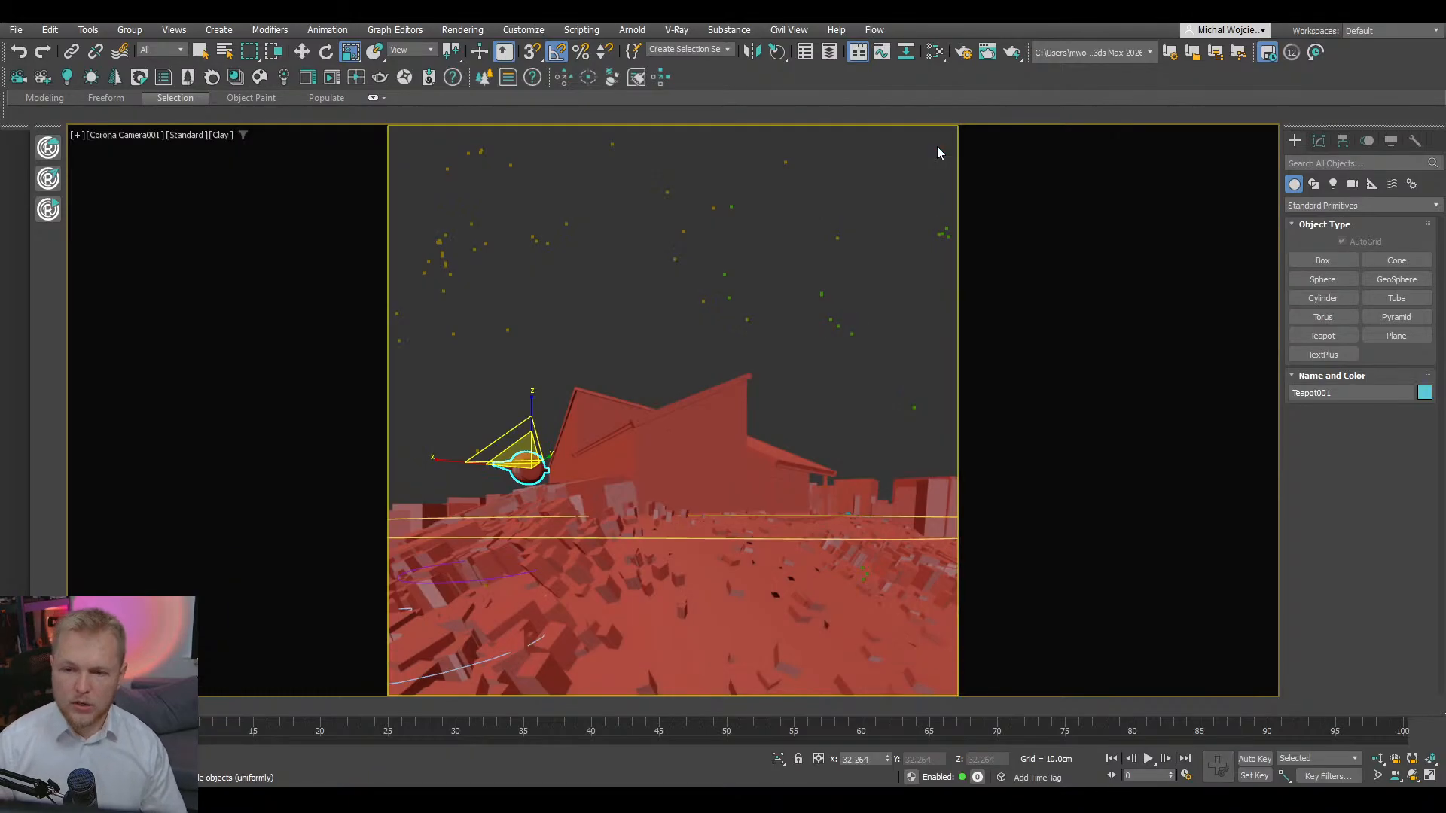
- Show the scene in a maximised top view and set the reference coordinate system to Local for scaling and moving
key(alt+w)
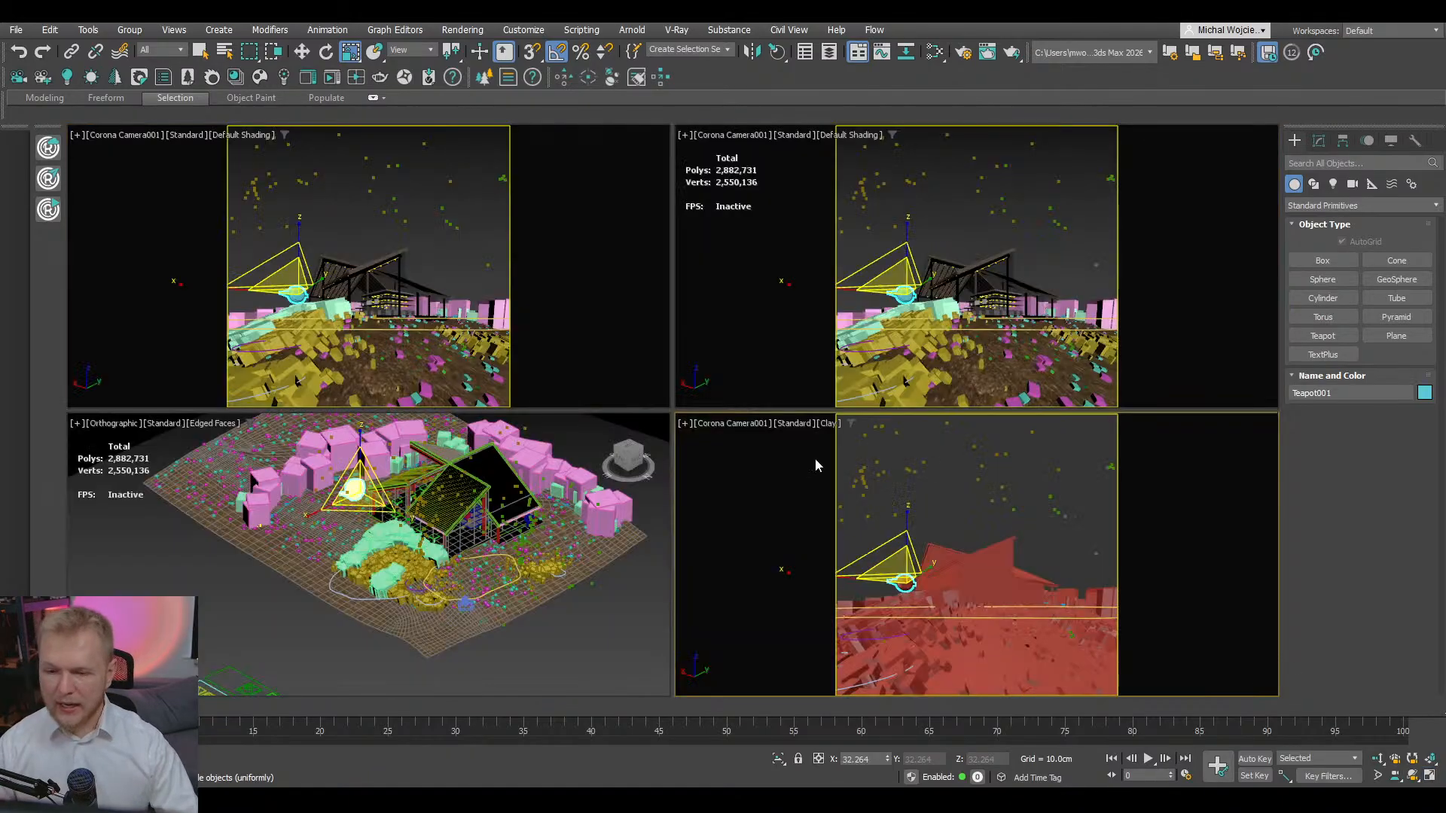
click(494, 559)
scroll(504, 505, down, 5)
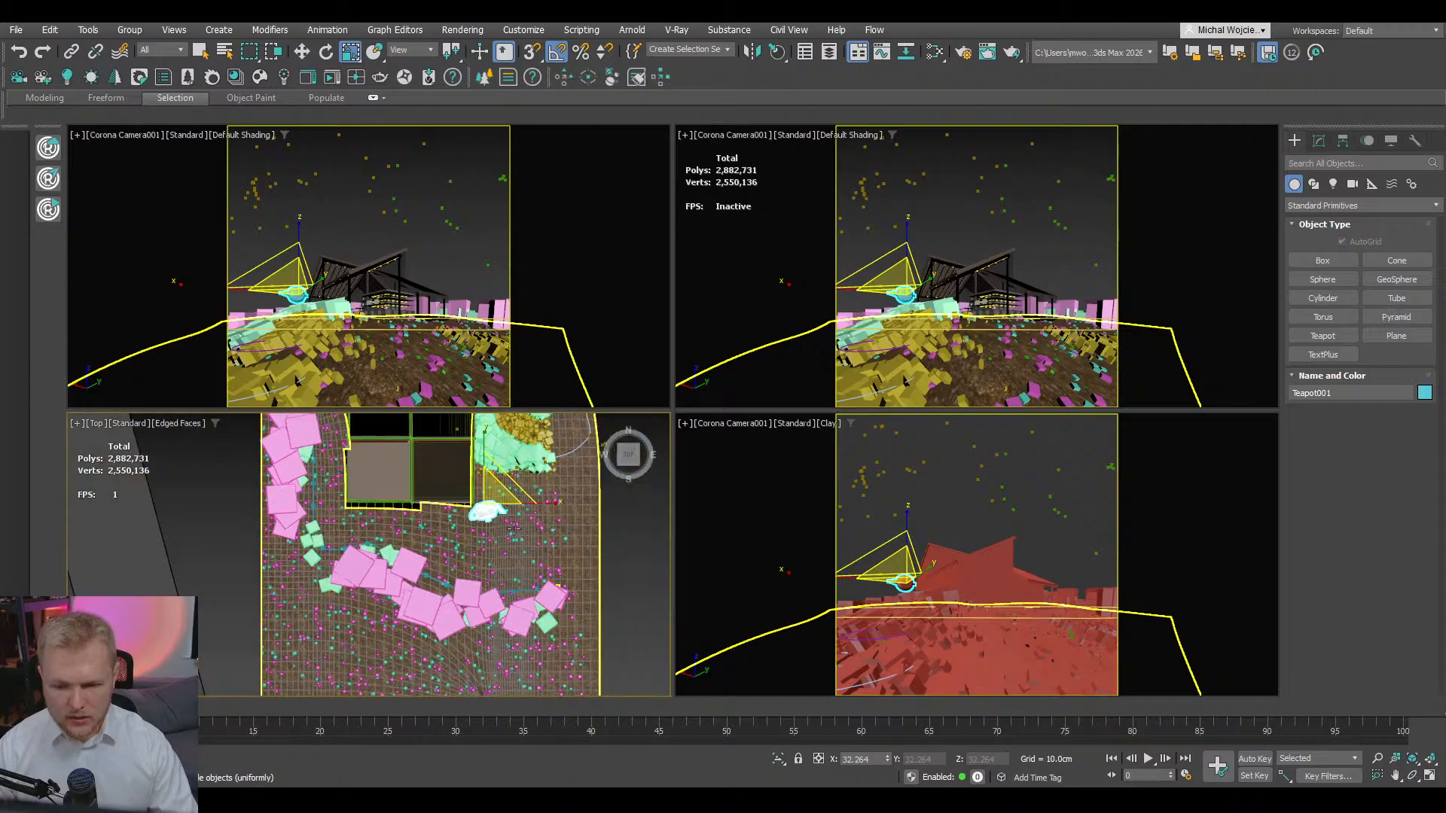
key(alt+w)
middle_drag(886, 469, 736, 489)
scroll(660, 430, down, 2)
click(407, 49)
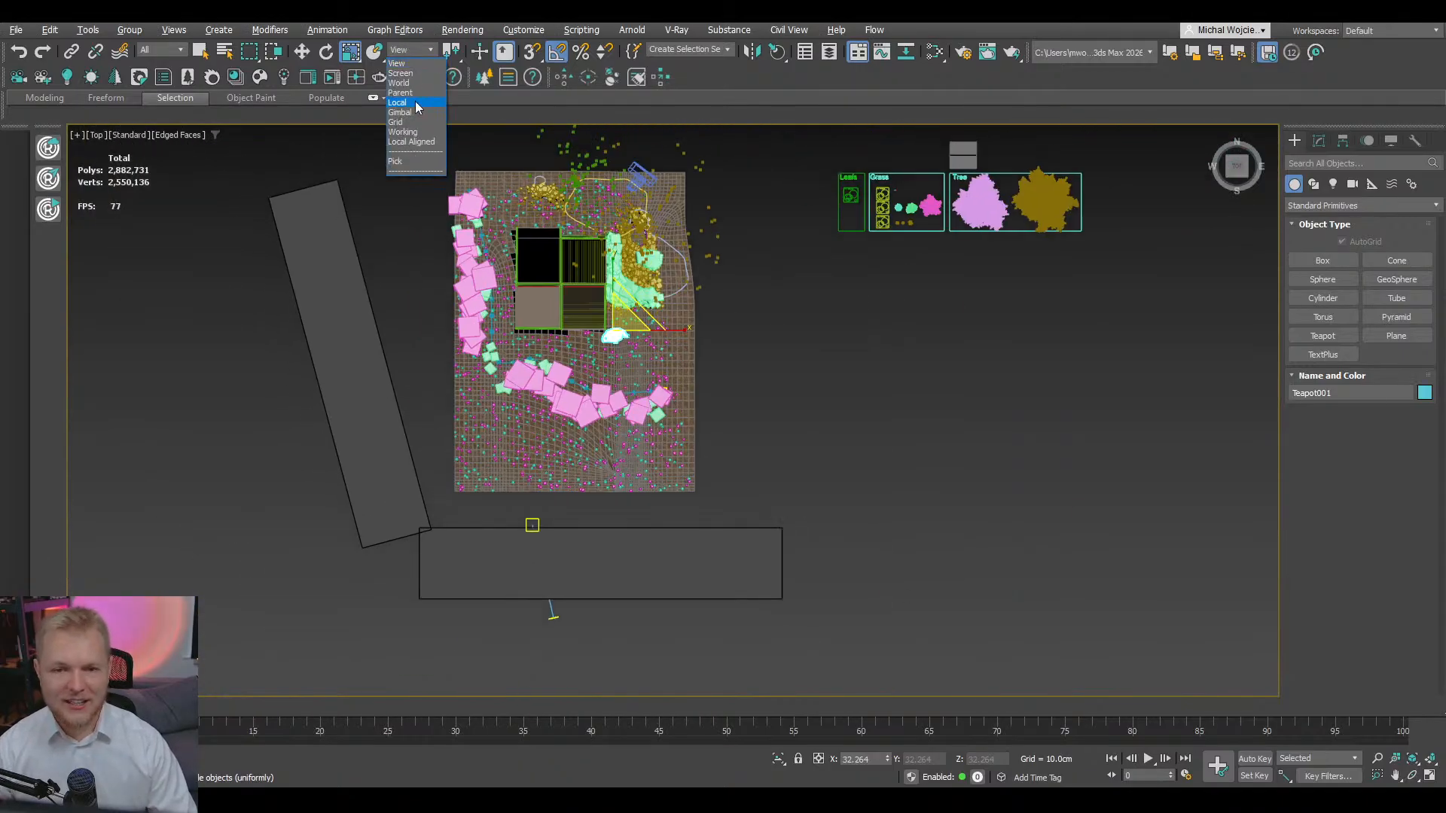
click(417, 103)
key(w)
click(430, 53)
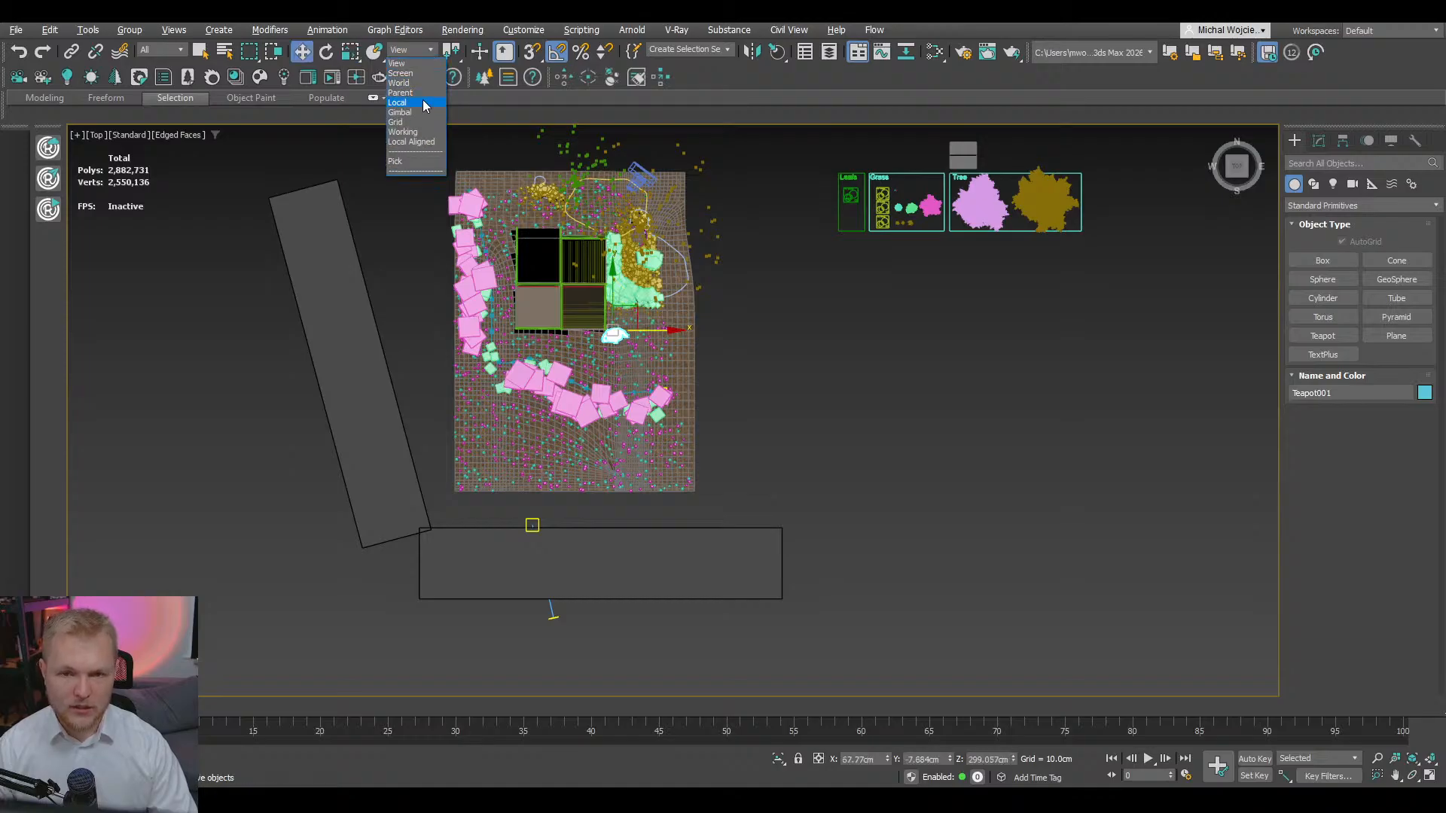
click(424, 103)
- Move the teapot away from the house beyond the terrain edge and check its position relative to the house and background planes
drag(623, 389, 726, 594)
alt+middle_drag(726, 594, 760, 482)
alt+middle_drag(803, 399, 743, 402)
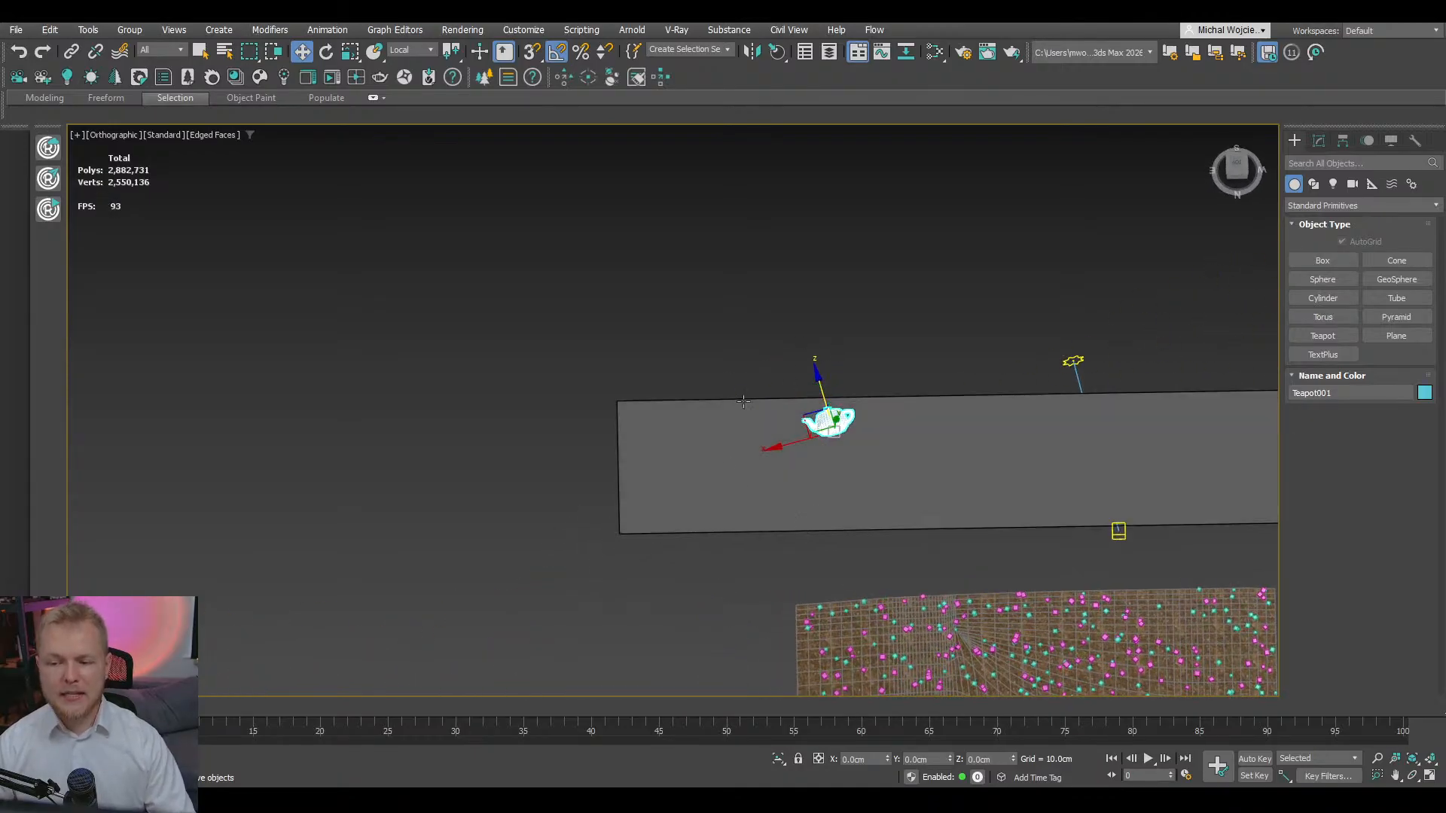
scroll(897, 380, down, 5)
alt+middle_drag(955, 378, 1054, 444)
scroll(1051, 456, up, 7)
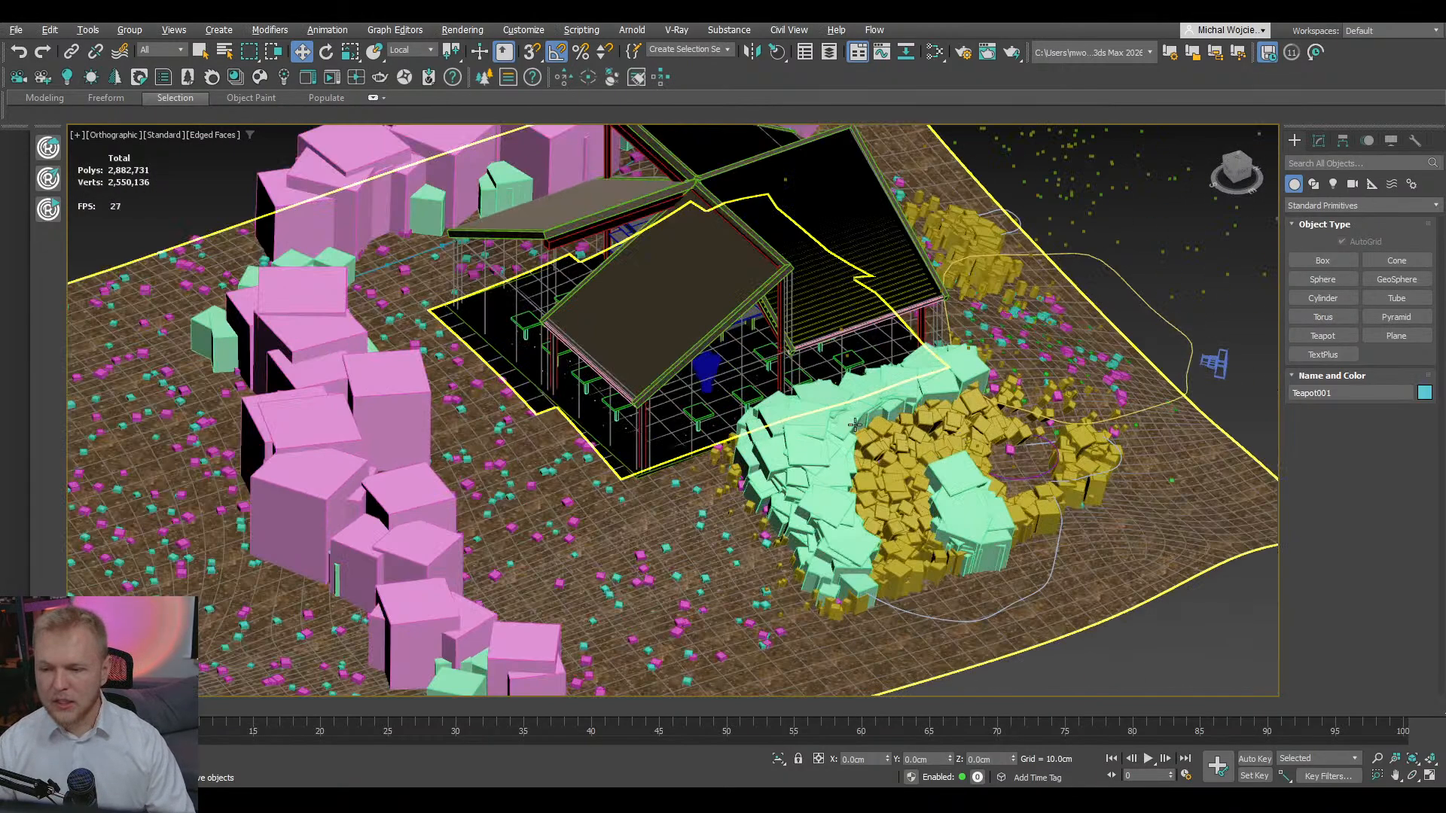
scroll(712, 352, down, 10)
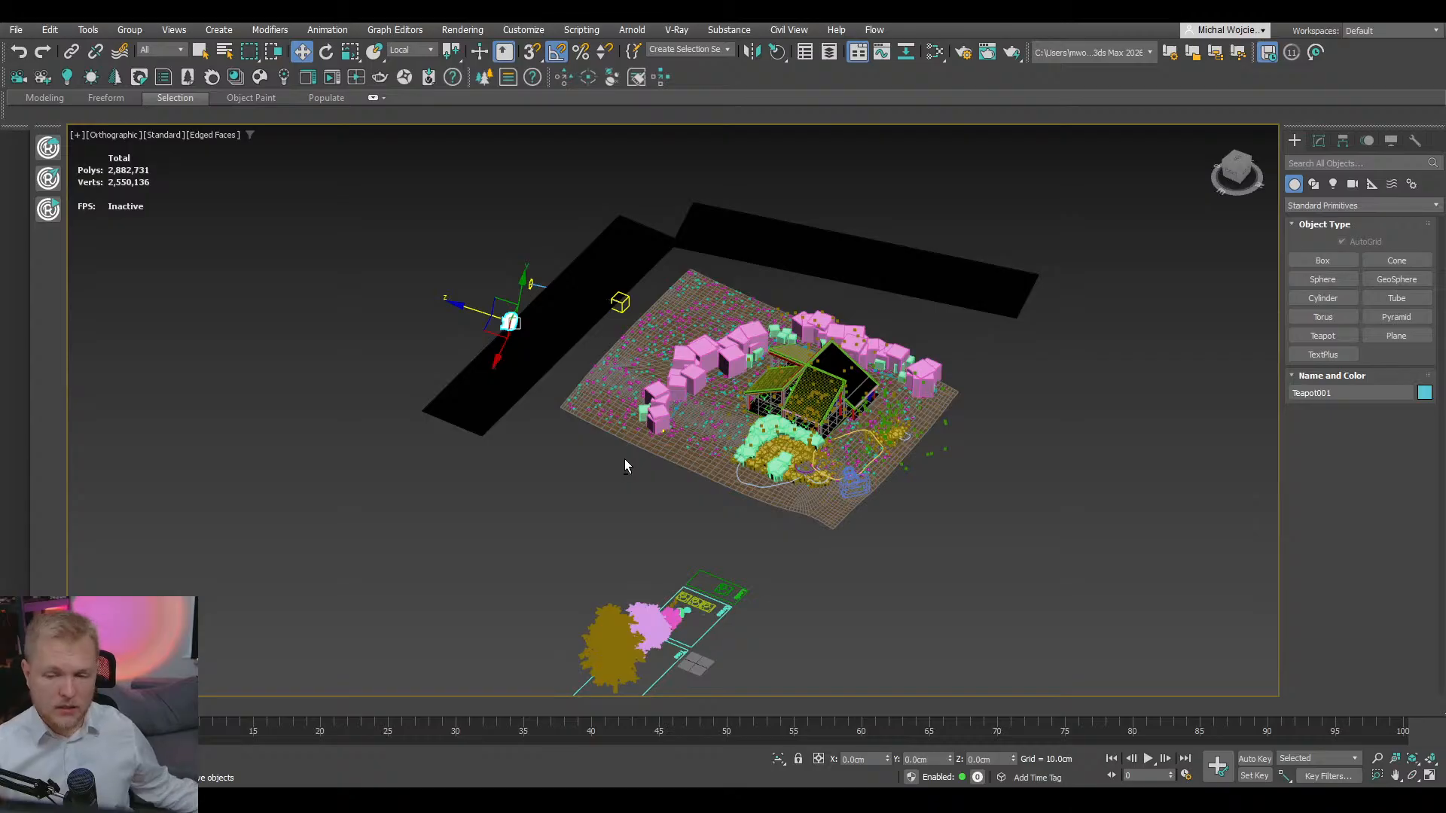
alt+middle_drag(632, 551, 668, 532)
scroll(521, 413, up, 3)
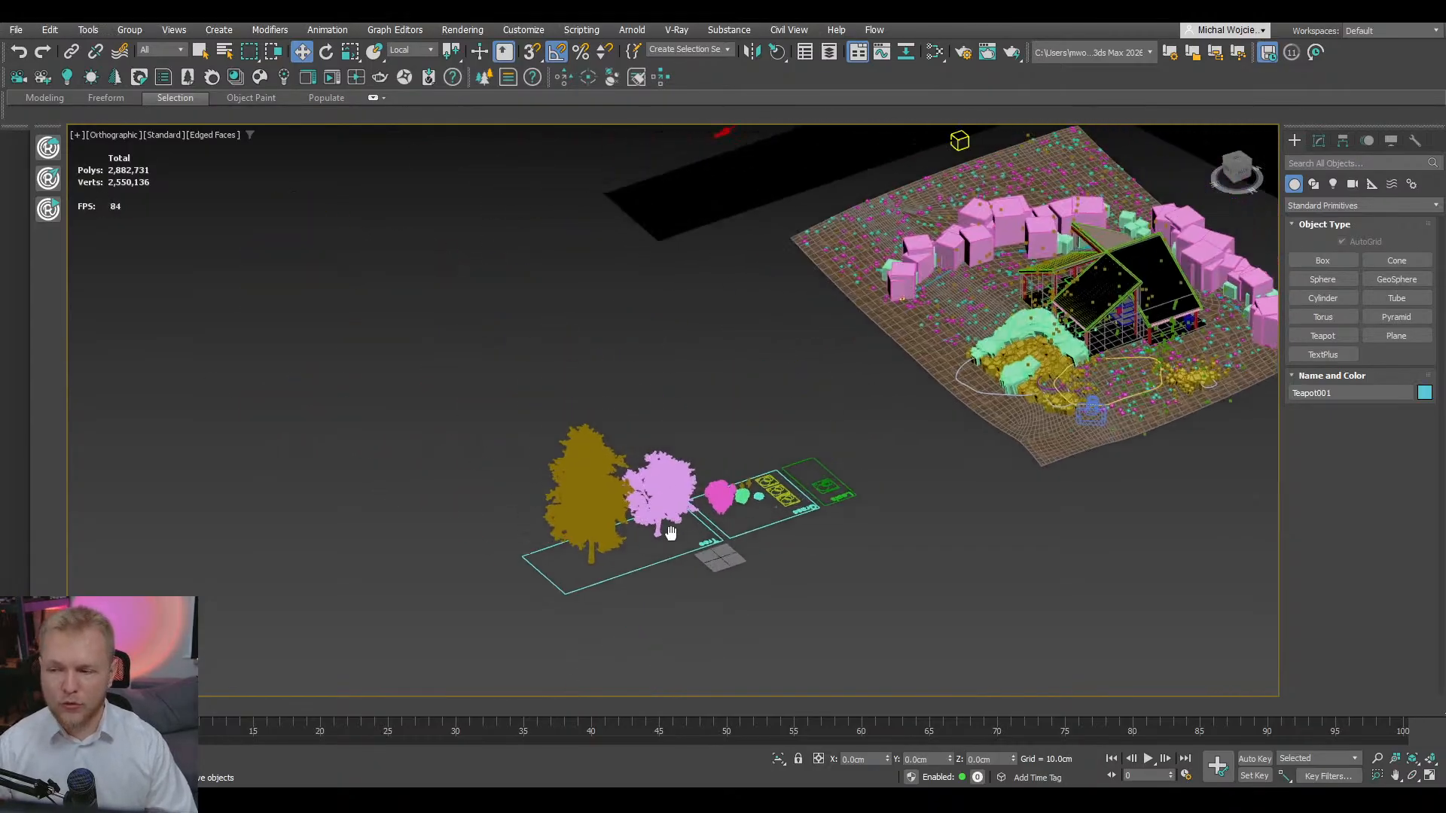
scroll(671, 527, down, 5)
middle_drag(848, 339, 829, 388)
scroll(723, 405, up, 5)
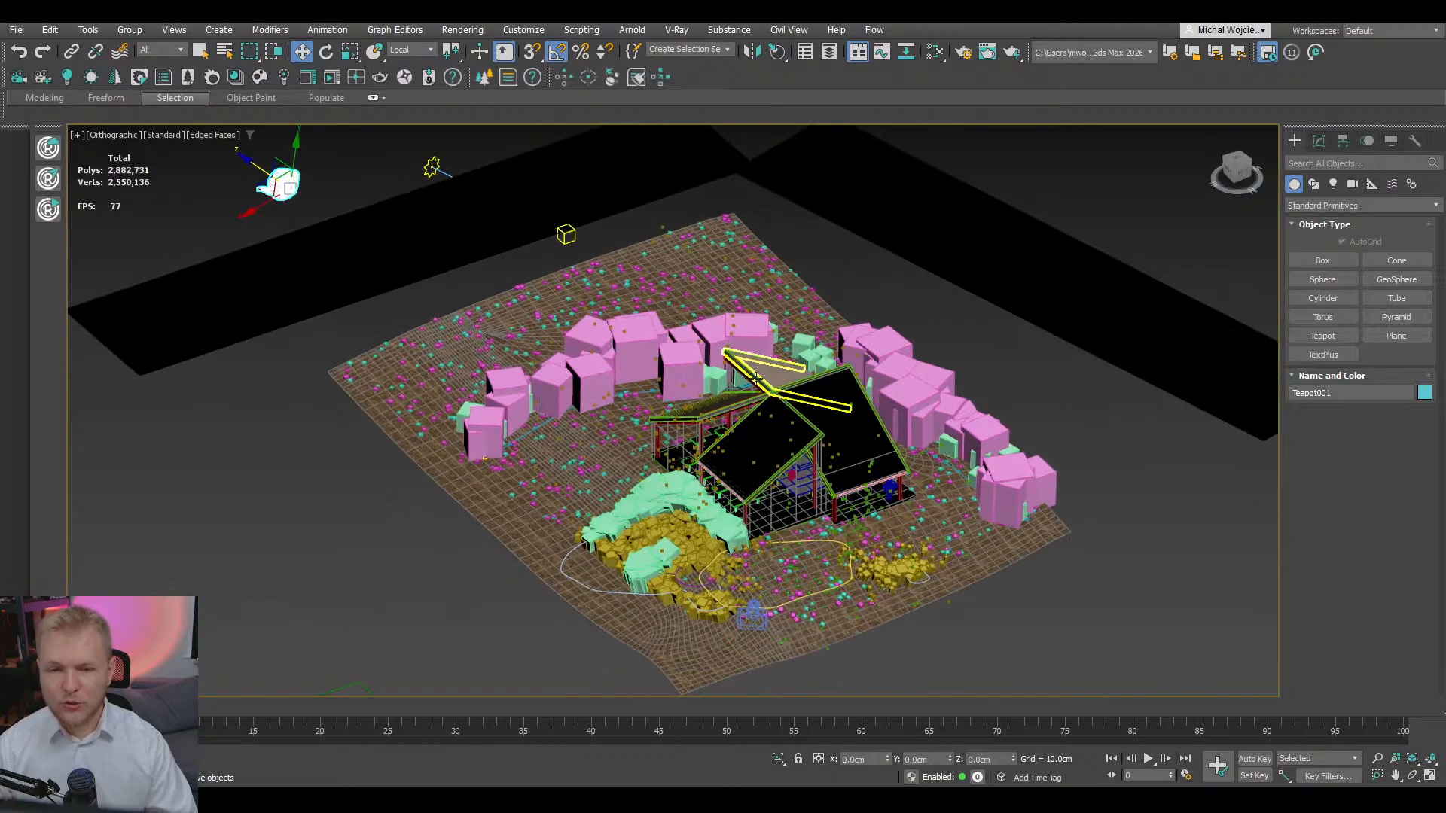
- Return to the Corona camera view and reposition the teapot with Place Highlight on the upper gable of the house glass
key(c)
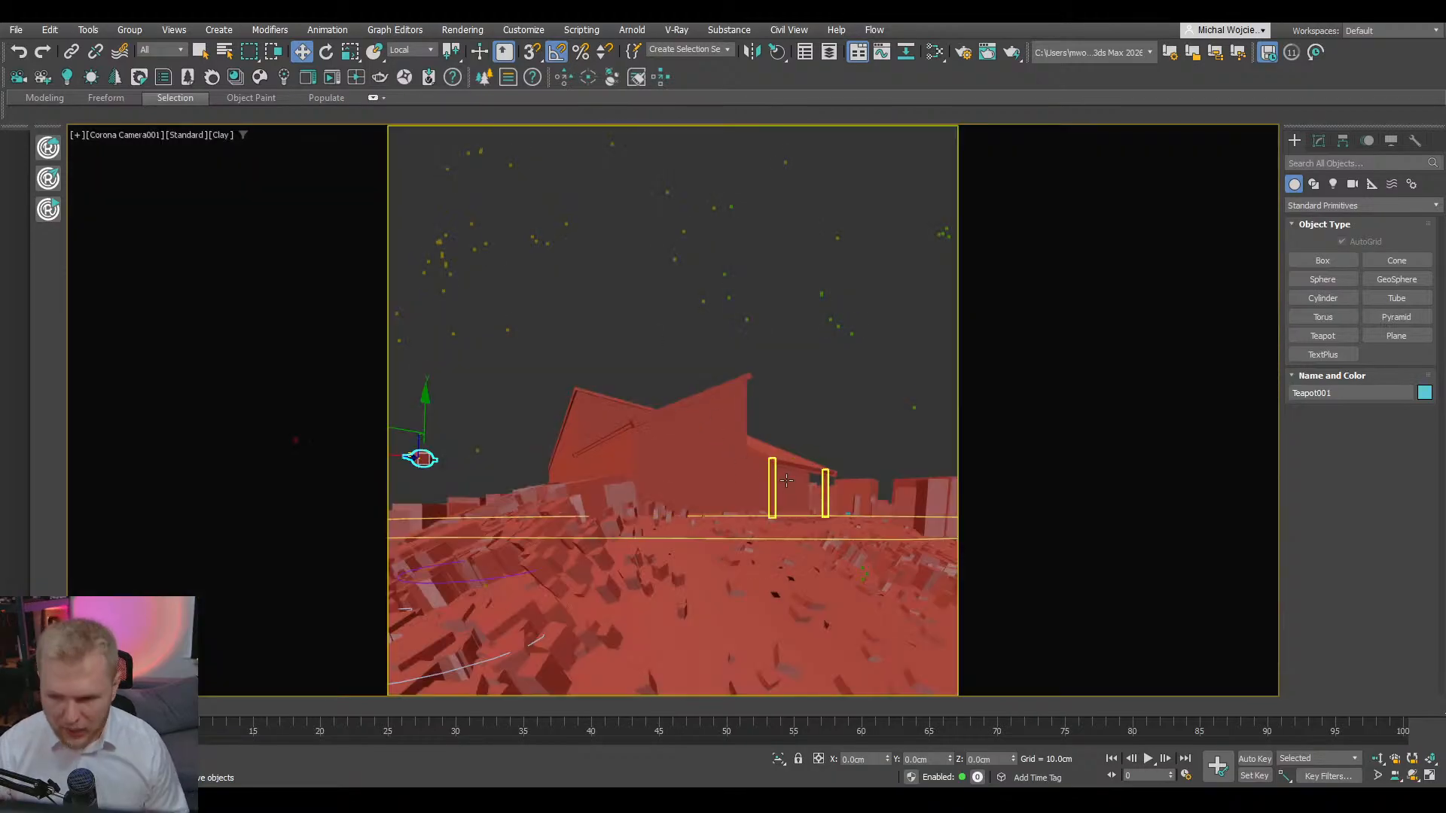
click(779, 52)
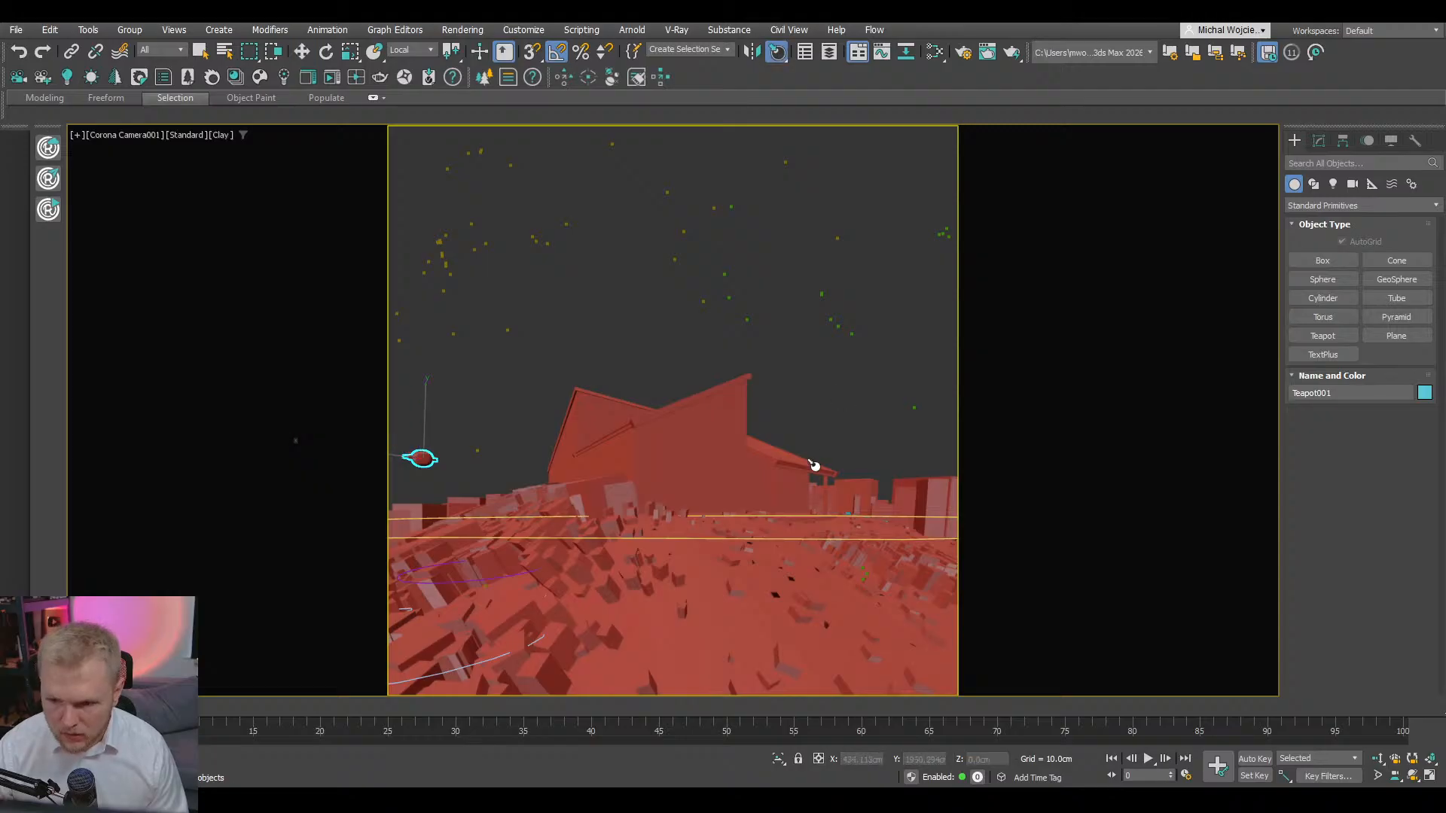
drag(798, 482, 740, 390)
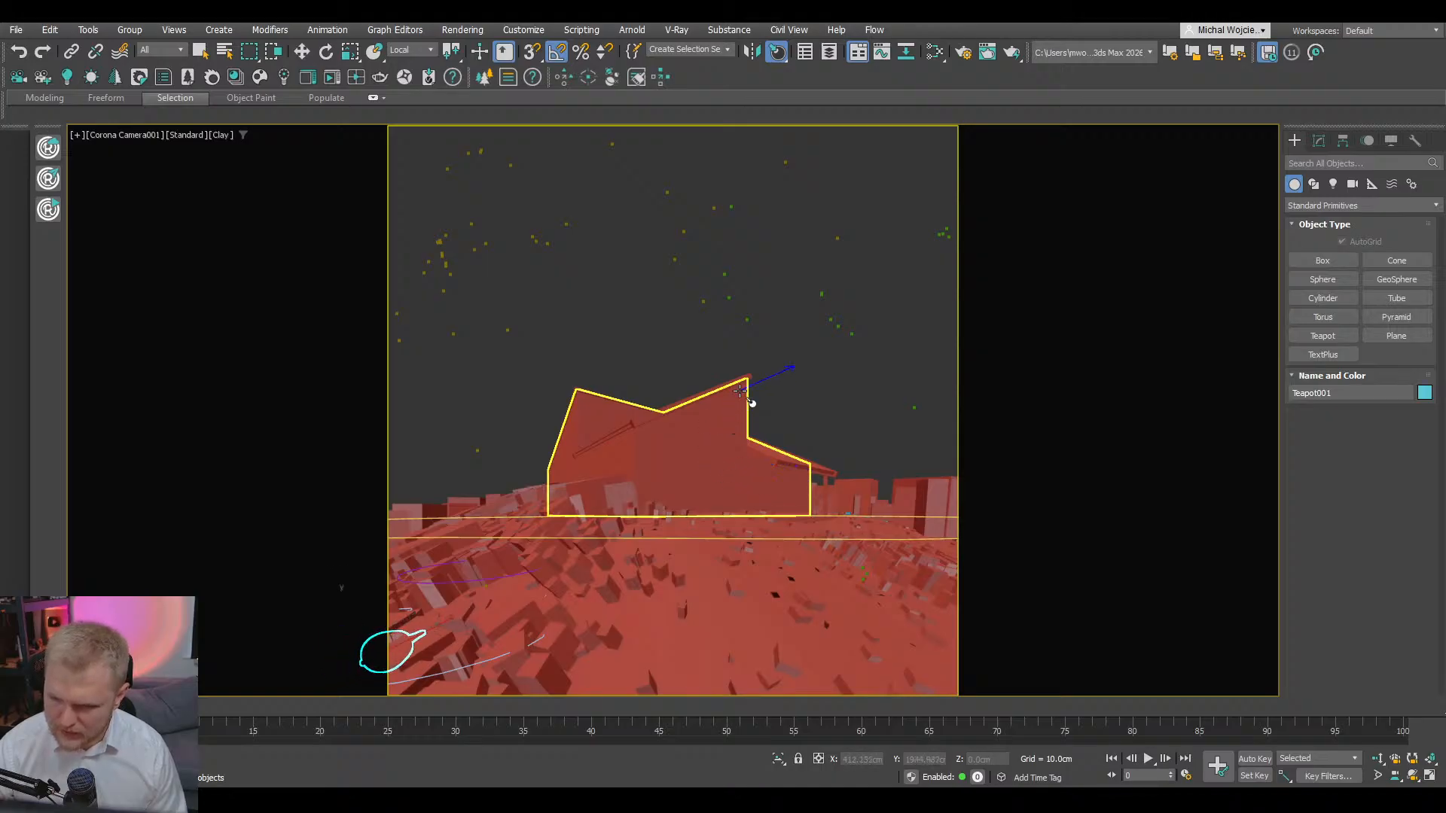
key(w)
drag(416, 638, 476, 598)
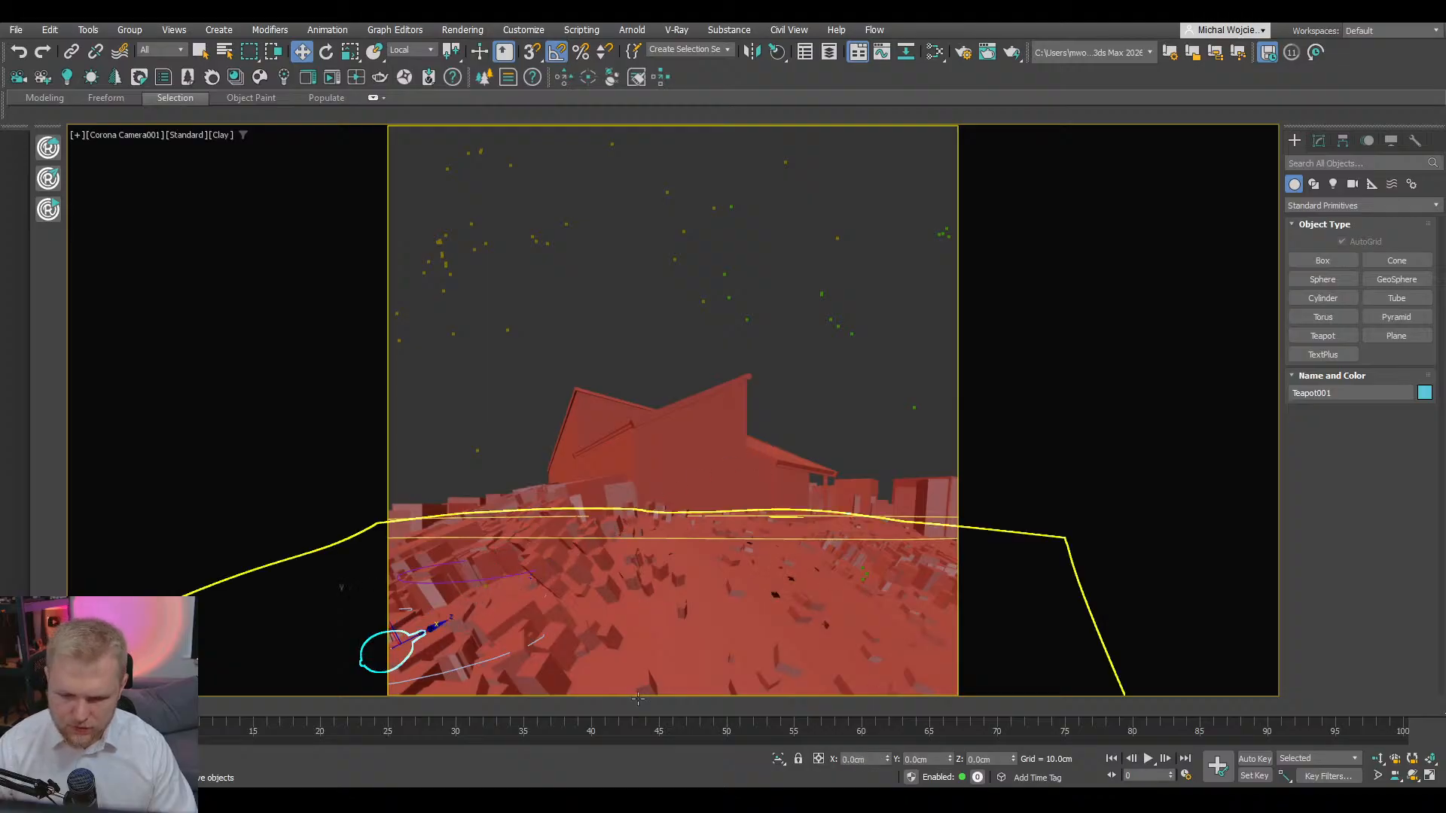
- In the orthographic view, move the teapot from the terrain edge up to the house and across to the planting beside it
click(1429, 778)
middle_click(419, 589)
key(alt+w)
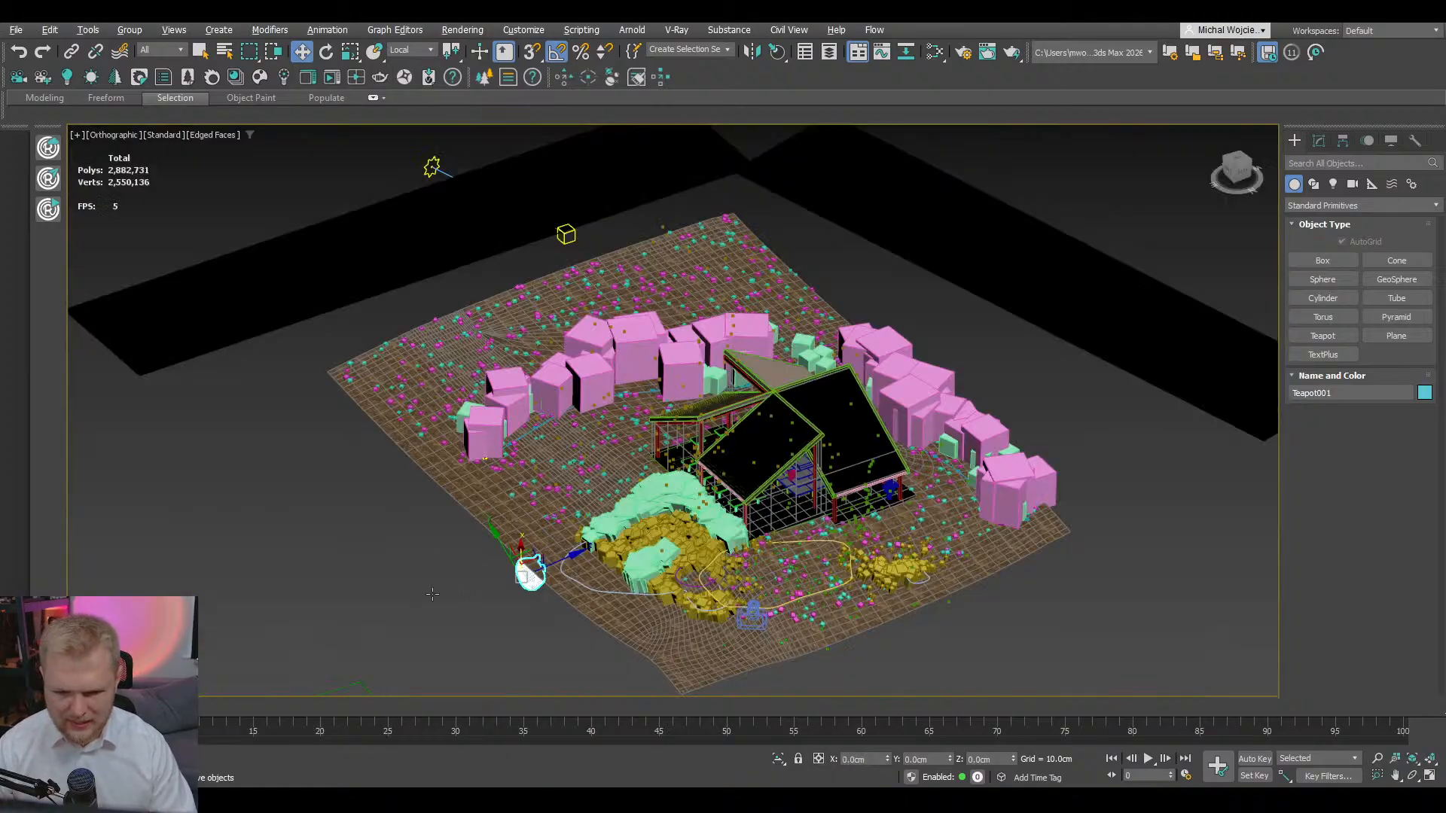
alt+middle_drag(742, 392, 858, 339)
middle_drag(858, 339, 783, 455)
scroll(783, 455, up, 5)
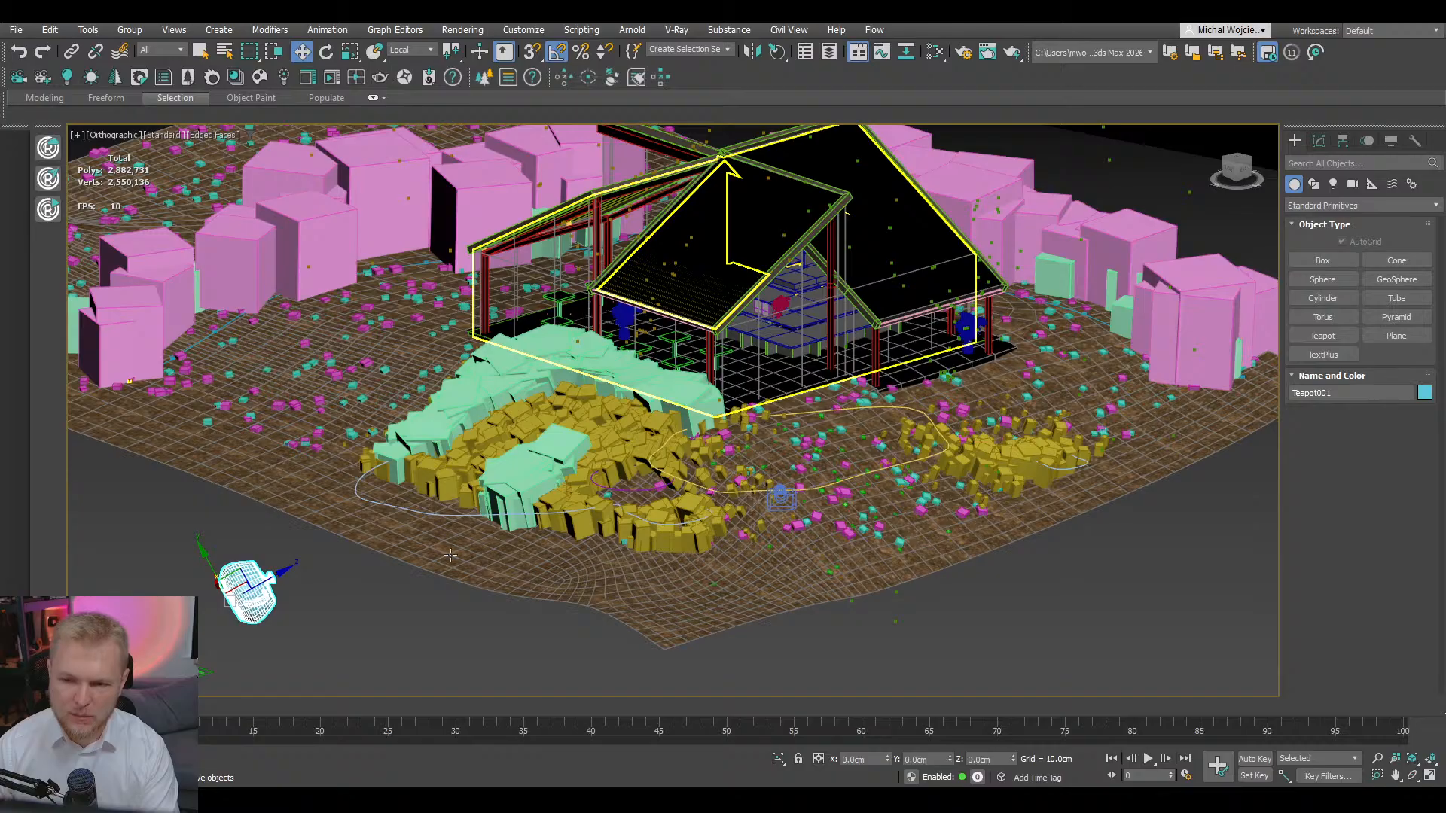
drag(273, 573, 838, 248)
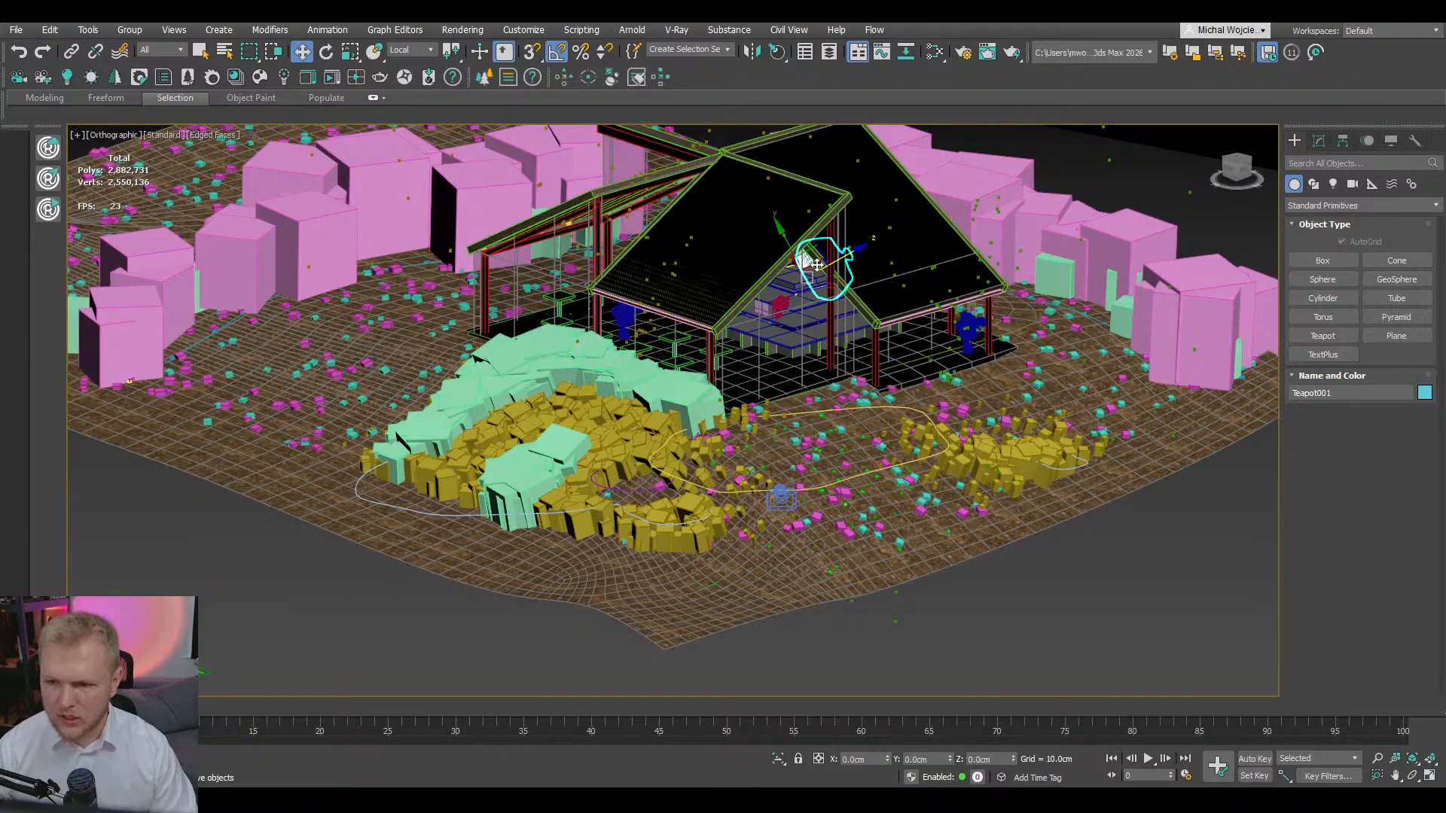
alt+middle_drag(820, 264, 655, 234)
drag(656, 233, 890, 336)
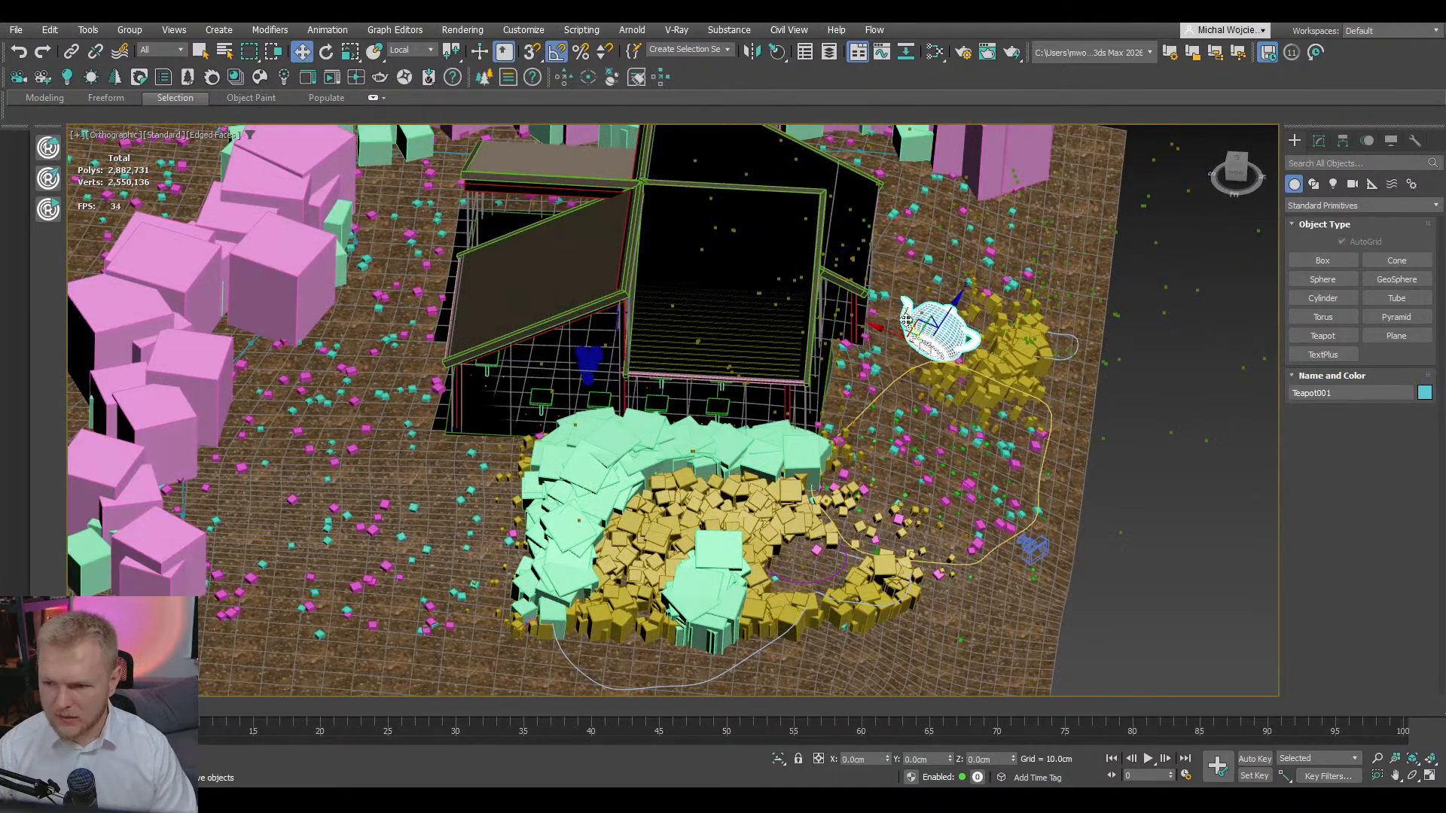
alt+middle_drag(889, 336, 821, 288)
- Isolate the teapot with the house glass in the camera view and reposition the teapot with Place Highlight on the glass
key(c)
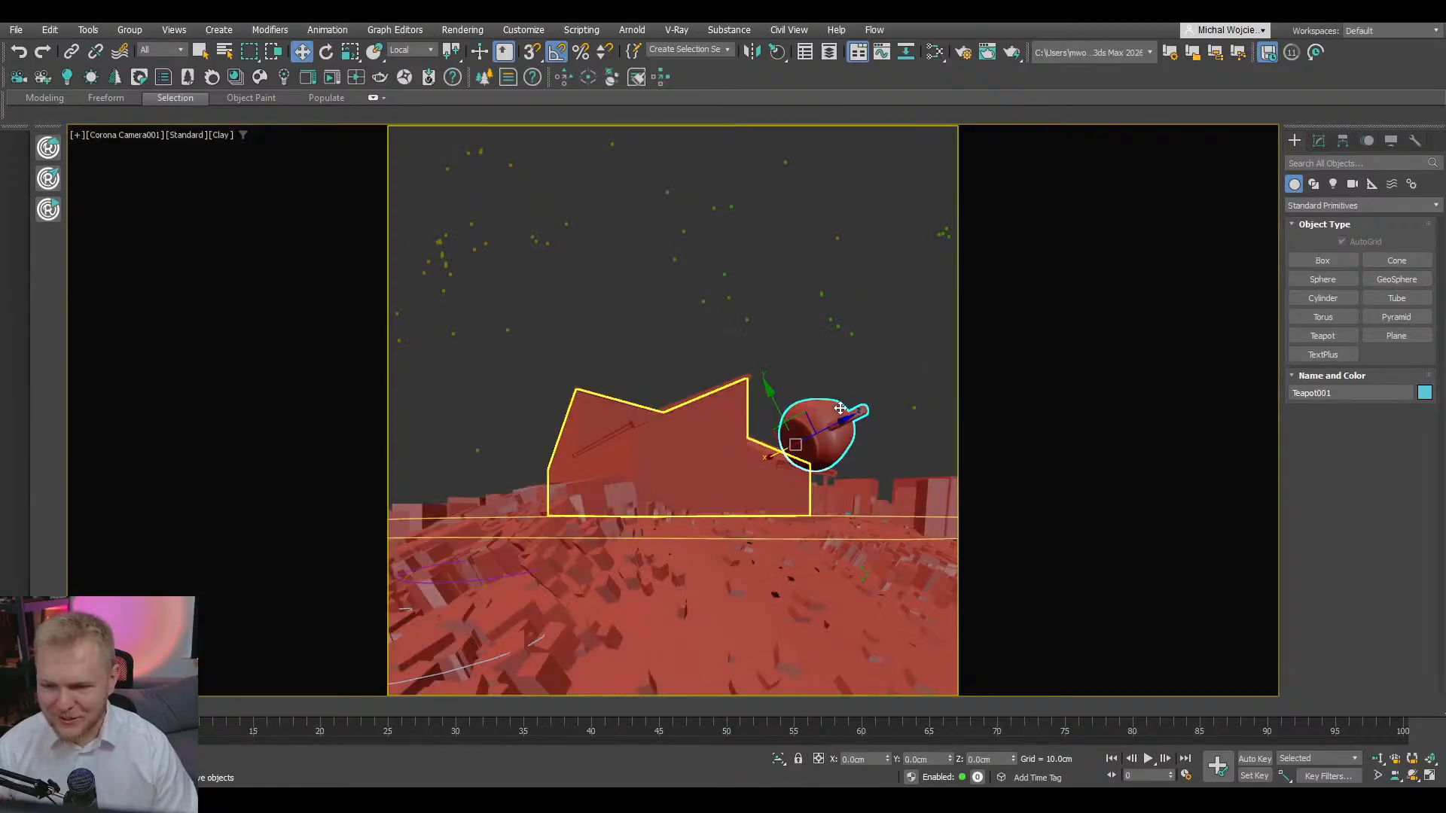
ctrl+click(736, 456)
key(alt+q)
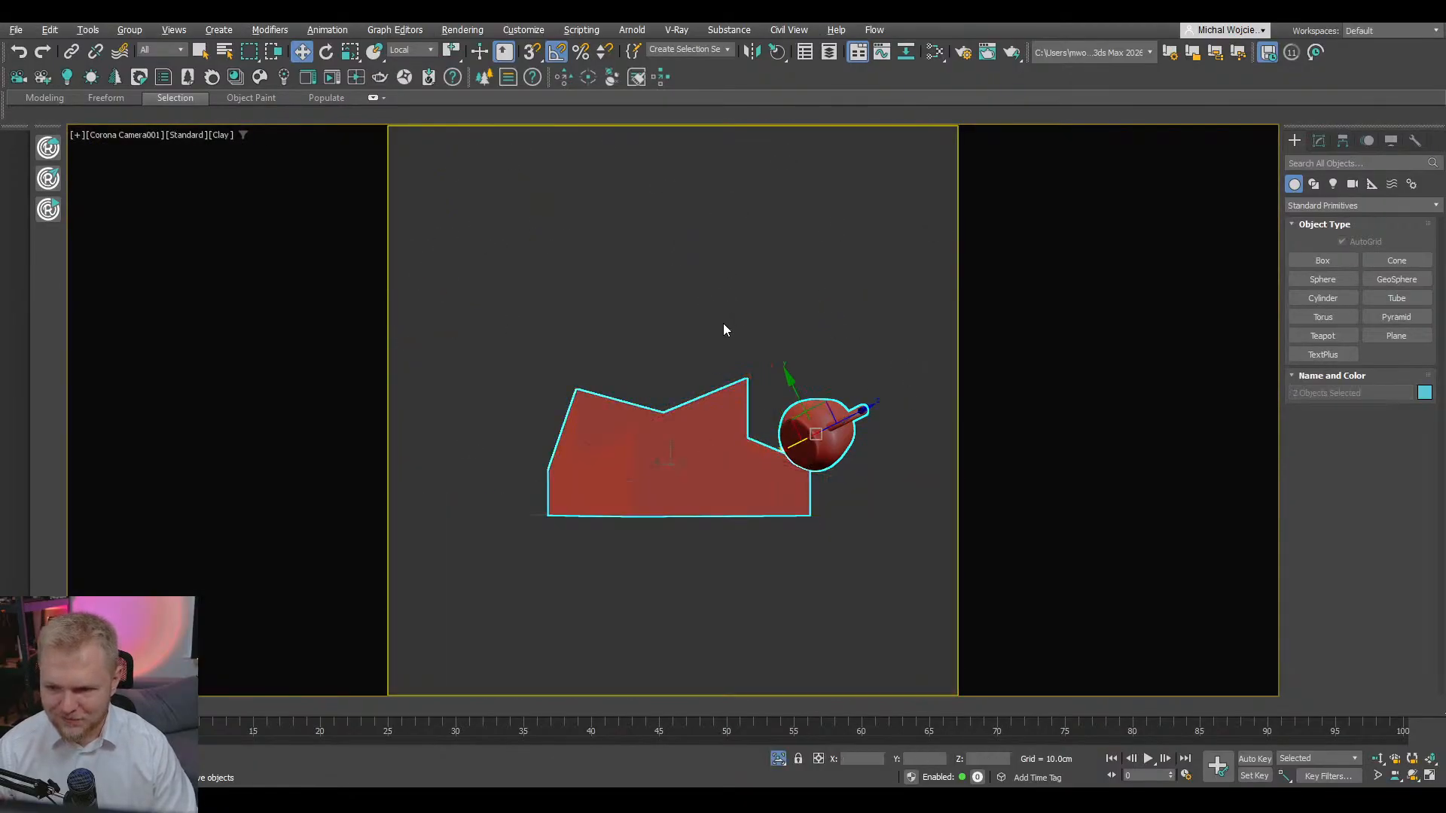
click(834, 425)
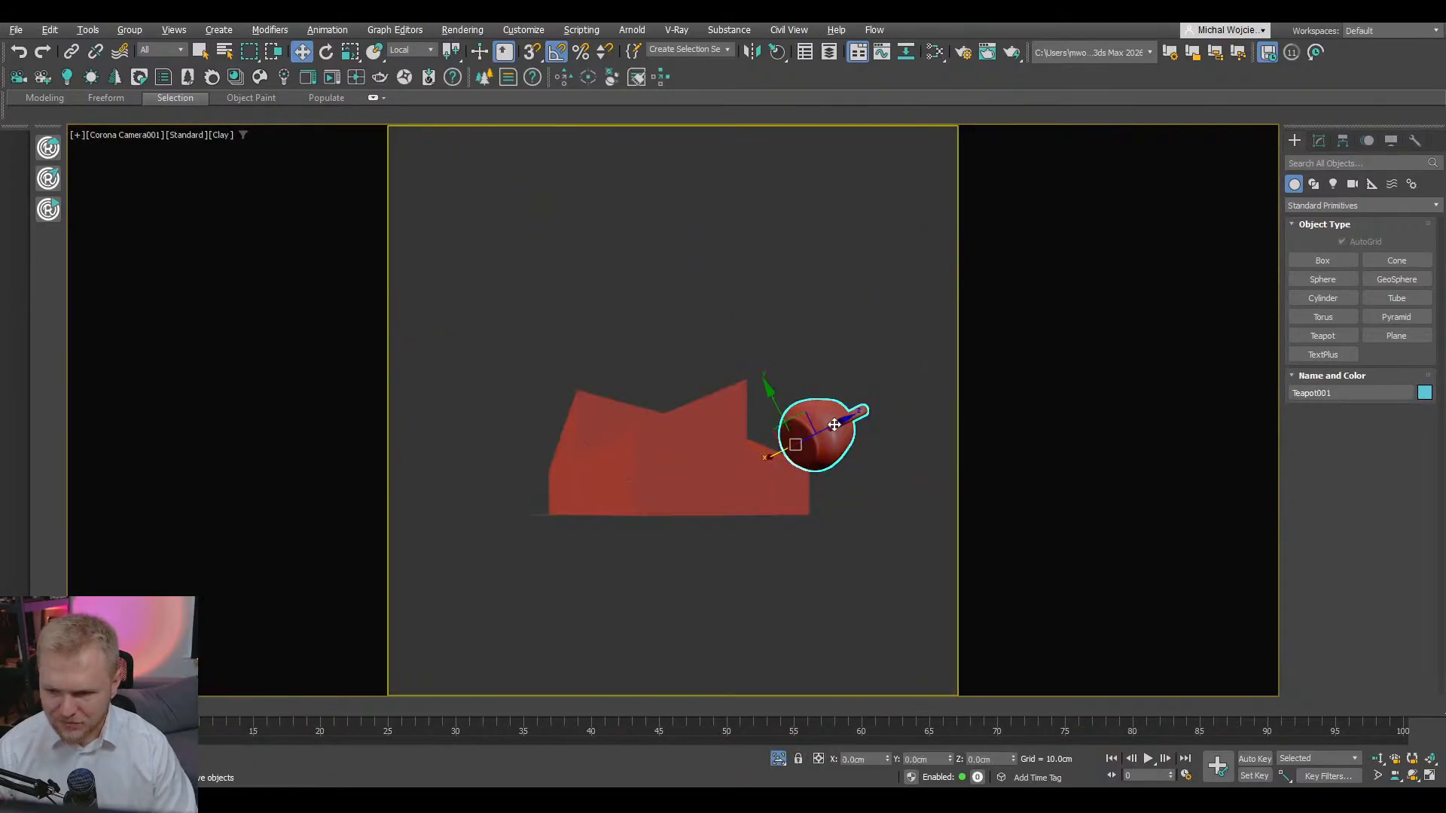
click(778, 52)
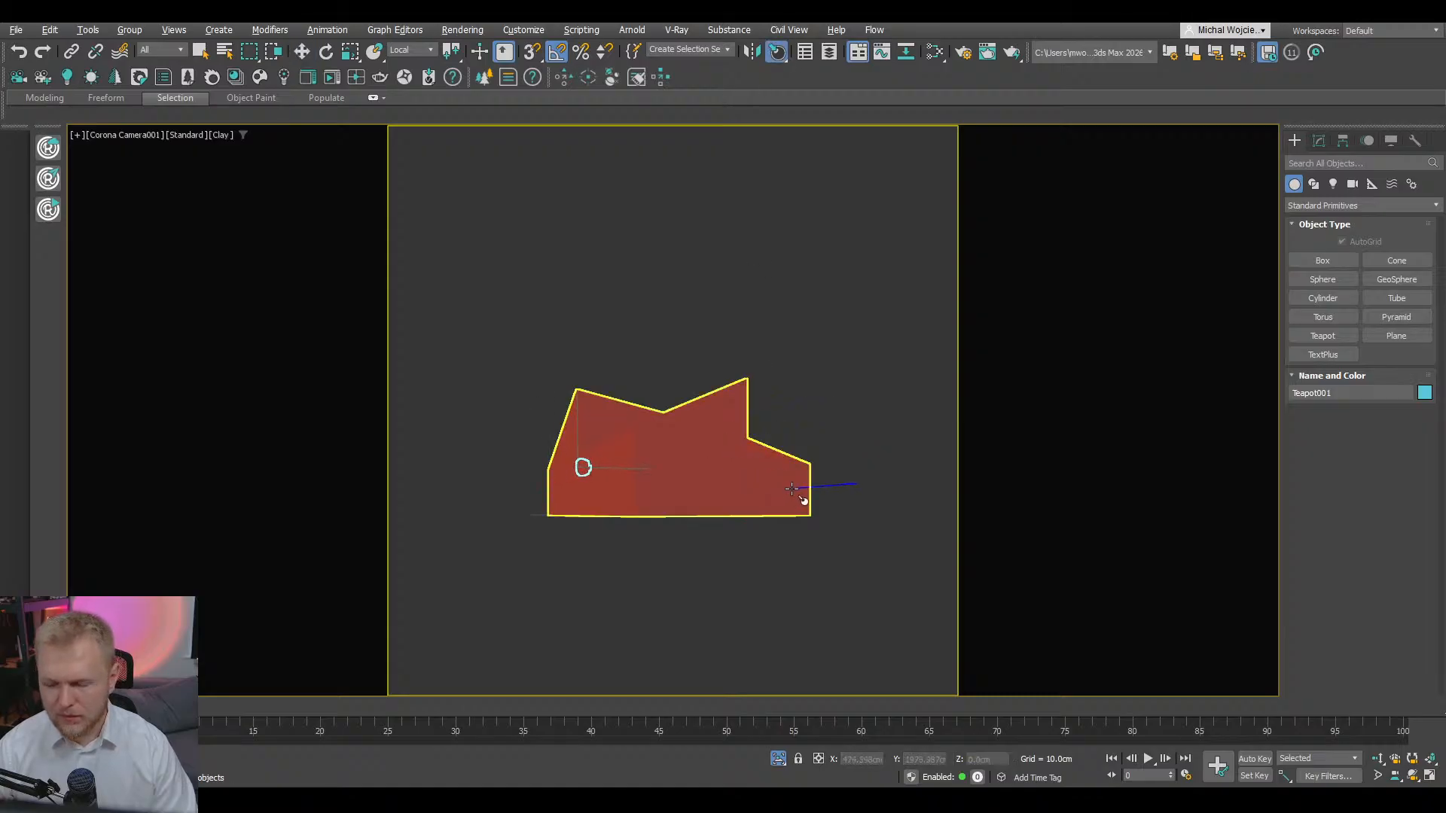
drag(792, 489, 797, 489)
right_click(798, 486)
right_click(832, 407)
- Select the house glass object and inspect its Editable Poly polygons and its wireframe display
click(694, 472)
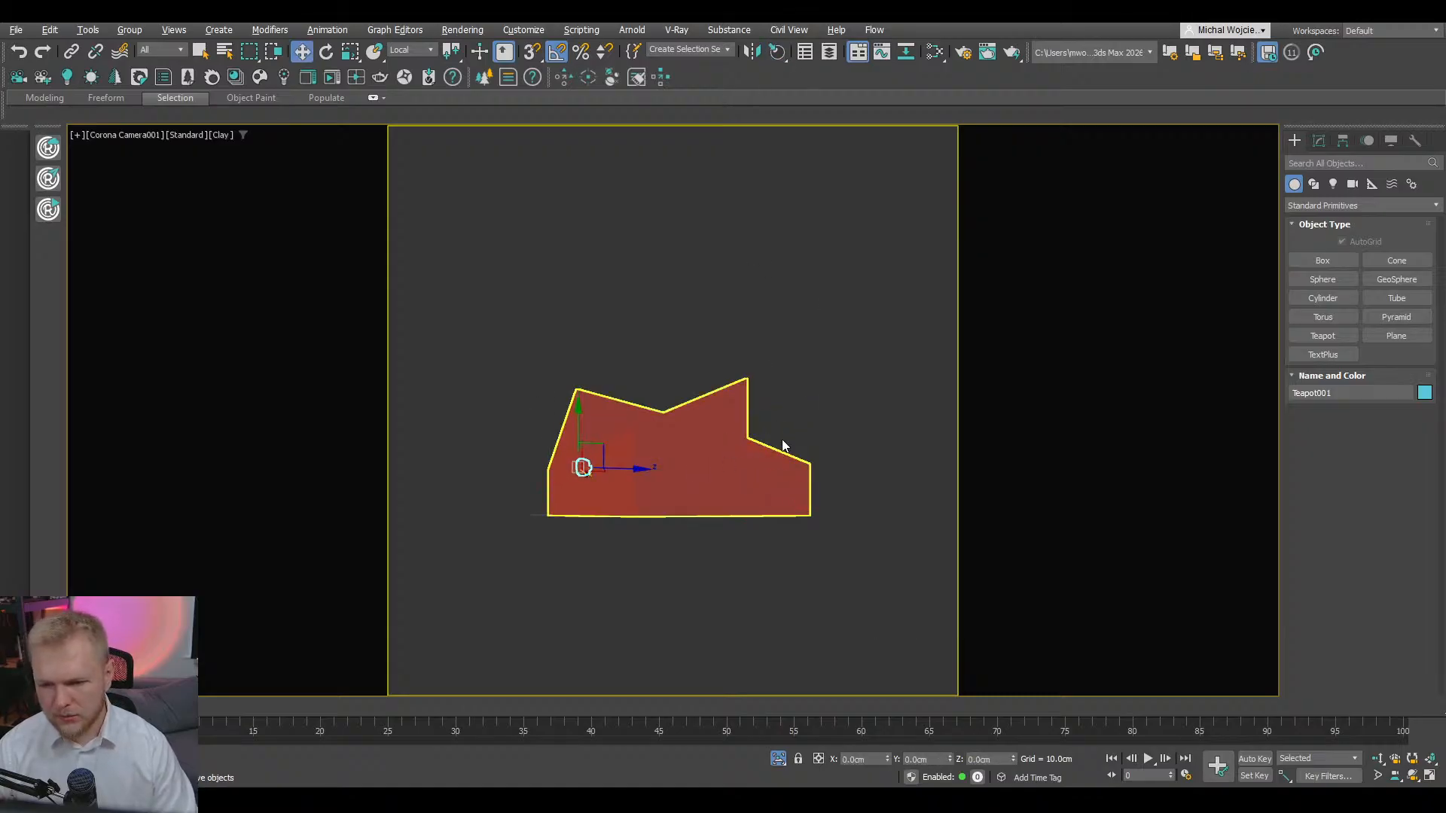
key(1)
click(782, 482)
key(4)
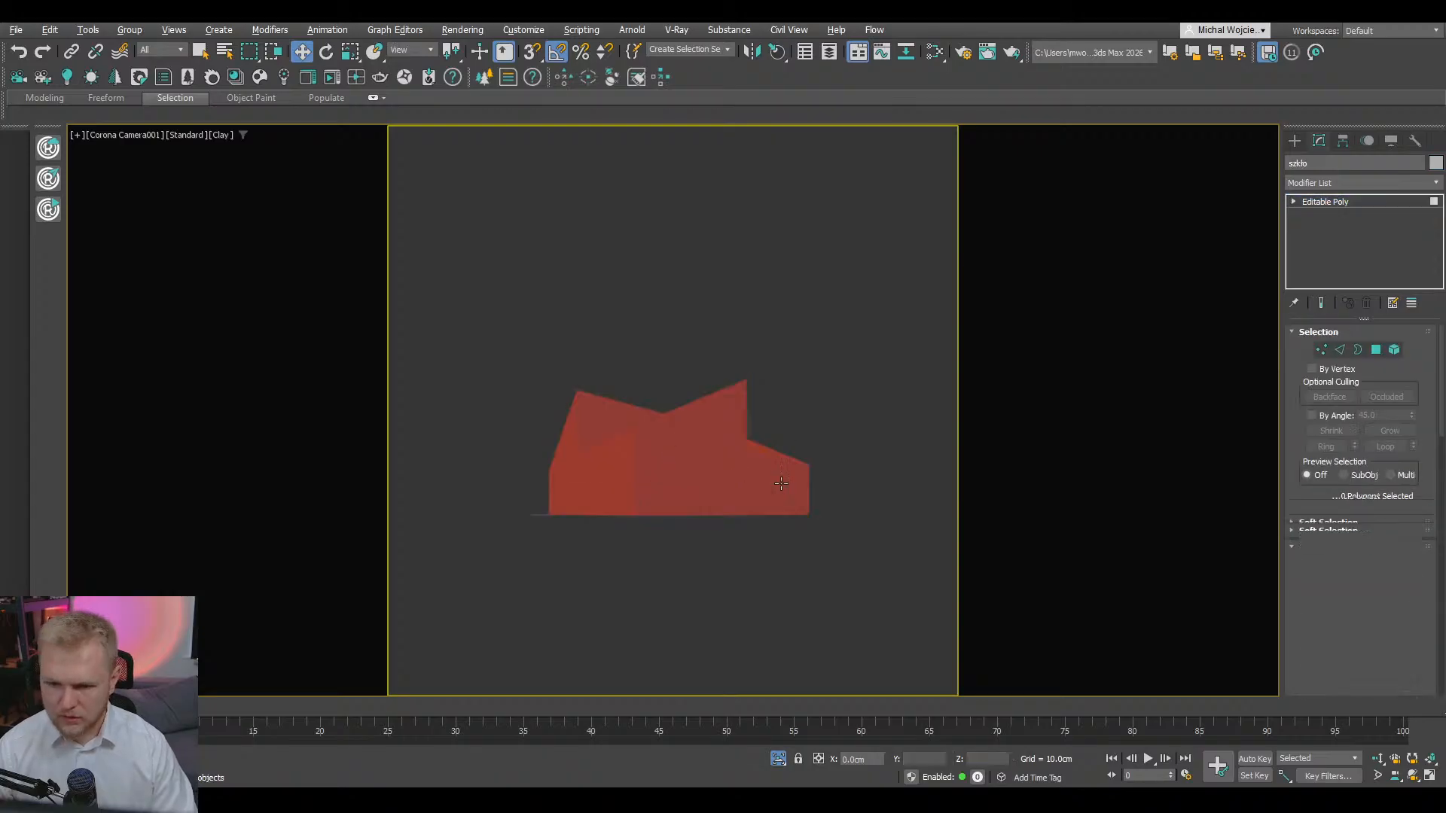
key(ctrl+a)
click(1376, 351)
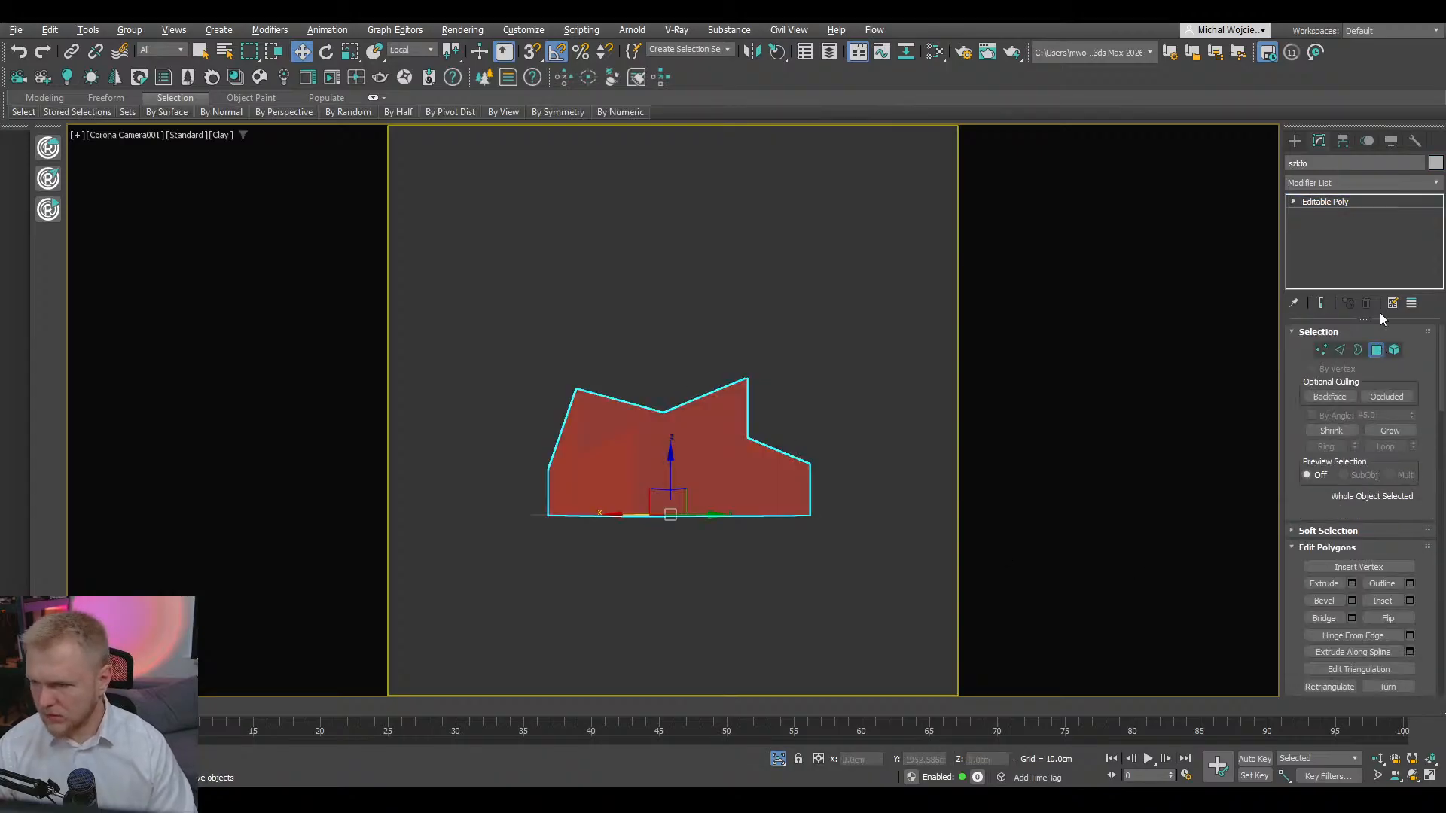
click(1337, 183)
click(1301, 143)
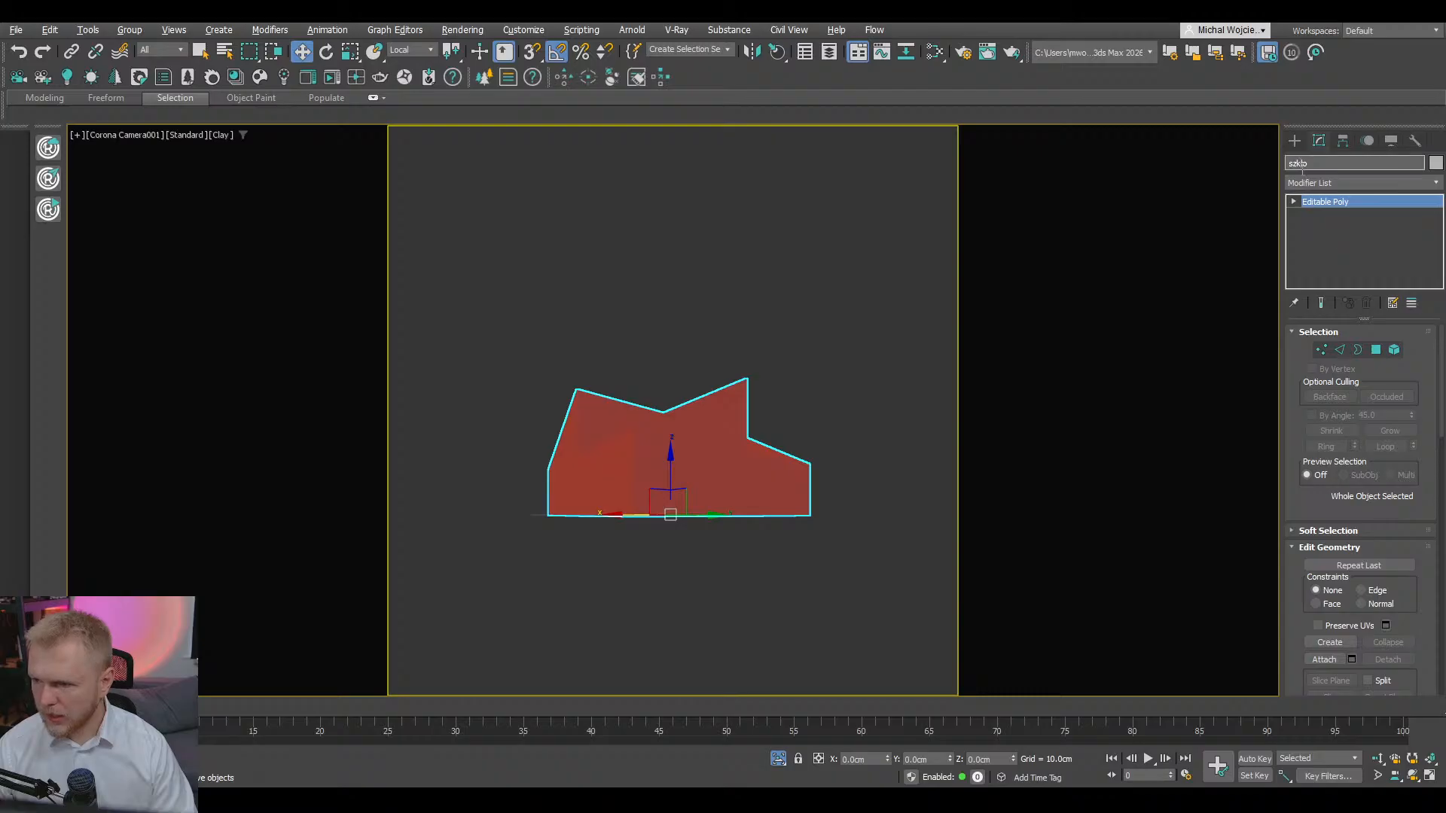
click(1335, 183)
key(F3)
key(F3)
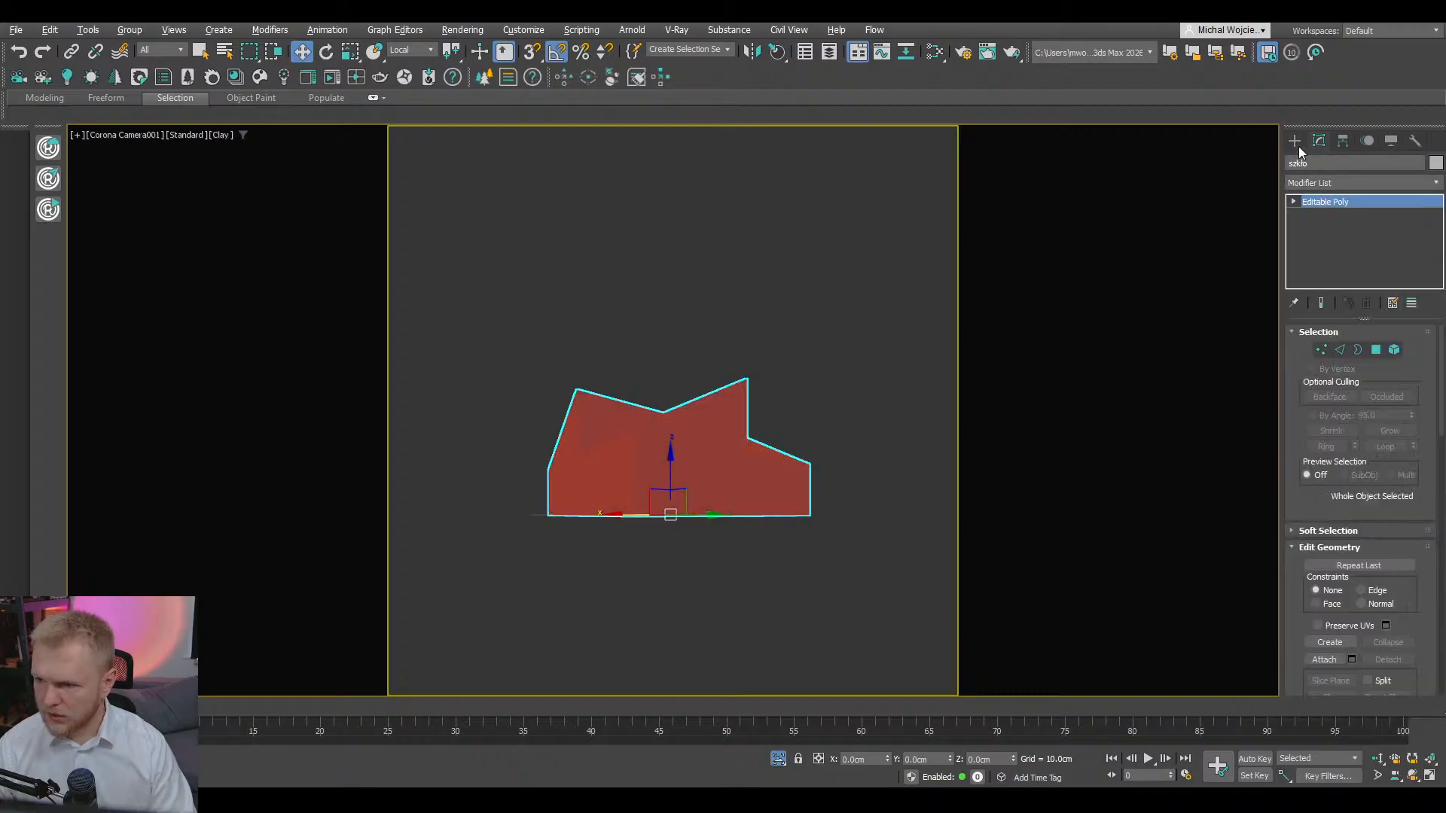
- Create a box with AutoGrid across the lower gable of the house glass in the camera view
click(1295, 141)
click(1318, 261)
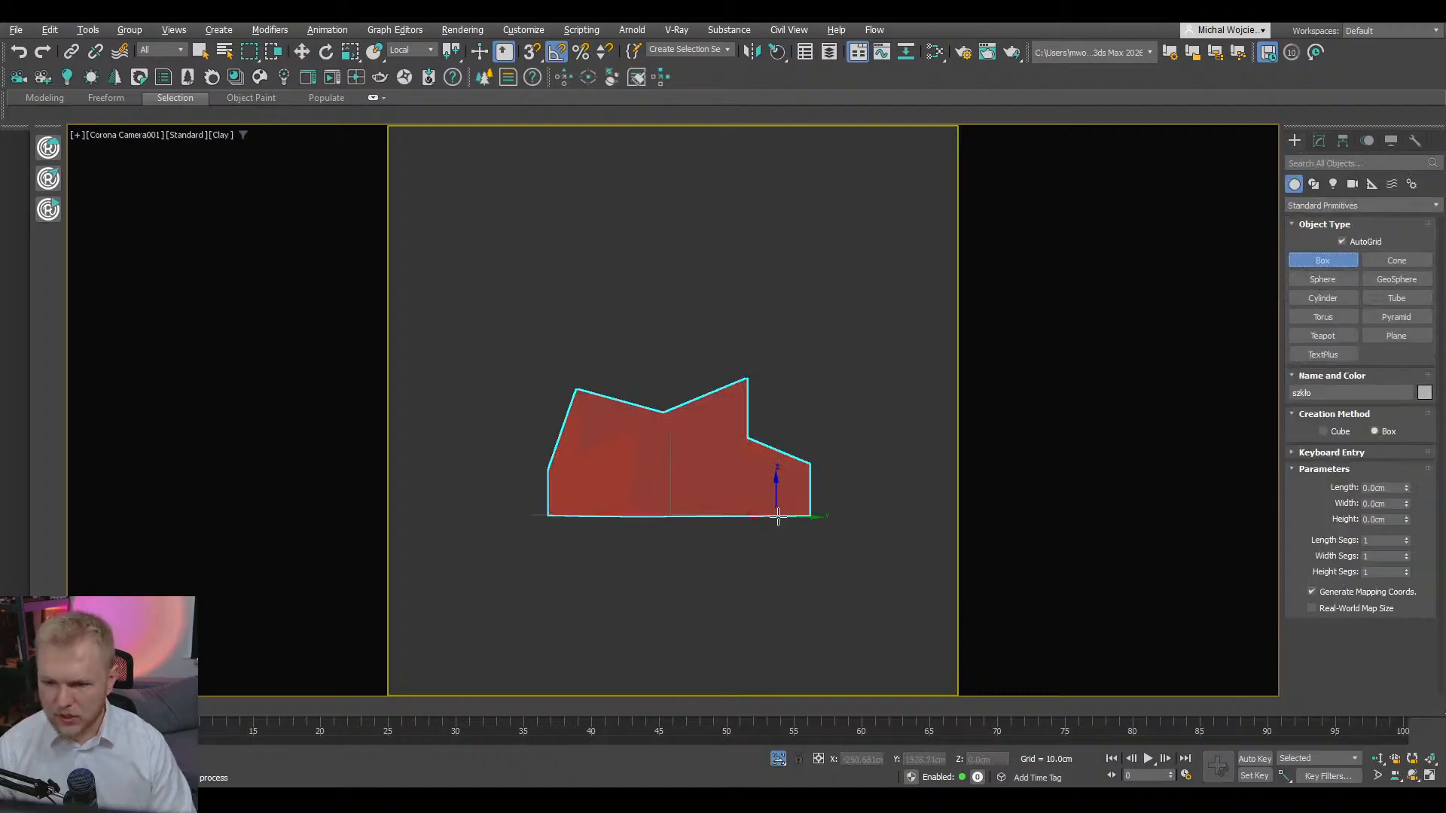
drag(783, 487, 685, 443)
right_click(733, 298)
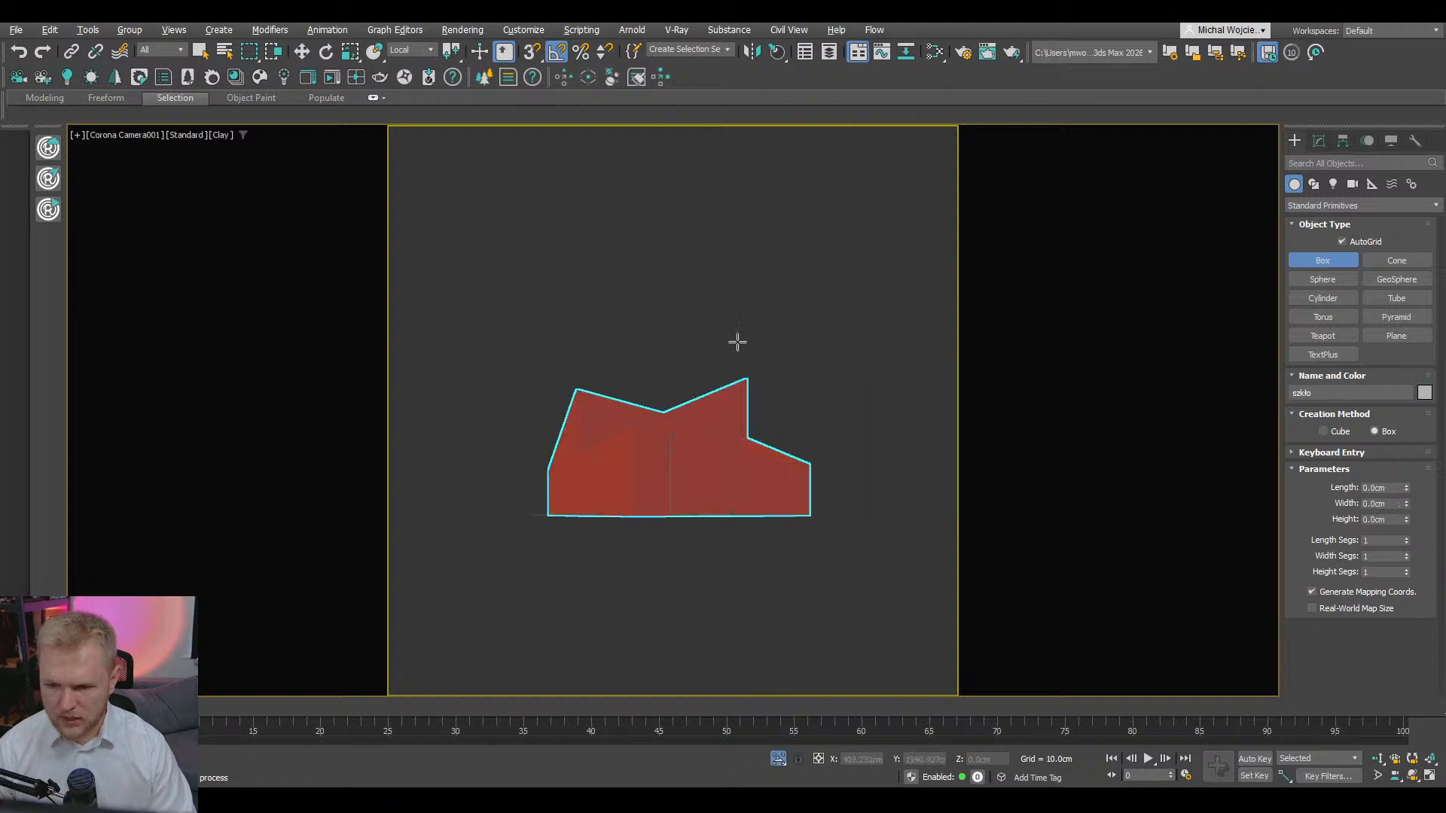
drag(789, 510, 688, 442)
click(707, 410)
right_click(730, 300)
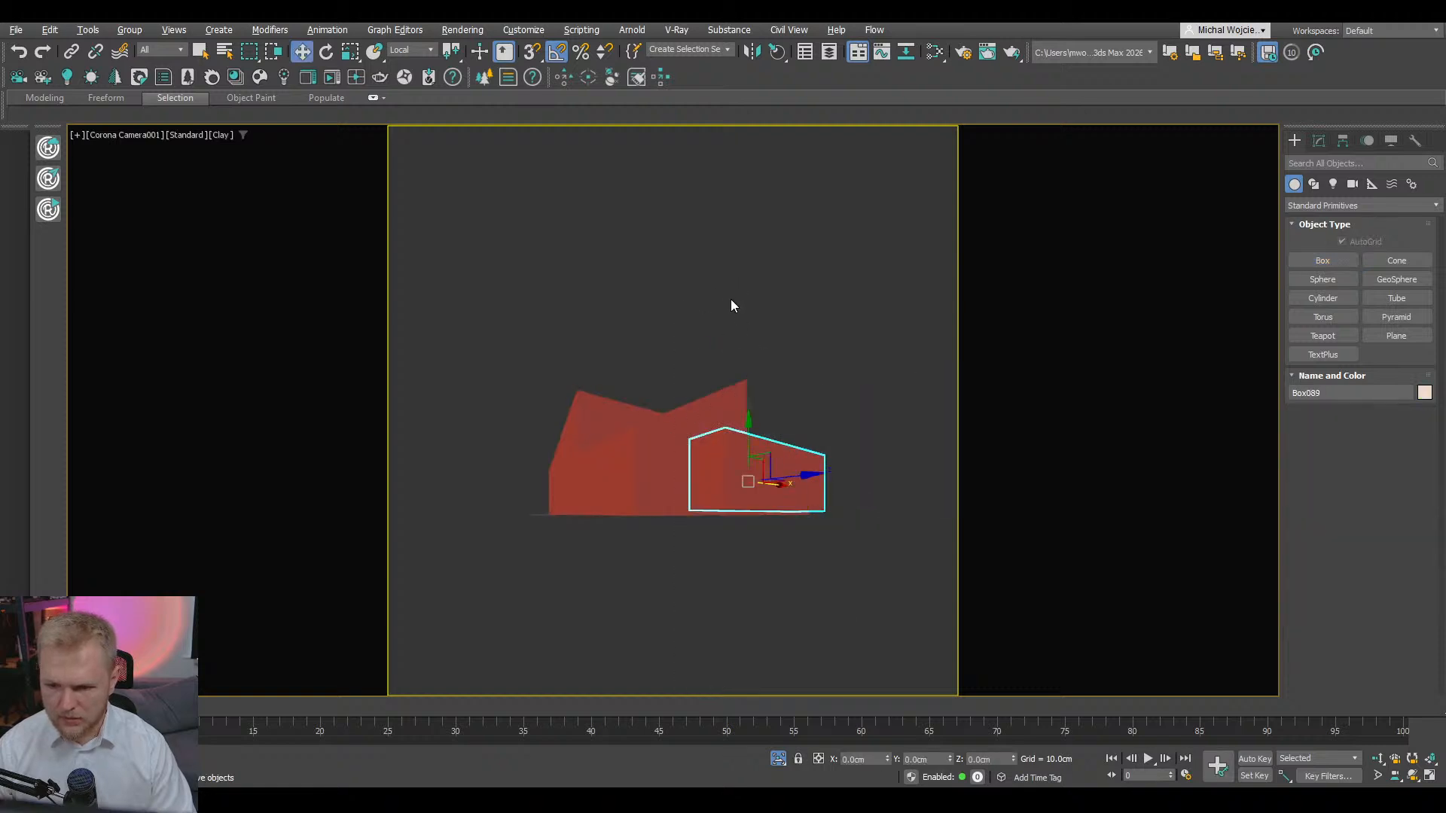
- Select the teapot in the camera view and reposition it with Place Highlight on the box covering the house glass
key(F3)
click(583, 467)
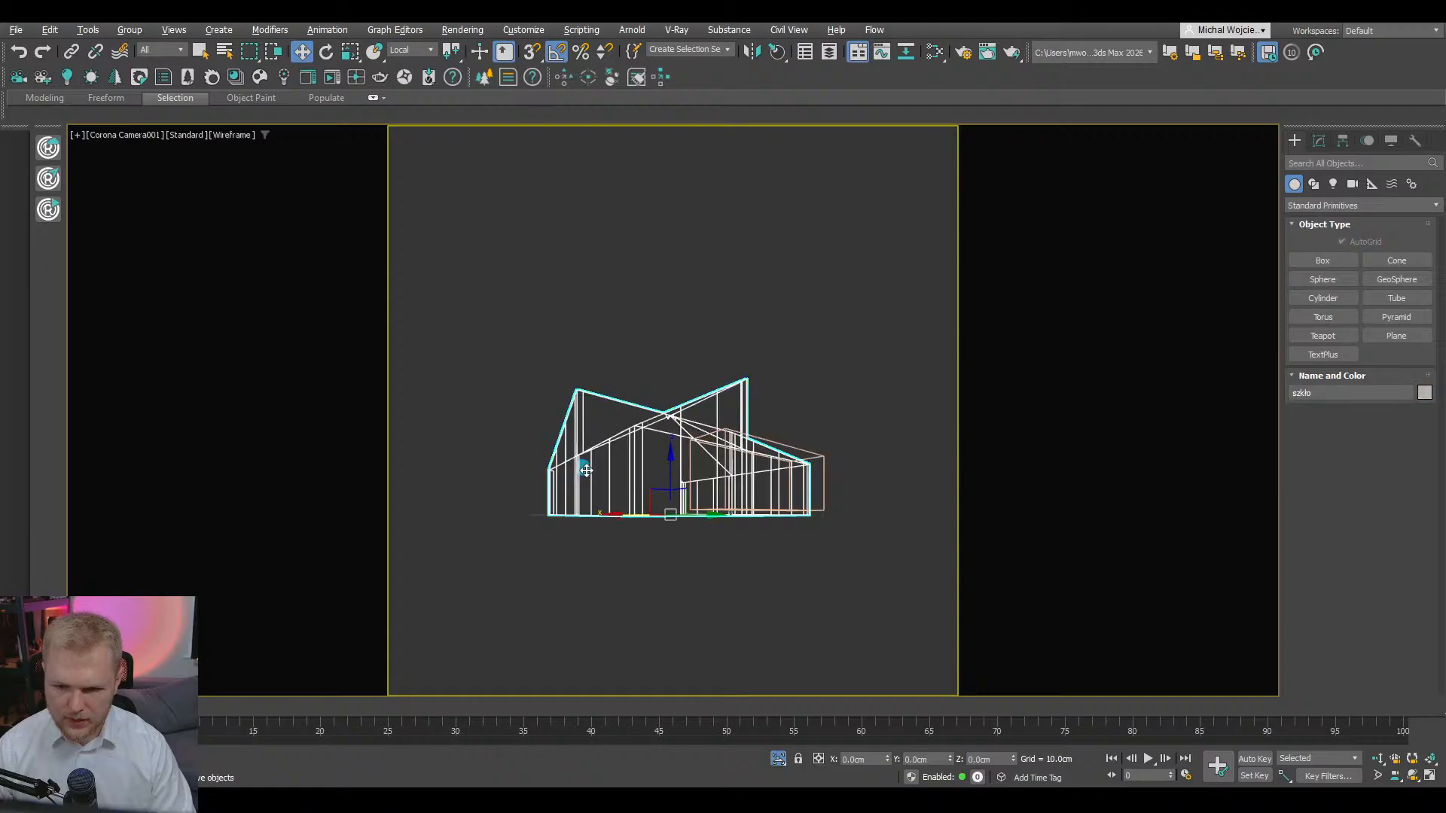
click(374, 51)
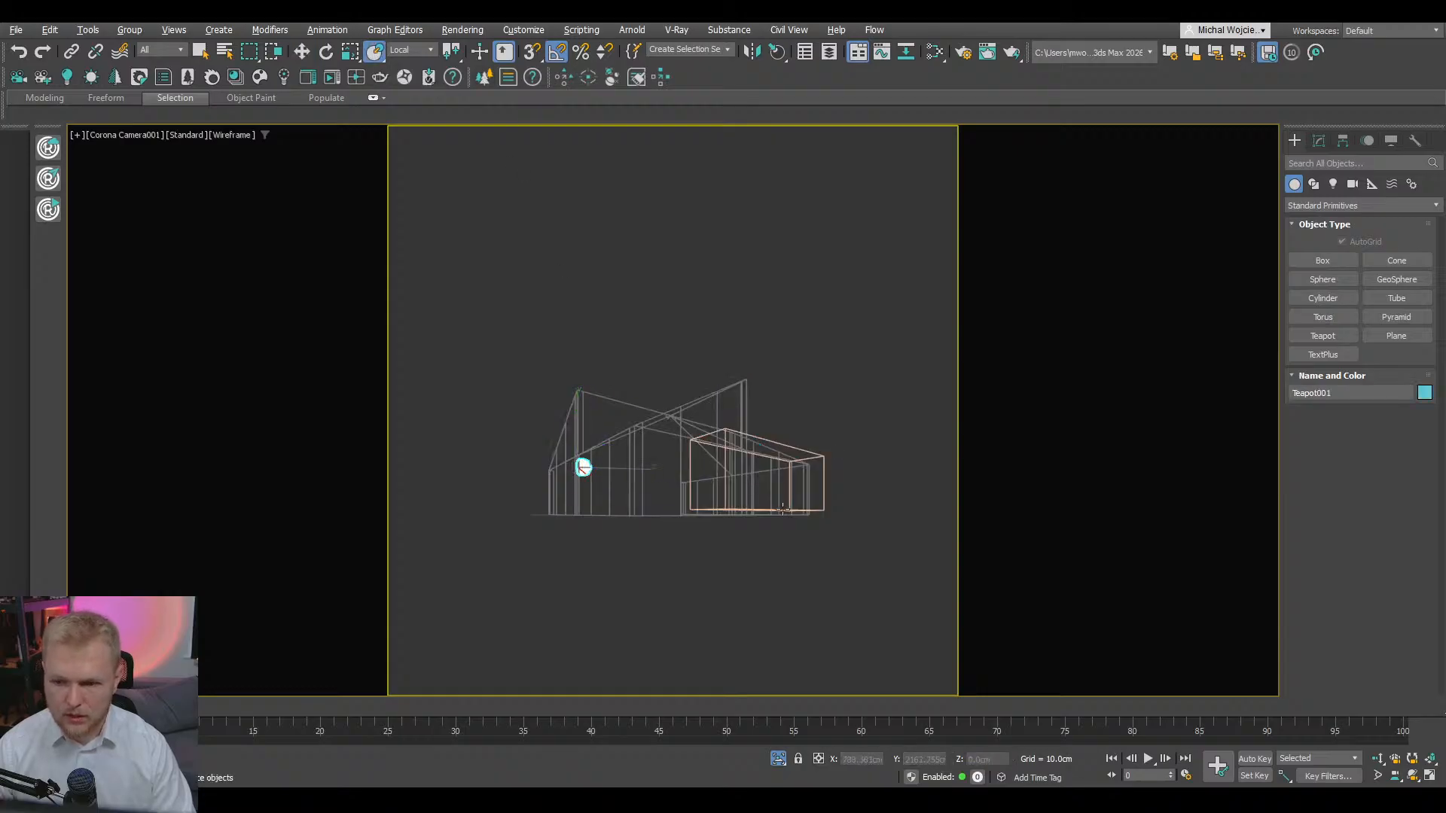
click(412, 49)
click(405, 64)
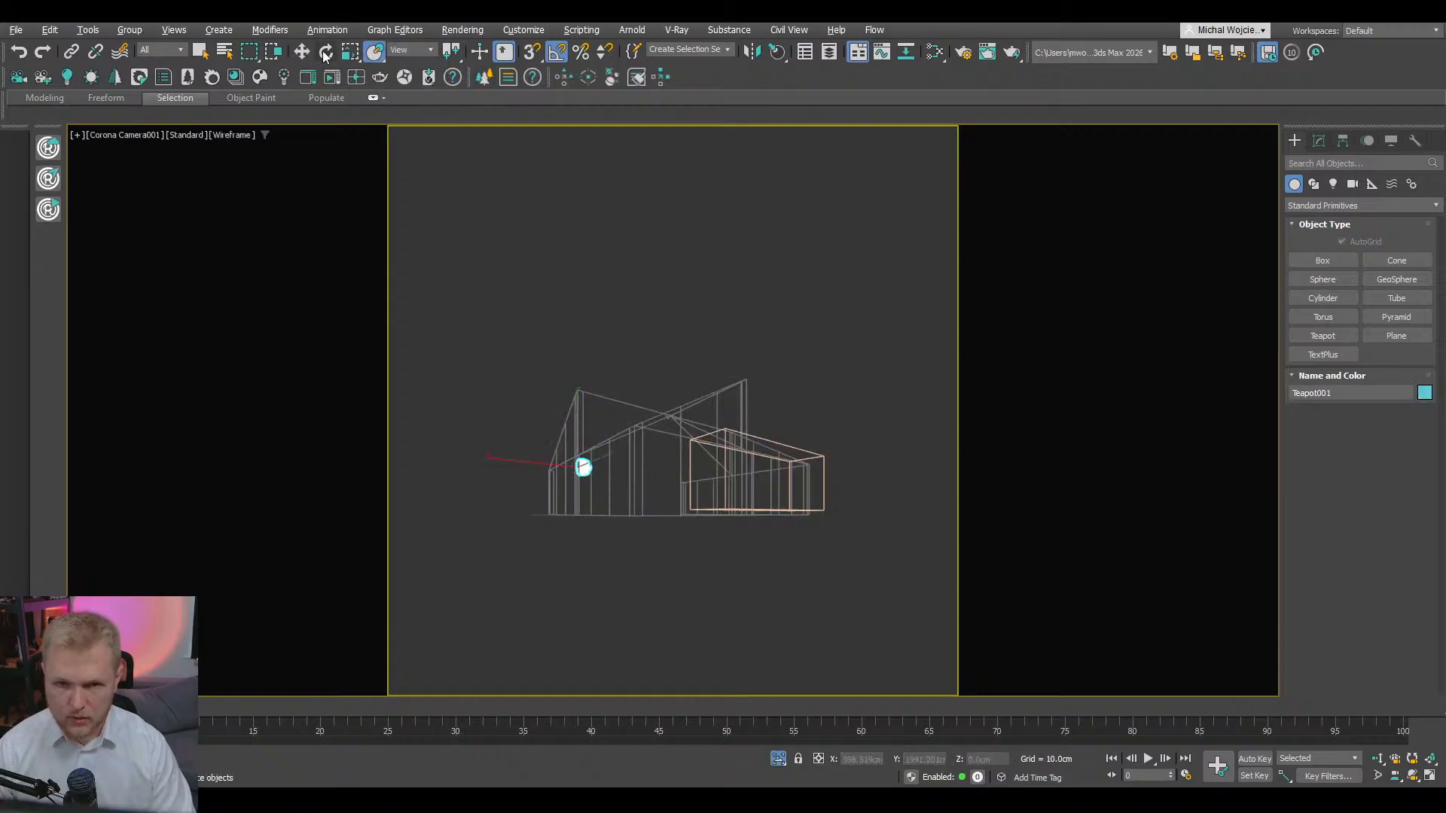
click(777, 51)
key(F3)
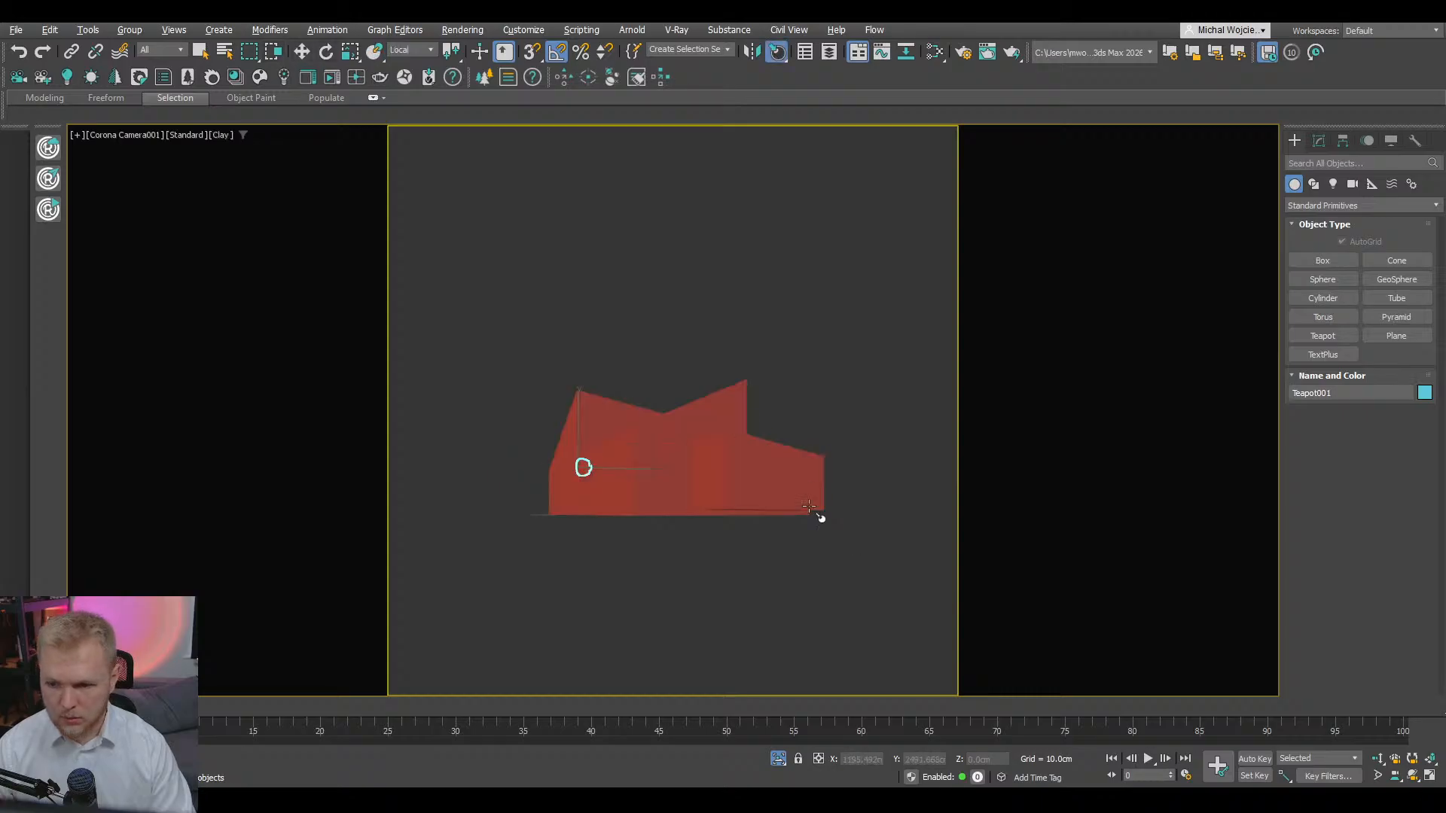
key(w)
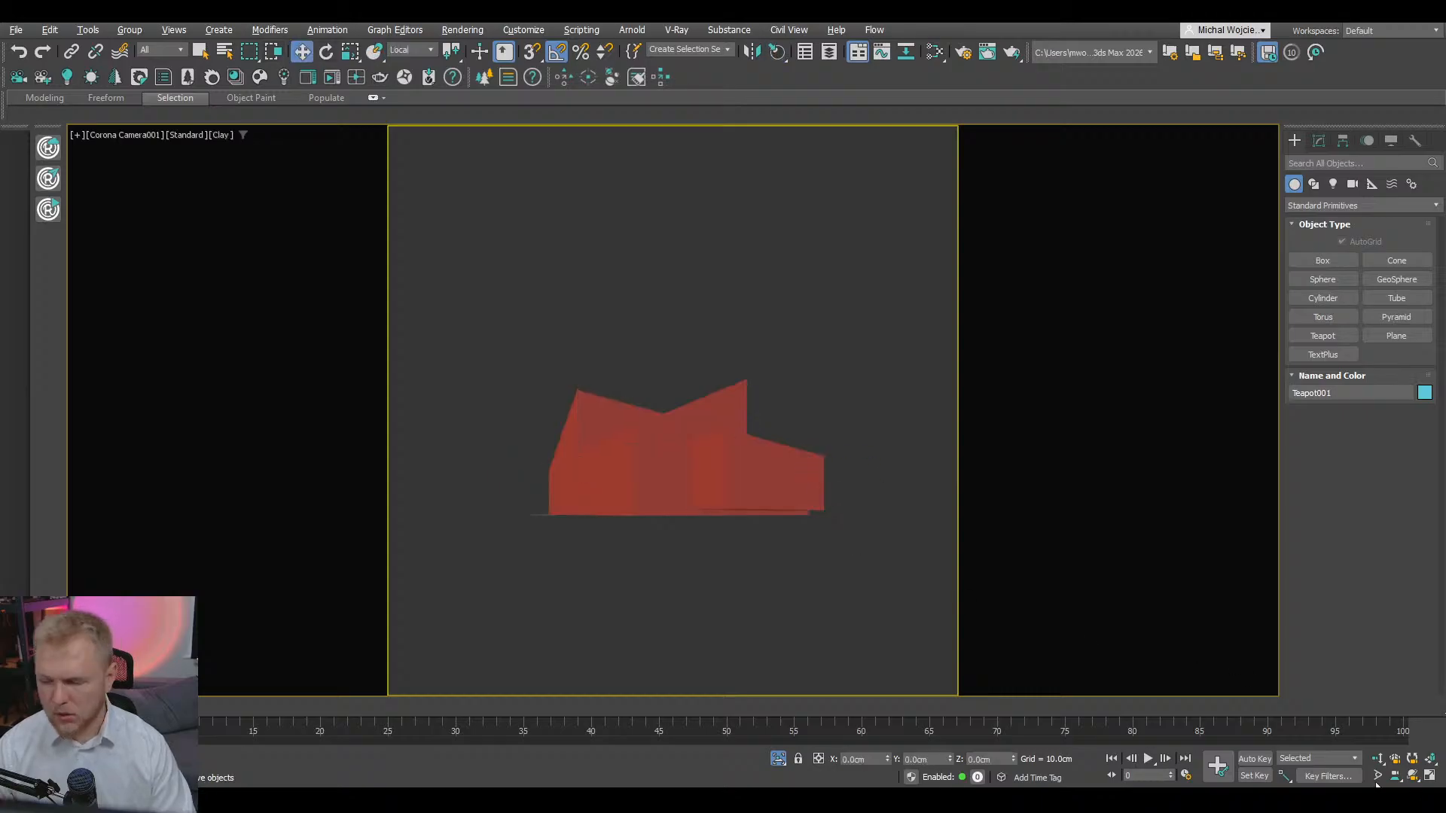
- Check the teapot's position relative to the house in the orthographic view and delete the box
click(1429, 778)
scroll(492, 584, down, 5)
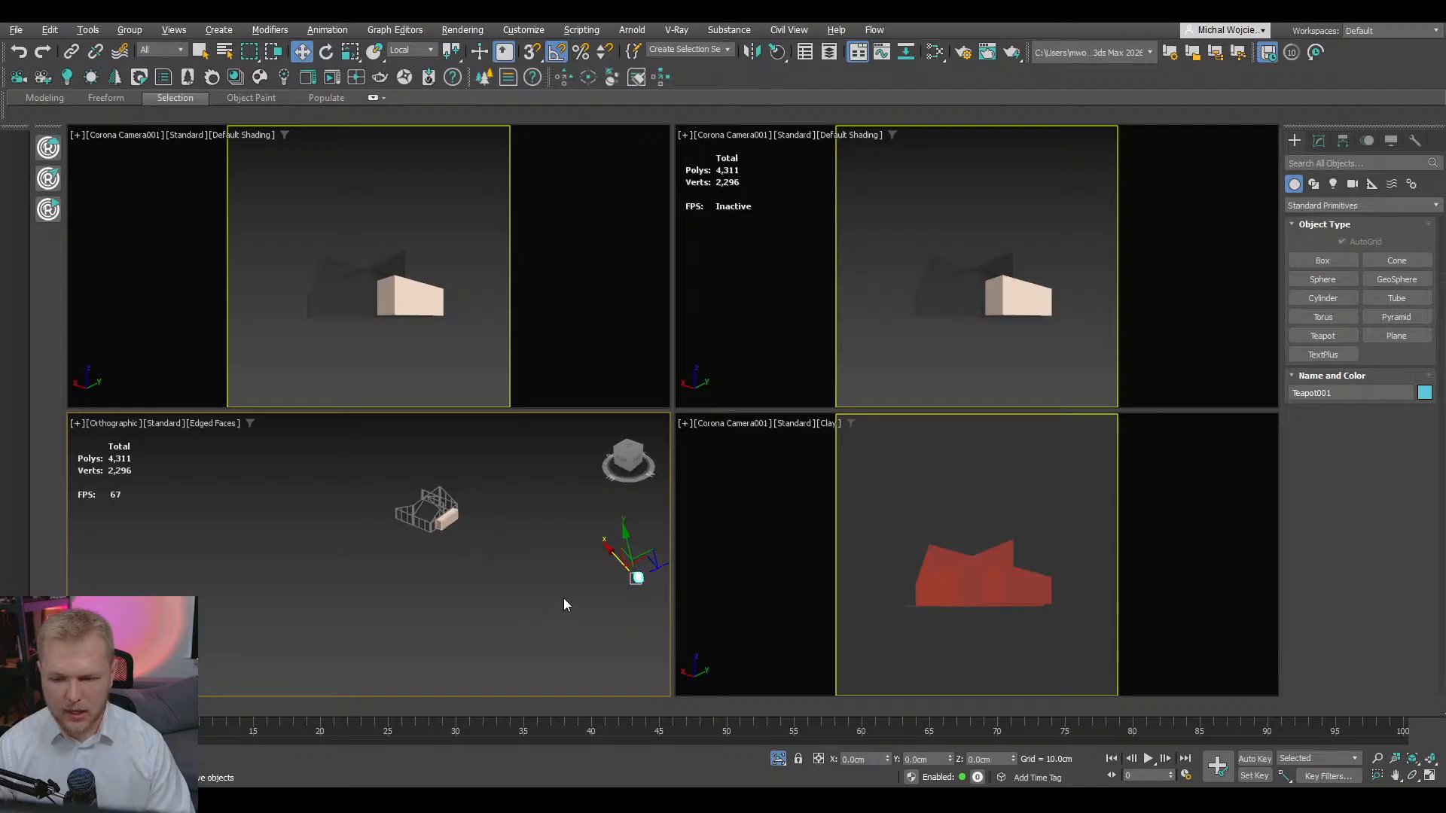
scroll(563, 598, down, 2)
key(alt+w)
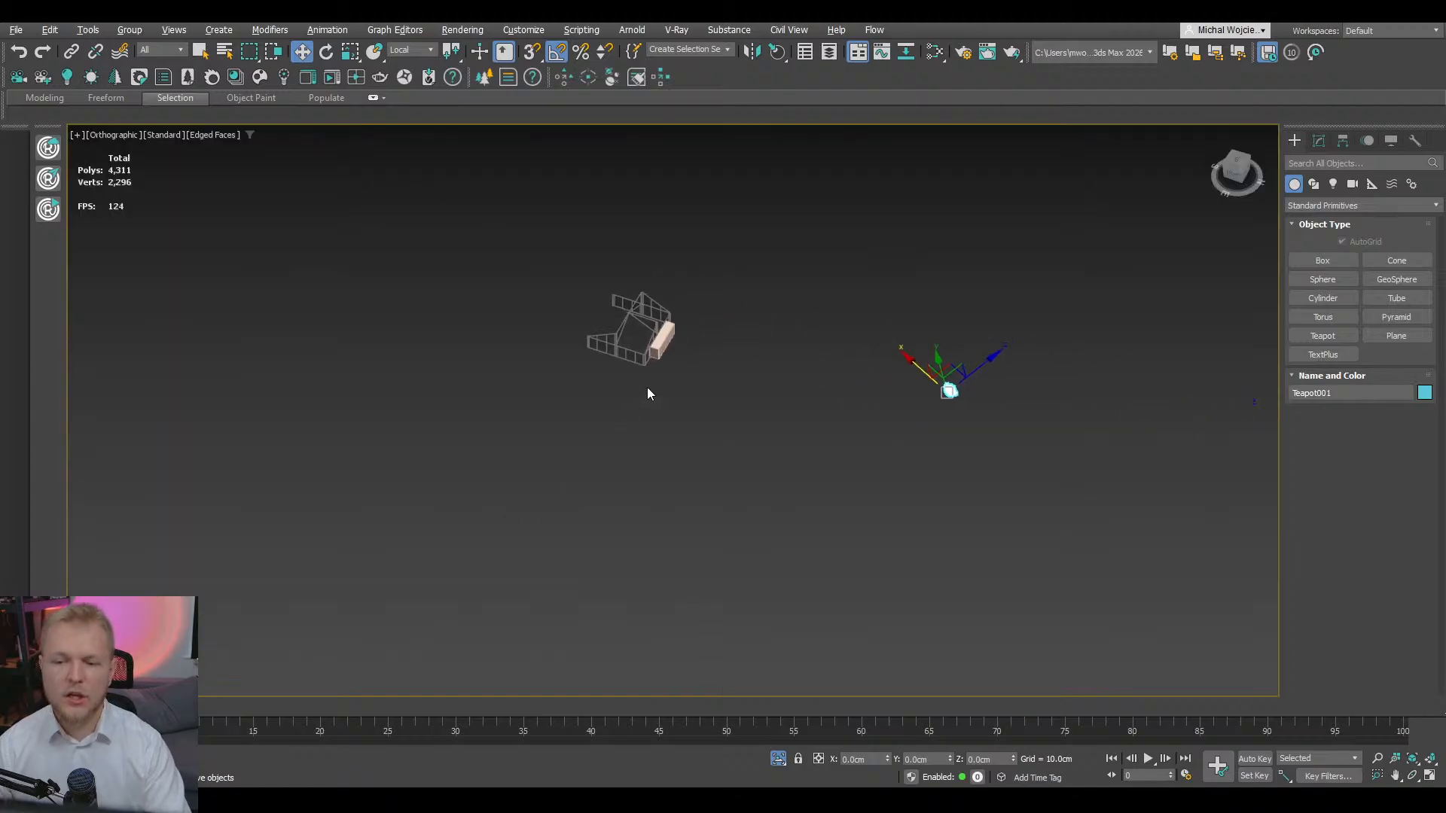
click(662, 338)
key(Delete)
- Exit isolation to show the whole scene and delete the teapot
click(659, 336)
key(c)
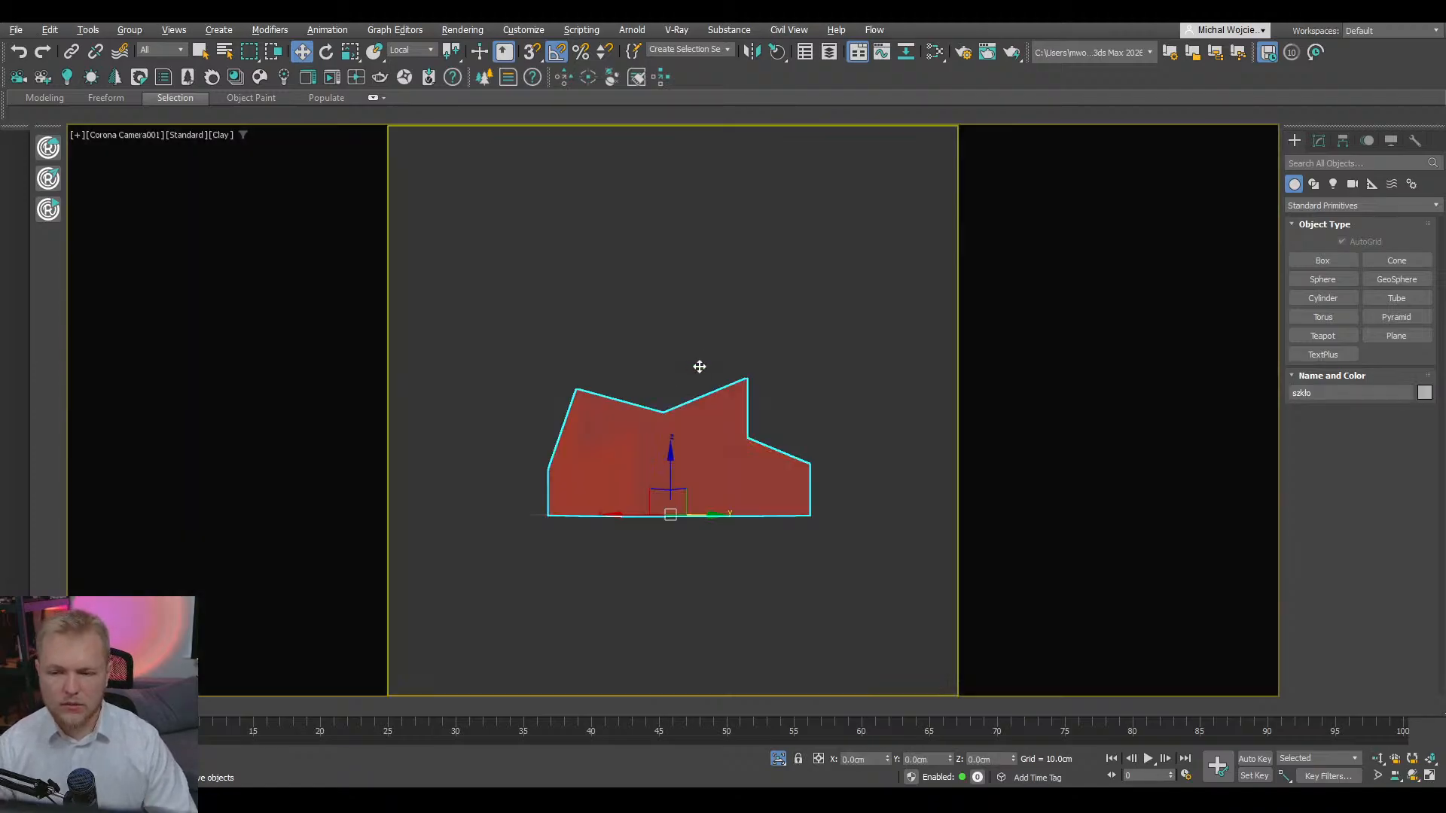
key(F3)
click(1430, 776)
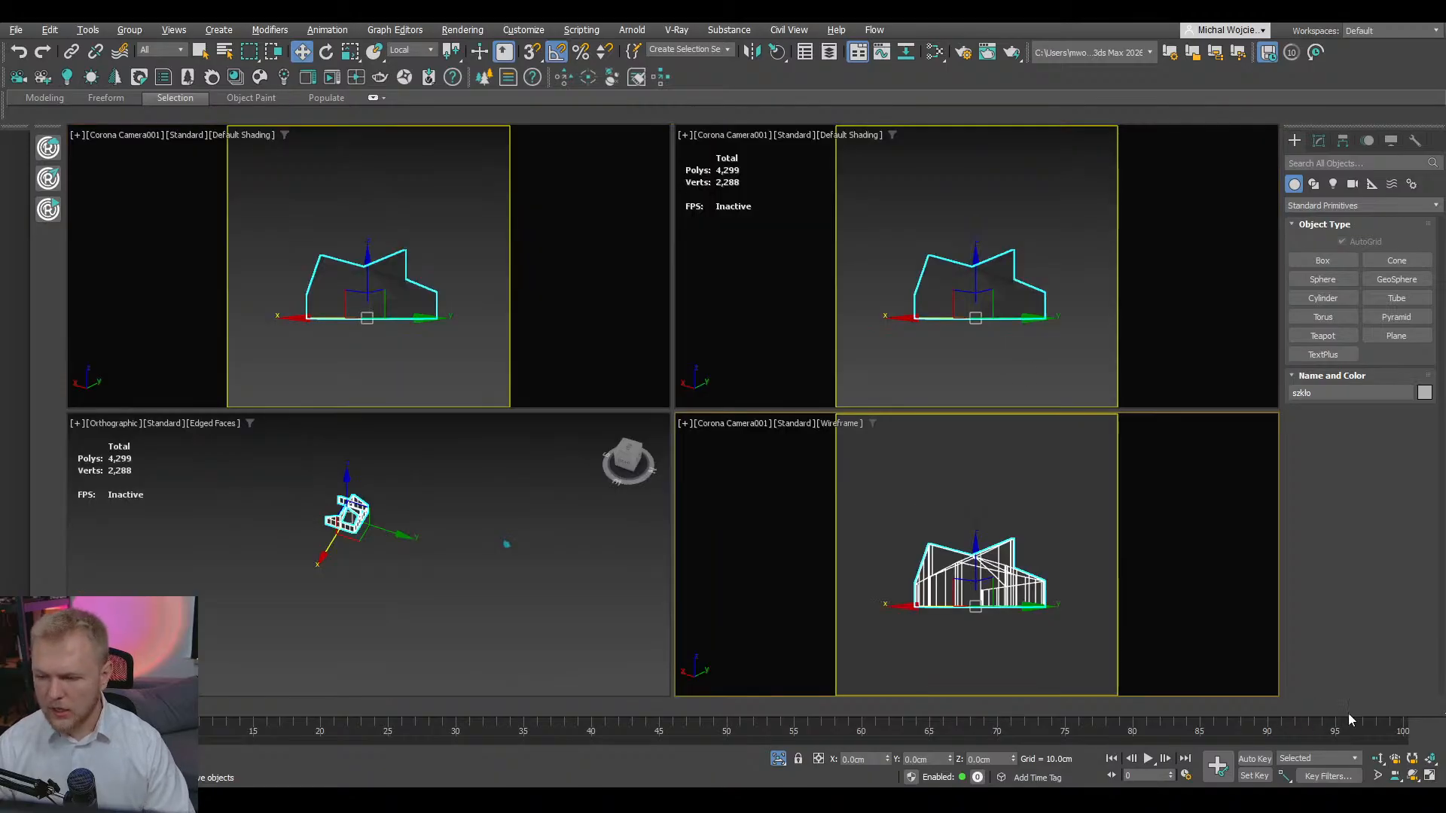
click(508, 616)
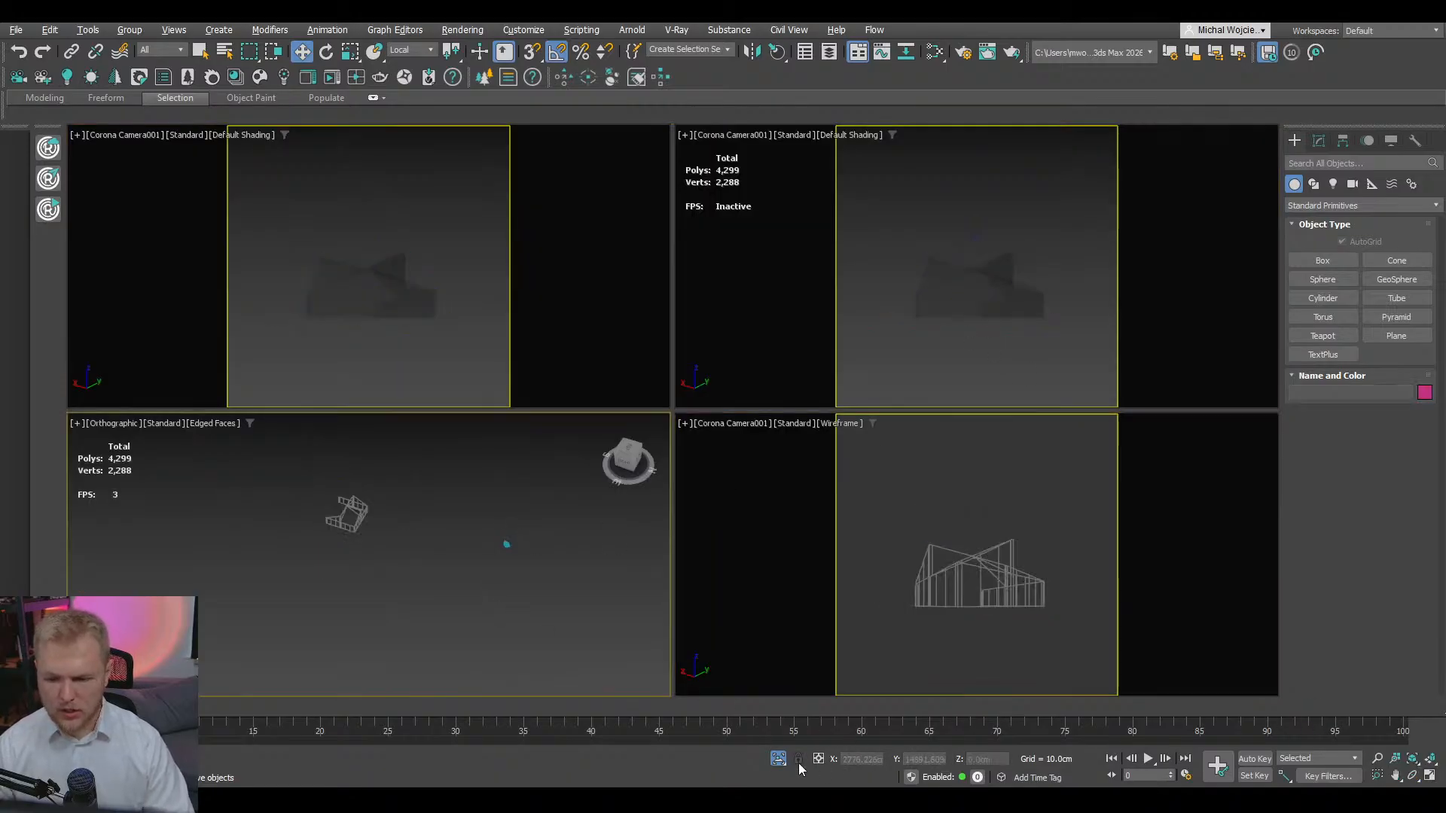
click(779, 759)
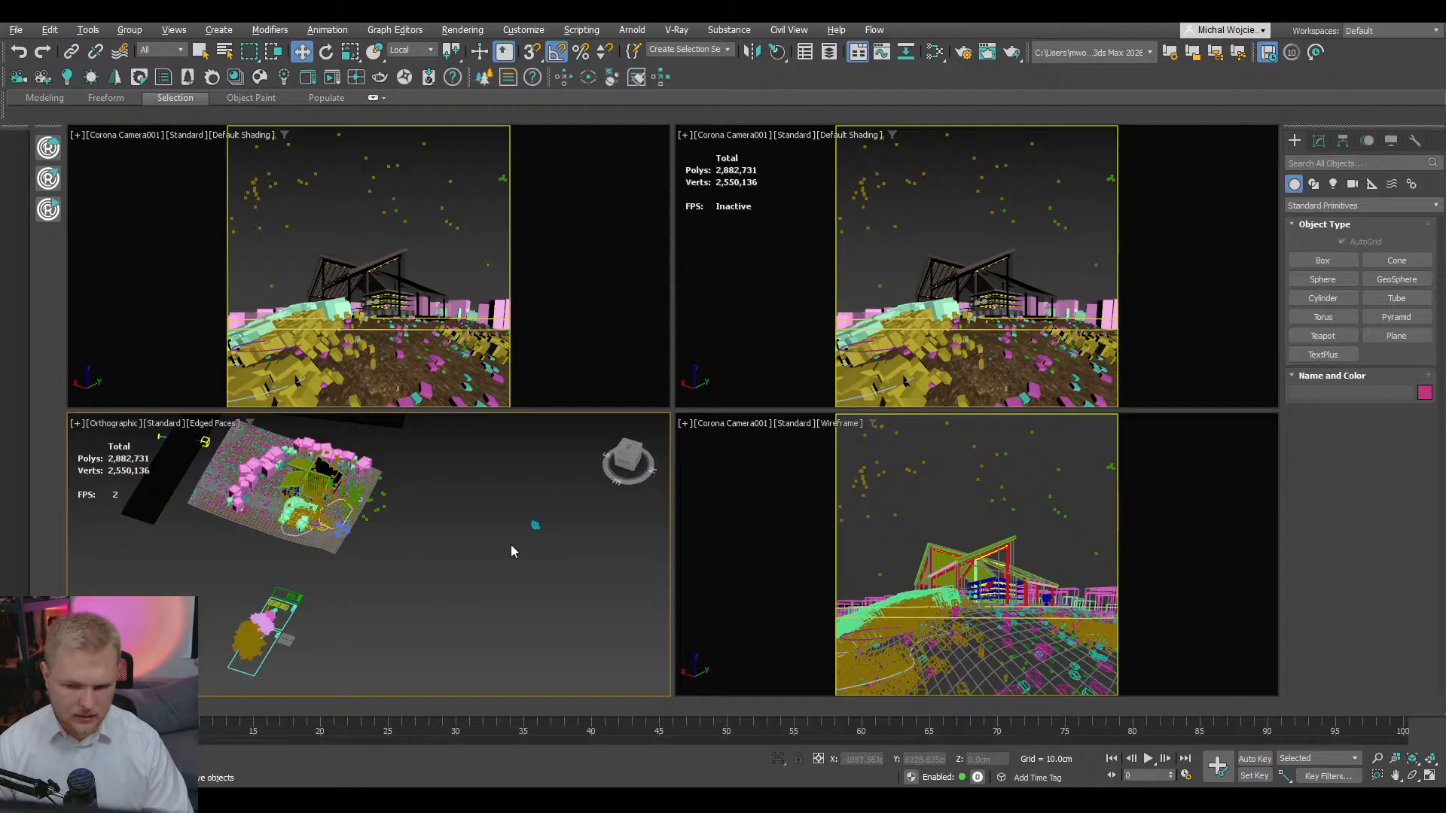
click(535, 525)
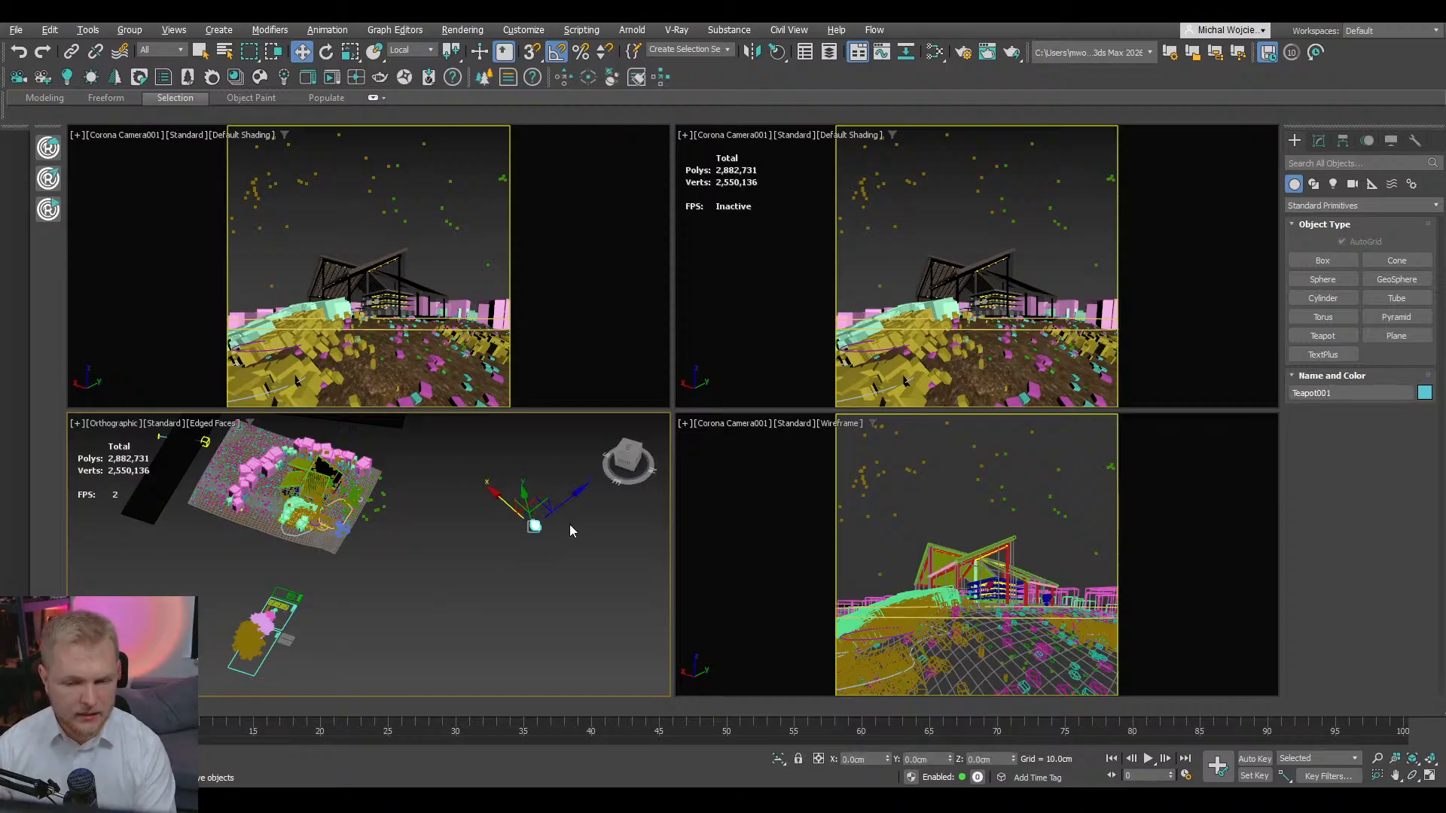
key(Delete)
- Create a Chaos Scatter object beside the source trees in the Tree area
alt+middle_drag(485, 554, 602, 580)
key(alt+w)
scroll(467, 458, up, 2)
scroll(467, 458, up, 8)
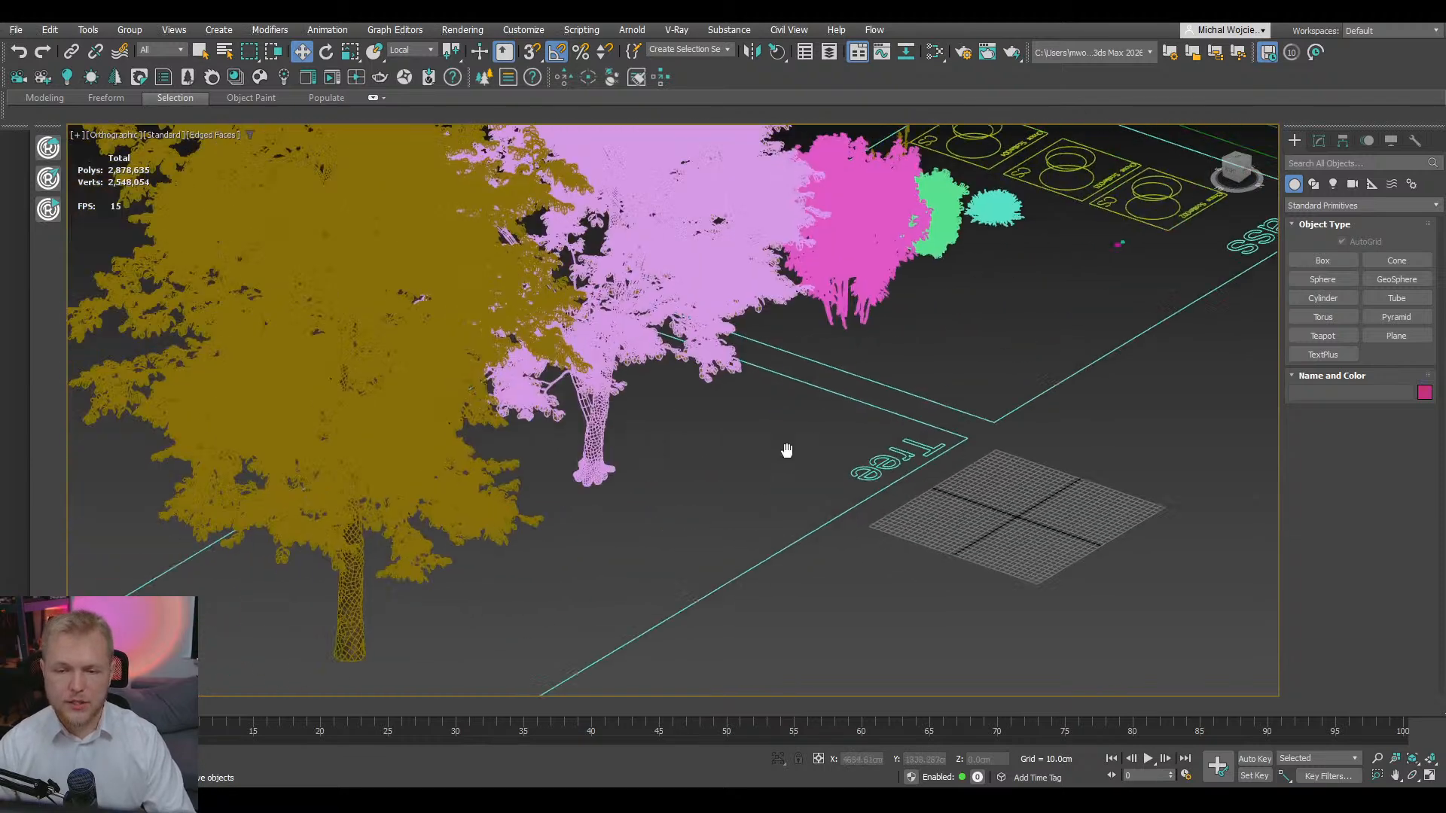
click(1320, 206)
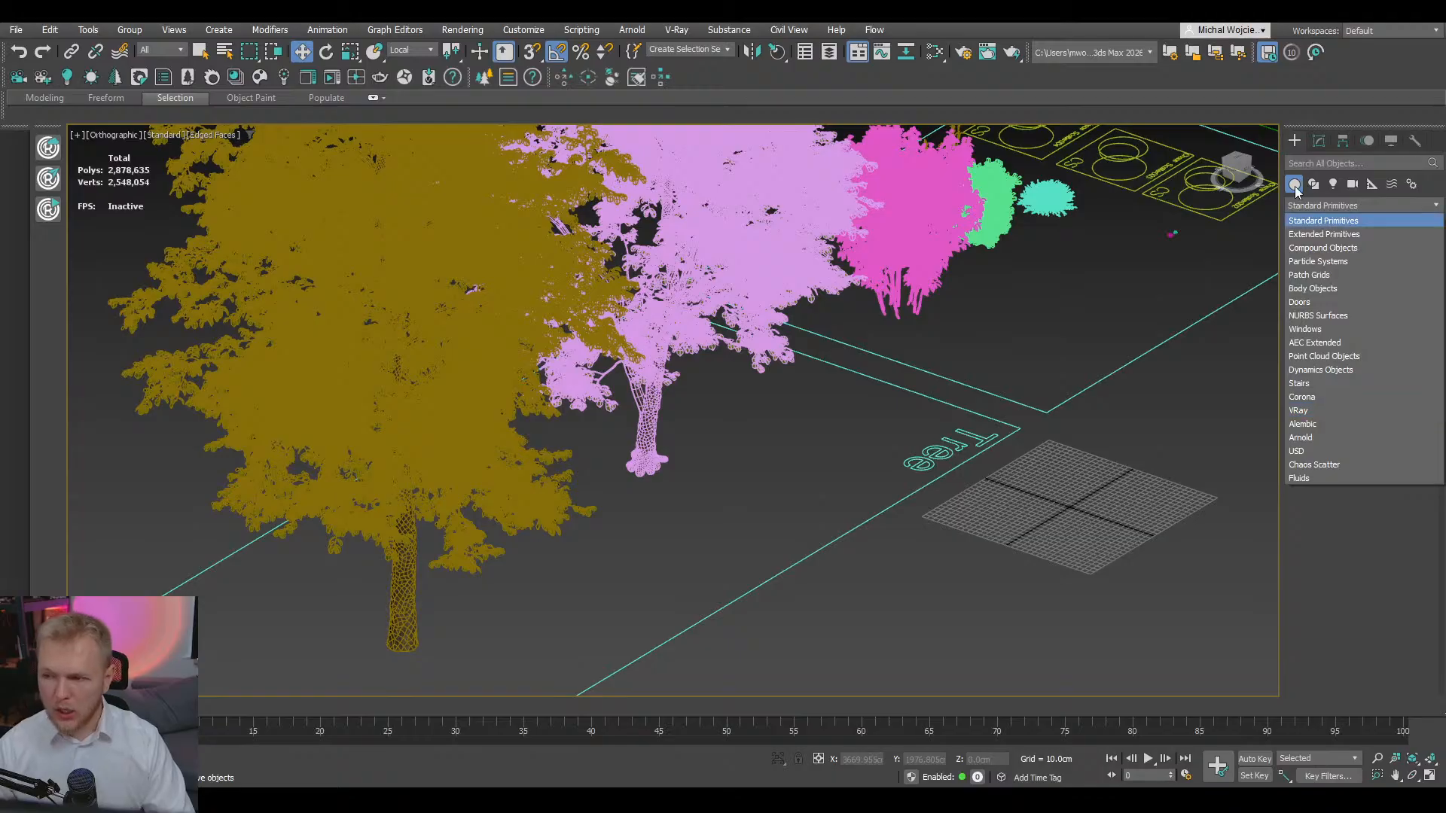
click(1301, 205)
click(1301, 205)
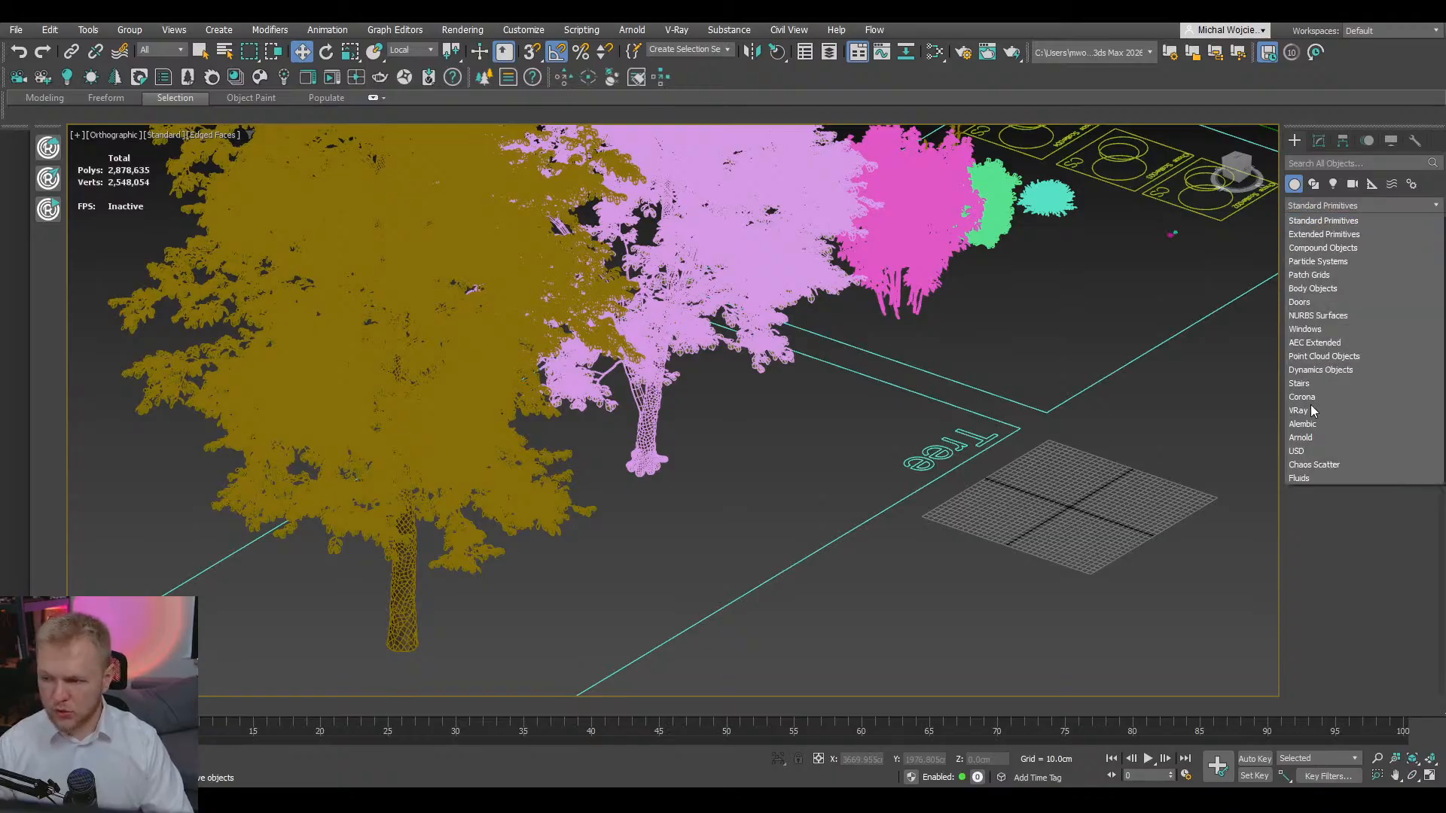
click(1310, 464)
click(1334, 260)
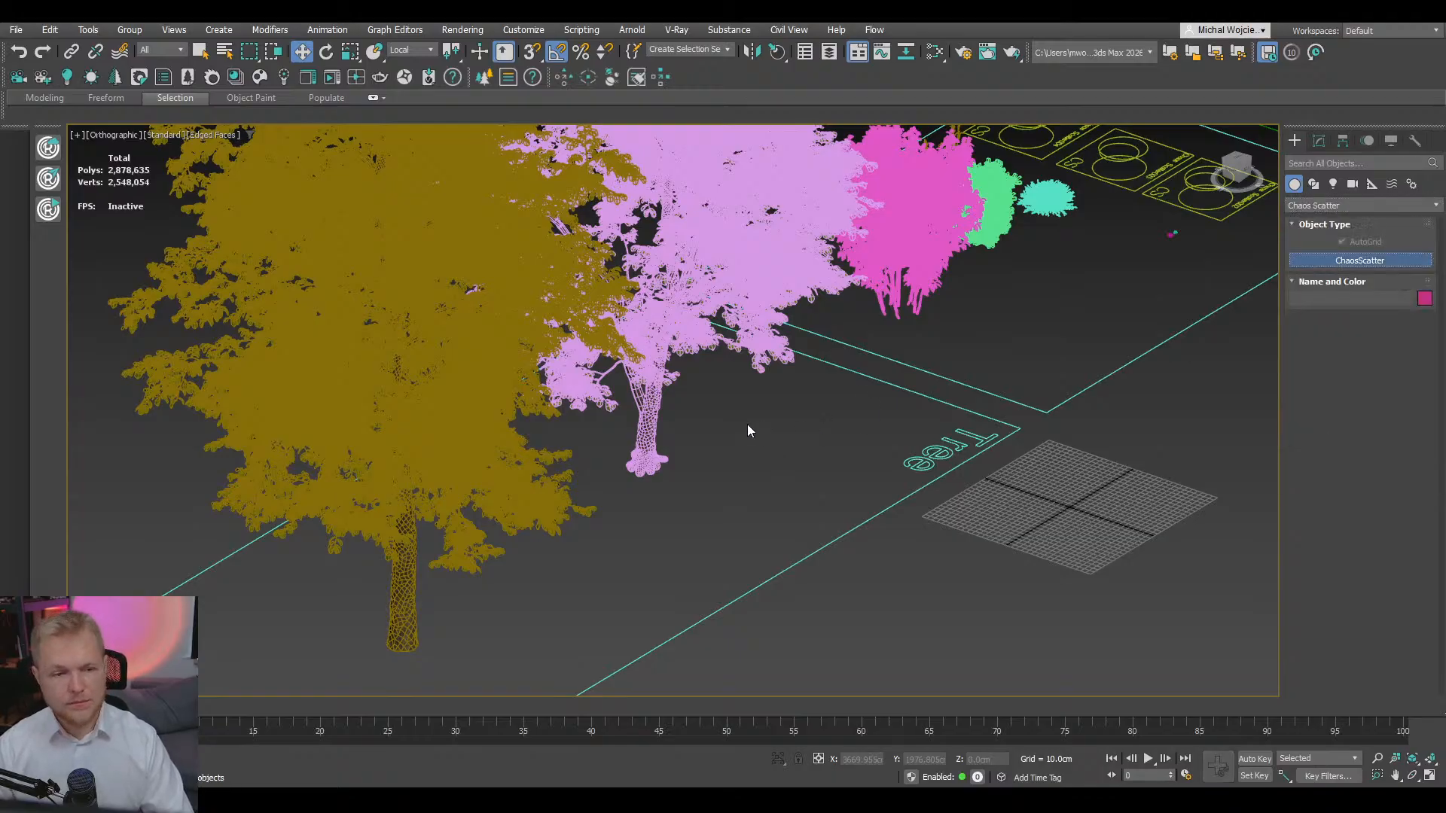
drag(740, 430, 838, 448)
right_click(838, 449)
- Add the two long black background planes as distribute-on target objects of the new Chaos Scatter
click(1316, 141)
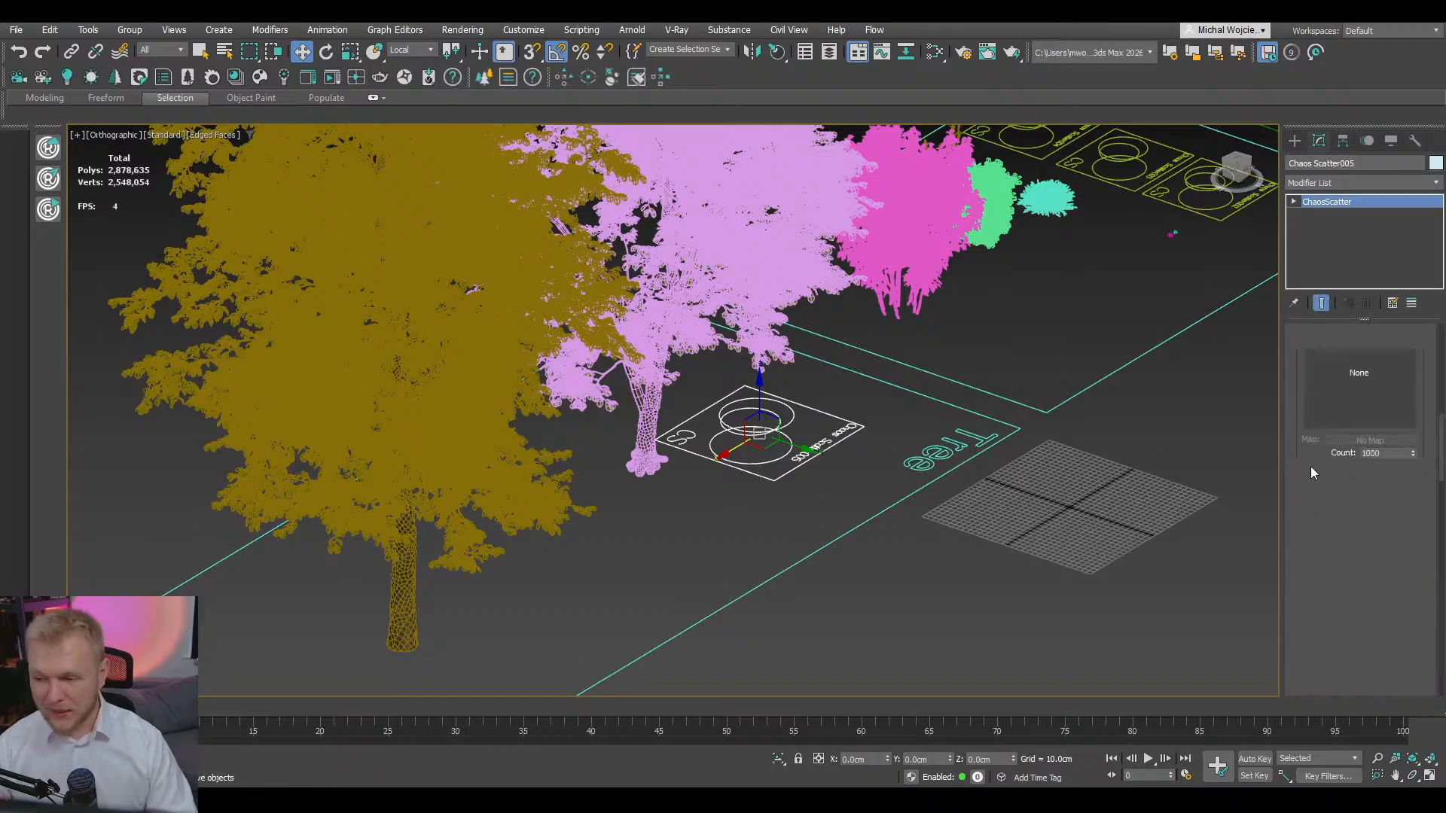
scroll(1442, 435, up, 5)
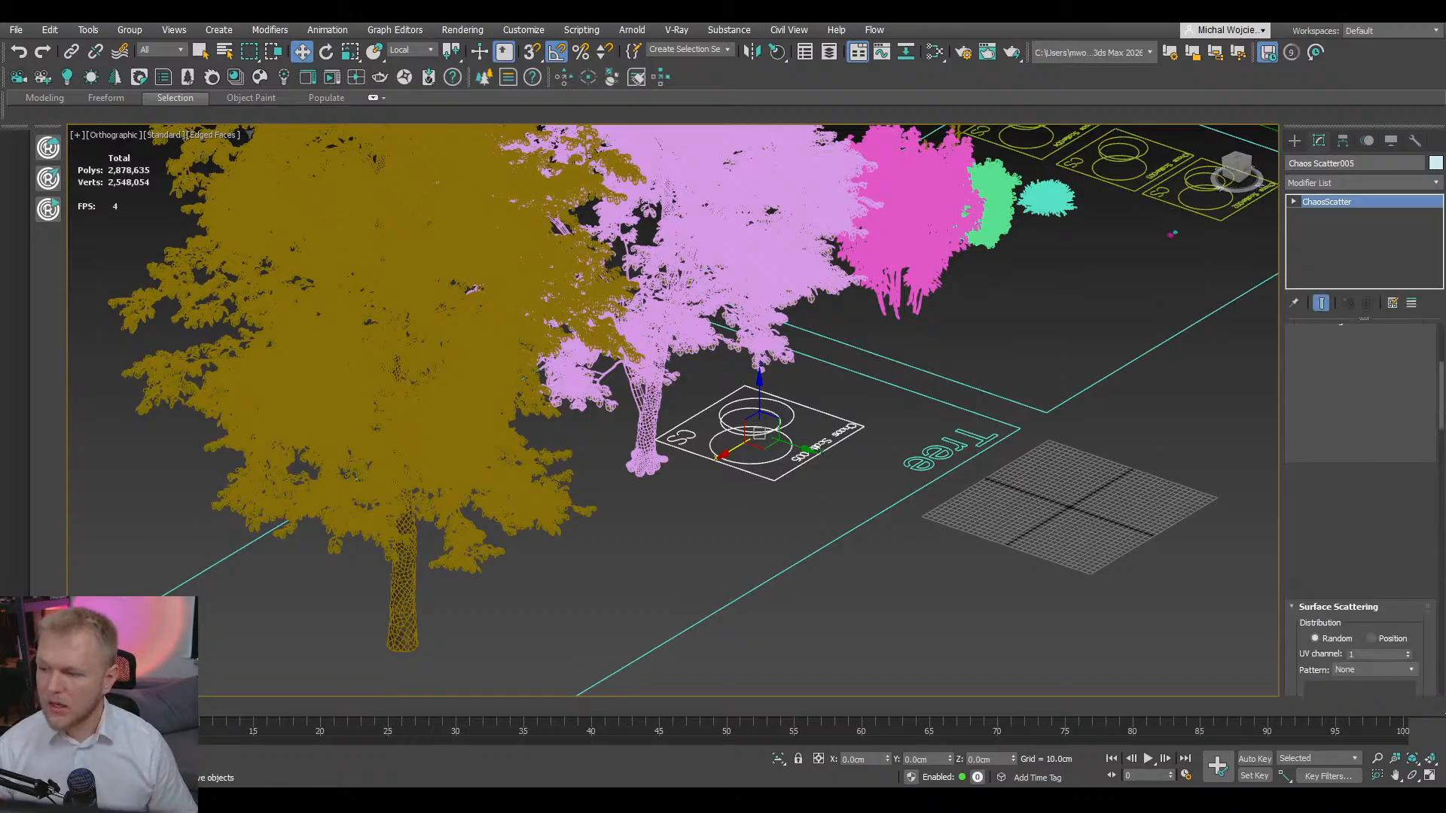
click(1316, 417)
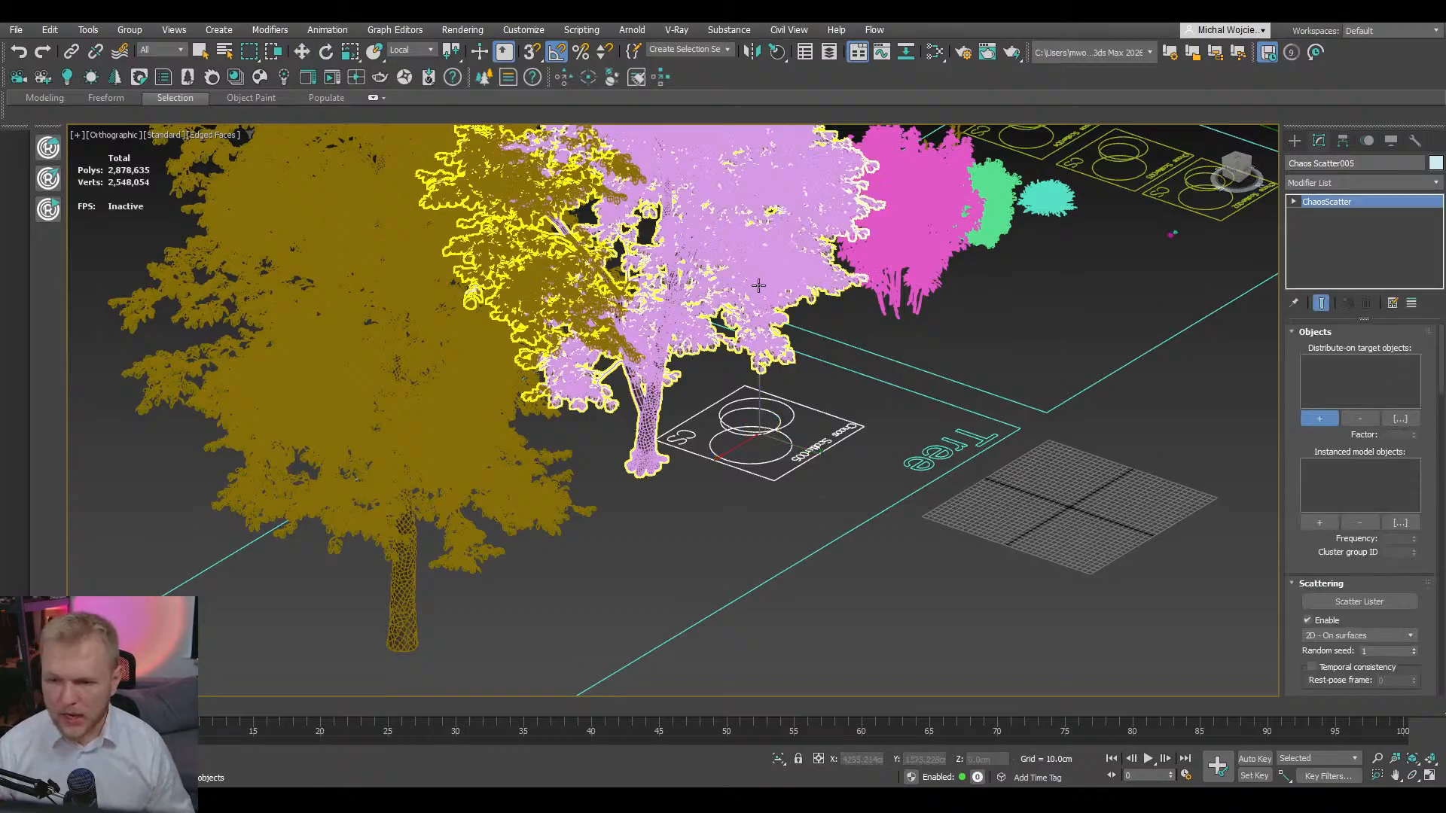
scroll(757, 427, down, 8)
middle_drag(914, 316, 851, 478)
click(1137, 247)
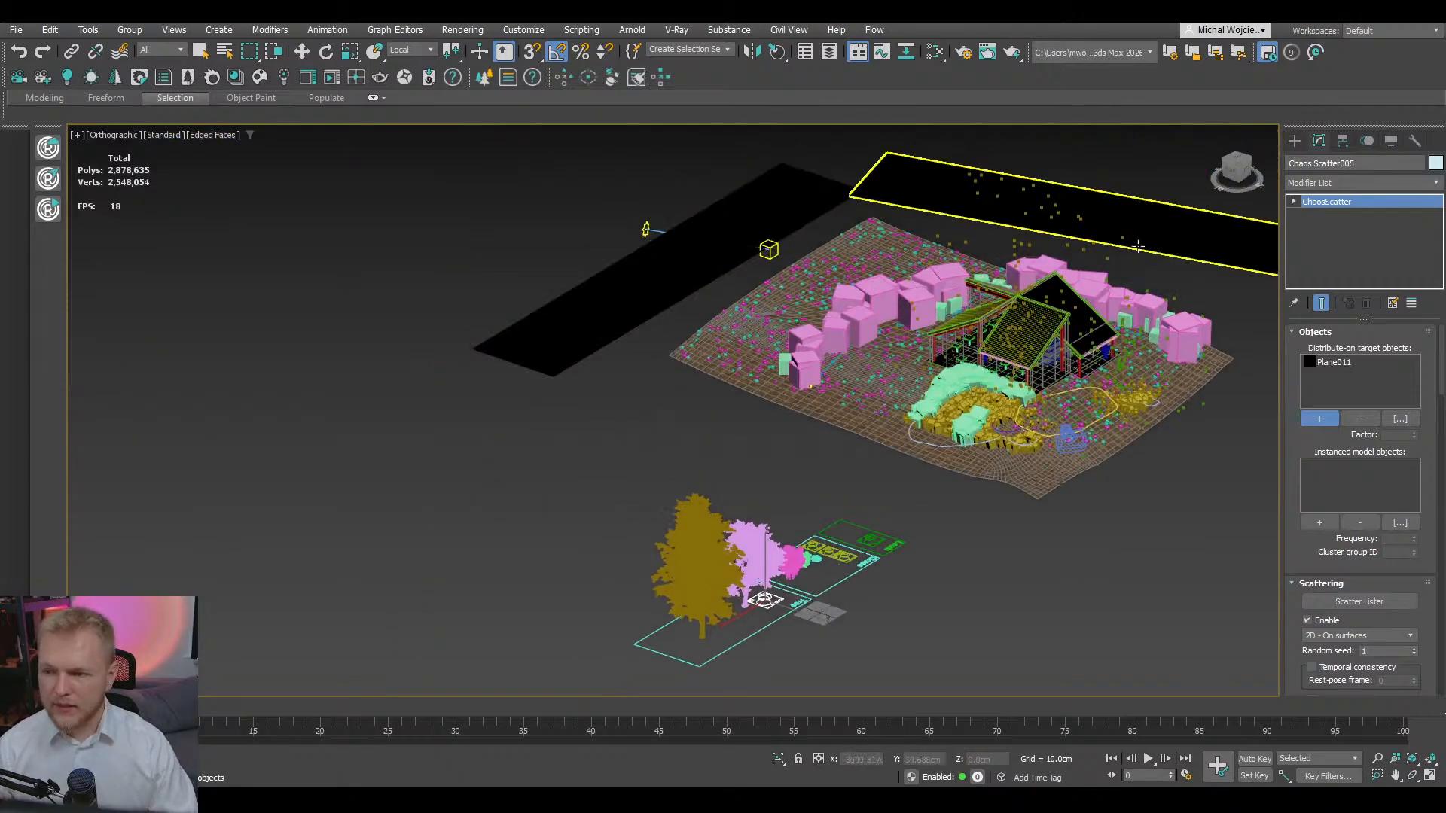
middle_drag(1057, 499, 672, 488)
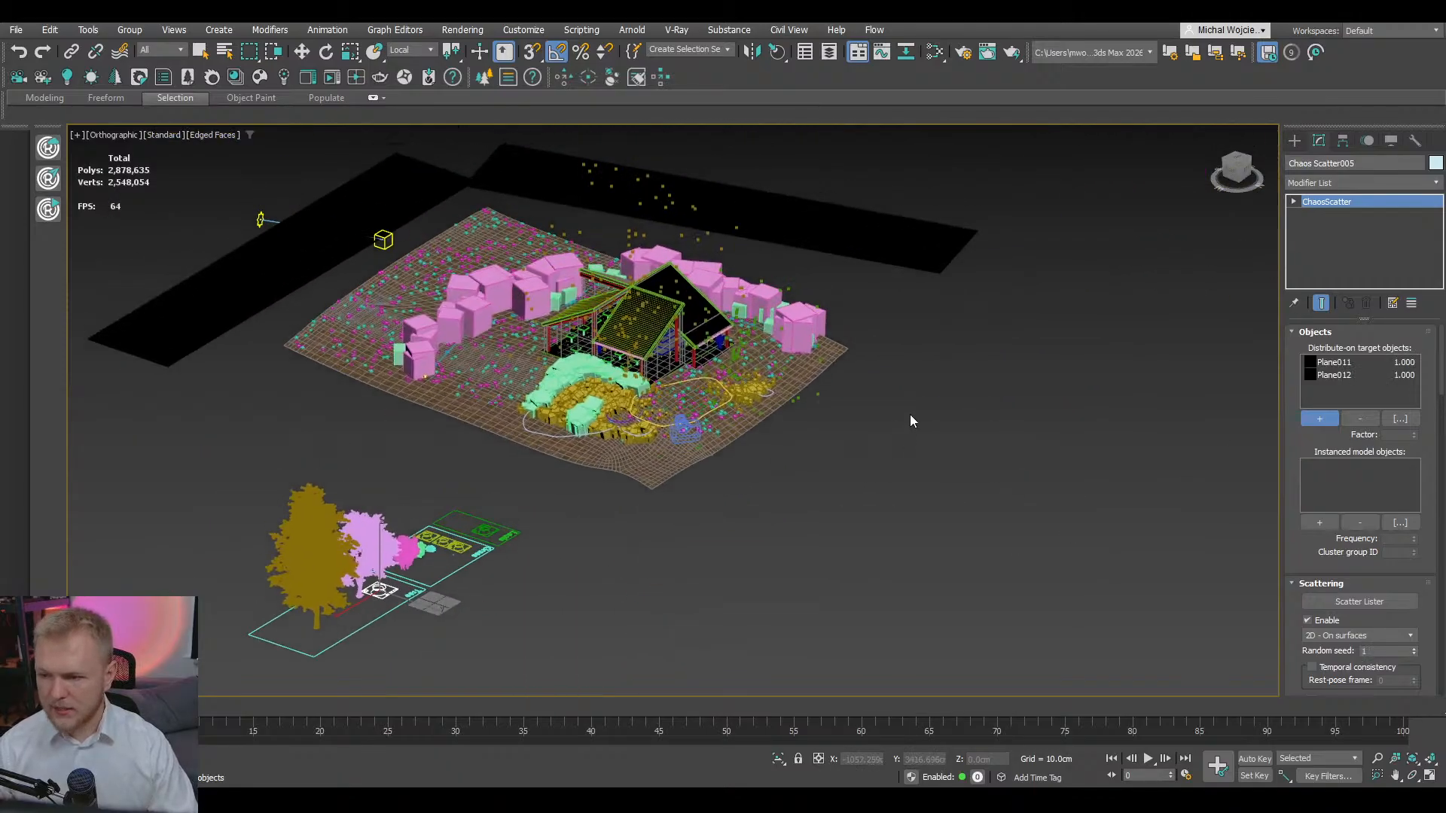
right_click(937, 322)
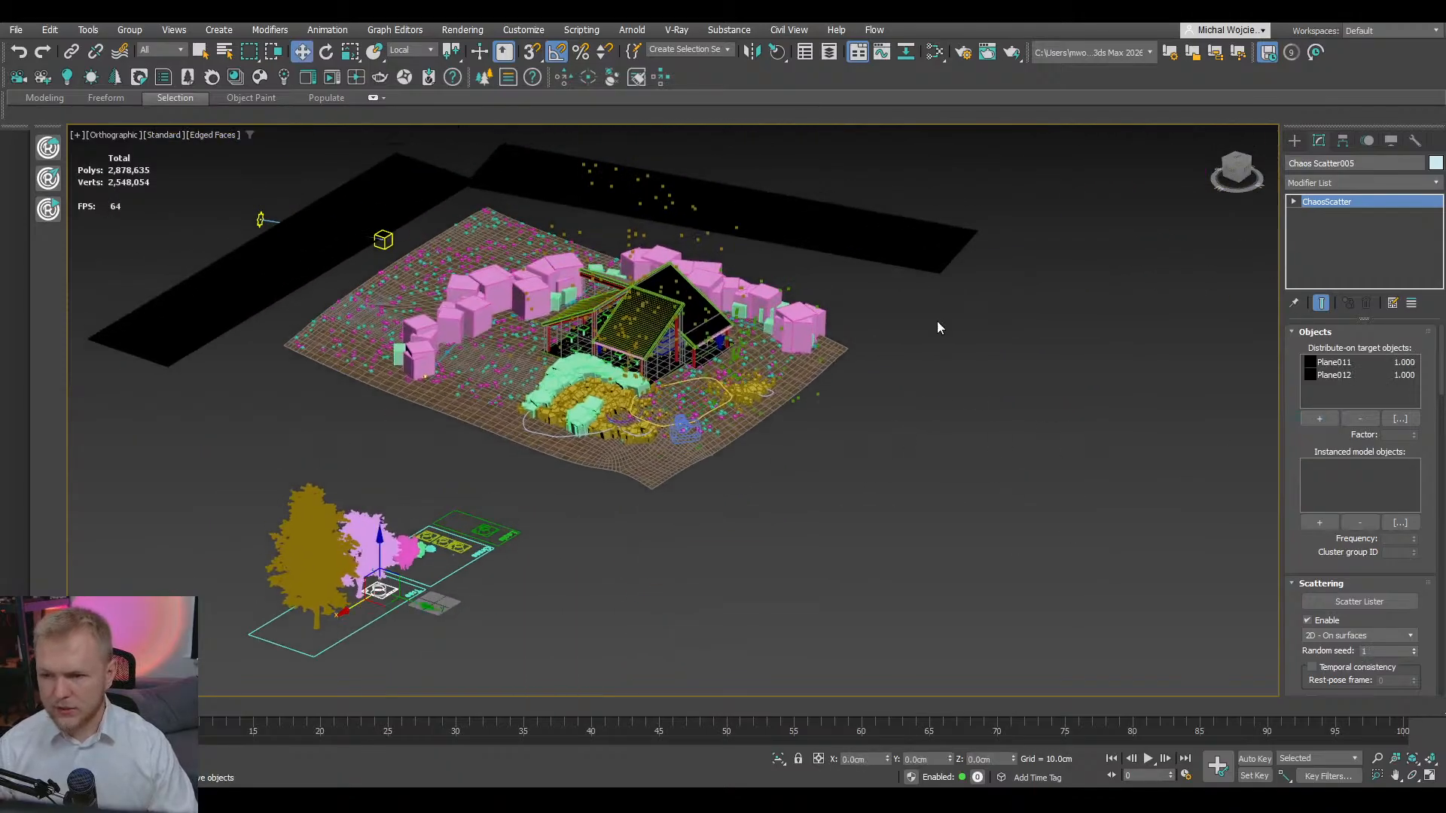
- Clone the black plane behind the house rotated 80° about Z and move the copy to the terrain's open side
click(891, 227)
key(e)
shift+drag(709, 237, 715, 441)
click(724, 467)
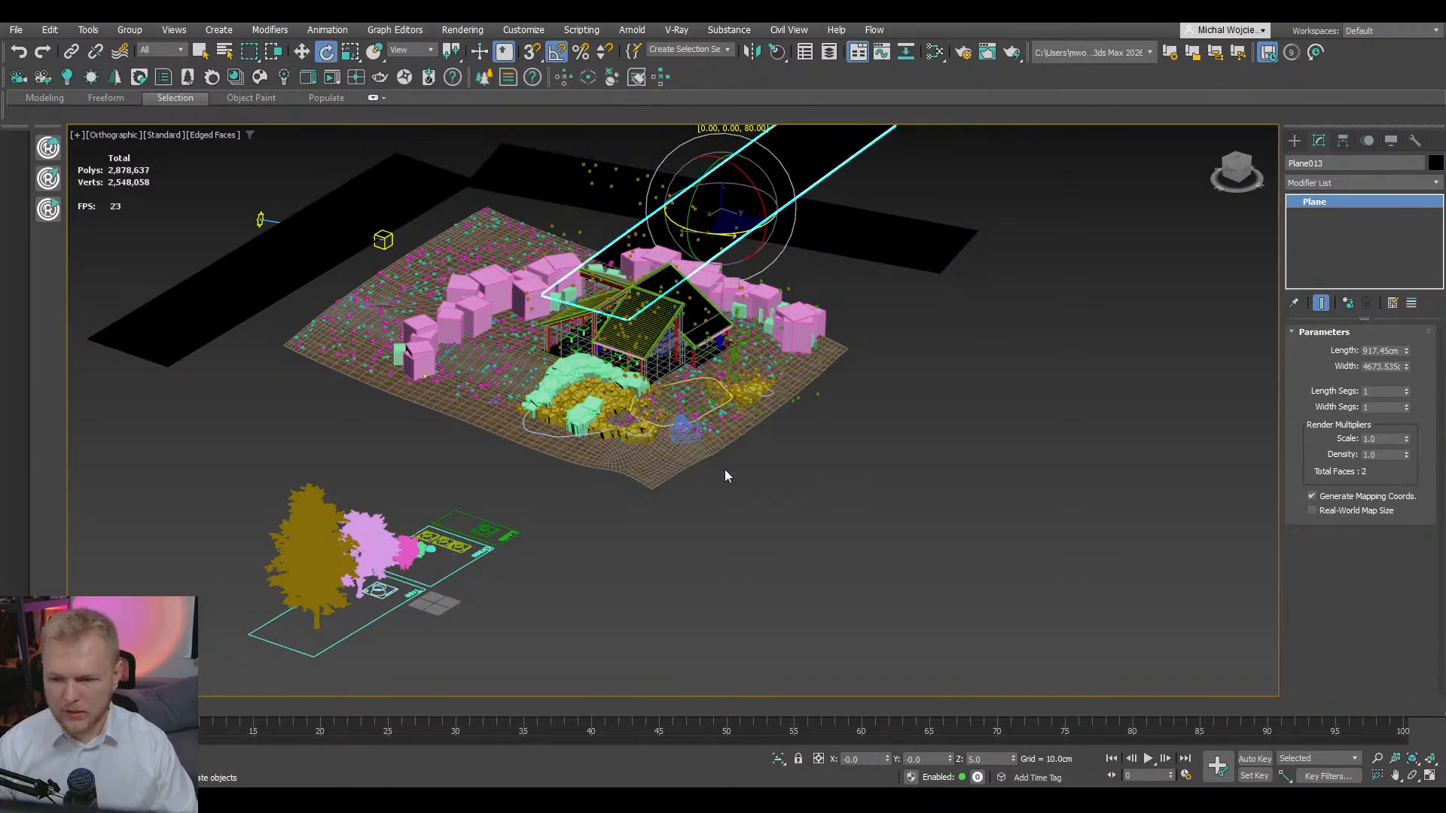
key(w)
mouse_move(723, 224)
mouse_down()
mouse_move(1036, 473)
mouse_move(900, 429)
mouse_move(926, 426)
mouse_up()
middle_drag(850, 559, 1009, 497)
drag(1104, 354, 1149, 366)
- Select the tree Chaos Scatter and examine the house, camera and surrounding planes from above
click(599, 586)
scroll(514, 524, up, 5)
click(542, 540)
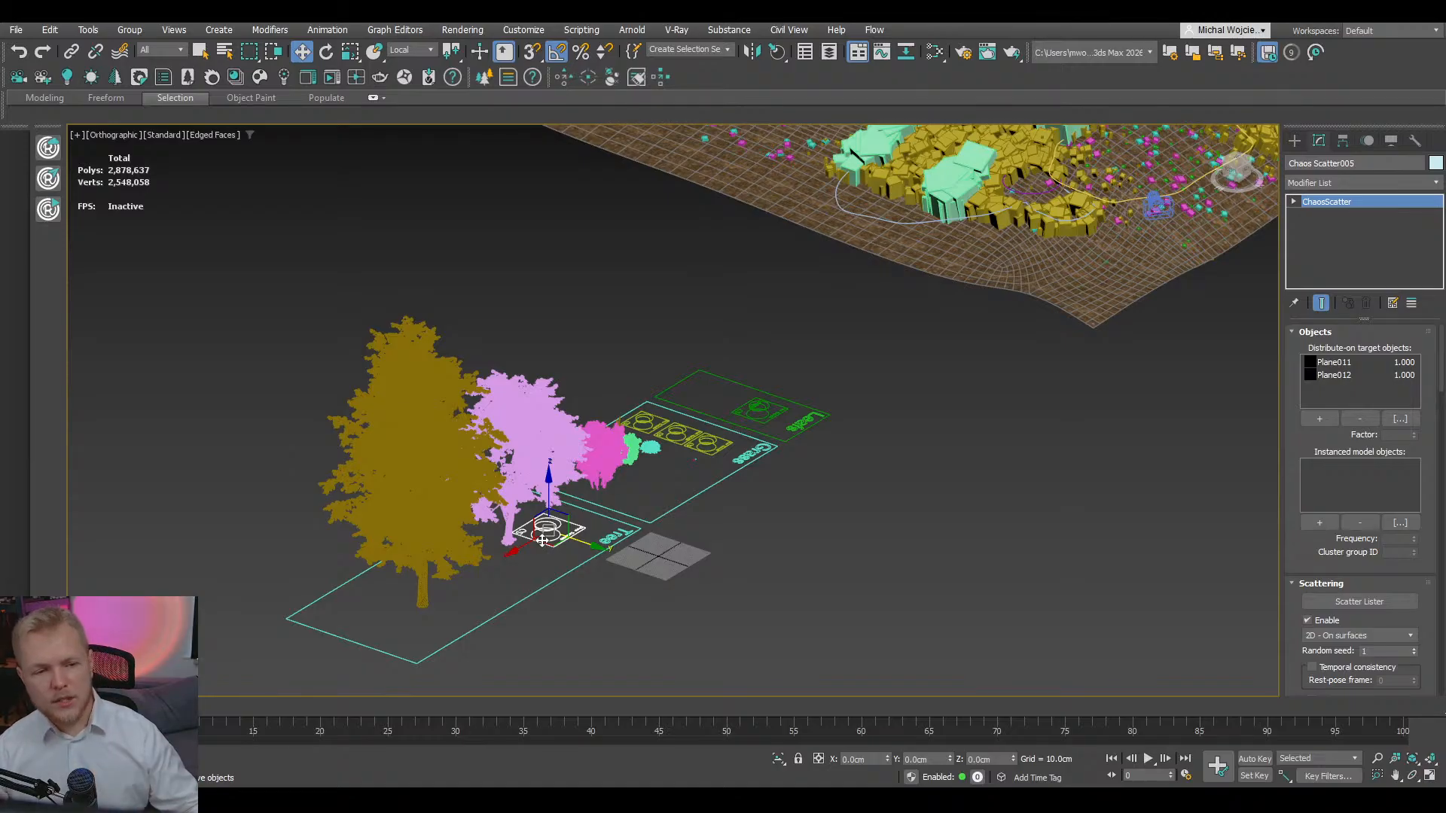
scroll(680, 539, down, 5)
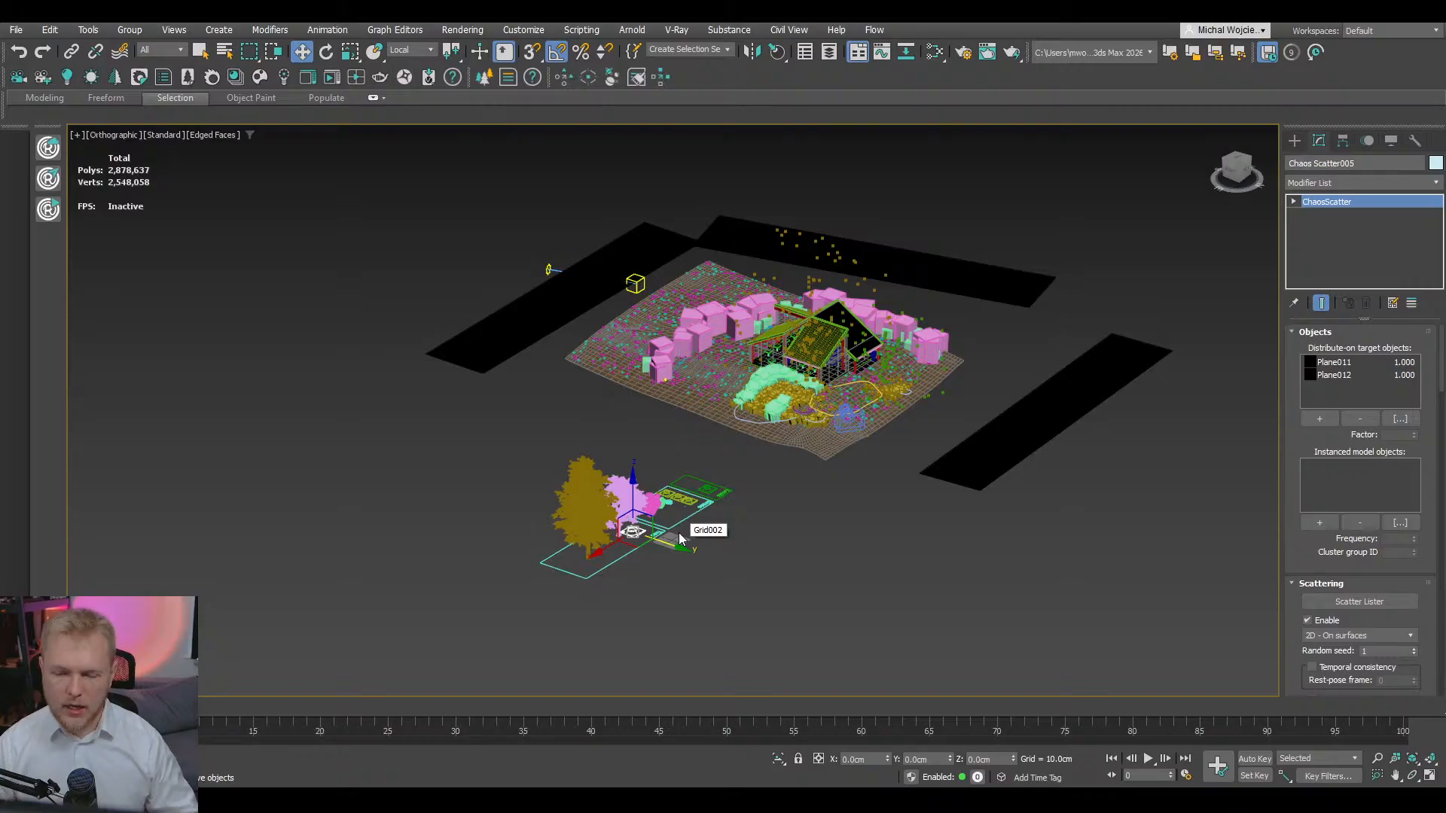
scroll(680, 538, up, 2)
scroll(910, 307, up, 4)
alt+middle_drag(908, 324, 933, 495)
scroll(934, 486, down, 4)
scroll(933, 486, up, 2)
- Draw a spline line from the camera to the glass wall of the house
click(1293, 140)
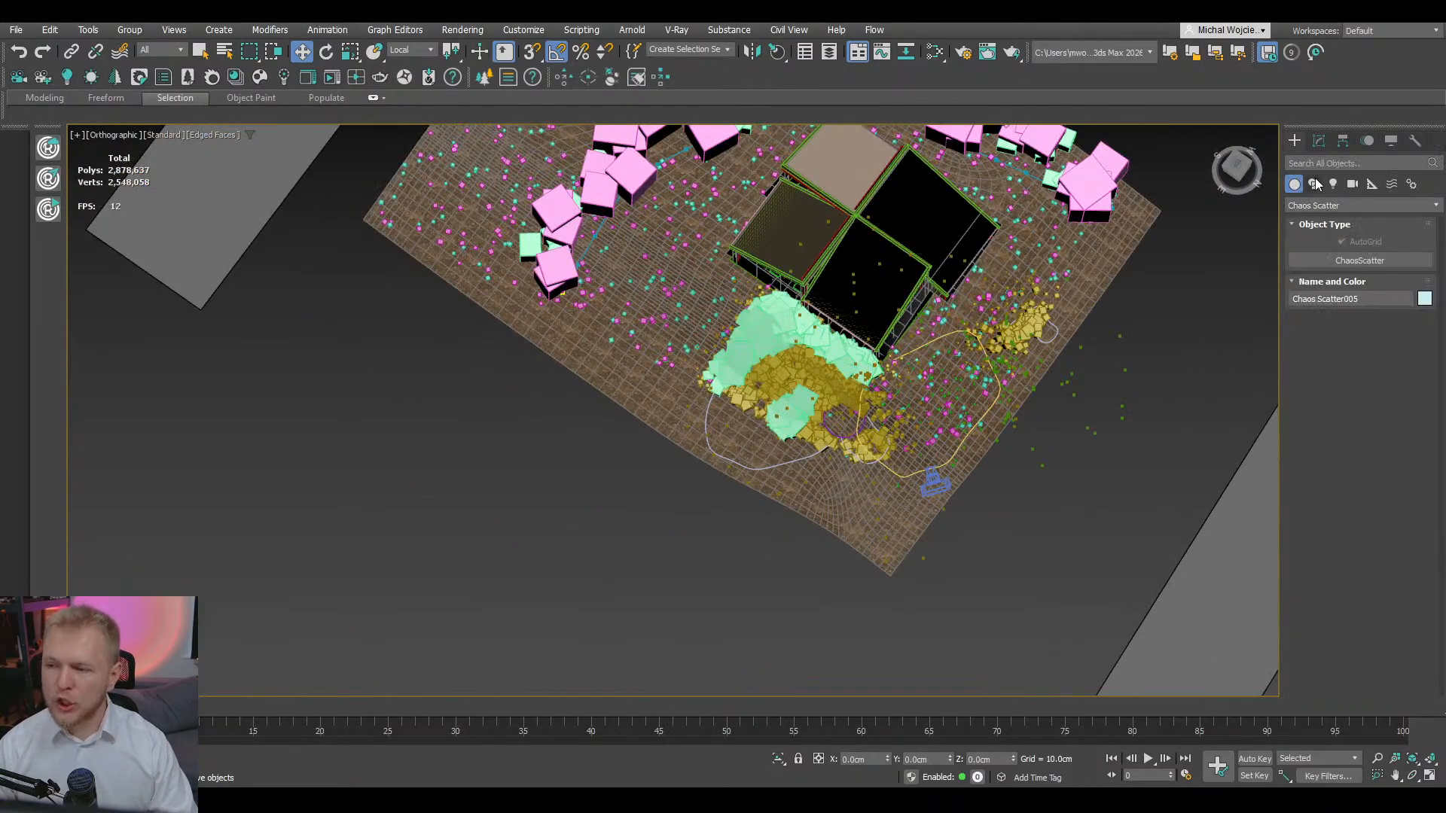
click(1314, 183)
click(1322, 280)
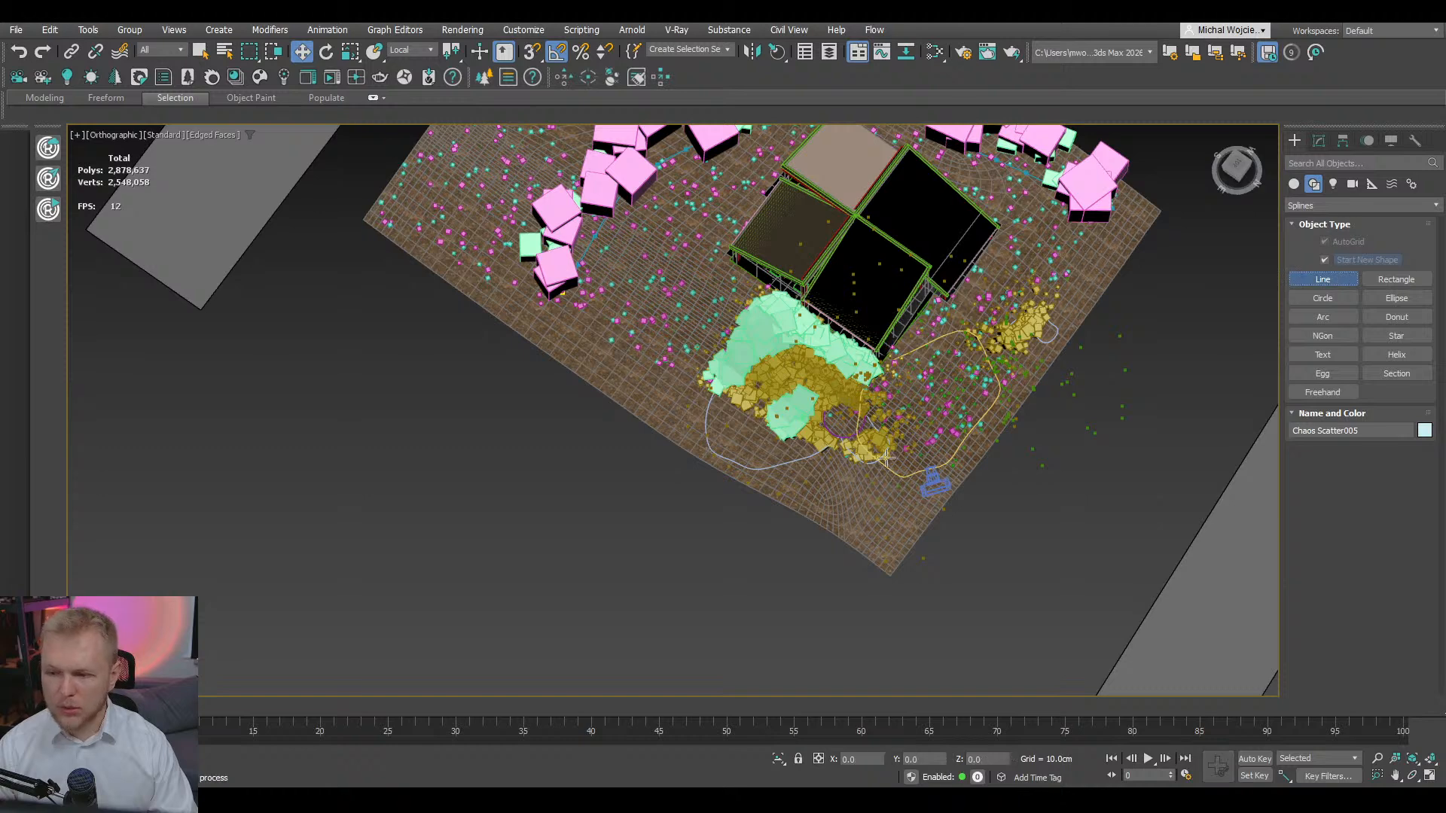
click(936, 488)
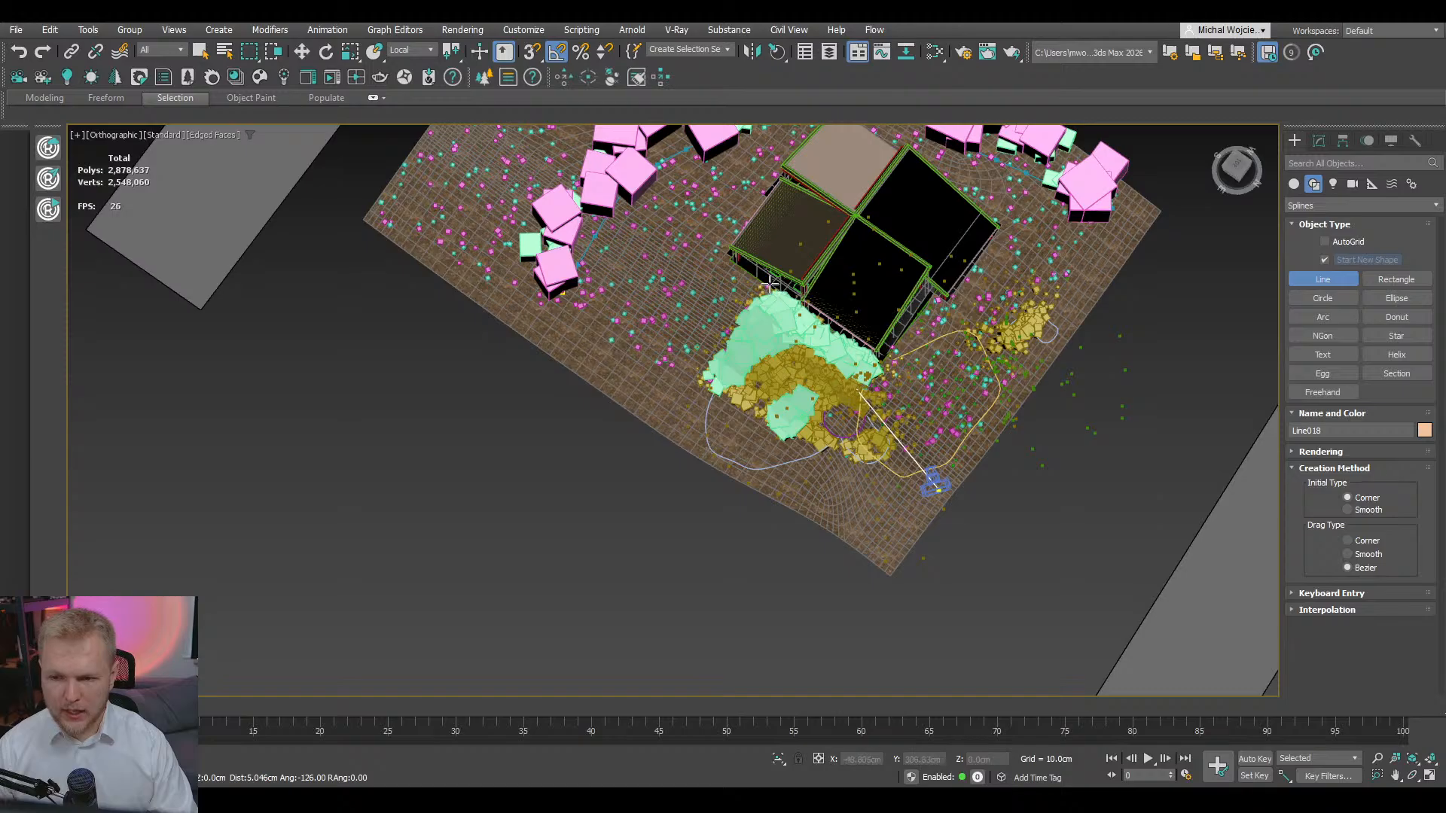
drag(407, 162, 495, 198)
right_click(495, 199)
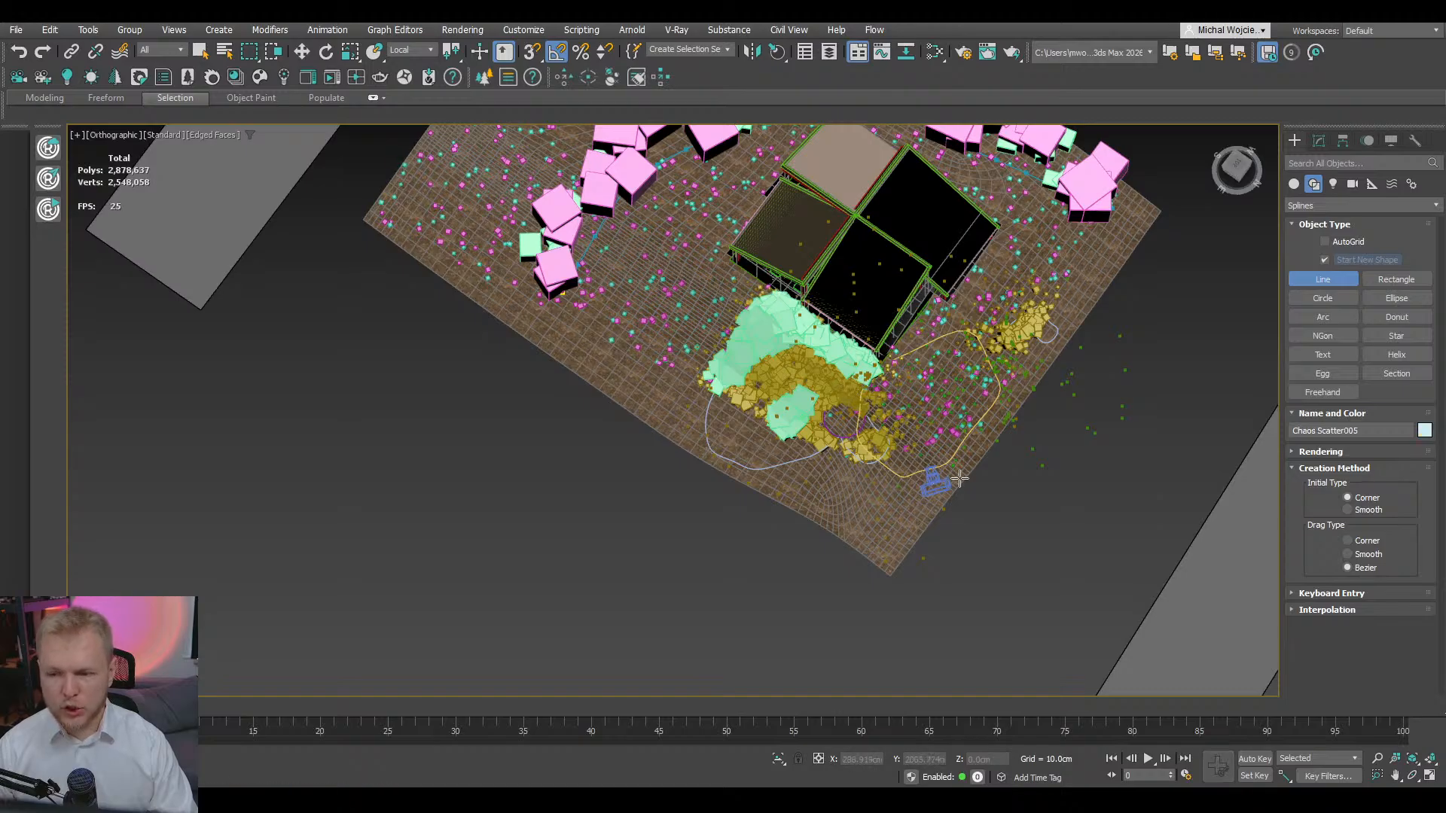
click(931, 480)
click(765, 282)
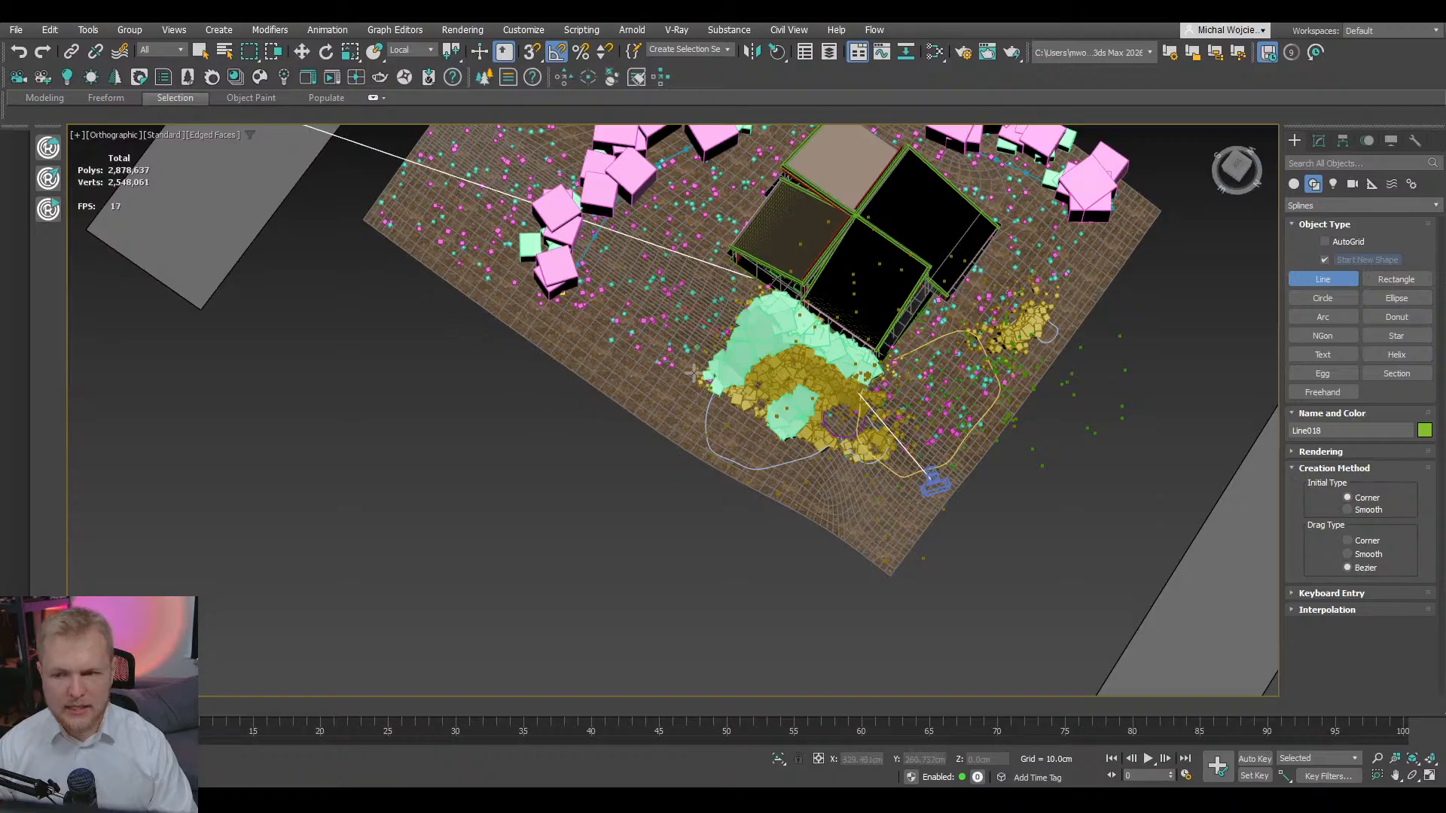
- Trace the sight line reflected from the glass wall towards the far plane in the wireframe top view, and discard the line
key(t)
scroll(697, 368, down, 10)
scroll(656, 408, up, 6)
key(F3)
scroll(802, 429, down, 4)
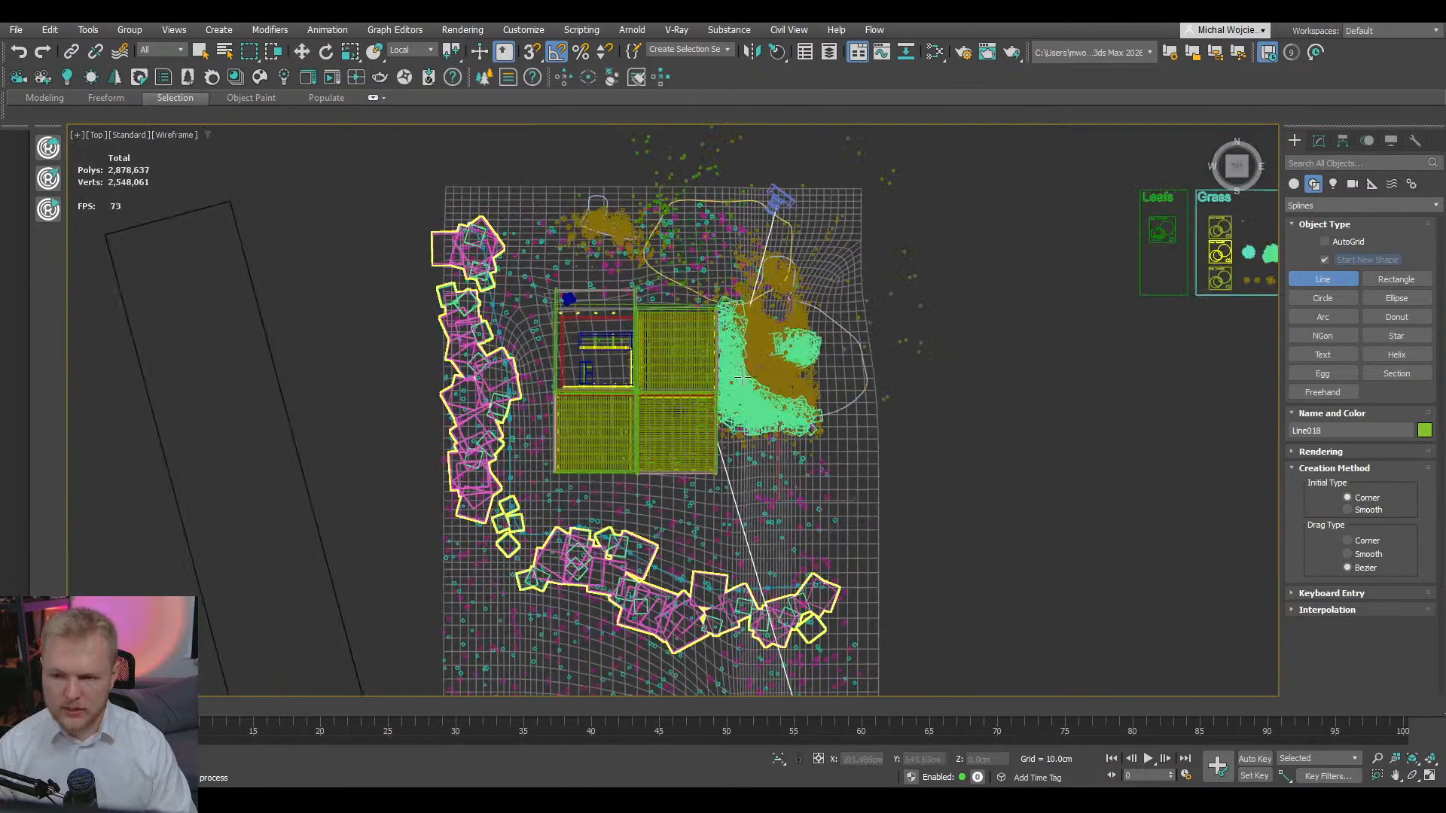
scroll(811, 200, up, 3)
scroll(724, 389, down, 5)
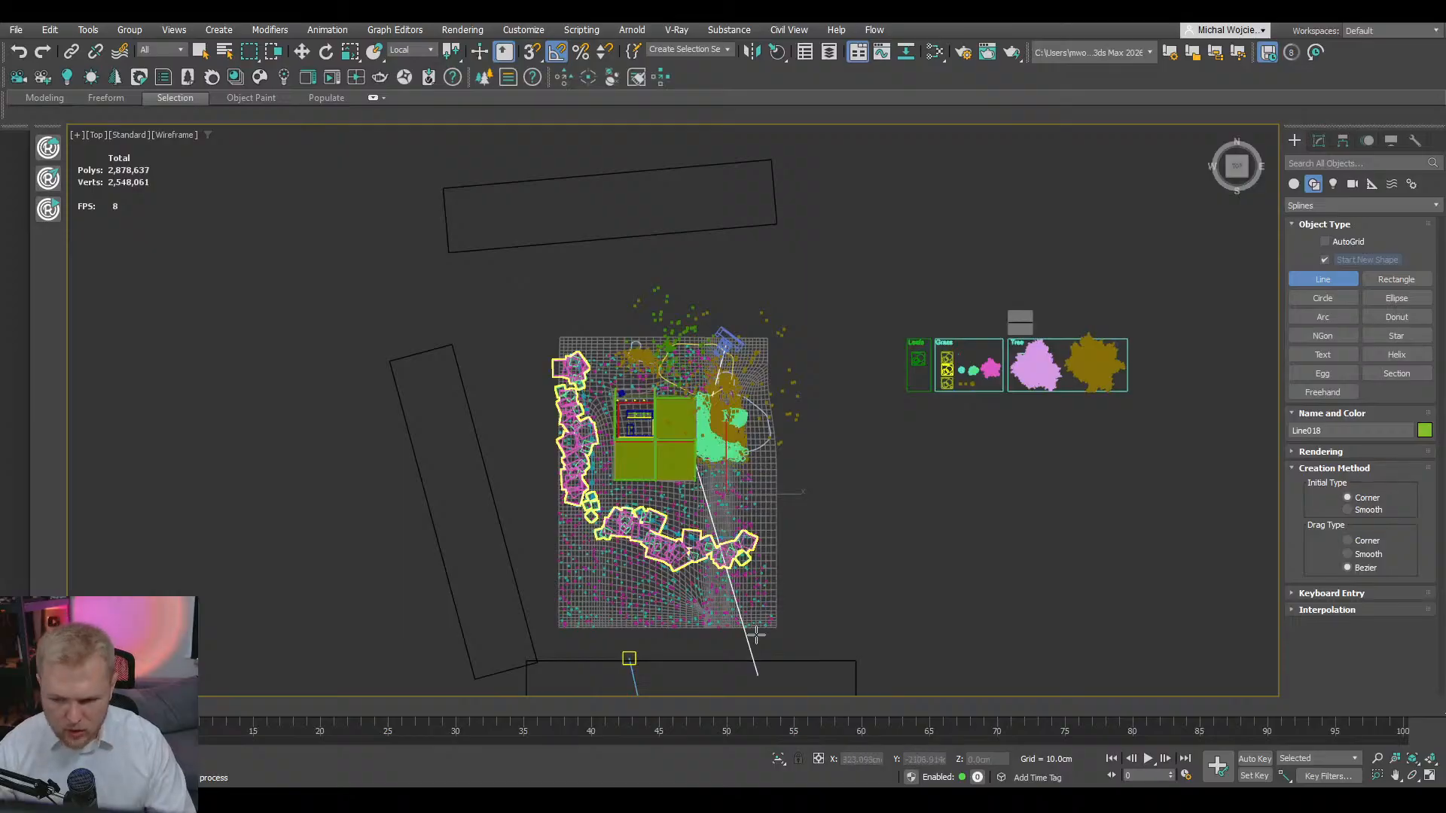
right_click(714, 451)
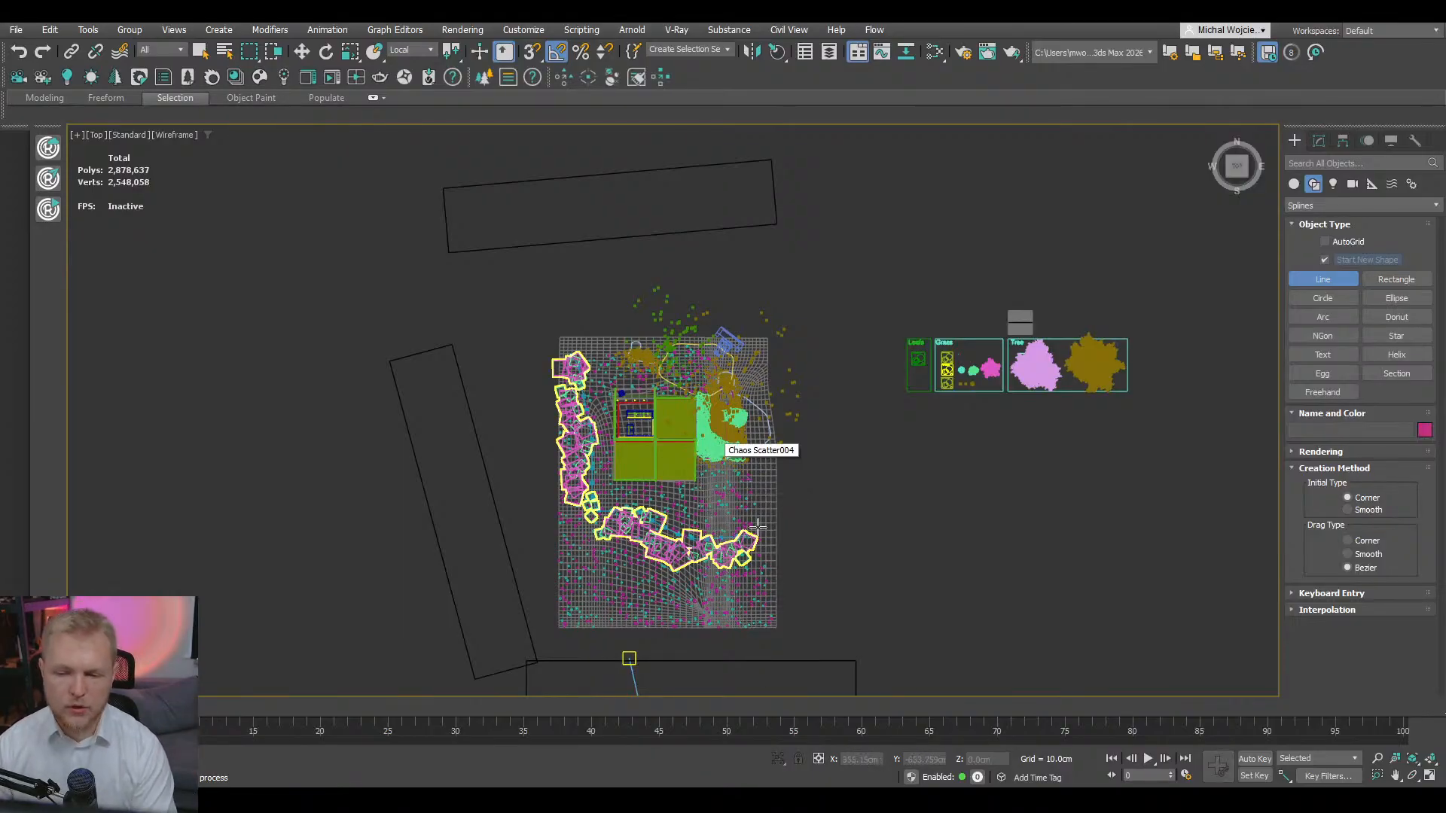
middle_drag(714, 452, 719, 431)
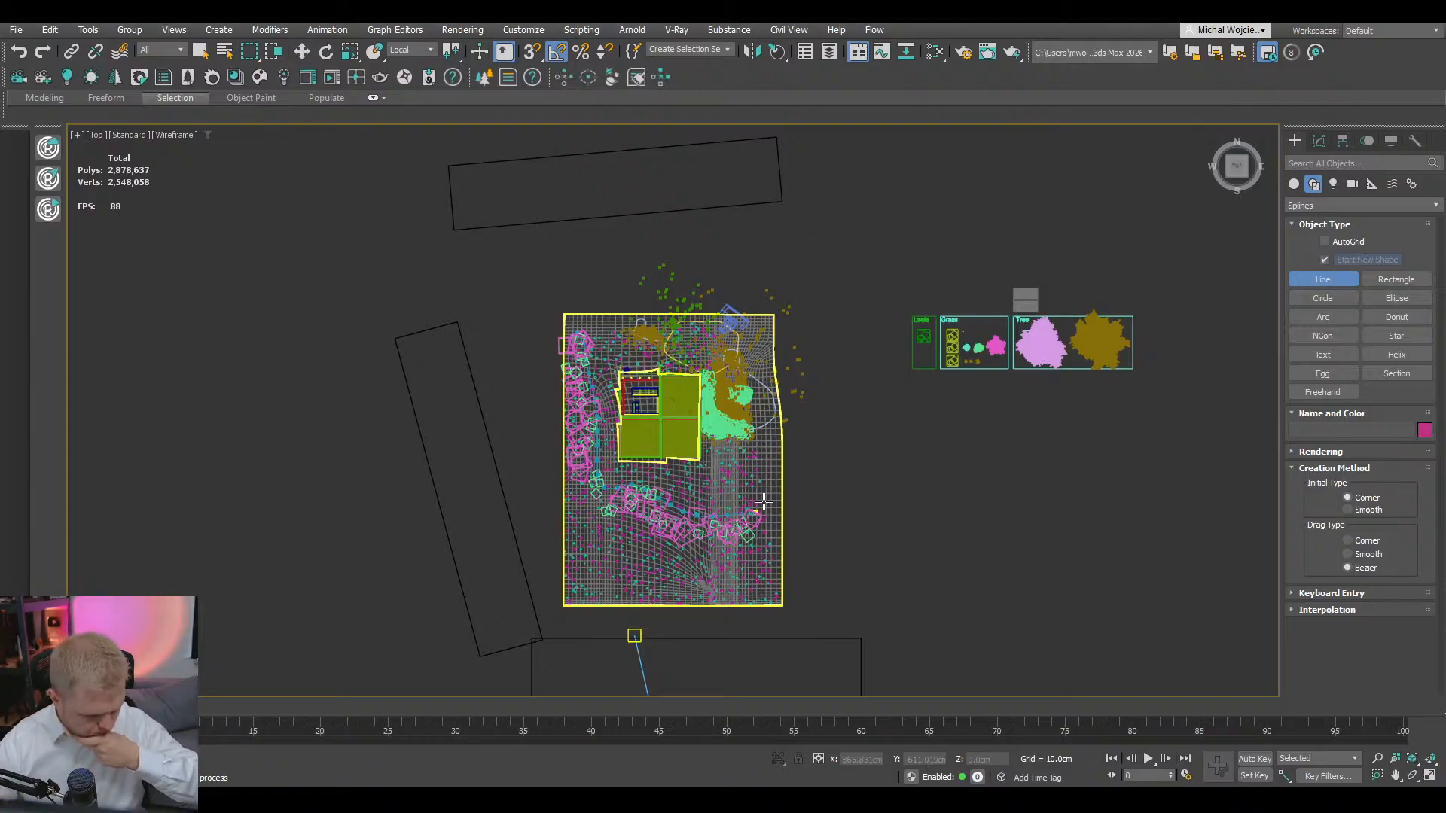
right_click(865, 405)
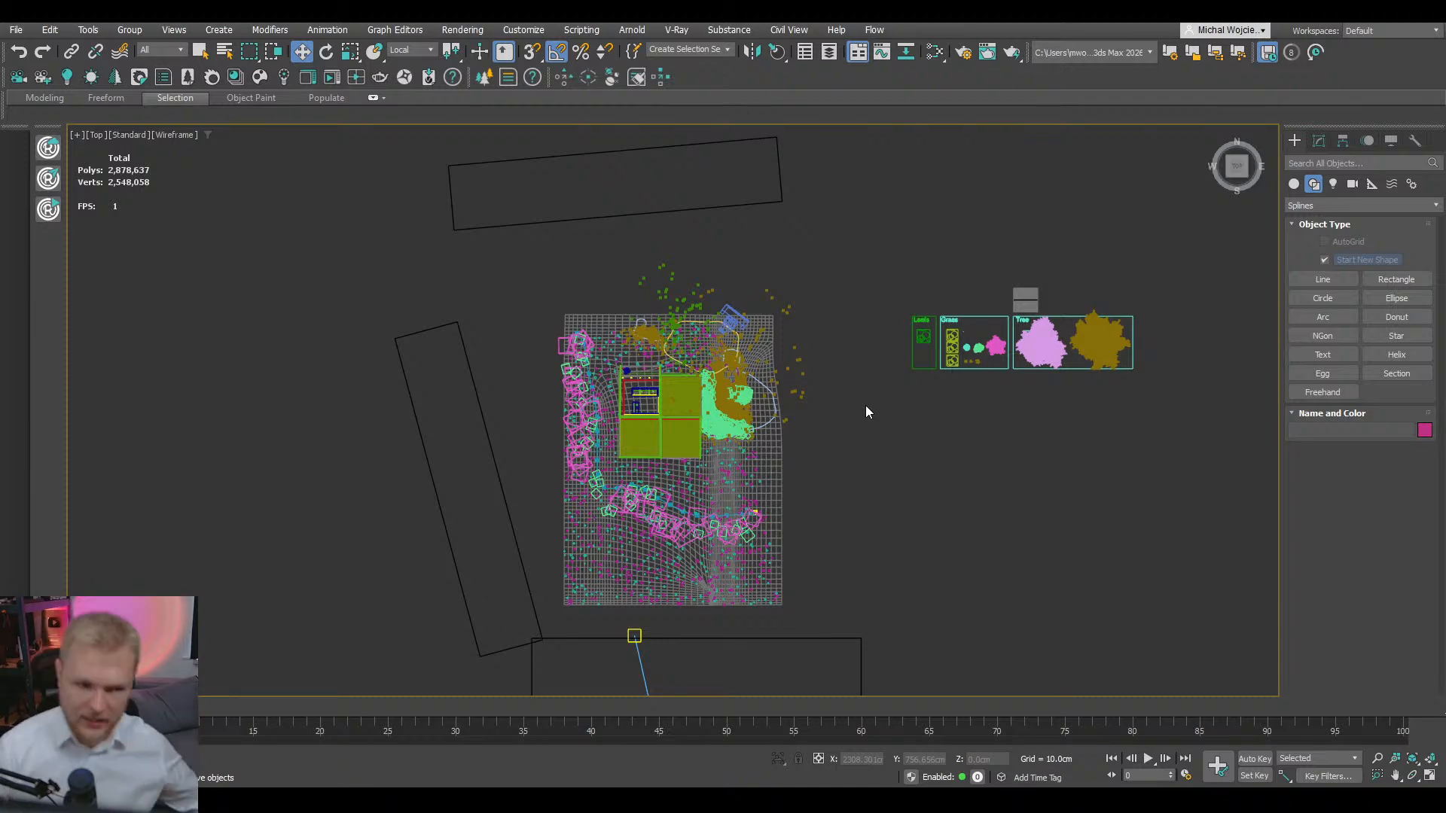
- Check the house and its surroundings through Corona Camera001 in shaded display
click(732, 311)
key(c)
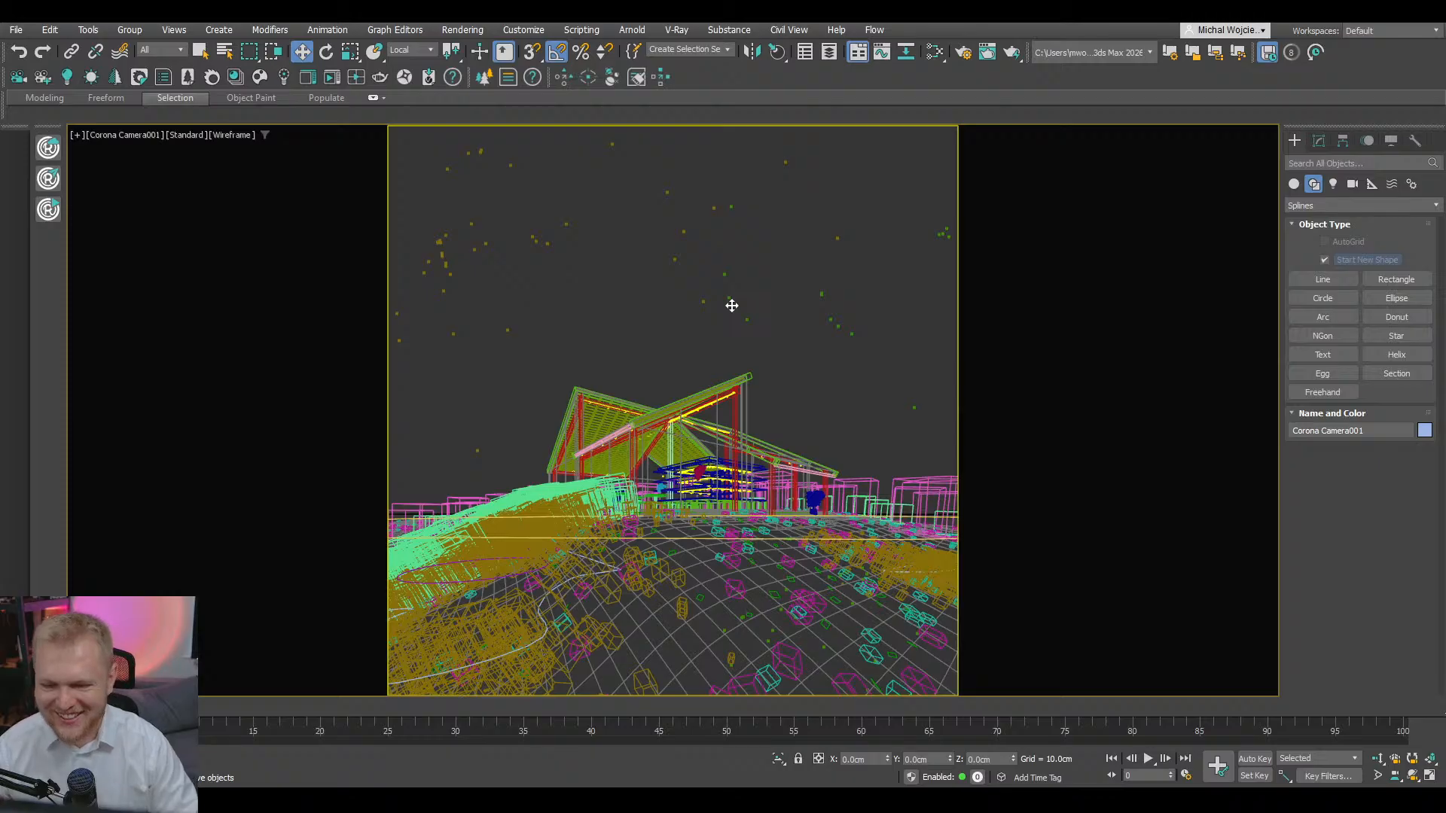
key(F3)
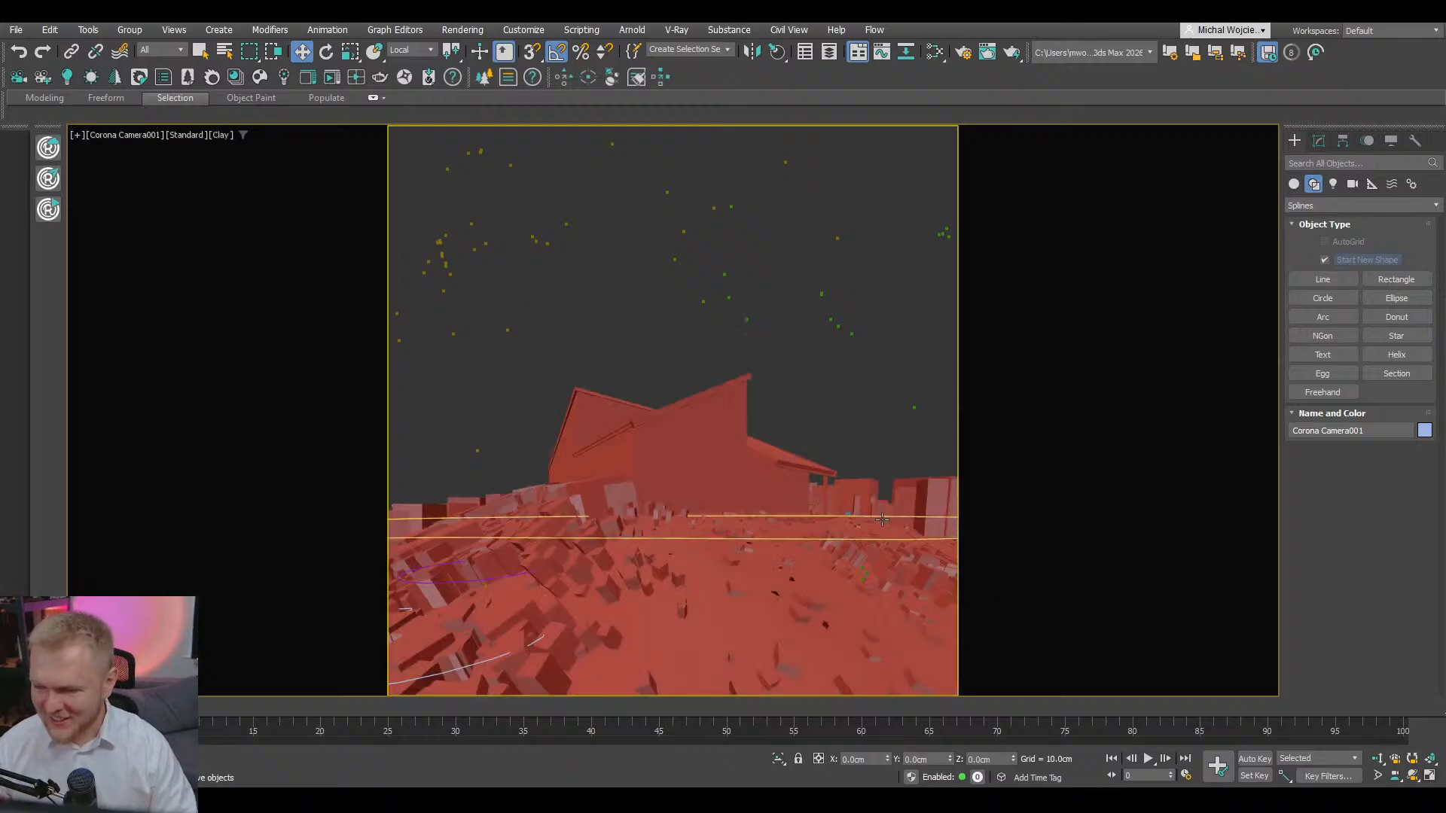
key(alt+w)
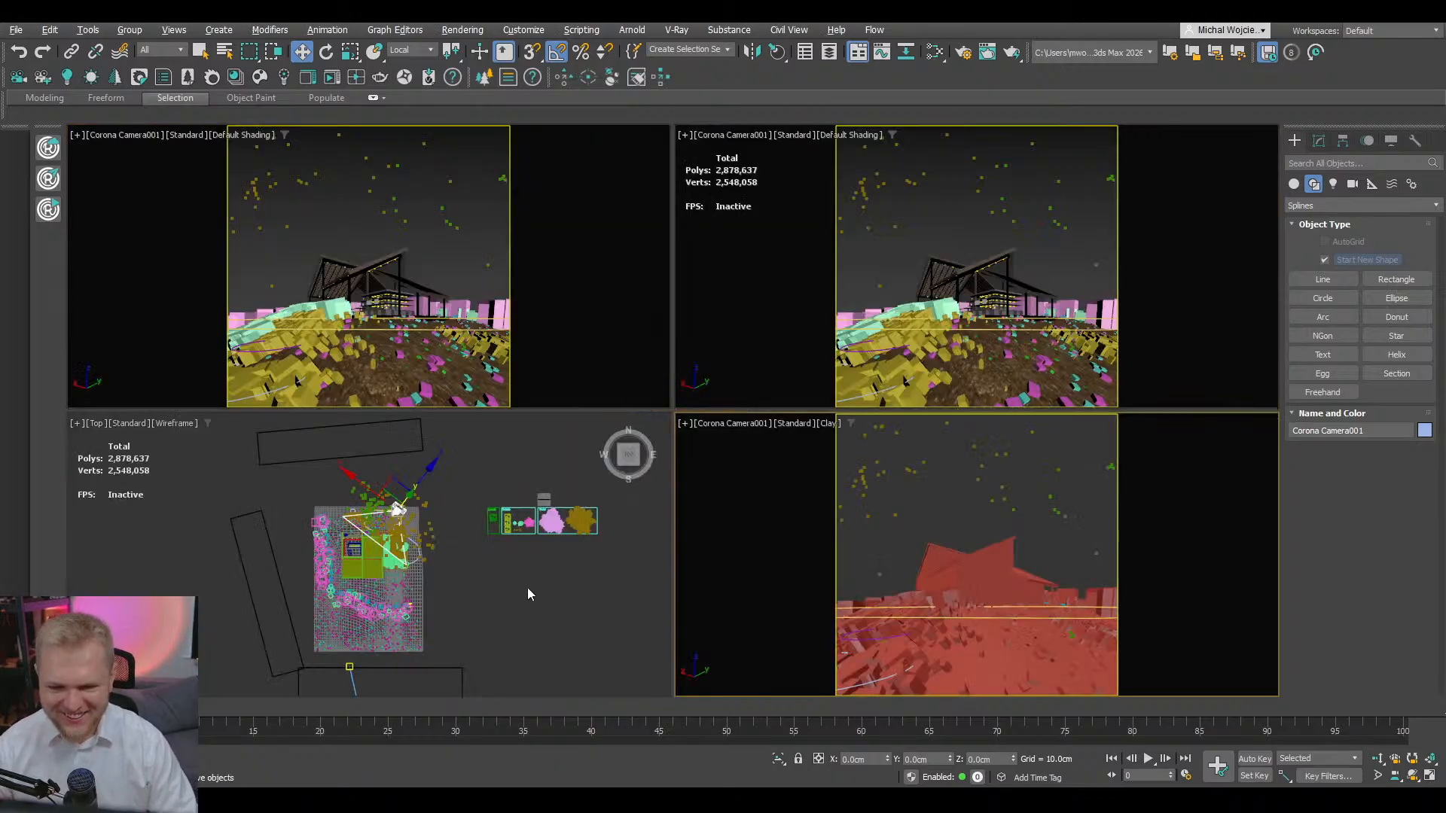
- Add the black plane on the camera side of the terrain as a distribute-on target of the Tree group's Chaos Scatter
scroll(540, 534, up, 6)
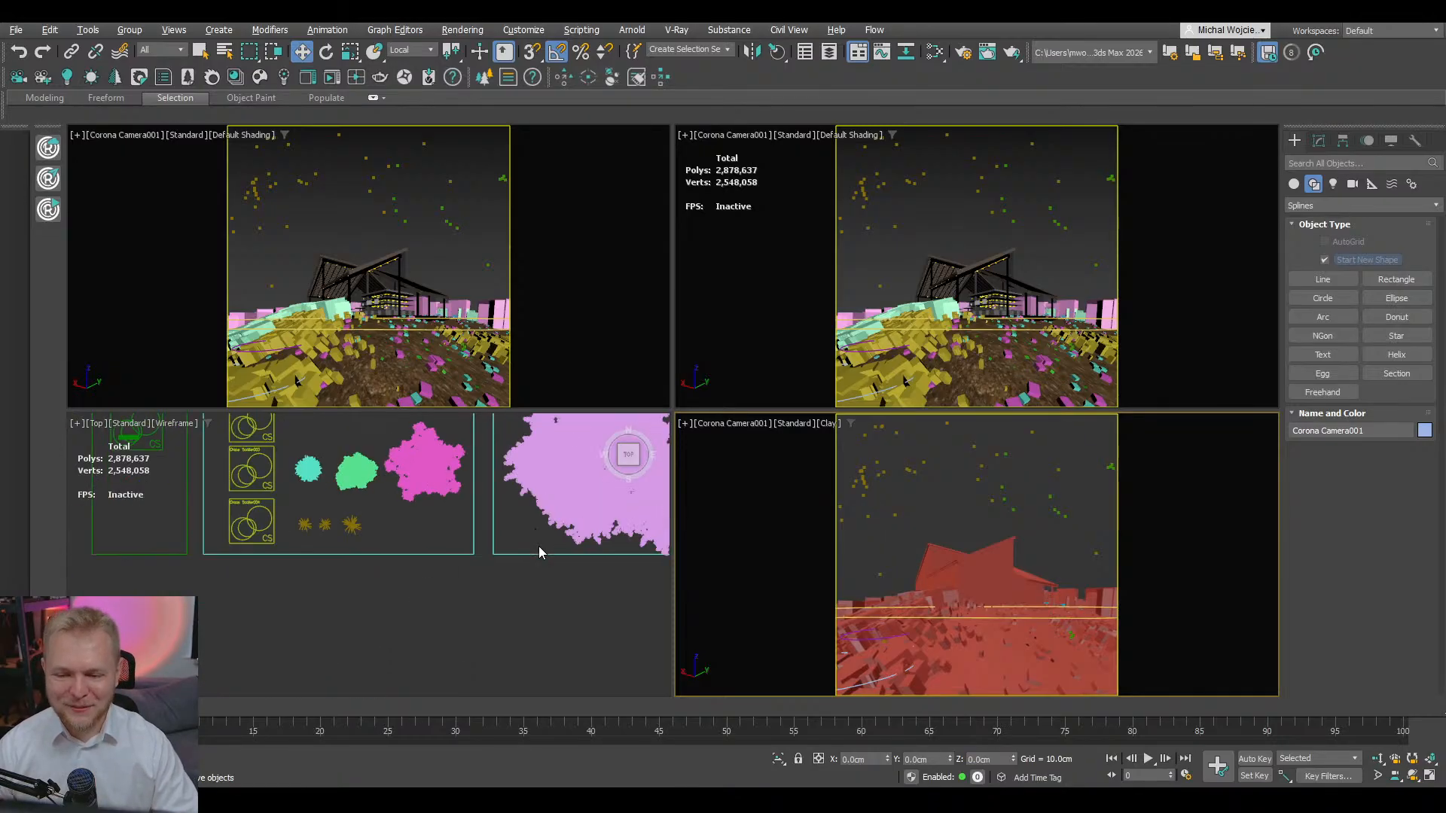
alt+middle_drag(540, 547, 532, 536)
click(532, 539)
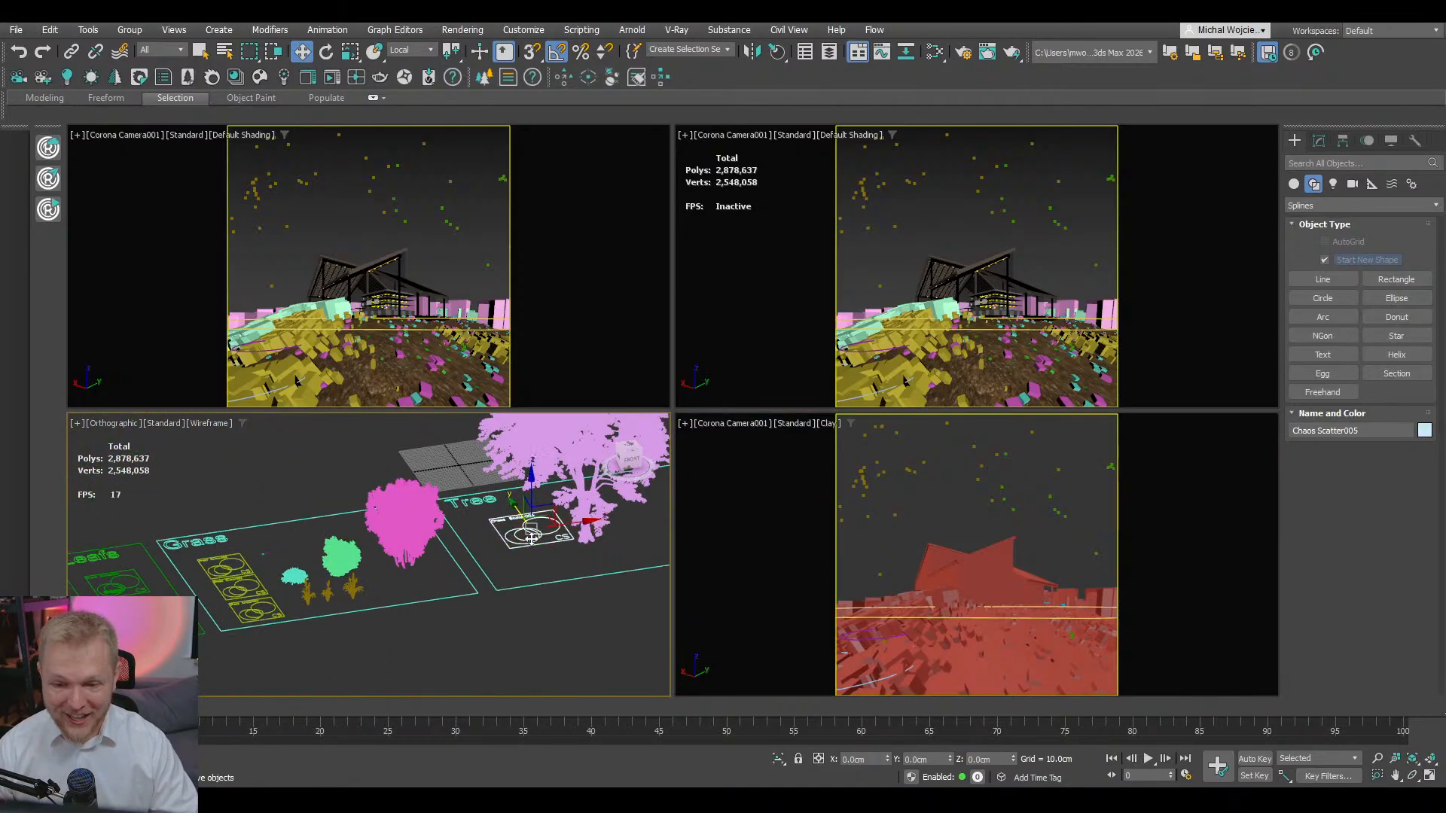
scroll(531, 539, down, 6)
scroll(523, 590, up, 3)
key(alt+w)
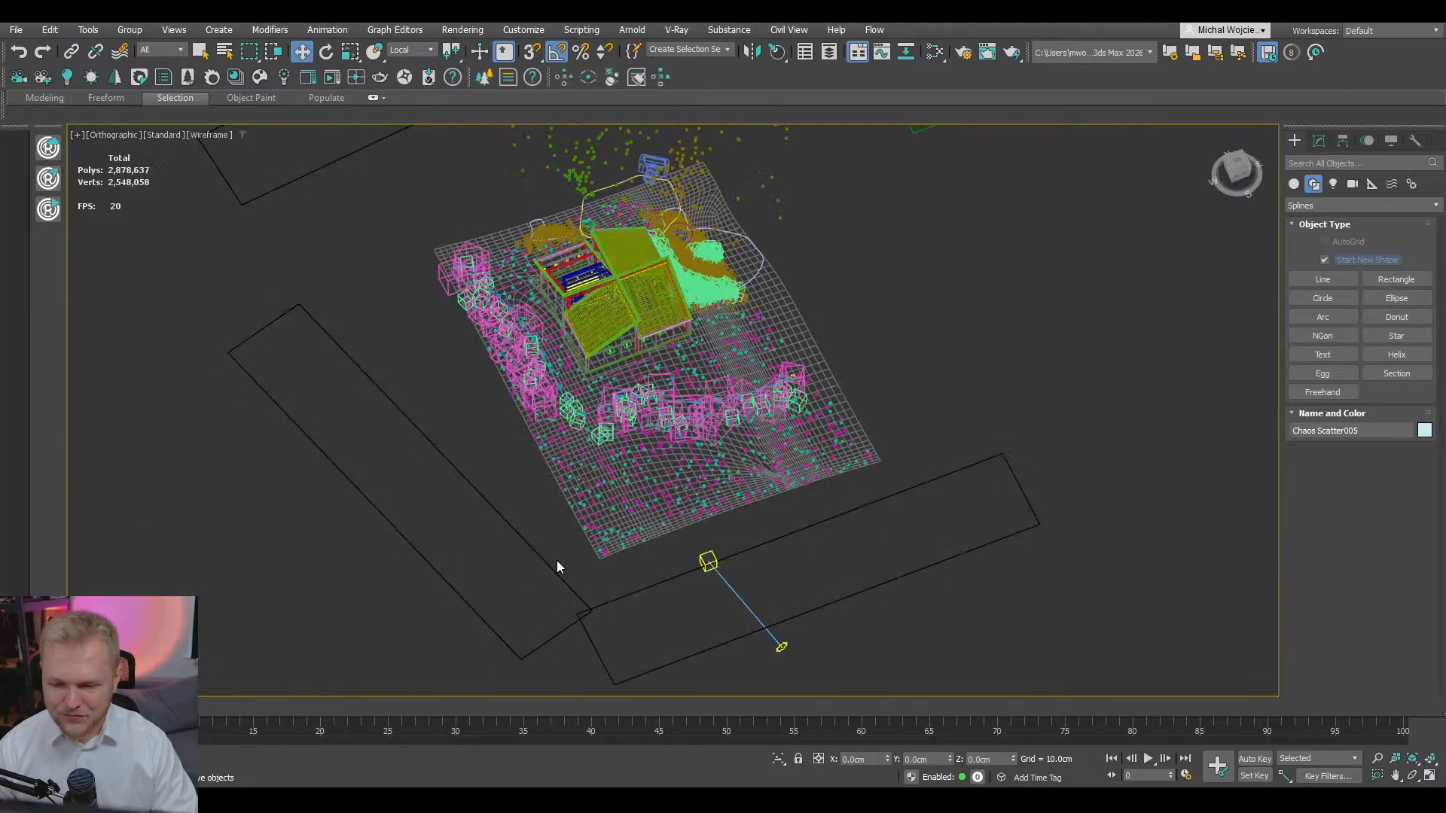
scroll(557, 566, down, 3)
scroll(557, 566, up, 1)
click(1318, 141)
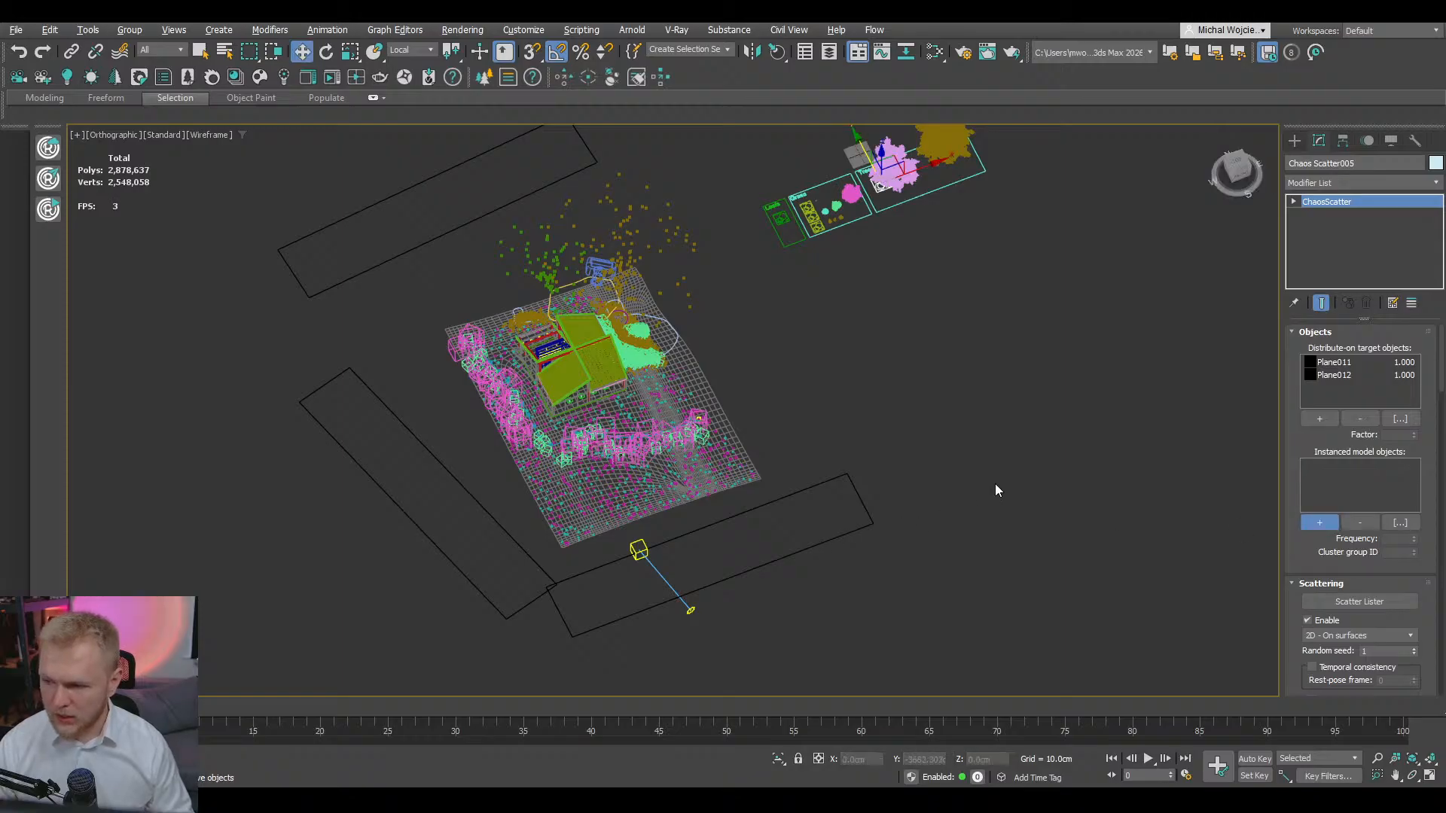
click(1319, 419)
click(410, 248)
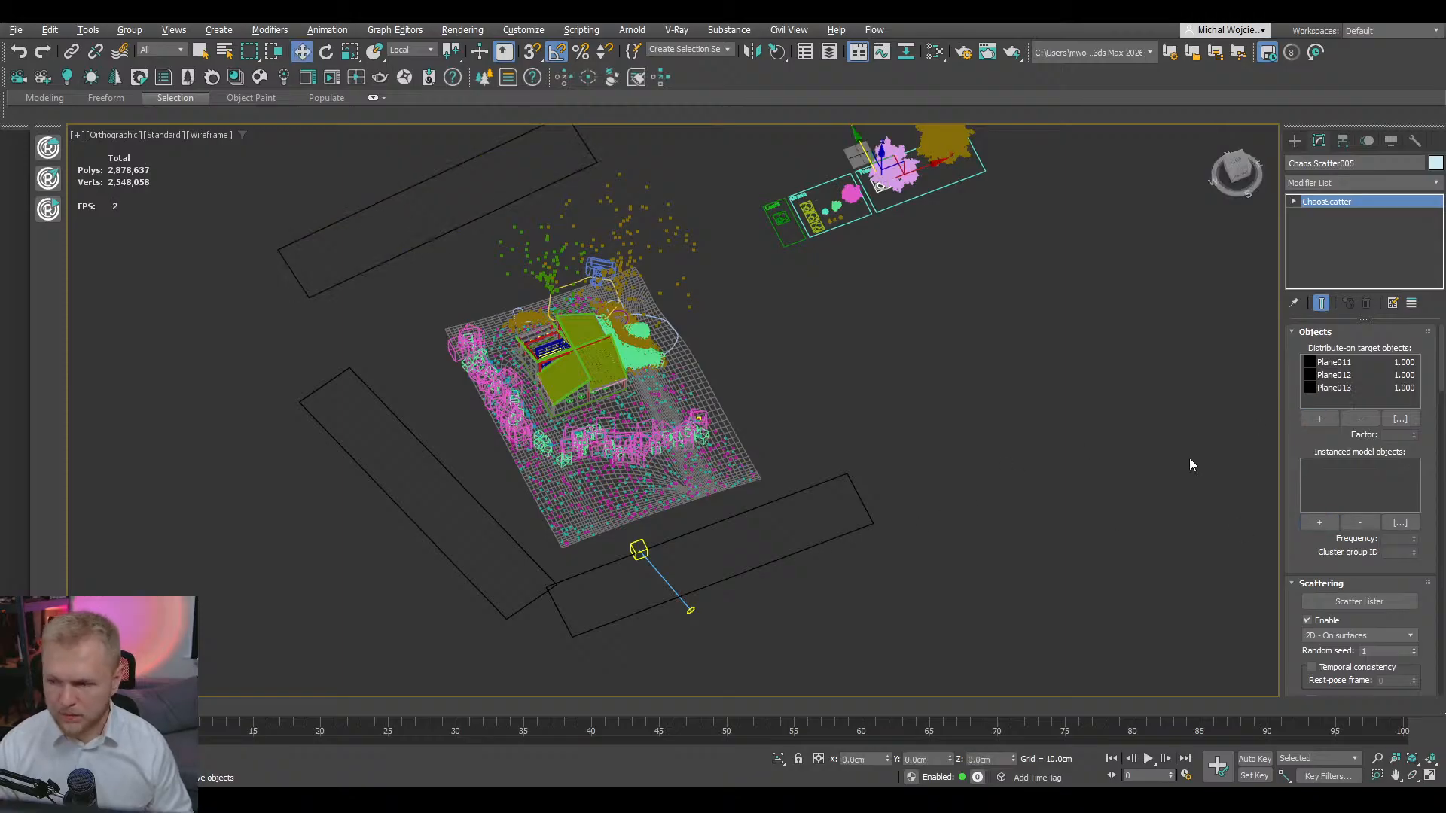
- Add the two Mountain Alder trees as instanced model objects of the Chaos Scatter
click(1318, 523)
click(897, 167)
click(951, 139)
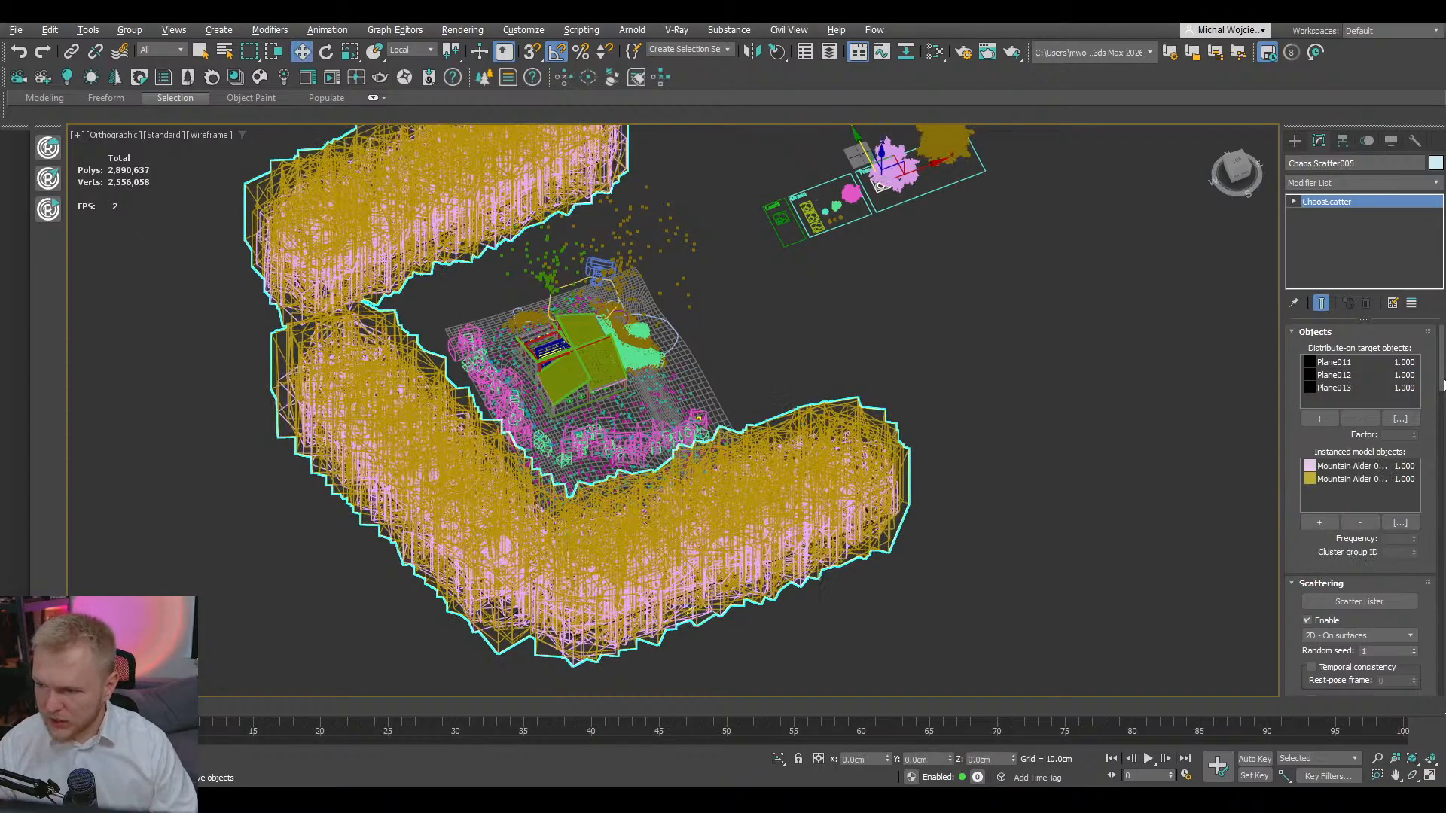
- Collapse the unneeded parameter sections of the Chaos Scatter and enable Clusters
drag(1443, 385, 1439, 573)
click(1353, 492)
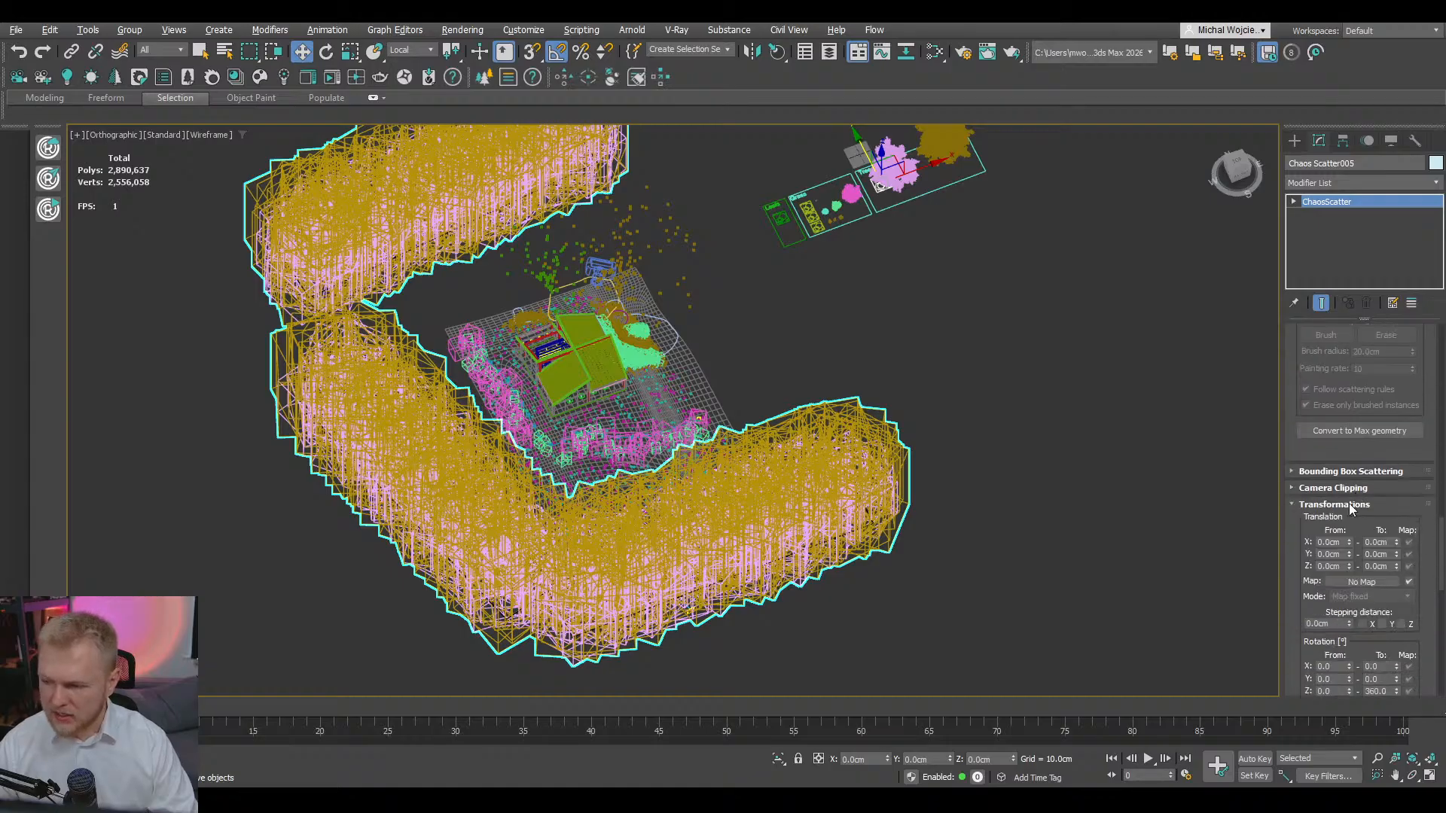
click(1341, 504)
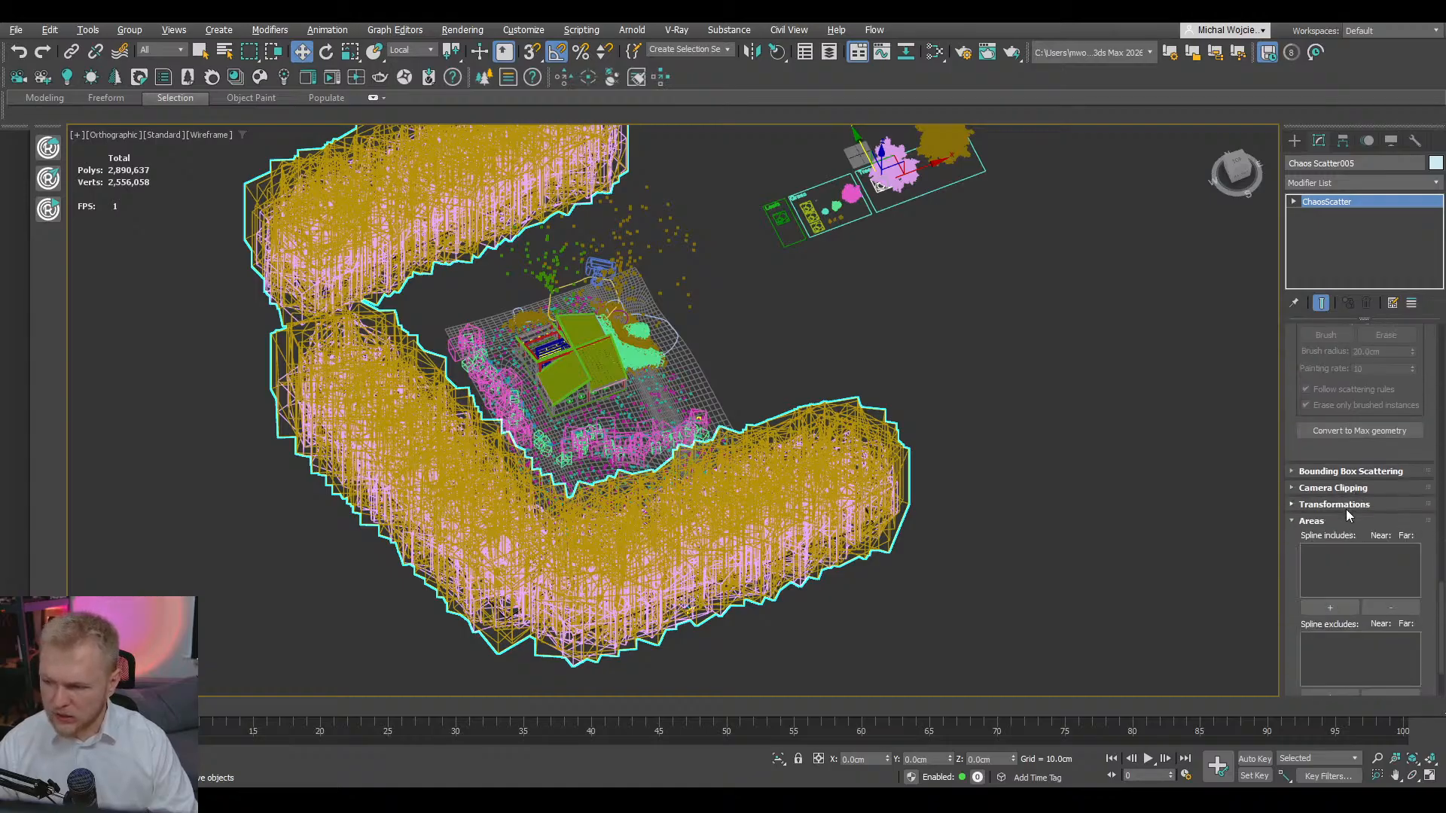
click(1406, 474)
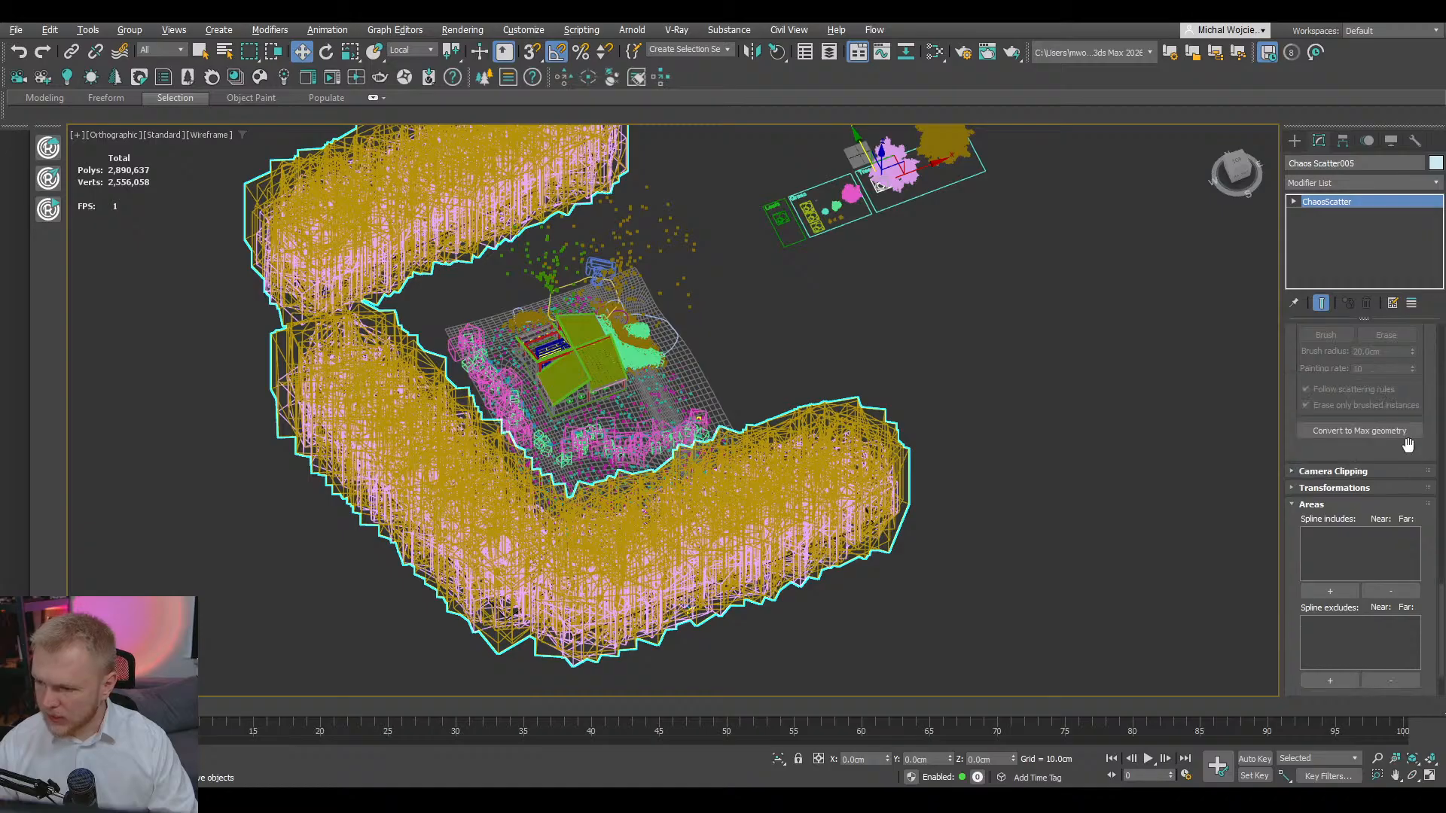
scroll(1312, 474, up, 5)
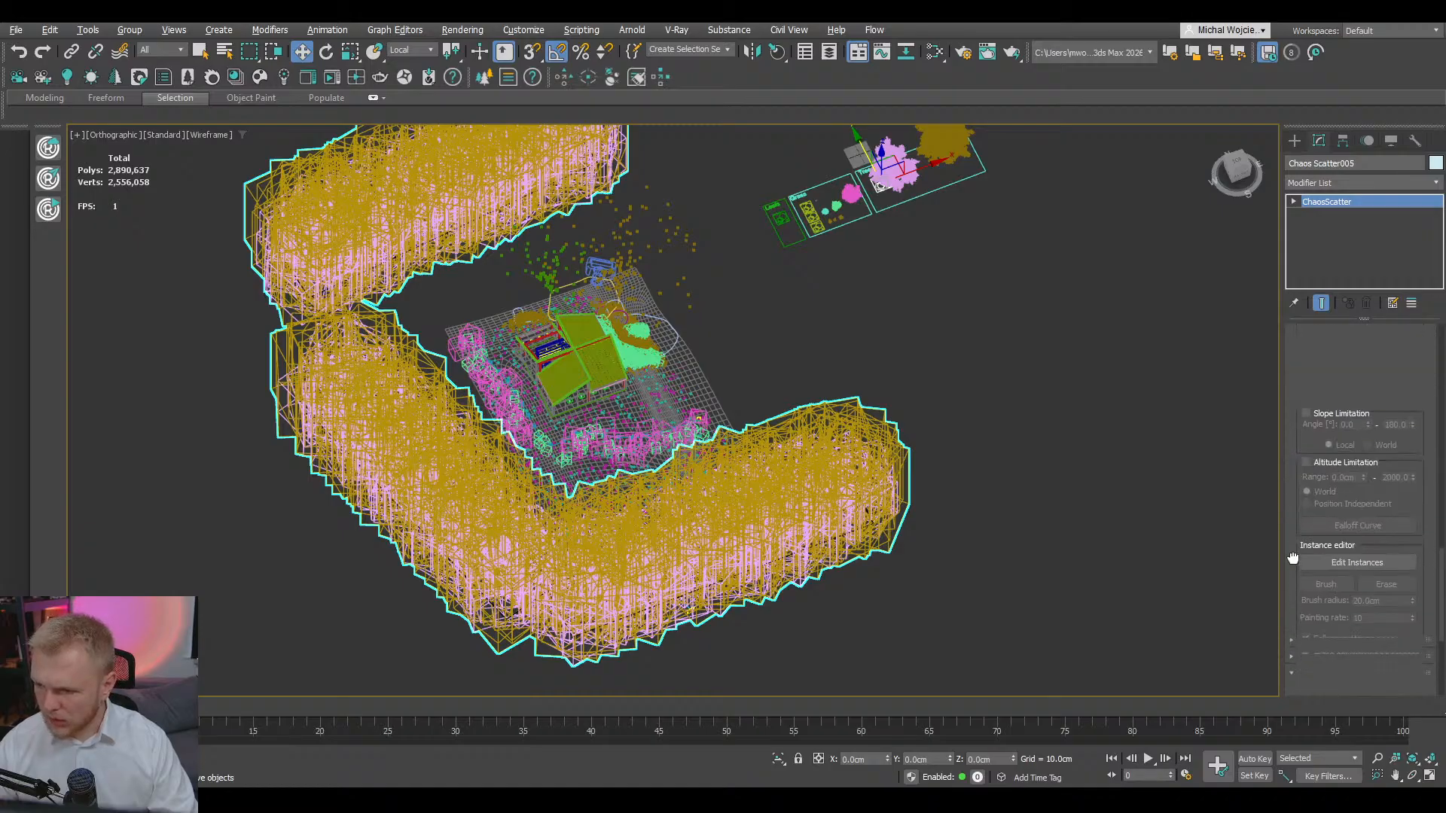
scroll(1312, 474, up, 4)
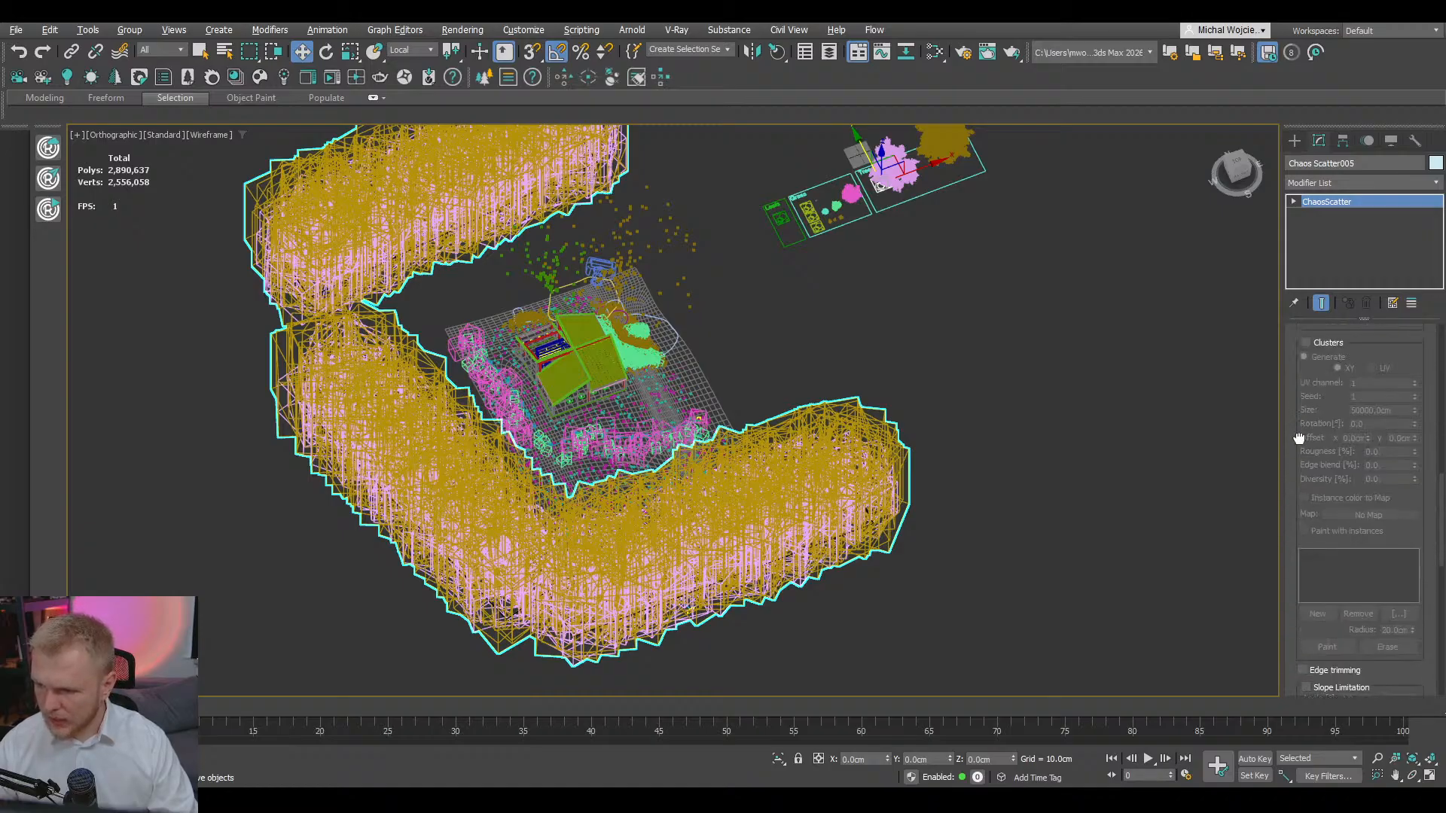
click(1322, 404)
- Set the cluster size to 700 cm and inspect the tree distribution in shaded display
scroll(911, 542, down, 5)
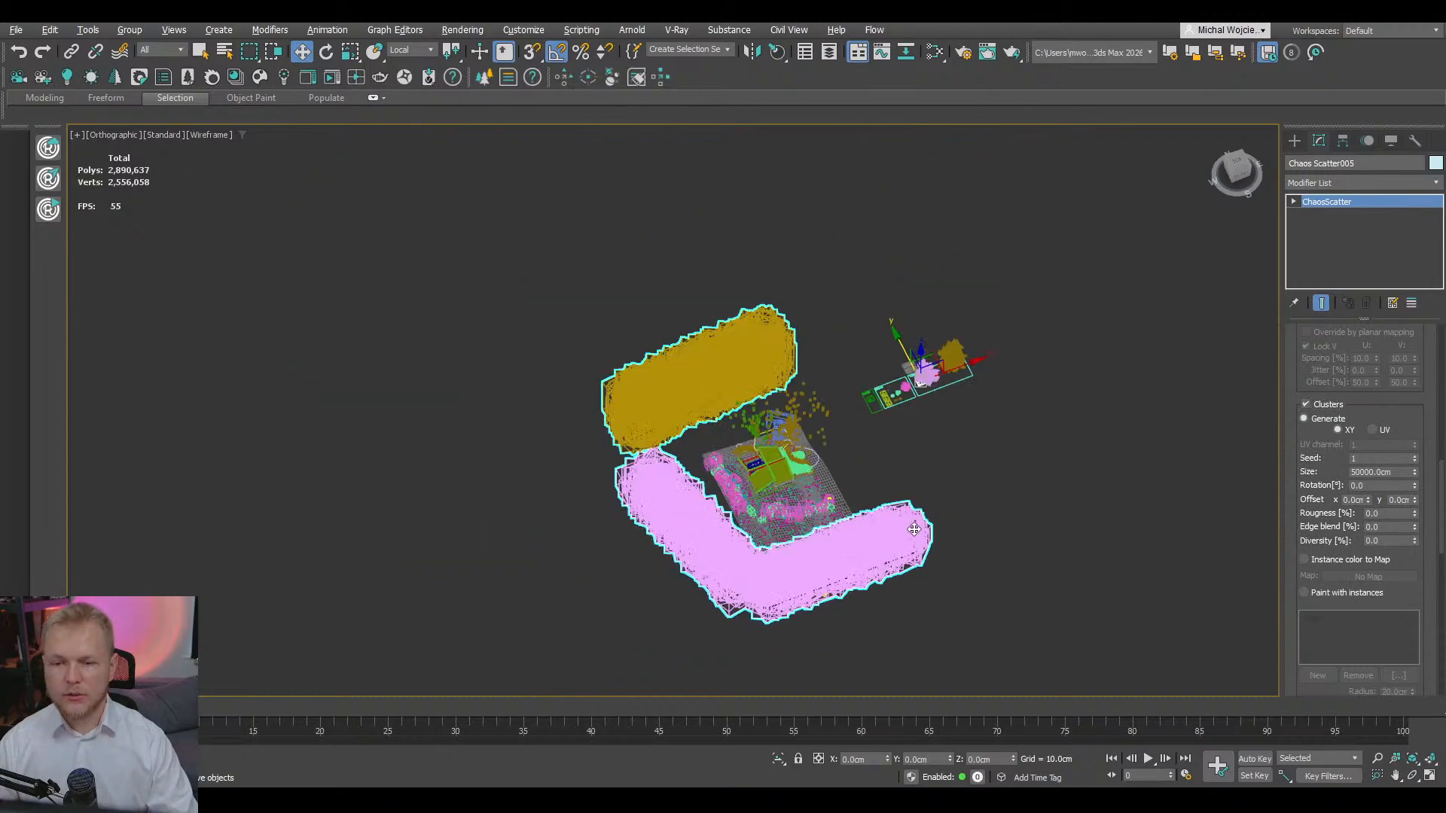
scroll(915, 531, up, 3)
scroll(991, 564, up, 3)
drag(1414, 474, 1399, 542)
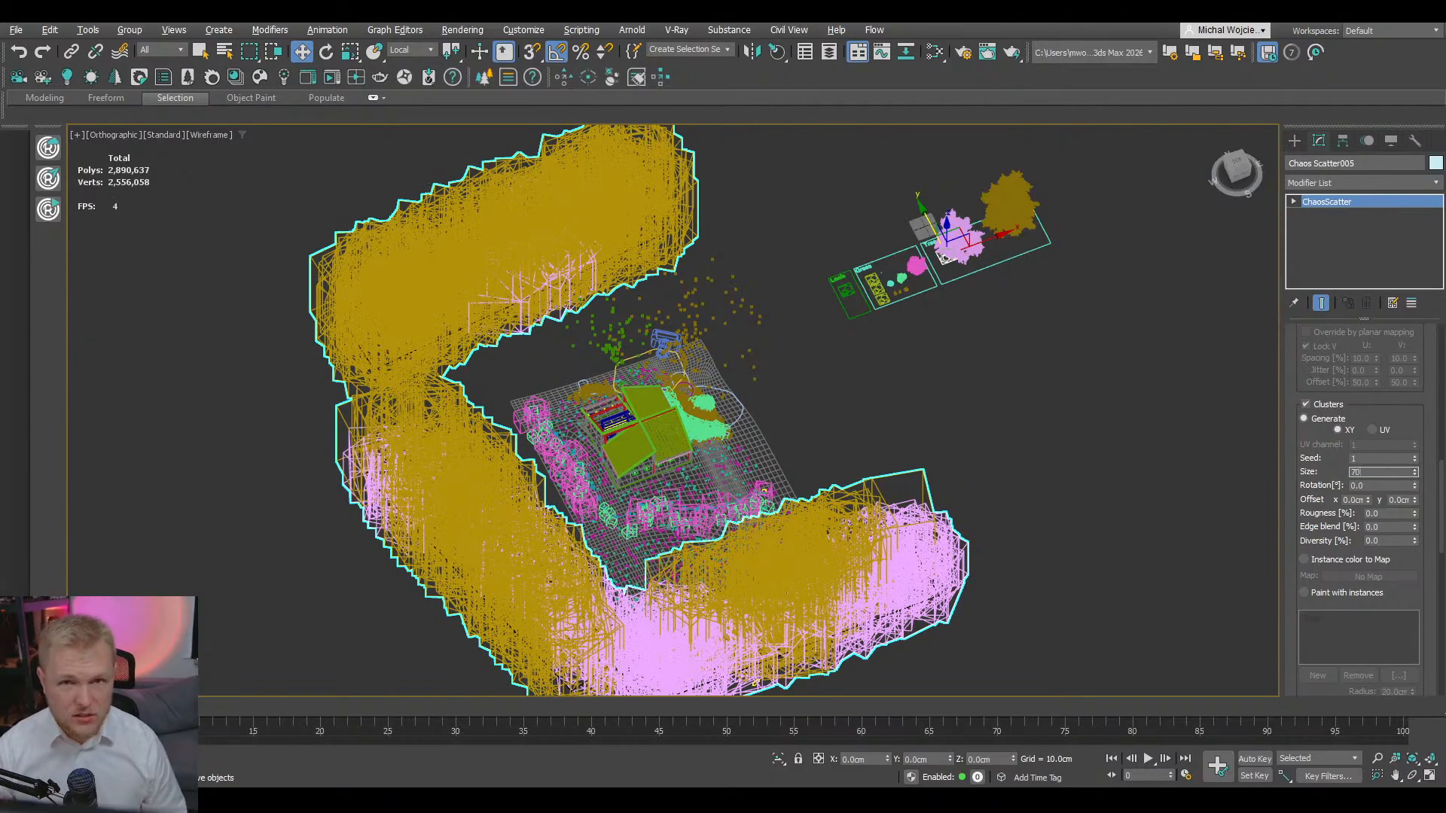
text(0)
key(Return)
key(F3)
scroll(804, 600, up, 2)
middle_drag(805, 600, 784, 472)
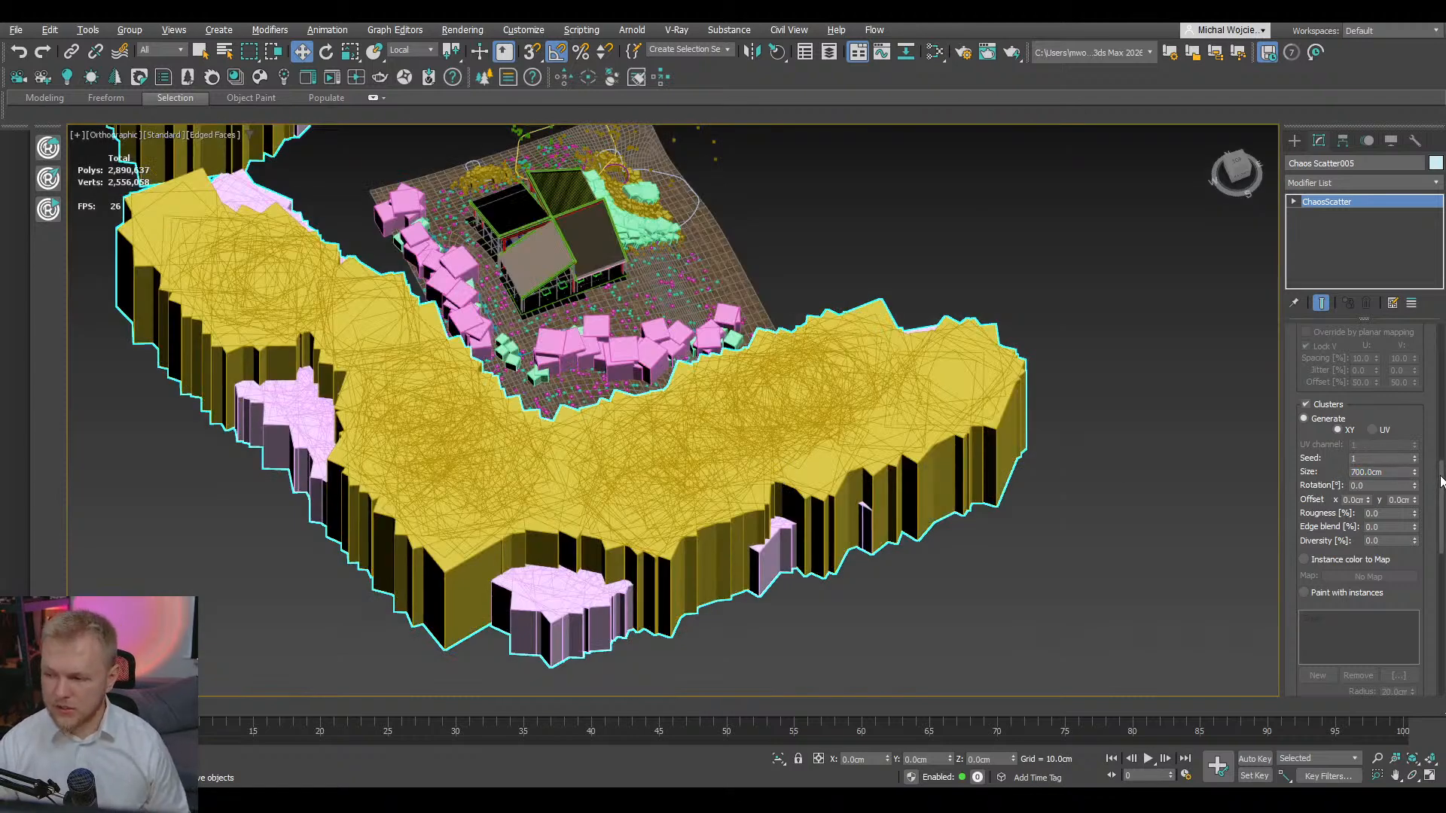
- Distribute the trees per 500 cm square, trying a count of 3 and settling on 2
scroll(1433, 484, up, 3)
click(1305, 500)
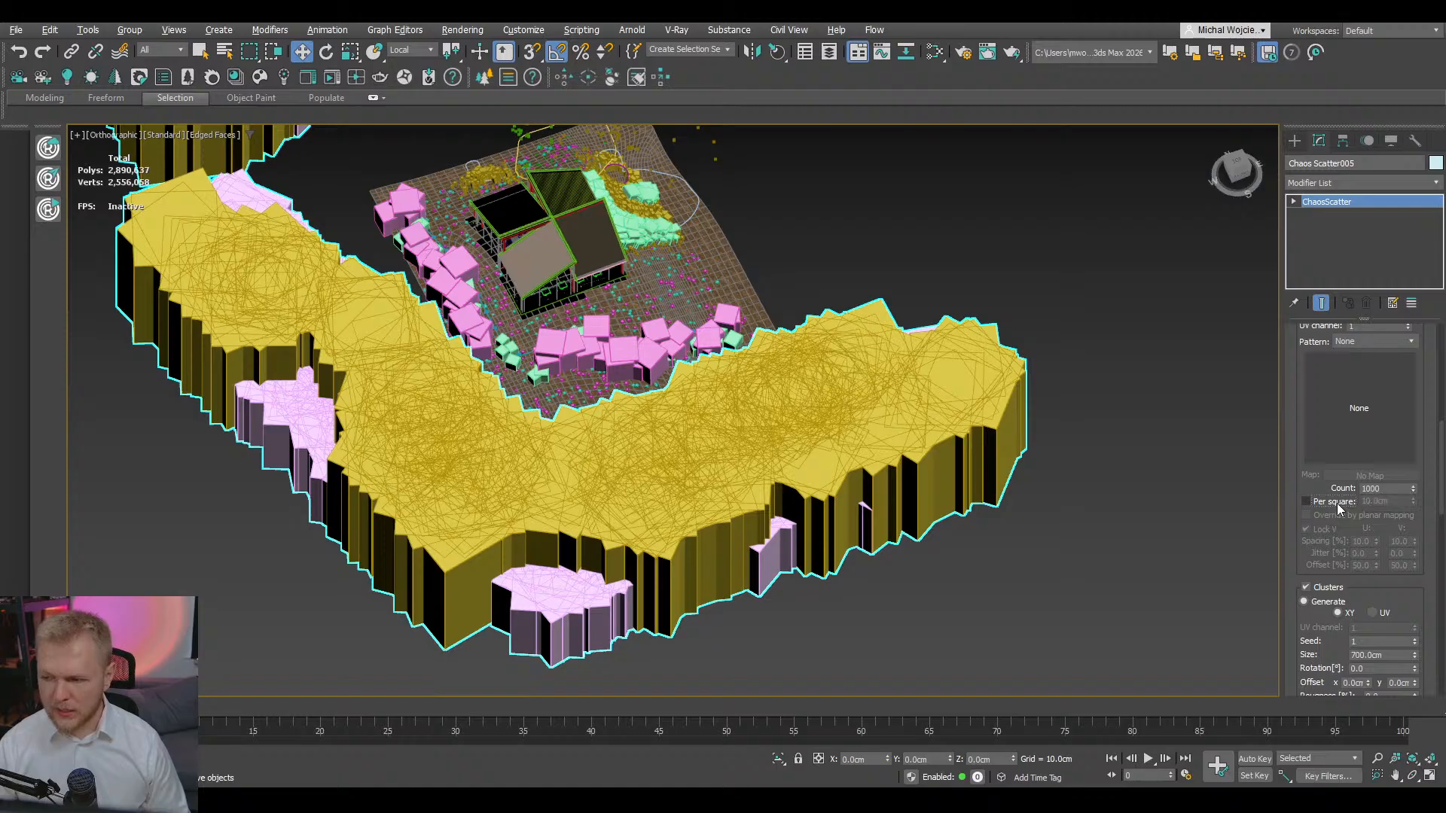
click(1387, 489)
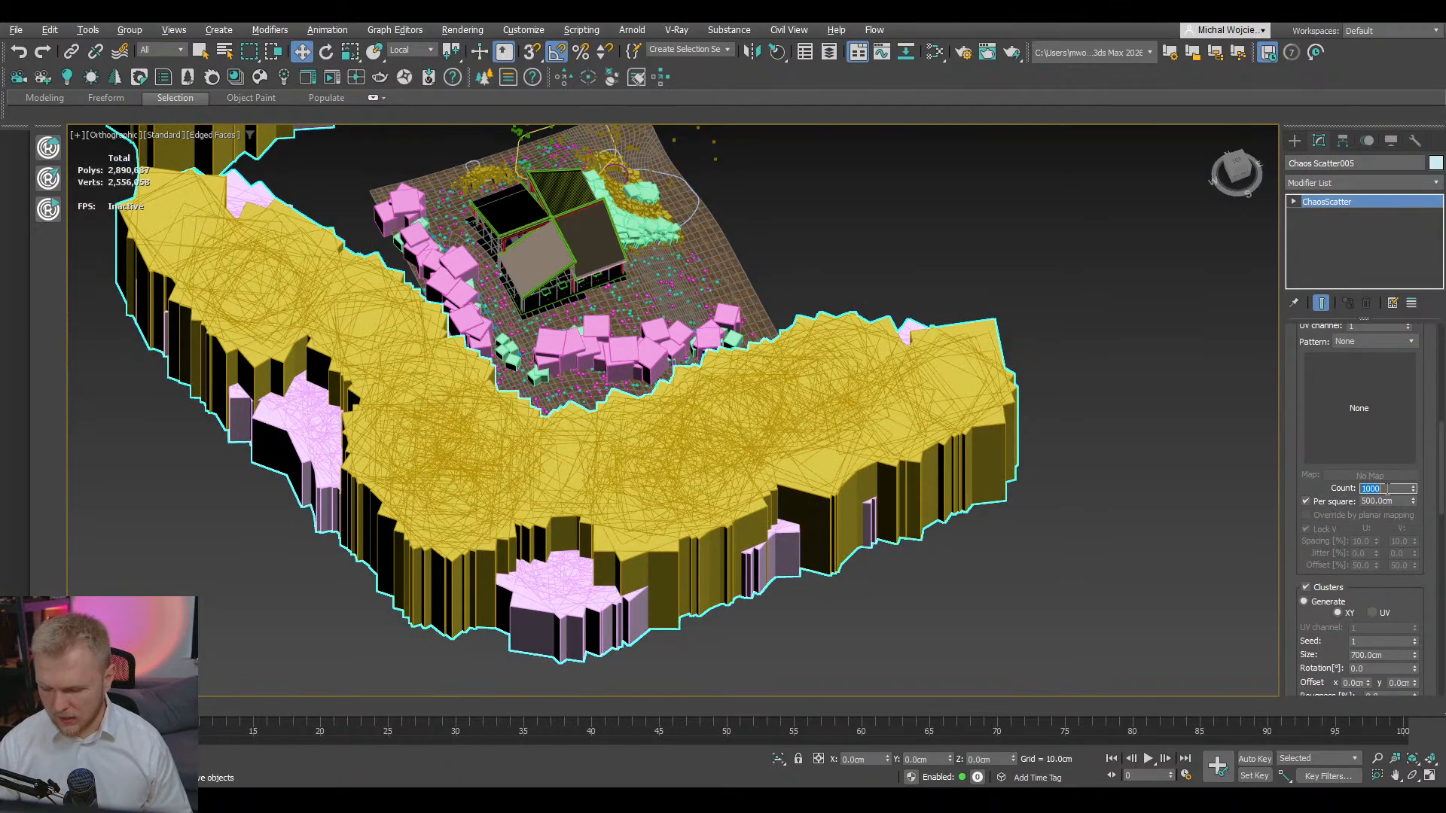
text(3)
key(Return)
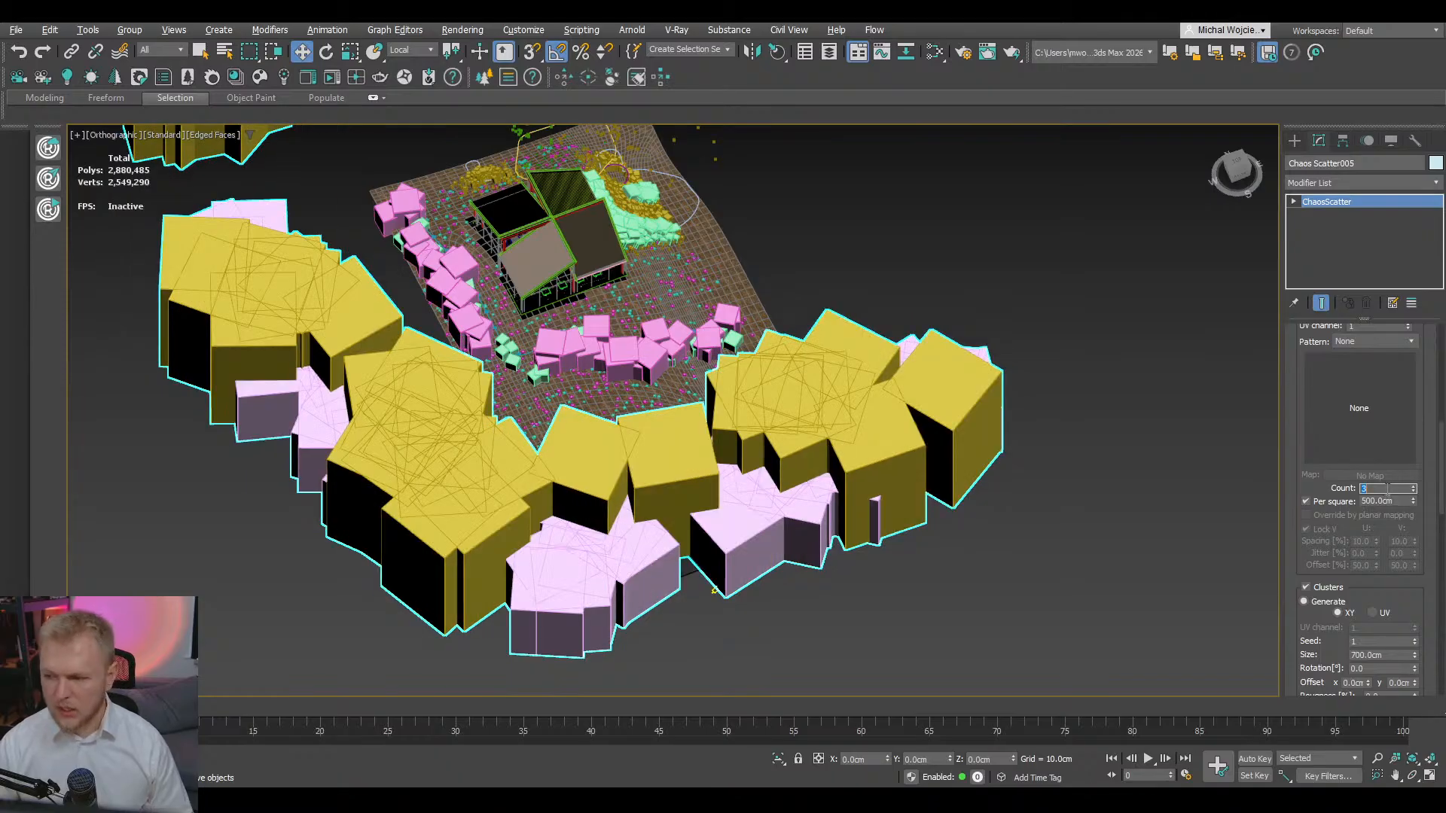
text(2)
key(Return)
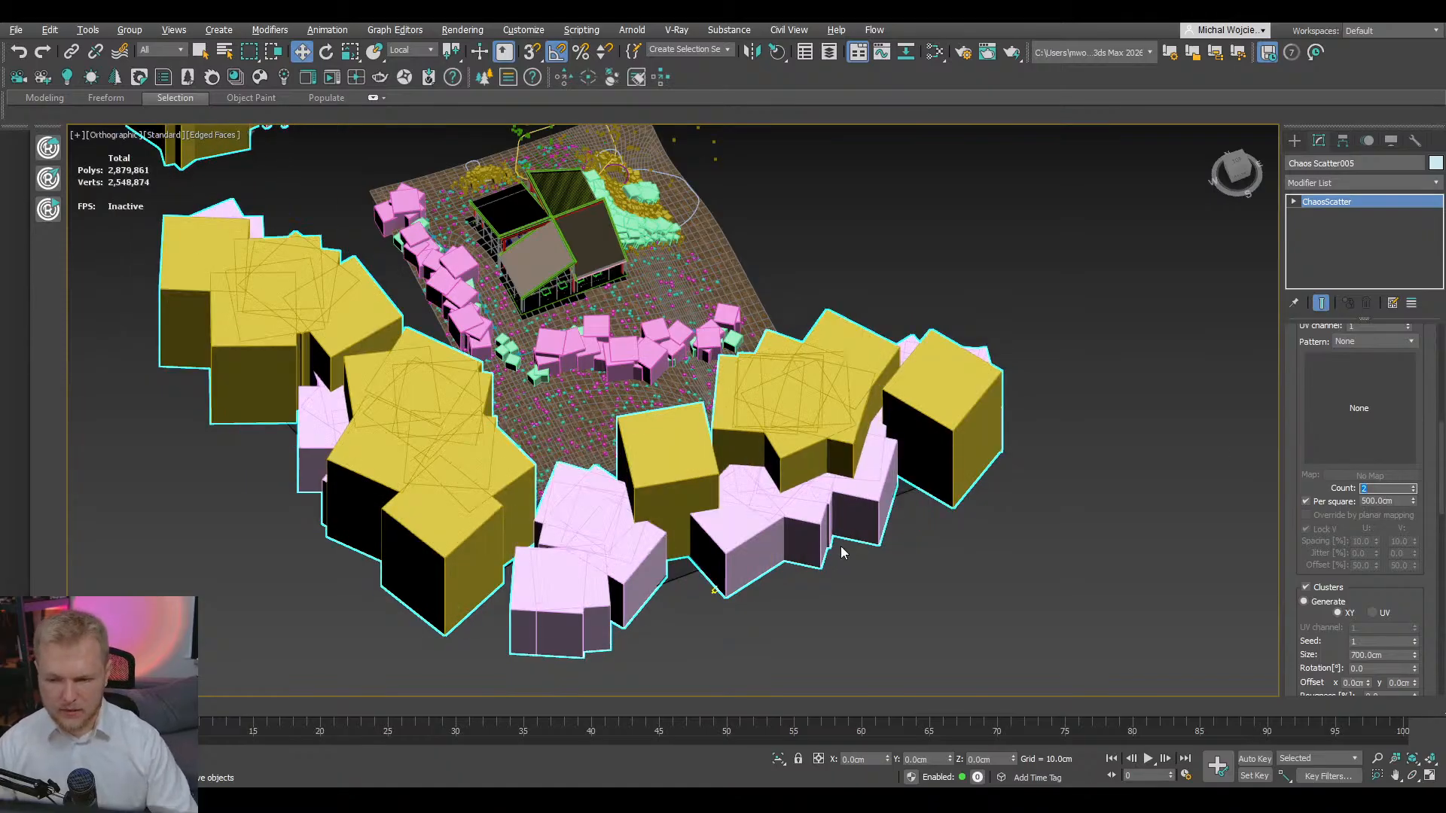
- Set the clusters' roughness to 0.97 %, edge blend to 3.99 % and diversity to 17.28 %
scroll(1401, 528, down, 5)
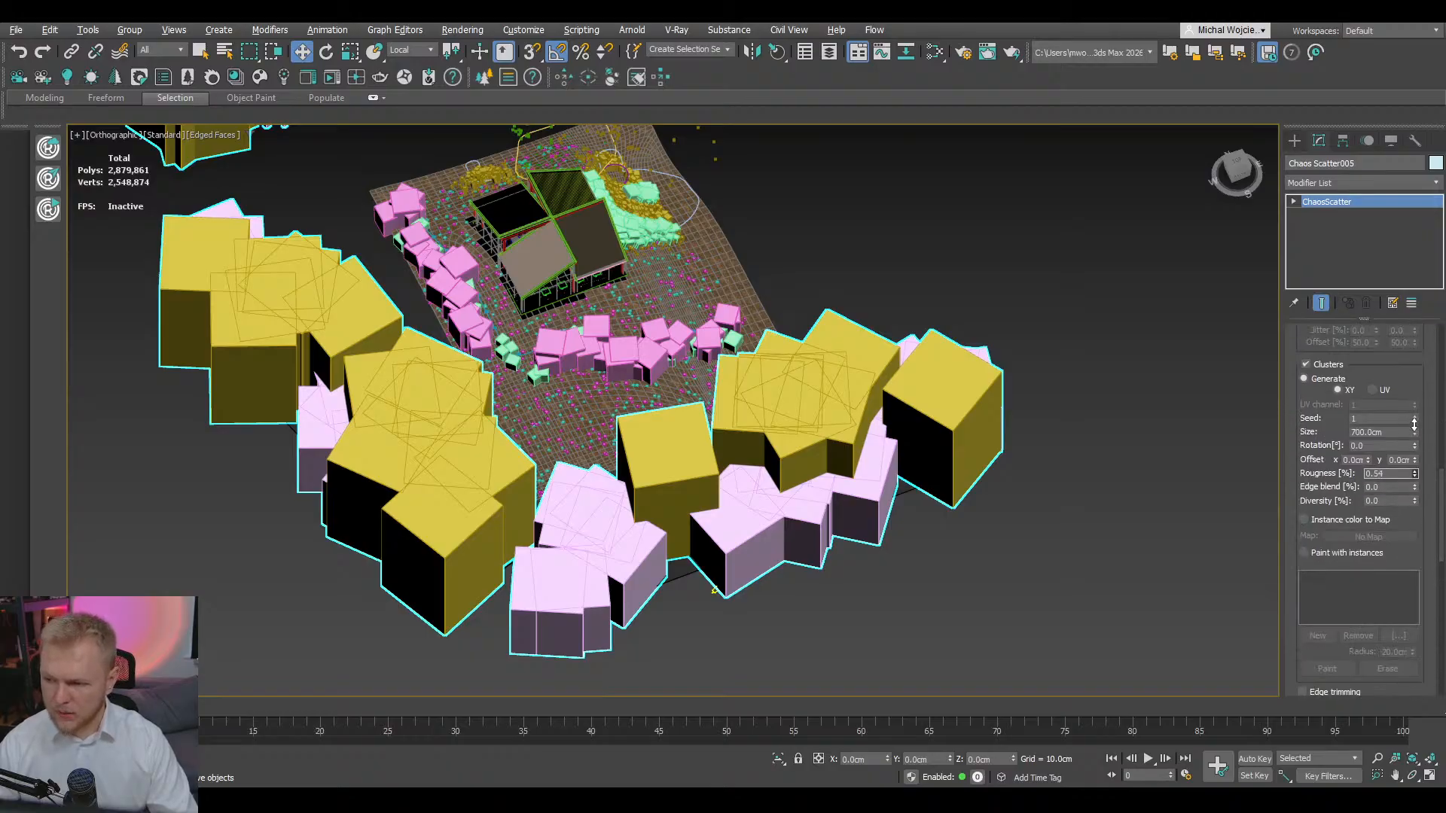
drag(1414, 487, 1404, 345)
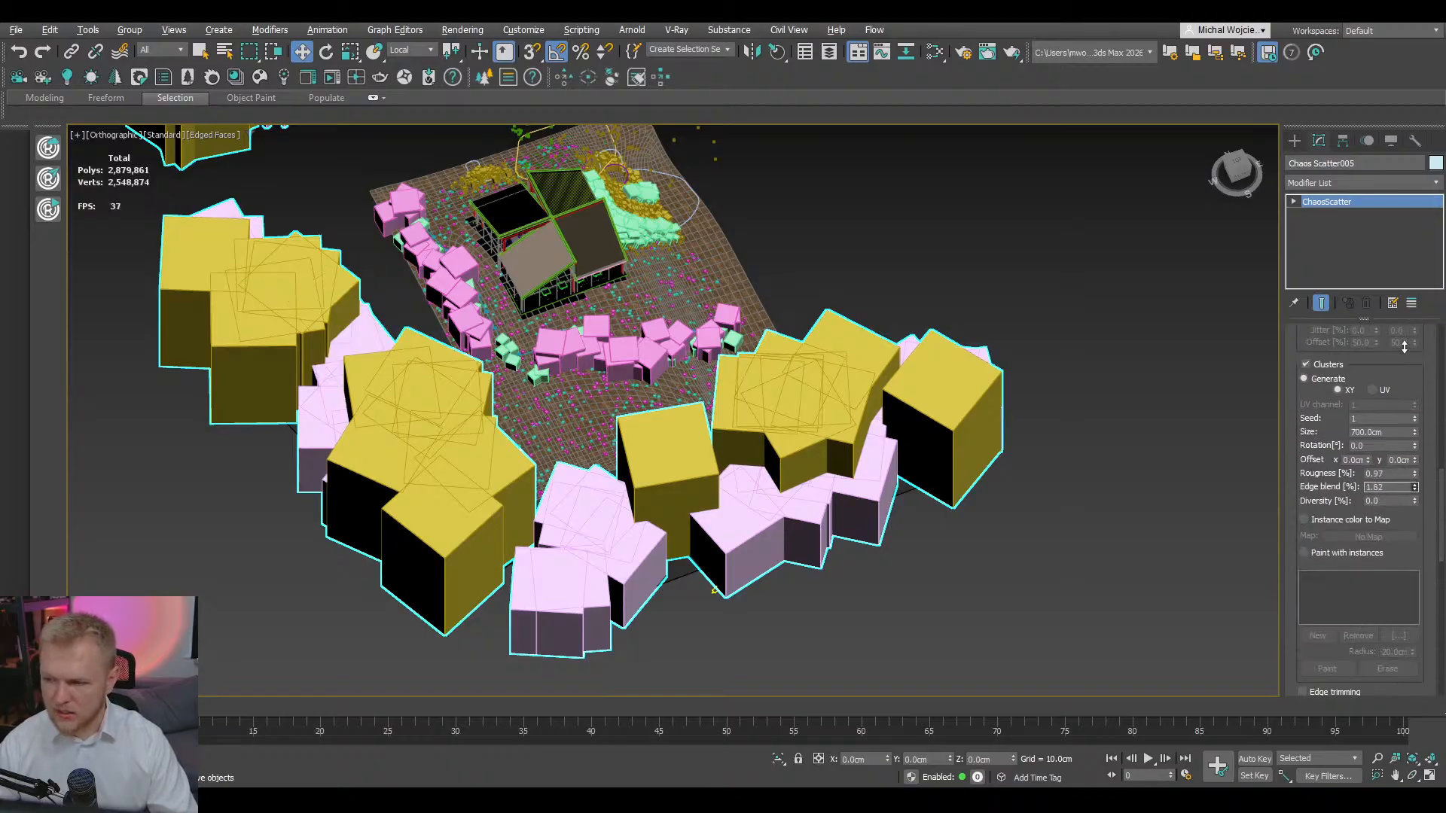
drag(1369, 215, 1389, 430)
drag(1413, 501, 1404, 420)
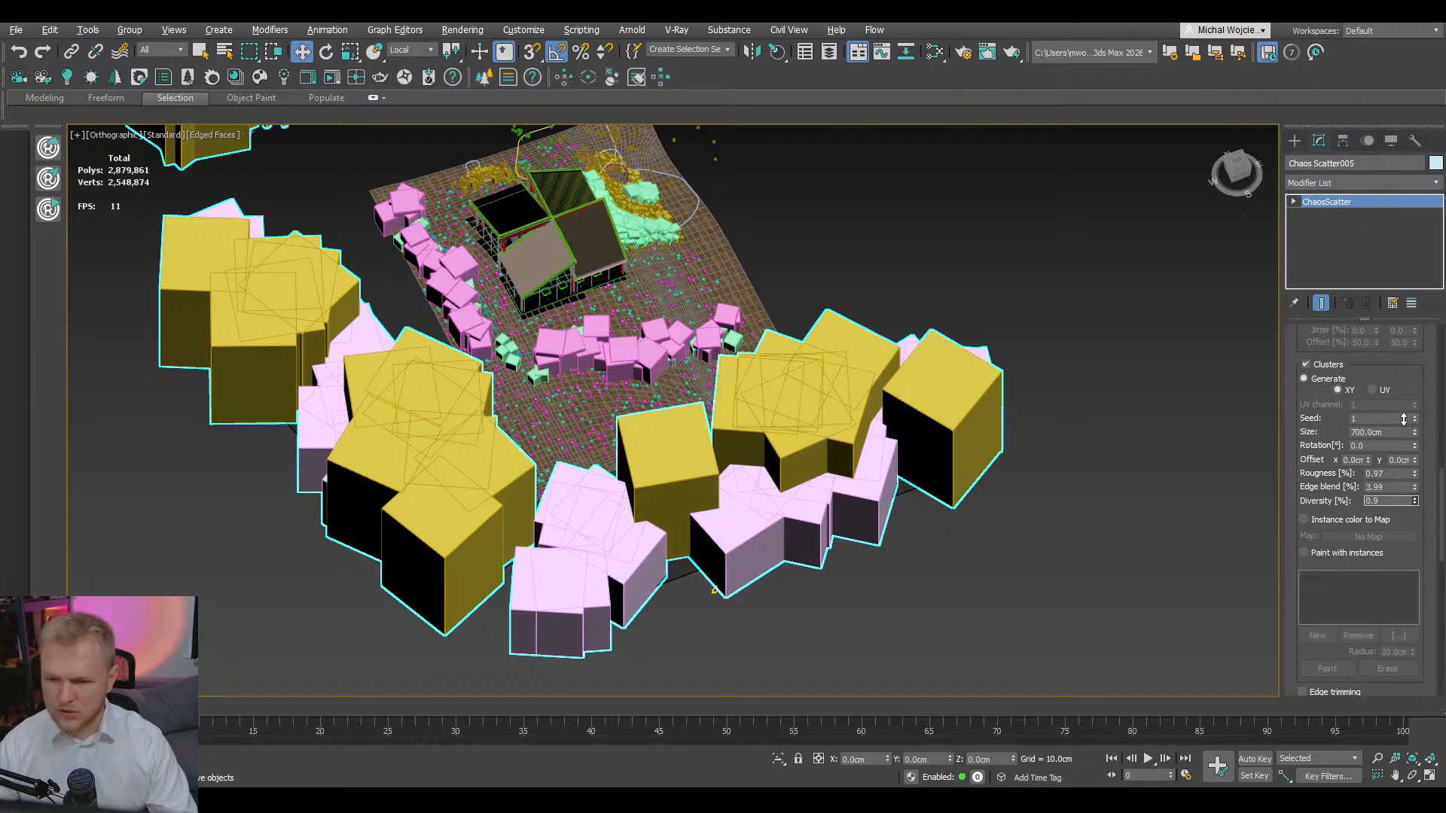
drag(1414, 500, 1414, 421)
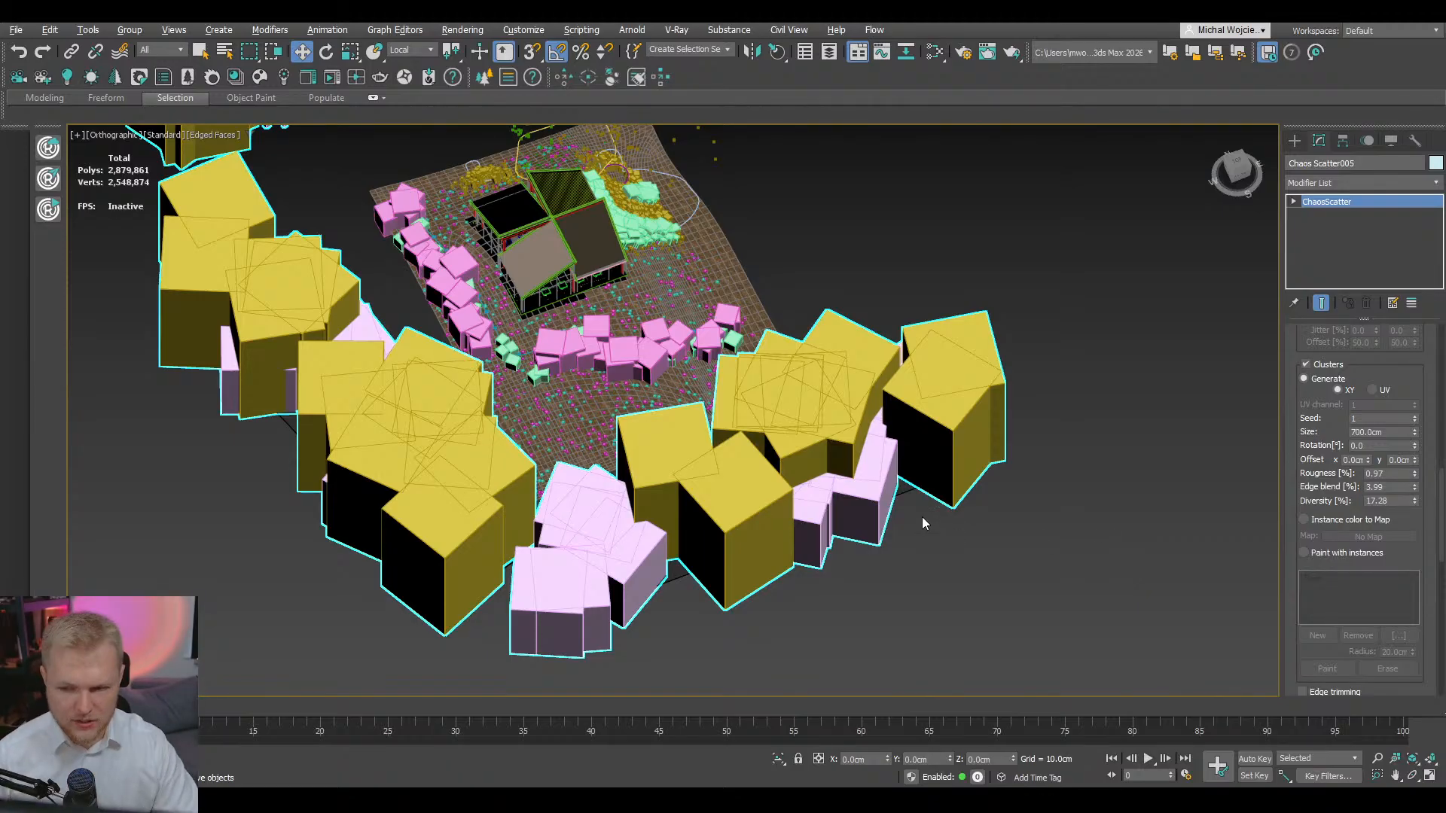
- Increase the length of the black plane at the terrain's far end and move it outward from the house
scroll(922, 516, down, 2)
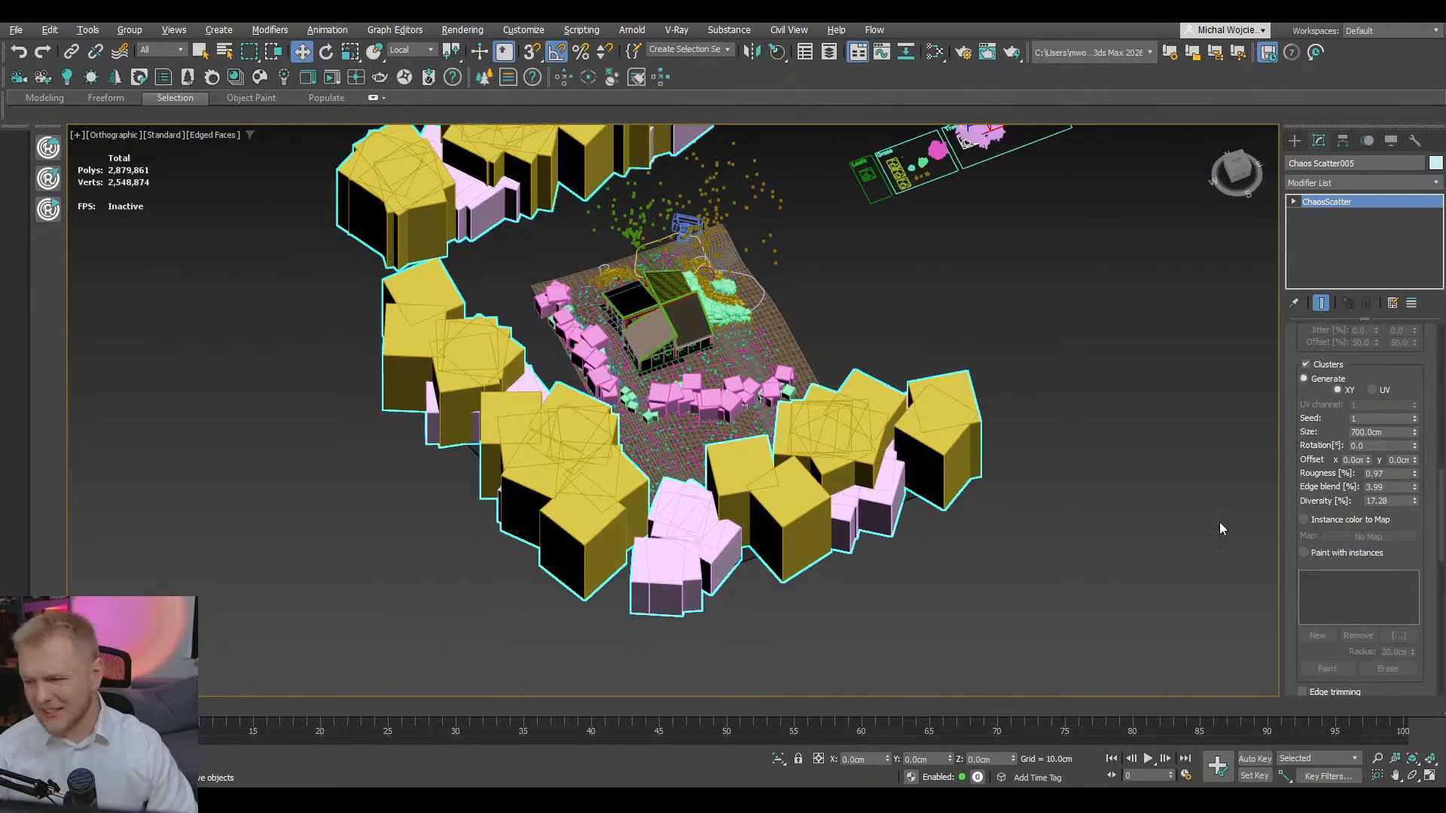
click(745, 558)
scroll(784, 564, up, 2)
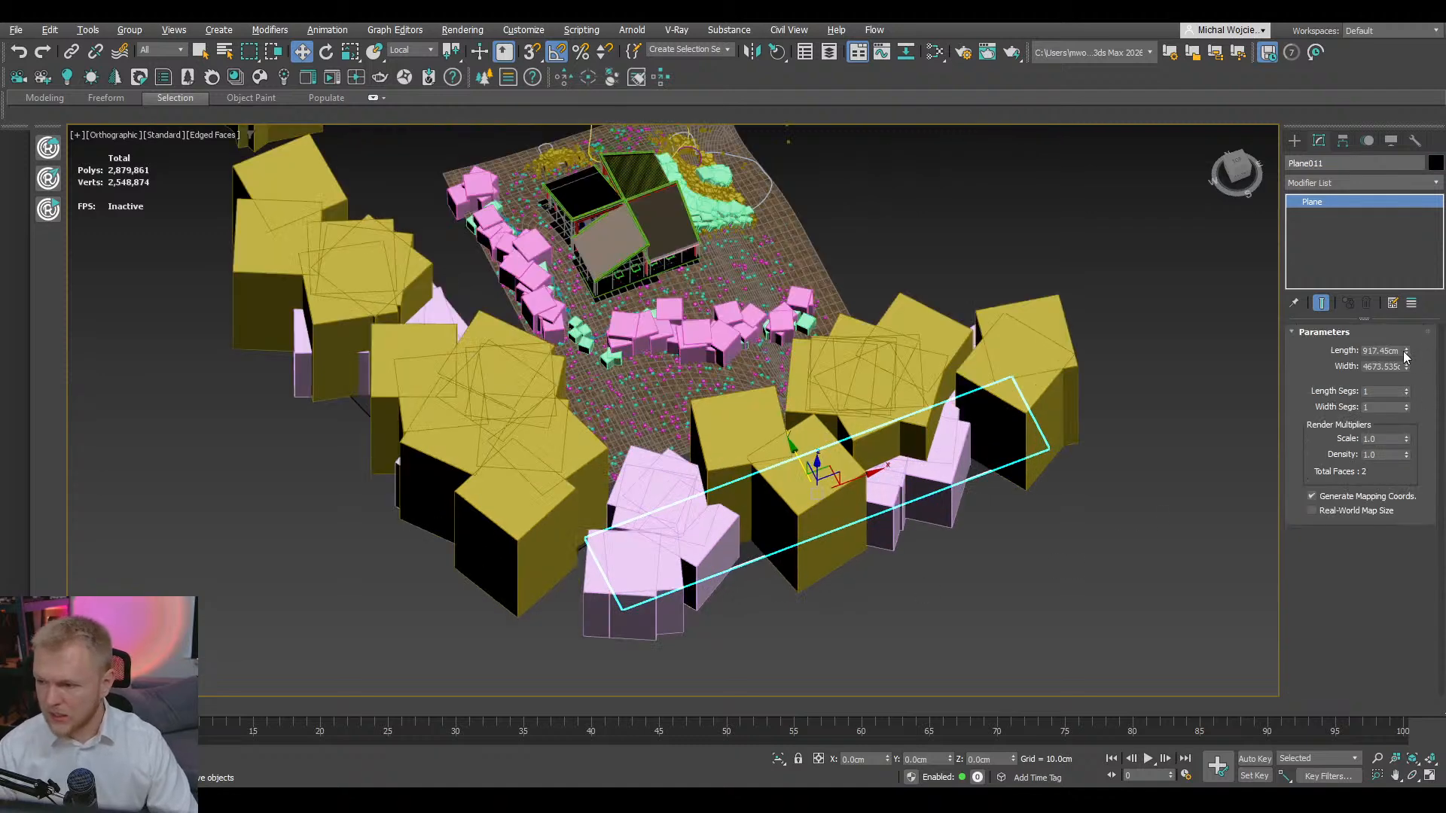
drag(1406, 352, 1367, 214)
drag(798, 456, 822, 501)
- Randomize the Chaos Scatter trees' scale from 64 to 87 % and check them through Corona Camera001
click(983, 465)
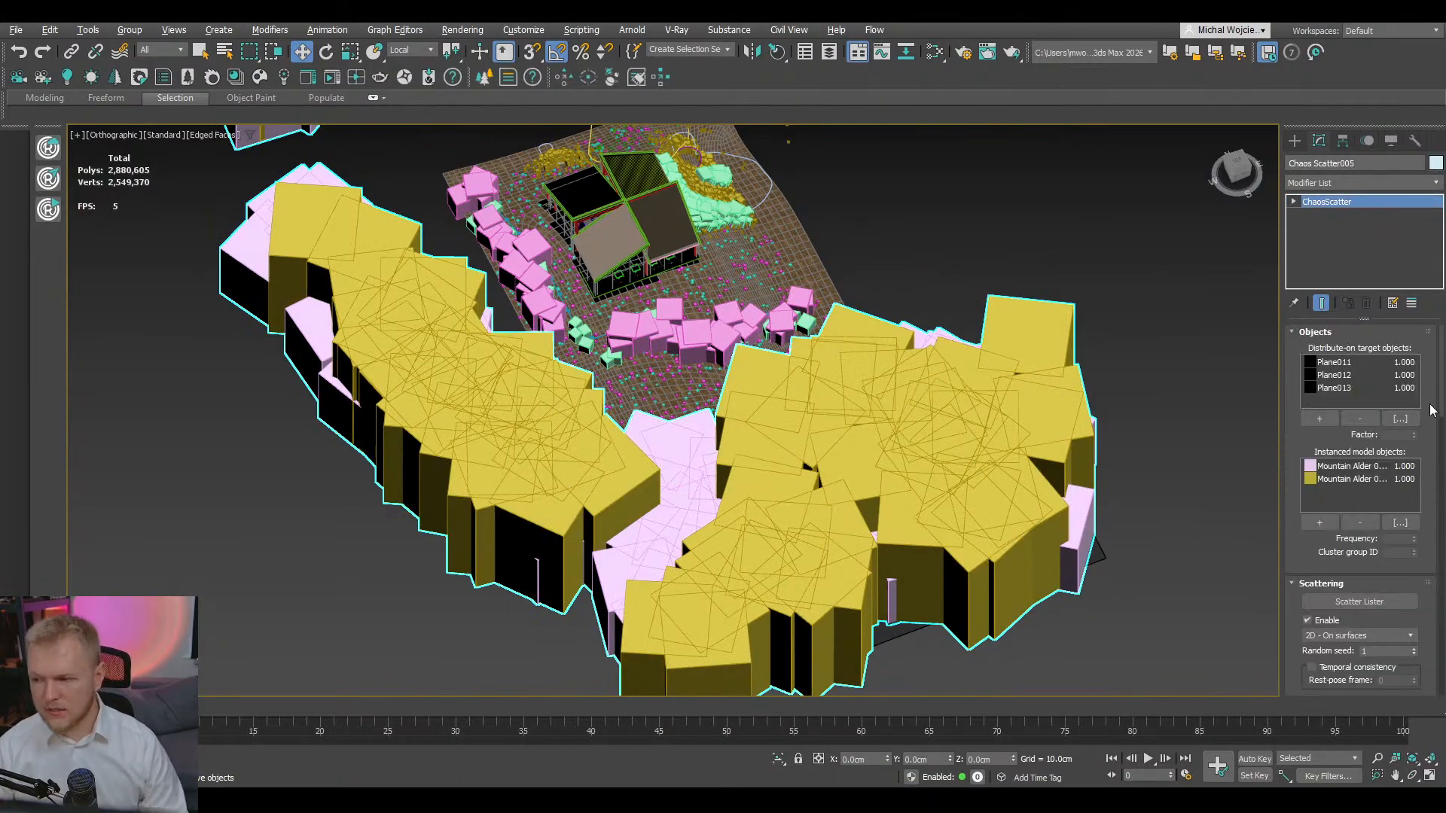
drag(1431, 405, 1429, 668)
click(1367, 468)
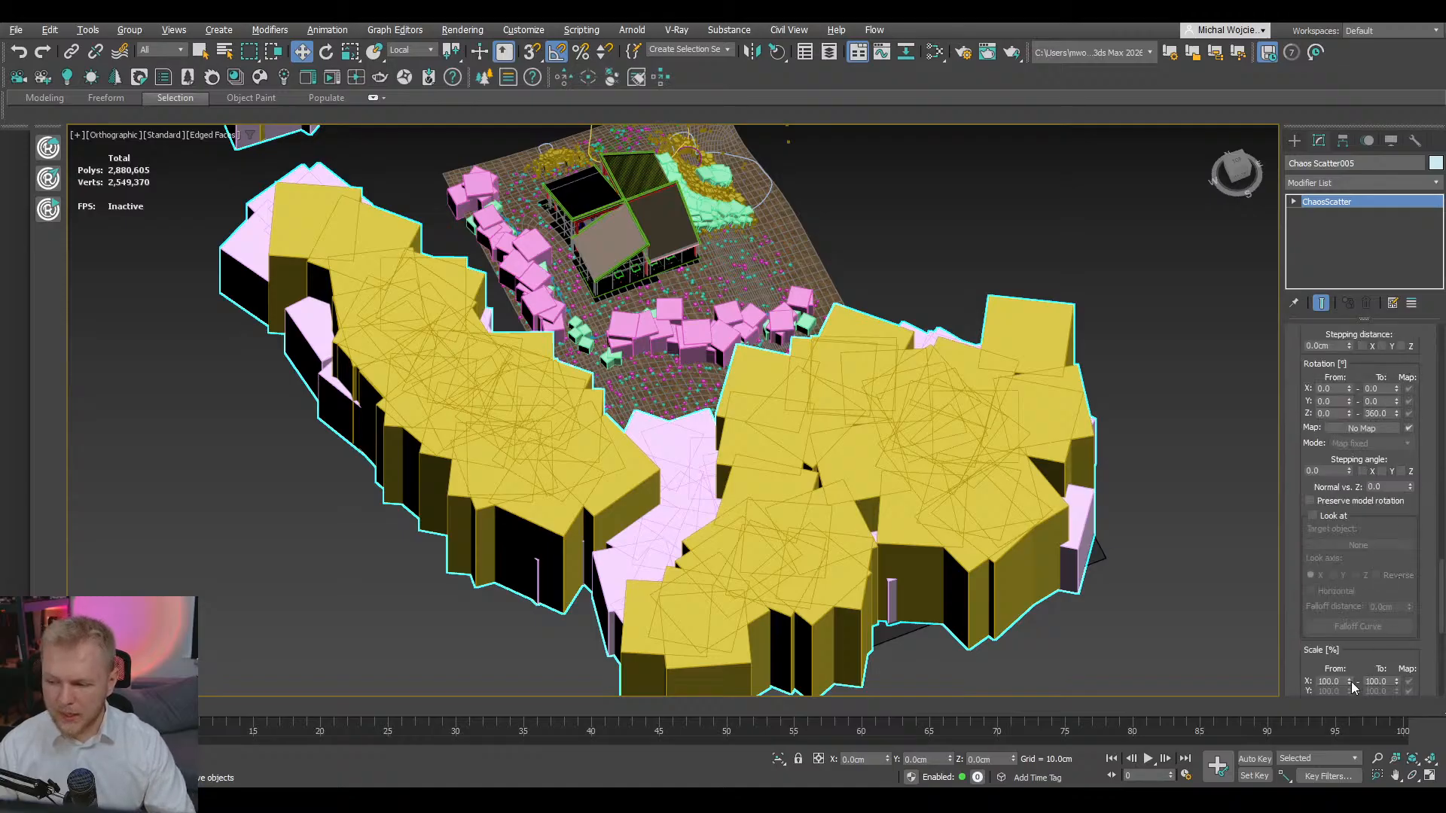
drag(1348, 681, 1399, 691)
alt+middle_drag(918, 445, 687, 394)
key(c)
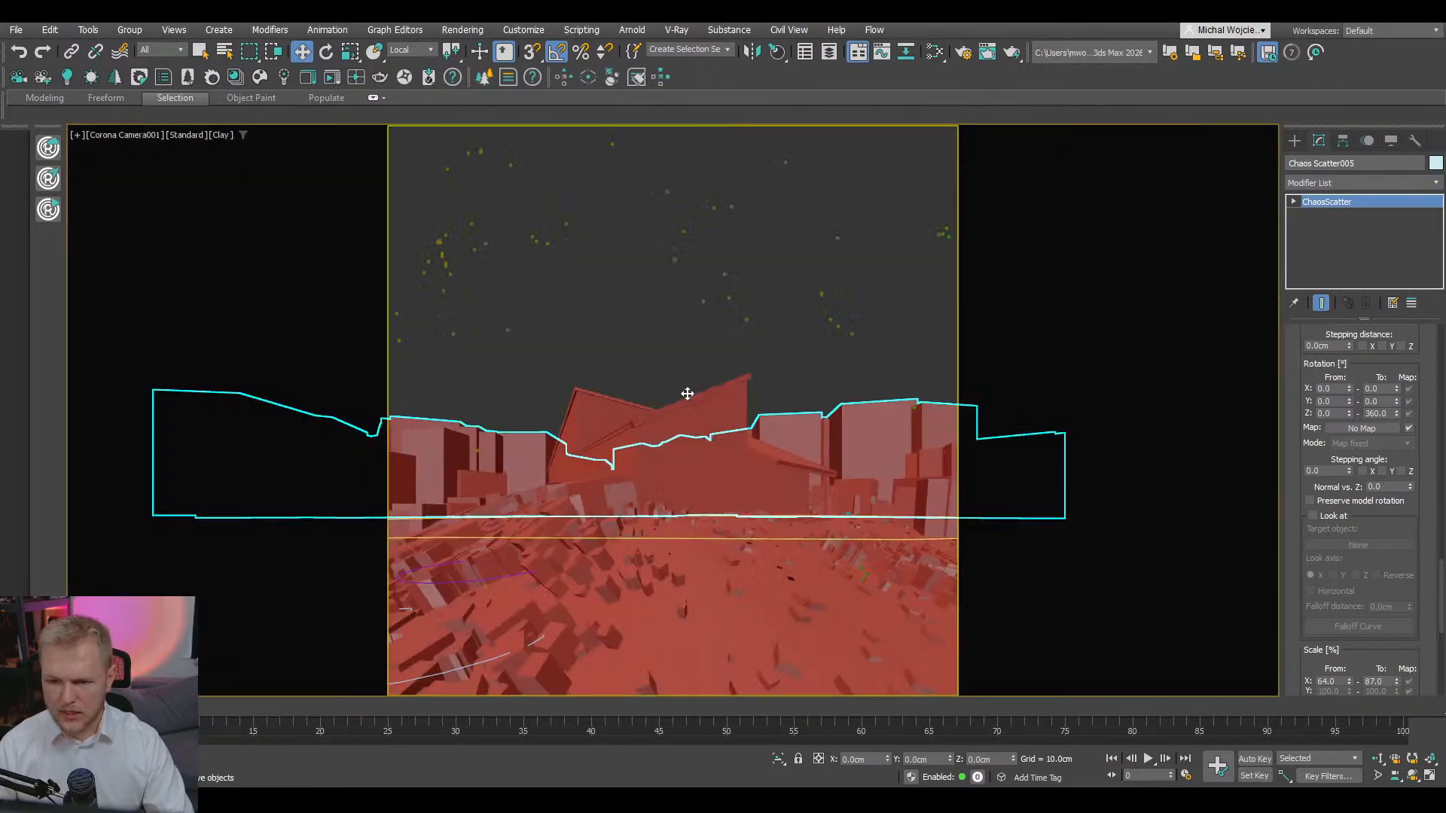
- Deselect the scattered trees in the top view, open Chaos Cosmos, and narrow the downloaded assets to the Trees category under Vegetation
key(t)
scroll(688, 394, down, 6)
scroll(701, 393, up, 7)
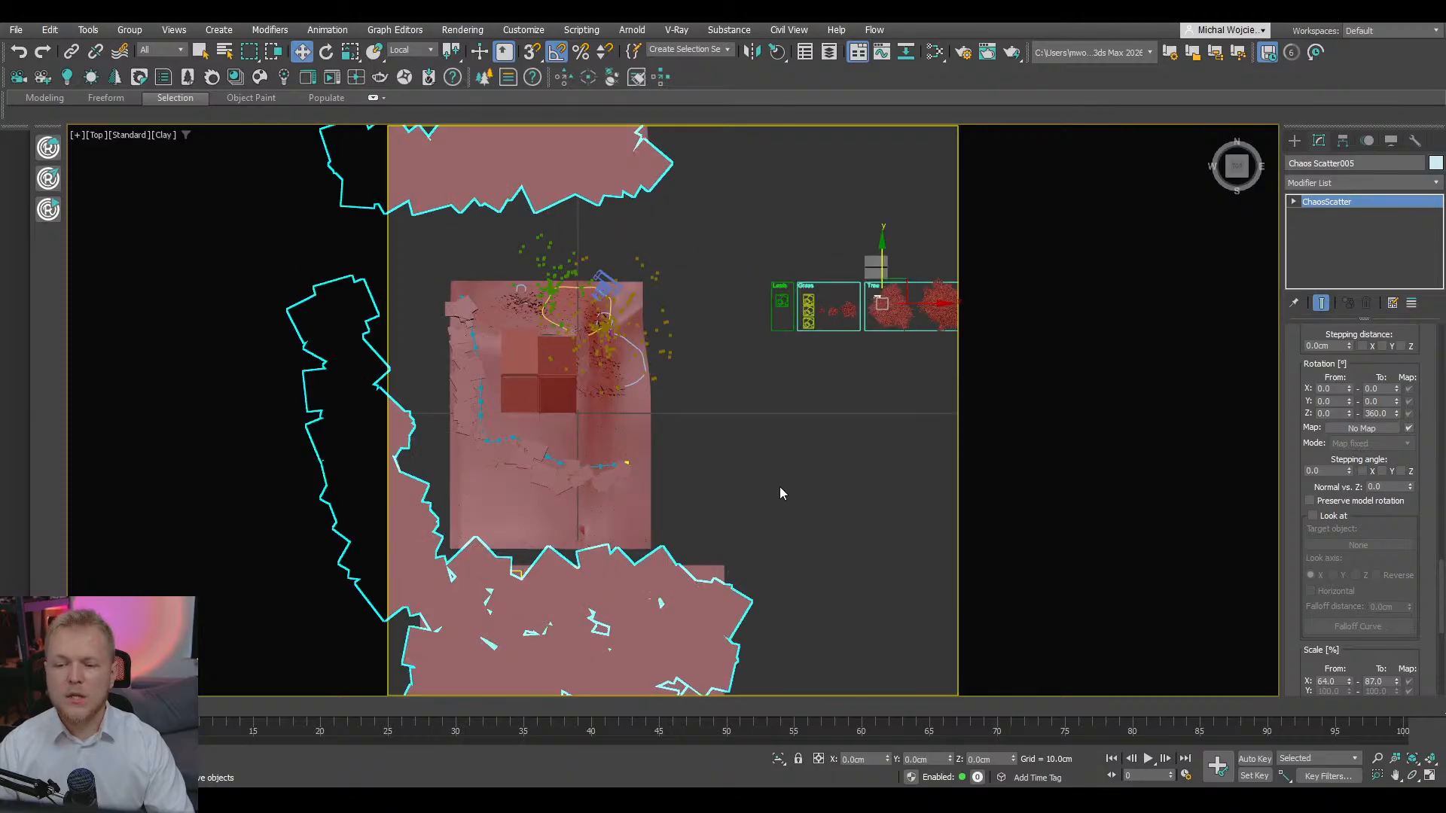
click(780, 488)
middle_drag(677, 472, 775, 458)
click(260, 77)
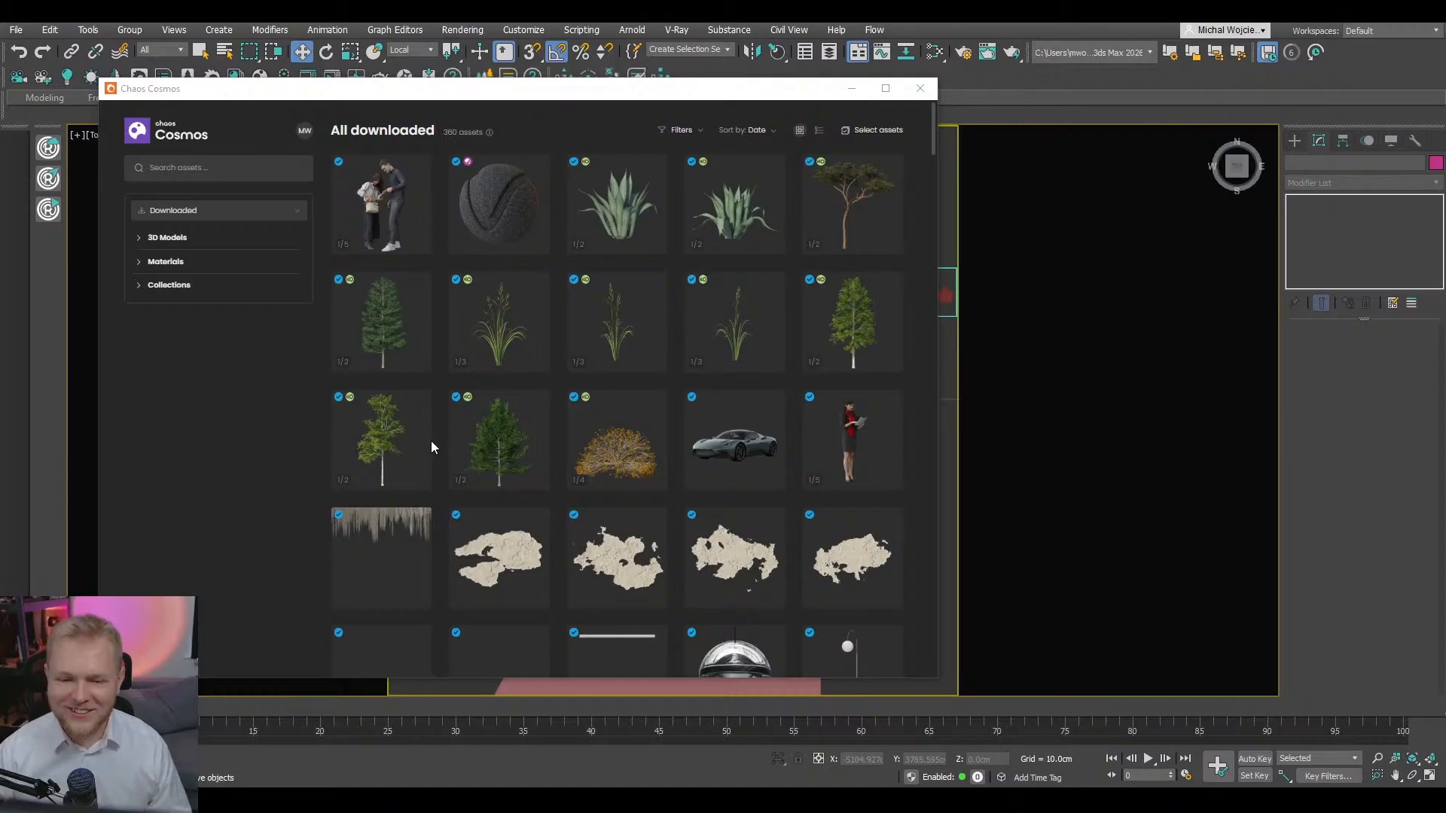
scroll(421, 448, down, 3)
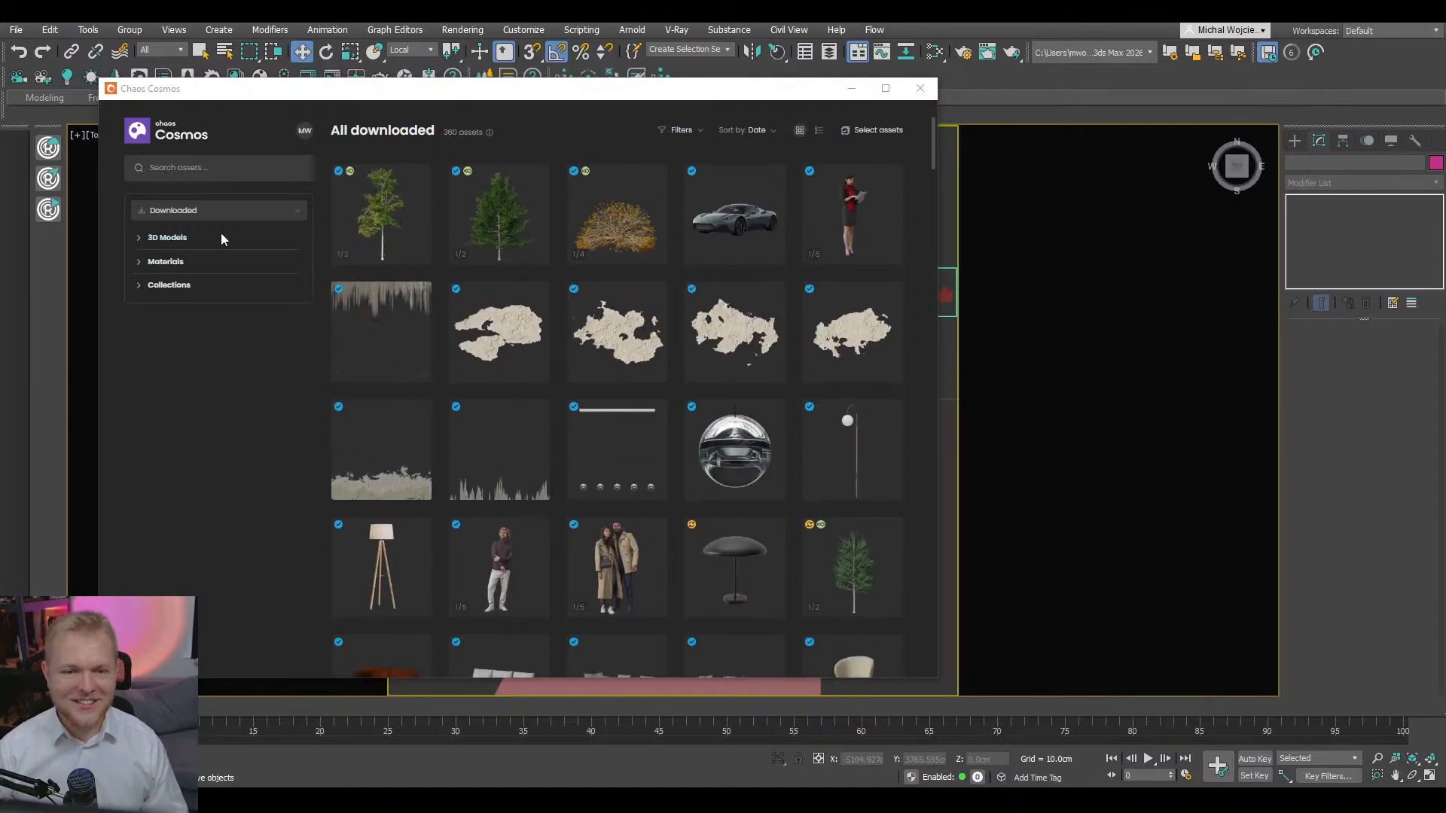
click(194, 238)
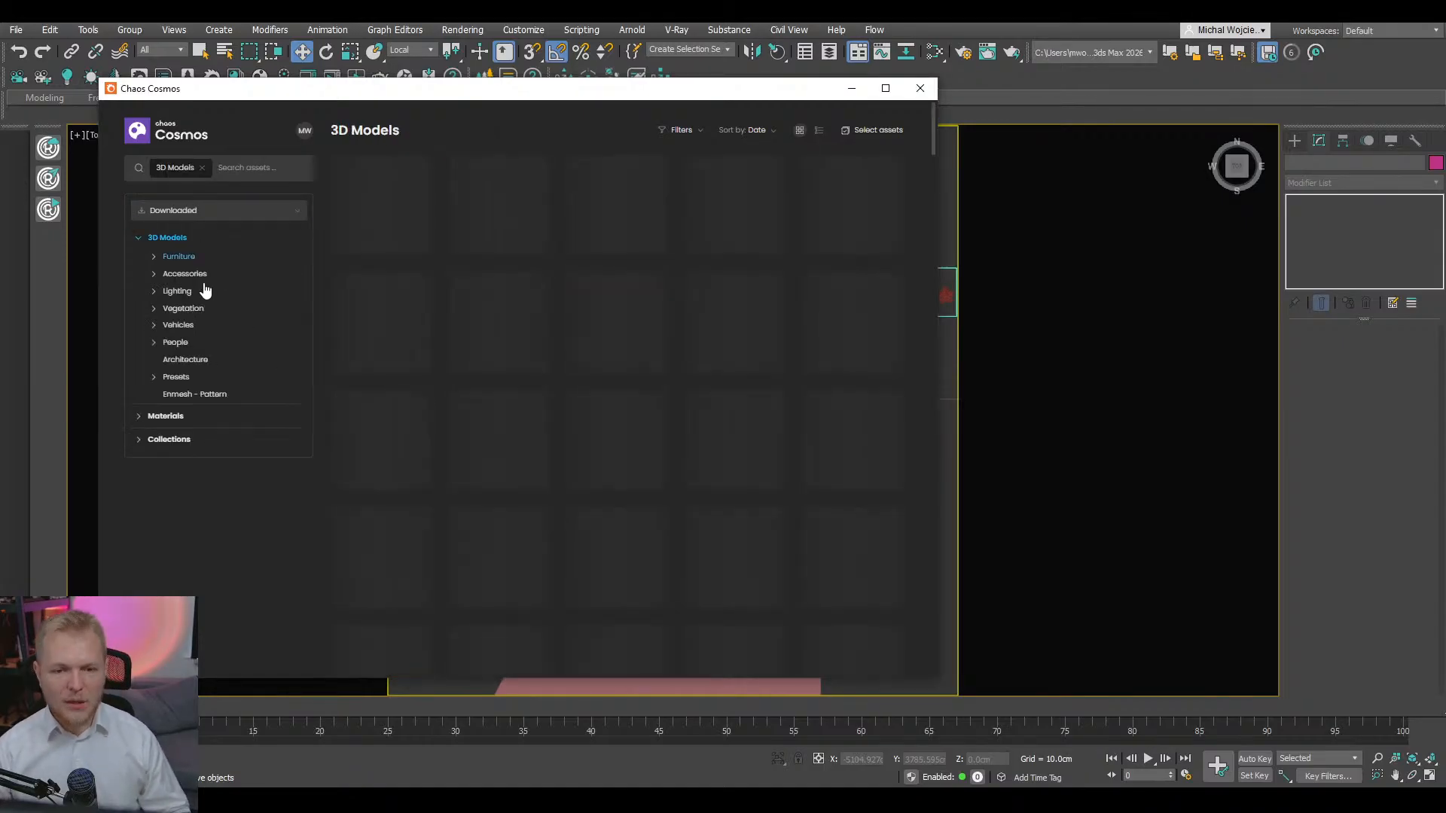
click(198, 310)
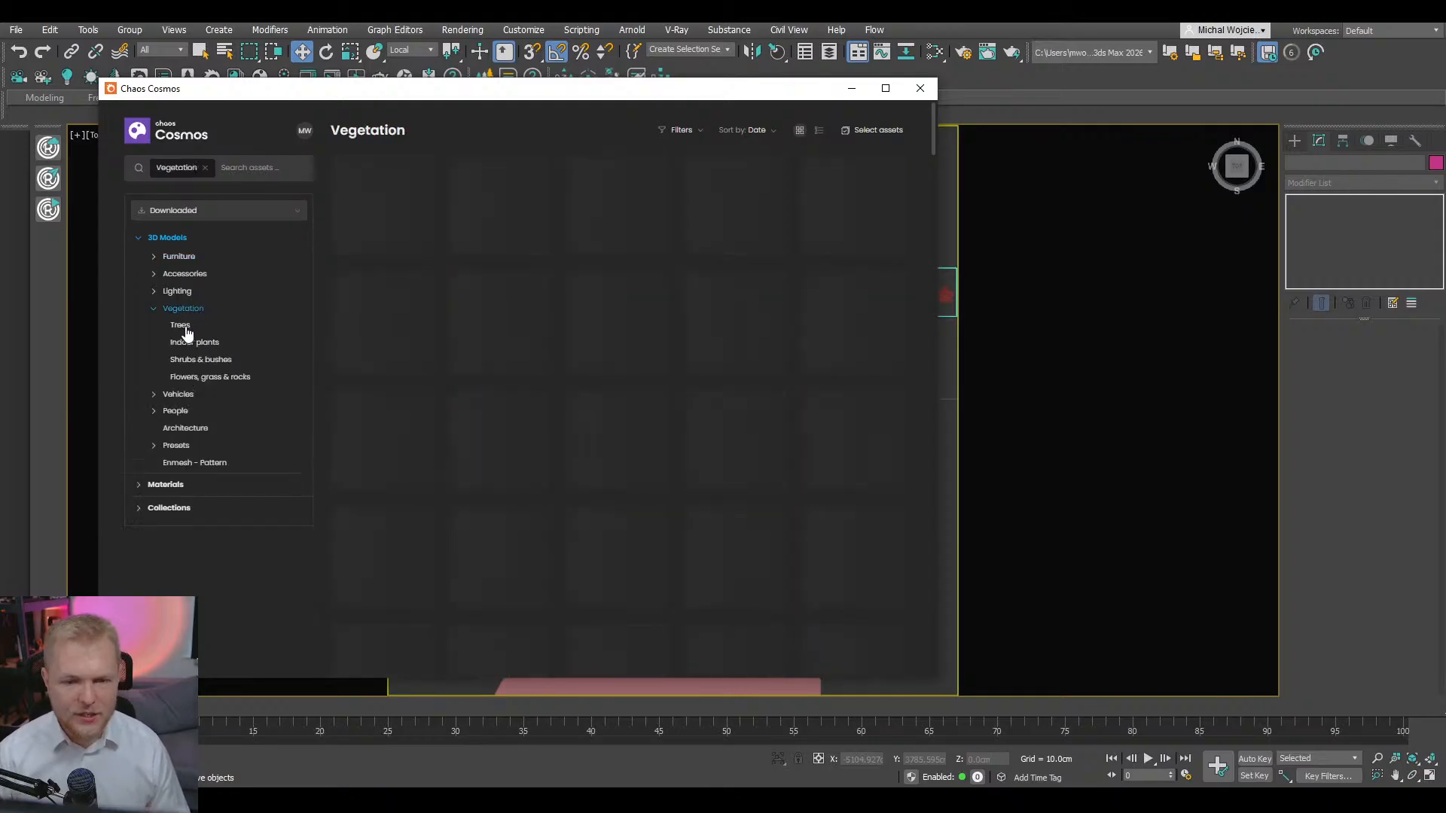
click(181, 326)
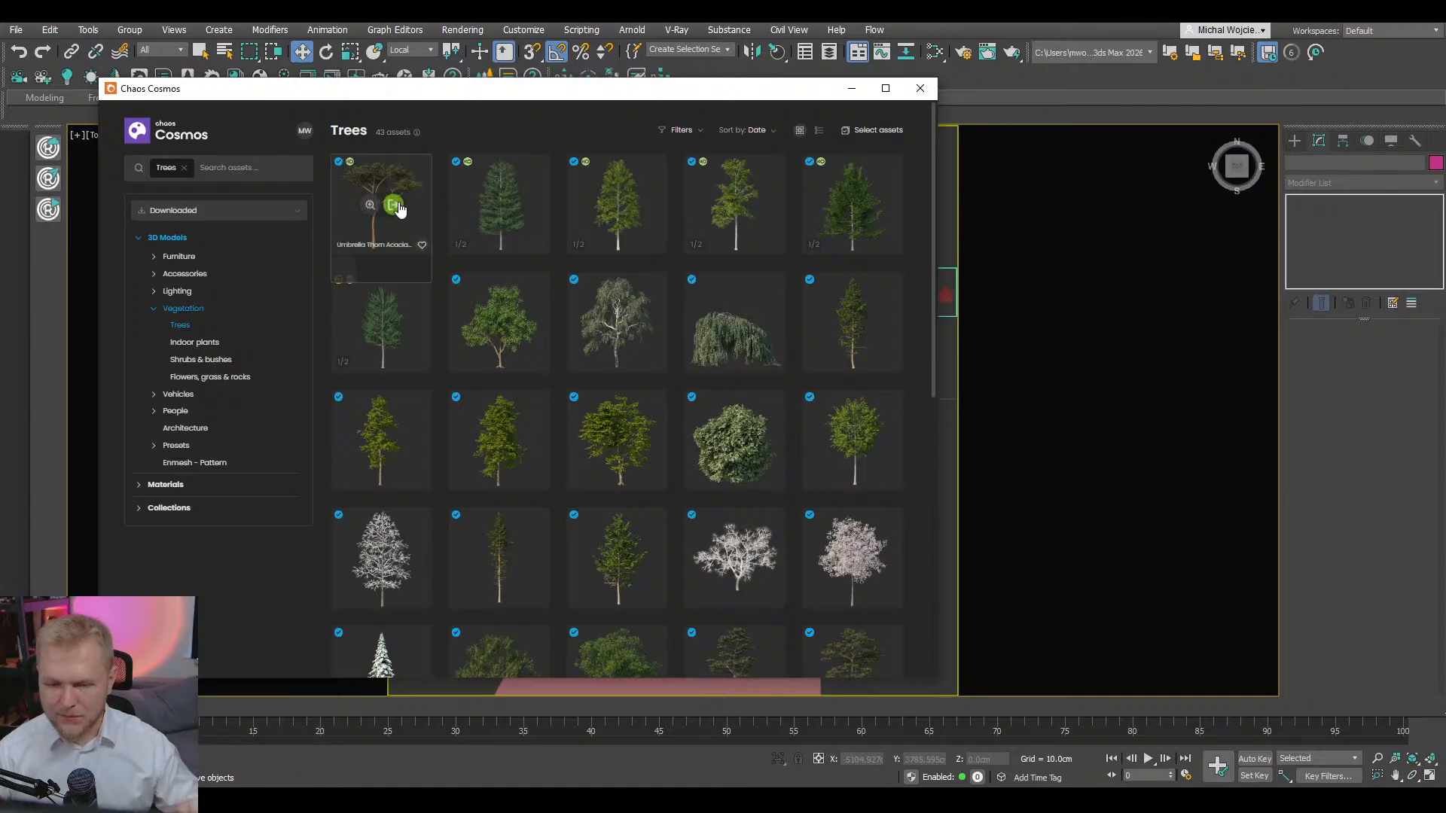
- Browse the downloaded trees and import the Umbrella Thorn Acacia 008 Spring from Chaos Cosmos into the scene
scroll(616, 491, down, 2)
scroll(616, 491, down, 2)
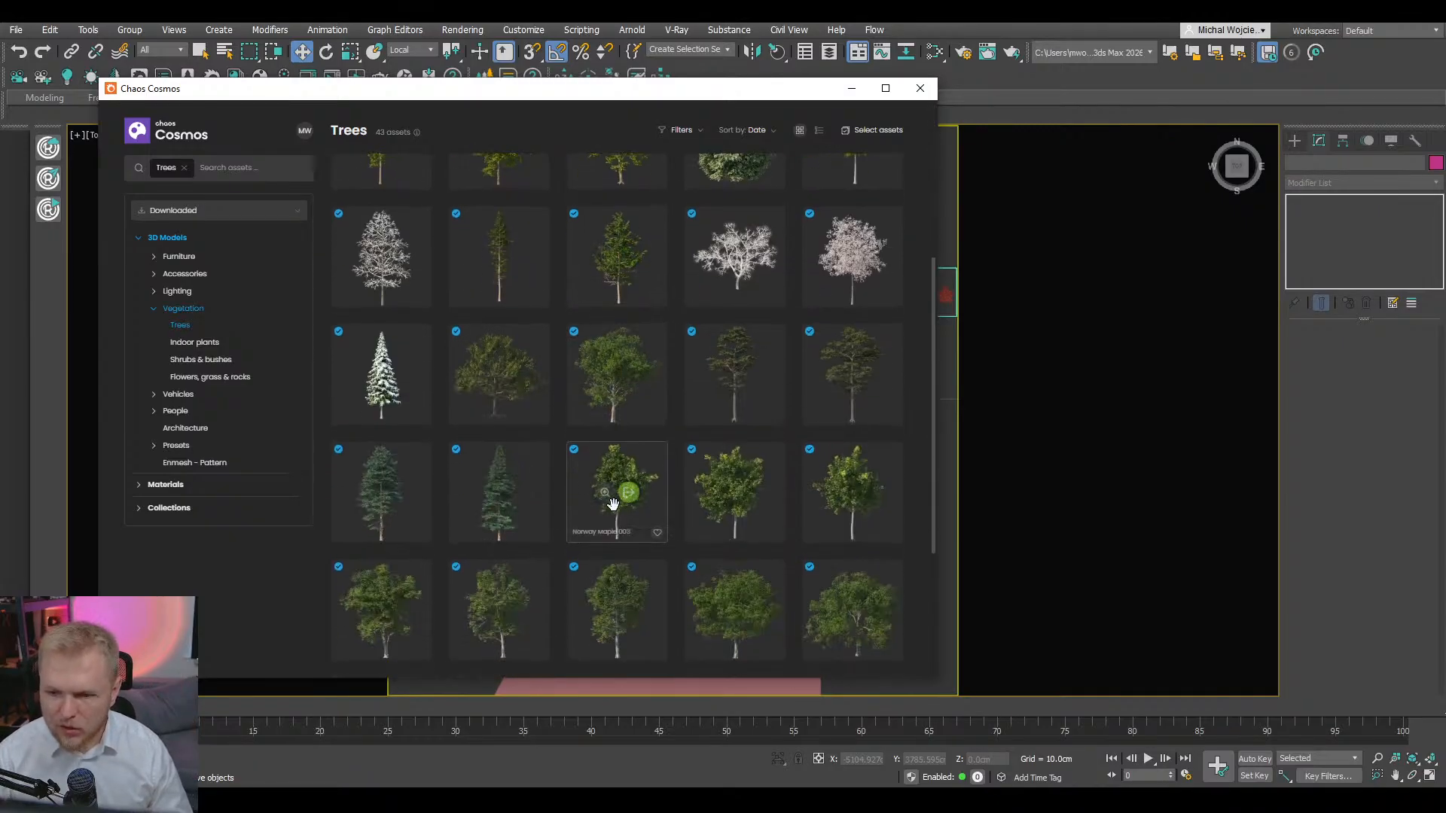
scroll(810, 501, down, 2)
scroll(814, 507, down, 2)
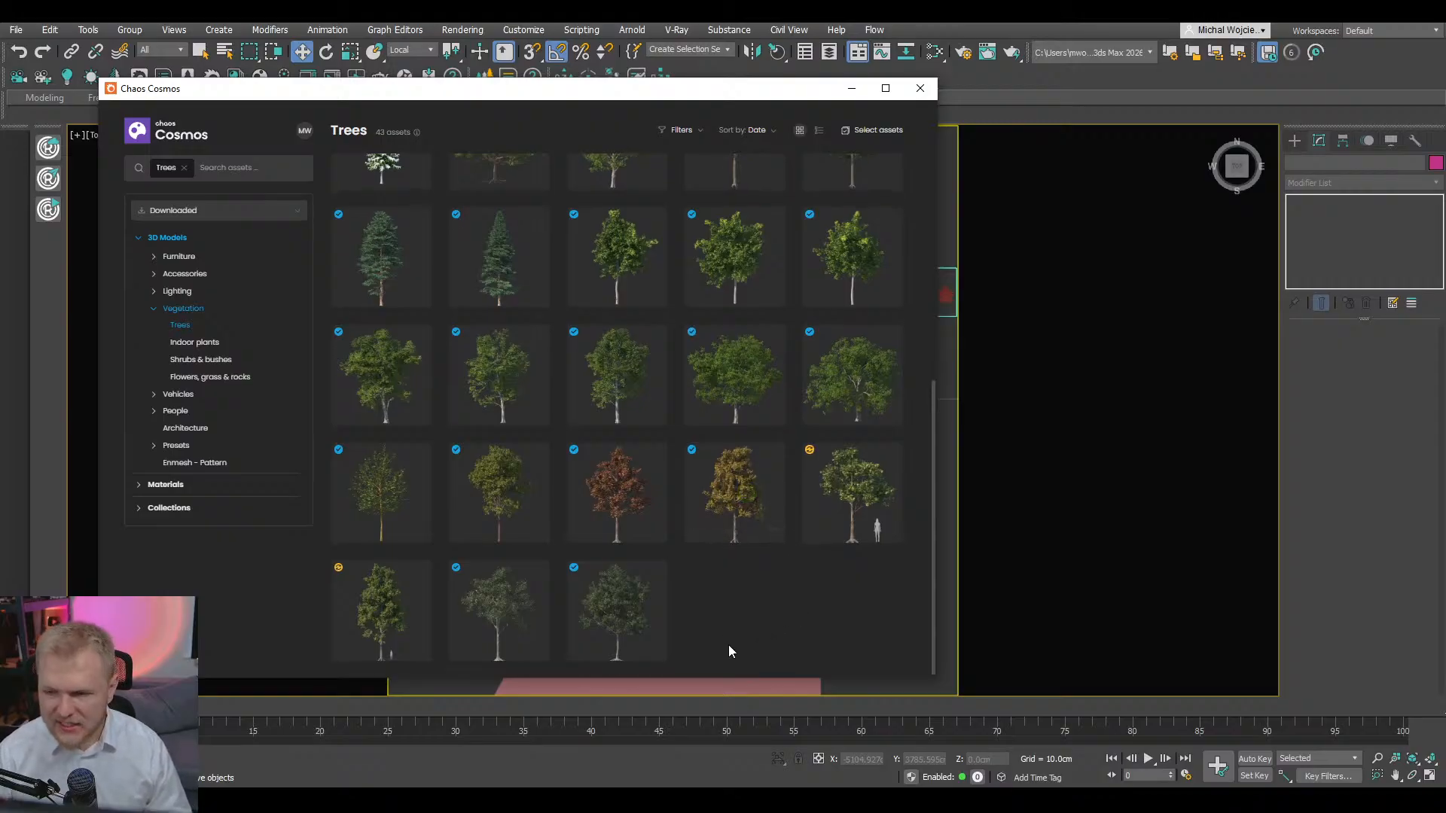
scroll(720, 620, up, 5)
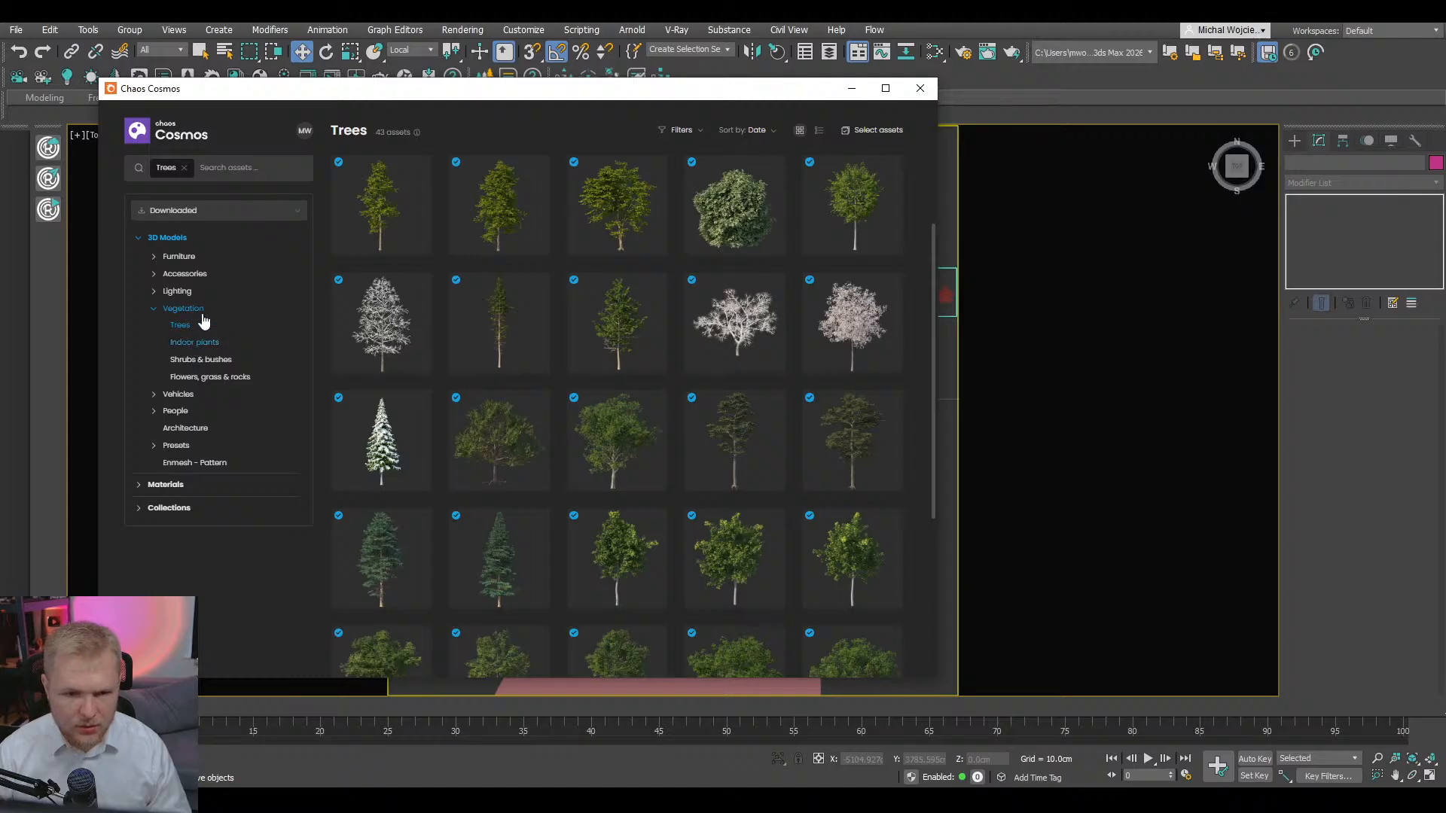
scroll(721, 475, up, 1)
scroll(721, 476, up, 3)
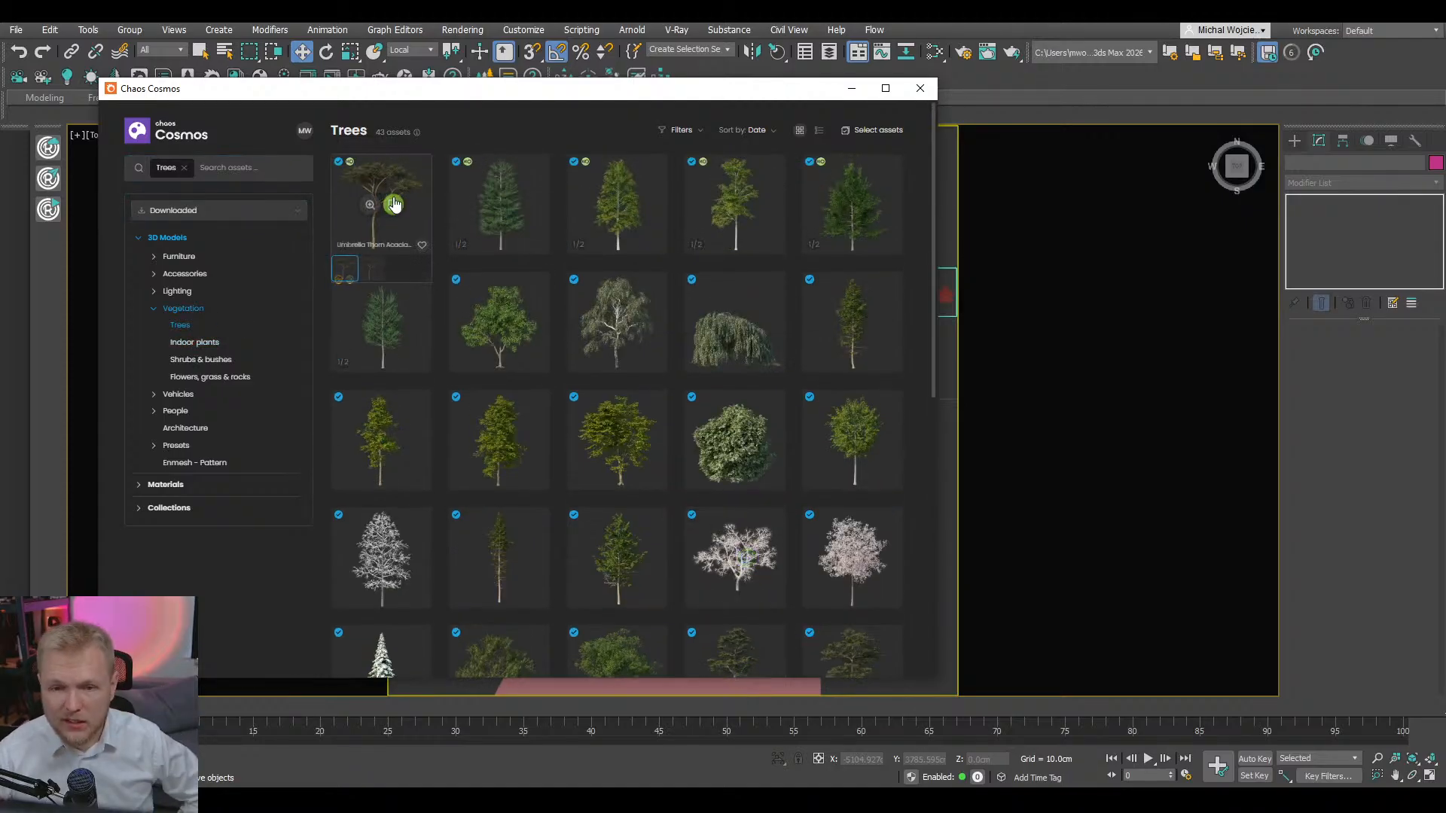
click(394, 208)
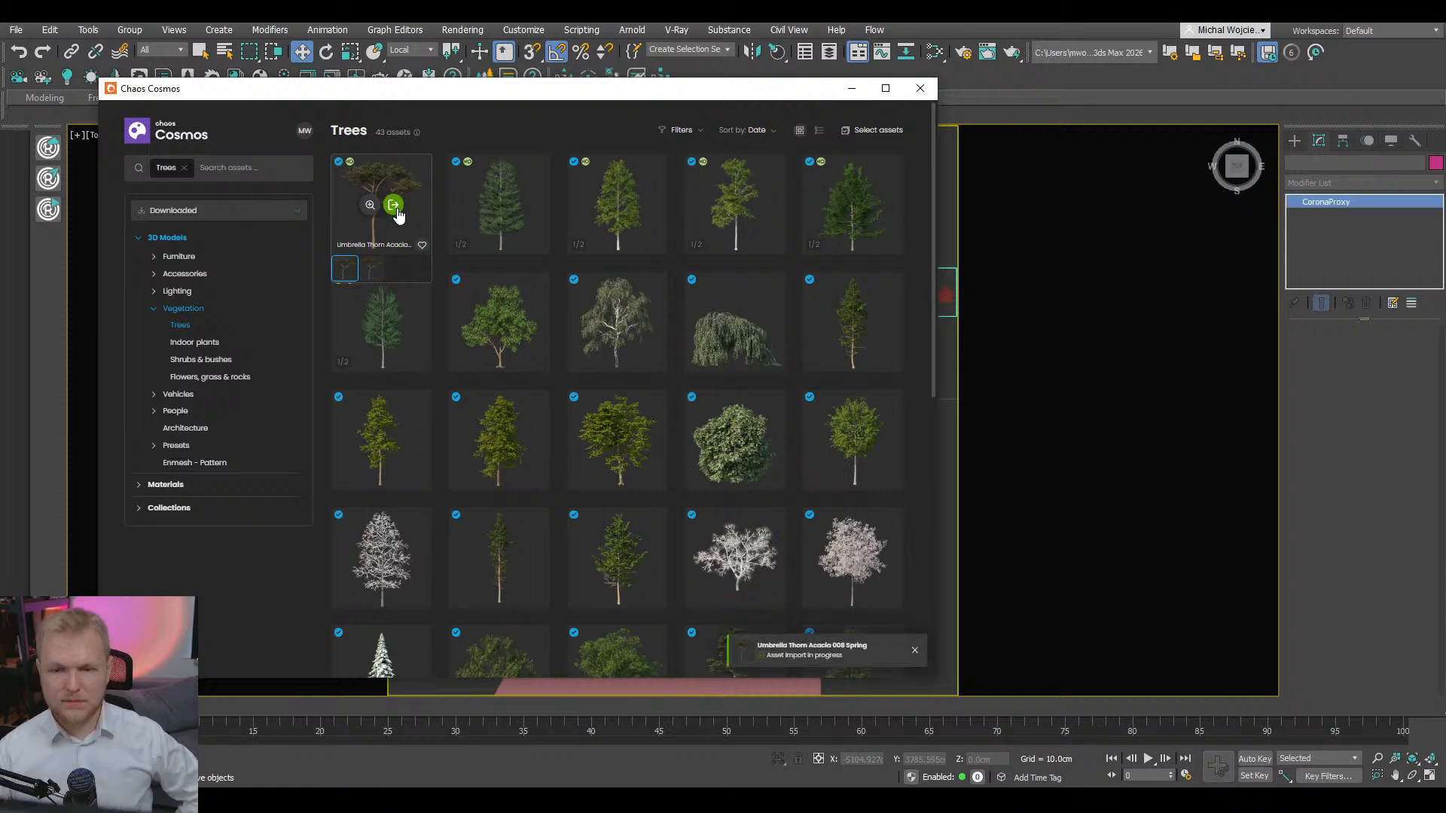
click(851, 88)
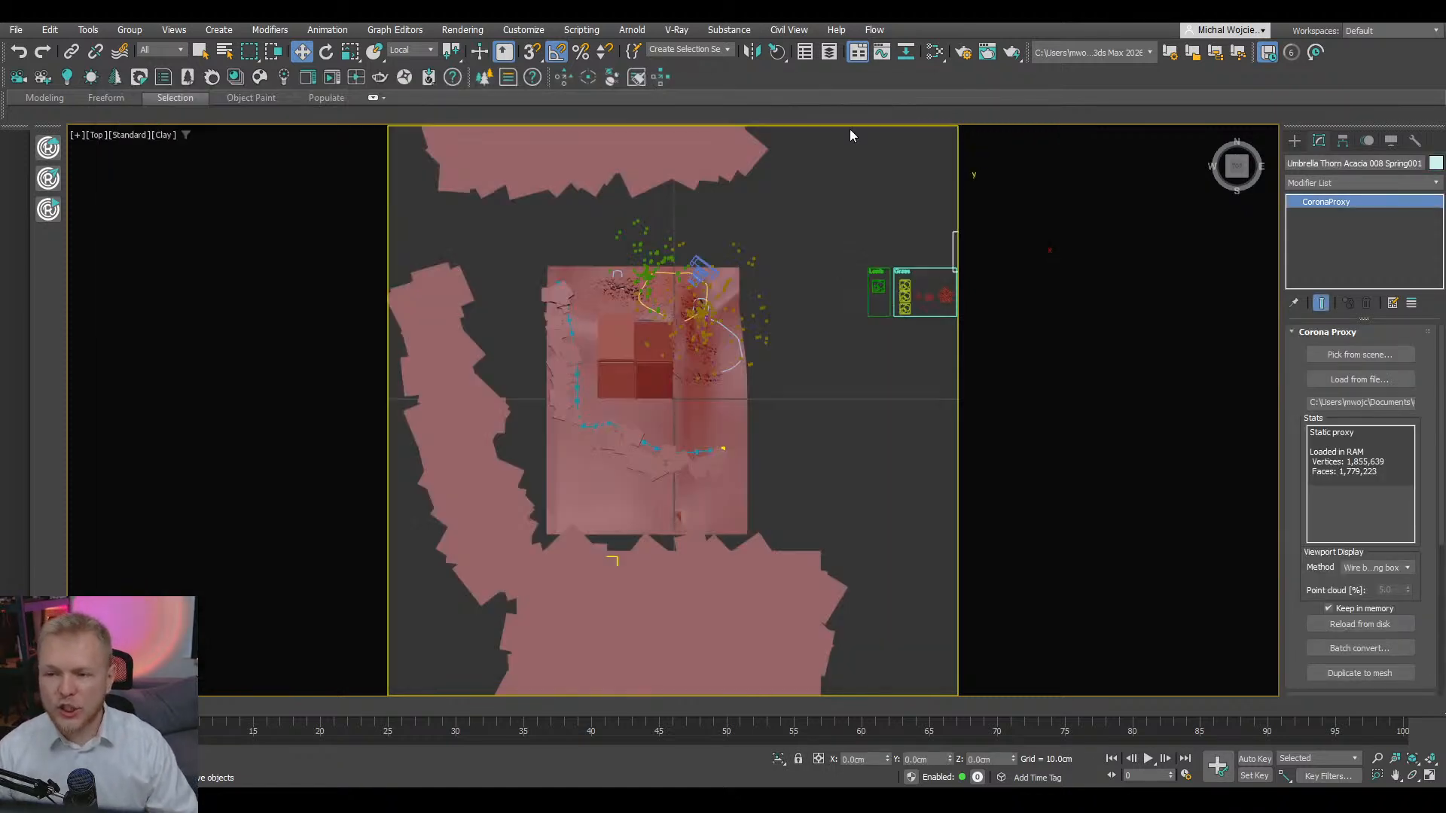
- Move the imported acacia from beside the layout onto the terrain near the house
scroll(759, 336, down, 5)
drag(776, 301, 660, 432)
alt+middle_drag(660, 433, 595, 413)
scroll(637, 416, up, 5)
scroll(587, 401, up, 3)
scroll(628, 406, up, 6)
drag(606, 370, 745, 369)
scroll(708, 371, down, 6)
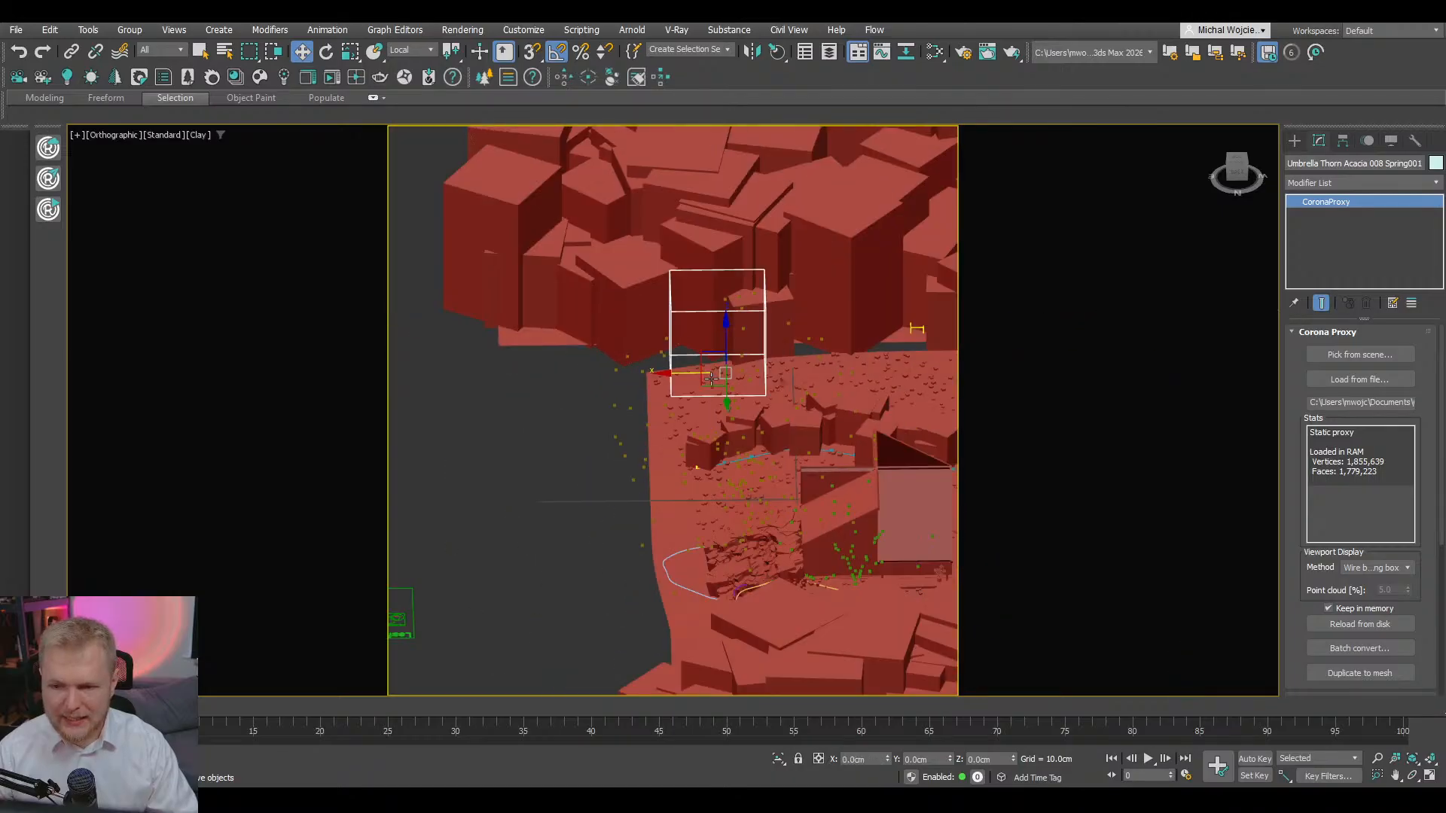
- Lower the acacia toward the ground and scale it to about 187 % in X and Y and 252.5 % in Z
alt+middle_drag(707, 371, 774, 355)
scroll(774, 356, up, 4)
mouse_move(735, 331)
mouse_down()
mouse_move(734, 410)
mouse_move(735, 354)
mouse_up()
scroll(734, 411, down, 5)
key(r)
key(w)
key(r)
scroll(737, 445, down, 3)
- Start Corona interactive rendering and show four viewports, setting the clay view to Corona Camera001 so that camera is rendered
key(c)
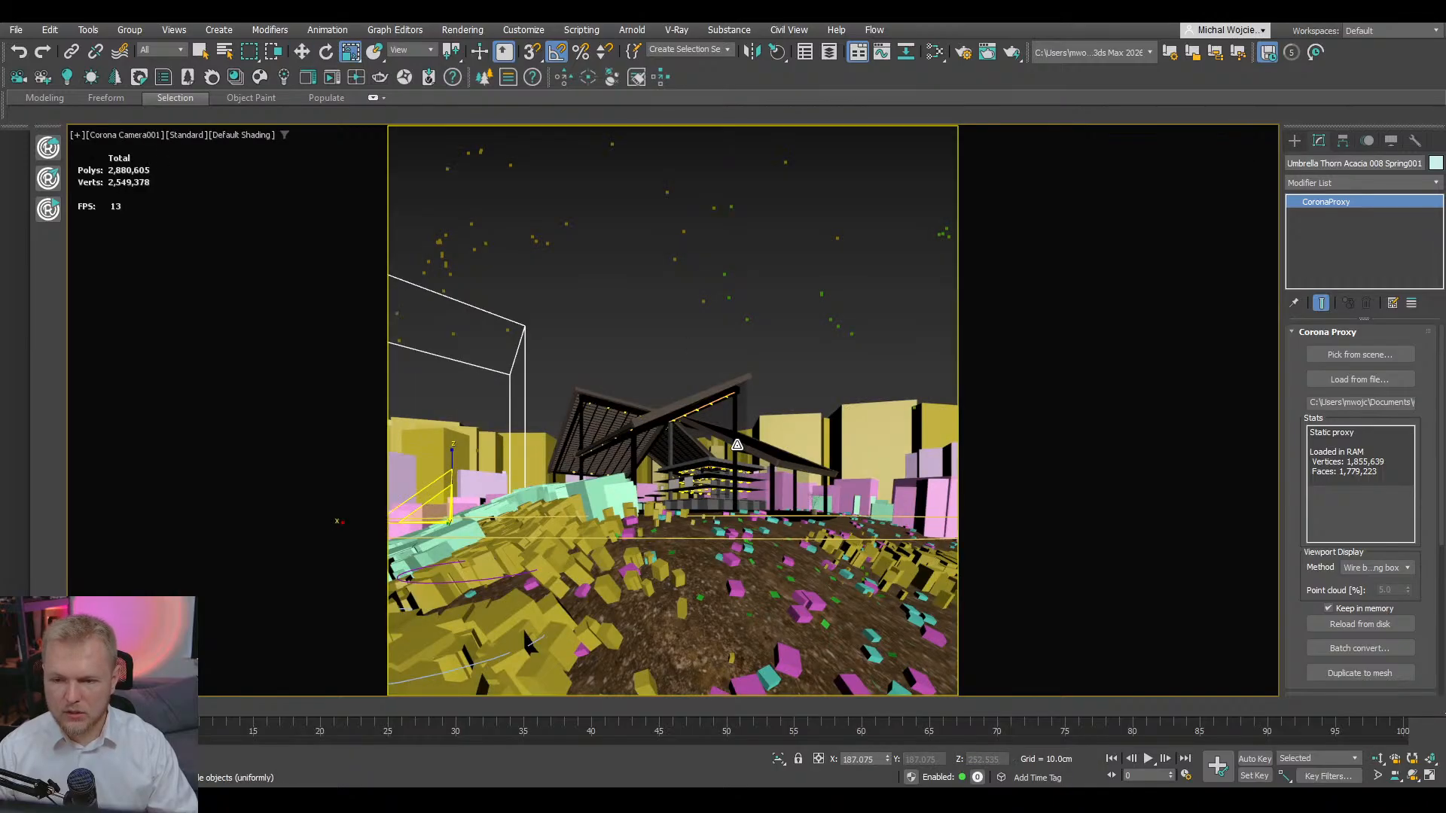
key(F3)
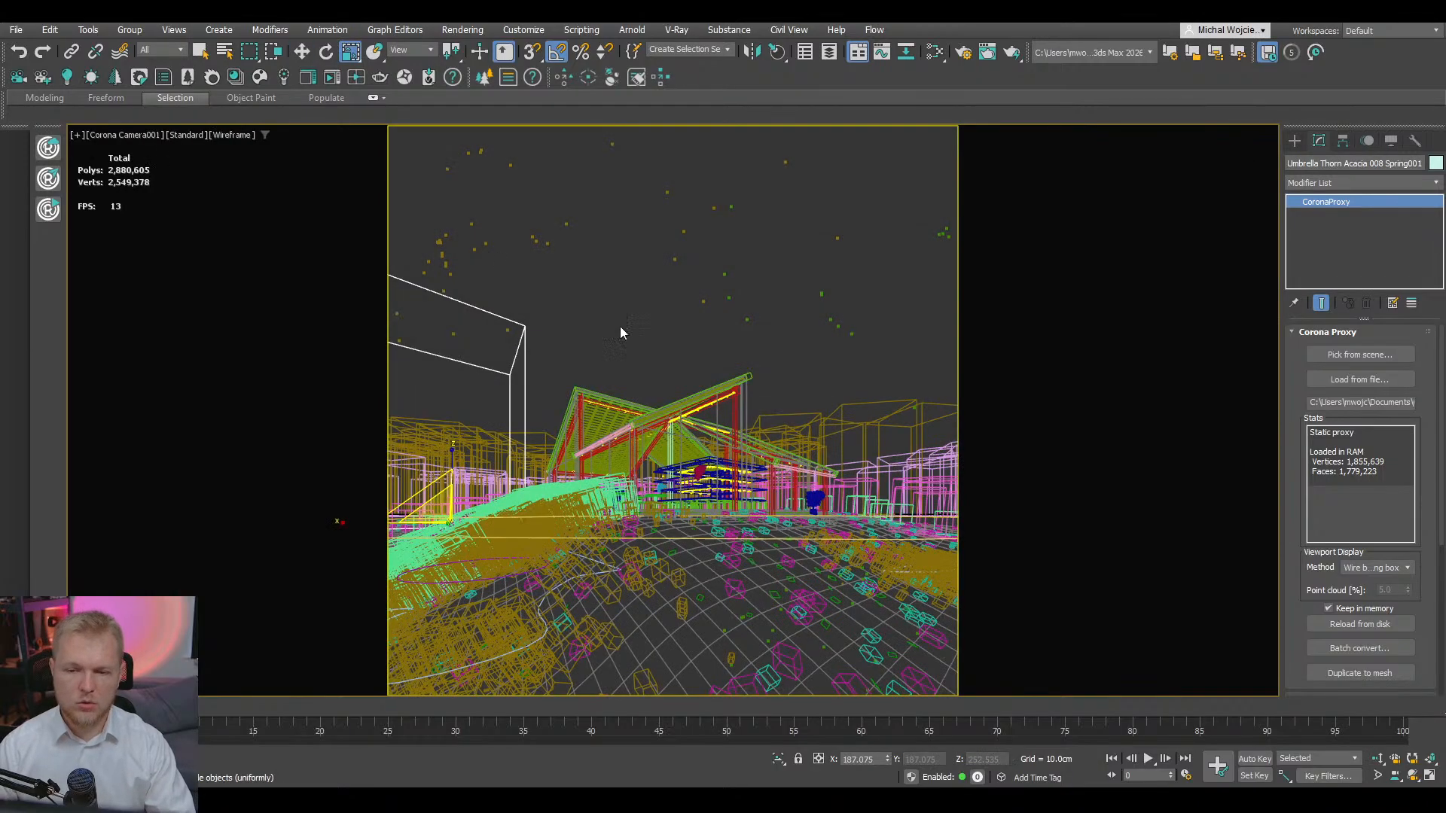
click(336, 80)
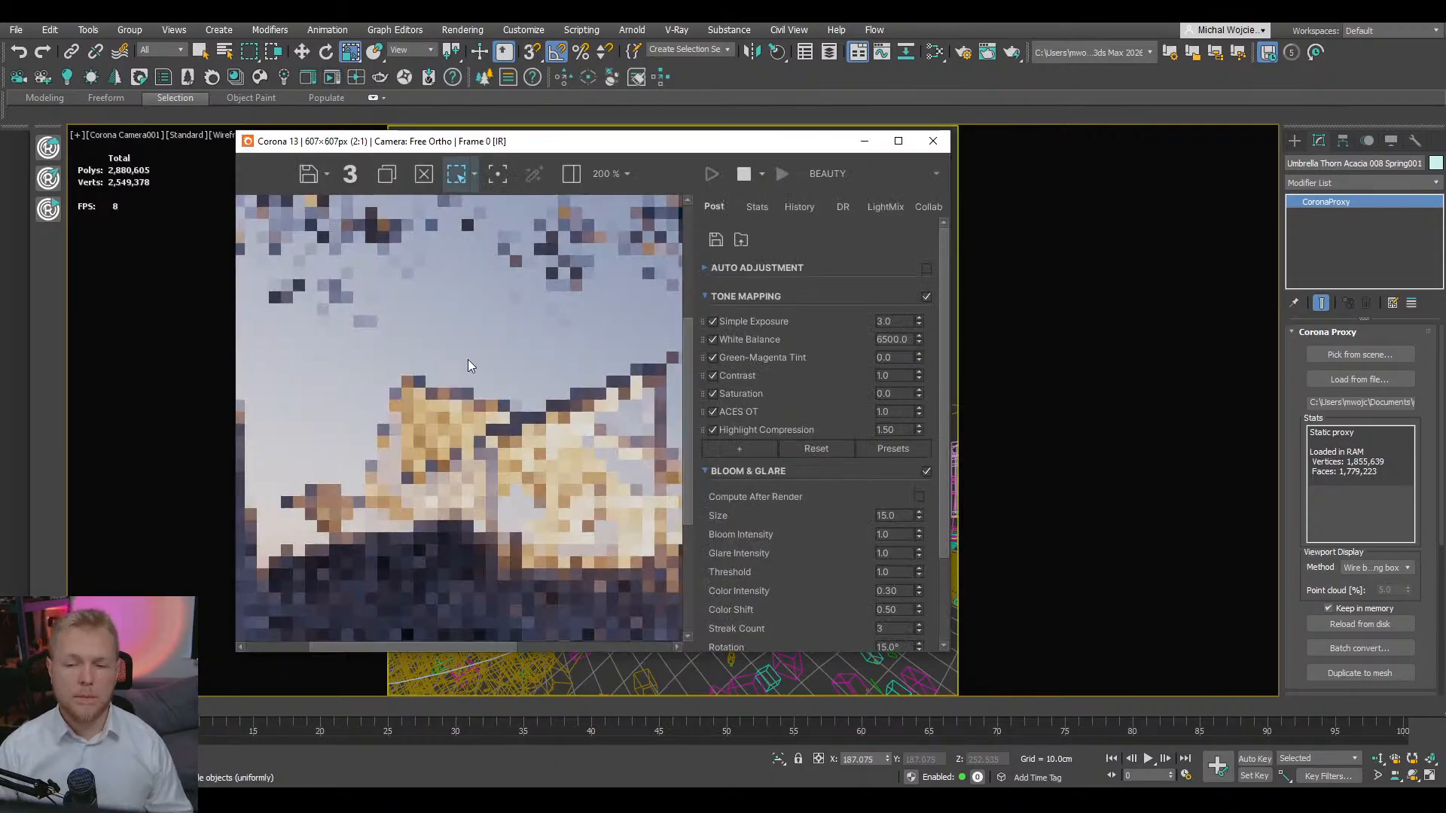
scroll(468, 363, down, 1)
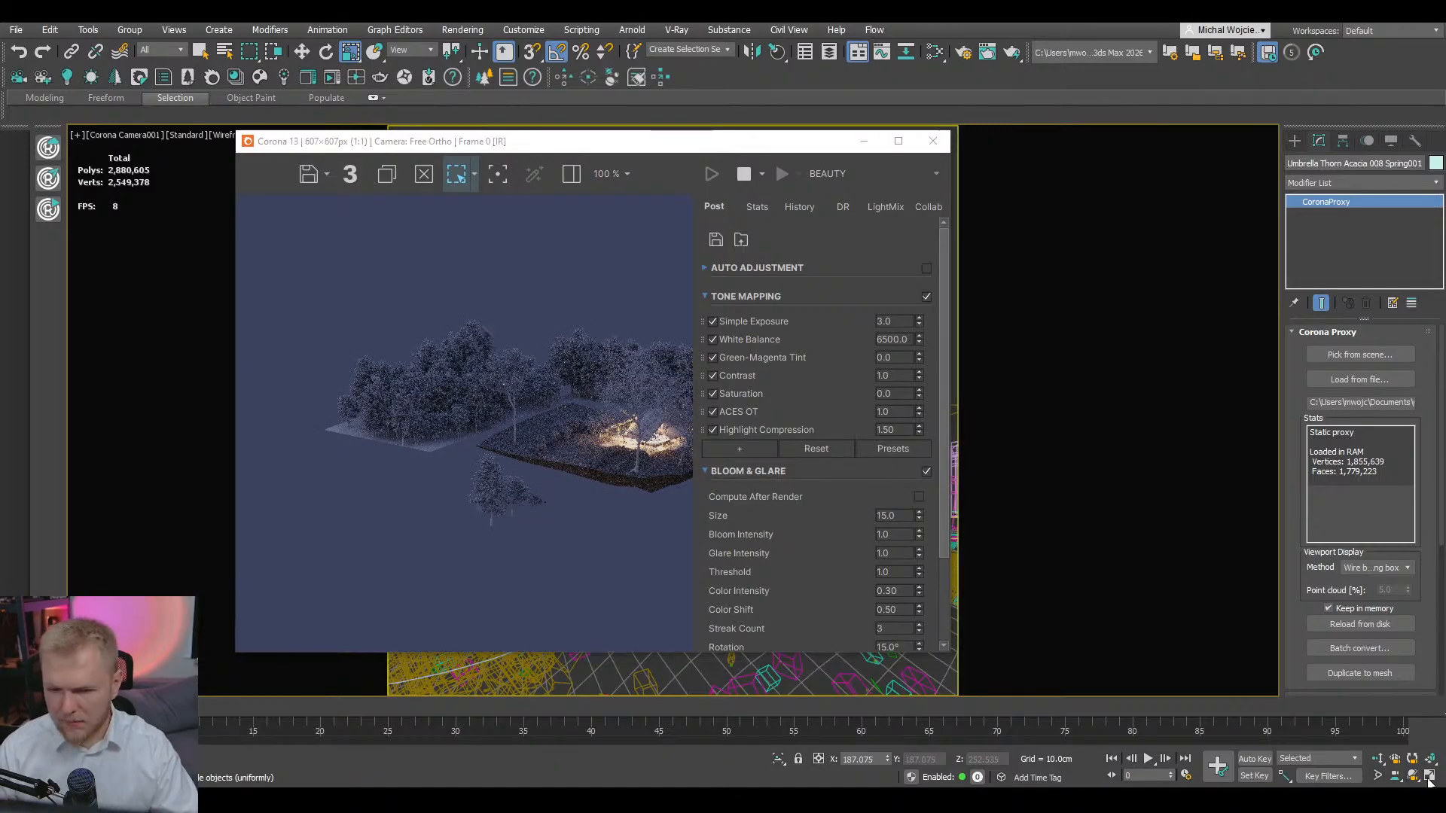
key(alt+w)
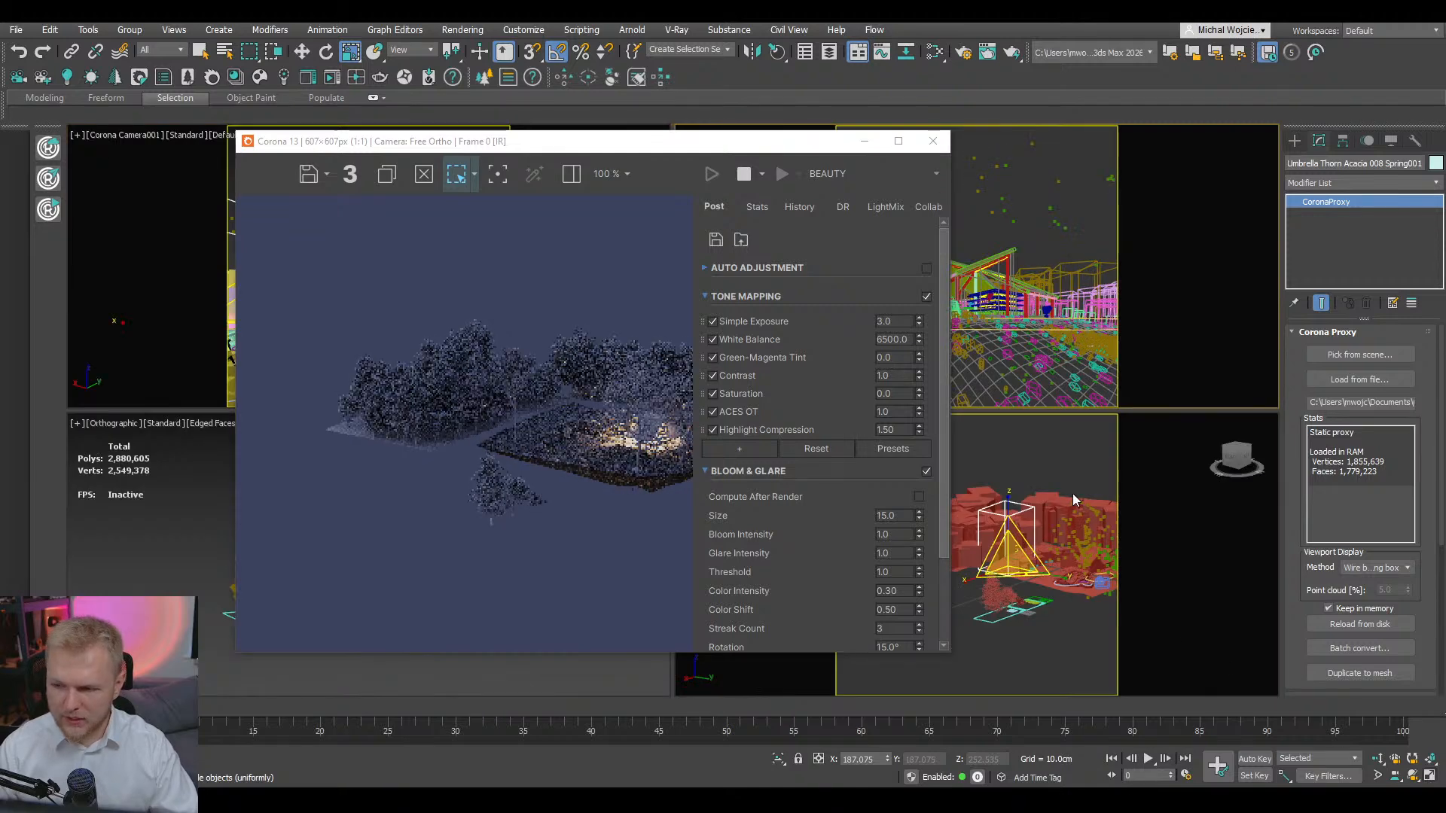
right_click(1073, 495)
key(c)
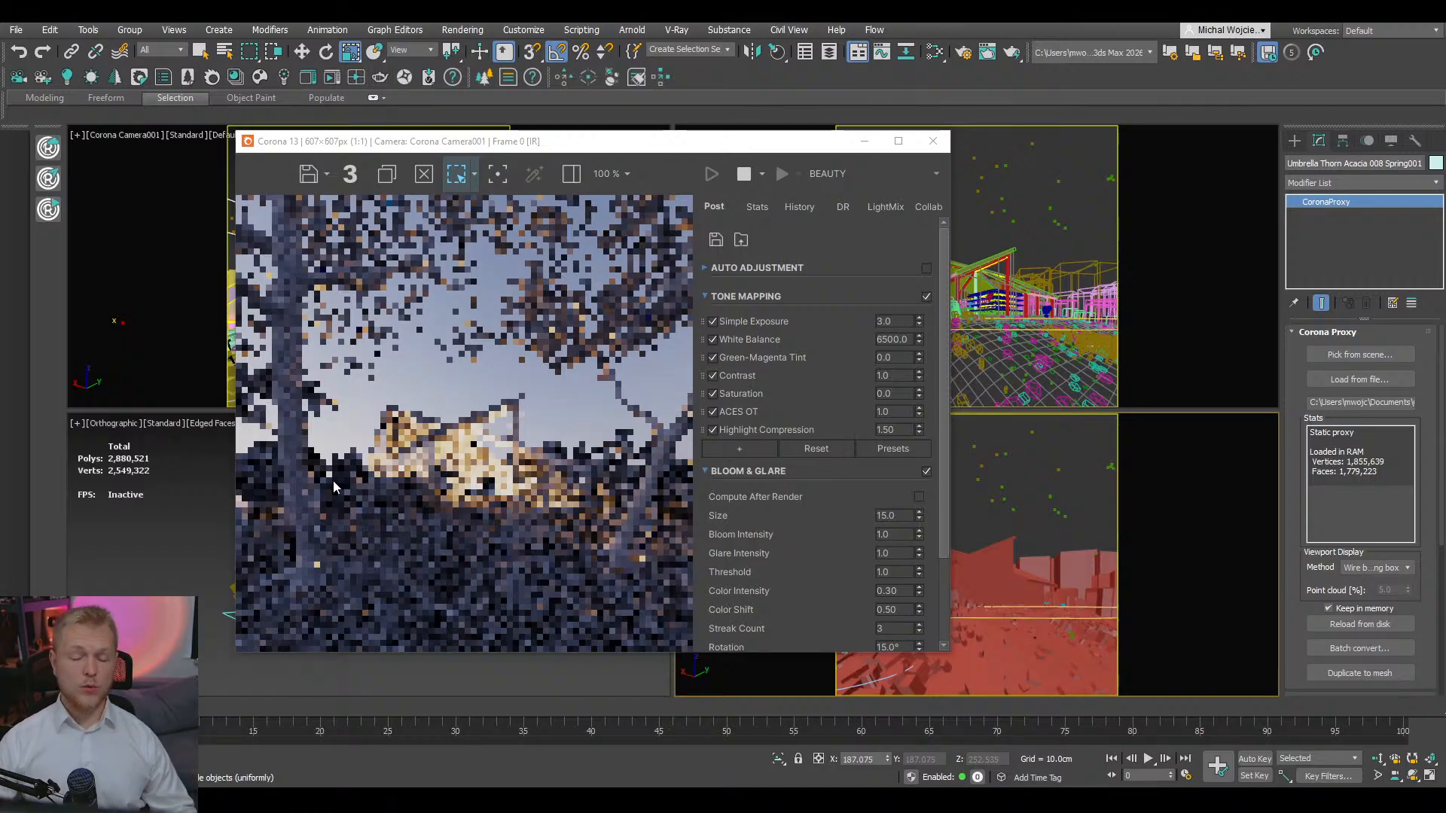
- Inspect the foreground tree trunk and the trees beside the house in the interactive render, and stop rendering
scroll(242, 503, up, 5)
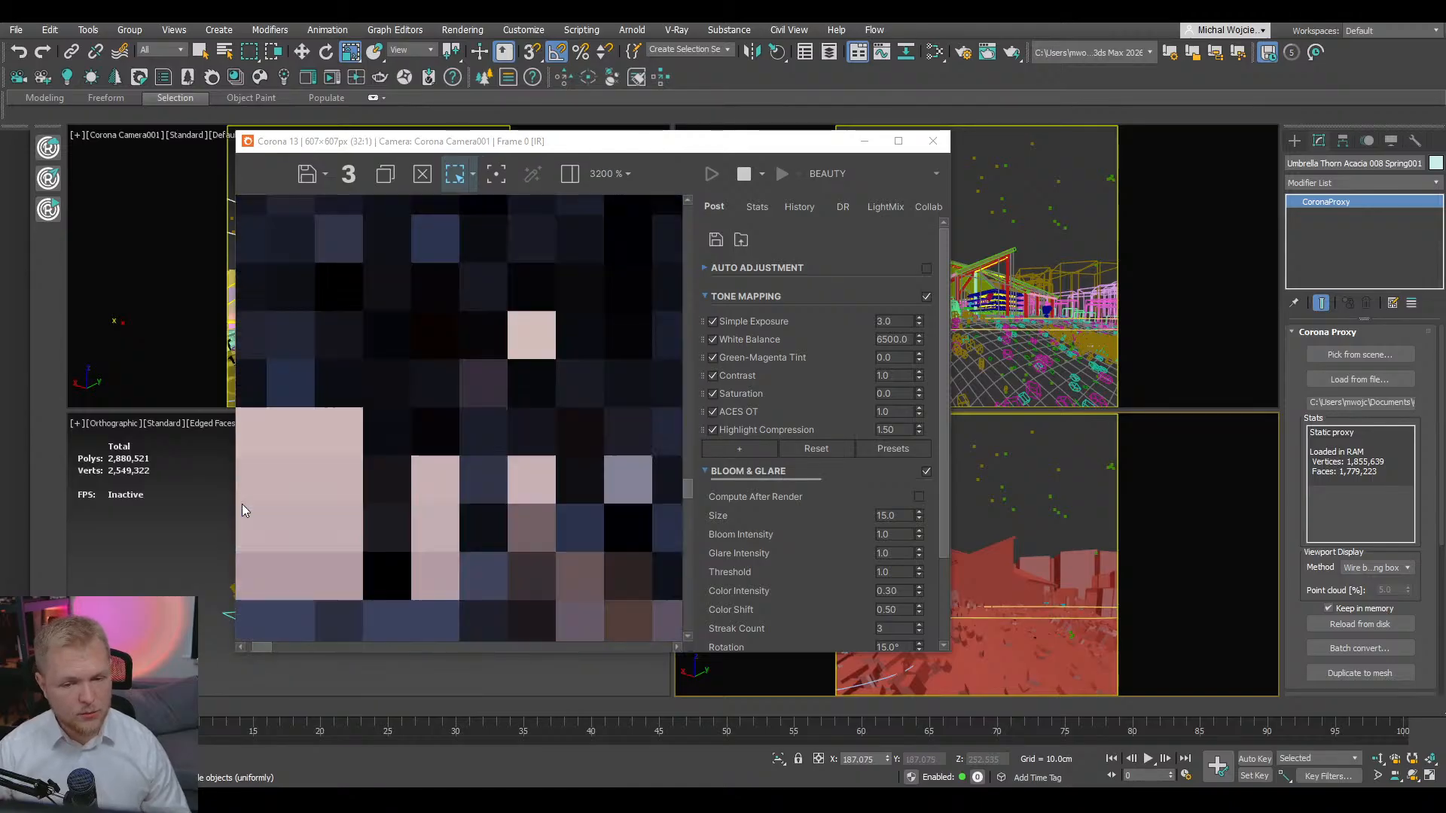
scroll(335, 485, down, 4)
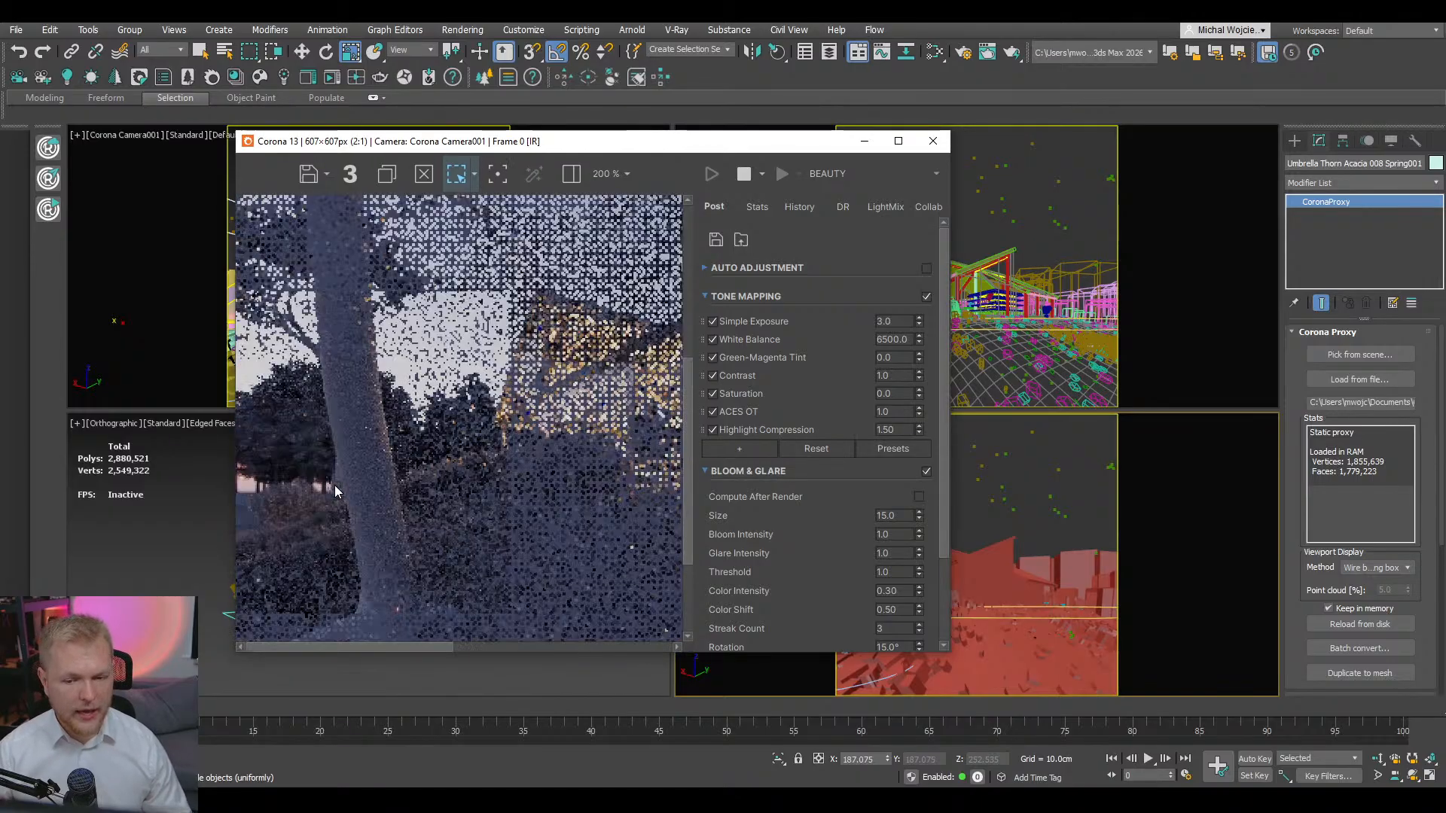
scroll(273, 508, down, 1)
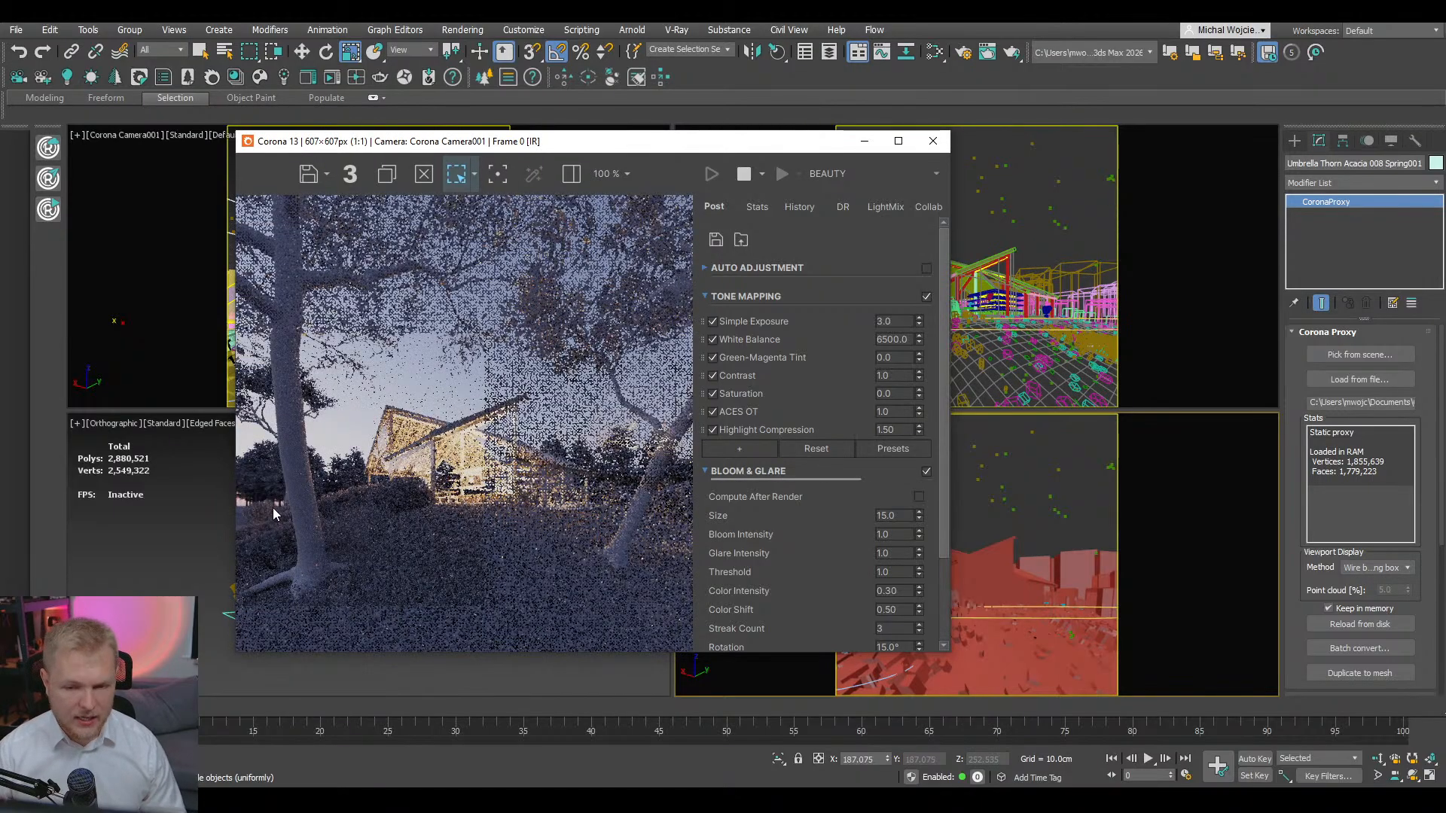
click(744, 174)
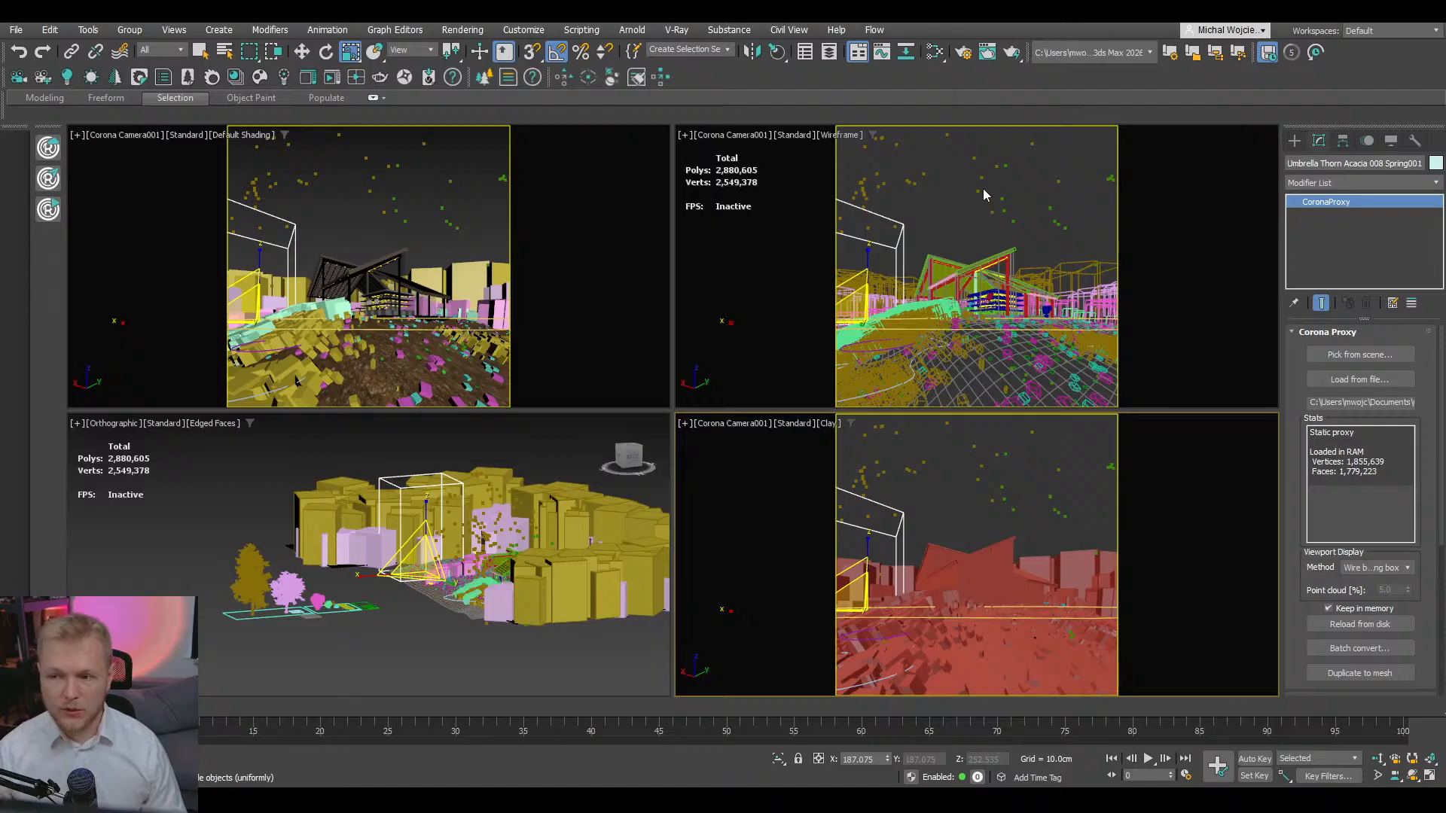
- Set the background tree scatter's upper Z translation to -795 cm after trying -500 cm, and raise its count to 3 per square
click(885, 284)
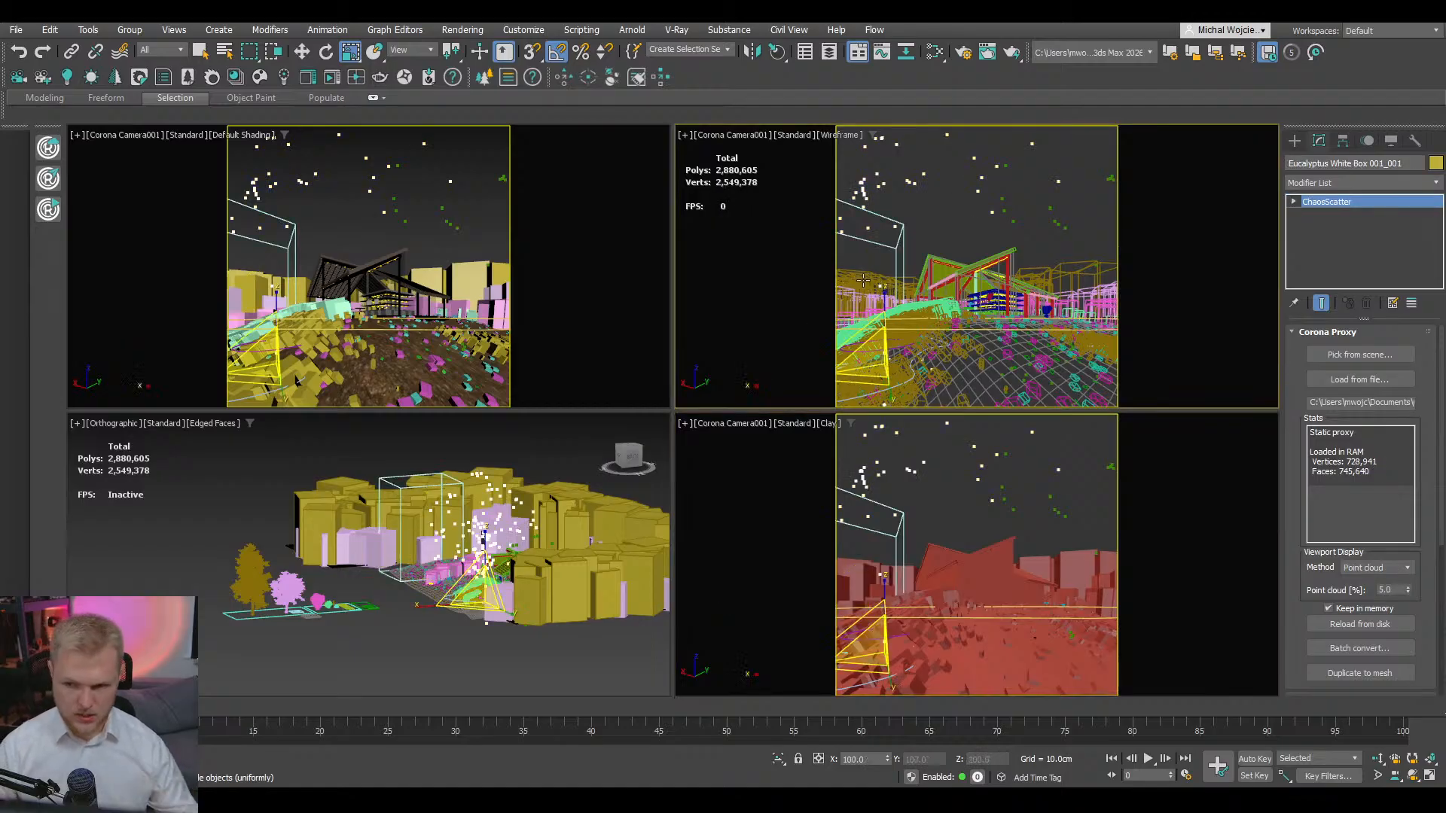
click(863, 280)
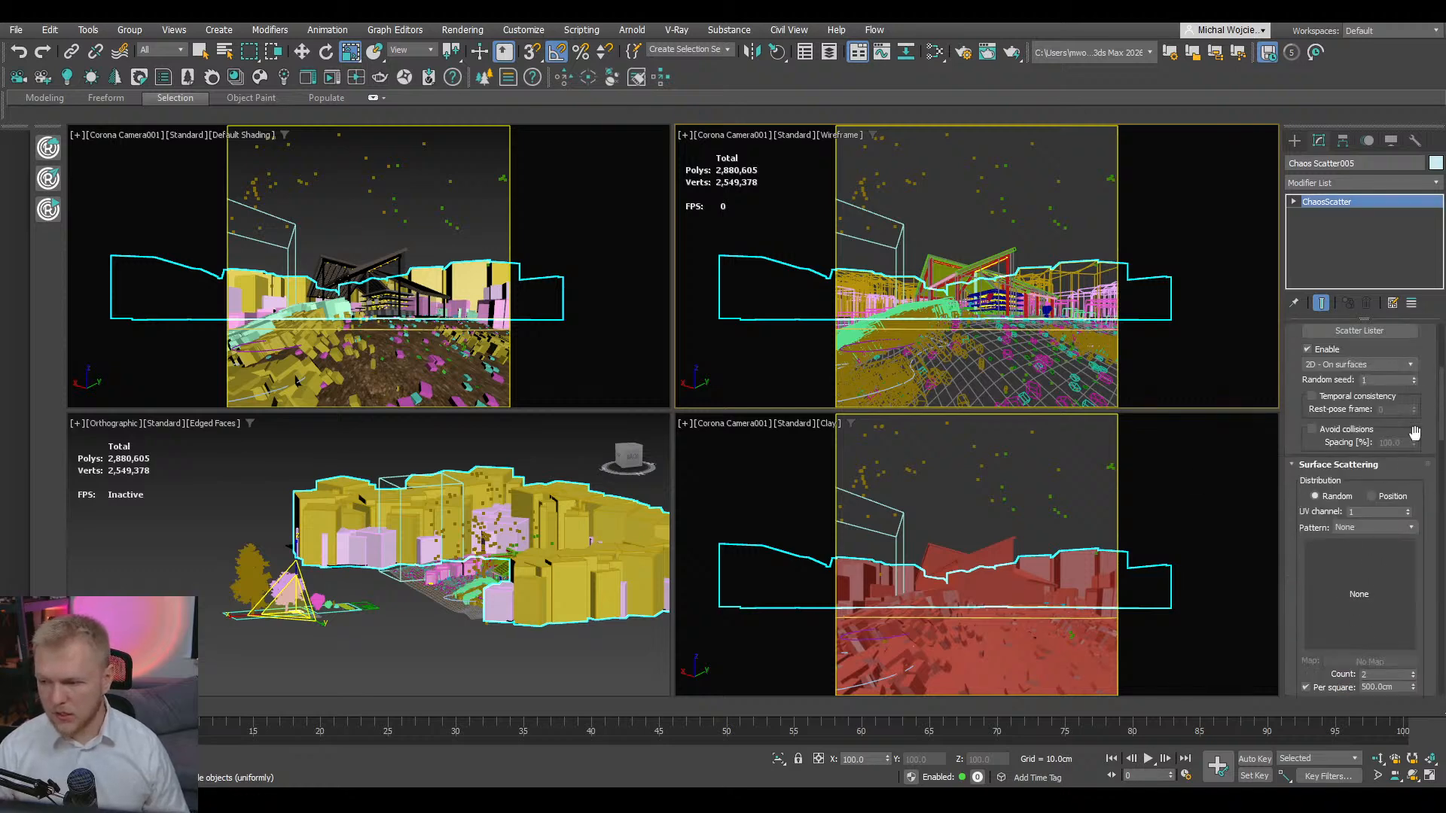
drag(1443, 415, 1438, 580)
double_click(1390, 471)
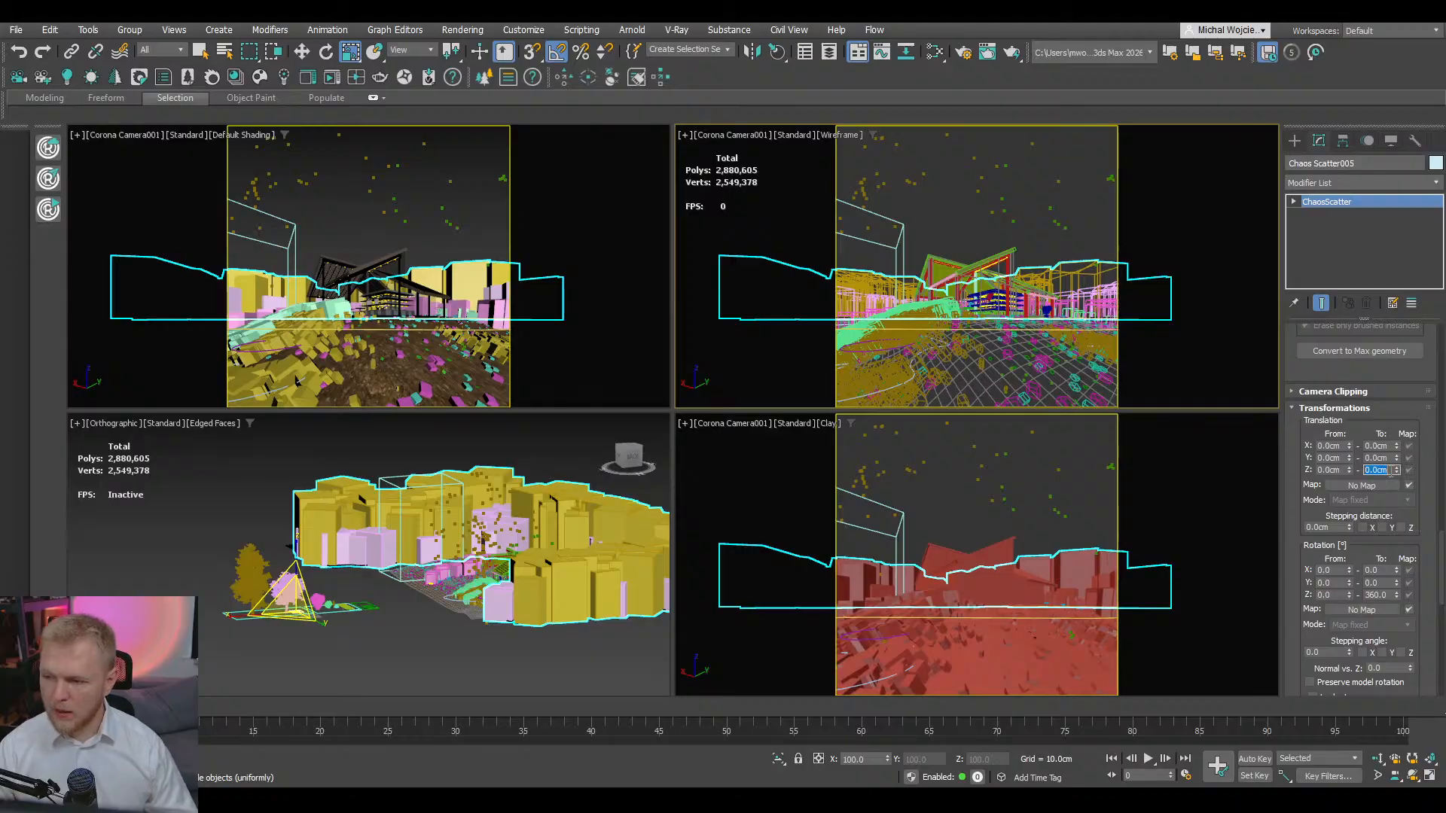
text(-500)
key(Return)
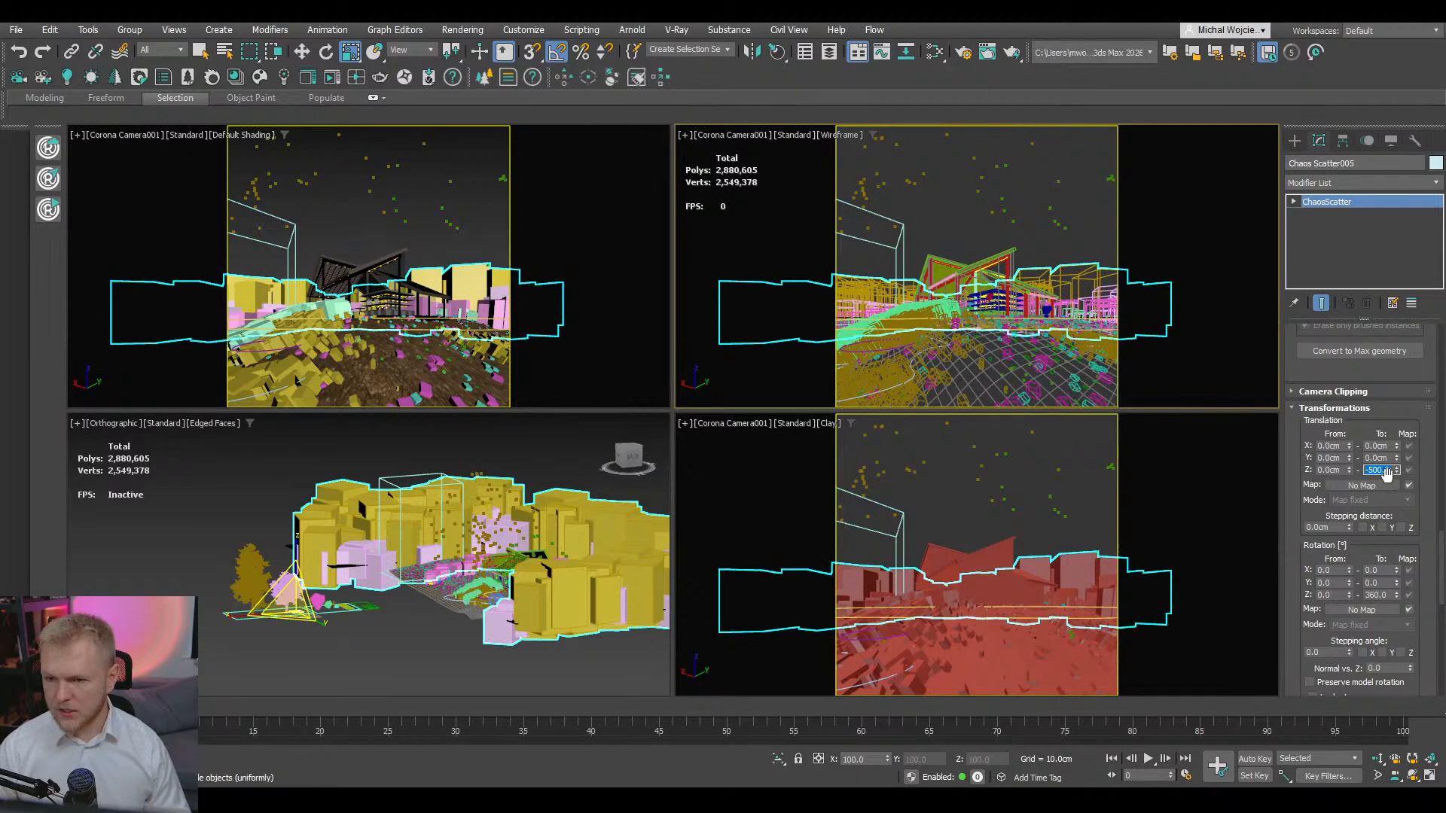
drag(1396, 471, 1396, 524)
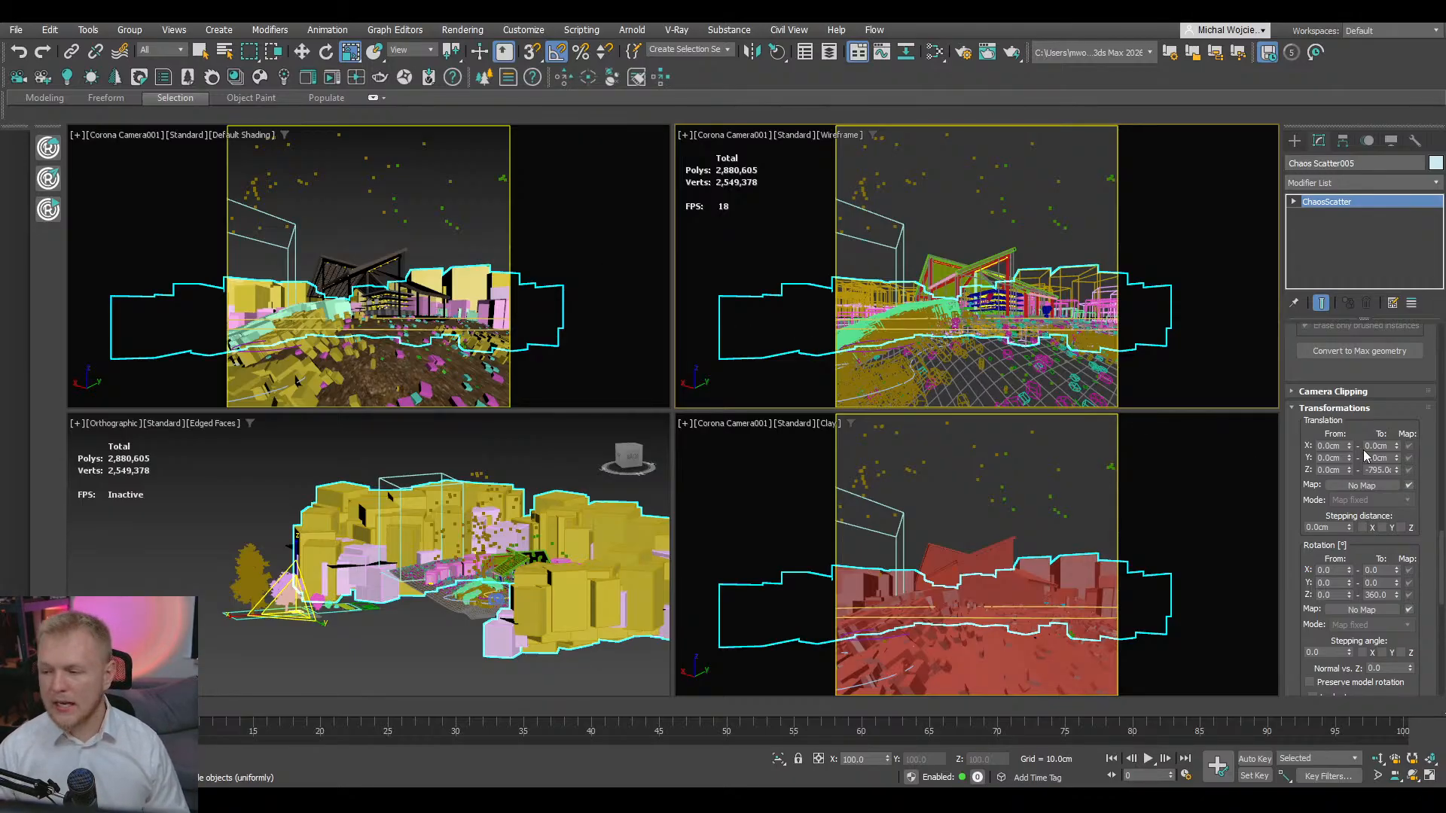
mouse_move(1439, 550)
mouse_down()
mouse_move(1441, 351)
mouse_move(1439, 546)
mouse_move(1423, 464)
mouse_up()
click(1413, 473)
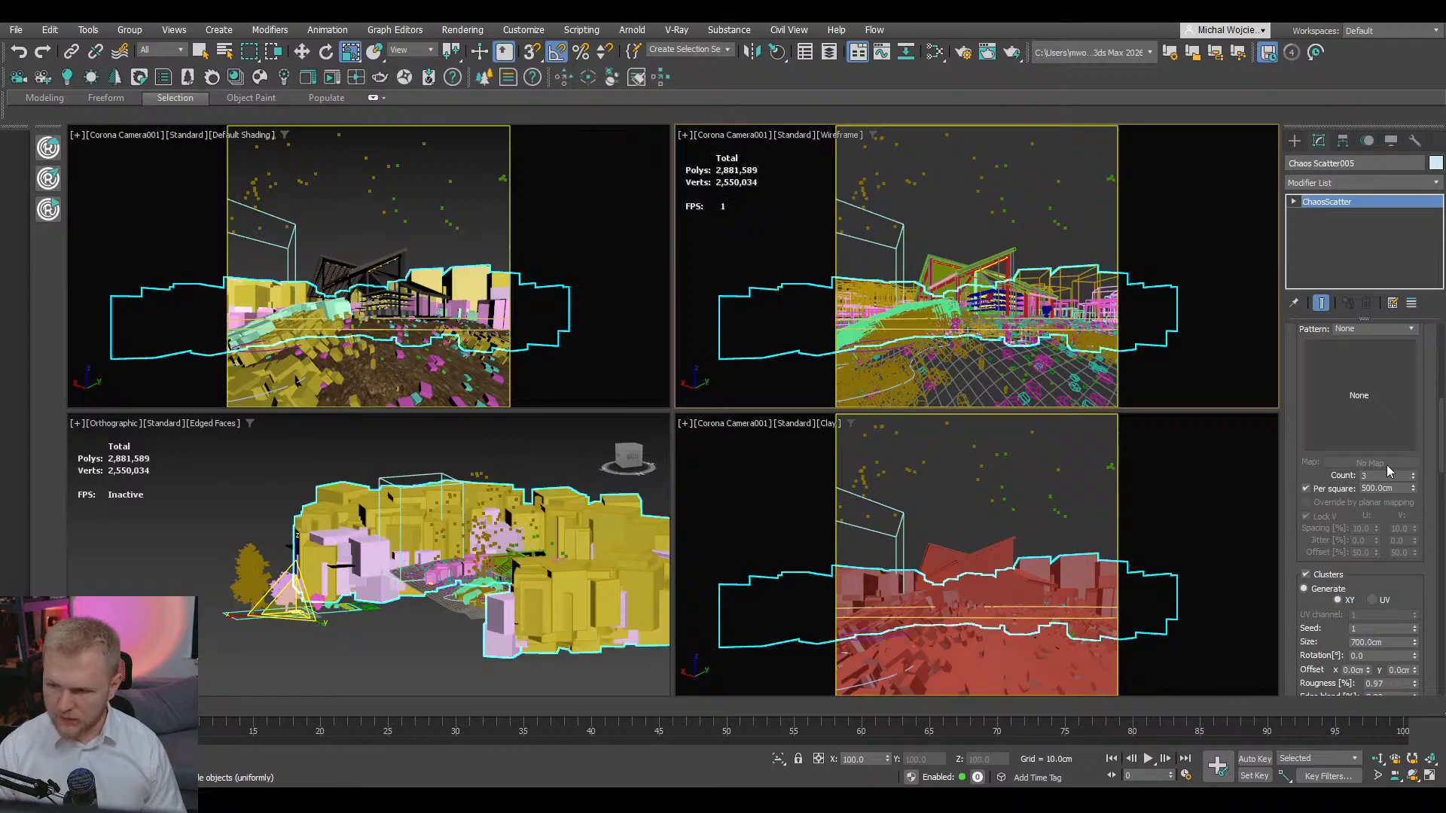
- Select the umbrella thorn acacia and move it farther inward over the terrain
click(898, 251)
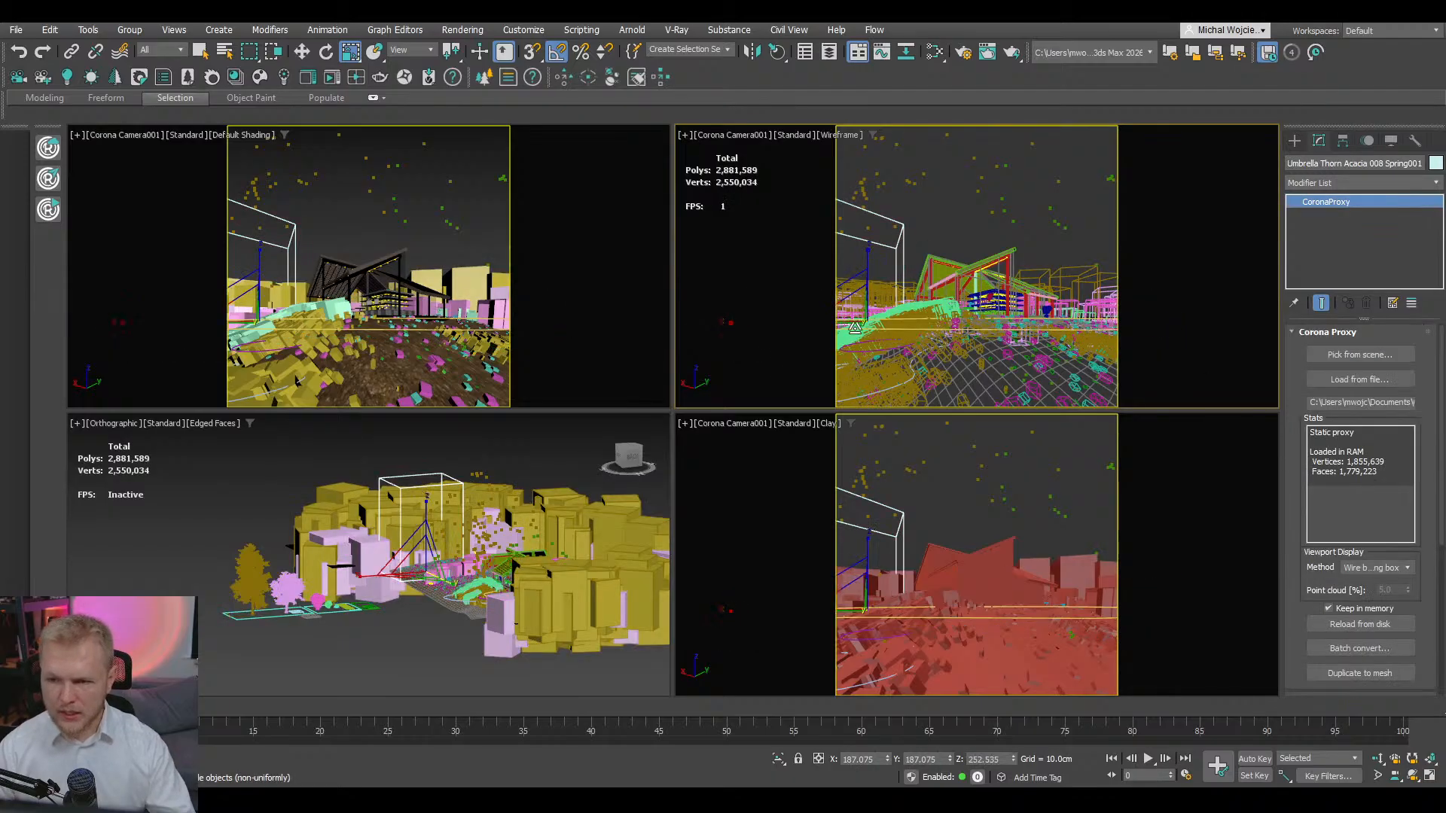
alt+middle_drag(382, 611, 407, 649)
scroll(426, 556, up, 5)
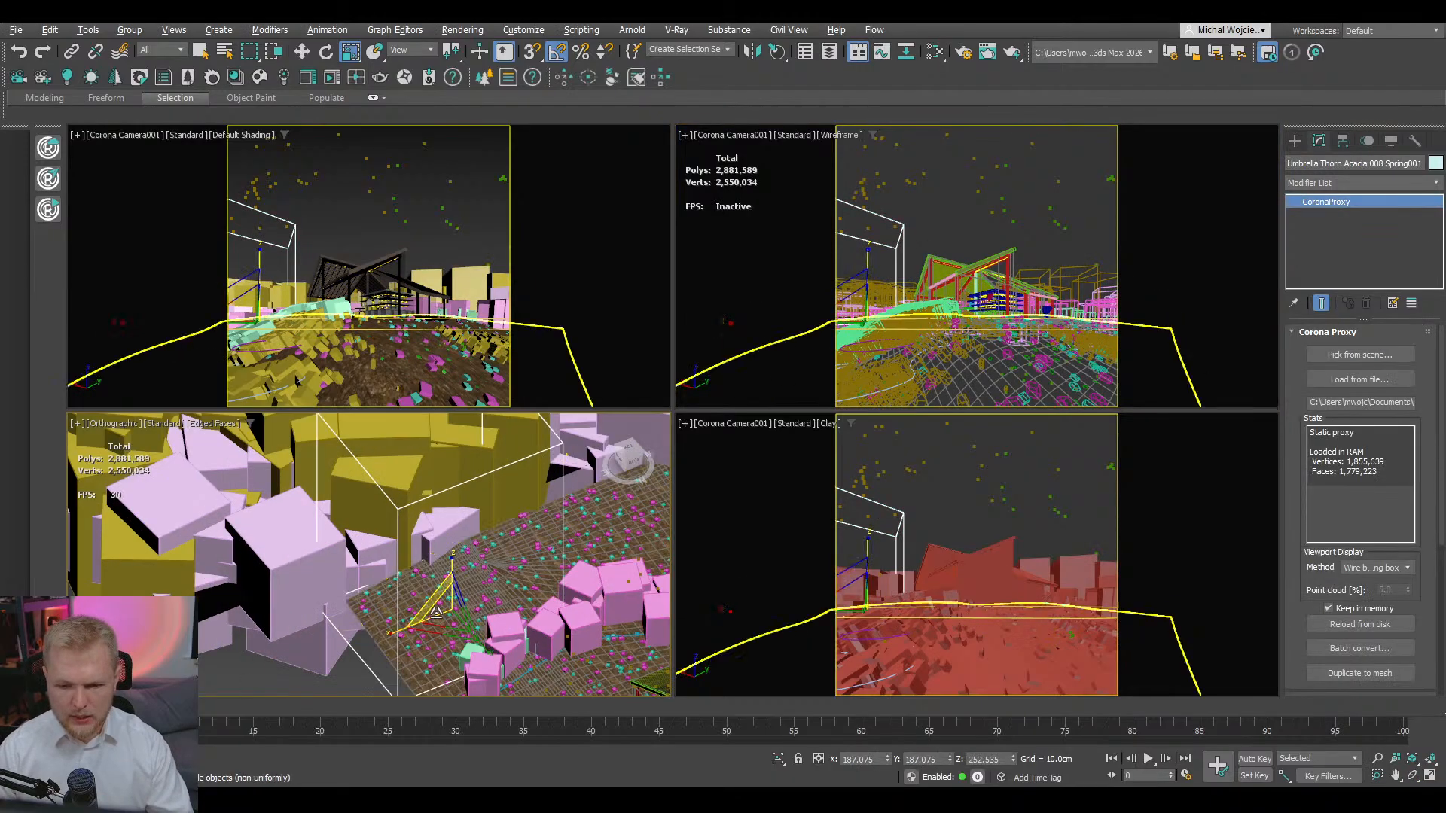
key(w)
drag(425, 556, 461, 540)
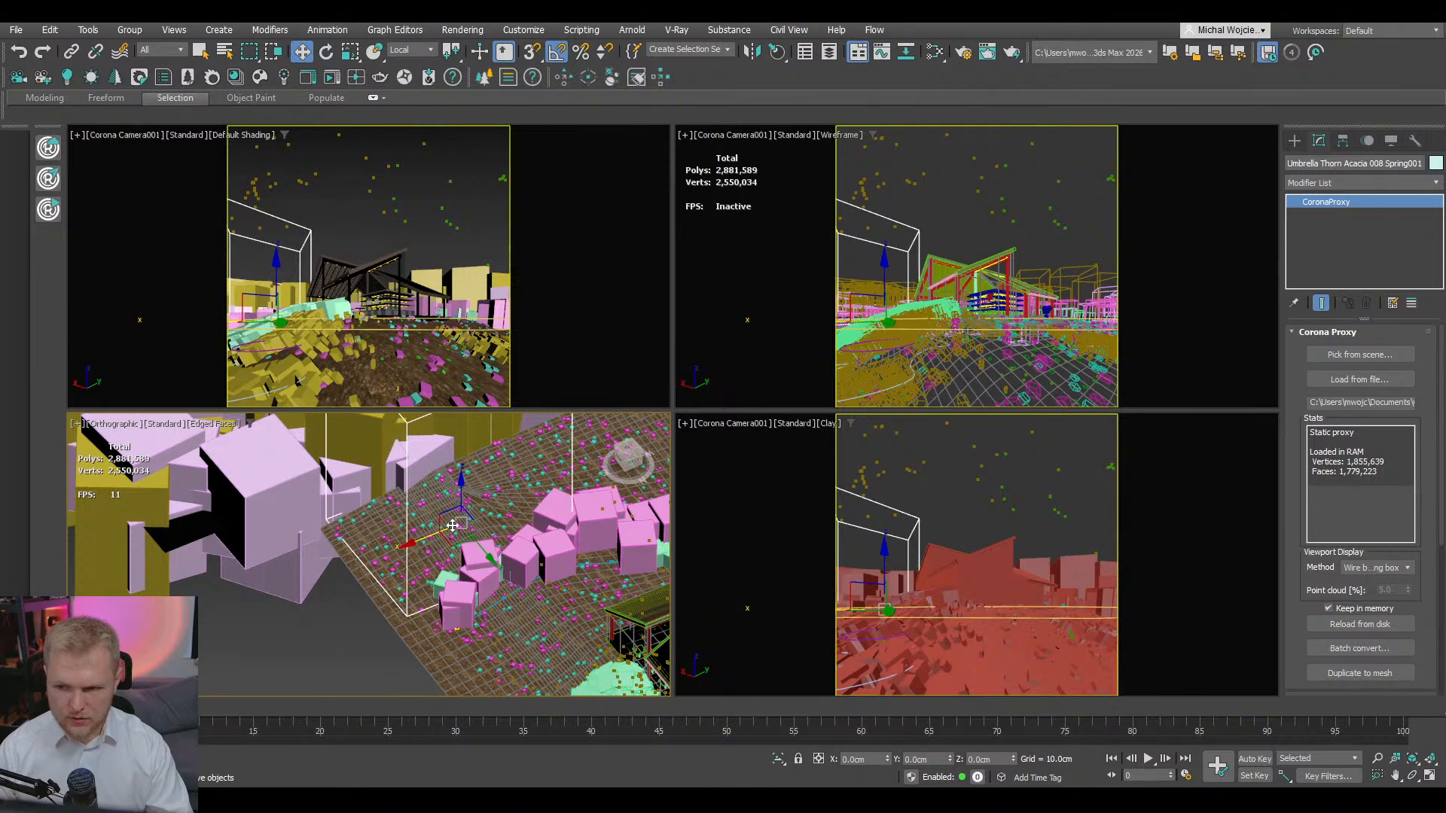
- Render Corona Camera001 interactively to check the trees, moving the render window aside to uncover the camera viewports
right_click(867, 301)
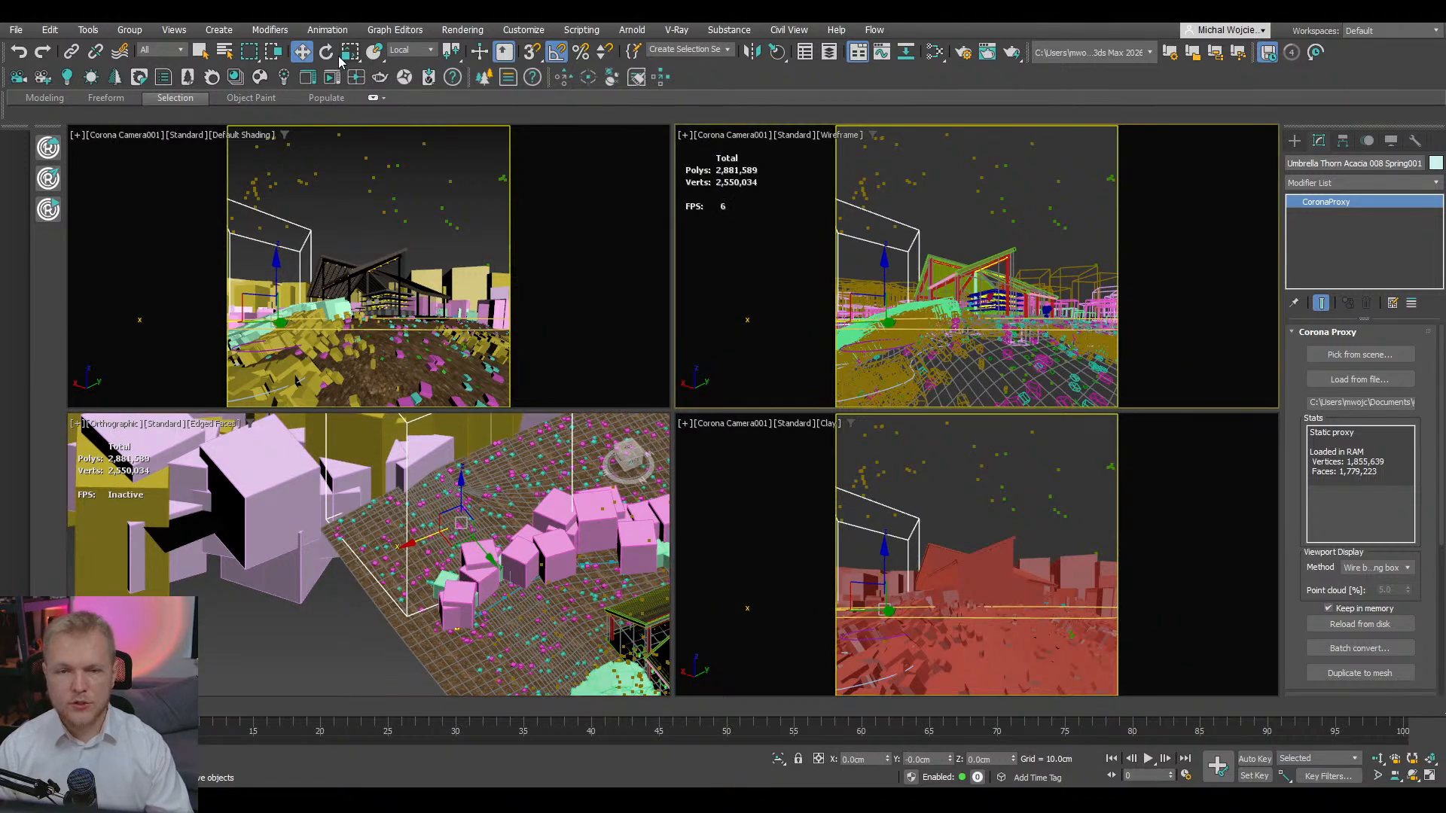
click(332, 80)
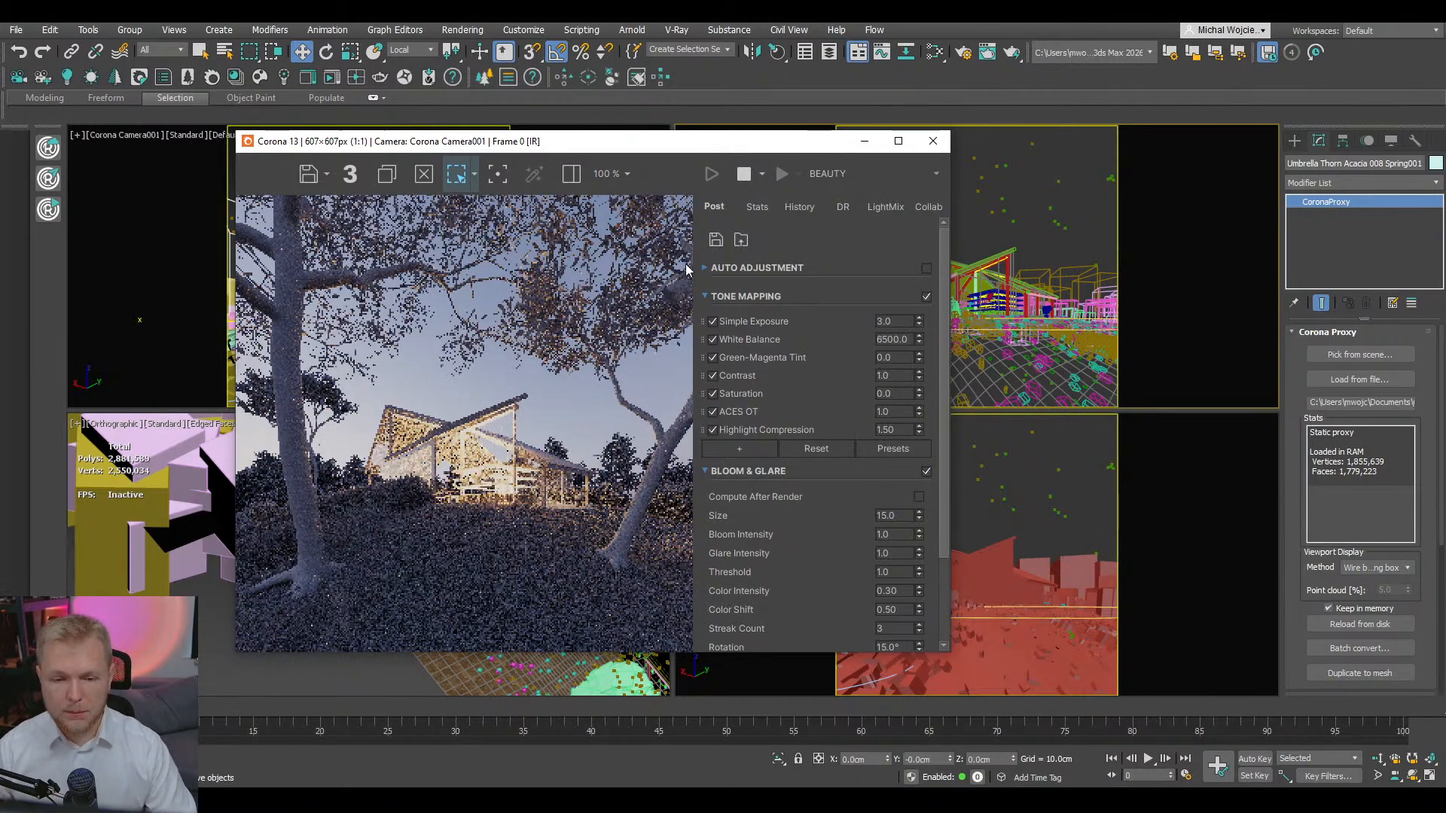
drag(673, 153, 443, 70)
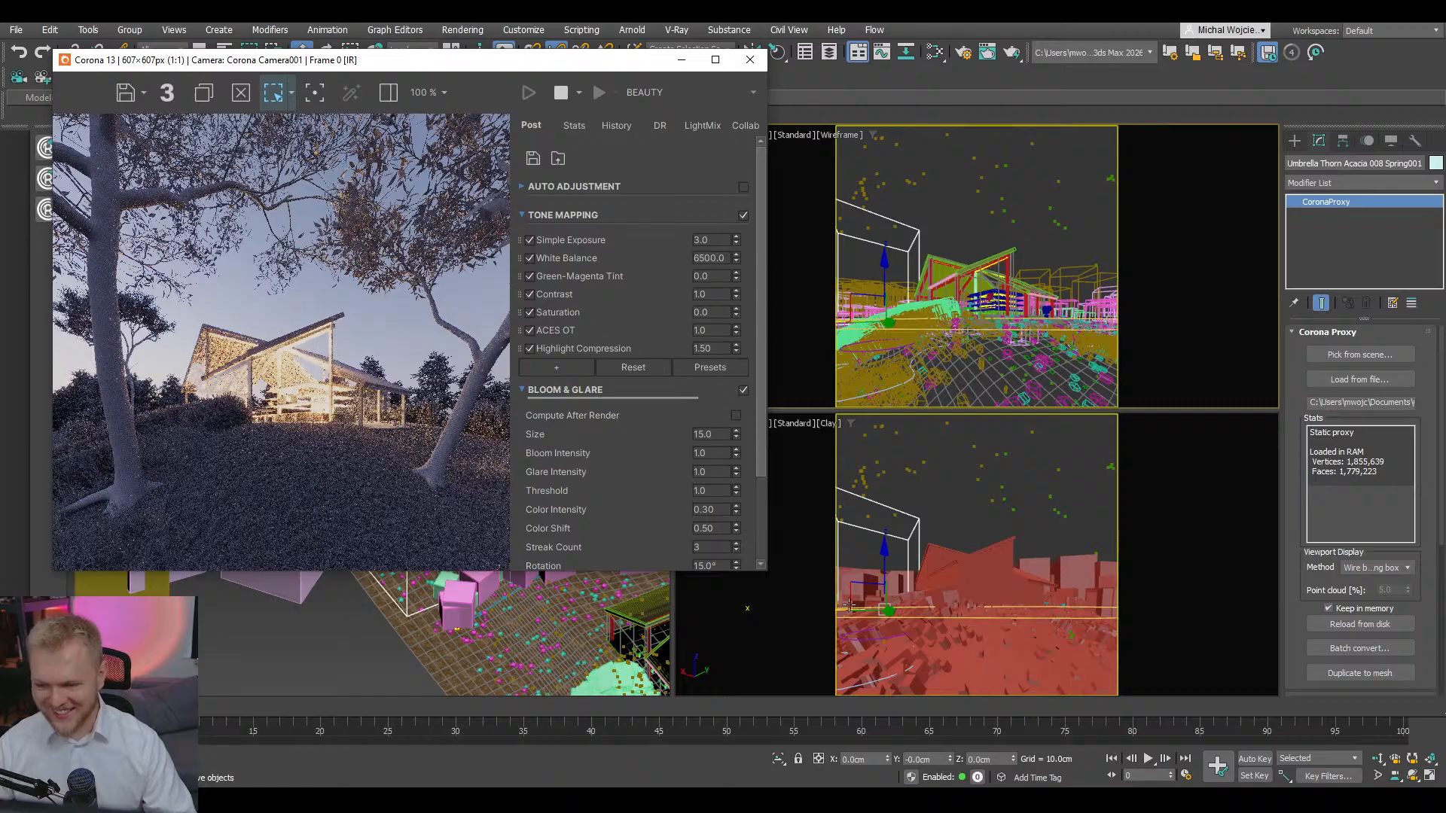
- Move the umbrella thorn acacia farther sideways, toward the left edge of the Corona Camera001 frame
middle_click(842, 605)
middle_drag(841, 605, 802, 610)
drag(802, 610, 774, 606)
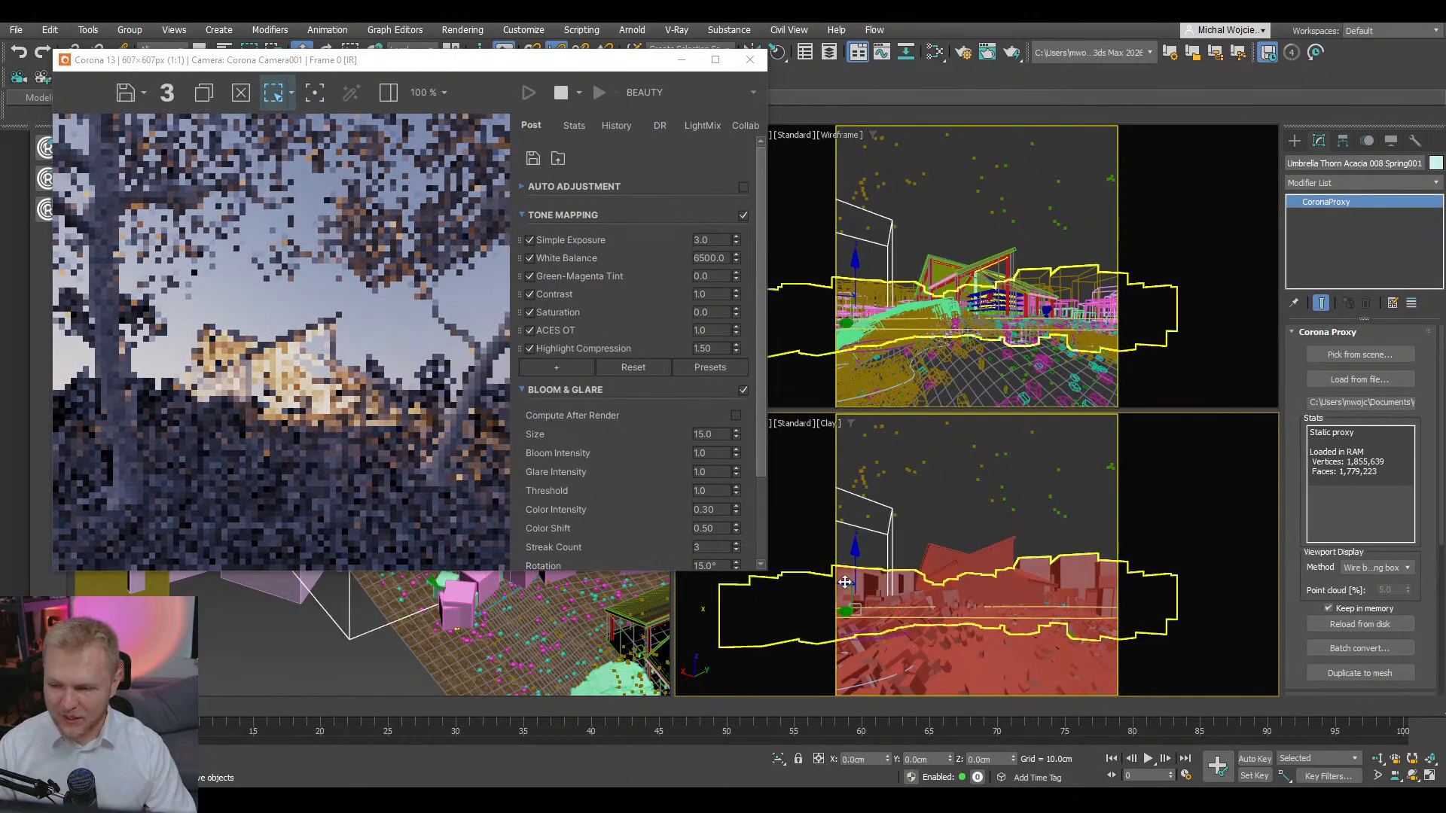
mouse_move(856, 556)
mouse_down()
mouse_move(855, 570)
mouse_move(855, 557)
mouse_up()
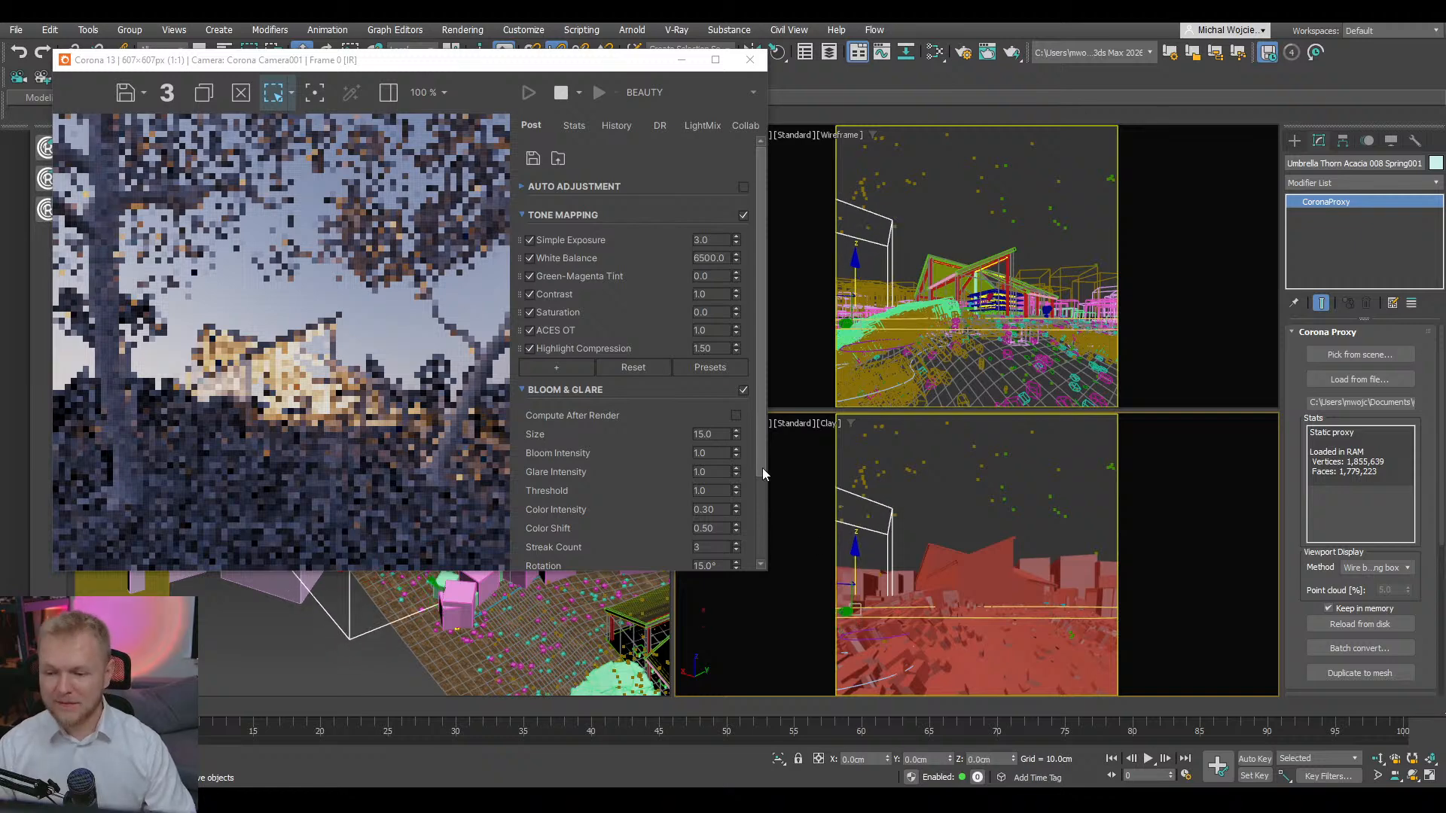
- Enlarge the interactive render to 824×824 px, check the acacia and background trees around the house, and stop rendering
drag(403, 61, 571, 72)
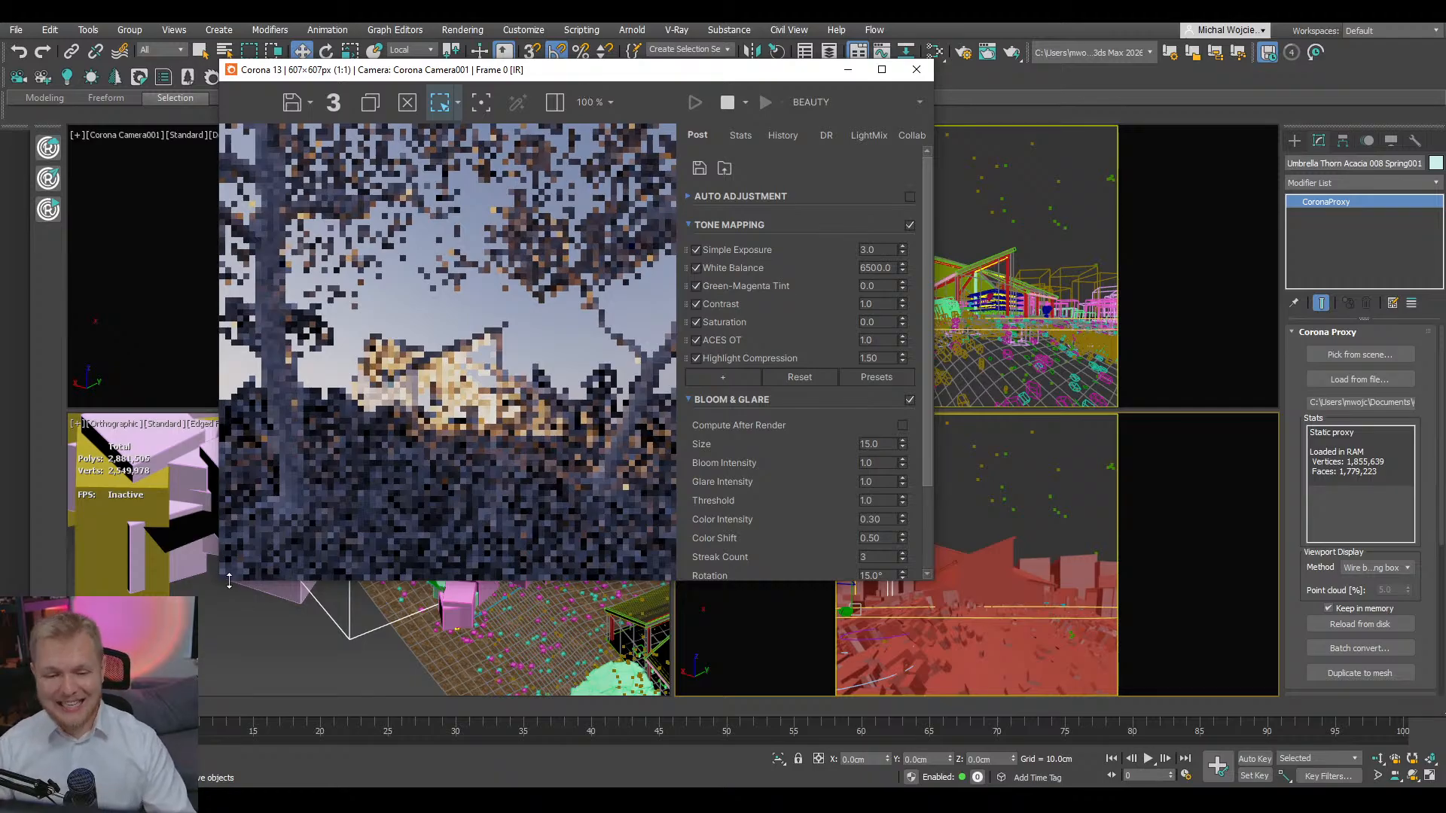
drag(220, 581, 32, 744)
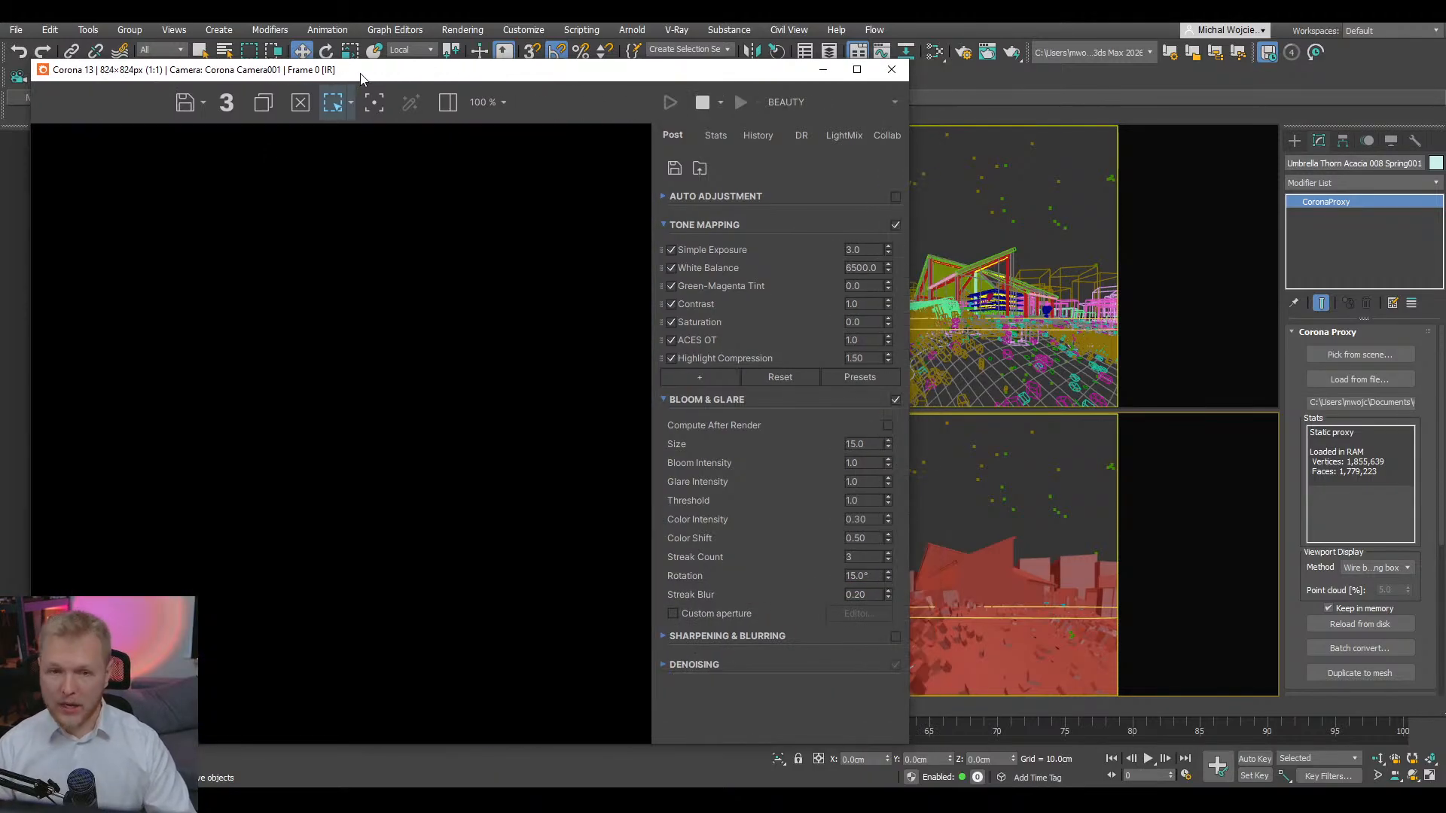
drag(369, 71, 387, 48)
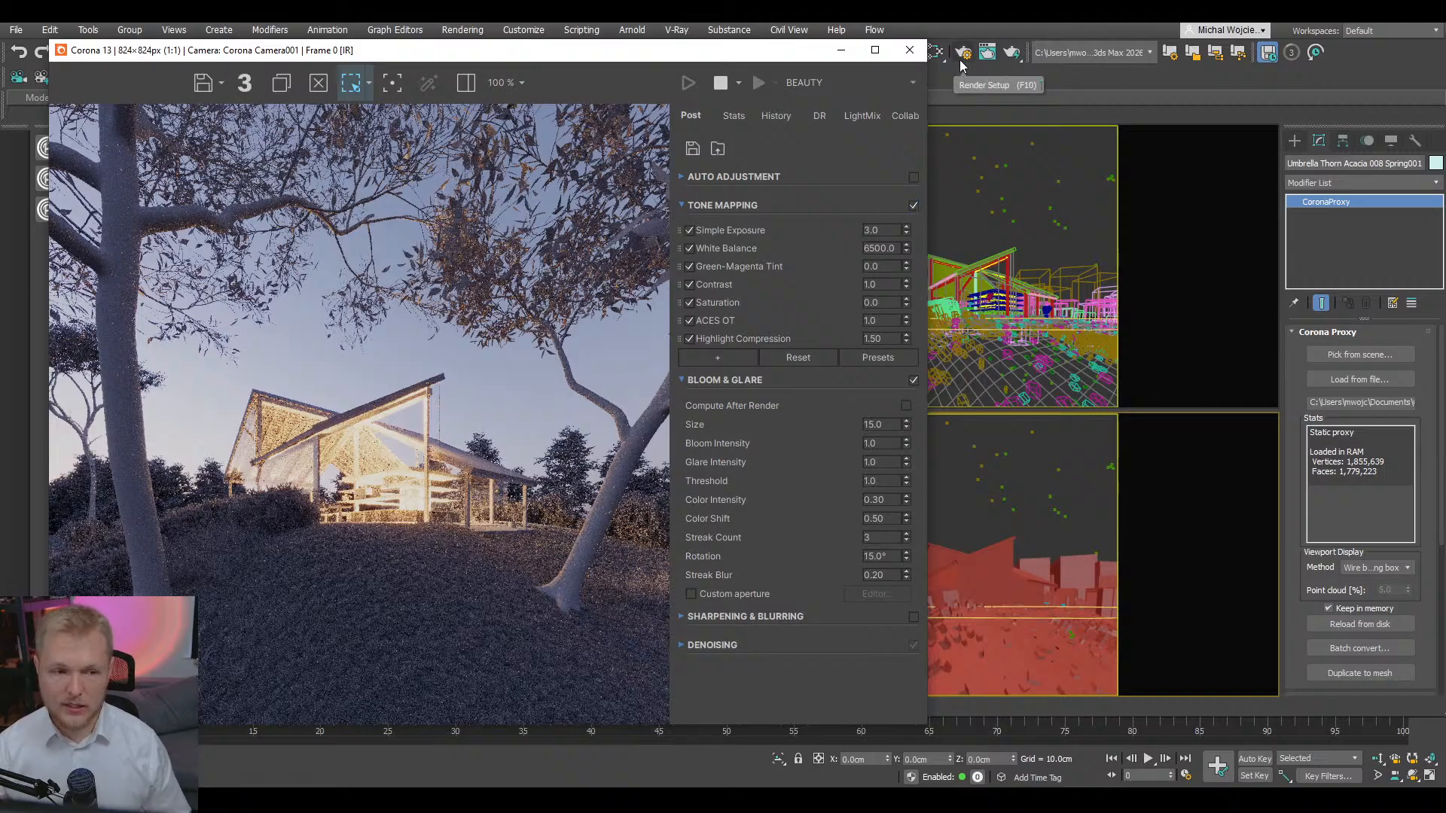
click(688, 300)
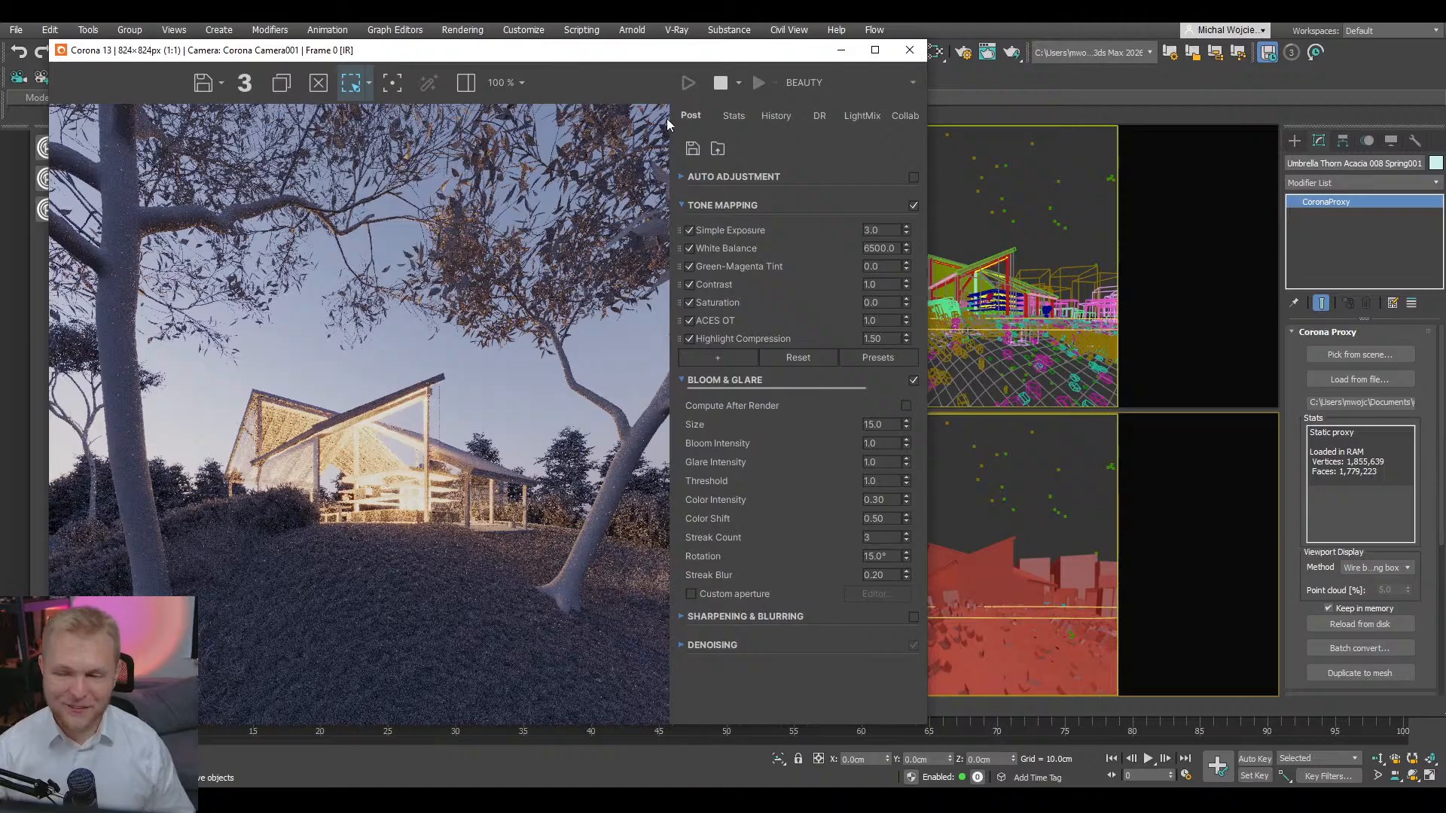
click(720, 87)
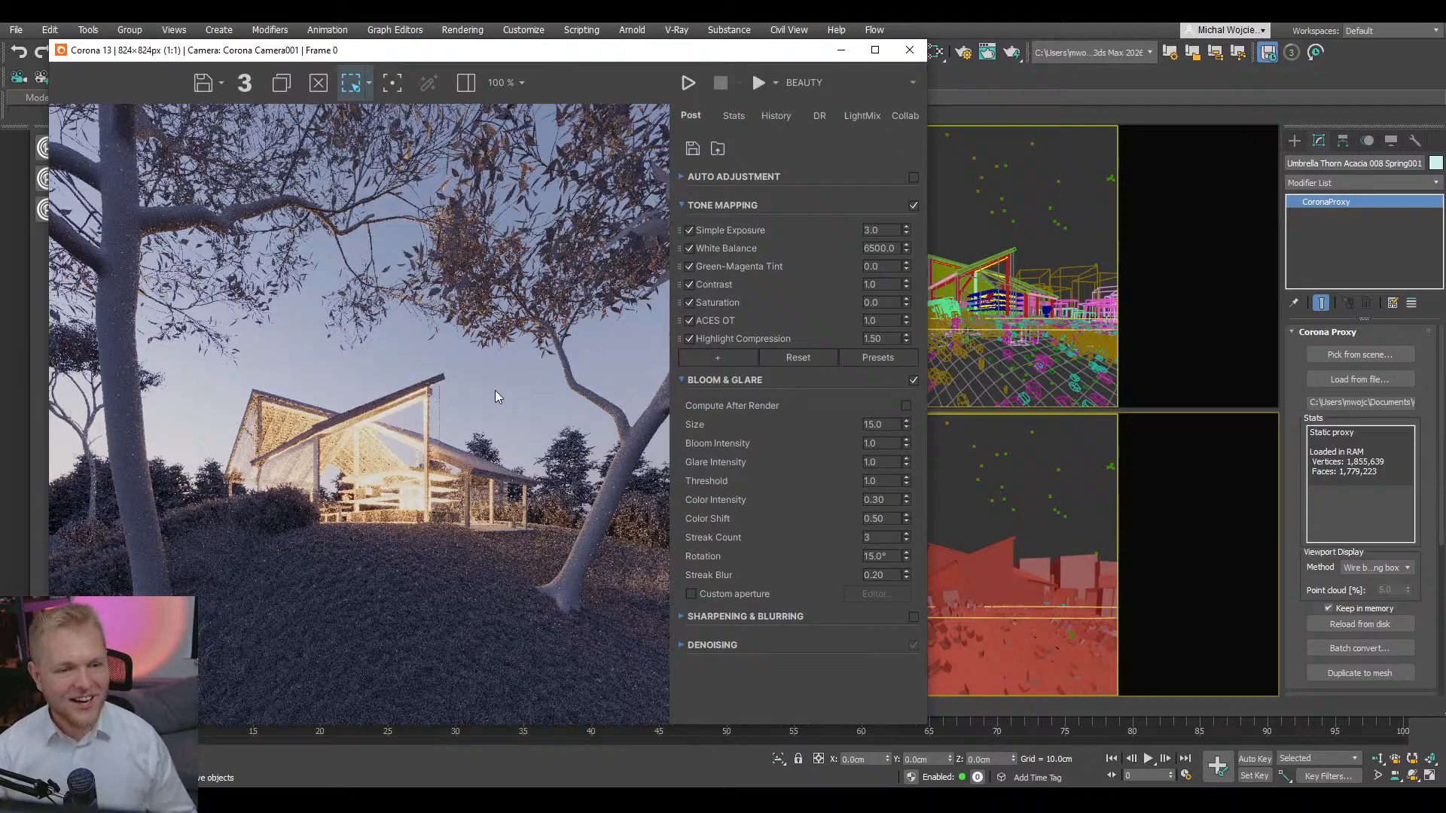
- Switch to the VizAcademy website in the browser and look through the home page's ArchViz and animation course sections
mouse_move(613, 800)
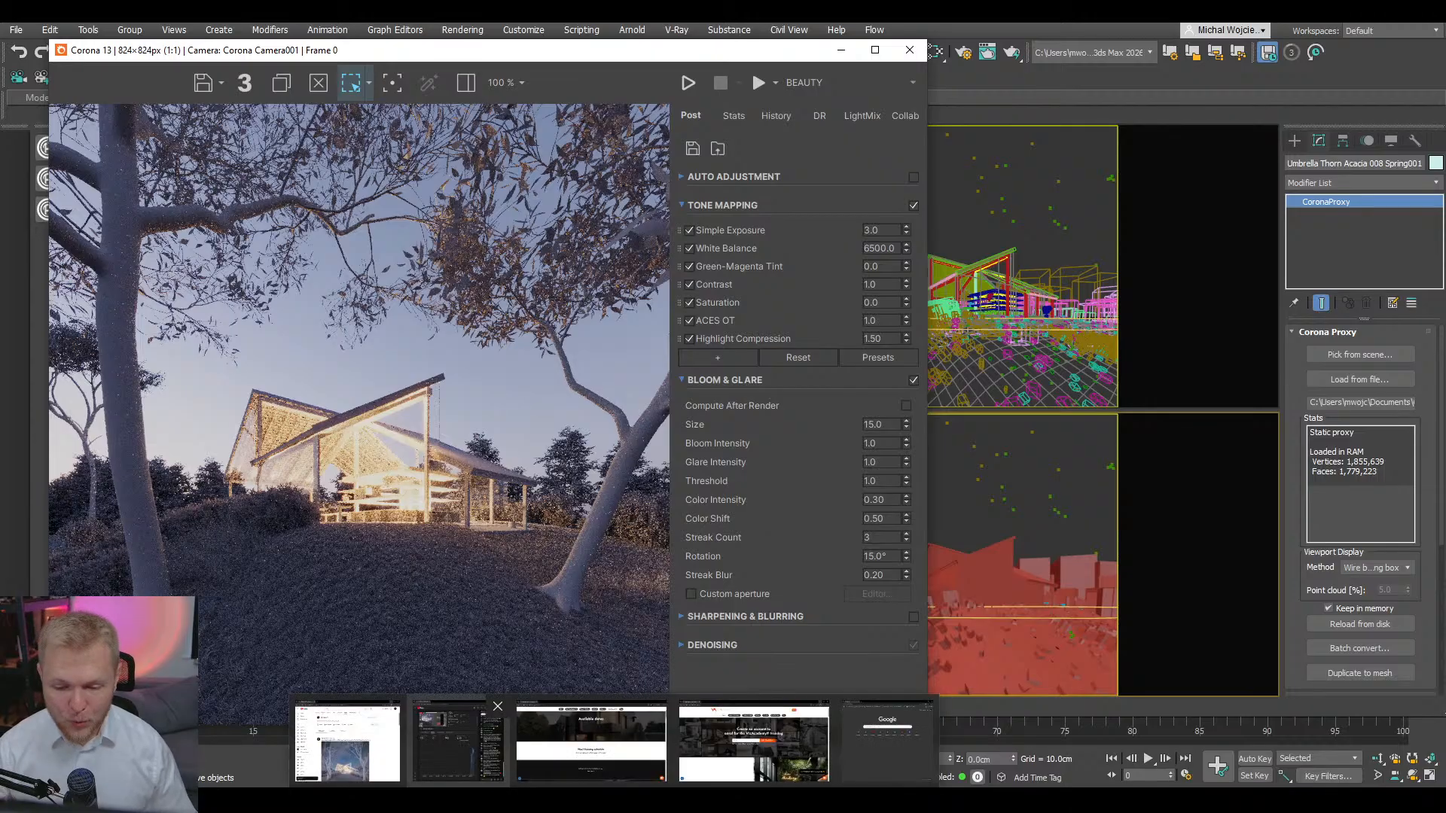
click(707, 744)
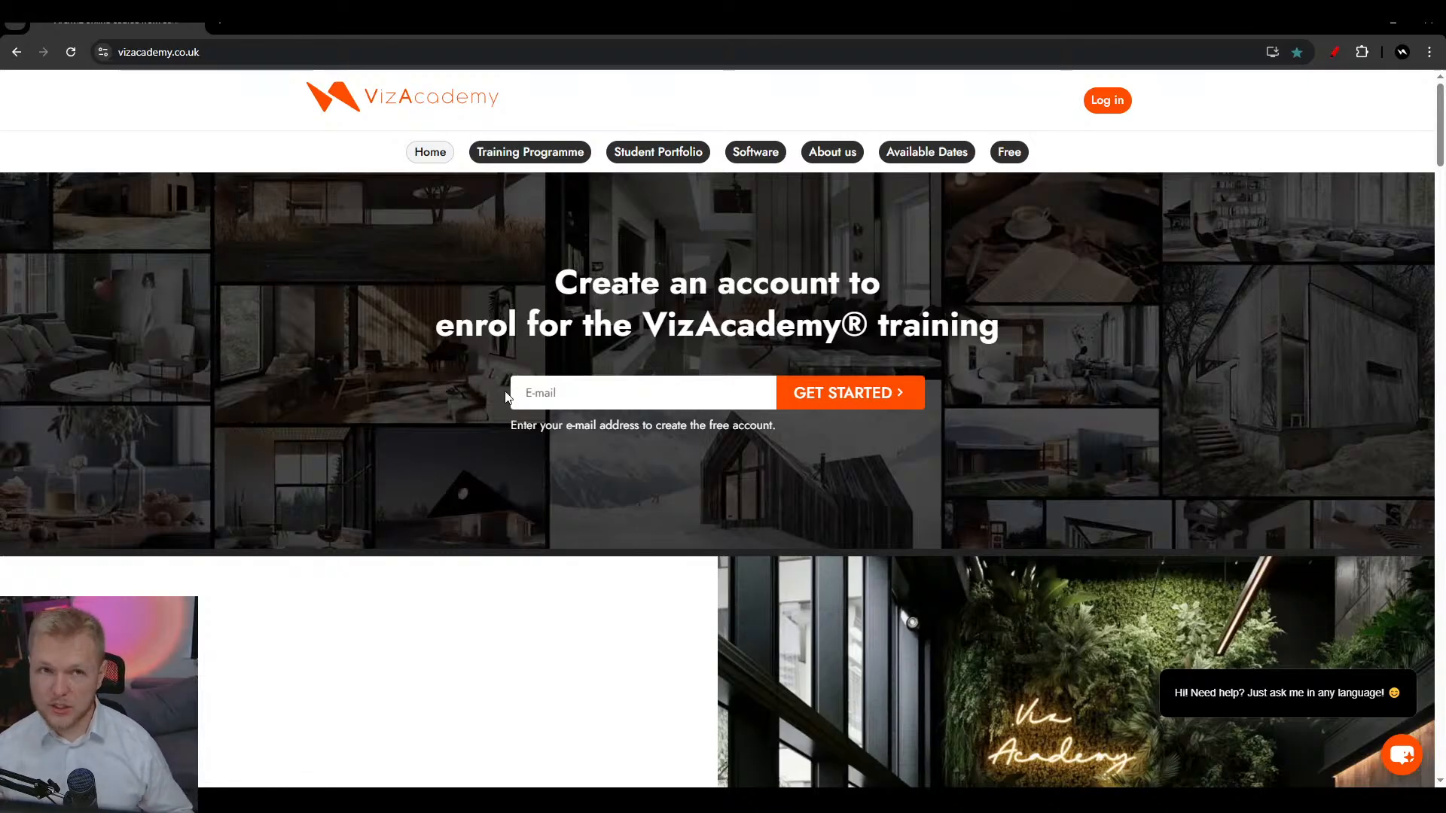
scroll(693, 440, down, 4)
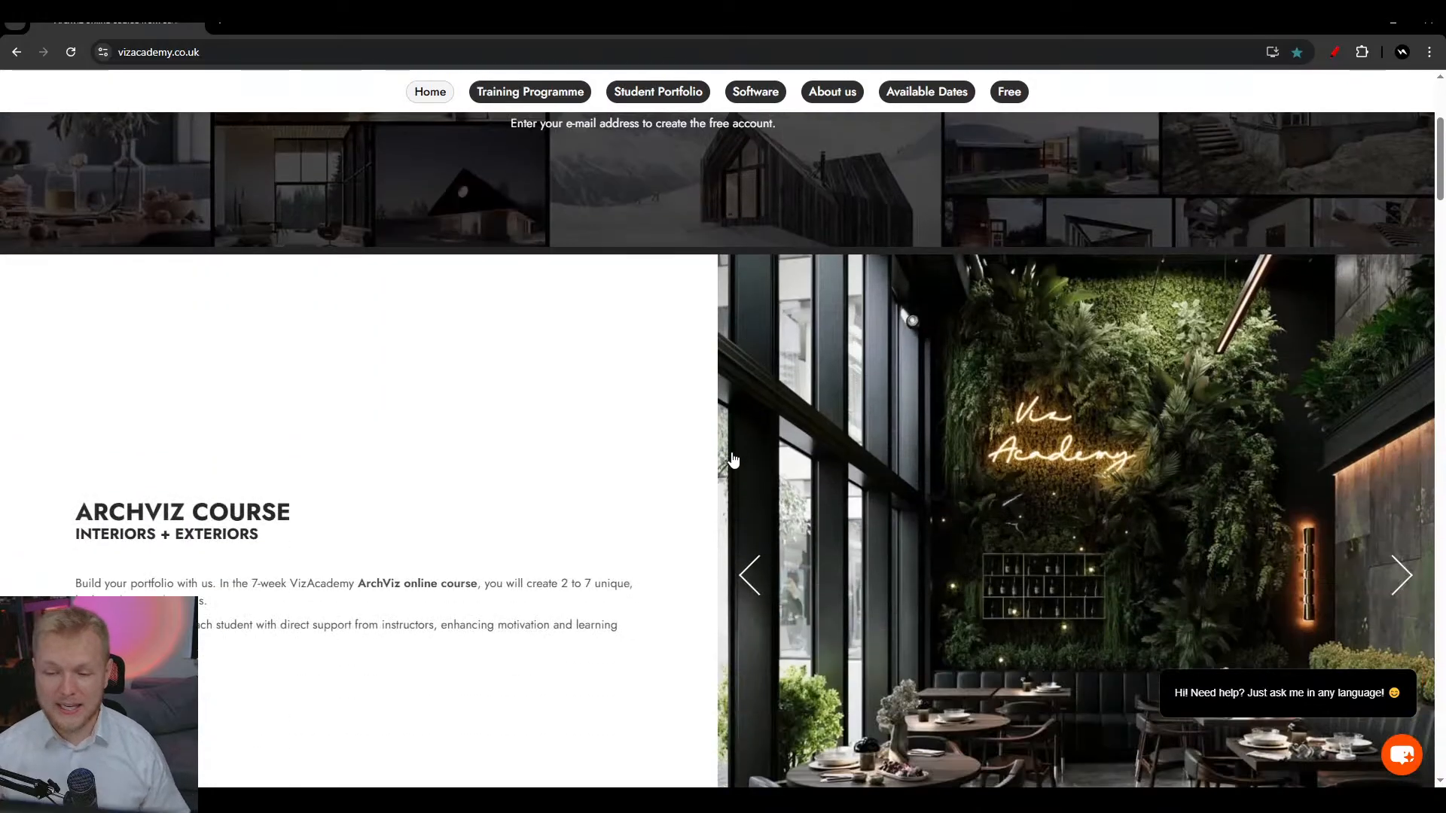
scroll(483, 476, down, 10)
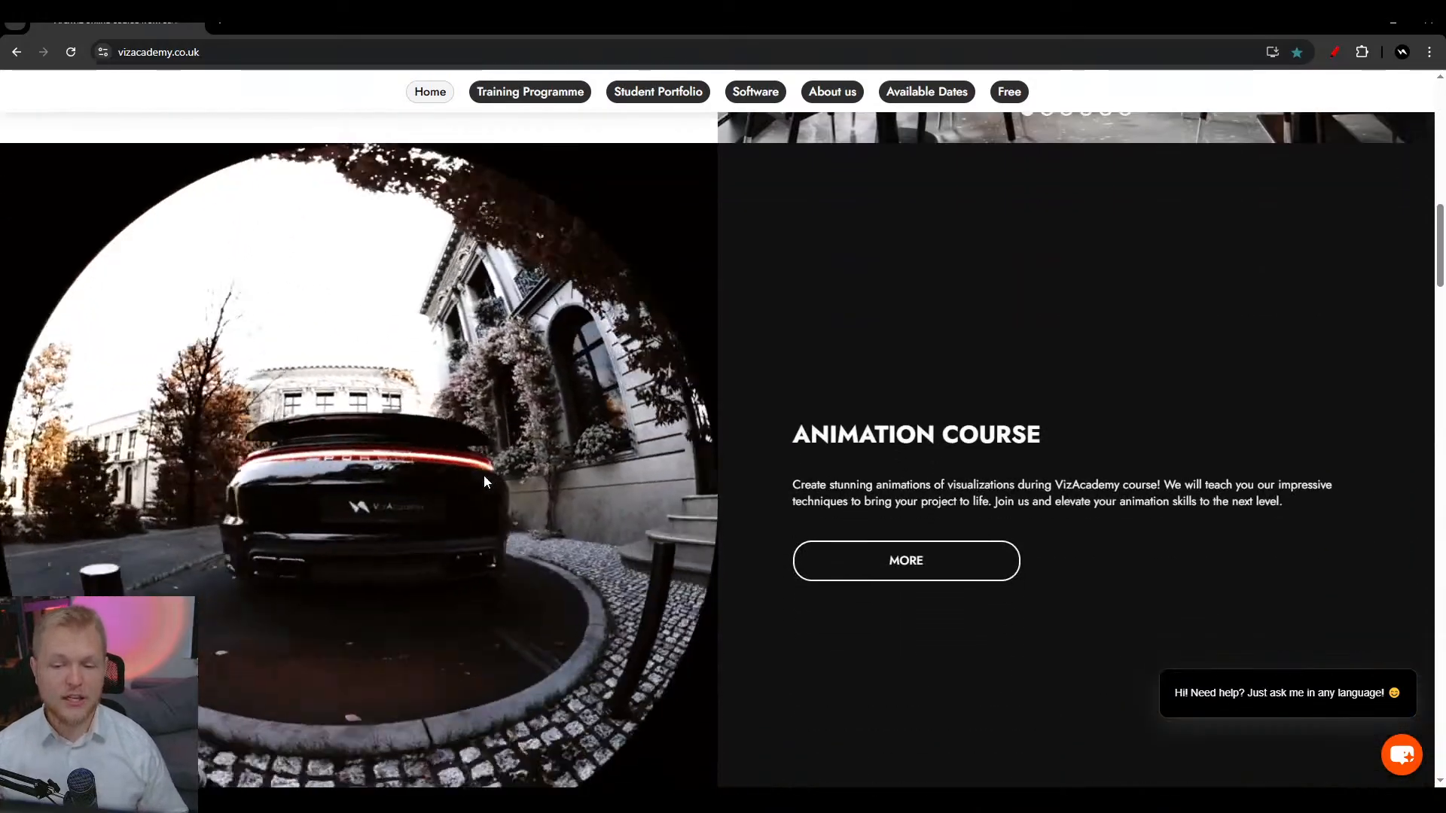
scroll(701, 592, up, 5)
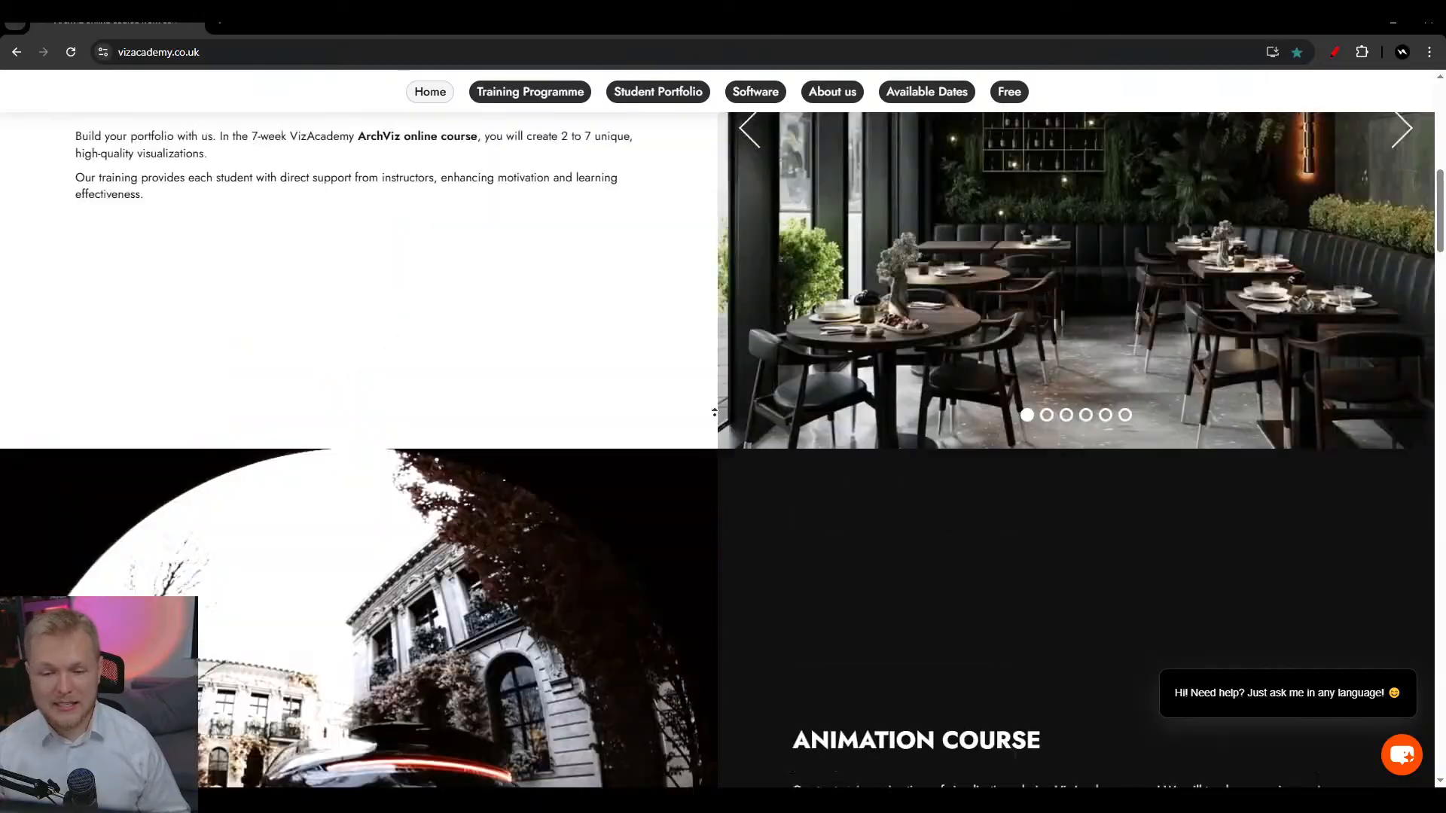
- Open the website's Available Dates page and review the details of the 21 July 2025 training group
scroll(714, 411, up, 9)
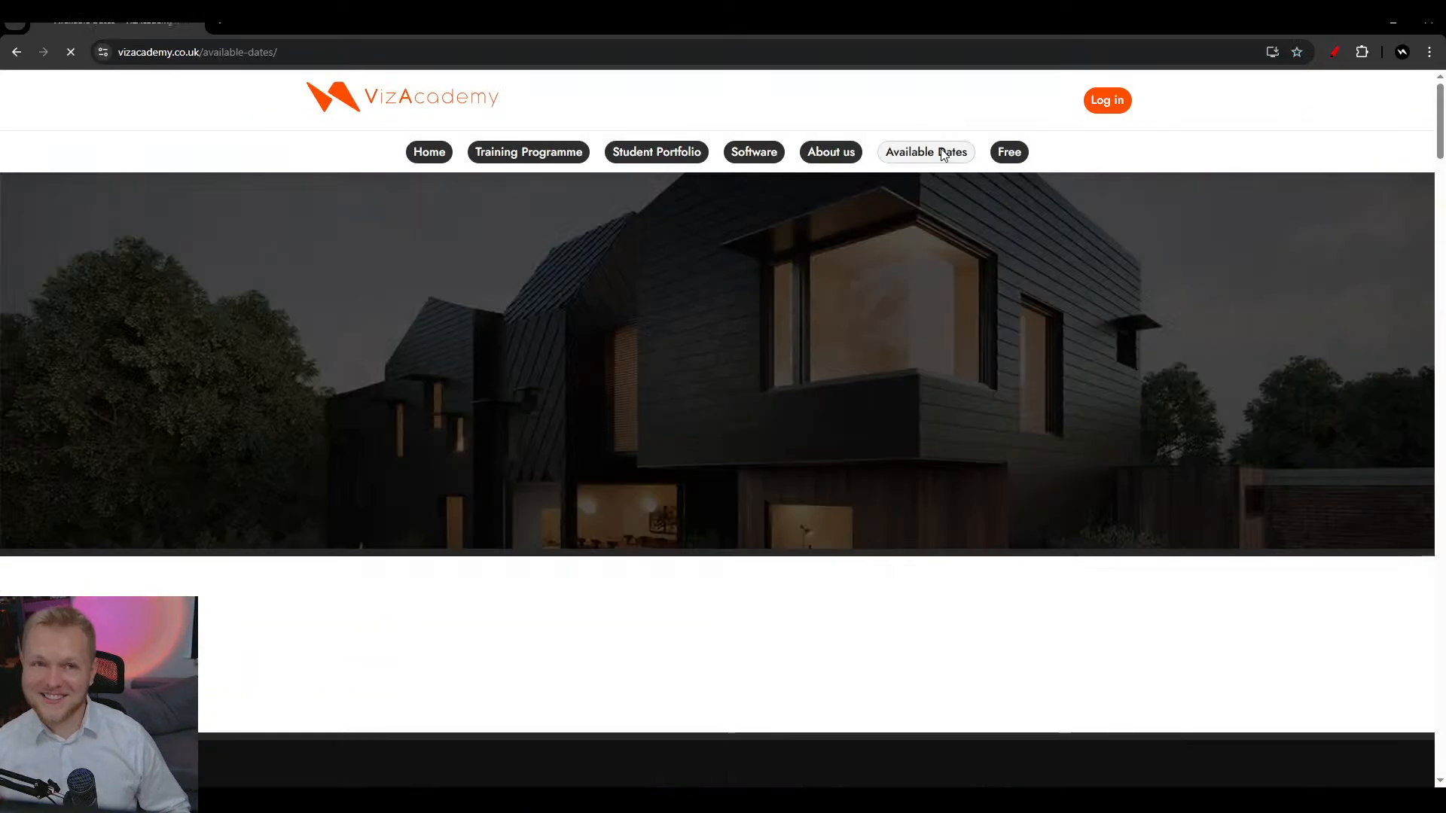
scroll(657, 514, down, 8)
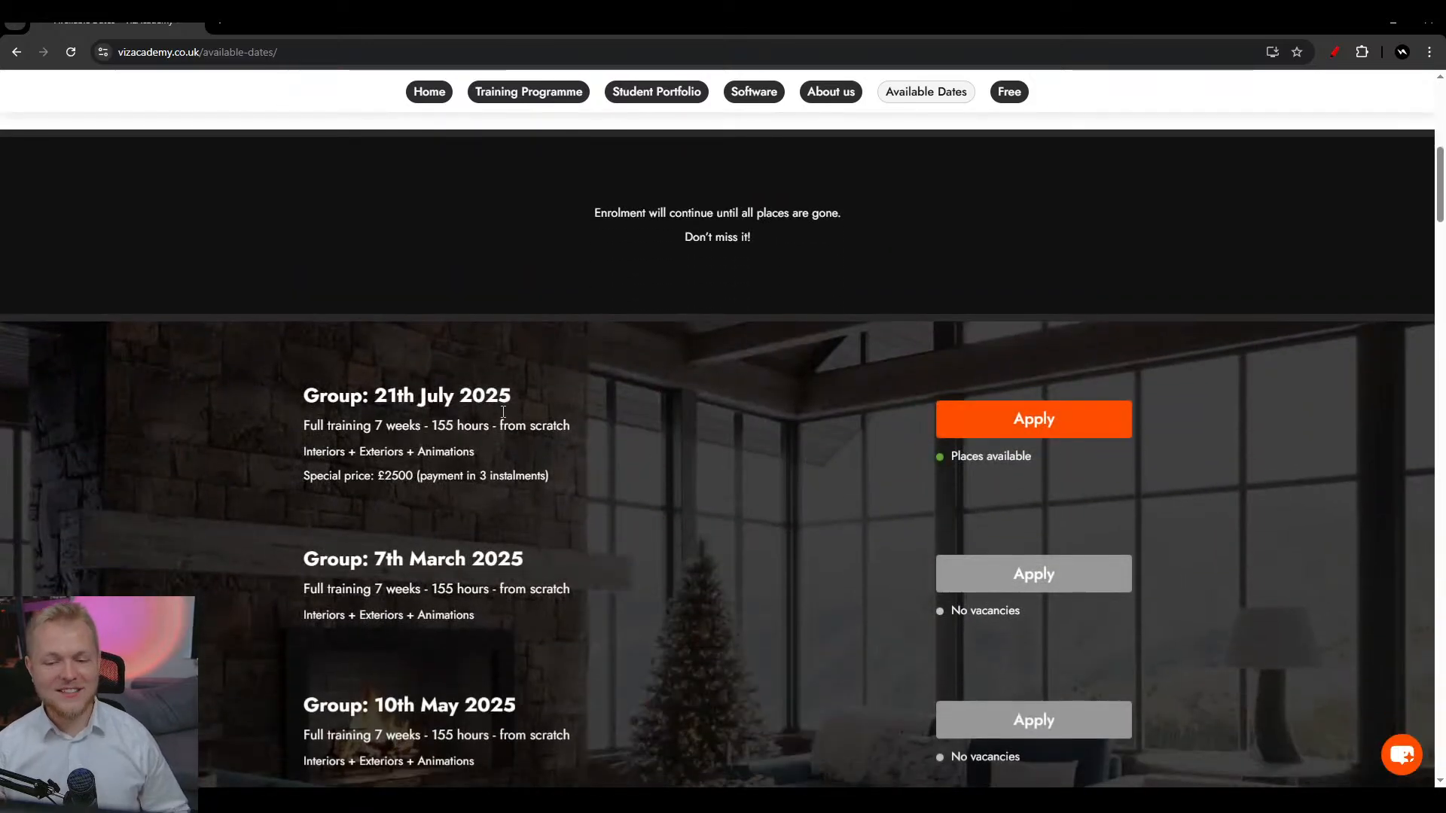
drag(367, 397, 684, 505)
click(698, 486)
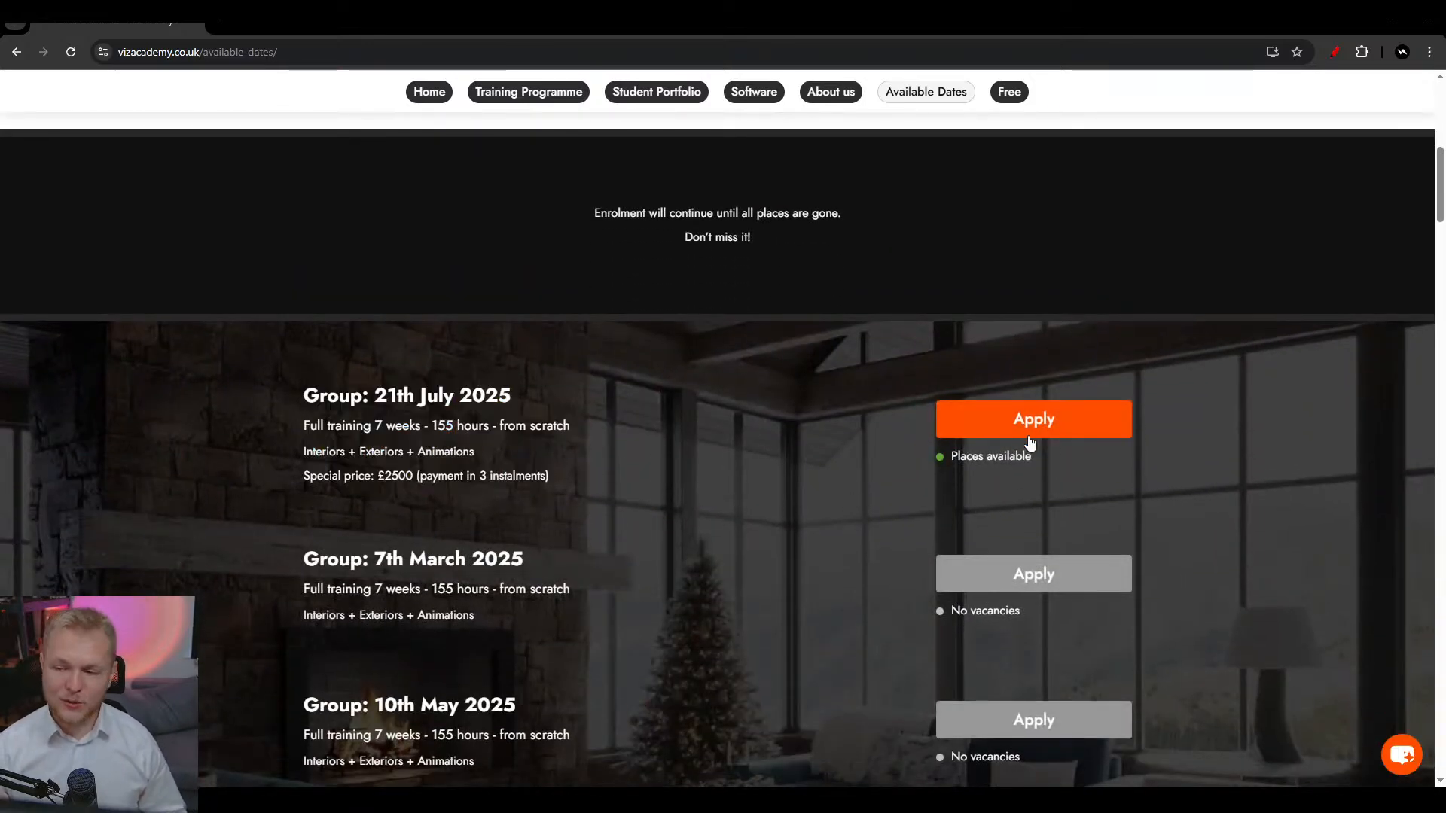
- View the application page for the 21 July 2025 group and return to the VizAcademy home page
click(1033, 419)
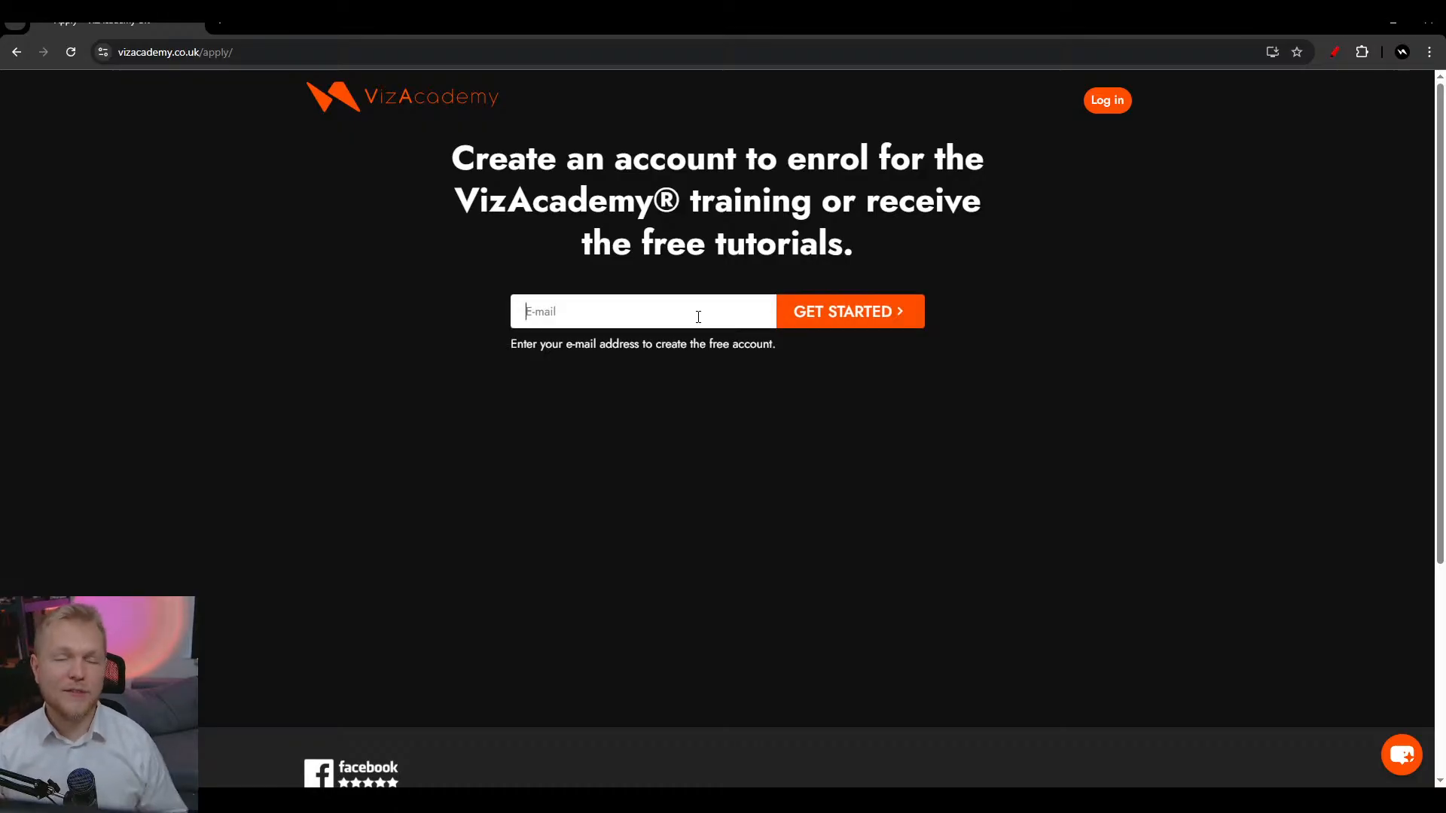
key(alt+Left)
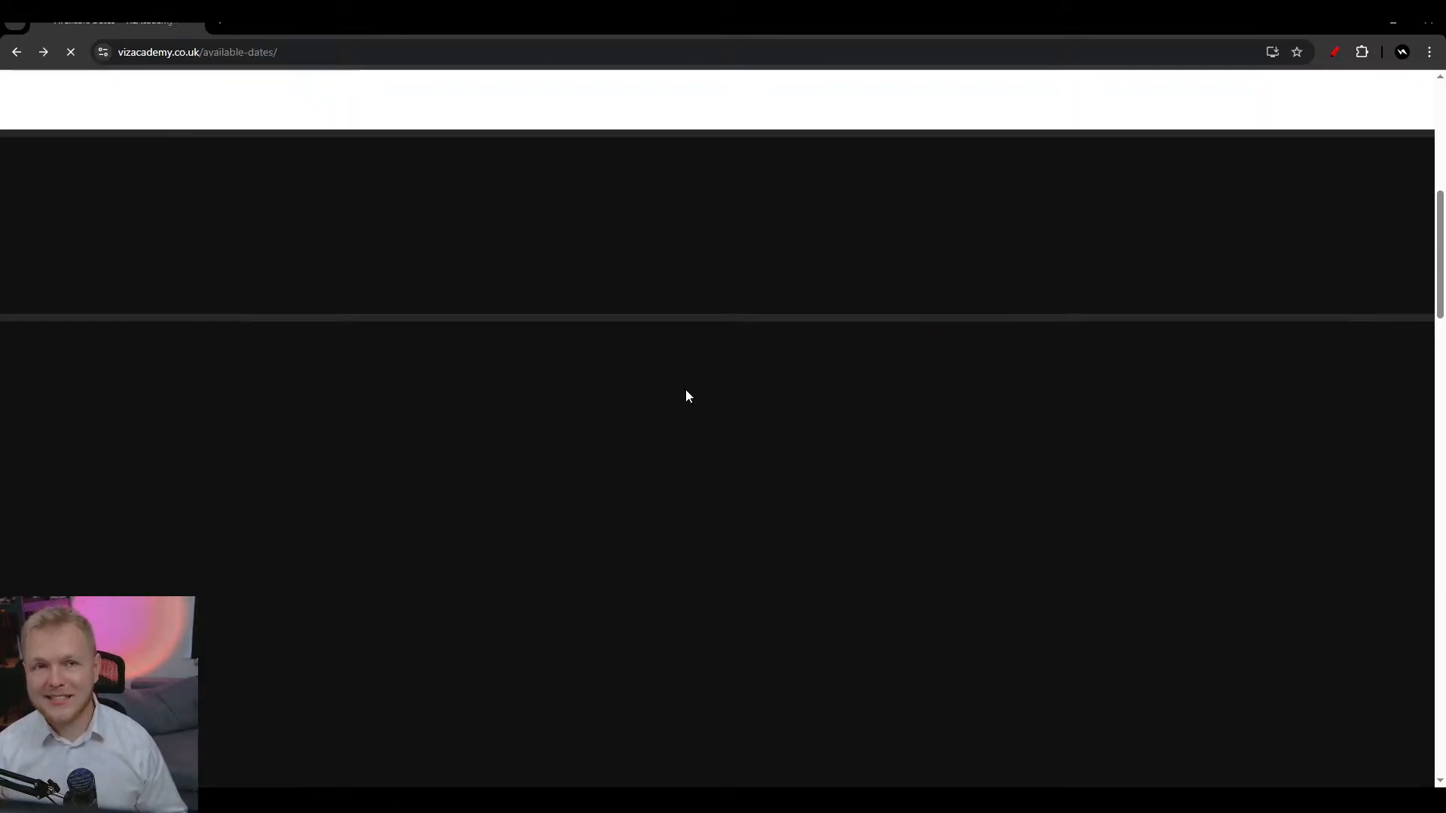
scroll(495, 323, up, 8)
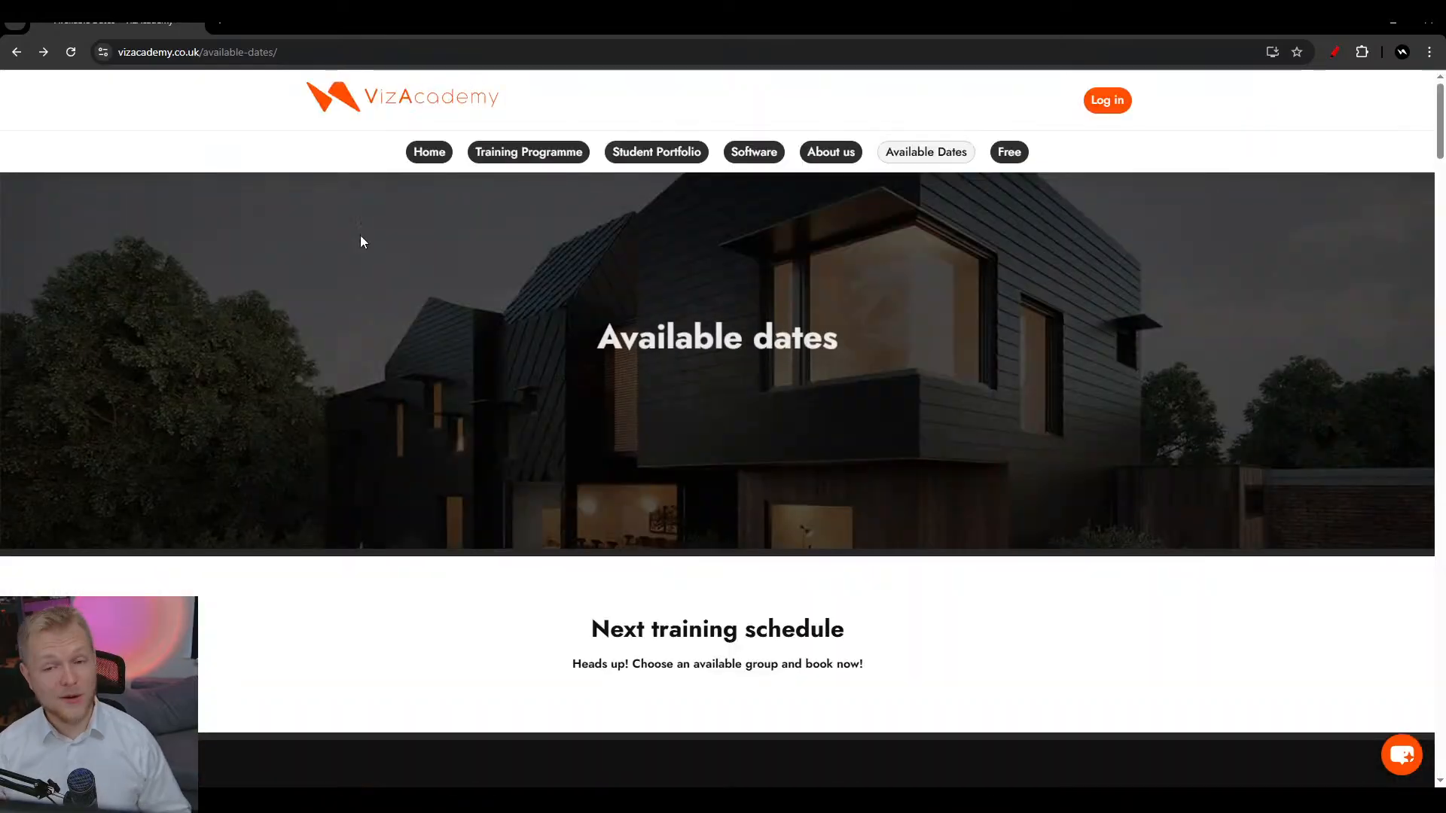
click(384, 113)
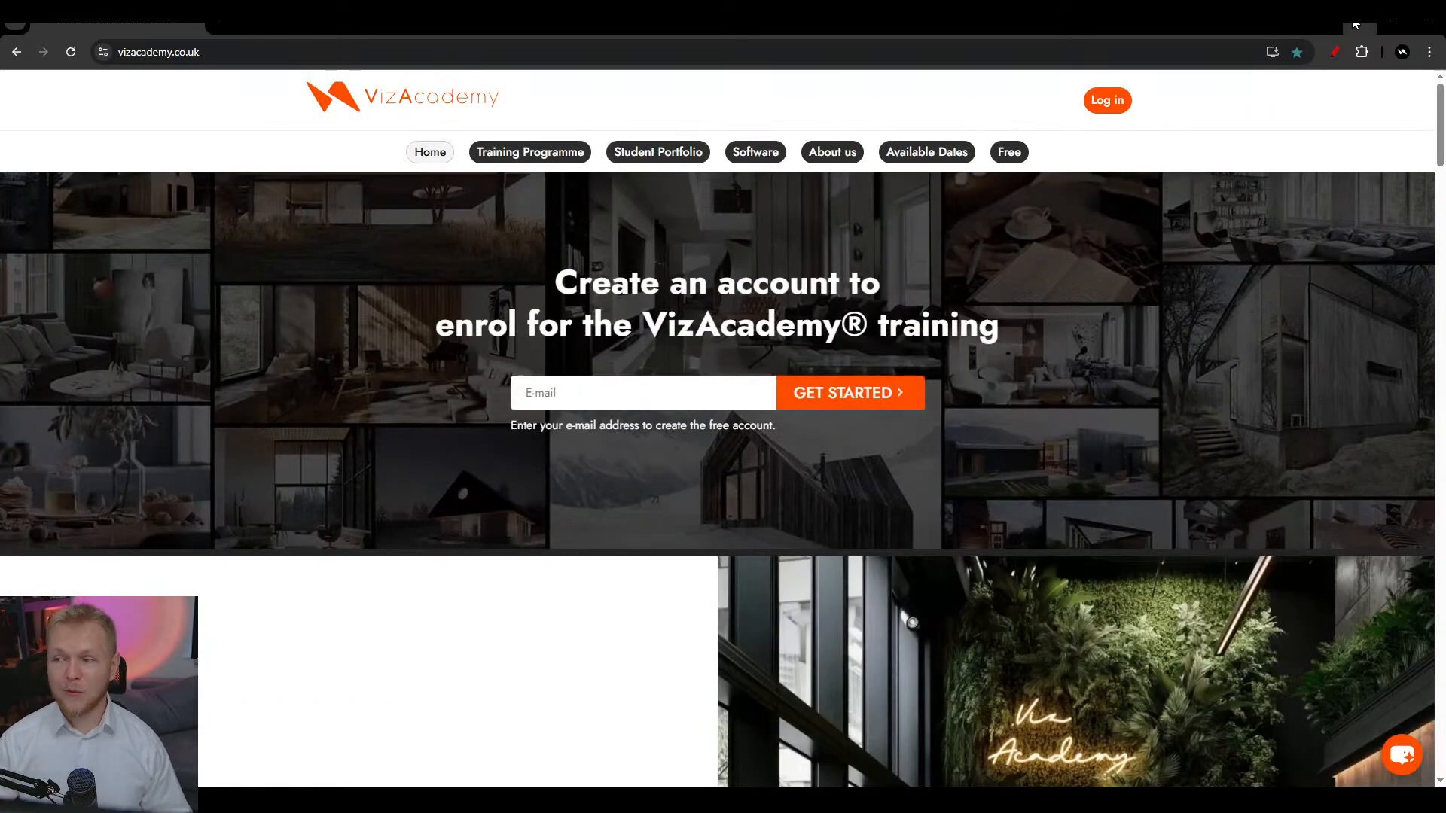